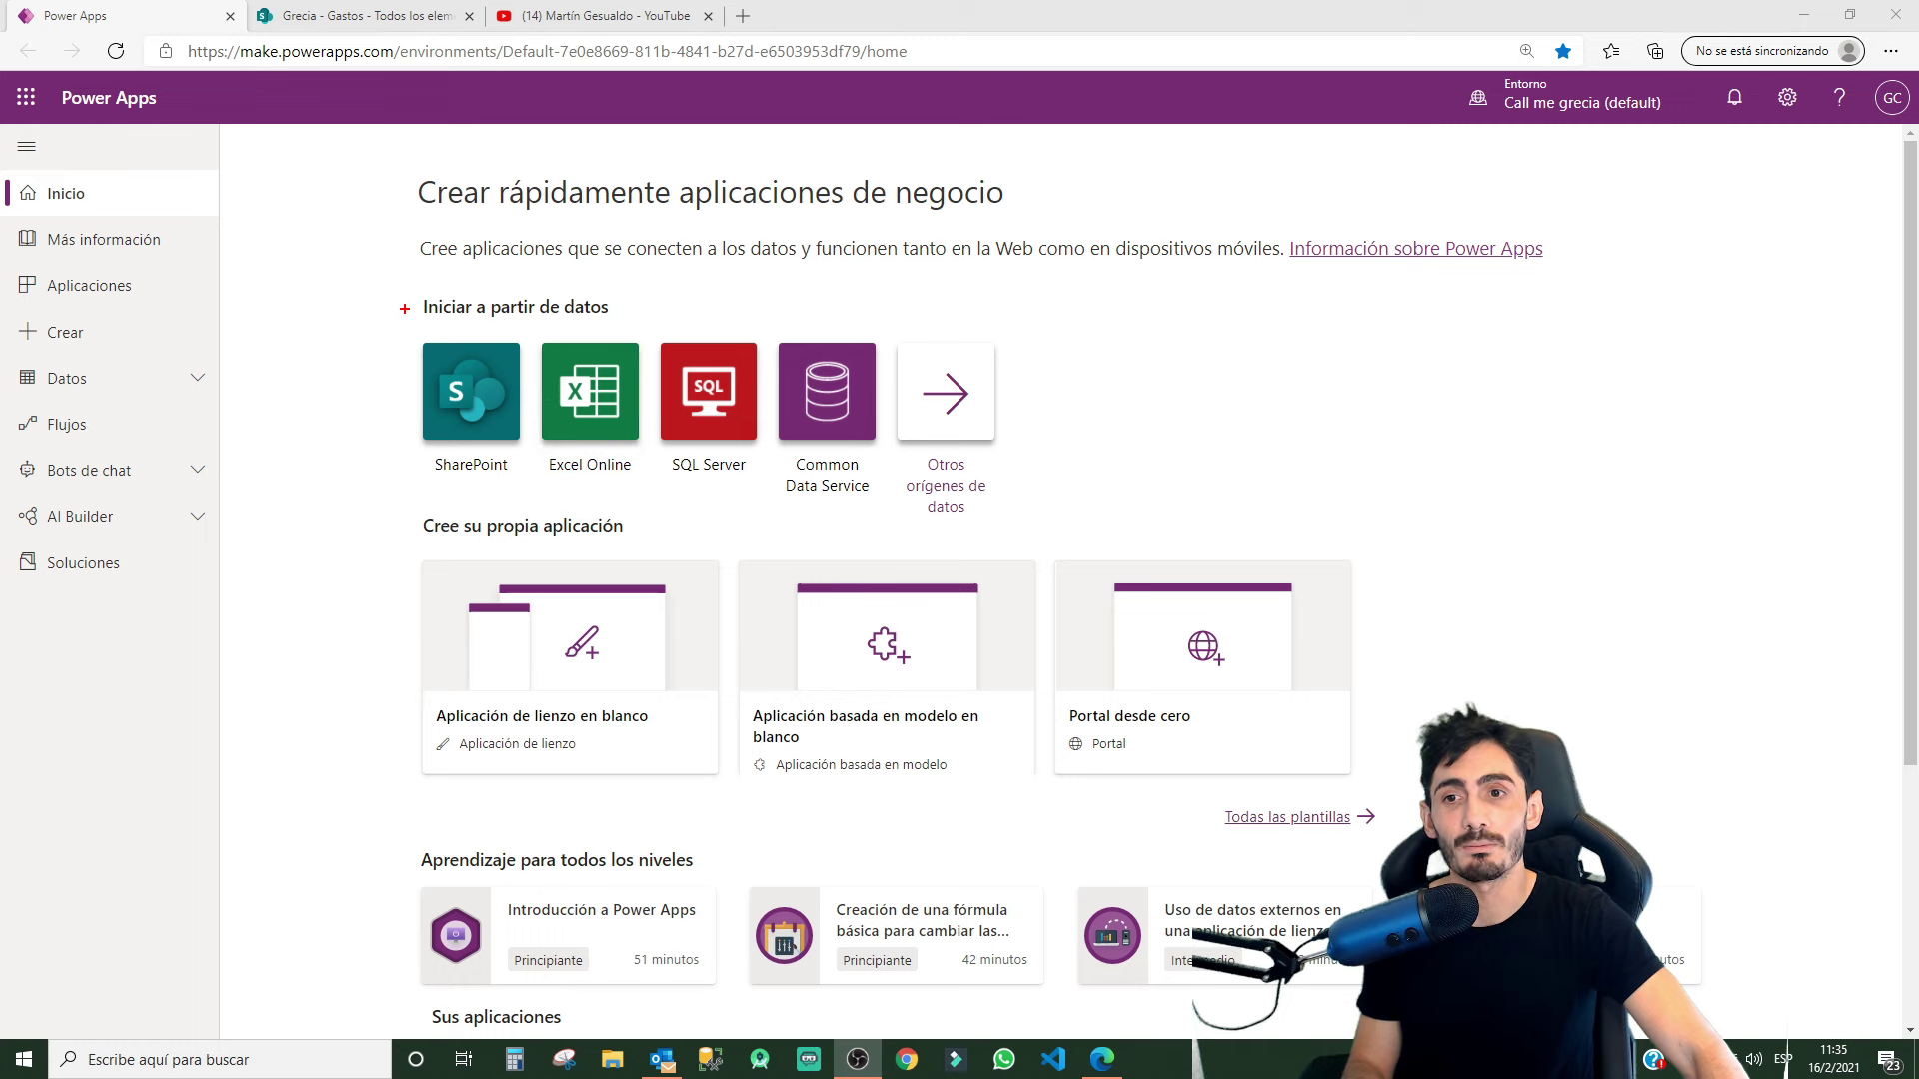
Highlight the 'Iniciar a partir de datos' section, the SharePoint and SQL Server tiles, and the blank canvas card.
drag(406, 286, 637, 324)
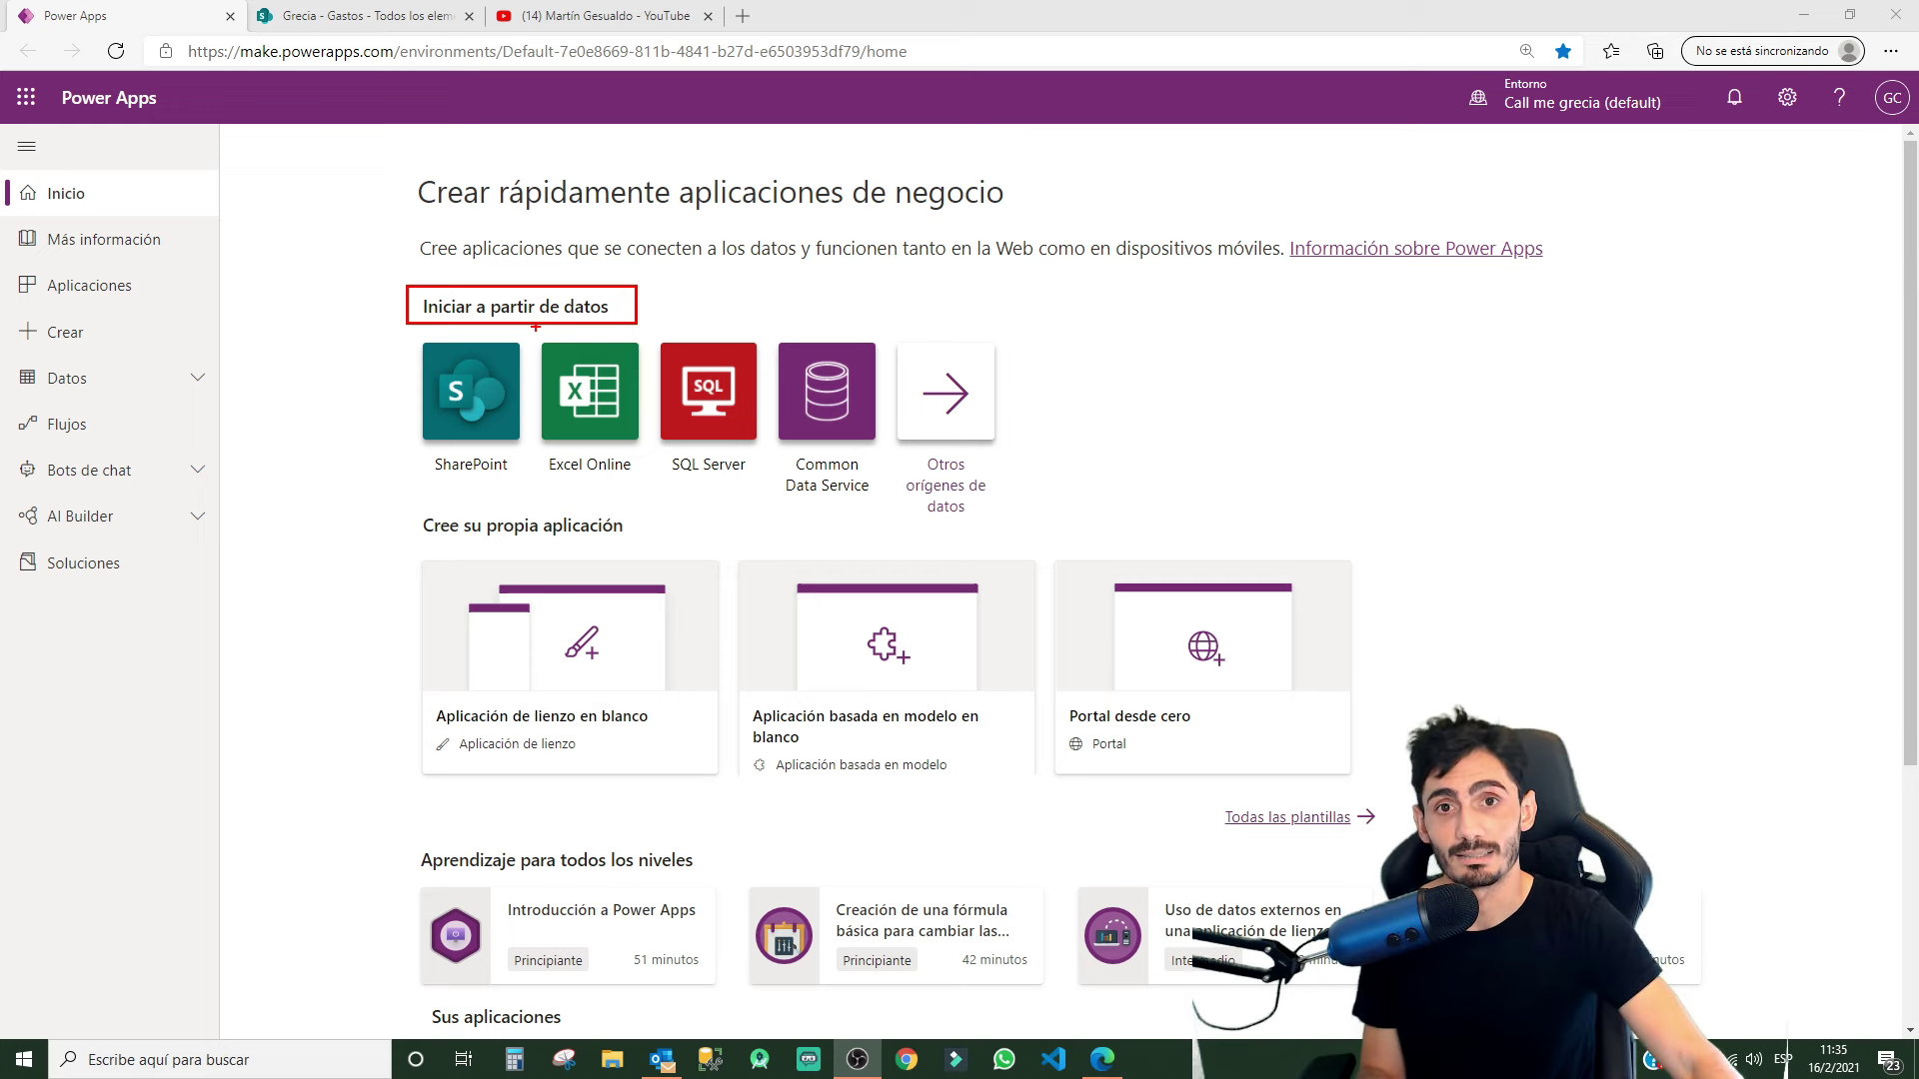
drag(408, 340, 522, 478)
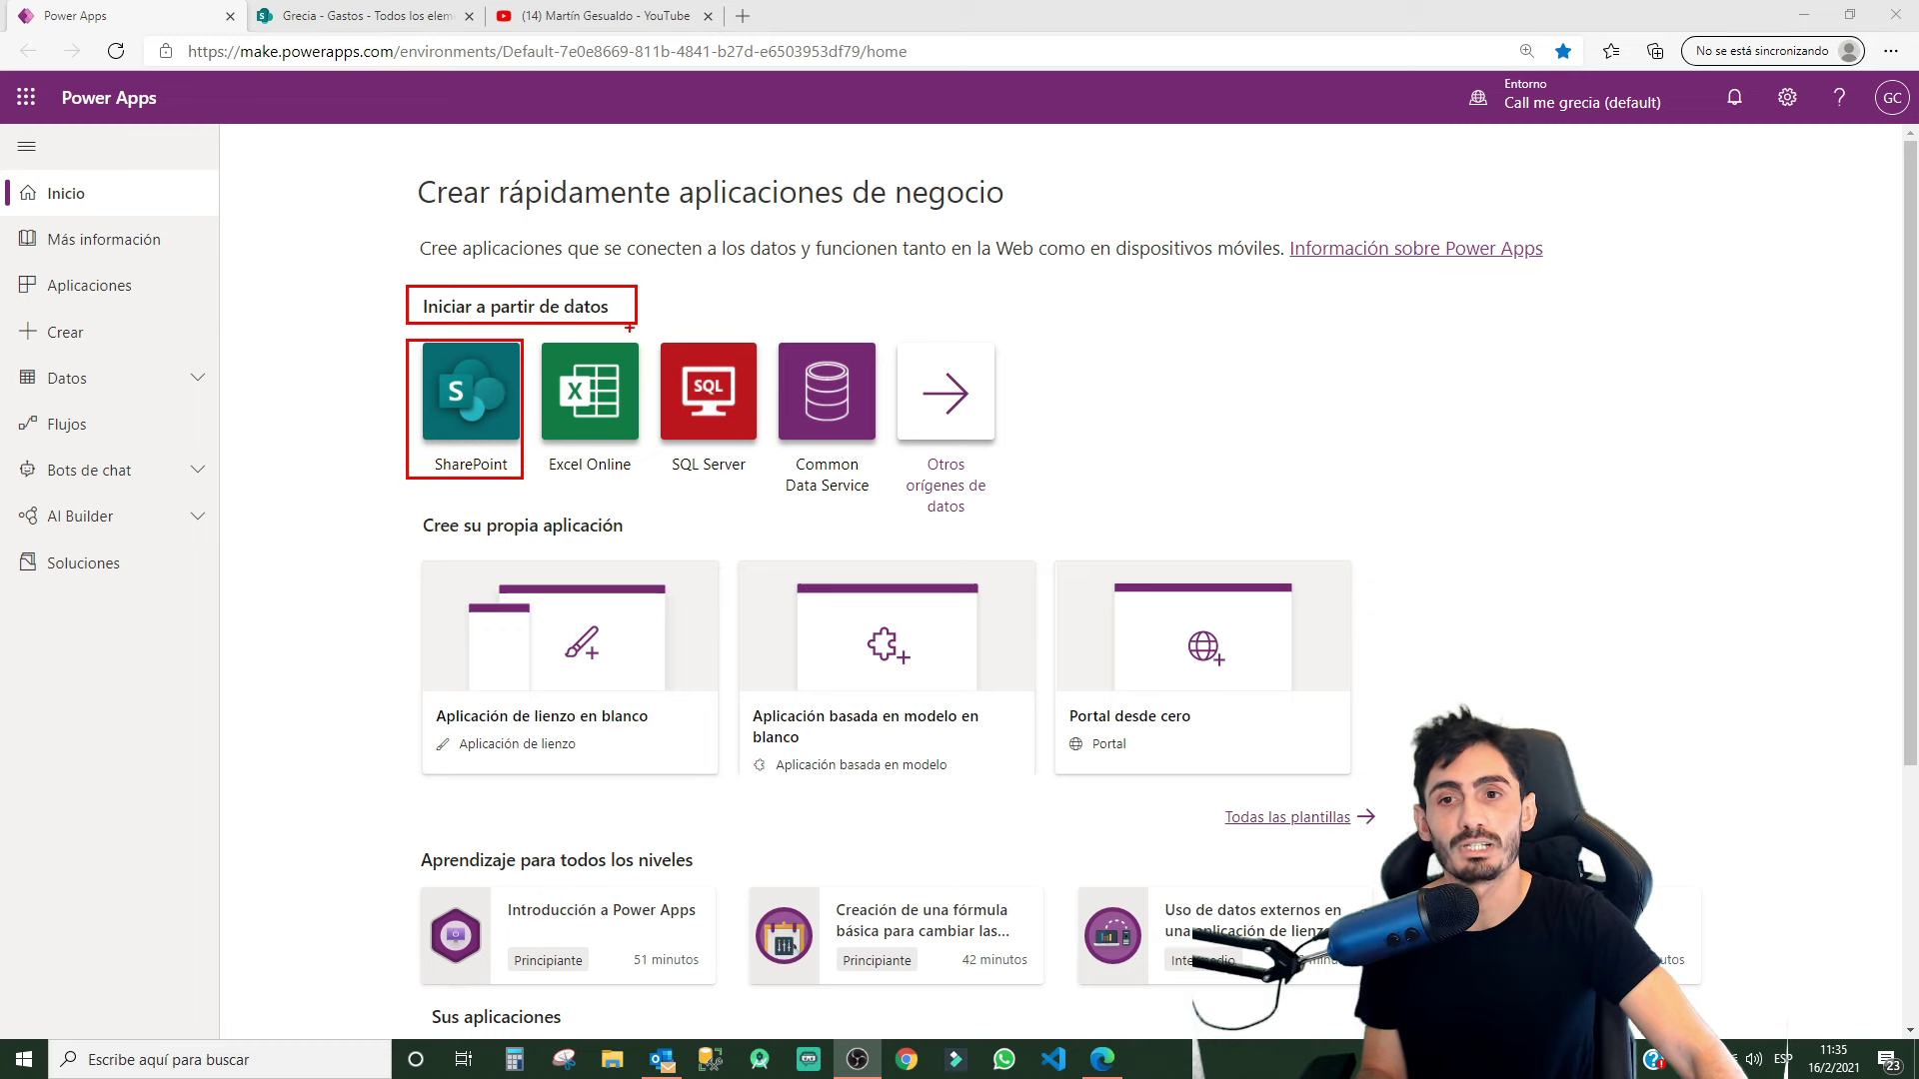
drag(631, 329, 776, 490)
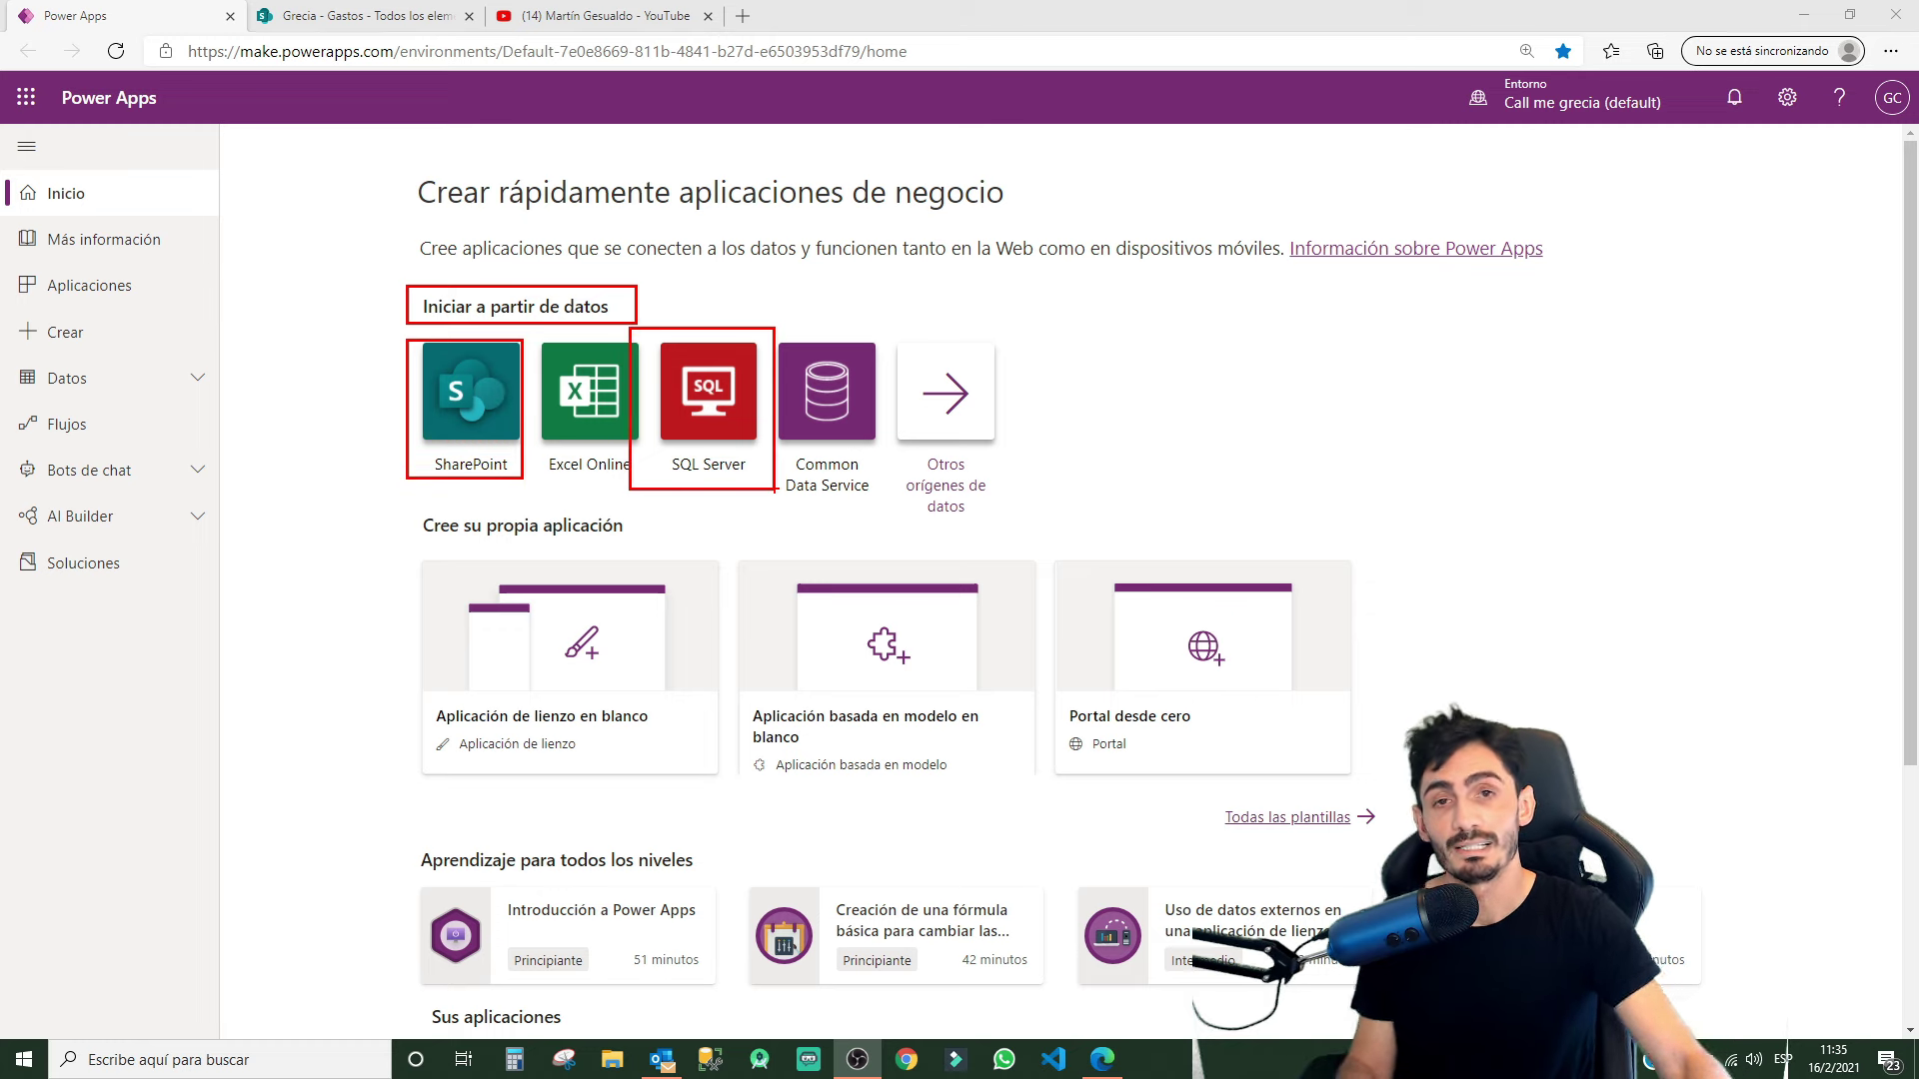
key(Escape)
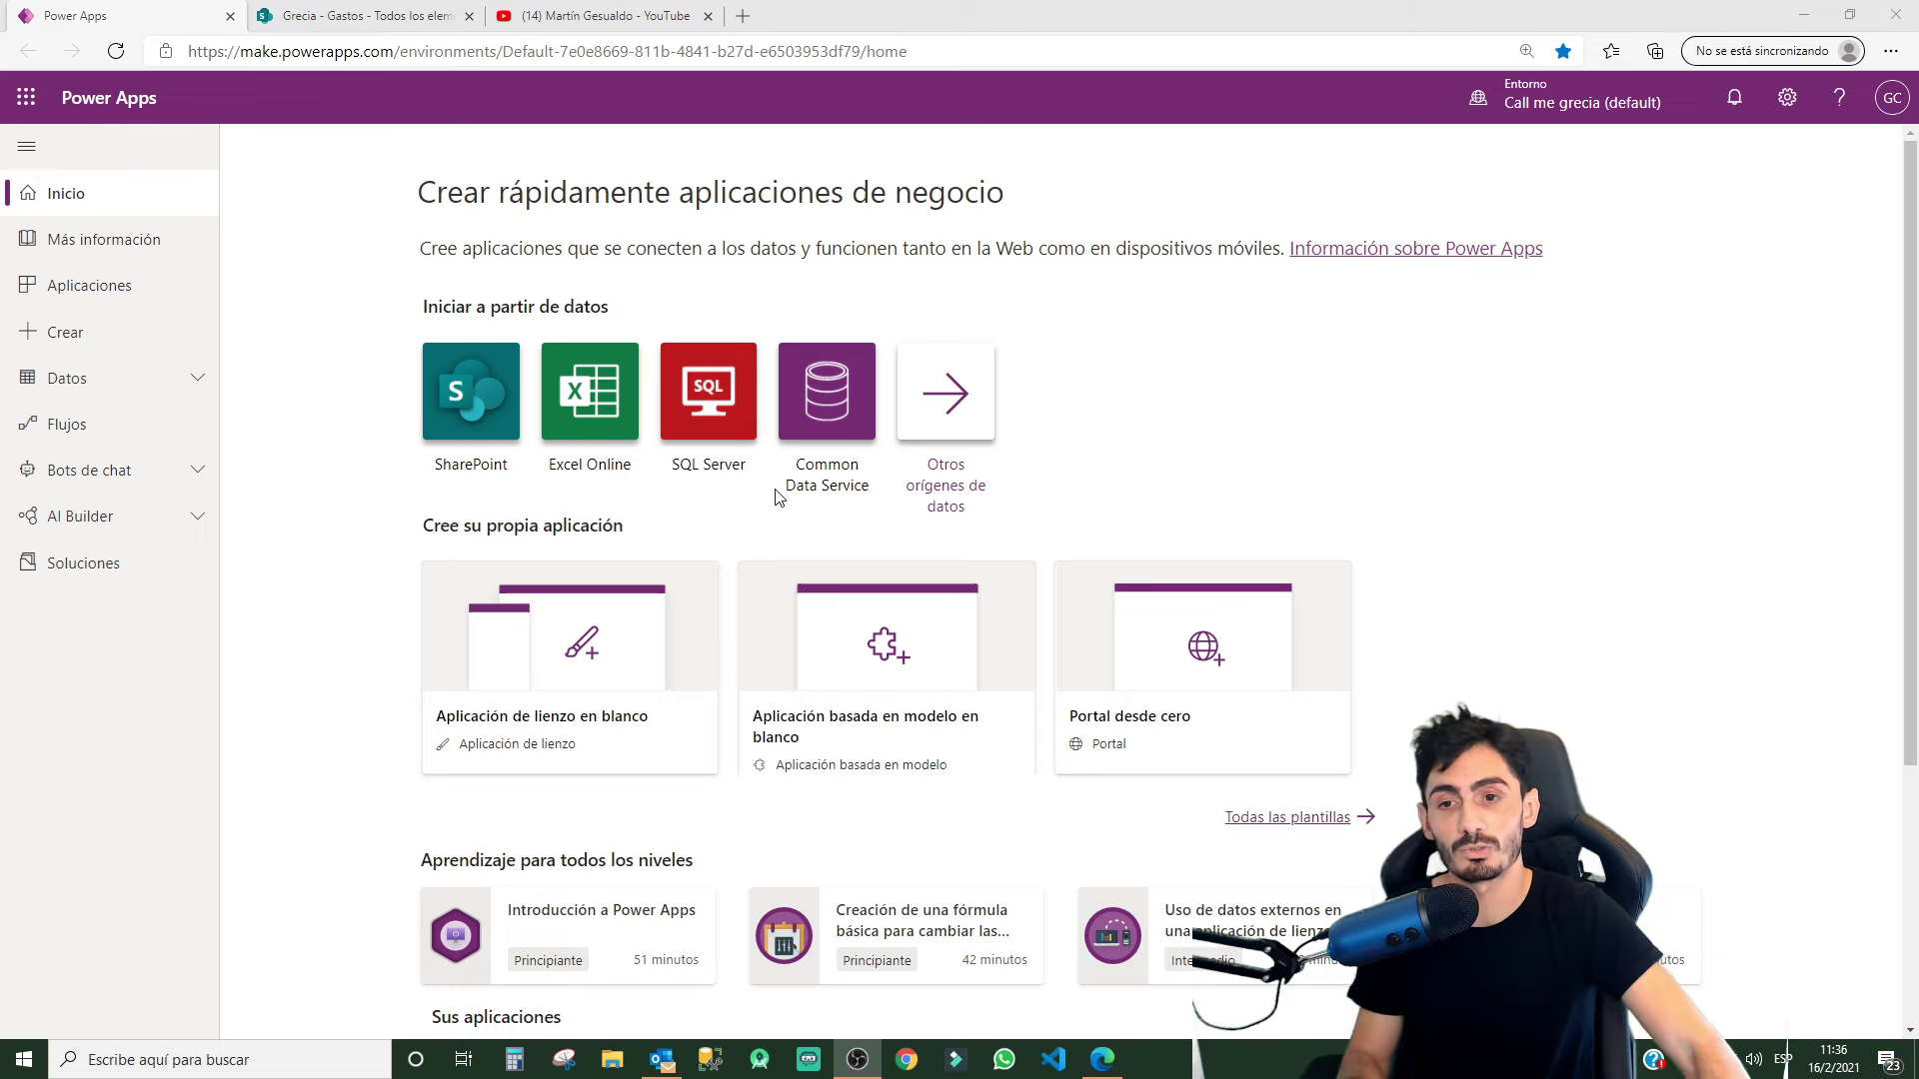
mouse_move(399, 547)
mouse_down()
mouse_move(699, 805)
mouse_move(730, 809)
mouse_up()
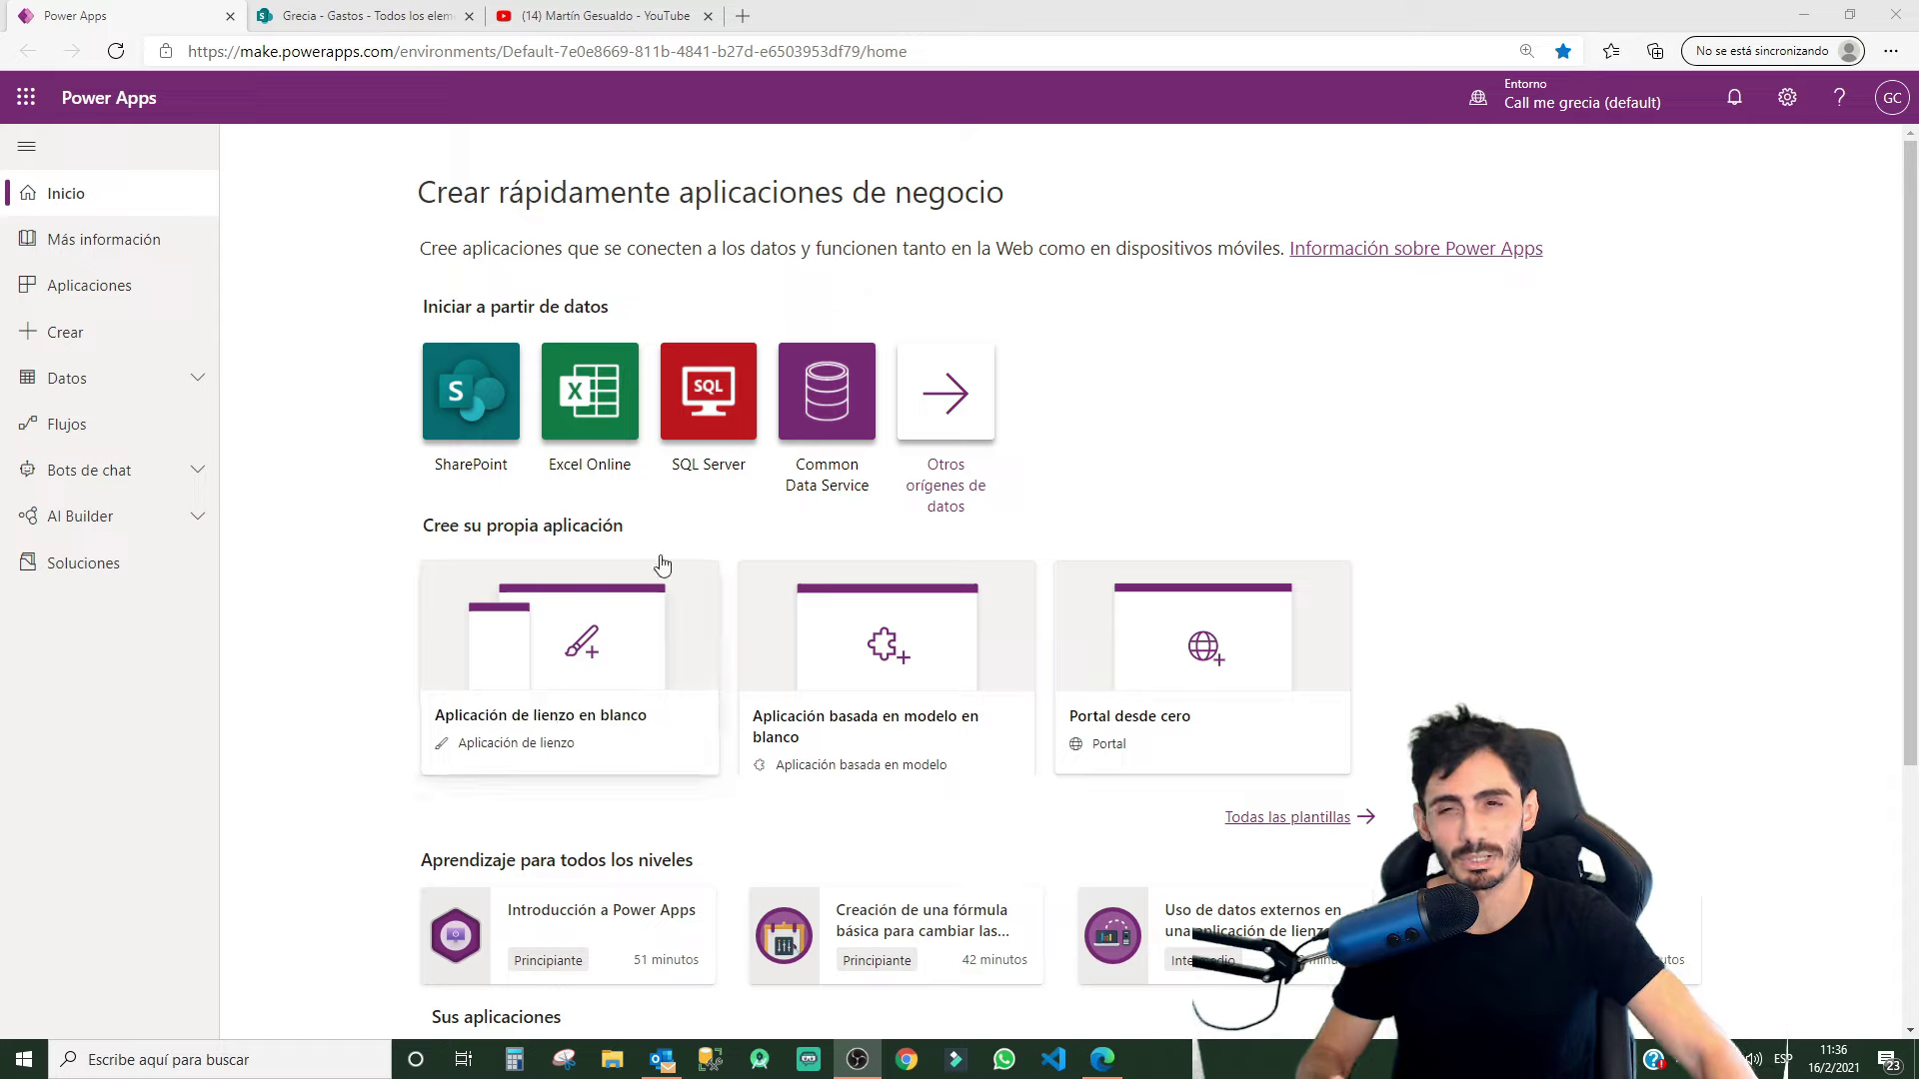
click(598, 18)
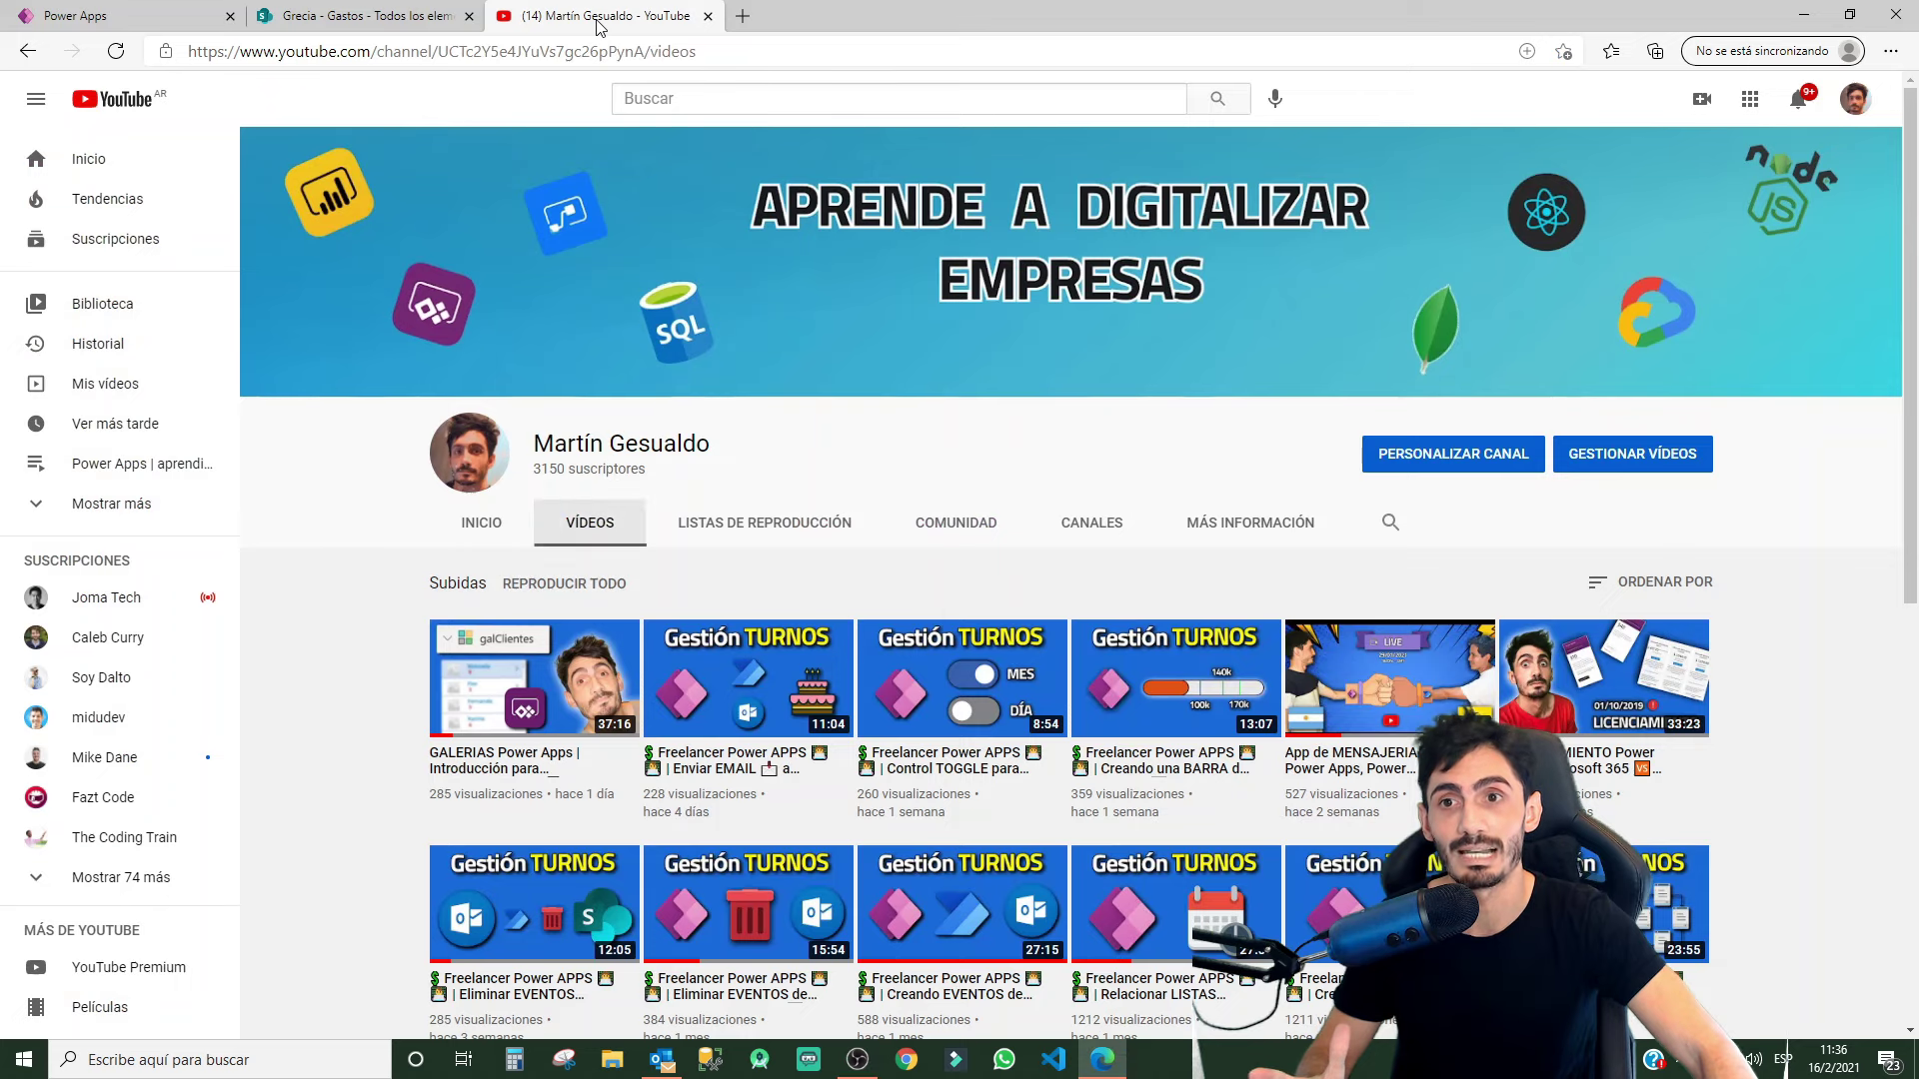
scroll(1088, 600, down, 3)
scroll(1095, 592, down, 5)
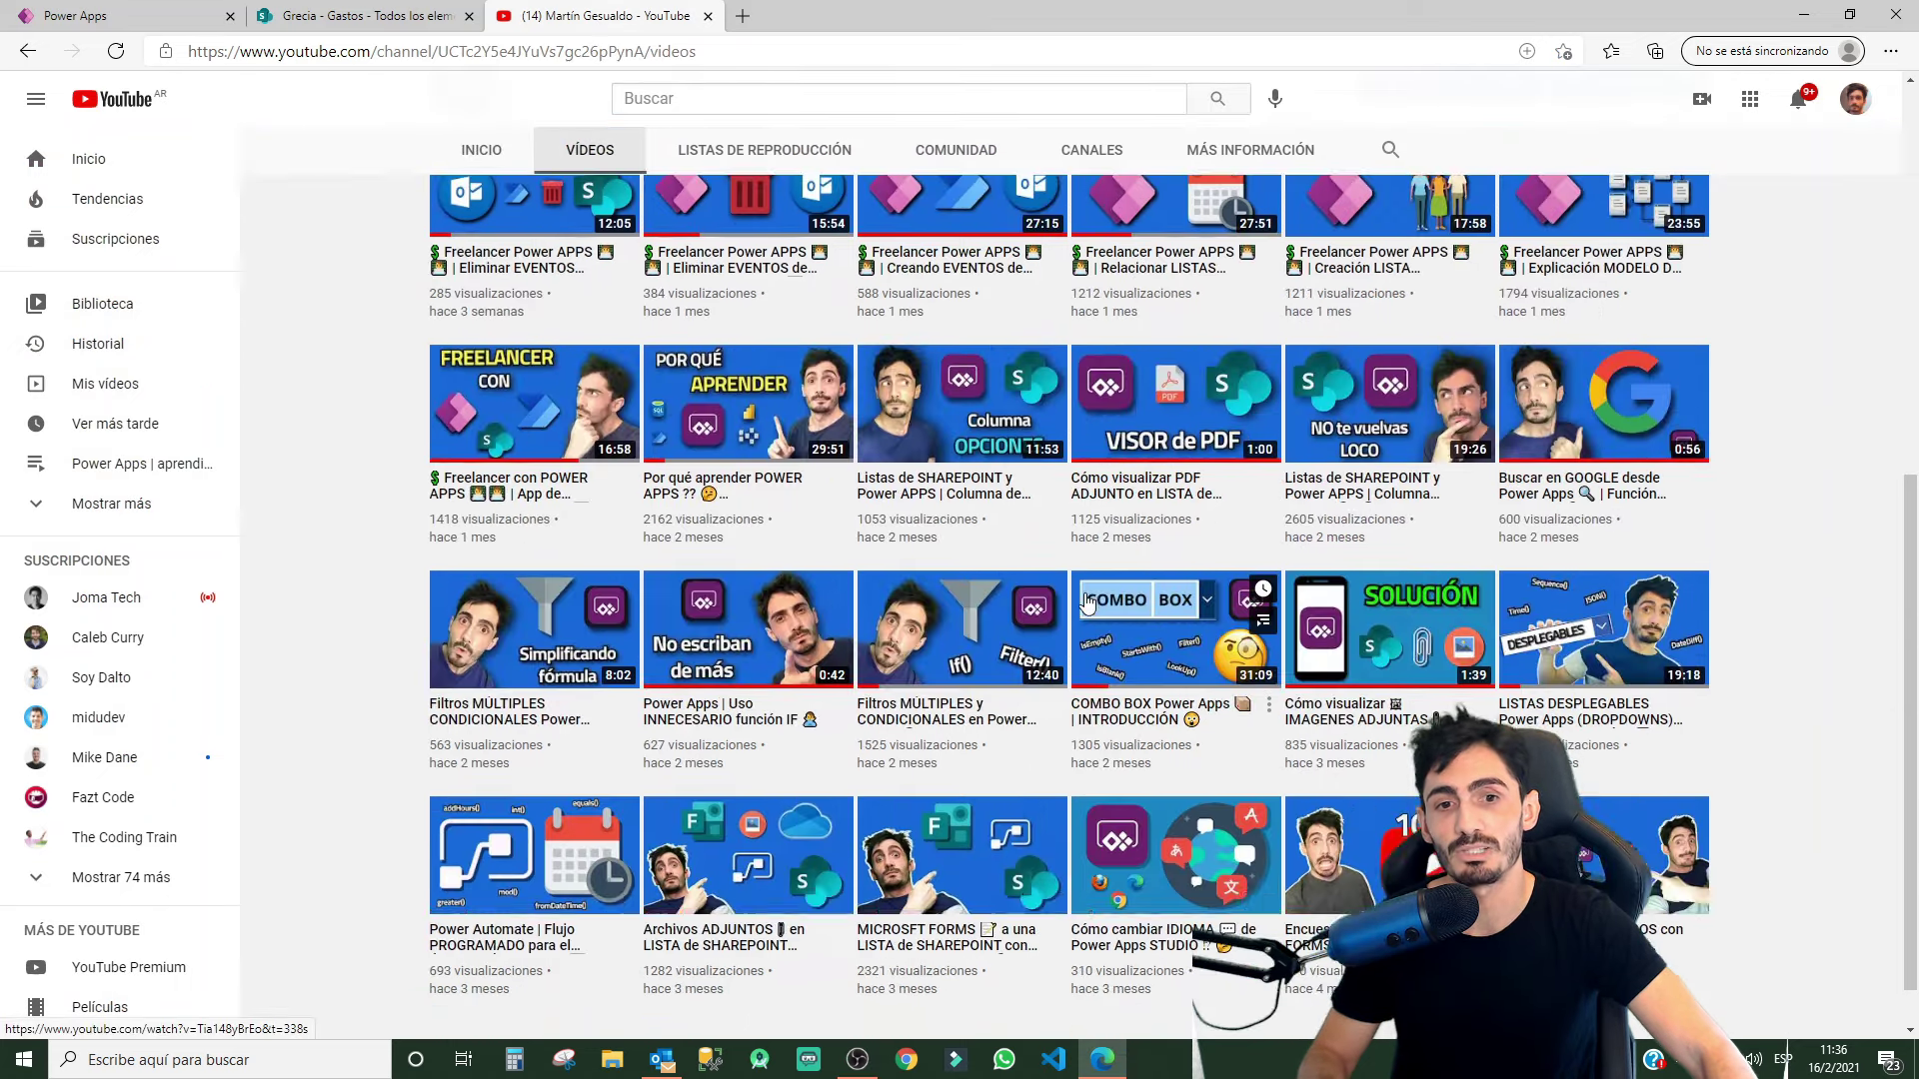
scroll(1100, 586, down, 8)
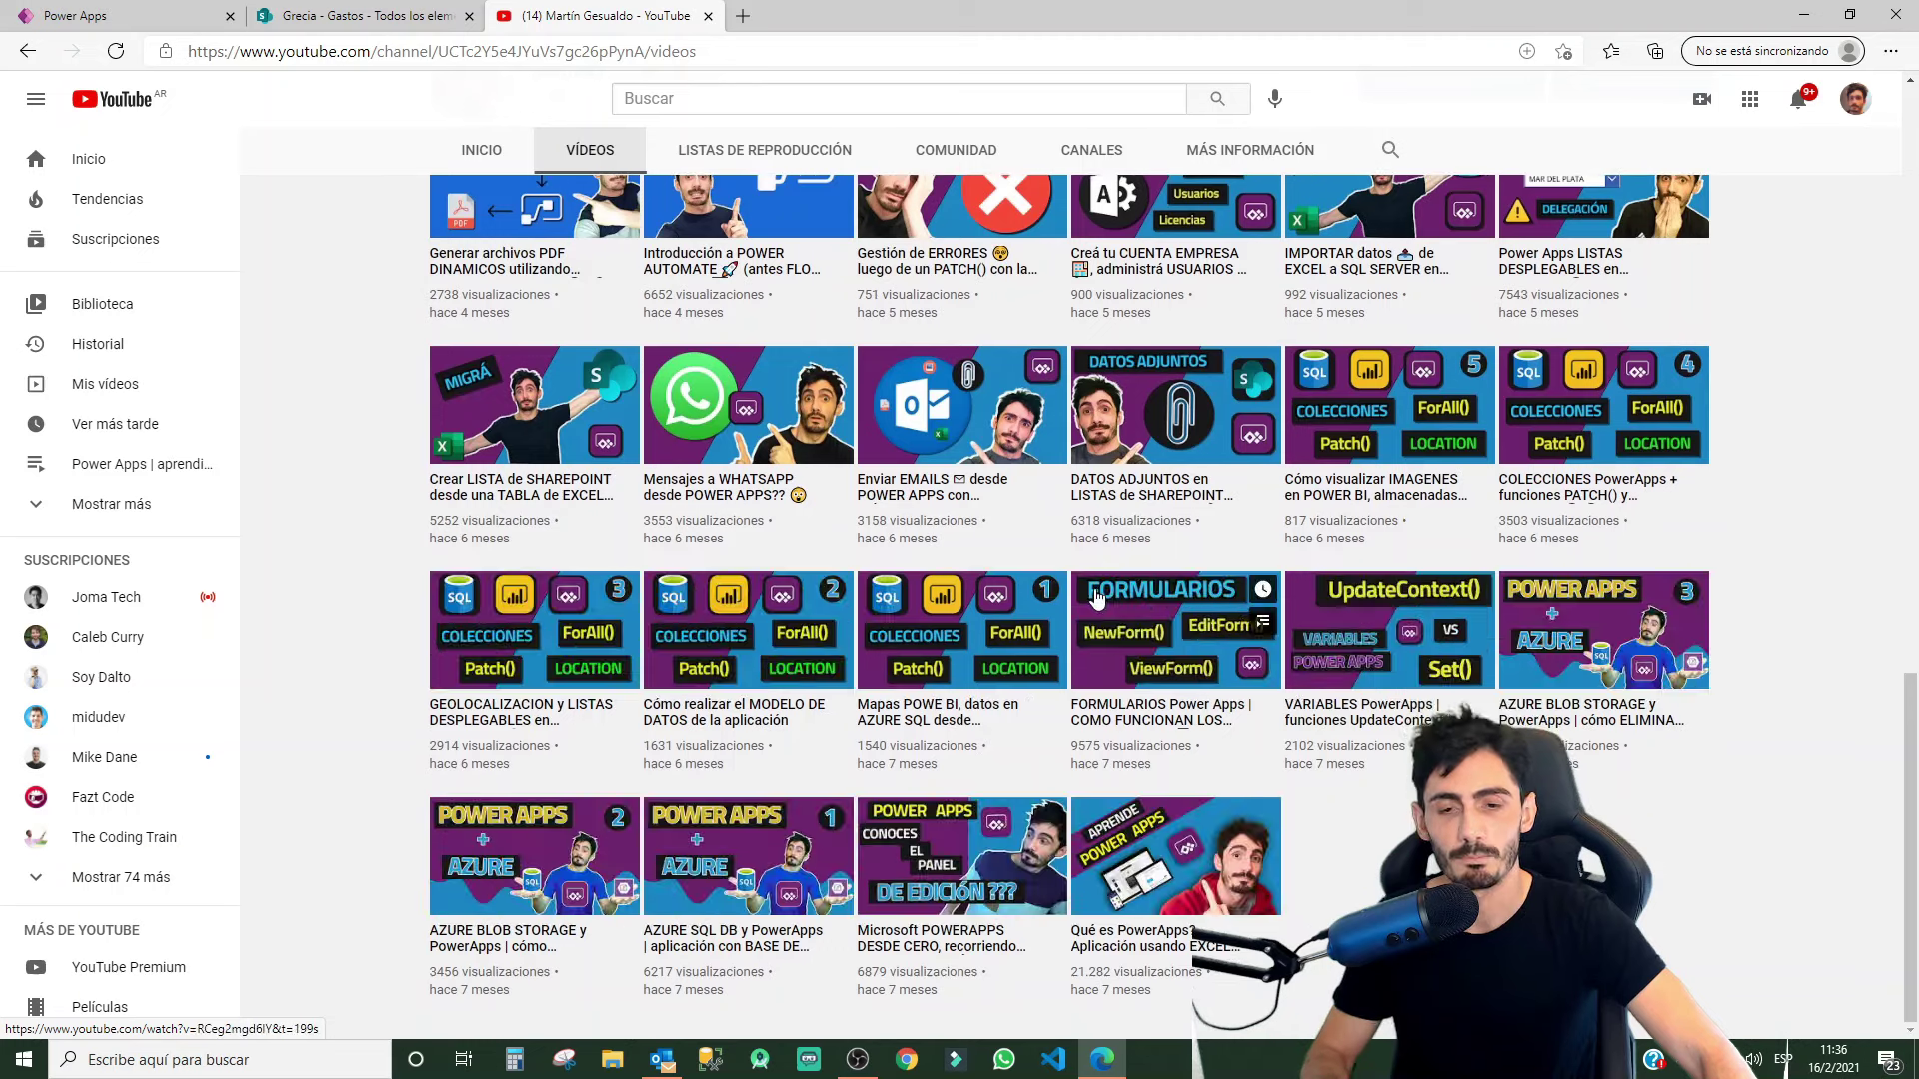
drag(1067, 793, 1301, 1014)
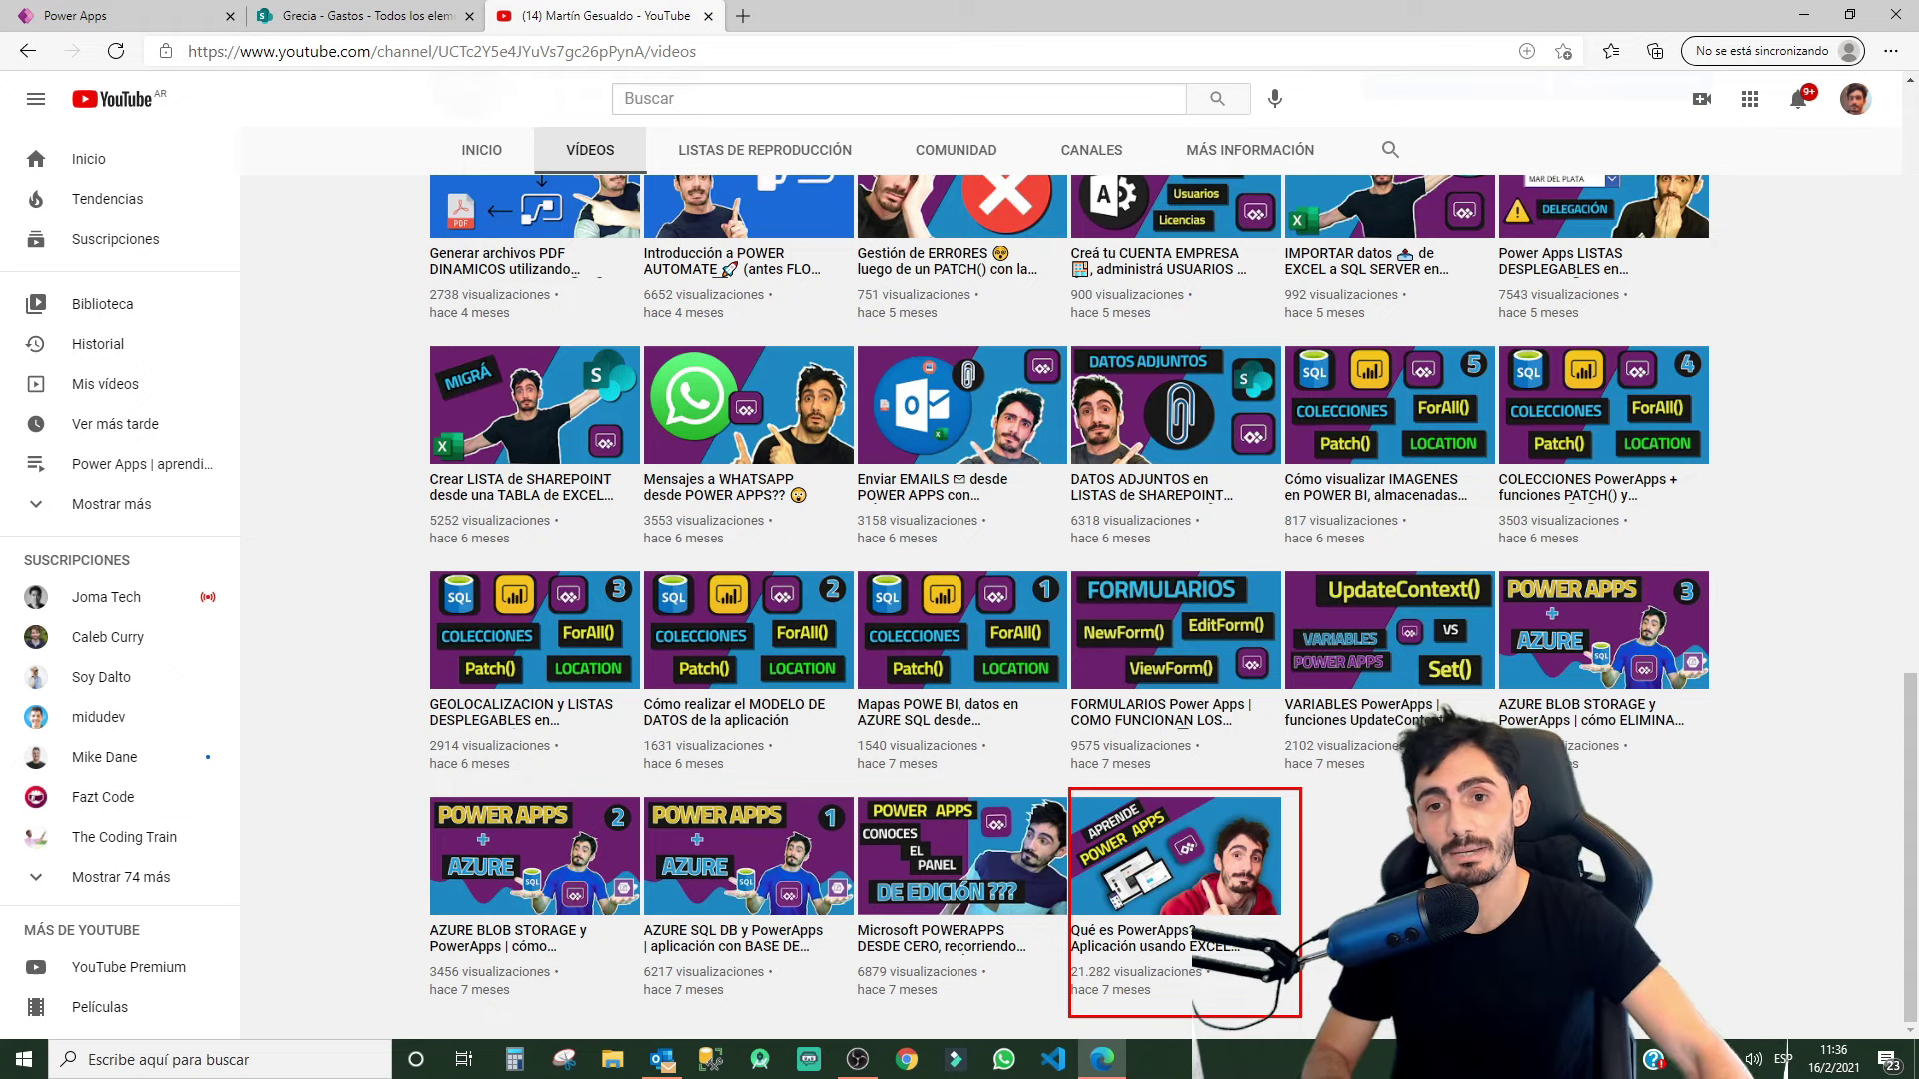
drag(856, 785, 1070, 1020)
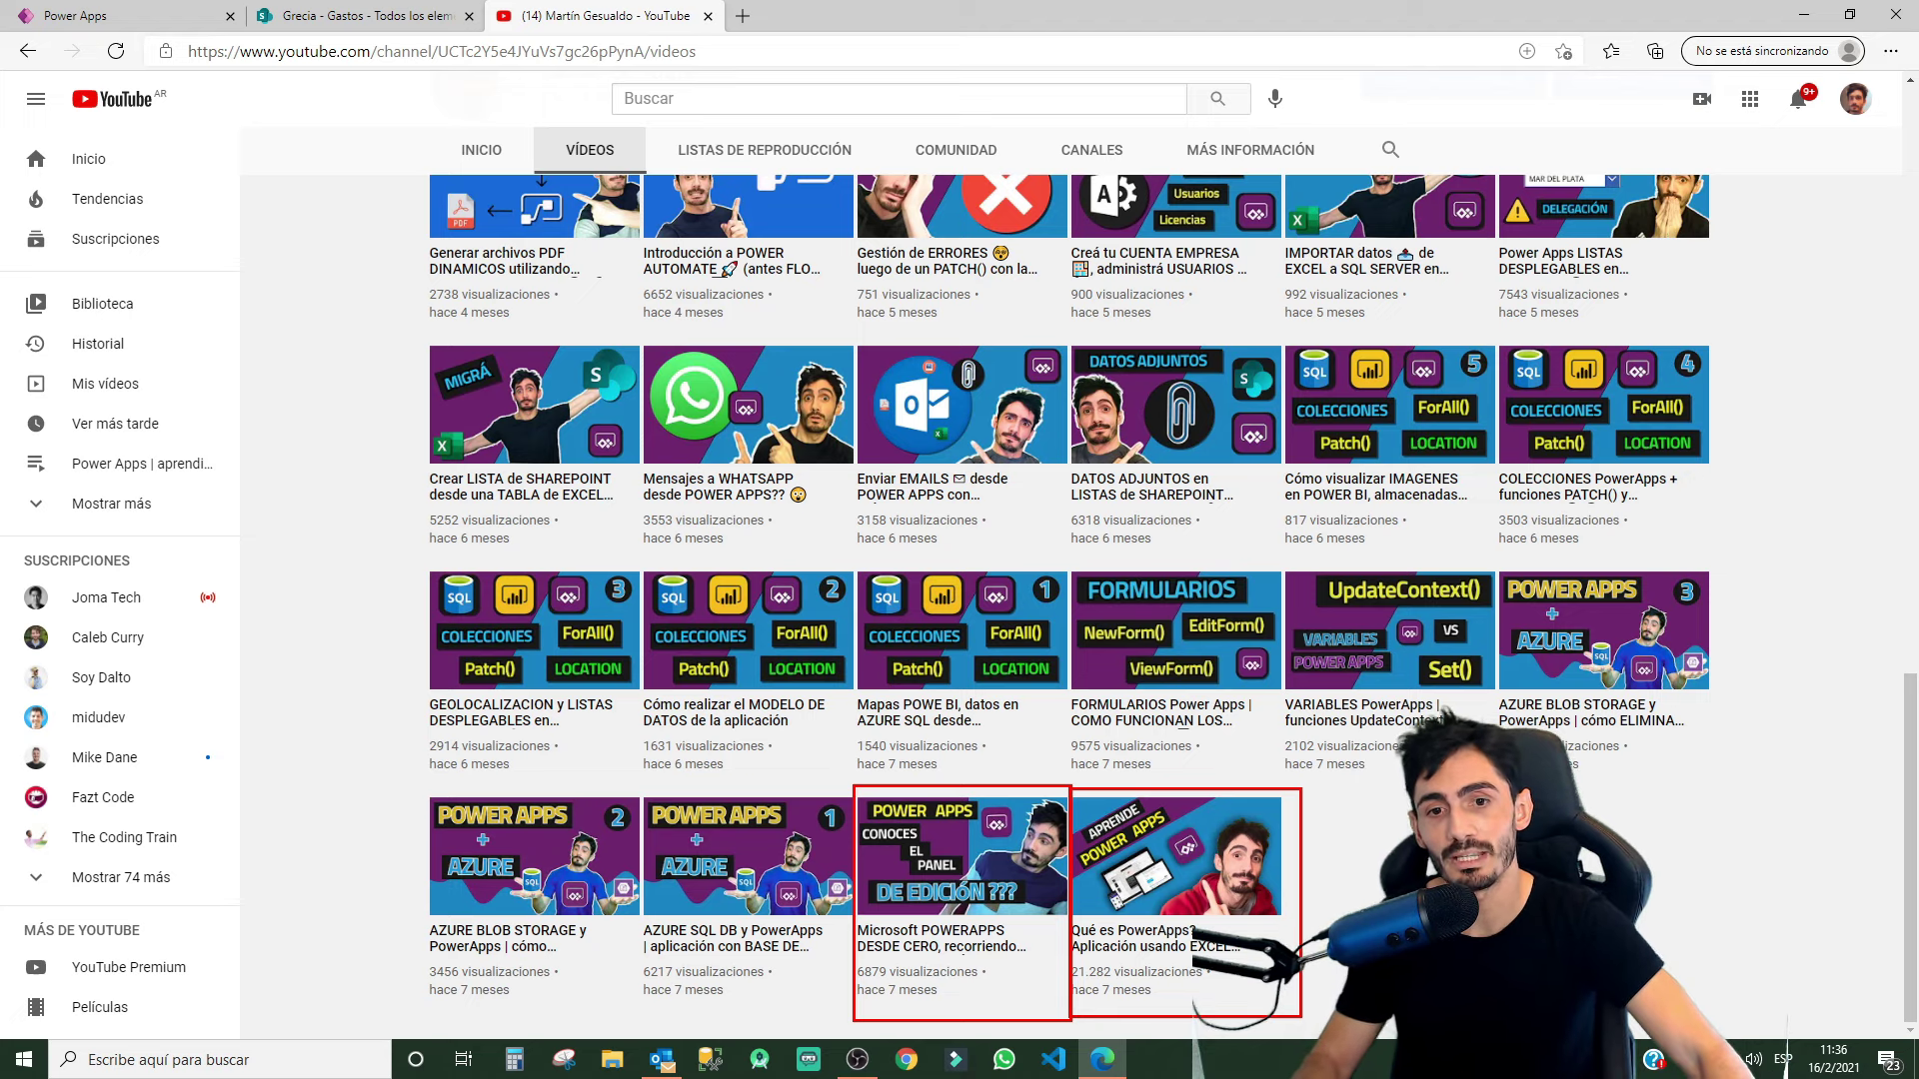
scroll(1068, 600, up, 2)
mouse_move(1113, 334)
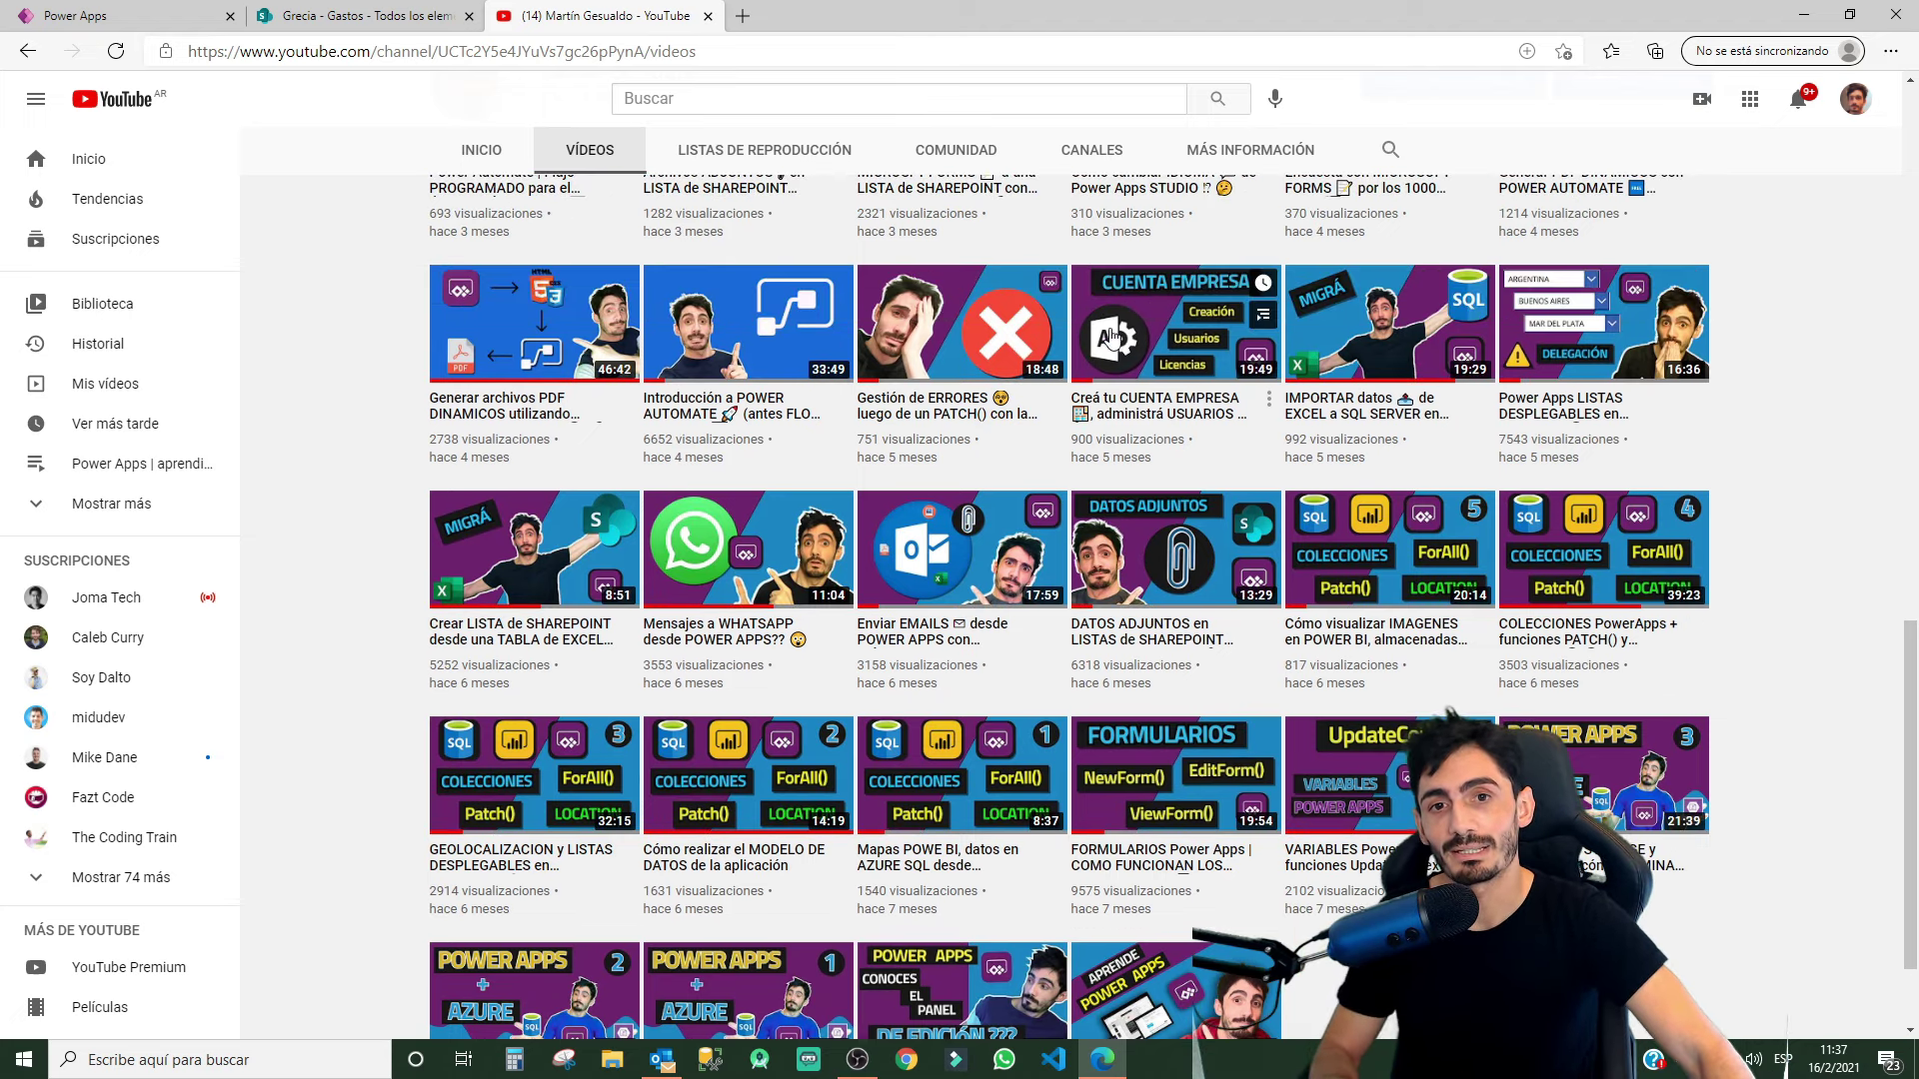
drag(1109, 305, 1281, 472)
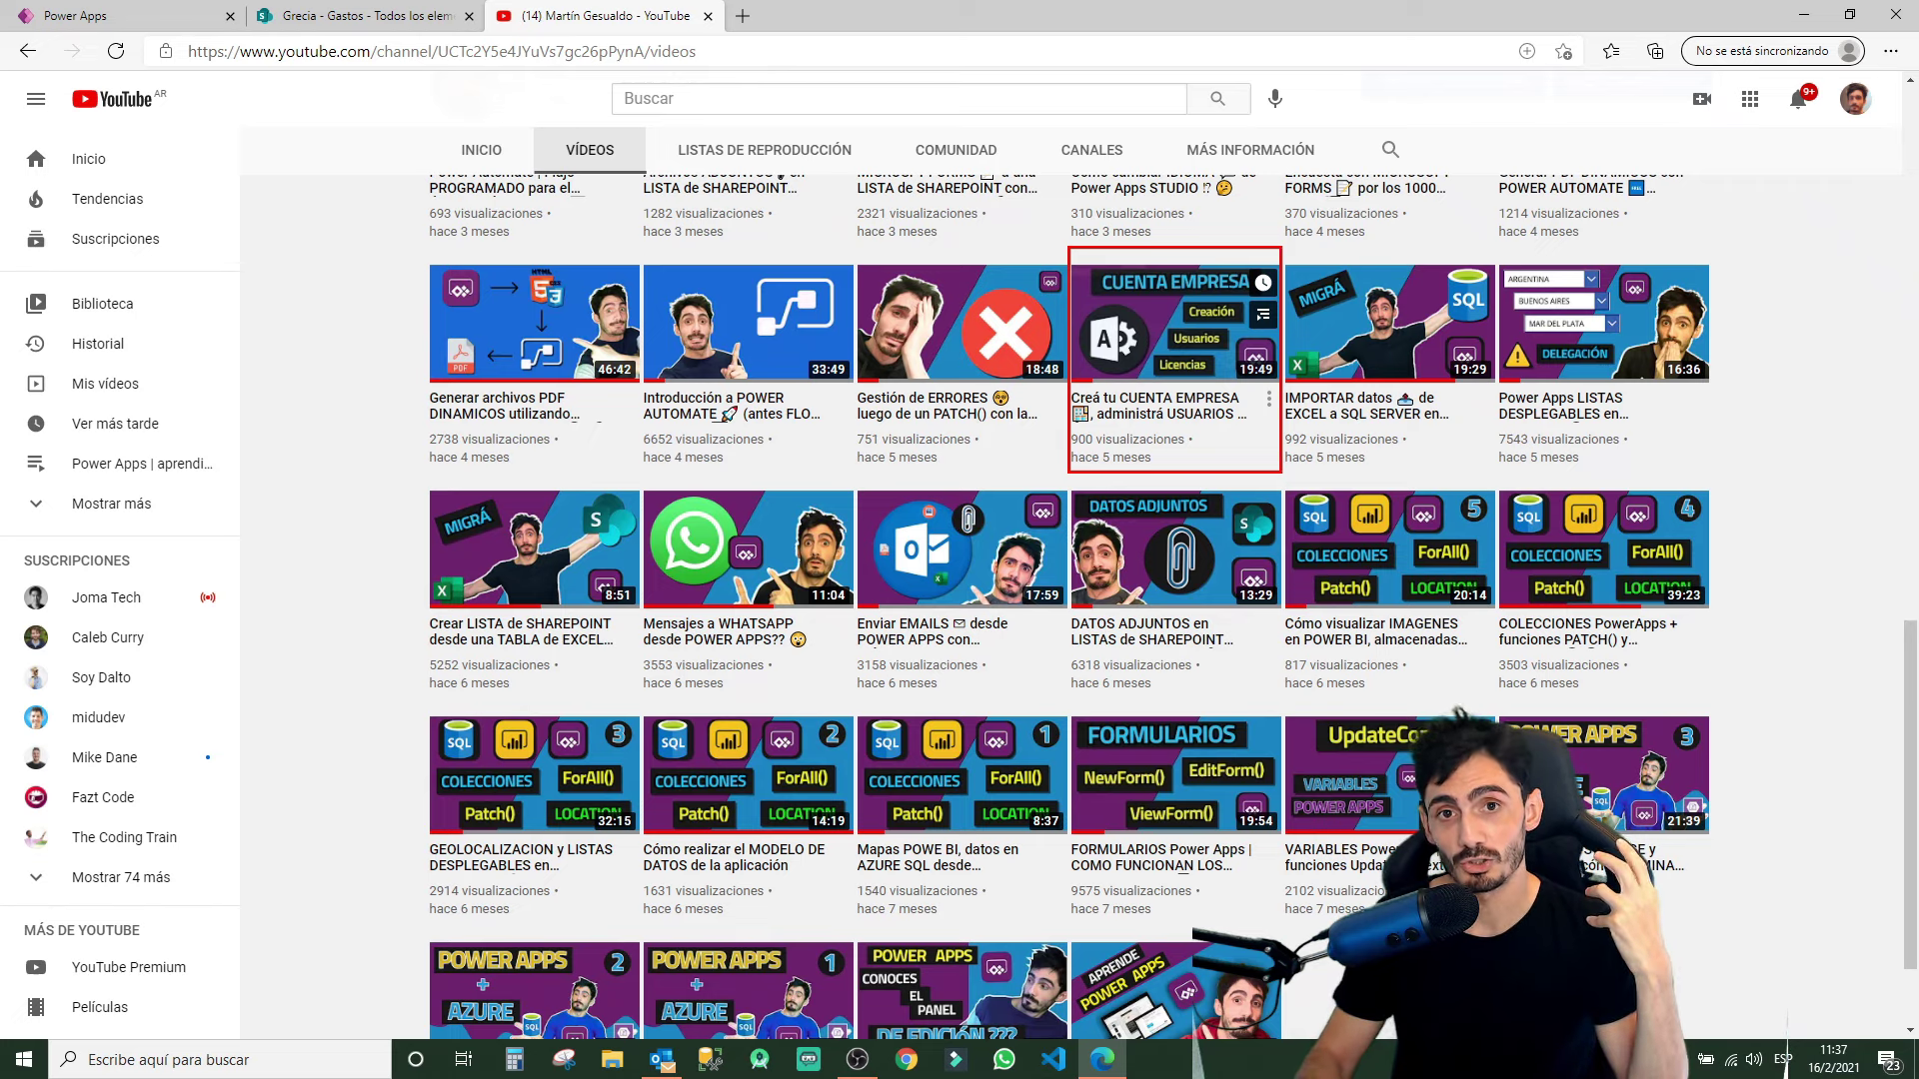
key(e)
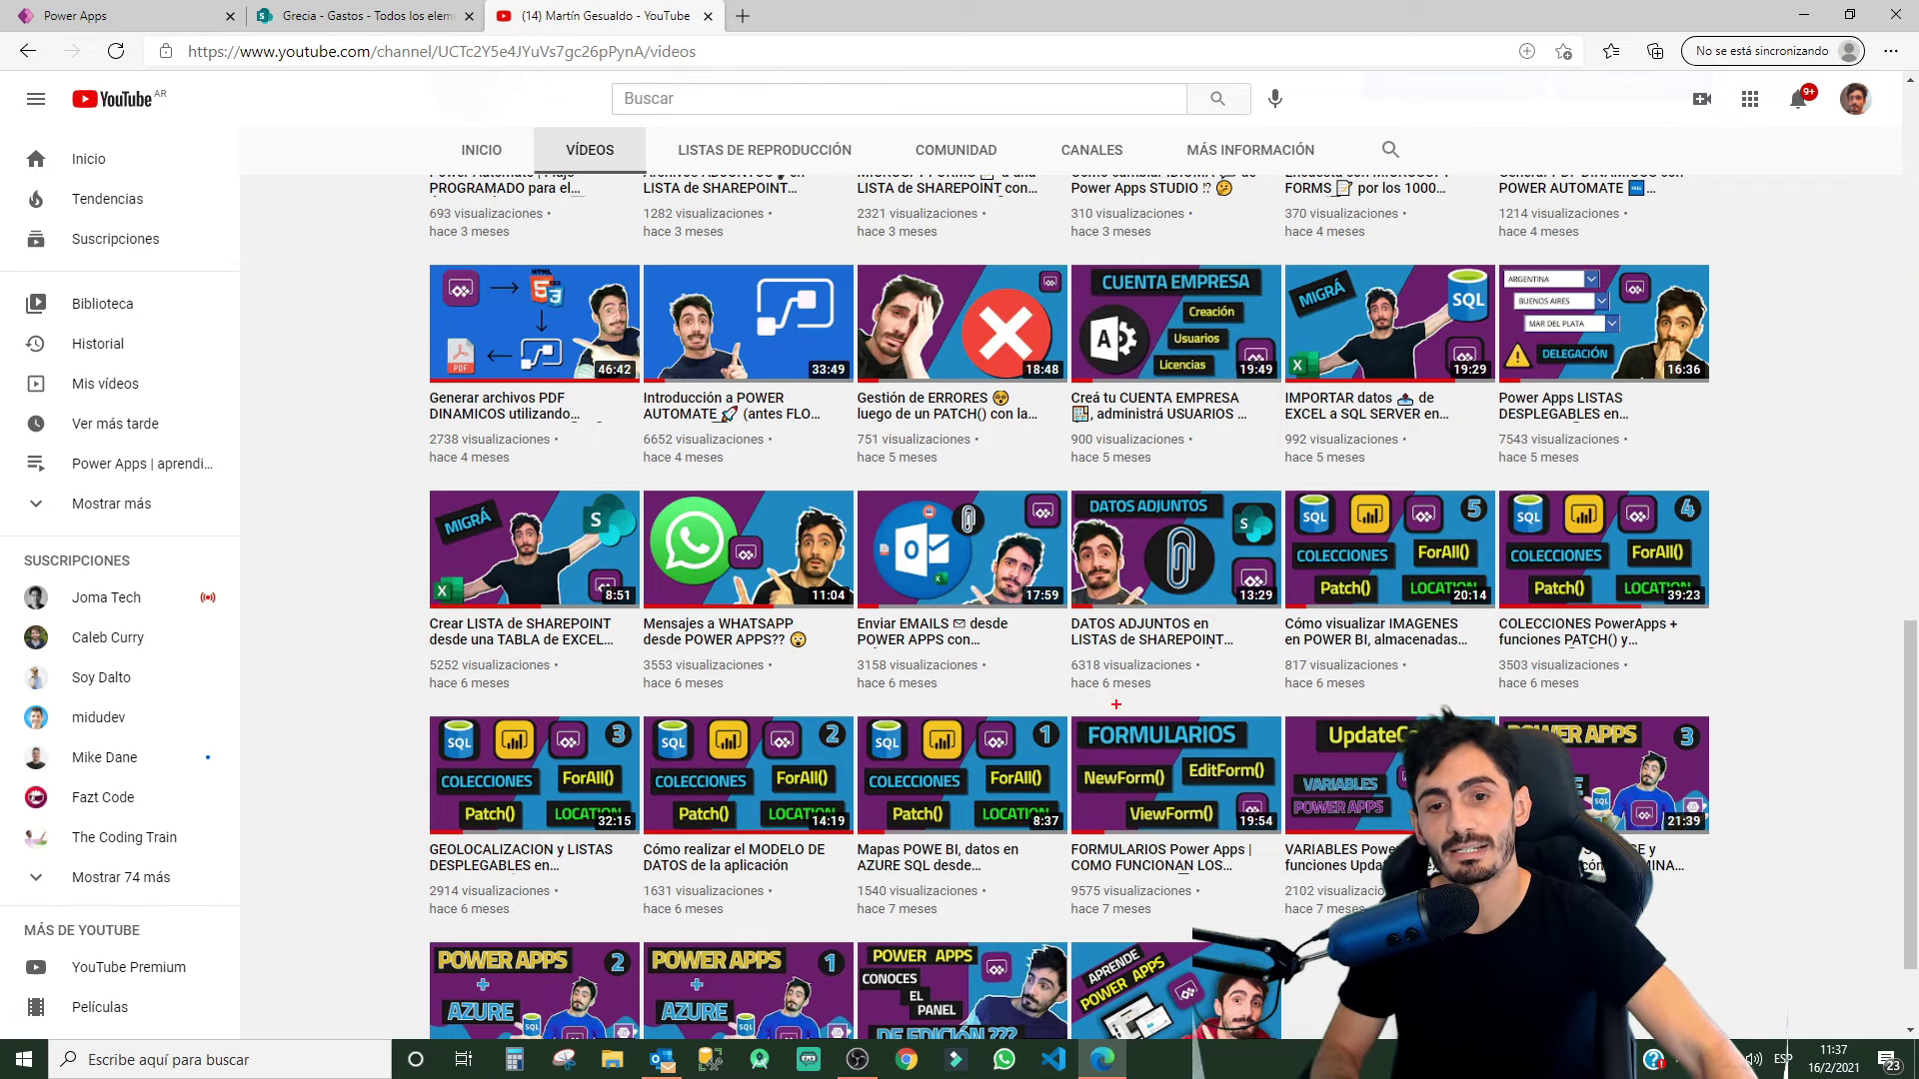
drag(1067, 710, 1286, 891)
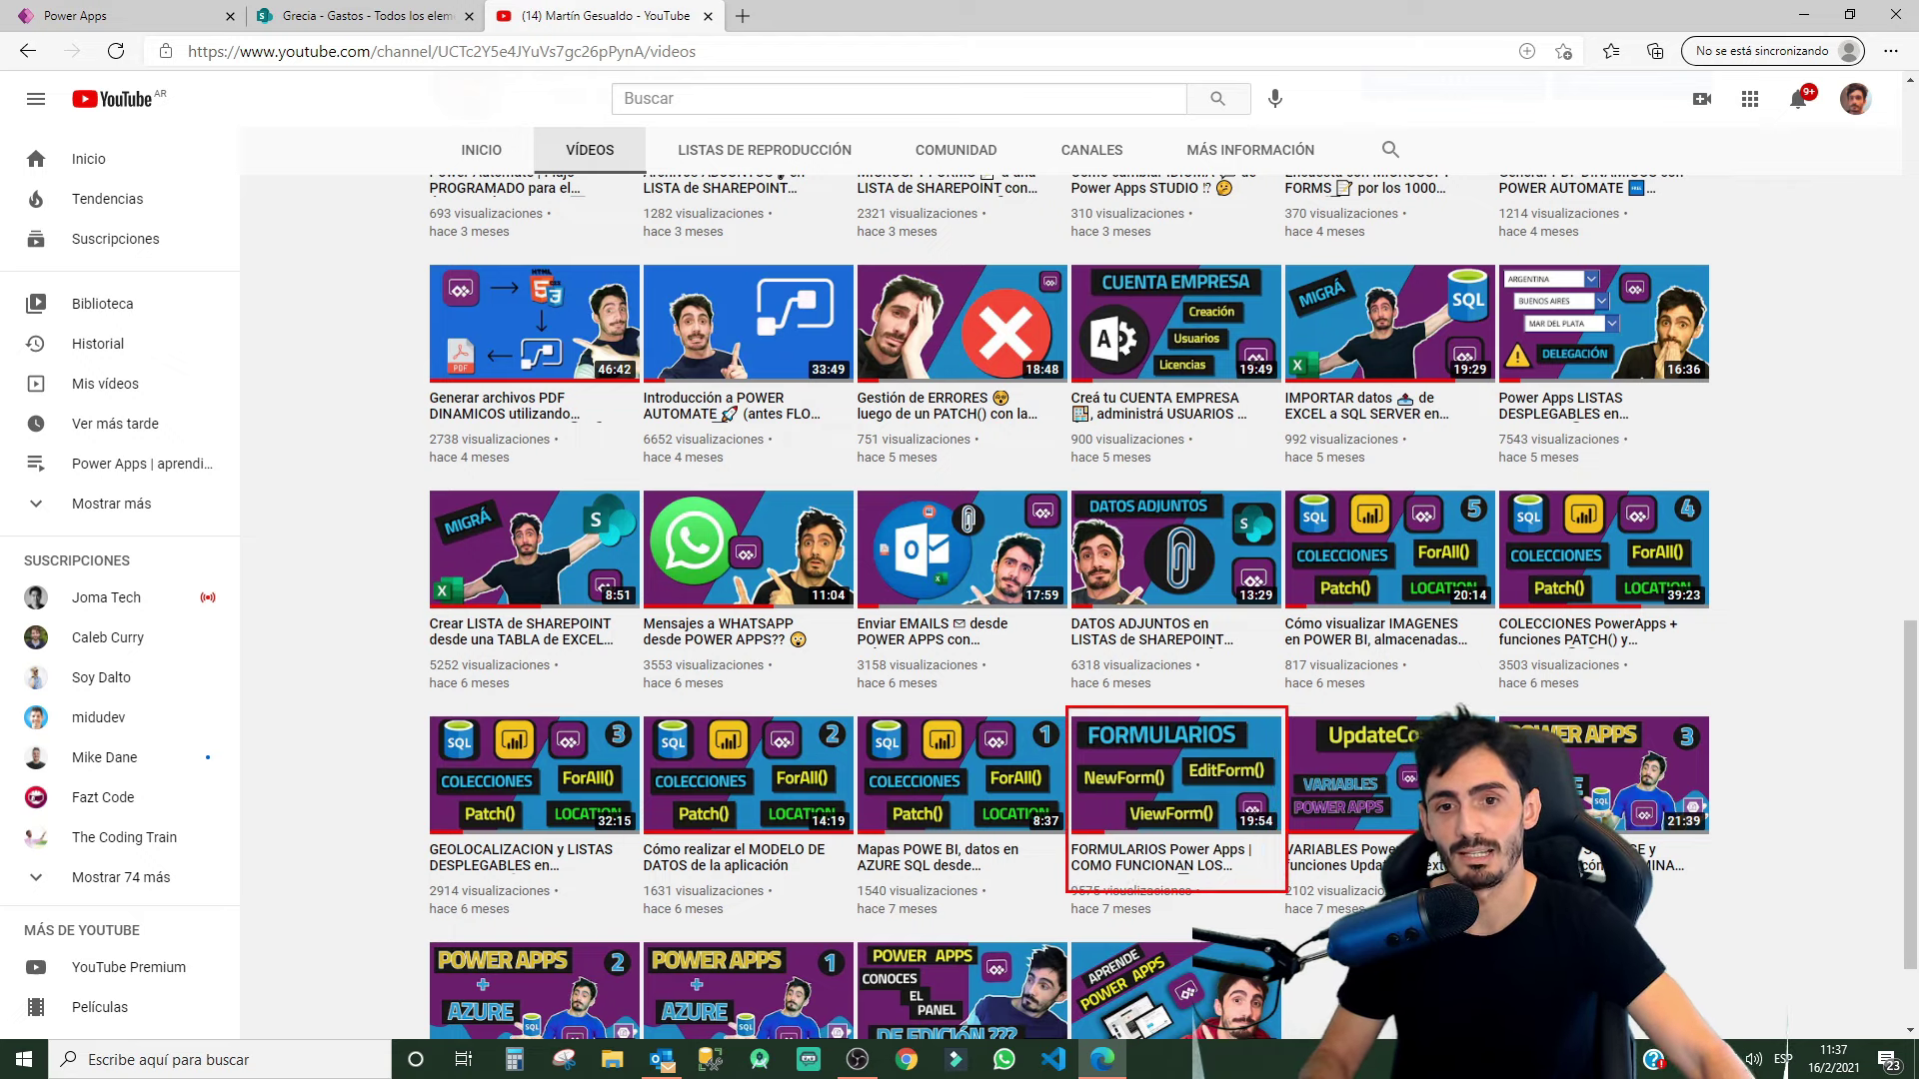
scroll(910, 713, up, 15)
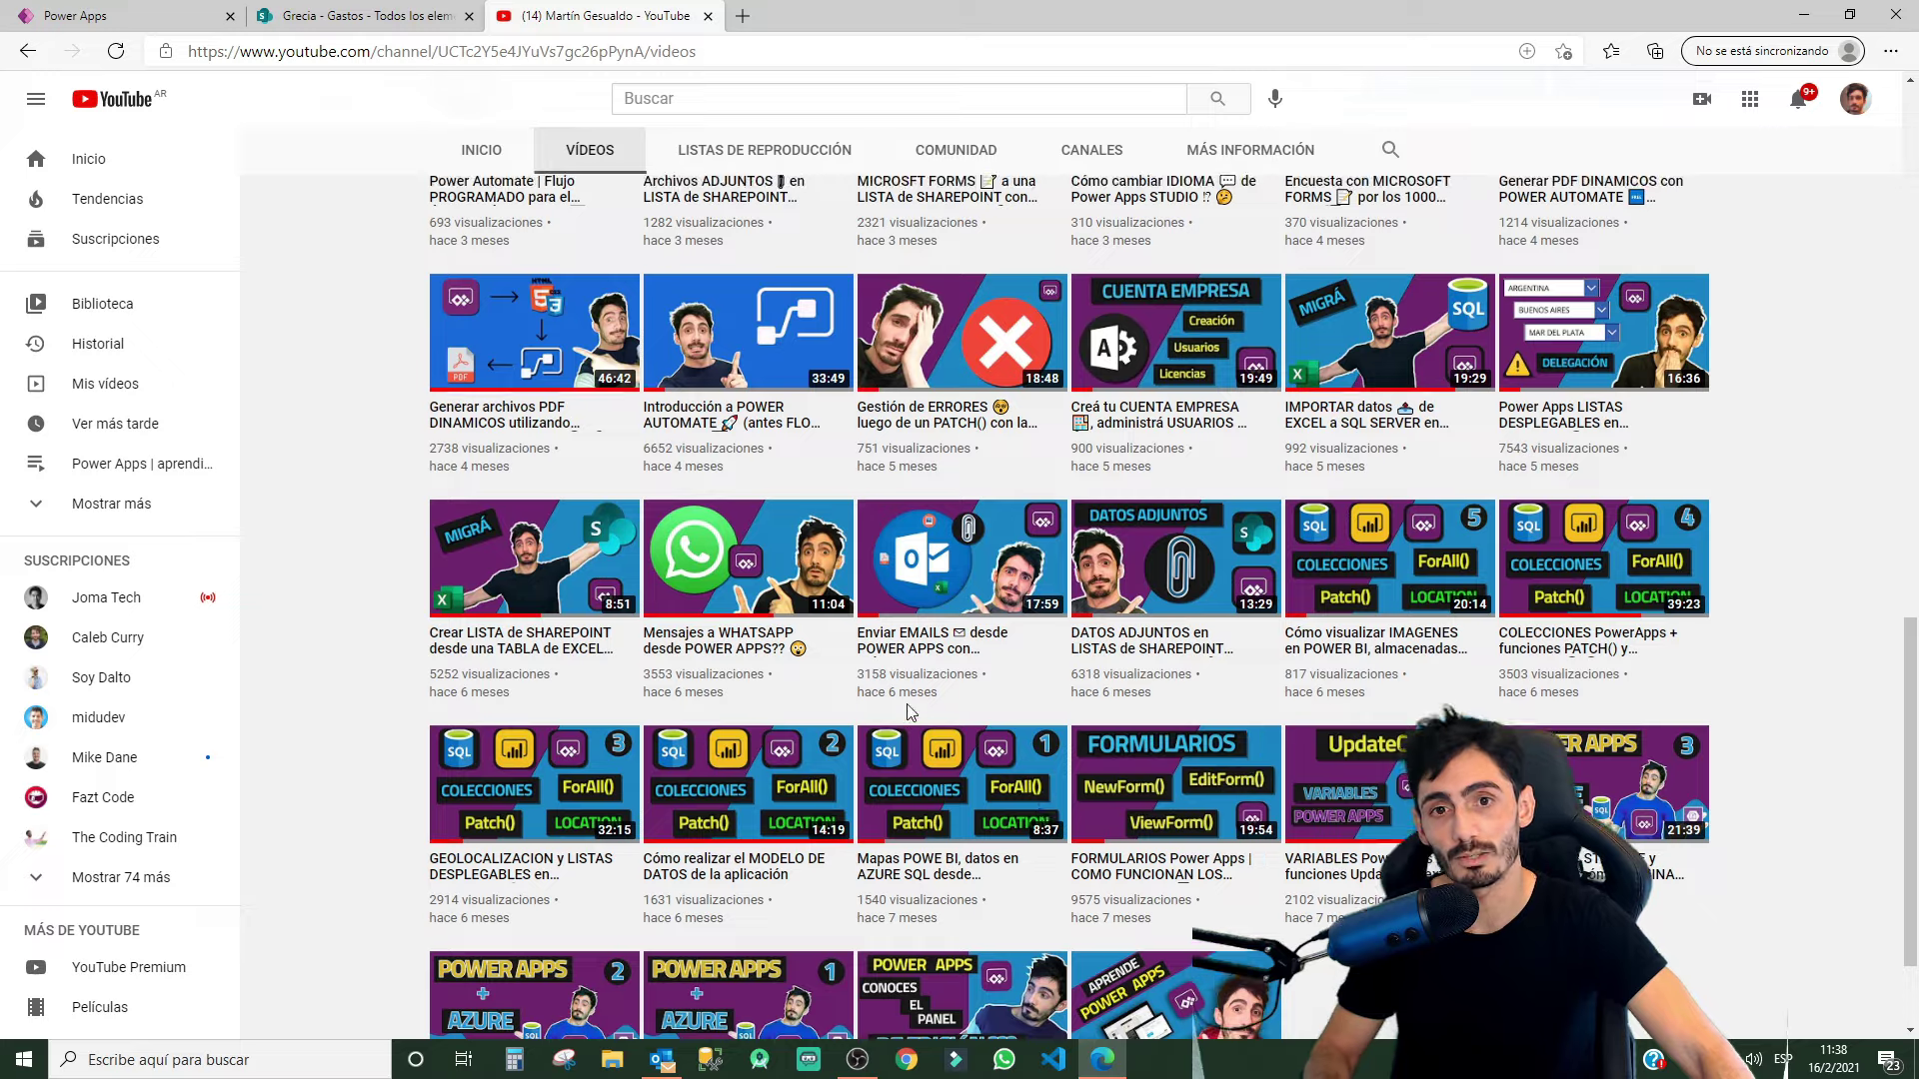
scroll(910, 713, up, 1)
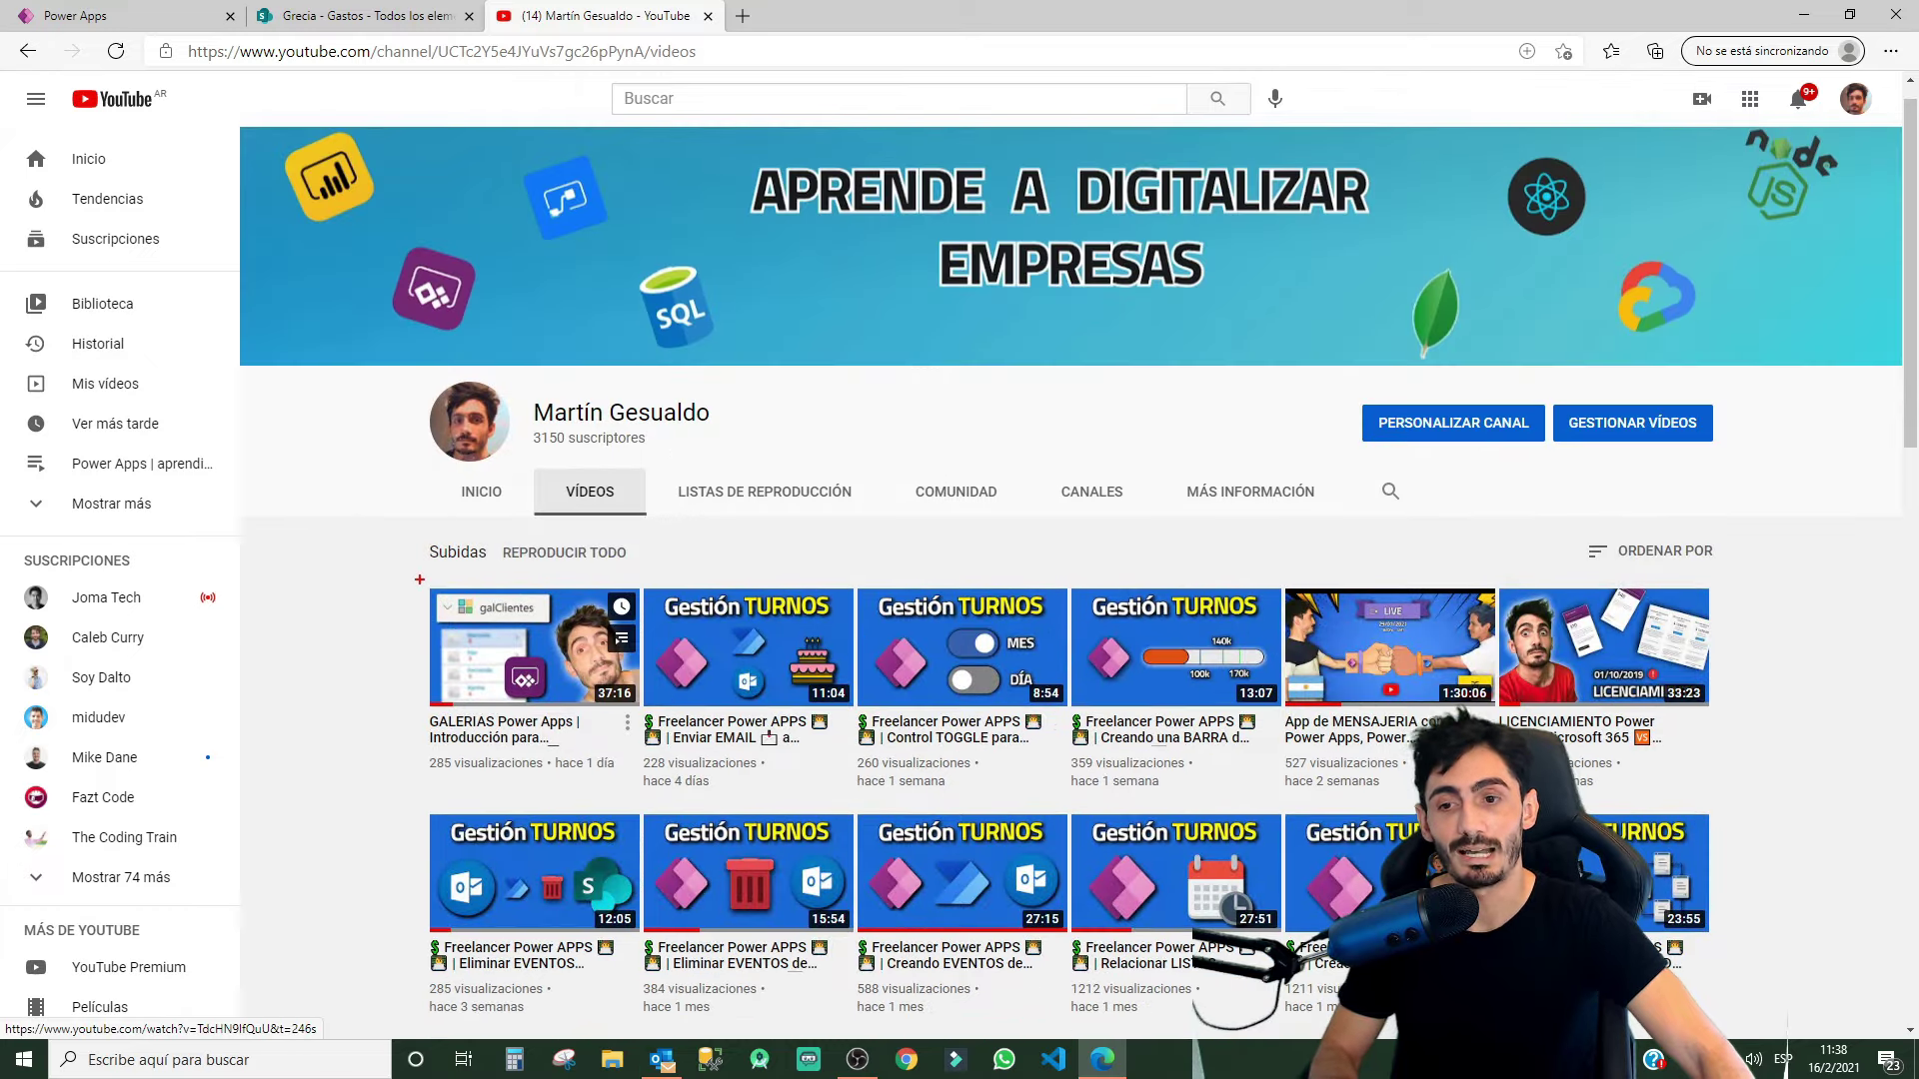
drag(419, 580, 642, 783)
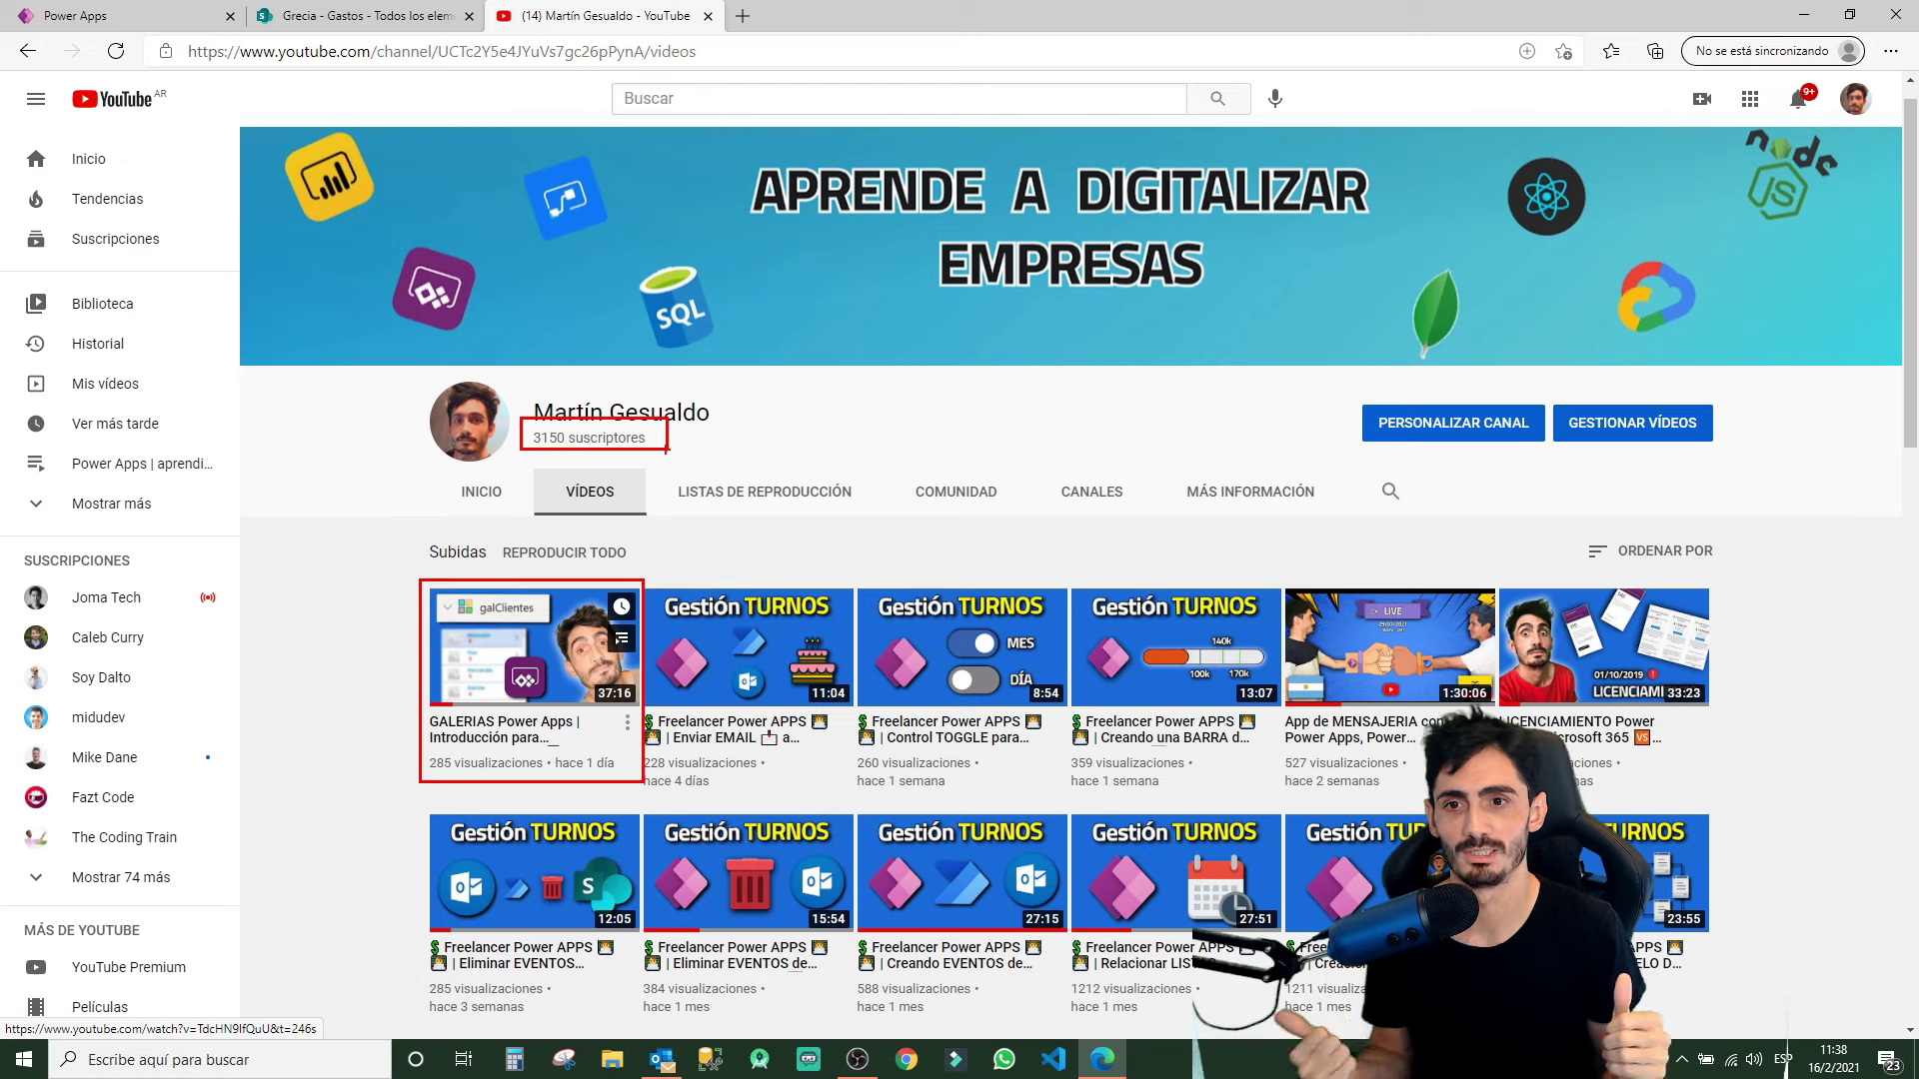
key(Escape)
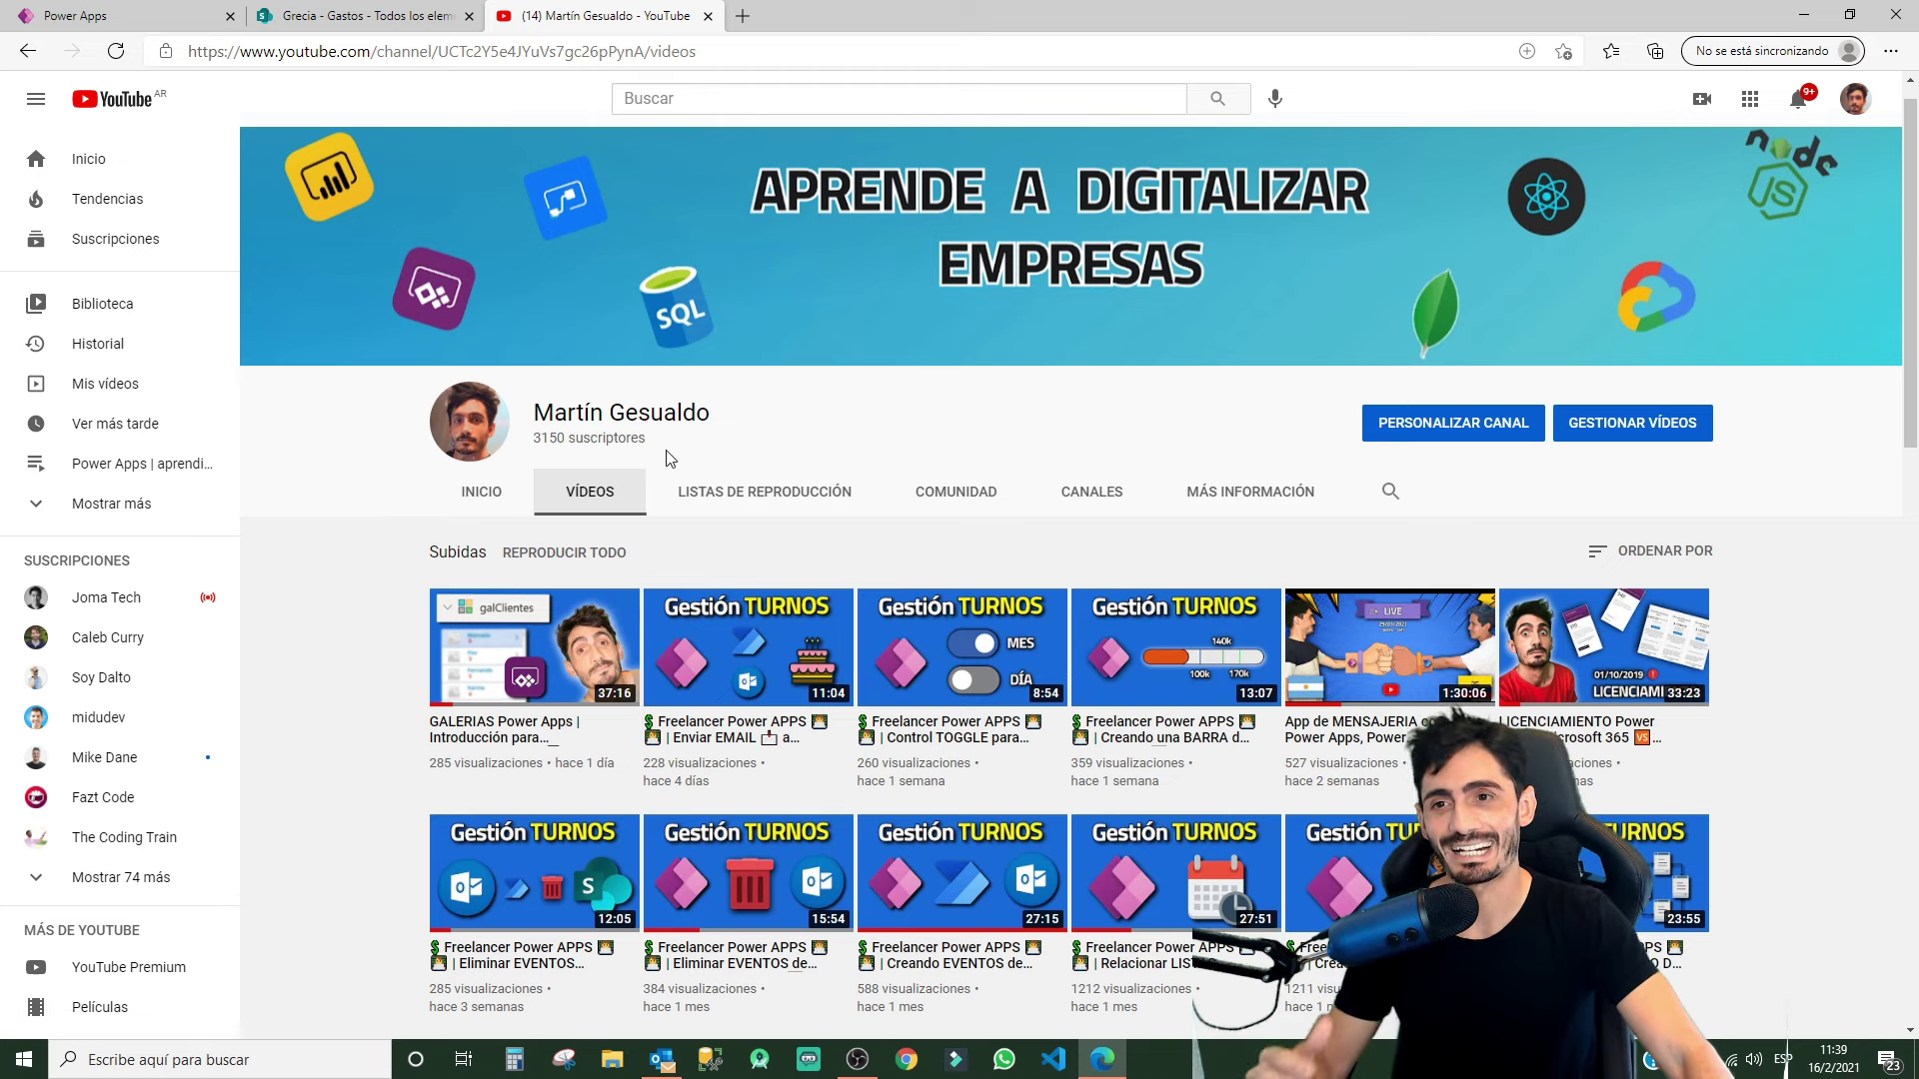
In the Gastos list, mark the Grecia site name, the Gastos navigation entry and the Concepto column.
click(357, 27)
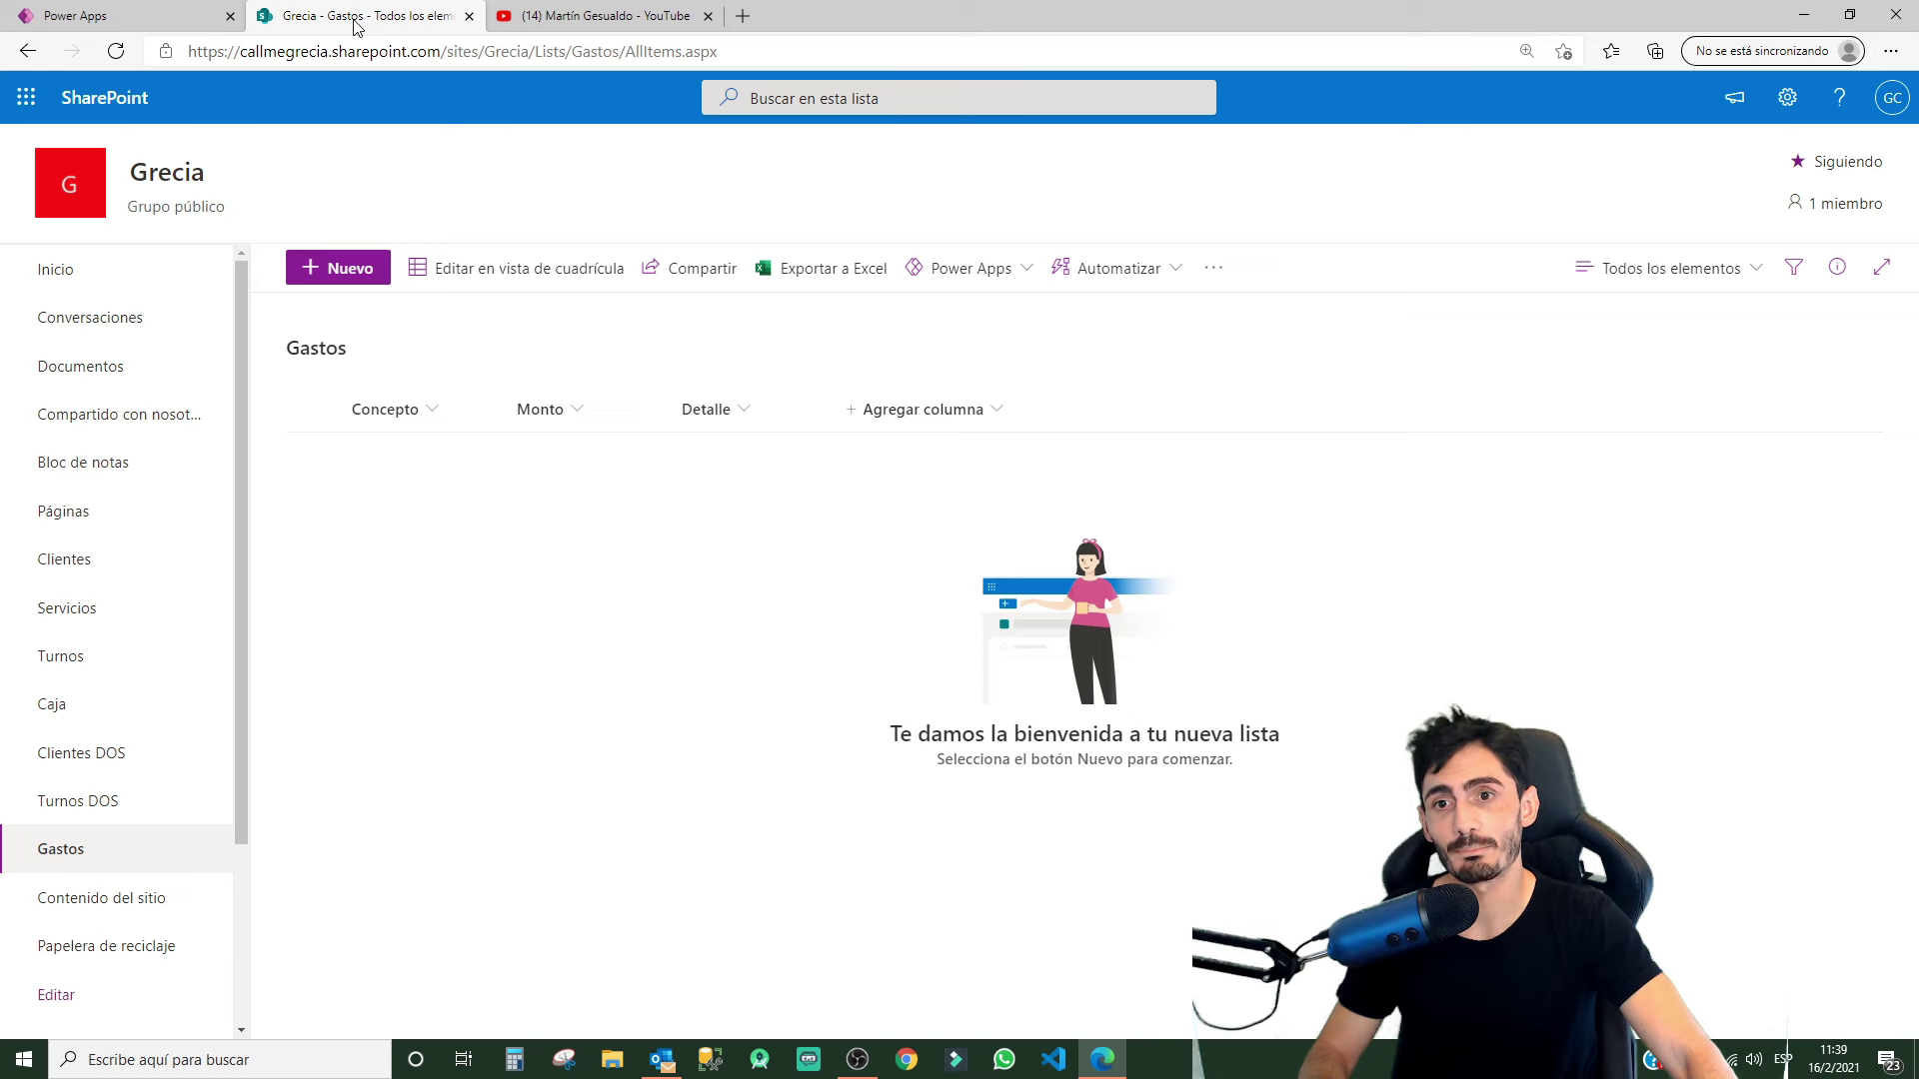
key(ctrl+2)
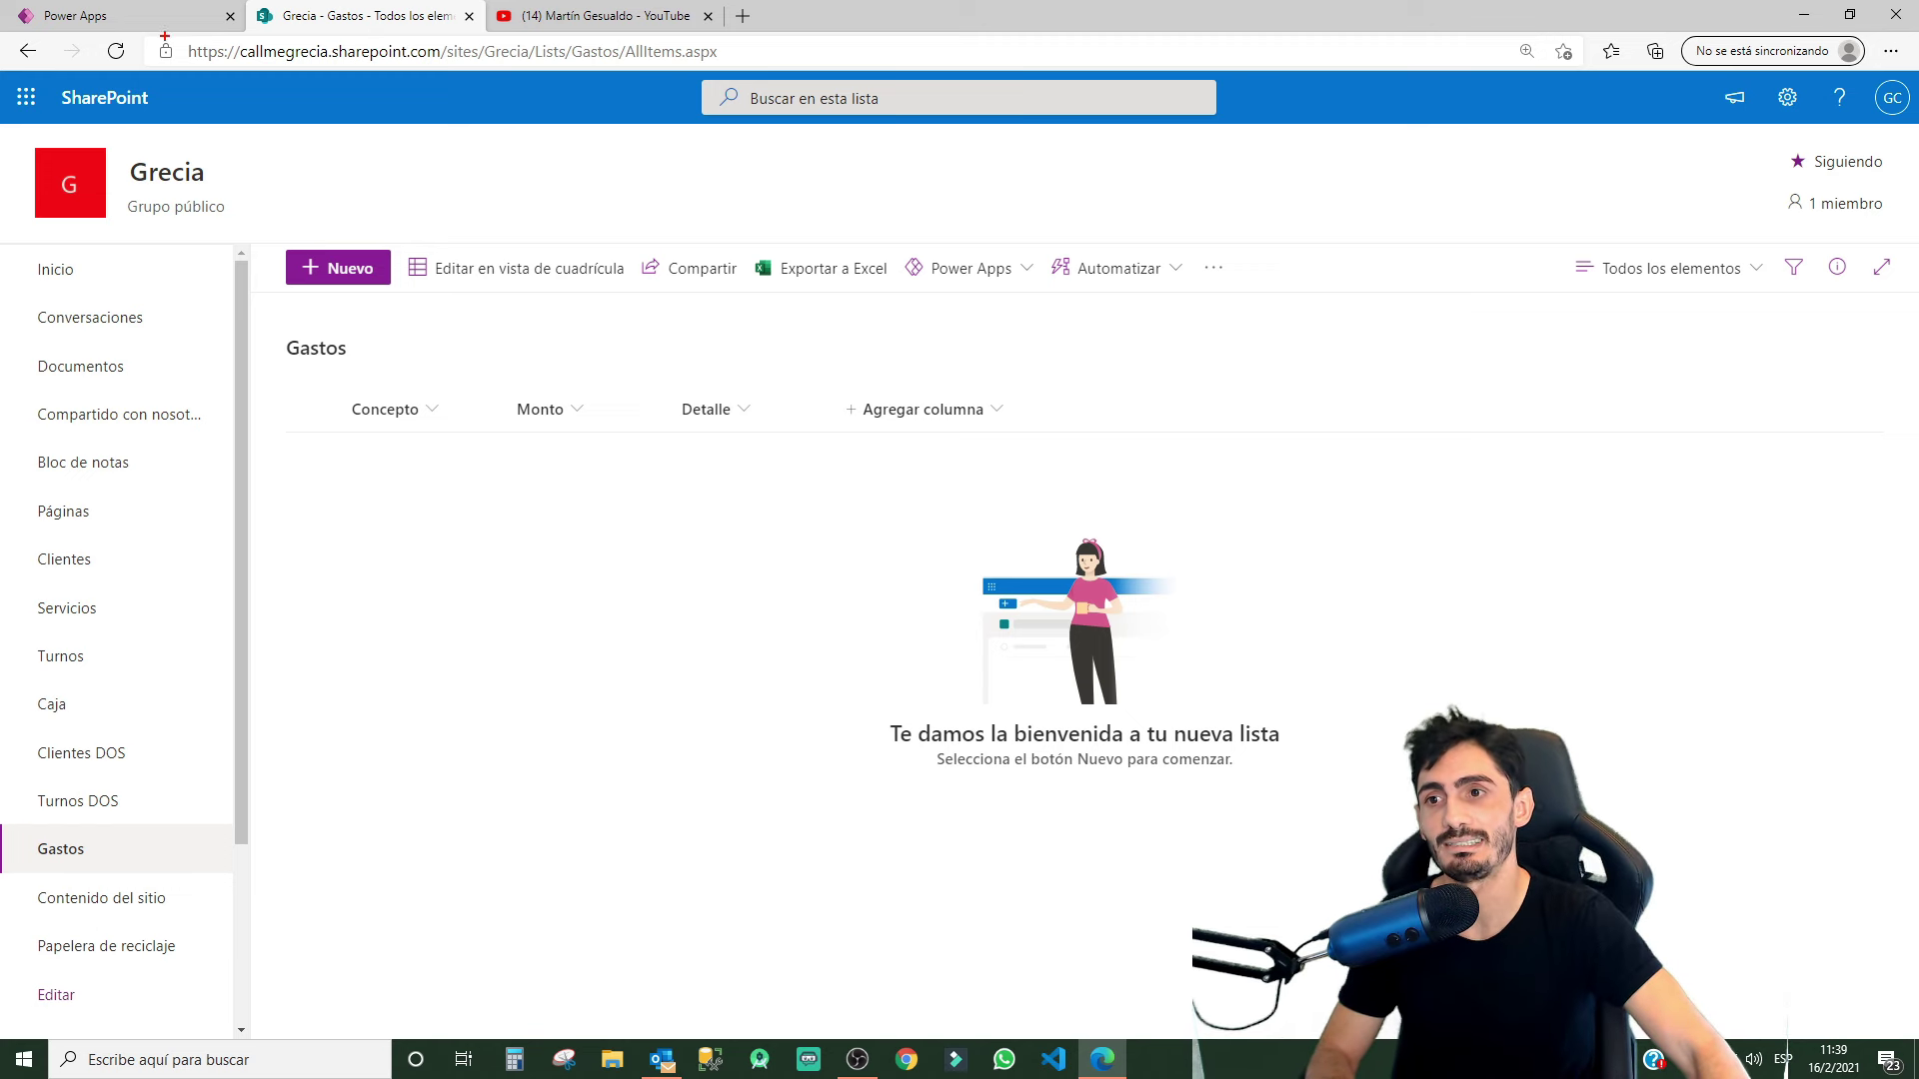
drag(29, 151, 253, 228)
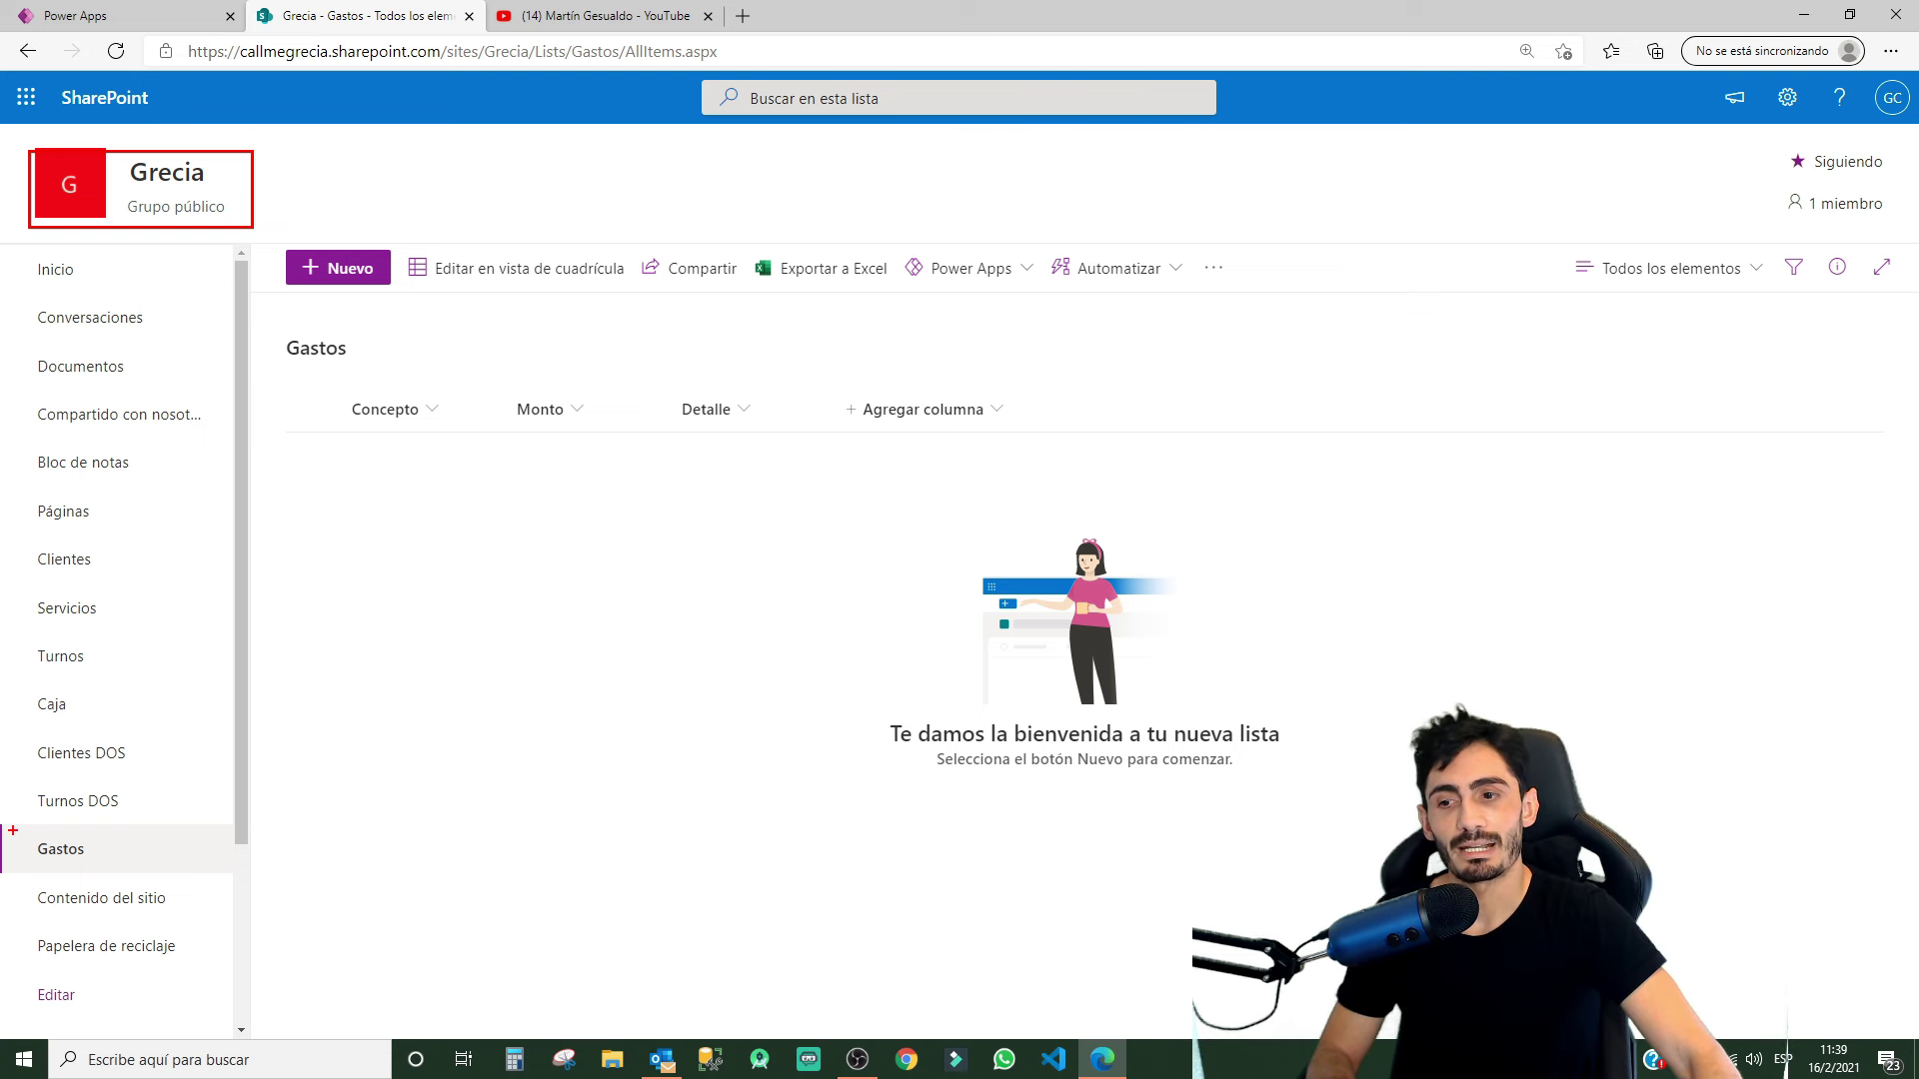
drag(13, 830, 199, 878)
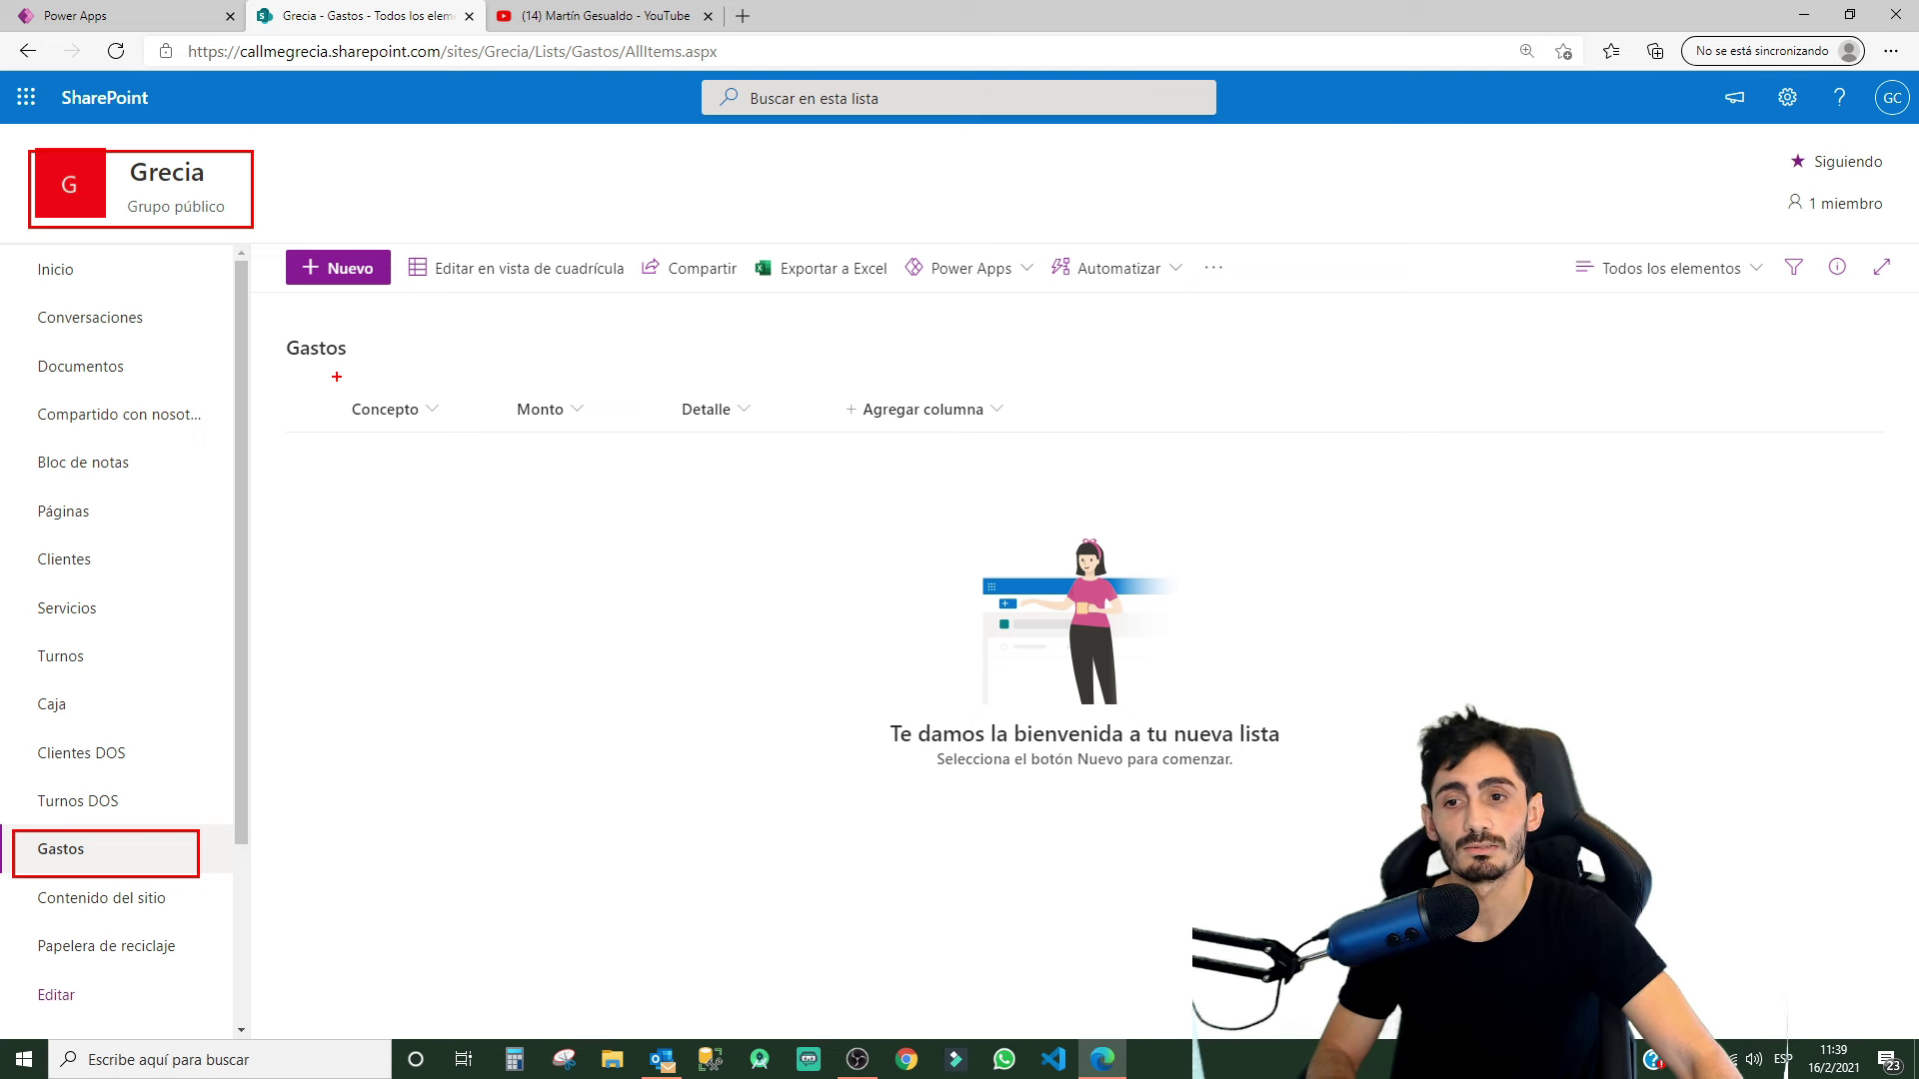
drag(337, 377, 475, 555)
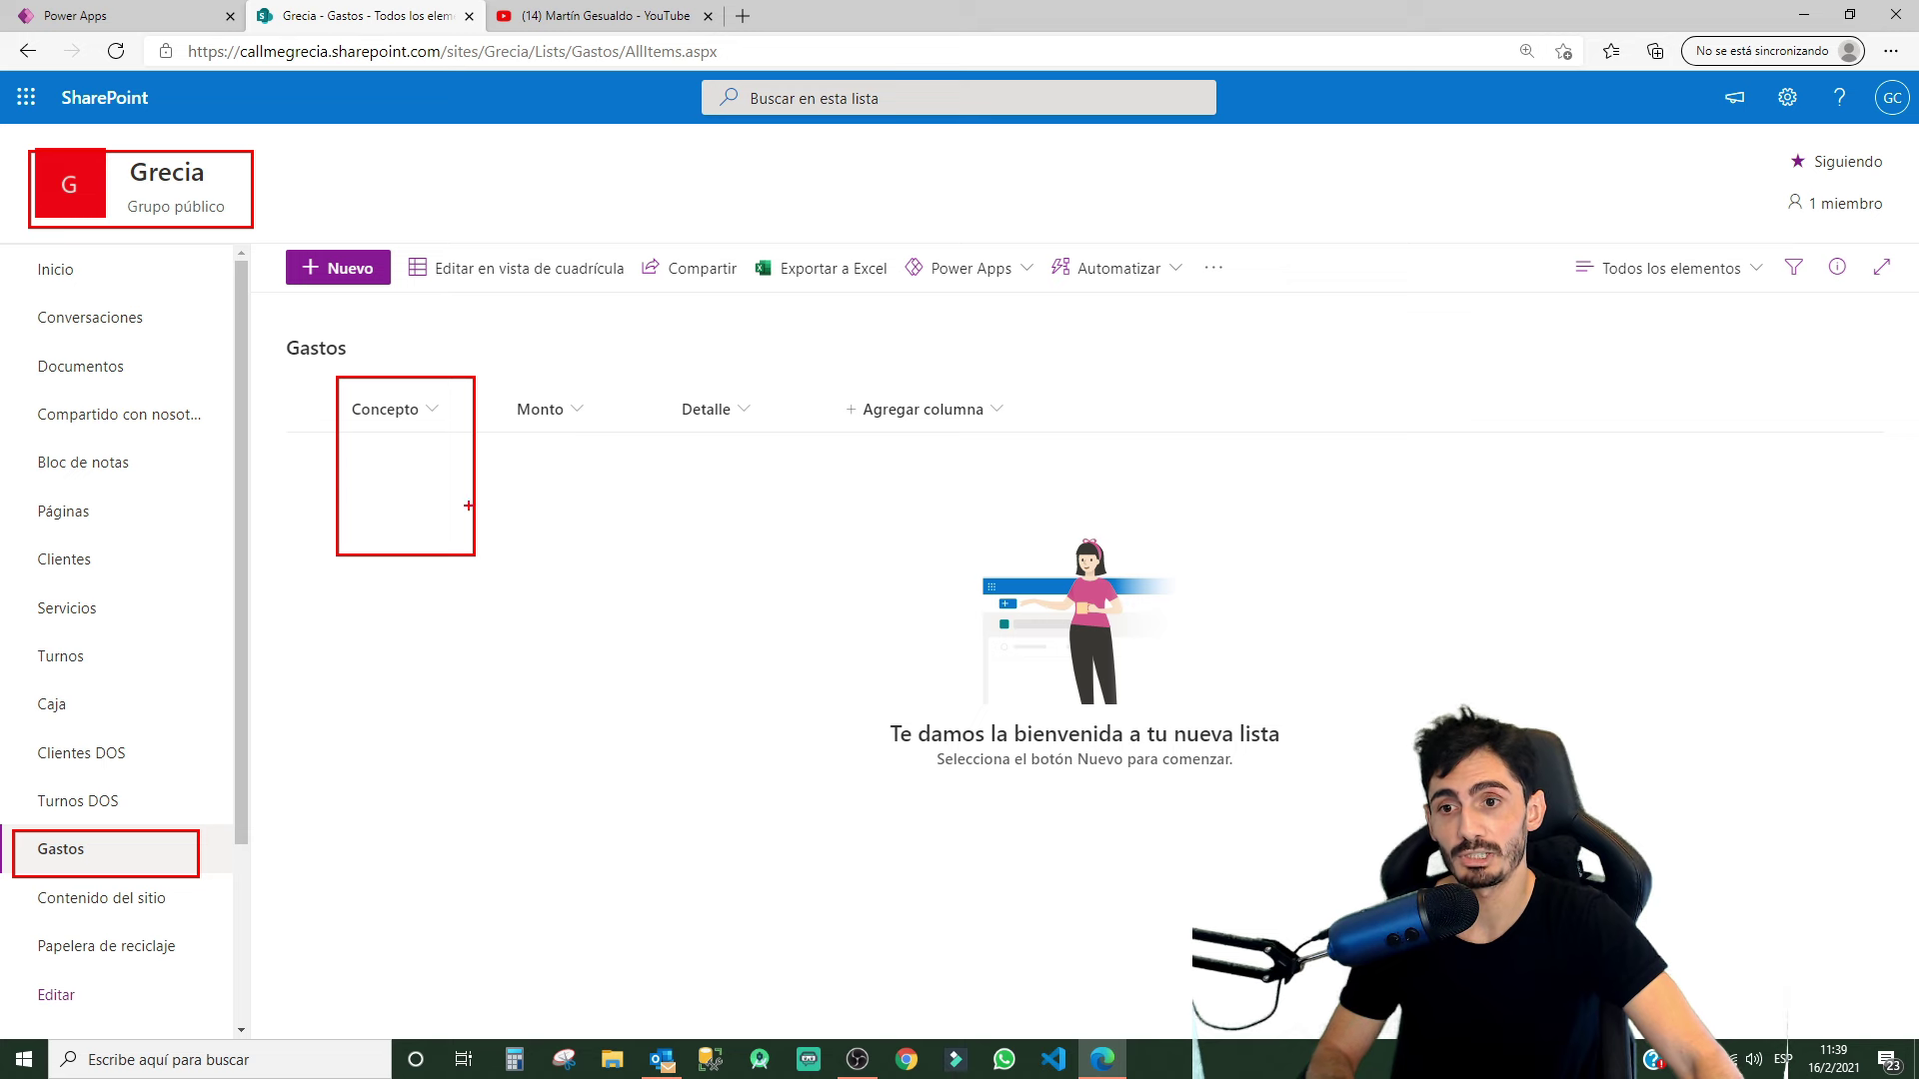
Show the Concepto column settings with choices Ocio, Farmacia, Comida and Otros, closing without changes.
click(433, 412)
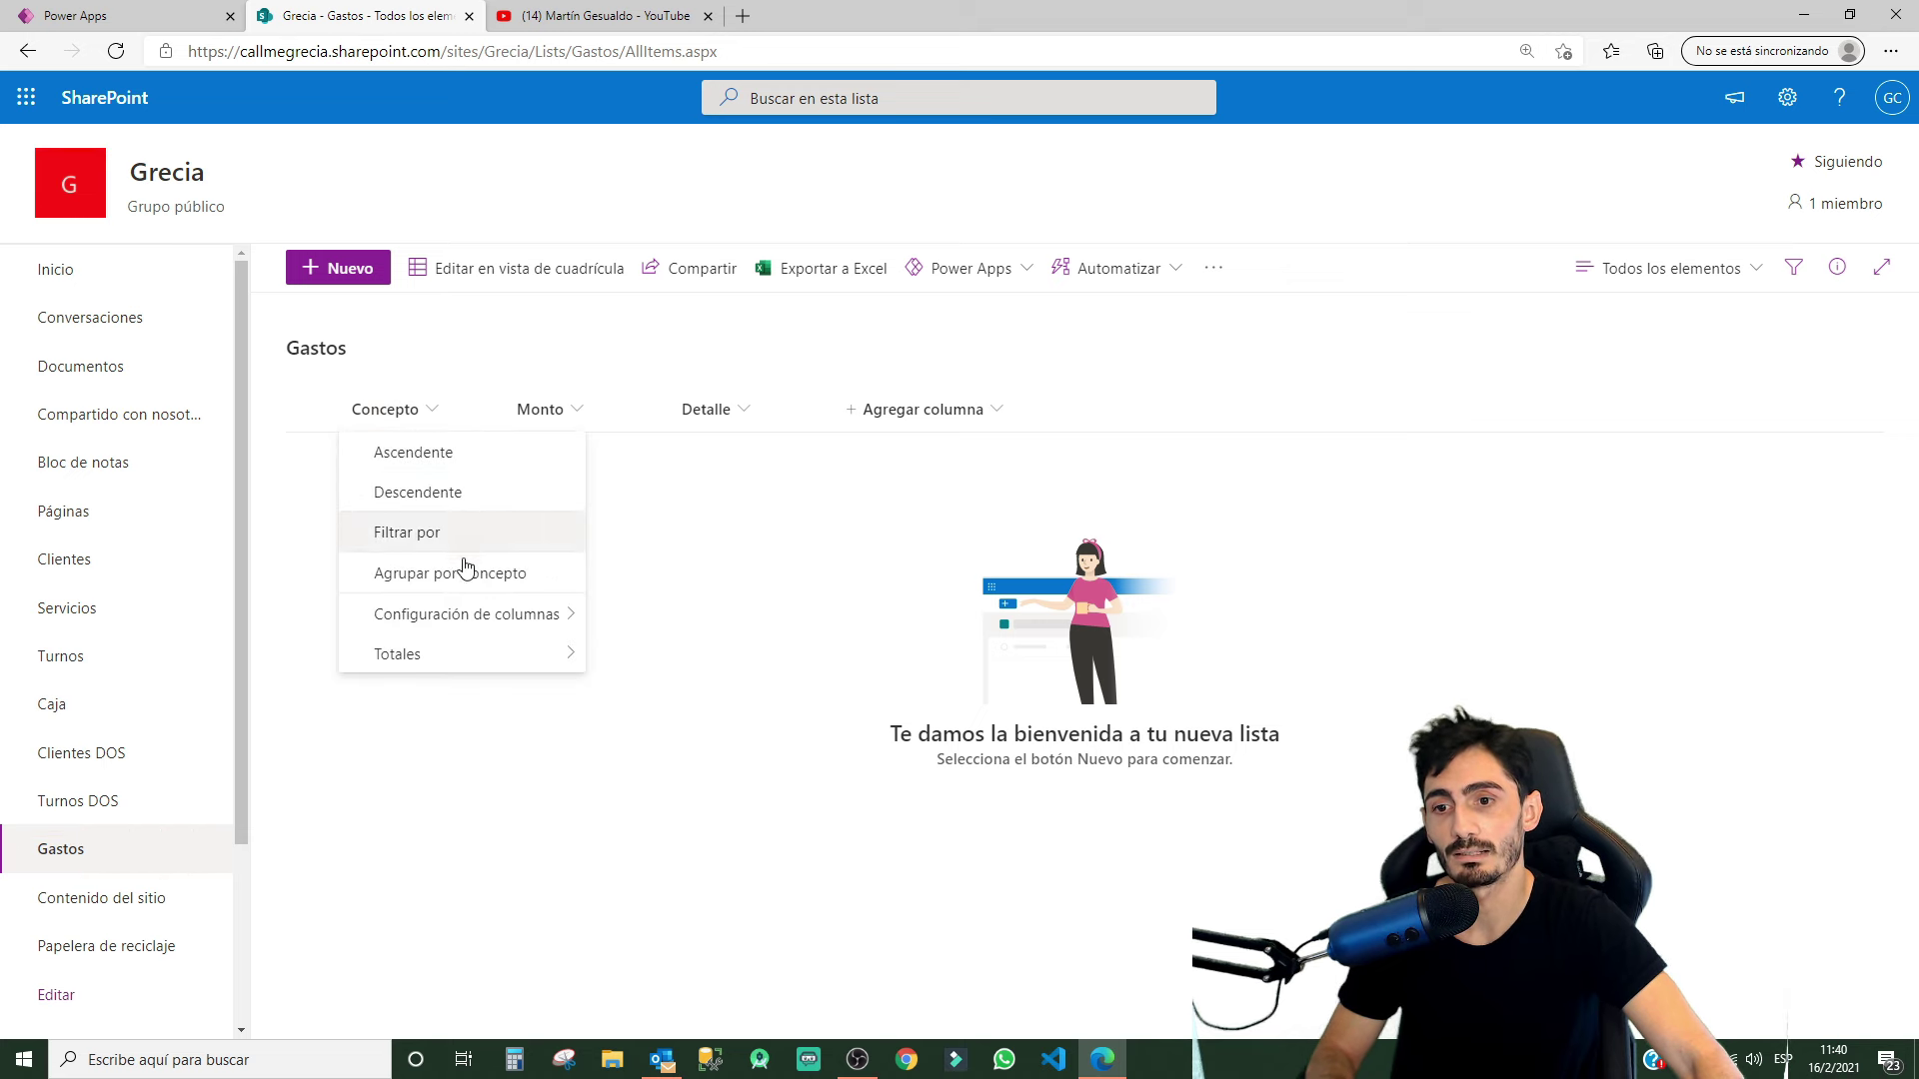
click(605, 613)
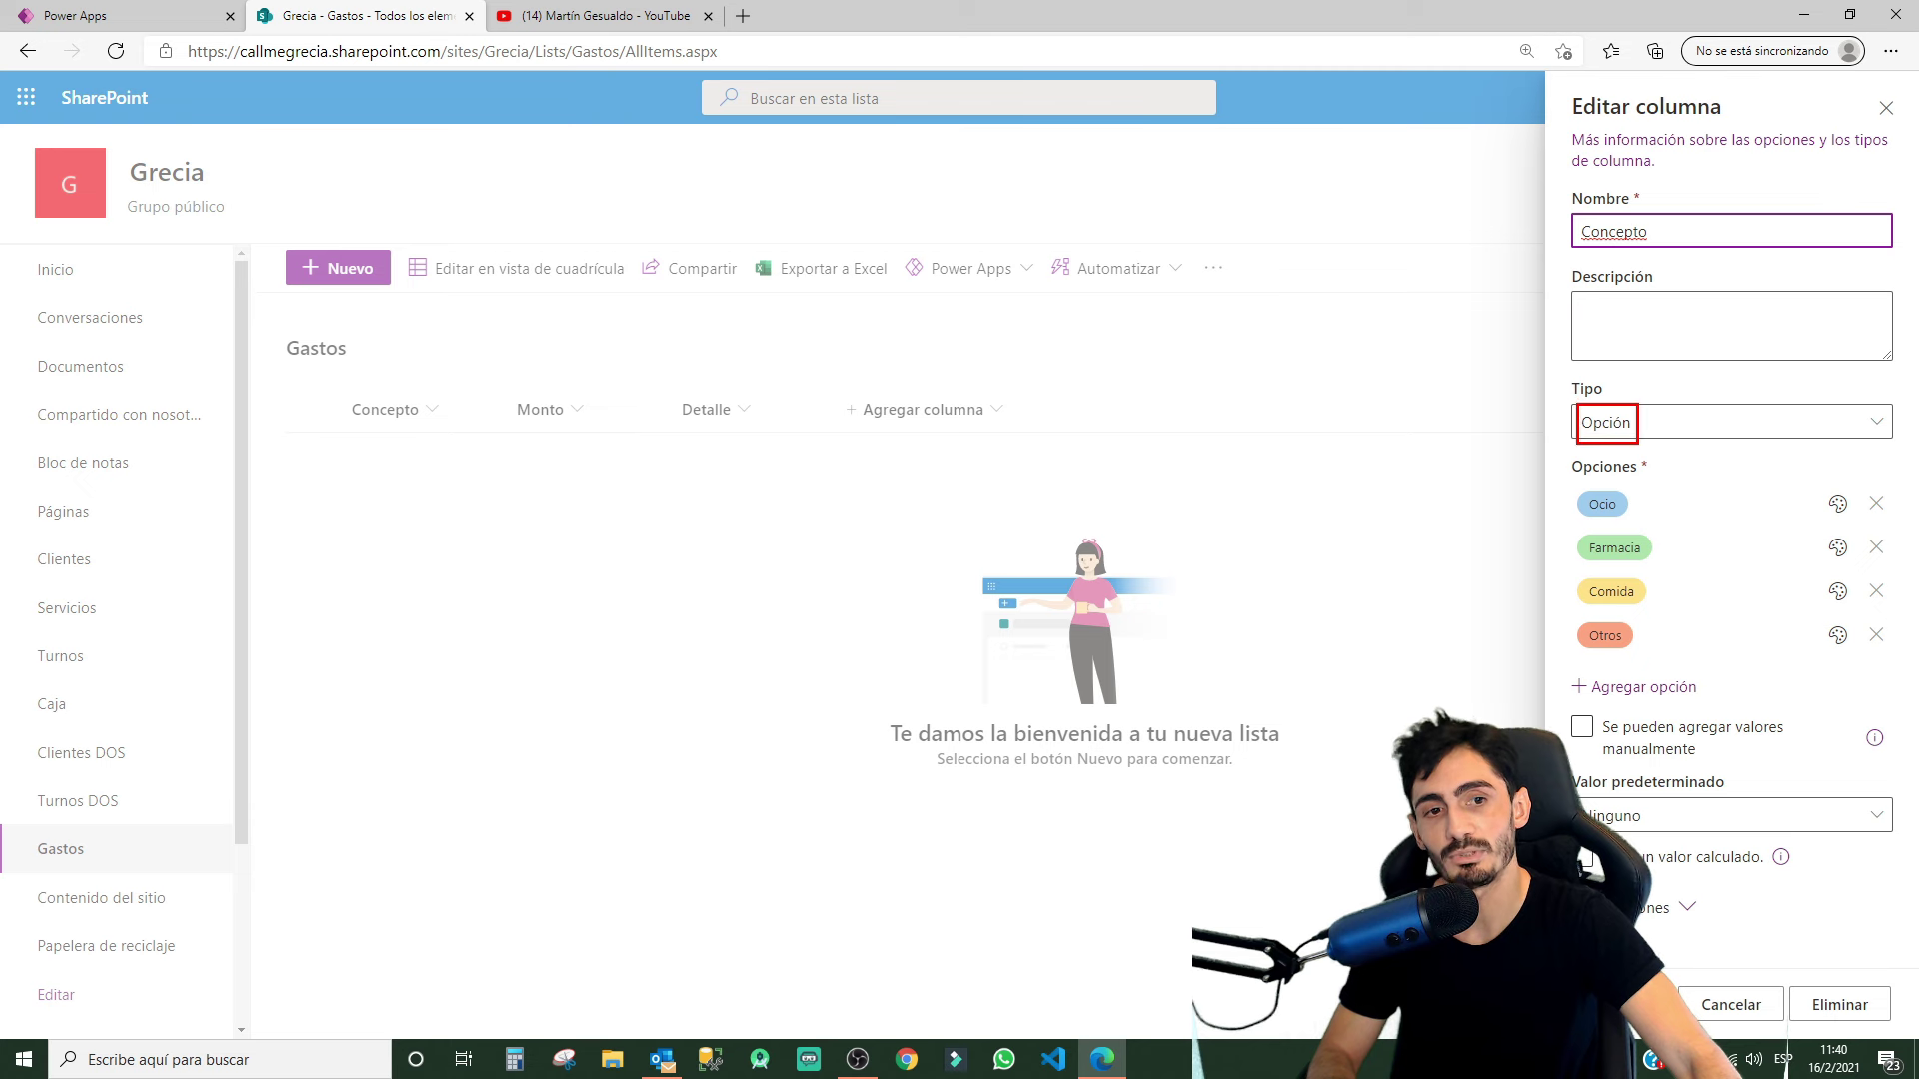
drag(1562, 479, 1689, 678)
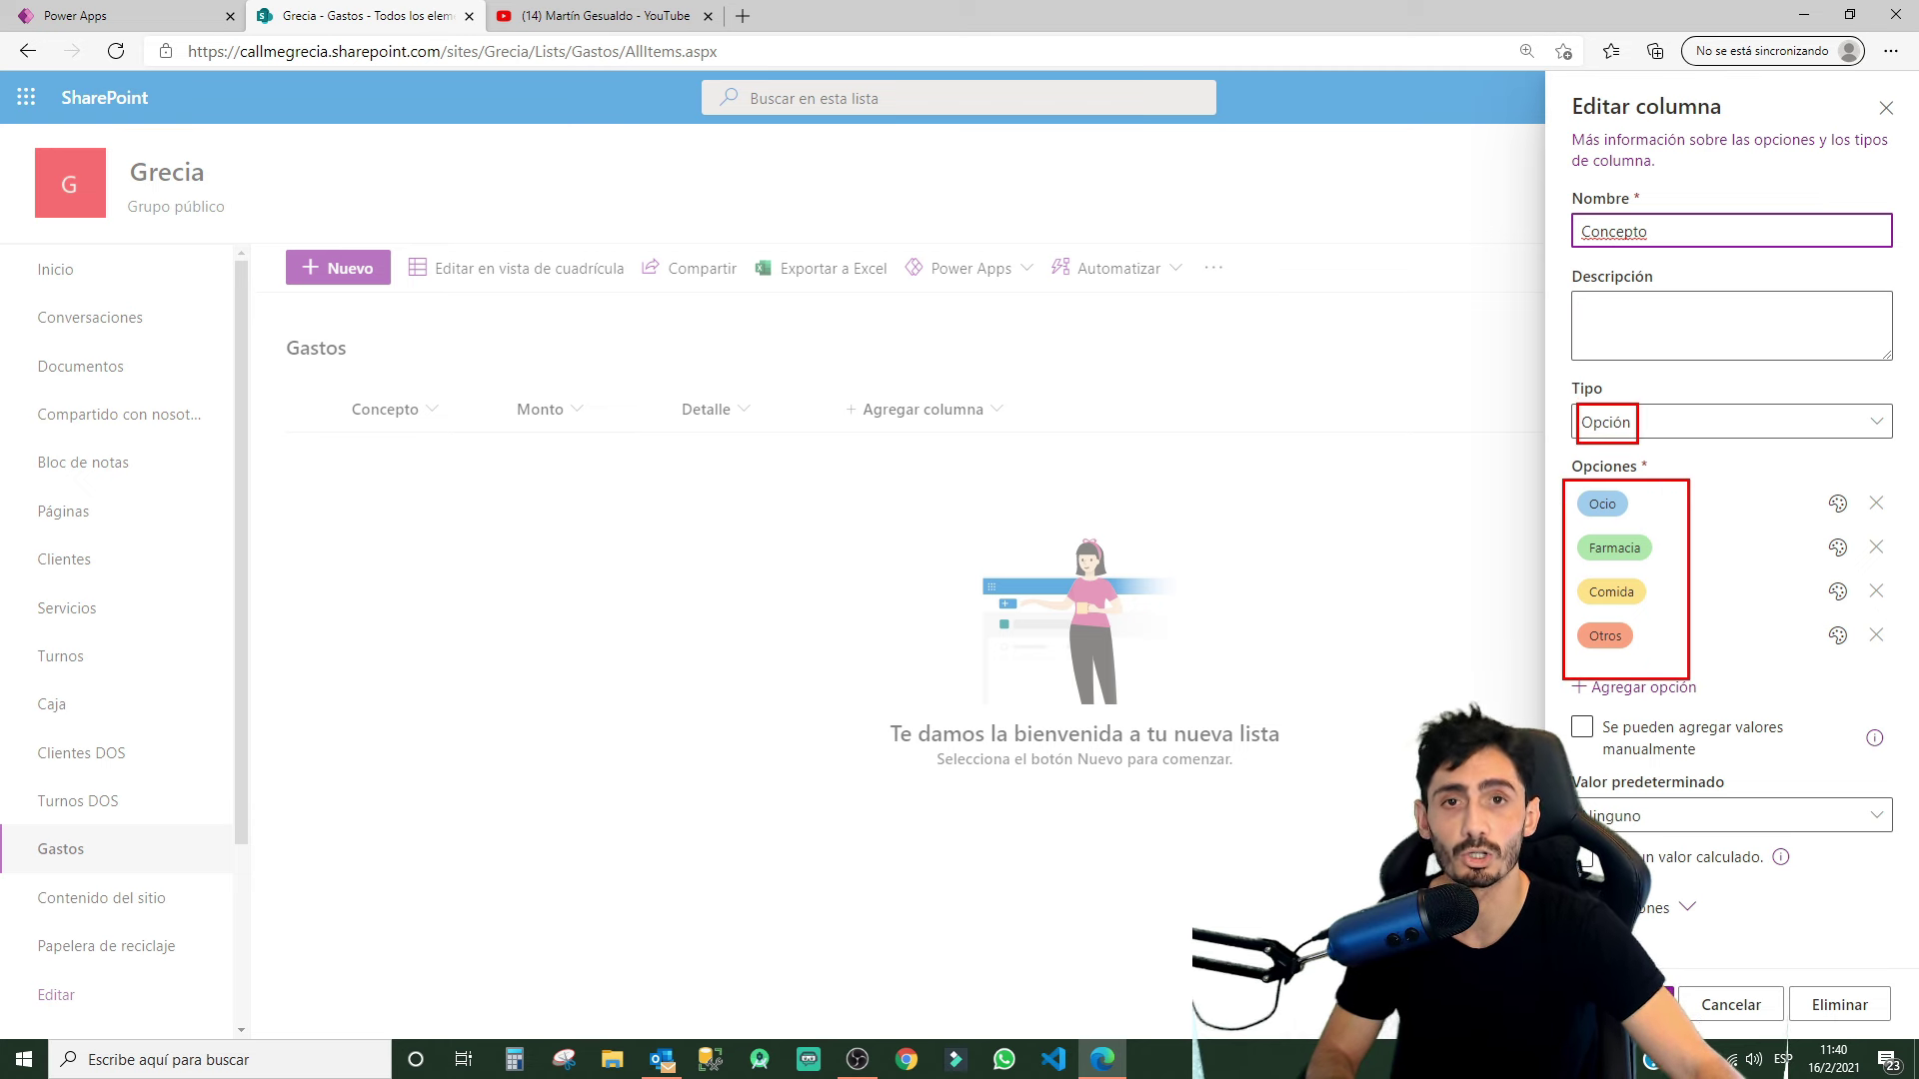
key(e)
click(524, 372)
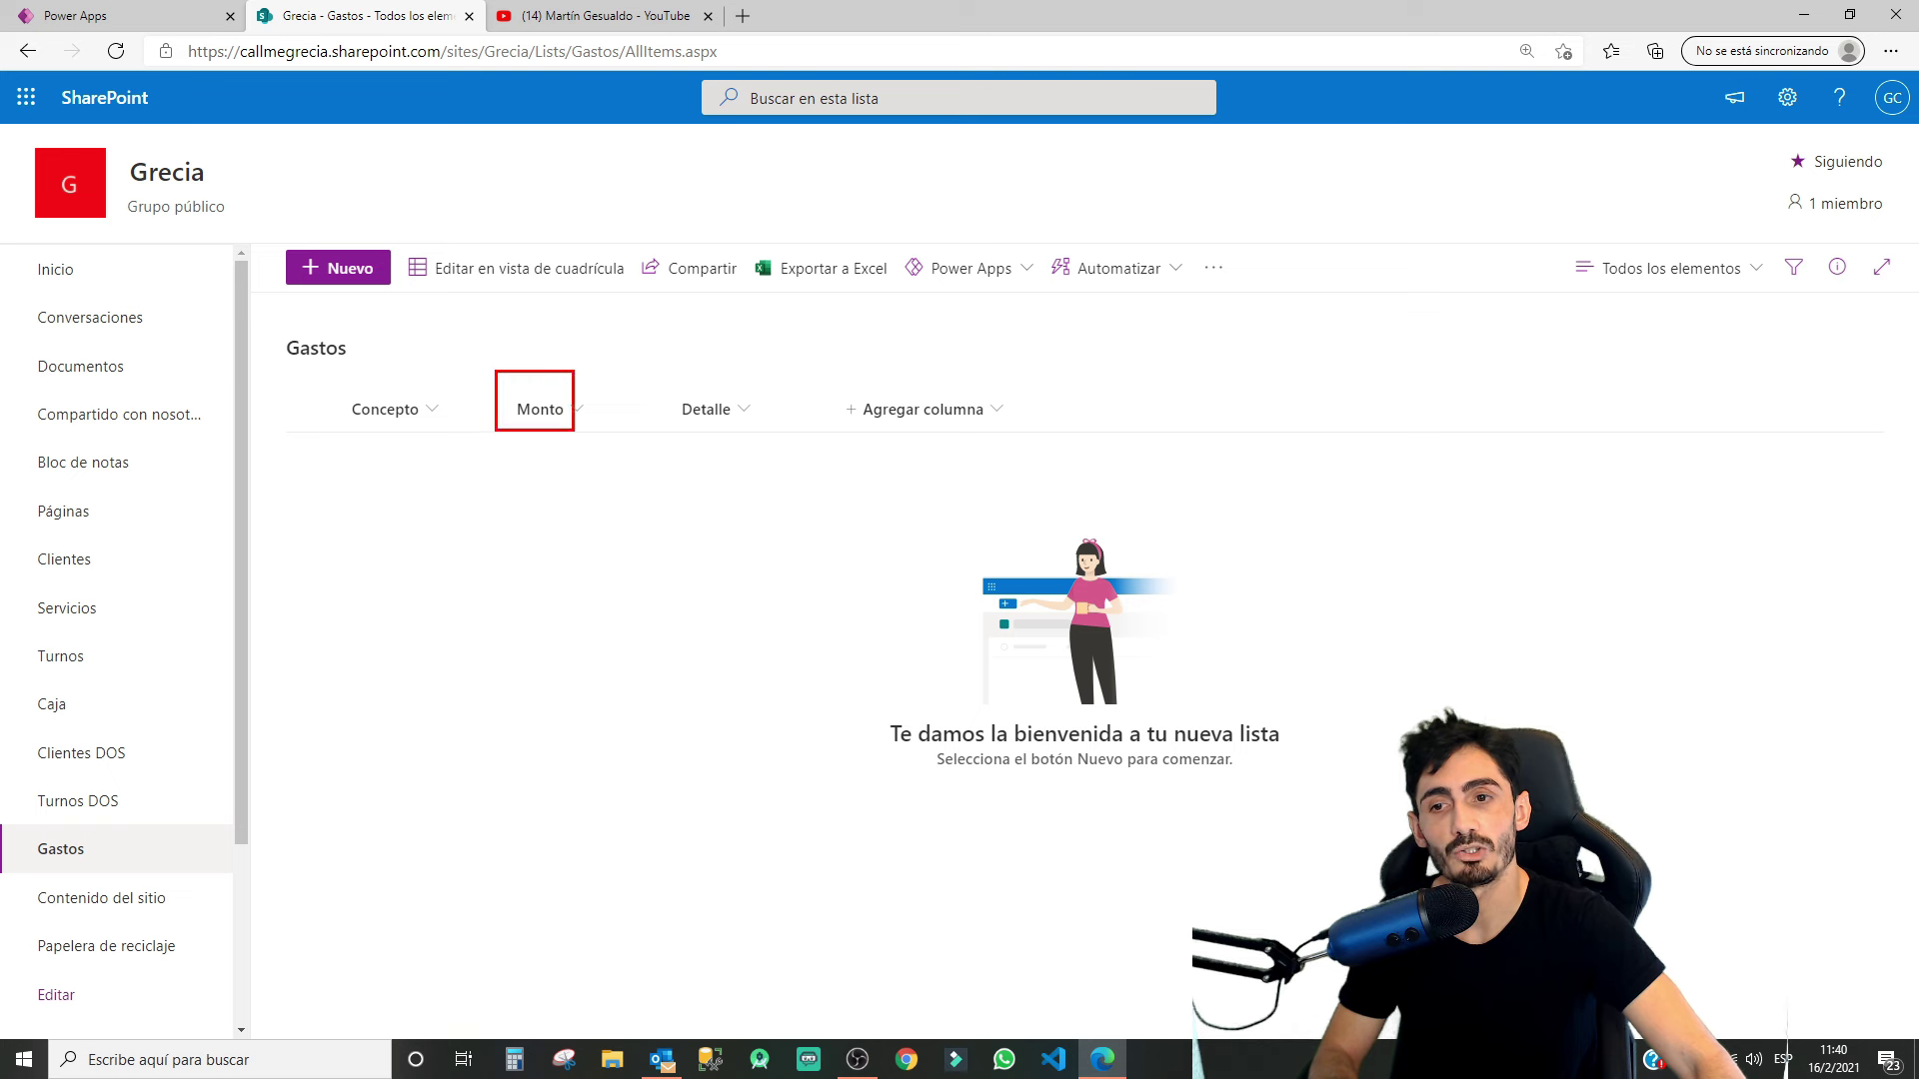
Point out the Monto and Detalle columns, dismissing the Monto options afterwards.
drag(575, 431, 606, 451)
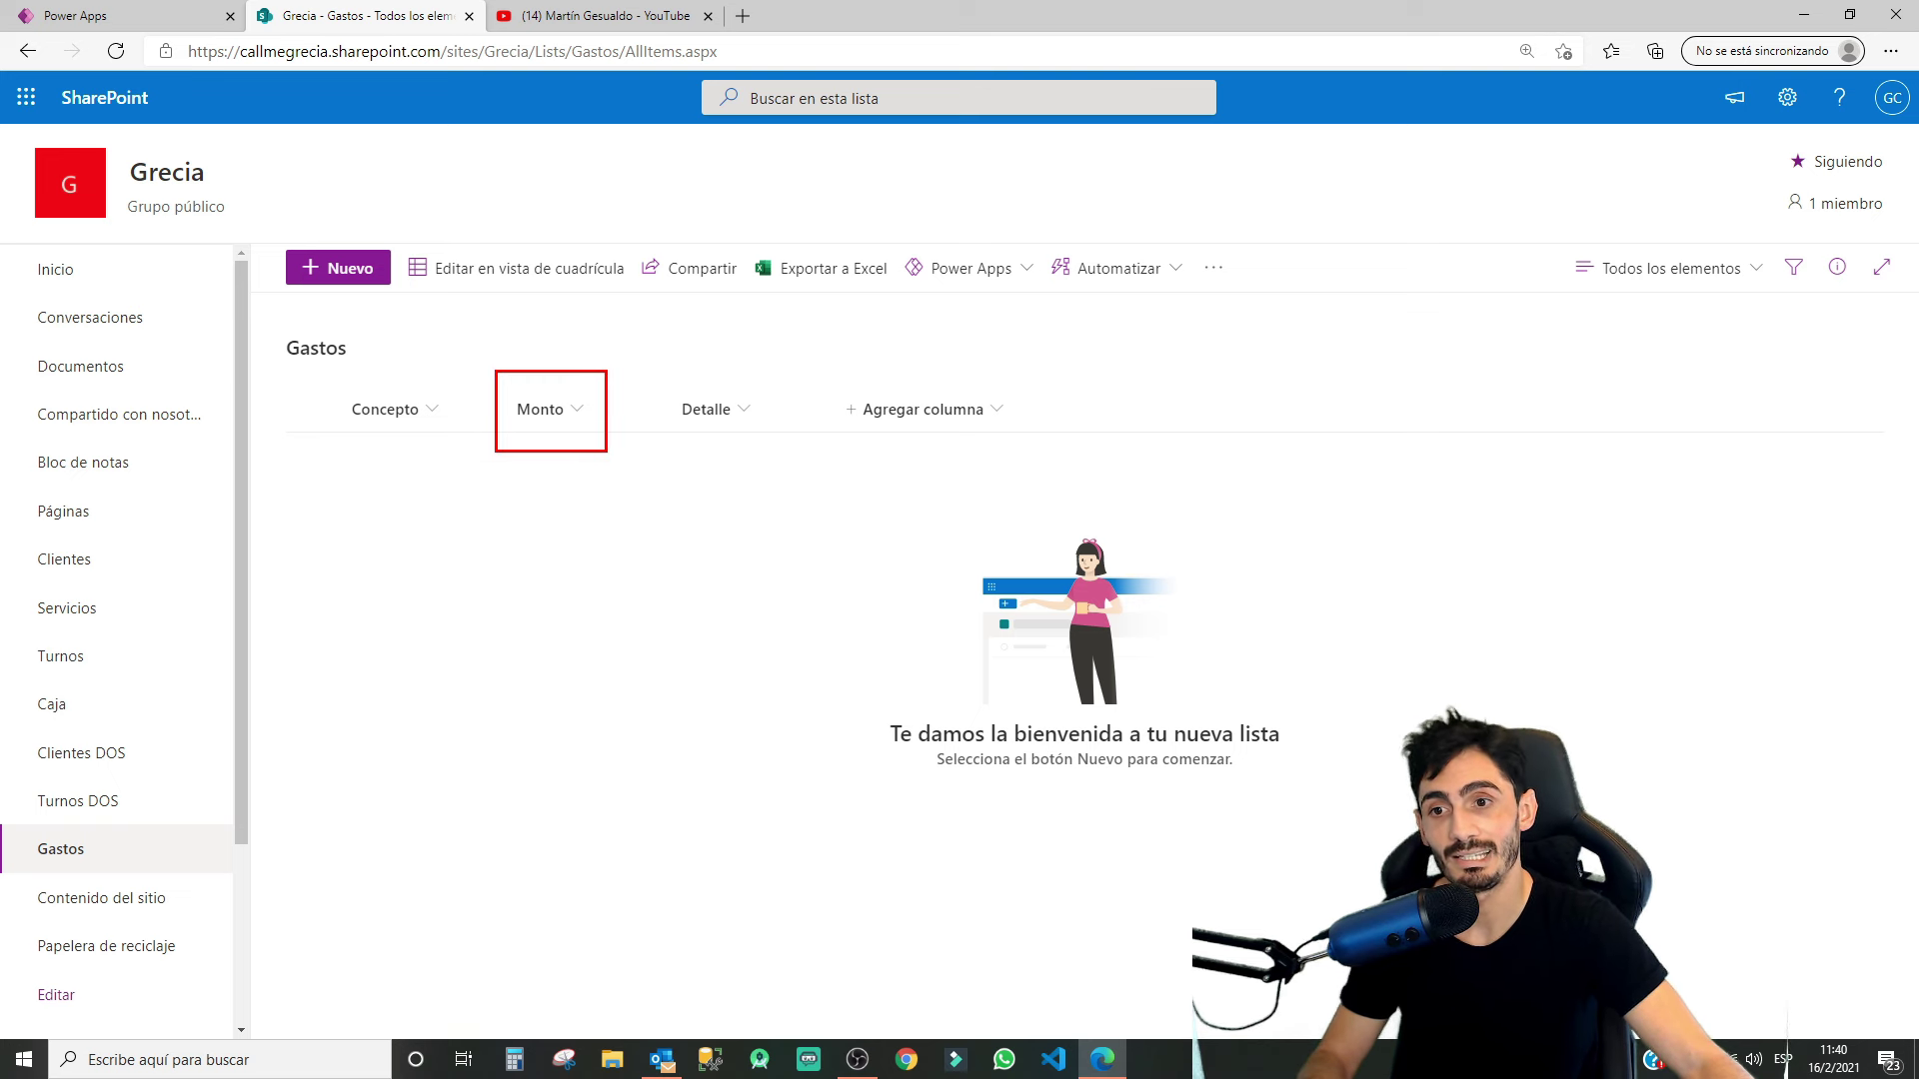
key(e)
click(578, 411)
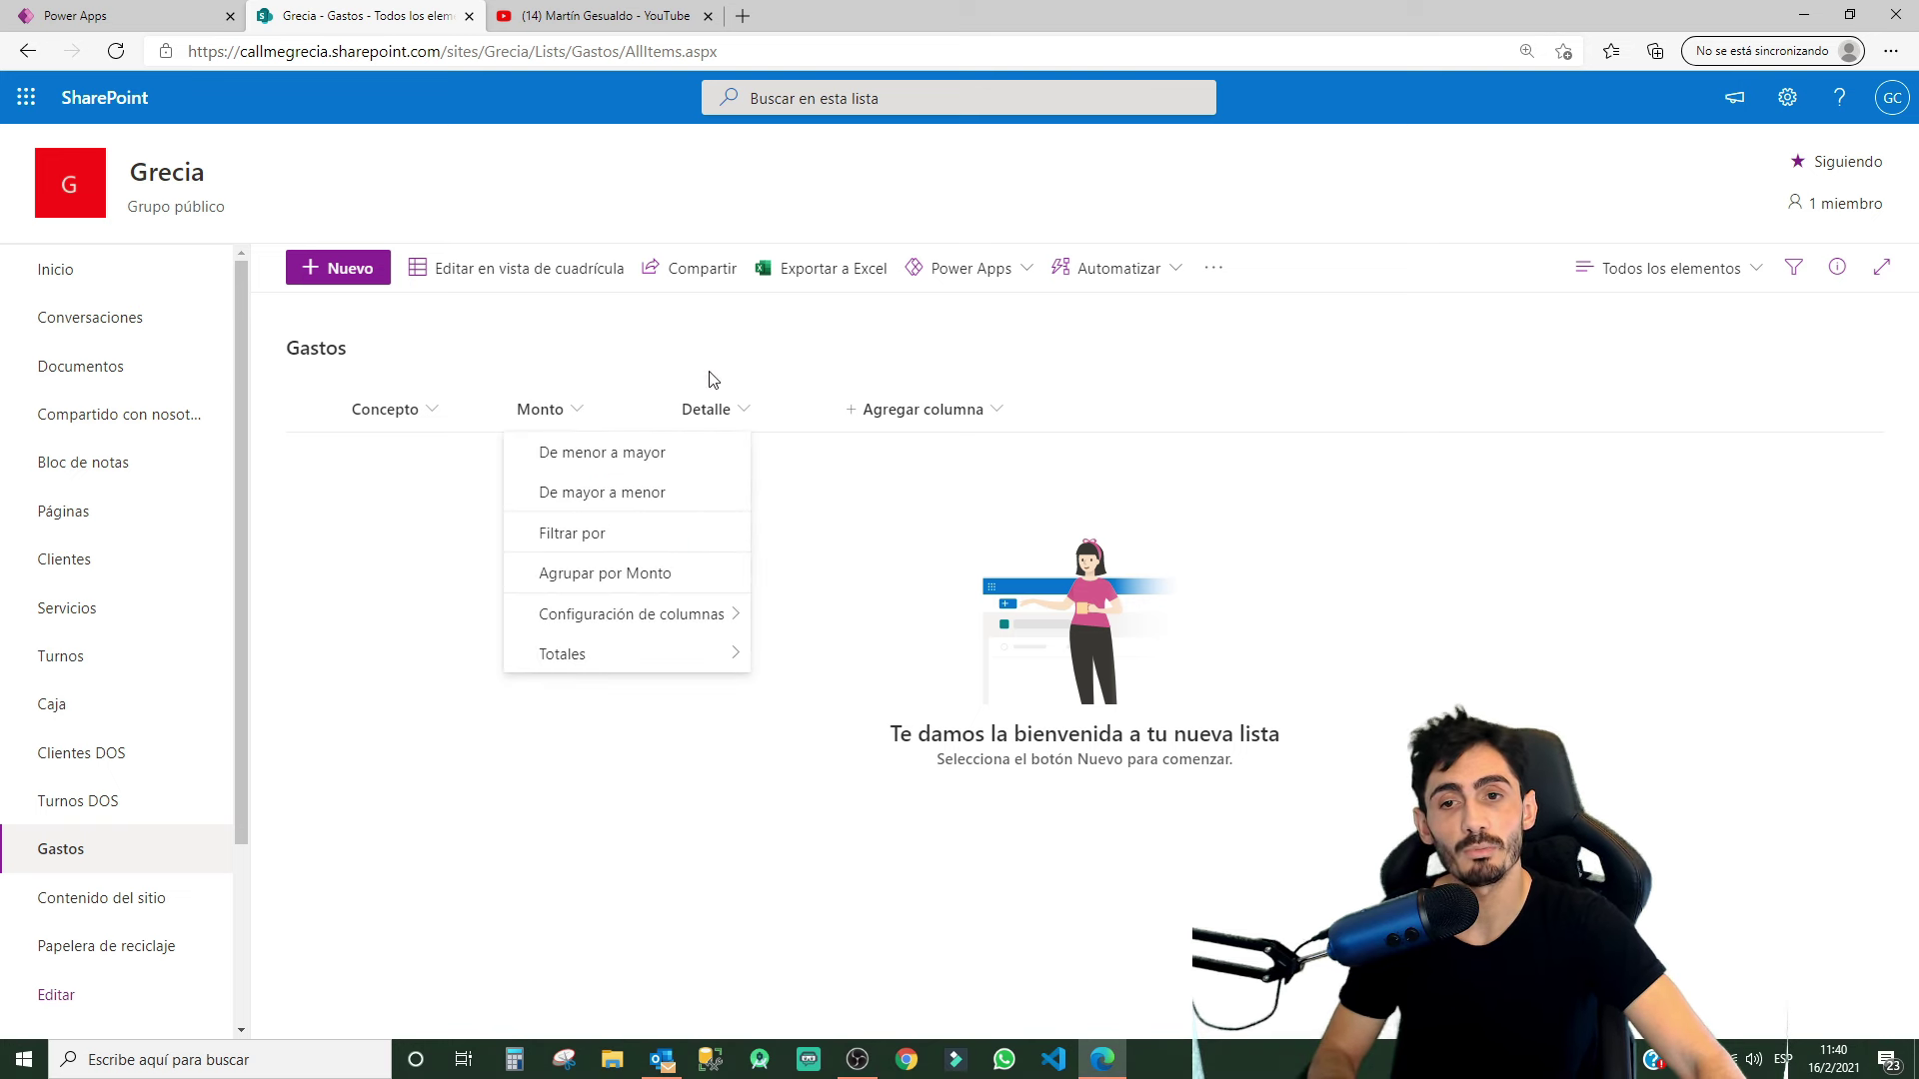
drag(687, 370, 814, 450)
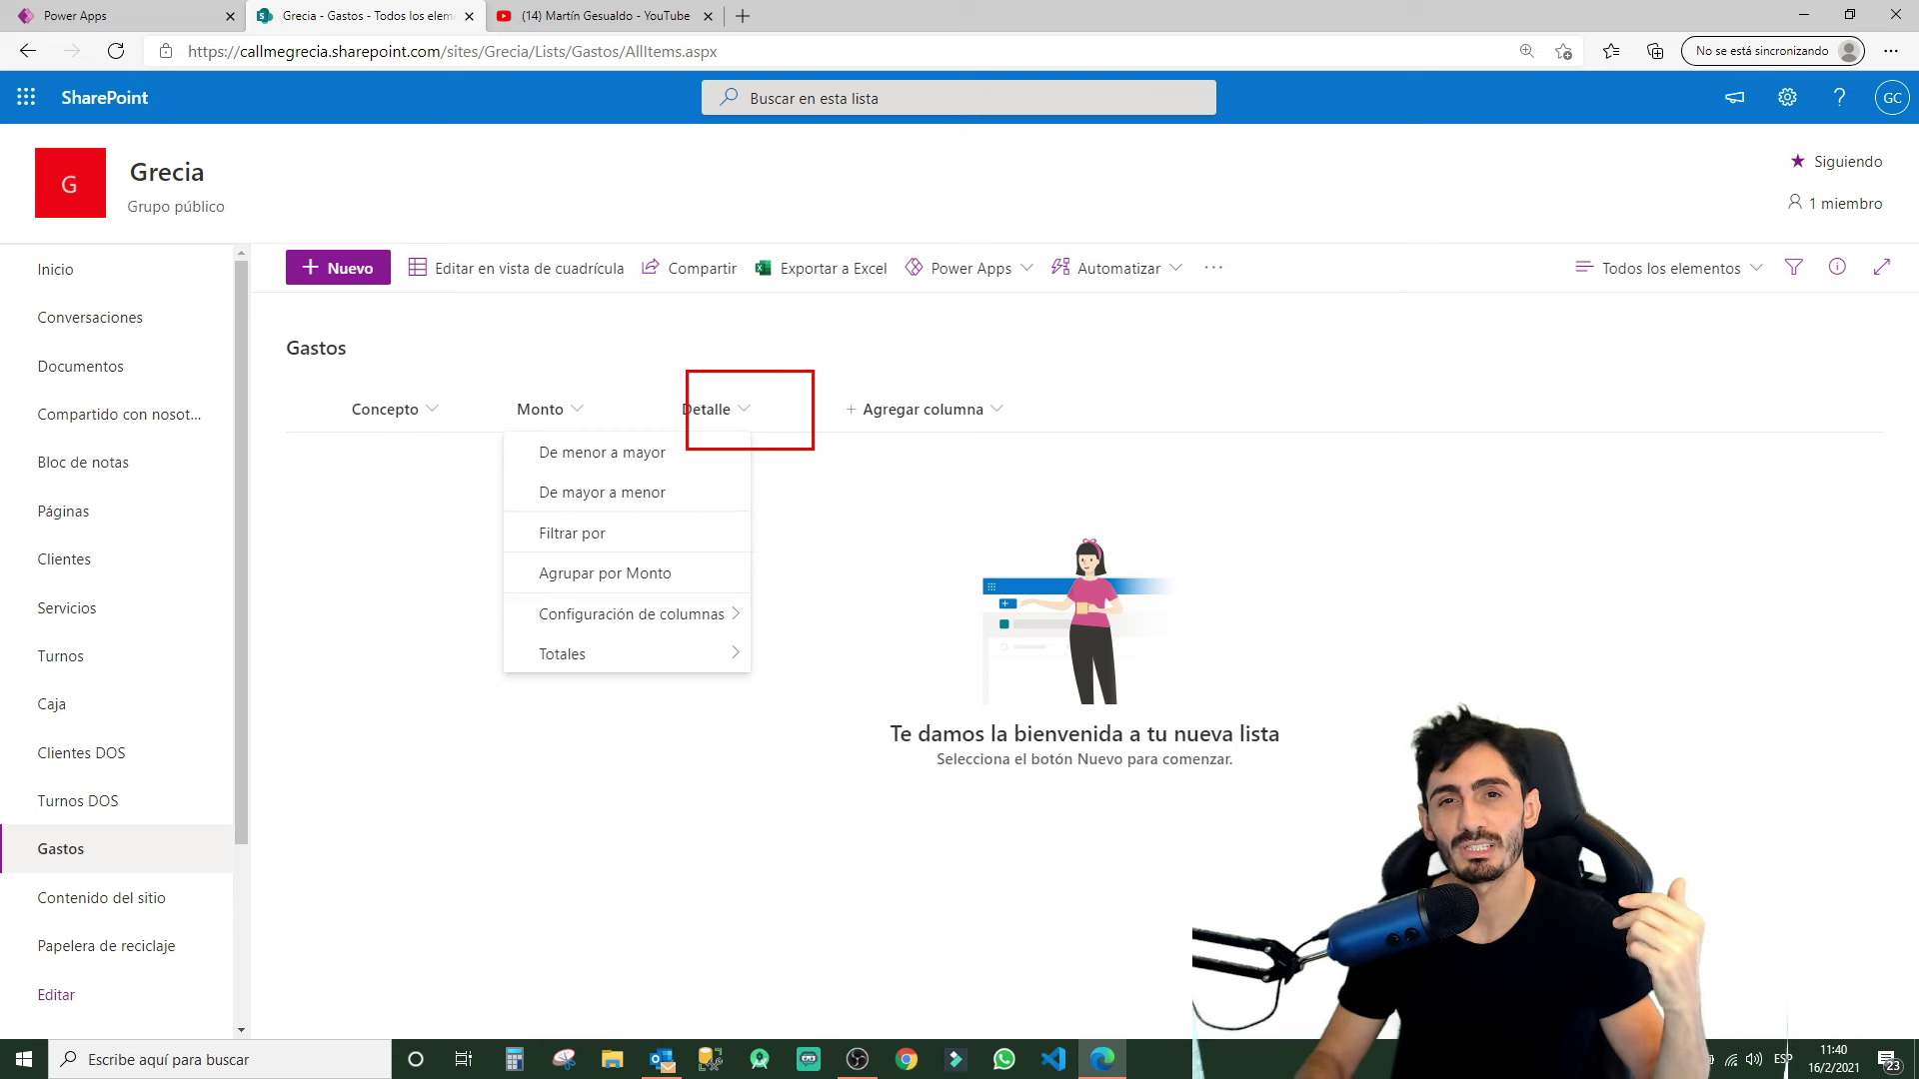
key(Escape)
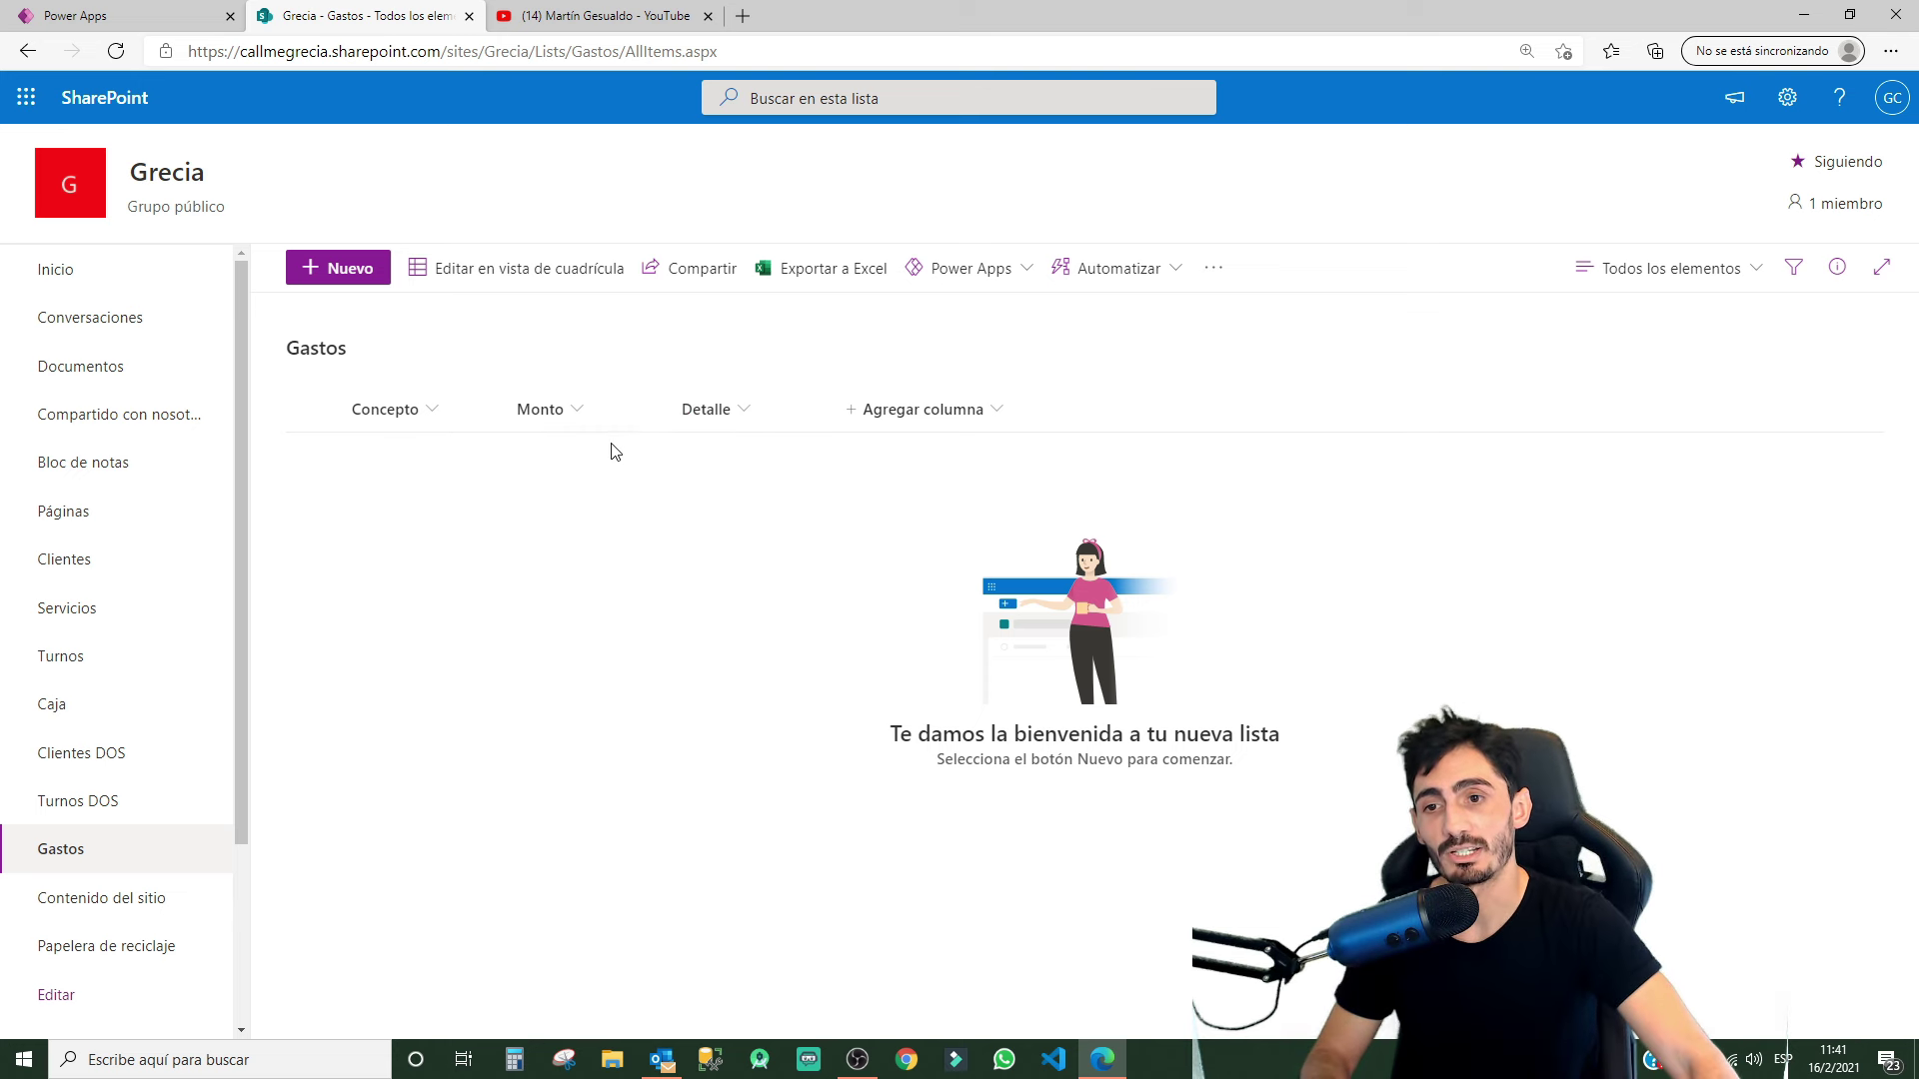
Open the Gastos list settings, inspect the Title column, and go back to the list settings.
click(1787, 99)
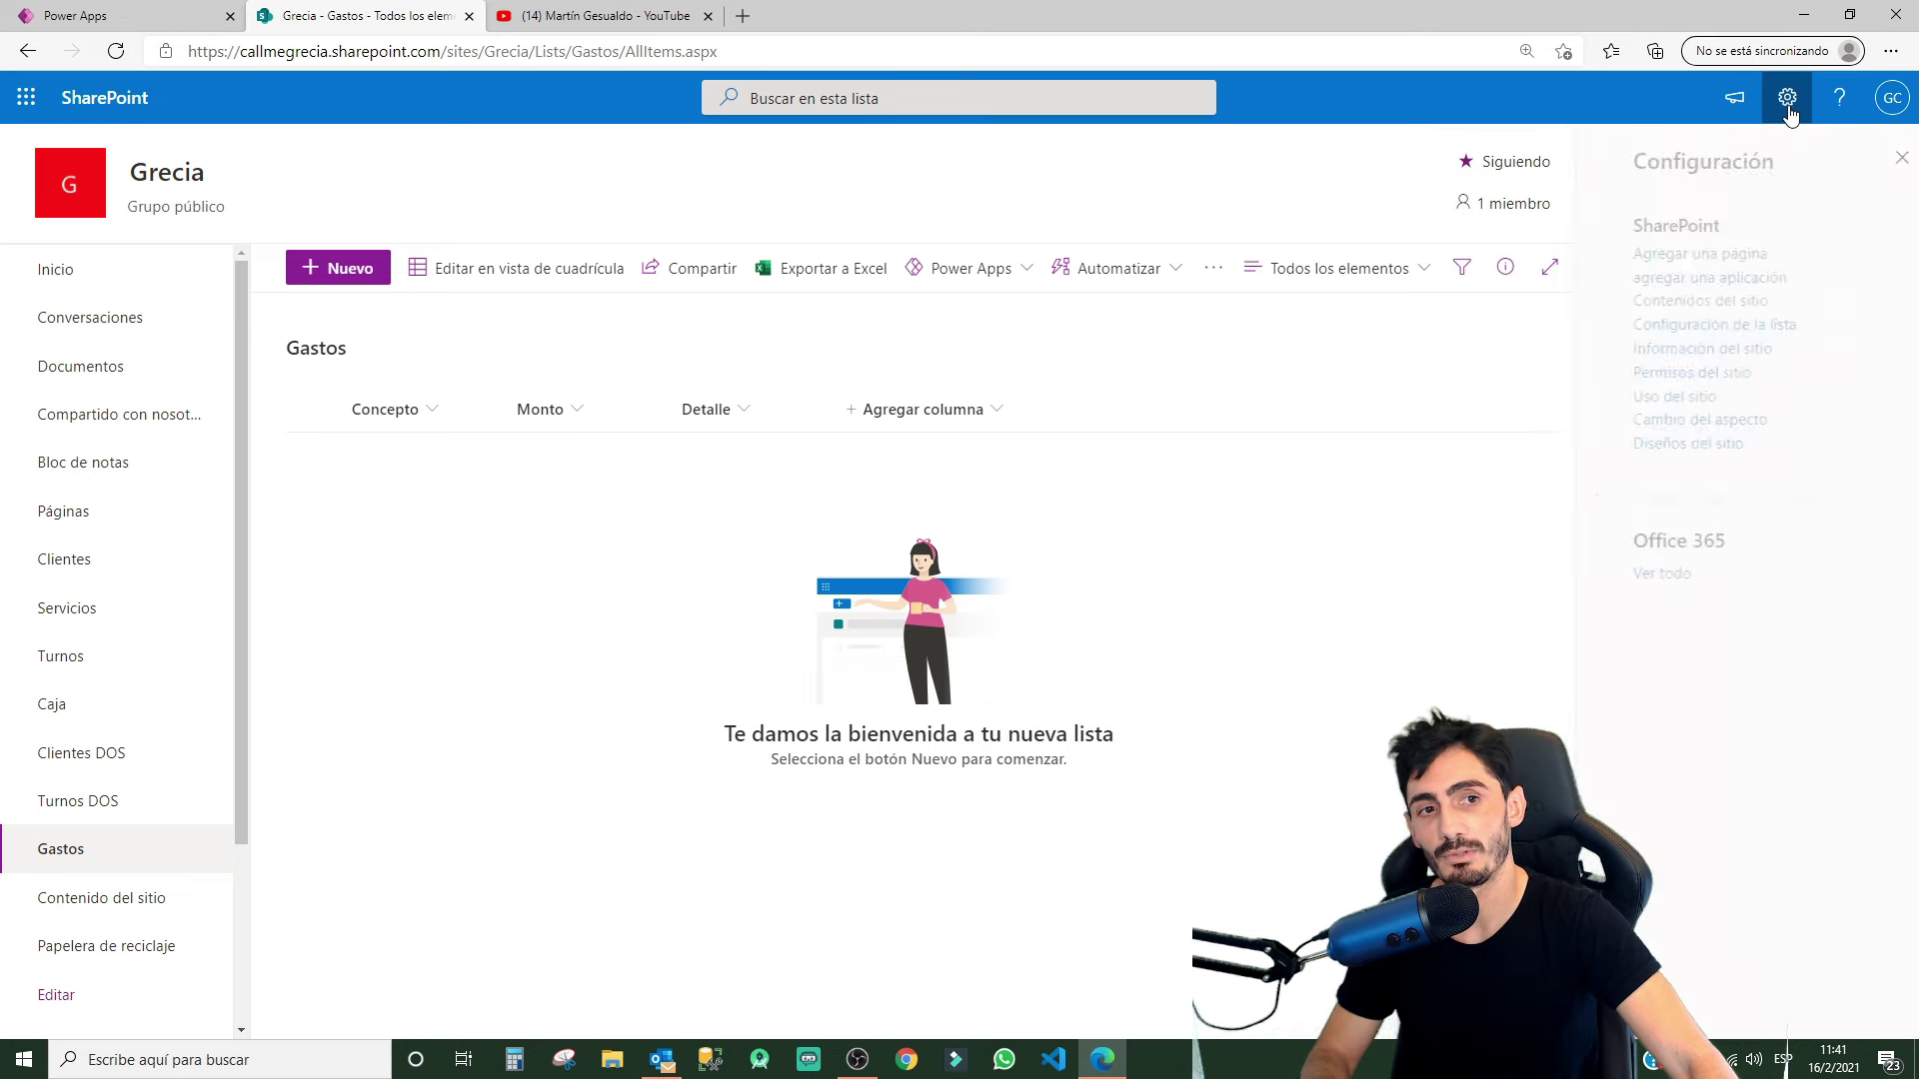
click(1699, 323)
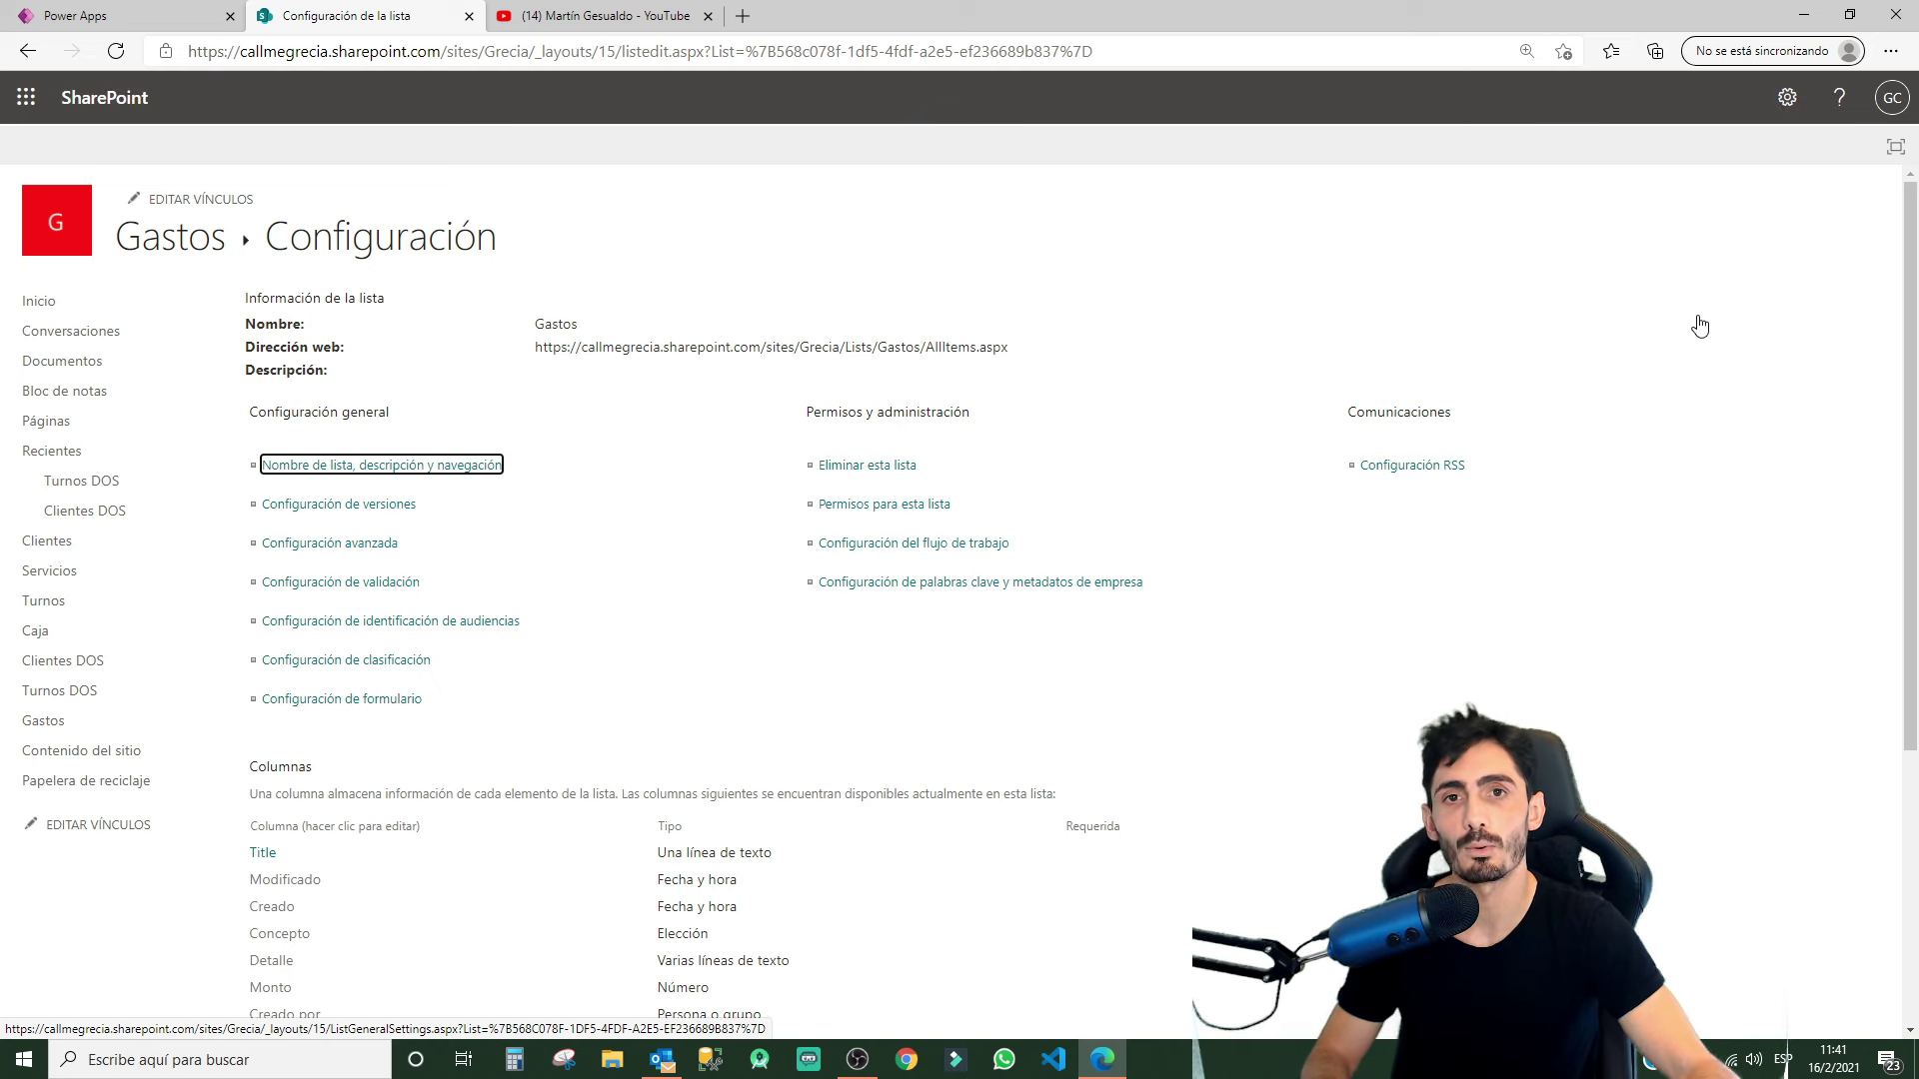
scroll(1022, 594, down, 1)
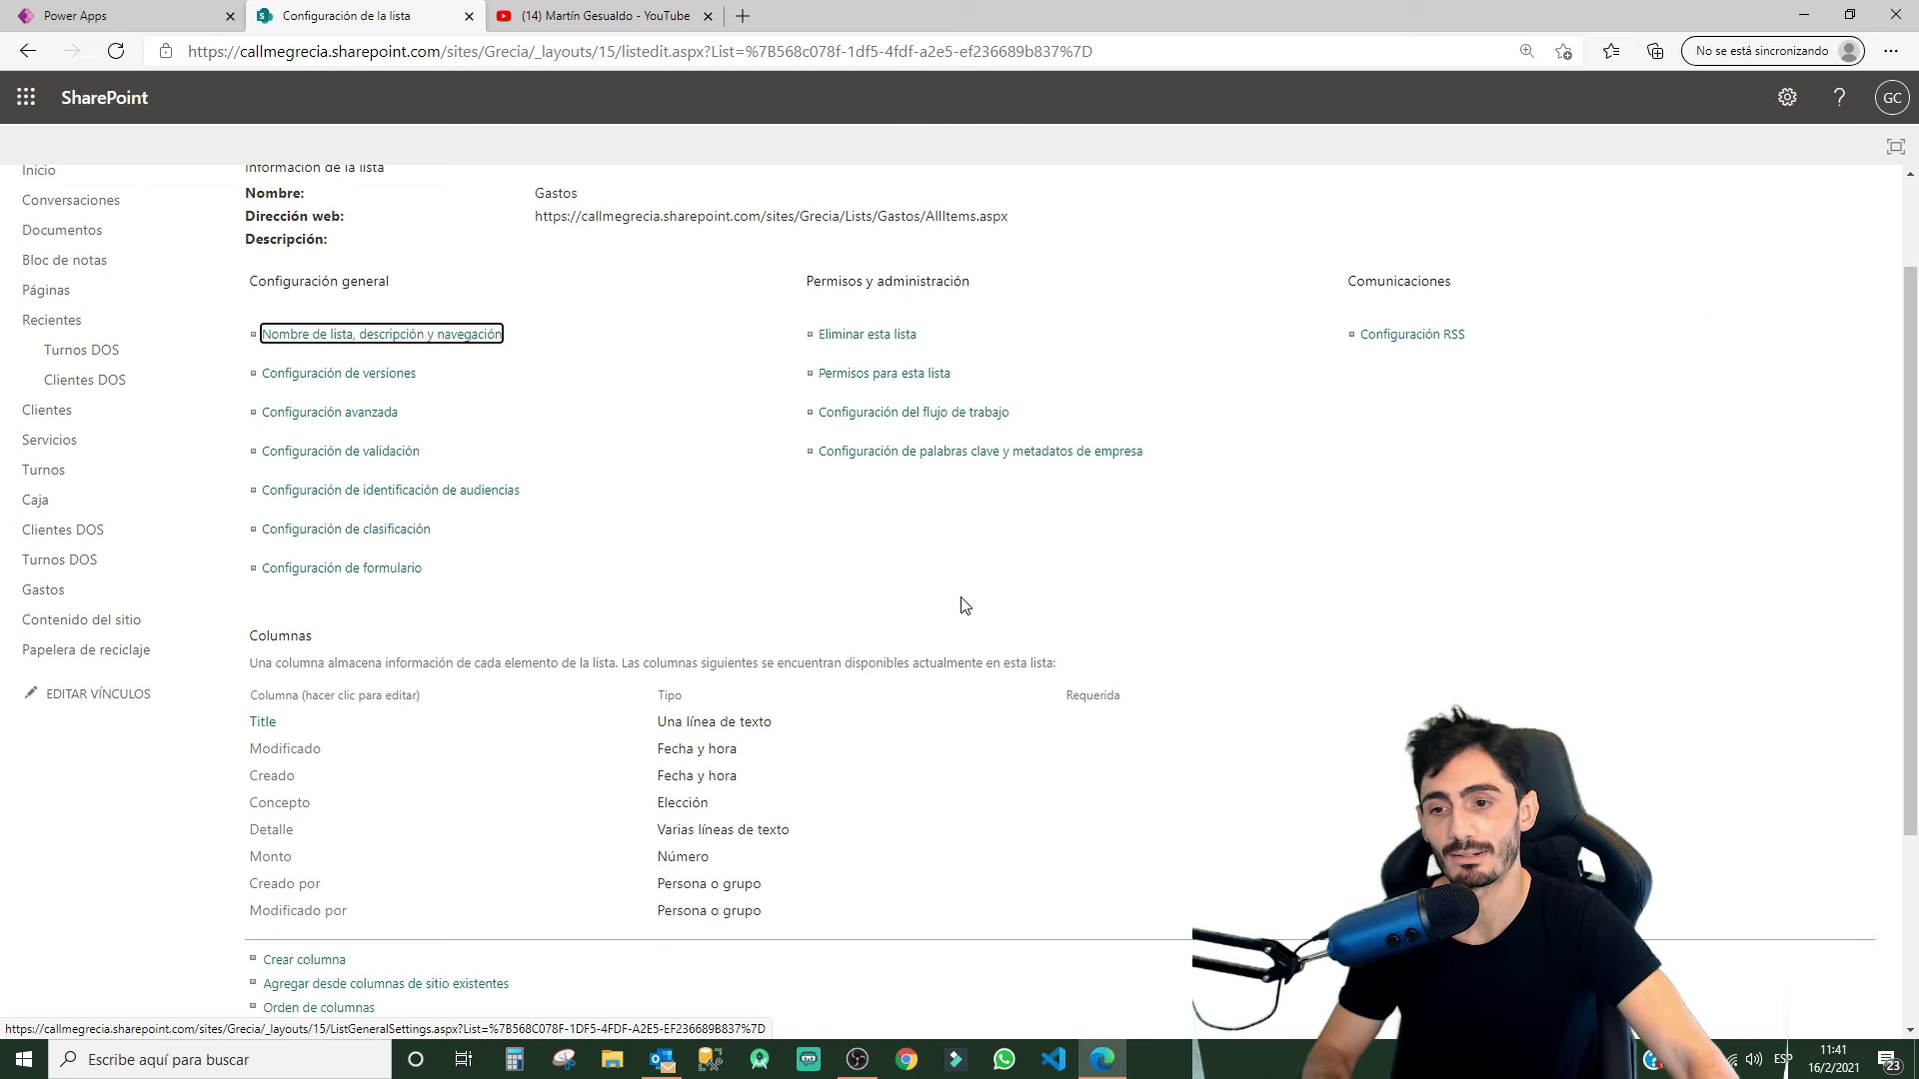
click(264, 722)
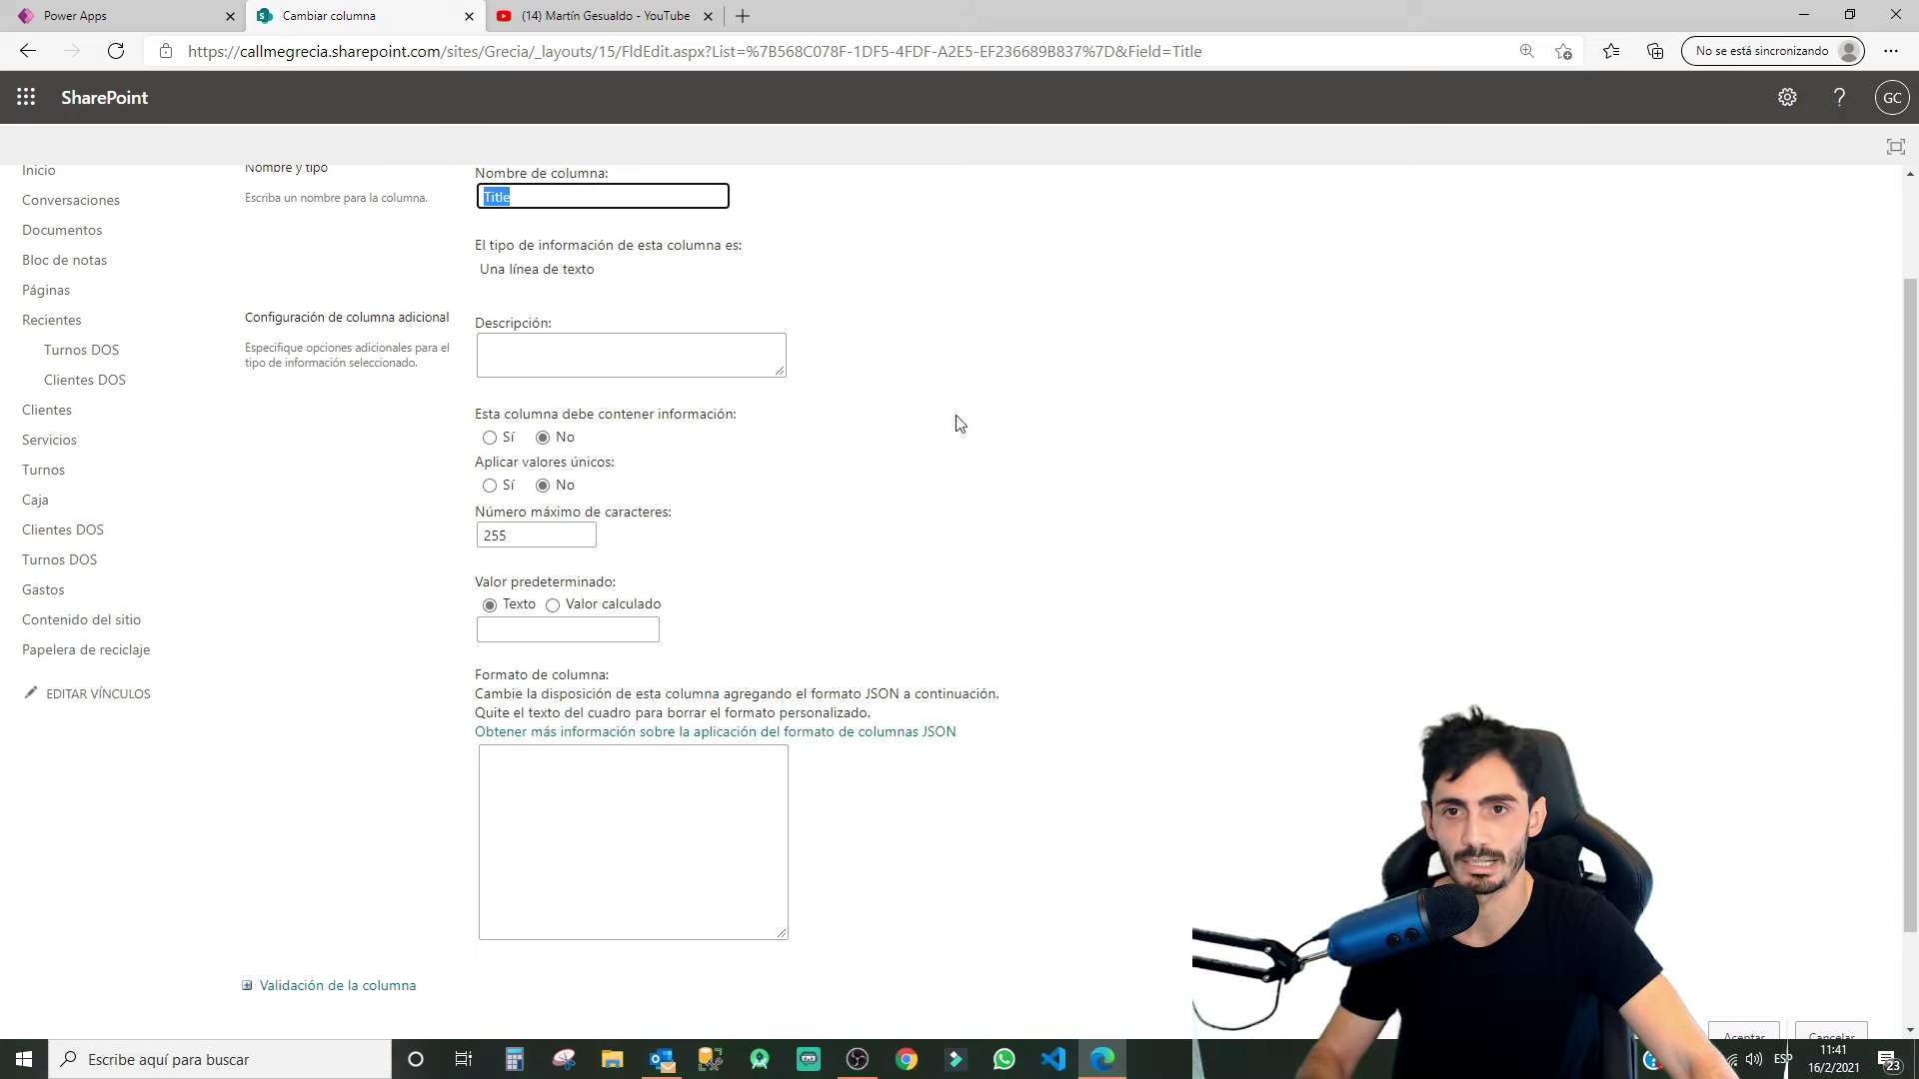
scroll(209, 146, up, 2)
click(27, 51)
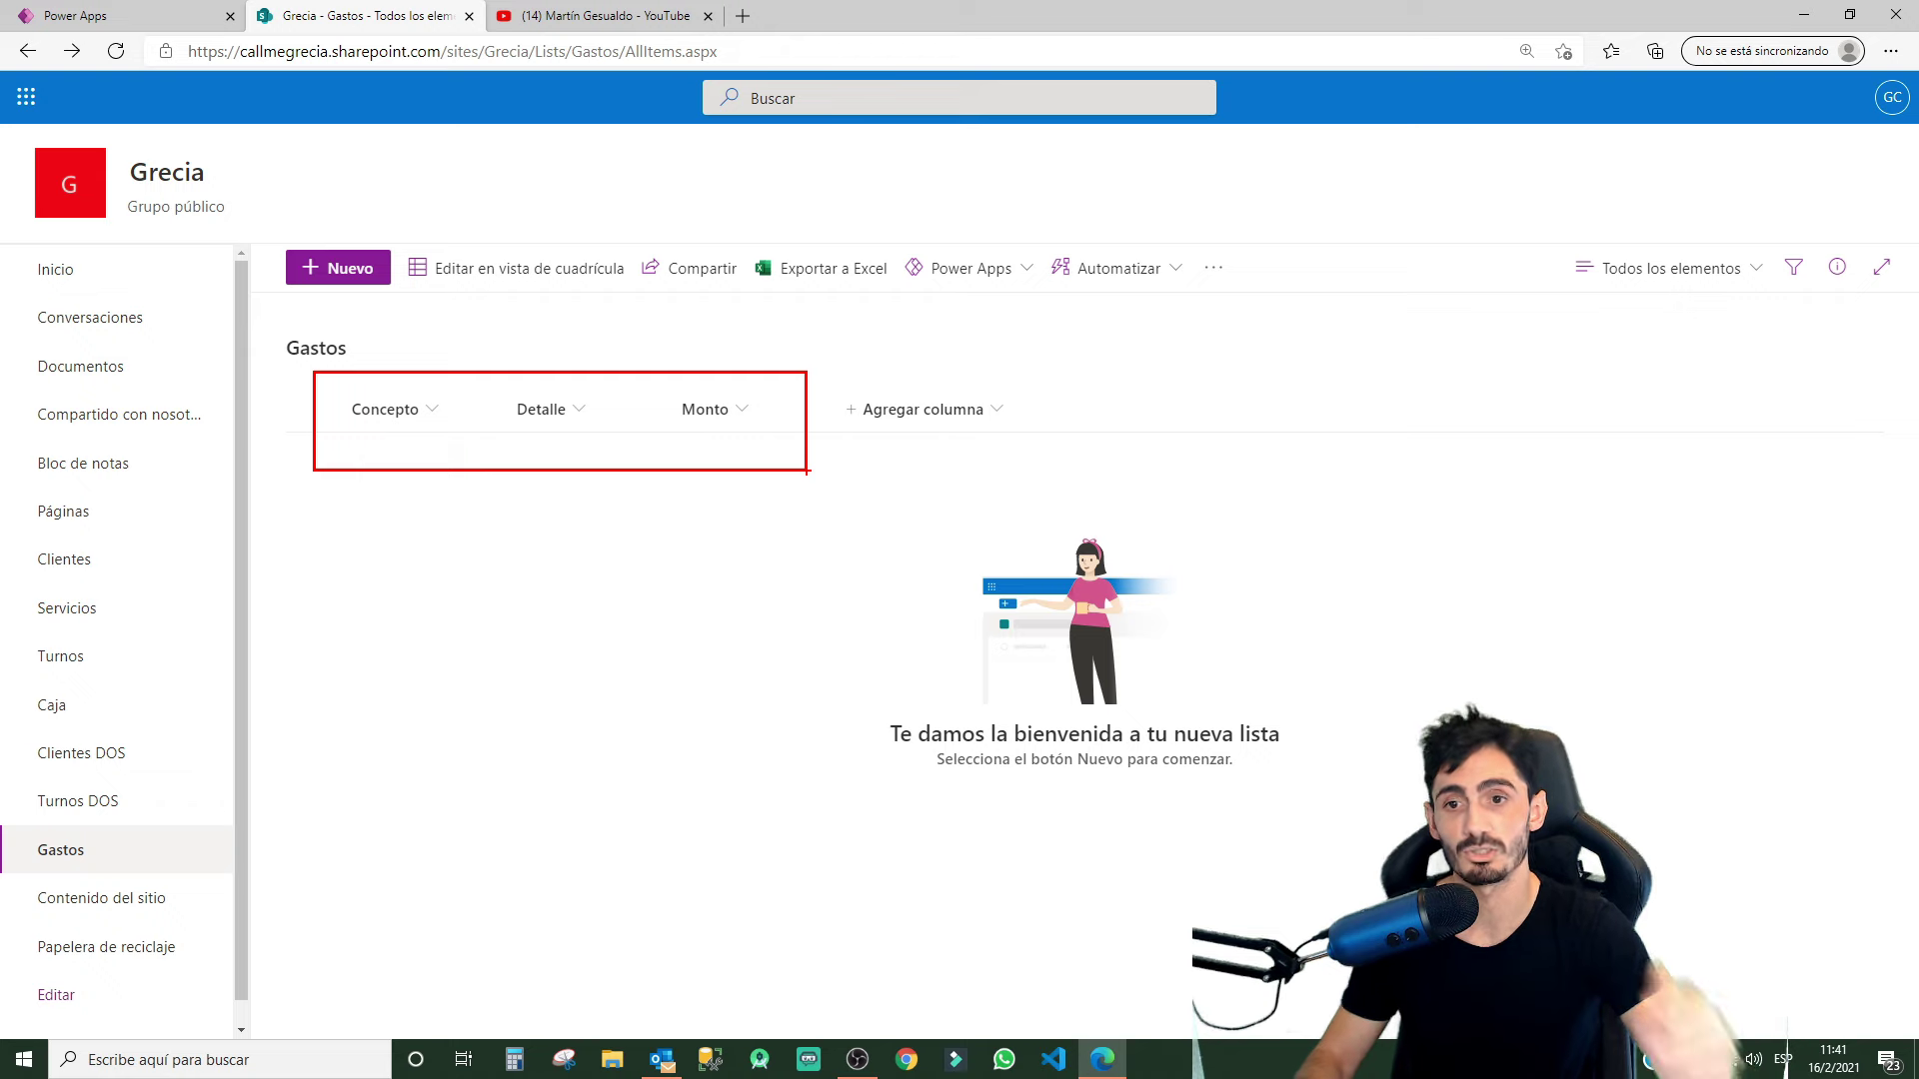
On the Power Apps home page, highlight the start options and begin a blank canvas app.
click(90, 16)
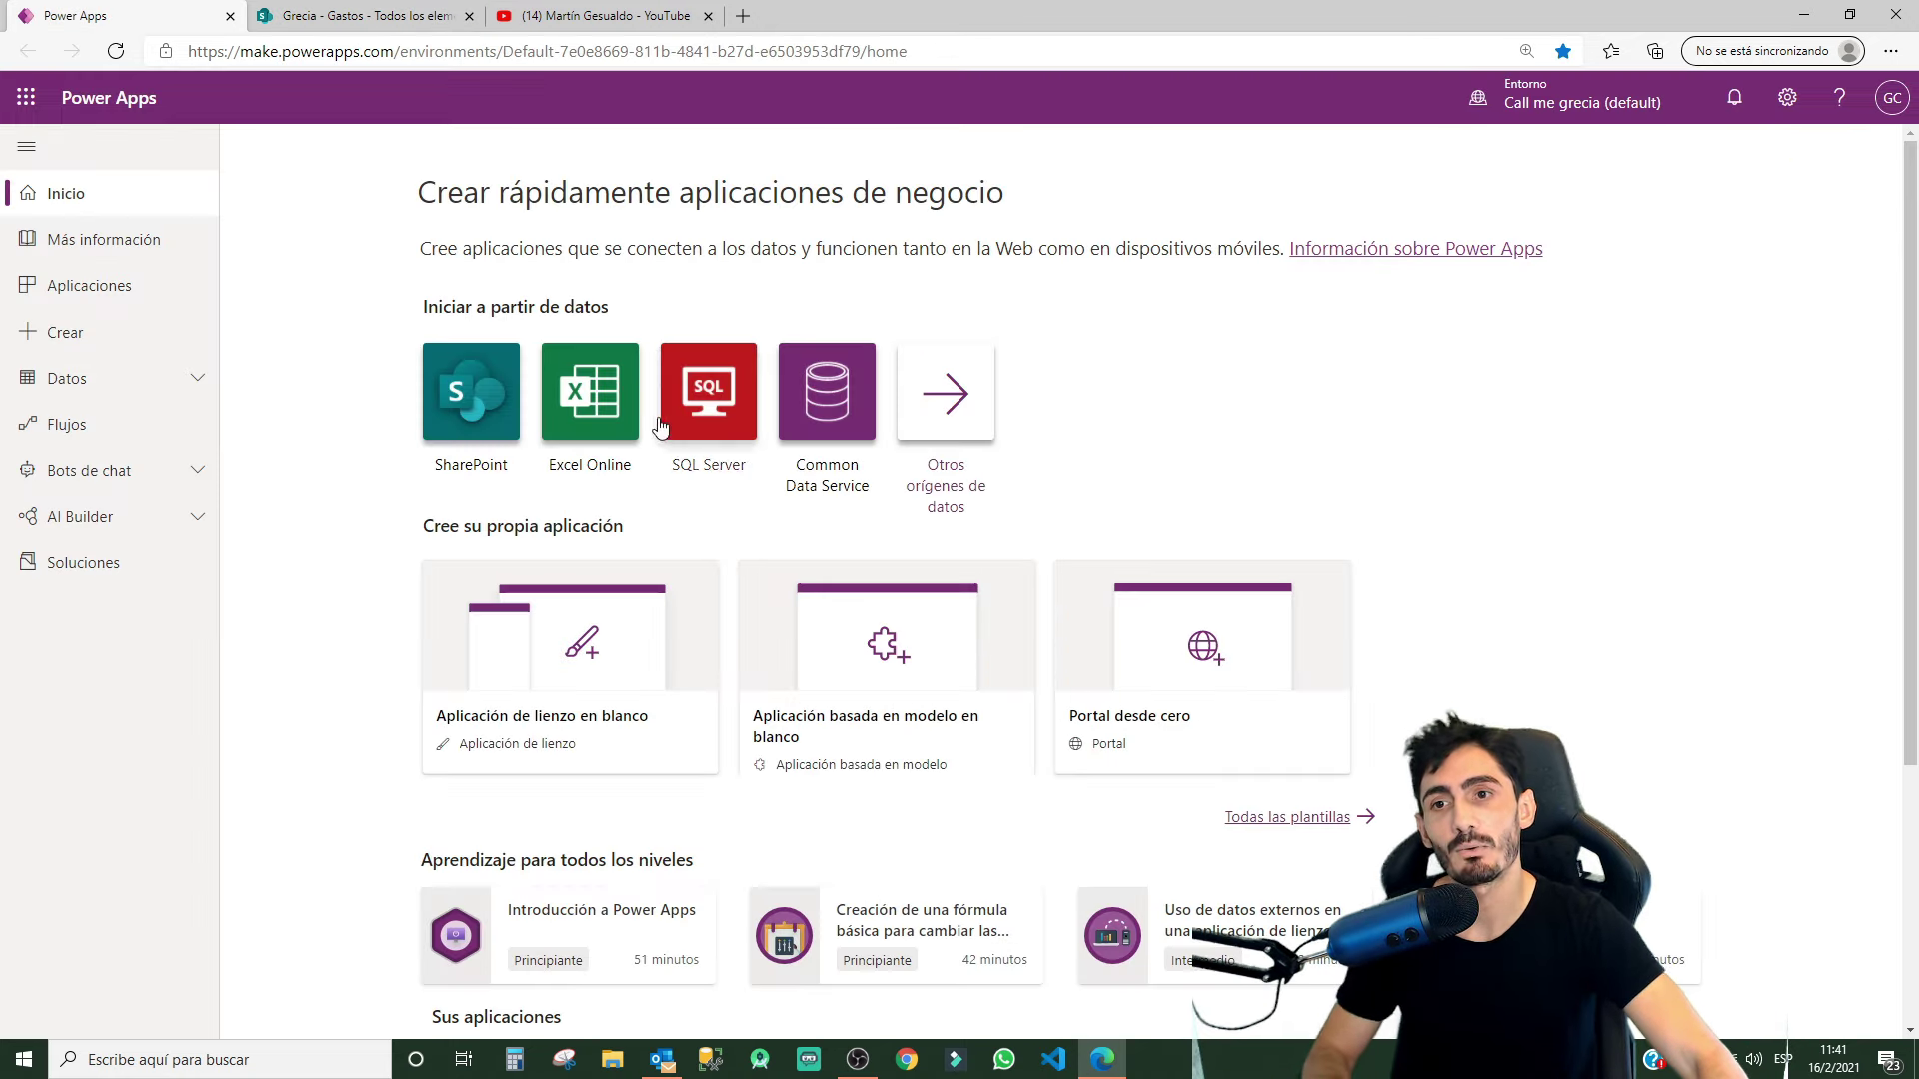
drag(398, 322, 544, 500)
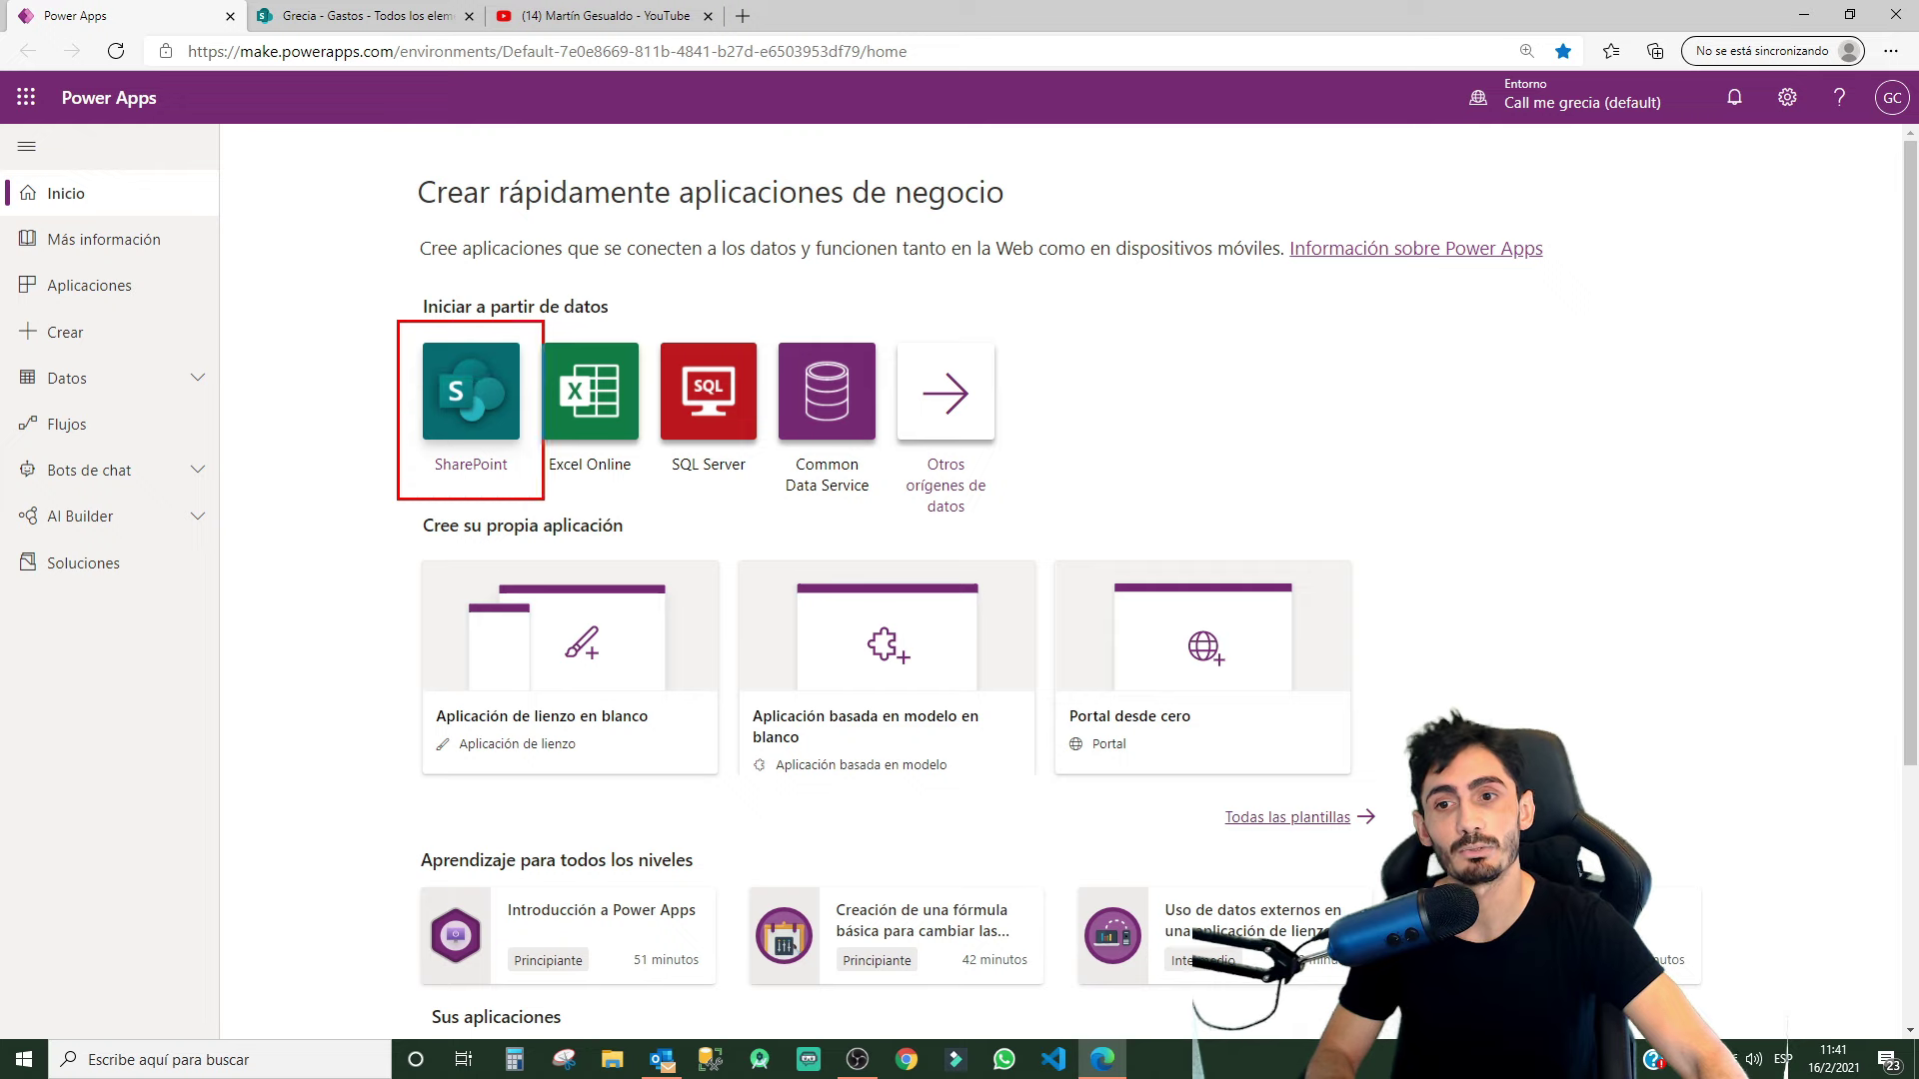
drag(434, 553, 730, 796)
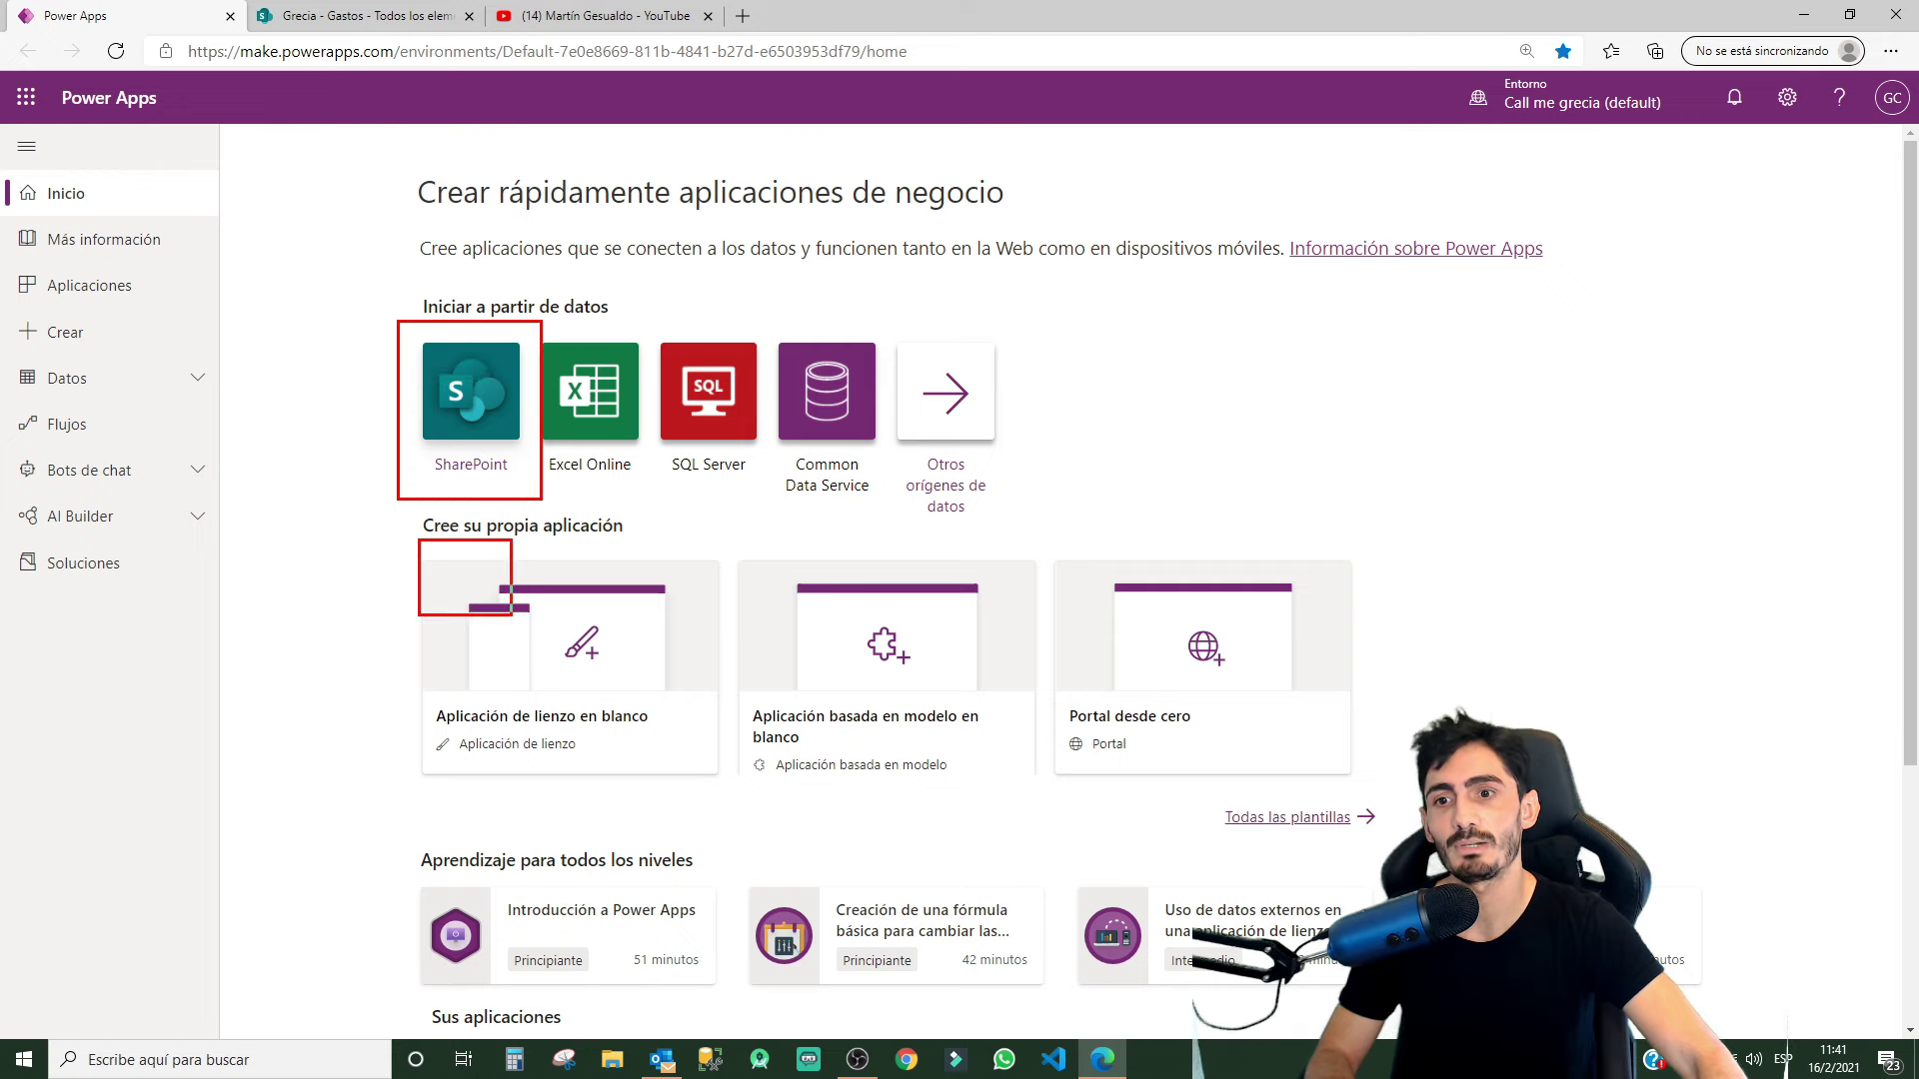
key(Escape)
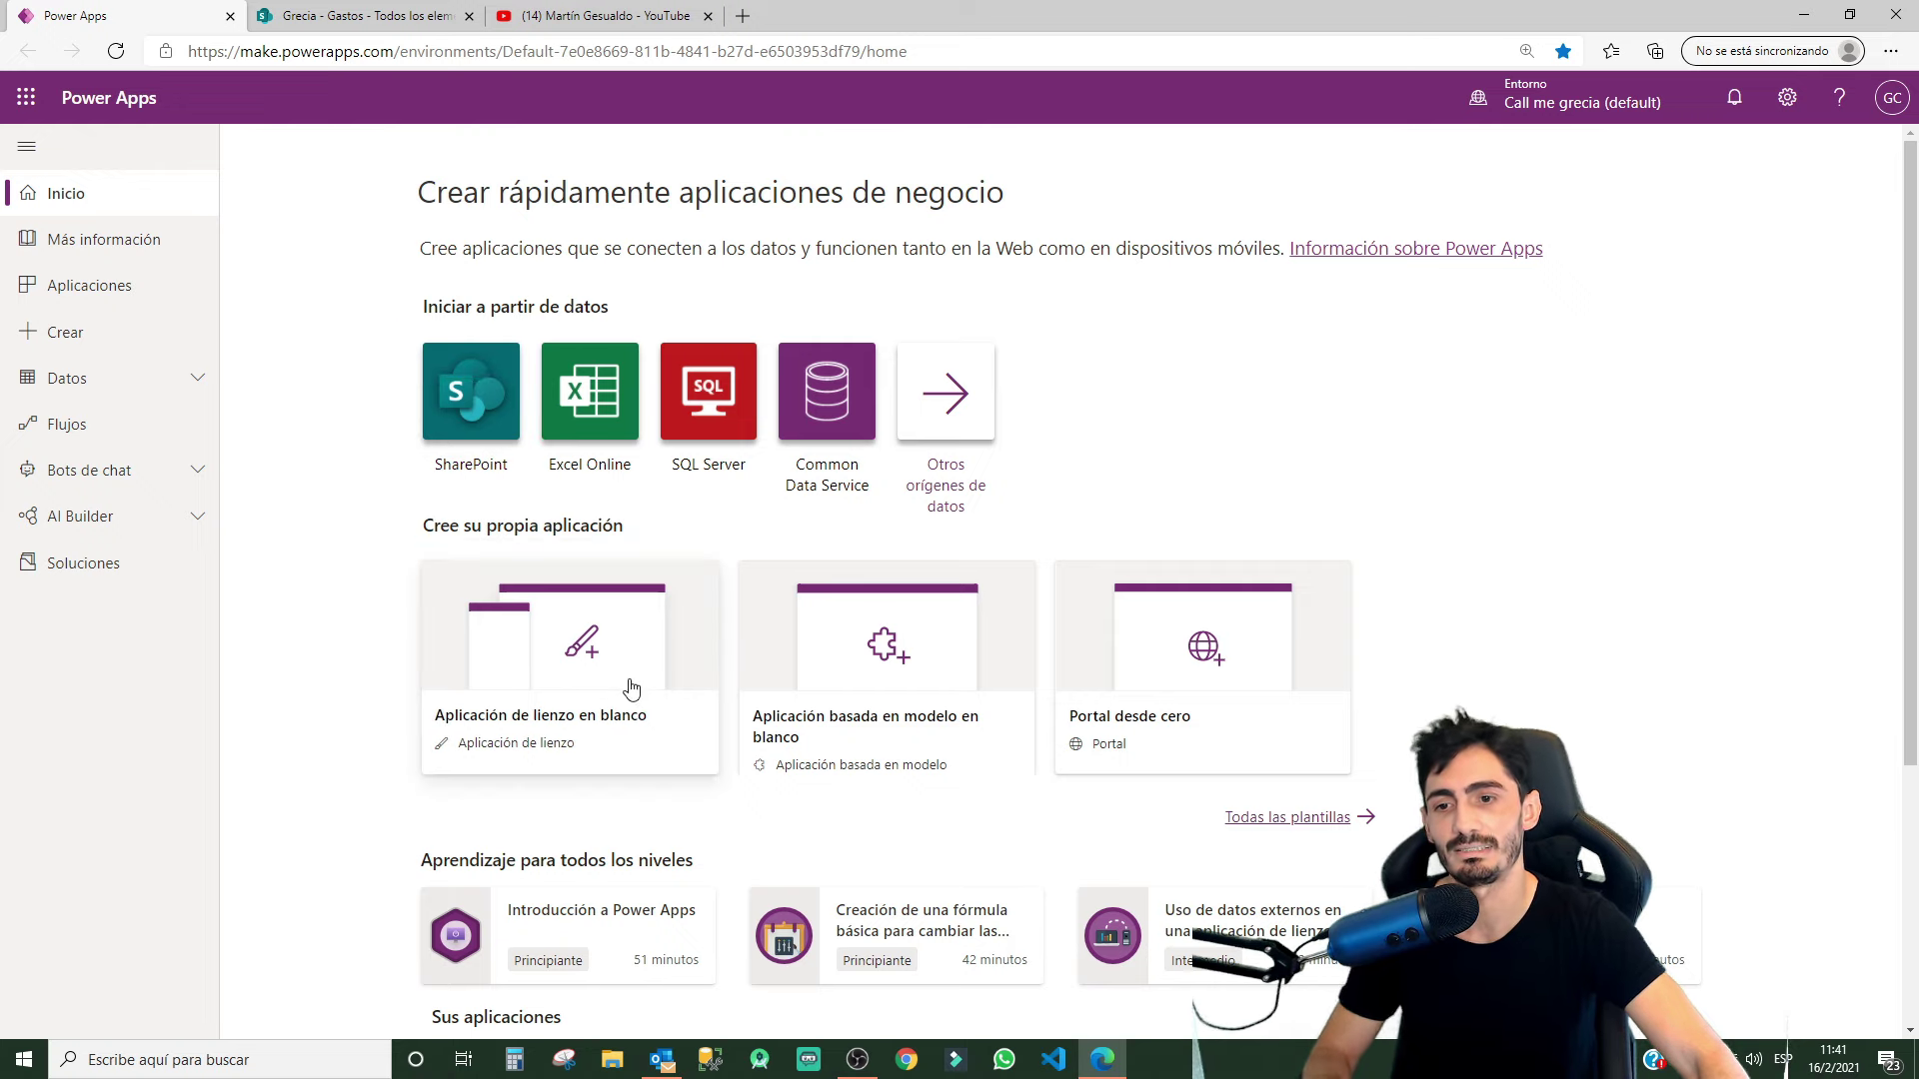
click(631, 688)
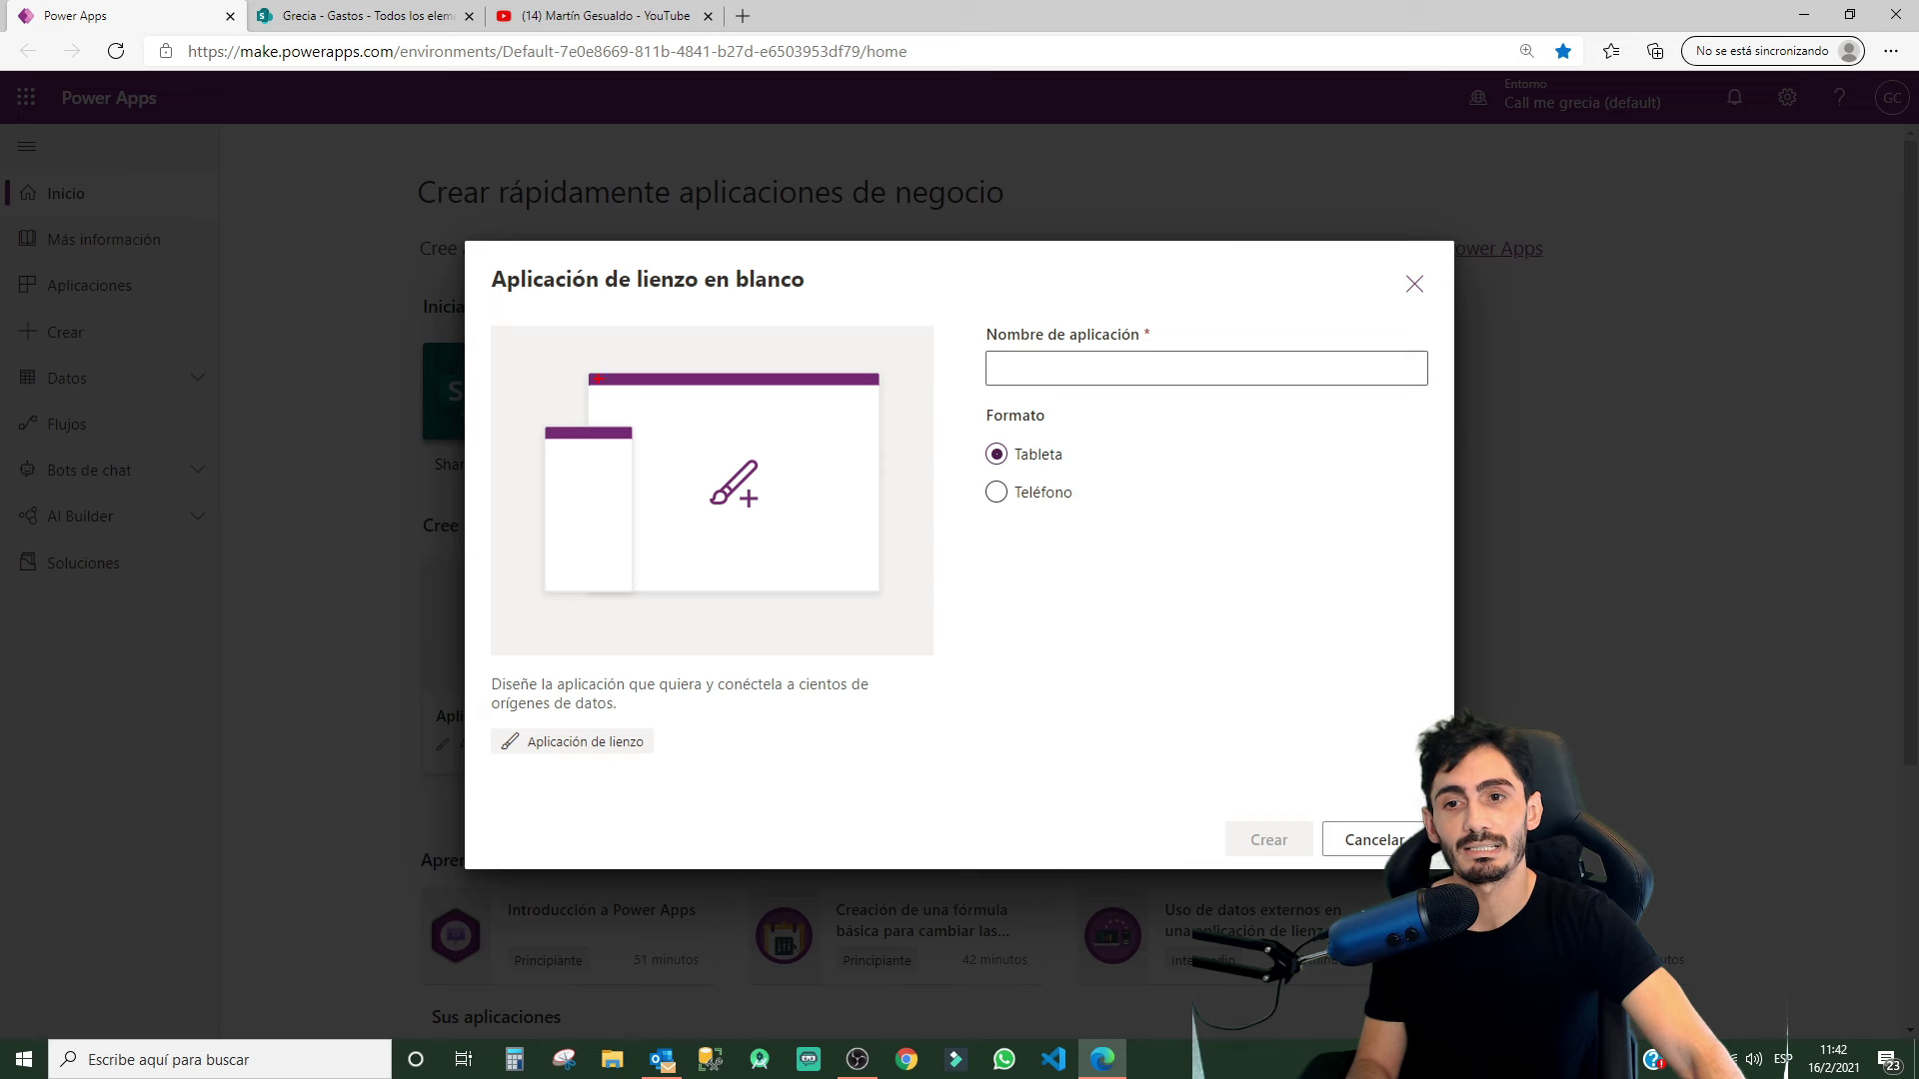
Highlight the format and name options in the blank canvas app dialog.
mouse_move(590, 370)
mouse_down()
mouse_move(879, 560)
mouse_move(881, 587)
mouse_up()
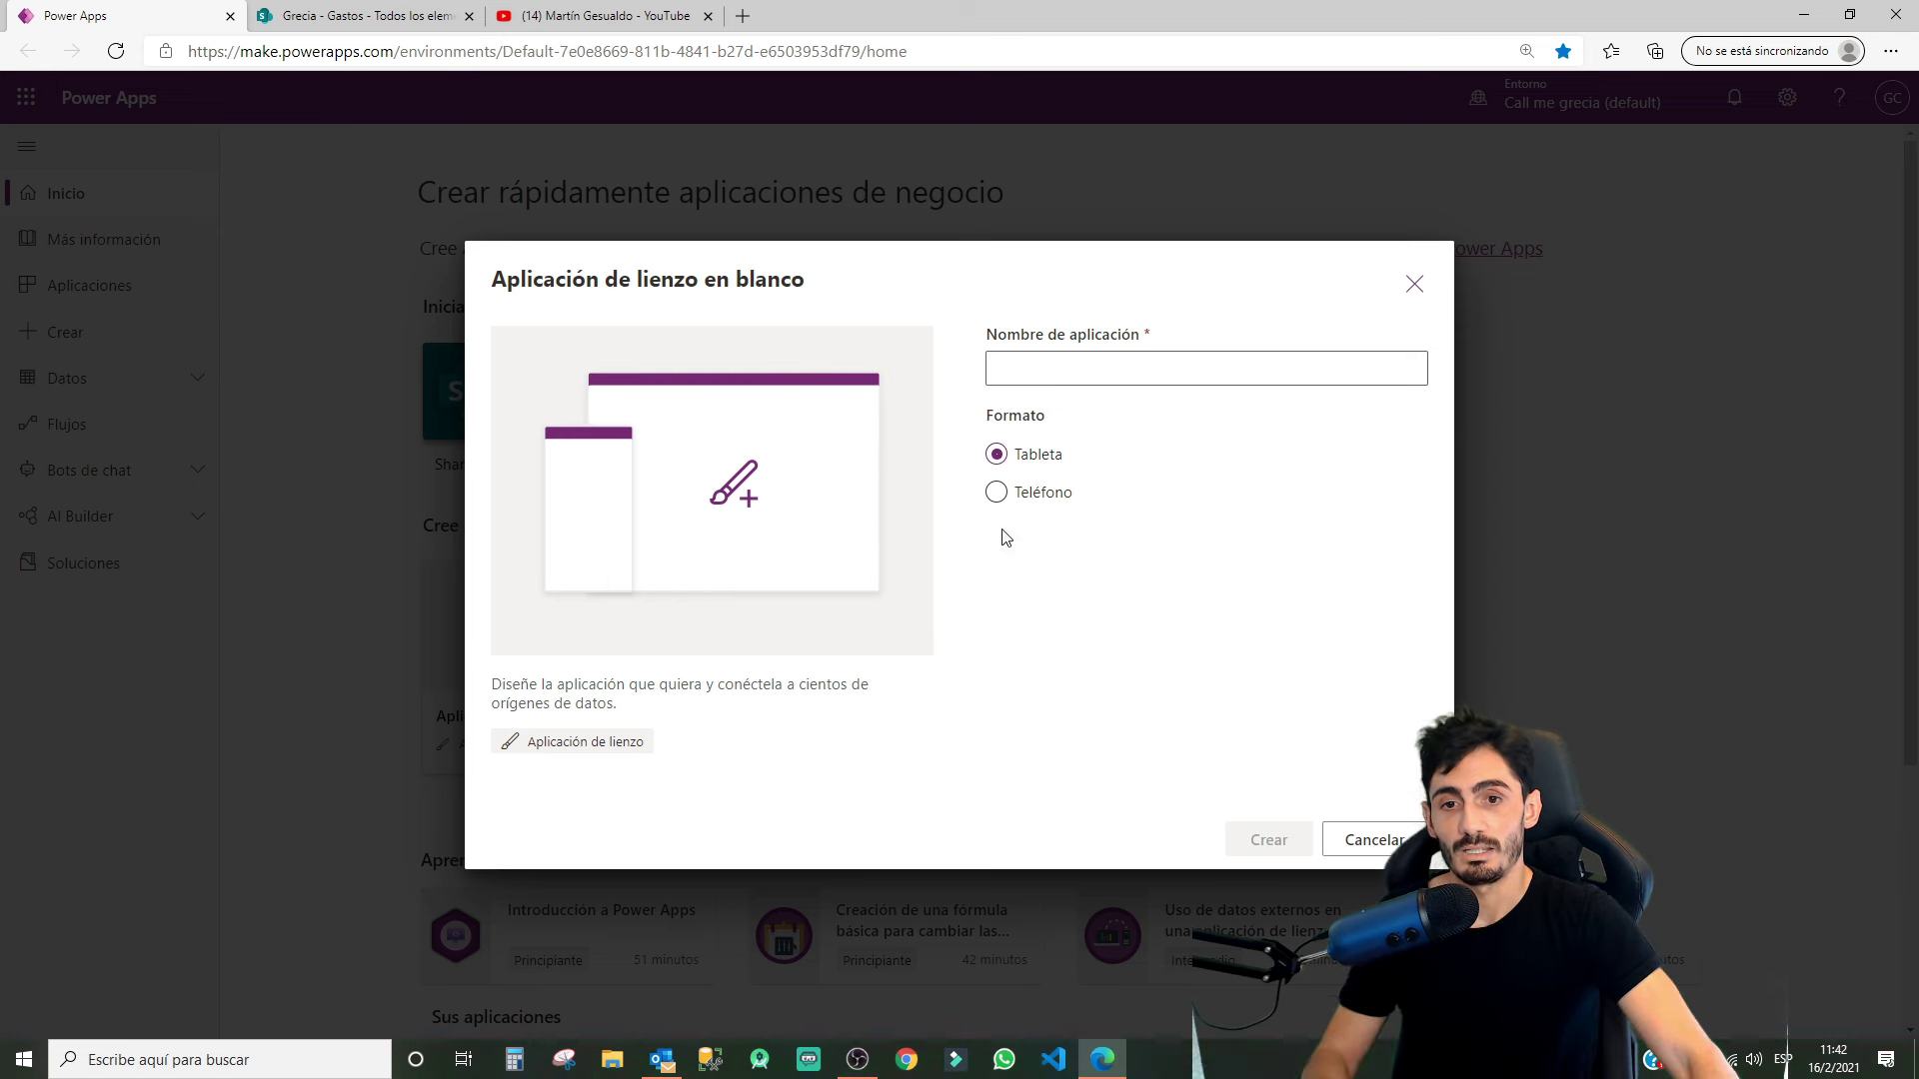
drag(979, 470, 1089, 520)
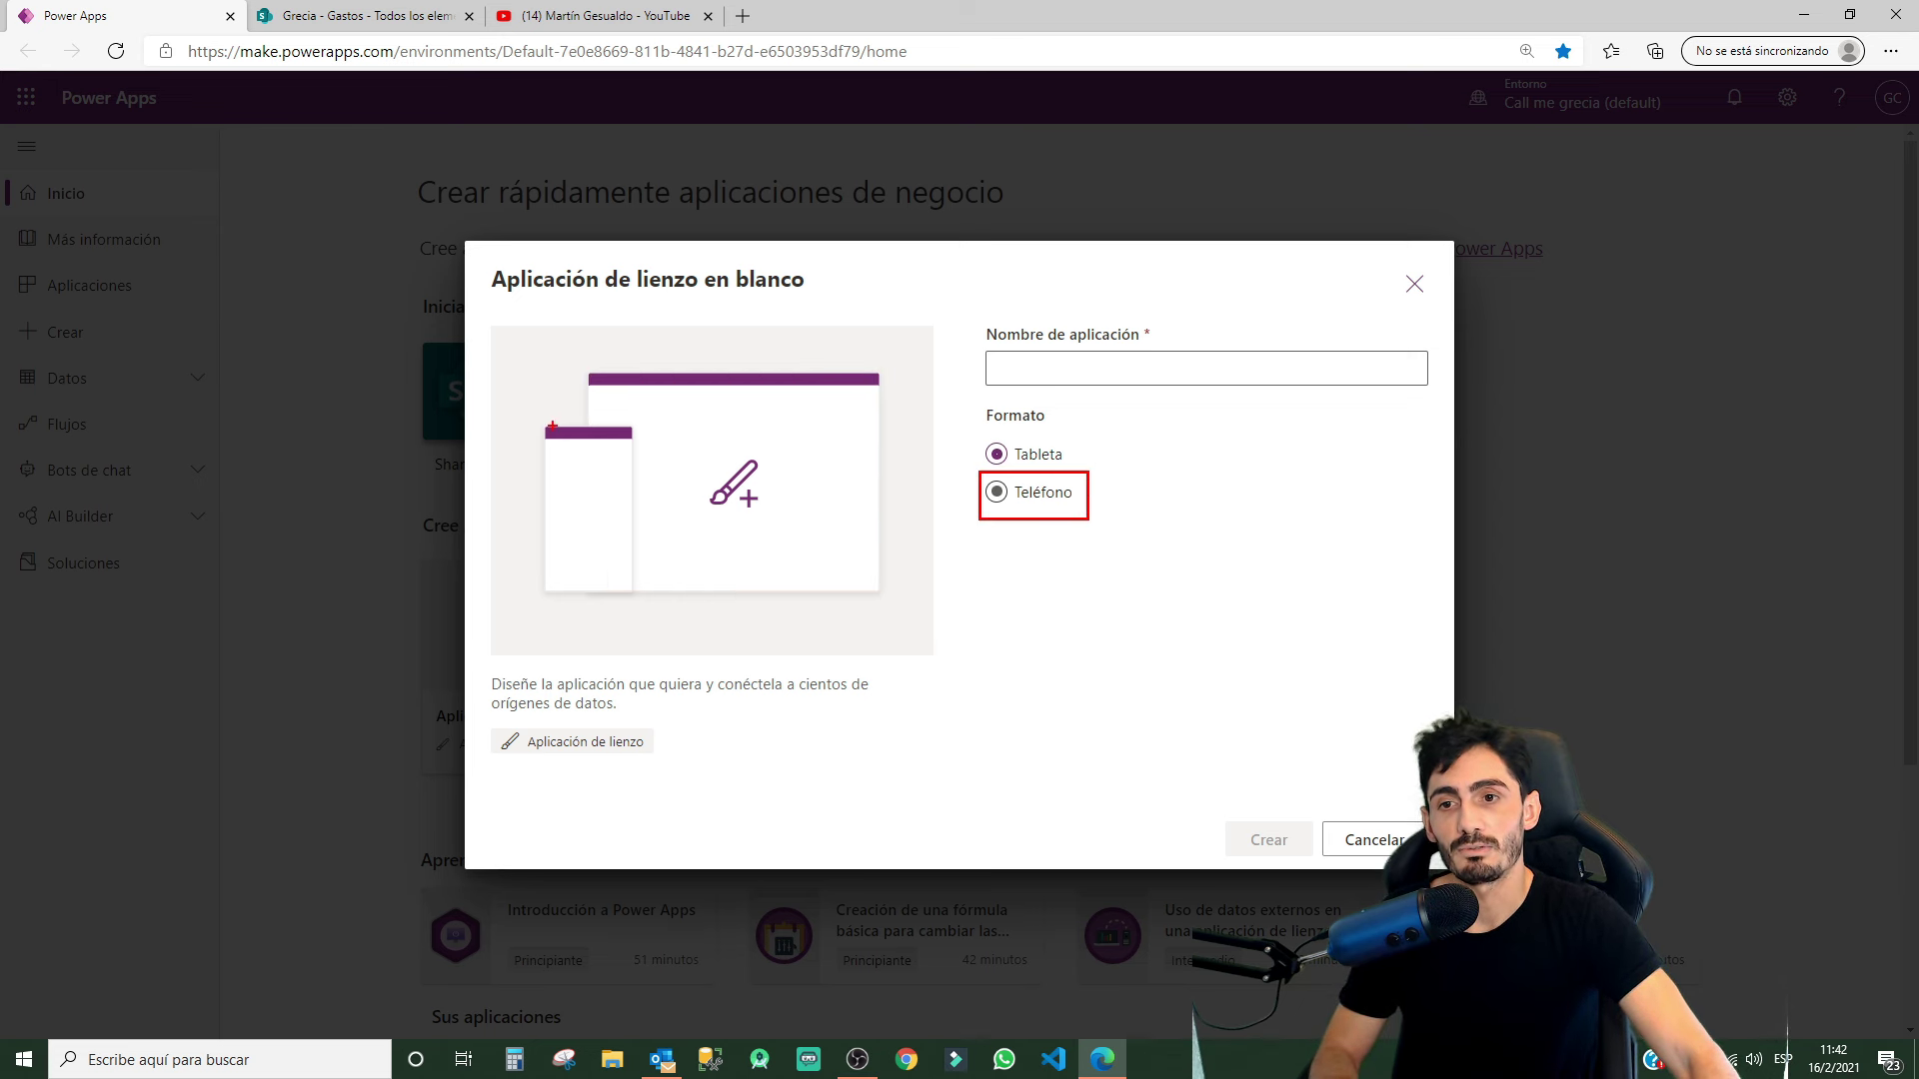
mouse_move(545, 426)
mouse_down()
mouse_move(614, 522)
mouse_move(630, 598)
mouse_up()
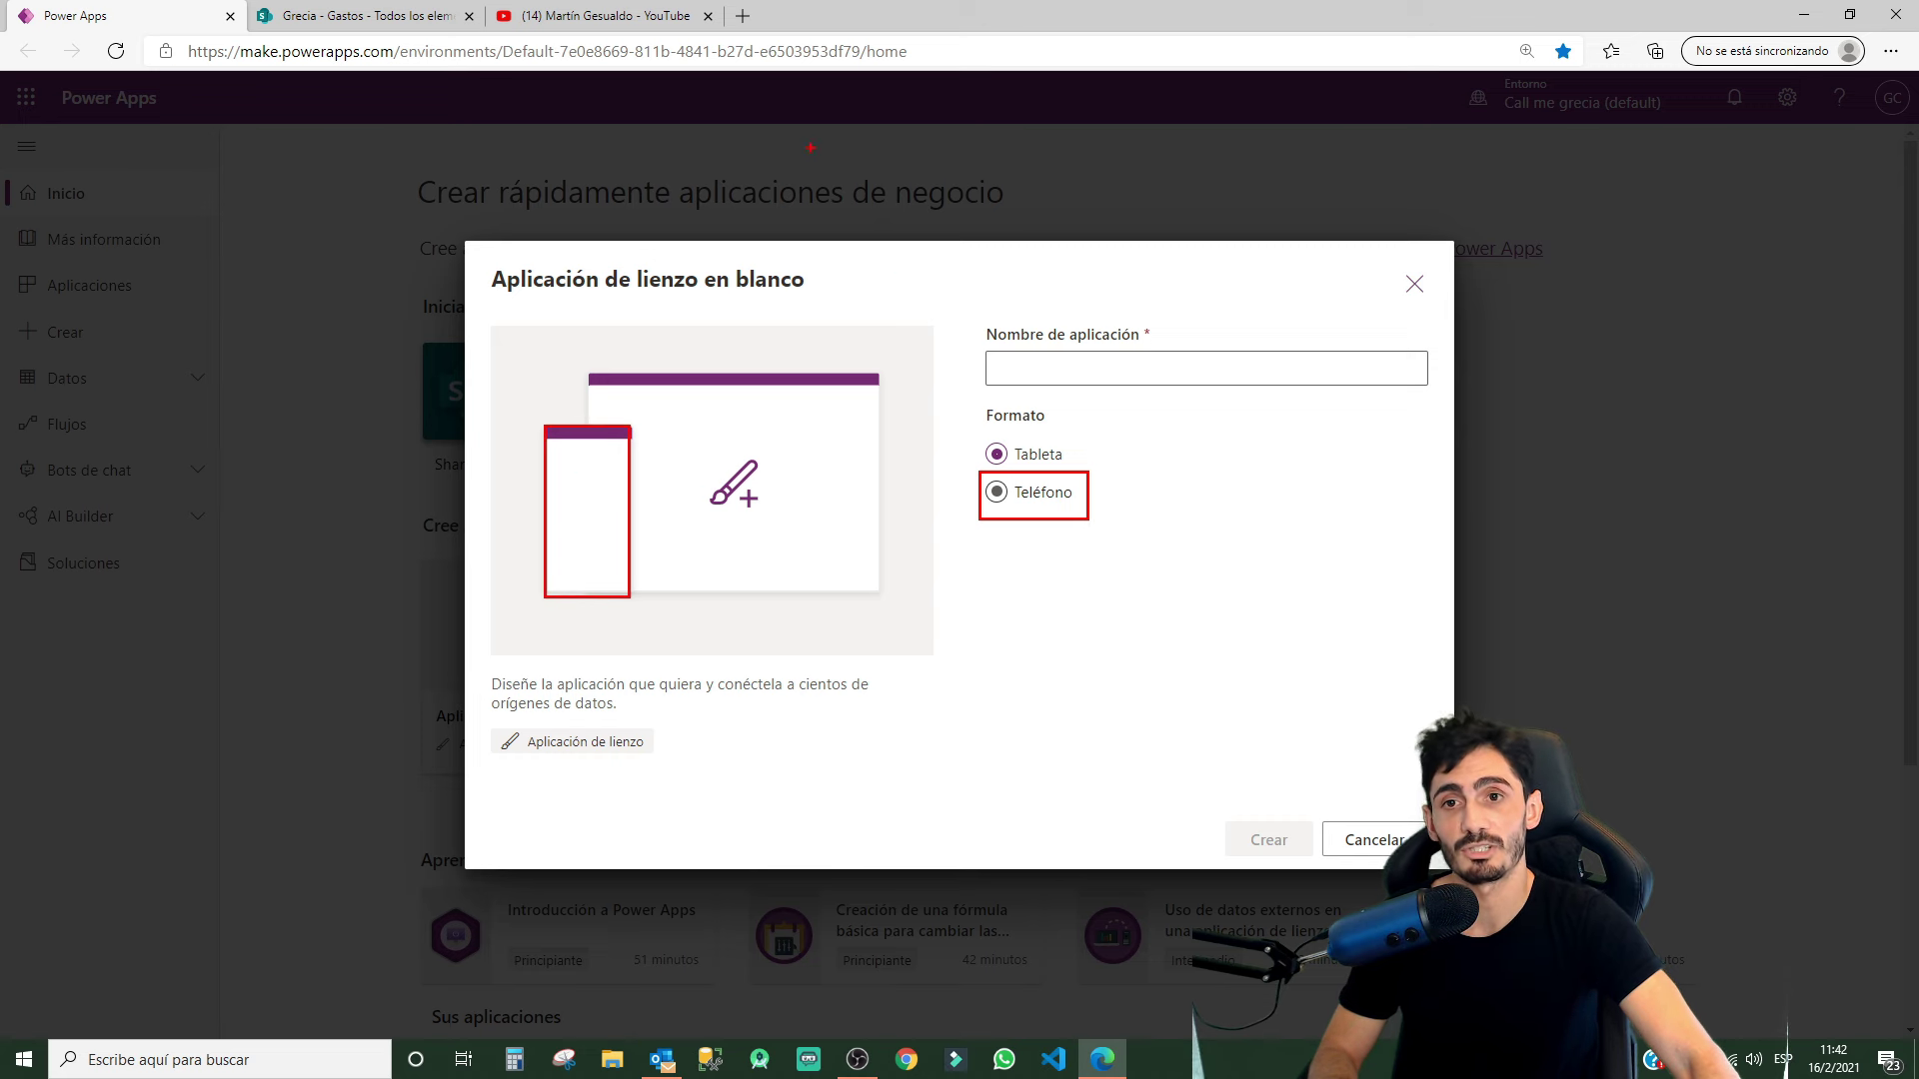
drag(736, 72, 1180, 1038)
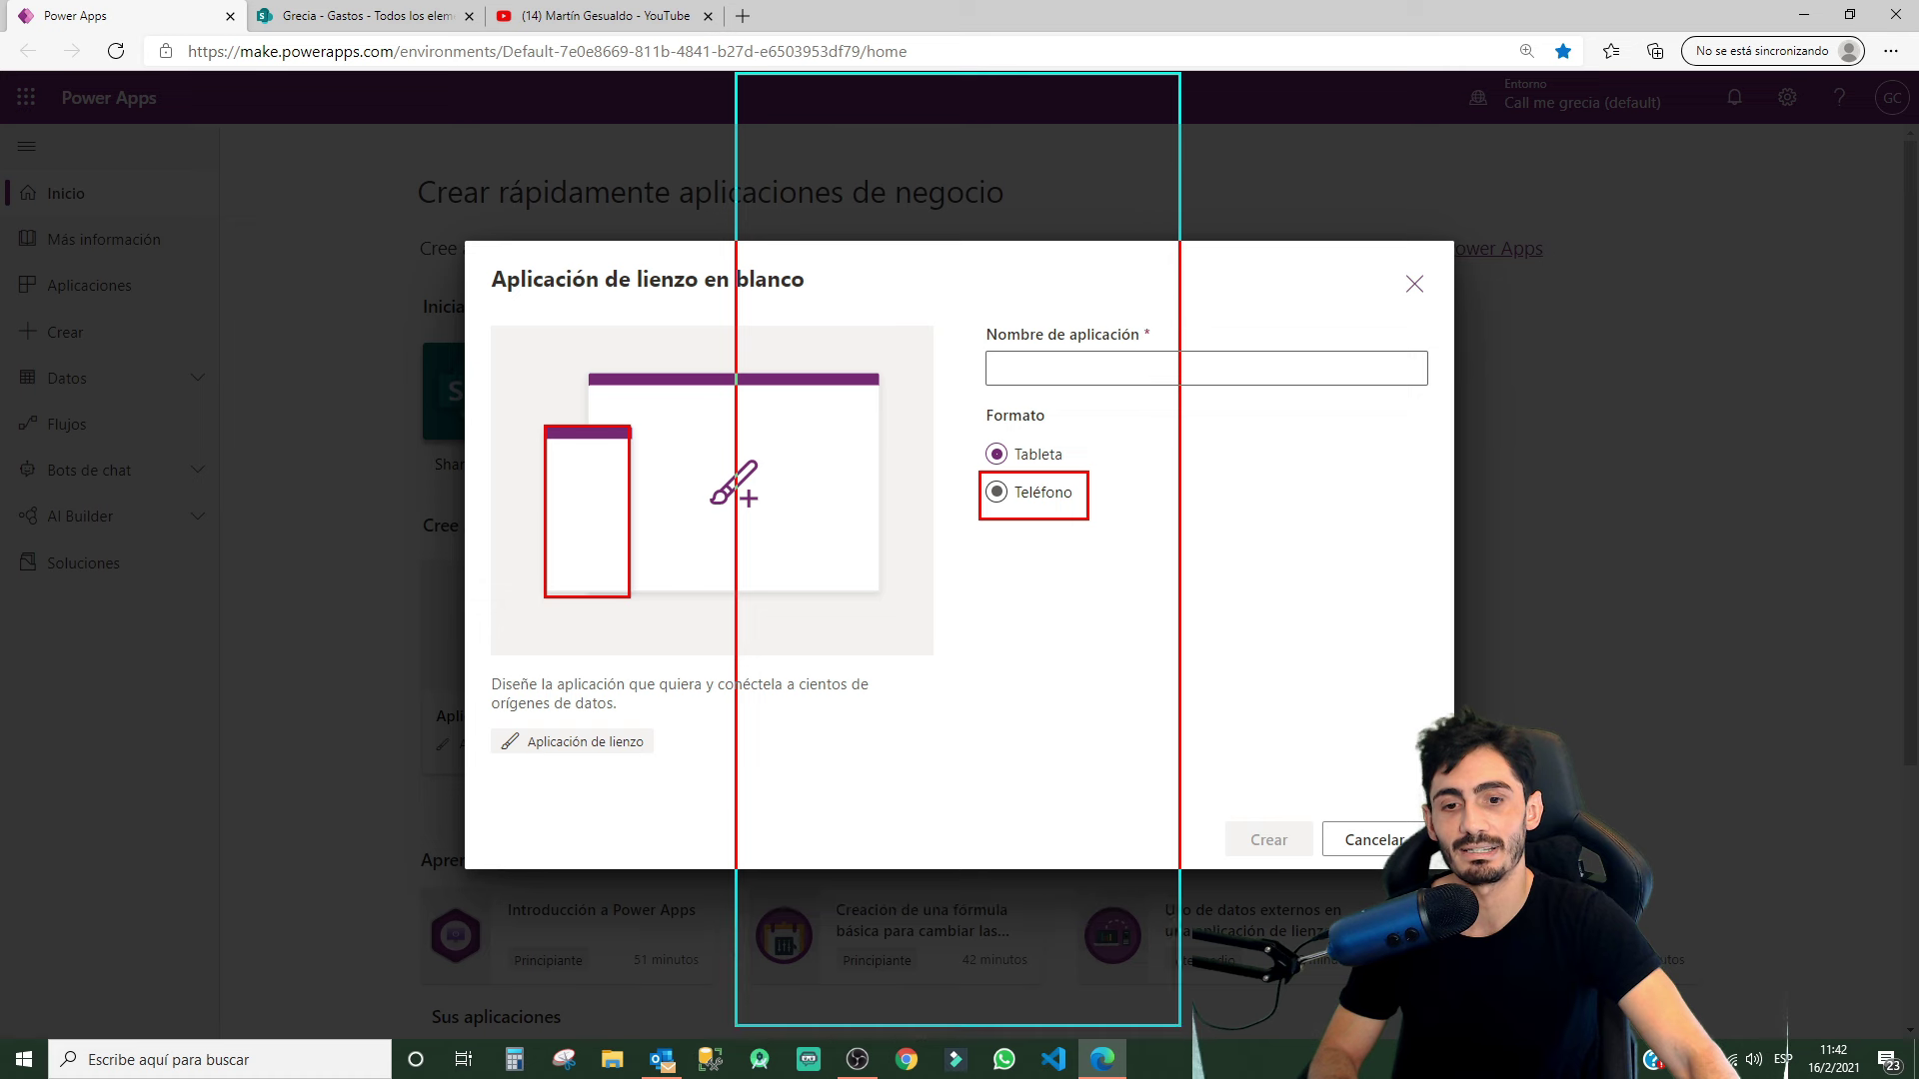
drag(1180, 1037, 1179, 1037)
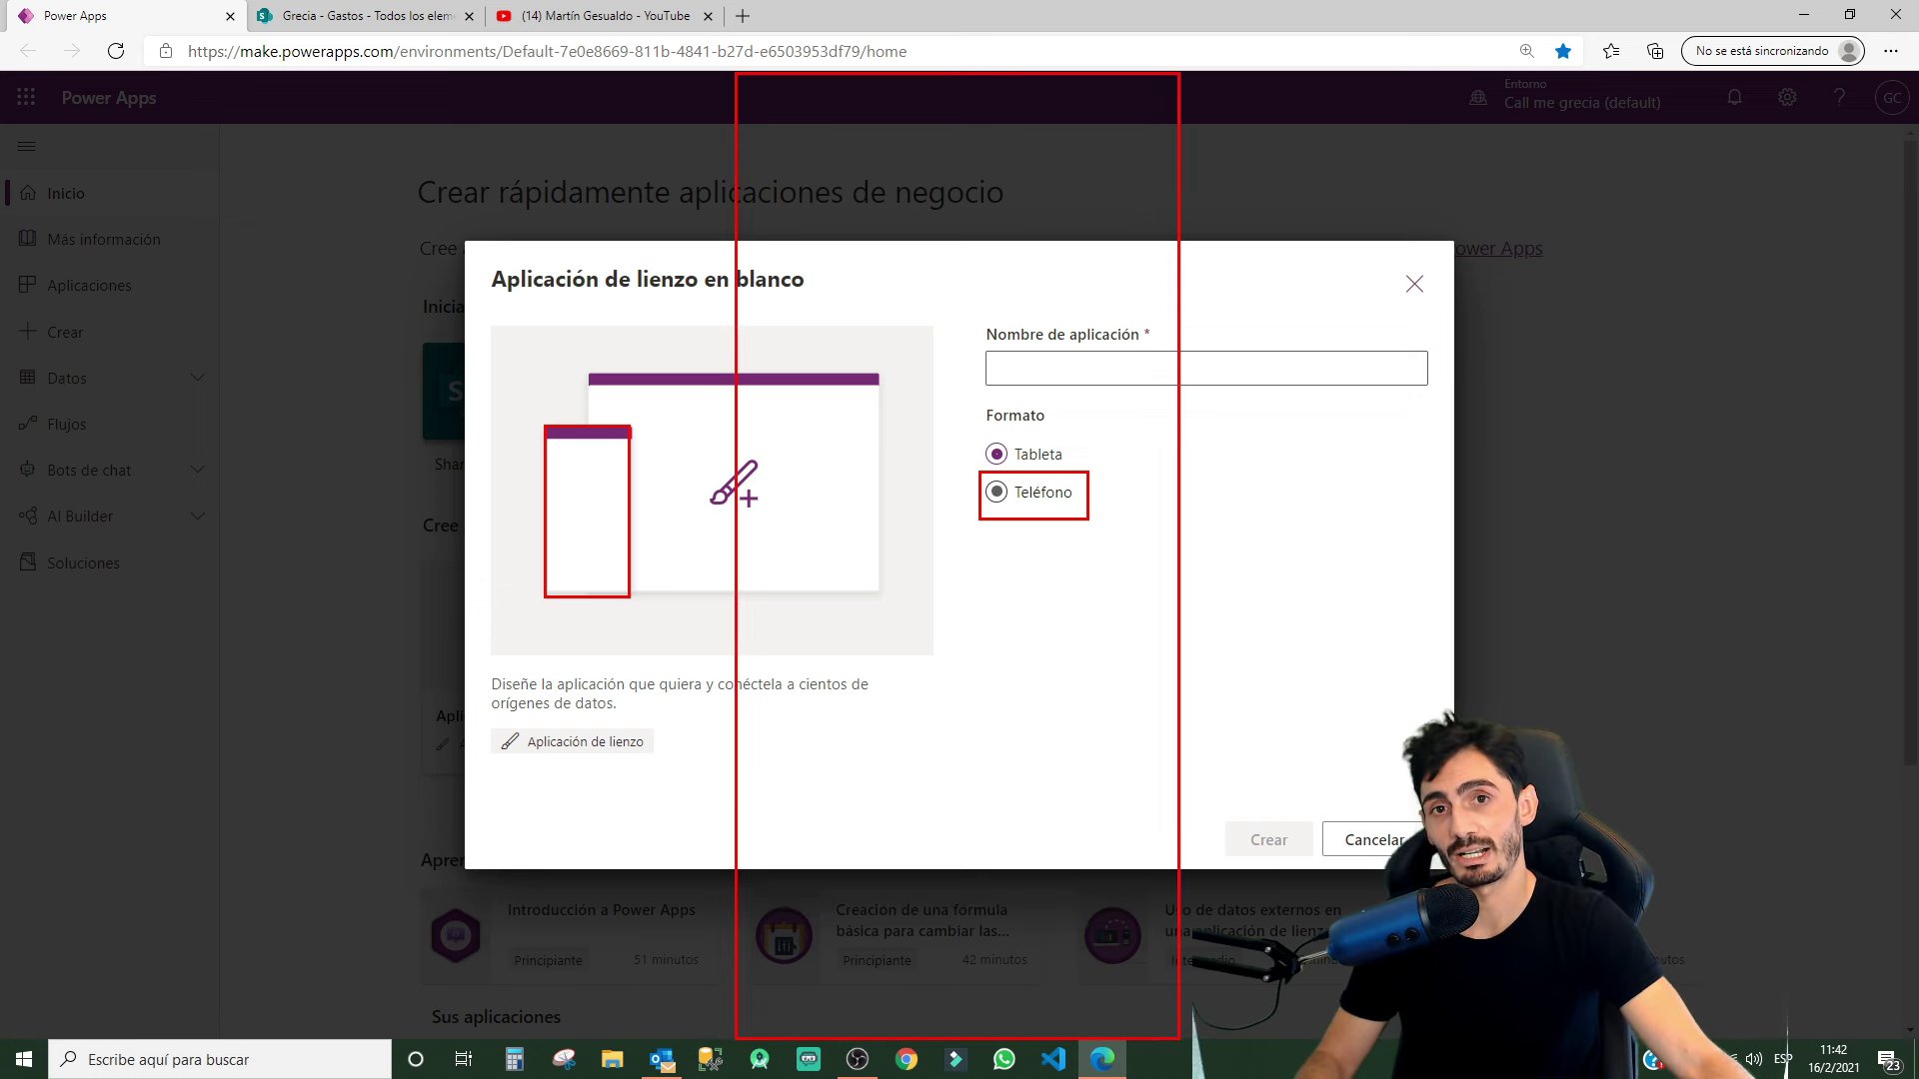
key(Escape)
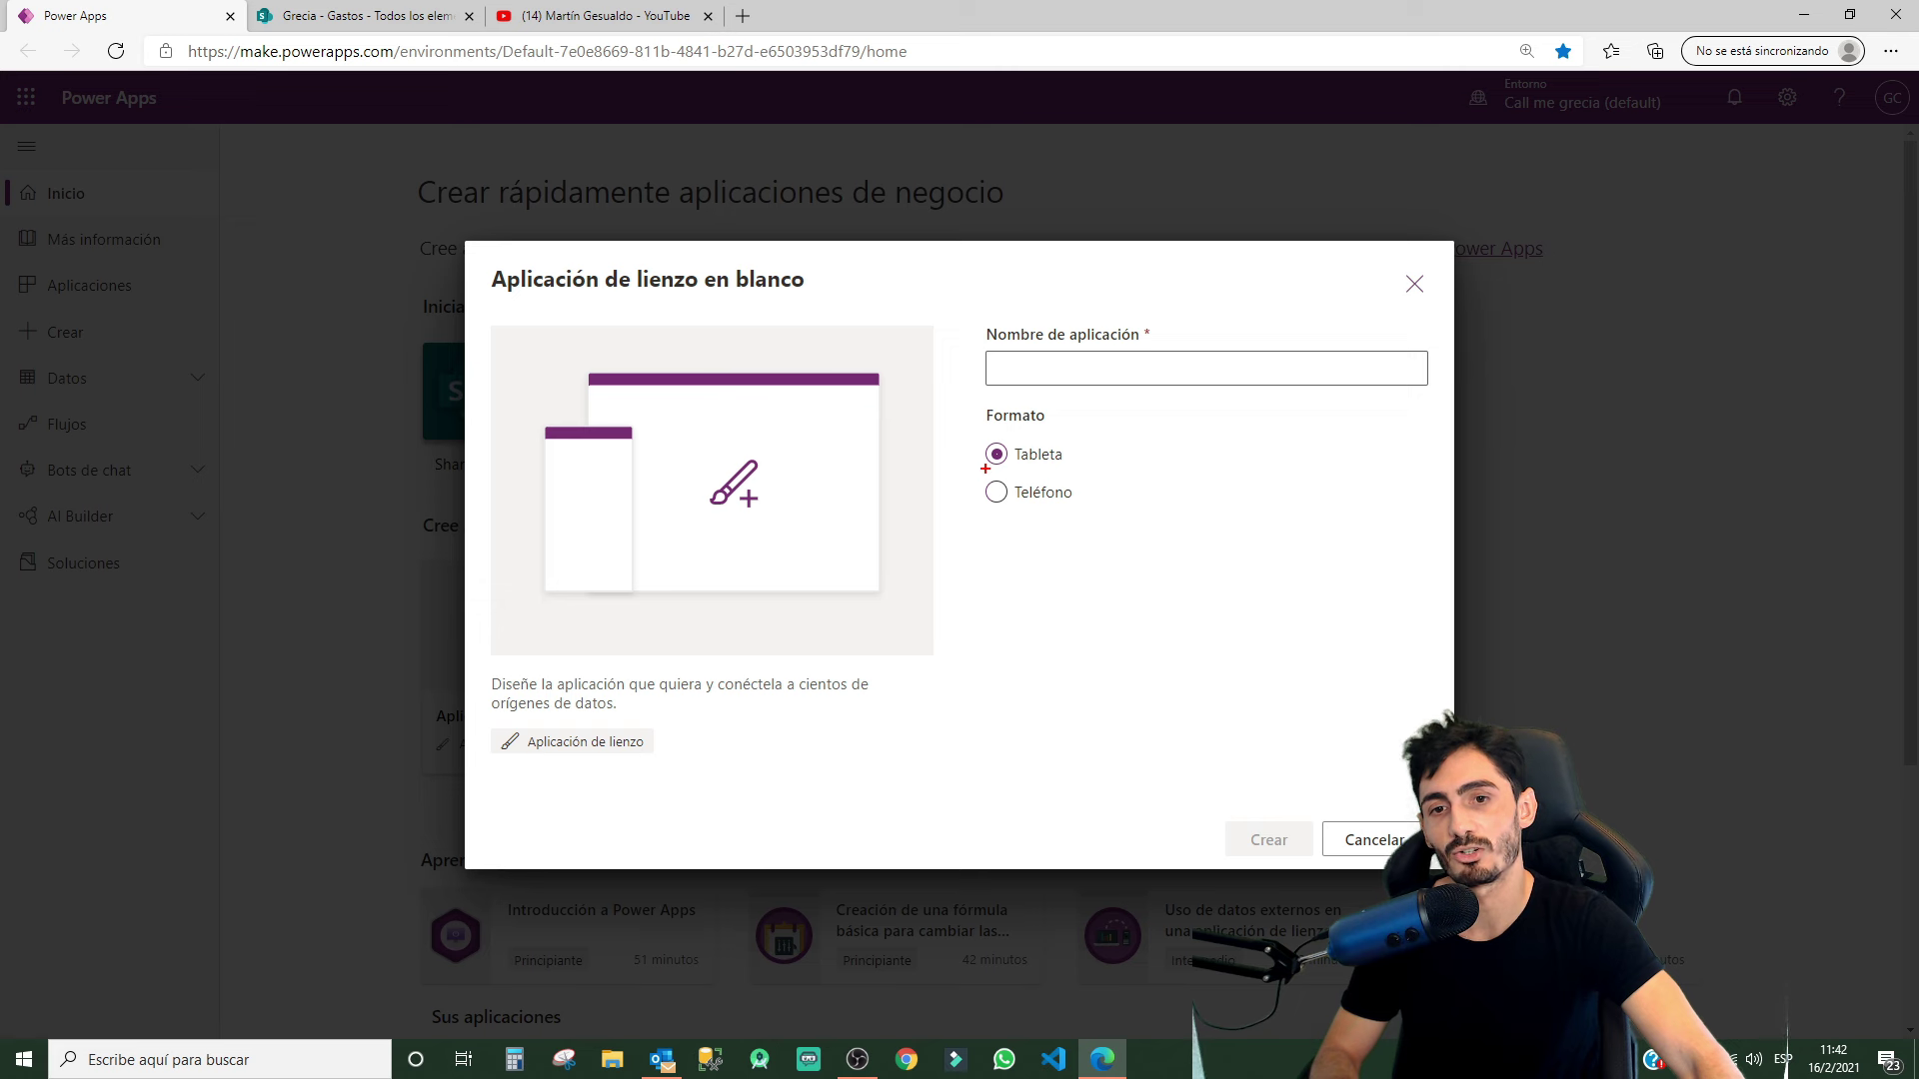
drag(986, 468, 1119, 538)
drag(964, 436, 1094, 478)
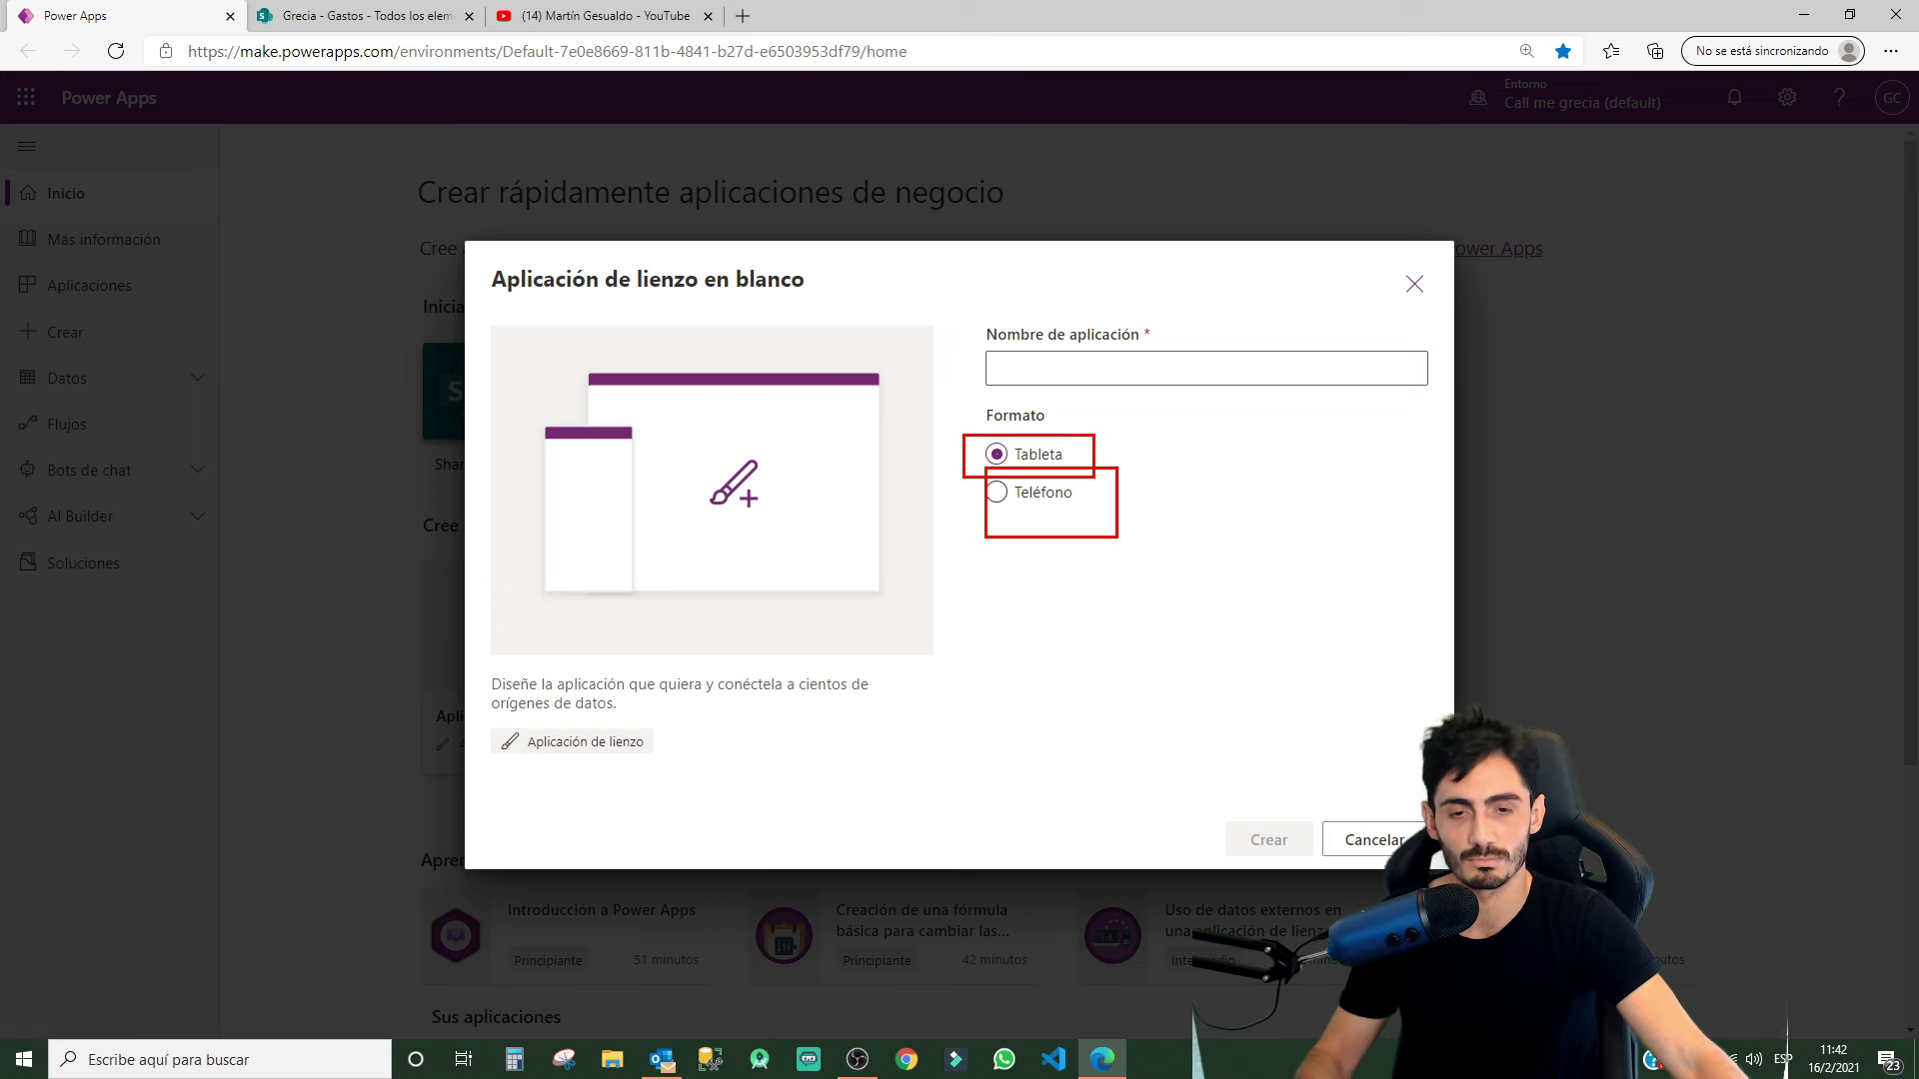
key(Escape)
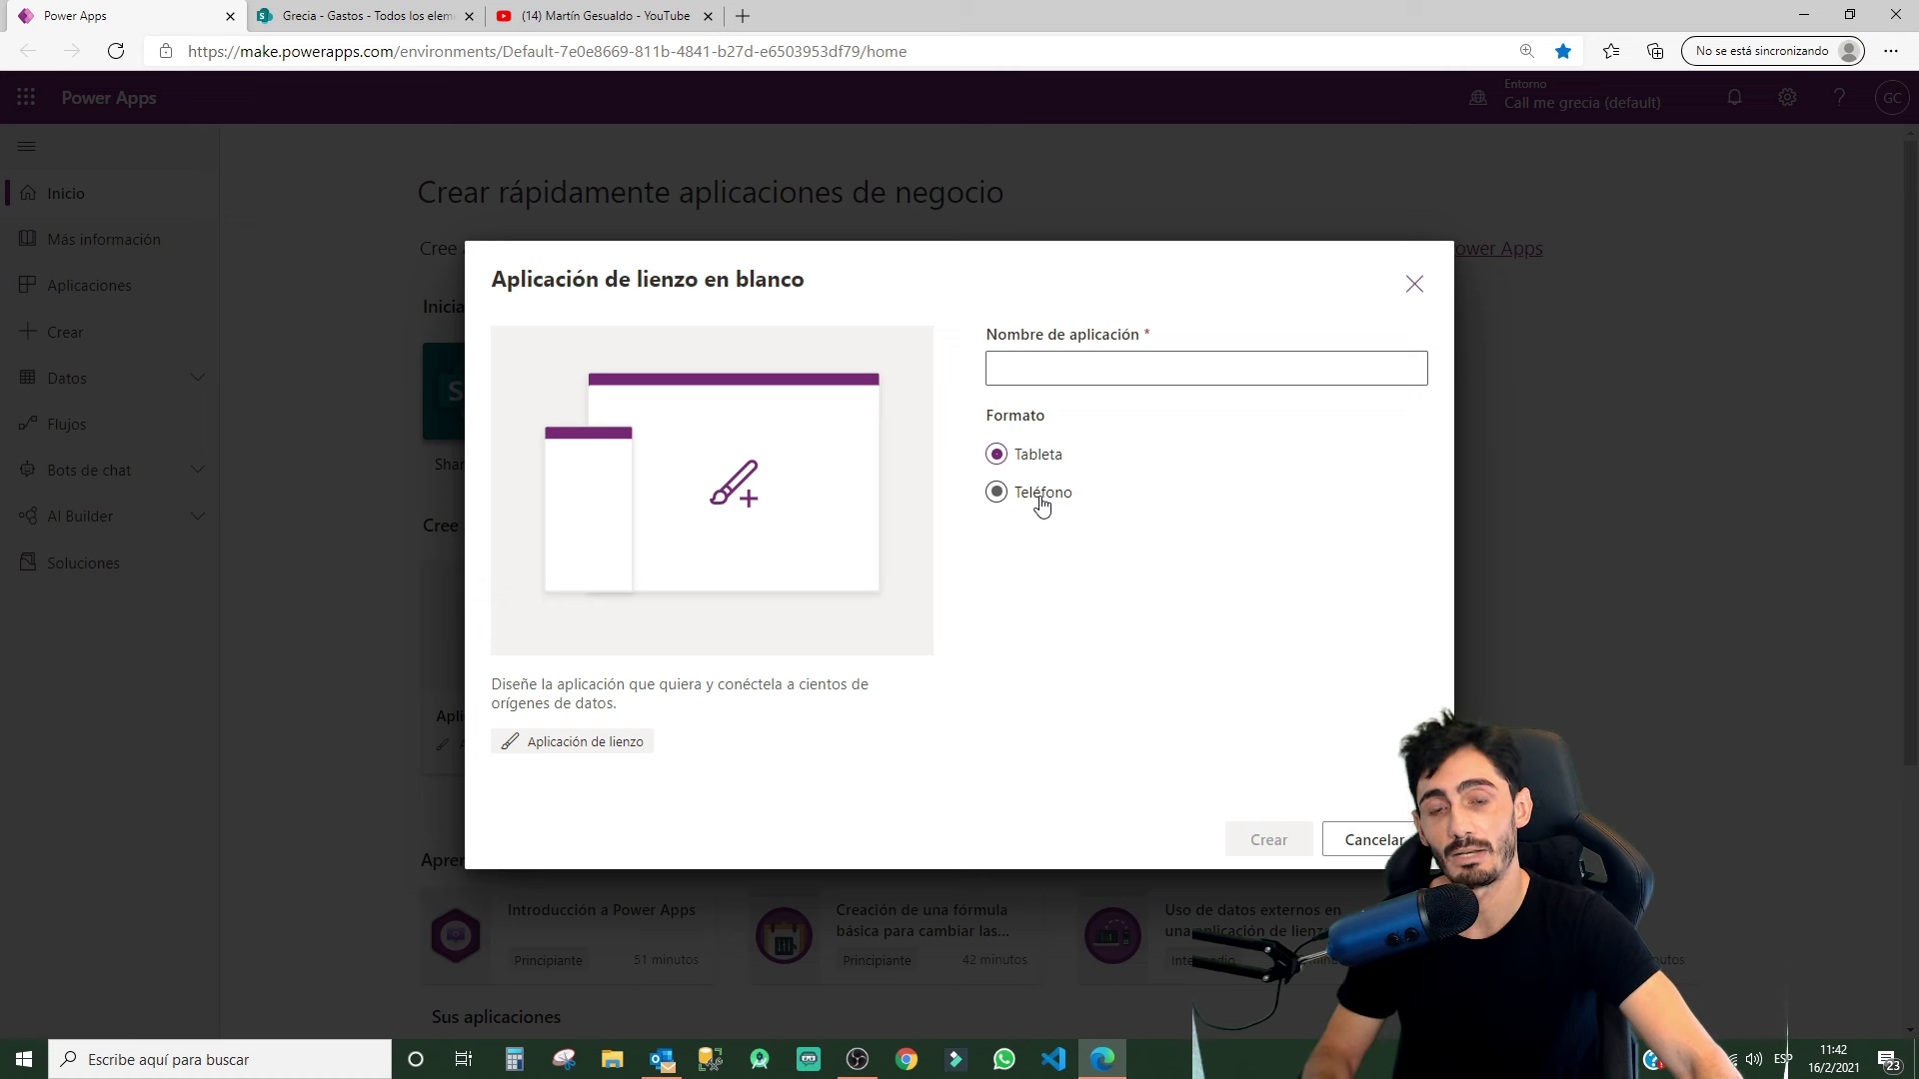
Choose the Teléfono layout, name the app 'Gastos' and create it.
click(1040, 506)
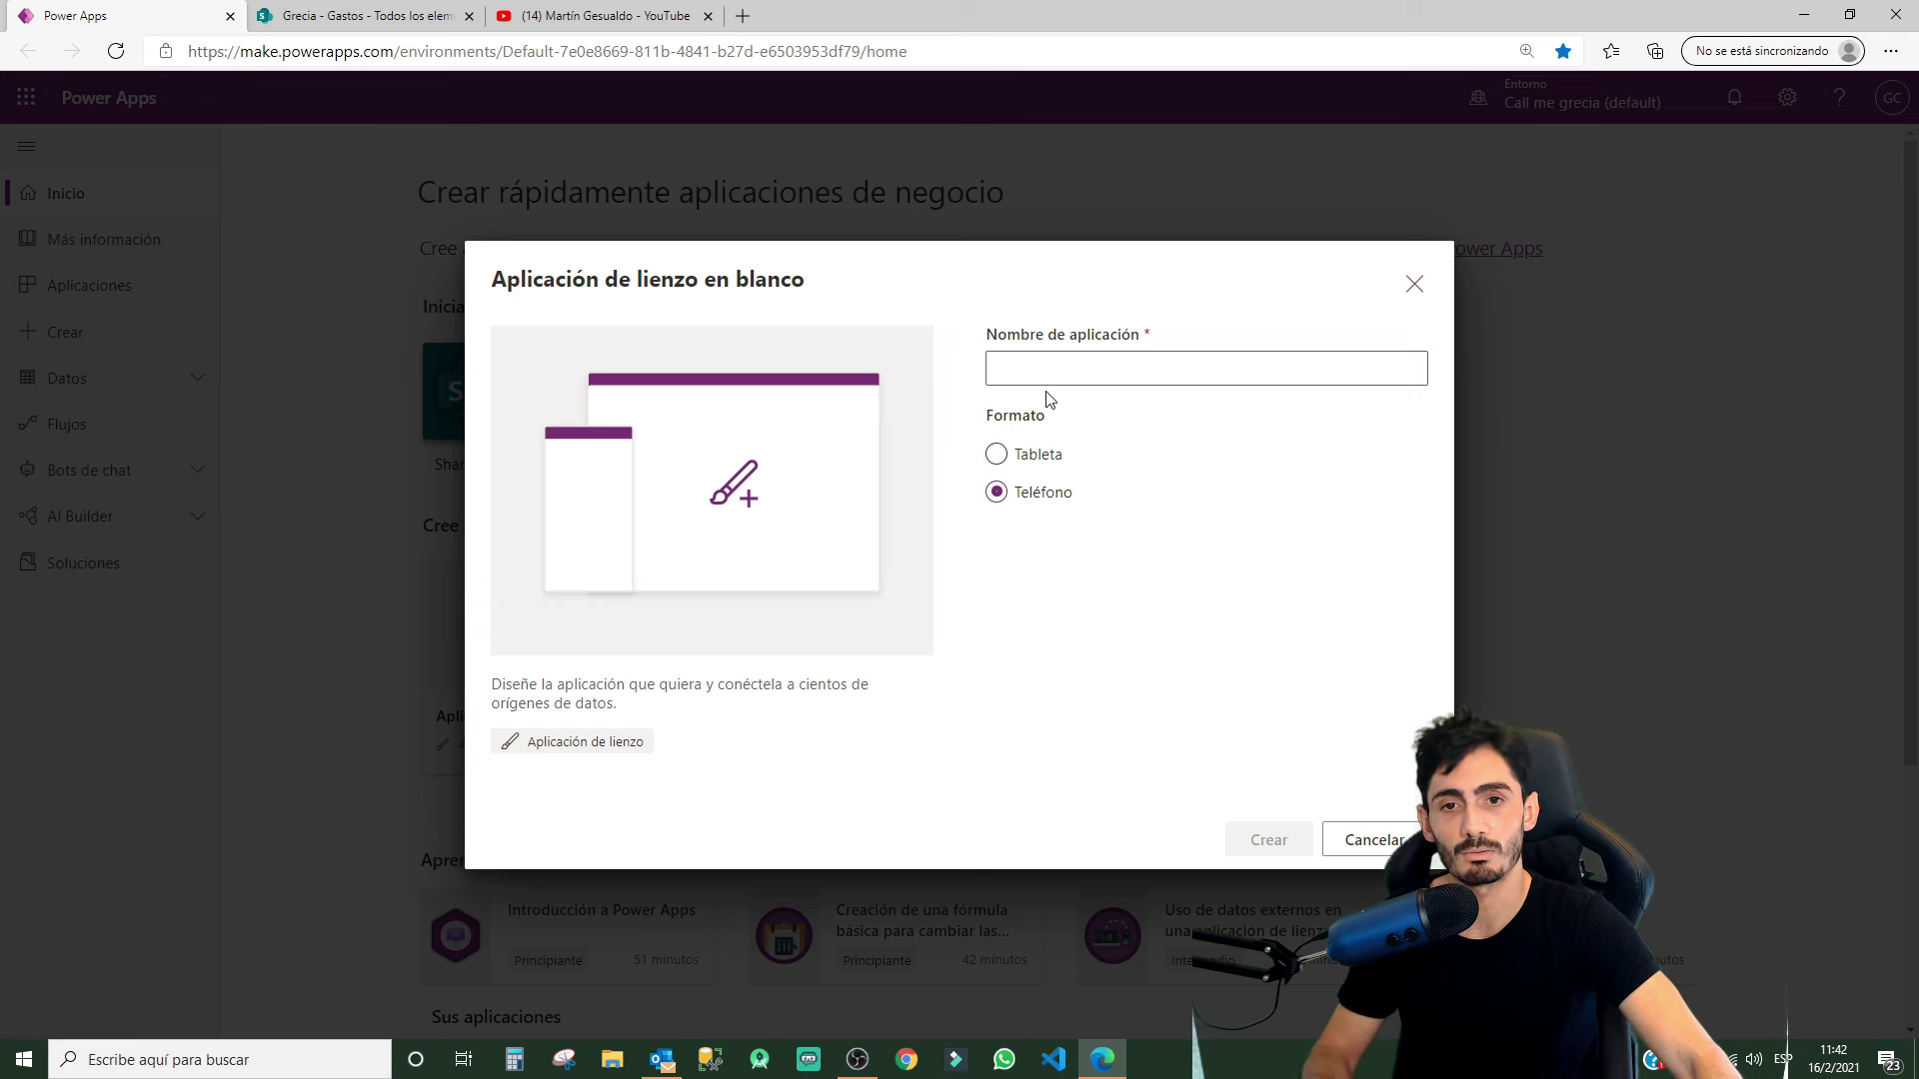
click(1049, 366)
text(Gastos)
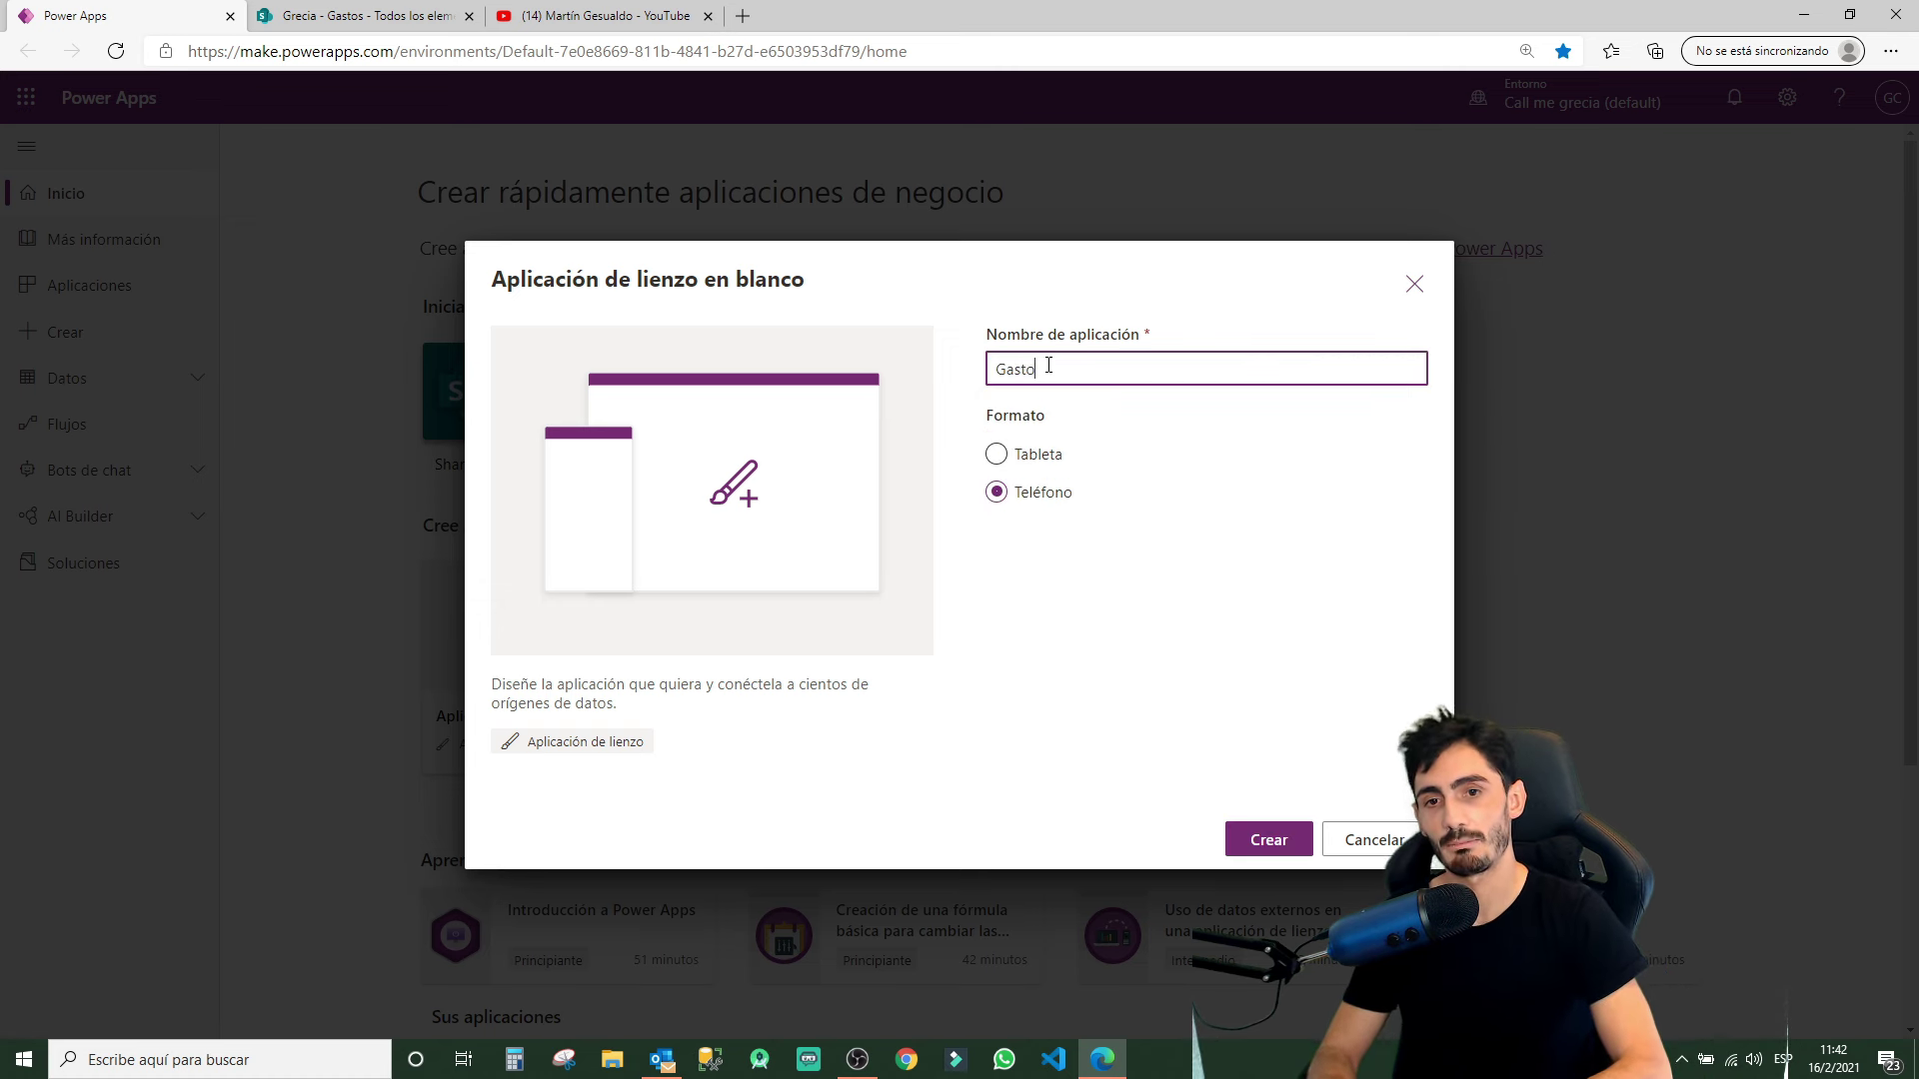
click(1269, 840)
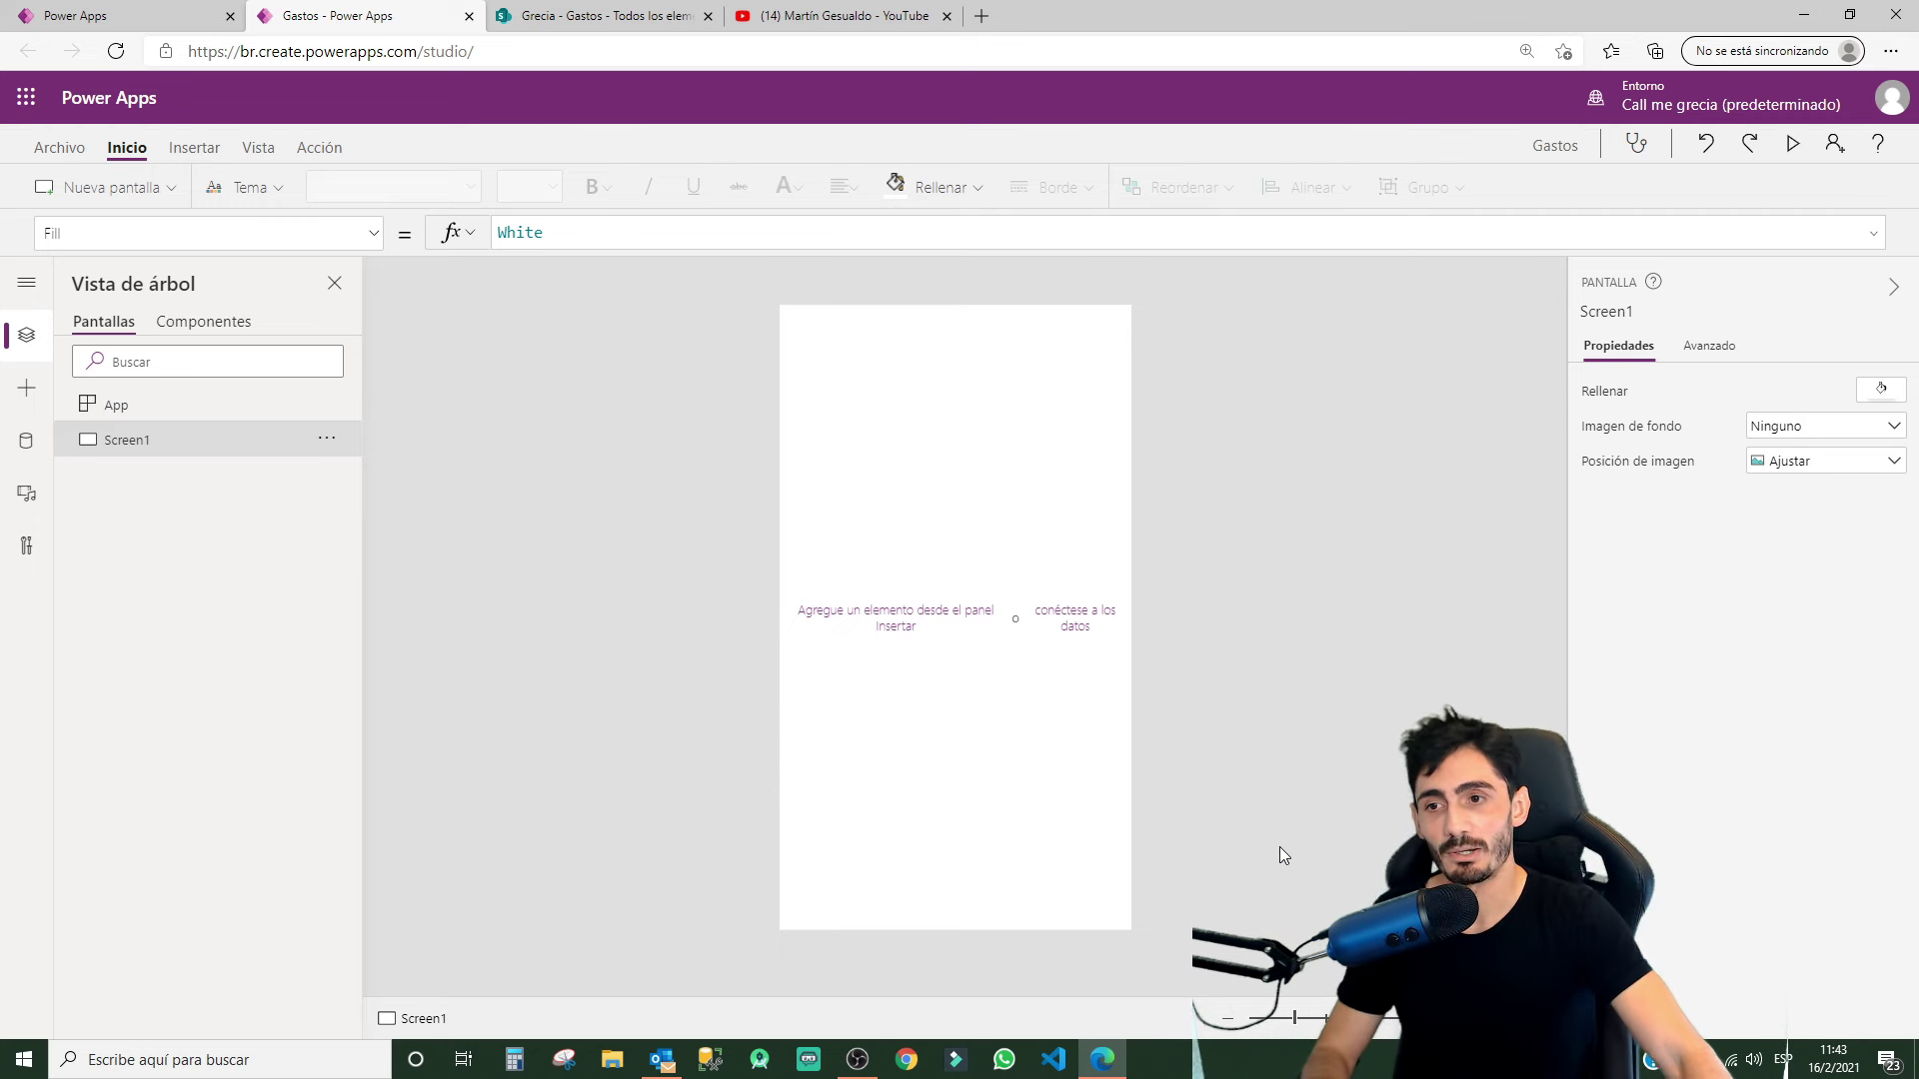
Rename Screen1 to scrInicial in the tree view.
drag(67, 419, 197, 466)
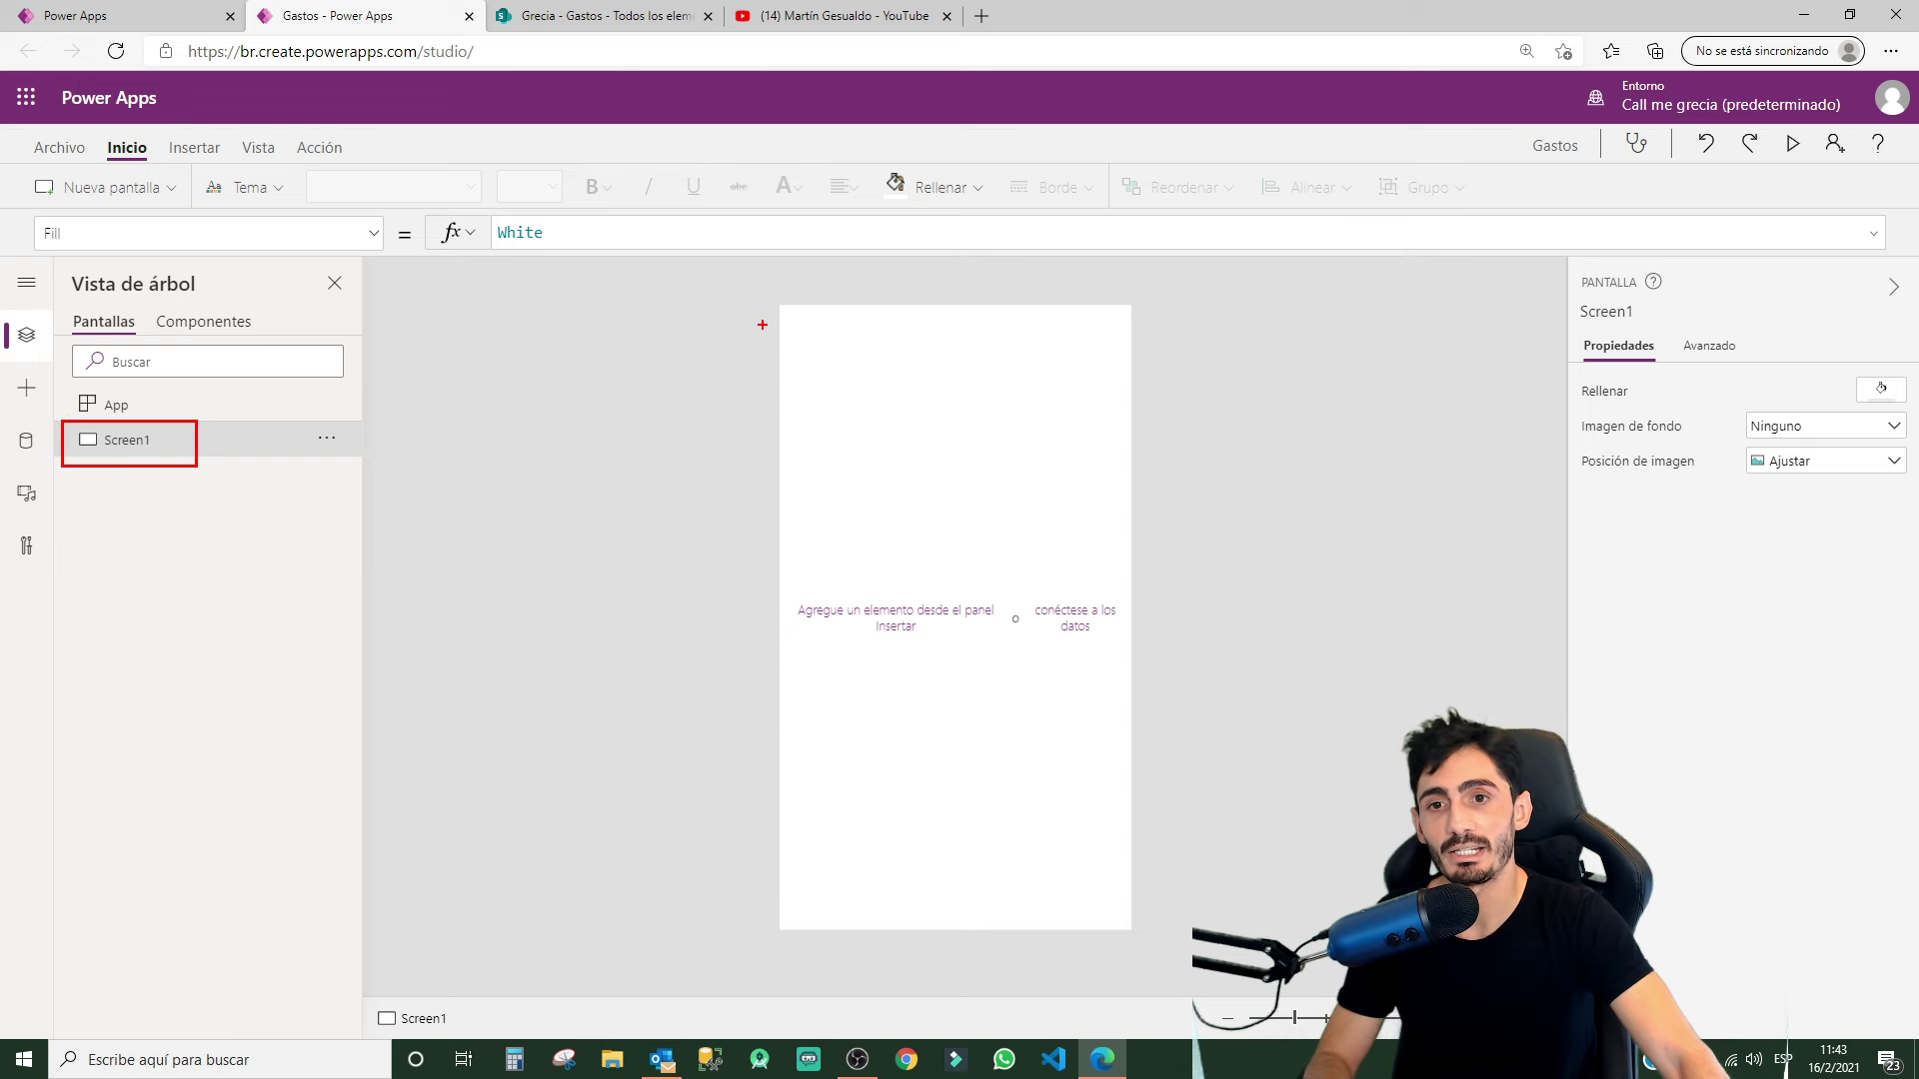
drag(776, 331, 1141, 943)
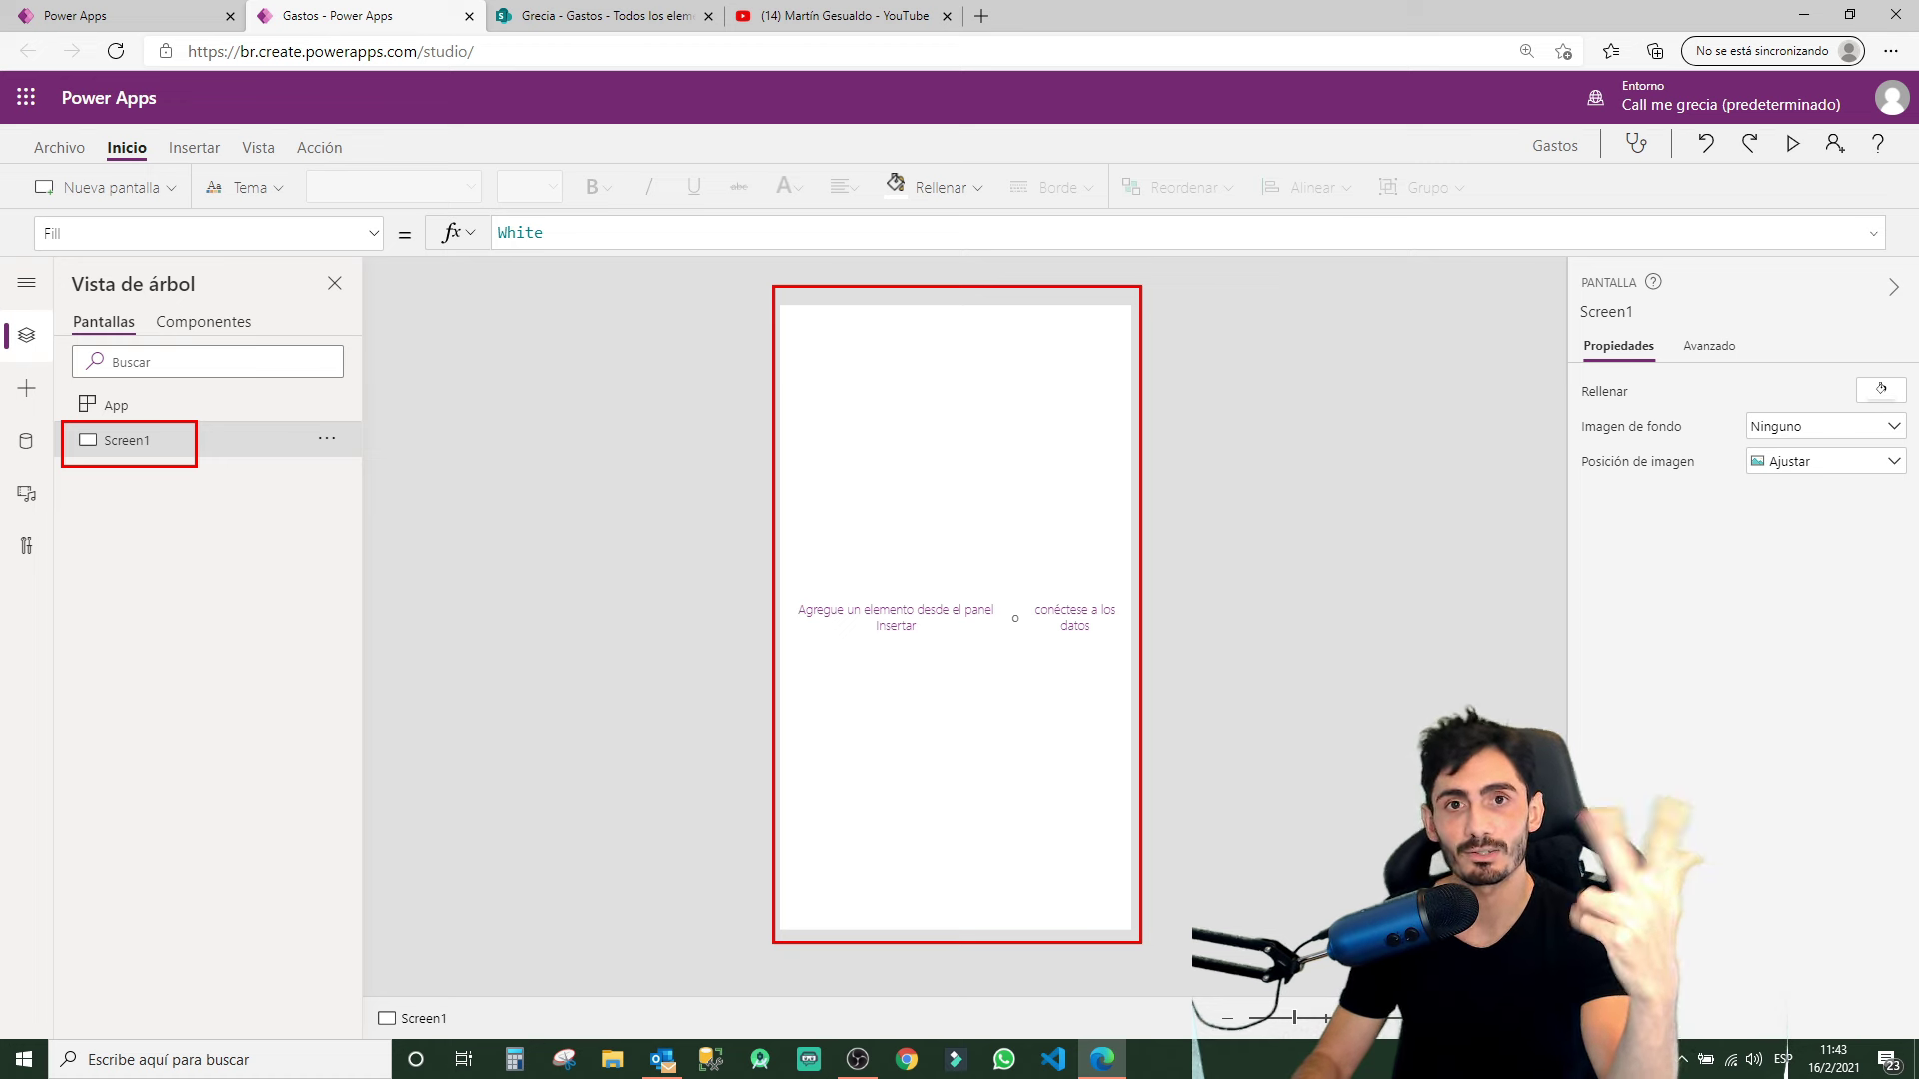
double_click(120, 440)
text(scrinicial)
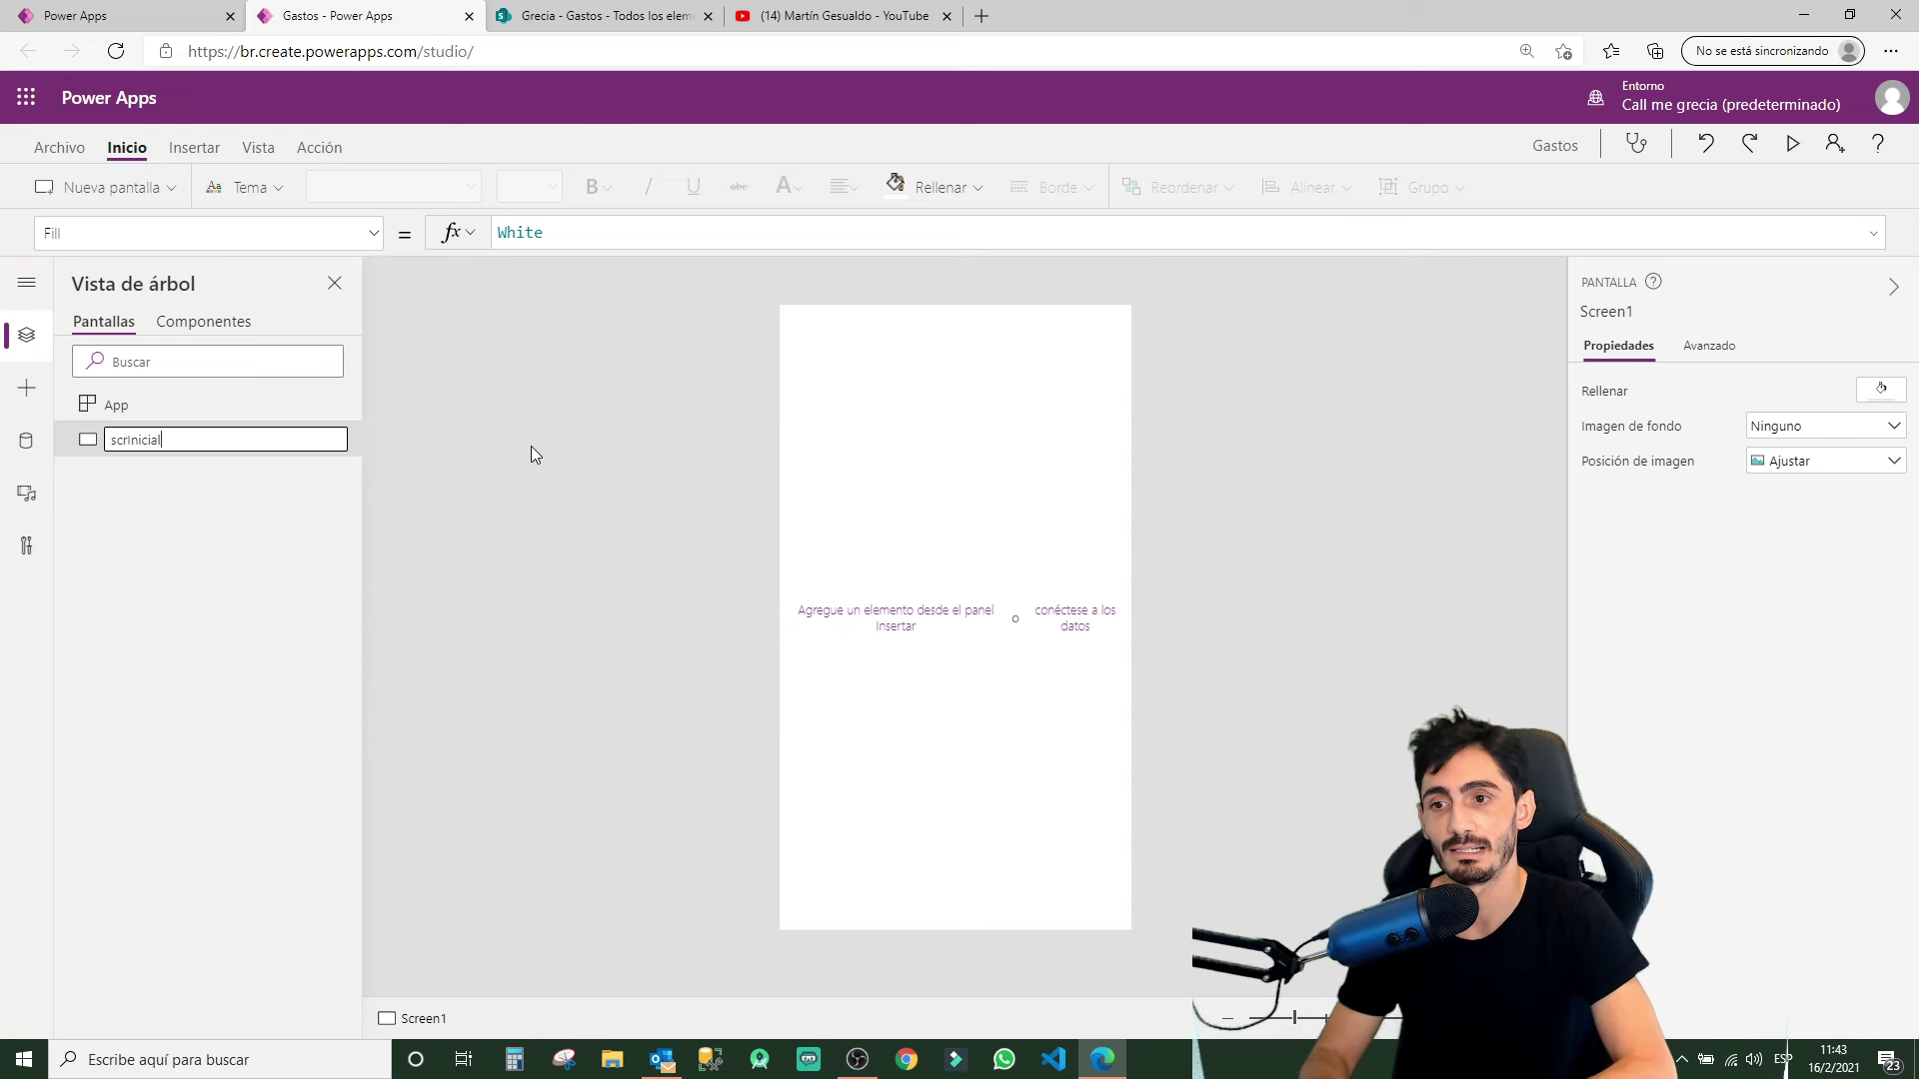
key(Return)
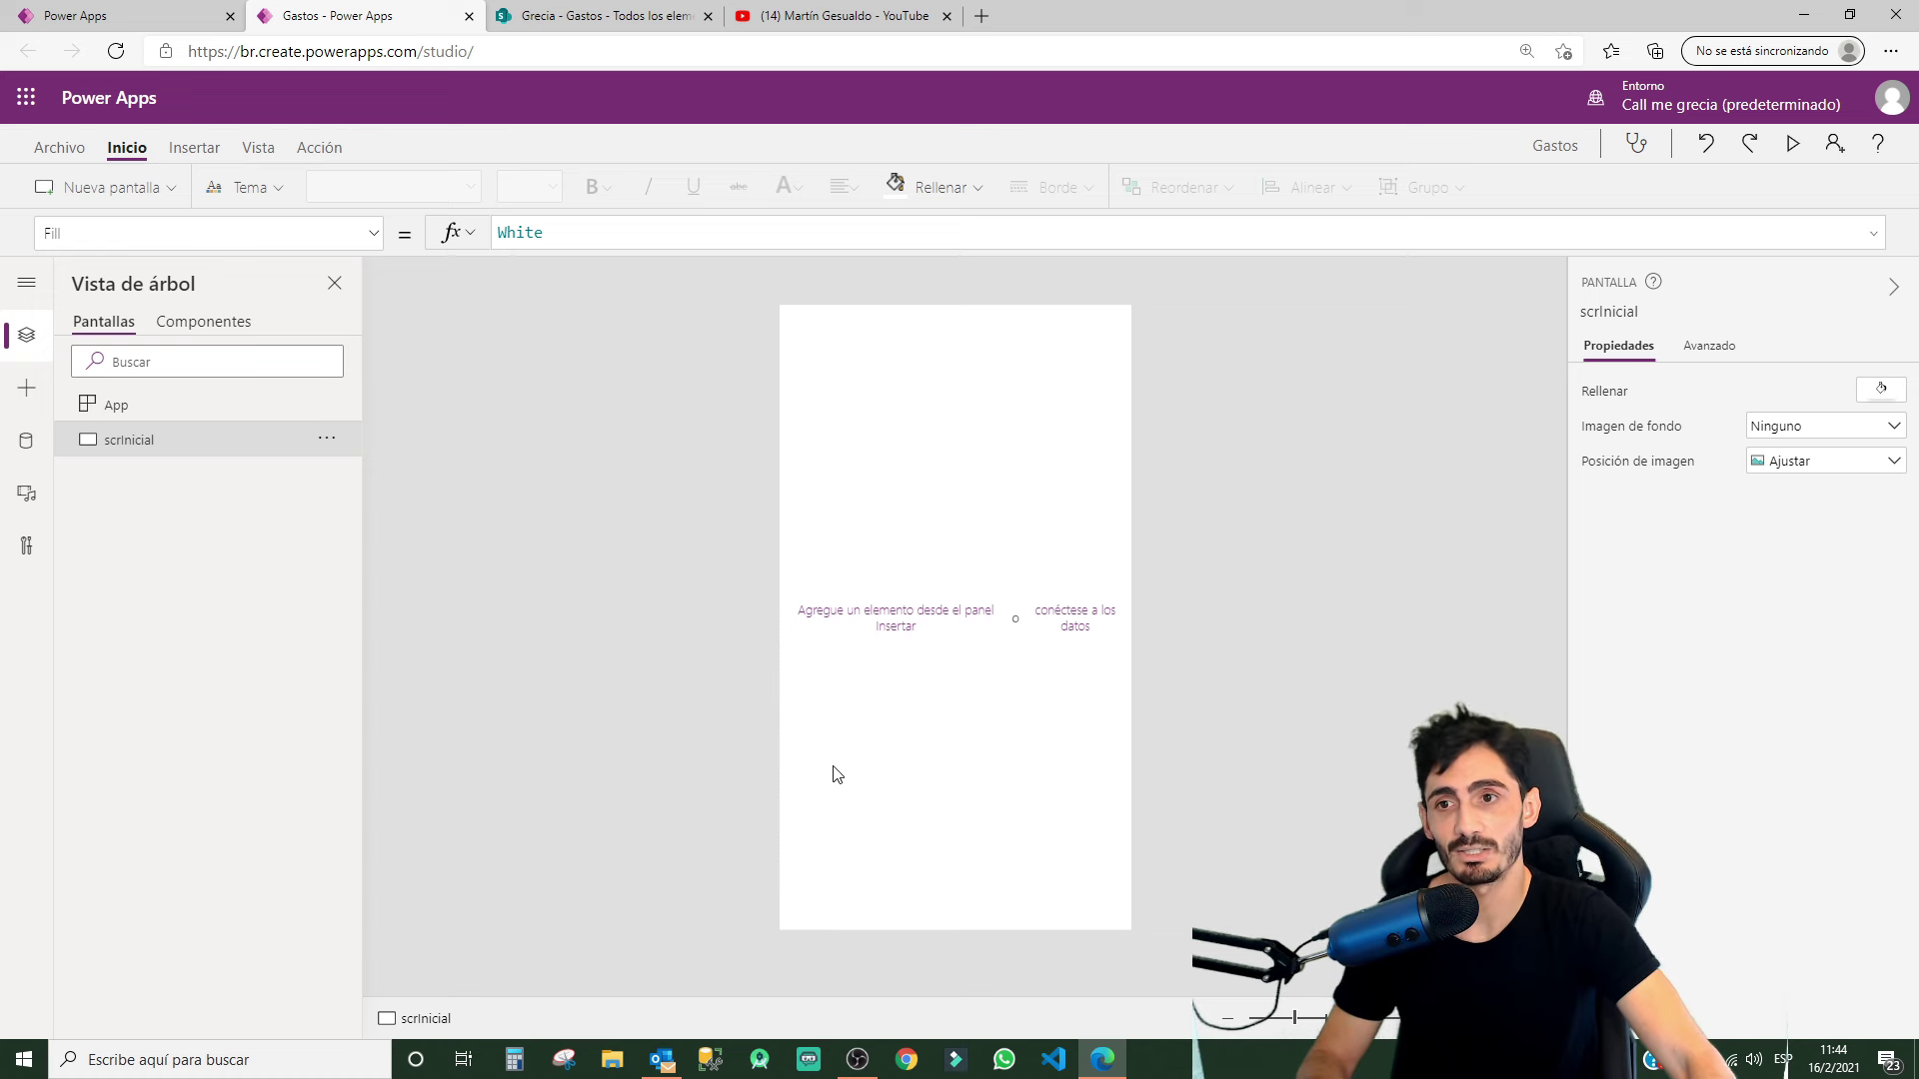
Add a rectangle as a header bar at the top of scrInicial.
click(208, 152)
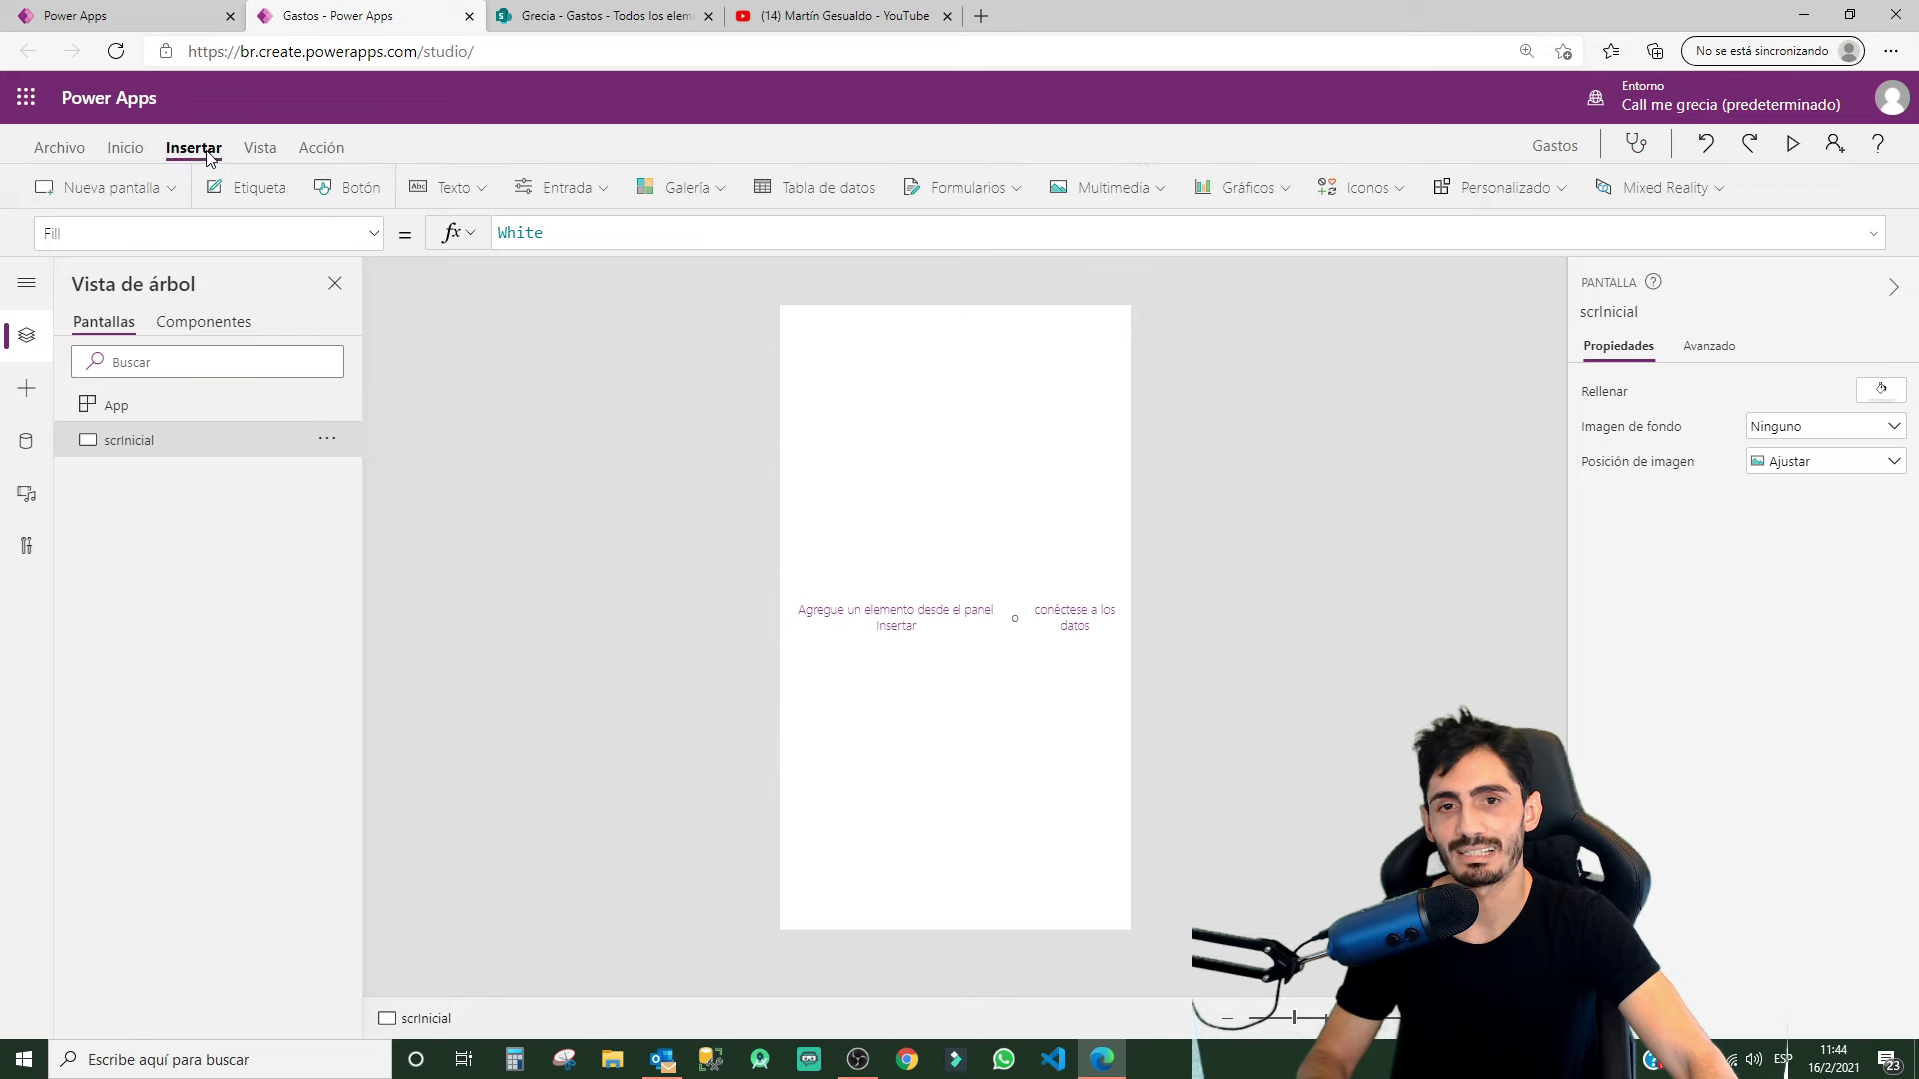
click(1367, 205)
drag(1574, 248, 1569, 604)
scroll(1478, 429, up, 1)
scroll(1477, 410, up, 2)
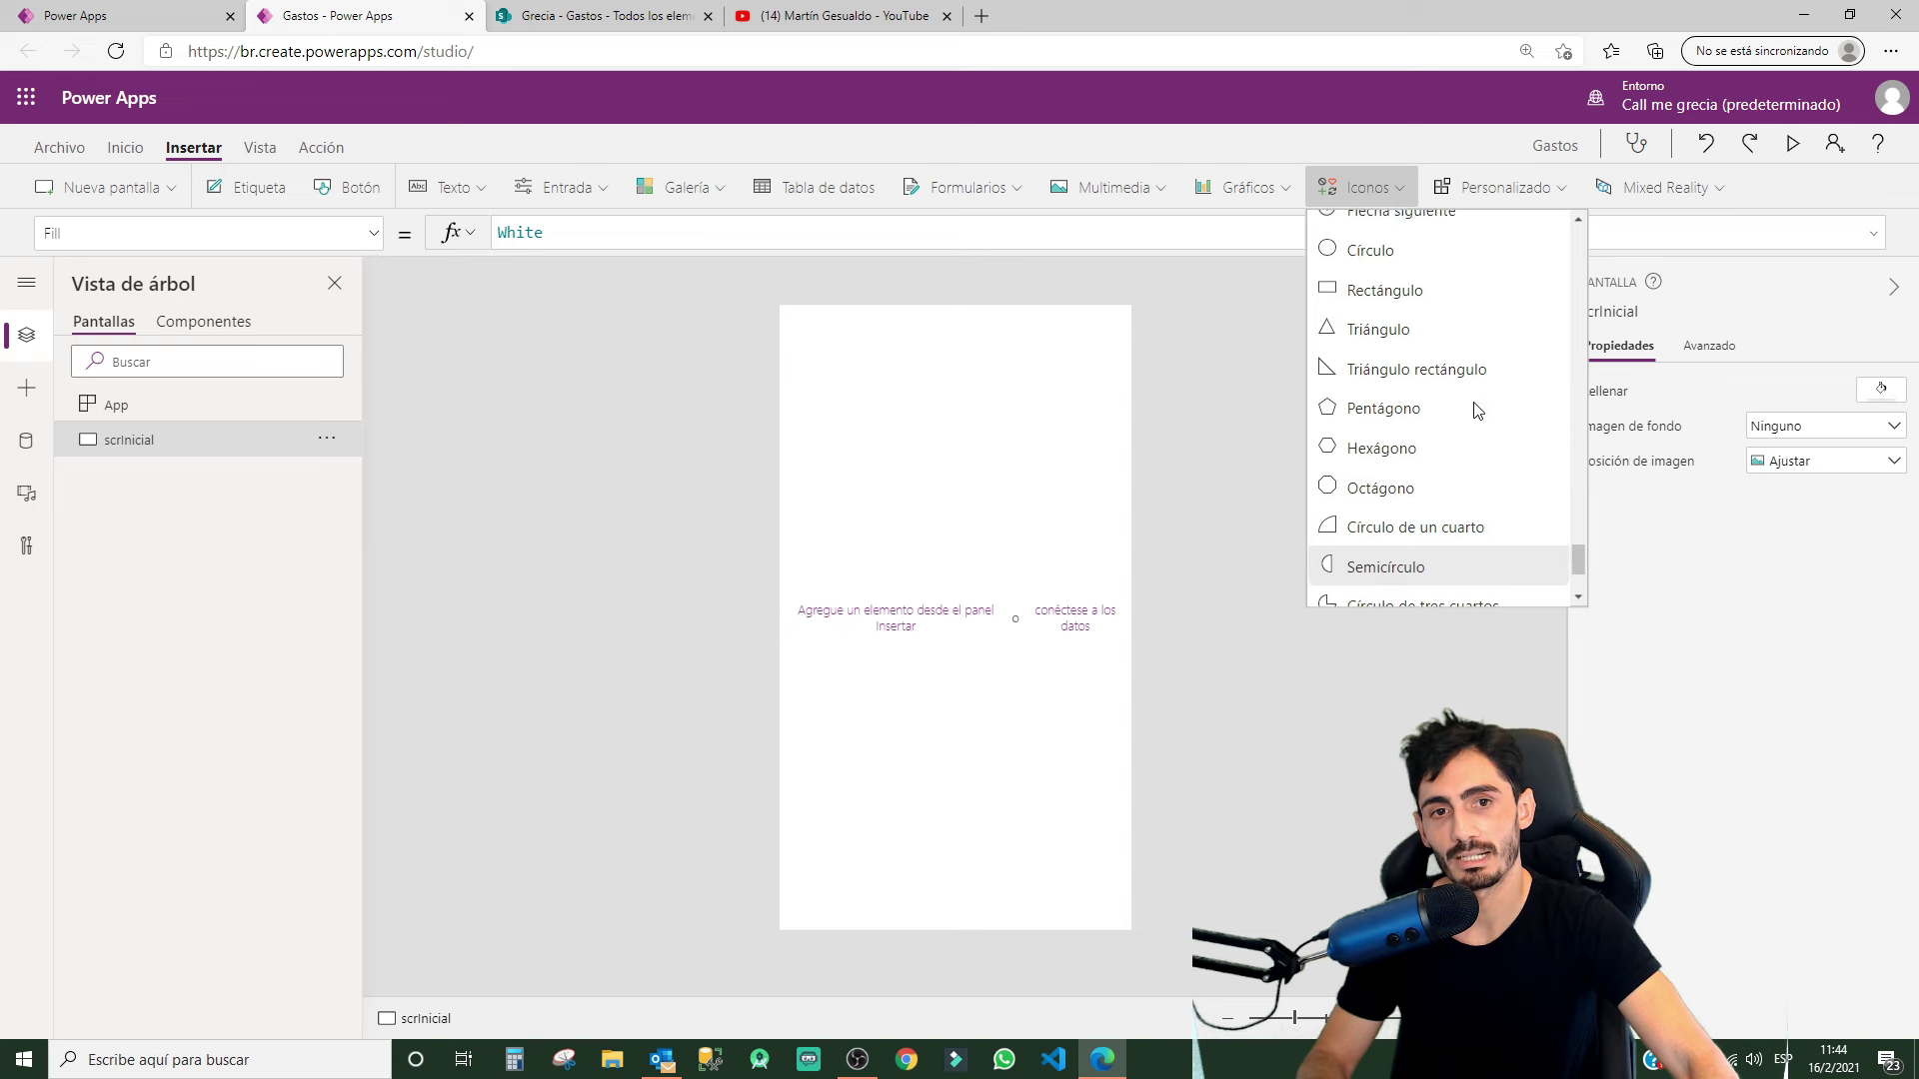
scroll(1476, 410, up, 1)
click(1475, 408)
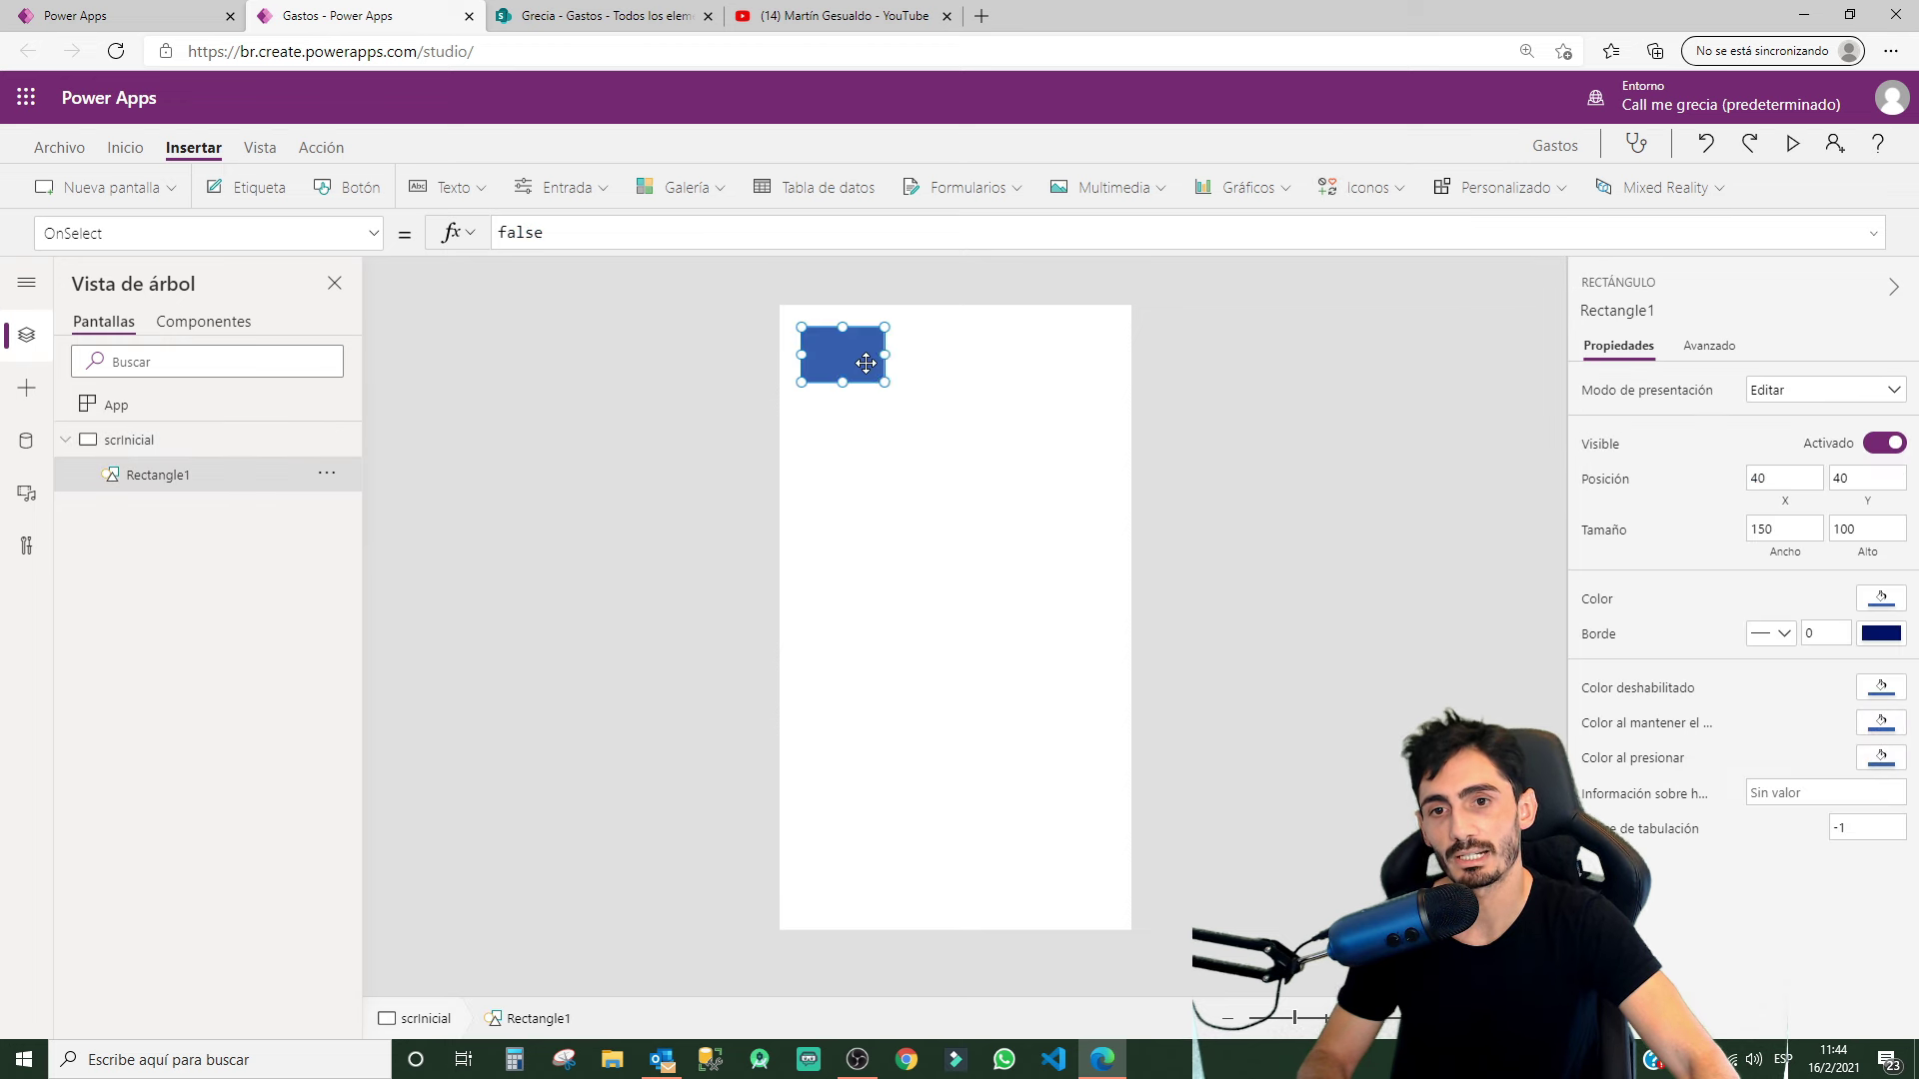
mouse_move(865, 363)
mouse_down()
mouse_move(809, 306)
mouse_move(1132, 351)
mouse_up()
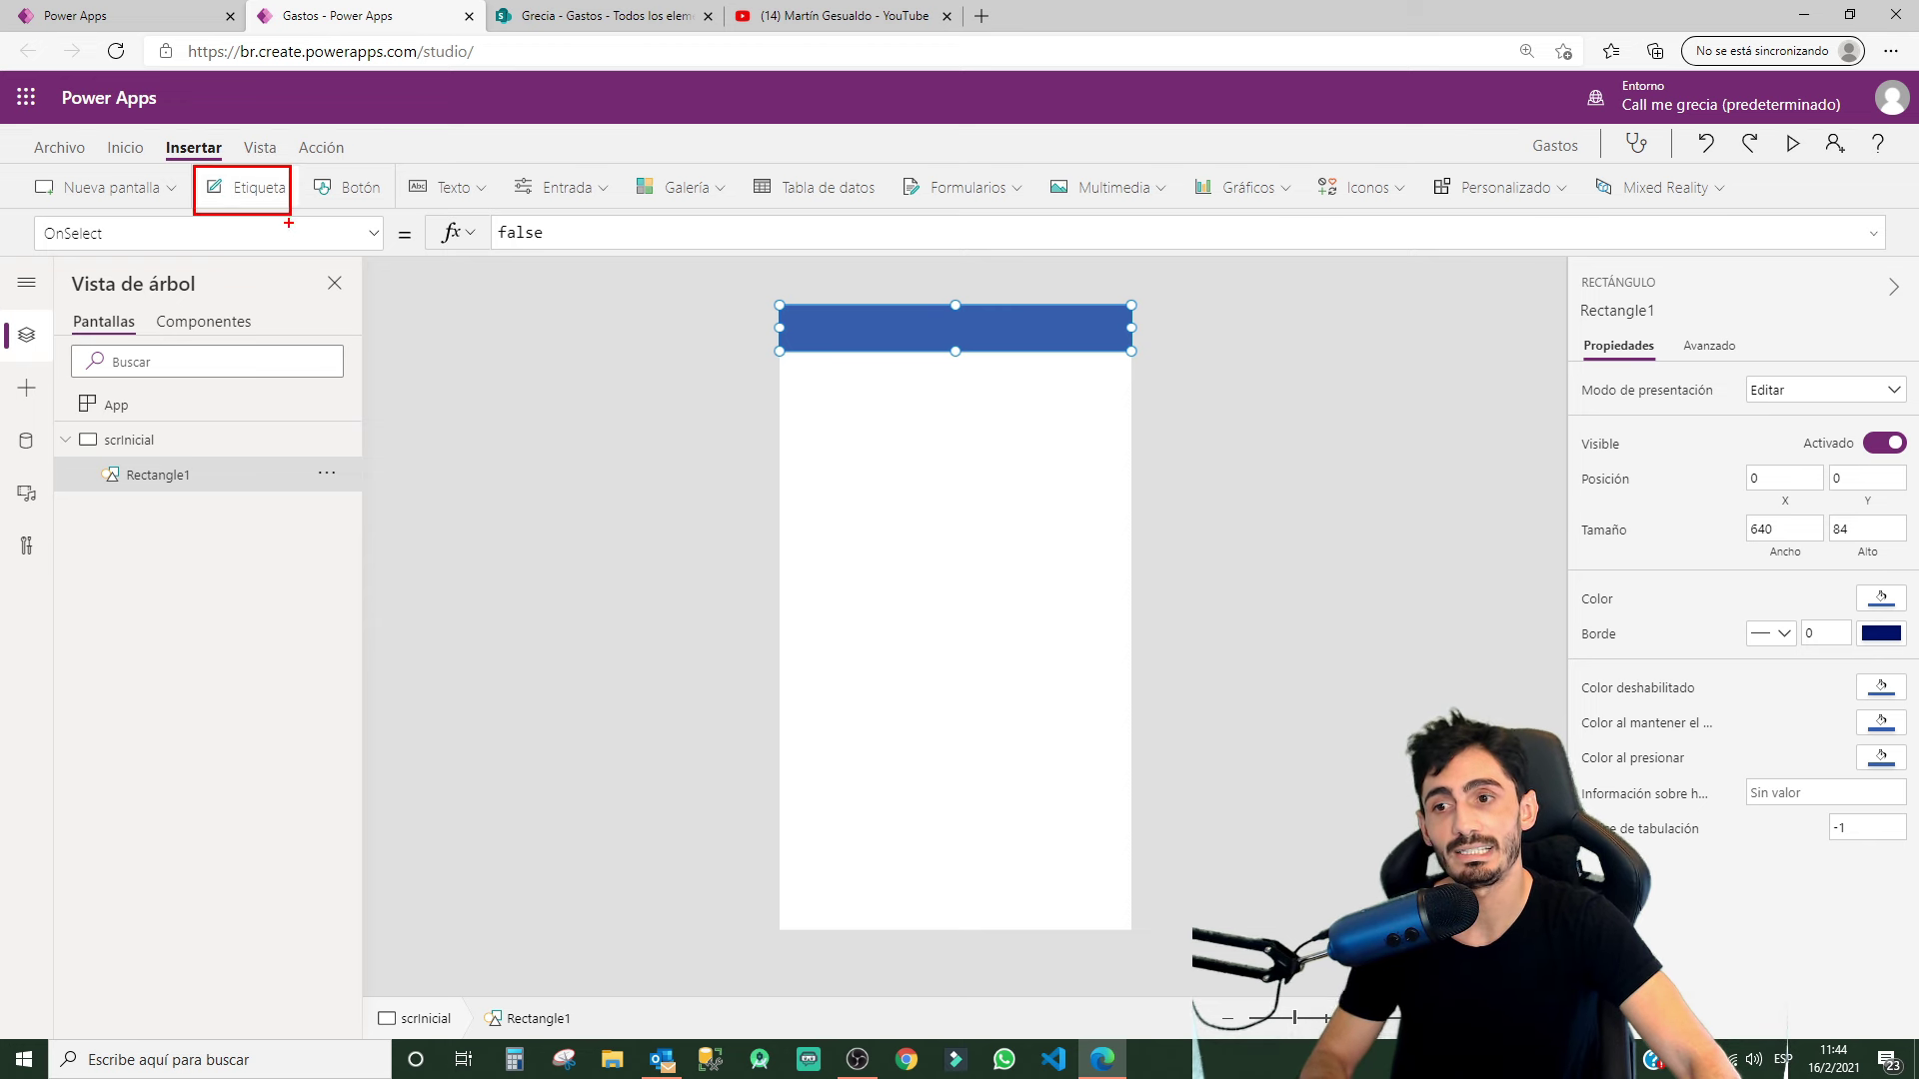
Place a label on the header bar and set its text to 'Gastos'.
click(259, 187)
drag(857, 340, 868, 318)
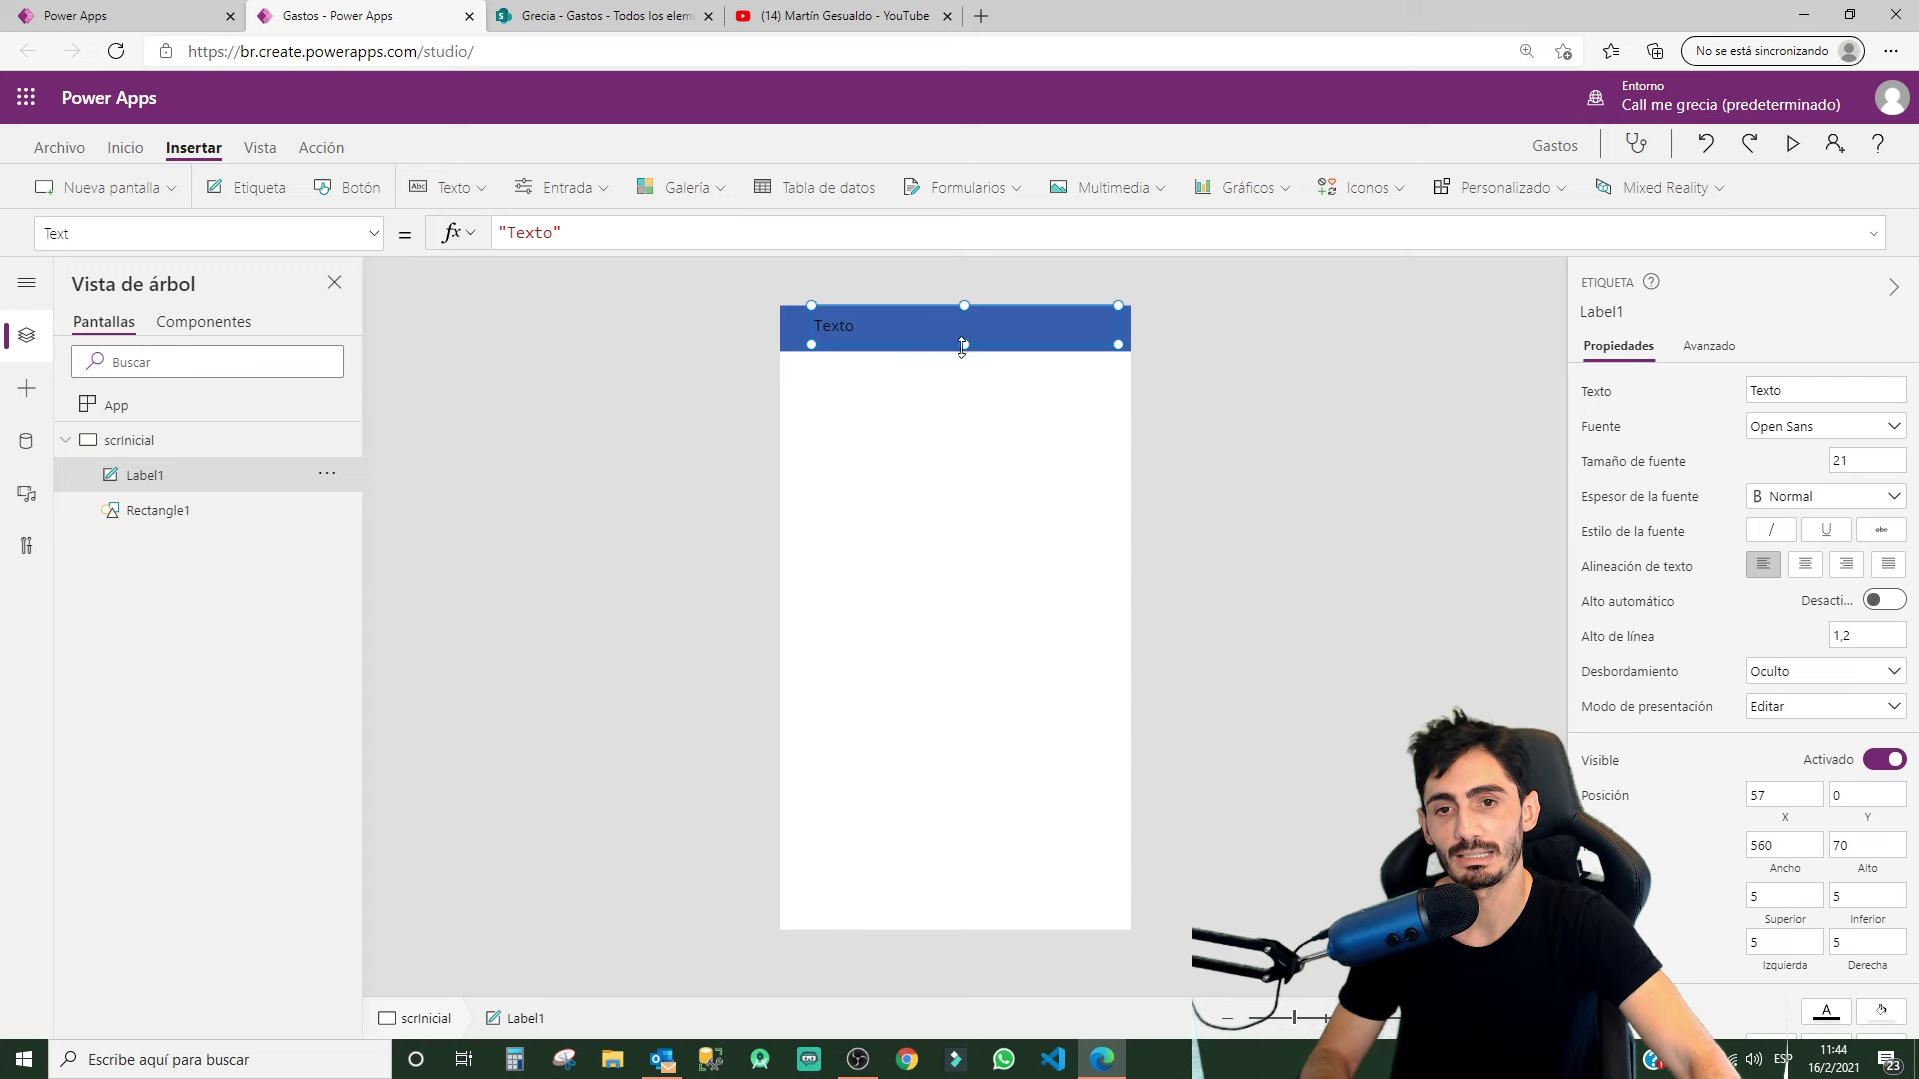
drag(963, 346, 965, 352)
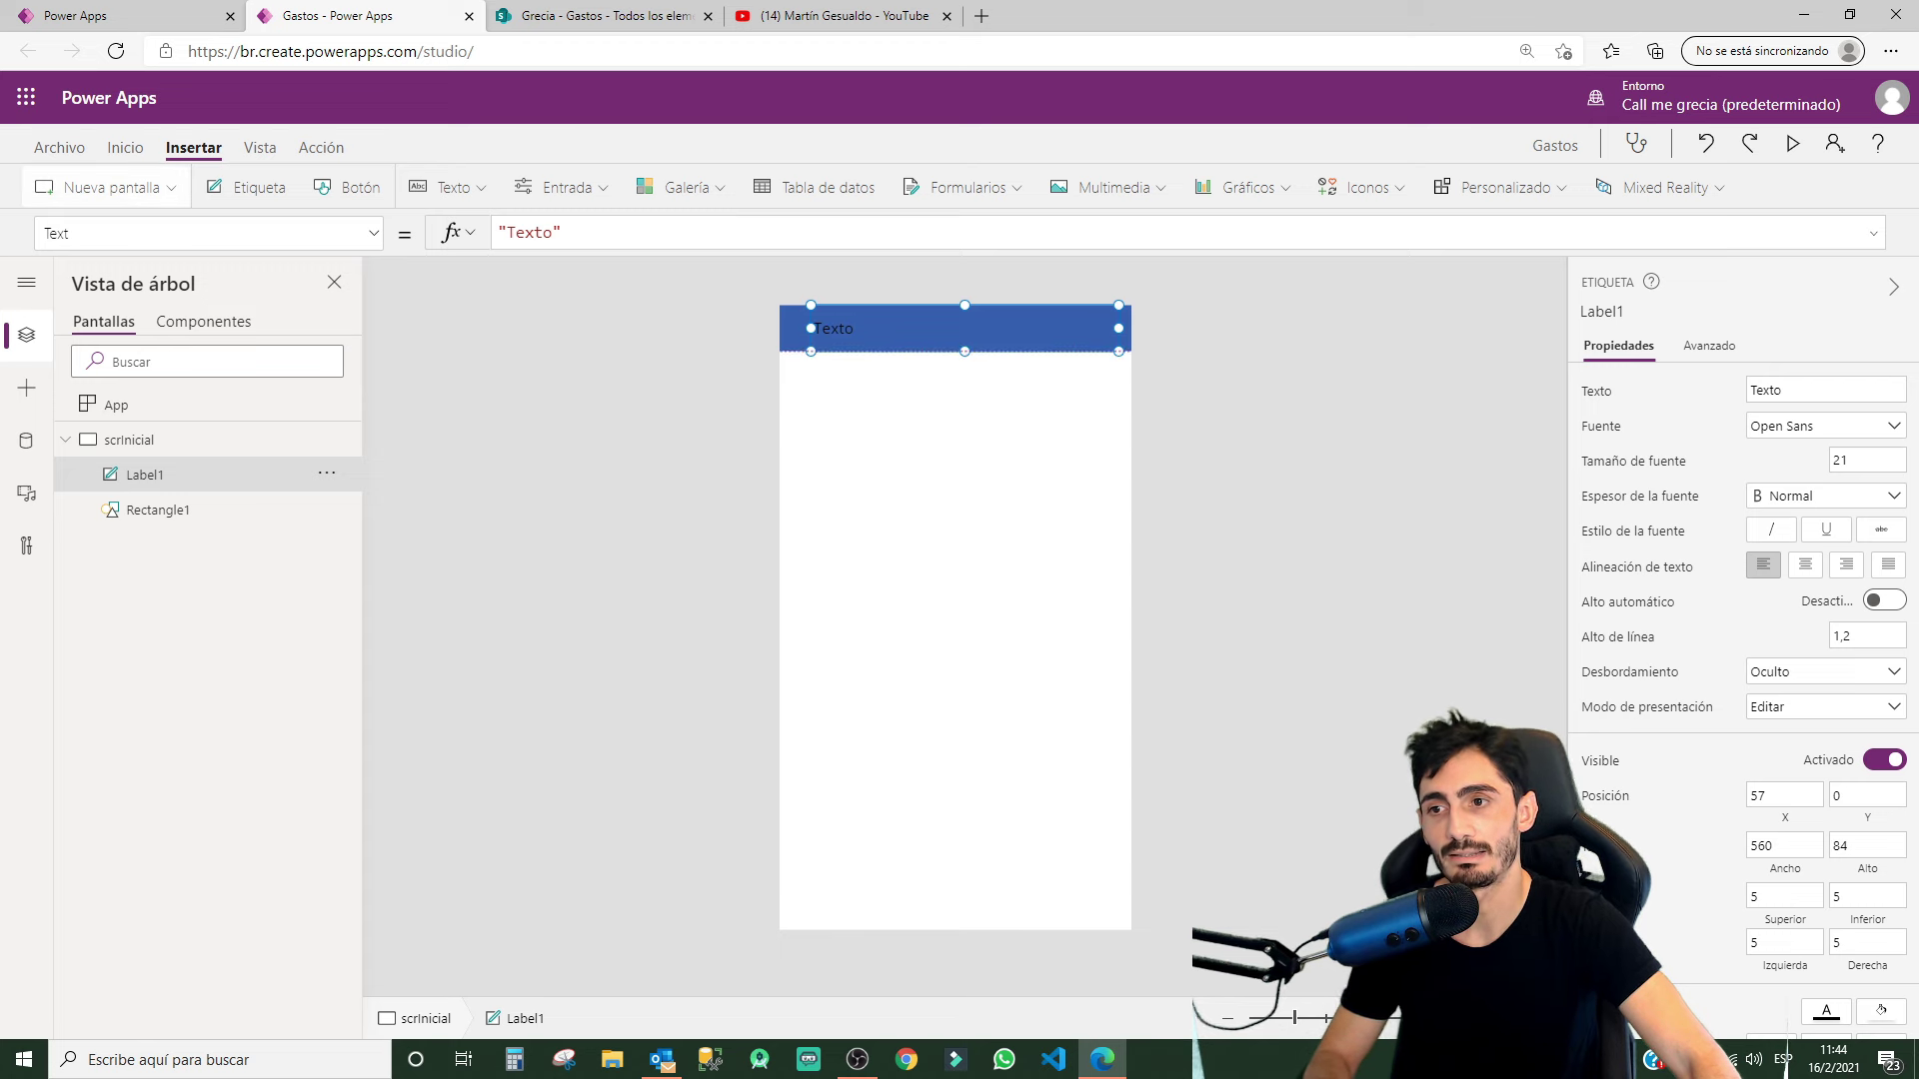
double_click(529, 233)
text(Gast)
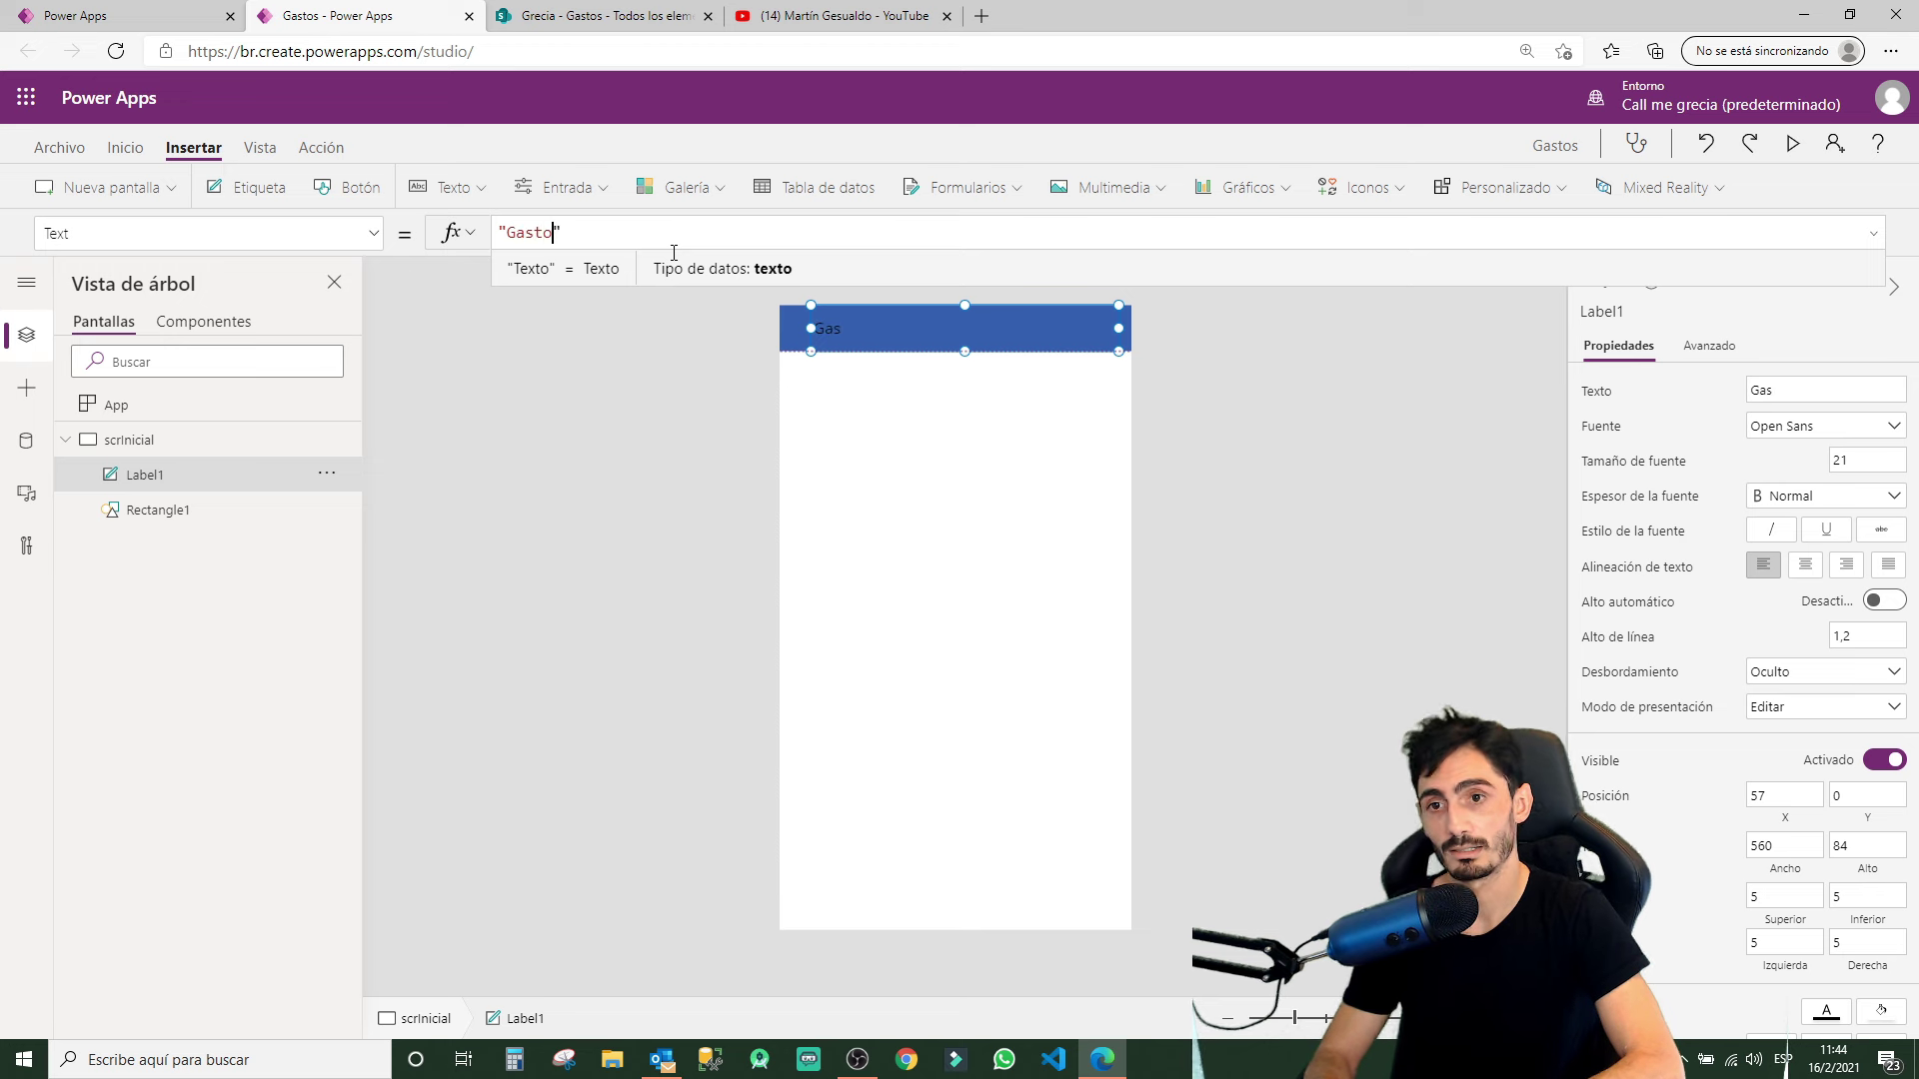
text(os)
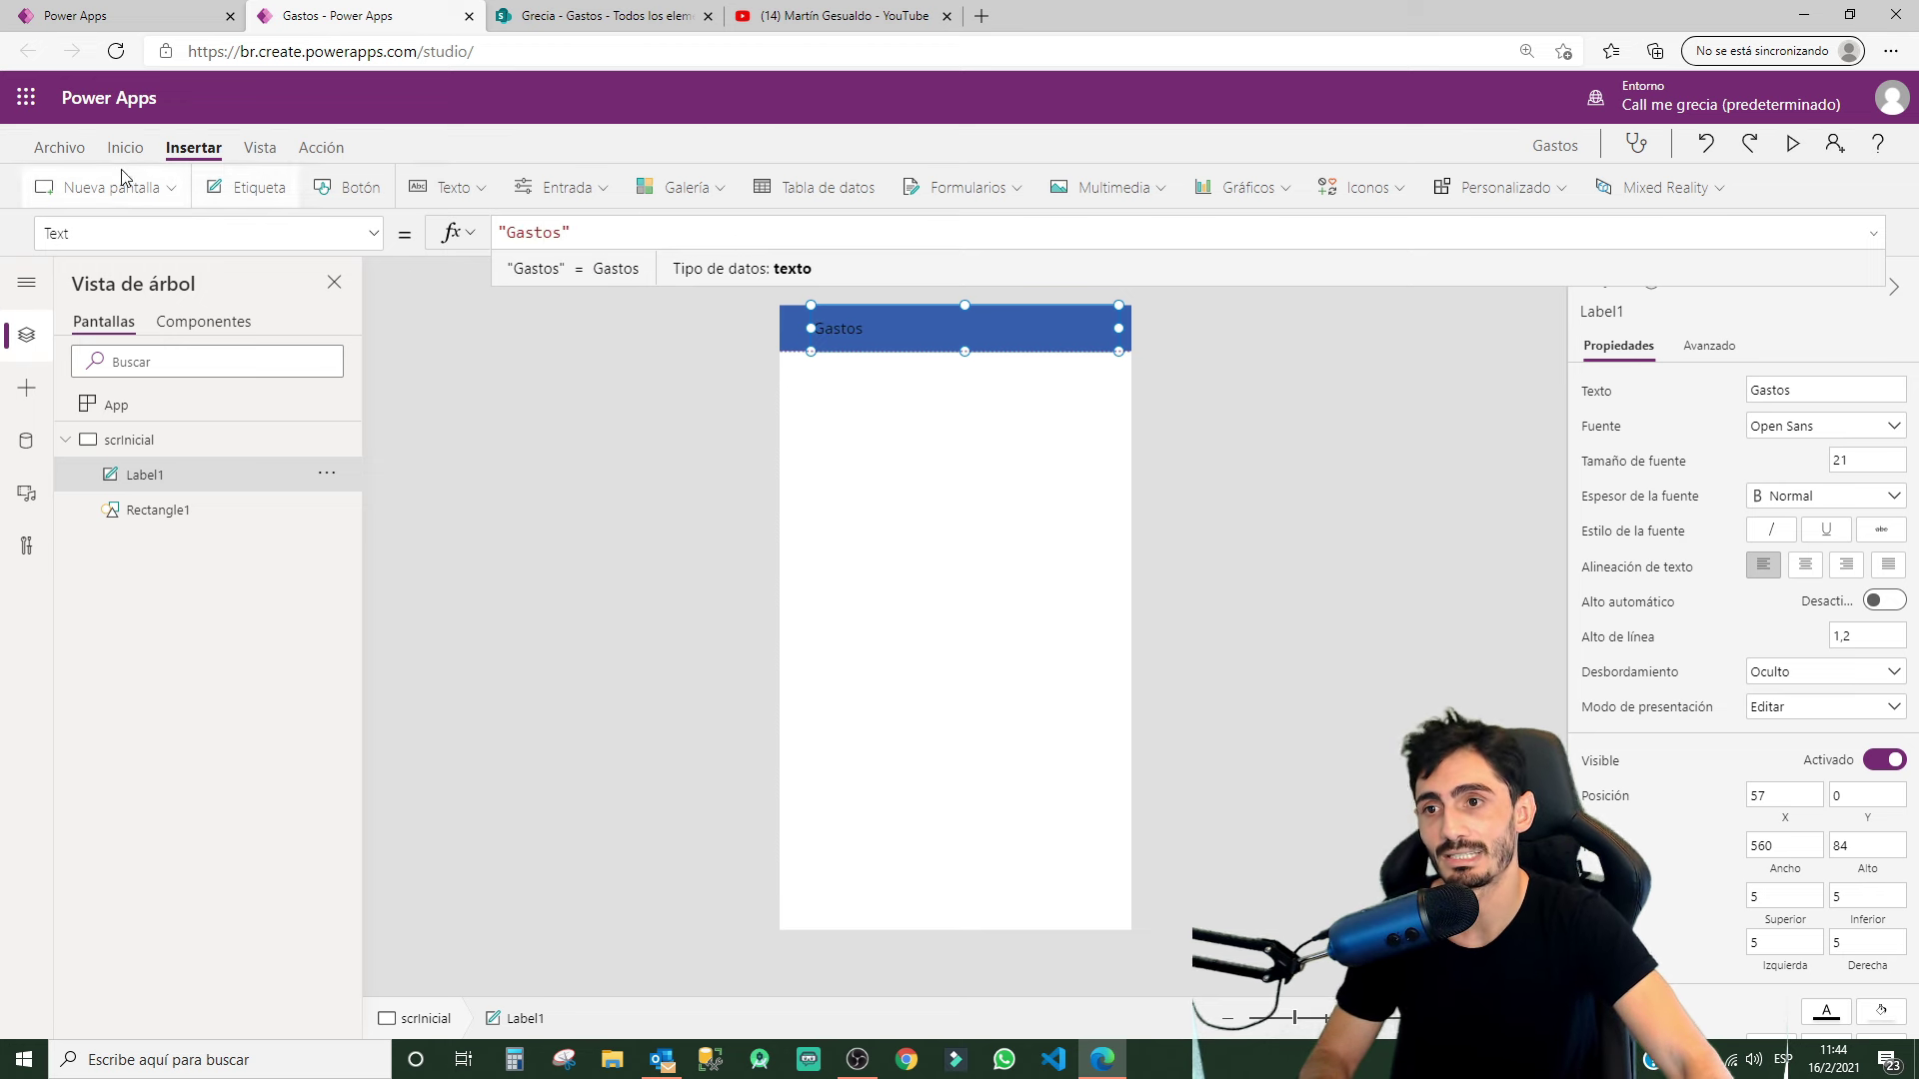
Make the Gastos title centred, white, bold, size 28, spanning the full screen width.
click(124, 150)
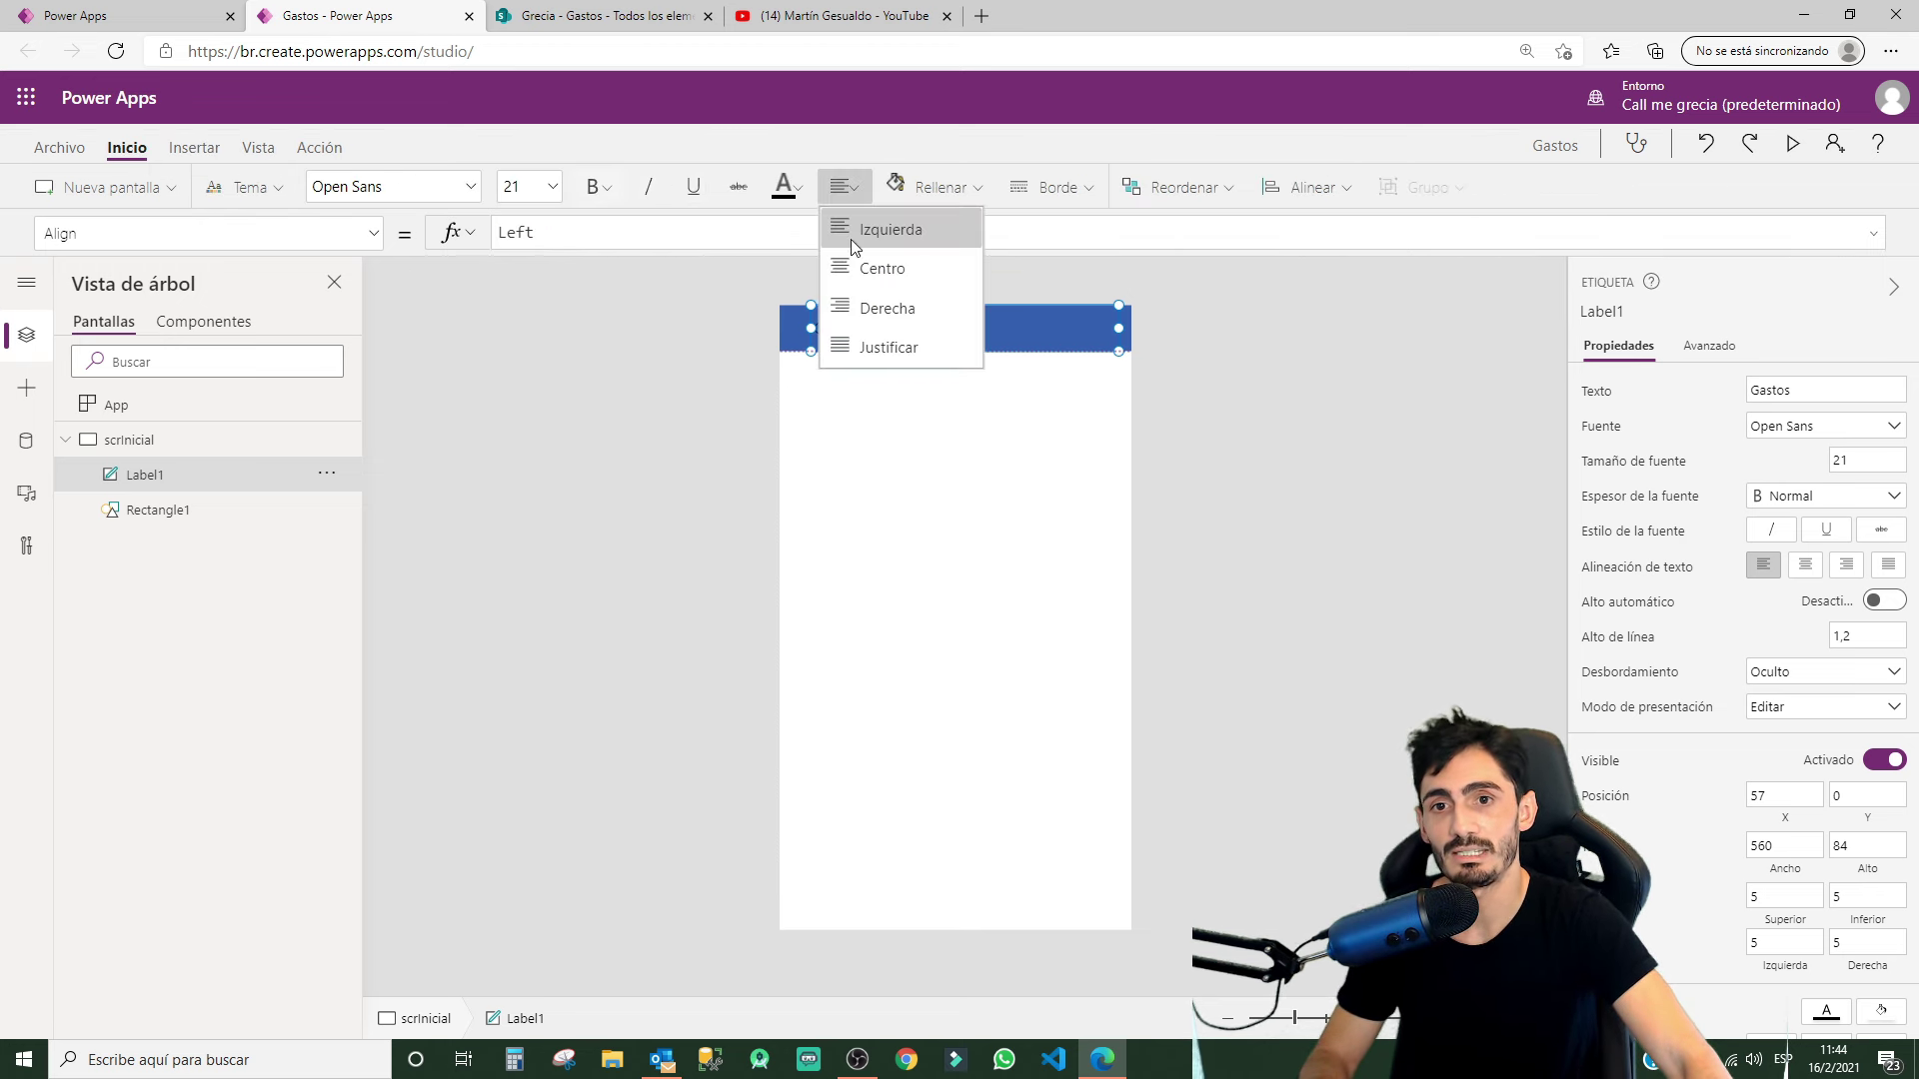
click(884, 268)
click(790, 191)
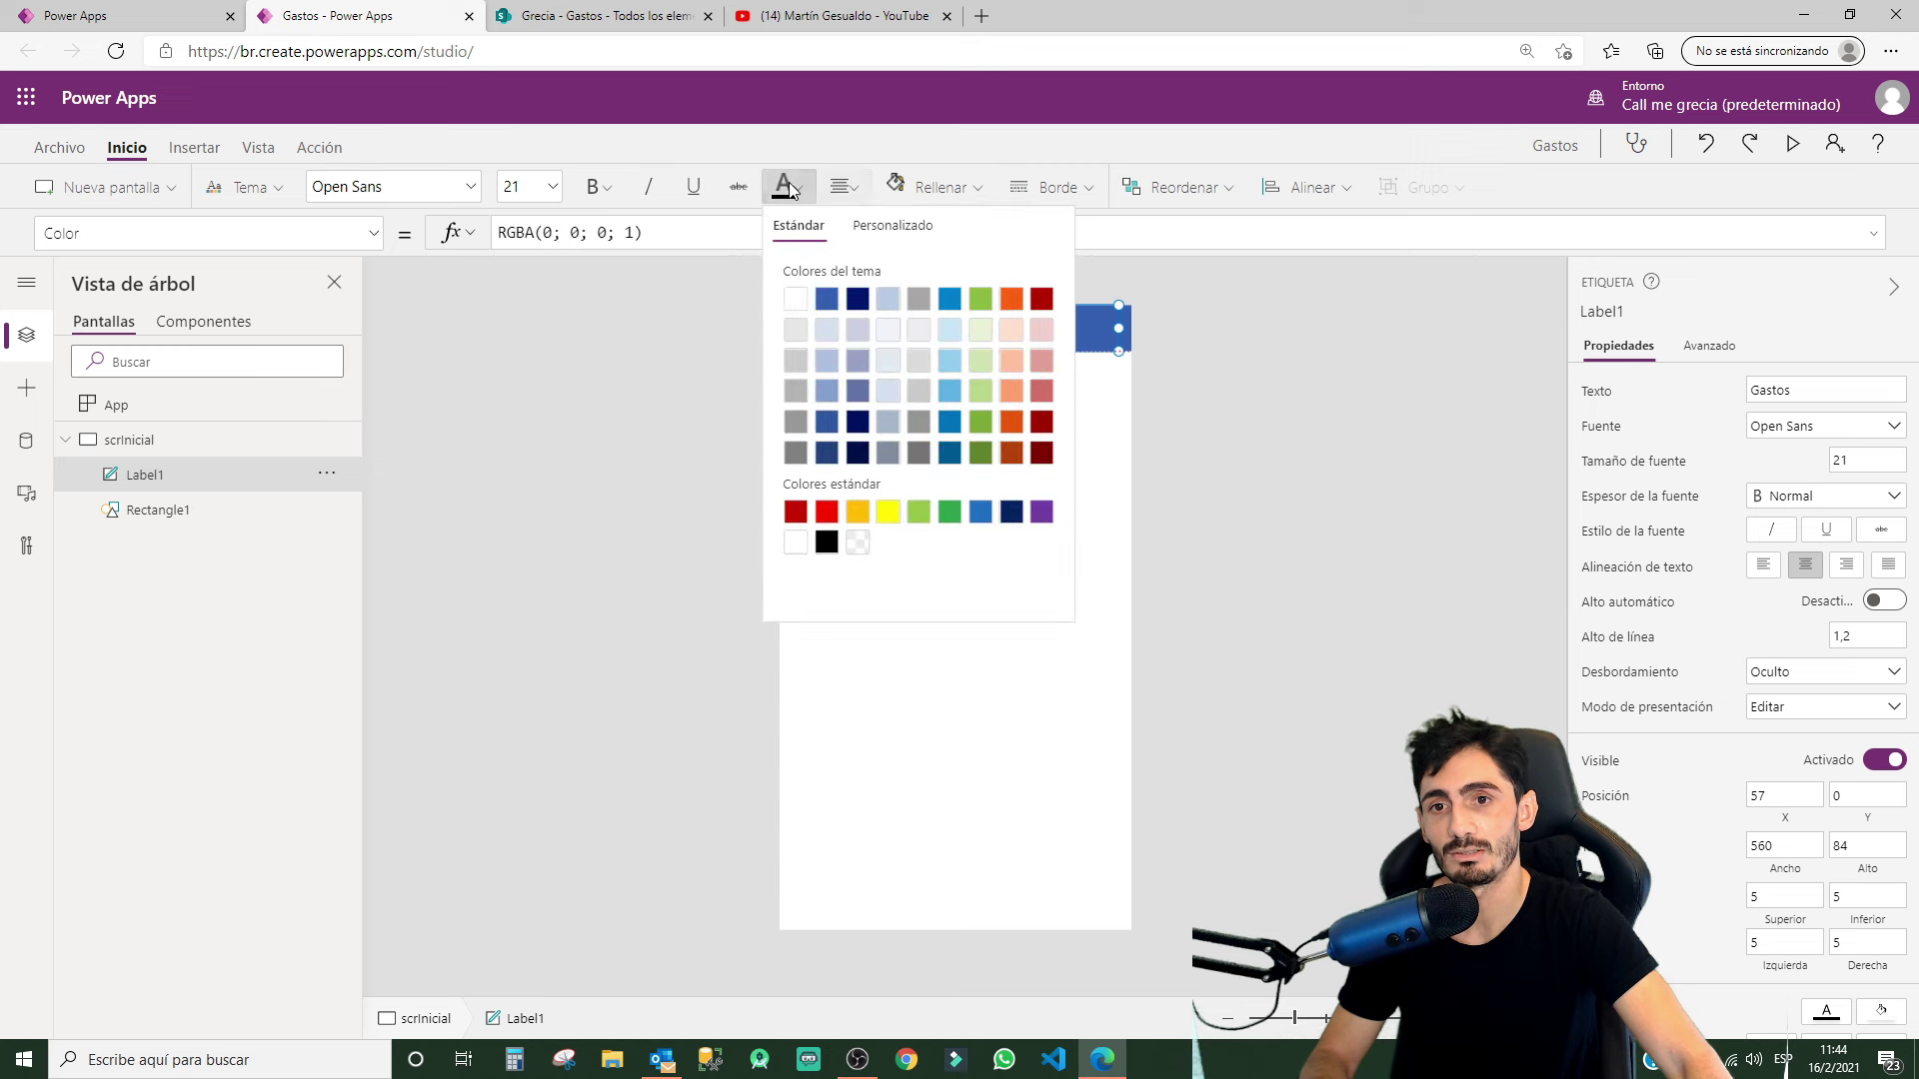
click(797, 300)
click(597, 187)
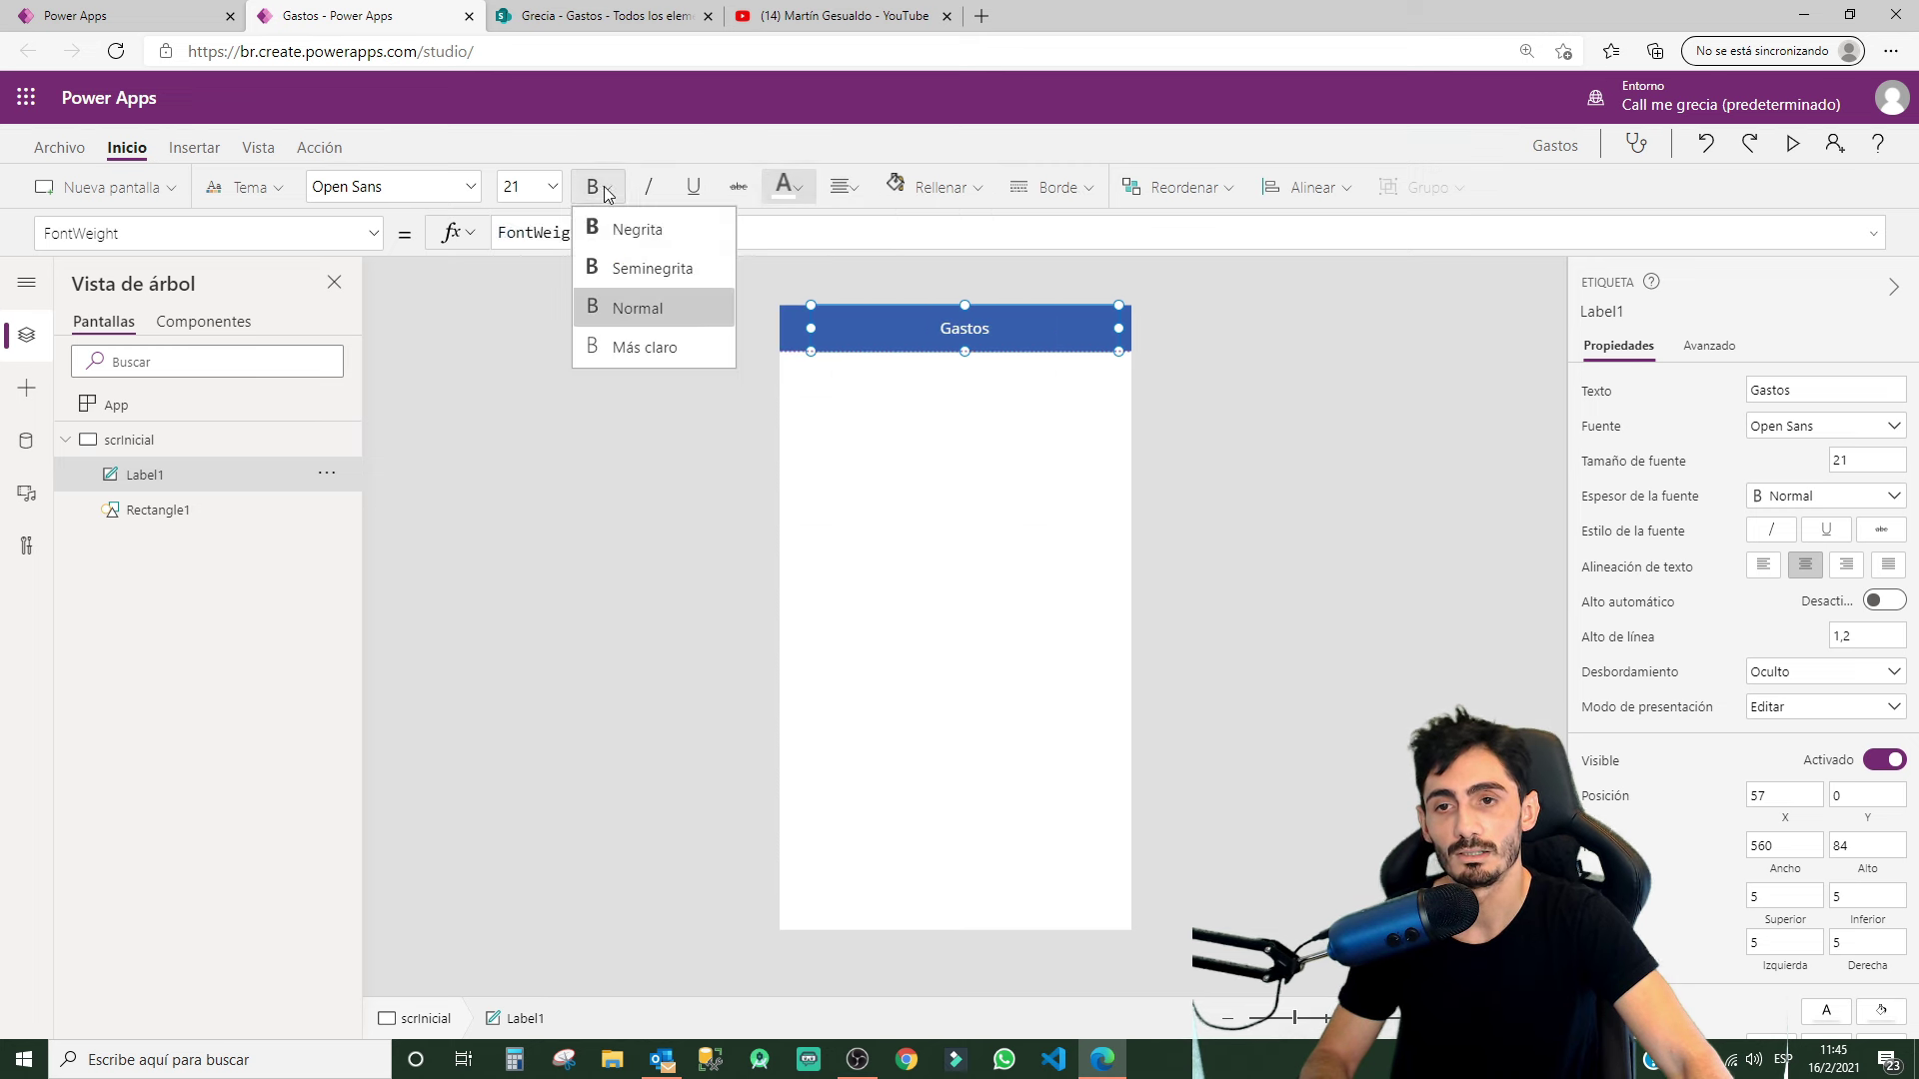
click(617, 233)
click(556, 188)
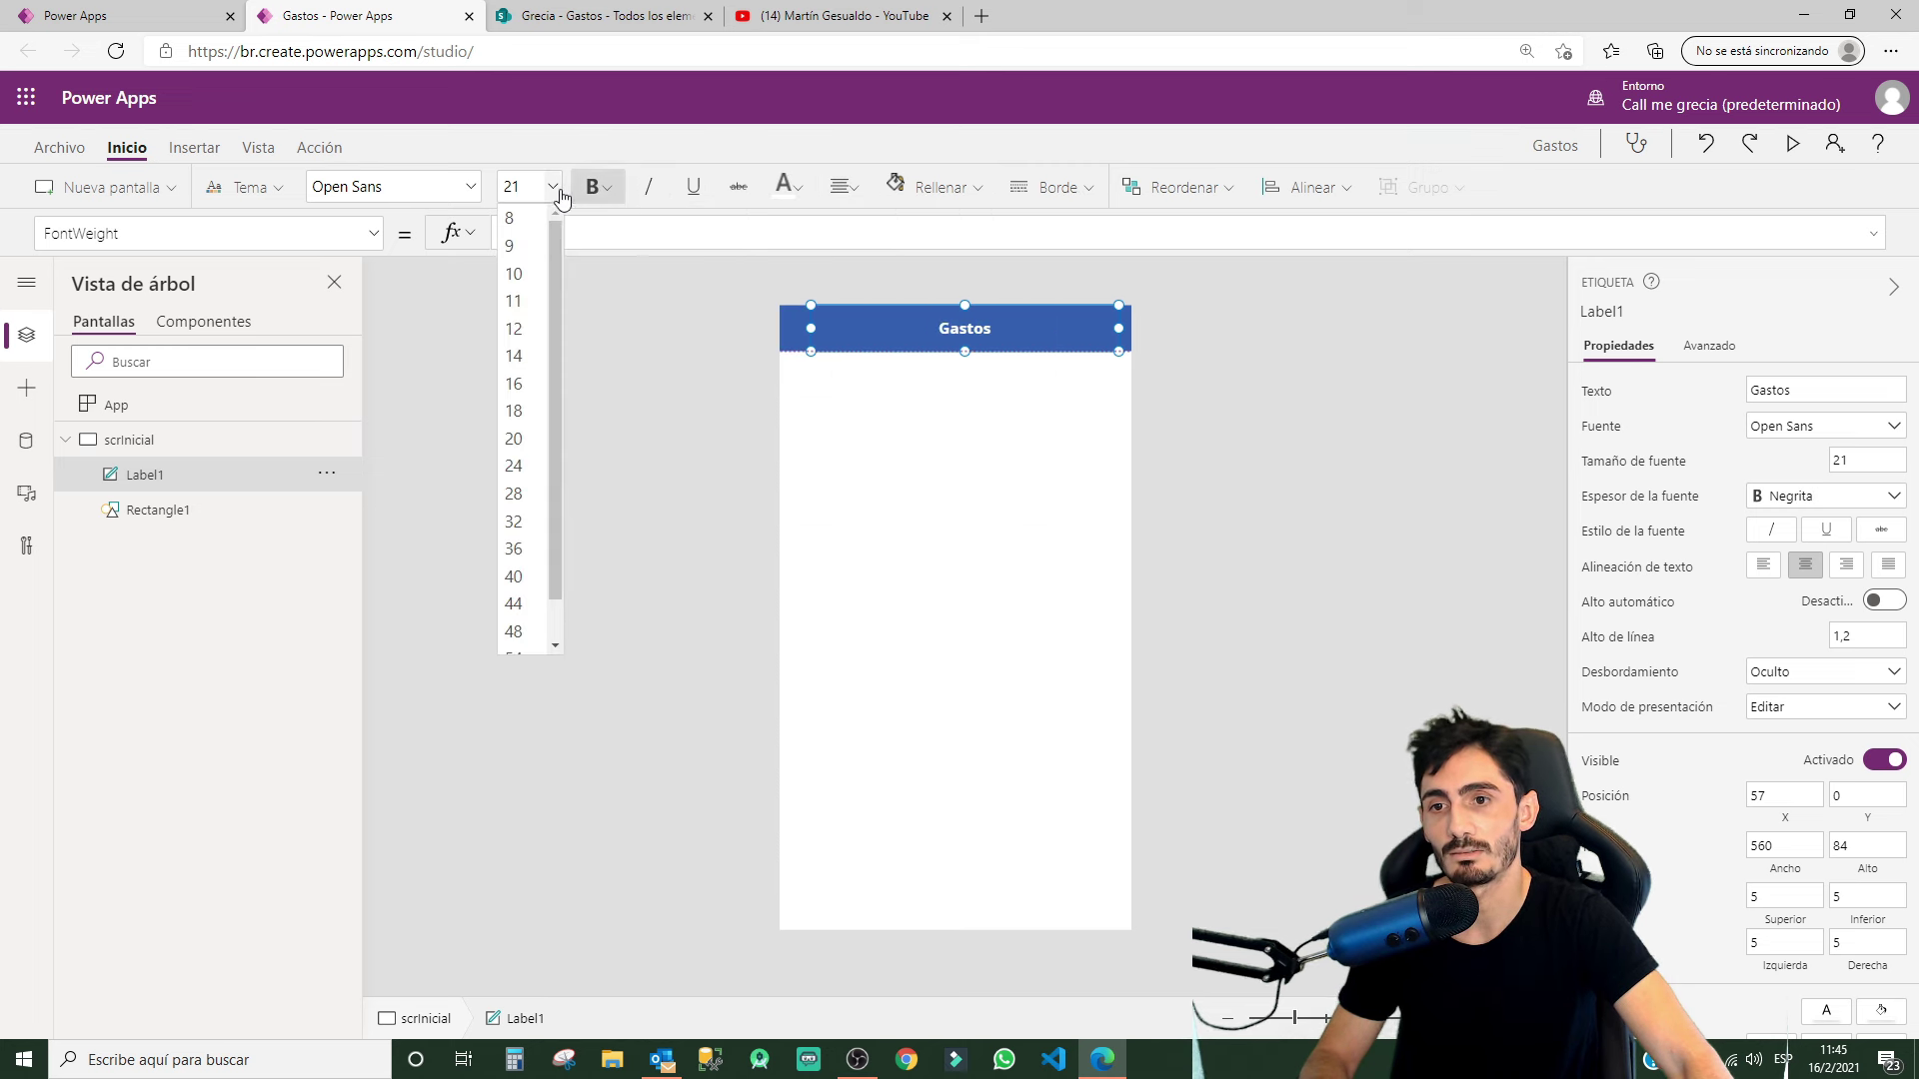
click(524, 472)
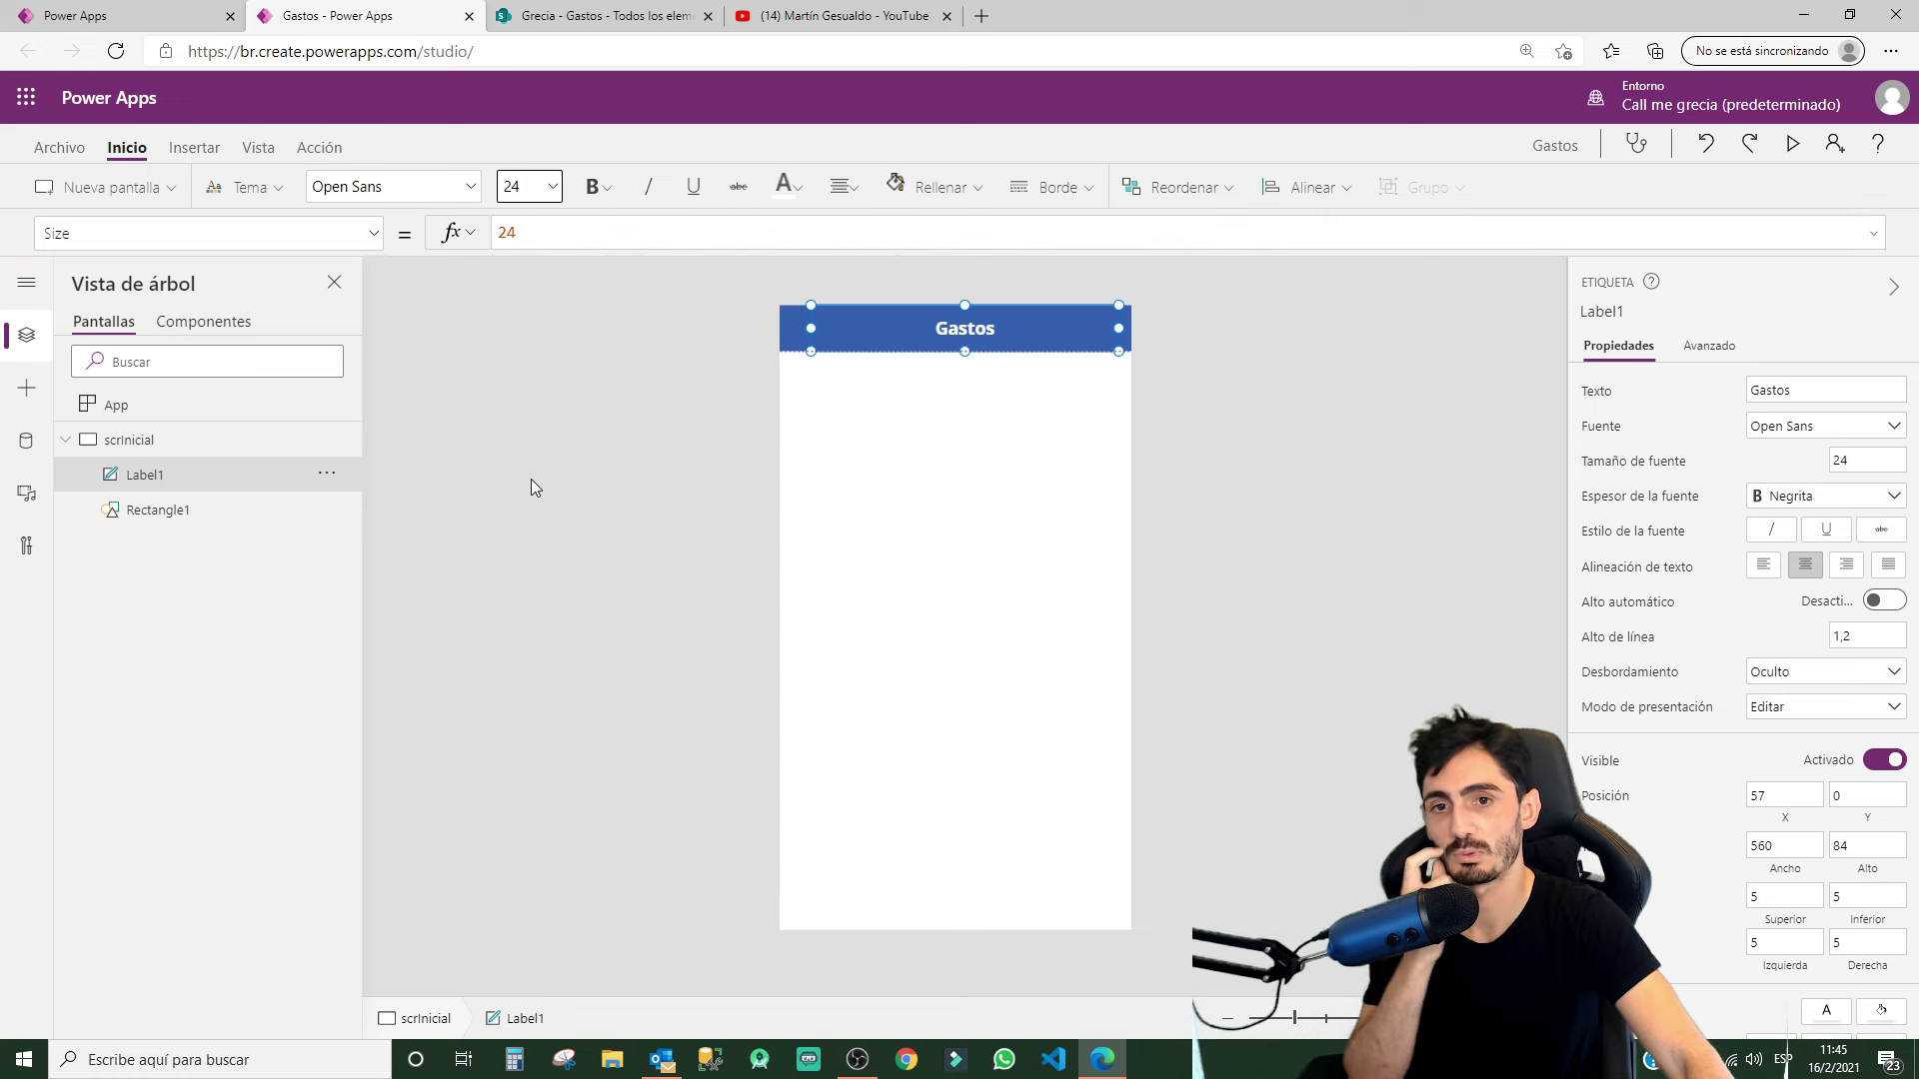
click(552, 187)
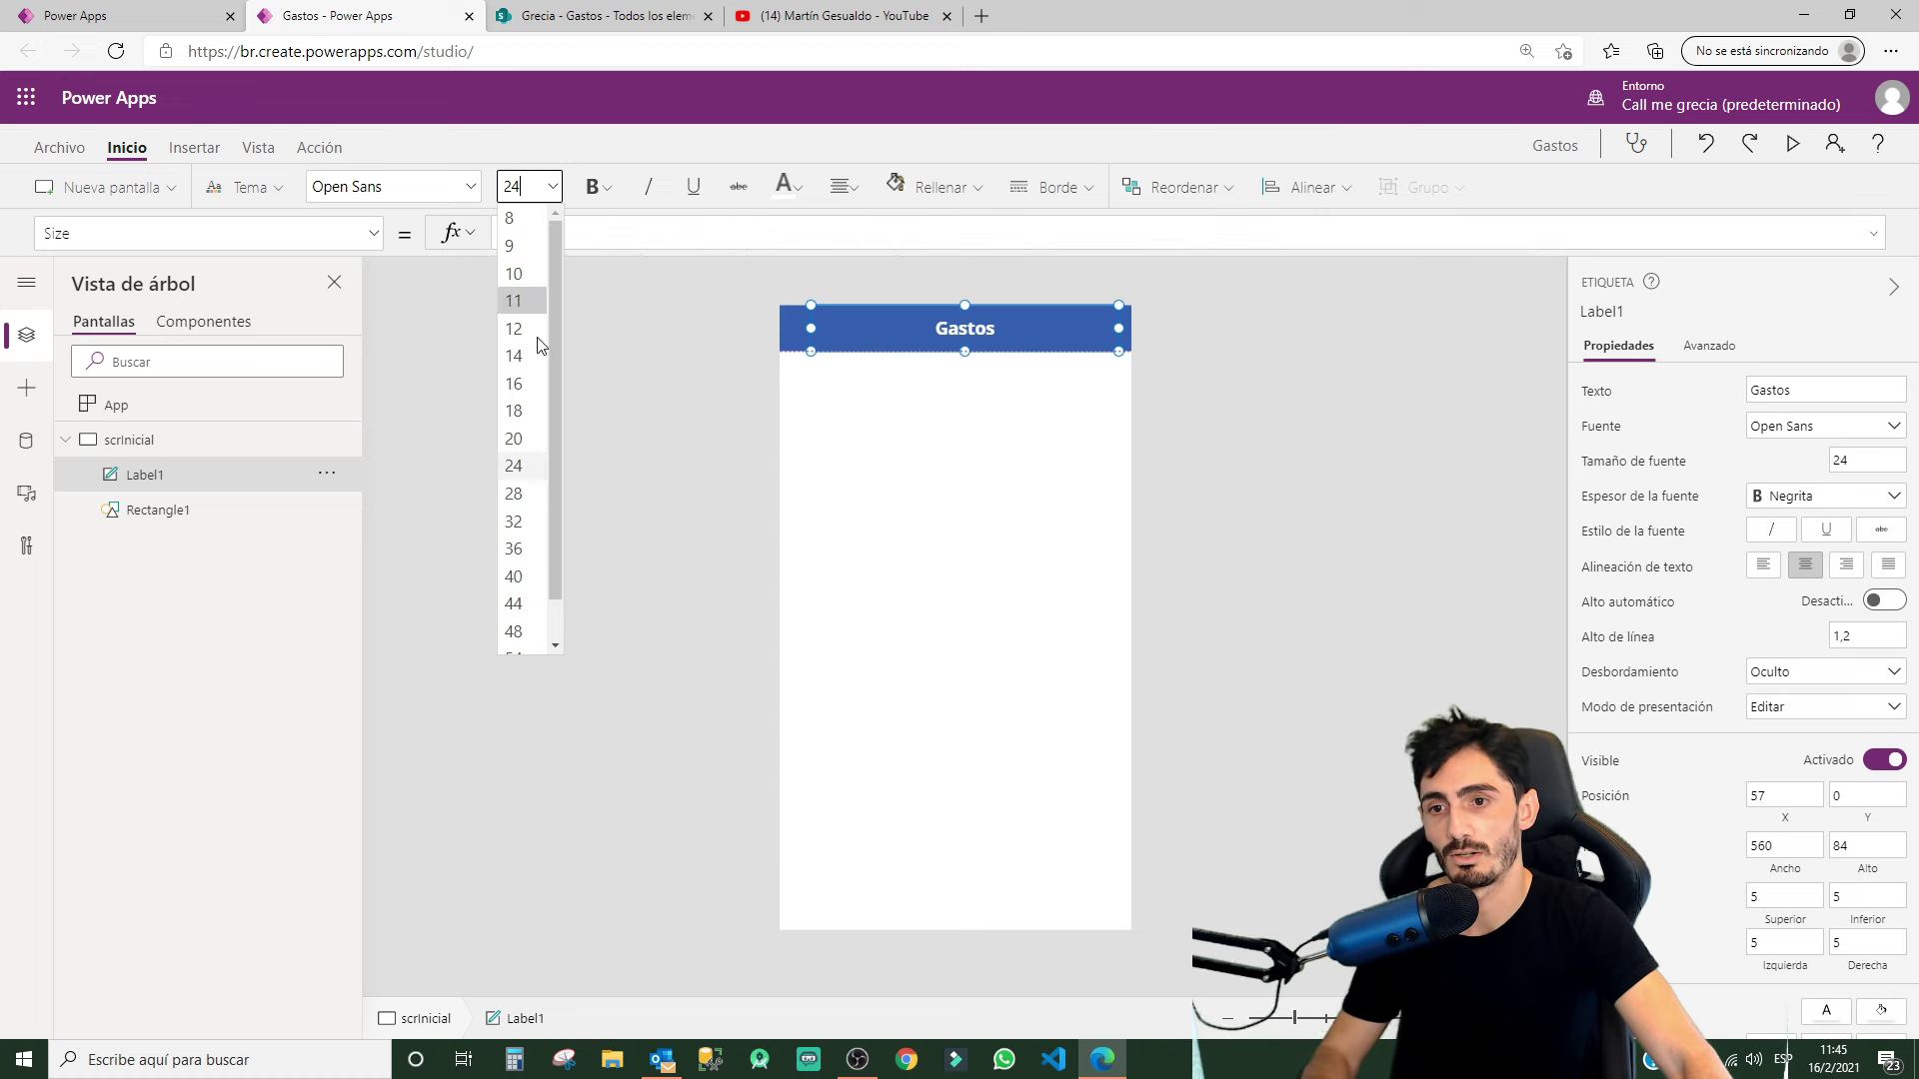
click(526, 493)
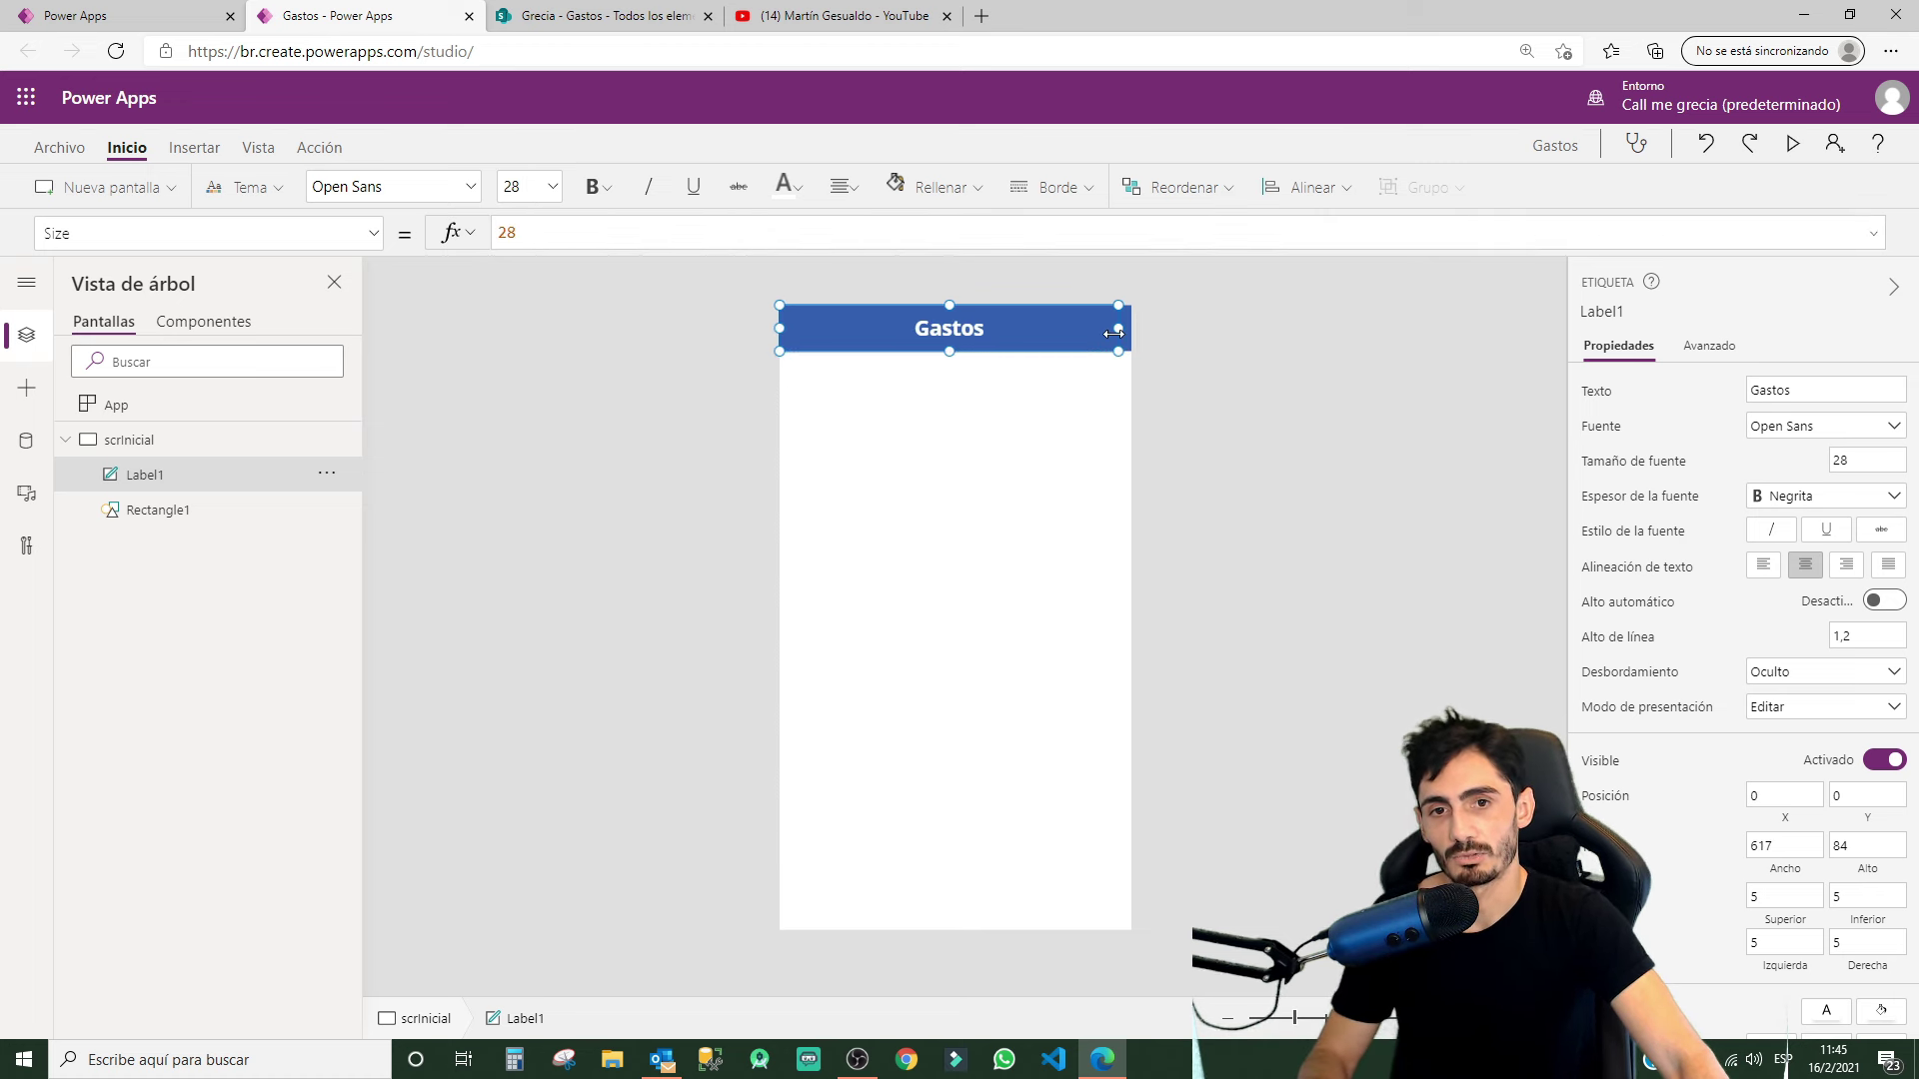
drag(1113, 333, 1145, 341)
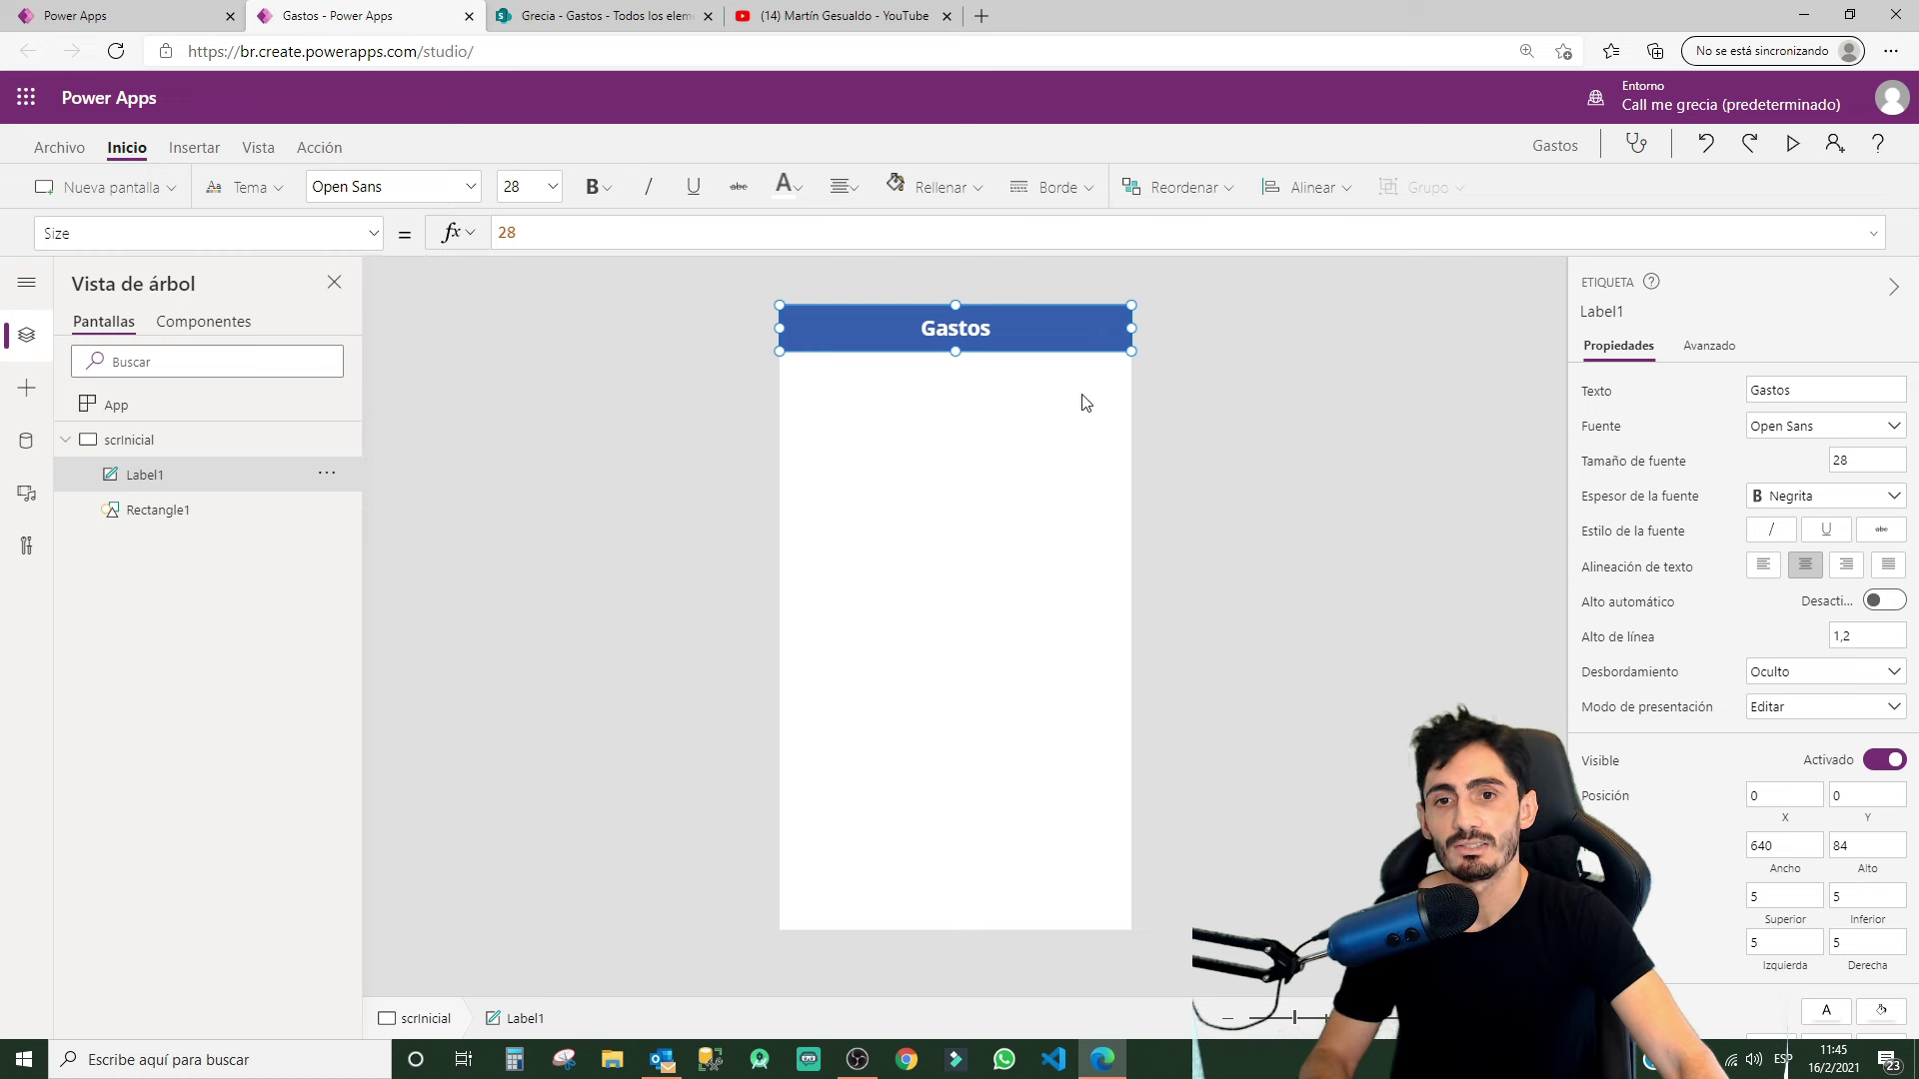
click(1030, 505)
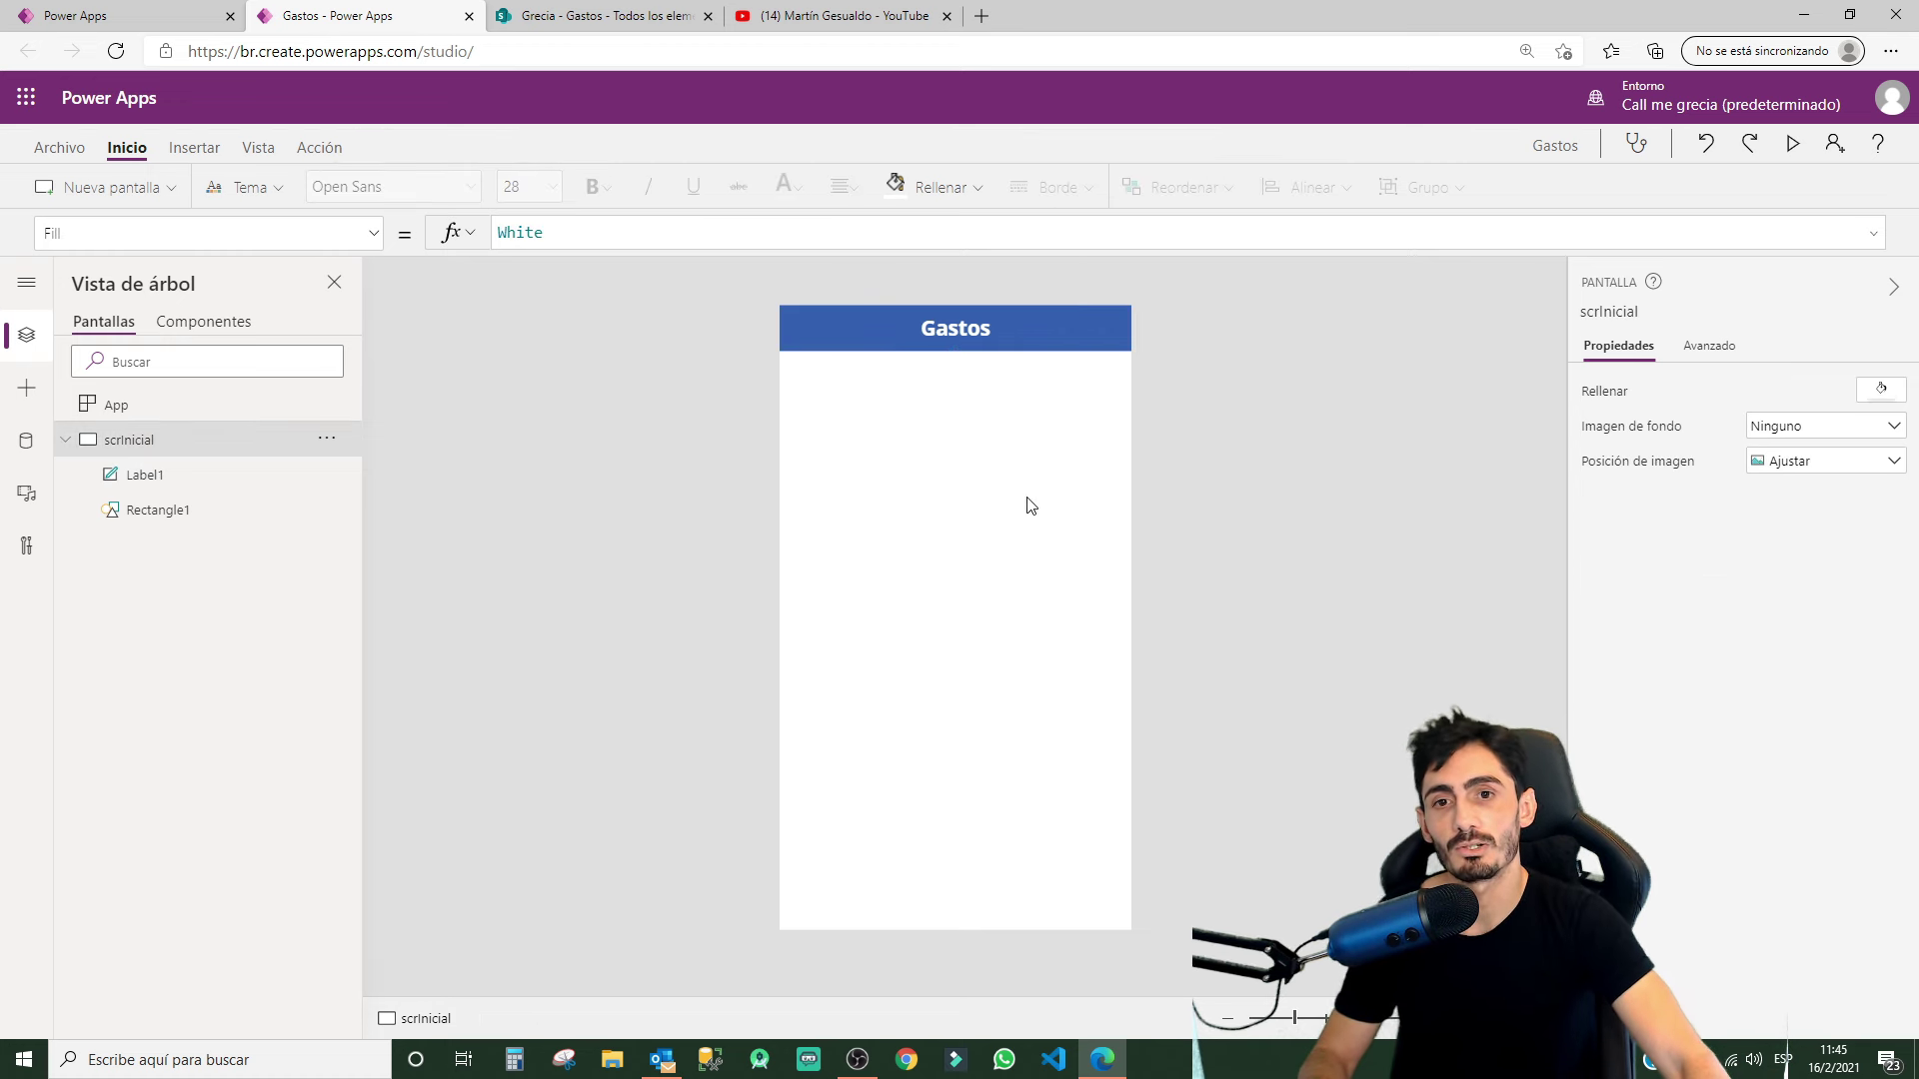
Duplicate scrInicial as scrDetalleGasto and change its title to 'Detalle'.
click(67, 440)
click(327, 438)
click(374, 472)
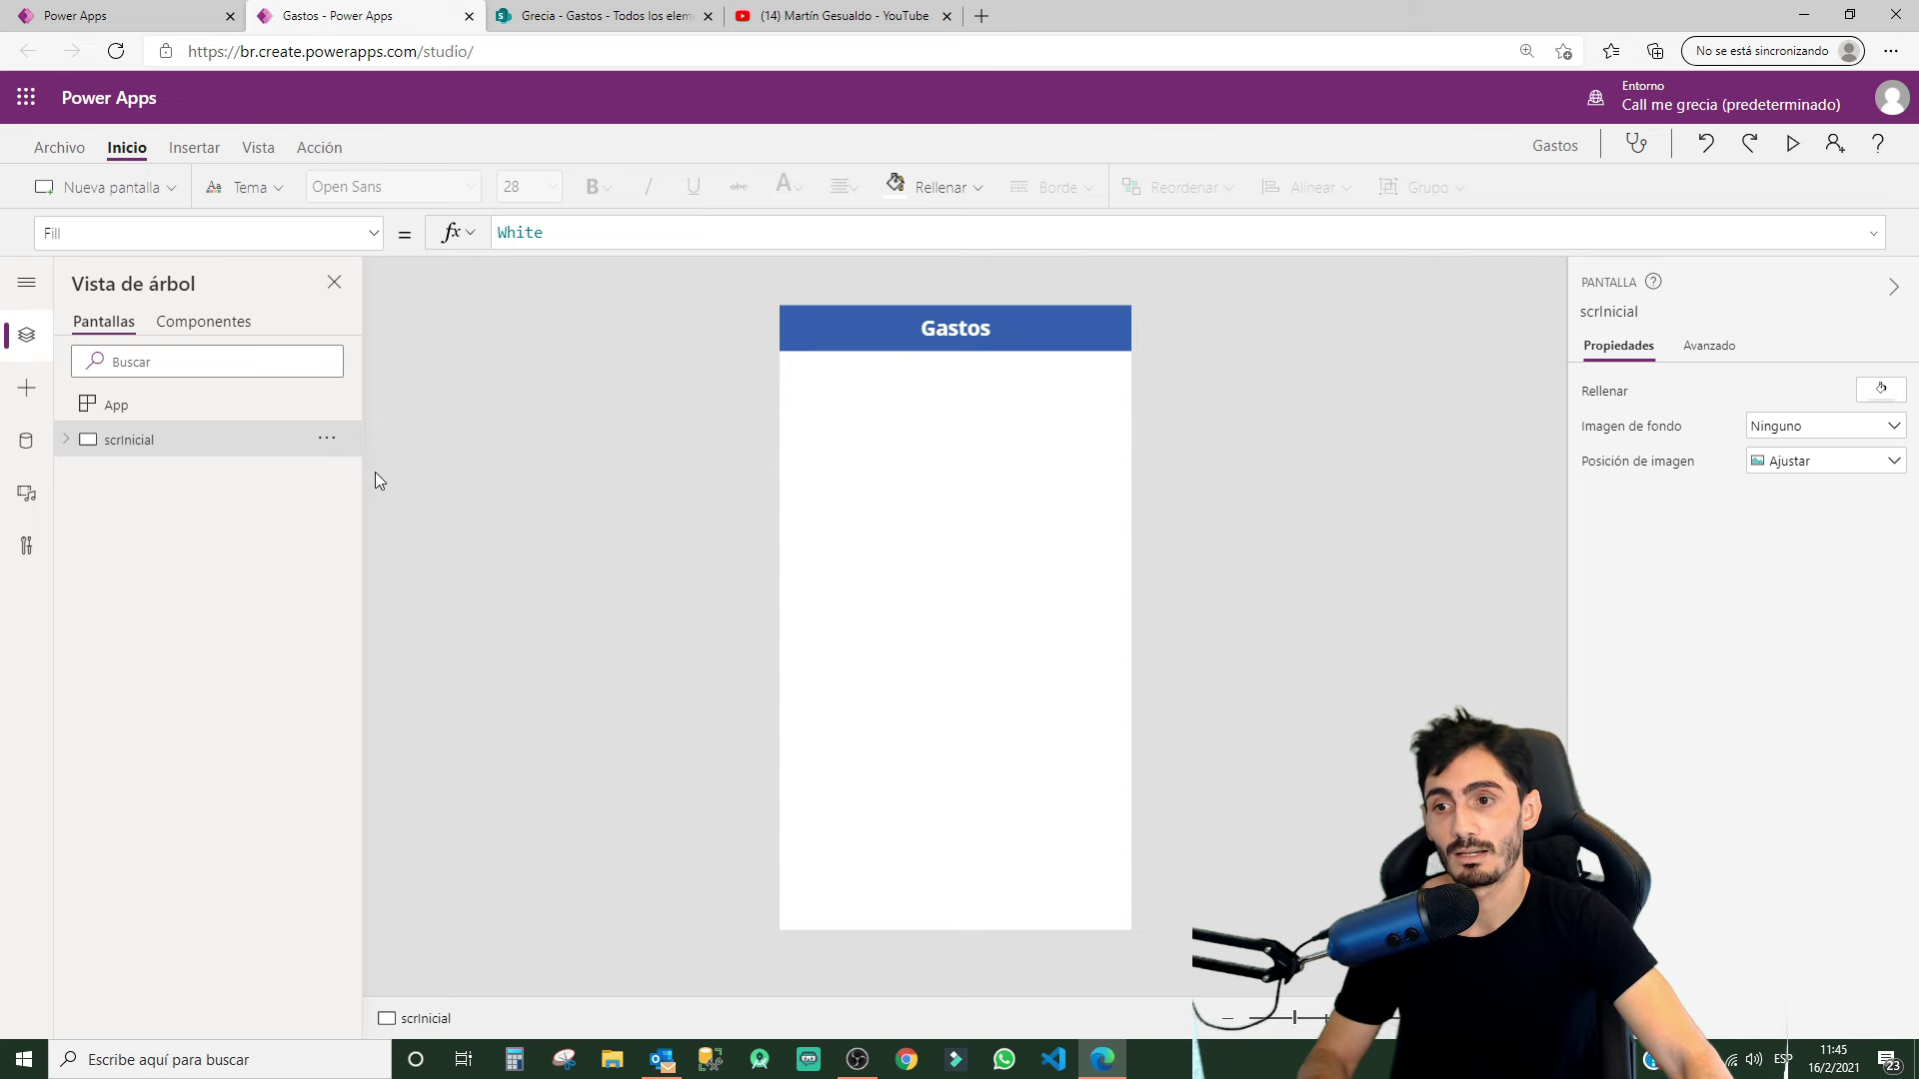
double_click(145, 476)
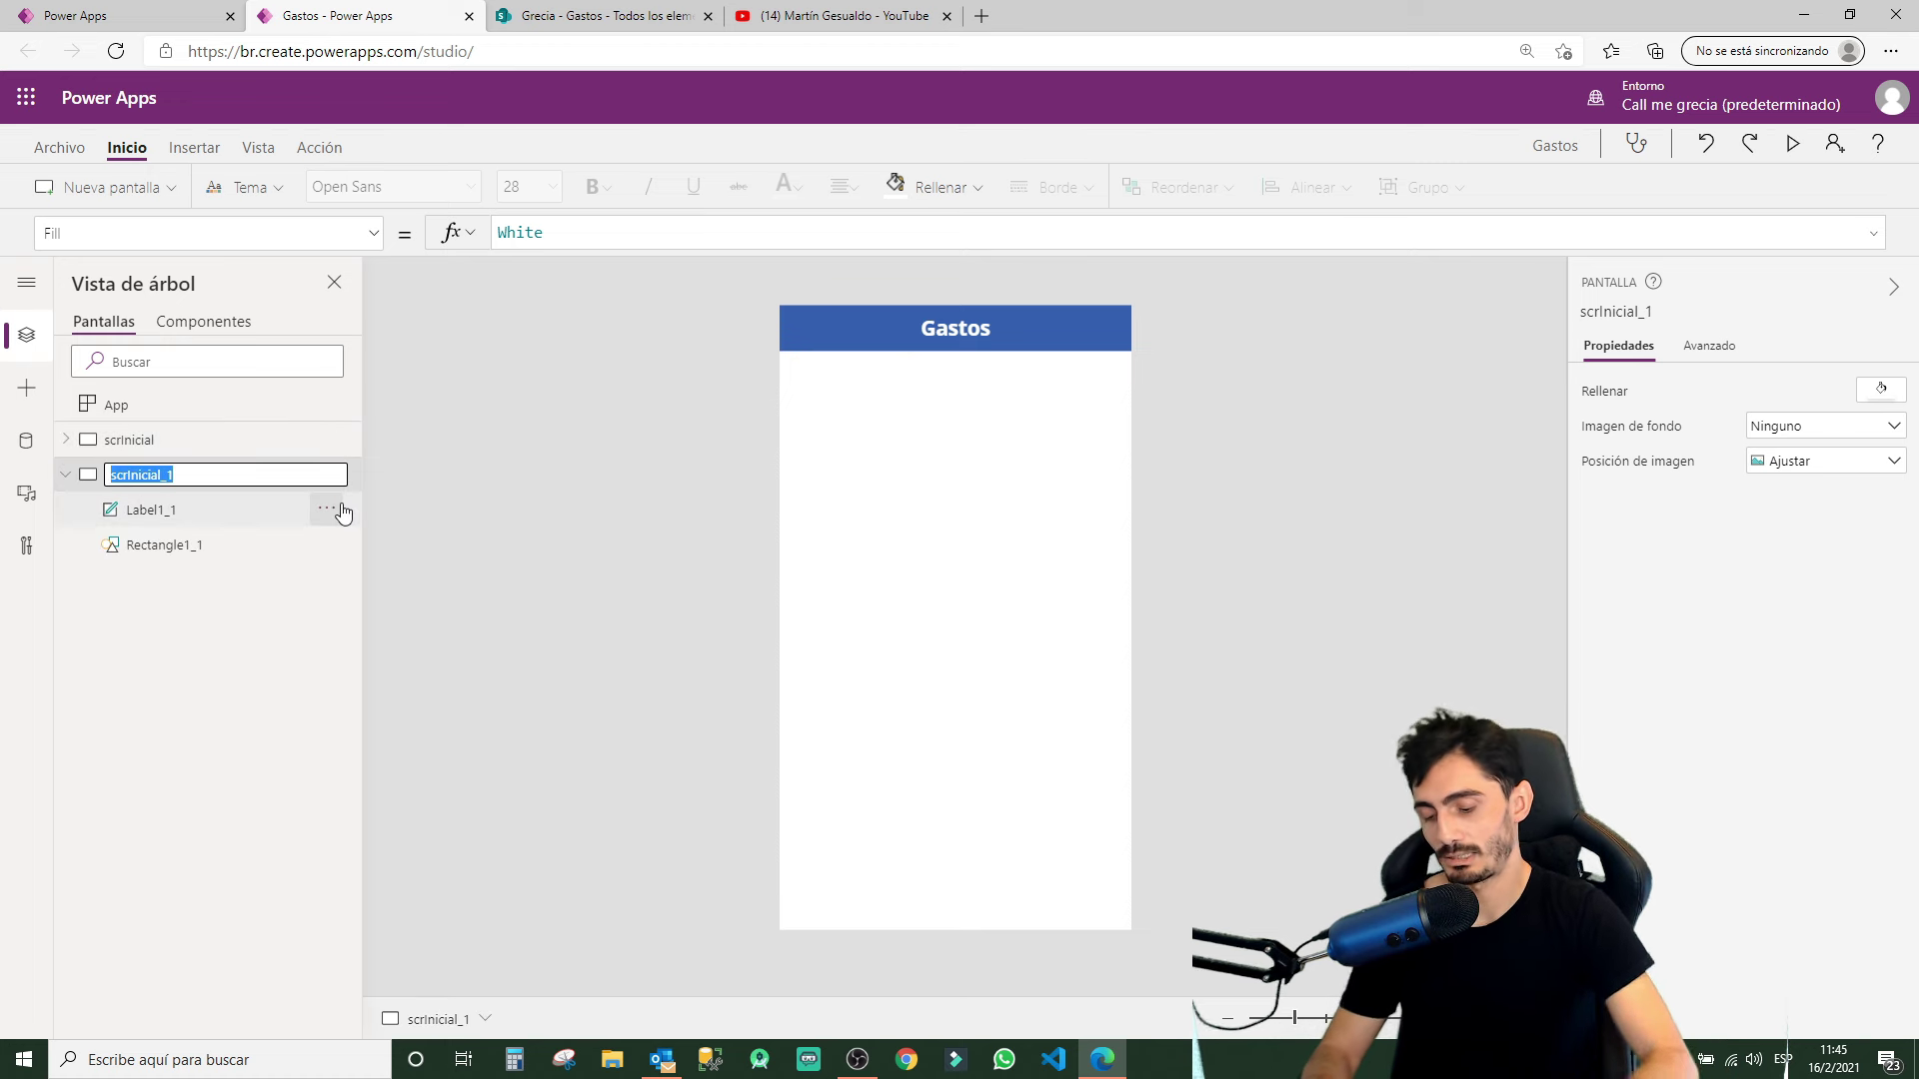
text(sto)
key(Return)
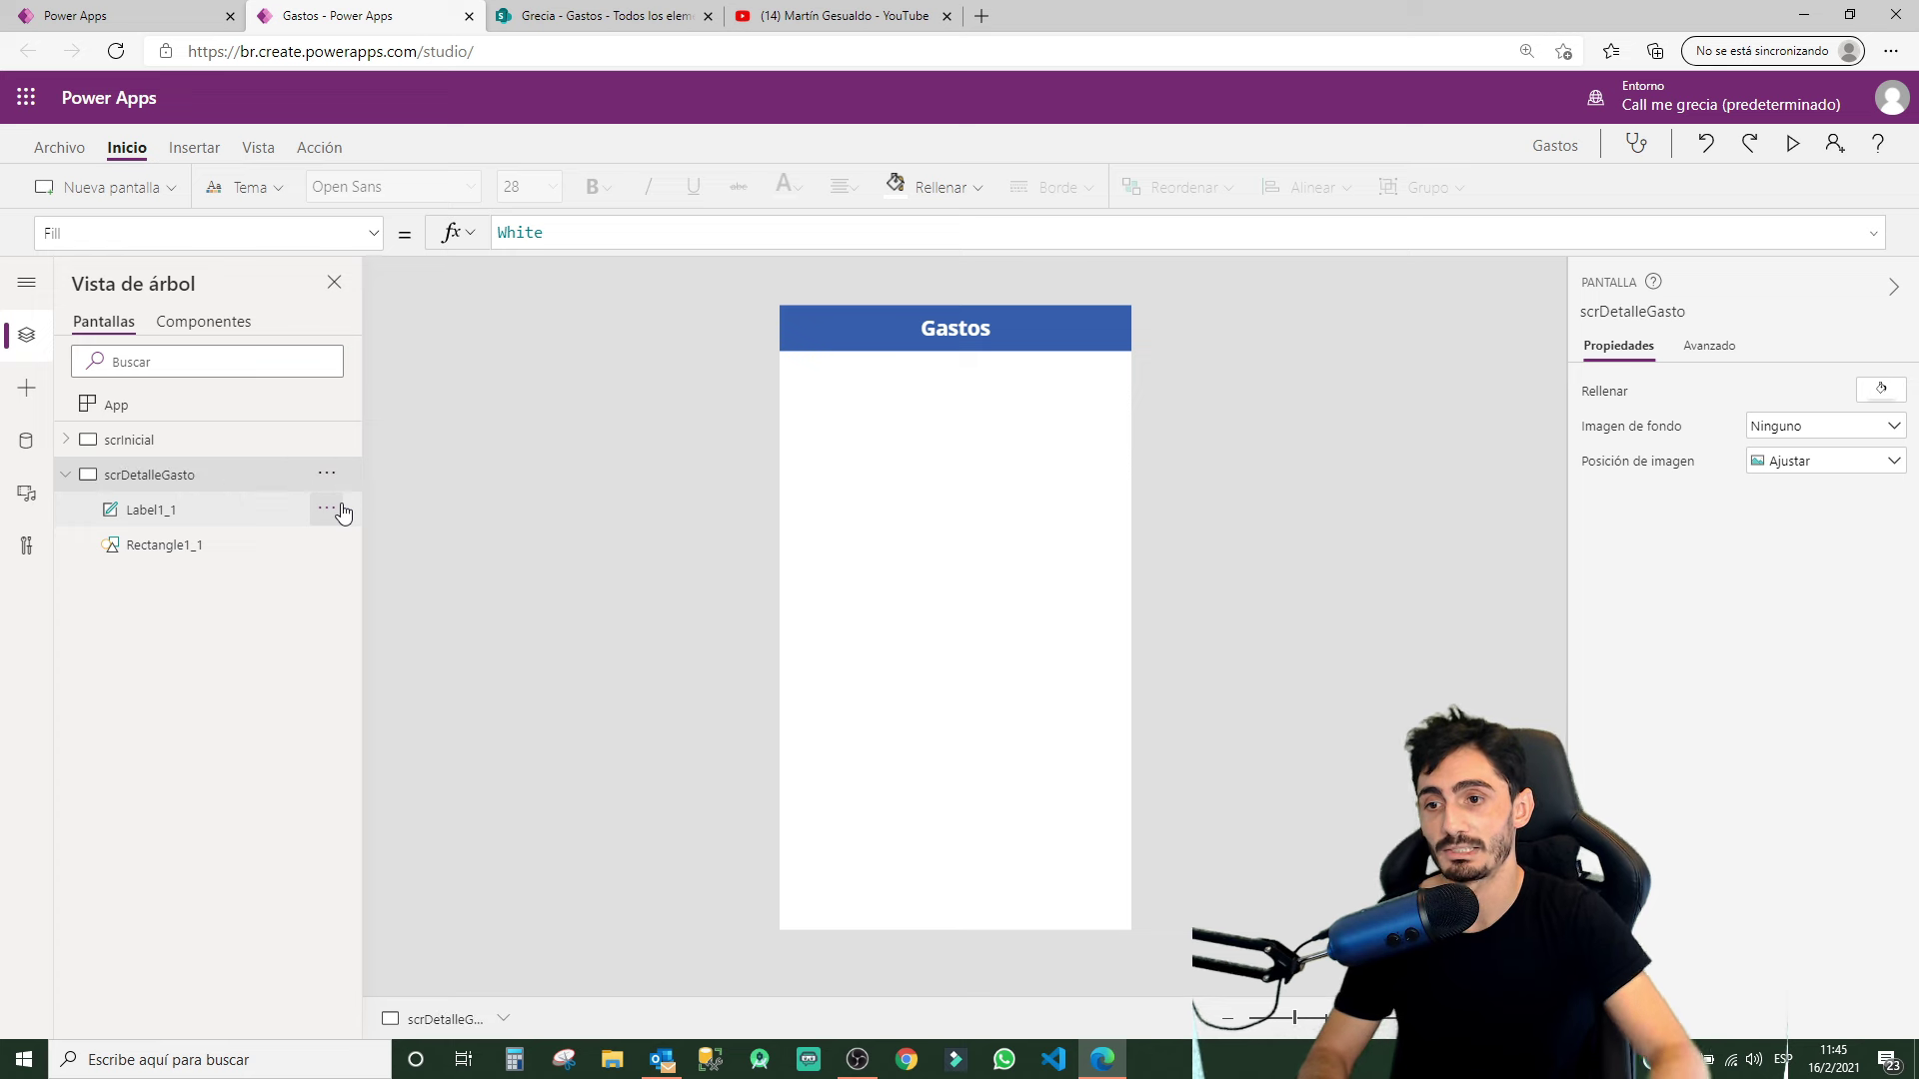
click(343, 513)
double_click(545, 233)
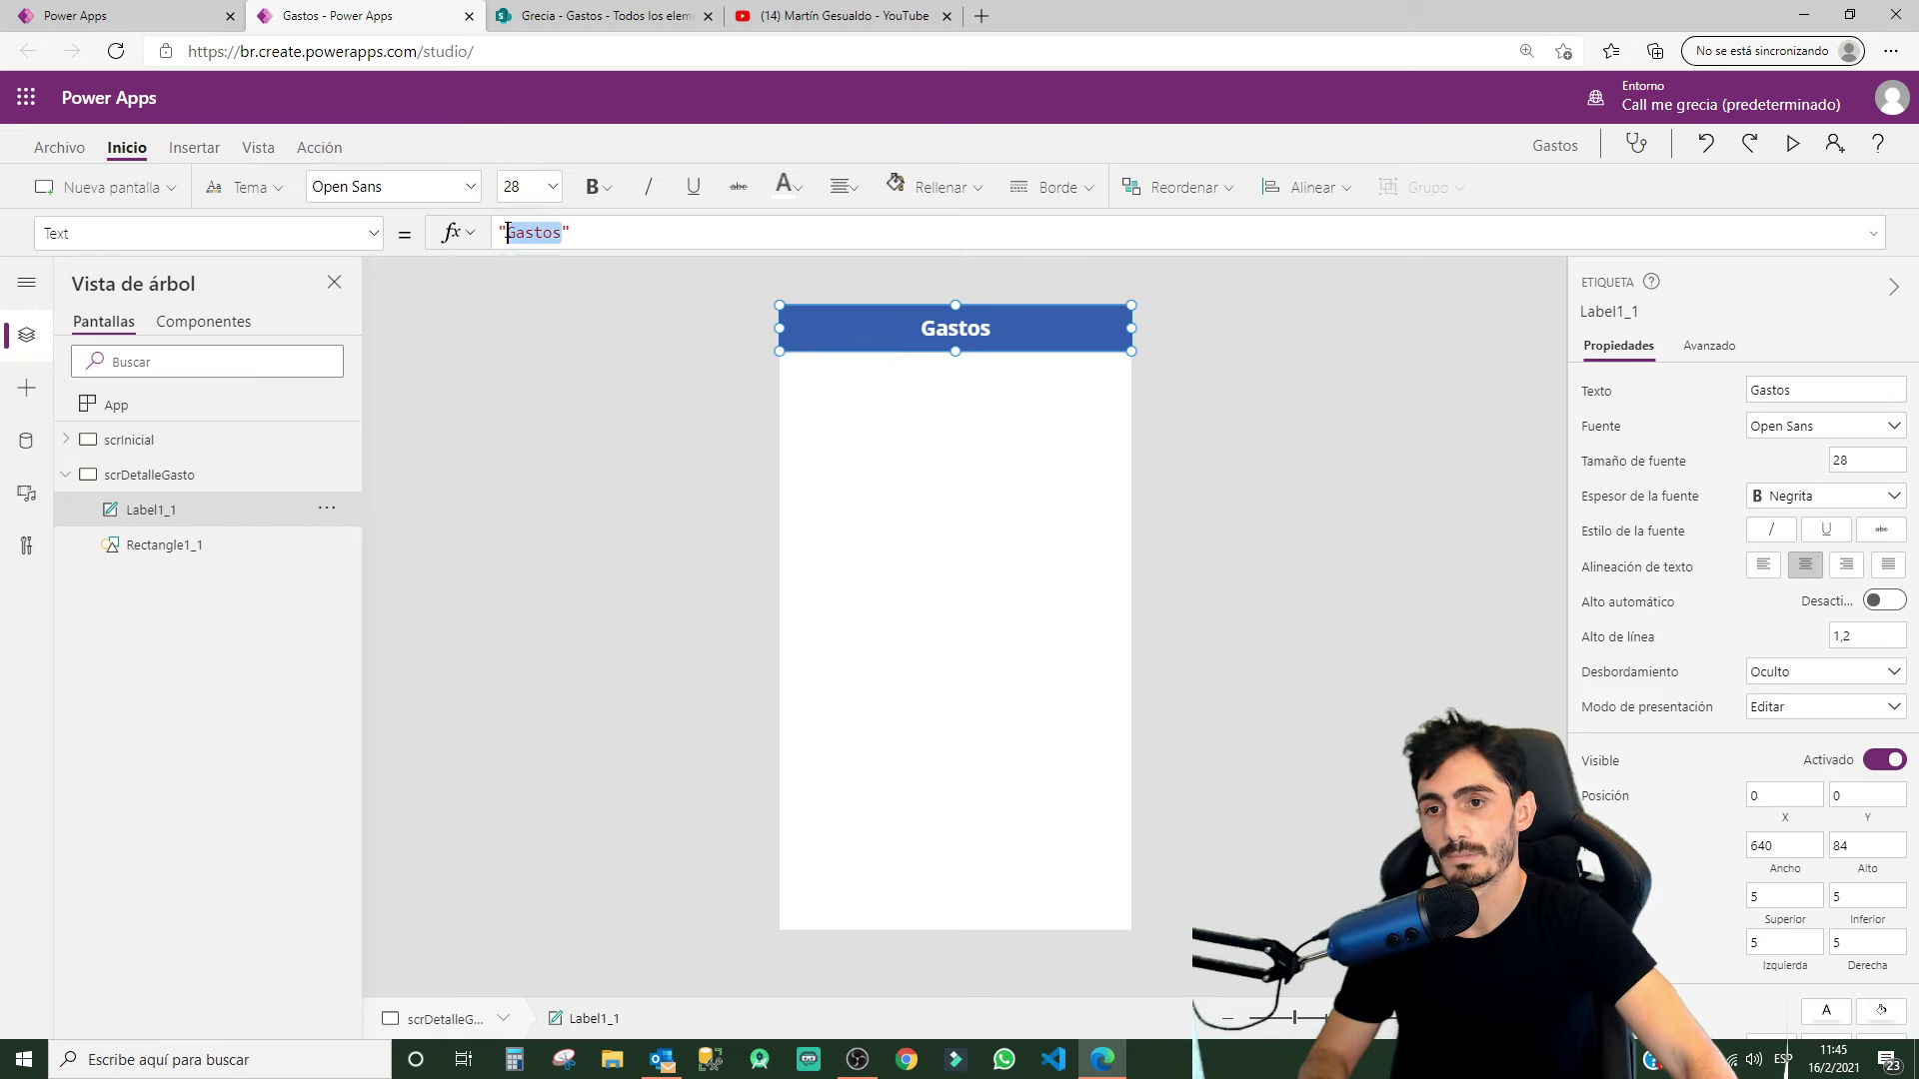
text(Detalle)
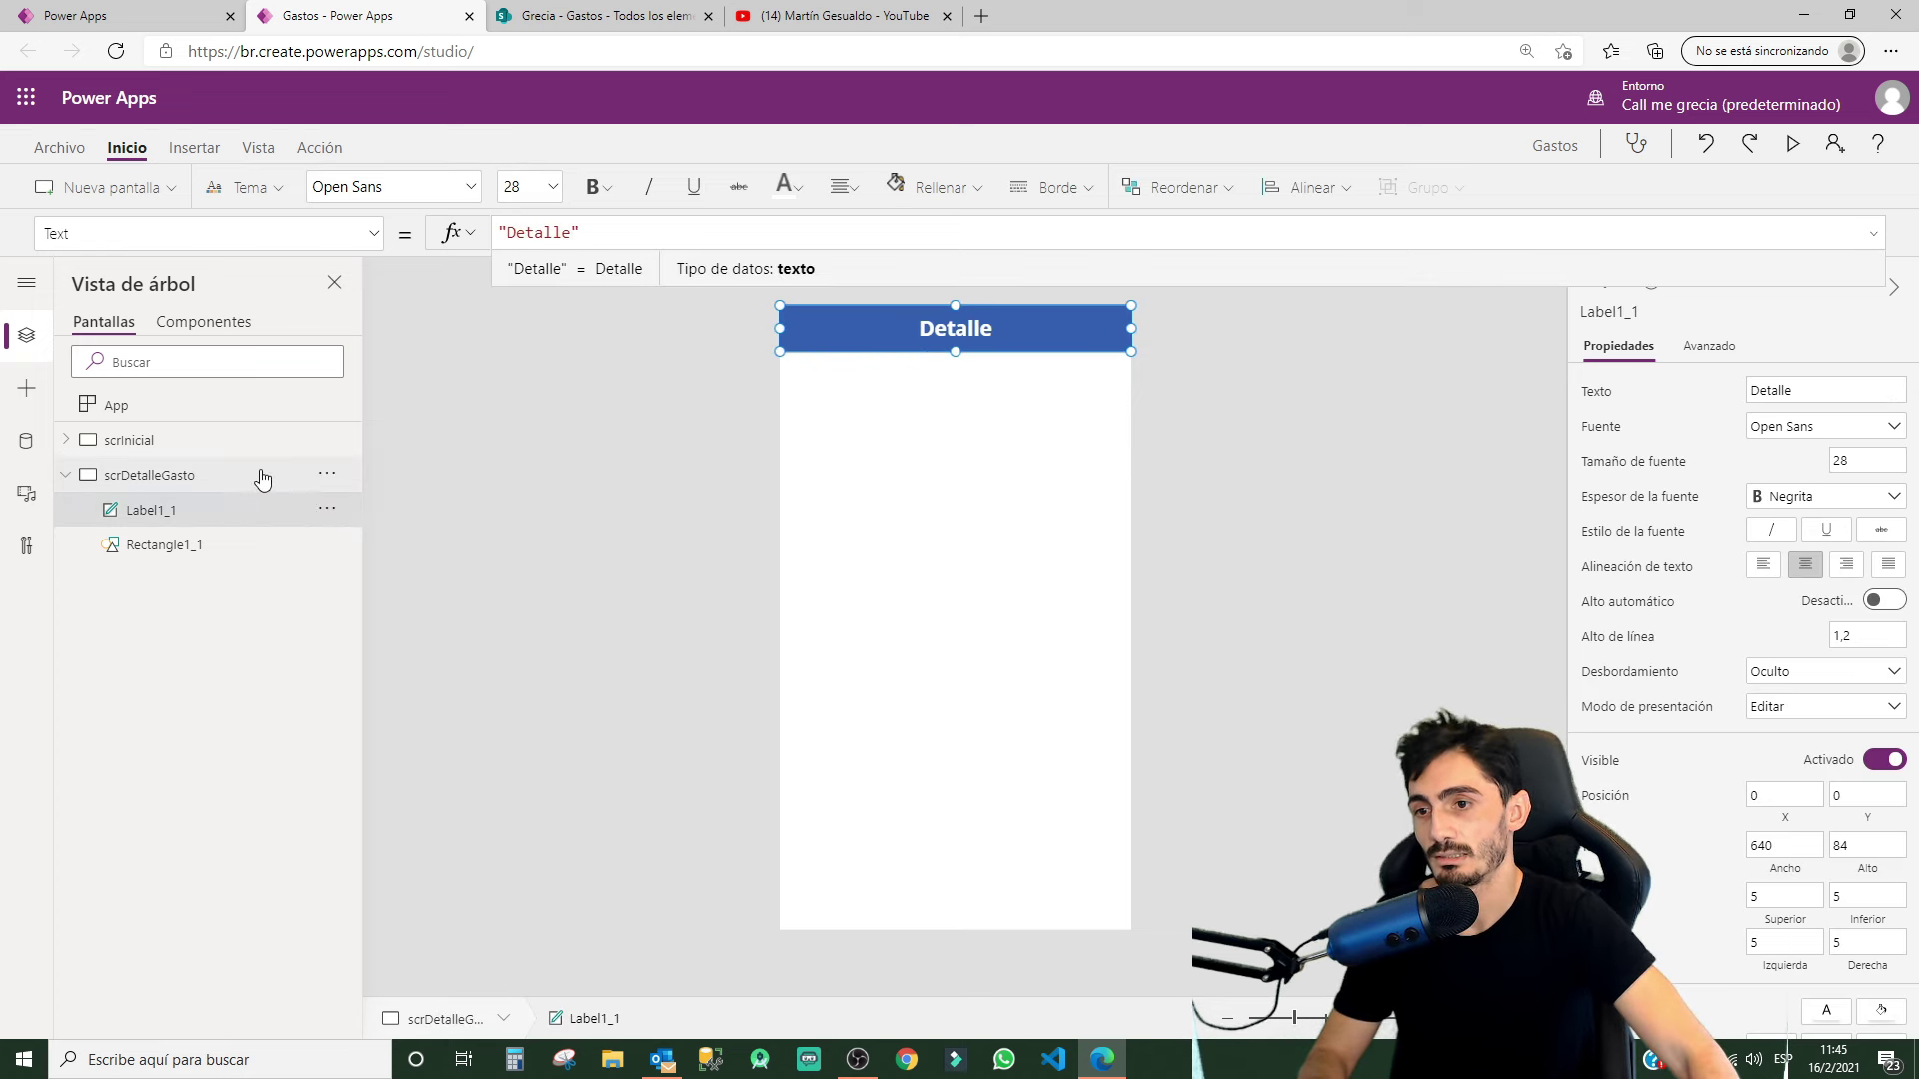
Duplicate scrDetalleGasto as scrCreaEditaGasto and change its title to 'Creando gasto'.
click(327, 473)
click(424, 546)
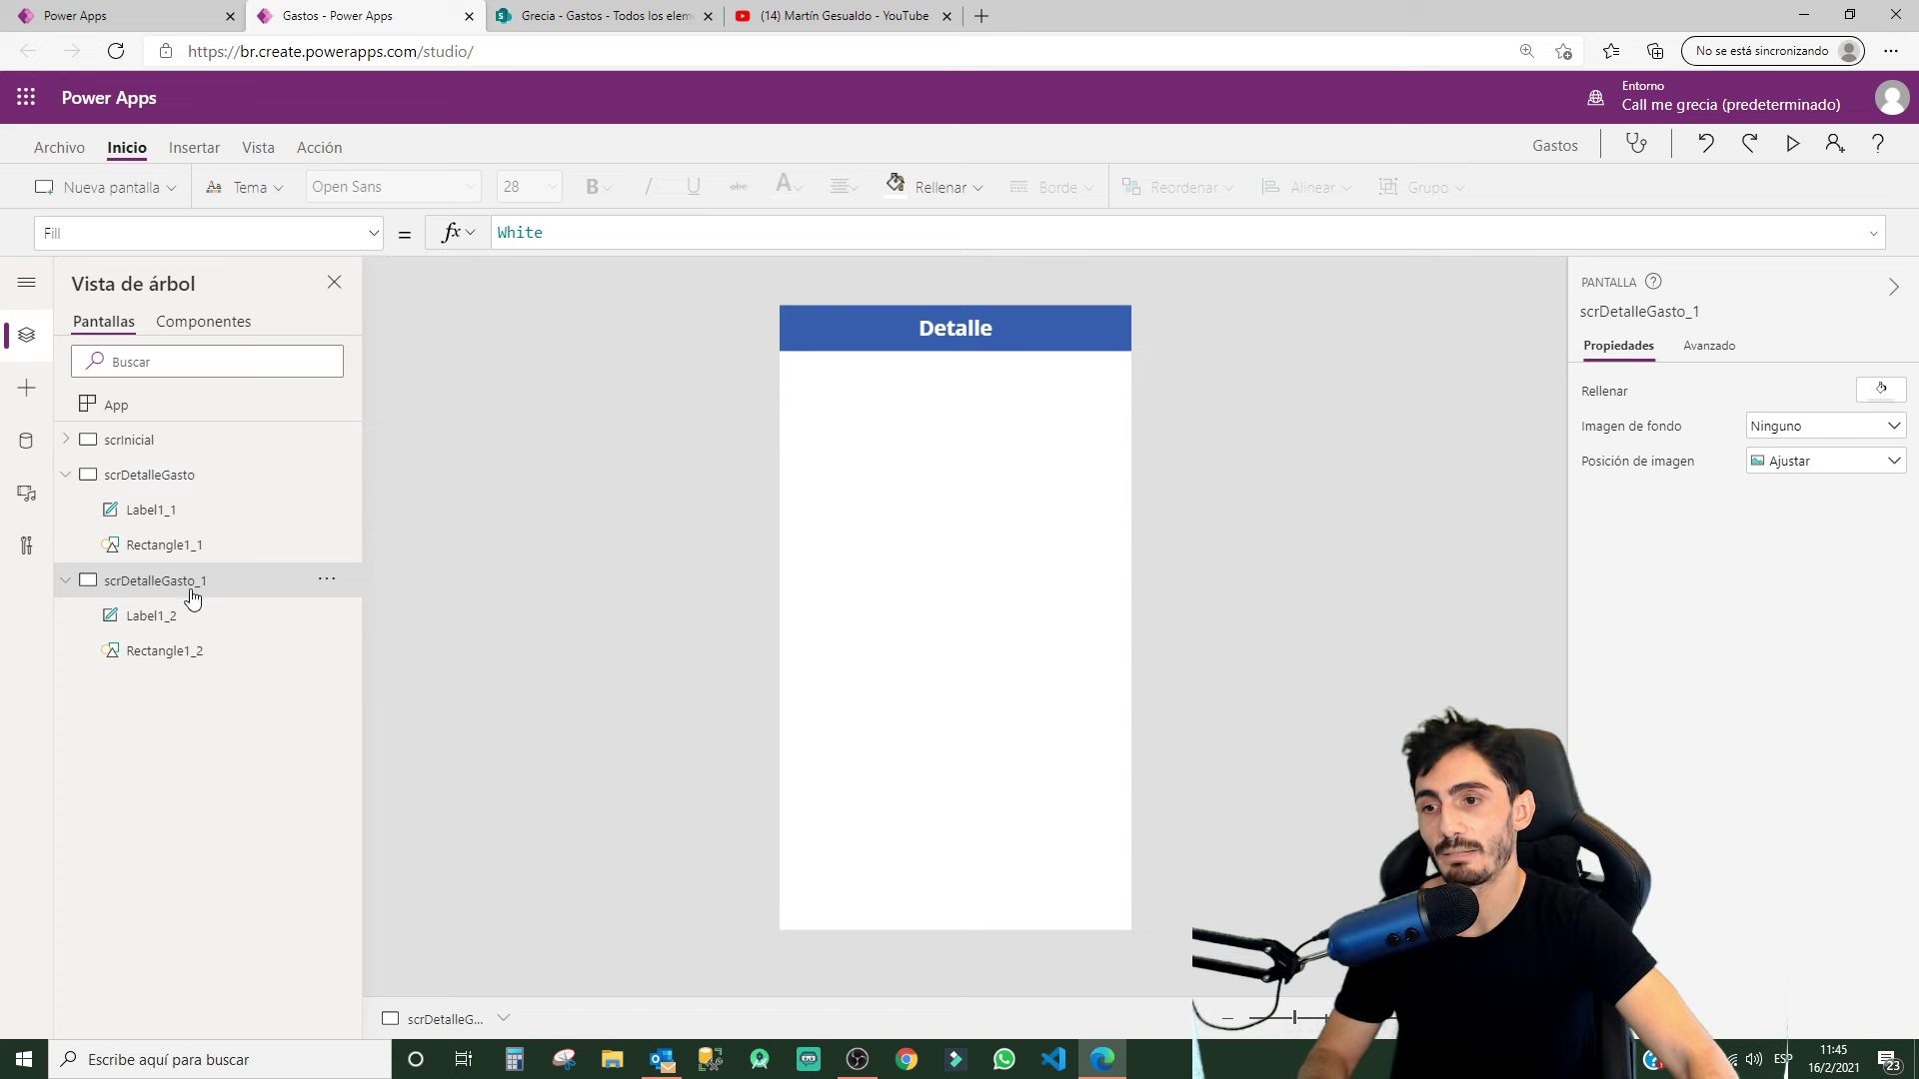
double_click(180, 590)
text(scrCreaEdi)
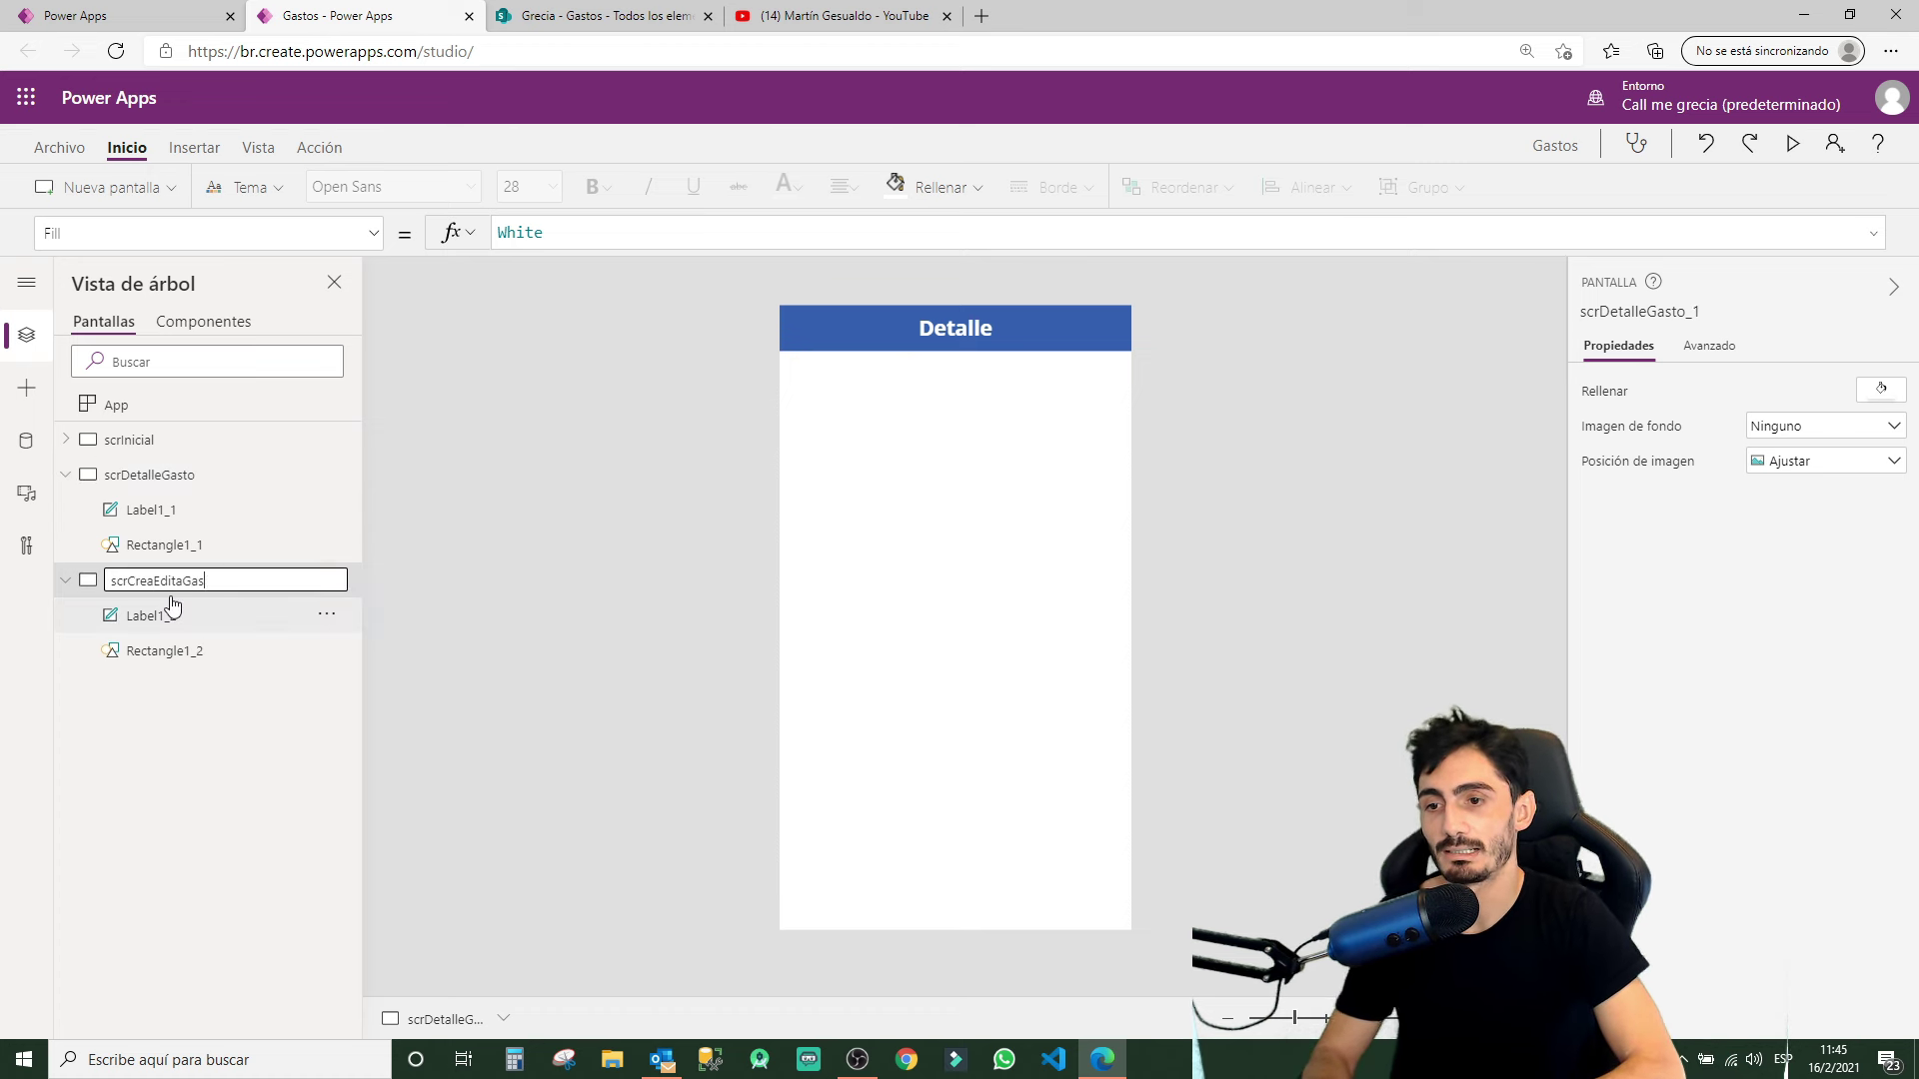
text(to)
key(Return)
click(168, 612)
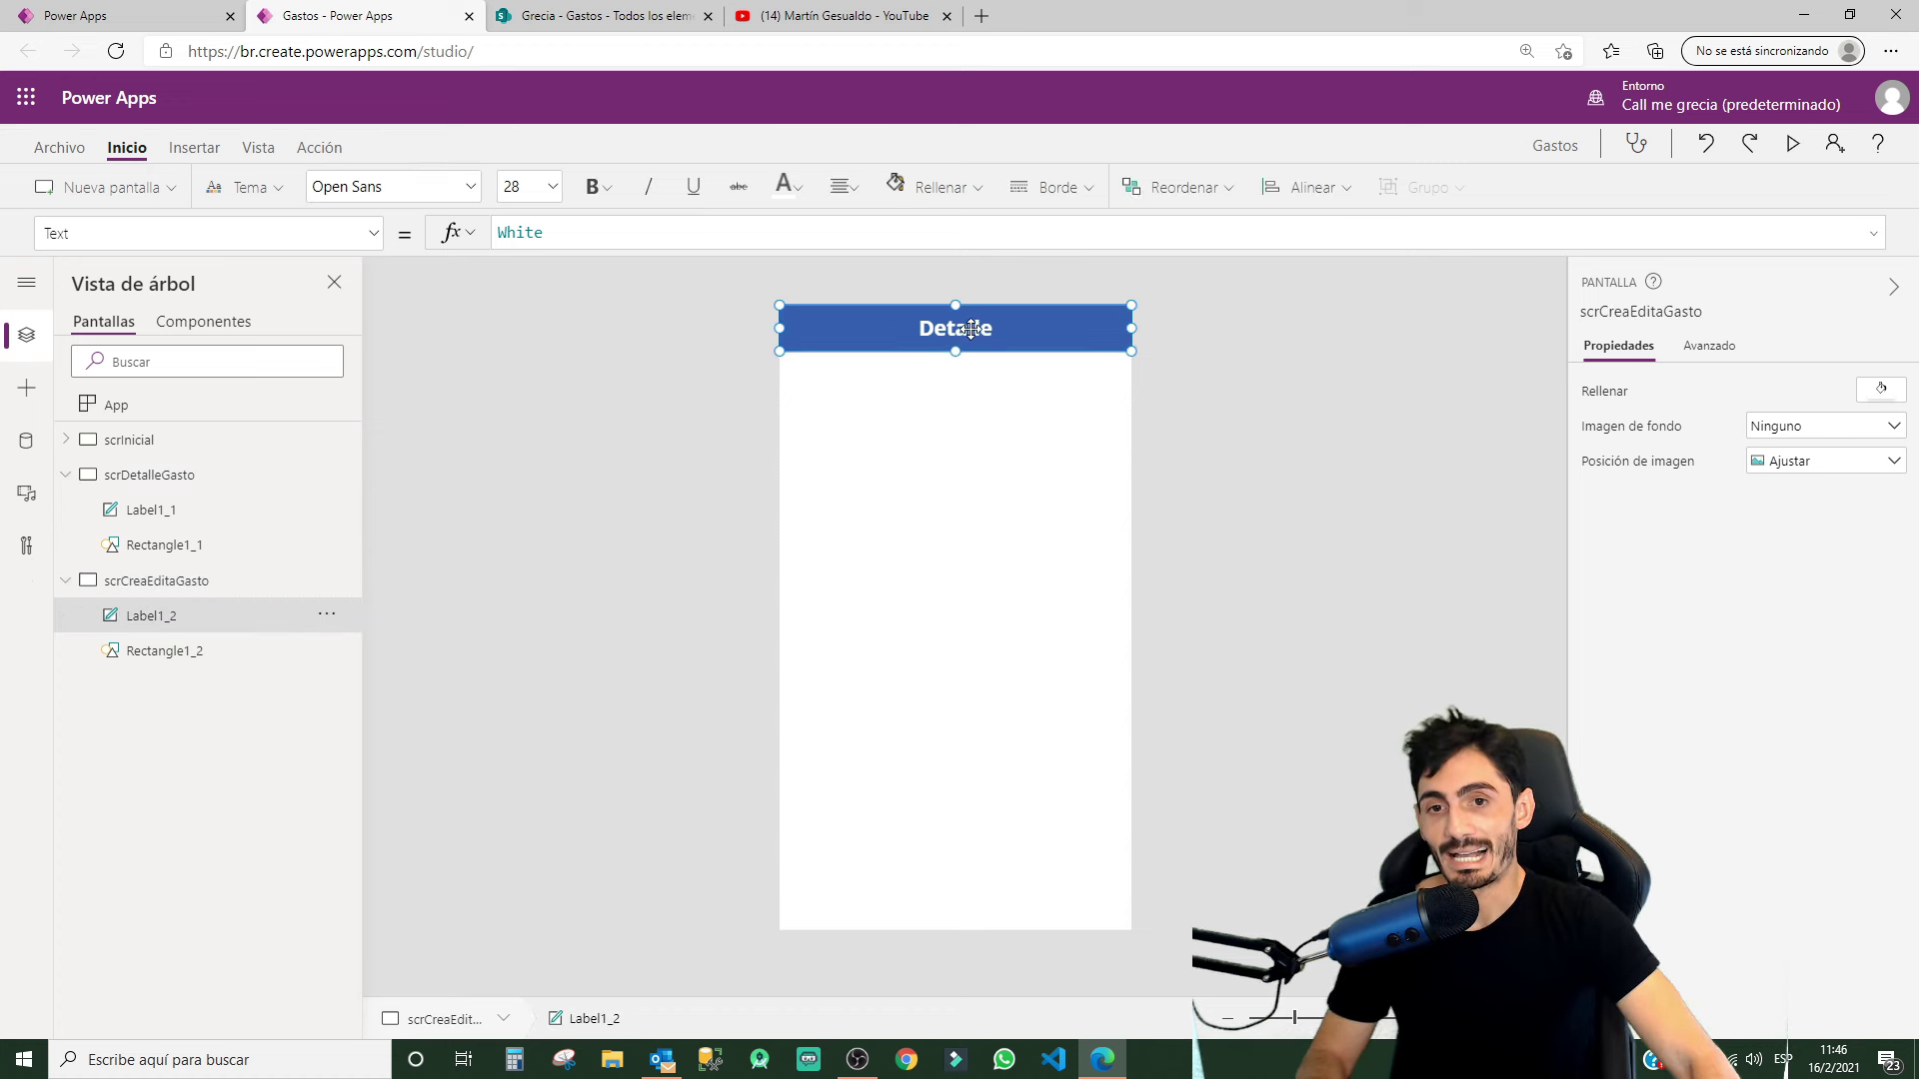
double_click(540, 233)
text(Creando g)
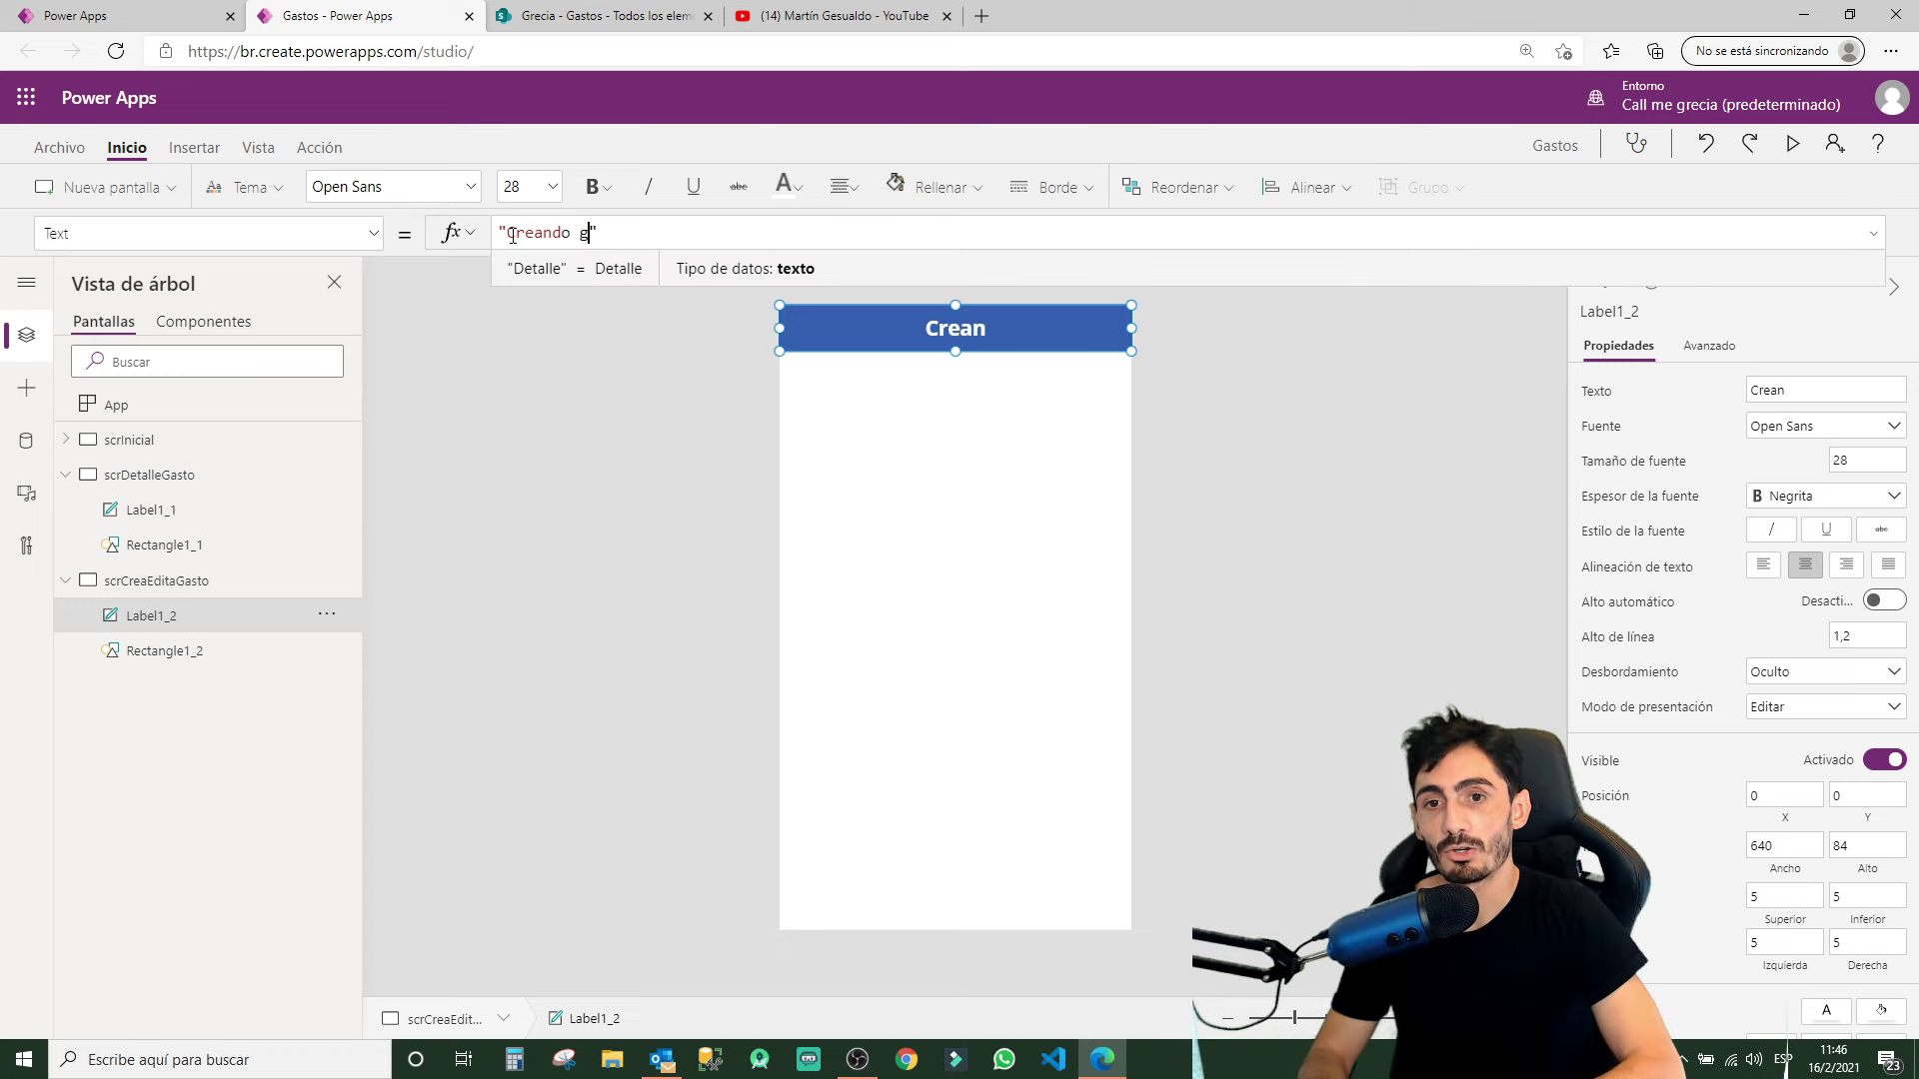
text(asto)
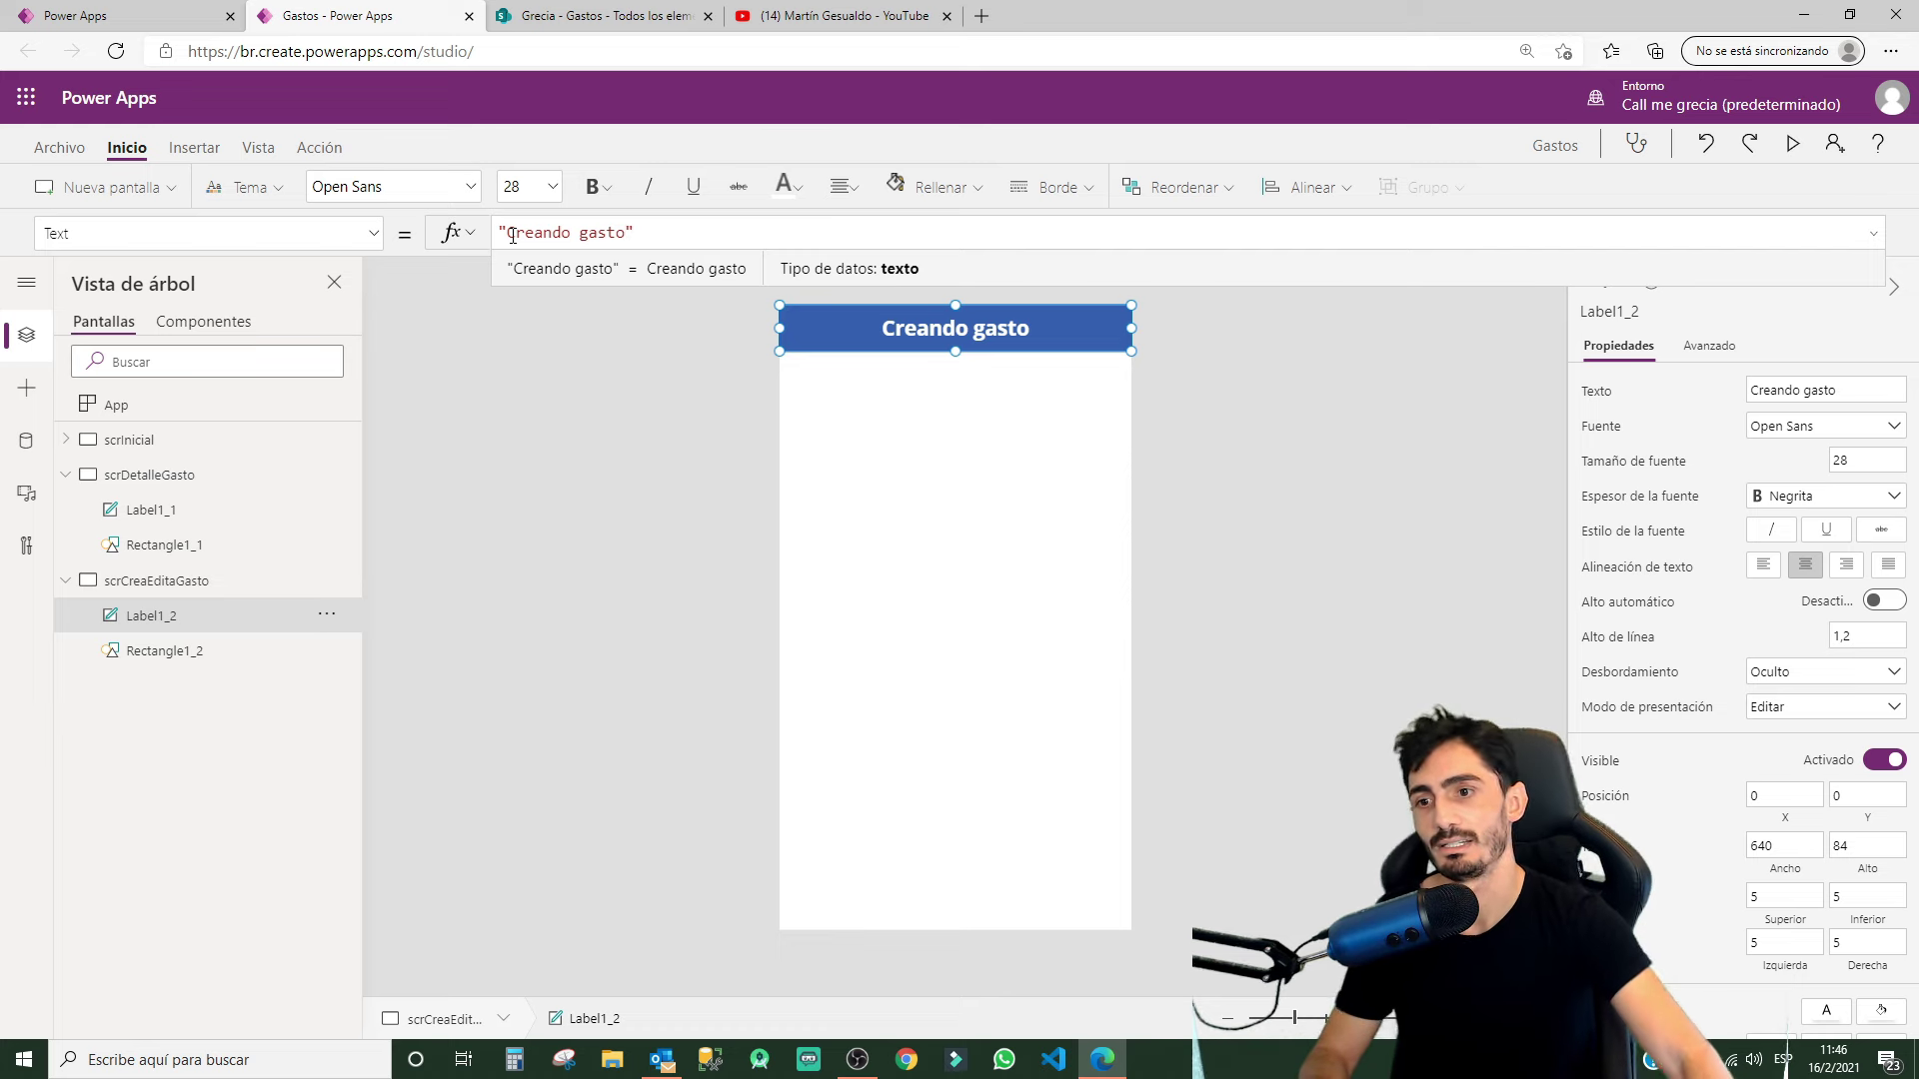
click(174, 441)
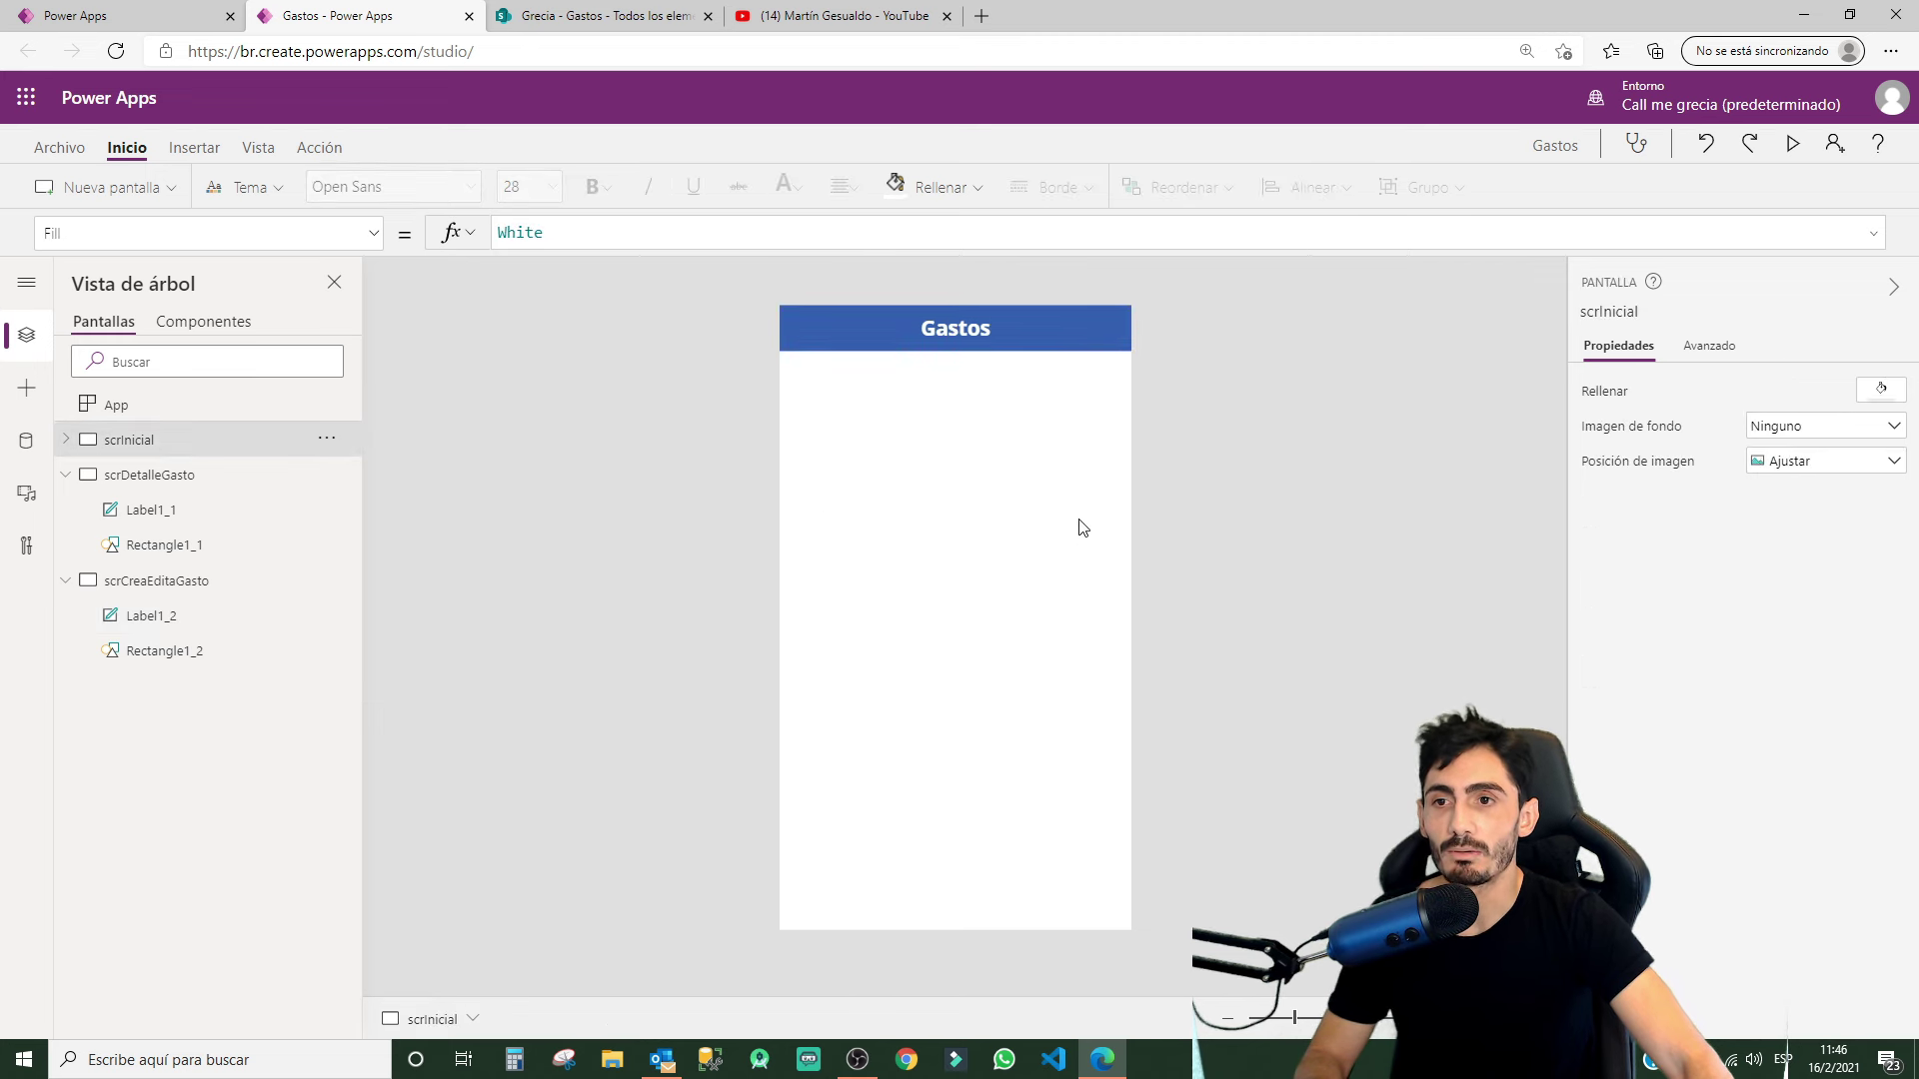
Add a vertical gallery to scrInicial filling the area below the Gastos header.
click(194, 147)
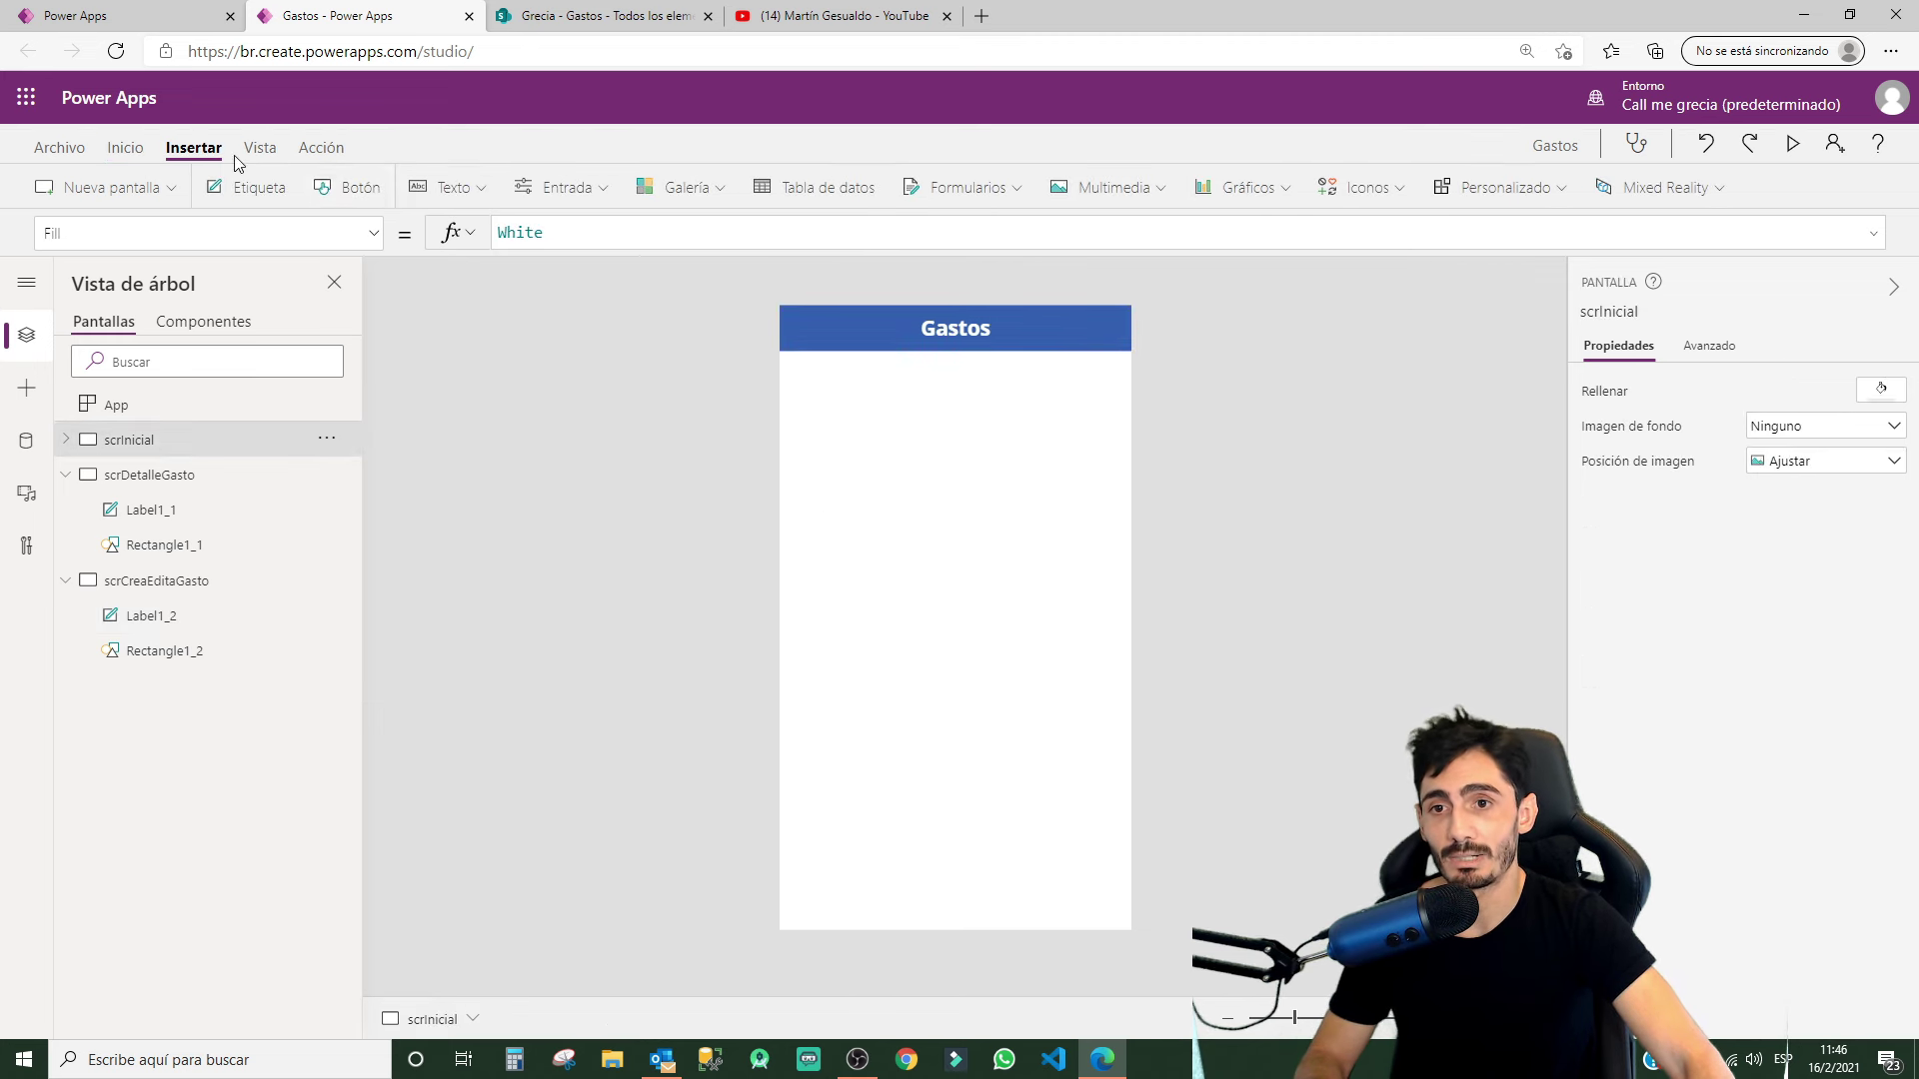
click(698, 191)
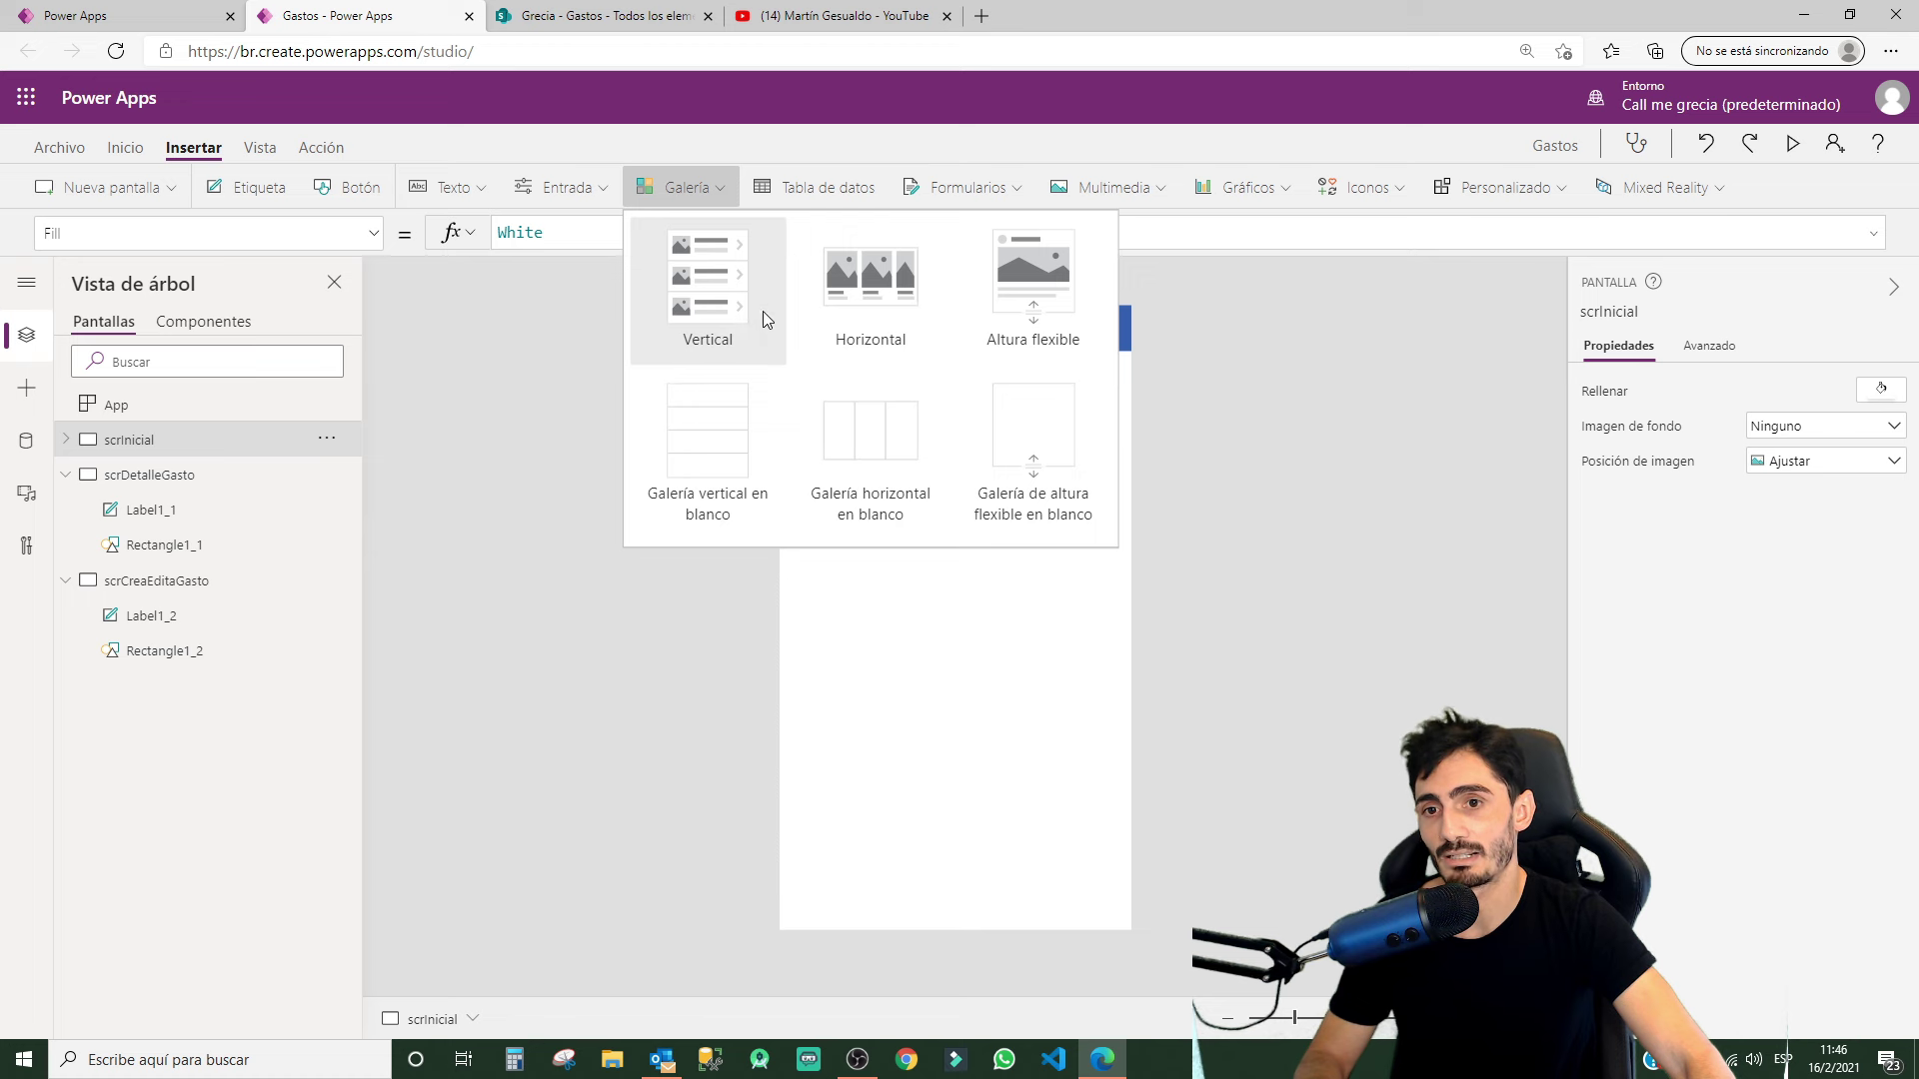
click(707, 466)
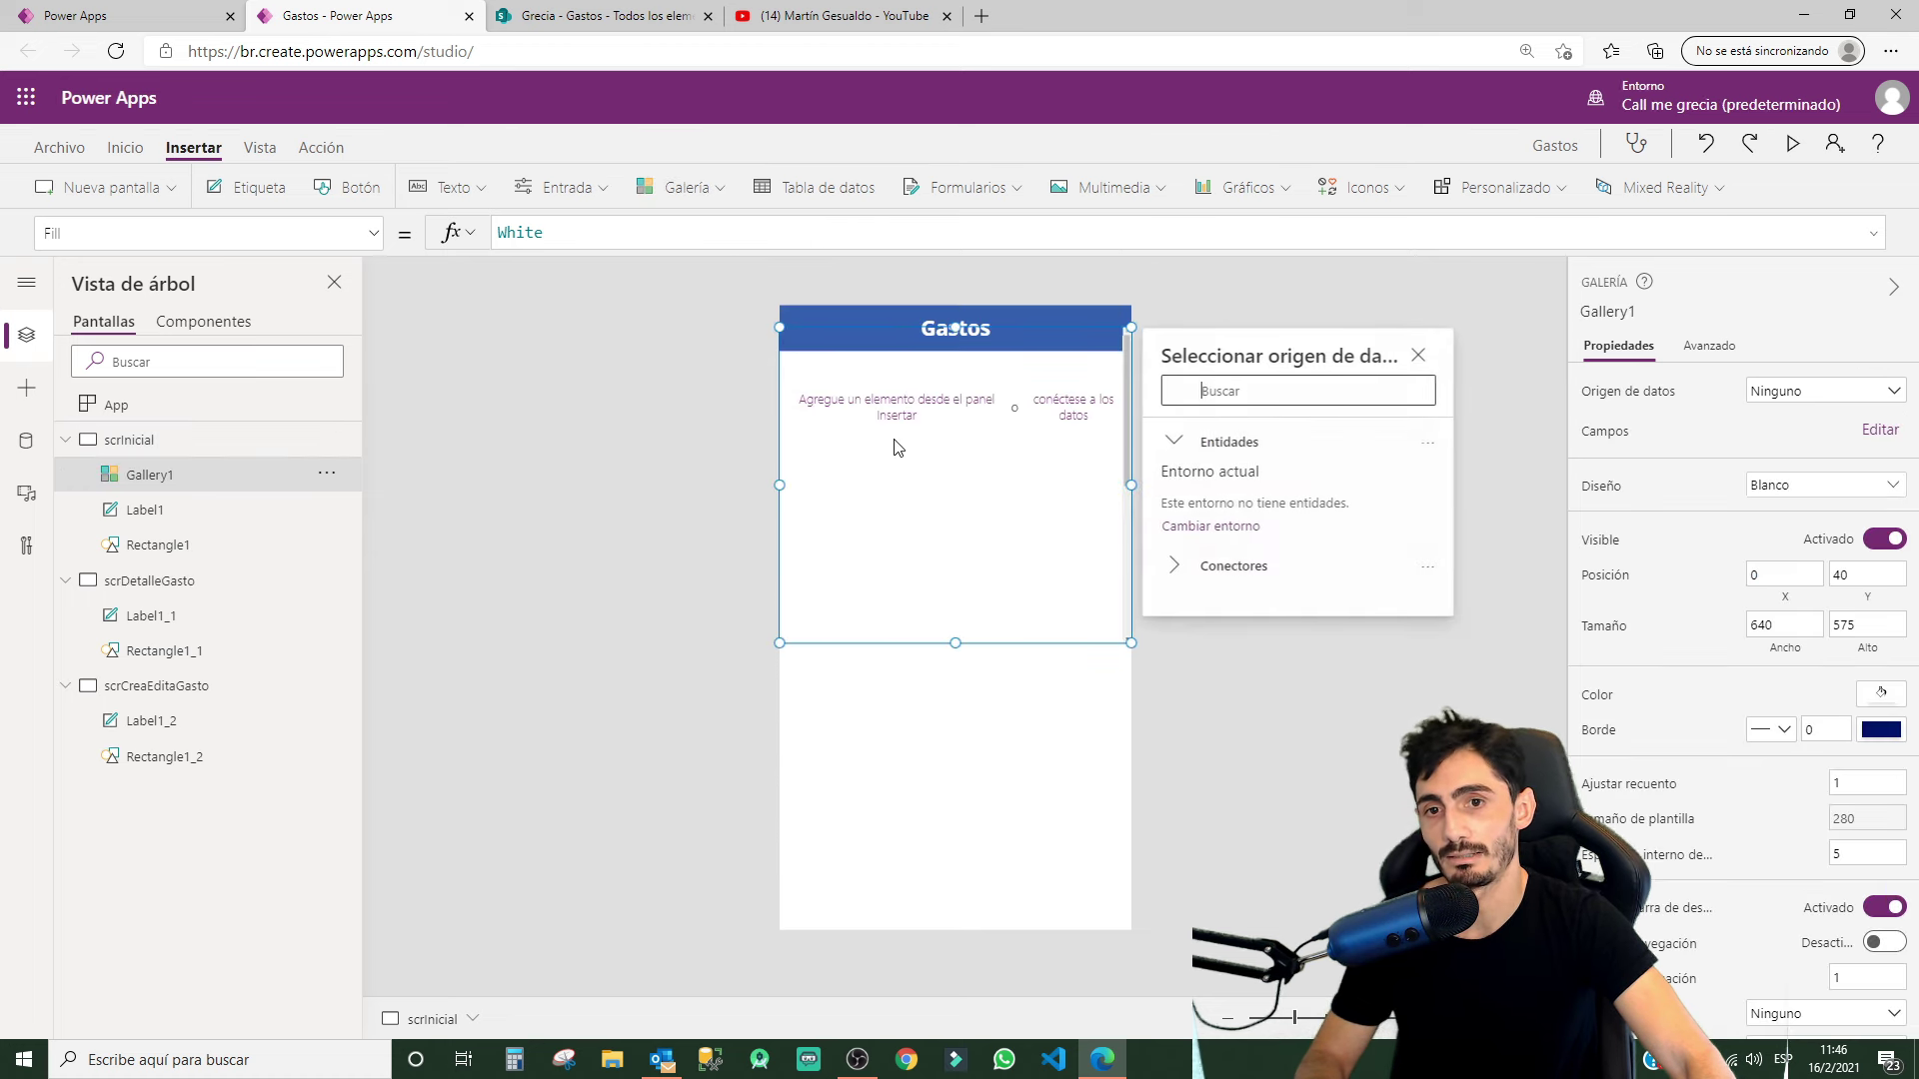
drag(956, 642, 955, 930)
drag(954, 330, 958, 351)
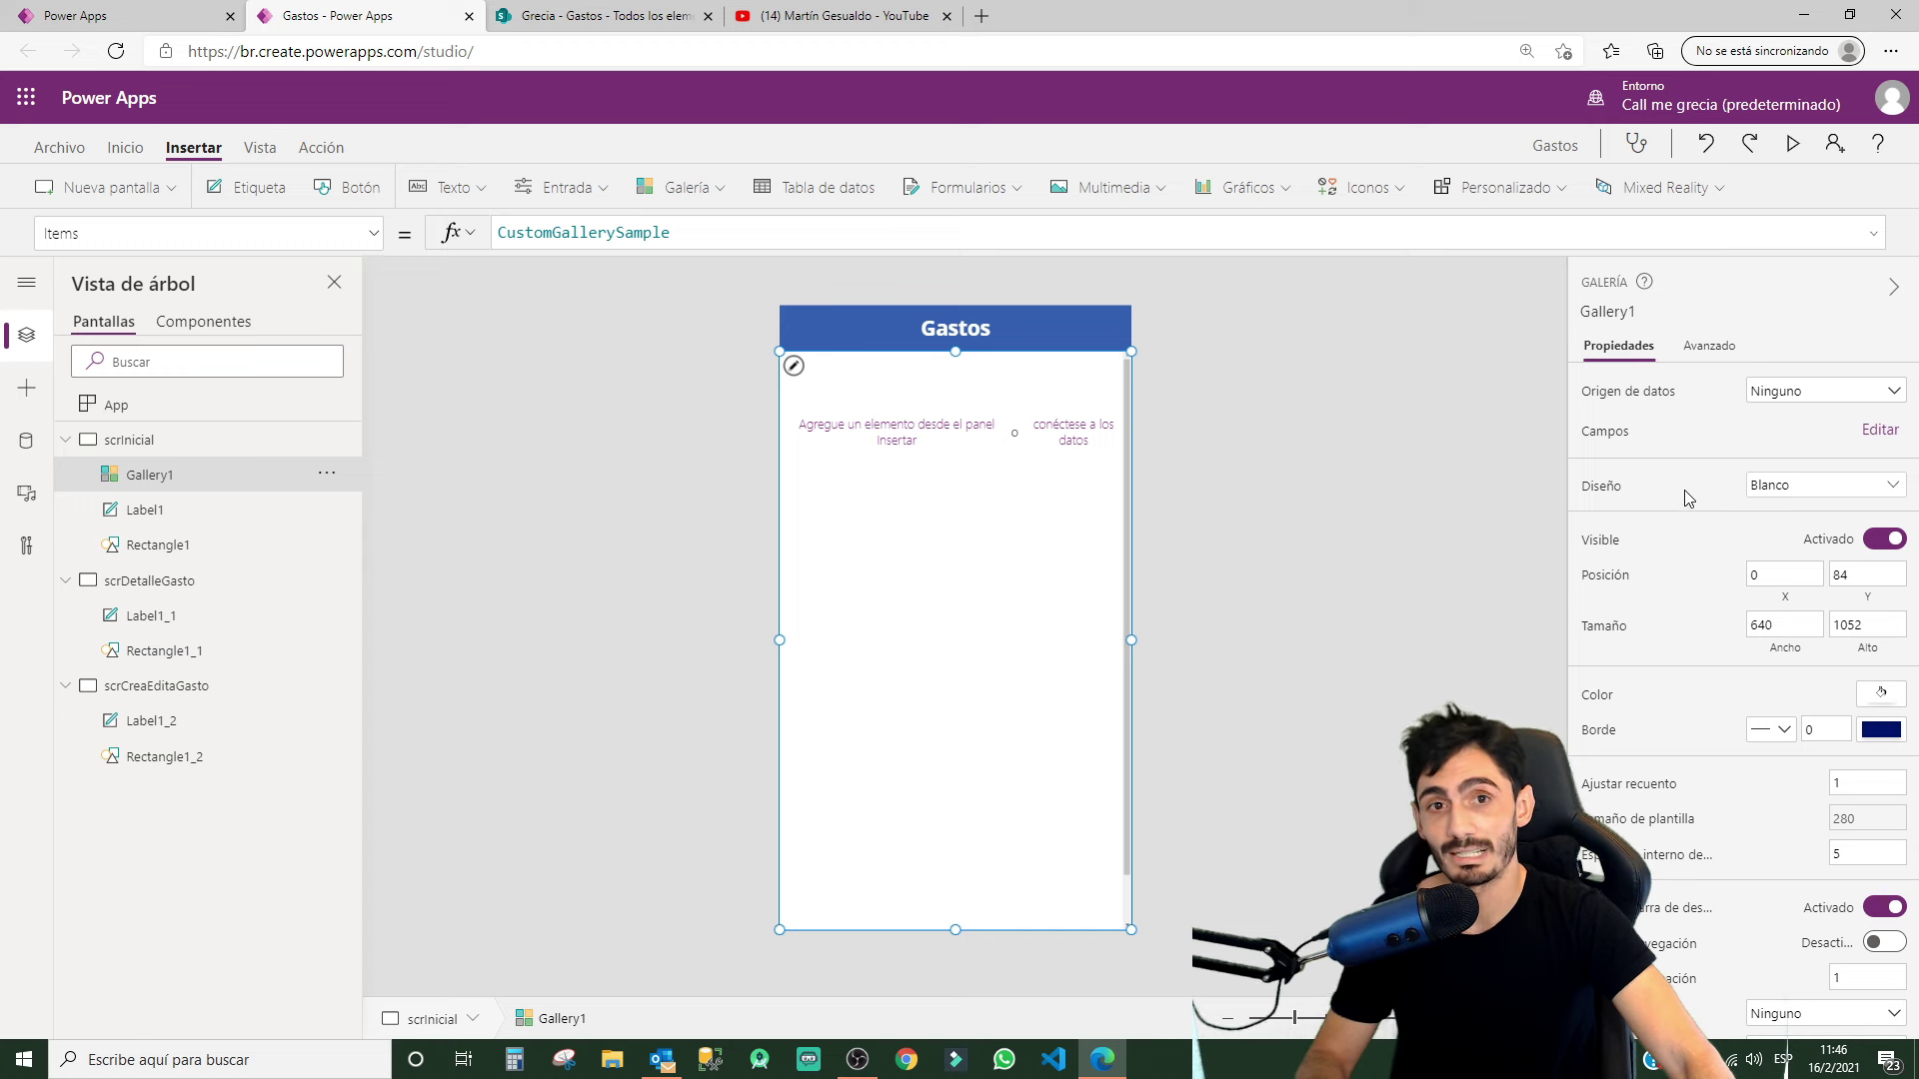
Browse the available connectors in the gallery's data source choices.
click(1804, 403)
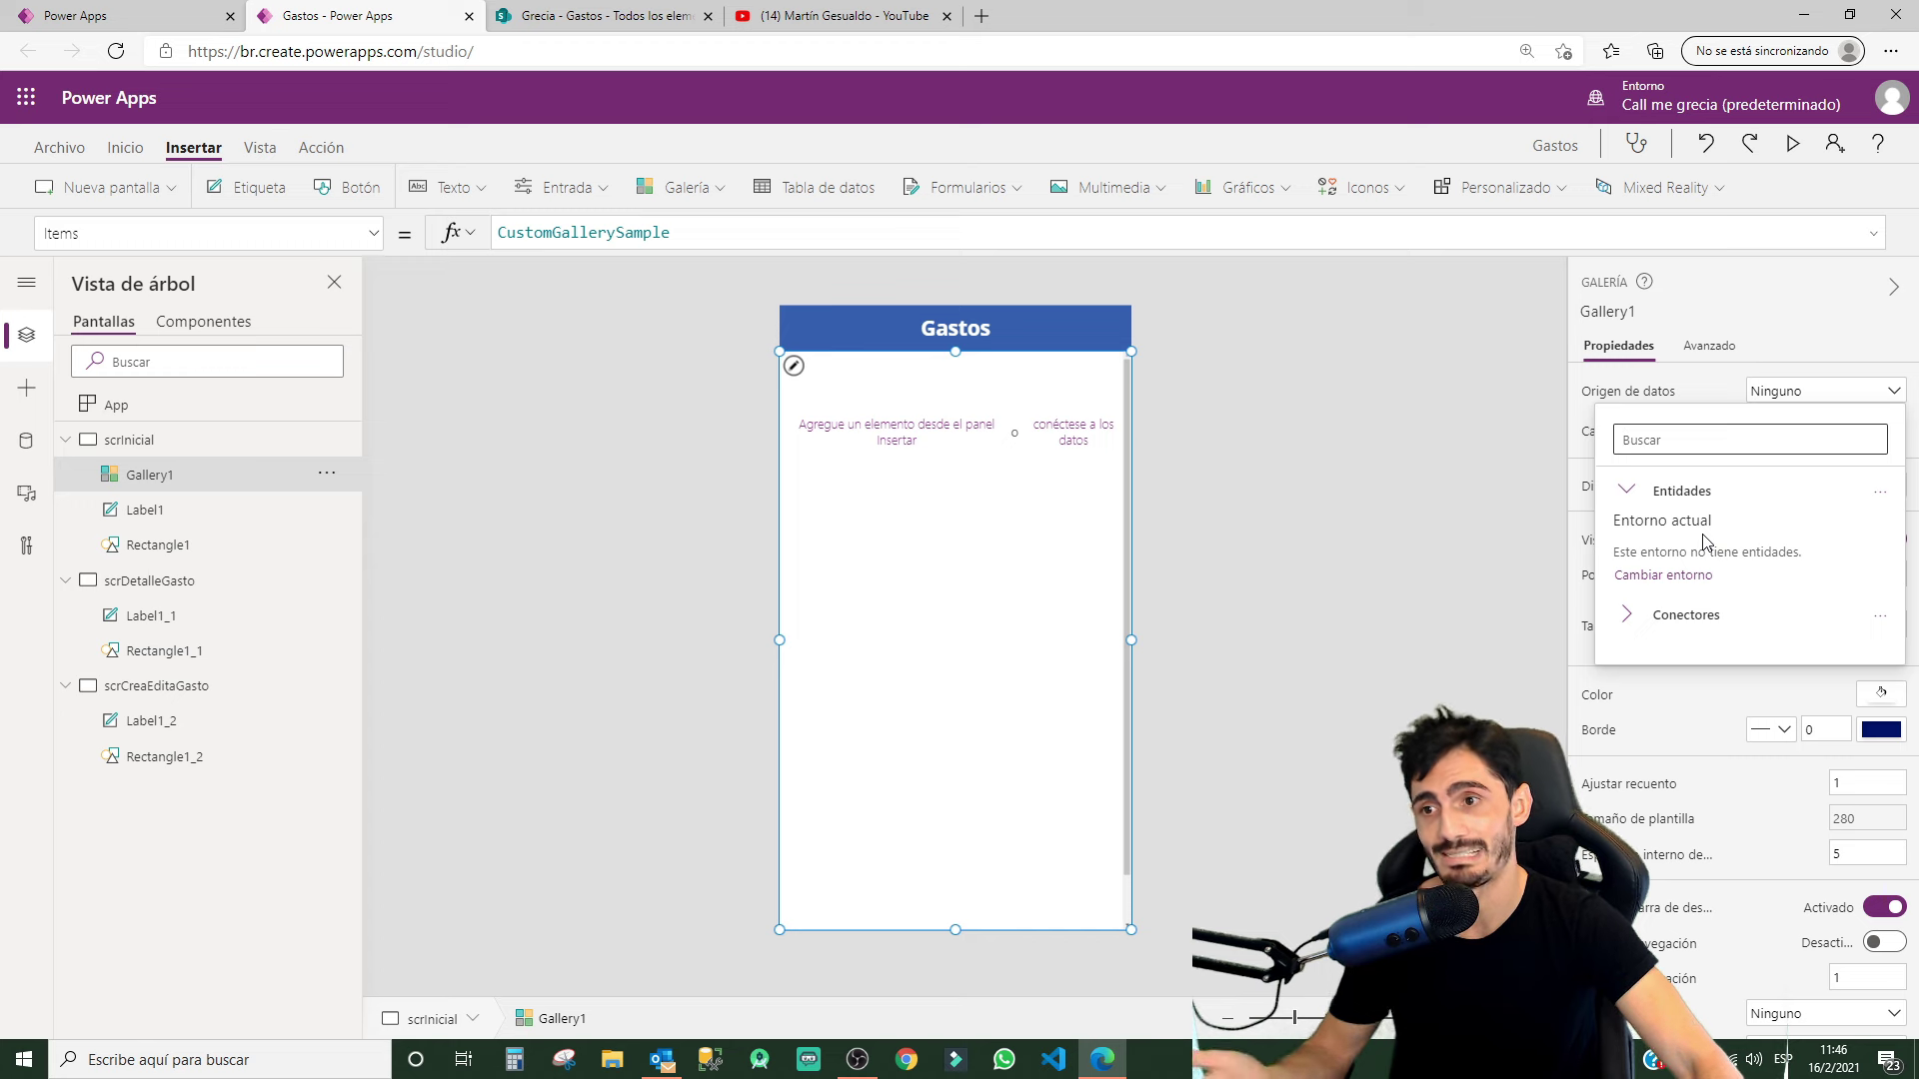
click(1647, 618)
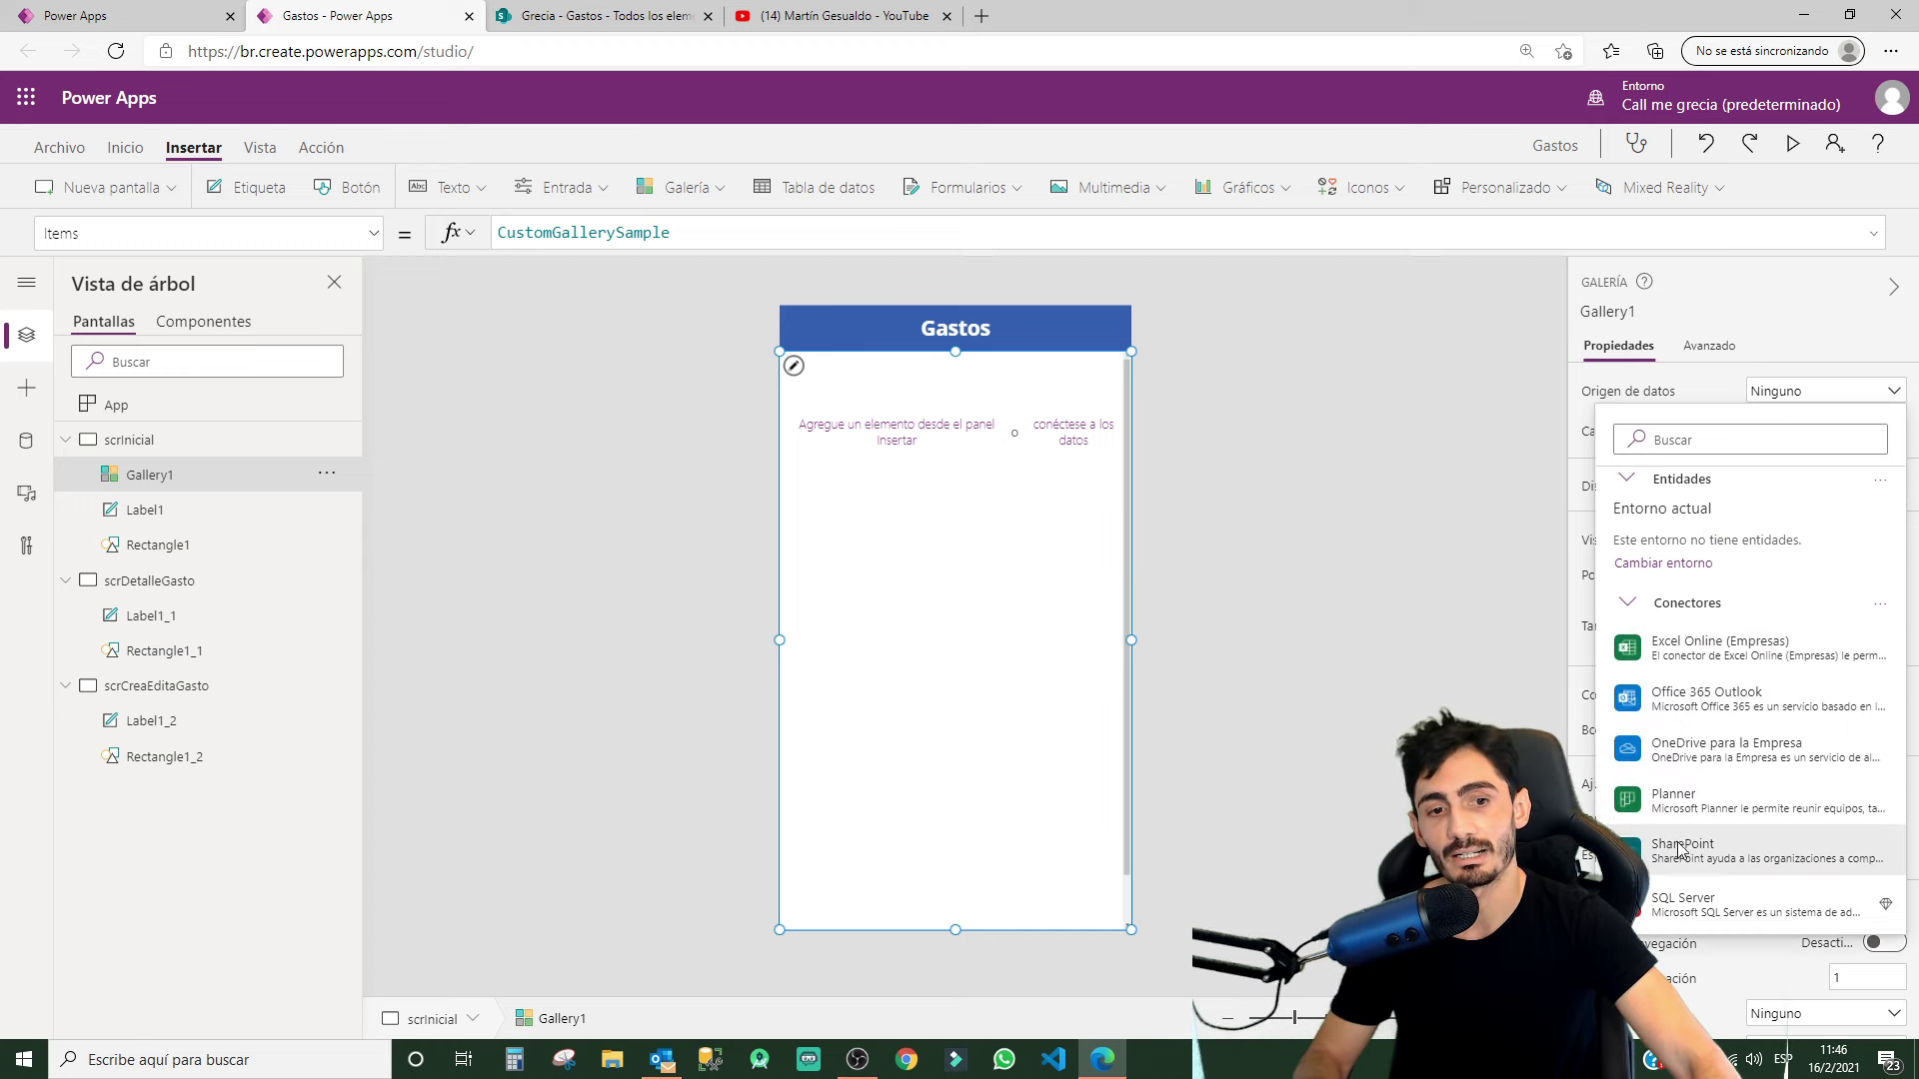
scroll(1647, 865, down, 1)
Pick SharePoint from the Conectores list in the app's Data panel.
click(26, 441)
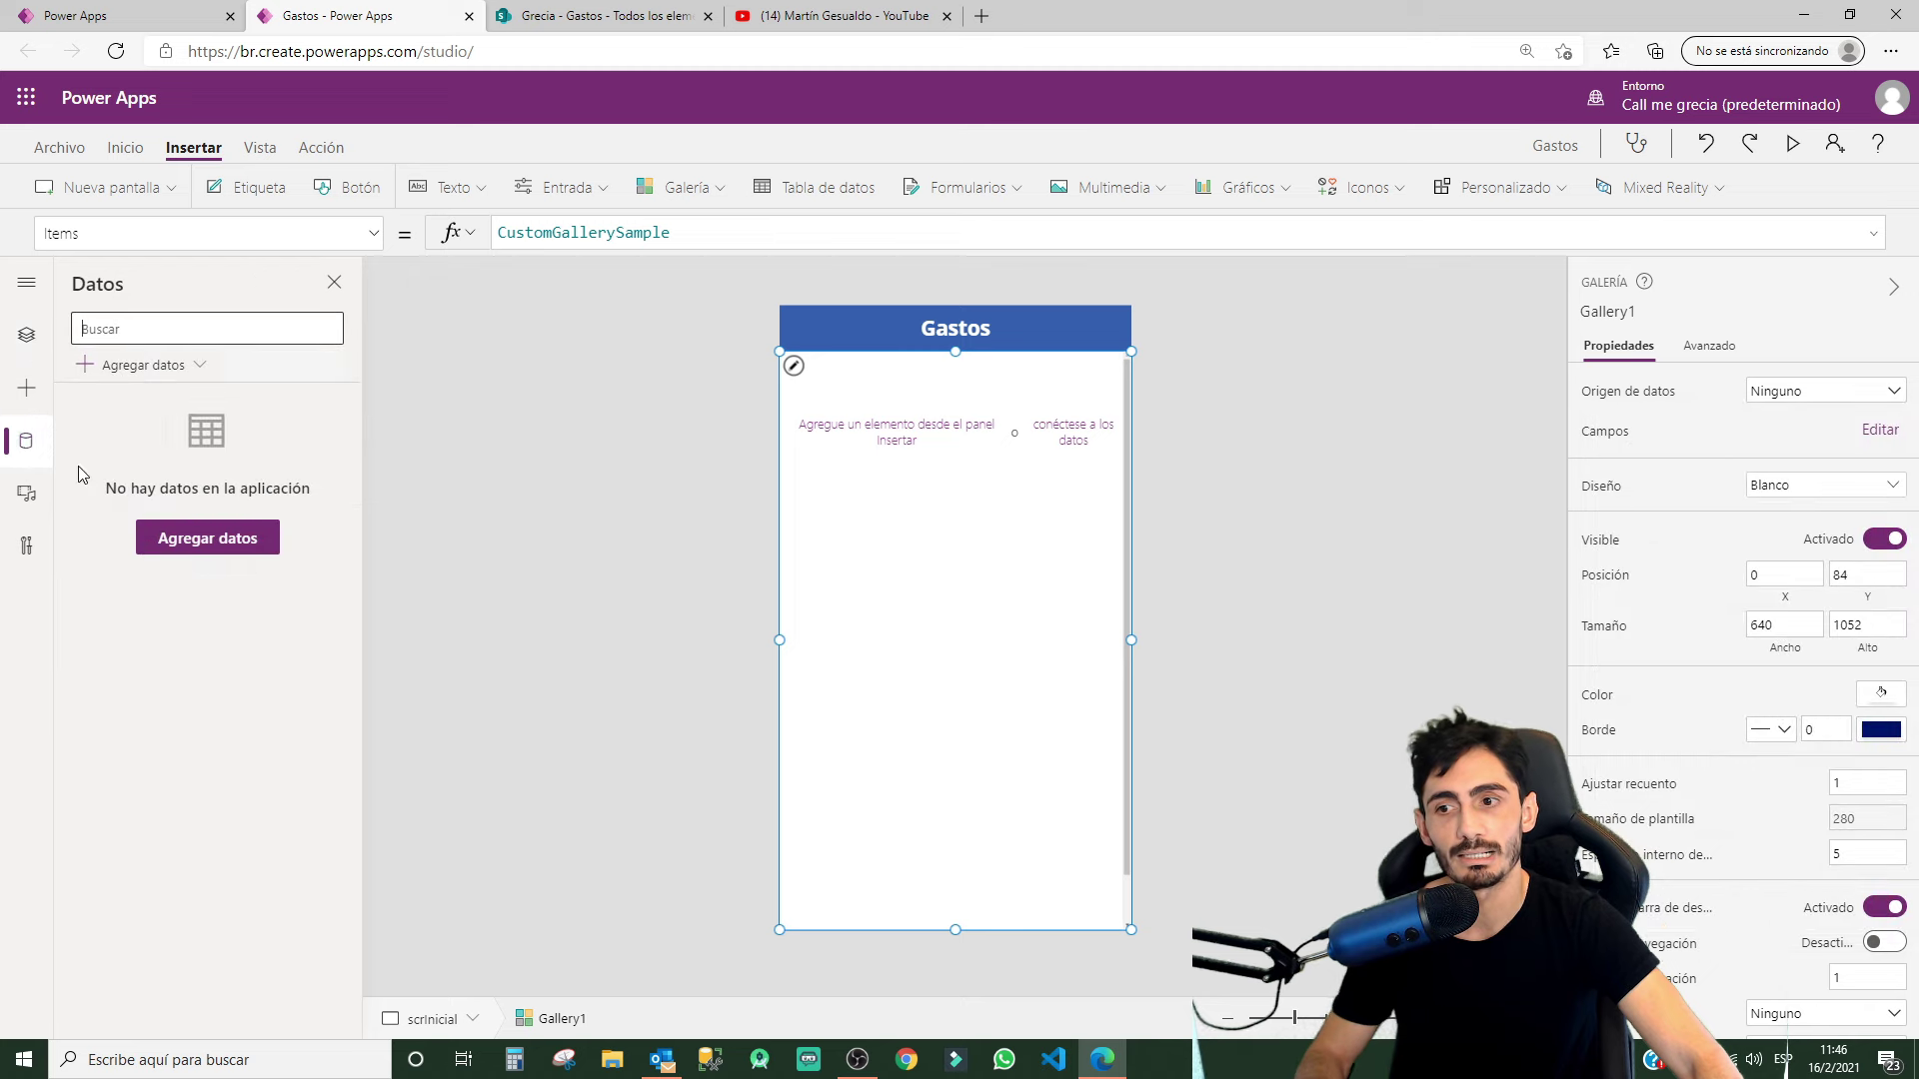
click(214, 538)
click(207, 812)
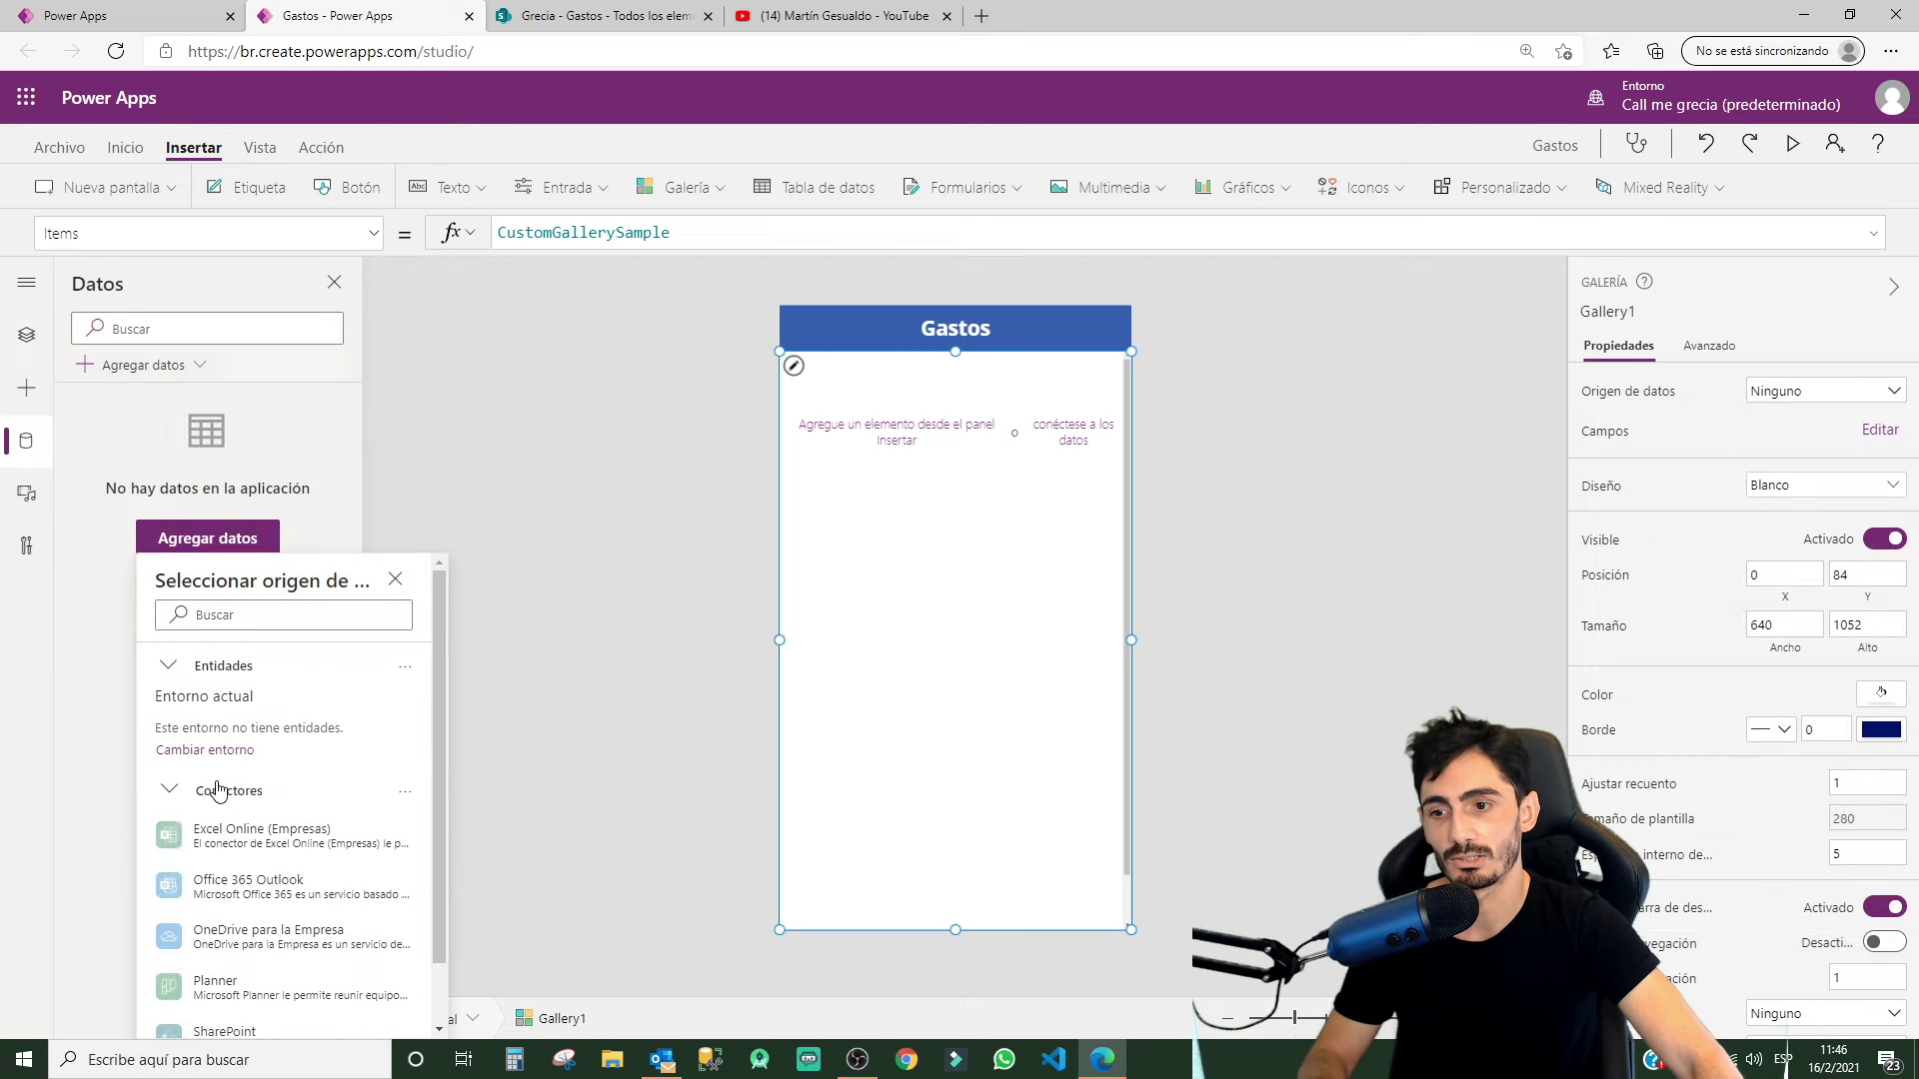
click(204, 930)
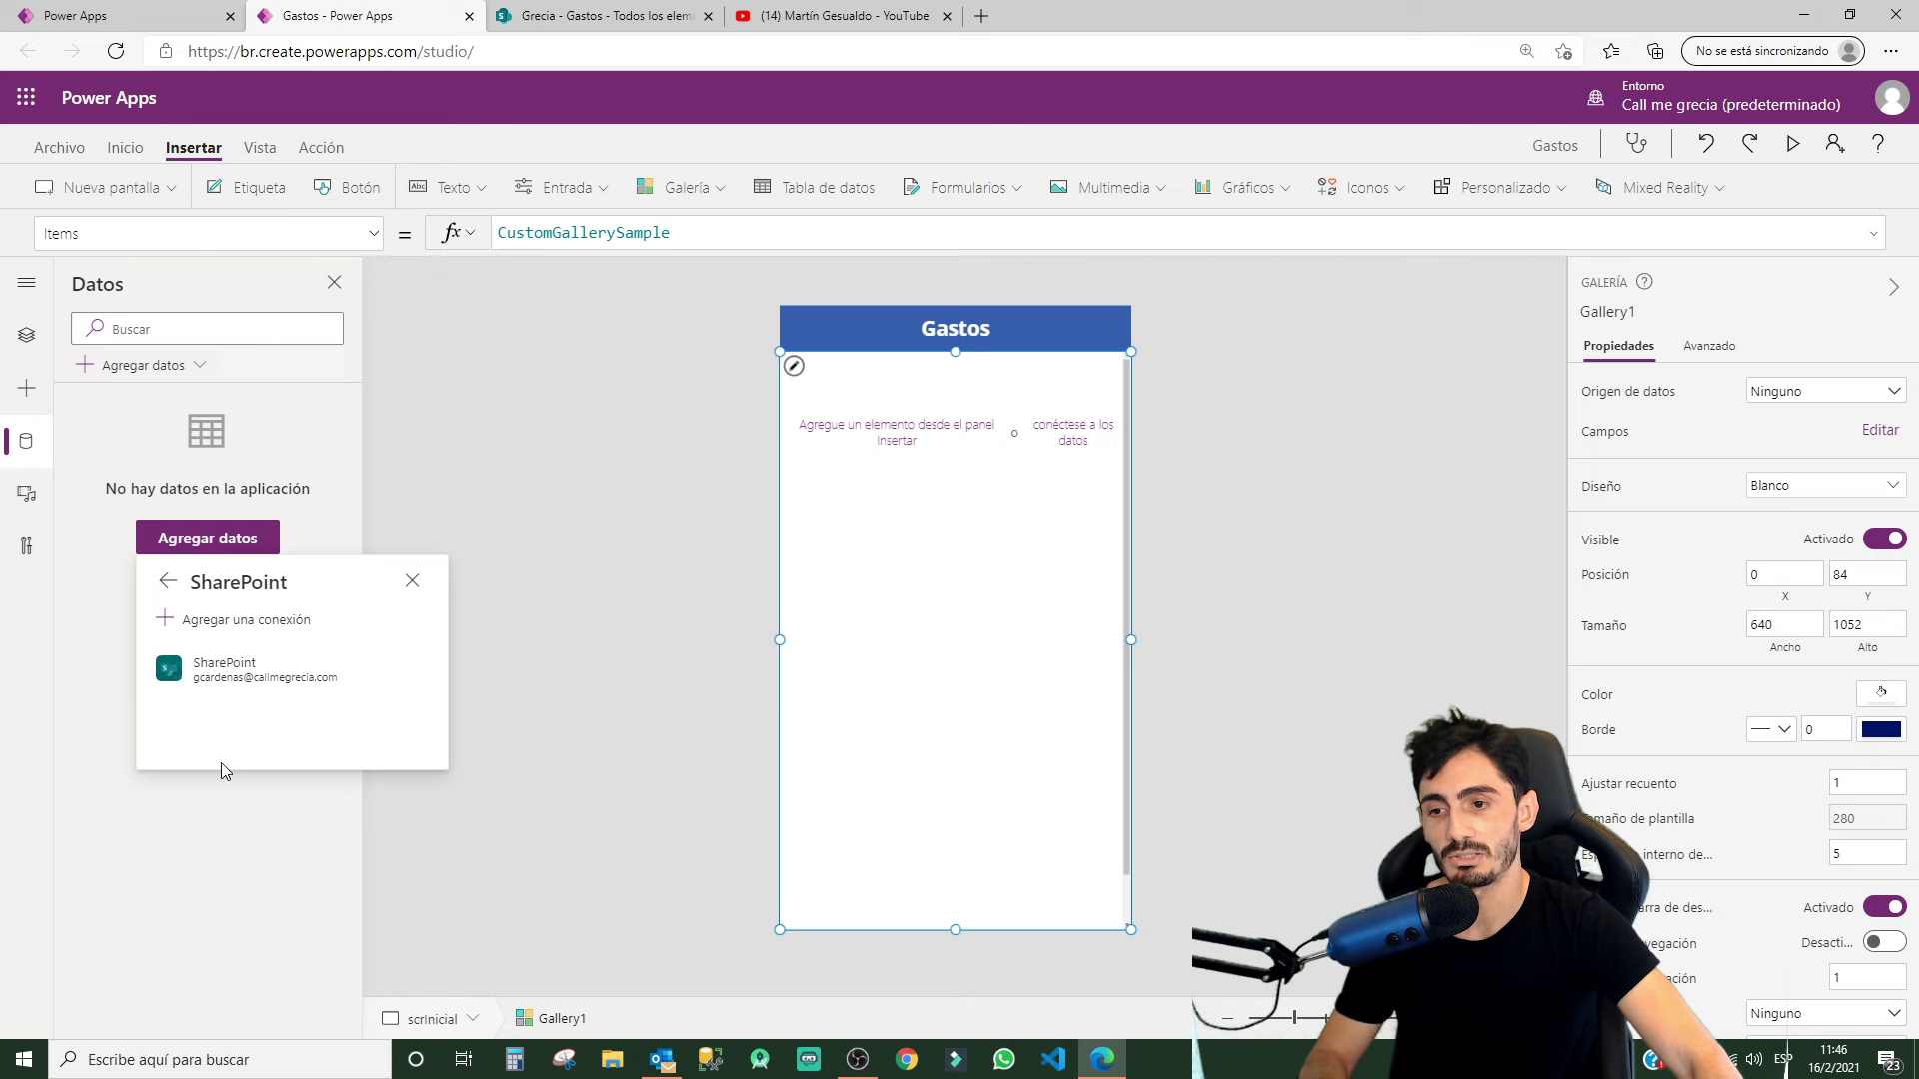
mouse_move(292, 670)
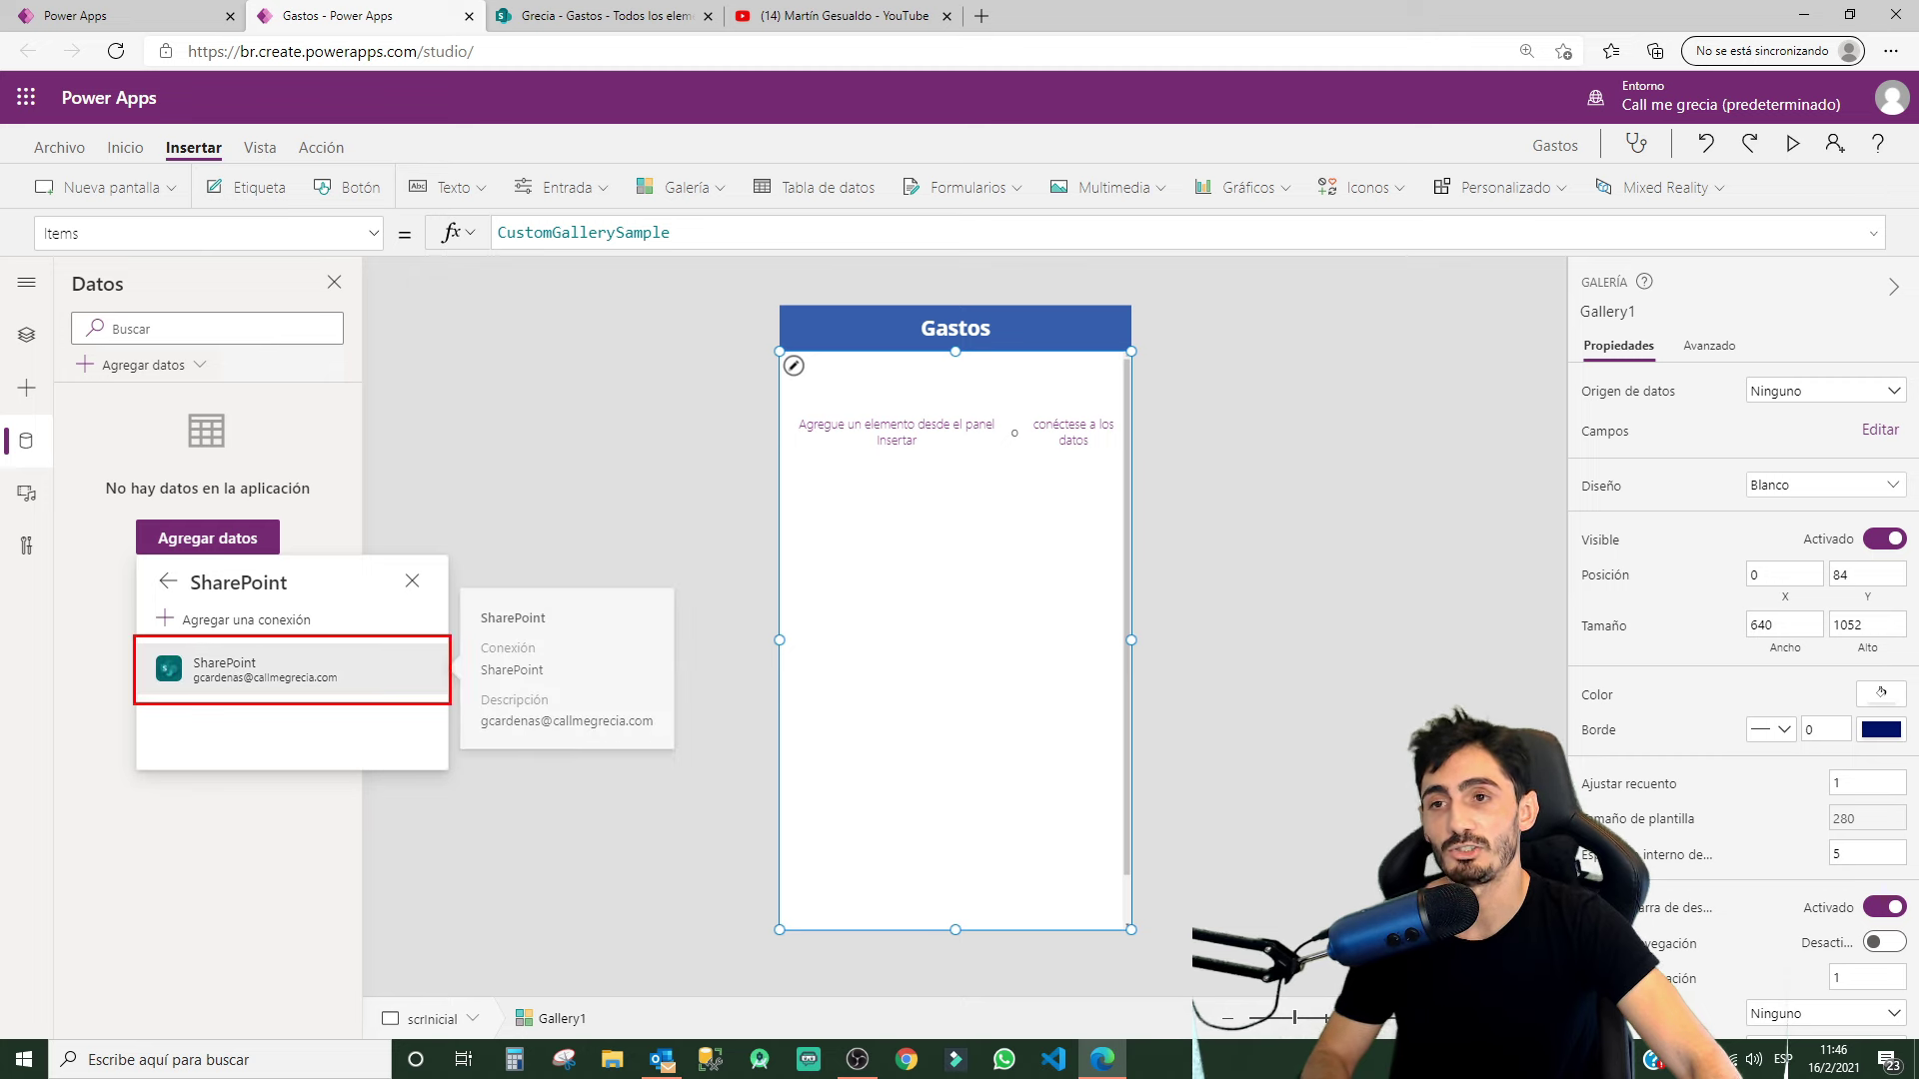
click(160, 17)
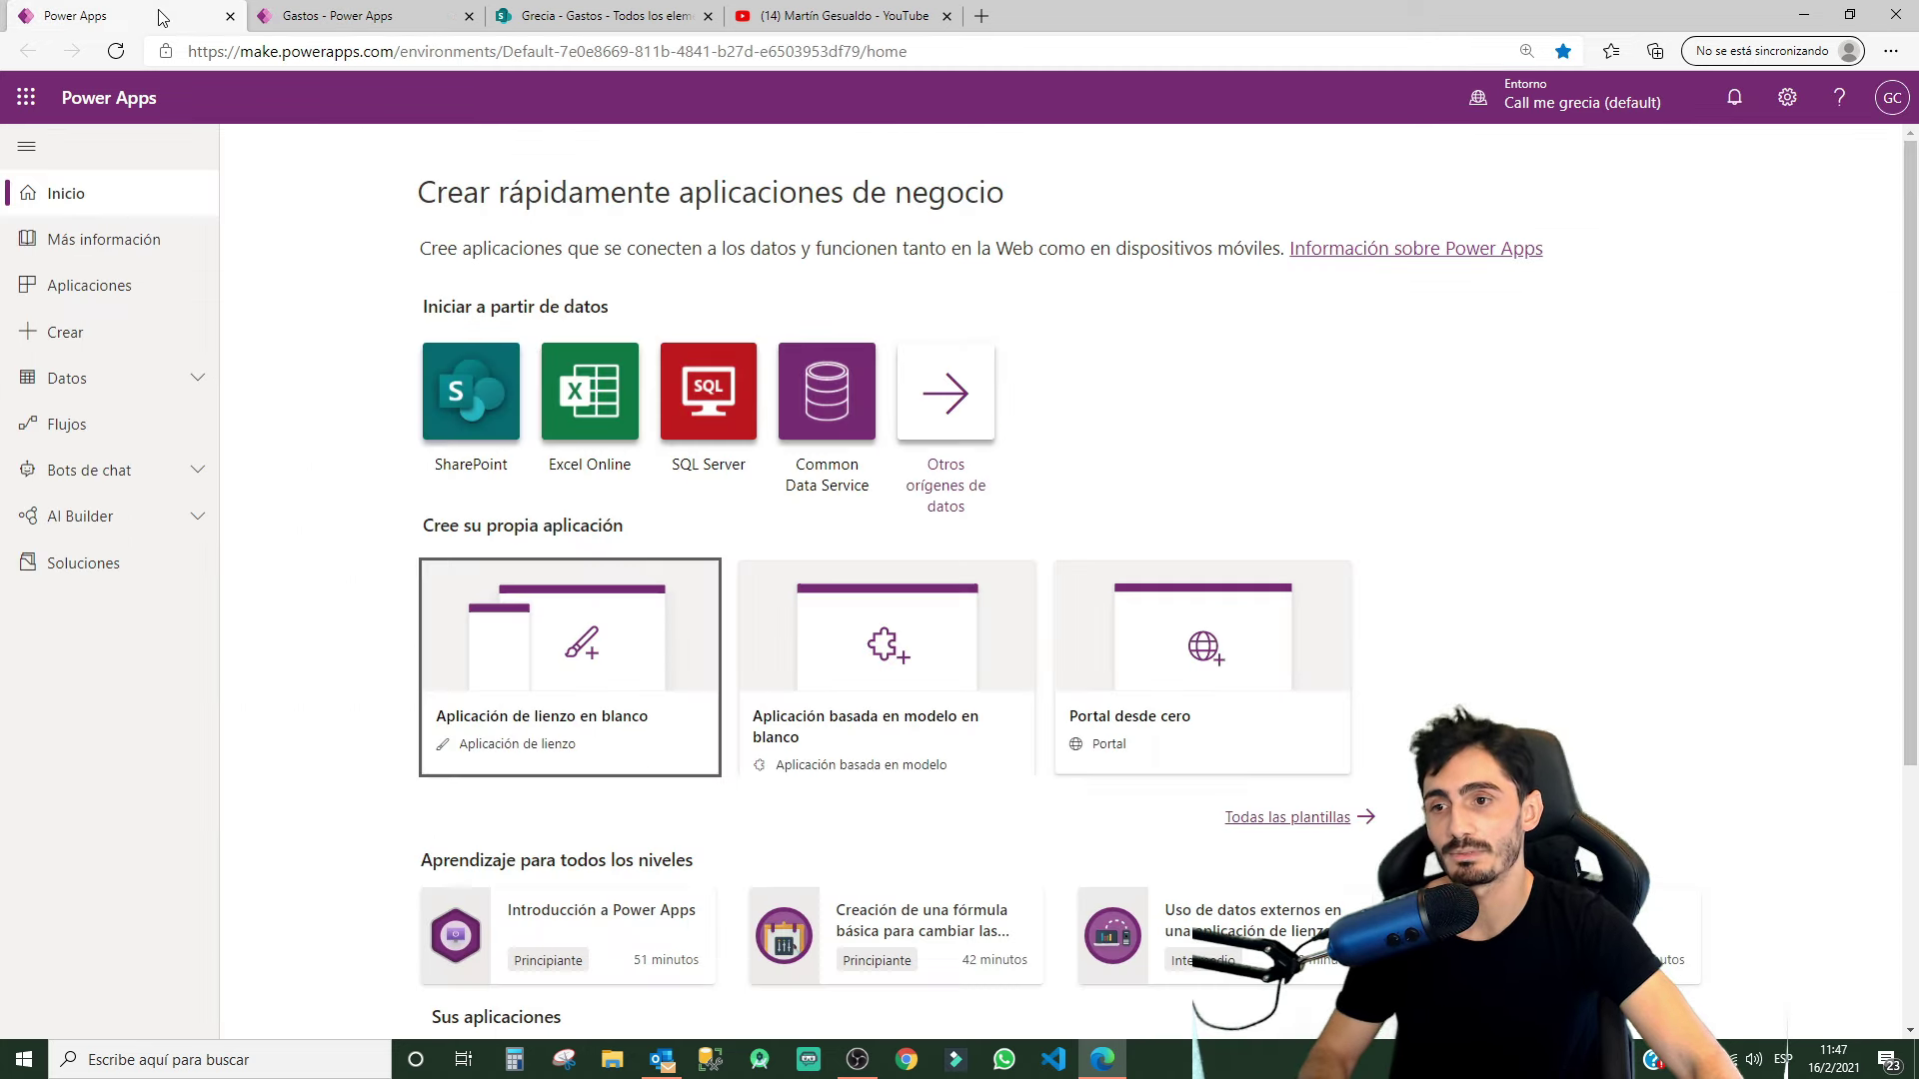
Review the SharePoint connection under Datos > Conexiones, highlighting the current environment name.
click(196, 379)
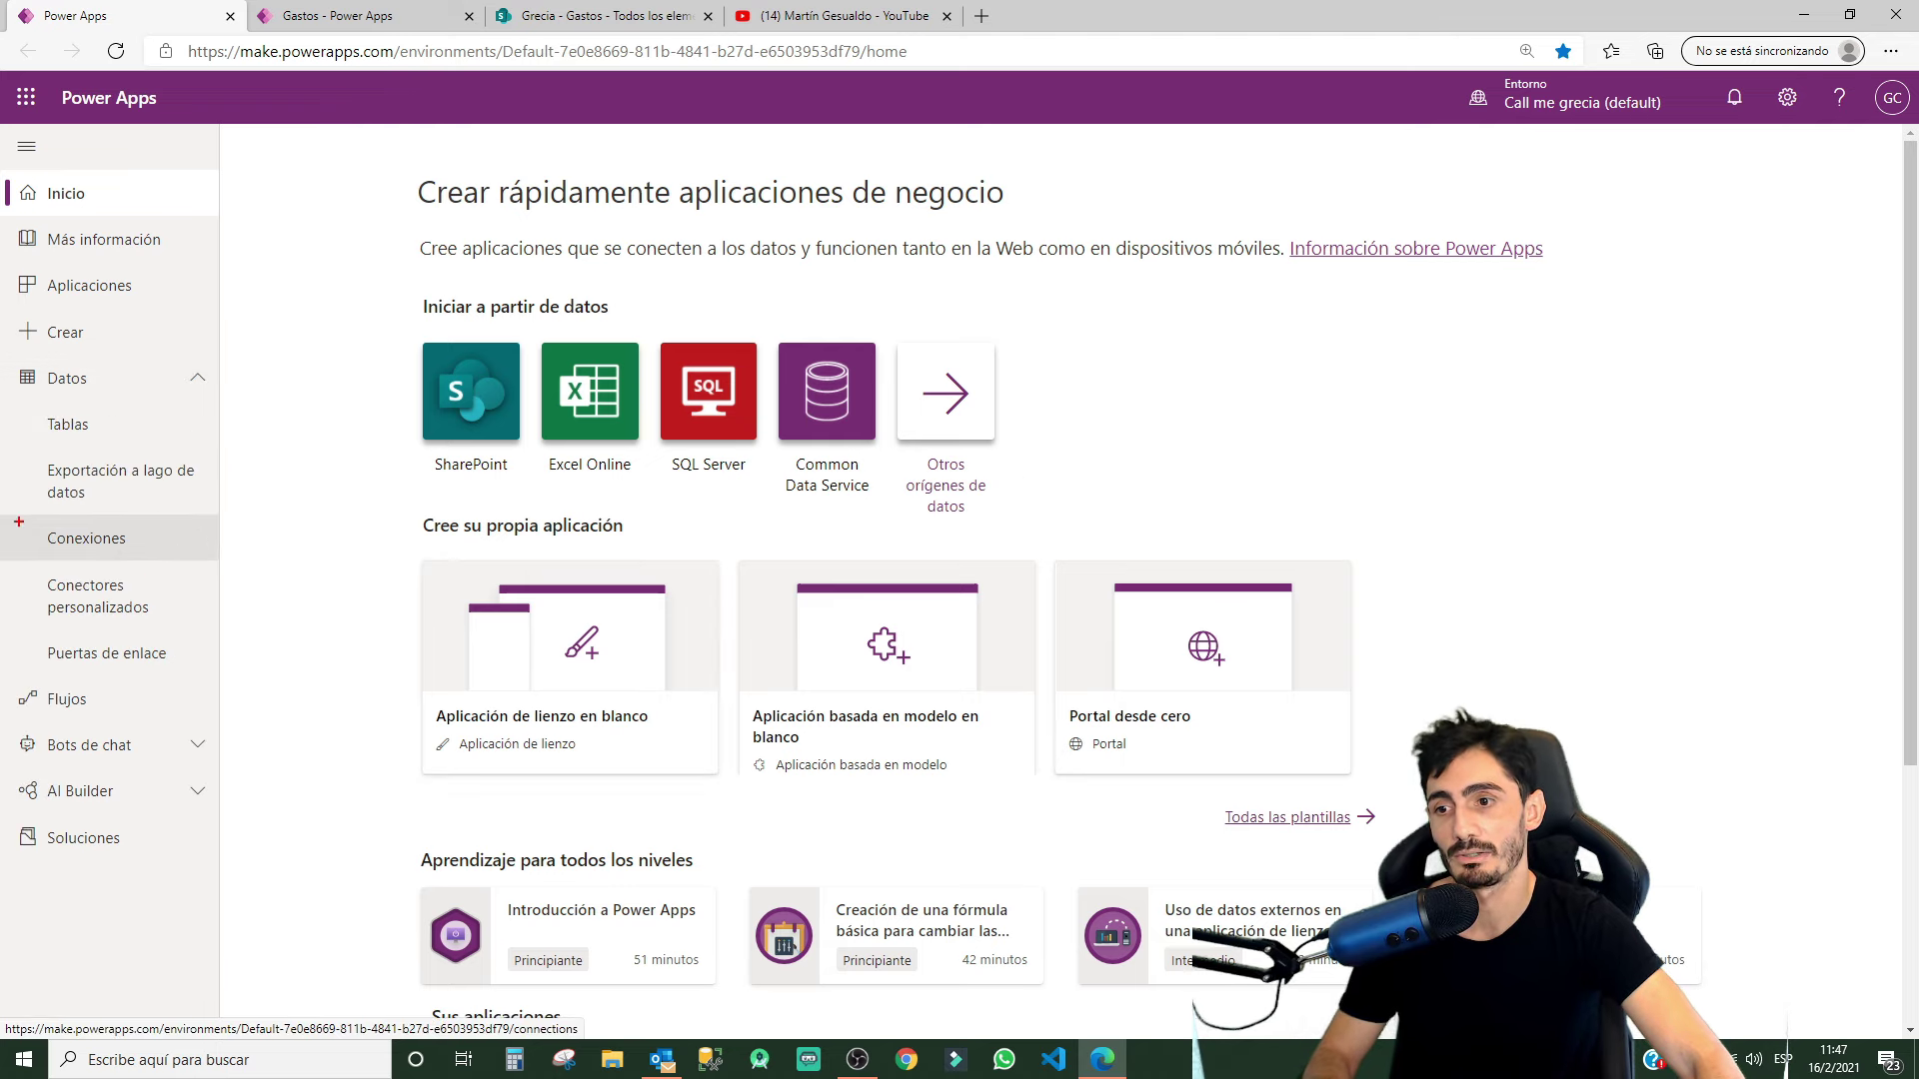
click(90, 543)
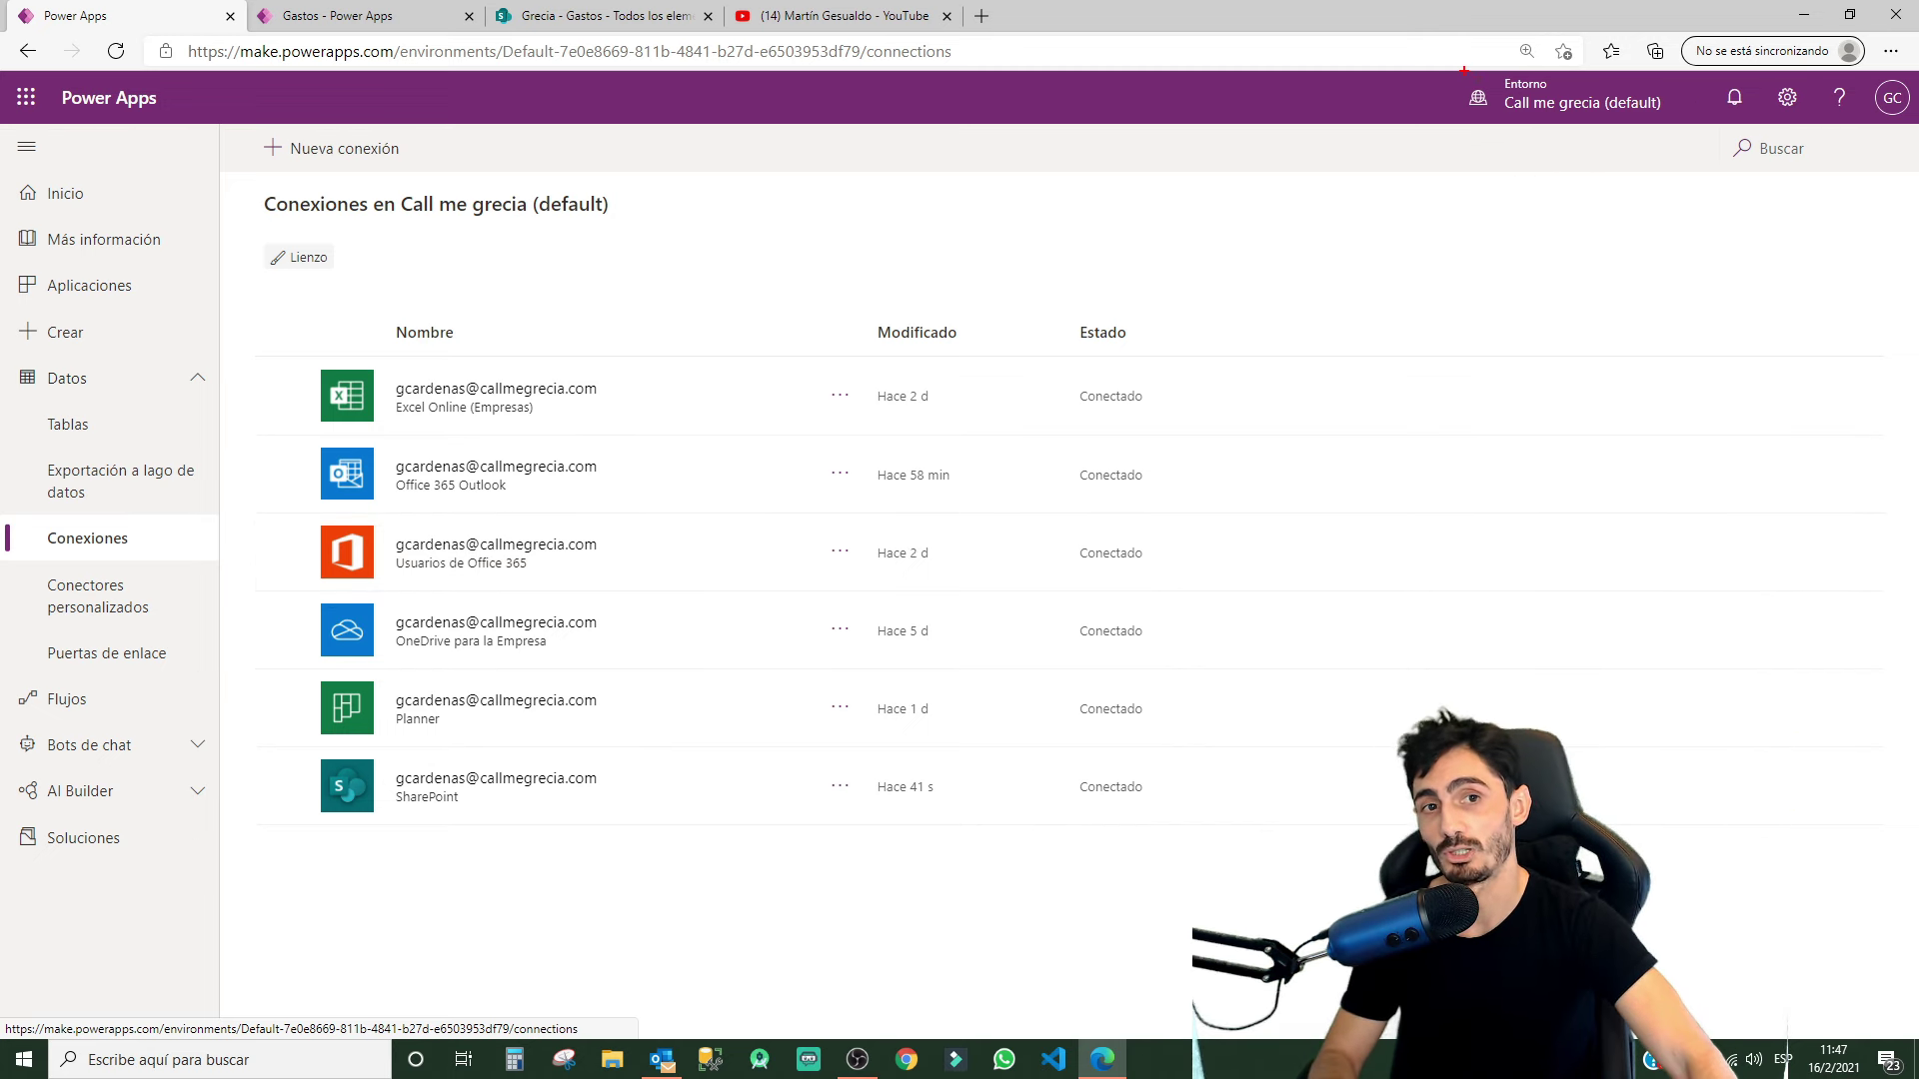
drag(1463, 70, 1675, 152)
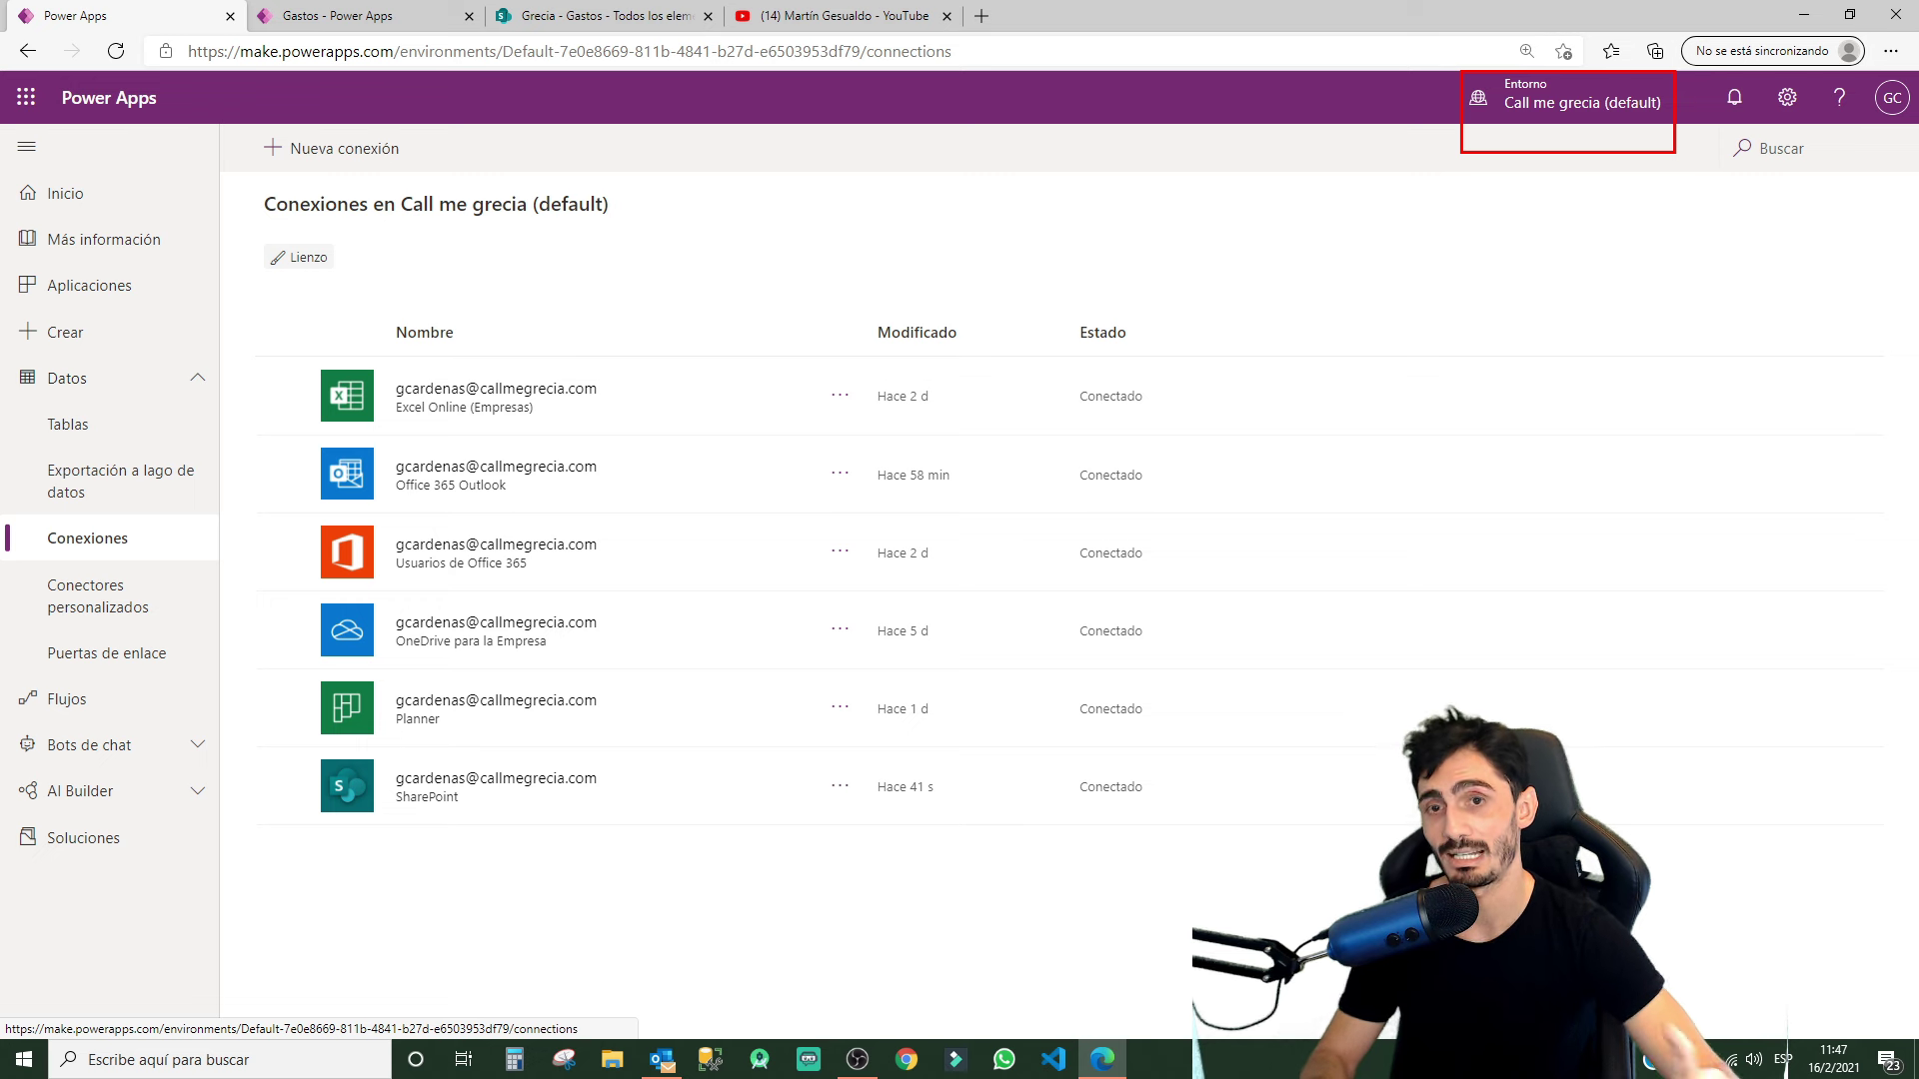
key(Escape)
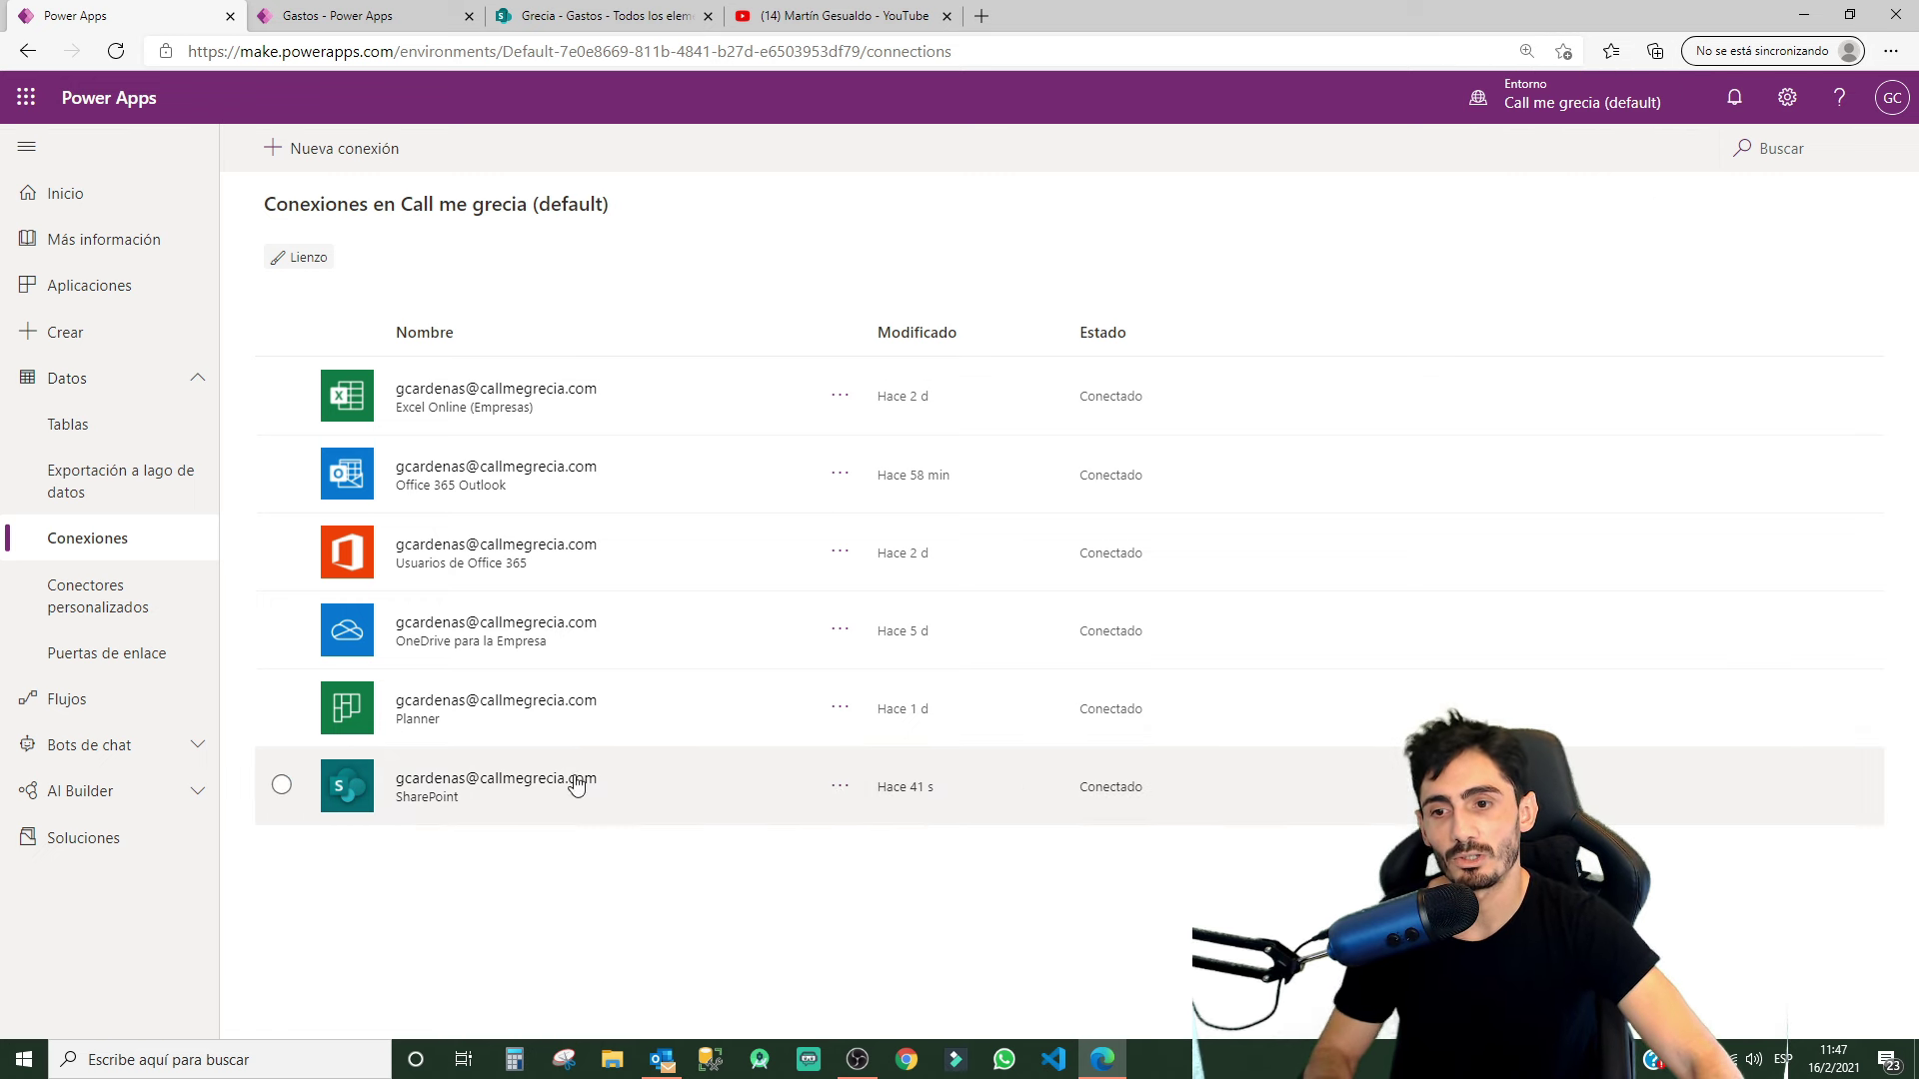
drag(284, 746, 690, 838)
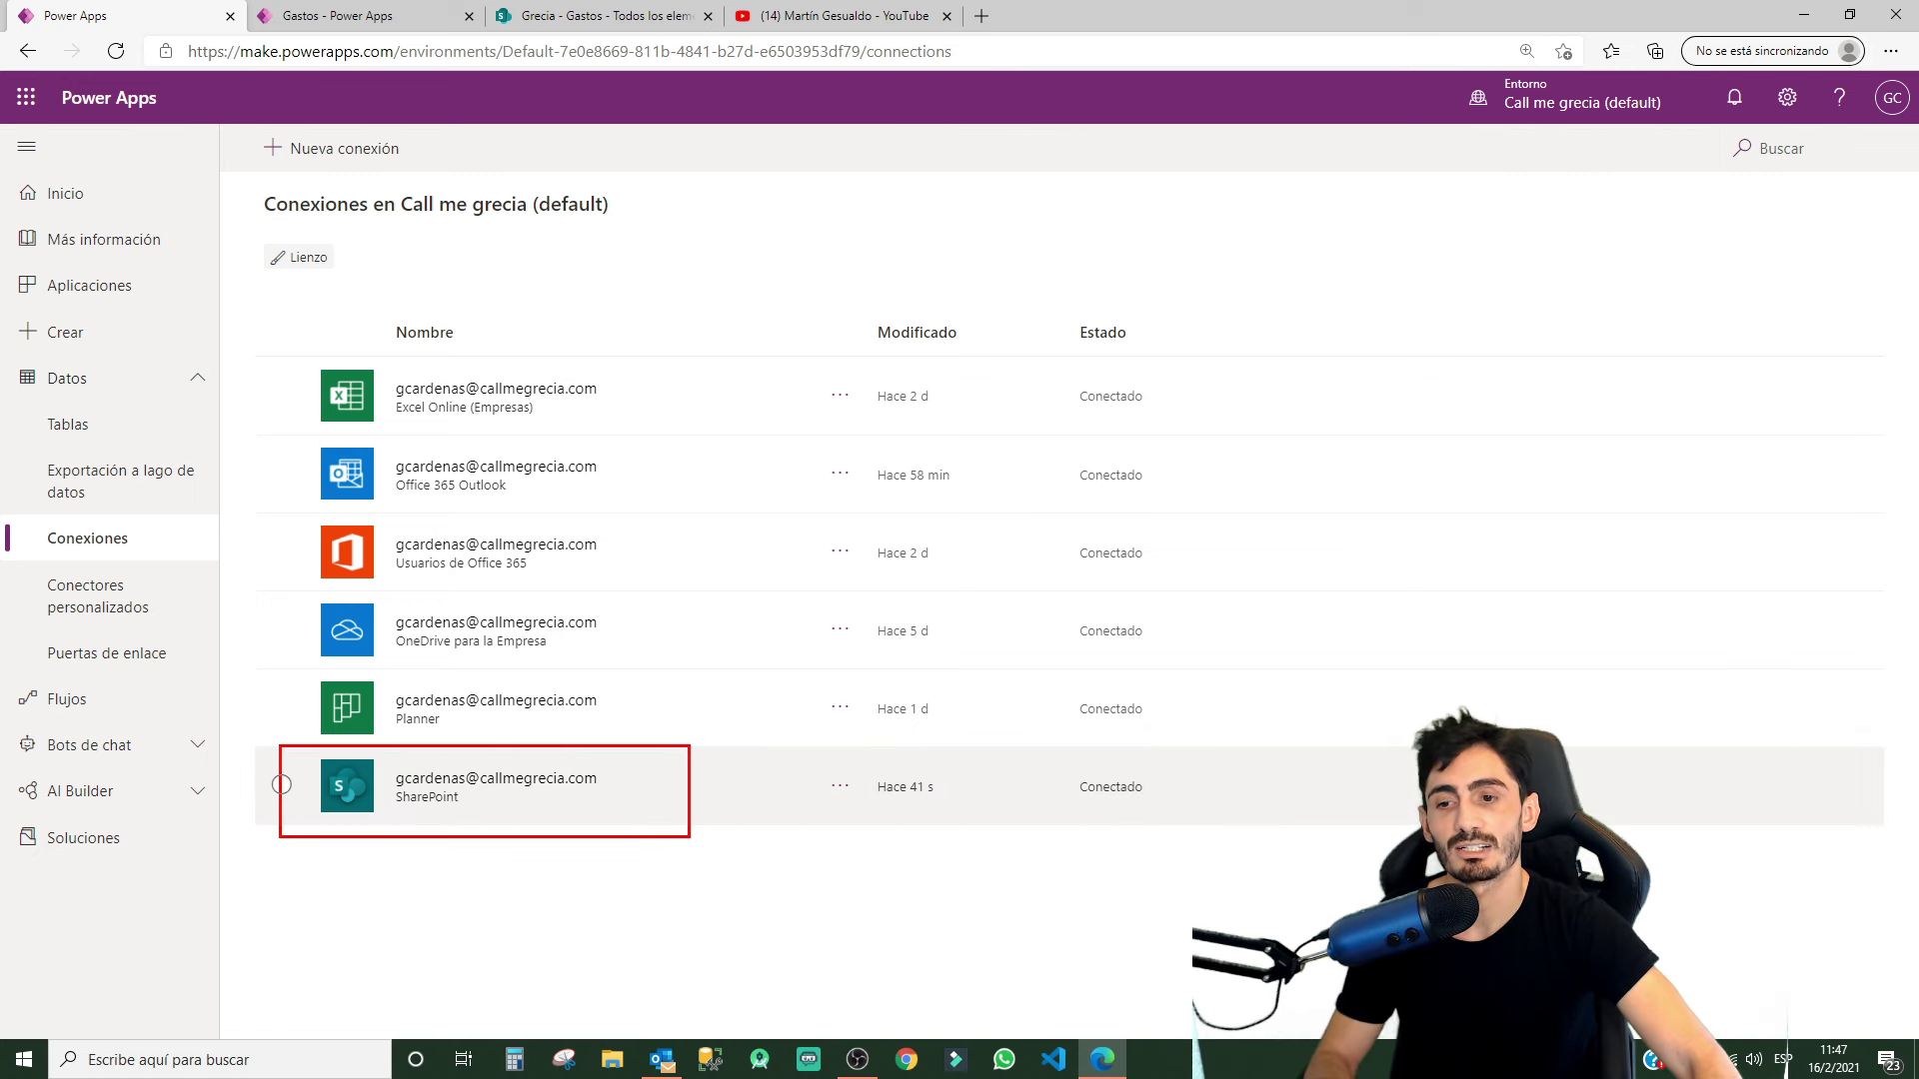
key(Escape)
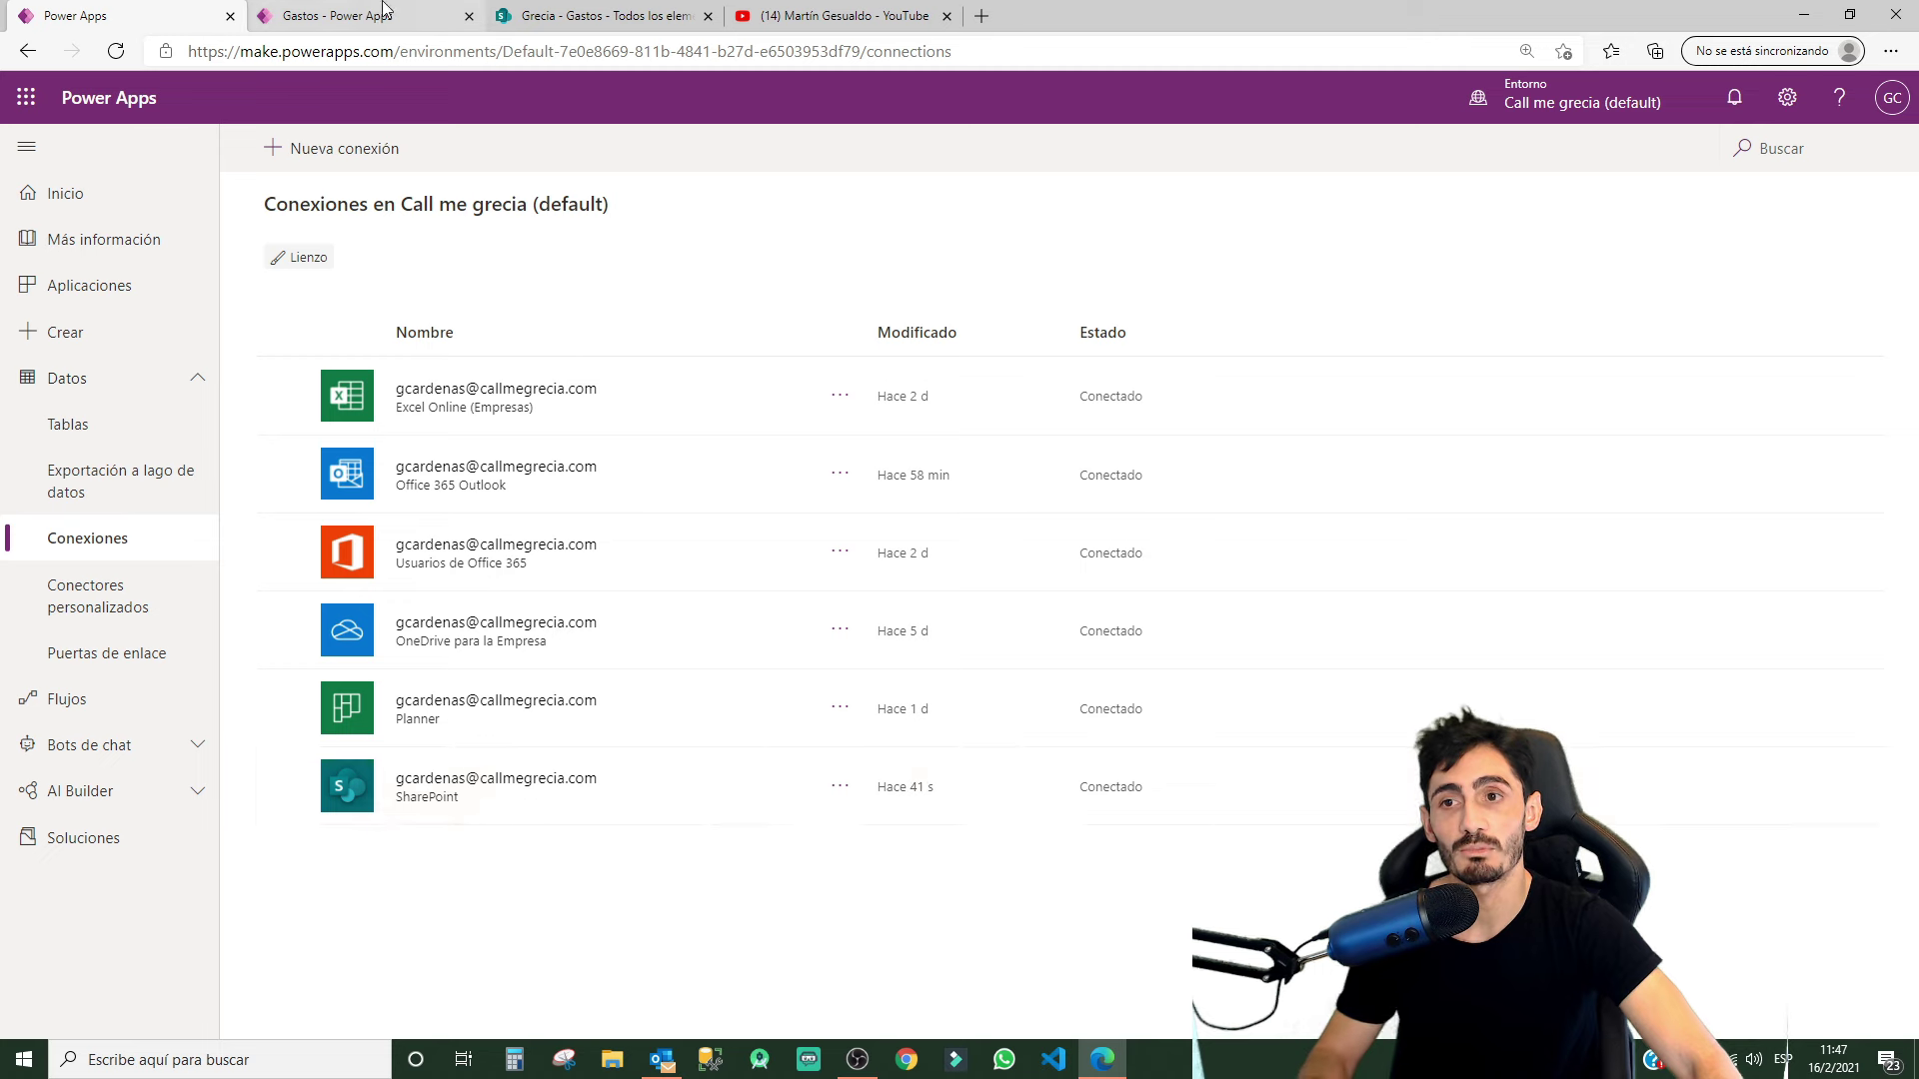
click(379, 16)
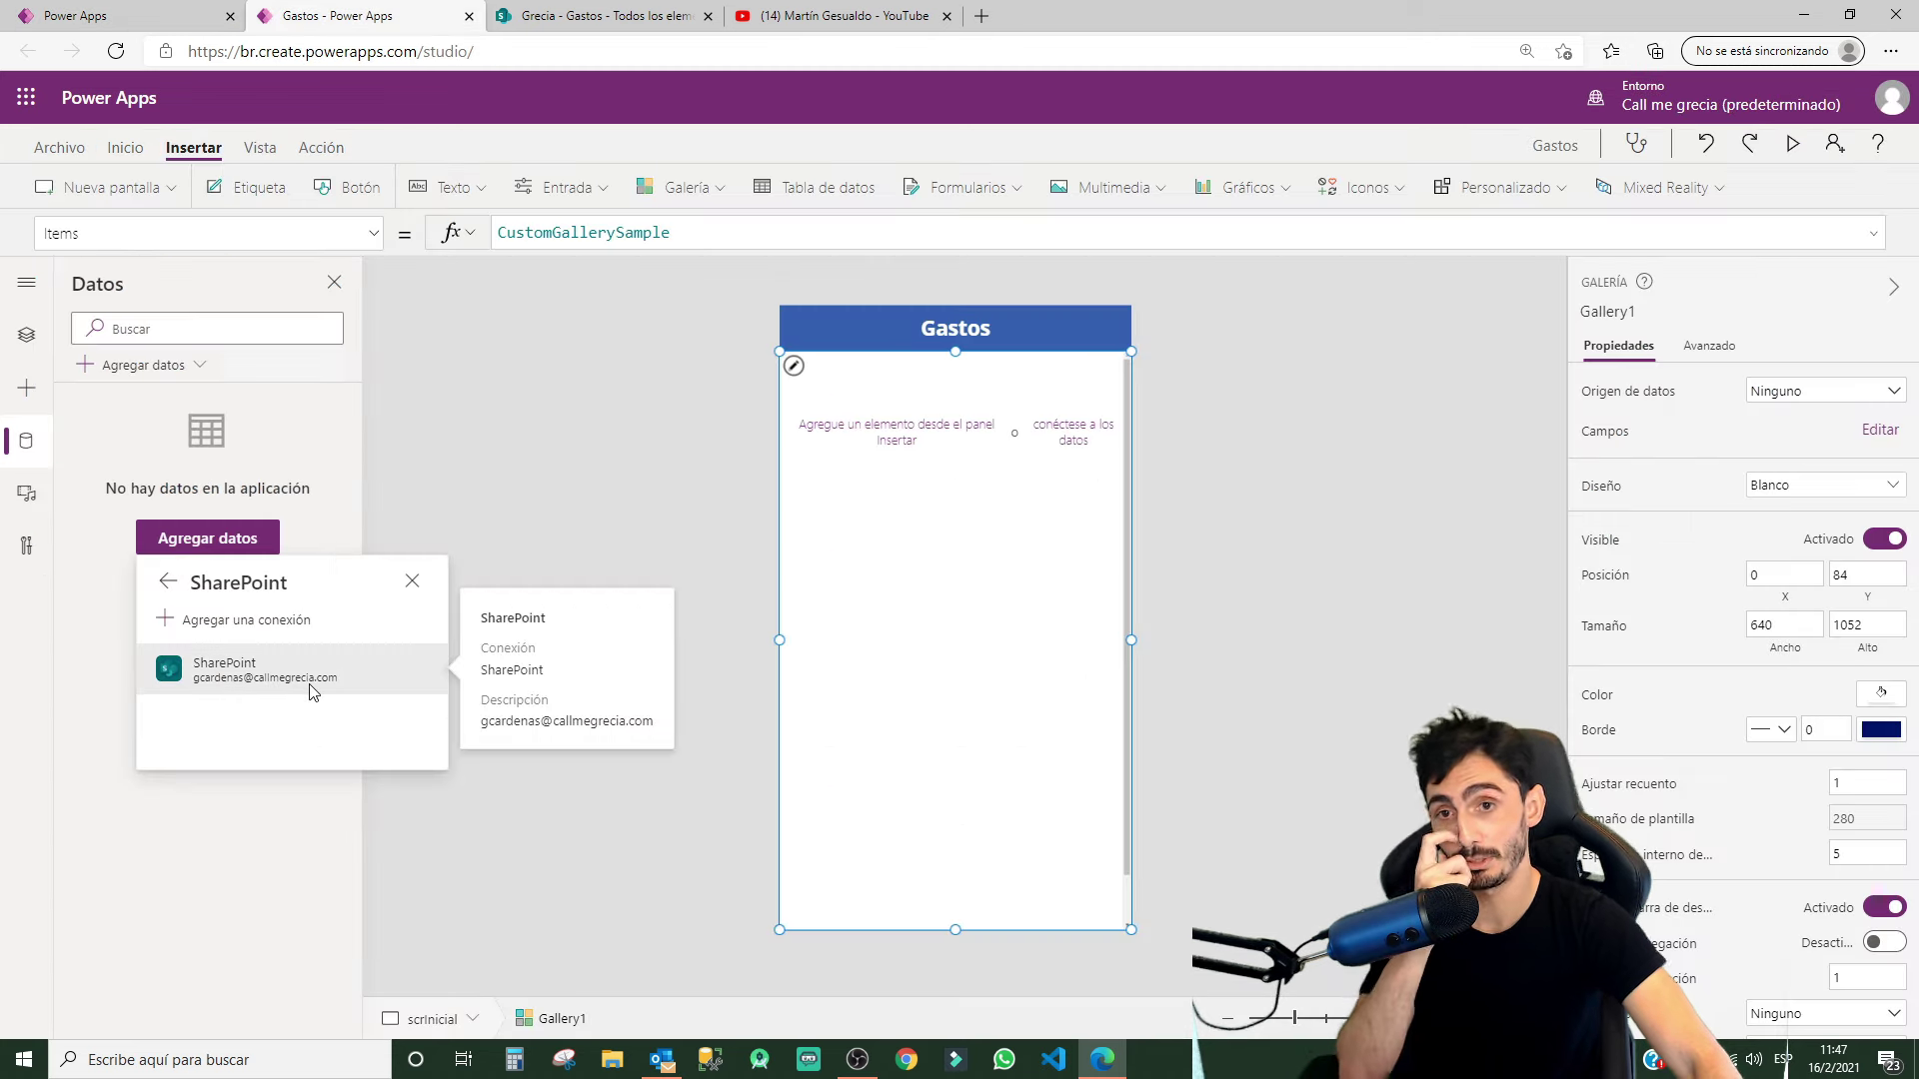
Pick the existing SharePoint connection, then switch to the Grecia - Gastos list tab.
click(229, 621)
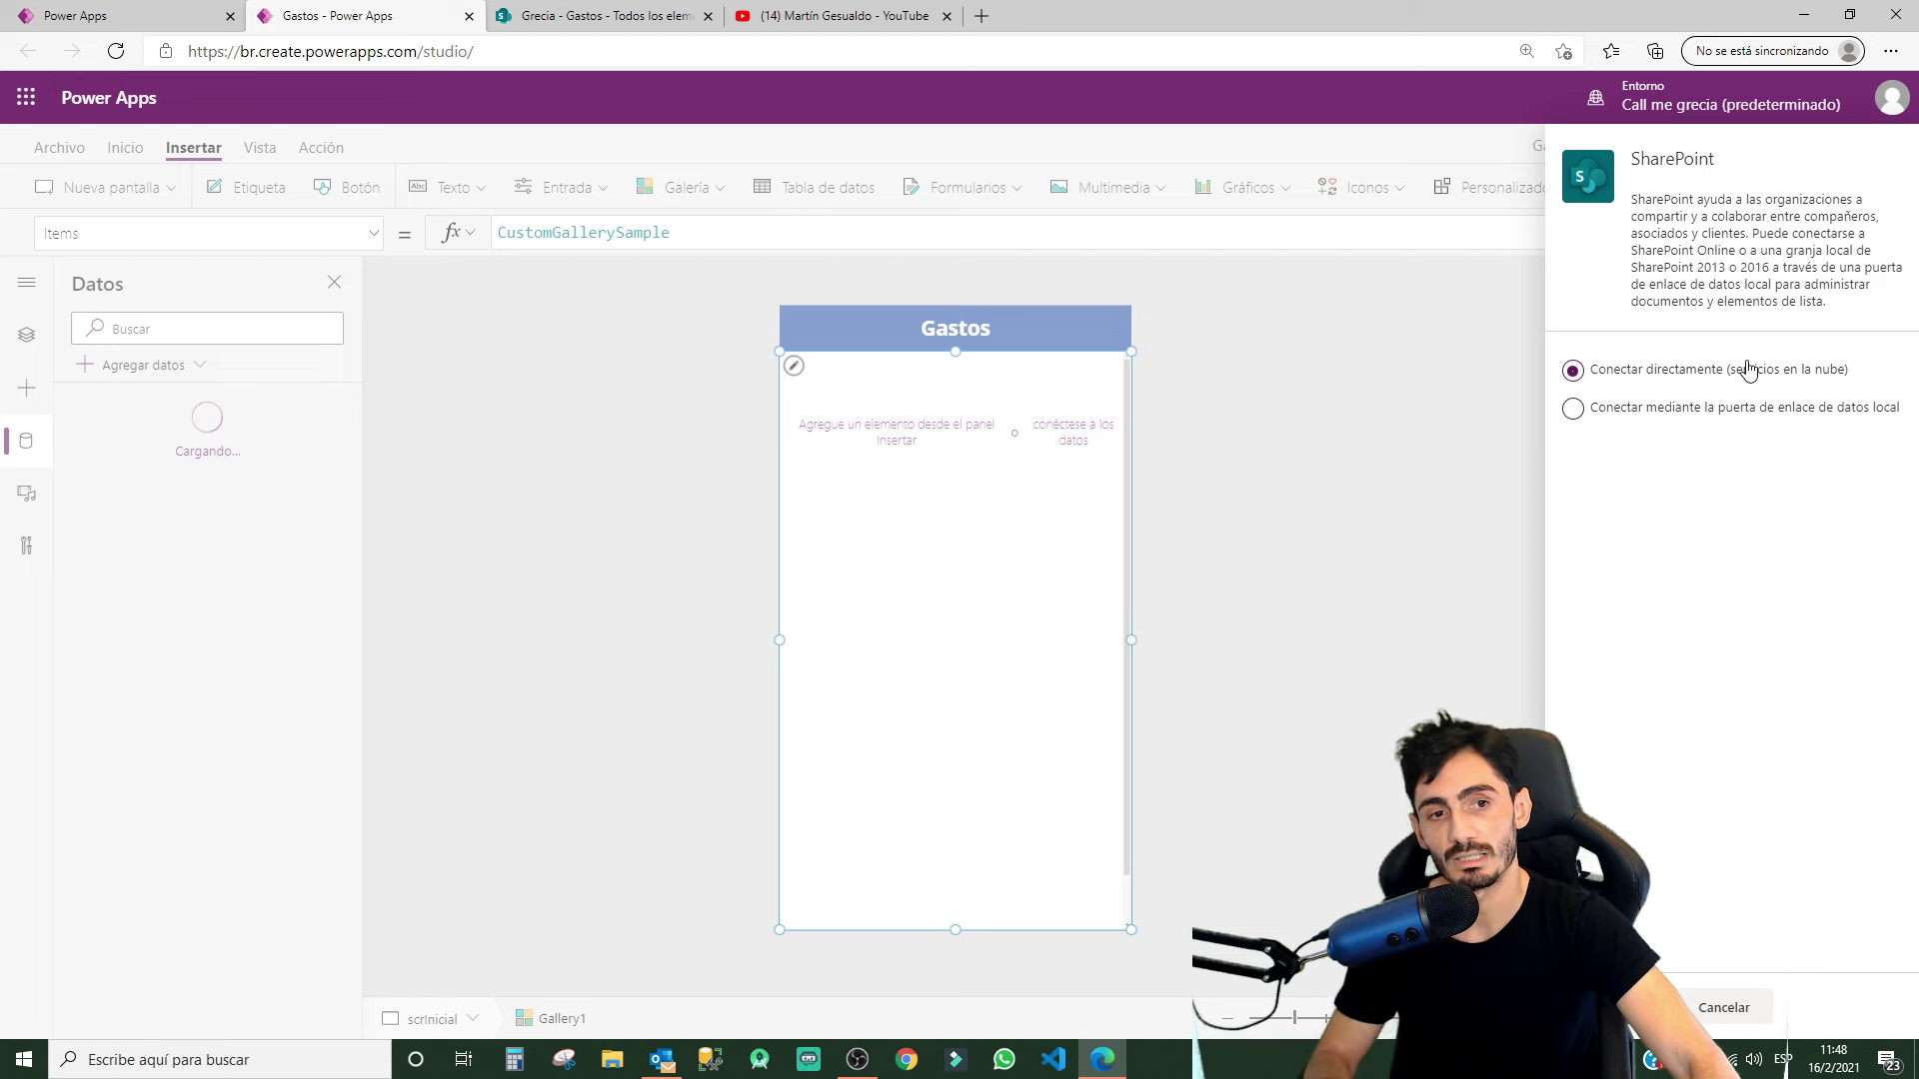
drag(1719, 347, 1868, 394)
key(Escape)
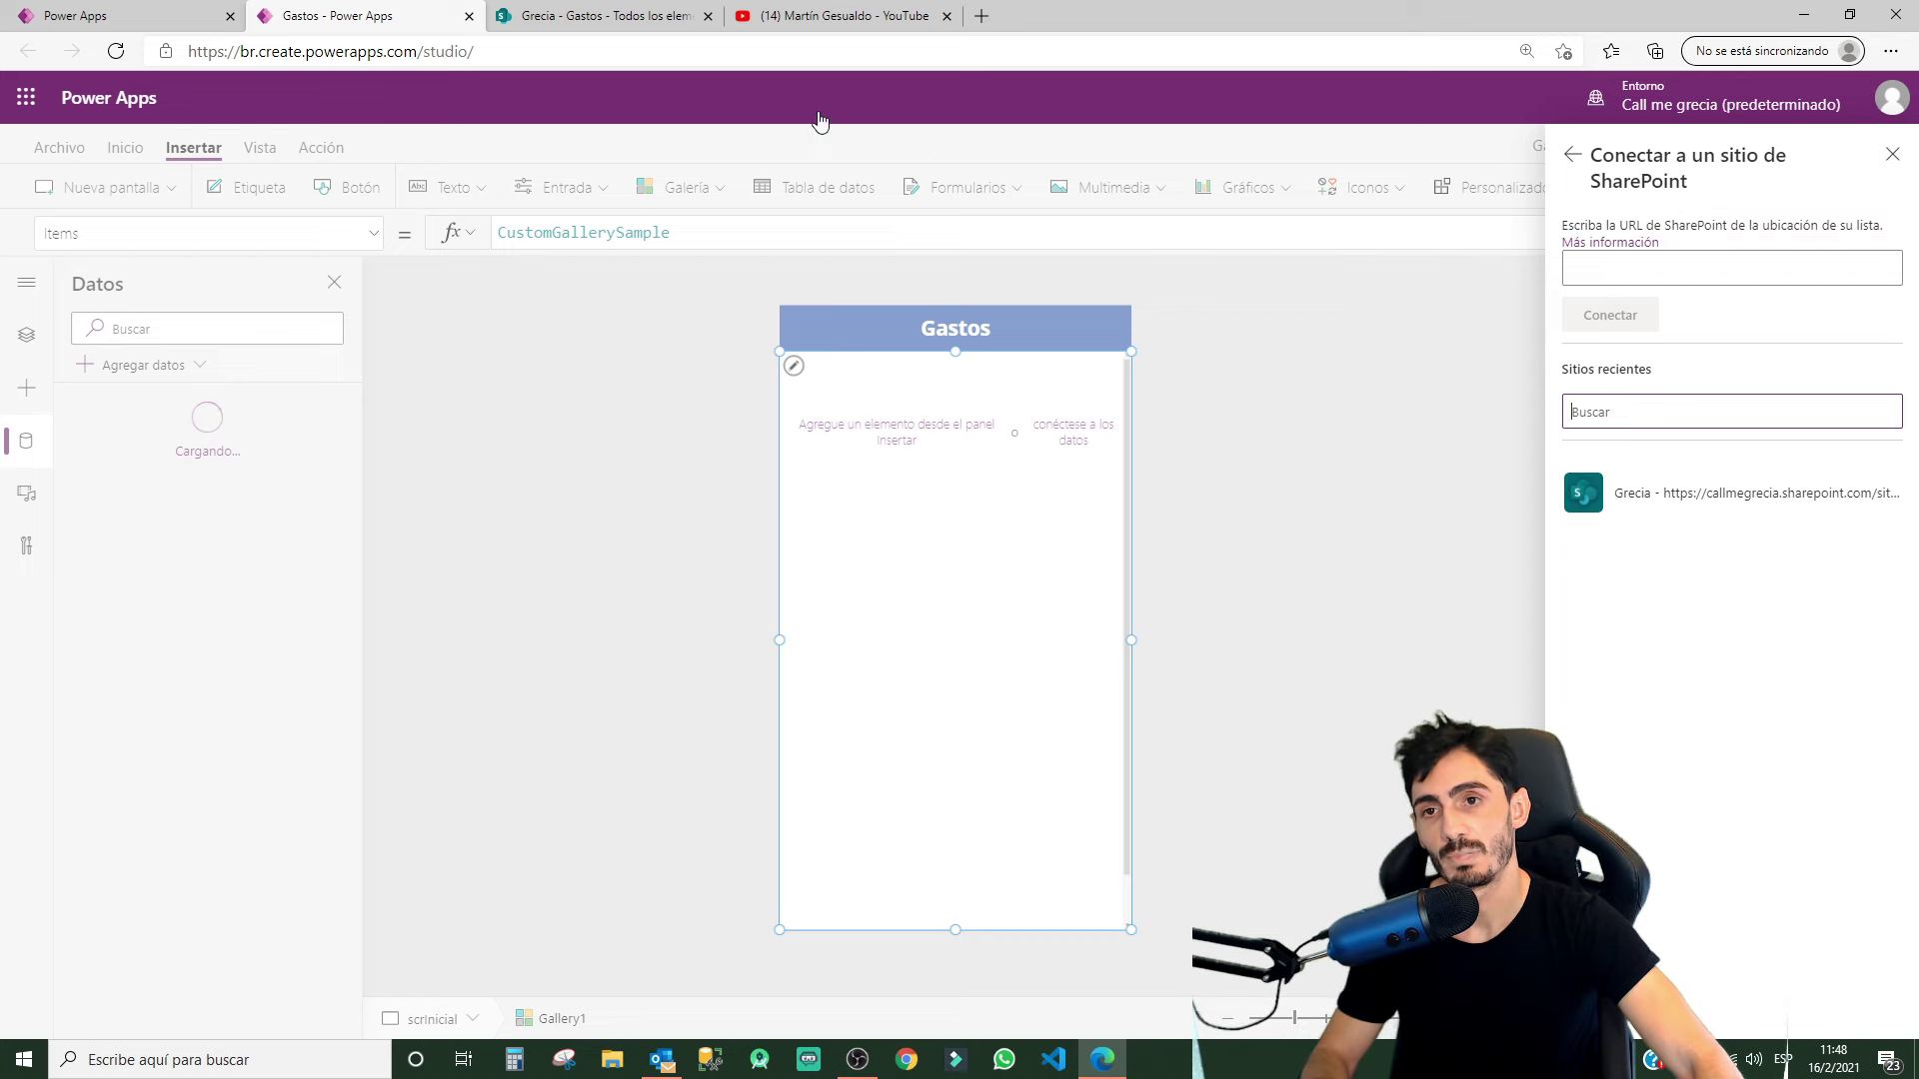
click(633, 16)
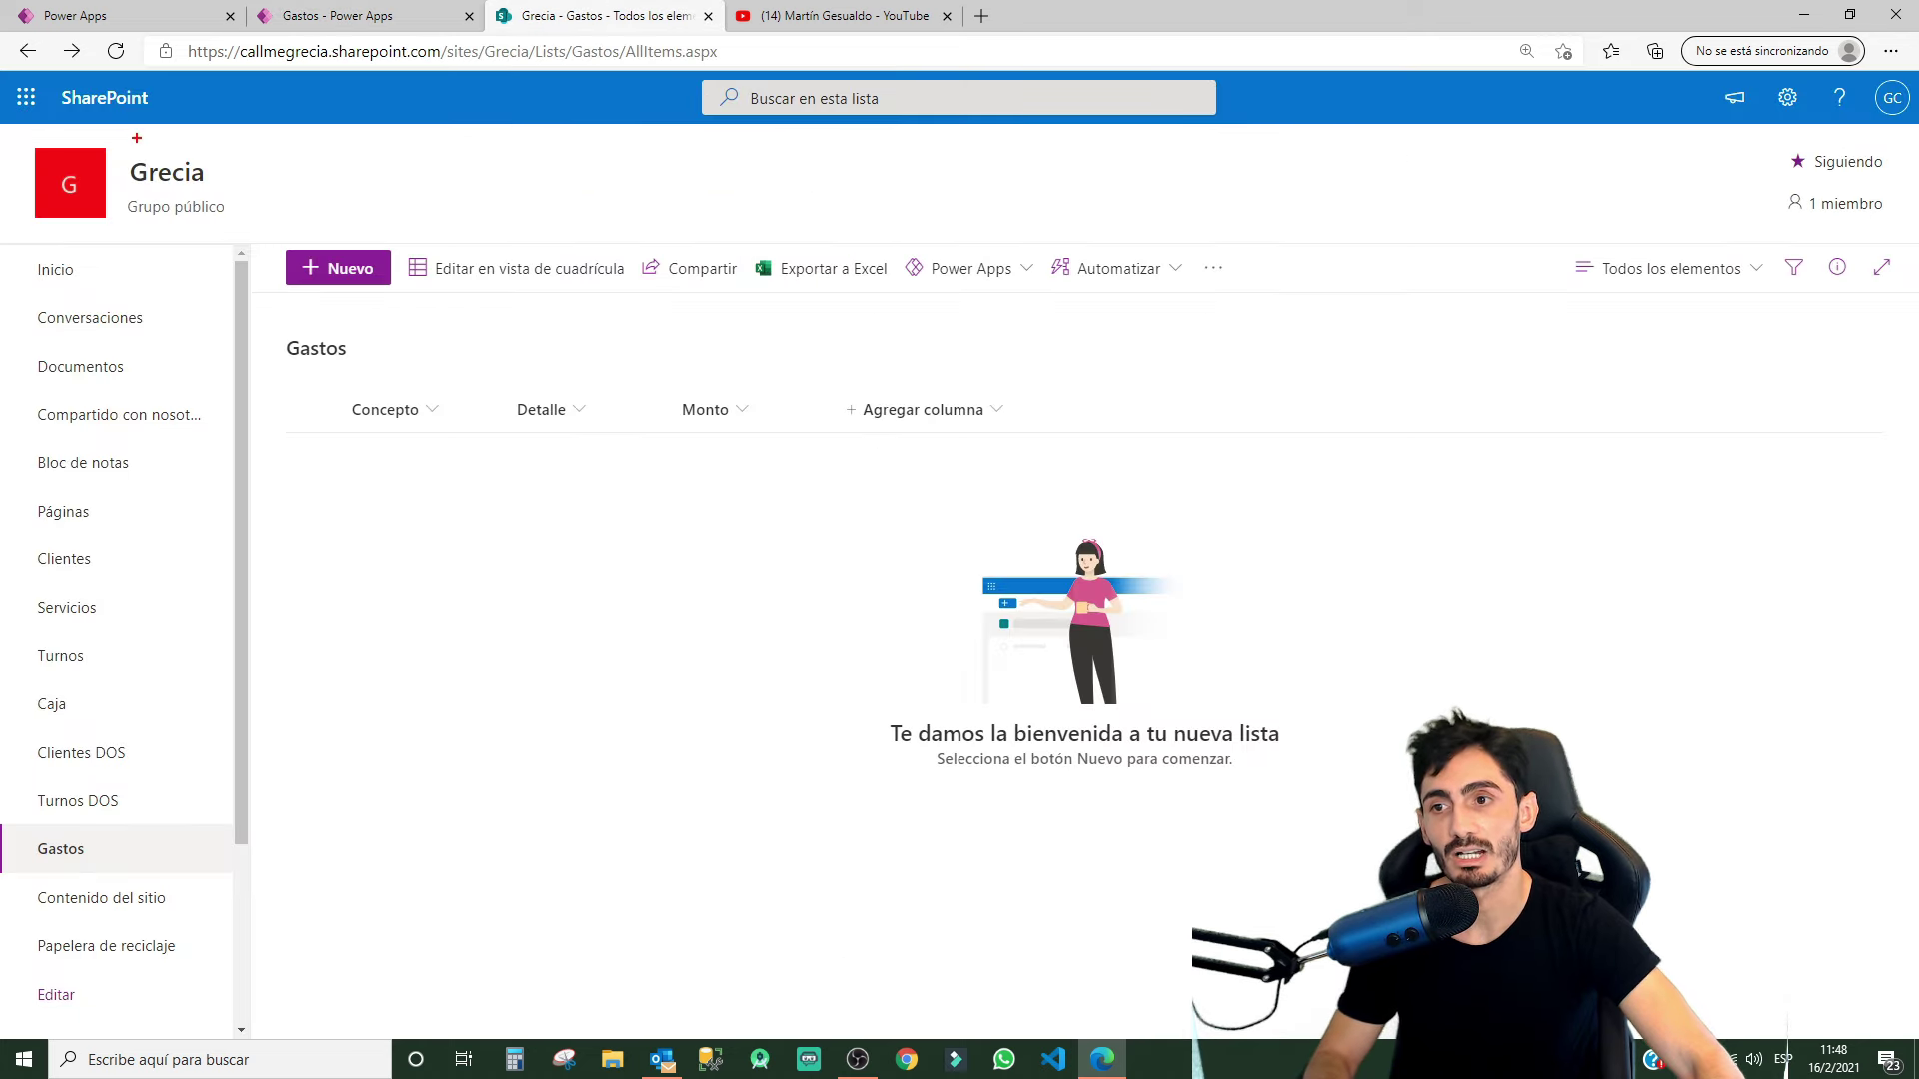
Go from the Grecia site home to the SharePoint start page, then return to the Gastos studio tab.
click(115, 281)
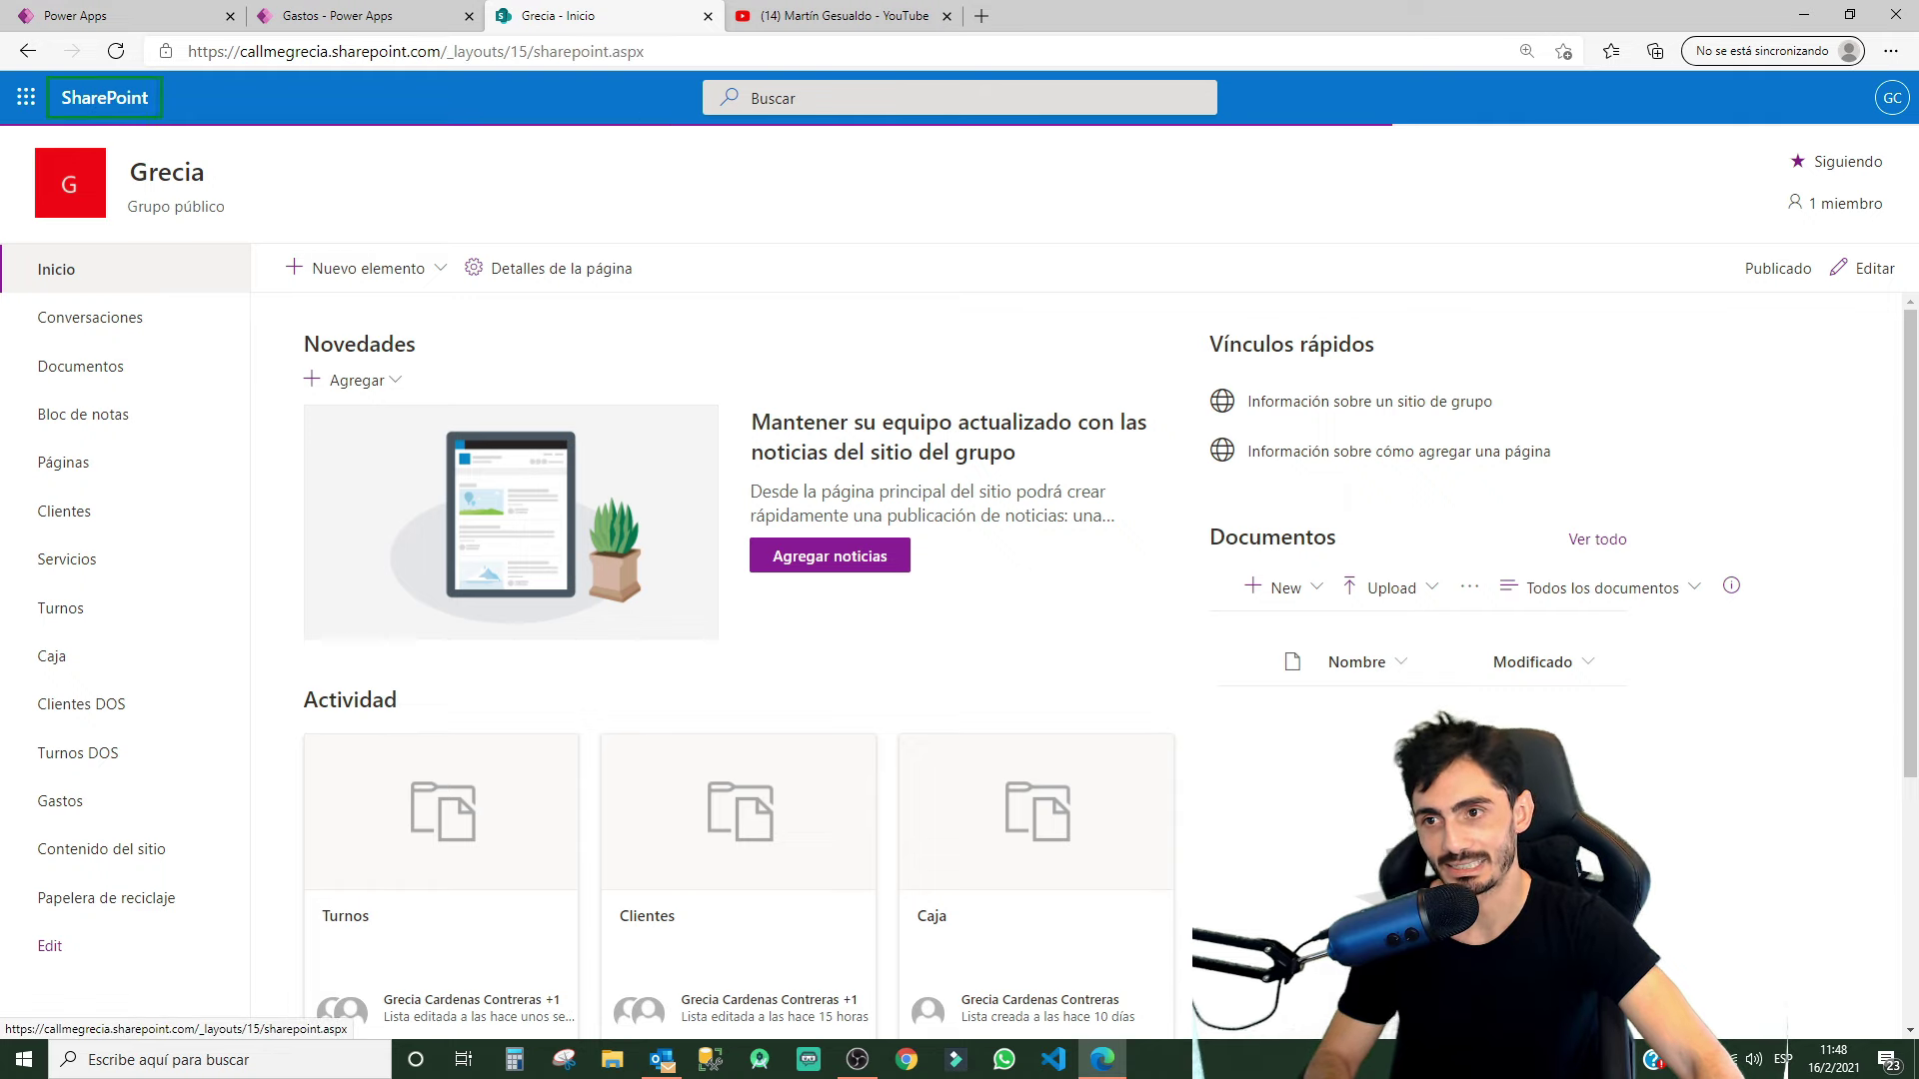
click(104, 97)
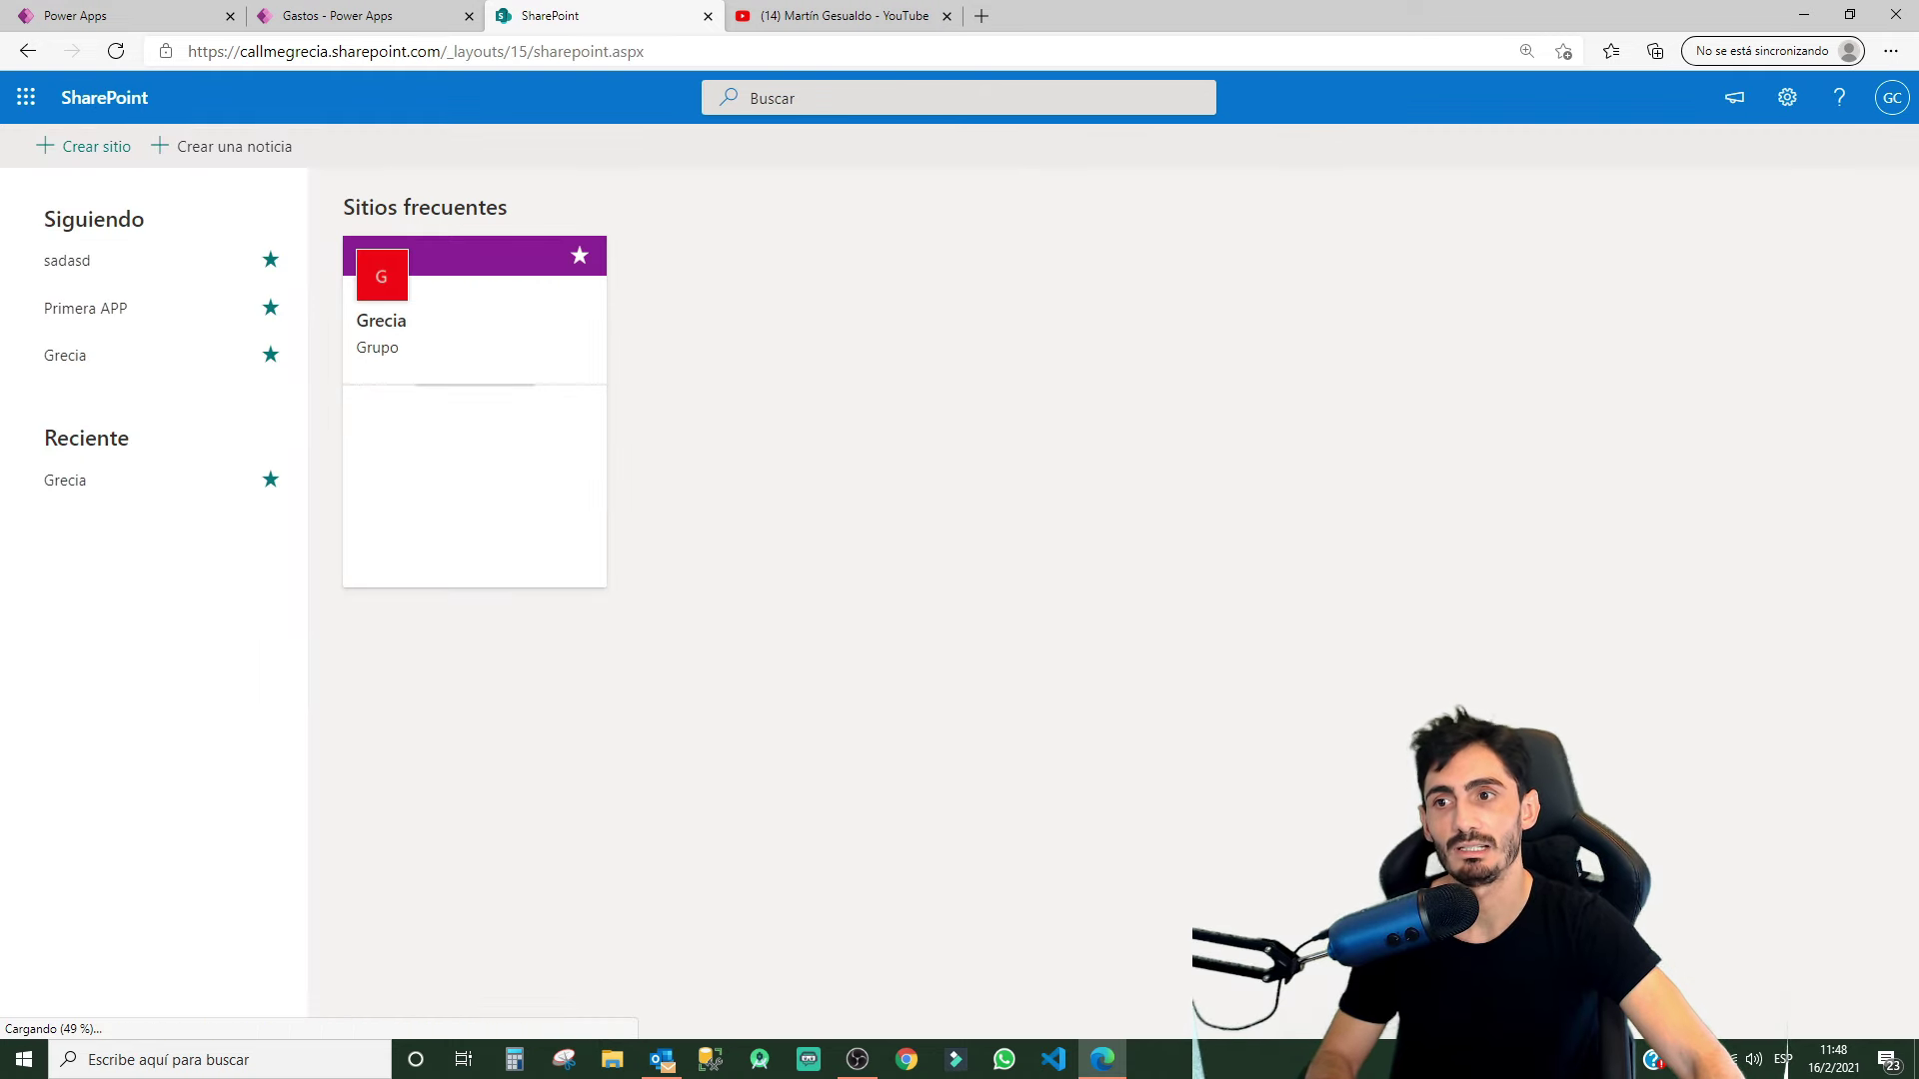
drag(33, 127, 138, 169)
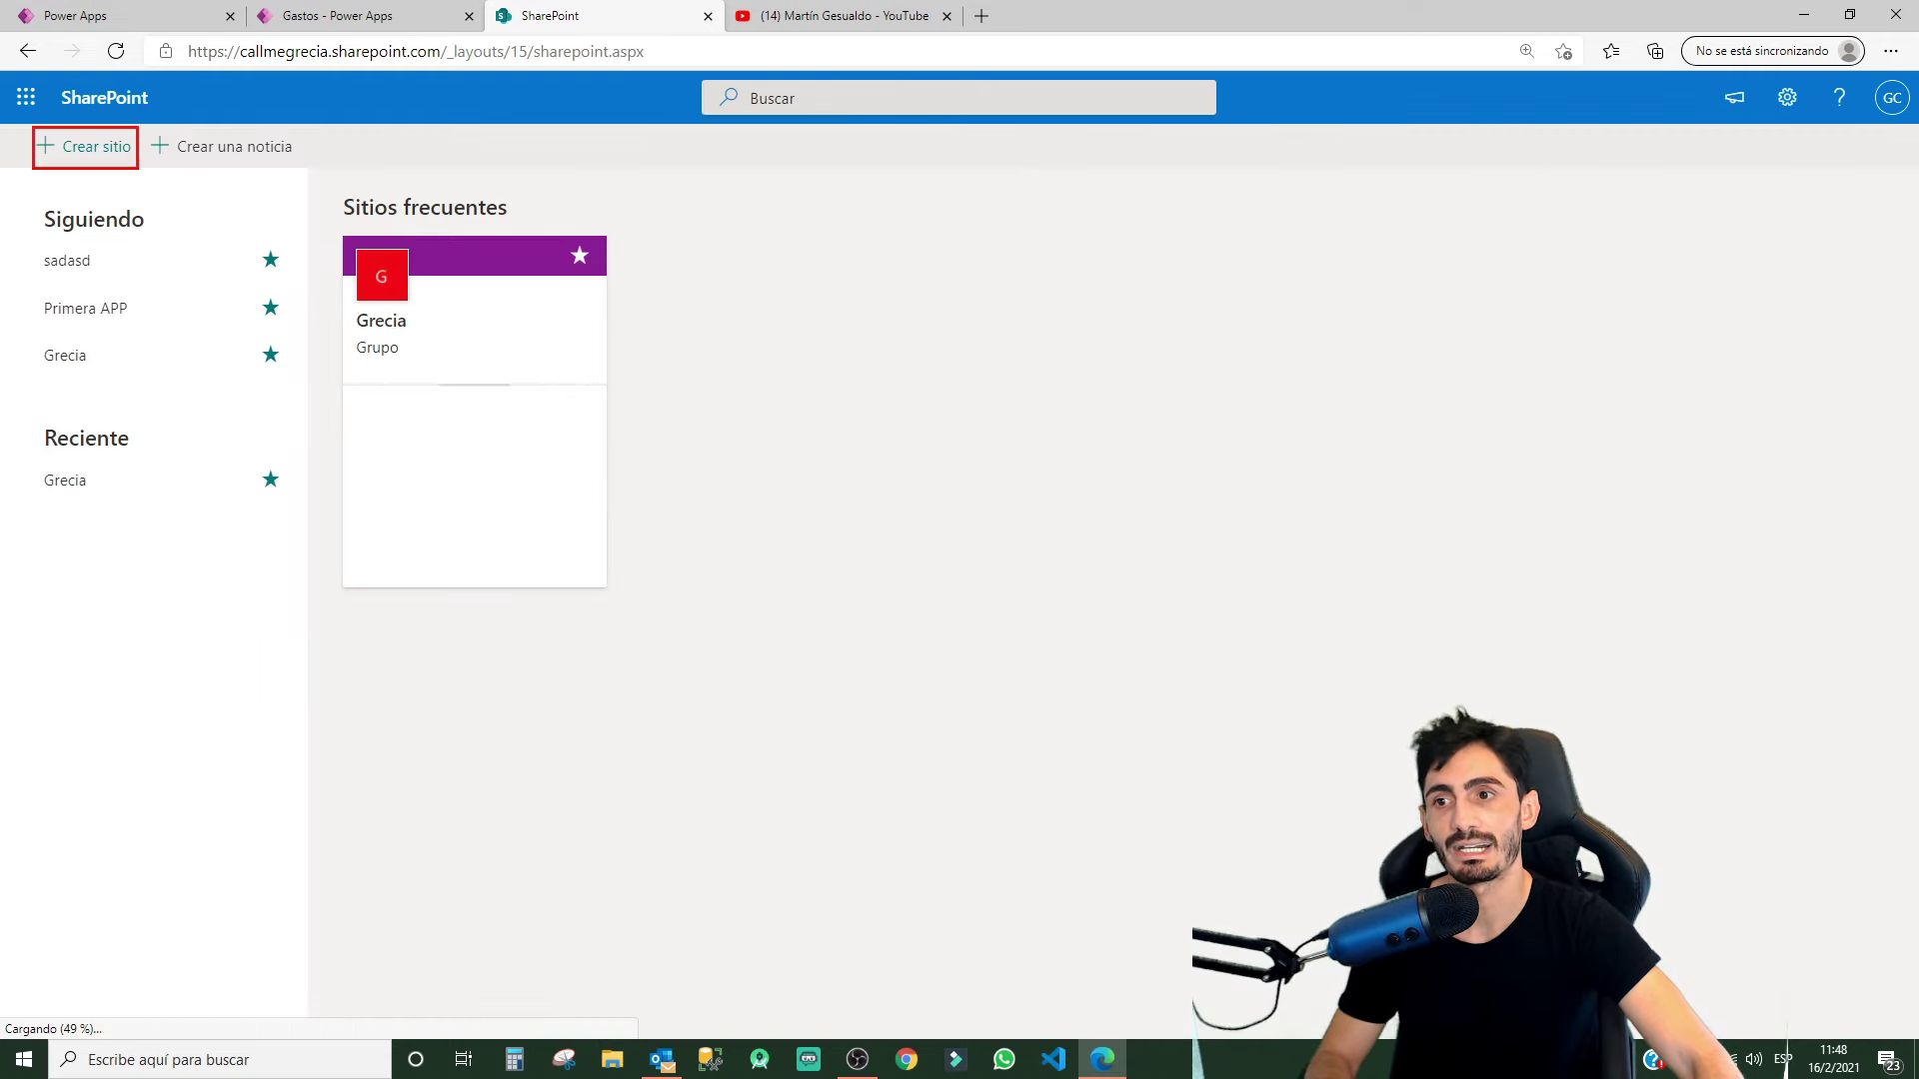
click(341, 18)
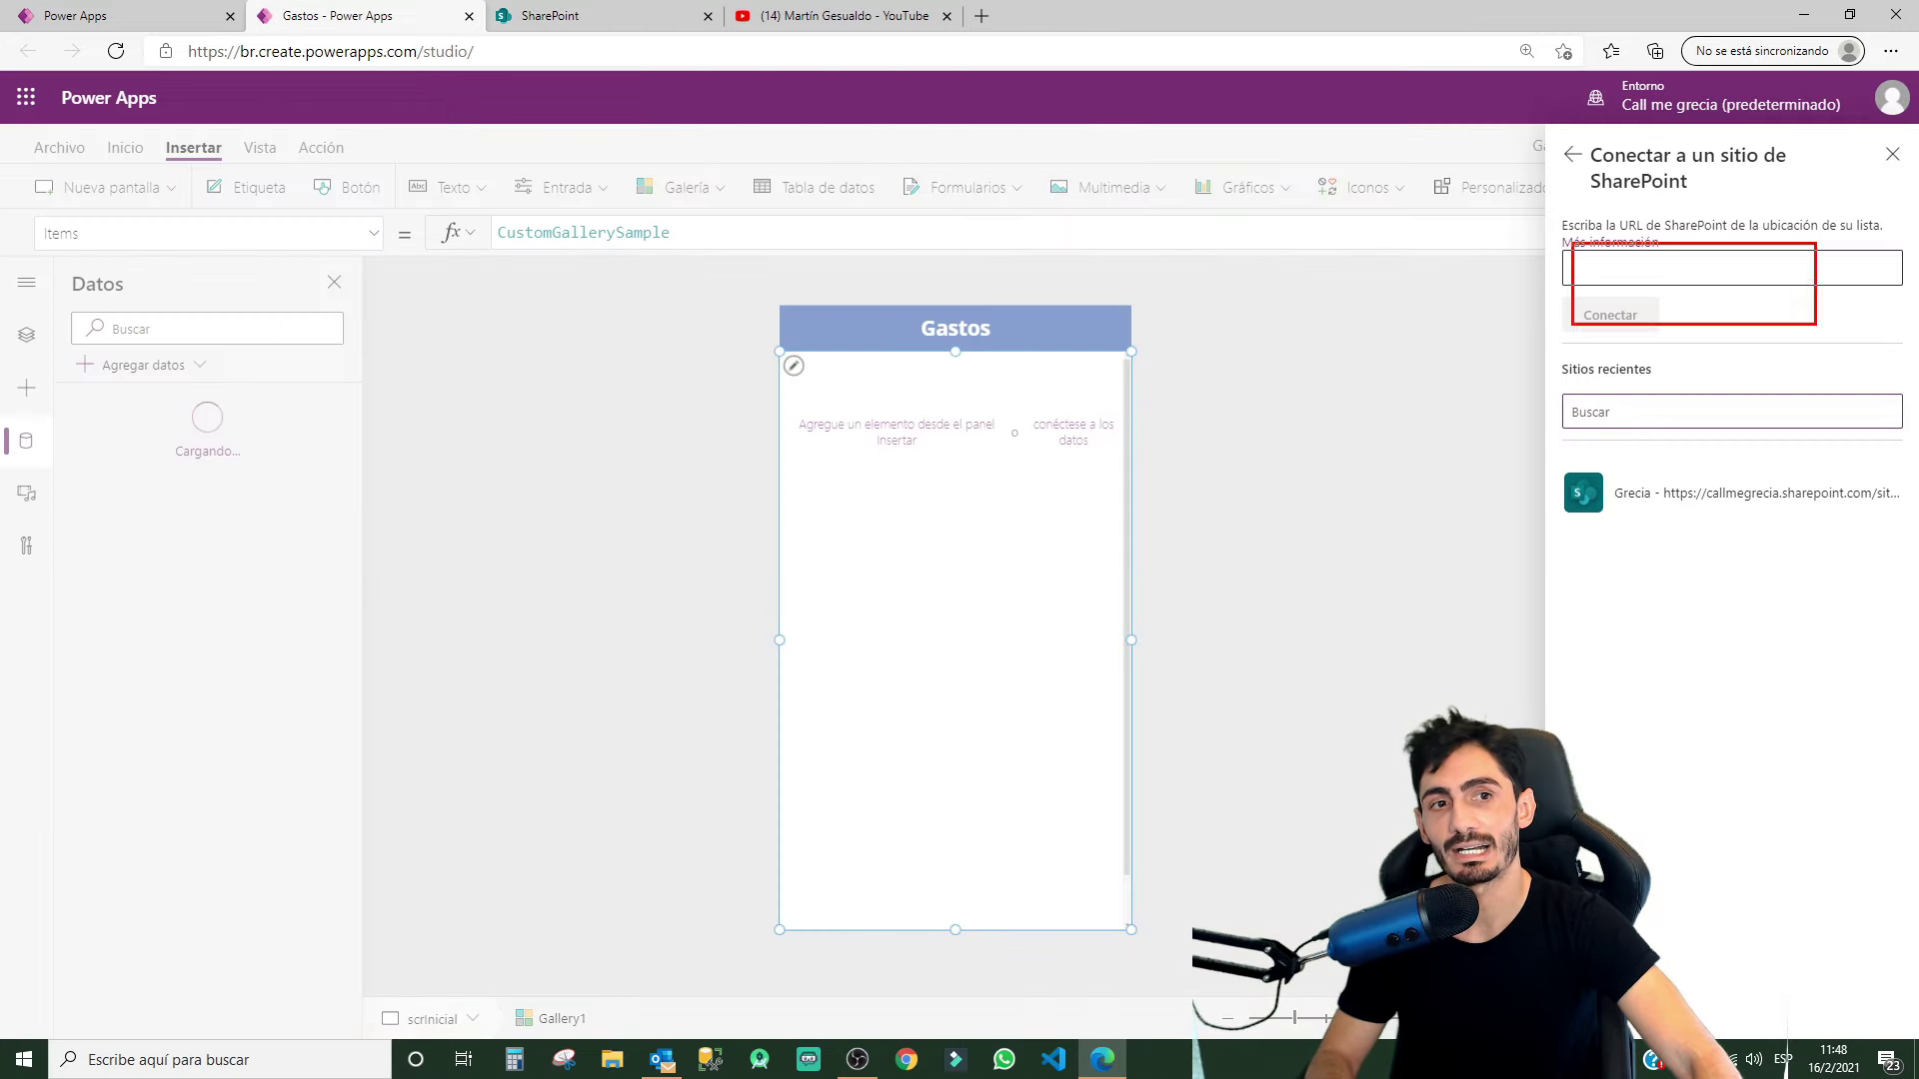
Back out of the SharePoint site connection pane after highlighting the recent Grecia site.
drag(1572, 244, 1897, 304)
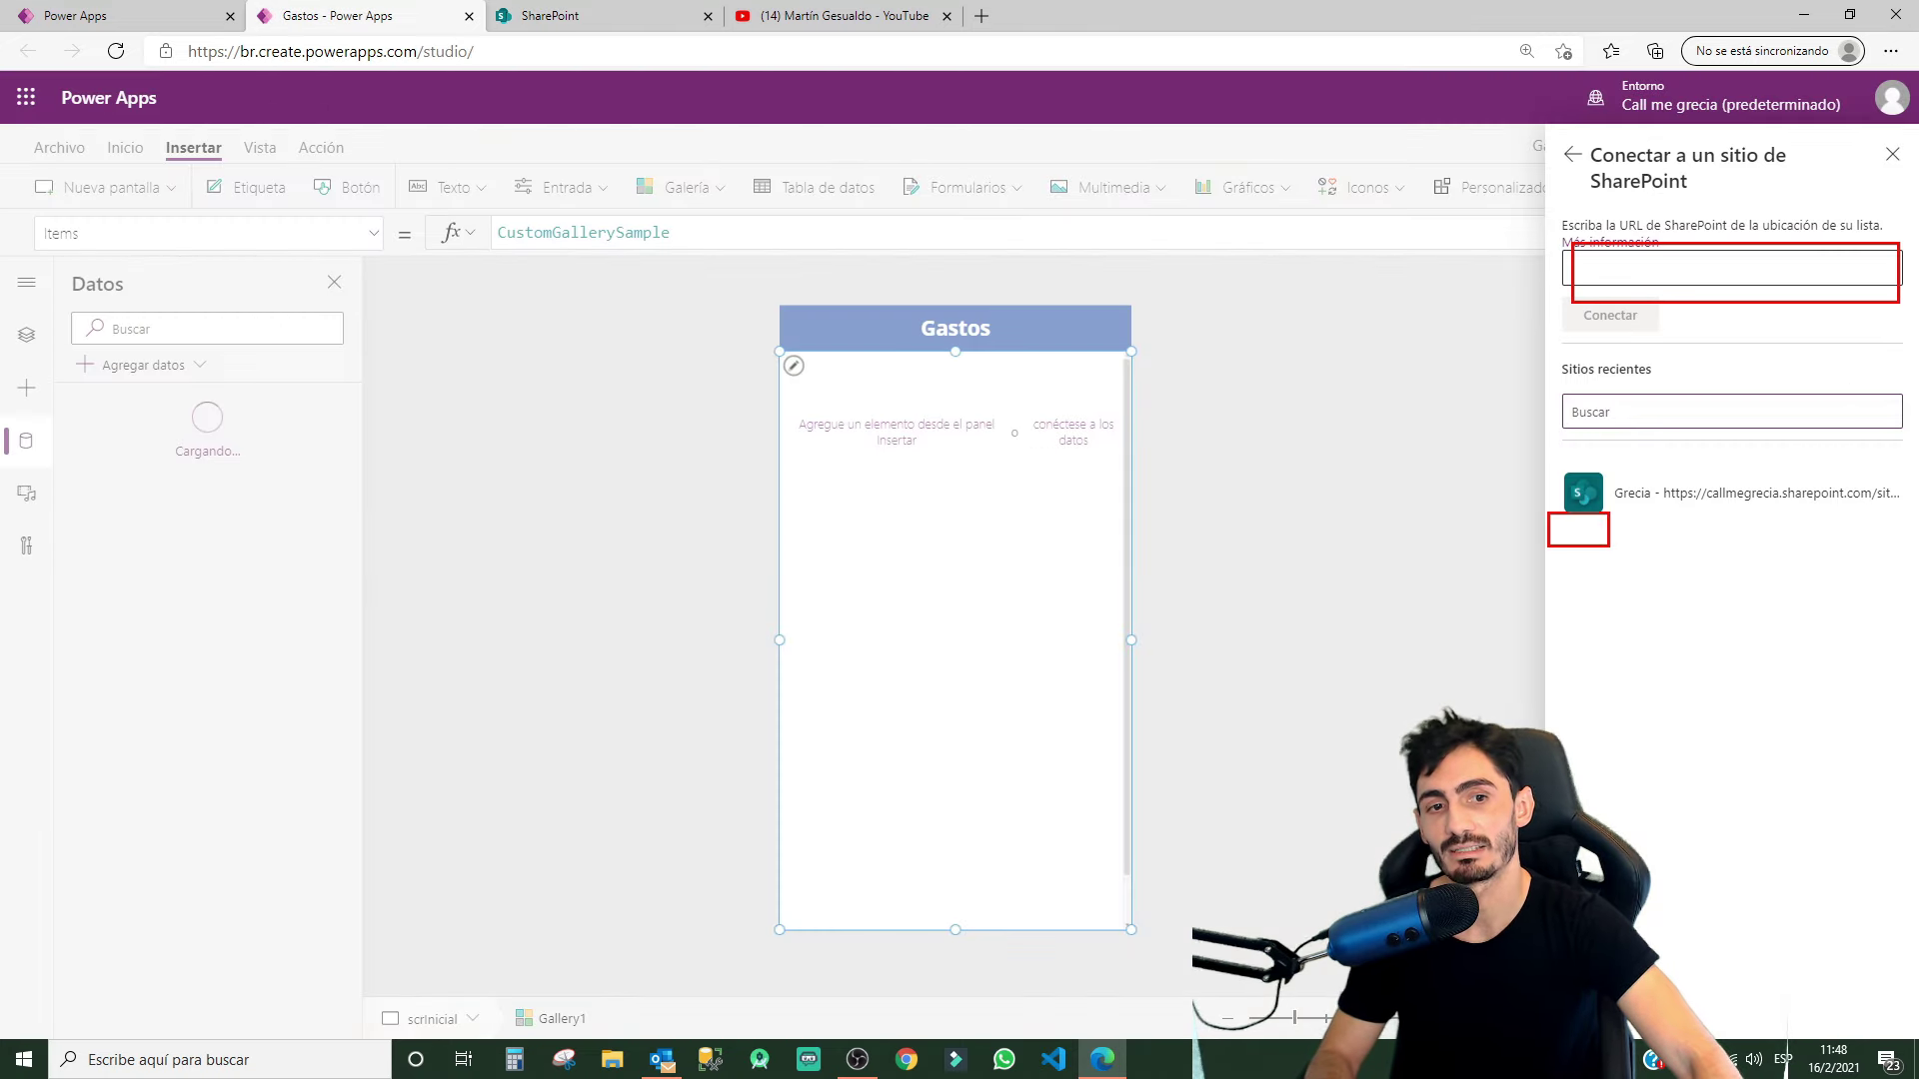
drag(1609, 547, 1916, 606)
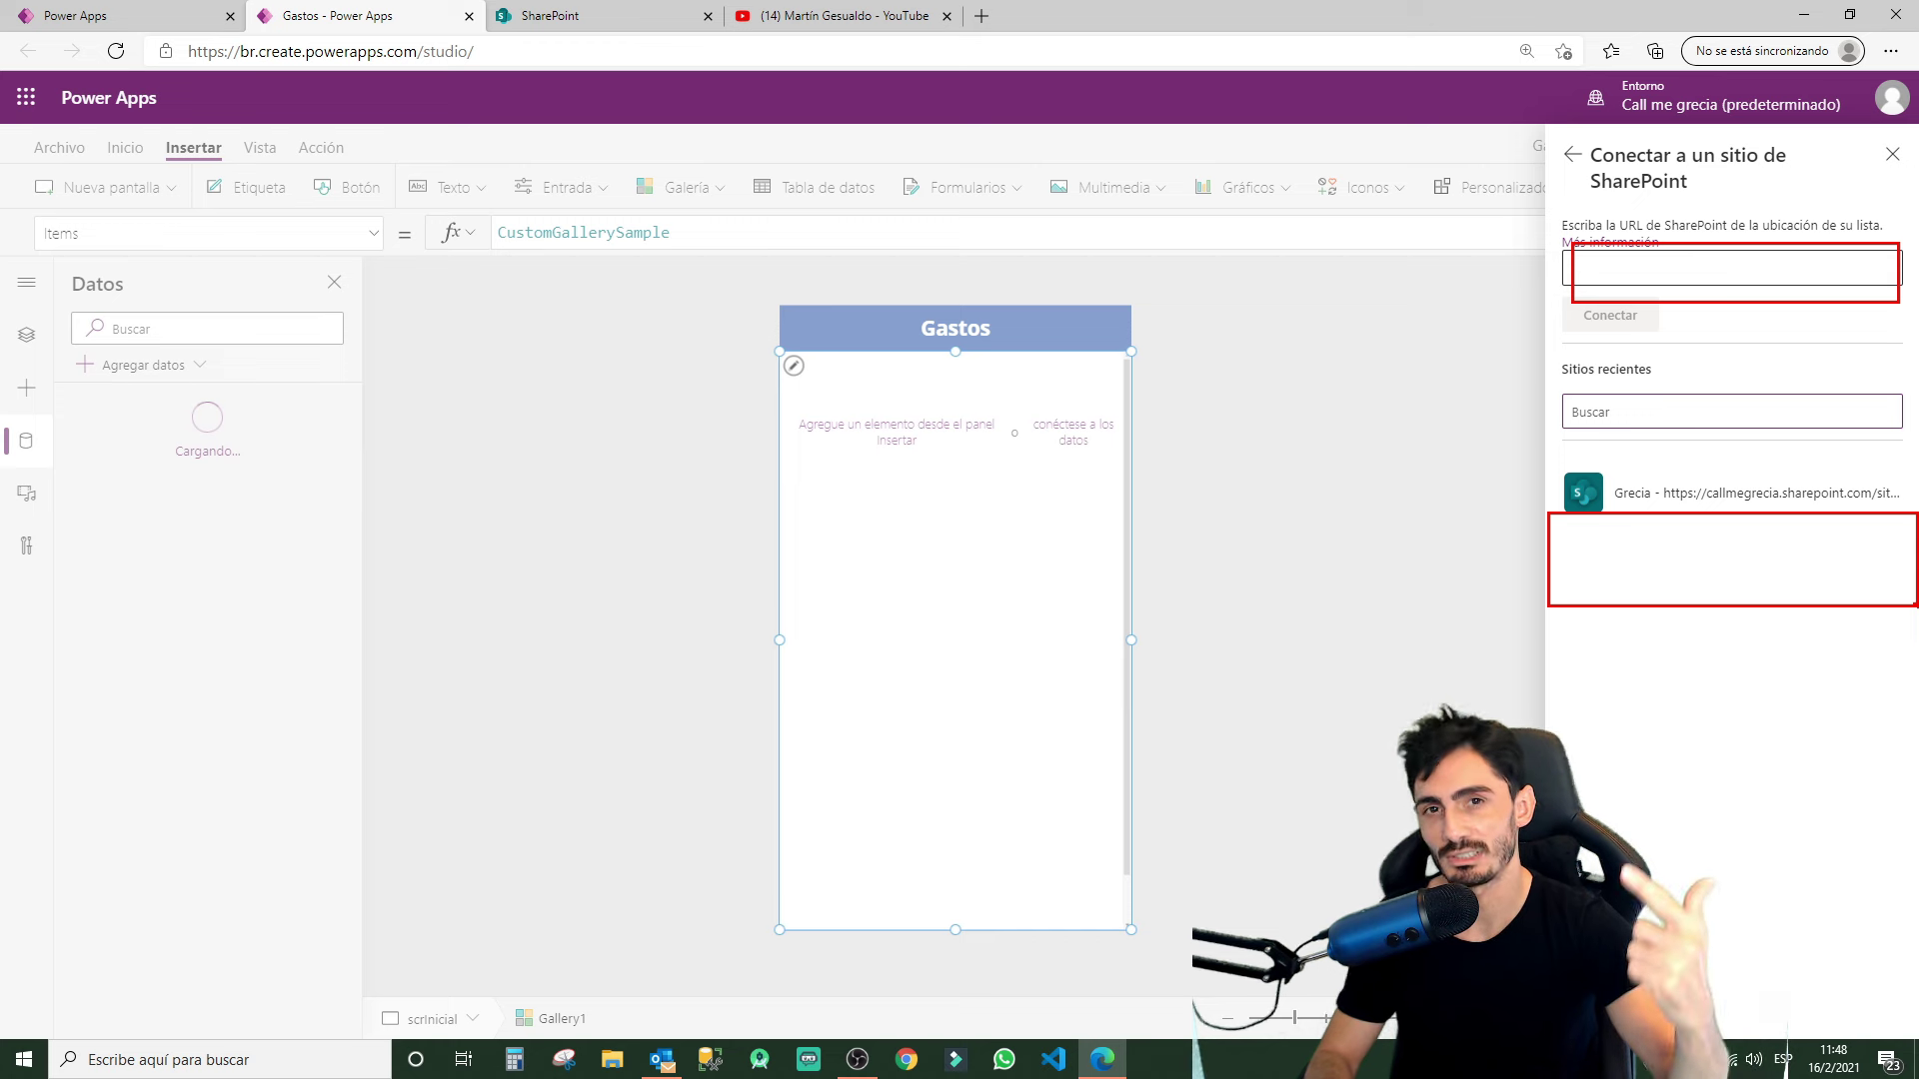
key(Escape)
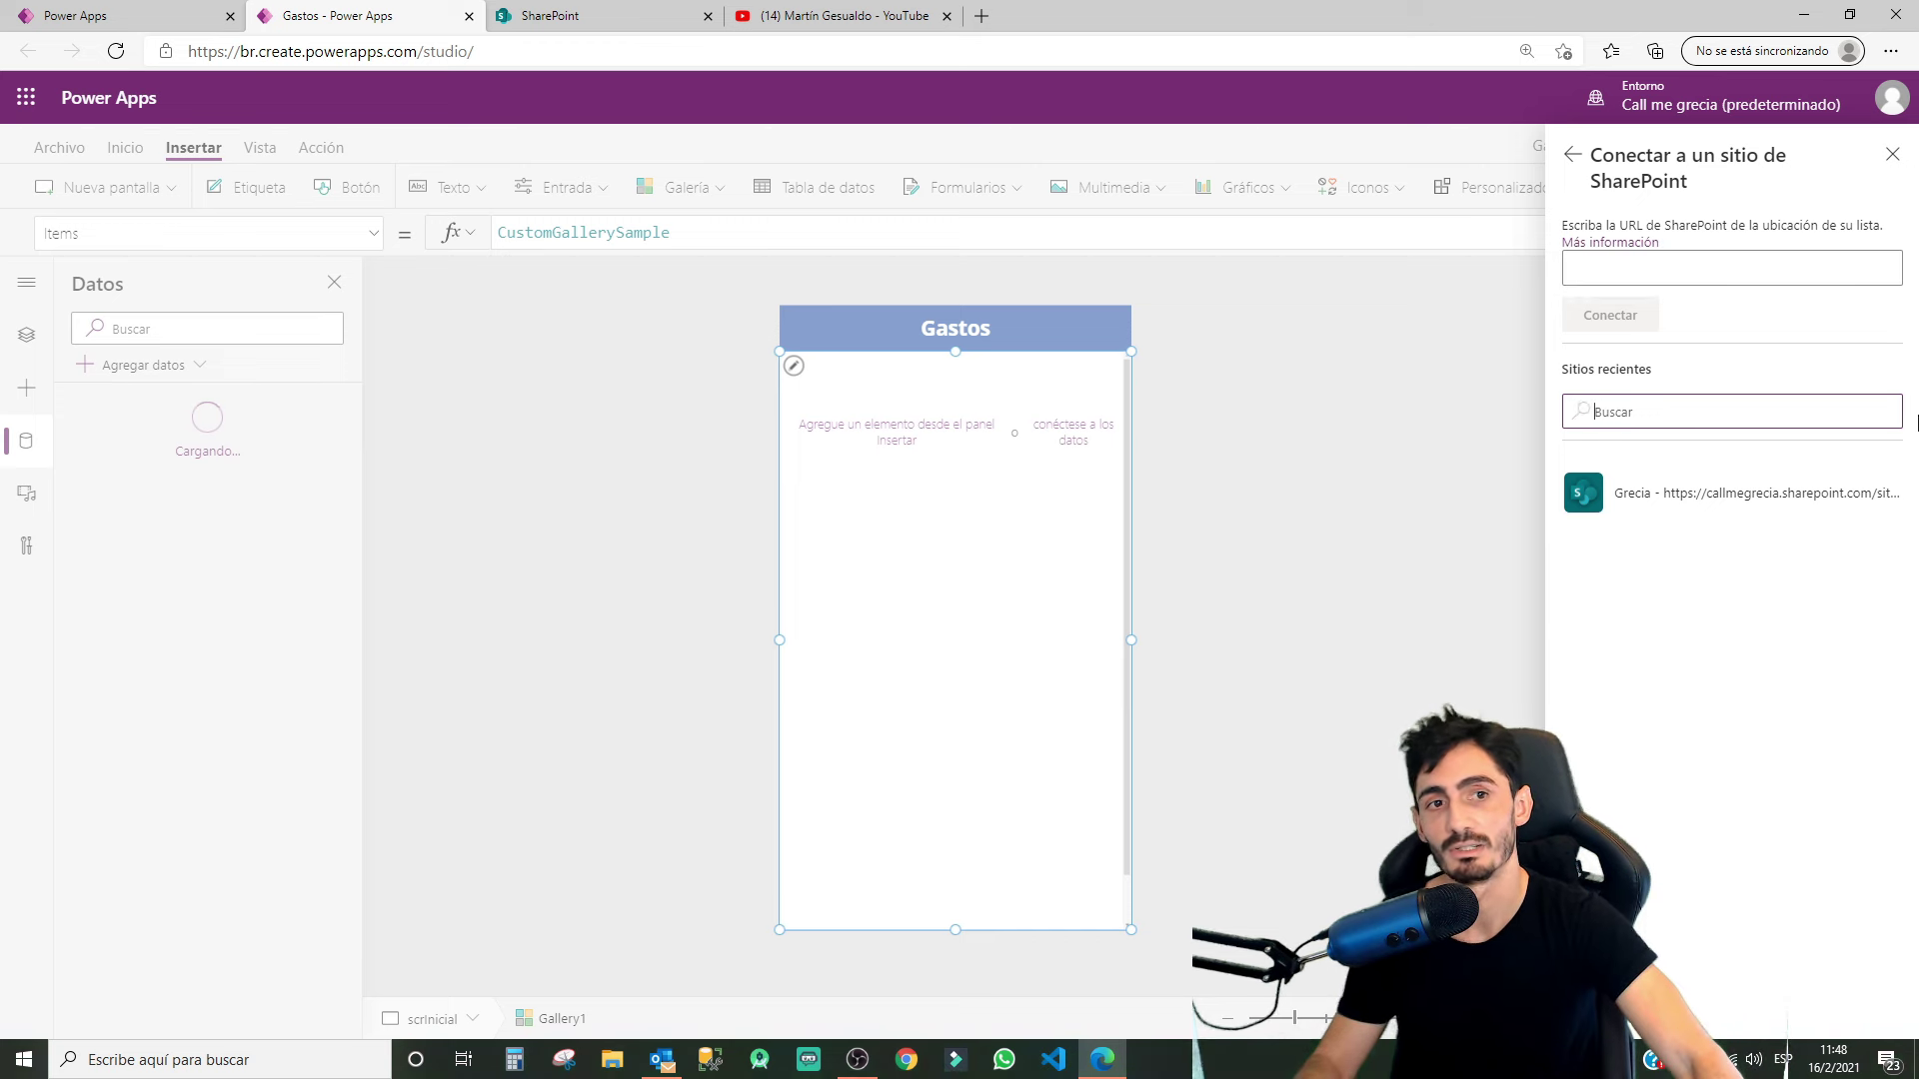
drag(1557, 463, 1813, 553)
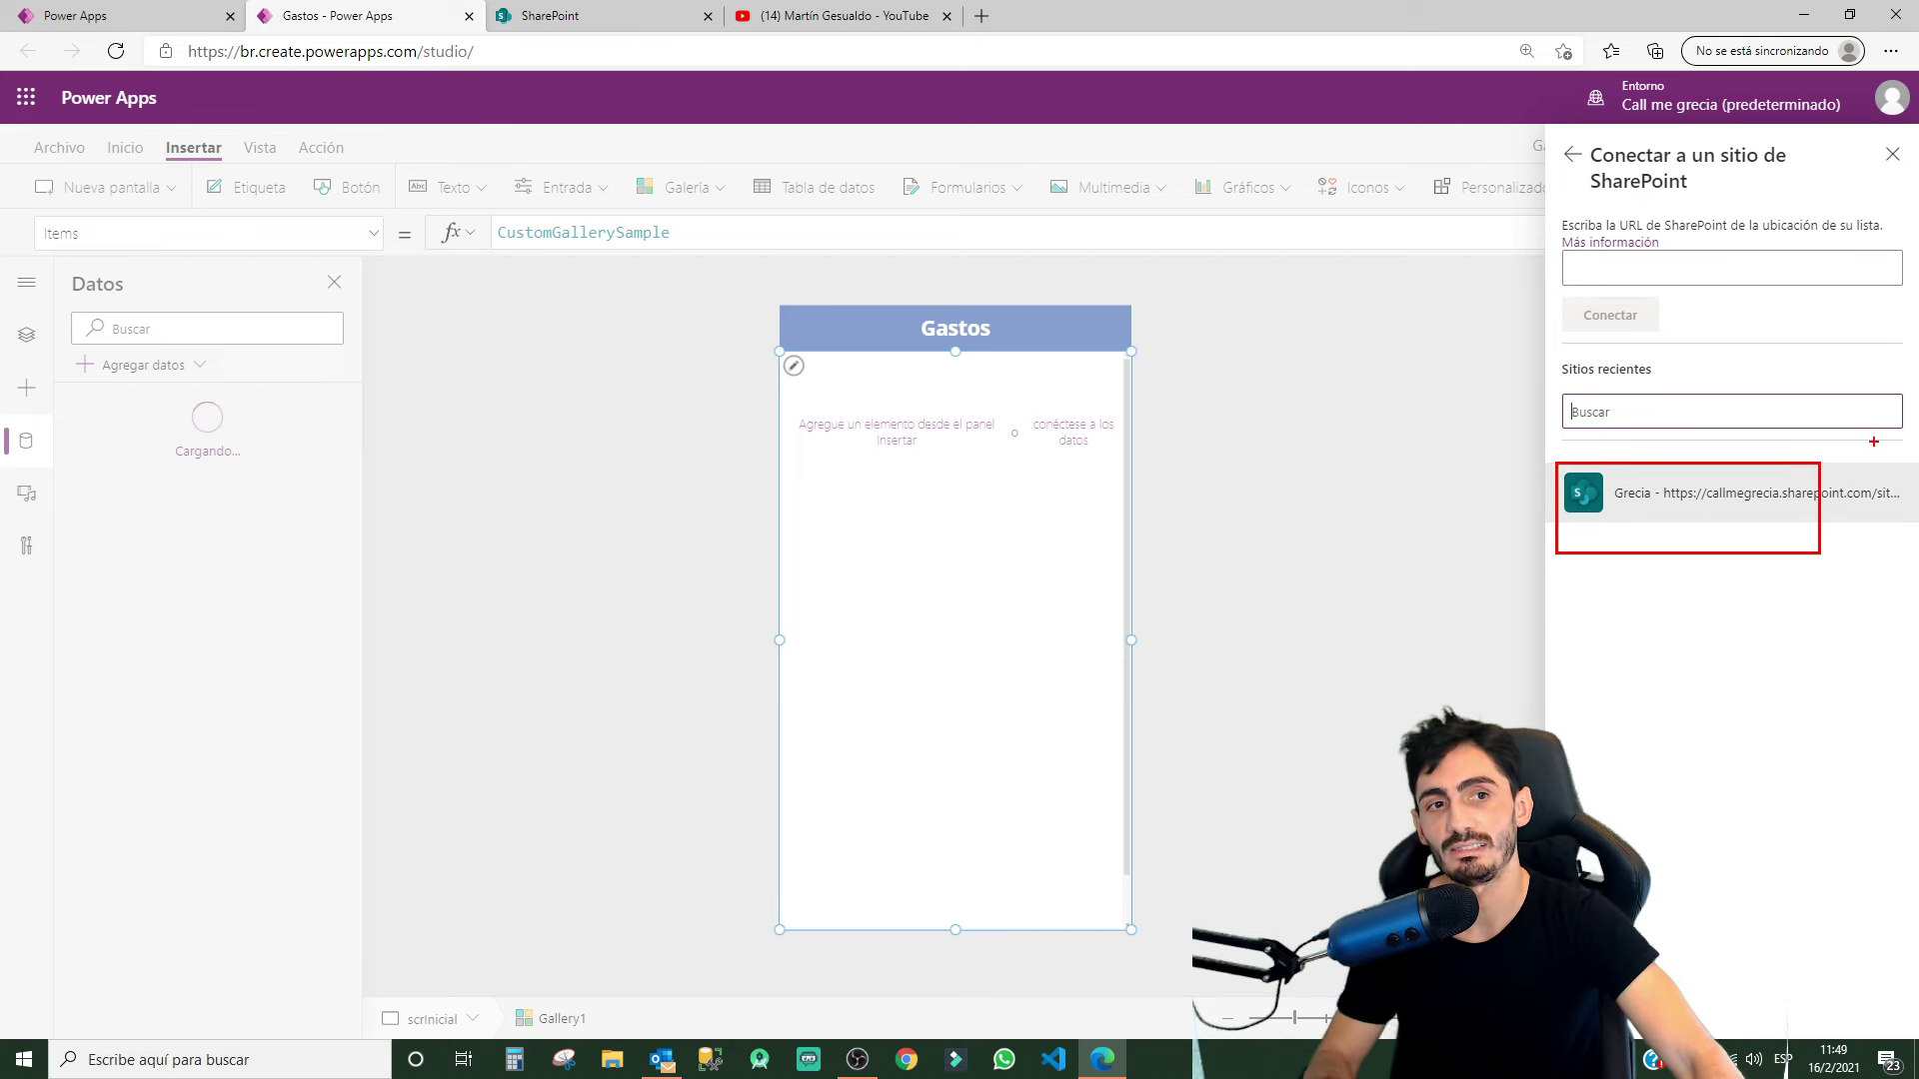
key(Escape)
click(1892, 153)
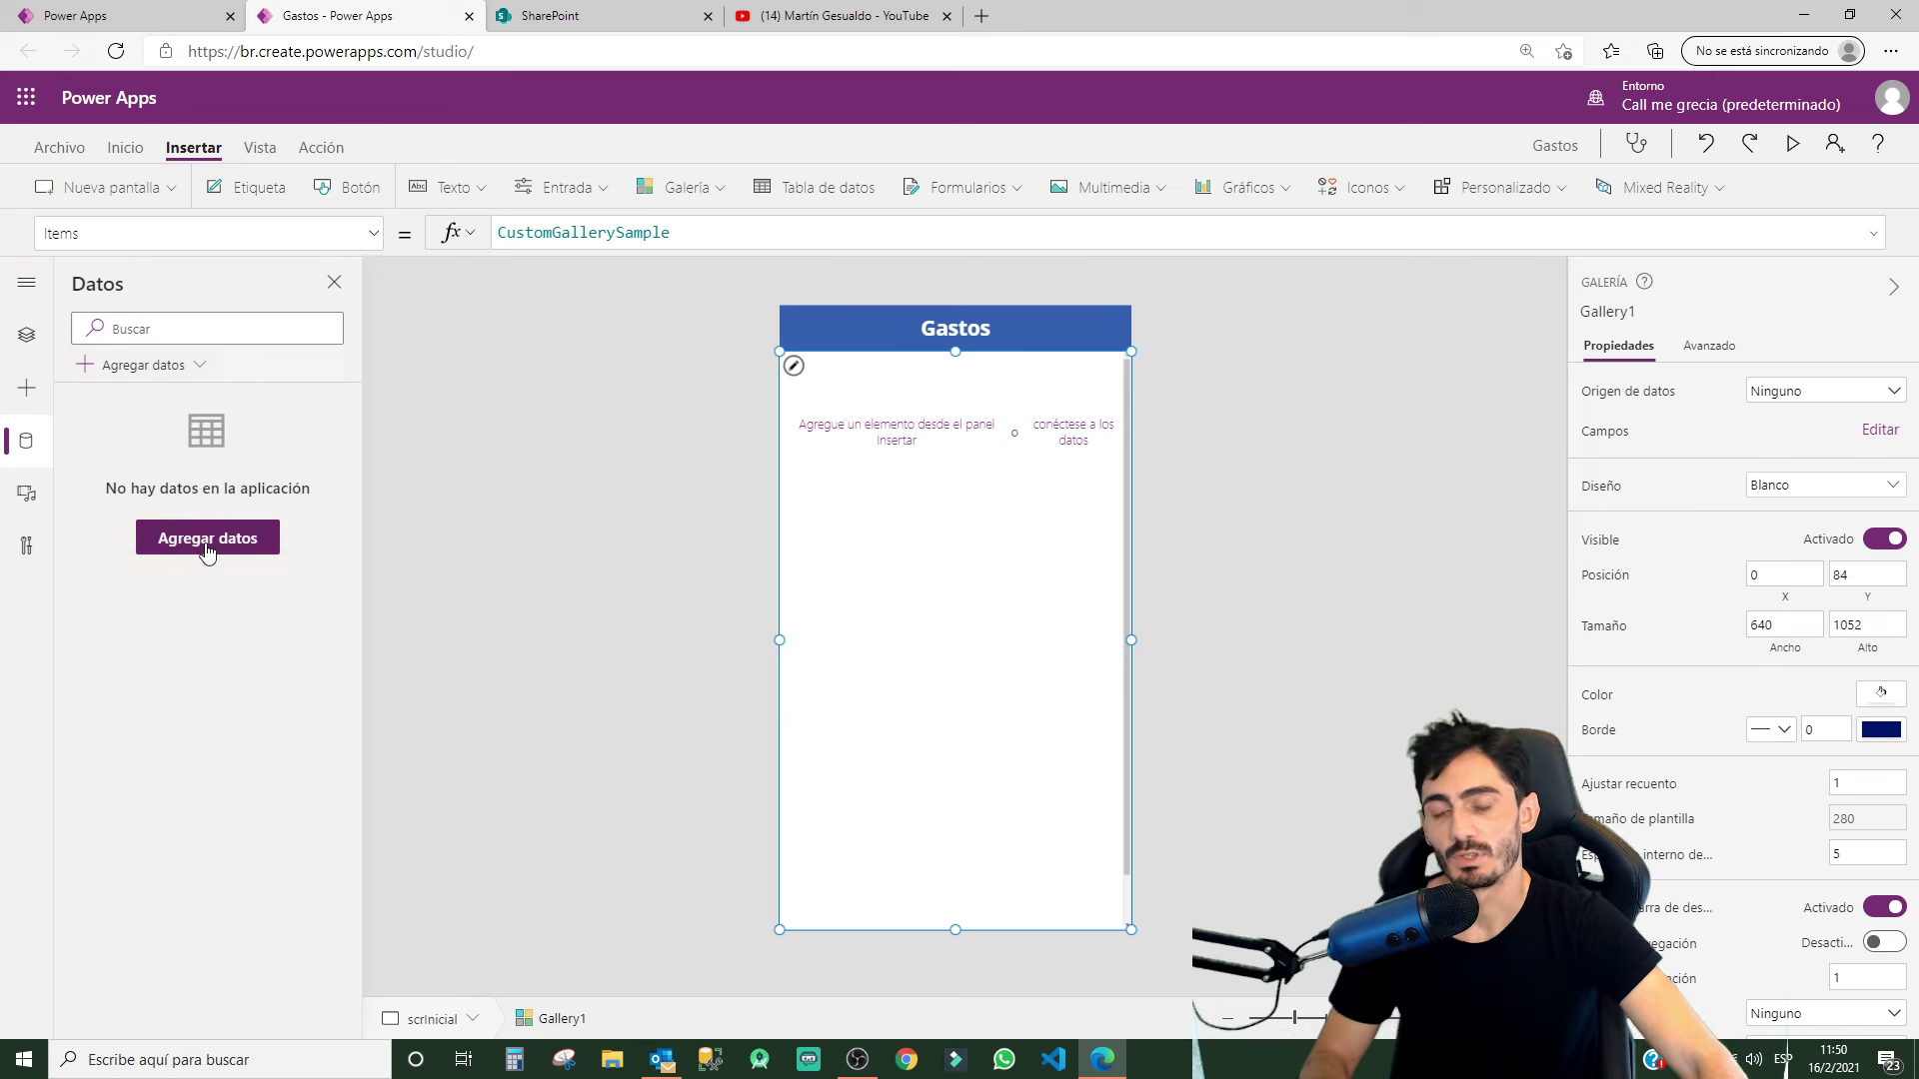
Add a SharePoint data source through the existing connection and the recent Grecia site.
click(207, 546)
click(168, 794)
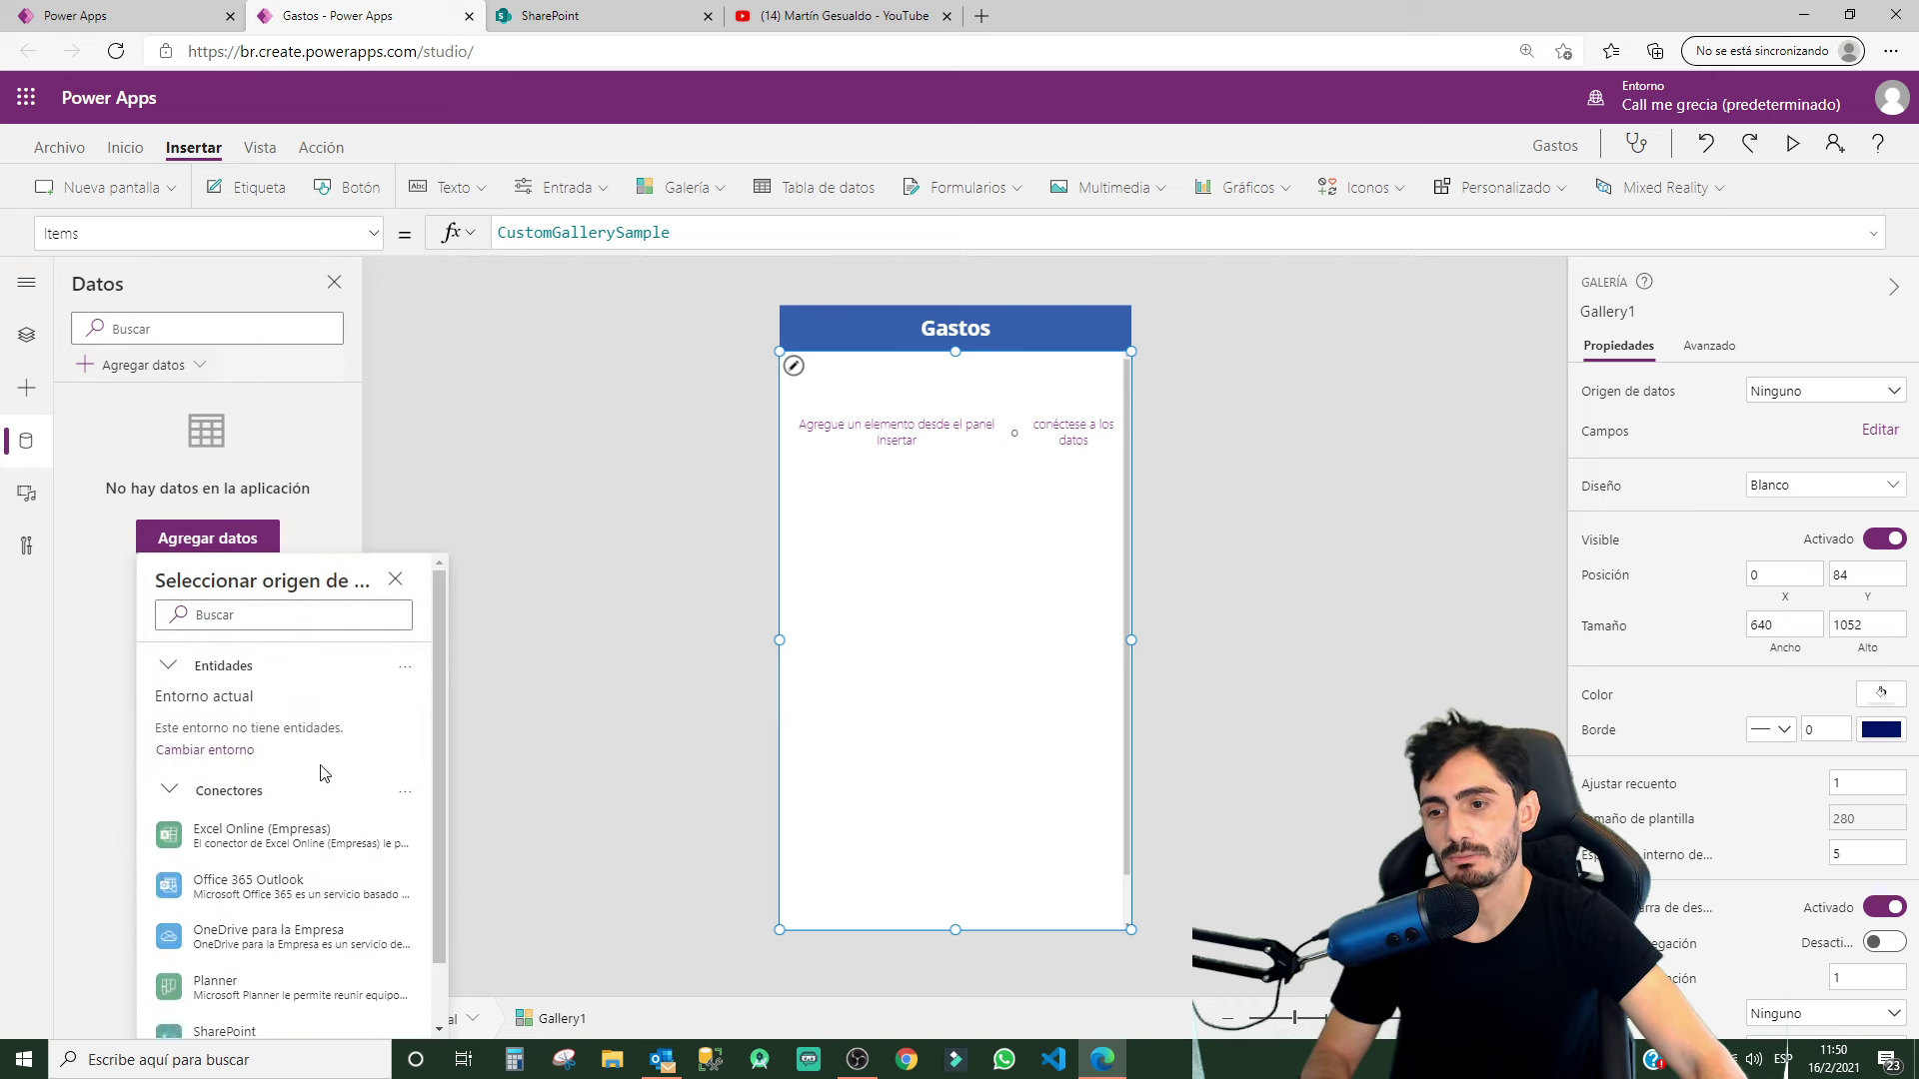
scroll(268, 899, down, 2)
click(267, 941)
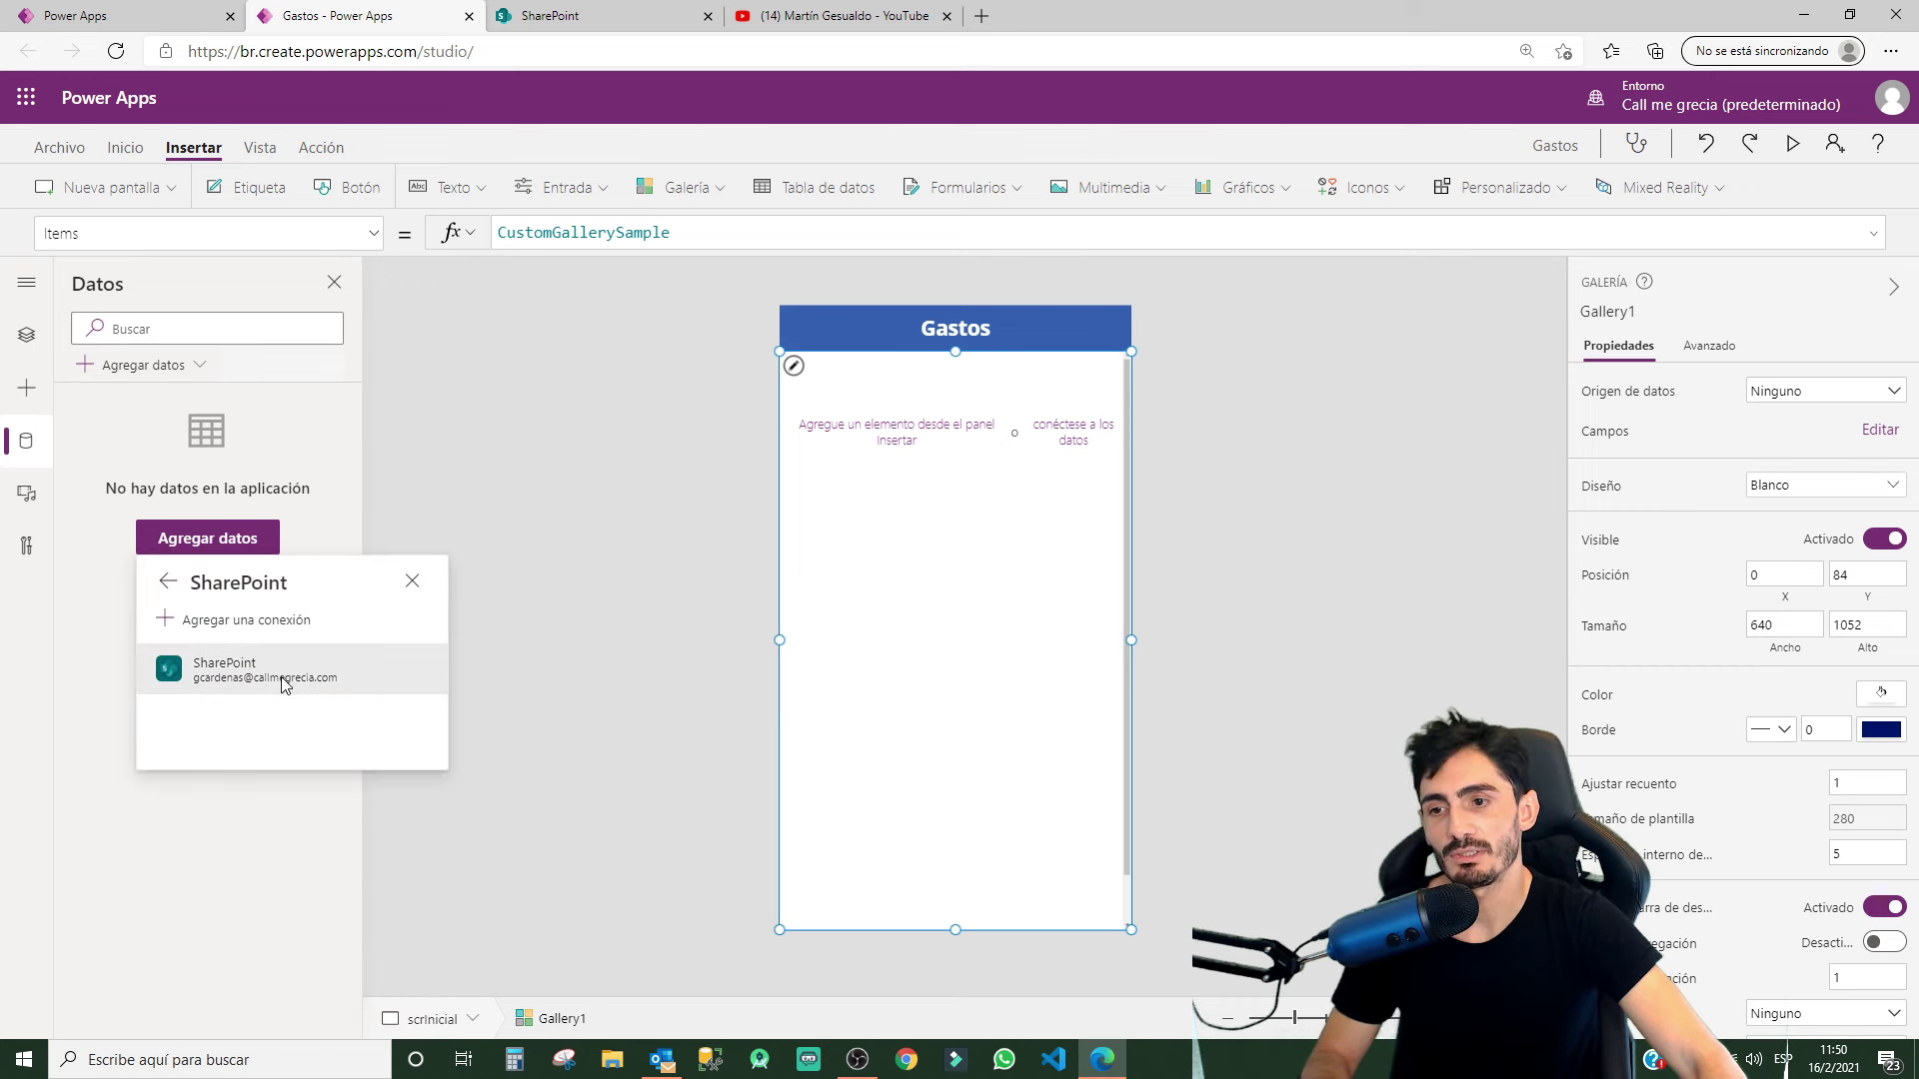
click(268, 673)
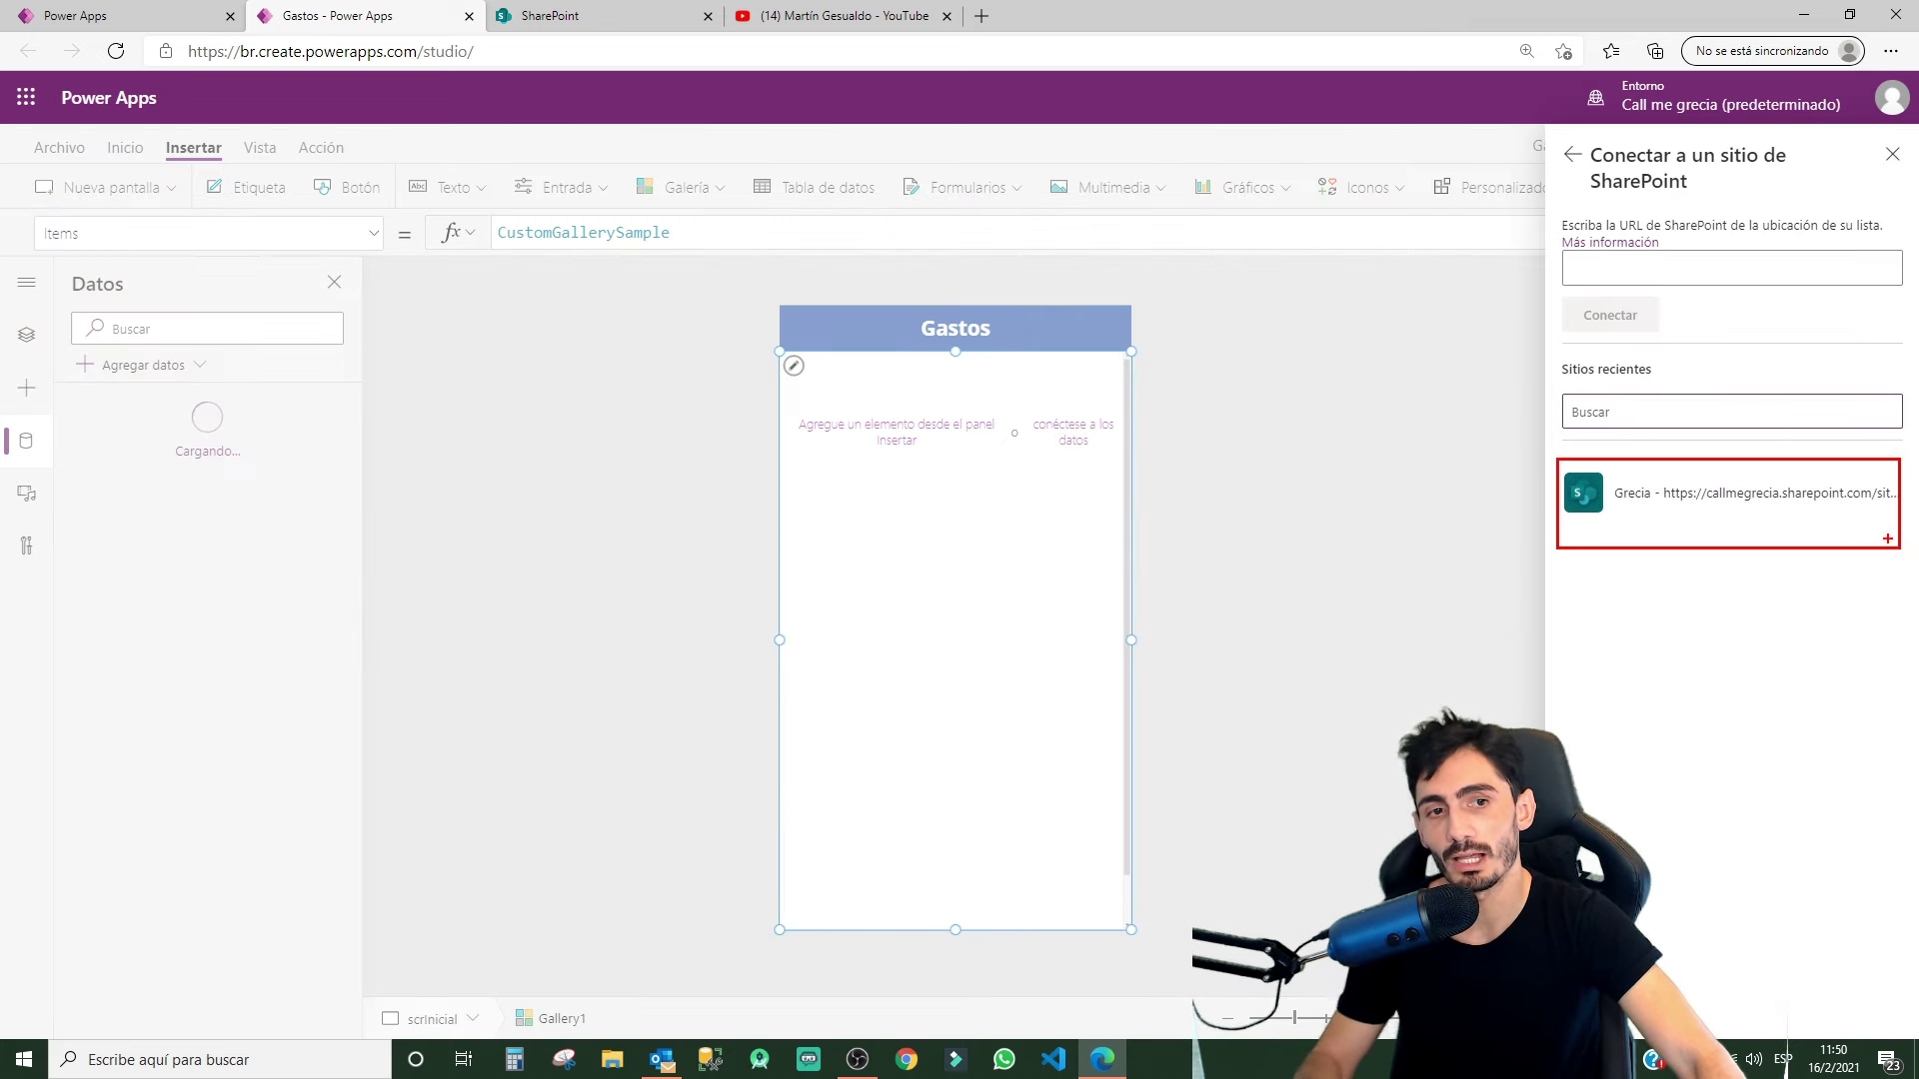
click(1665, 509)
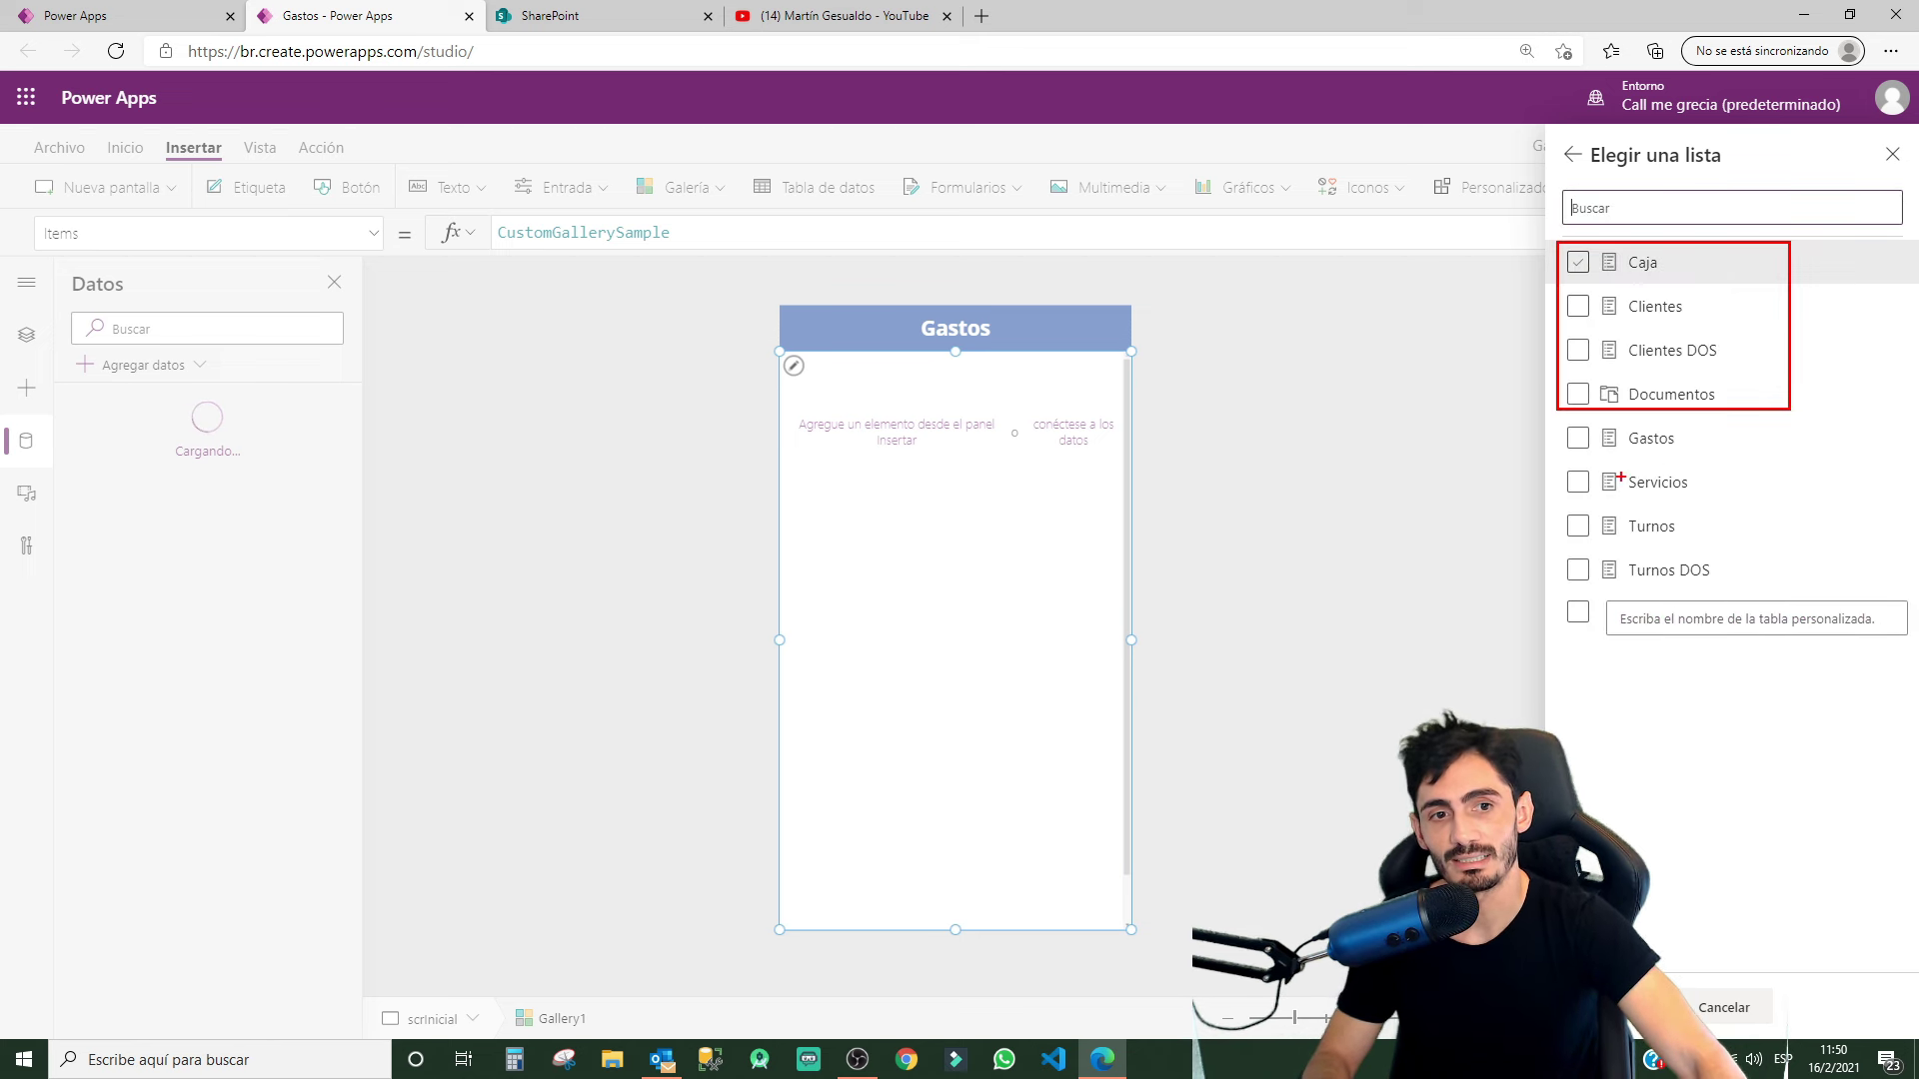
Tick the Gastos list among the Grecia site's lists and connect it.
drag(1560, 465, 1780, 601)
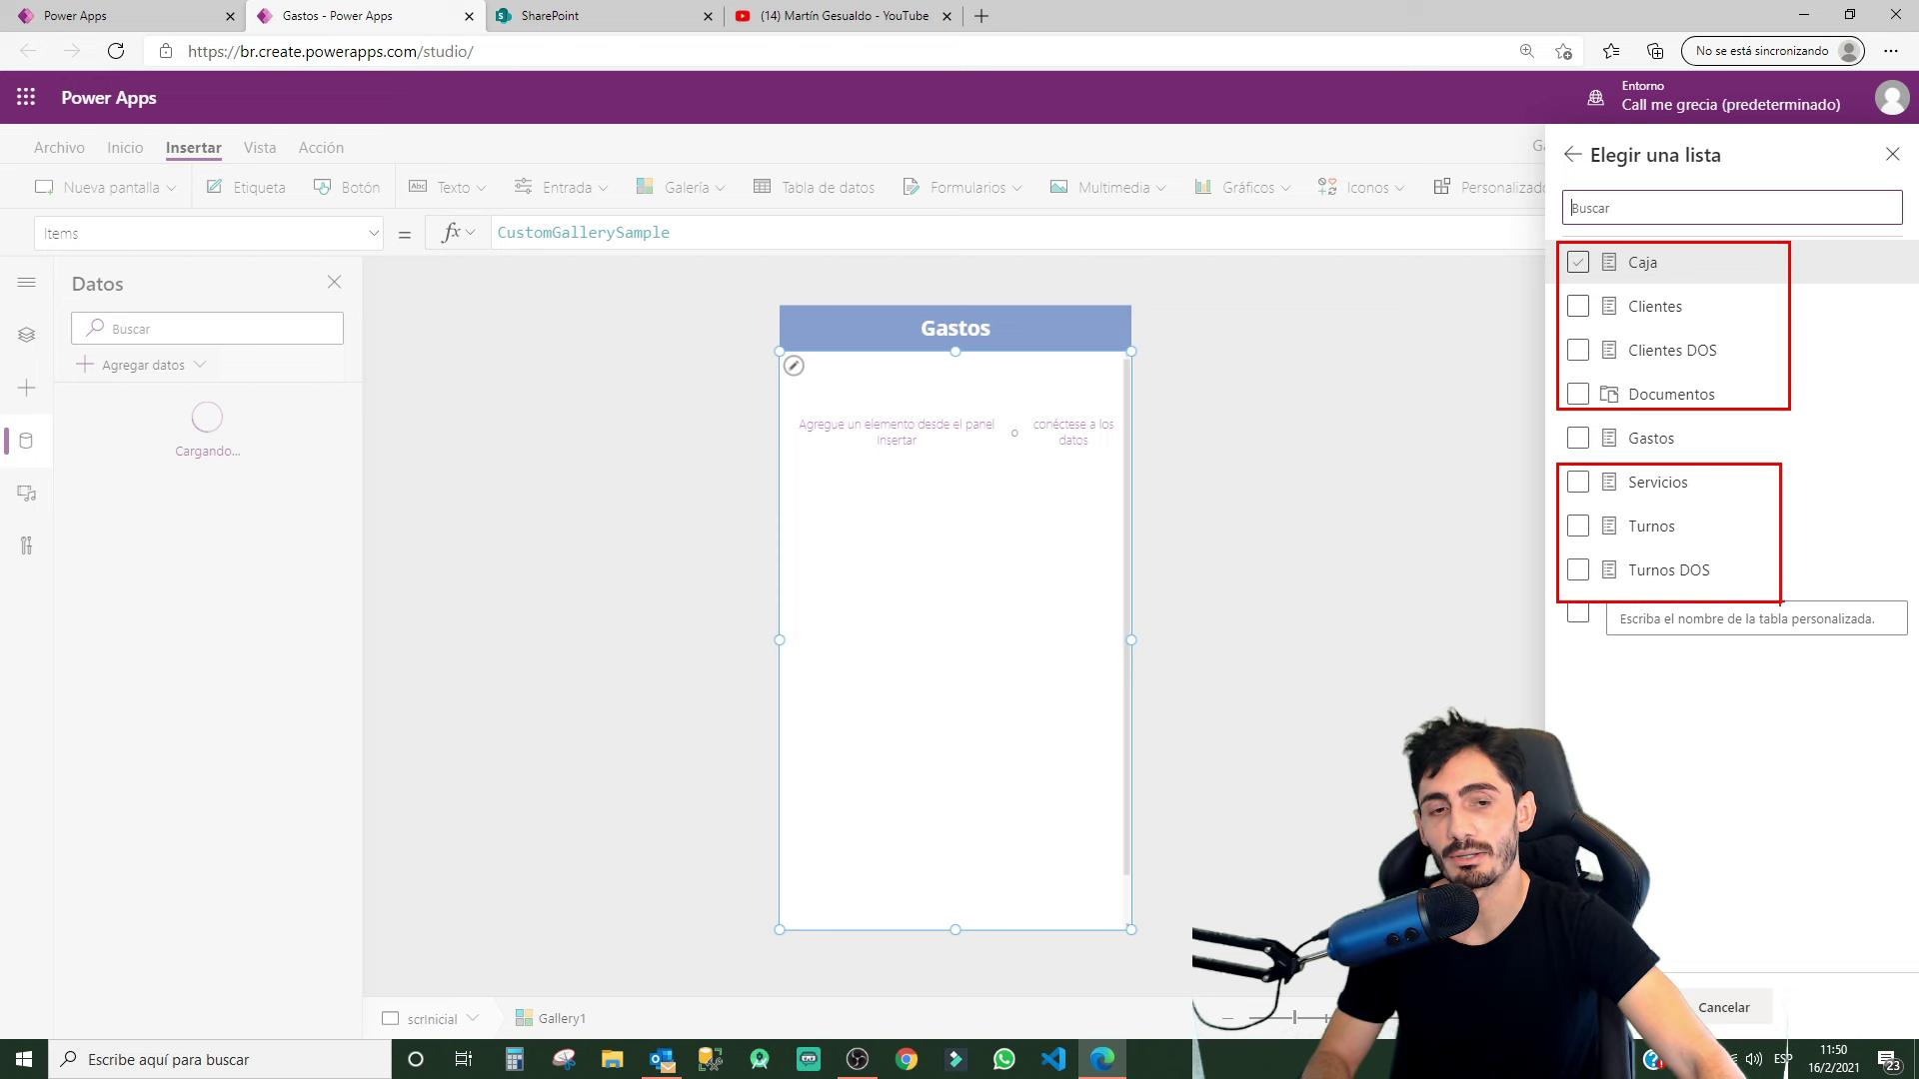
drag(1611, 373, 1727, 411)
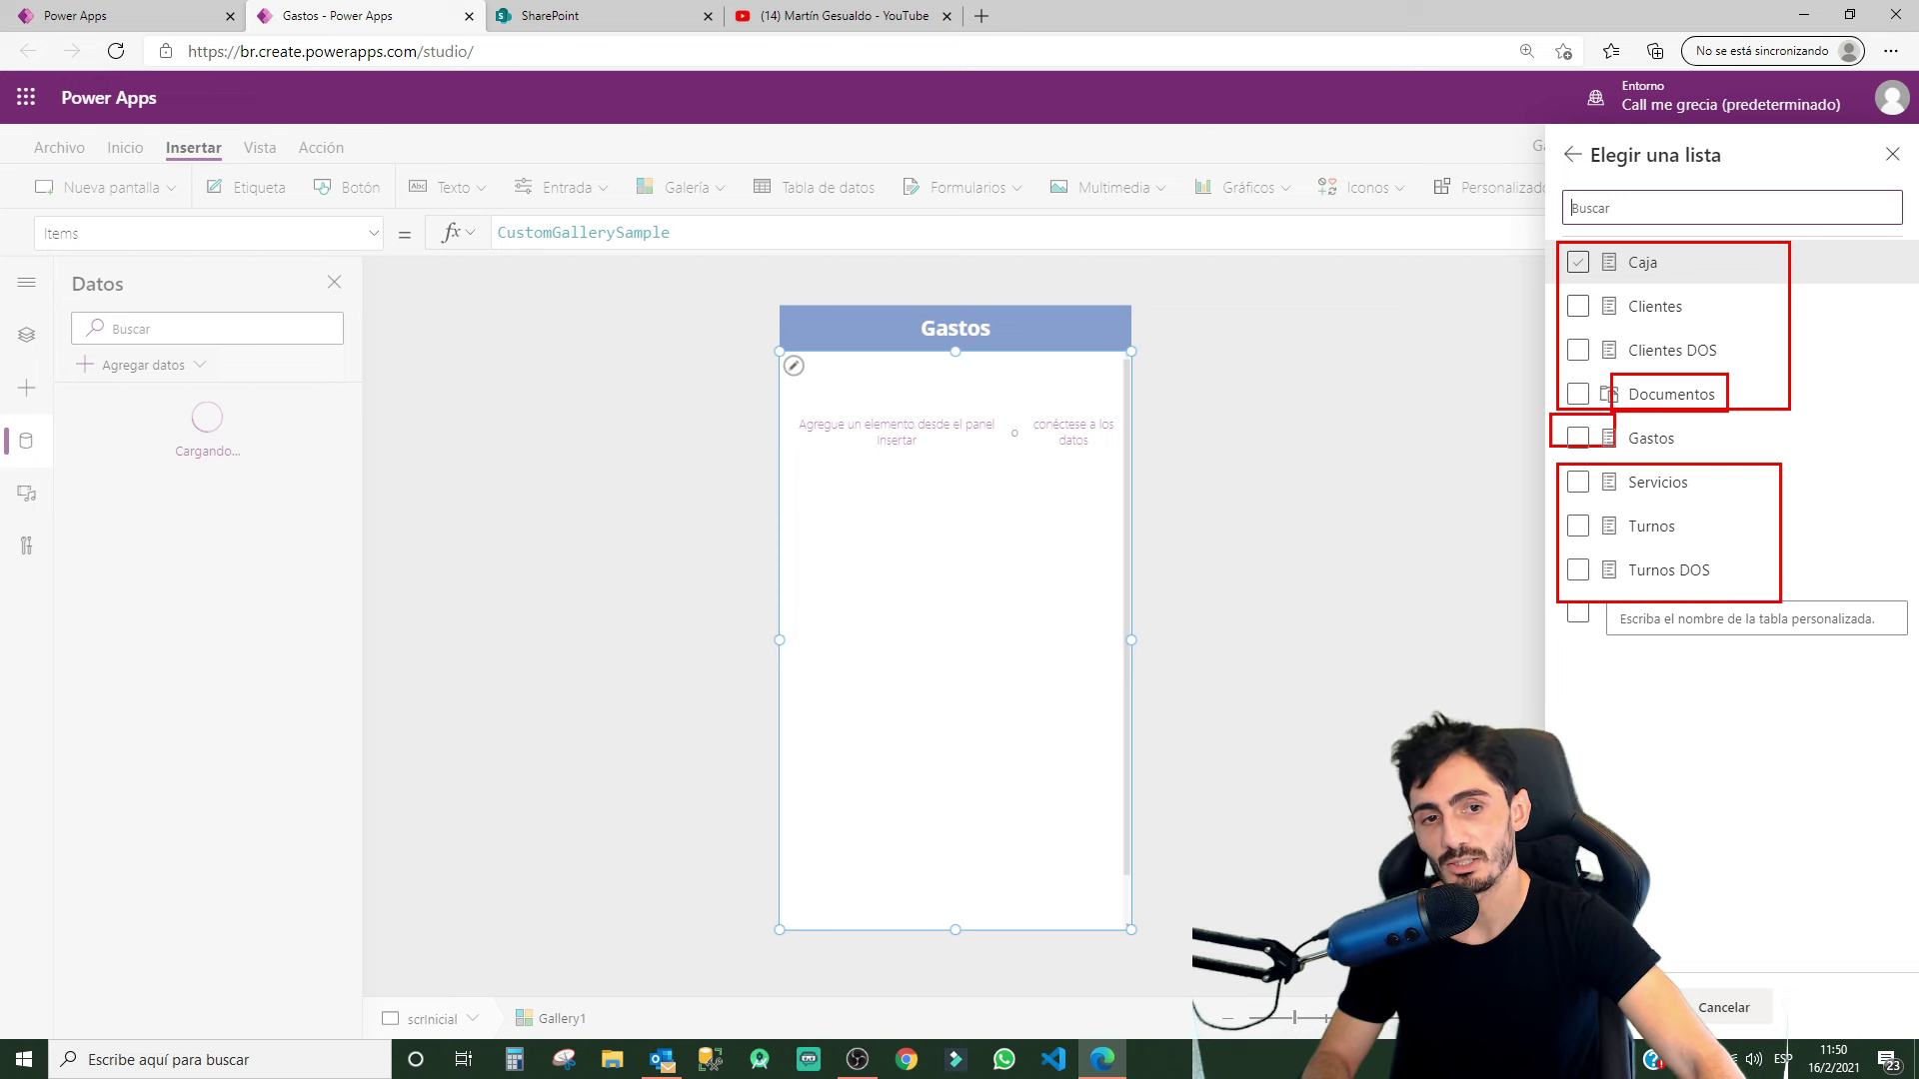
drag(1614, 447, 1698, 459)
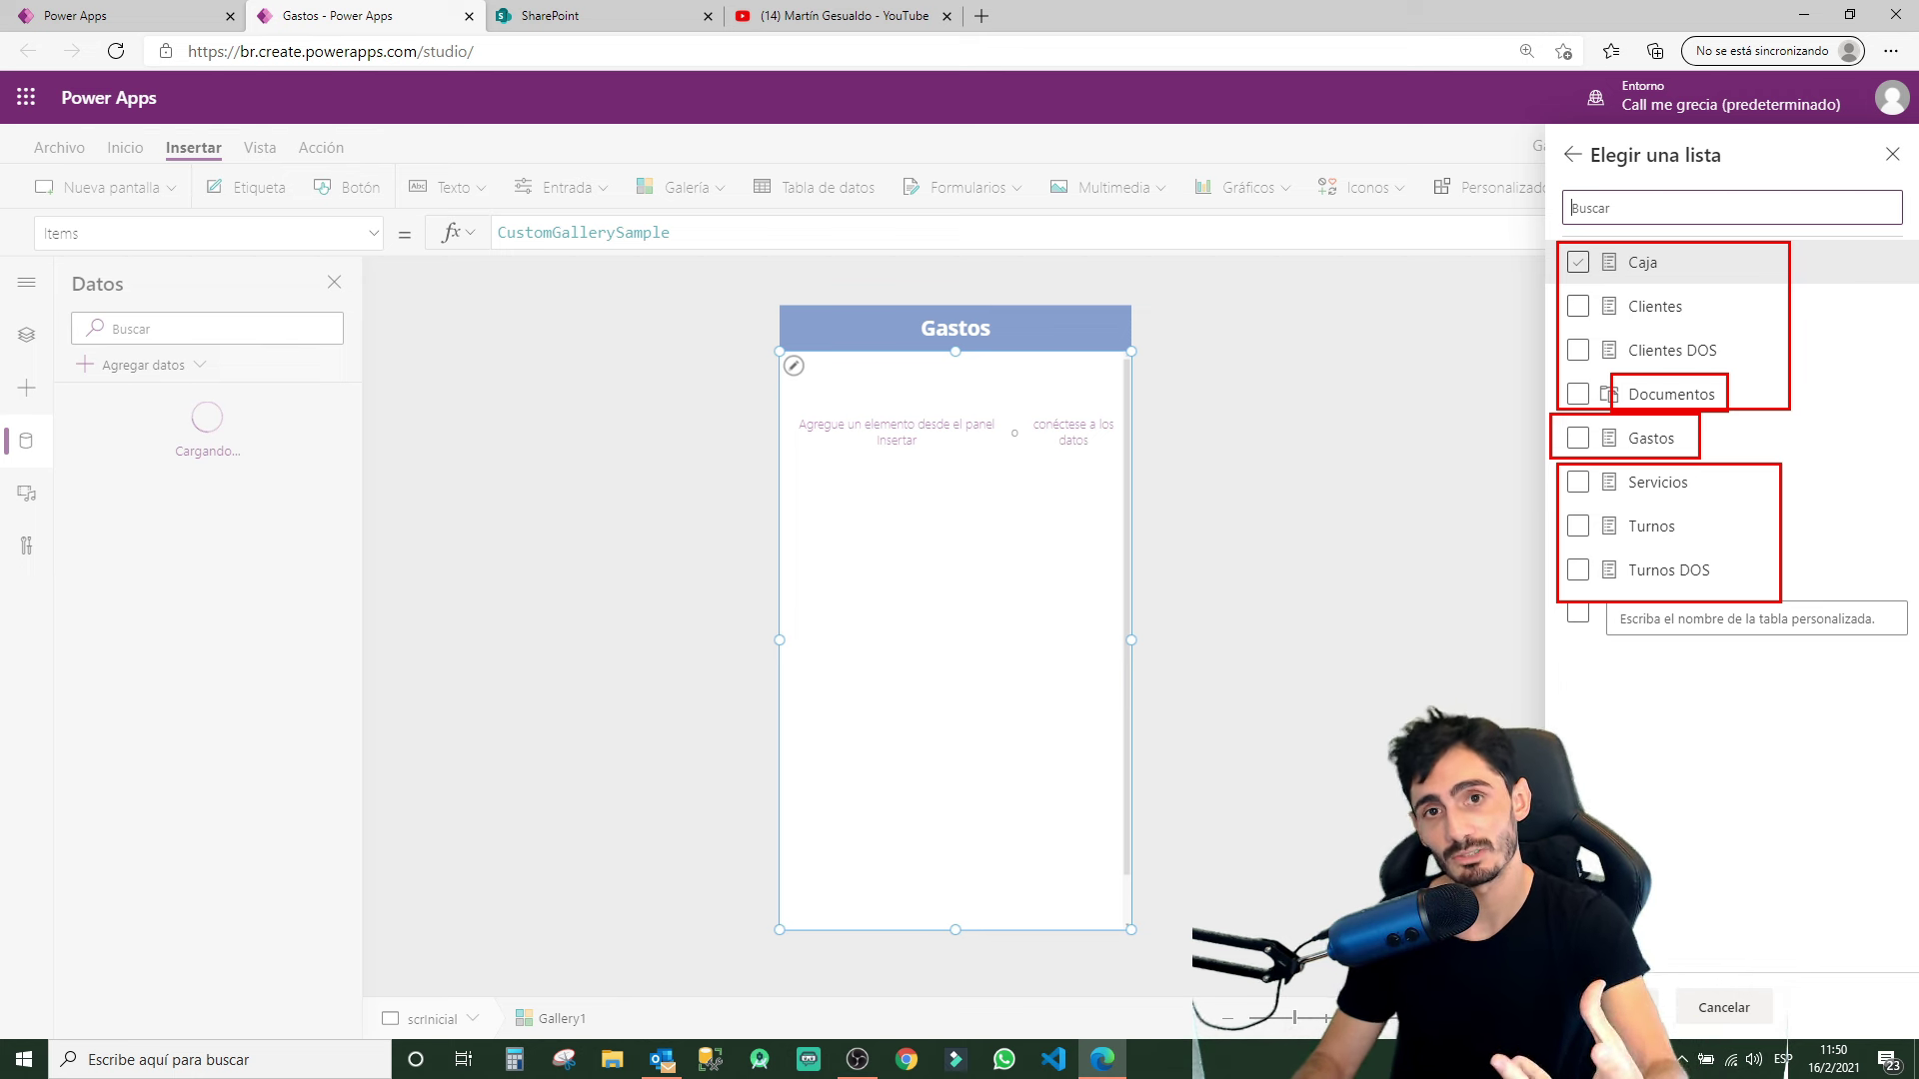
key(Escape)
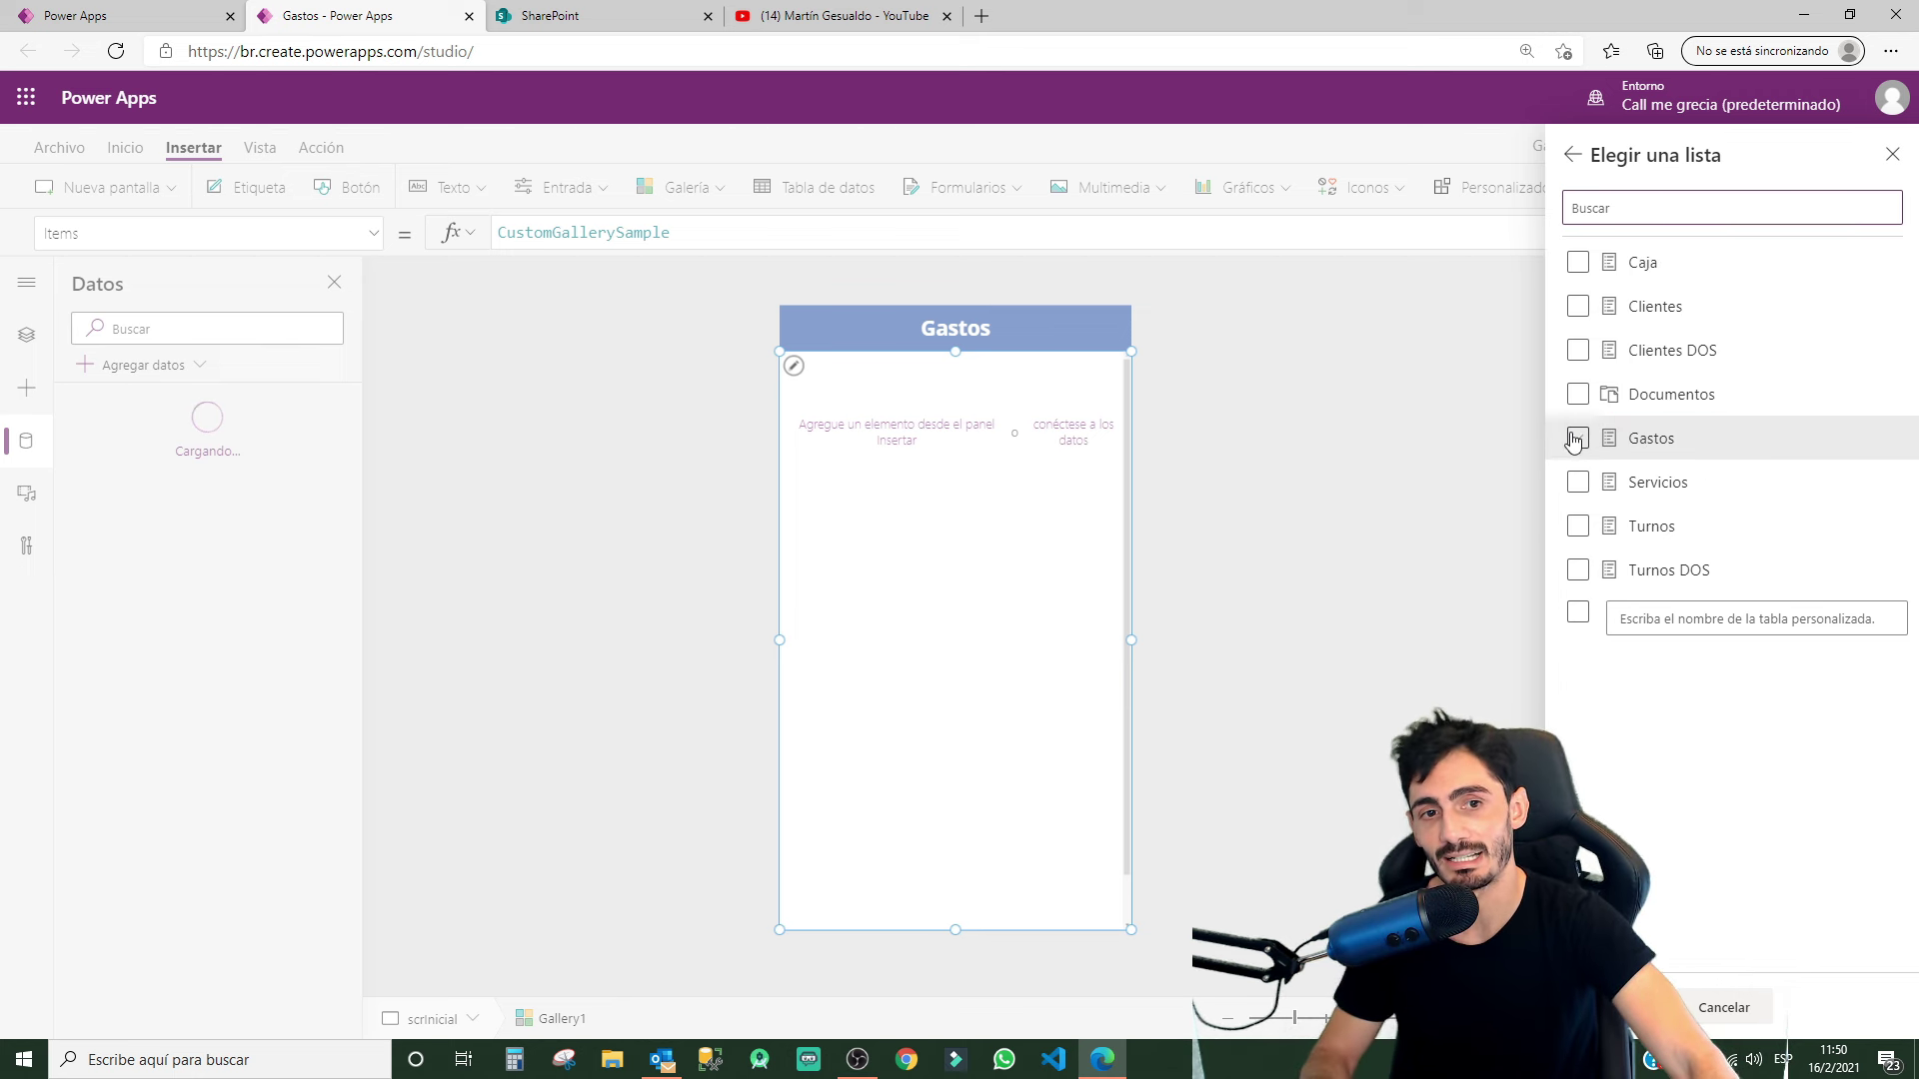
click(1577, 437)
click(1619, 1008)
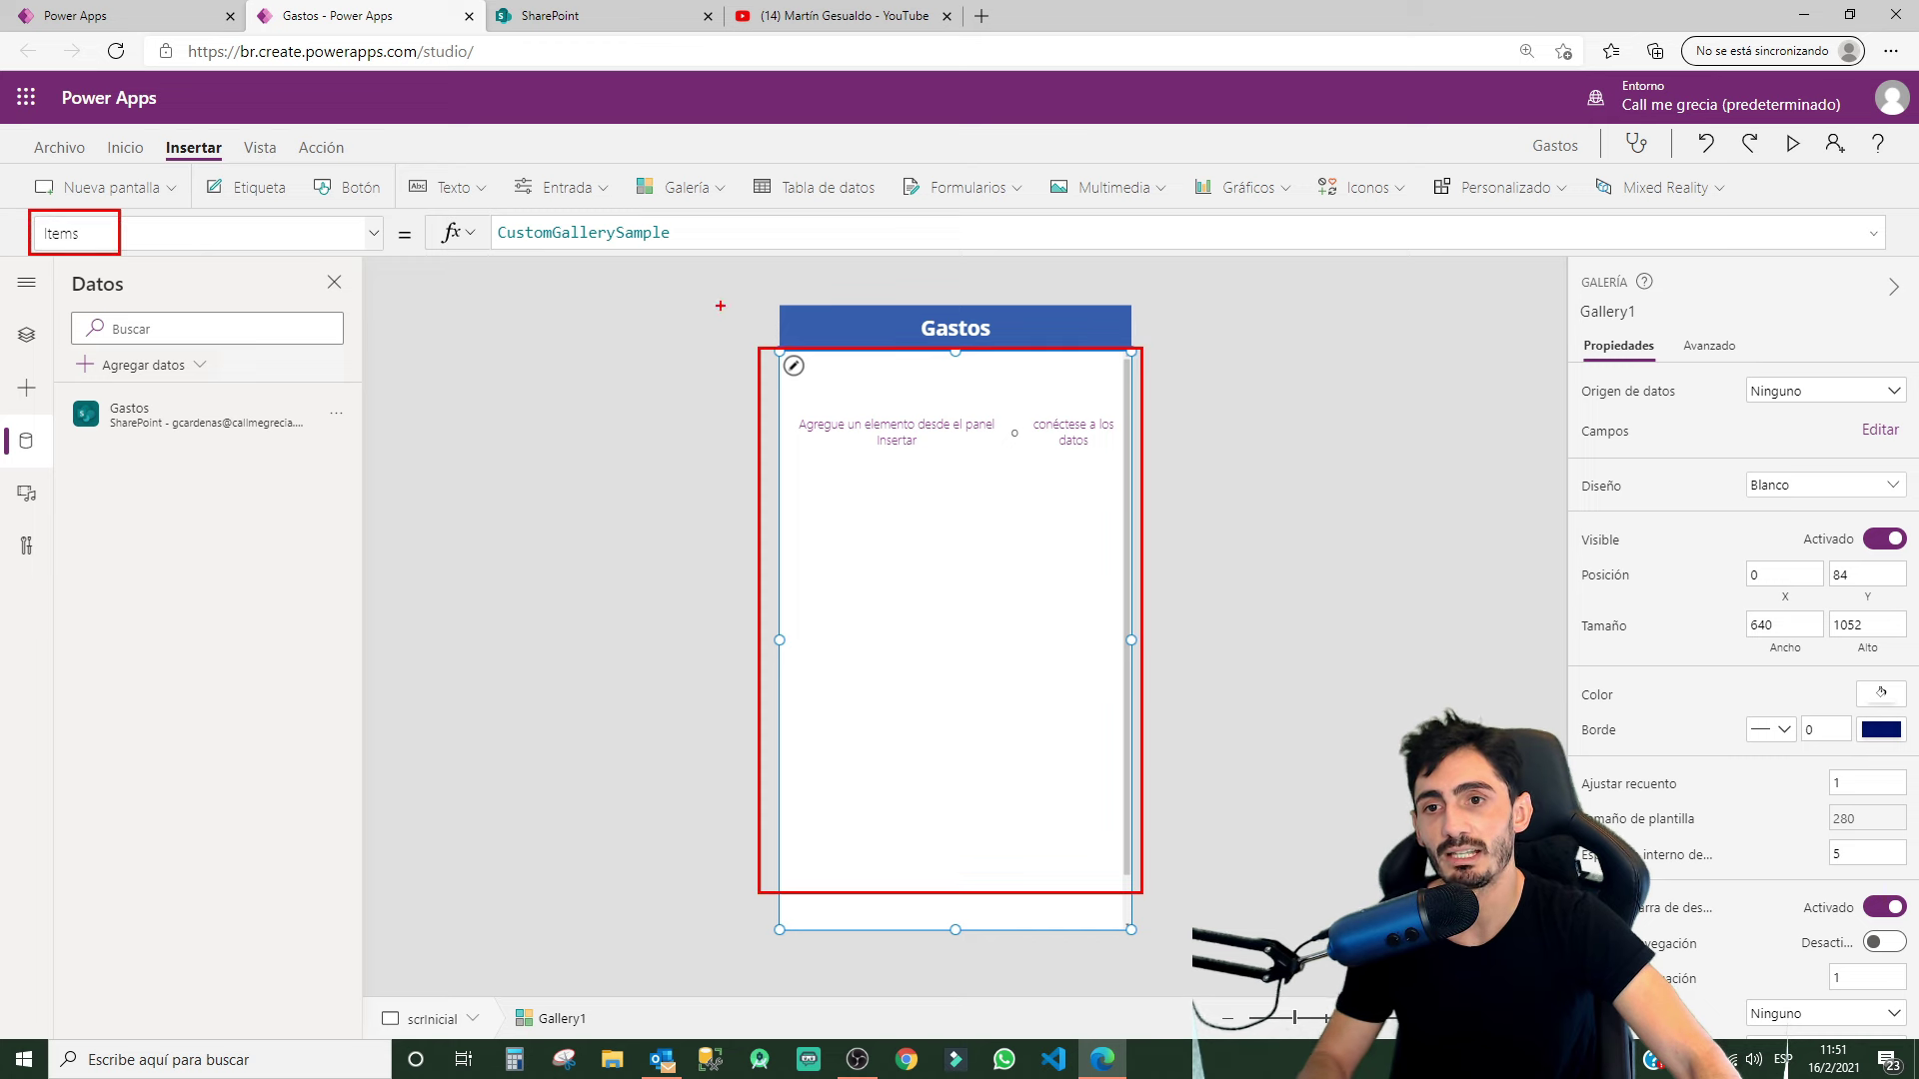
Replace the gallery's CustomGallerySample Items formula with Gastos.
click(608, 232)
double_click(685, 232)
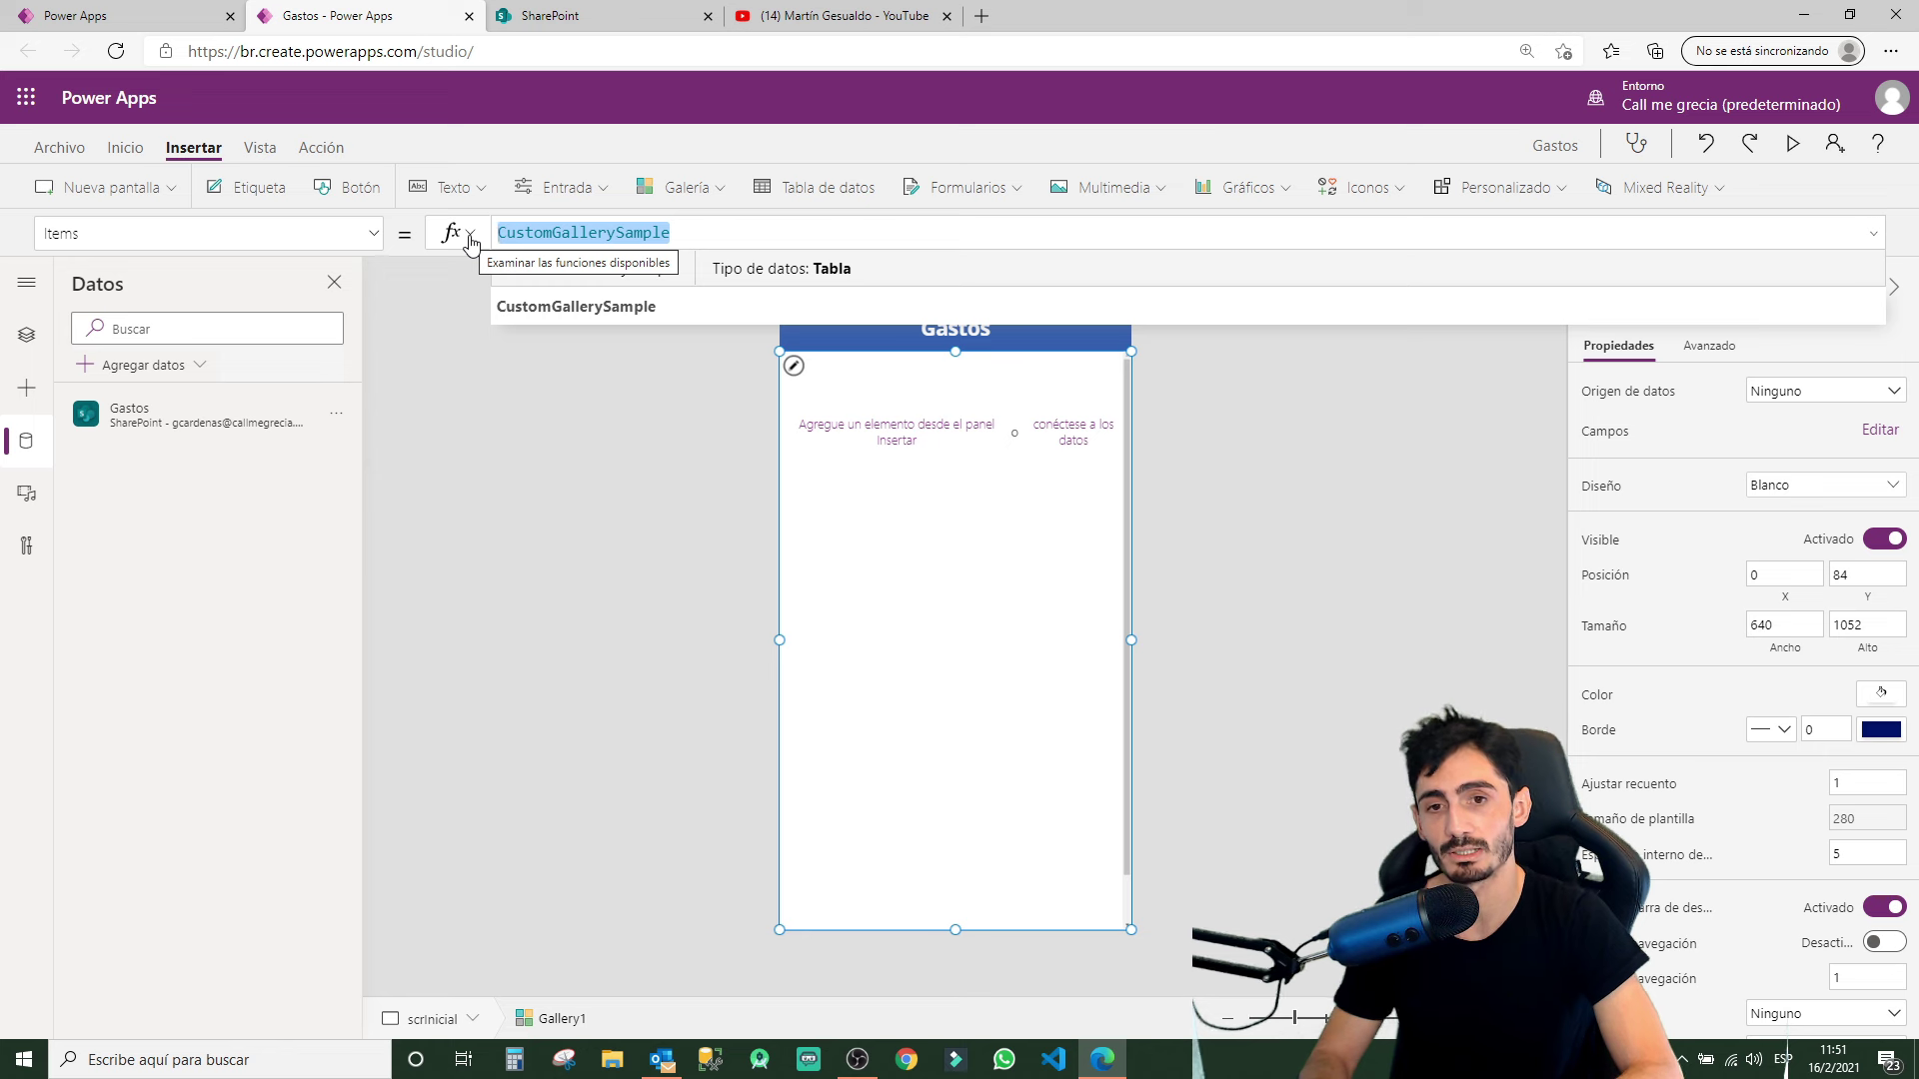
key(BackSpace)
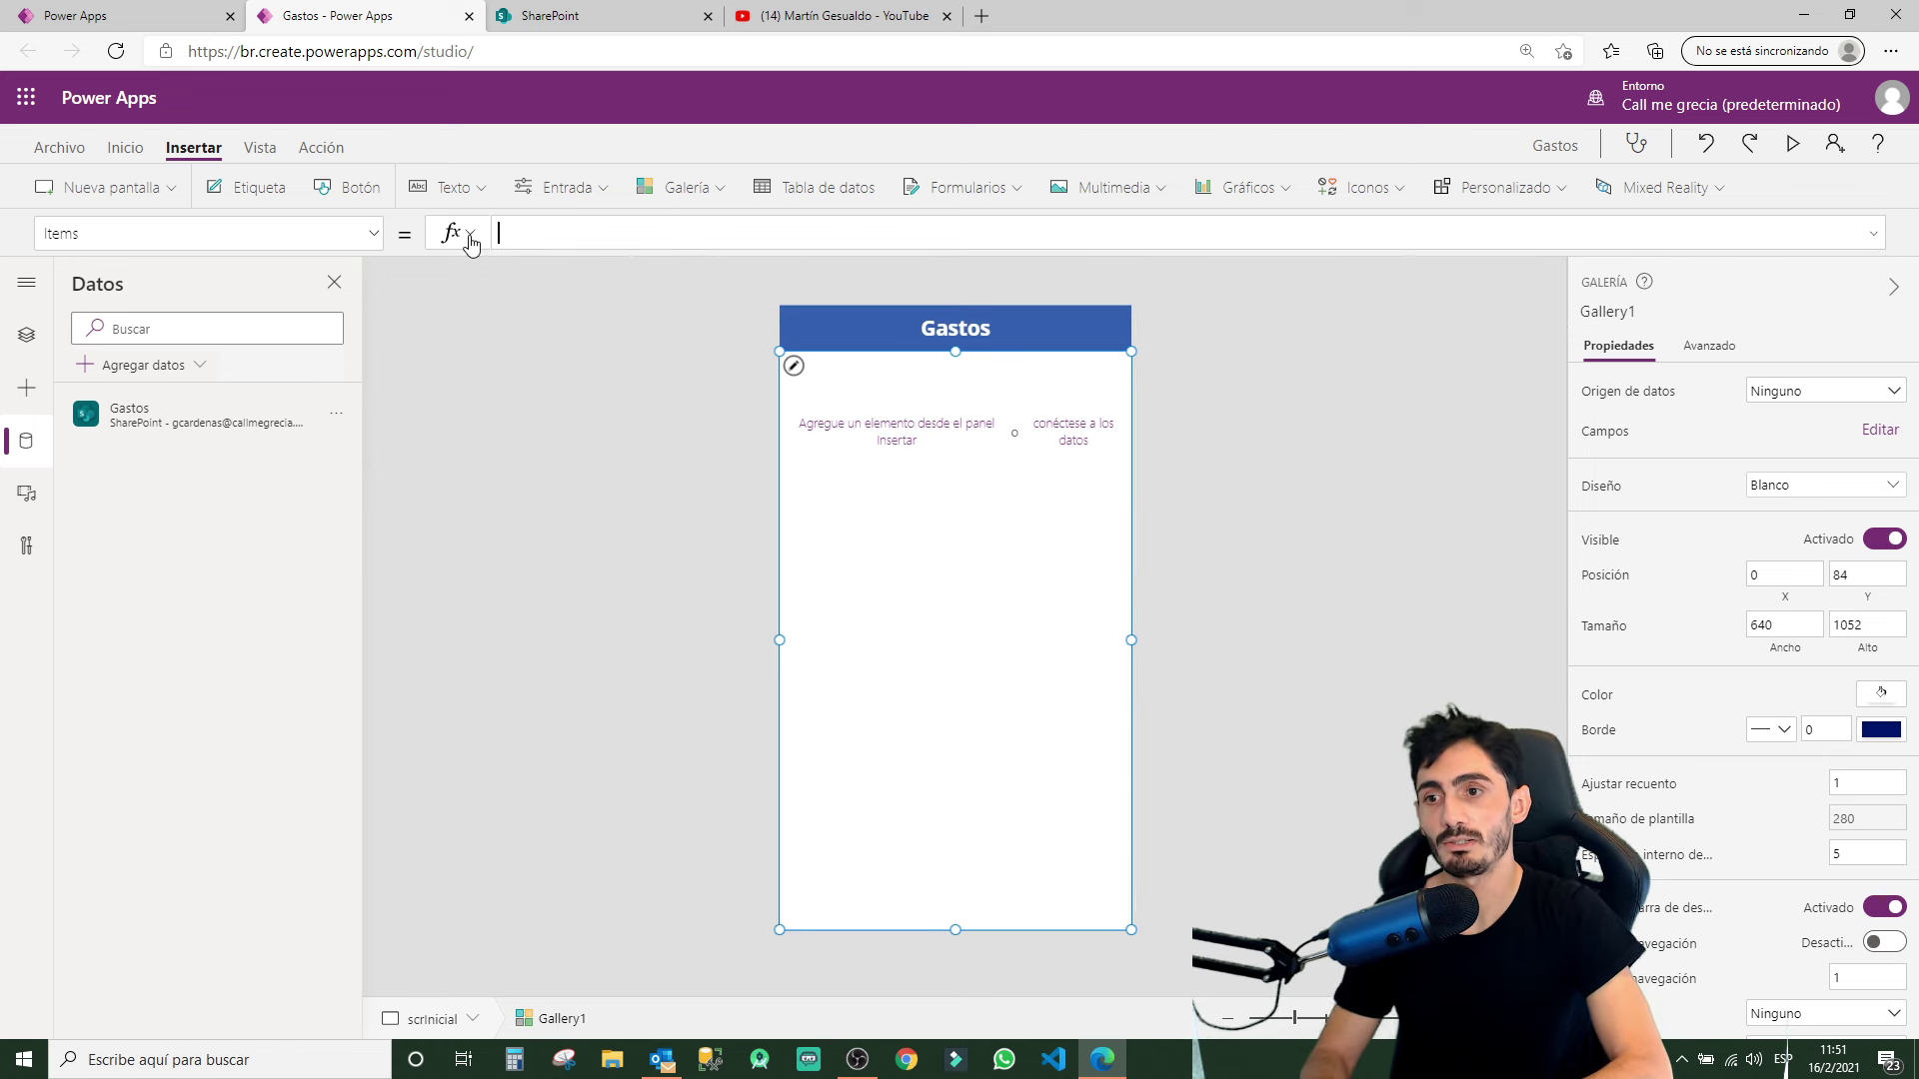
text(Gastos)
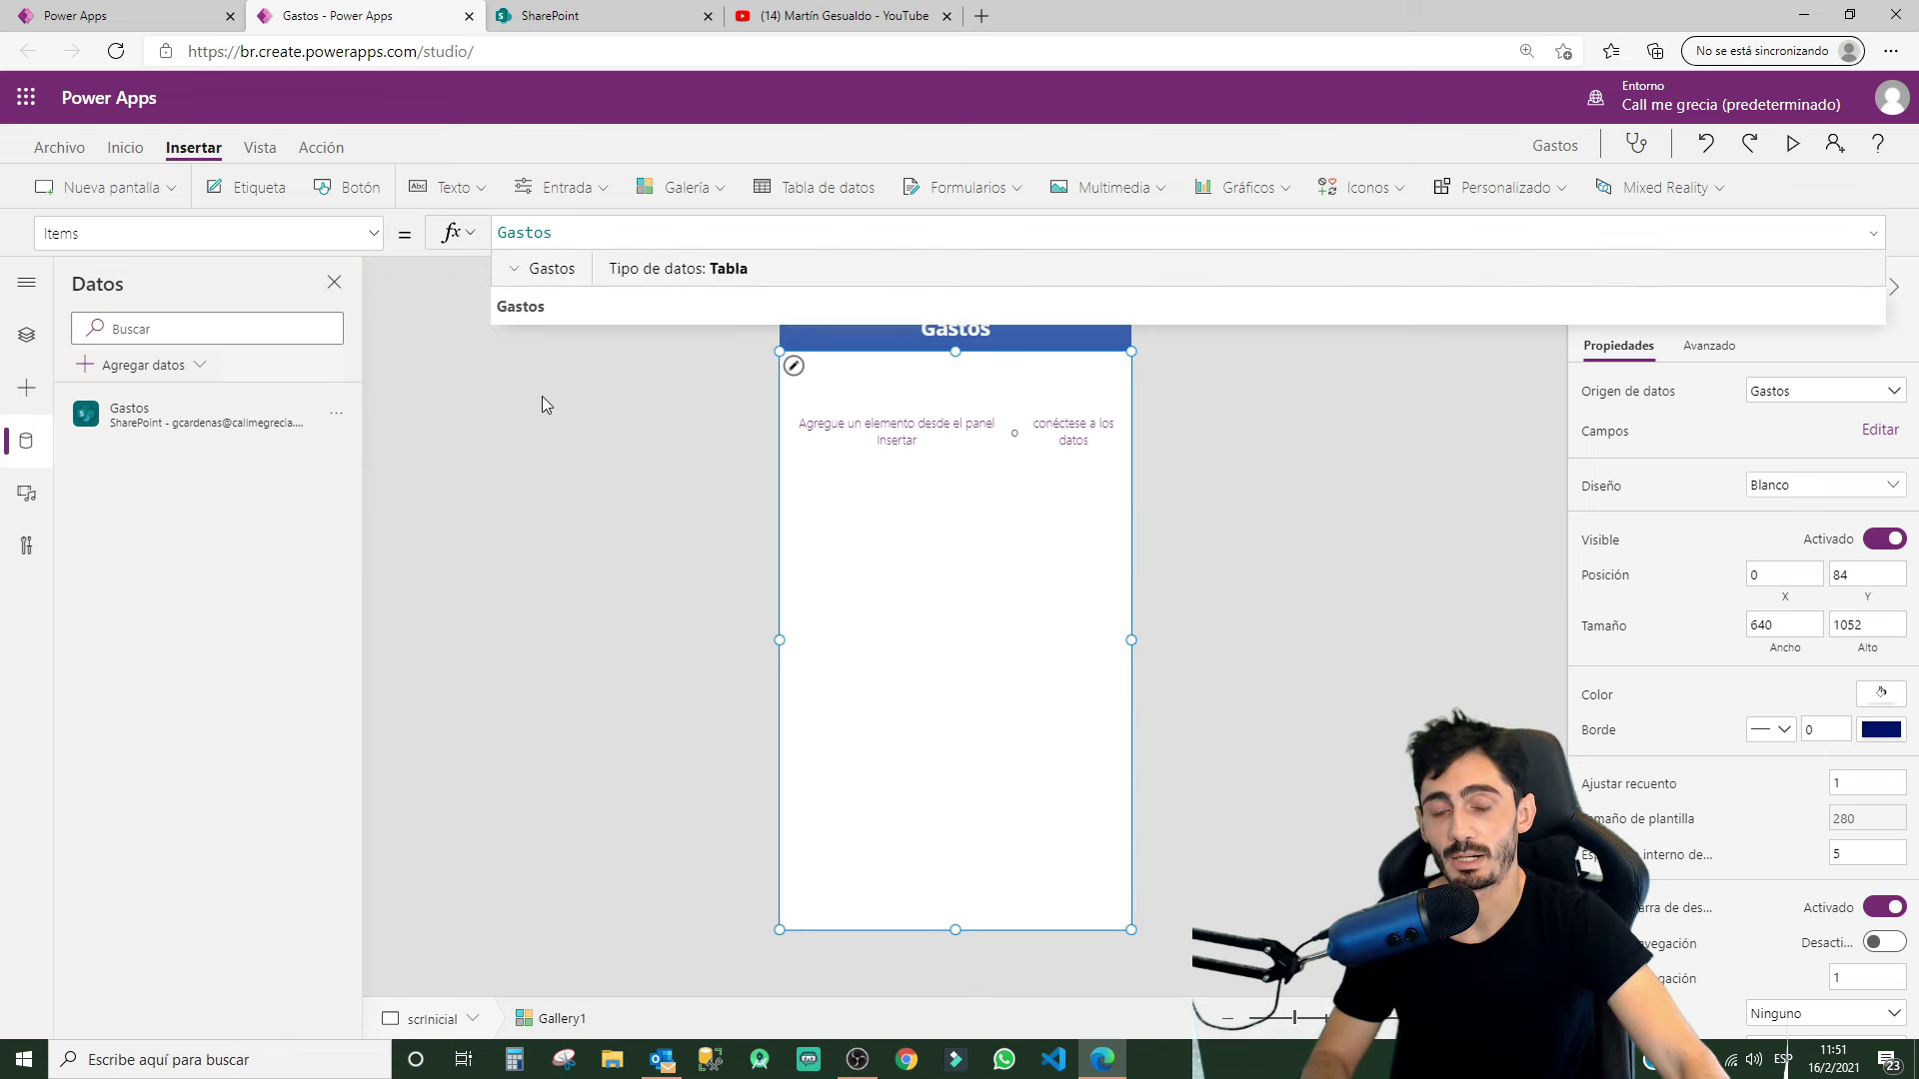
click(542, 396)
Check Gallery1's Origen de datos, then switch to the SharePoint tab.
click(993, 556)
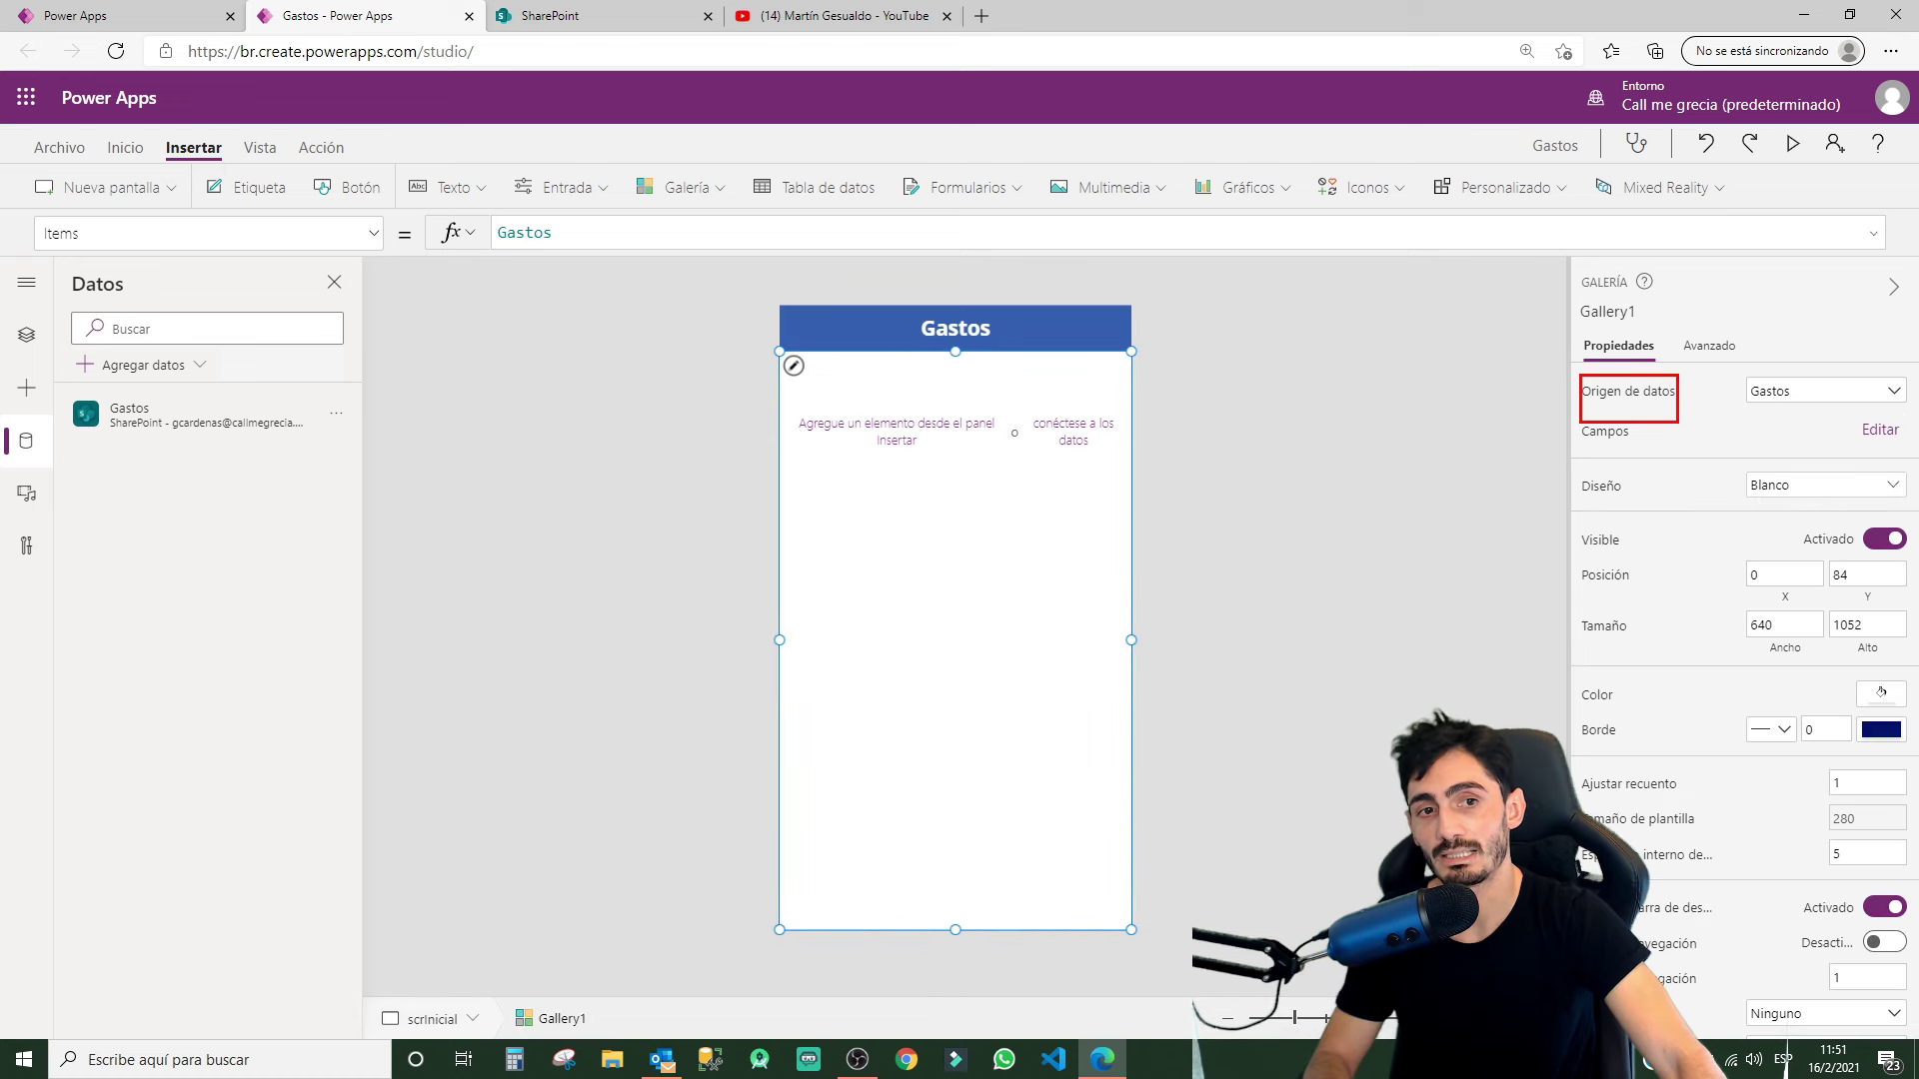
click(1831, 395)
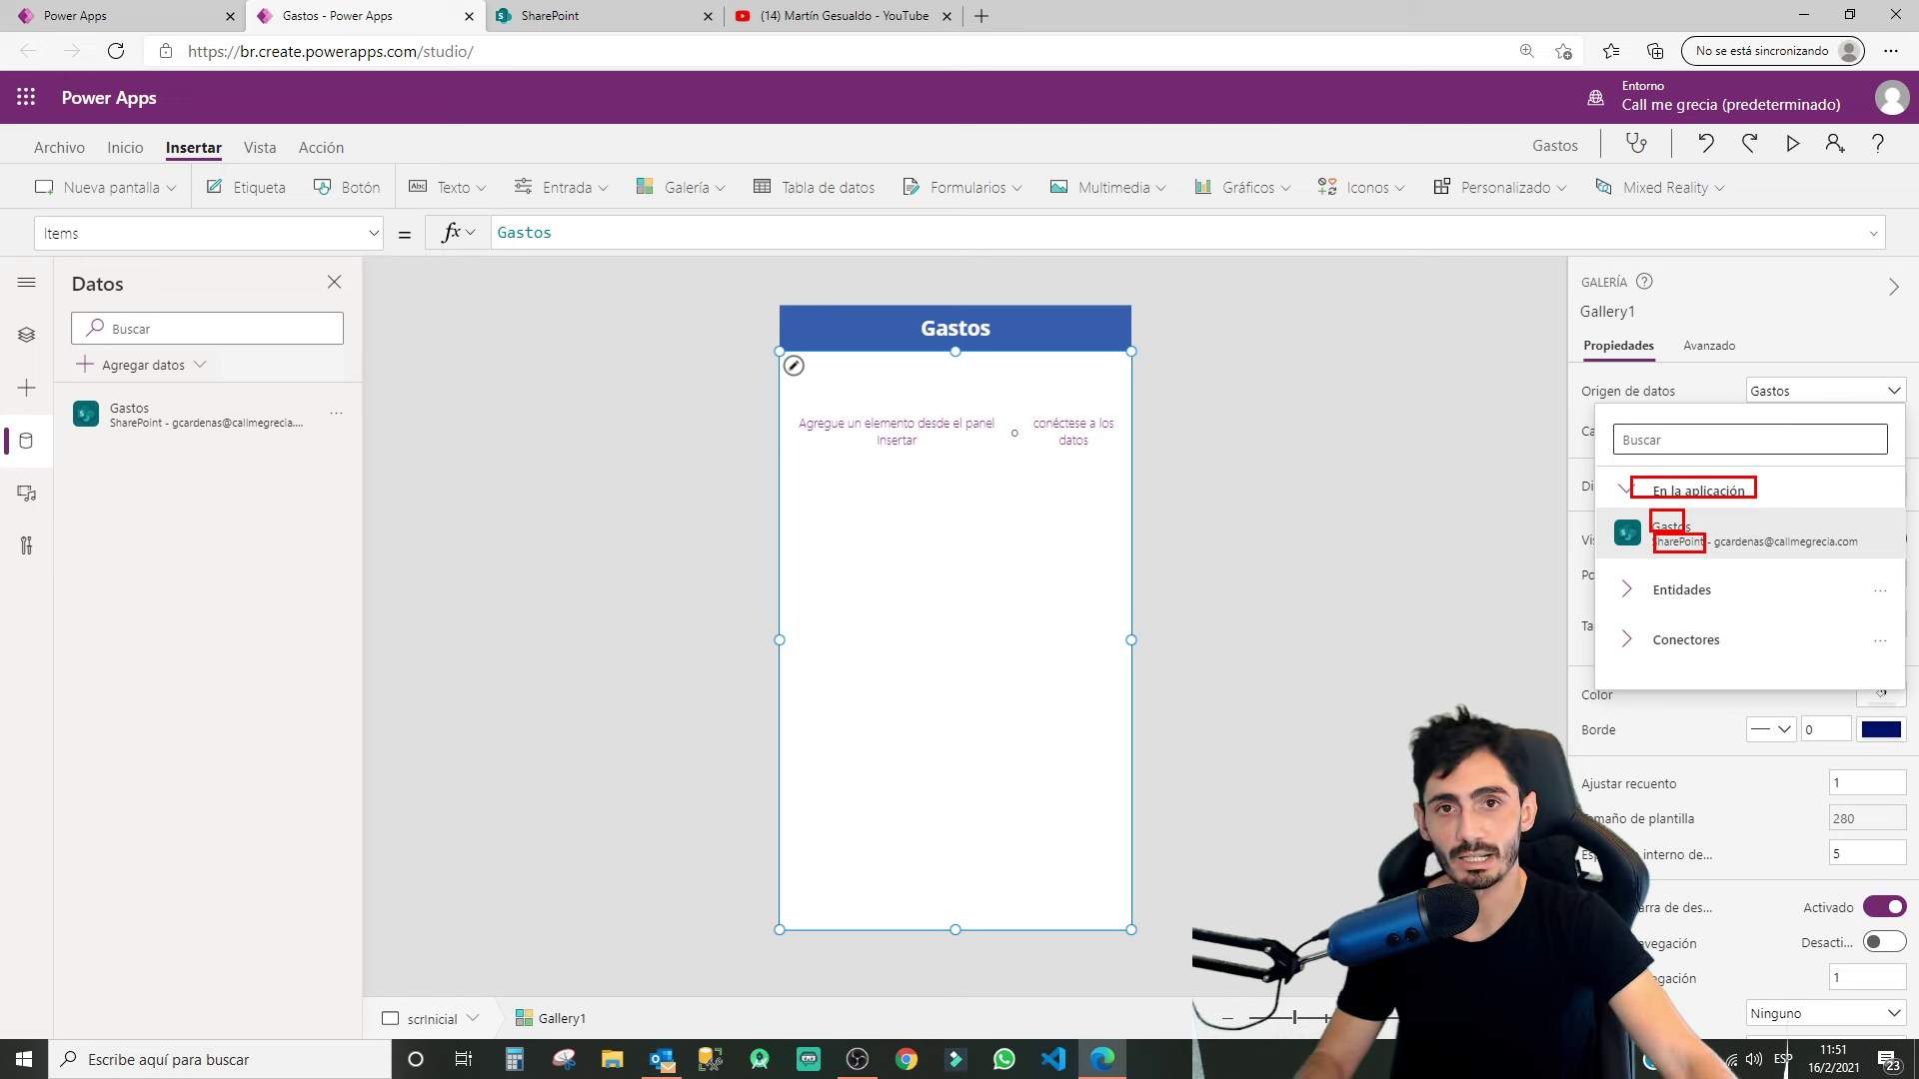
click(1659, 533)
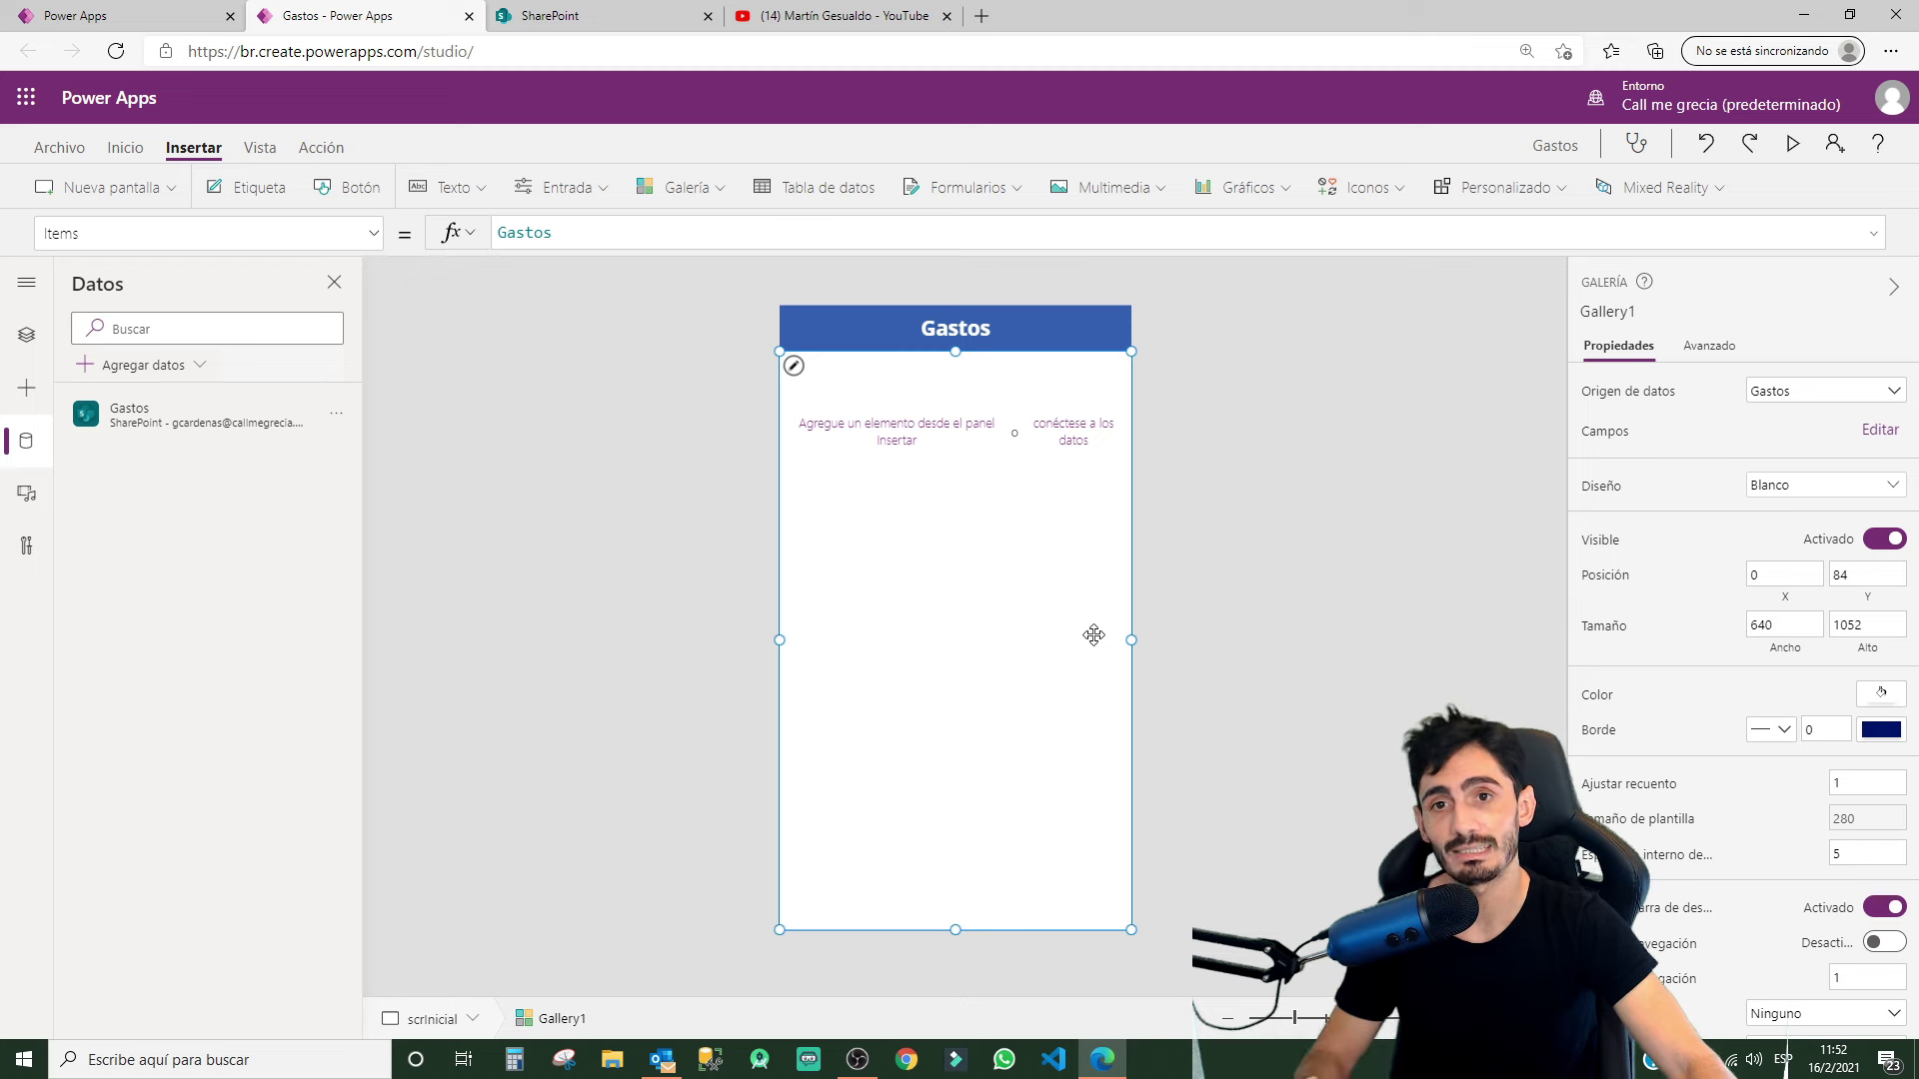
click(578, 15)
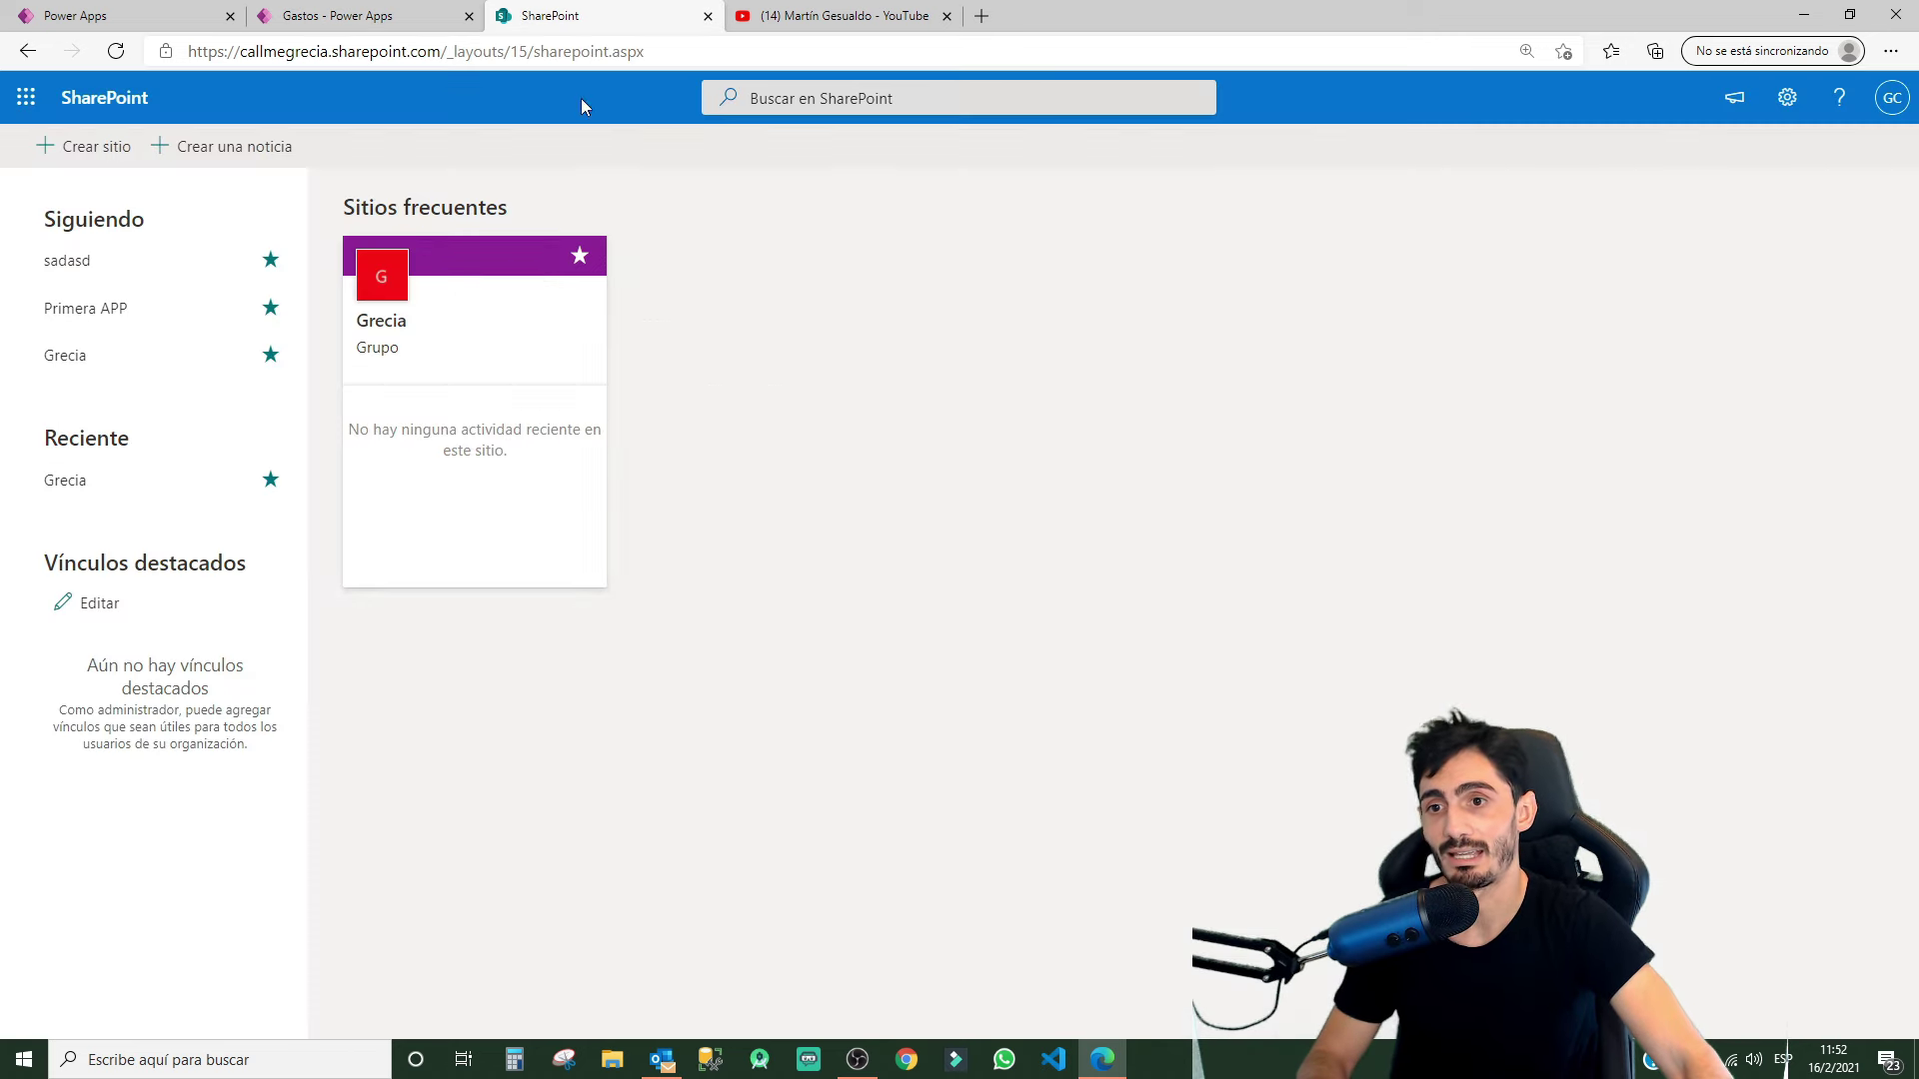
Open the Grecia site's Gastos list to view its columns, then return to the Power Apps tab.
click(515, 348)
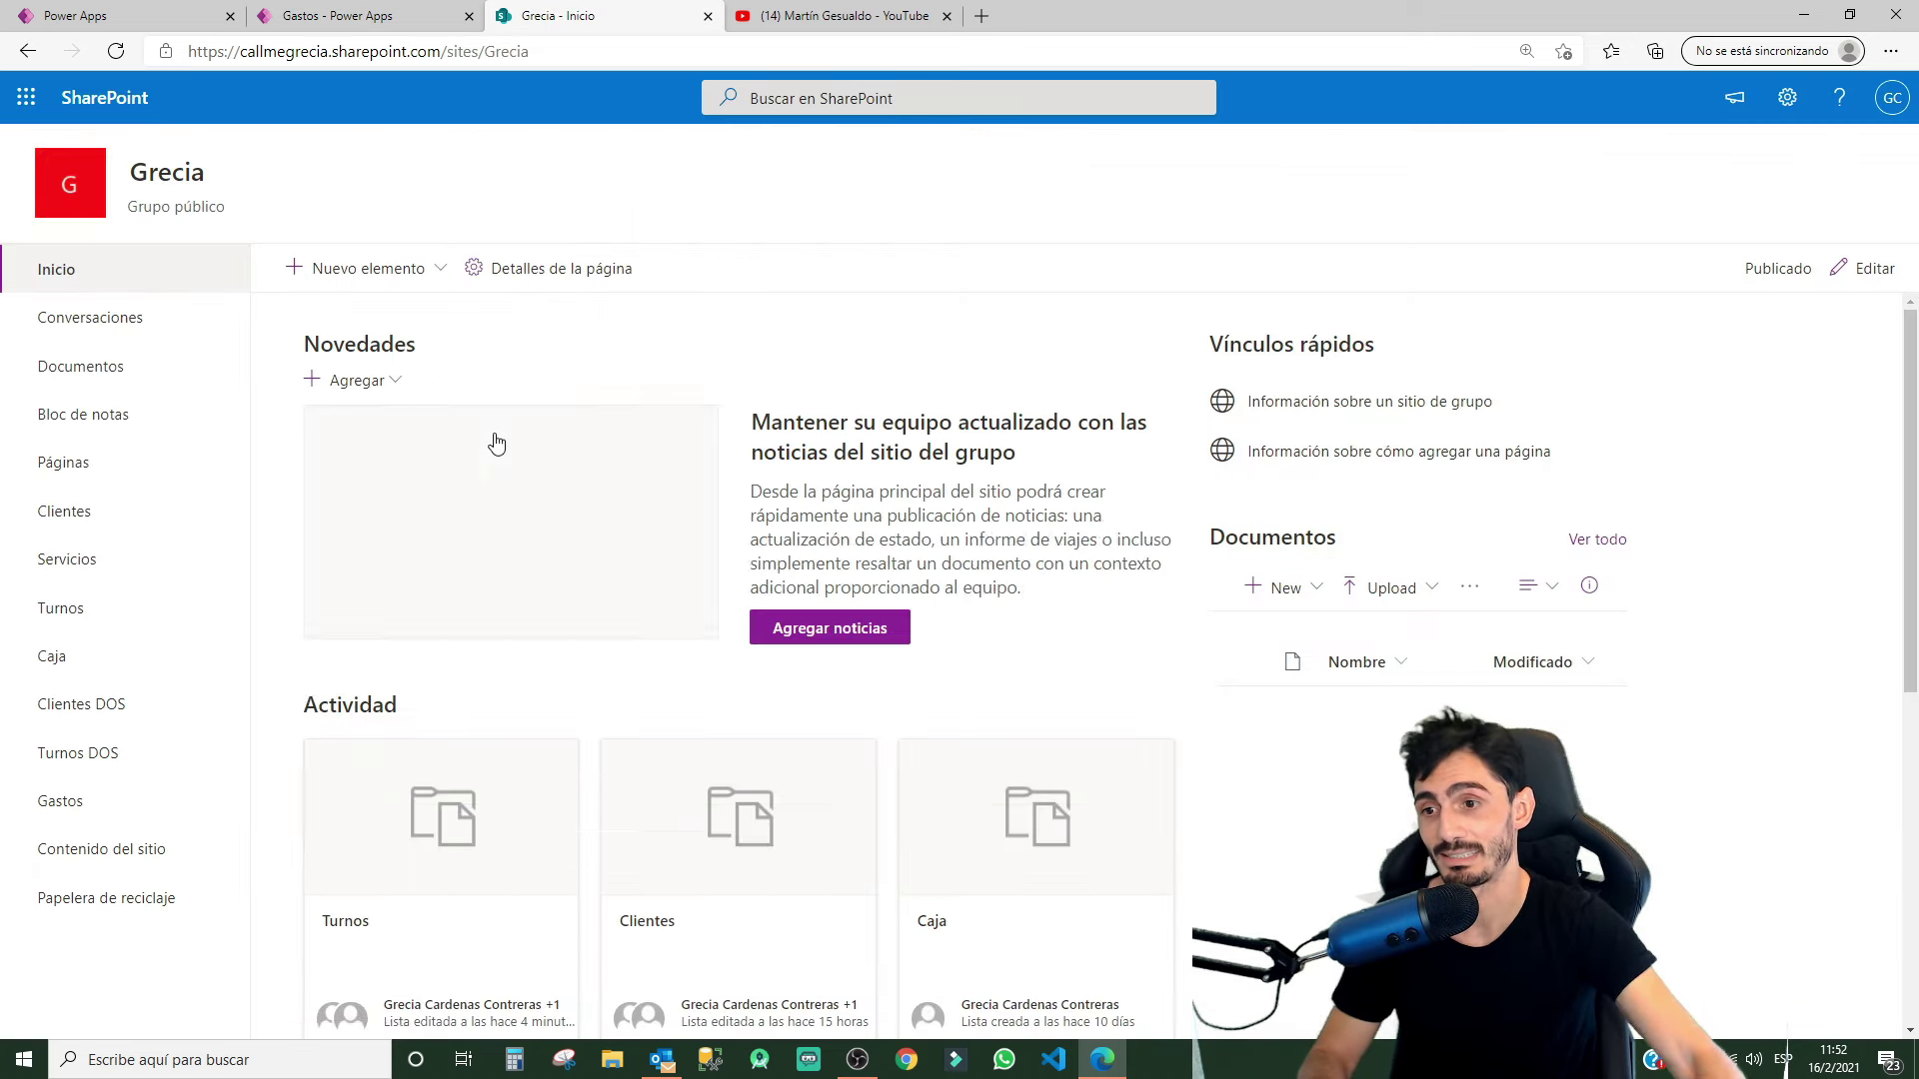
click(75, 799)
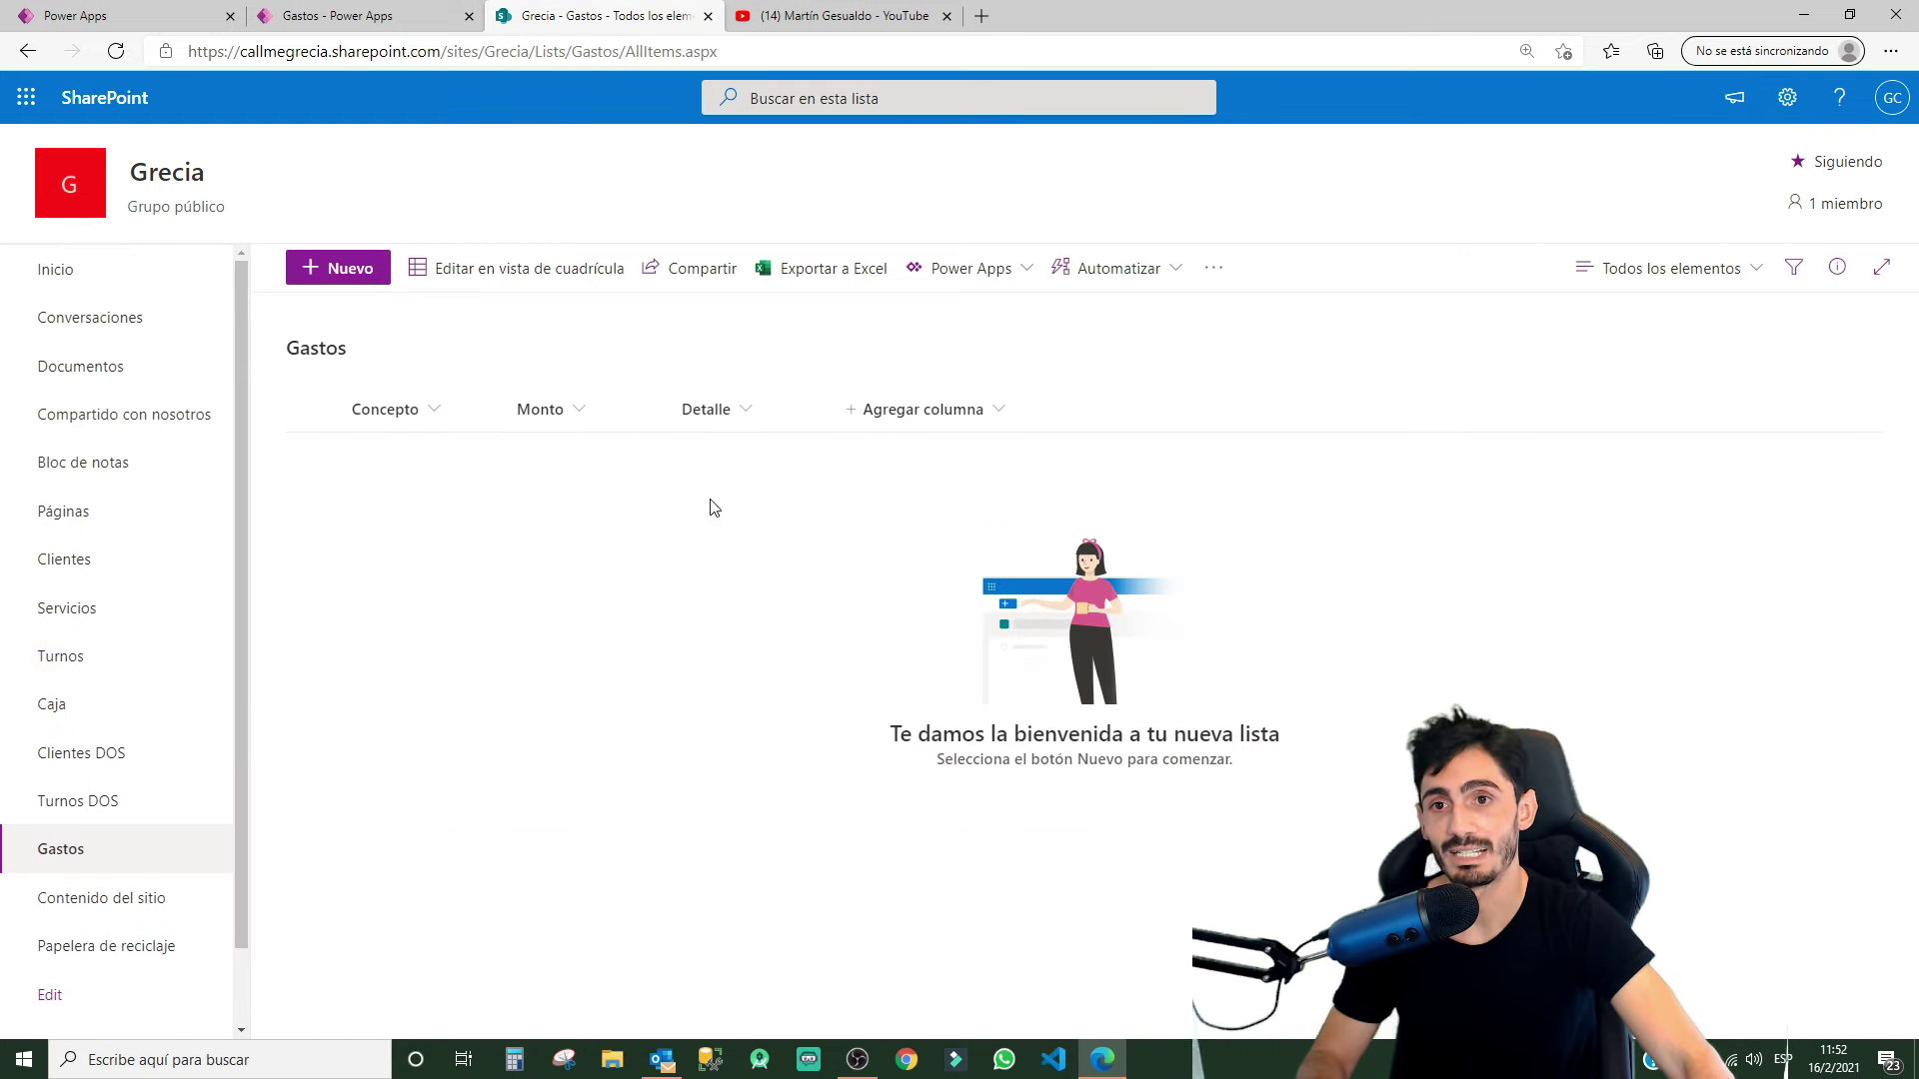
click(120, 15)
click(316, 10)
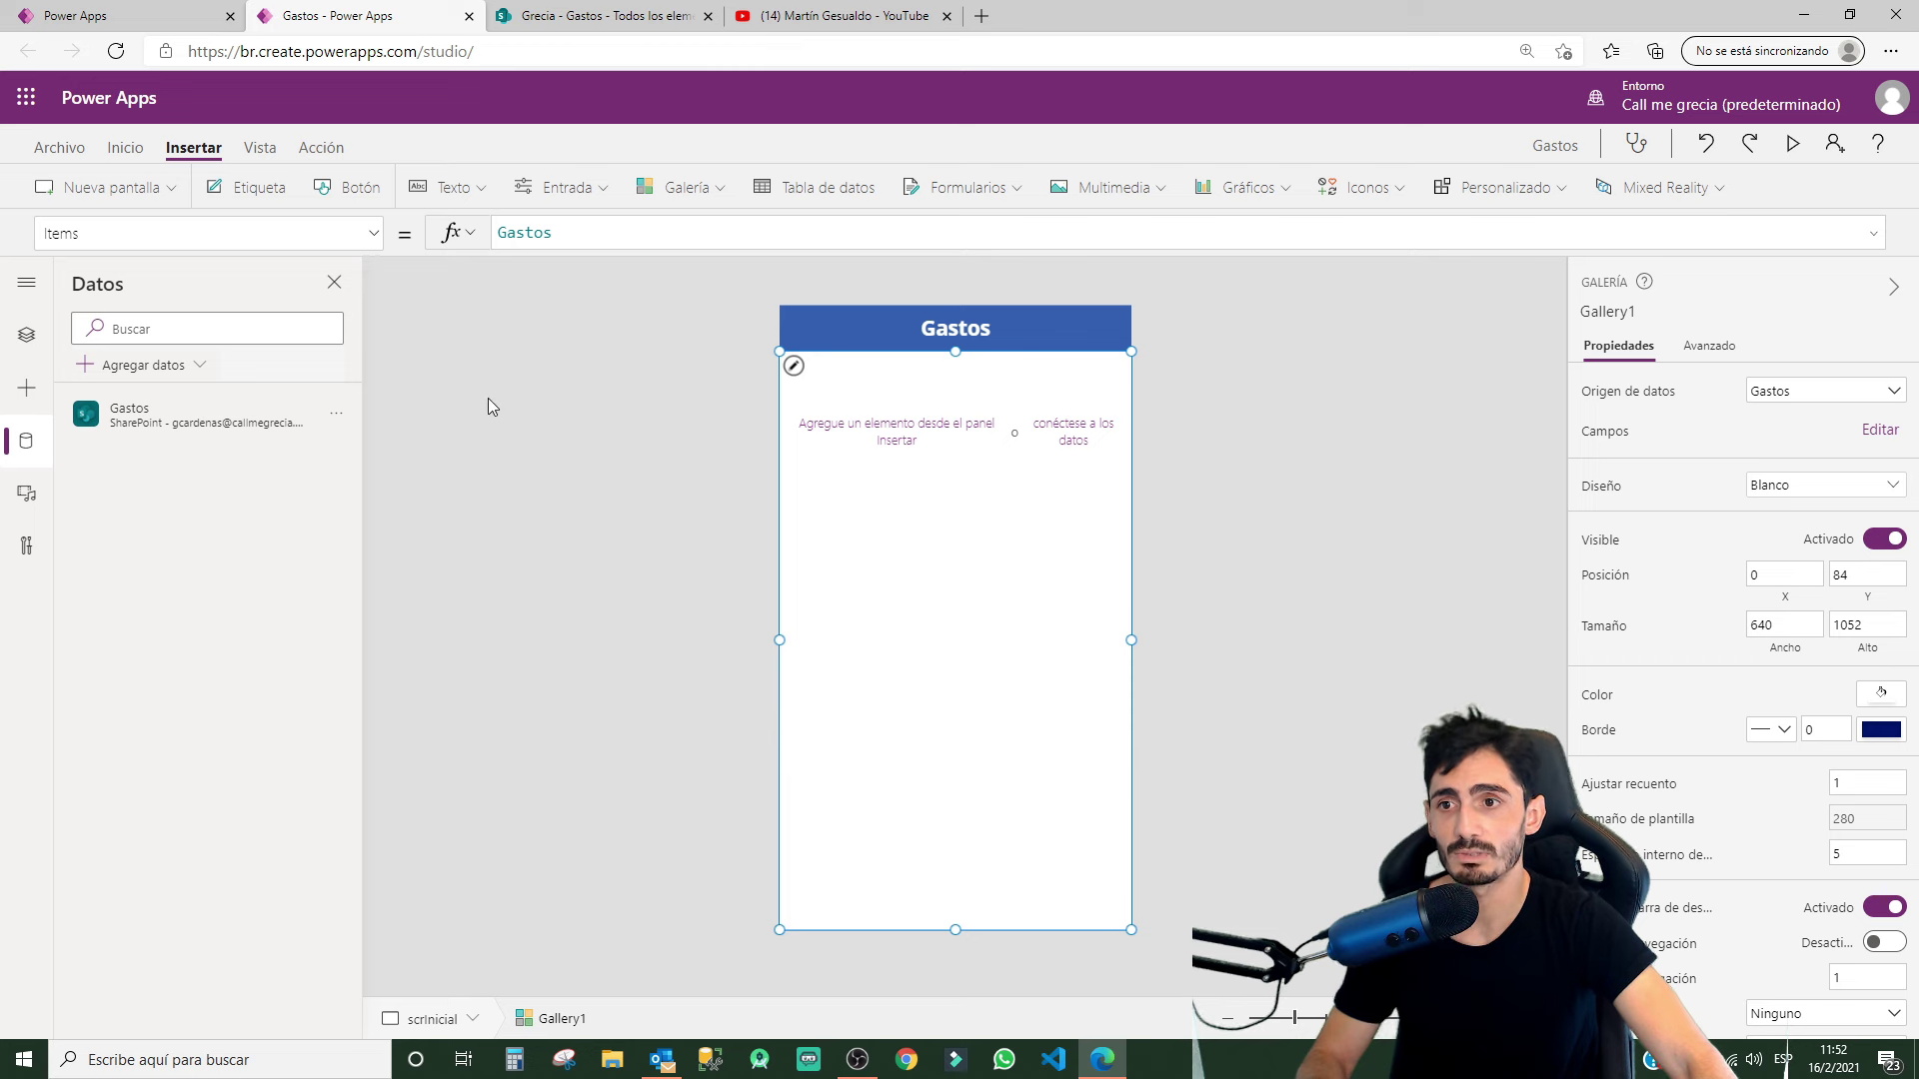
With Tree view shown, insert the Agregar plus icon (Icon1) on scrInicial.
click(26, 335)
drag(56, 665, 359, 772)
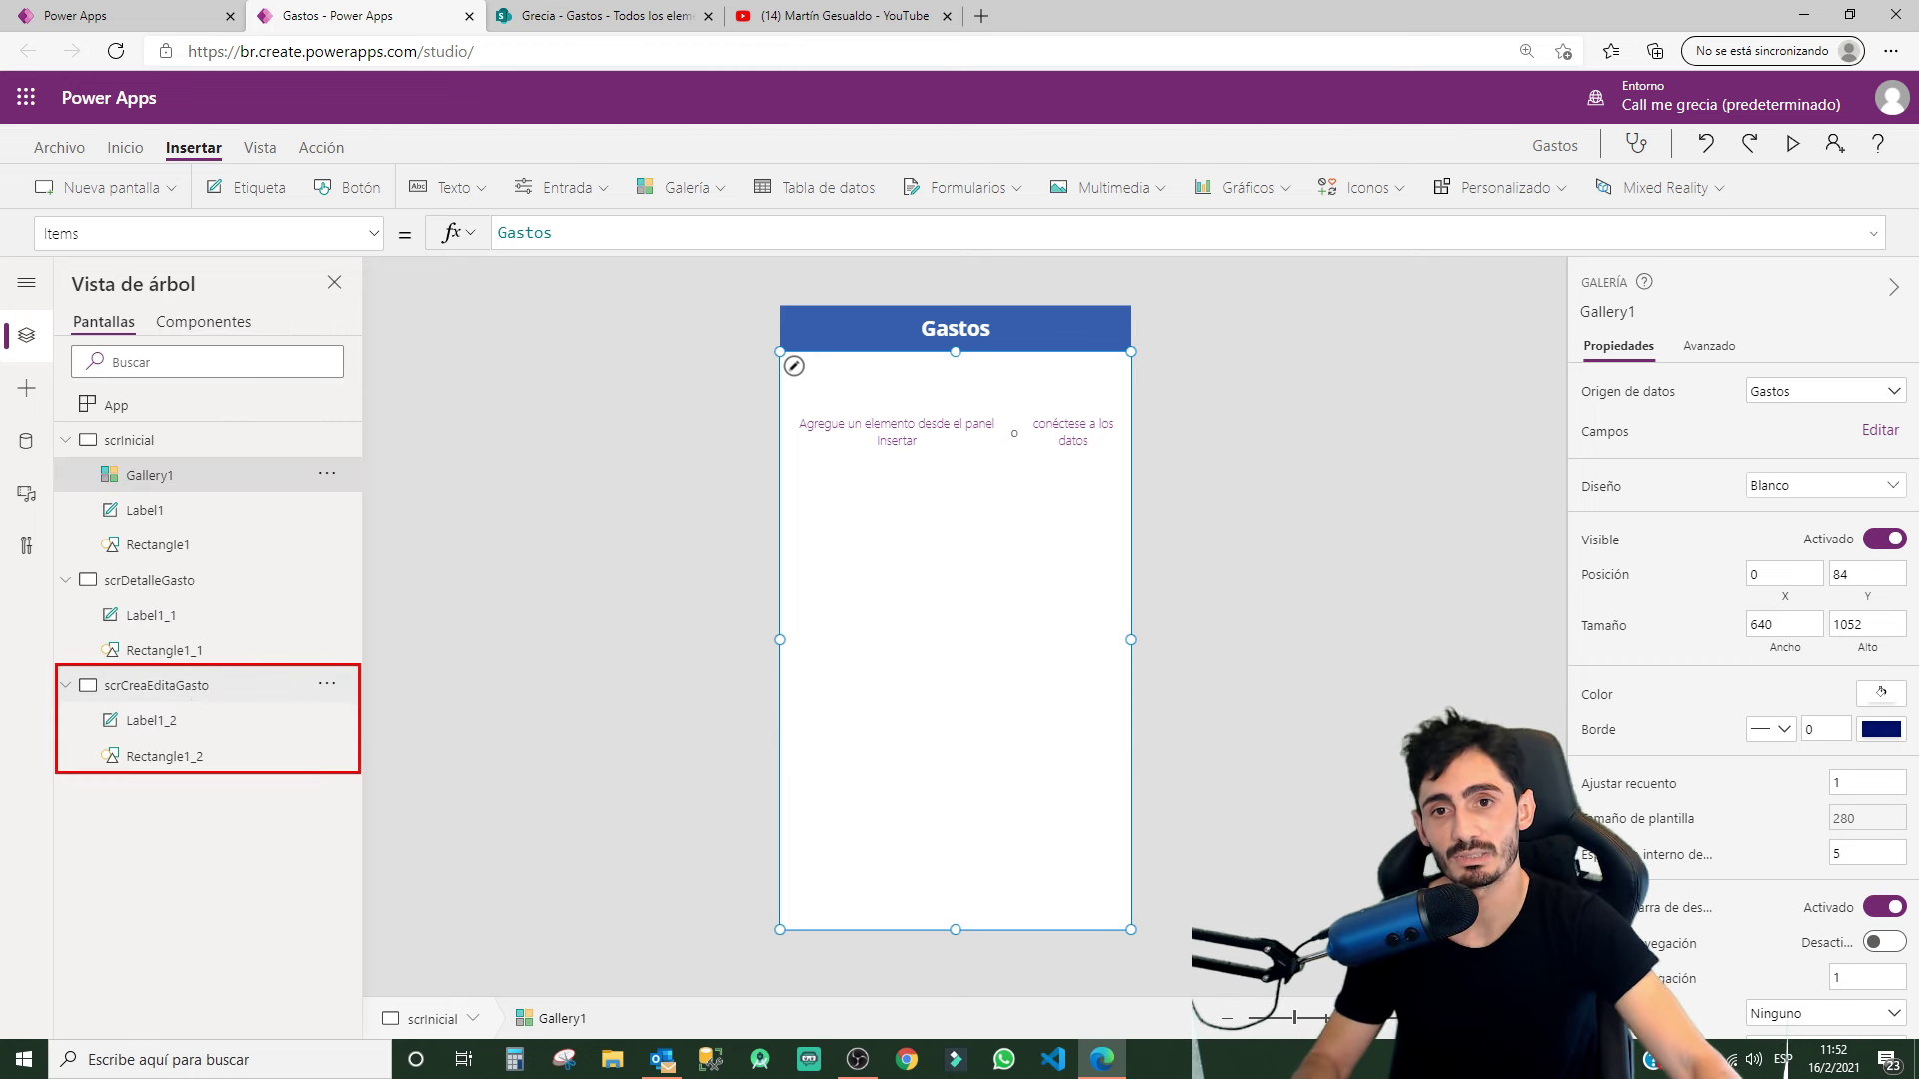
drag(1081, 308, 1131, 353)
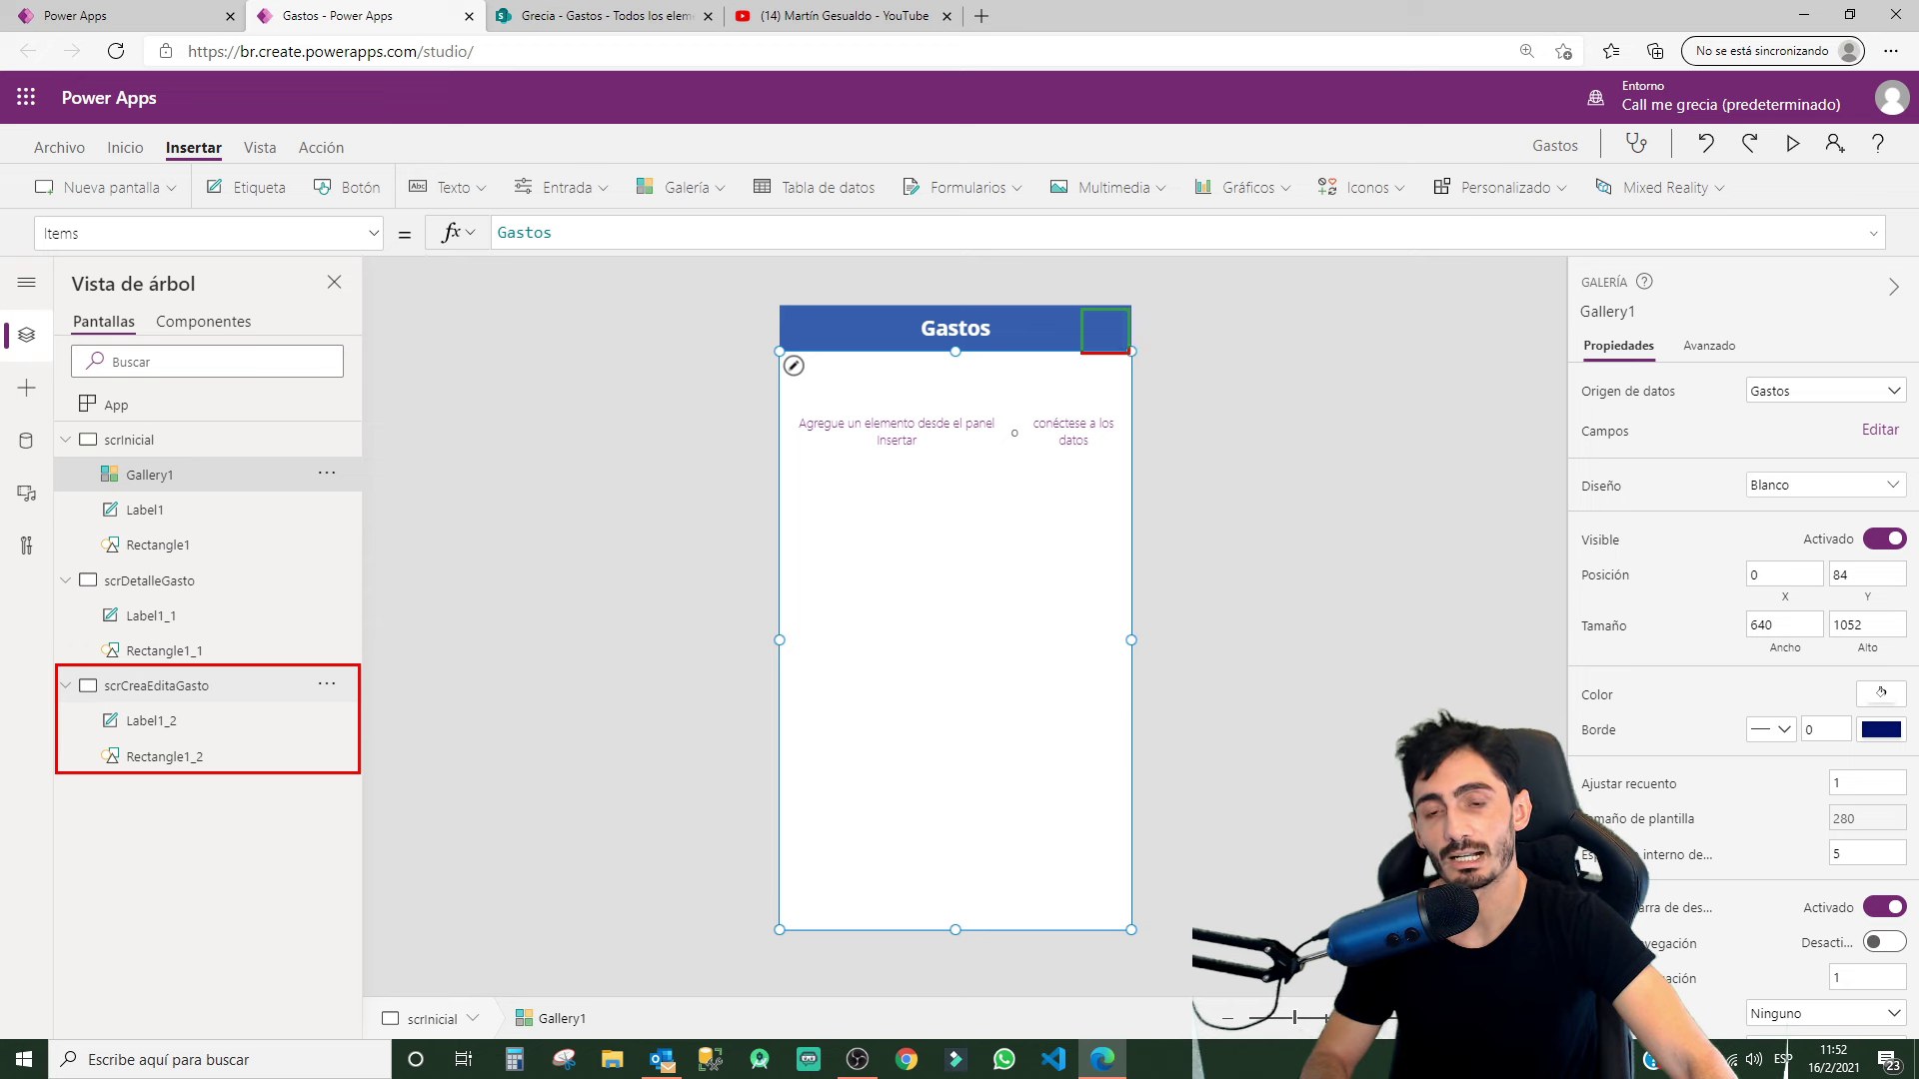
key(Escape)
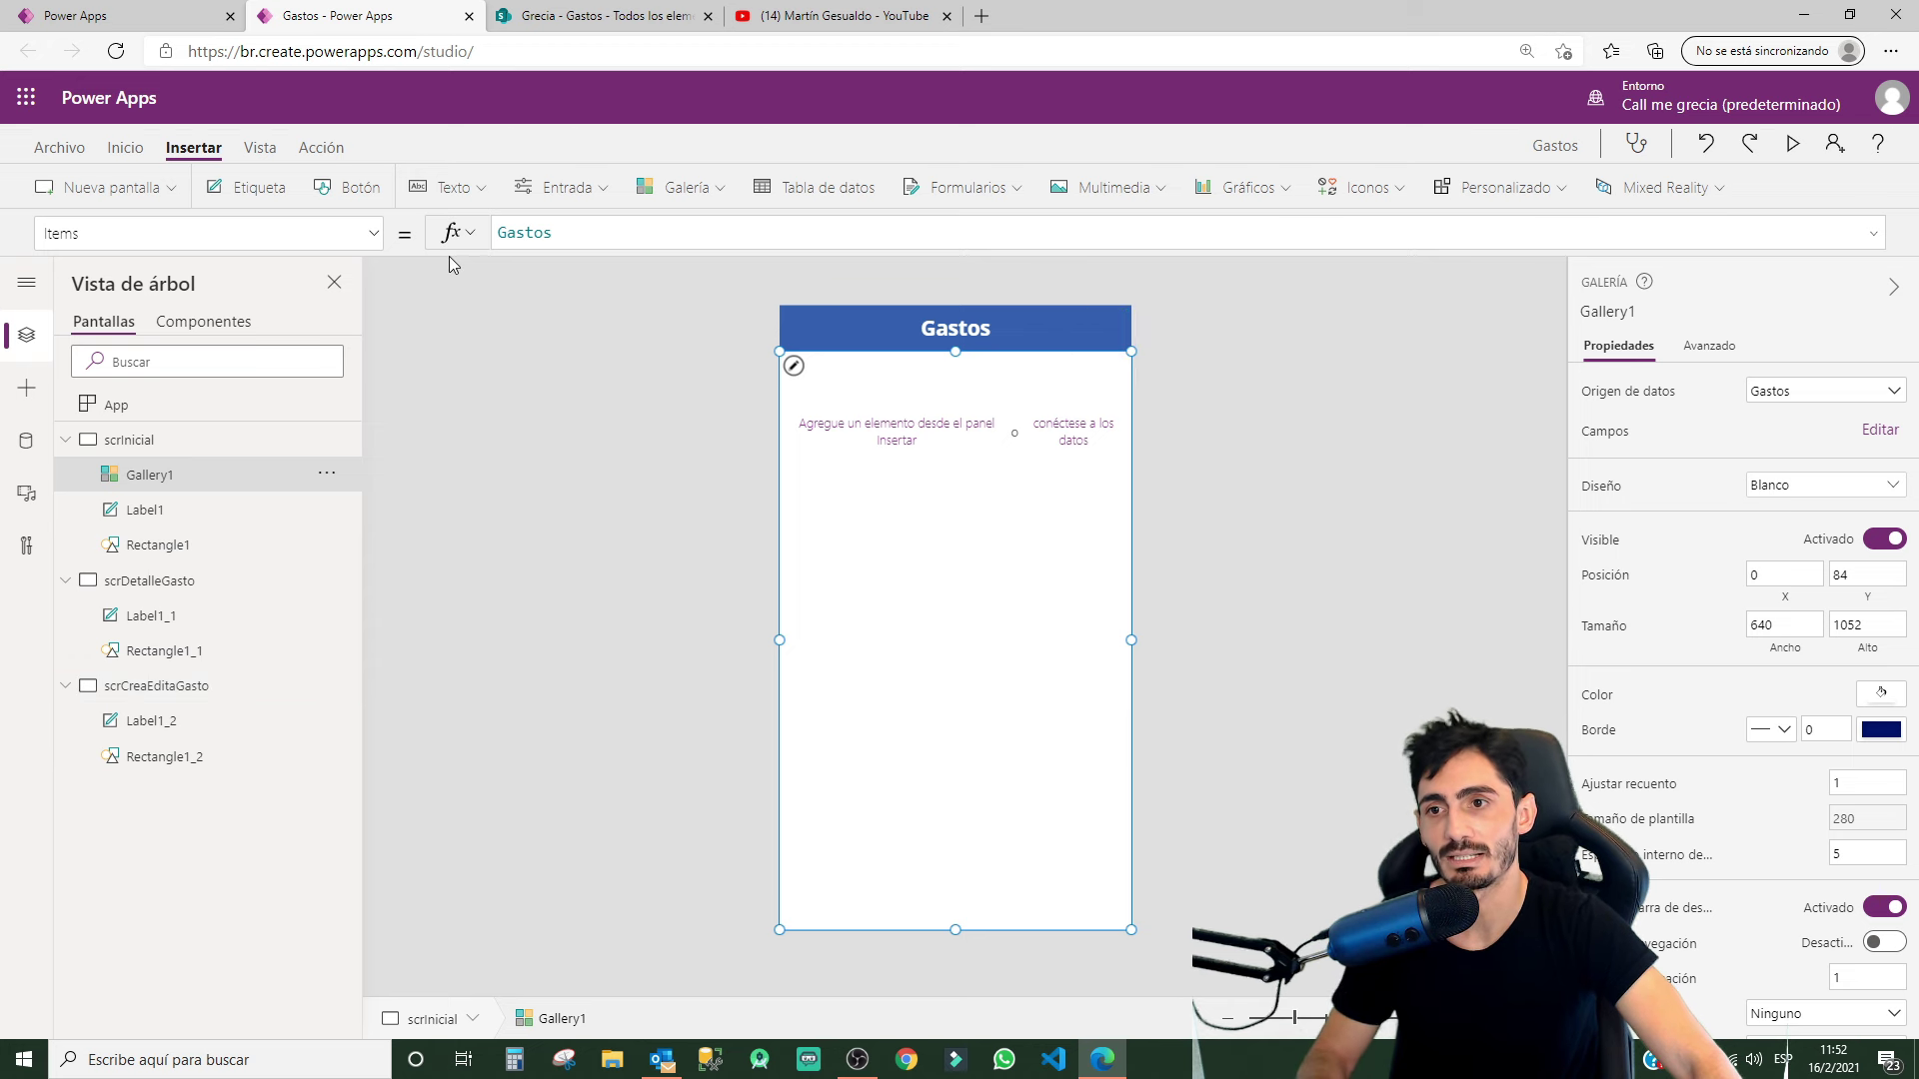
click(1361, 181)
click(1371, 234)
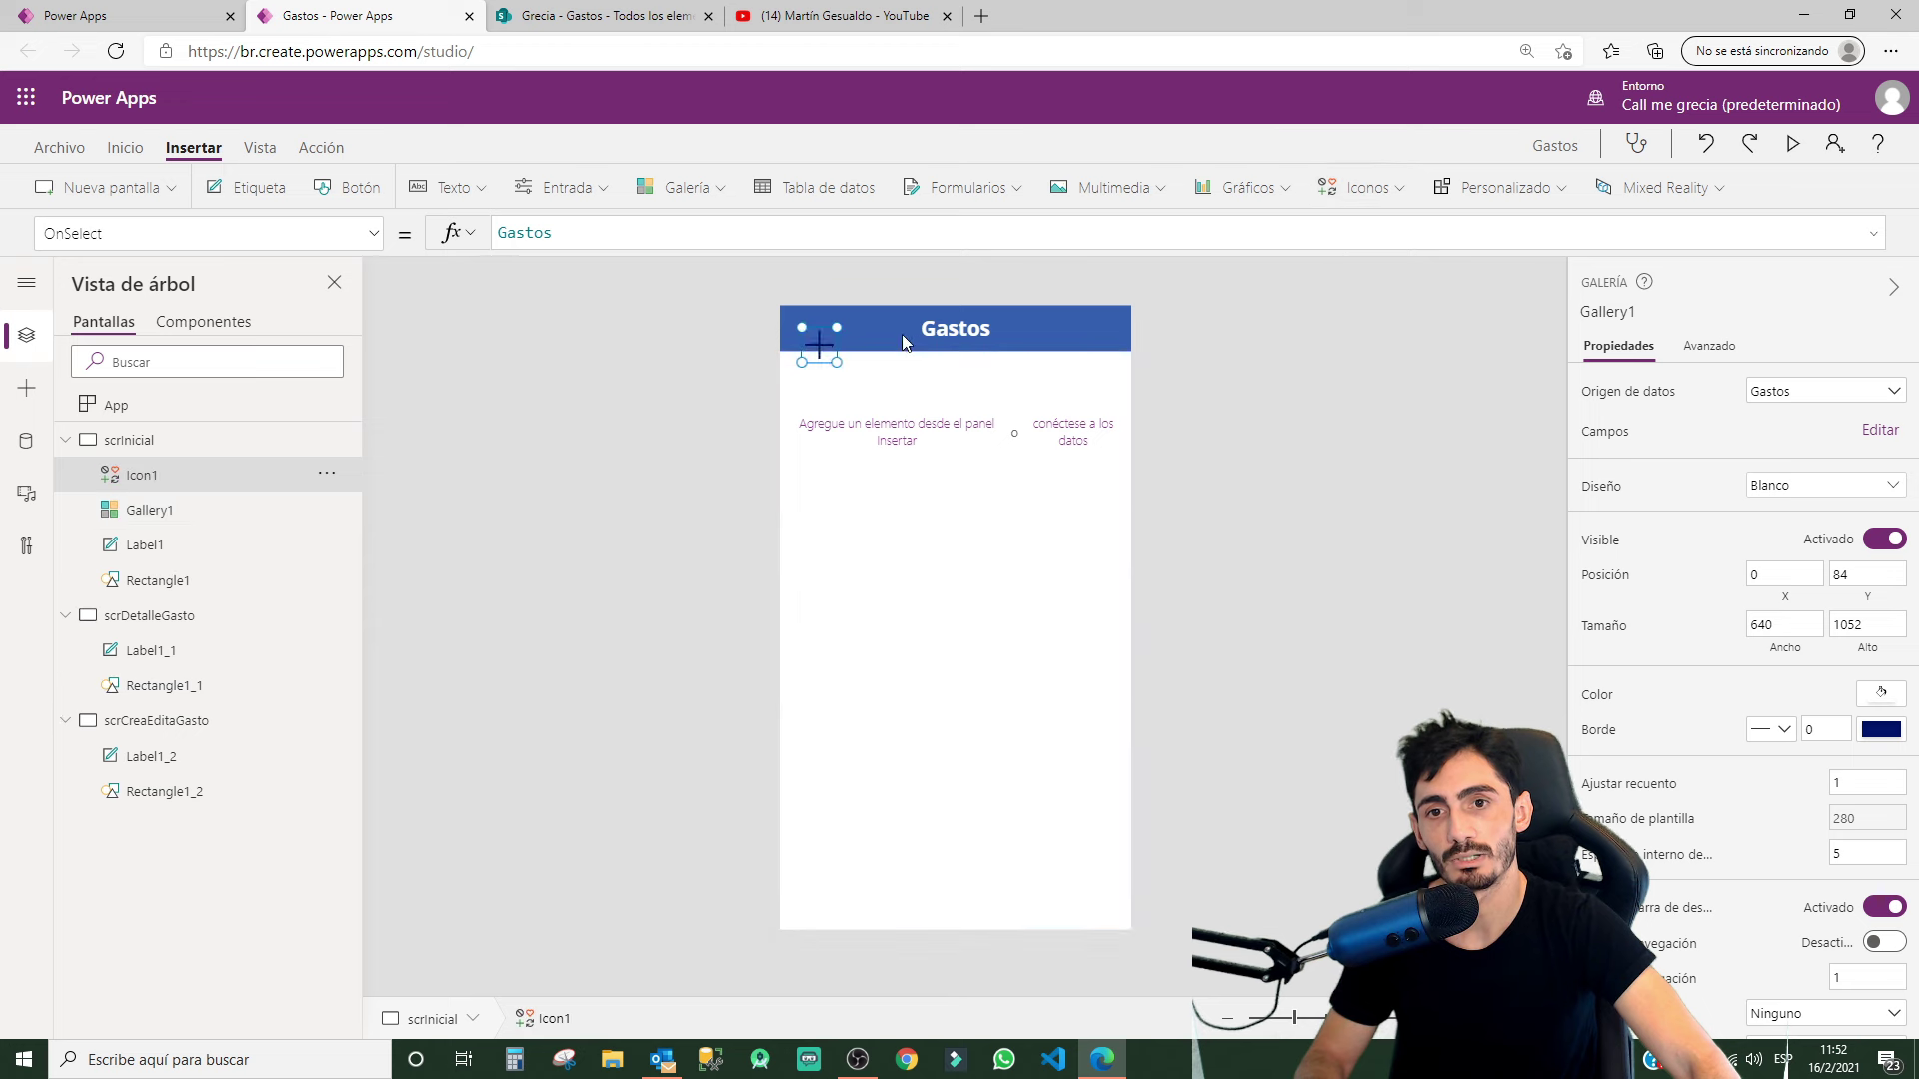
Move Icon1 to the right end of the Gastos header and make it white.
mouse_move(819, 341)
mouse_down()
mouse_move(1105, 317)
mouse_move(1136, 350)
mouse_up()
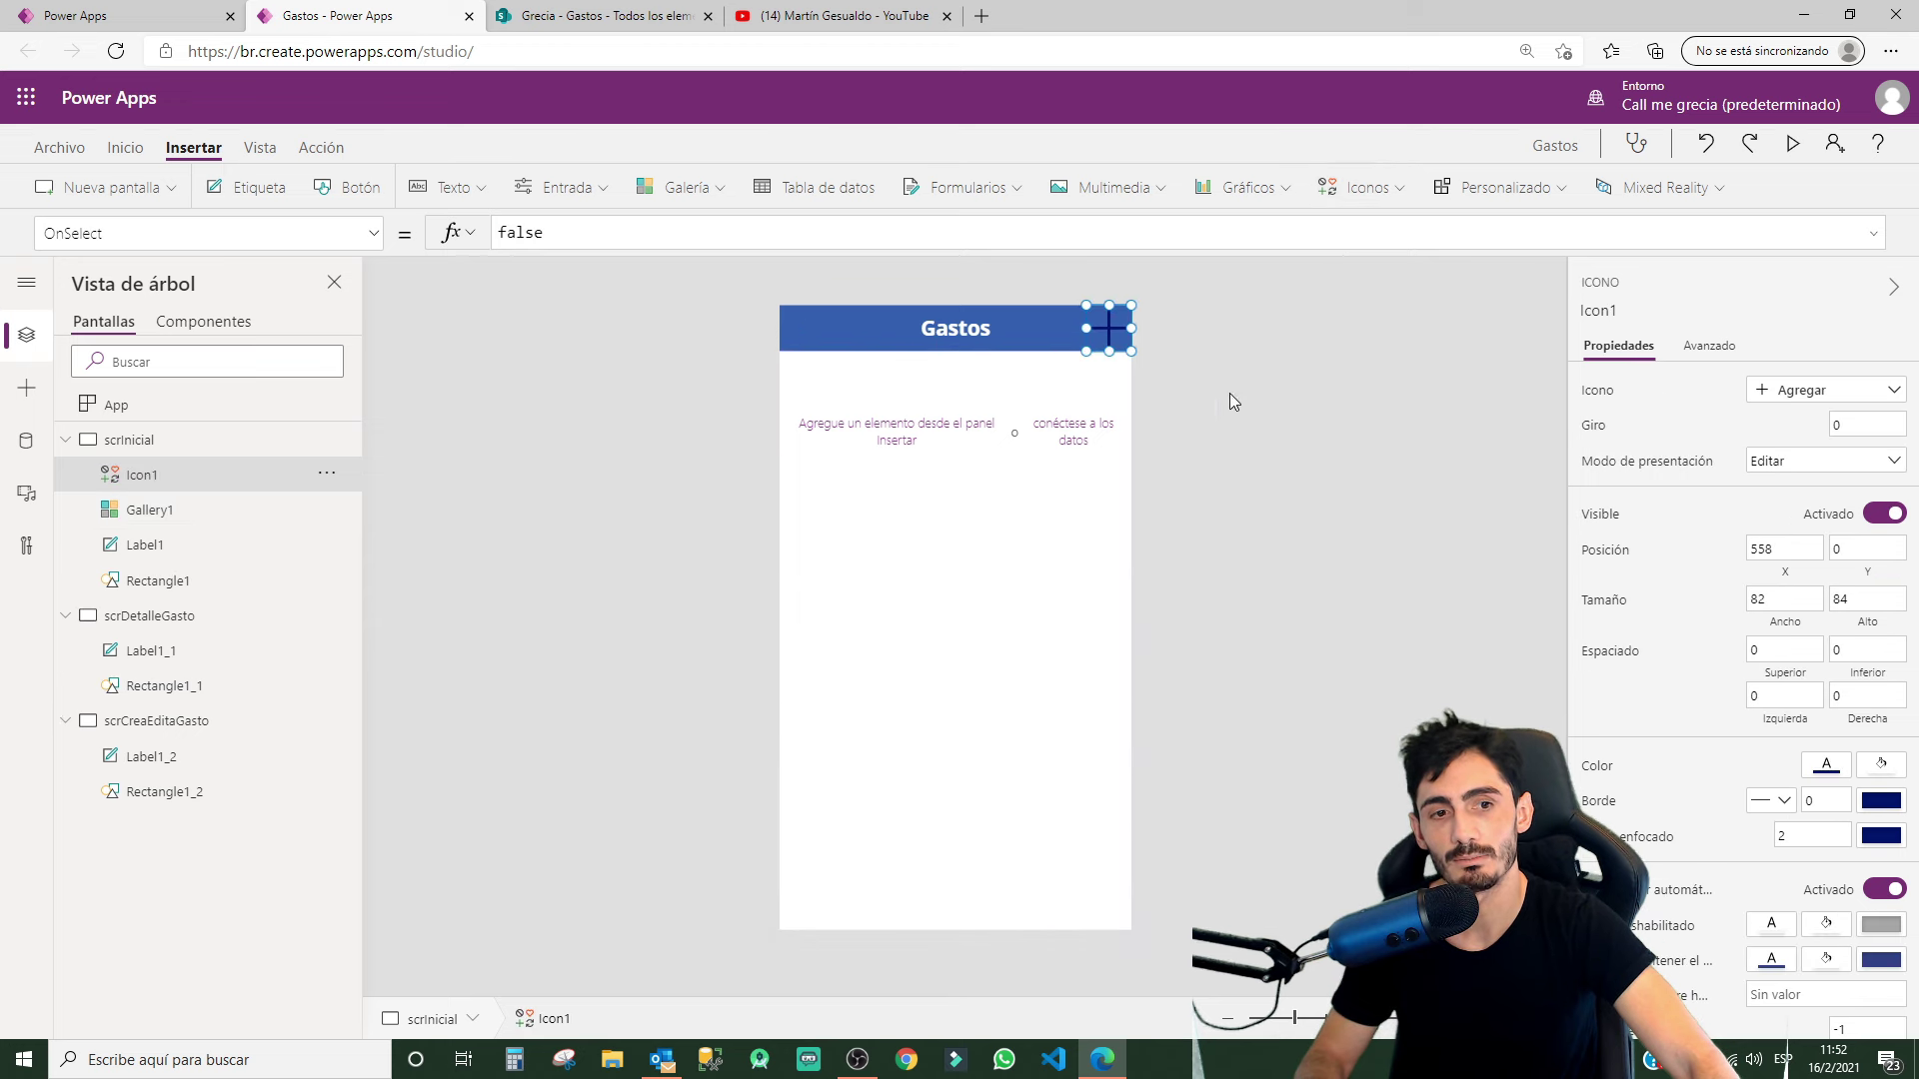
click(127, 147)
click(785, 187)
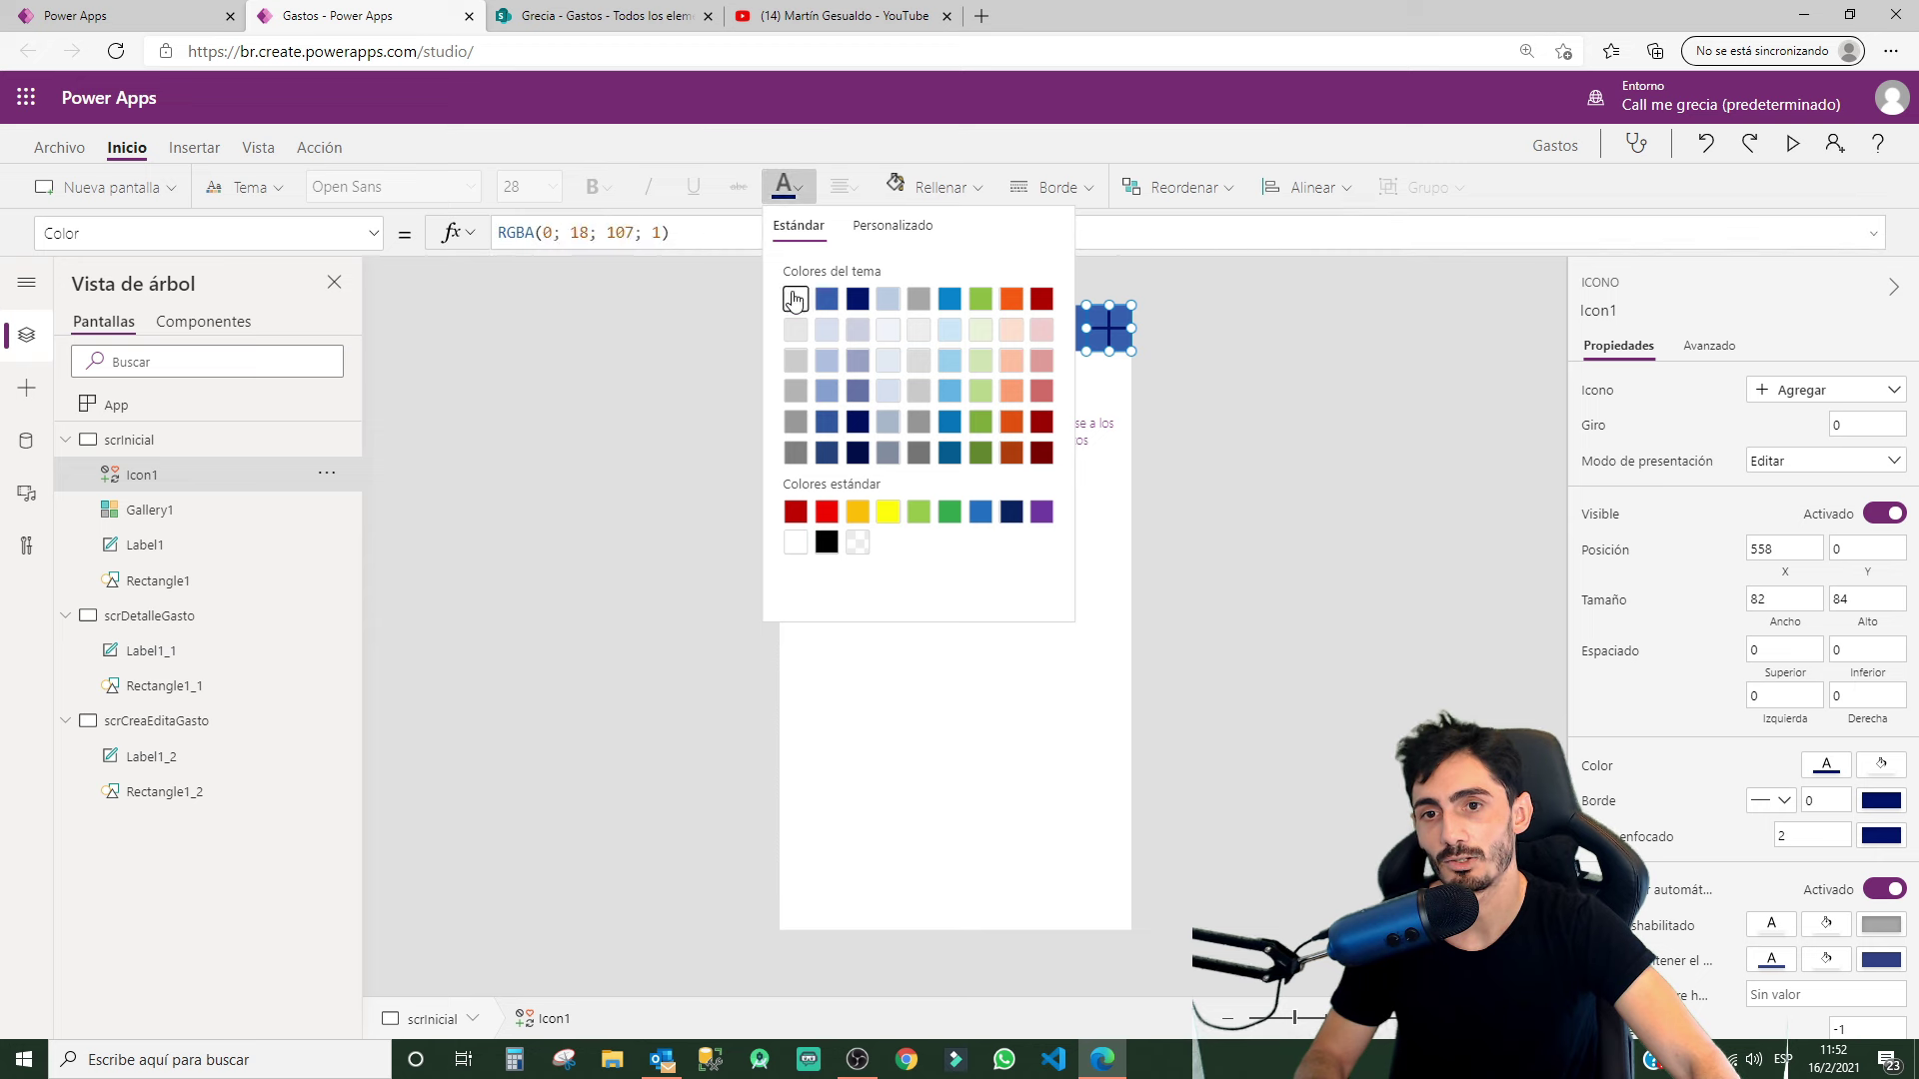
click(1089, 284)
click(1107, 328)
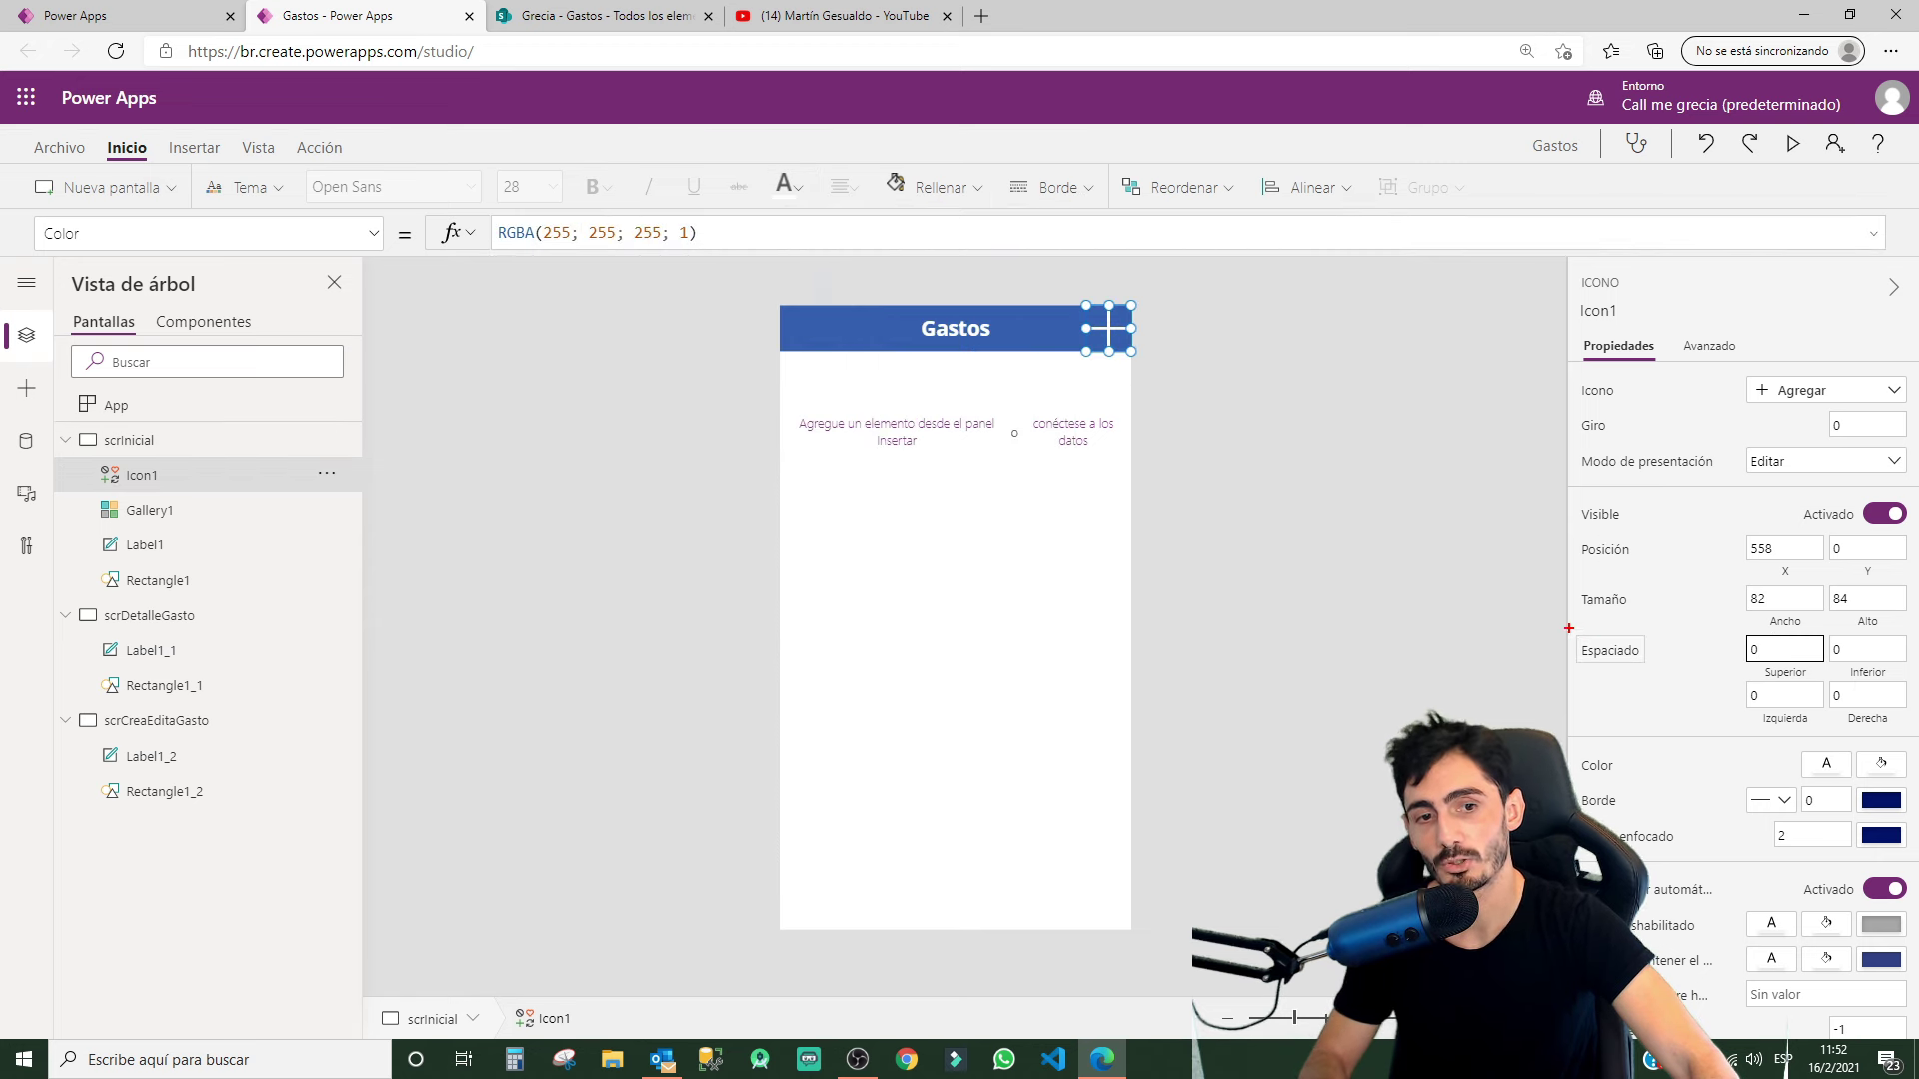
Set Icon1's padding to 15 on all four sides.
click(1752, 649)
text(15)
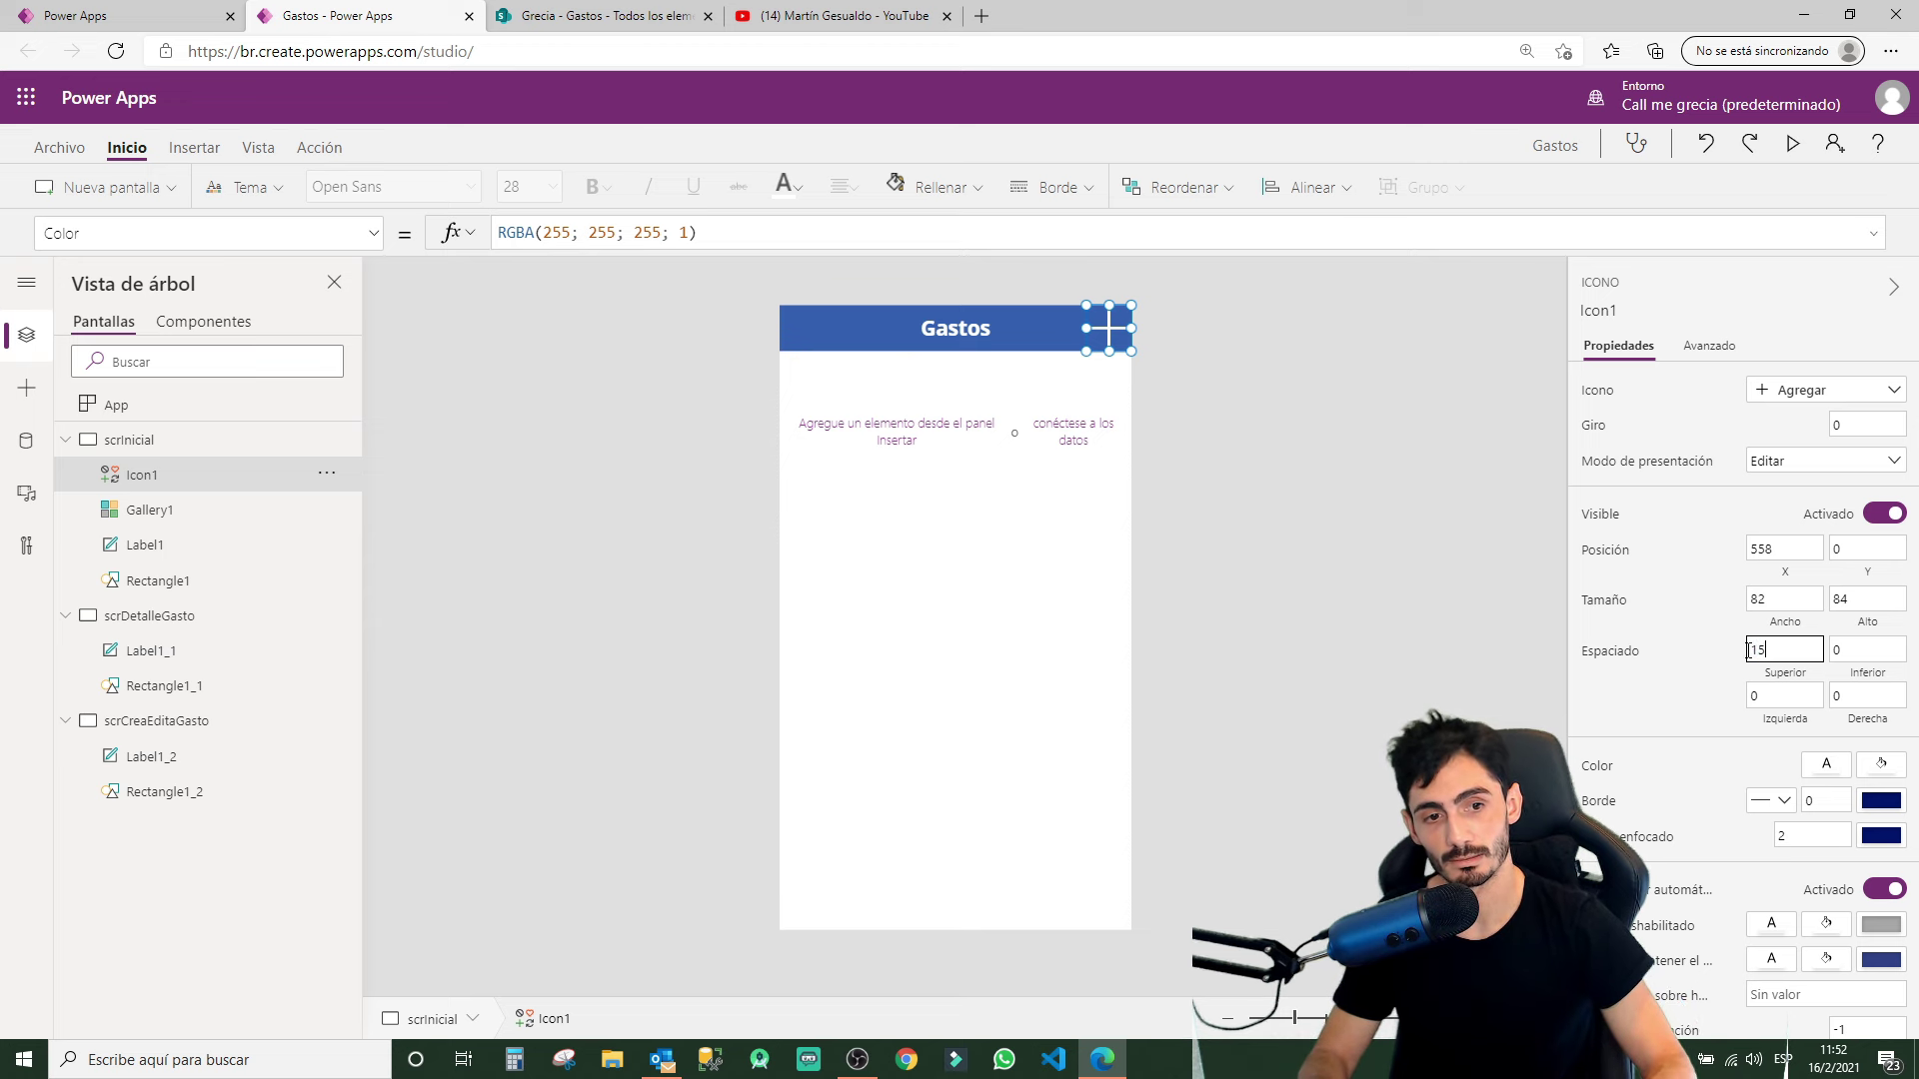
key(Tab)
key(Tab)
text(15)
key(Tab)
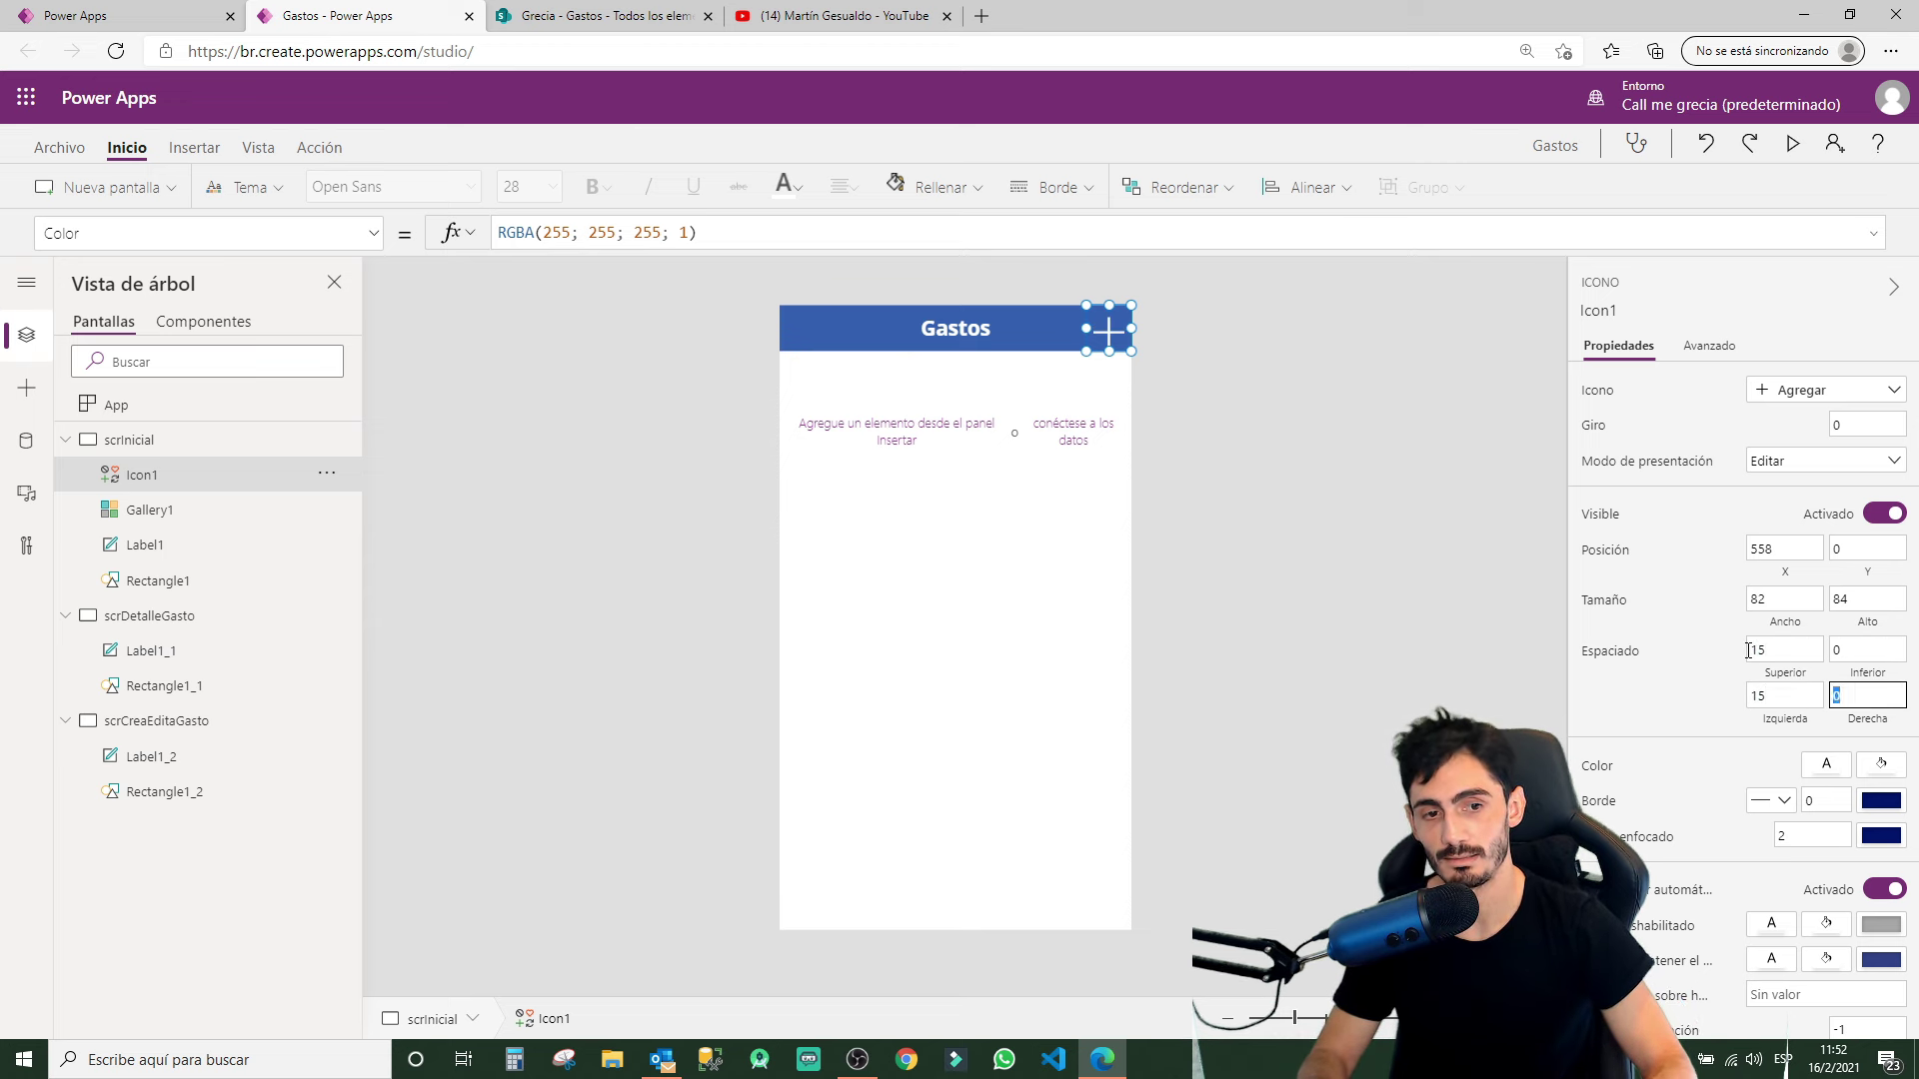
text(15)
key(Tab)
click(1869, 655)
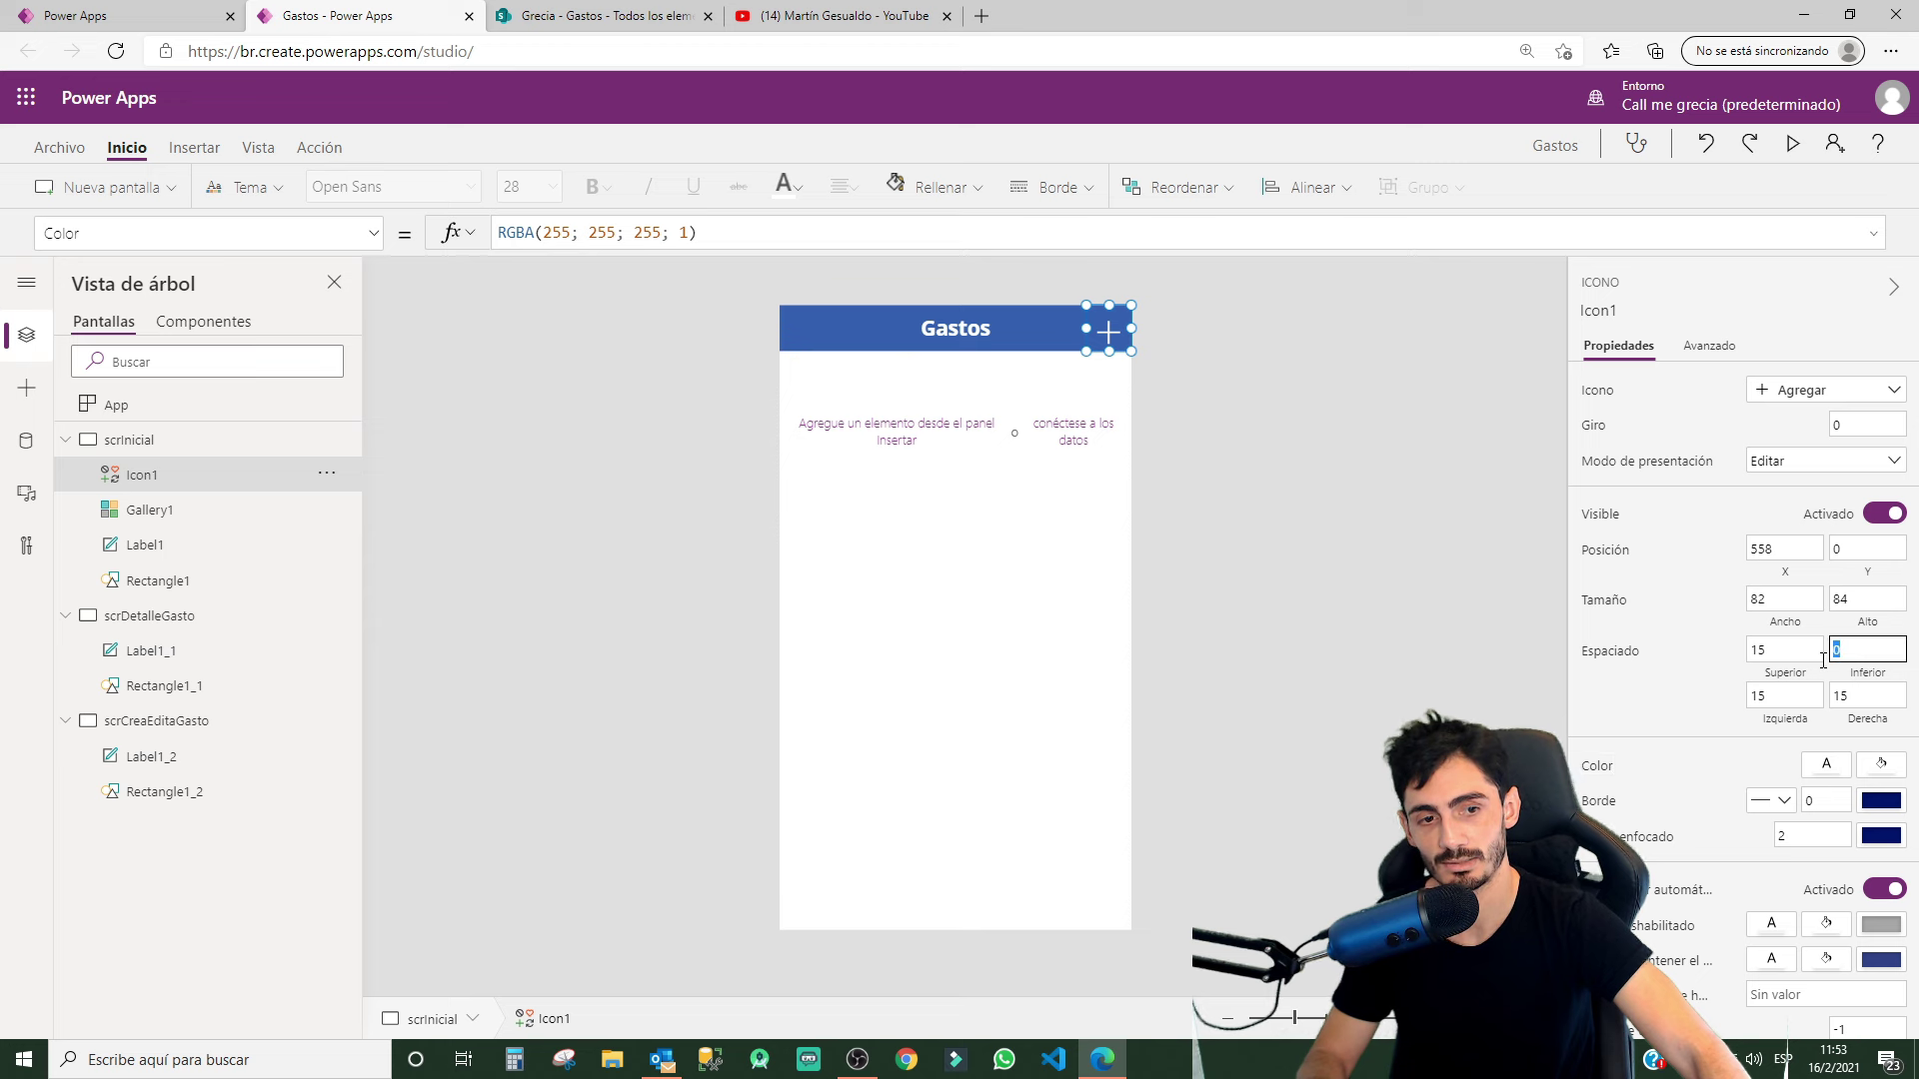
text(15)
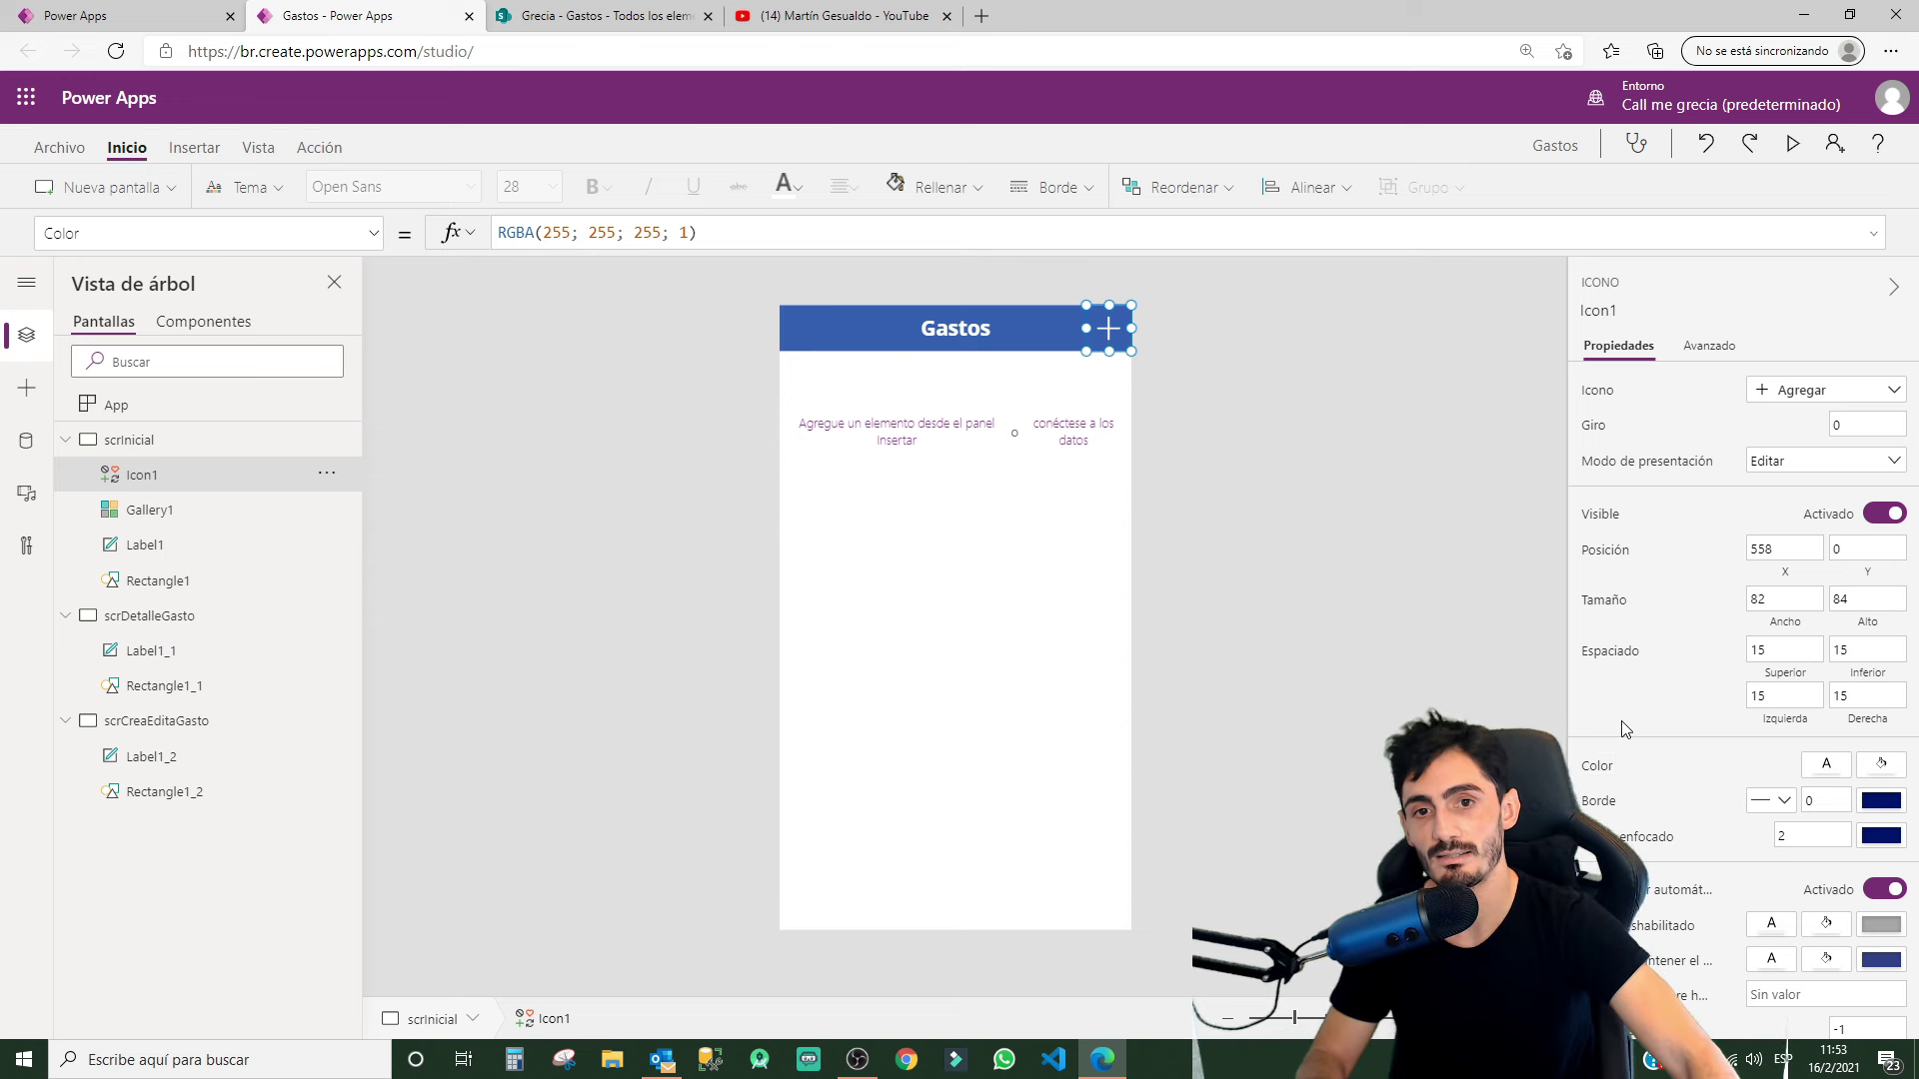
click(1625, 729)
click(1243, 489)
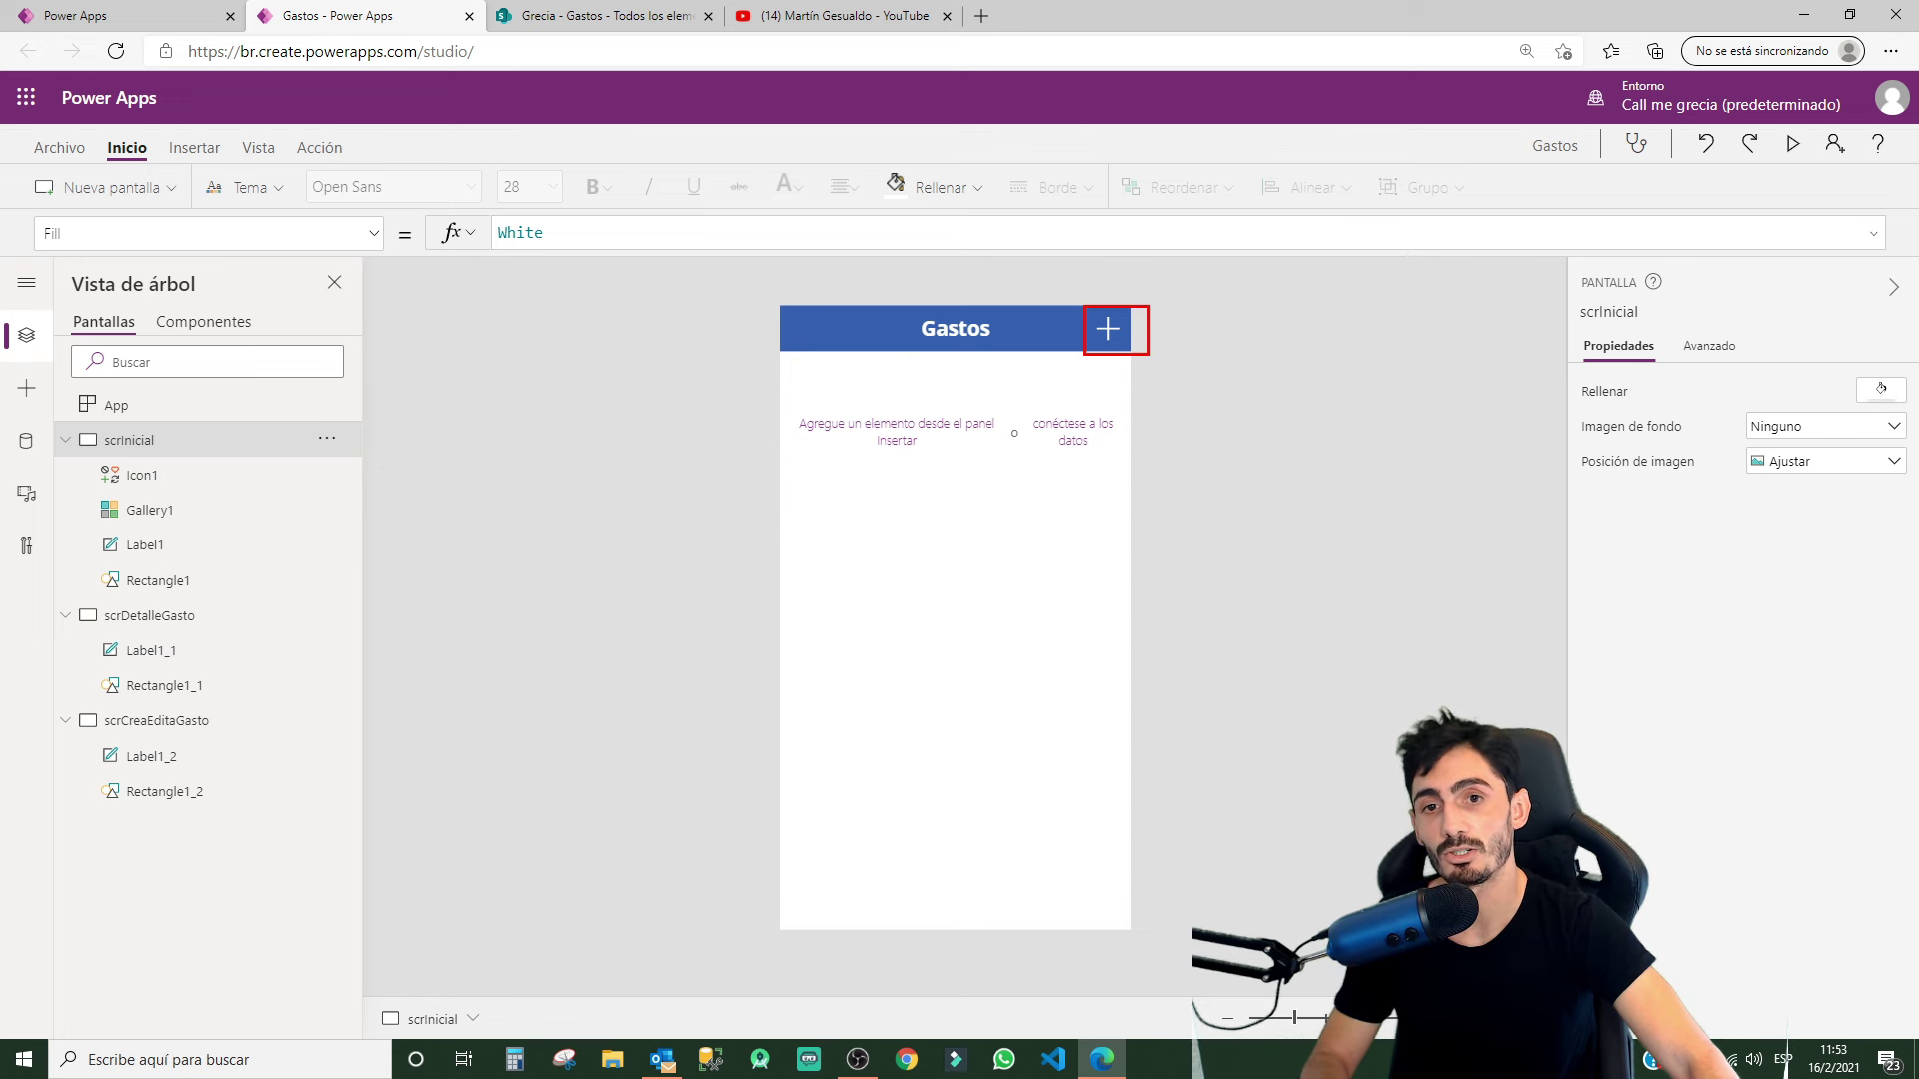
Select Icon1 and clear its OnSelect formula, removing the default false value.
drag(1100, 318, 173, 720)
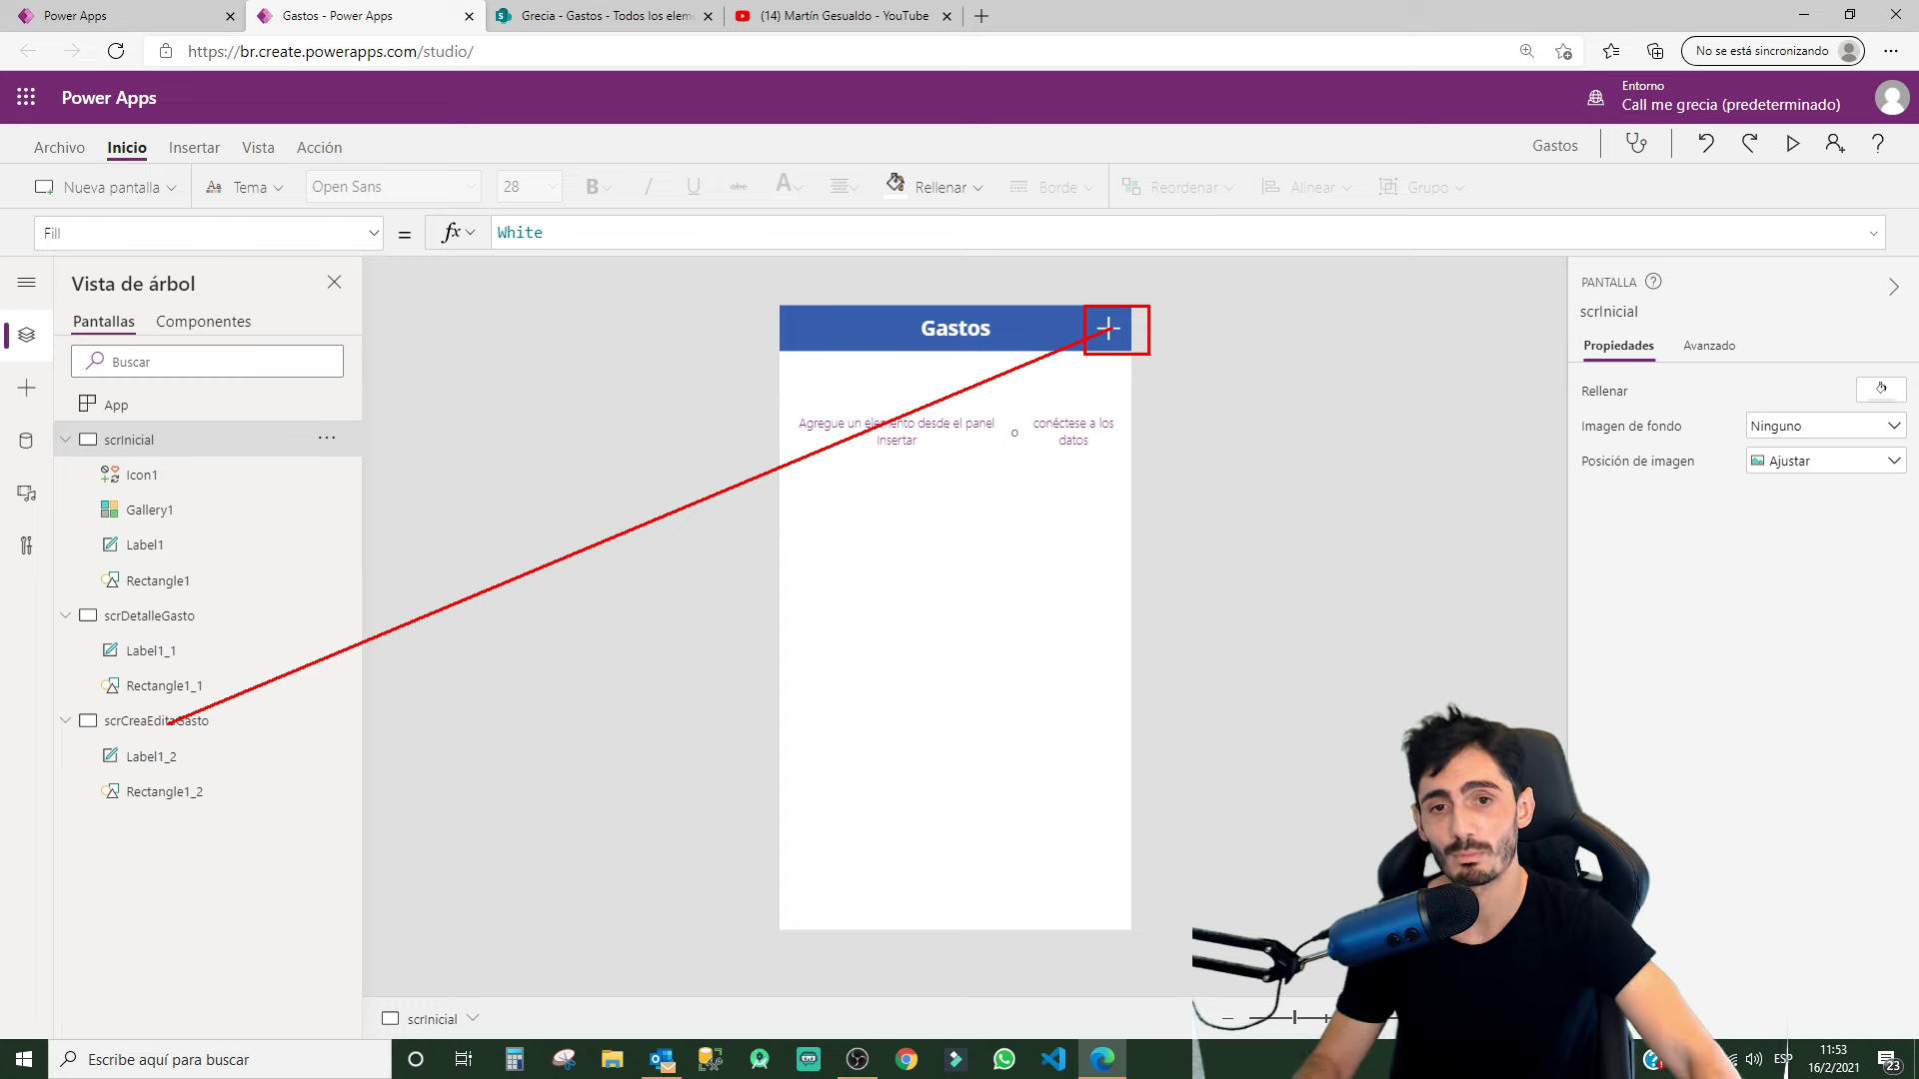
key(Escape)
click(1109, 333)
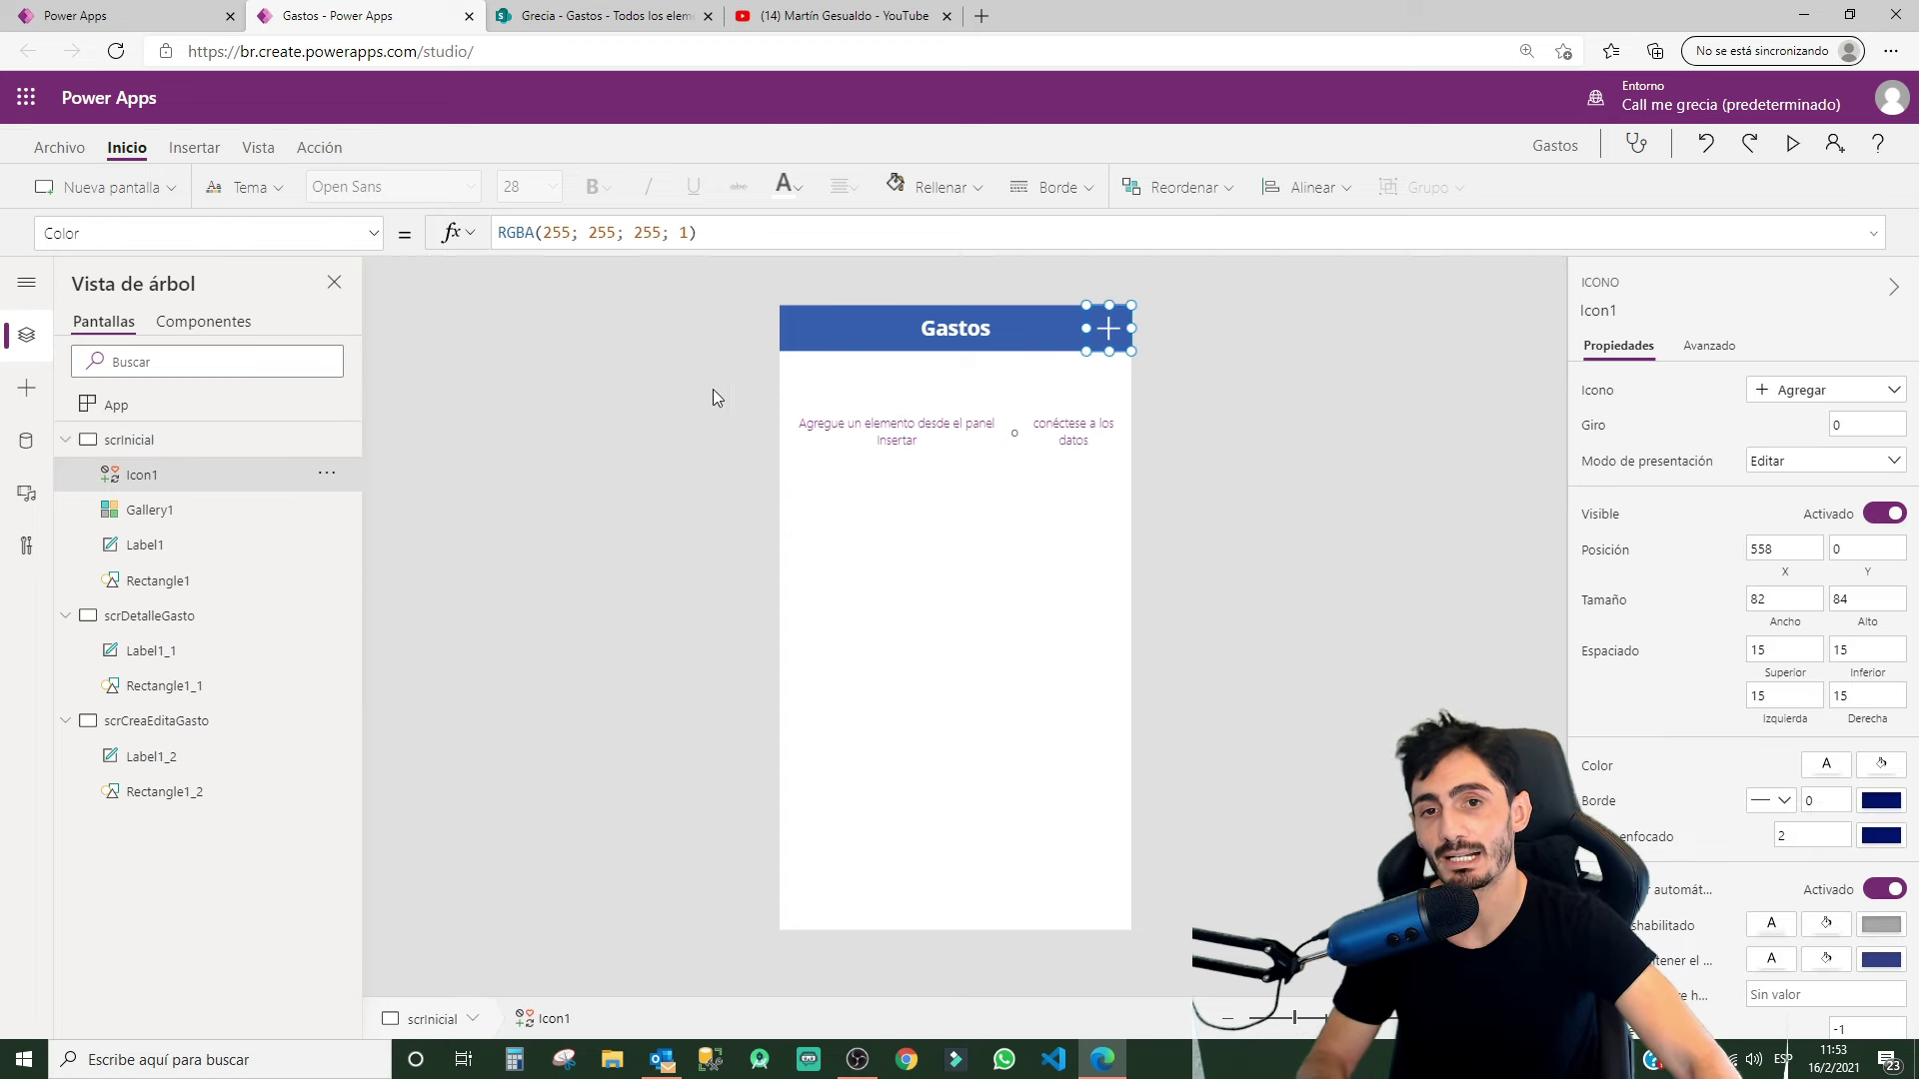
click(376, 245)
scroll(249, 500, down, 5)
scroll(240, 495, down, 3)
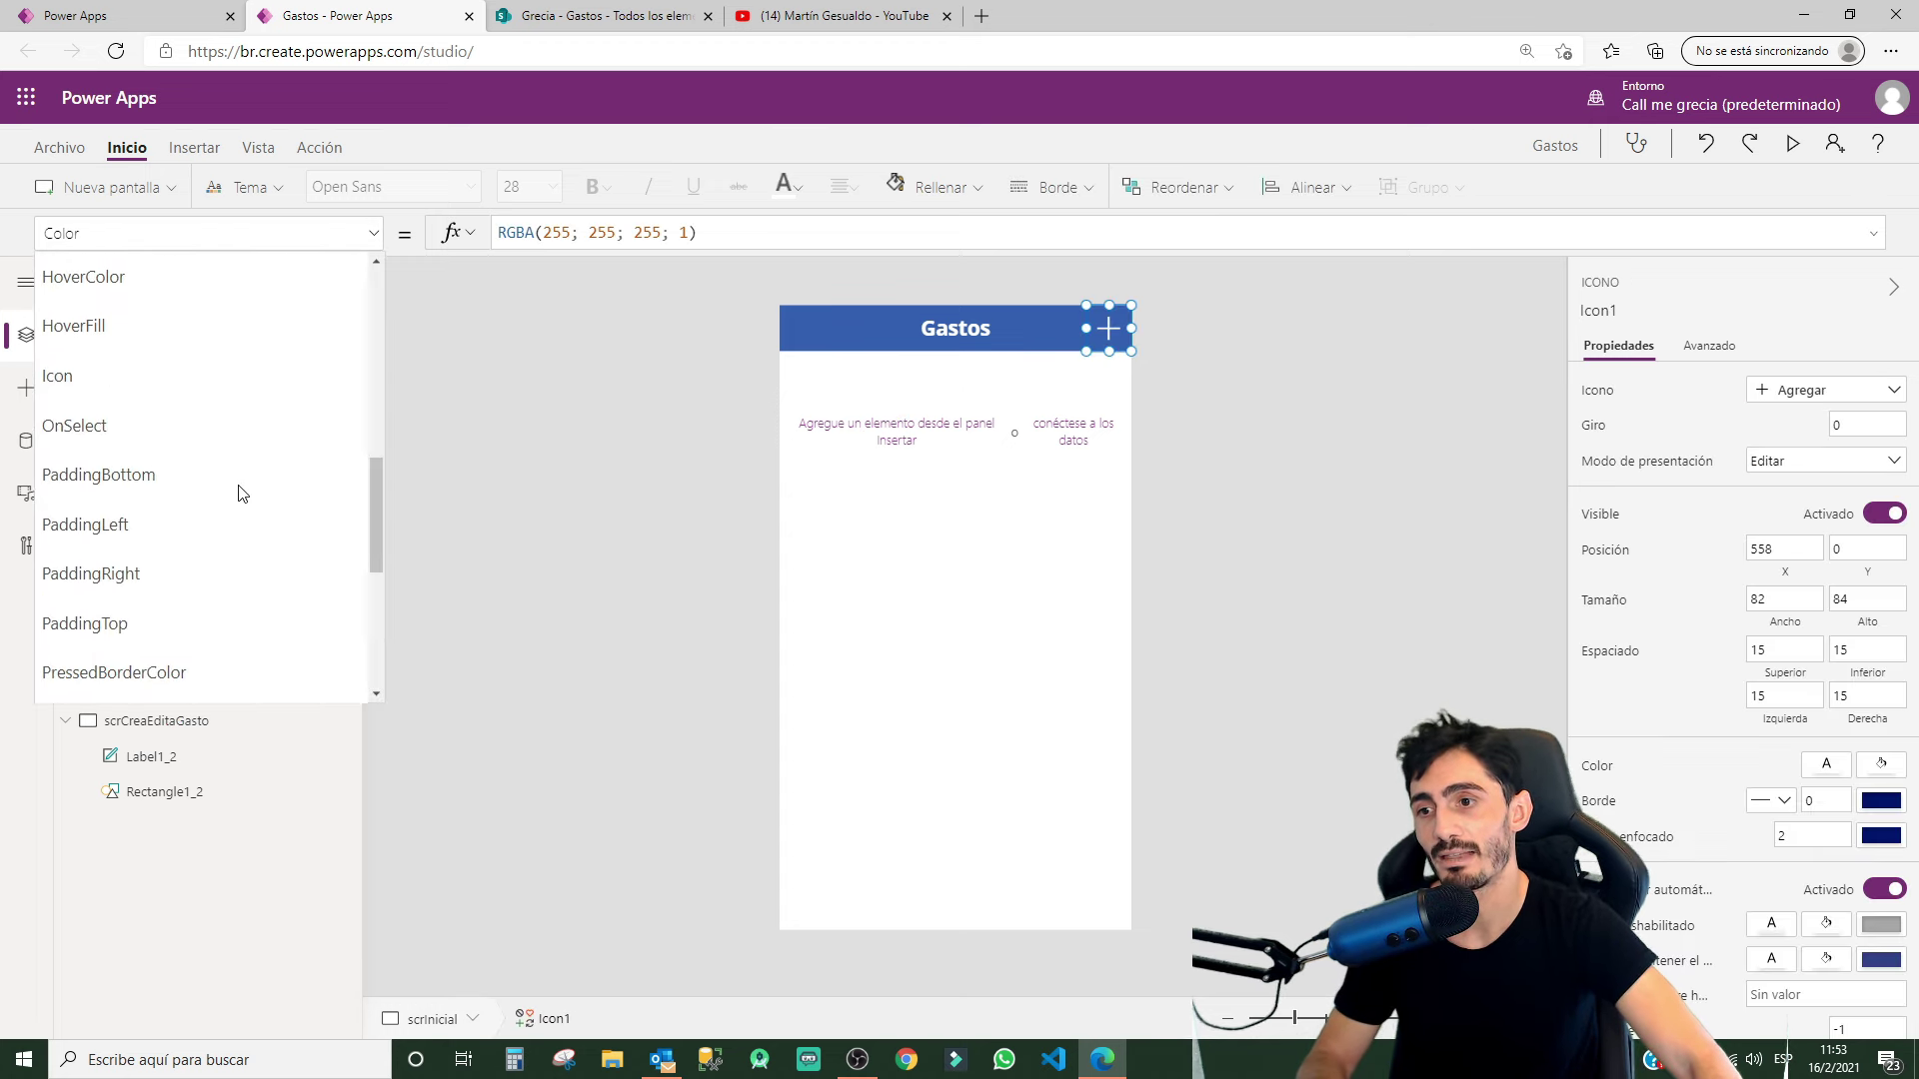
click(95, 428)
double_click(519, 232)
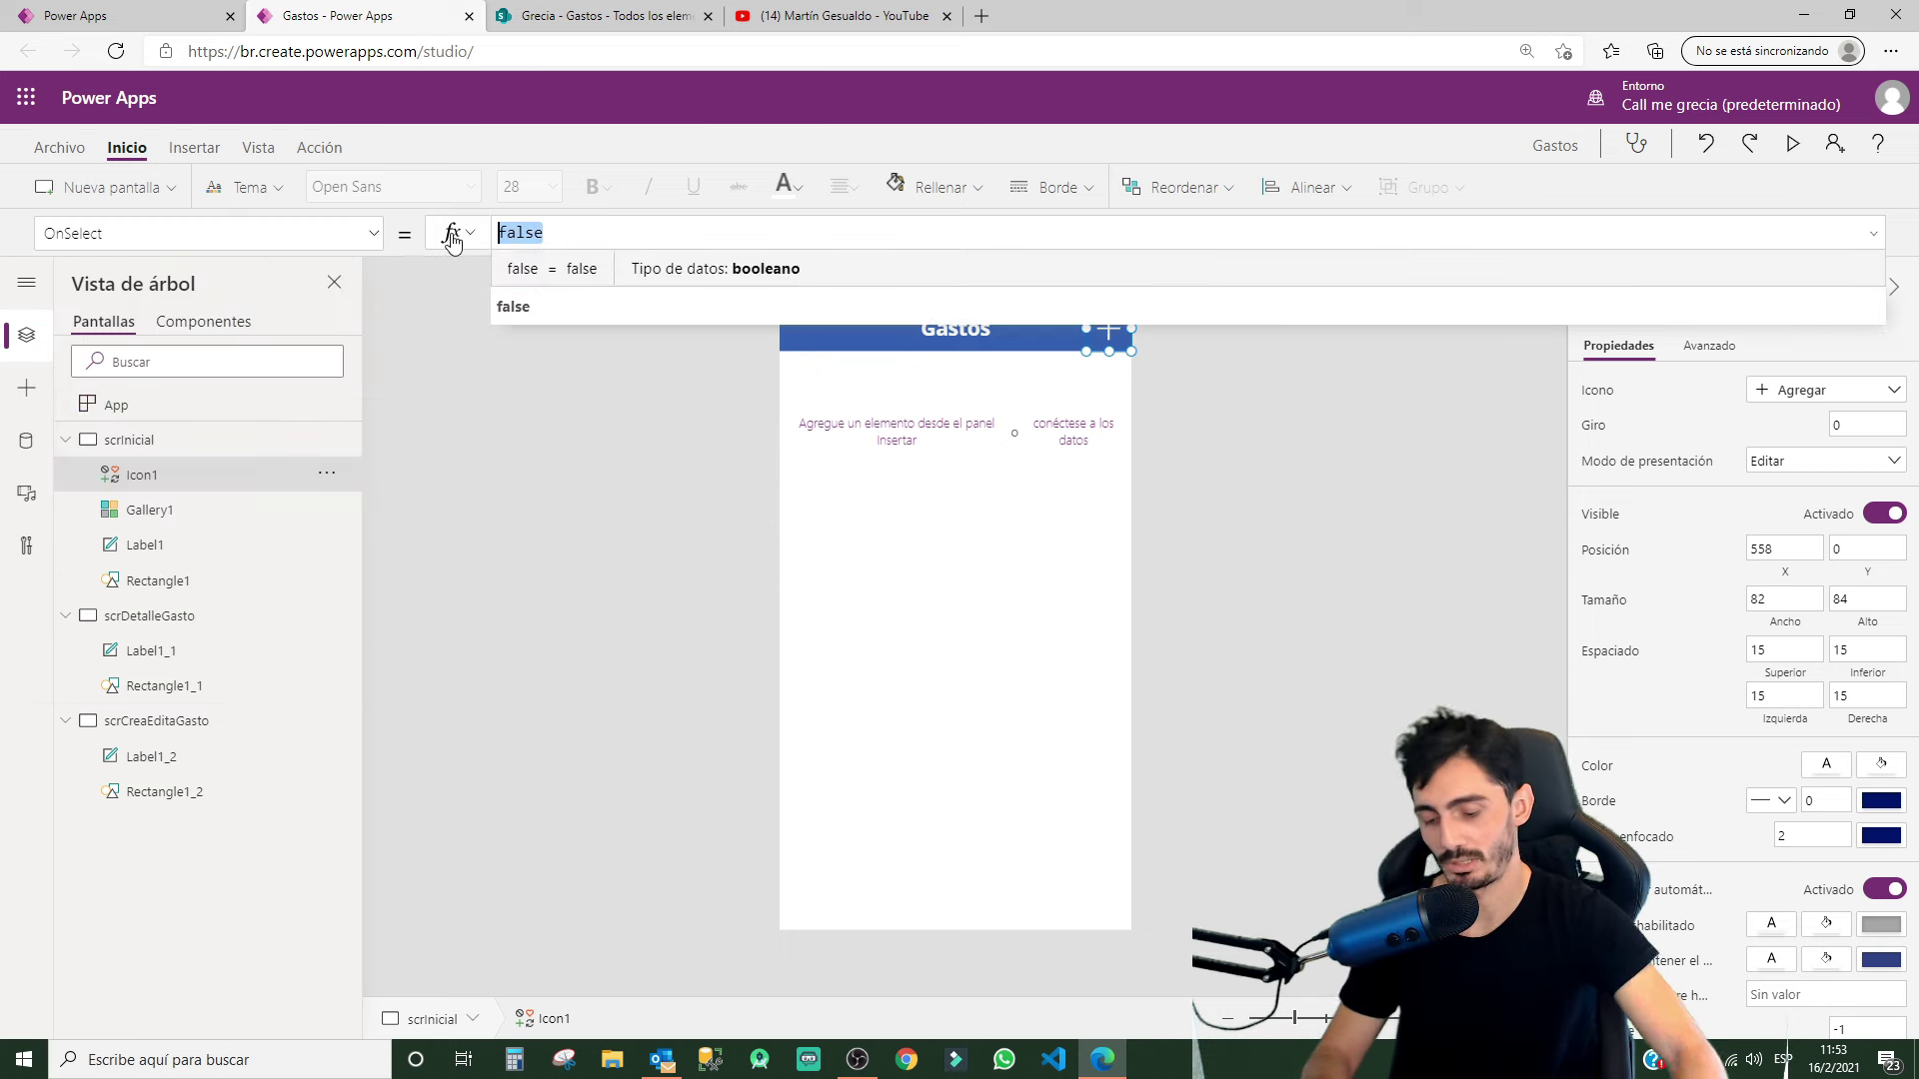
text(Navi)
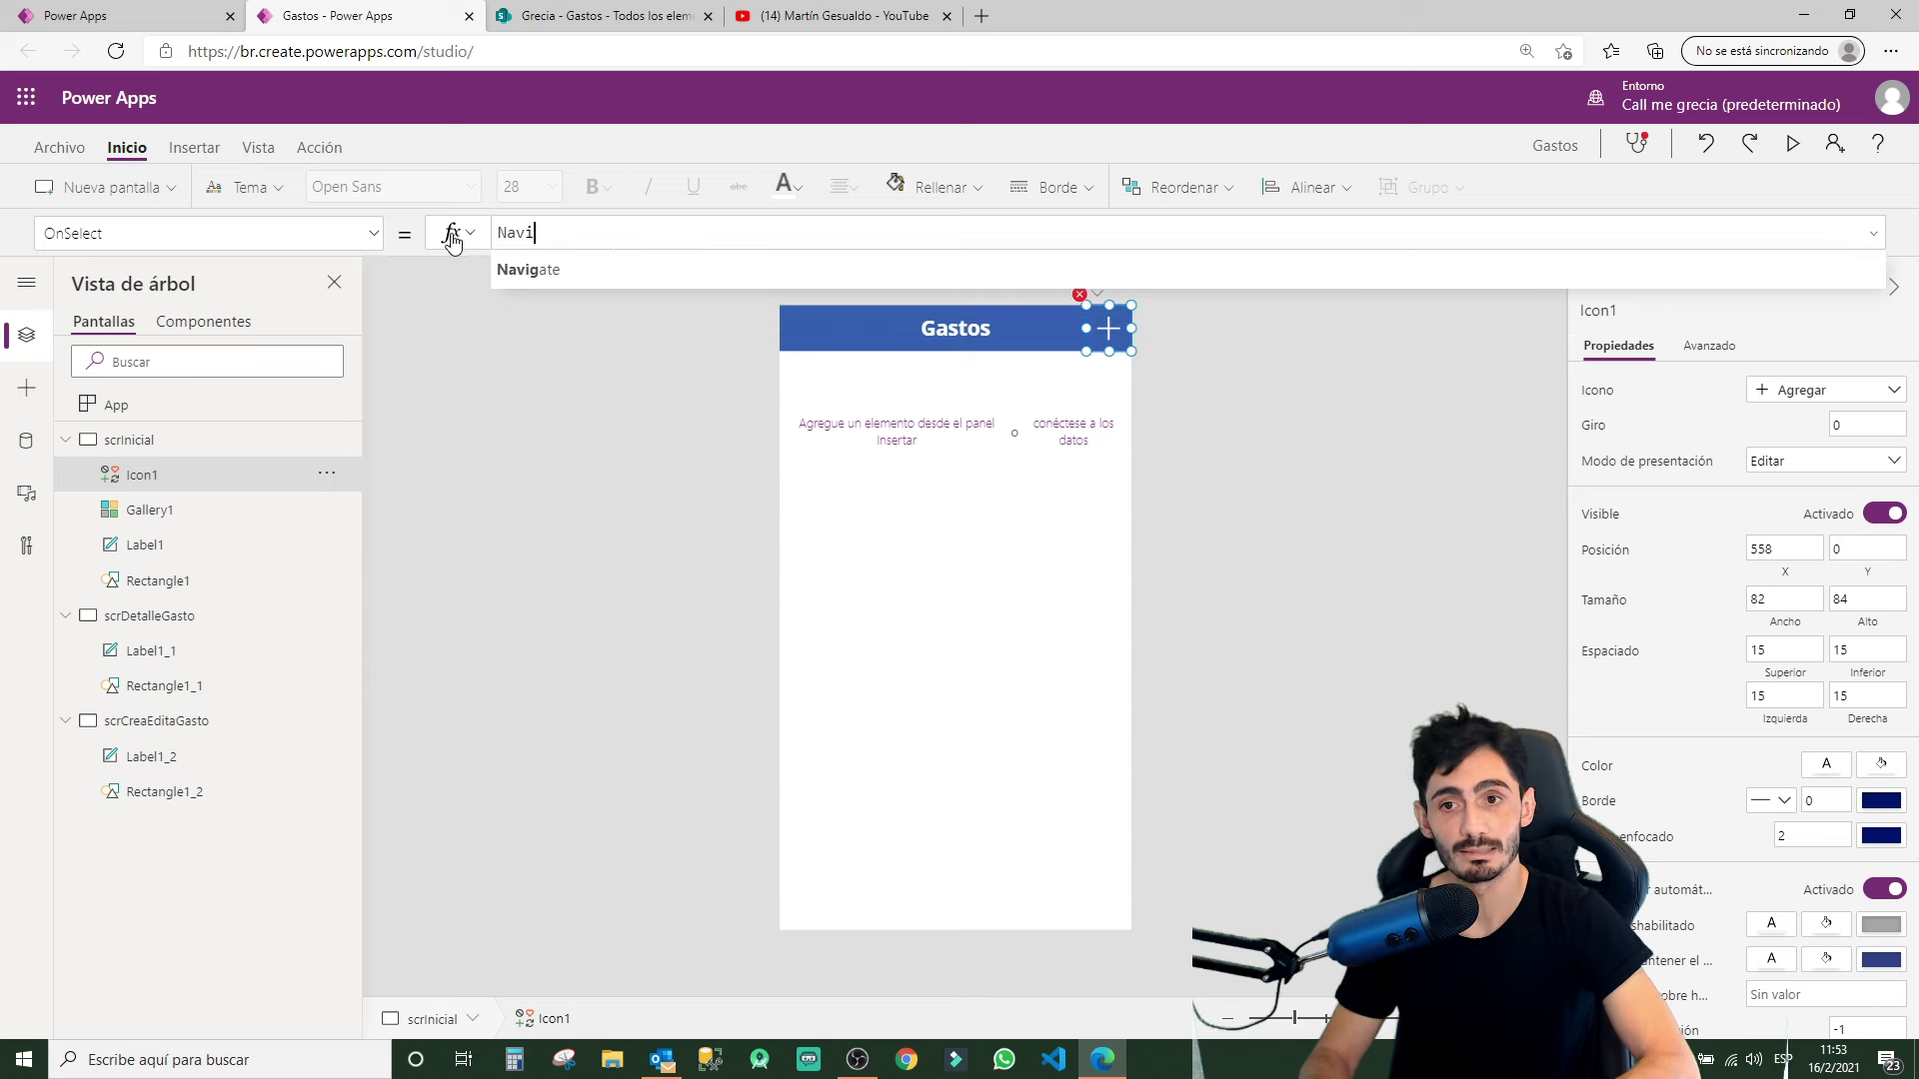
key(BackSpace)
key(BackSpace)
key(BackSpace)
key(BackSpace)
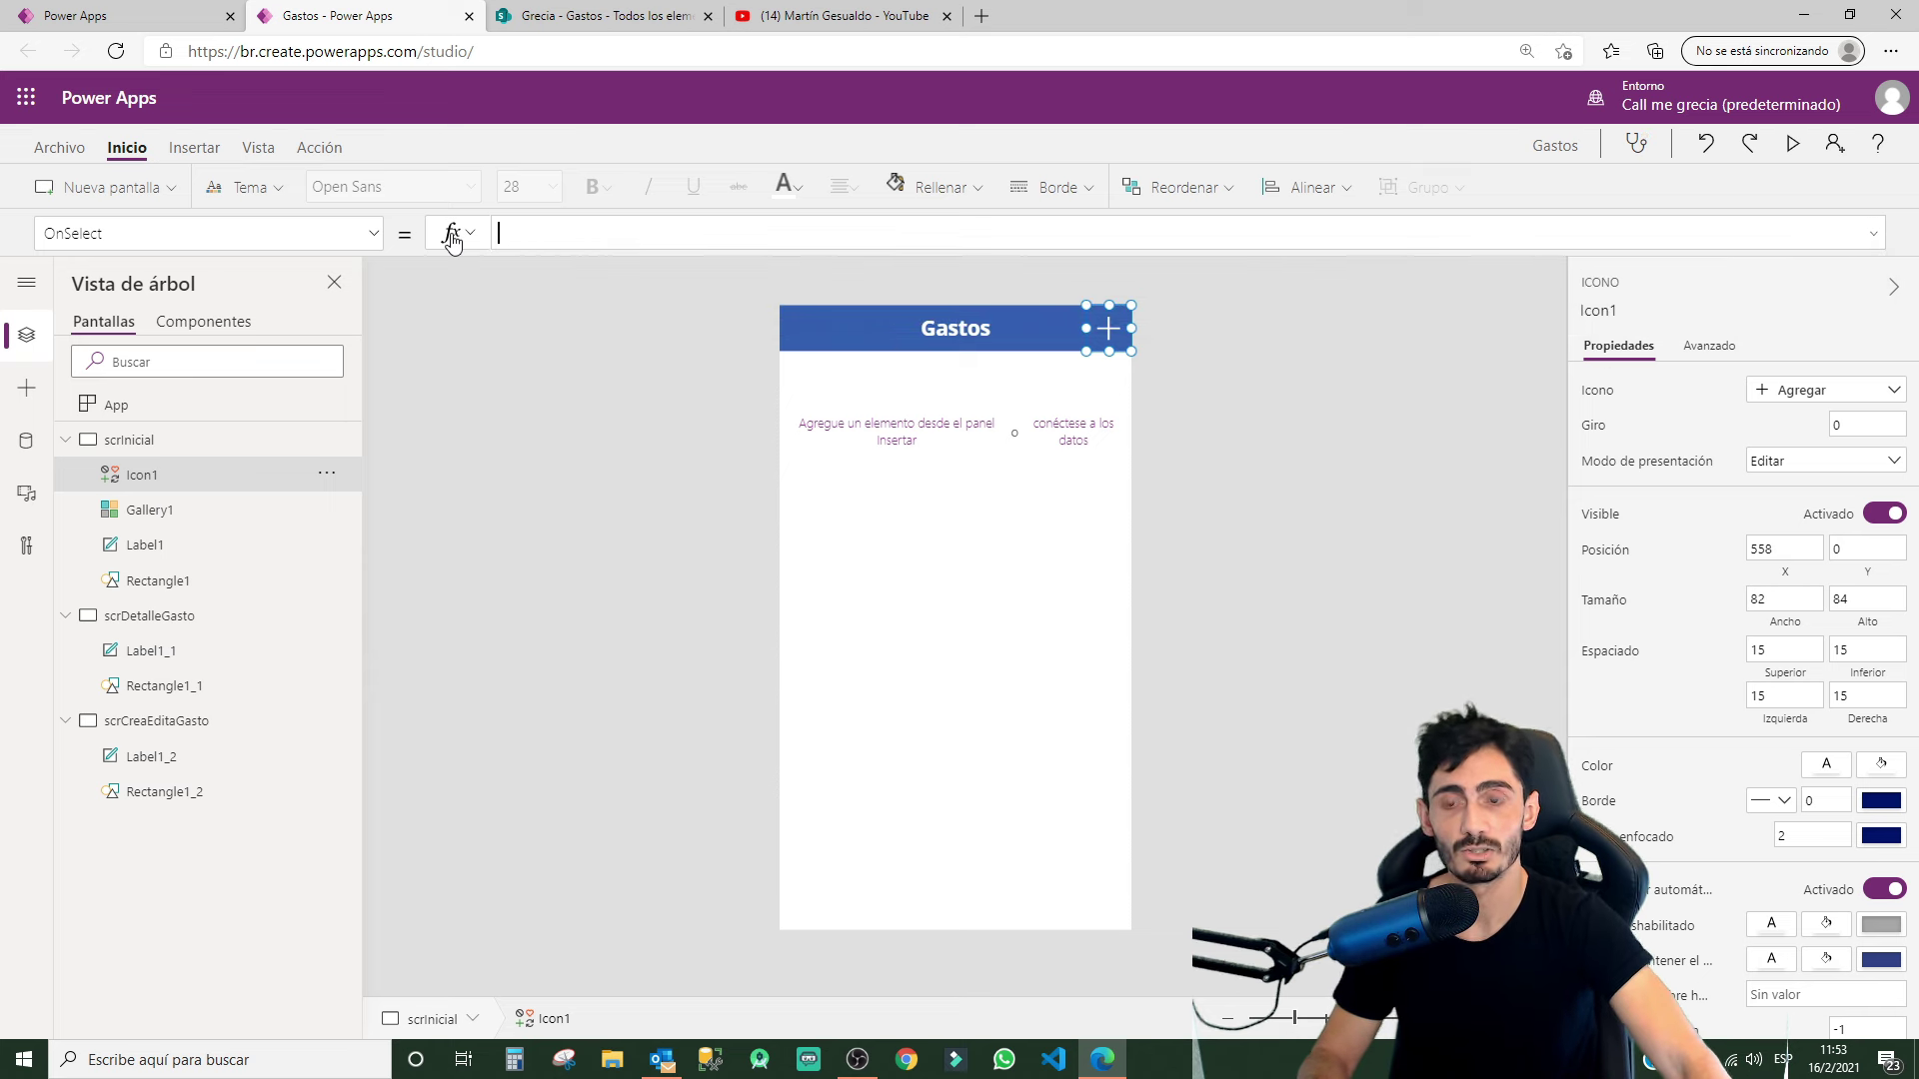
Give Icon1 a Navegar action targeting the scrCreaEditaGasto screen.
click(319, 150)
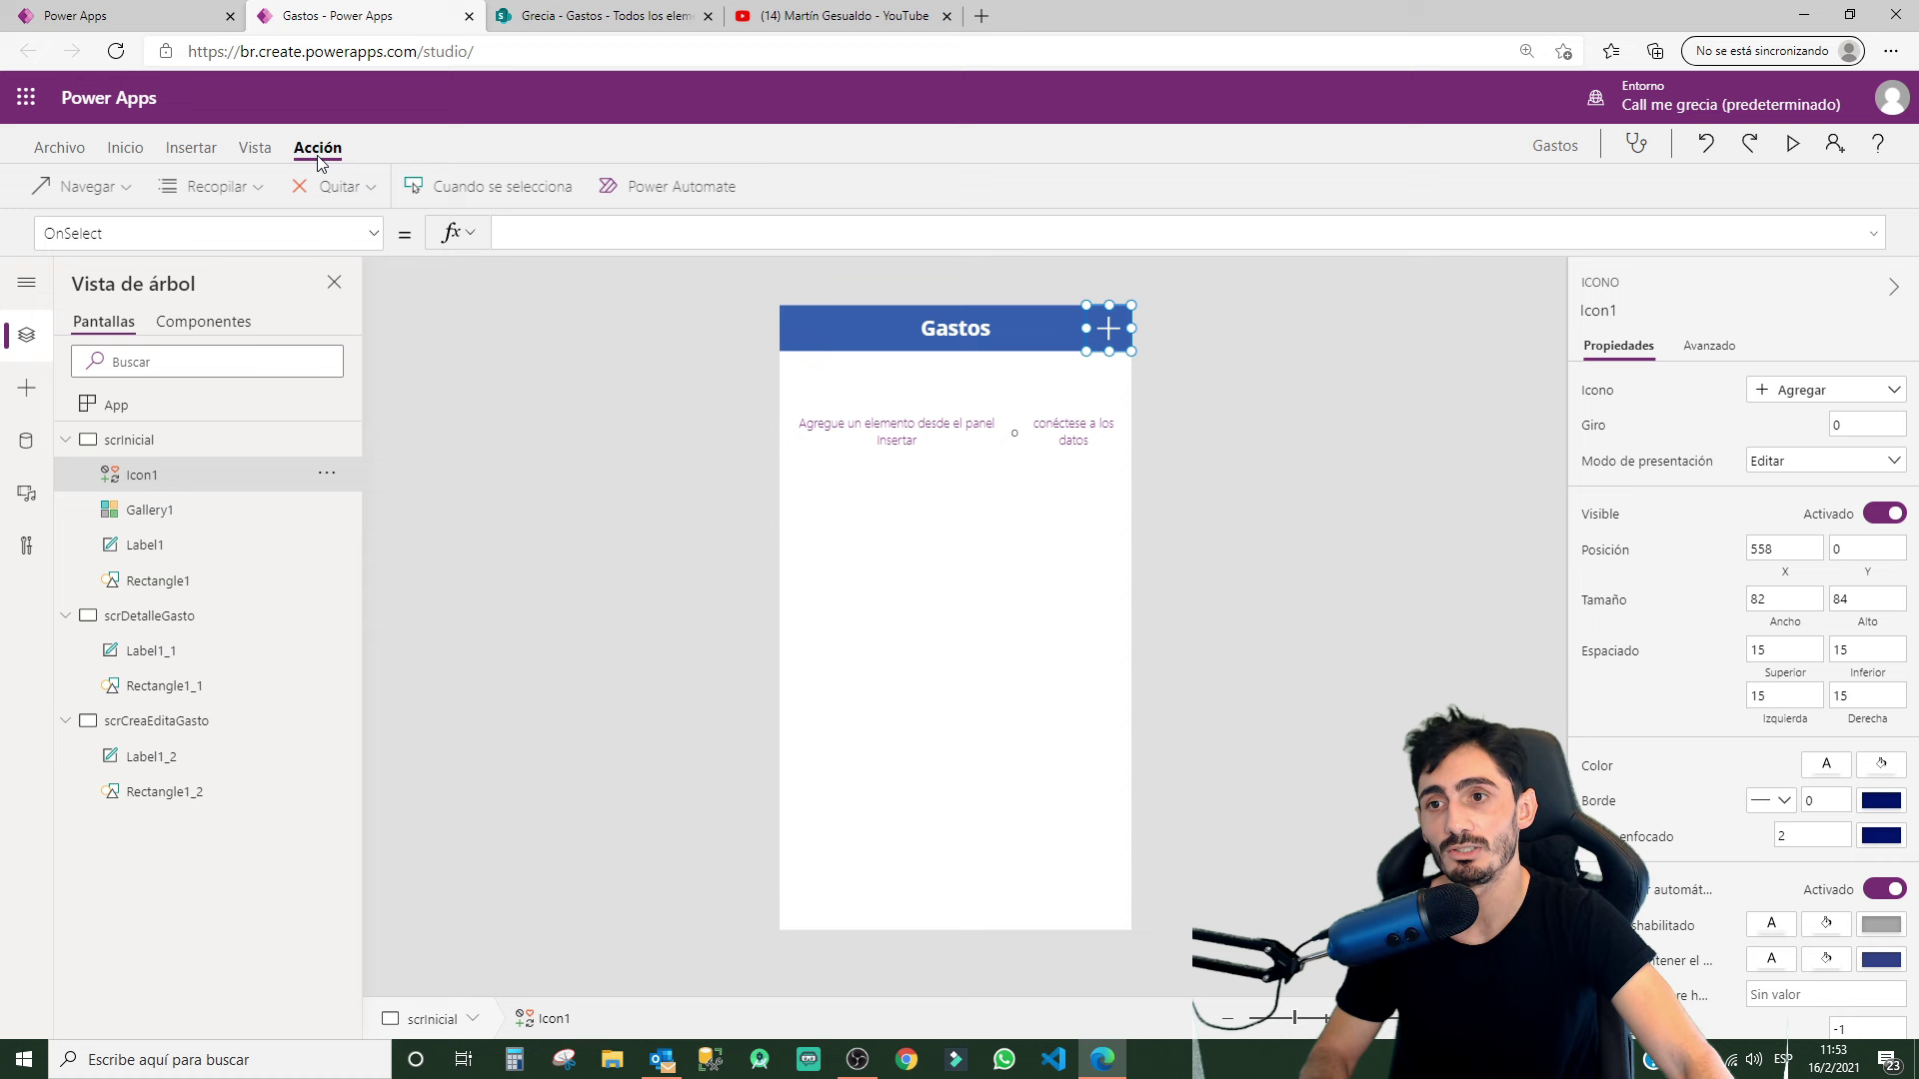
click(128, 198)
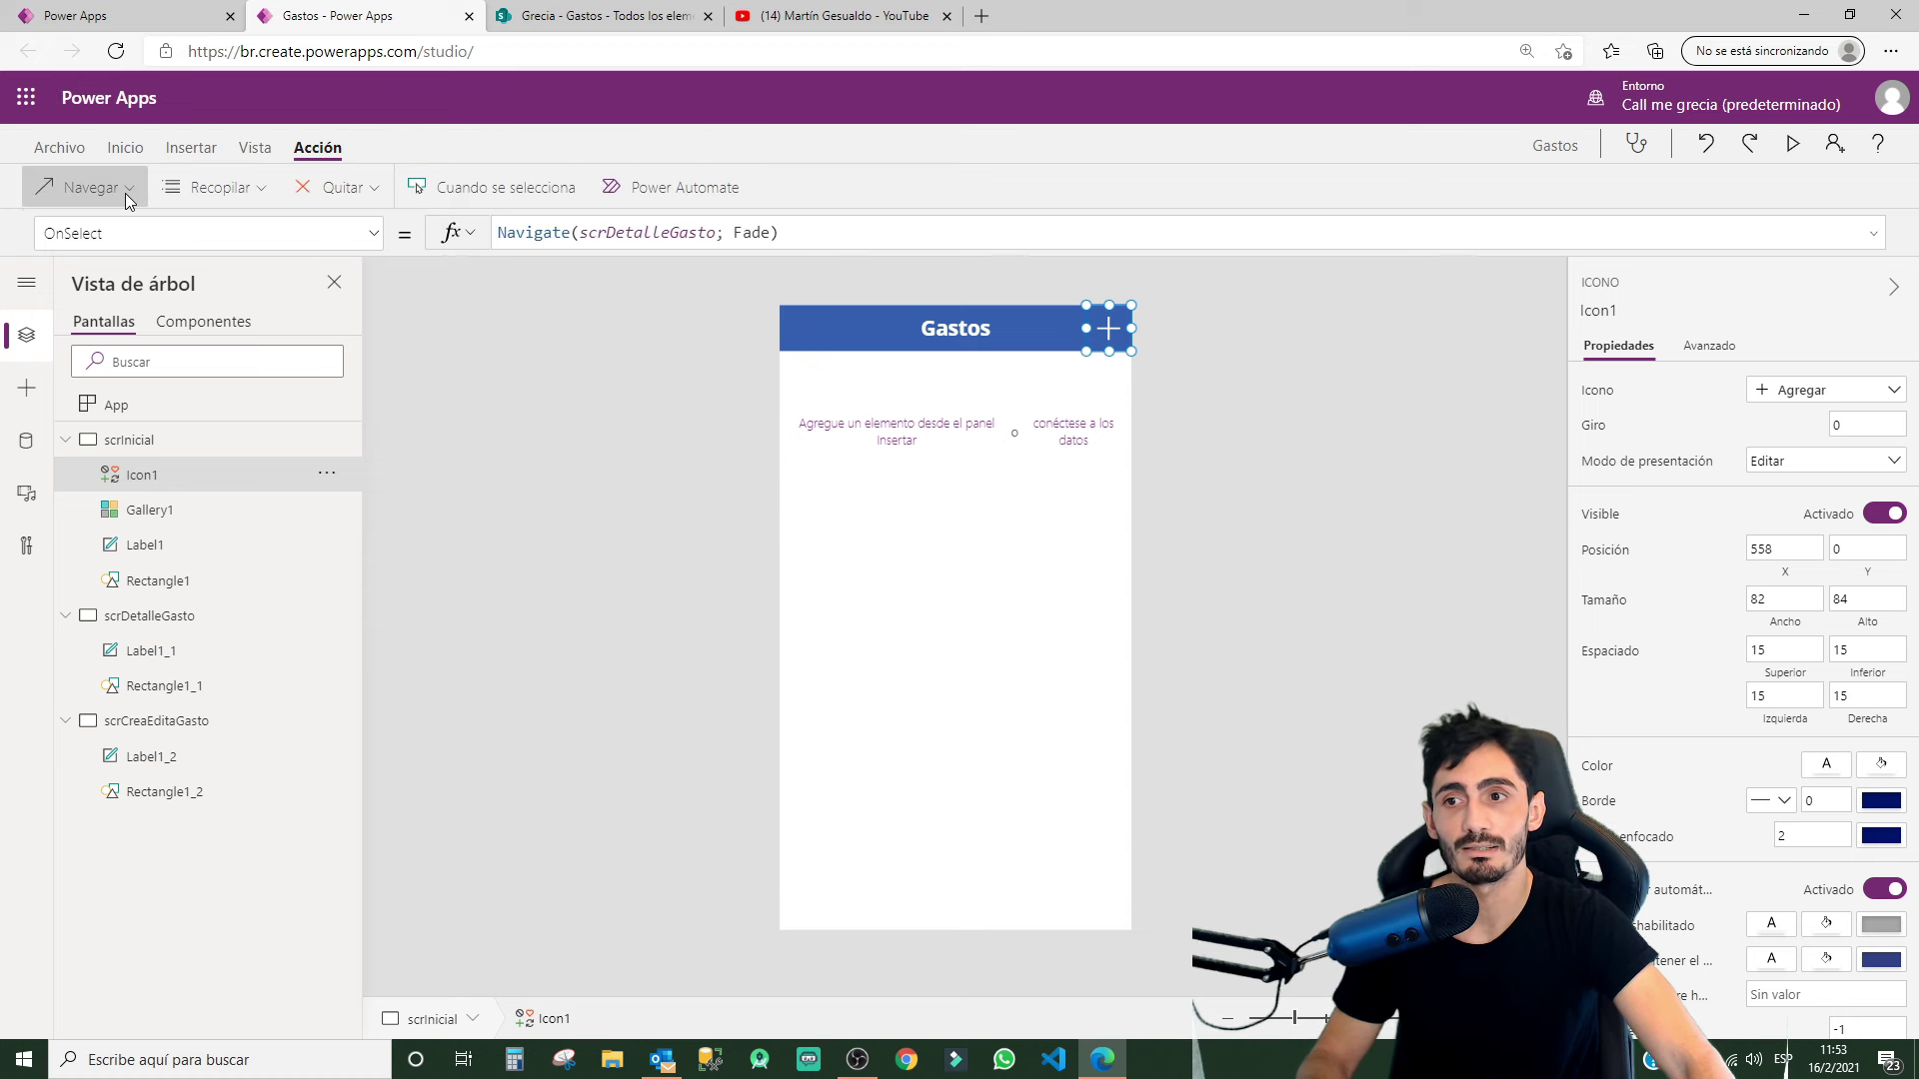
click(126, 195)
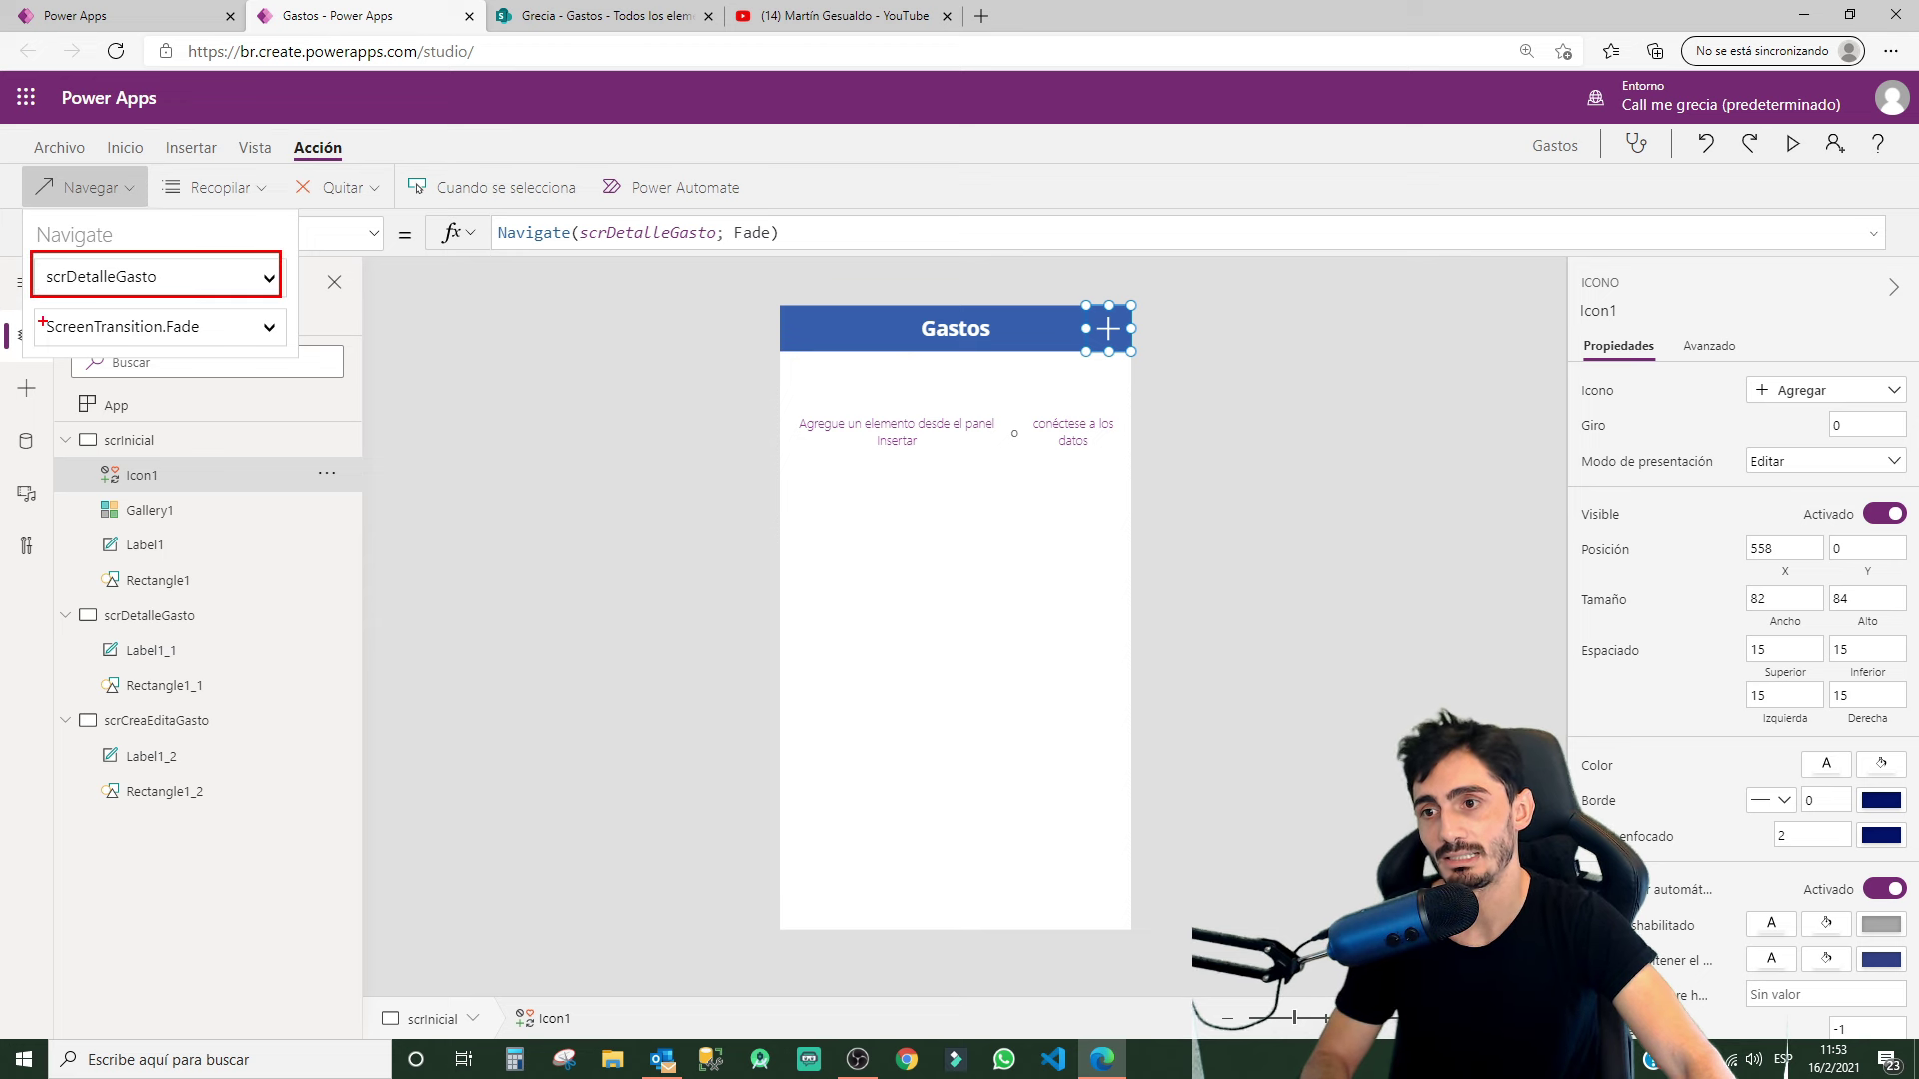
drag(35, 310, 277, 350)
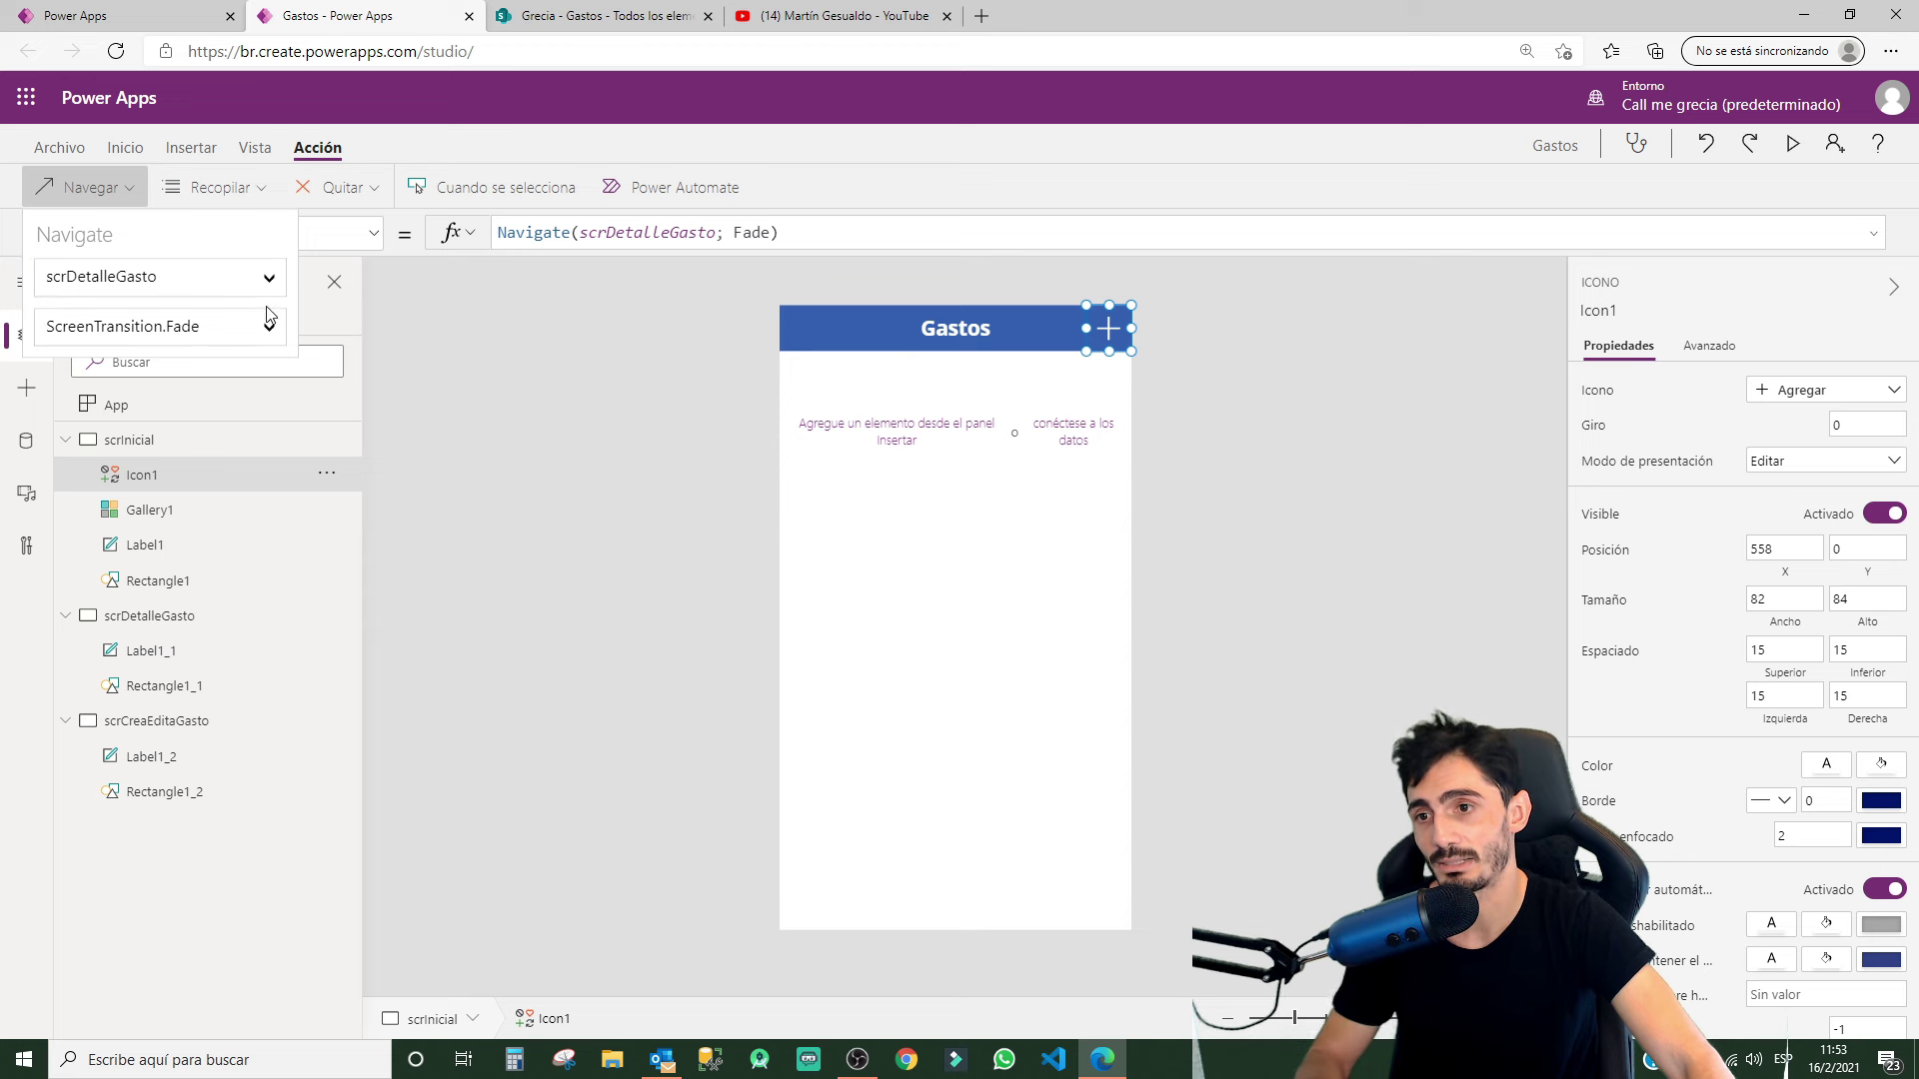
click(267, 276)
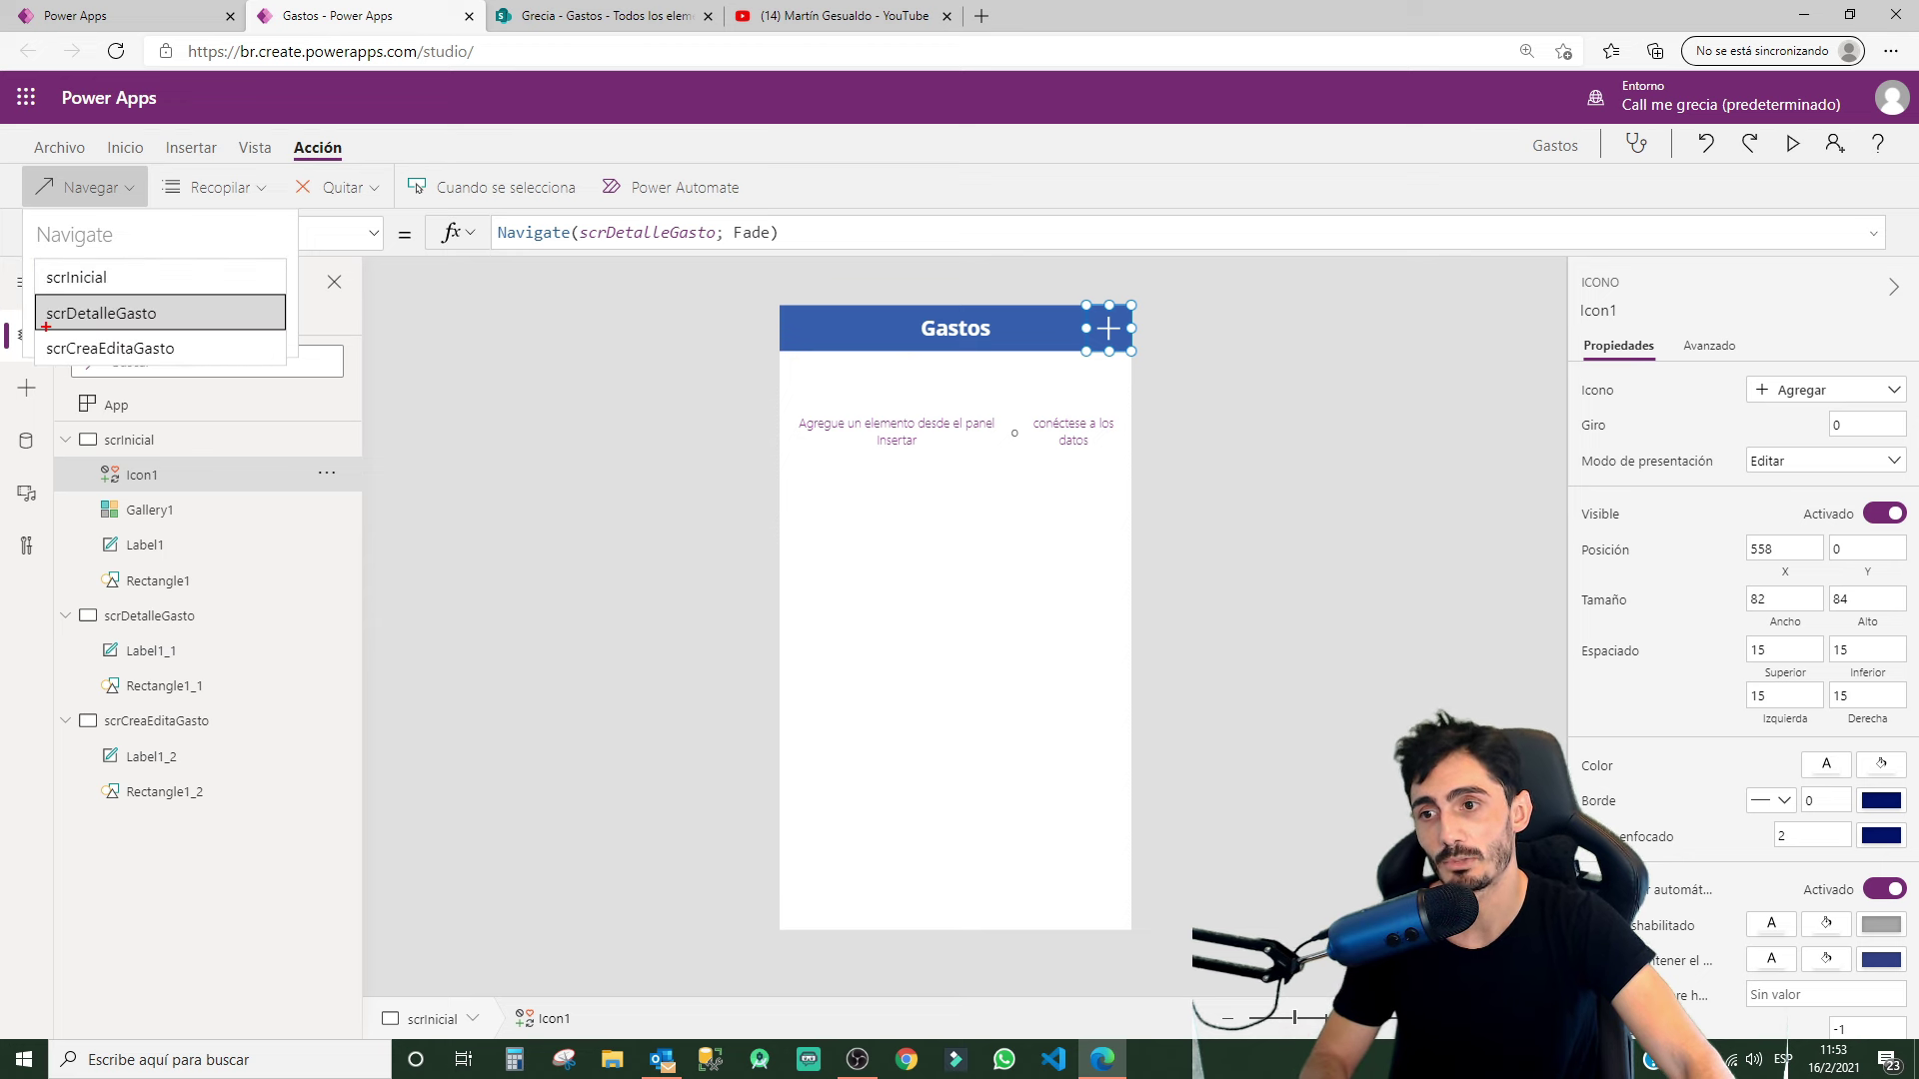
drag(30, 327, 192, 372)
click(155, 348)
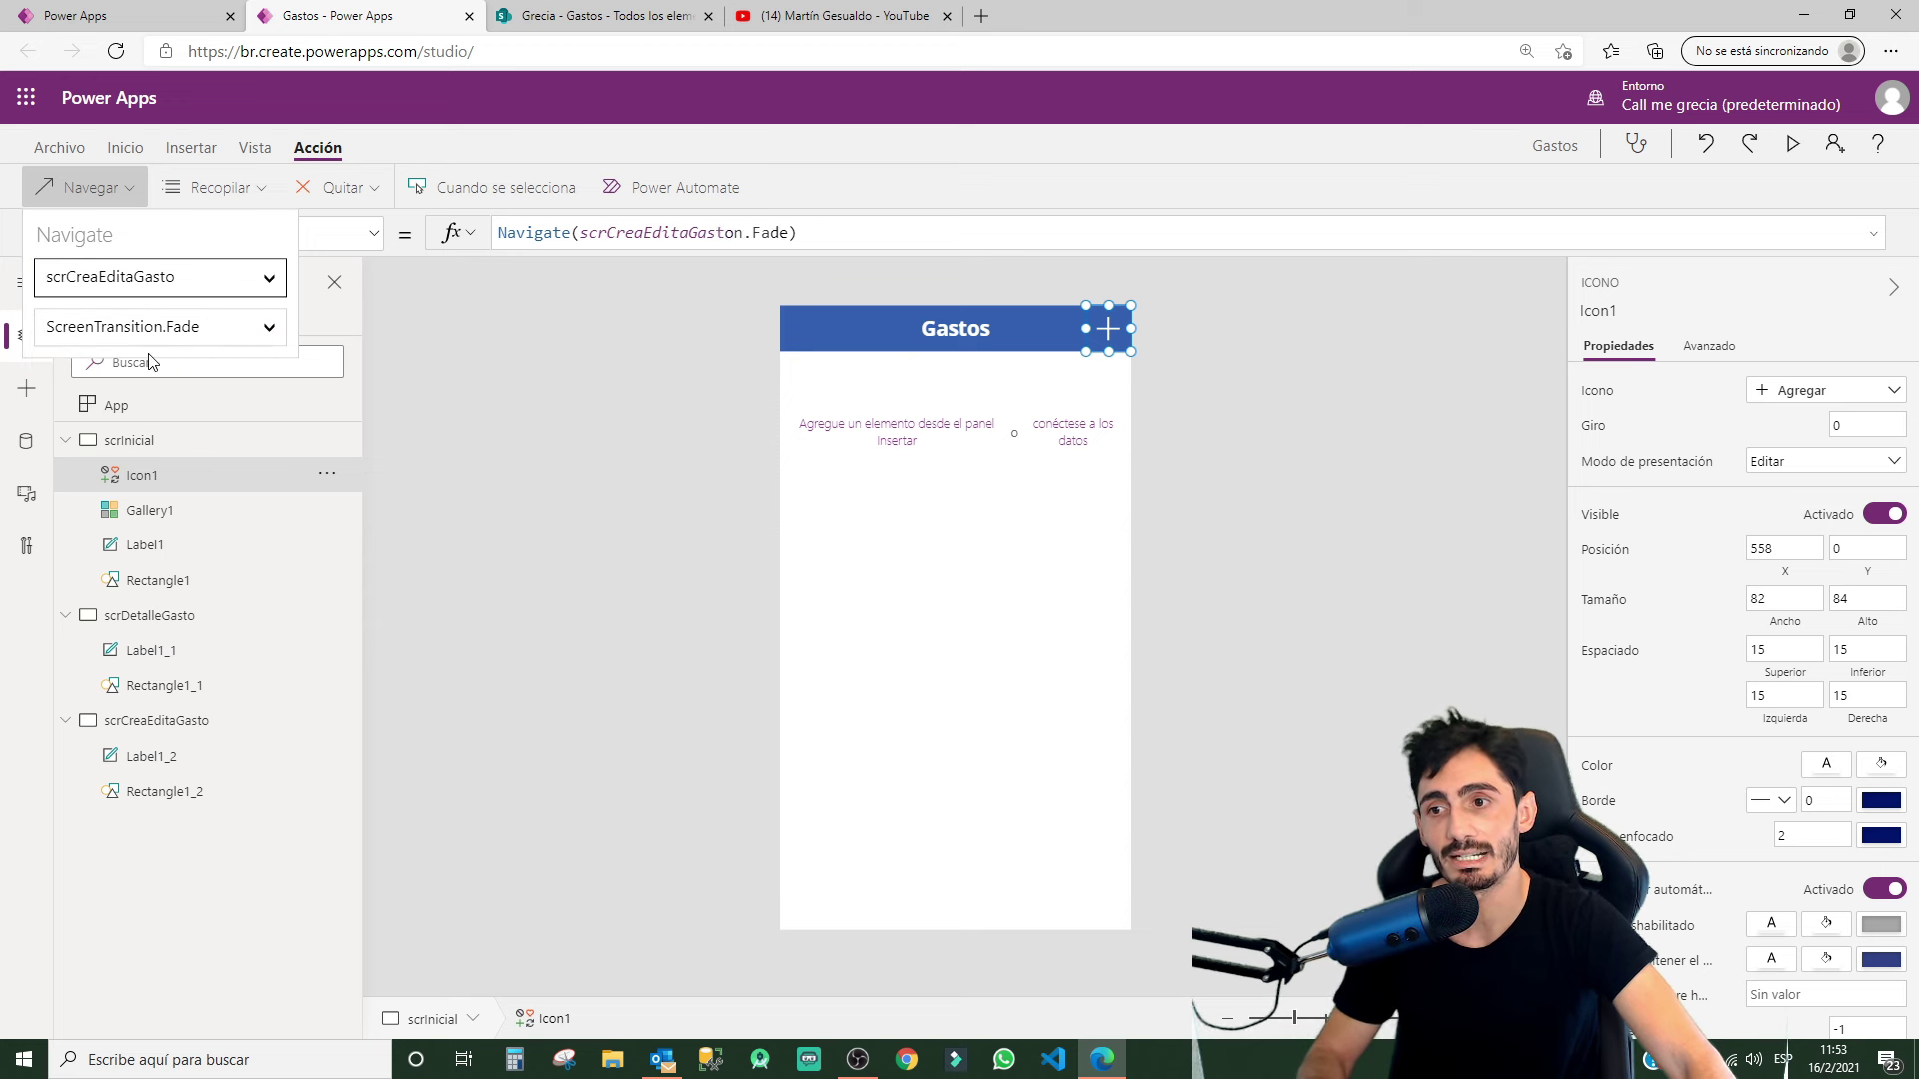
Set the navigation transition to UnCover instead of CoverRight.
click(269, 326)
scroll(268, 360, down, 1)
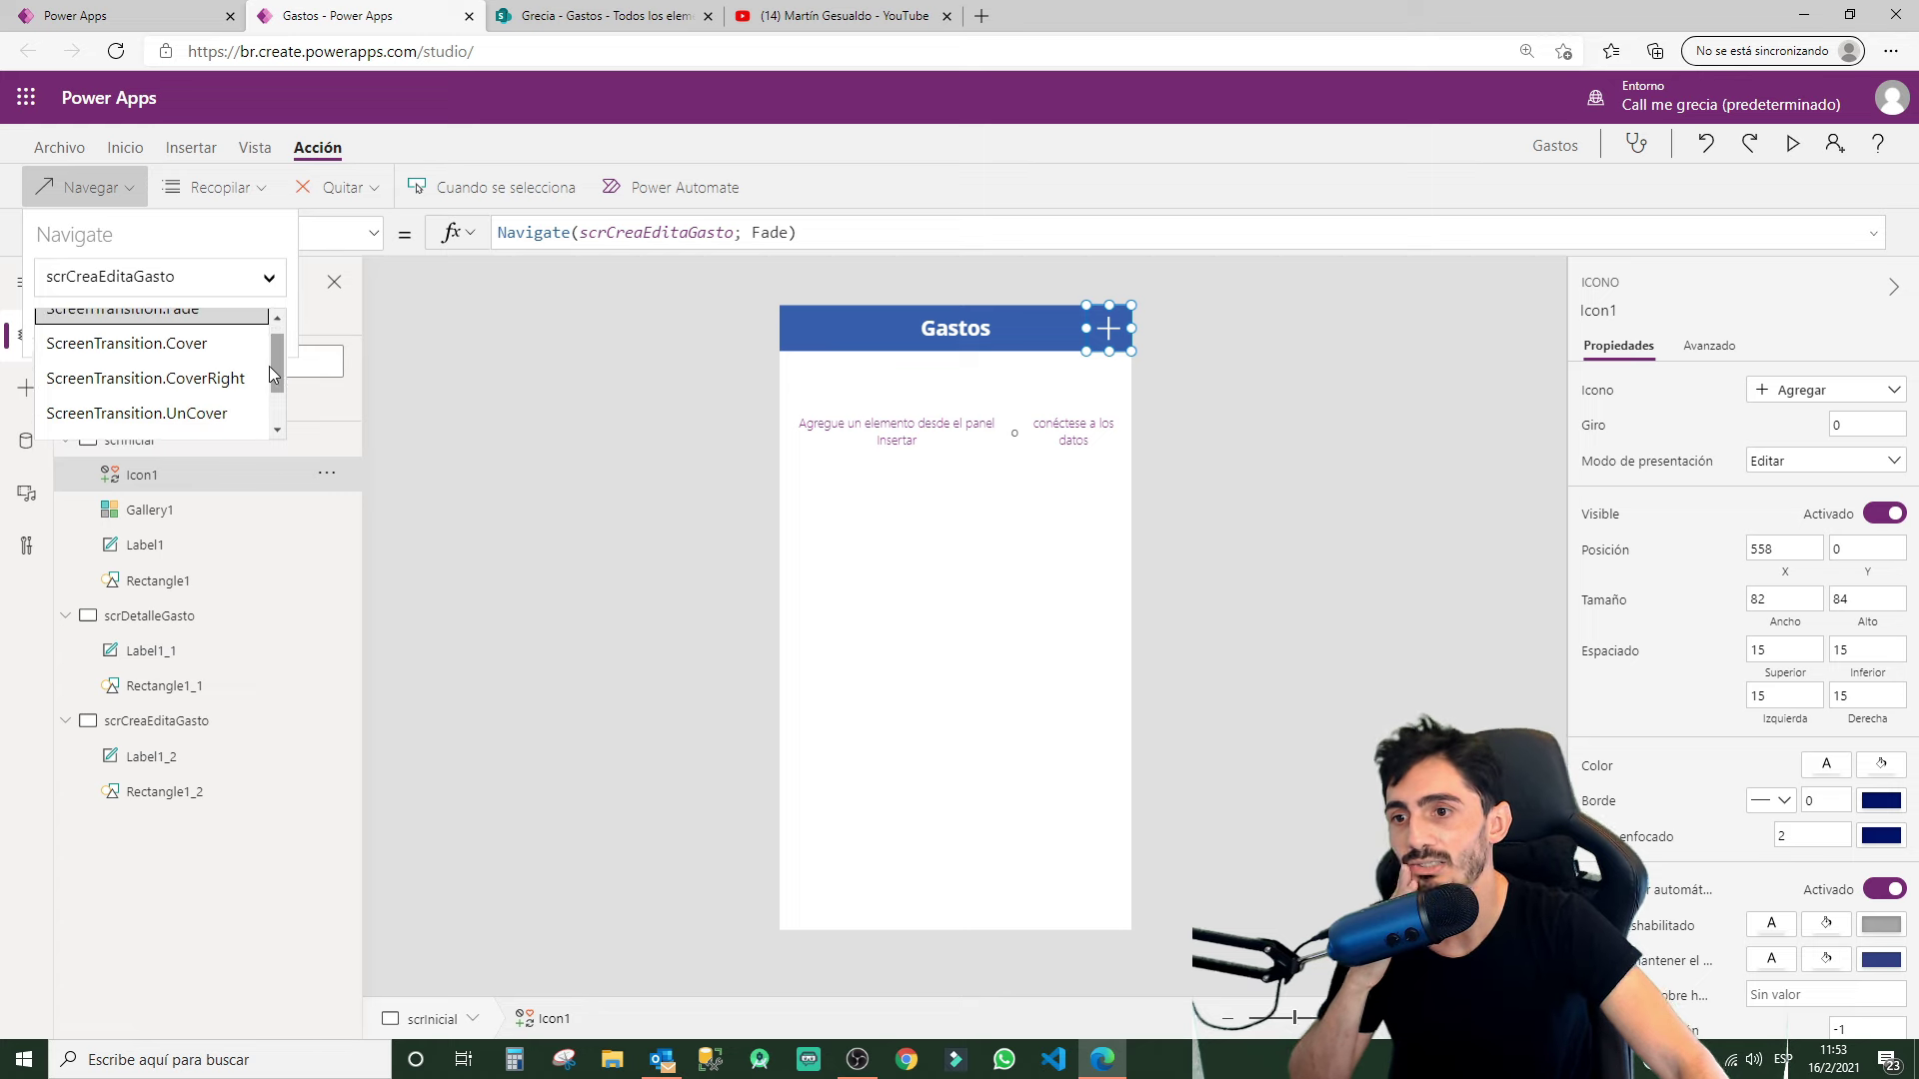
click(255, 378)
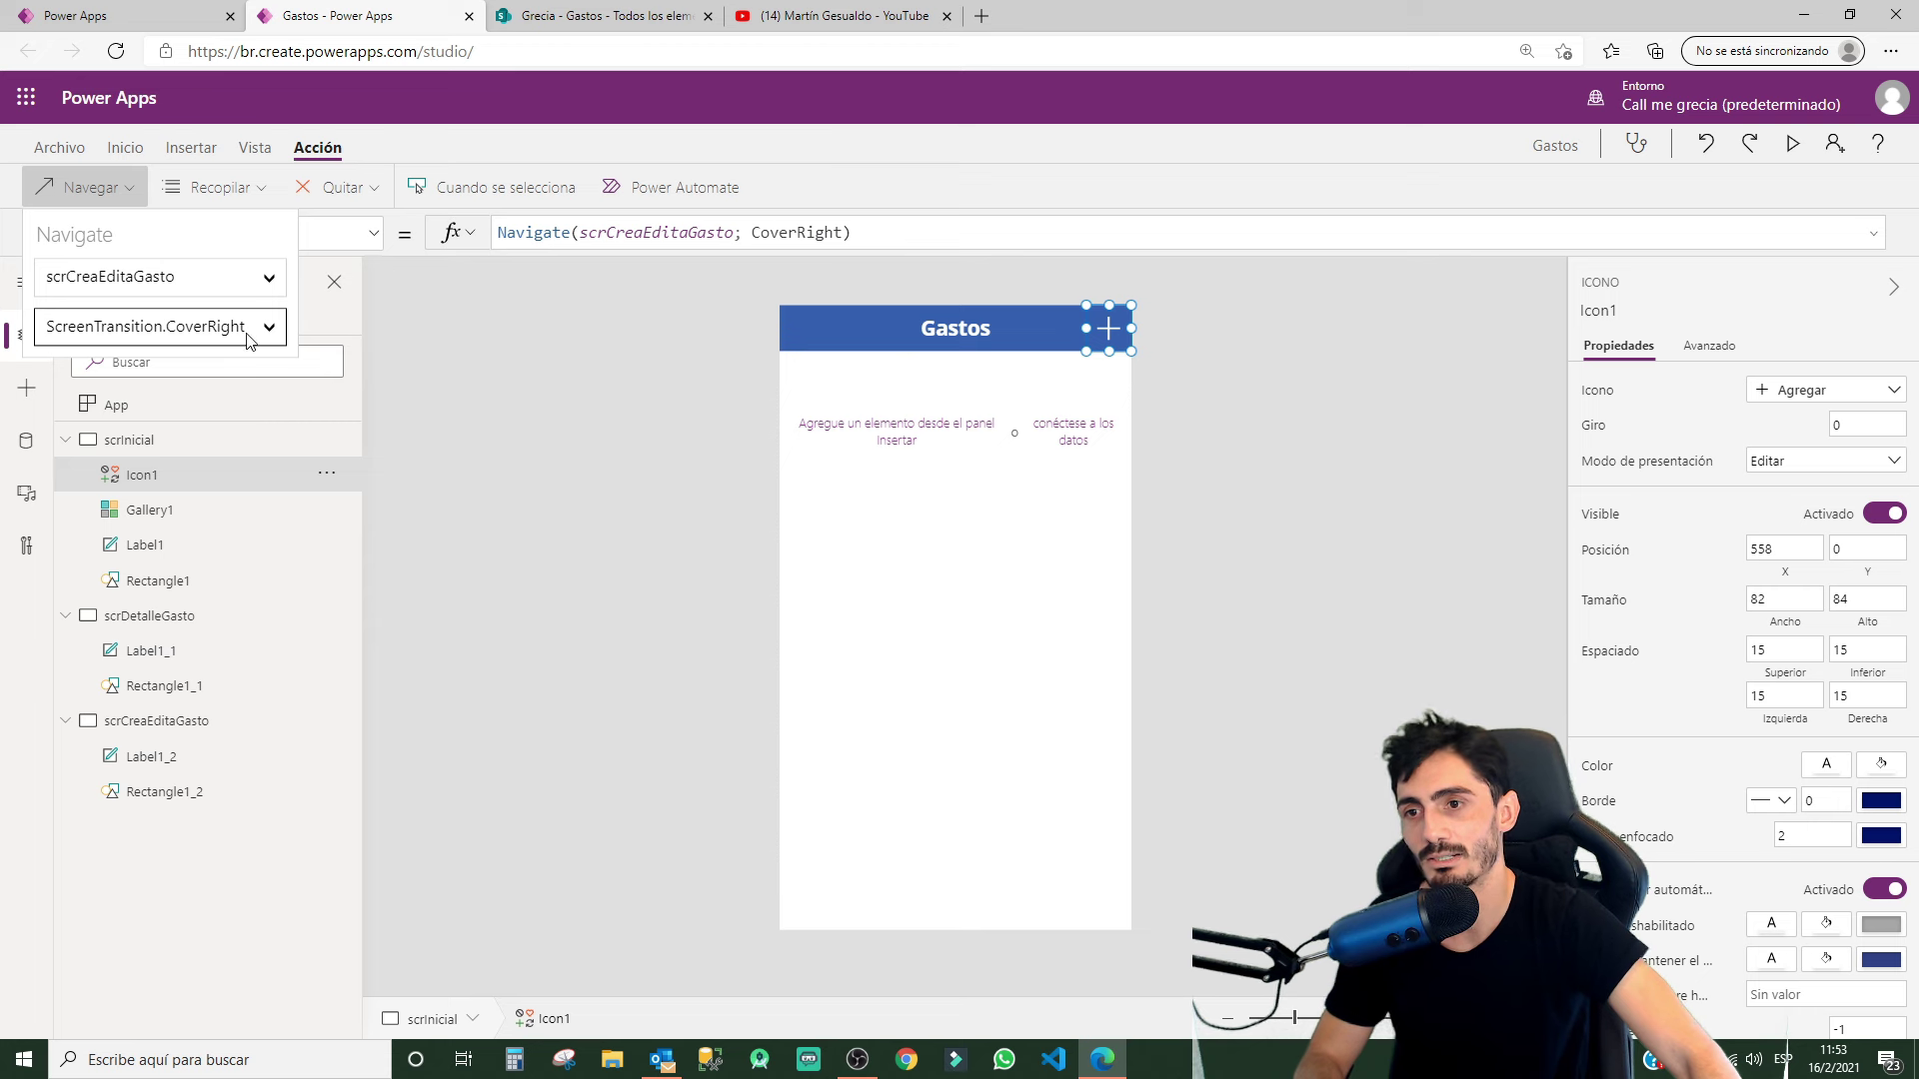
click(249, 338)
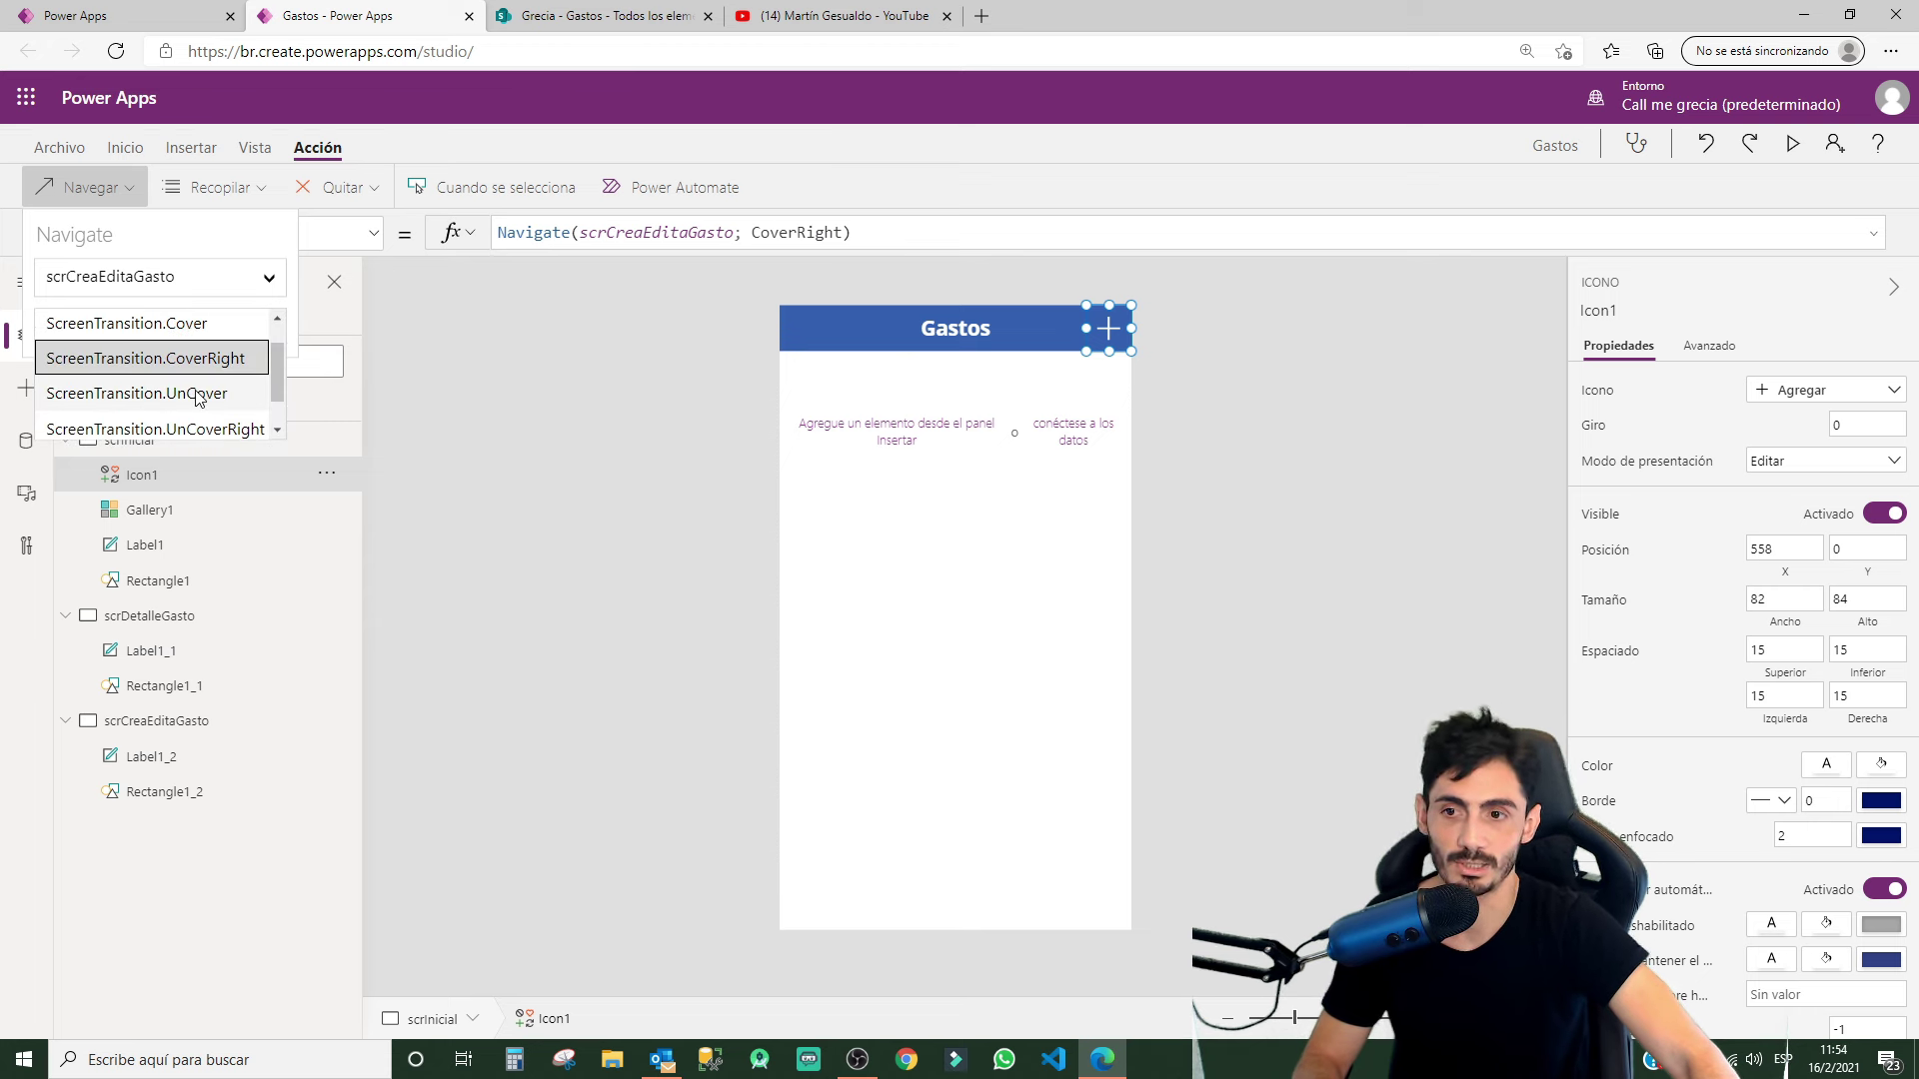
click(198, 394)
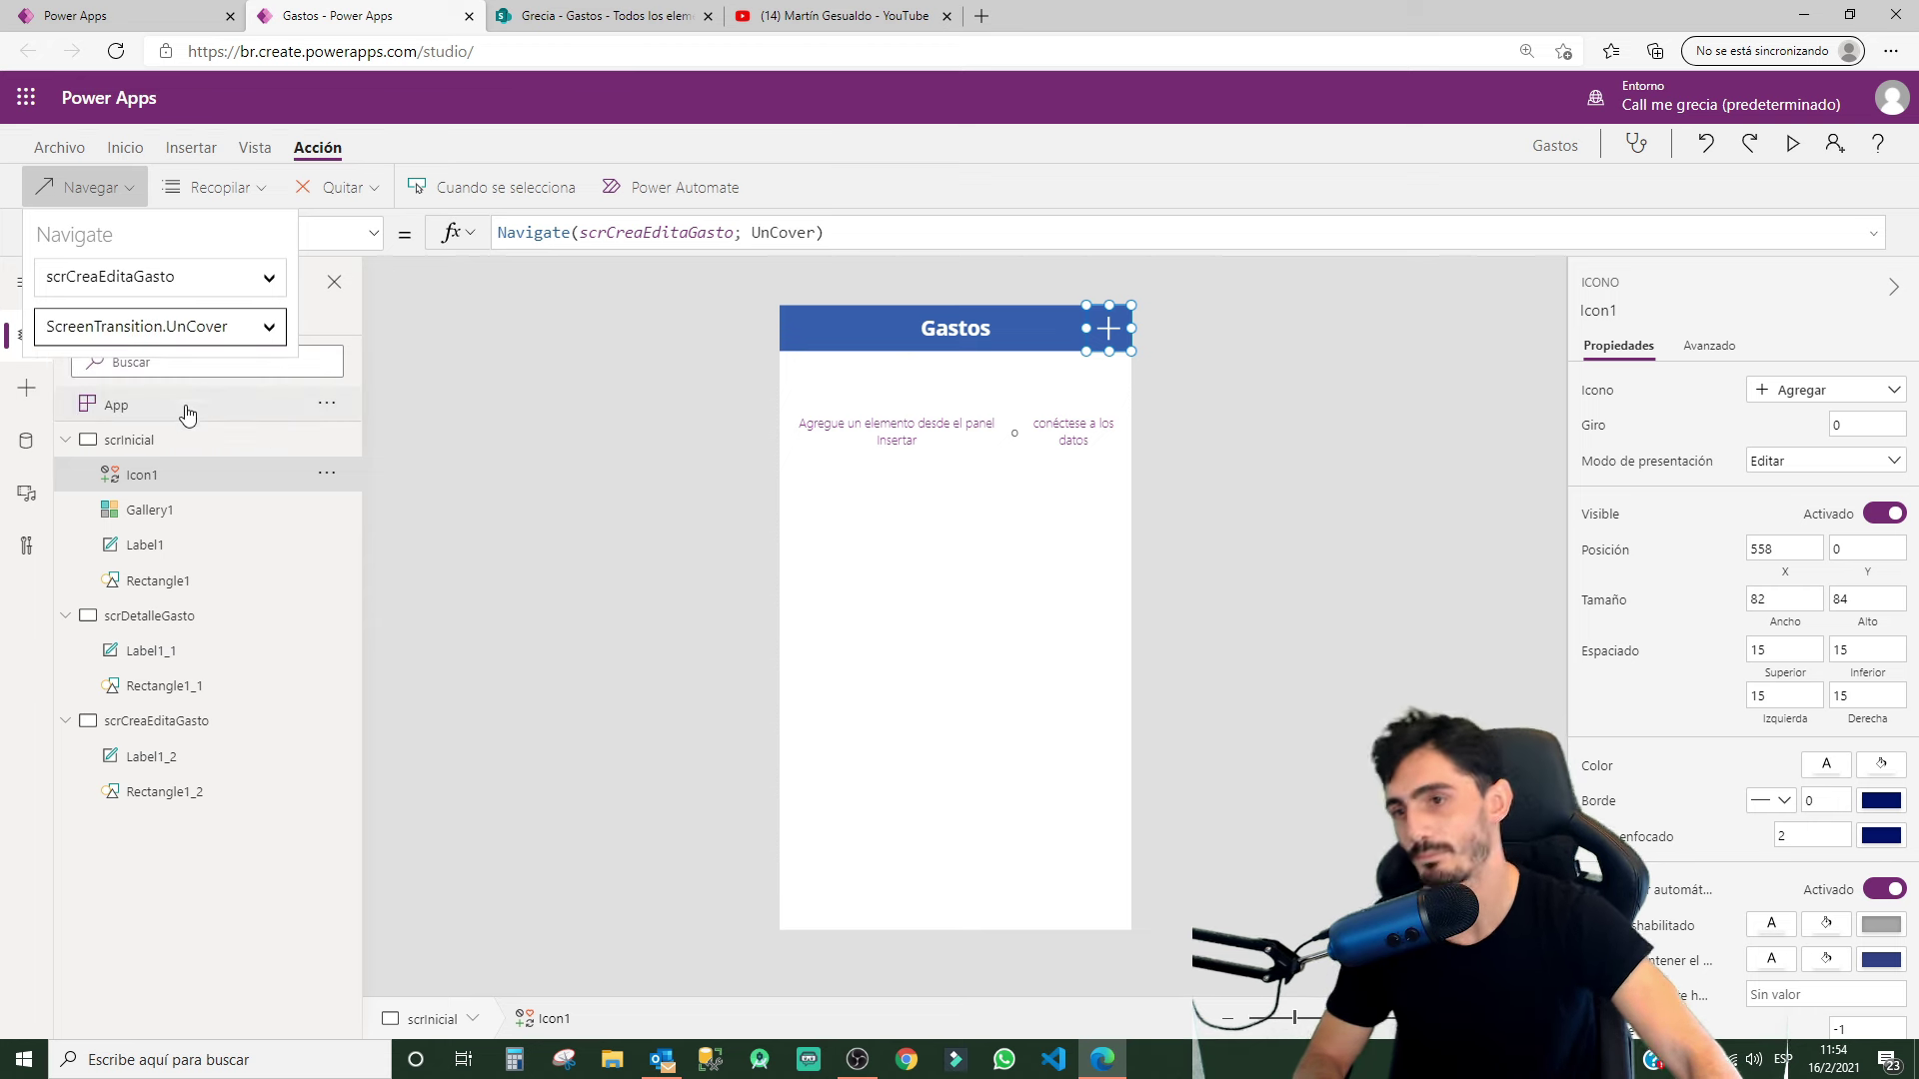
click(1199, 398)
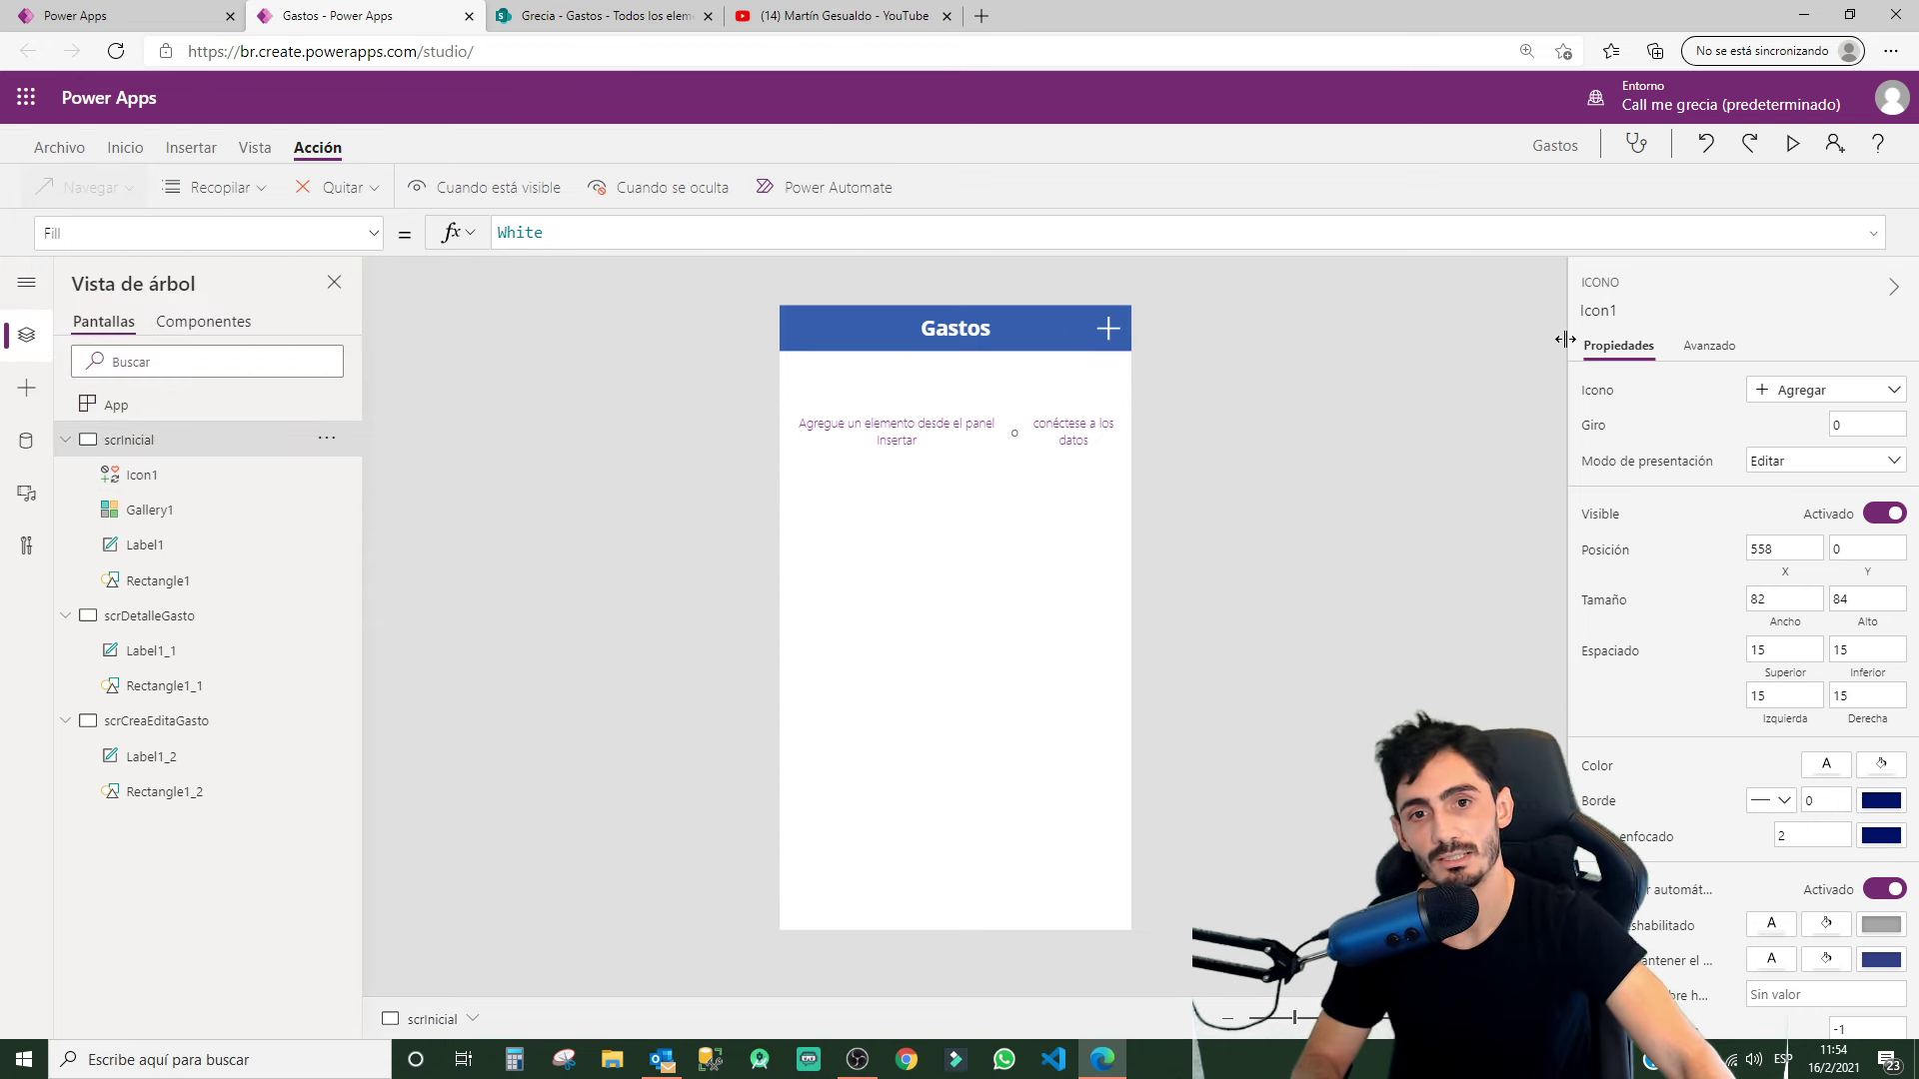
click(1791, 148)
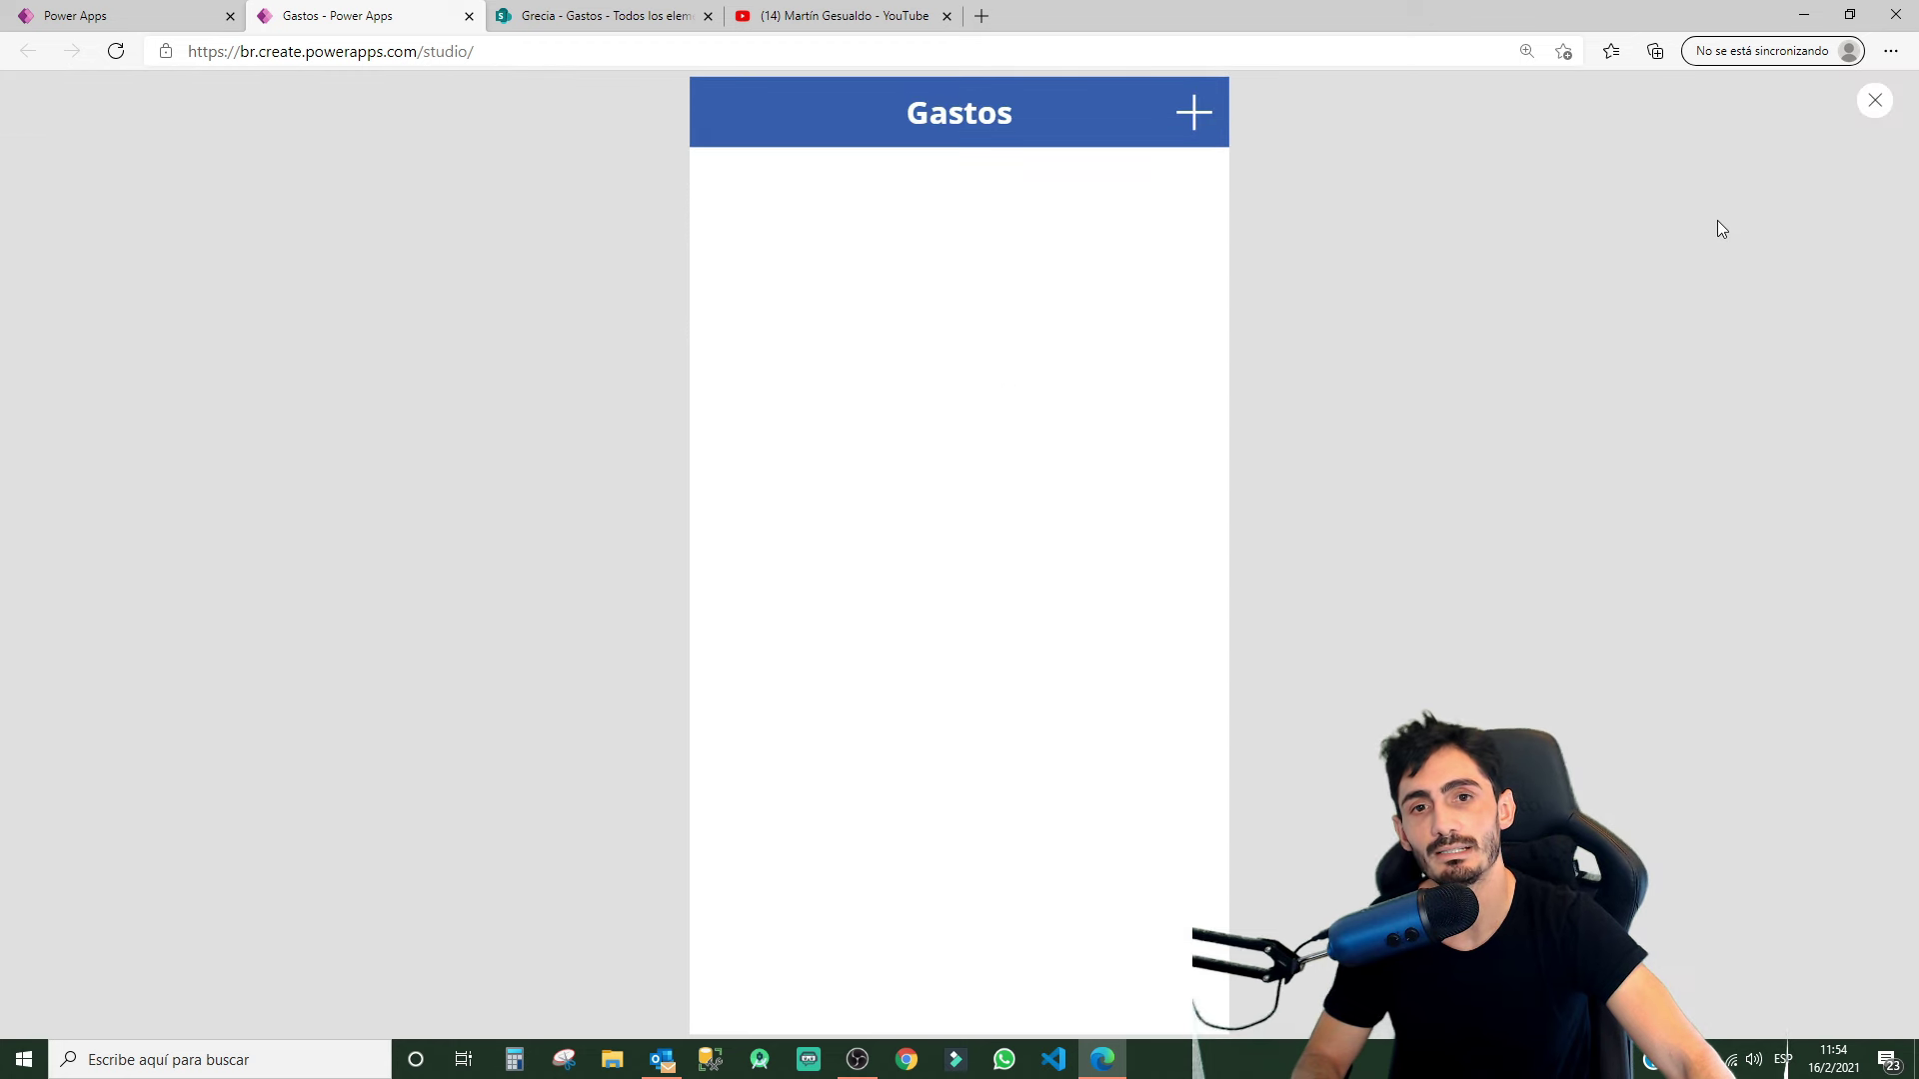
click(1197, 115)
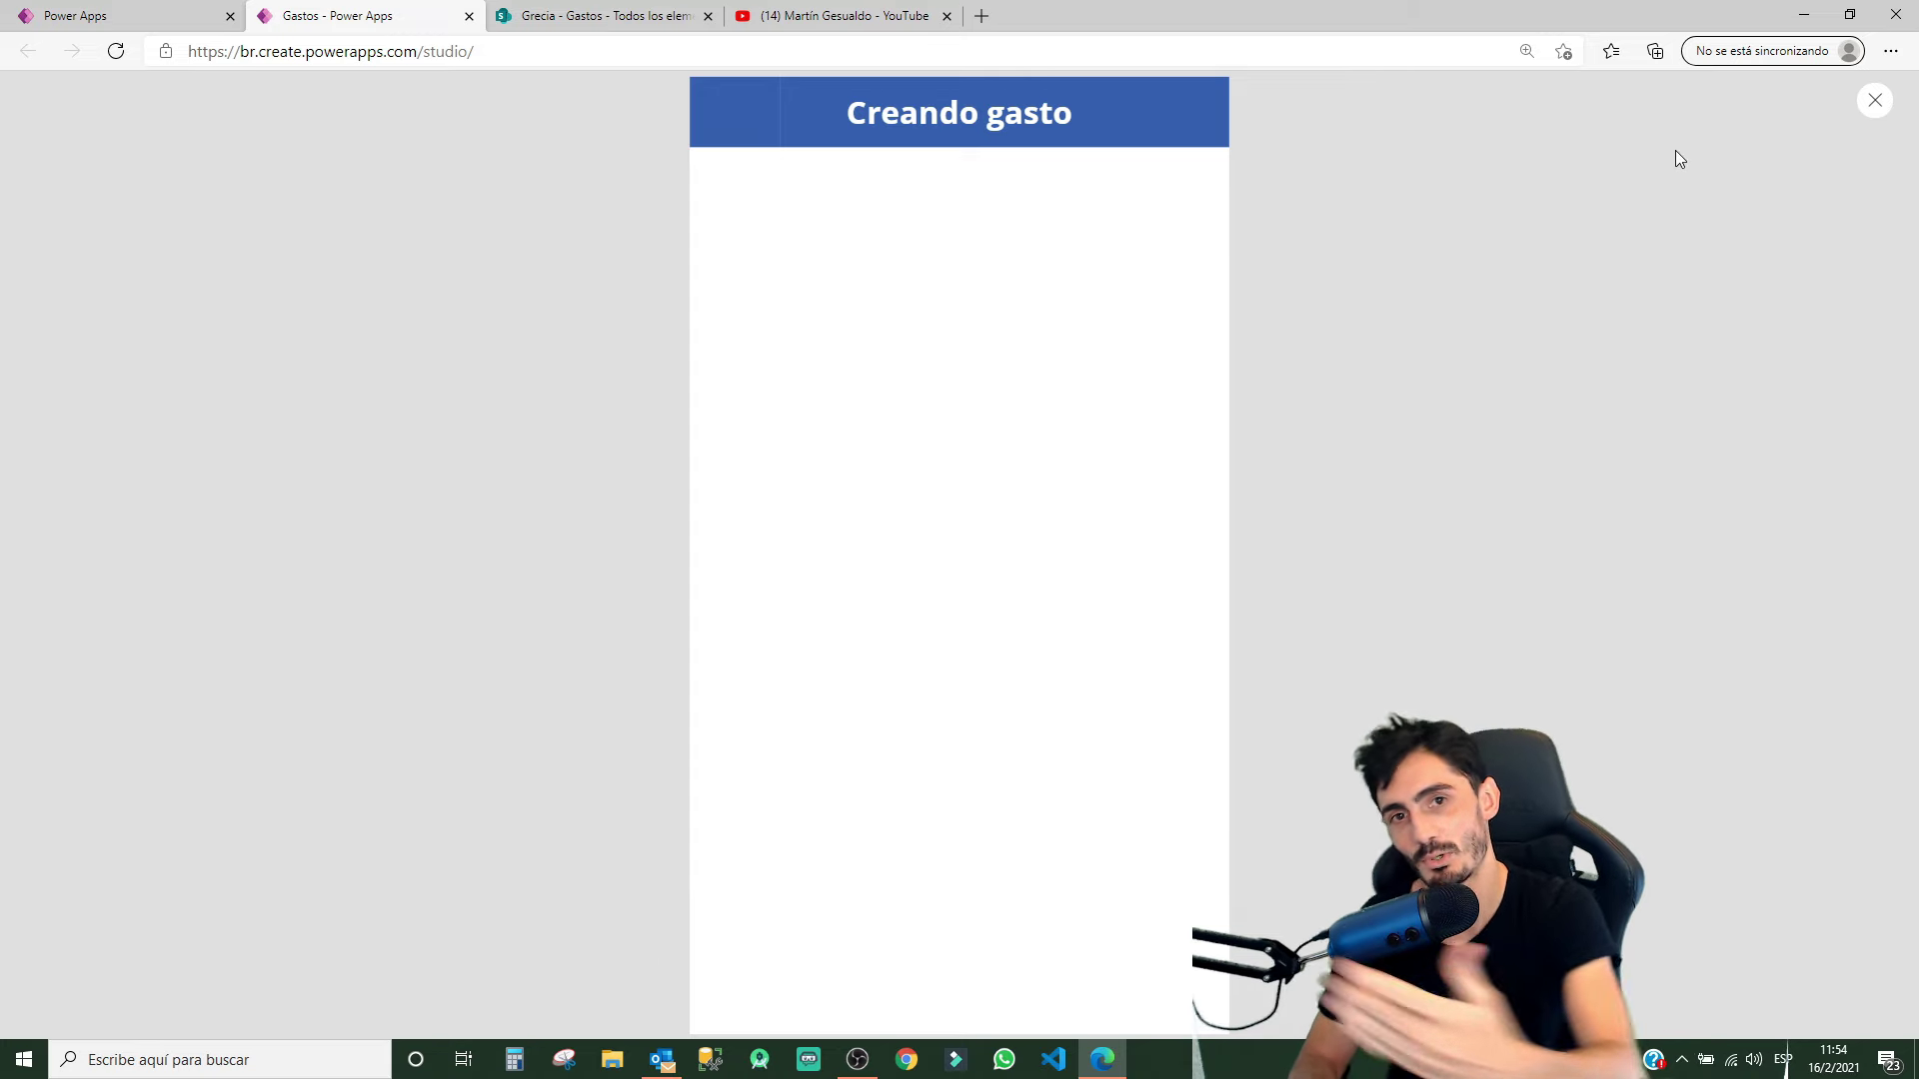
click(1876, 102)
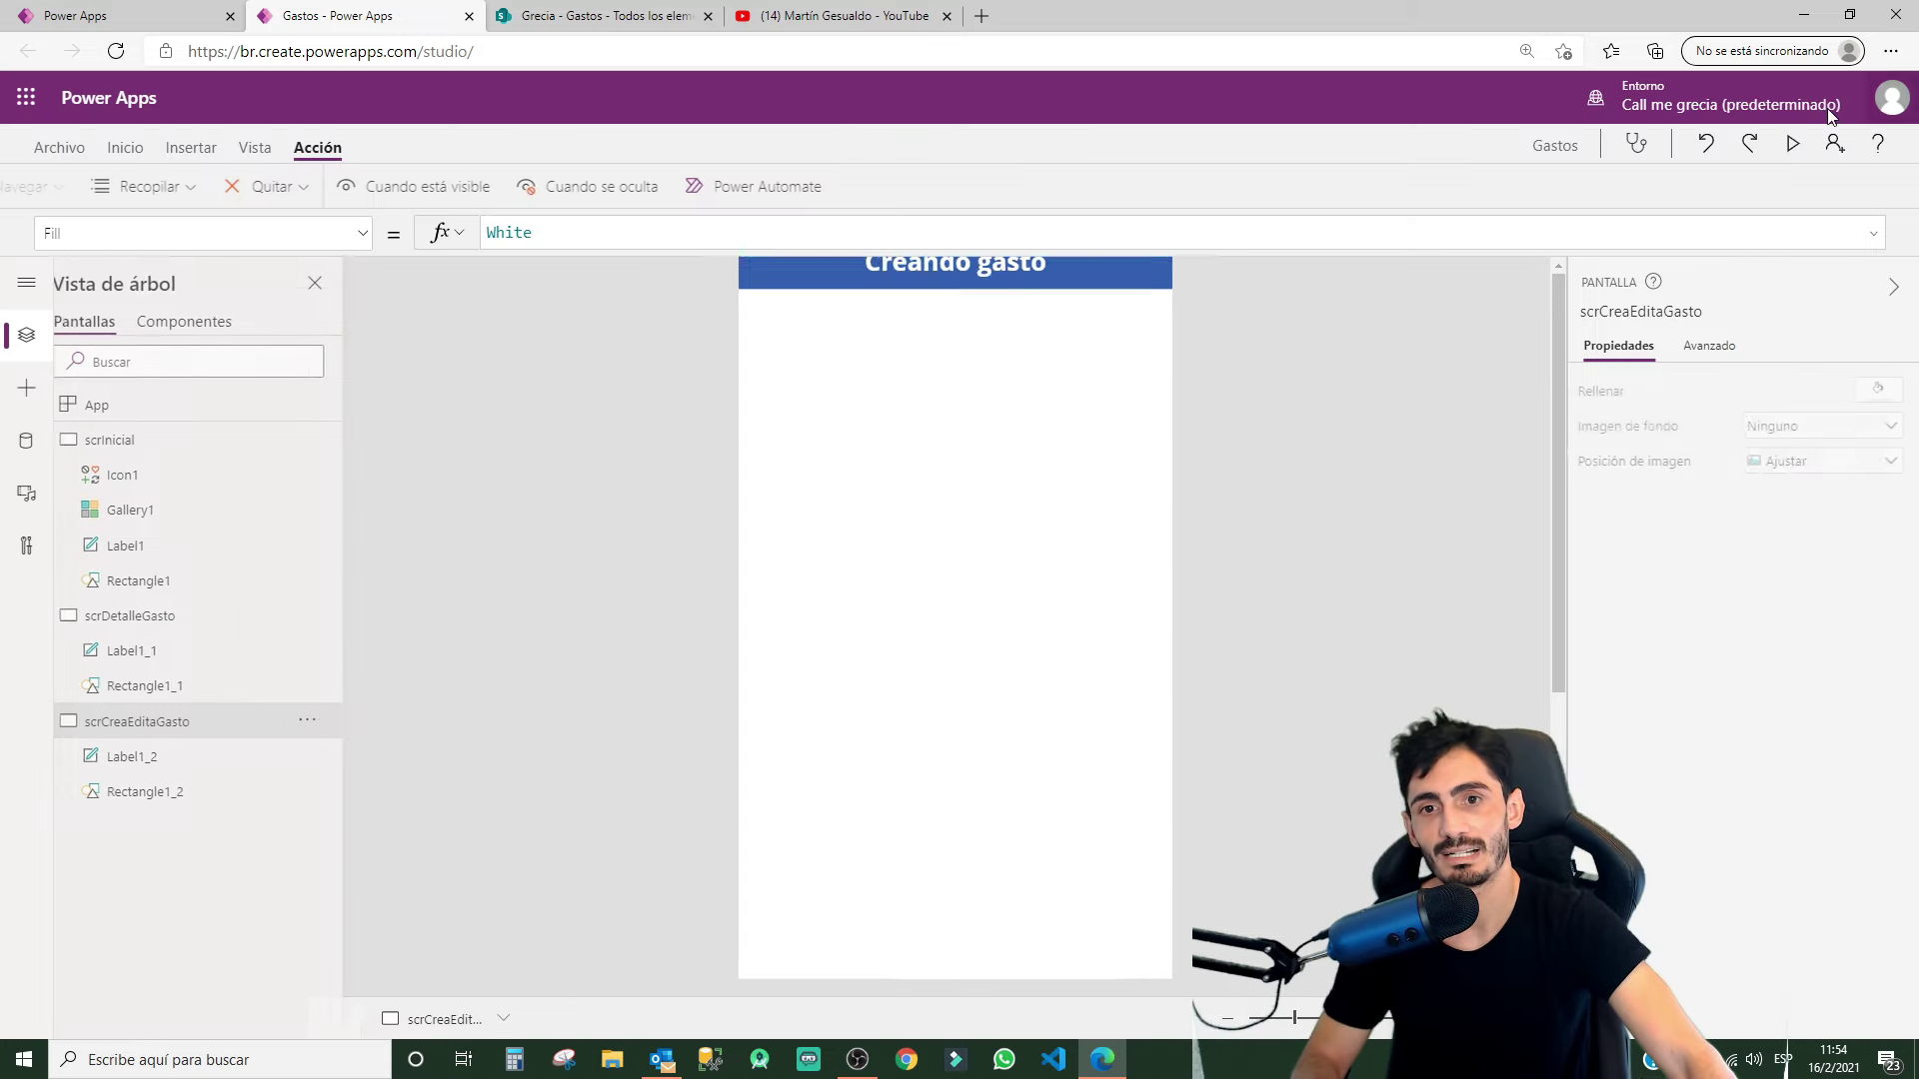
click(817, 345)
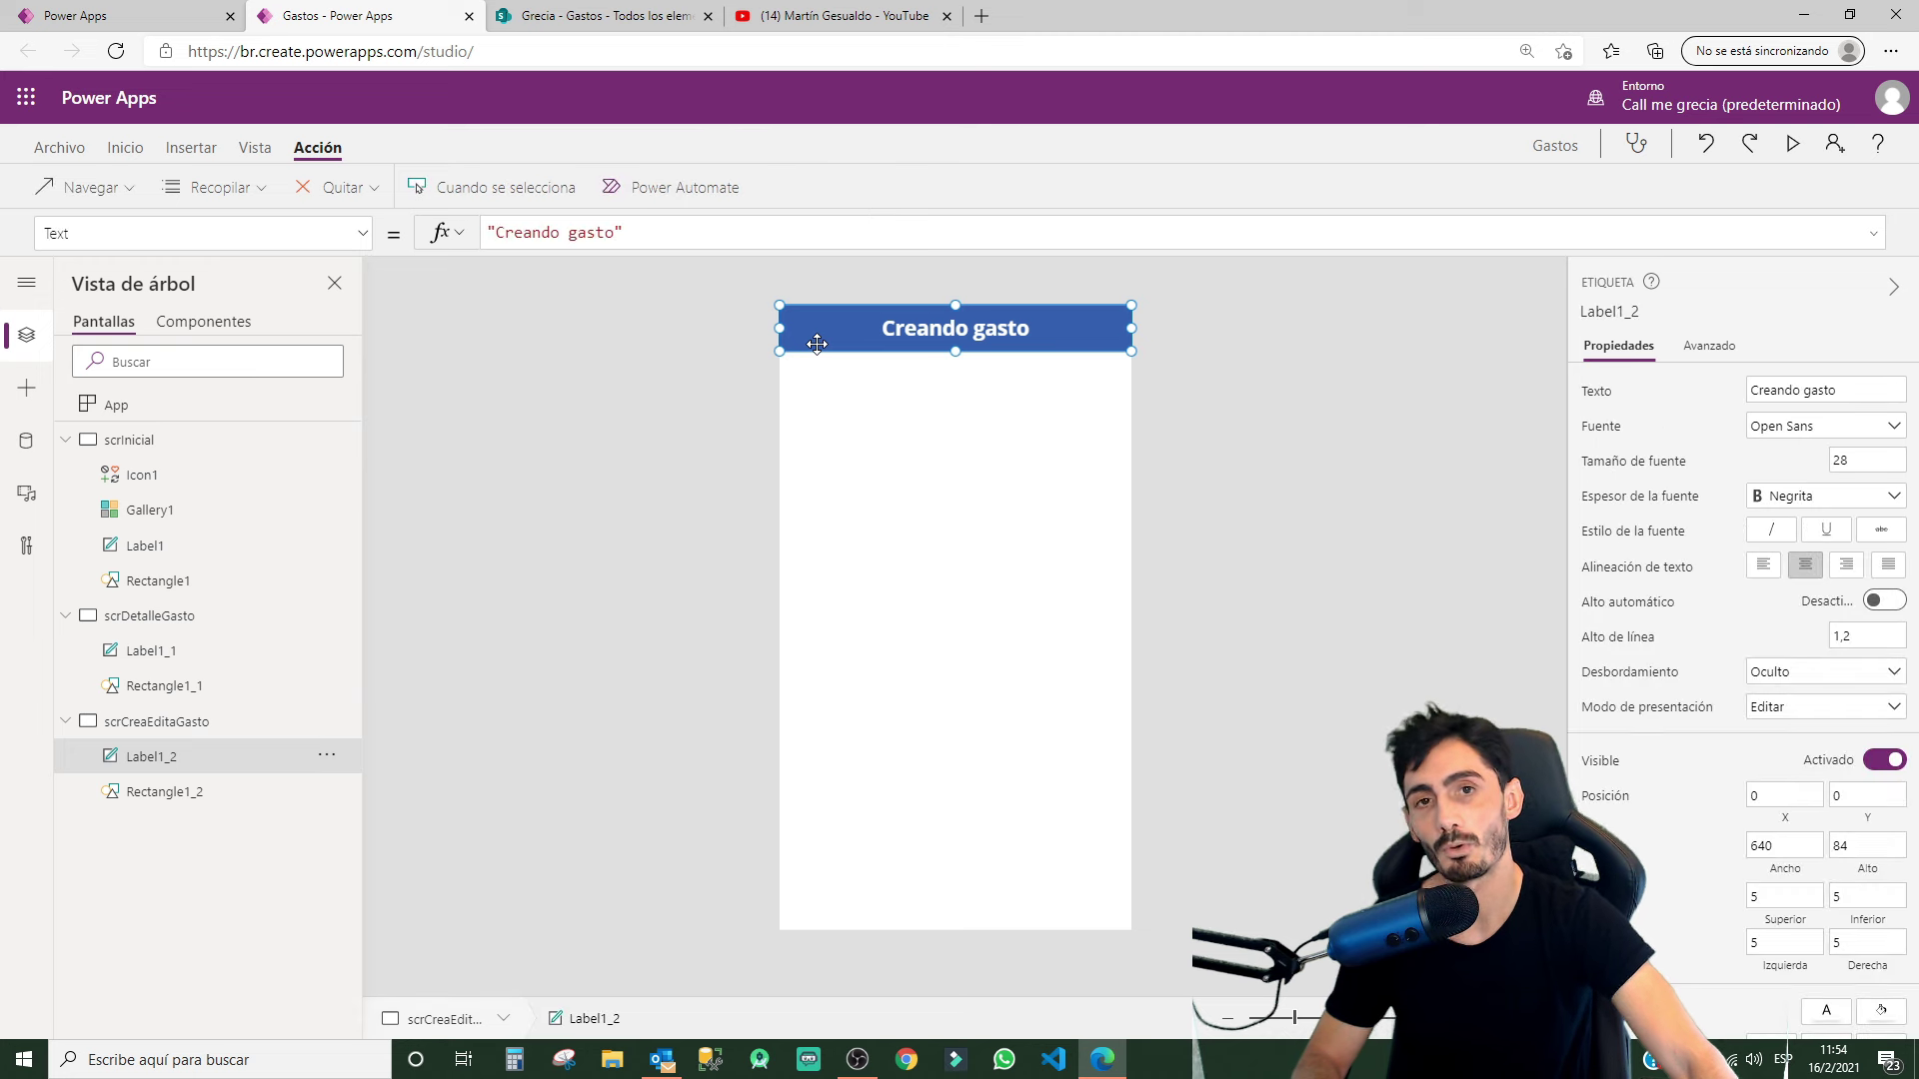
click(193, 147)
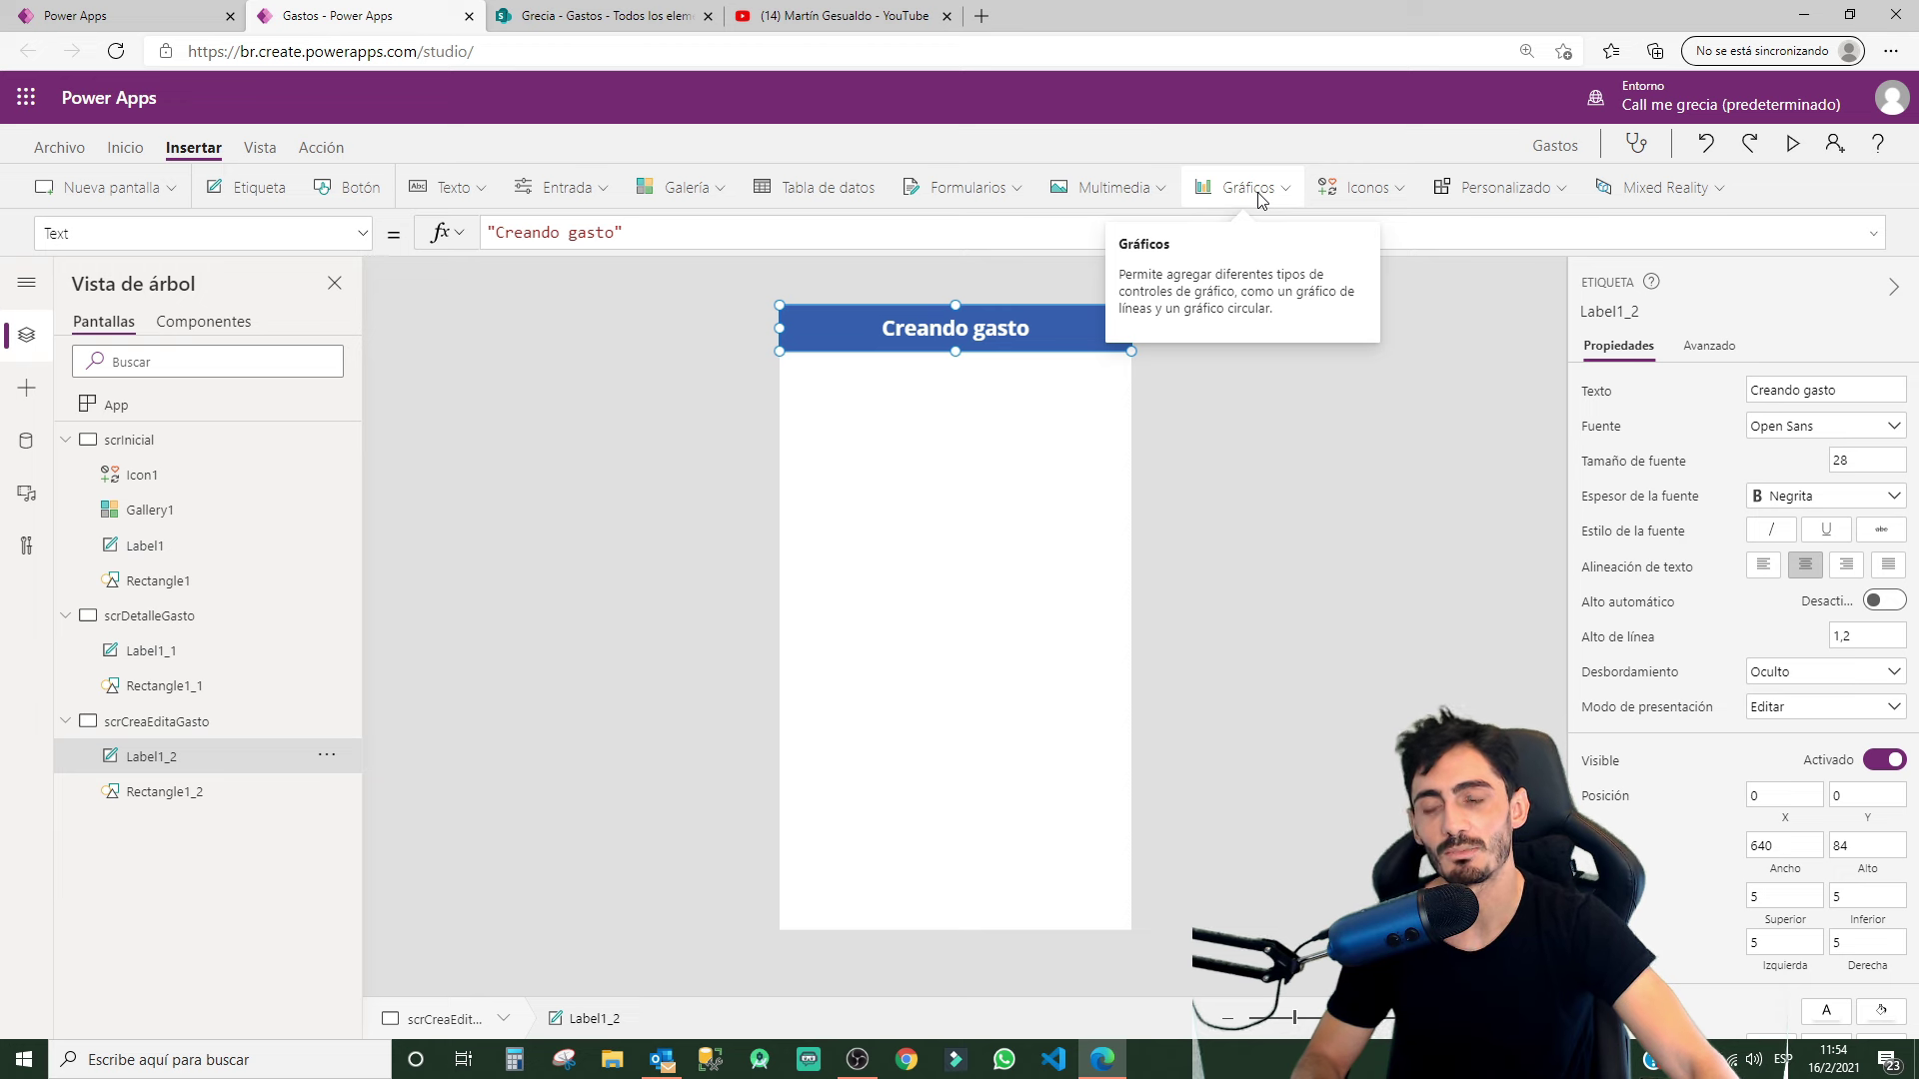
click(207, 483)
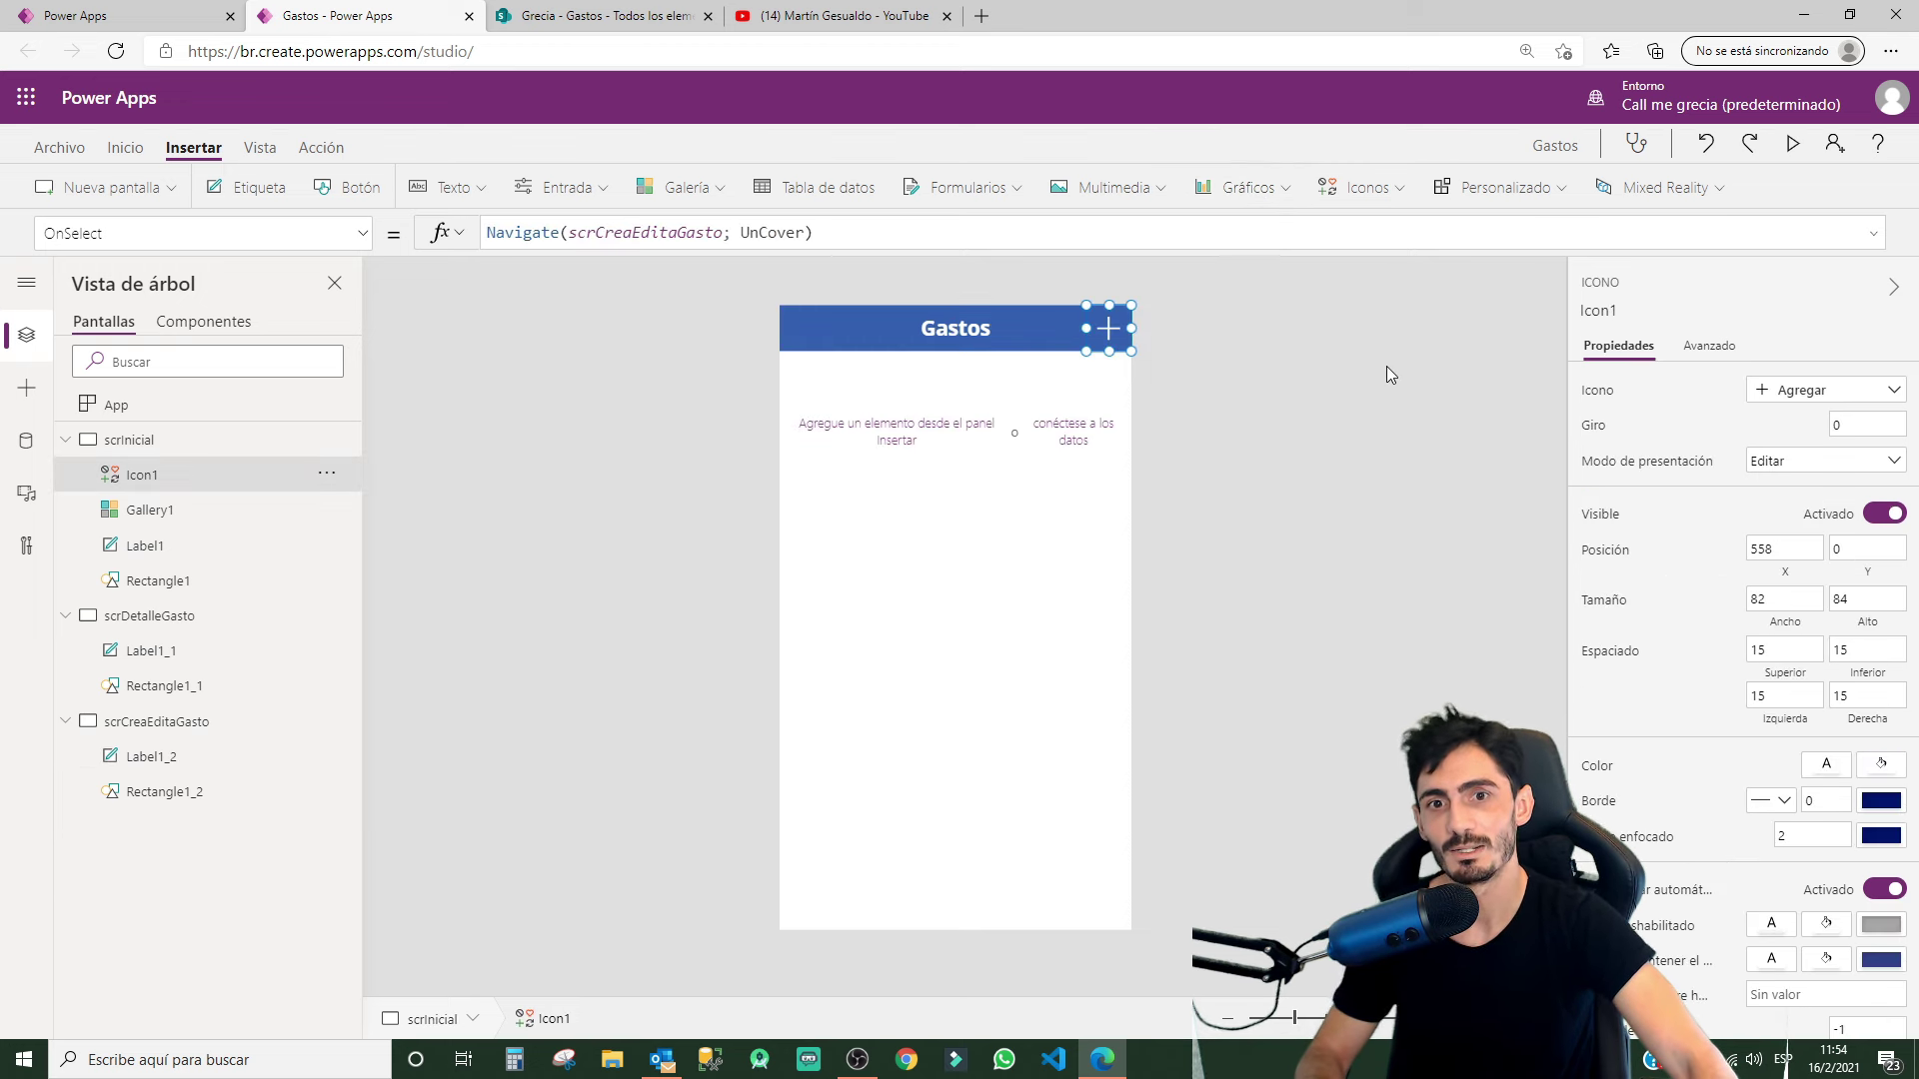
Paste a copy of the plus icon onto the scrCreaEditaGasto screen.
click(182, 728)
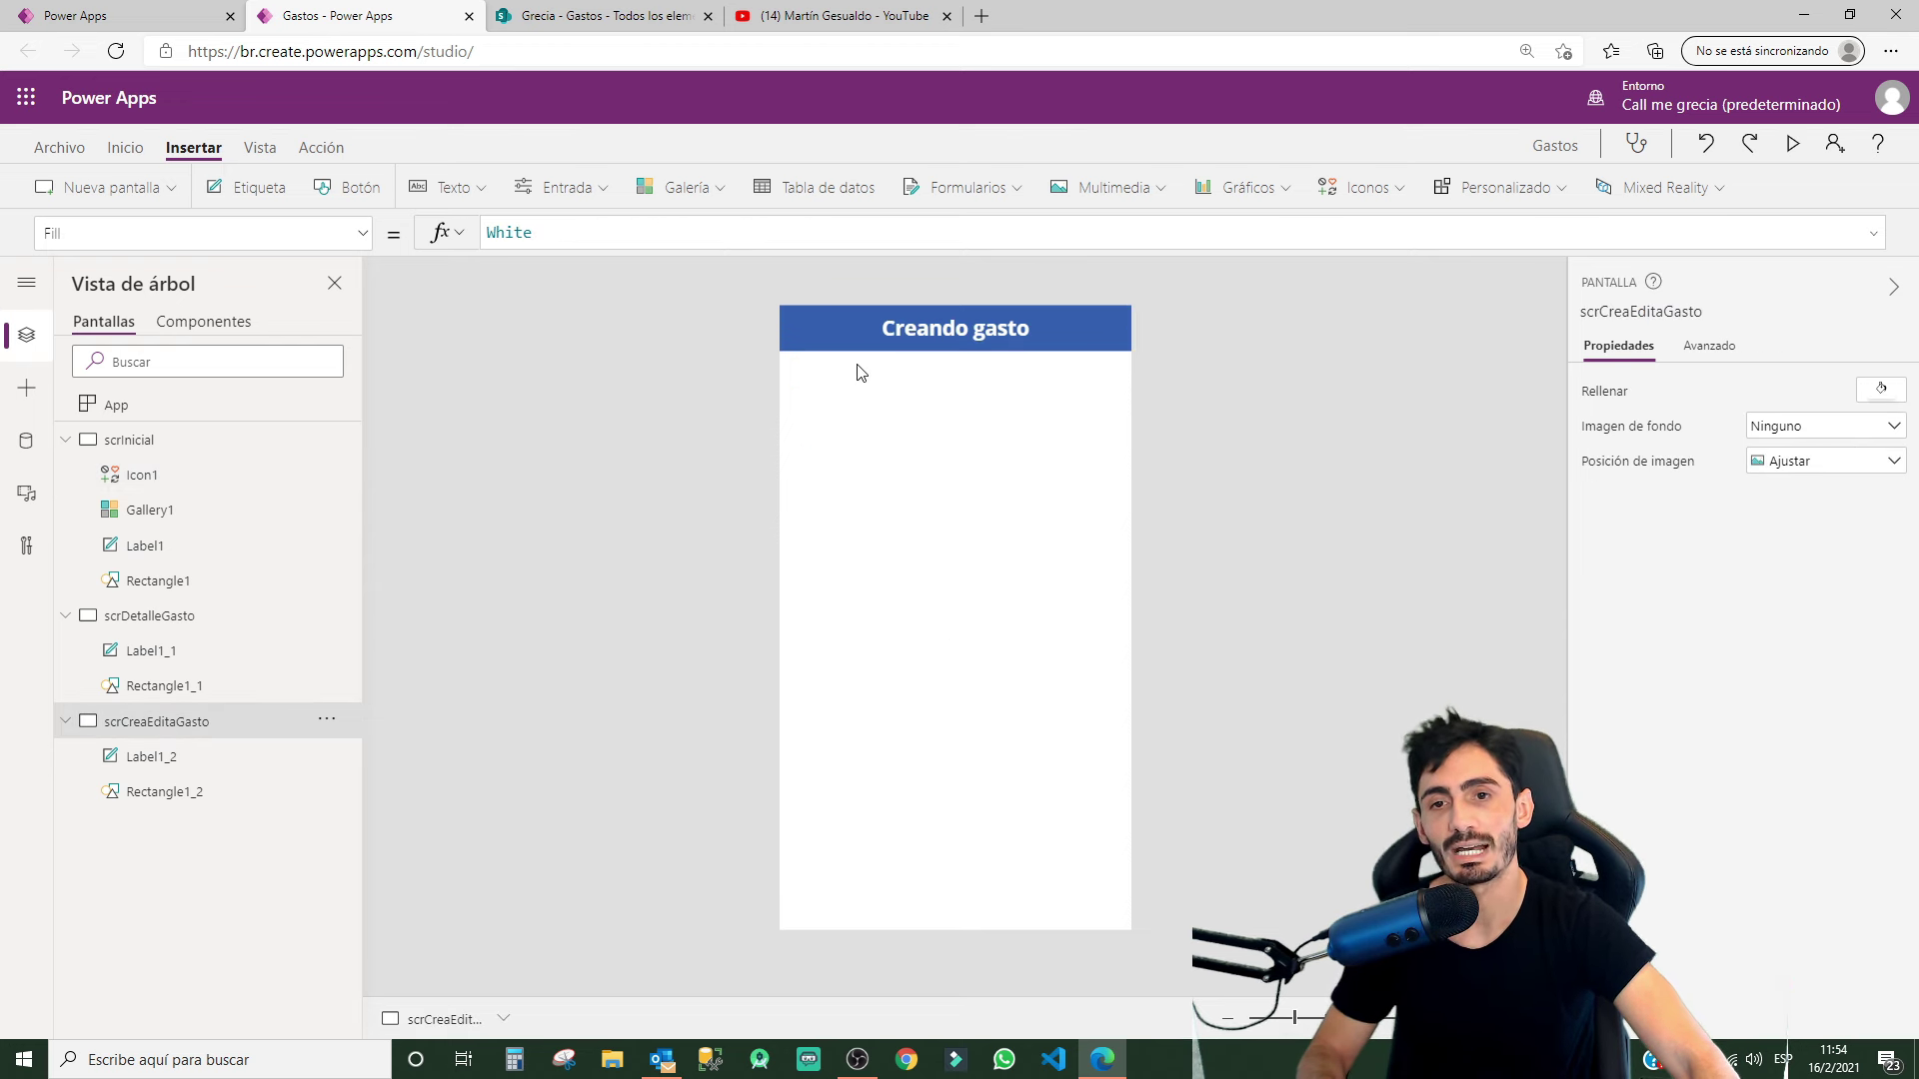
key(ctrl+v)
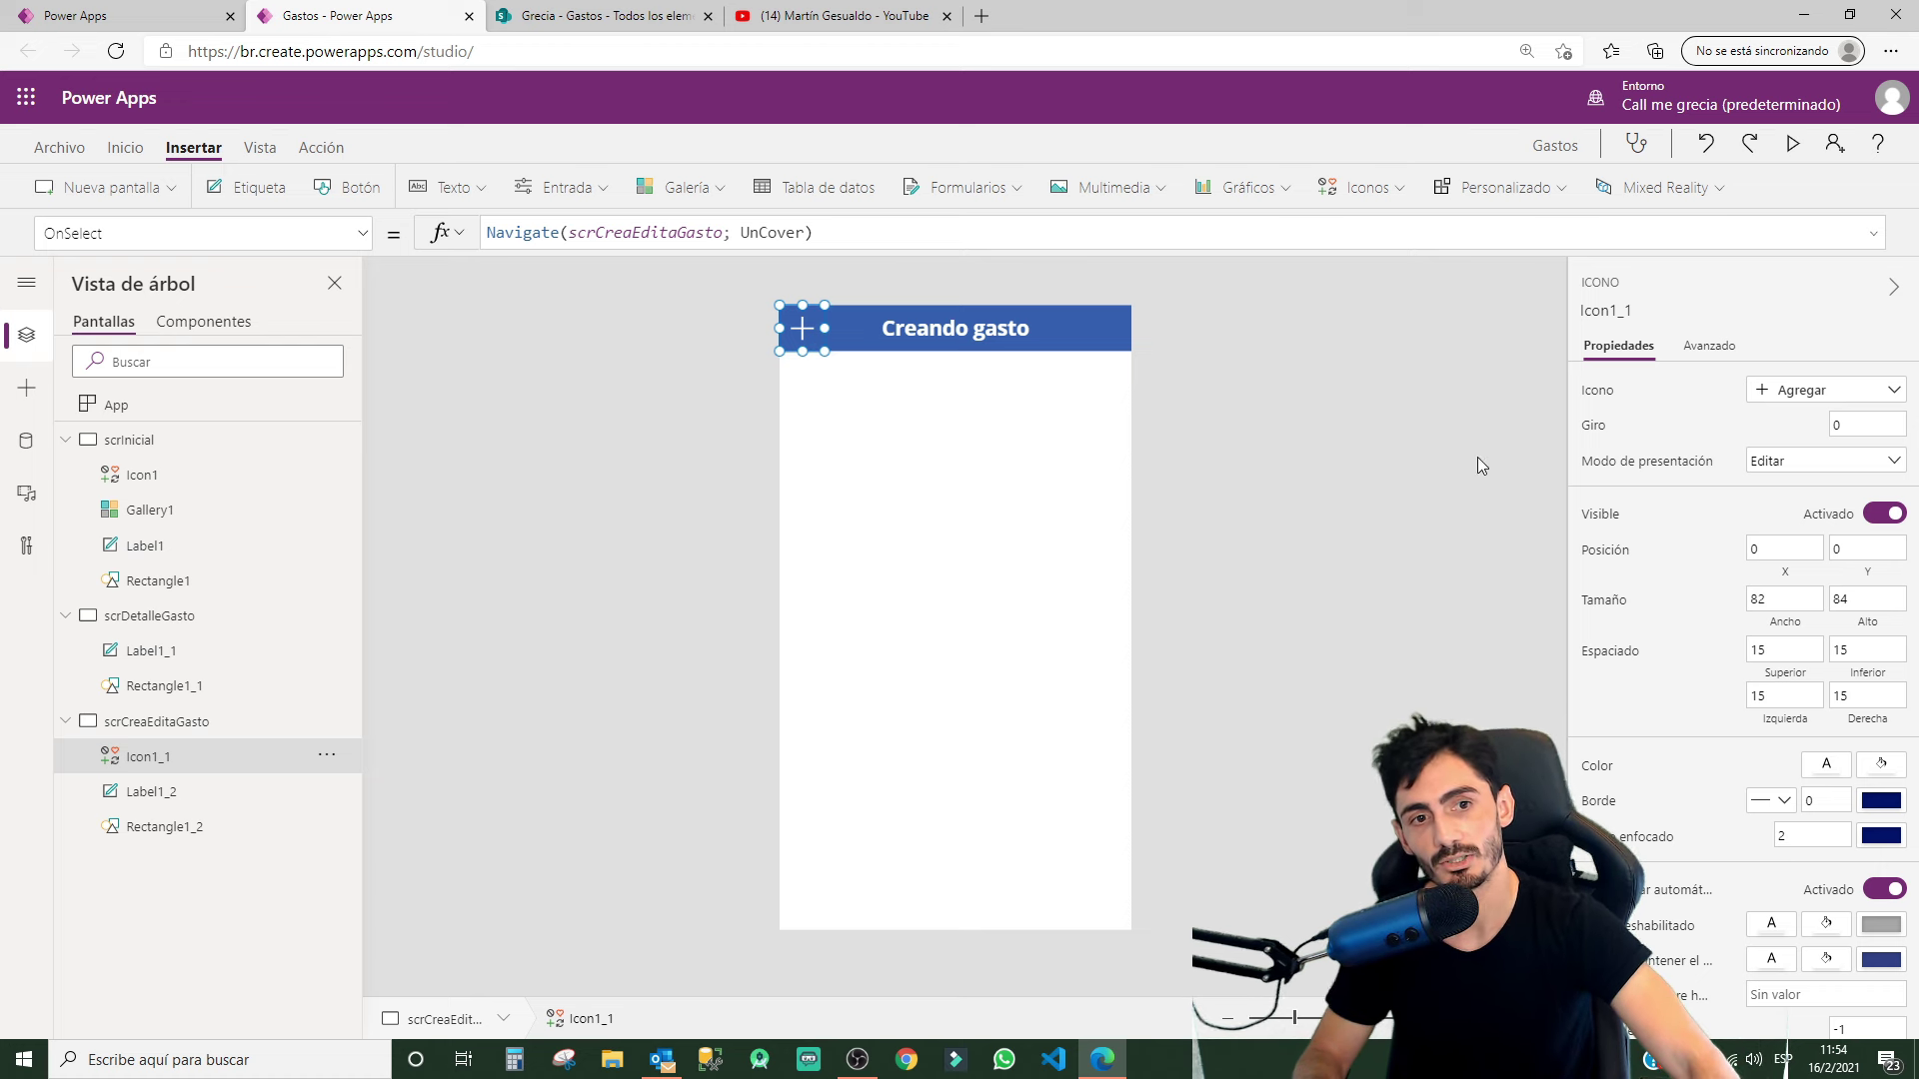
mouse_move(1582, 372)
mouse_down()
mouse_move(1628, 407)
mouse_move(1050, 380)
mouse_move(825, 341)
mouse_up()
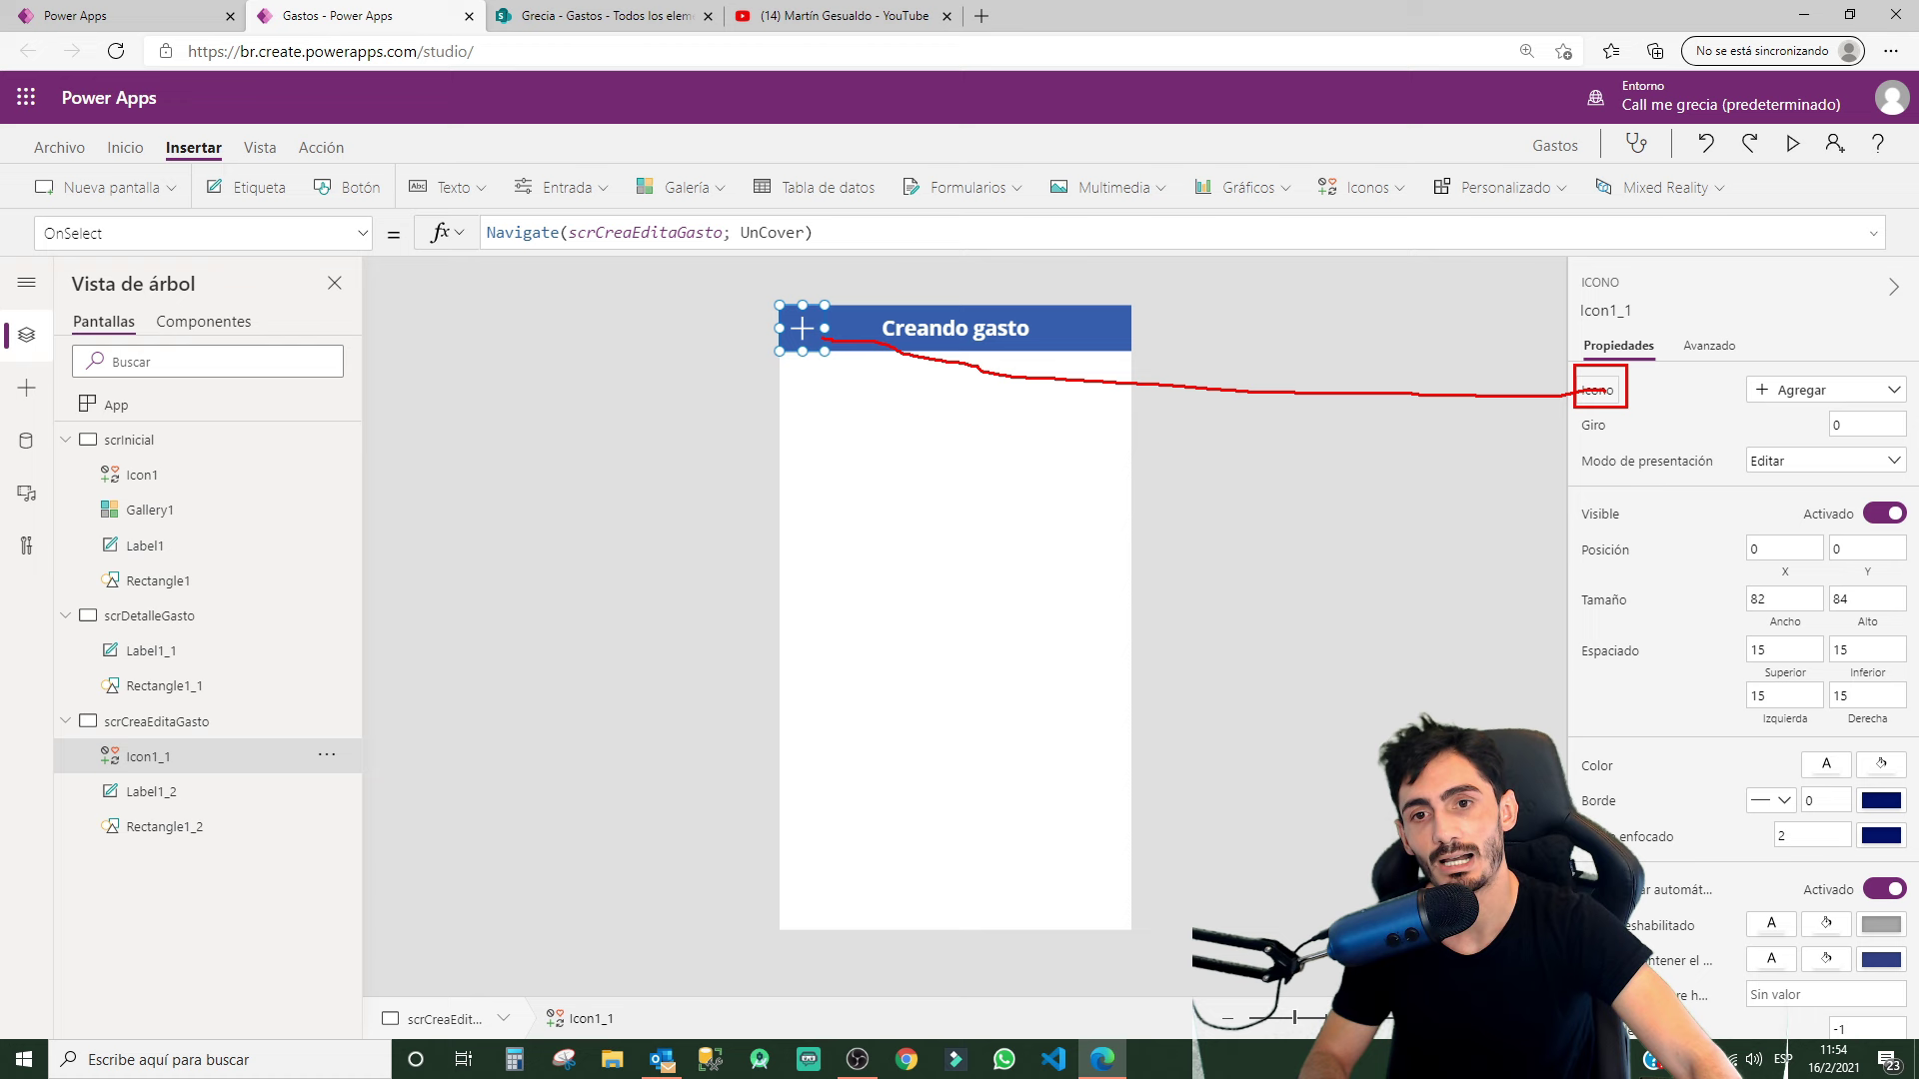
Change the pasted icon Icon1_1 to the Atrás back-arrow icon.
click(1833, 390)
scroll(1764, 530, down, 1)
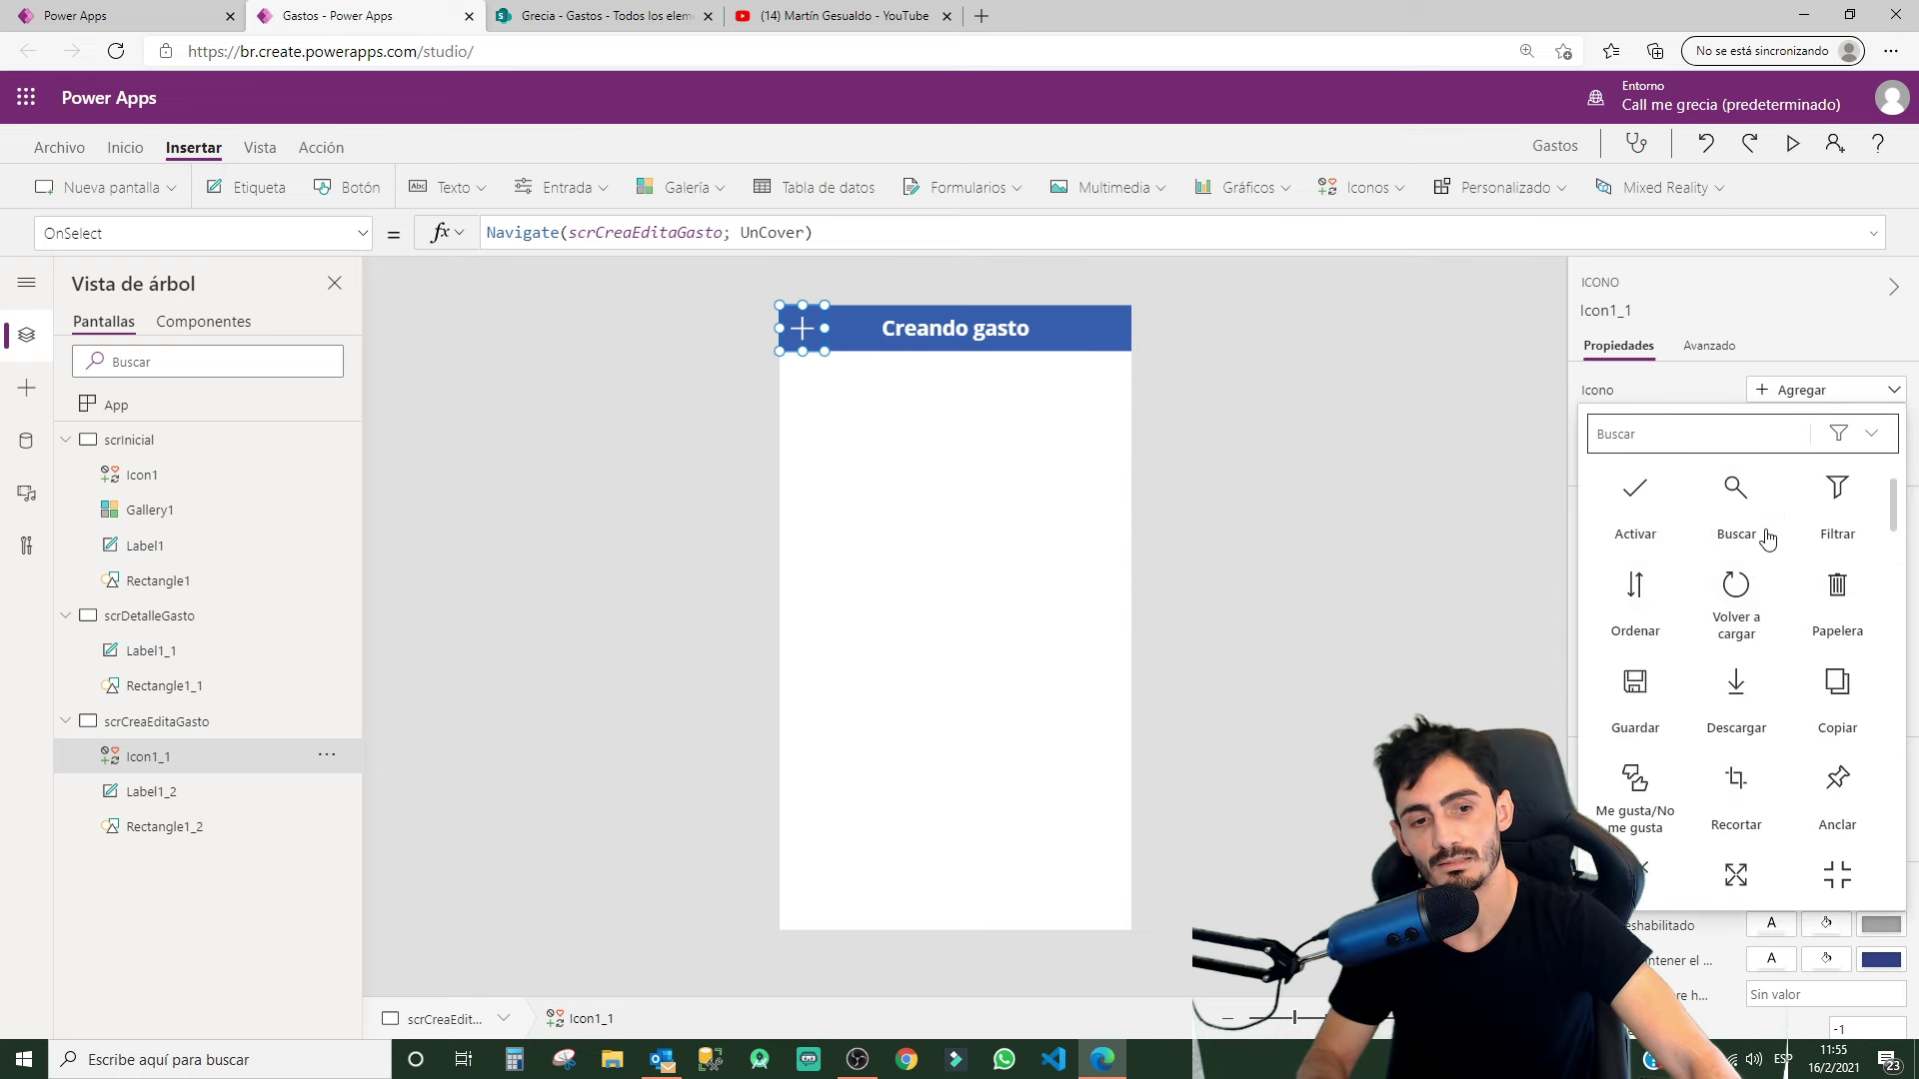
scroll(1764, 530, down, 2)
scroll(1764, 530, down, 1)
scroll(1761, 531, down, 3)
scroll(1762, 529, down, 3)
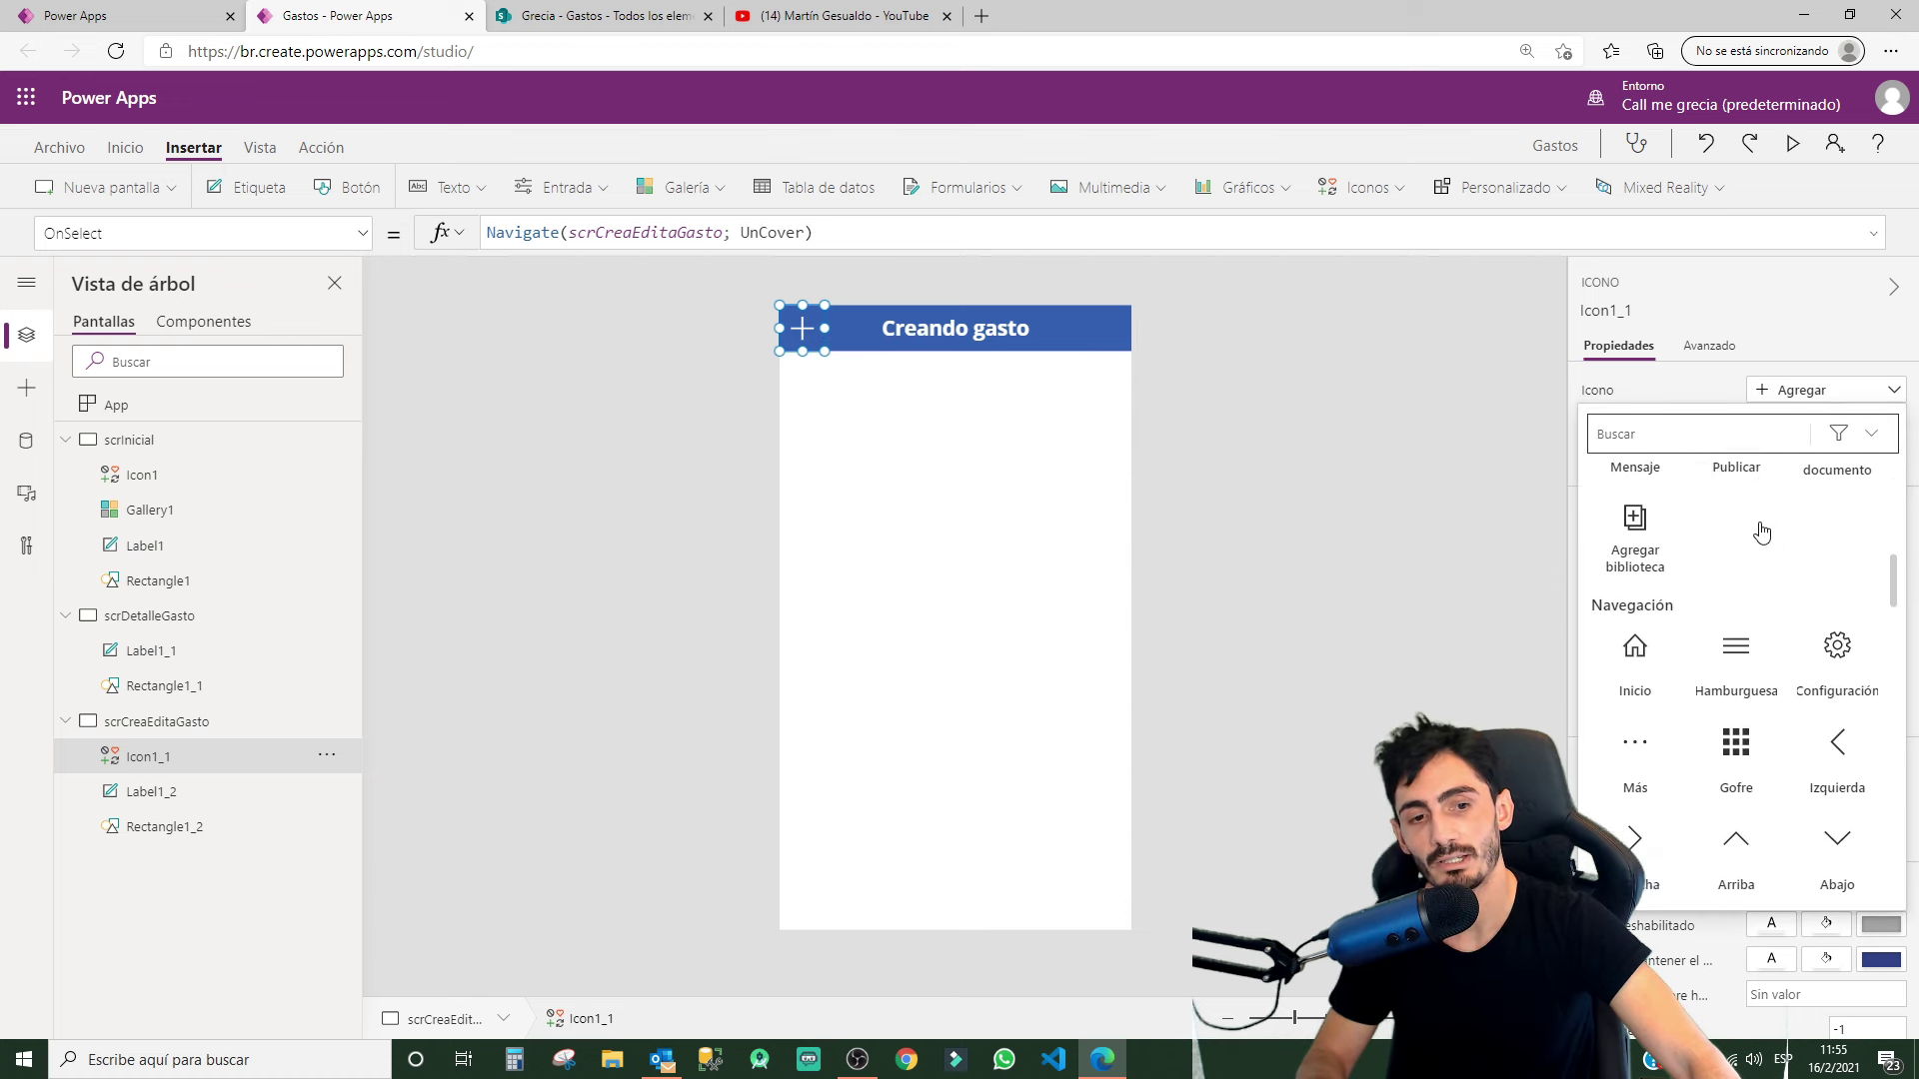
scroll(1762, 534, down, 3)
scroll(1762, 530, down, 2)
scroll(1769, 580, down, 1)
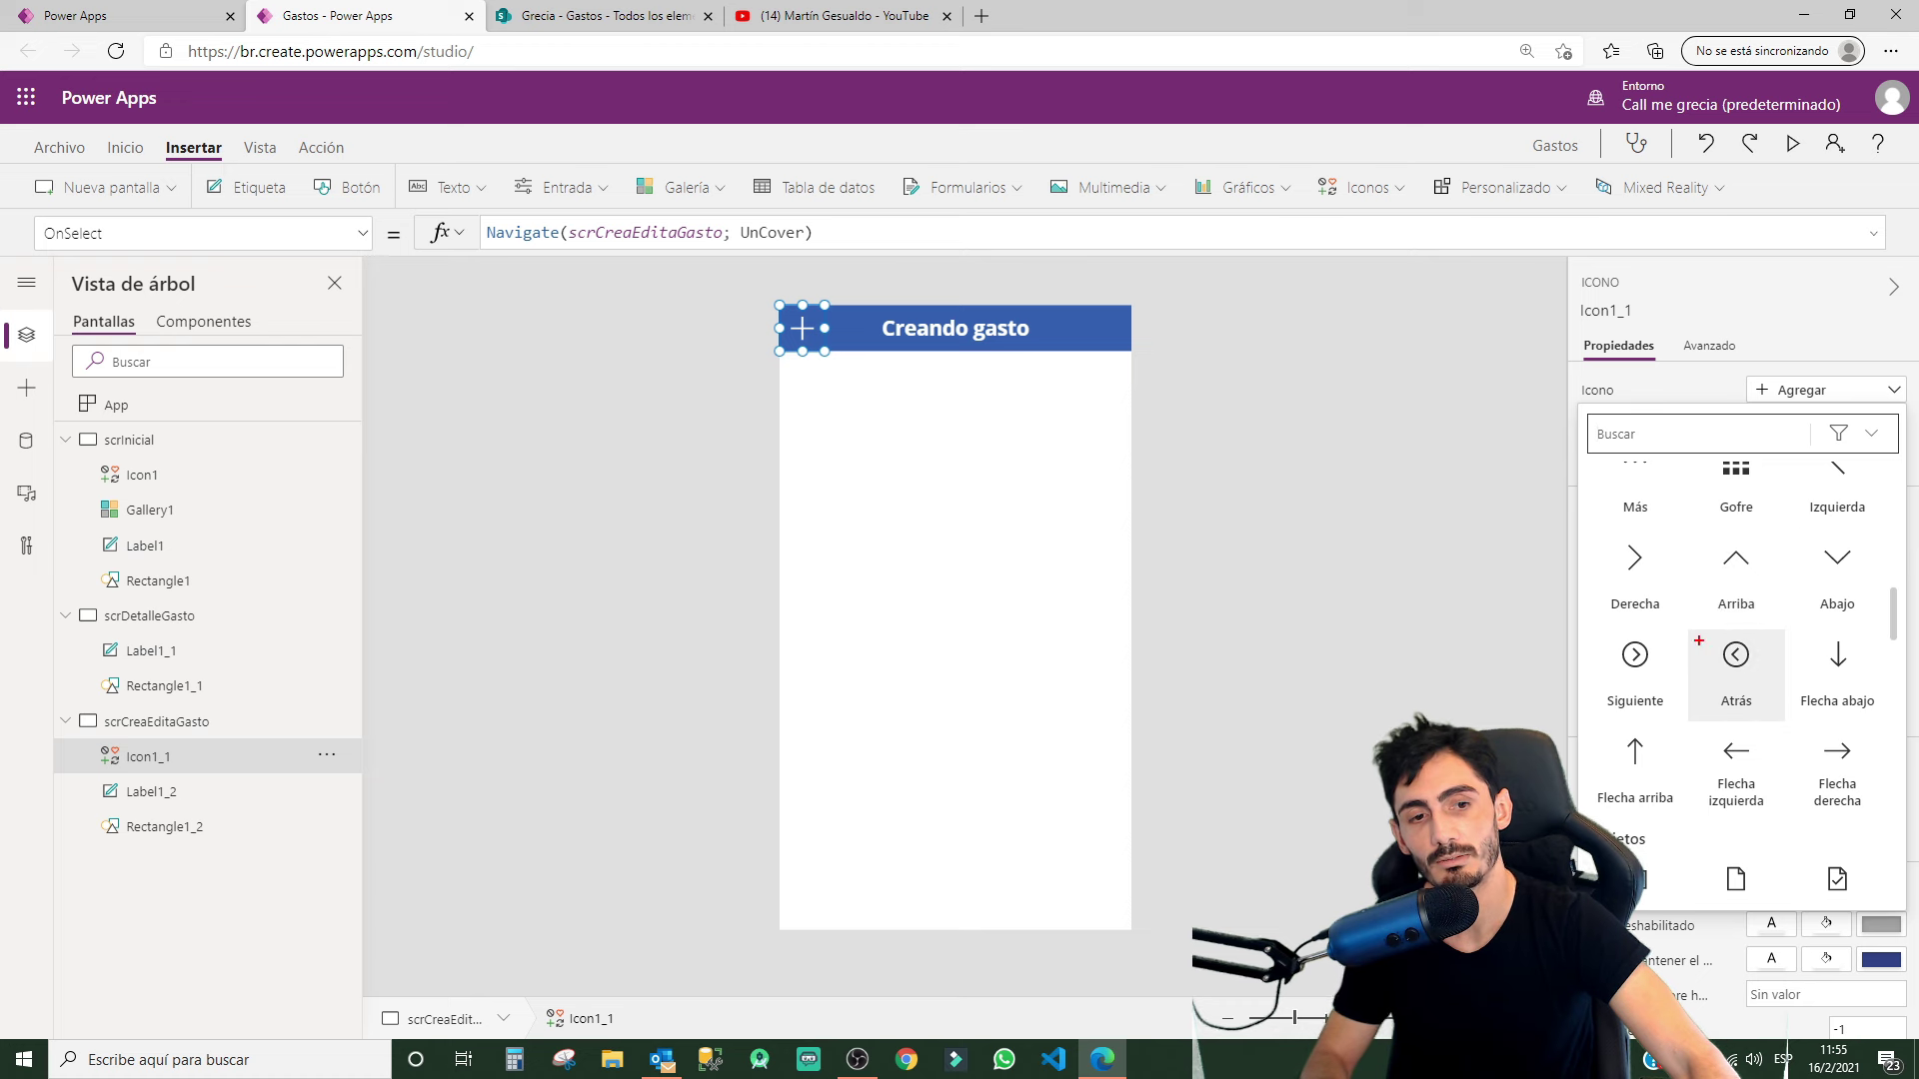
drag(1688, 623, 1784, 722)
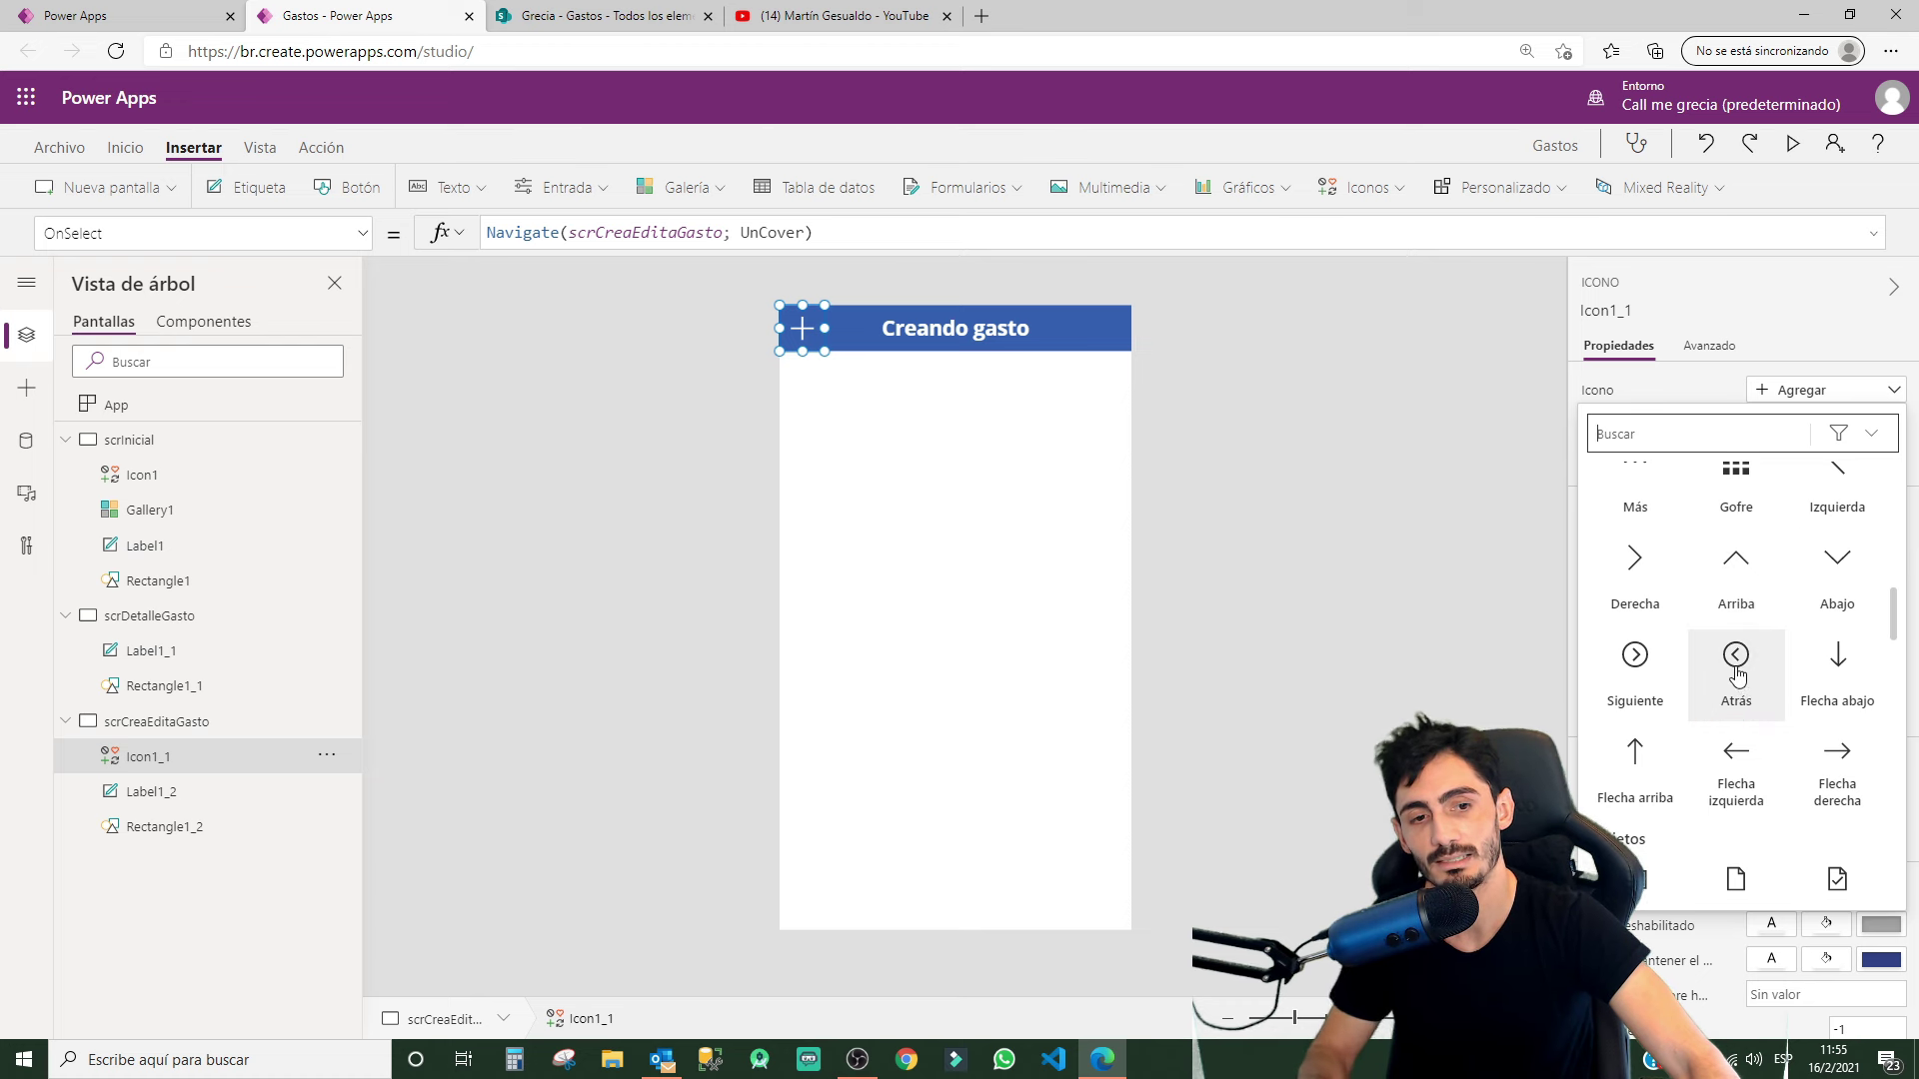
click(1744, 695)
click(1044, 552)
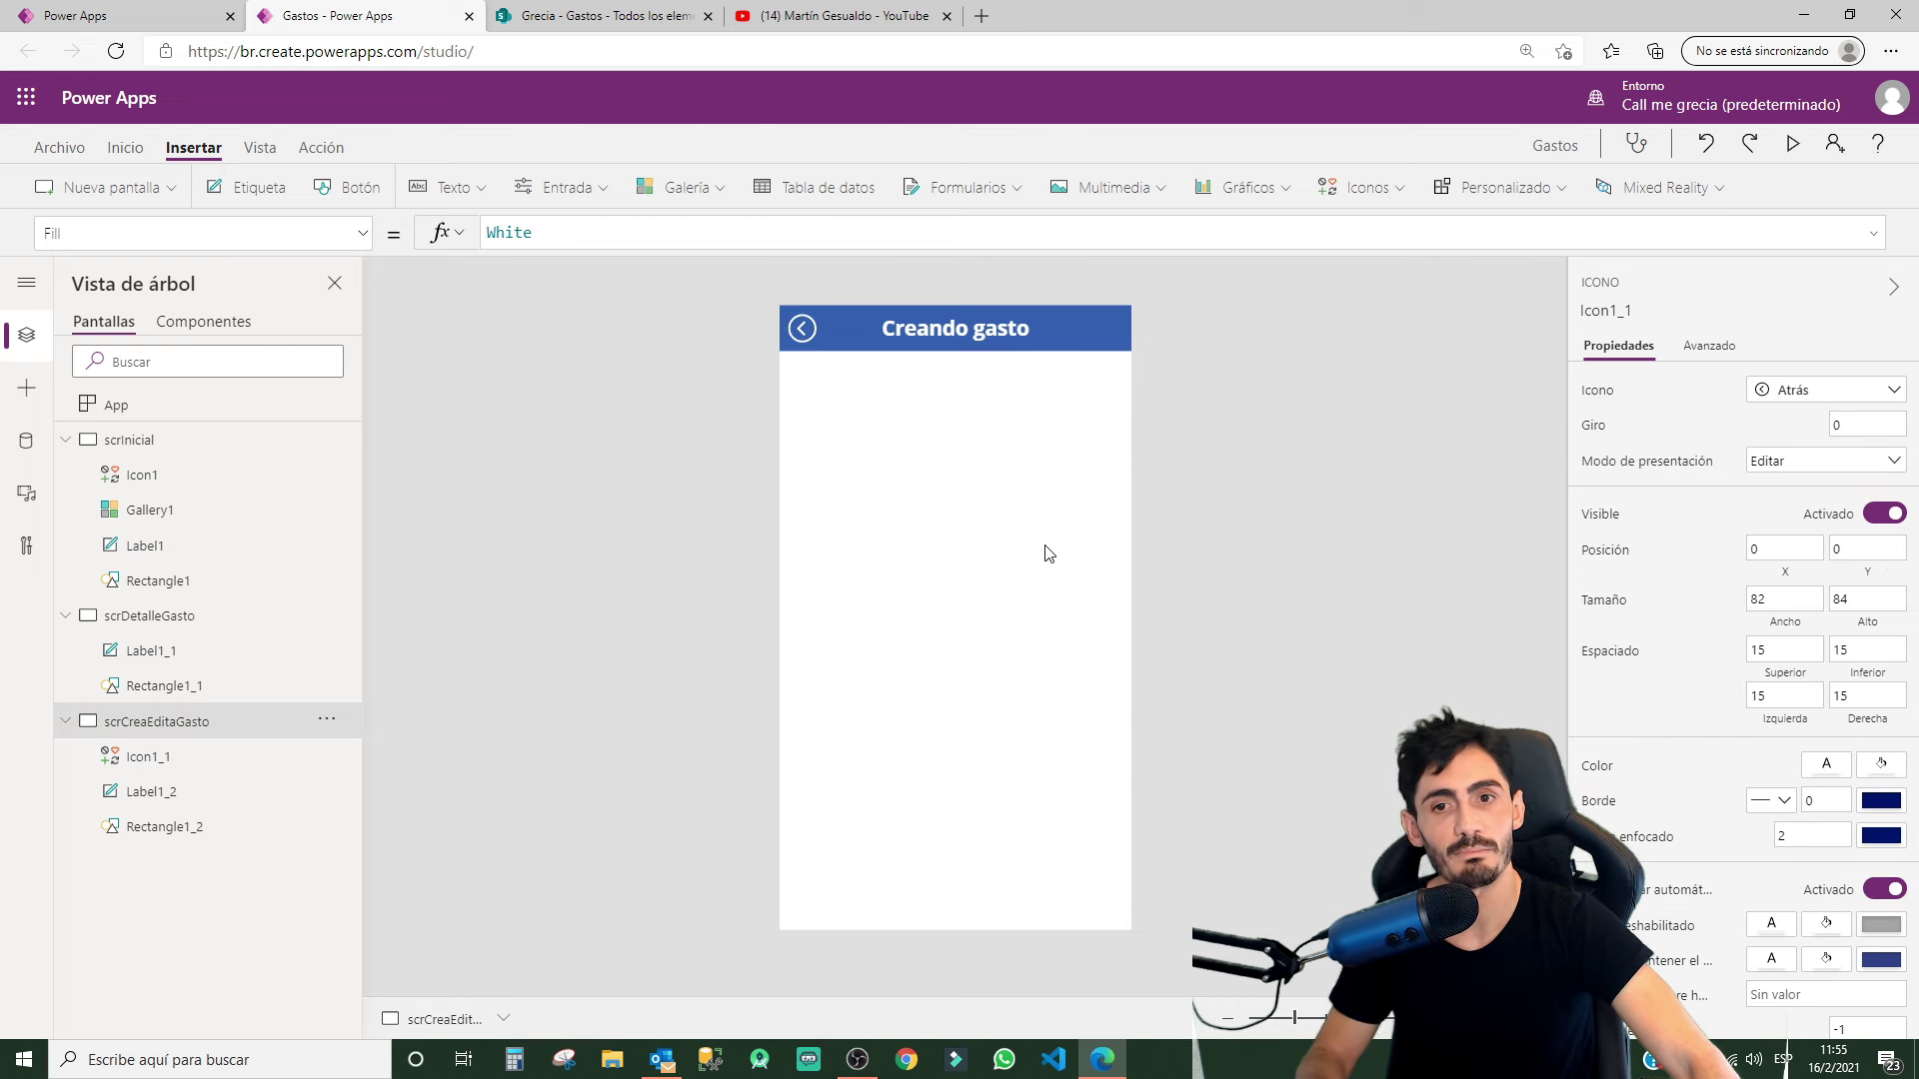
click(802, 329)
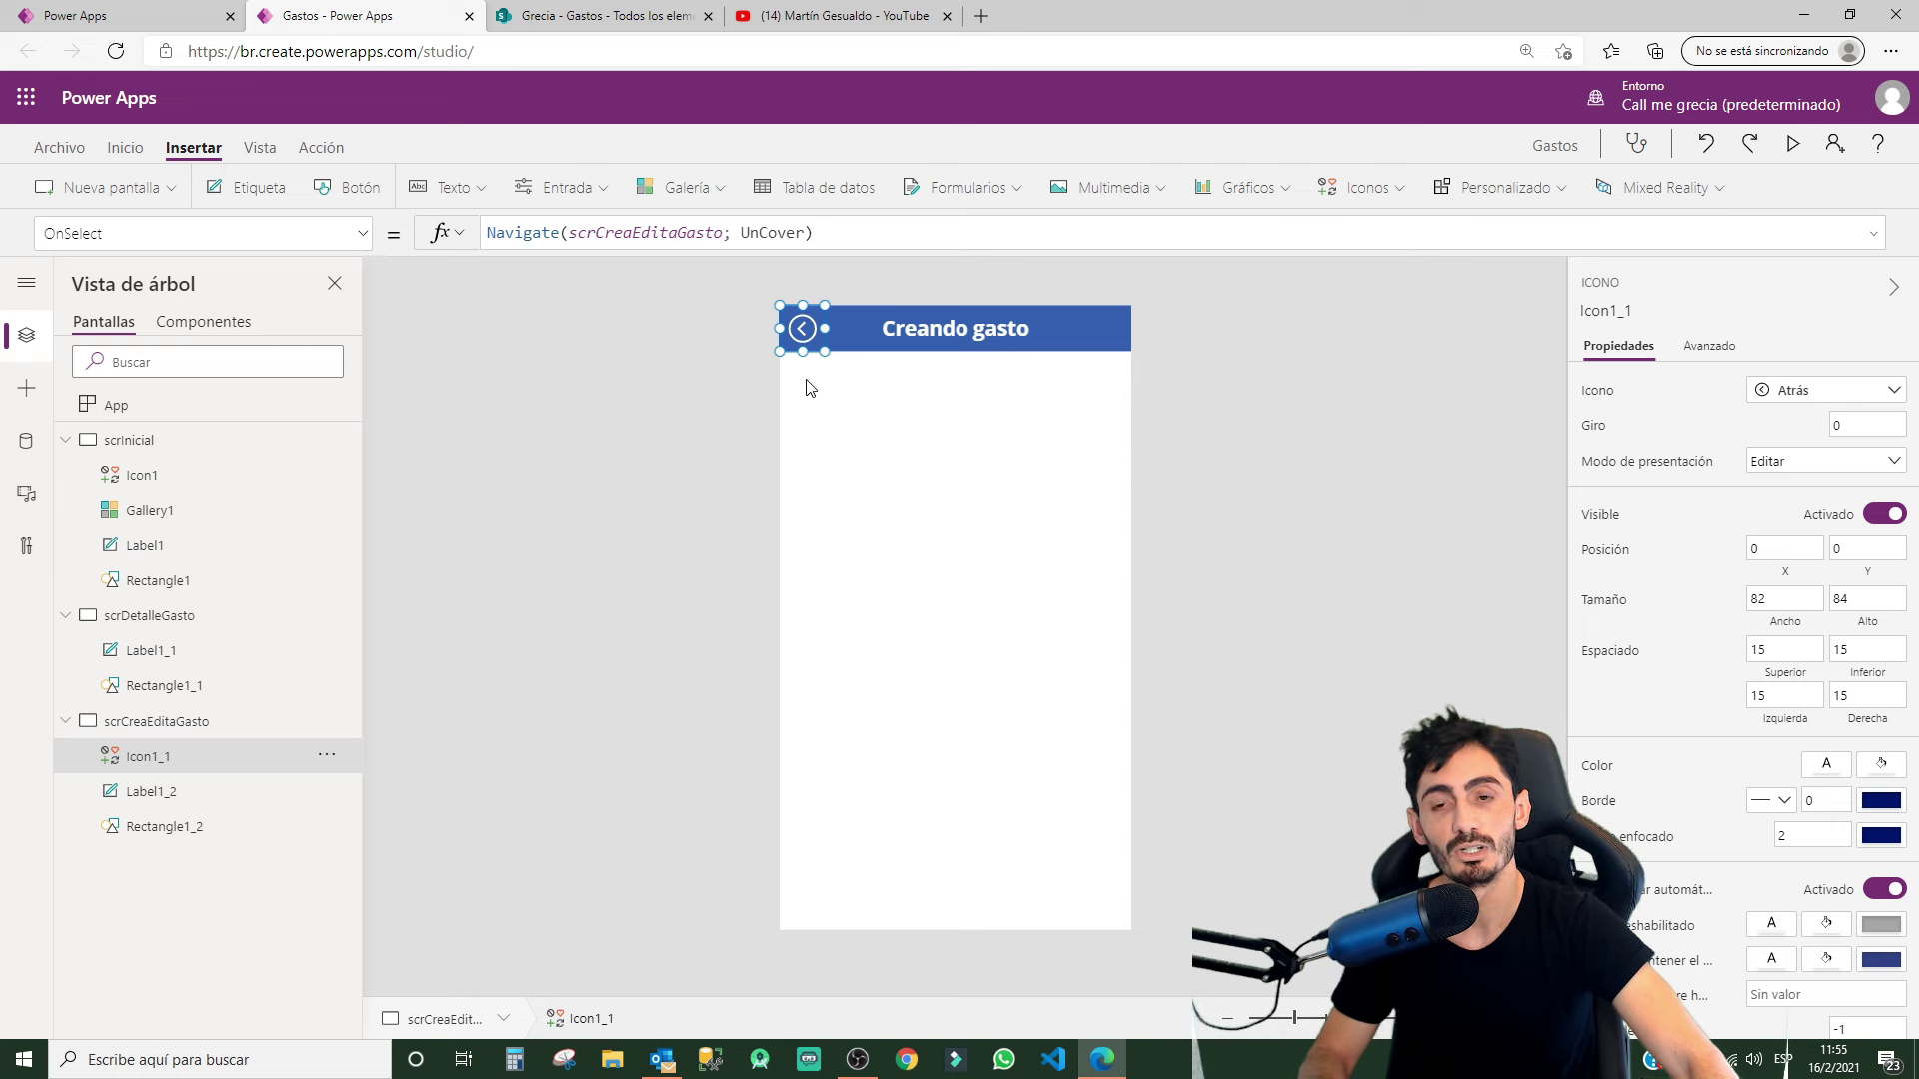
Set the back arrow Icon1_1's OnSelect to Navigate(scrInicial; UnCover).
drag(34, 223, 135, 260)
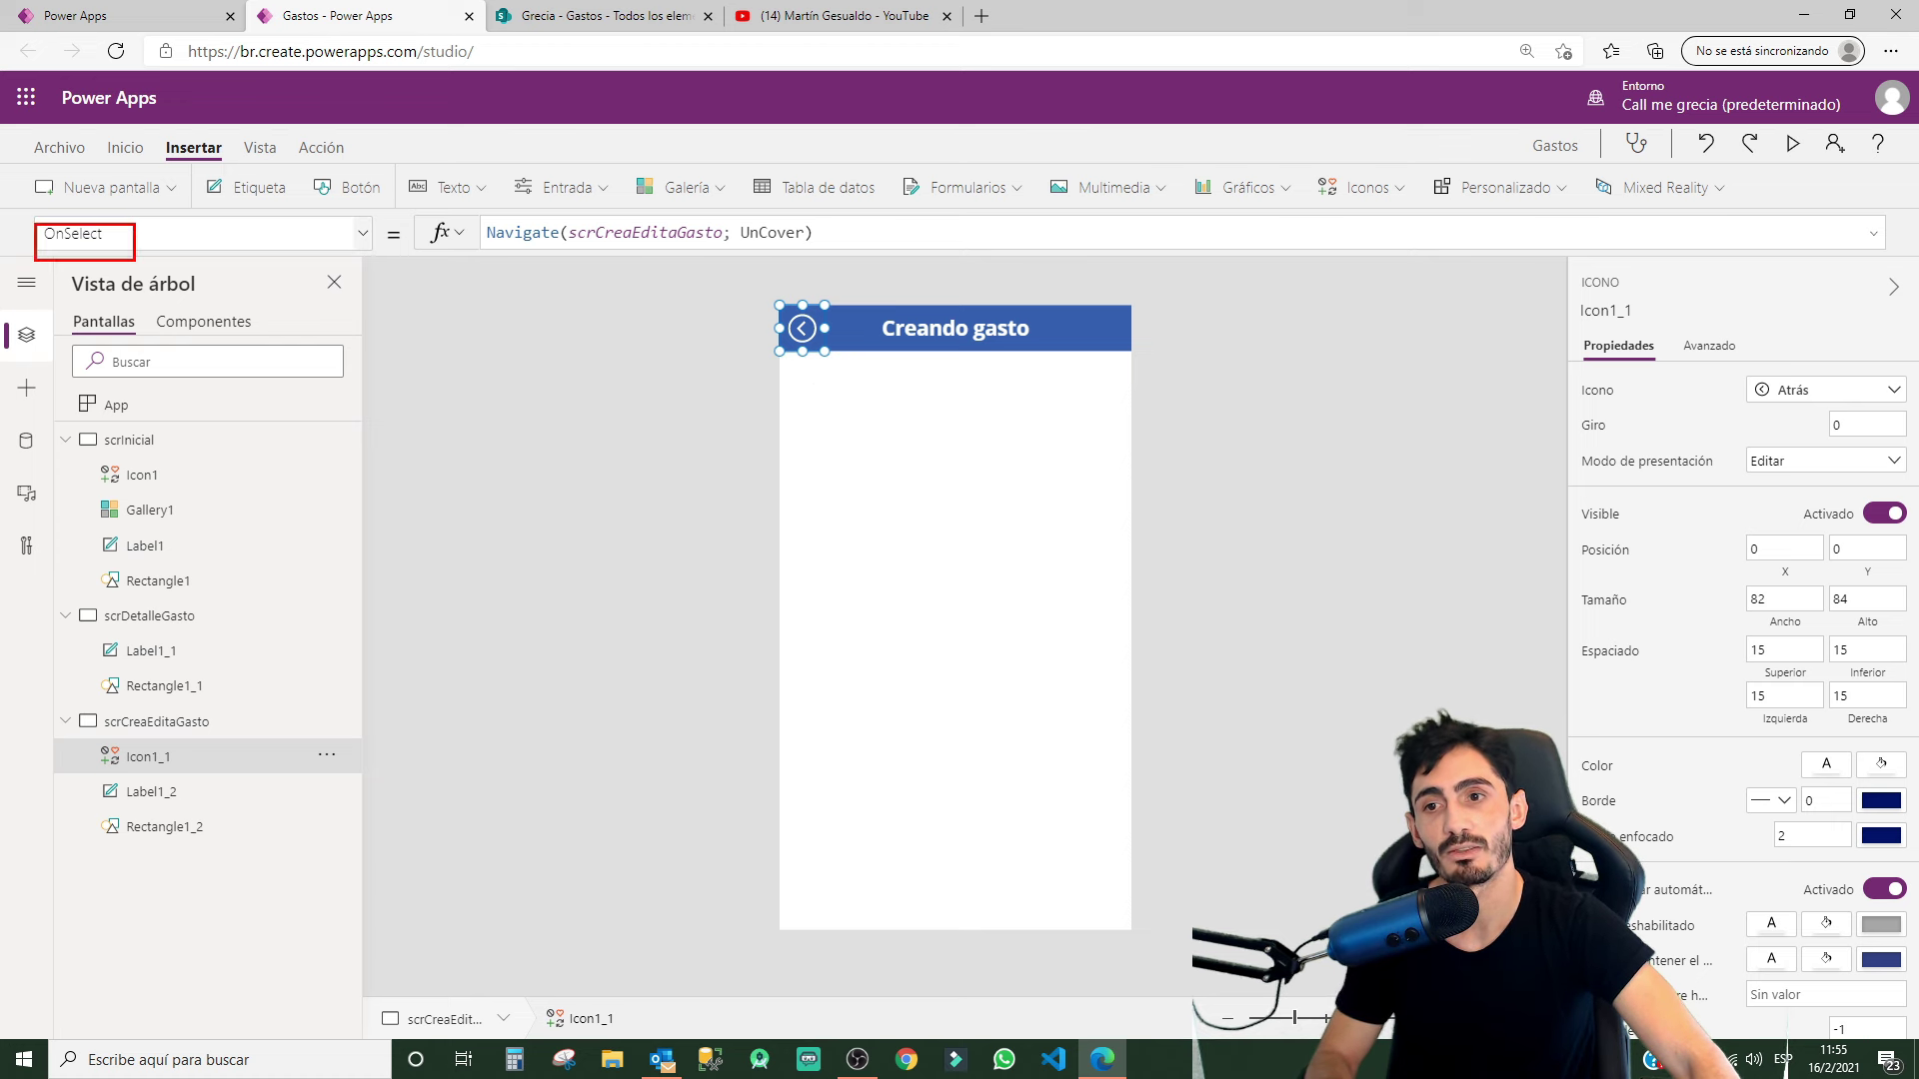
drag(476, 210, 825, 259)
drag(553, 214, 730, 270)
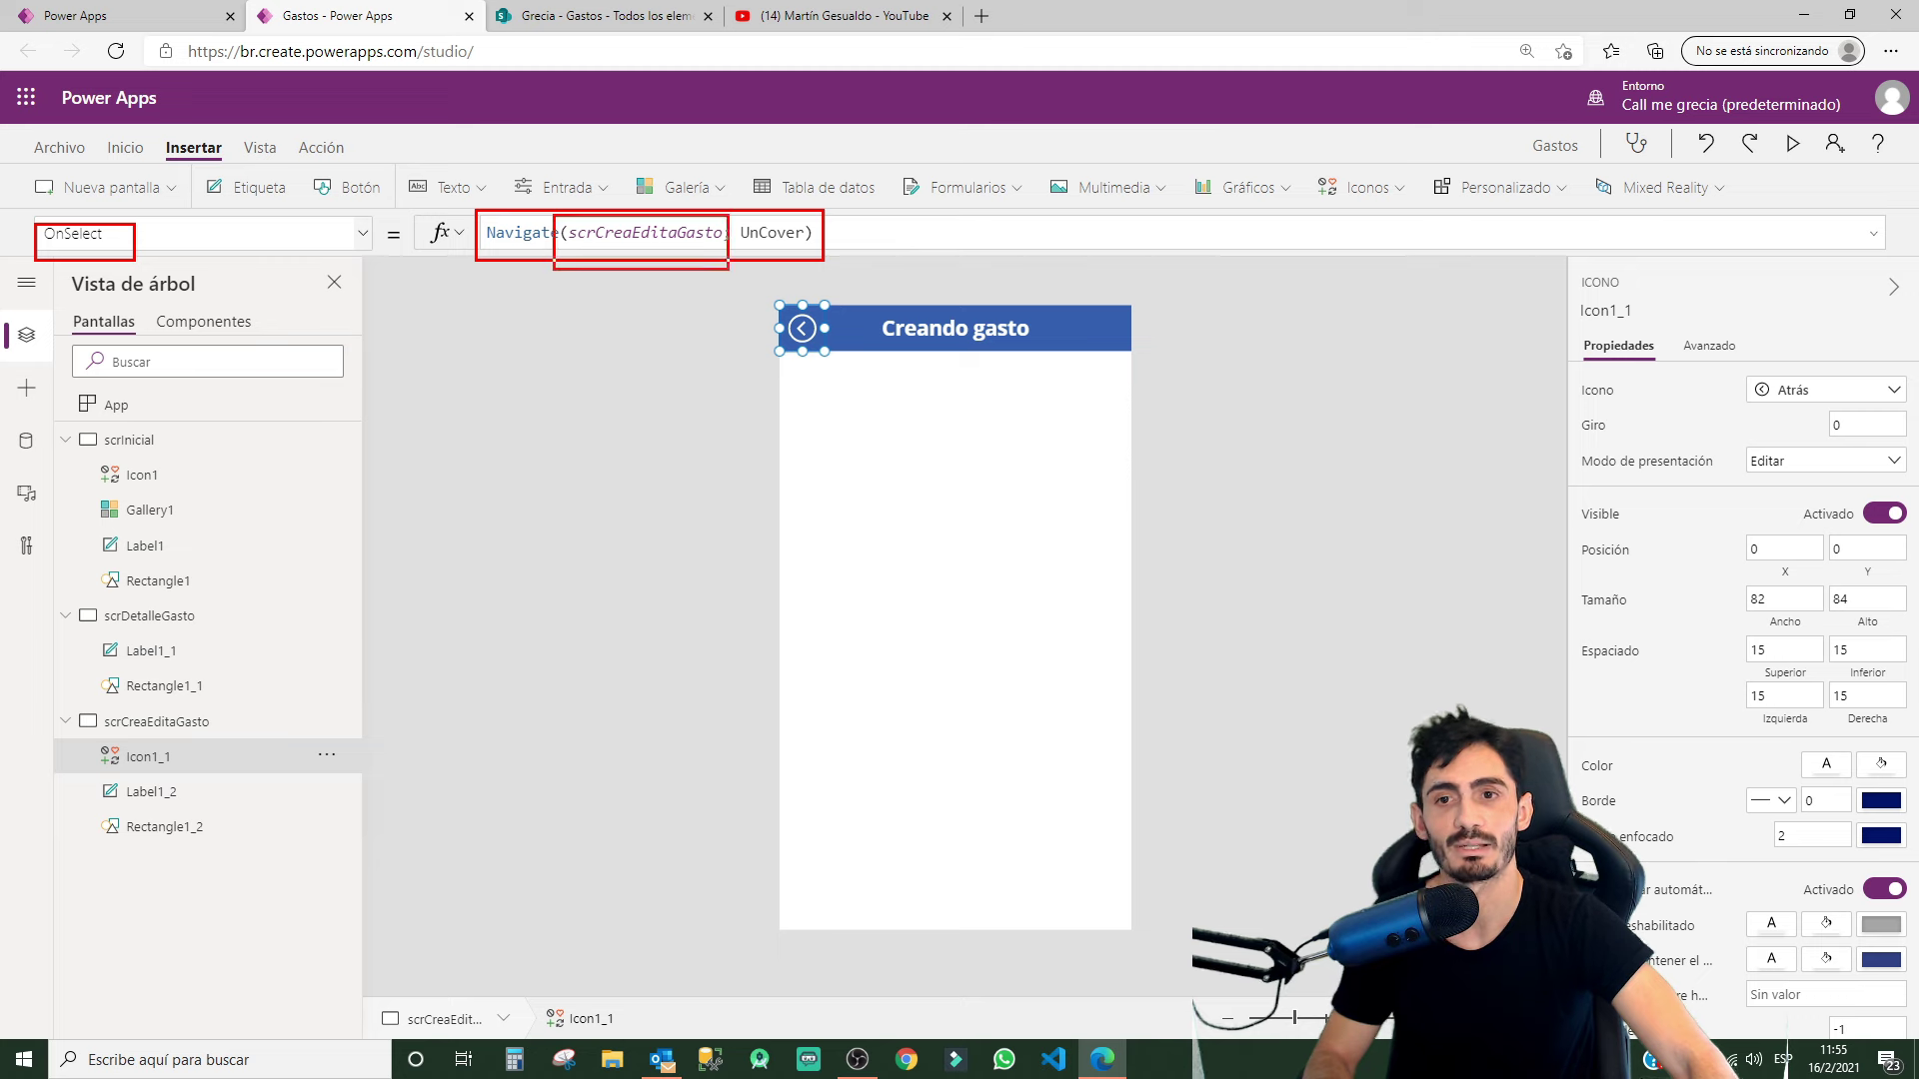
key(Escape)
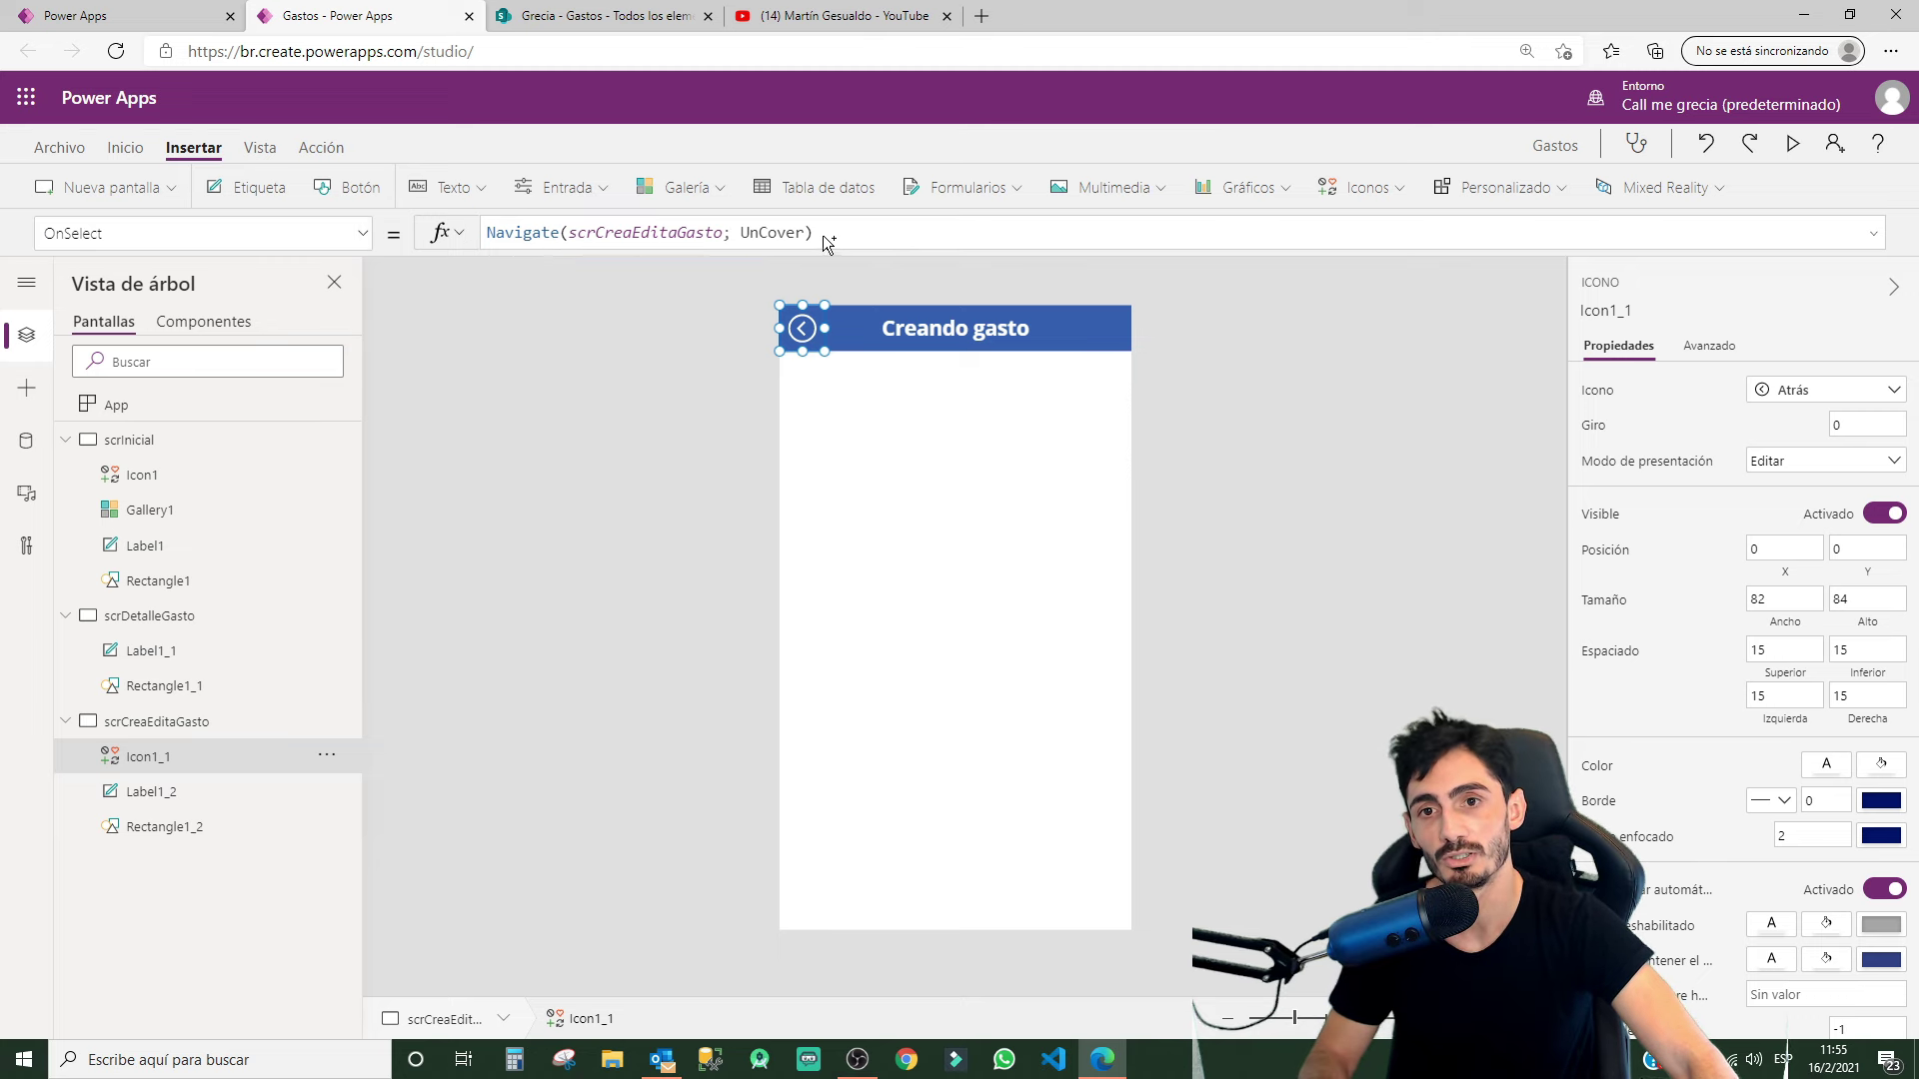
click(823, 236)
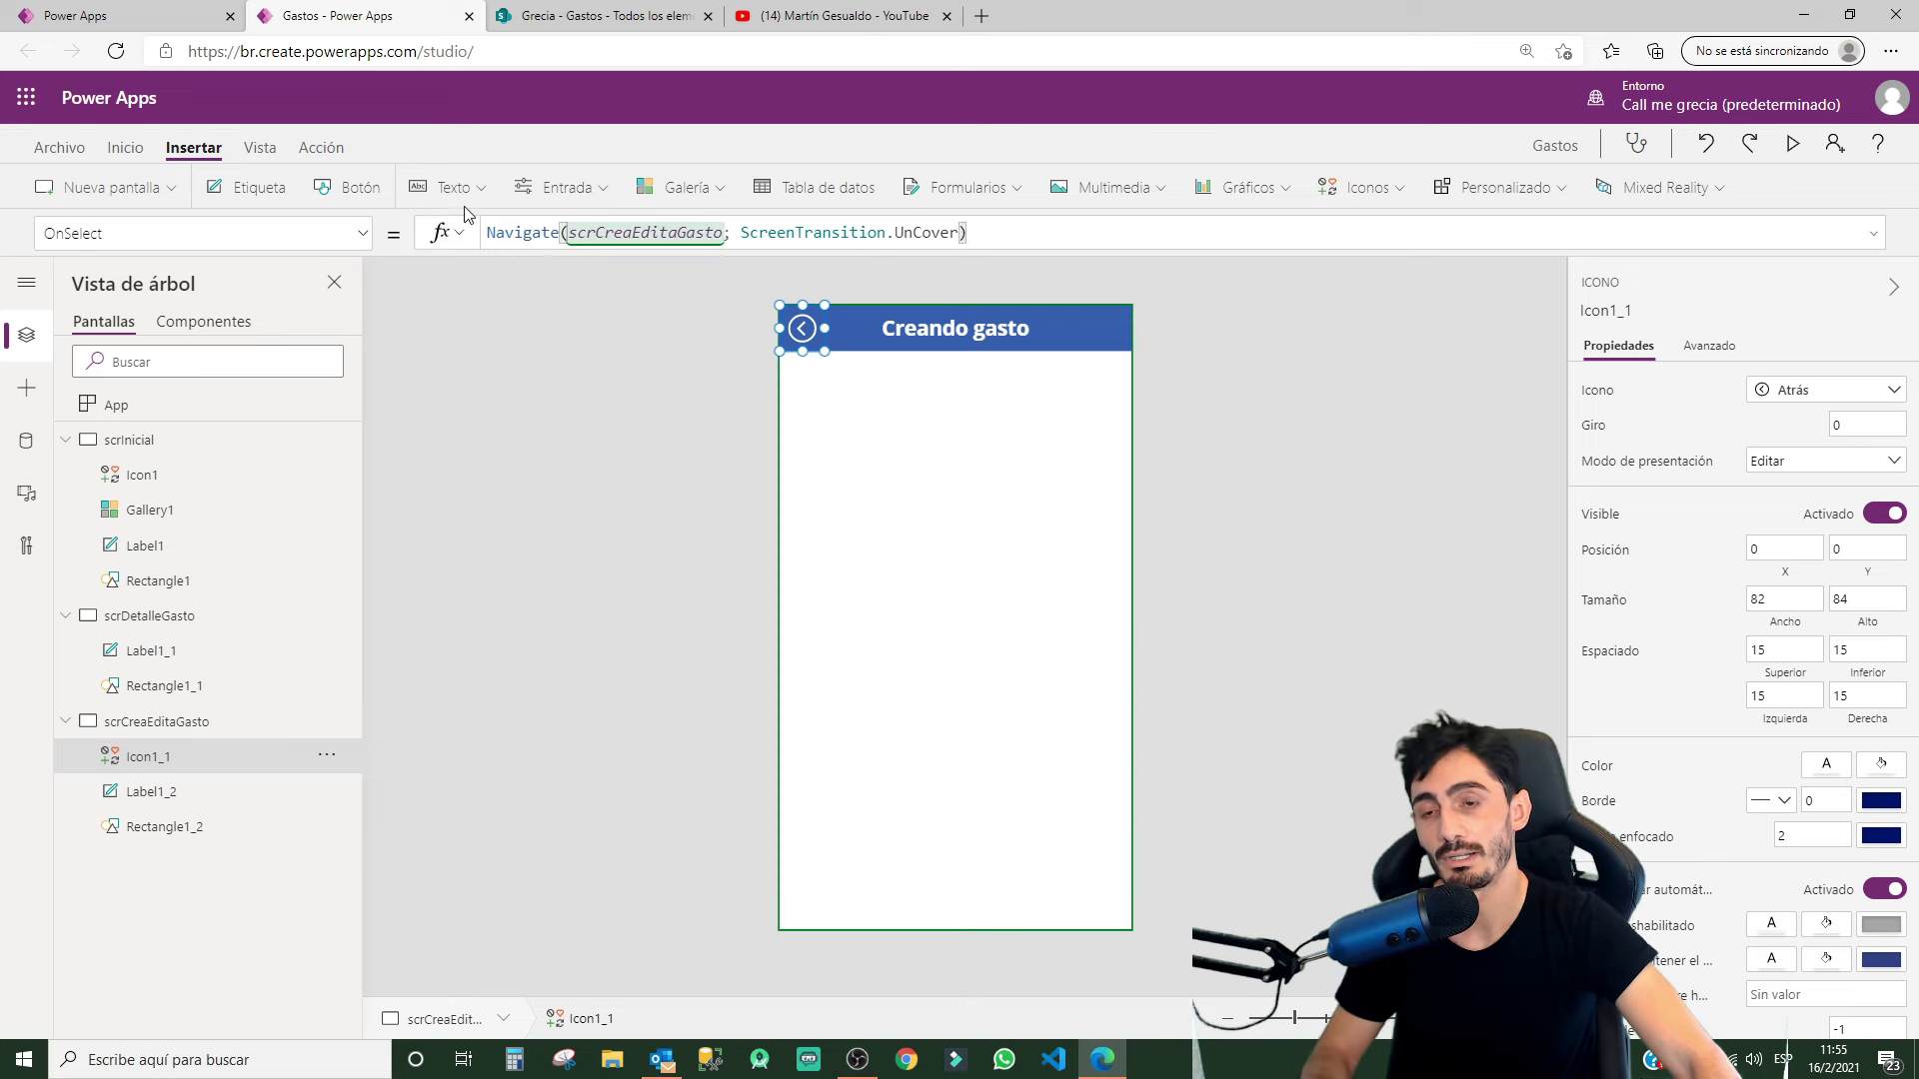
click(321, 147)
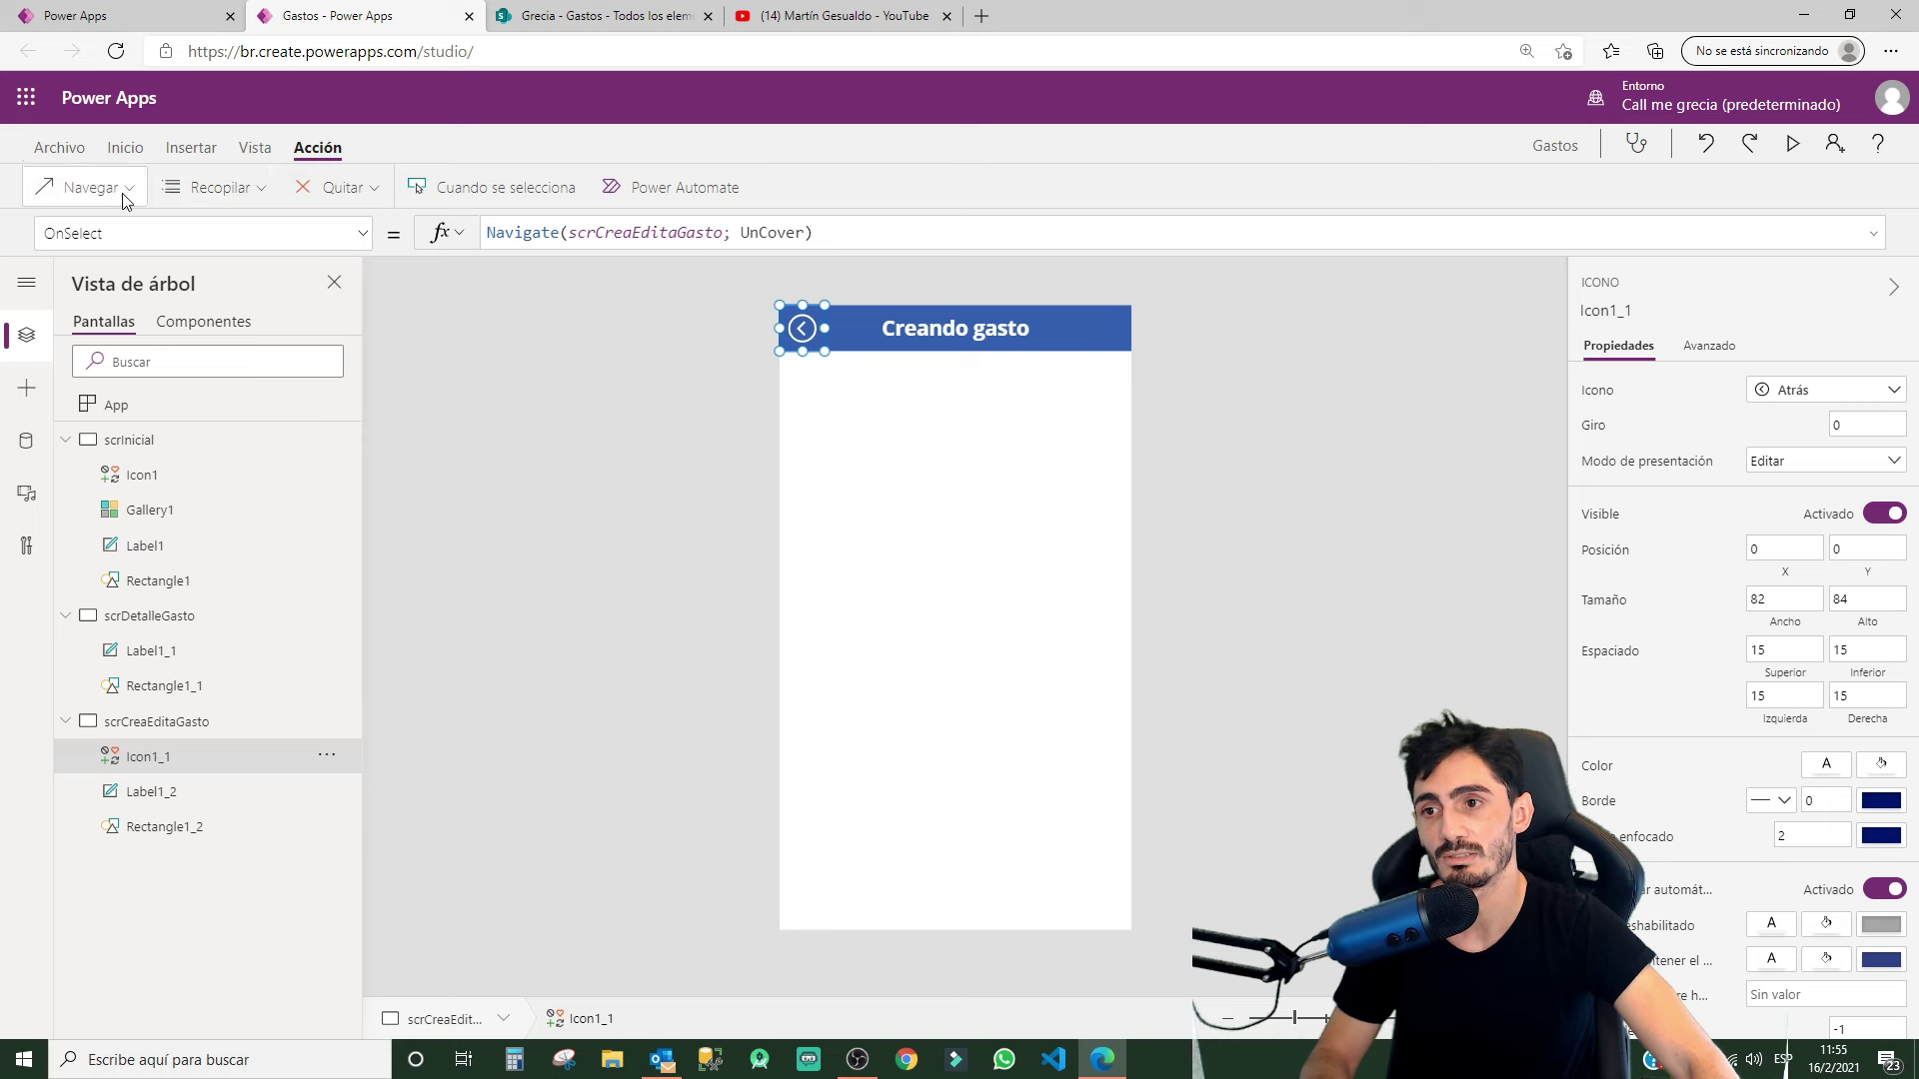
click(126, 195)
click(231, 280)
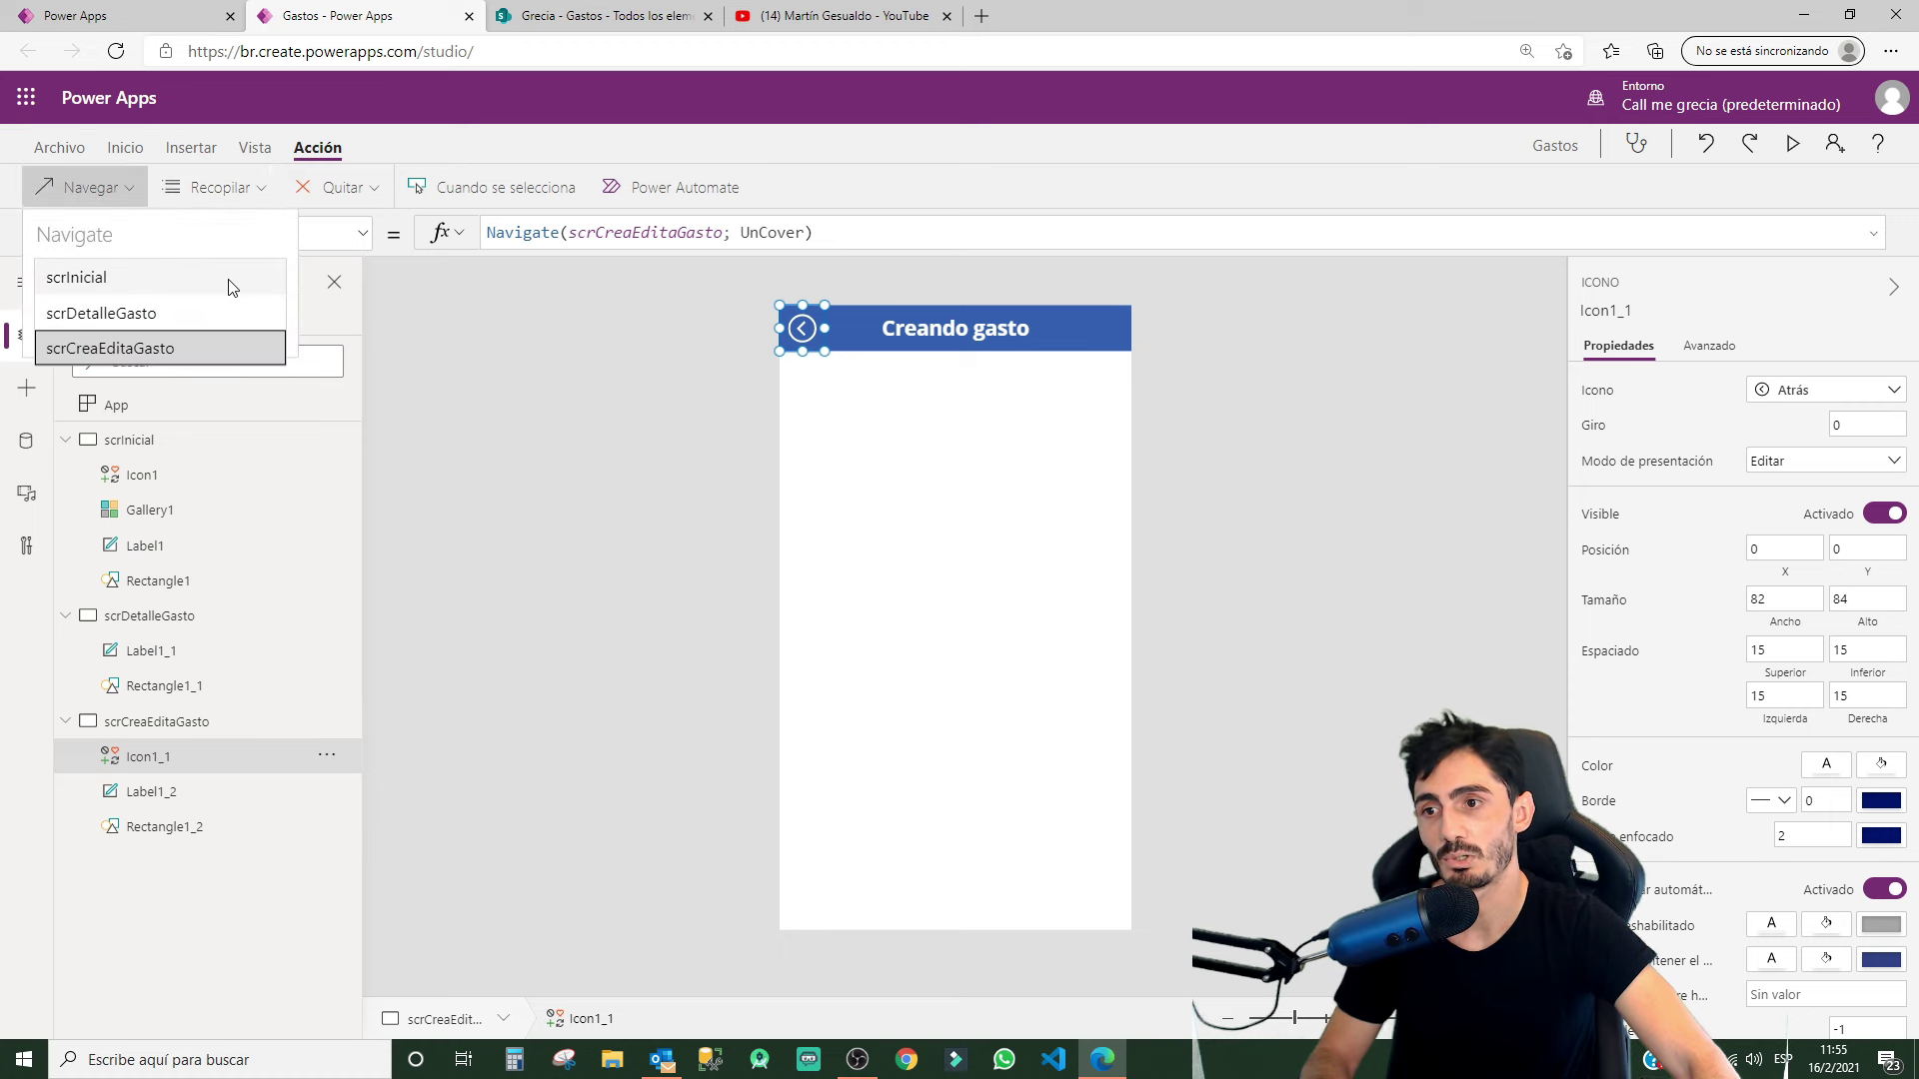
click(148, 280)
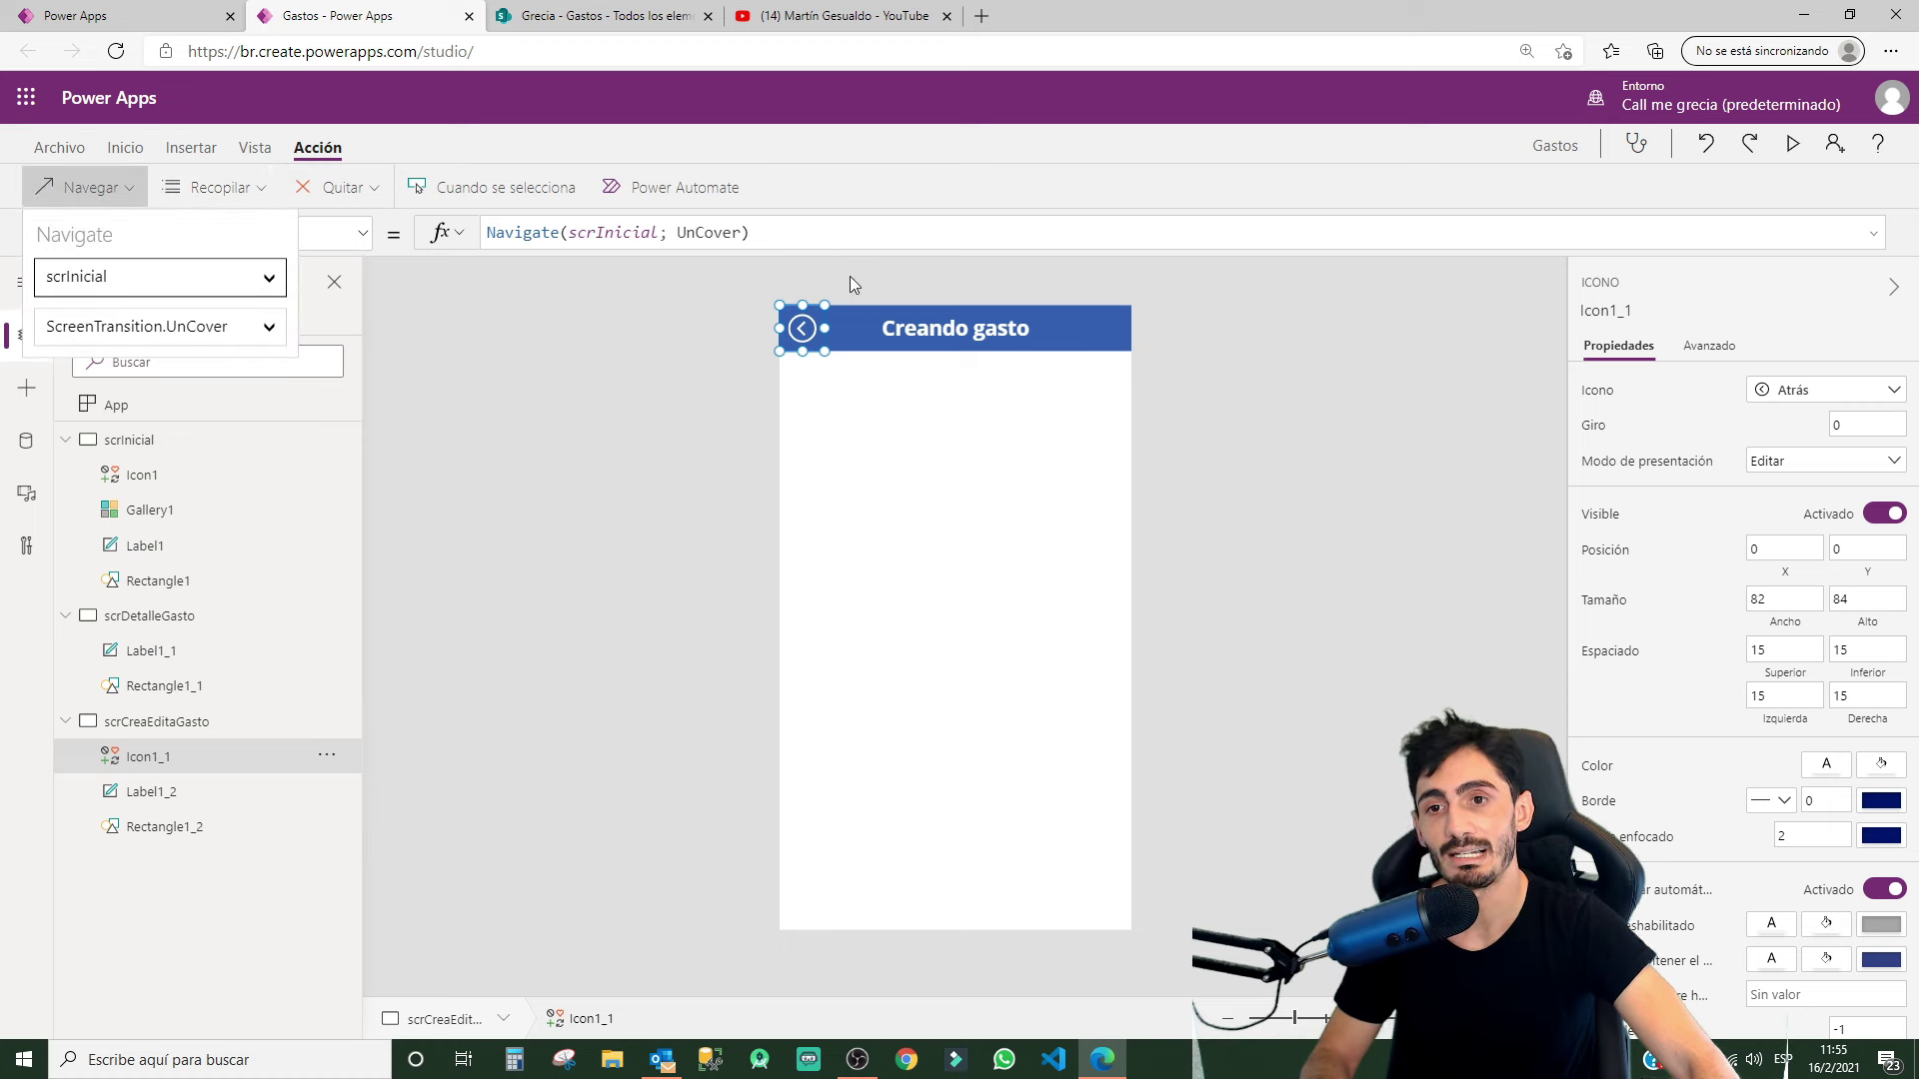
click(819, 243)
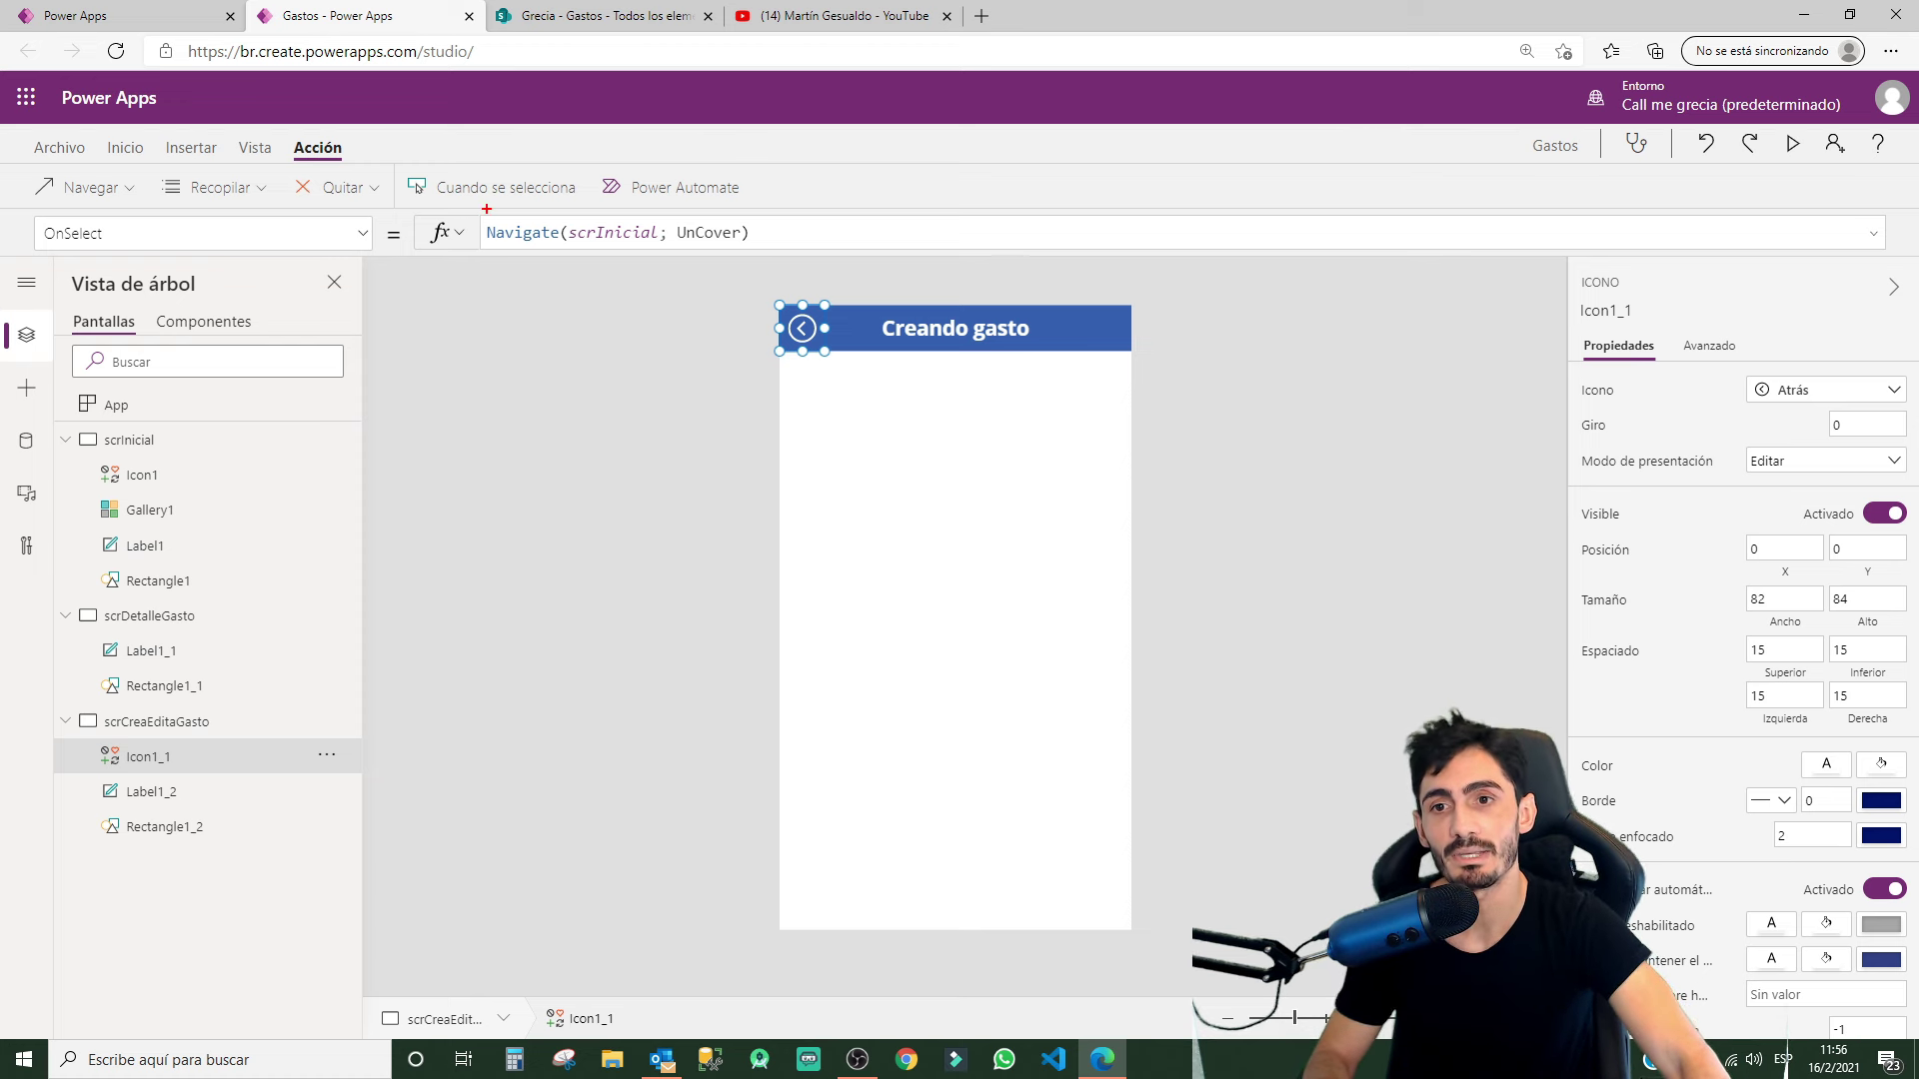
Select the whole scrCreaEditaGasto screen.
drag(487, 209, 662, 271)
drag(560, 218, 661, 252)
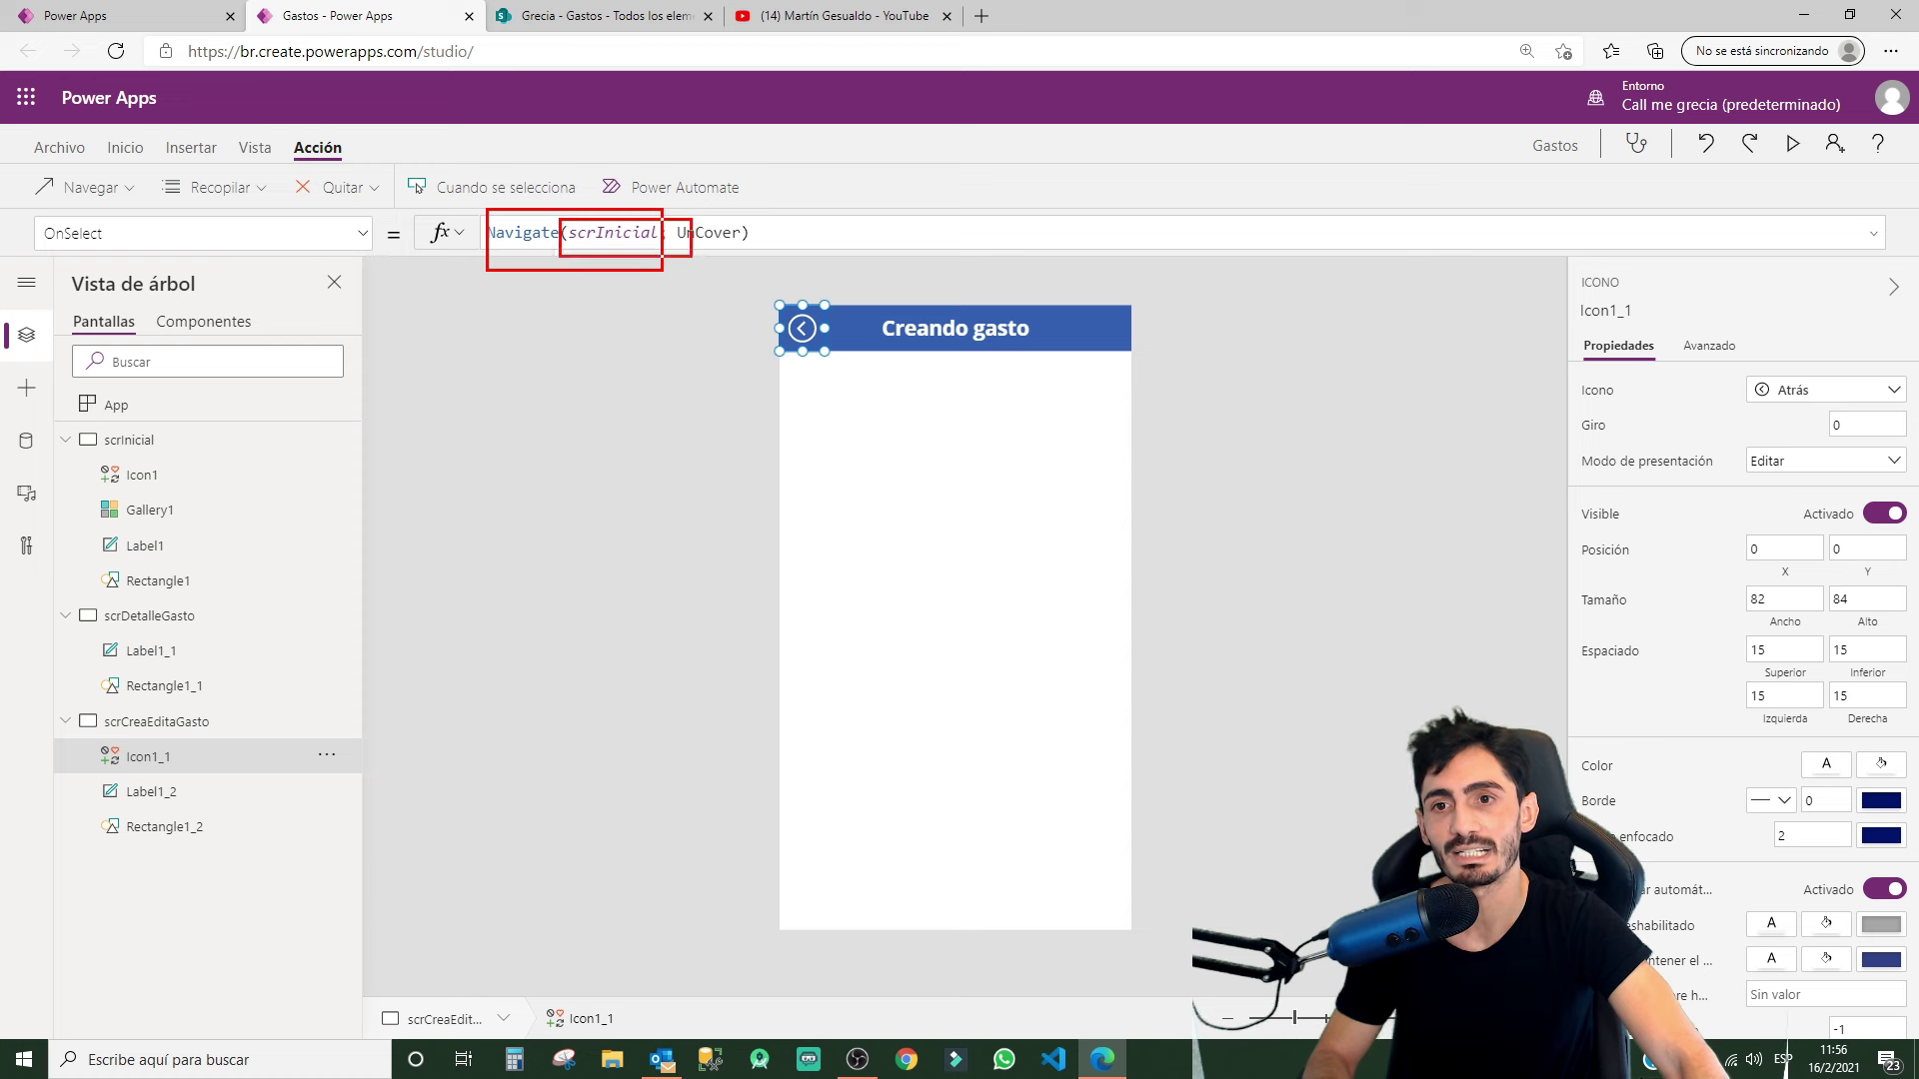
key(Escape)
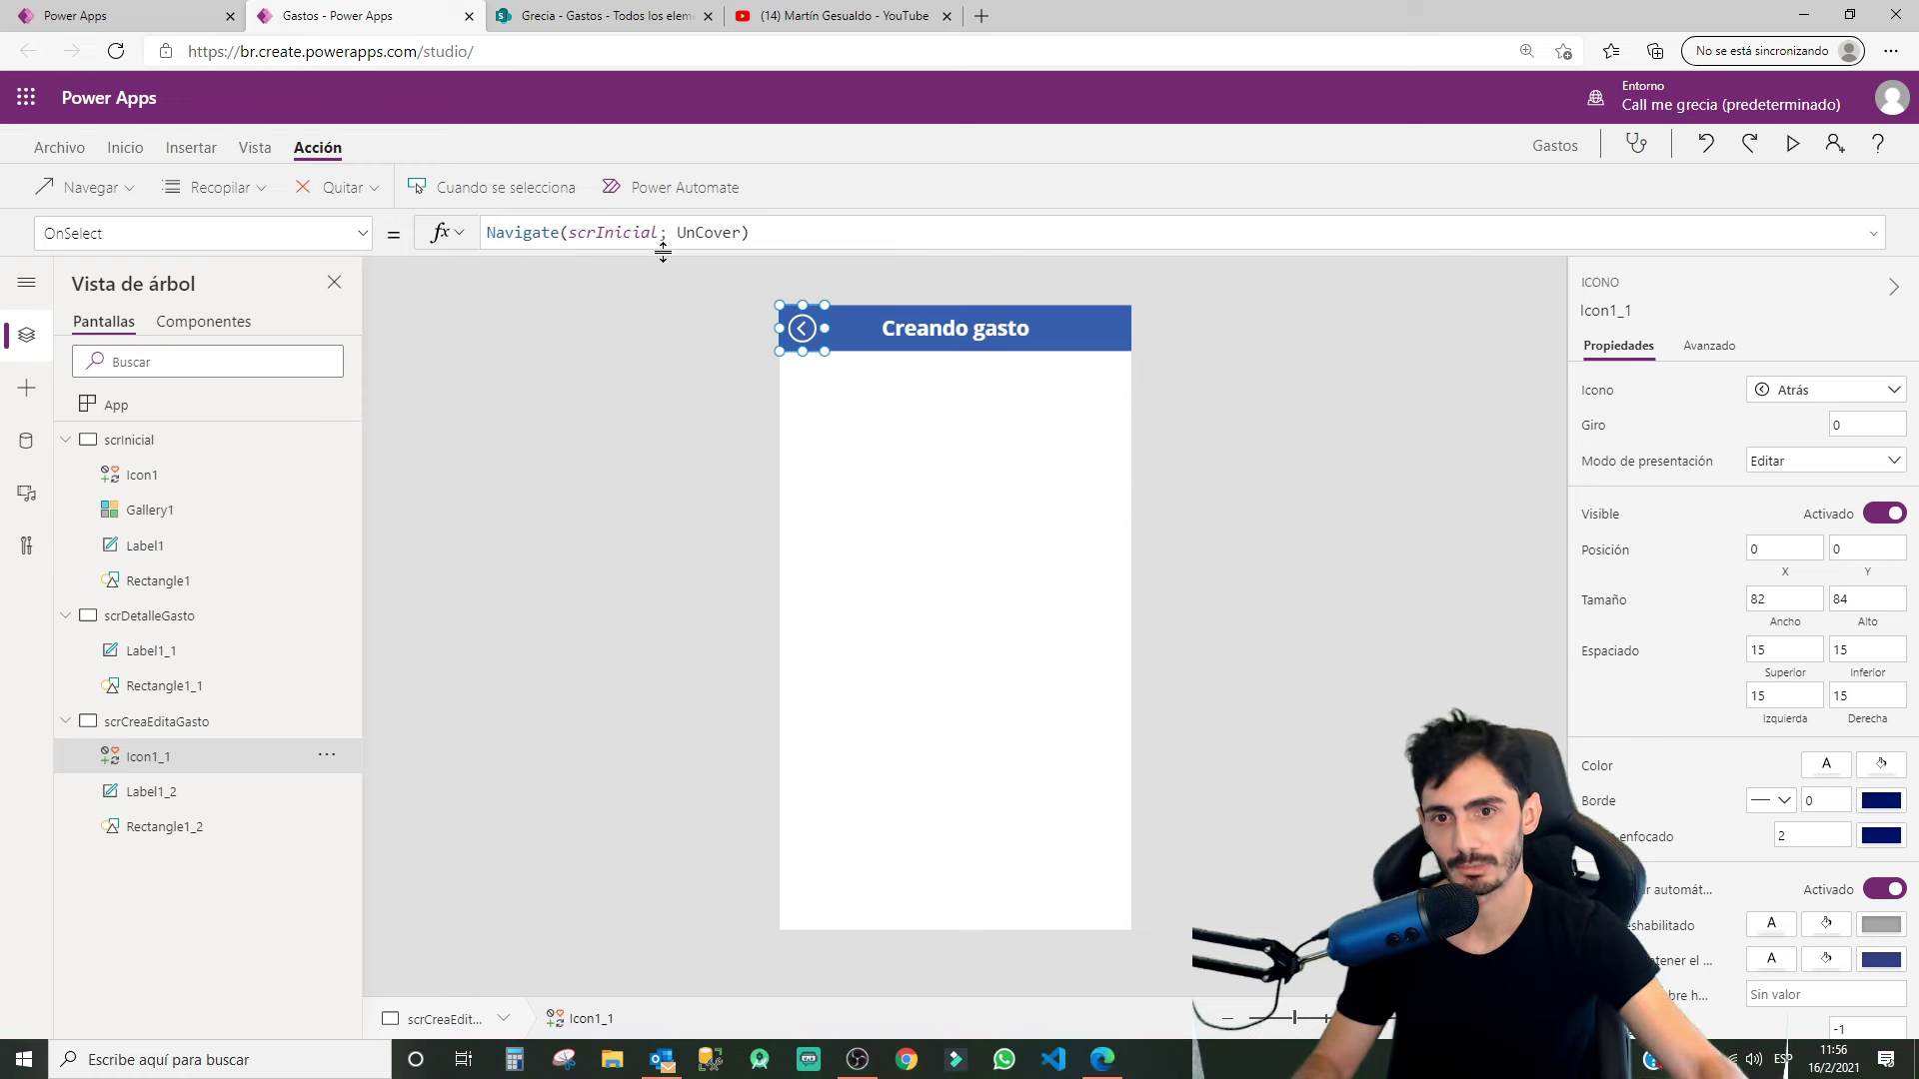
click(902, 418)
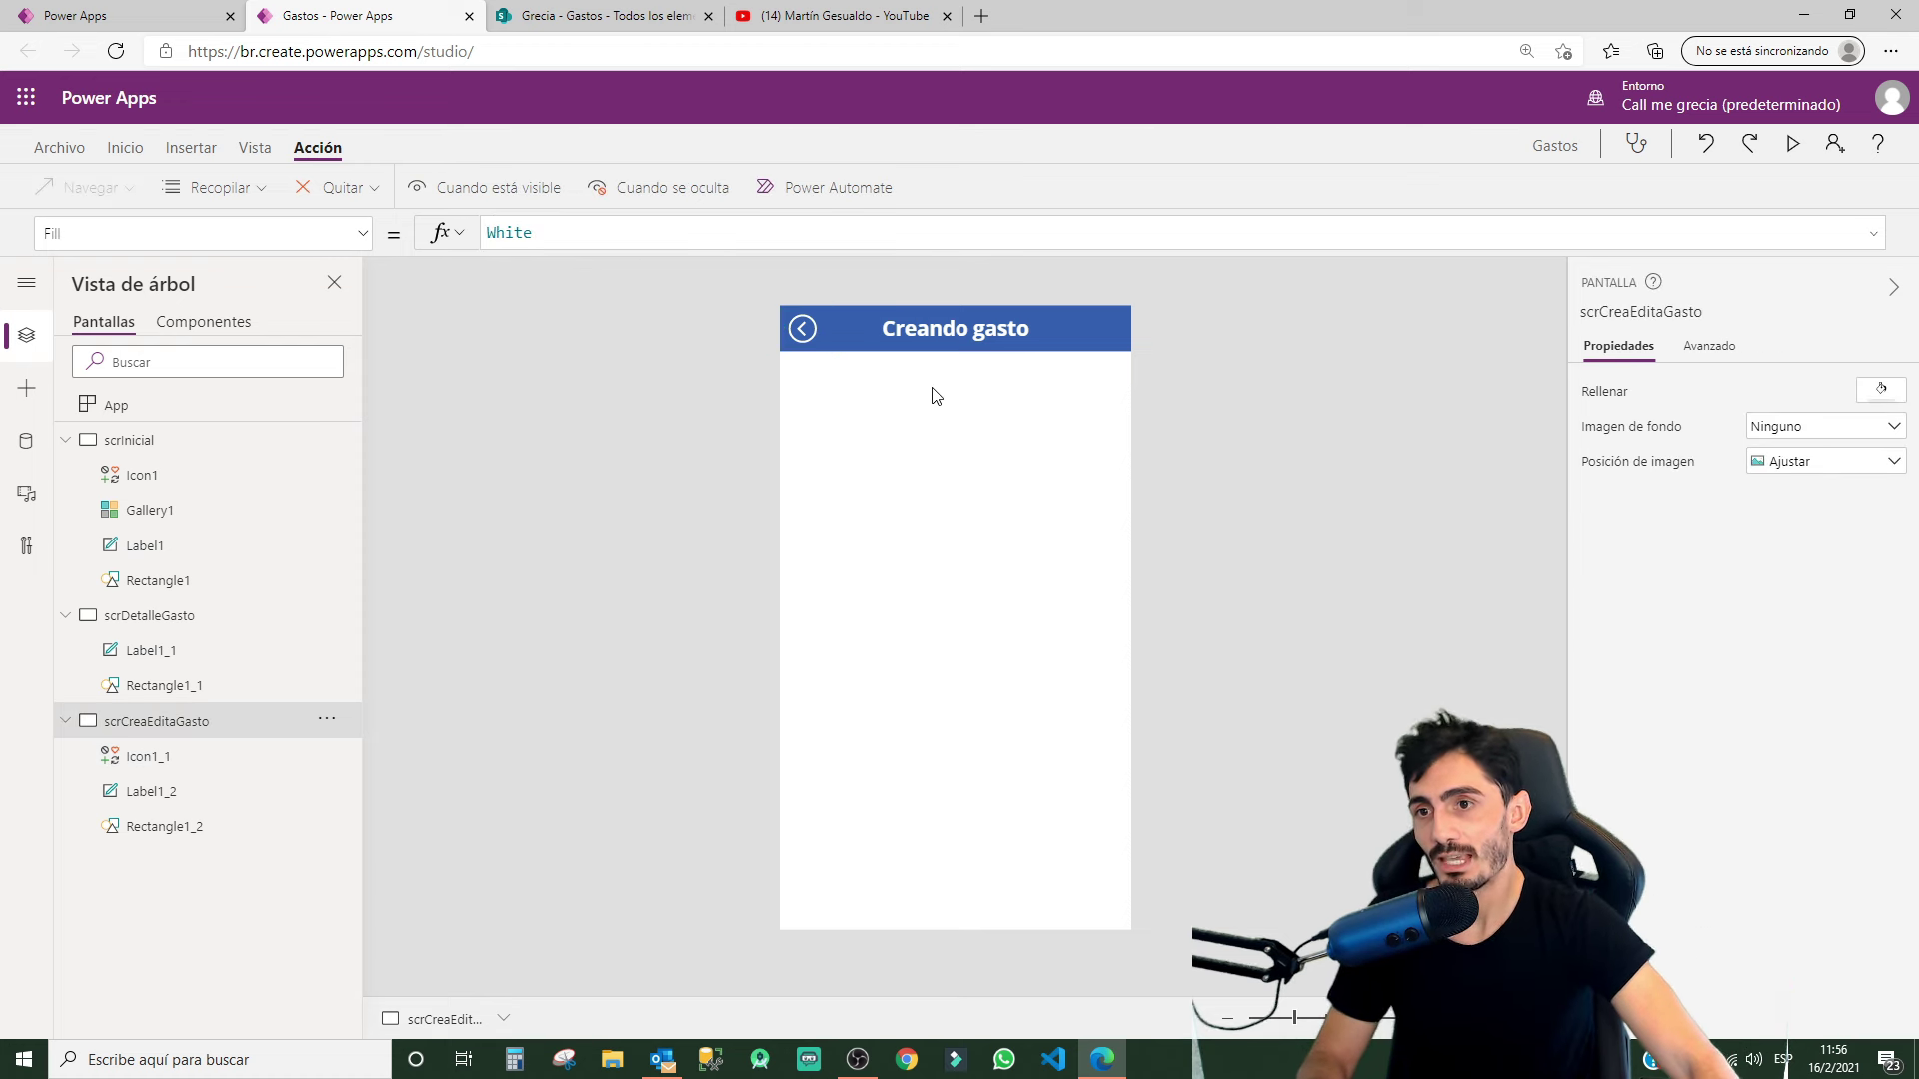
Insert an edit form, Form1, and move it below the blue Creando gasto header.
click(191, 148)
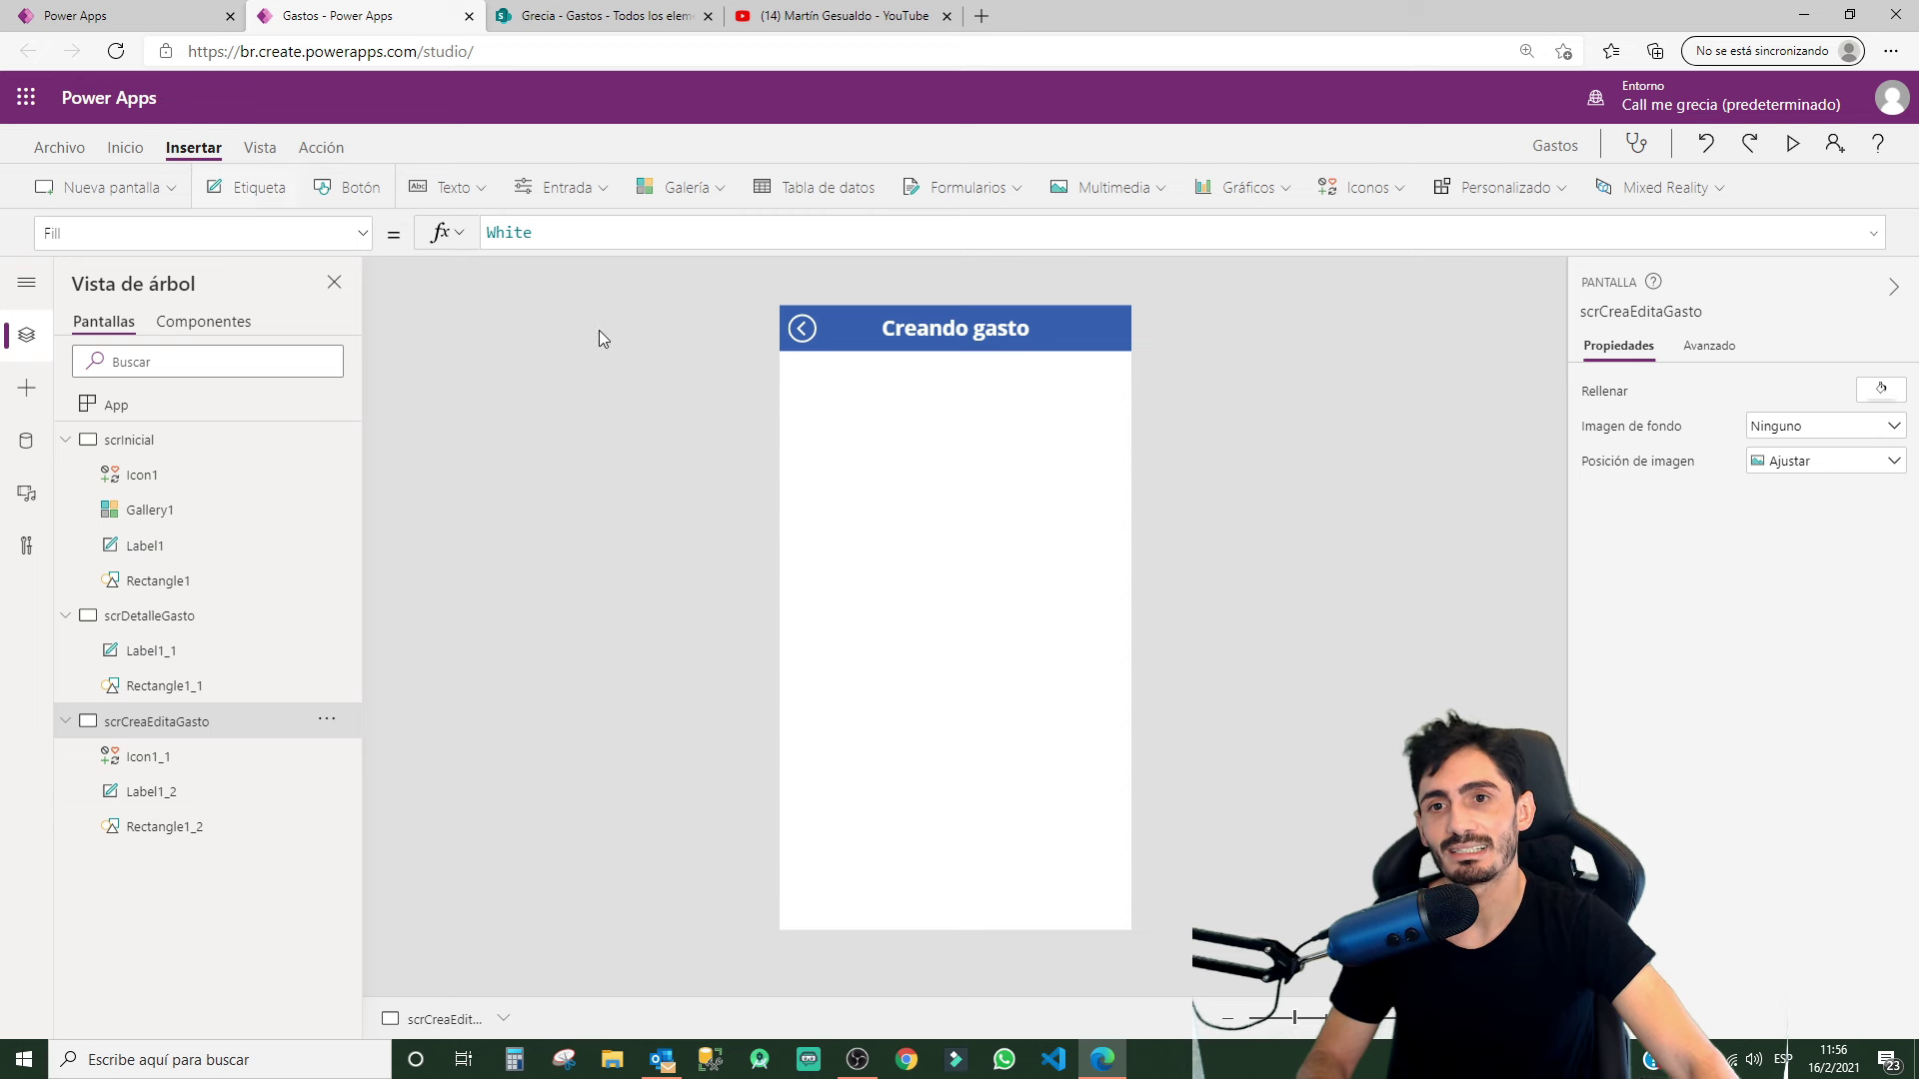
click(1002, 192)
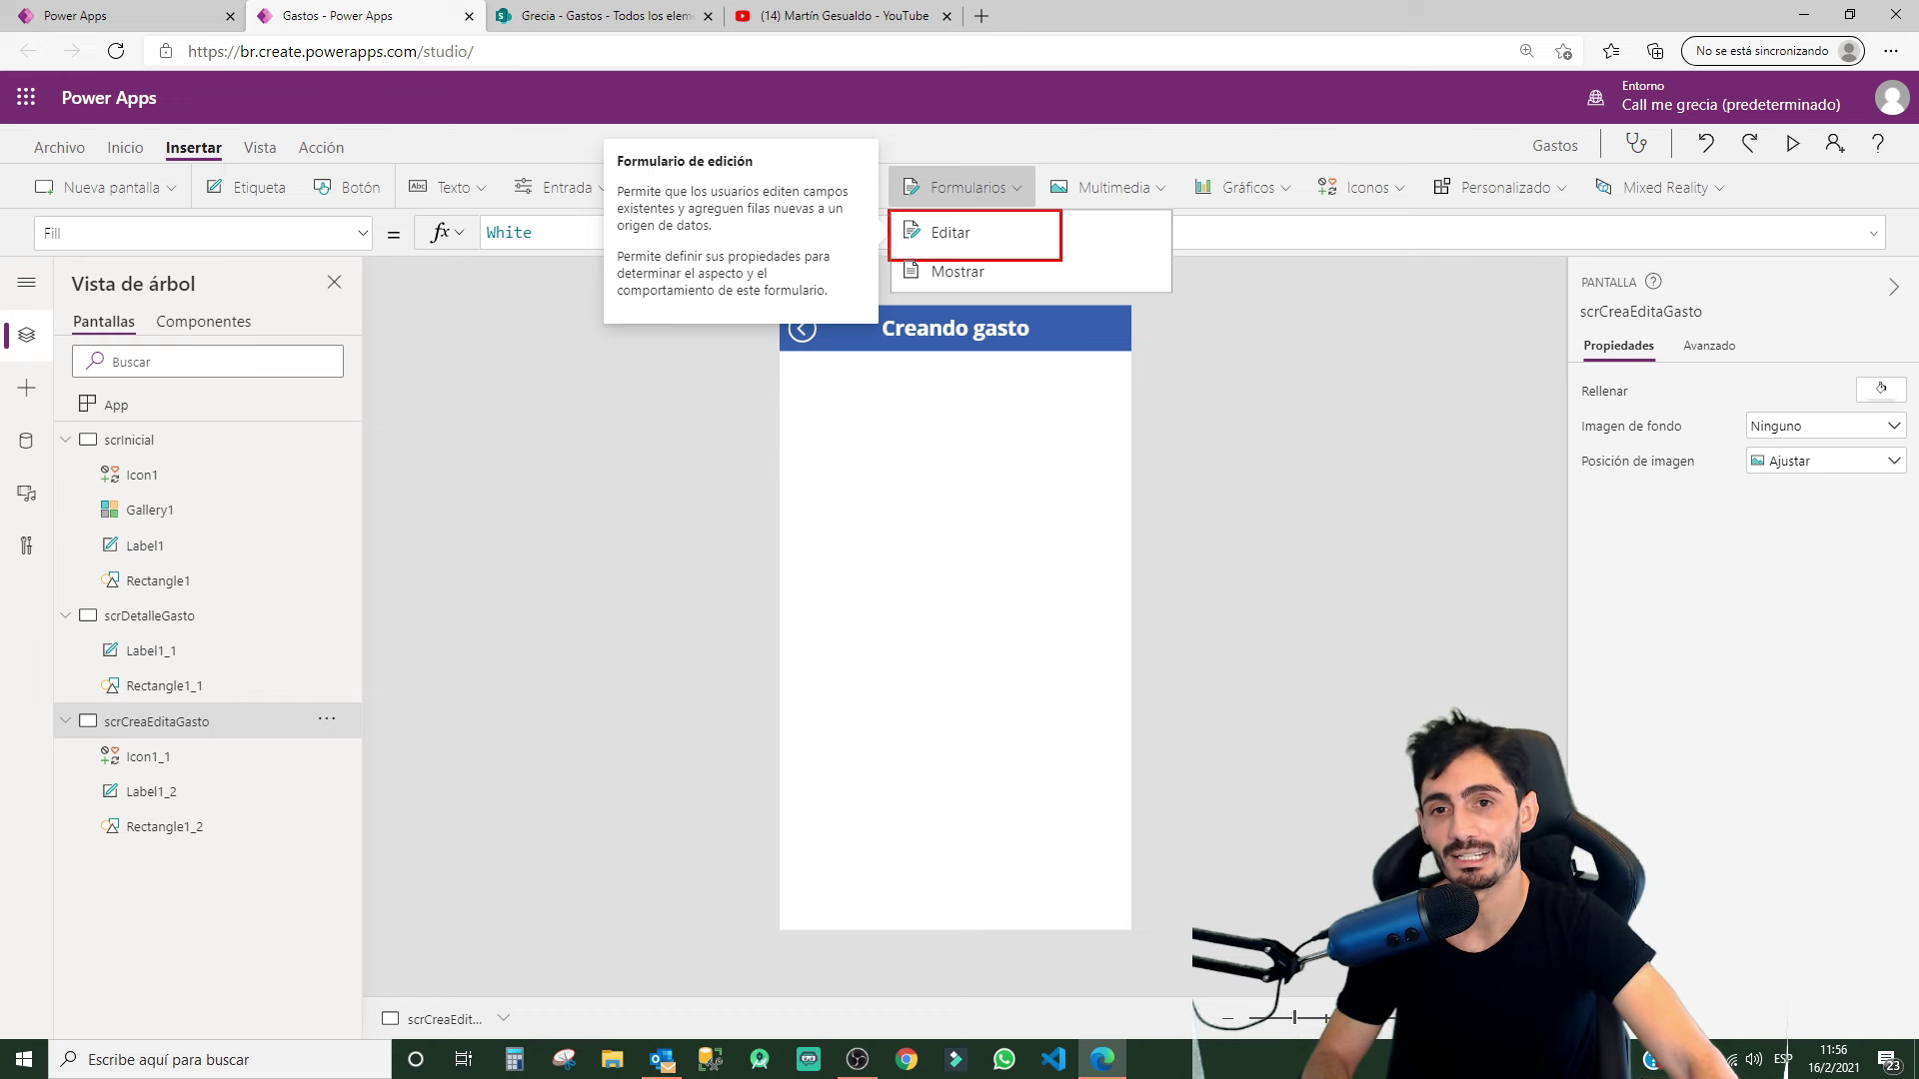
click(964, 238)
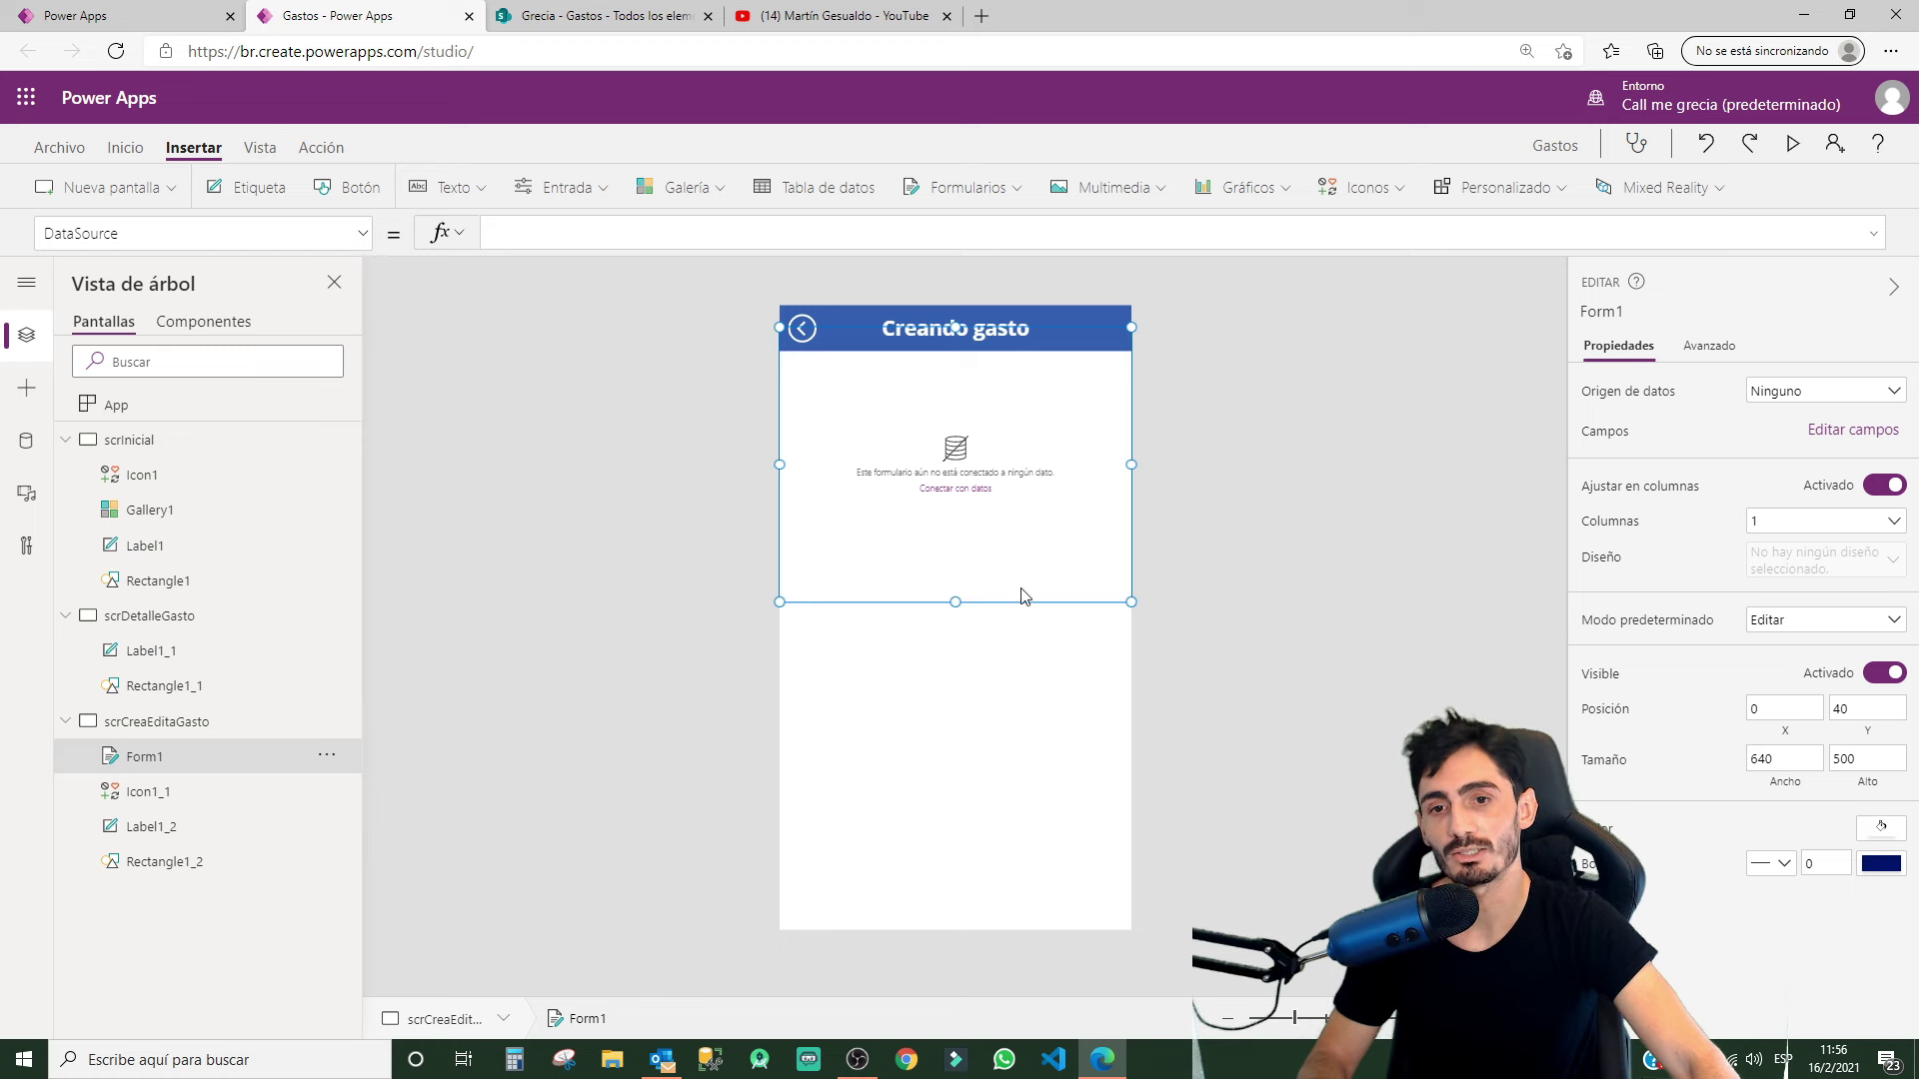
mouse_move(1022, 596)
mouse_down()
mouse_move(970, 632)
mouse_move(922, 986)
mouse_up()
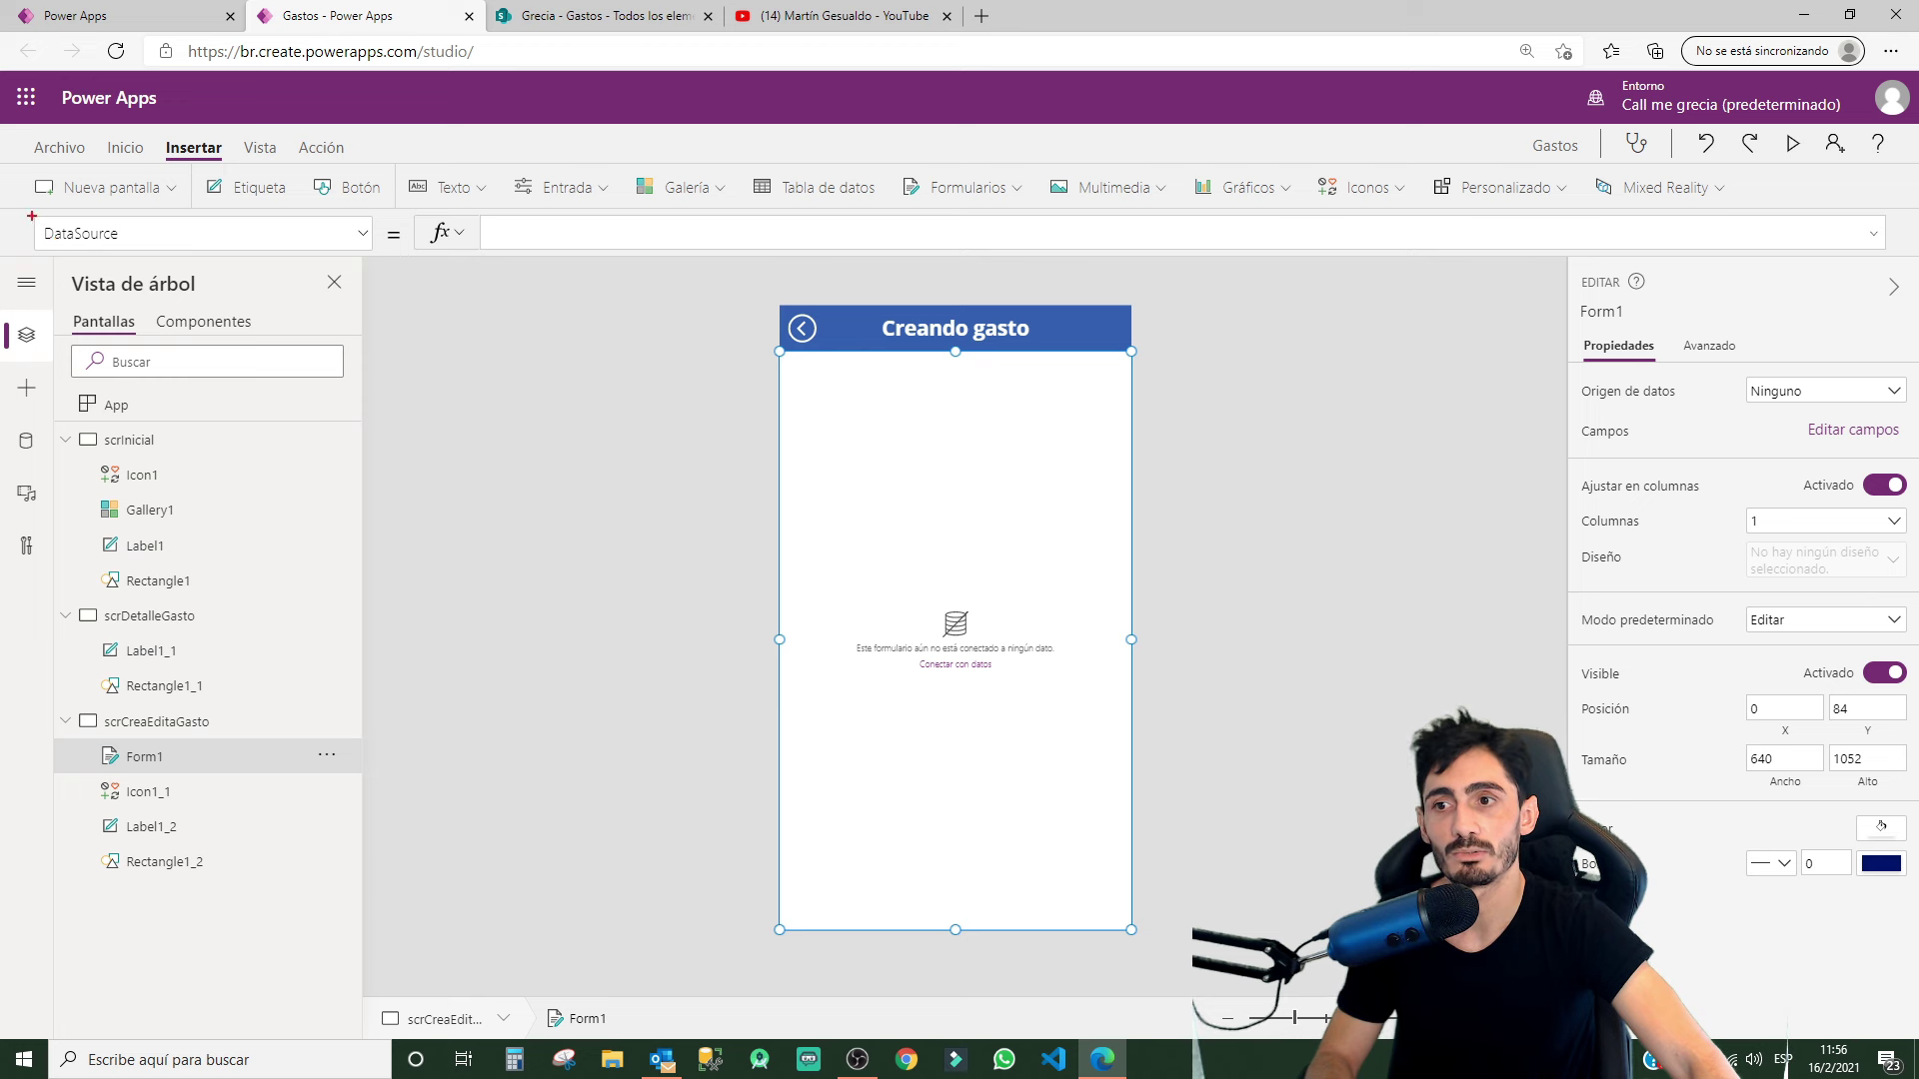
Set Form1's data source to the Gastos list.
text(e)
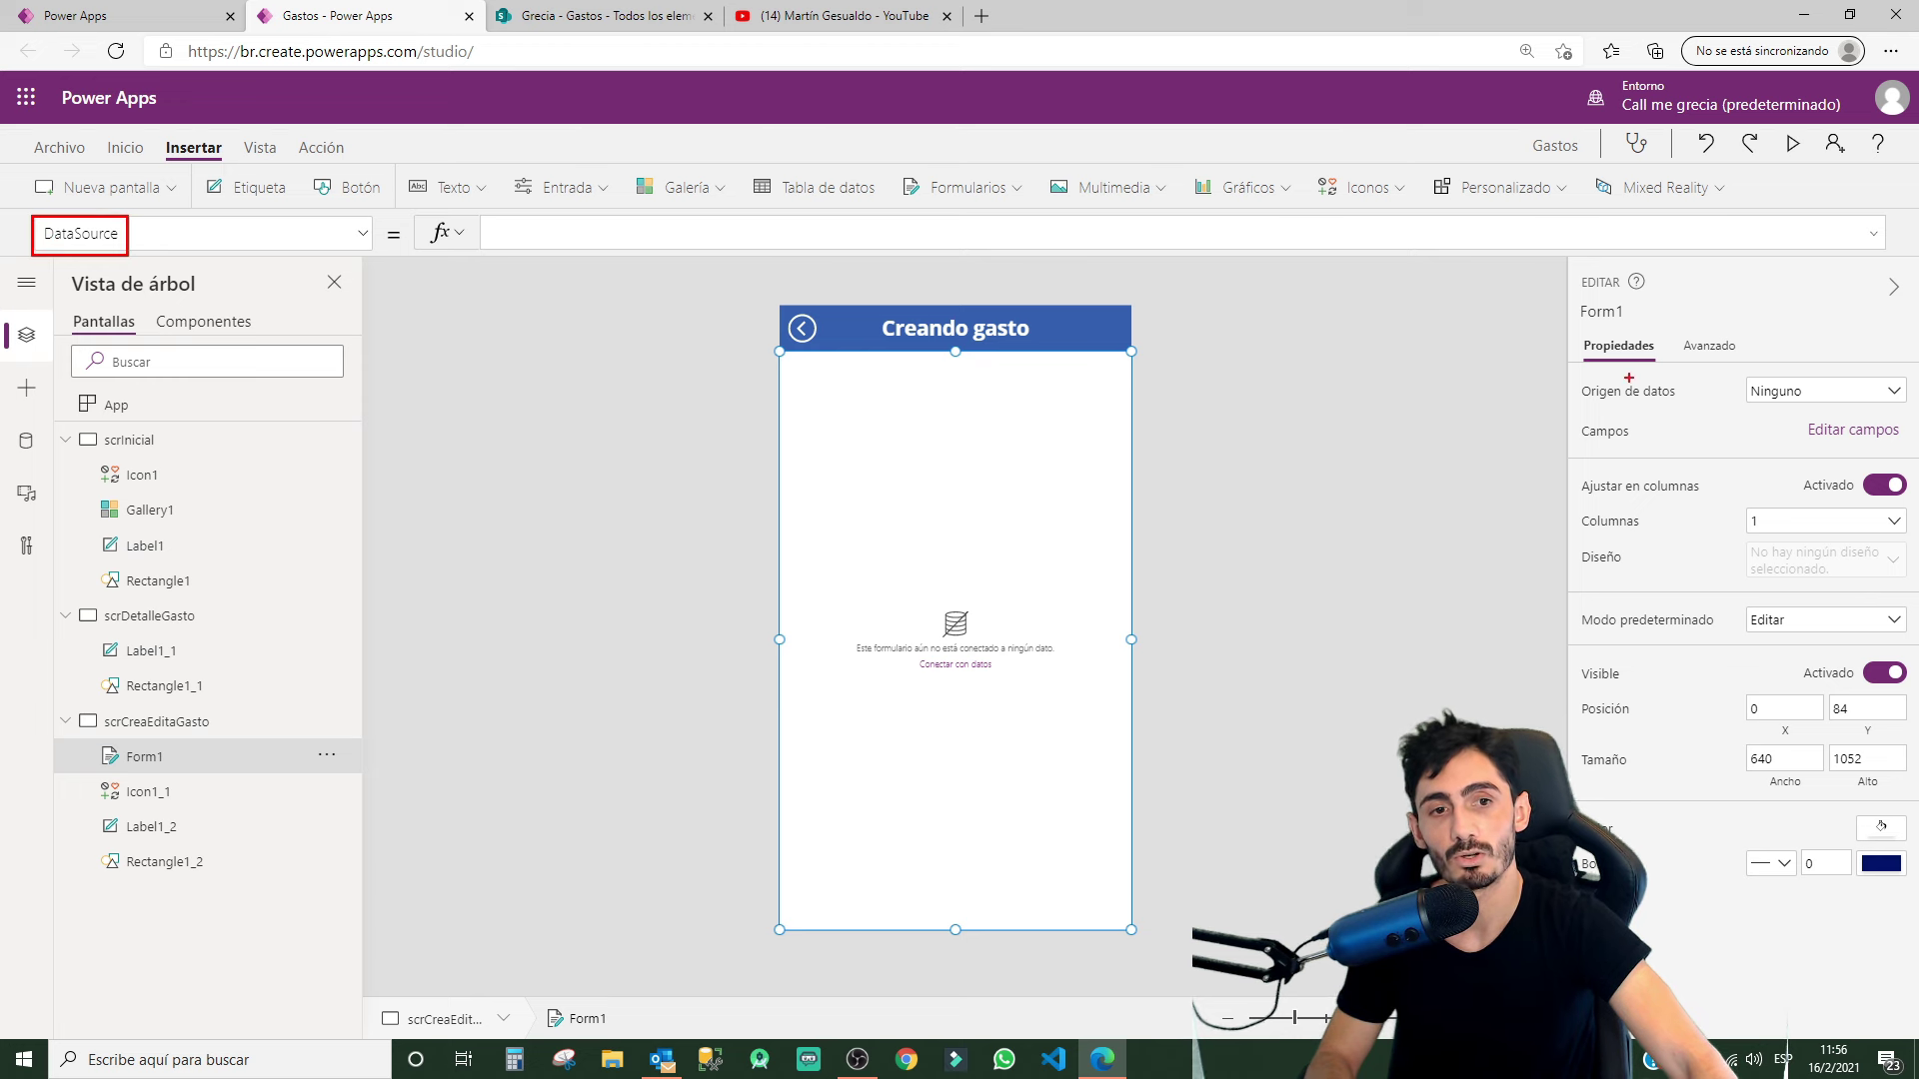
drag(1566, 371, 1709, 415)
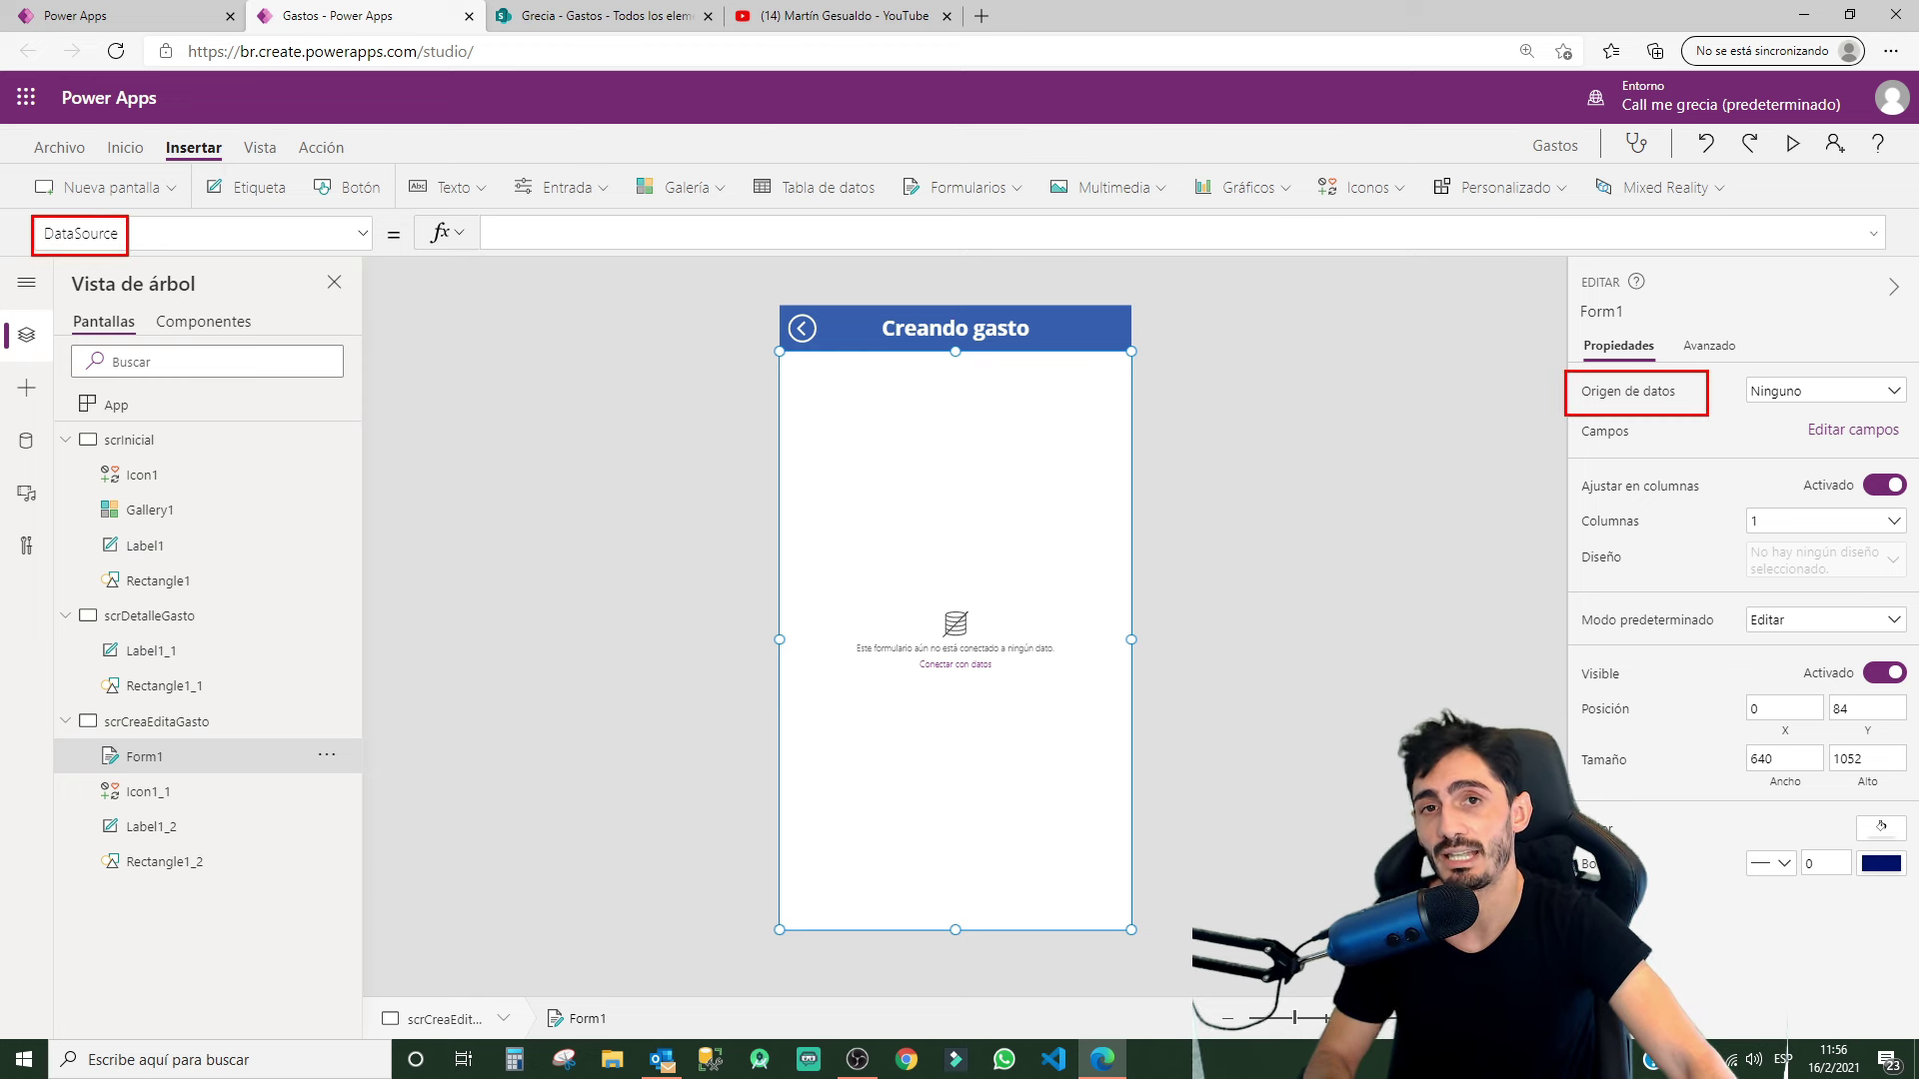
key(Escape)
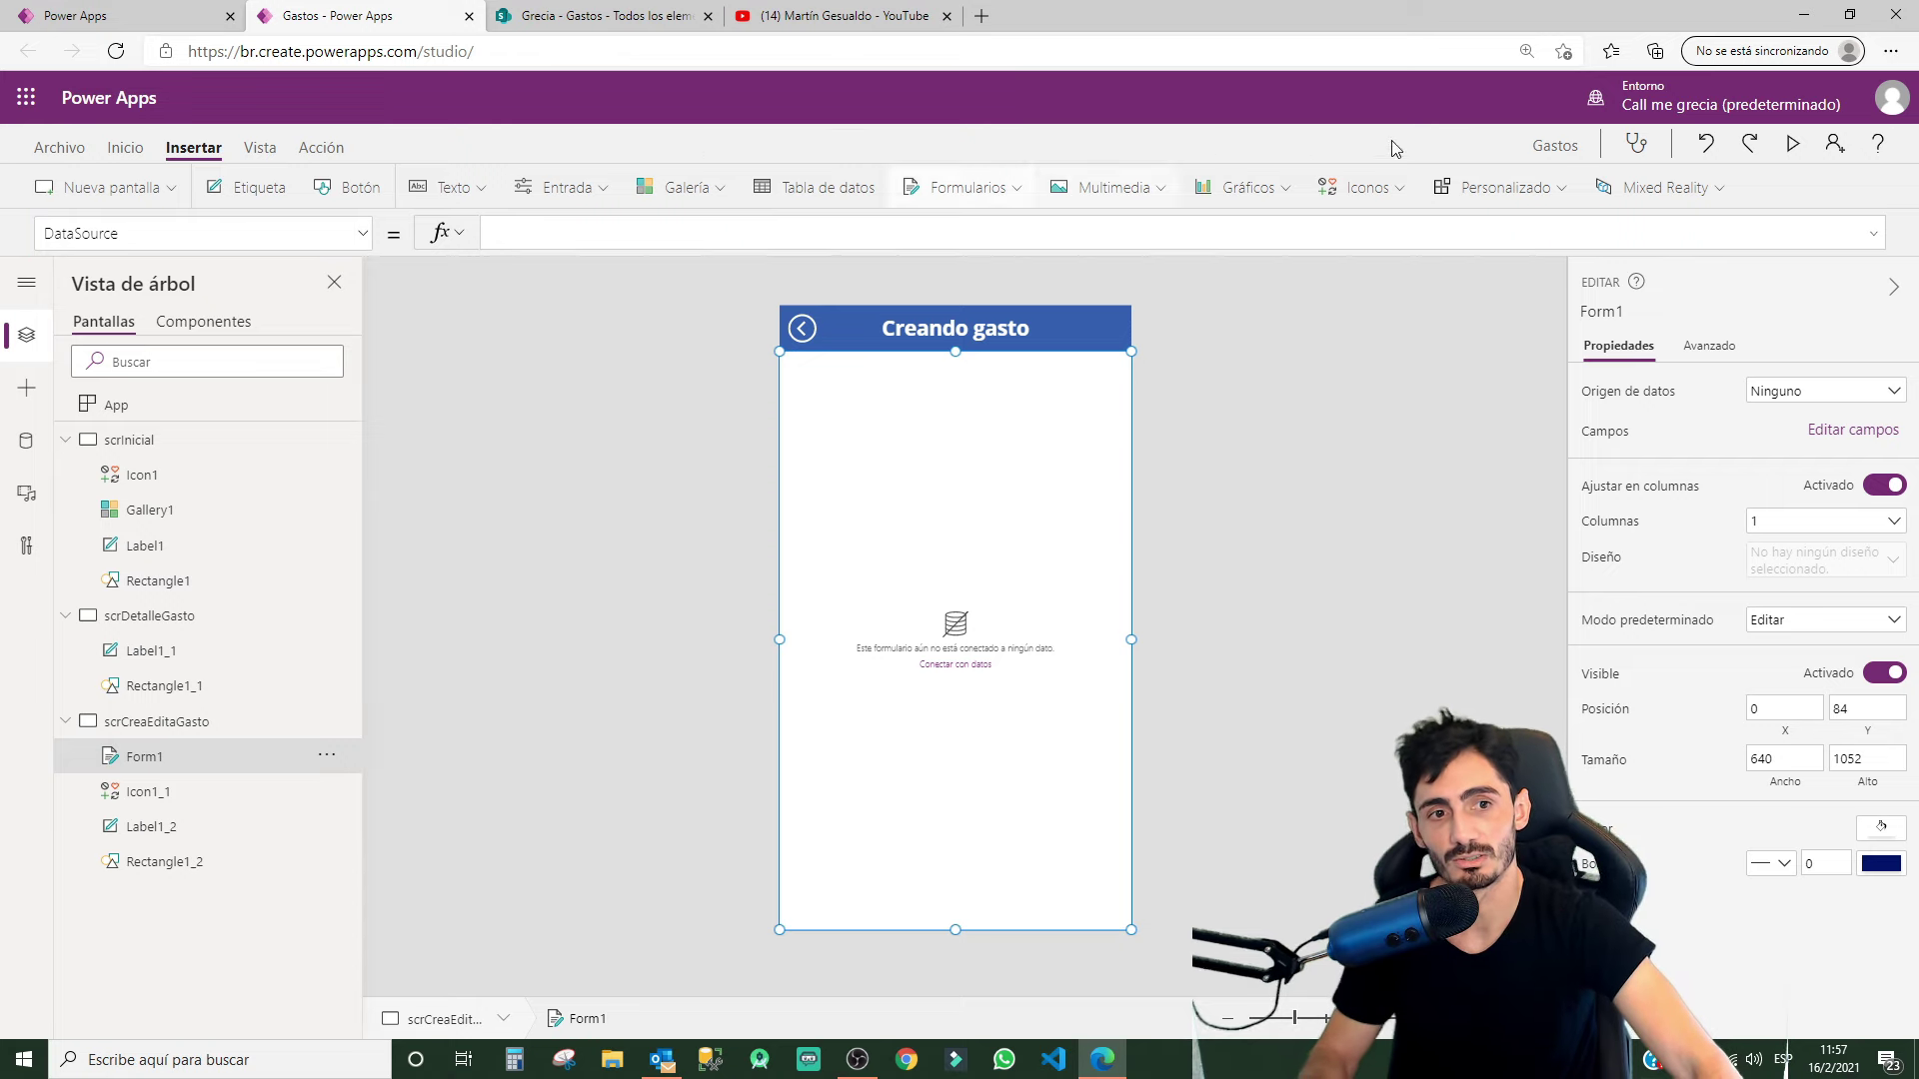
click(1817, 391)
click(1671, 532)
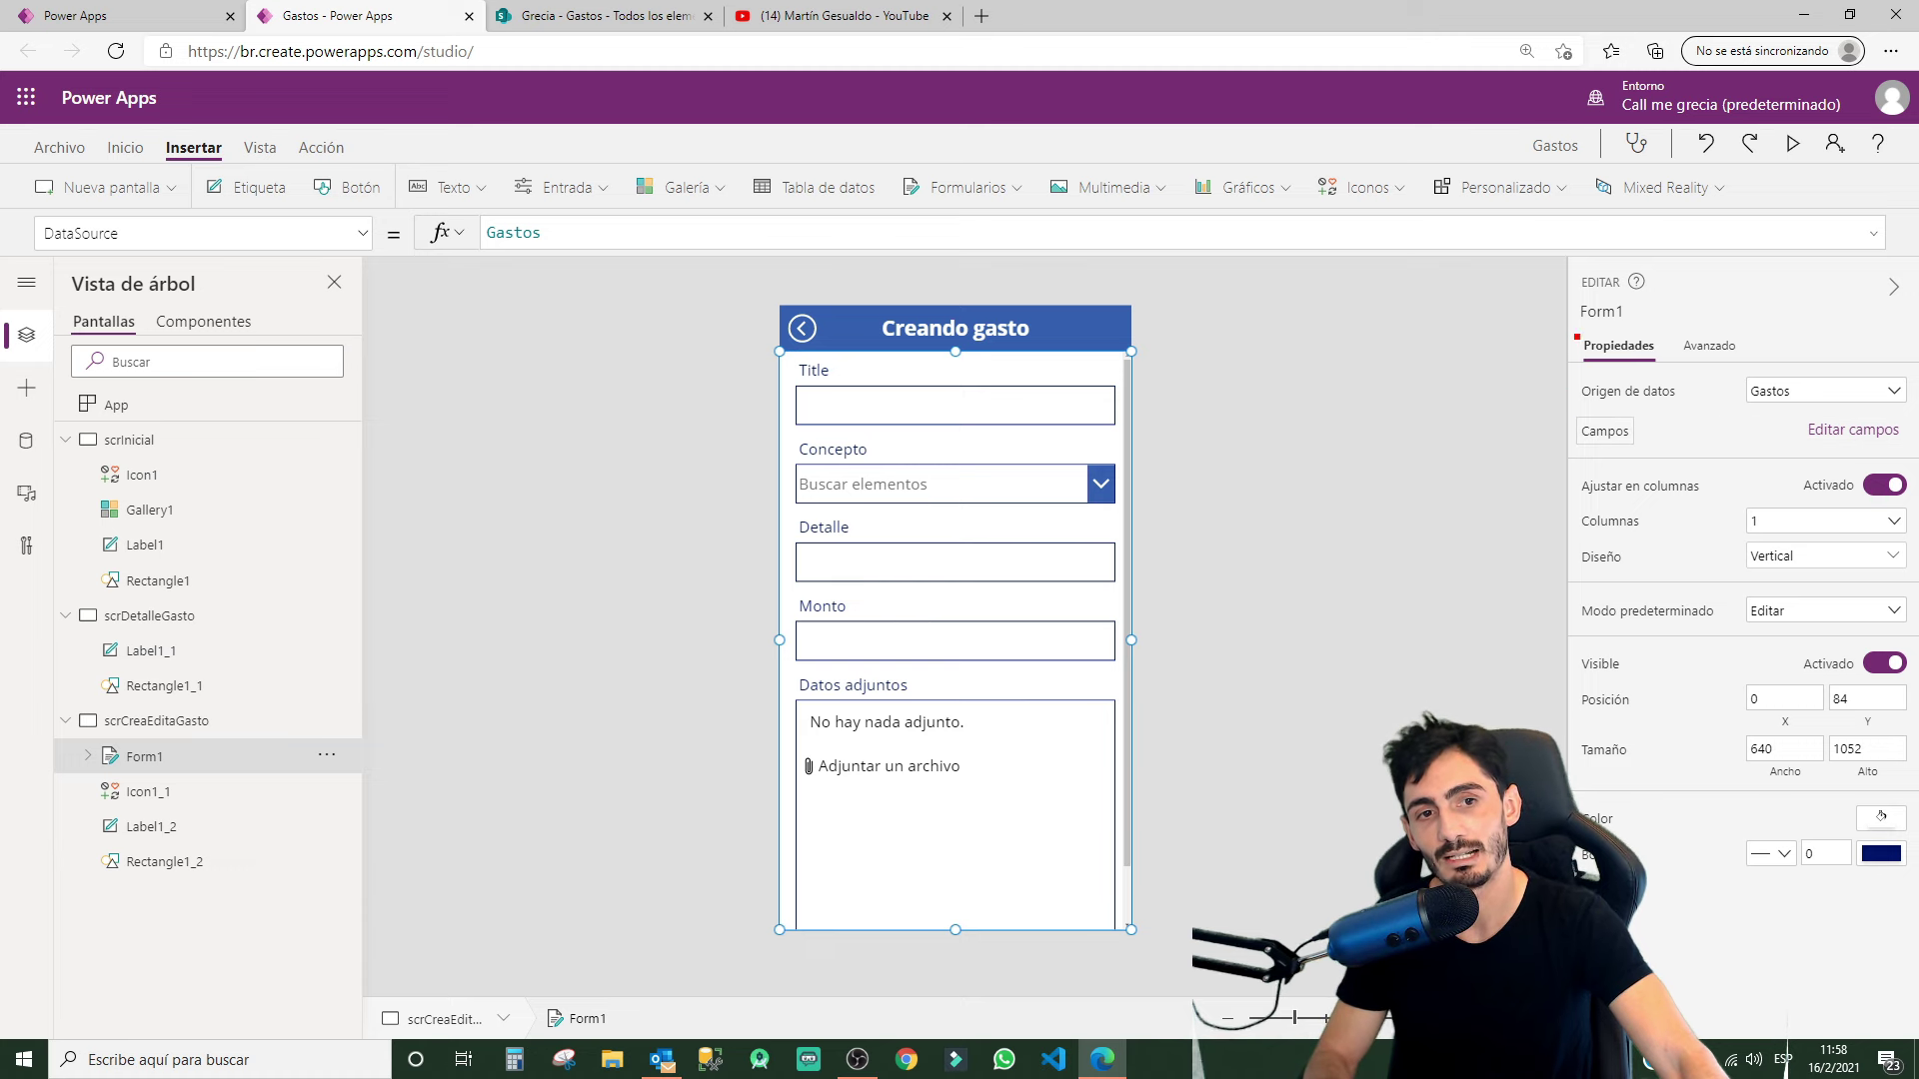
Remove the Title, Concepto, Detalle, Monto and Datos adjuntos fields from Form1.
click(1855, 430)
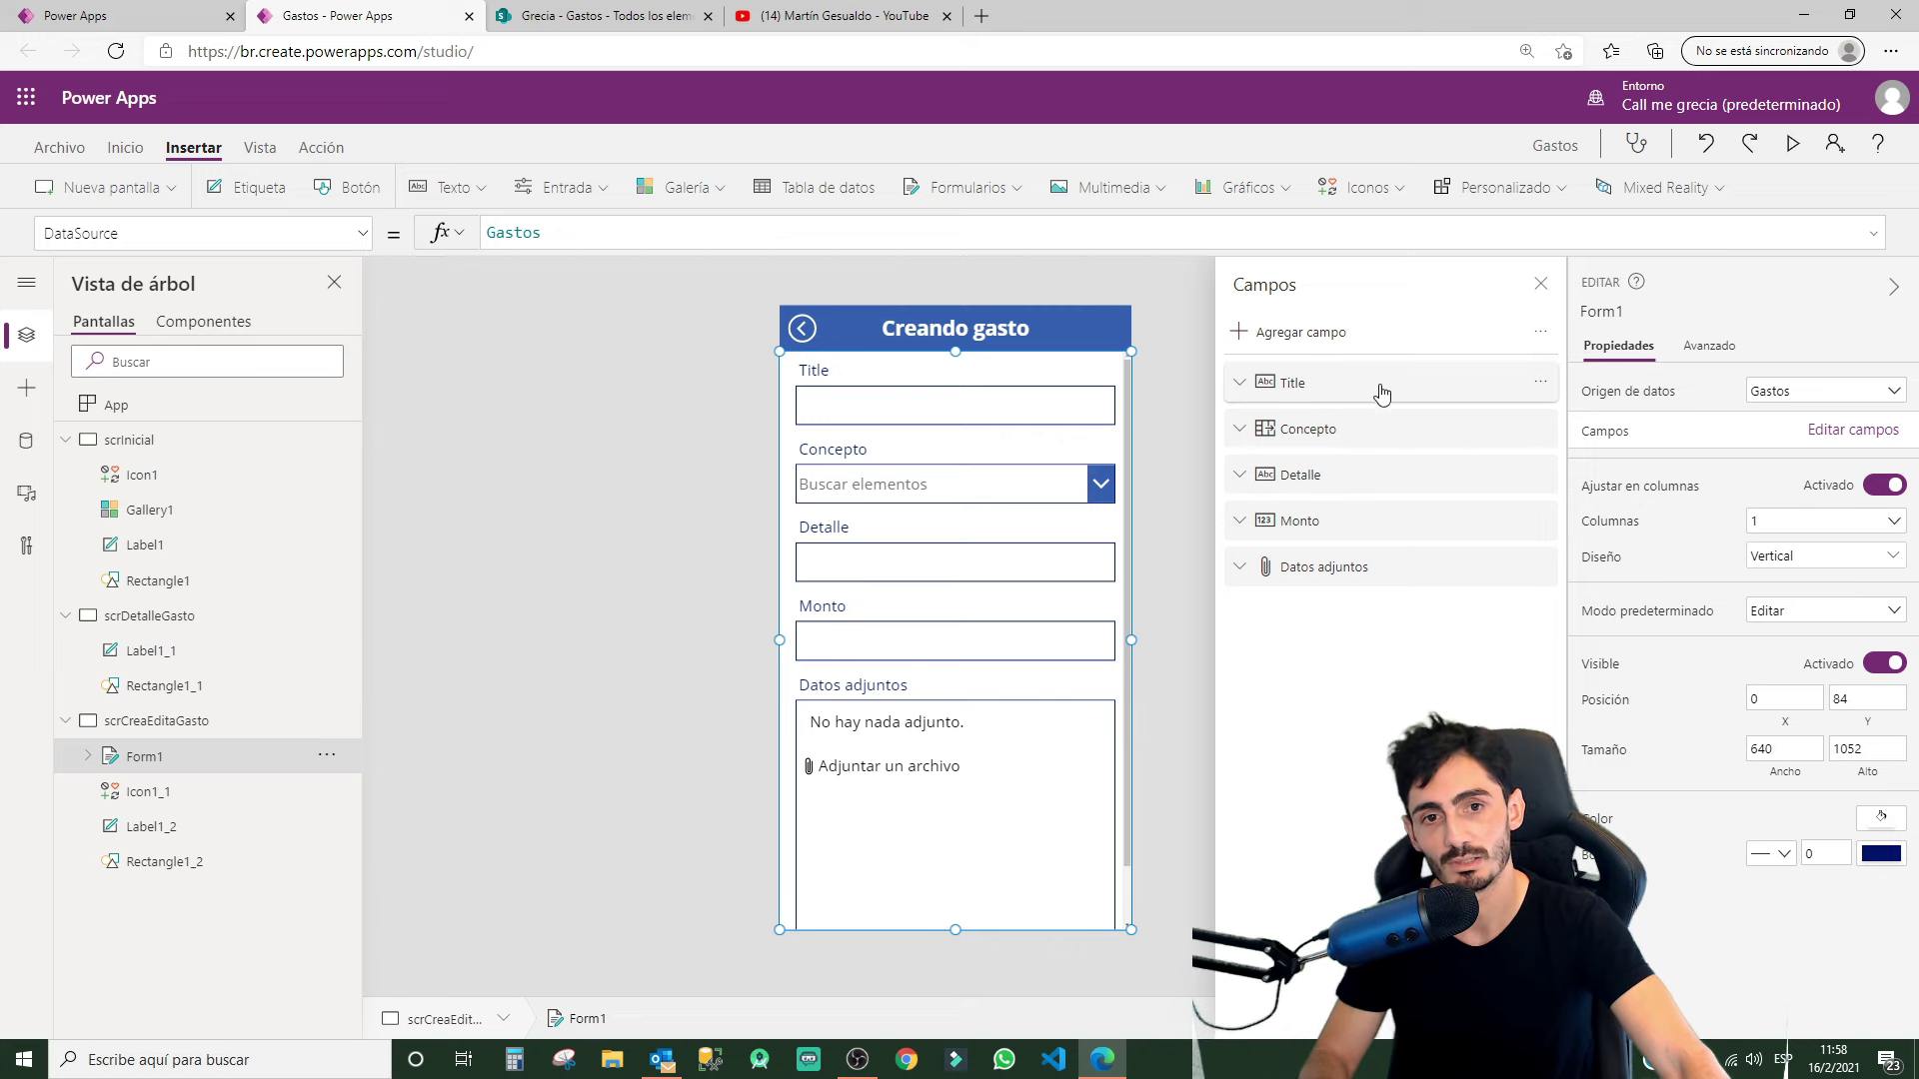
click(1545, 386)
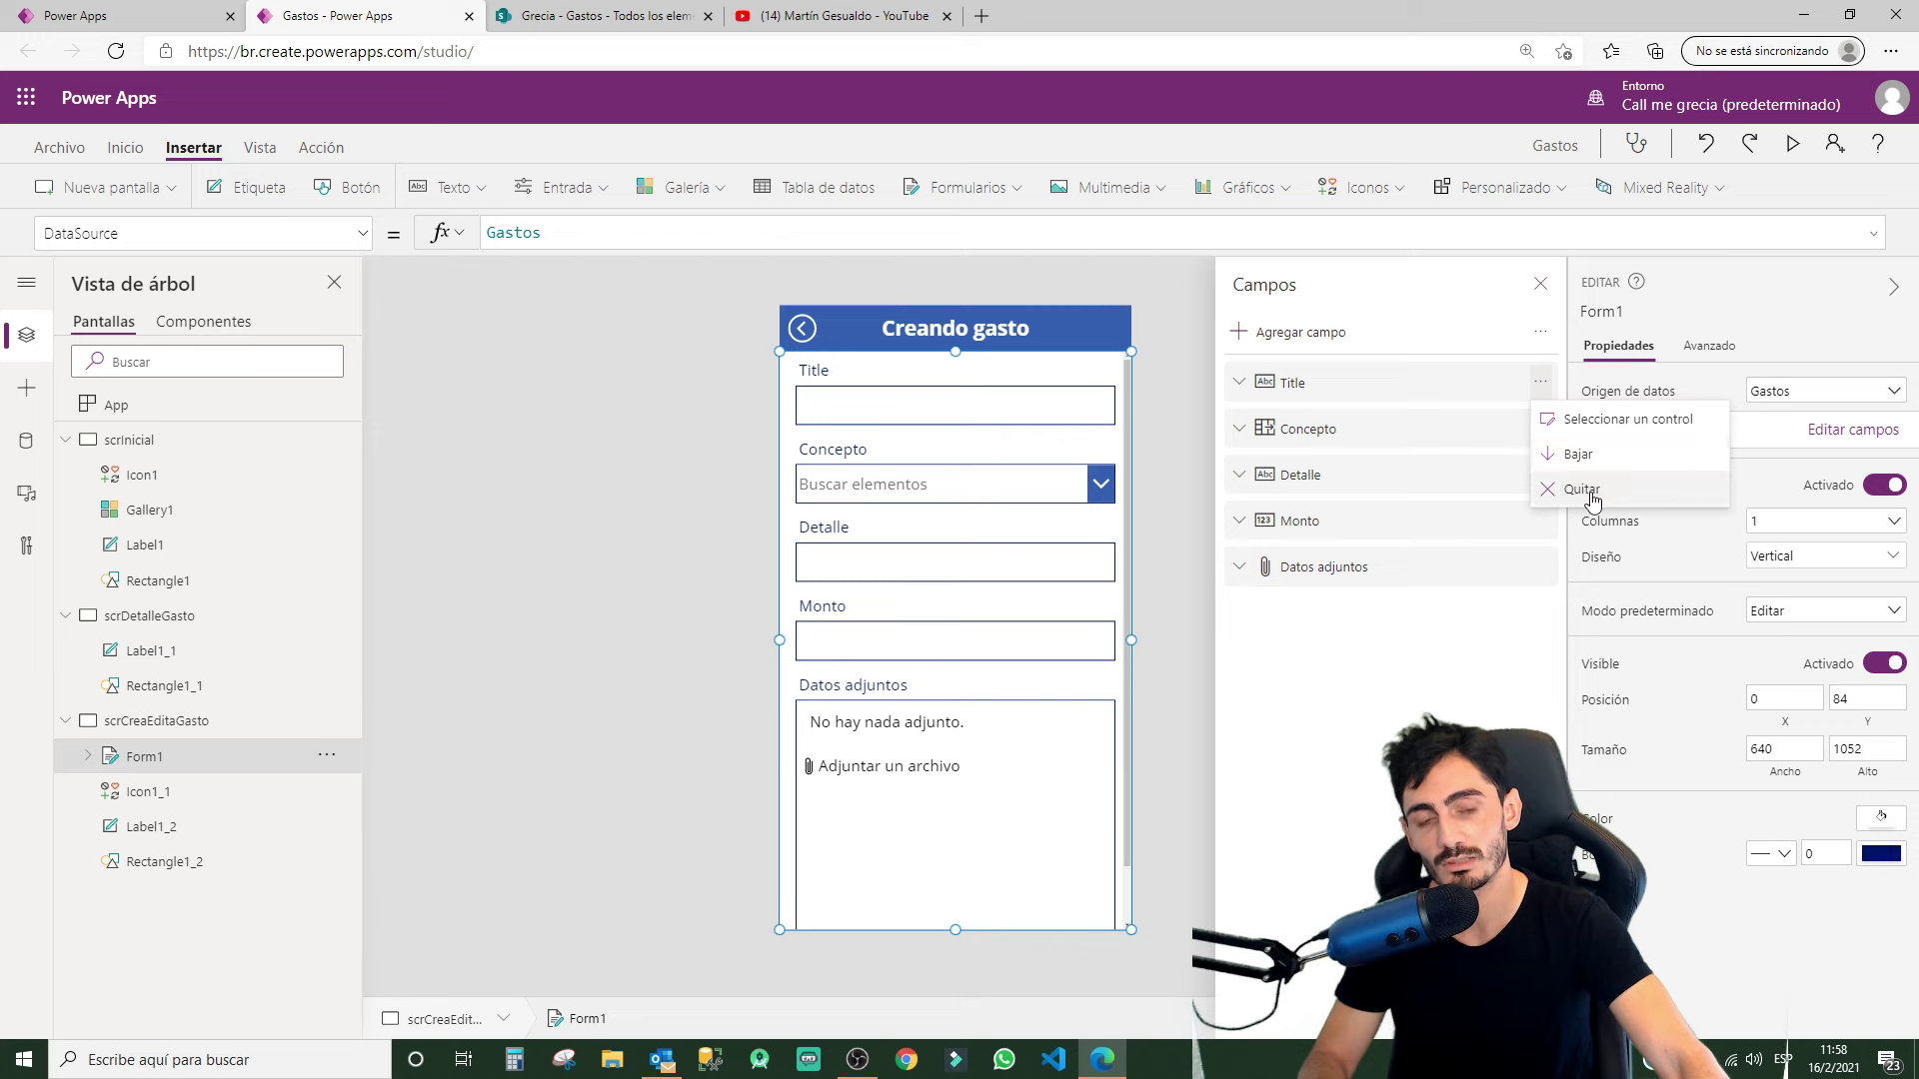
click(1571, 500)
click(1540, 382)
click(1579, 489)
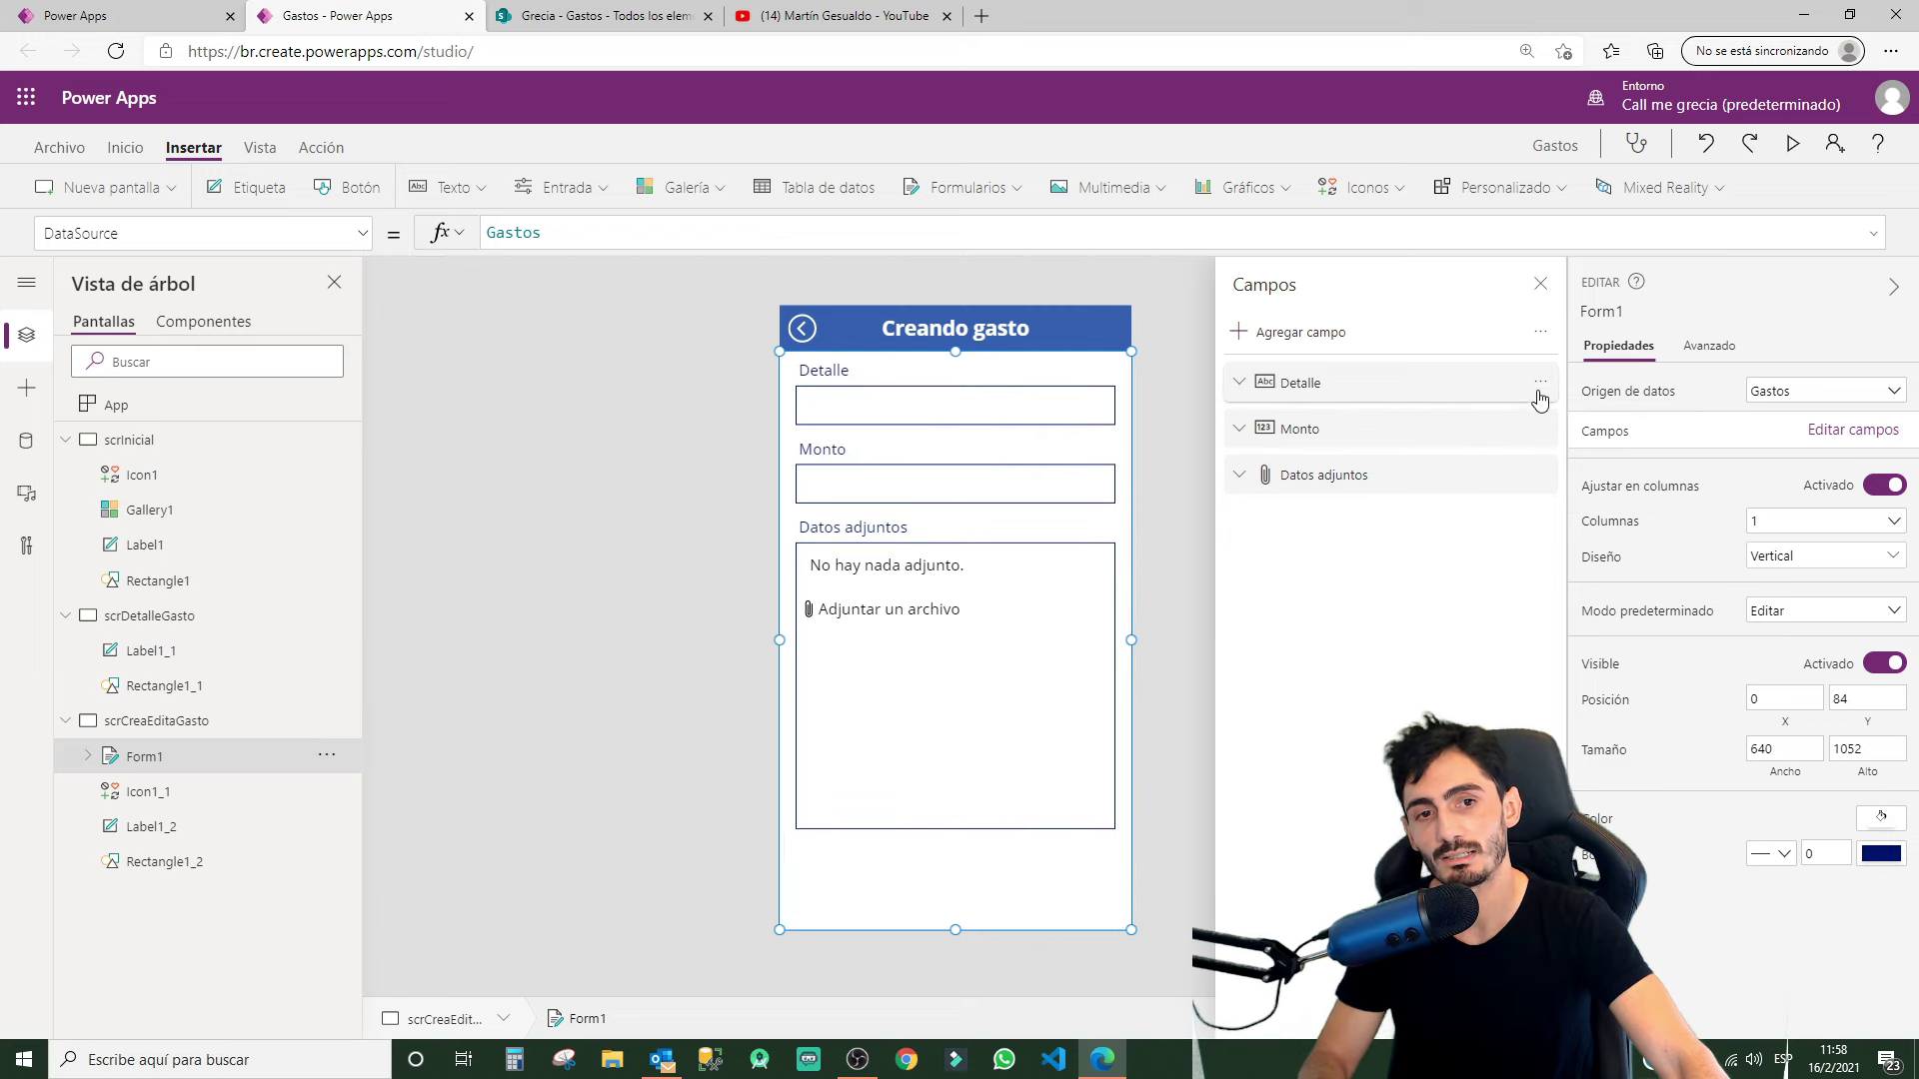
click(1540, 382)
click(1579, 489)
click(1537, 379)
click(1579, 488)
click(1540, 382)
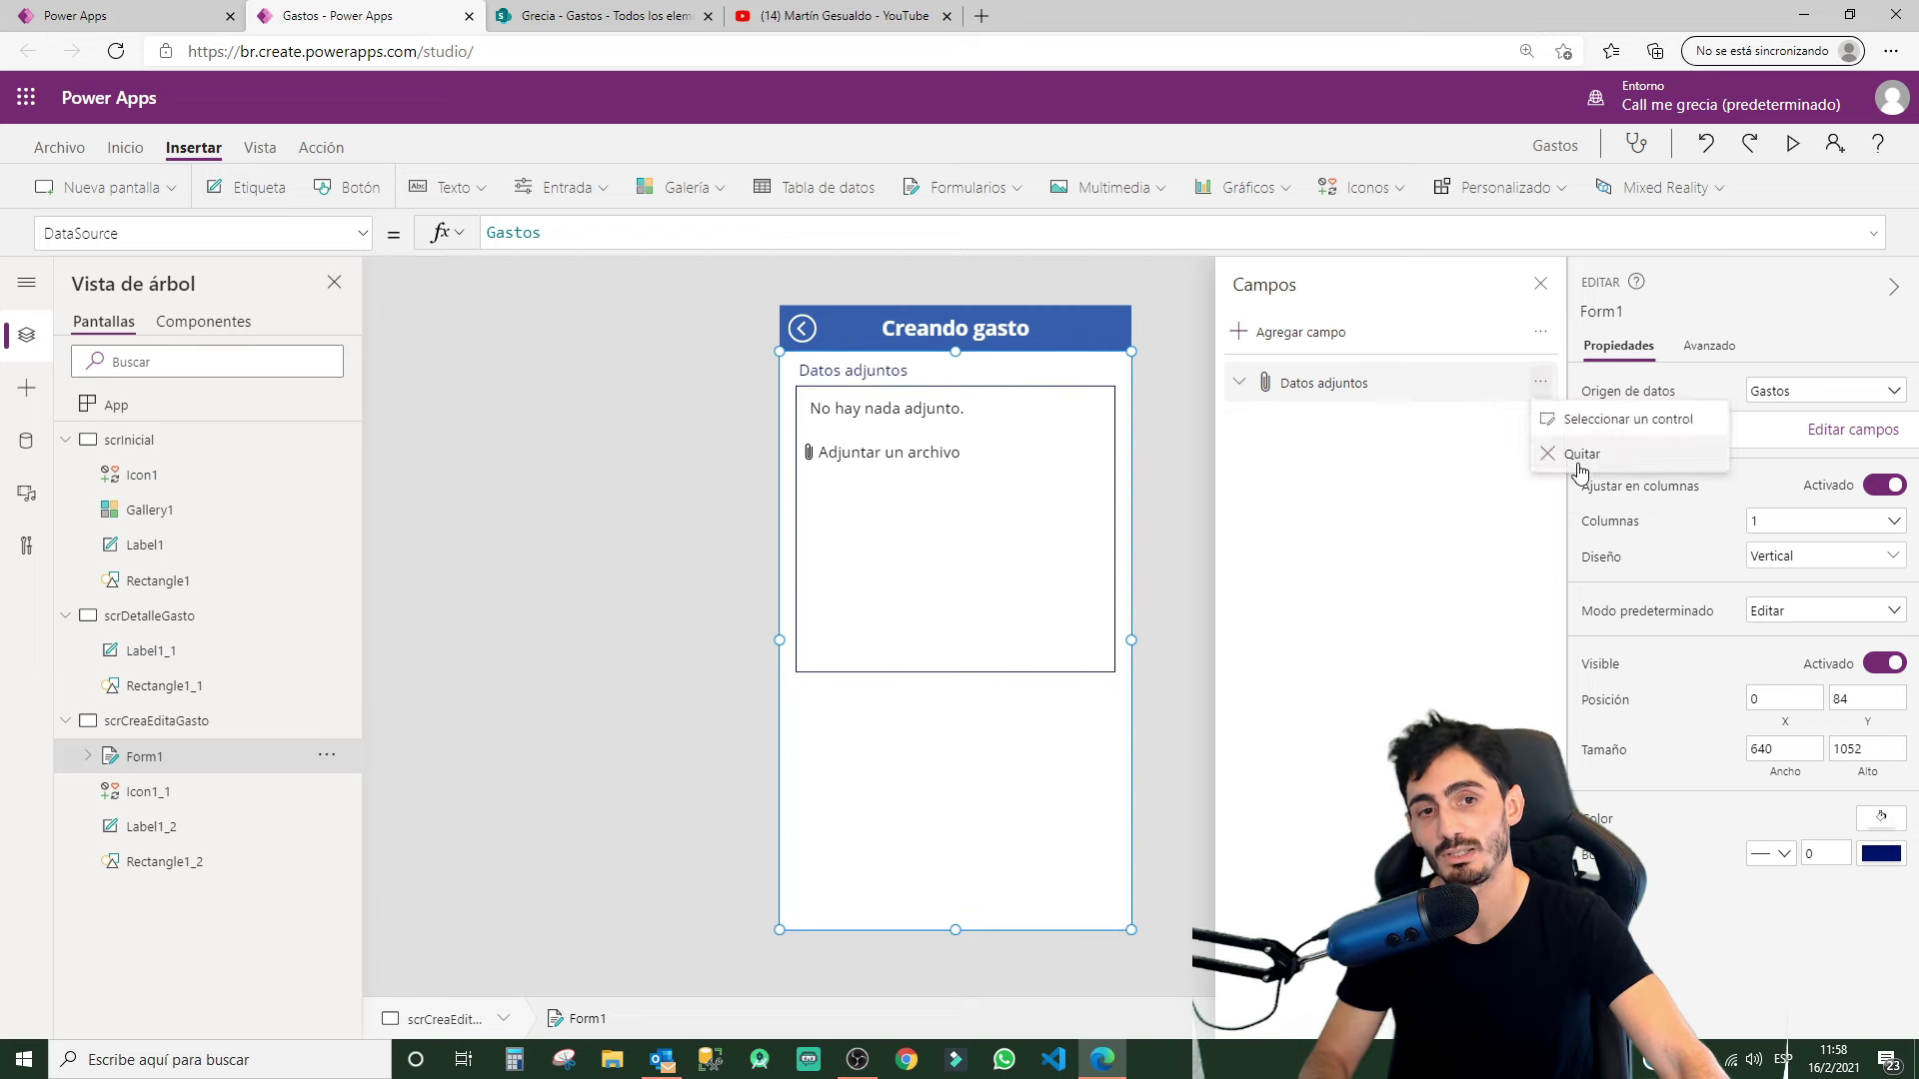
click(1579, 453)
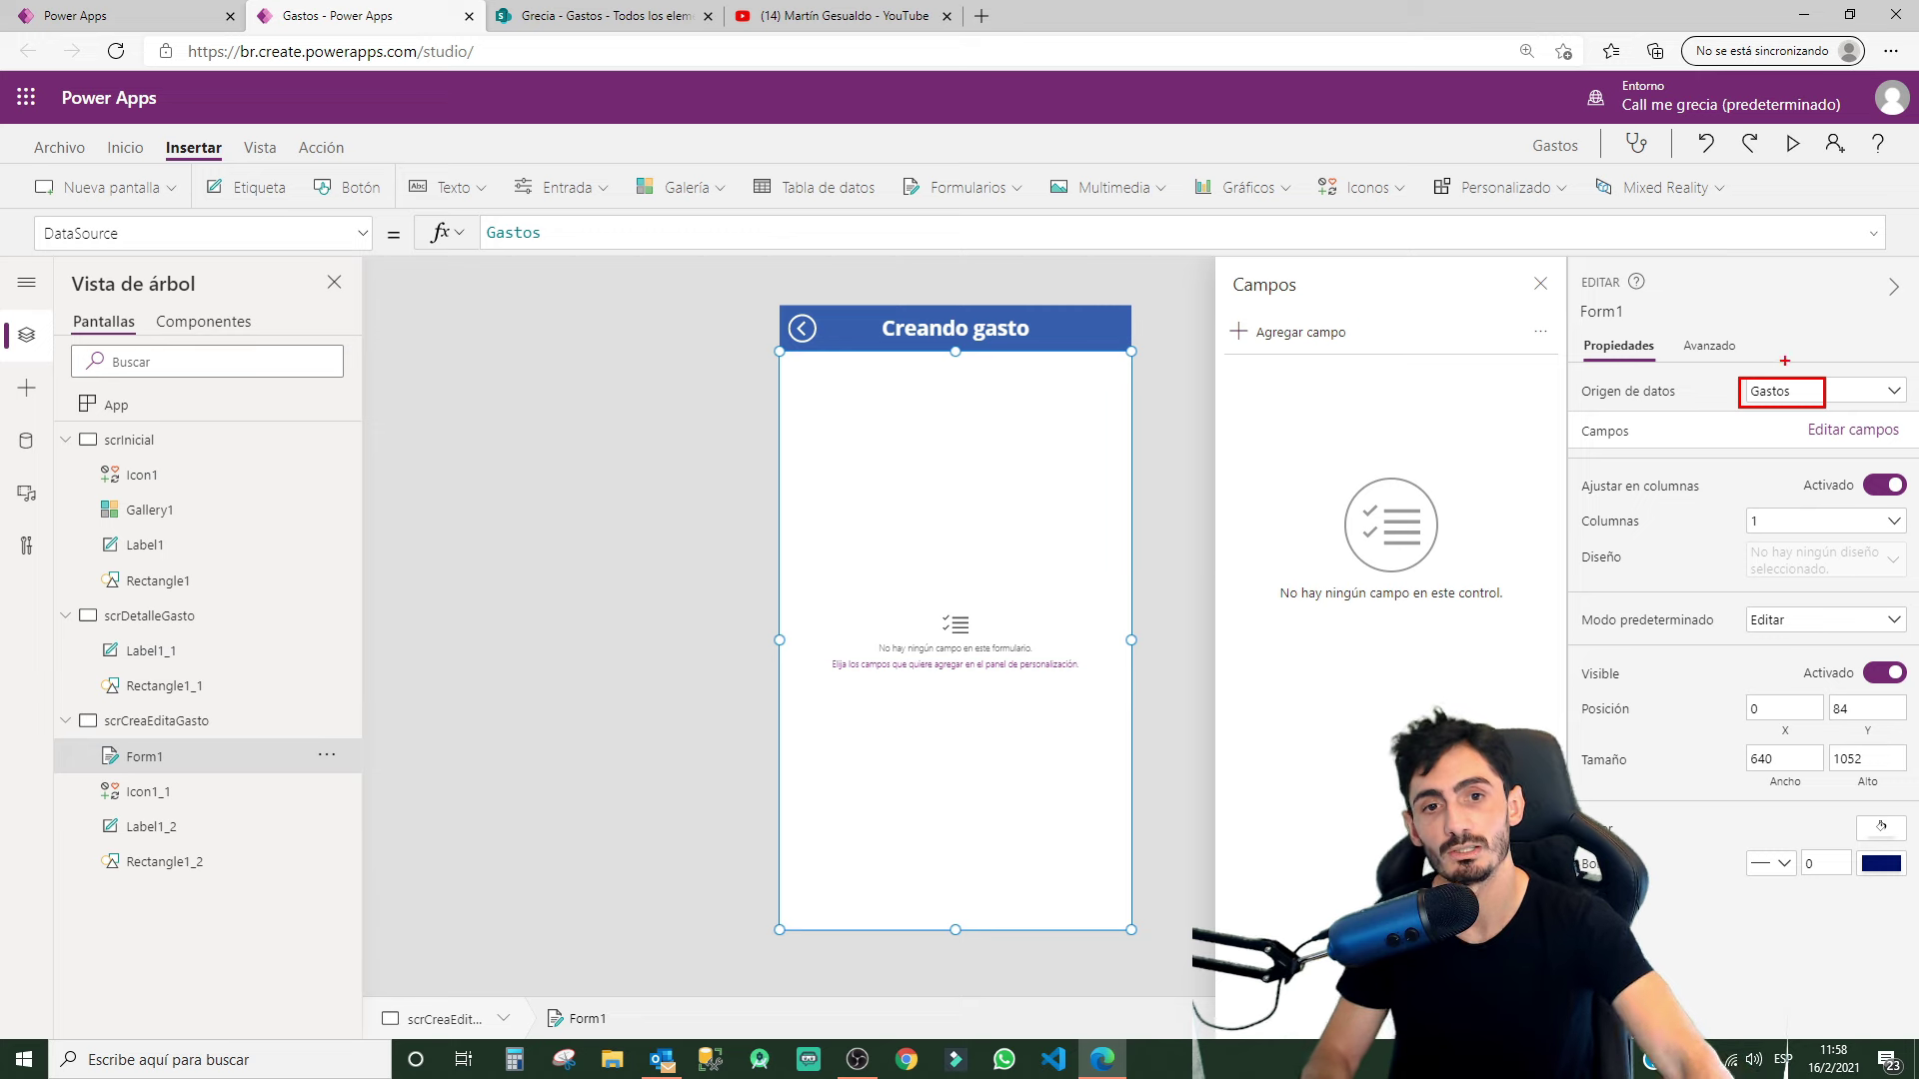
Add the Concepto, Monto, Detalle and Datos adjuntos fields back to Form1.
click(1265, 342)
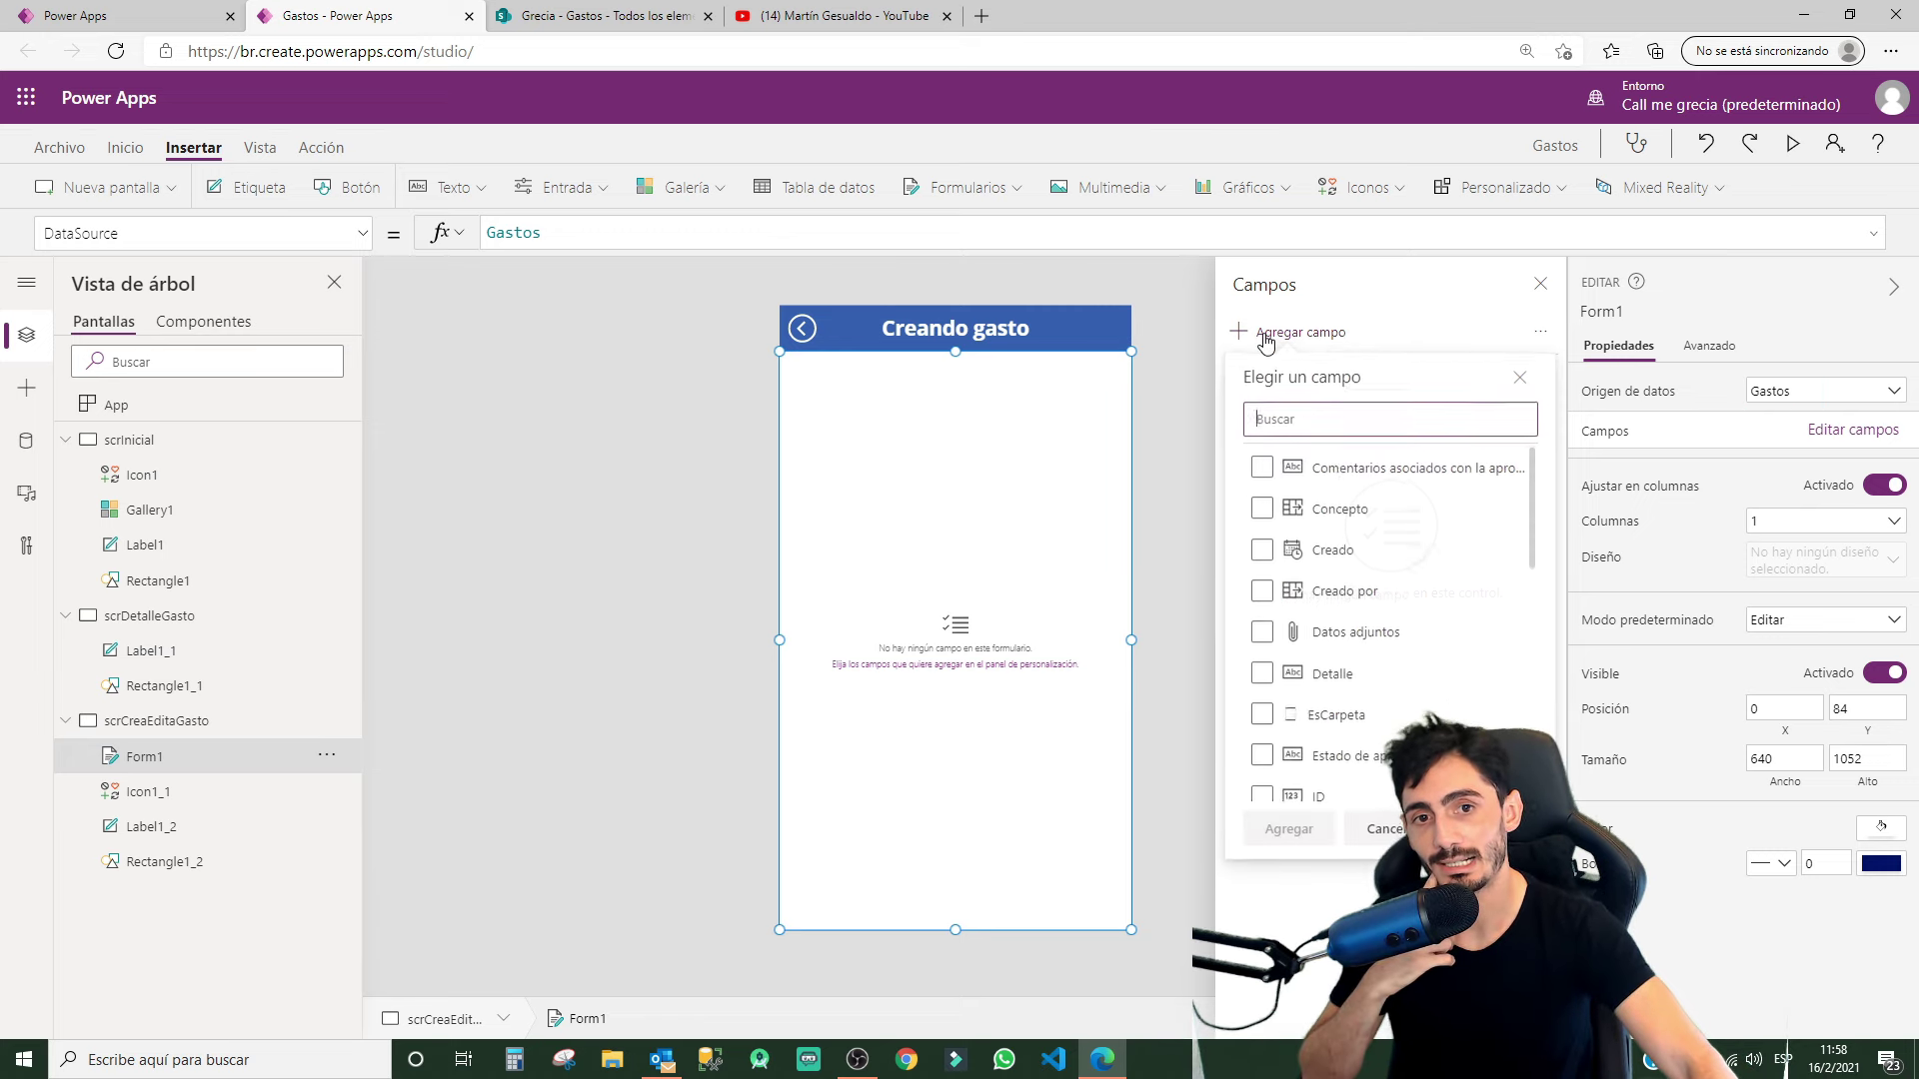
click(1301, 511)
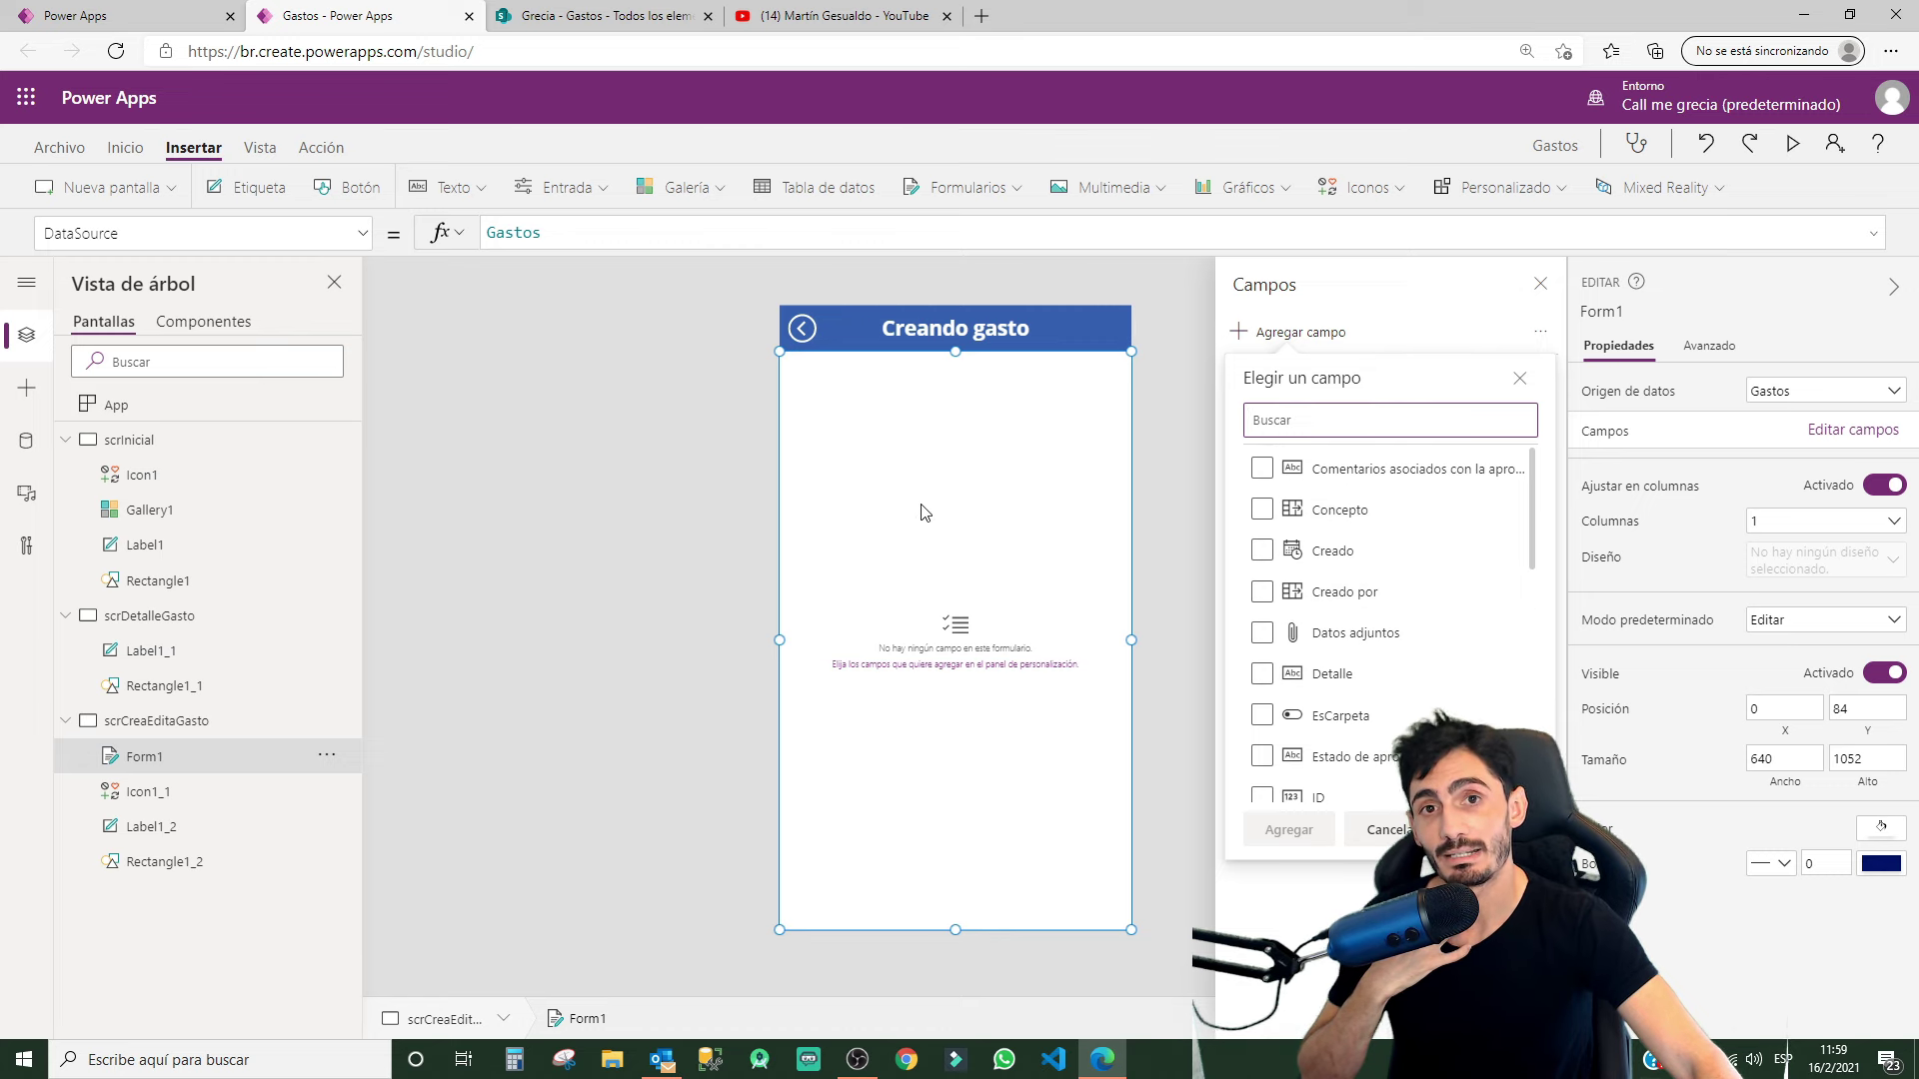
click(1261, 513)
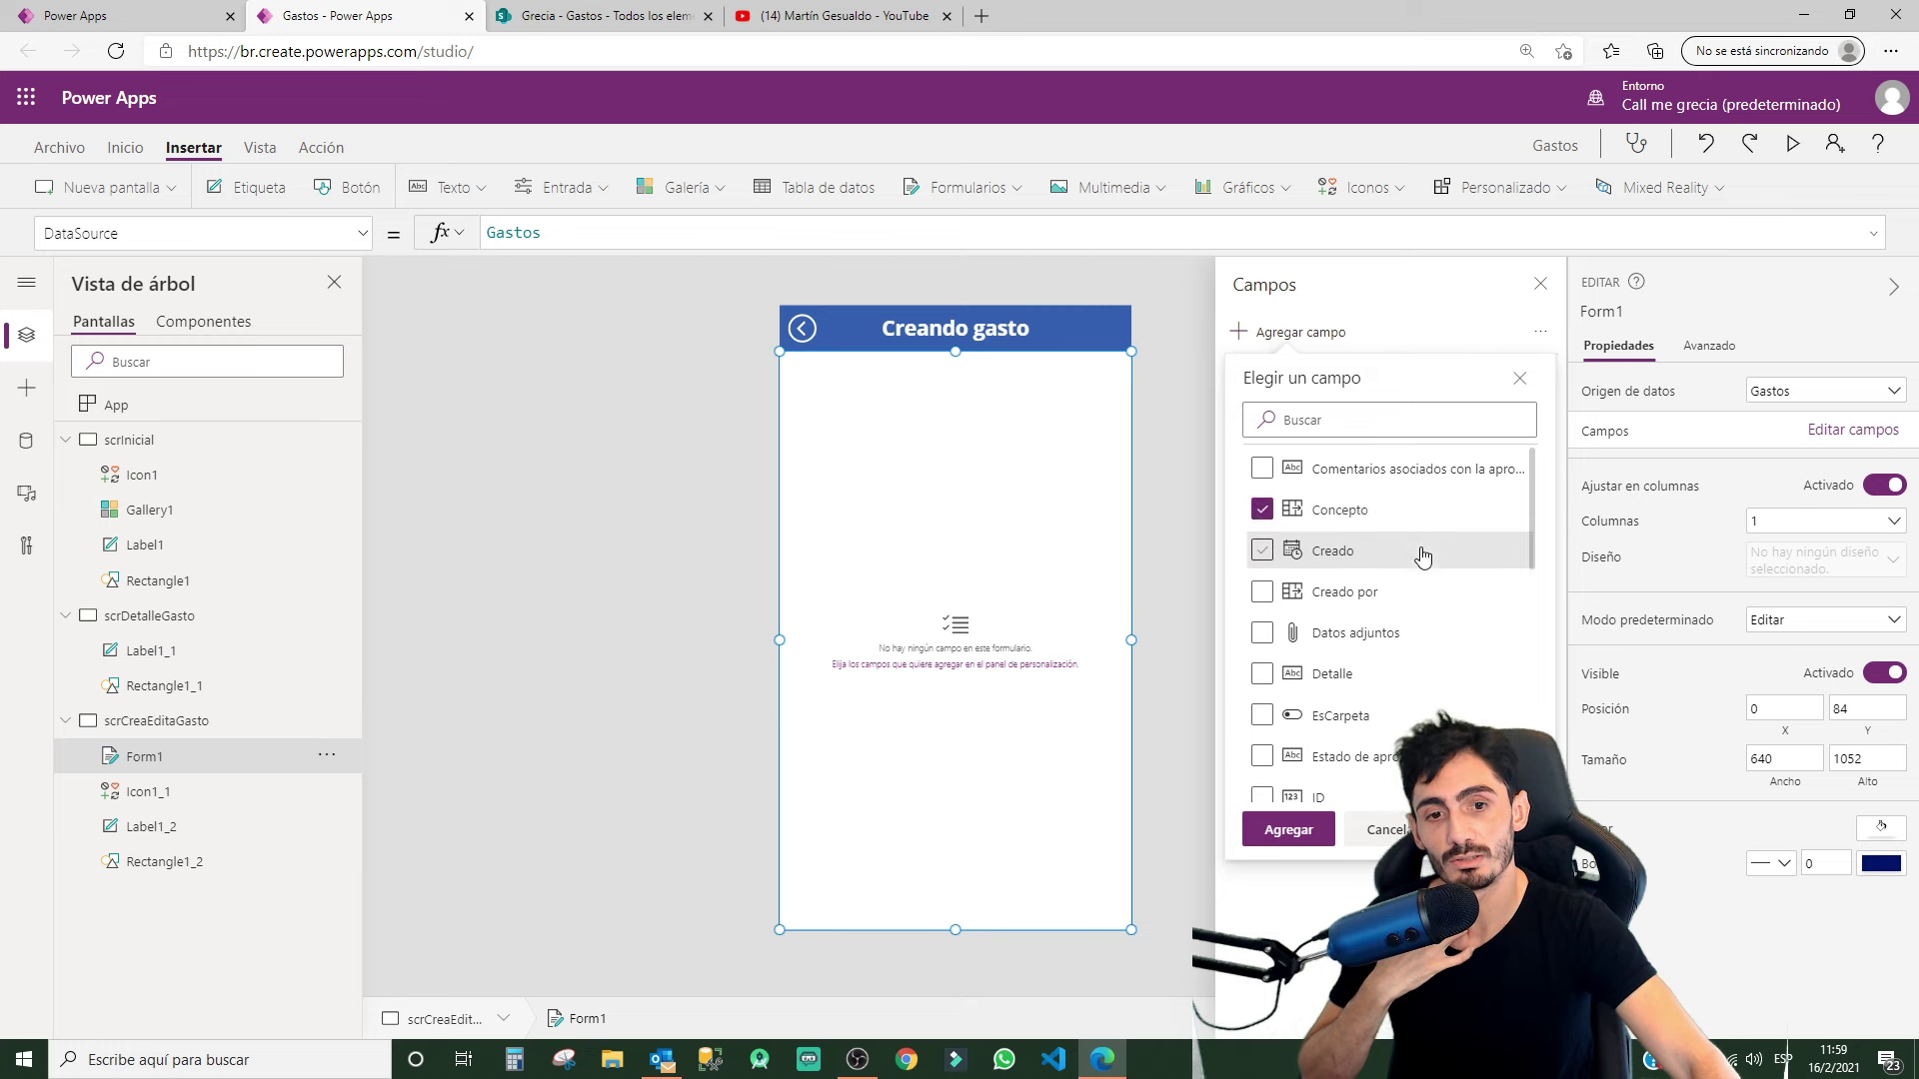
scroll(1421, 555, down, 5)
scroll(1422, 557, down, 2)
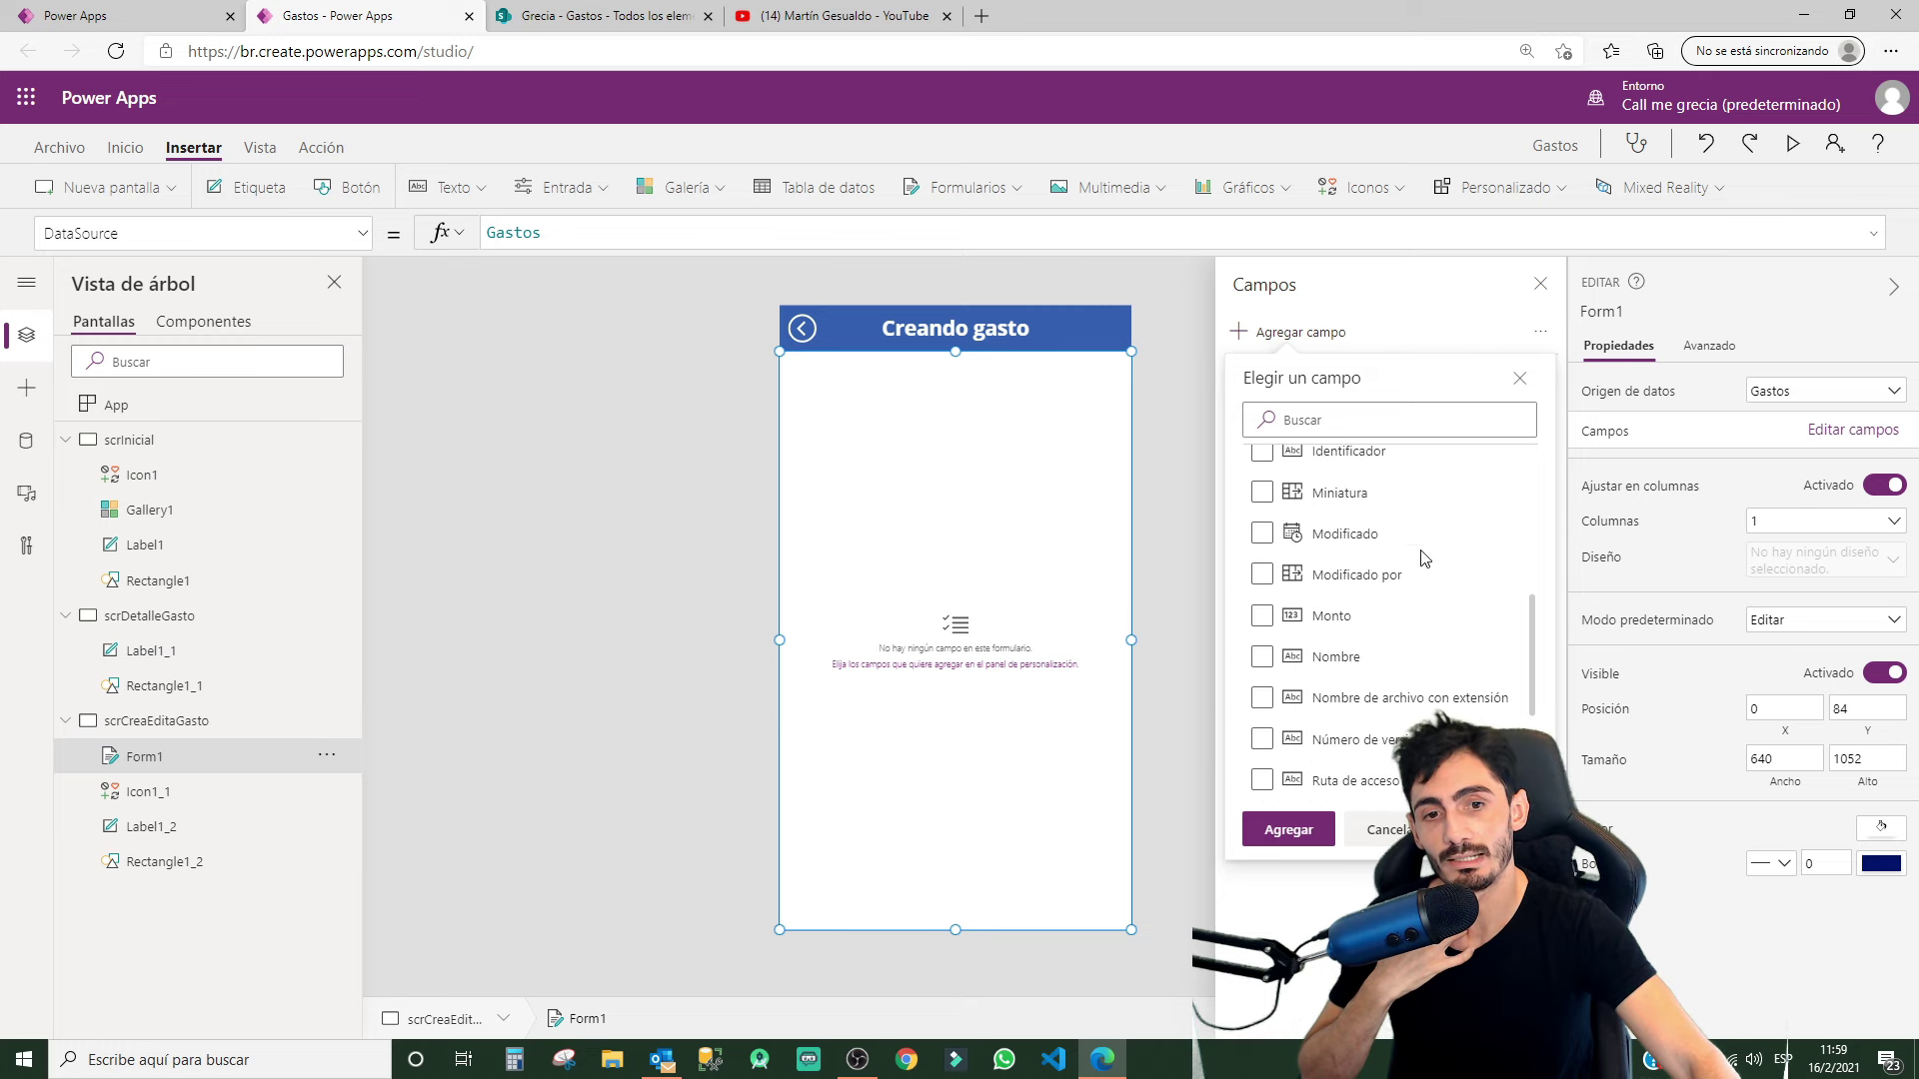
click(1264, 618)
scroll(1460, 569, down, 1)
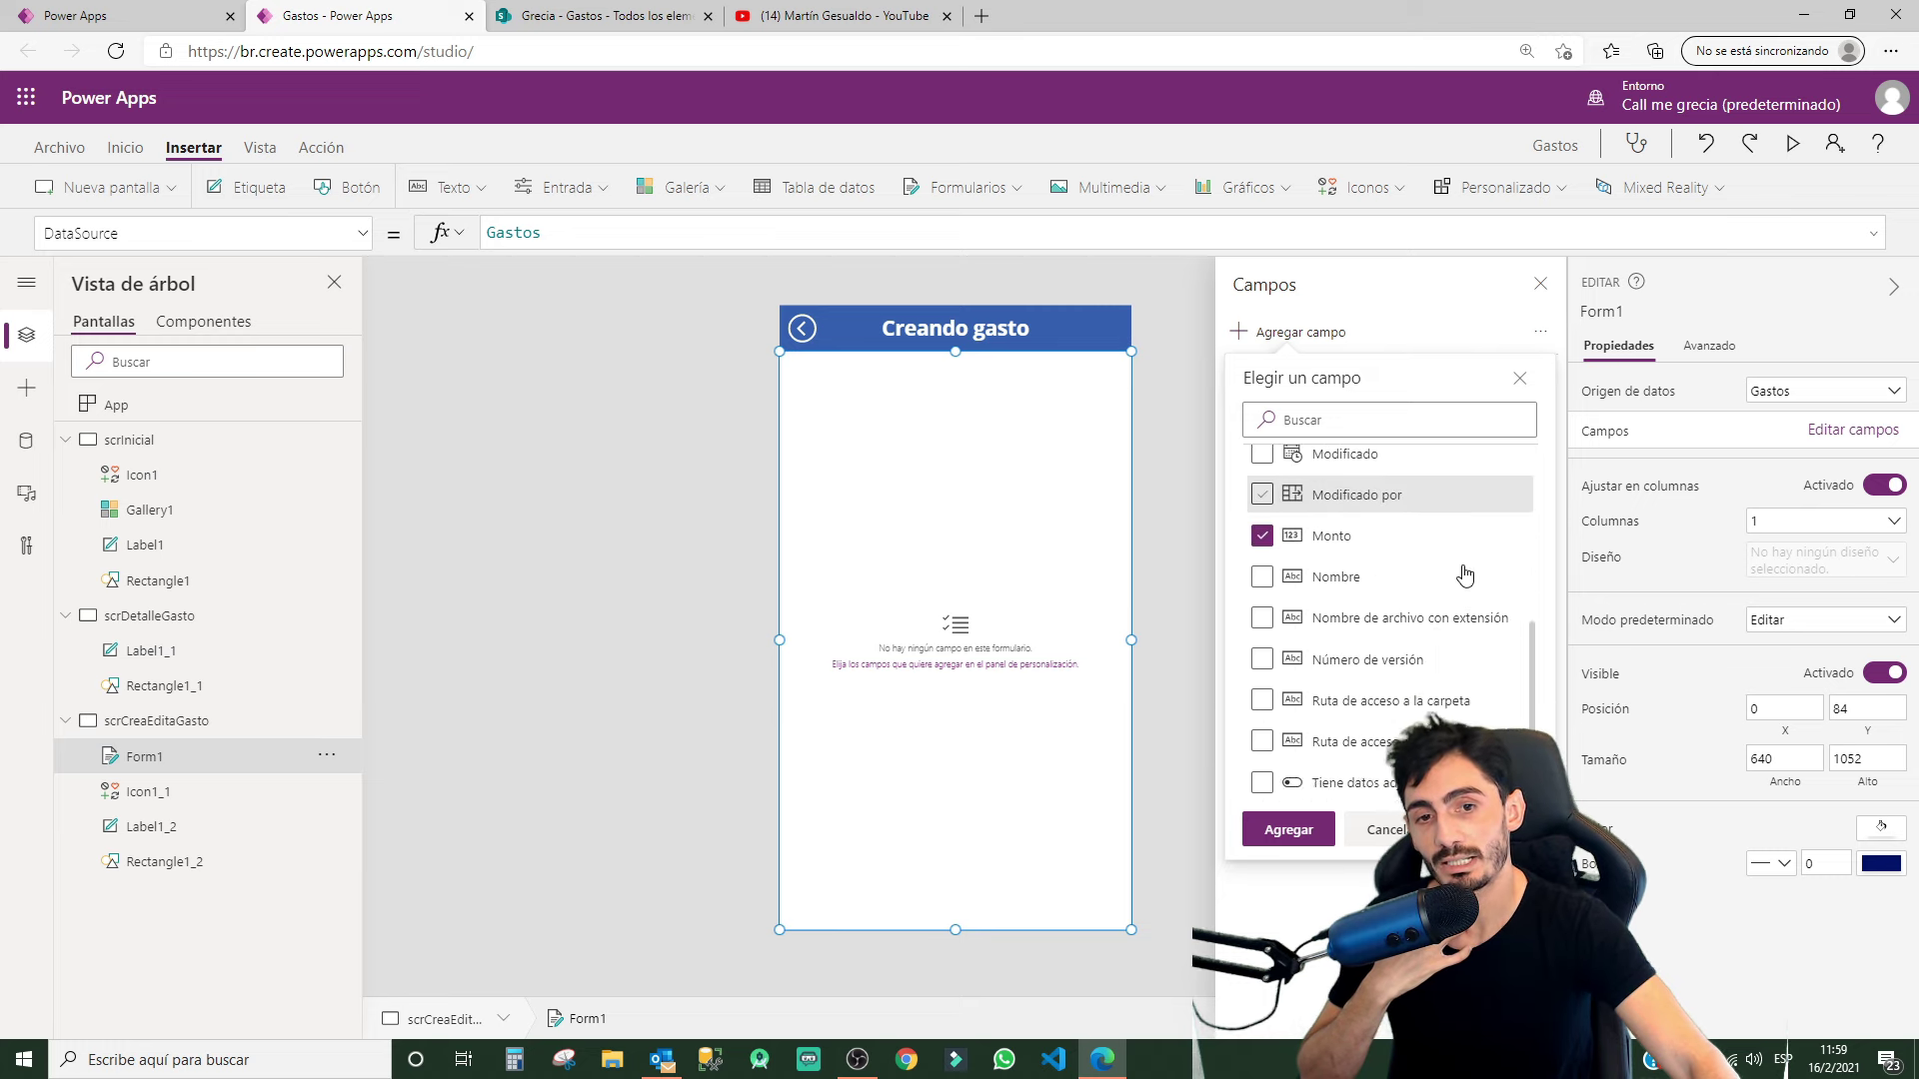
scroll(1464, 571, up, 4)
scroll(1464, 572, up, 1)
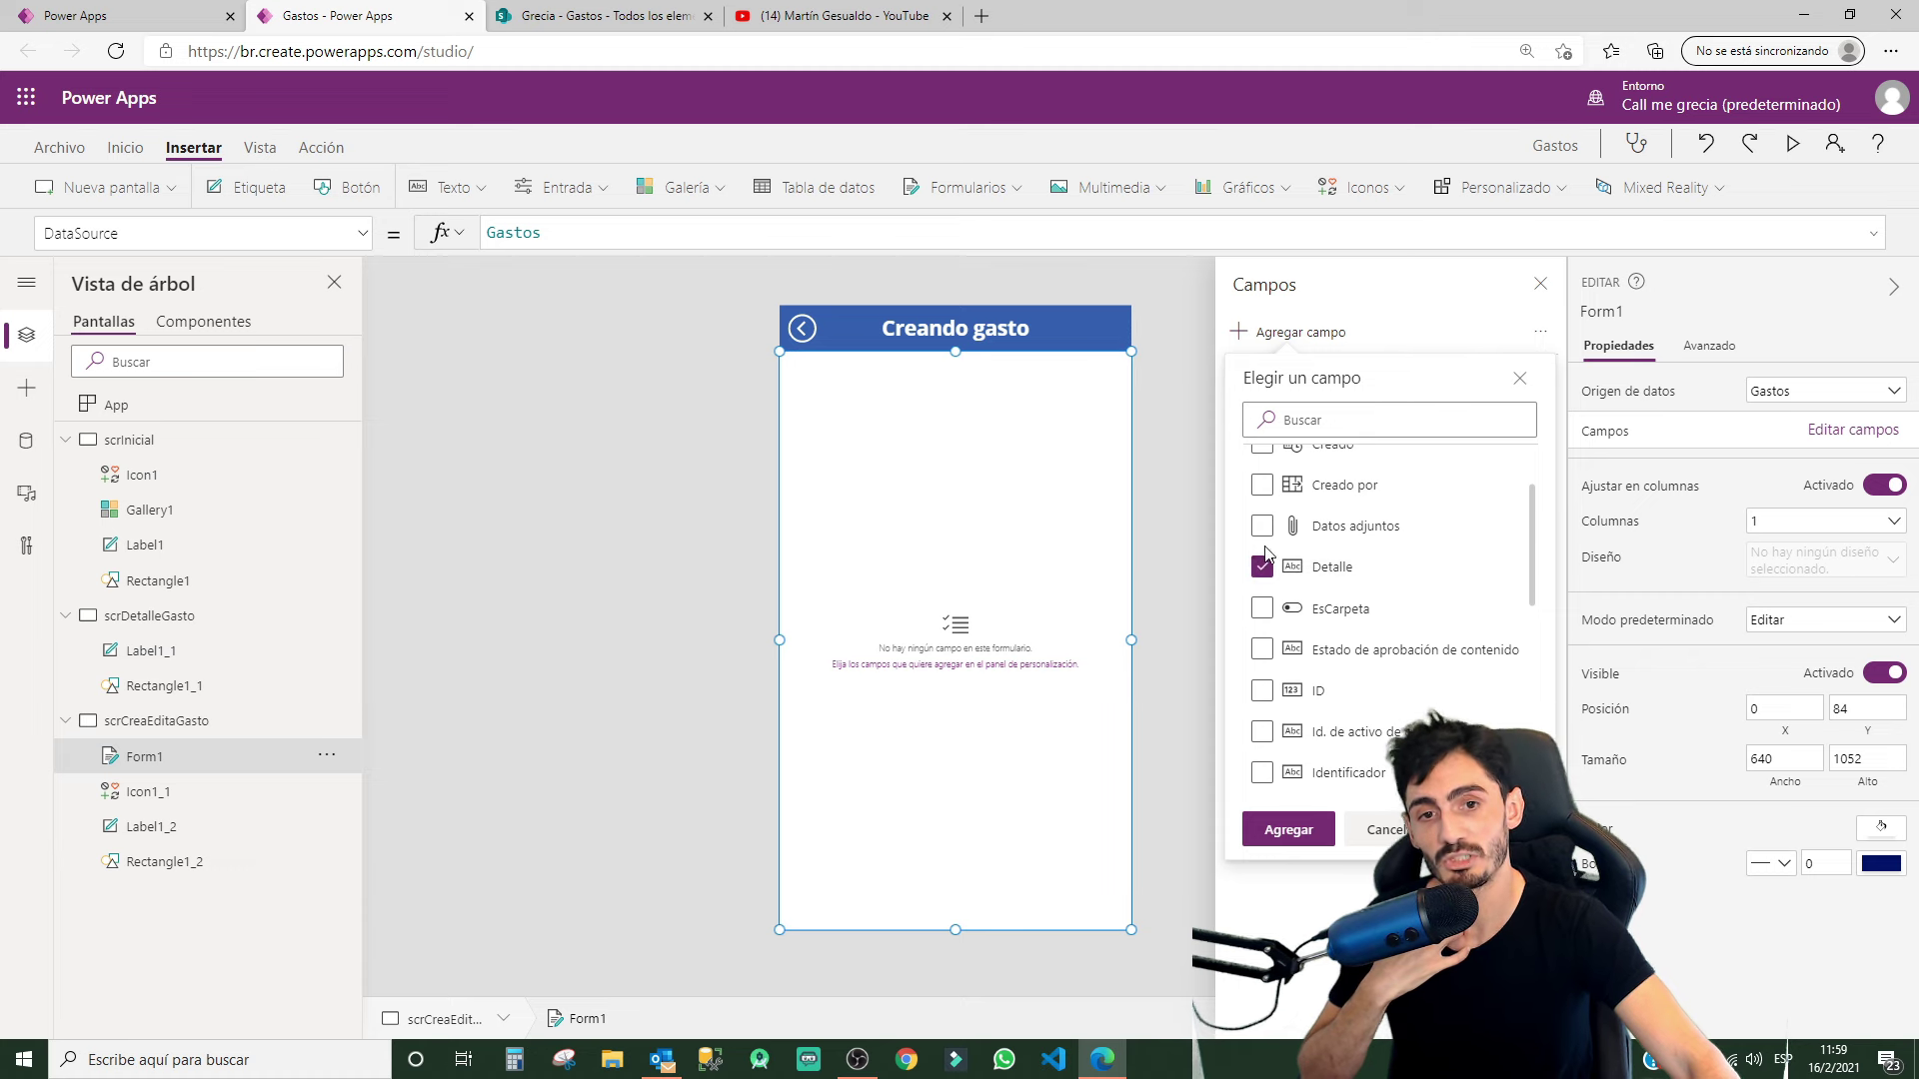
click(1262, 526)
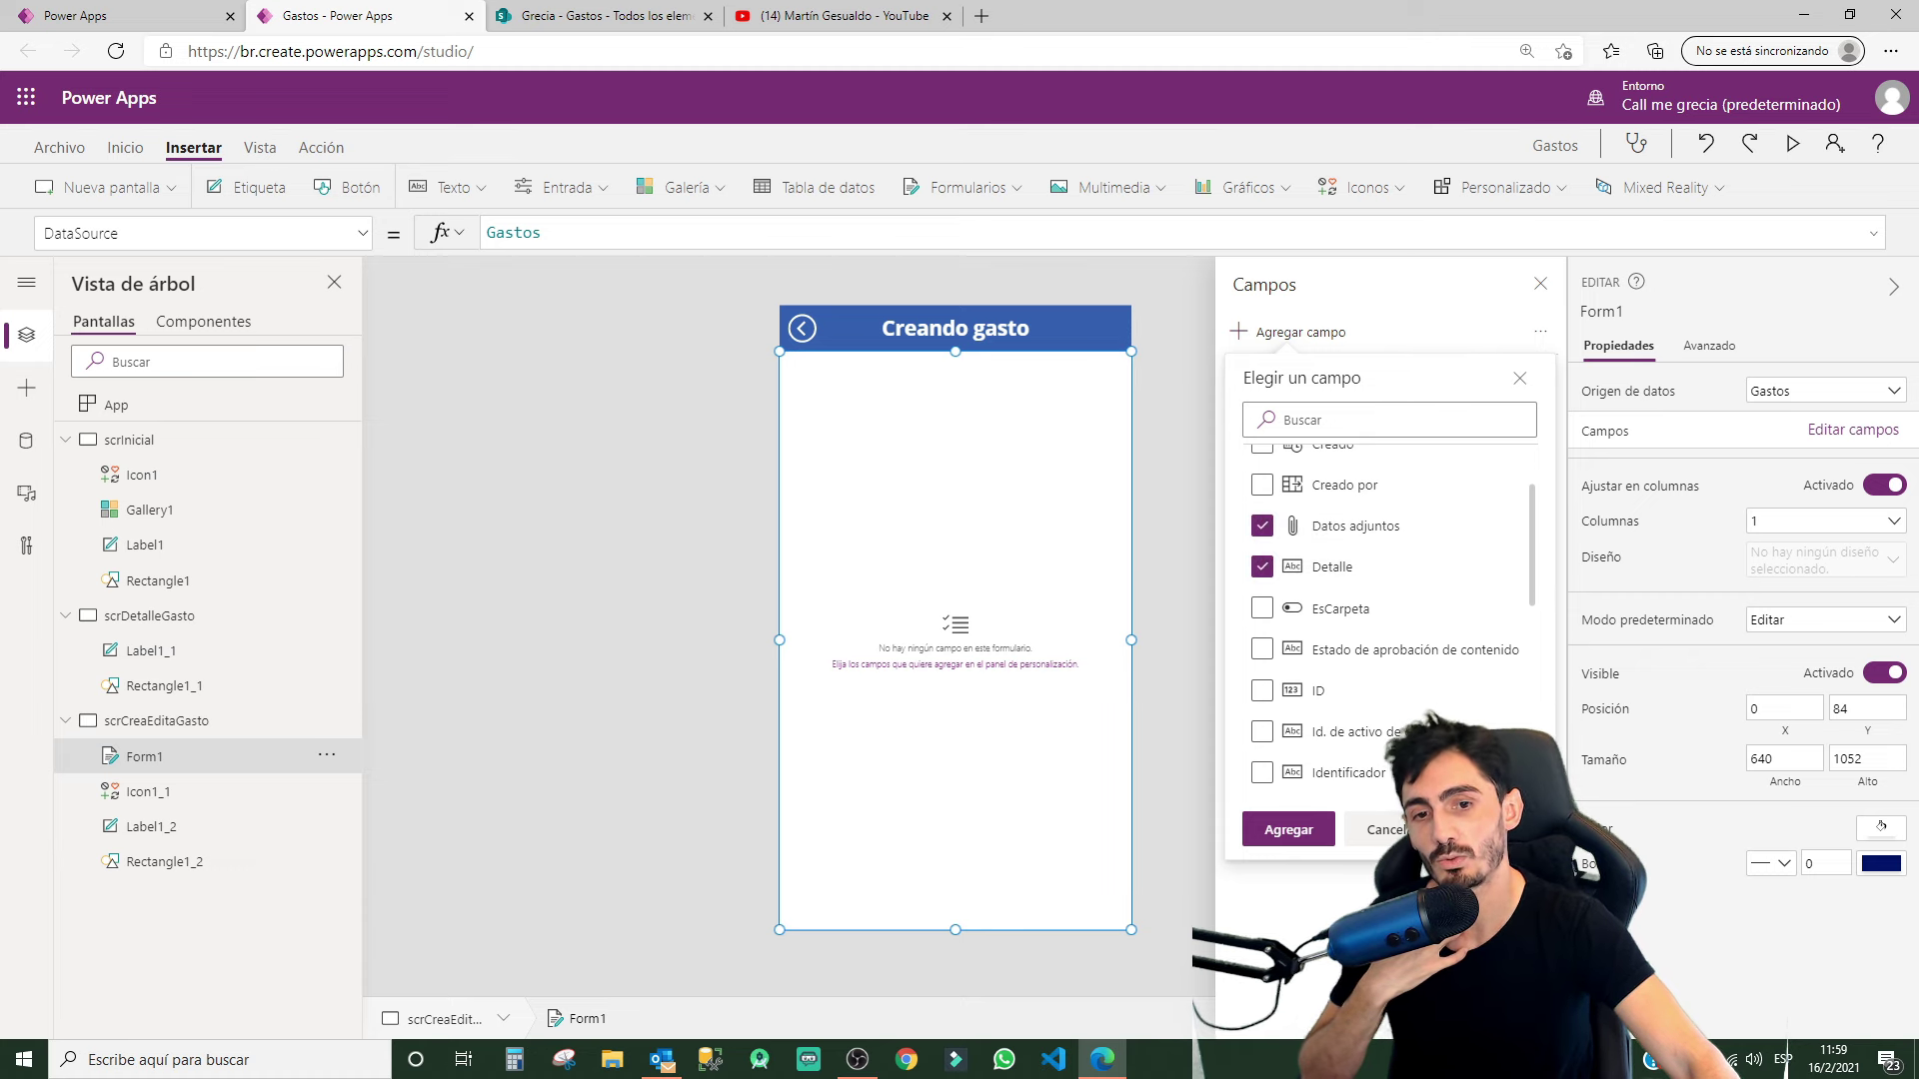
click(1294, 831)
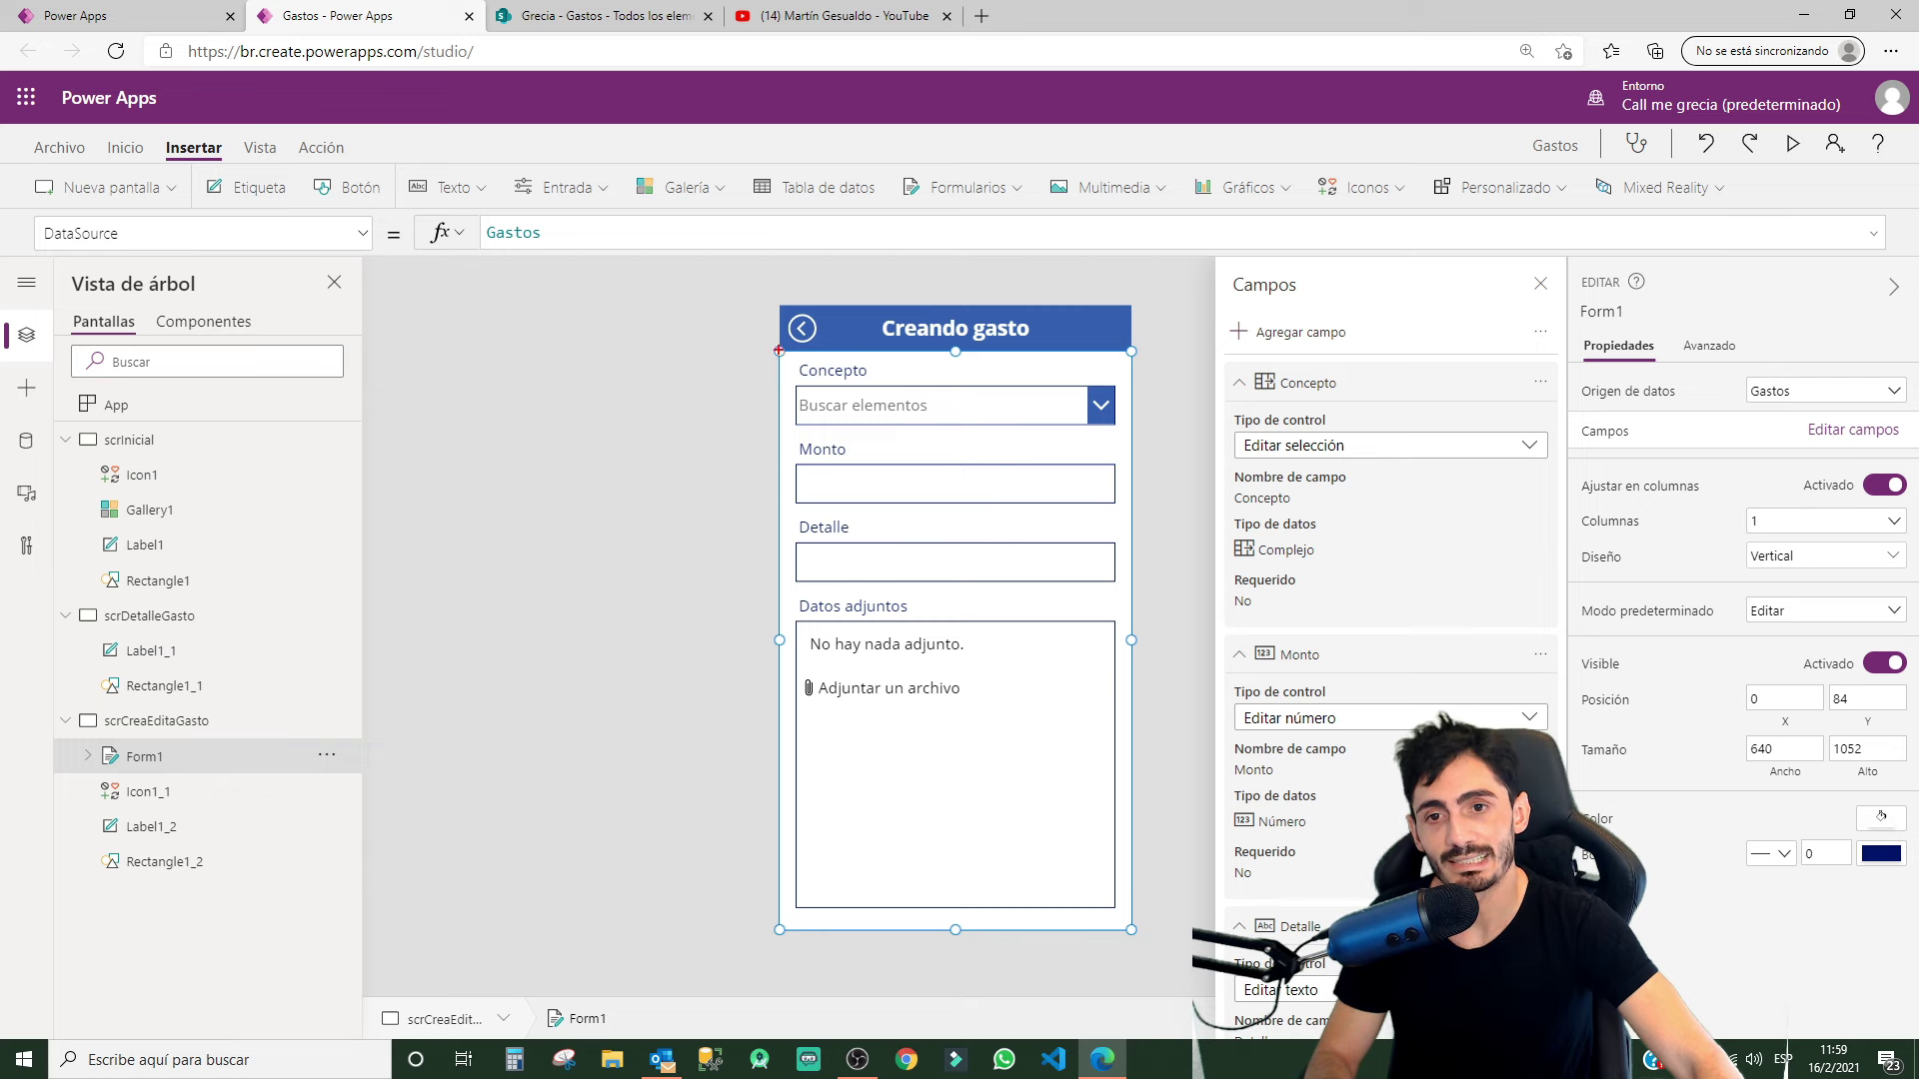
Preview the Concepto choices (Ocio, Farmacia, Comida, Otros) and reselect the Concepto card.
click(1127, 442)
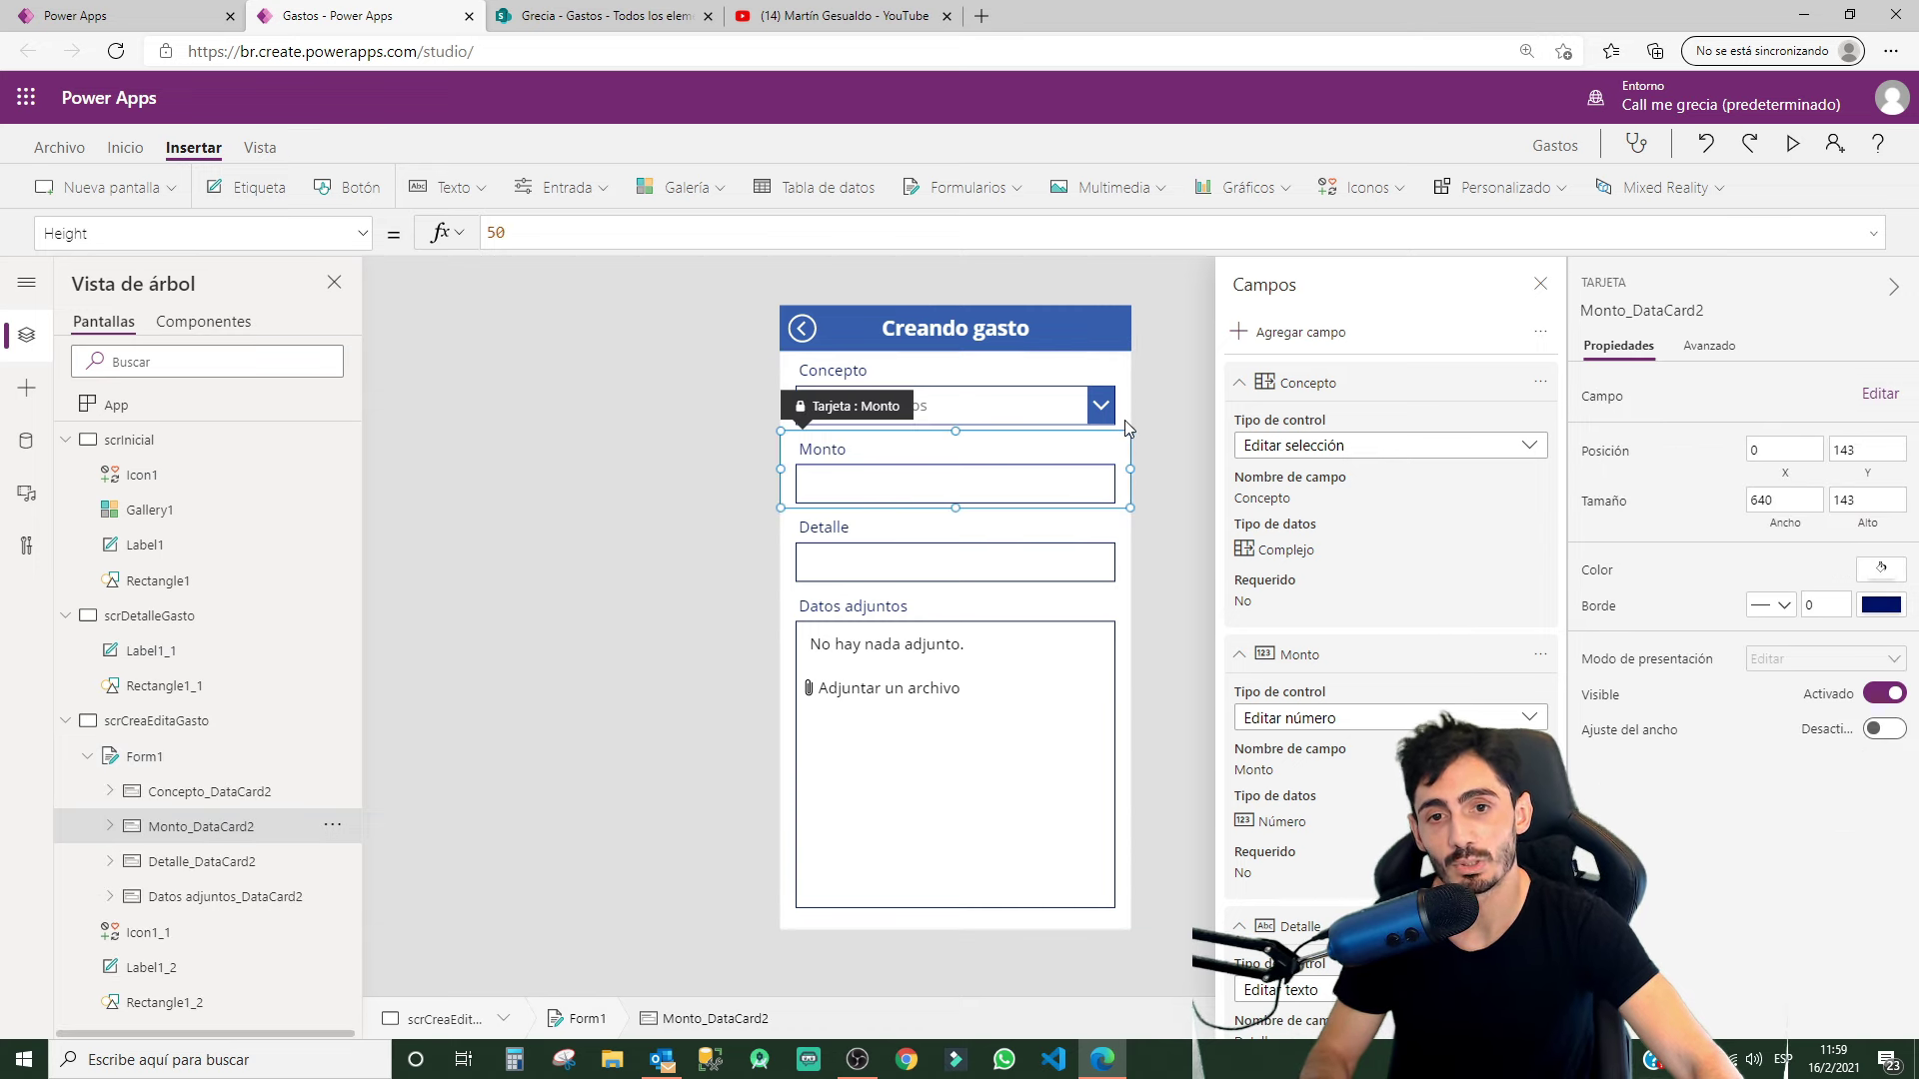
click(1128, 427)
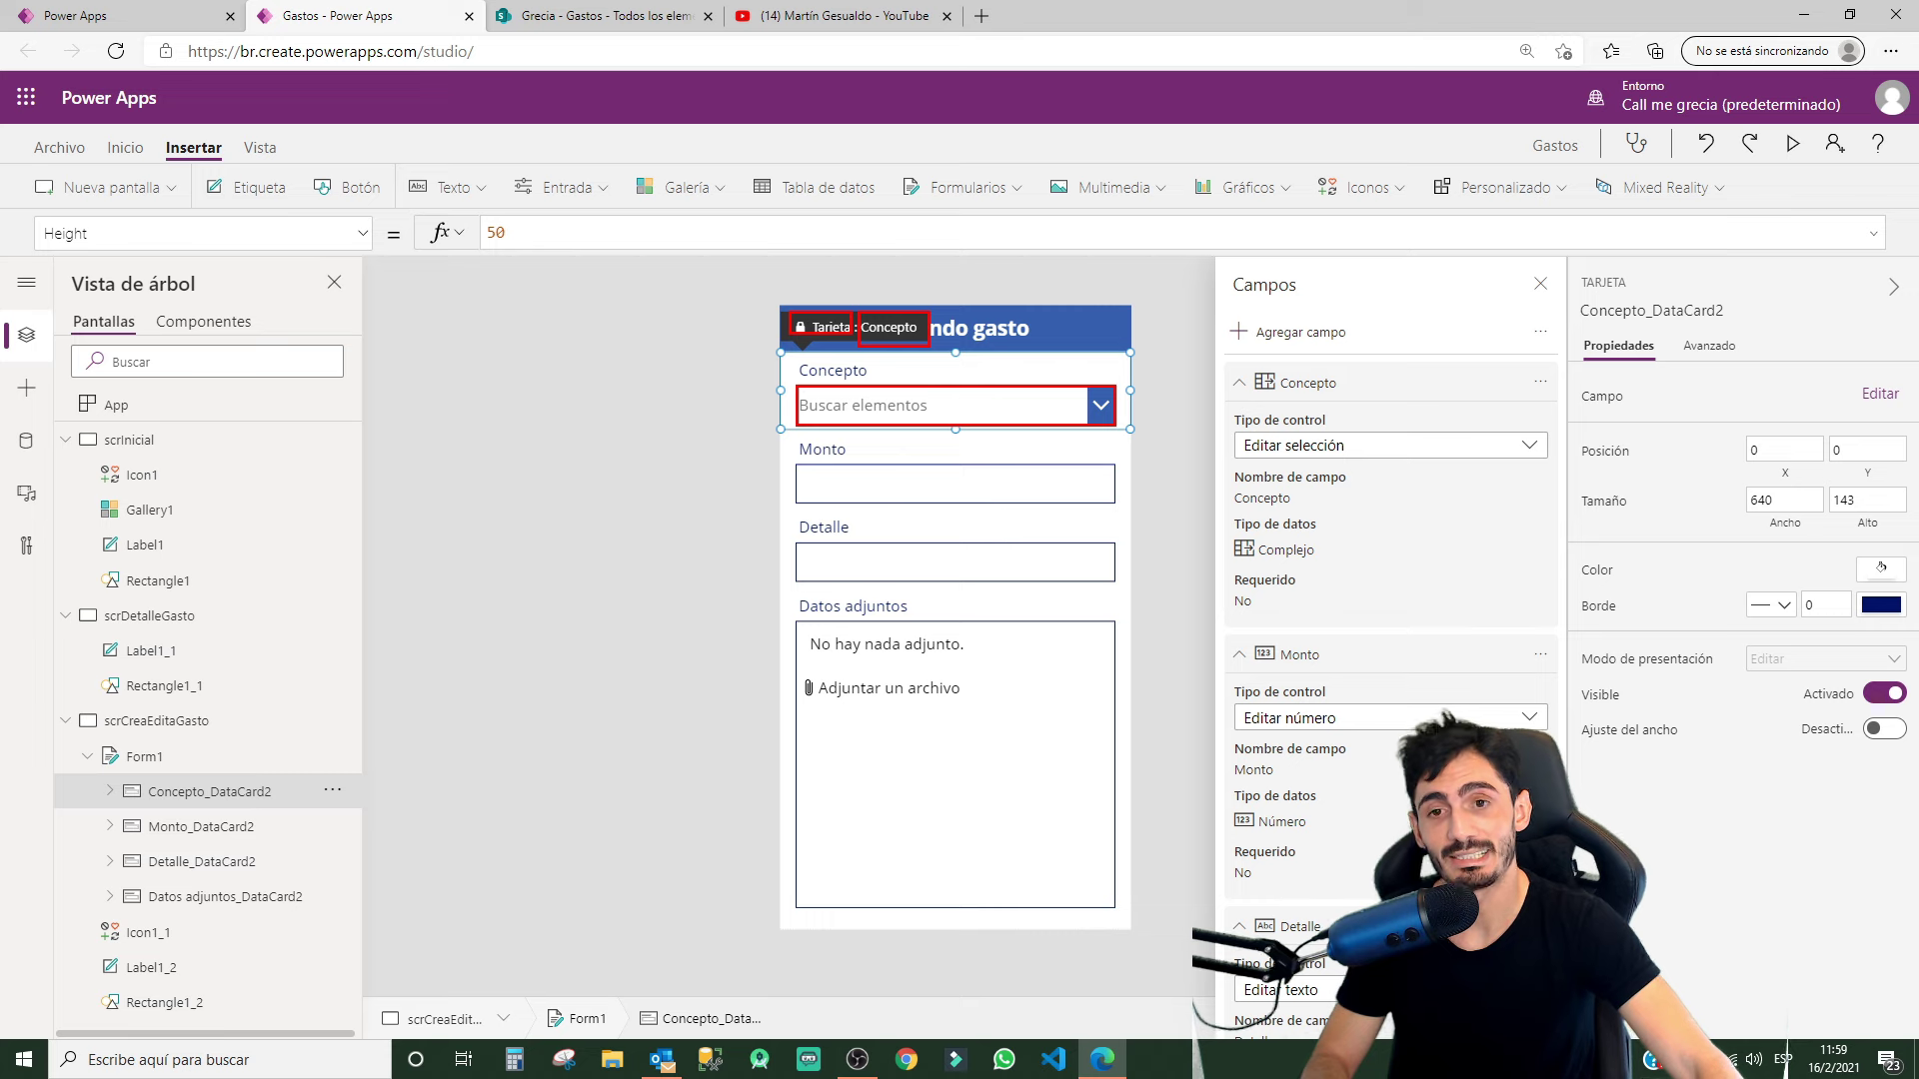
alt+click(1099, 408)
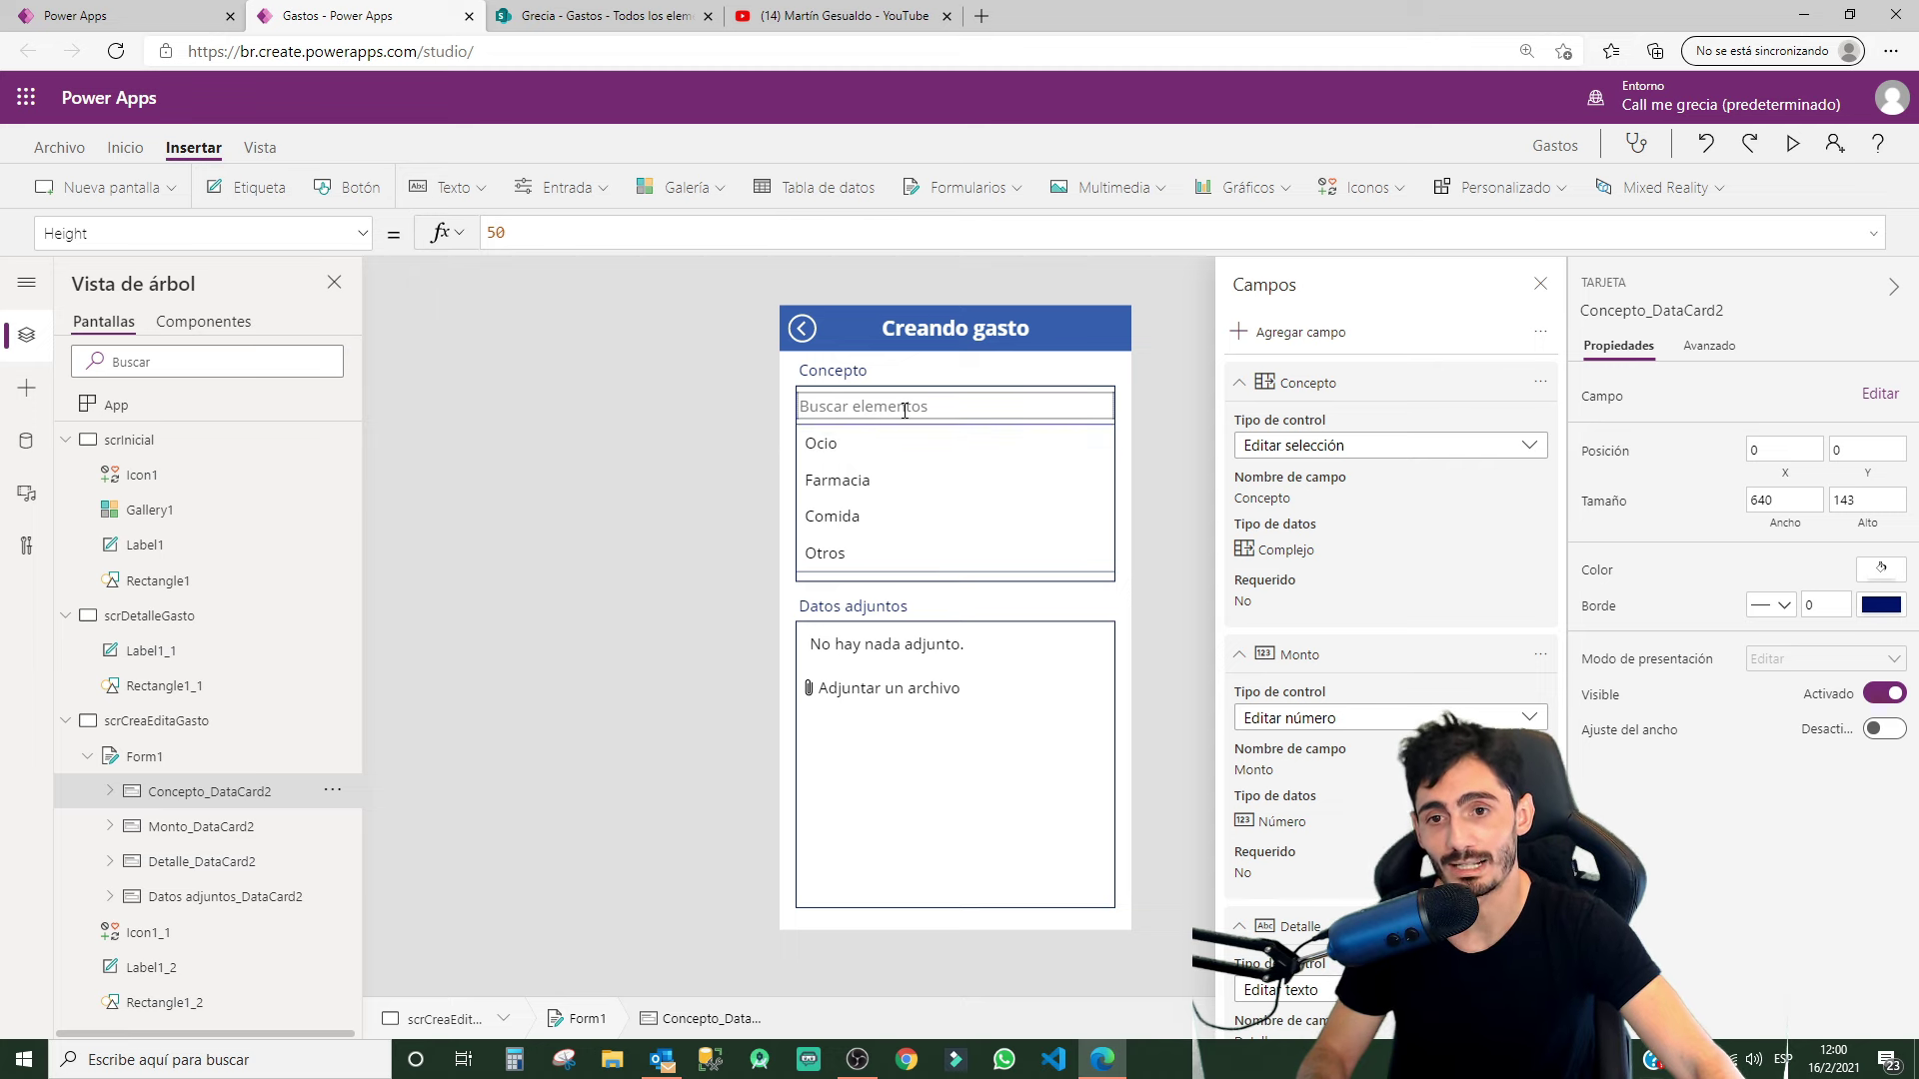
click(1000, 415)
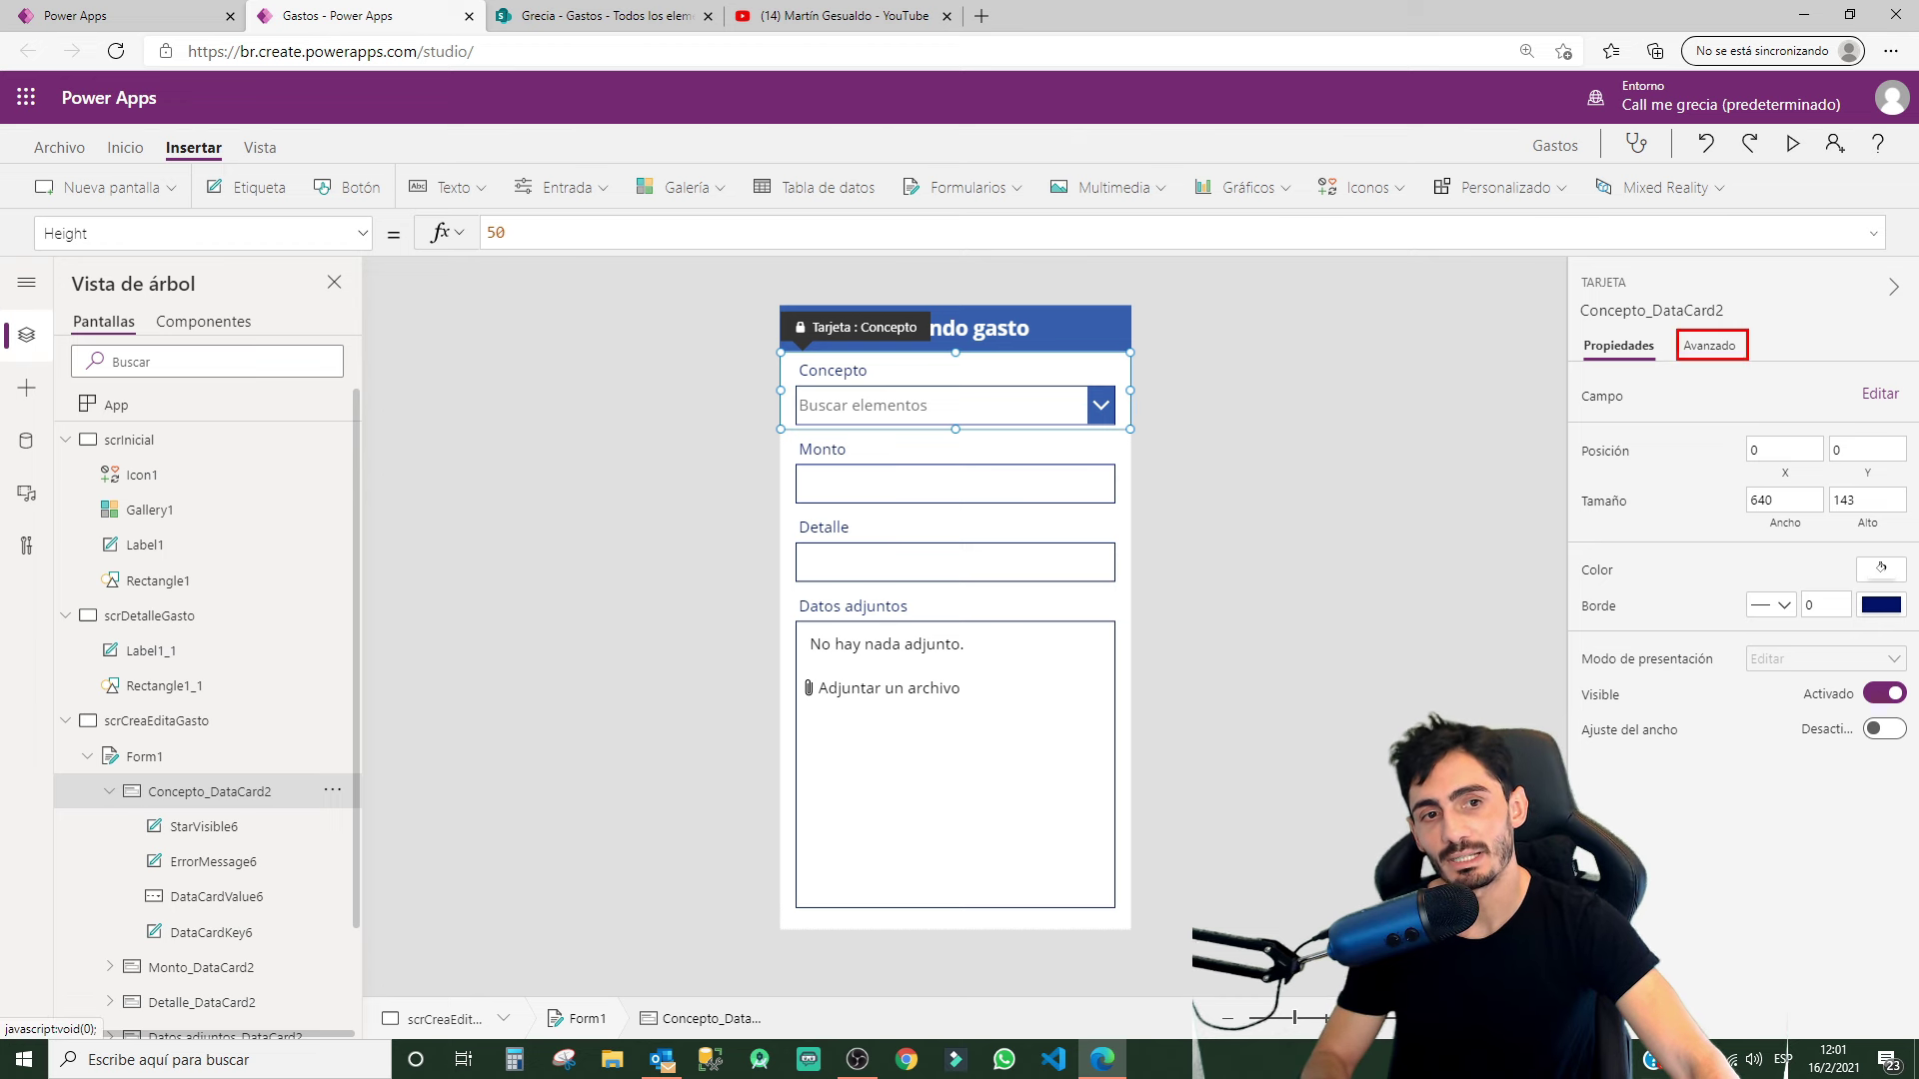
Unlock the Concepto card in the Avanzado tab, then select the whole Form1.
click(1711, 349)
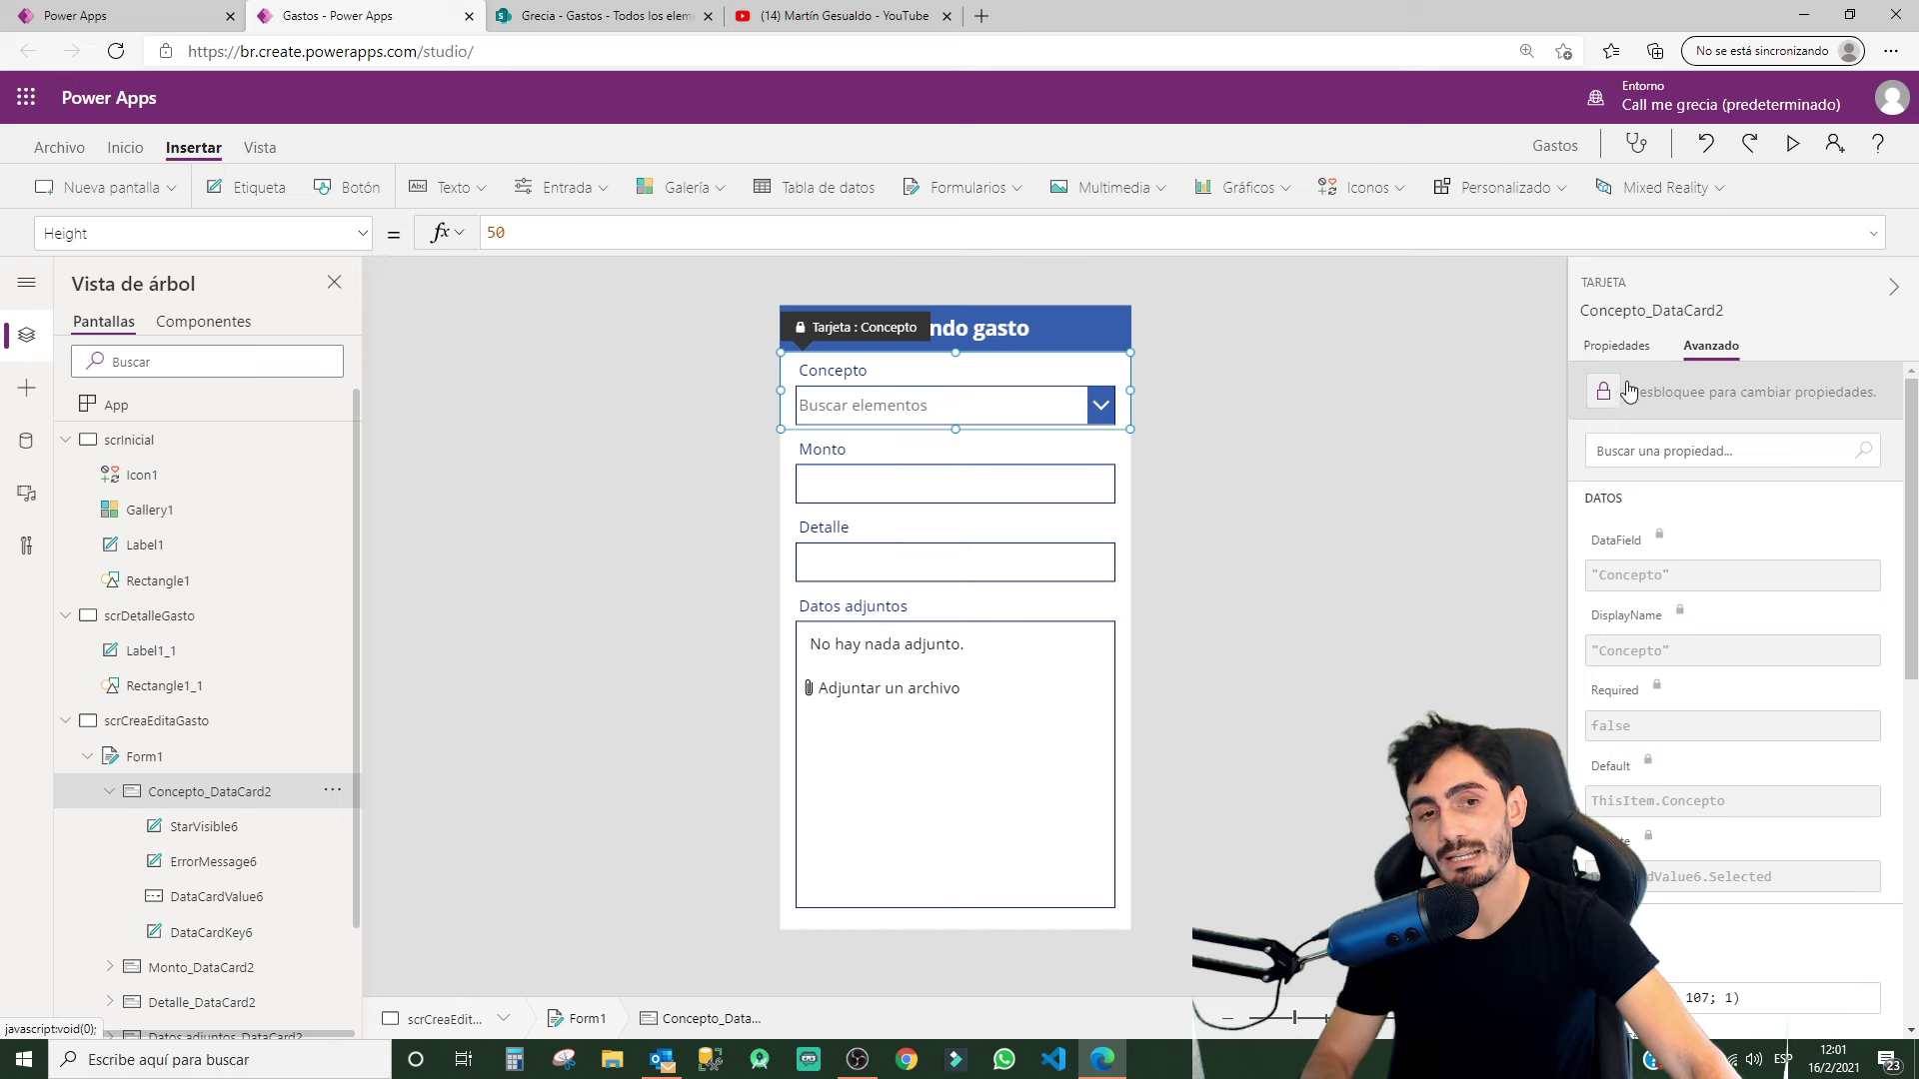
drag(1579, 366, 1898, 415)
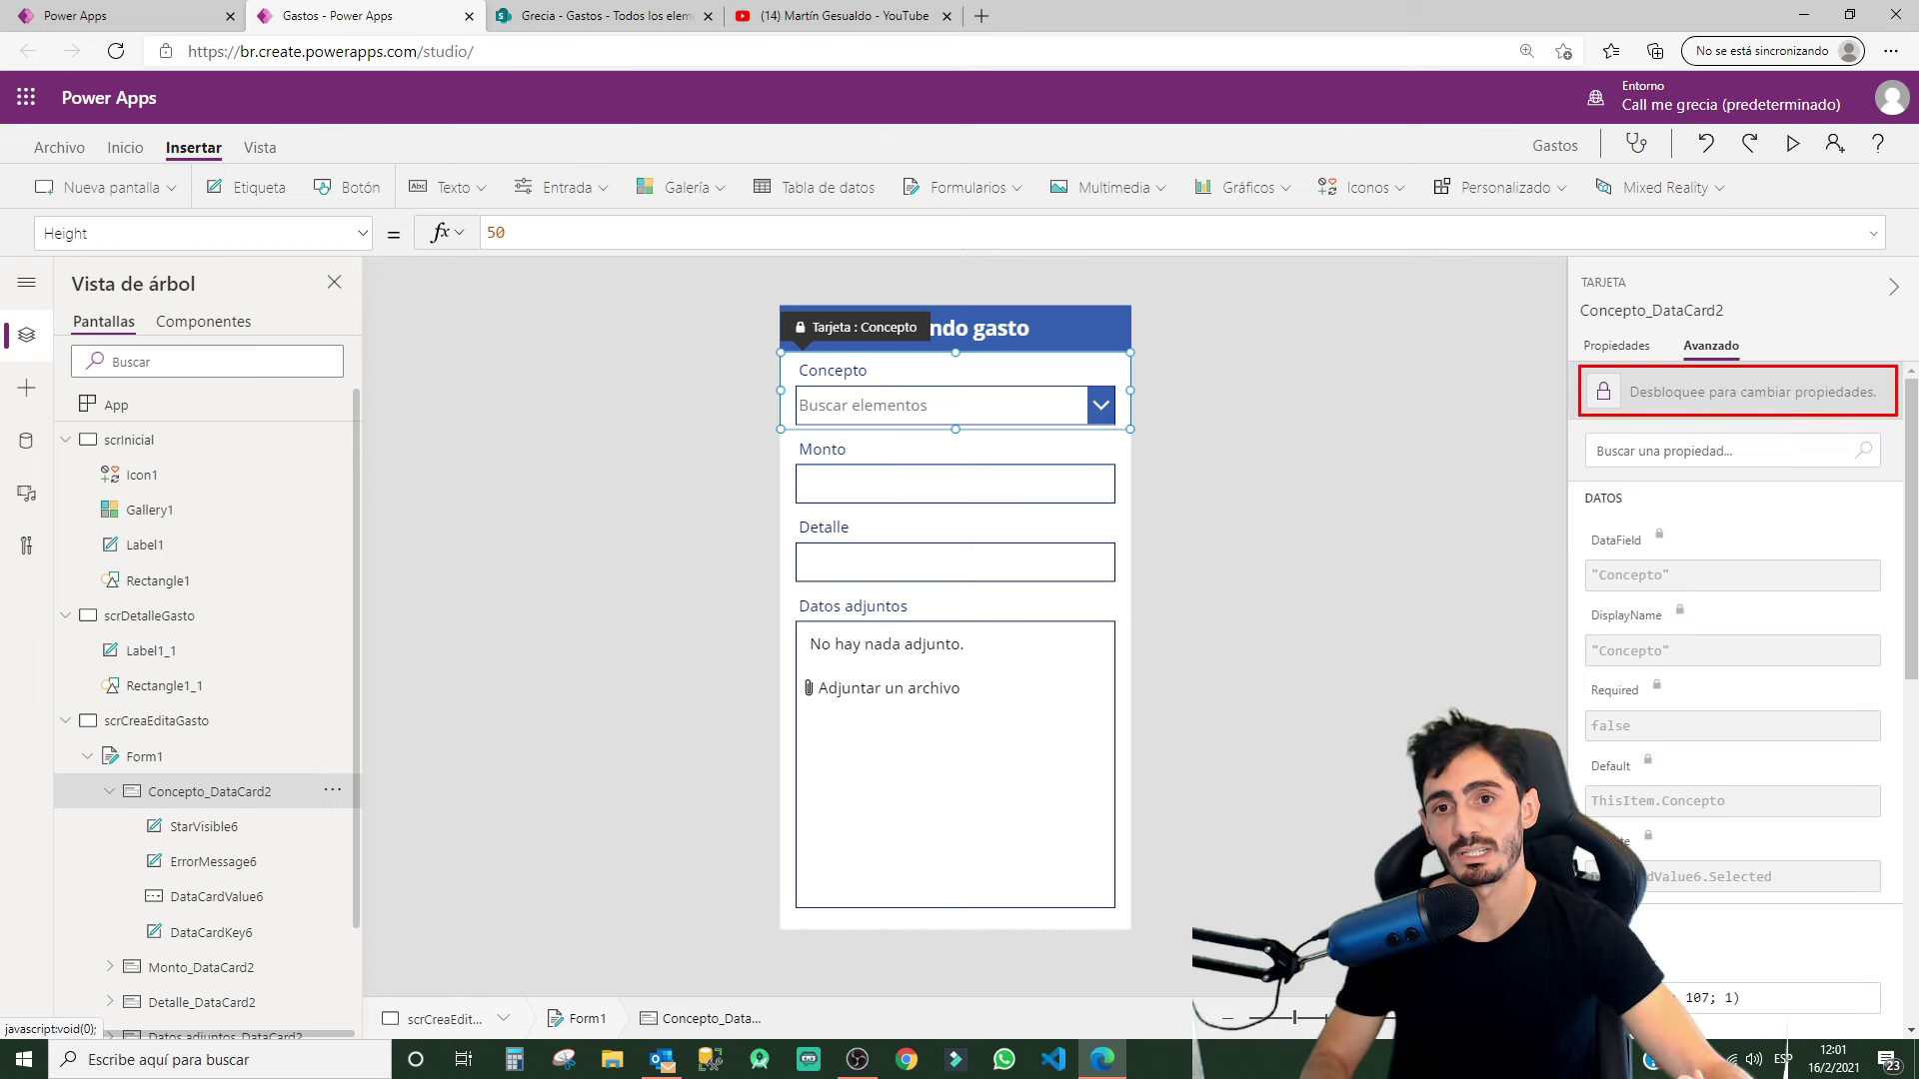
drag(1571, 488, 1895, 898)
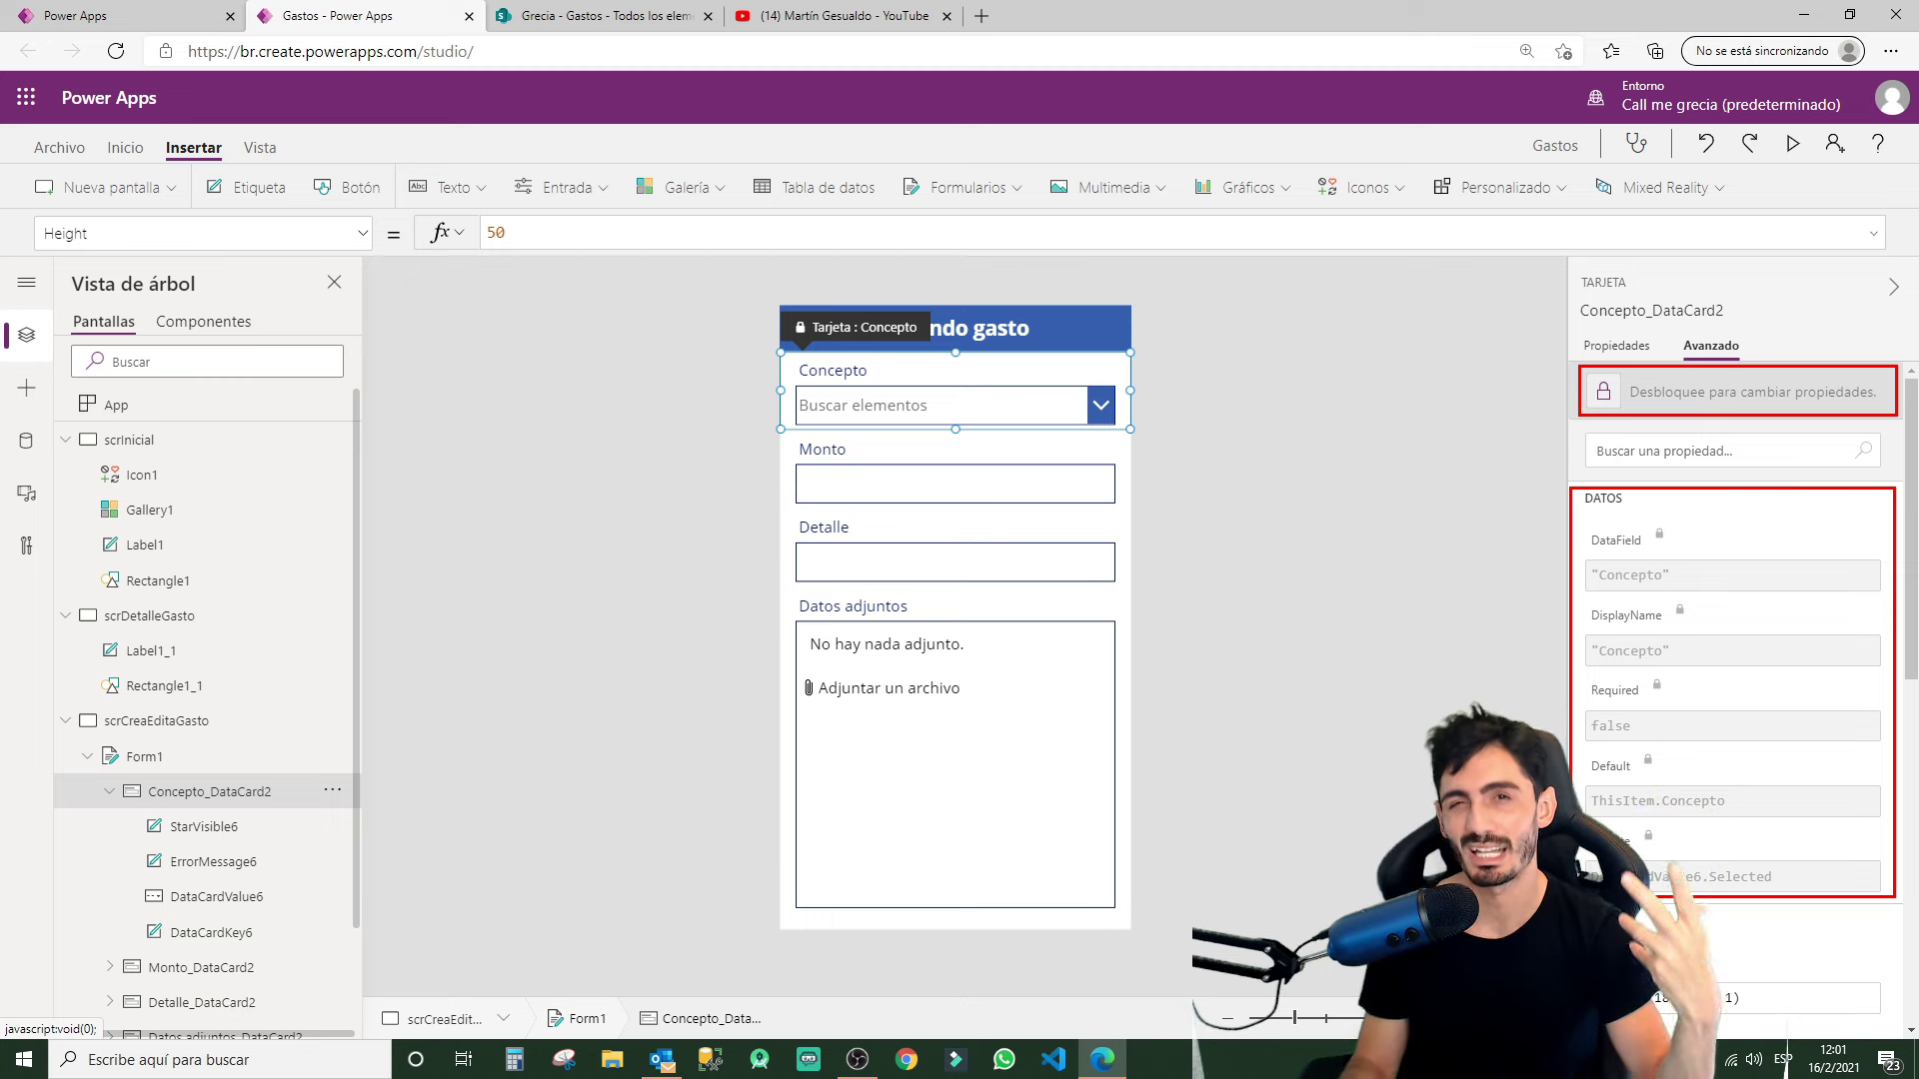
click(1604, 391)
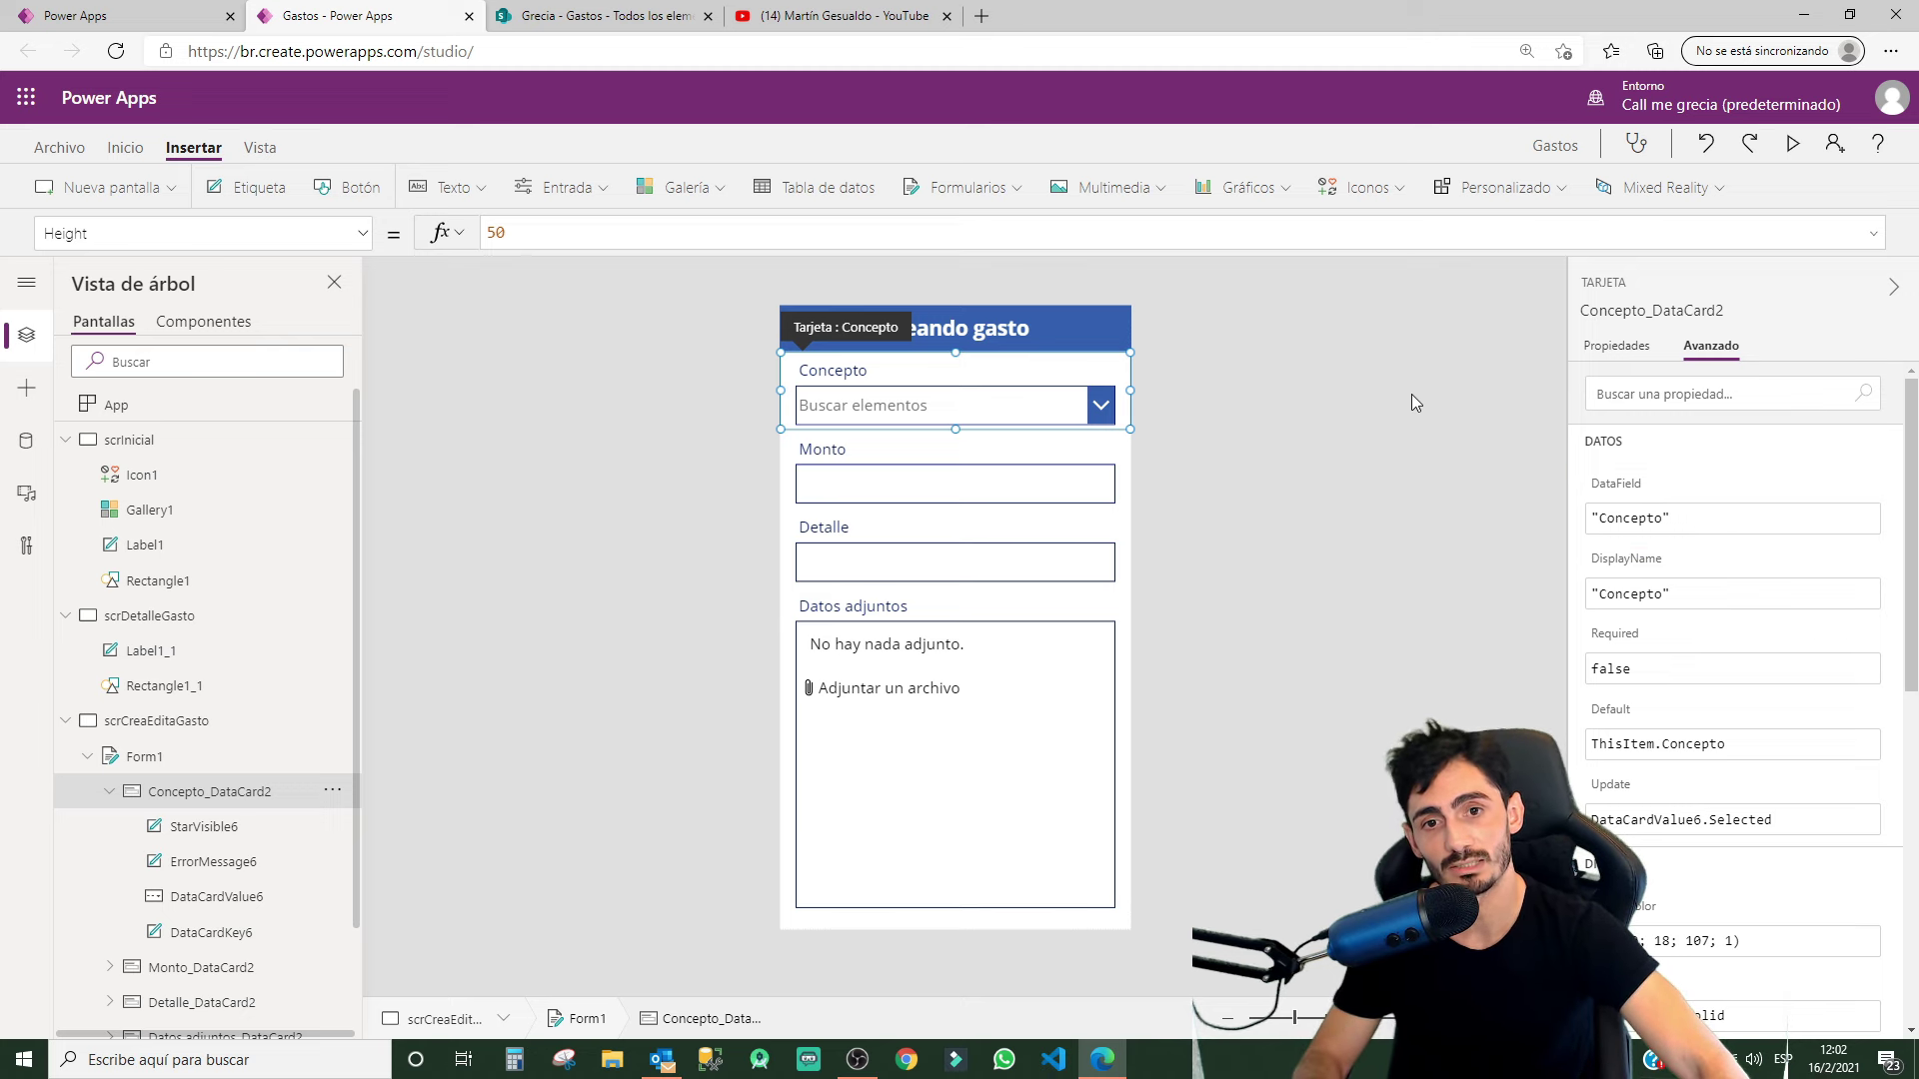
click(1091, 919)
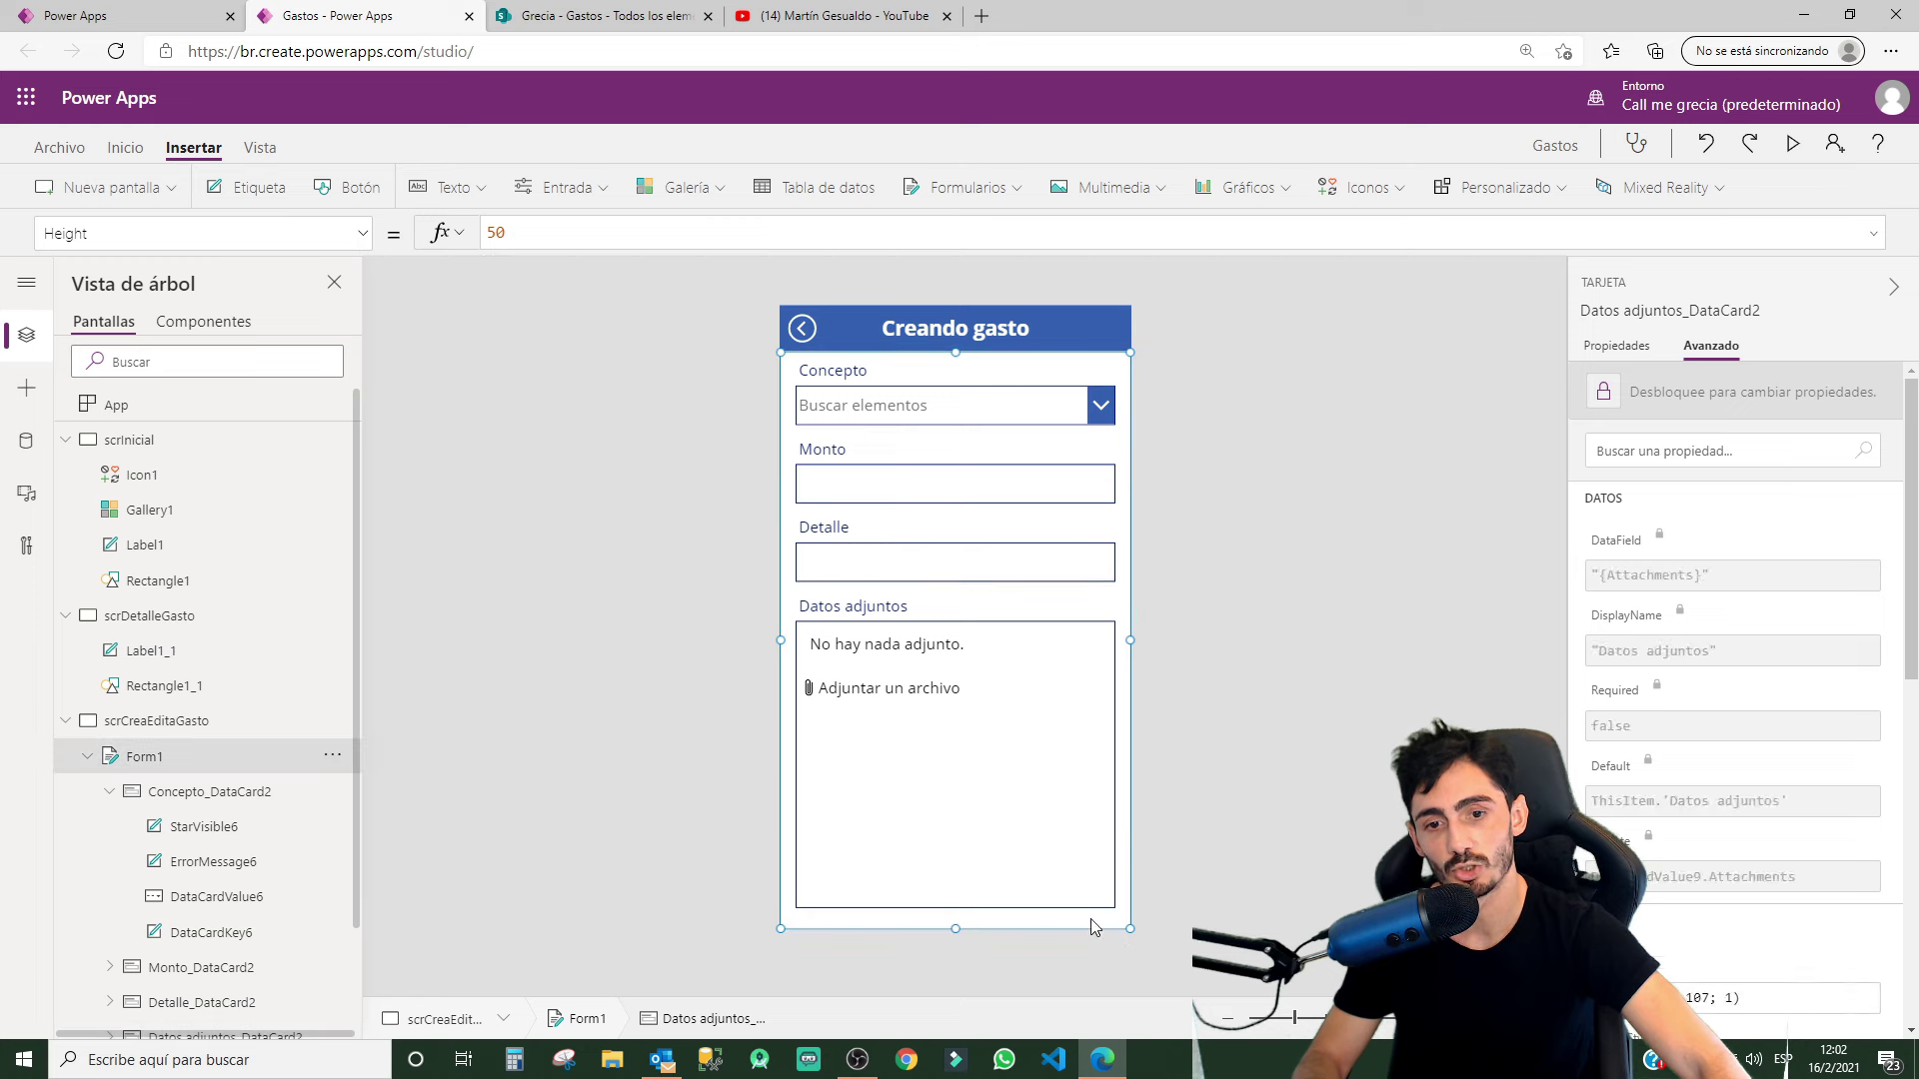
Open Form1's fields list and review Concepto_DataCard2's DataField in the Avanzado tab.
click(1596, 350)
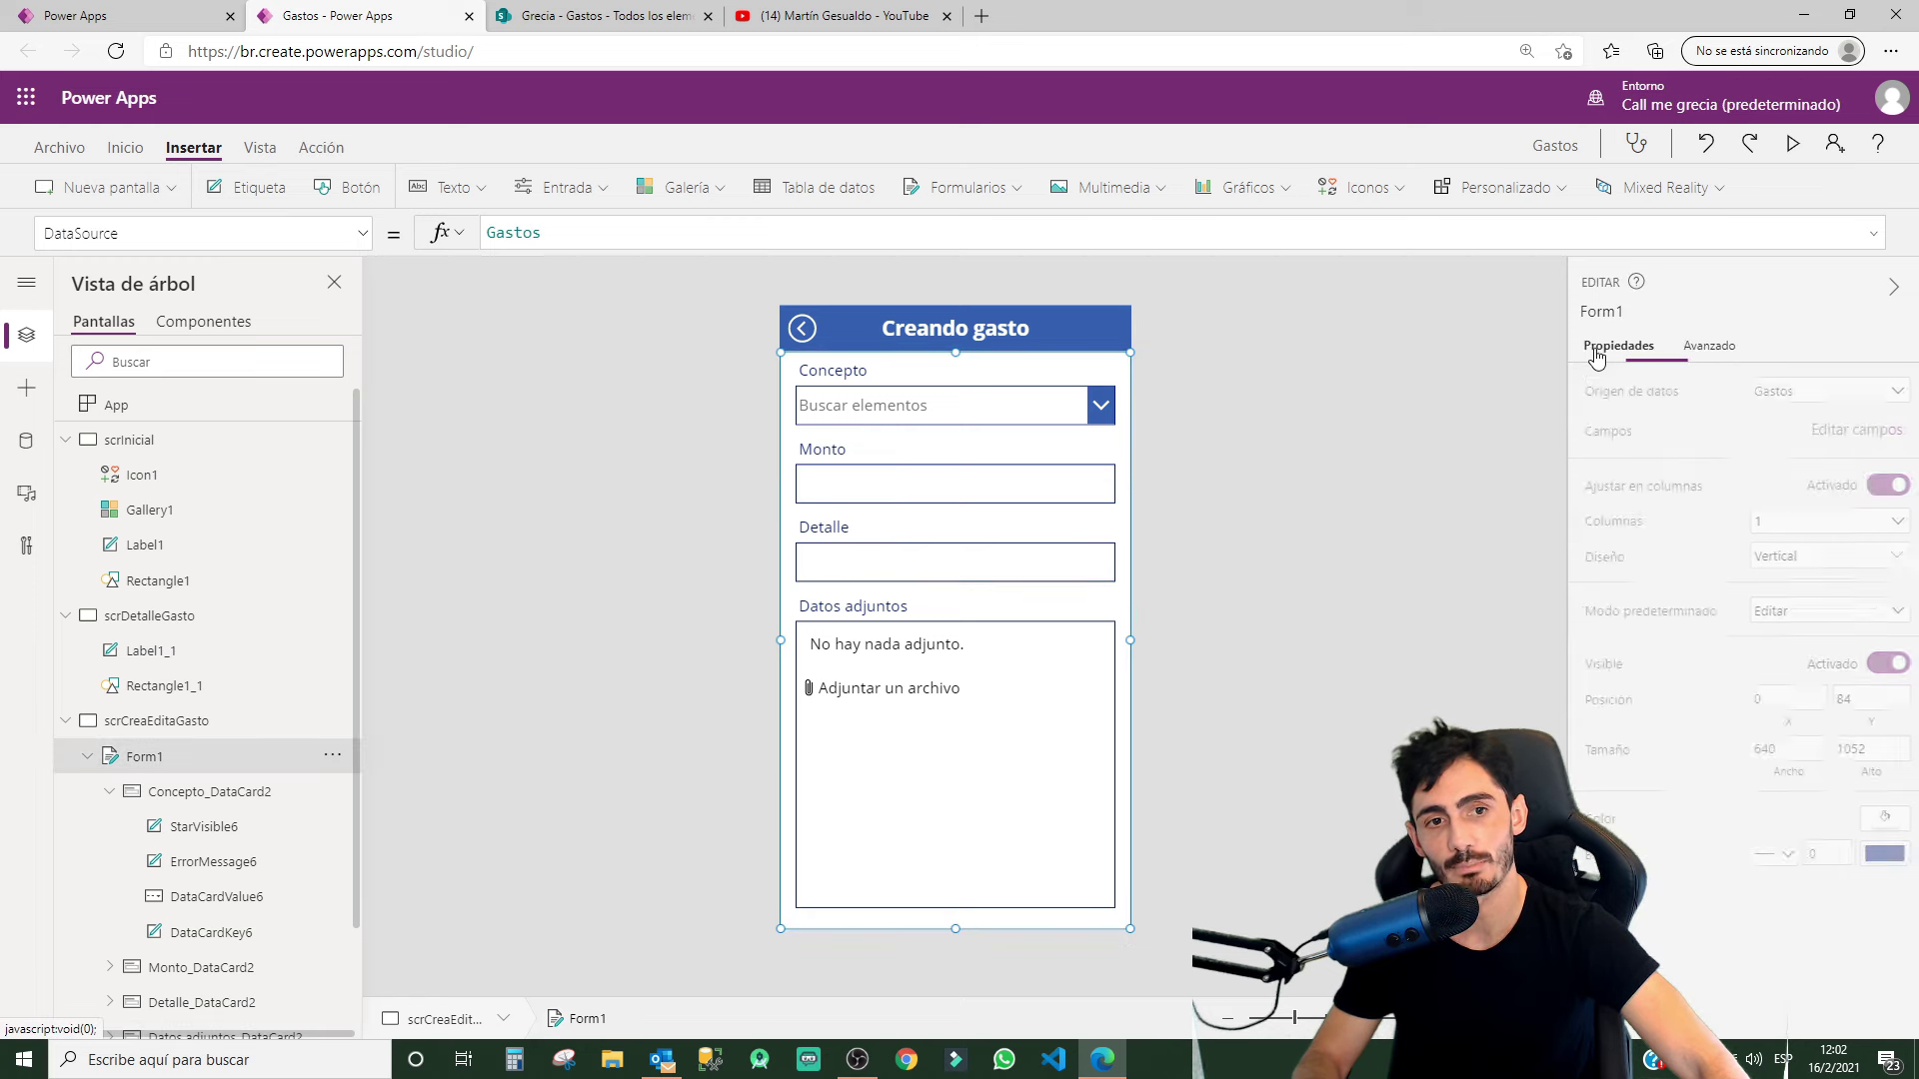
click(1813, 431)
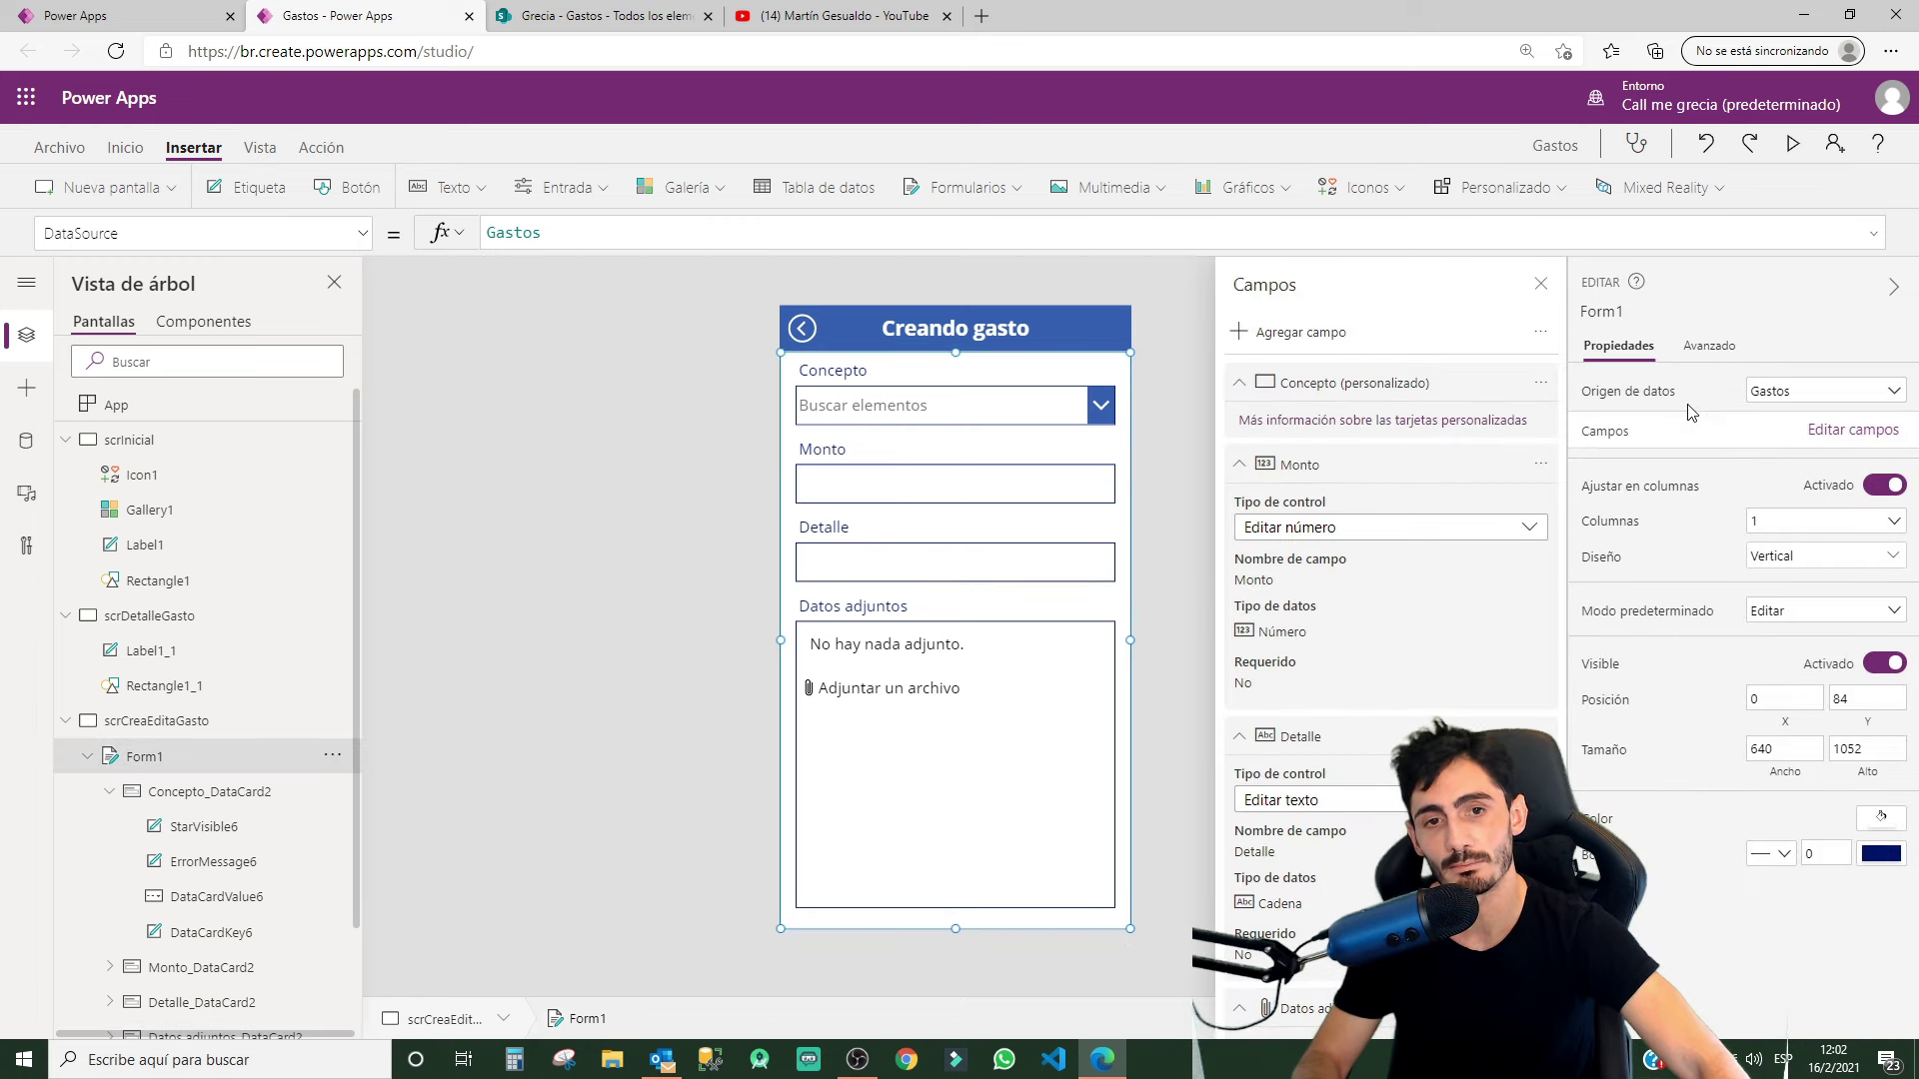
click(1499, 398)
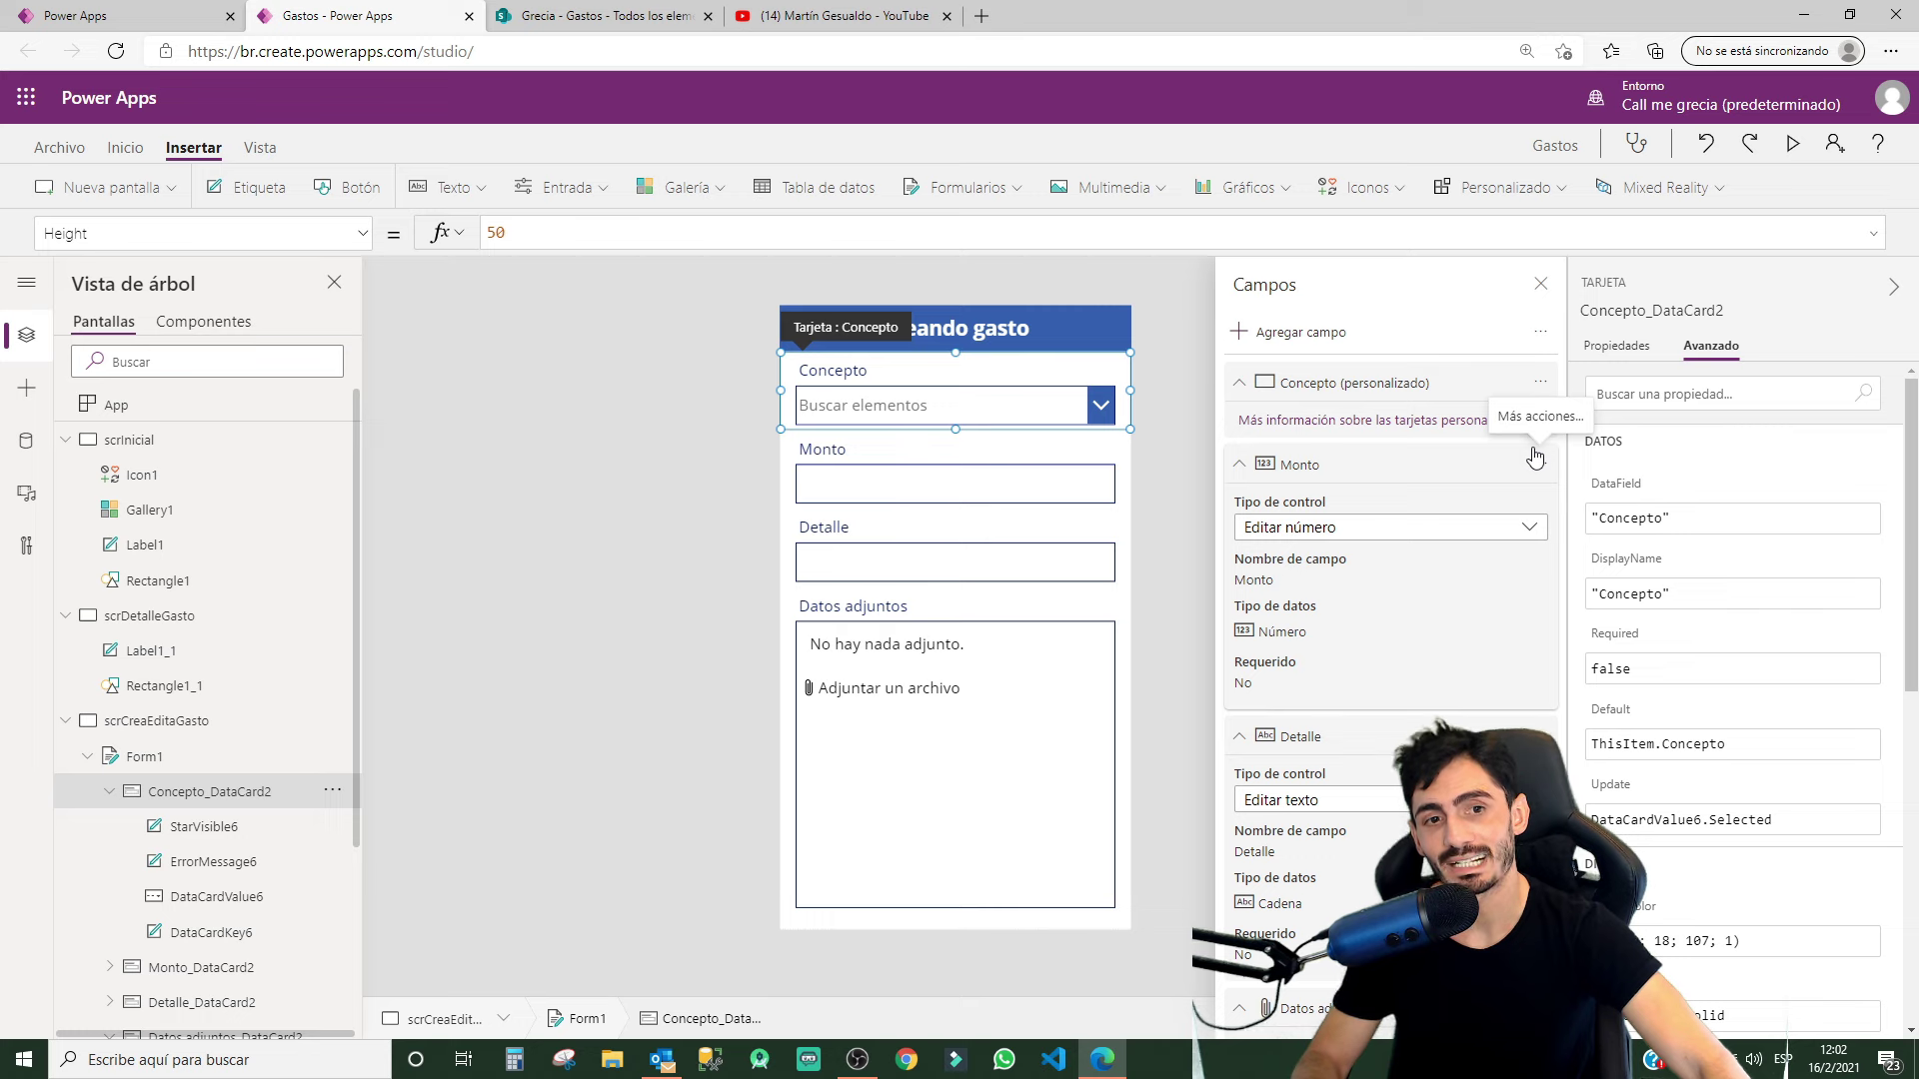
mouse_move(1579, 464)
mouse_down()
mouse_move(1820, 552)
mouse_move(1889, 549)
mouse_up()
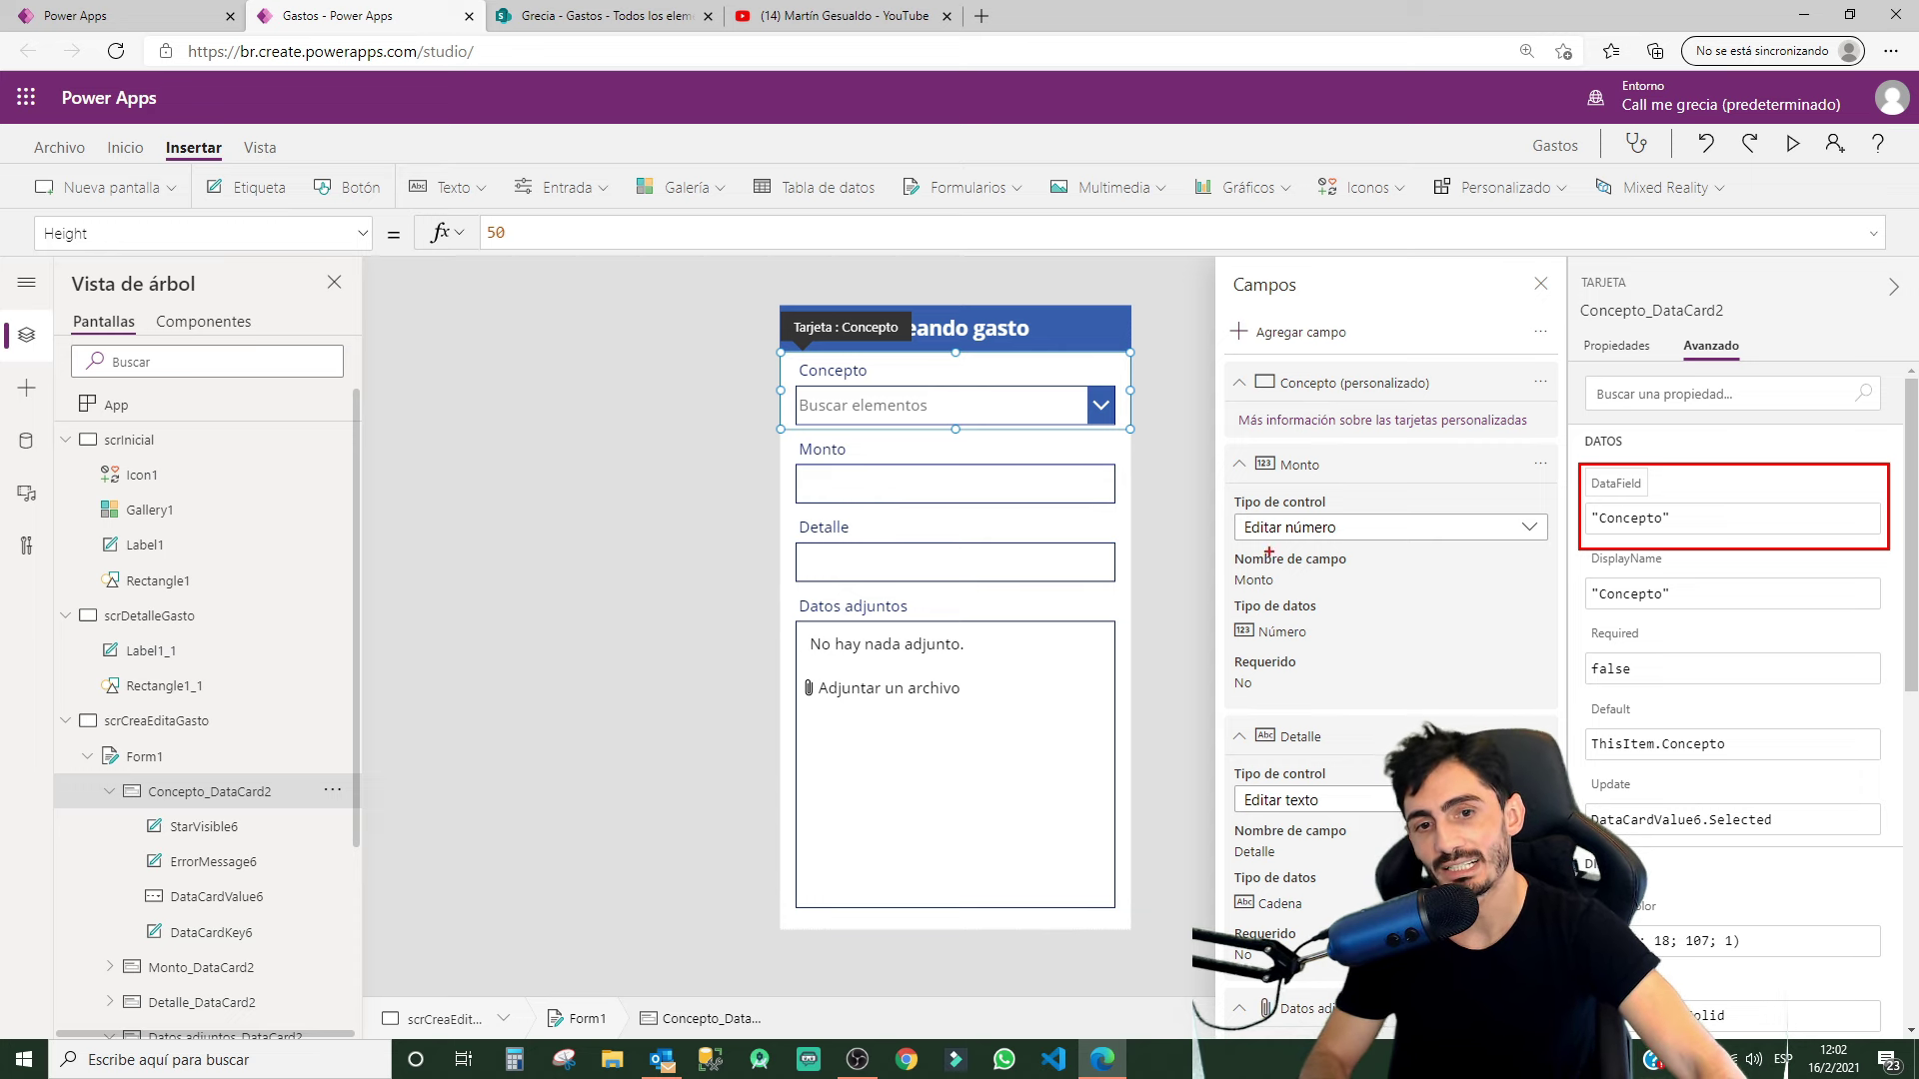
drag(1244, 462, 1569, 712)
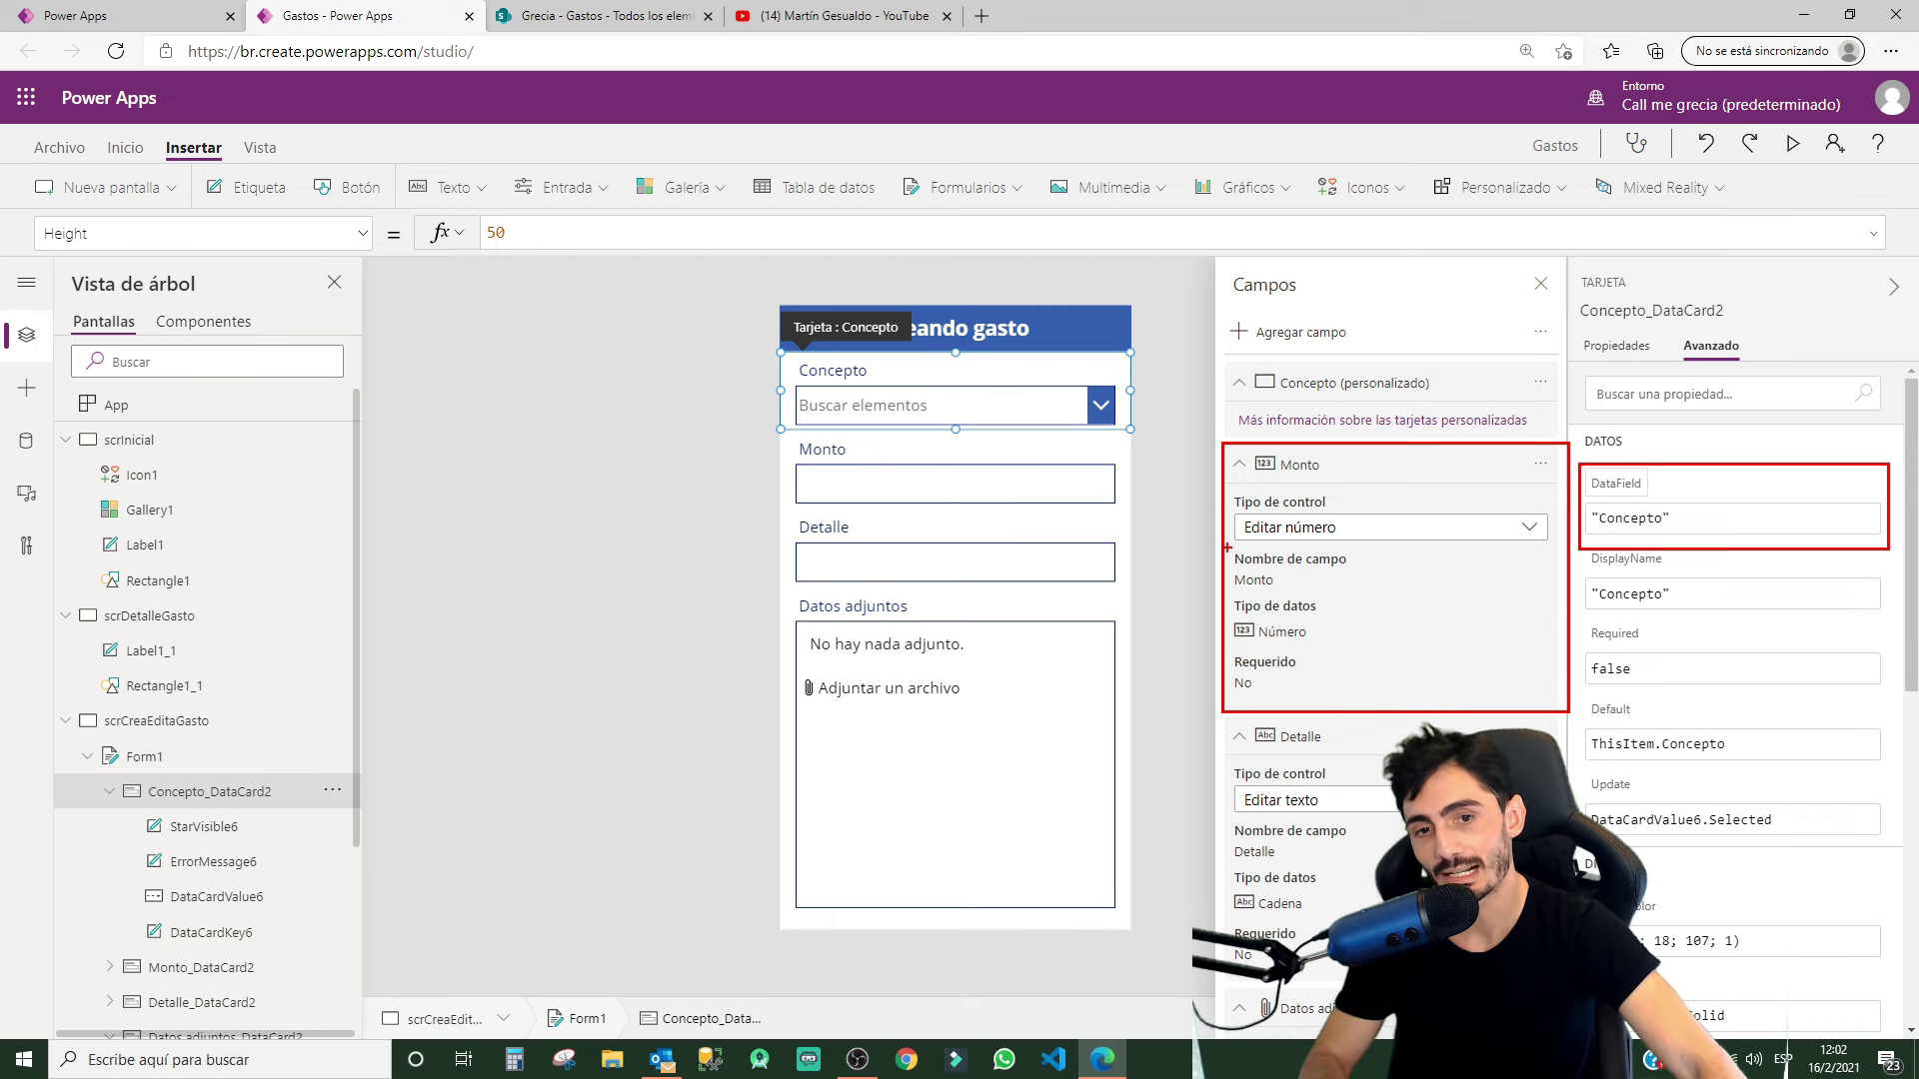
drag(1228, 549, 1361, 596)
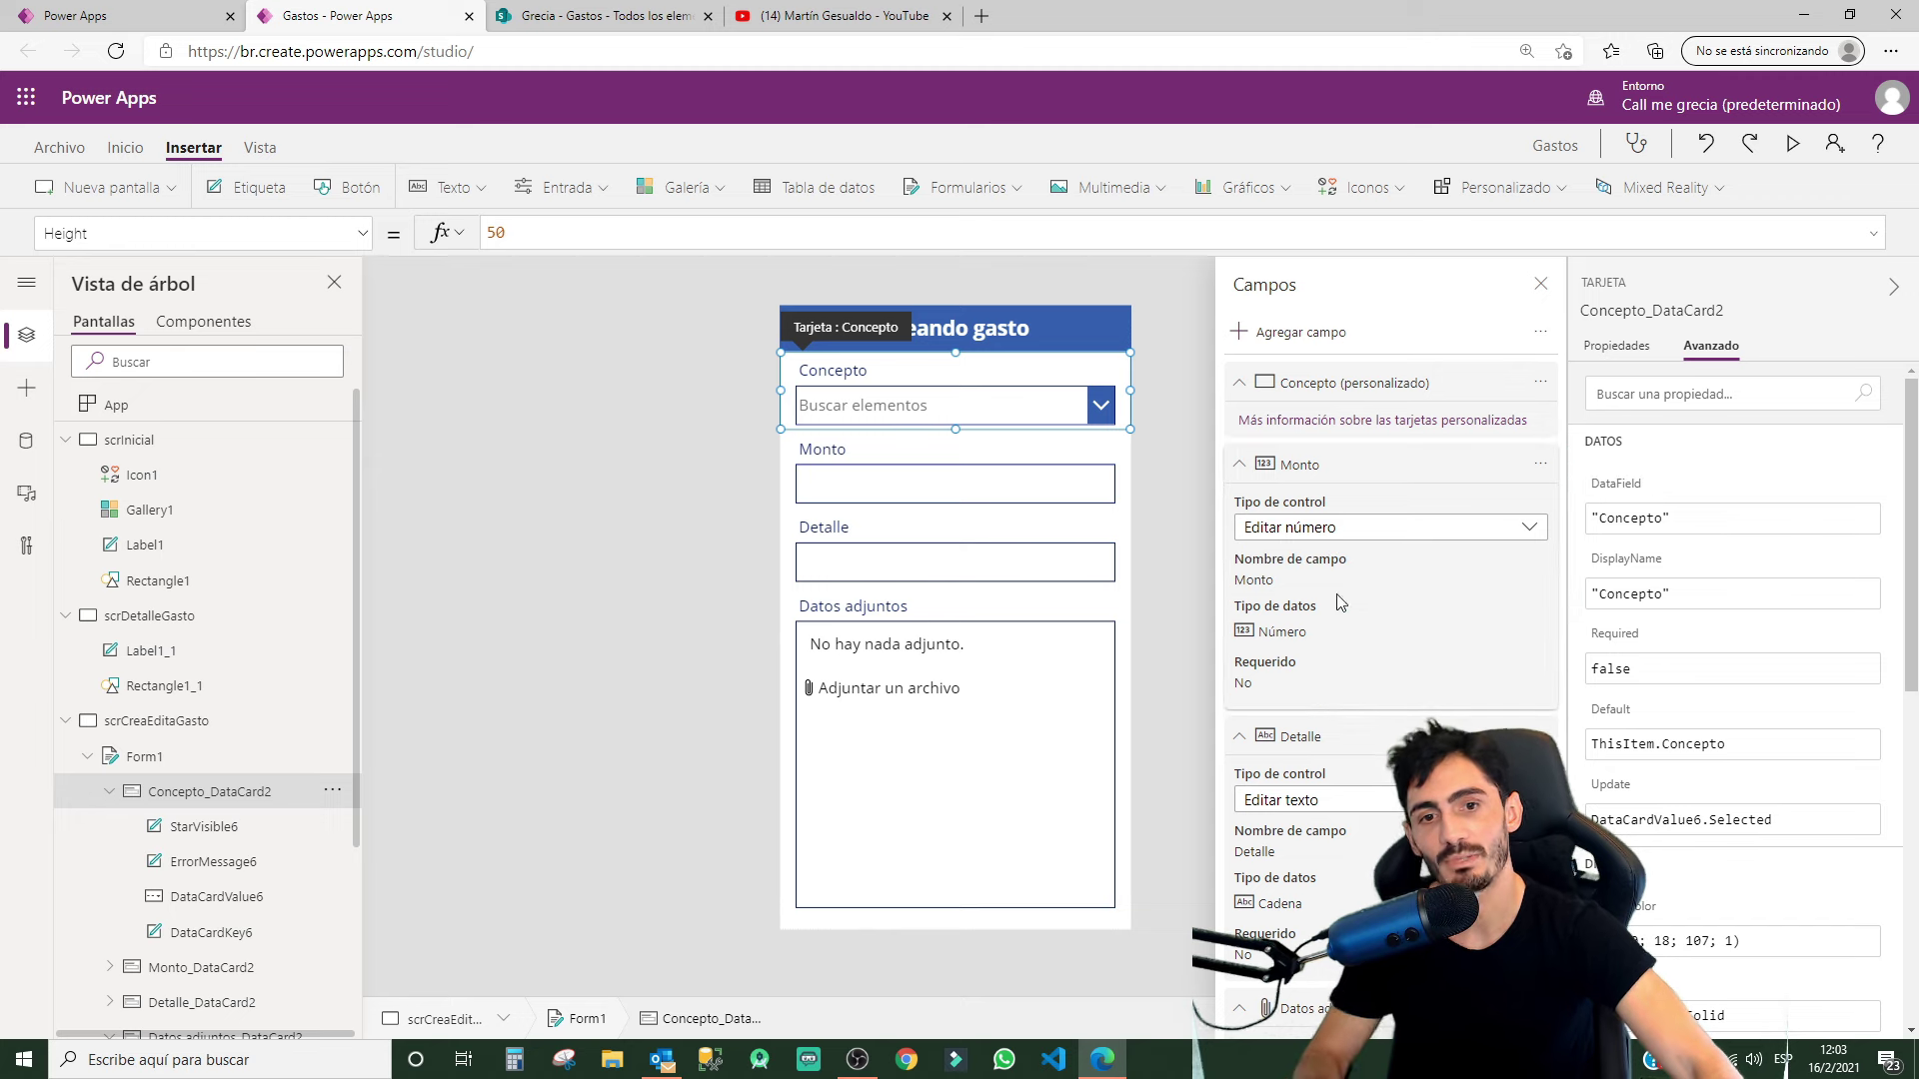
Collapse the Monto and Detalle entries and inspect the Datos adjuntos card.
click(1247, 469)
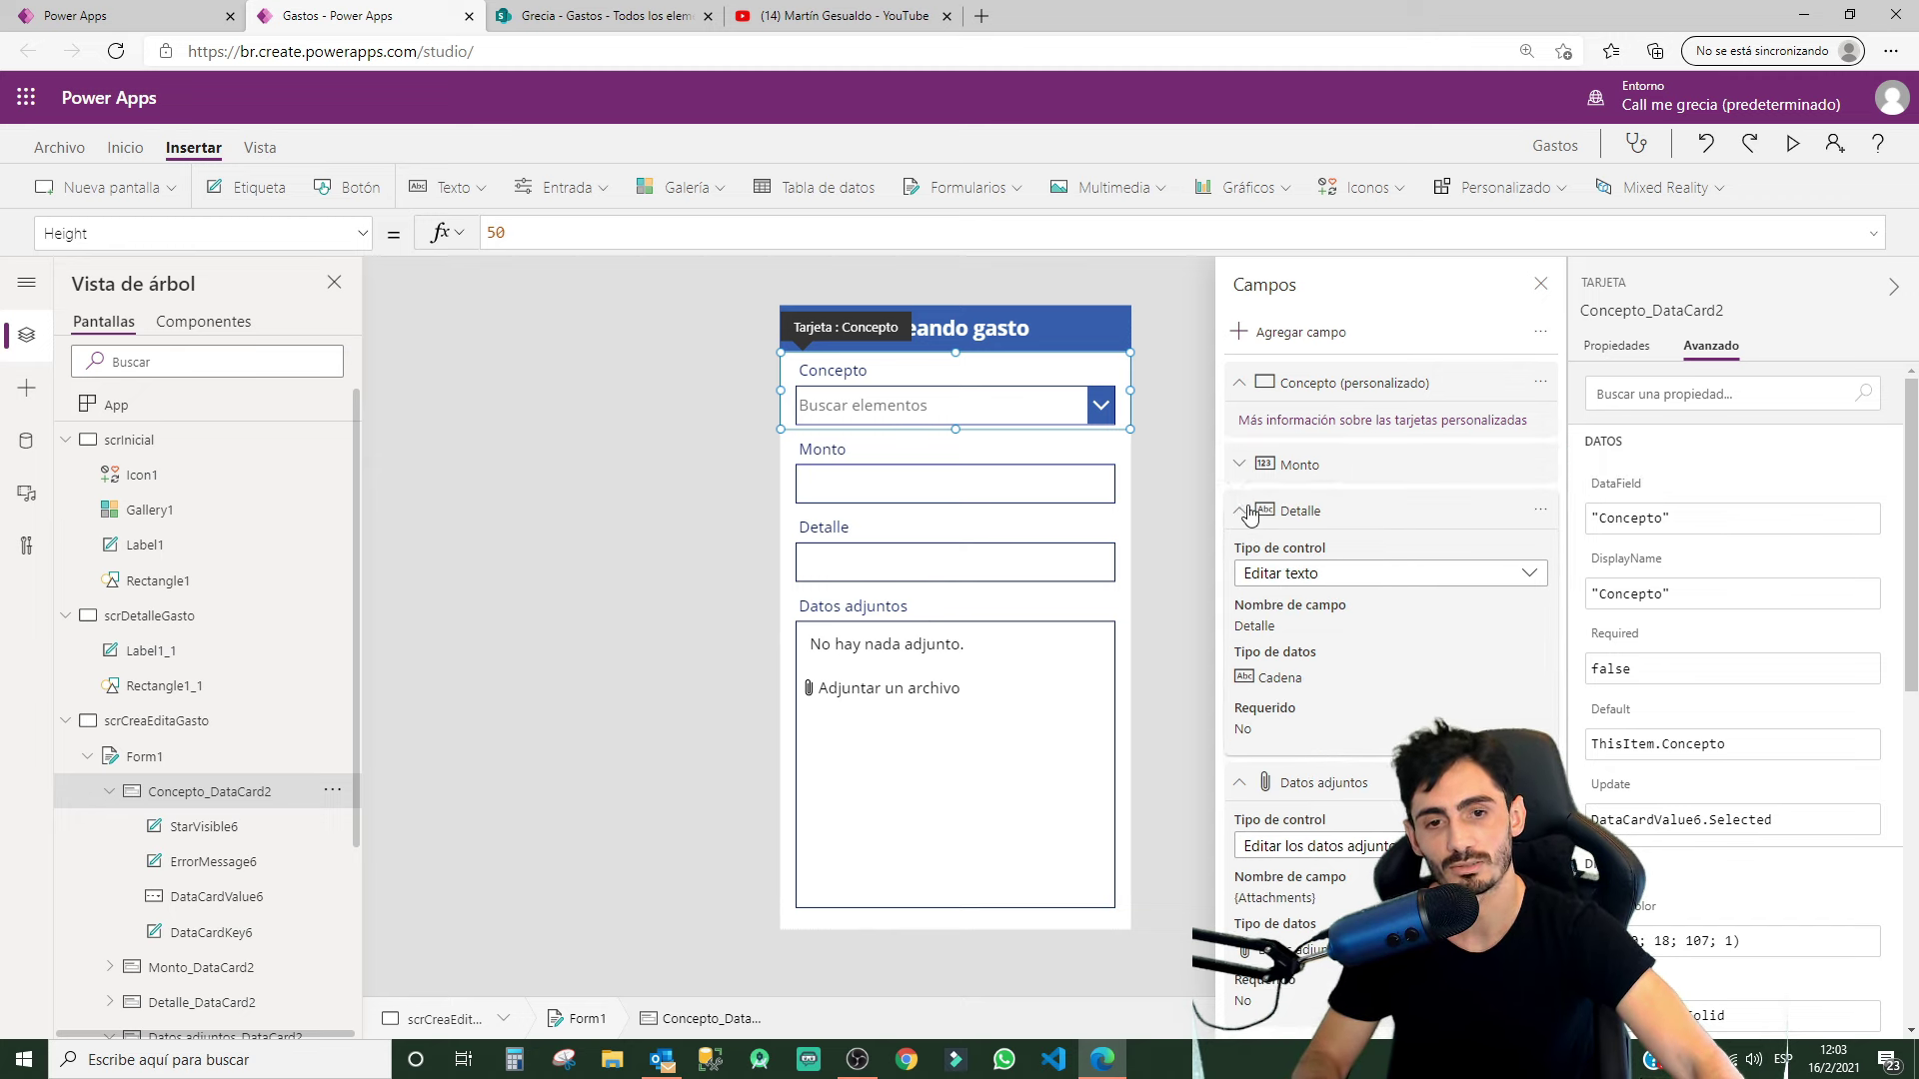
click(1241, 510)
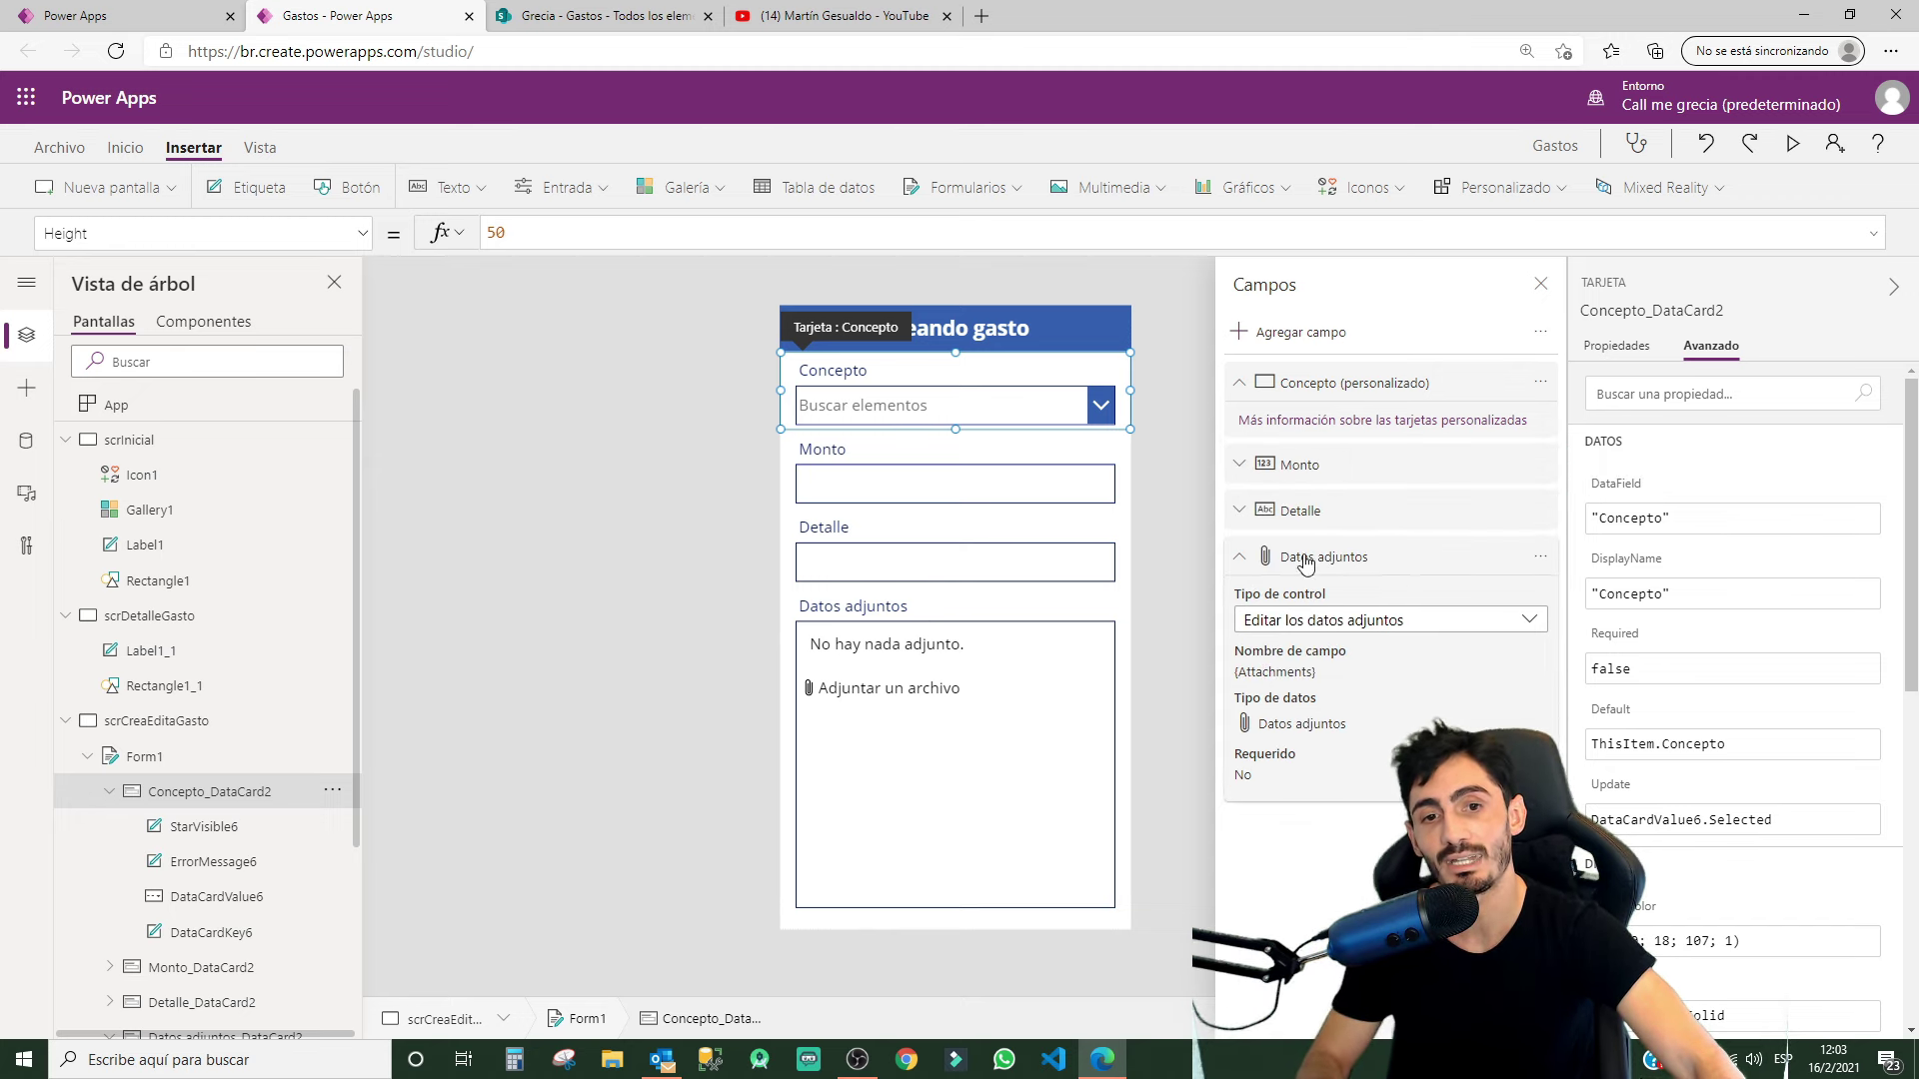
drag(1270, 540, 1418, 582)
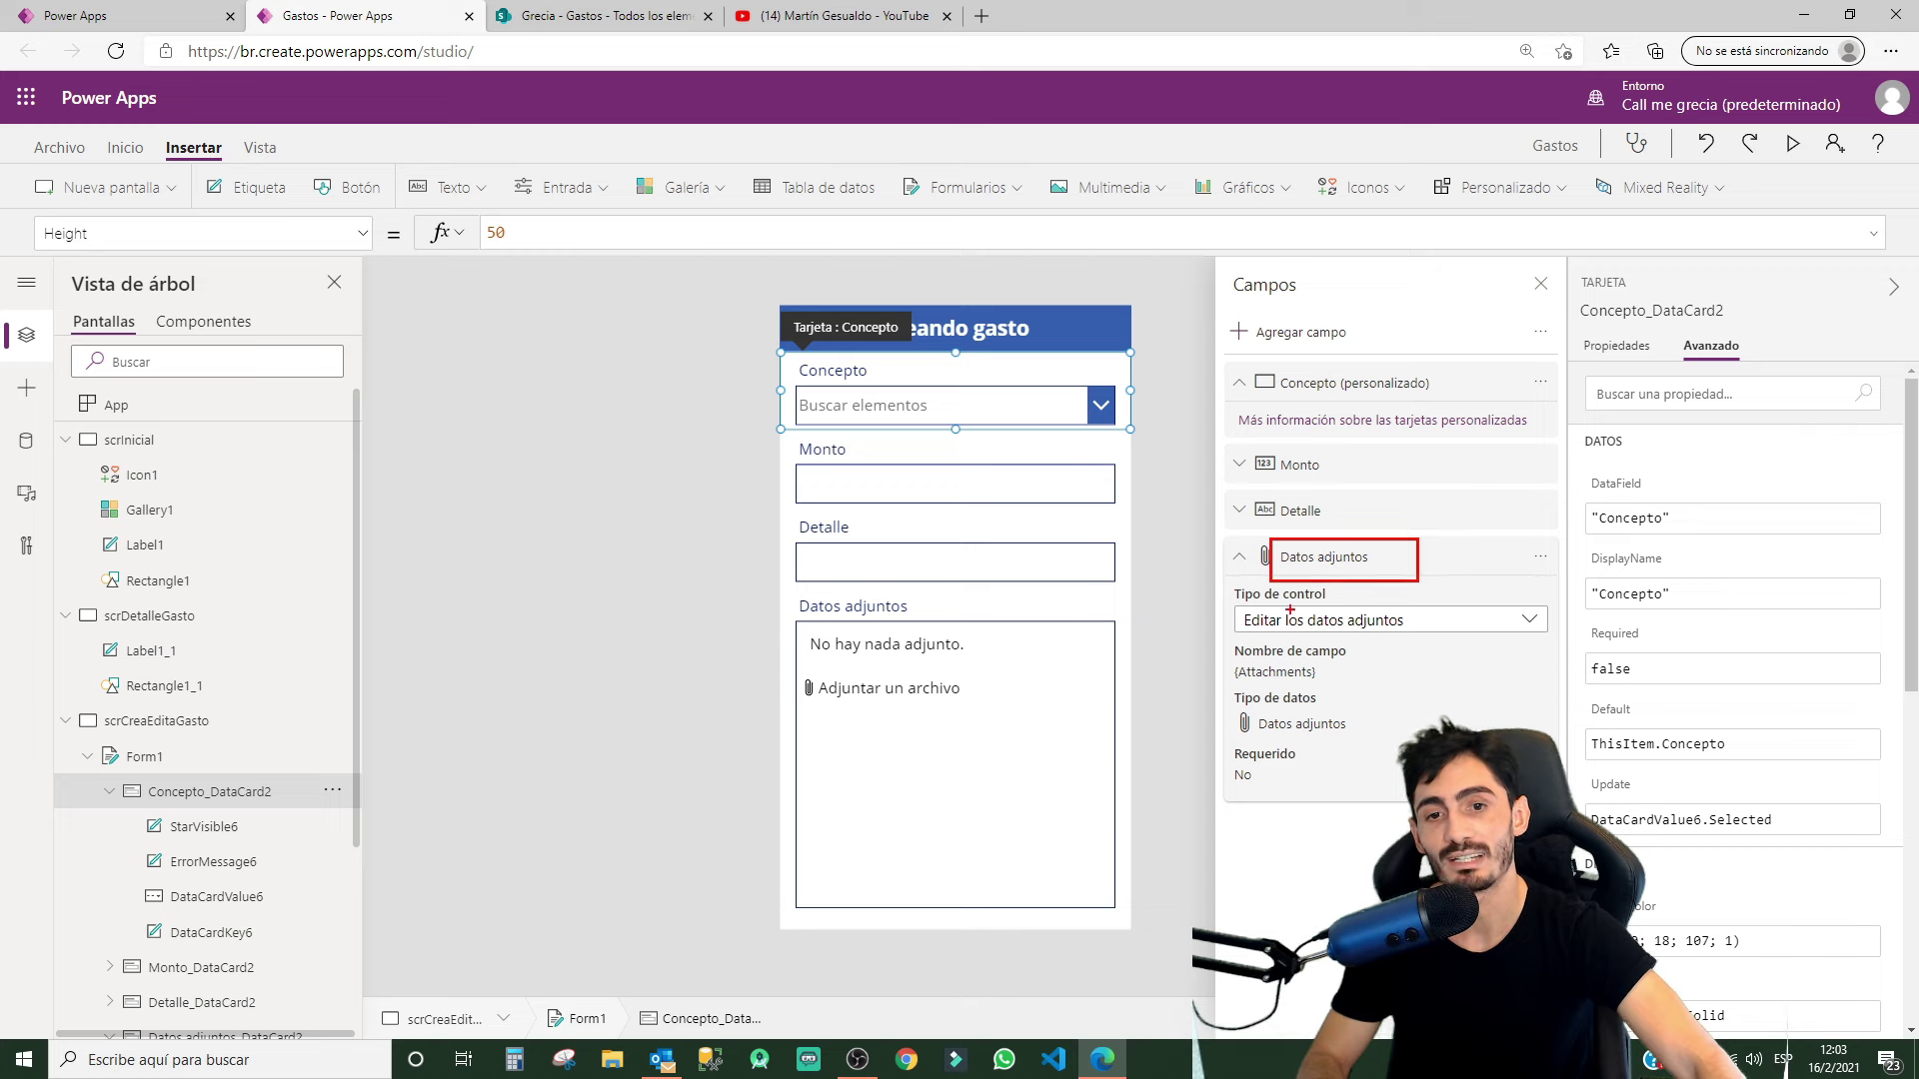
click(1129, 614)
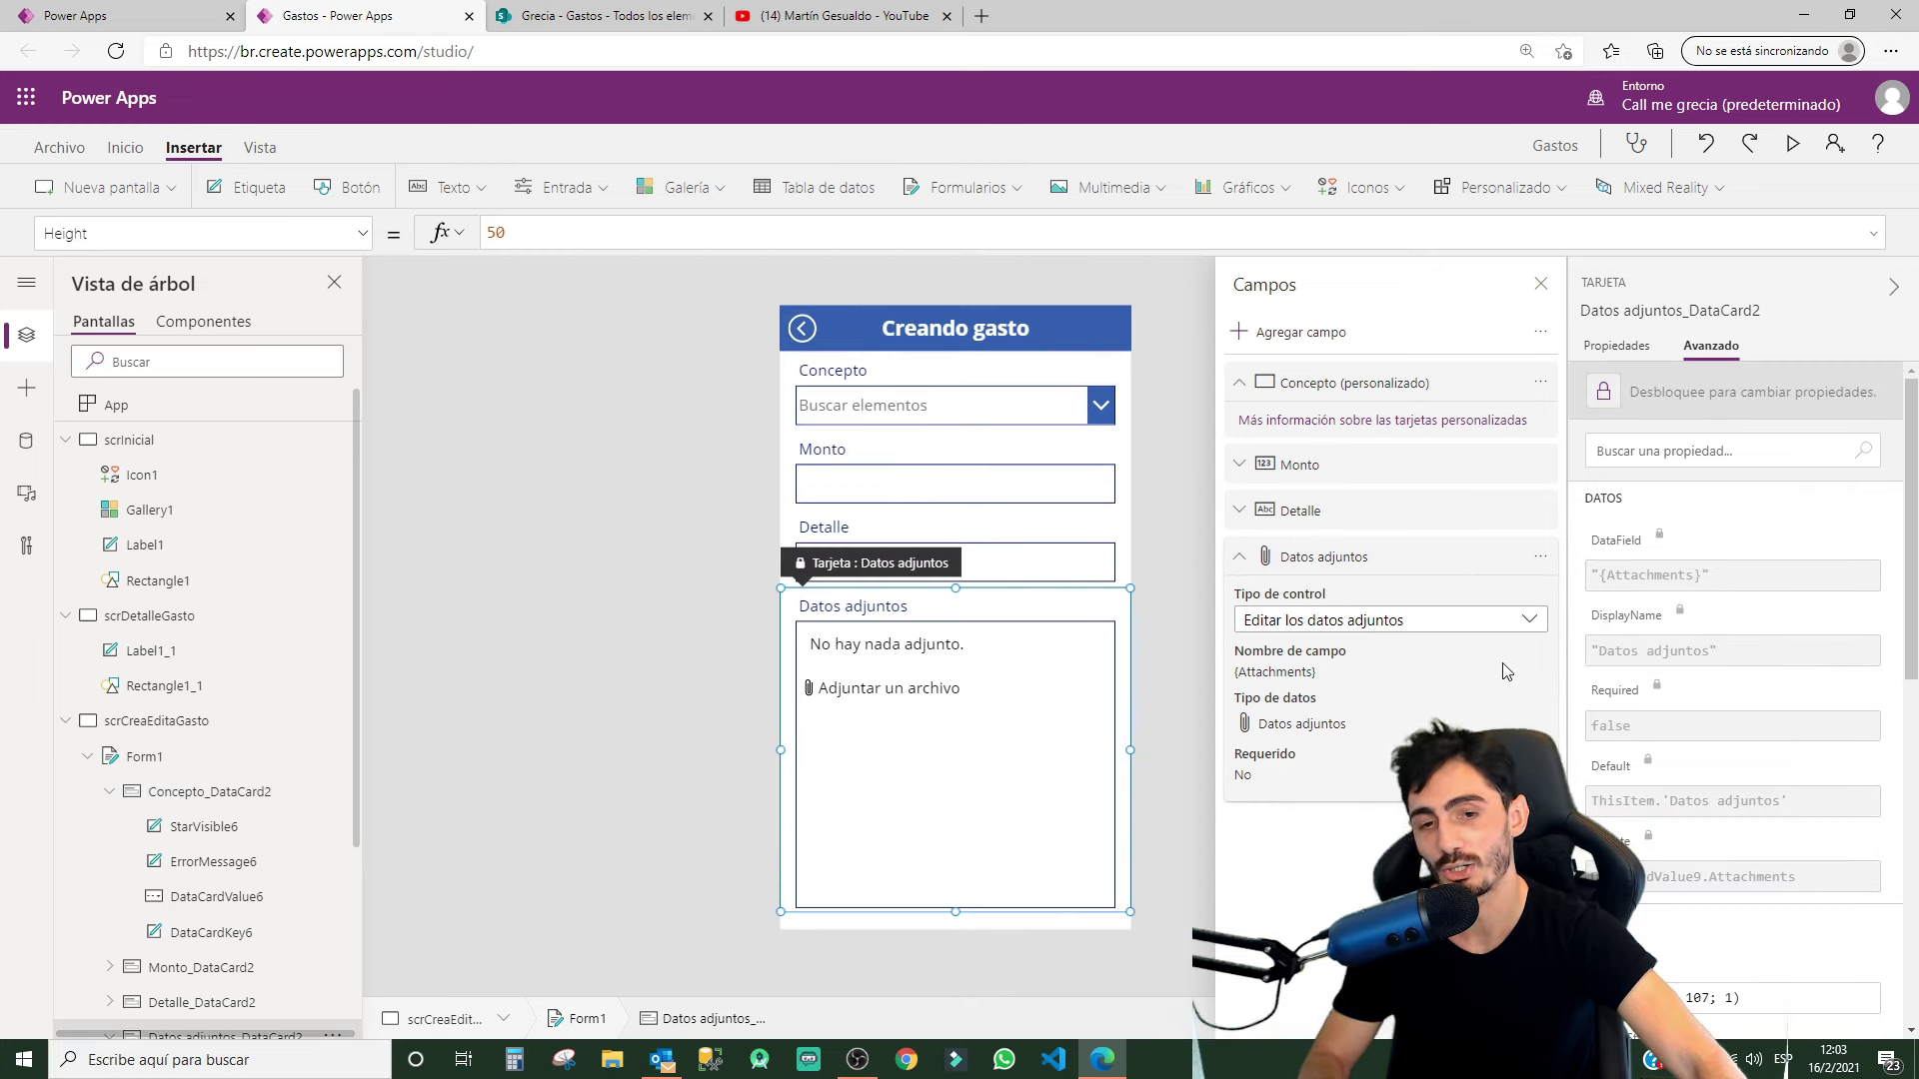
drag(1594, 563, 1712, 591)
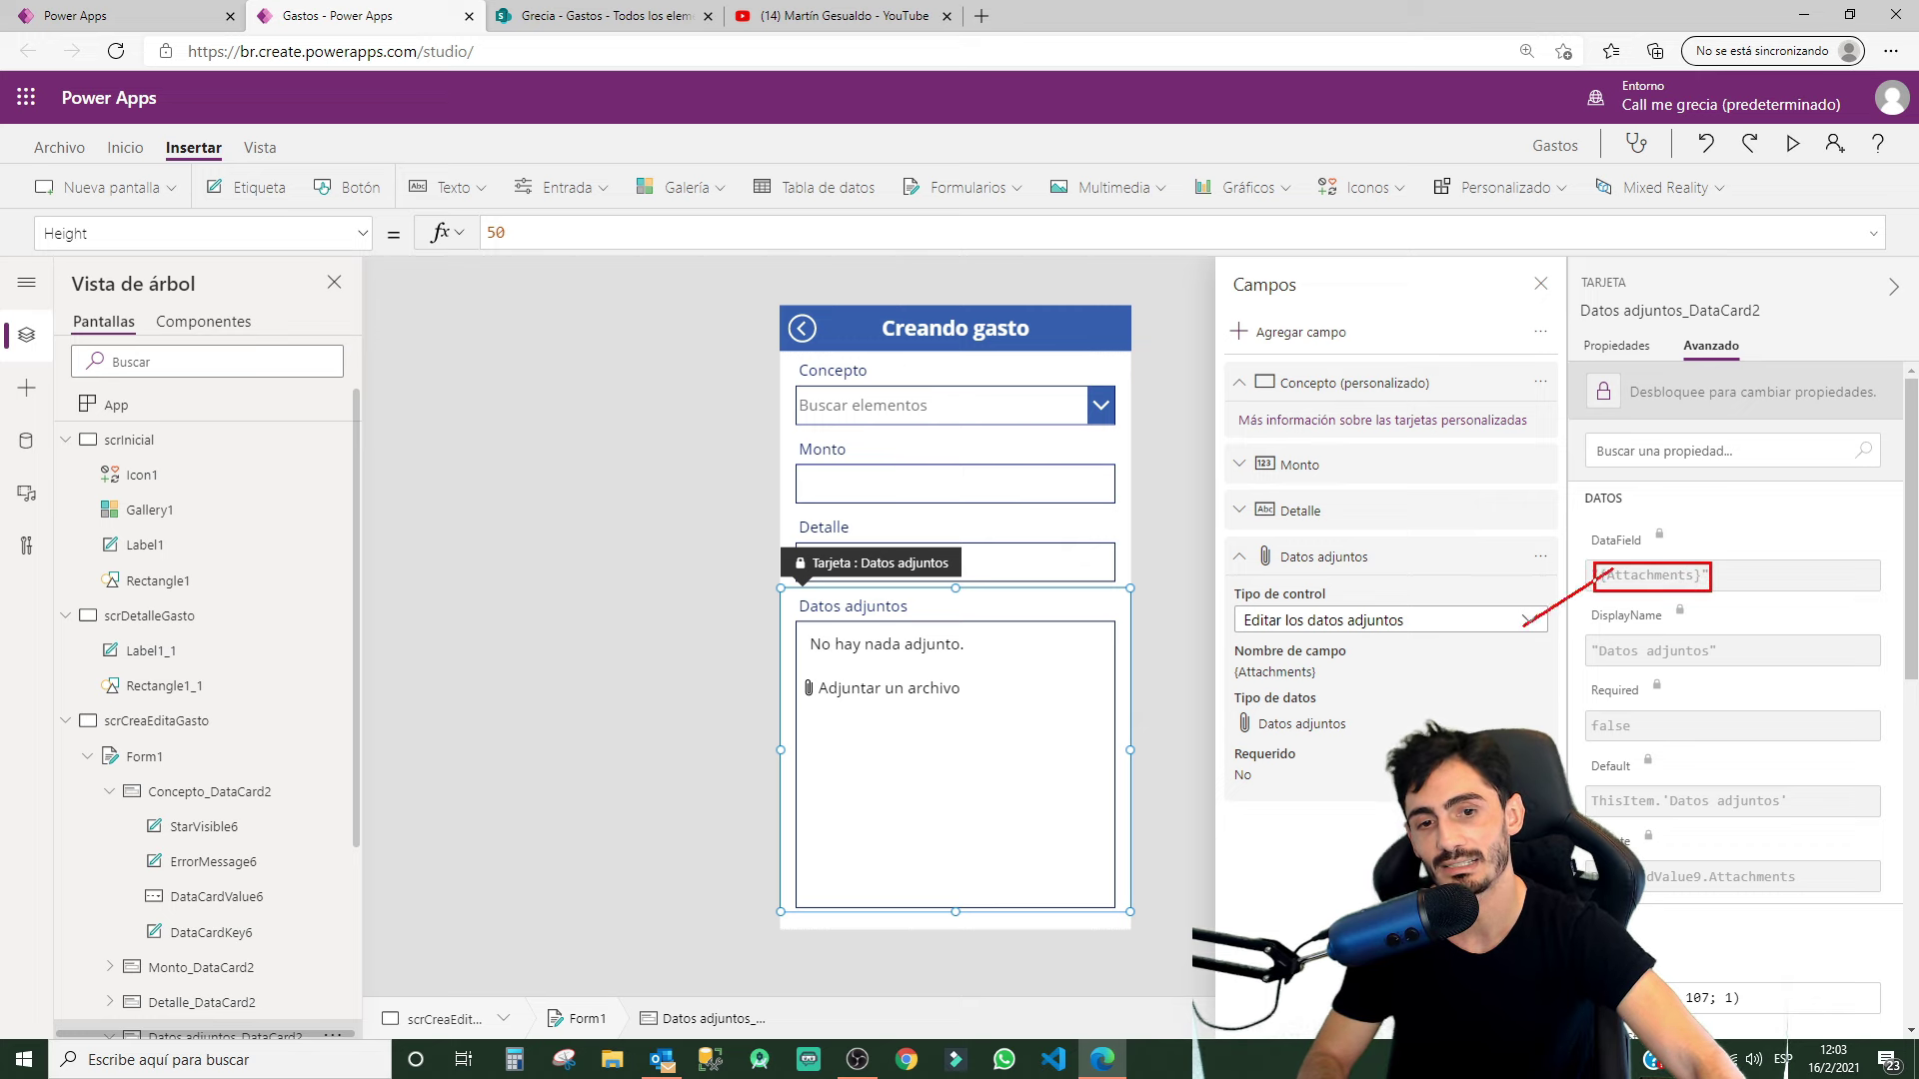
drag(1522, 625, 1317, 672)
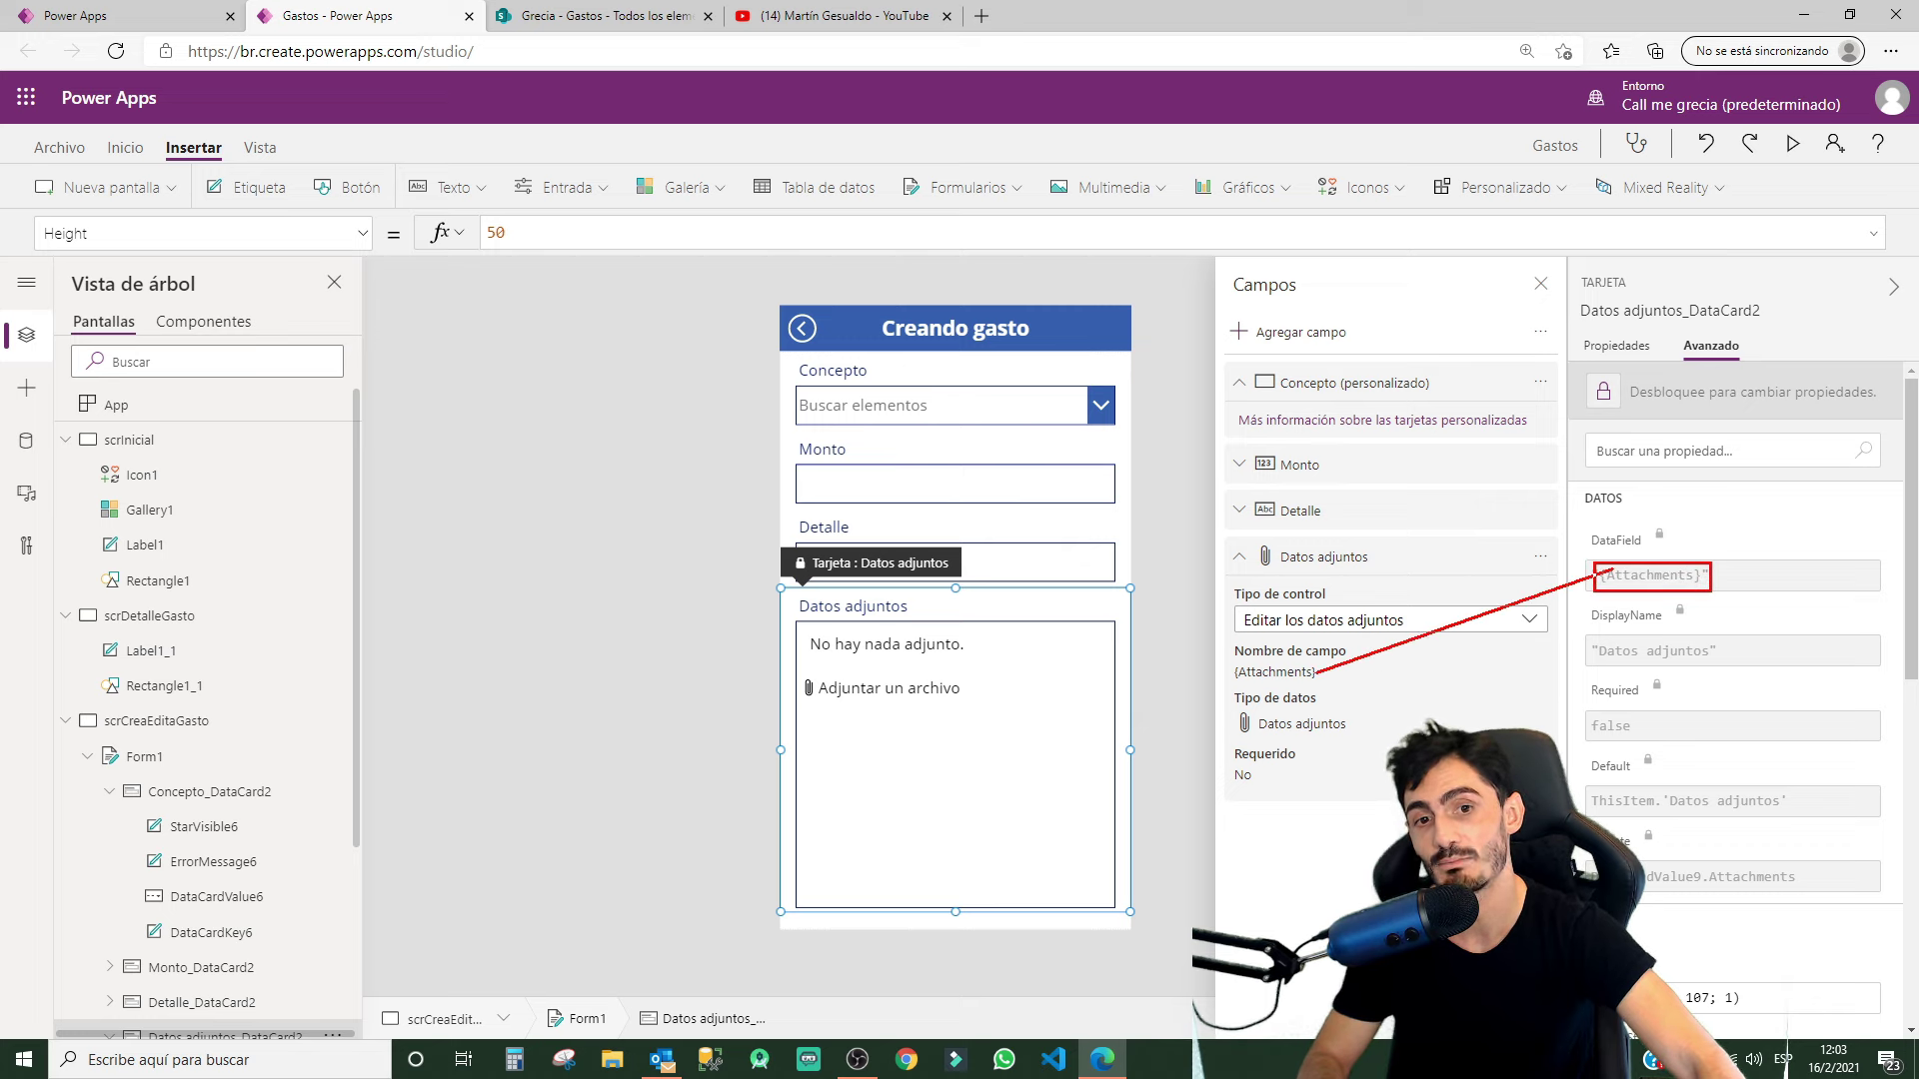
Inspect the Concepto card and its label, then go to the SharePoint Gastos list.
click(1121, 367)
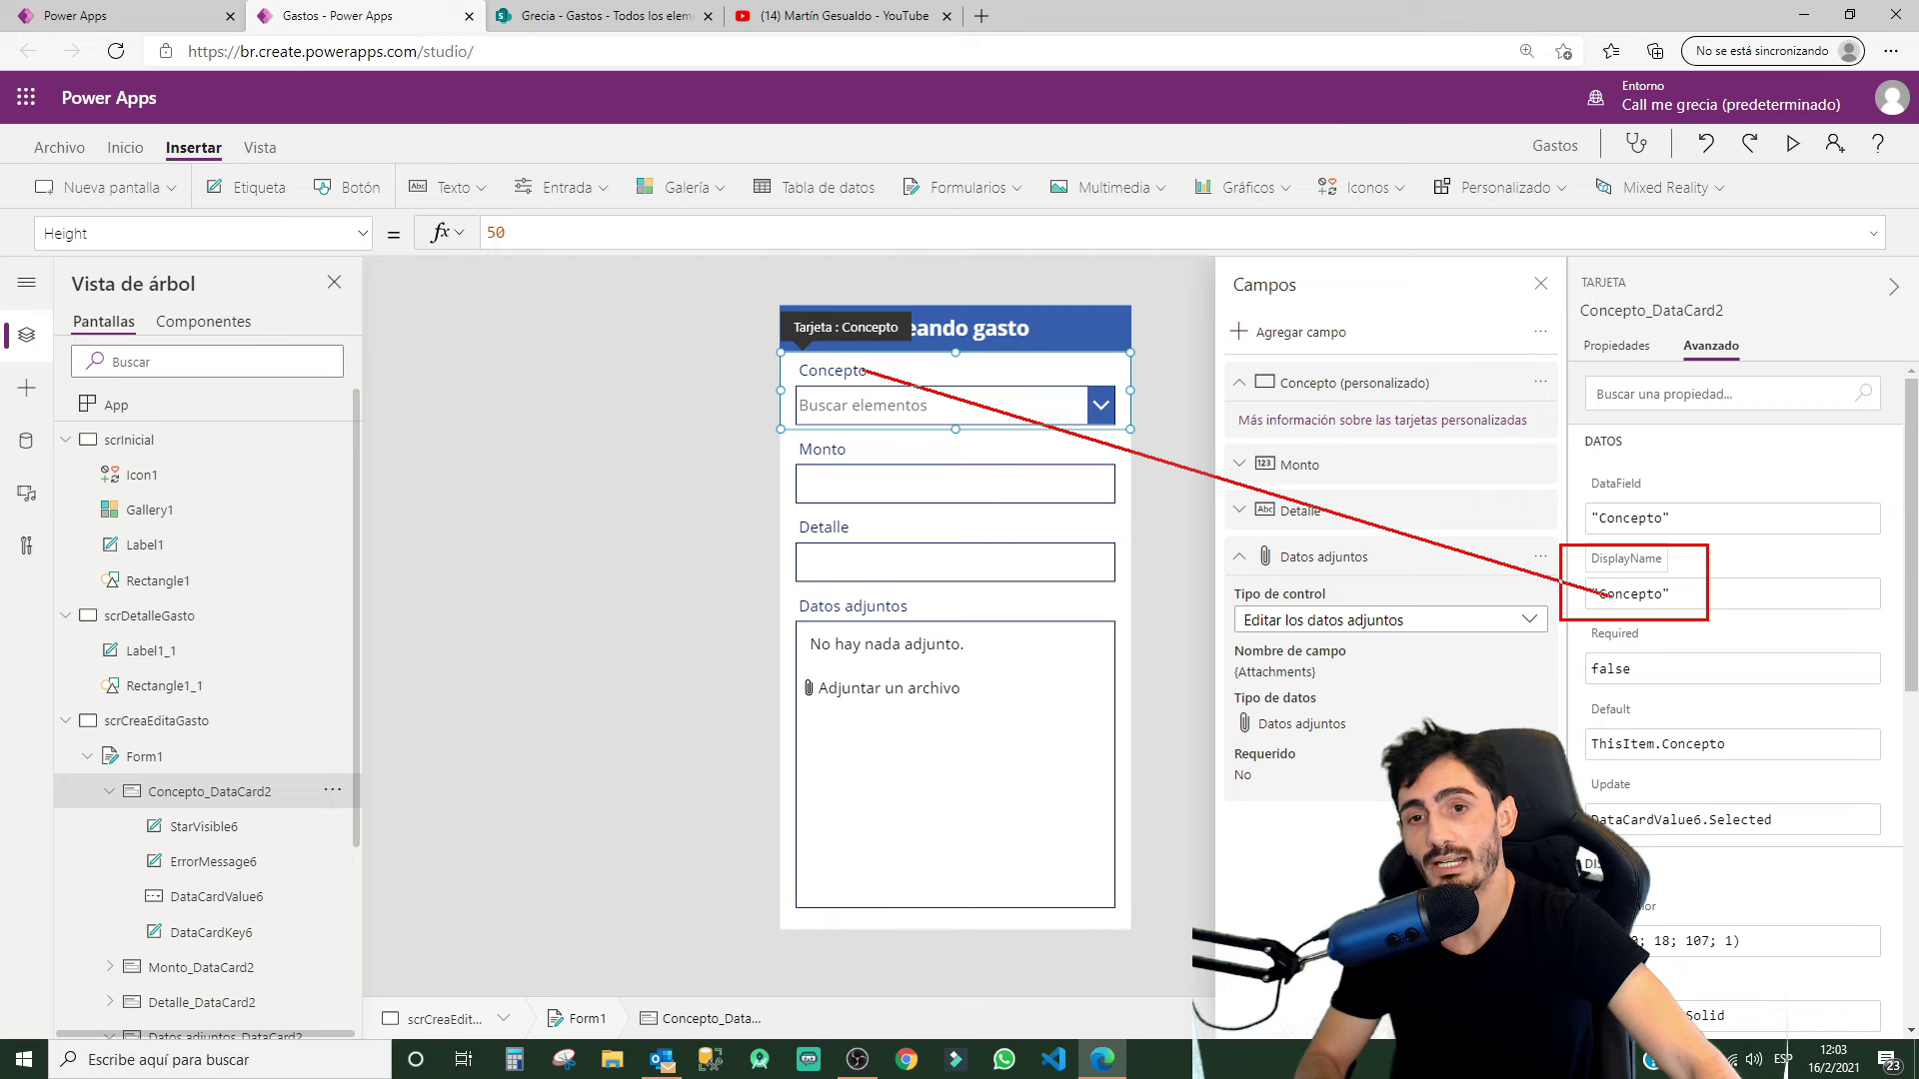
click(851, 372)
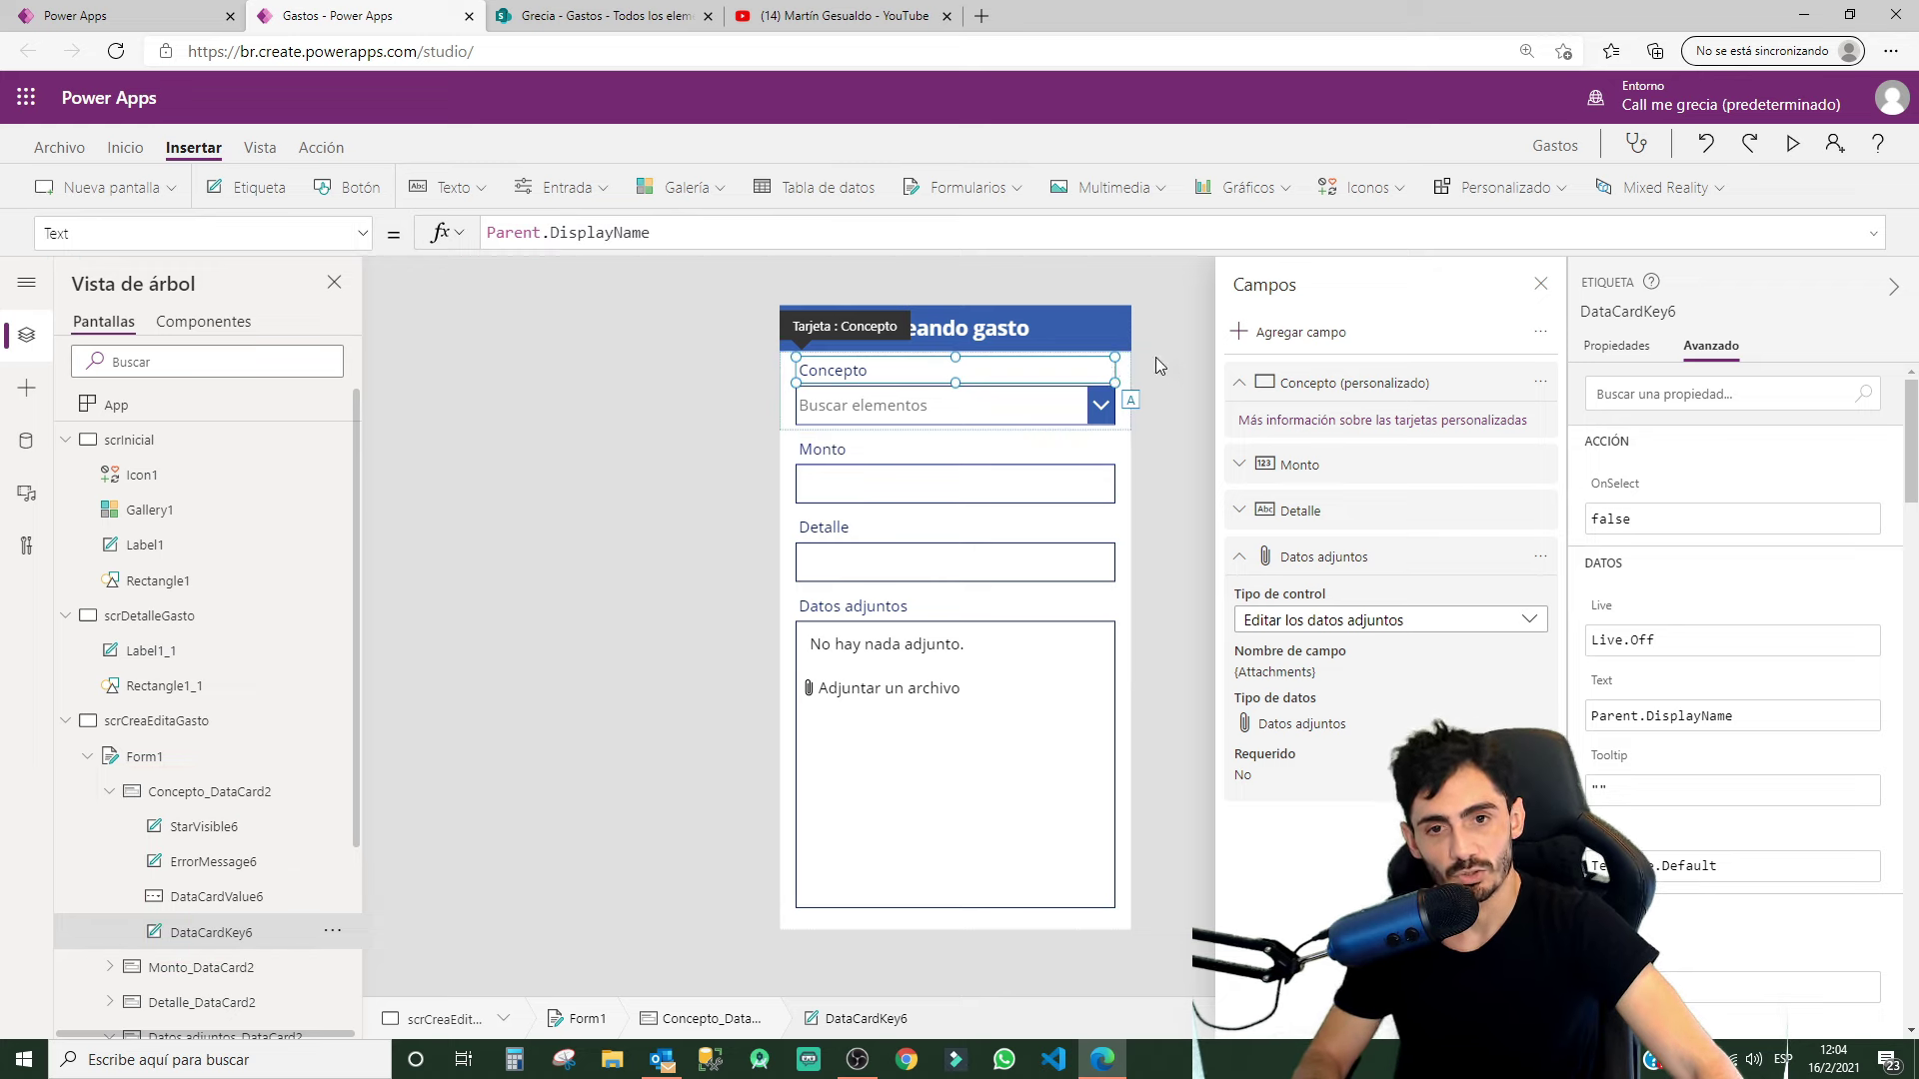
click(1126, 386)
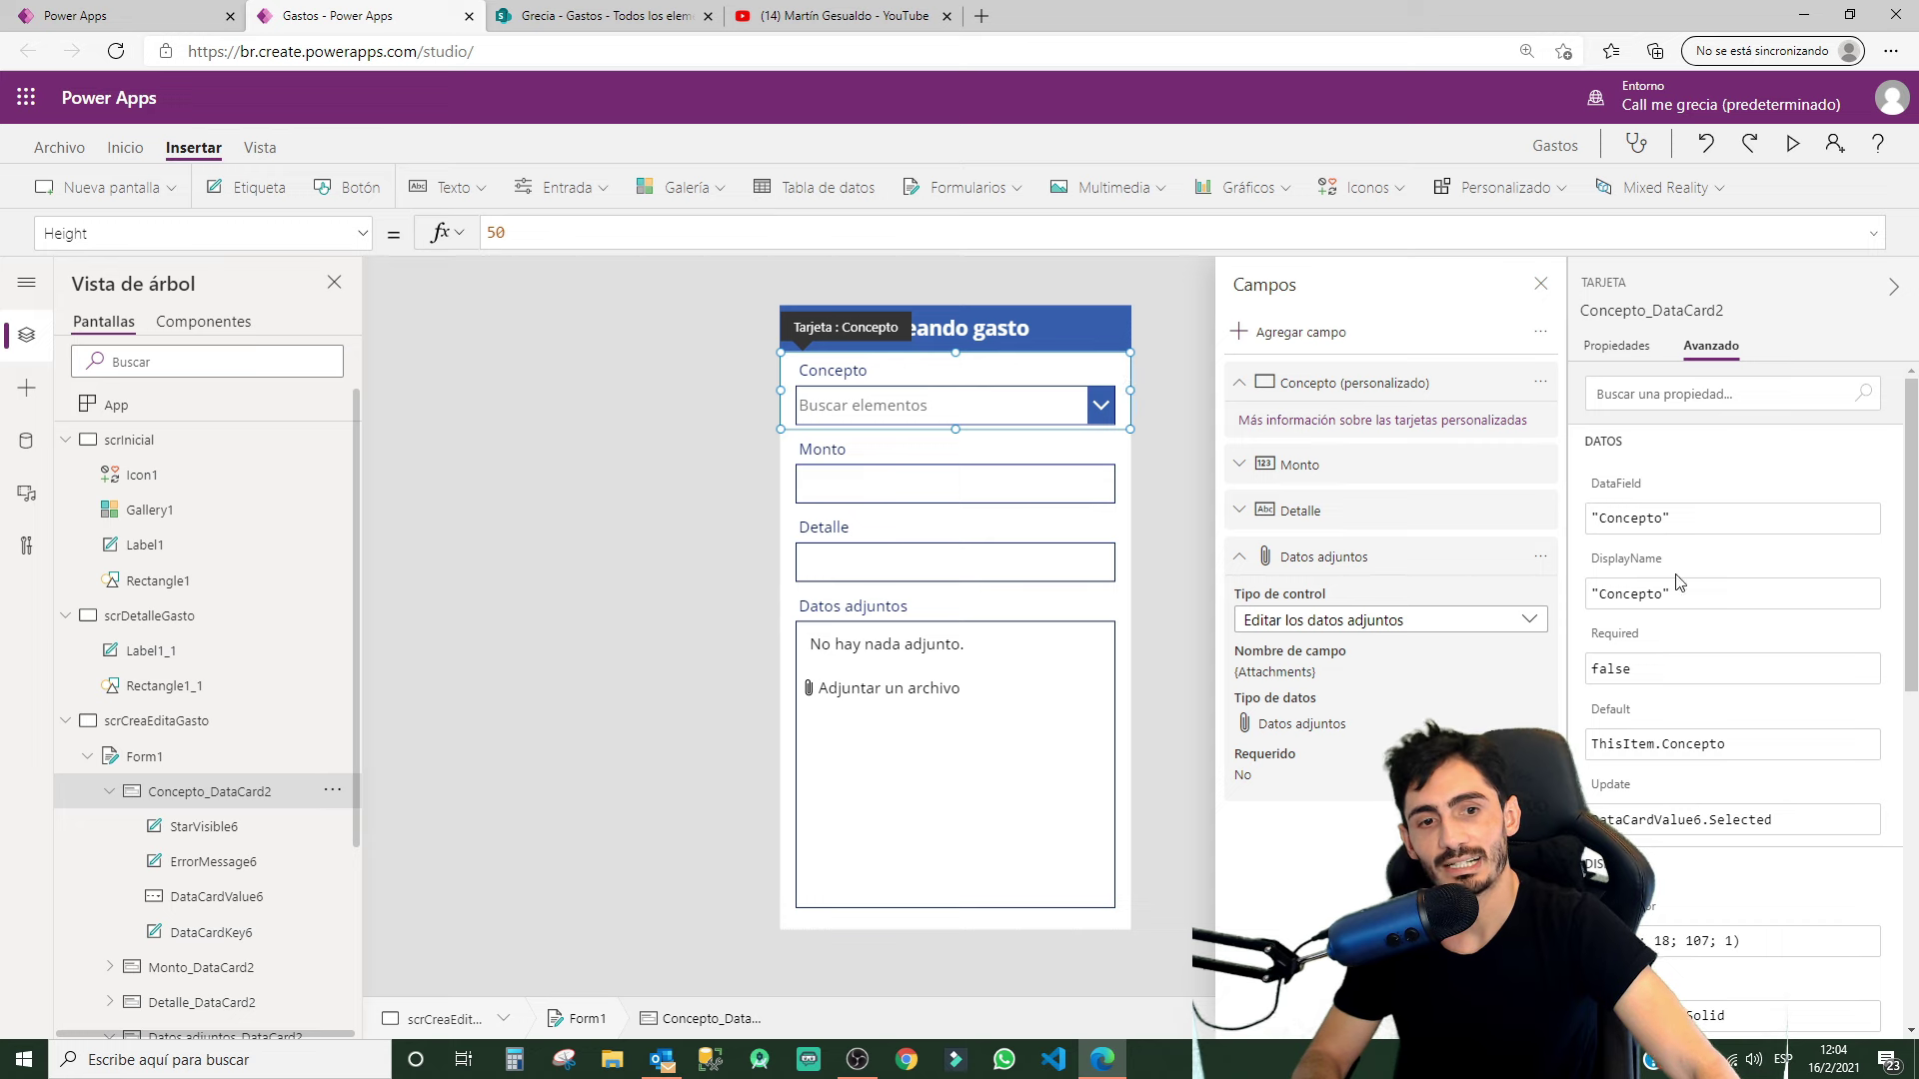
drag(1577, 613, 1886, 690)
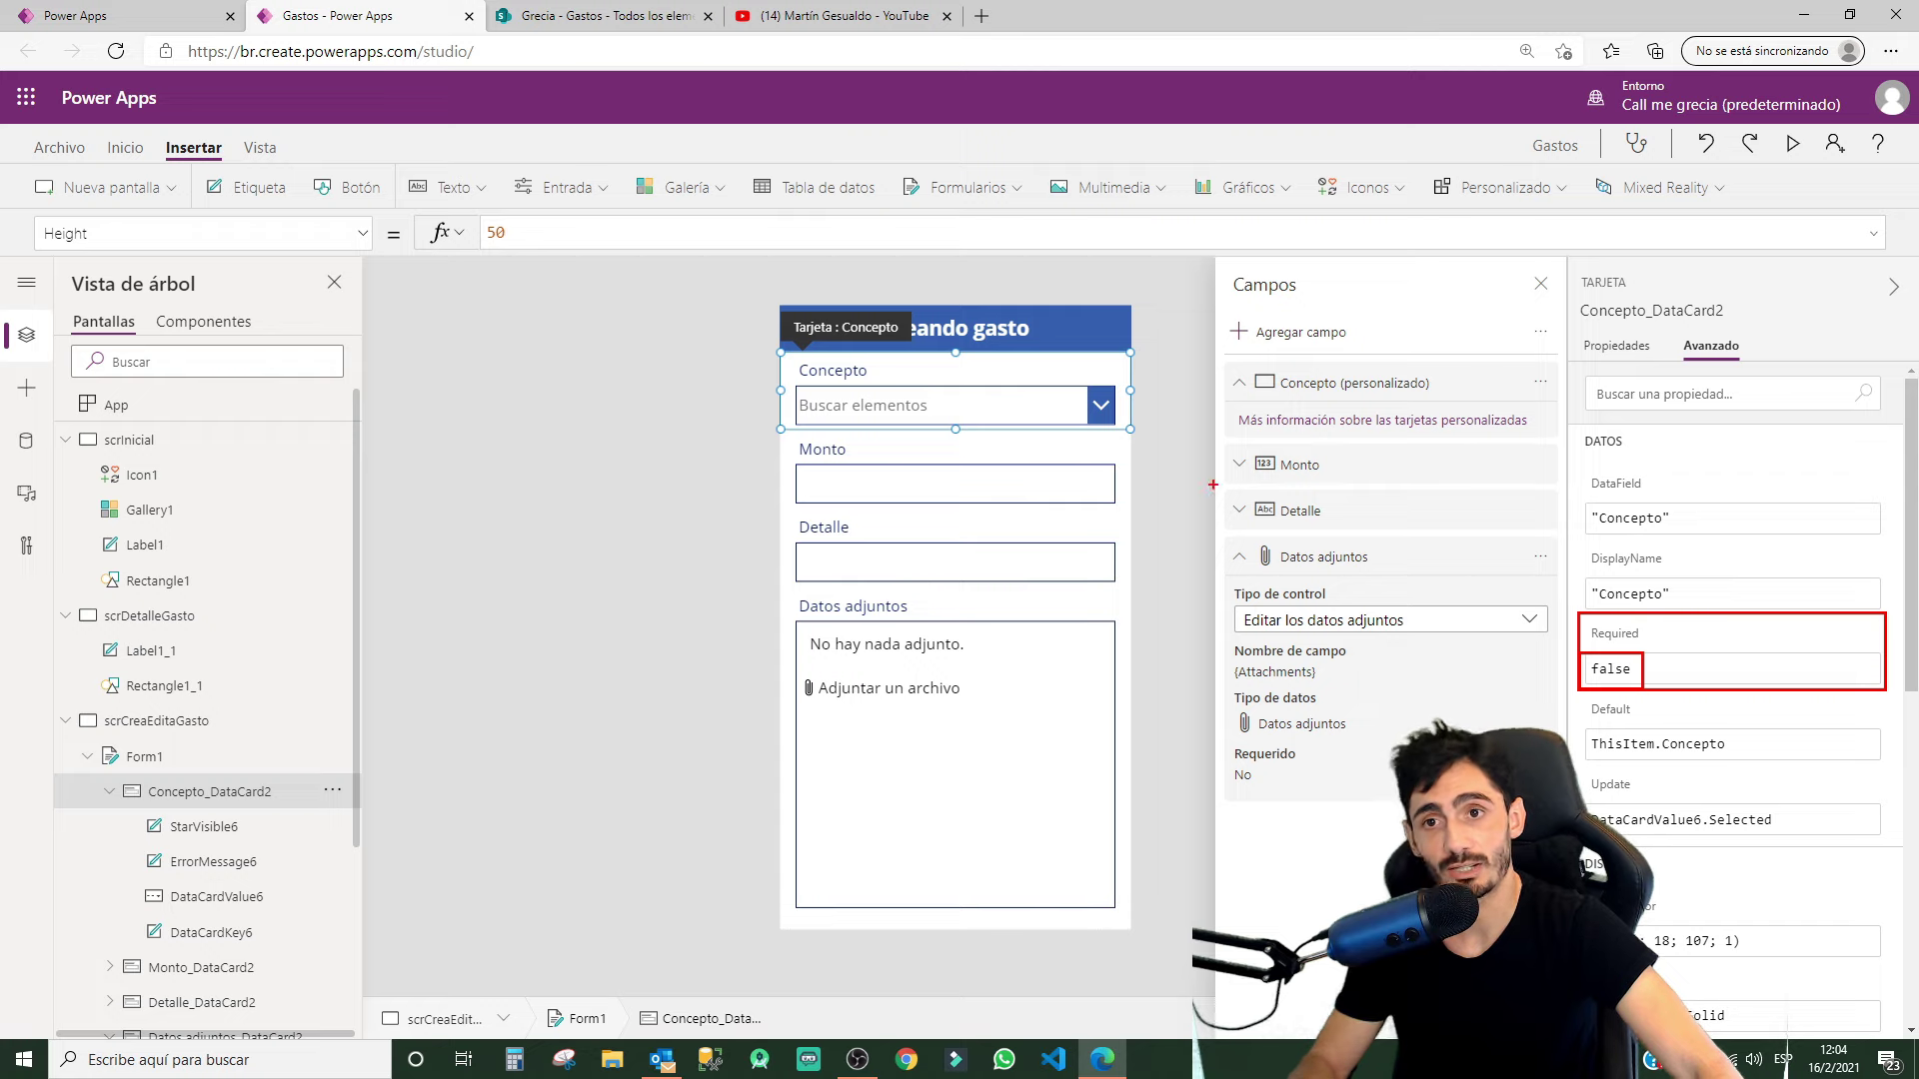
key(Escape)
click(593, 18)
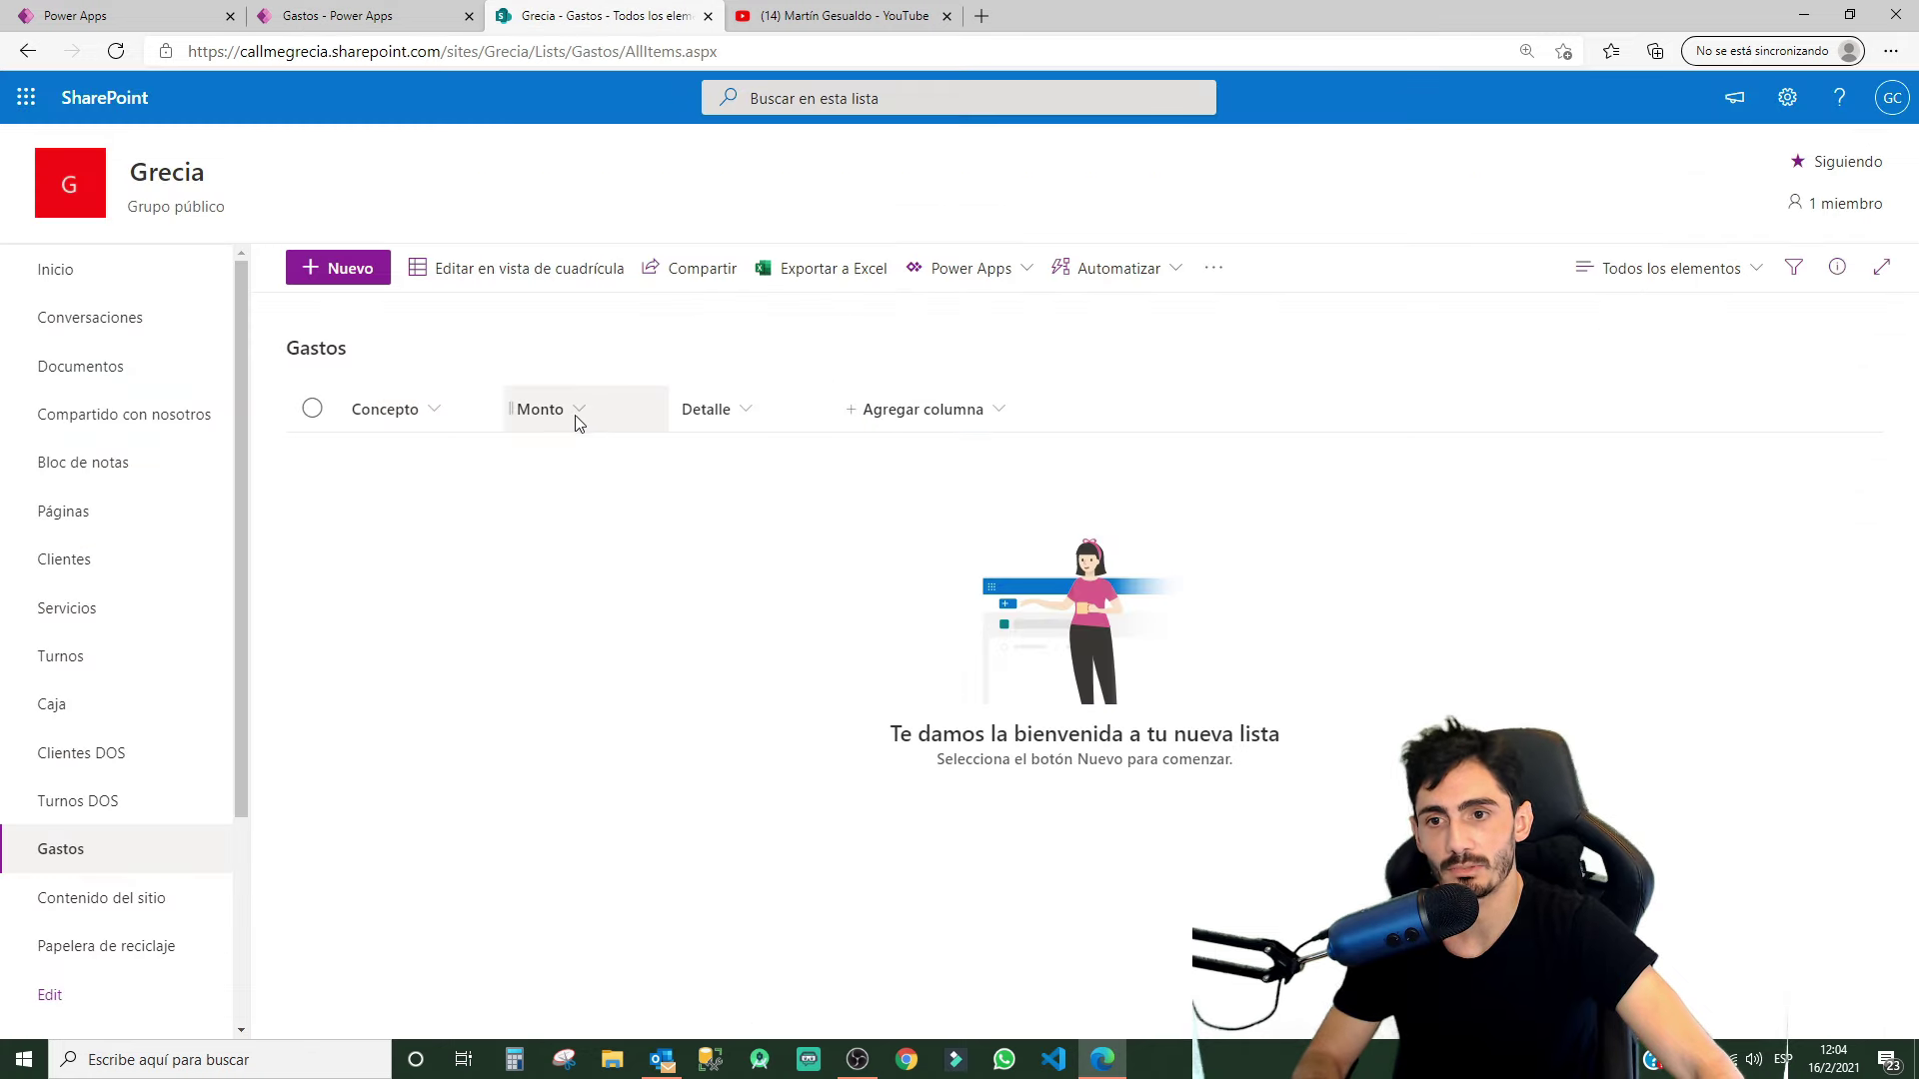
Inspect the Concepto column's edit settings and extra options, then check the card's Required value in Power Apps.
click(436, 410)
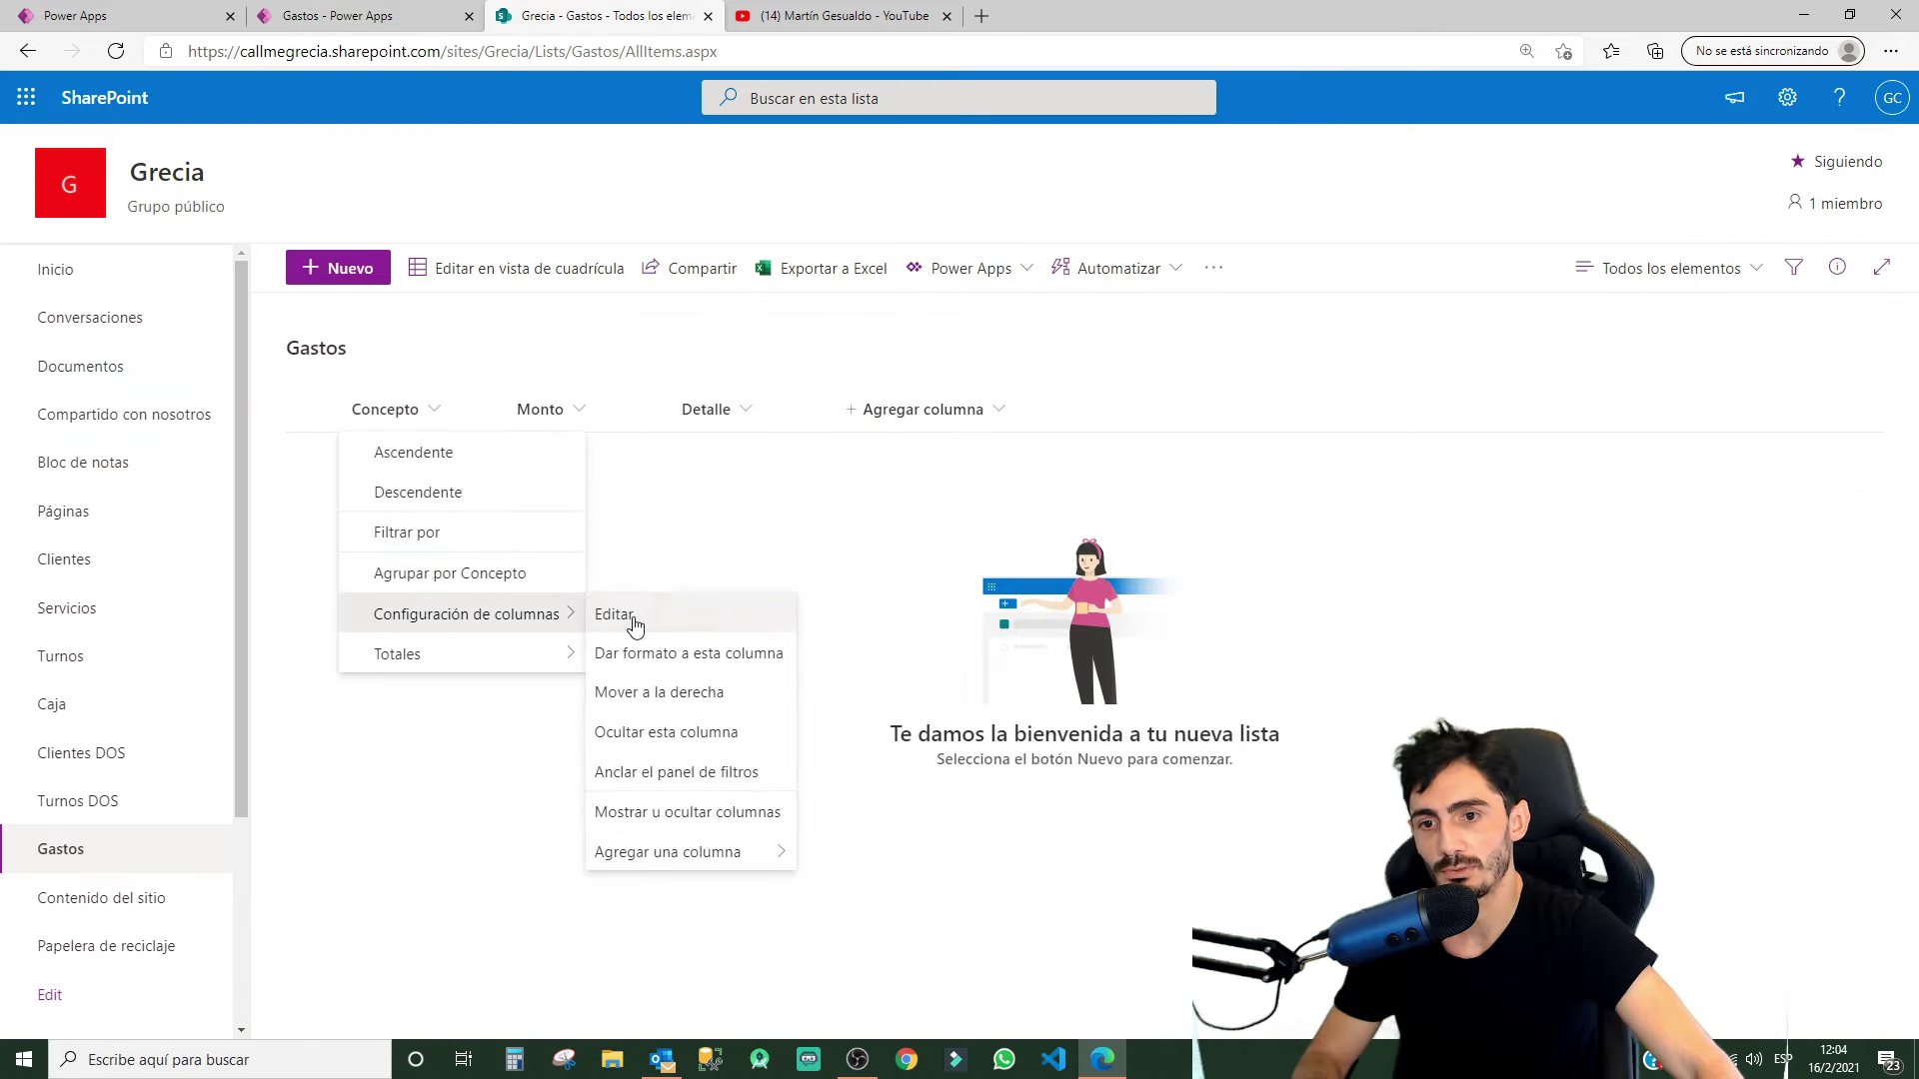
click(1360, 660)
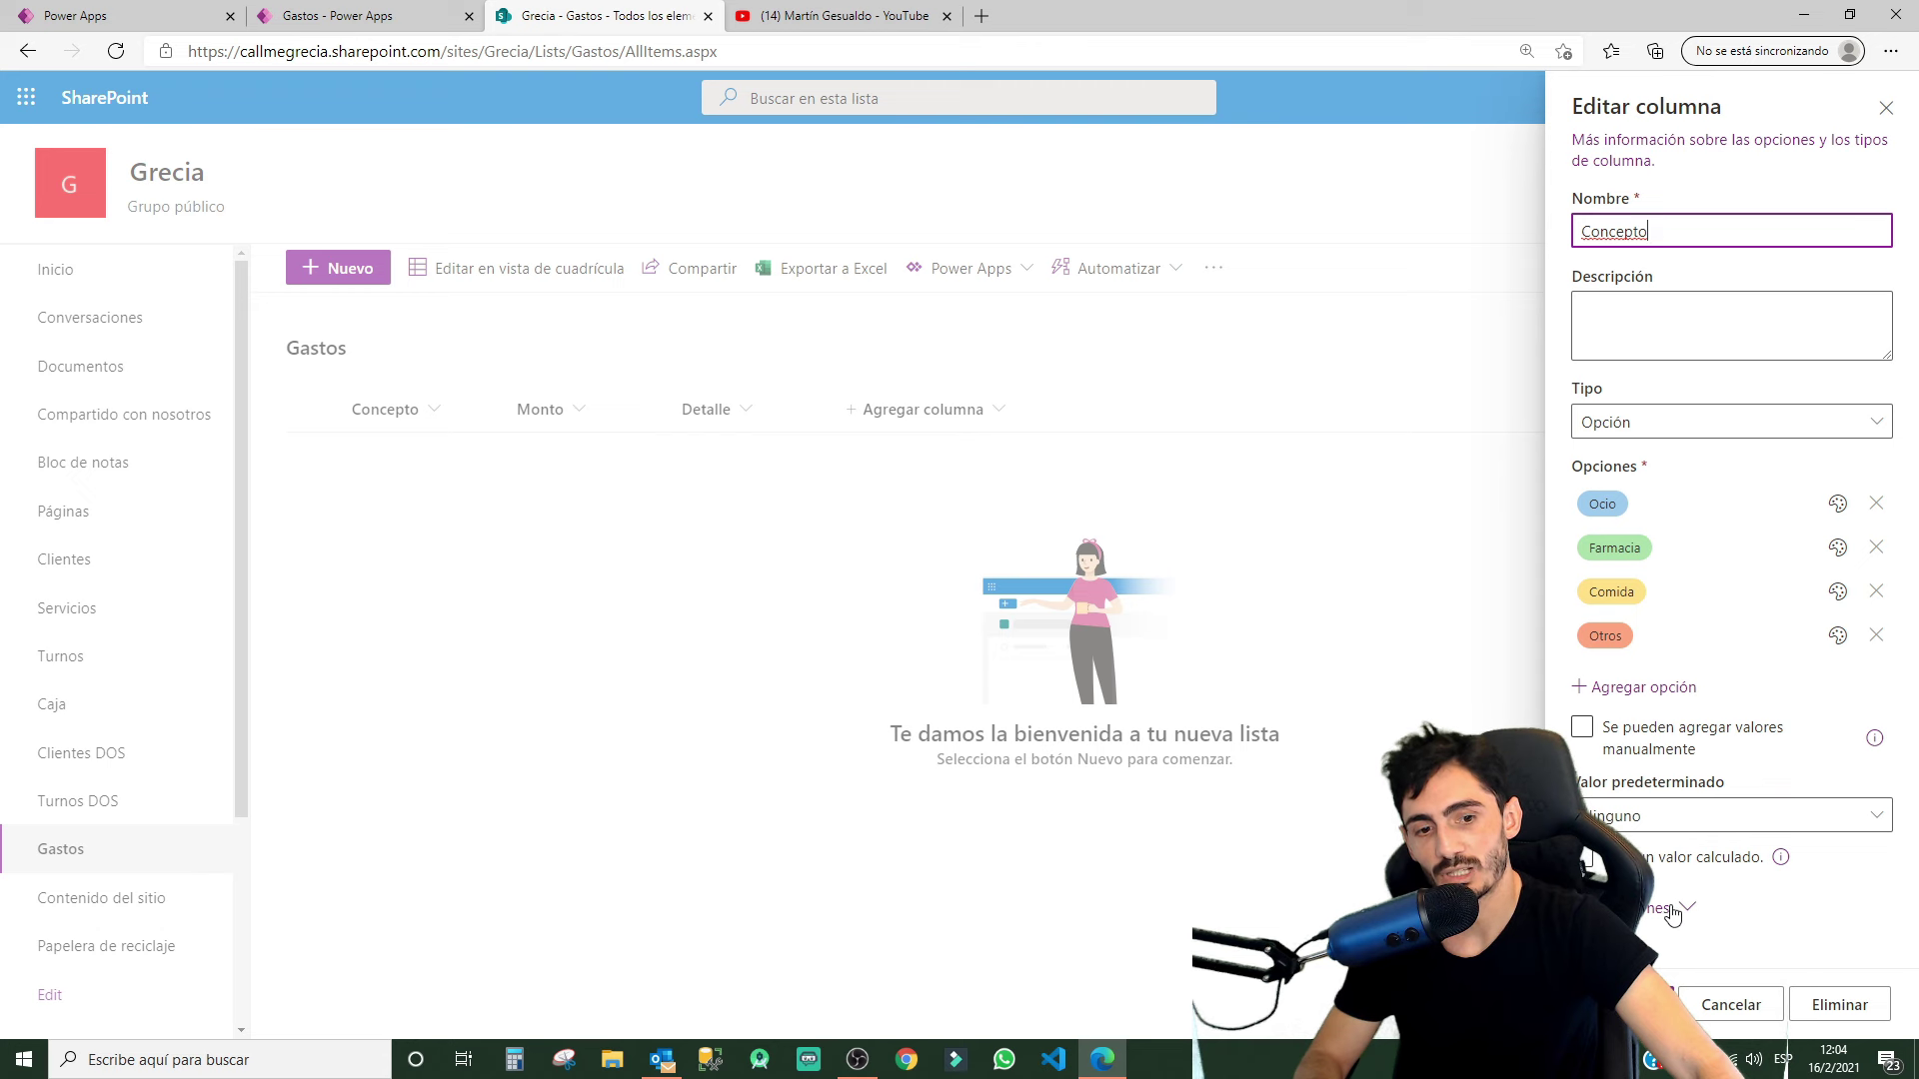
click(1682, 910)
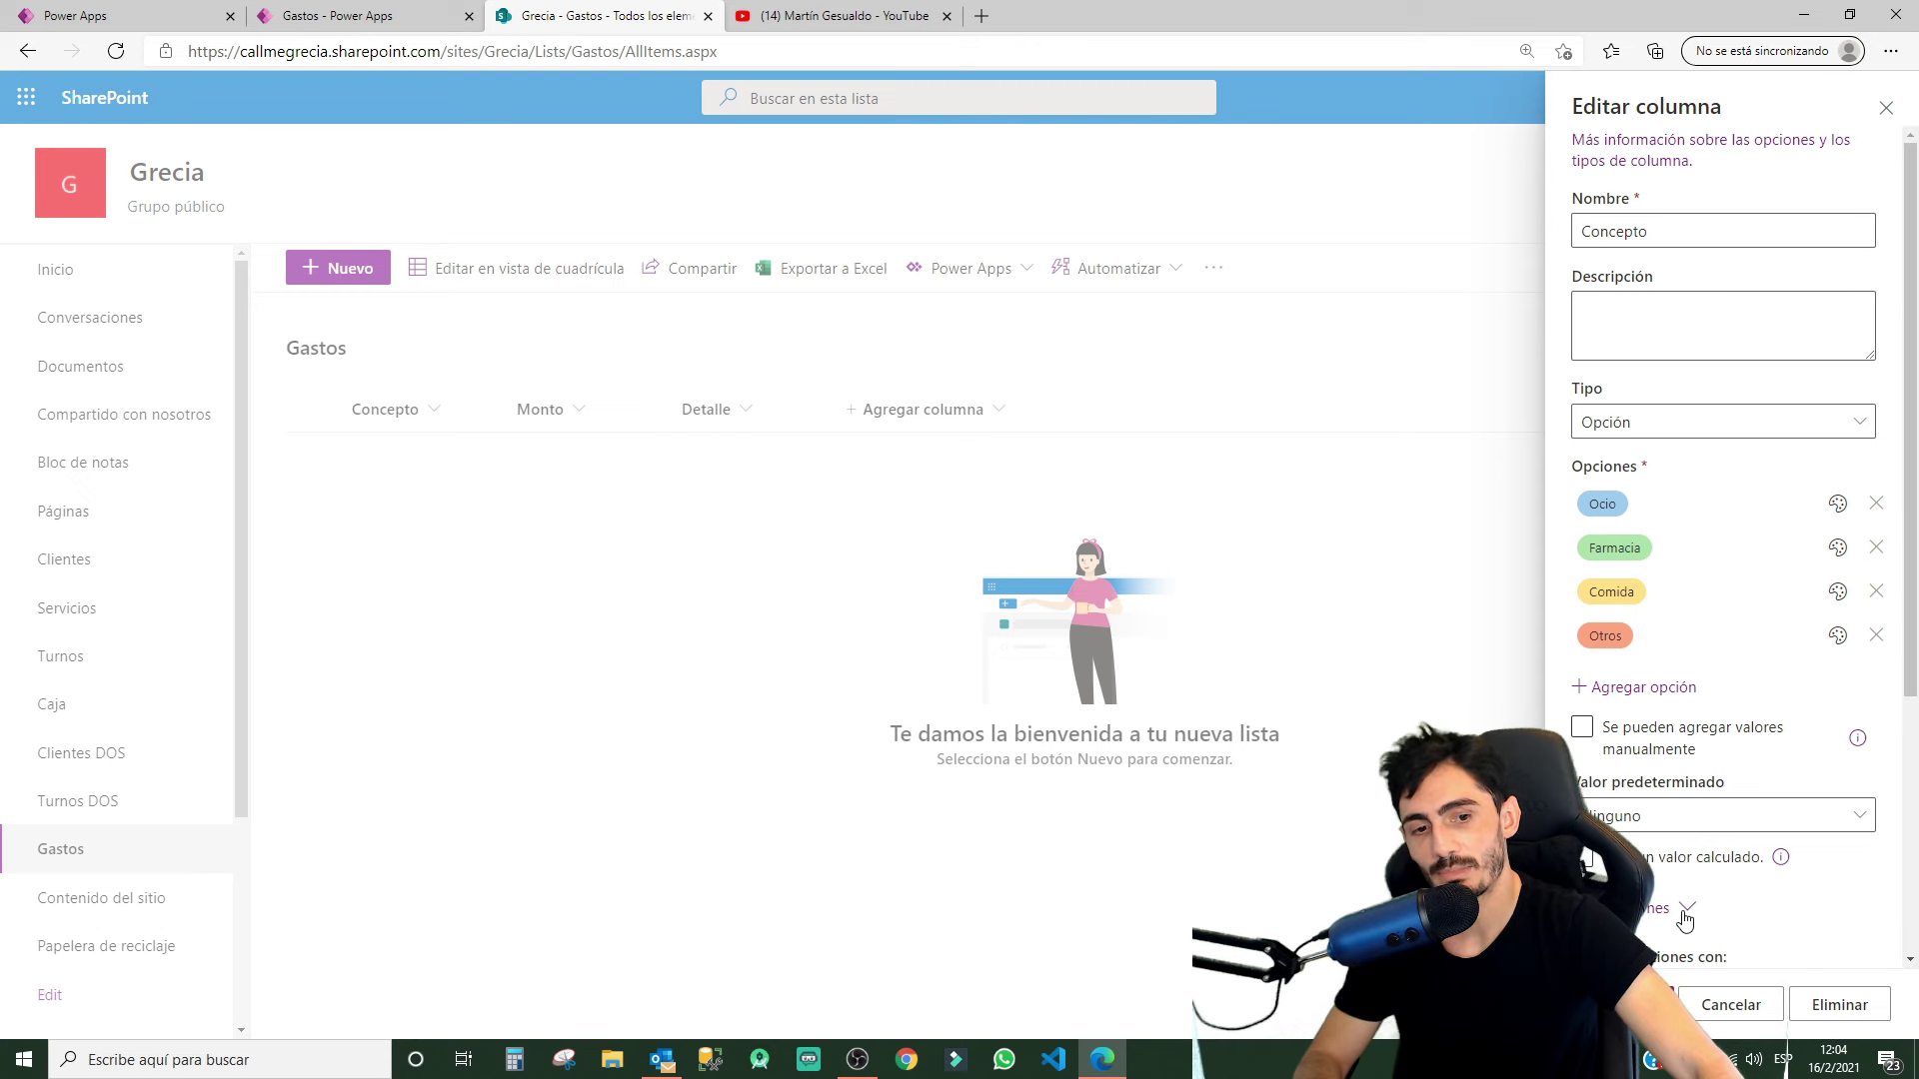
scroll(1682, 909, down, 4)
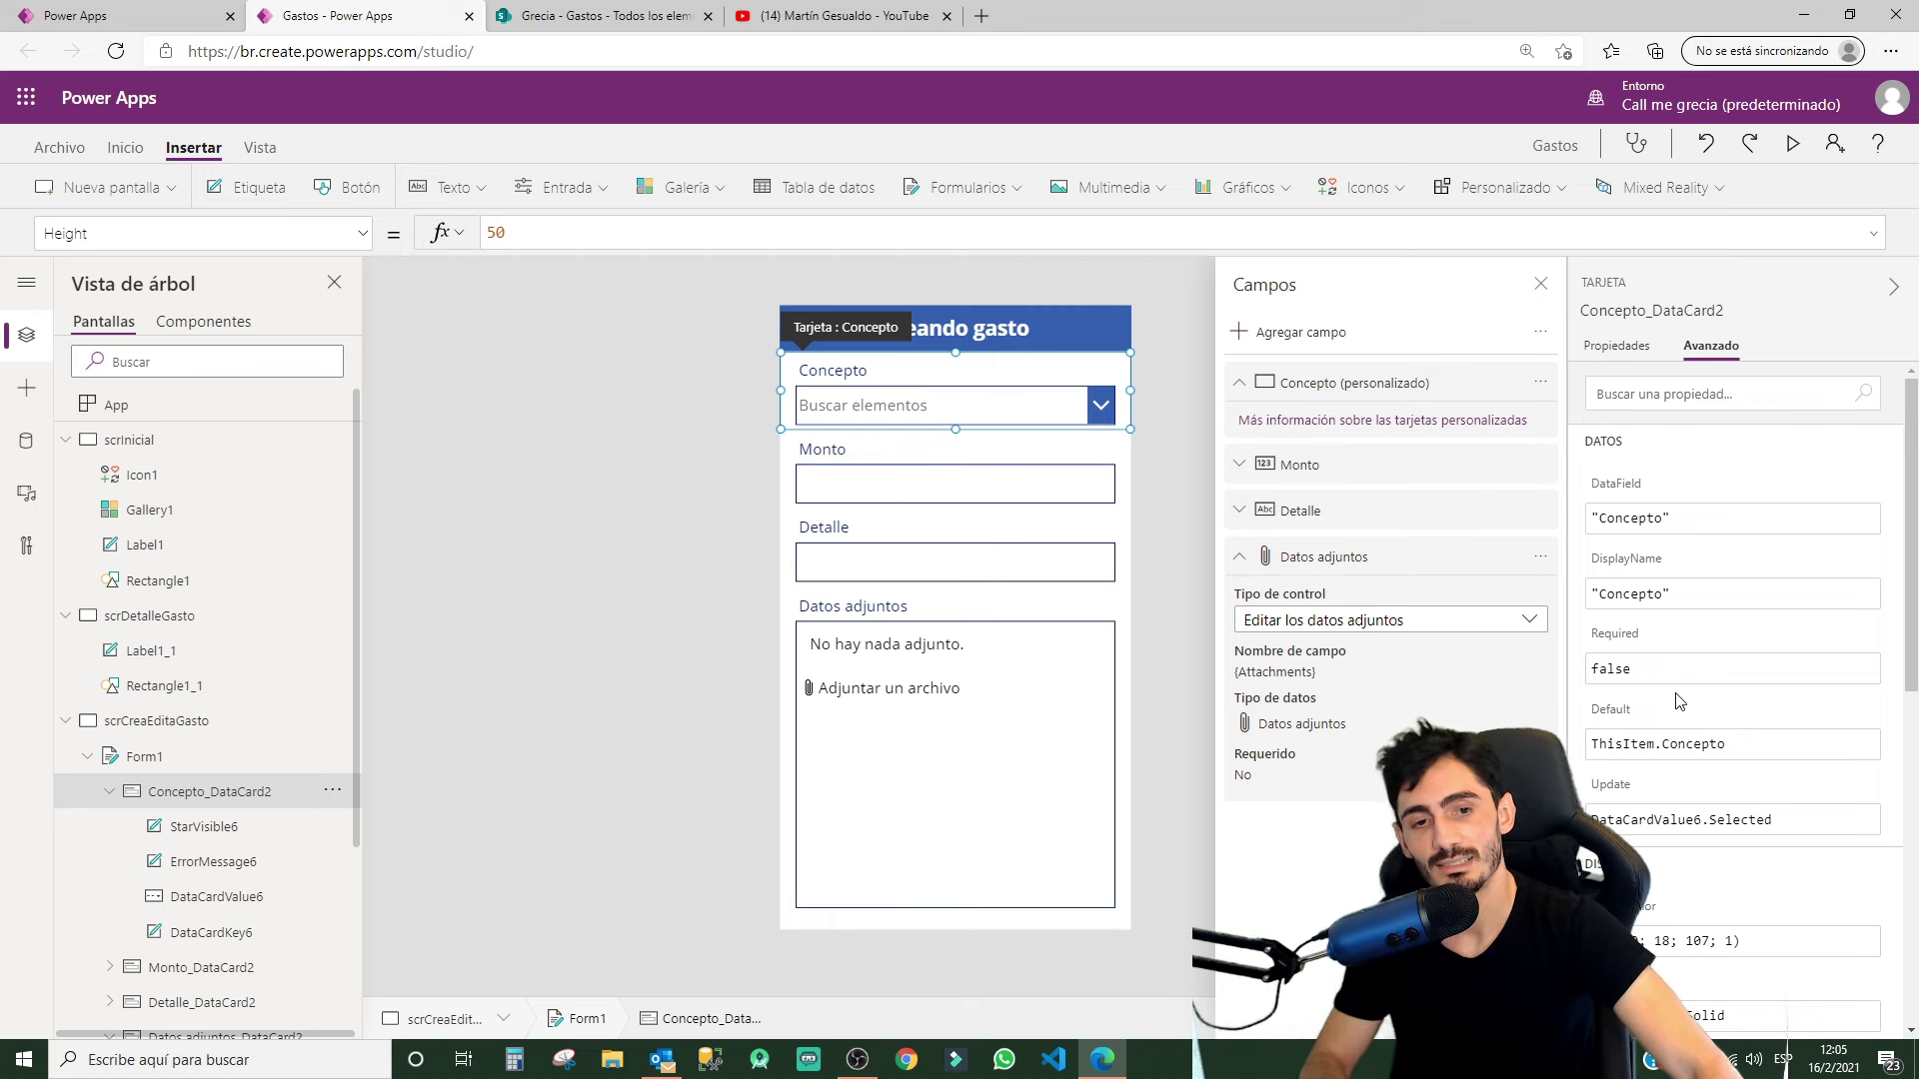
drag(1581, 695, 1897, 770)
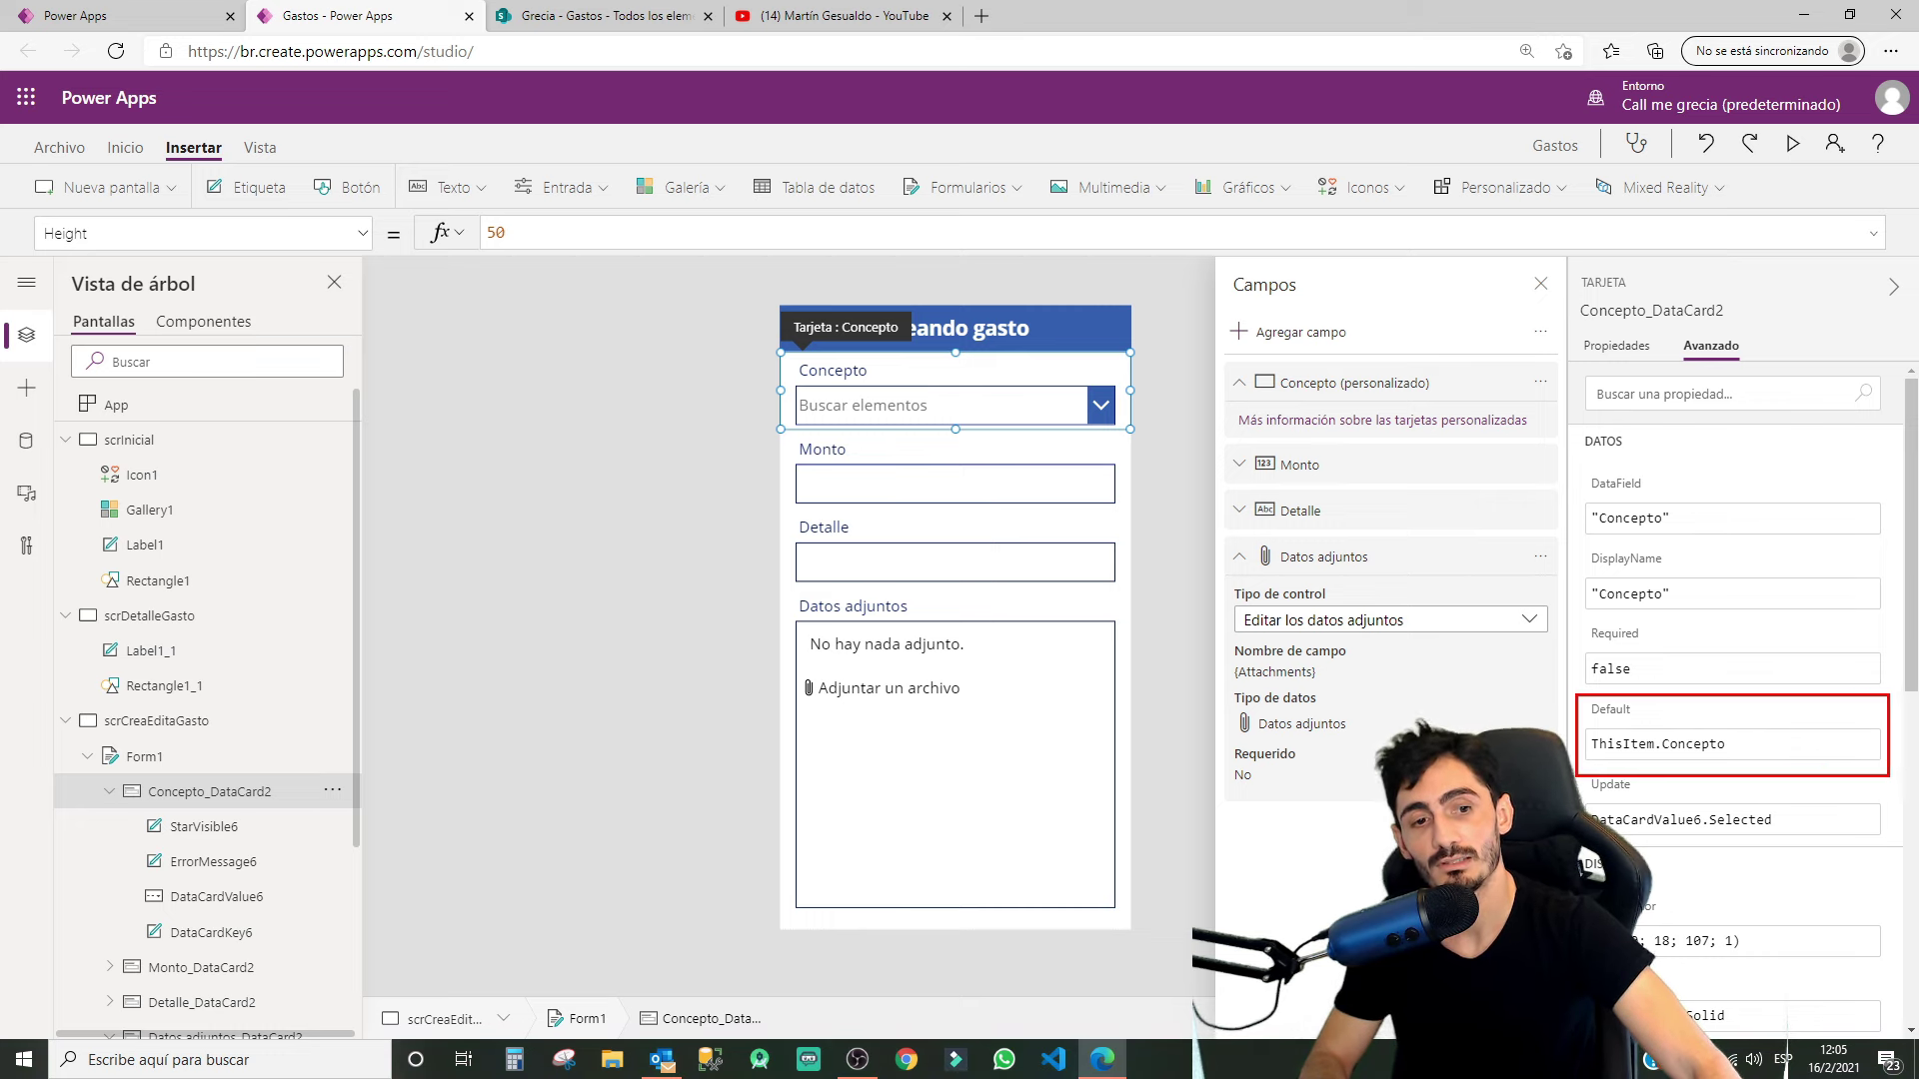
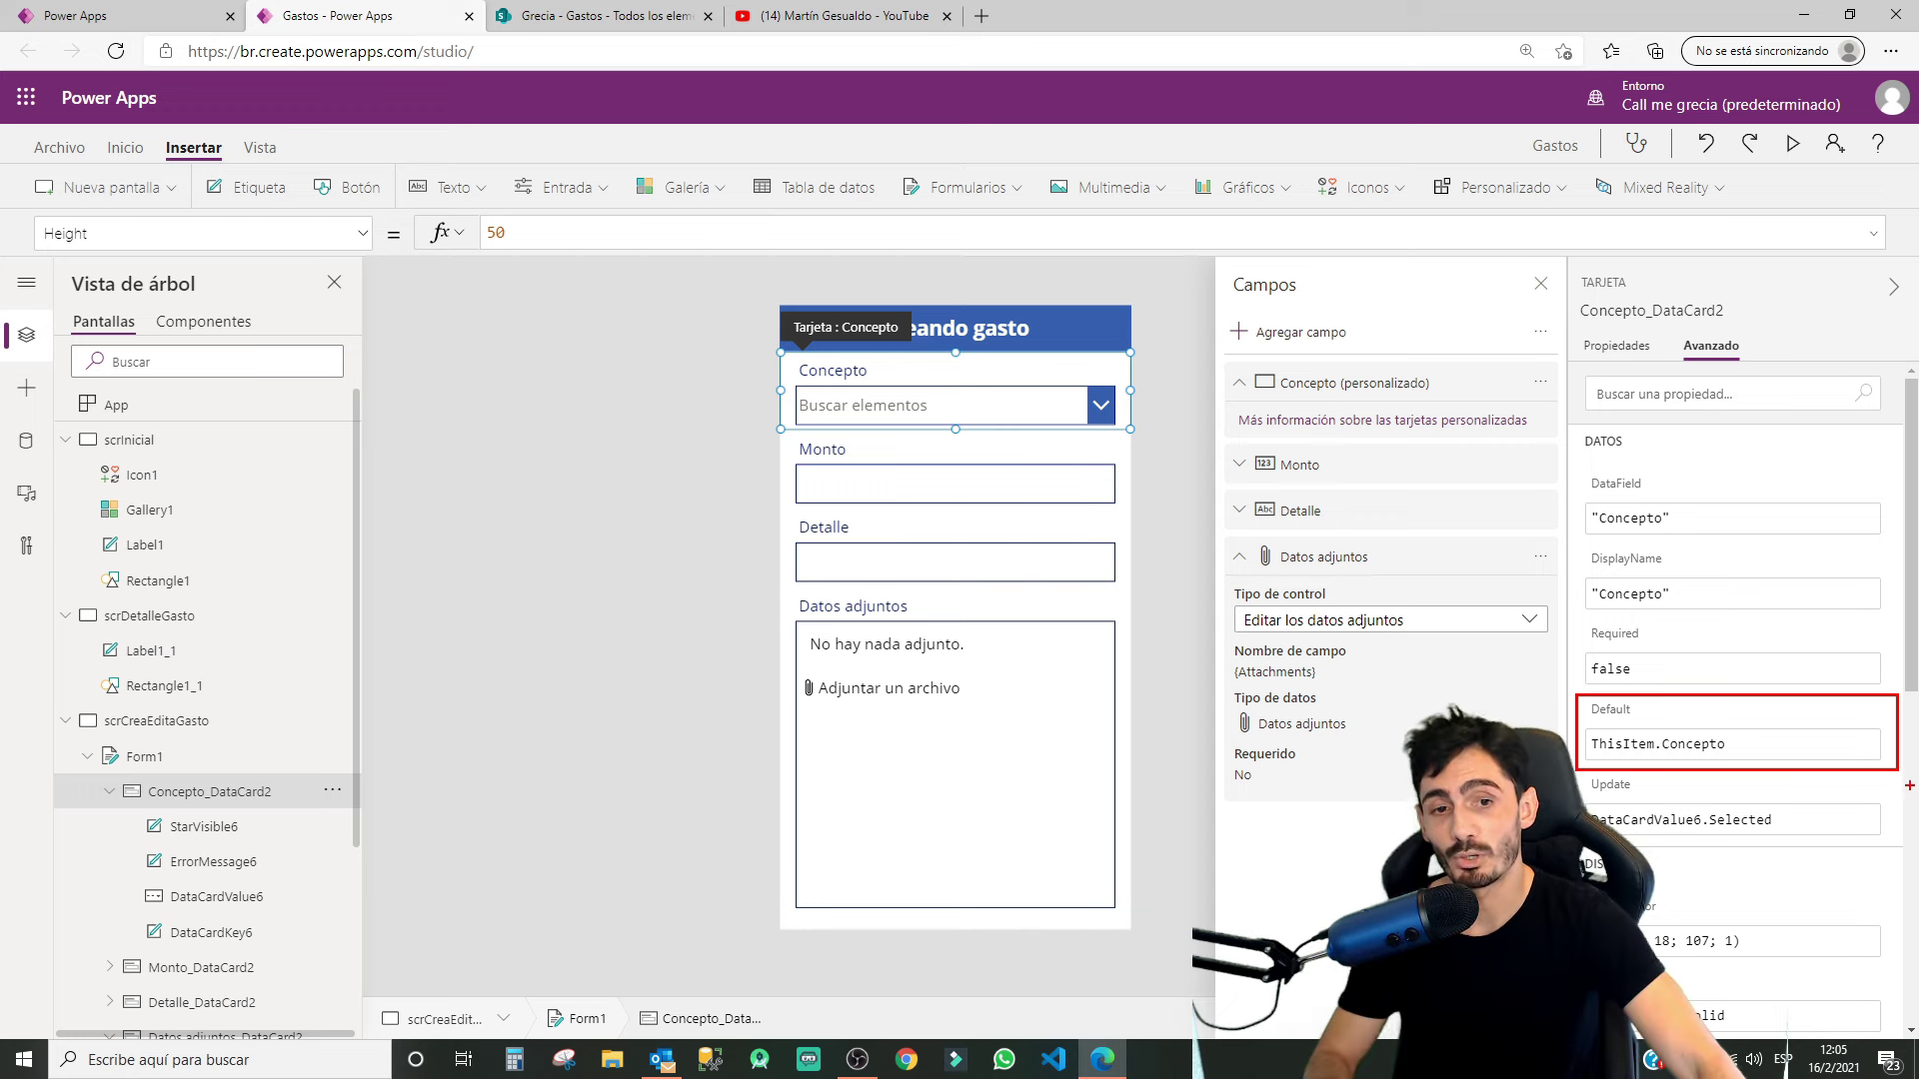
Inspect the Concepto card's Update formula to see it reads DataCardValue6.
drag(1575, 700, 1789, 770)
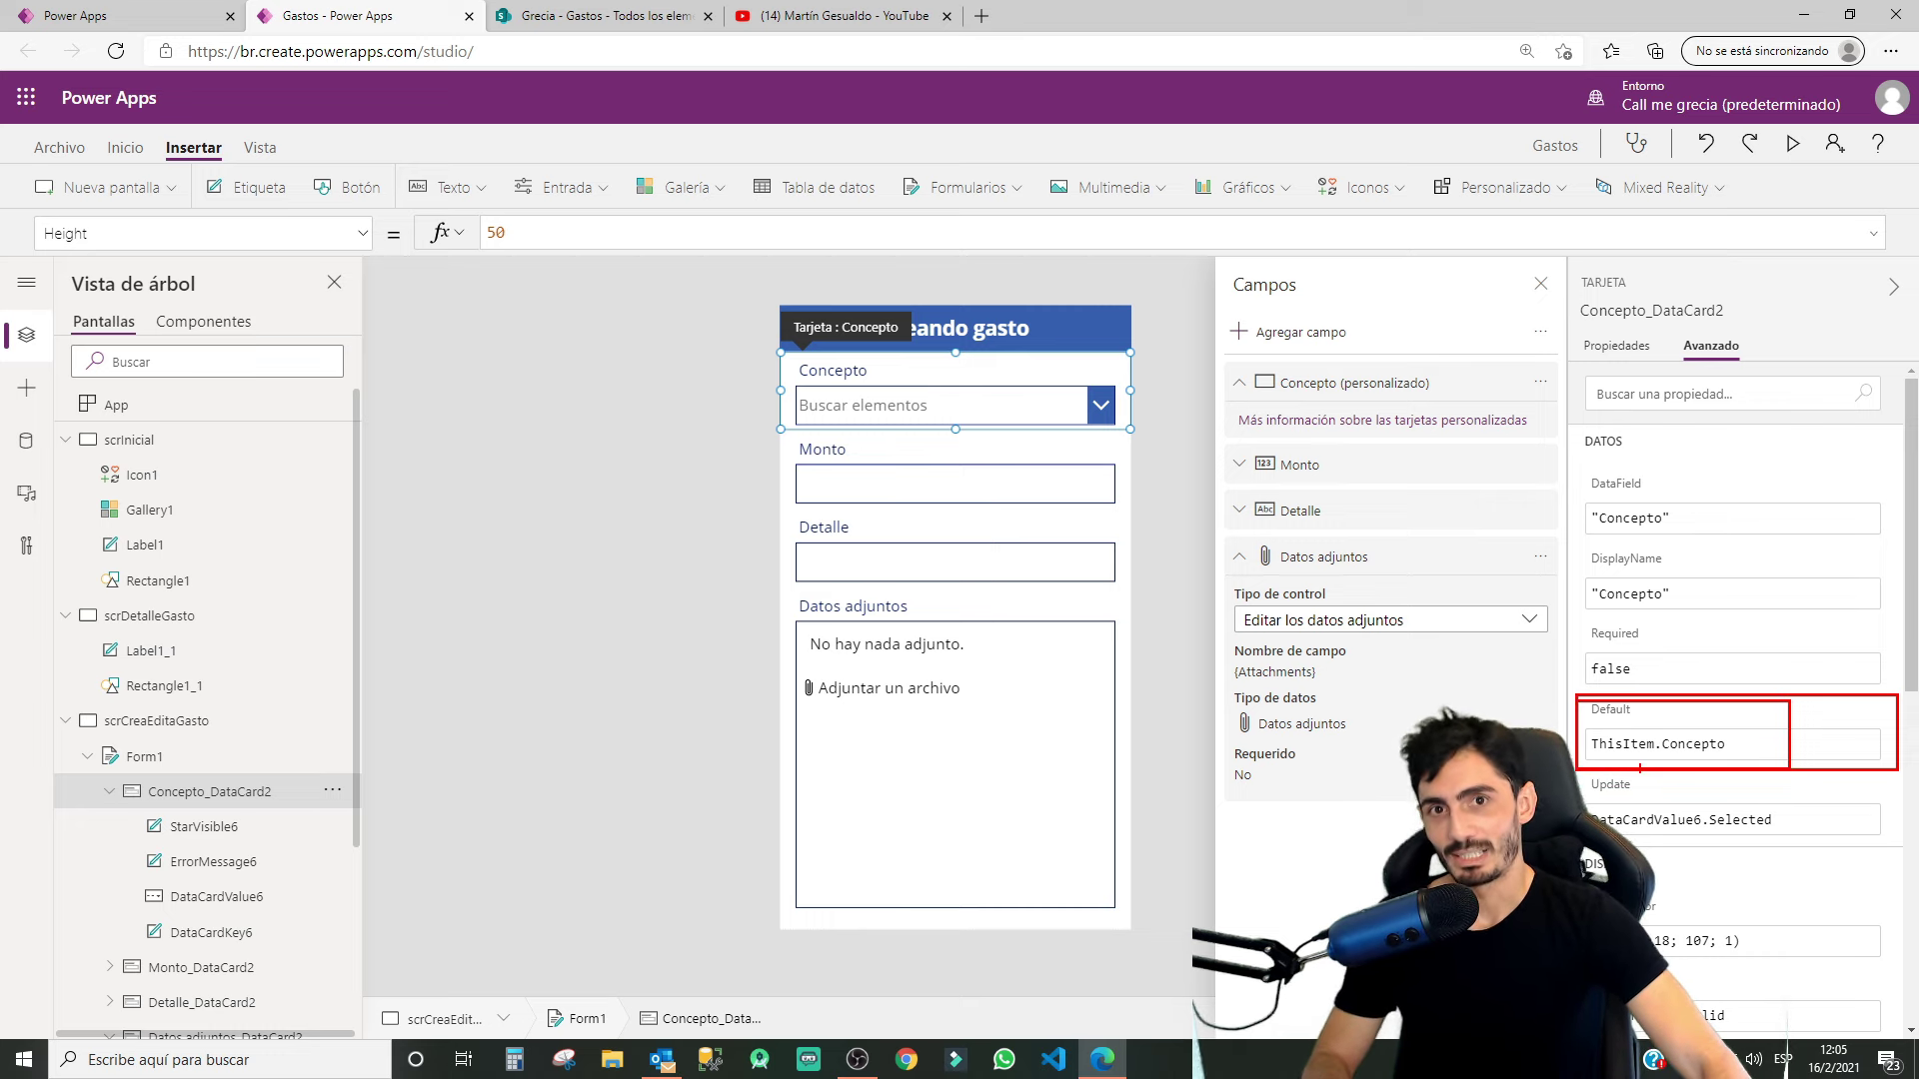
drag(1594, 477, 1863, 543)
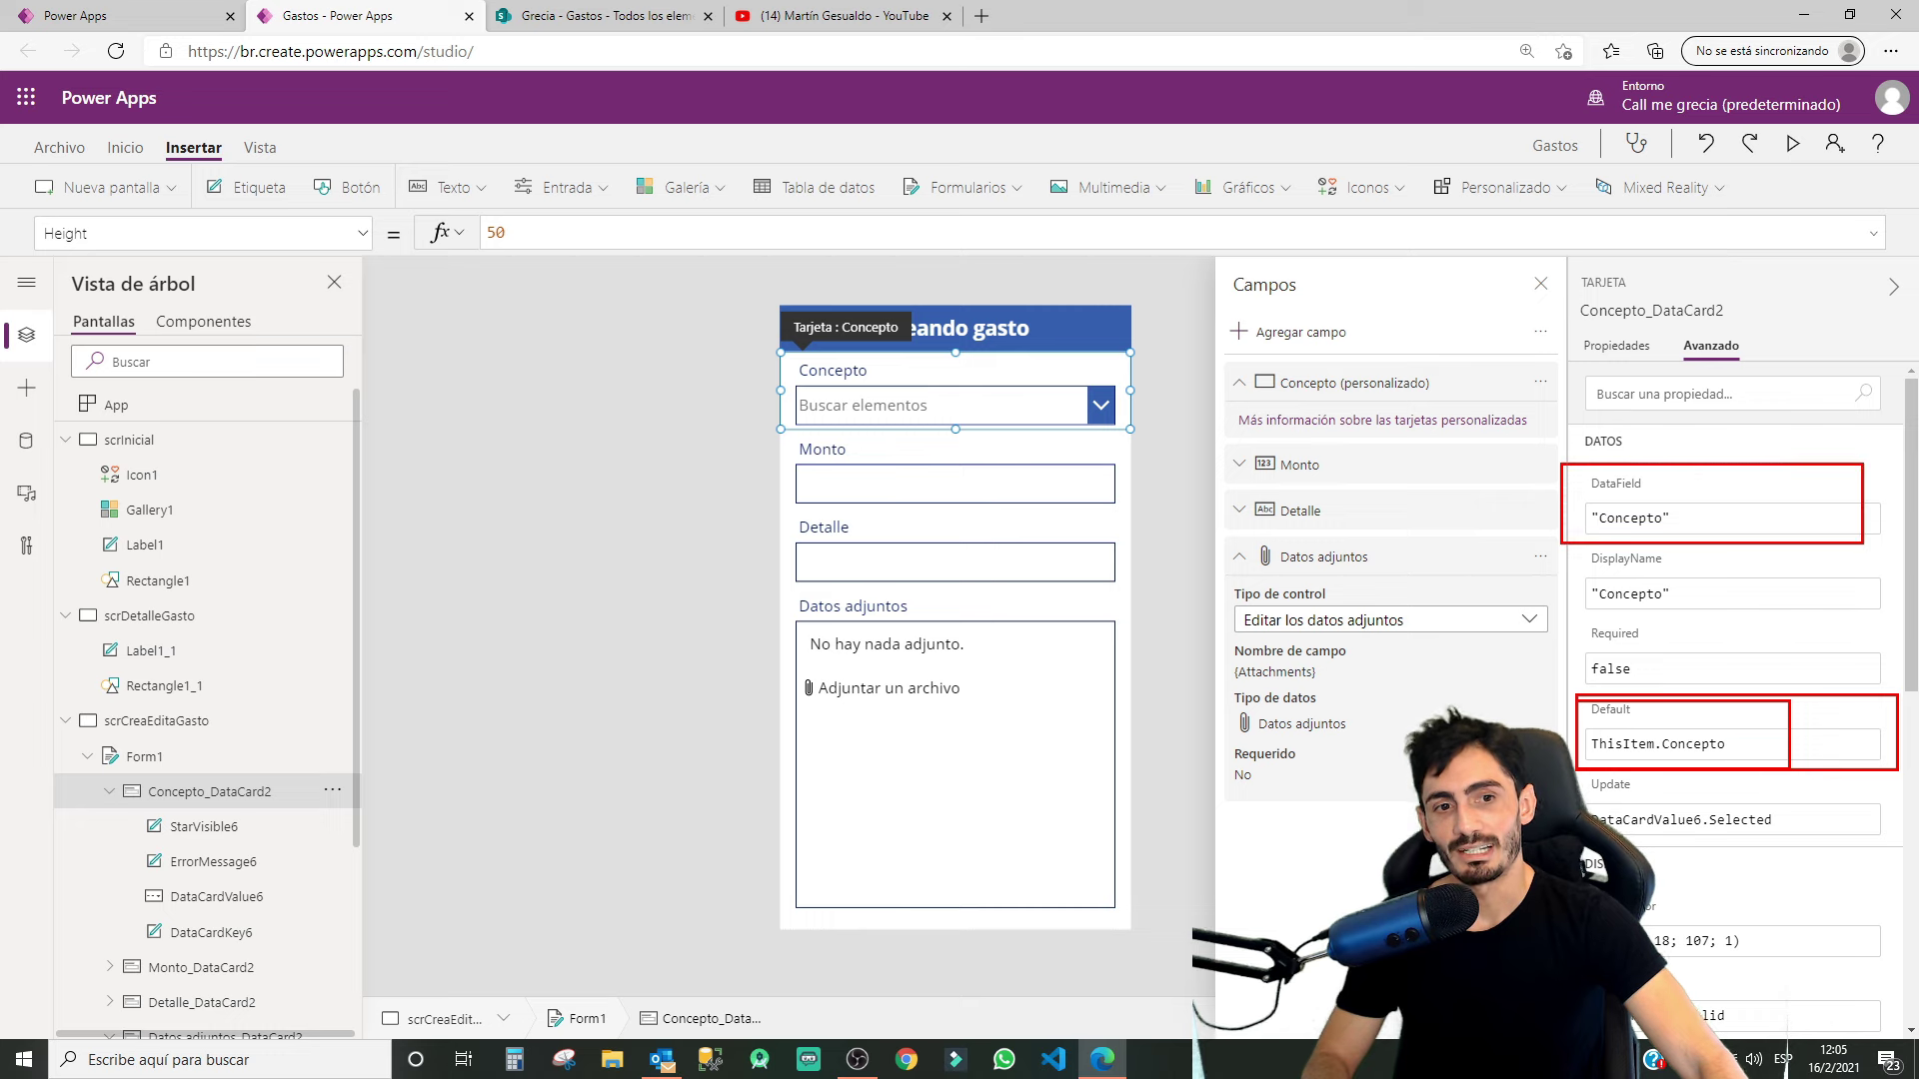
drag(1583, 771, 1897, 843)
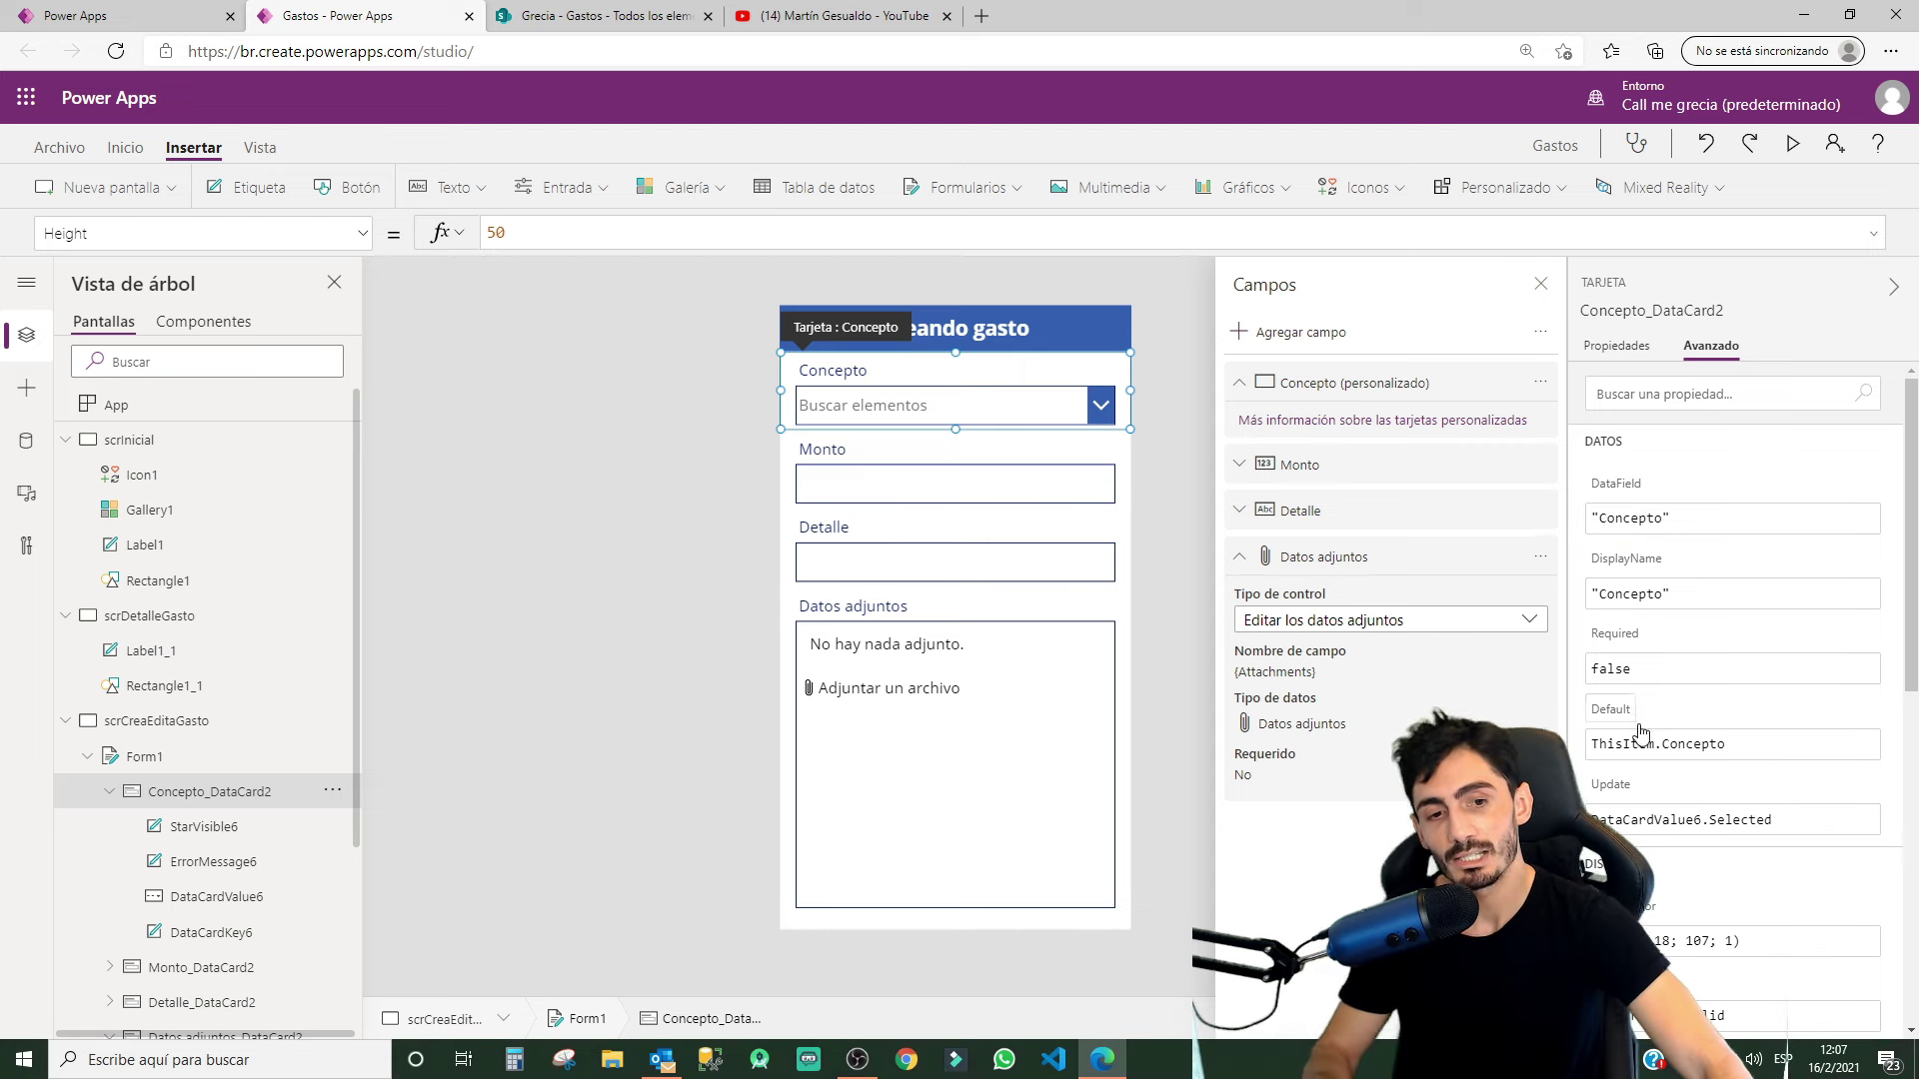
click(1714, 821)
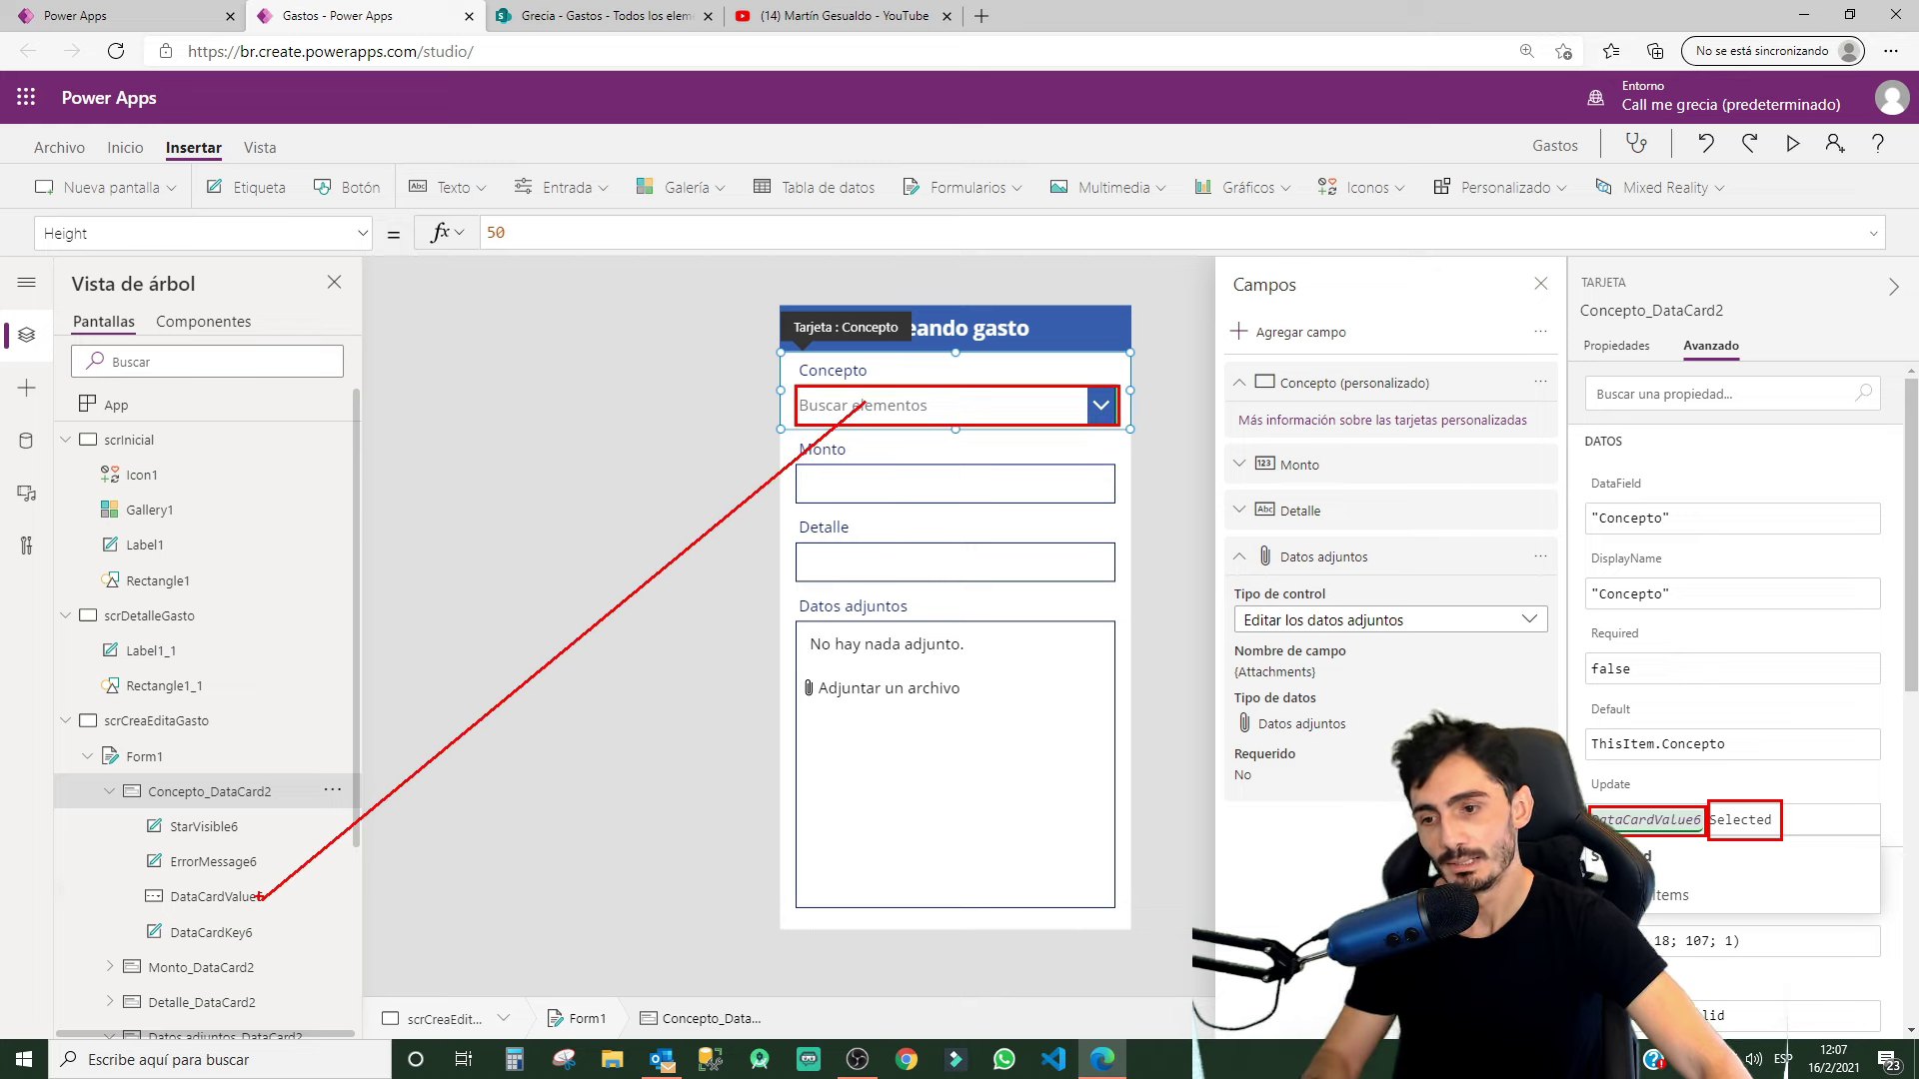
Rename DataCardValue6 to cbxConcepto and reselect the Concepto card.
double_click(240, 897)
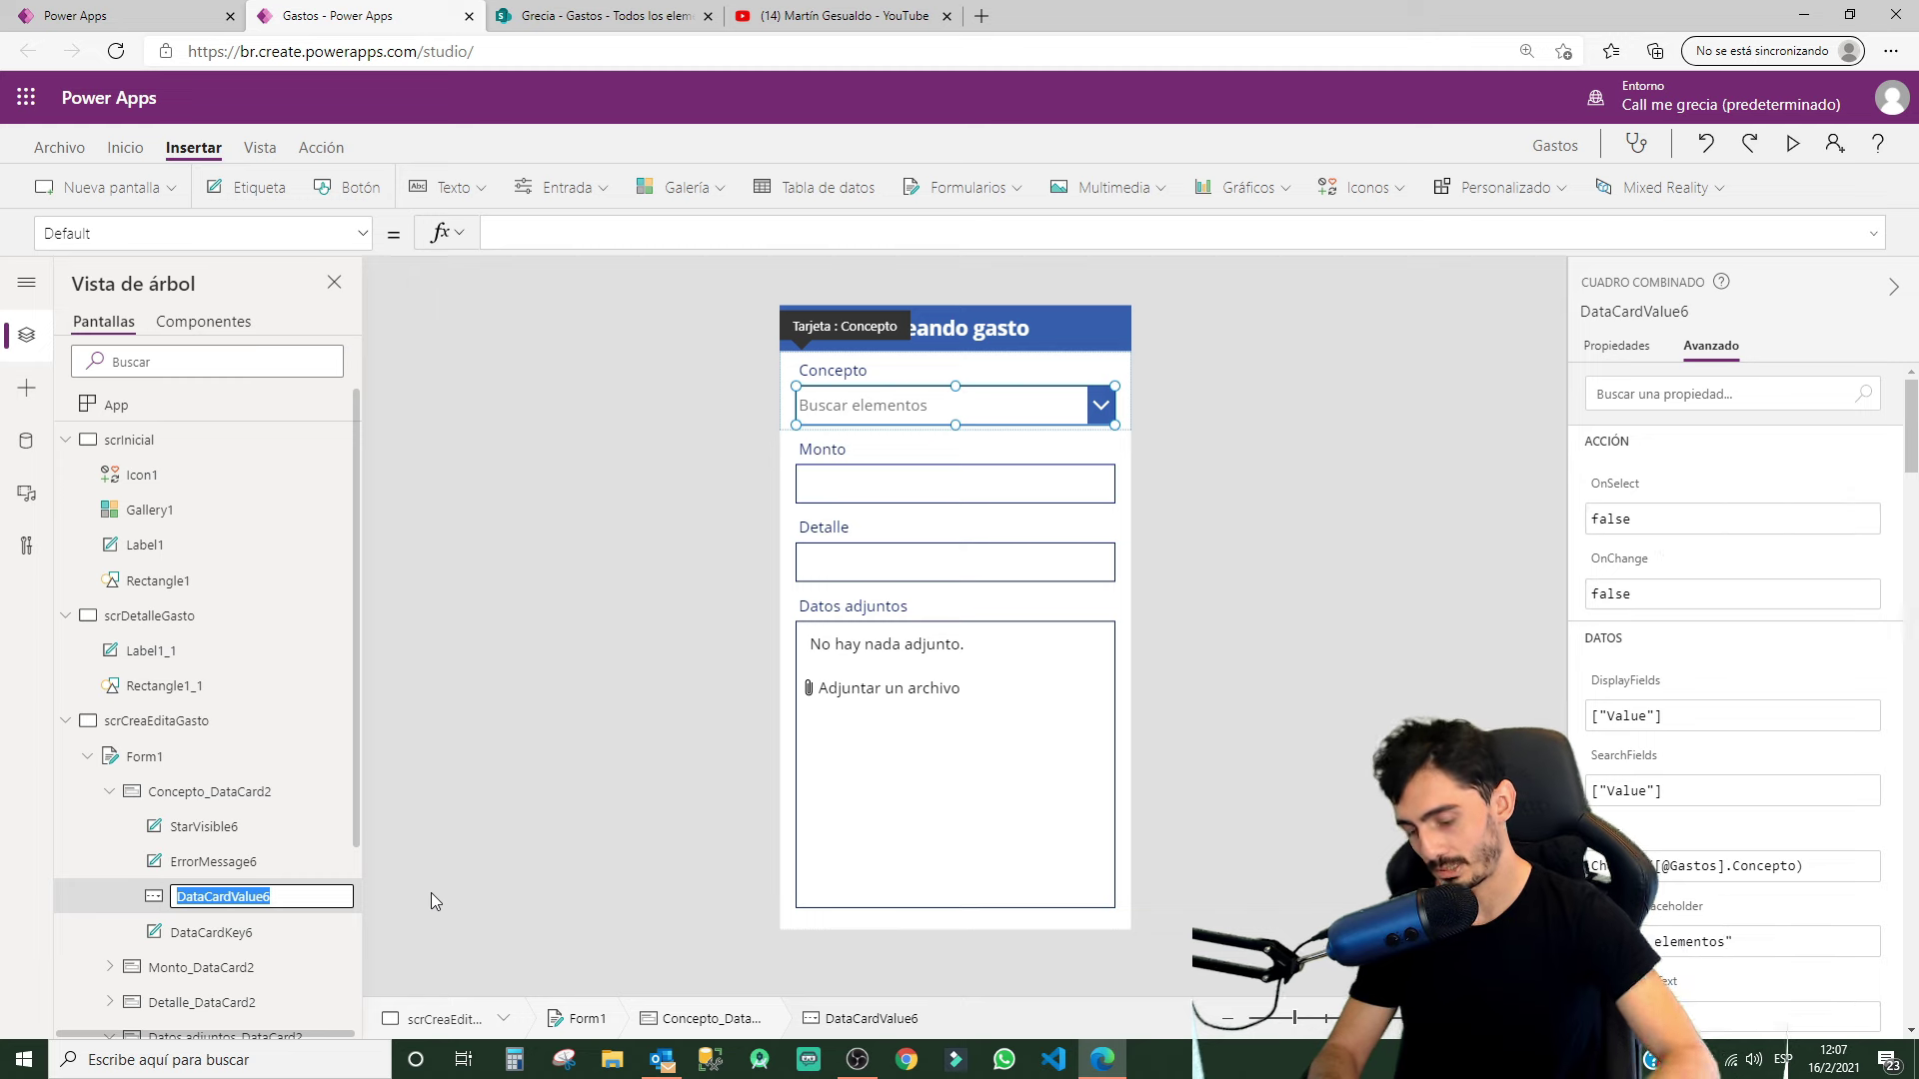
text(cbx)
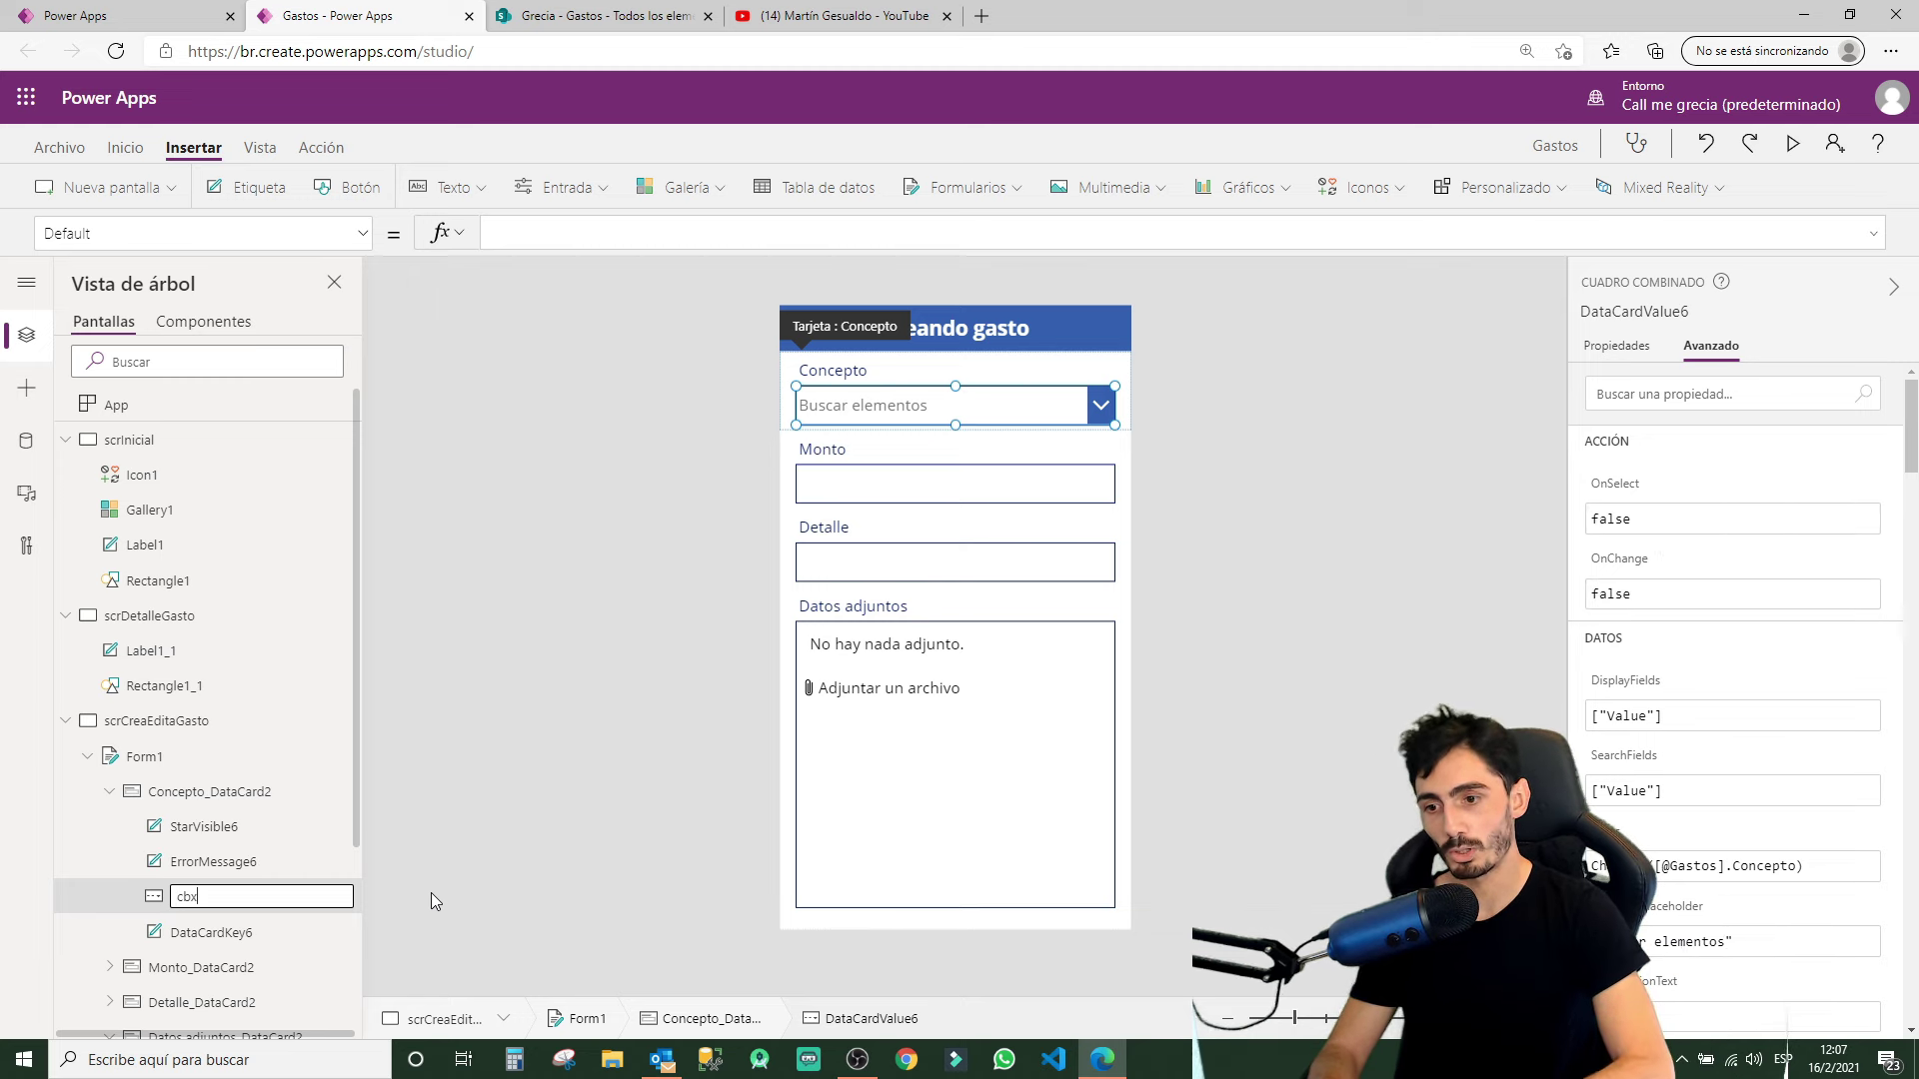
text(Concepto)
key(Return)
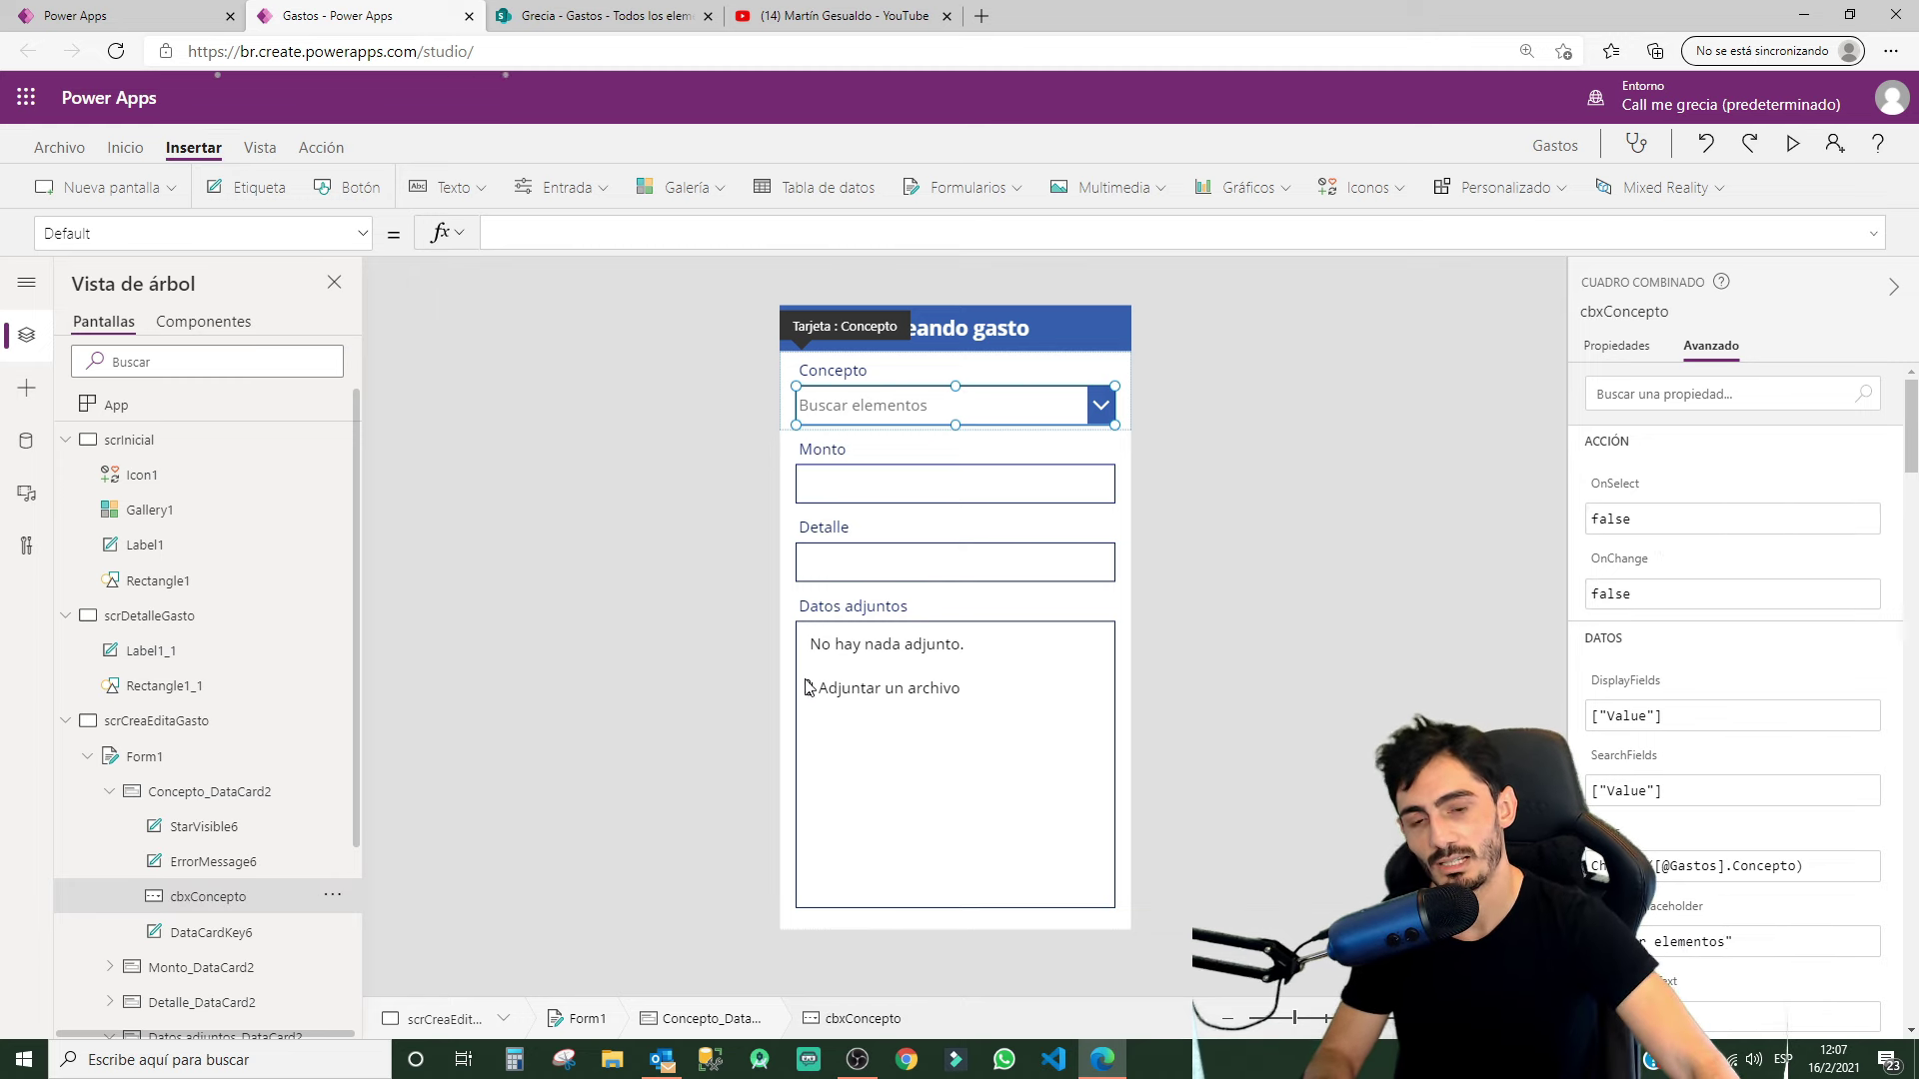
click(1127, 371)
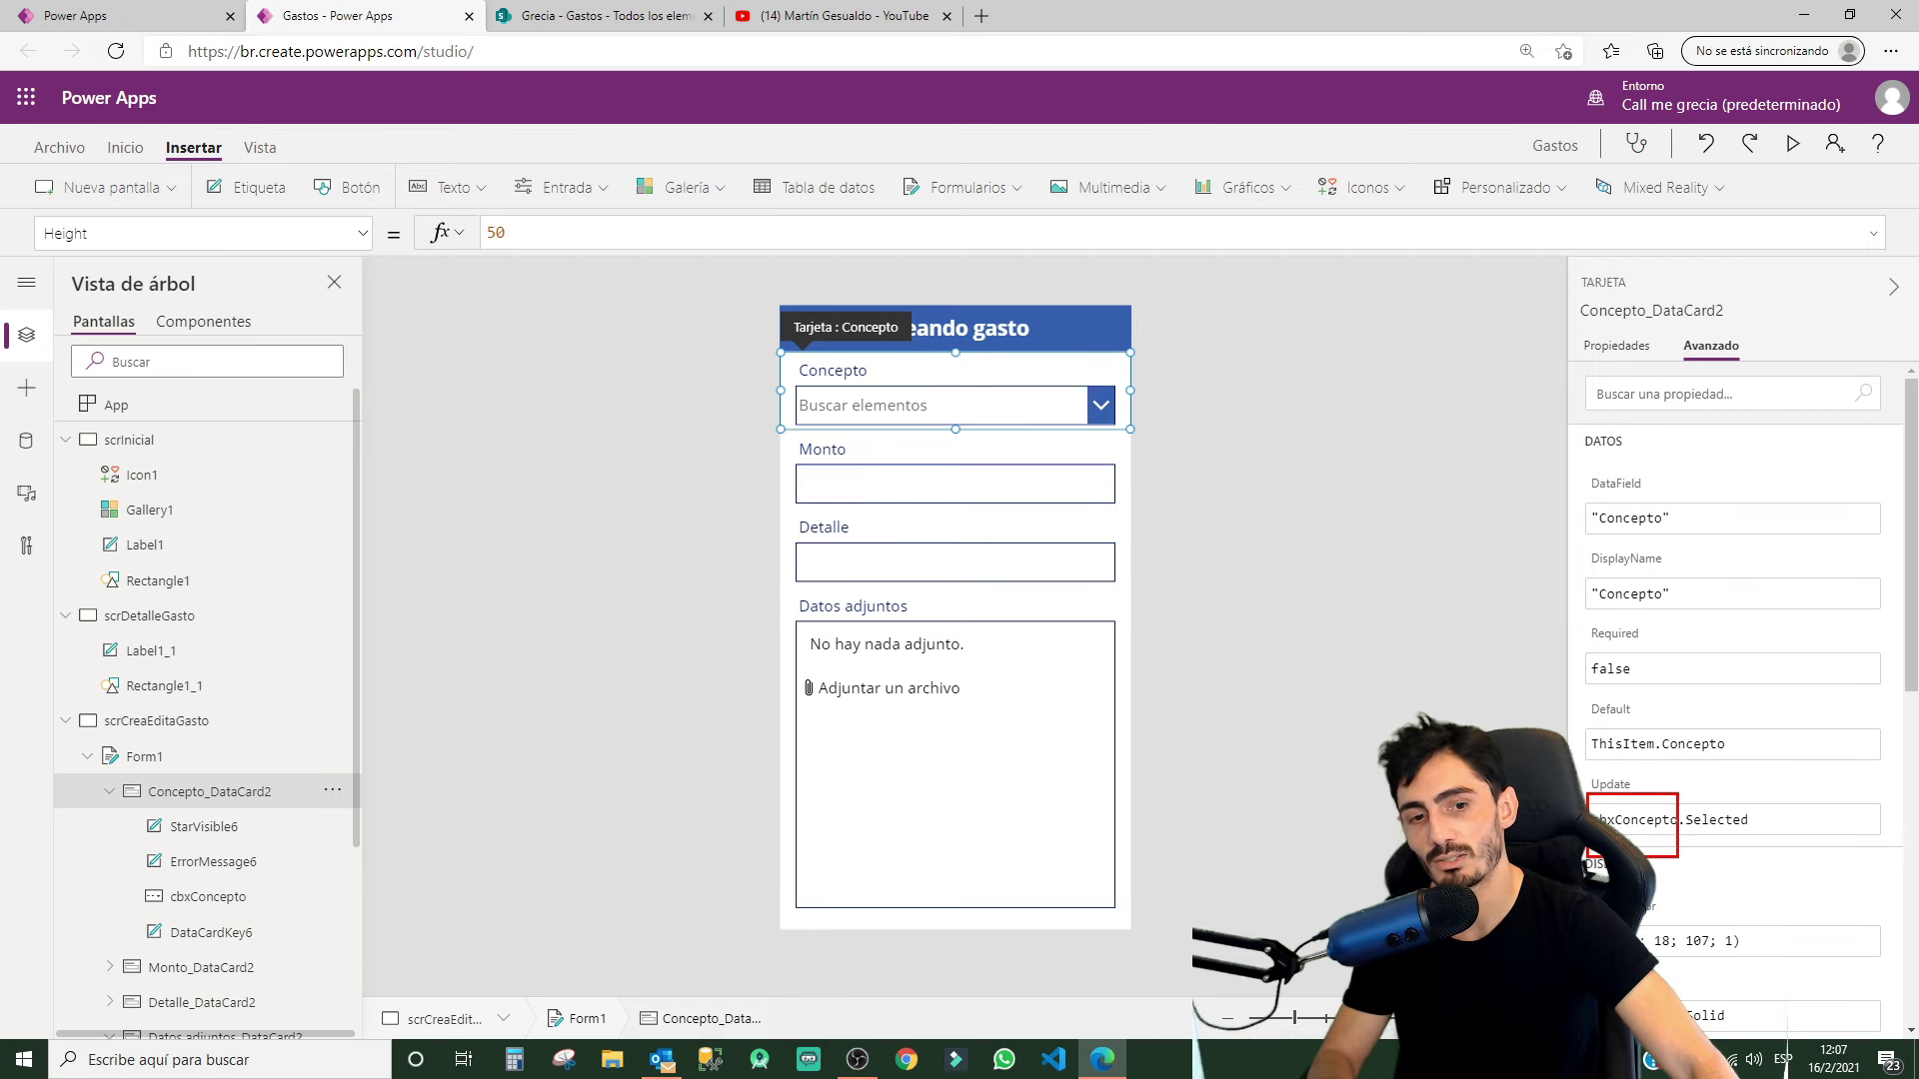
drag(1684, 799, 1767, 846)
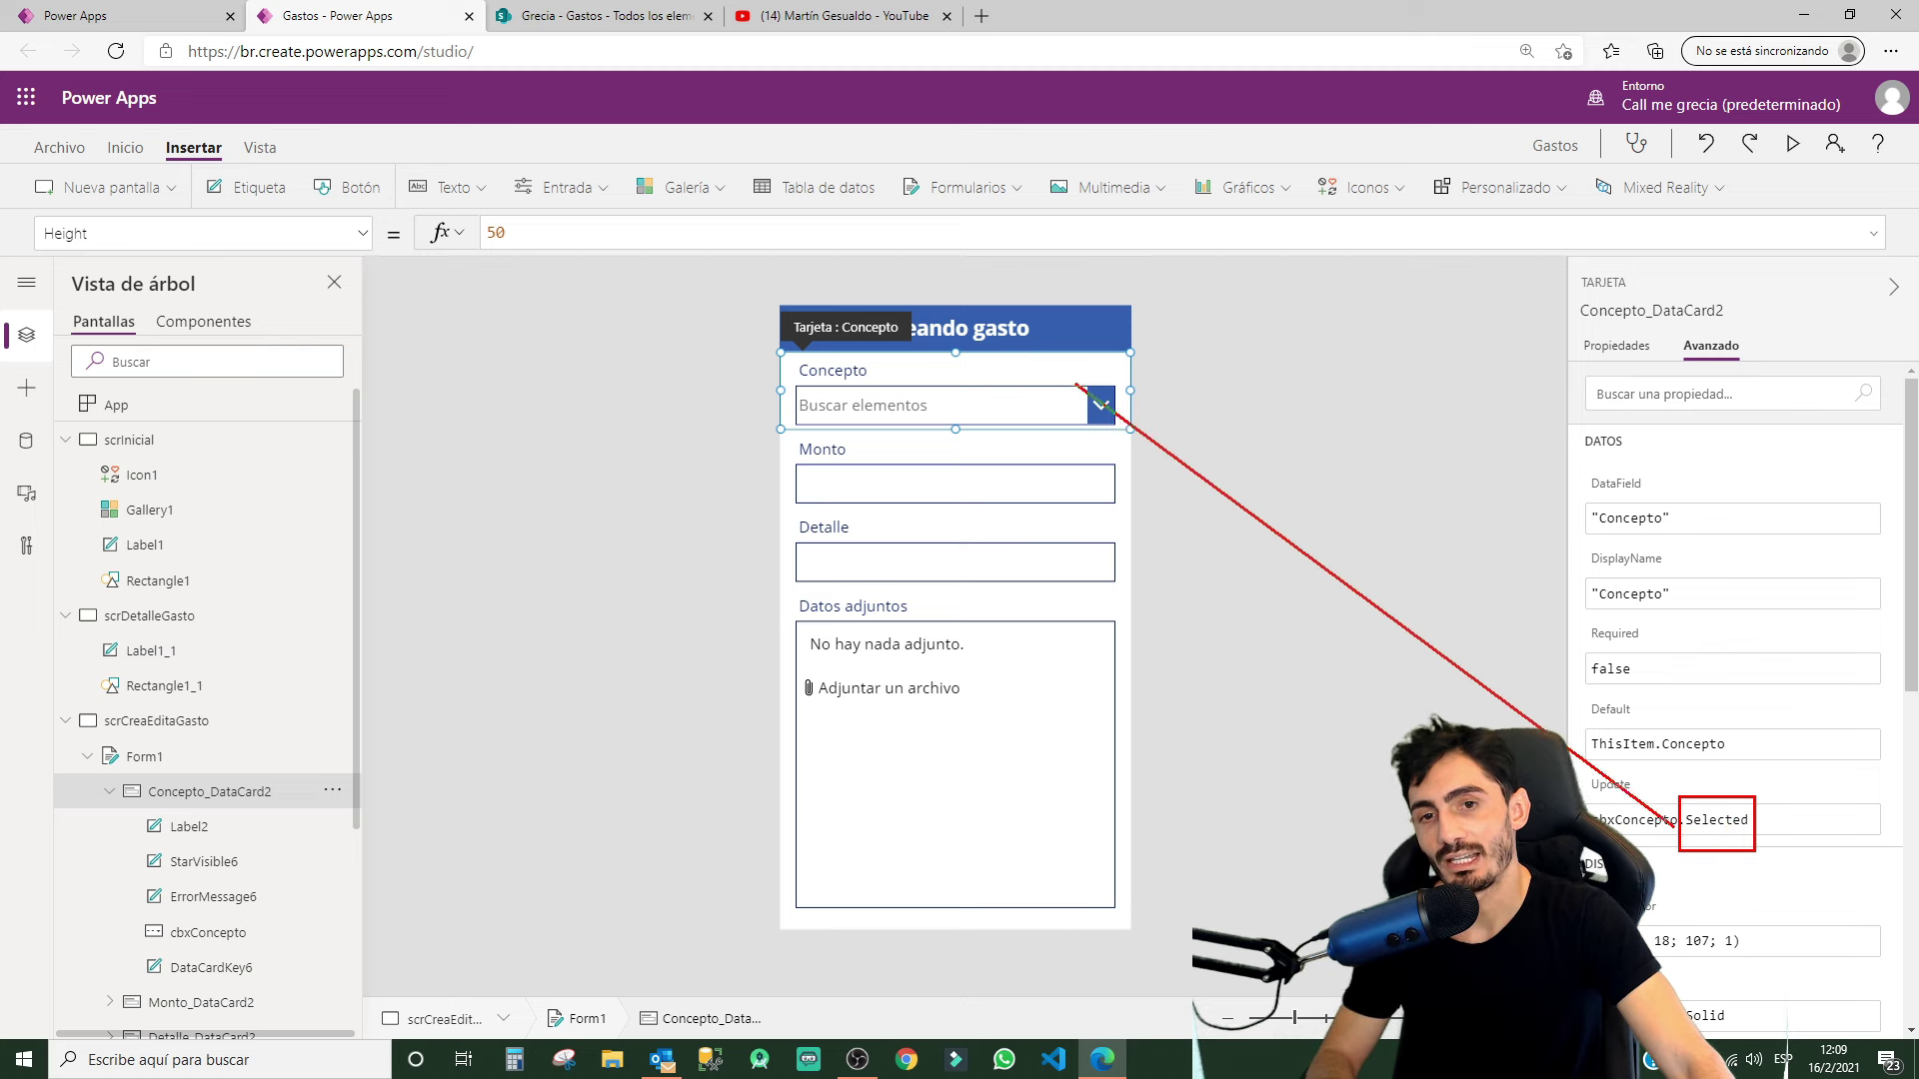
click(998, 405)
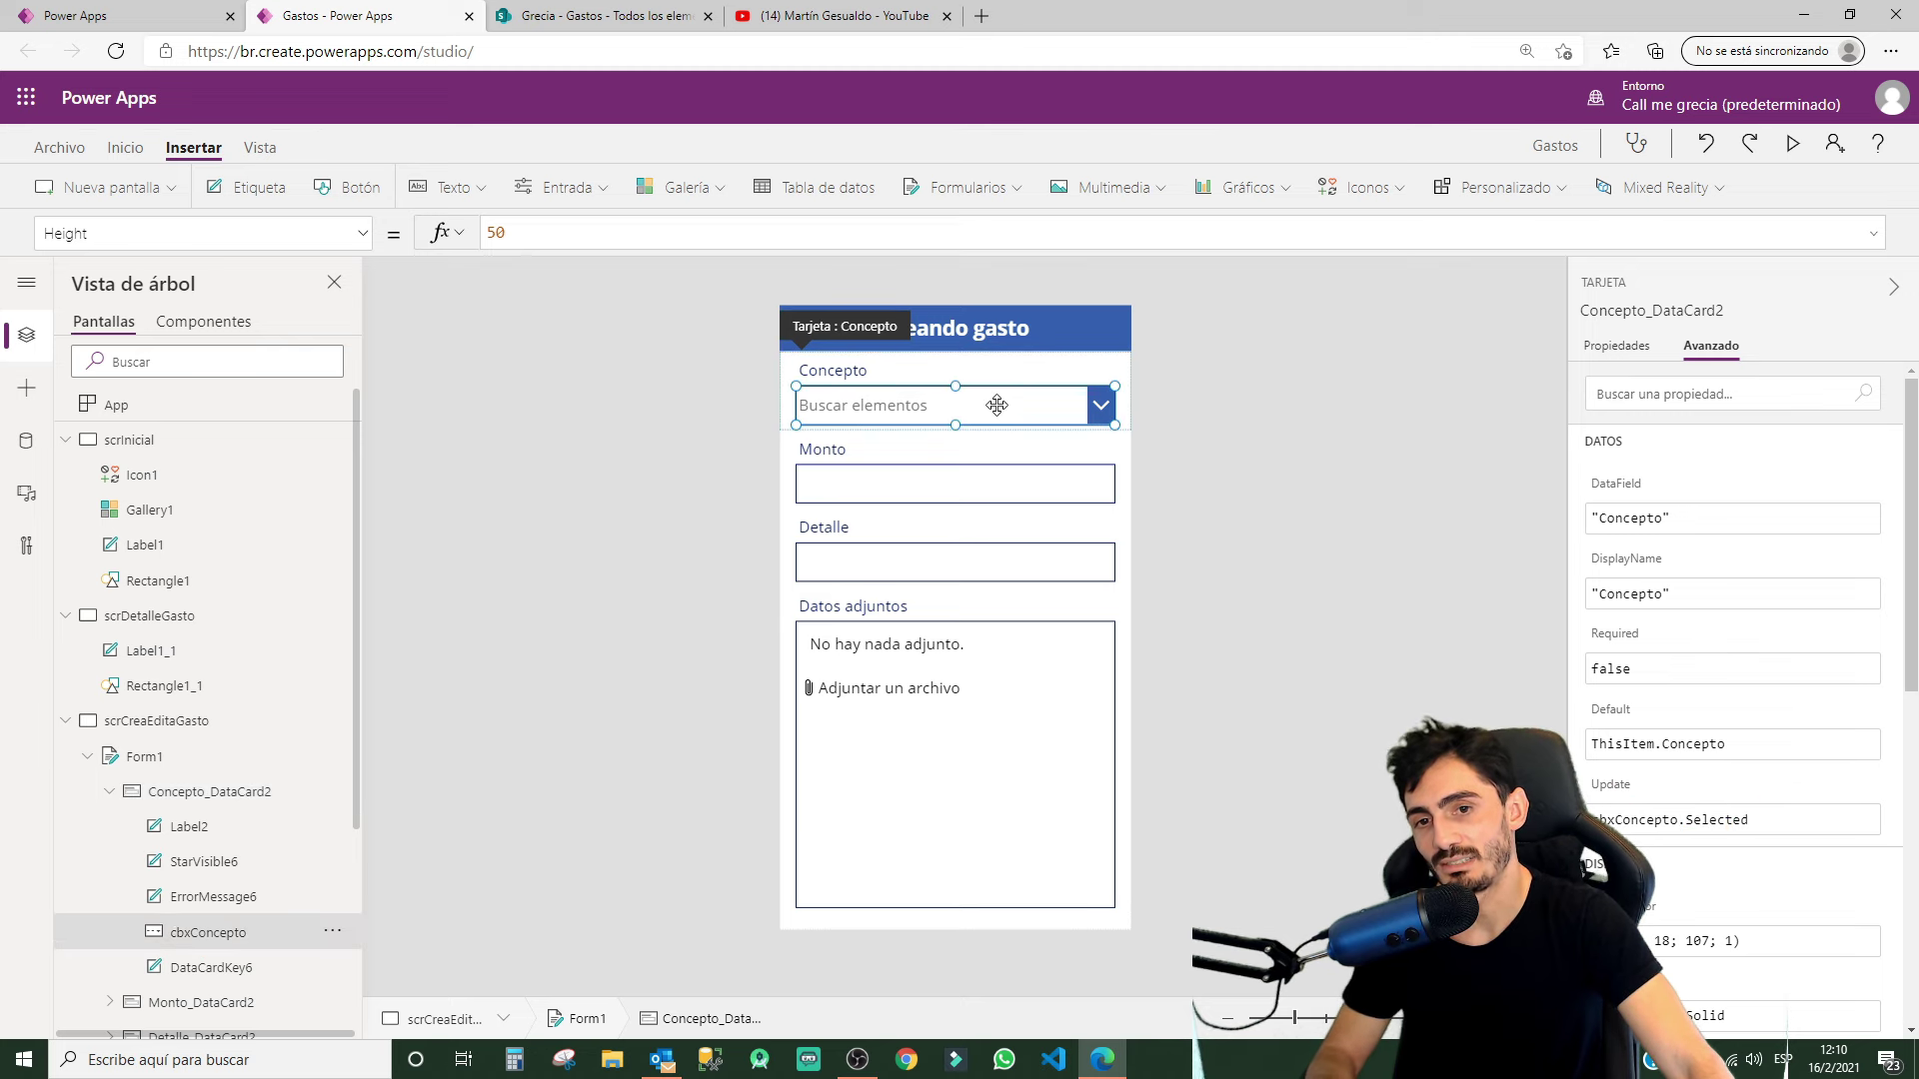
click(361, 234)
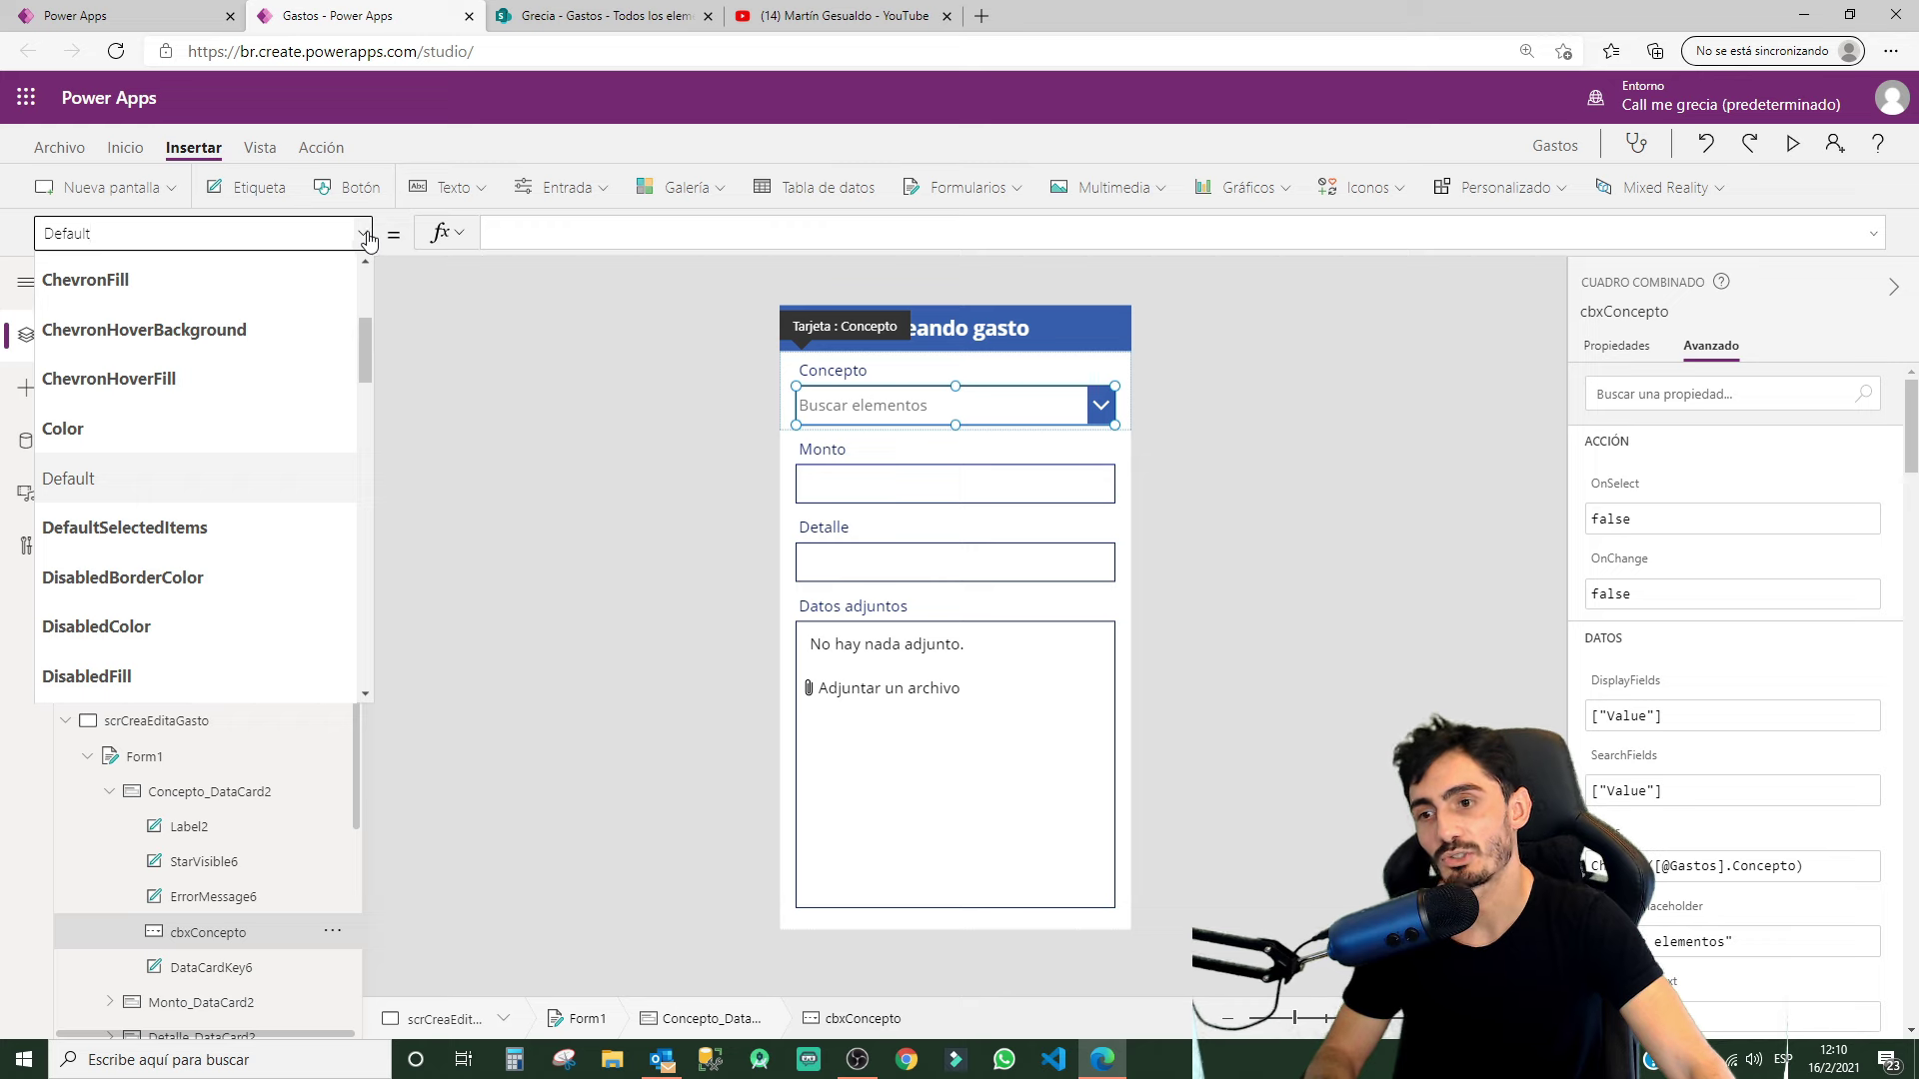
scroll(245, 406, down, 2)
scroll(244, 406, down, 2)
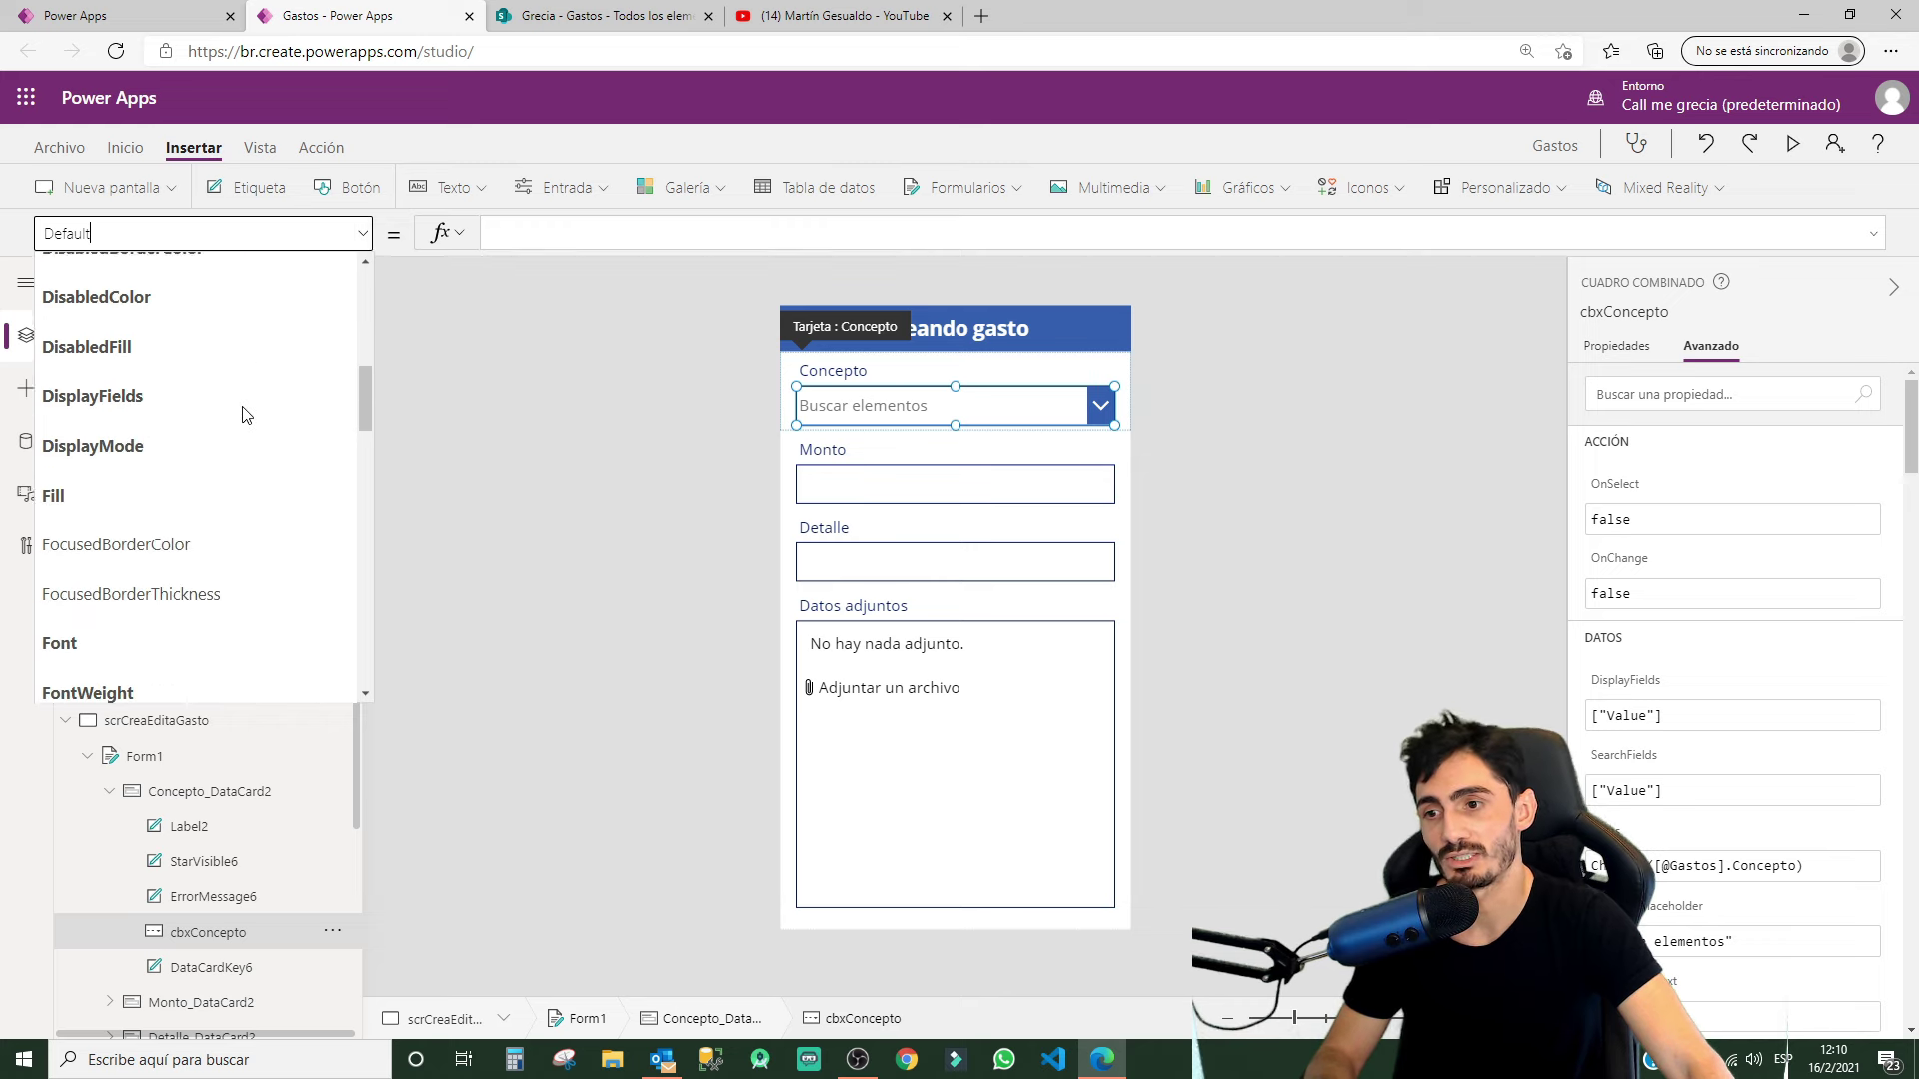
scroll(245, 410, down, 1)
scroll(248, 425, down, 3)
scroll(250, 434, down, 3)
click(182, 519)
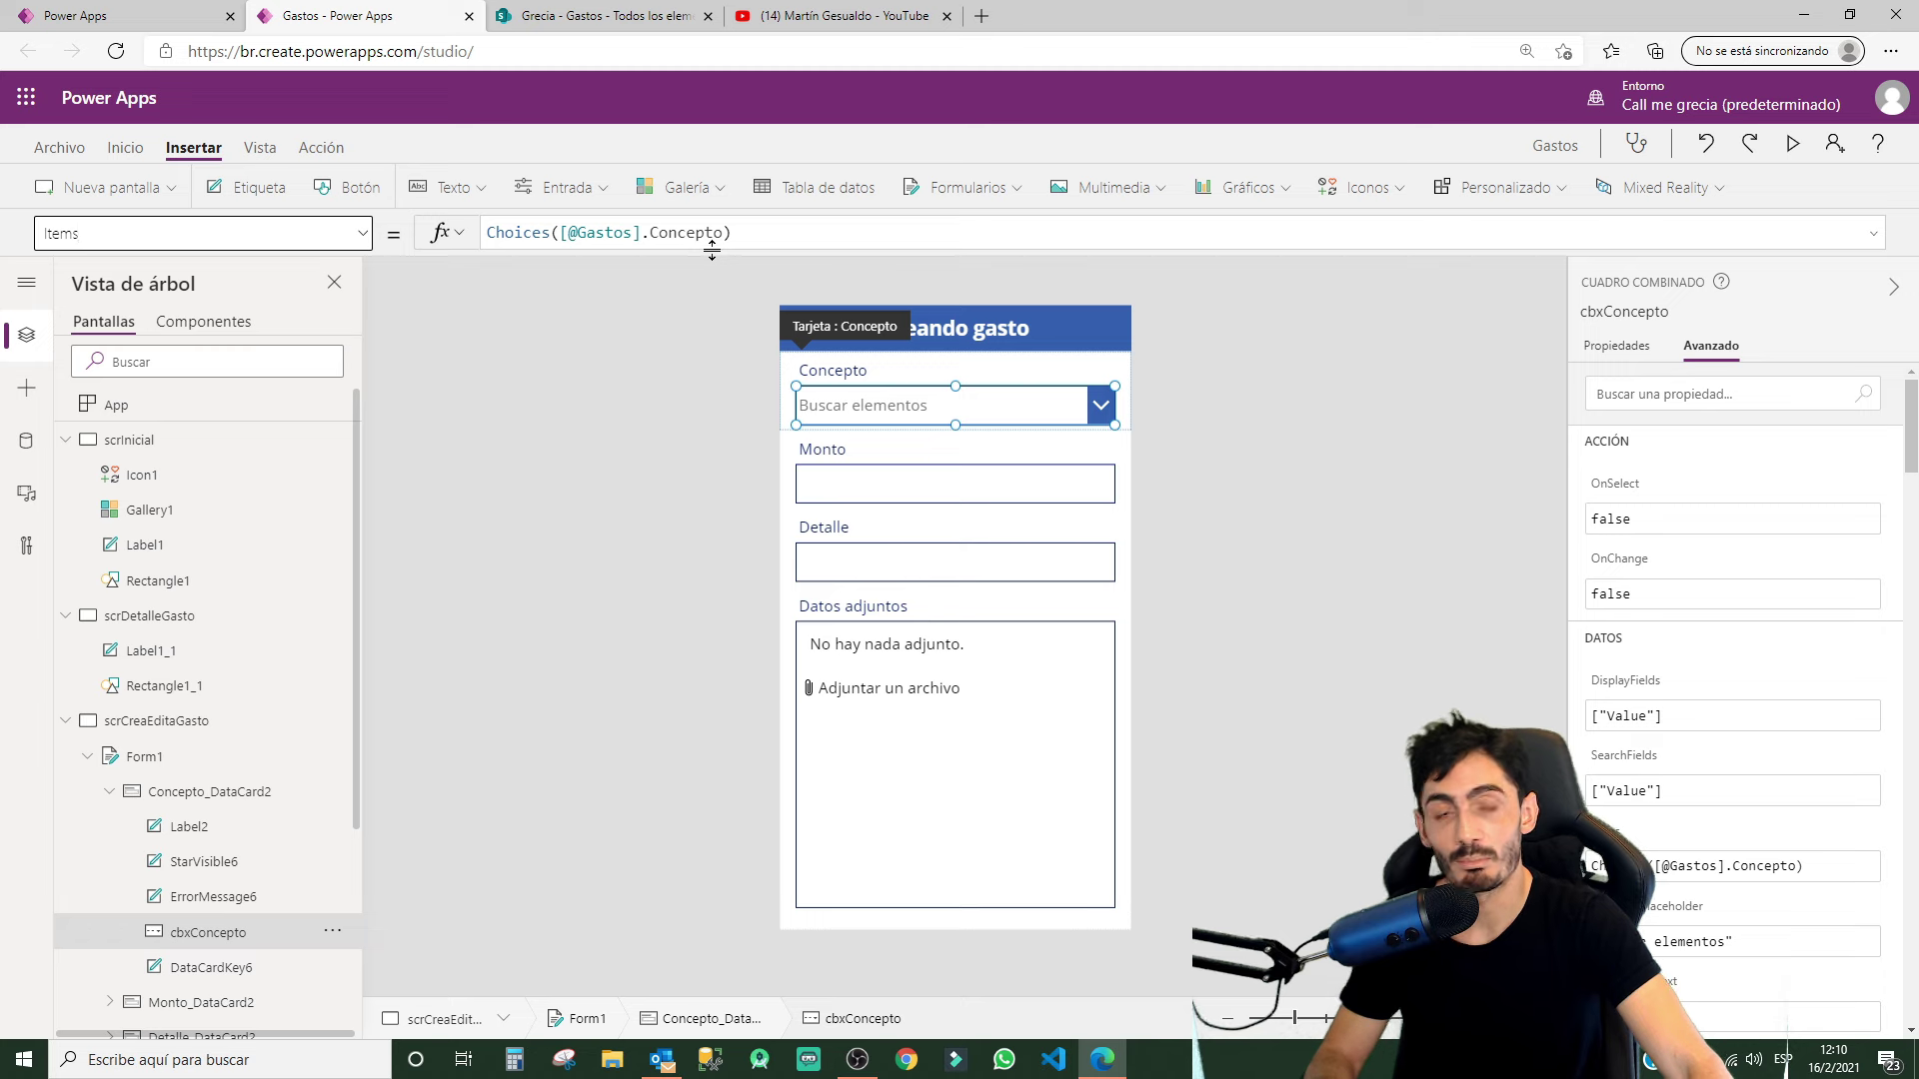
drag(712, 249, 712, 405)
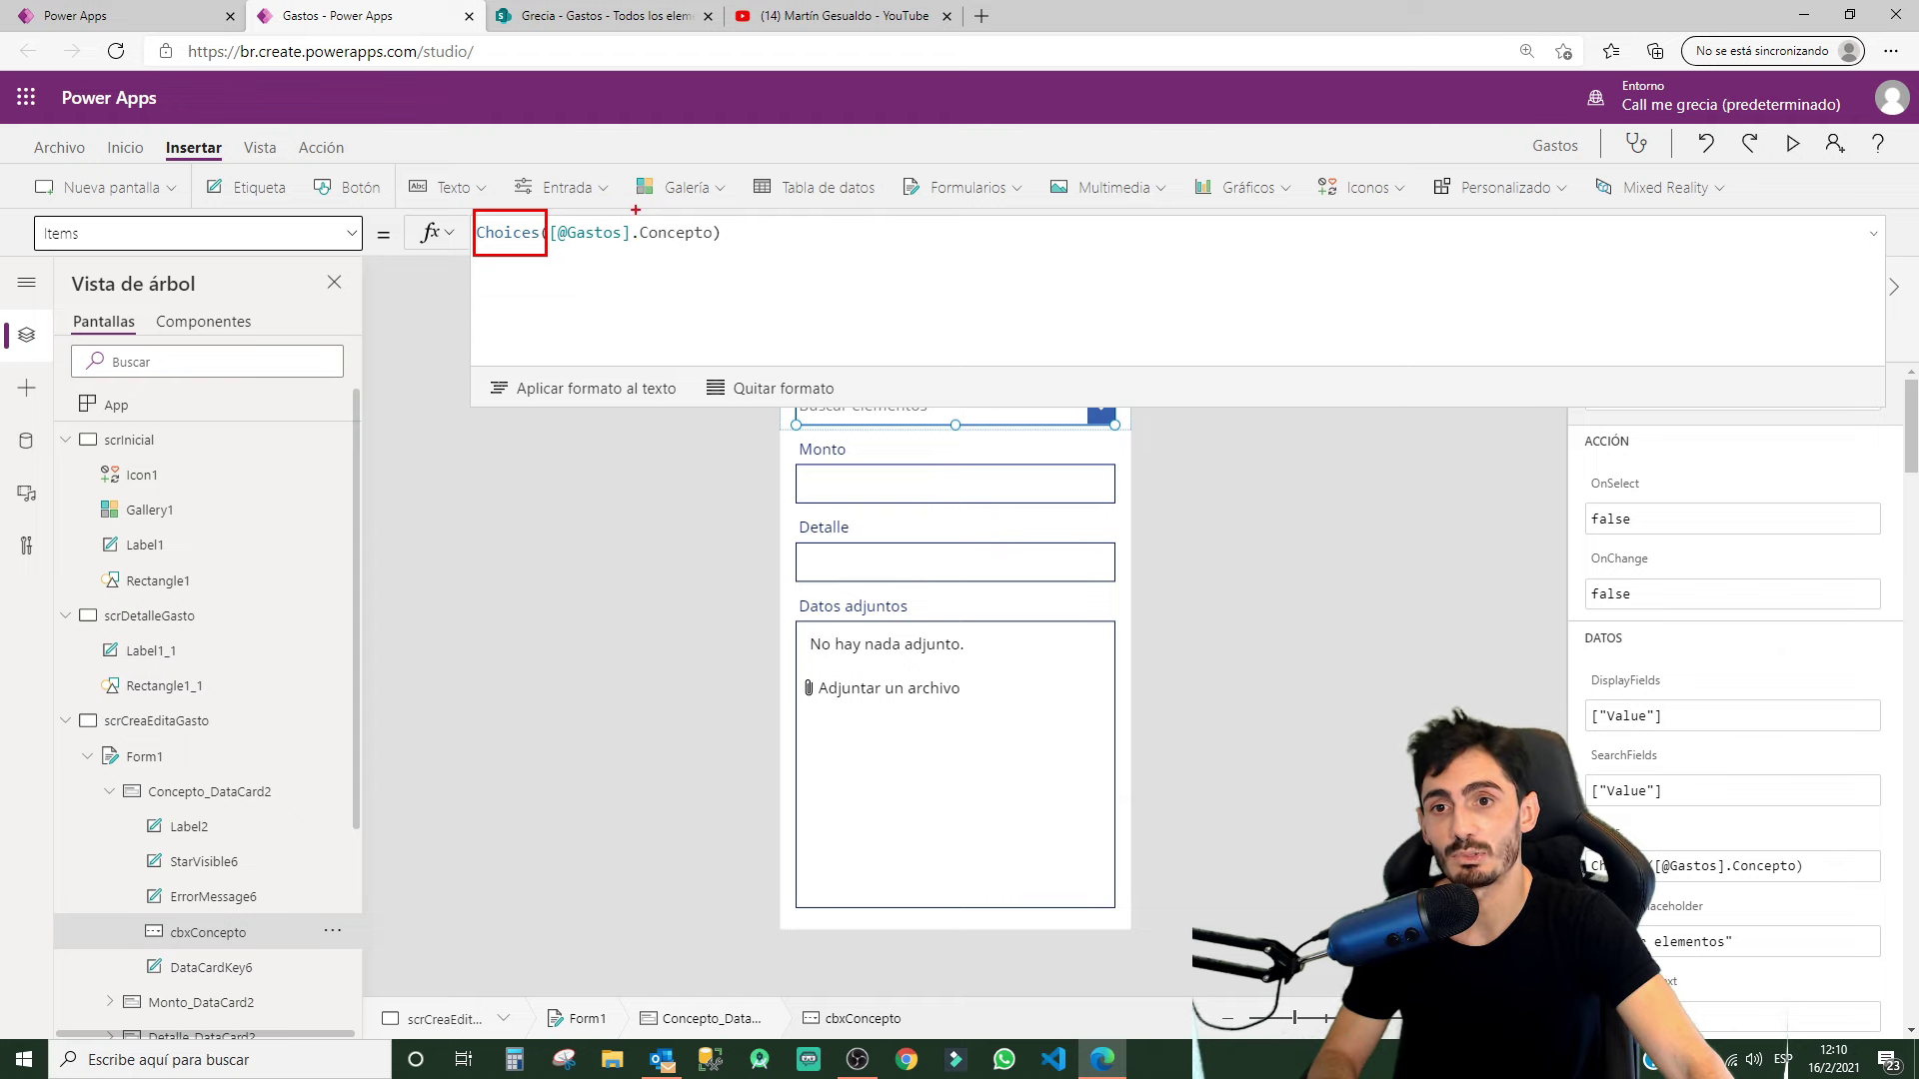
drag(689, 259, 713, 269)
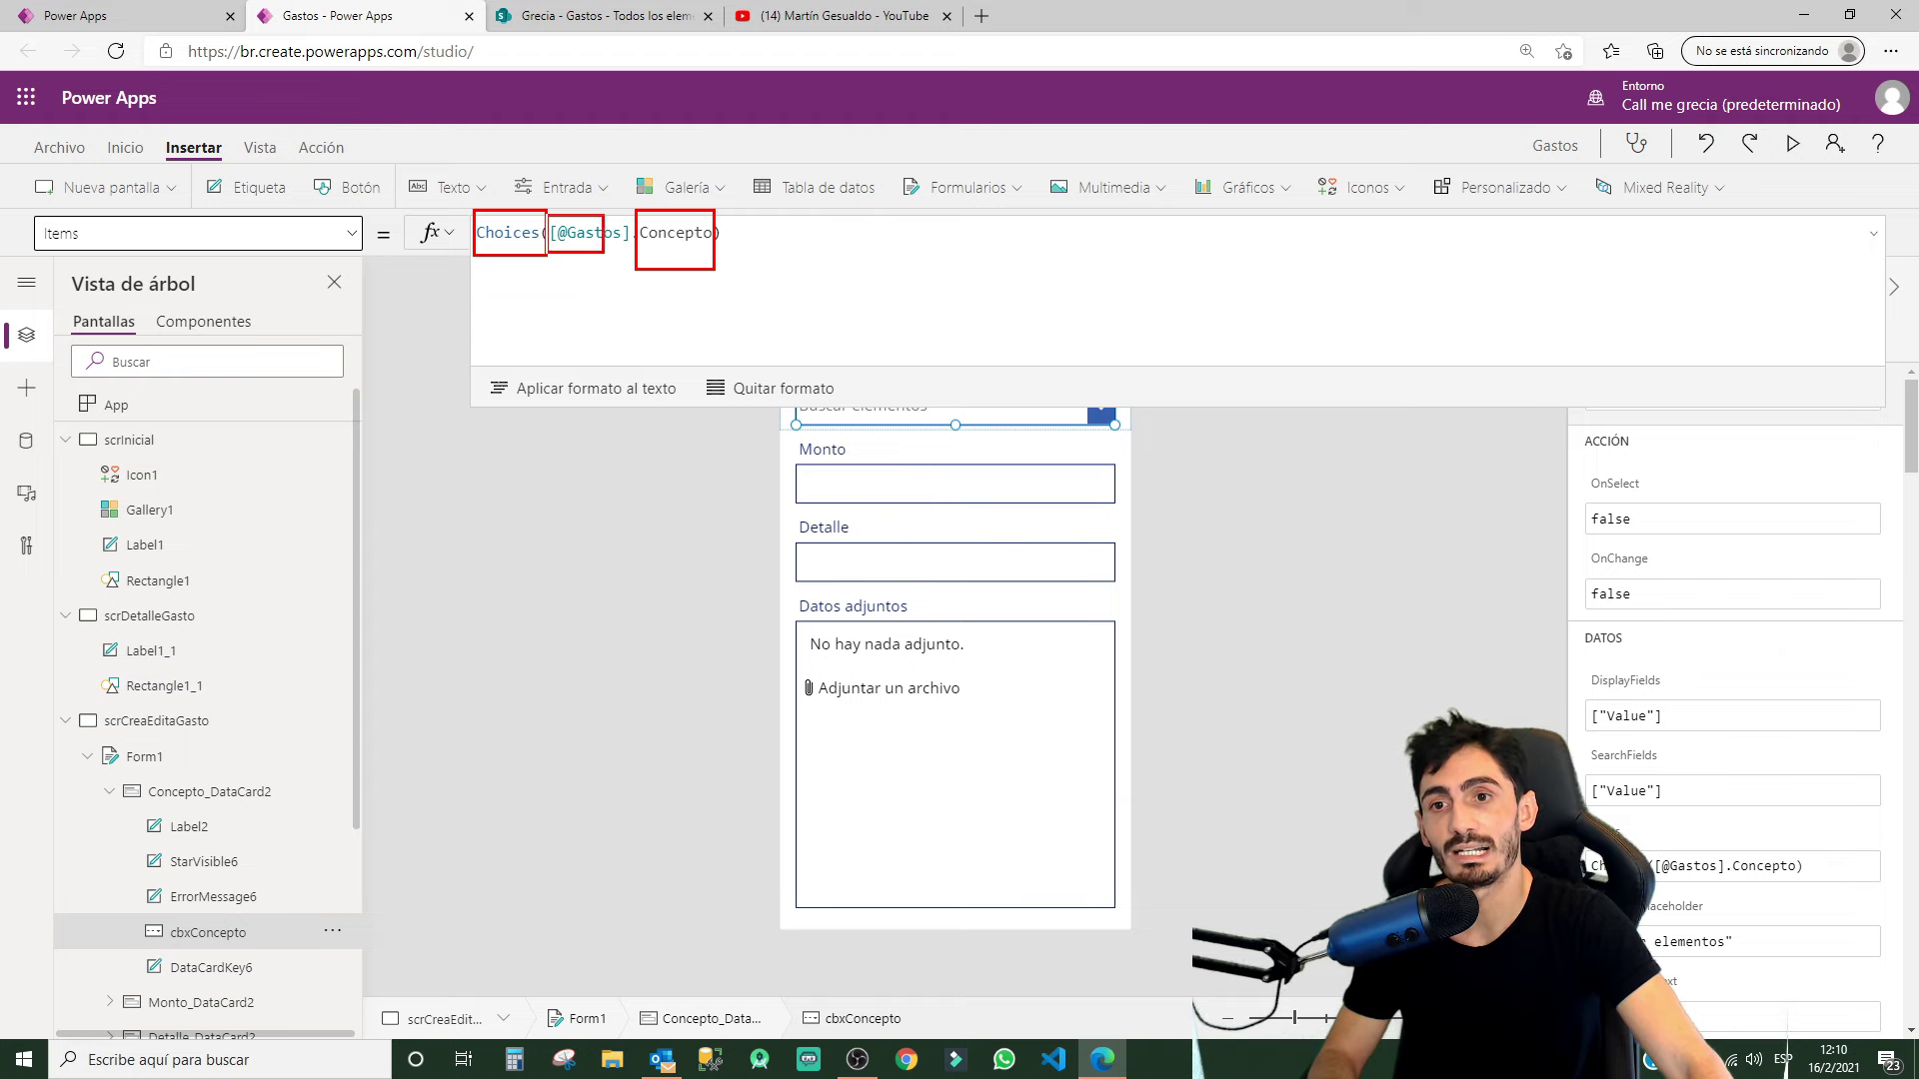
key(Escape)
Check the Concepto column's Ocio, Farmacia, Comida and Otros choices in the SharePoint Gastos list.
key(ctrl+Tab)
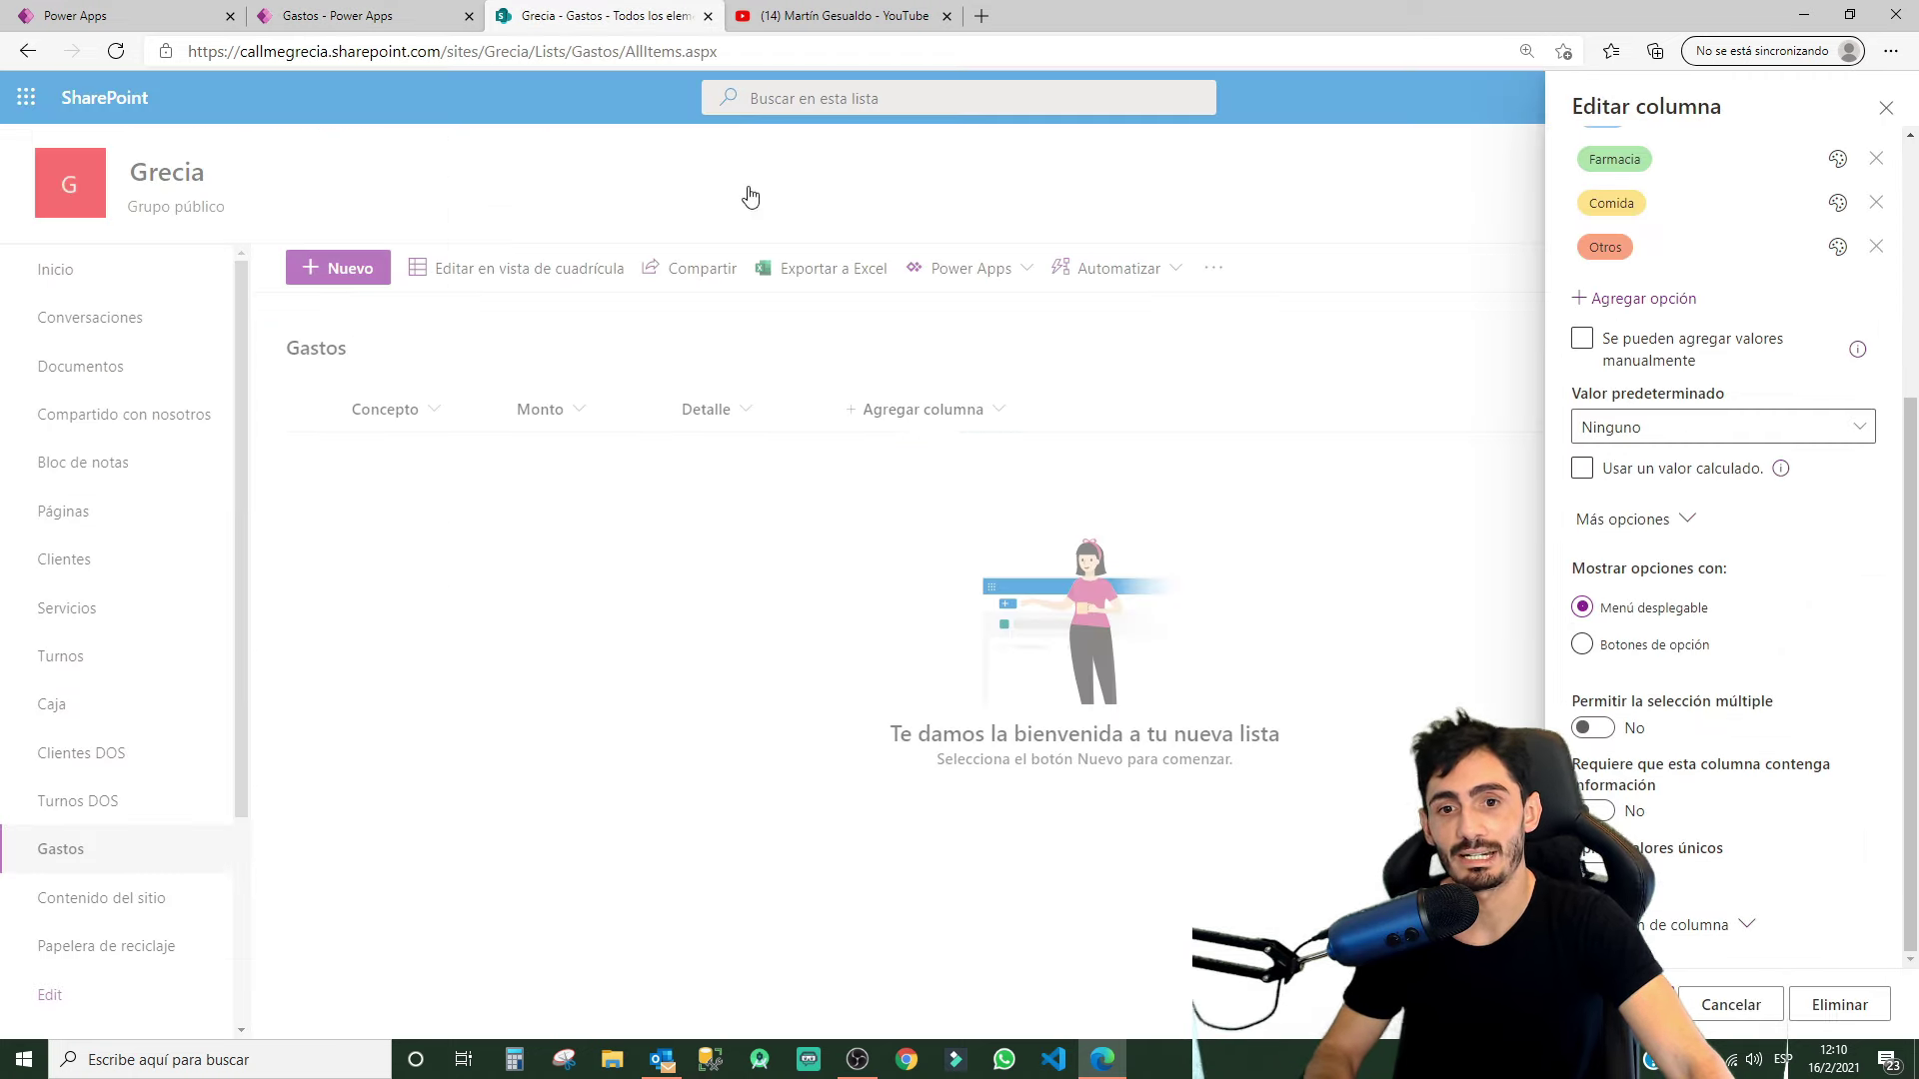
scroll(1699, 500, up, 4)
drag(1572, 485, 1690, 669)
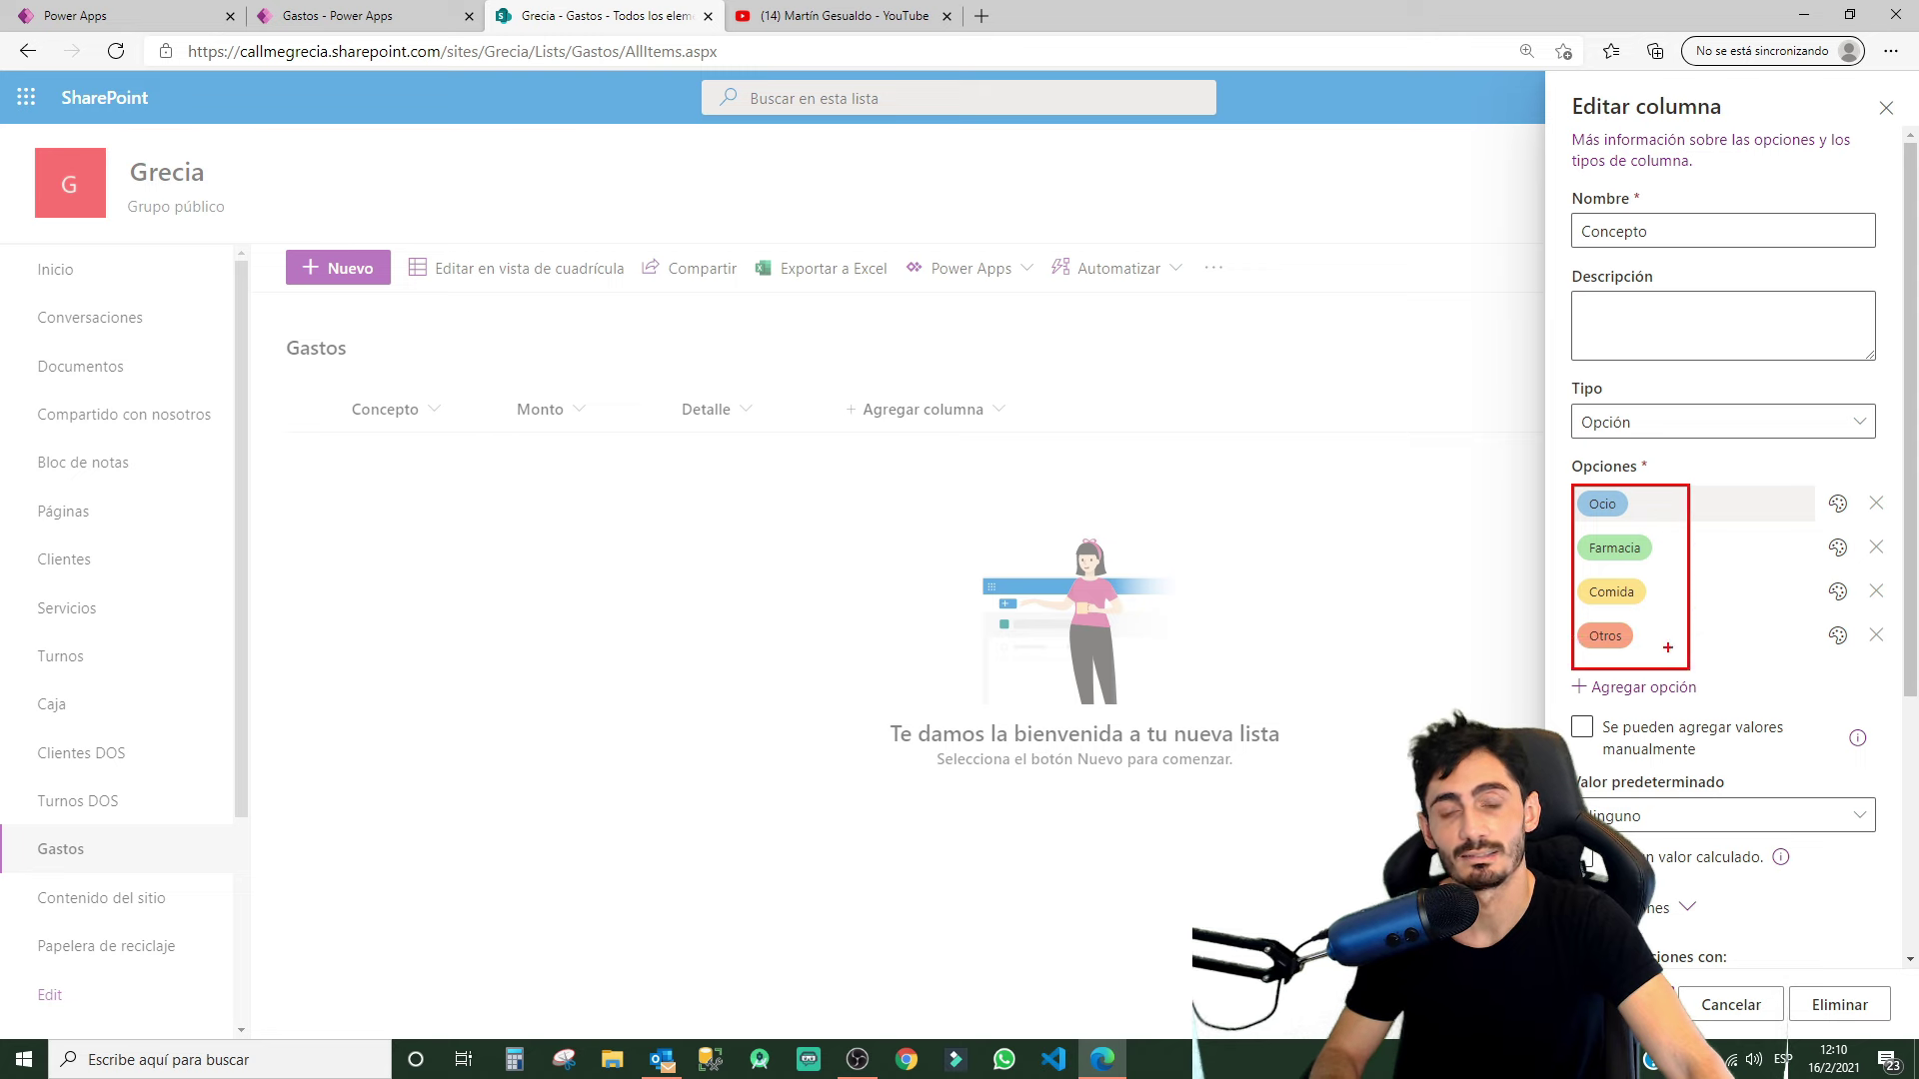
key(Escape)
click(400, 15)
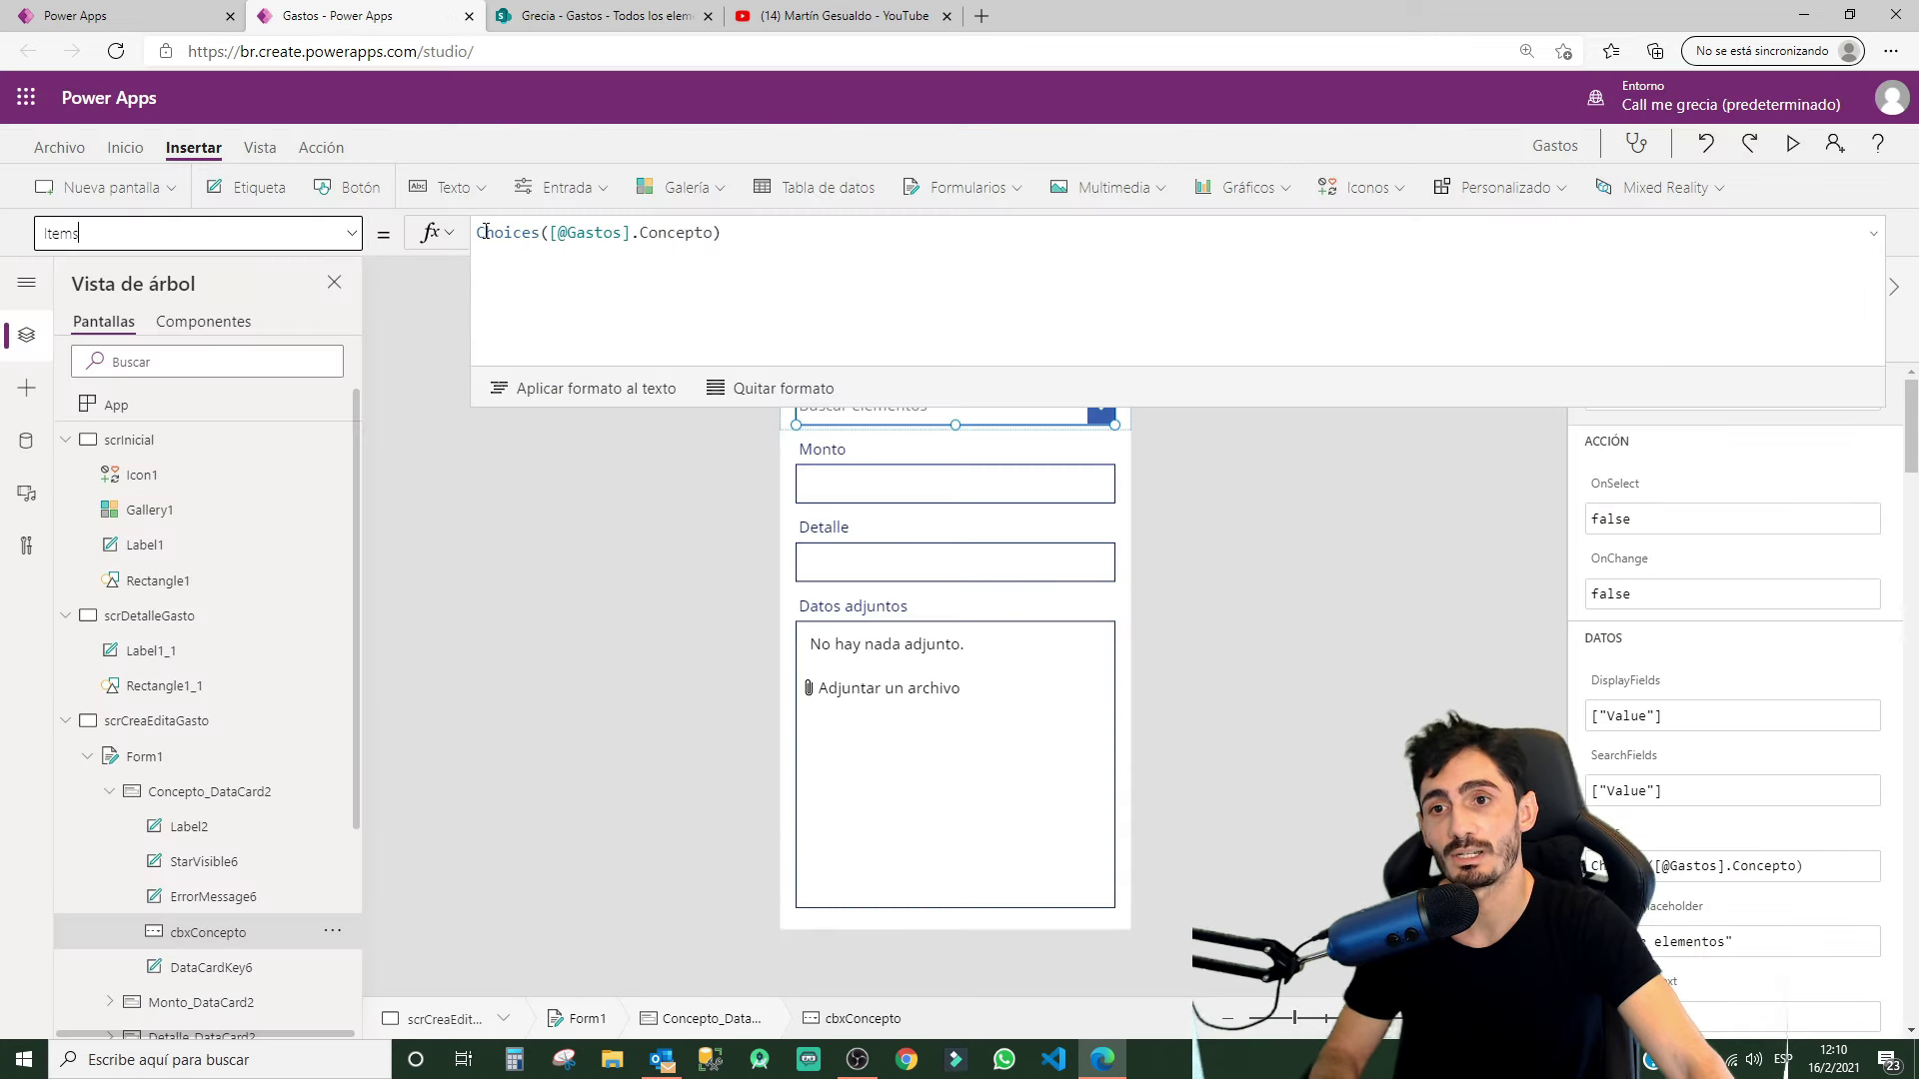
drag(462, 214, 541, 267)
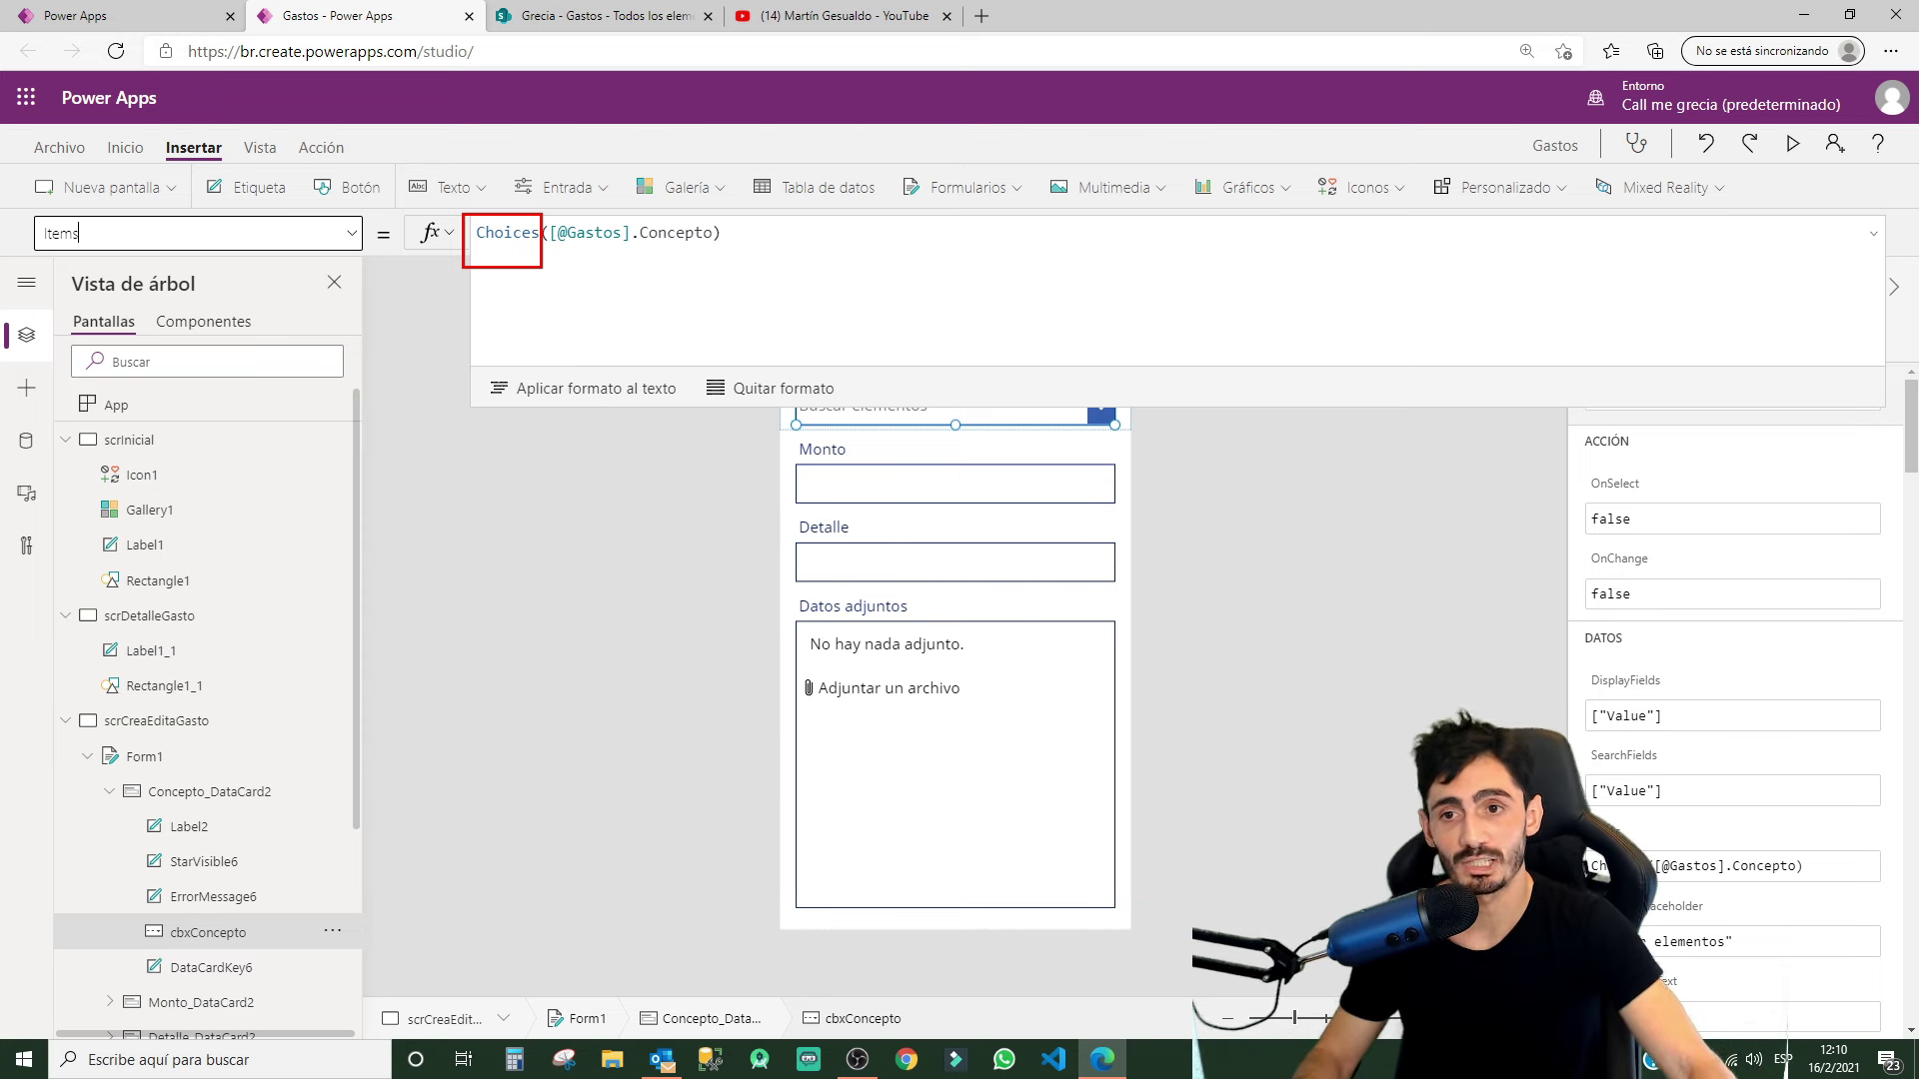
Replace cbxConcepto's Items formula with Gastos.Concepto, picking Concepto from autocomplete.
click(600, 232)
key(ctrl+a)
text(G)
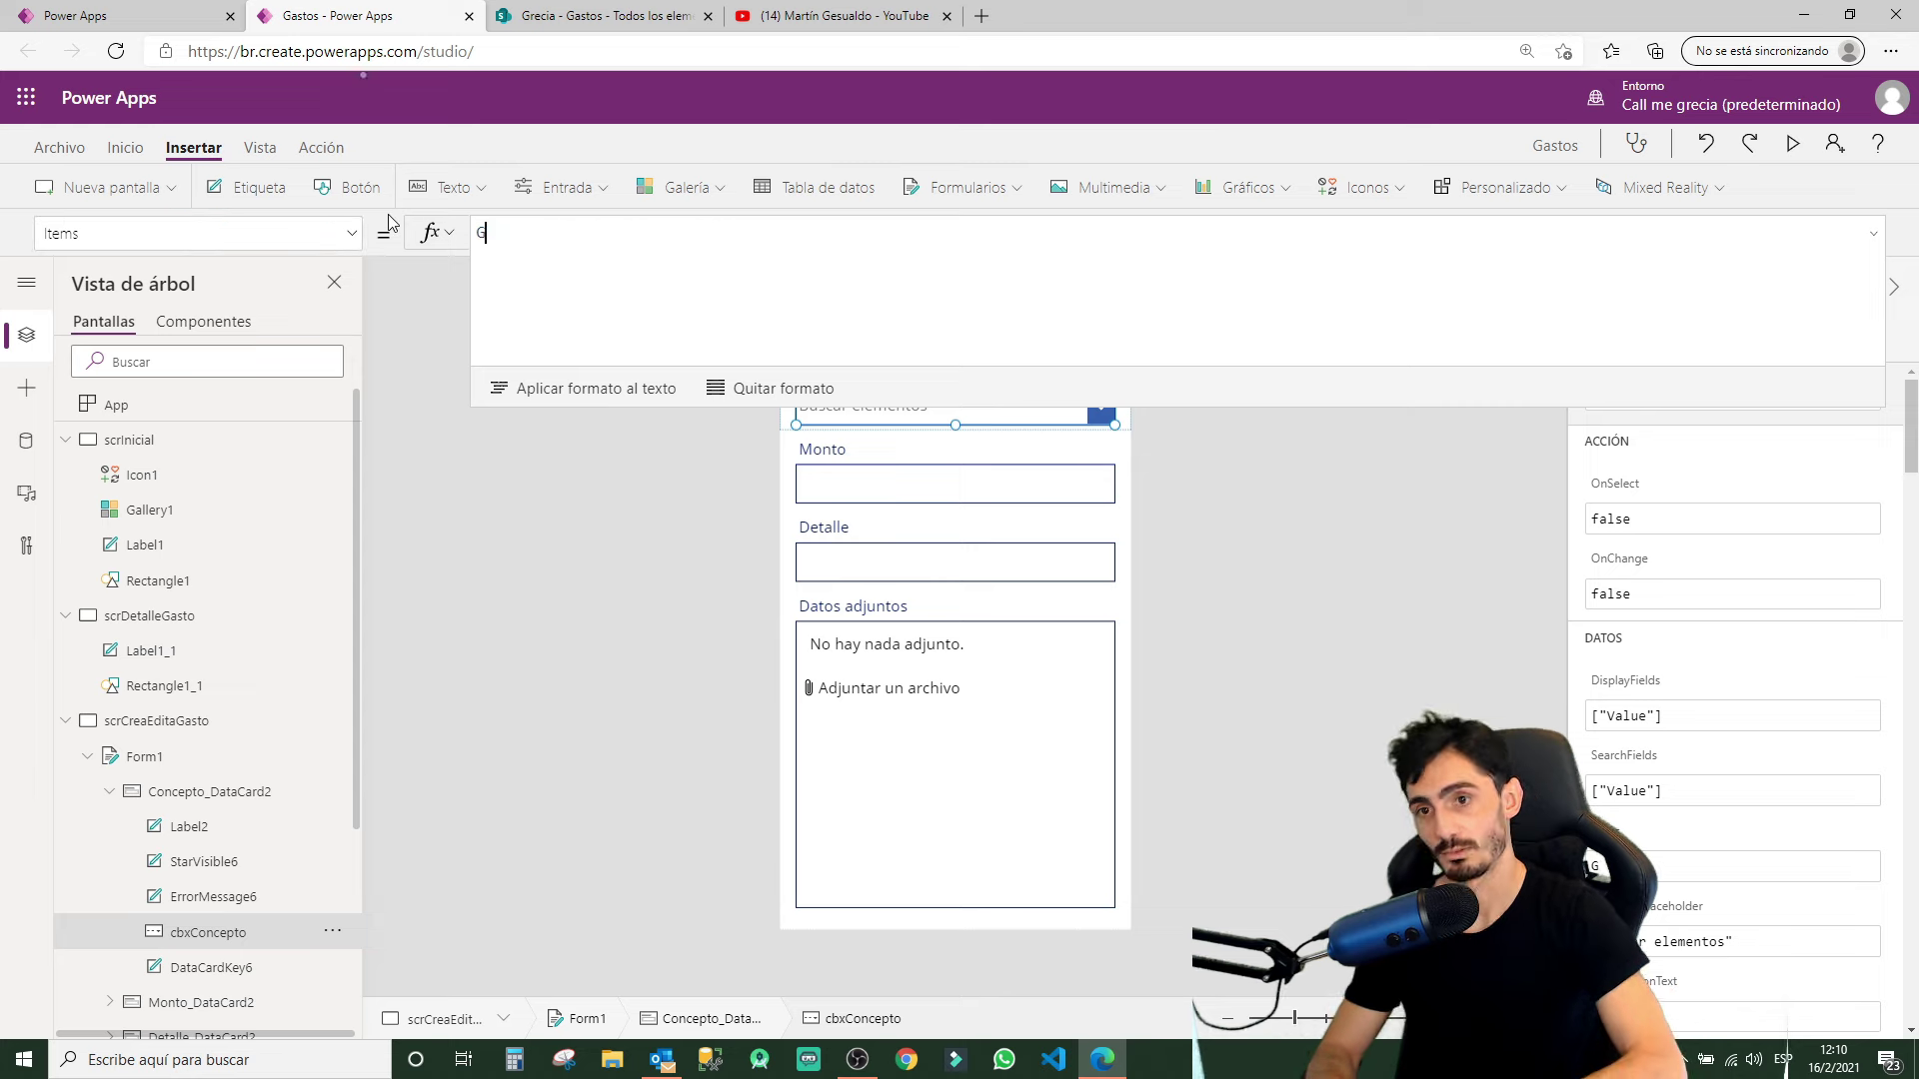
text(astos)
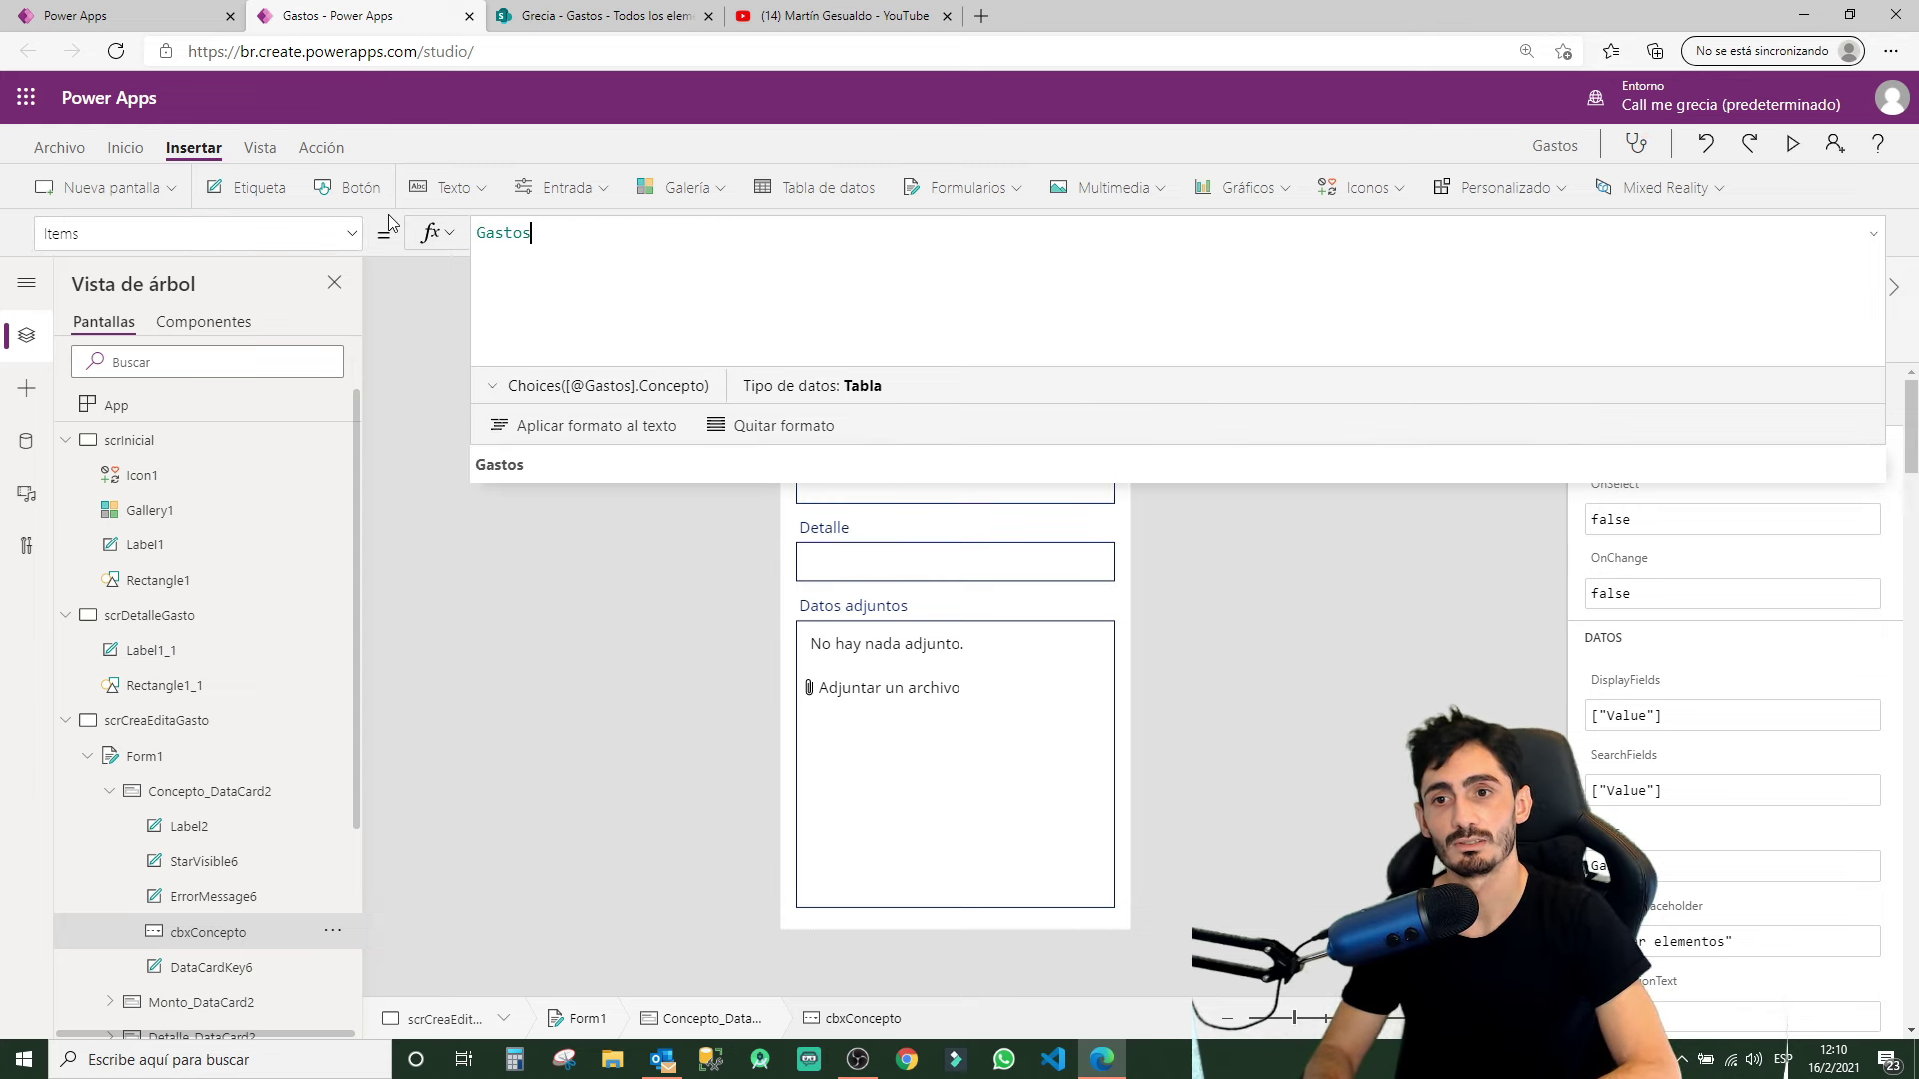
text(.)
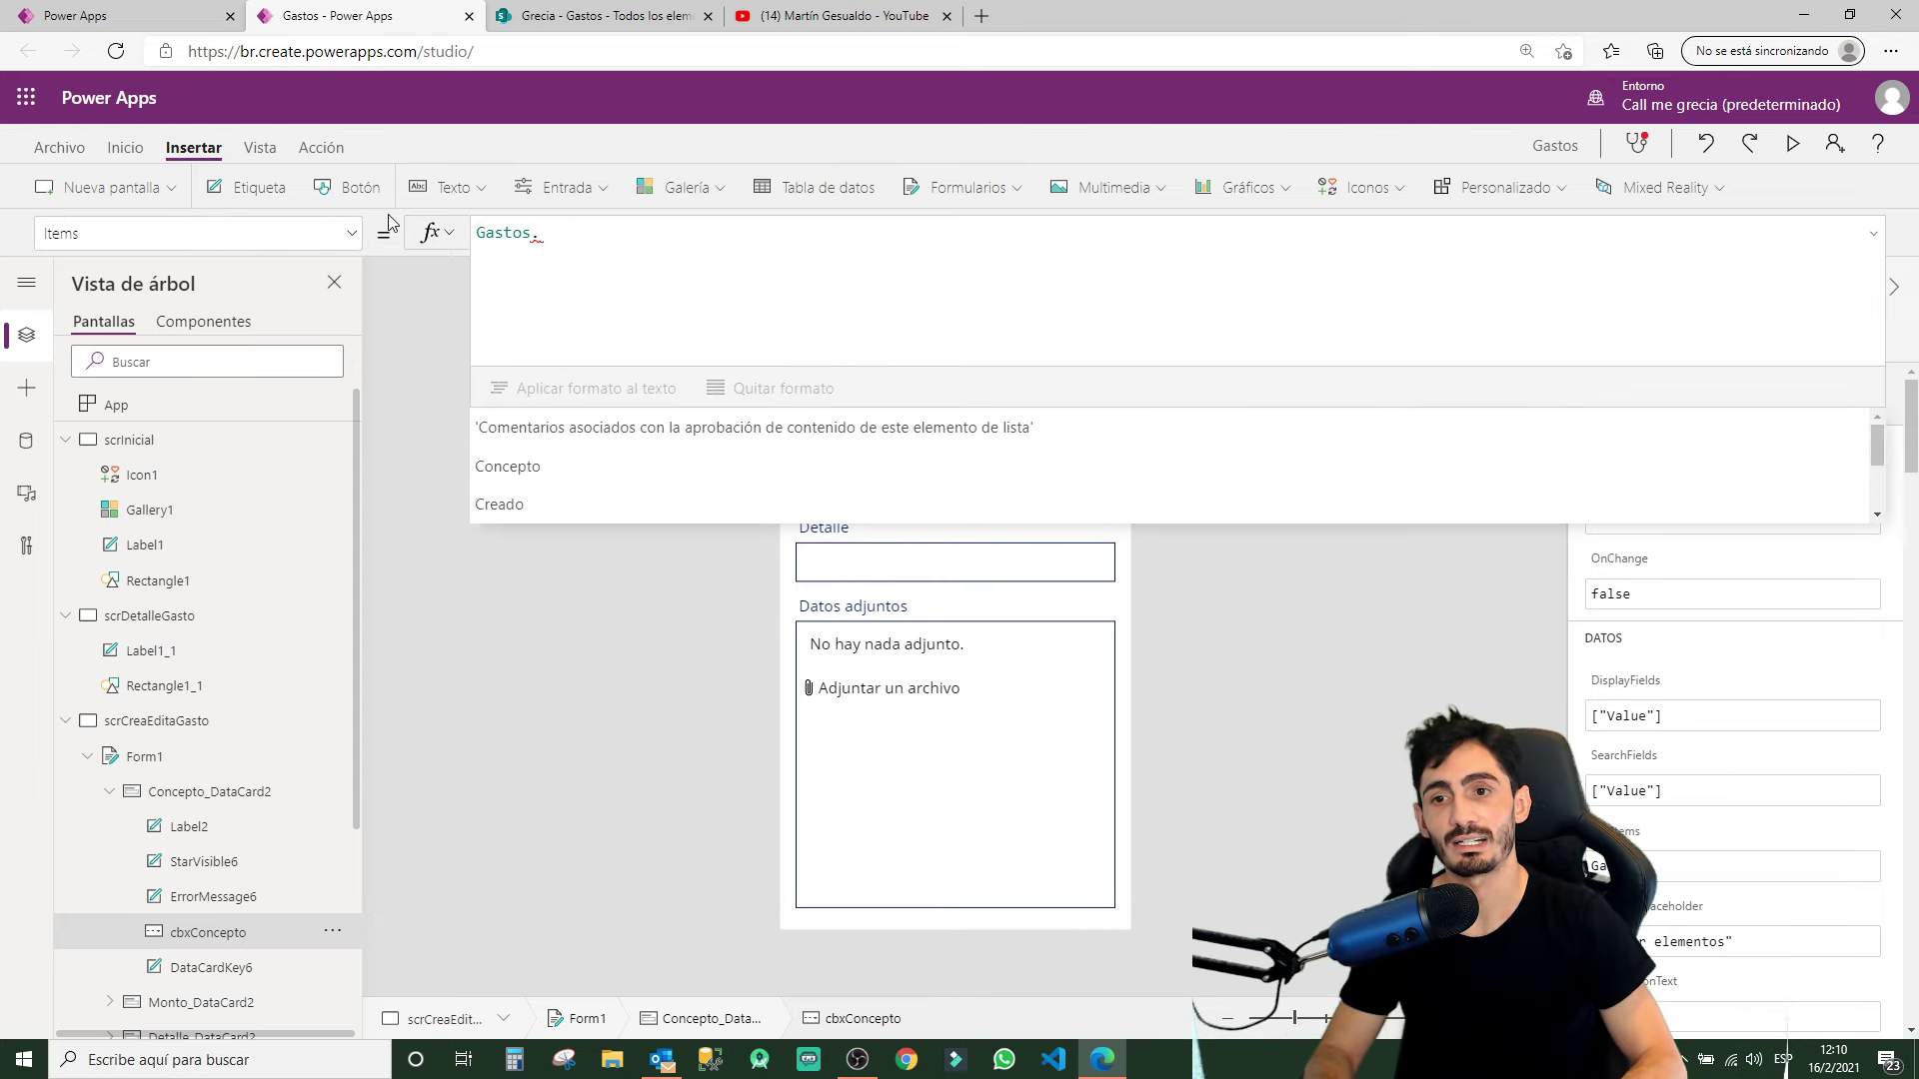
key(Down)
key(Down)
key(Down)
key(Down)
key(Down)
key(Down)
key(Down)
key(Down)
key(Up)
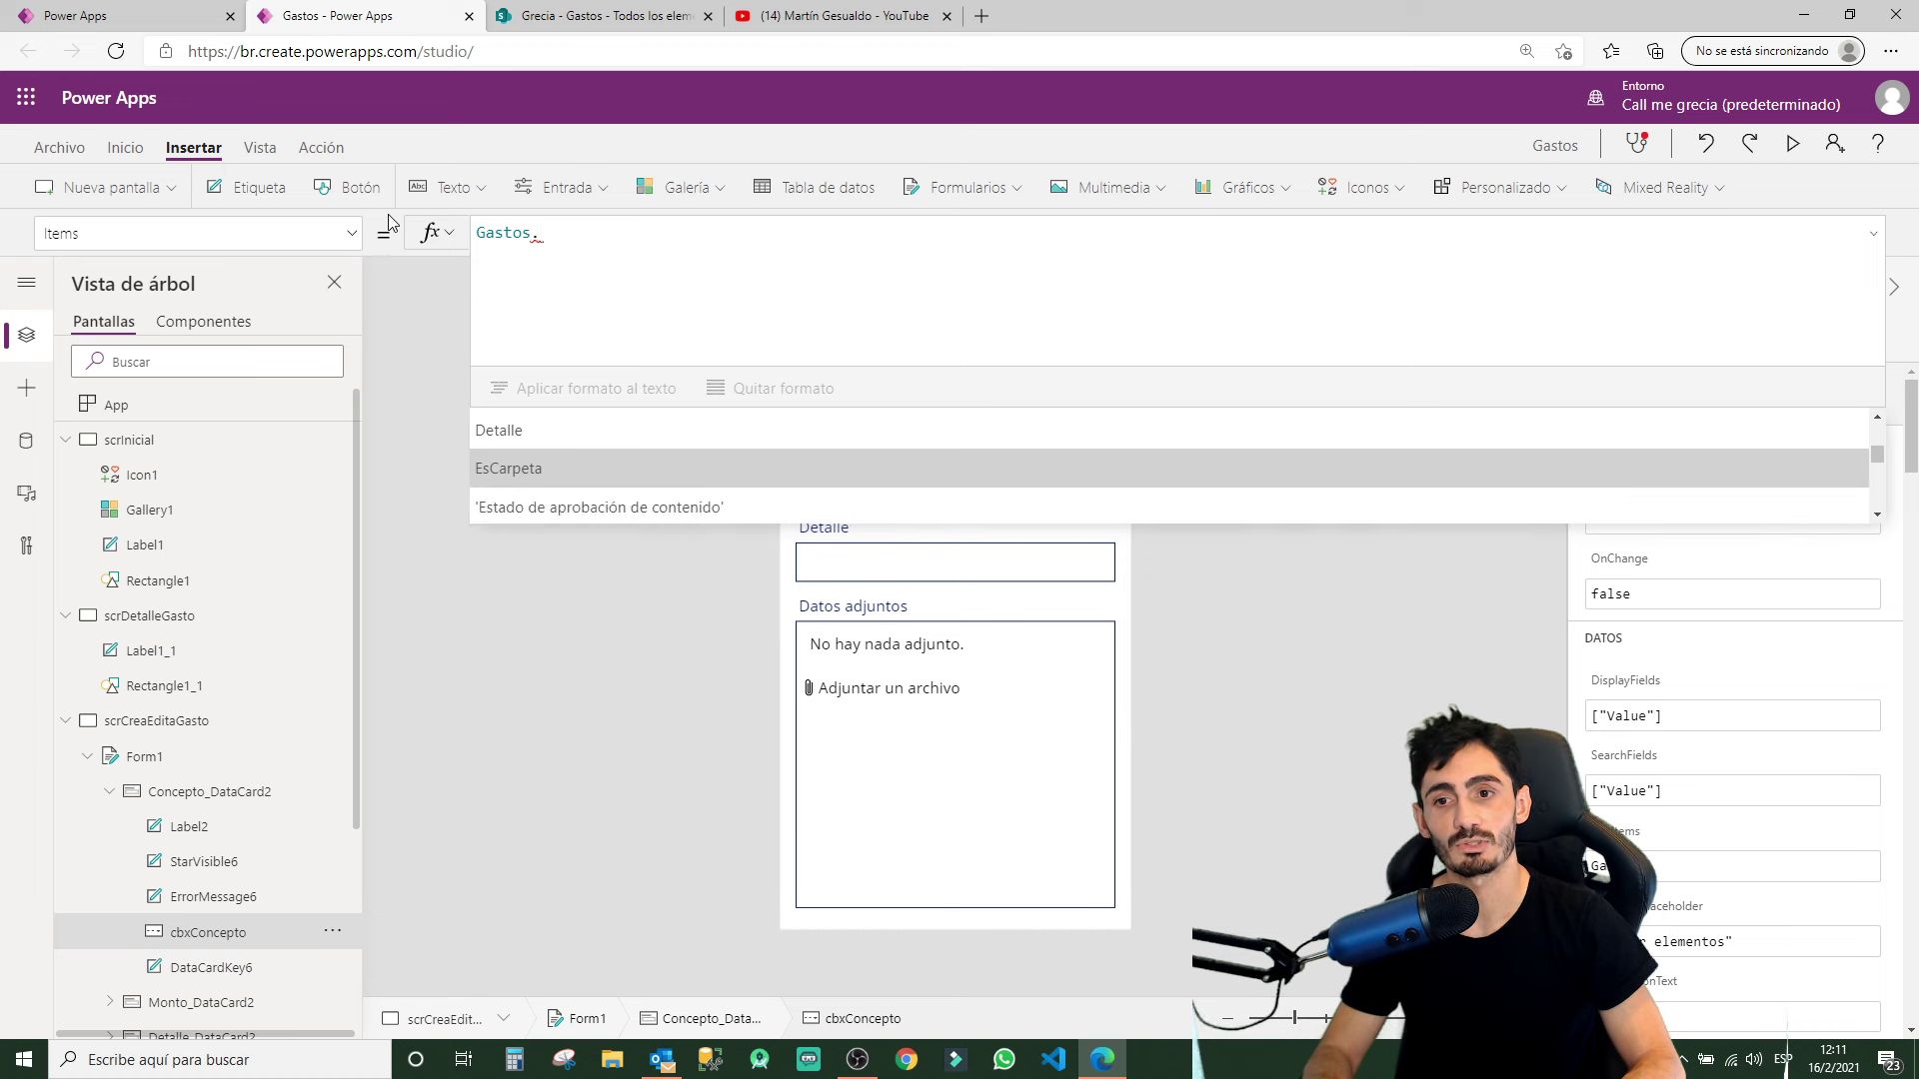
key(Up)
key(Up)
key(Up)
key(Up)
key(Down)
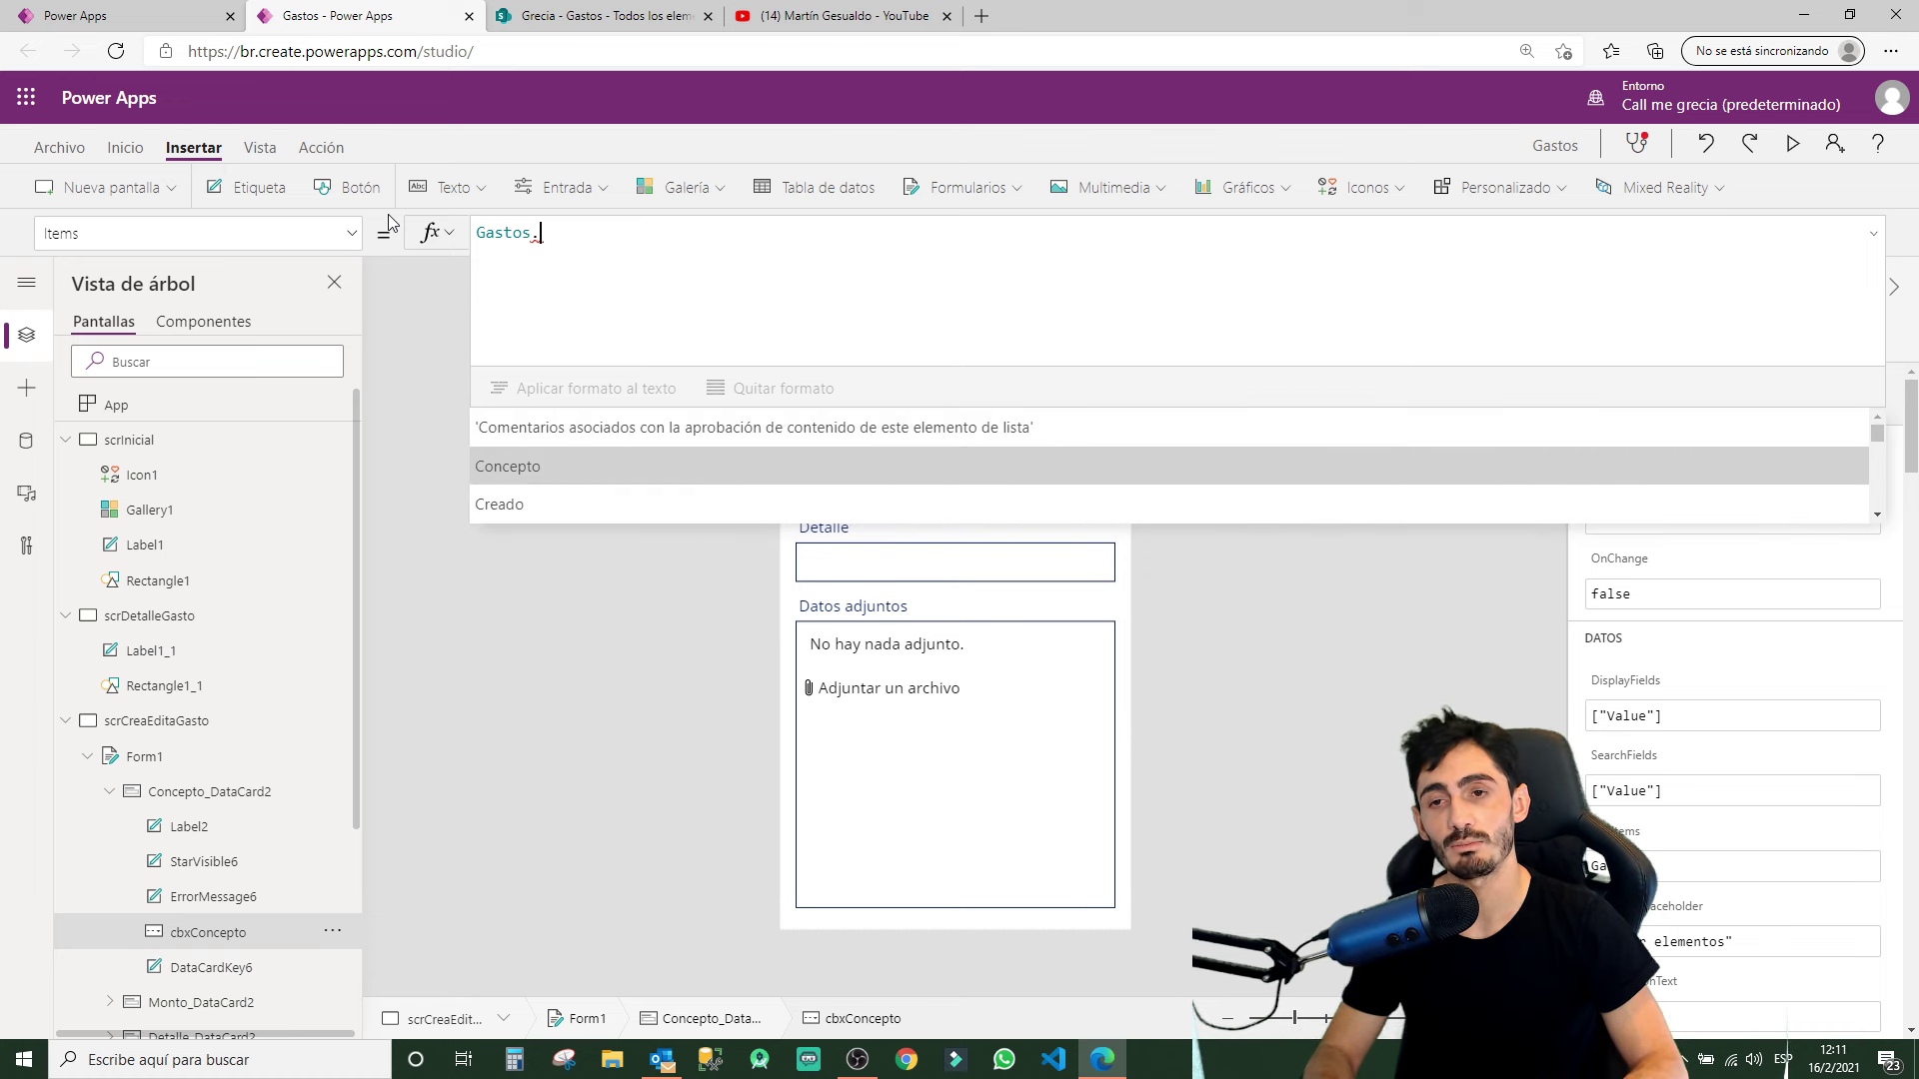
key(Tab)
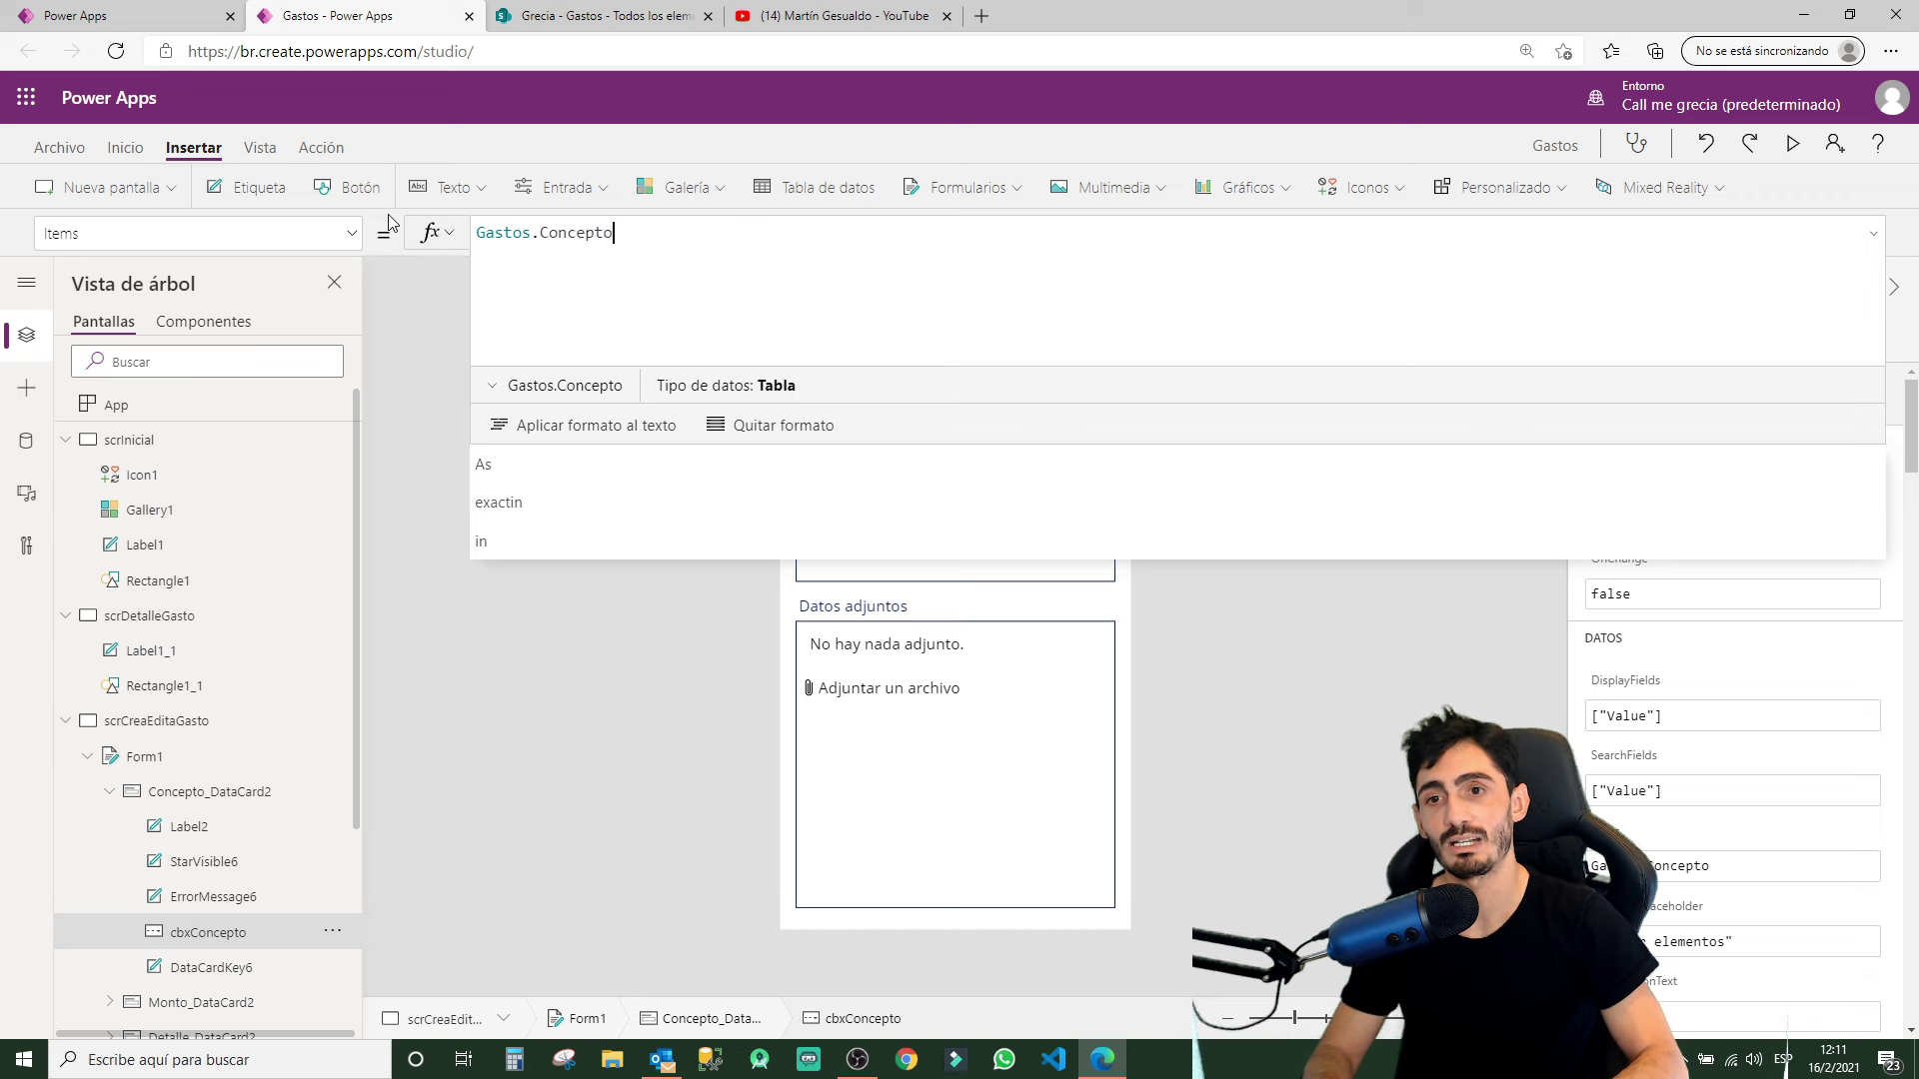
click(420, 300)
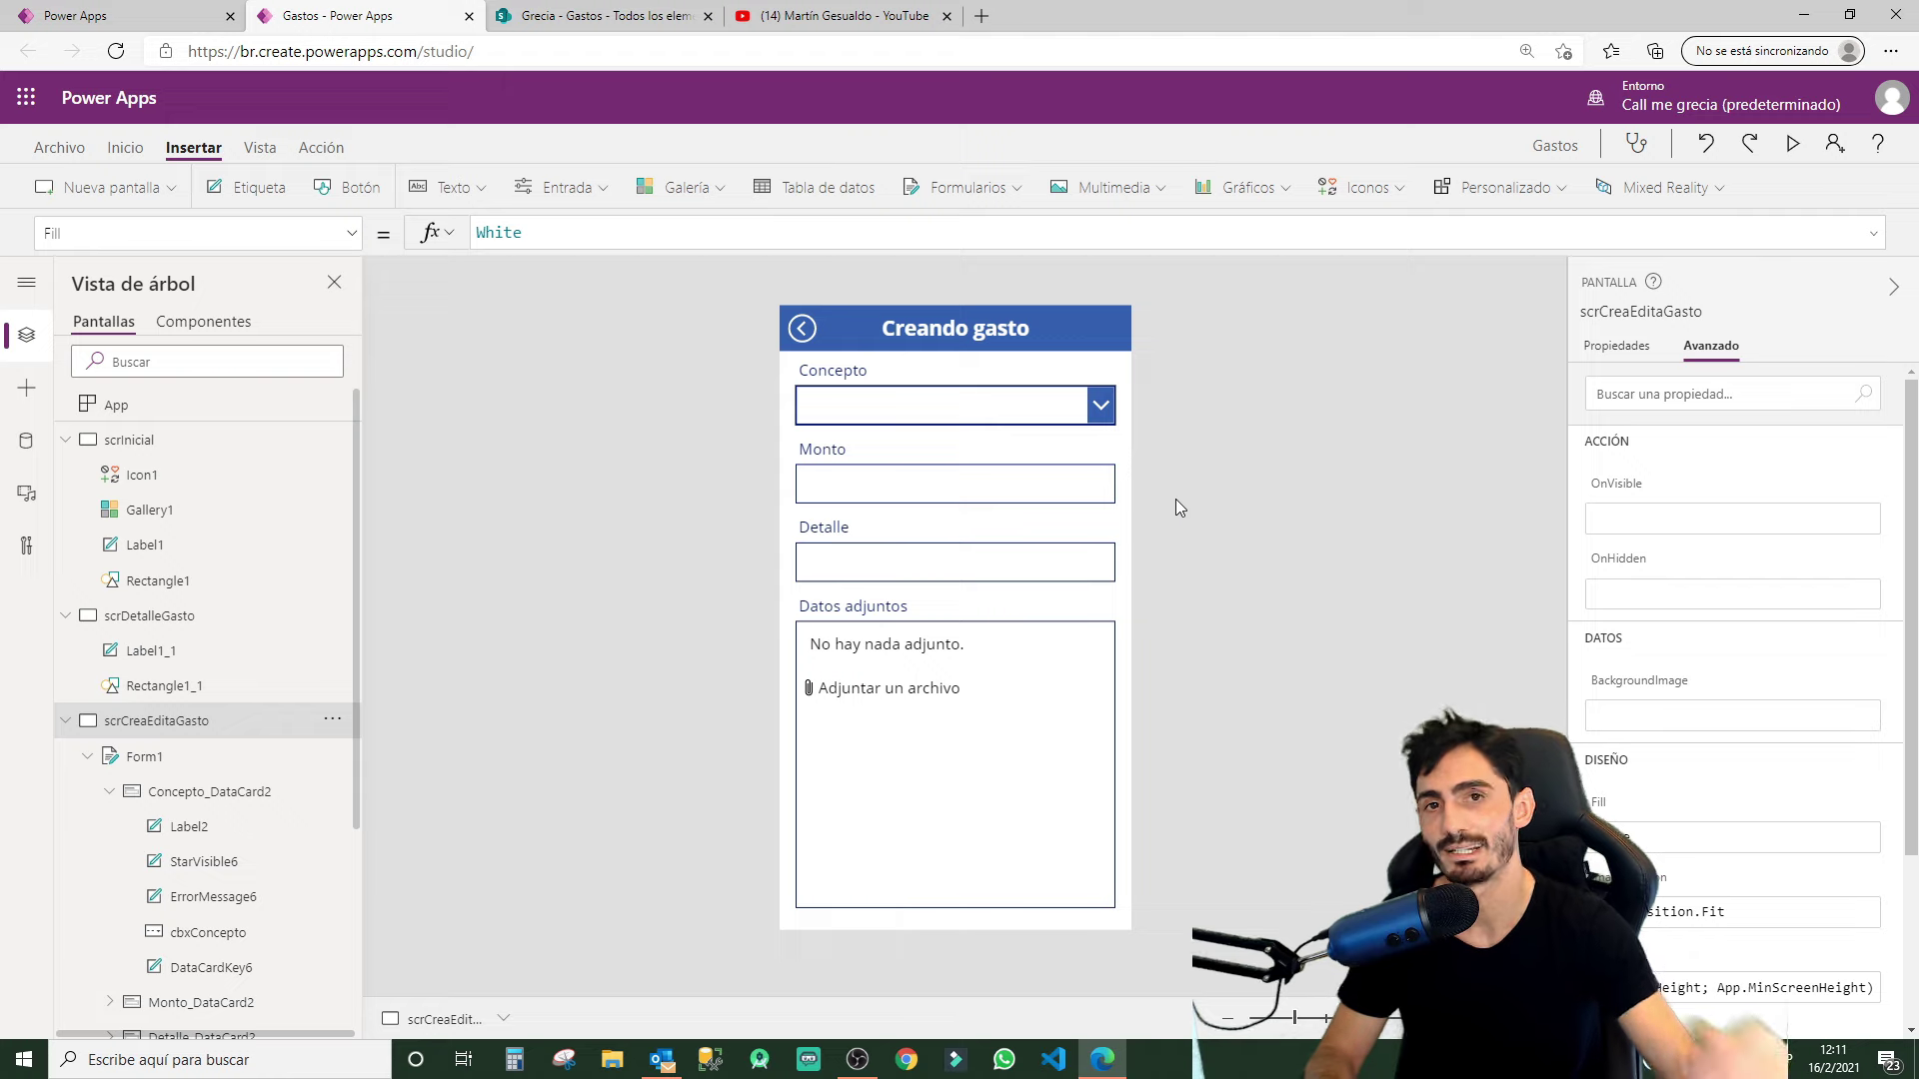
click(604, 16)
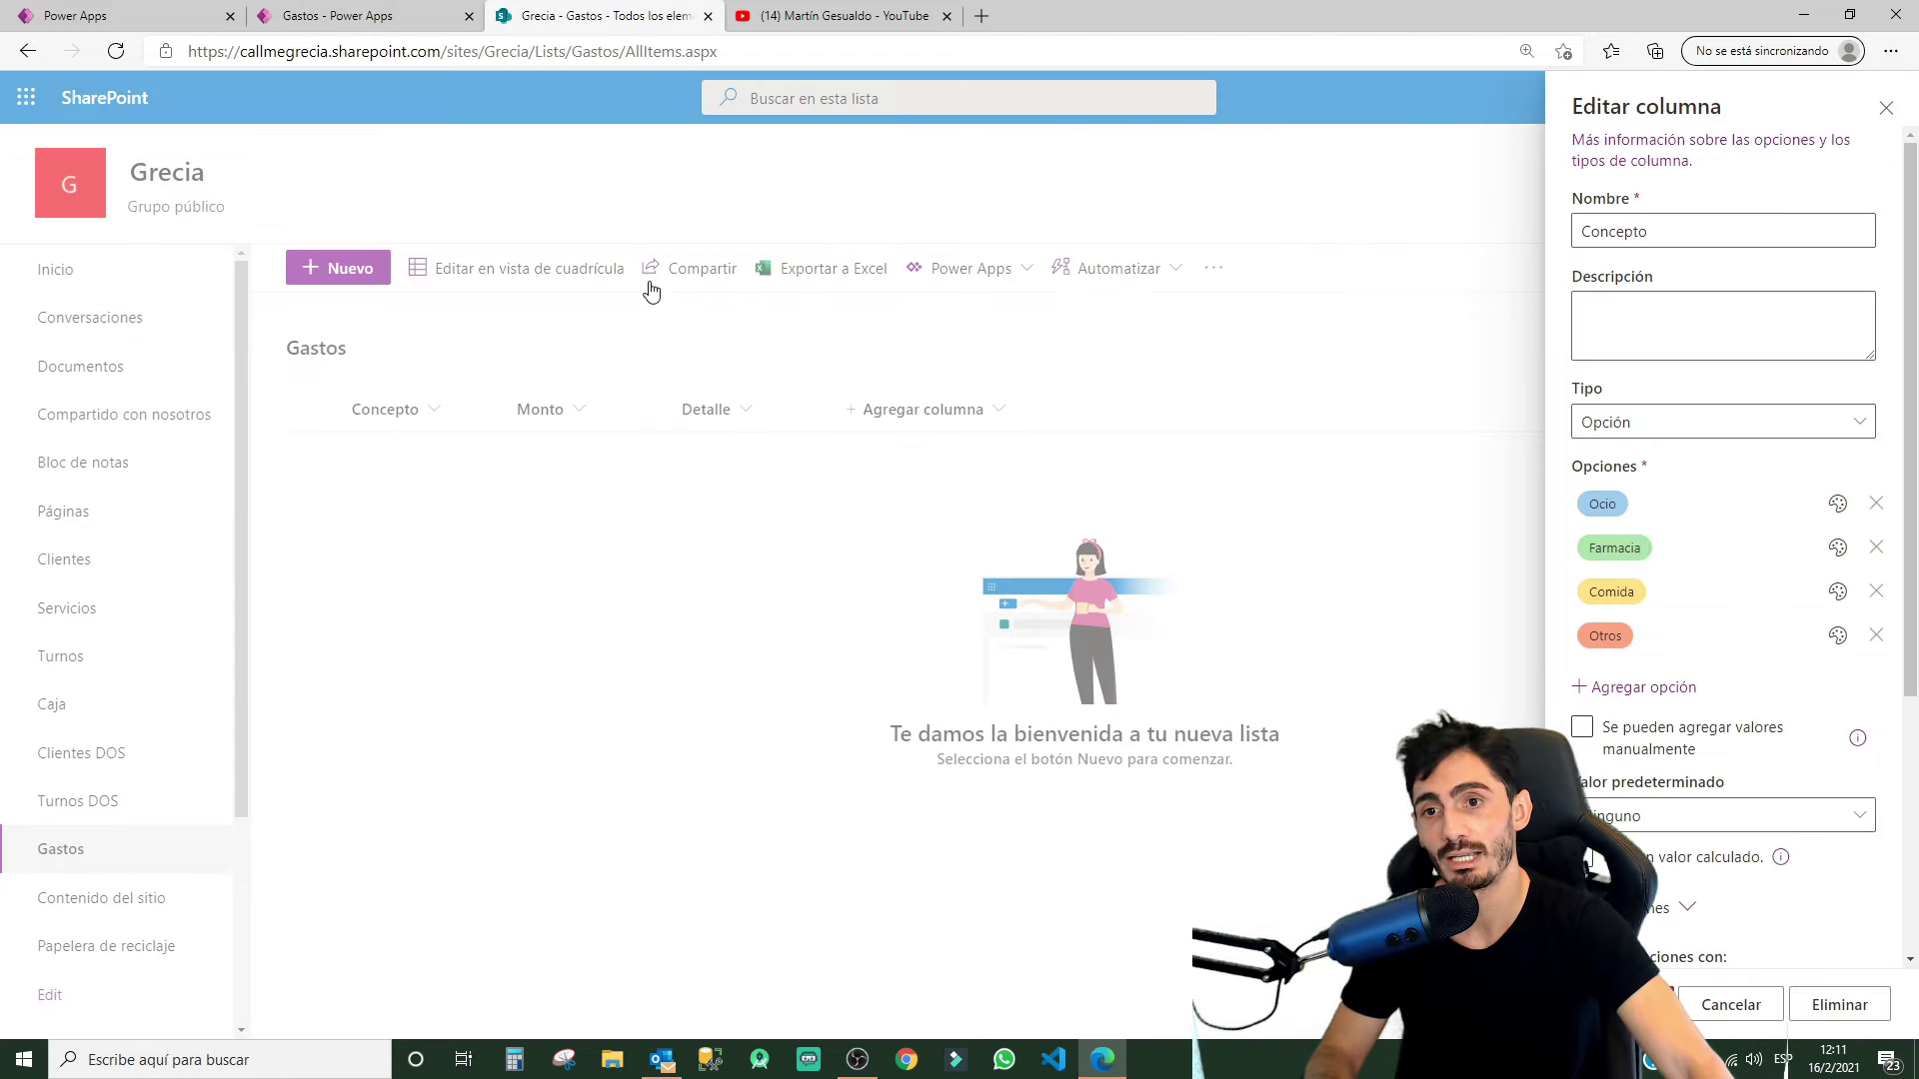
click(1886, 107)
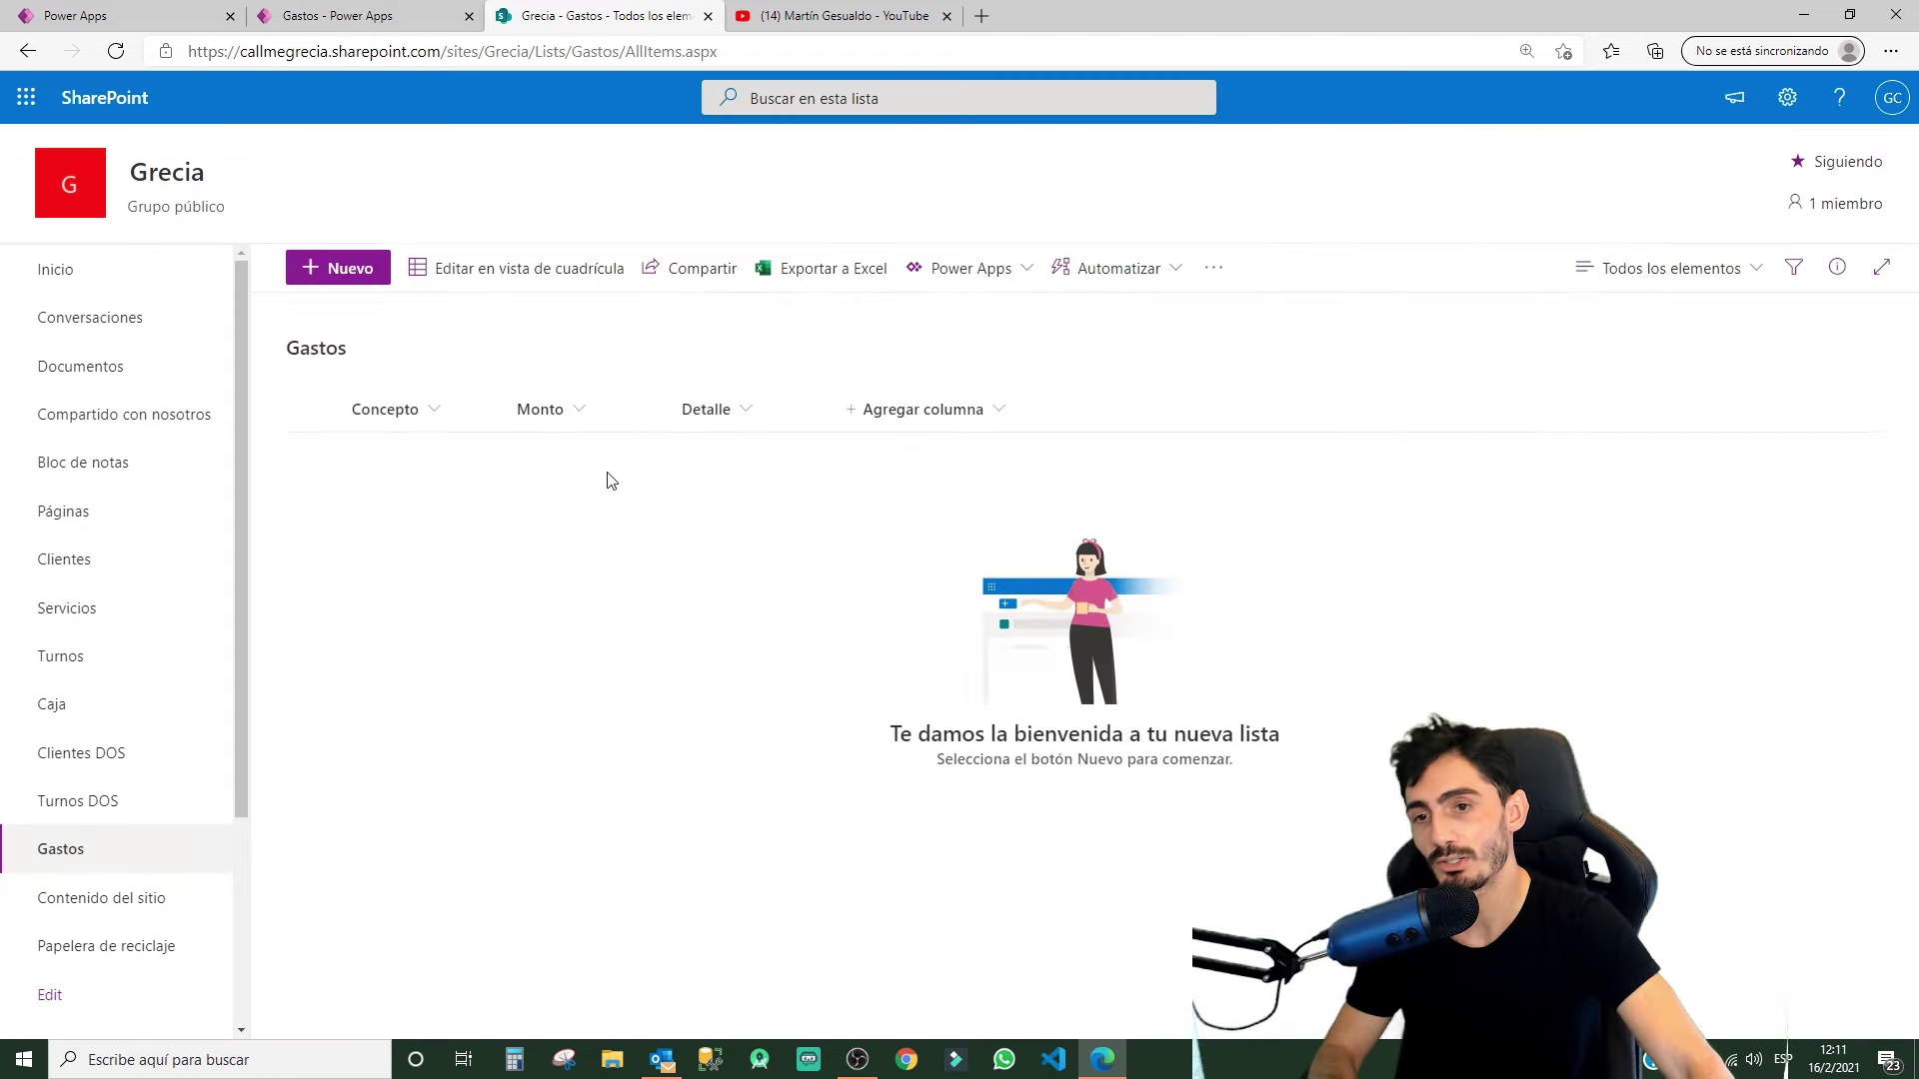
drag(325, 385, 494, 930)
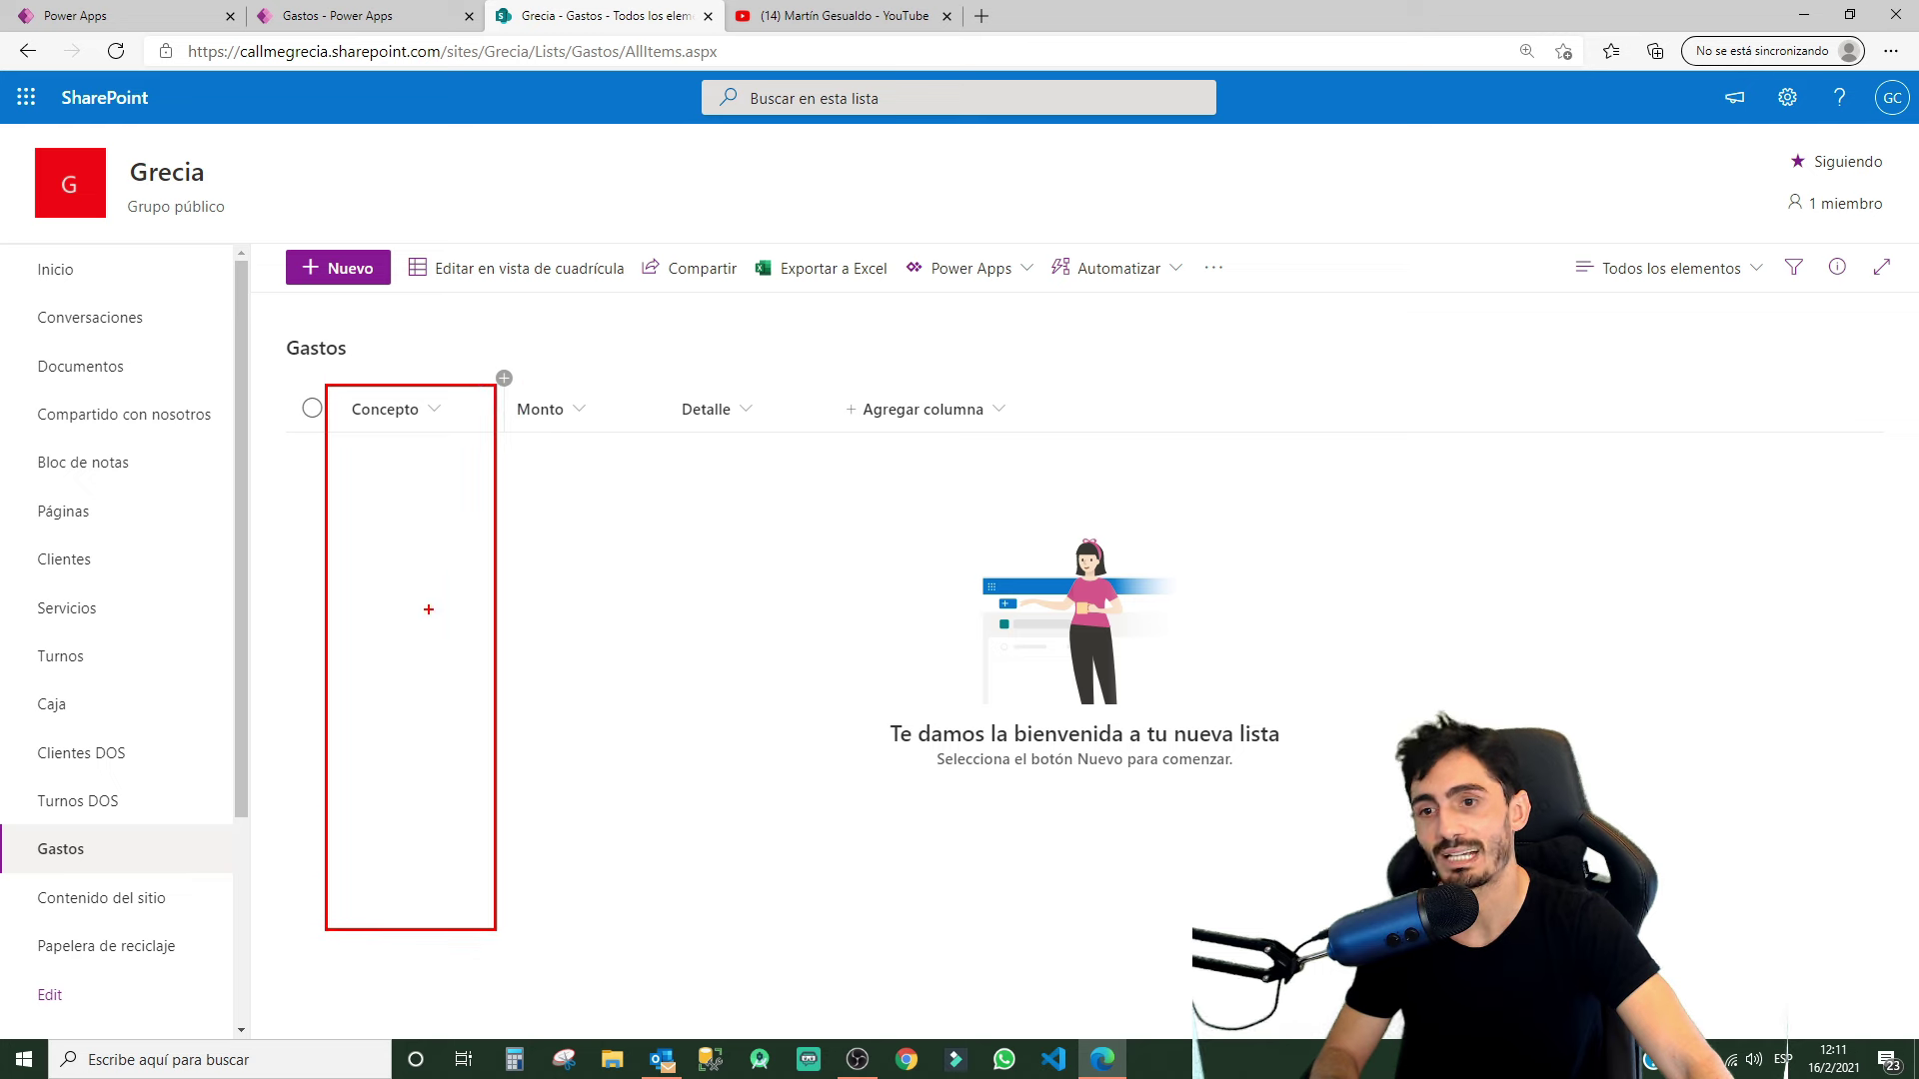
mouse_move(369, 469)
mouse_down()
mouse_move(445, 783)
mouse_move(426, 719)
mouse_up()
mouse_move(365, 507)
mouse_down()
mouse_move(433, 786)
mouse_move(460, 772)
mouse_up()
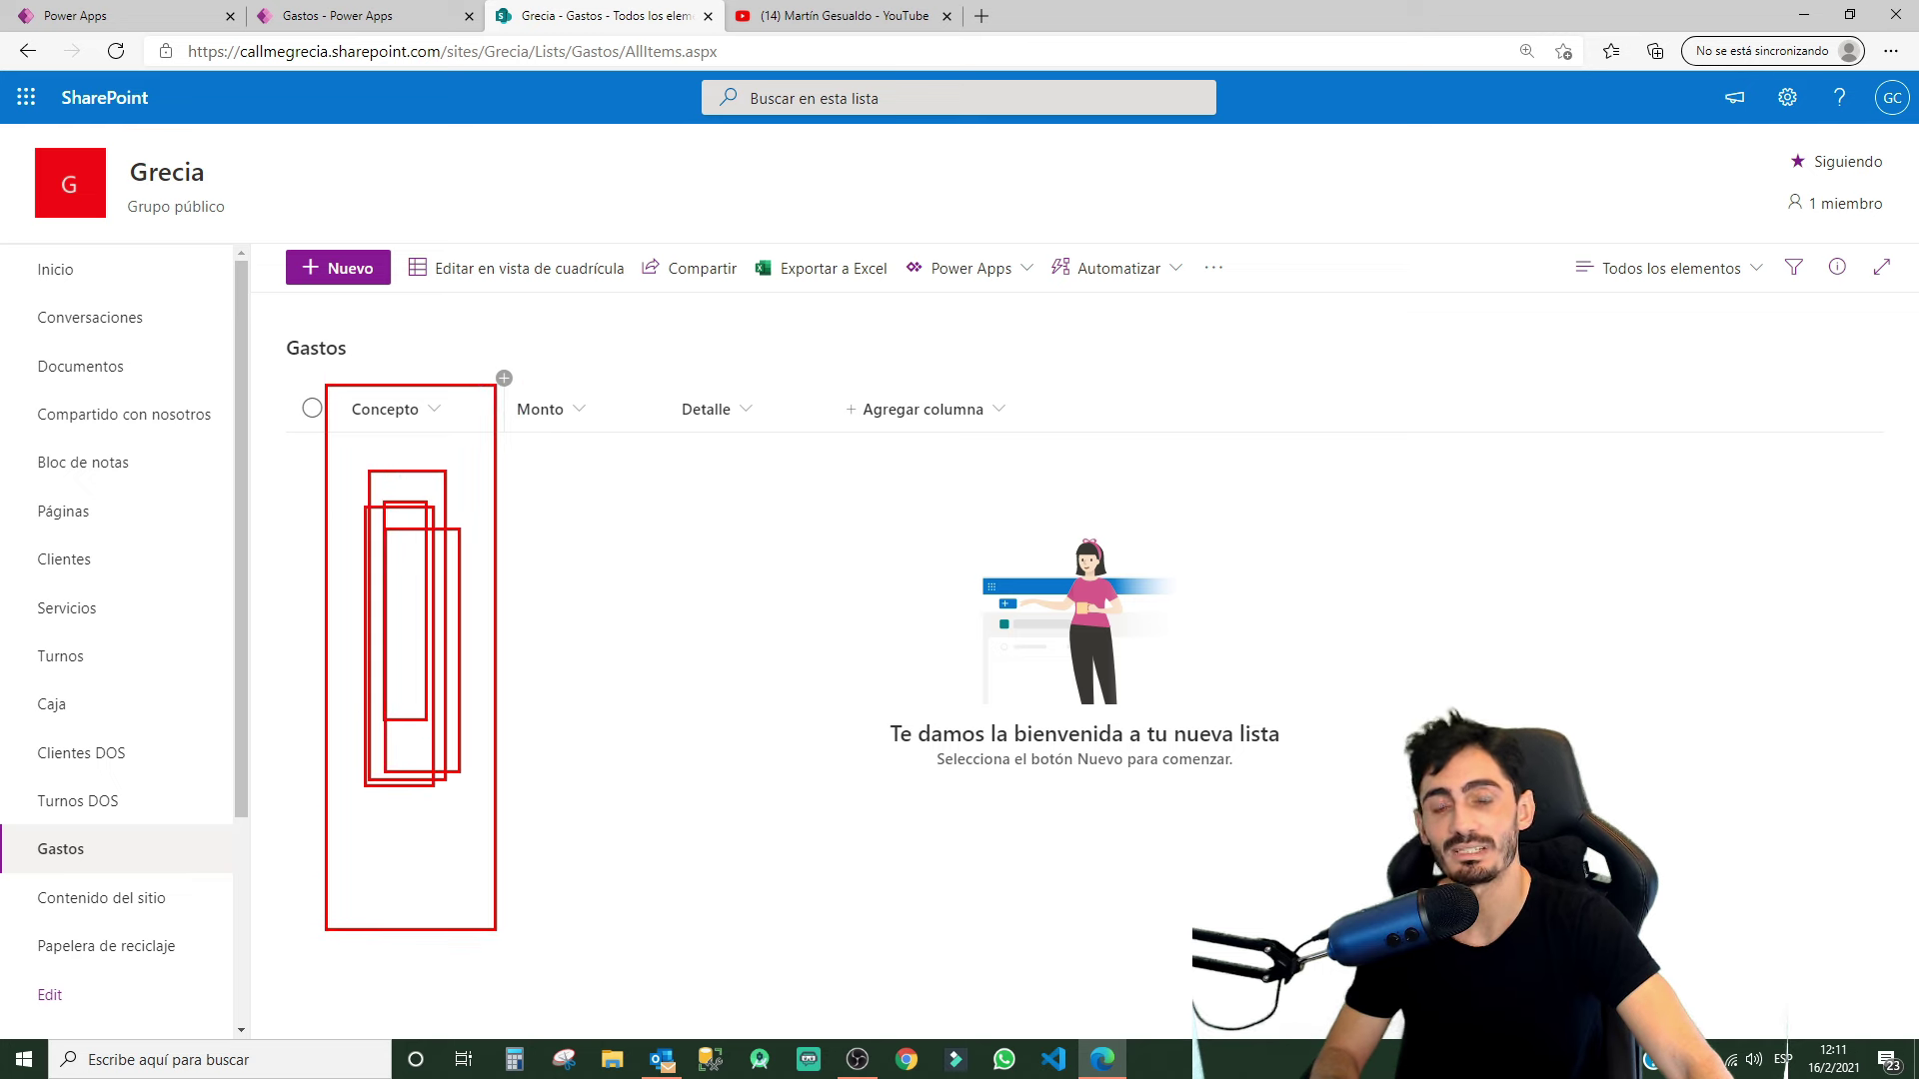
key(Escape)
Set cbxConcepto's Items to Choices(Gastos.Concepto) and check it lists Ocio, Farmacia, Comida, Otros.
click(420, 15)
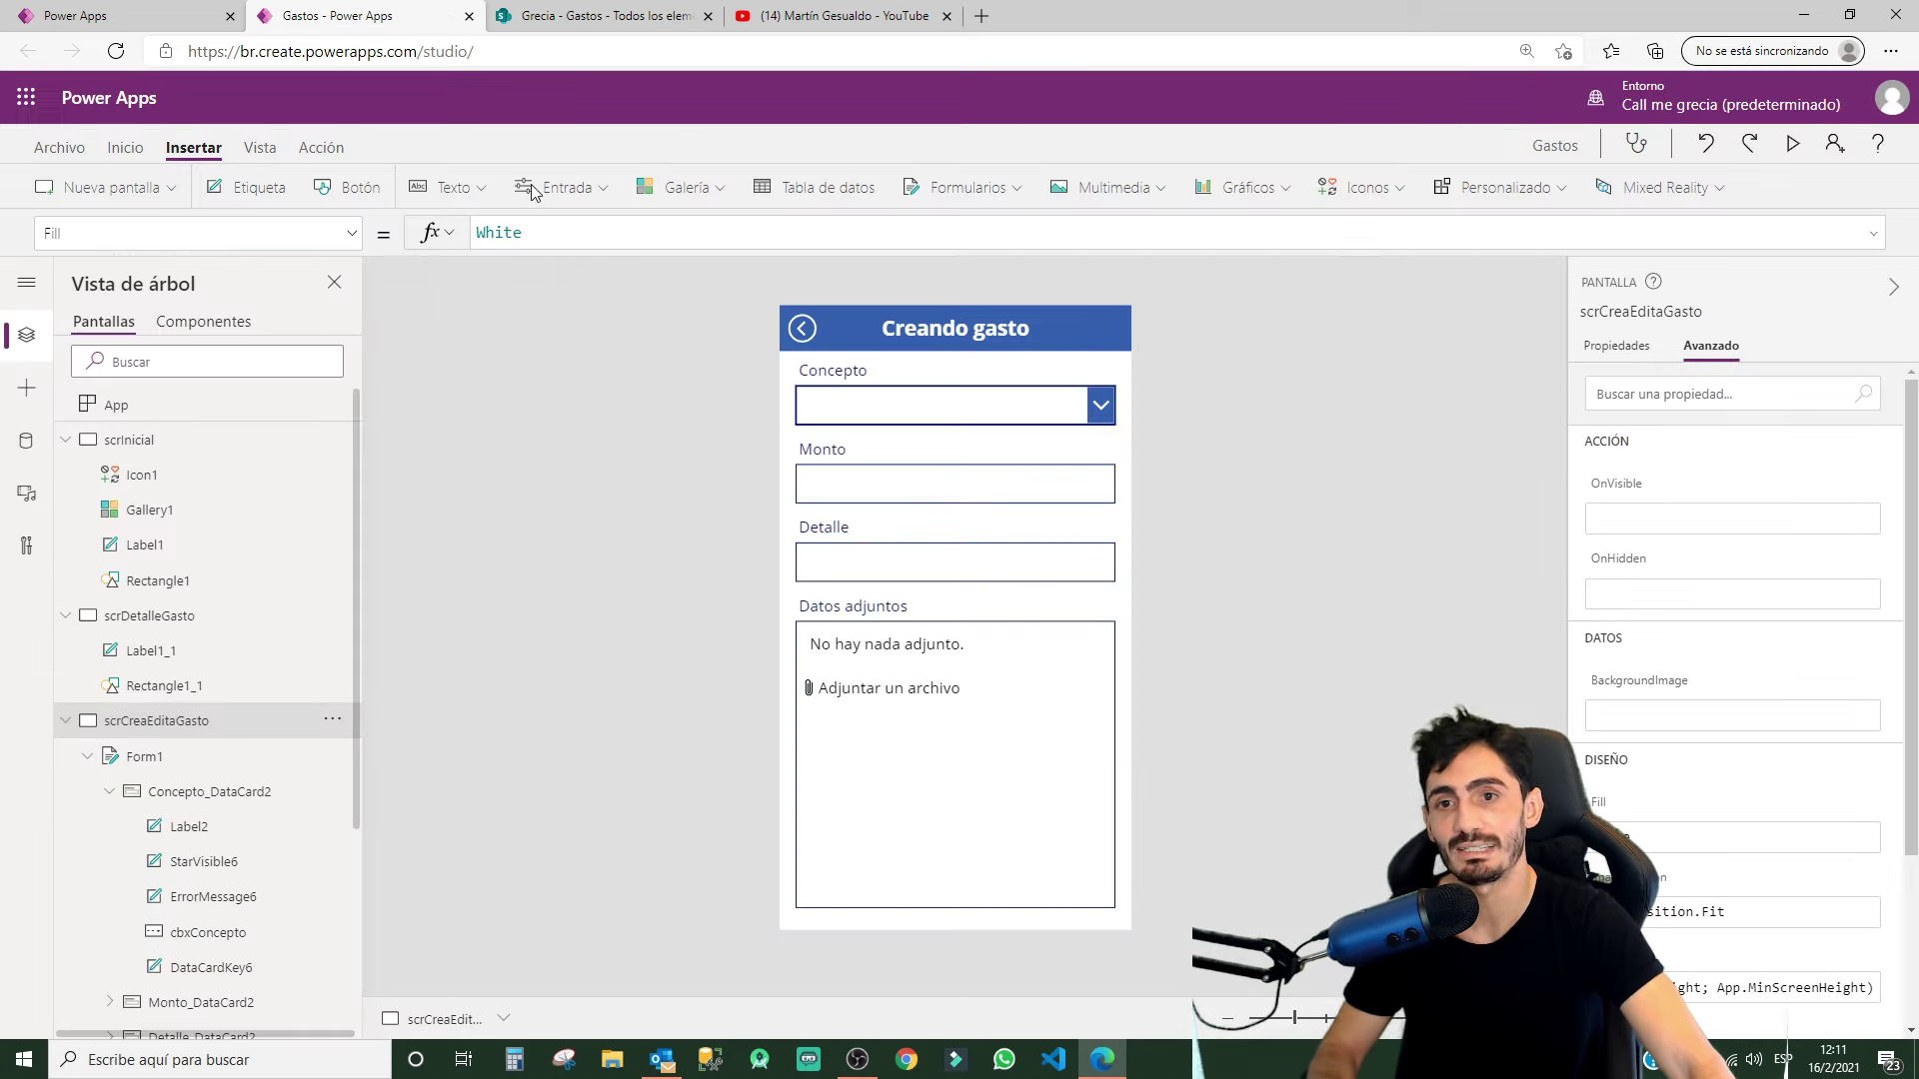
click(863, 416)
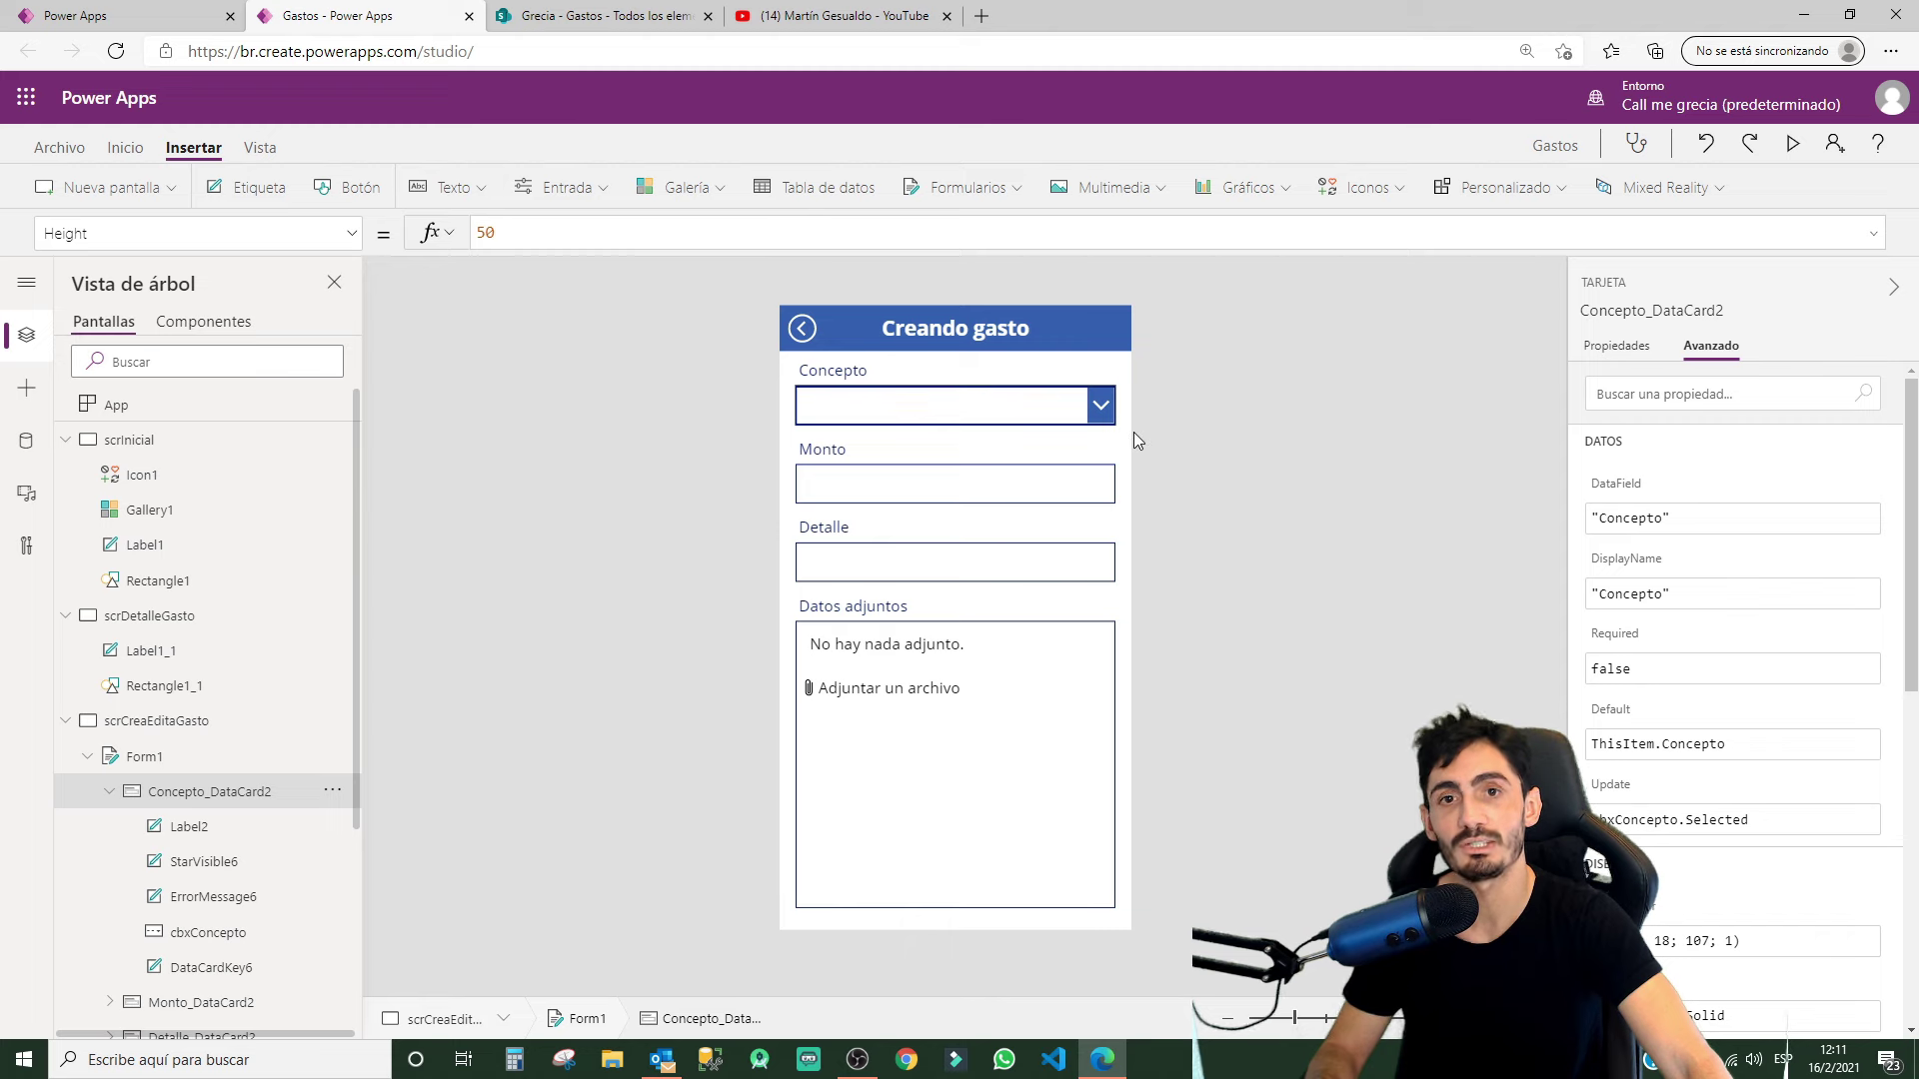
click(1067, 401)
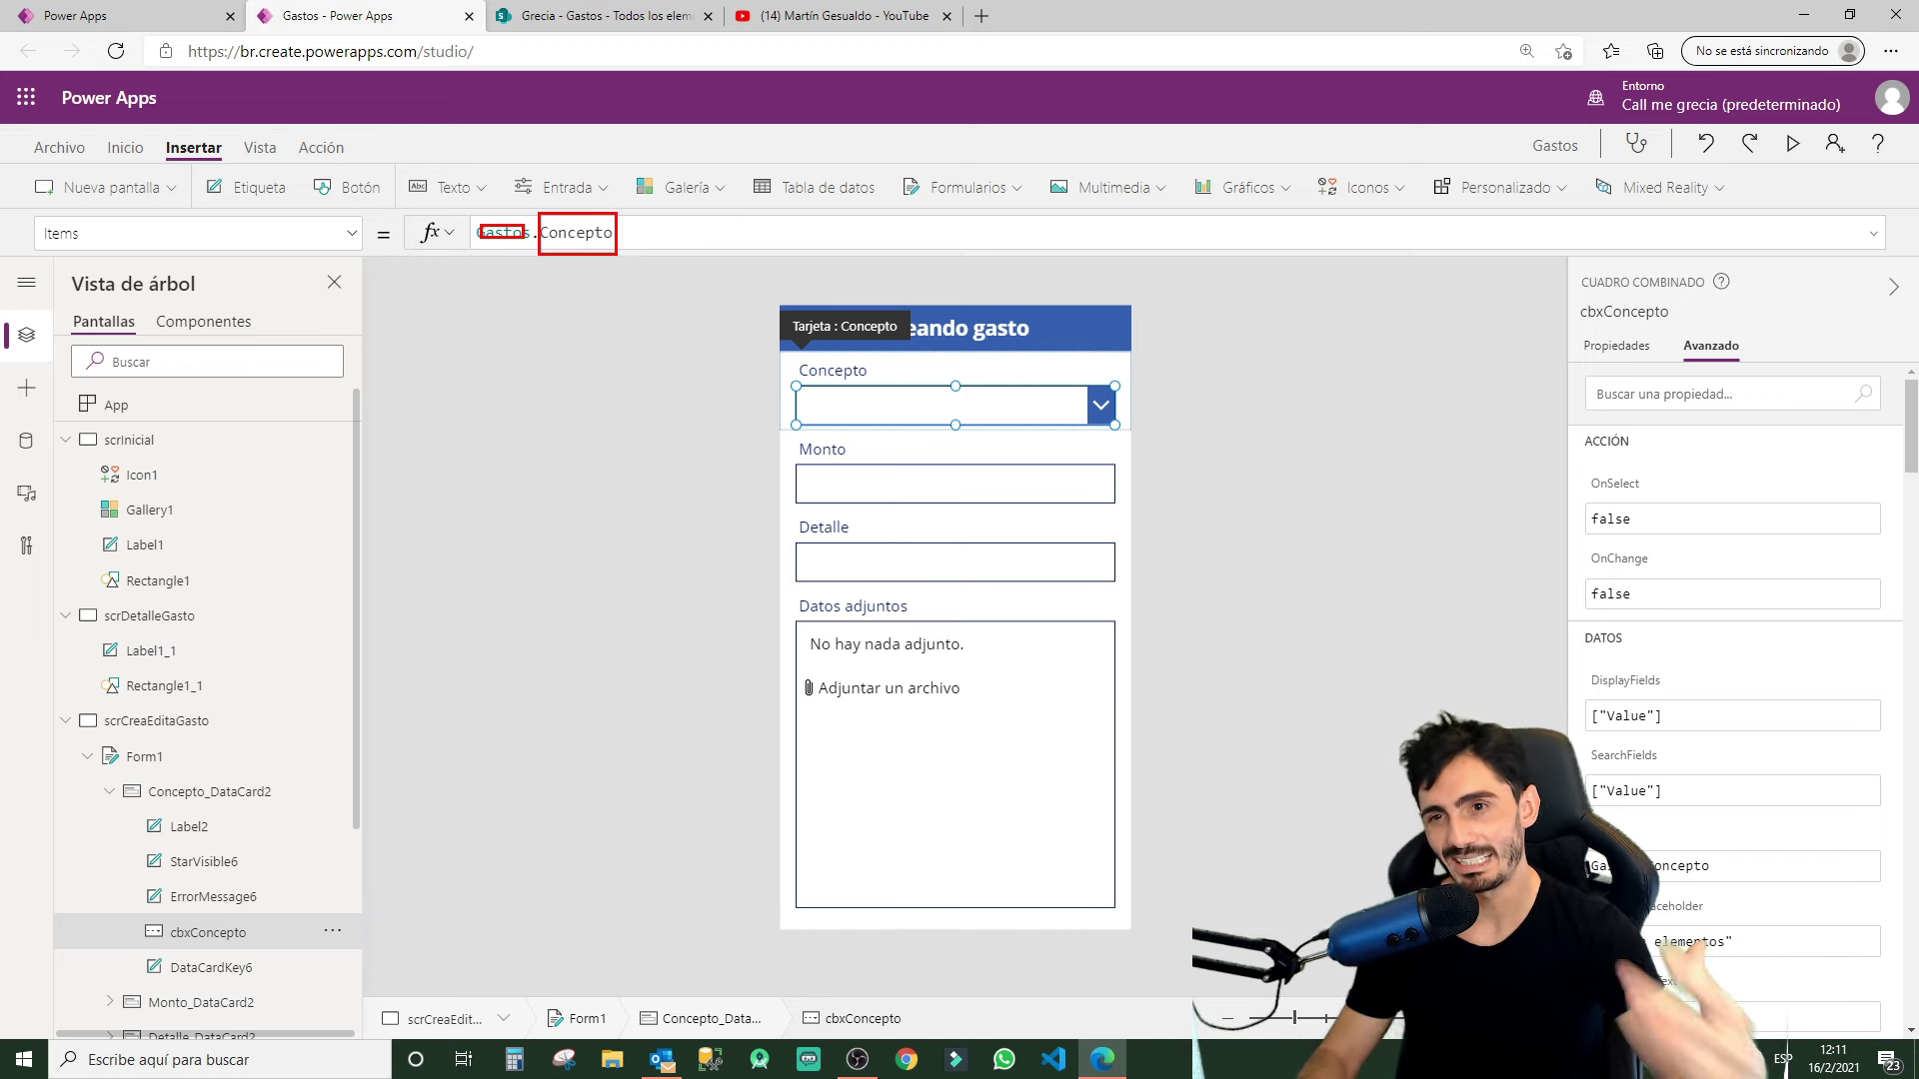
text(C)
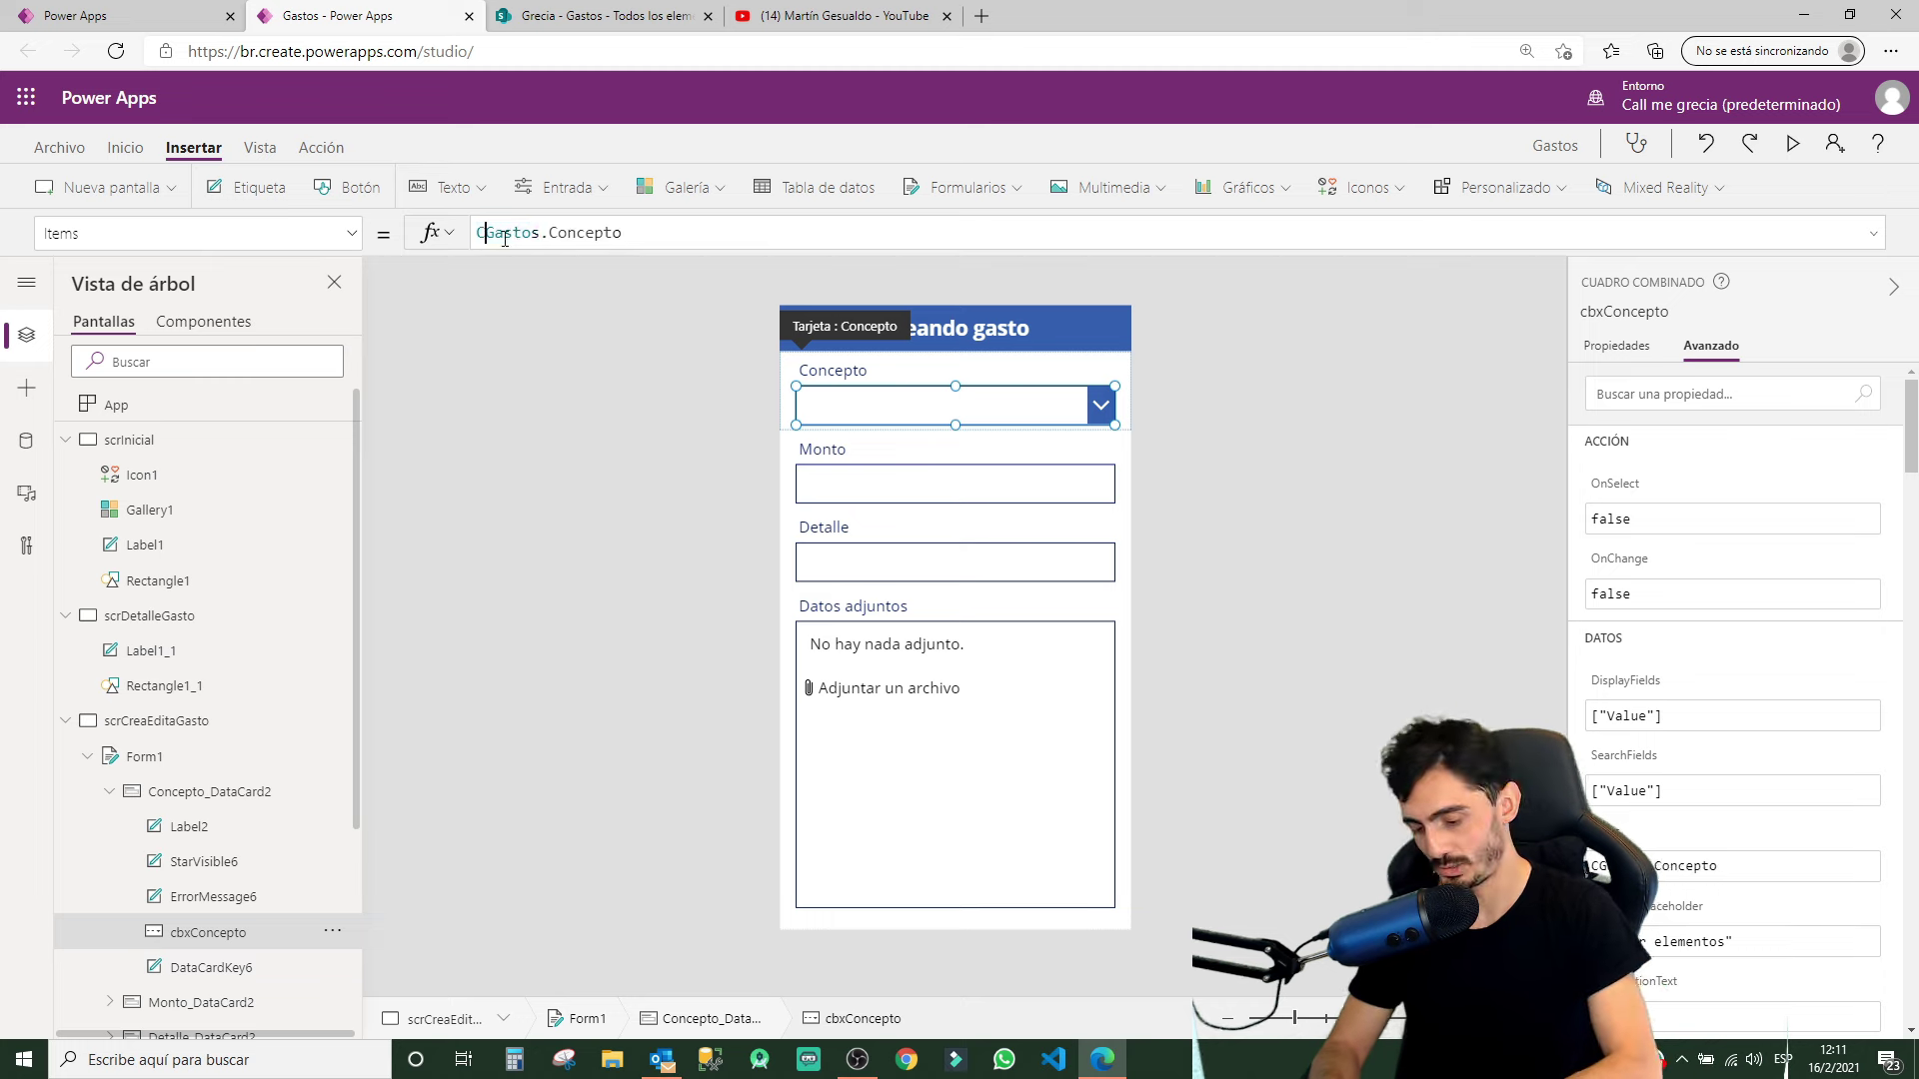
text(hoices()
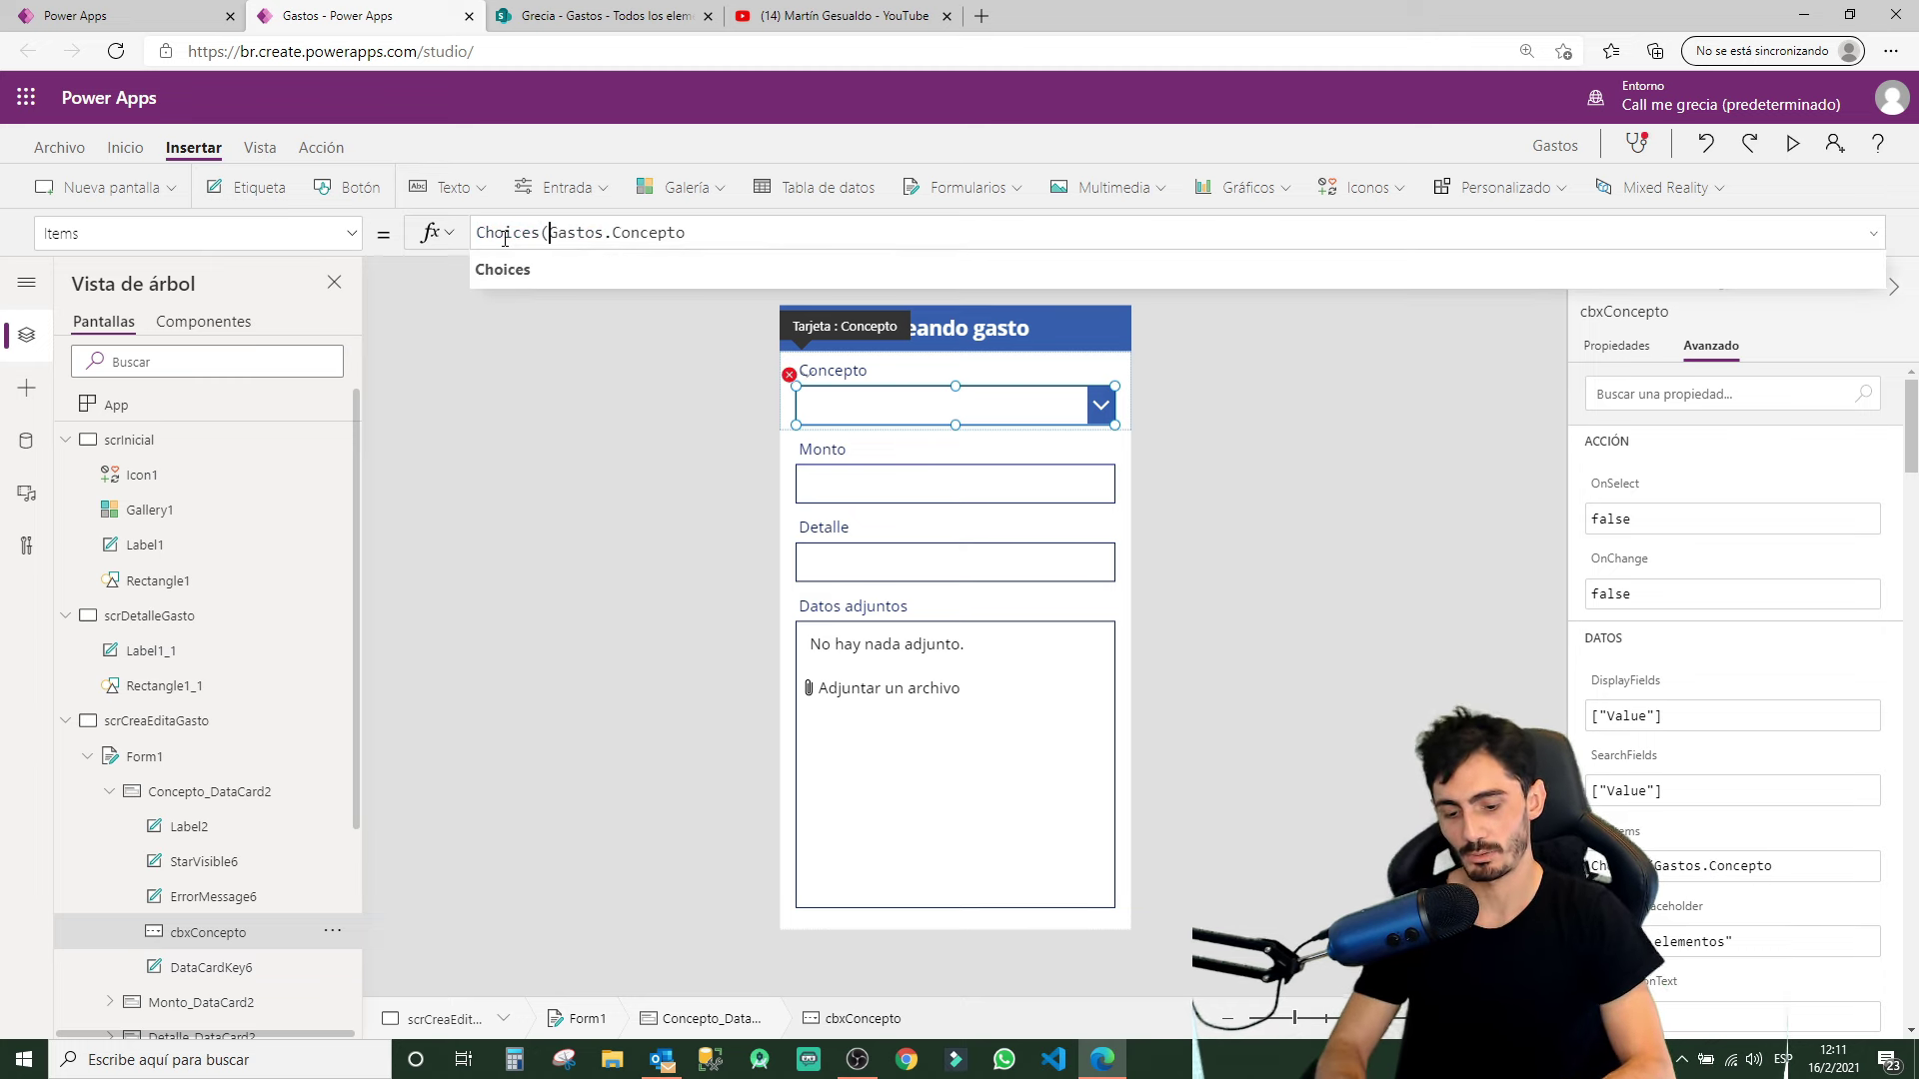
key(End)
text())
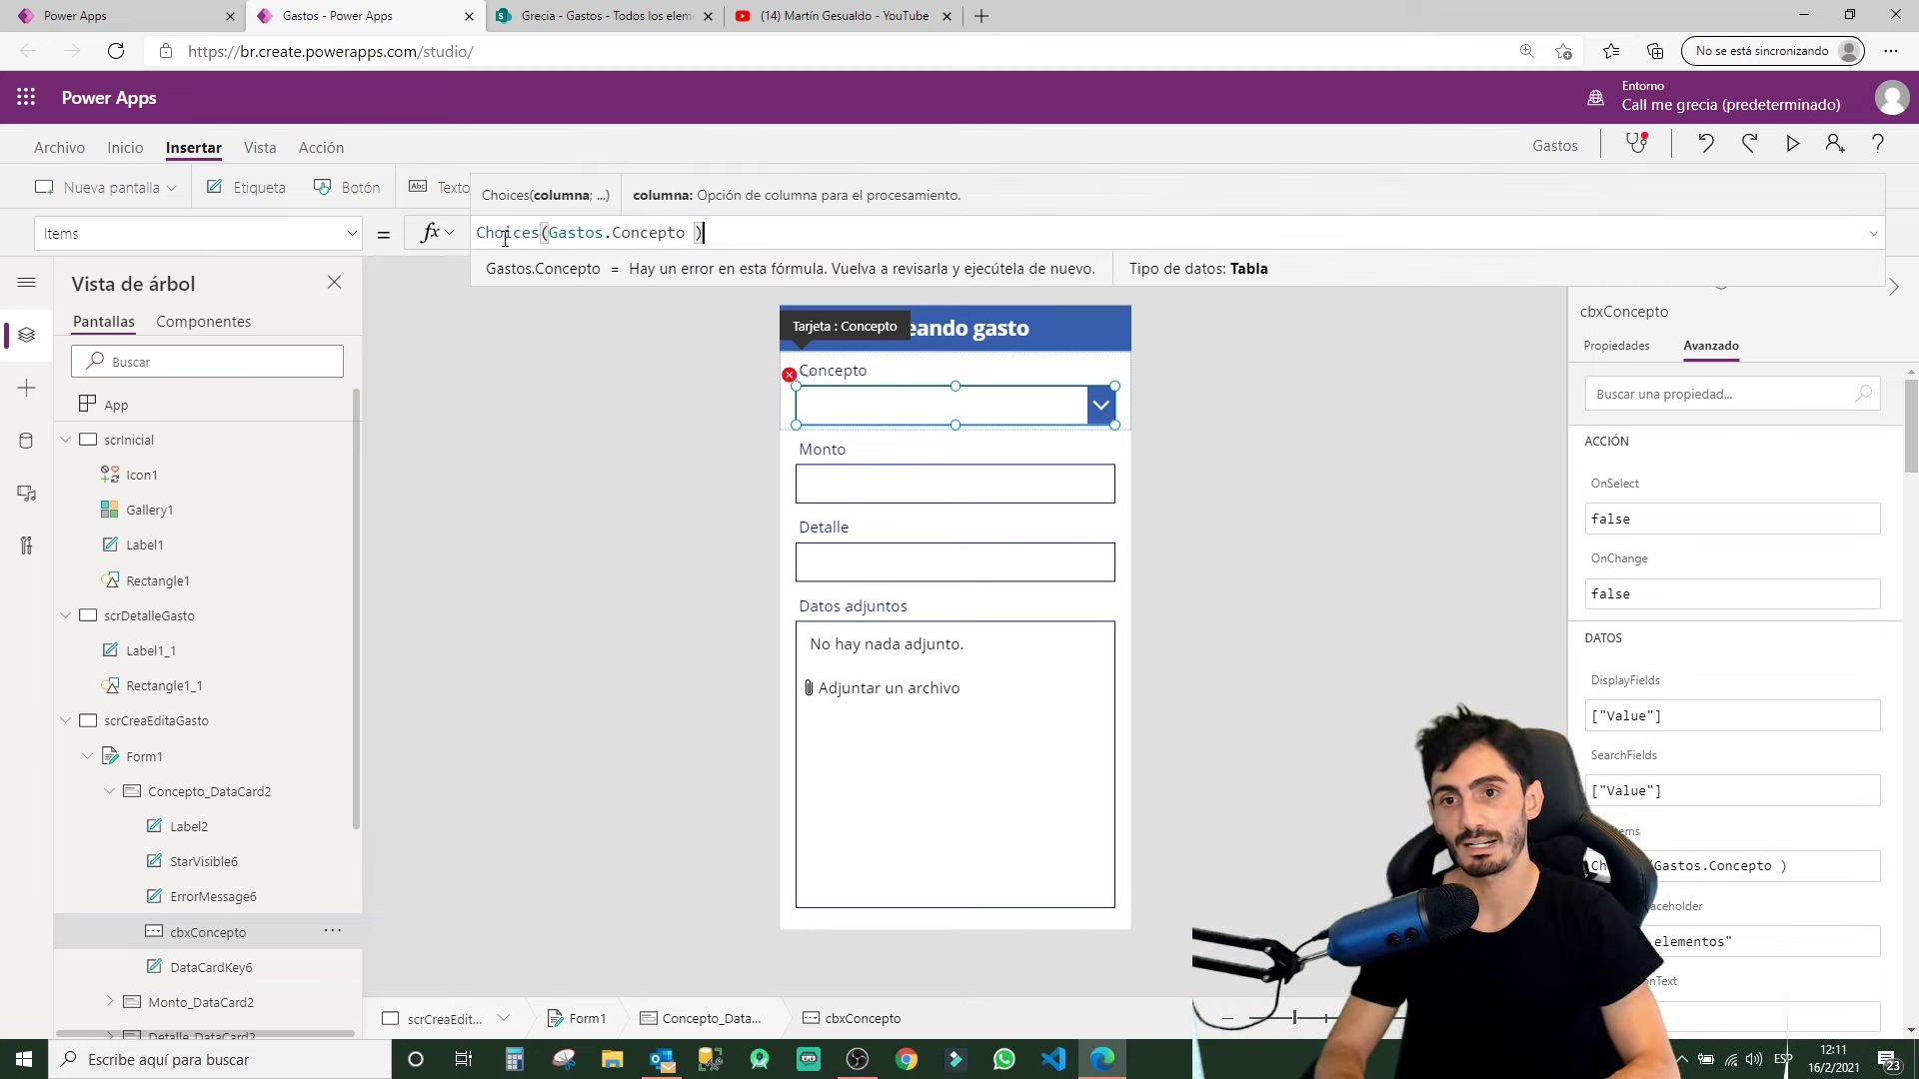
alt+click(1052, 404)
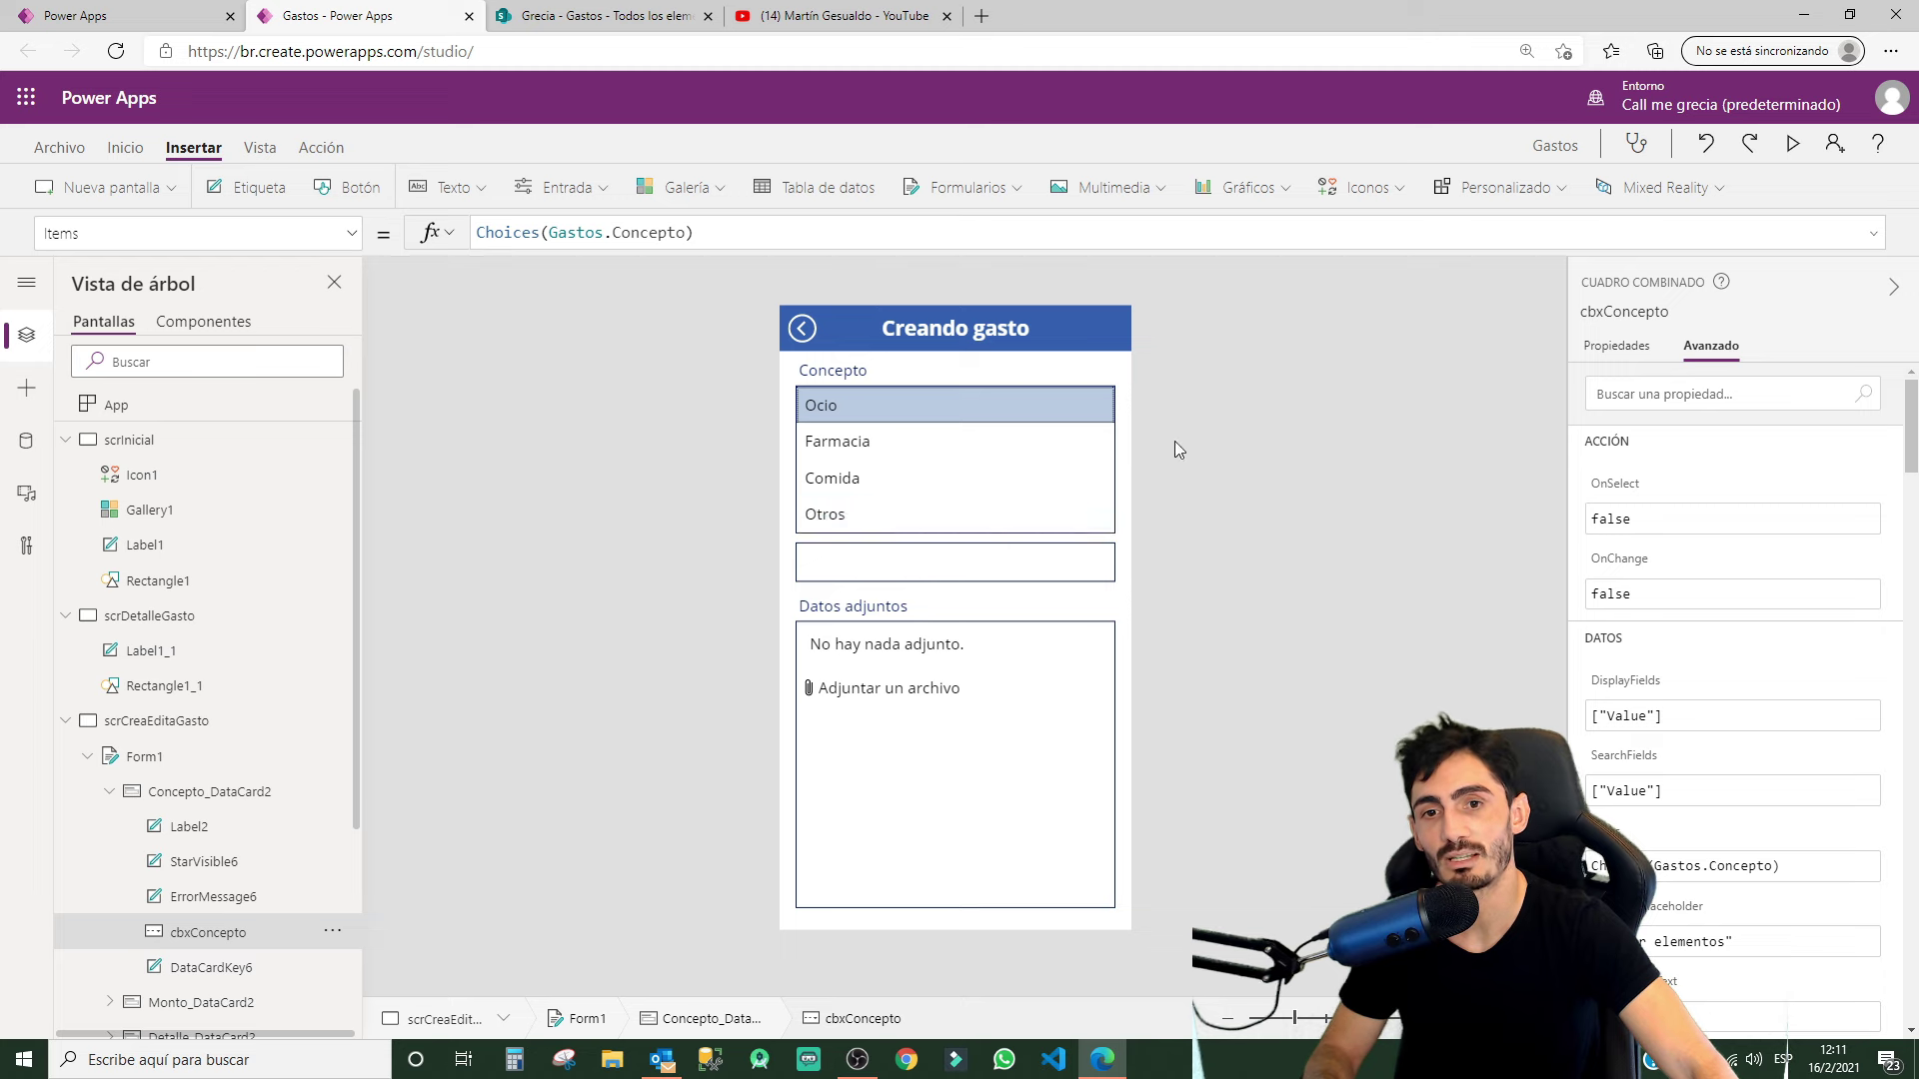
click(1069, 404)
click(549, 233)
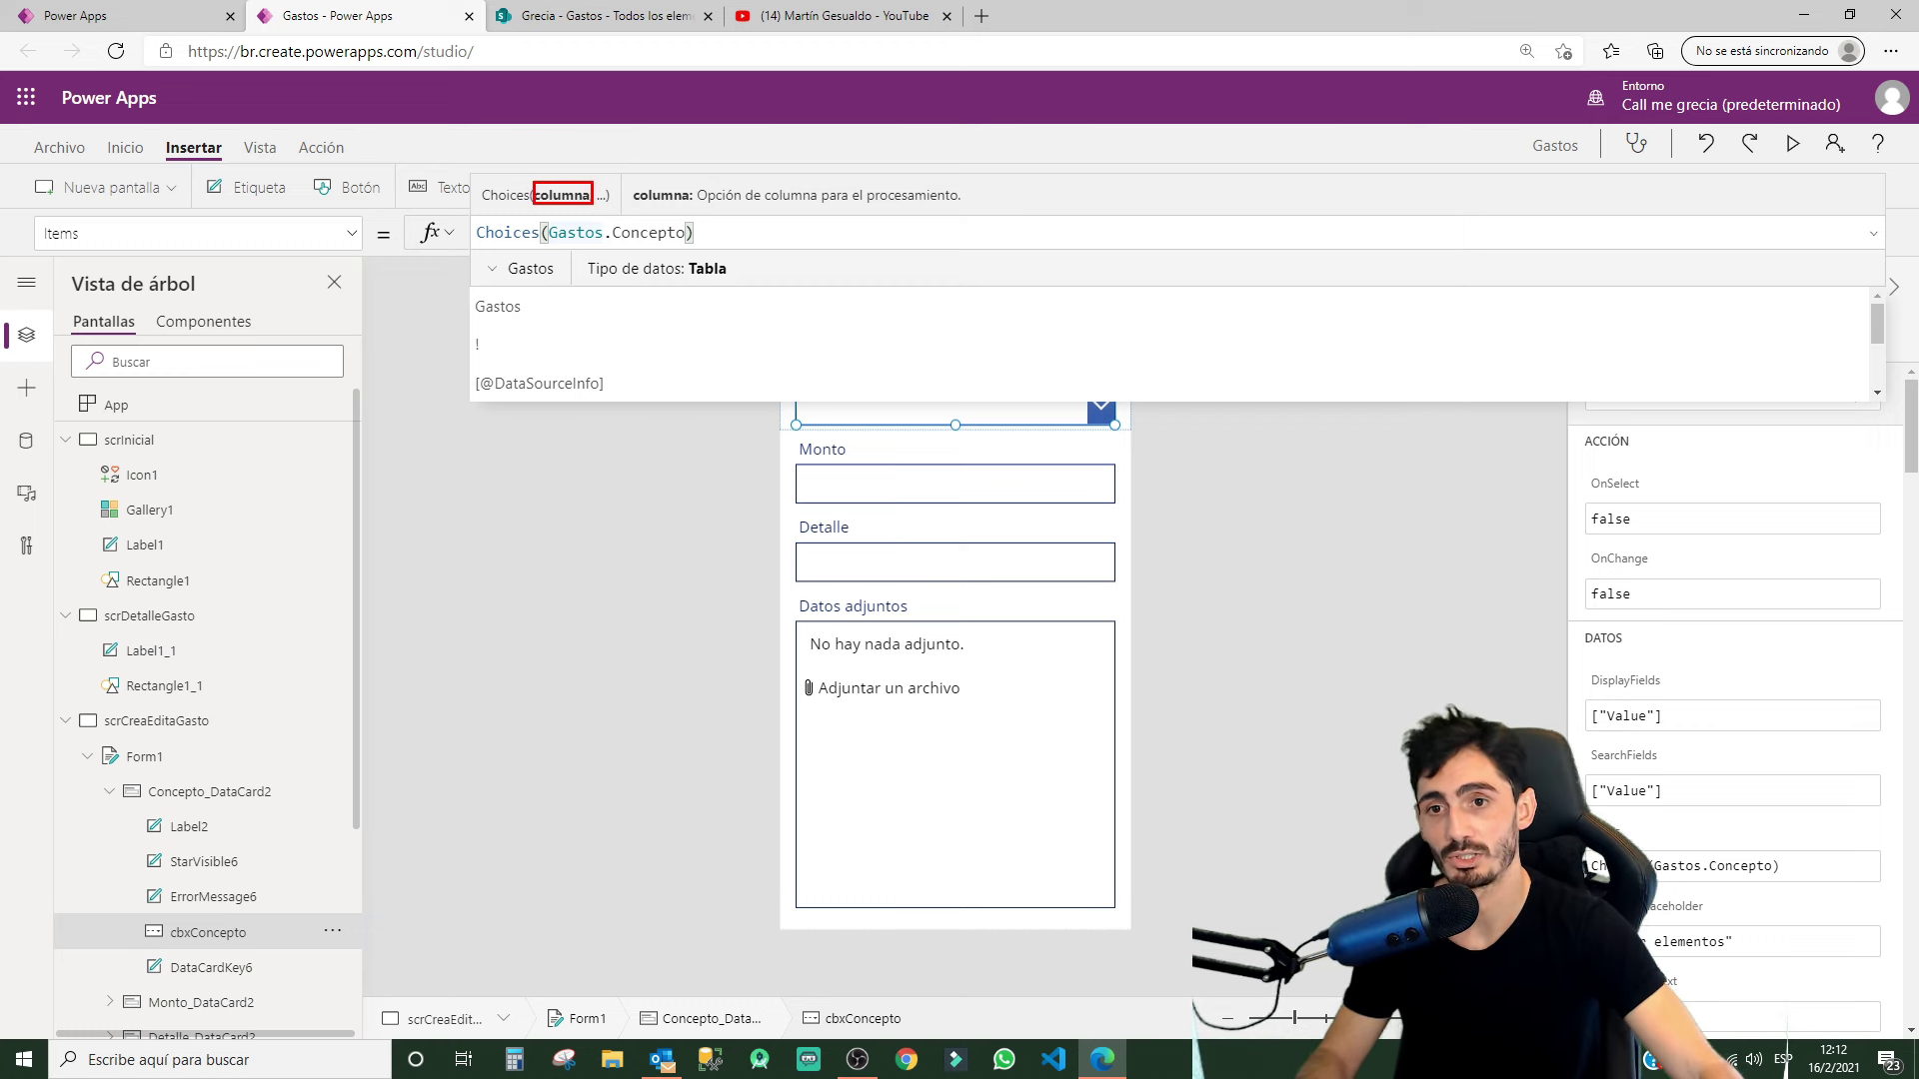
Select the cbxConcepto combo box and bring up its IsSearchable property.
click(1099, 382)
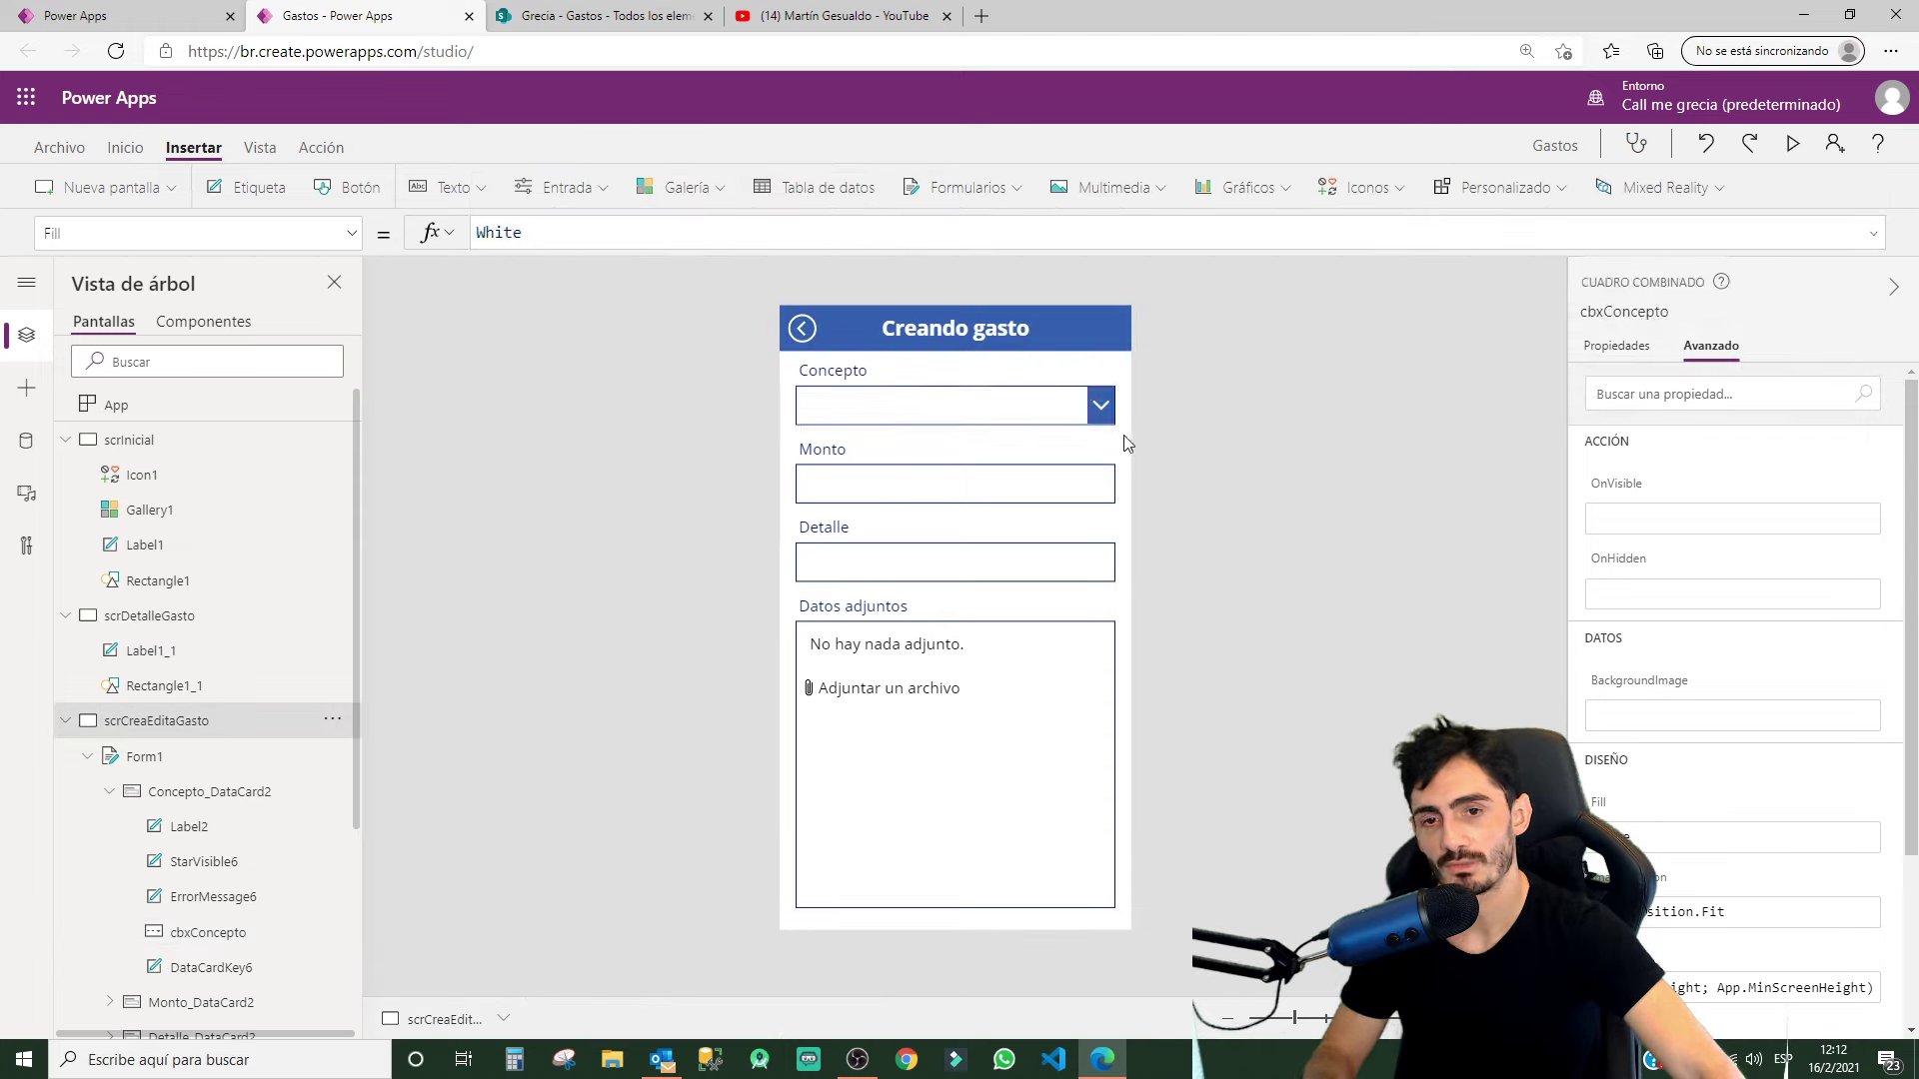
alt+click(1099, 405)
click(1299, 492)
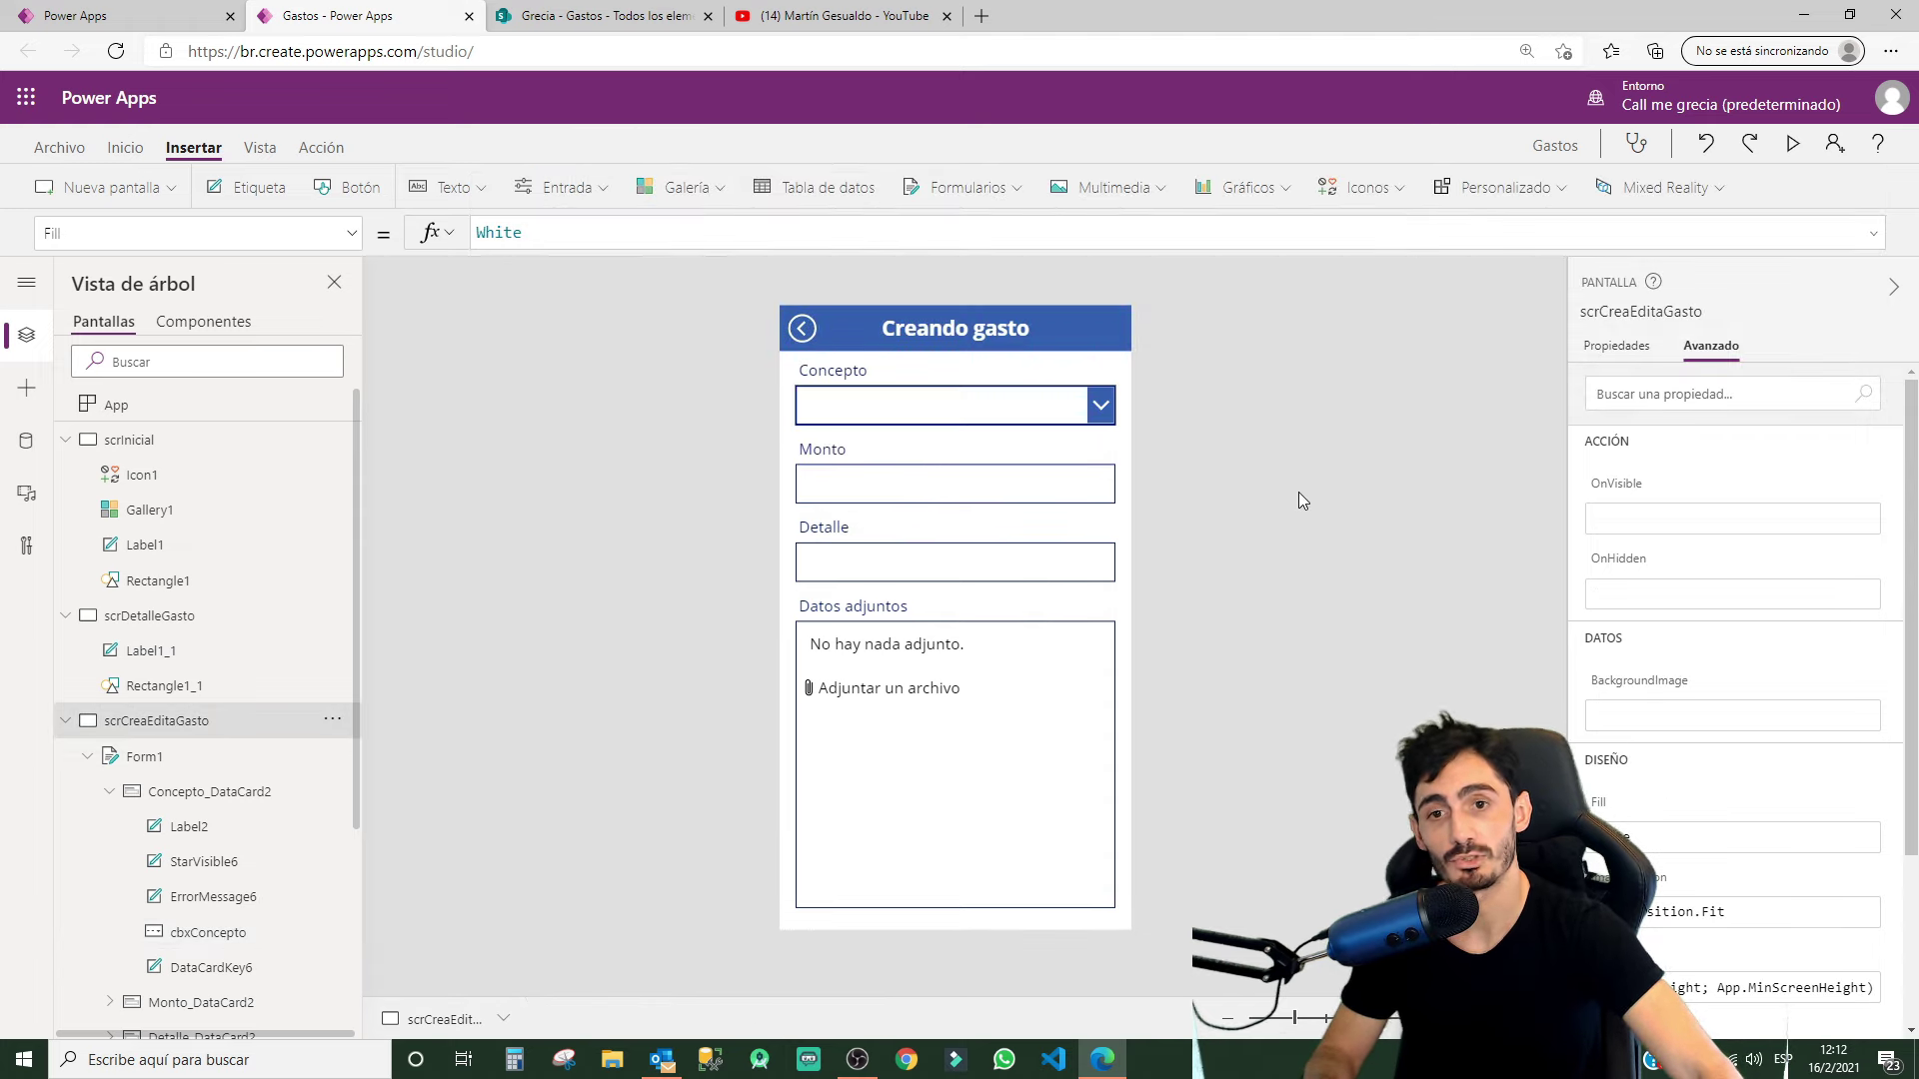
click(1014, 424)
click(985, 414)
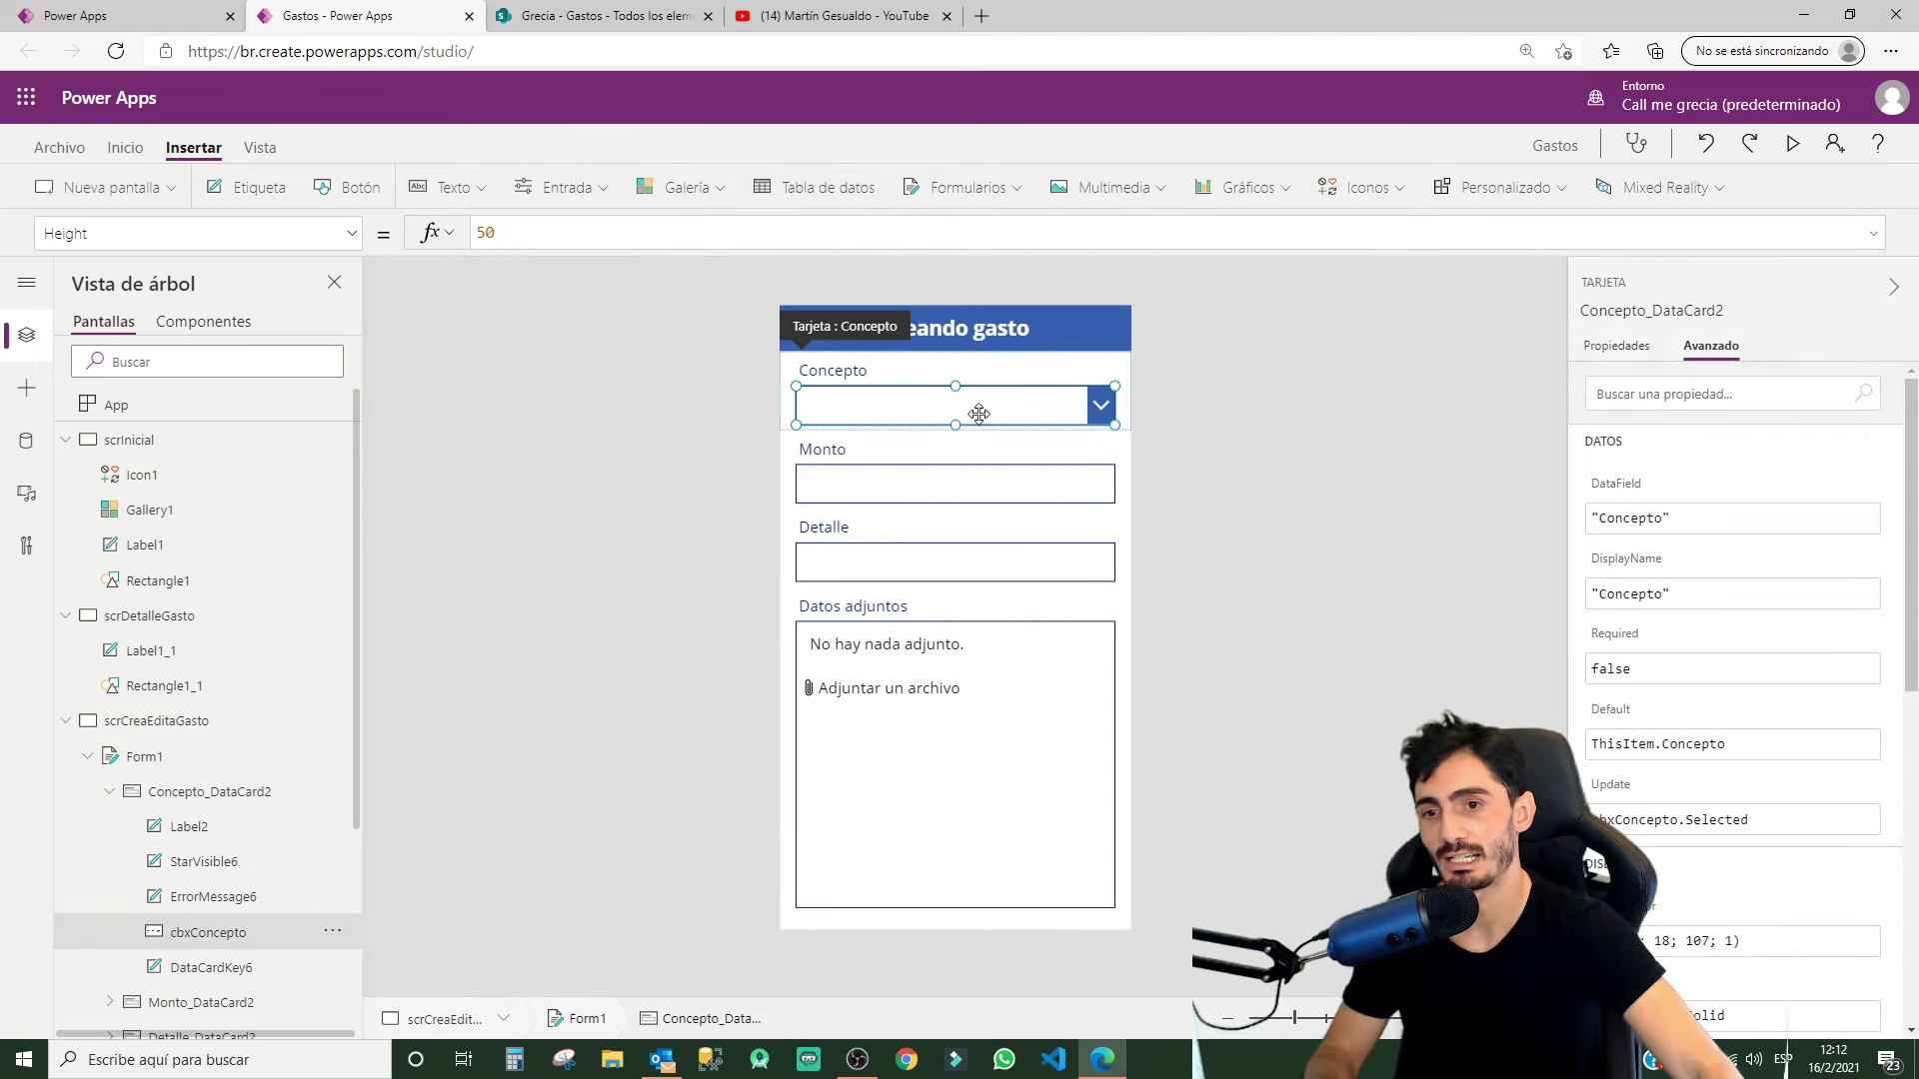
click(352, 233)
click(300, 433)
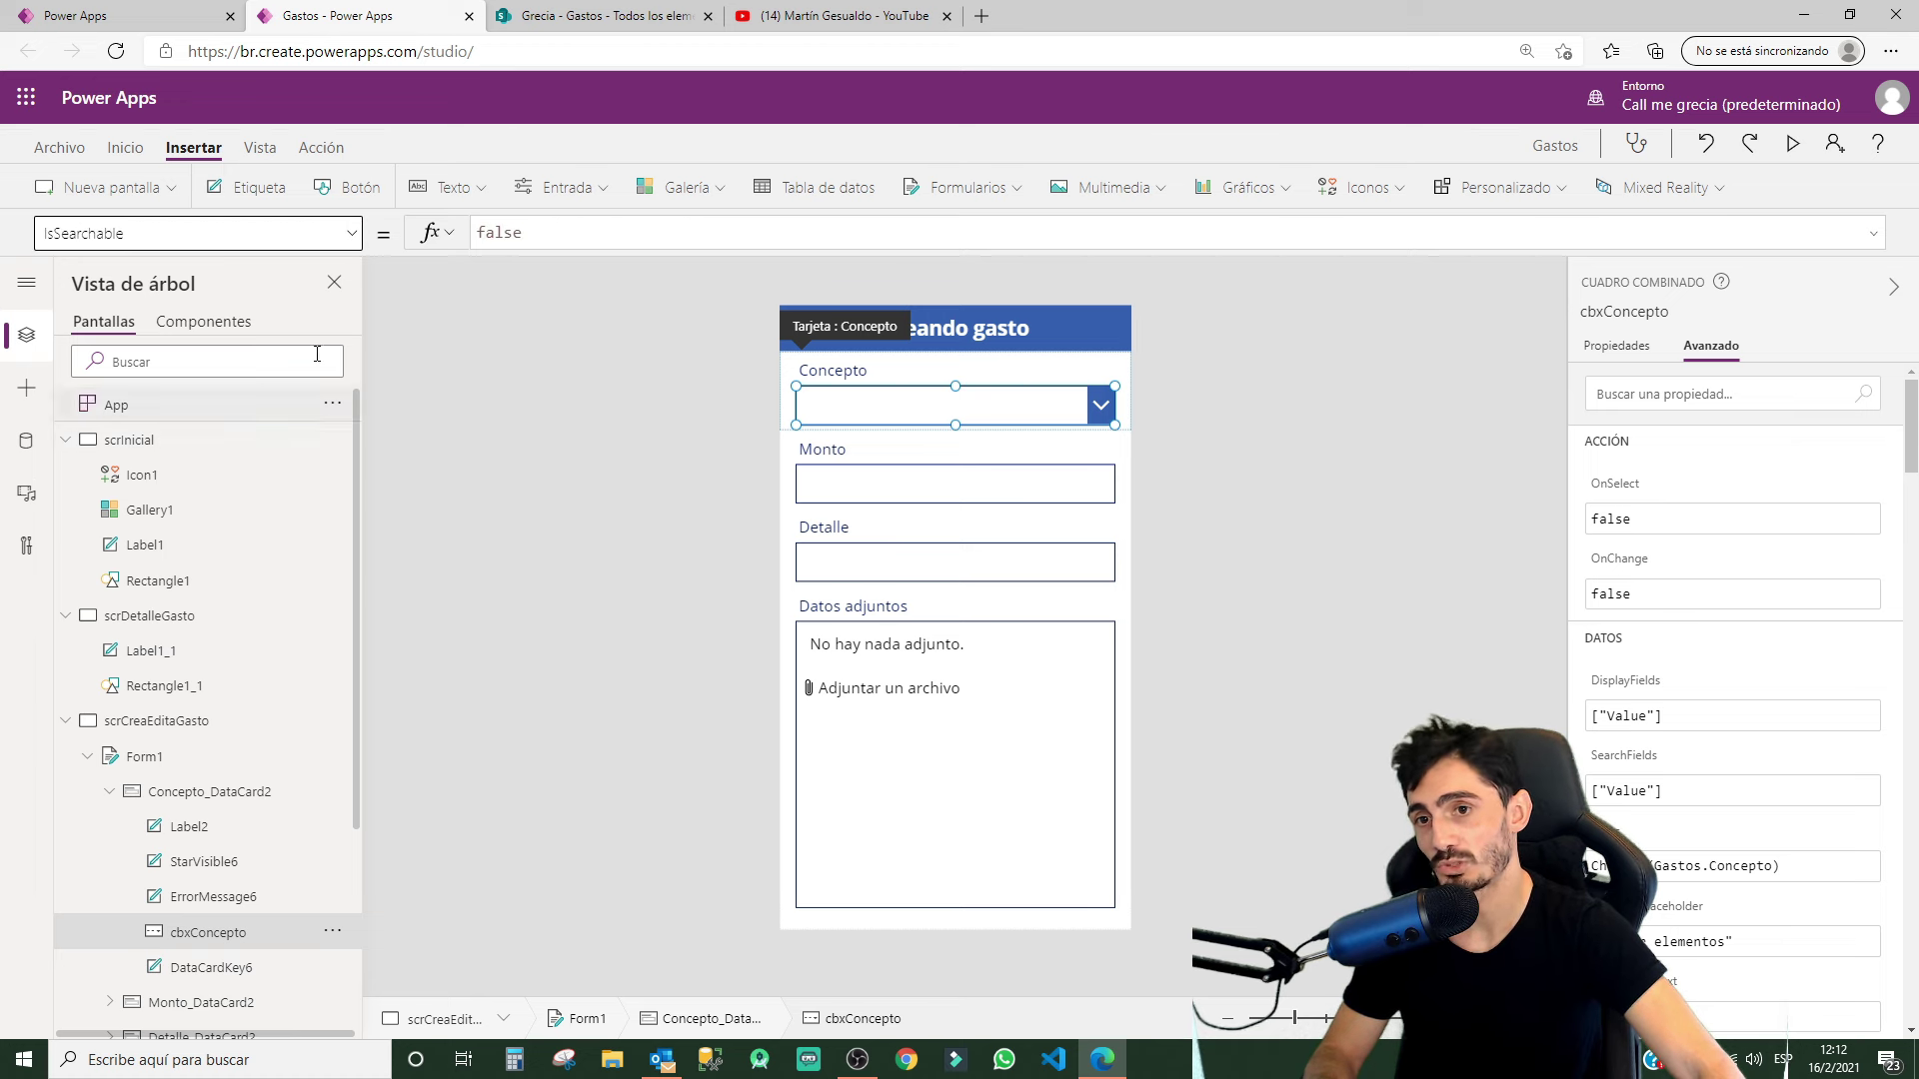
click(335, 236)
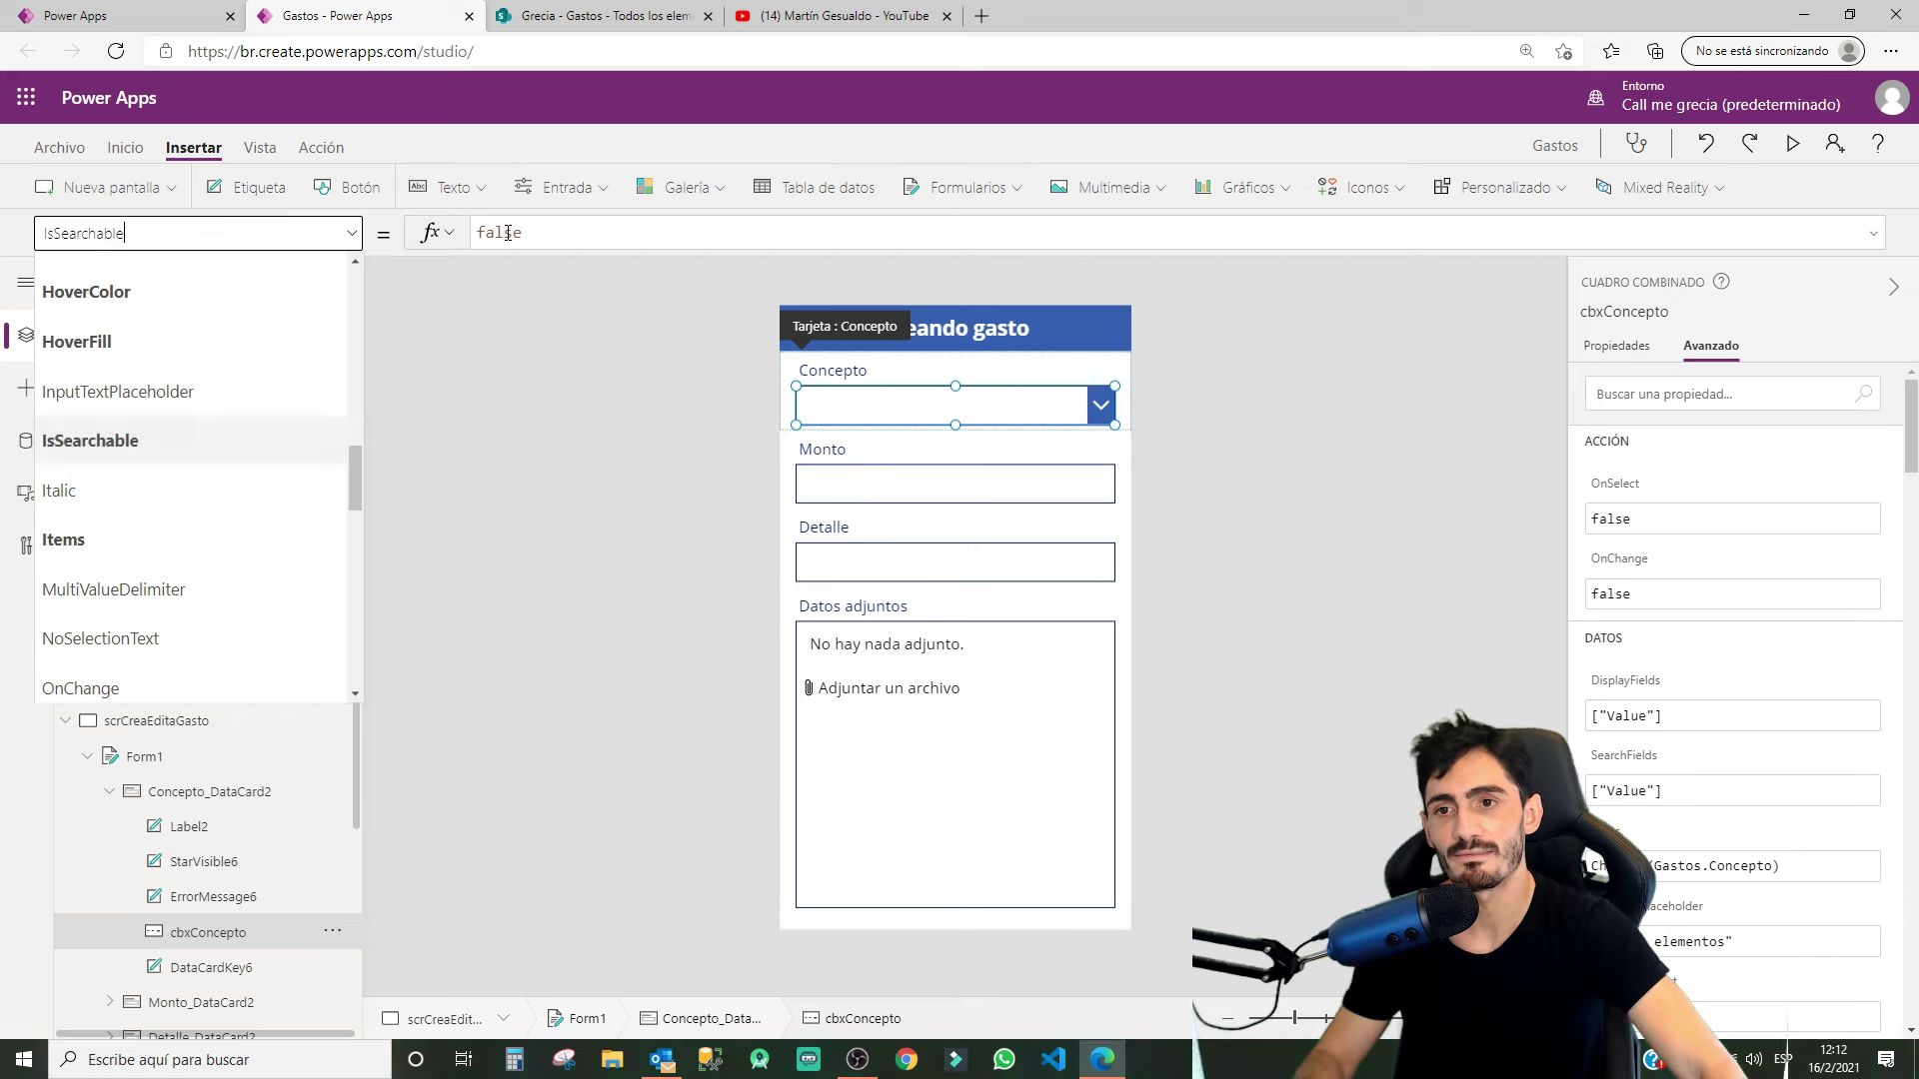
Change IsSearchable from false to true and test the 'Buscar elementos' search field.
click(120, 441)
double_click(500, 232)
text(true)
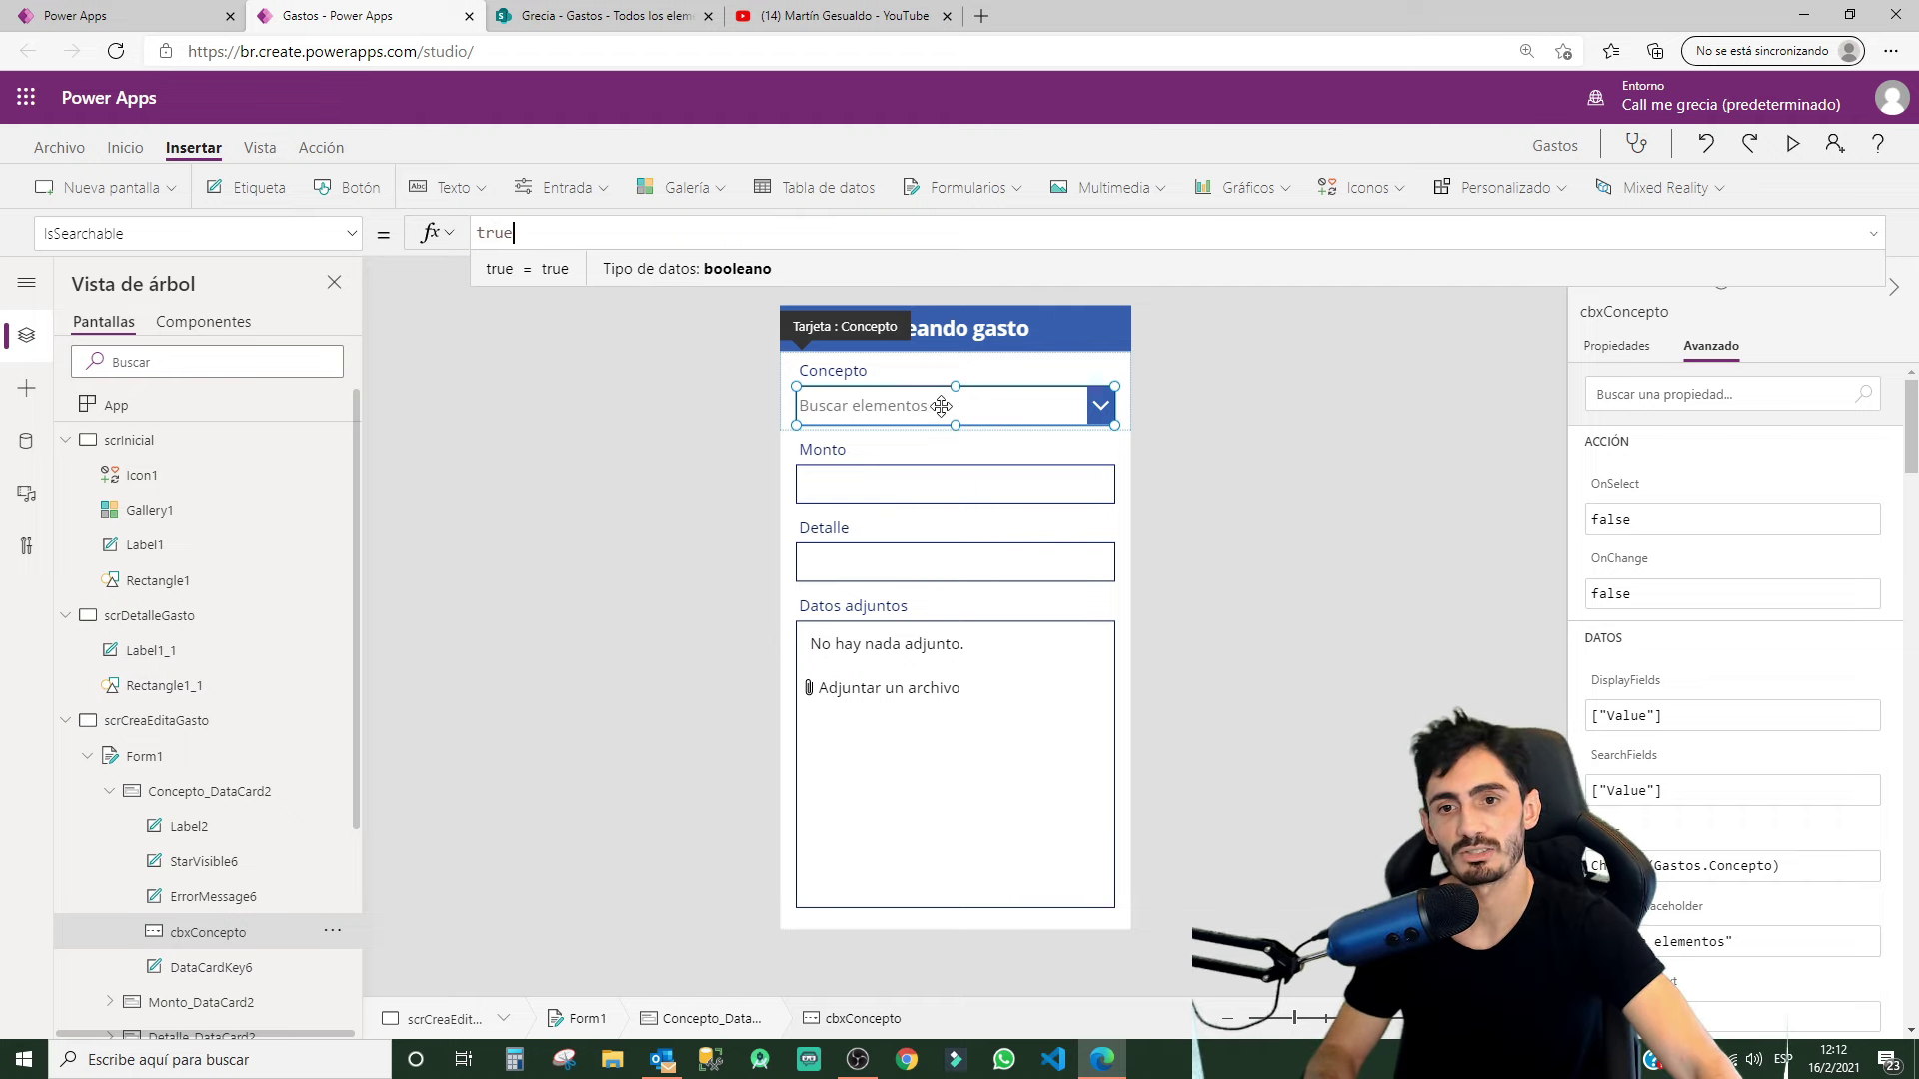
alt+click(1002, 407)
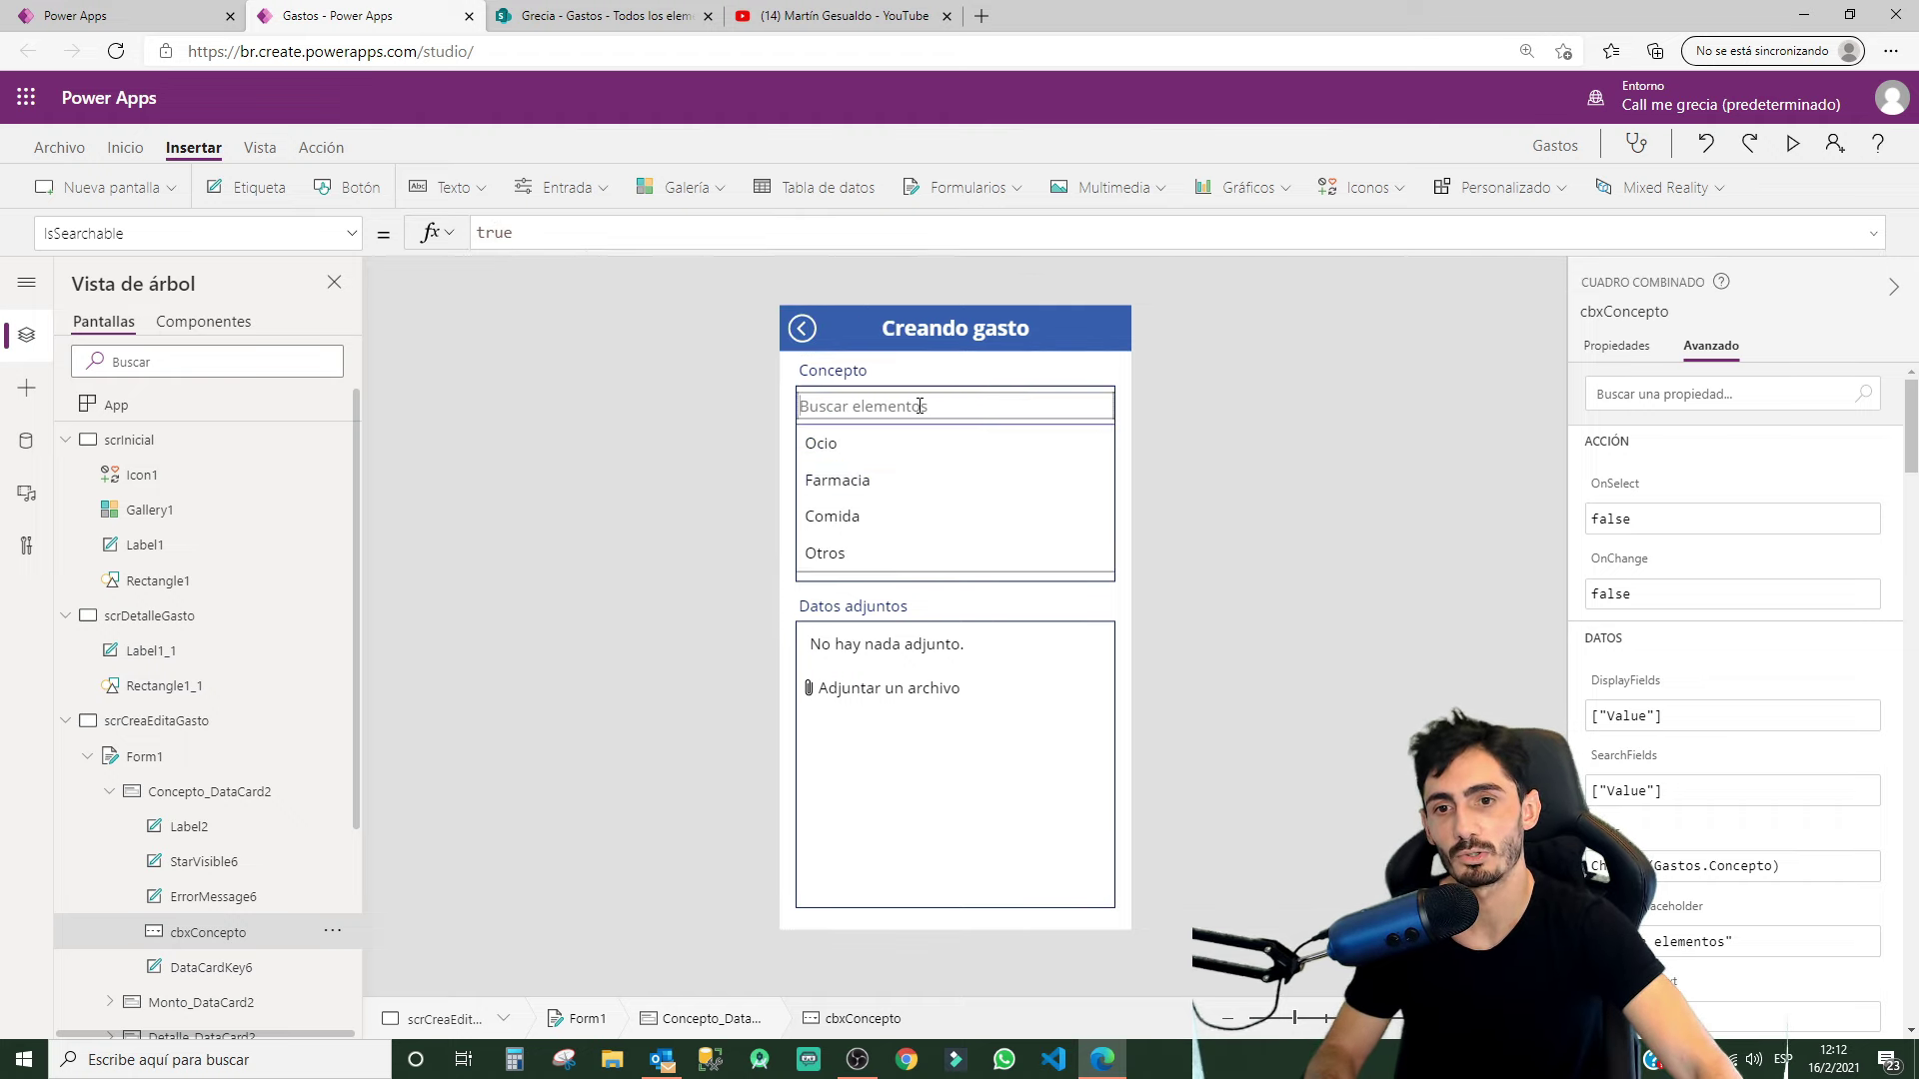
click(1793, 143)
key(Escape)
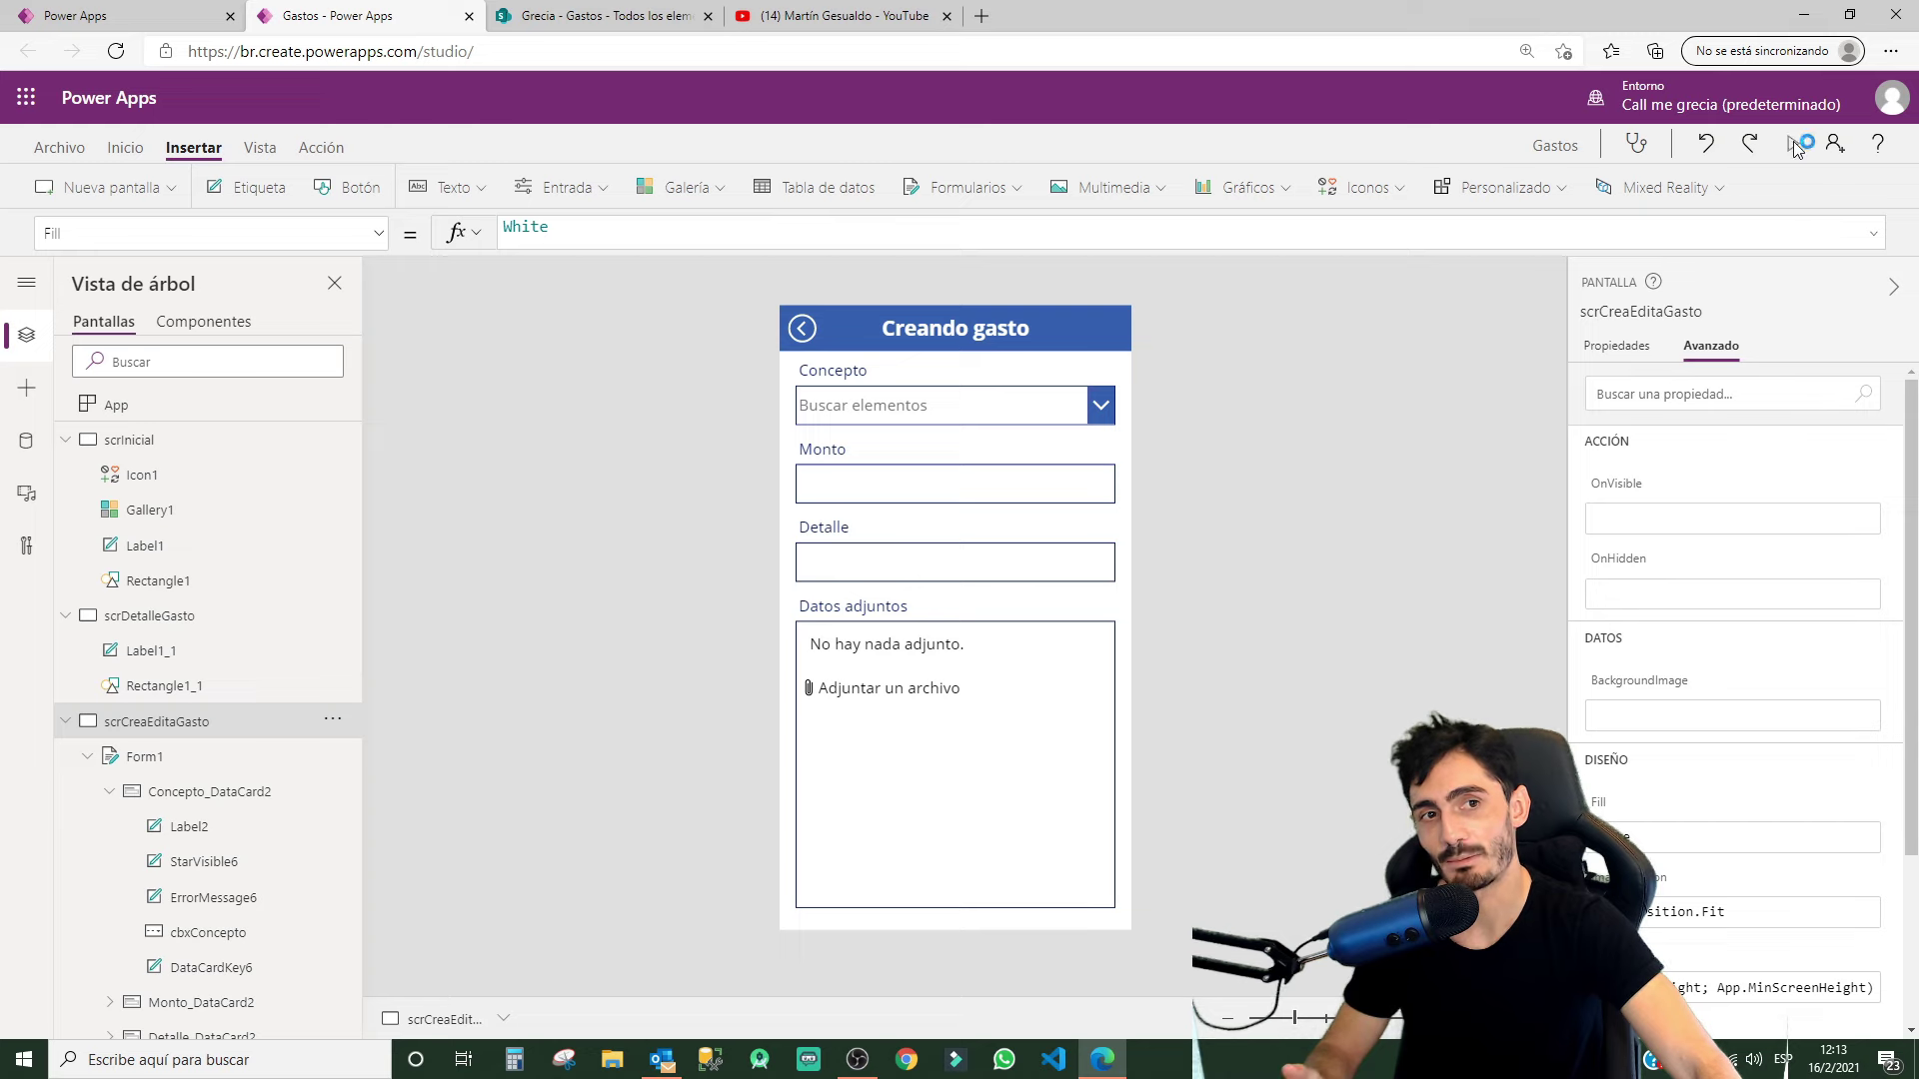
click(1795, 143)
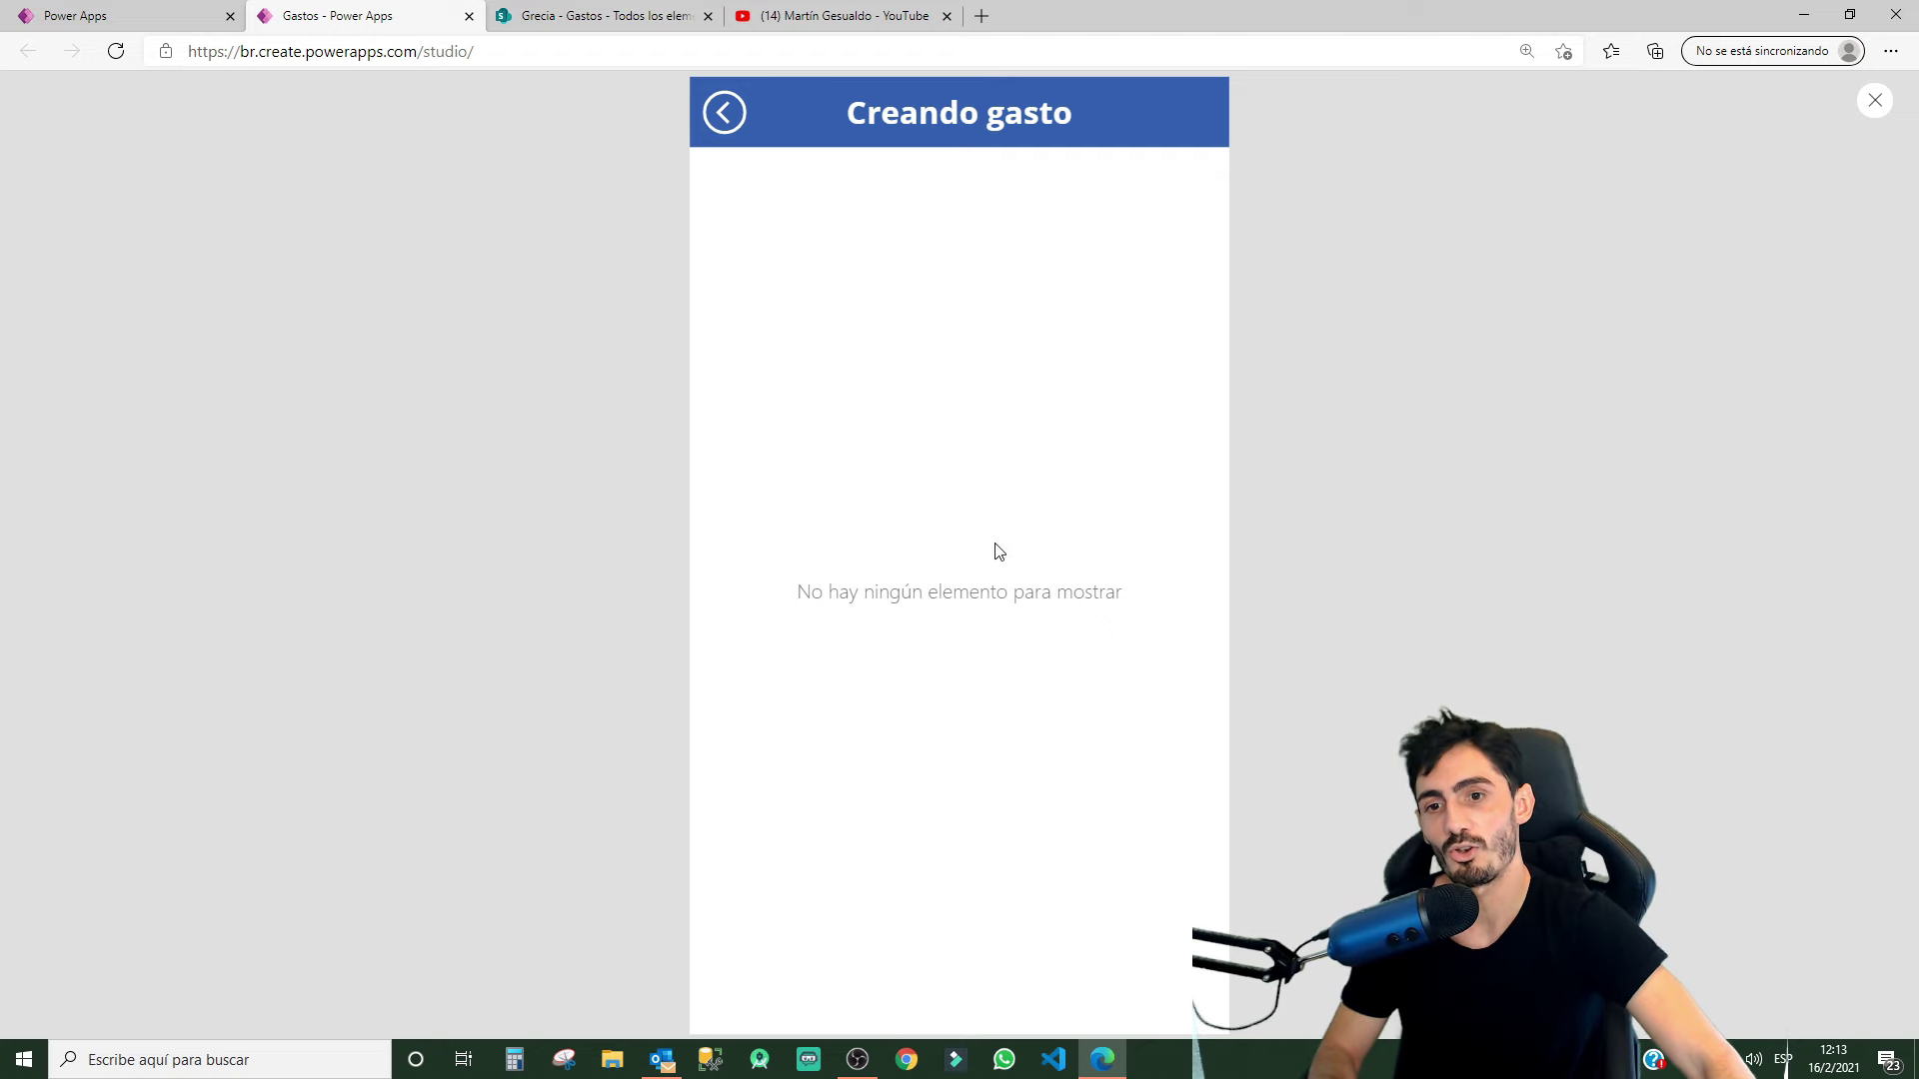
drag(790, 548, 1138, 628)
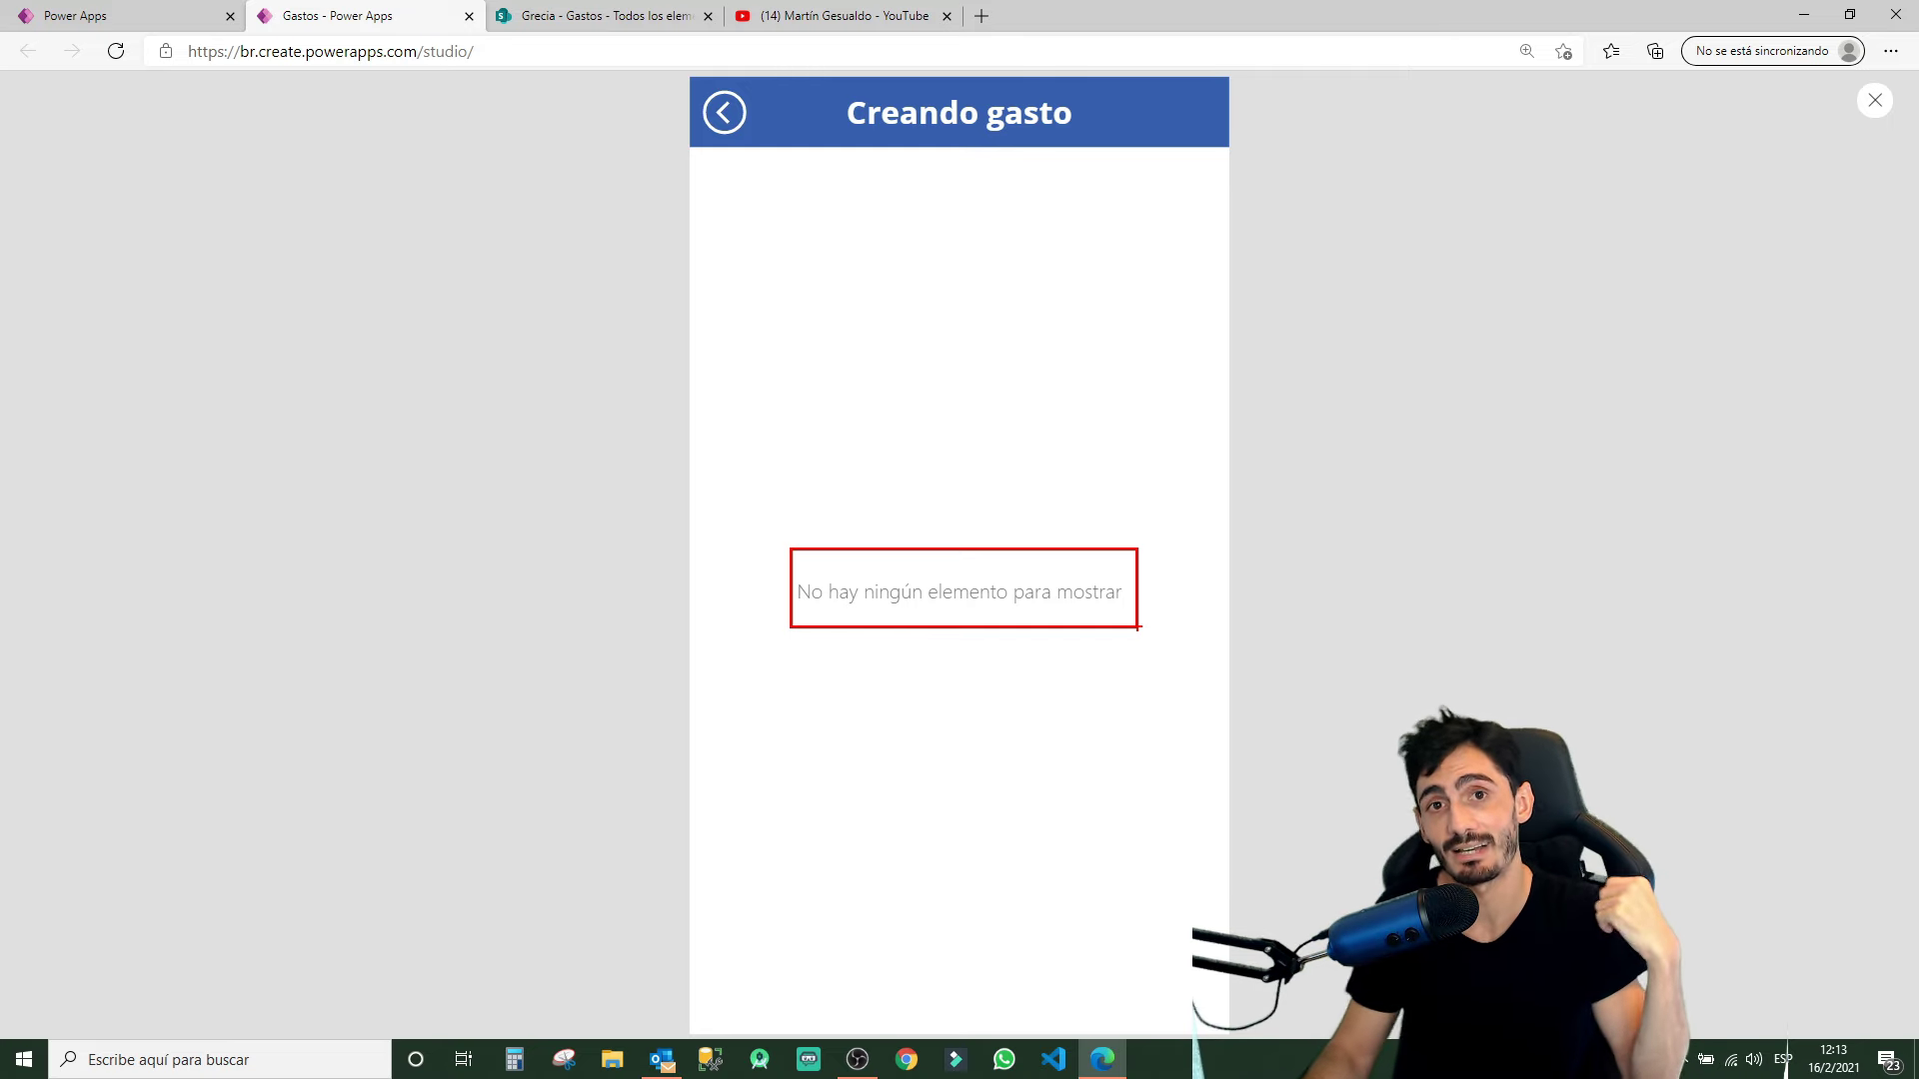
click(1877, 115)
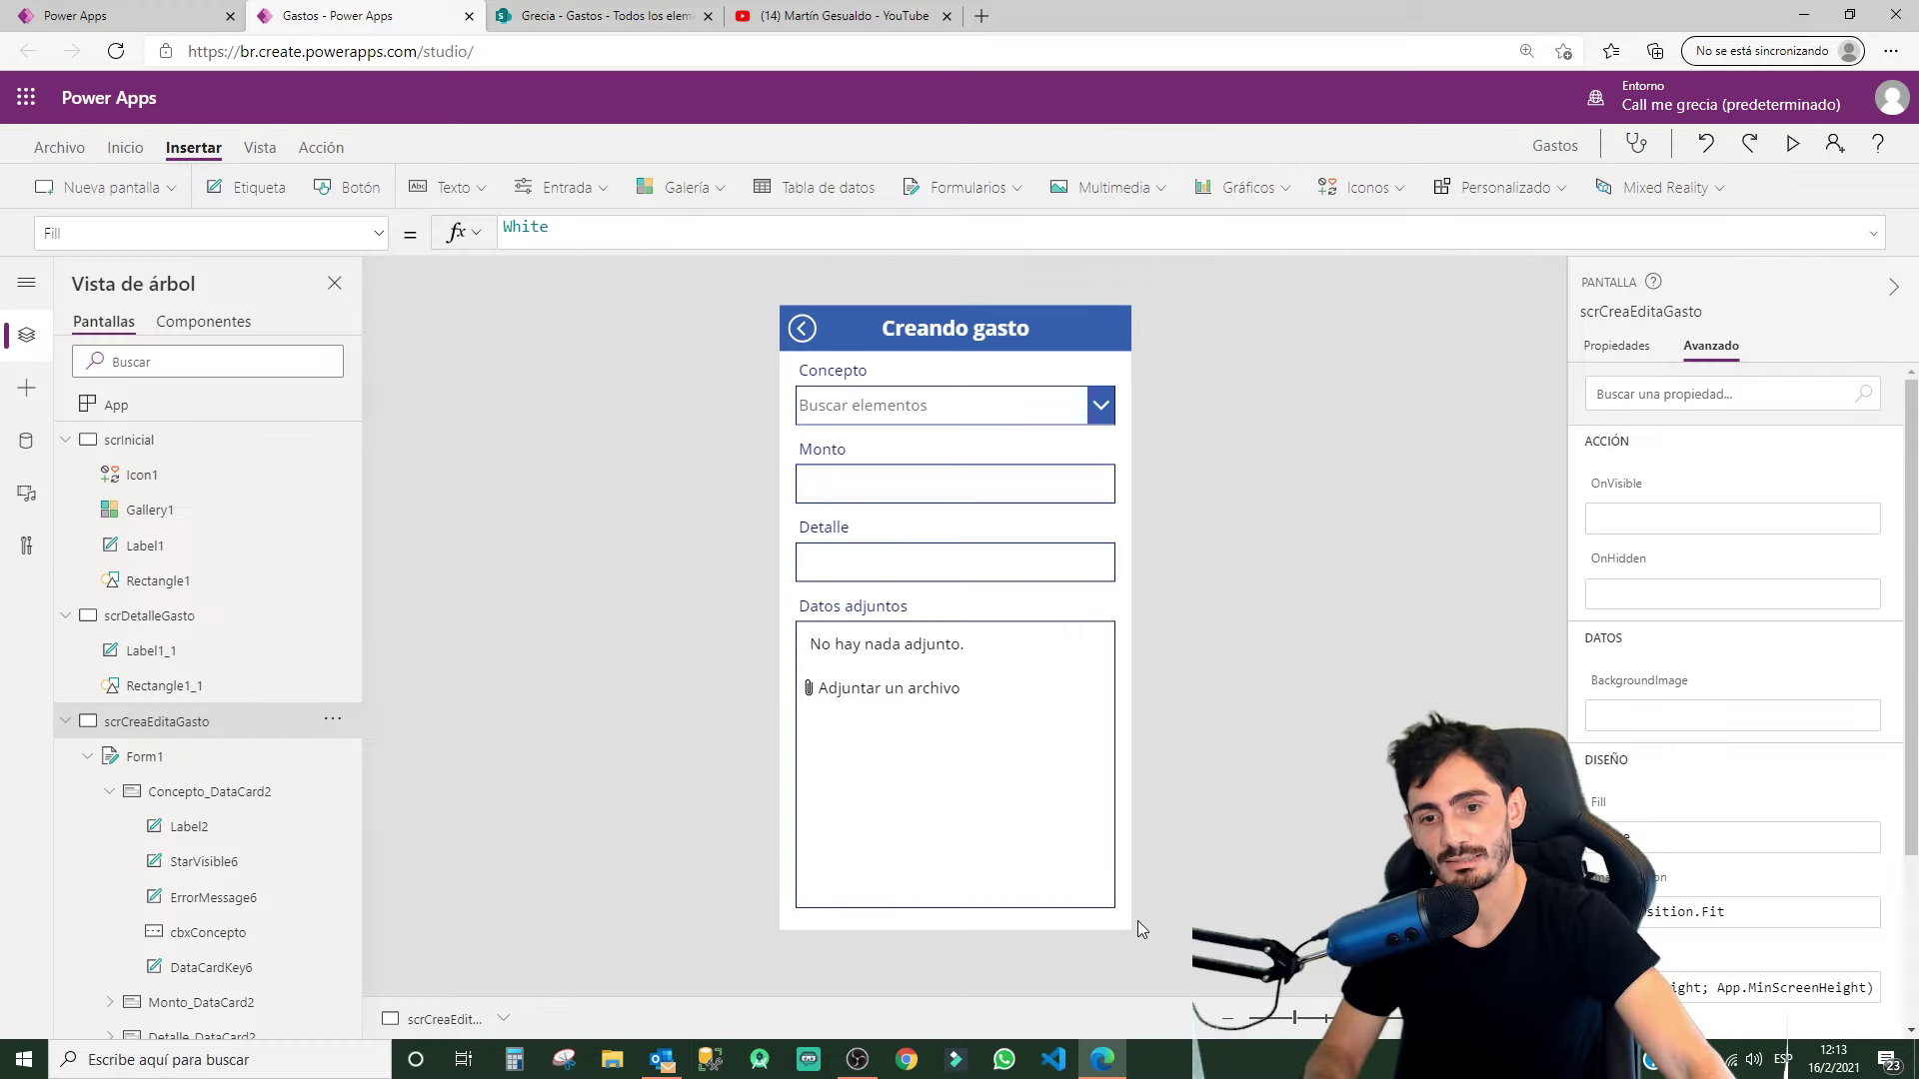
Set Form1's Modo predeterminado to Nuevo and preview the blank expense form.
click(1013, 927)
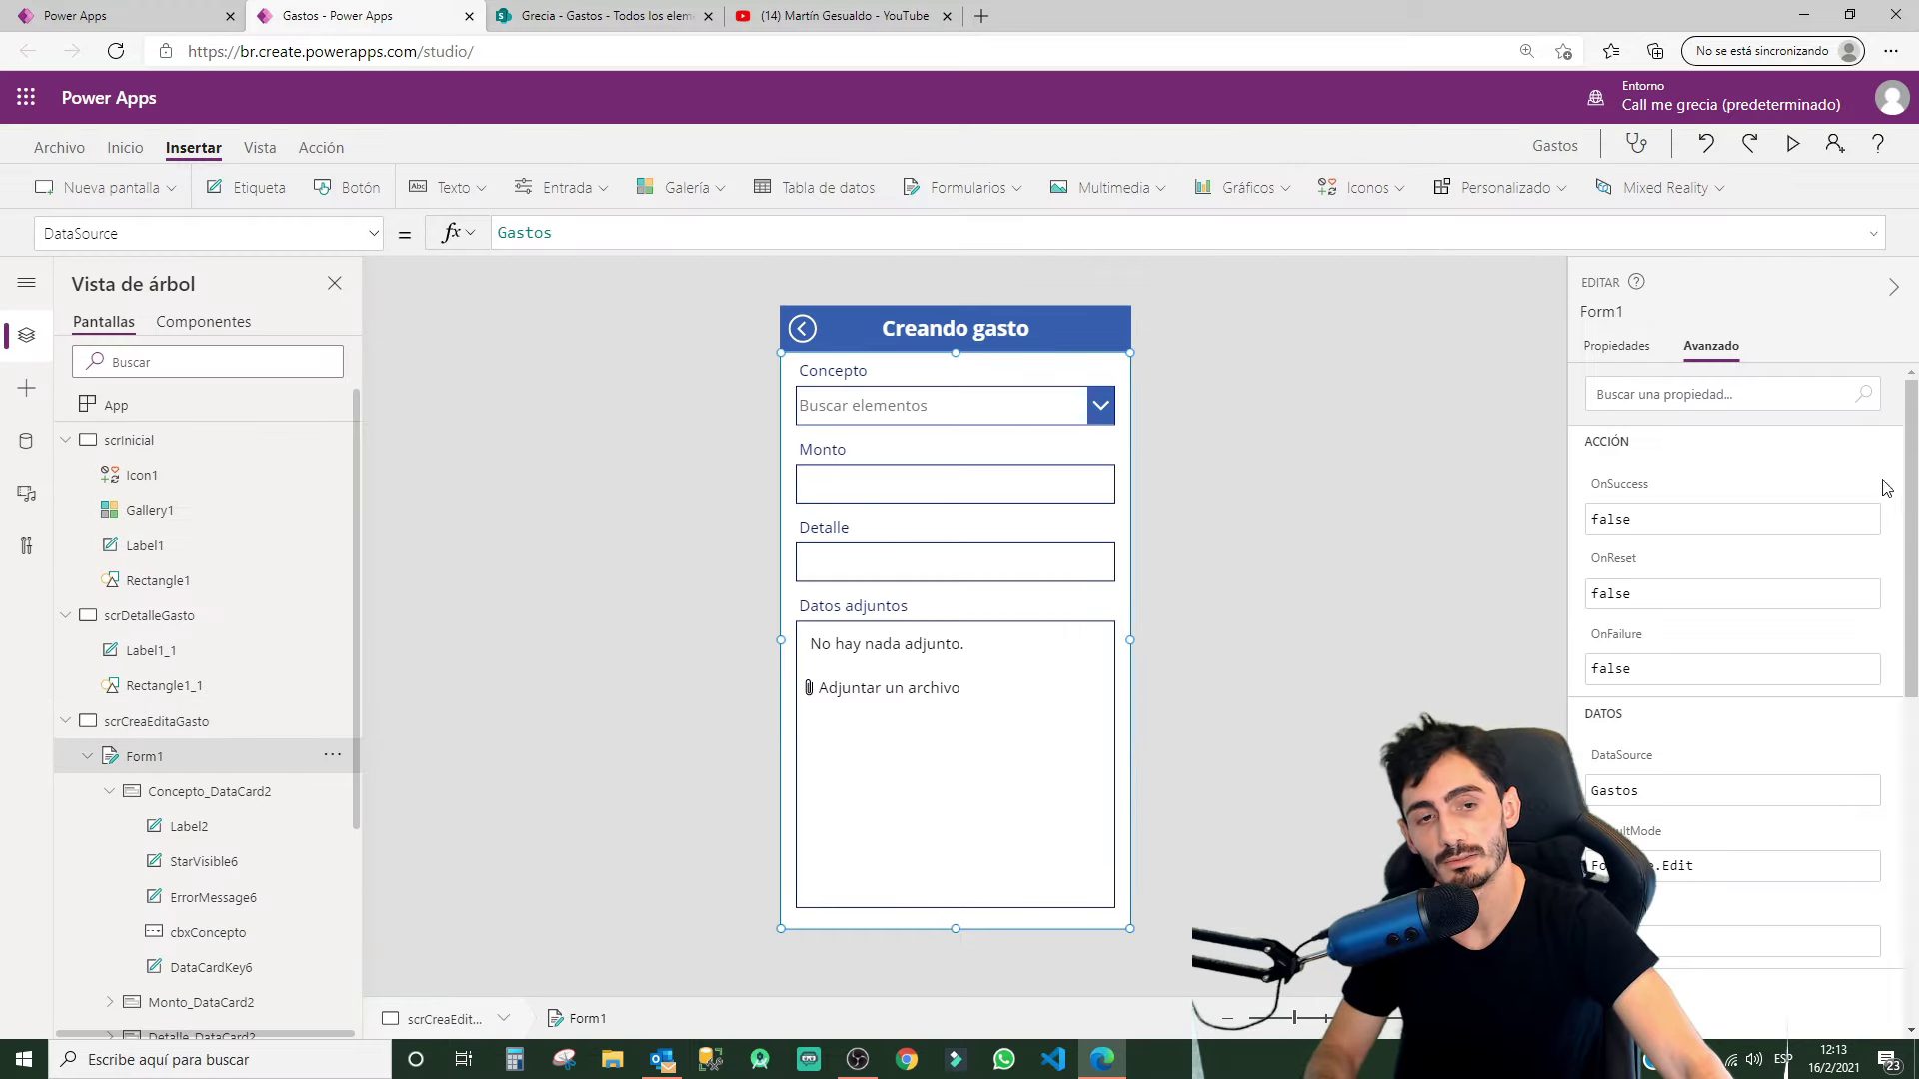
click(1635, 348)
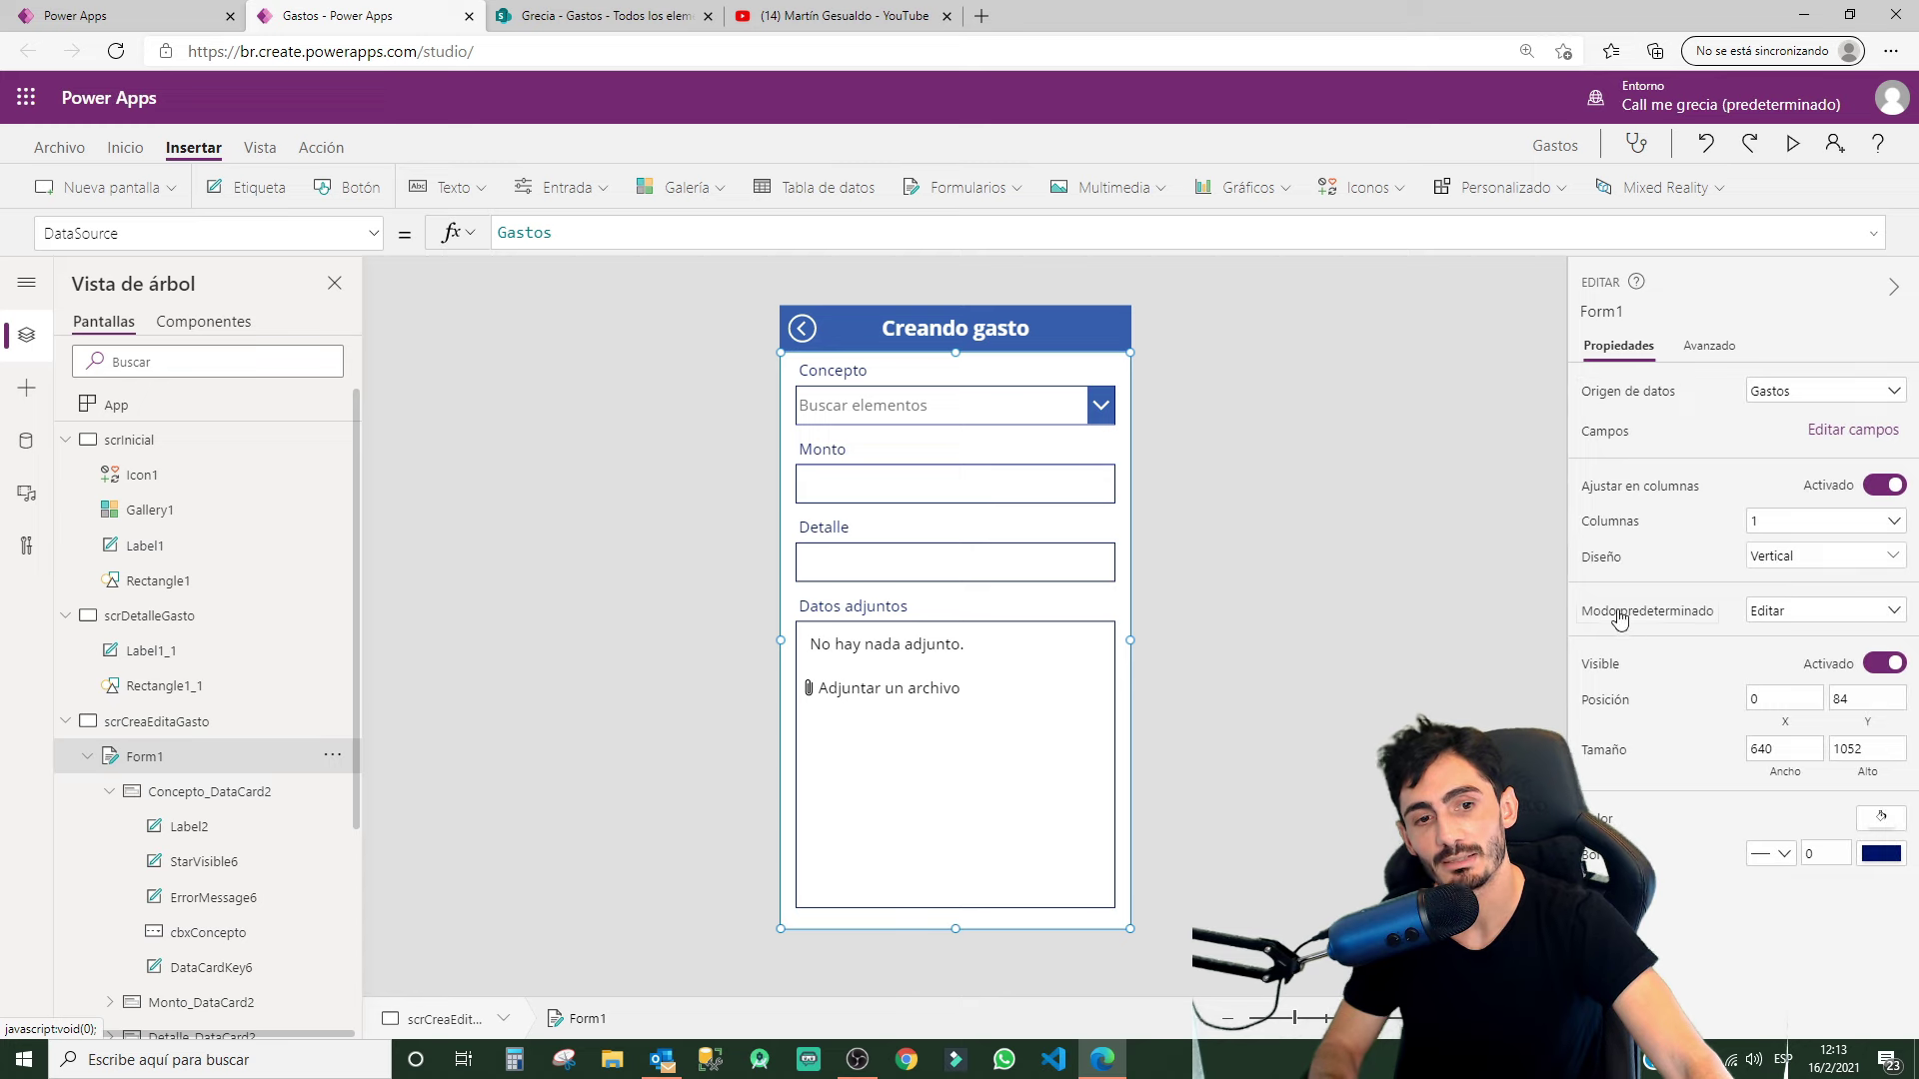
drag(1563, 584, 1733, 637)
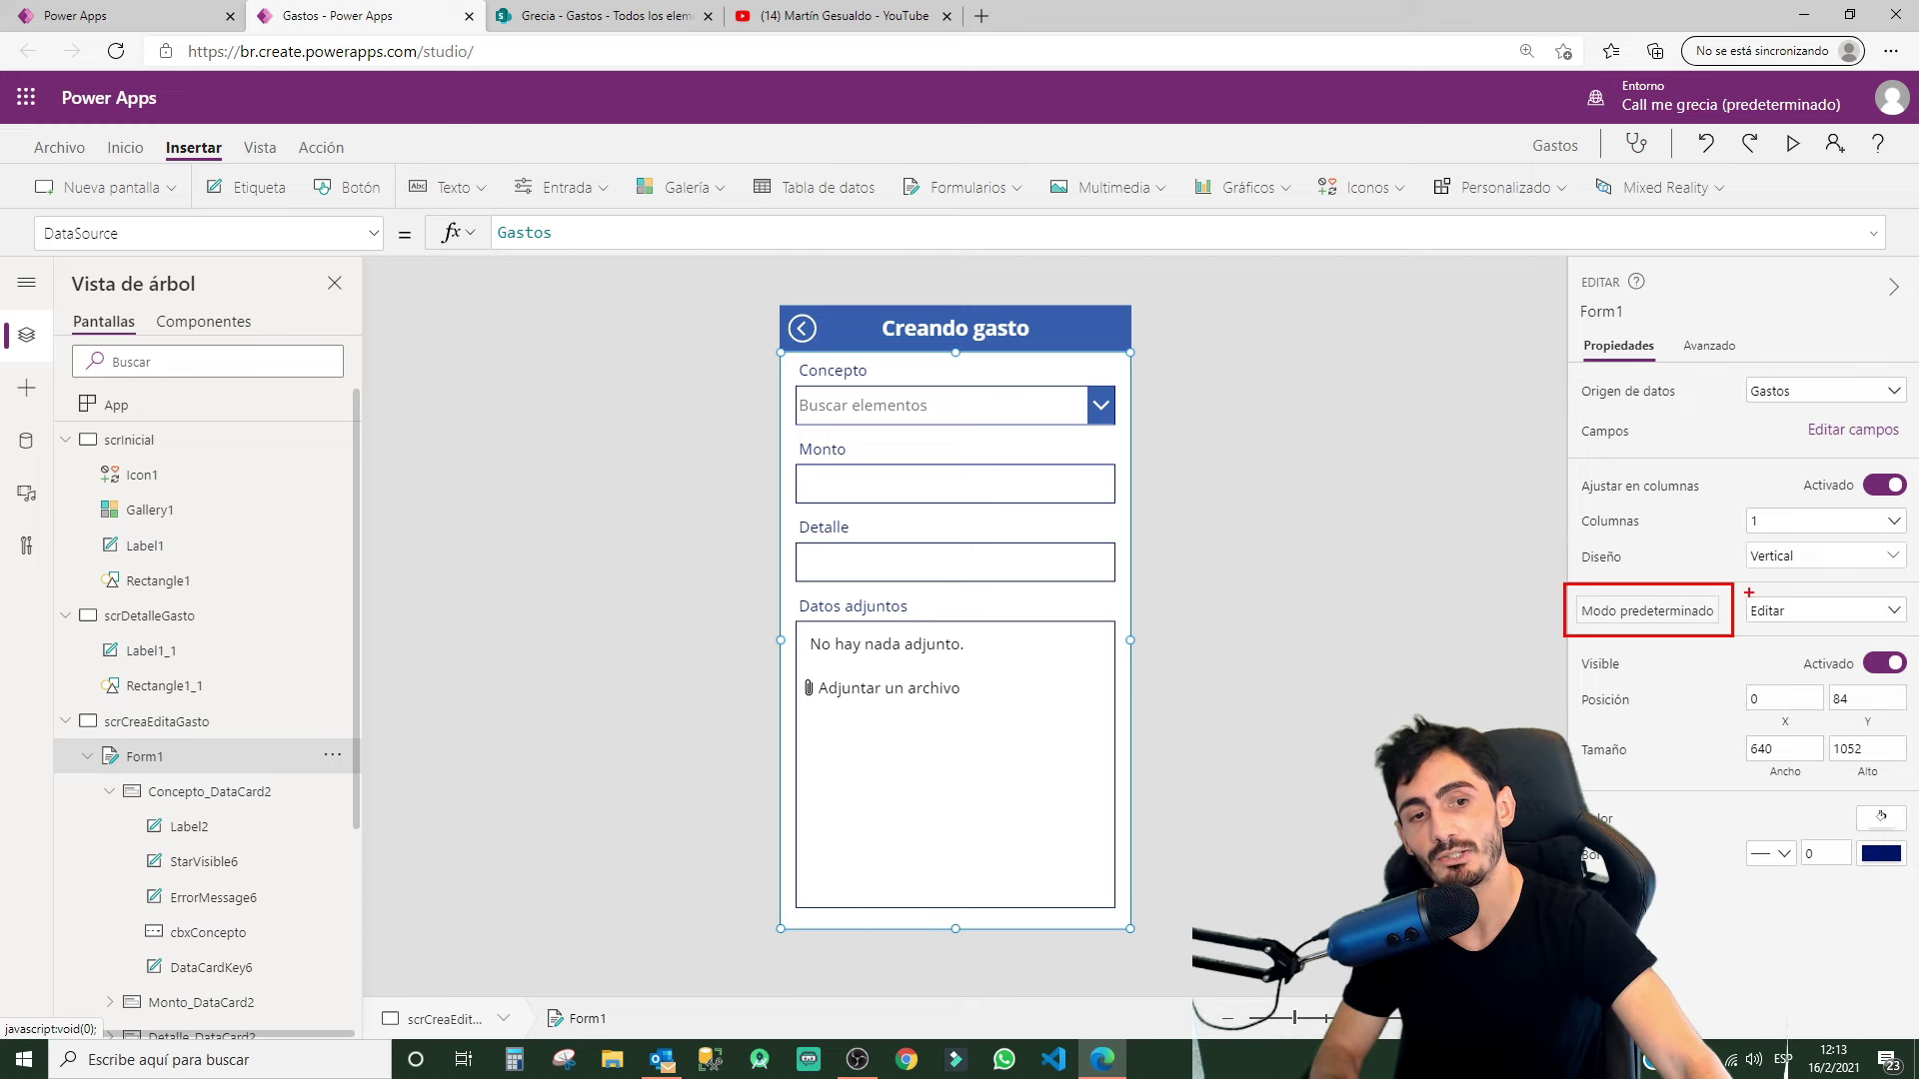
click(1883, 615)
click(1817, 665)
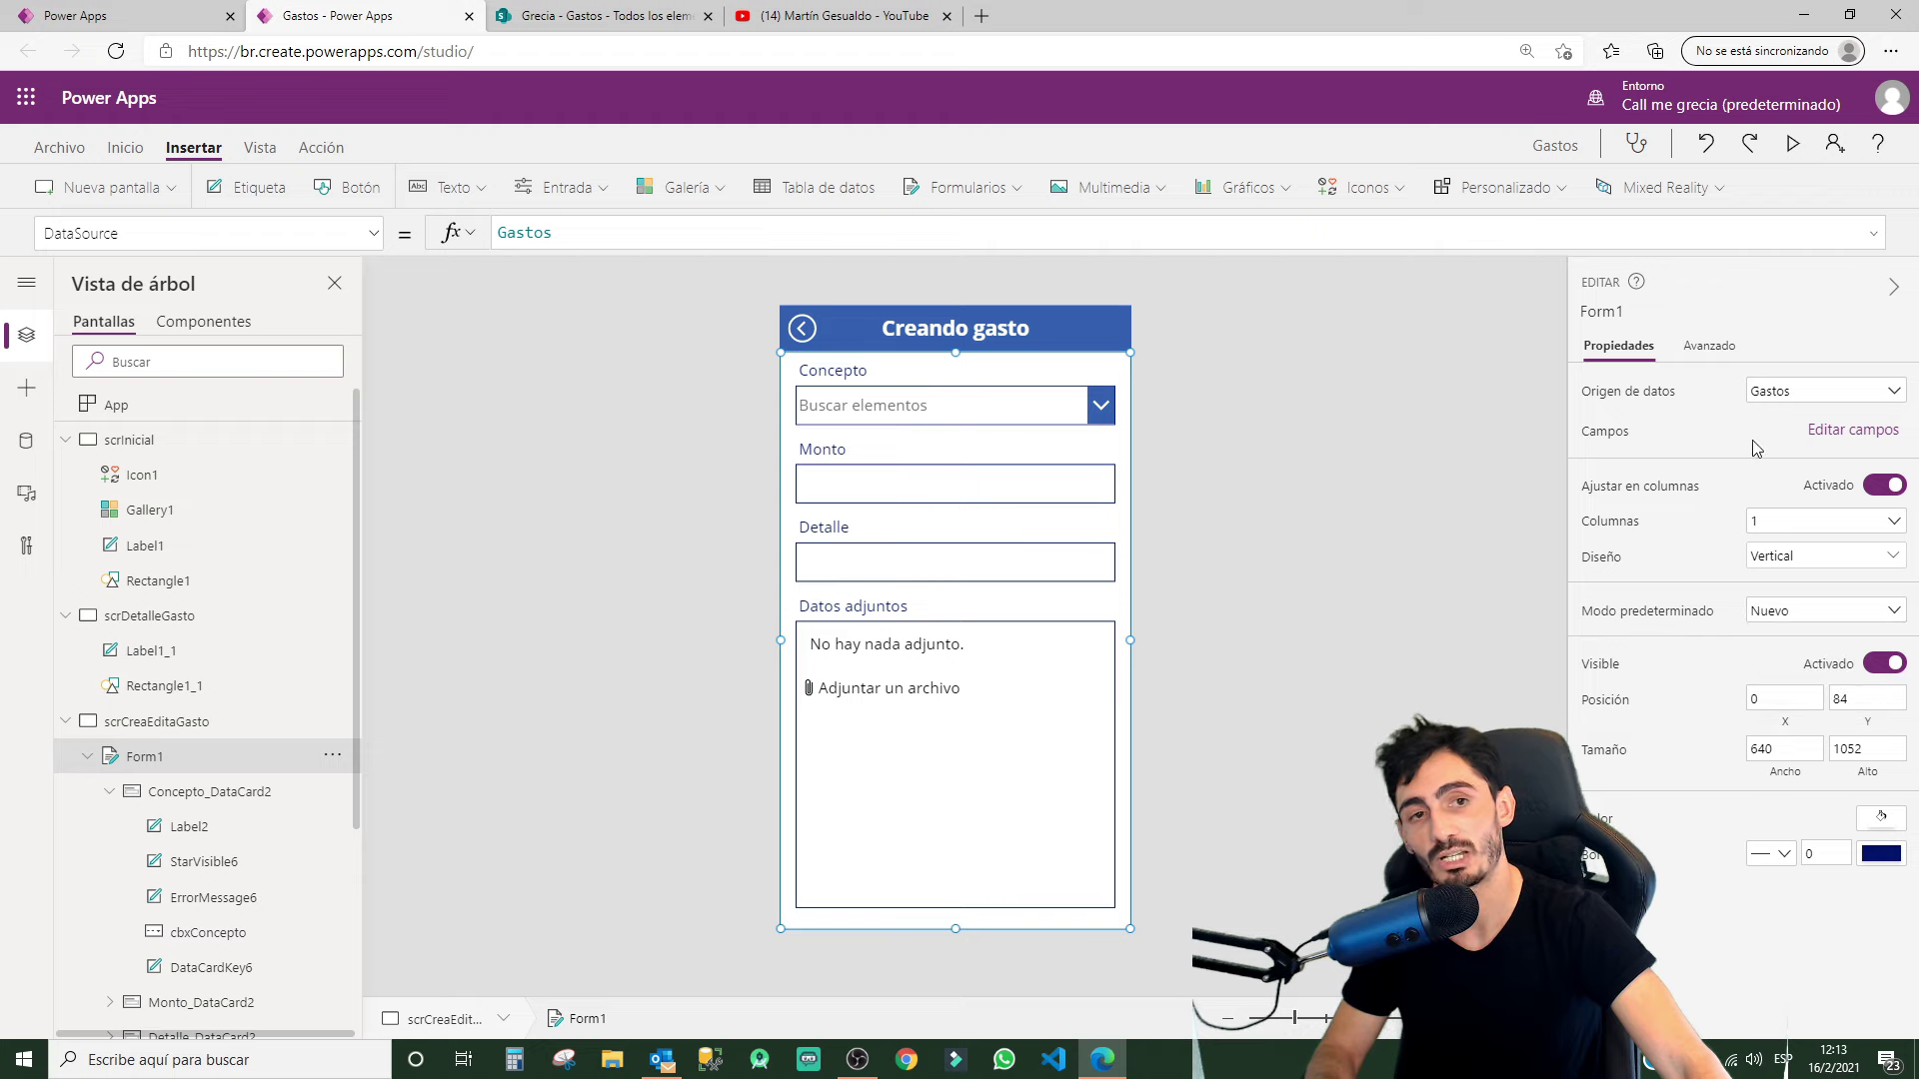
click(1795, 147)
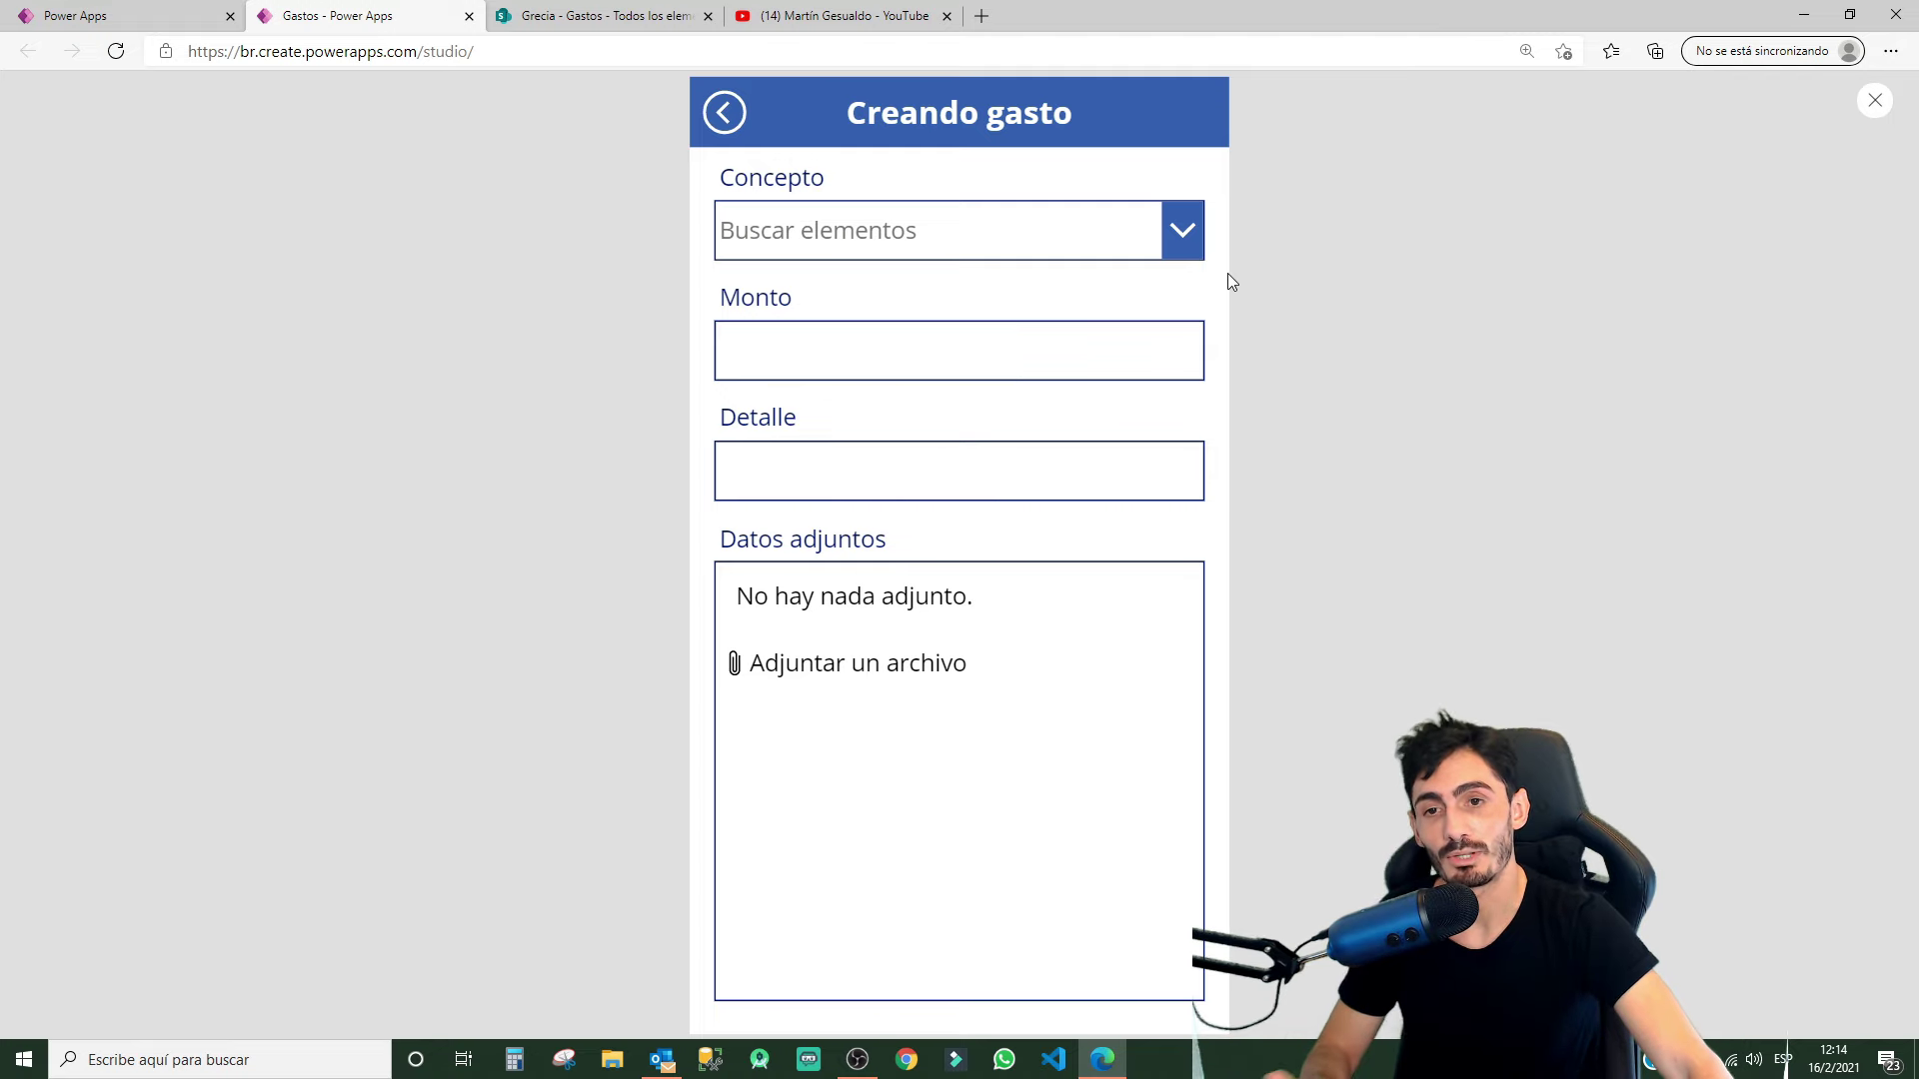
click(1875, 103)
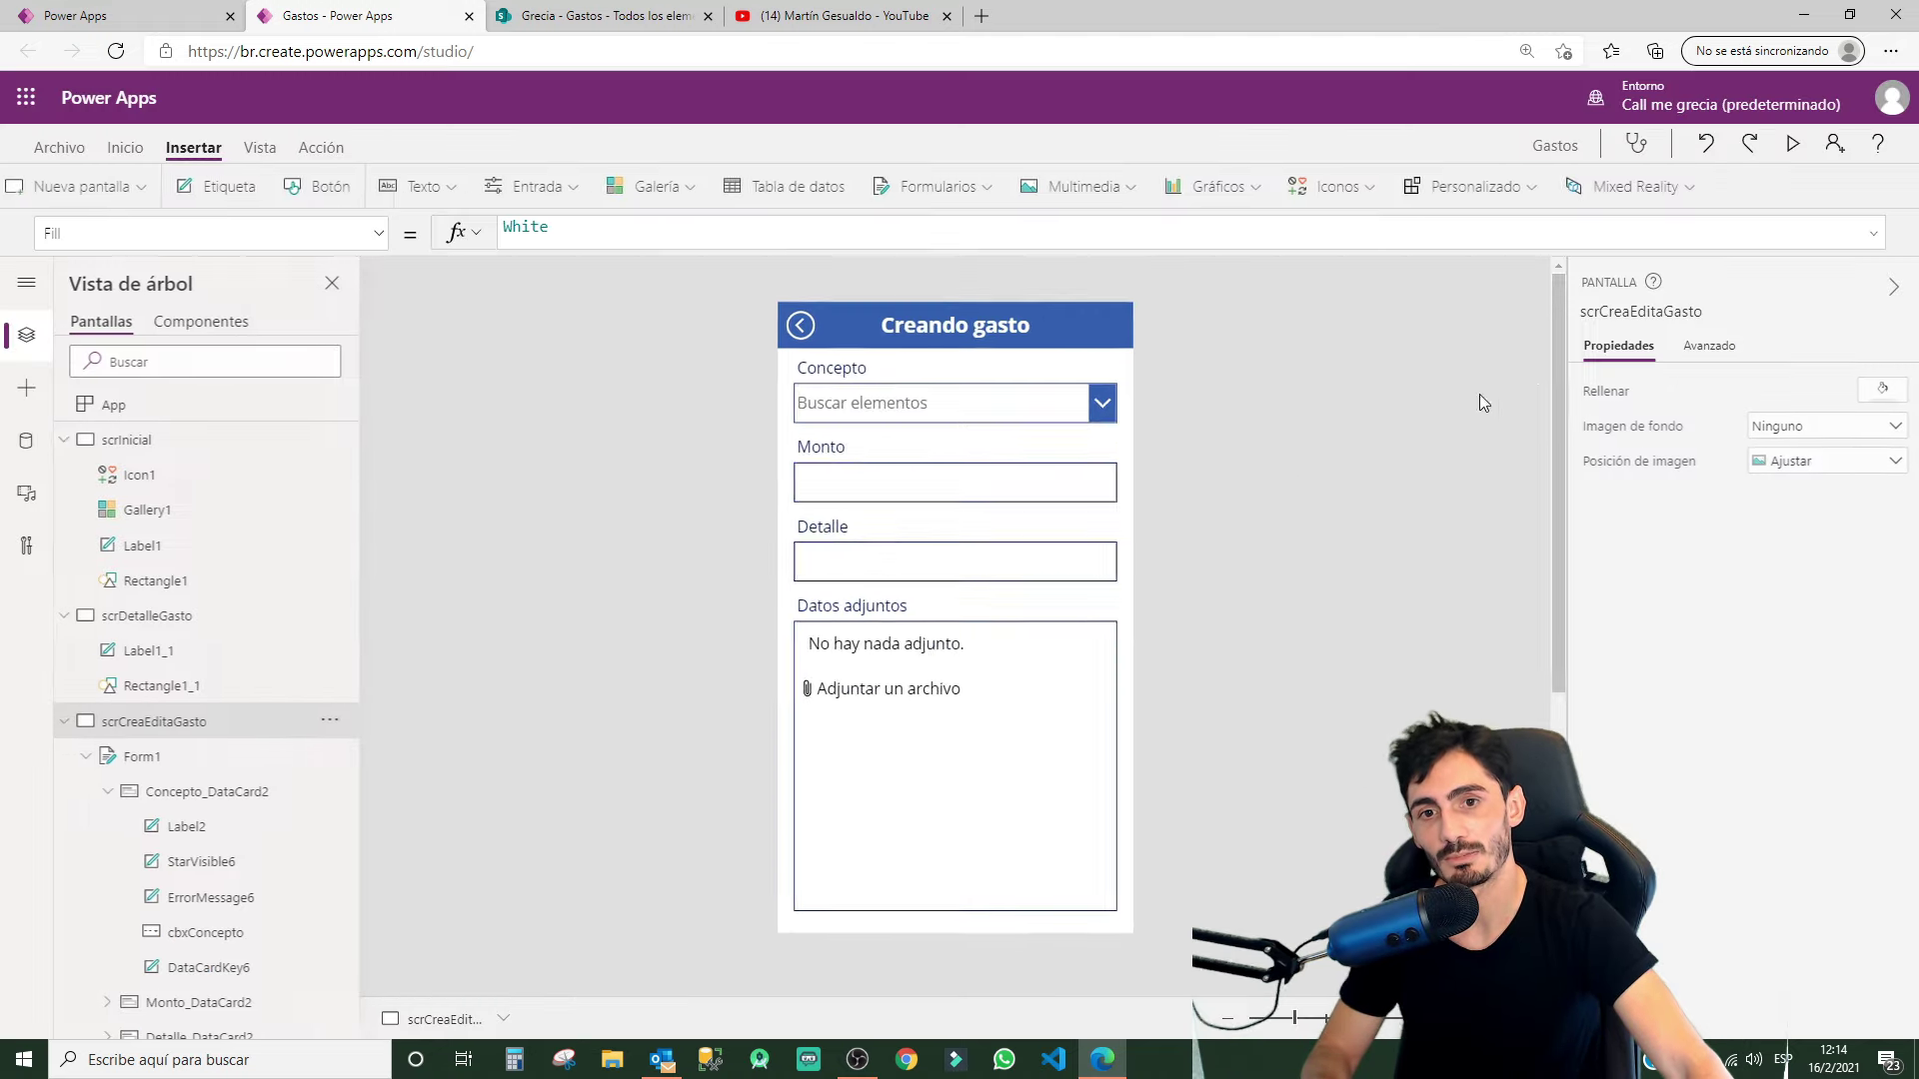
Select the Monto card and review its locked advanced properties on the Avanzado tab.
click(1118, 452)
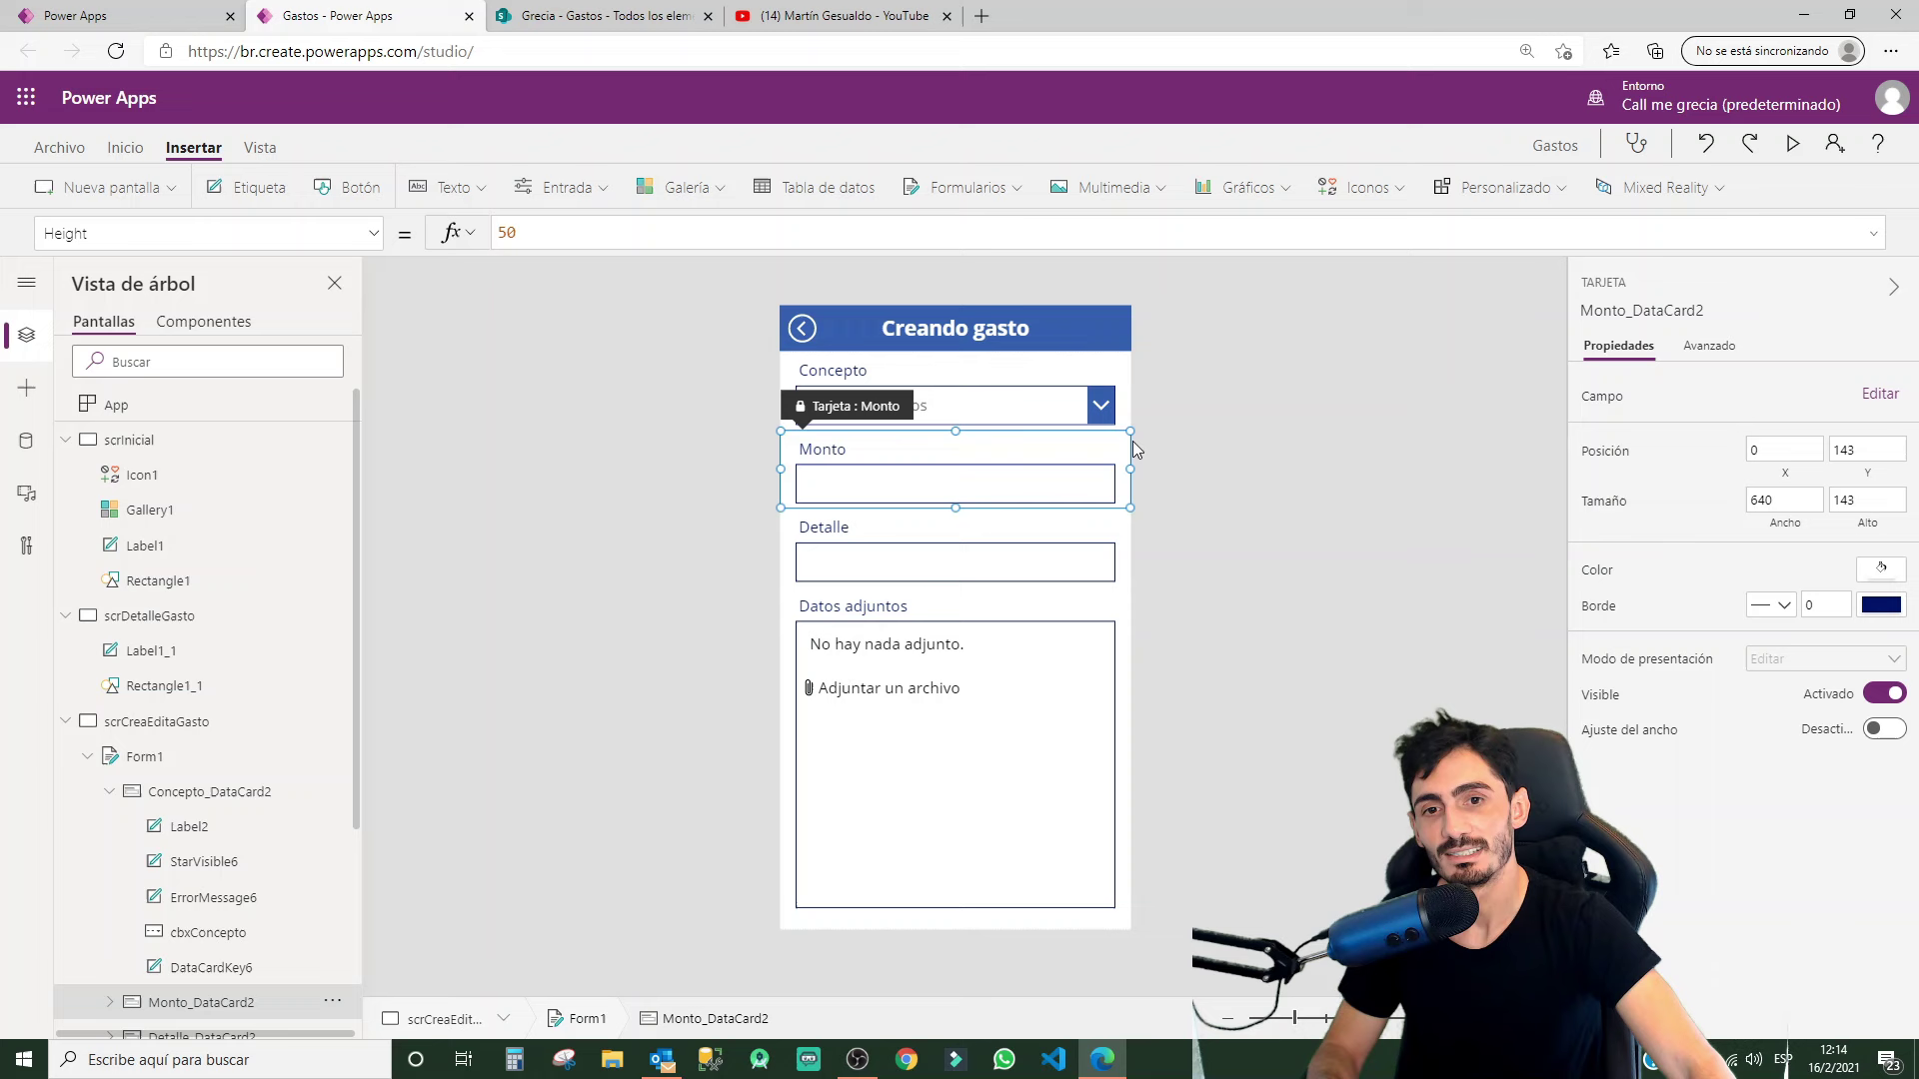
click(1703, 352)
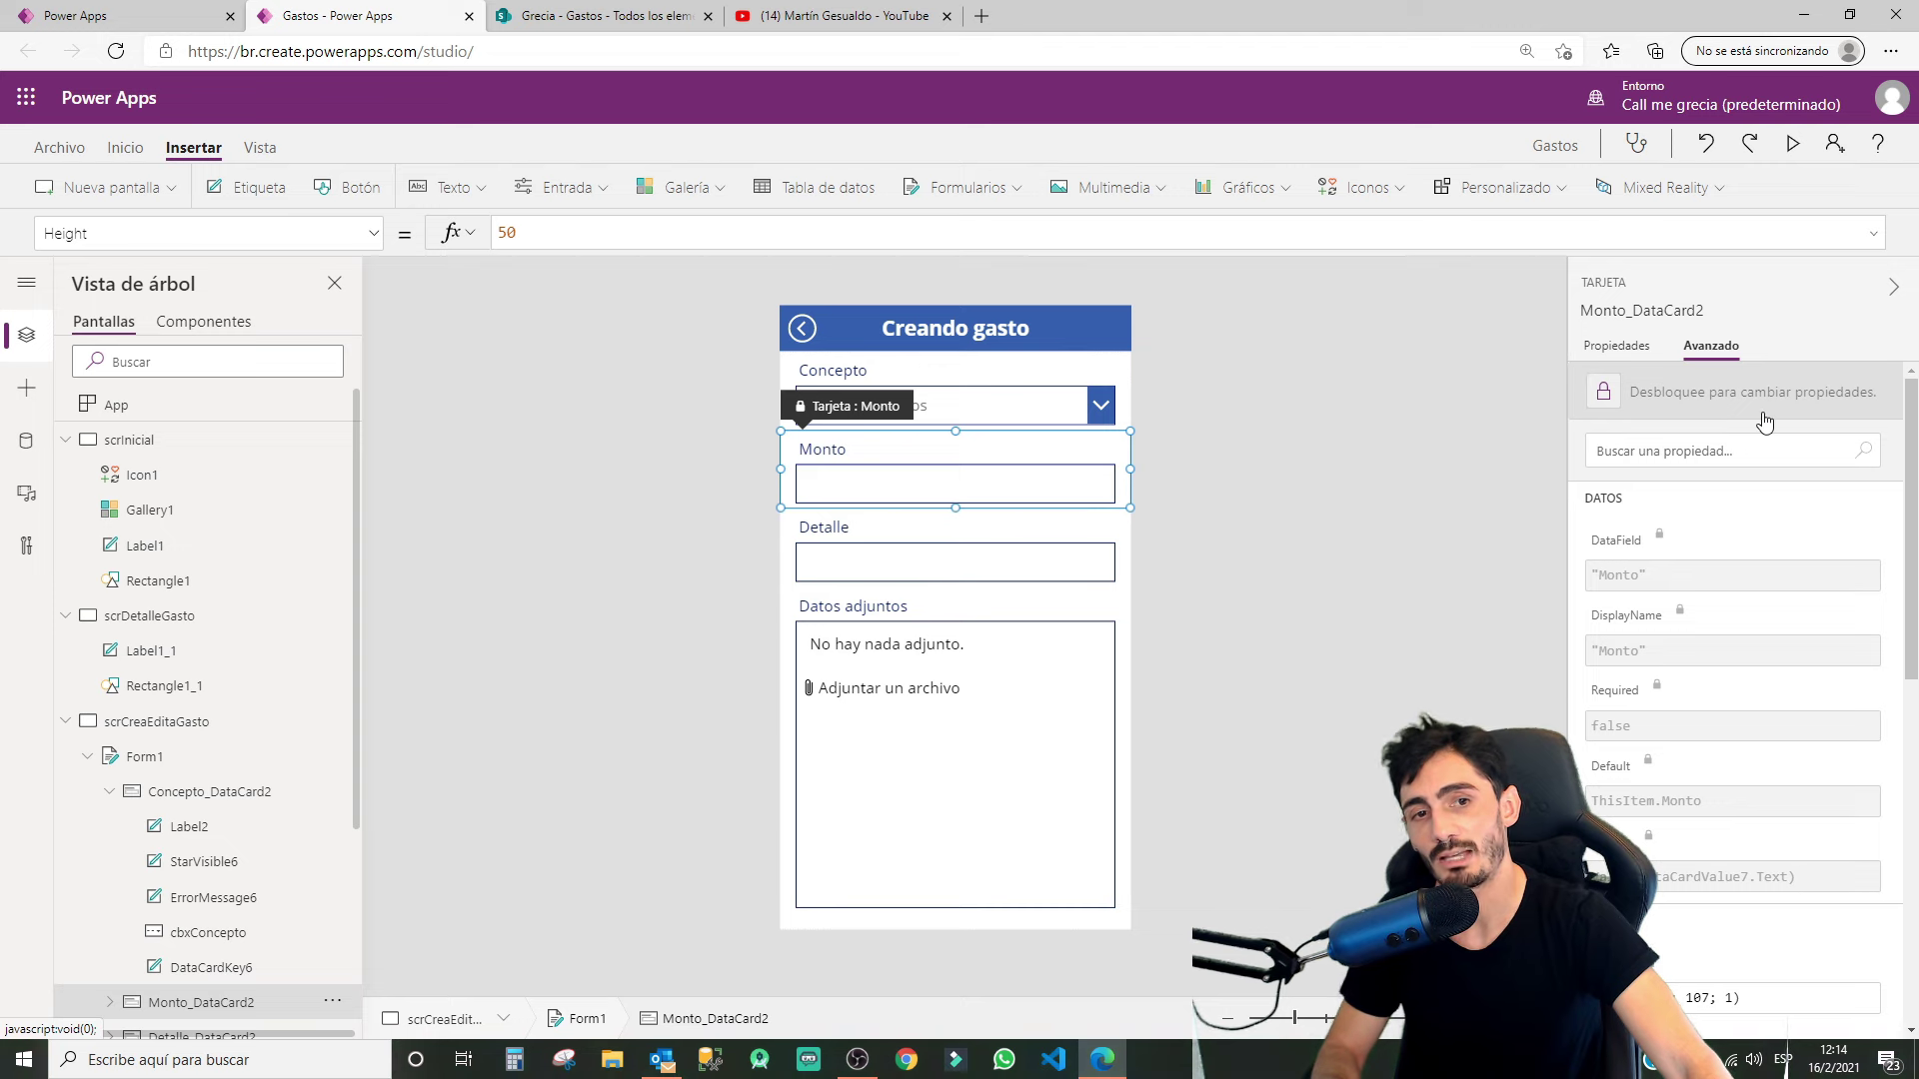
scroll(1667, 534, down, 1)
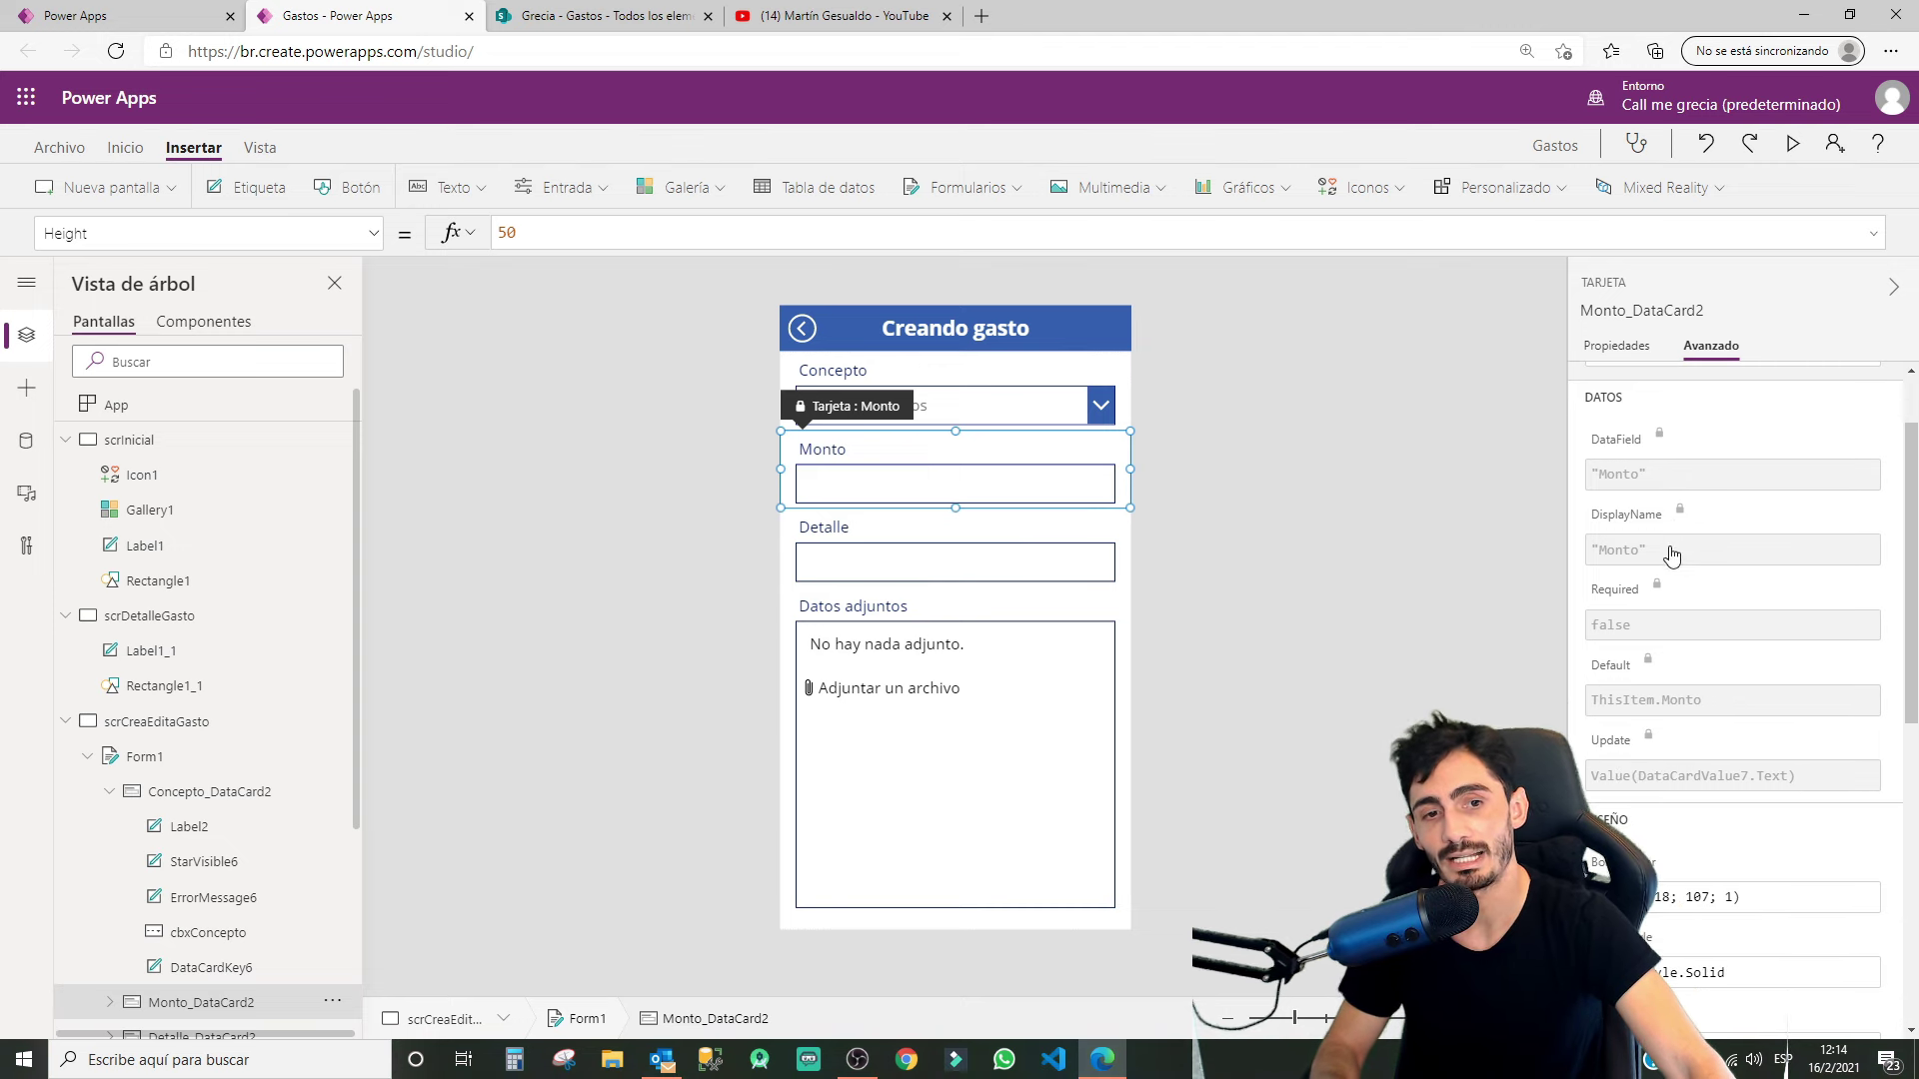
drag(1574, 420, 1850, 515)
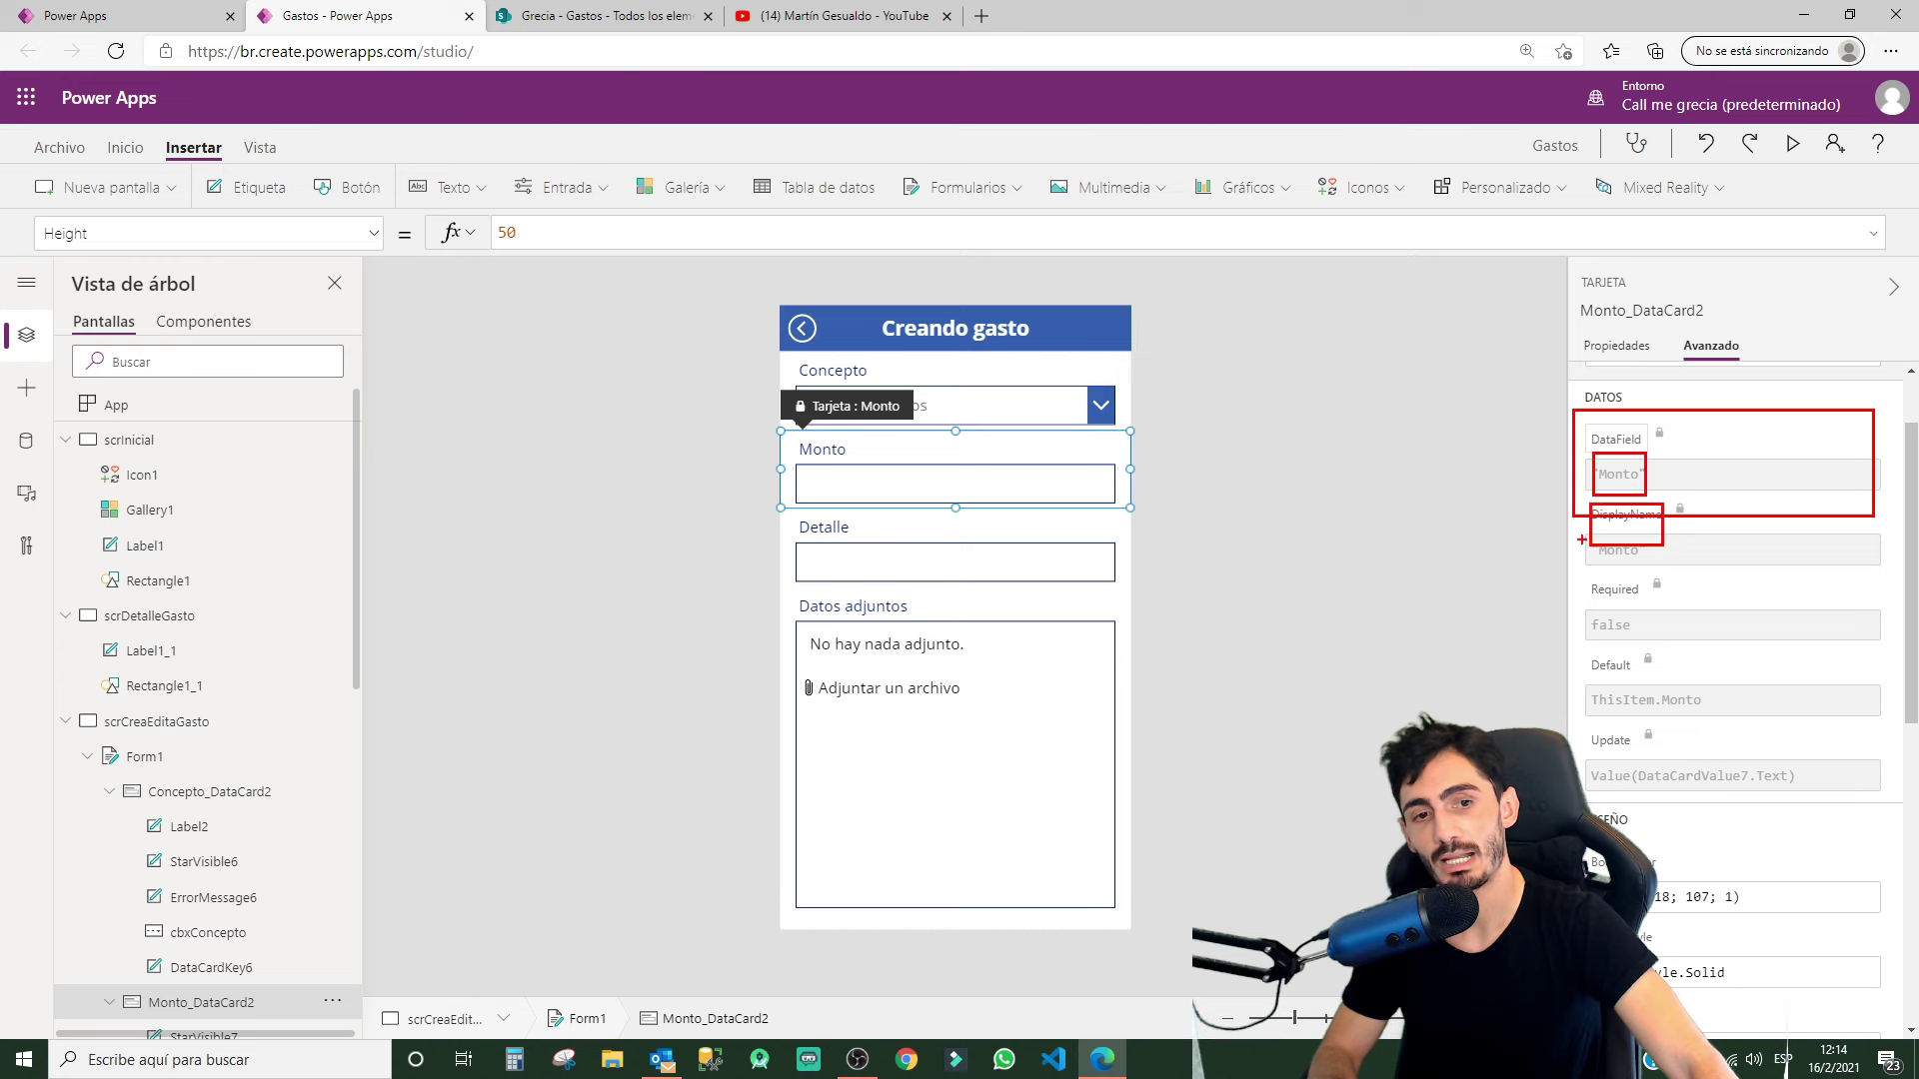
drag(1520, 547, 837, 447)
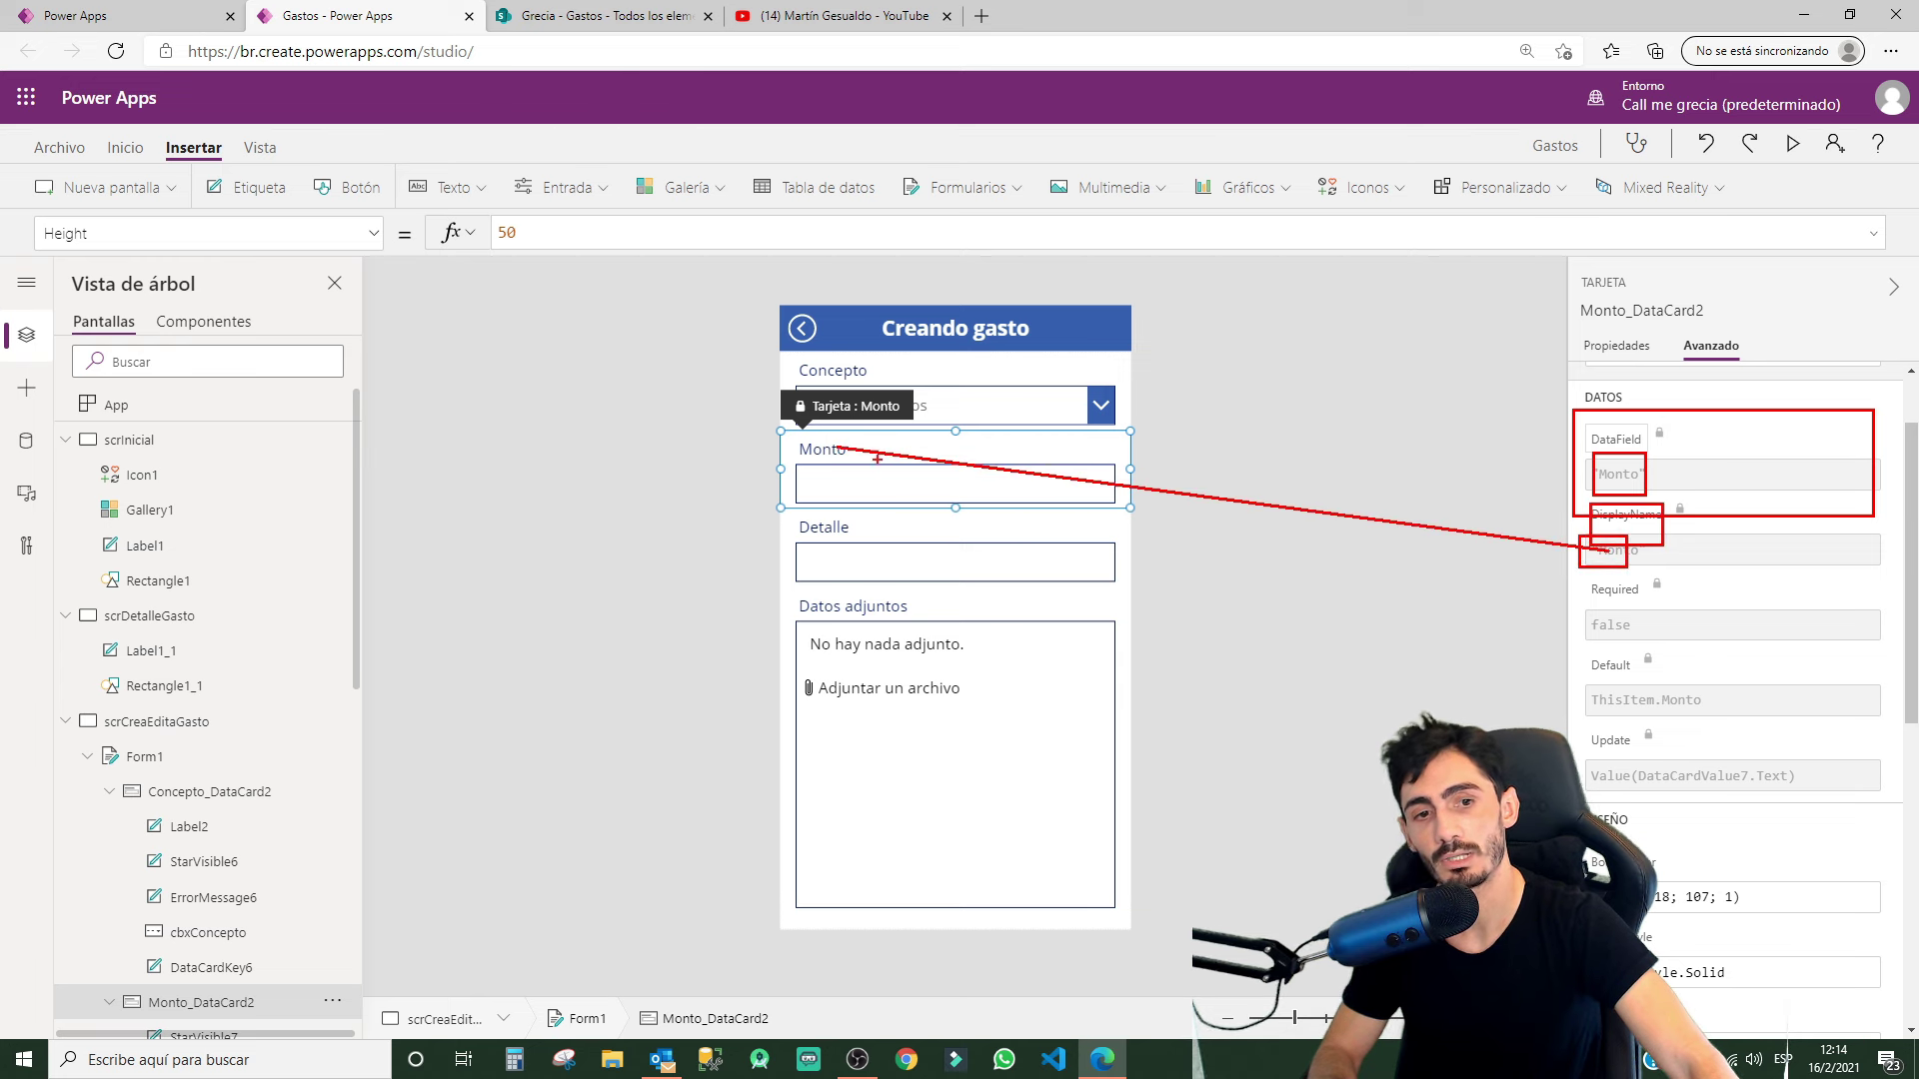
drag(1569, 582, 1705, 630)
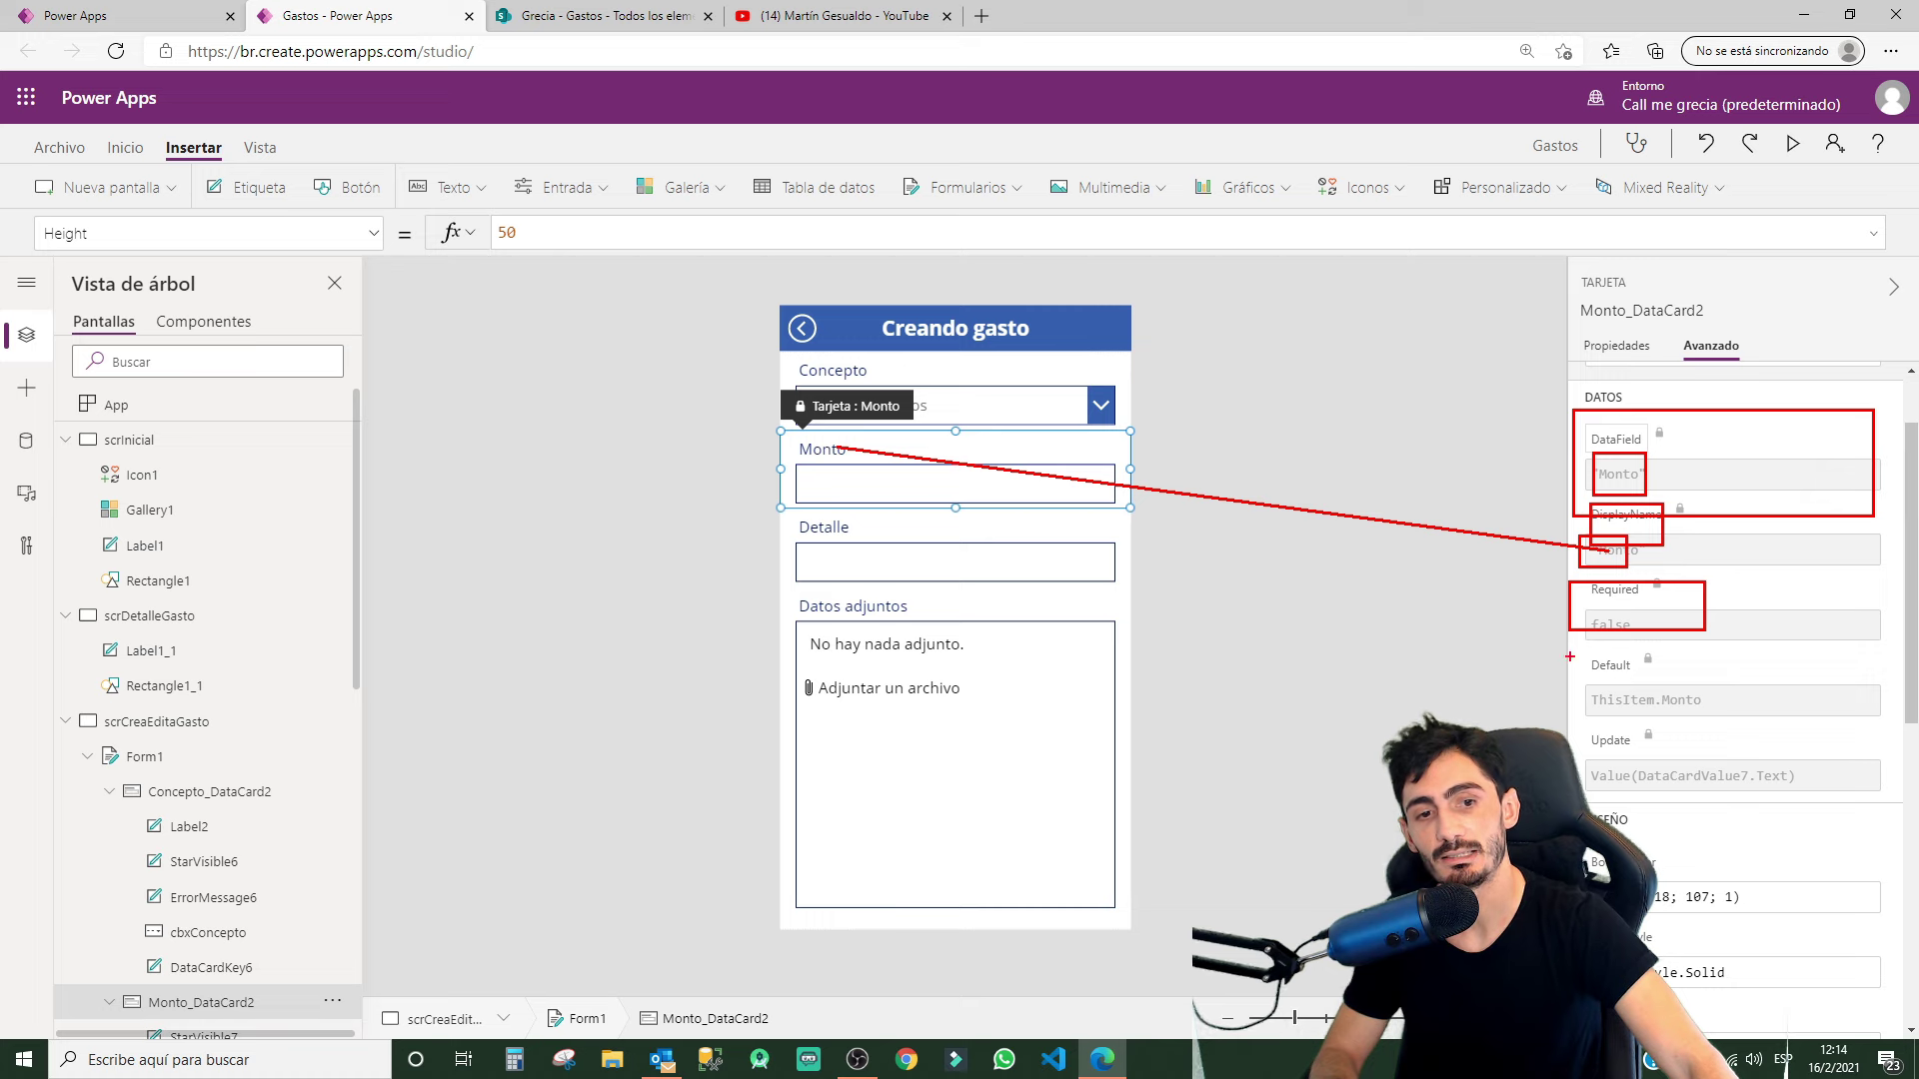
mouse_move(1582, 656)
mouse_down()
mouse_move(1814, 732)
mouse_move(1872, 725)
mouse_up()
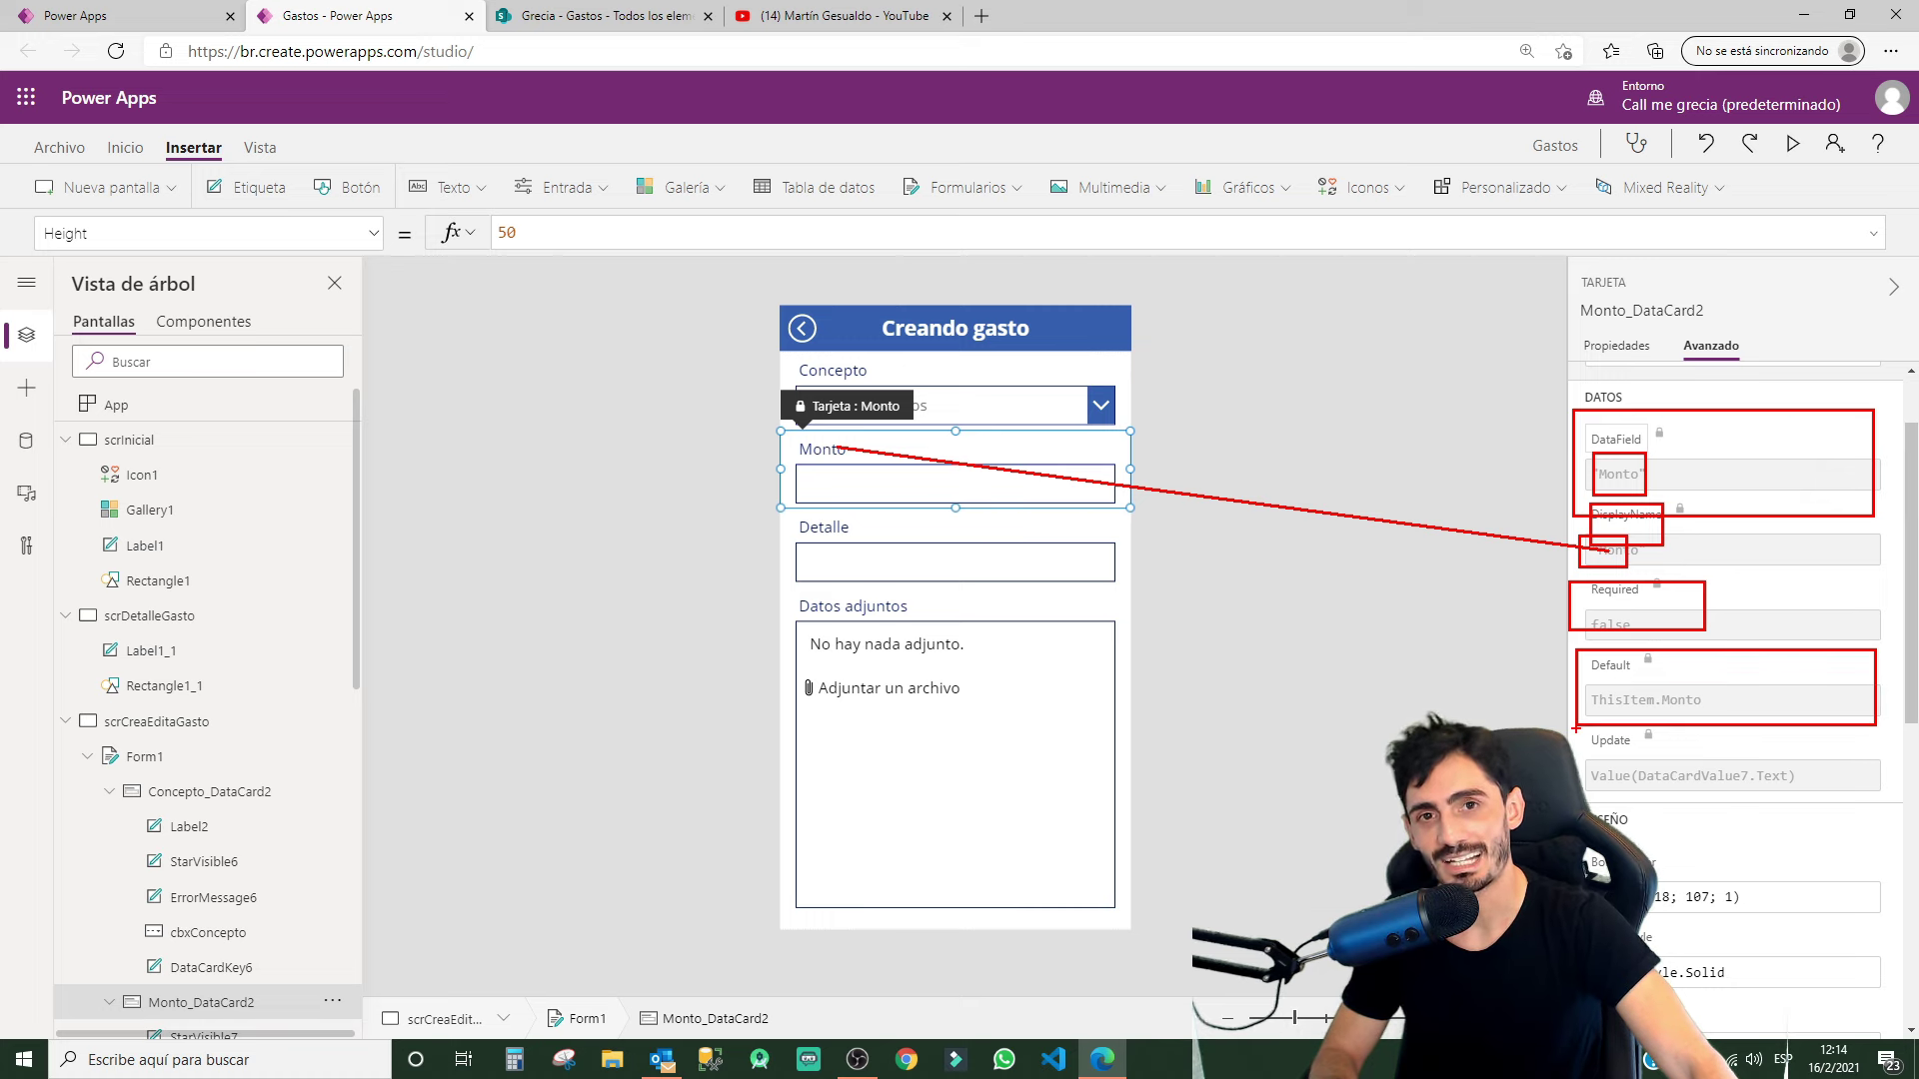
key(Escape)
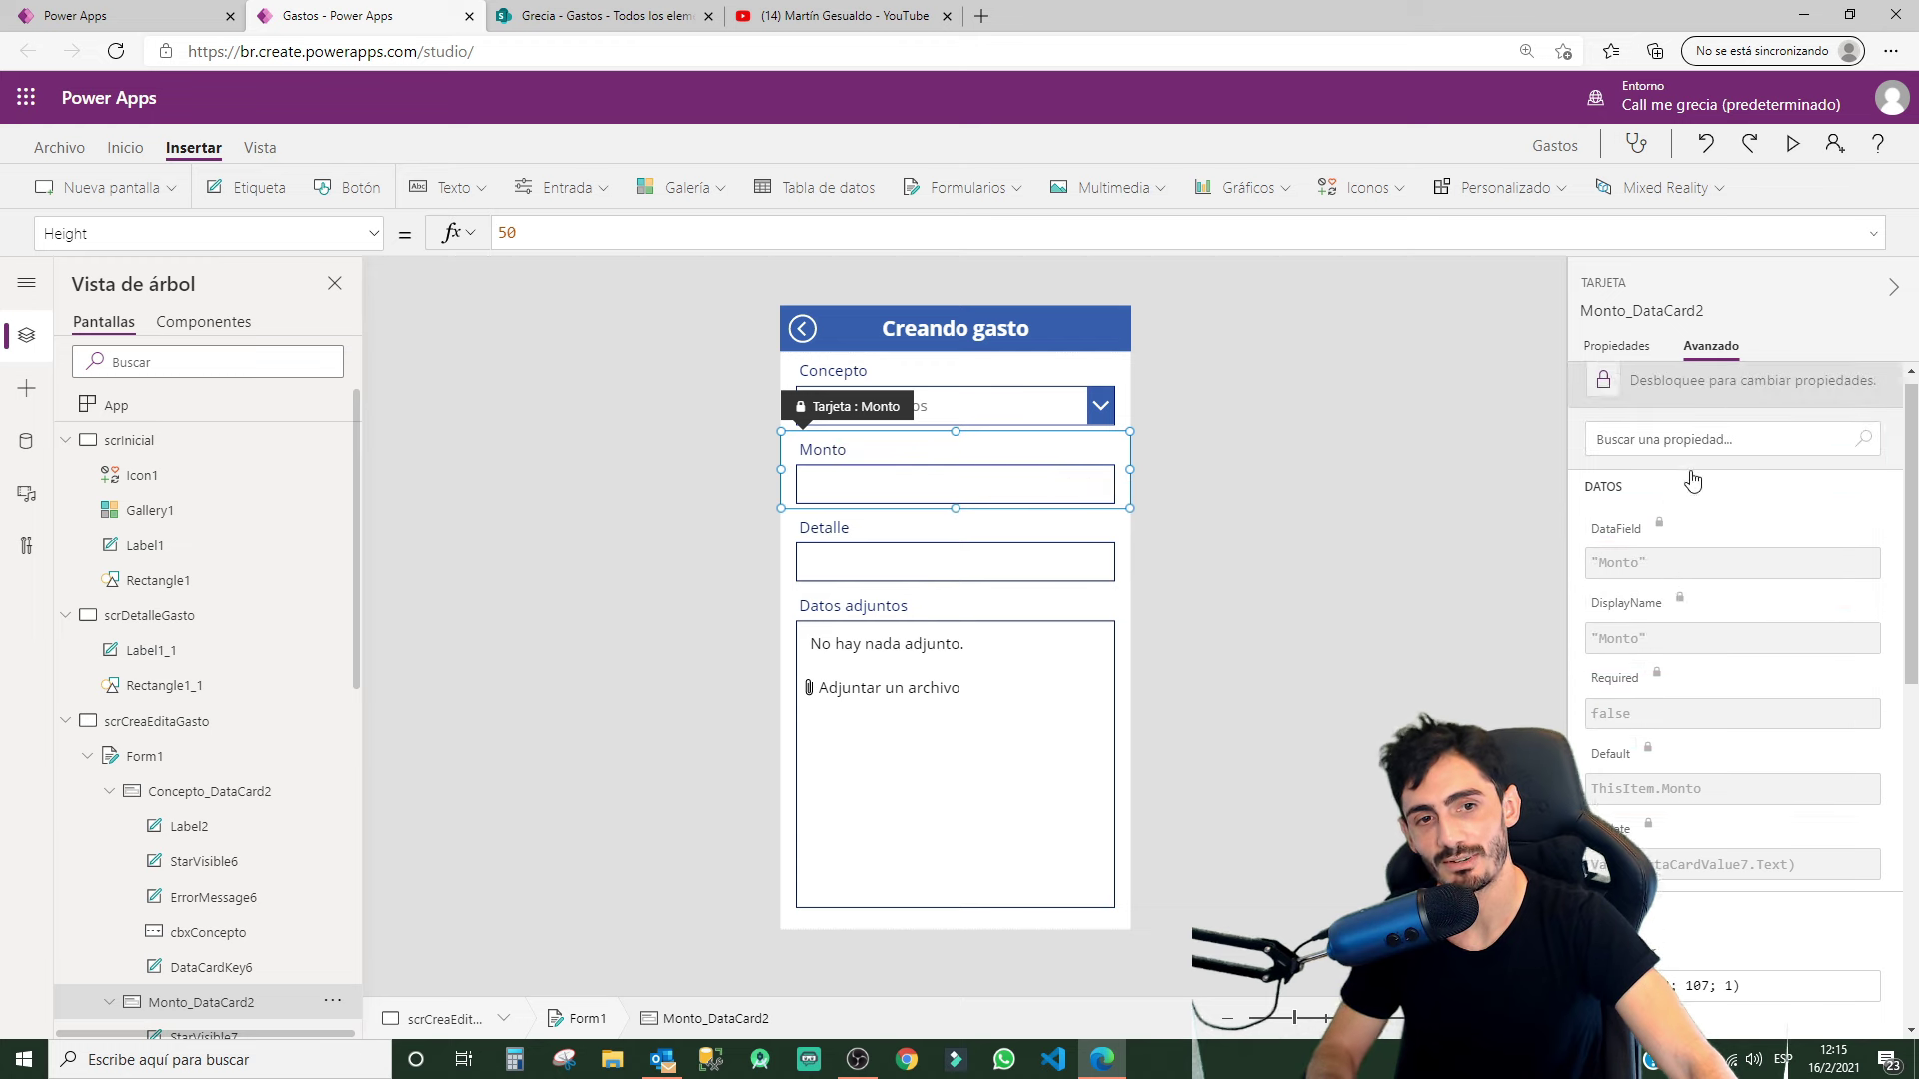
Unlock the Monto card's properties and select its DataCardValue7 text input.
click(1700, 387)
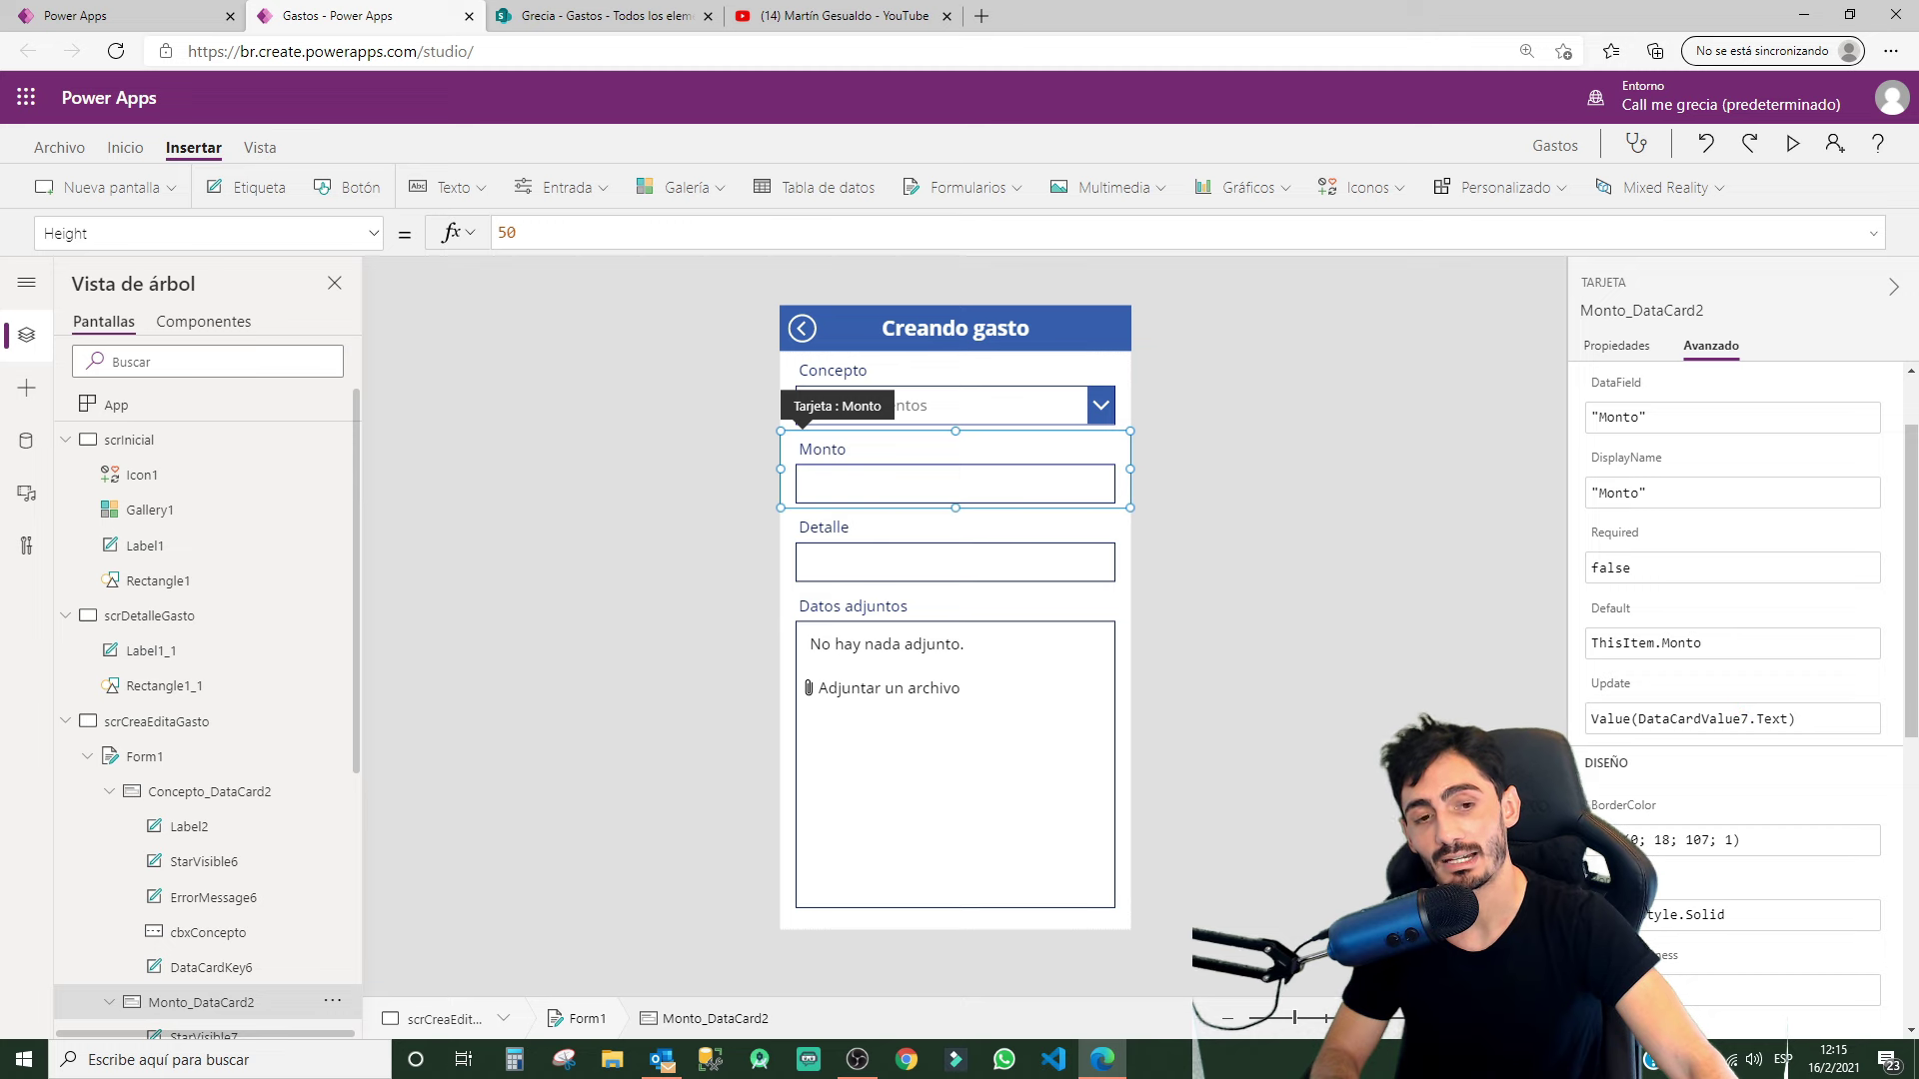
drag(1621, 411, 1672, 444)
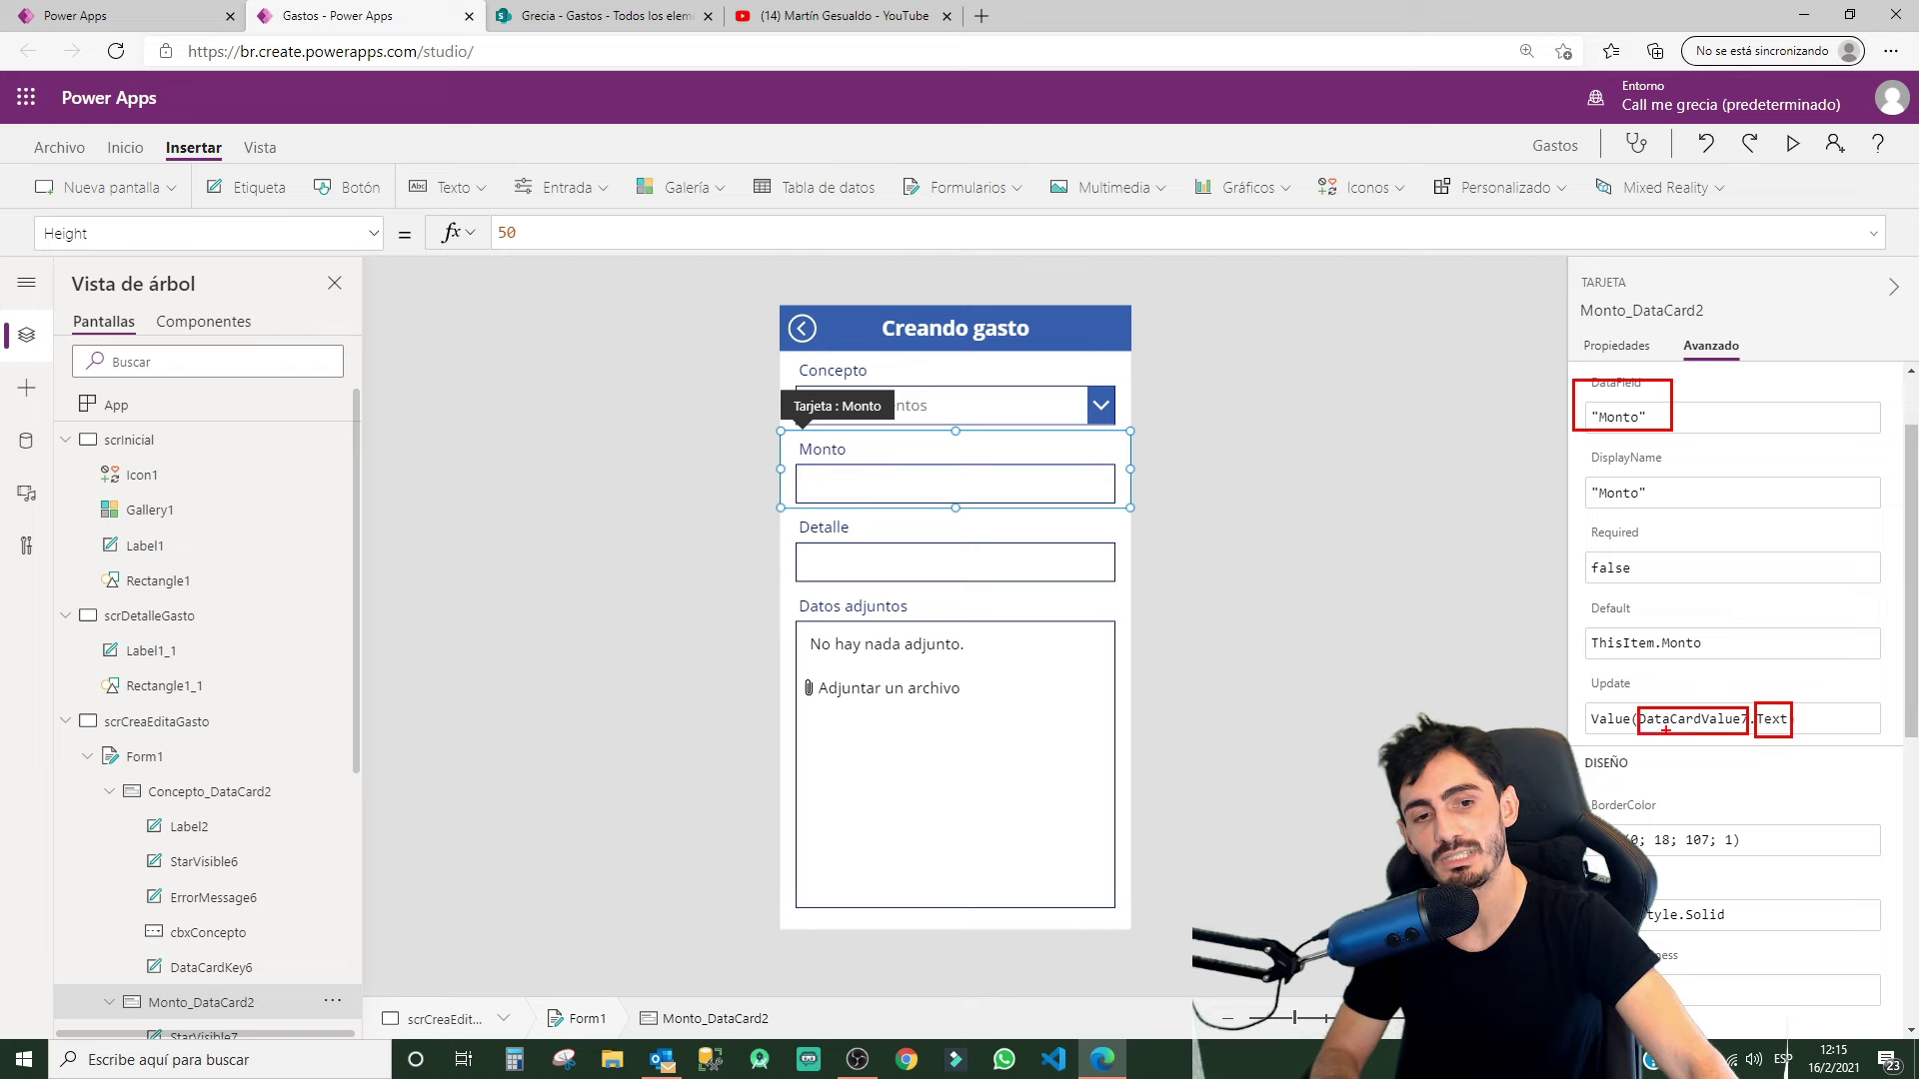
drag(1660, 718, 1074, 487)
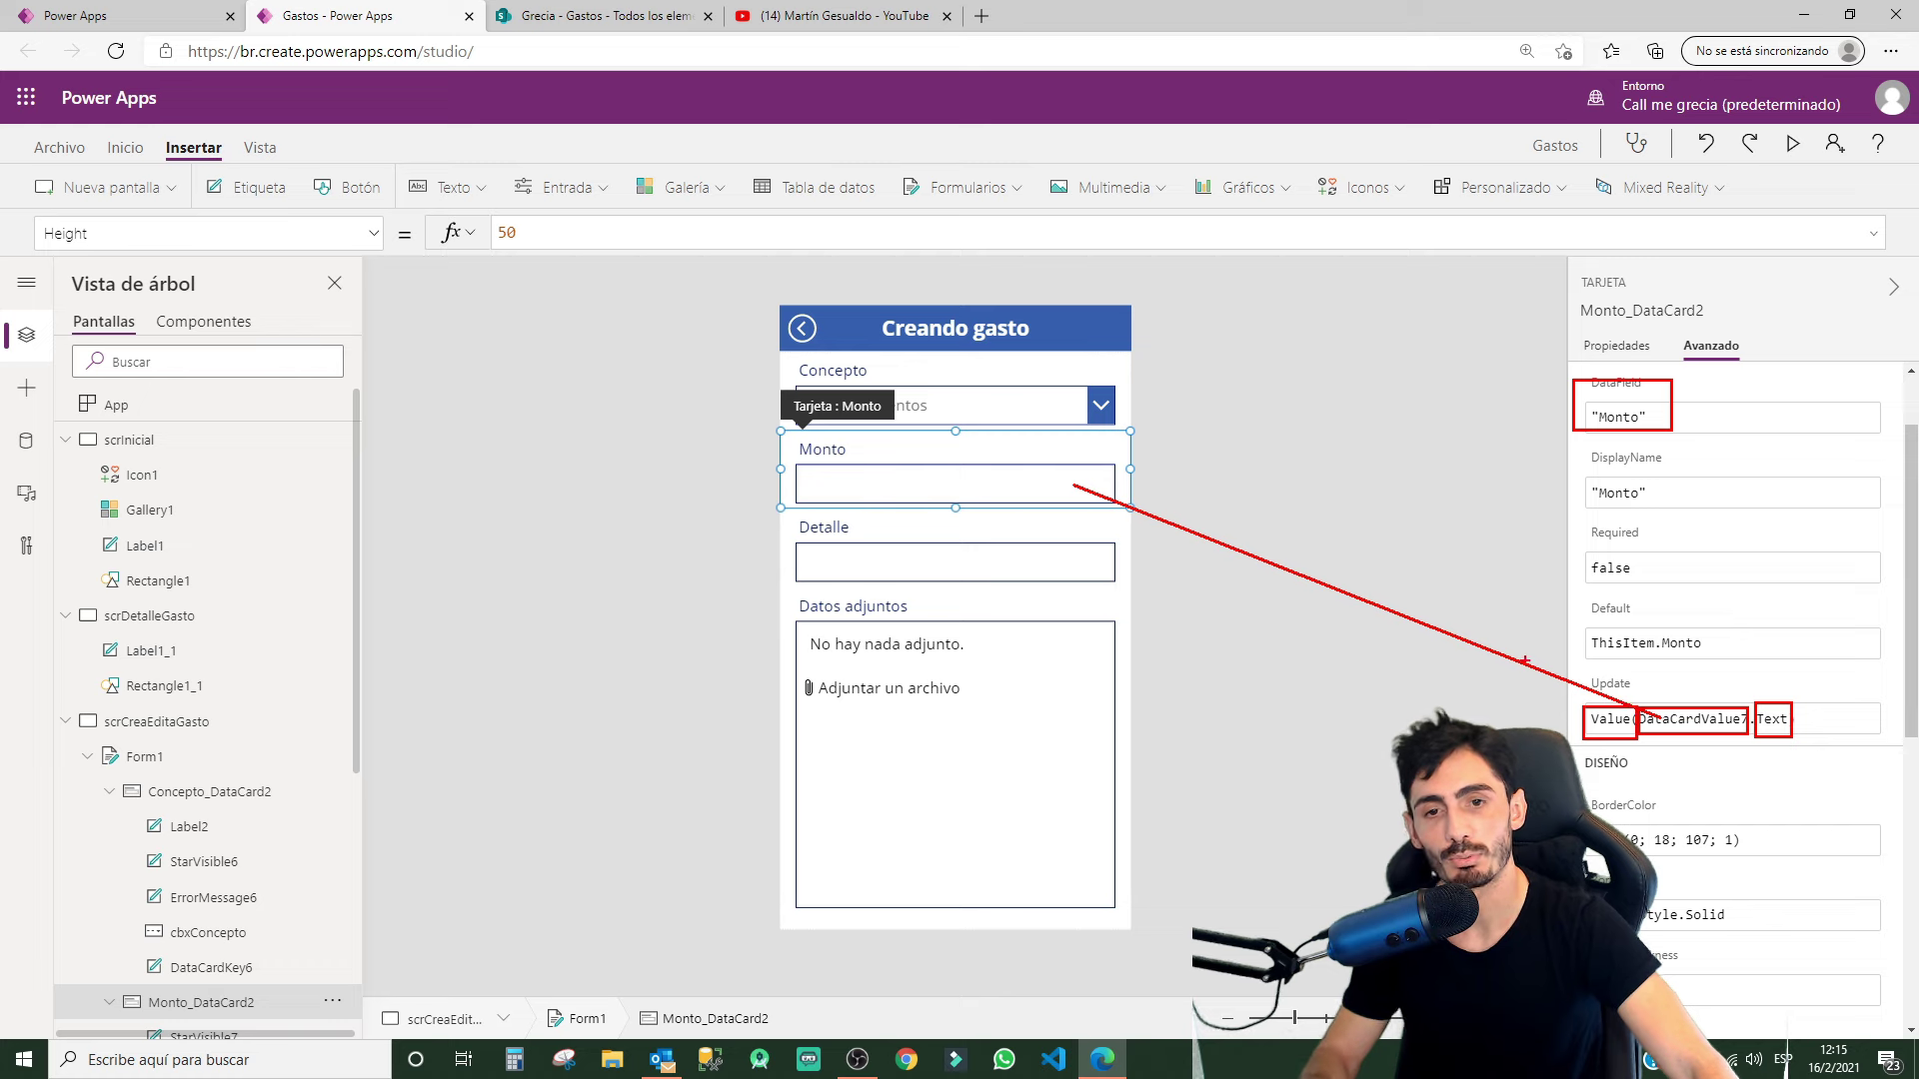
key(Escape)
click(1087, 484)
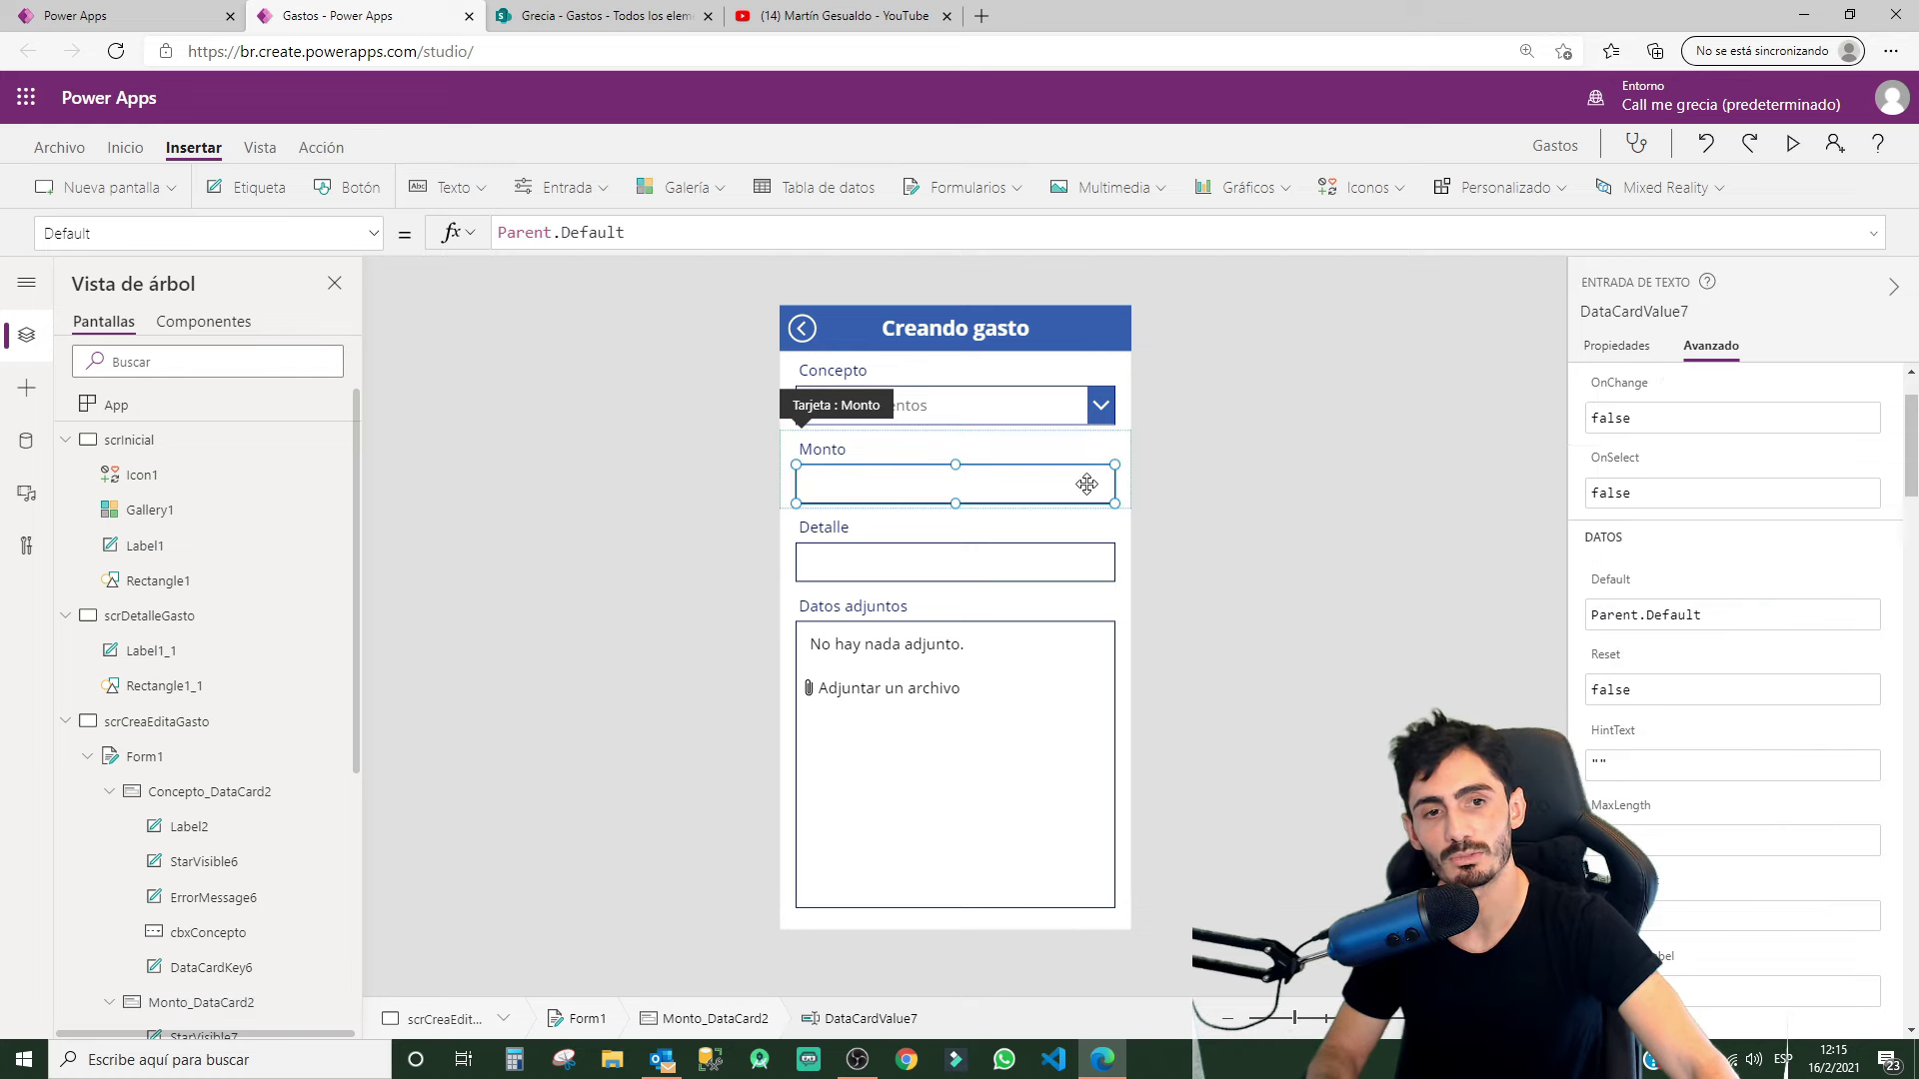
Rename DataCardValue7 to dcvMonto and confirm the card's Update reads Value(dcvMonto.Text).
click(1616, 346)
scroll(193, 736, down, 1)
scroll(280, 810, down, 2)
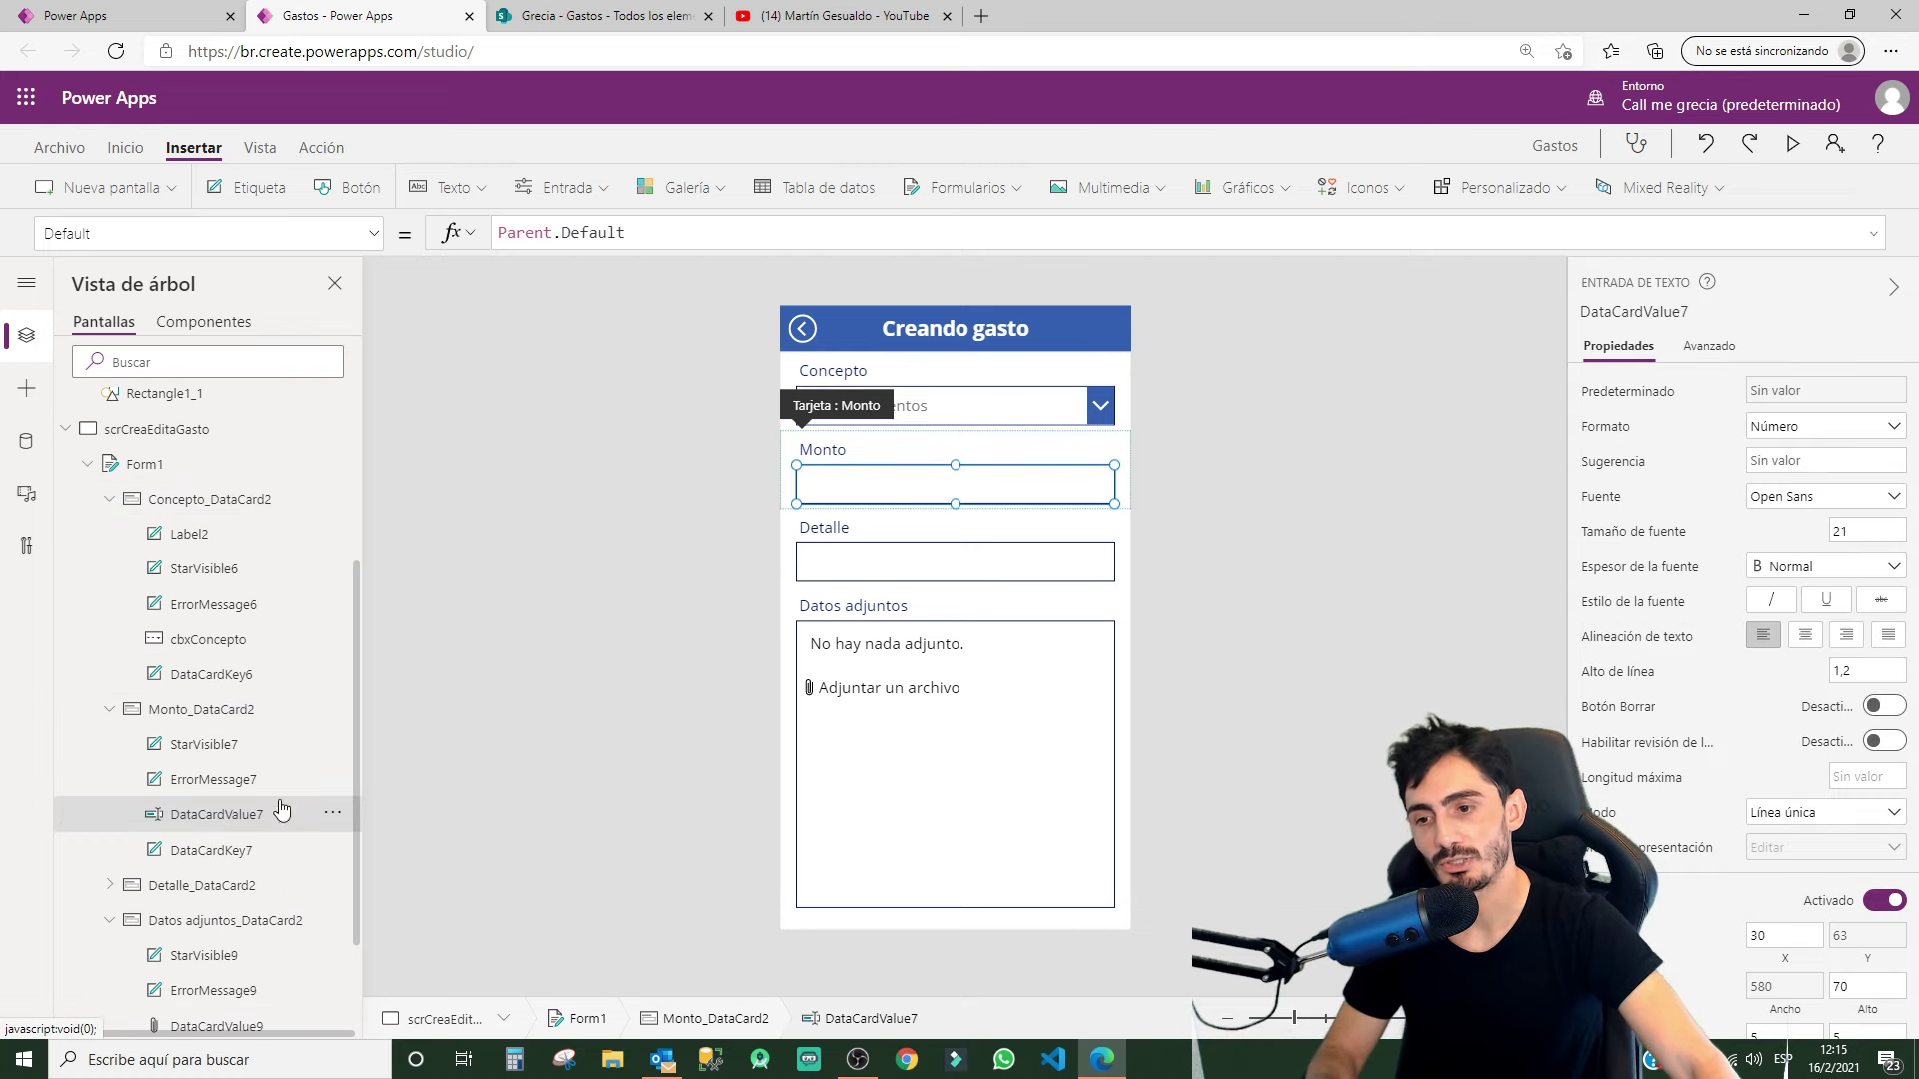
double_click(216, 820)
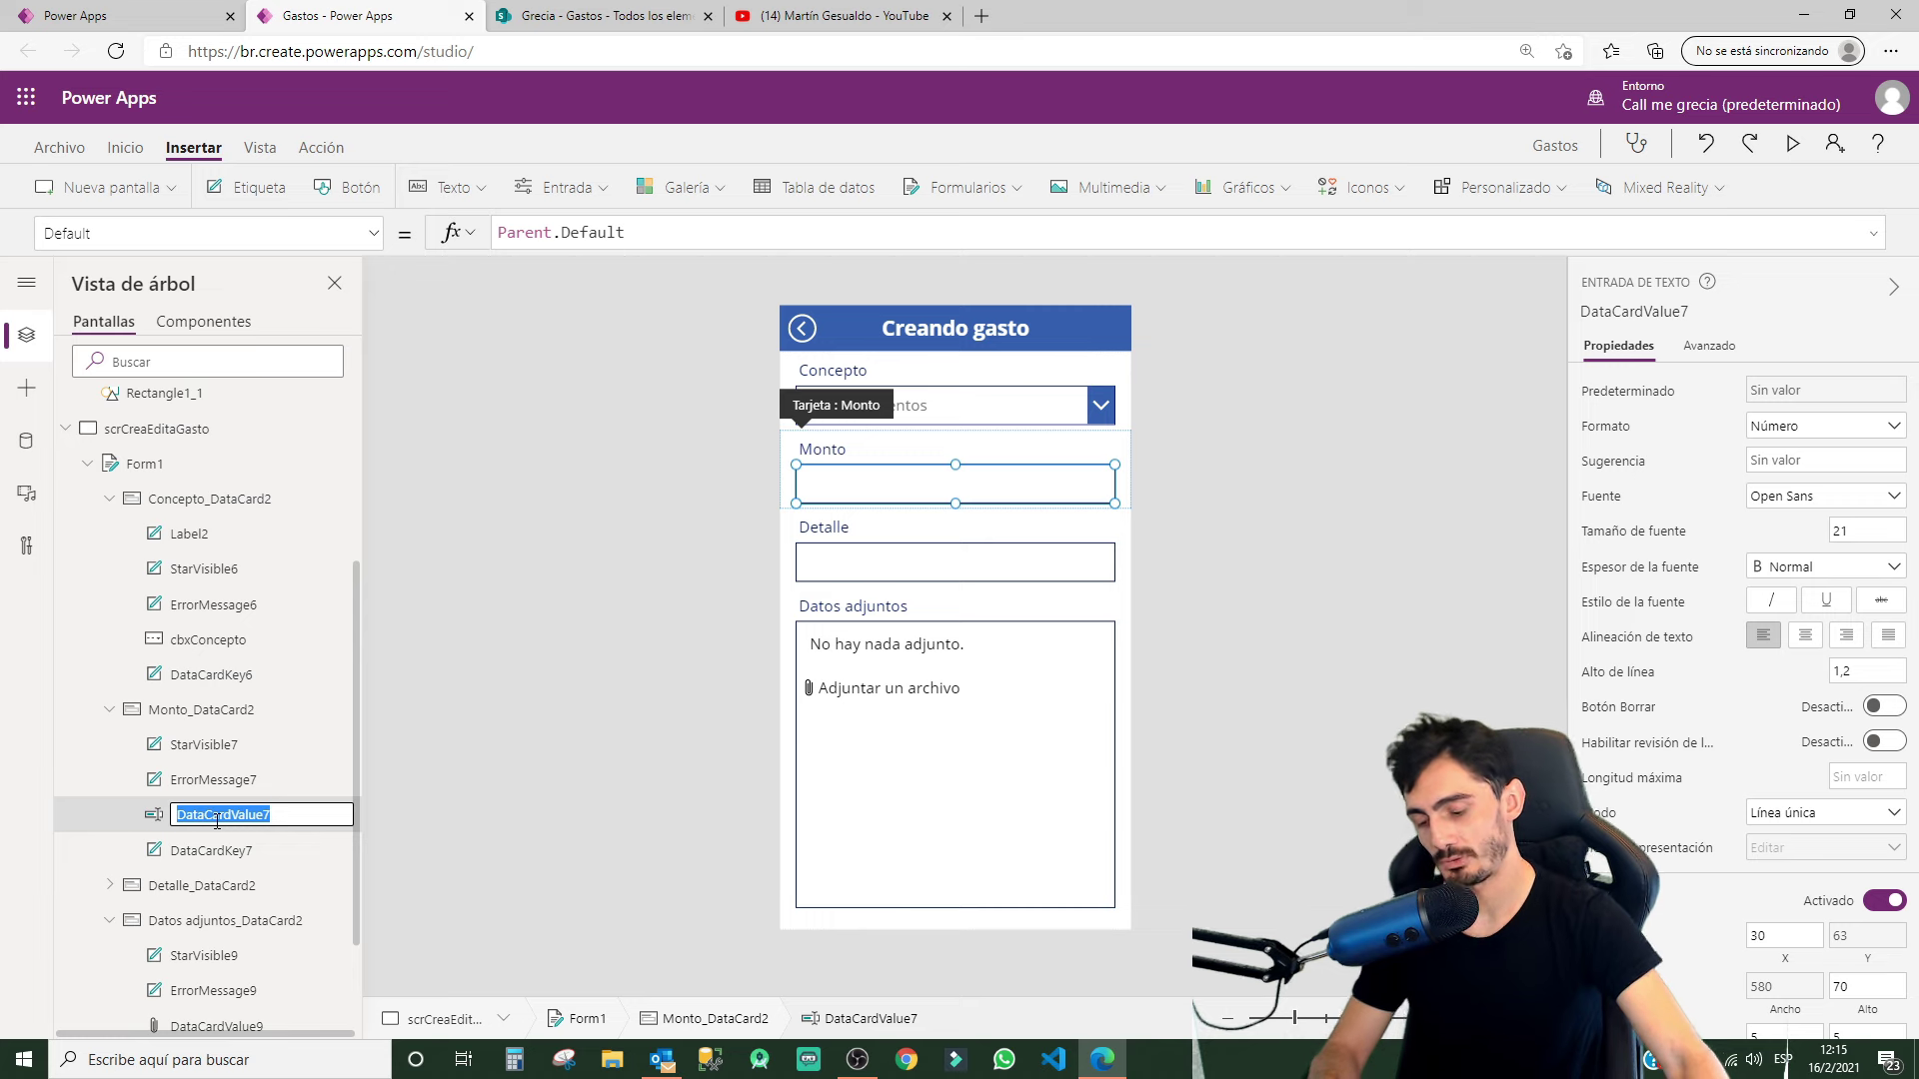
text(dcv)
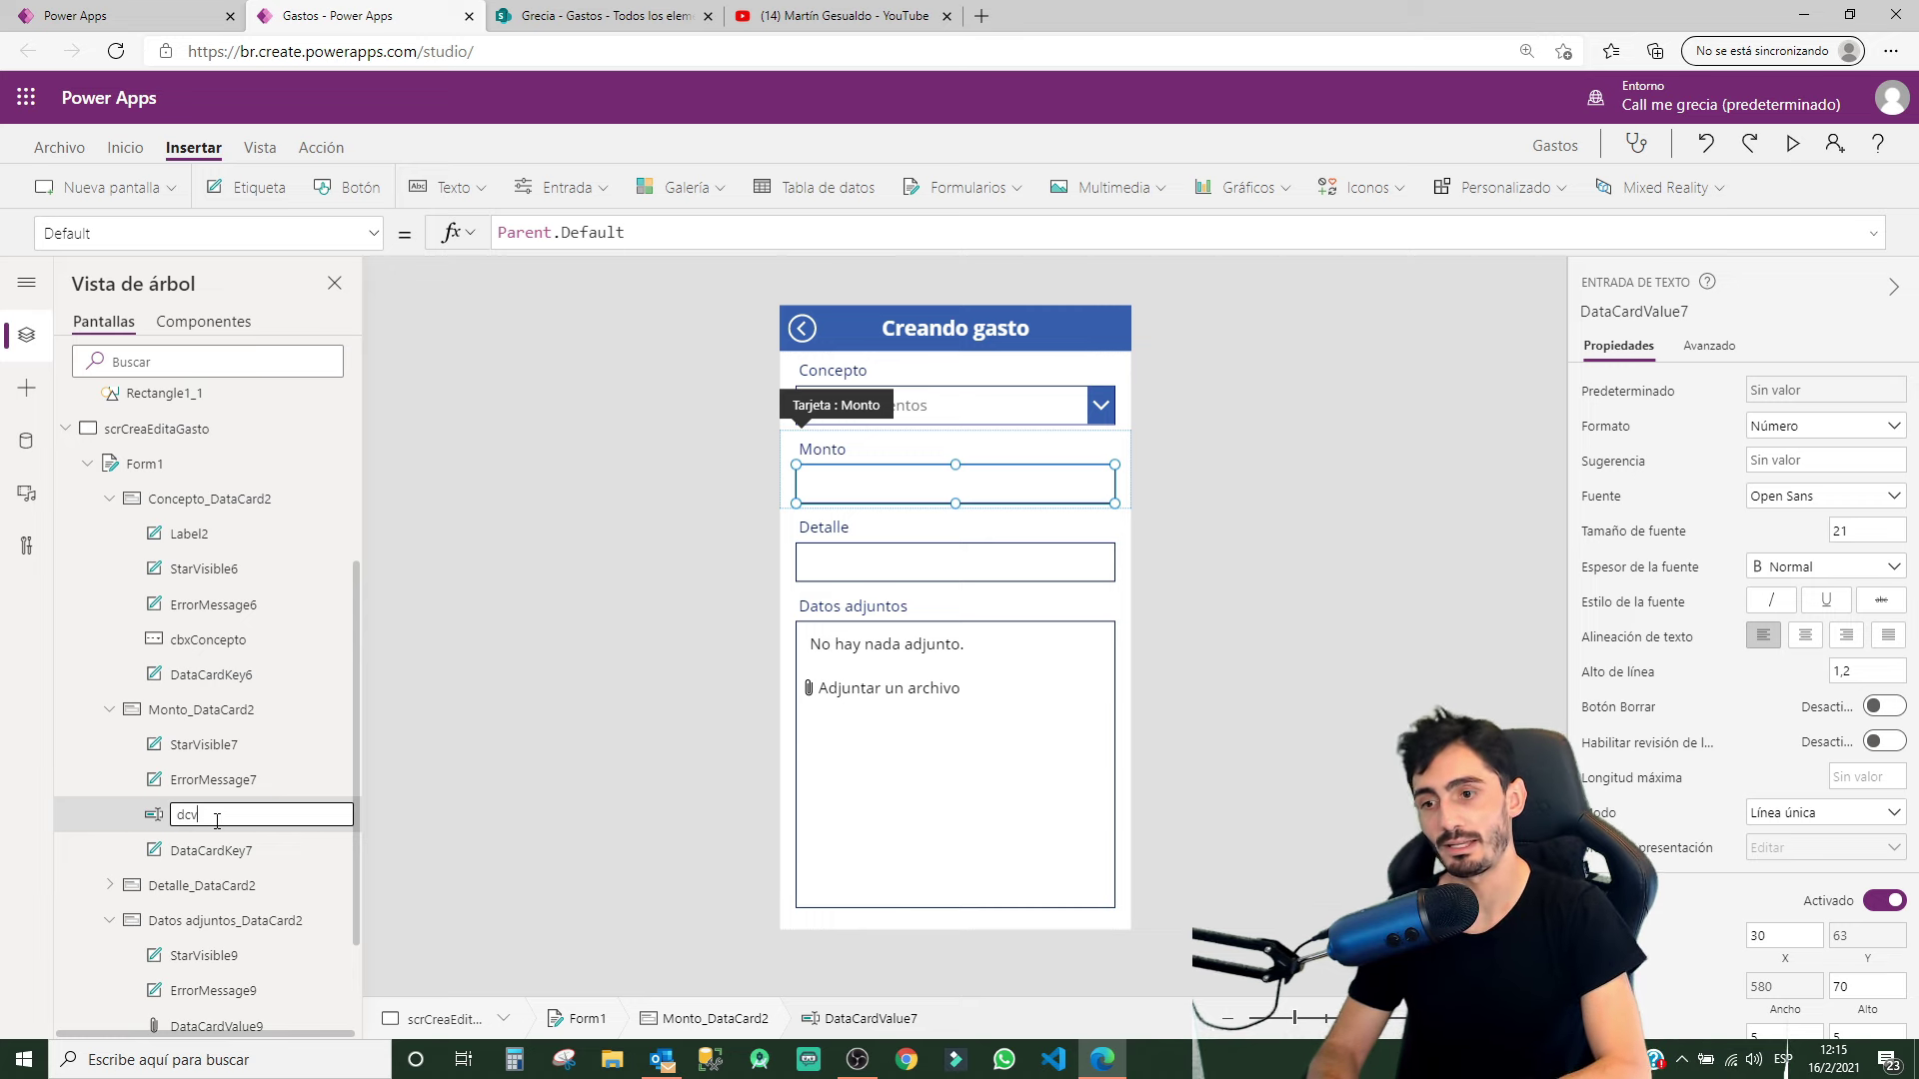
key(ctrl+z)
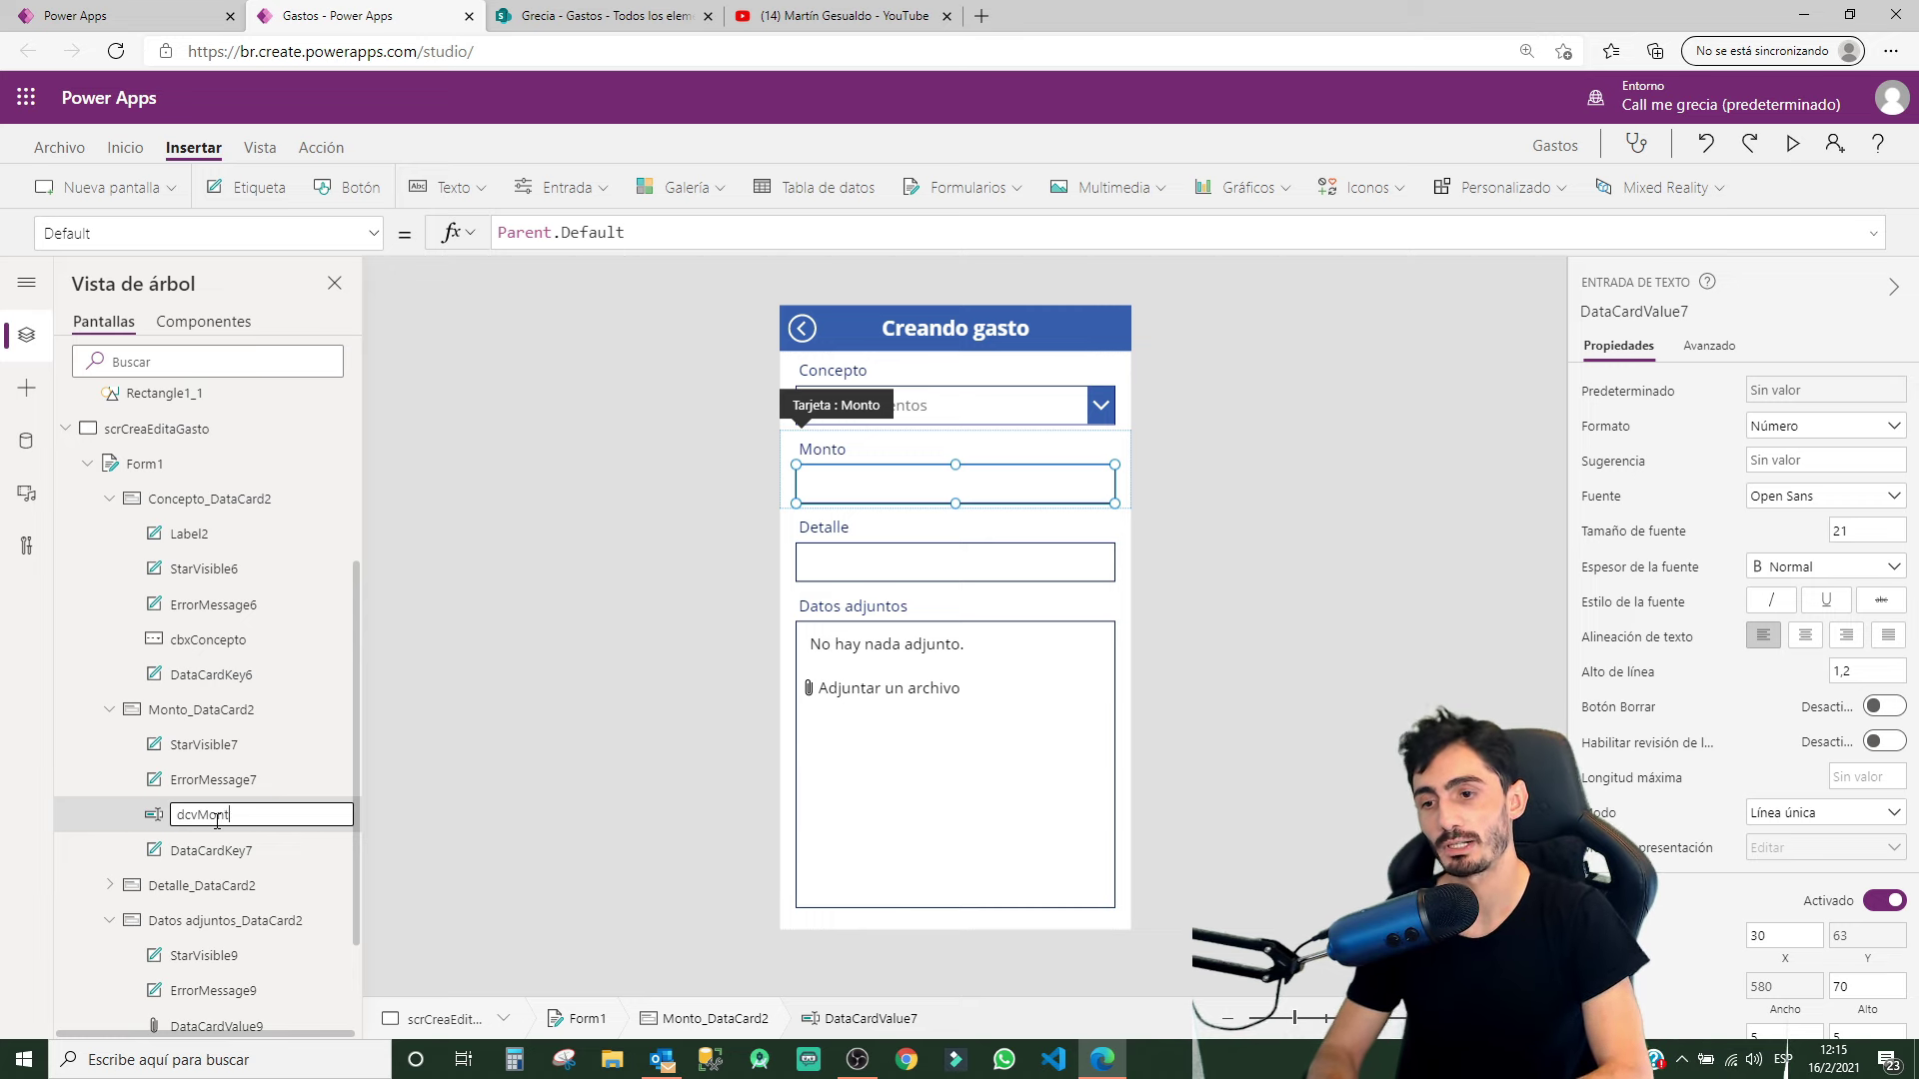
key(Return)
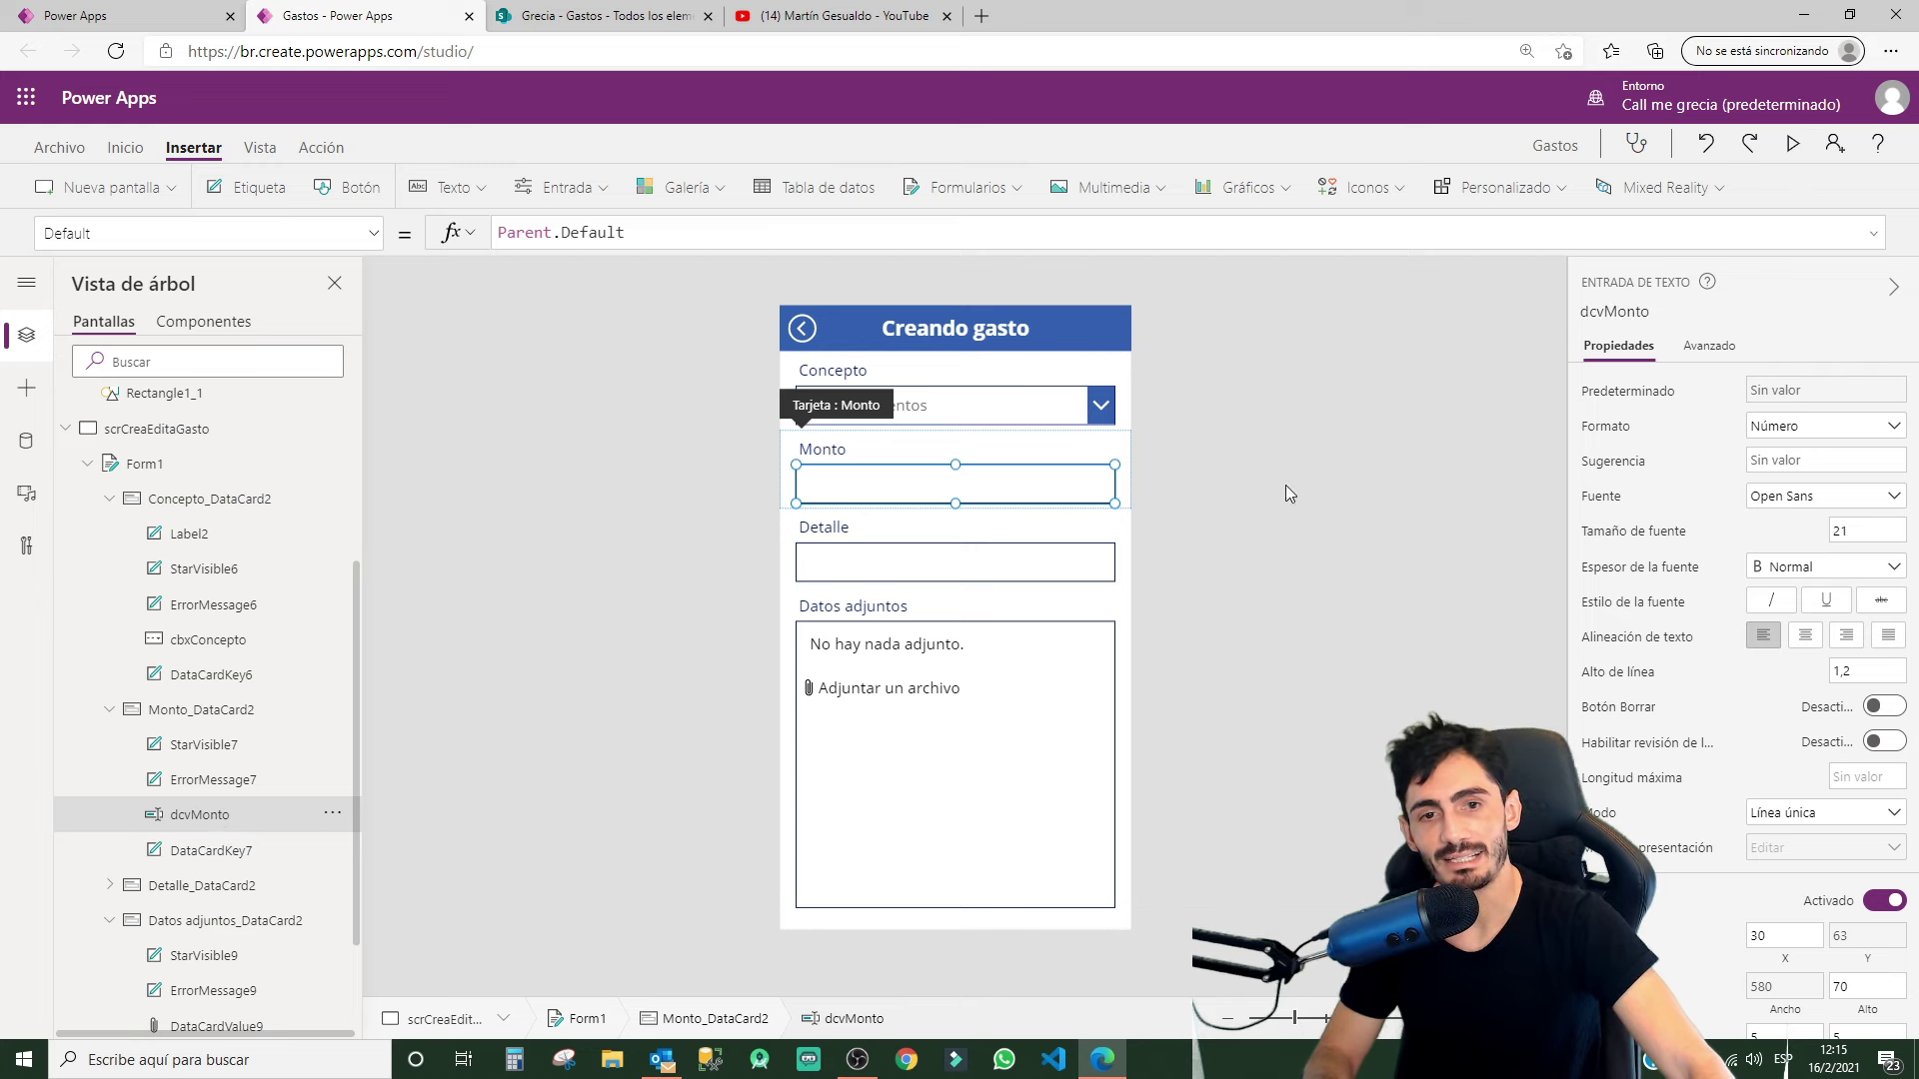
click(1127, 447)
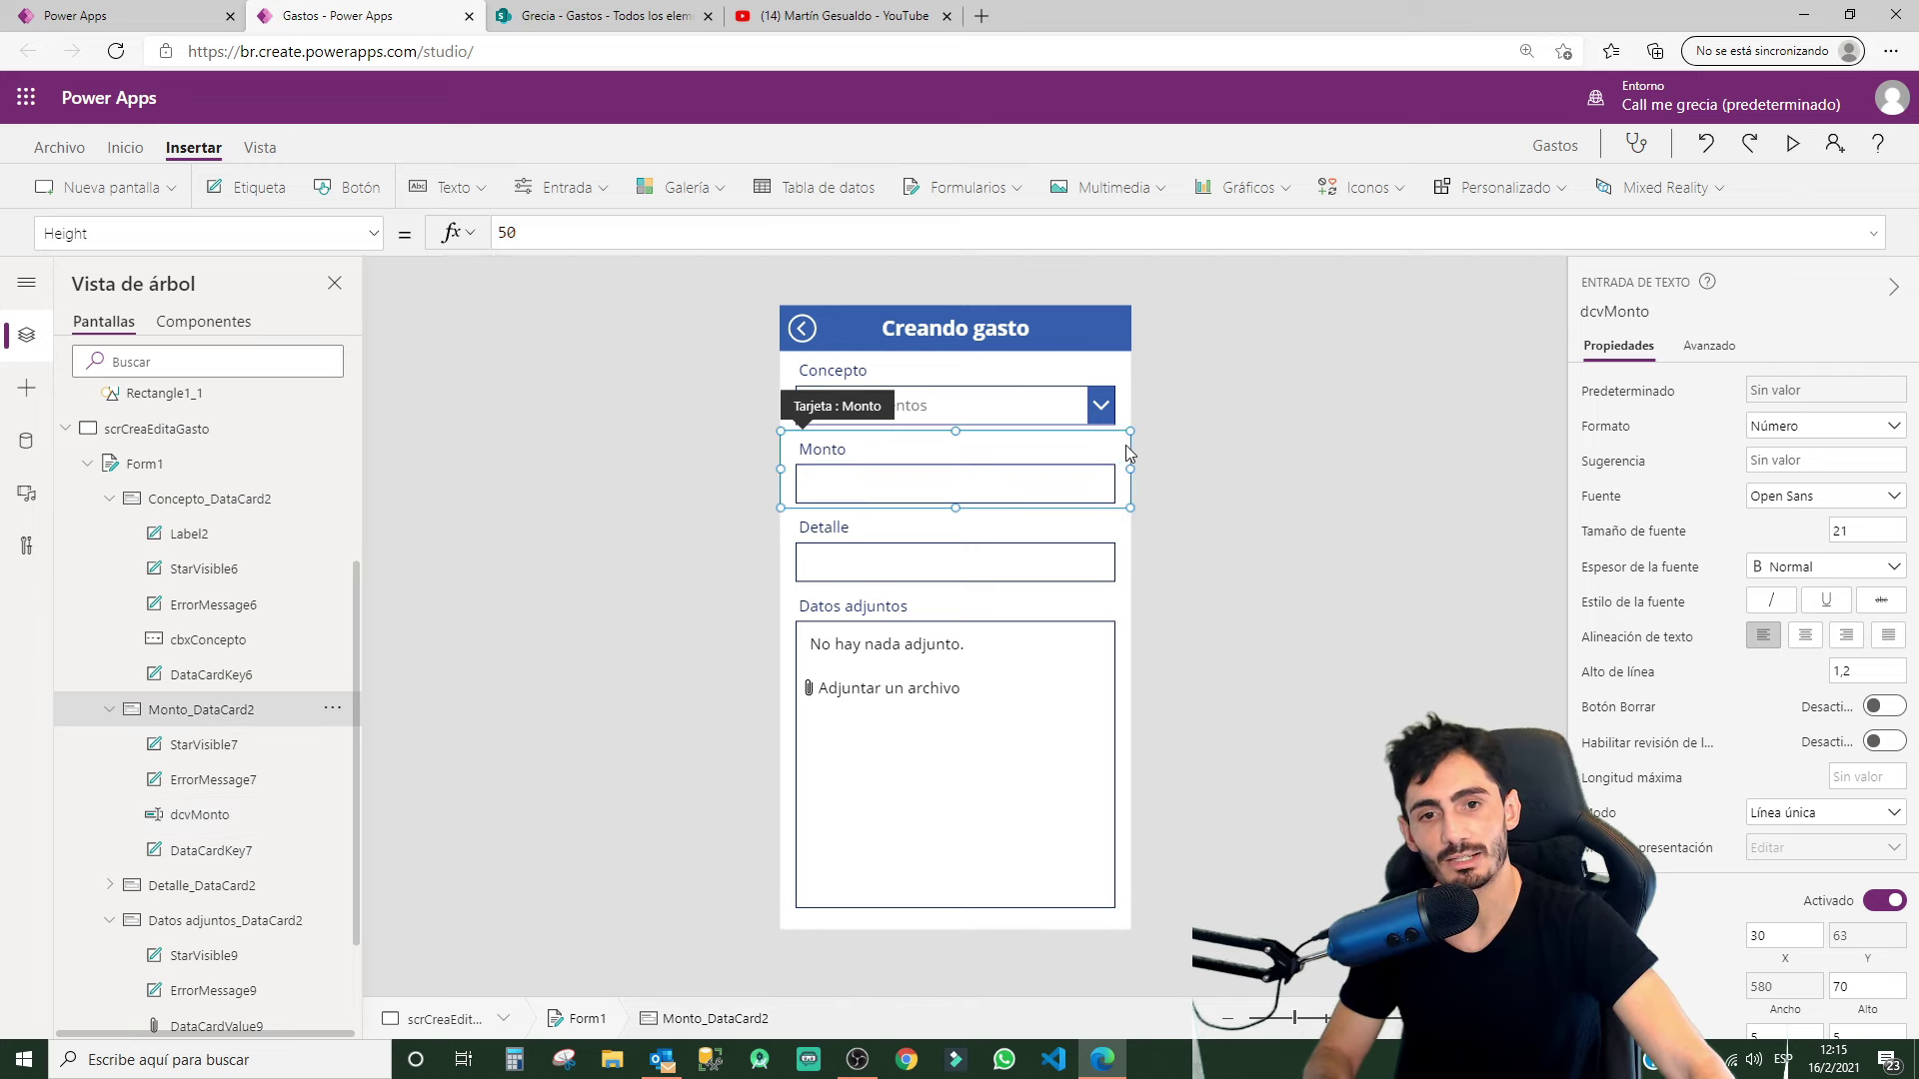
click(1704, 347)
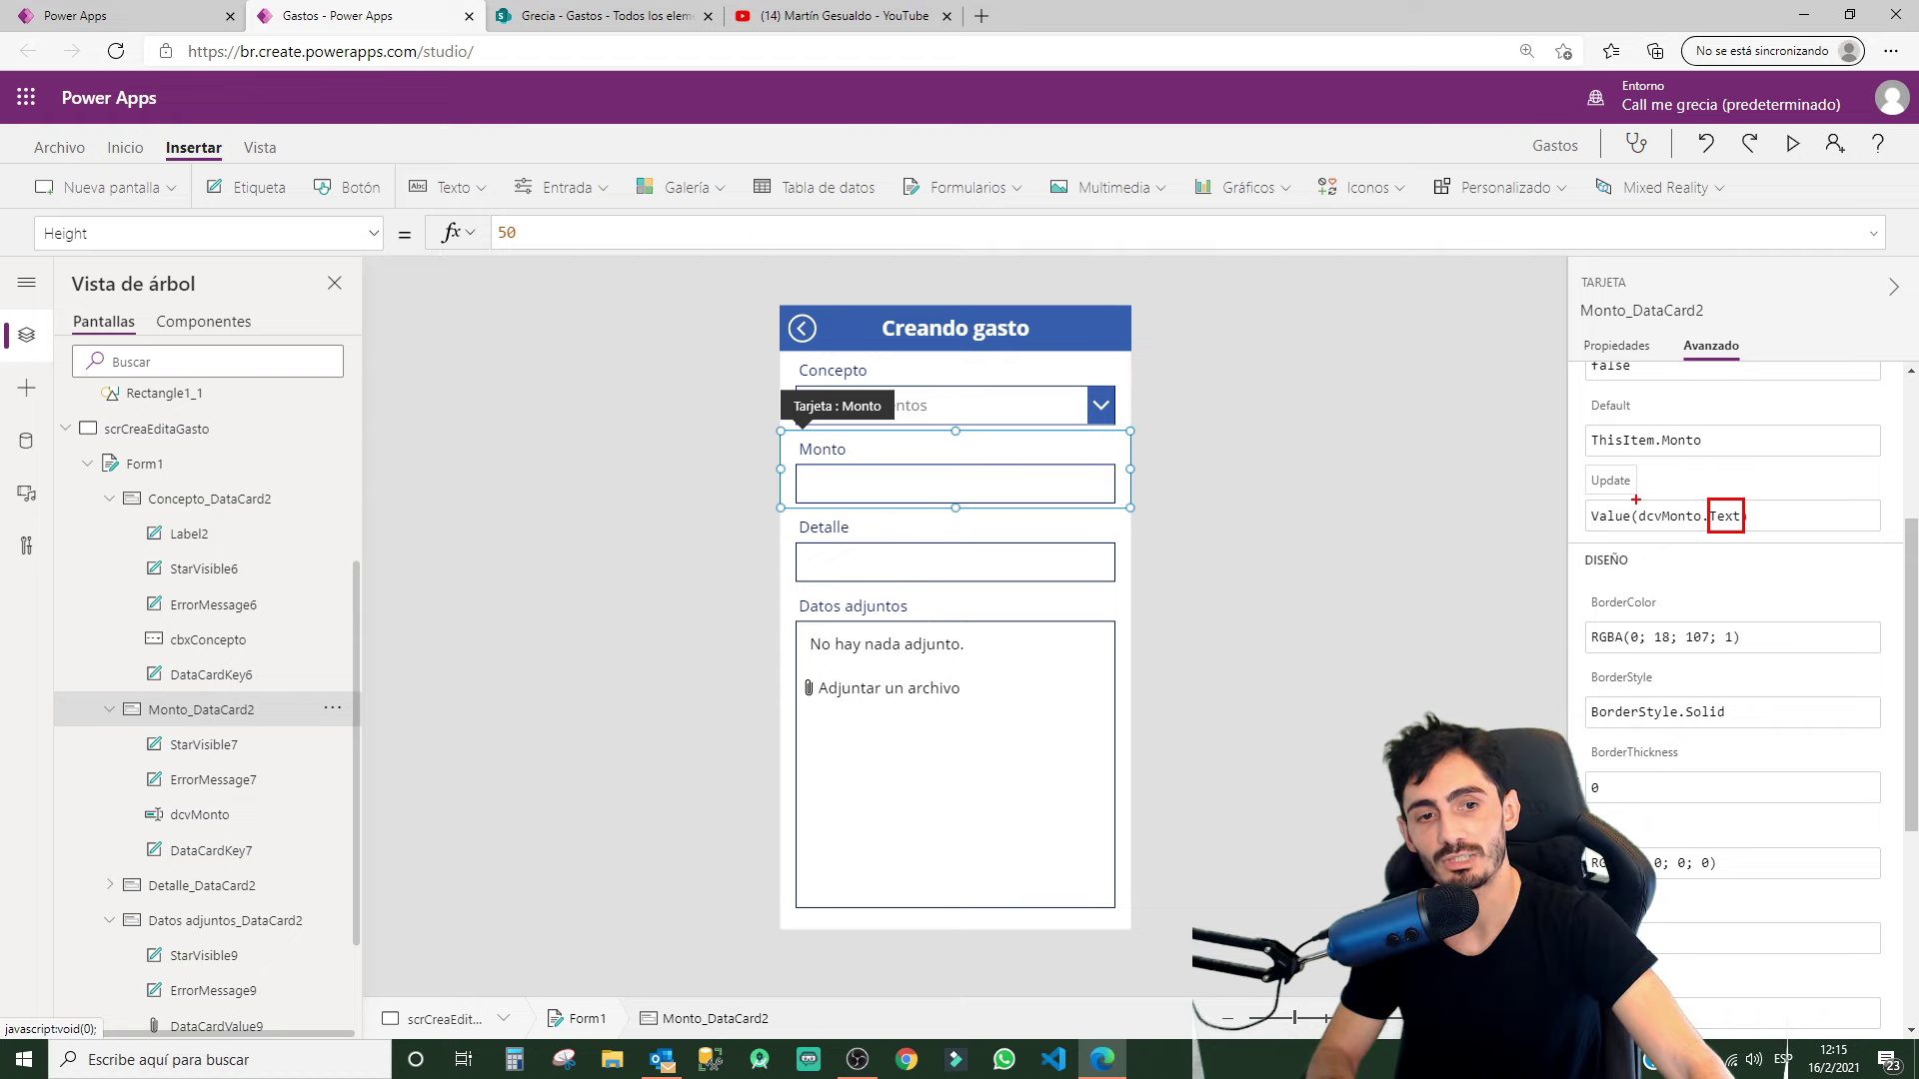
click(1792, 143)
click(955, 352)
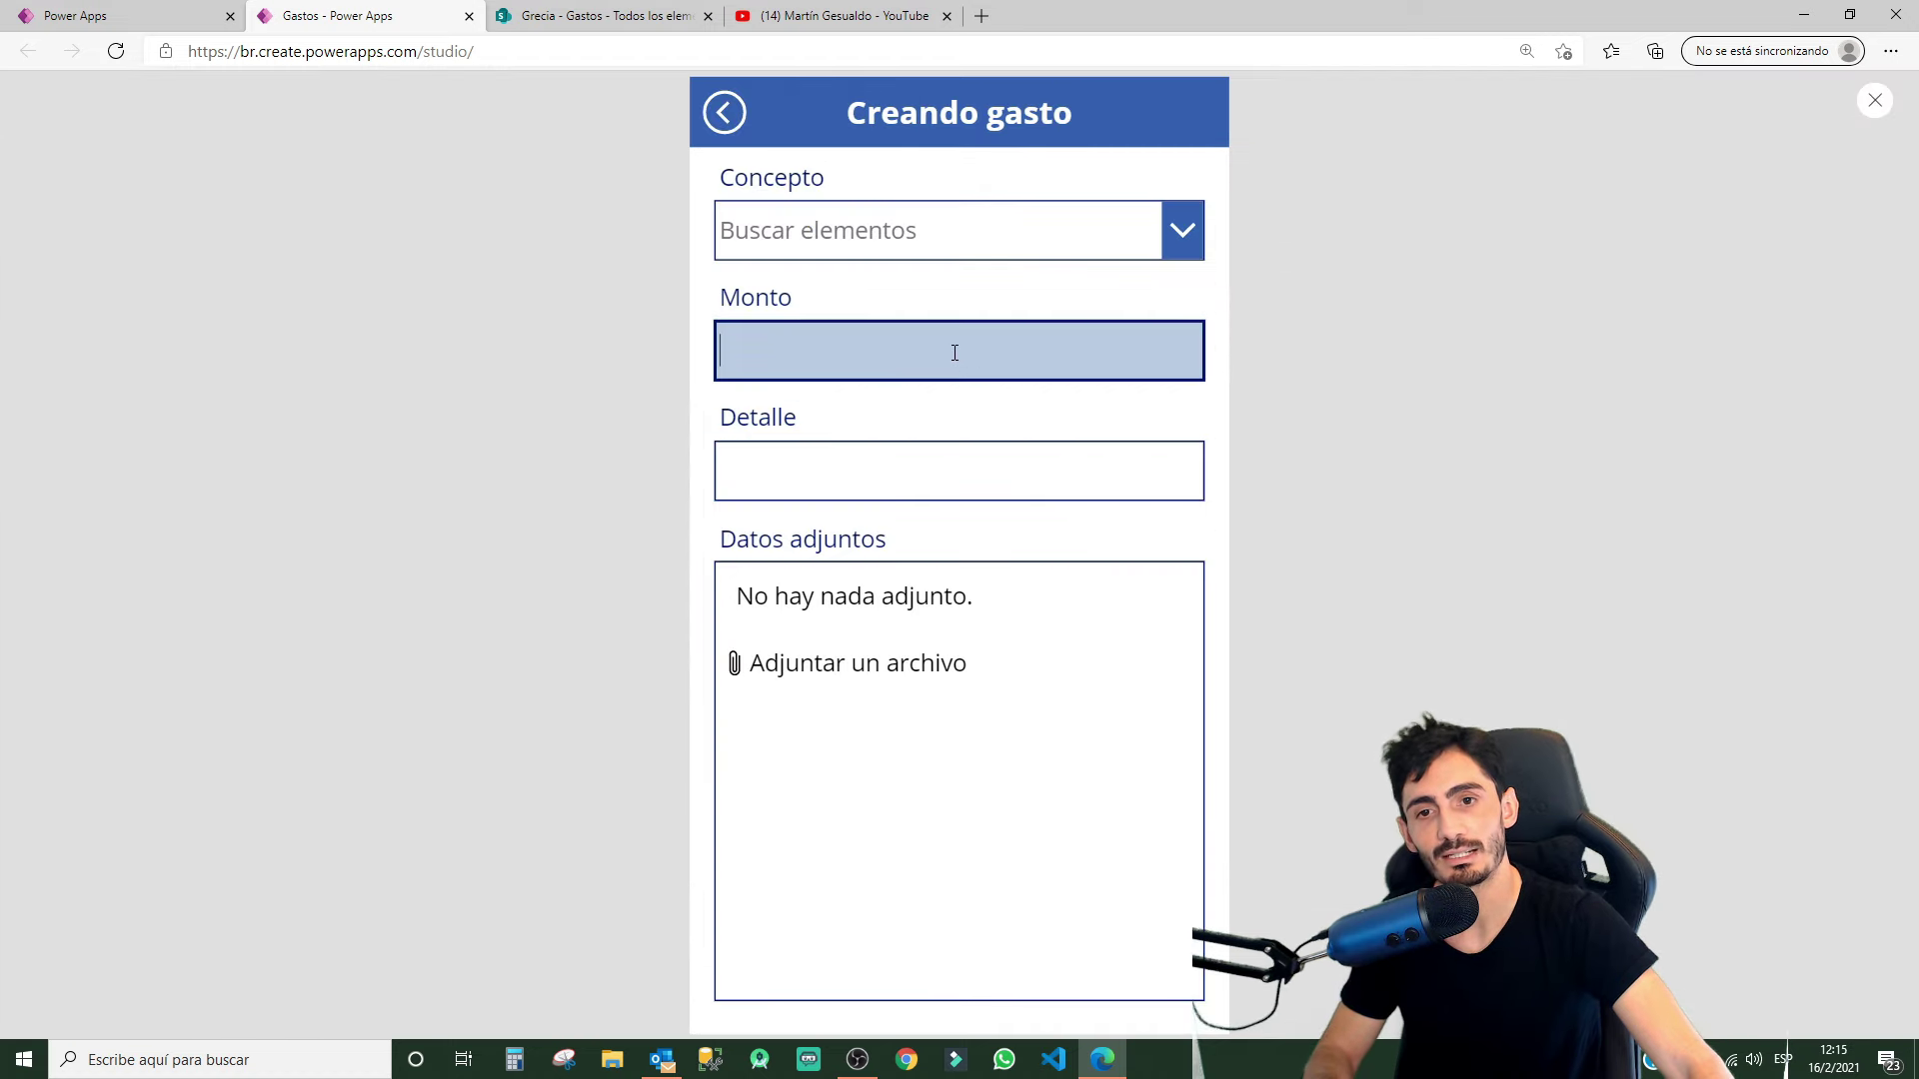
text(234234324234)
key(ctrl+a)
key(BackSpace)
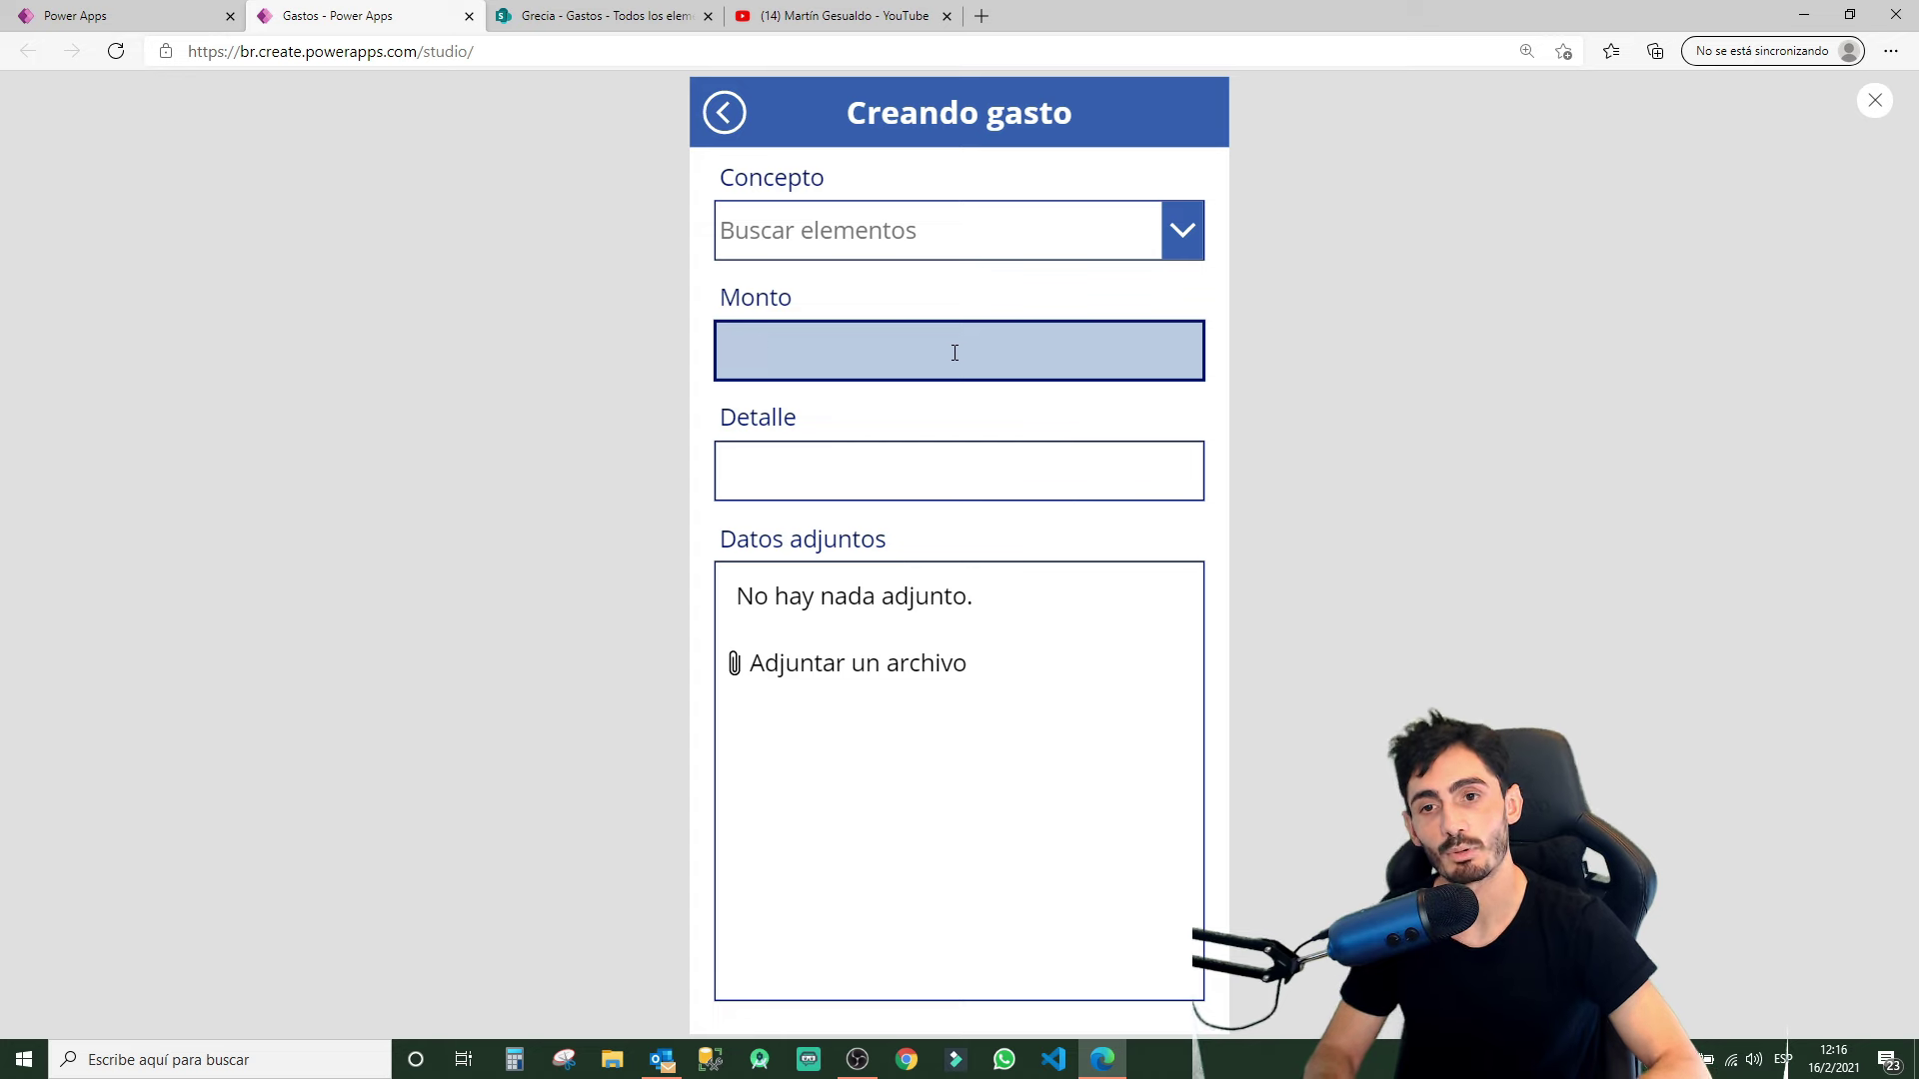
text(234234234)
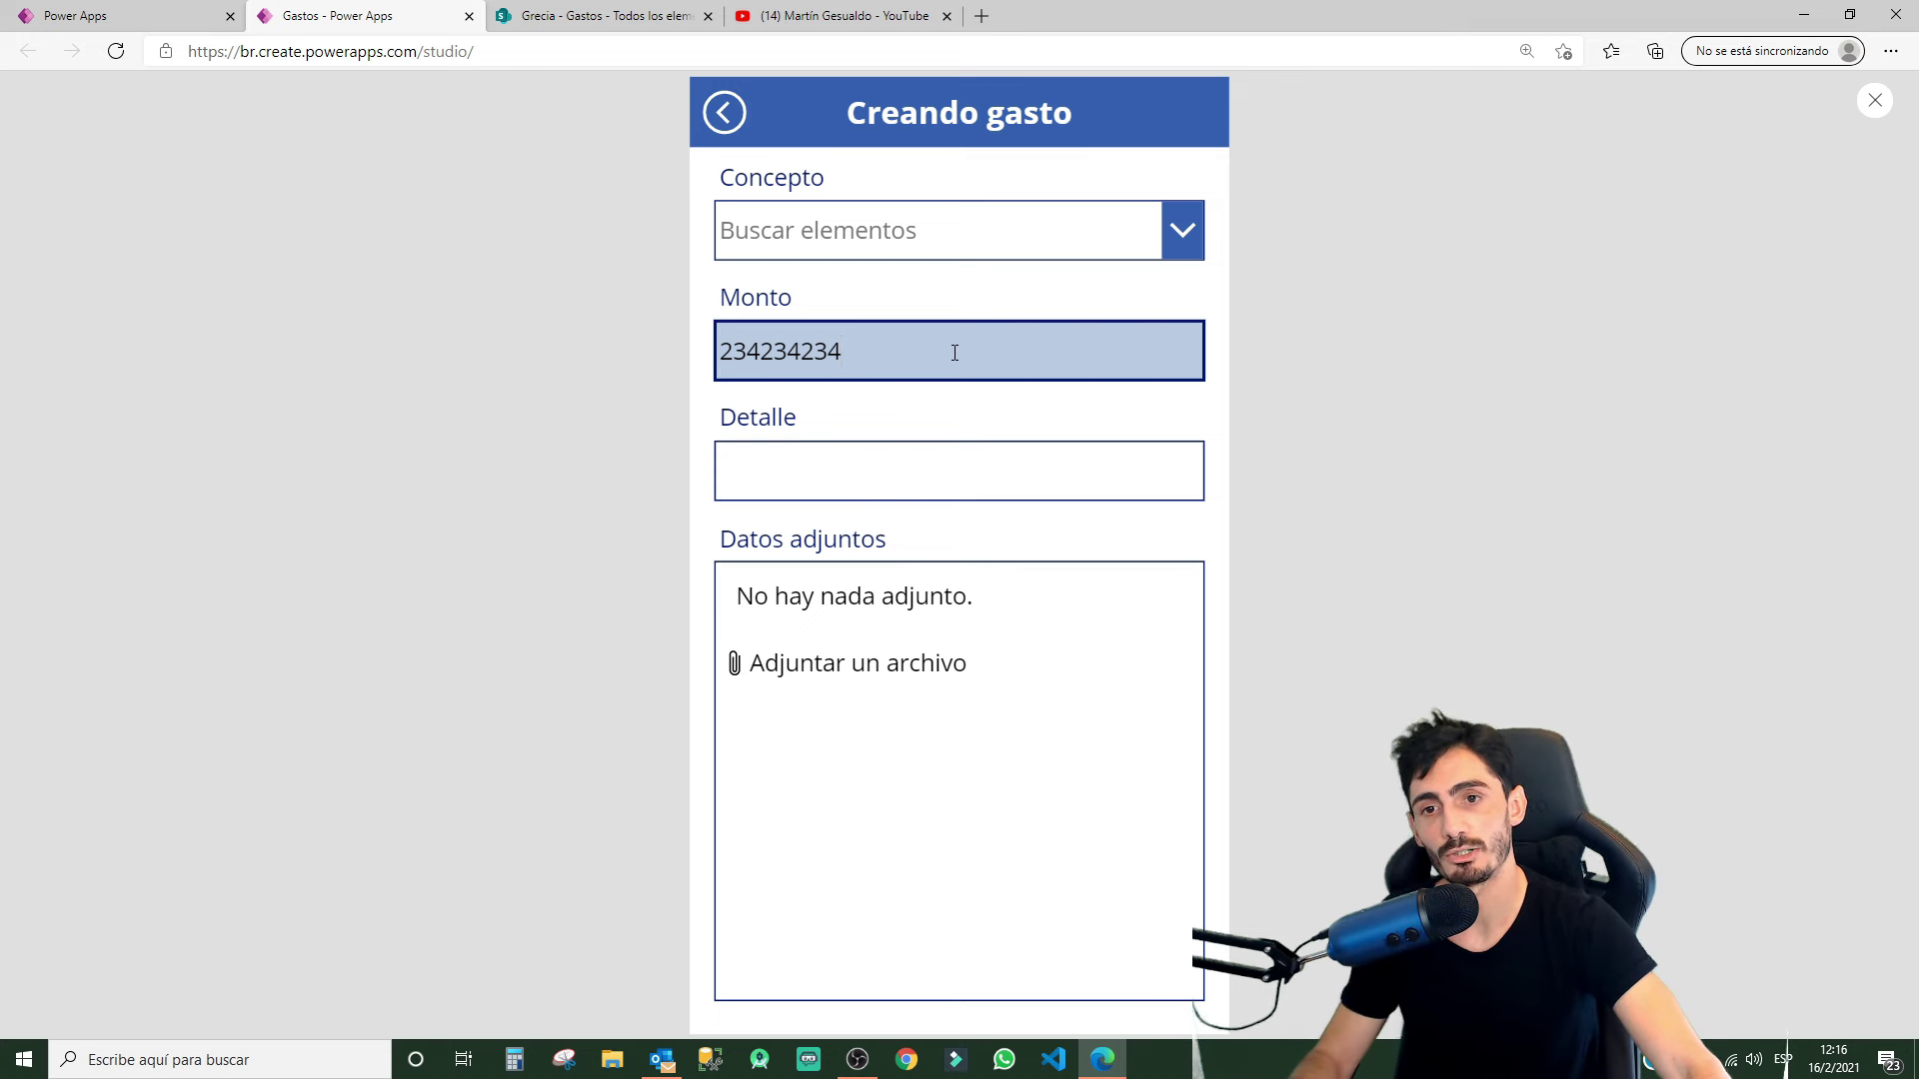
key(BackSpace)
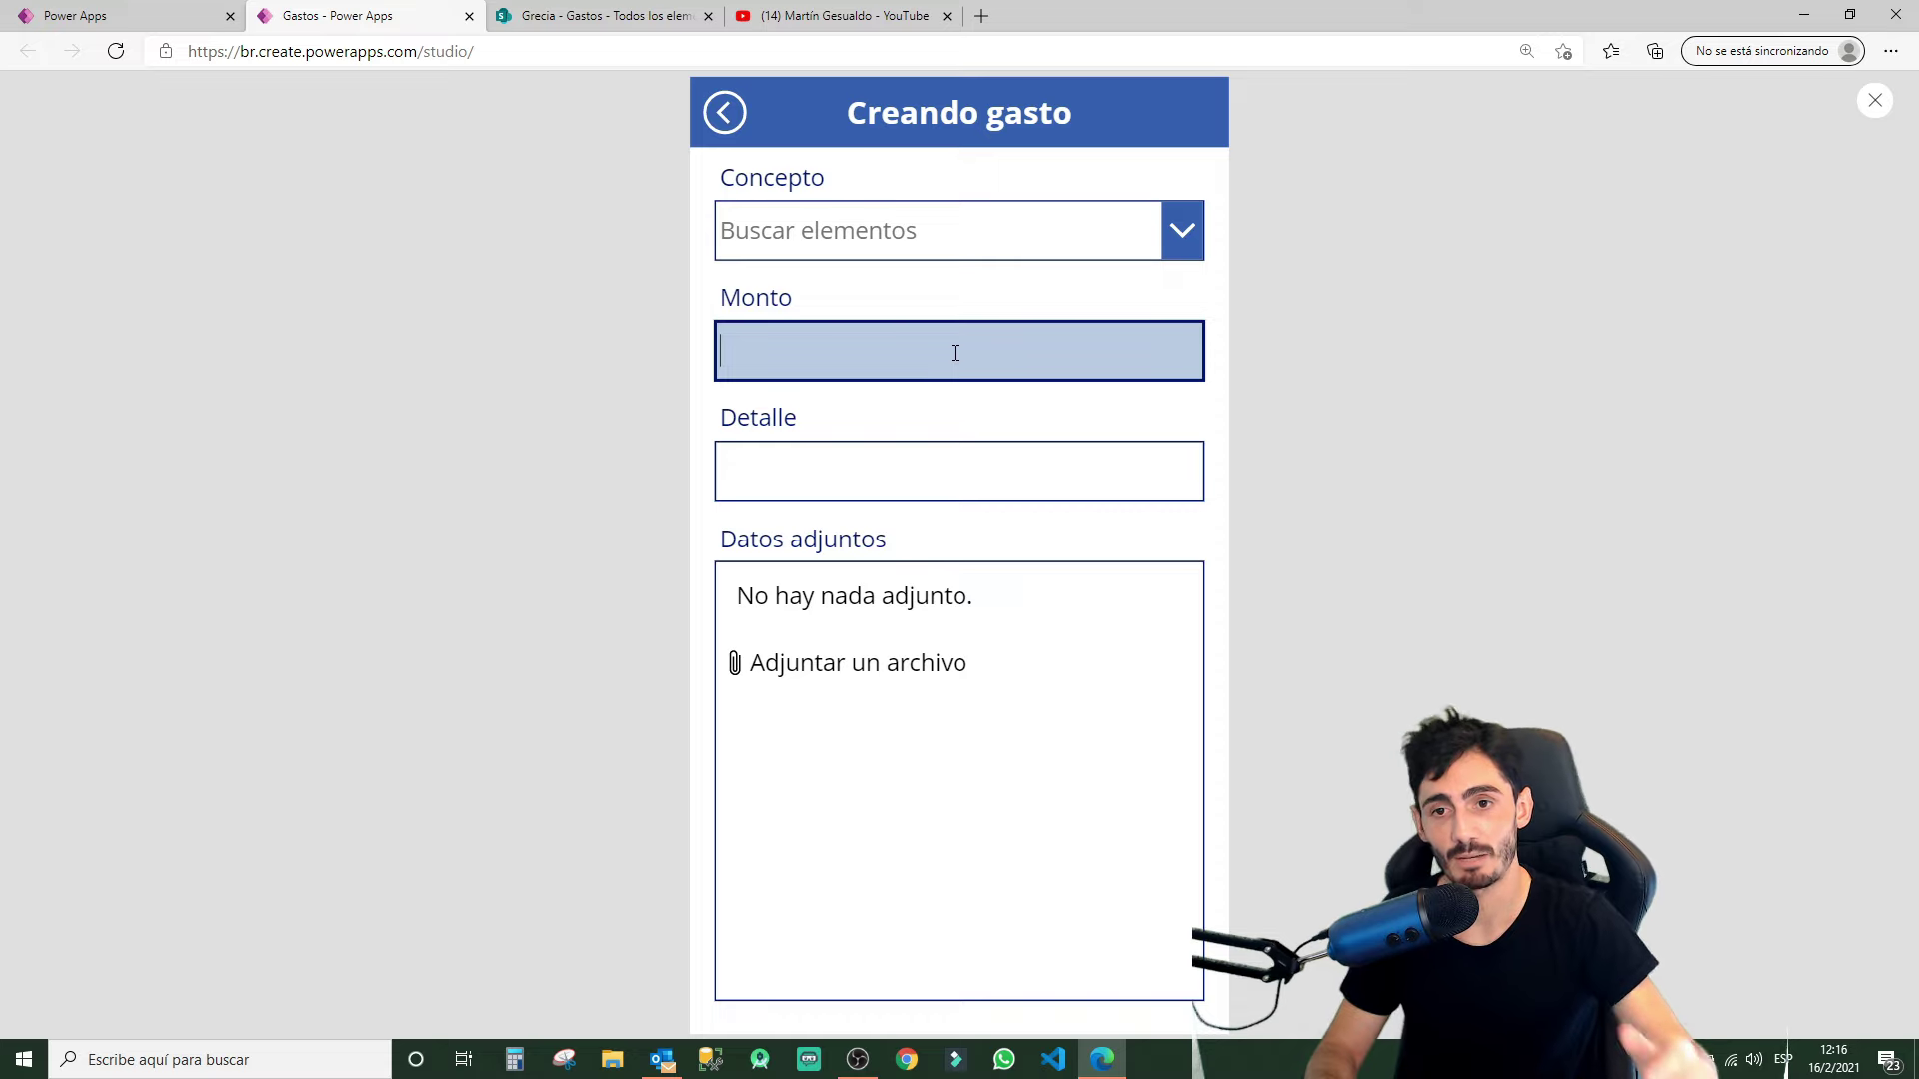
text(d)
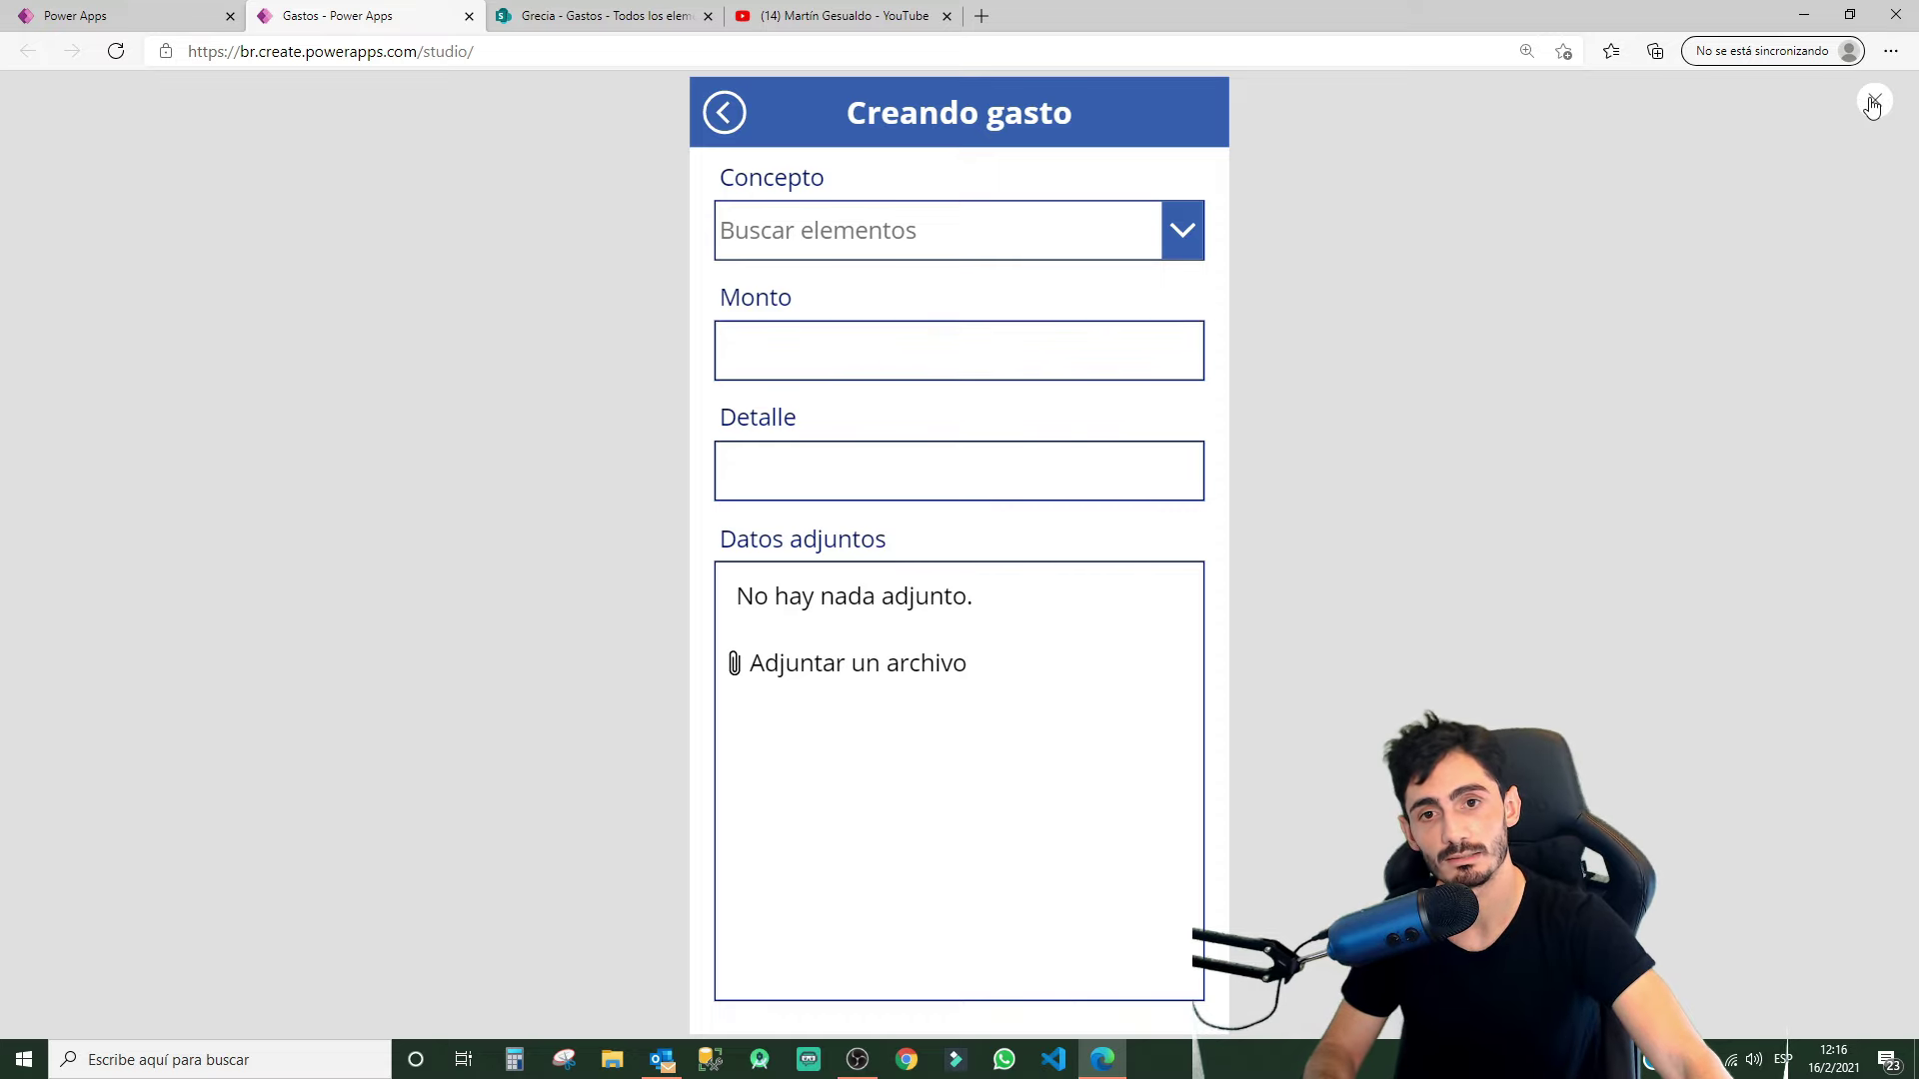
click(1875, 100)
click(1079, 491)
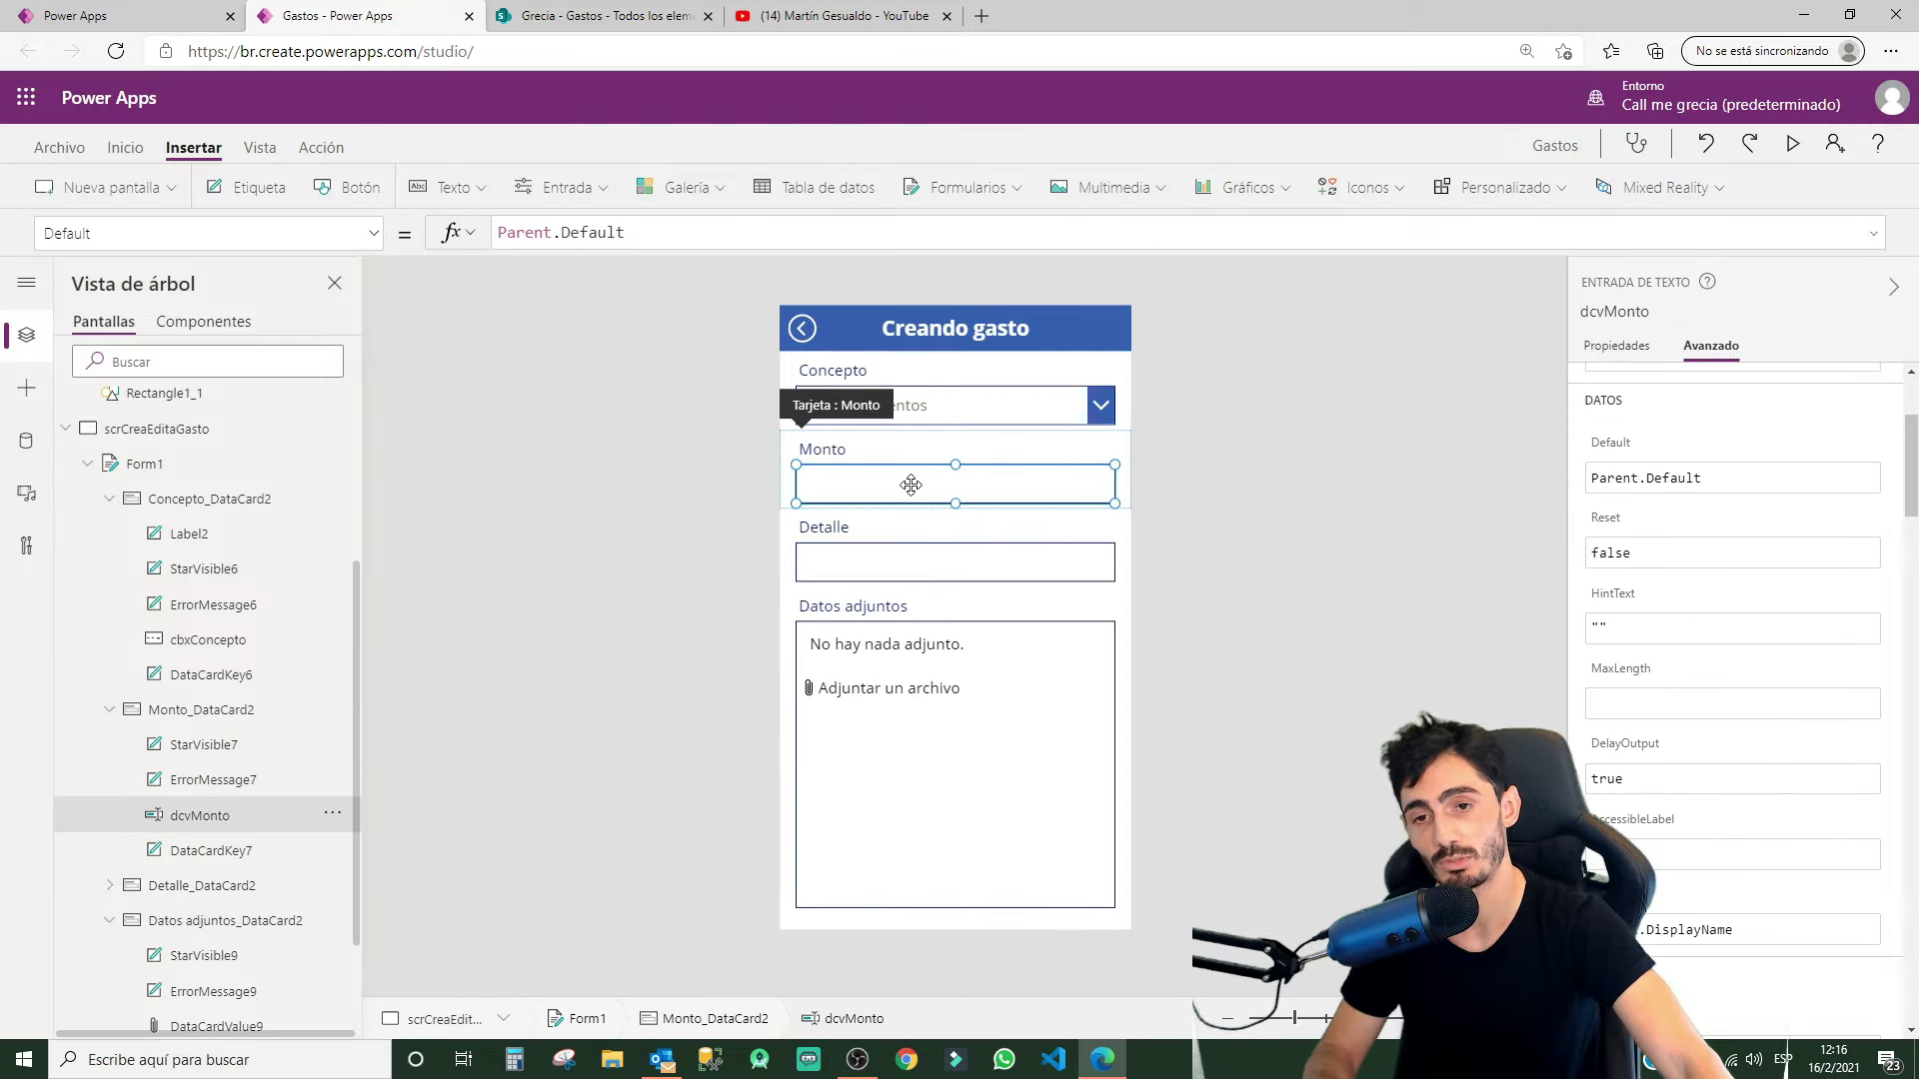
Change the dcvMonto input's Formato from Número to Texto.
click(1626, 350)
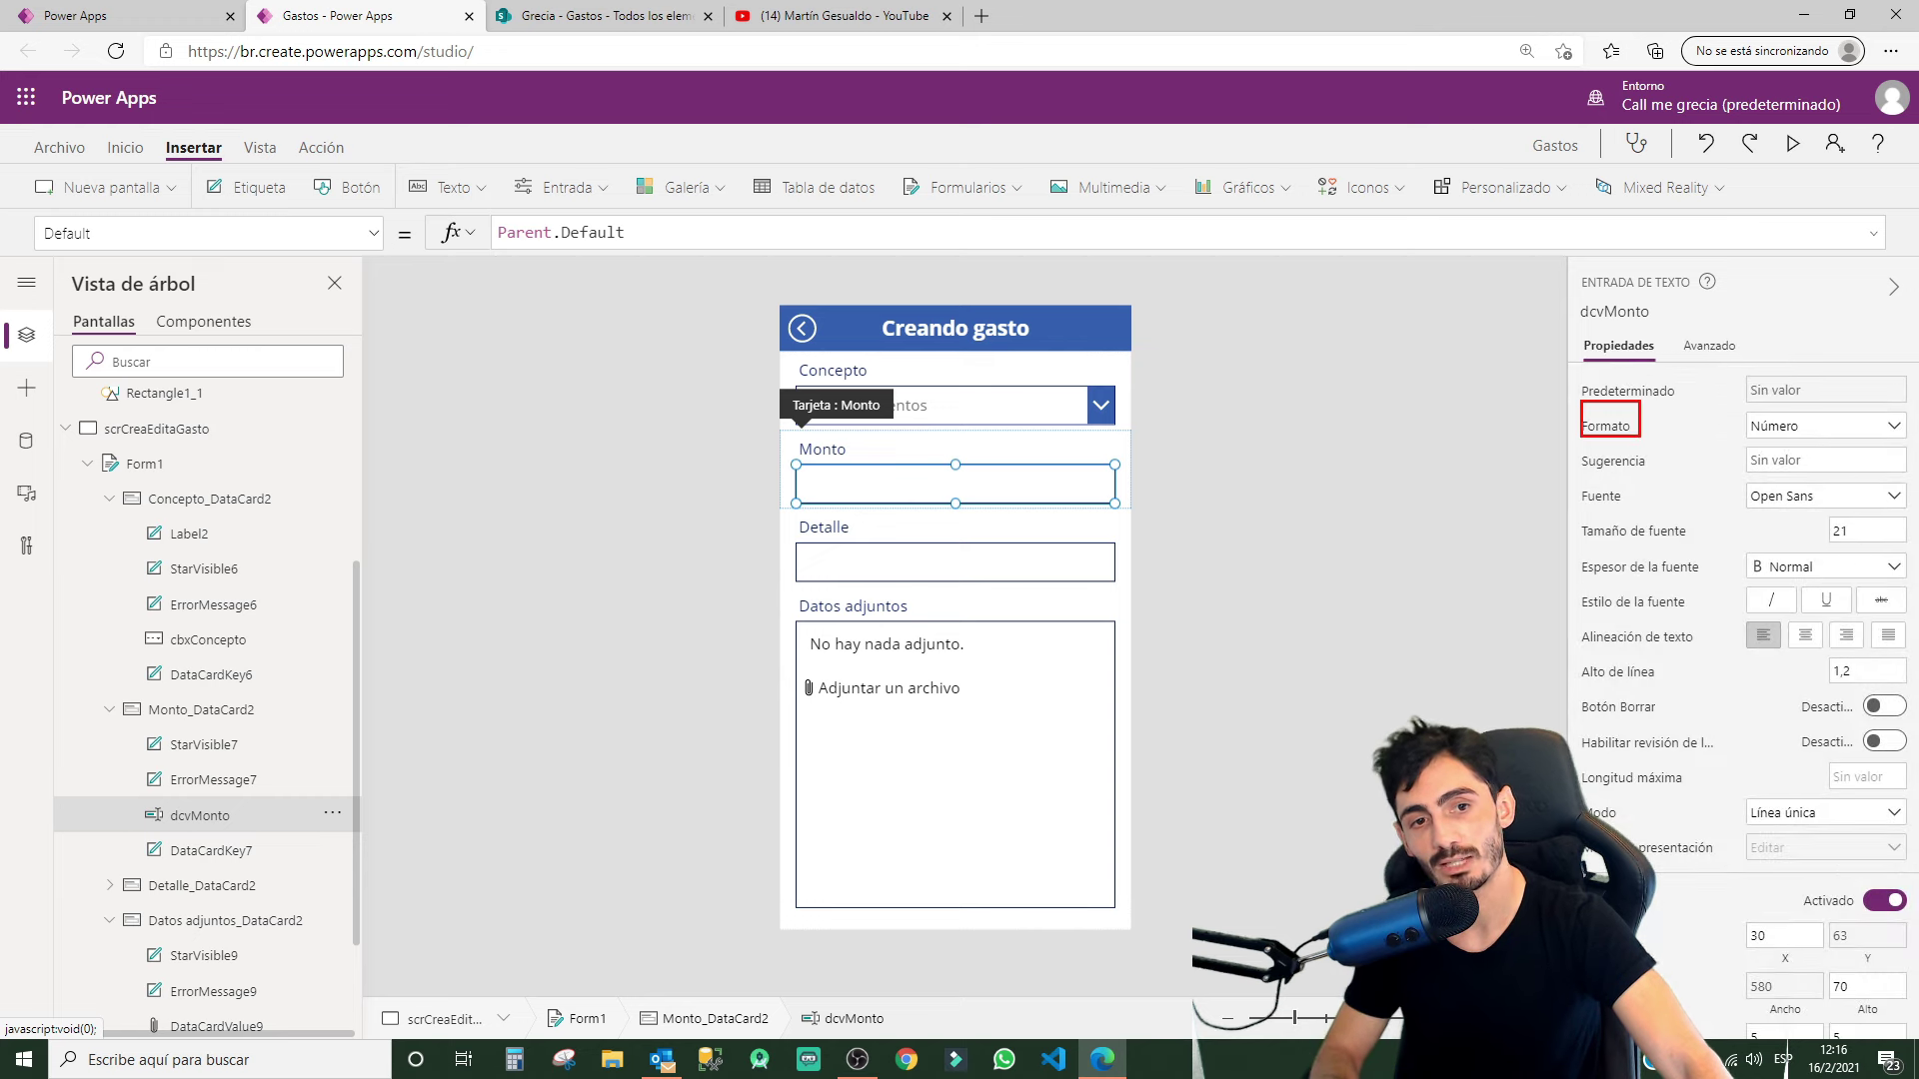
drag(1585, 403, 1651, 443)
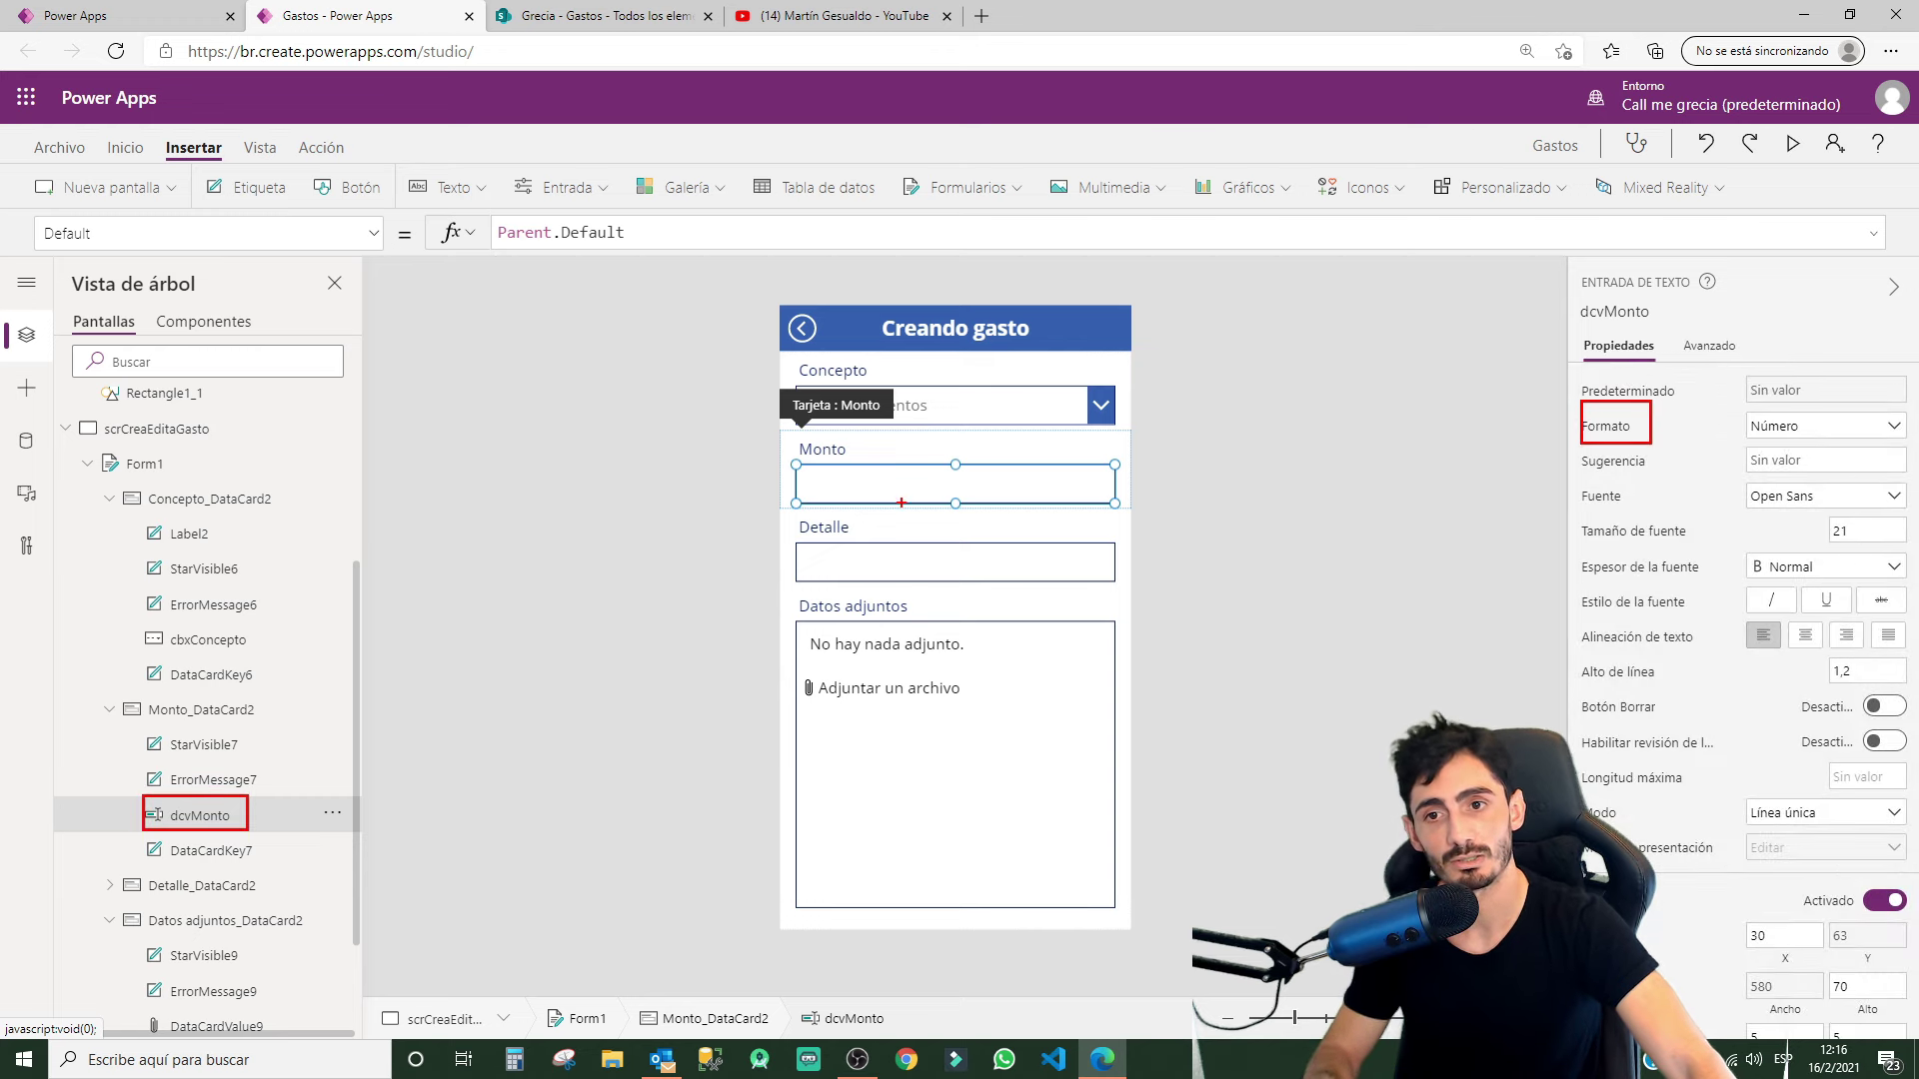
key(Escape)
click(561, 187)
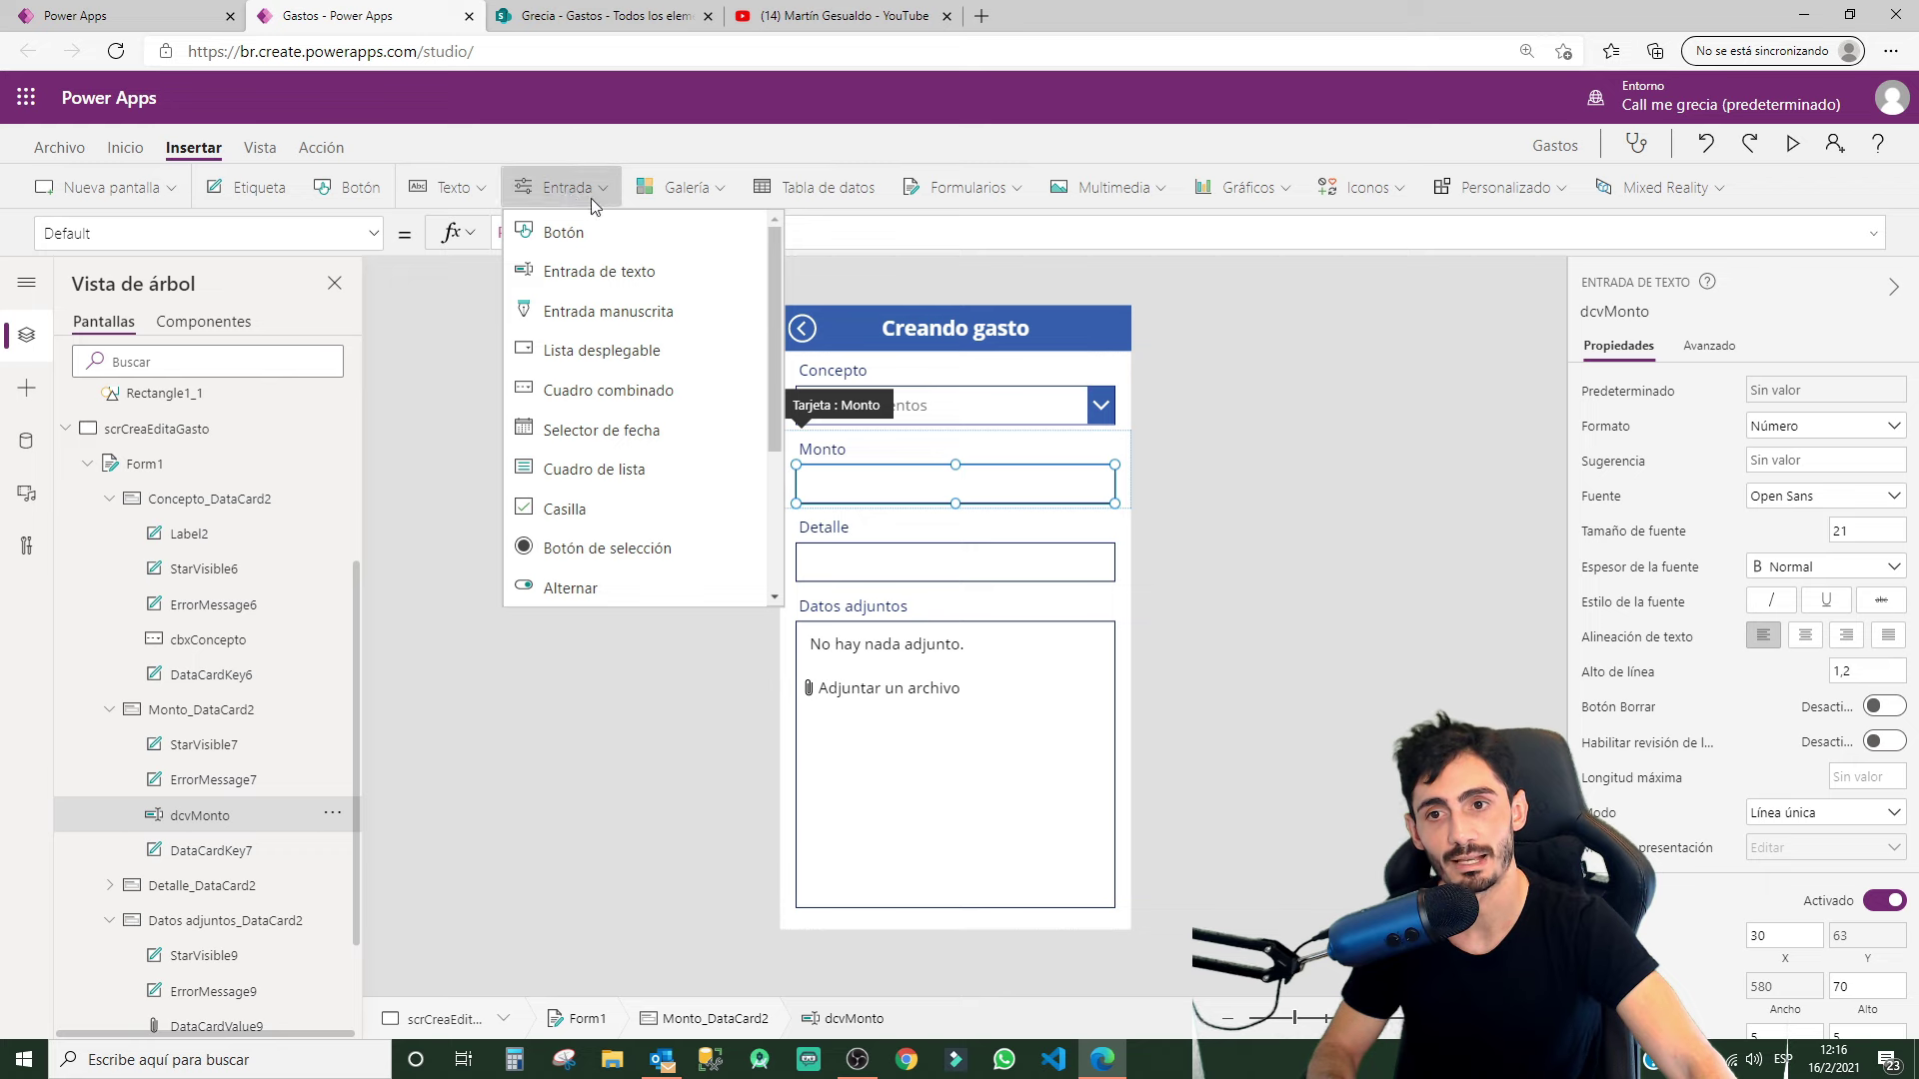
drag(507, 252, 694, 291)
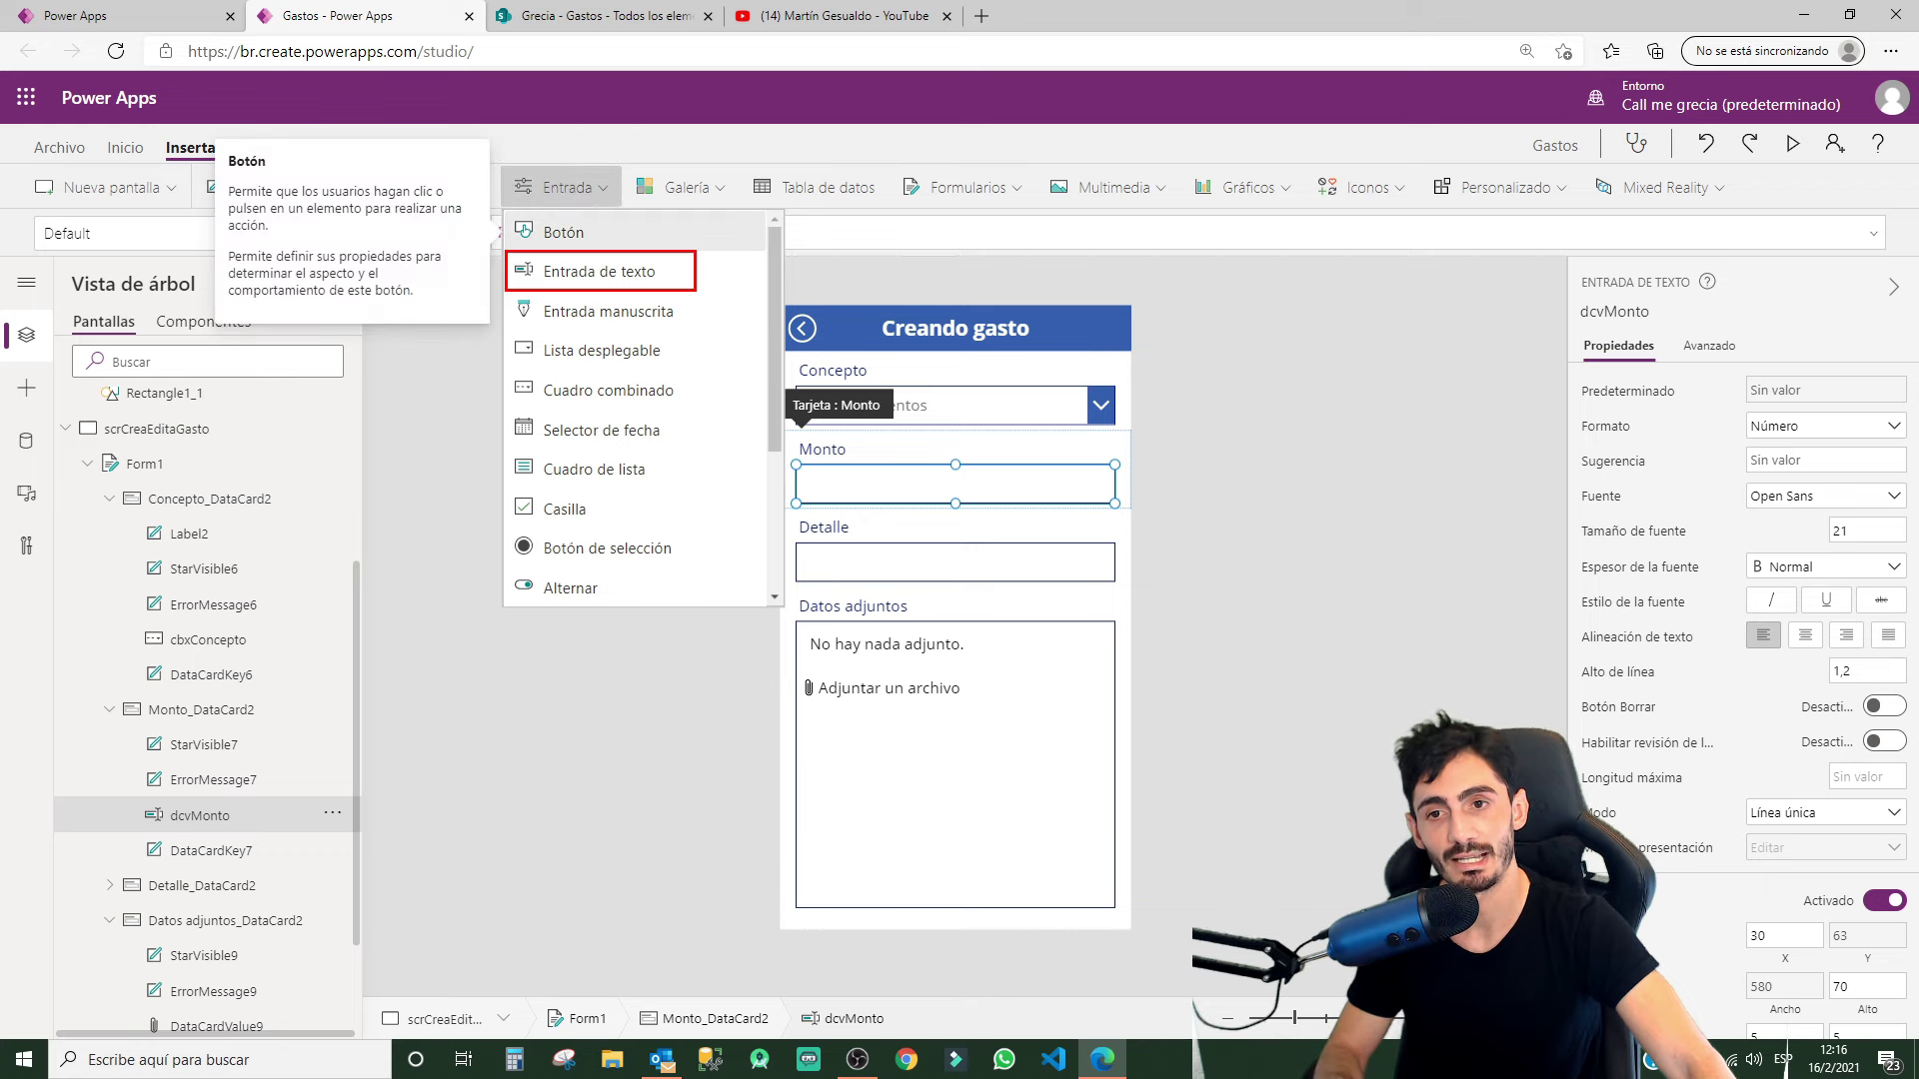
key(Escape)
click(1819, 425)
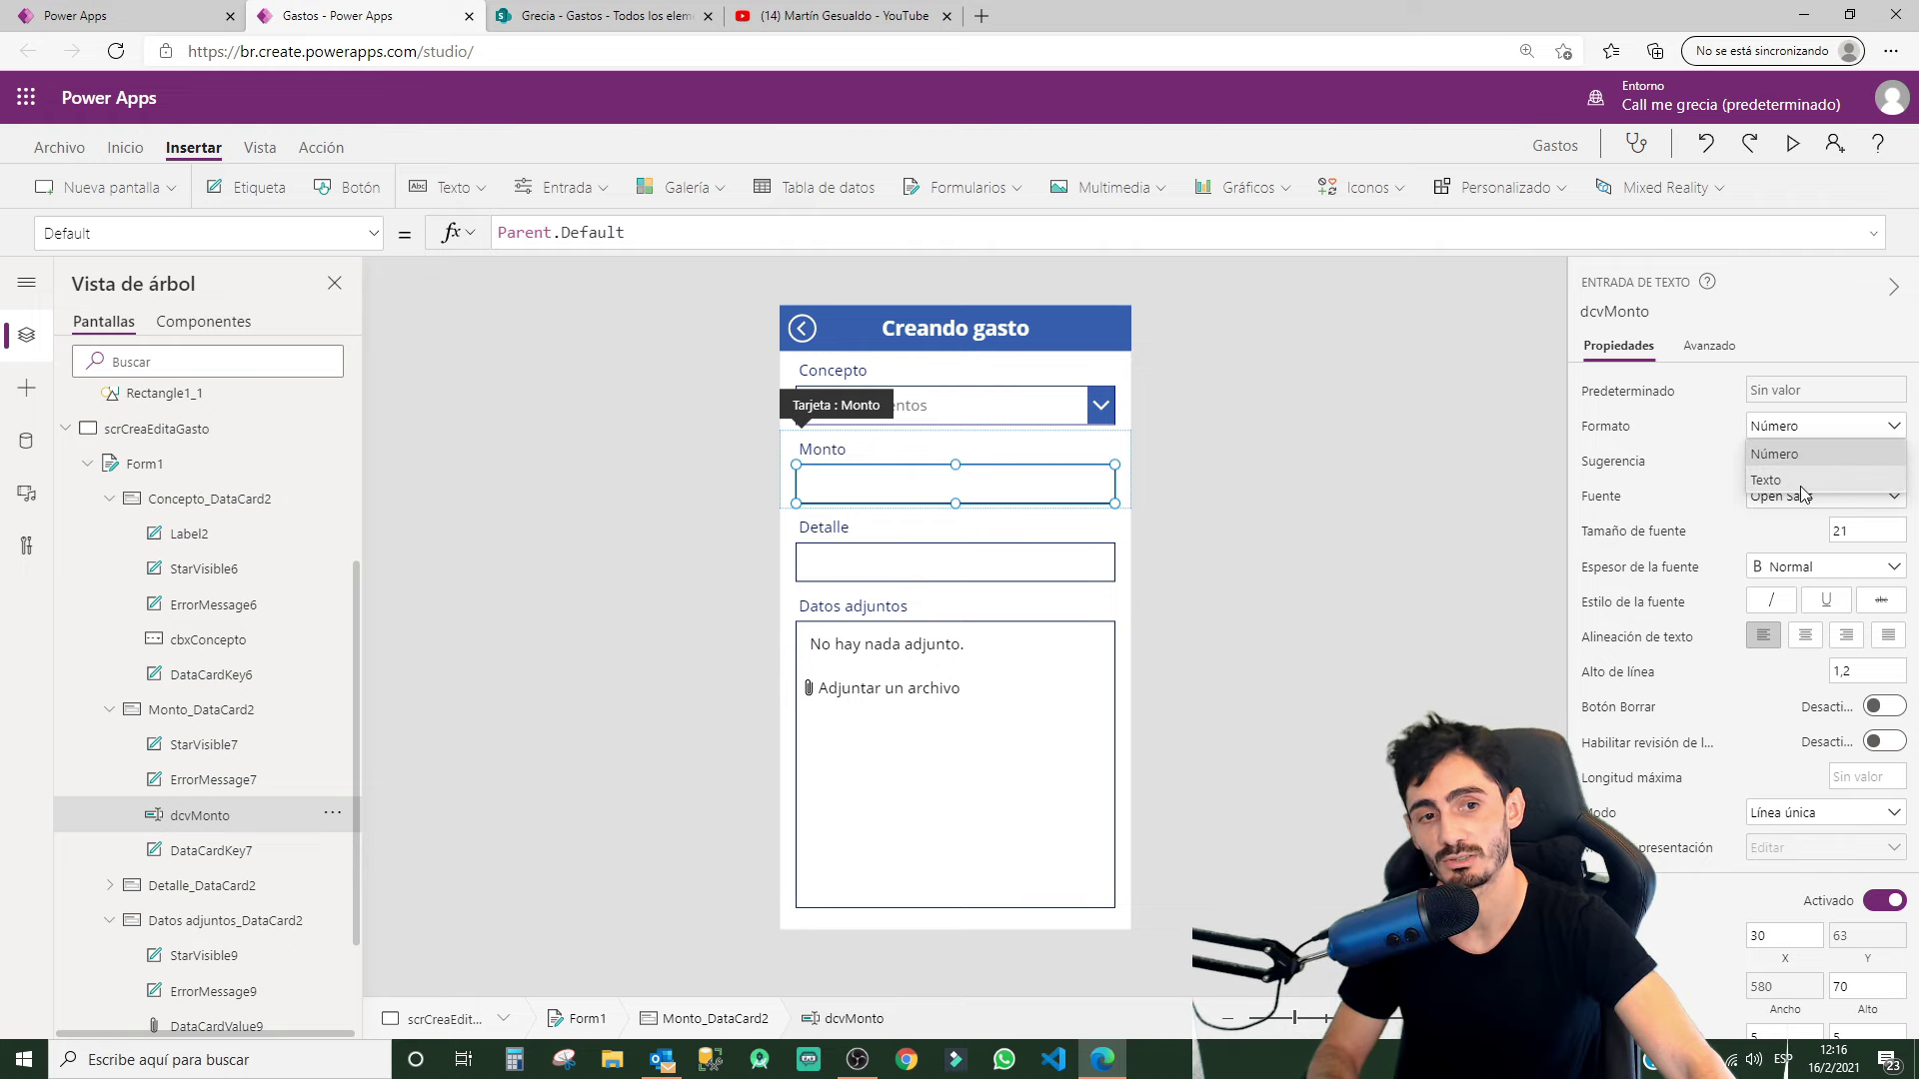
click(1803, 482)
Preview the app, type test letters into Monto, then delete them.
click(1792, 145)
click(959, 344)
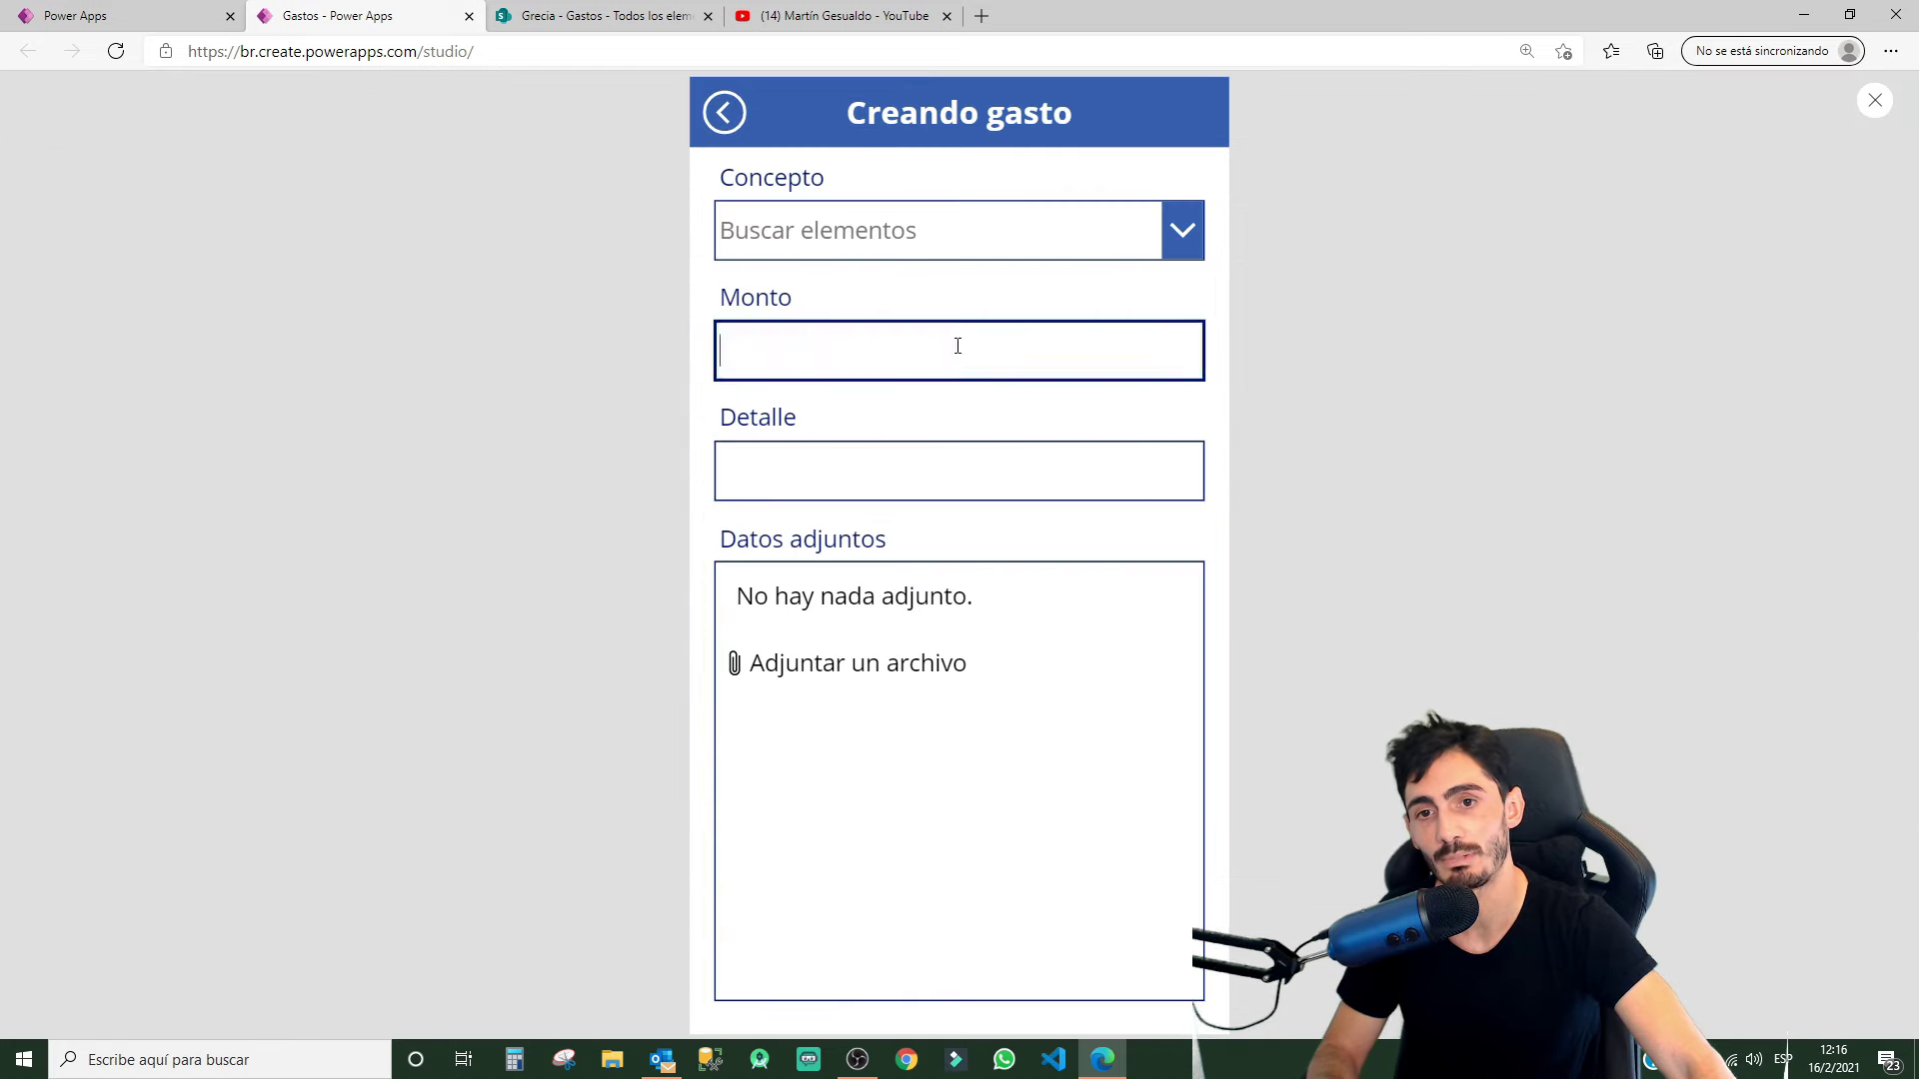
text(asdasdasdas)
double_click(930, 343)
key(BackSpace)
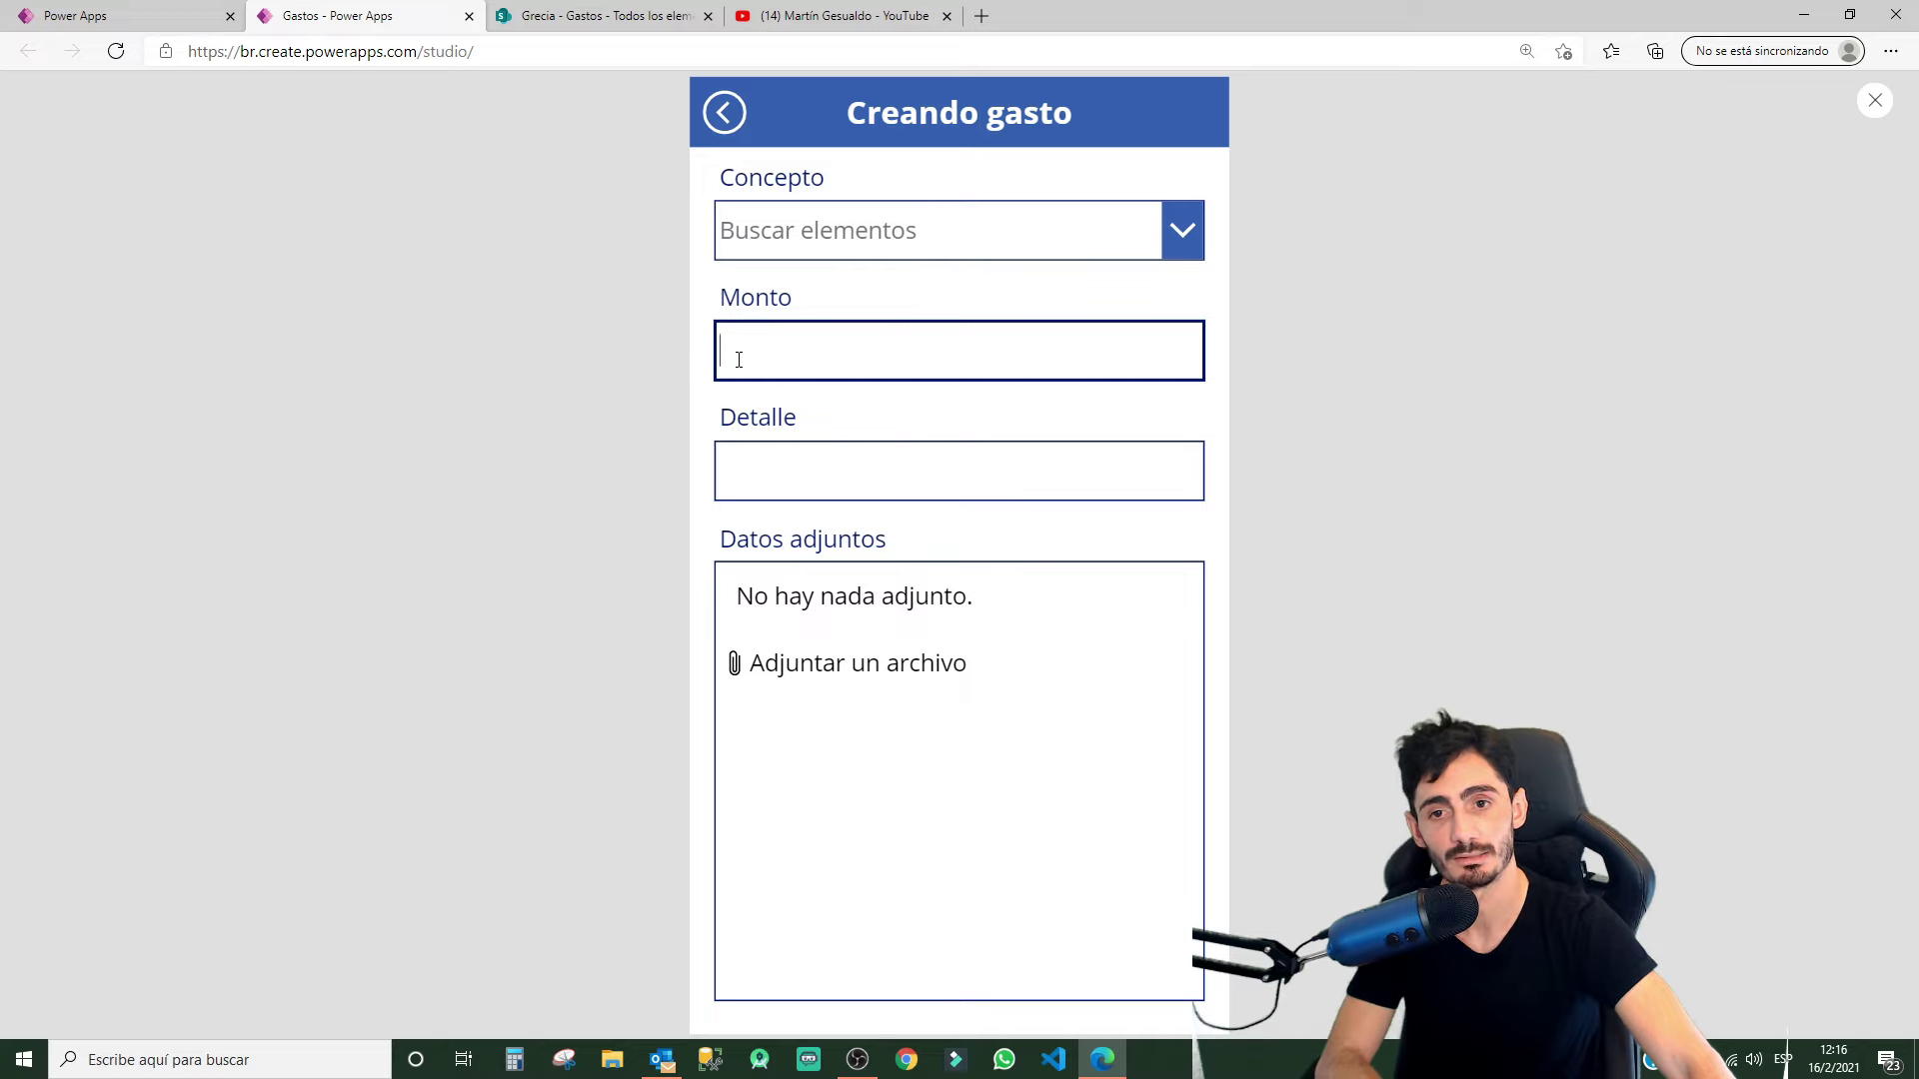
click(1872, 110)
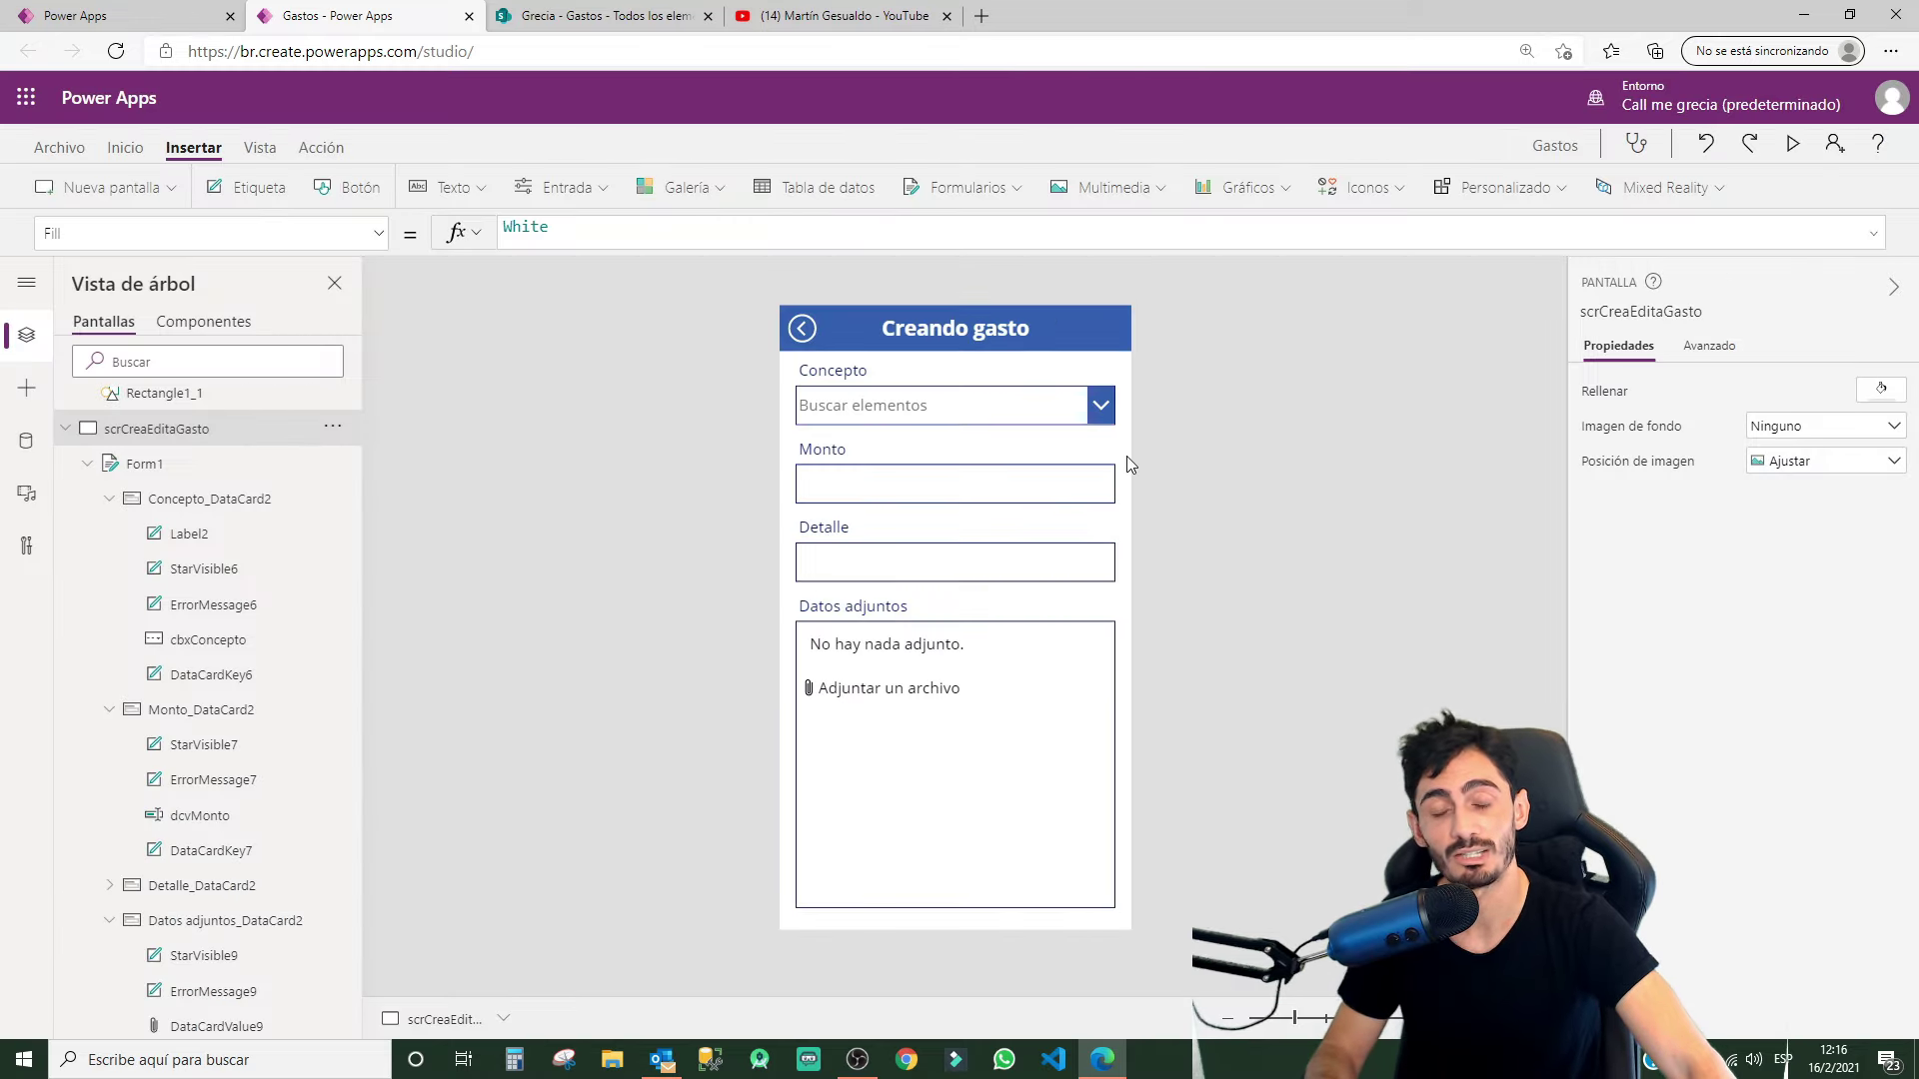
Set dcvMonto's Formato back to Número.
click(1088, 493)
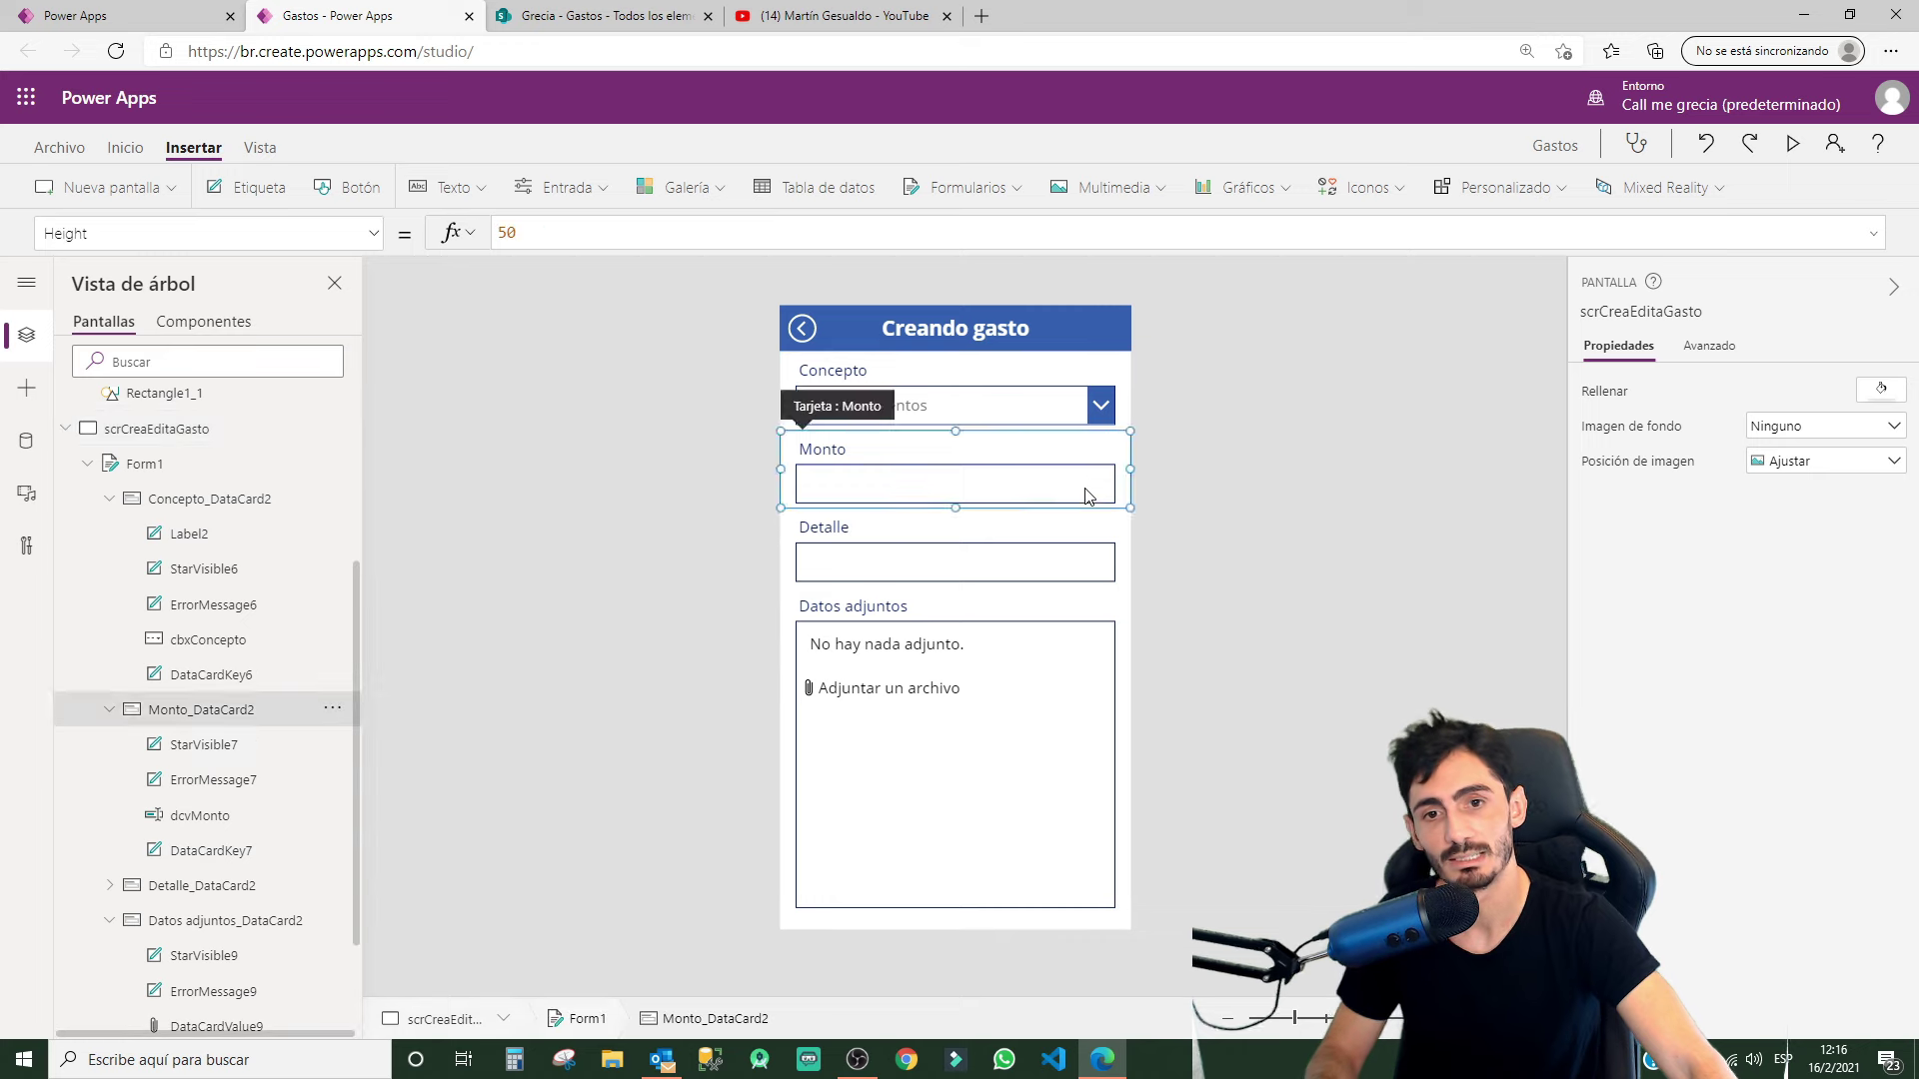
click(1087, 494)
click(1791, 428)
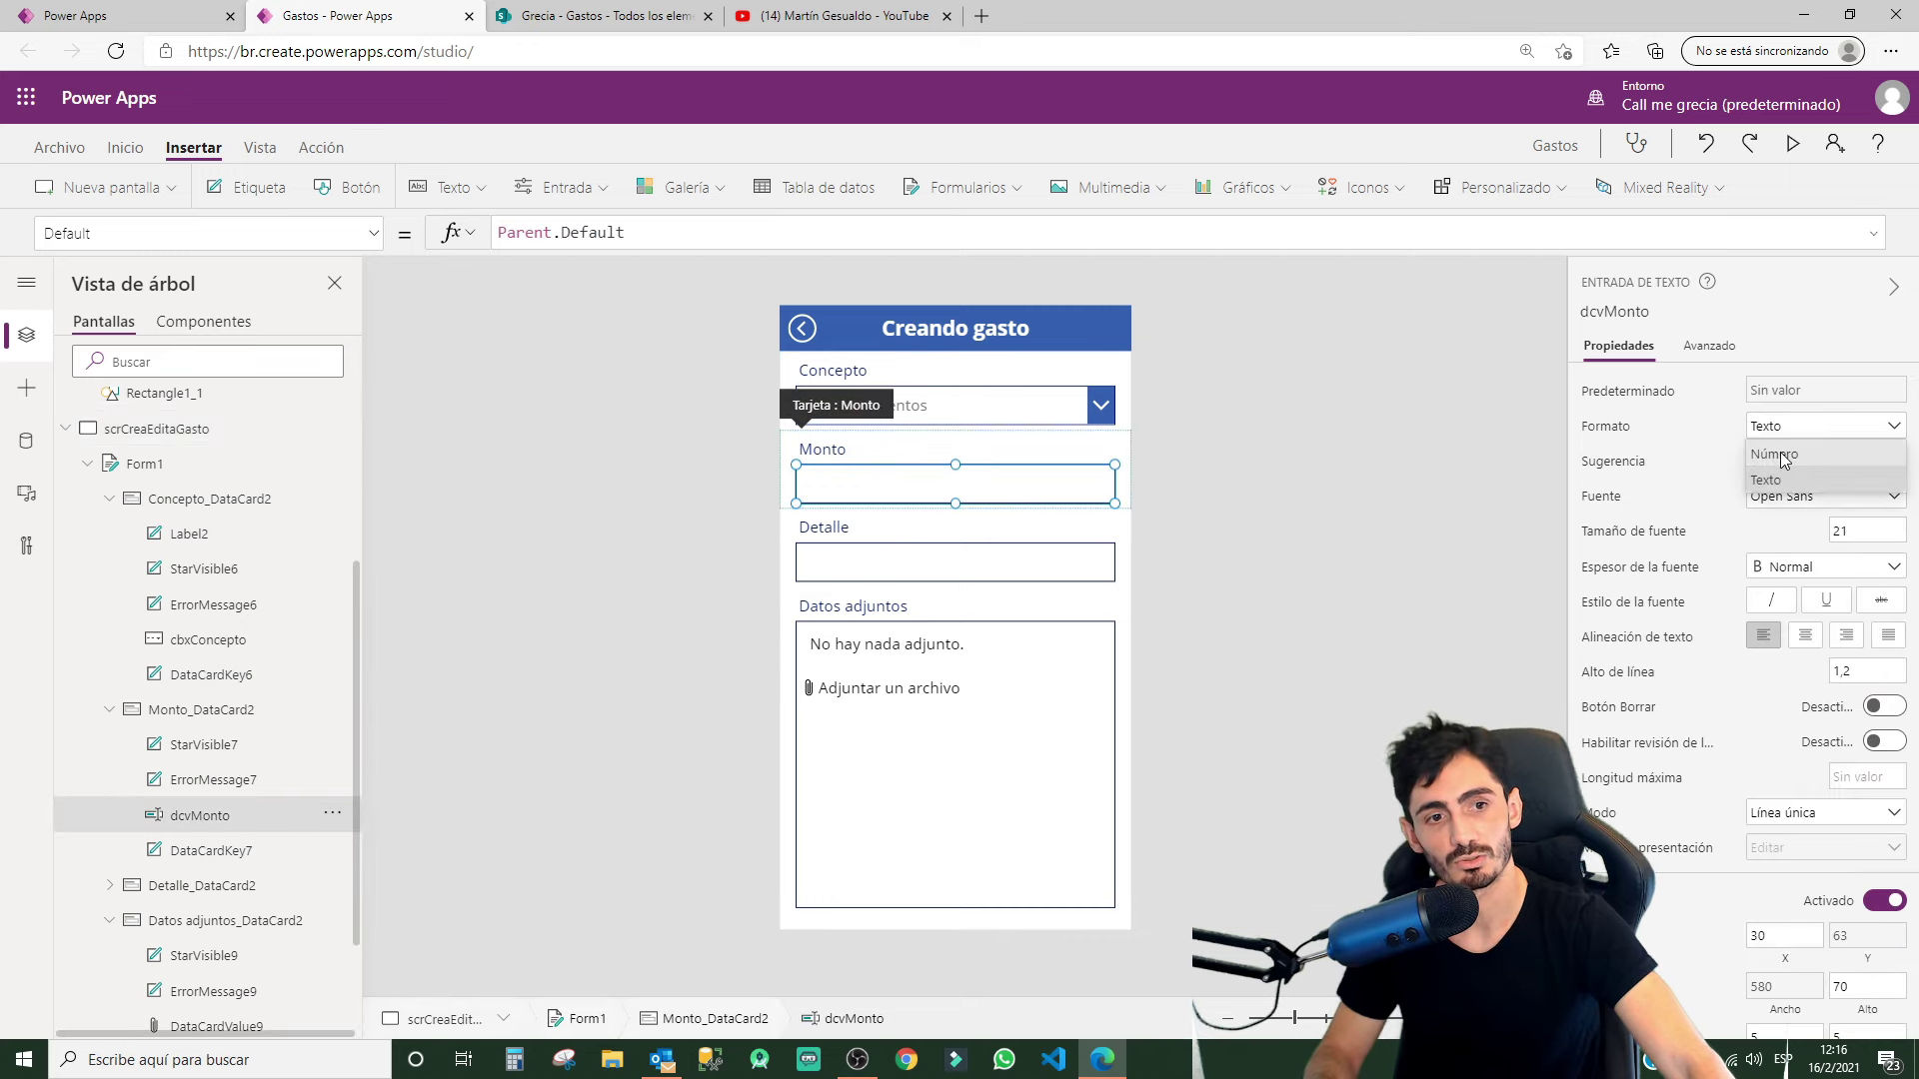
click(1779, 479)
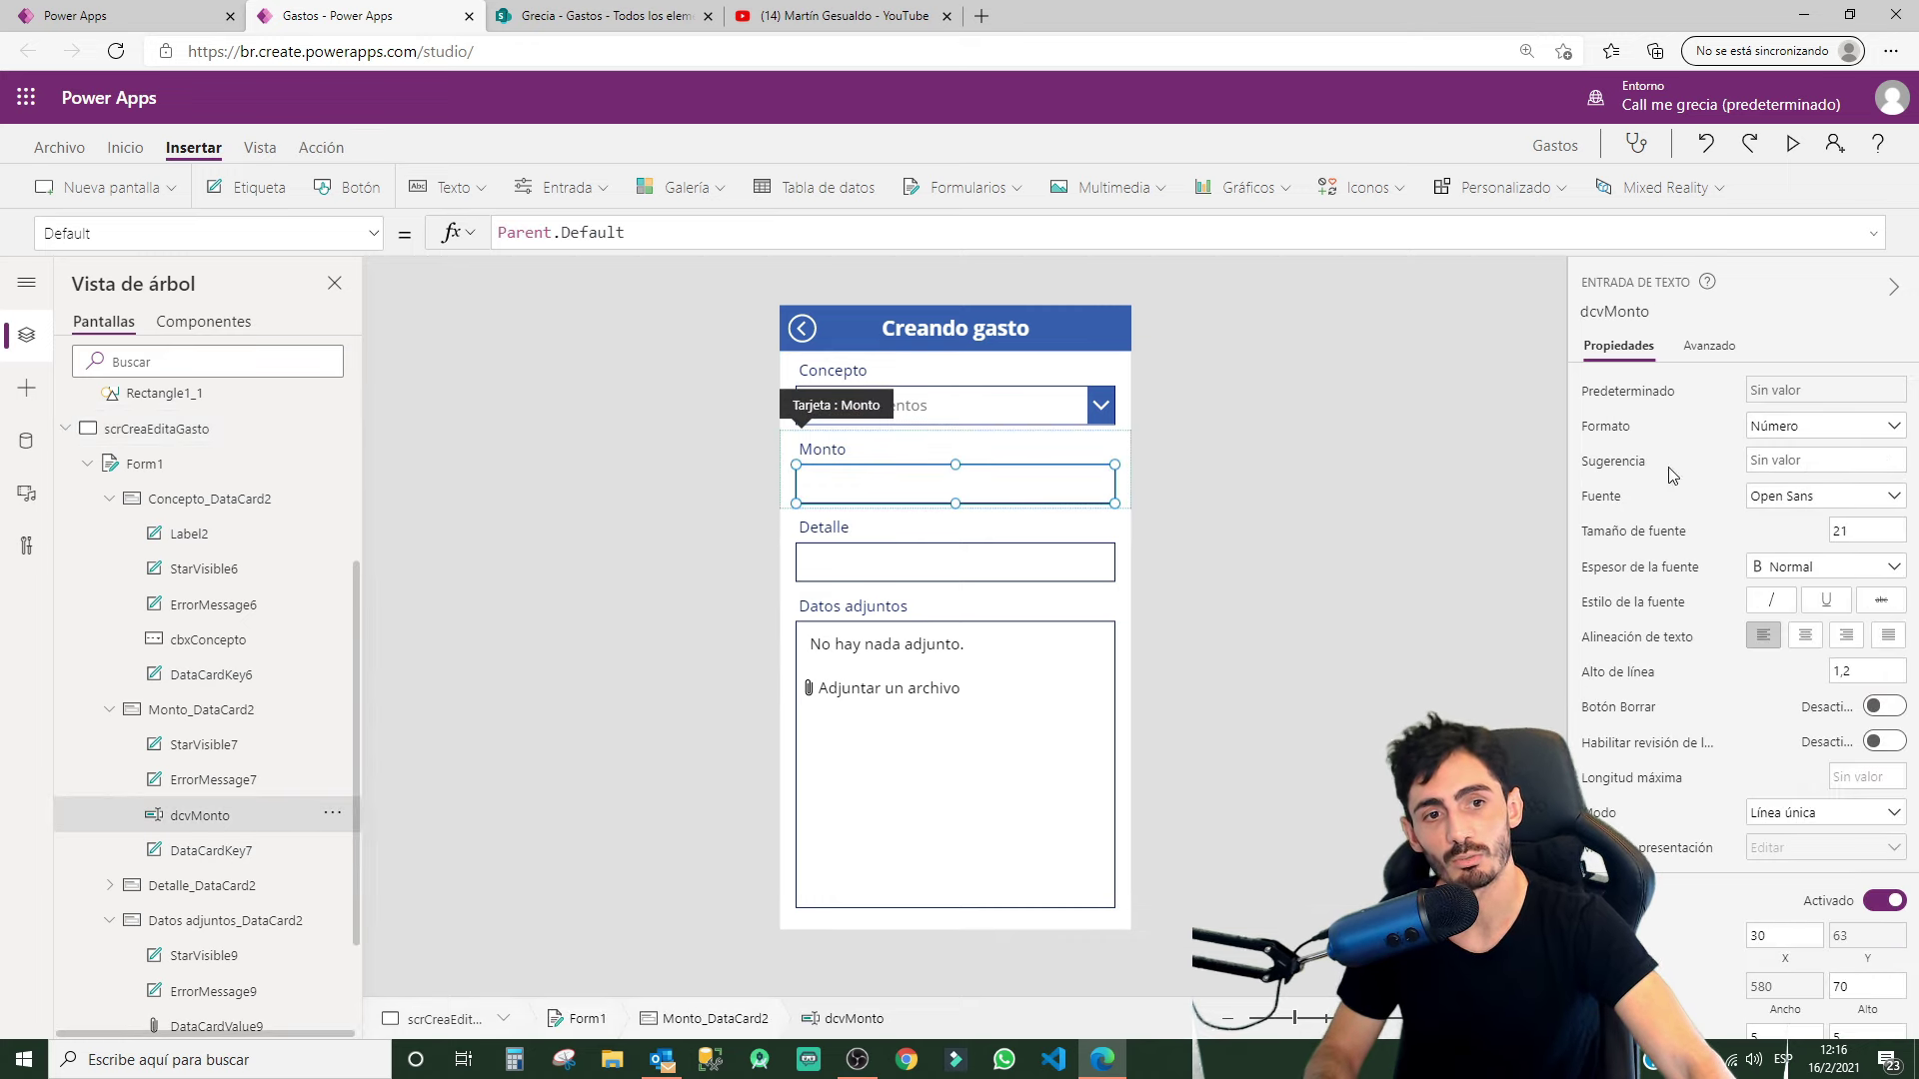
Show the Monto card's advanced properties: Required false, Update Value(dcvMonto.Text).
click(1128, 442)
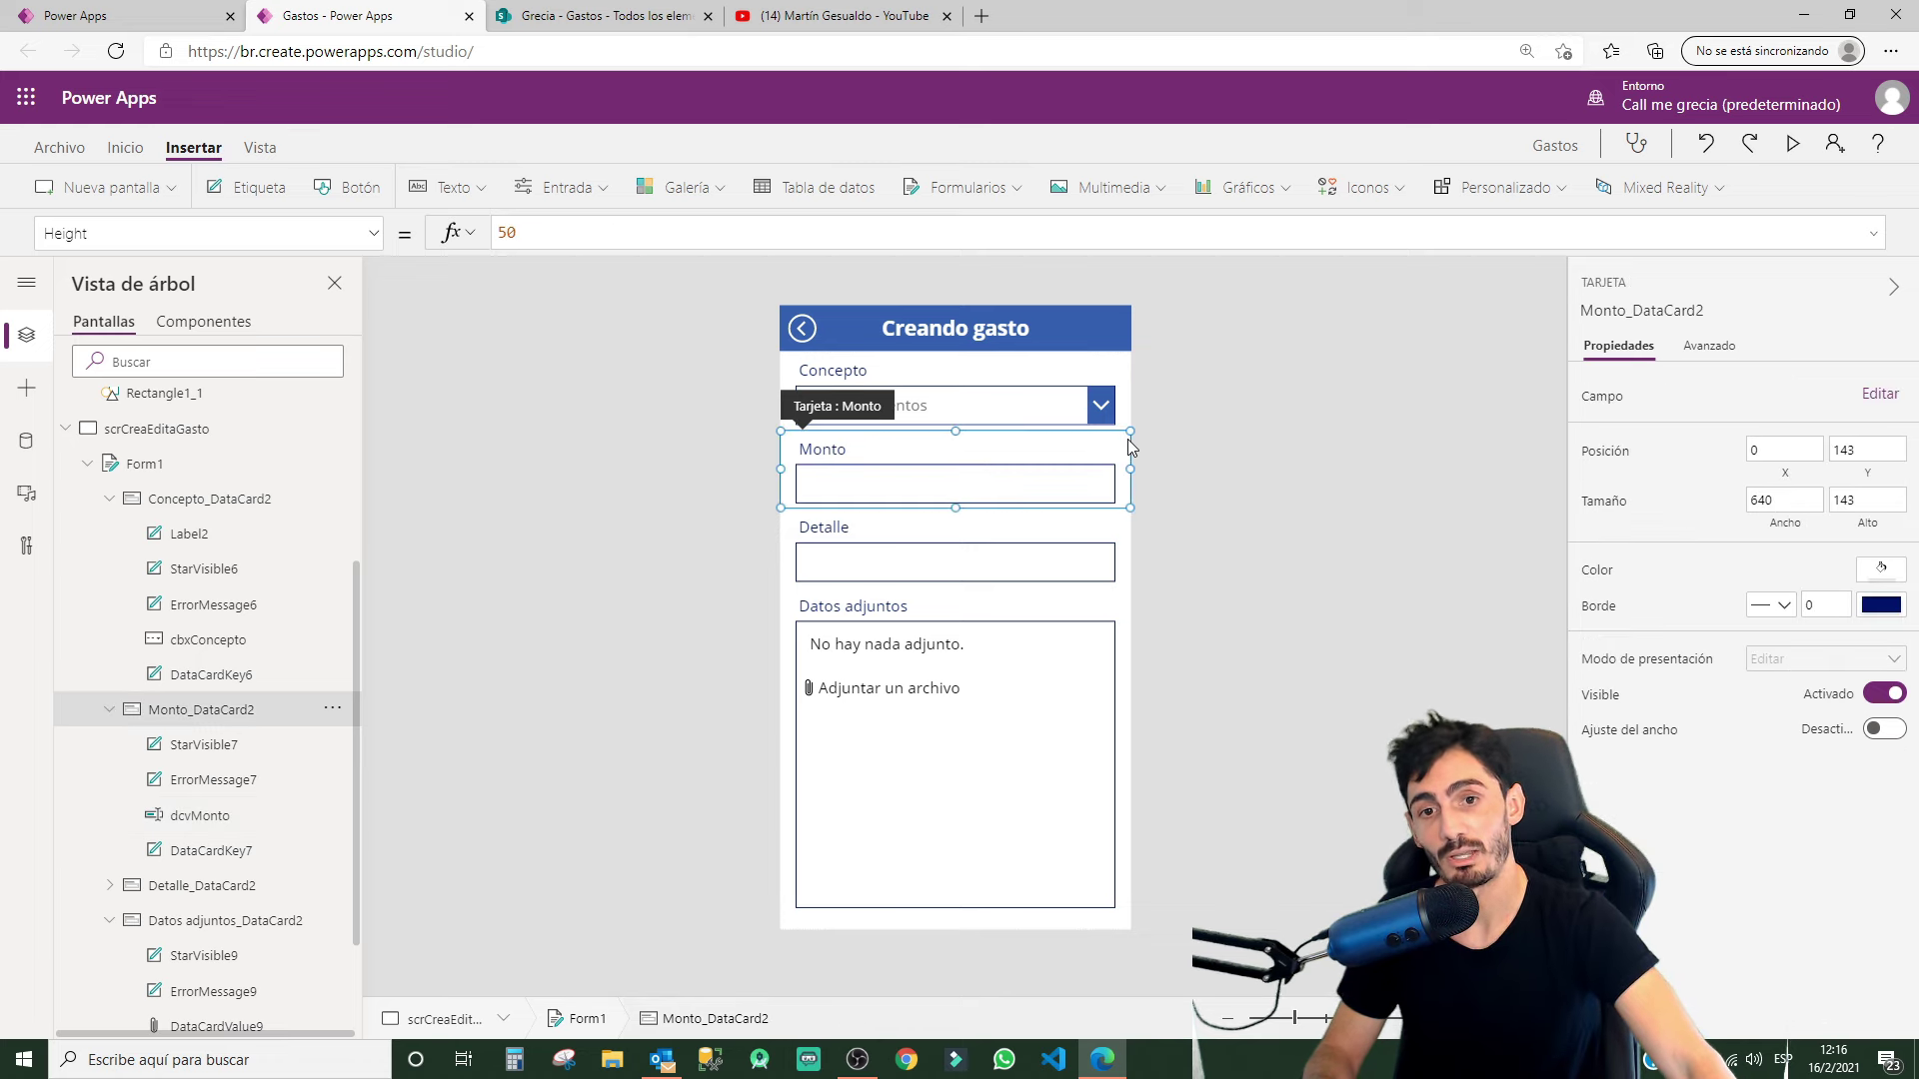
click(1720, 352)
scroll(1720, 650, down, 2)
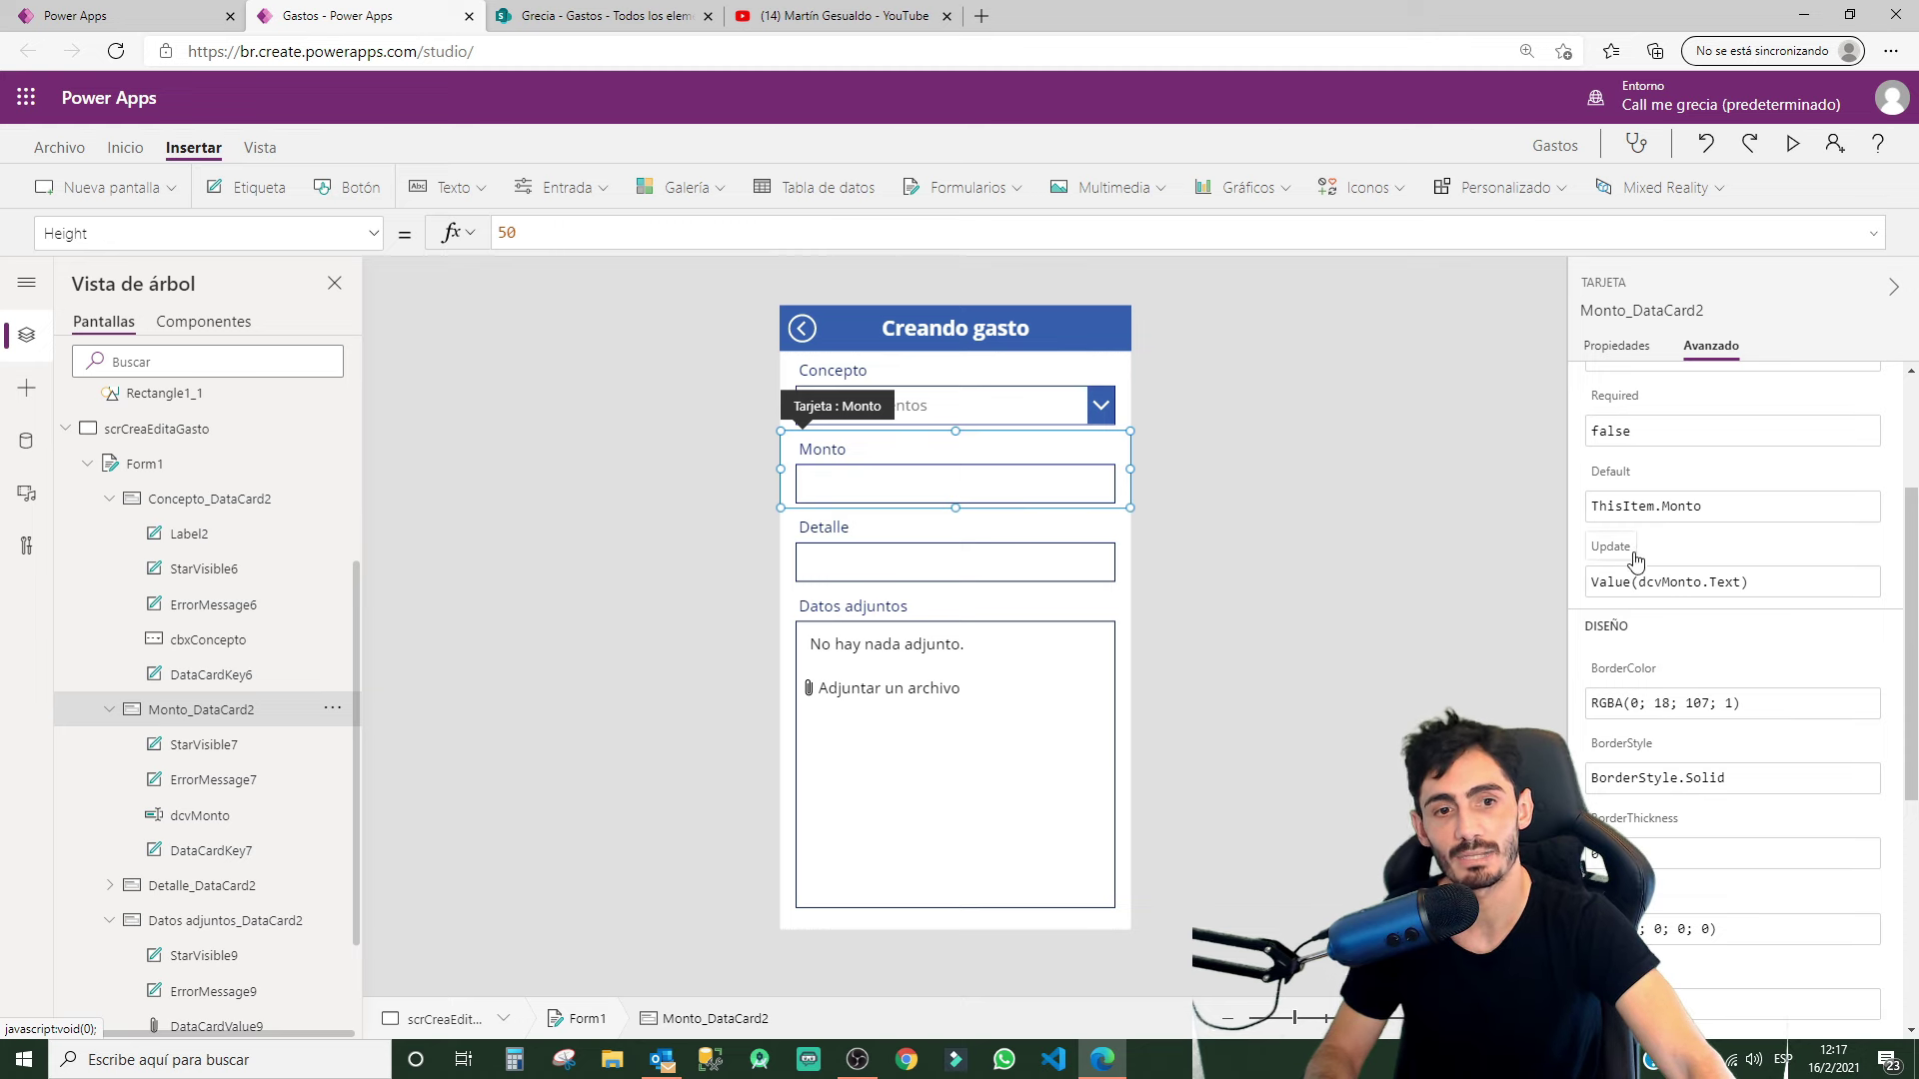
Show the Monto card's Update formula and cut Value(dcvMonto.Text) so it reads just "22".
click(376, 234)
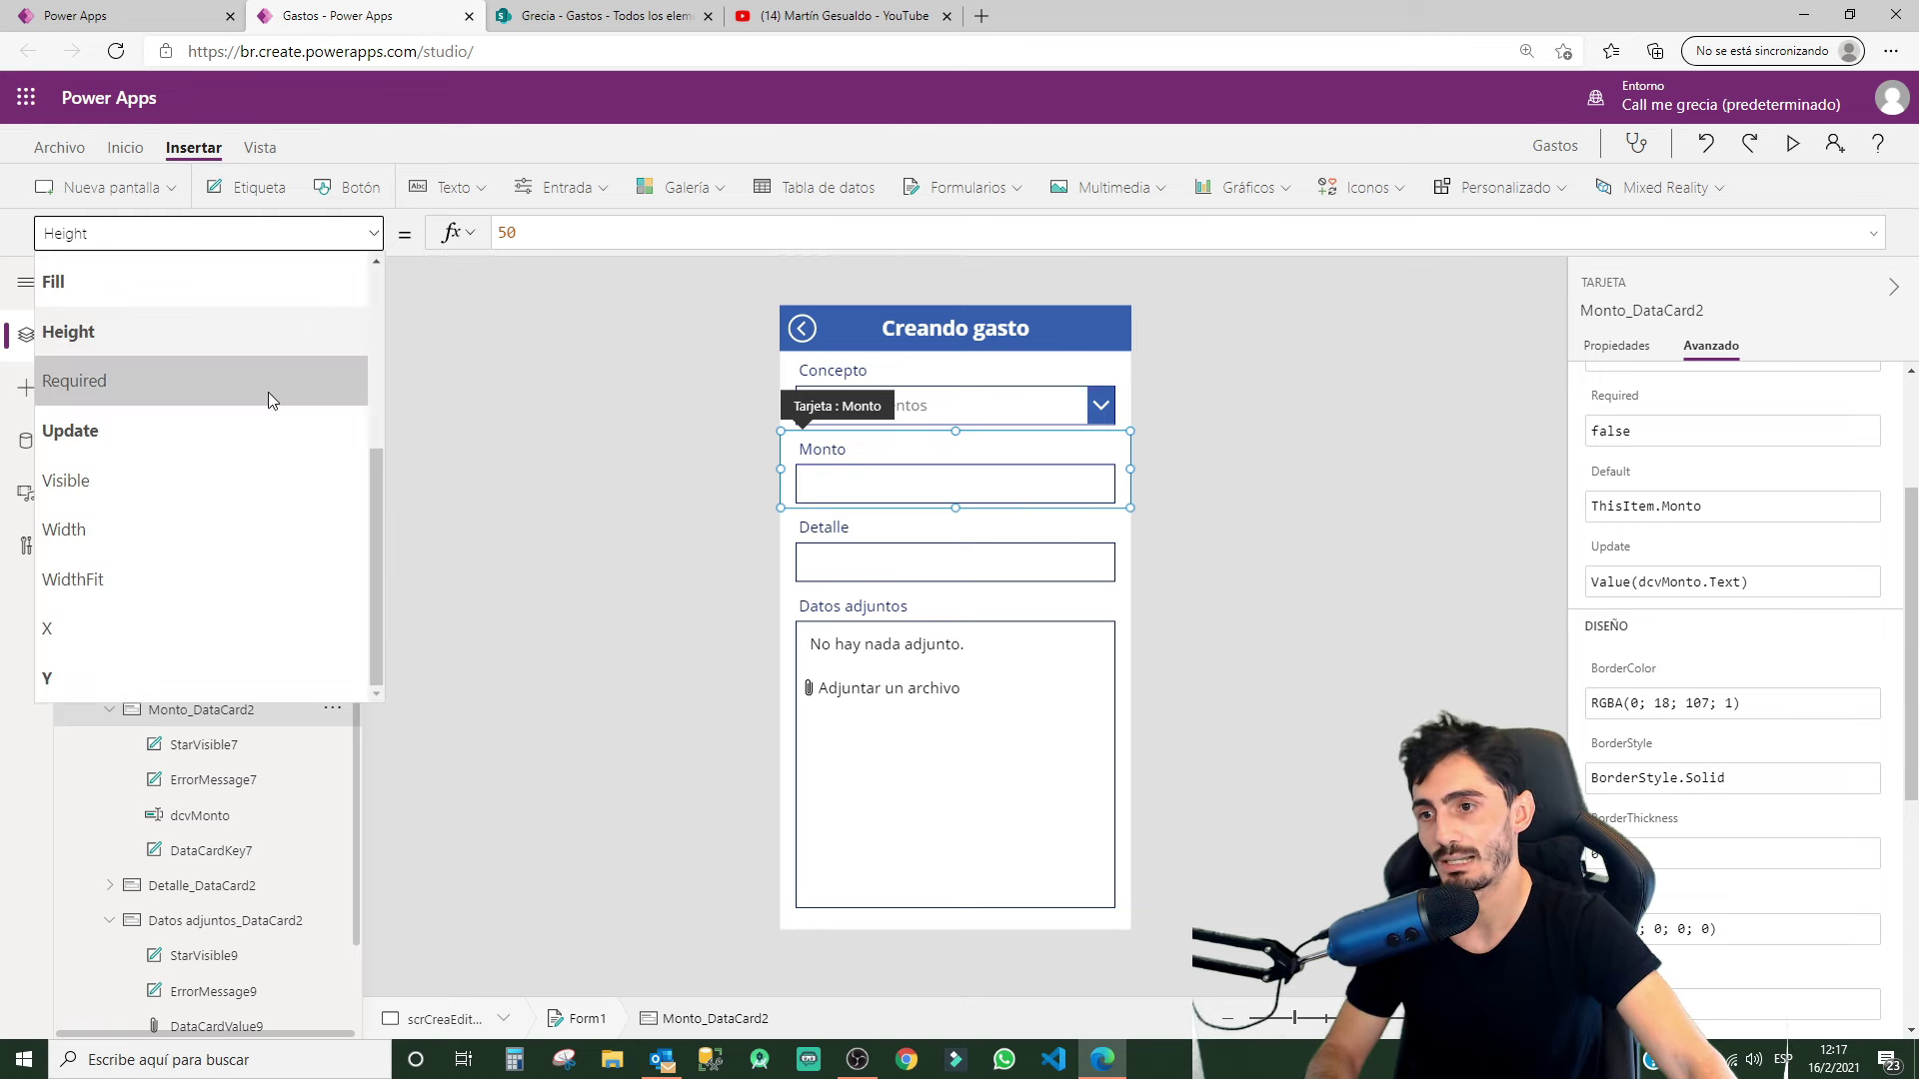
click(121, 443)
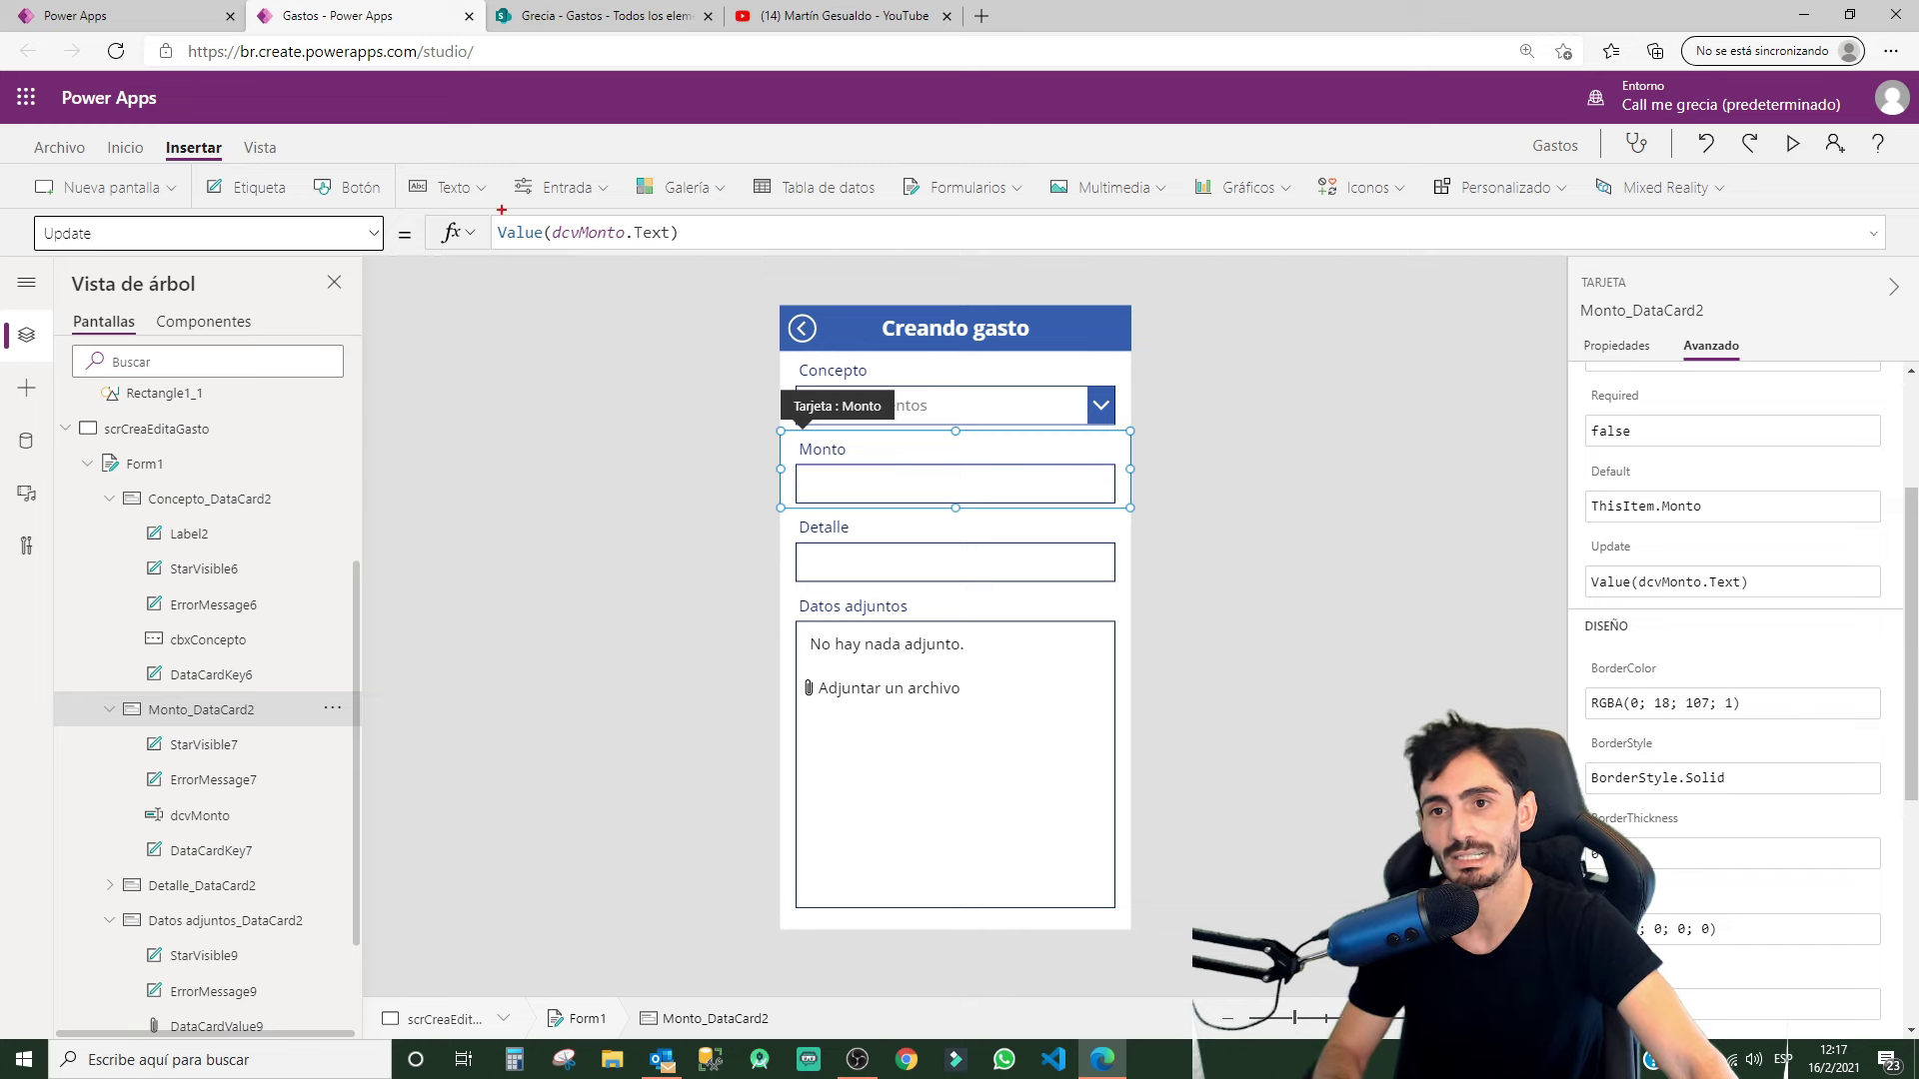
drag(467, 219, 737, 261)
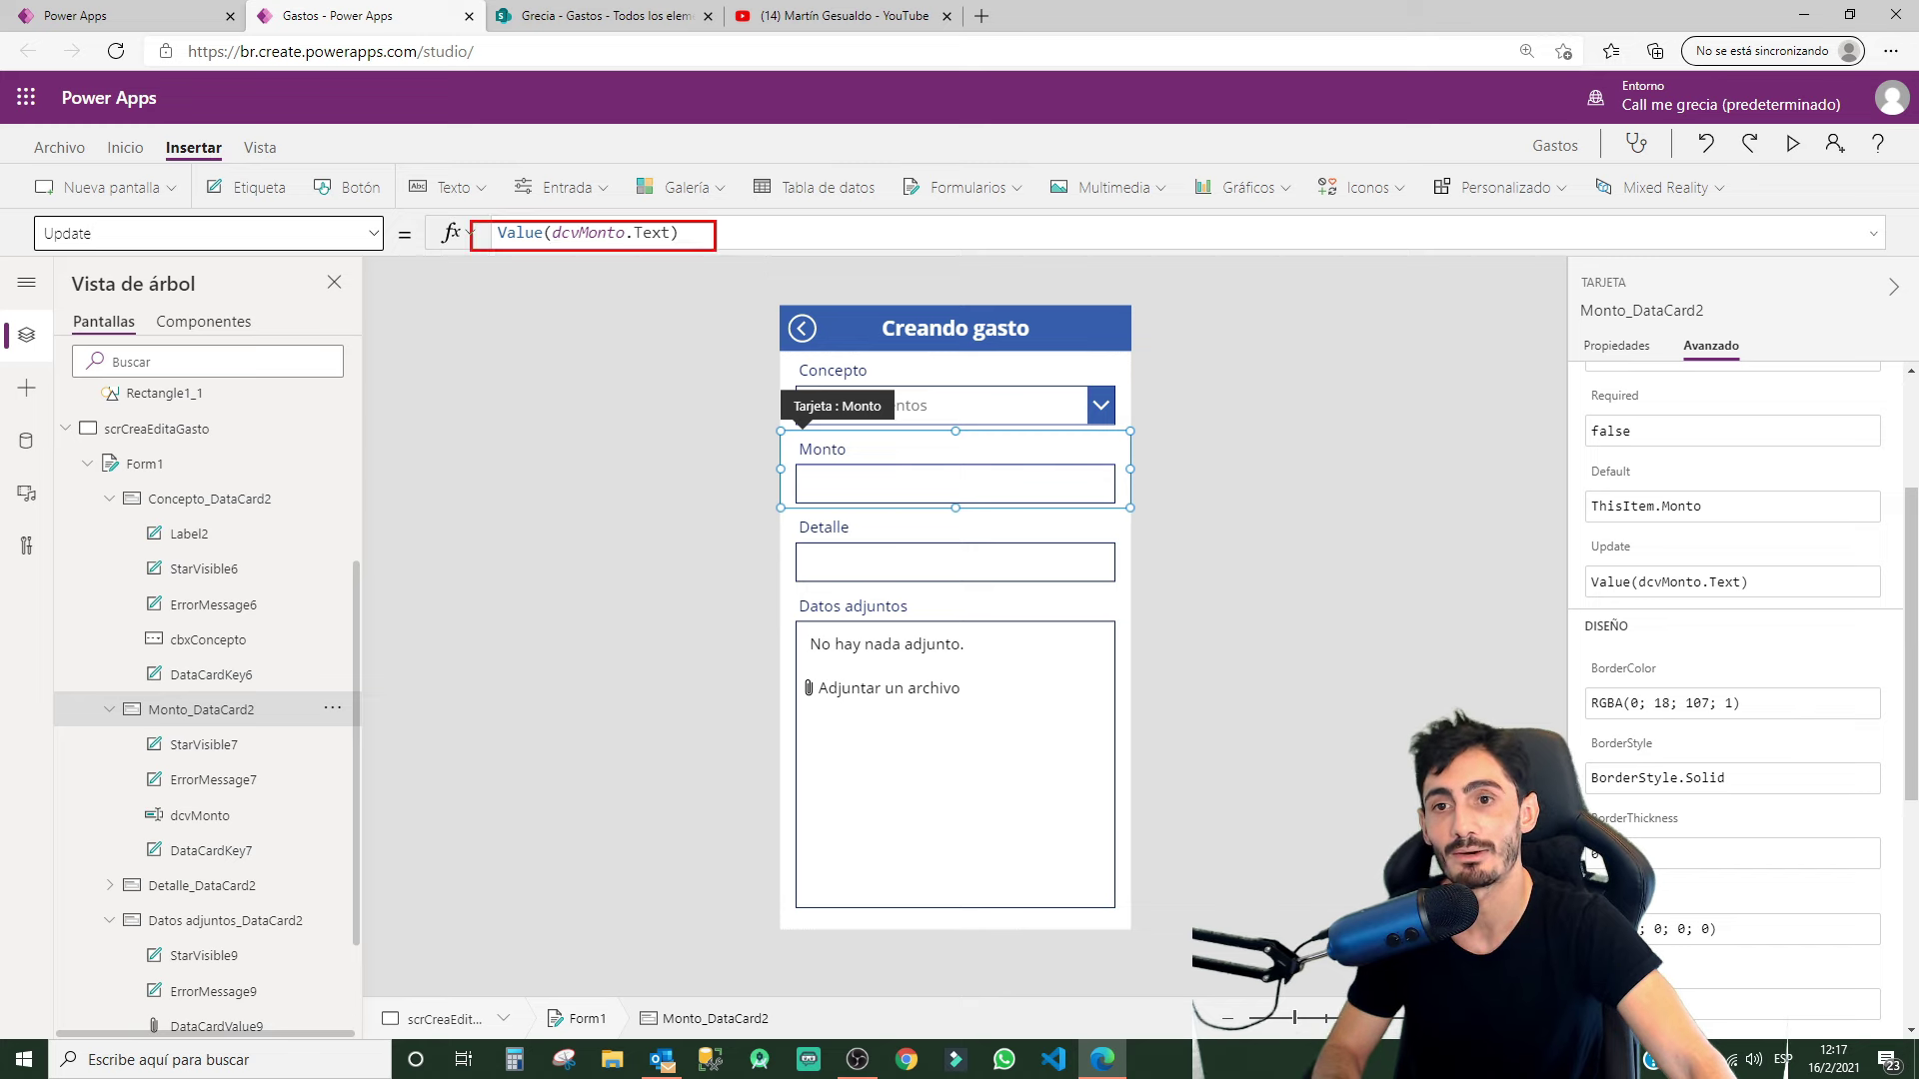
click(554, 234)
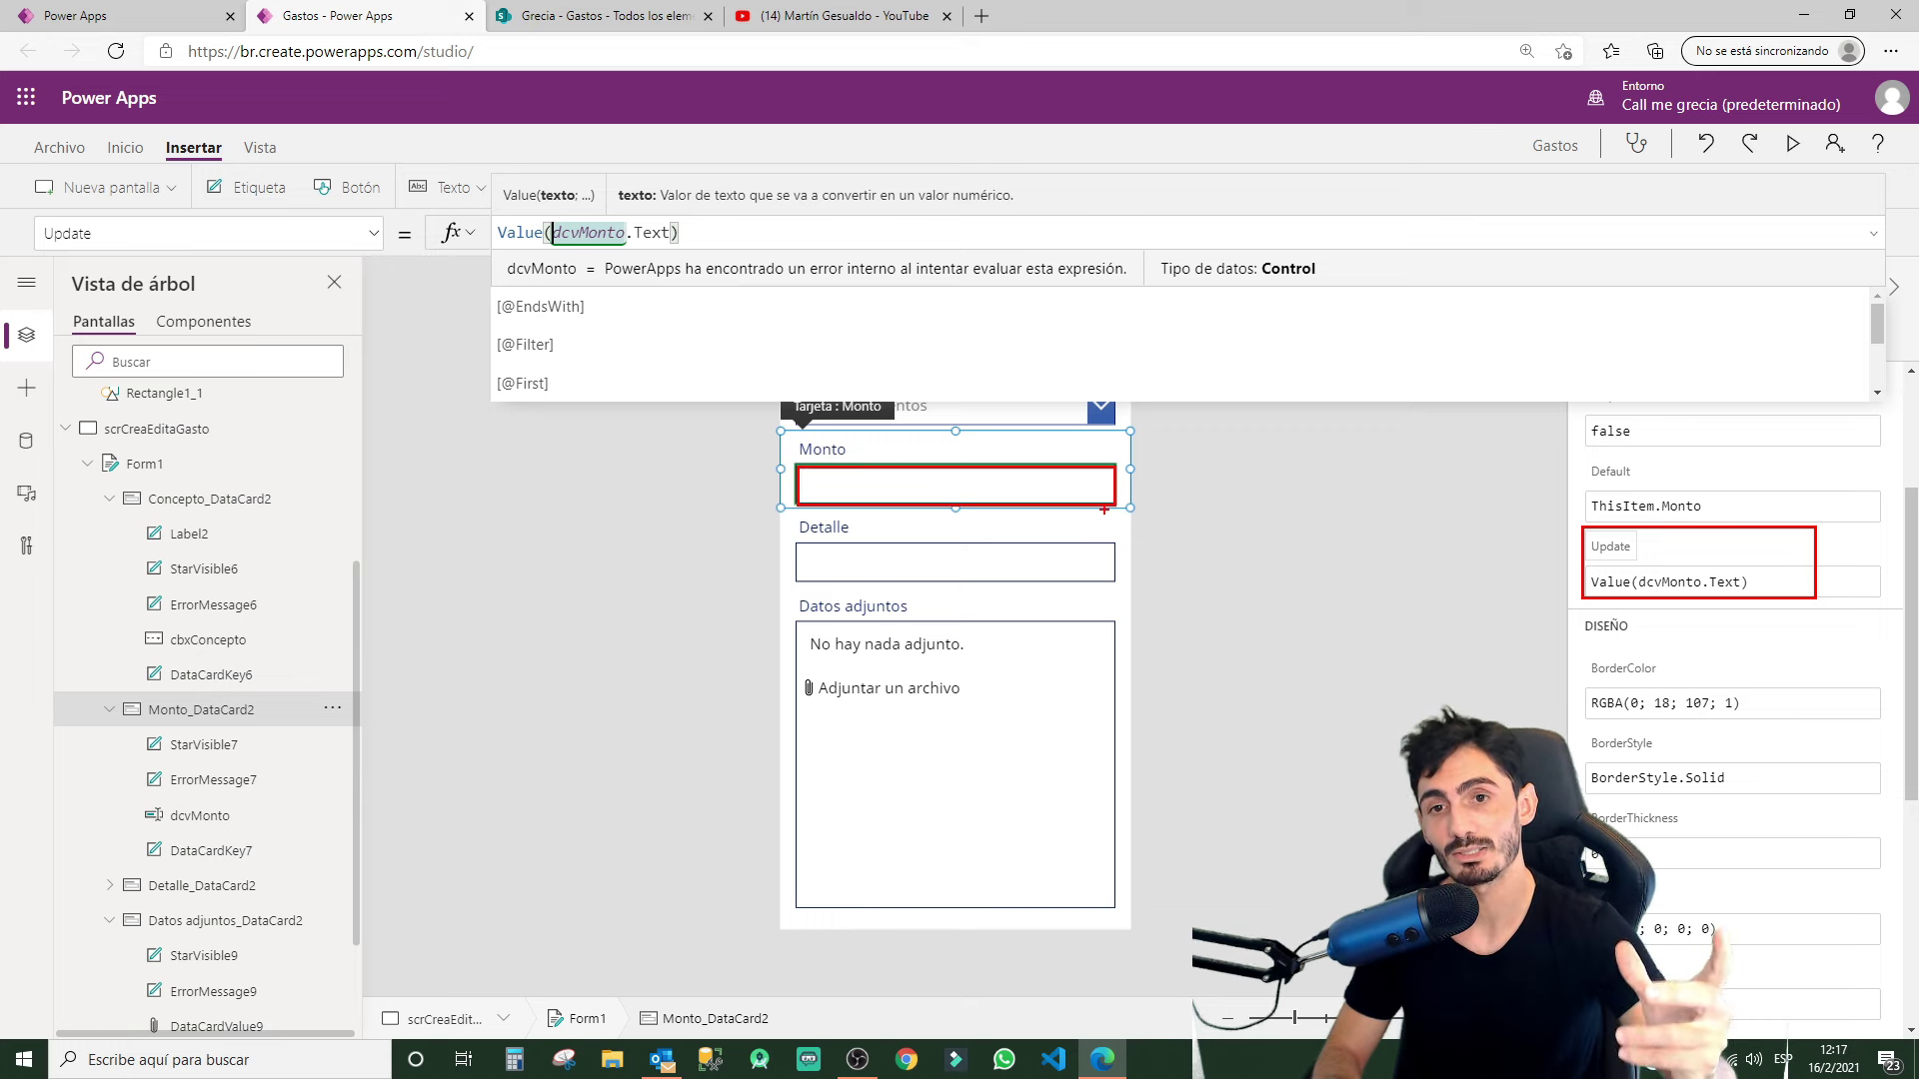
click(907, 224)
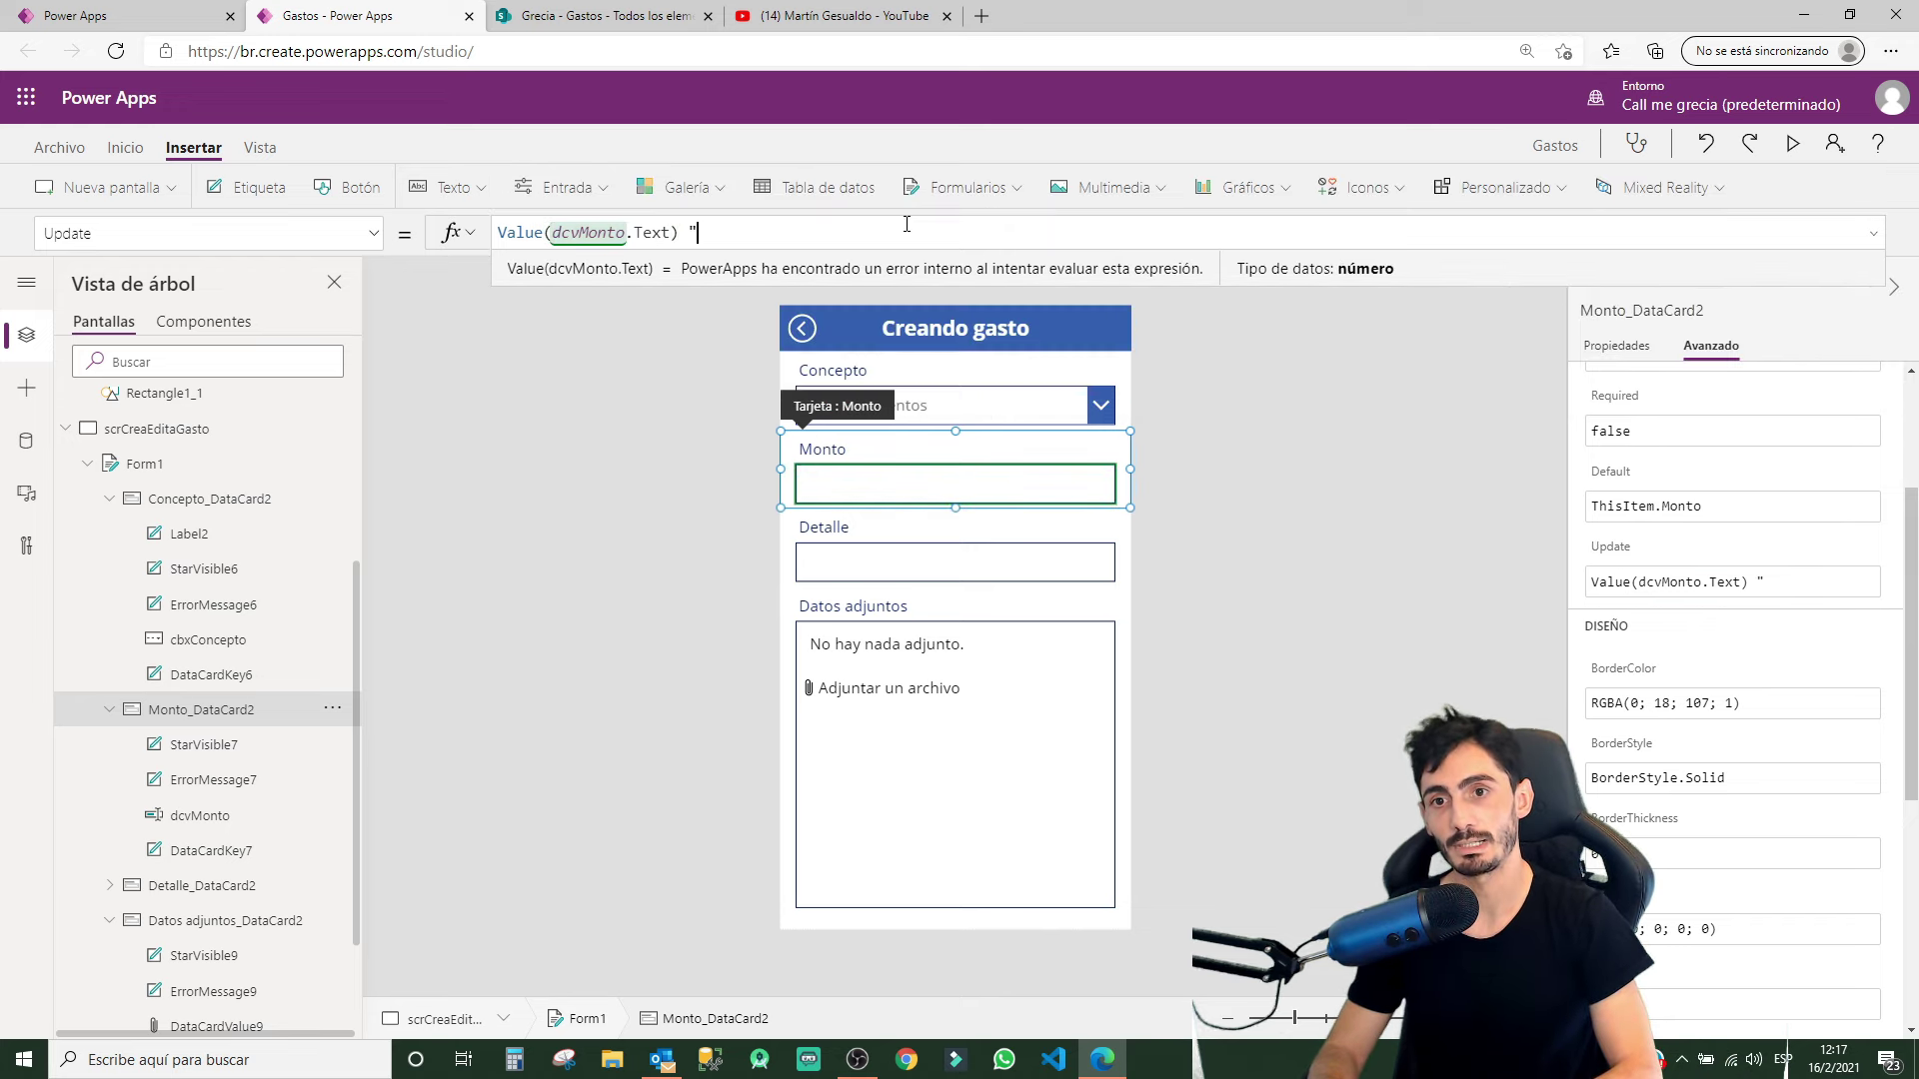
text("")
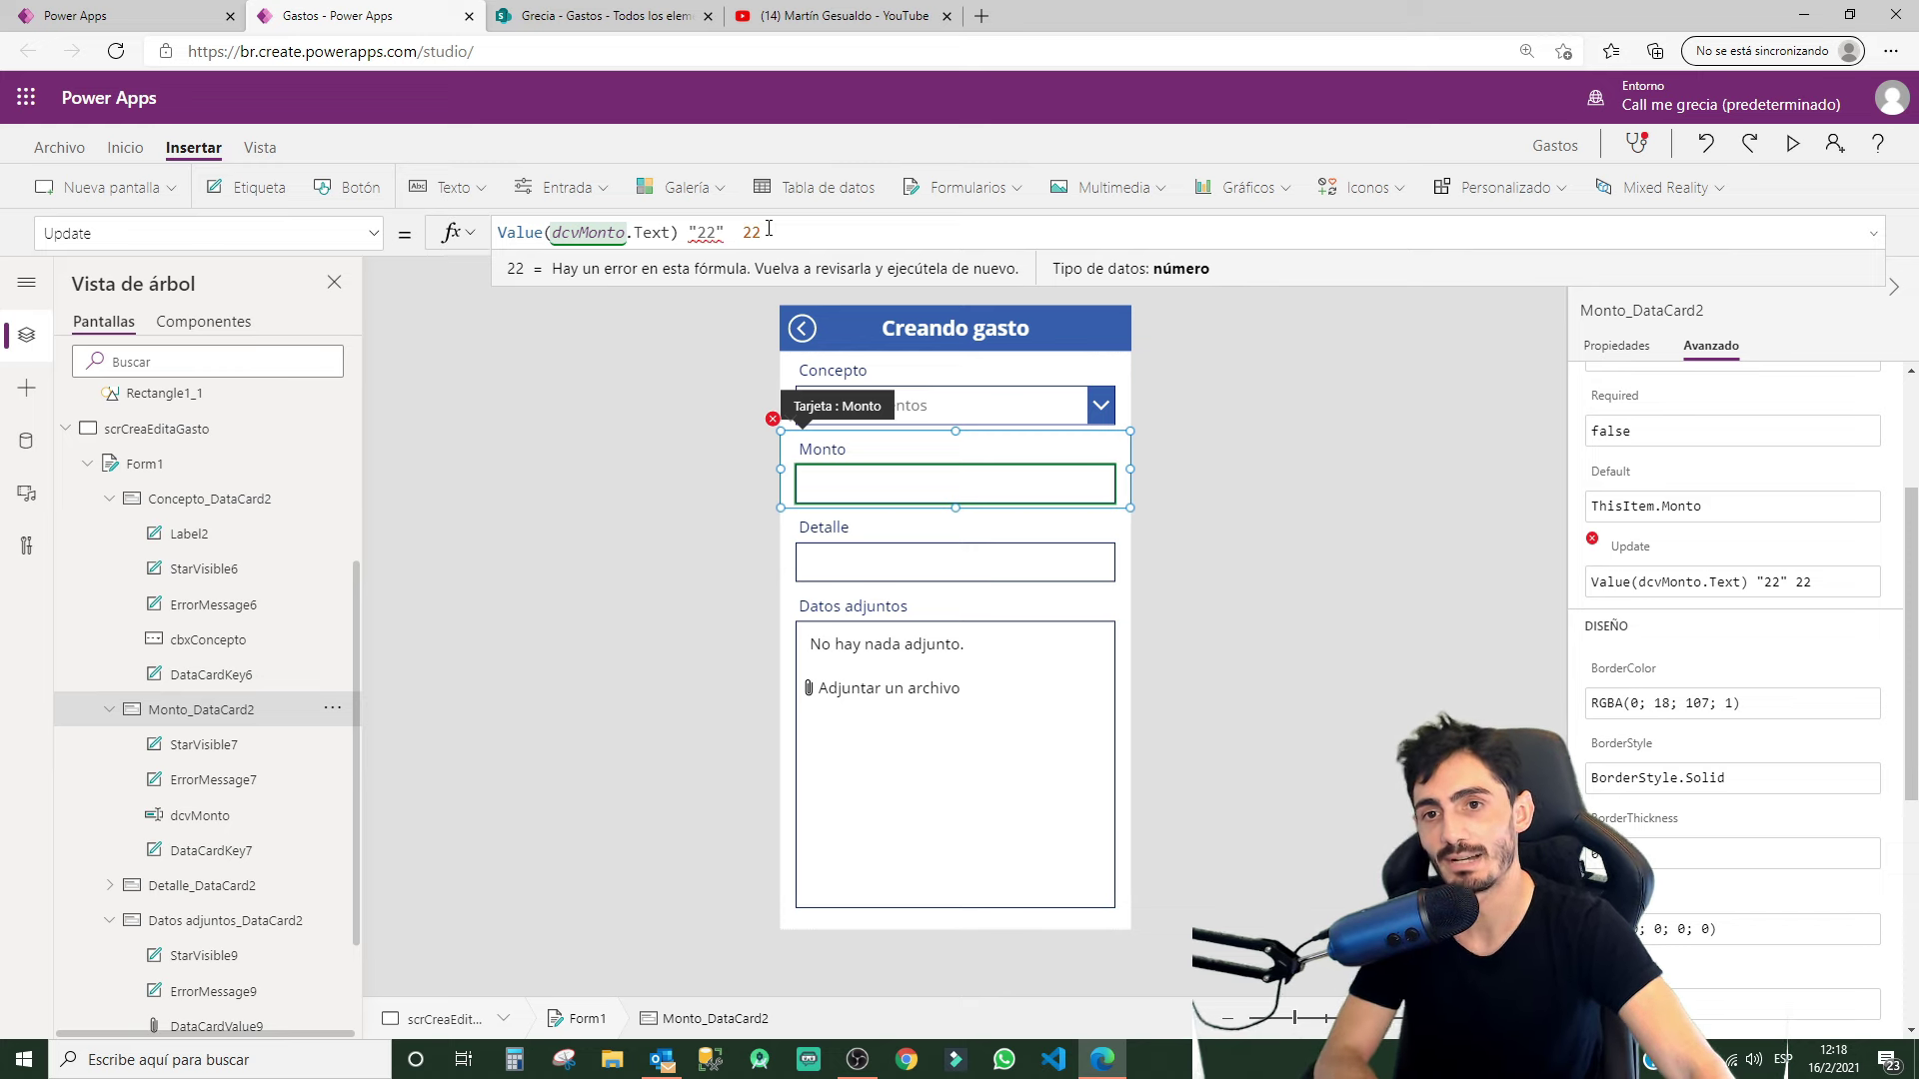
key(BackSpace)
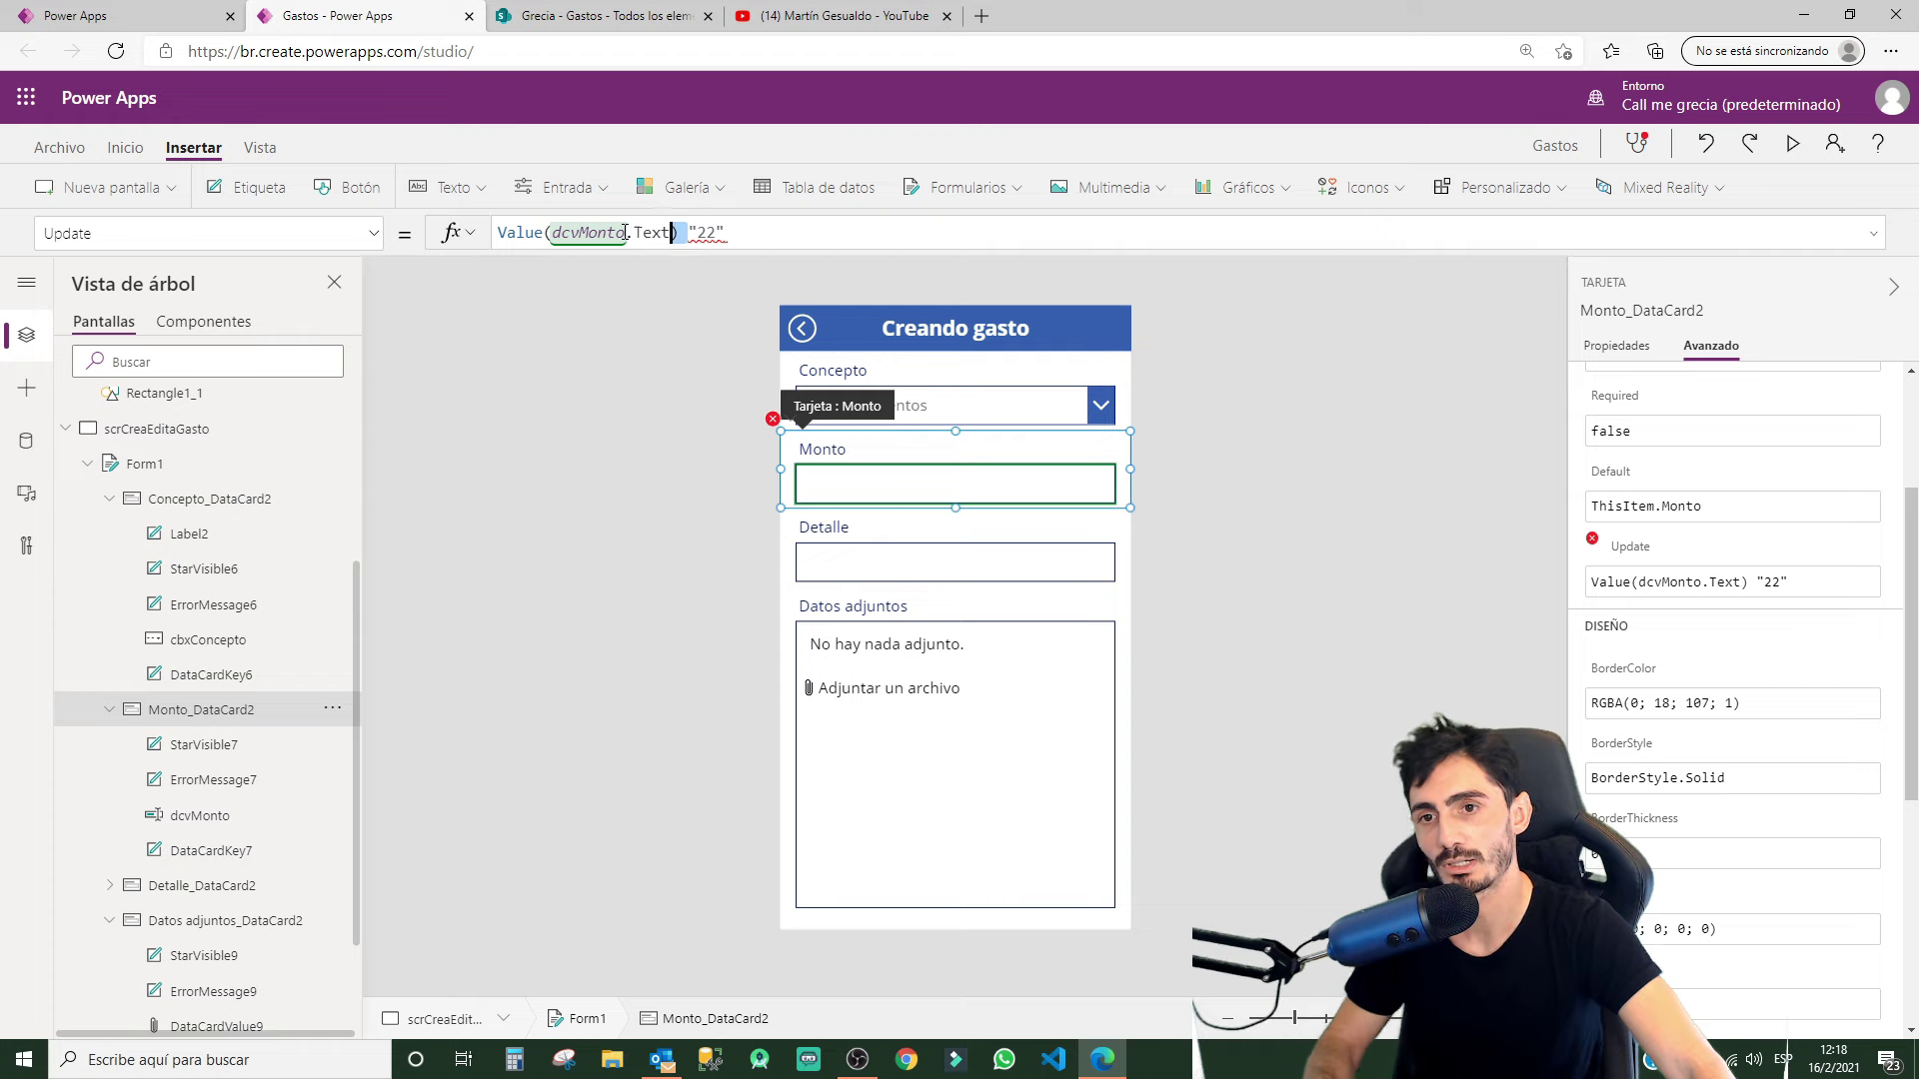
key(shift+Home)
key(BackSpace)
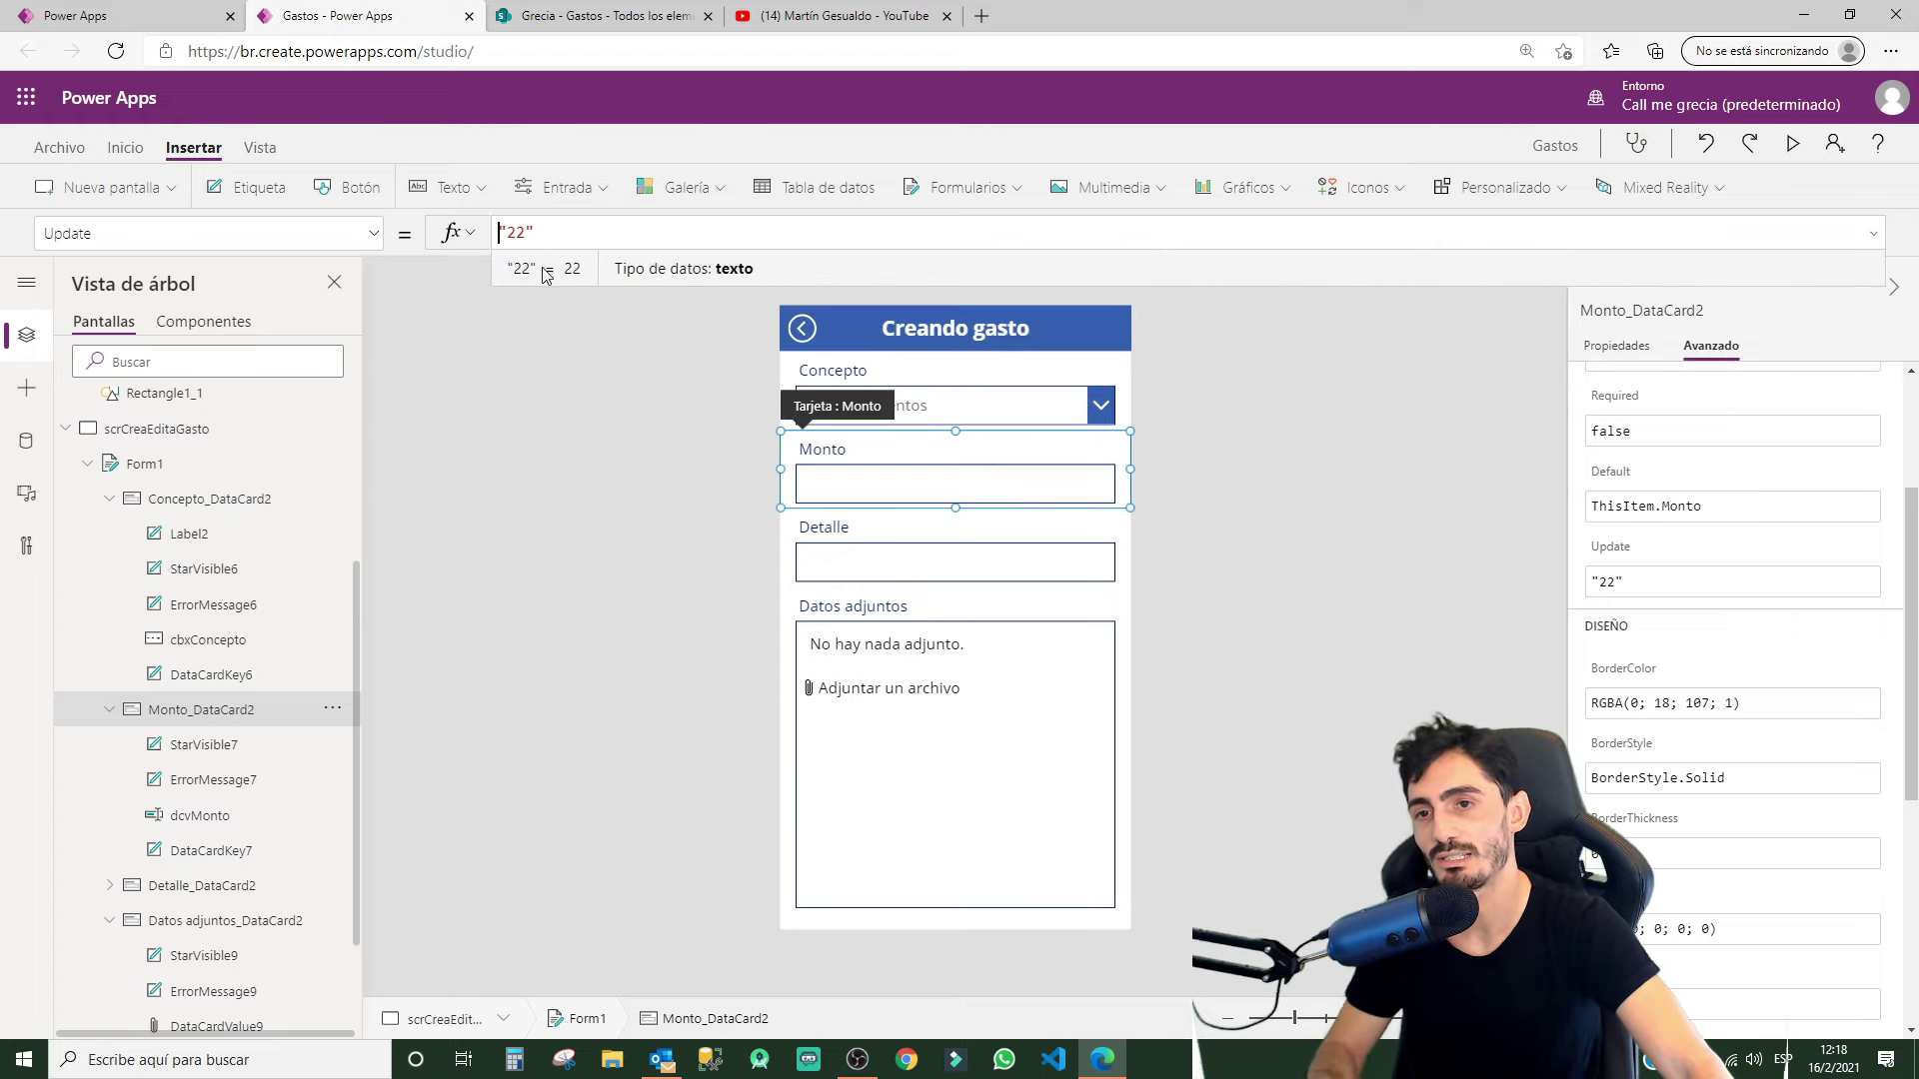
key(ctrl+plus)
key(ctrl+plus)
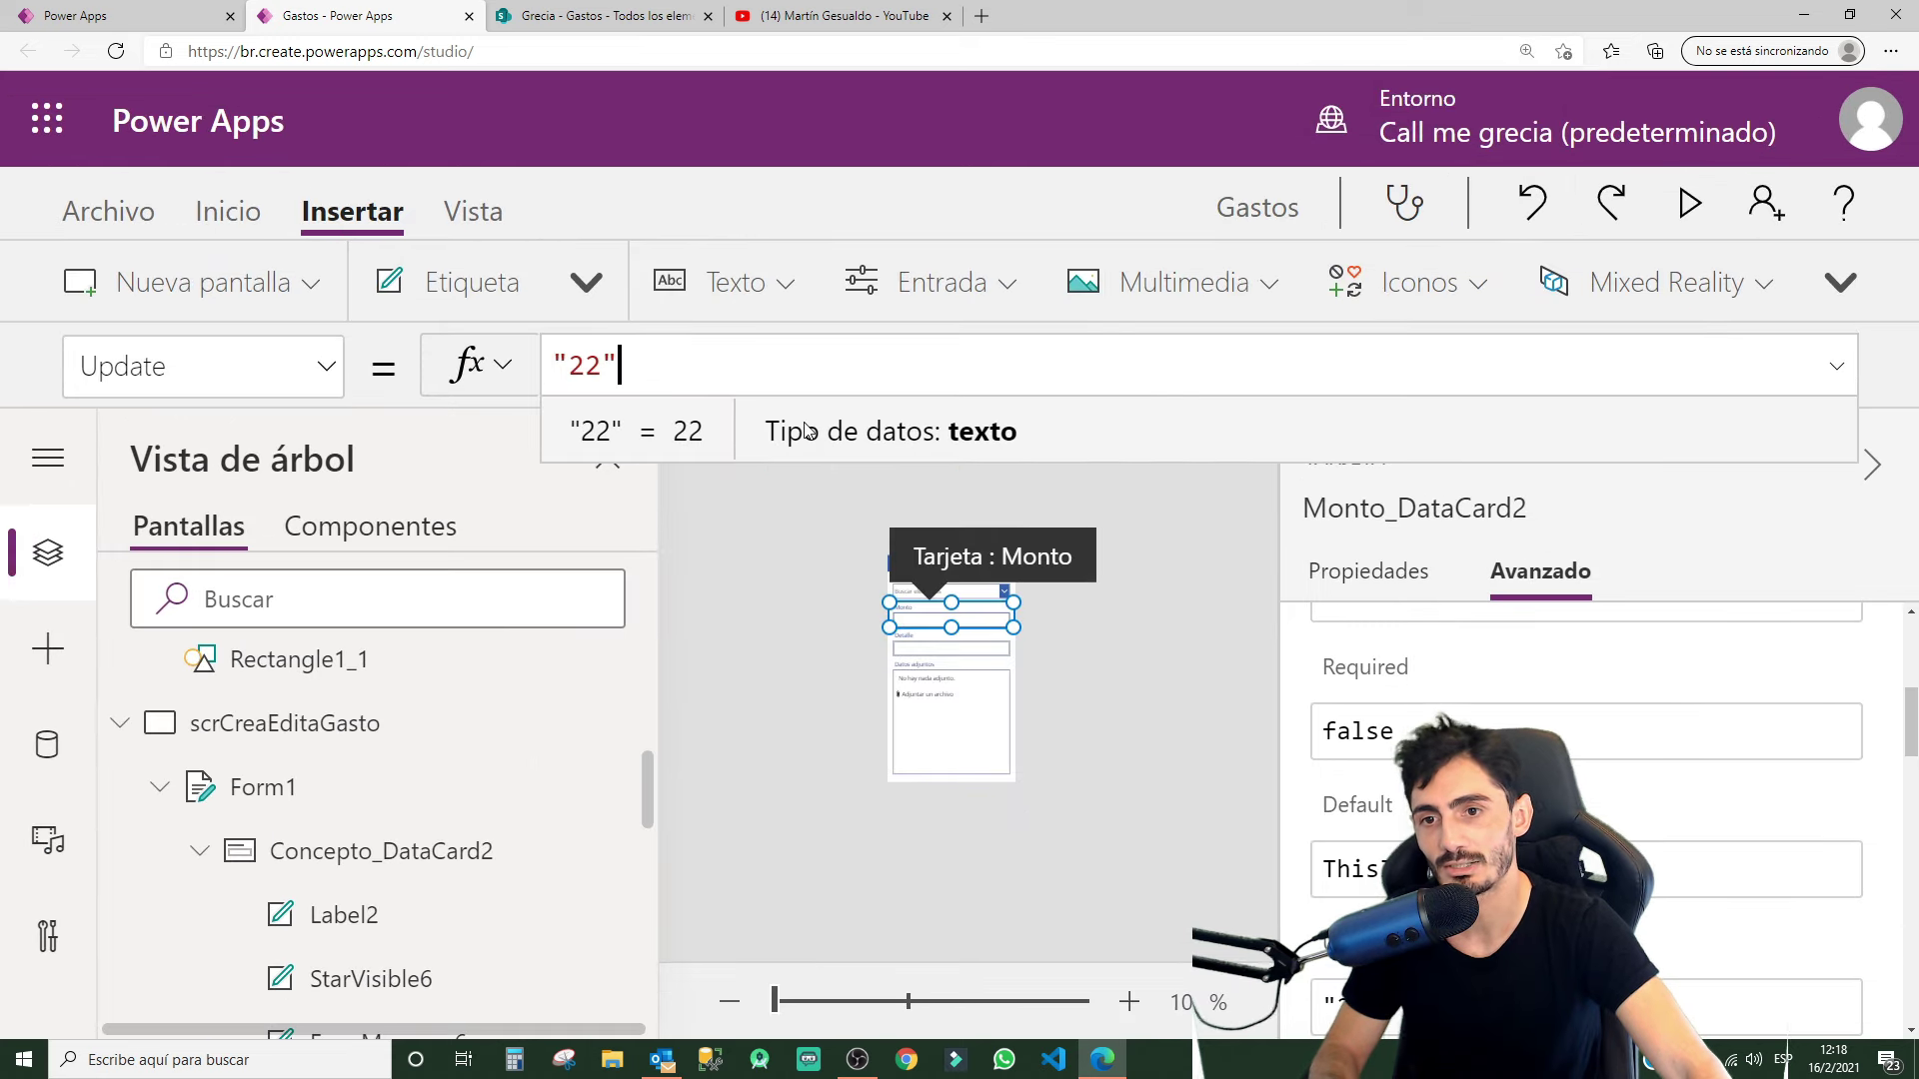
Replace the quoted "22" in the Monto Update formula with the bare number 22 and check its result.
text(22)
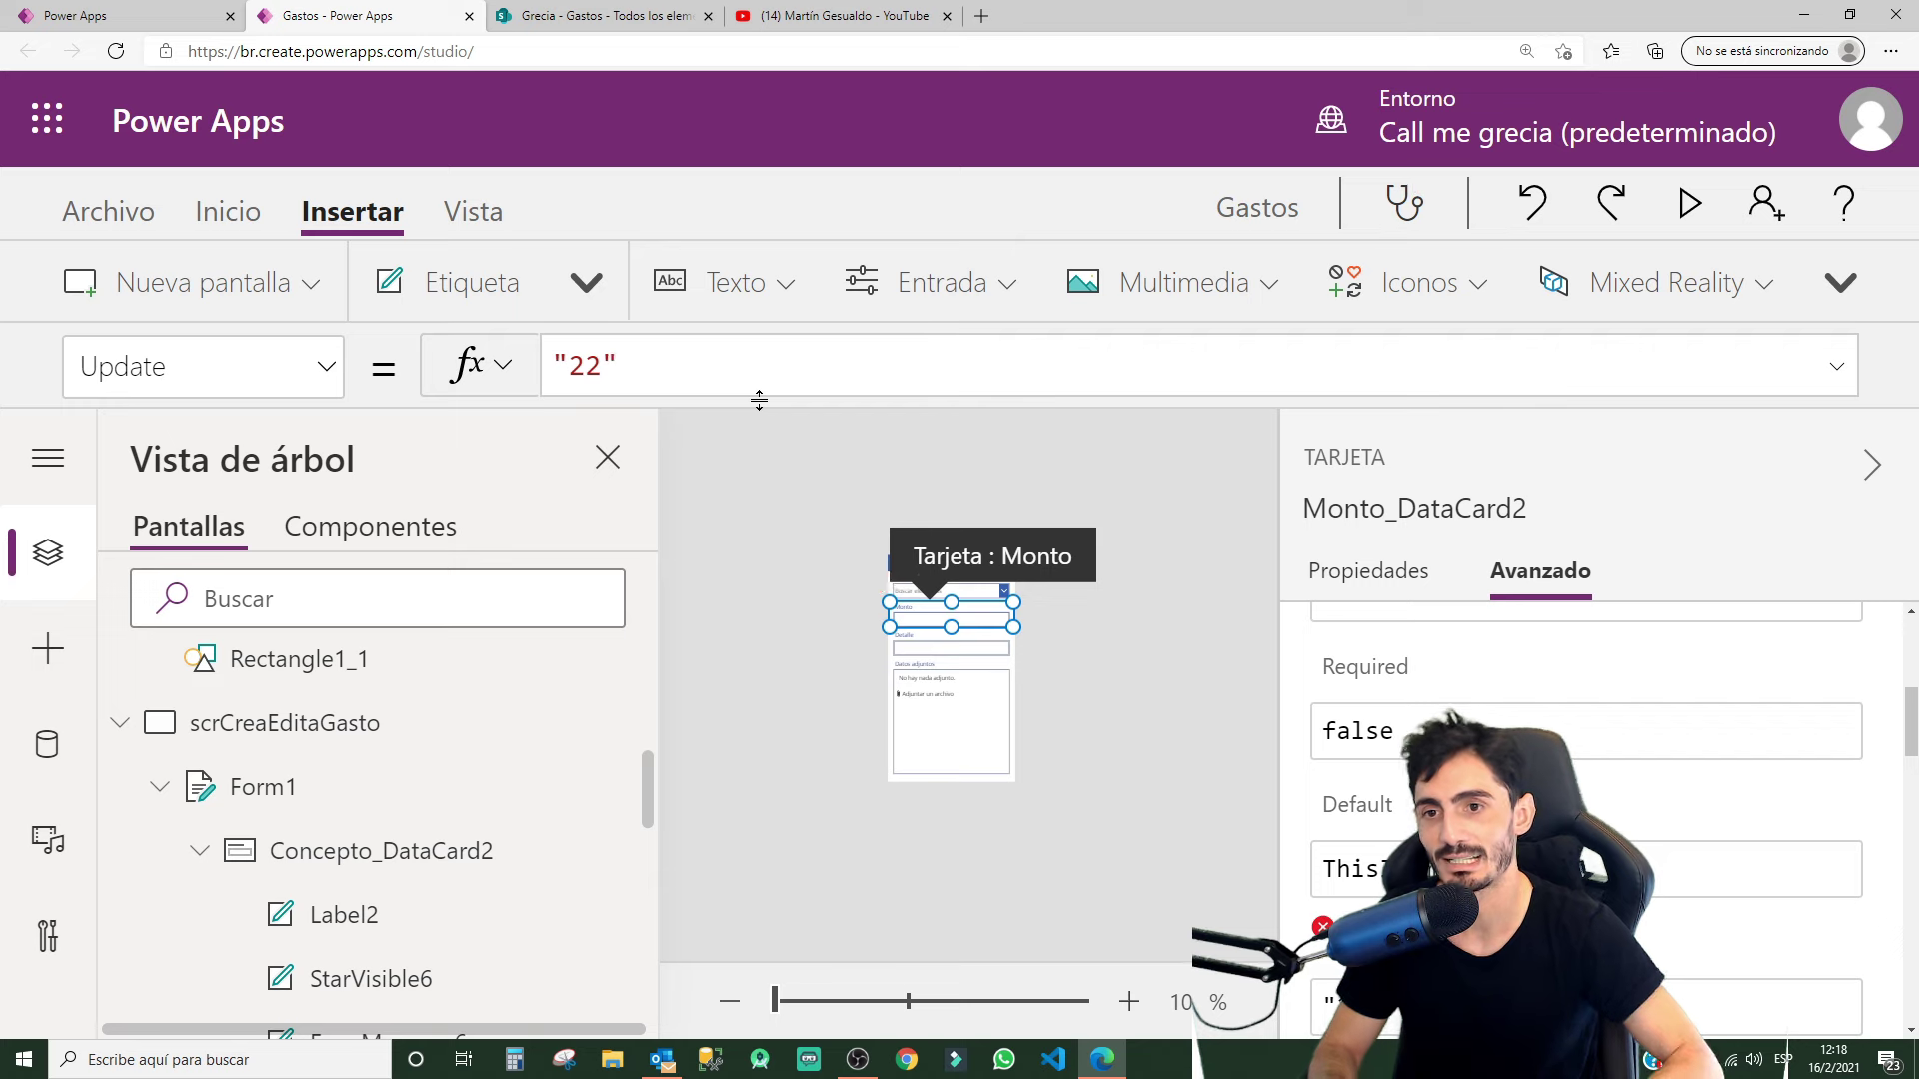
click(758, 397)
click(761, 401)
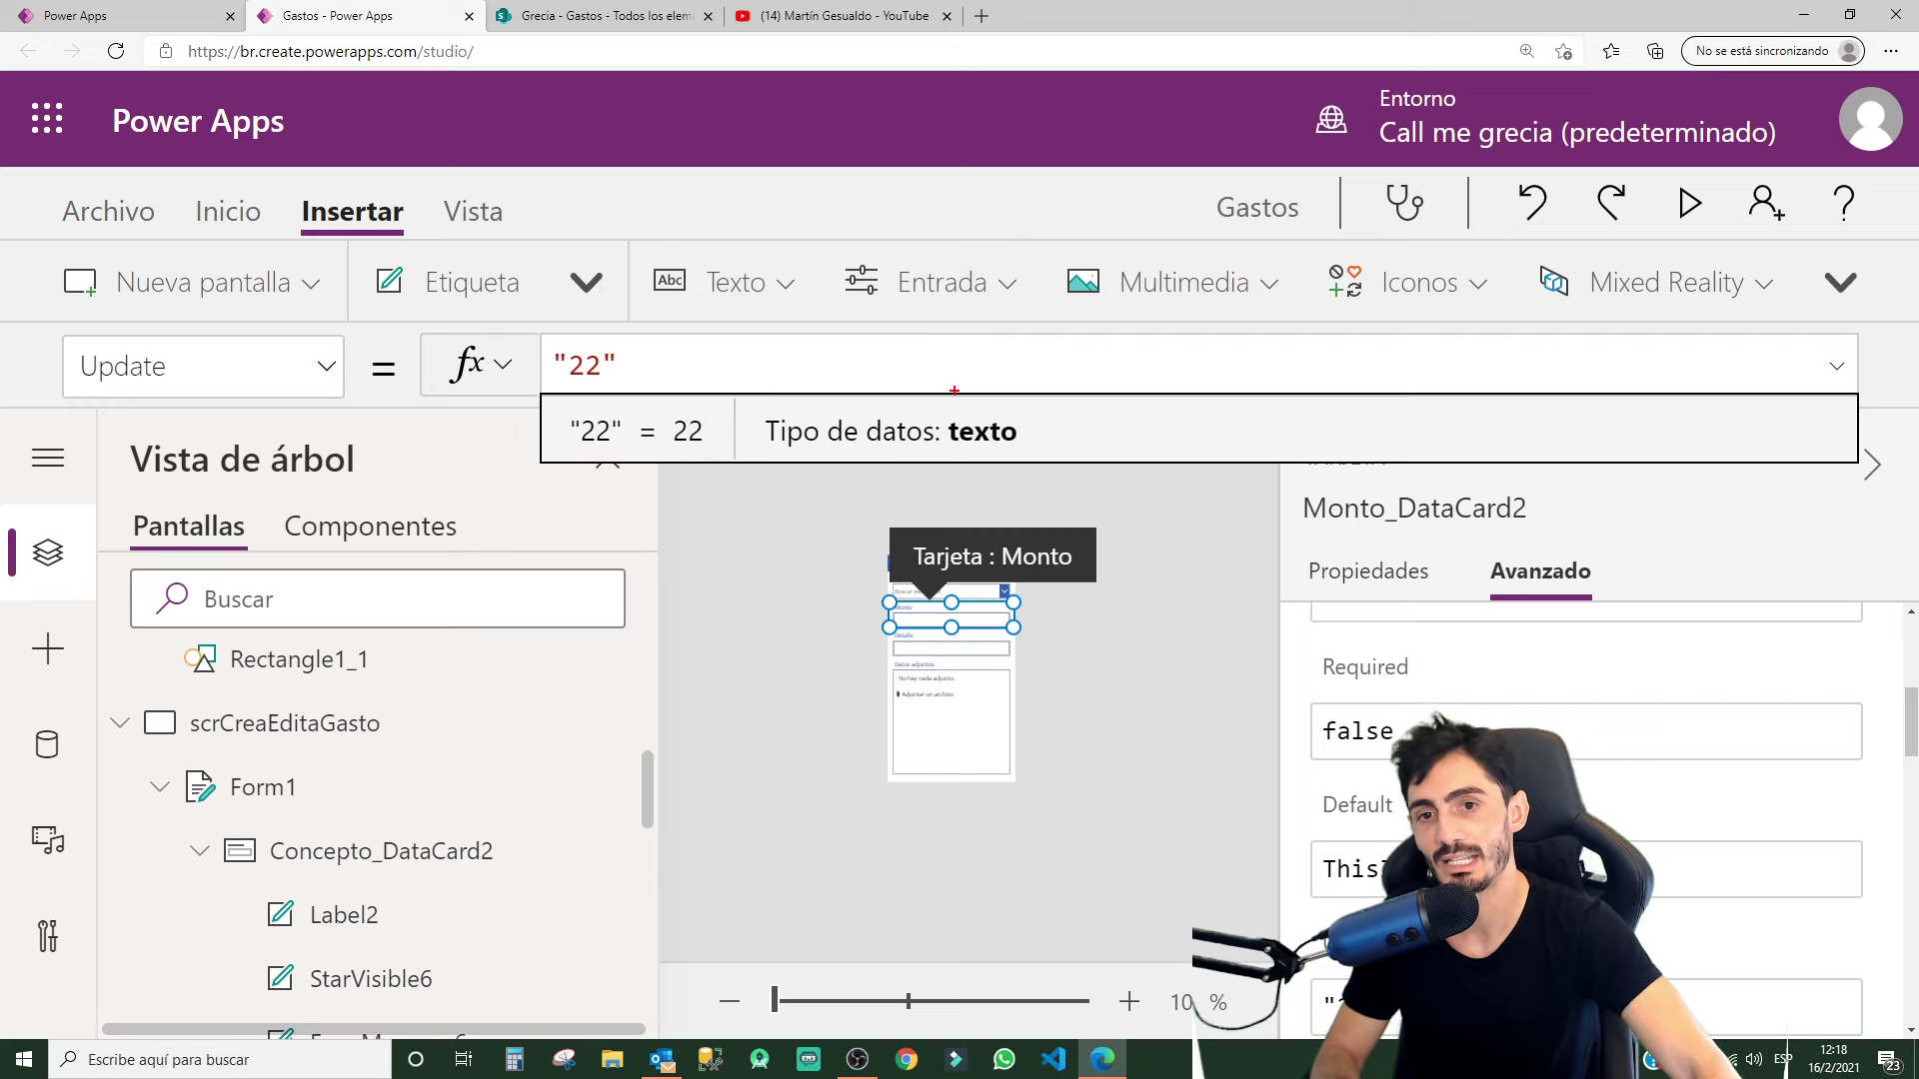
drag(942, 396, 1019, 458)
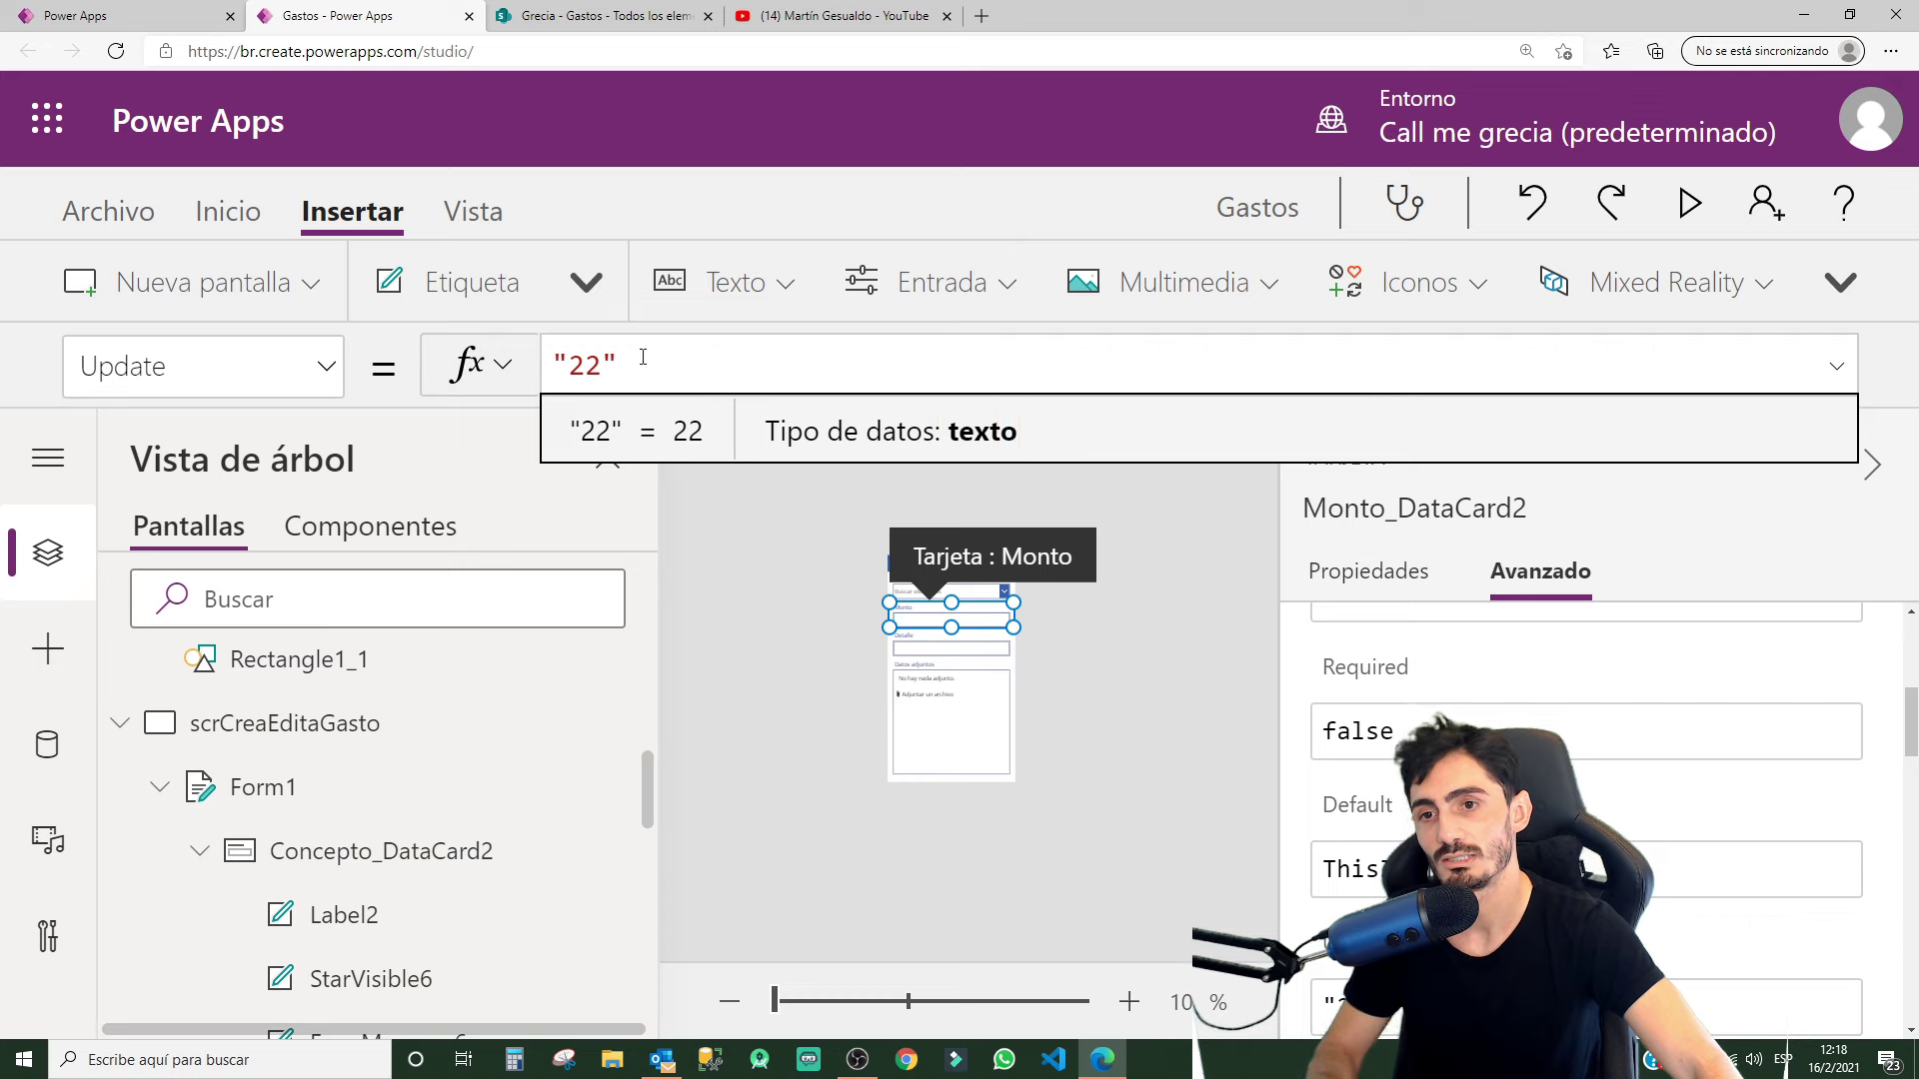
key(Escape)
drag(623, 365, 553, 365)
key(BackSpace)
text(22)
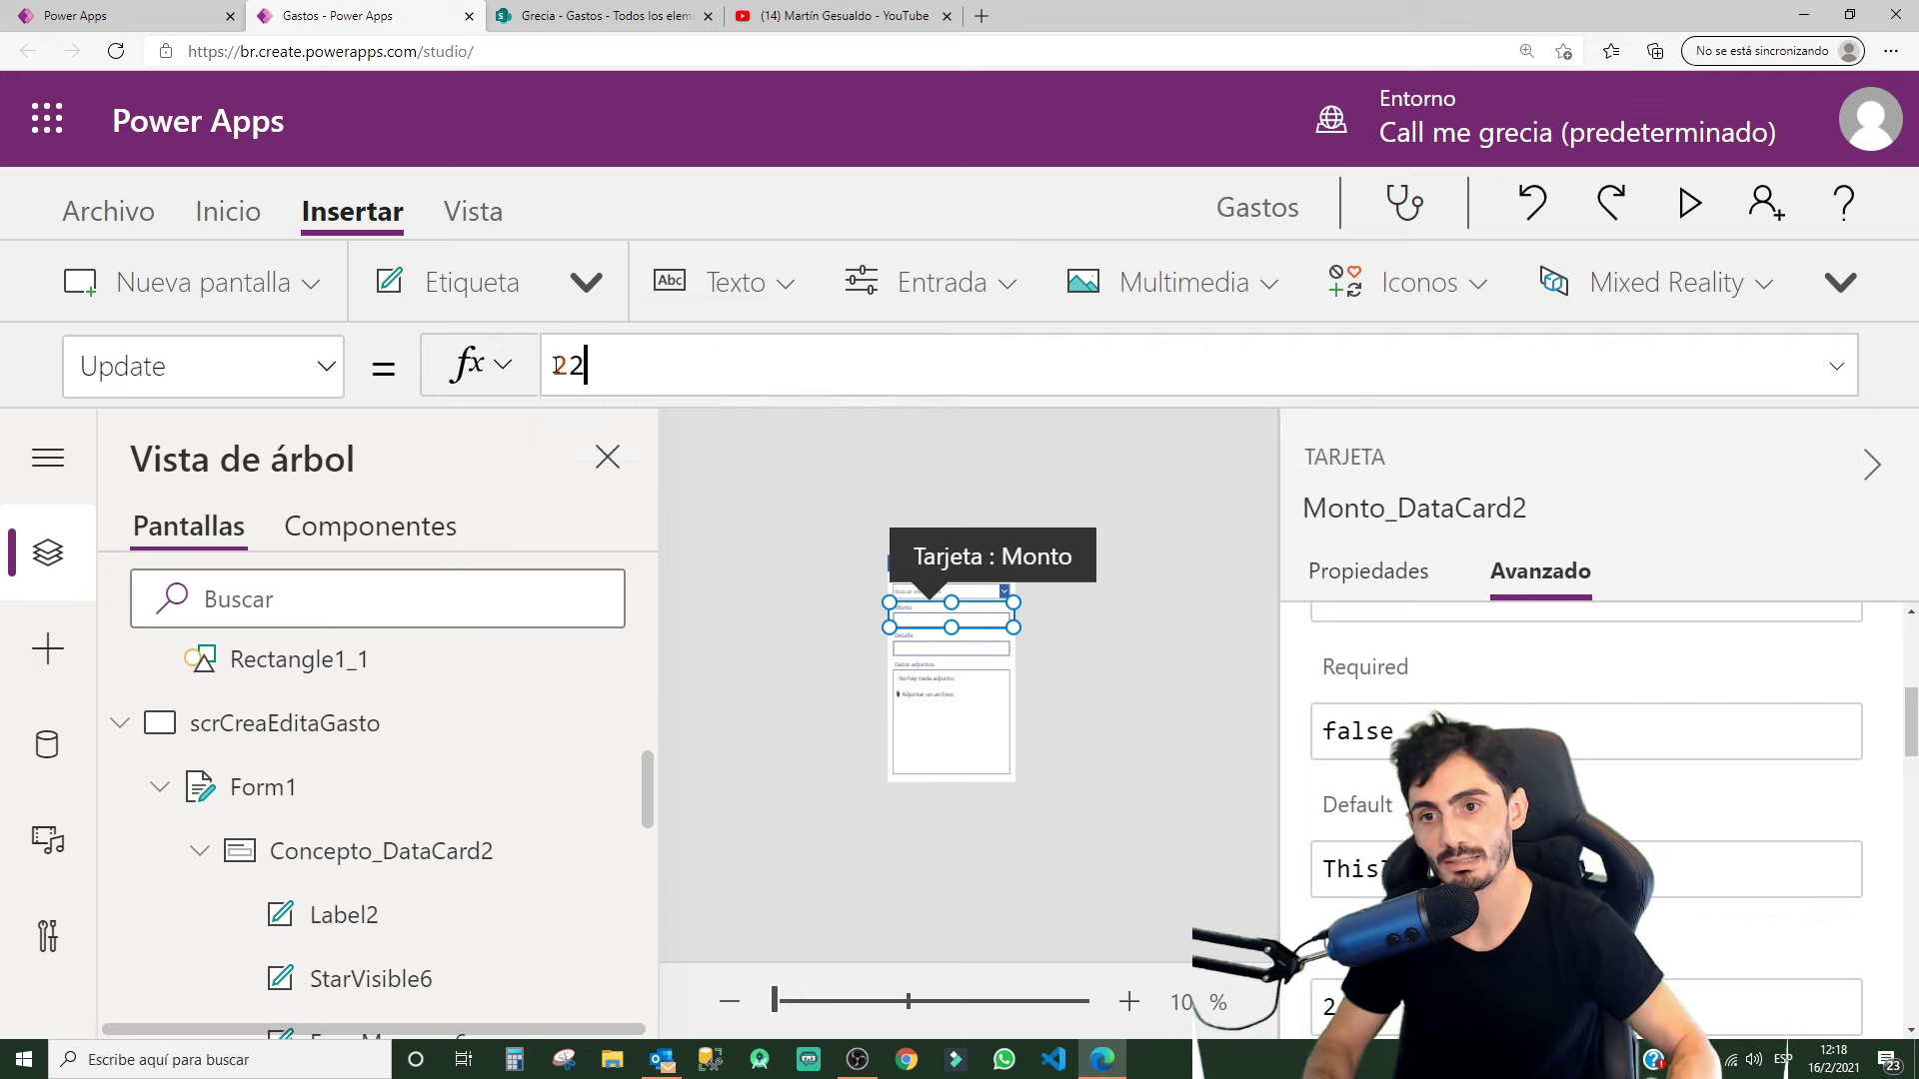
drag(948, 421, 1055, 455)
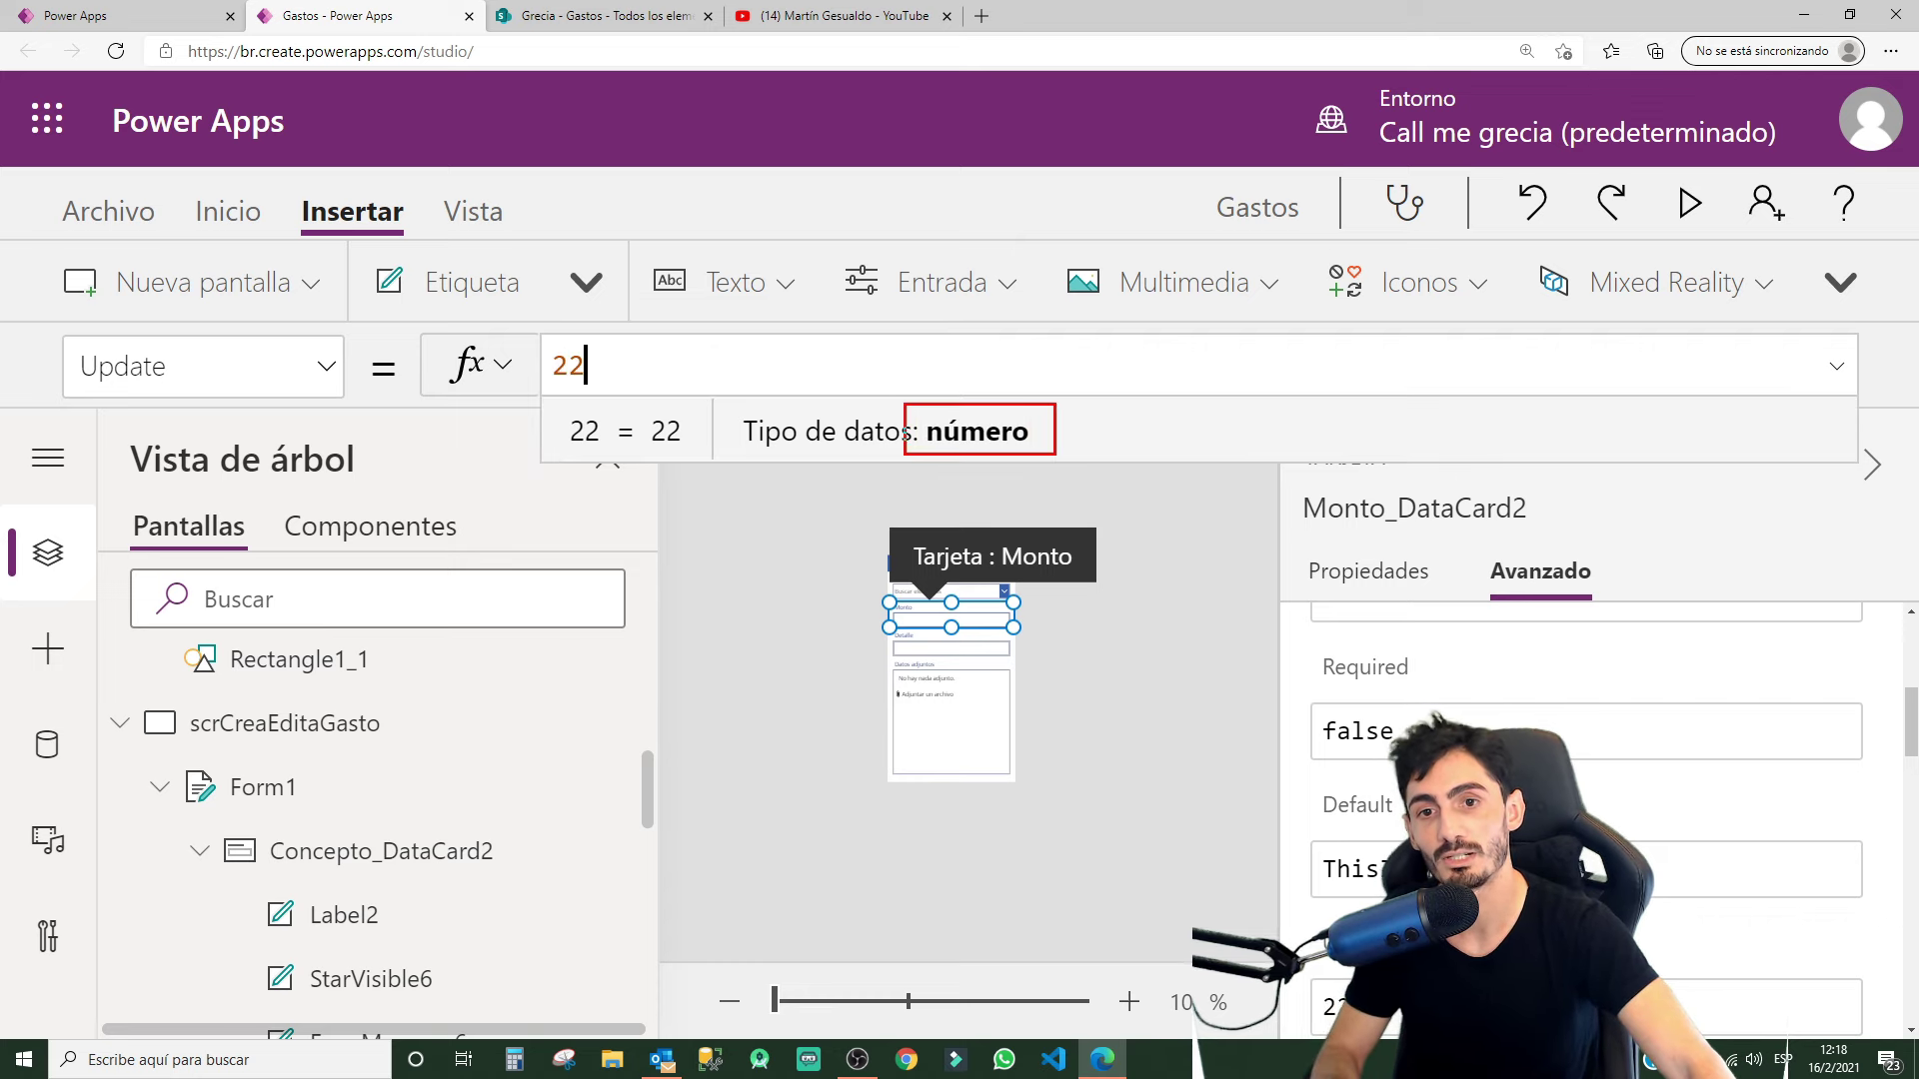
key(Escape)
Wrap the formula as Value("22") and confirm Tipo de datos shows número.
key(ctrl+a)
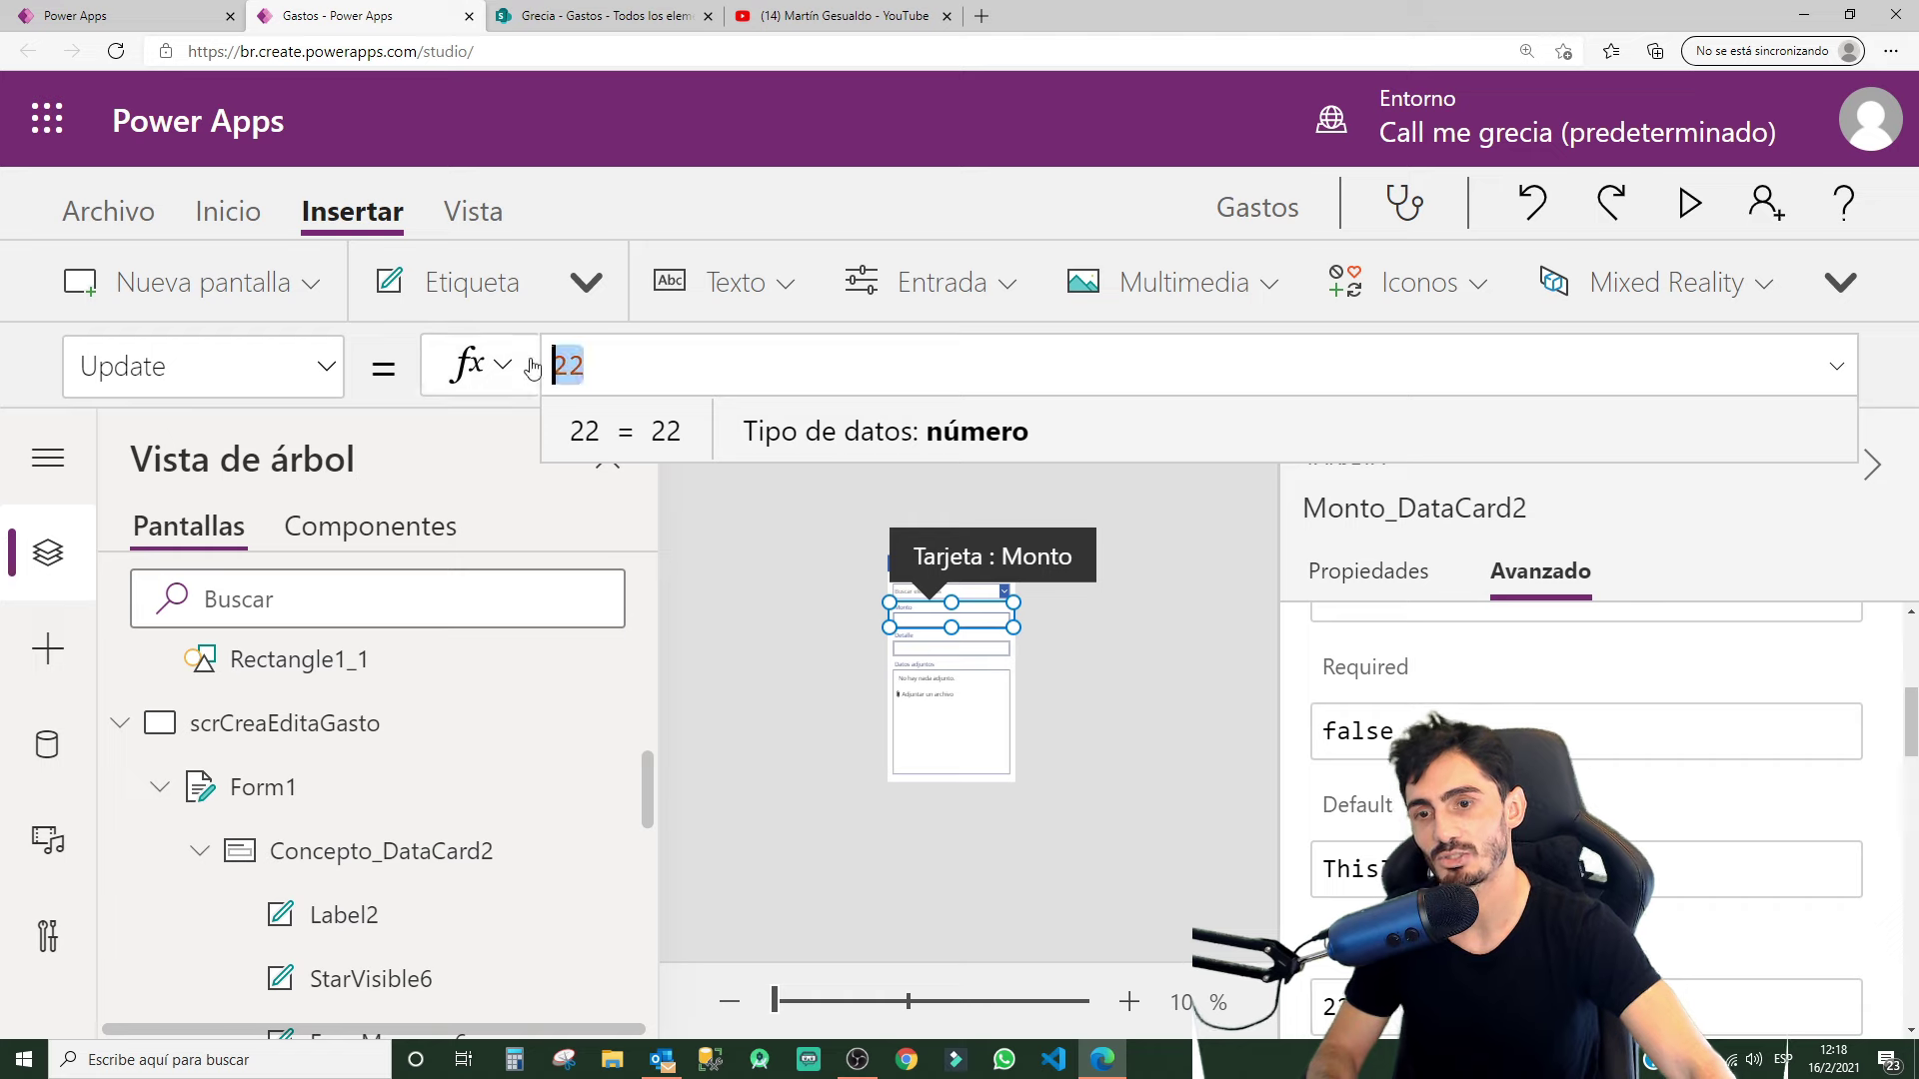
key(ctrl+x)
text(Value(")
key(ctrl+v)
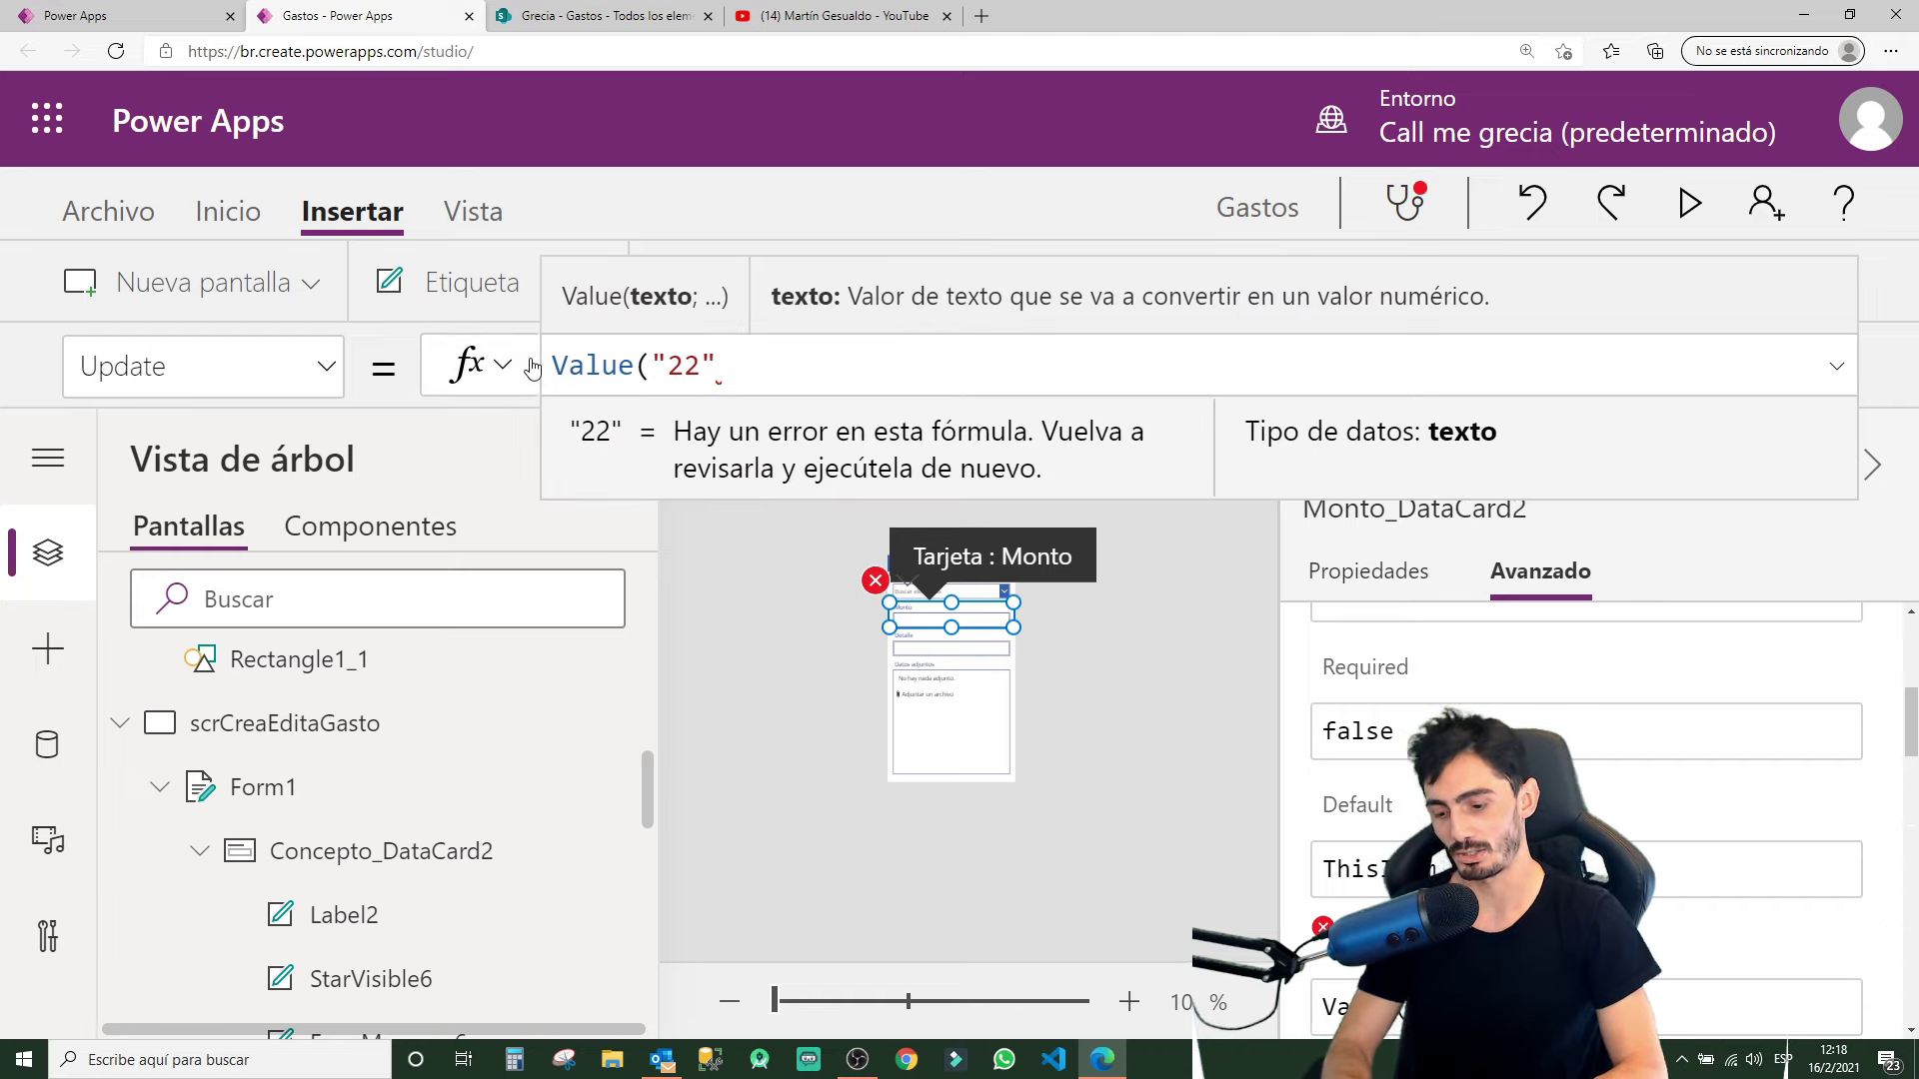
text())
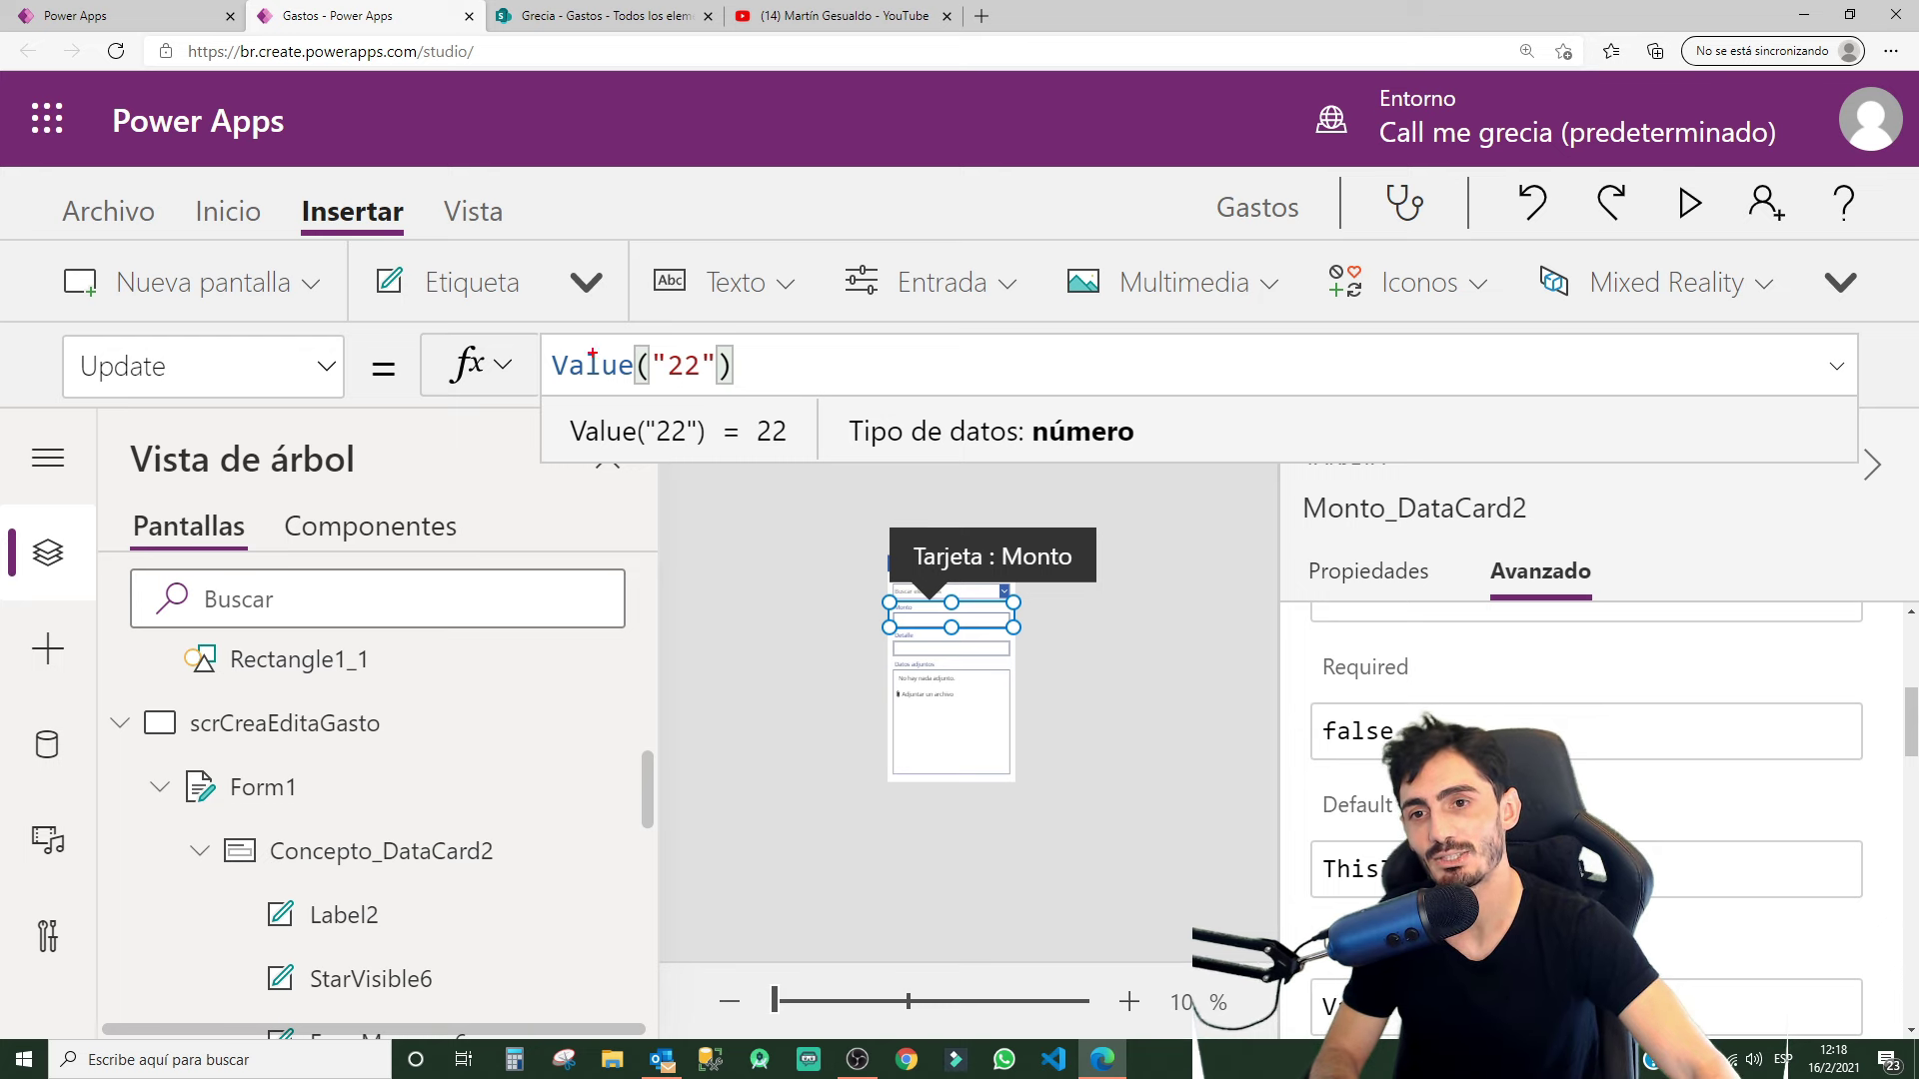
drag(541, 331, 763, 389)
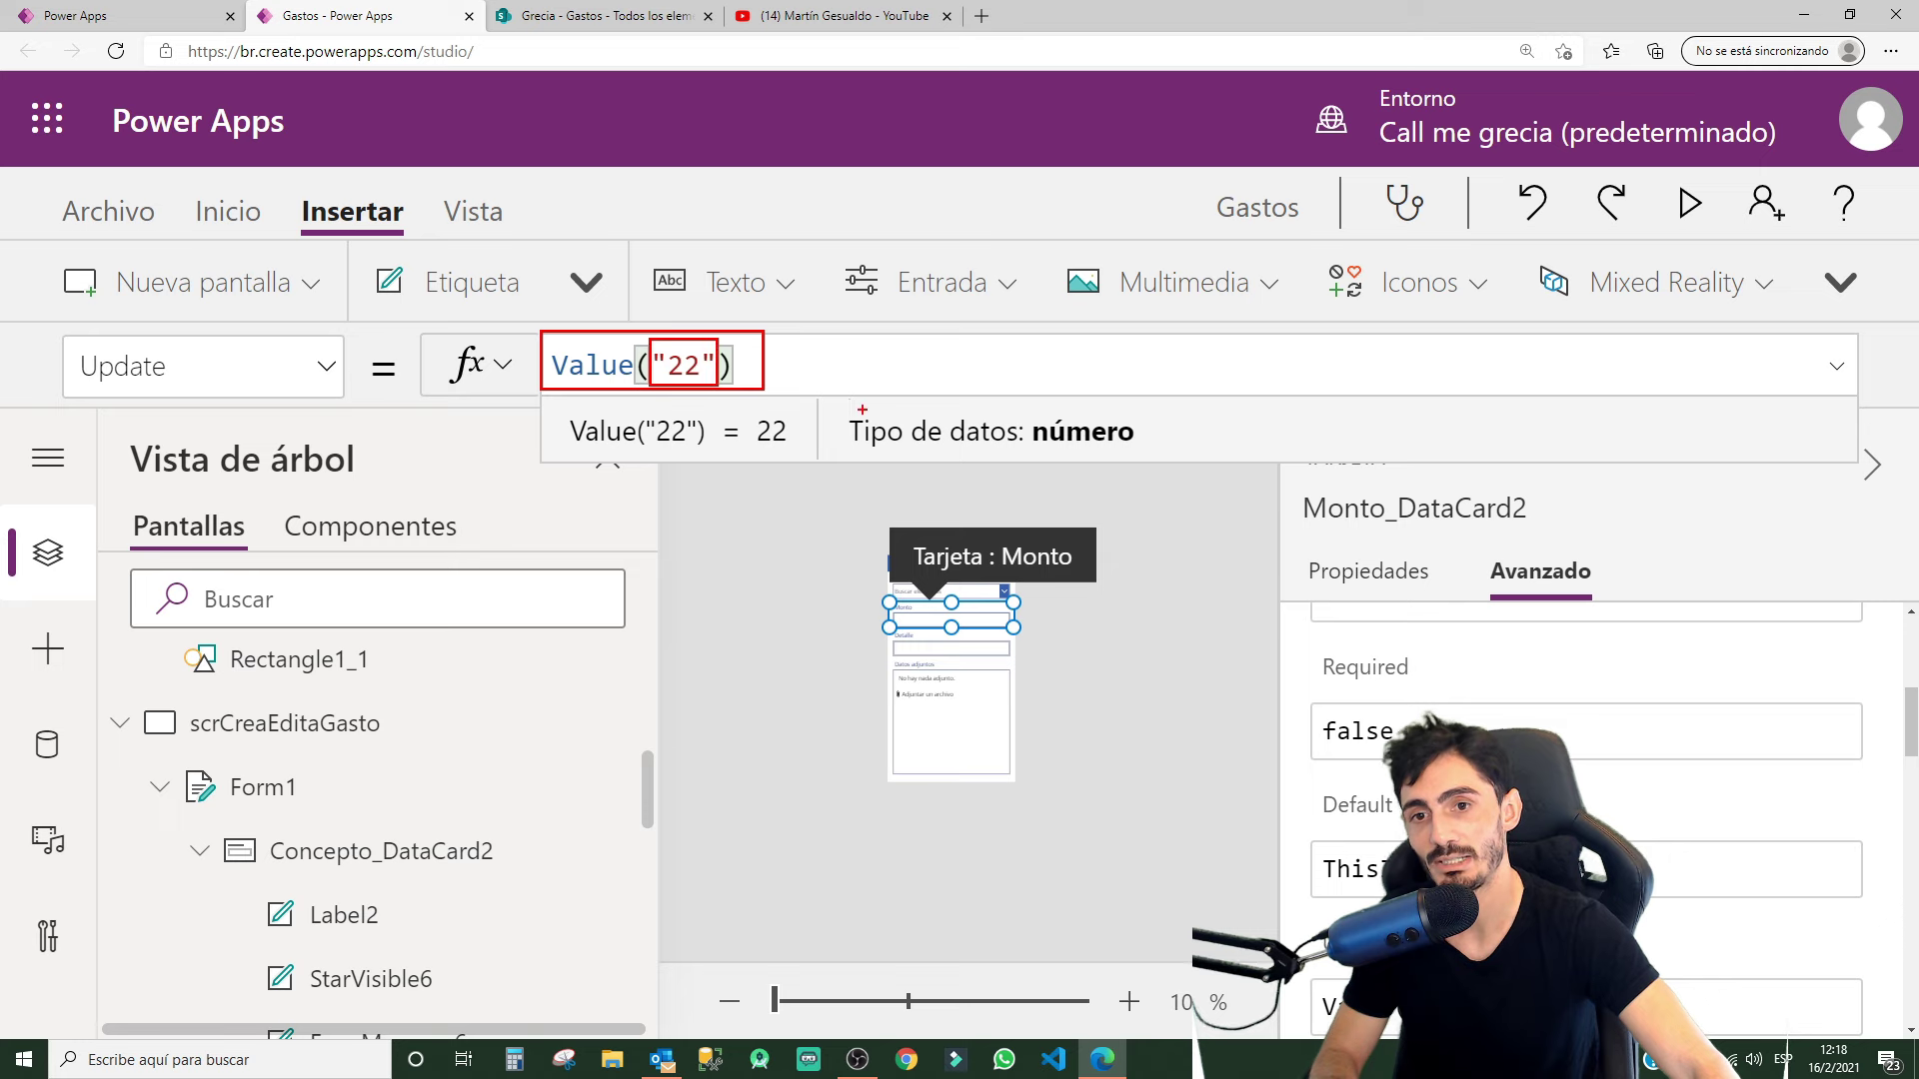
drag(1058, 418, 1133, 459)
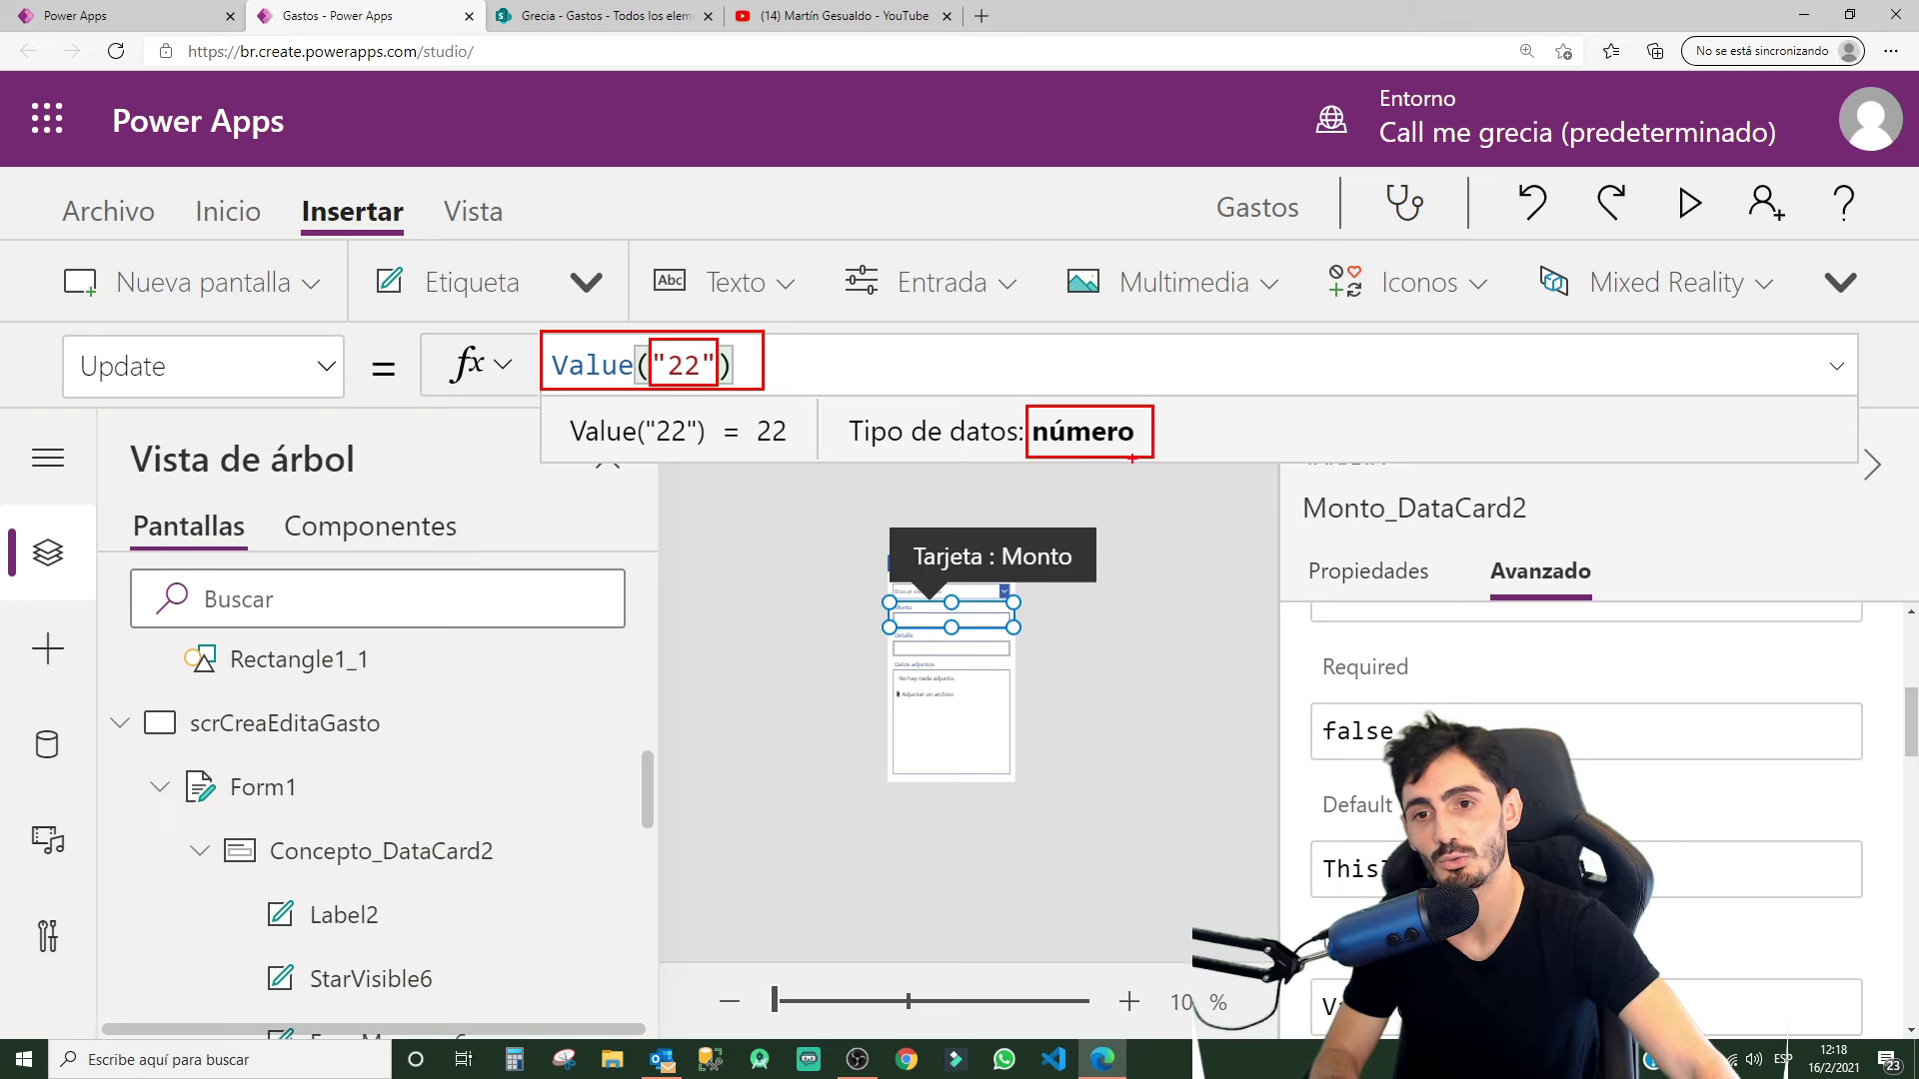
drag(571, 404, 713, 446)
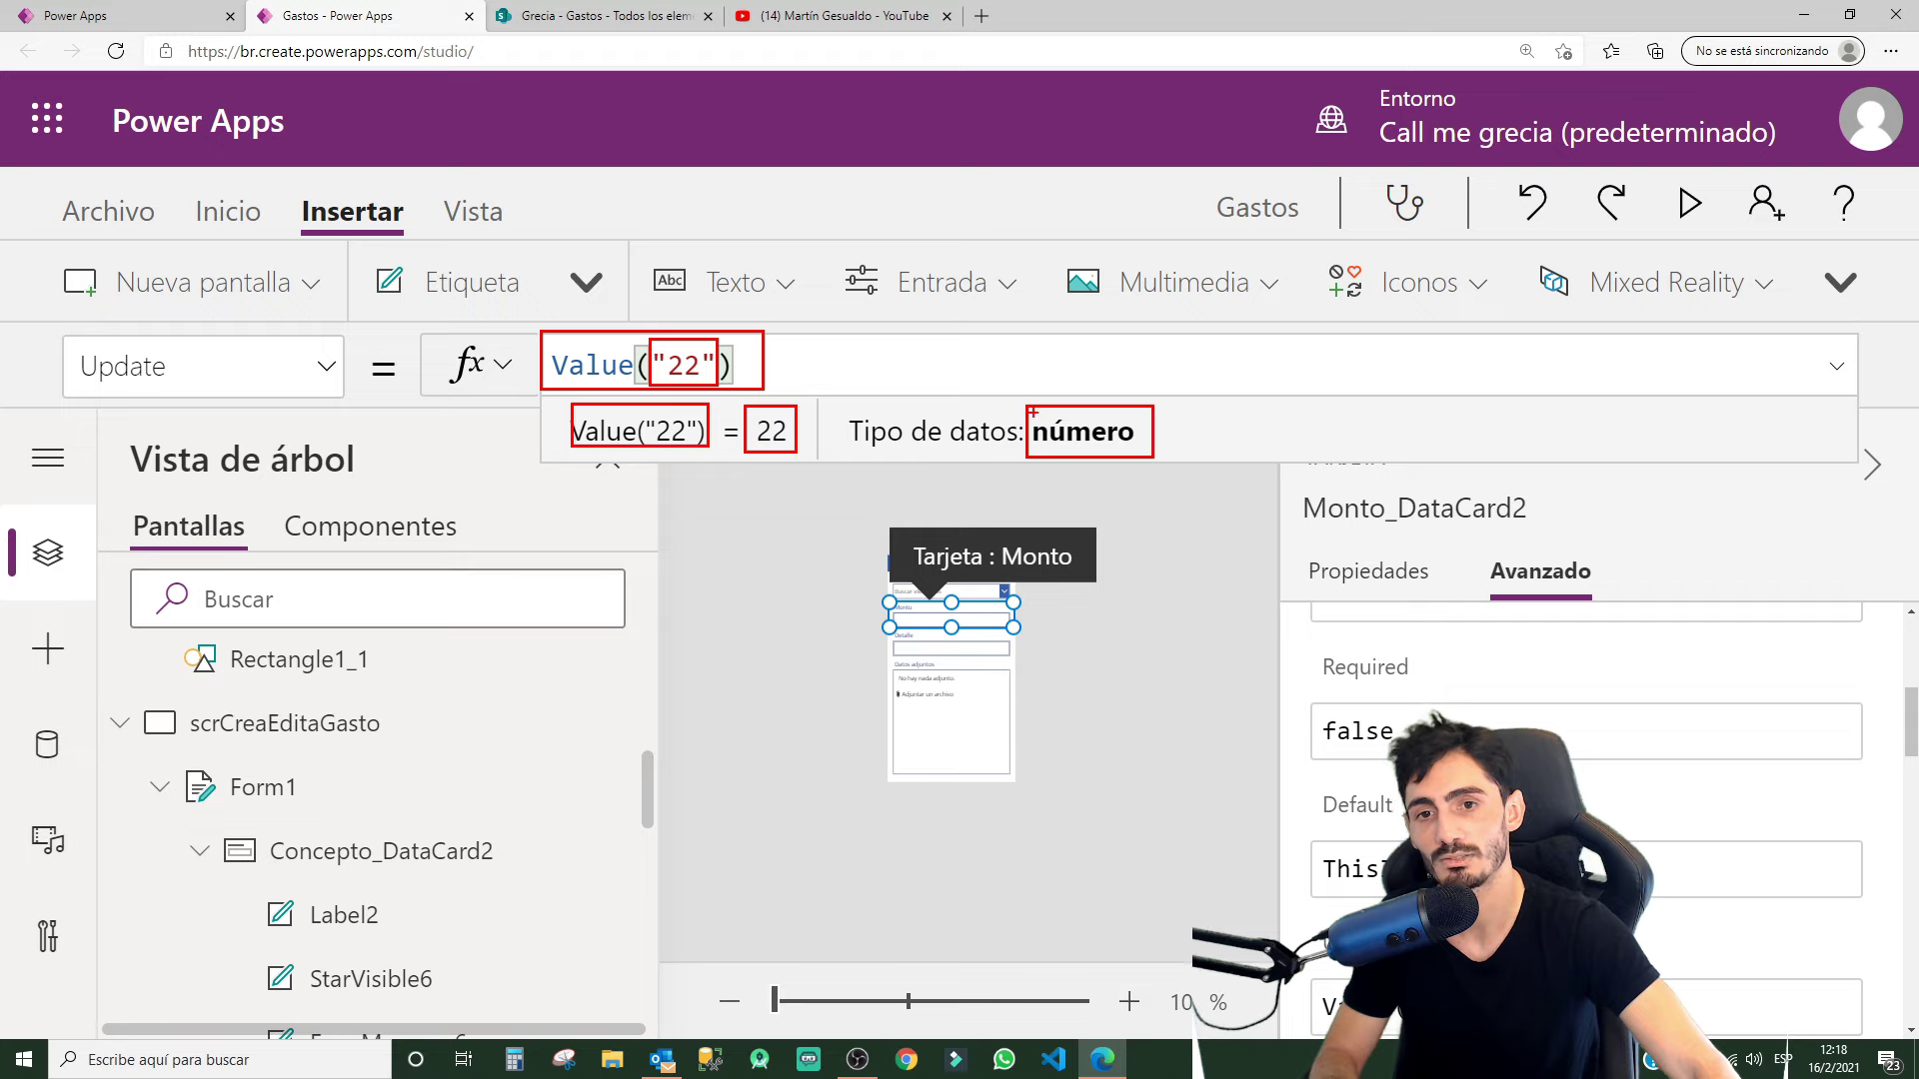
key(Escape)
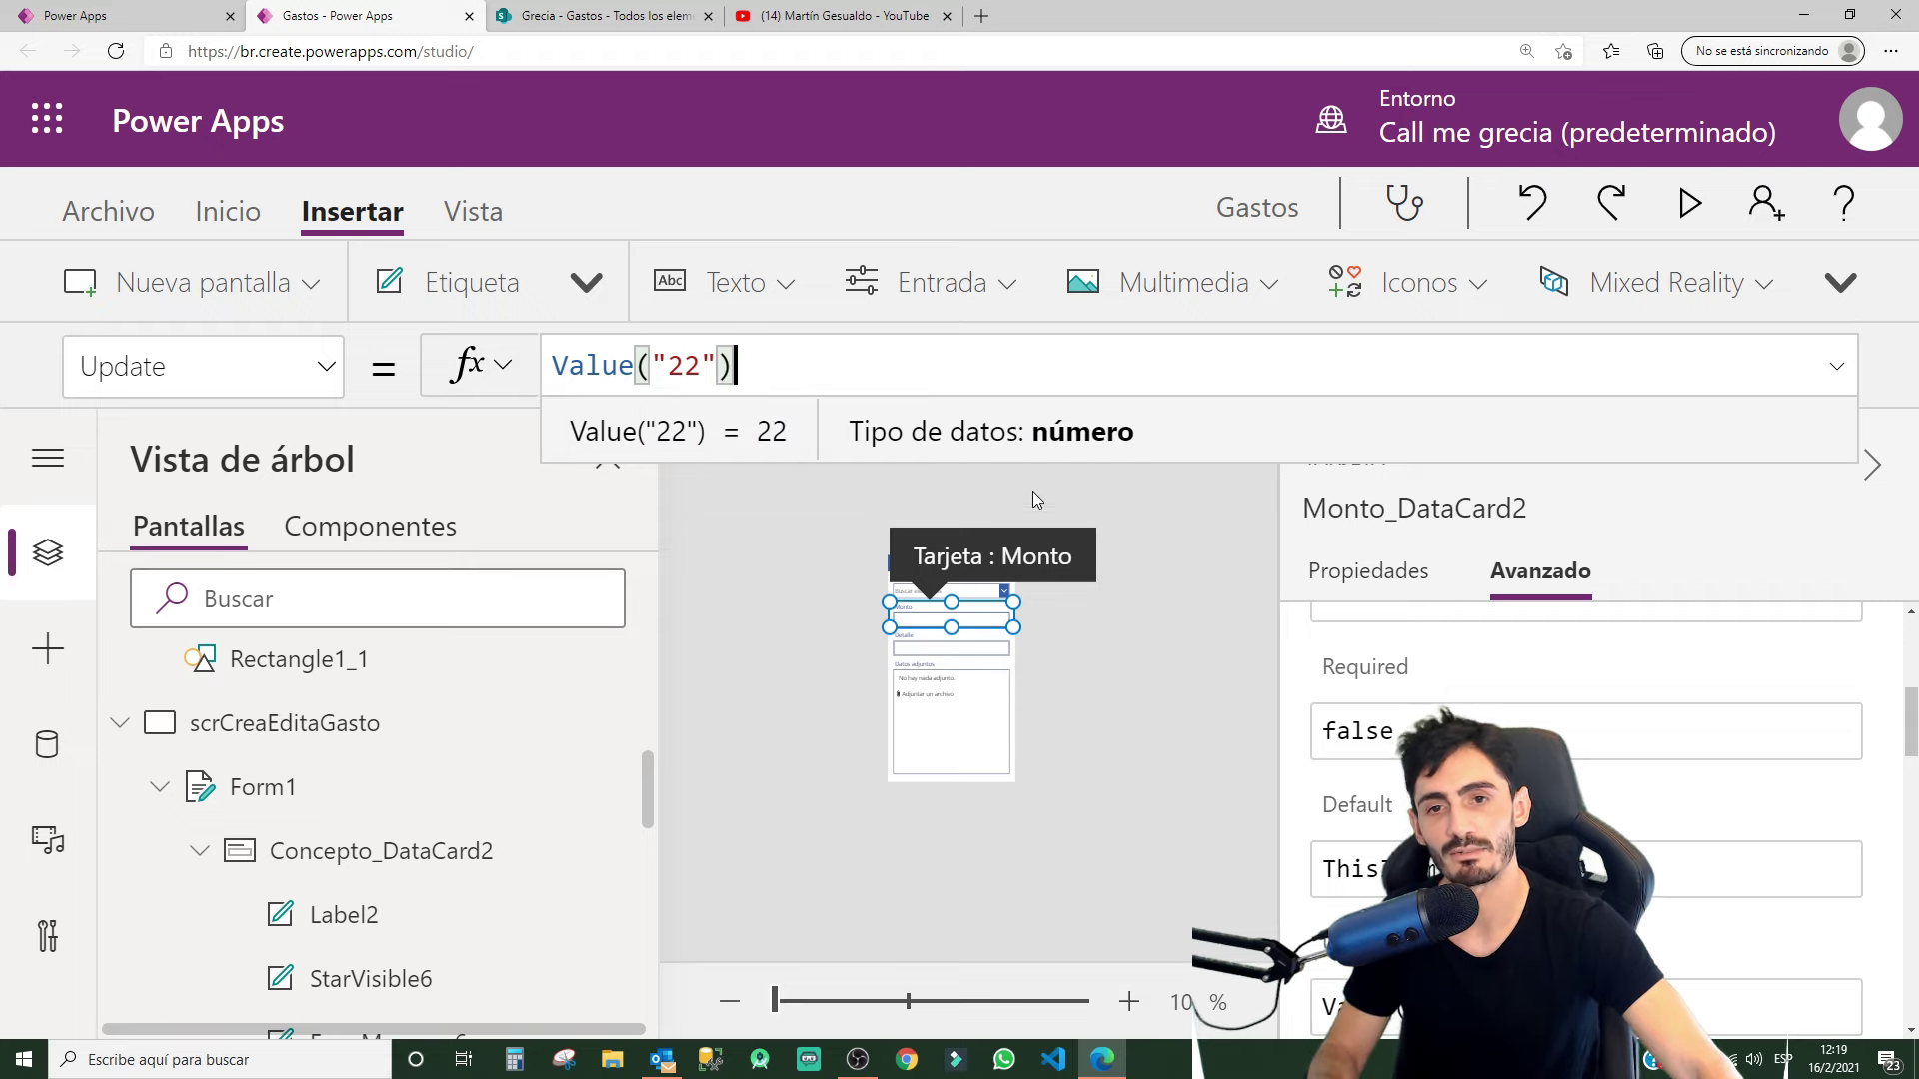
key(ctrl+minus)
key(ctrl+minus)
key(ctrl+minus)
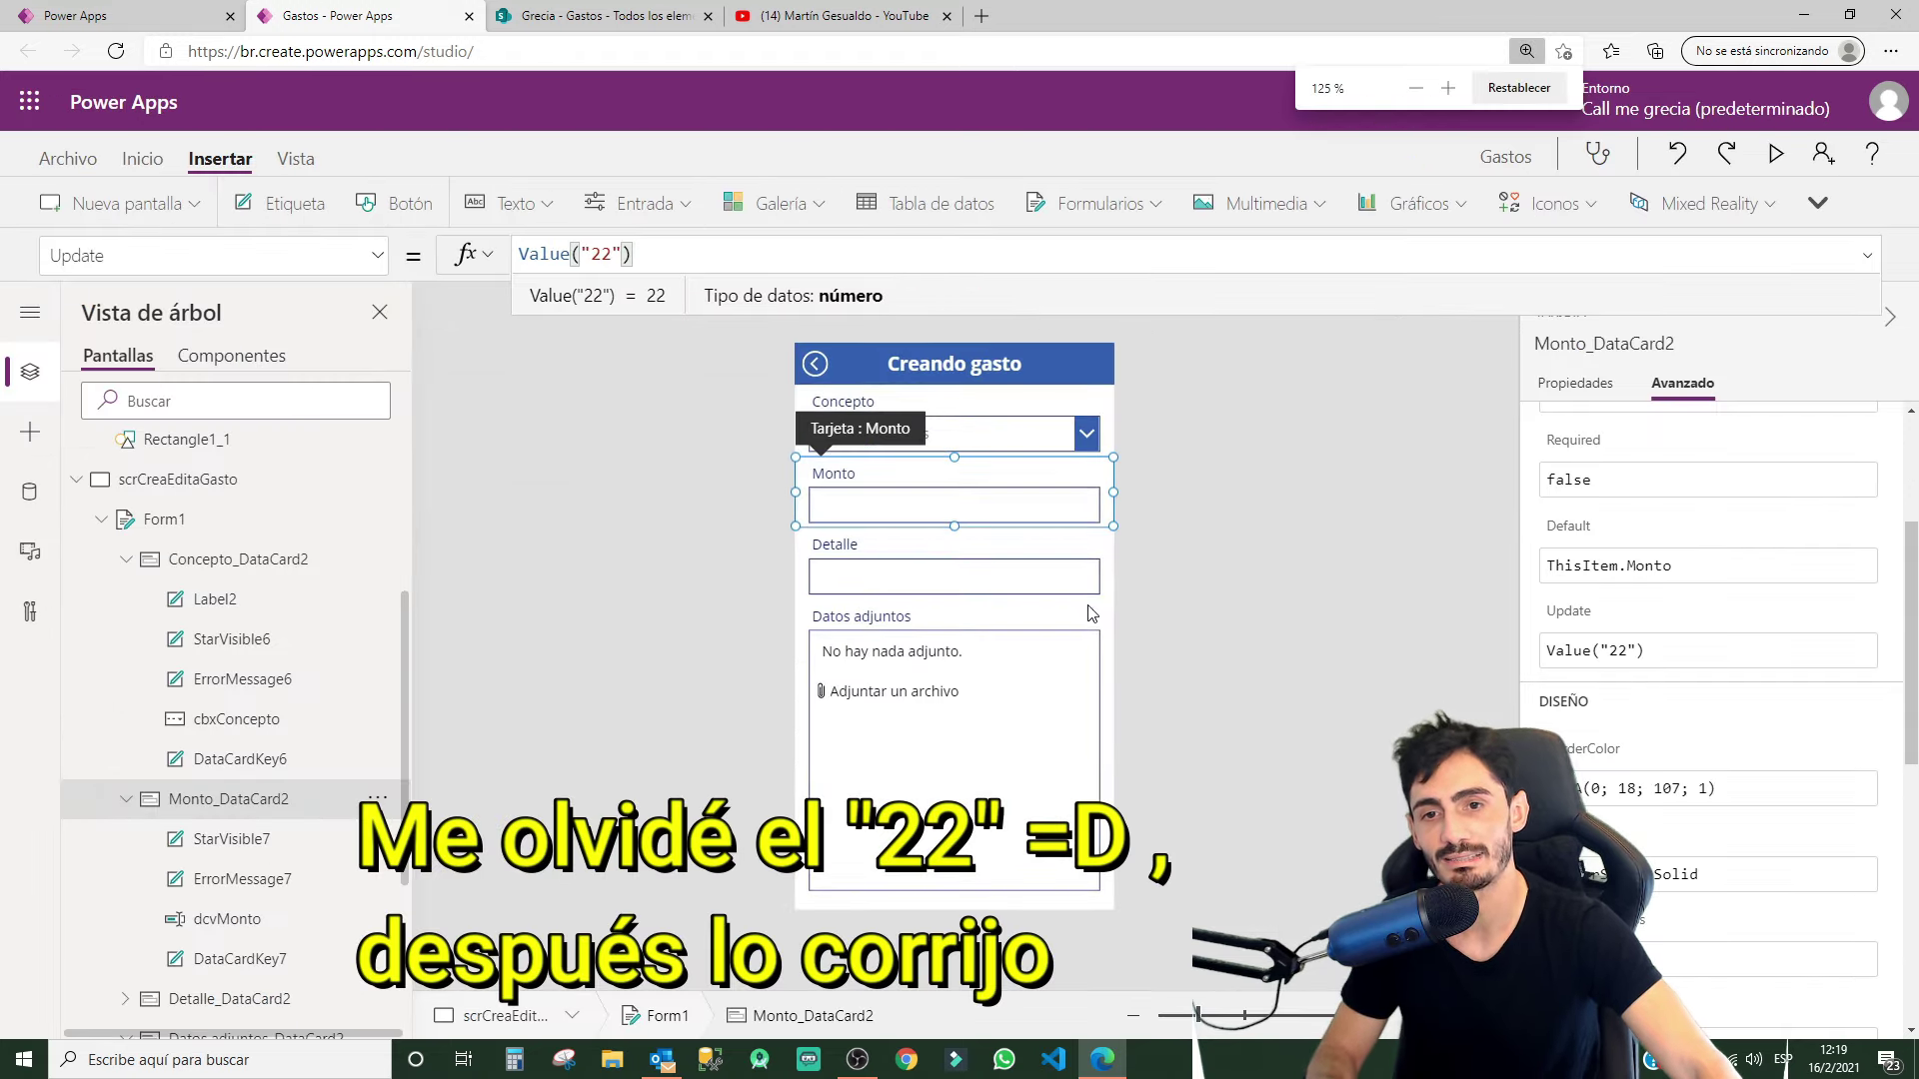
Rename DataCardValue8 to dcvDetalle in the Tree view, then select Detalle_DataCard2.
click(1311, 542)
click(1106, 490)
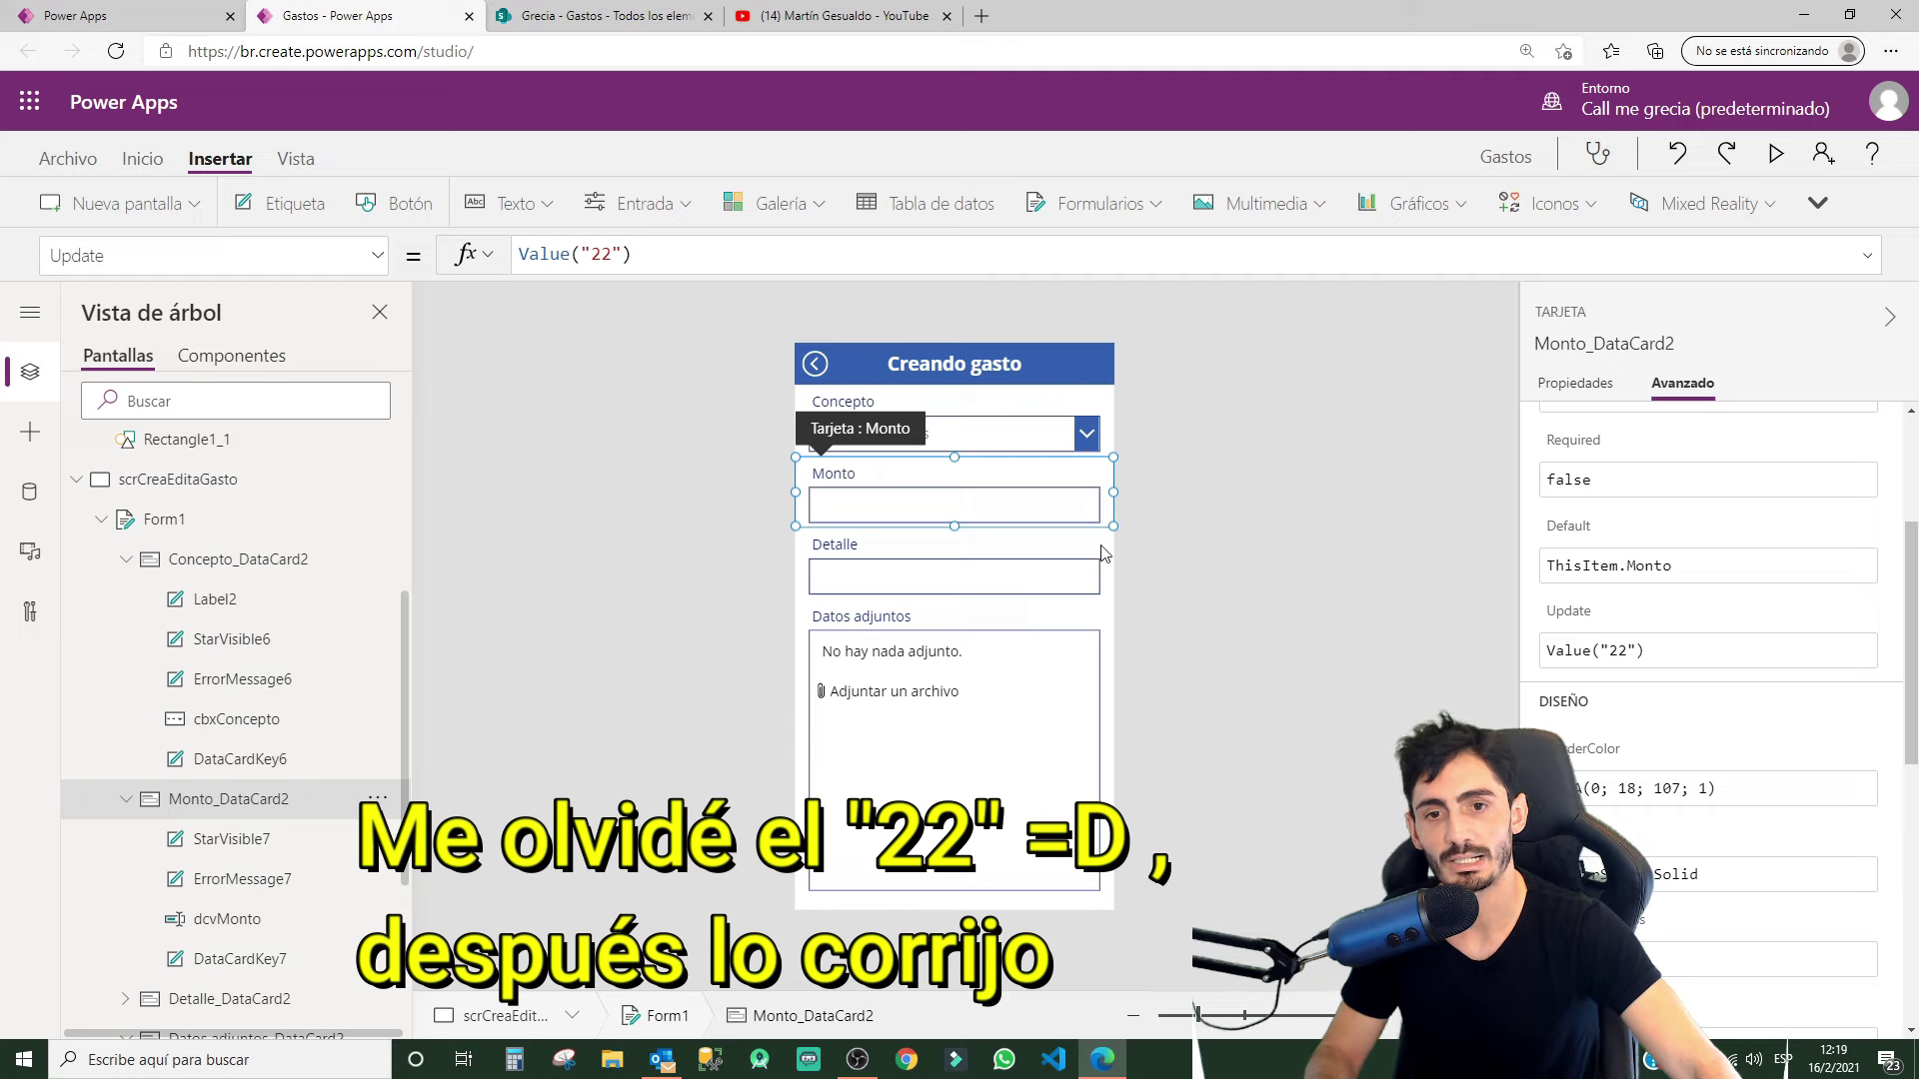
click(1104, 553)
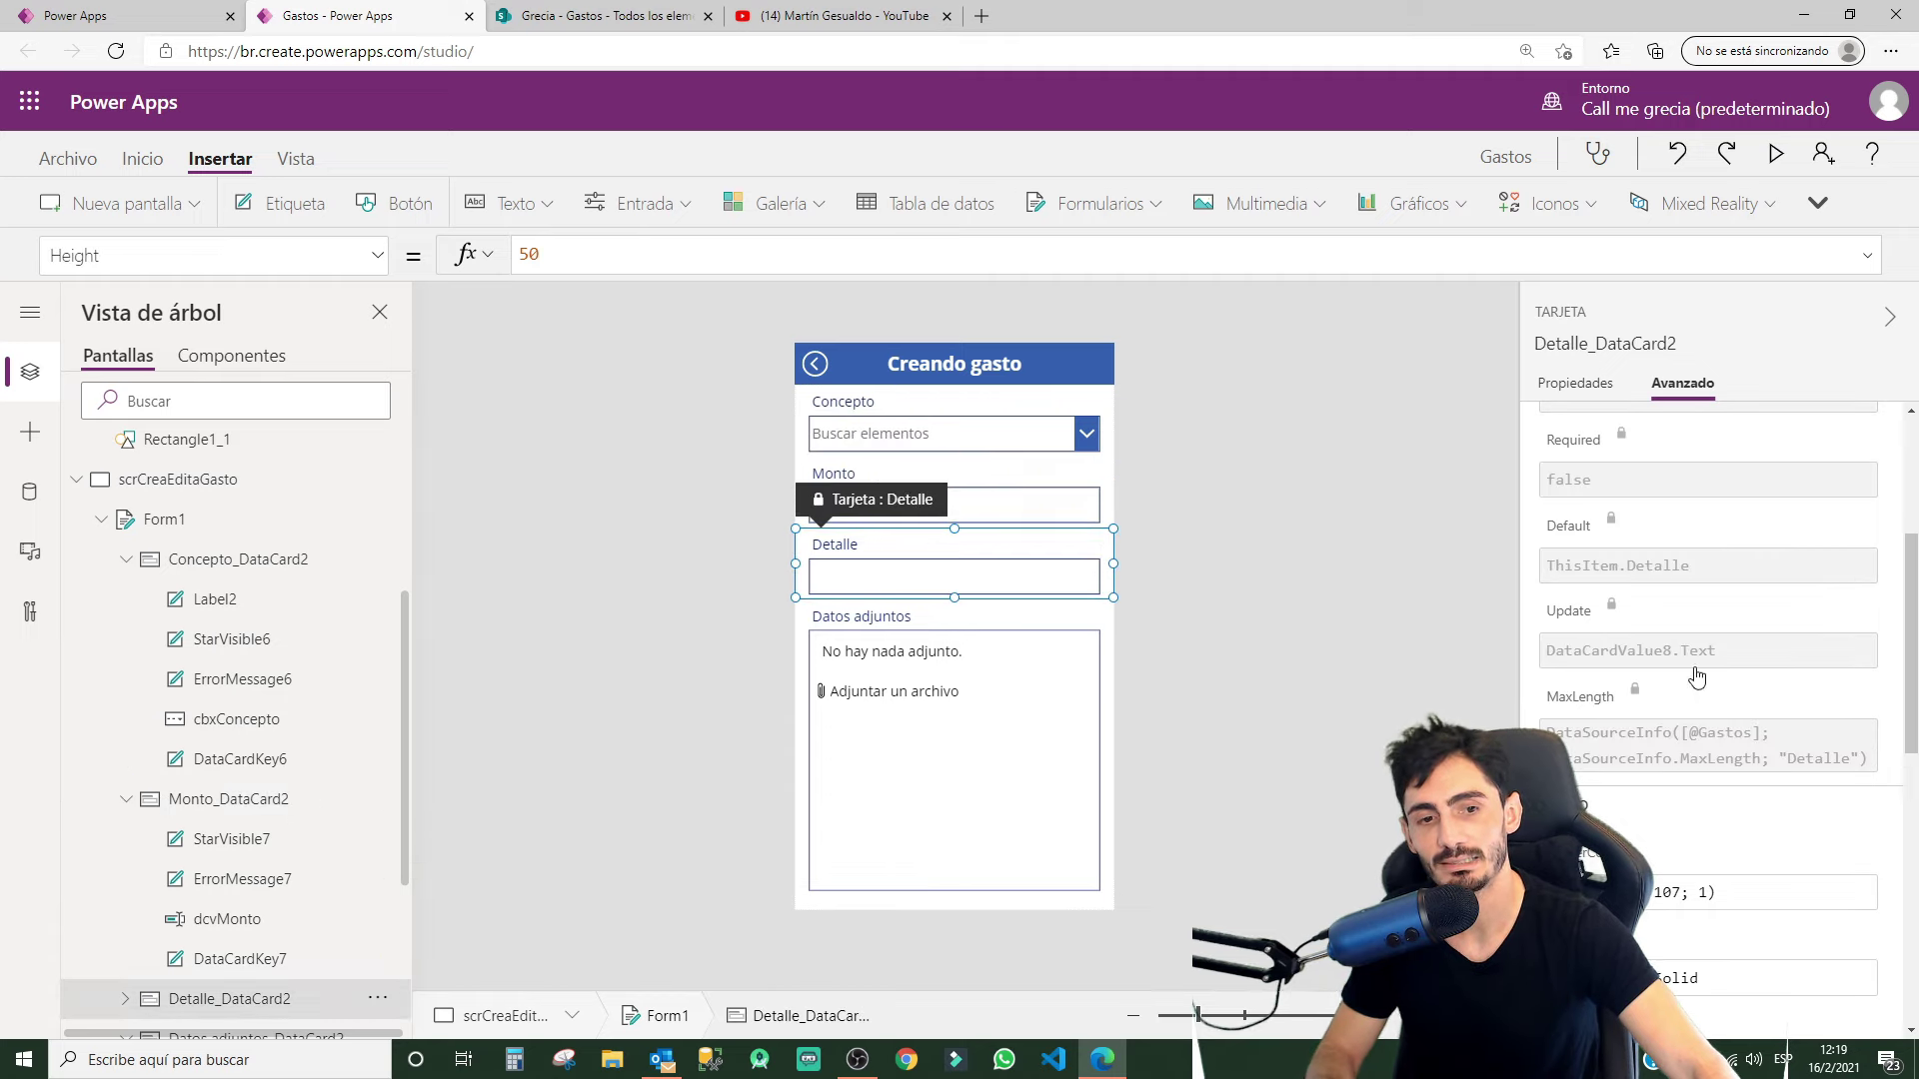
scroll(317, 839, down, 3)
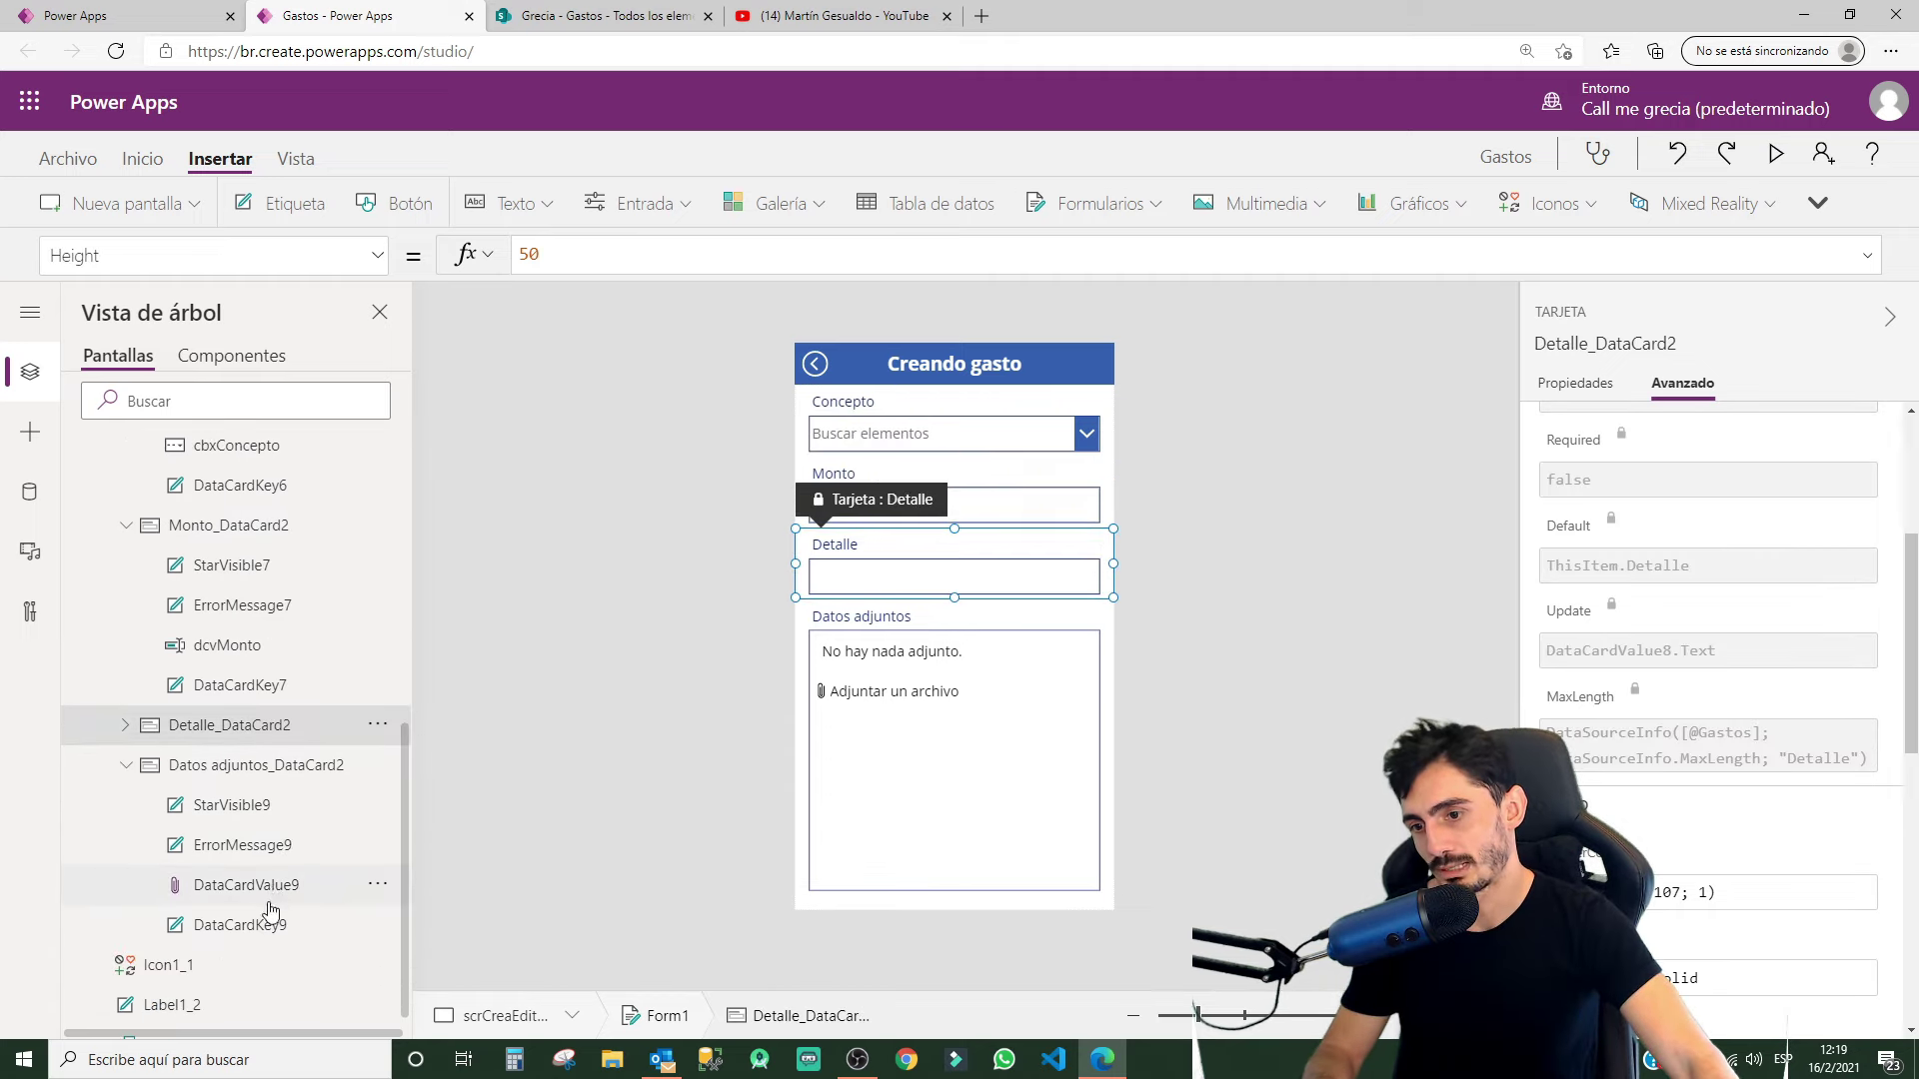
double_click(250, 846)
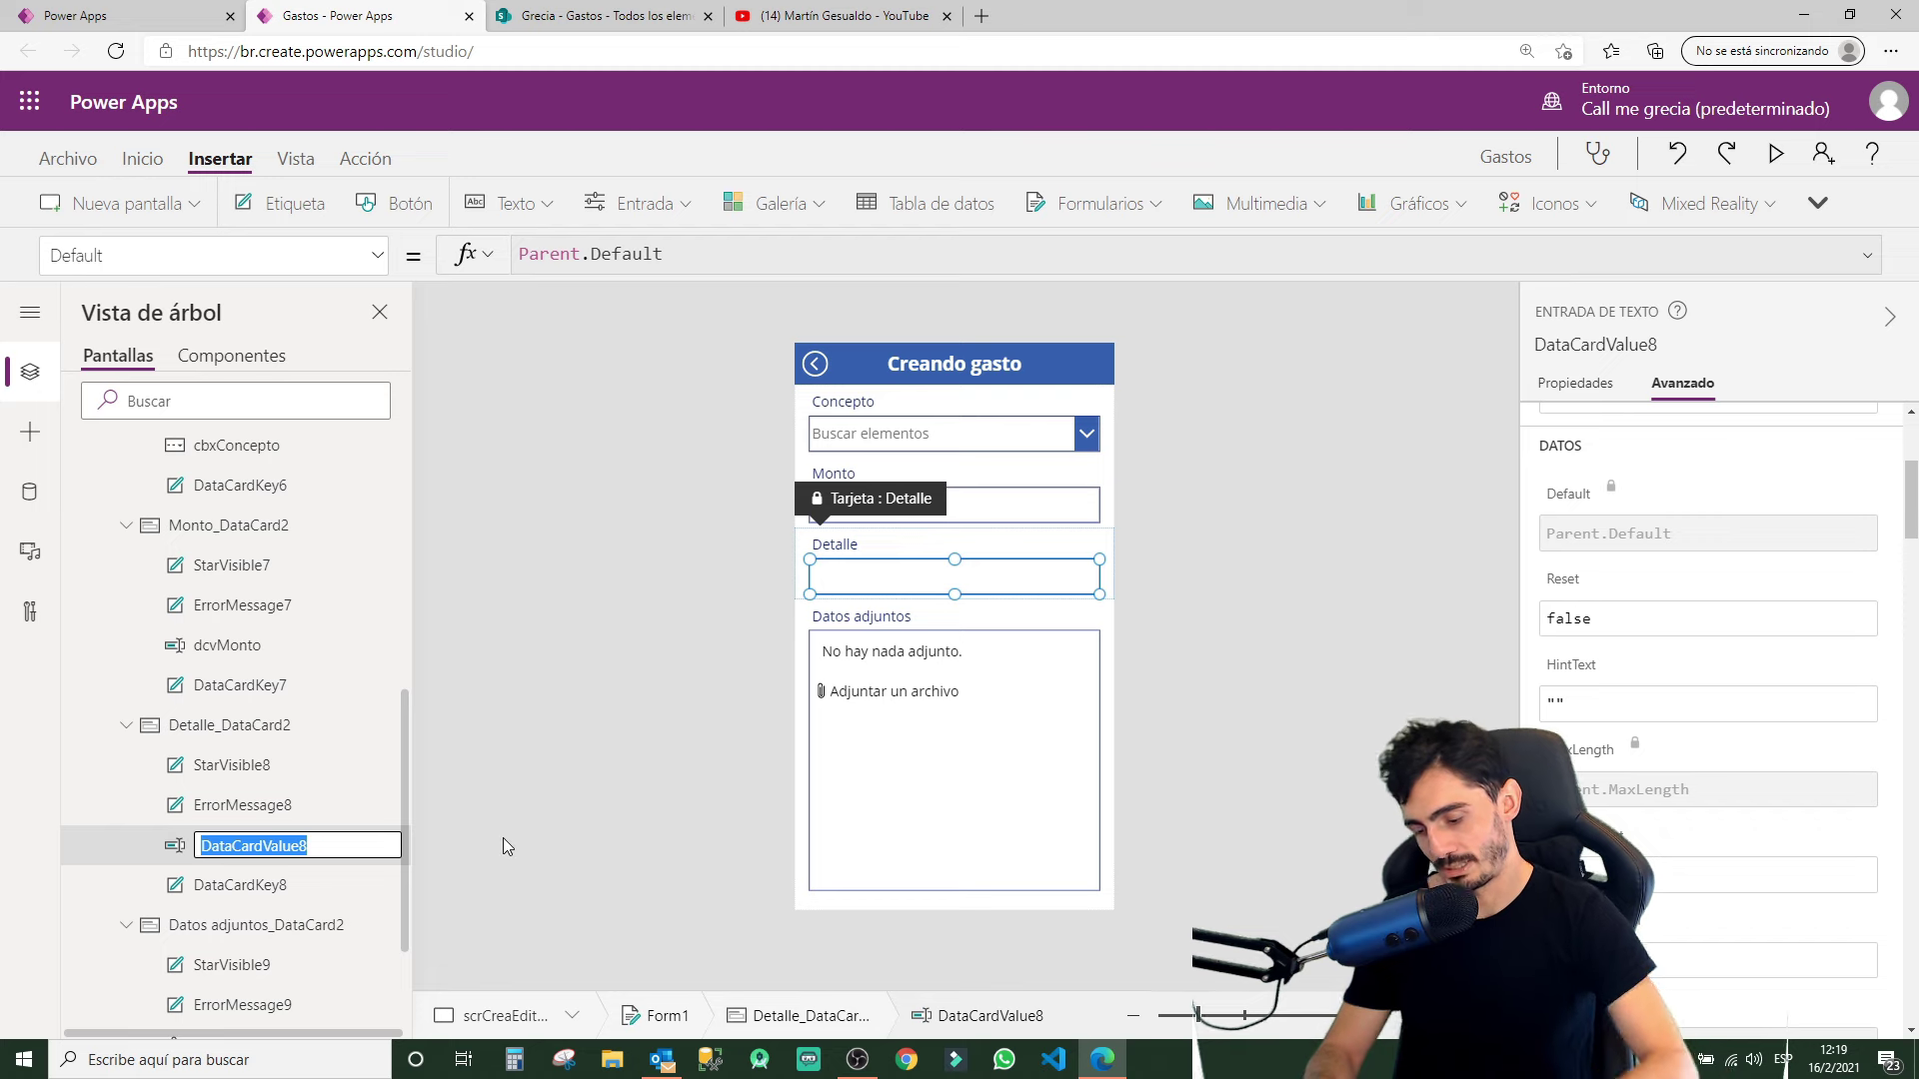
text(dcvDe)
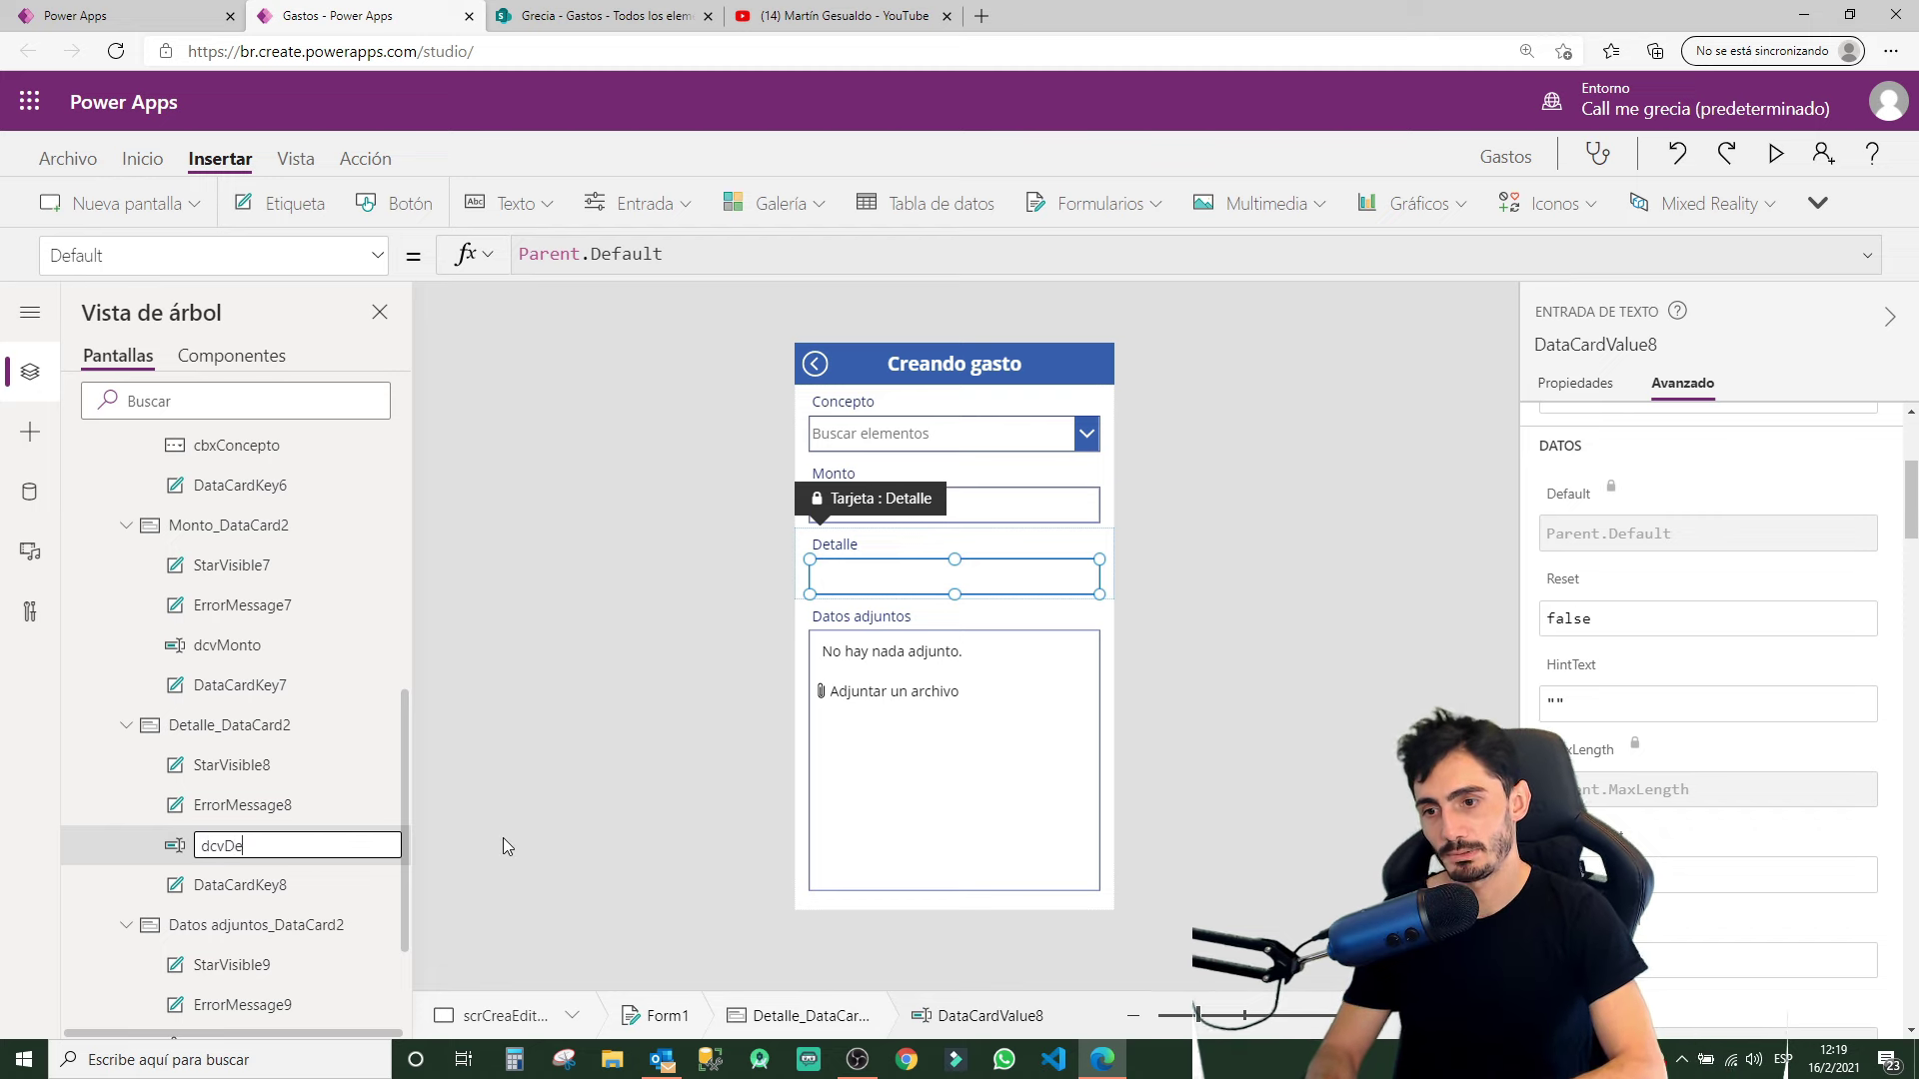
text(talle)
key(Return)
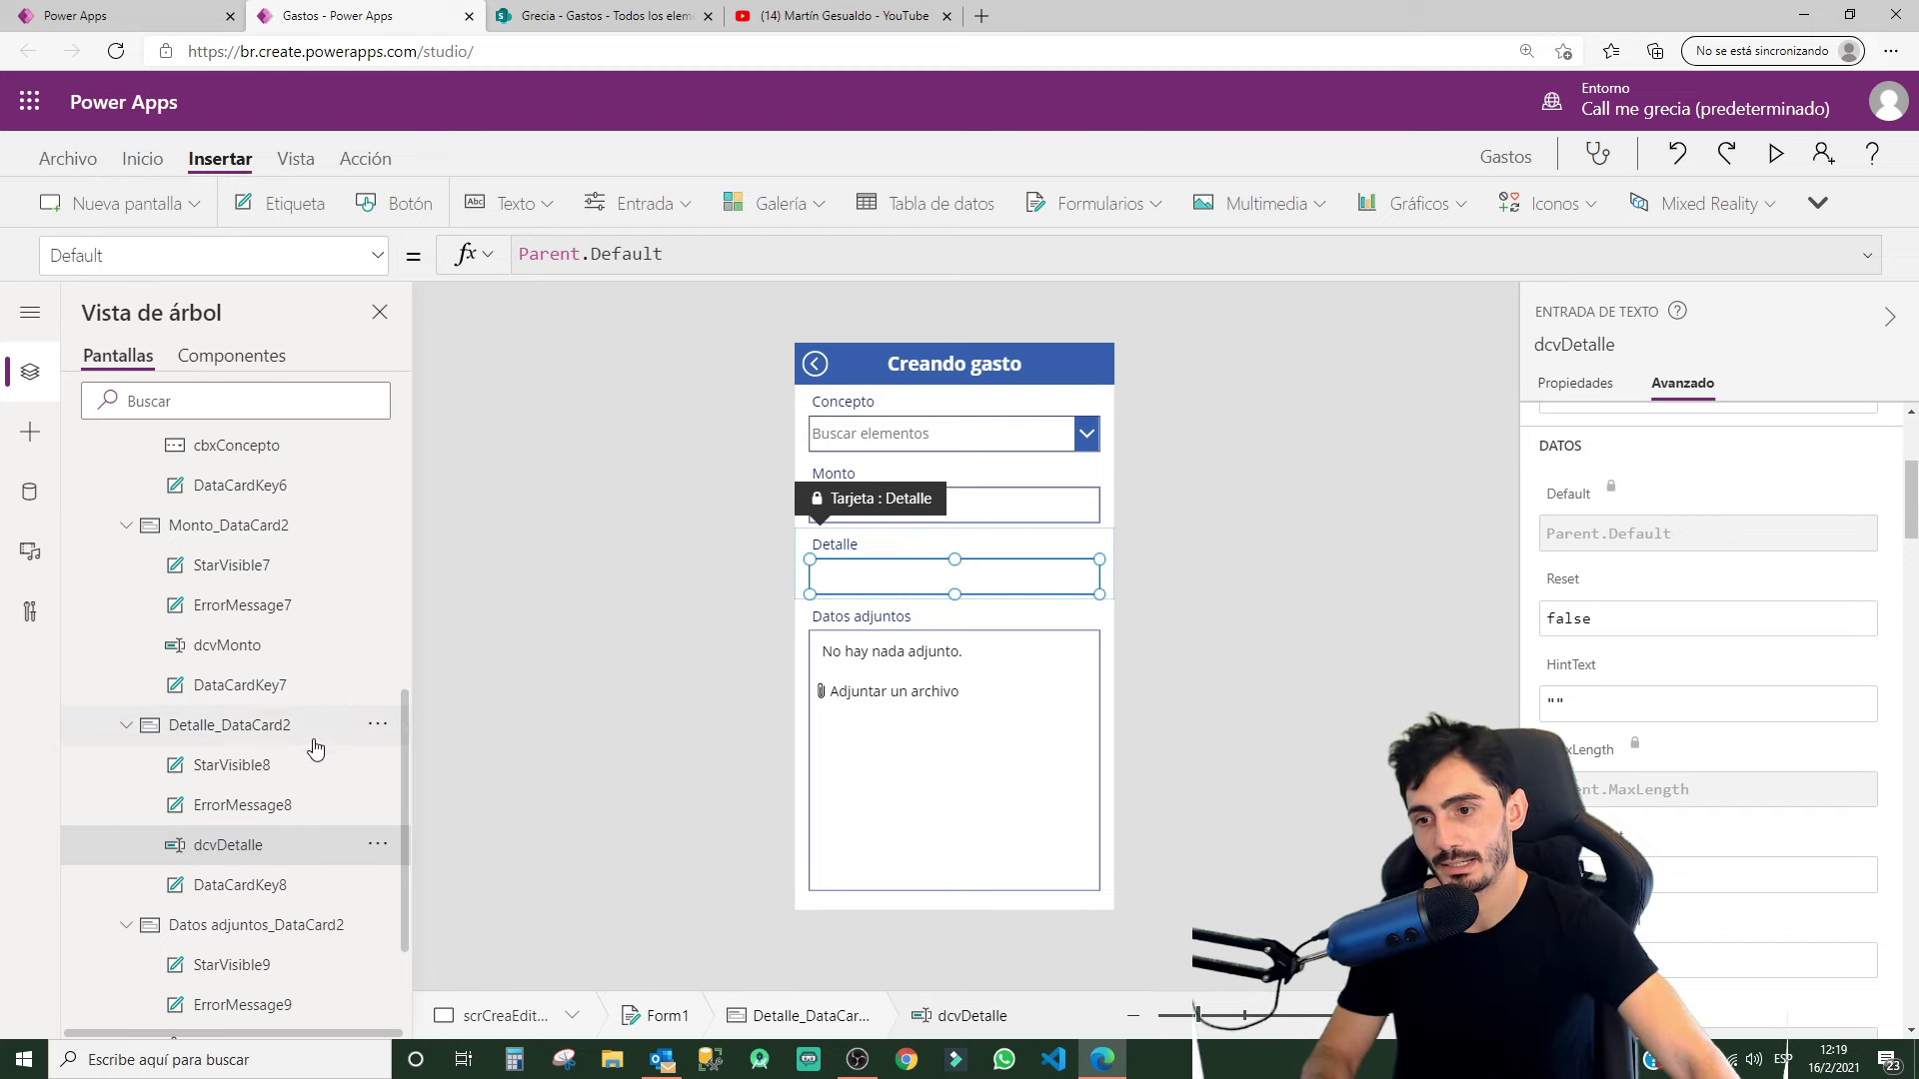
click(248, 729)
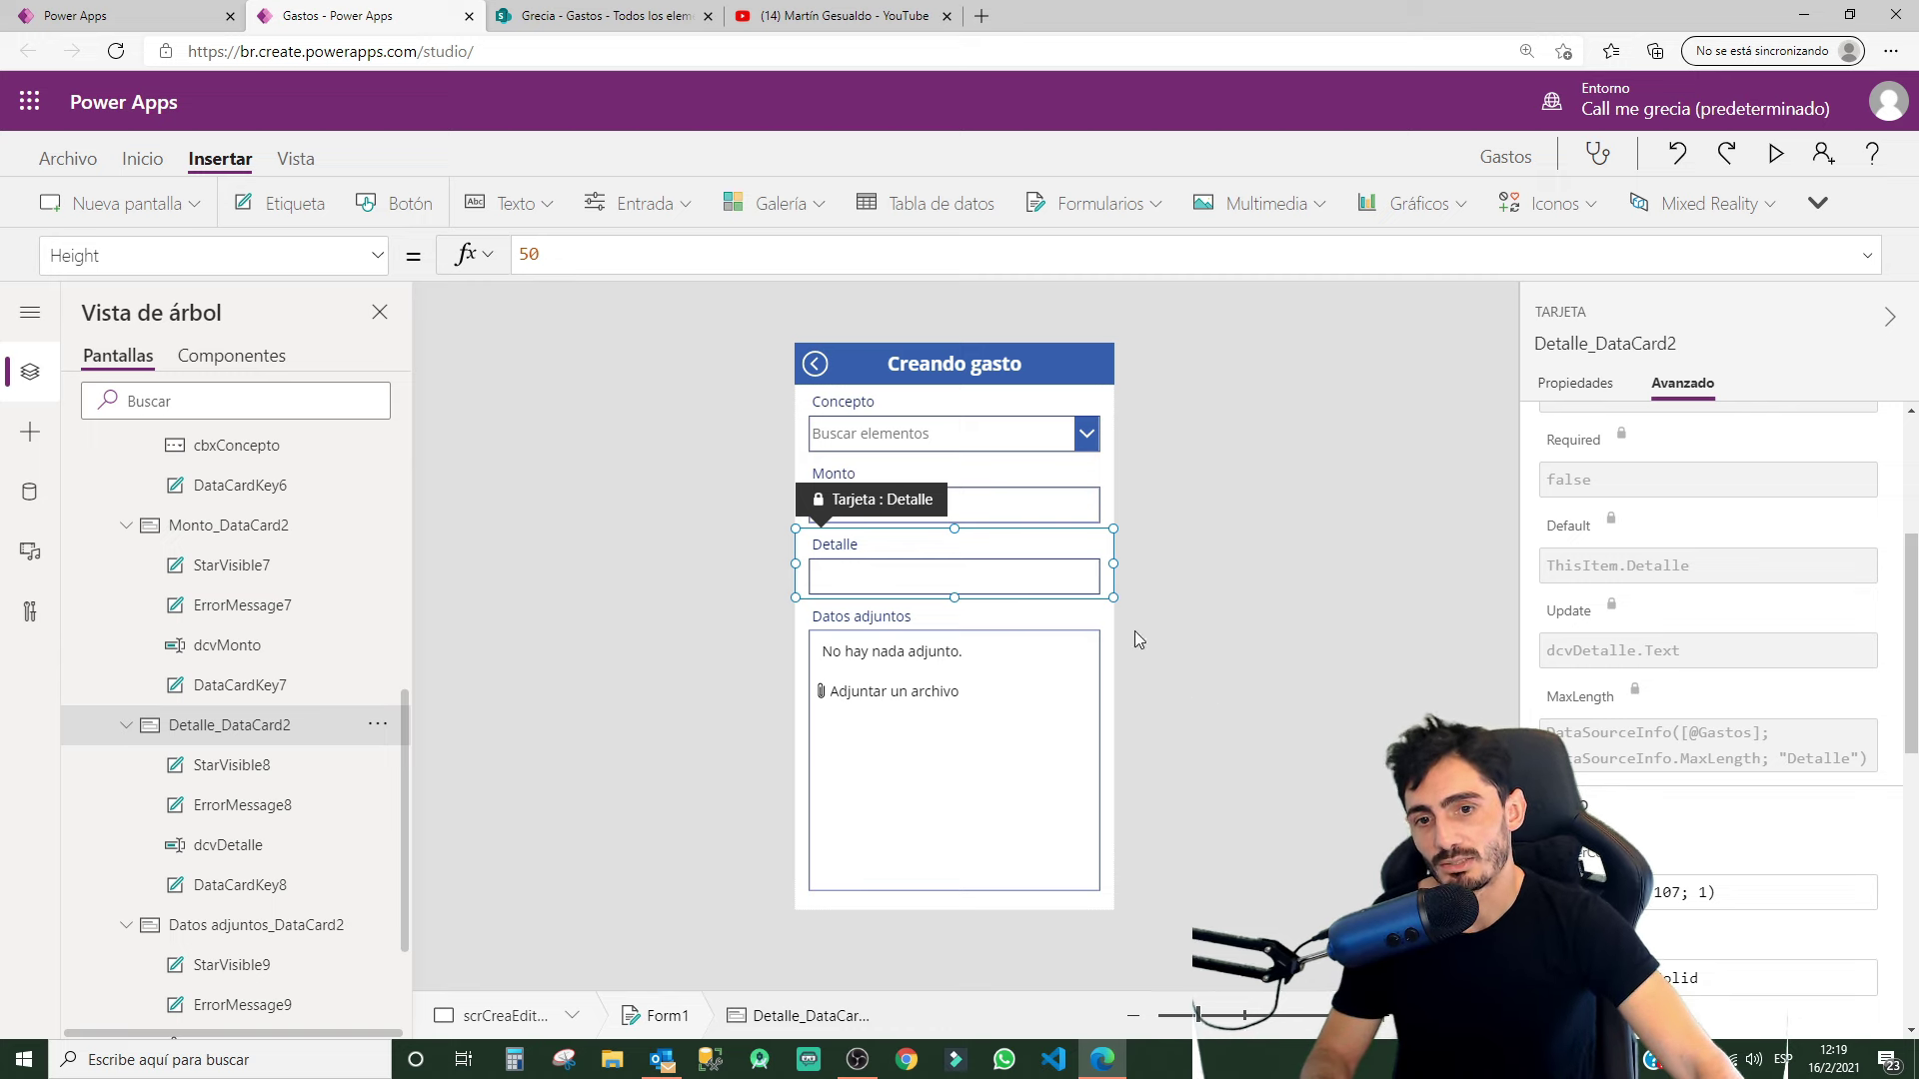
Shorten the attachment control and its Datos adjuntos card.
click(1104, 618)
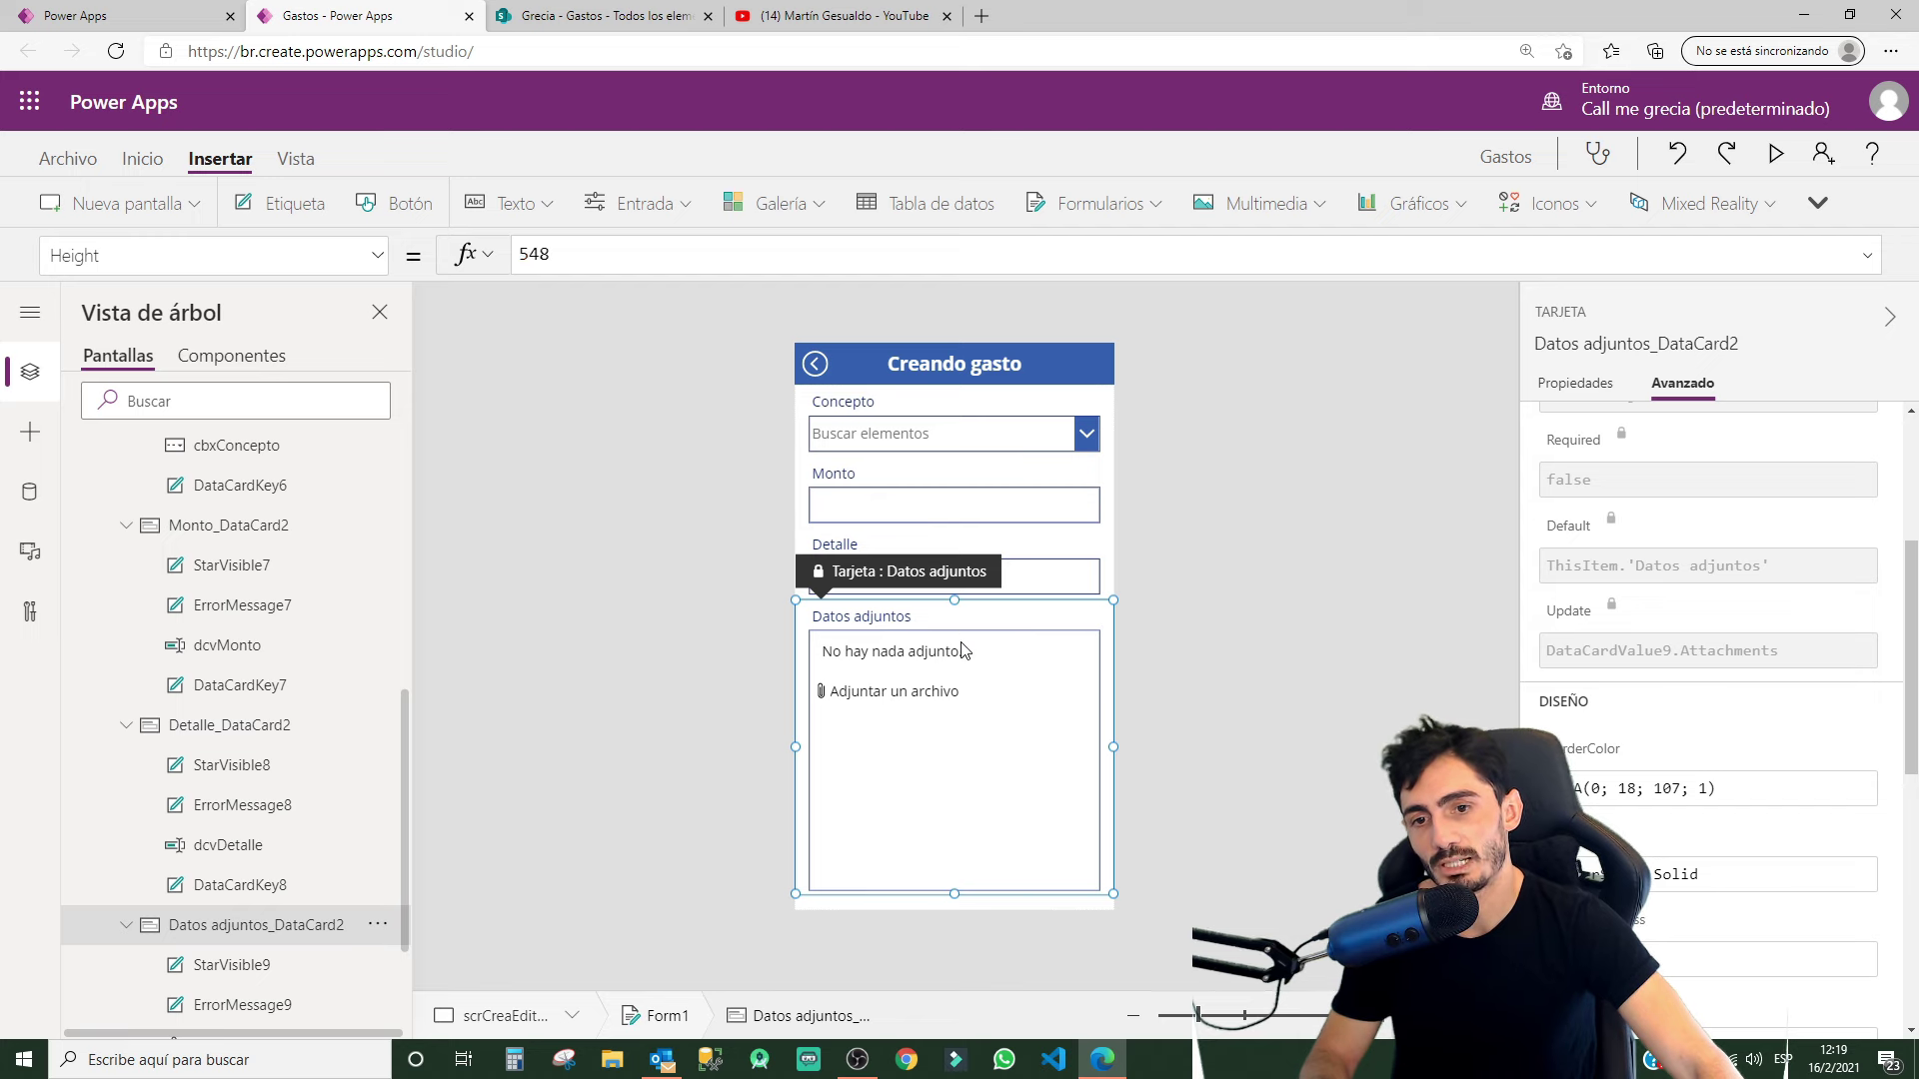
click(958, 871)
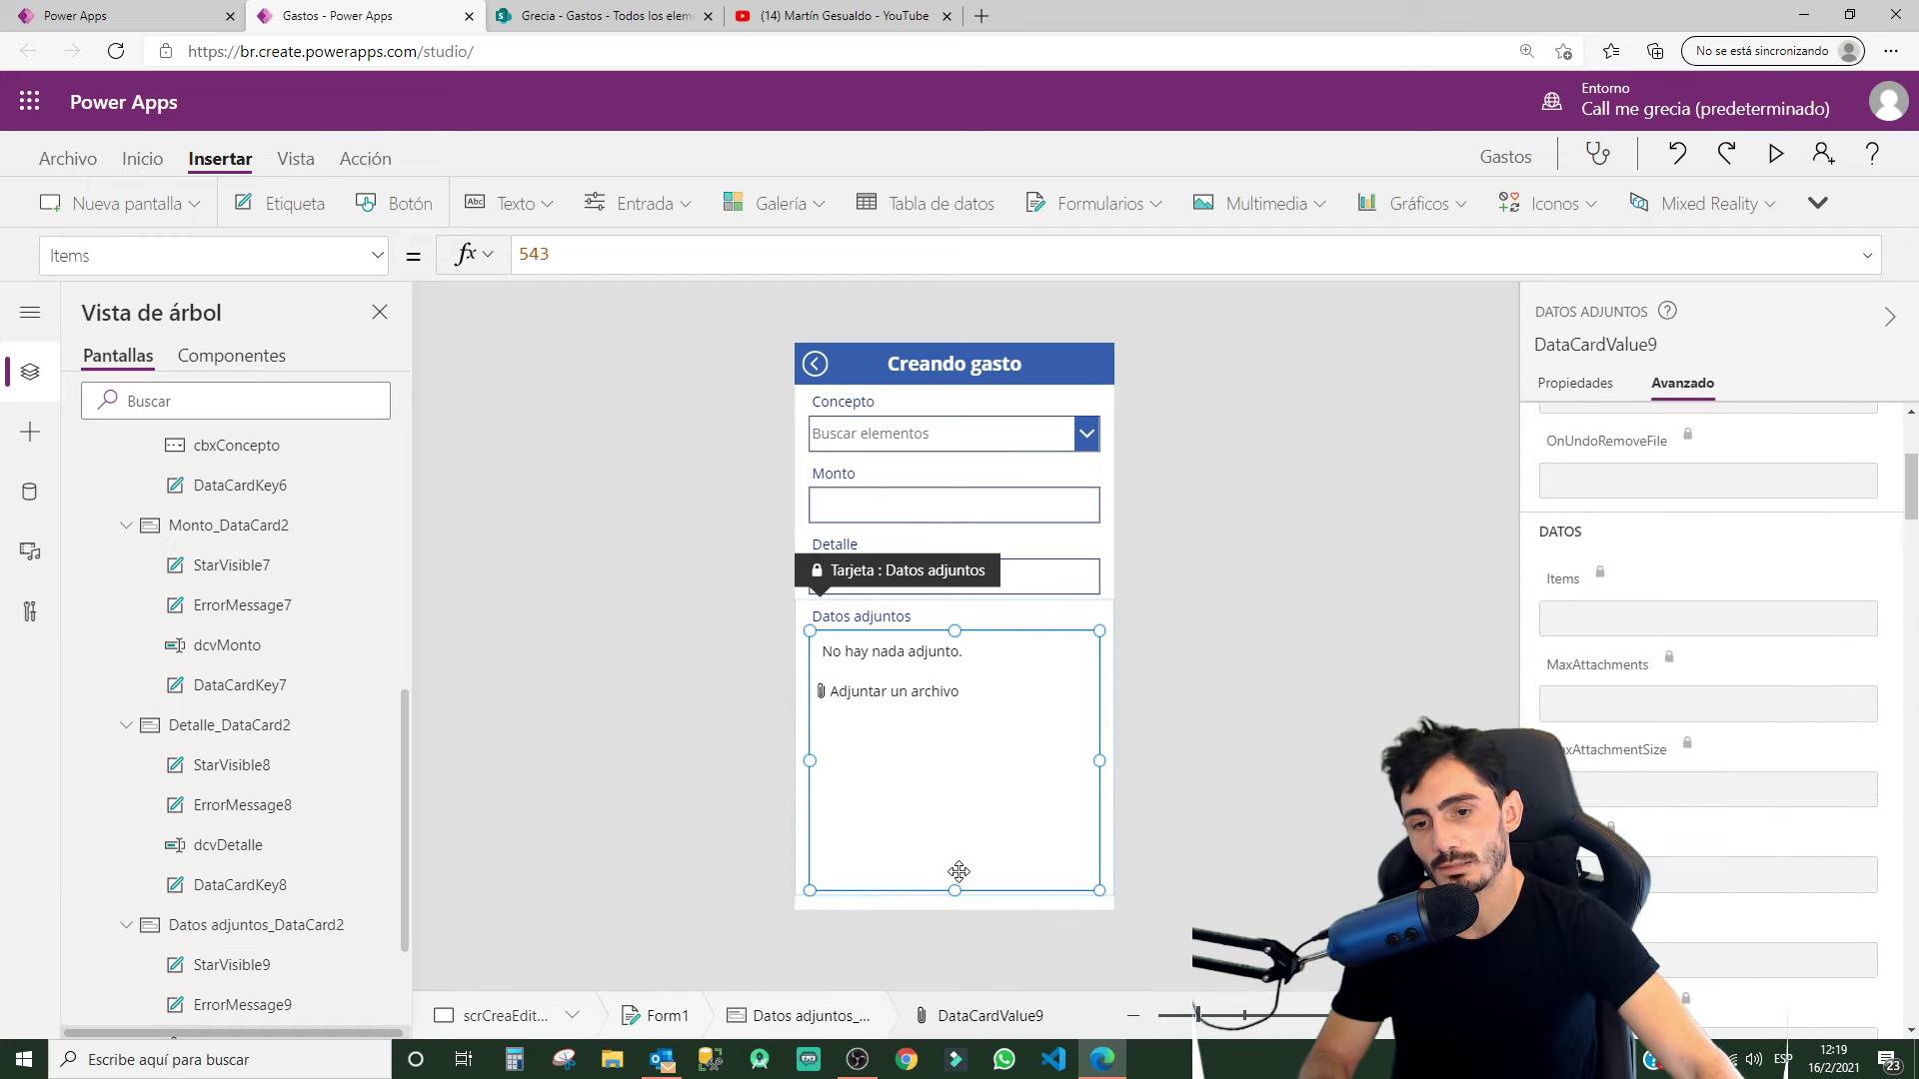
drag(955, 889, 960, 805)
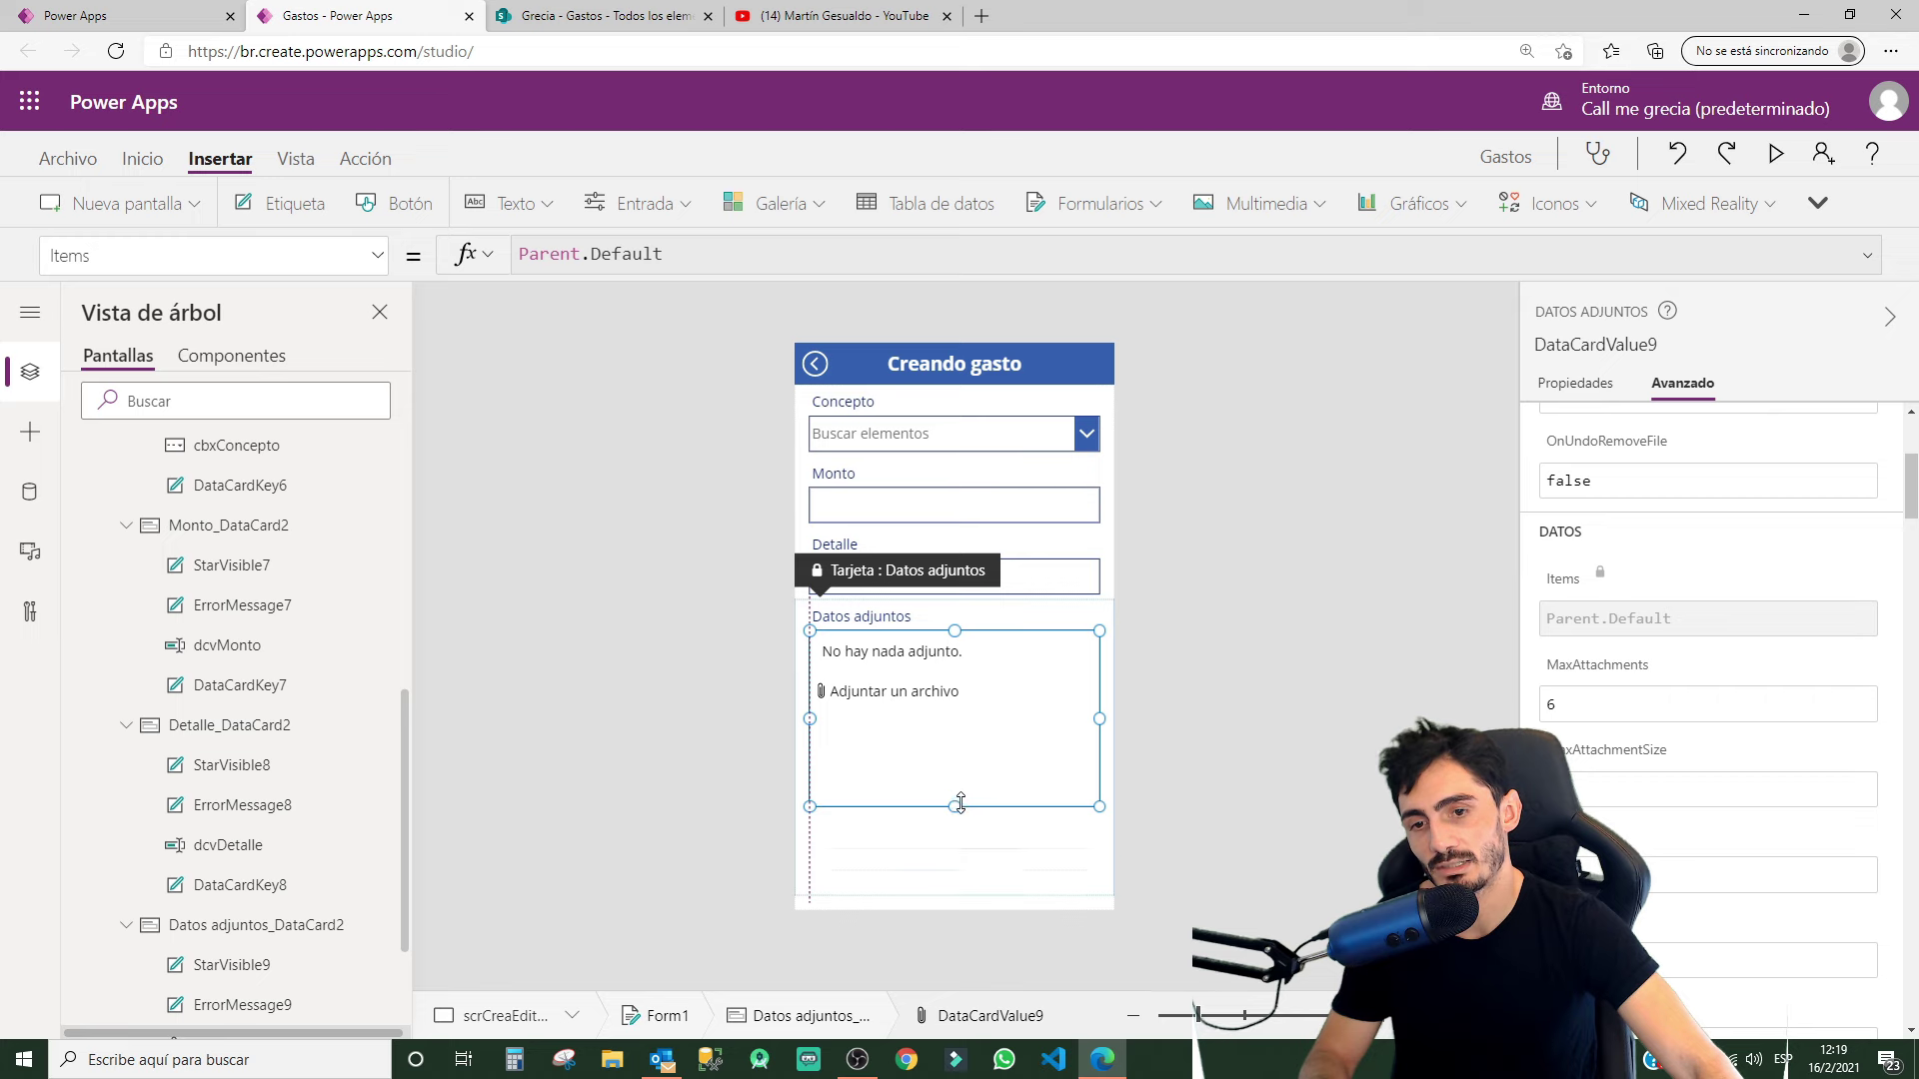
drag(959, 875, 957, 818)
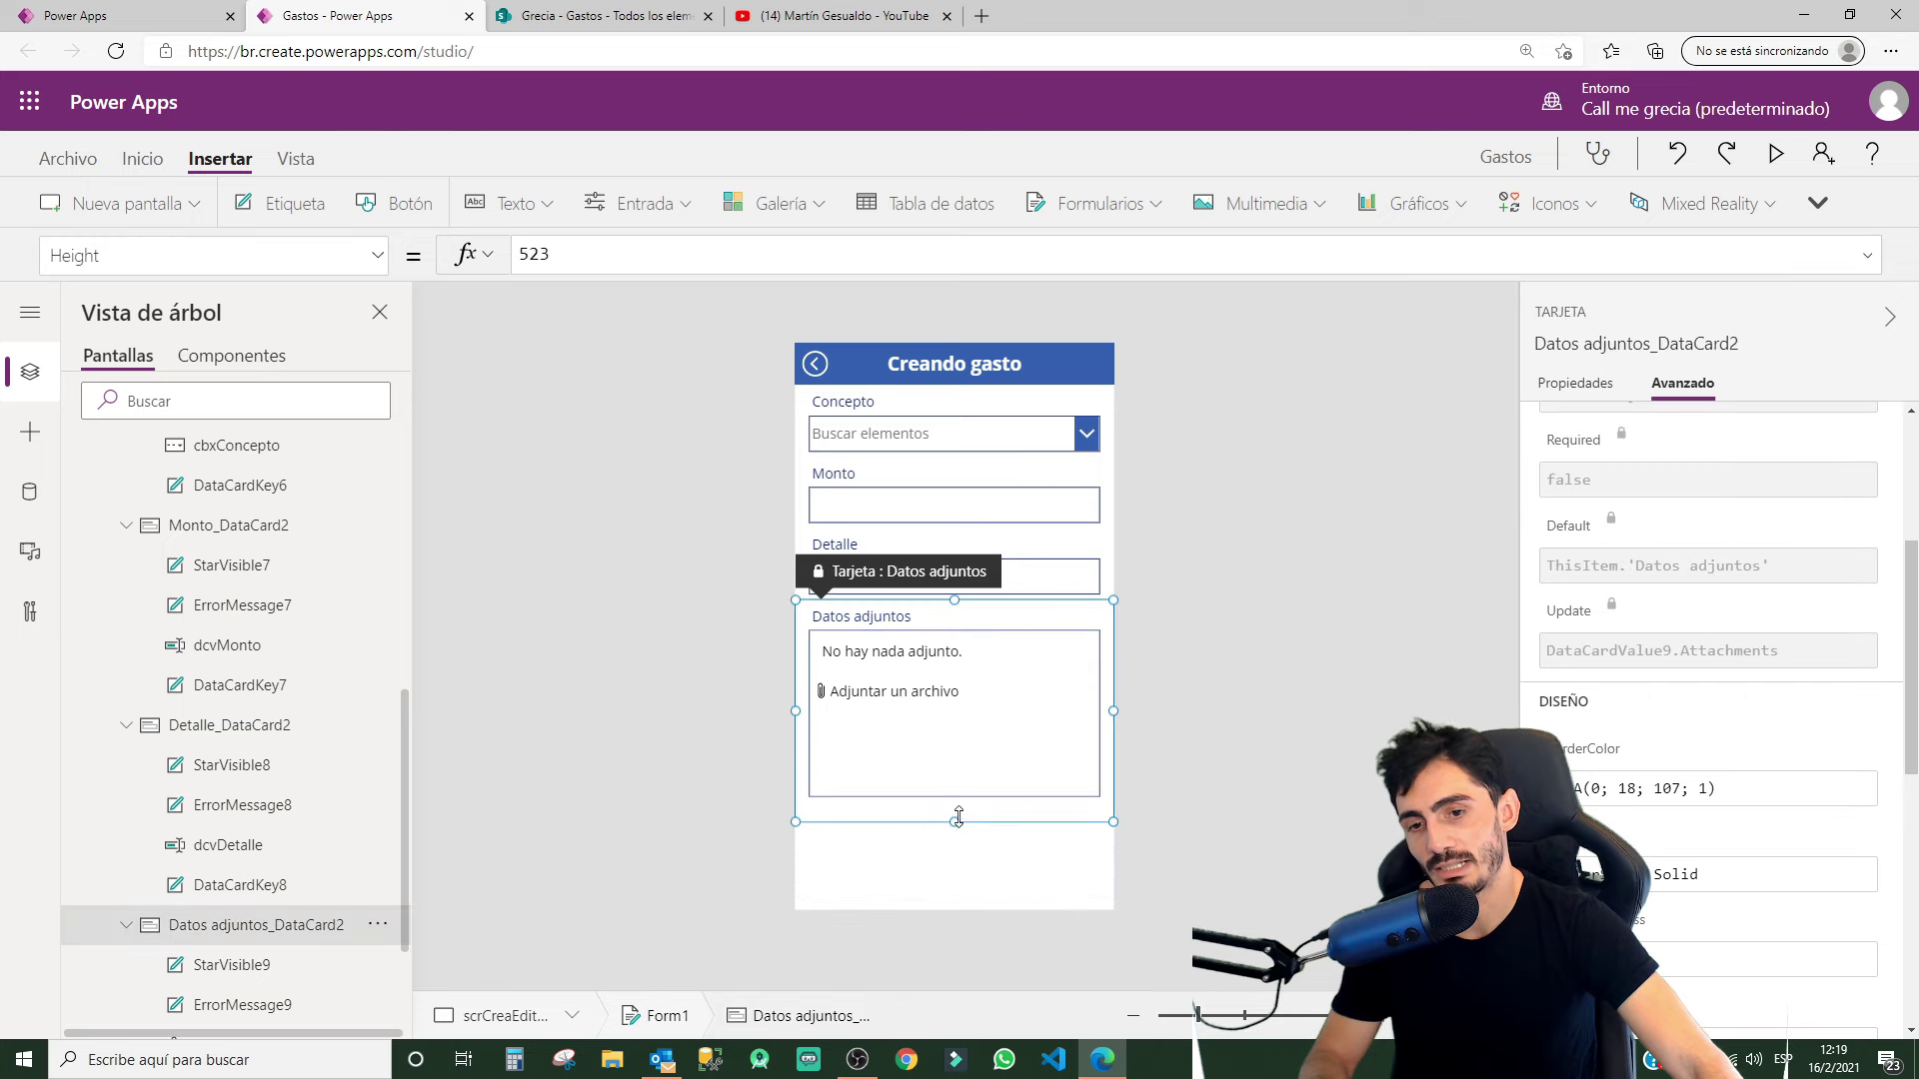
Stretch the Detalle card to a height of 297 and check the layout in preview.
click(961, 598)
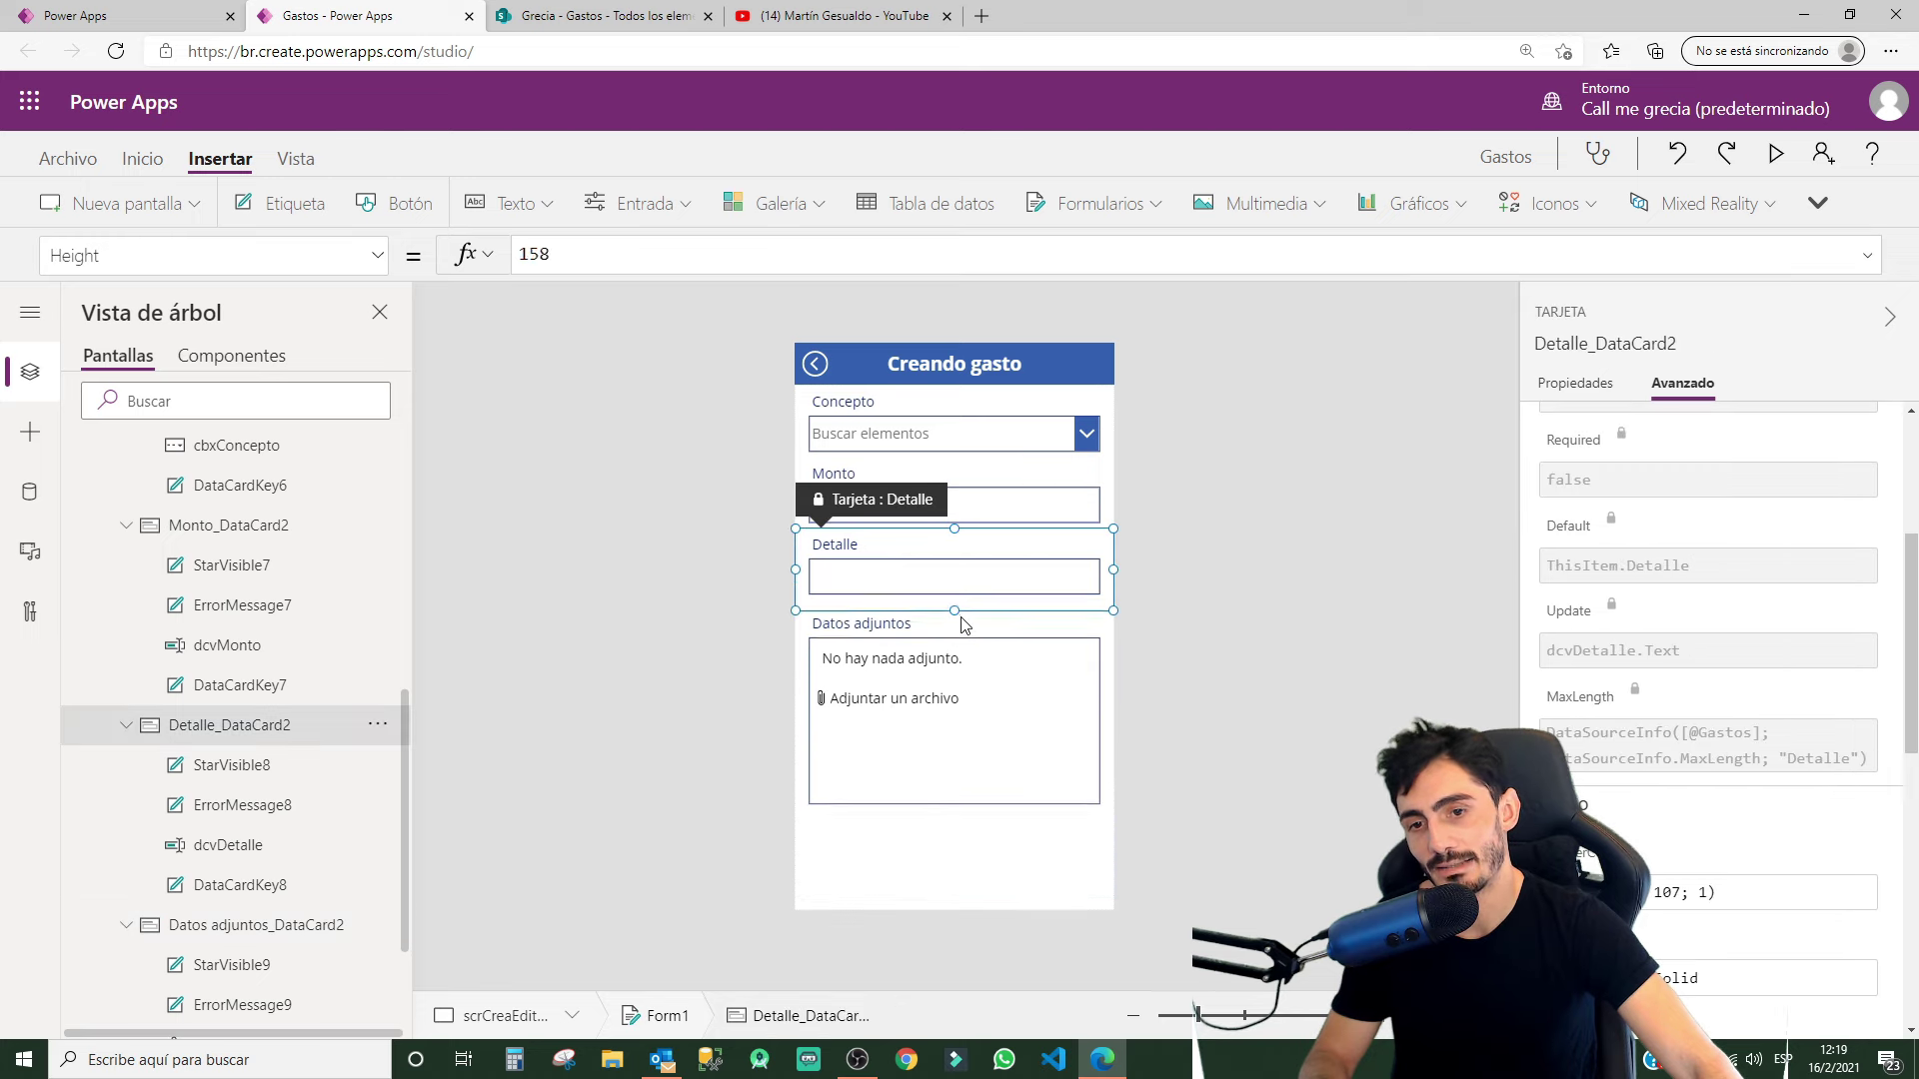
drag(962, 623, 977, 699)
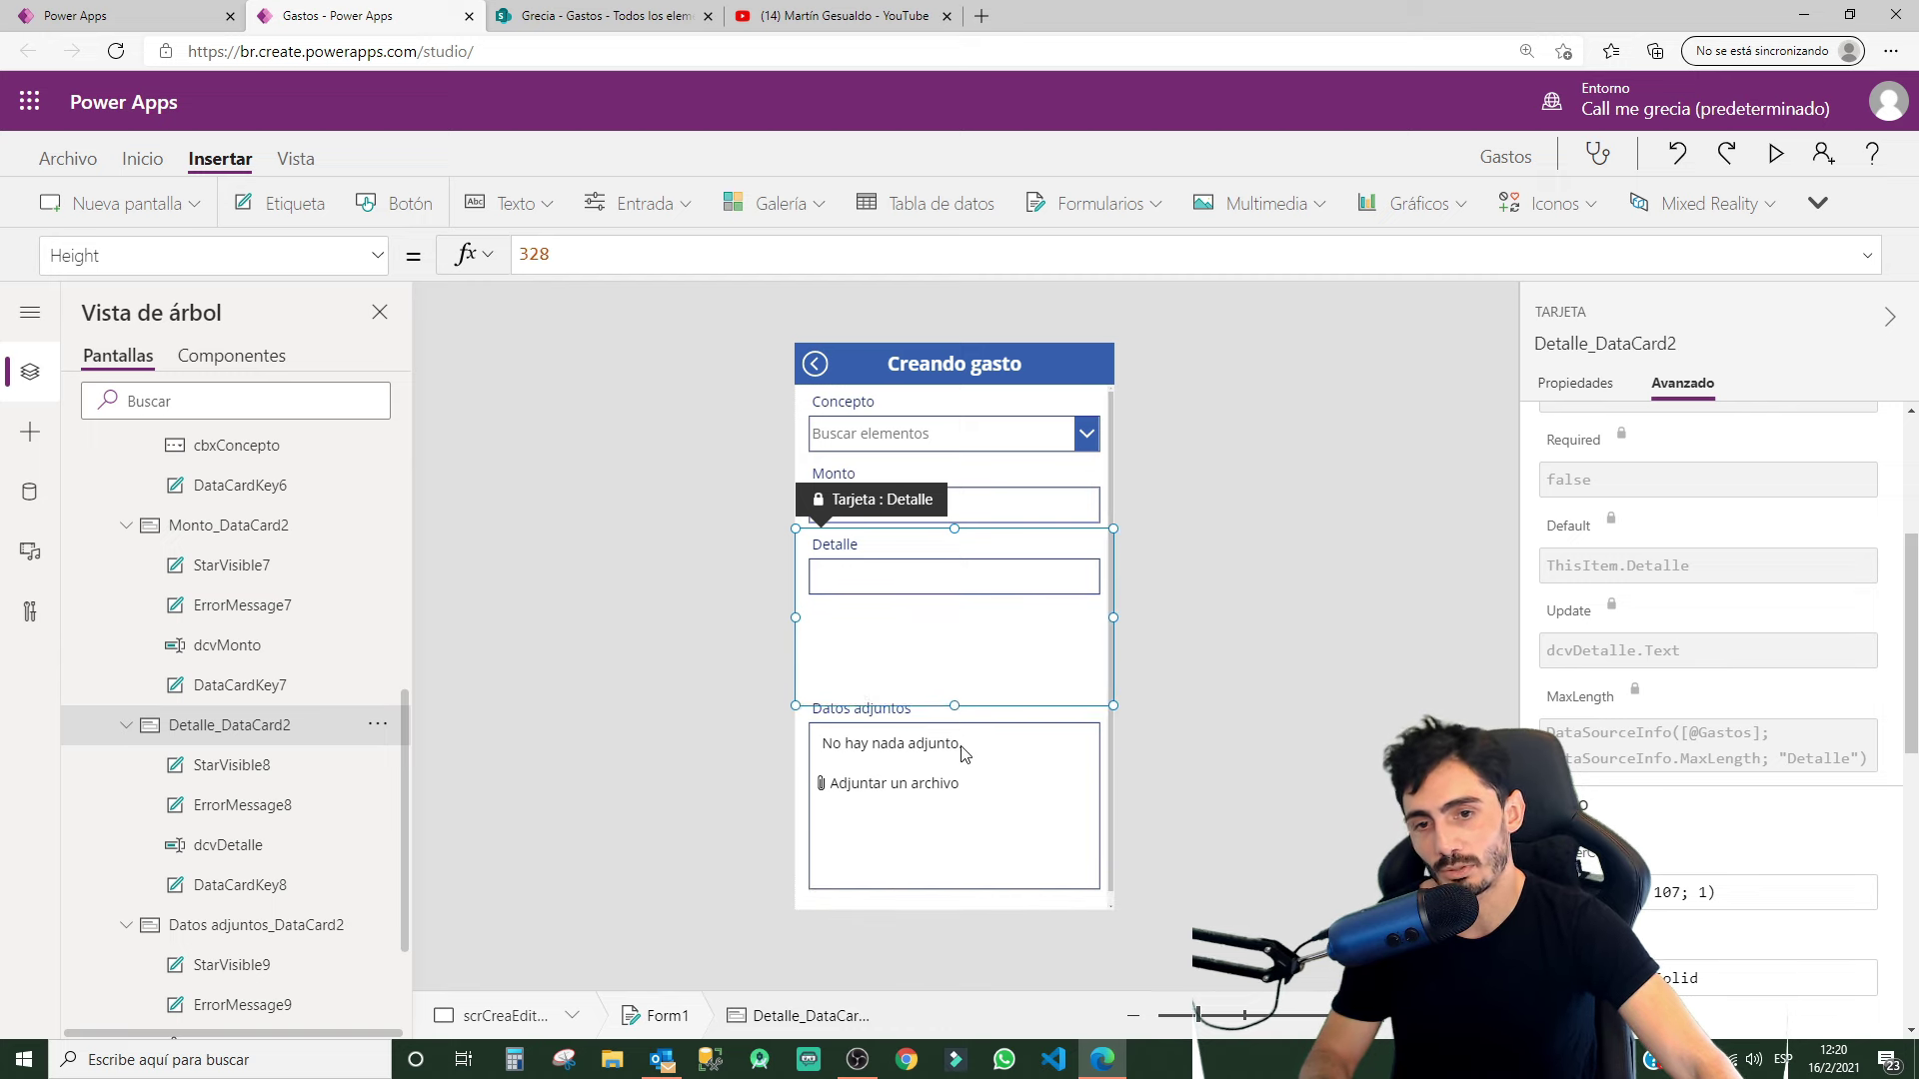
drag(954, 687, 957, 838)
click(1775, 154)
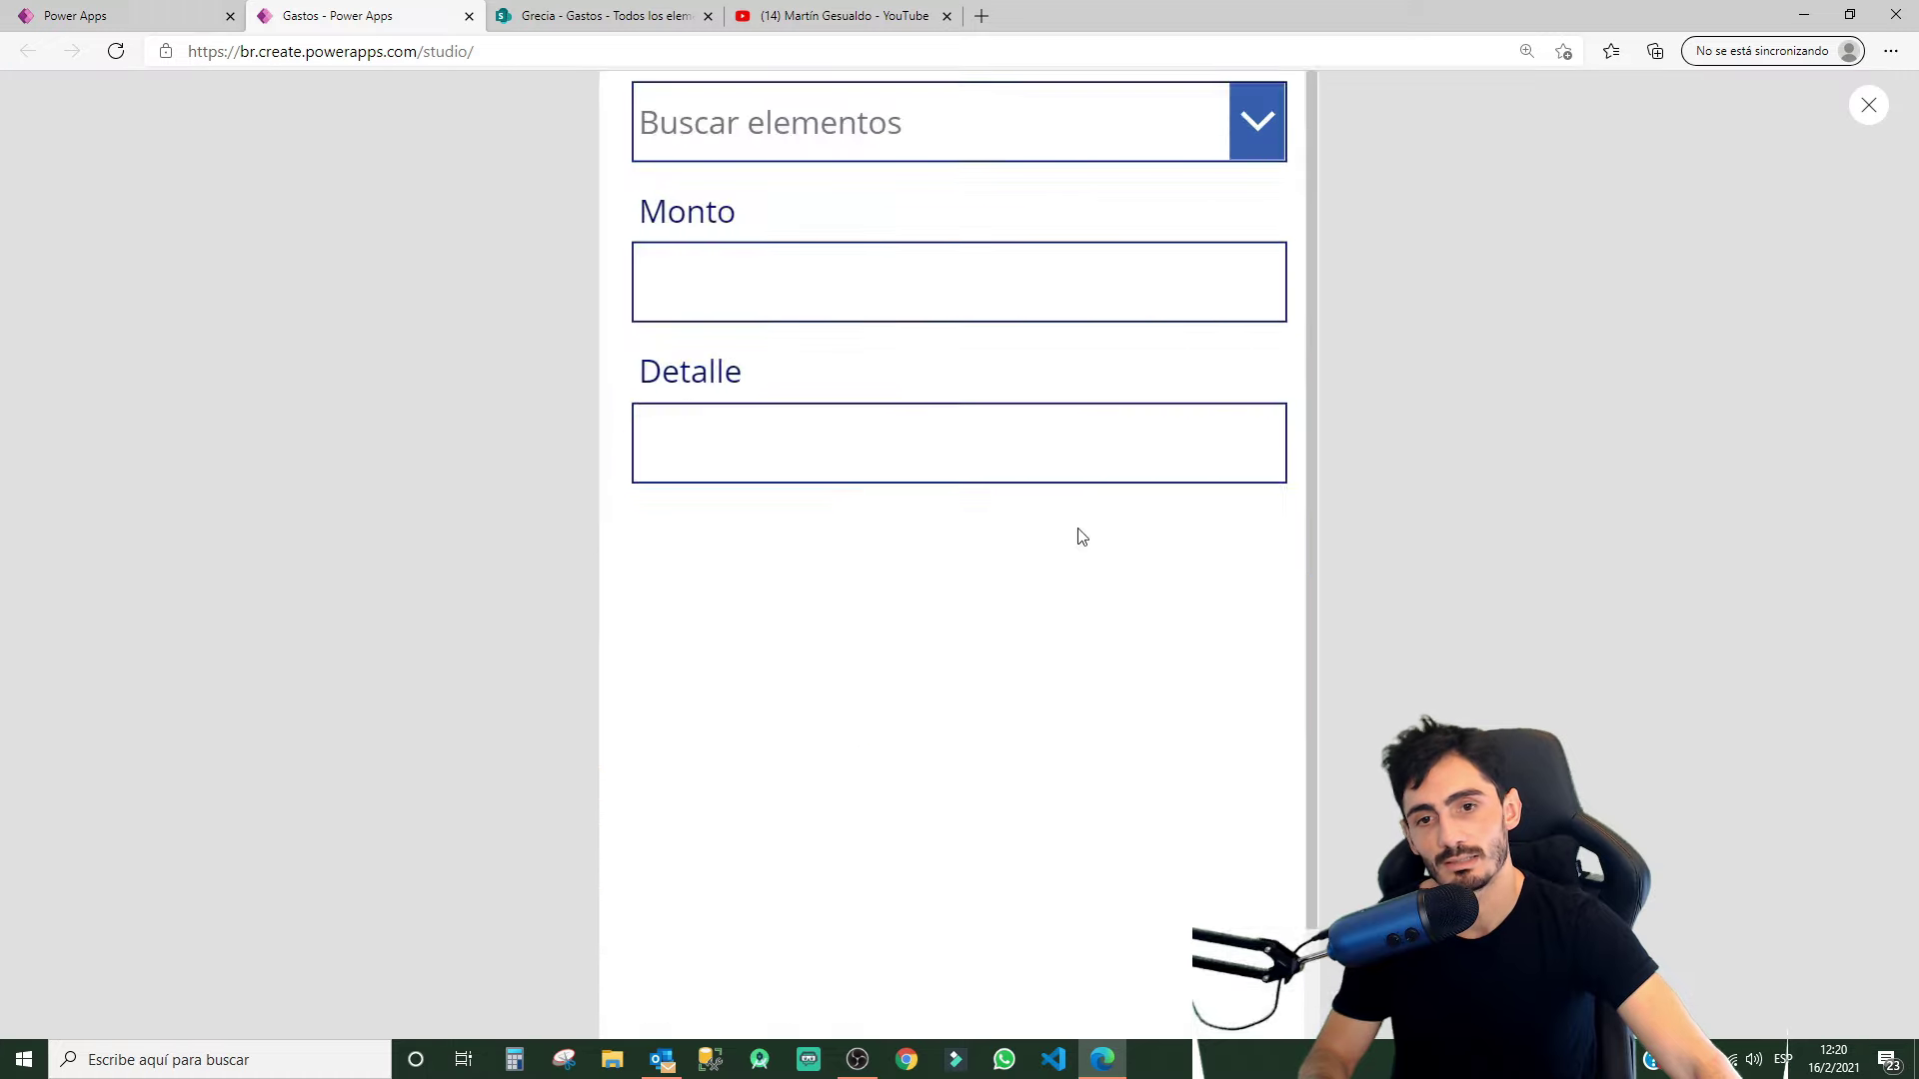
scroll(1014, 376, down, 3)
scroll(1018, 400, down, 1)
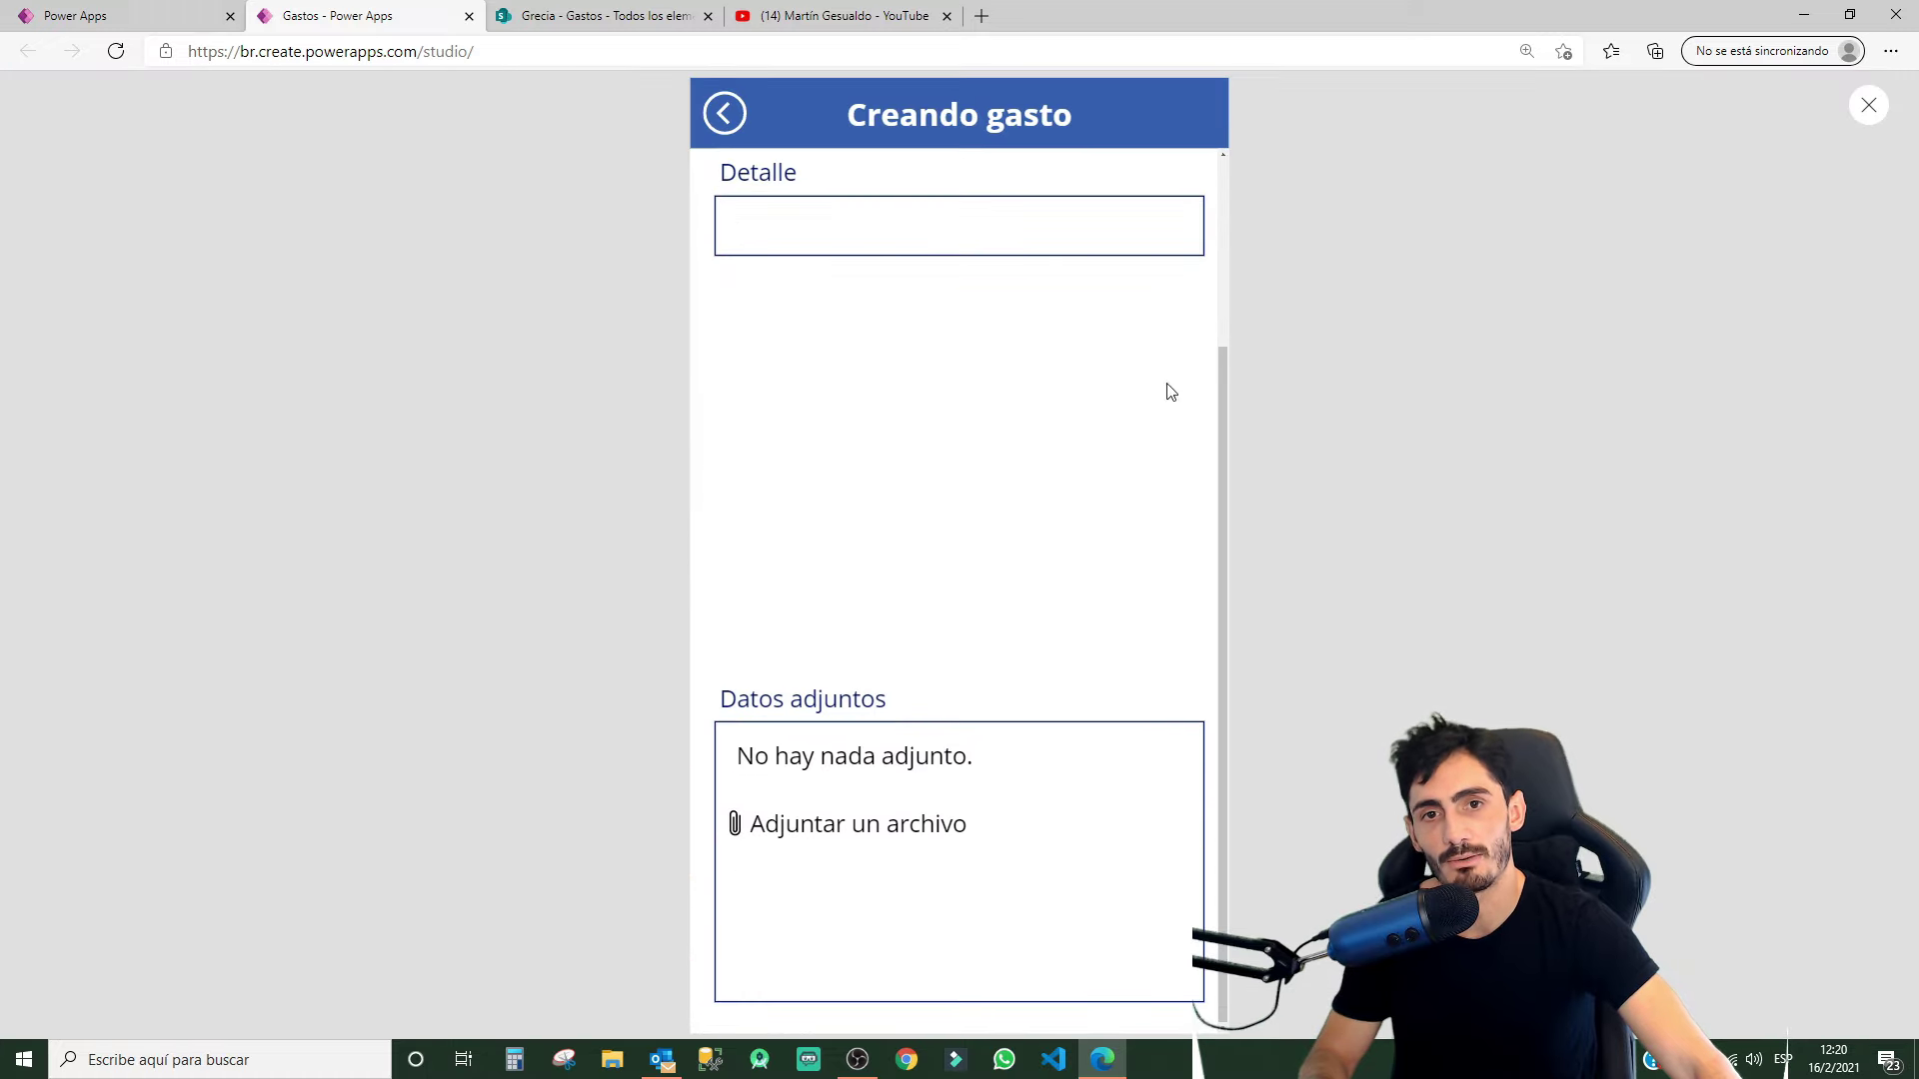
scroll(1171, 391, up, 3)
click(1868, 104)
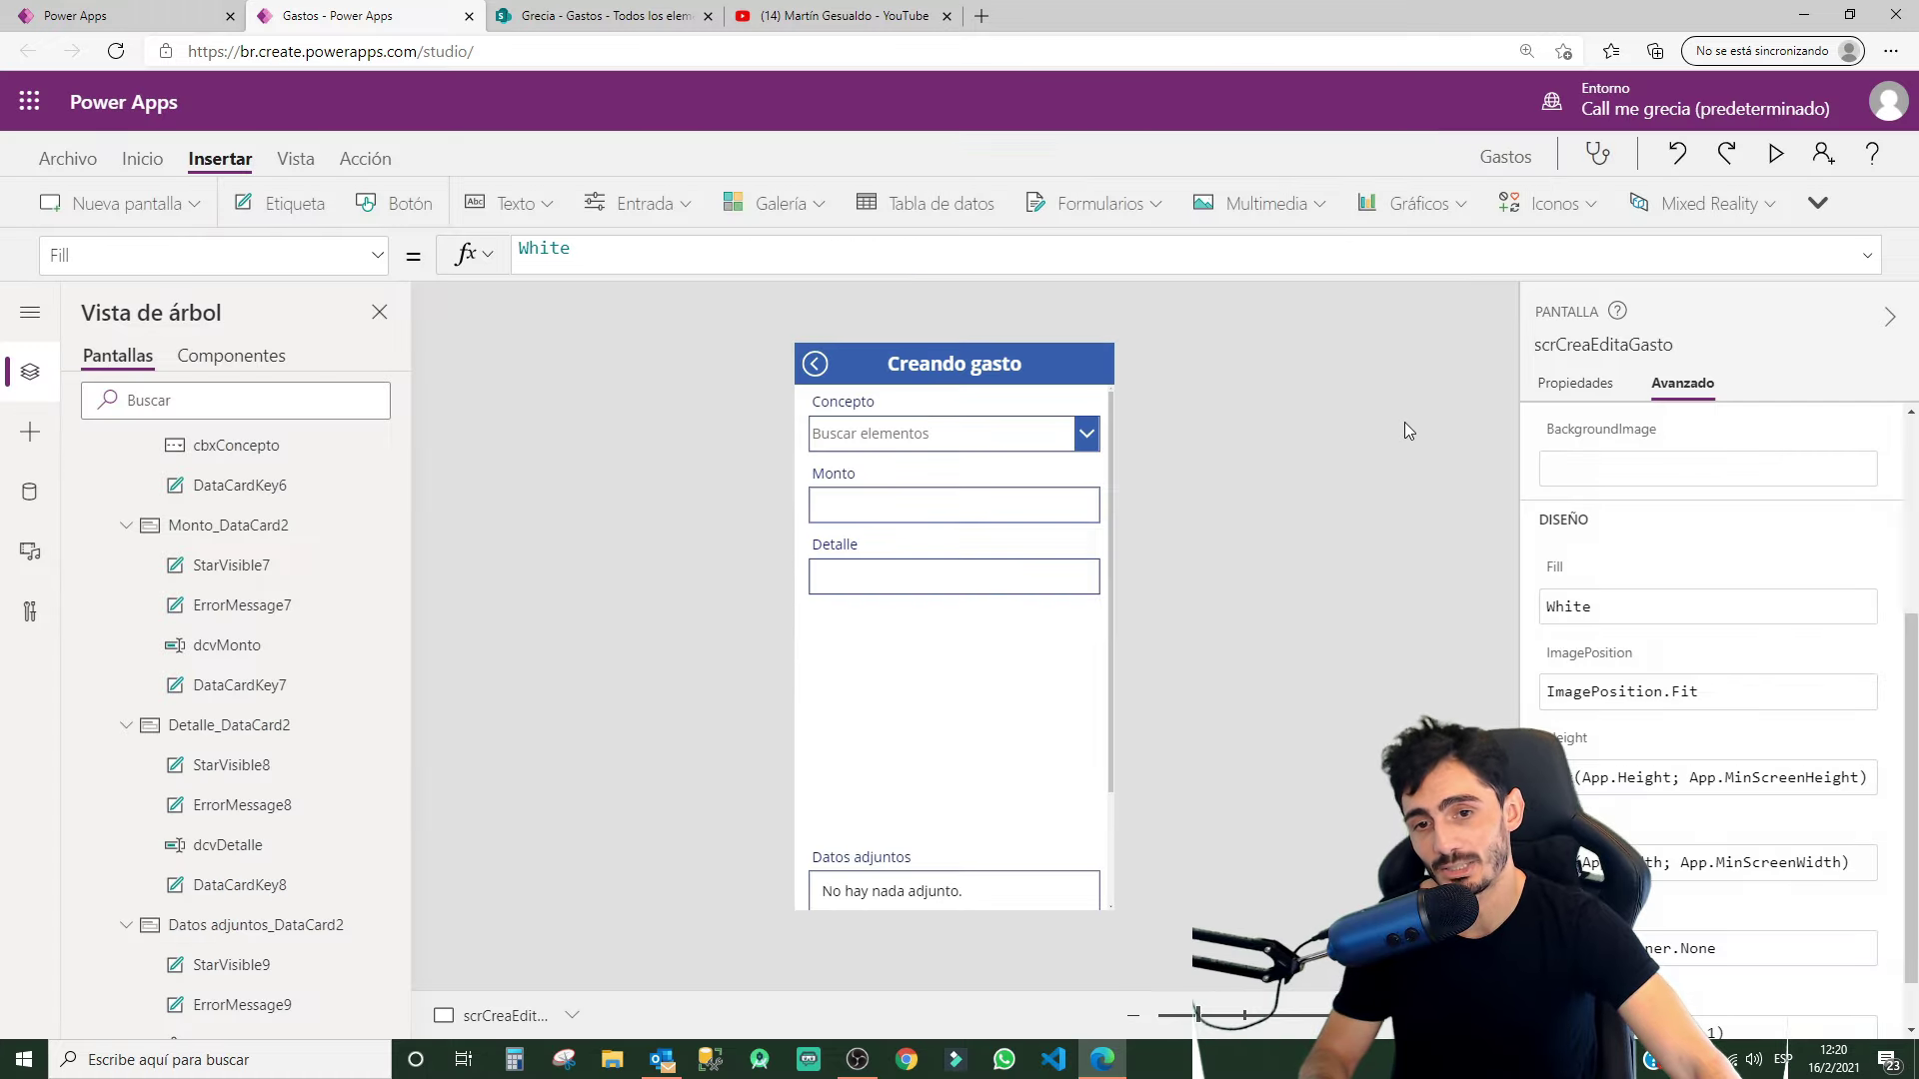
click(1015, 677)
Shorten the Detalle card and stretch the dcvDetalle text box taller.
drag(955, 833, 978, 669)
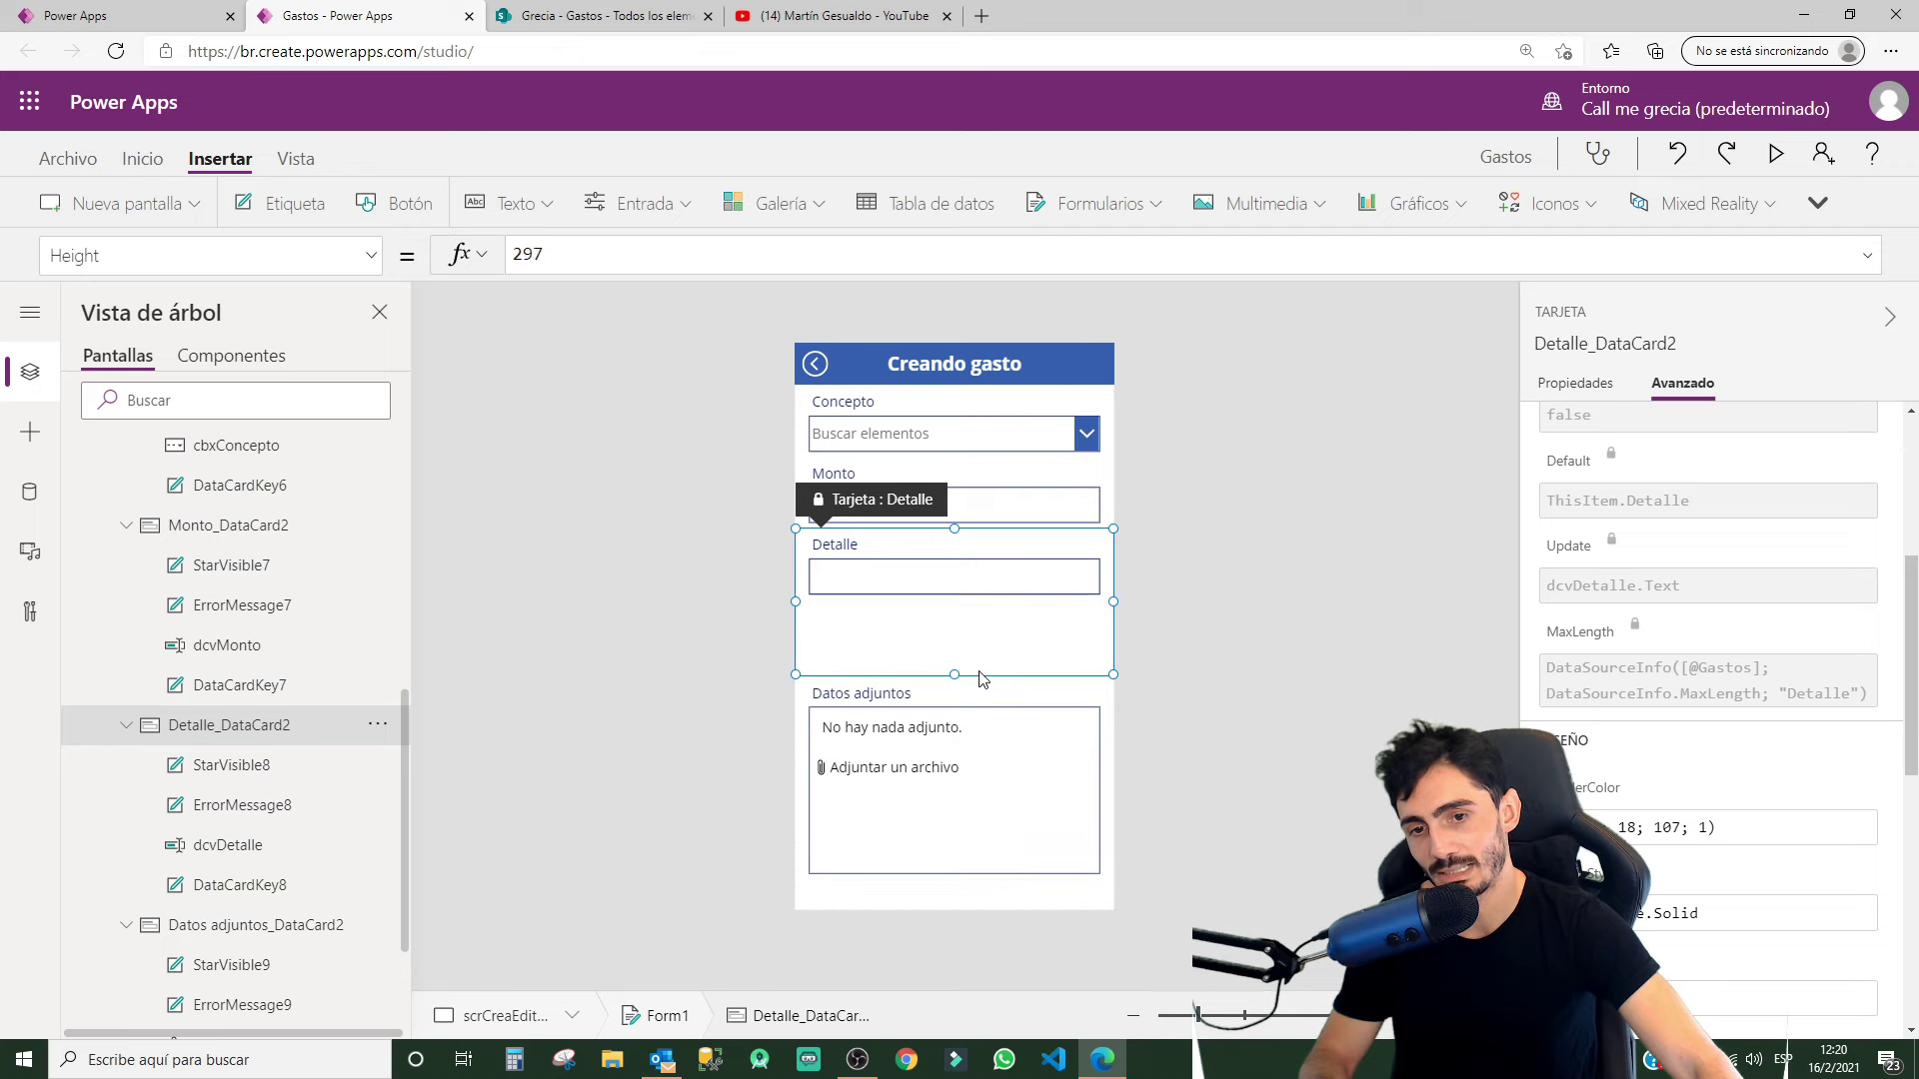
click(961, 584)
drag(955, 595, 975, 663)
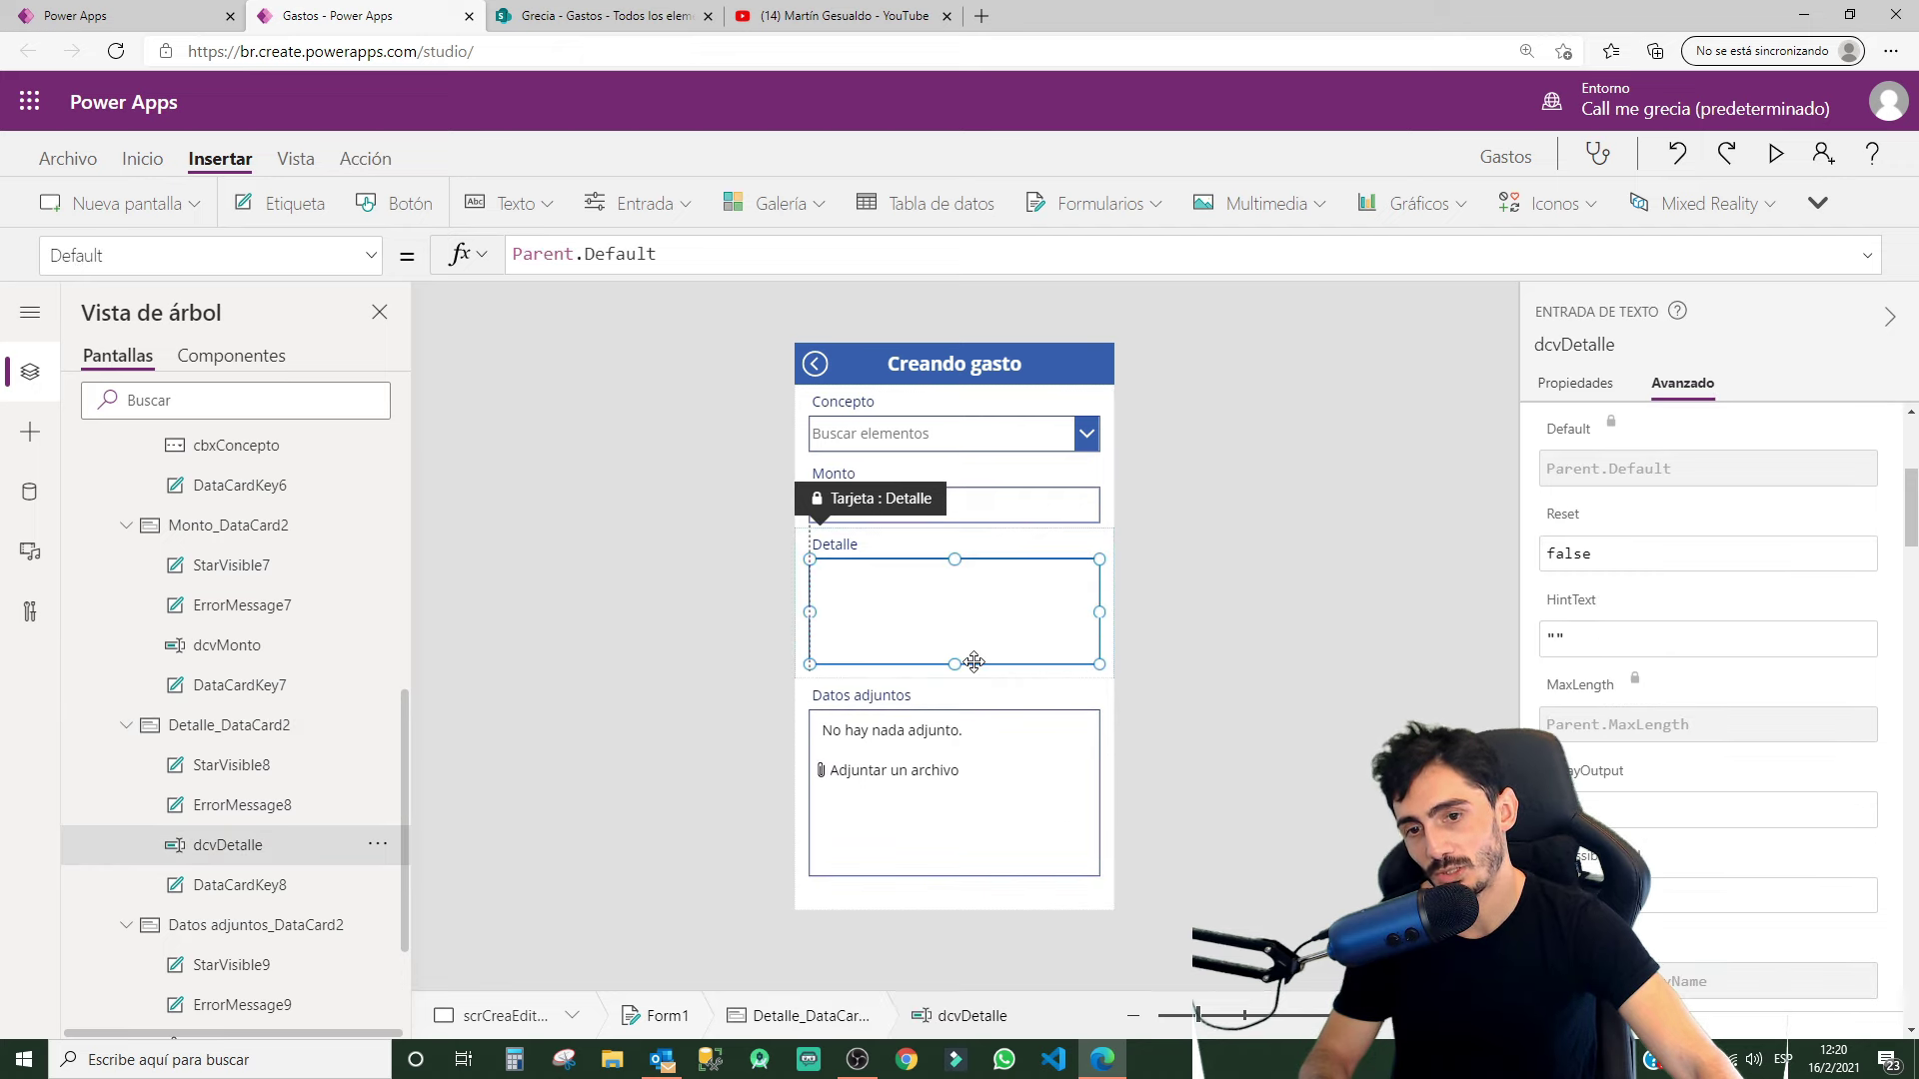
Preview the form with 'asdasdasd' typed in Detalle, then select dcvDetalle's Propiedades.
click(1775, 153)
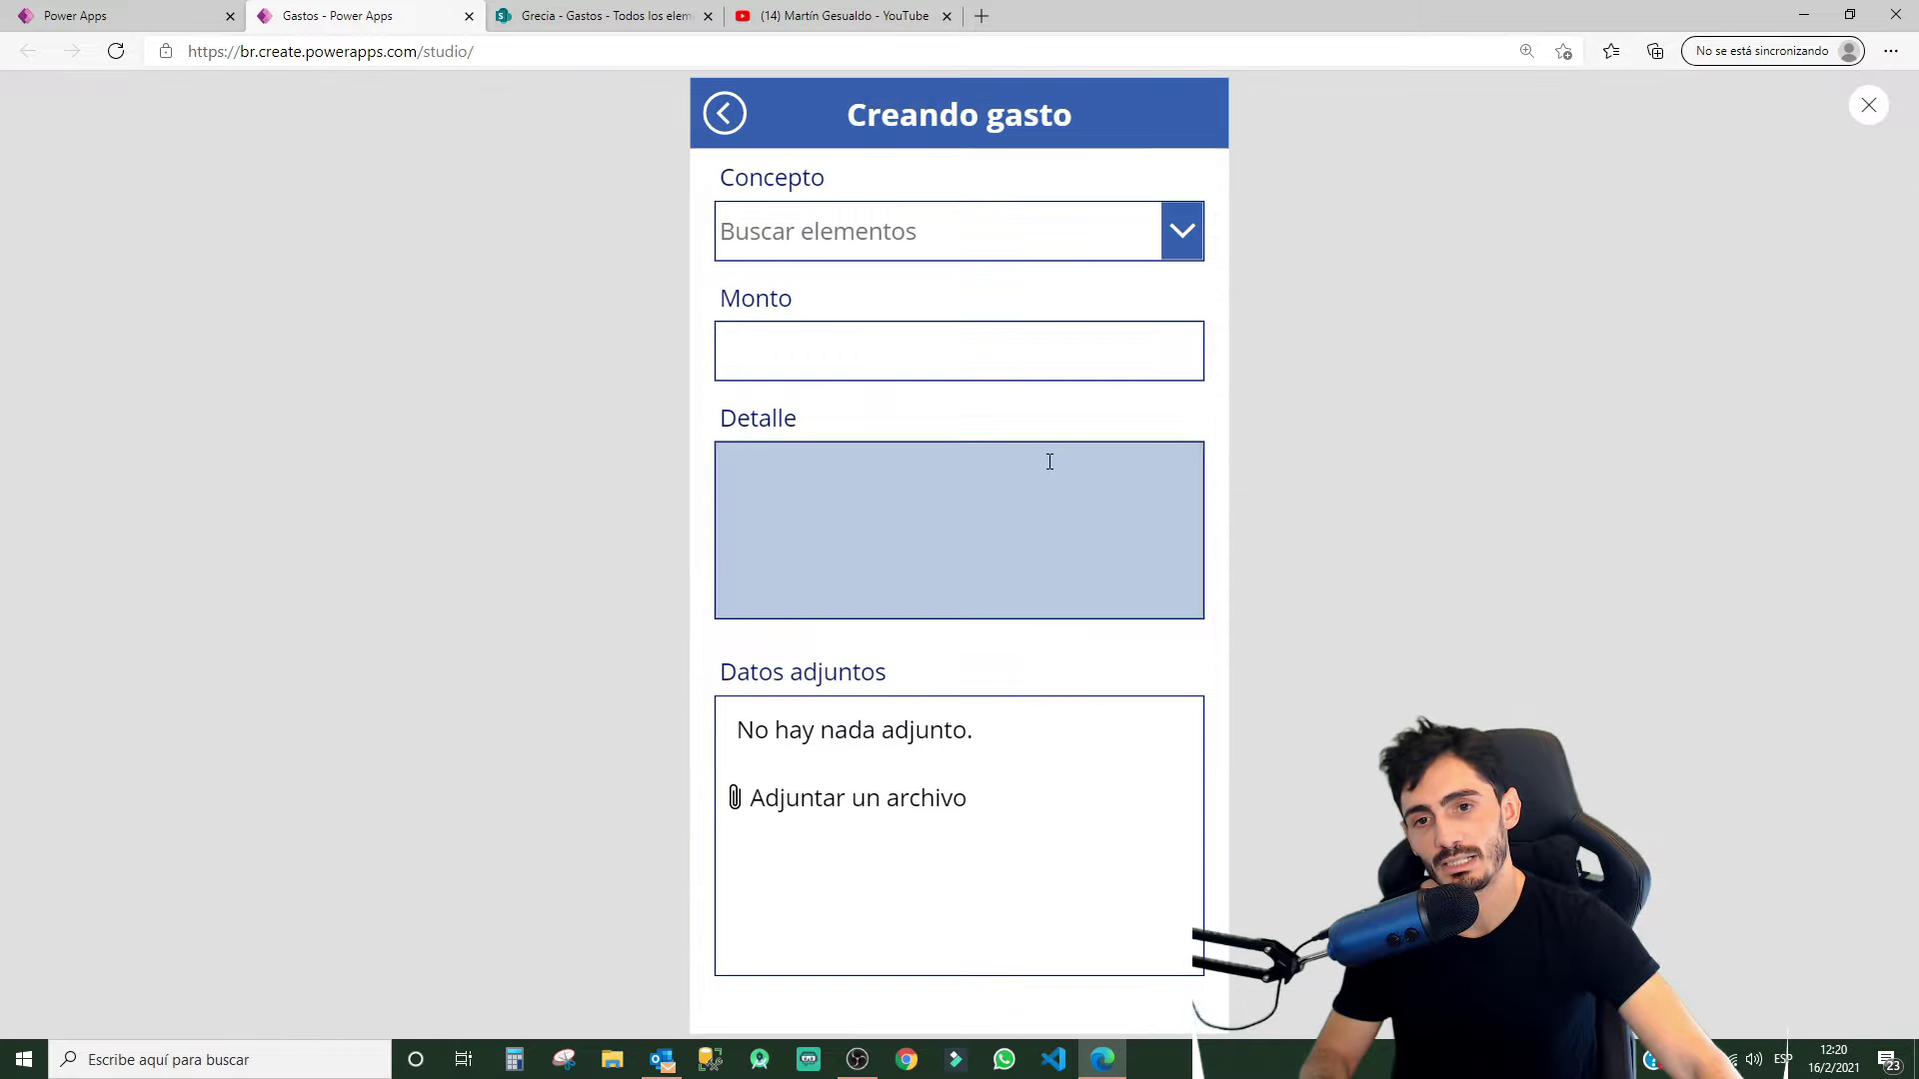
click(953, 489)
text(asdasdasd)
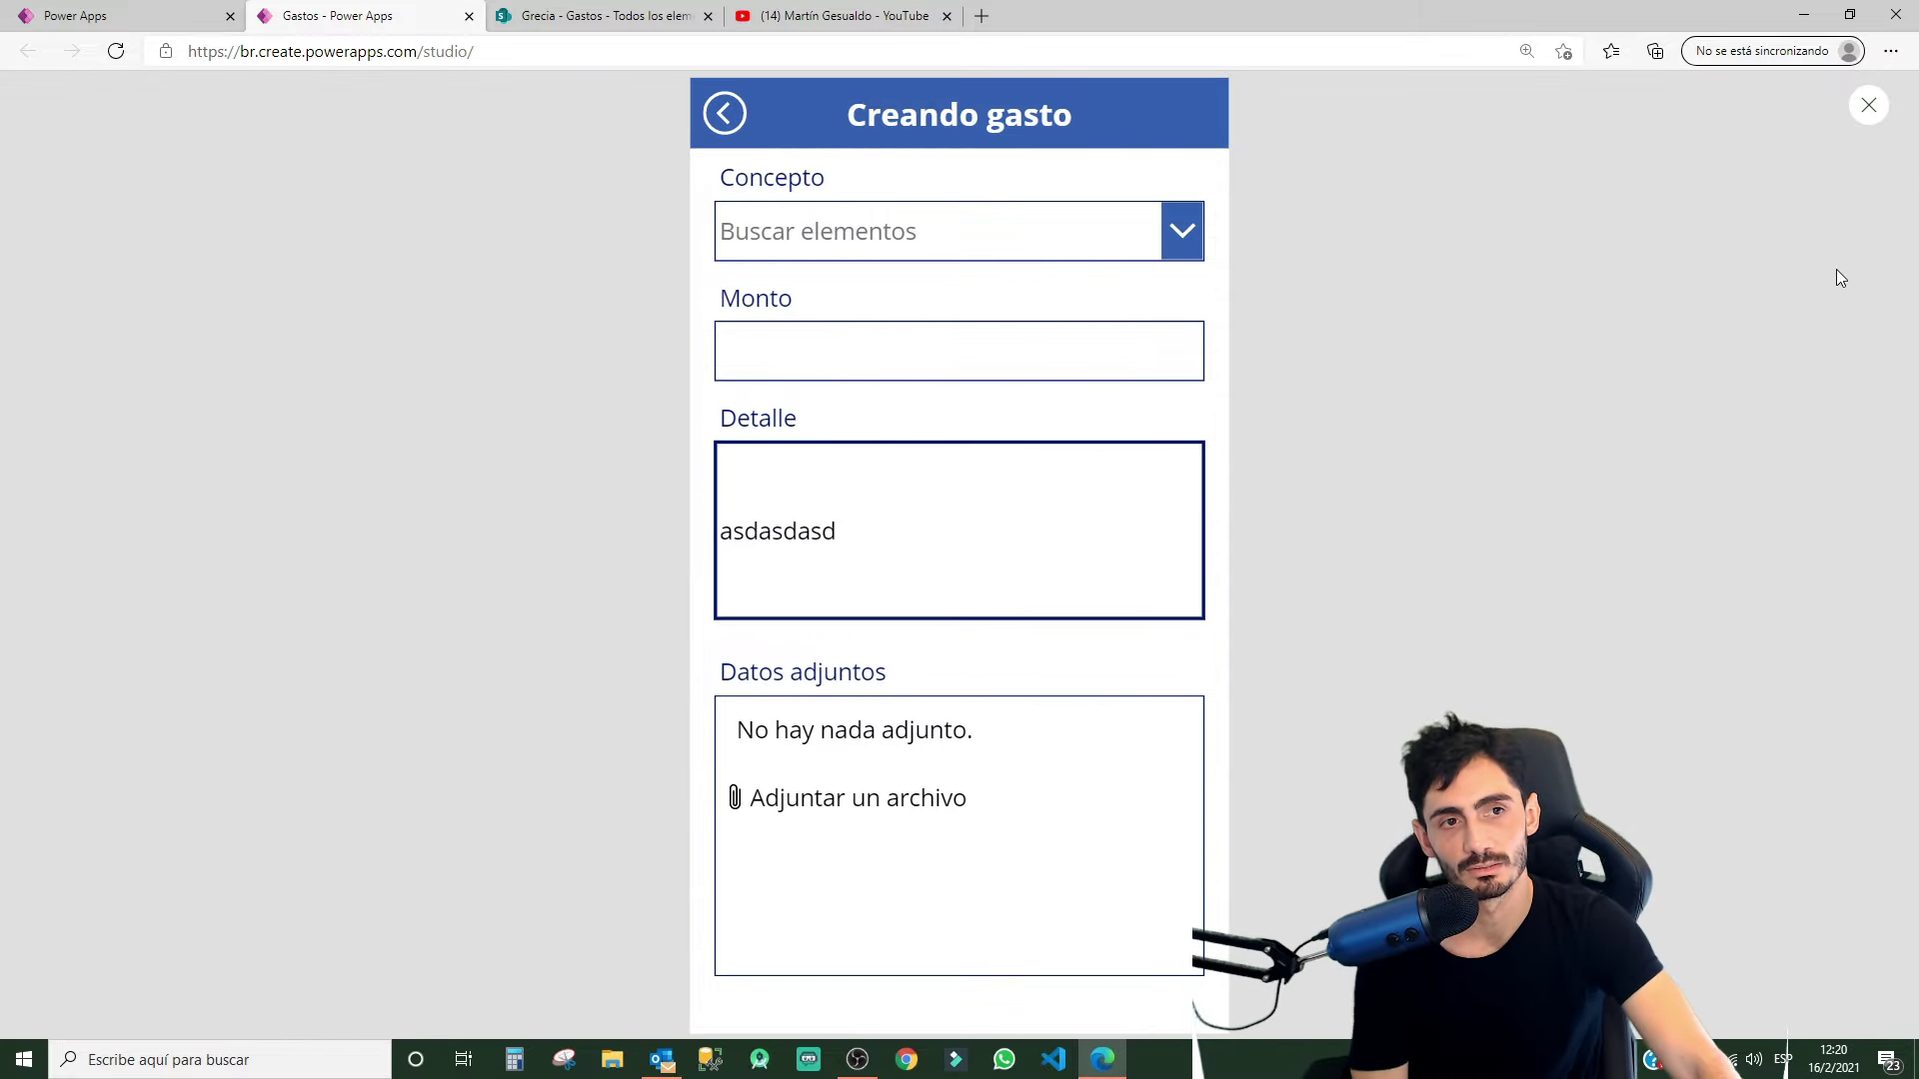
click(1868, 105)
click(983, 598)
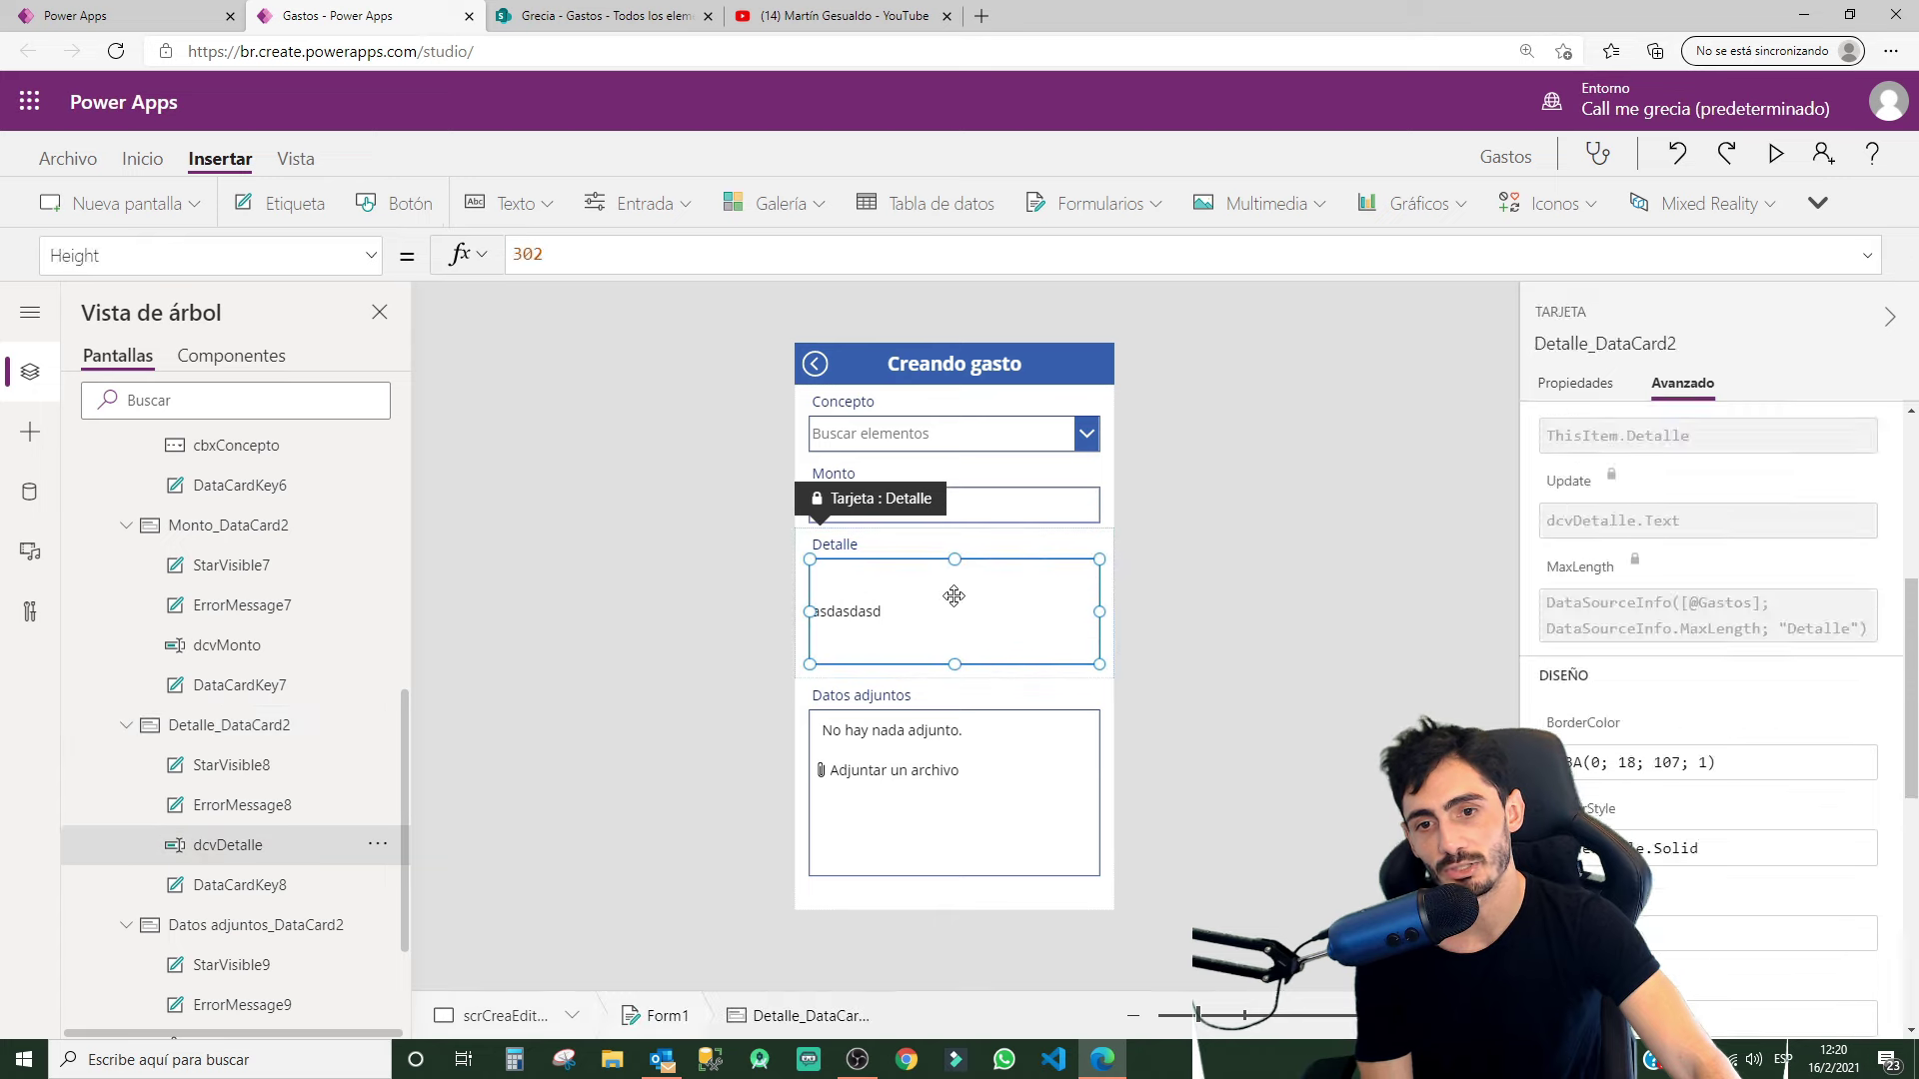
click(1573, 390)
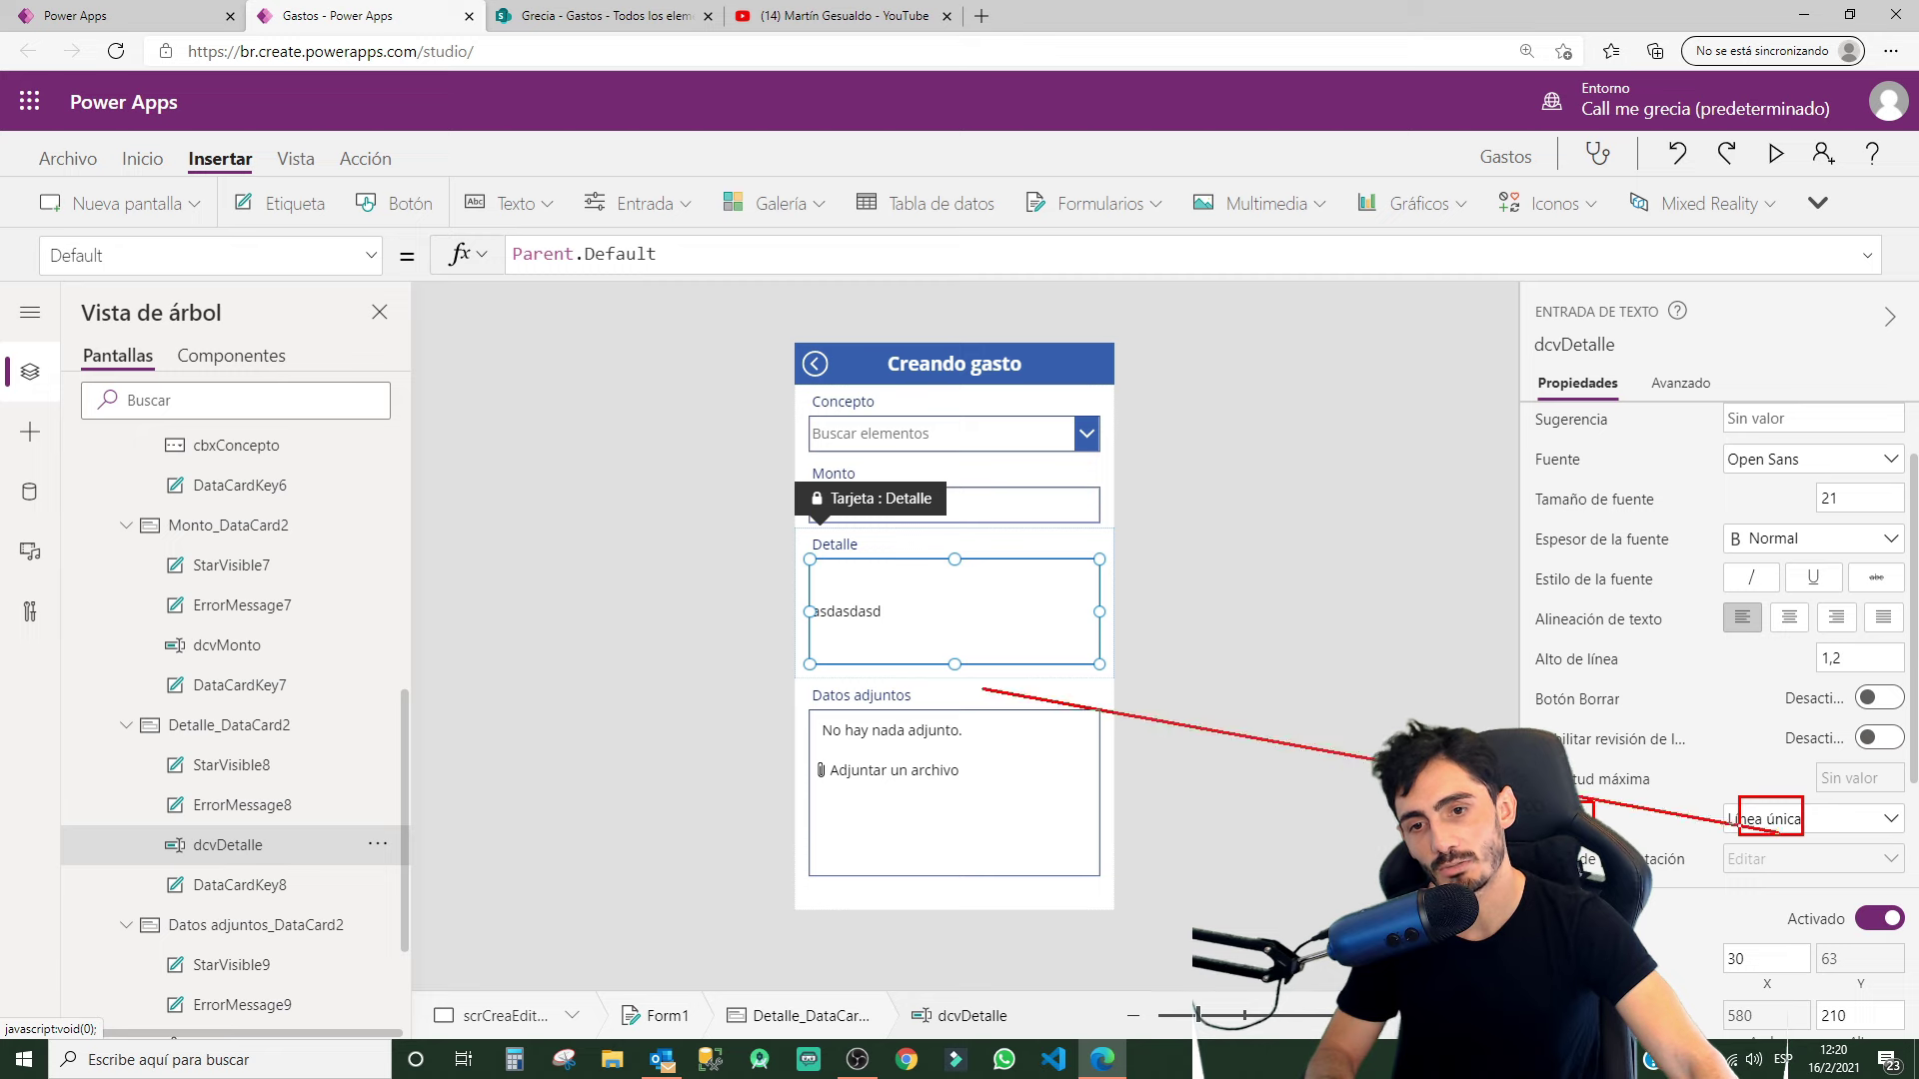
Set dcvDetalle's Modo to Multilínea after briefly trying Contraseña, then launch the preview.
drag(1778, 832, 853, 606)
click(1842, 820)
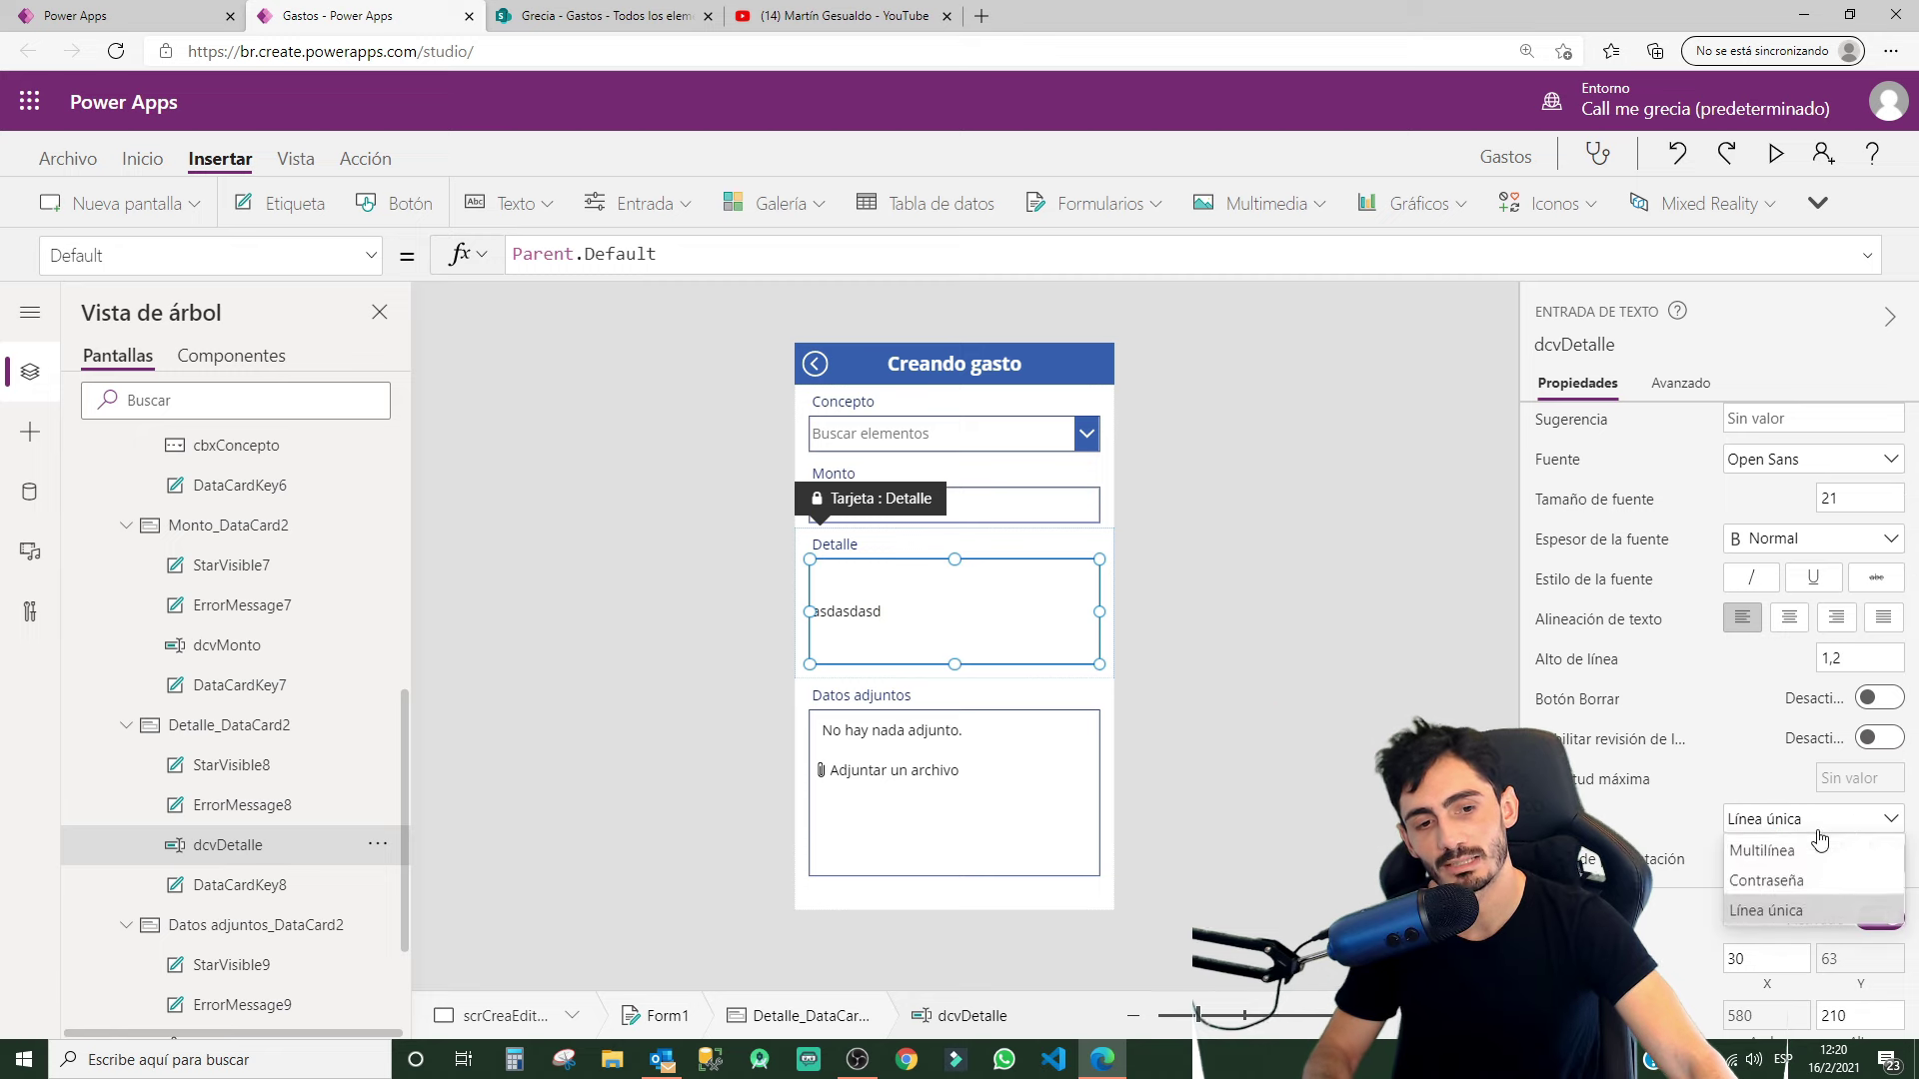
click(1799, 851)
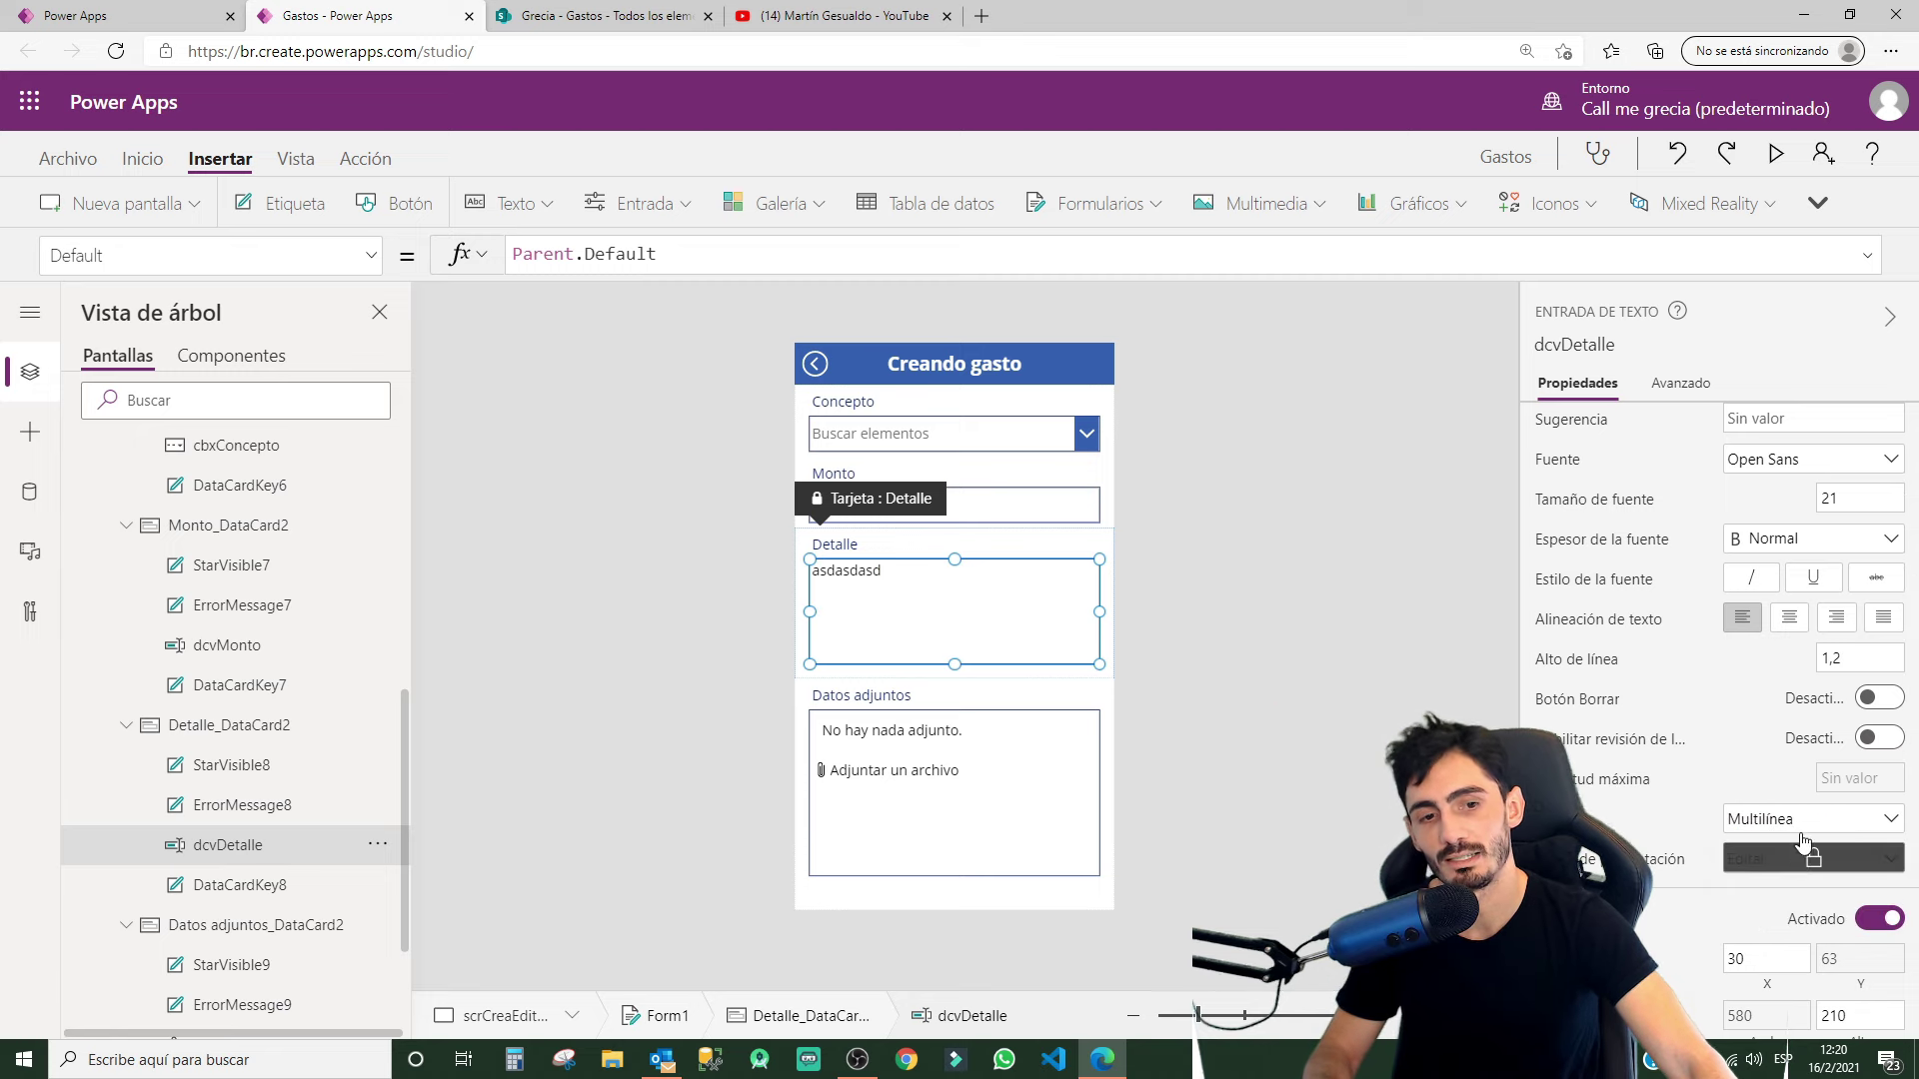
click(1800, 838)
click(1793, 880)
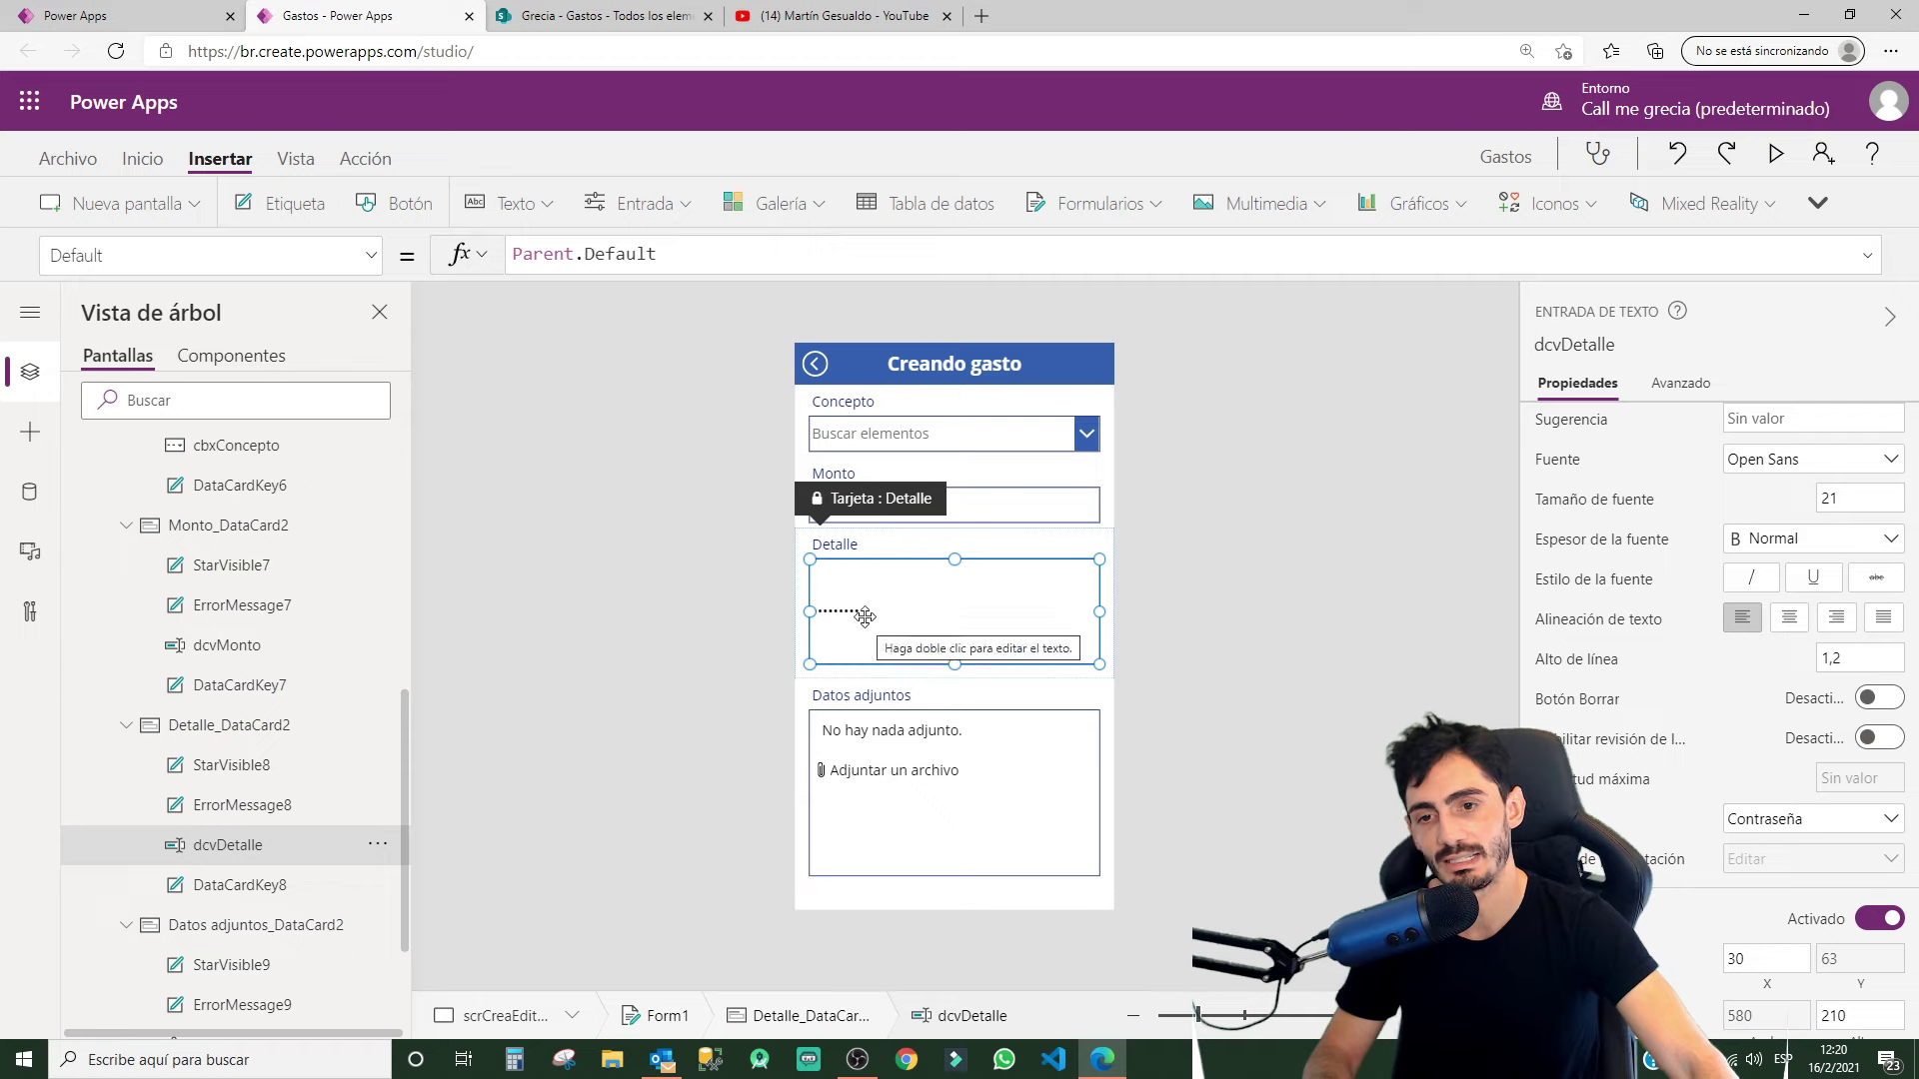
click(1811, 818)
click(1794, 852)
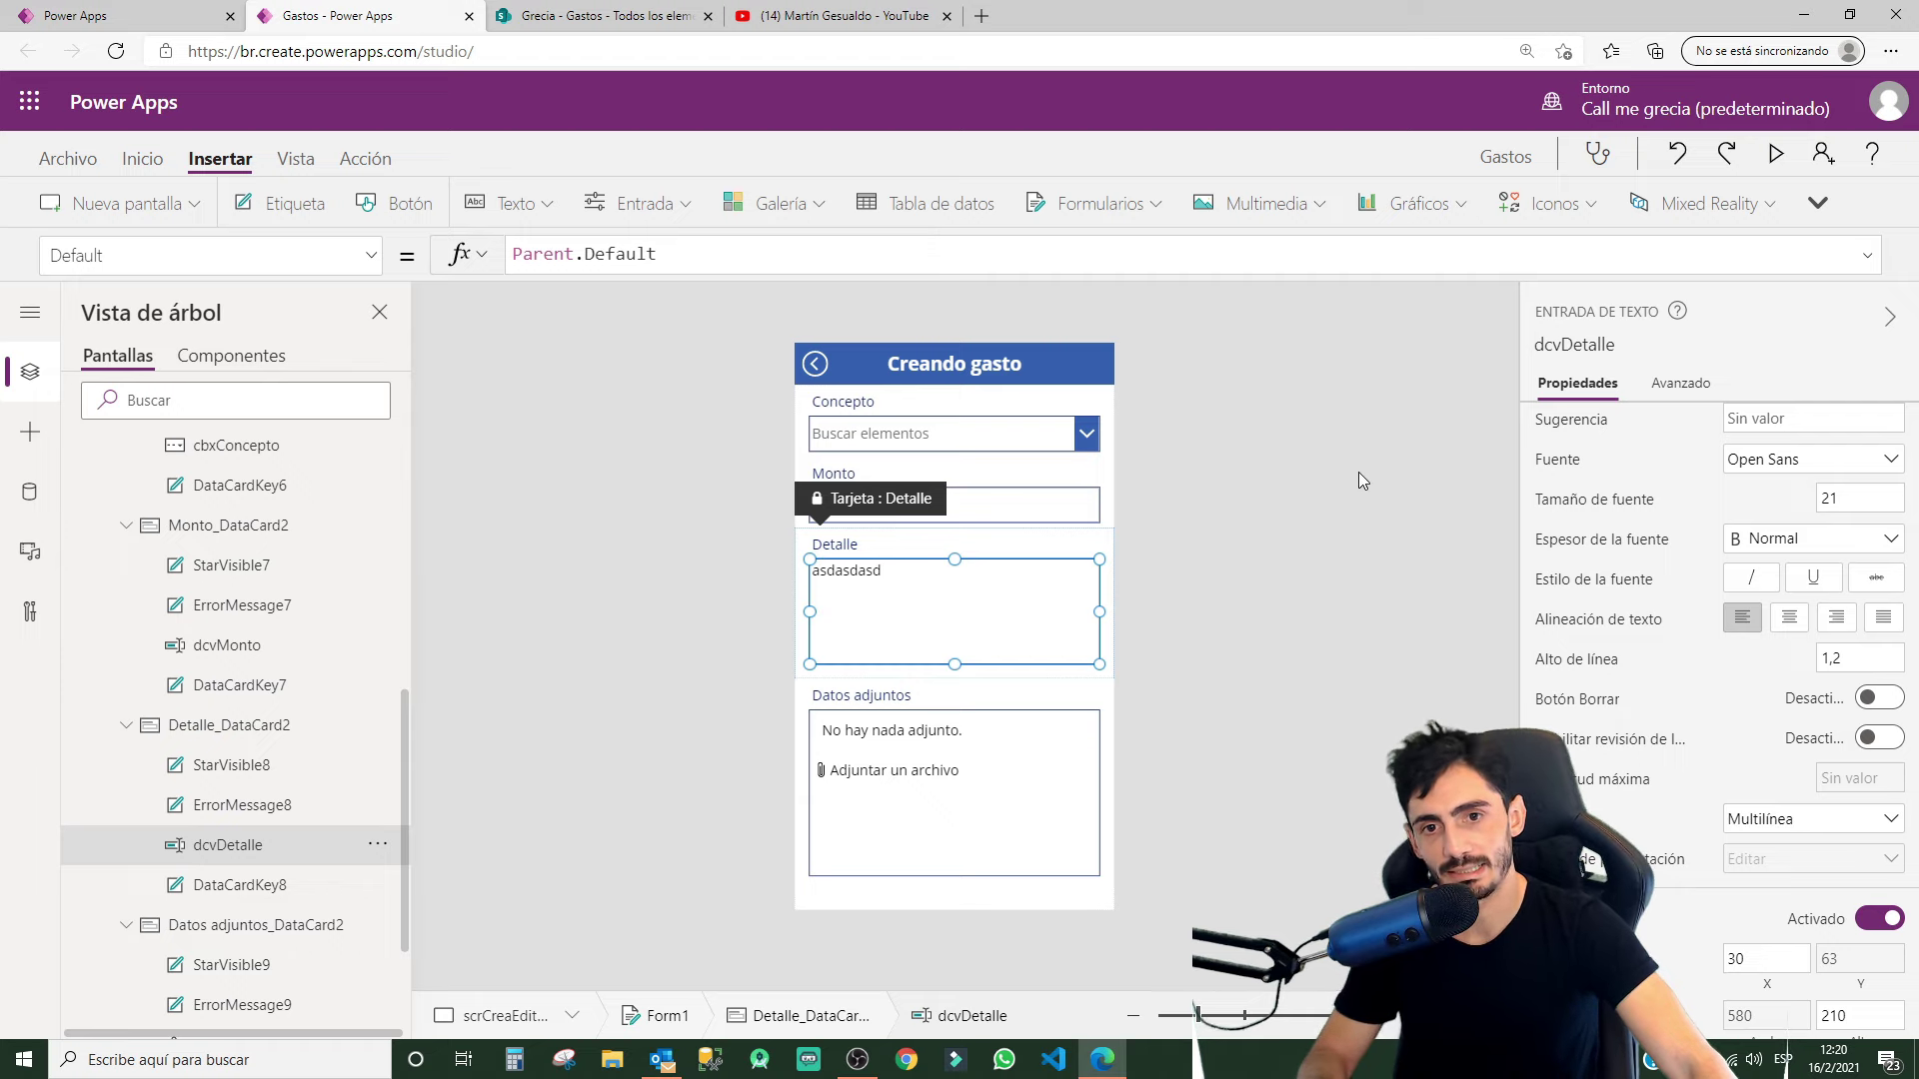
click(1777, 155)
Choose Ocio for Concepto, enter Monto 1500 and Detalle 'Salida con amigos'.
click(1061, 241)
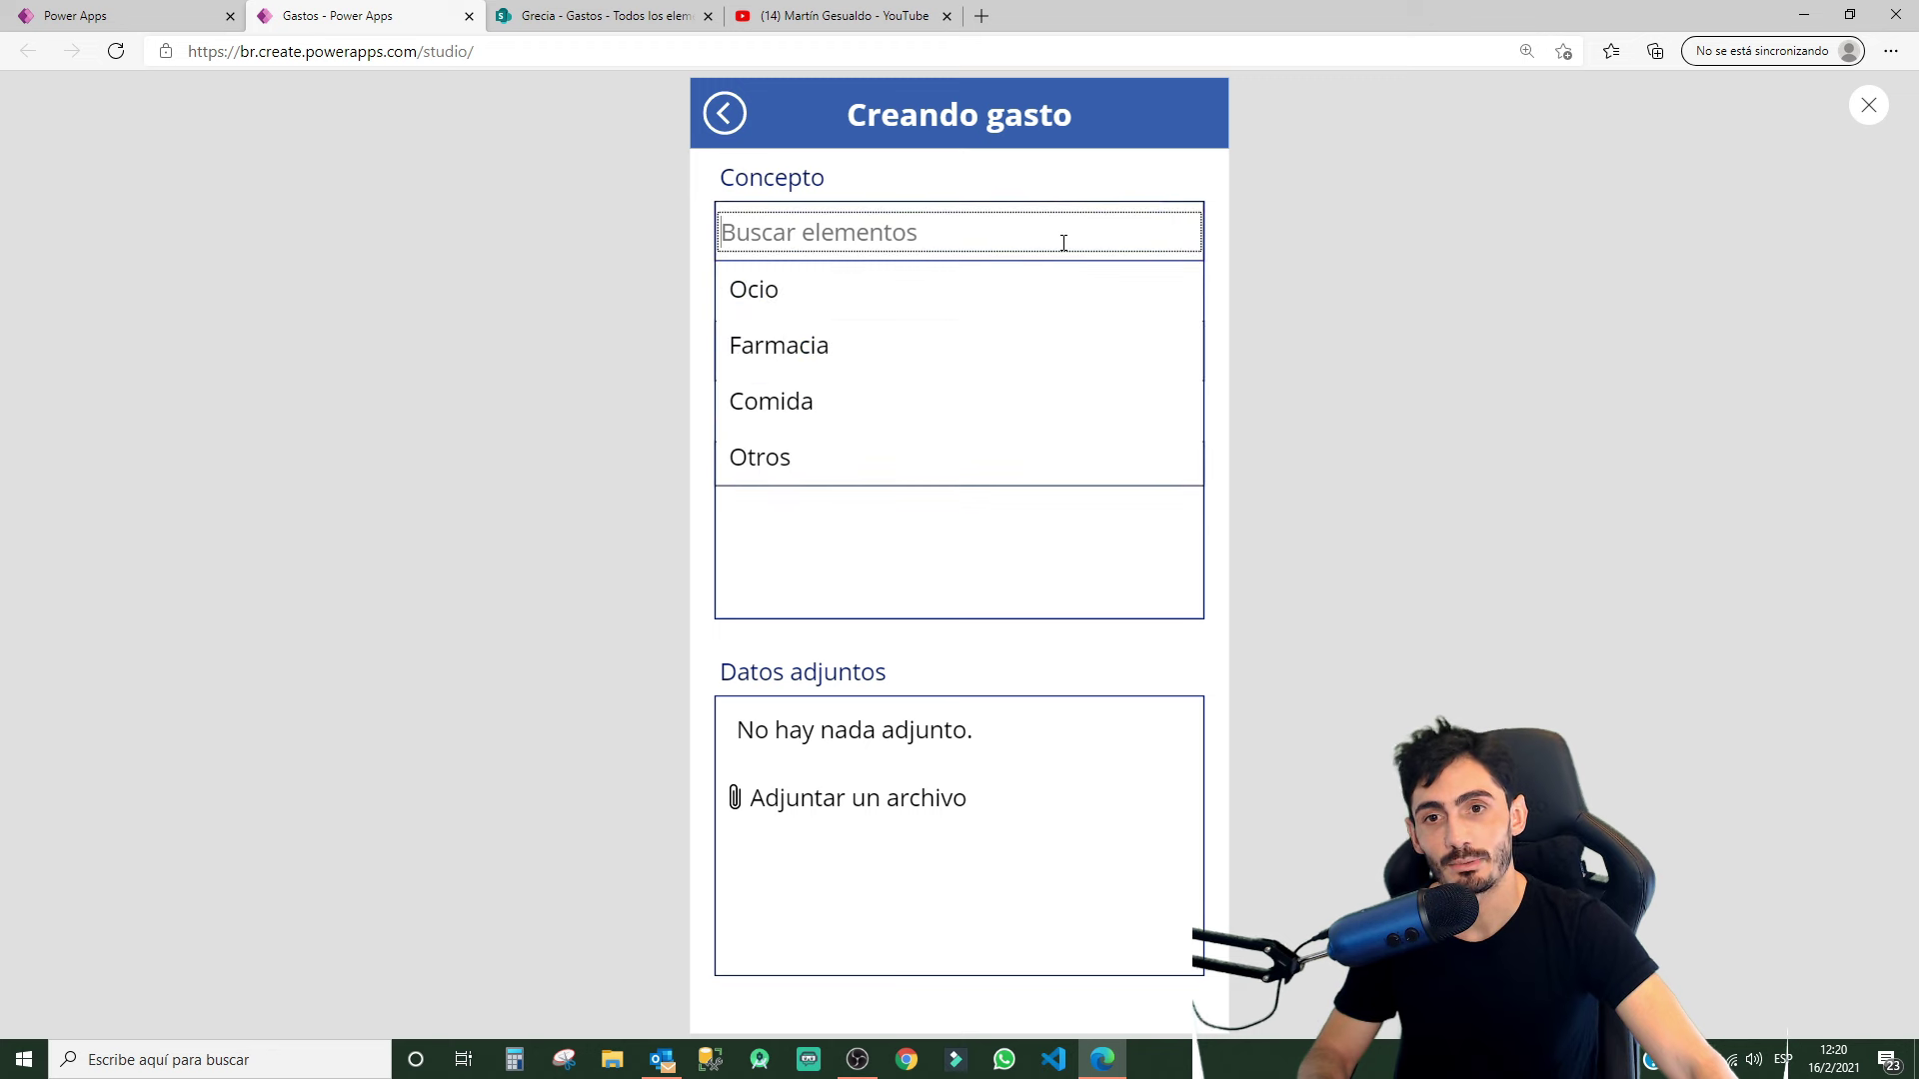
click(914, 295)
click(860, 333)
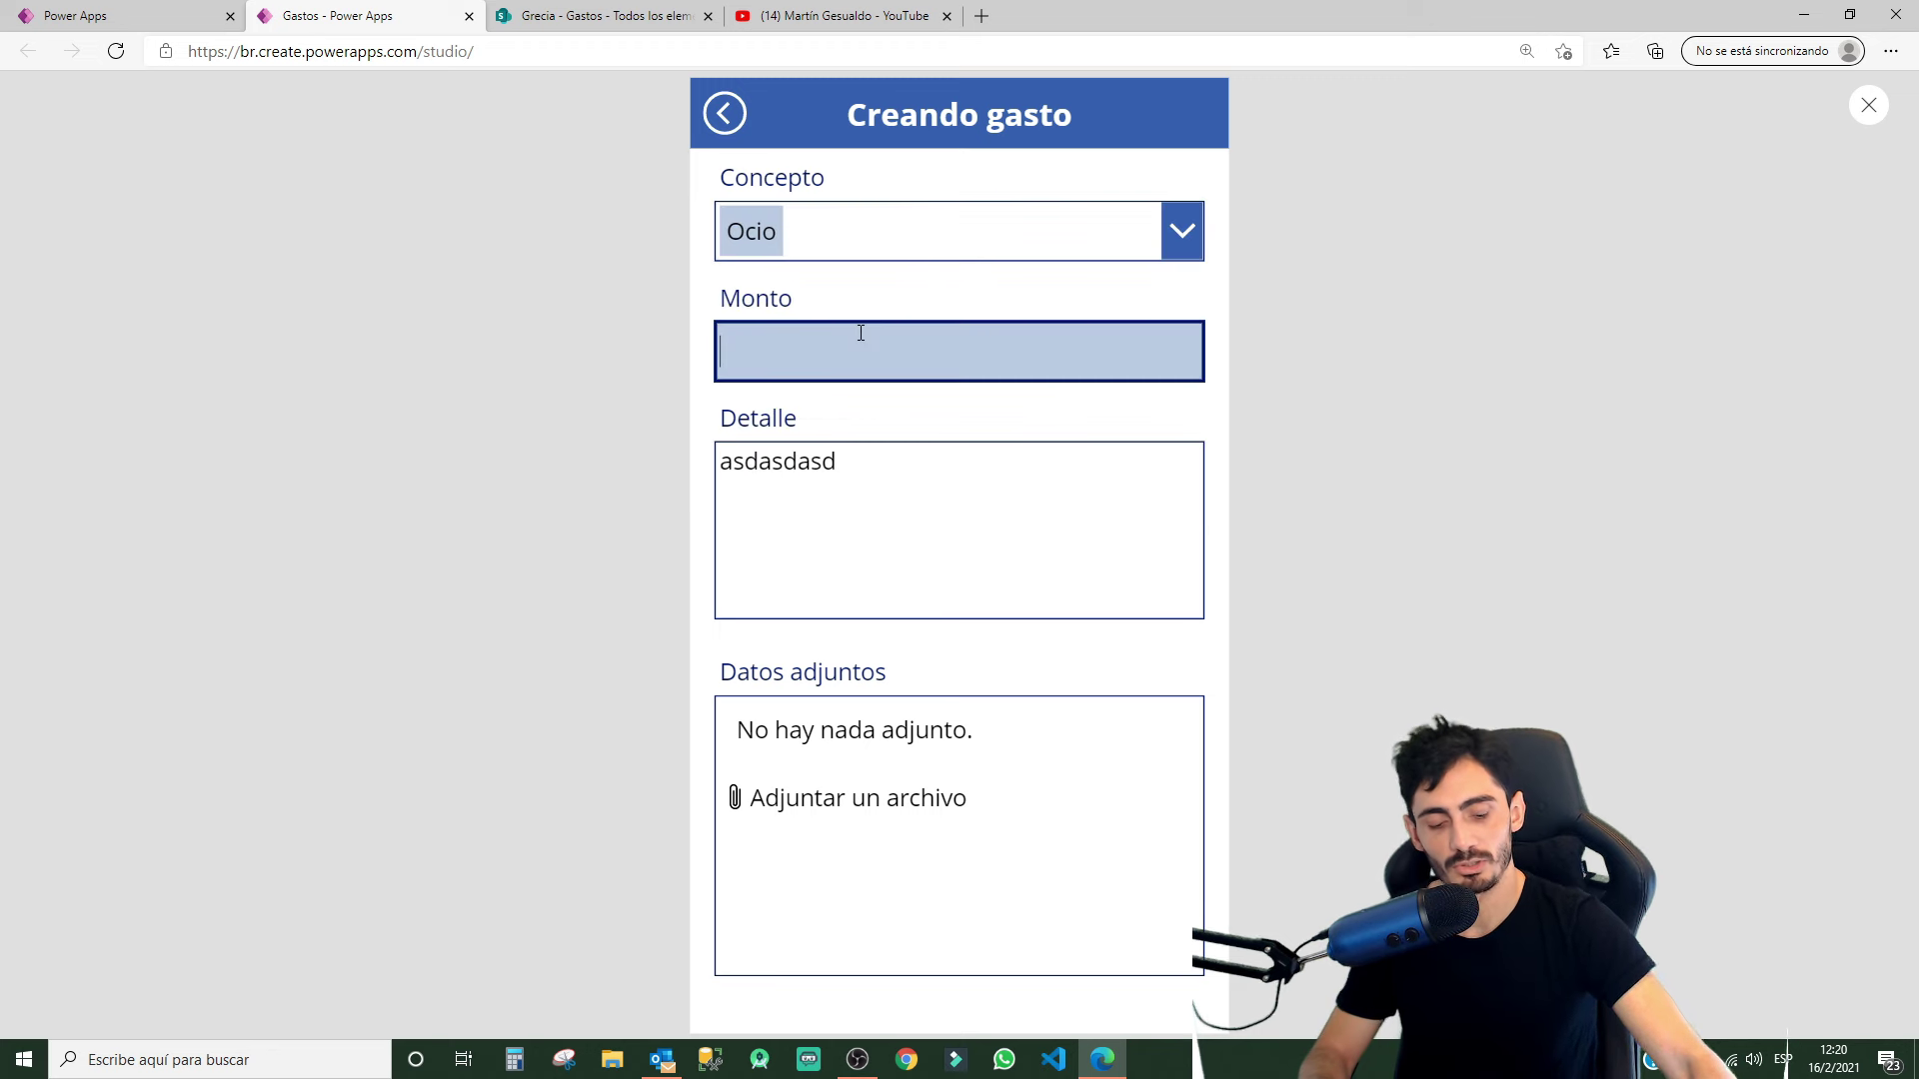
text(1500)
click(886, 479)
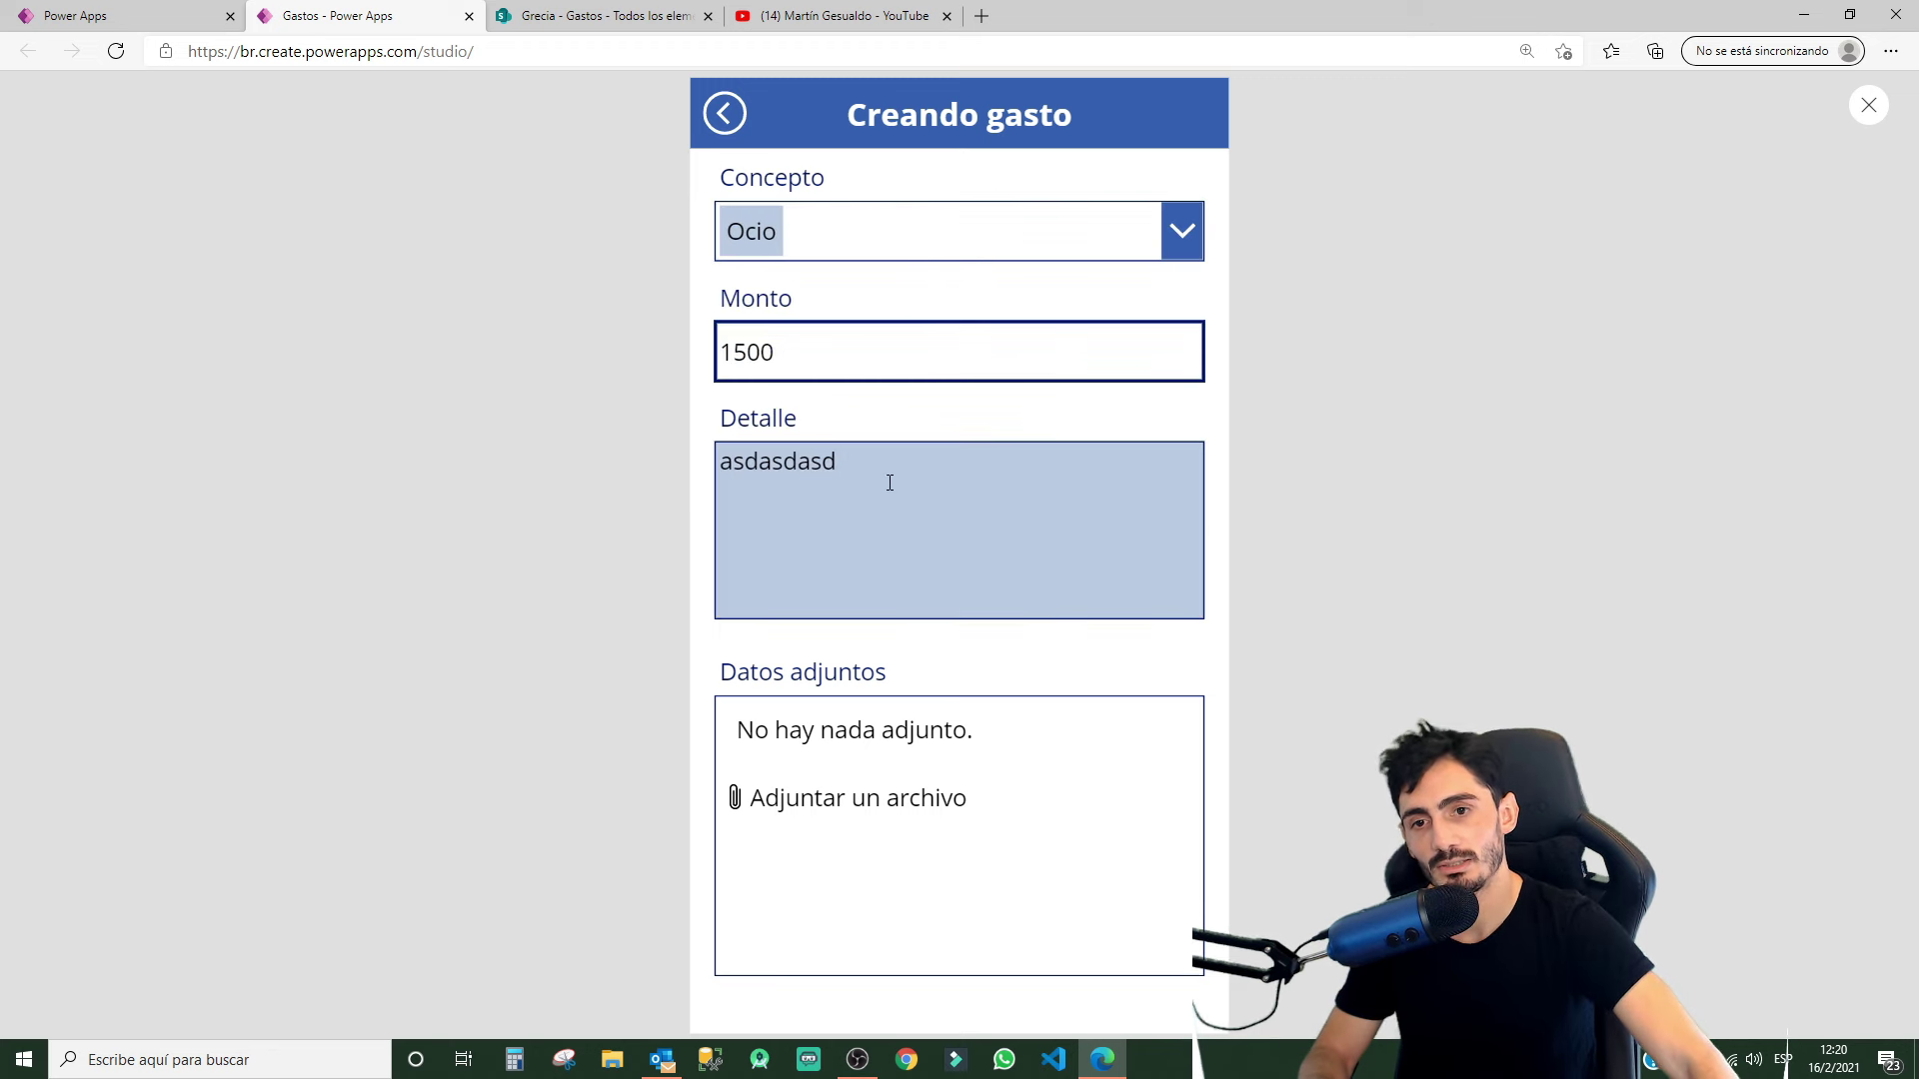
key(ctrl+a)
text(Salio)
key(BackSpace)
text(da con ami)
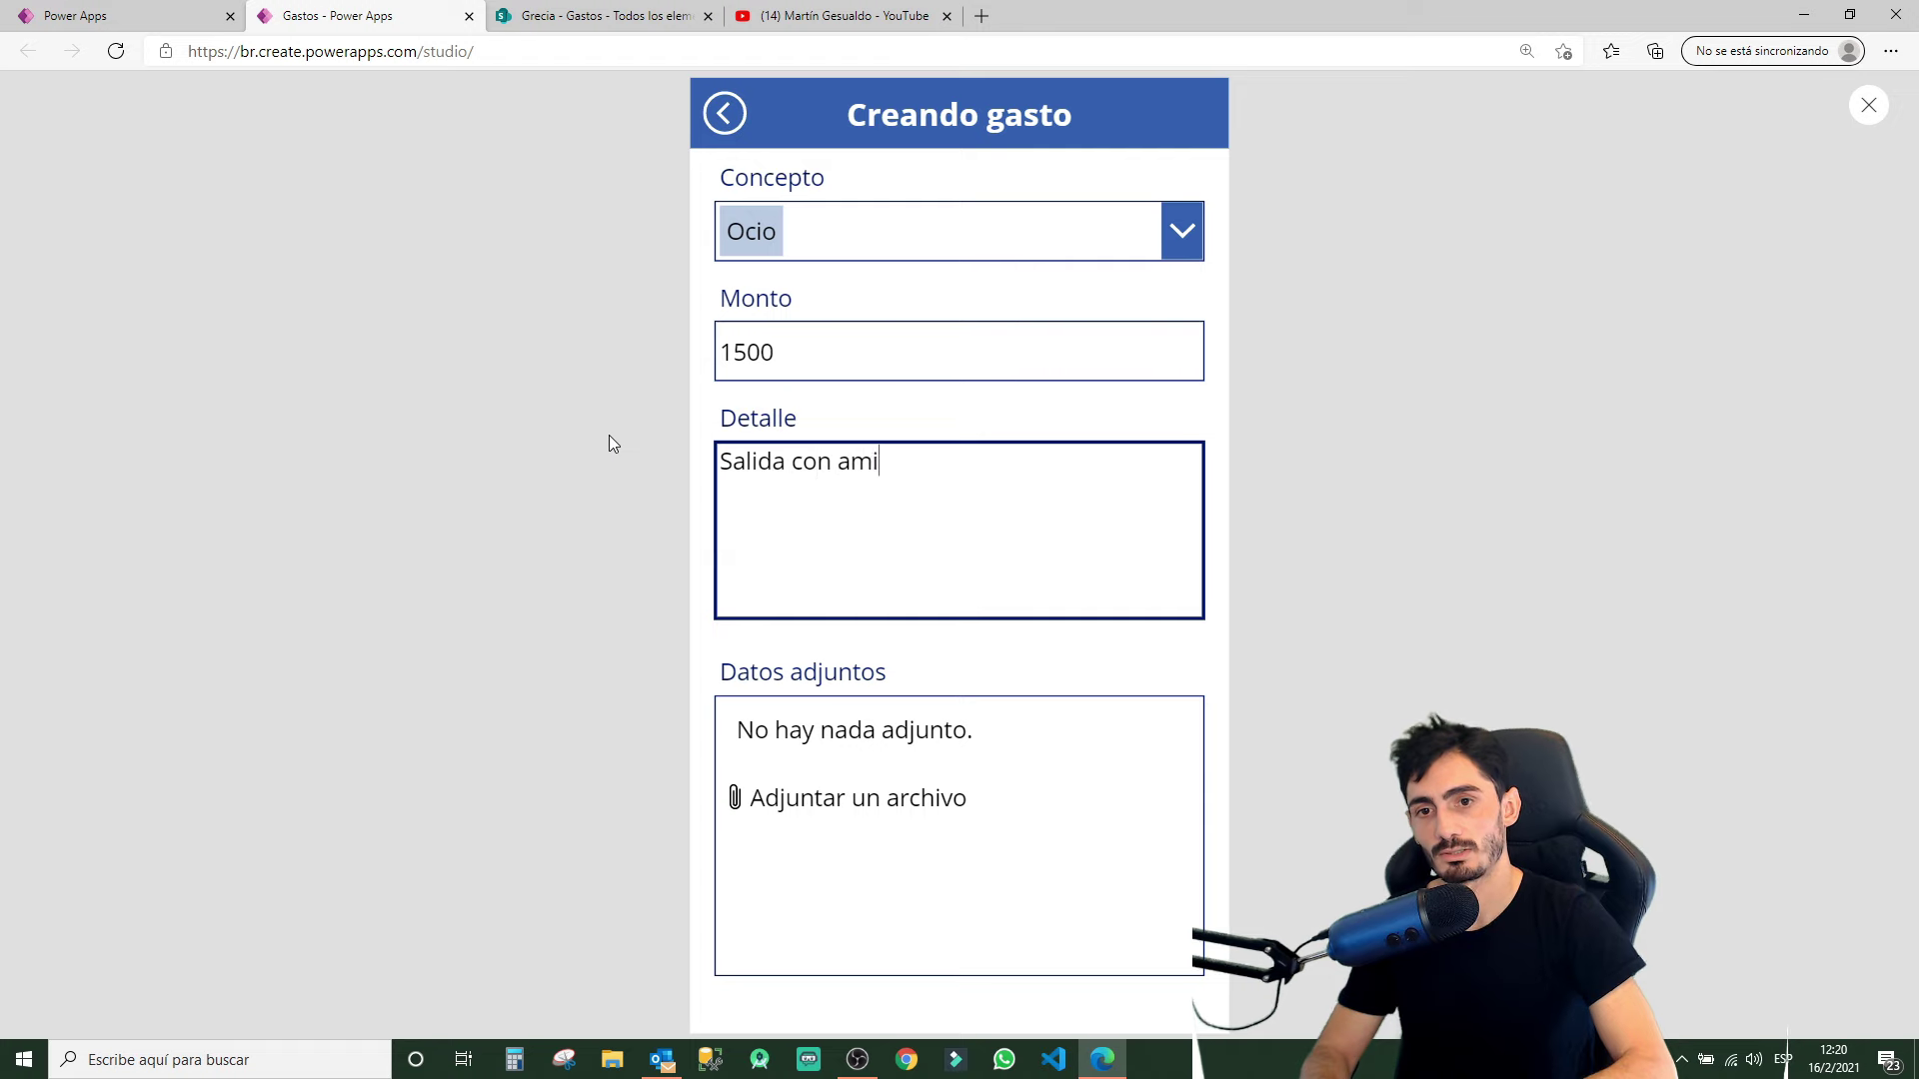
text(gos)
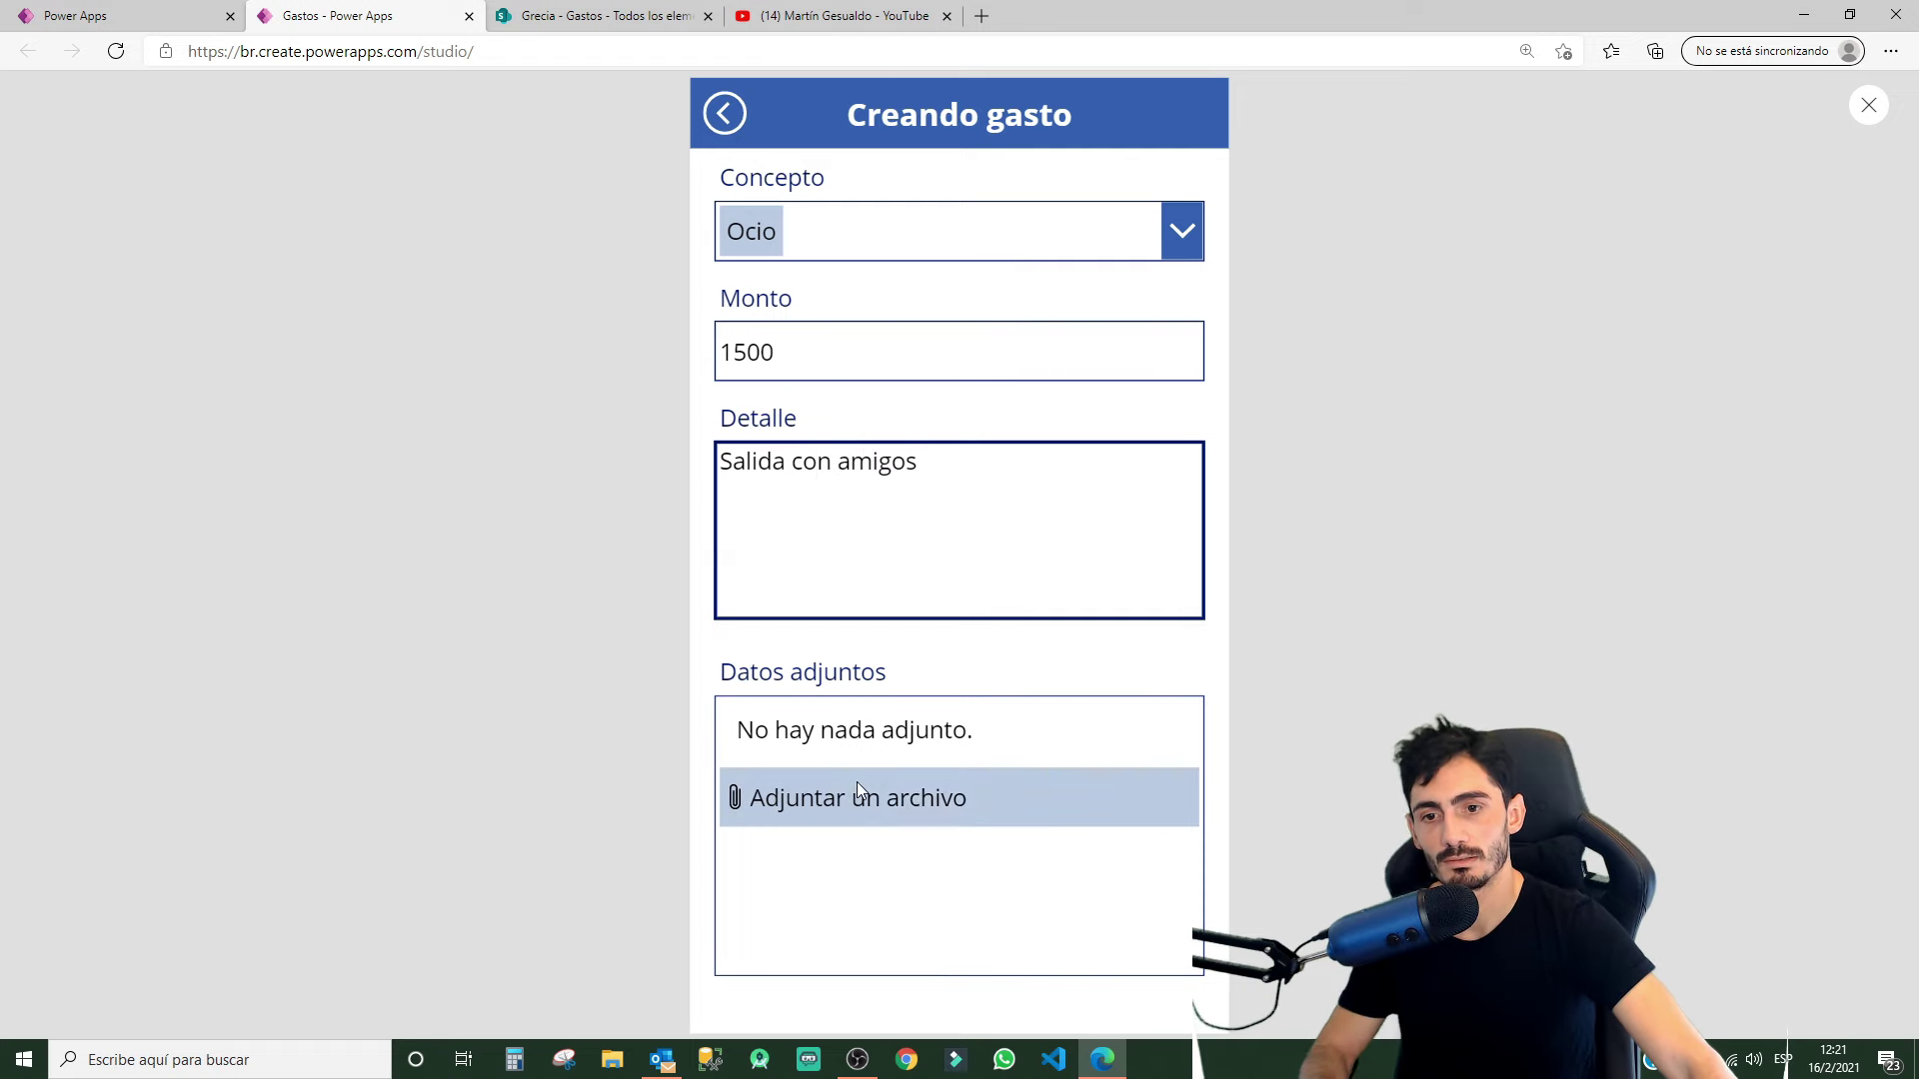
Attach combo.png from the Imágenes folder and close the preview.
click(856, 789)
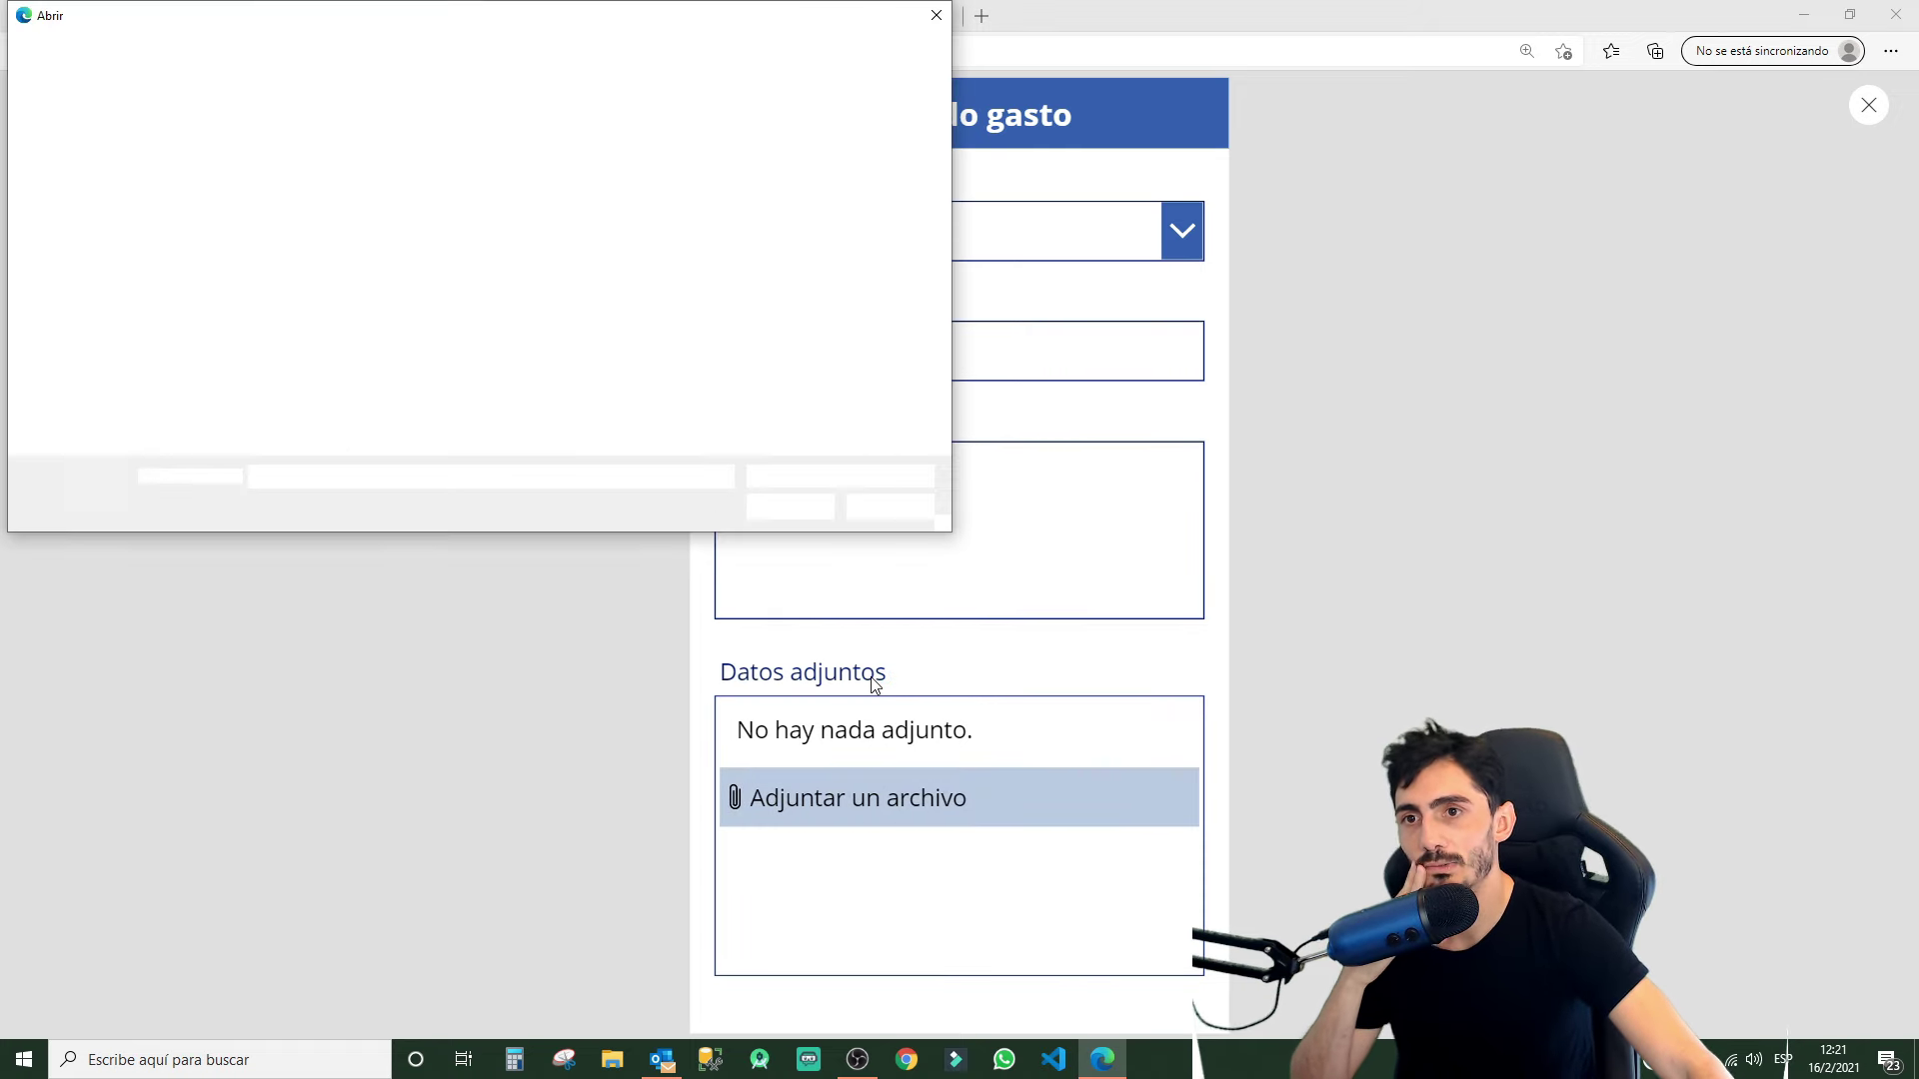
click(86, 308)
double_click(784, 160)
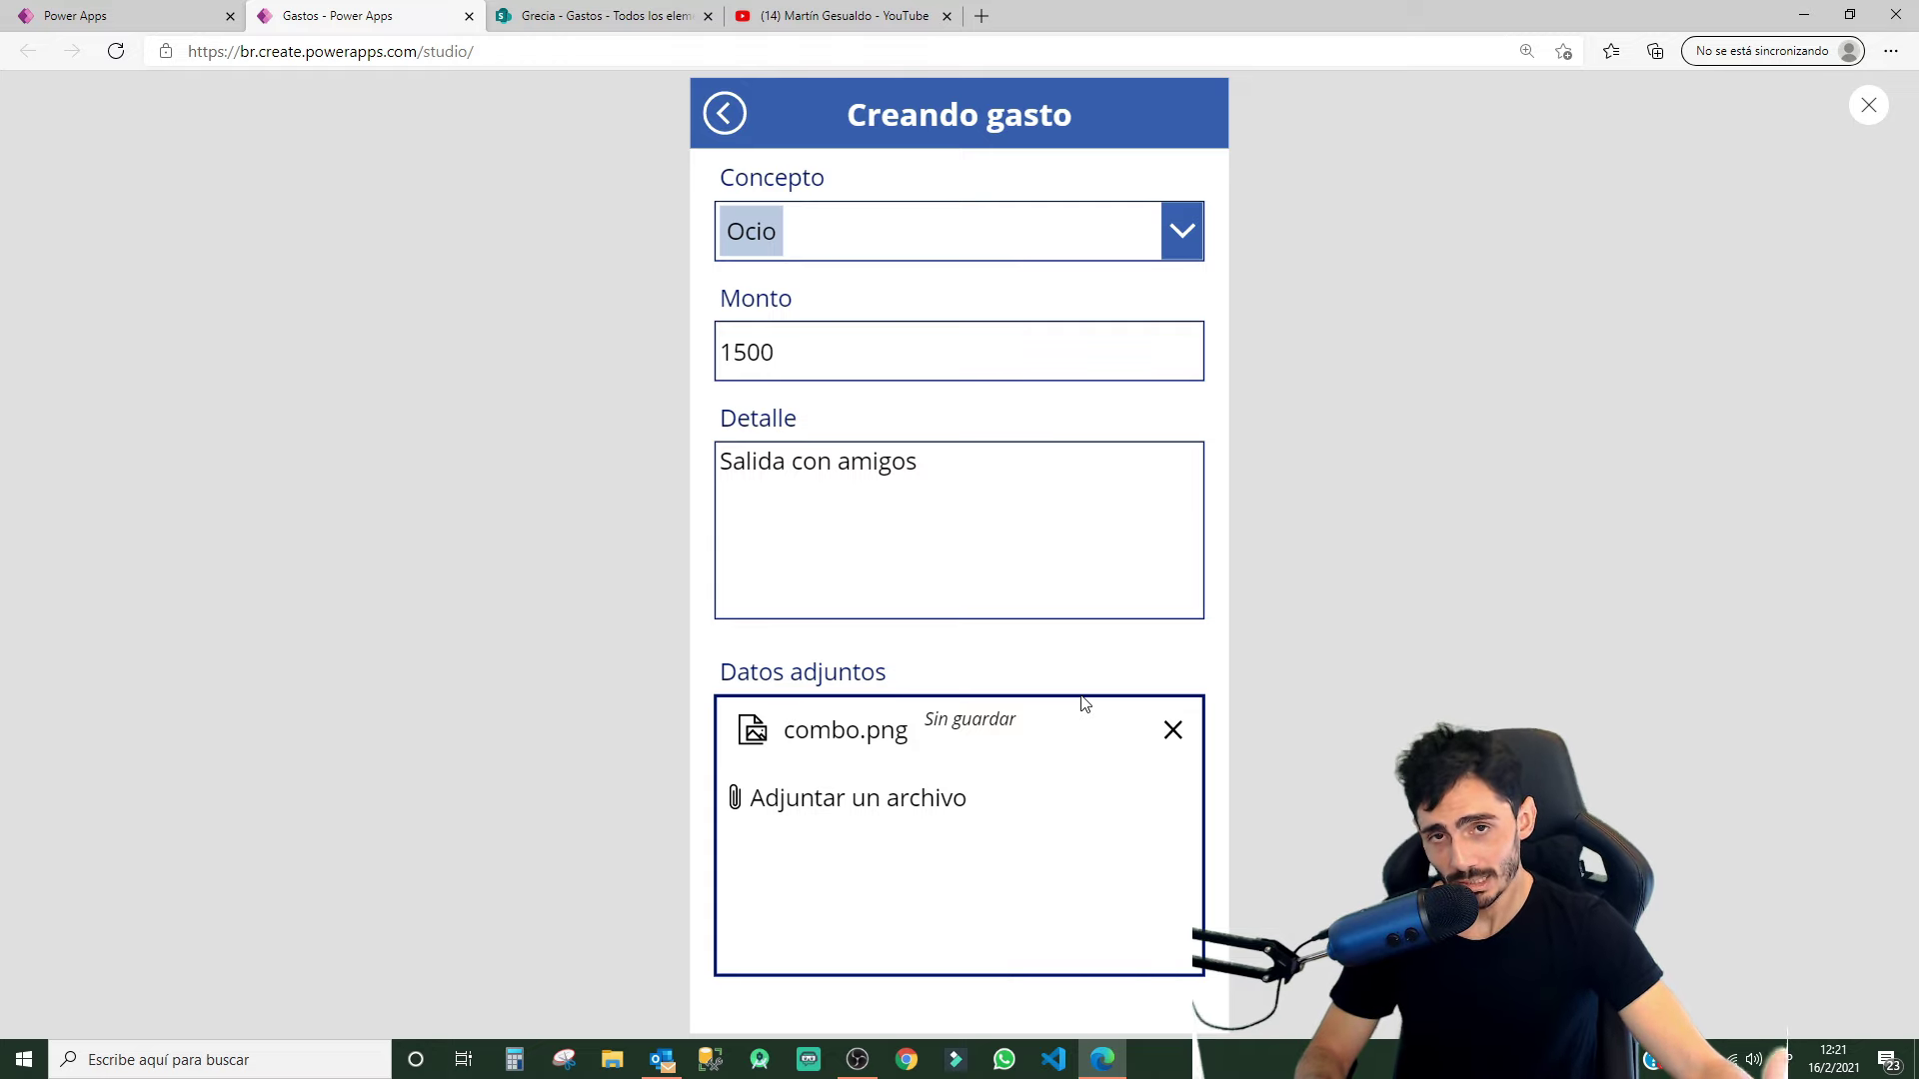
click(1869, 105)
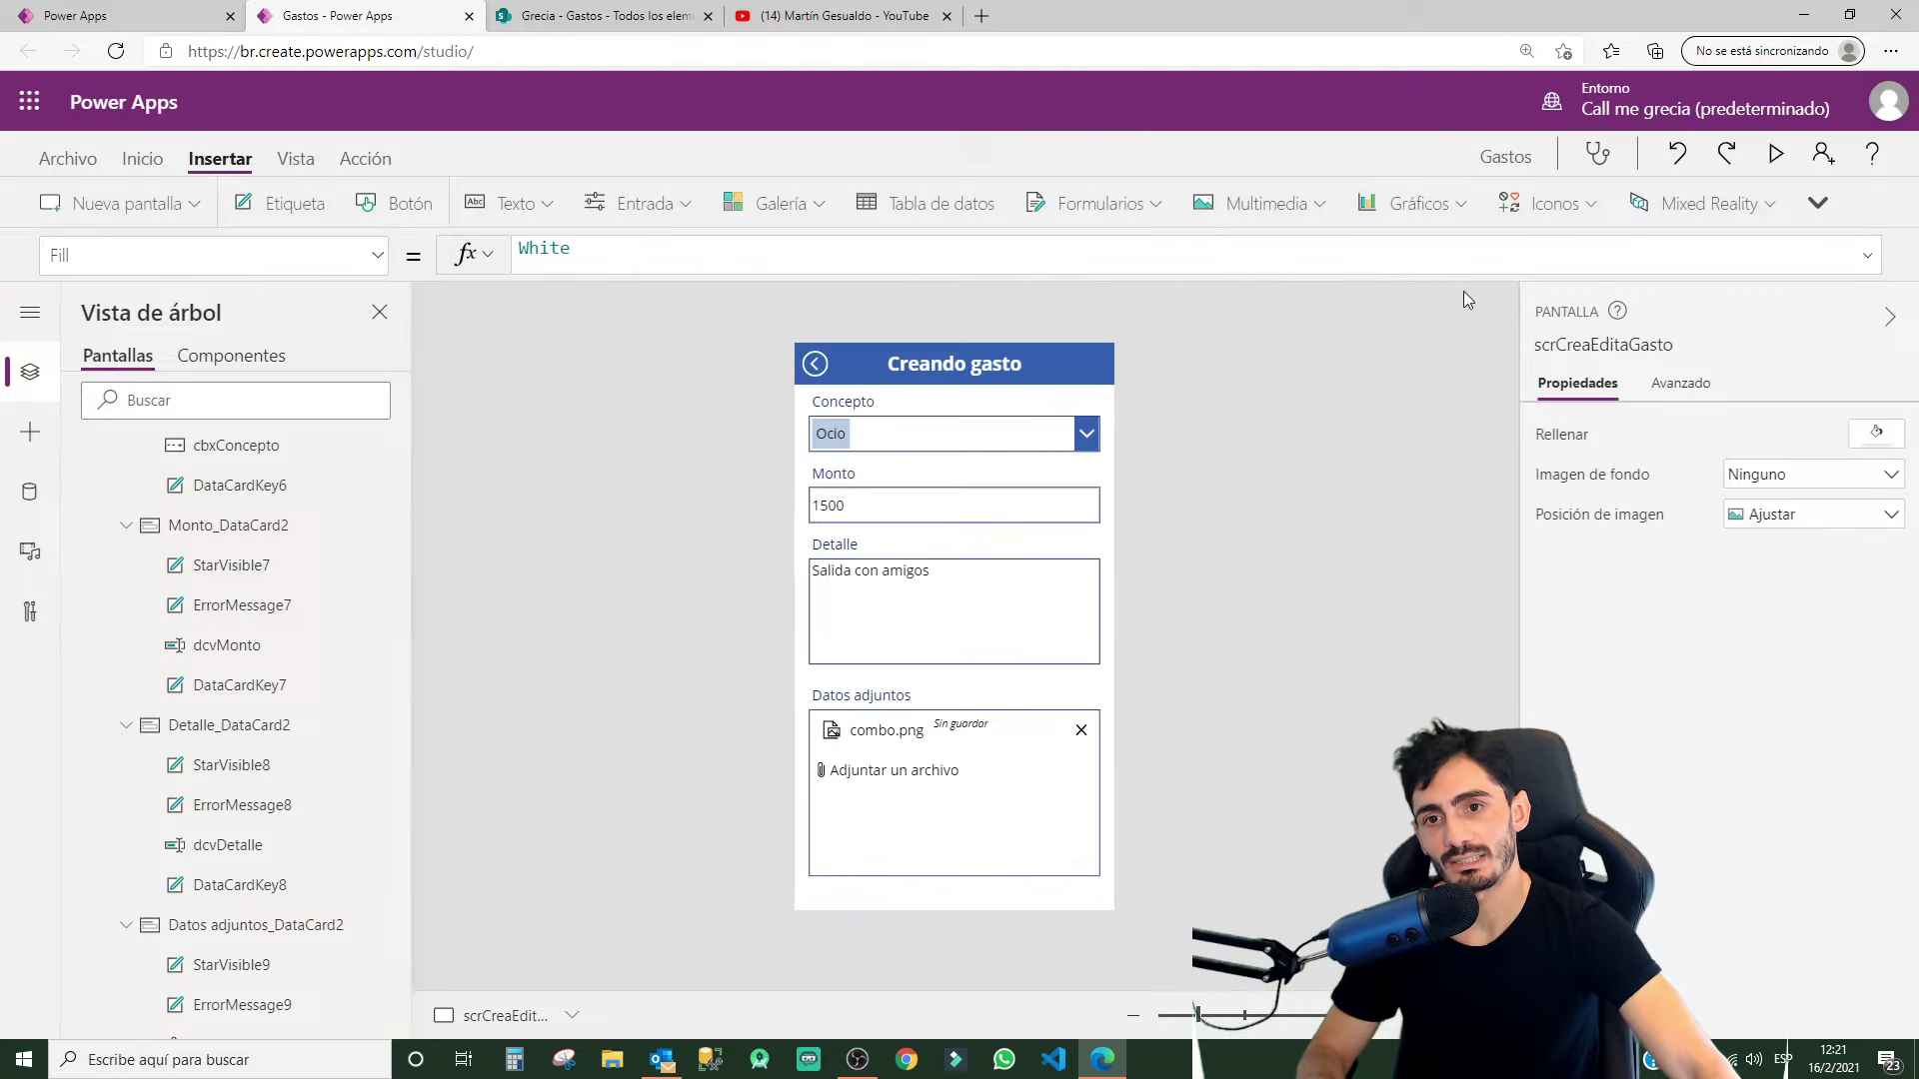
Duplicate the back-arrow icon, move it to the header's right end, and make it an Activar check mark.
click(824, 366)
key(ctrl+c)
key(ctrl+v)
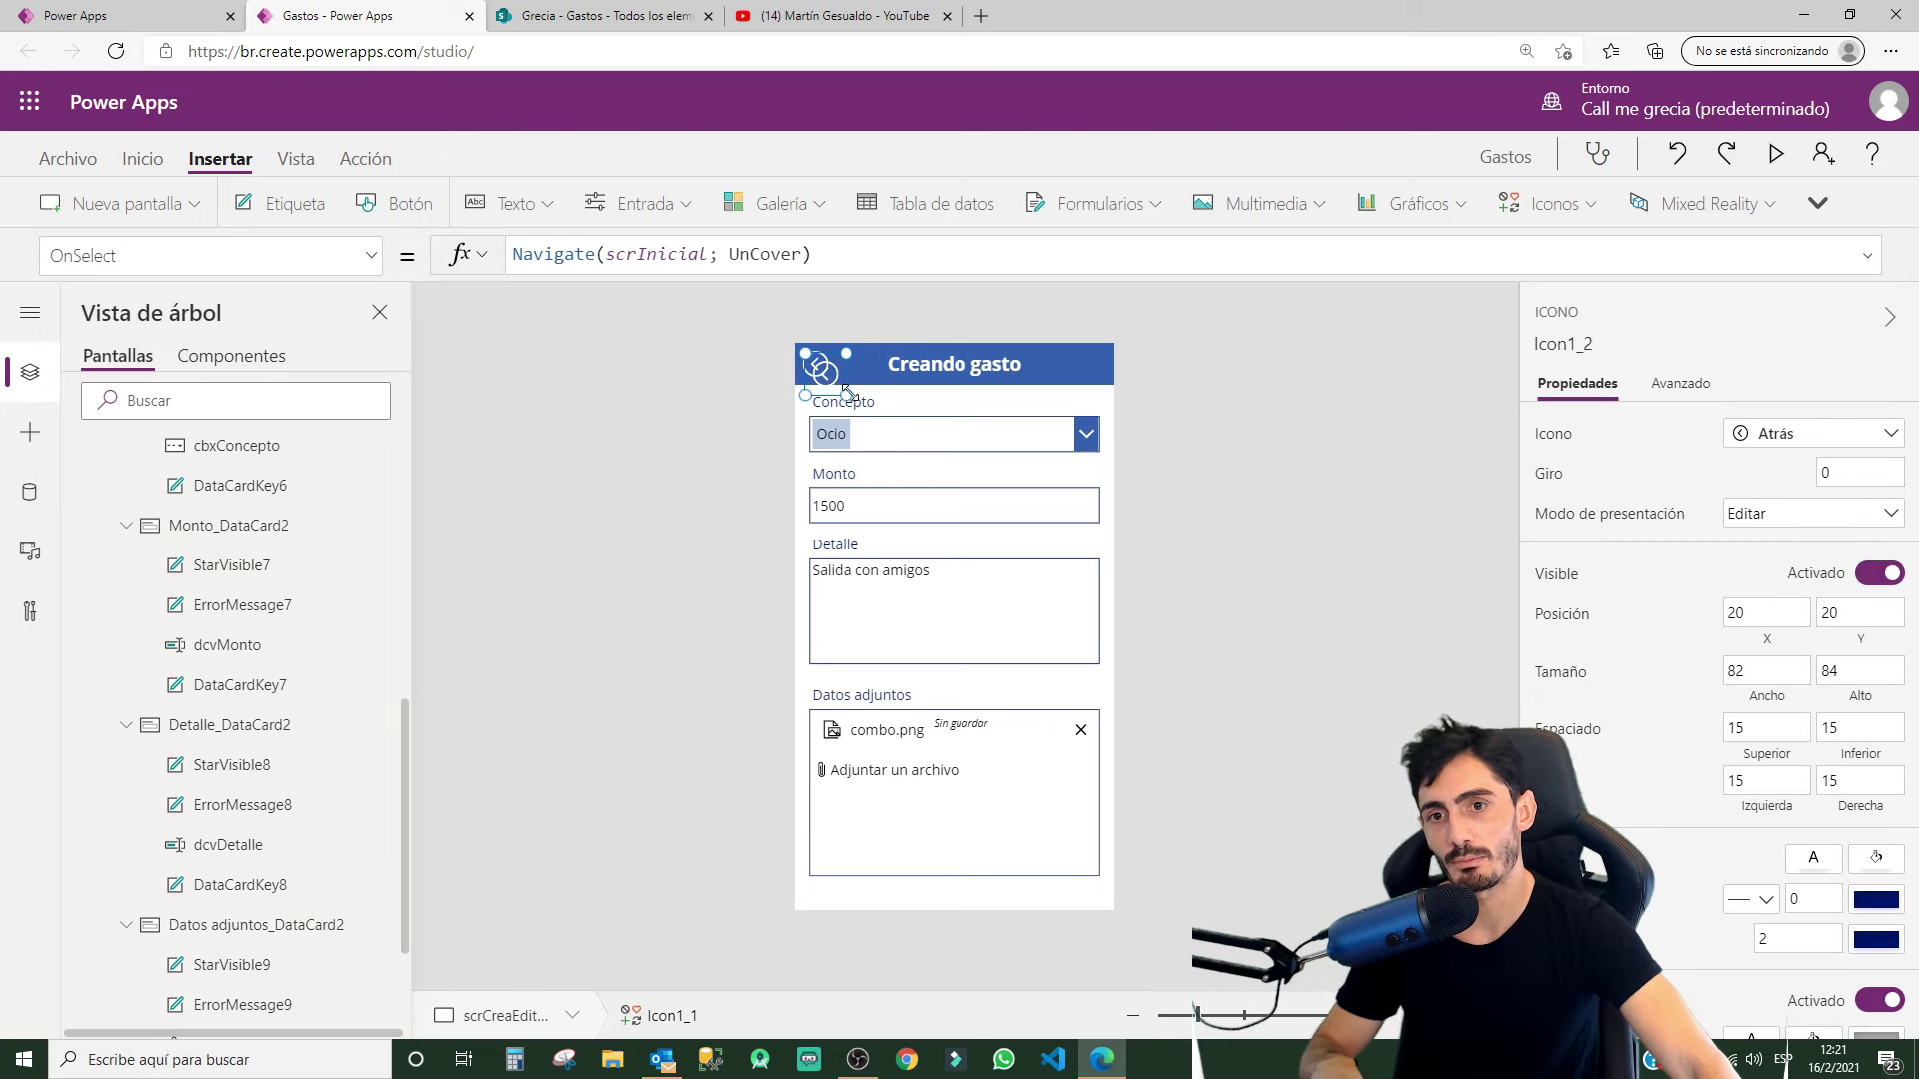
drag(845, 375, 1125, 358)
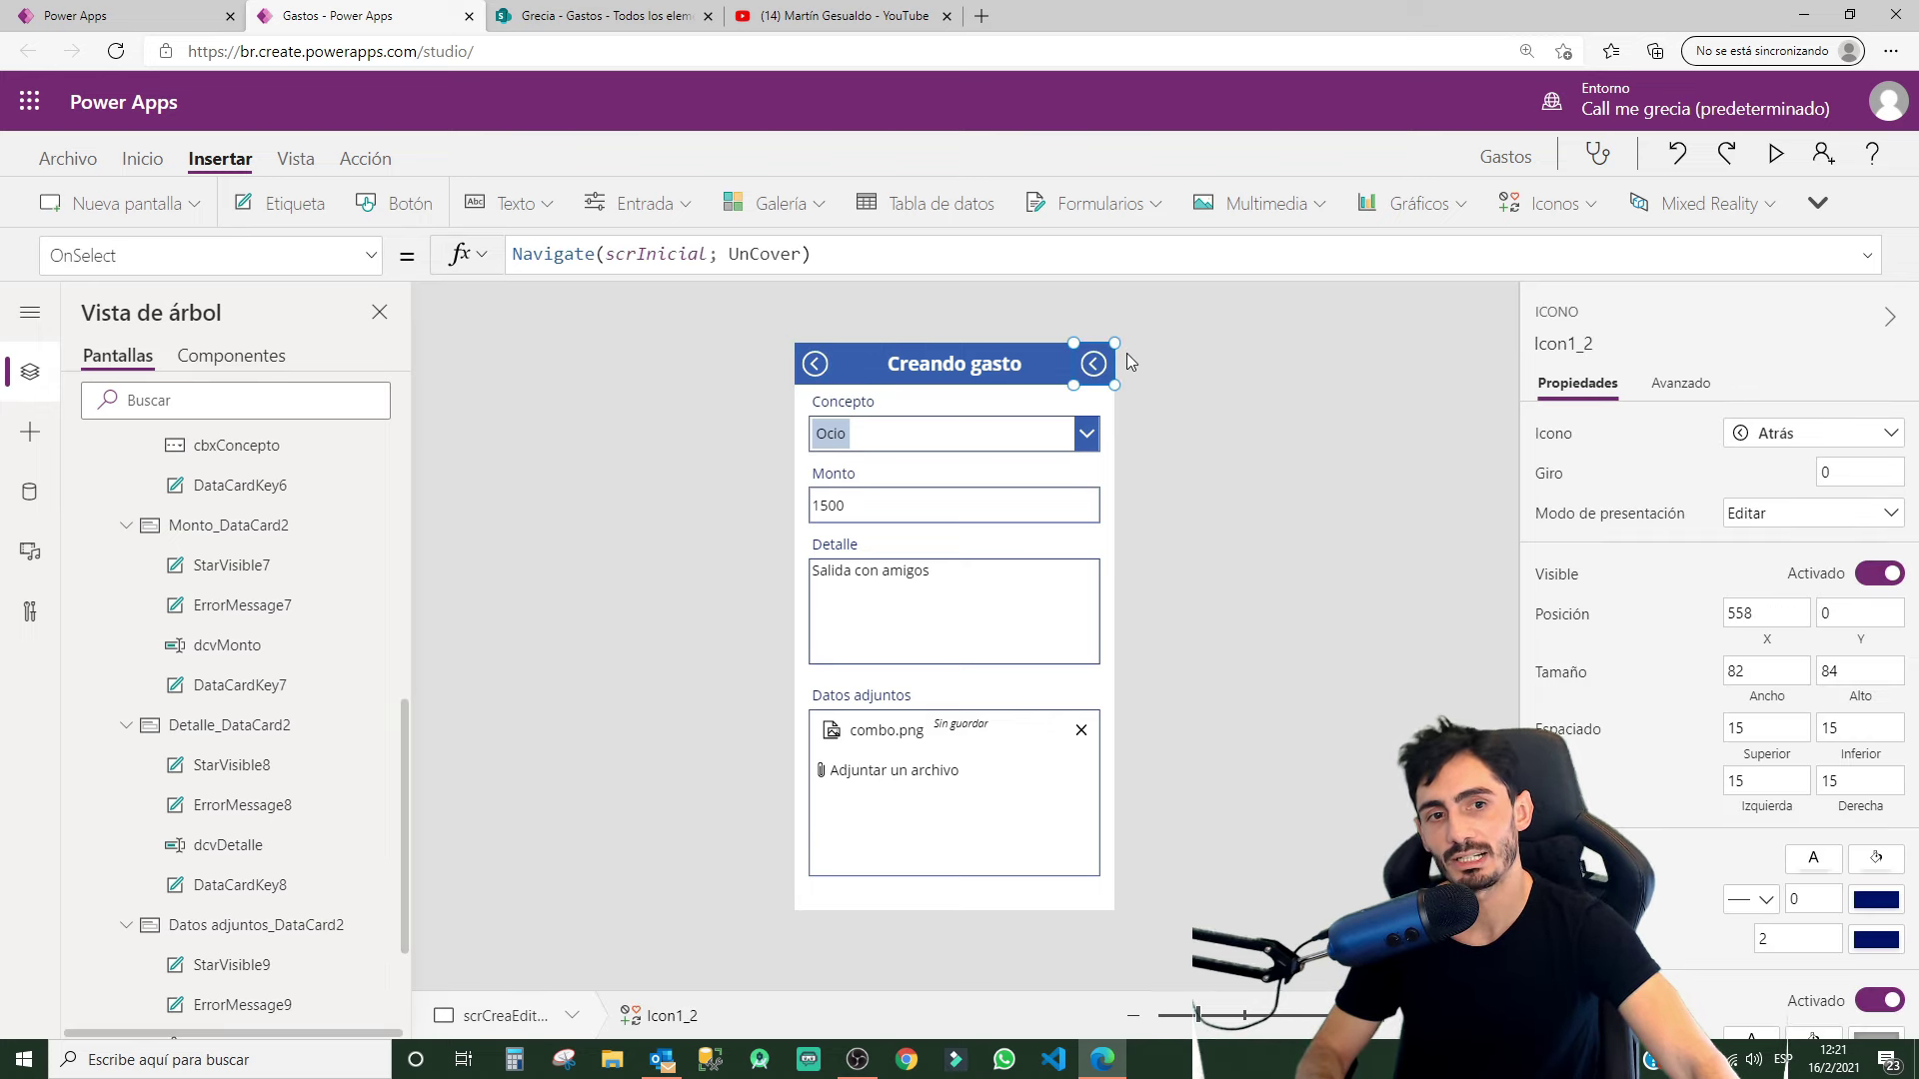
click(1819, 435)
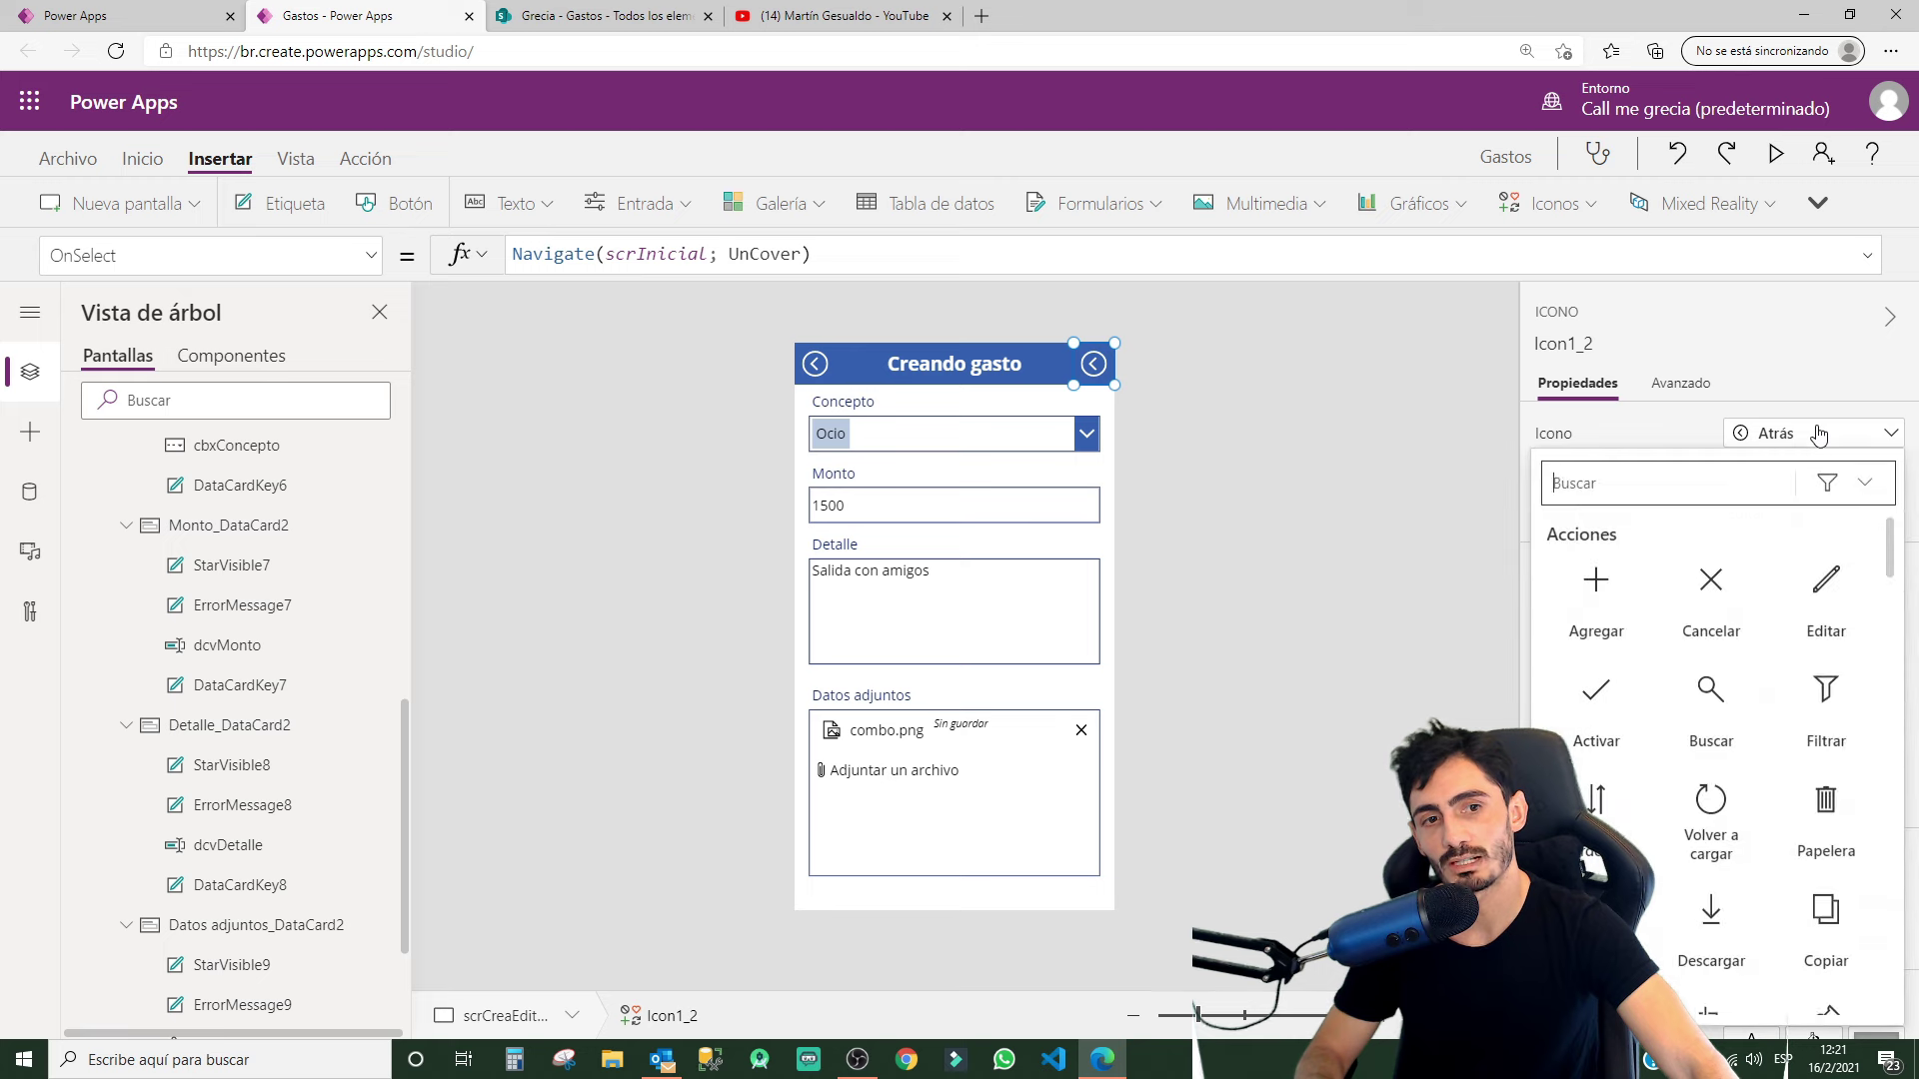
click(1597, 697)
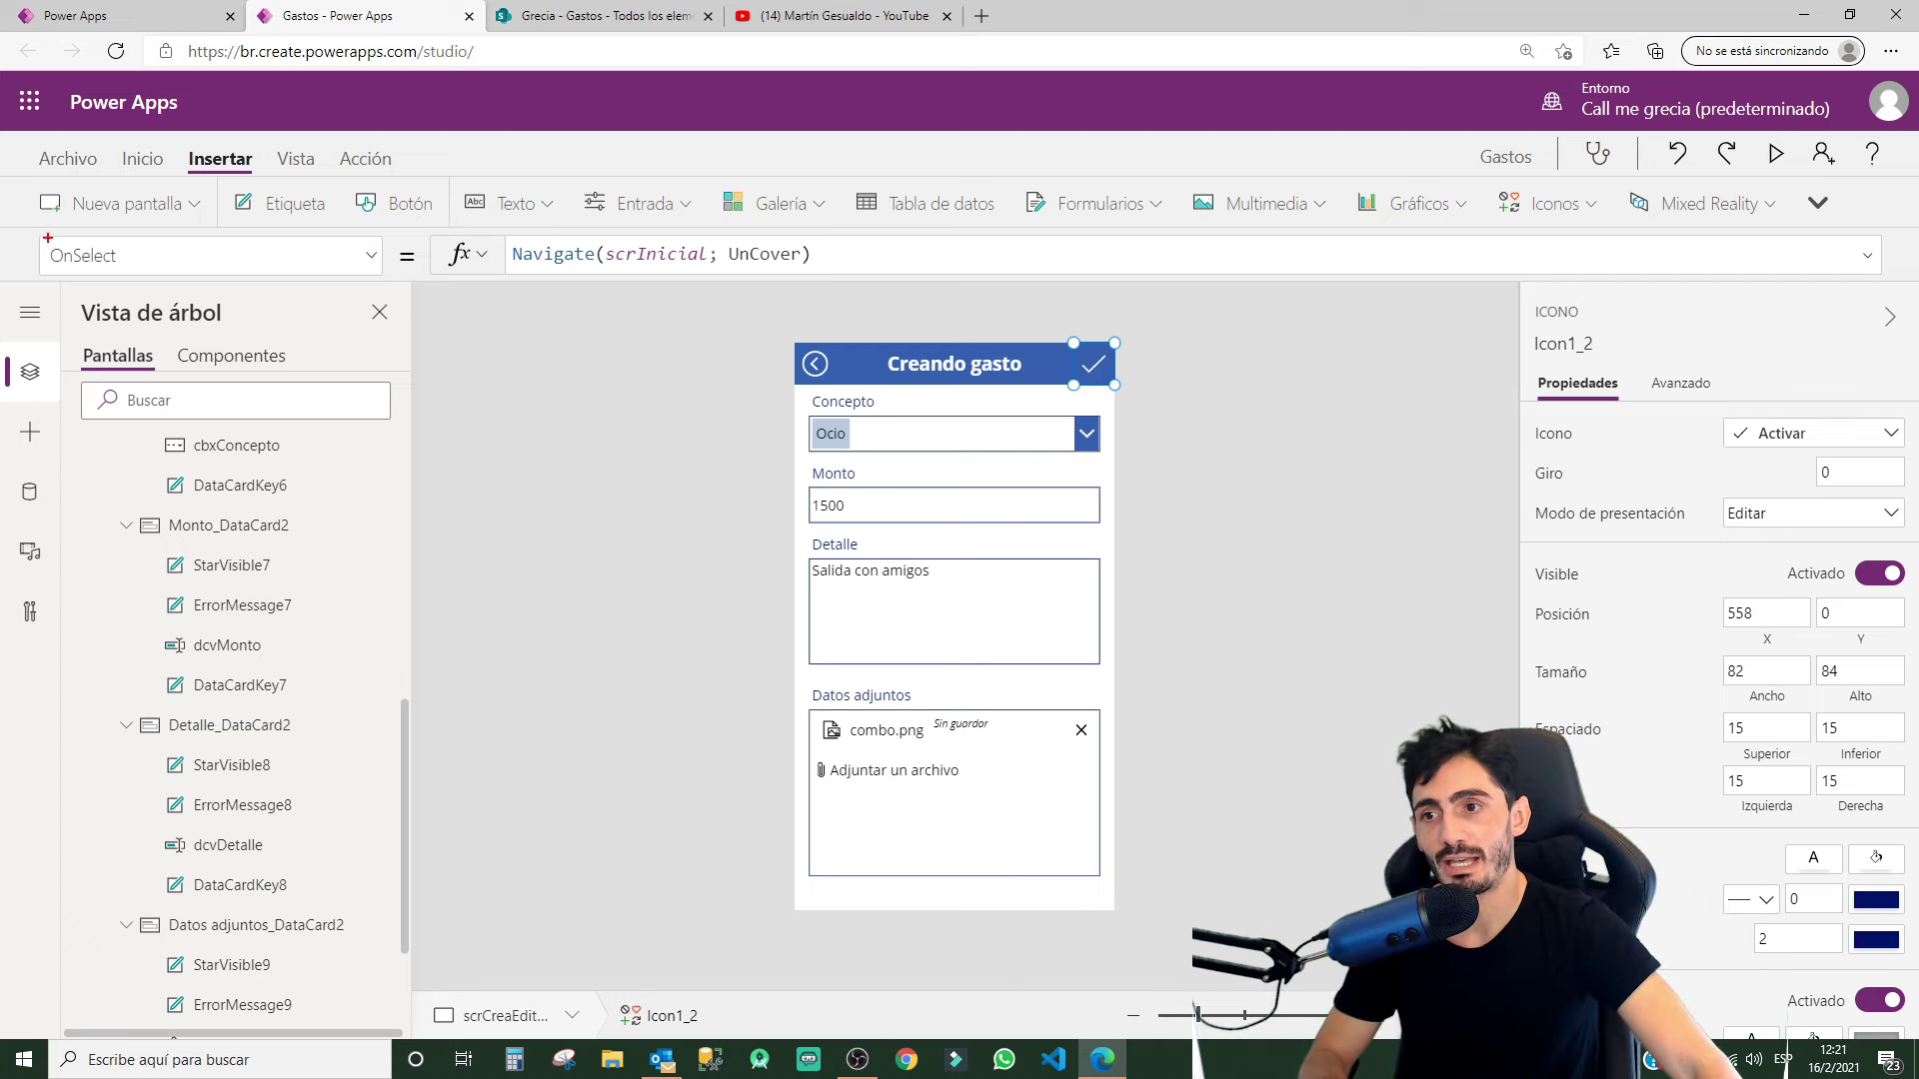
Replace the check icon's Navigate OnSelect with SubmitForm(Form1).
drag(42, 233, 121, 269)
drag(498, 231, 815, 305)
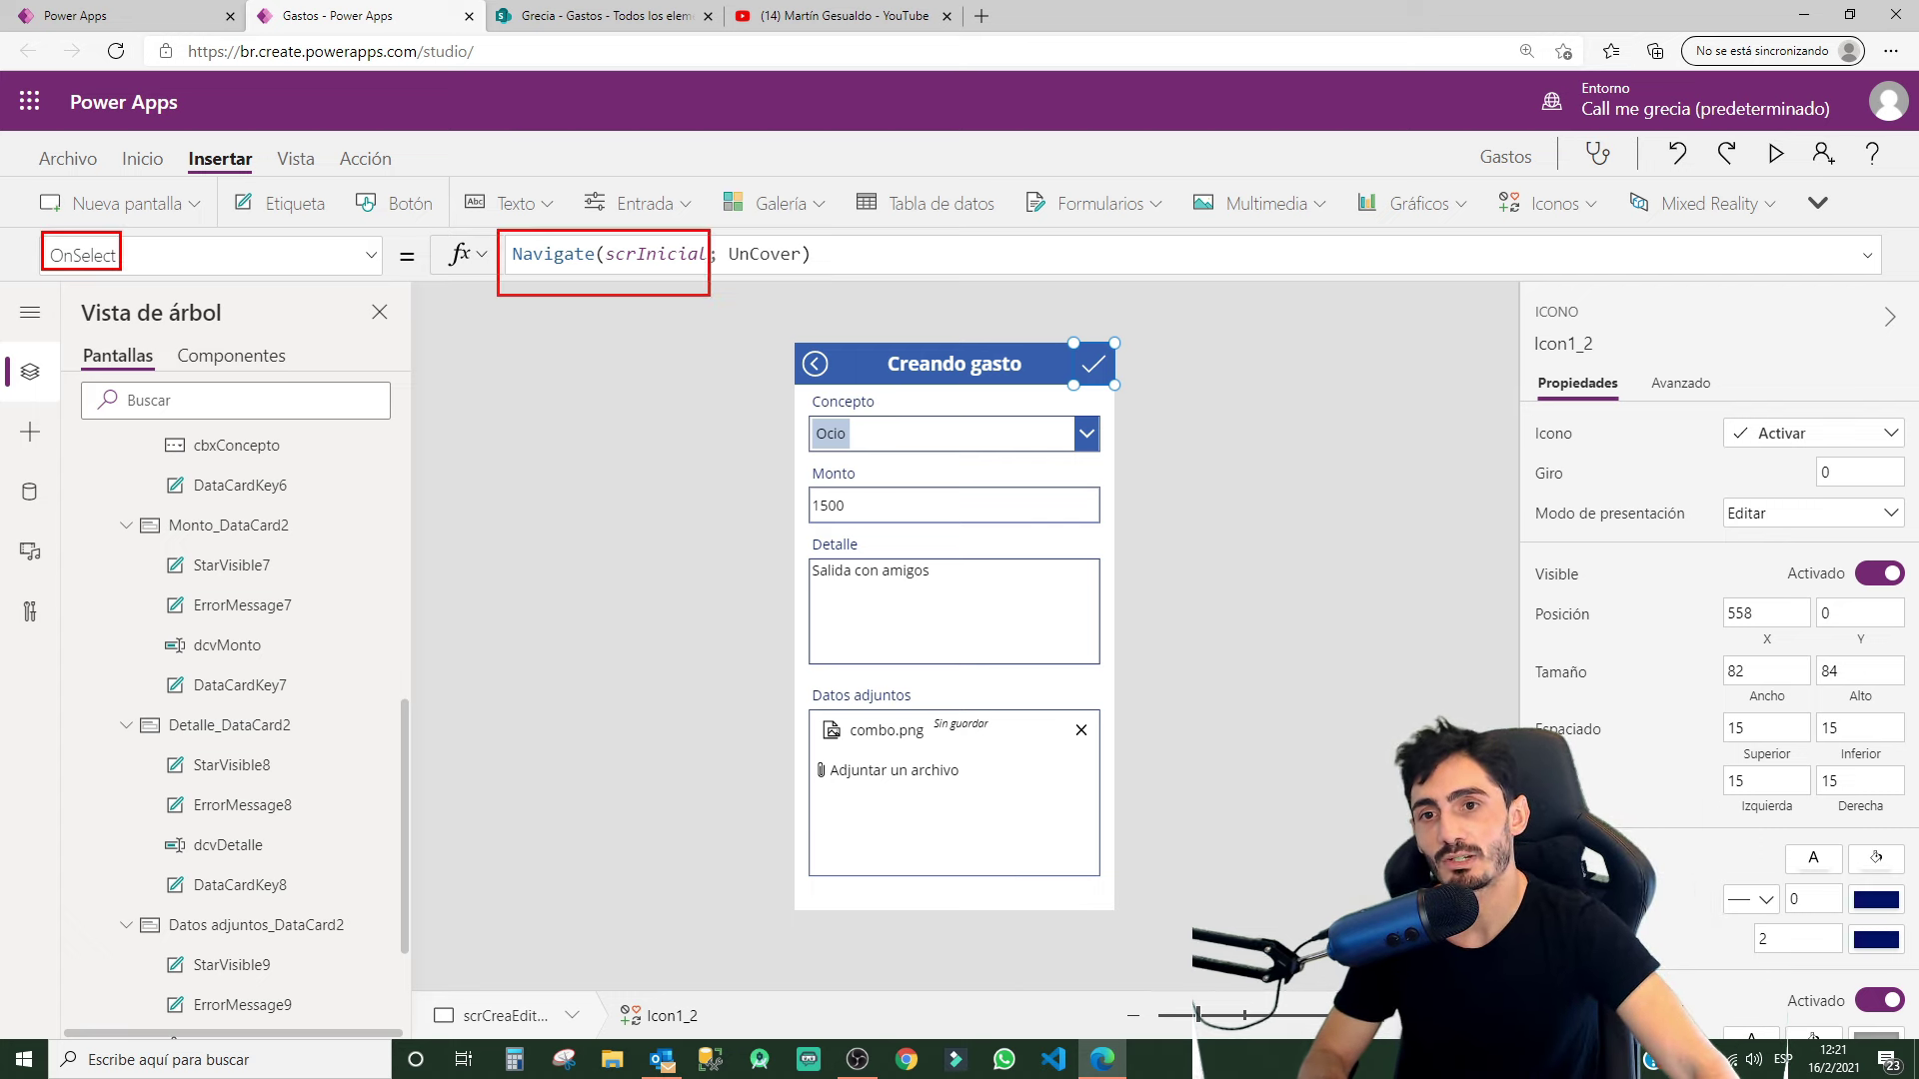
drag(987, 254, 498, 251)
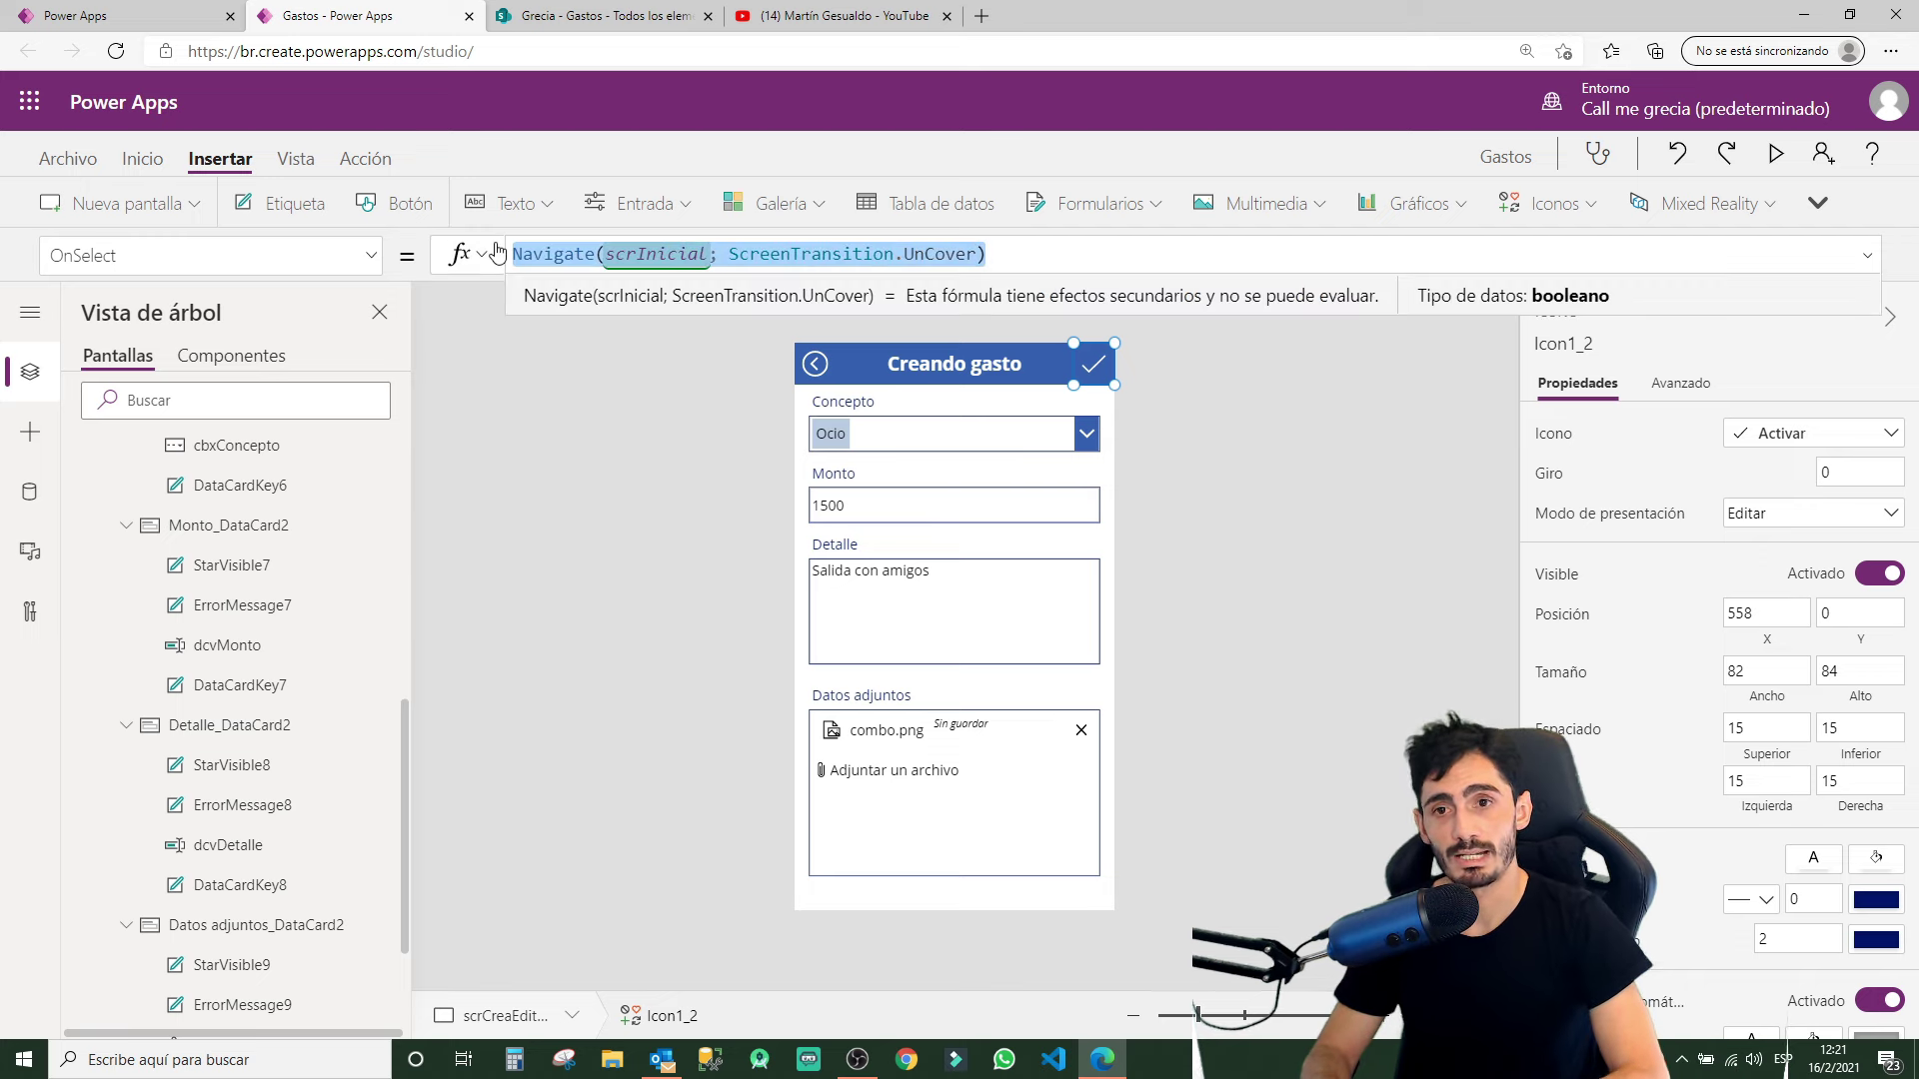
text(Submit)
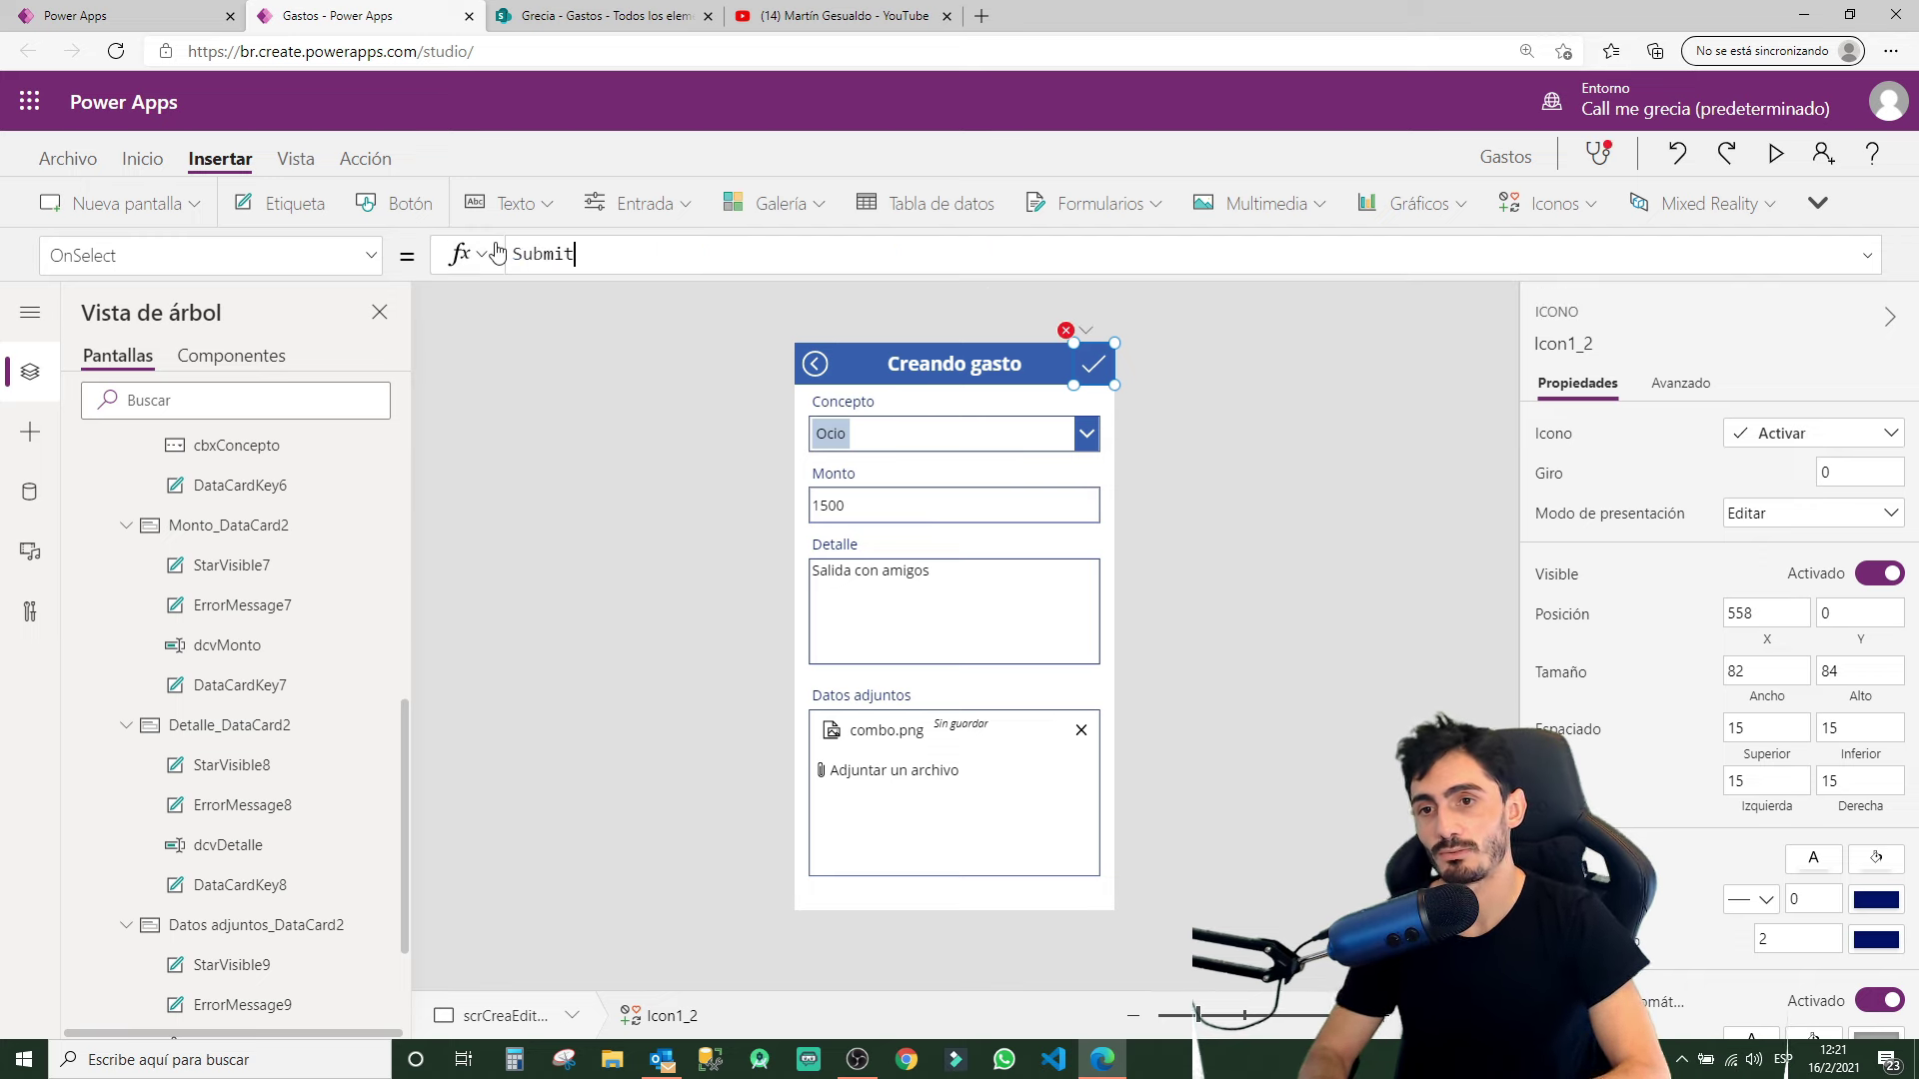
text(Form()
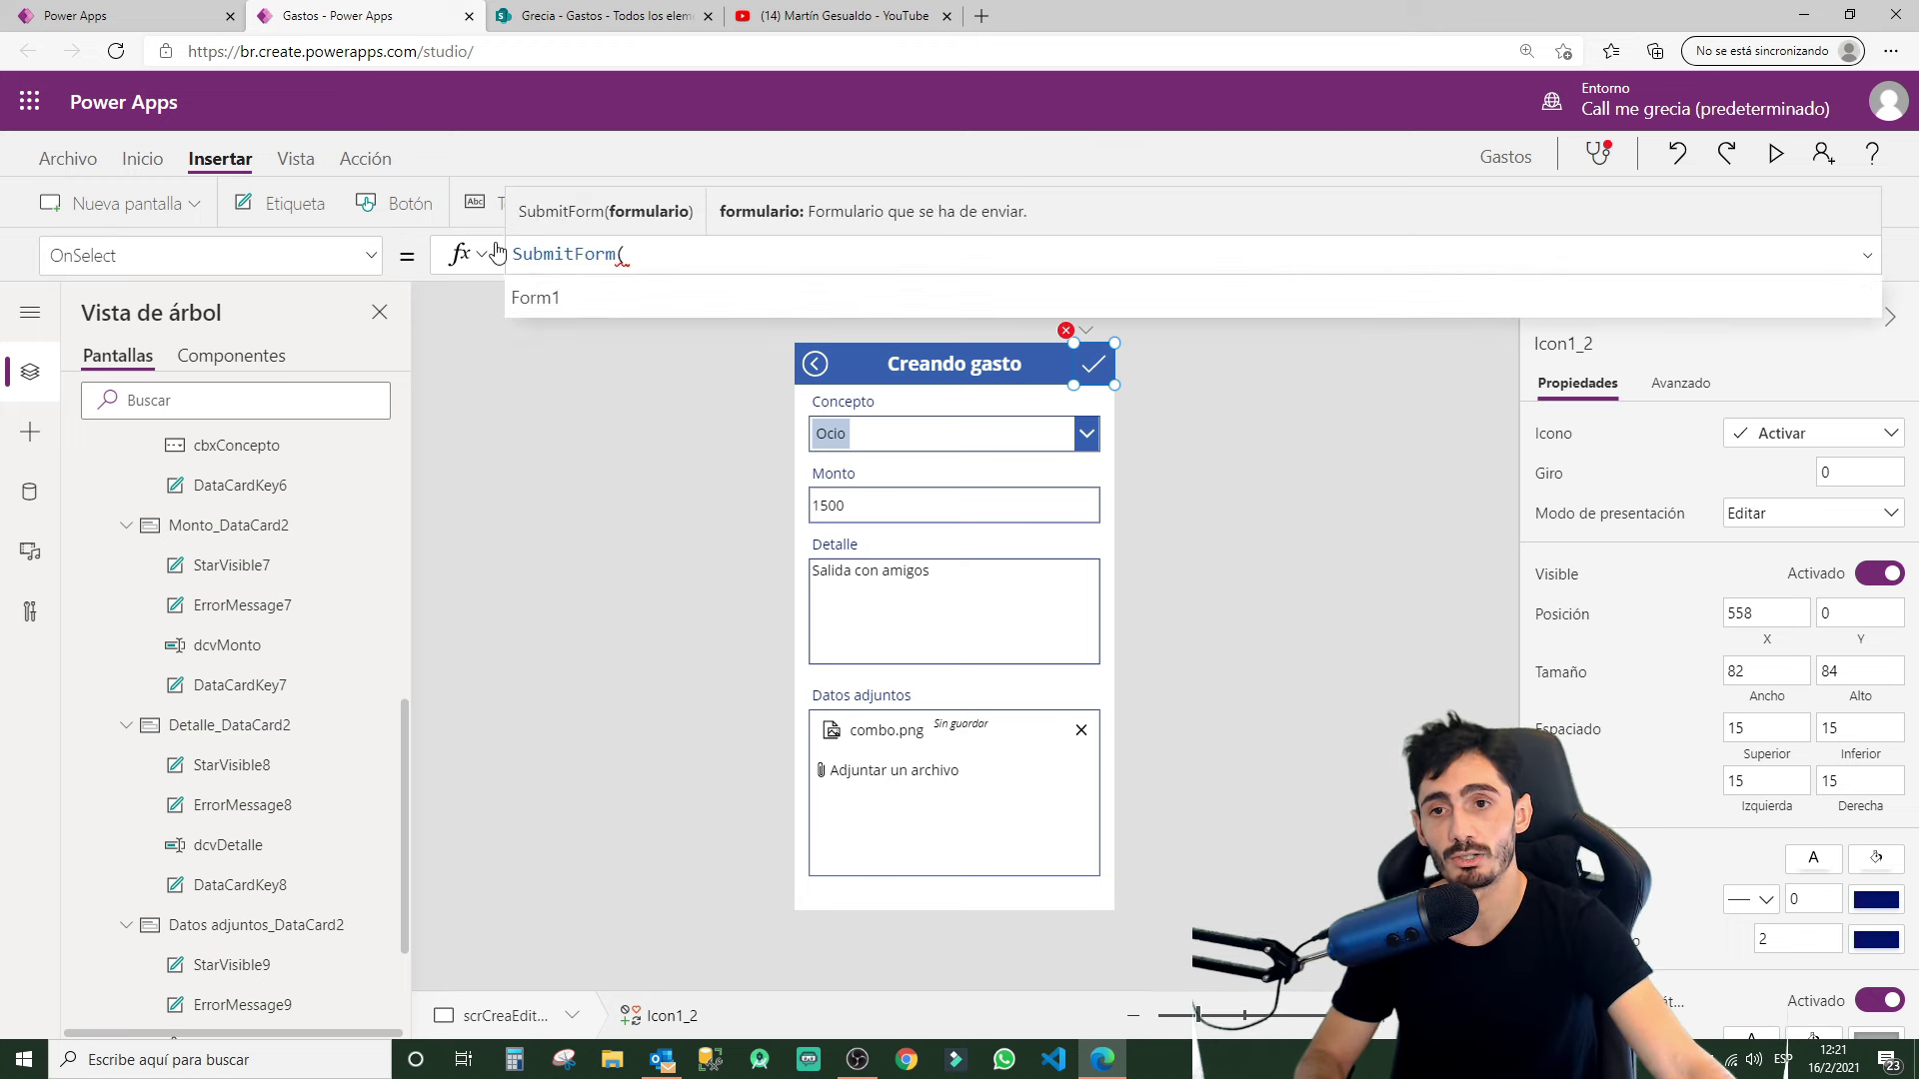
click(542, 304)
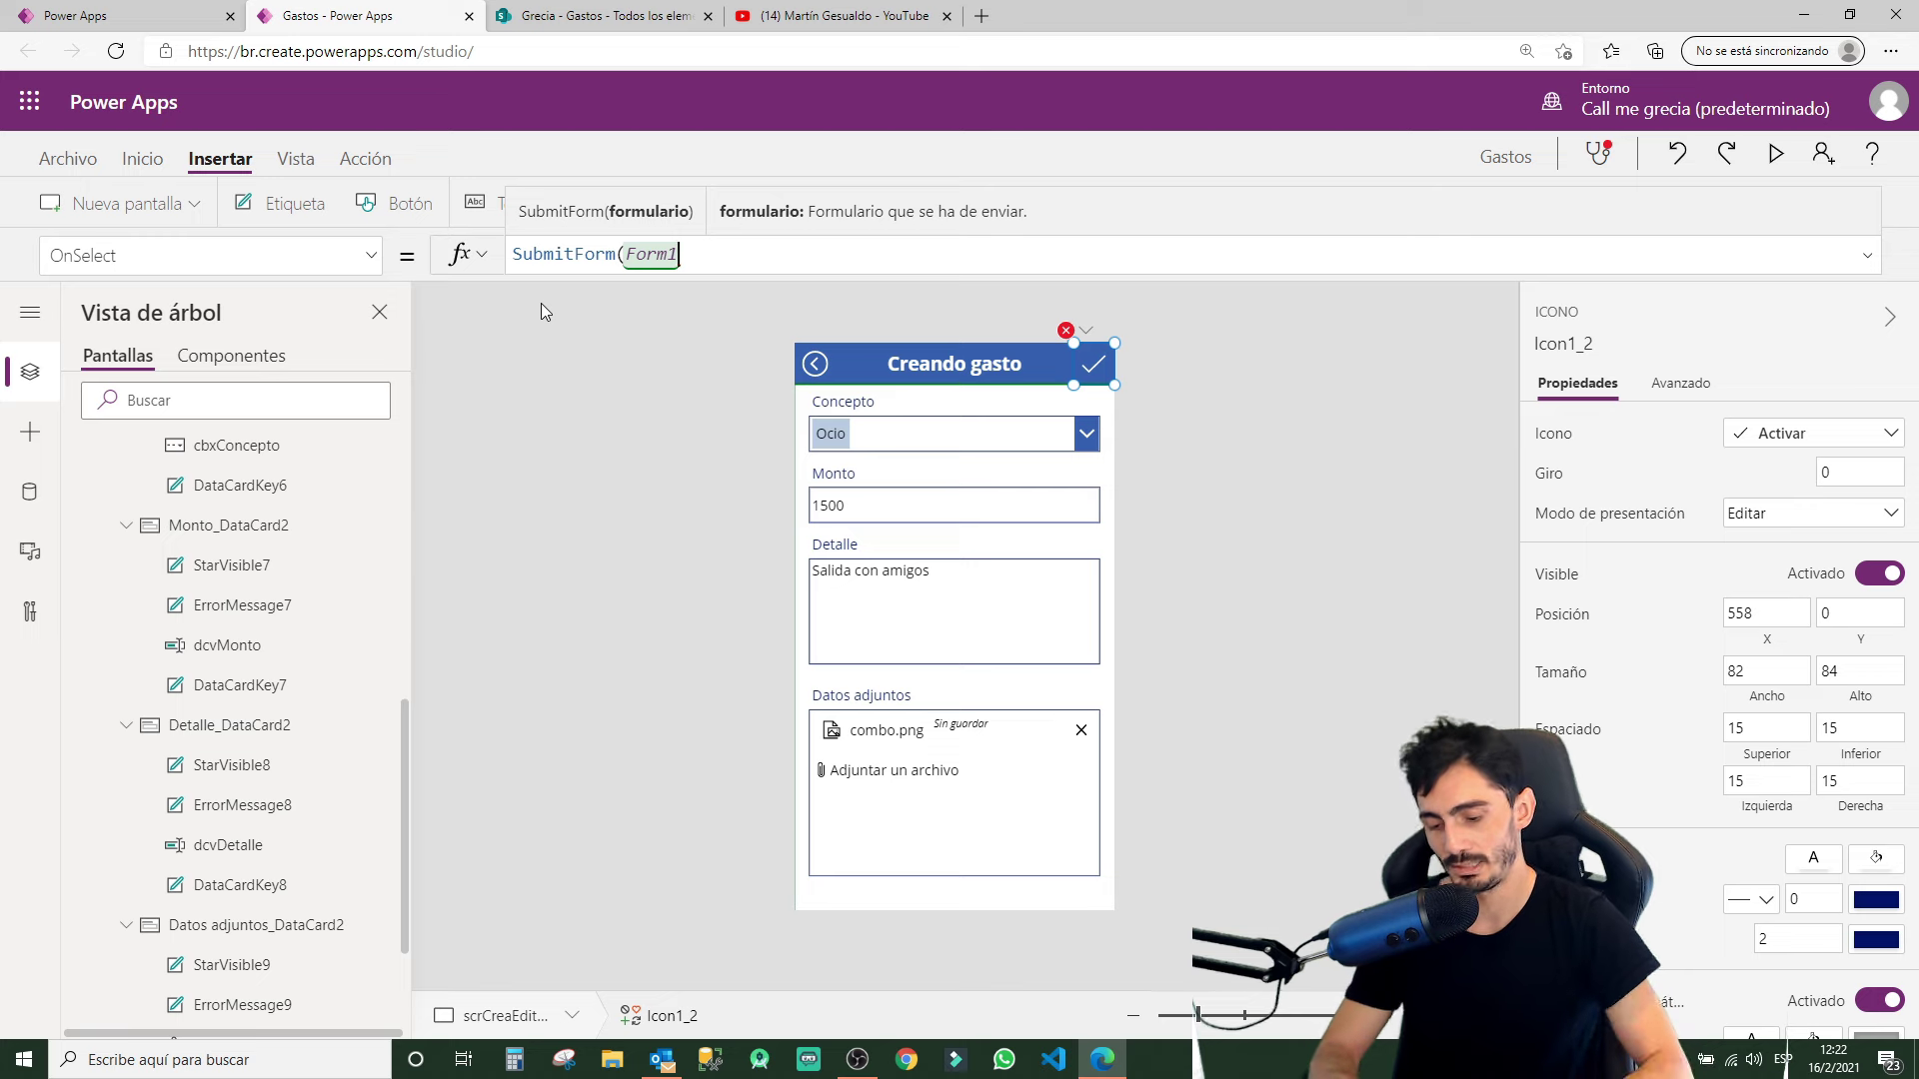
text())
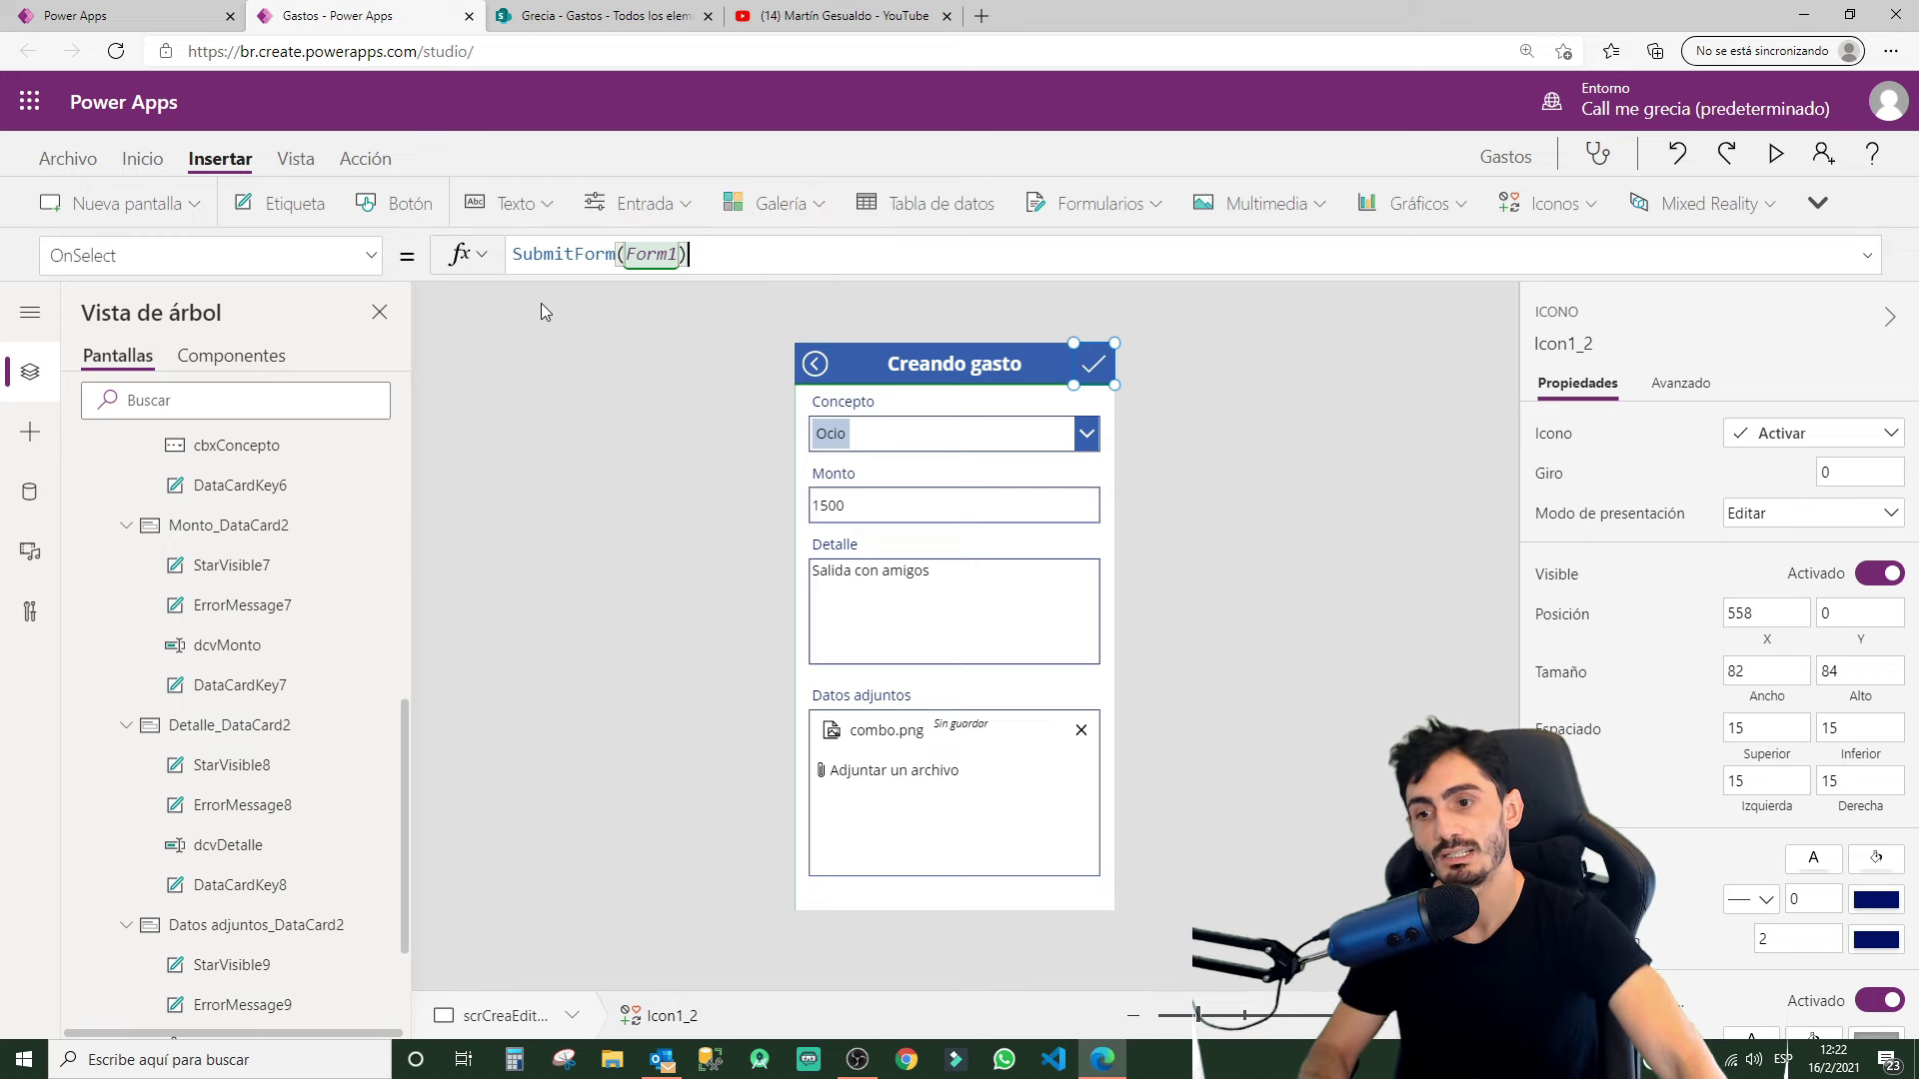
scroll(249, 630, down, 2)
Rename Form1 to formCreaEditaGasto in the Tree view and launch the app preview.
scroll(269, 645, up, 3)
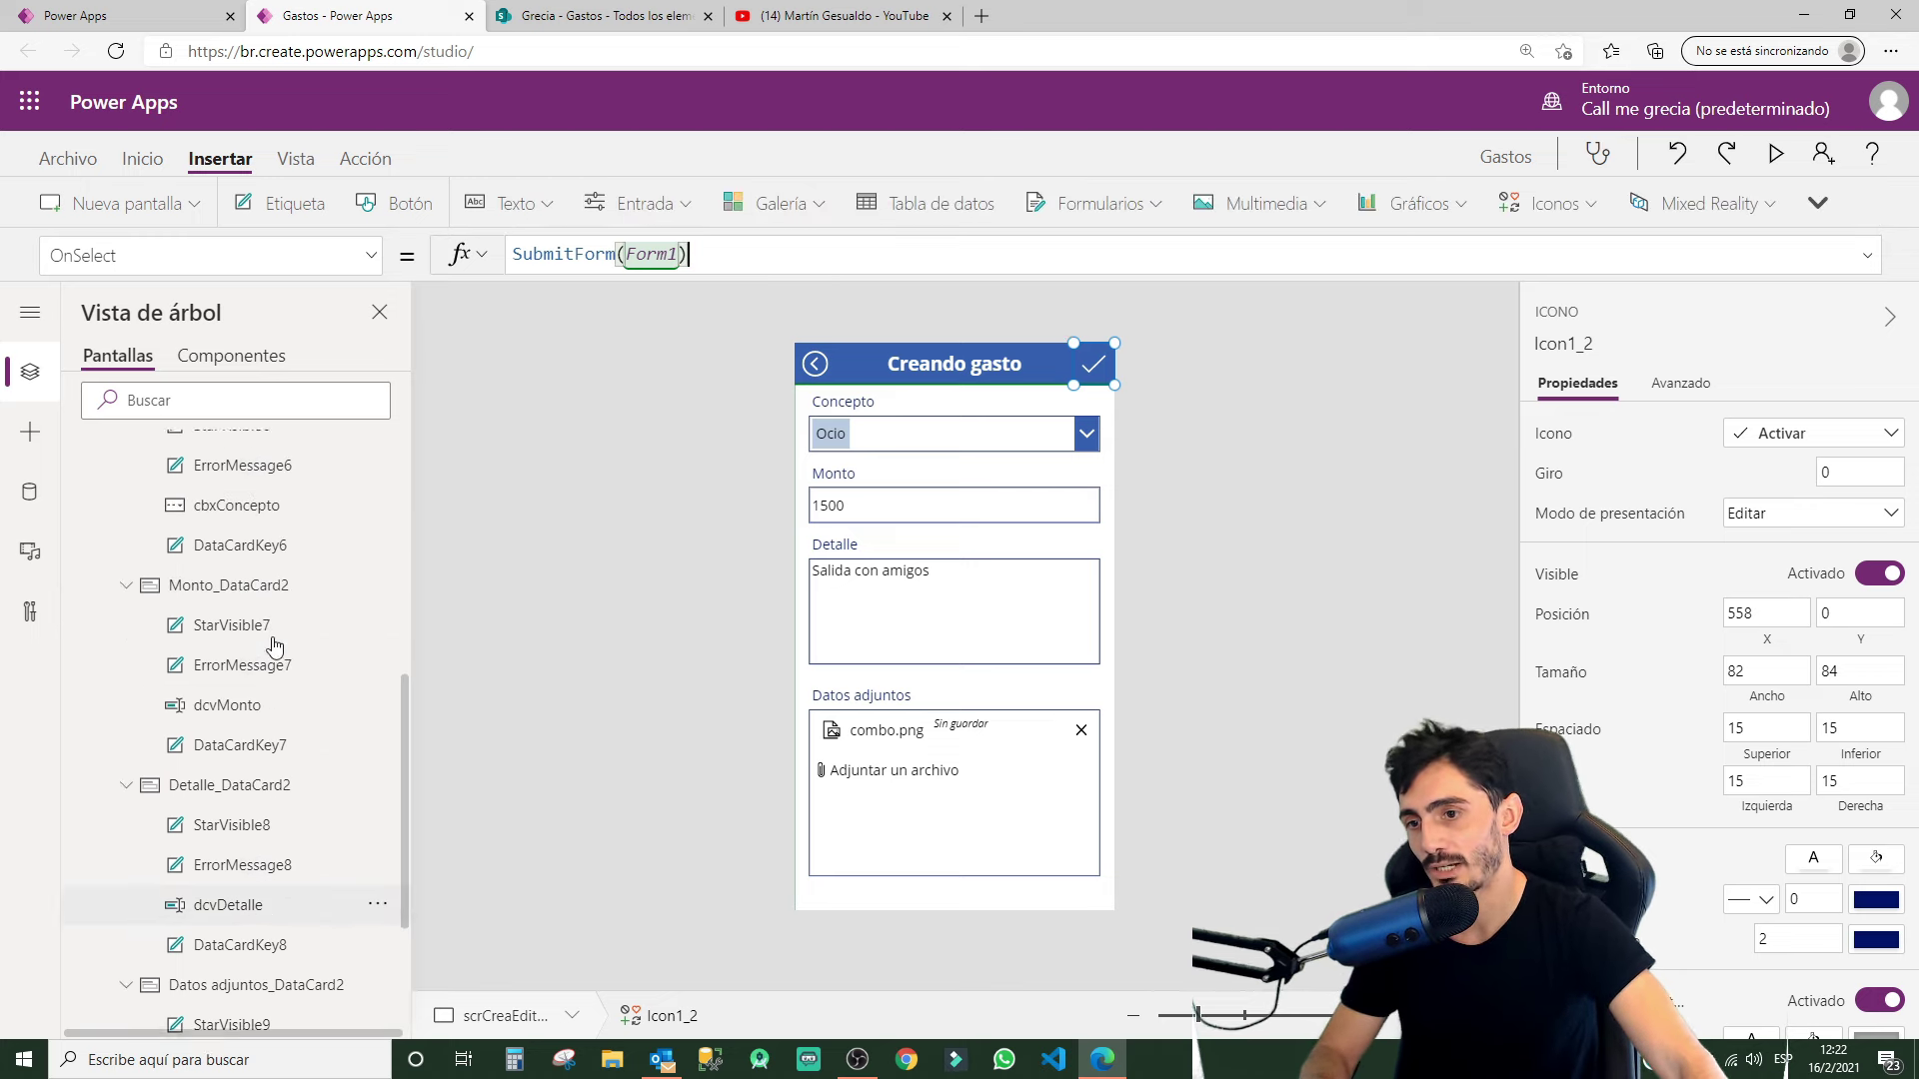
scroll(275, 645, up, 3)
scroll(257, 710, up, 2)
double_click(170, 778)
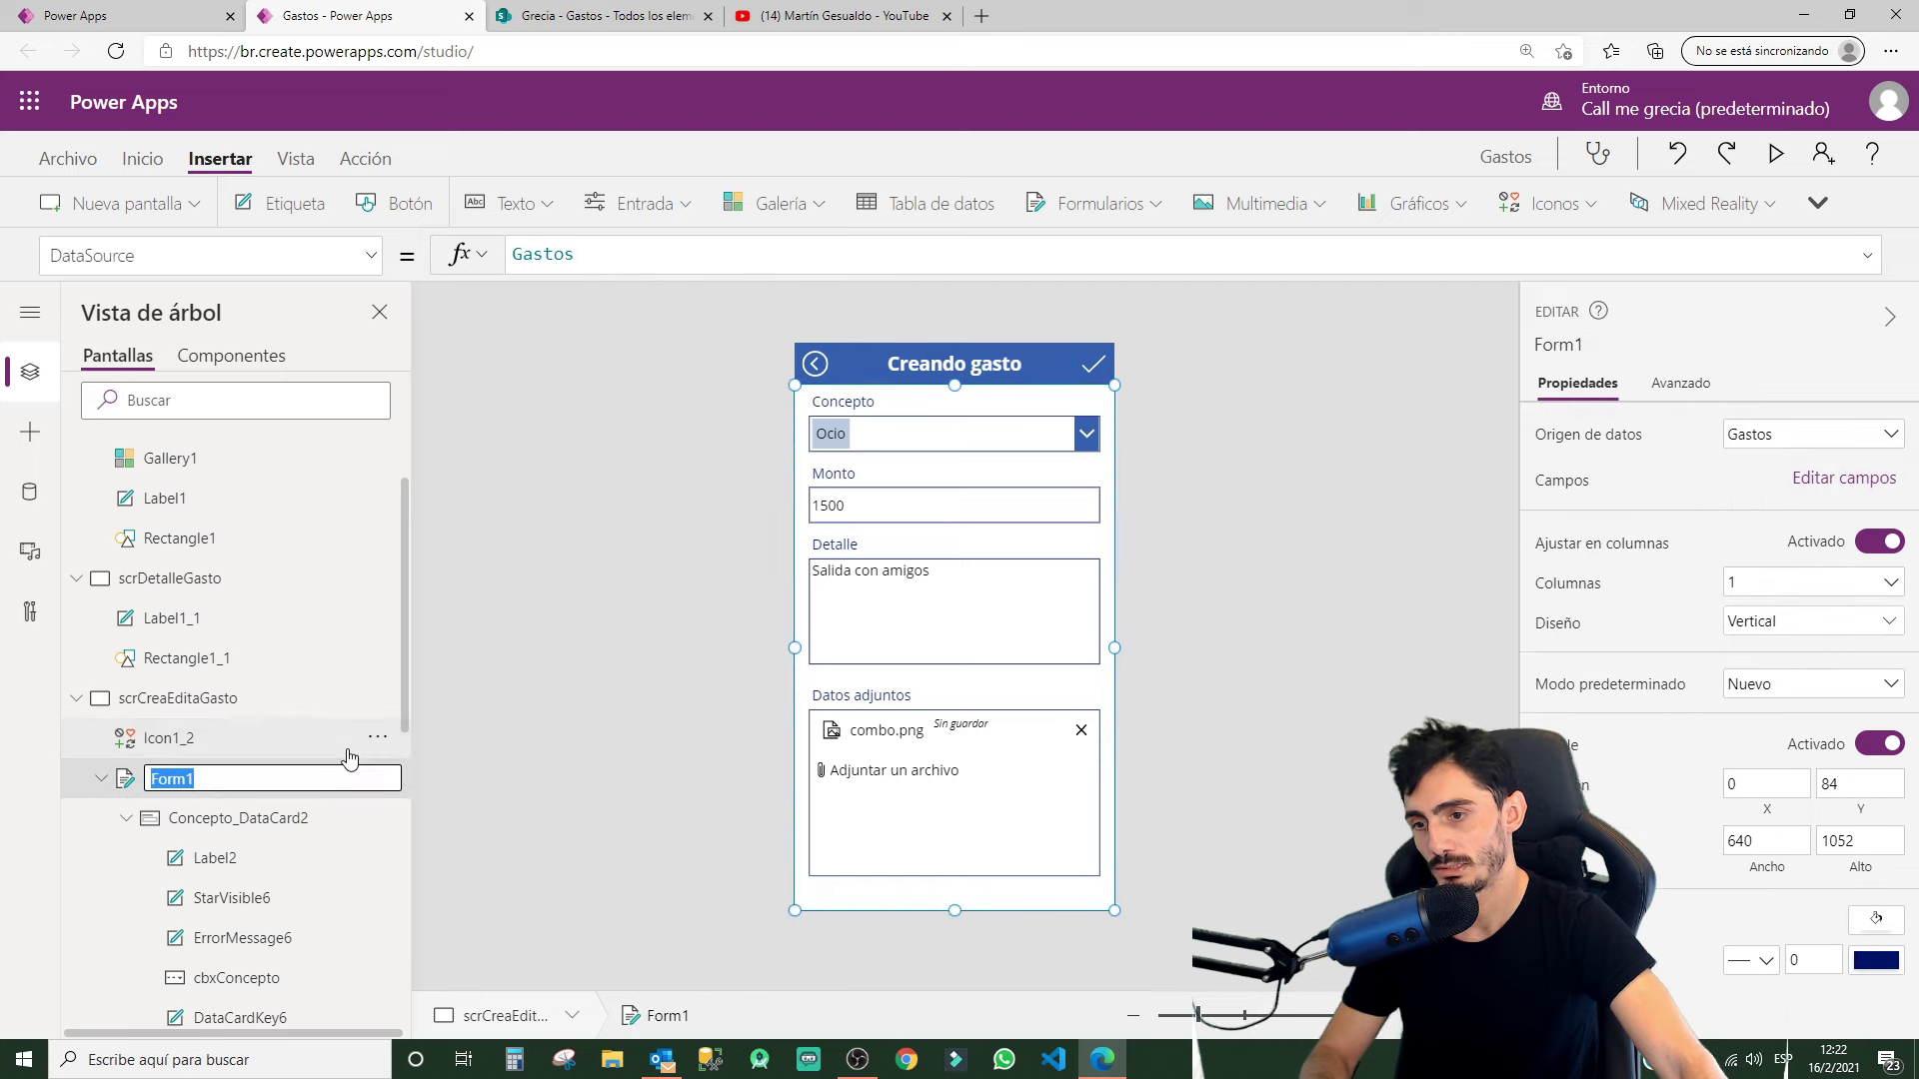
text(form)
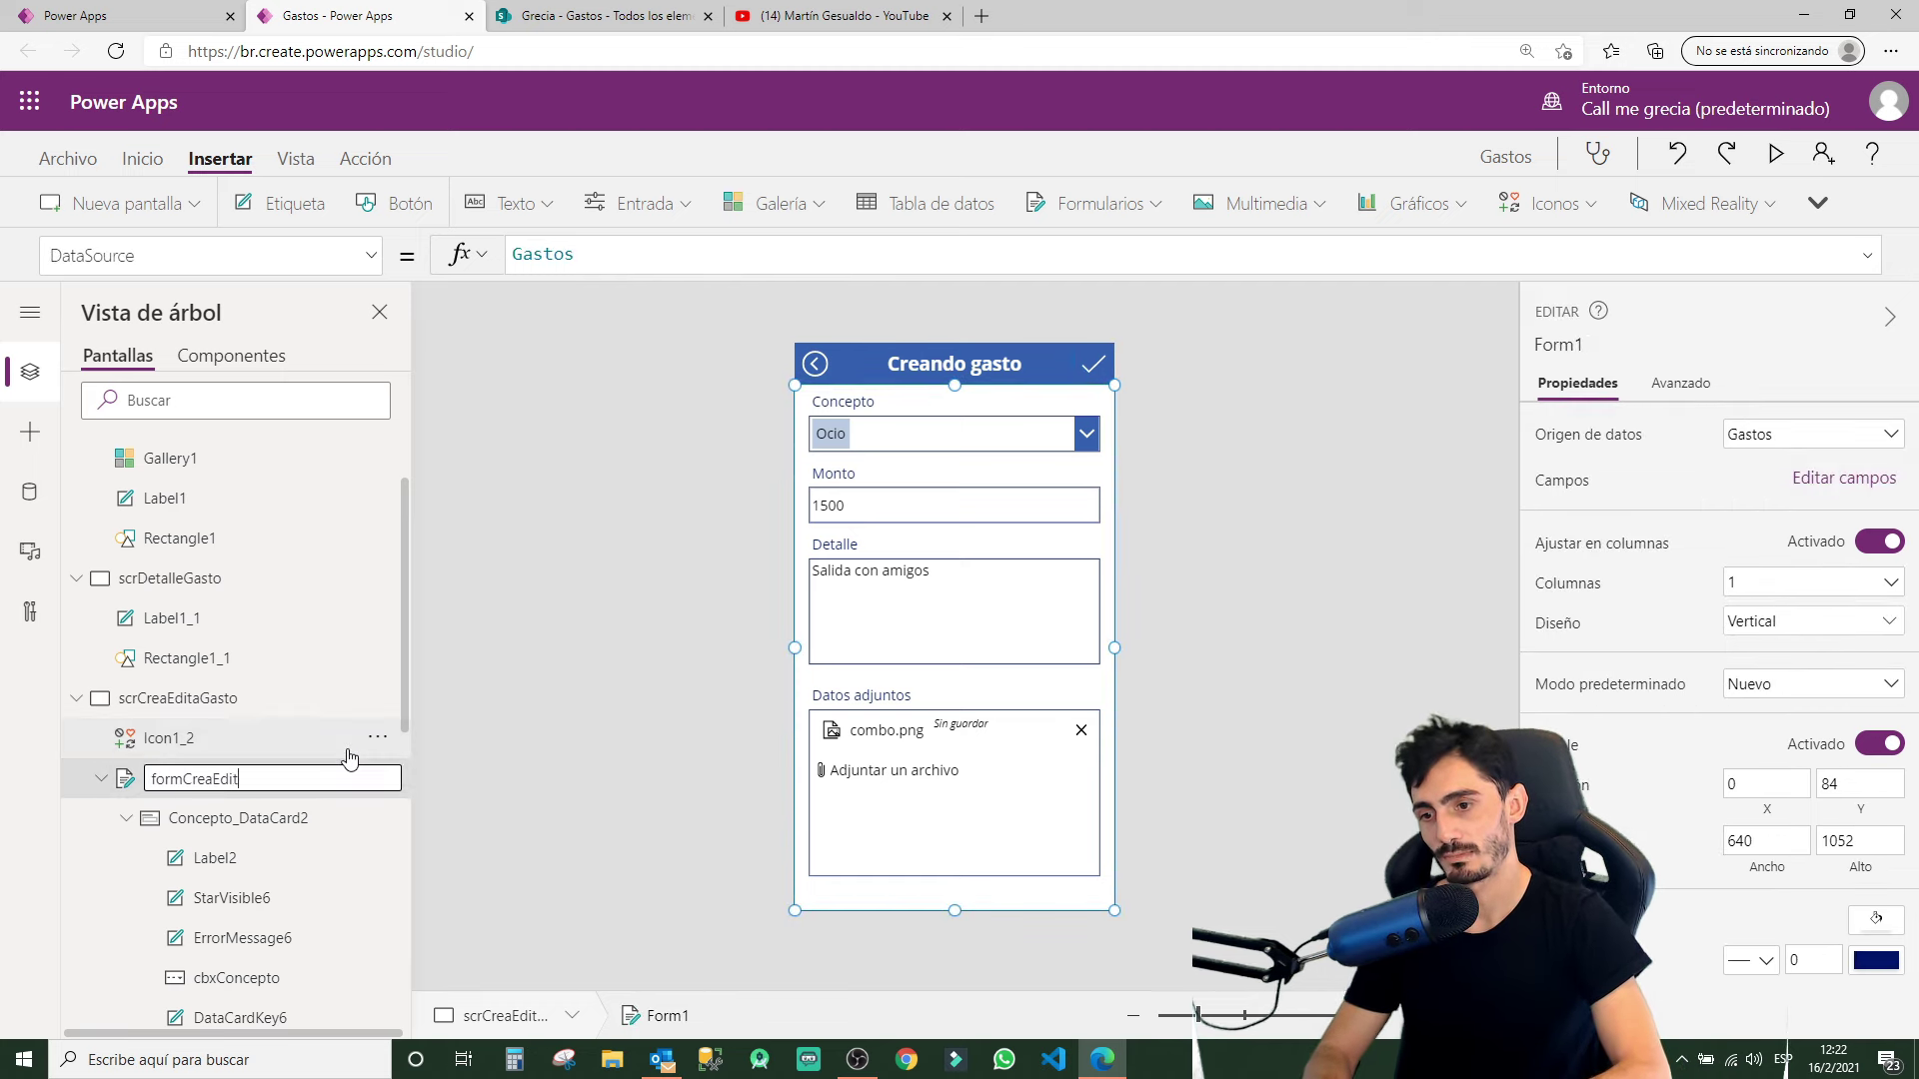
key(Return)
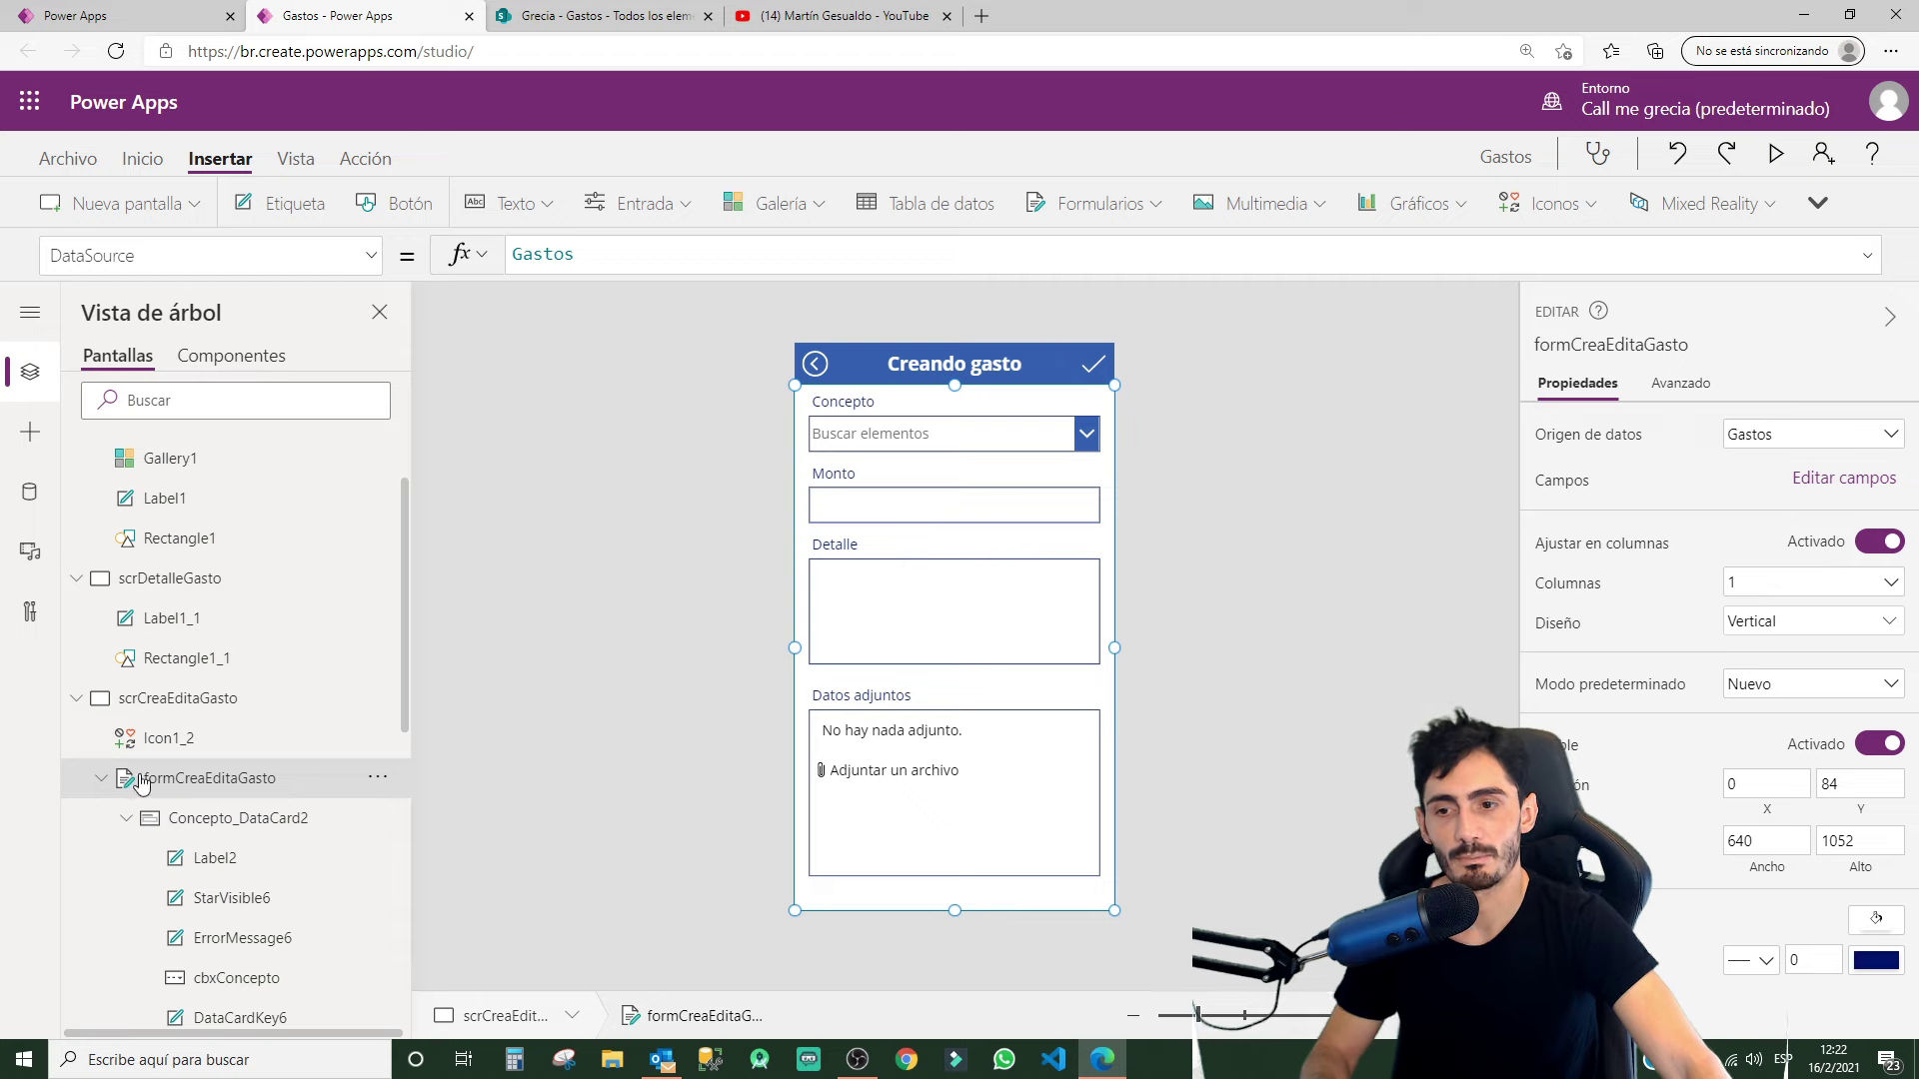
click(1776, 157)
click(1016, 258)
Choose Ocio for Concepto, enter Monto 1500 and Detalle 'Salida con amigos'.
click(916, 290)
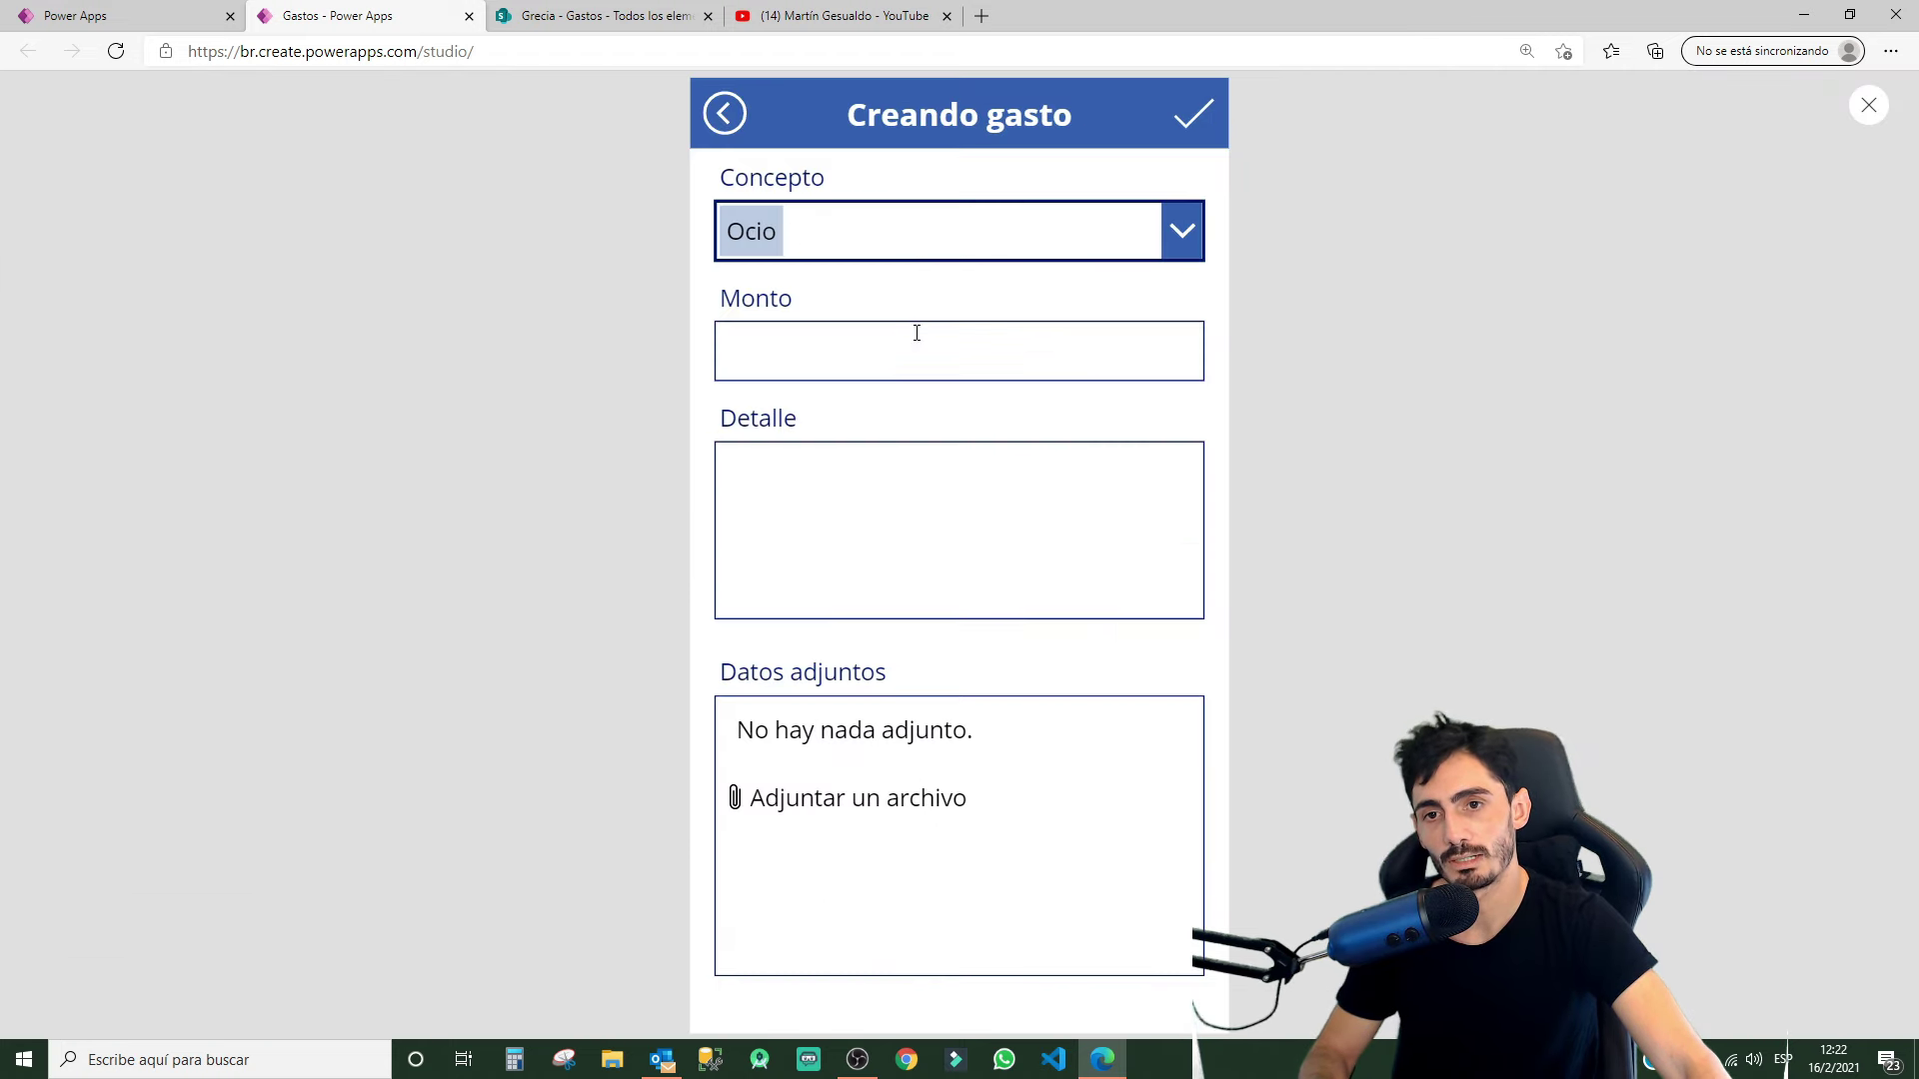
click(917, 333)
text(1500)
key(Tab)
text(Salida c)
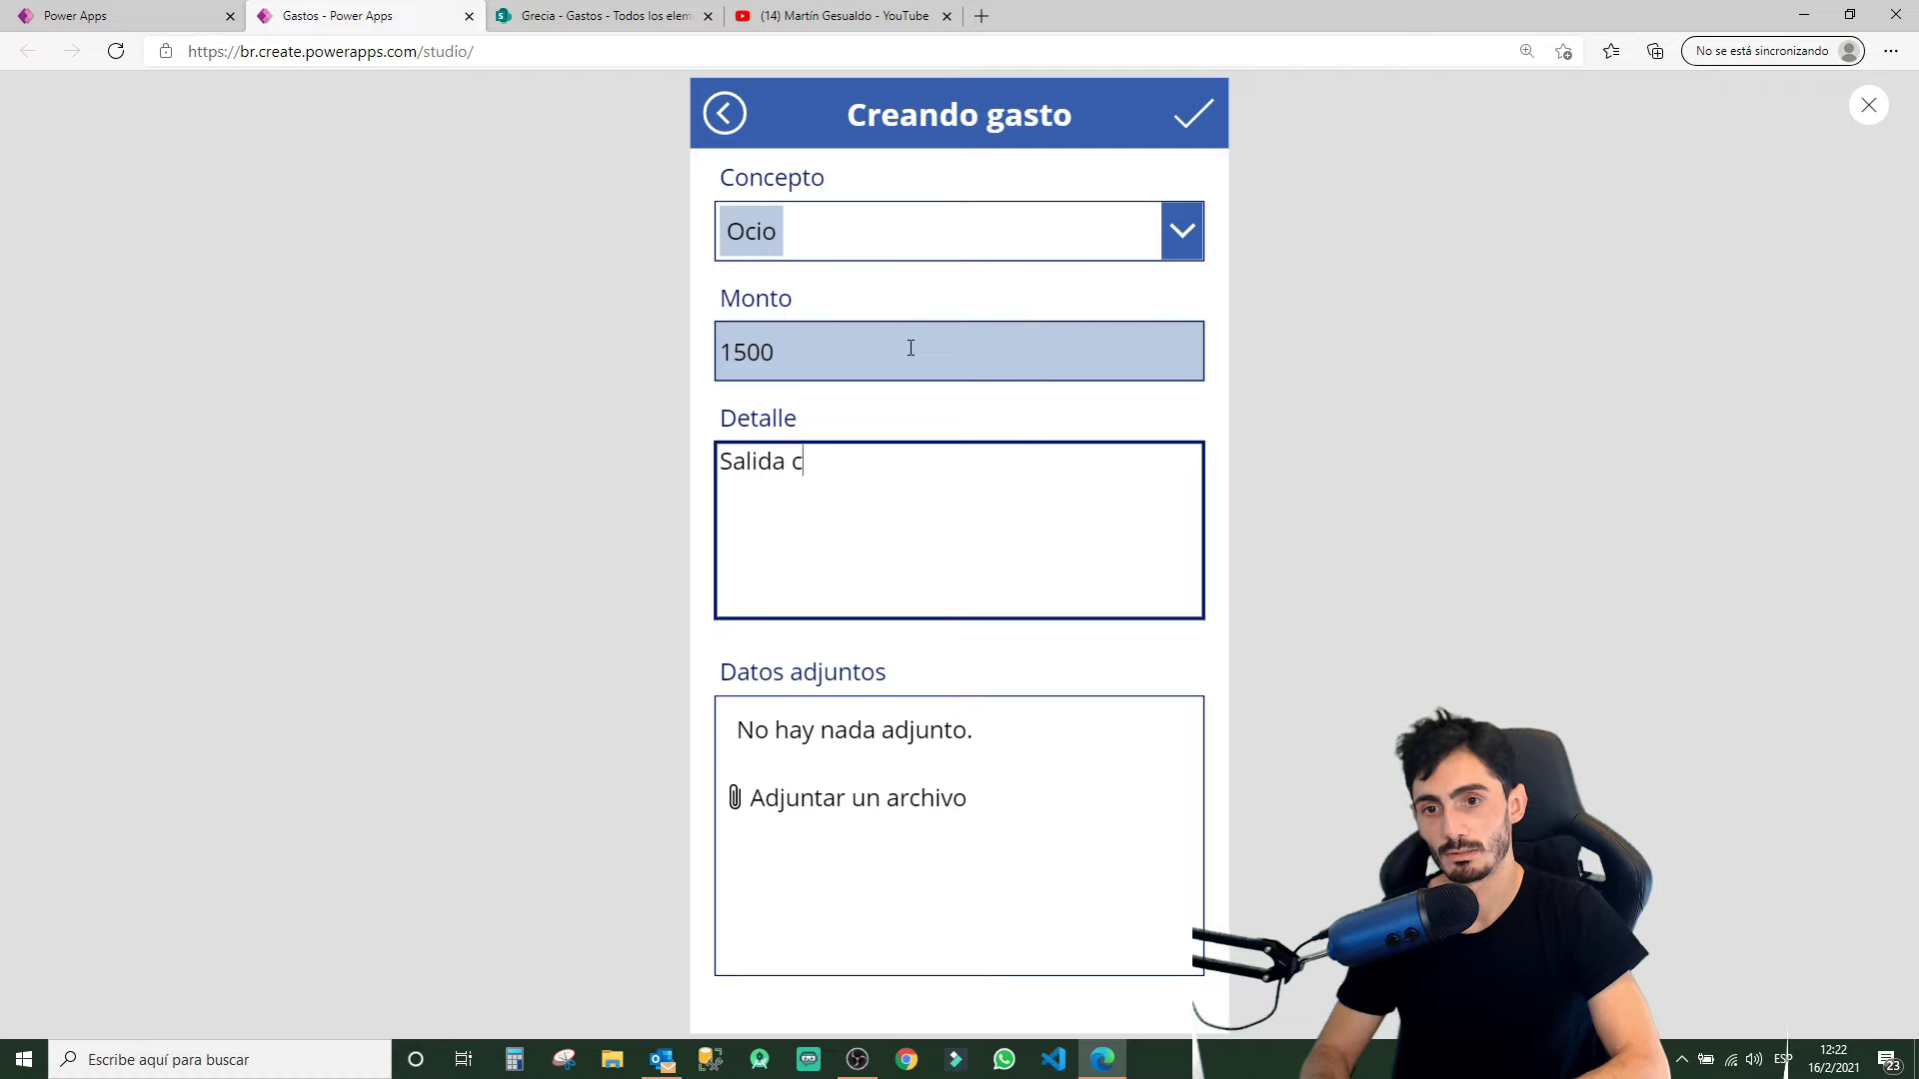
text(on amigos)
Attach combo.png, return to the list screen, and check the new record in SharePoint Gastos.
key(Tab)
right_click(907, 359)
key(Escape)
key(Return)
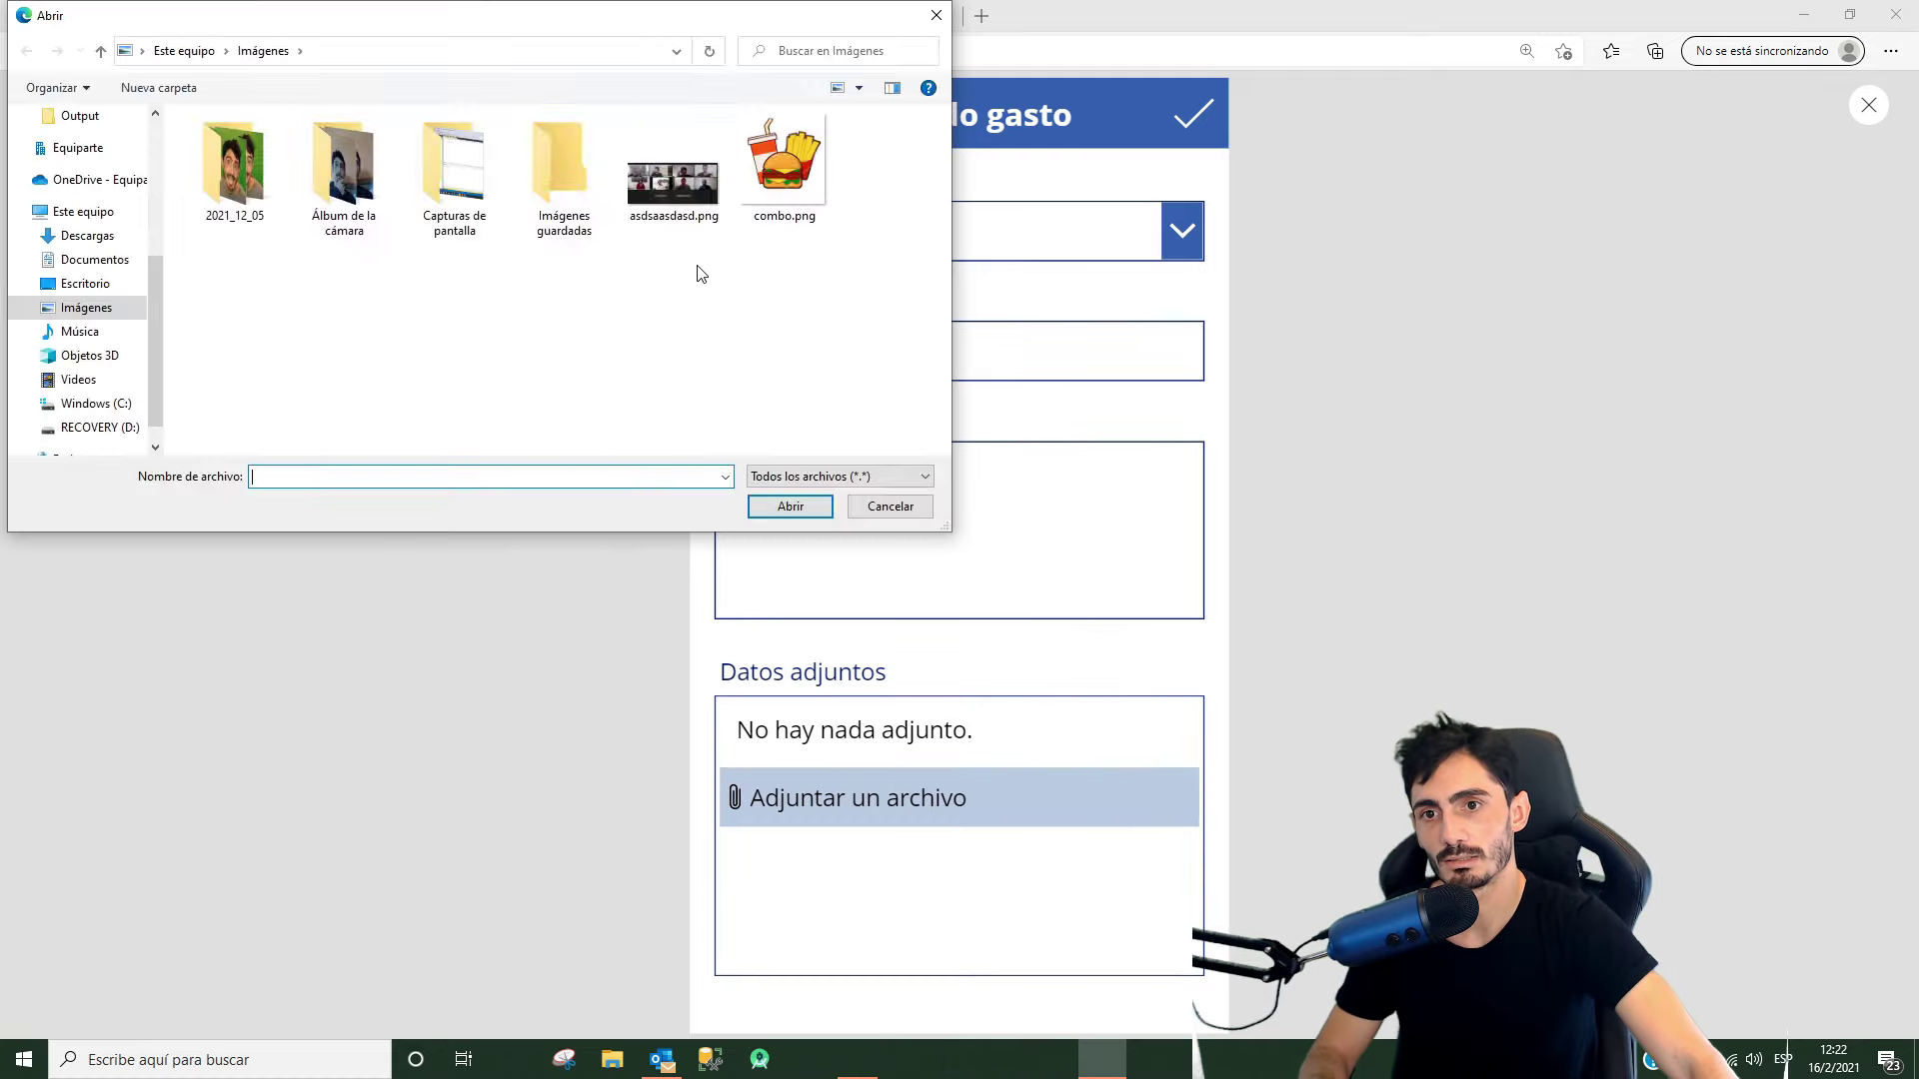
double_click(784, 165)
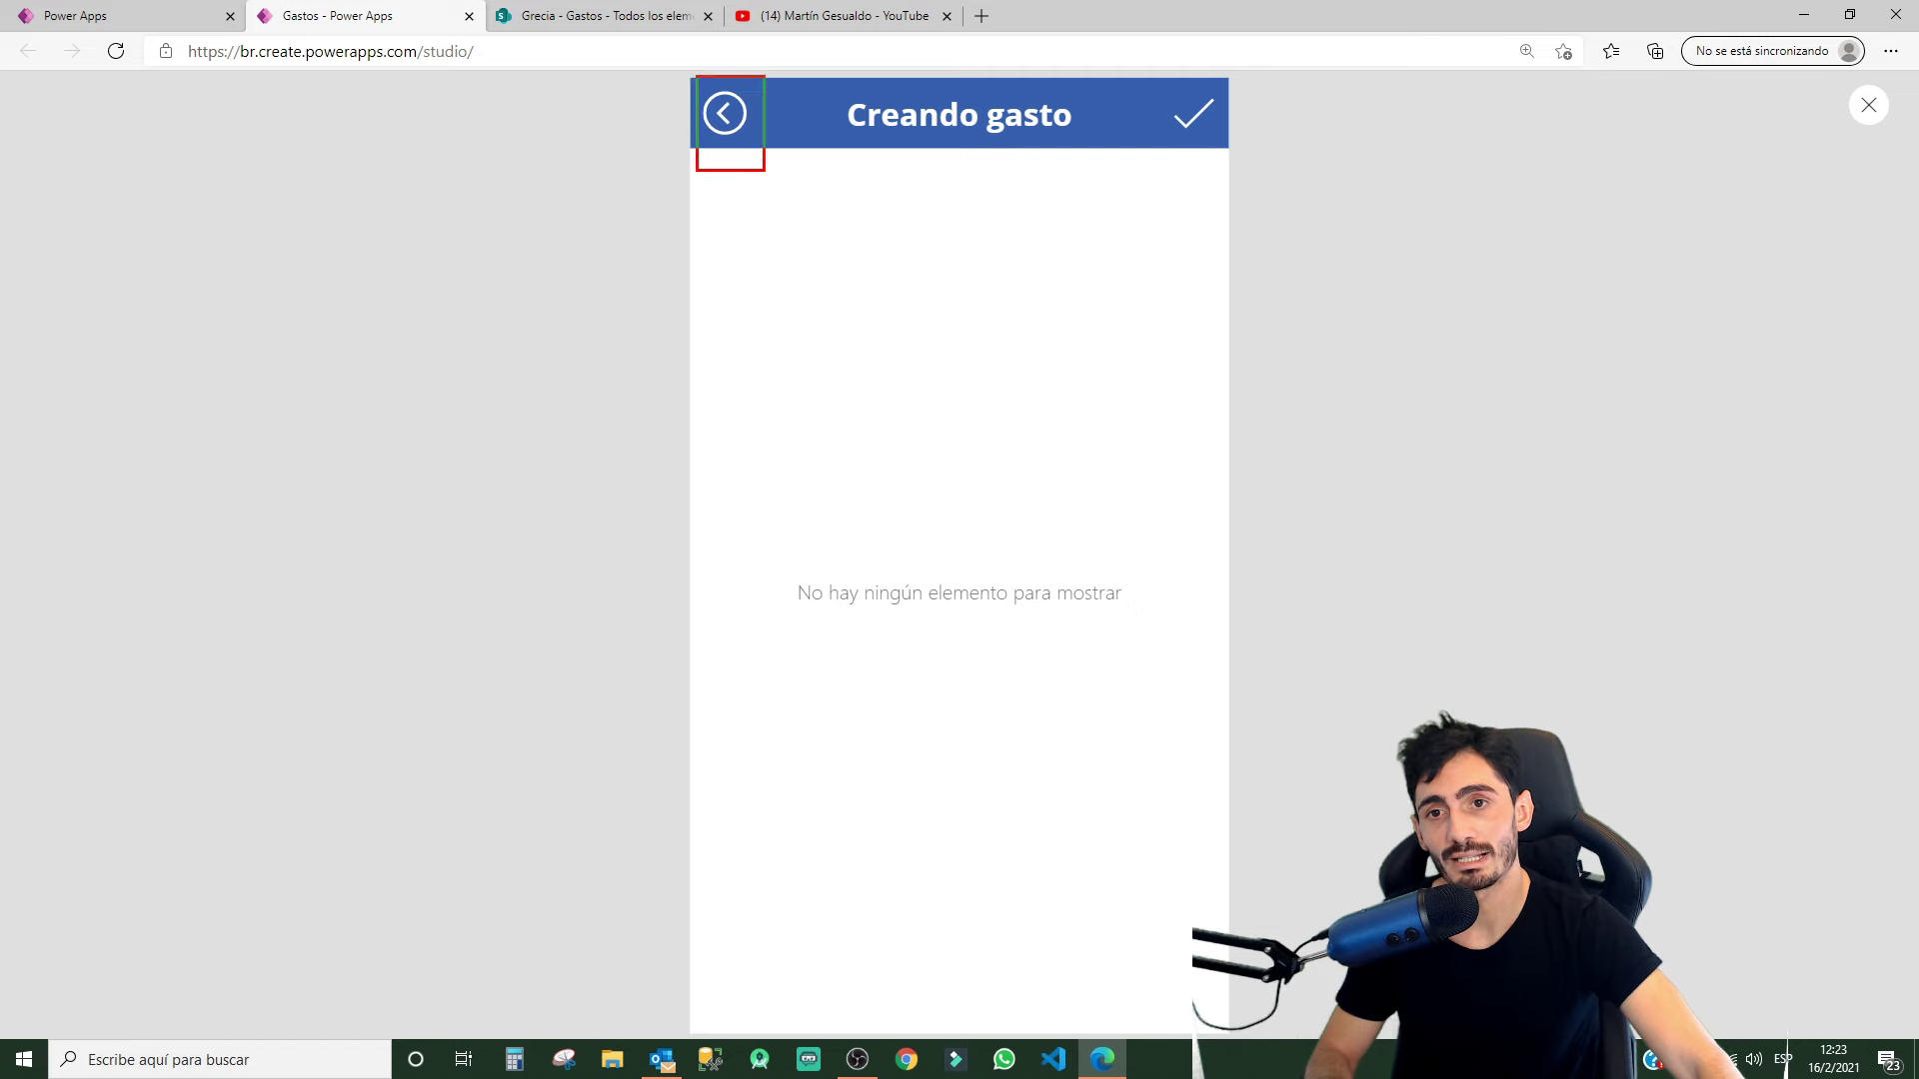
click(733, 133)
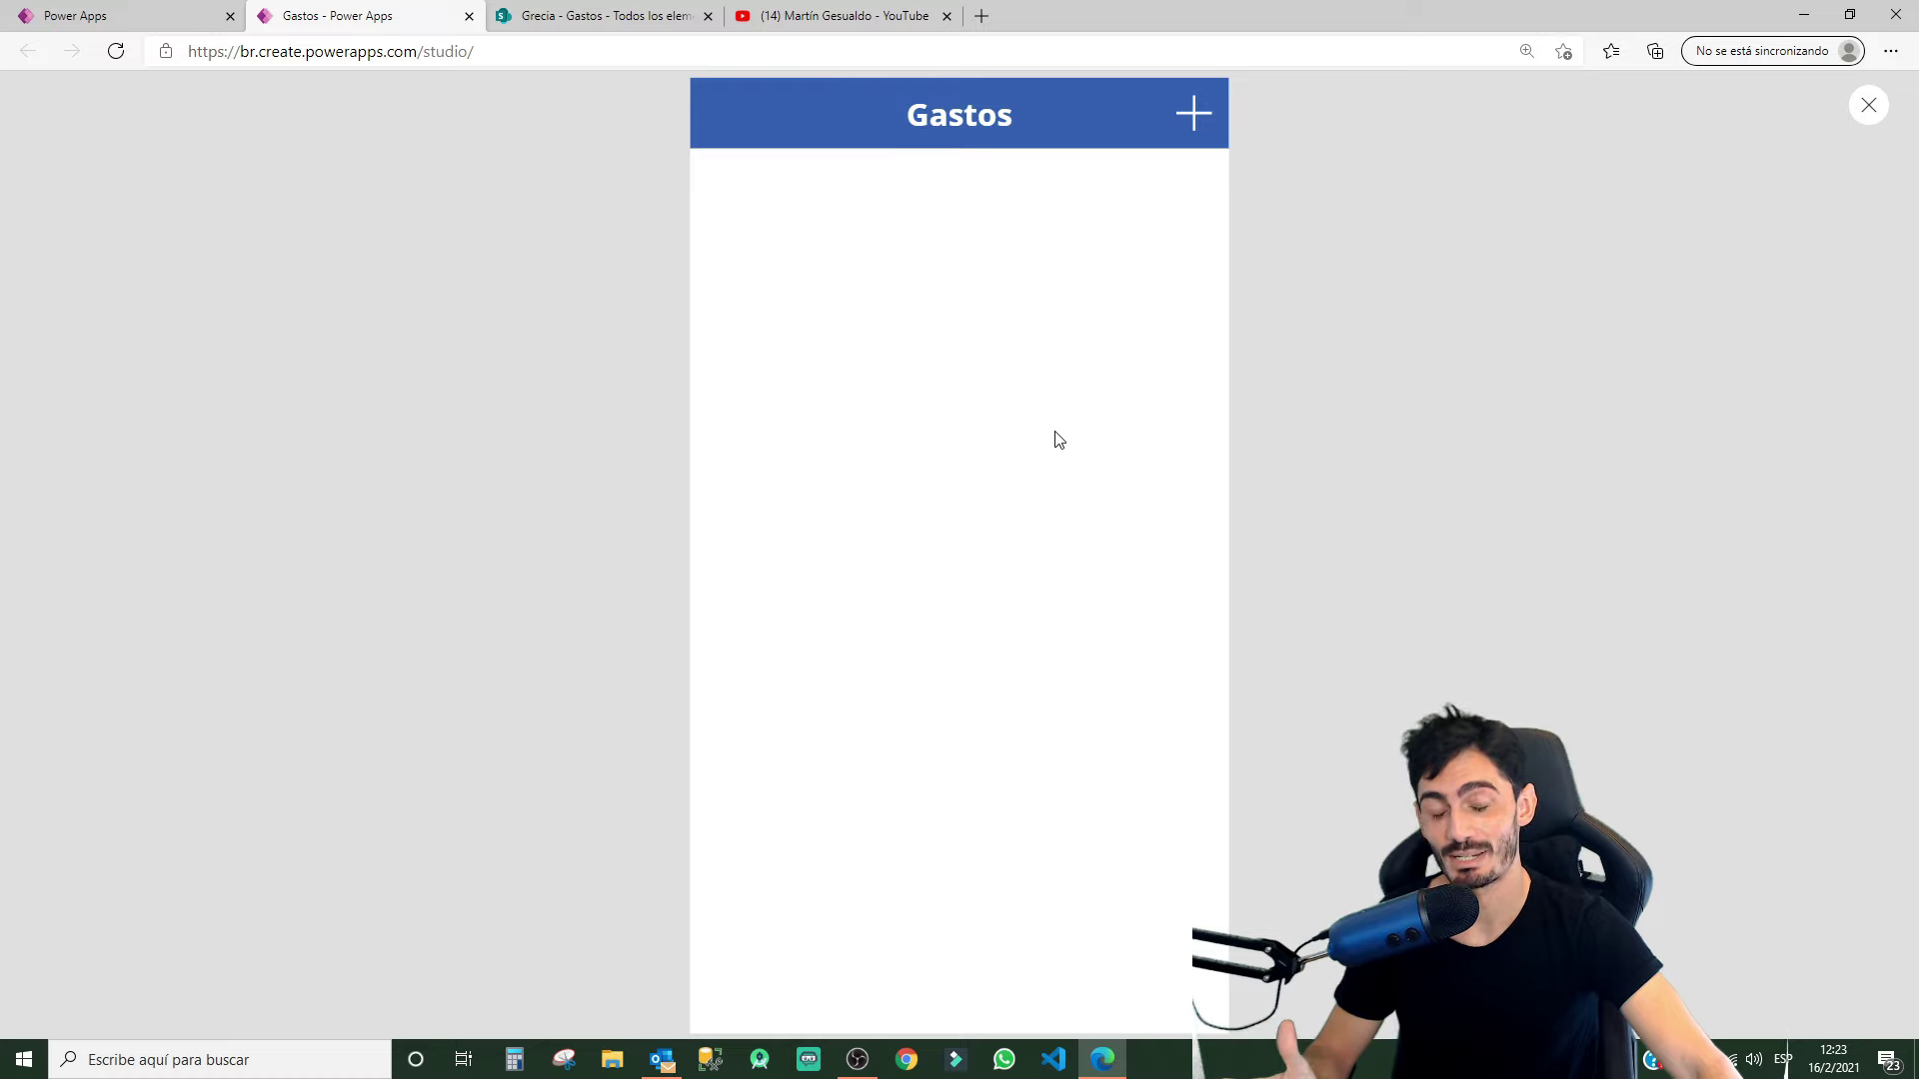
click(620, 16)
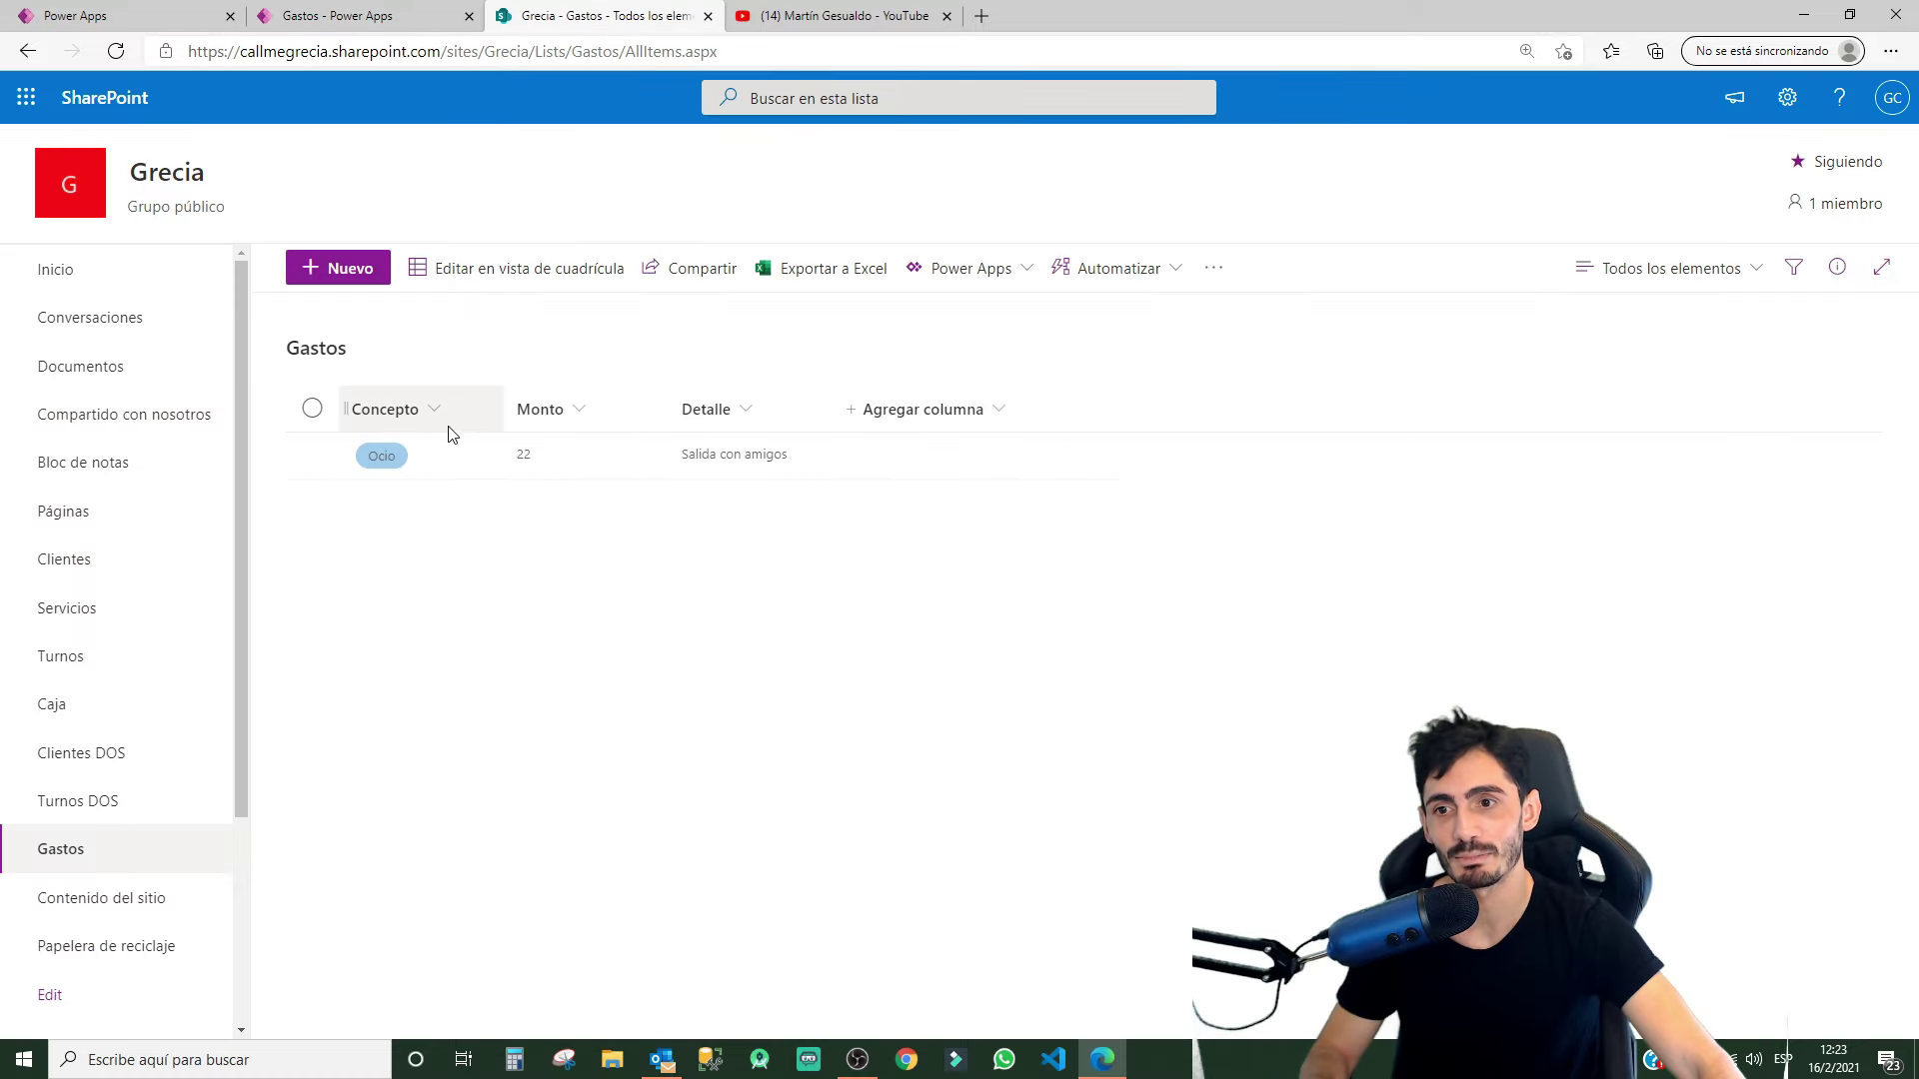
Confirm the Ocio expense with Monto 22 in the SharePoint Gastos list, then return to the Power Apps preview.
drag(328, 439, 448, 485)
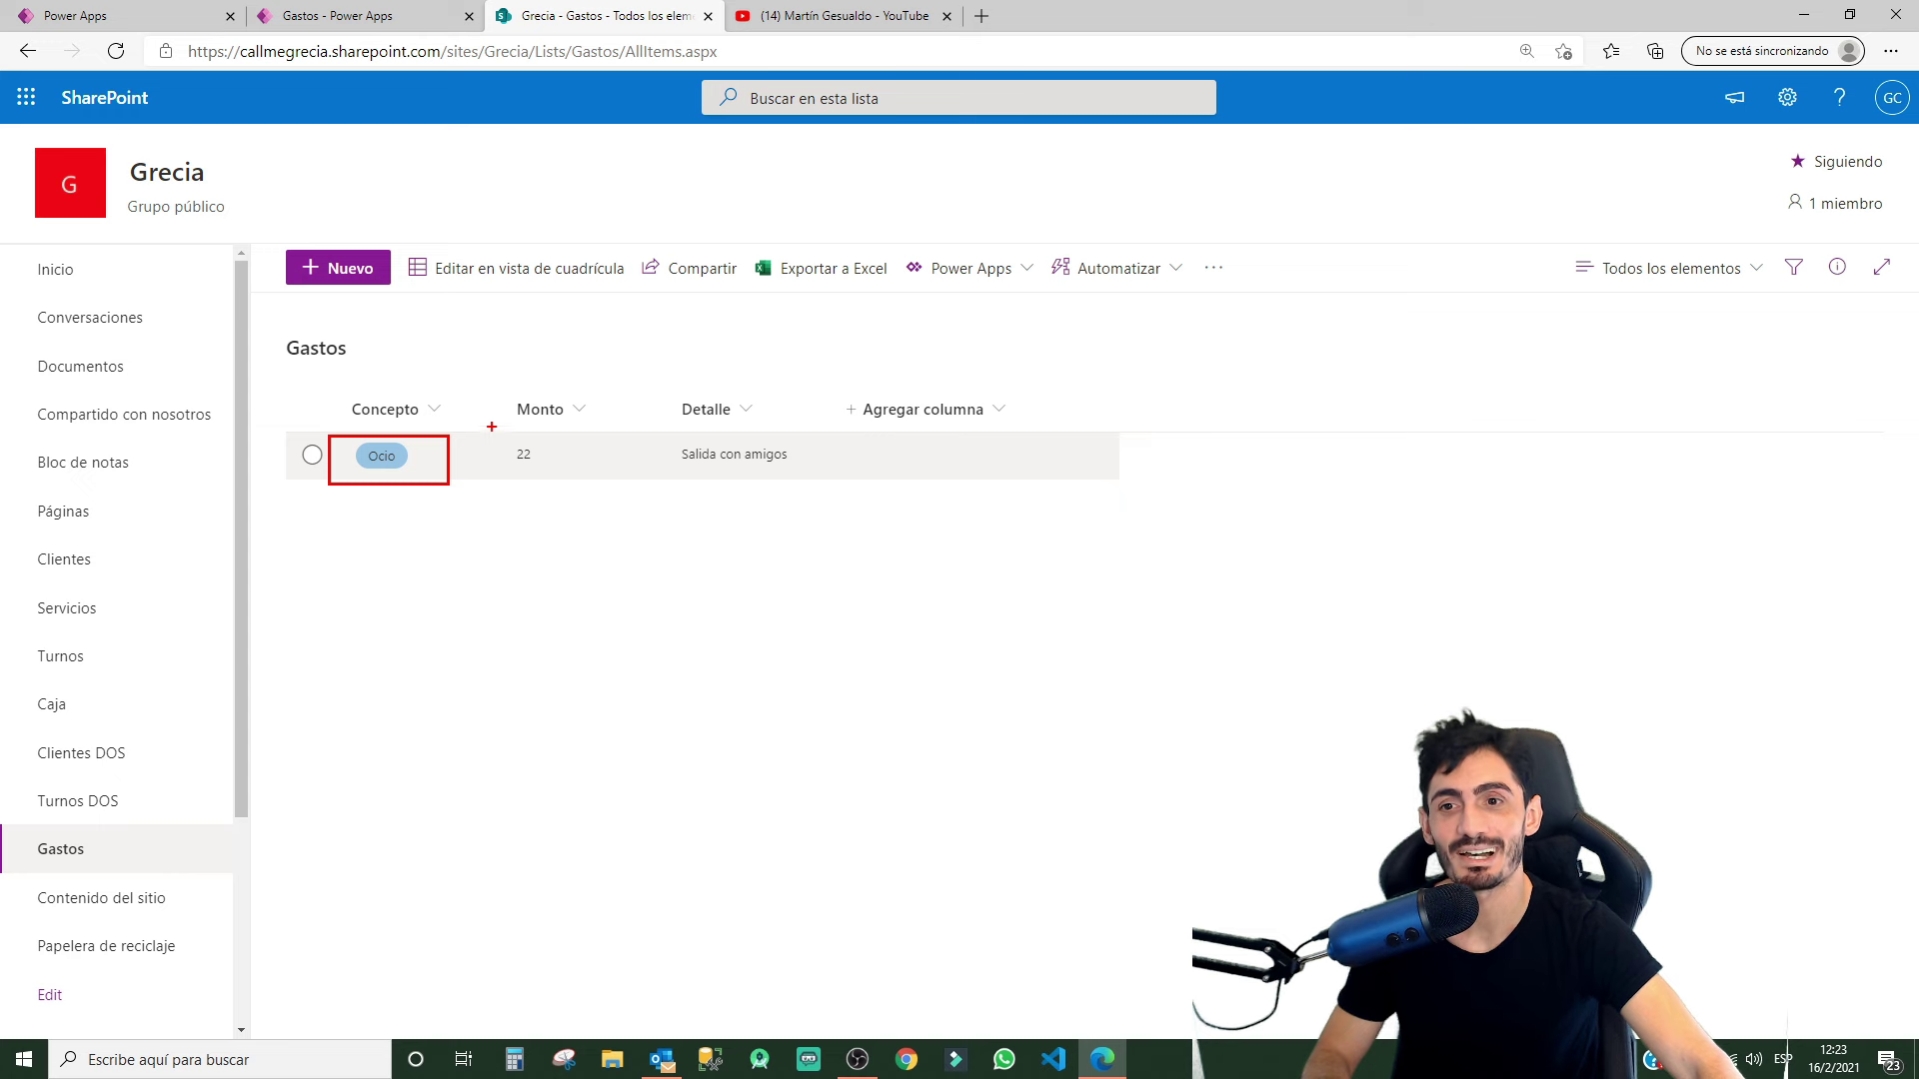
drag(492, 427, 560, 488)
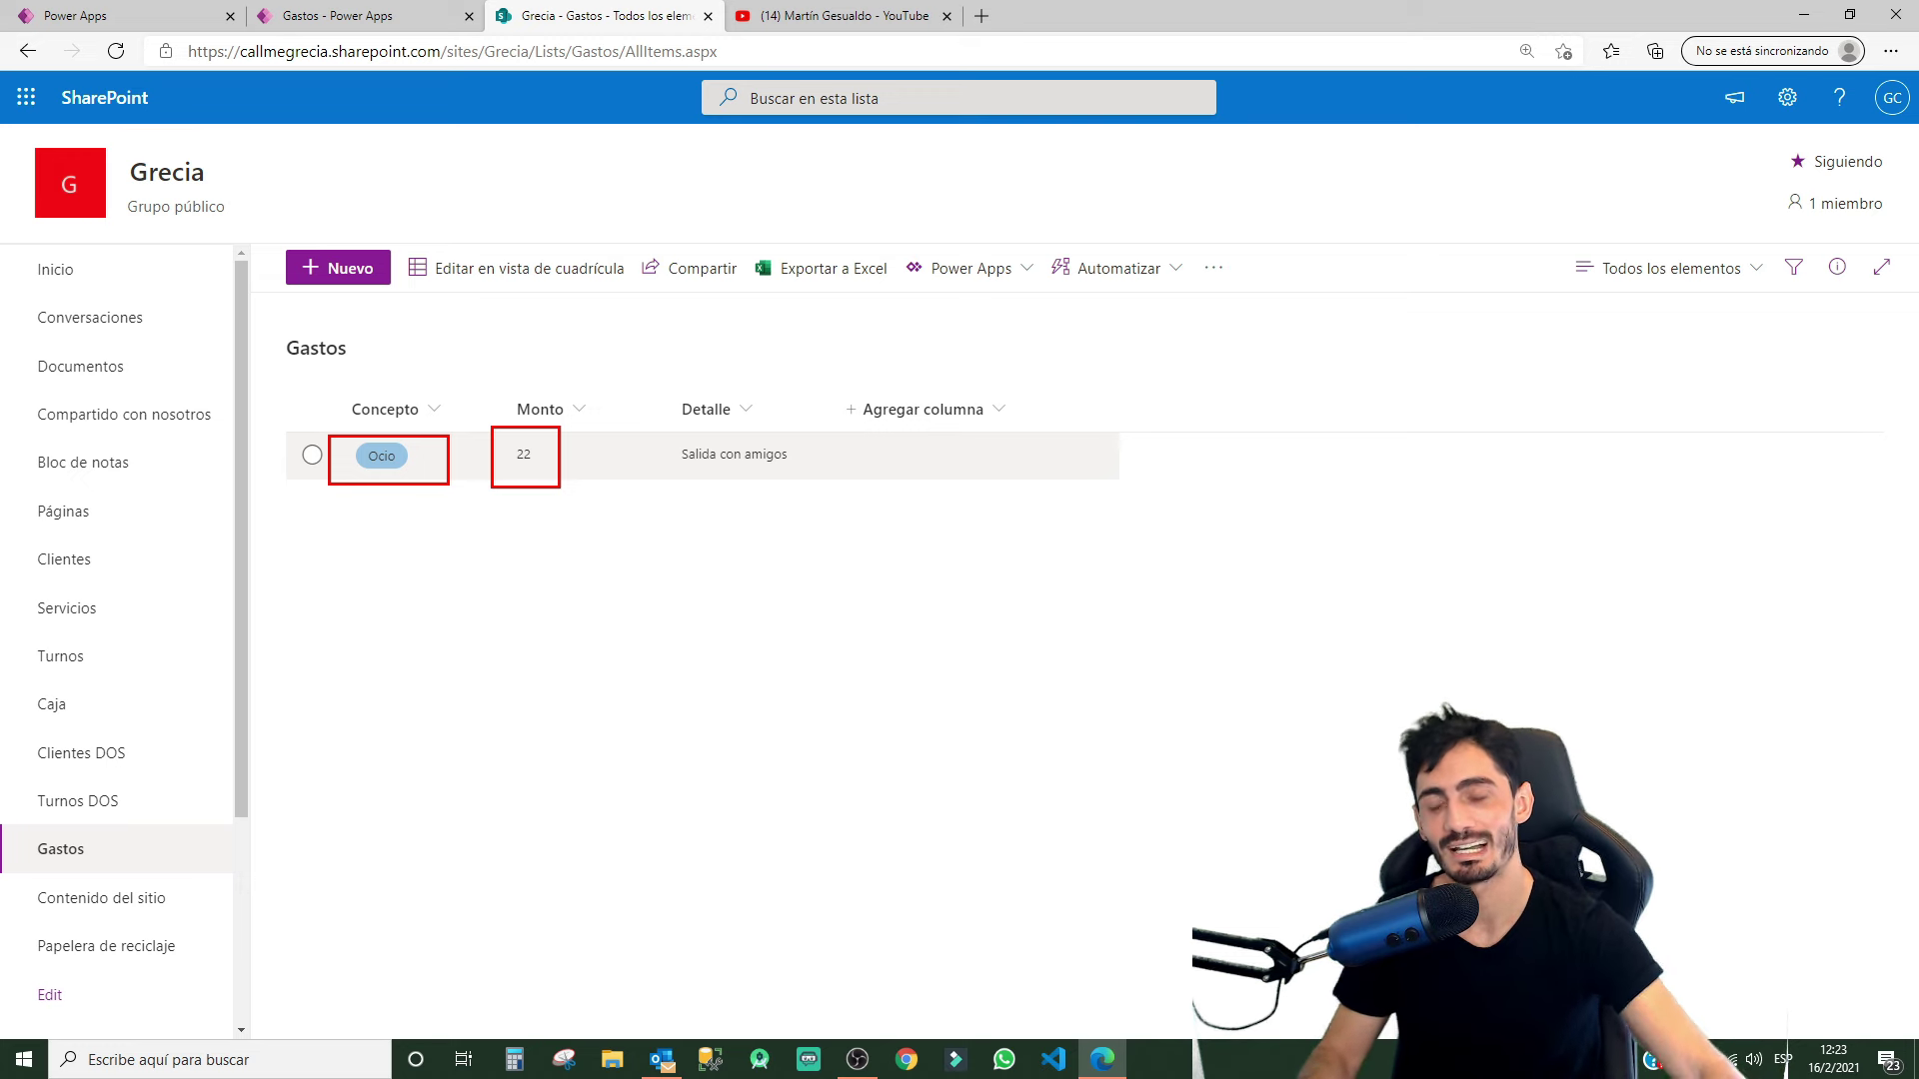
click(322, 10)
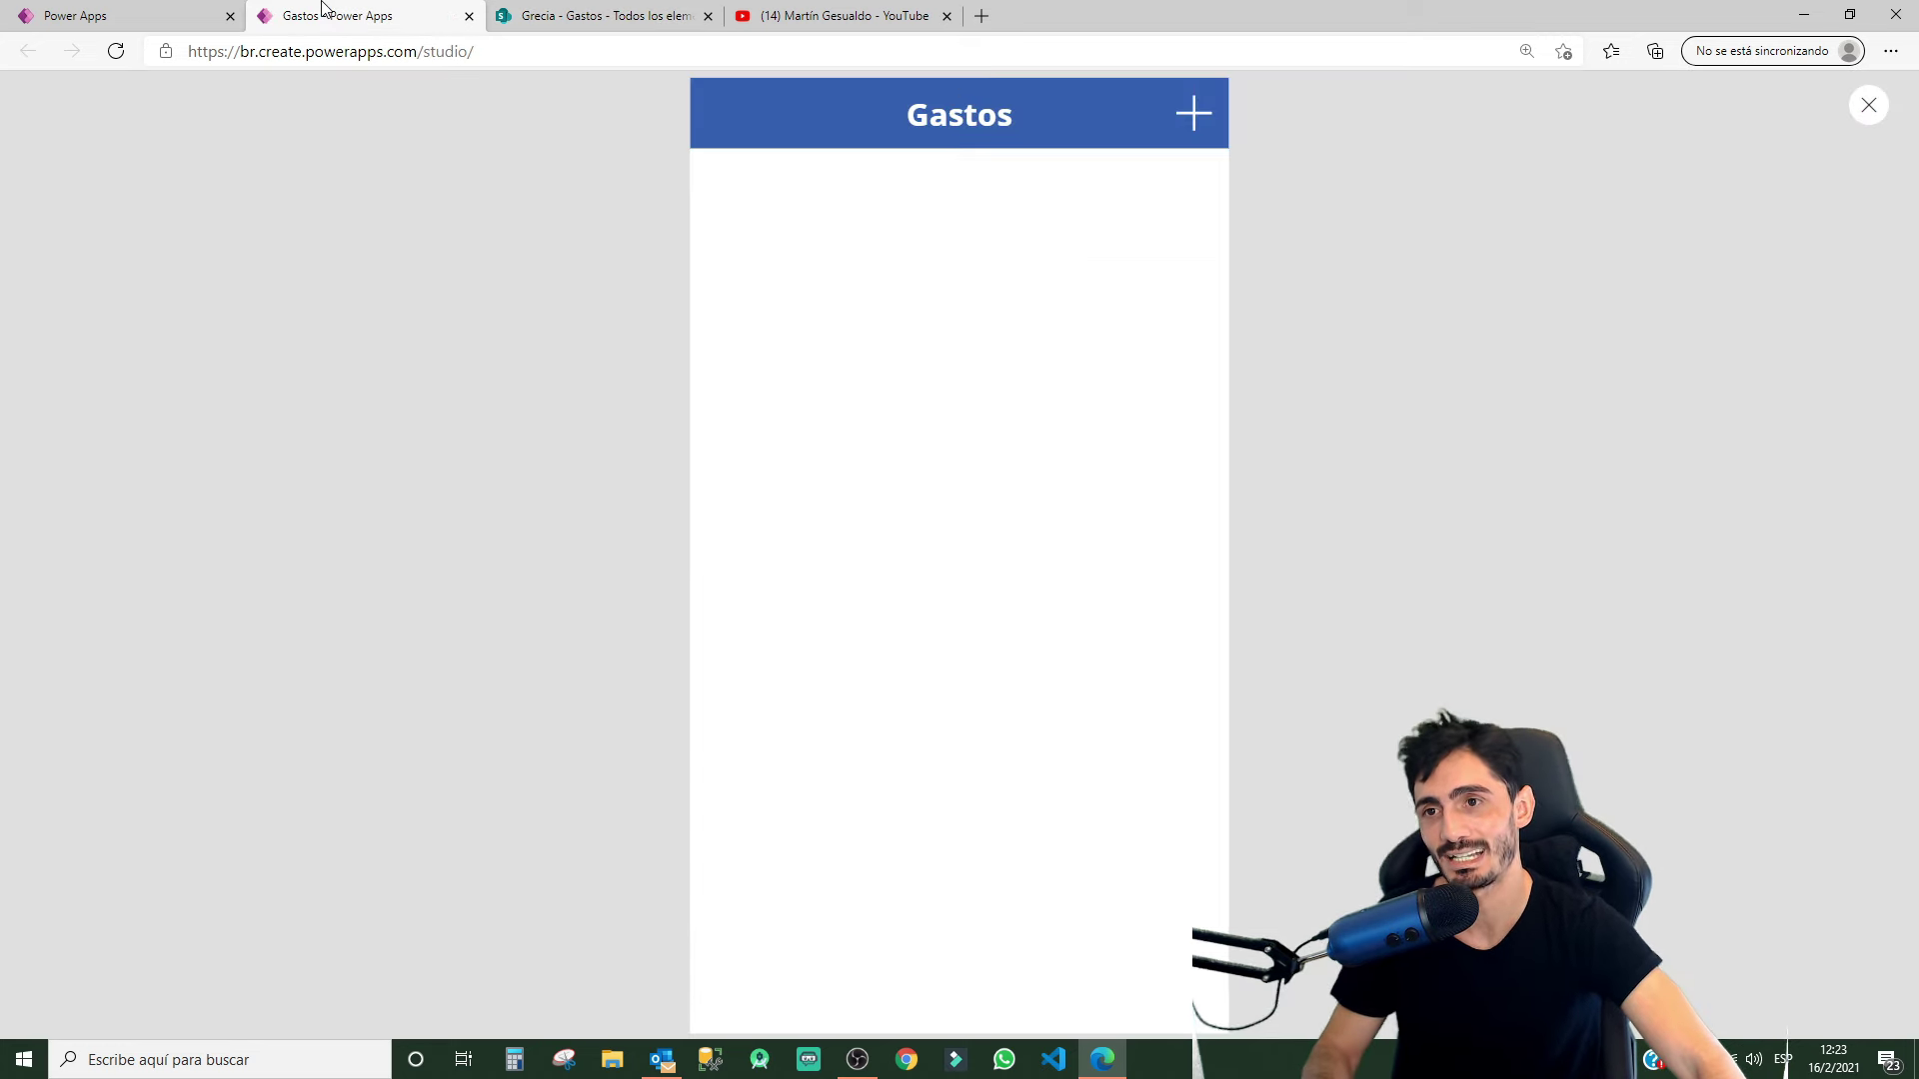
Change the Monto card's Update formula from Value("22") to Value(dcvMonto.Text) and rerun the preview.
click(1204, 120)
click(1866, 108)
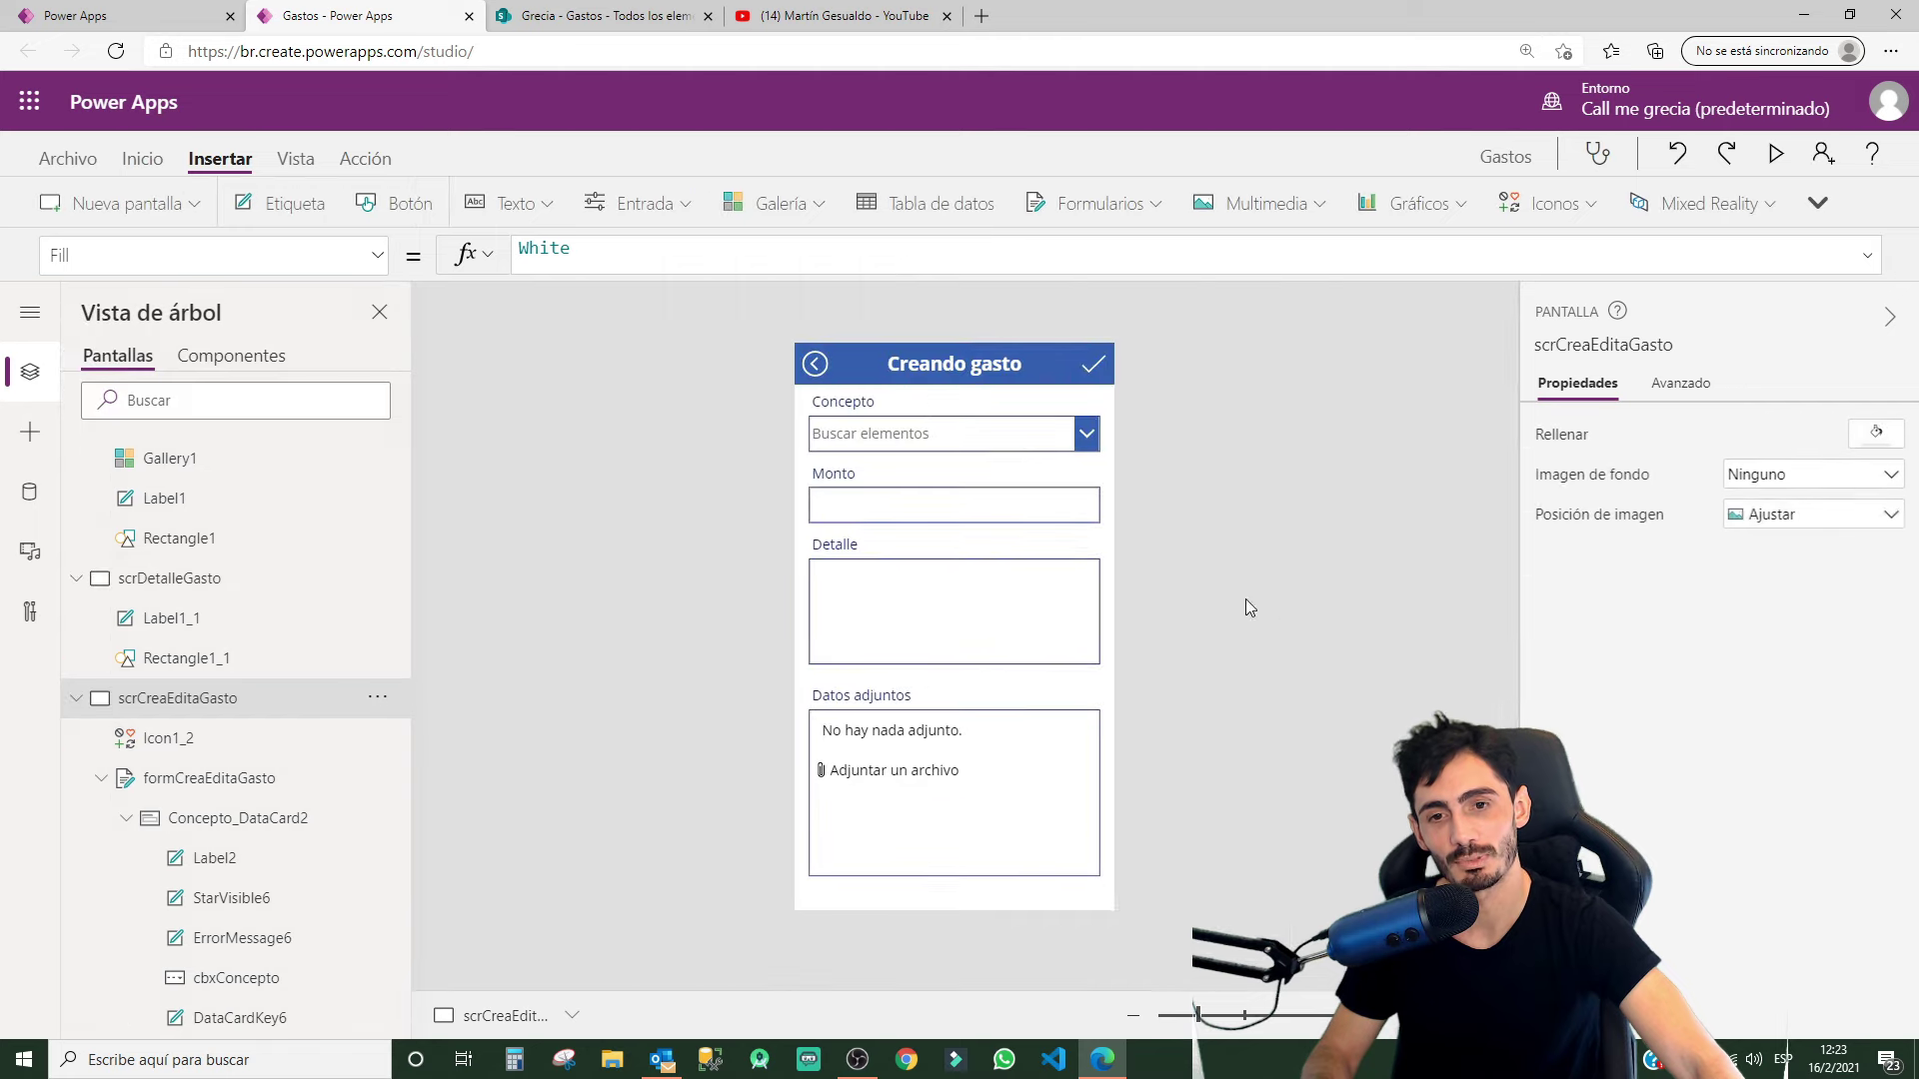
click(1099, 893)
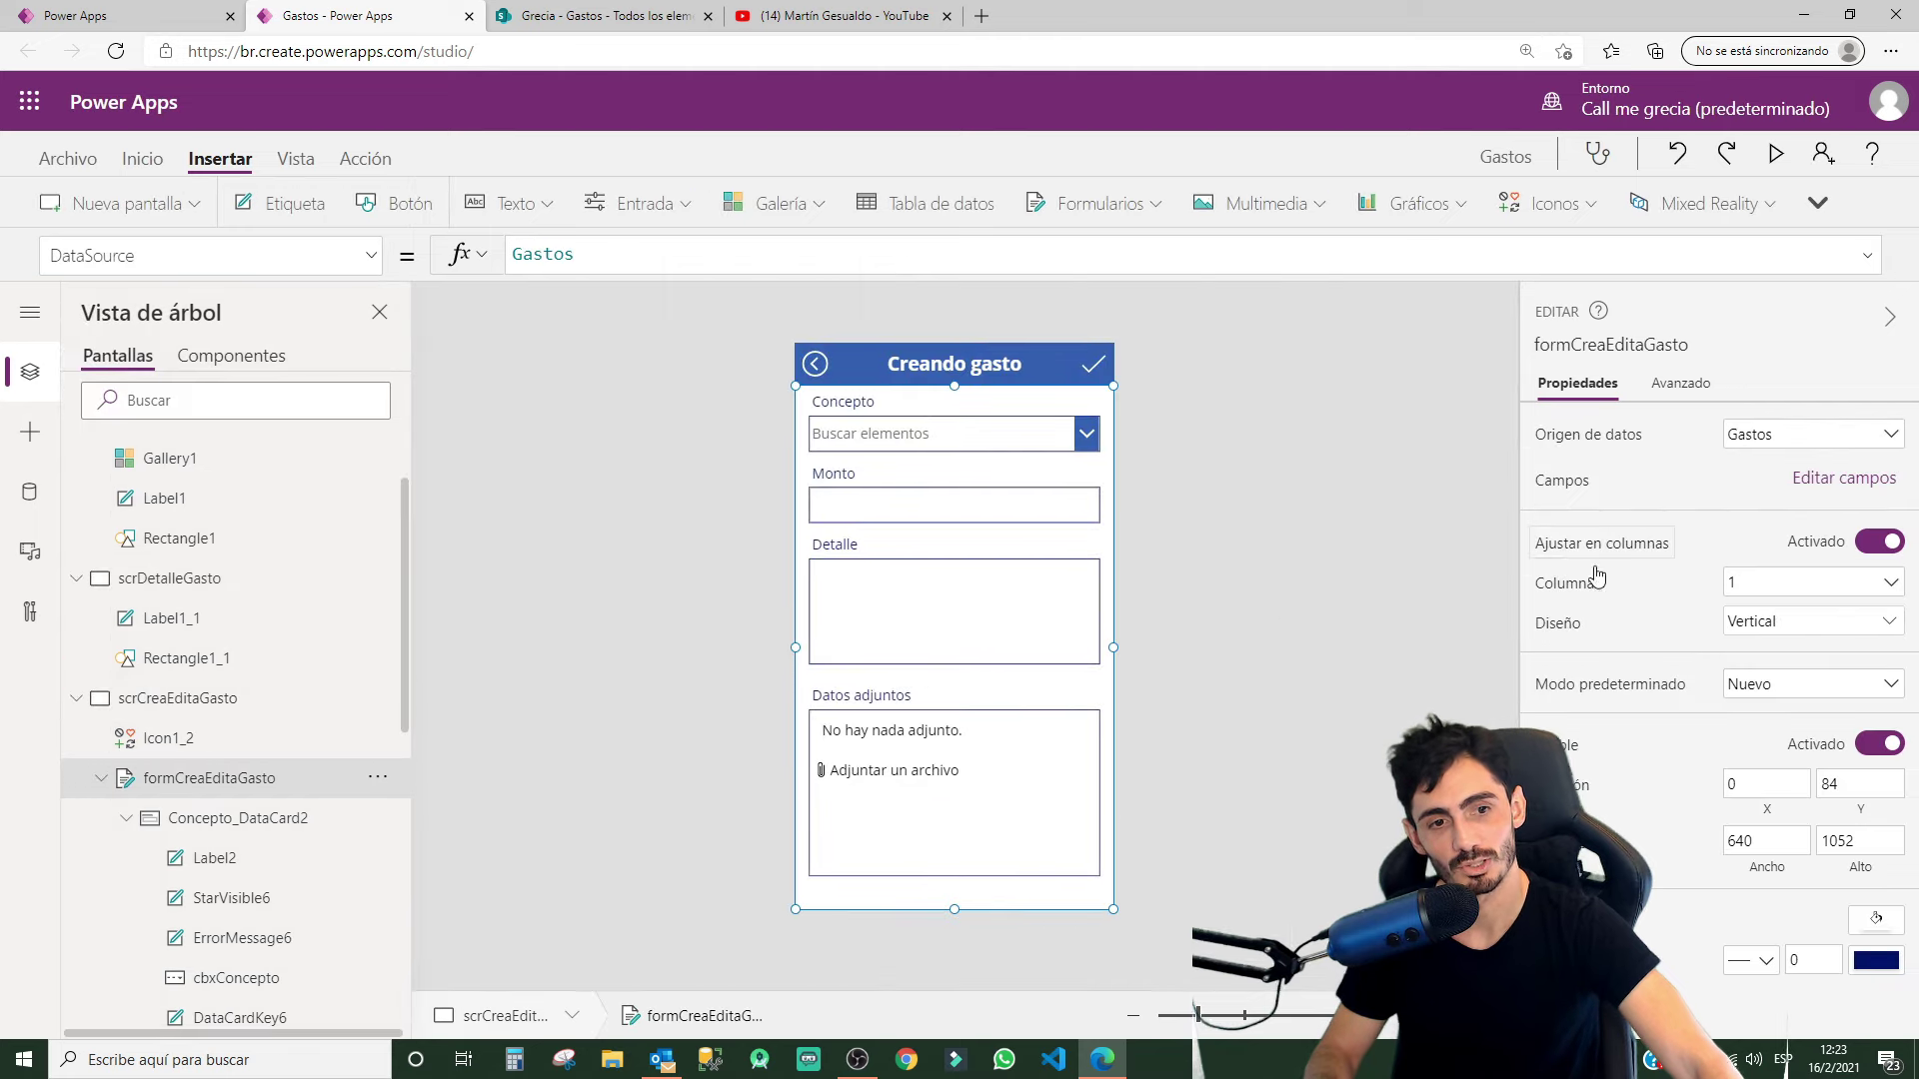
click(1017, 479)
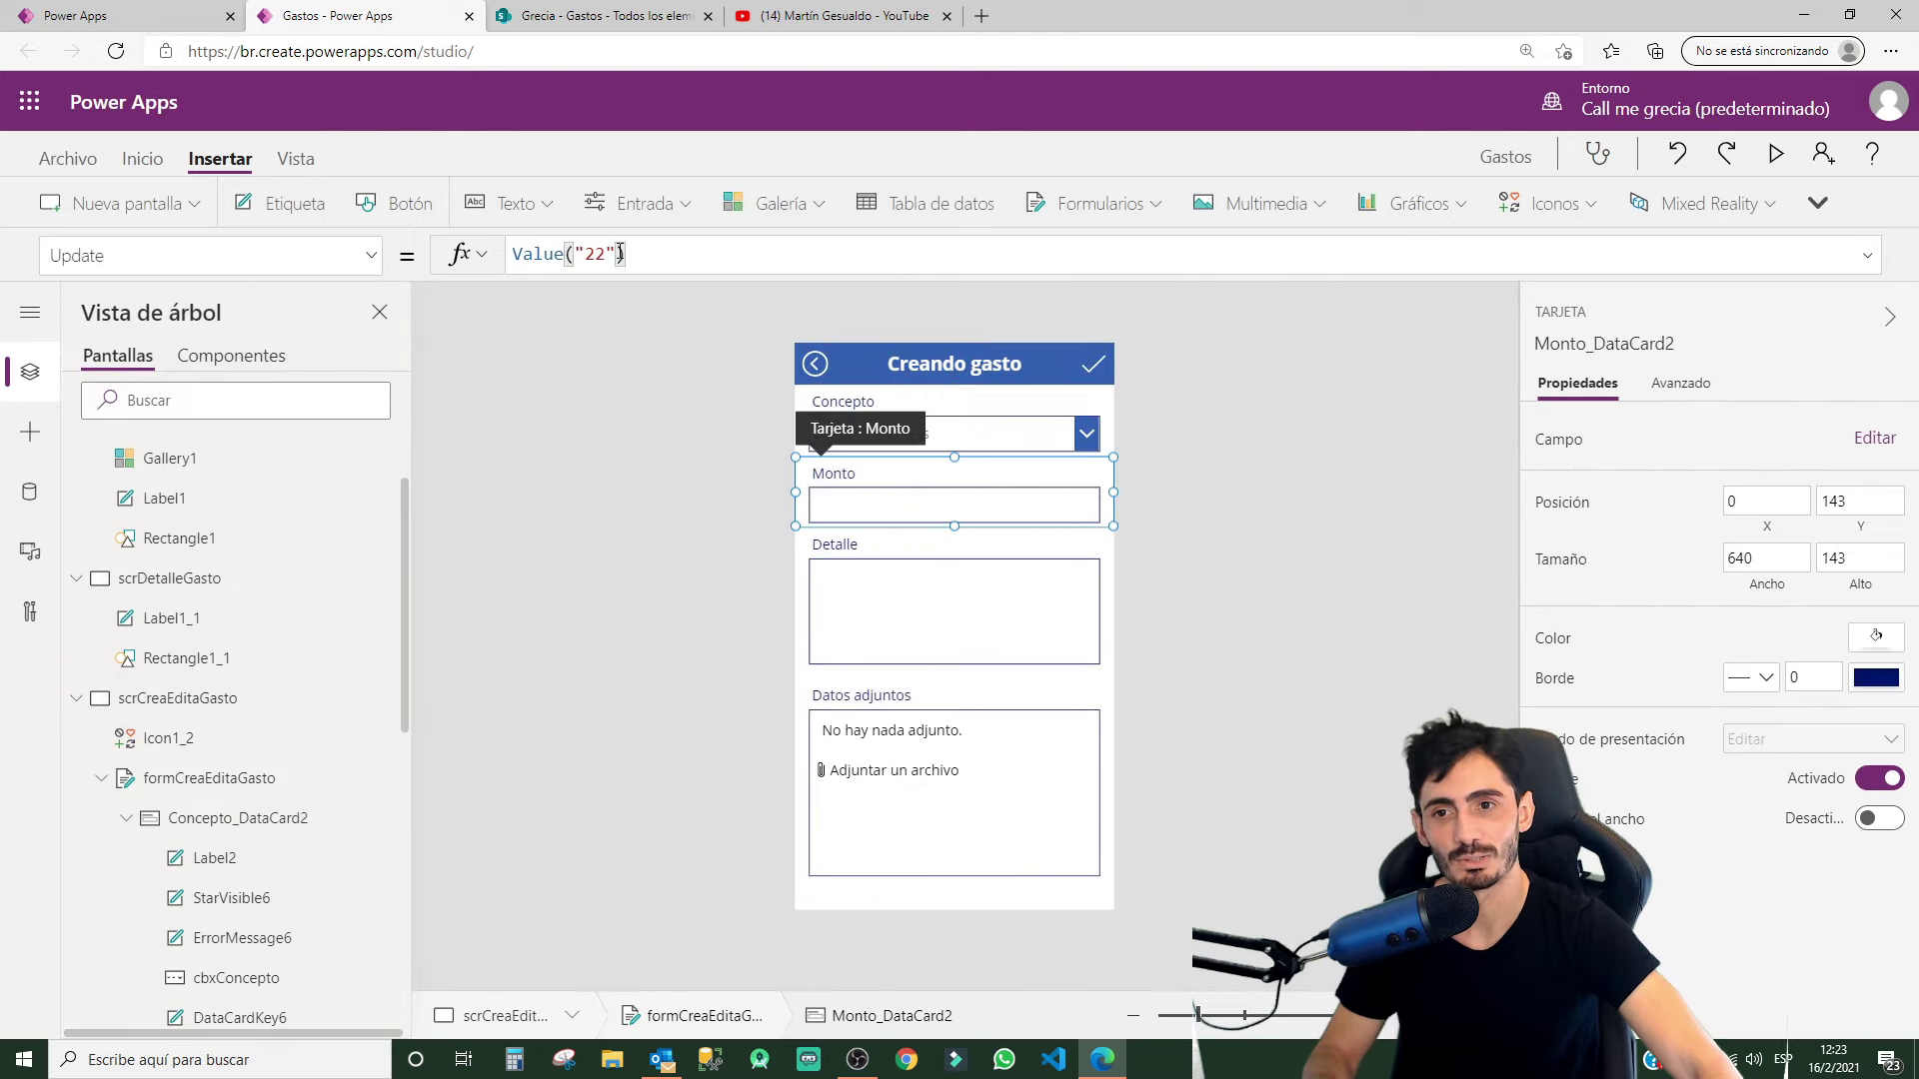
drag(620, 253, 578, 253)
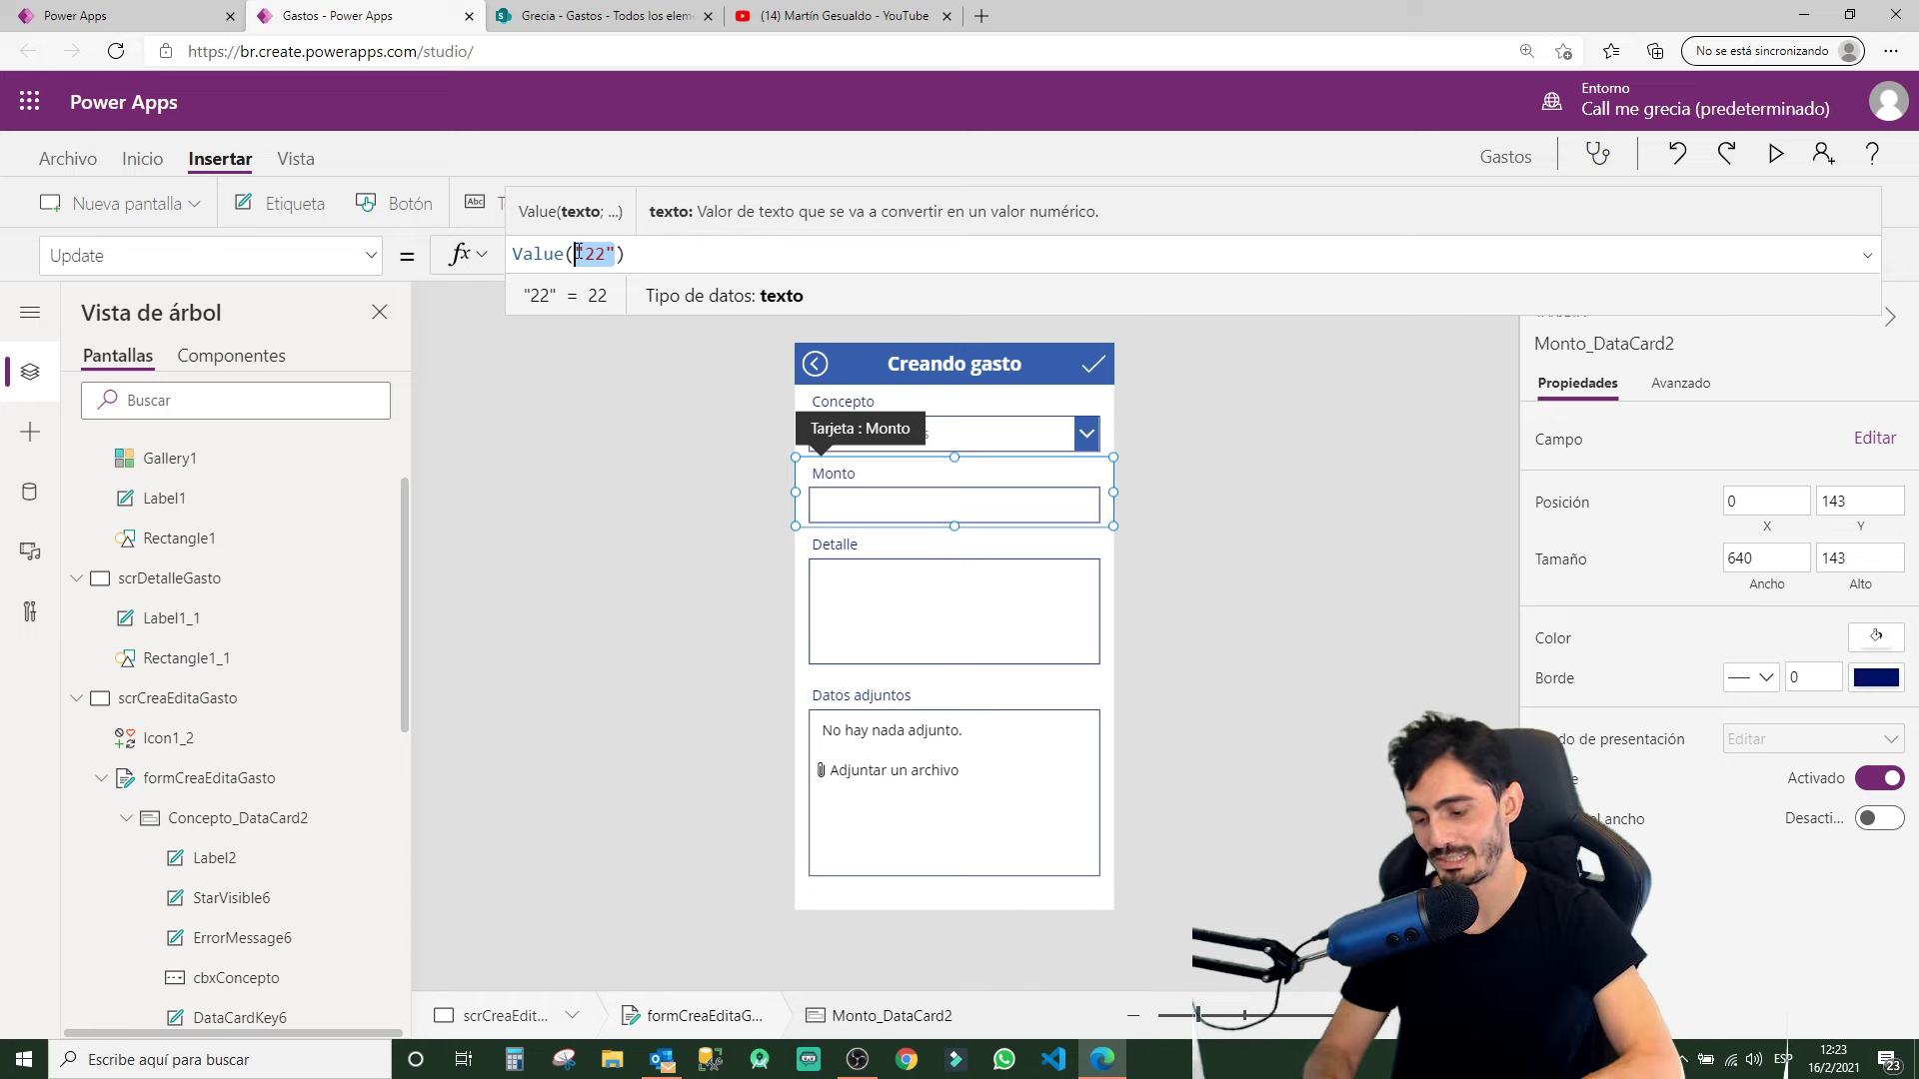
text(dcvMon)
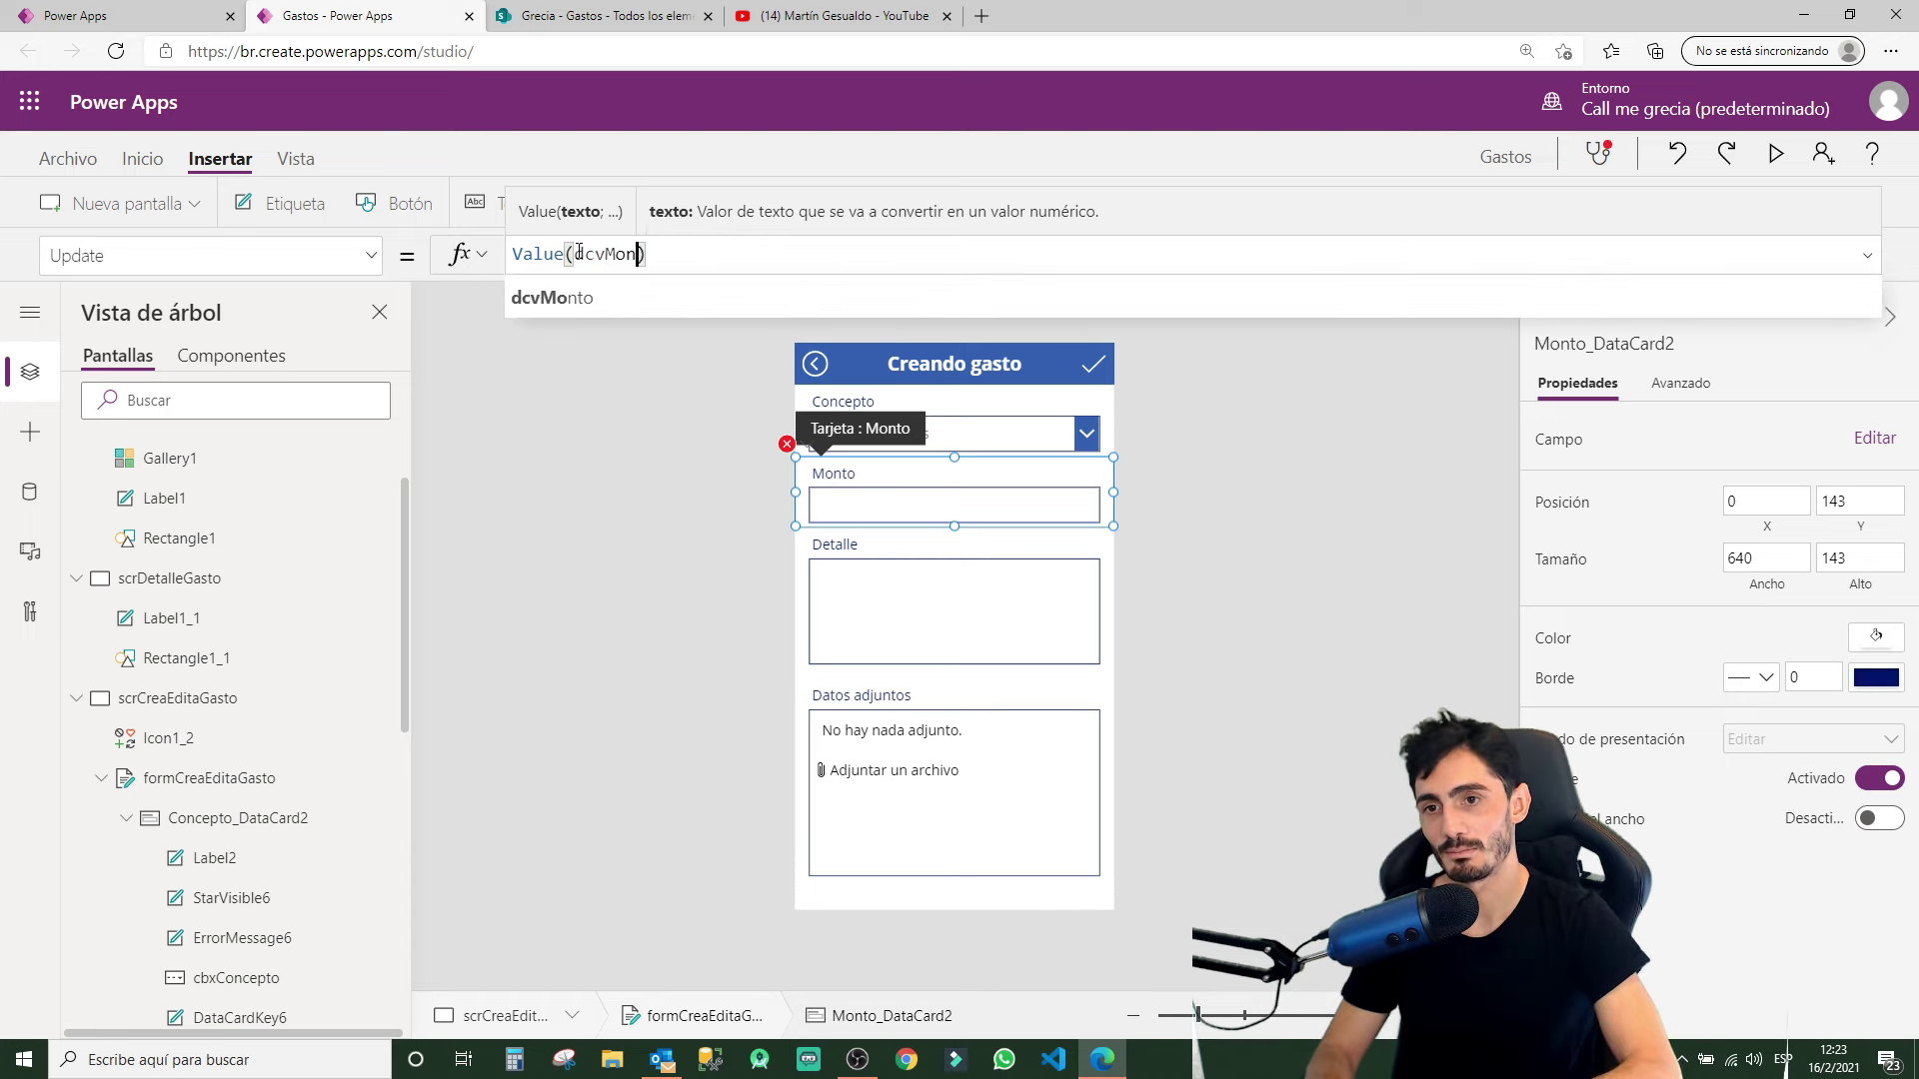
text(Text)
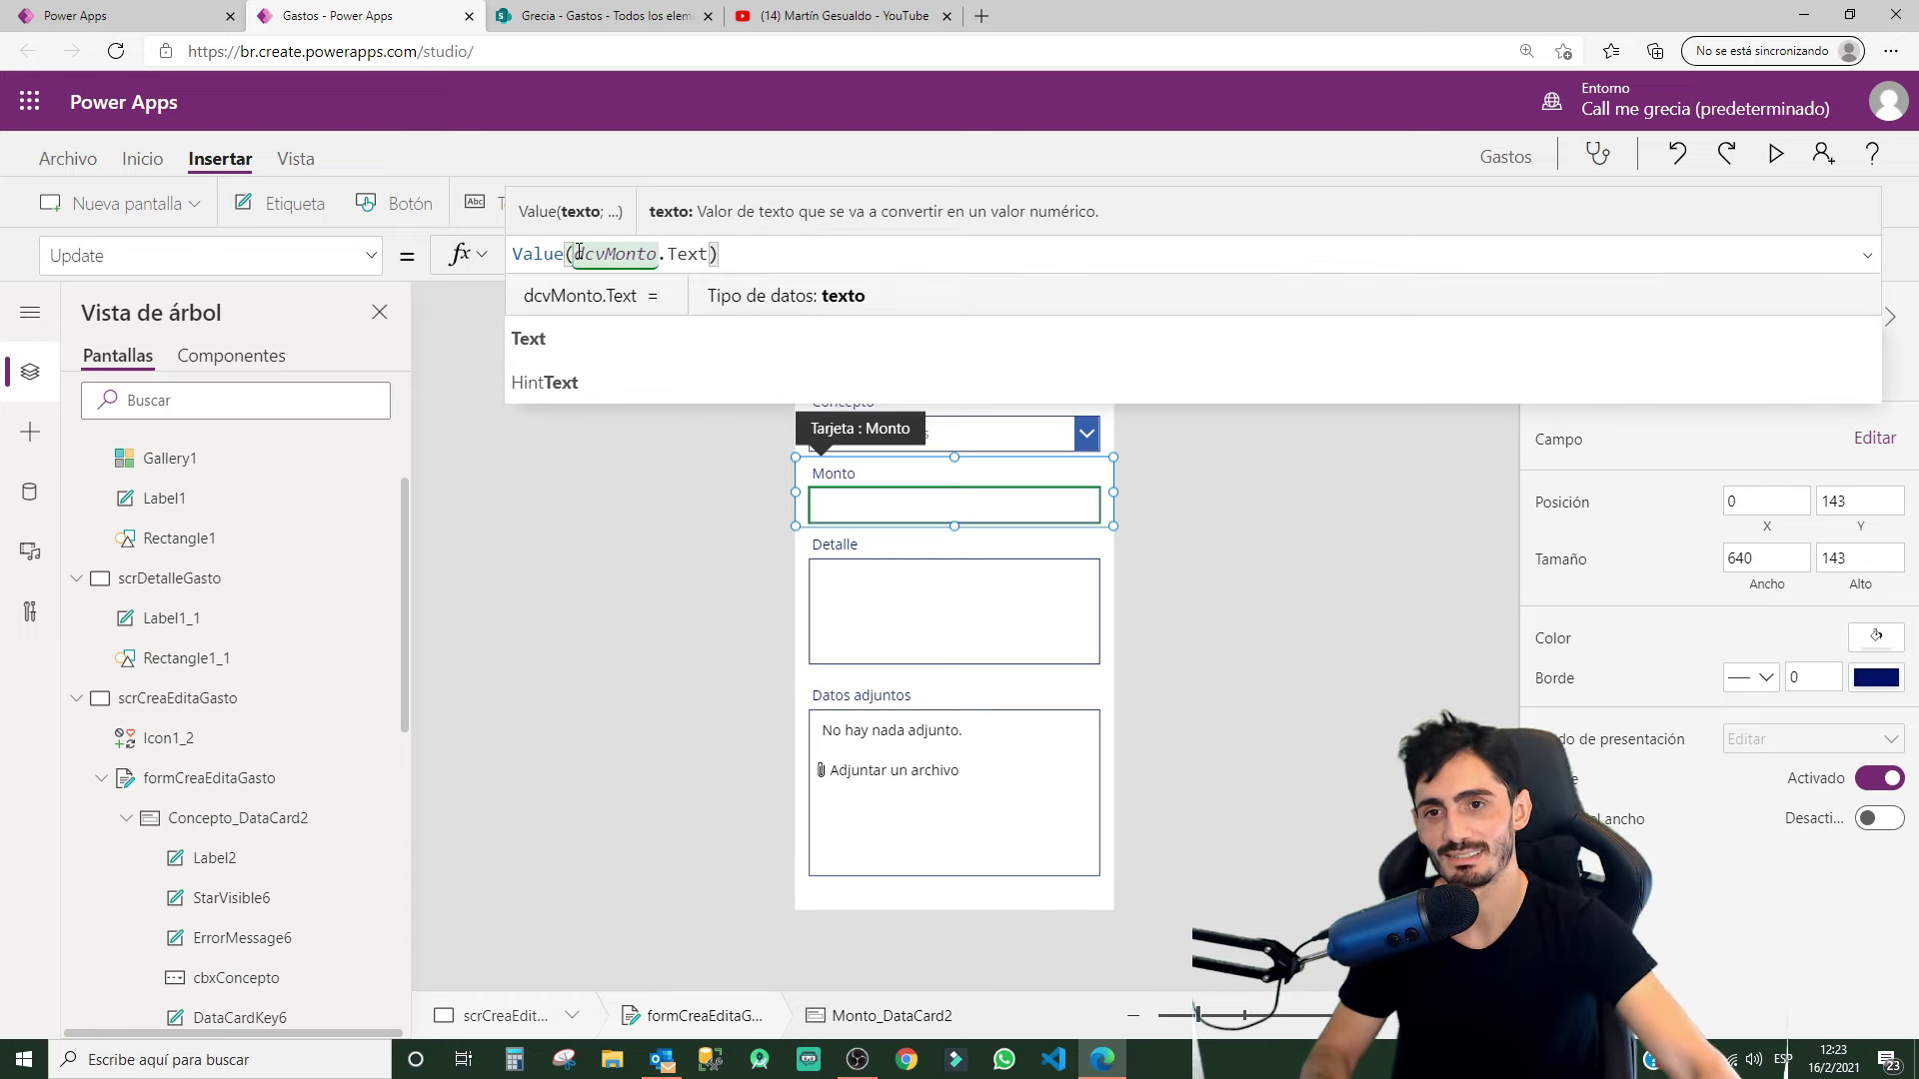
click(1776, 156)
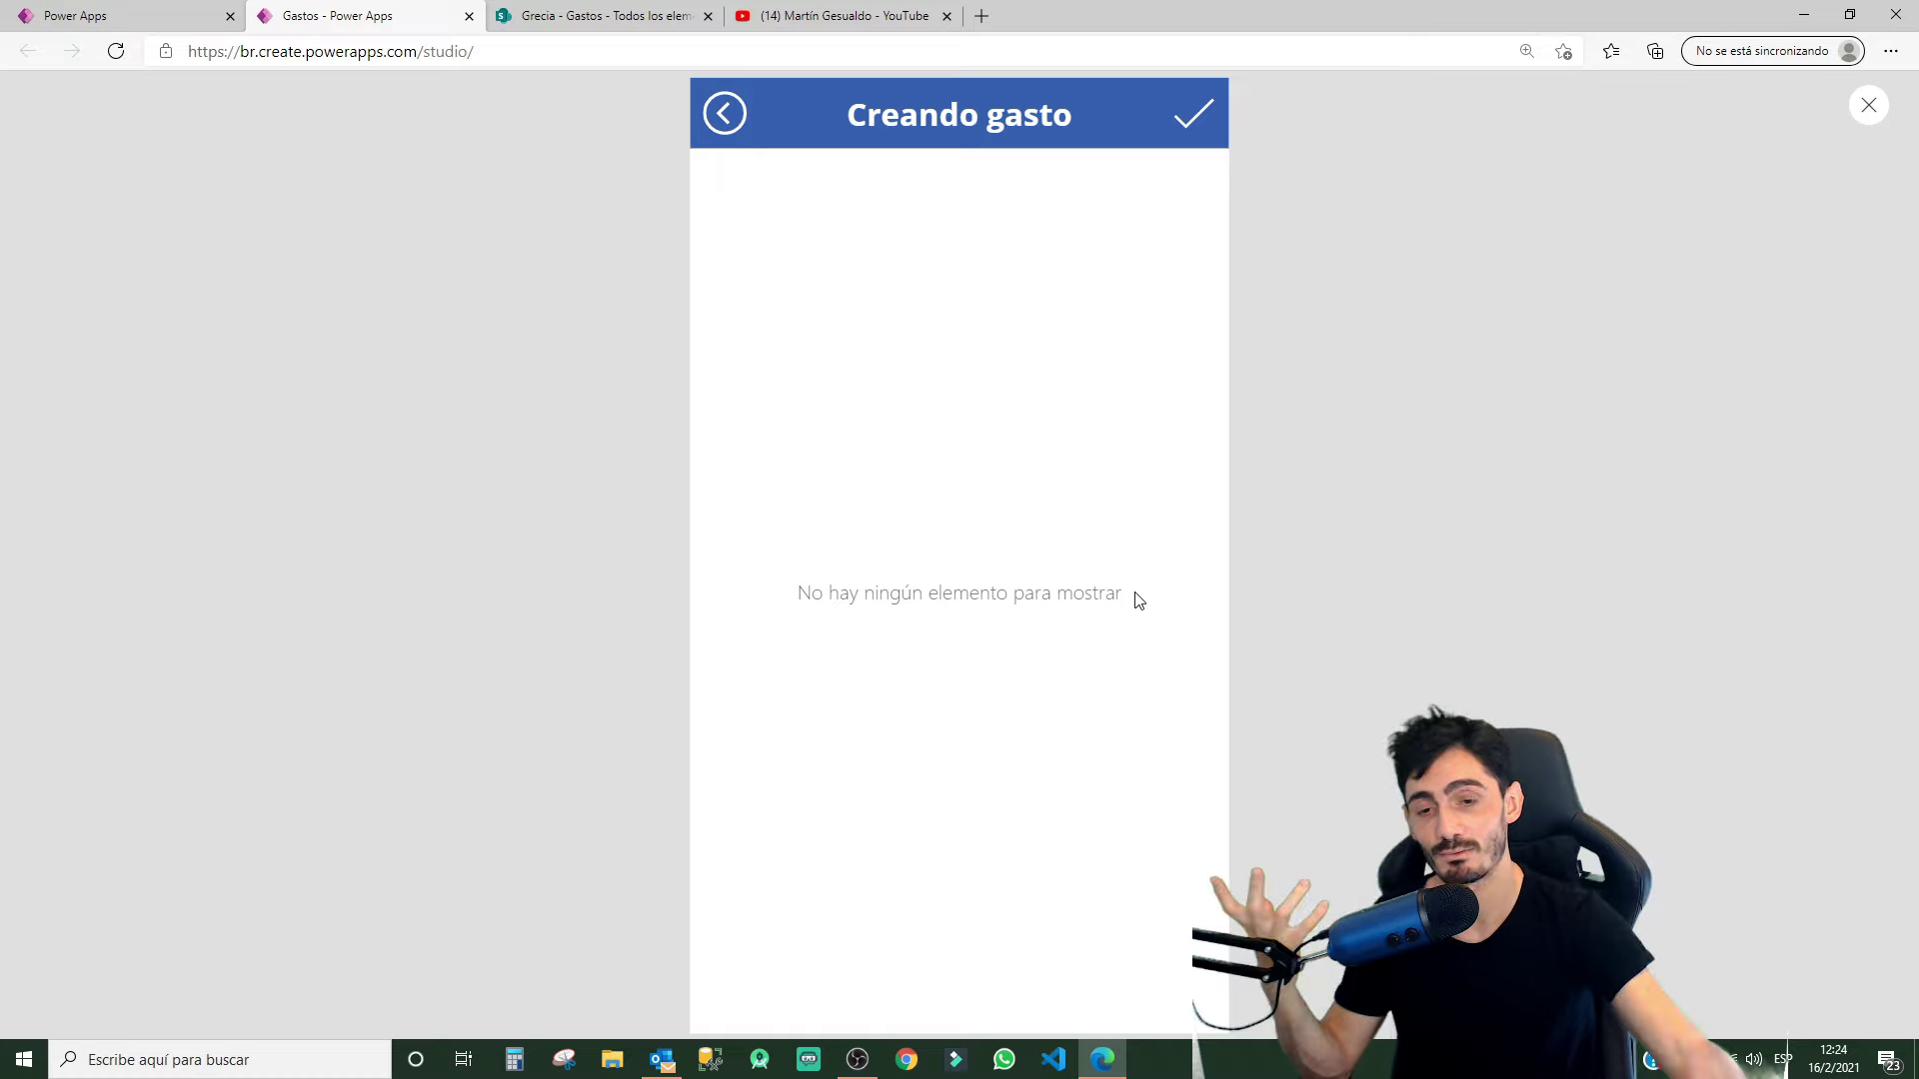
Back in the editor, select formCreaEditaGasto and check its Modo predeterminado is Nuevo.
click(1868, 105)
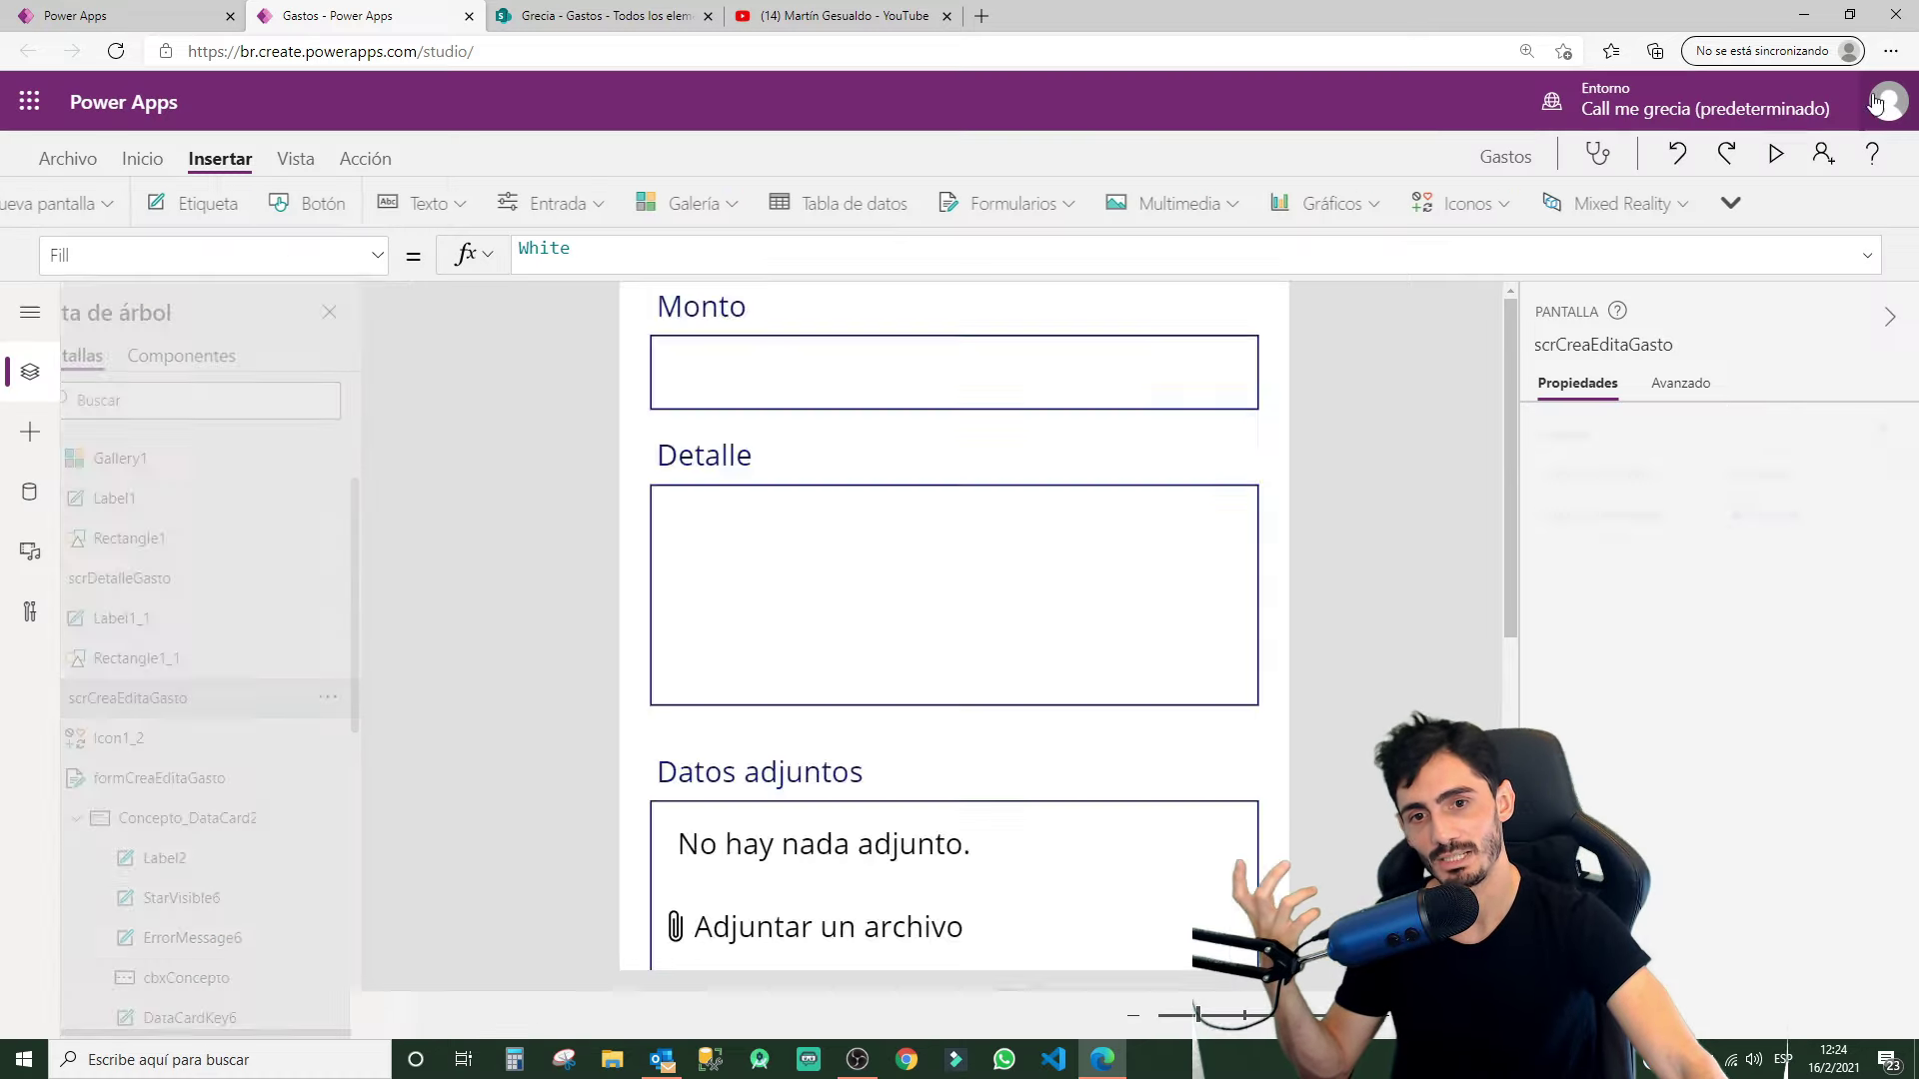
click(1100, 905)
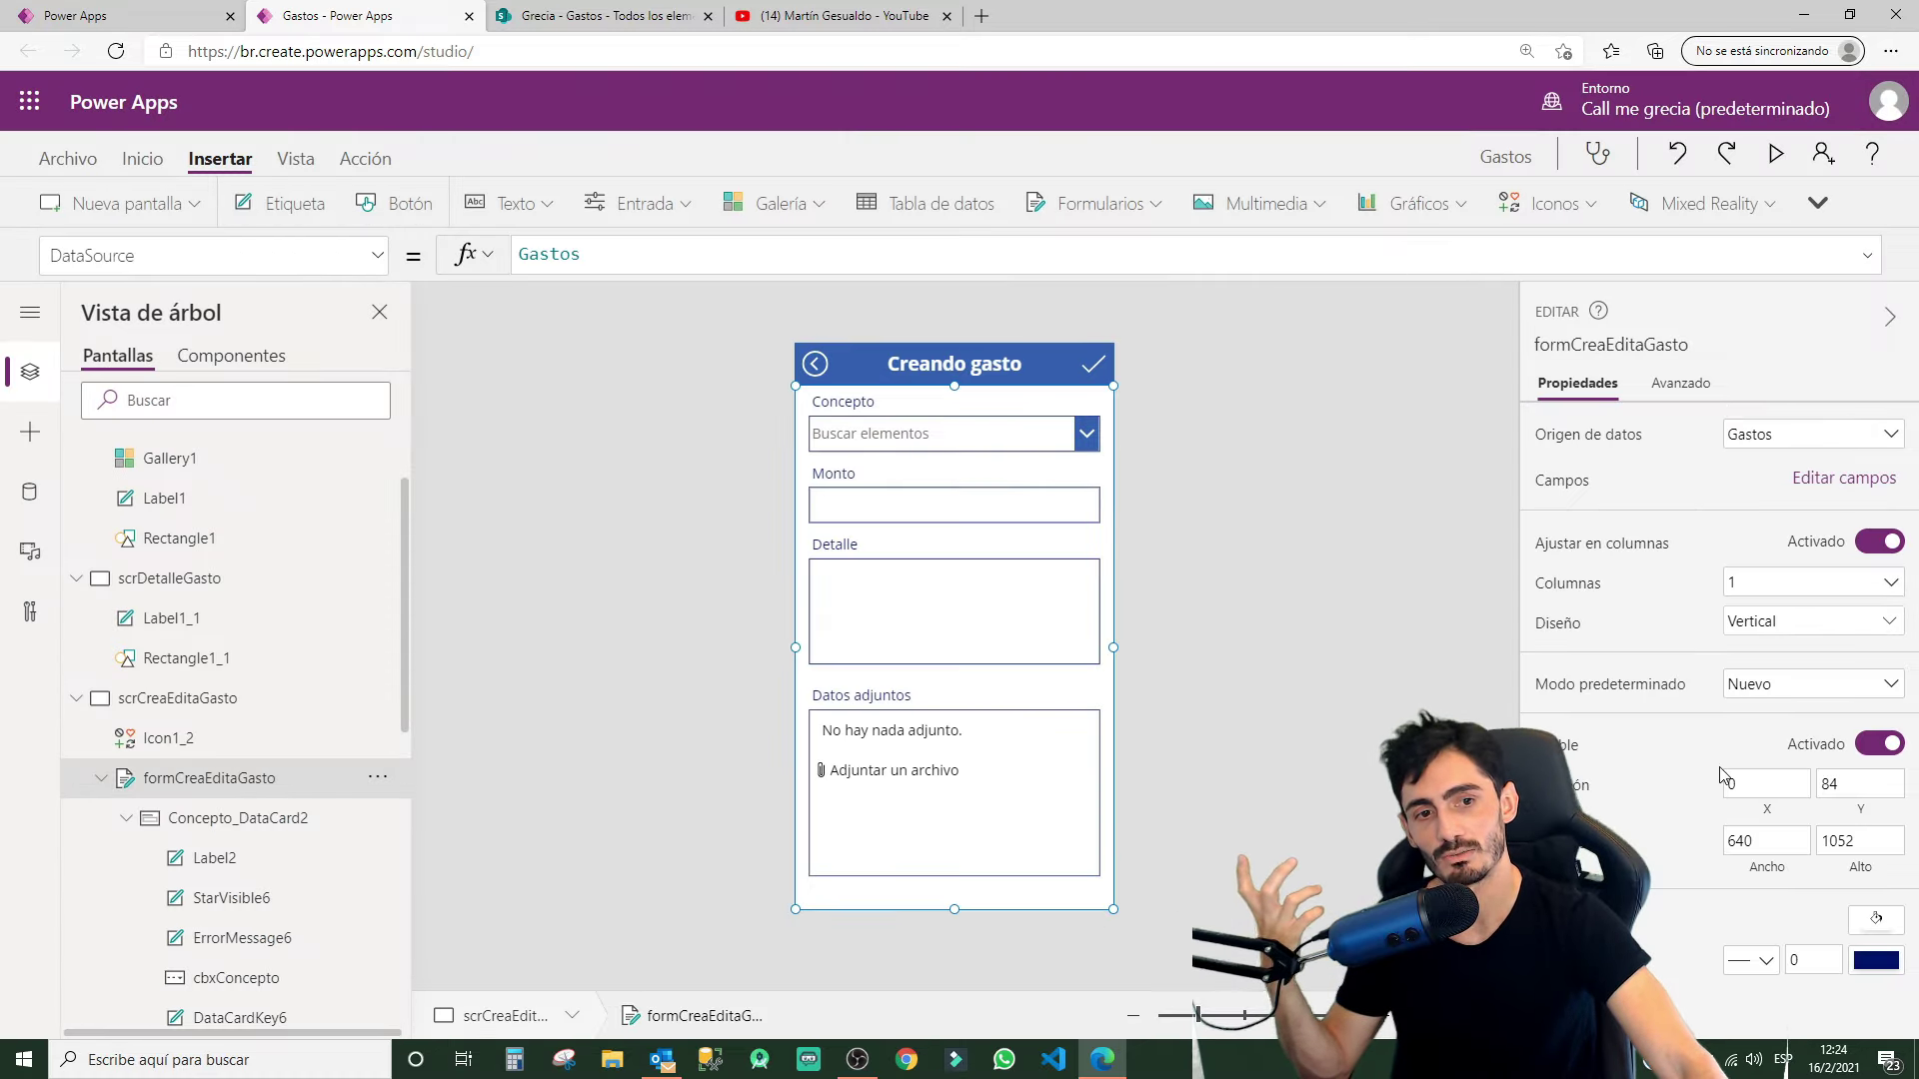
drag(1720, 664, 1776, 710)
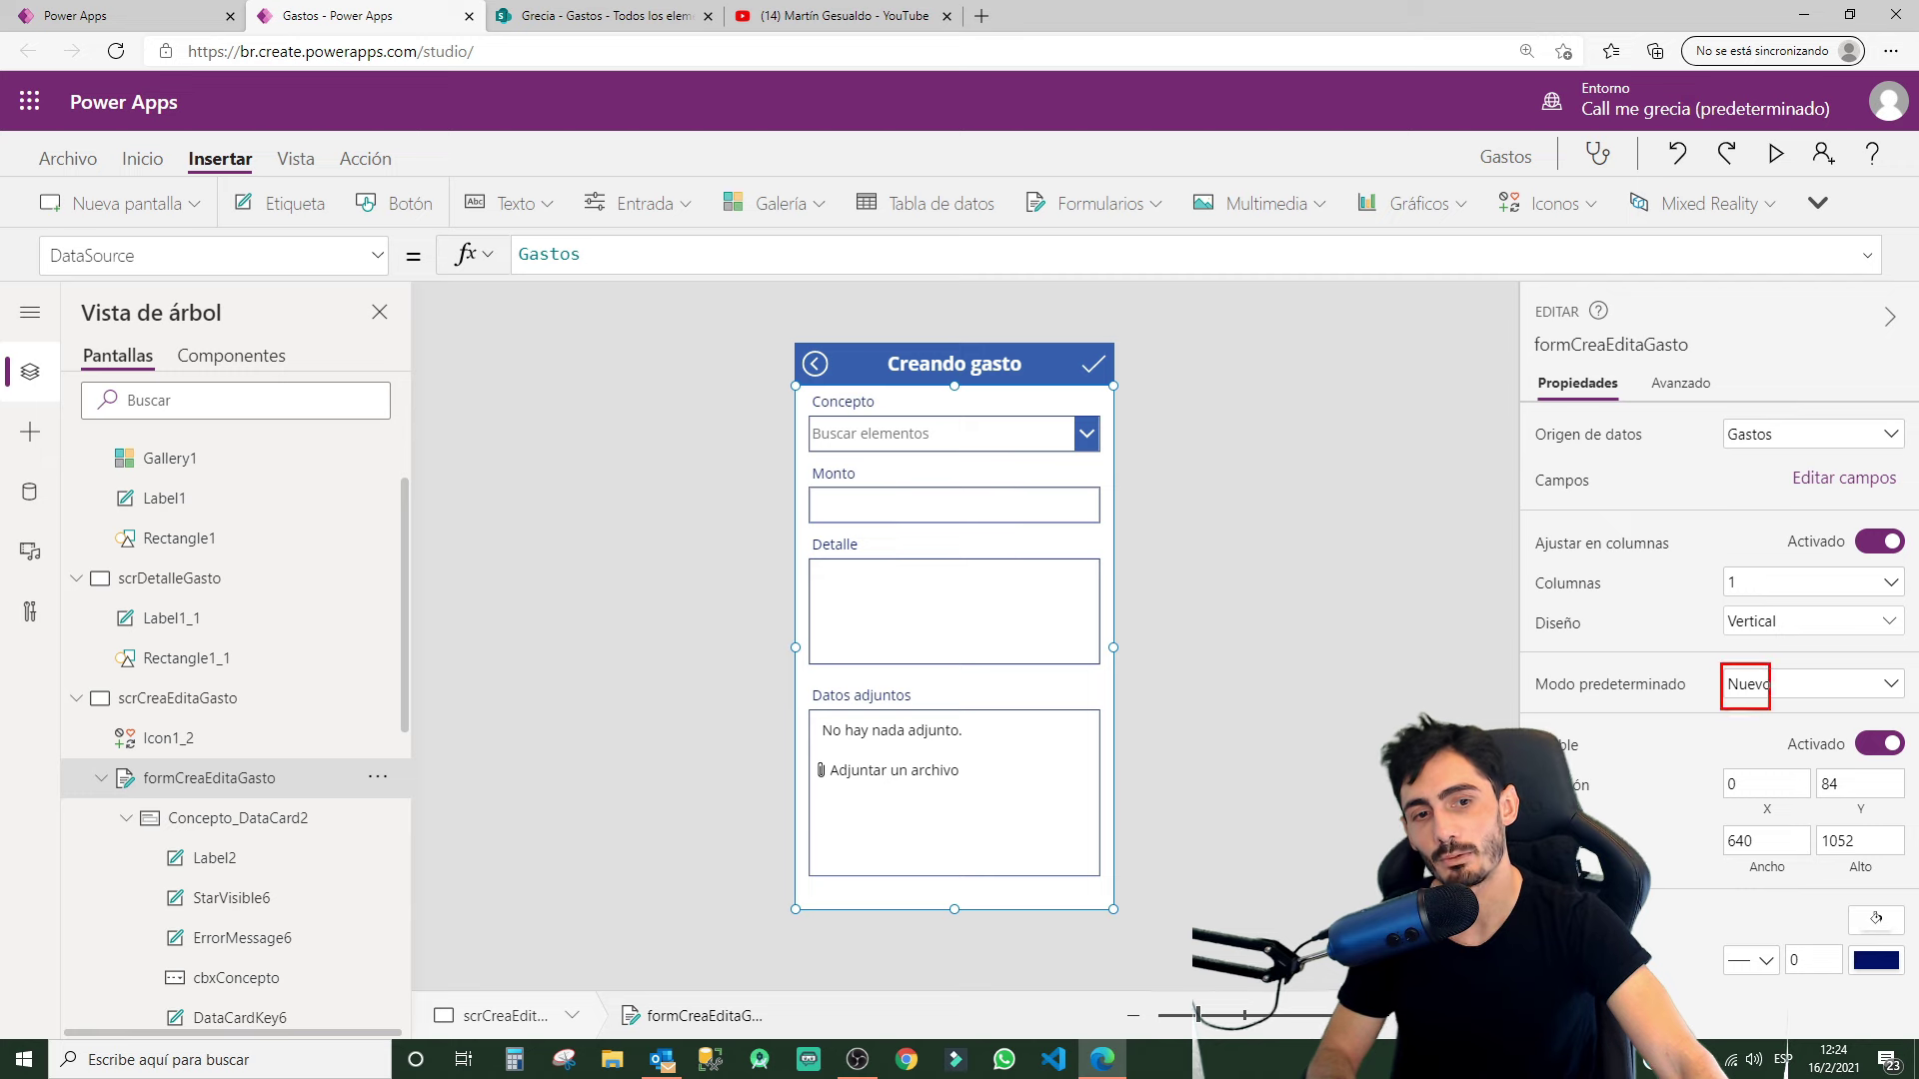
drag(1528, 665, 1706, 710)
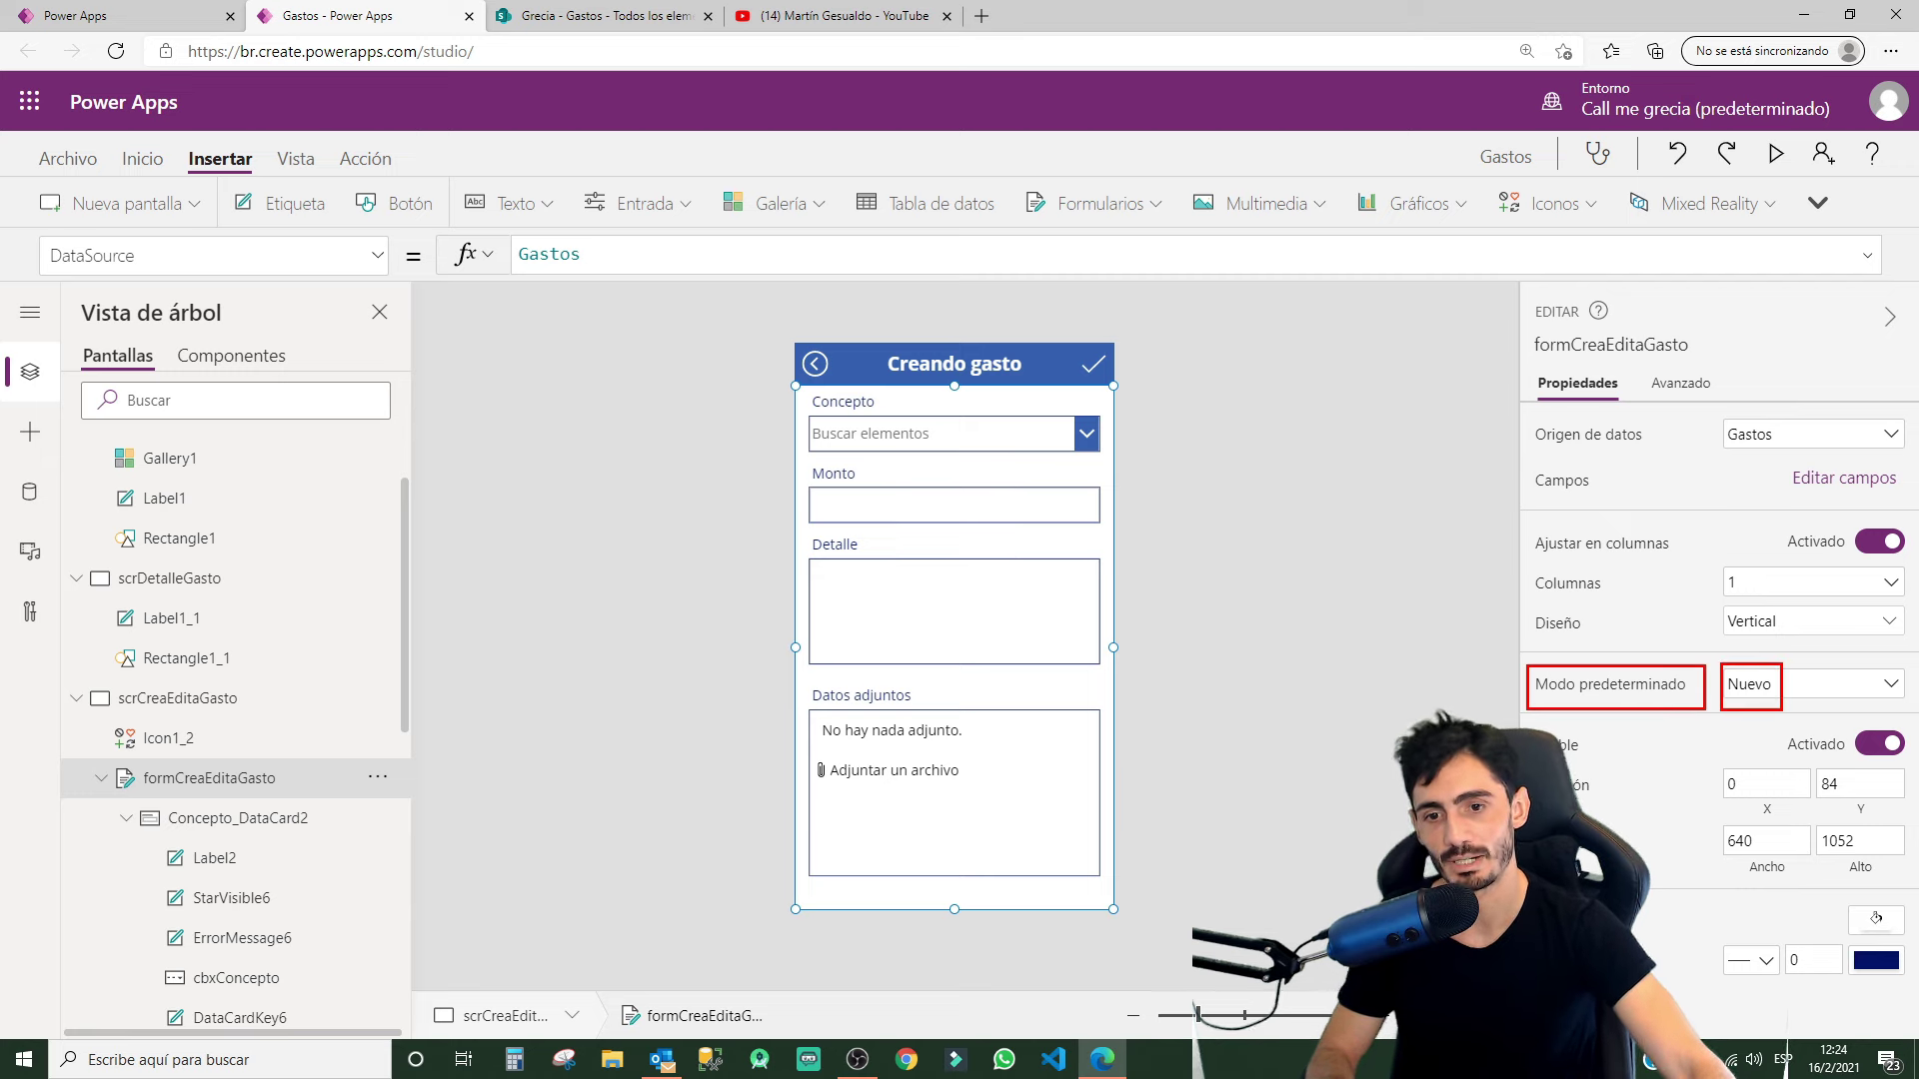
key(Escape)
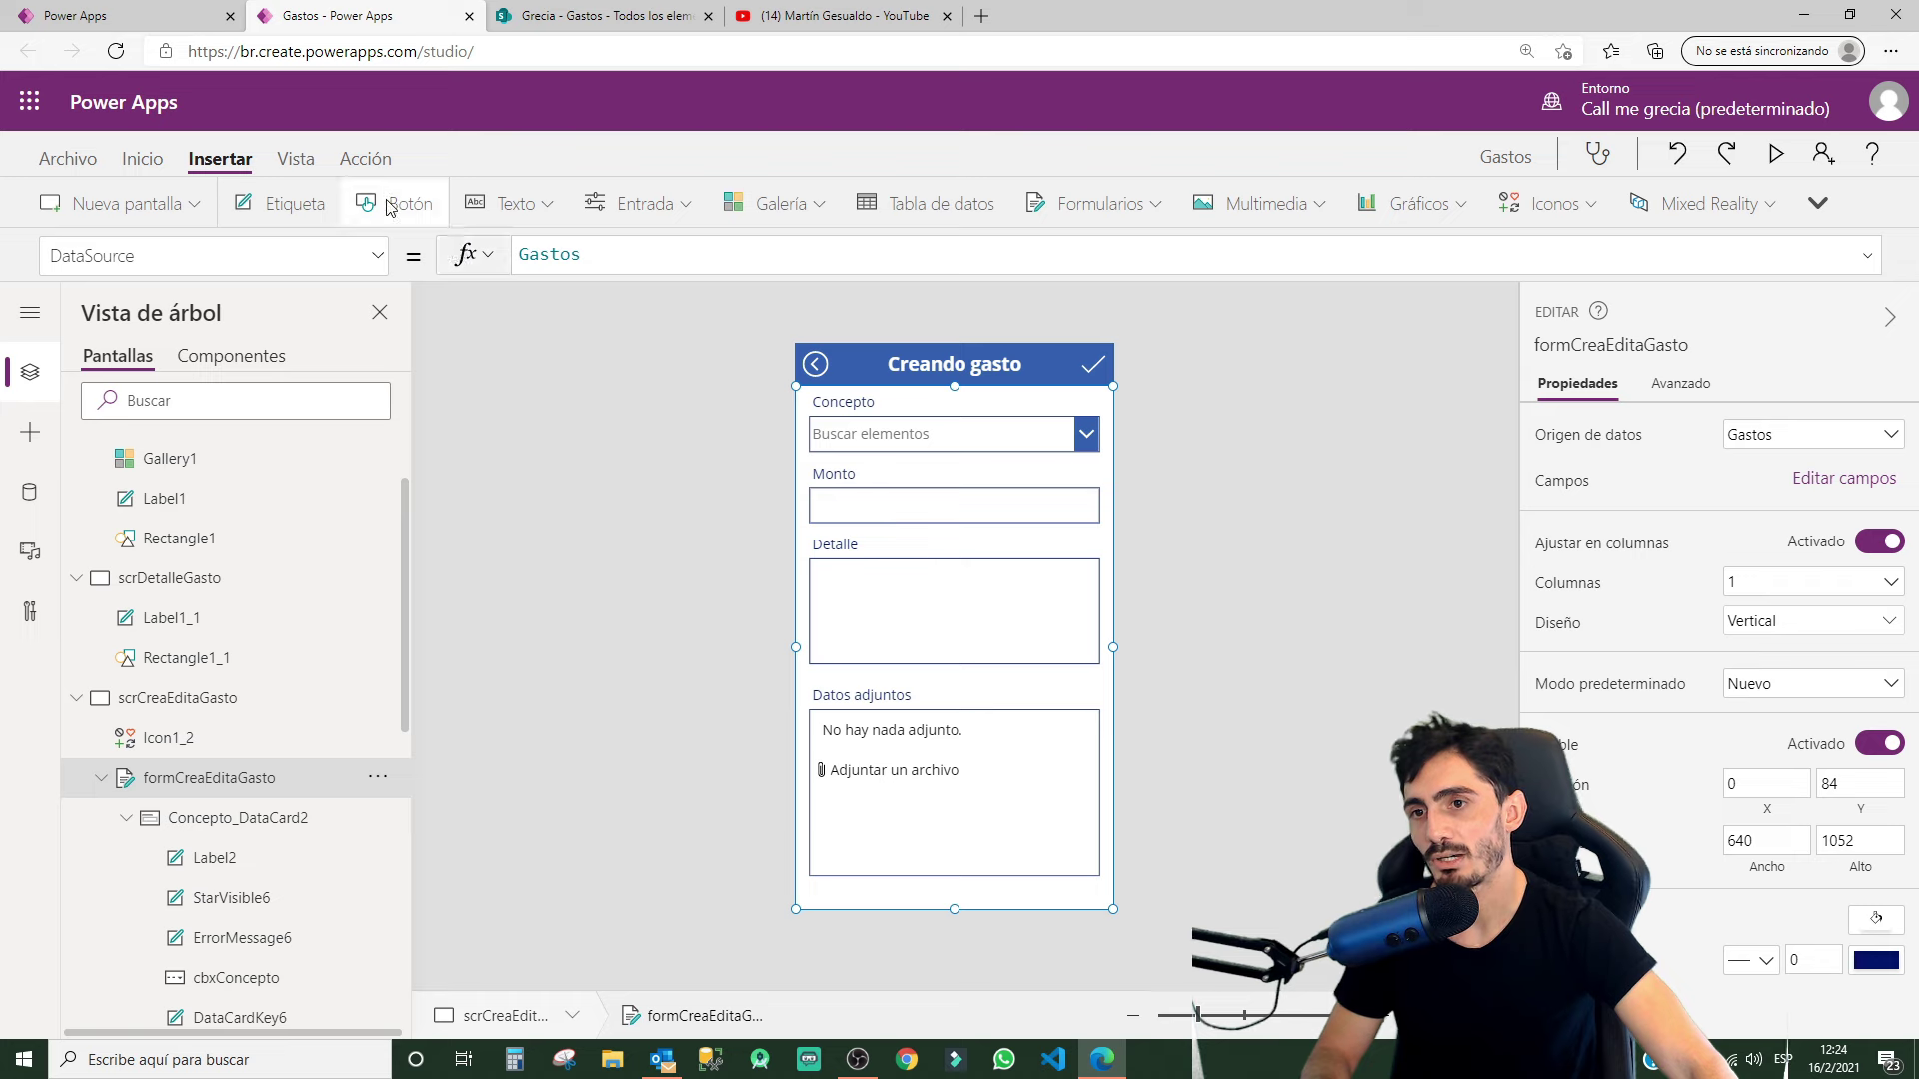
click(391, 204)
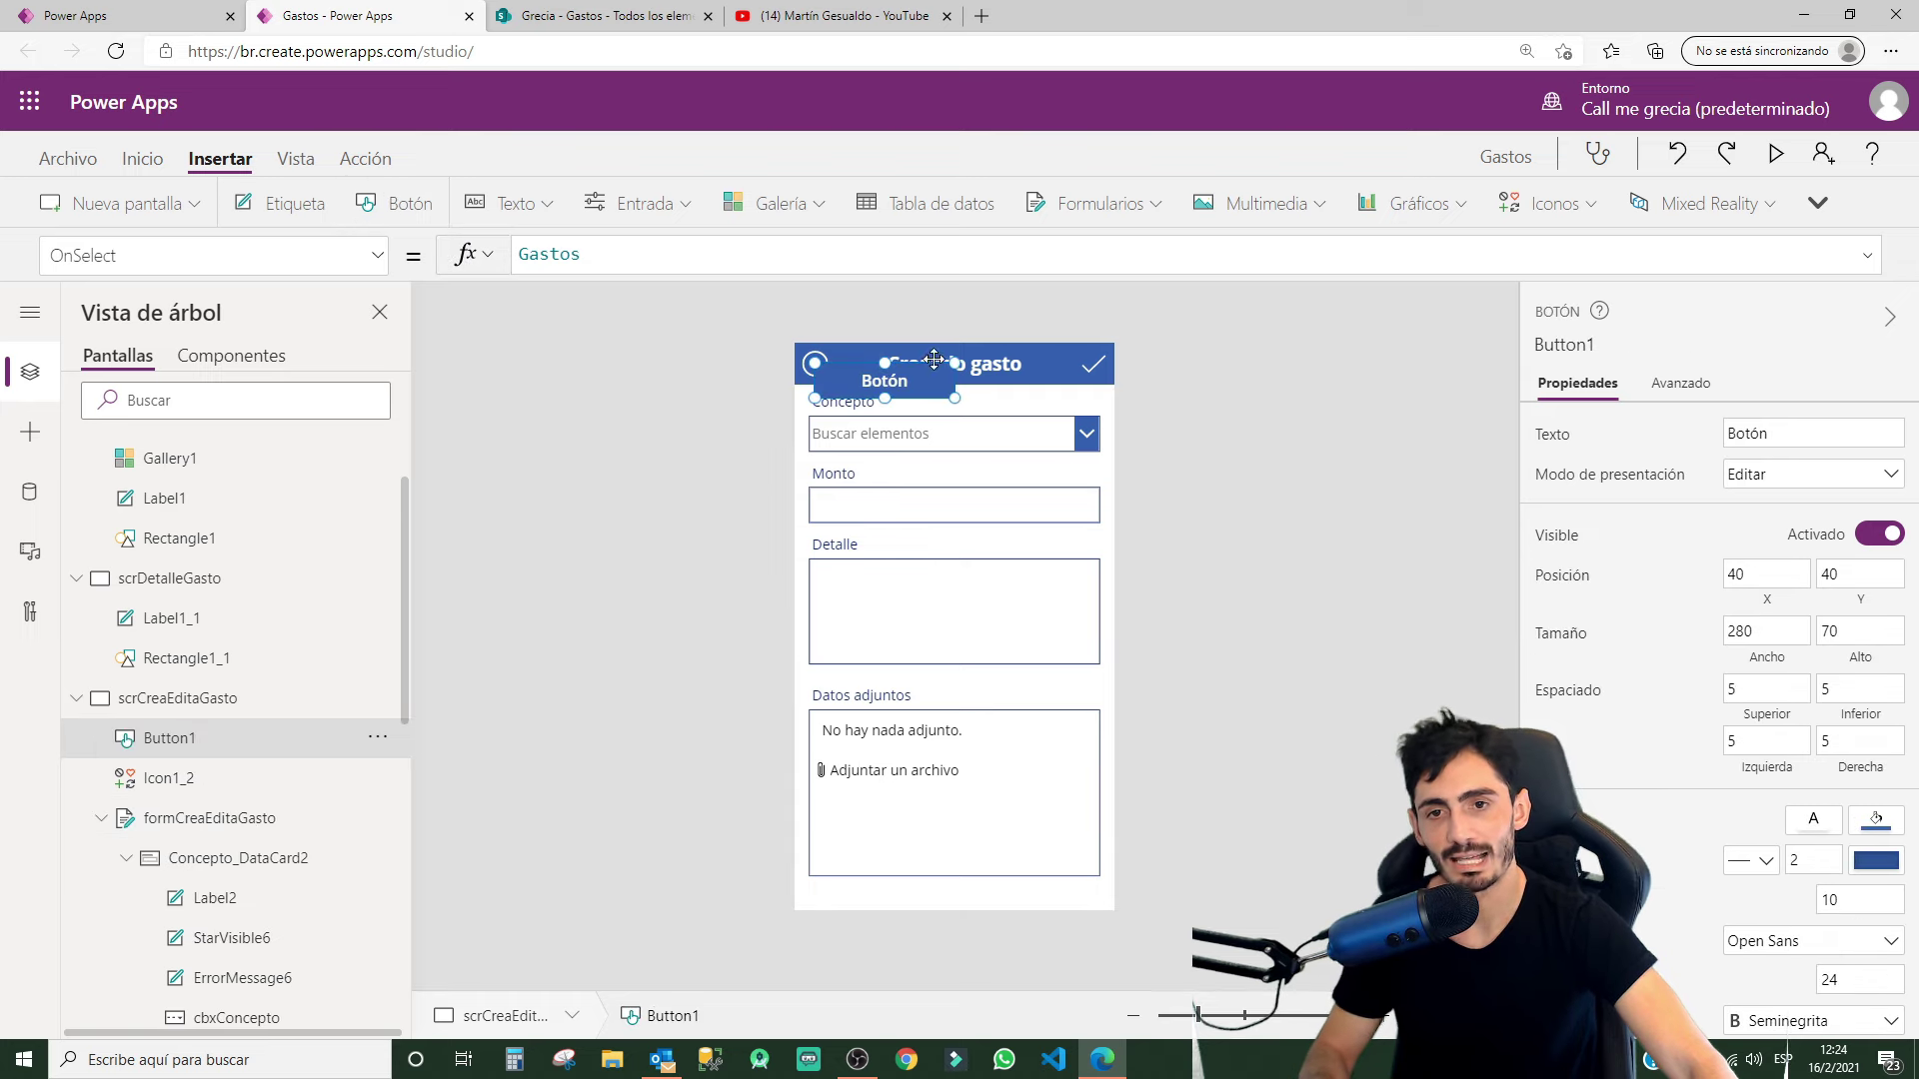
mouse_move(934, 358)
mouse_down()
mouse_move(929, 610)
mouse_move(955, 617)
mouse_up()
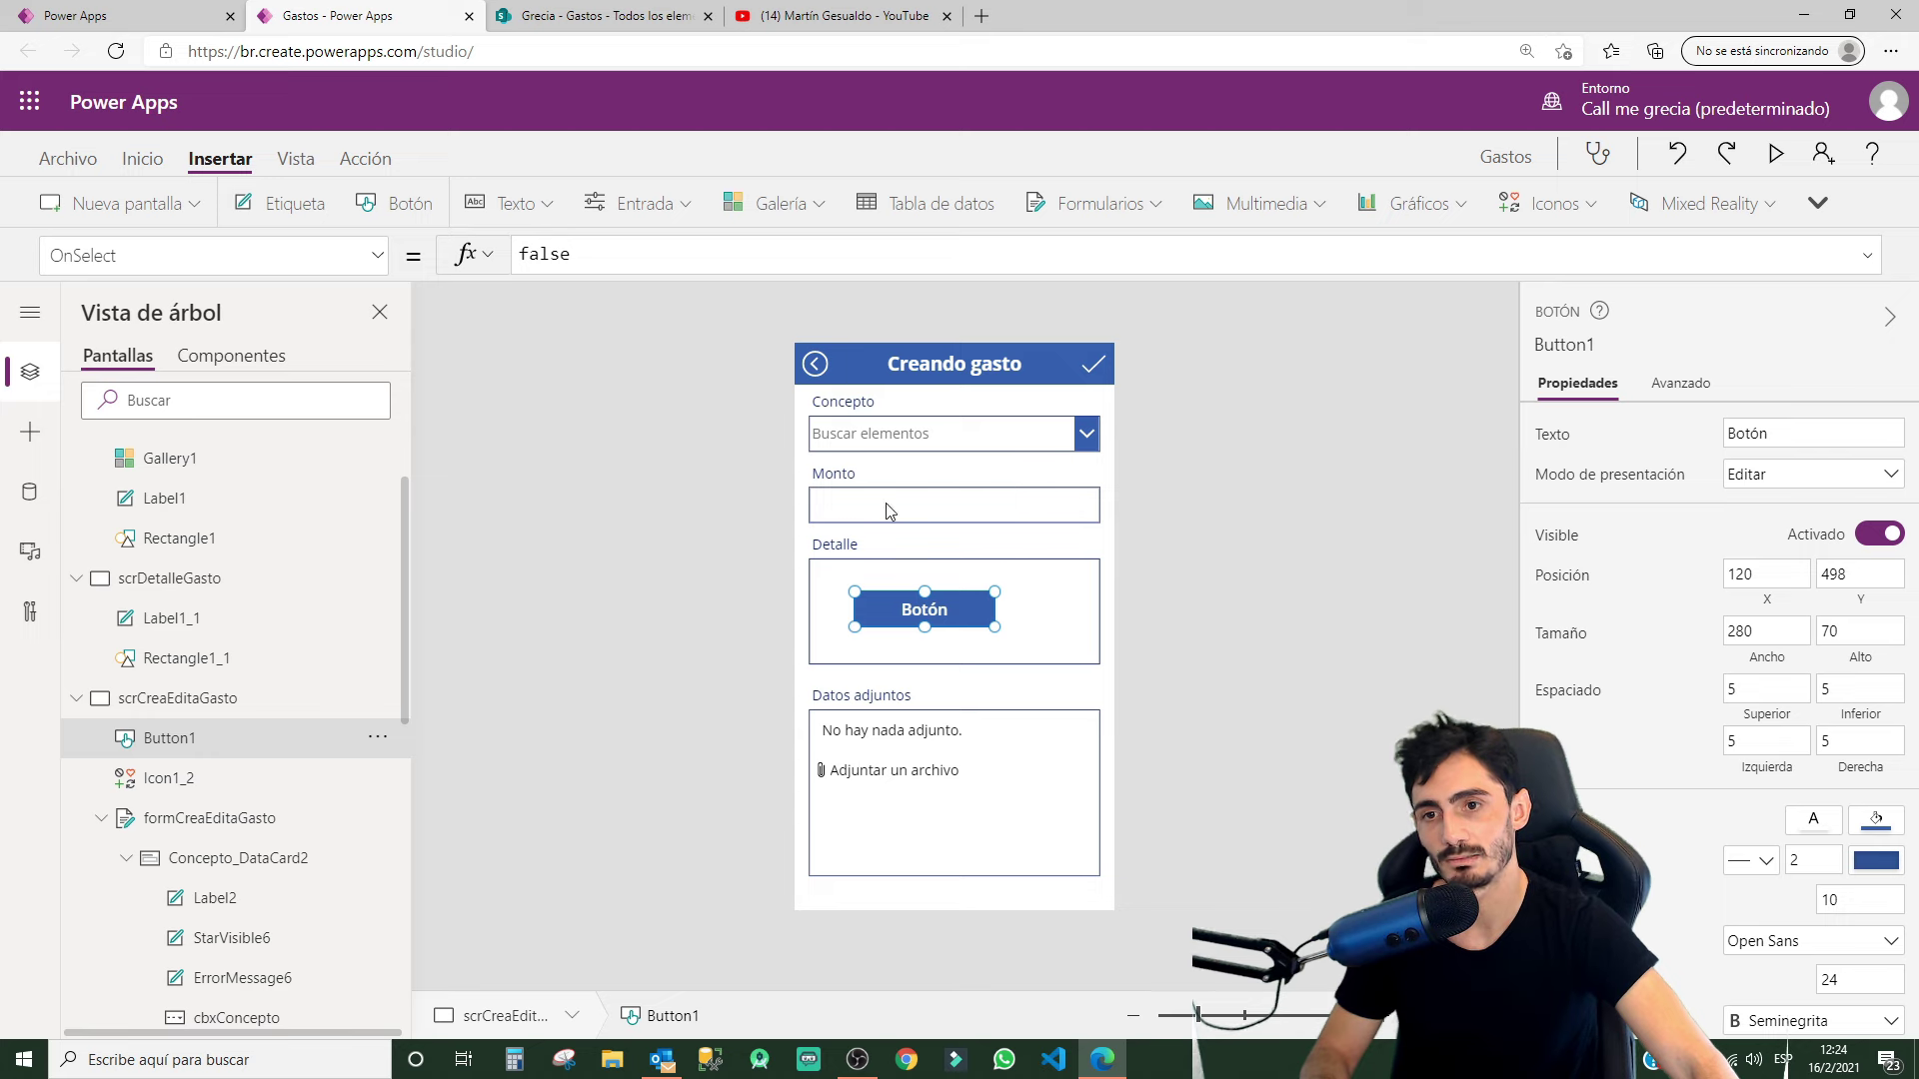
click(378, 255)
scroll(282, 455, down, 3)
click(282, 455)
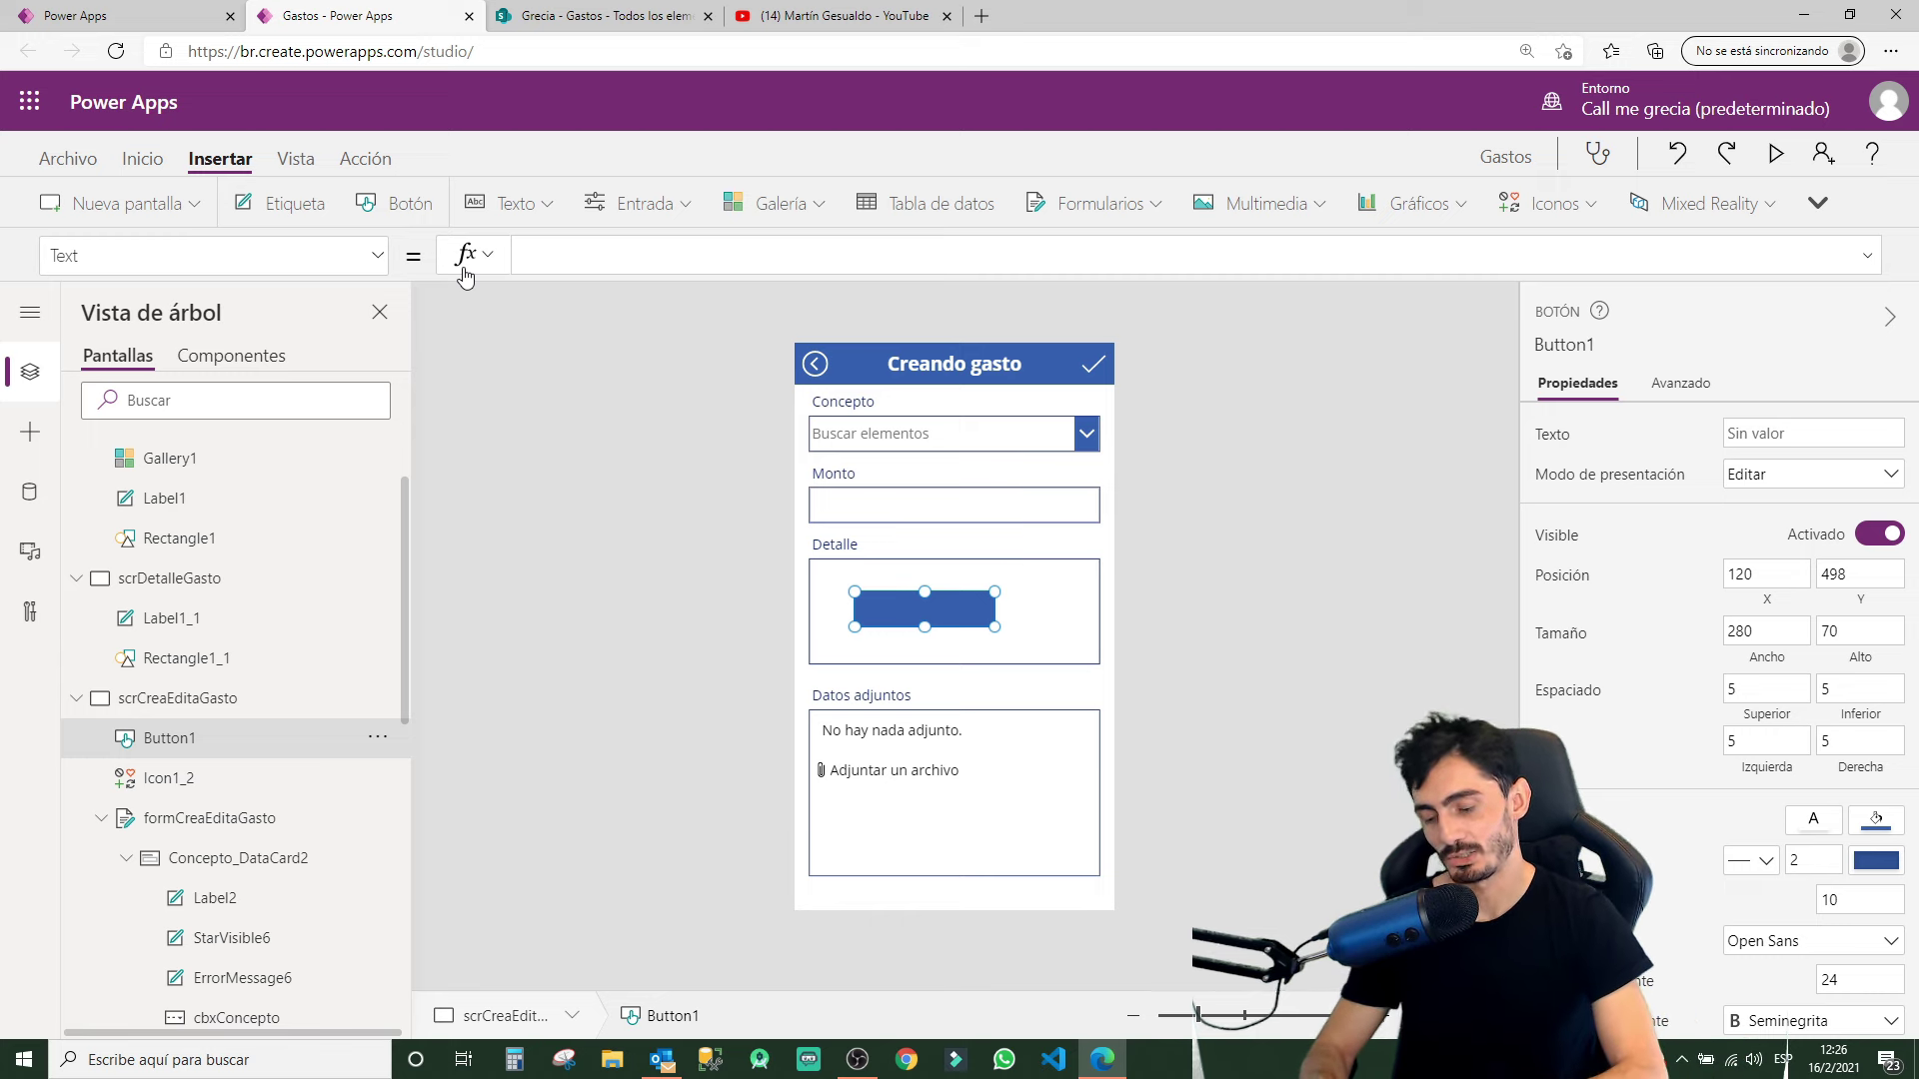
text(If()
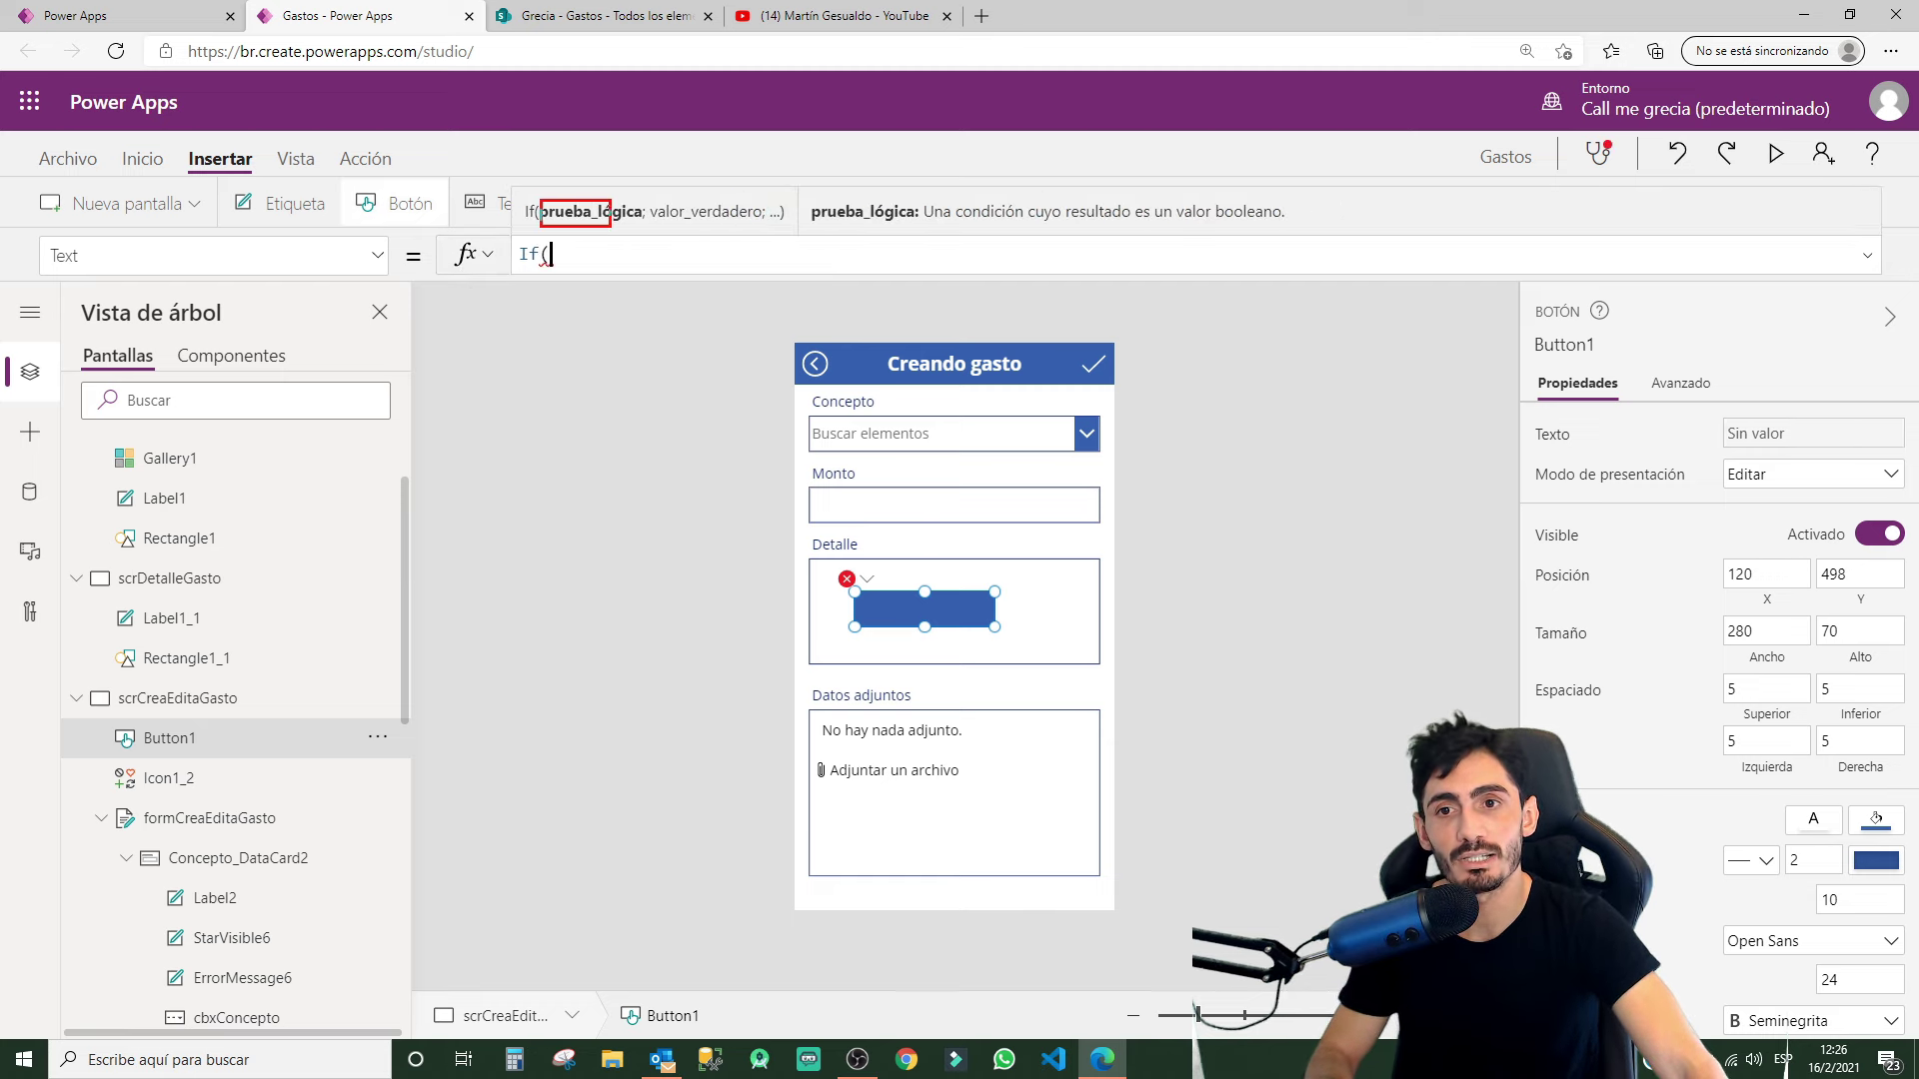
drag(610, 227, 755, 229)
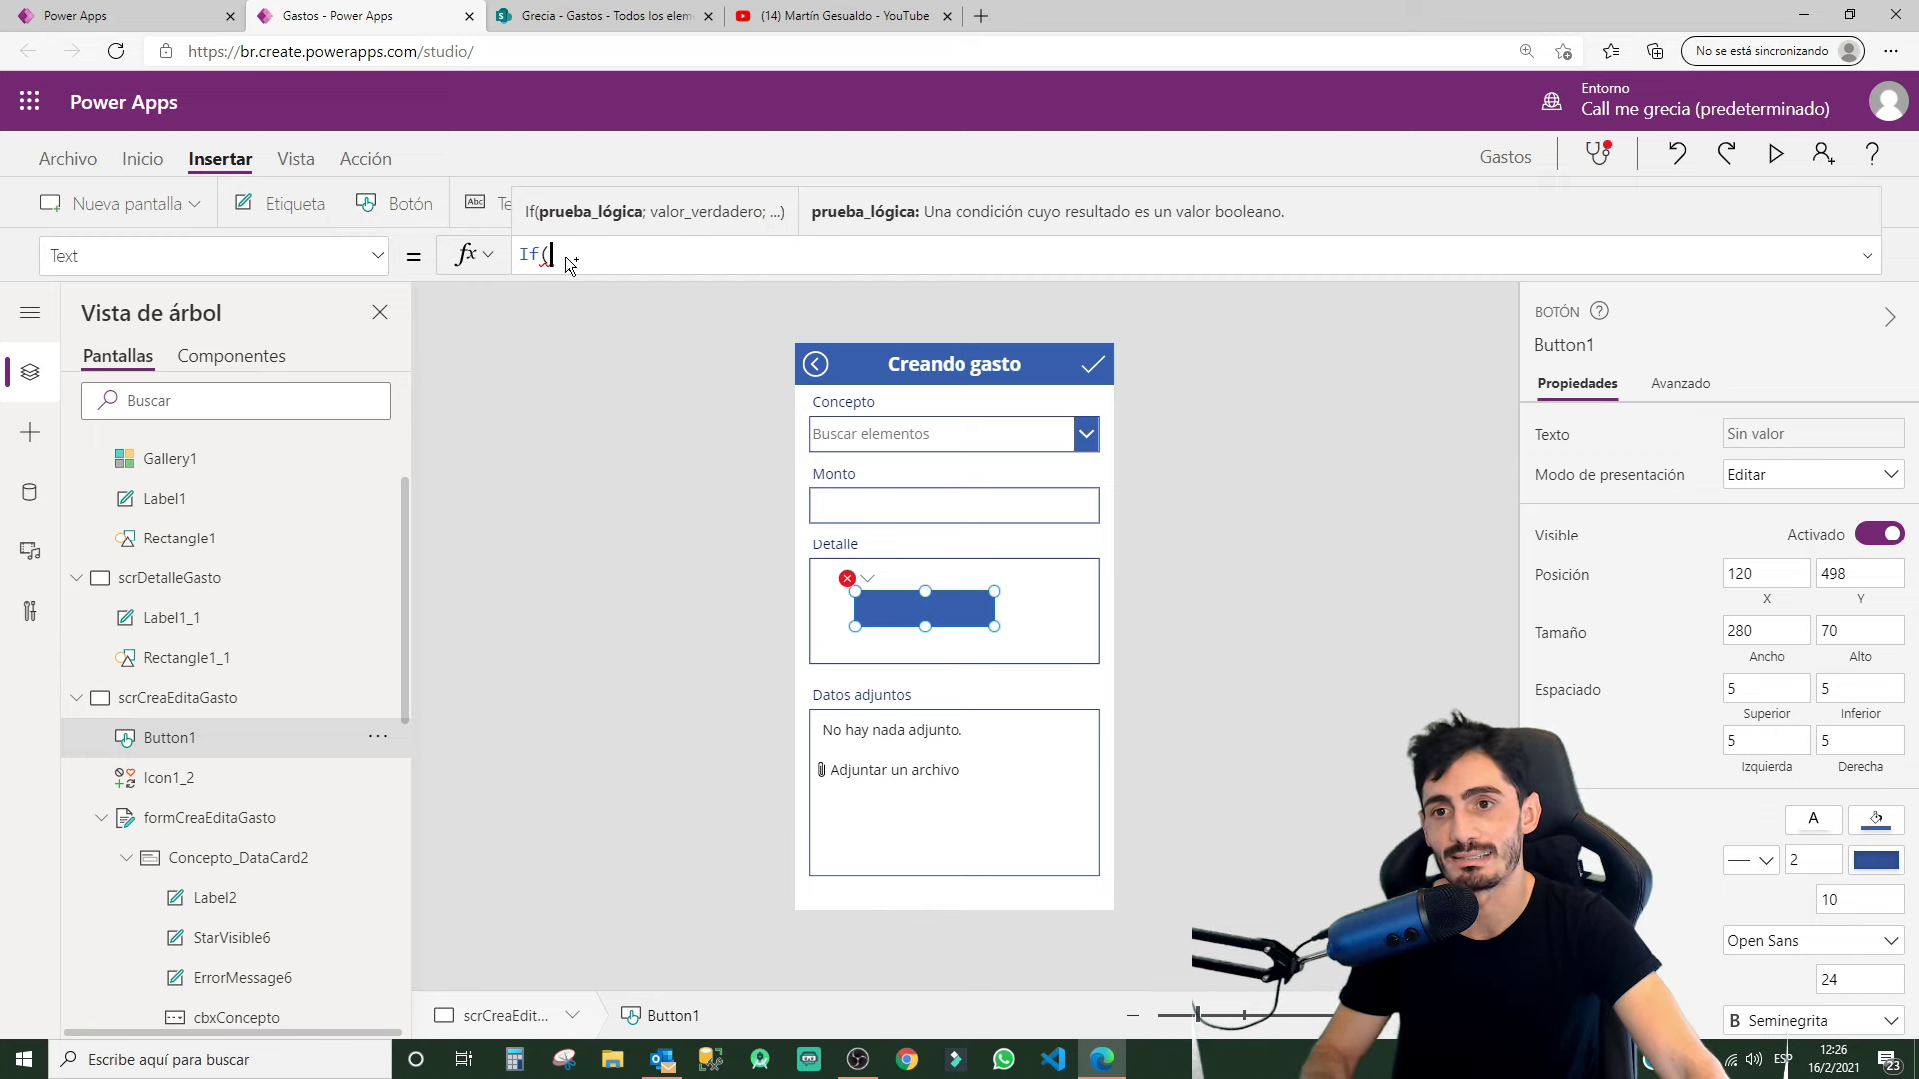
text(form)
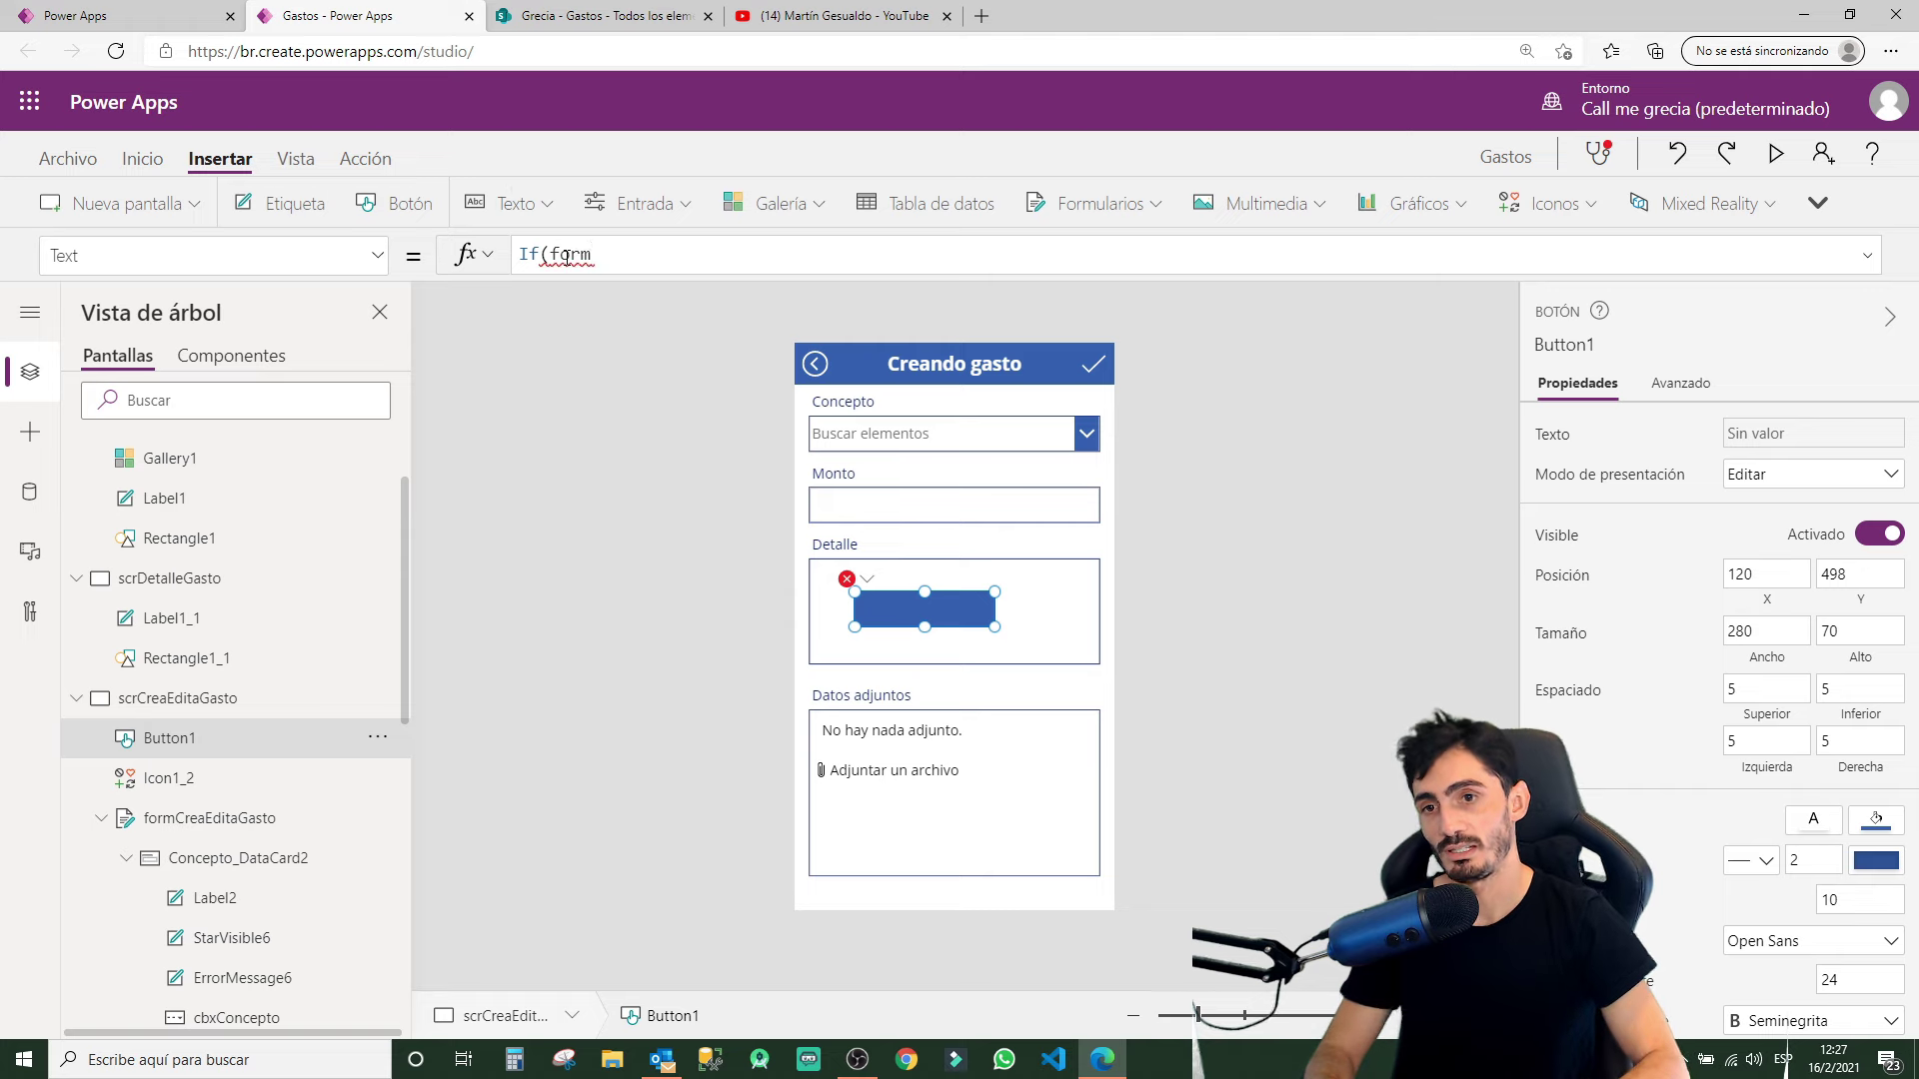
key(Tab)
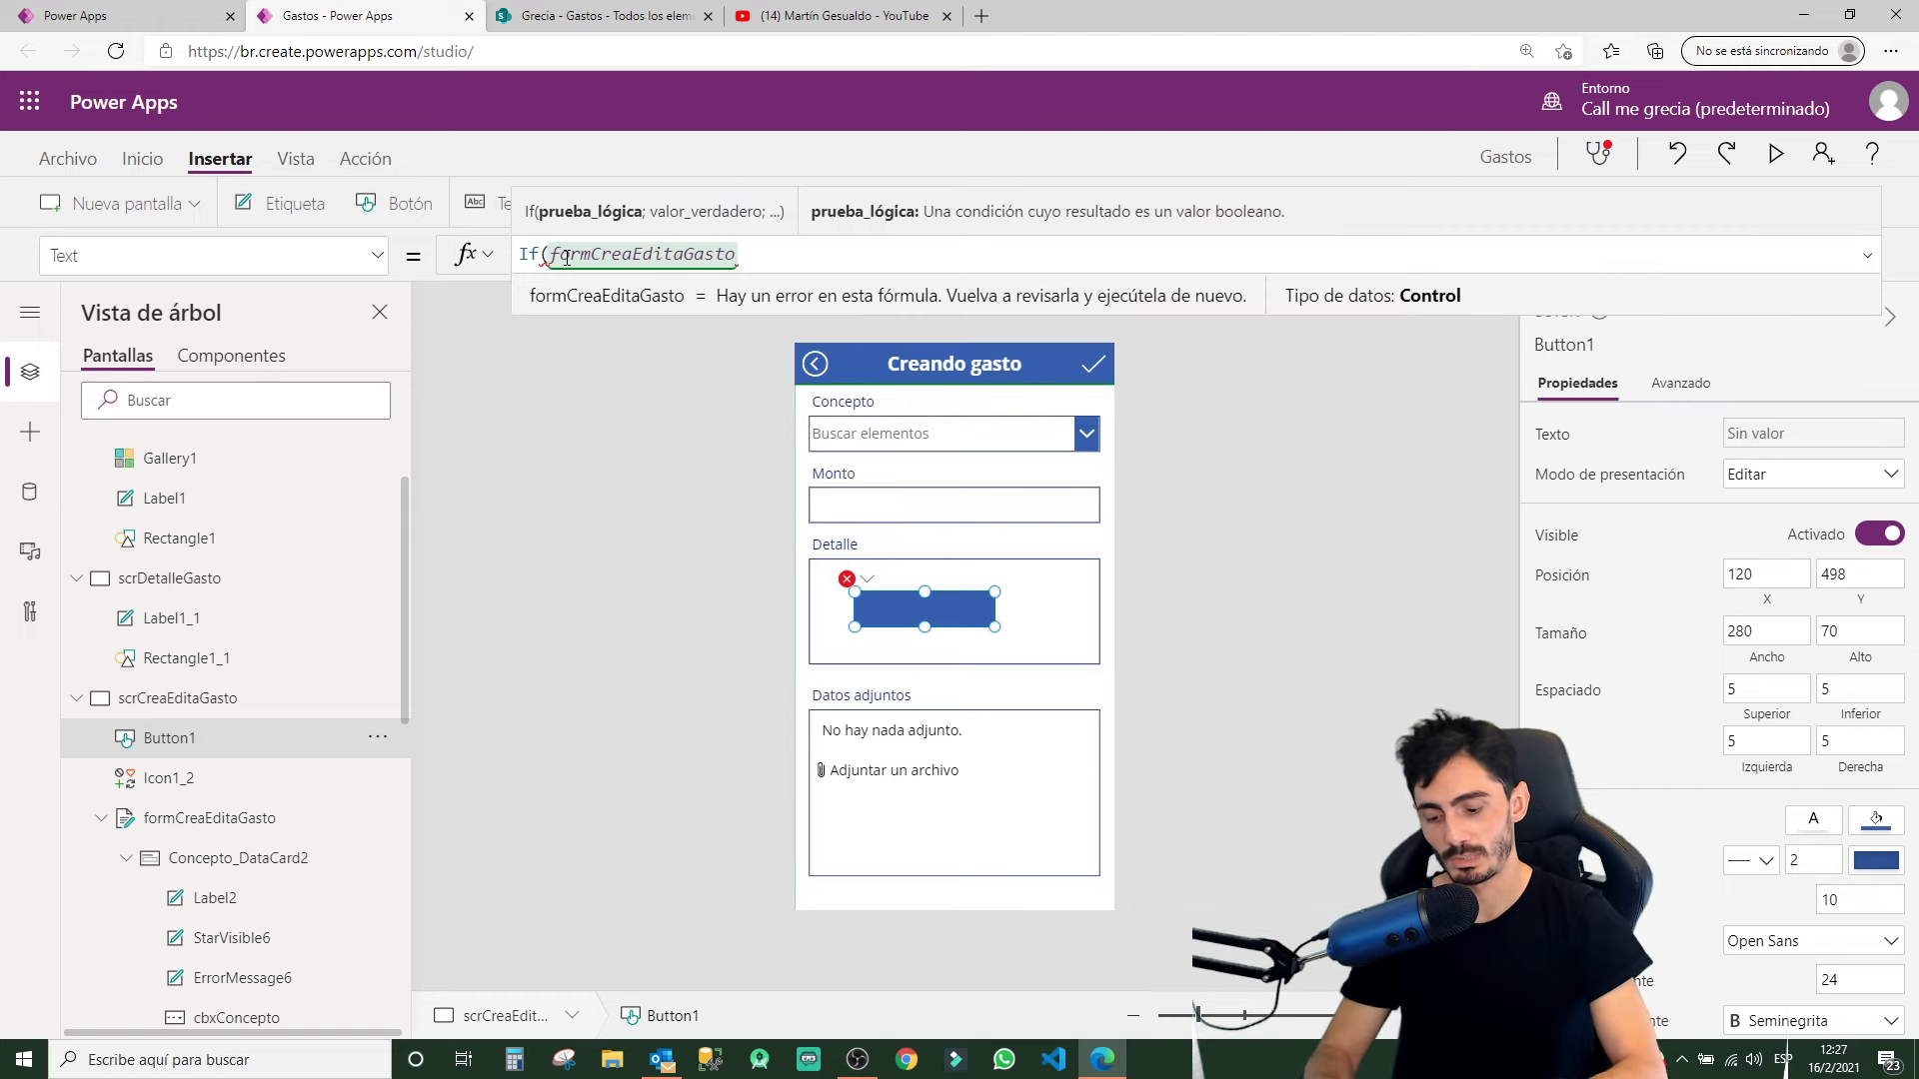
text(.Mode)
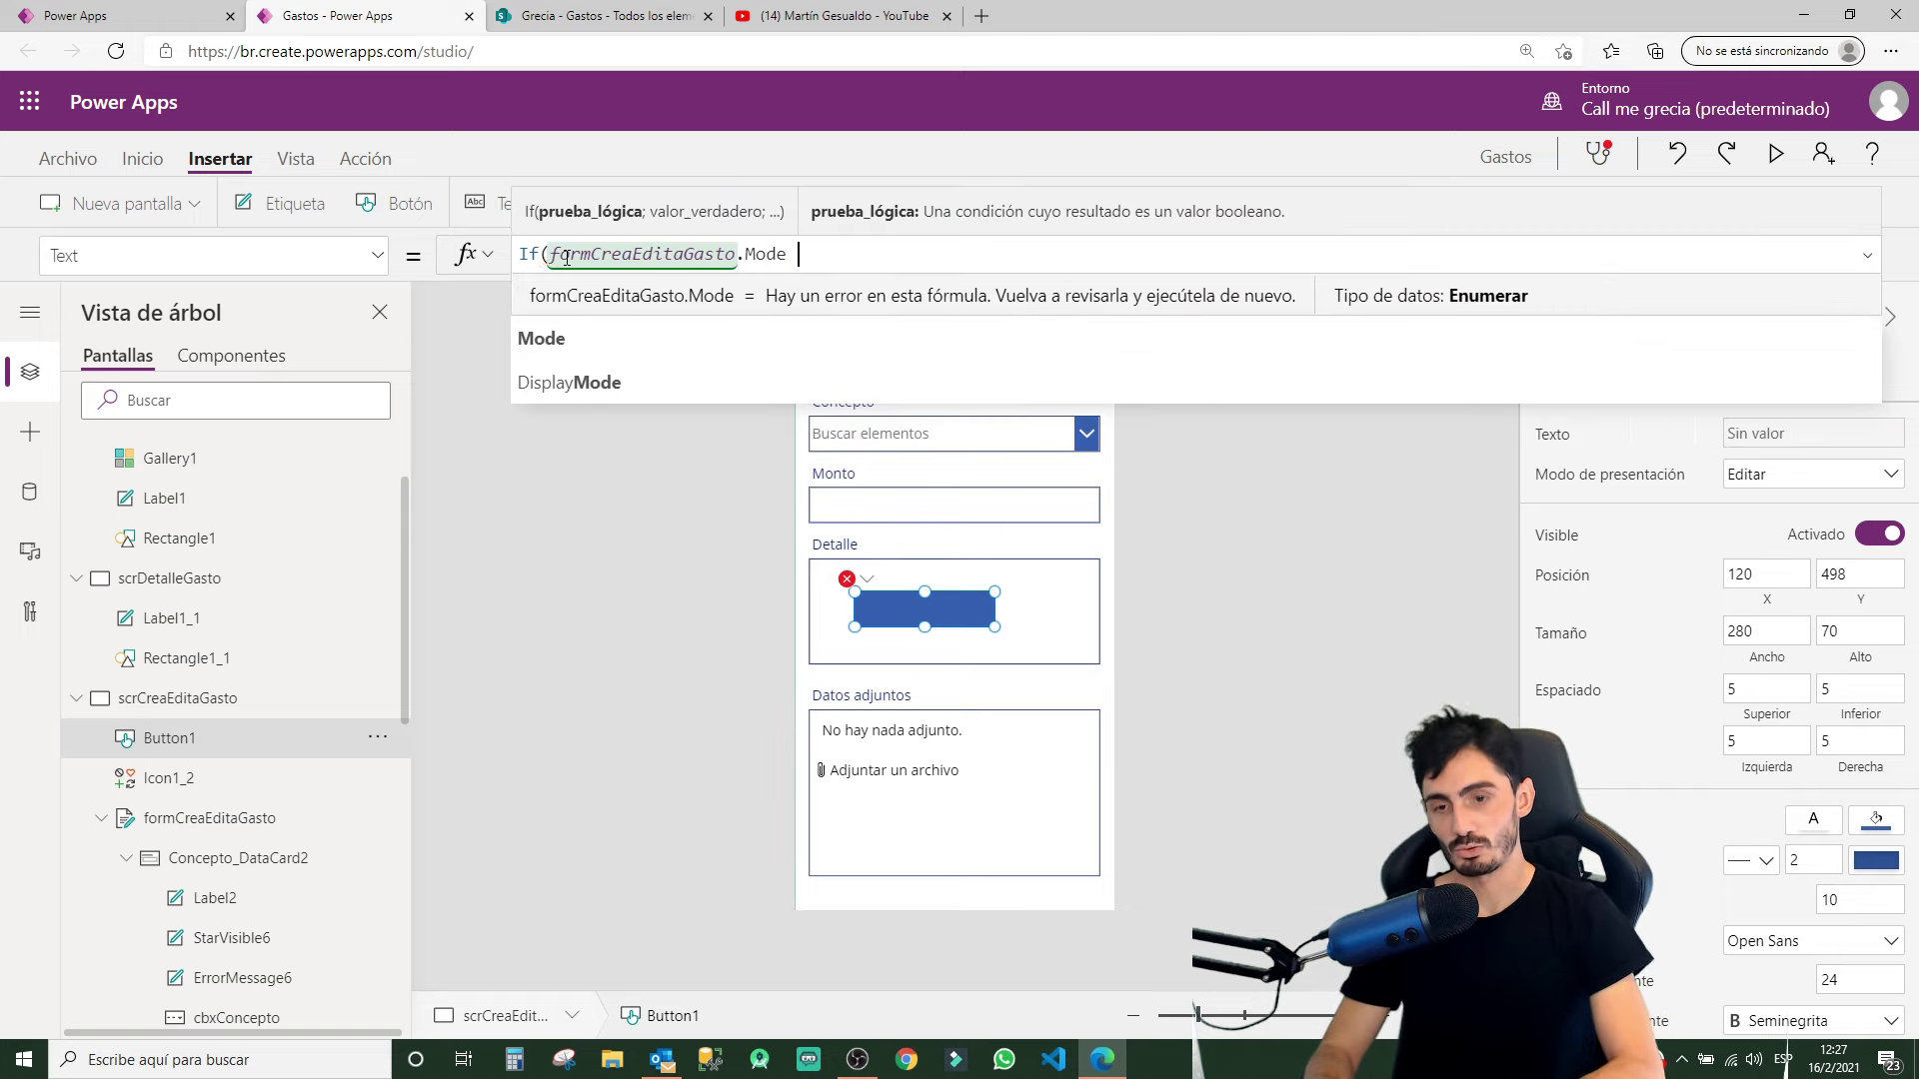
text( = )
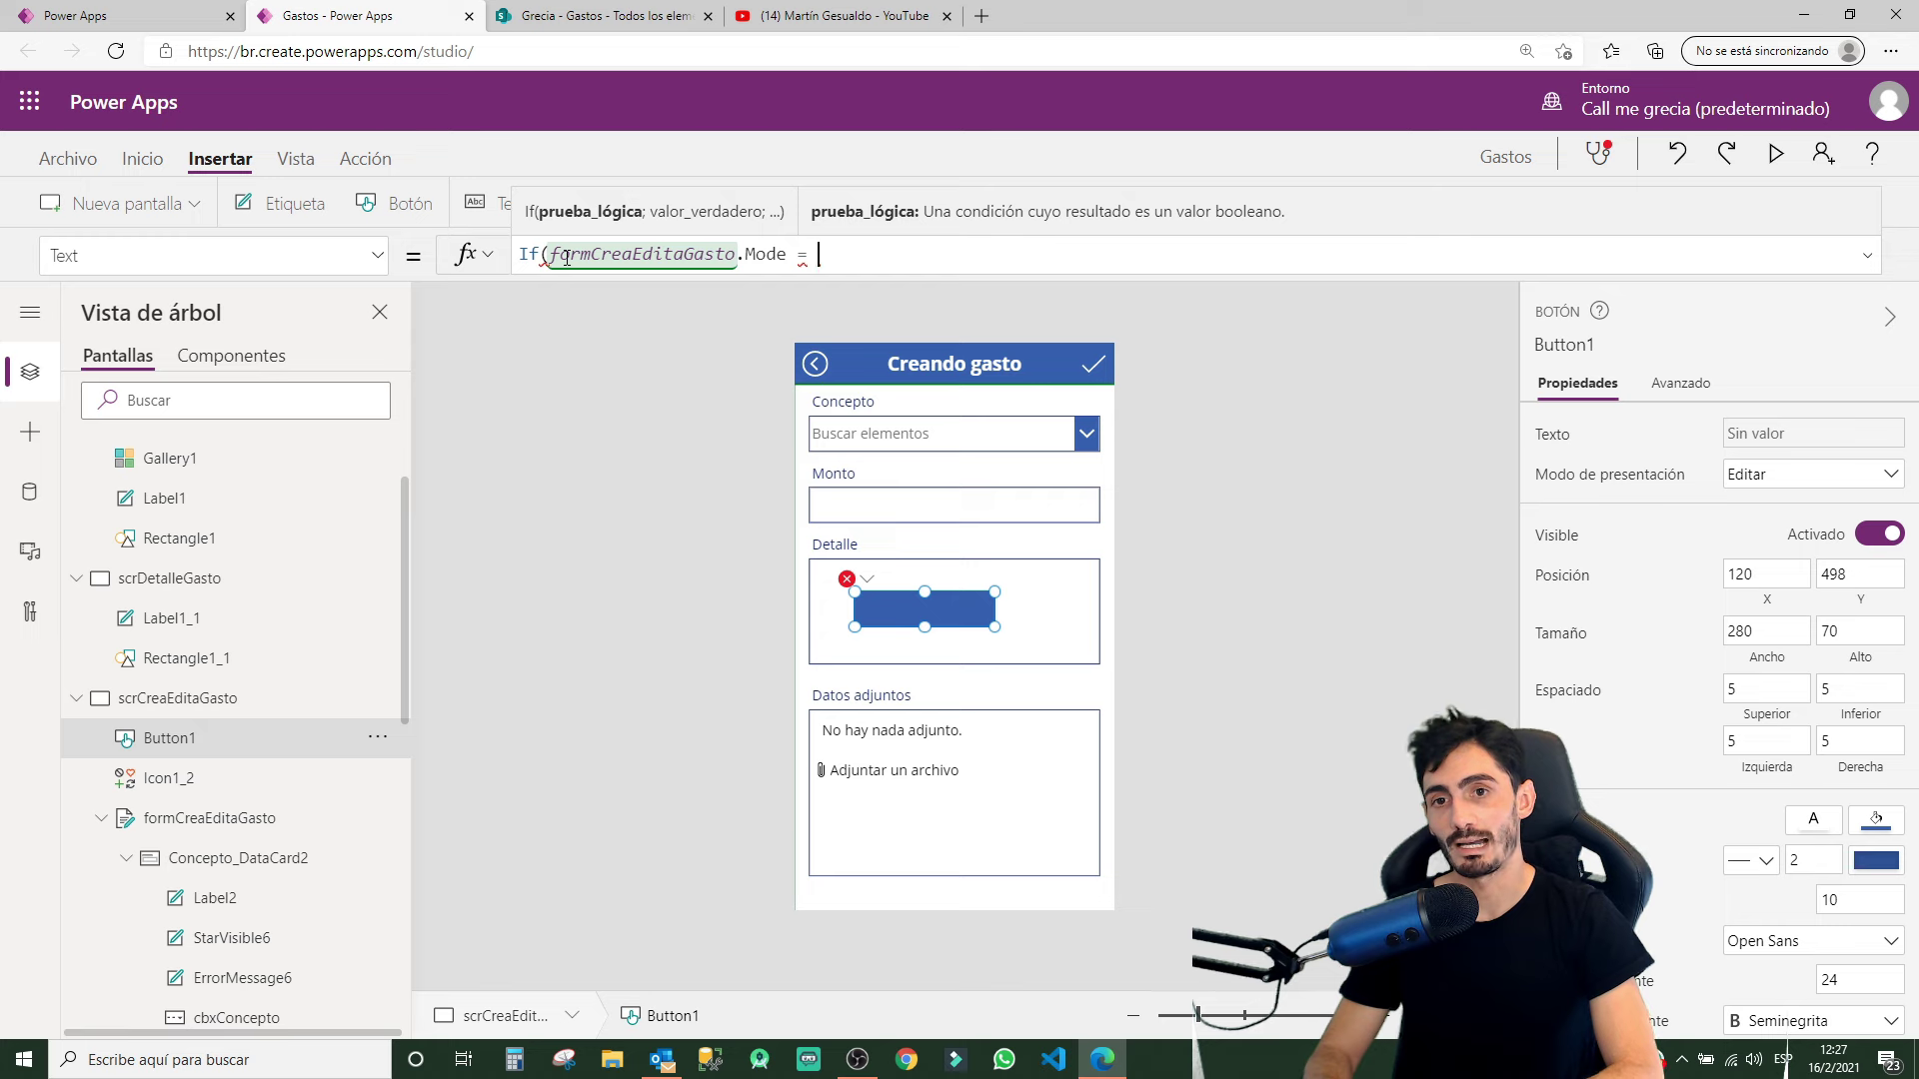
text(0)
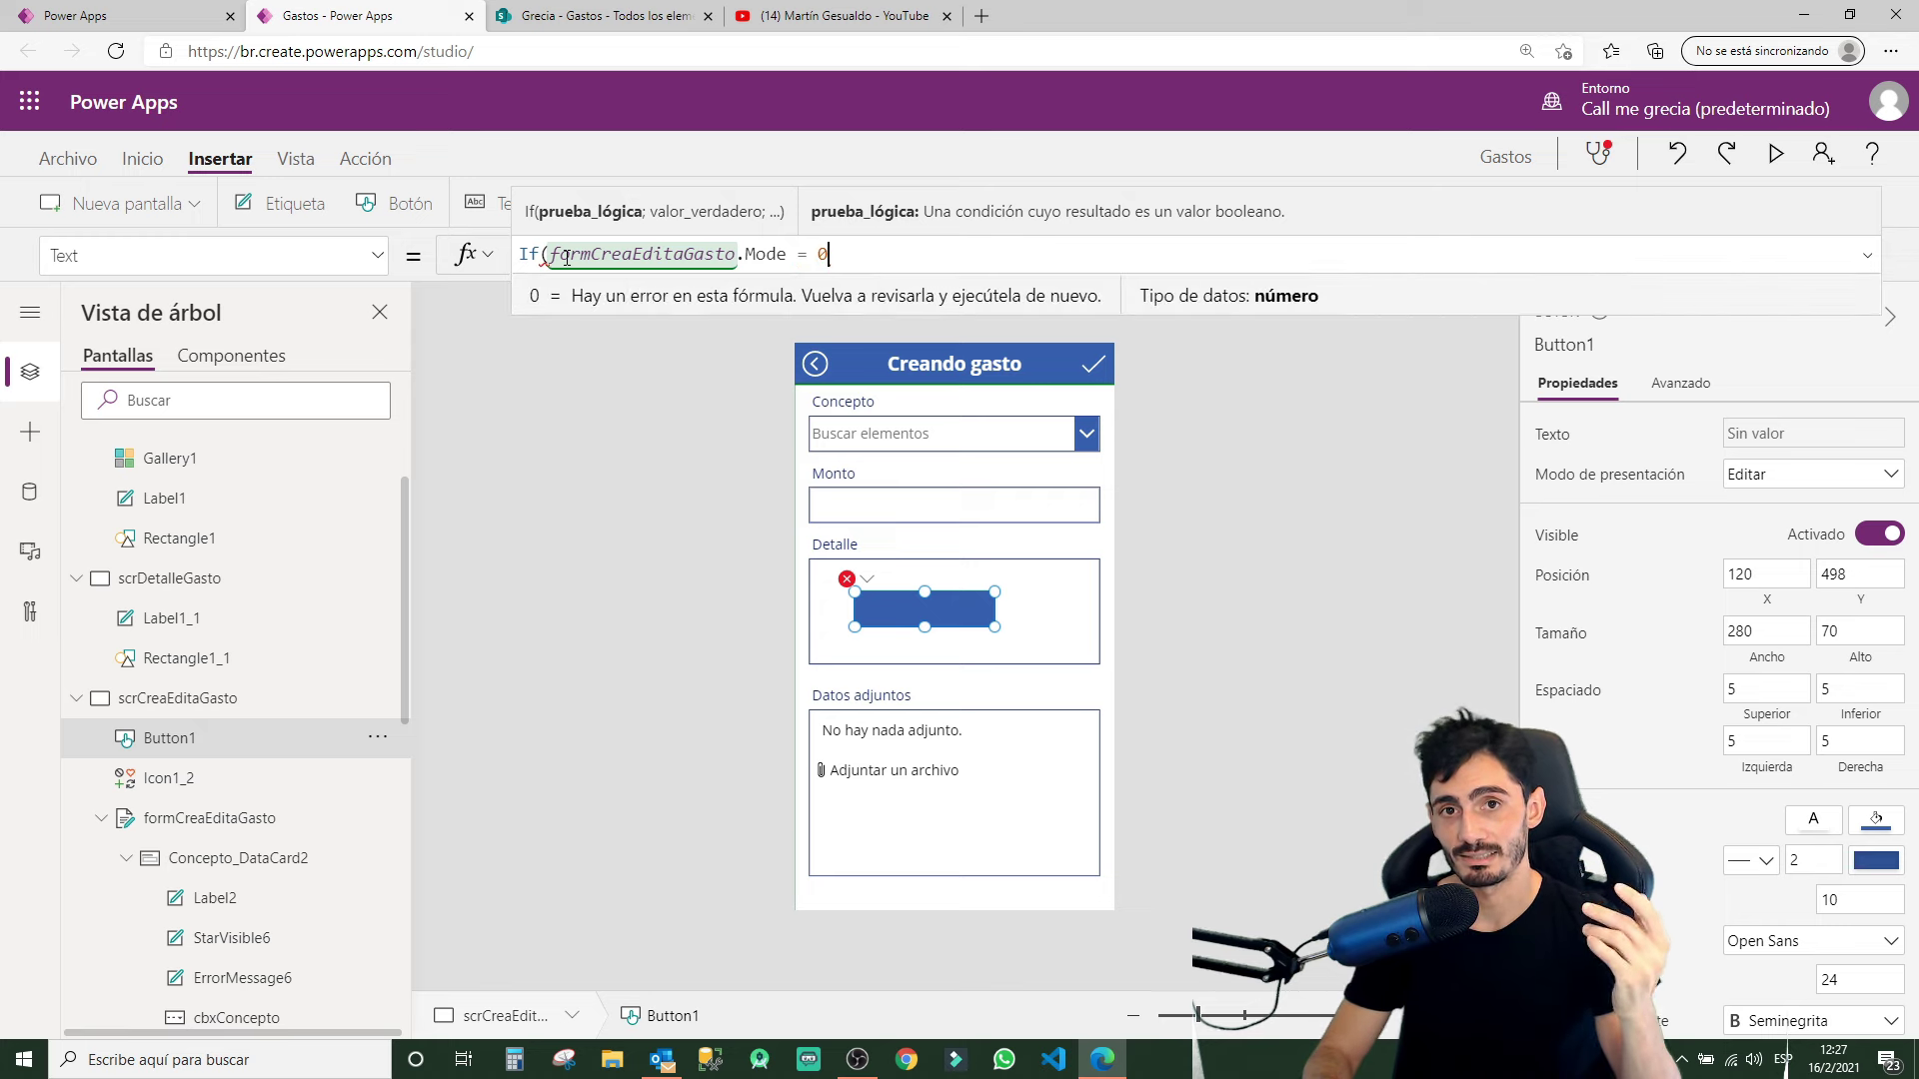
text( ")
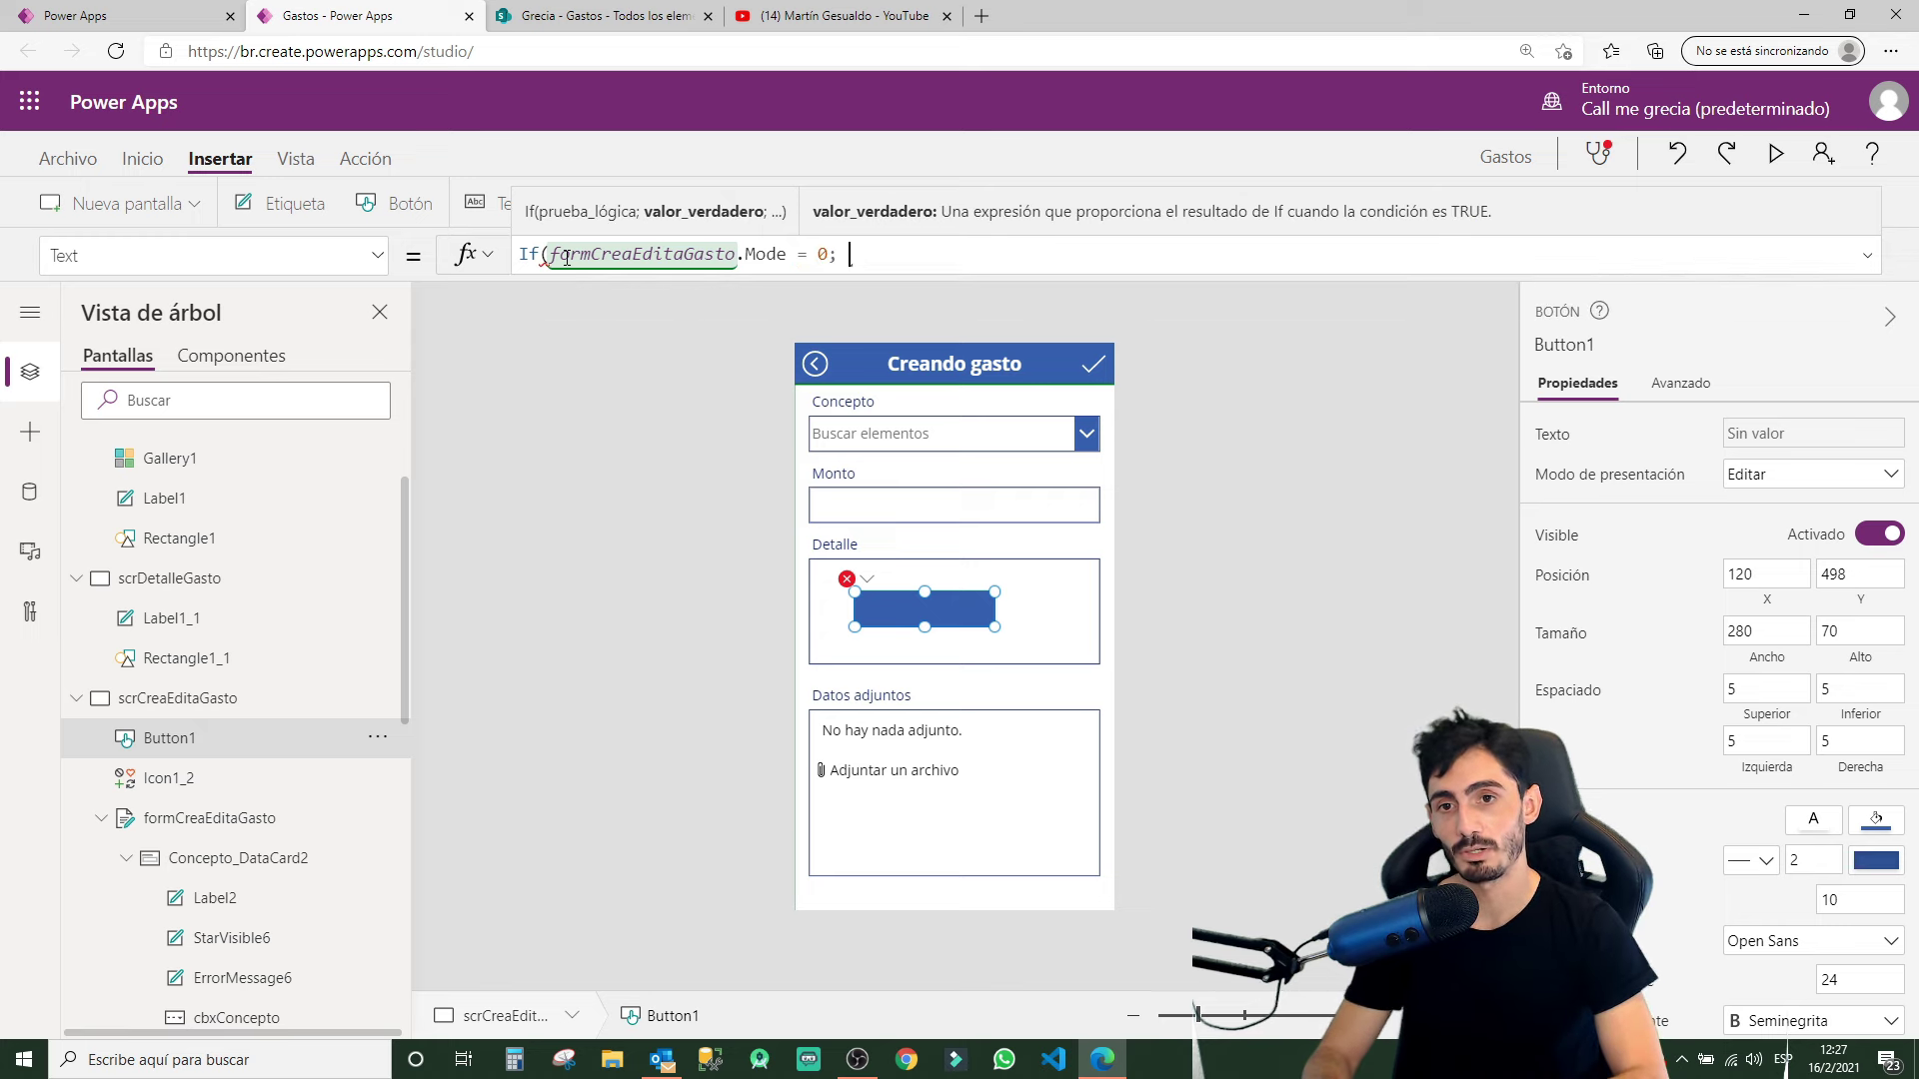
text(E)
text(N"; "CREACIO)
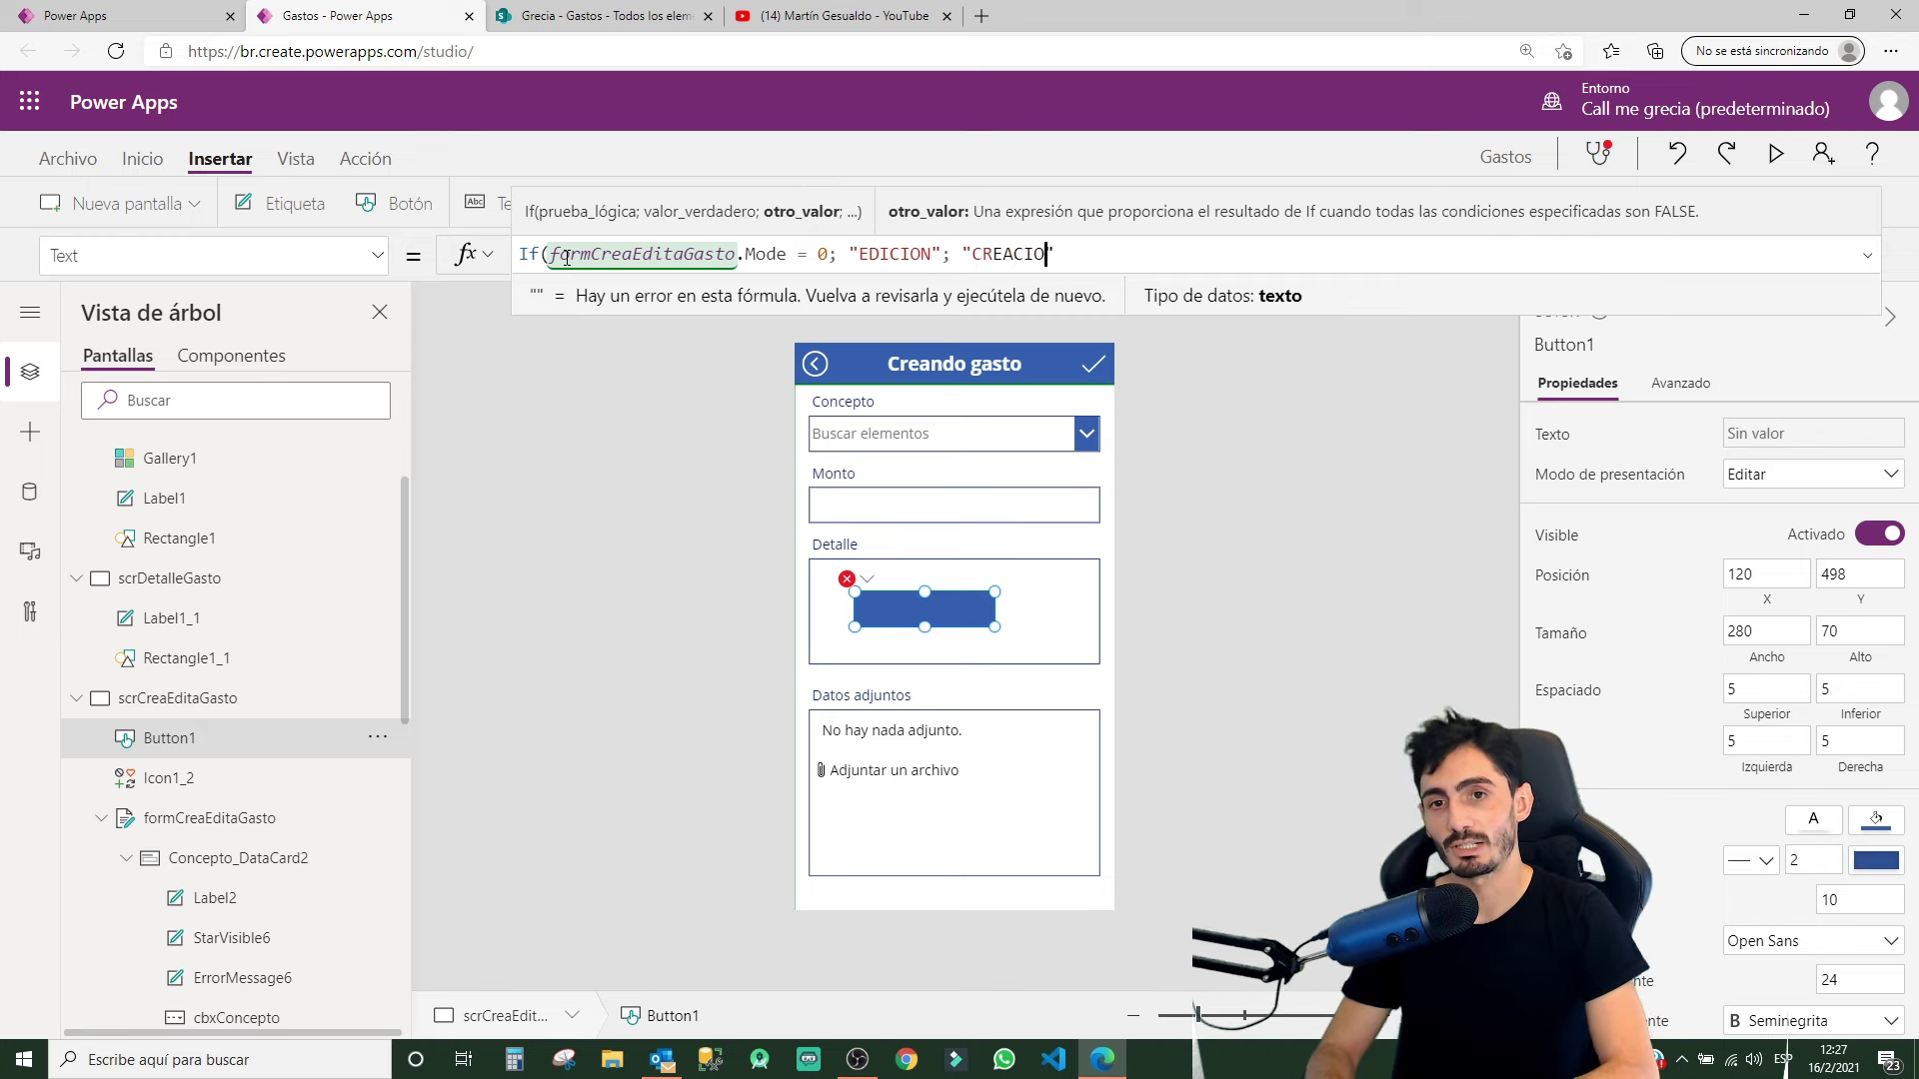
text(N)
text())
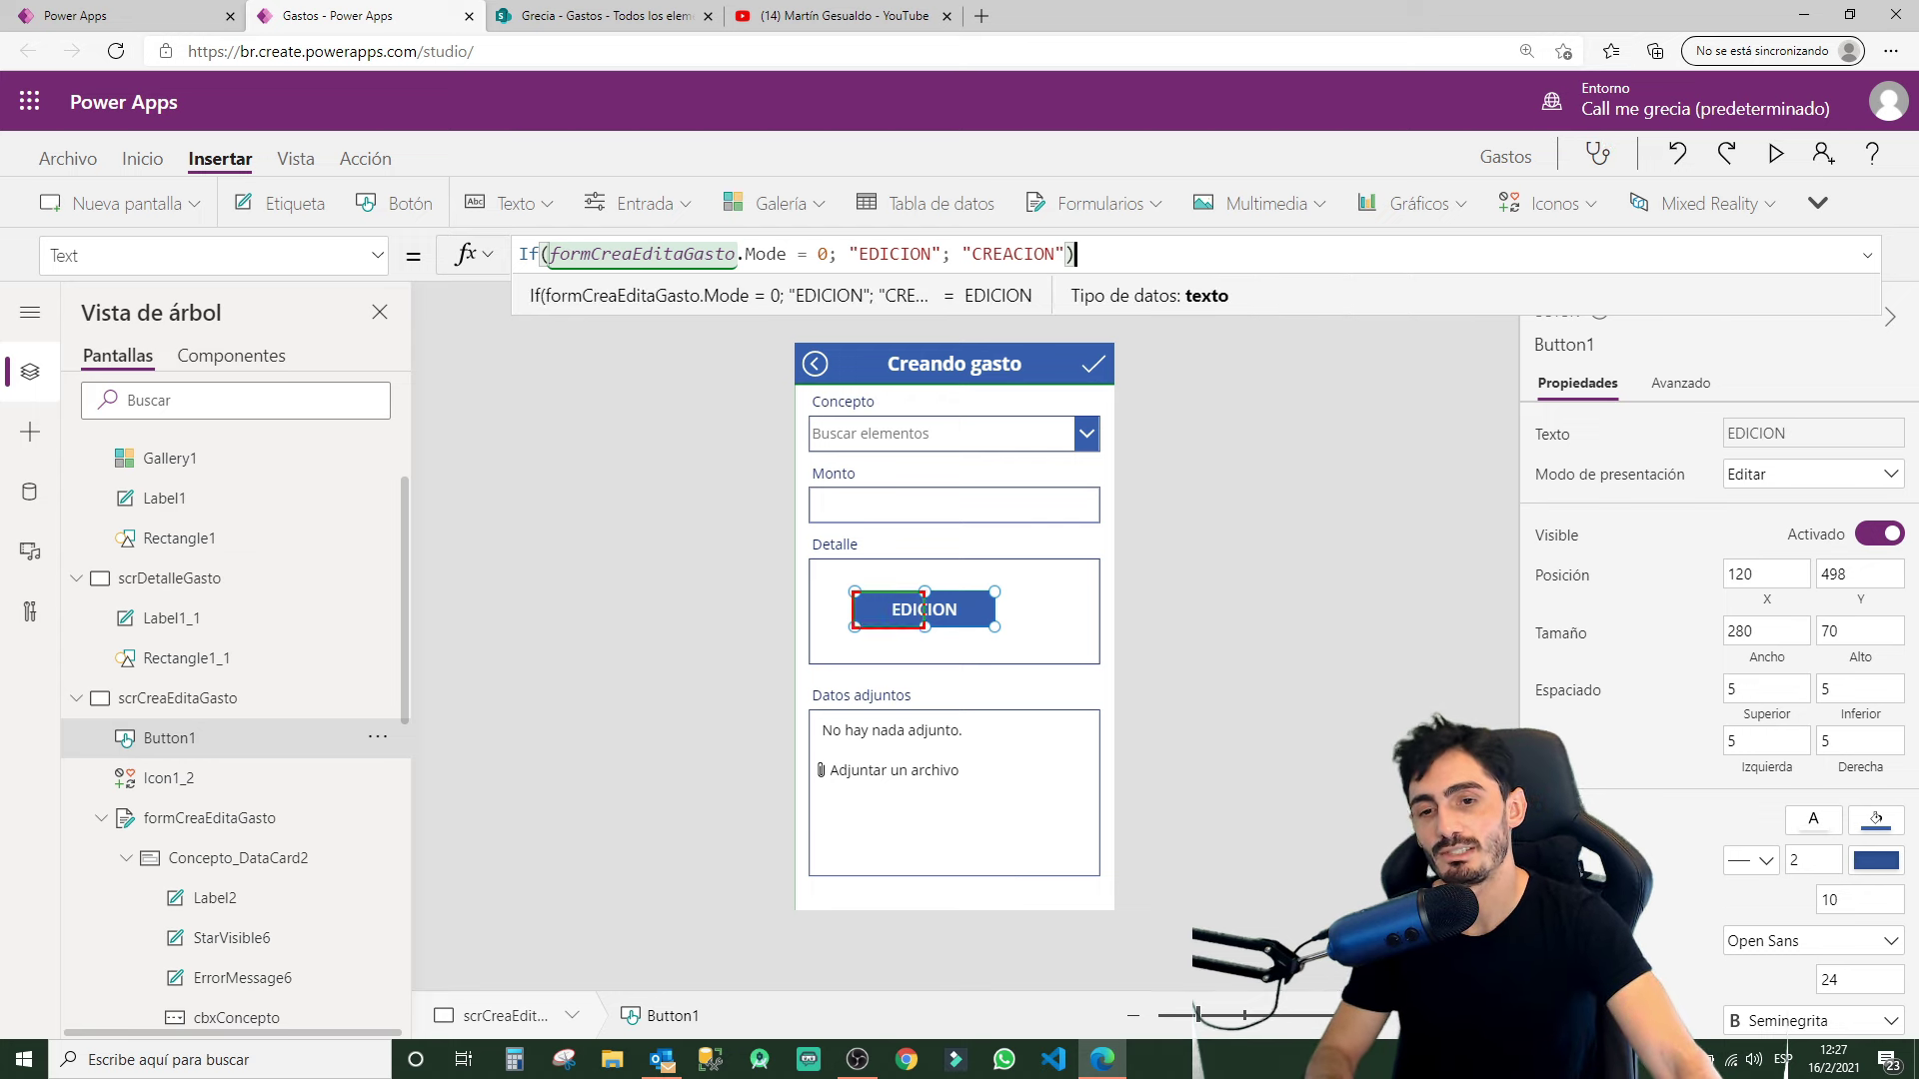
drag(925, 626, 988, 645)
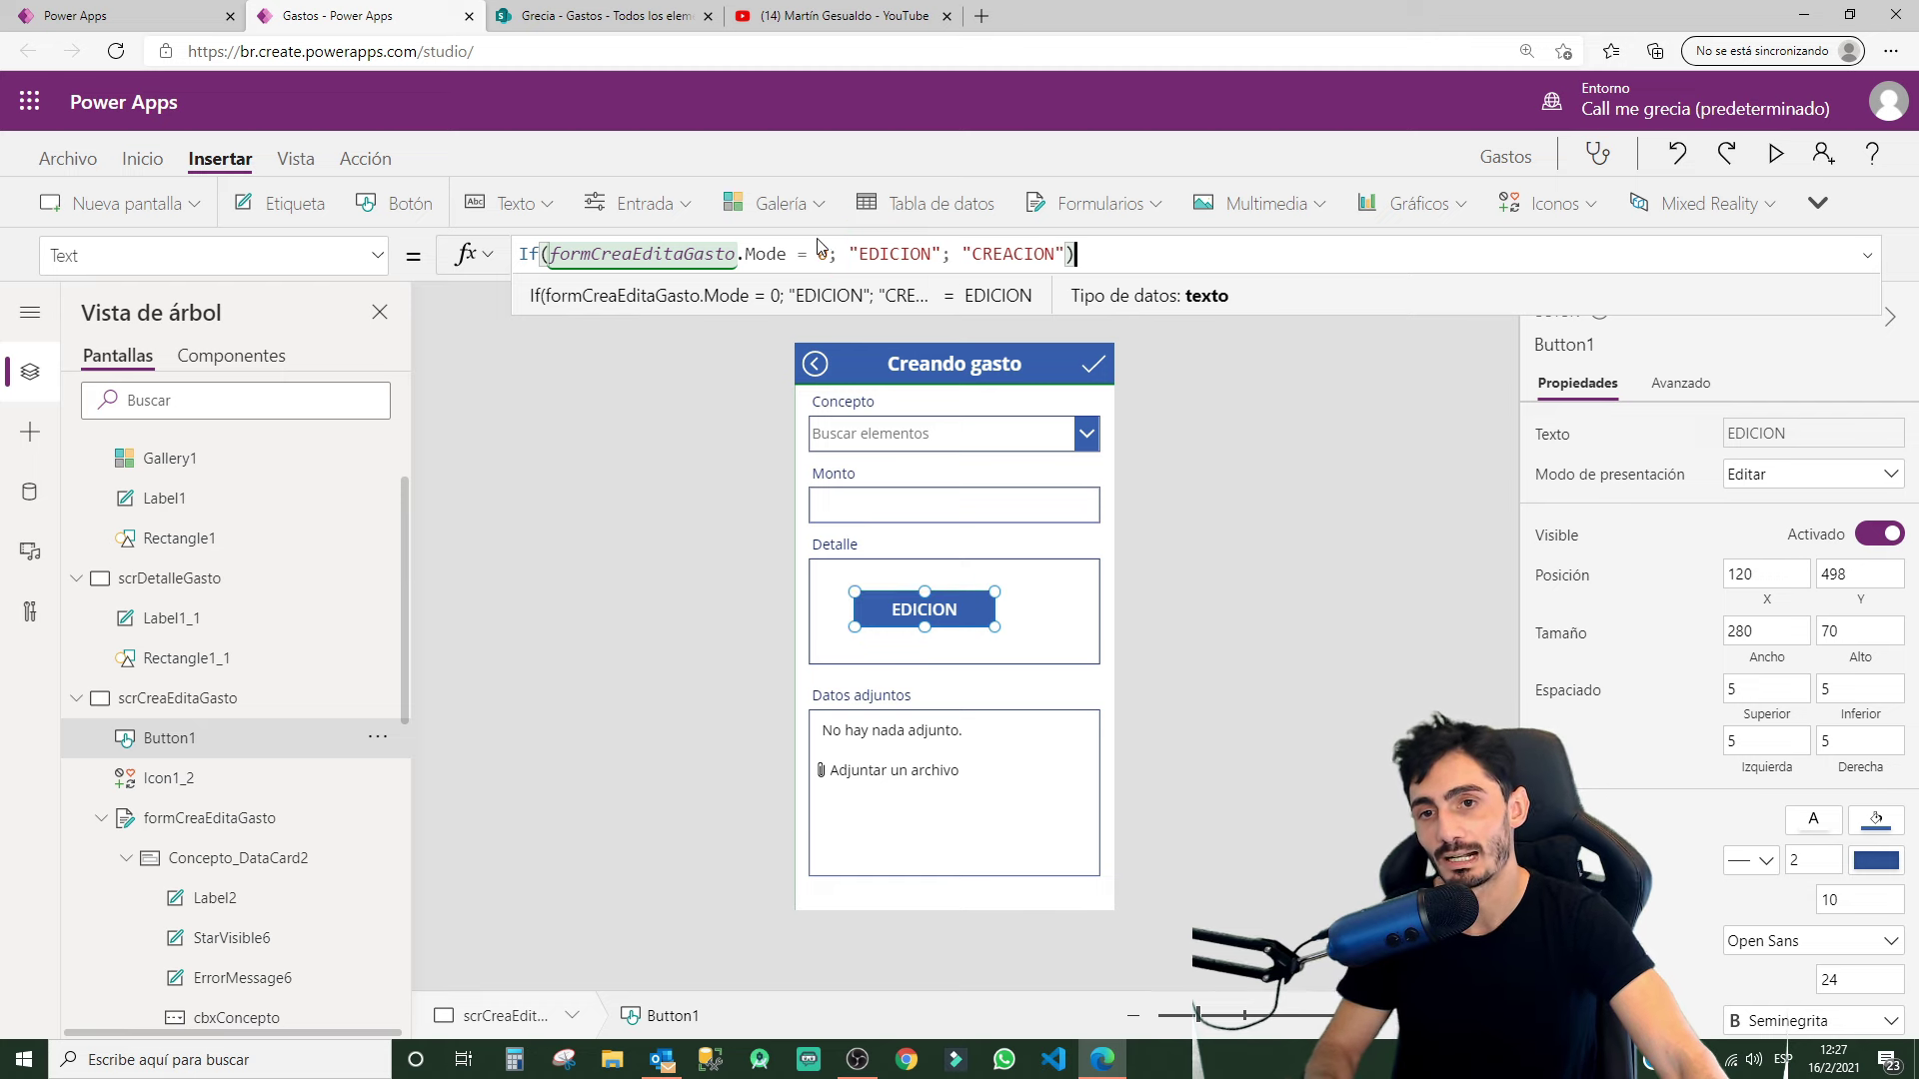
click(819, 254)
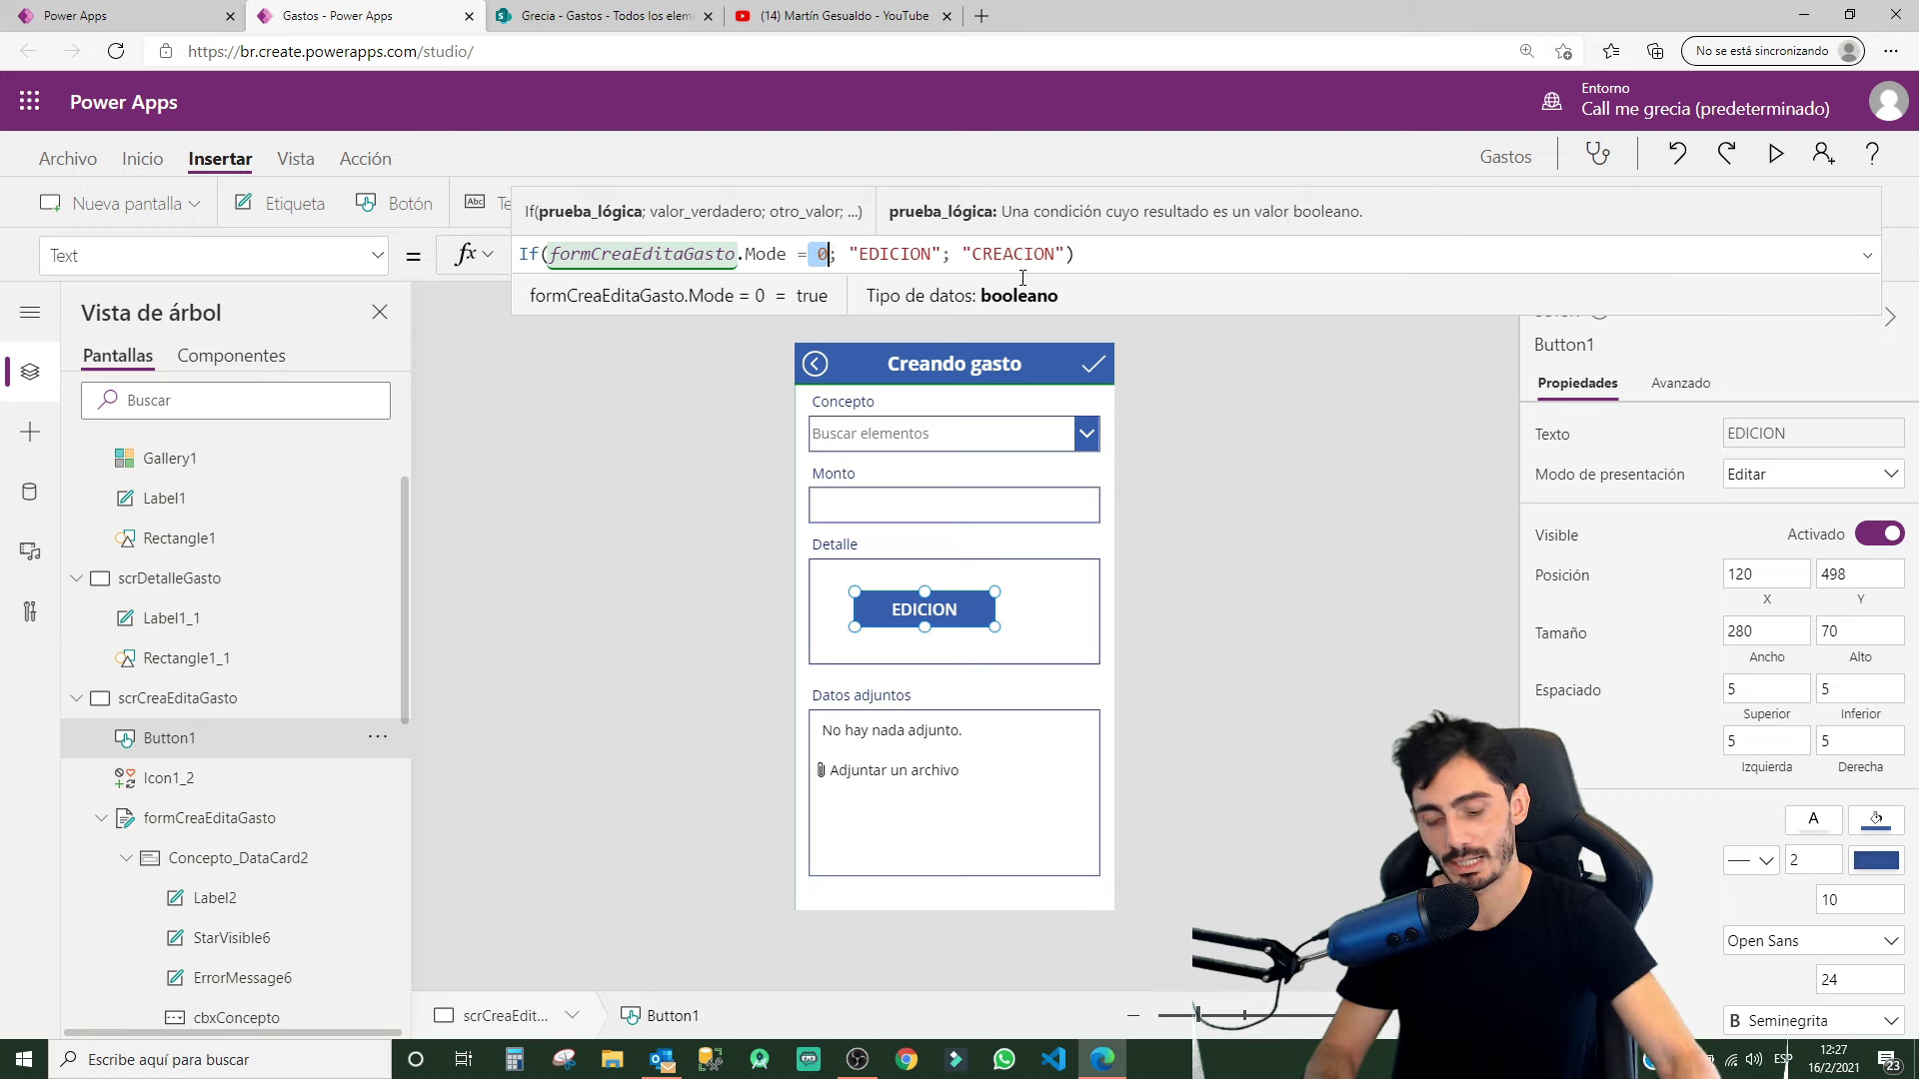
key(BackSpace)
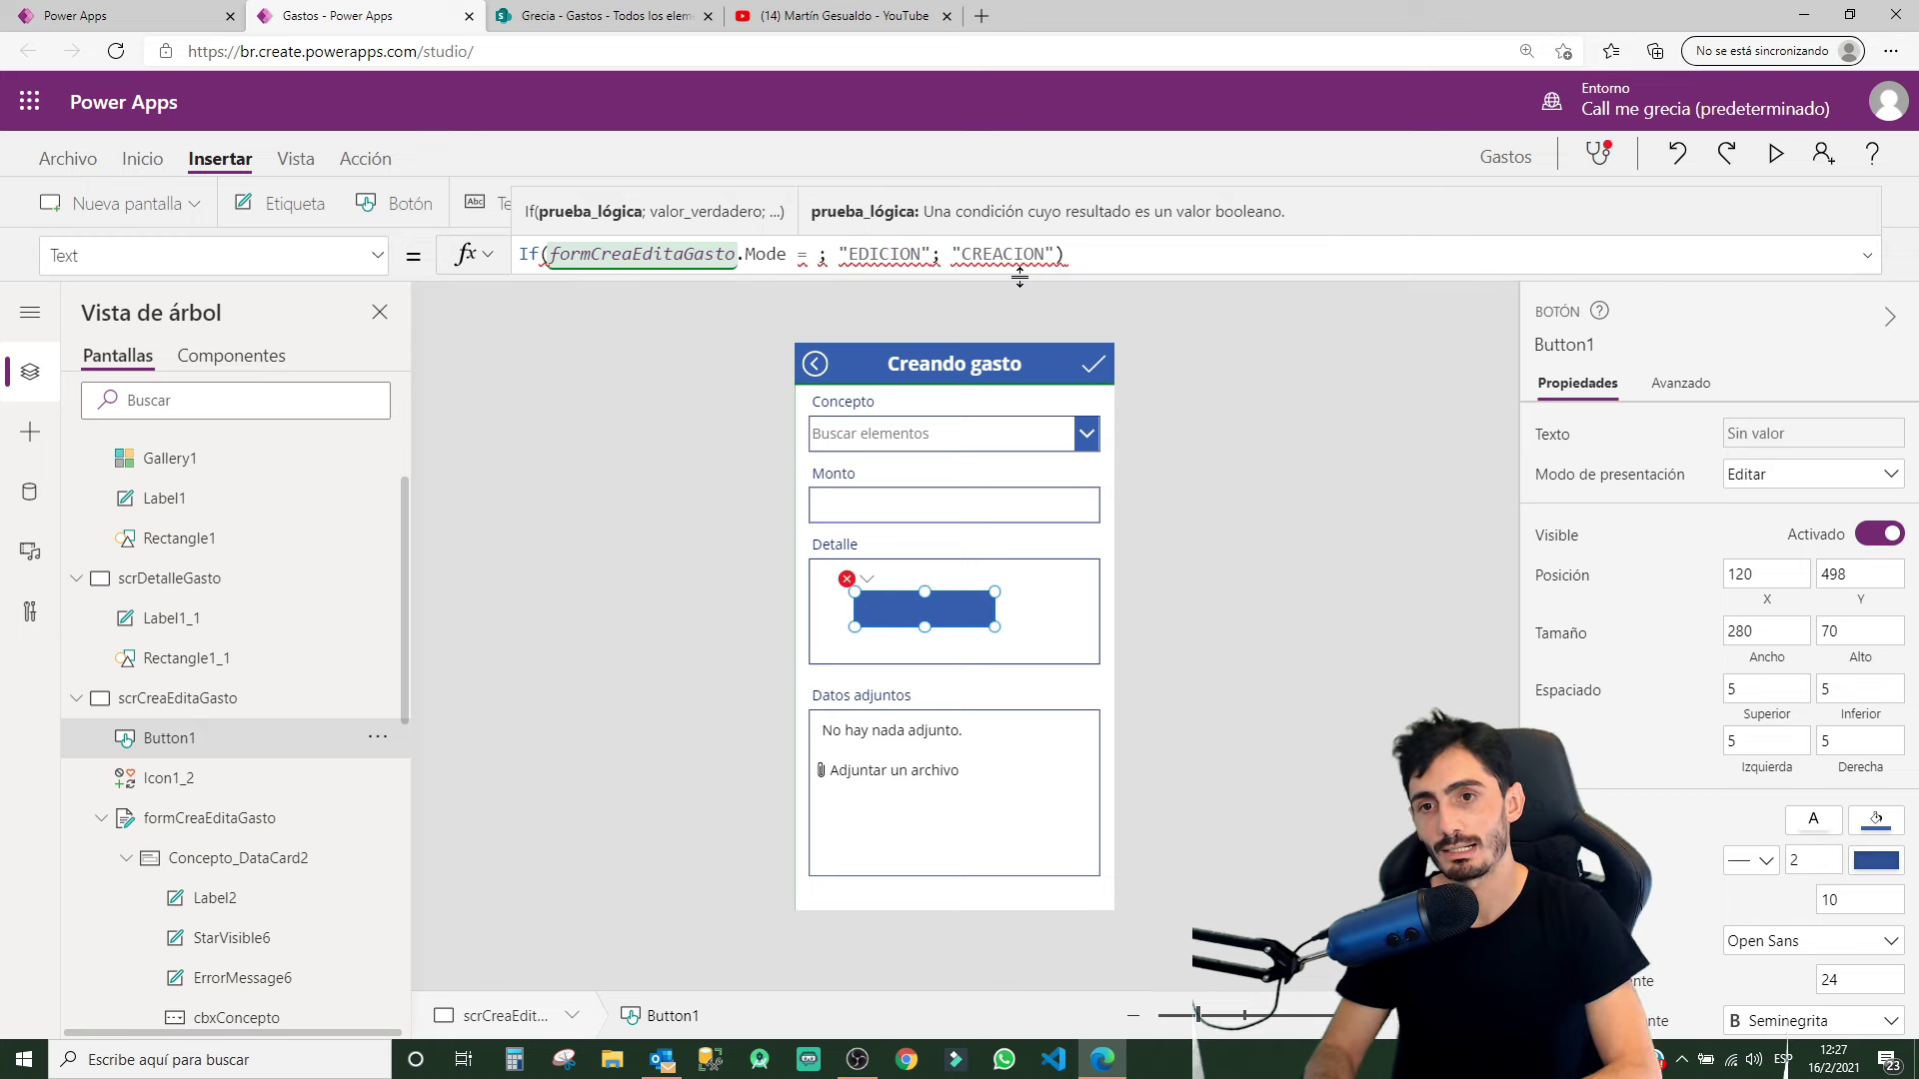
text(Form)
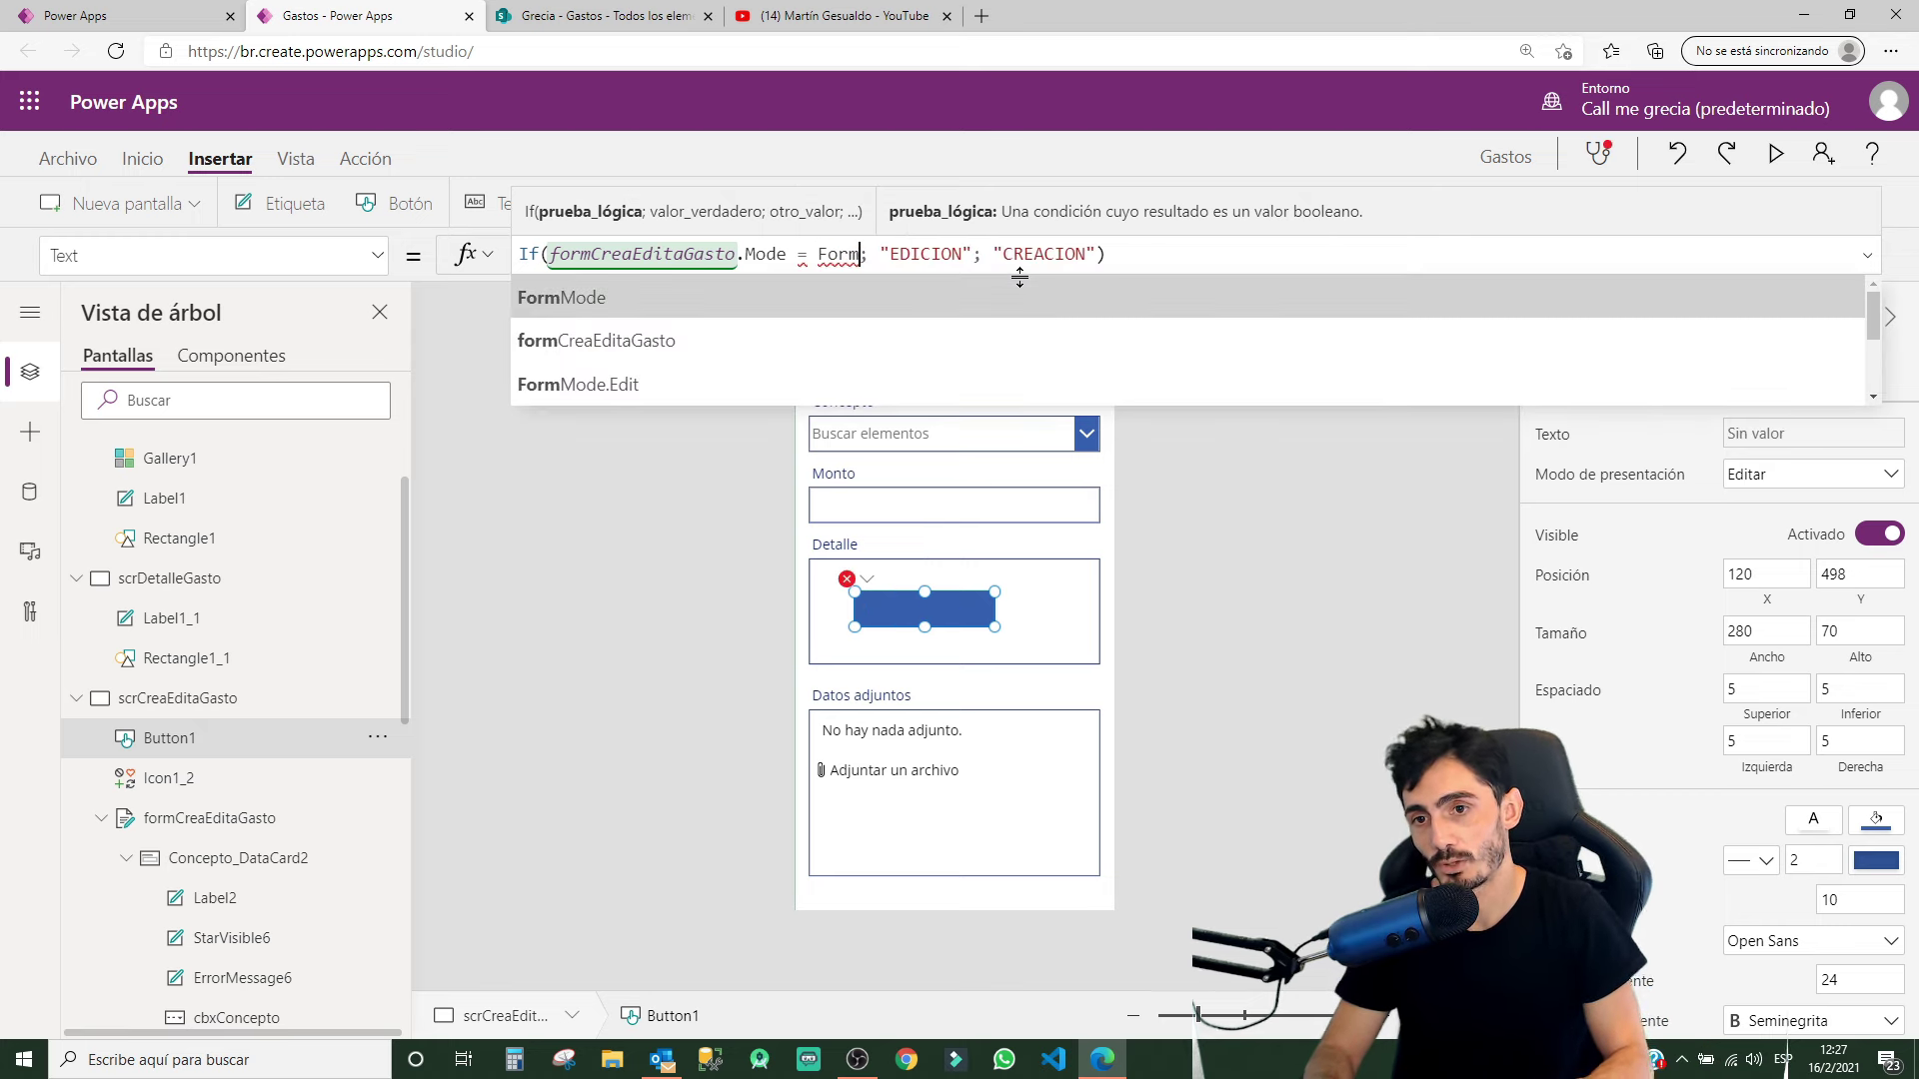
text(Mode.Ed)
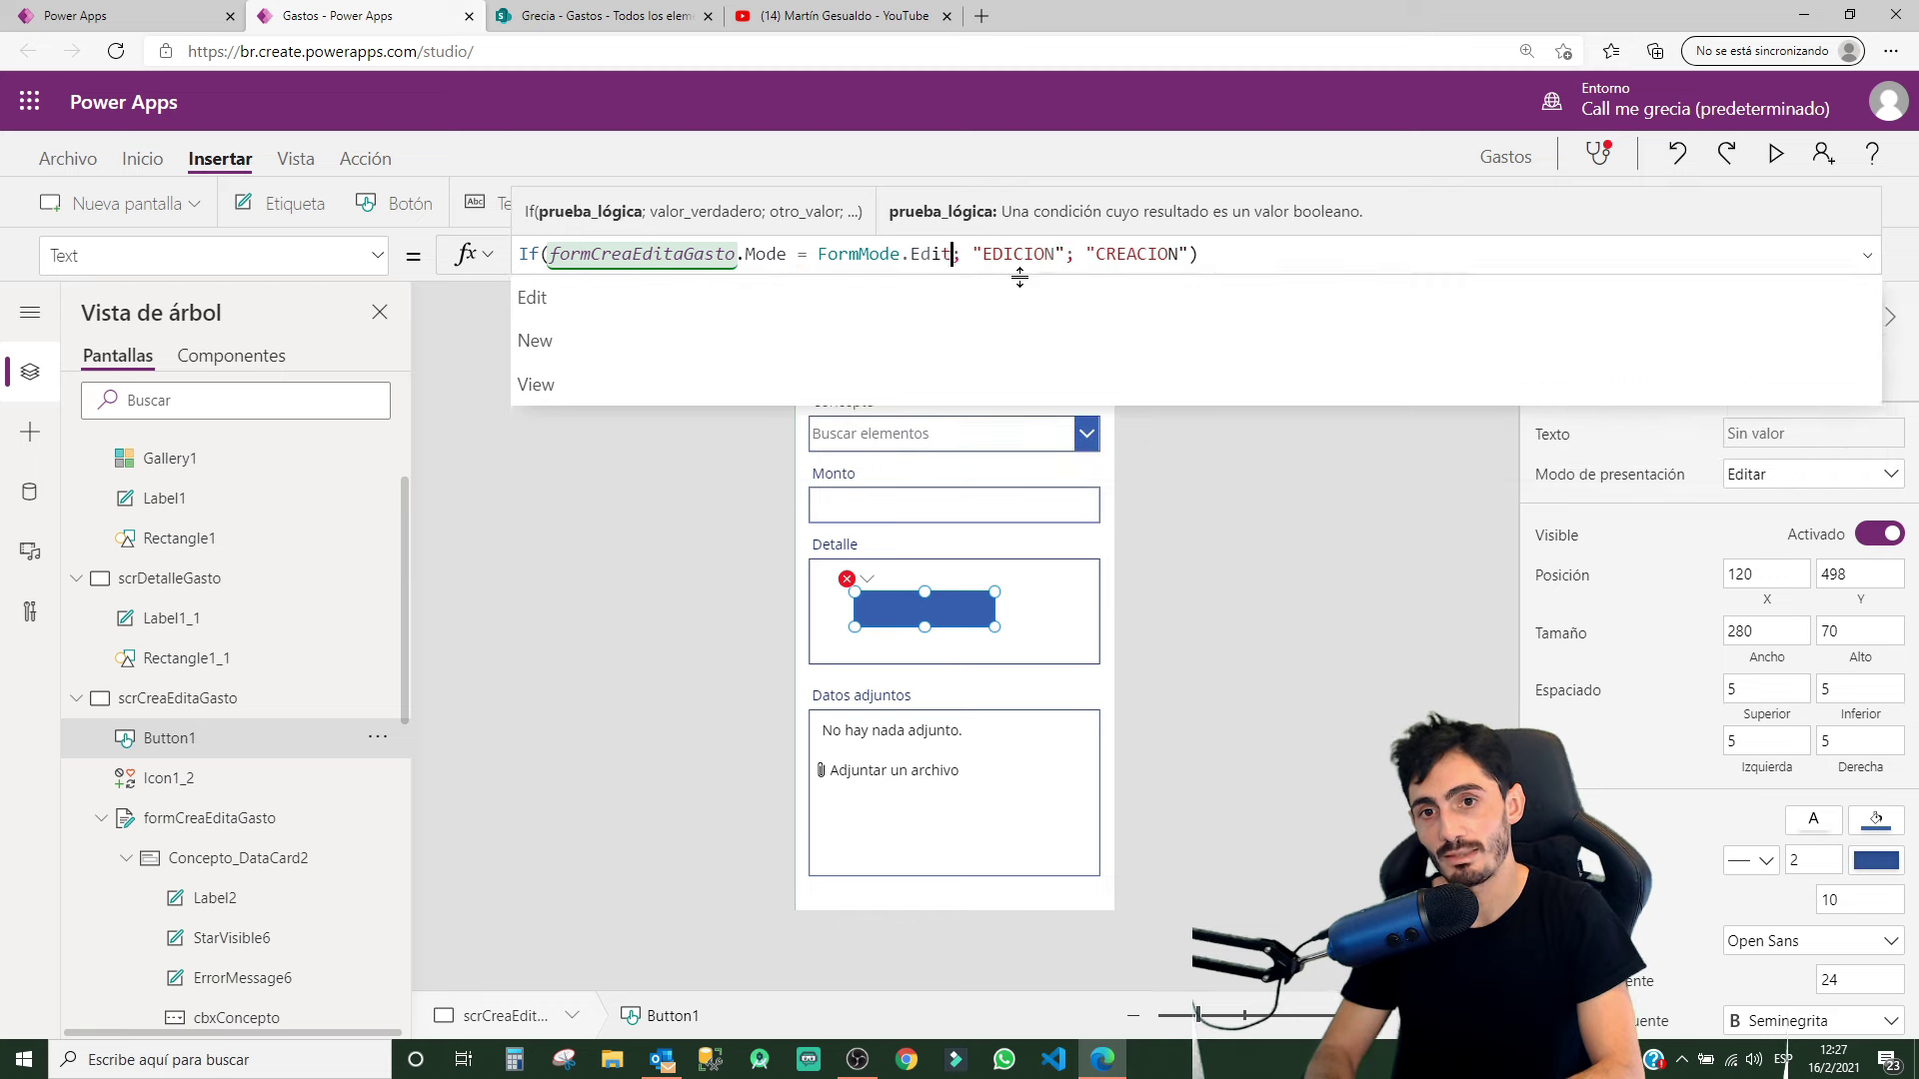
text(it)
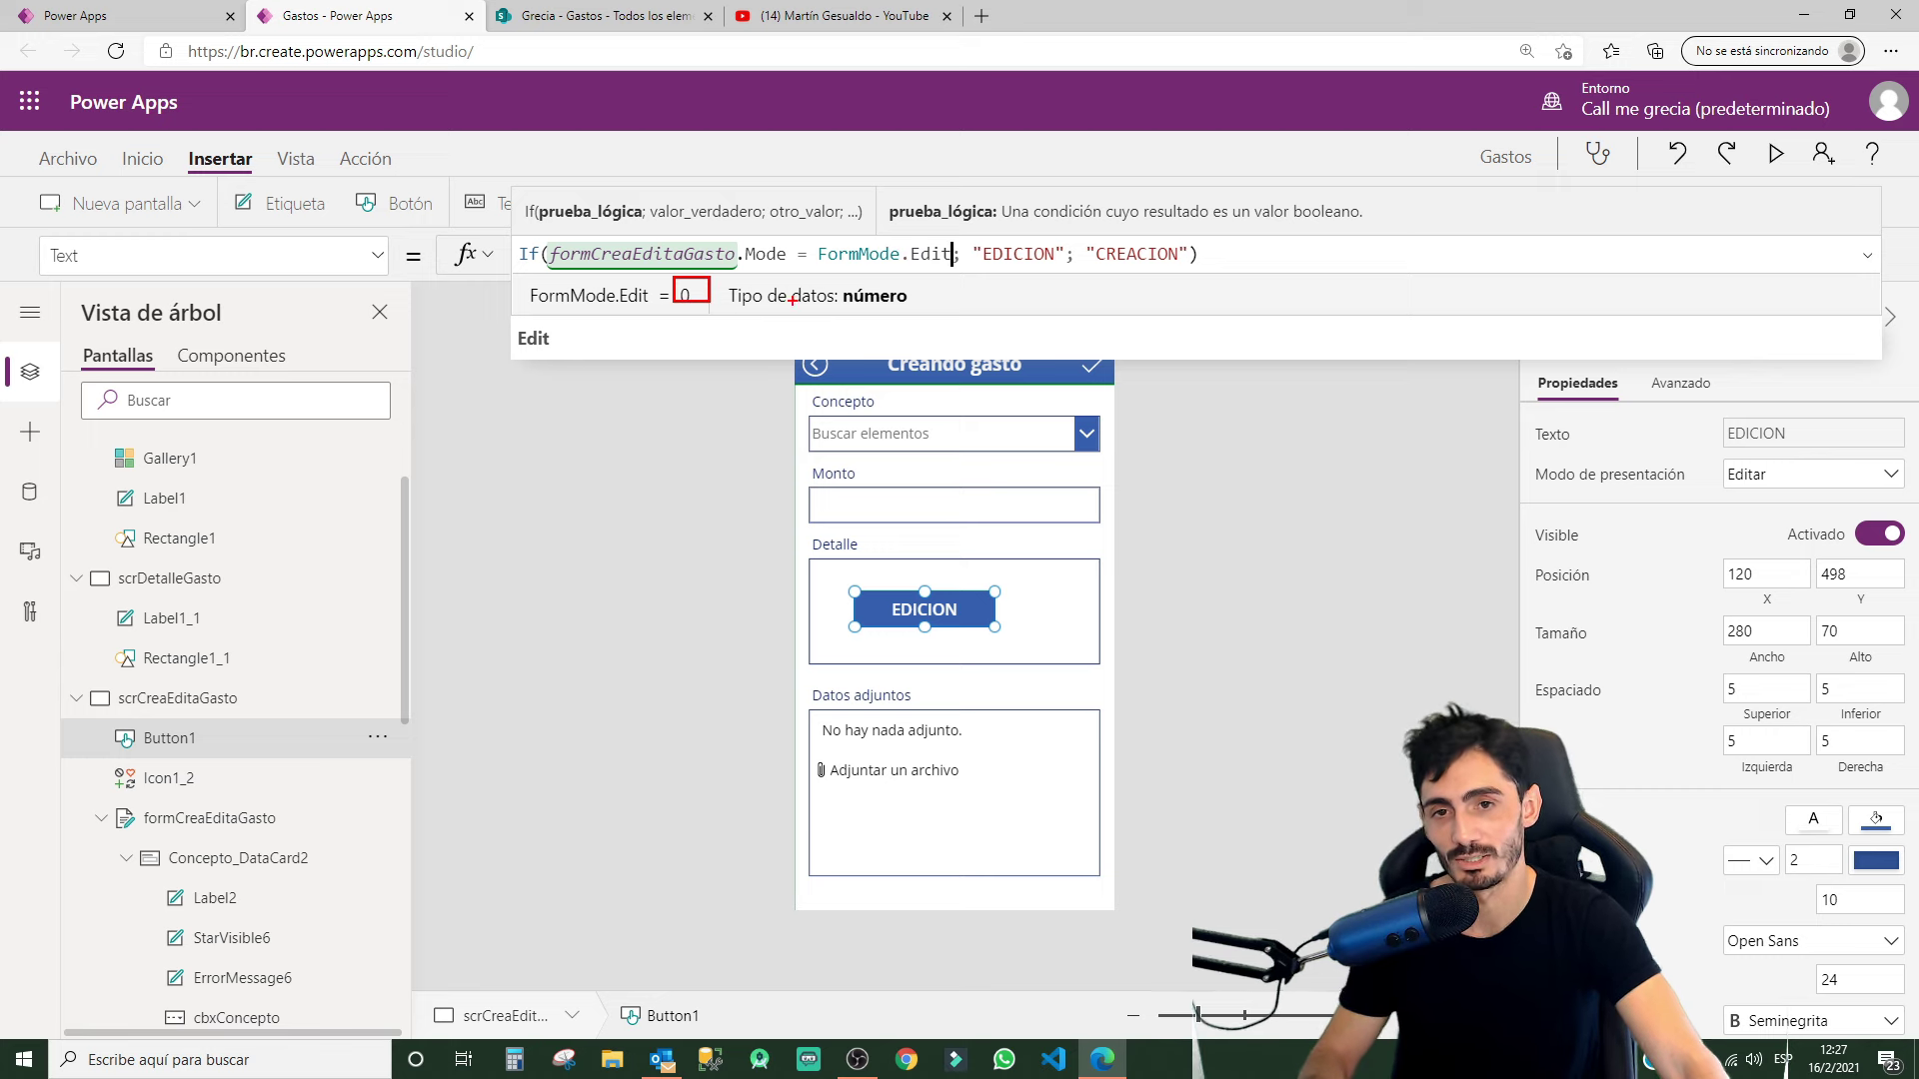
double_click(928, 256)
text(New)
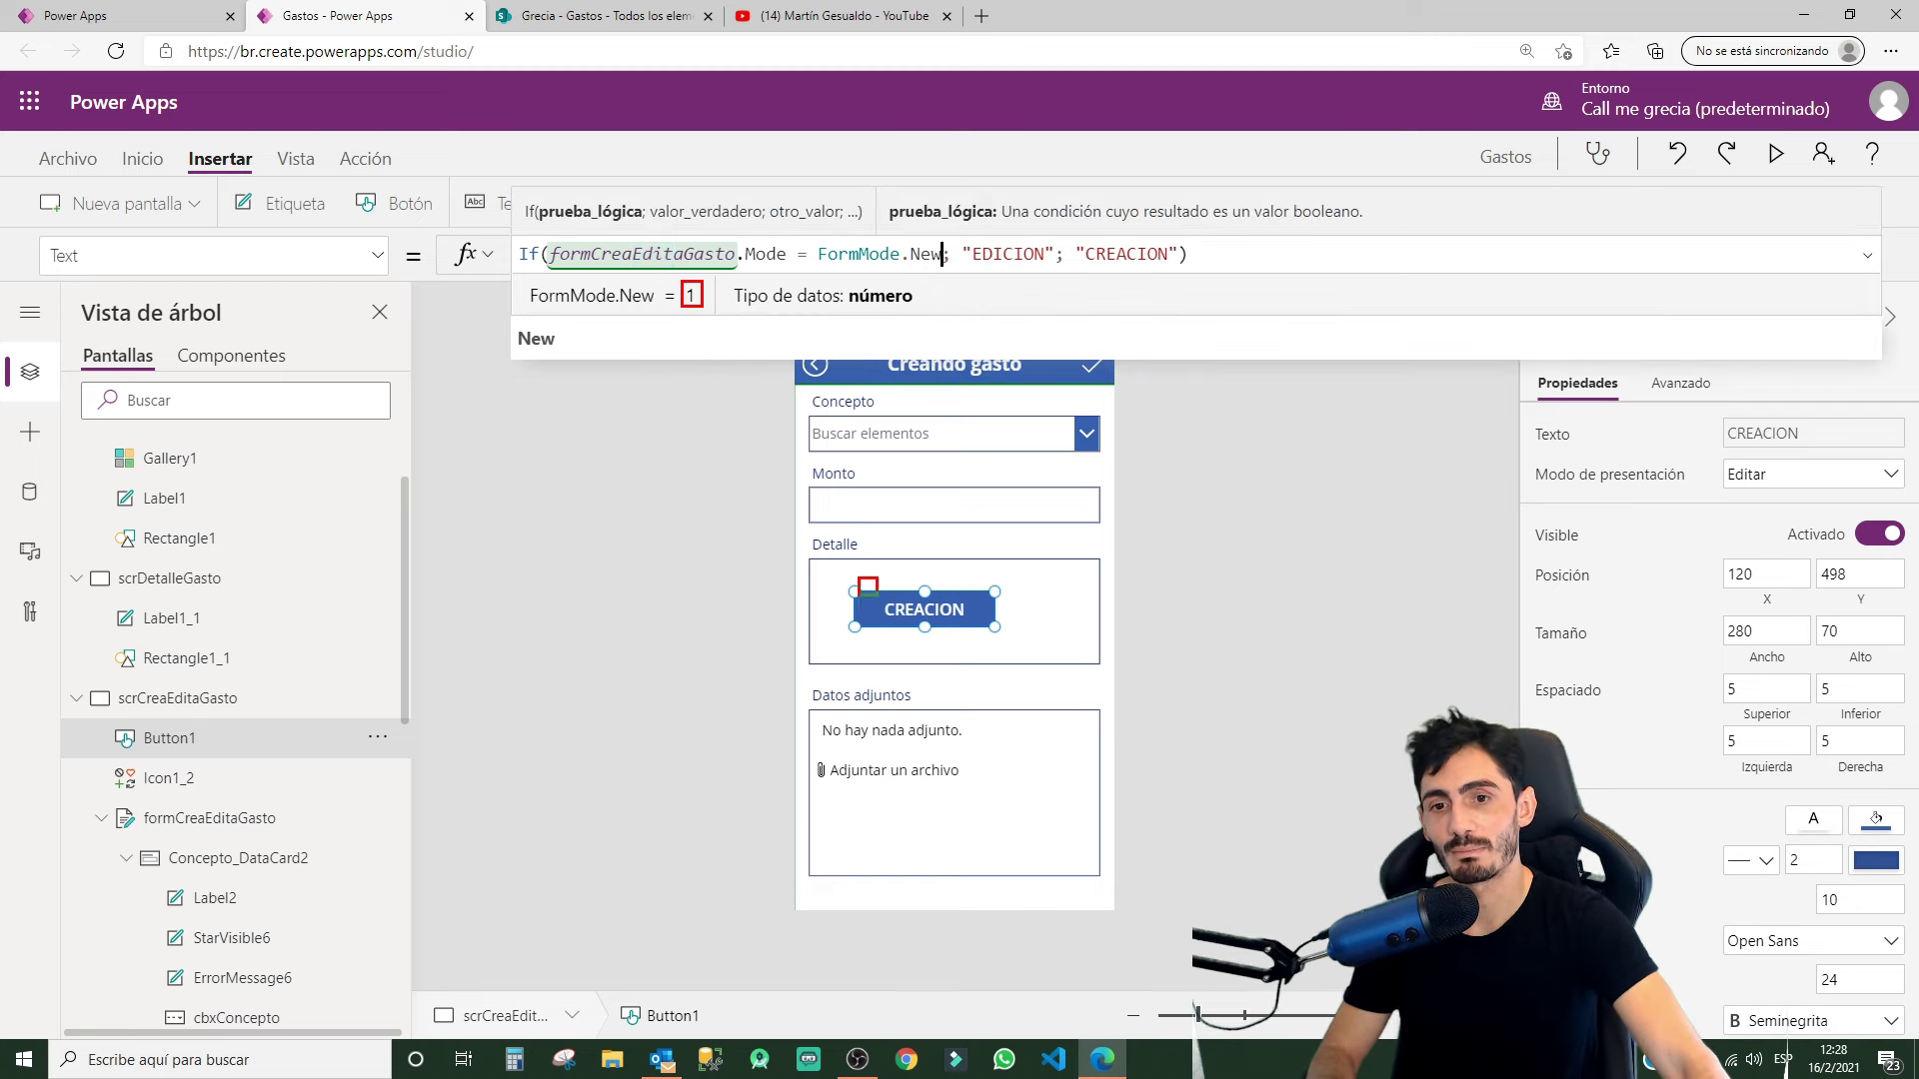
drag(877, 594, 969, 642)
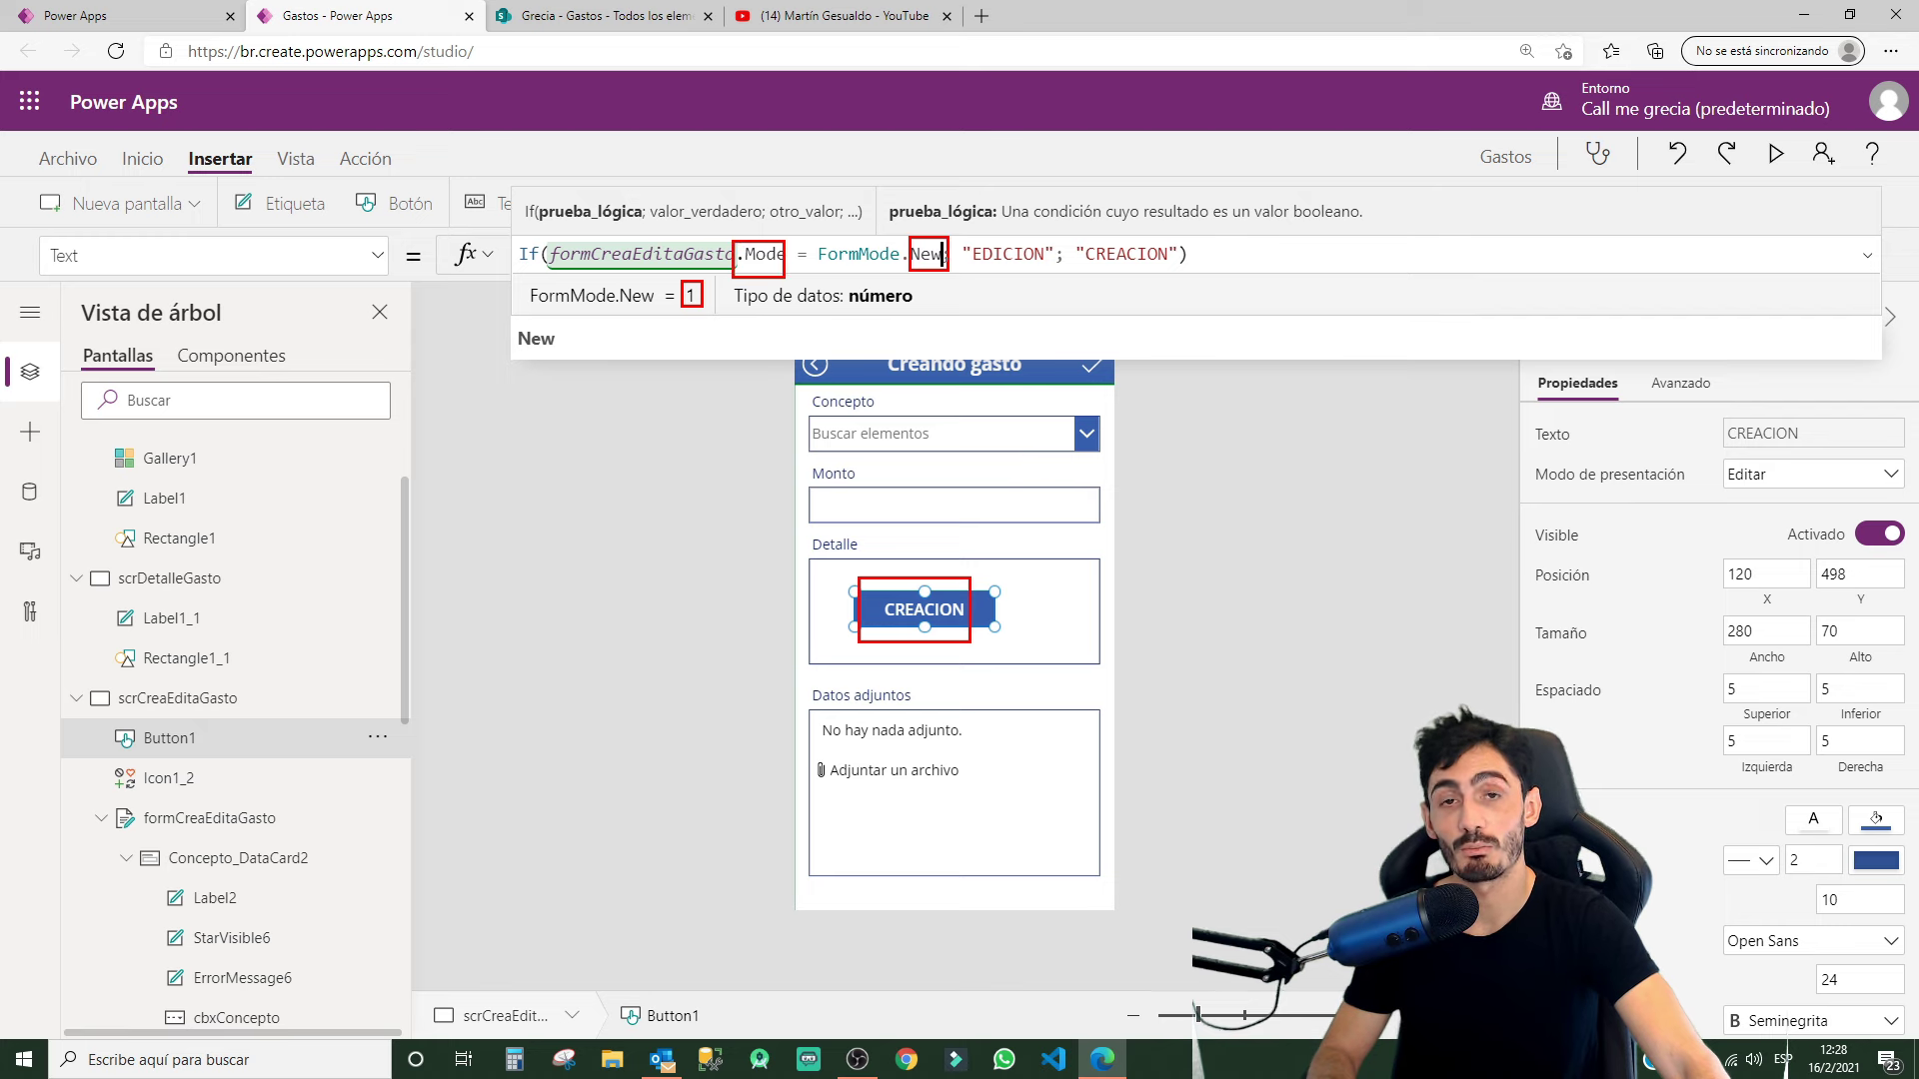
double_click(926, 254)
key(BackSpace)
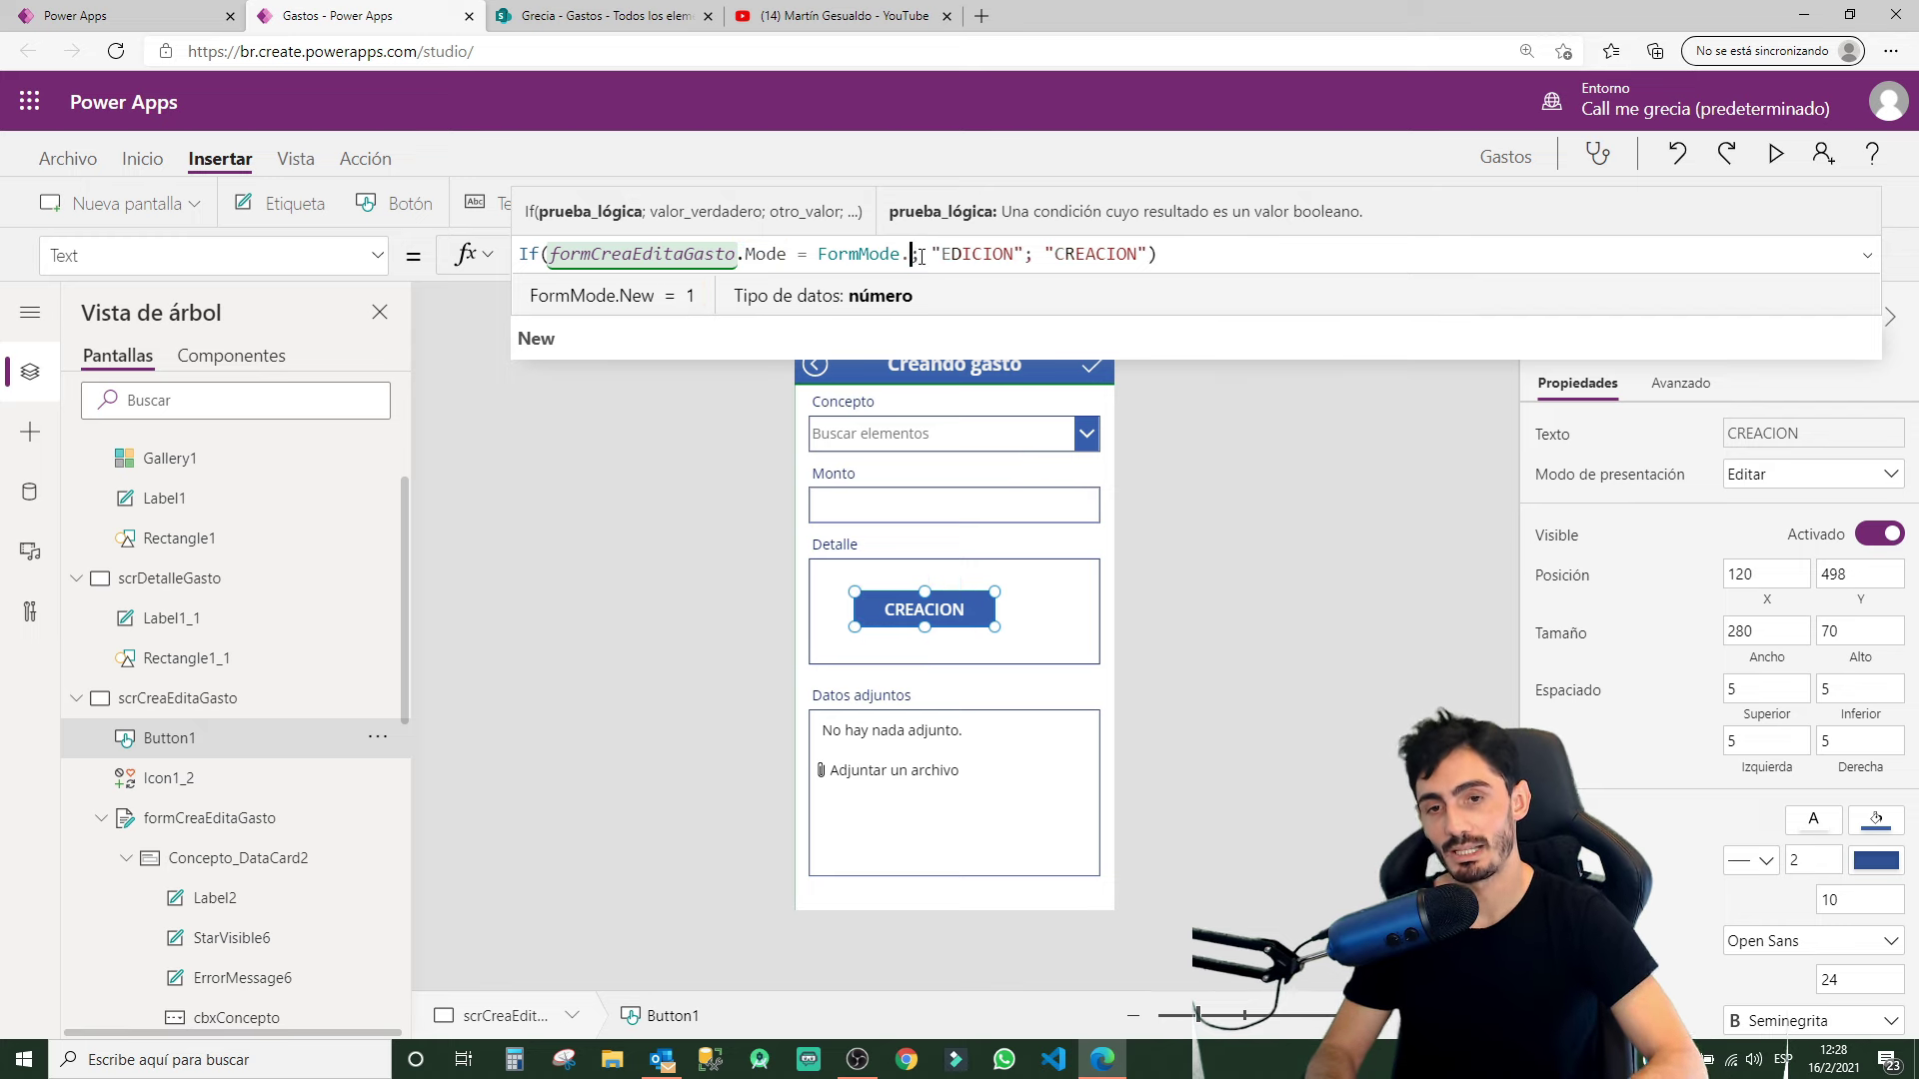
text(De)
key(BackSpace)
key(BackSpace)
text(V)
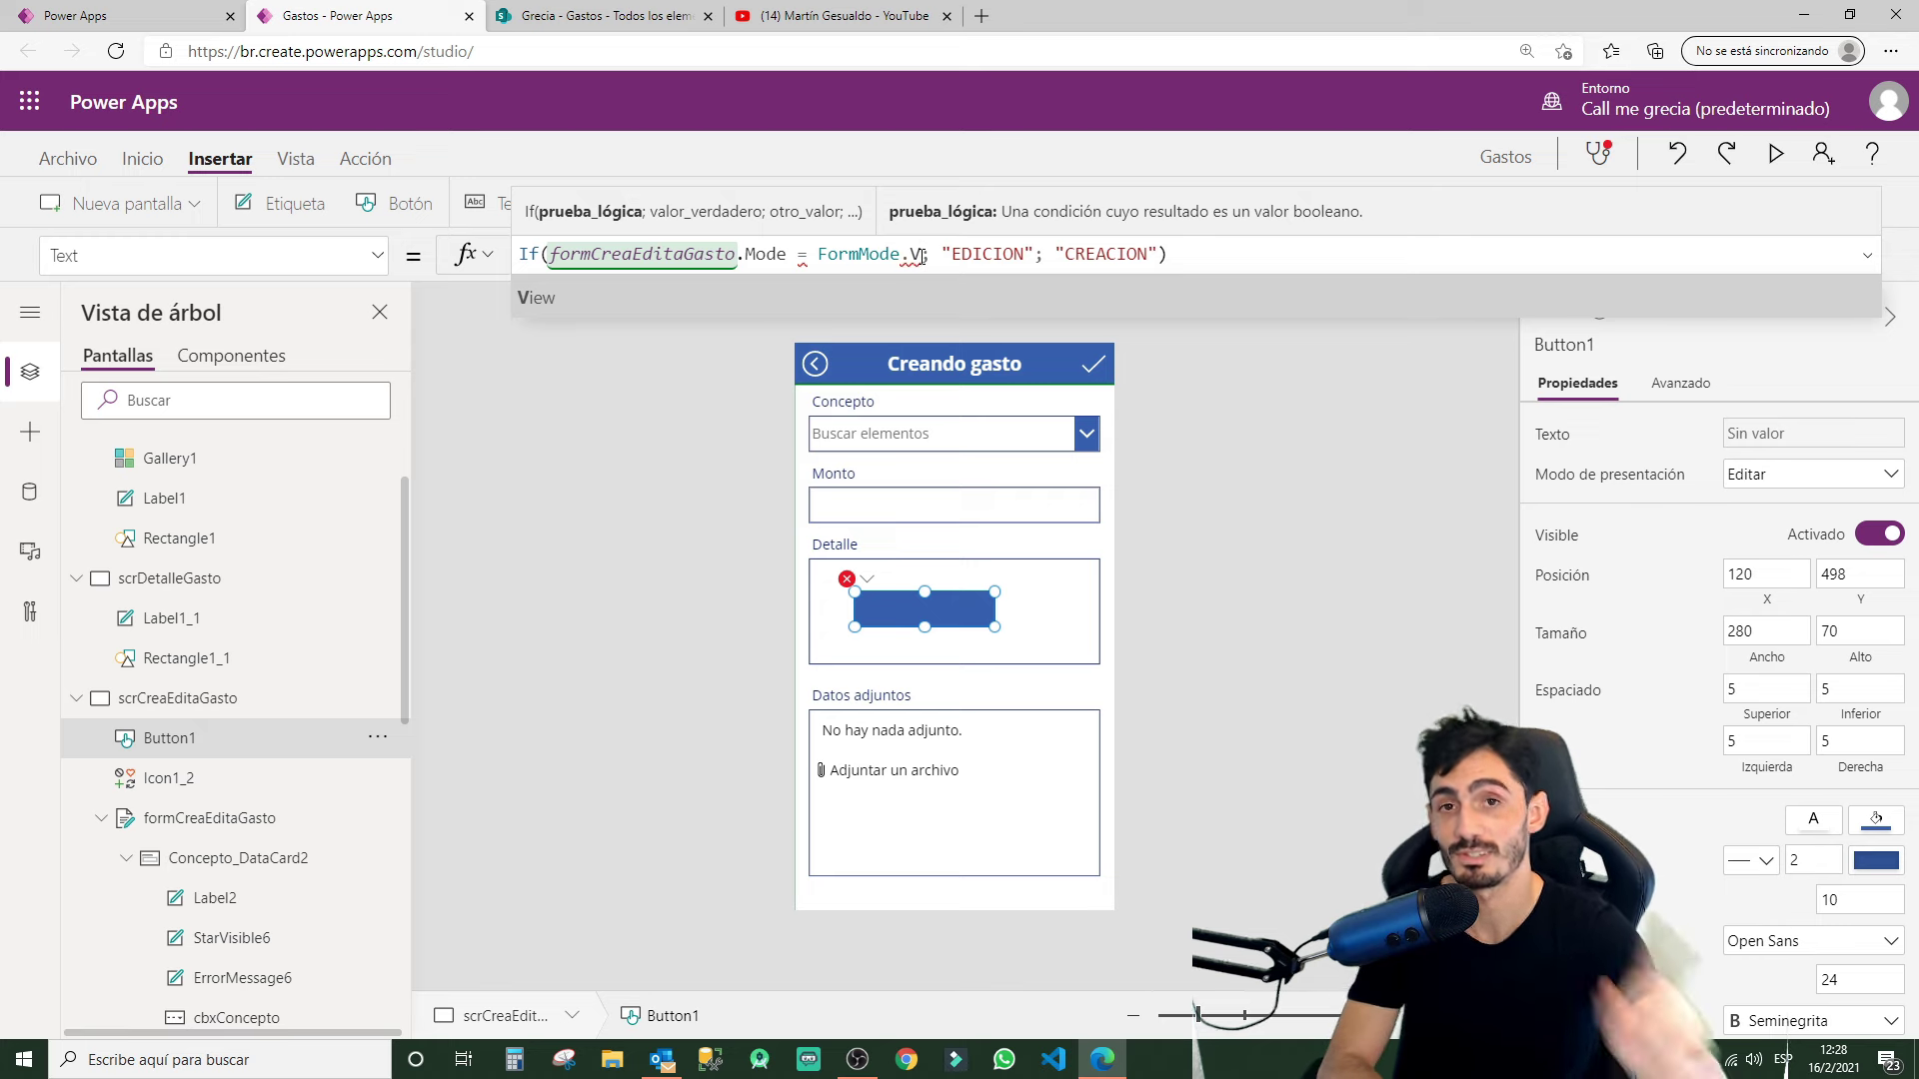
key(ctrl+a)
key(BackSpace)
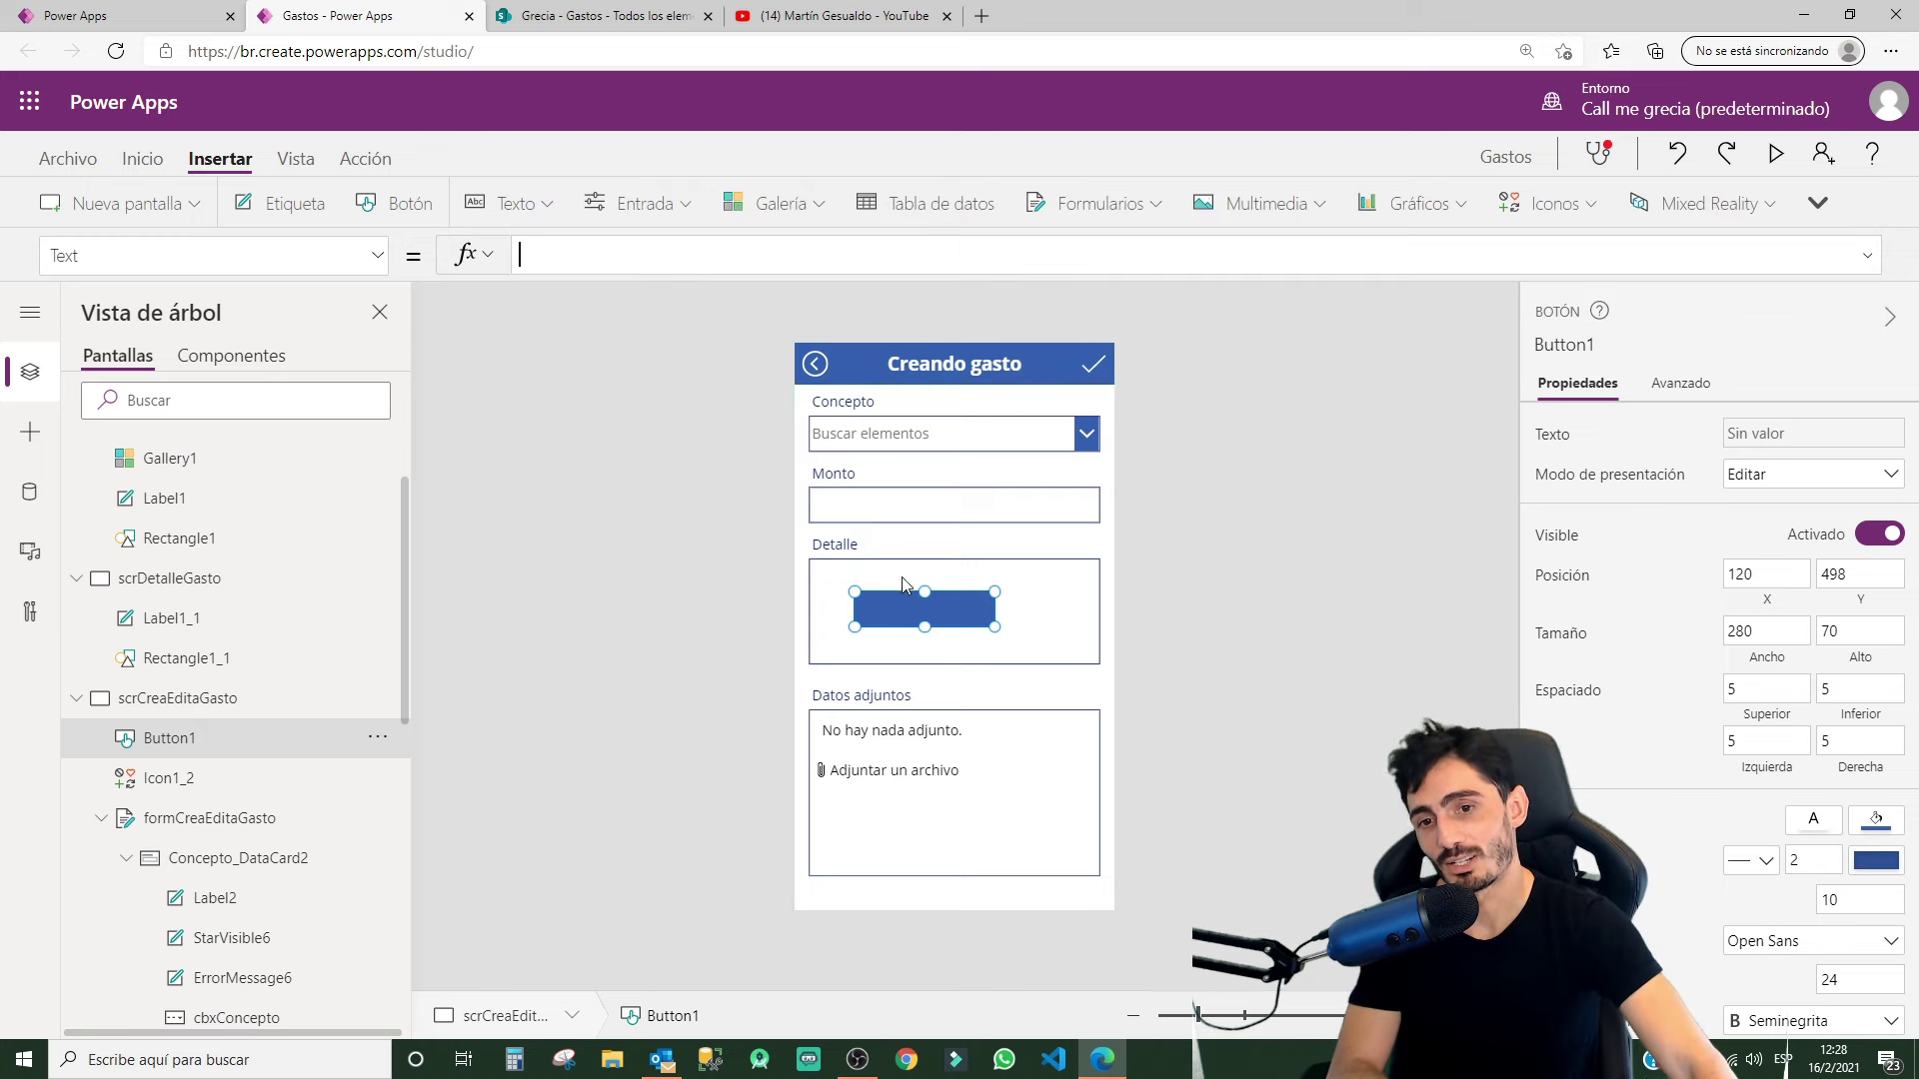
key(Delete)
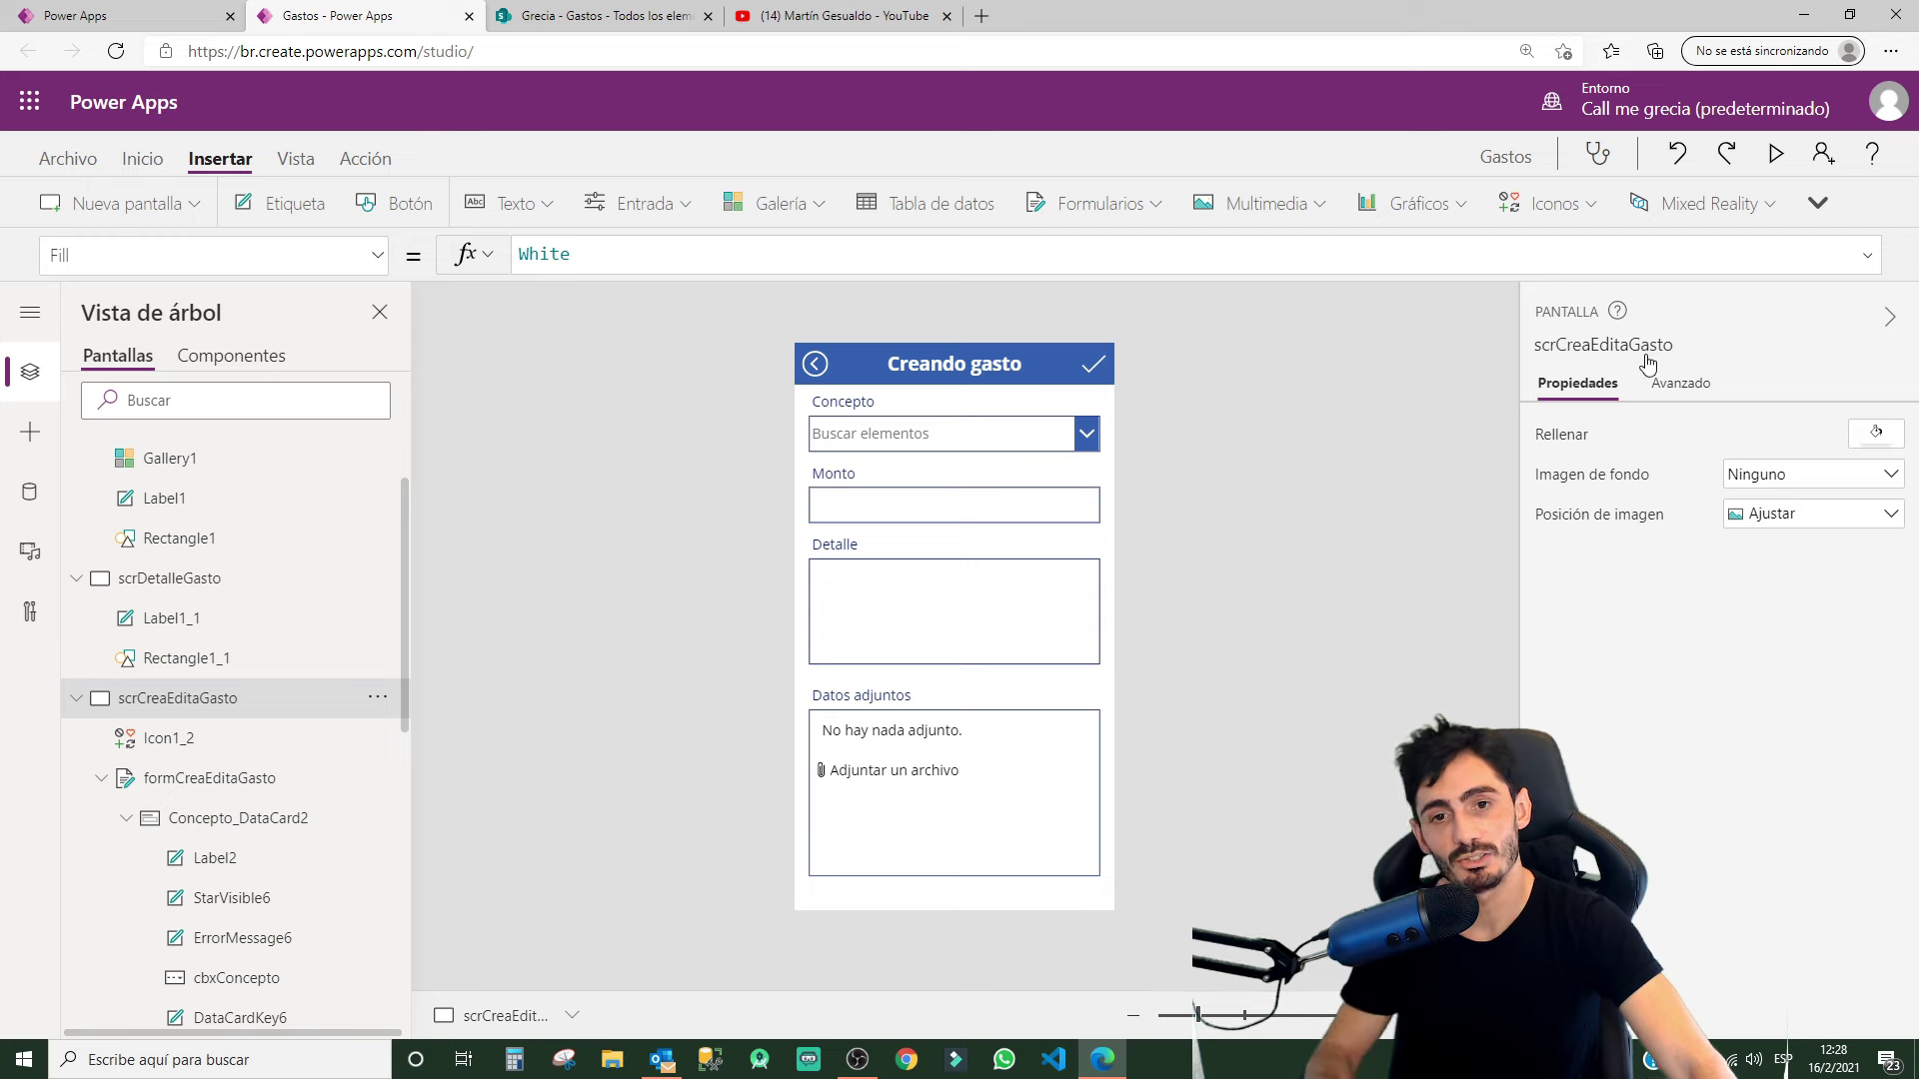
Preview the app, go back from the empty add-expense screen, and return to the studio.
click(1779, 153)
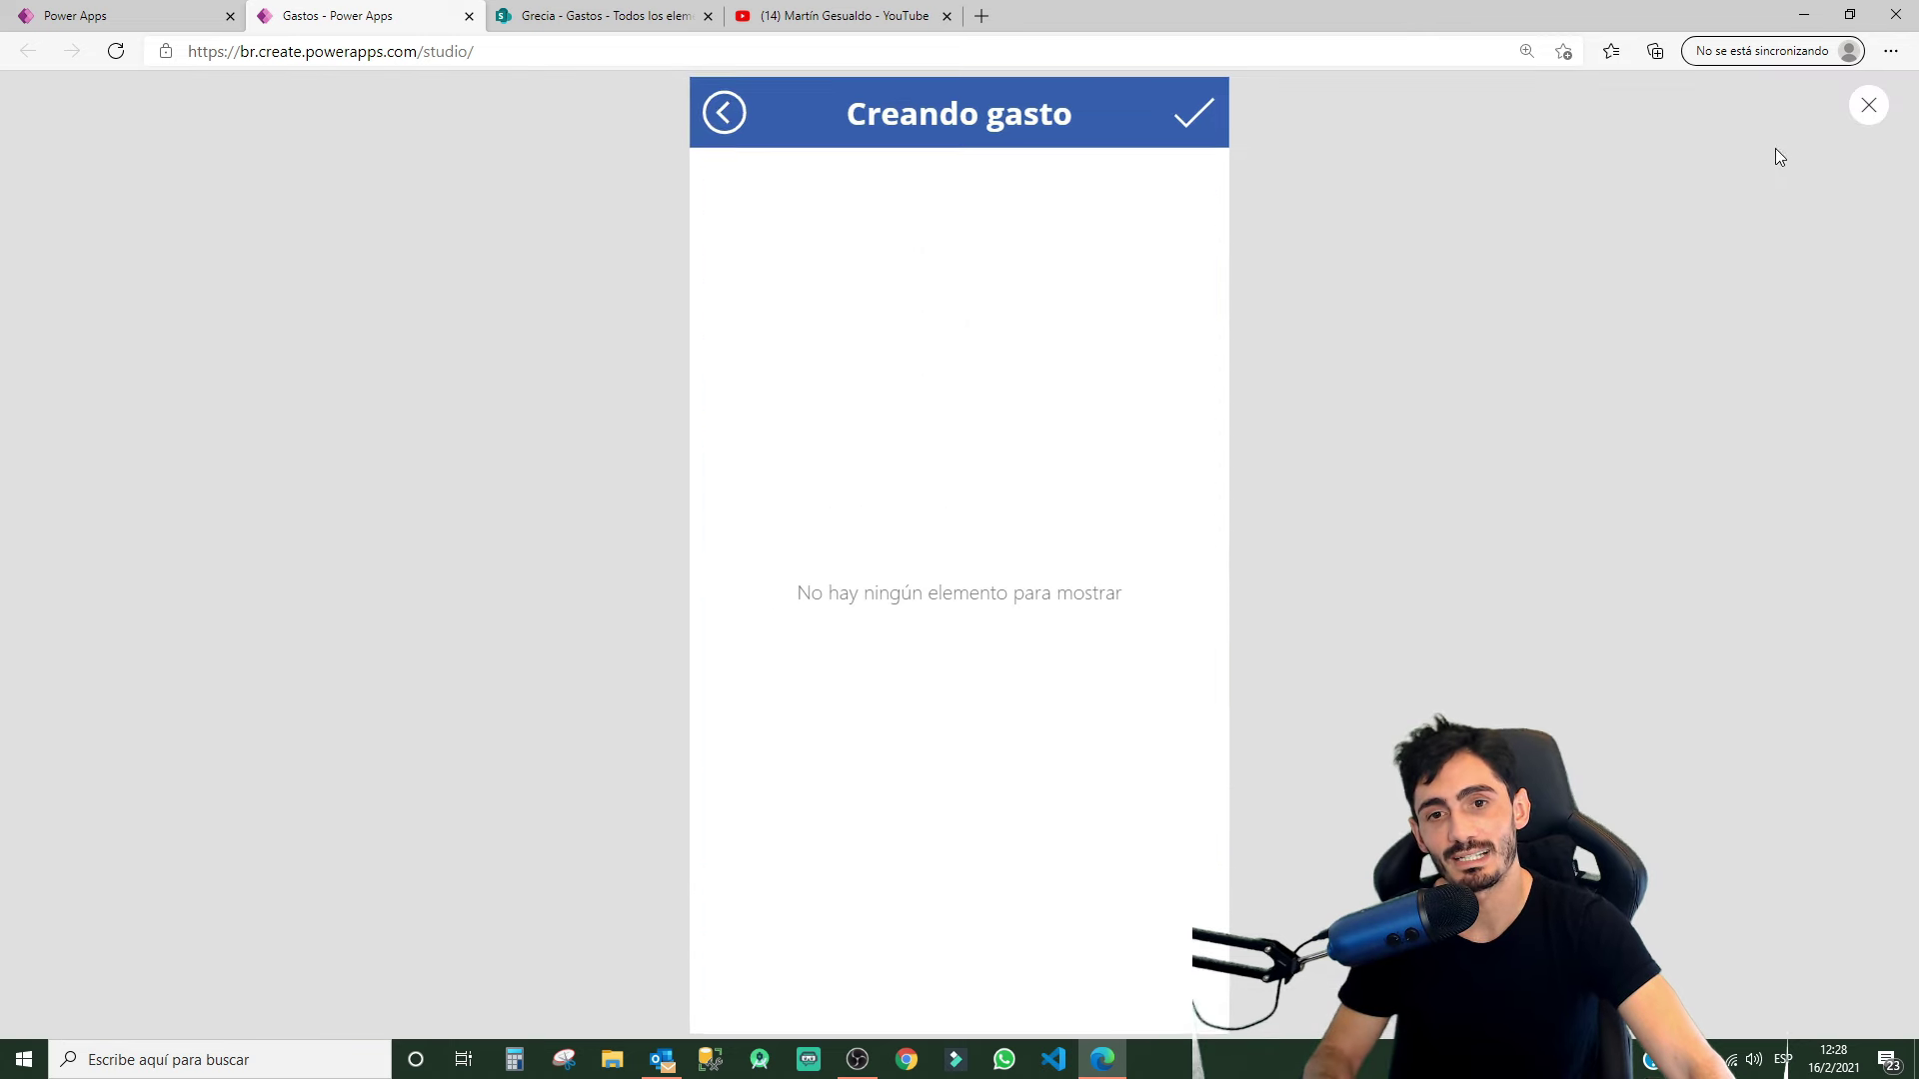
click(726, 114)
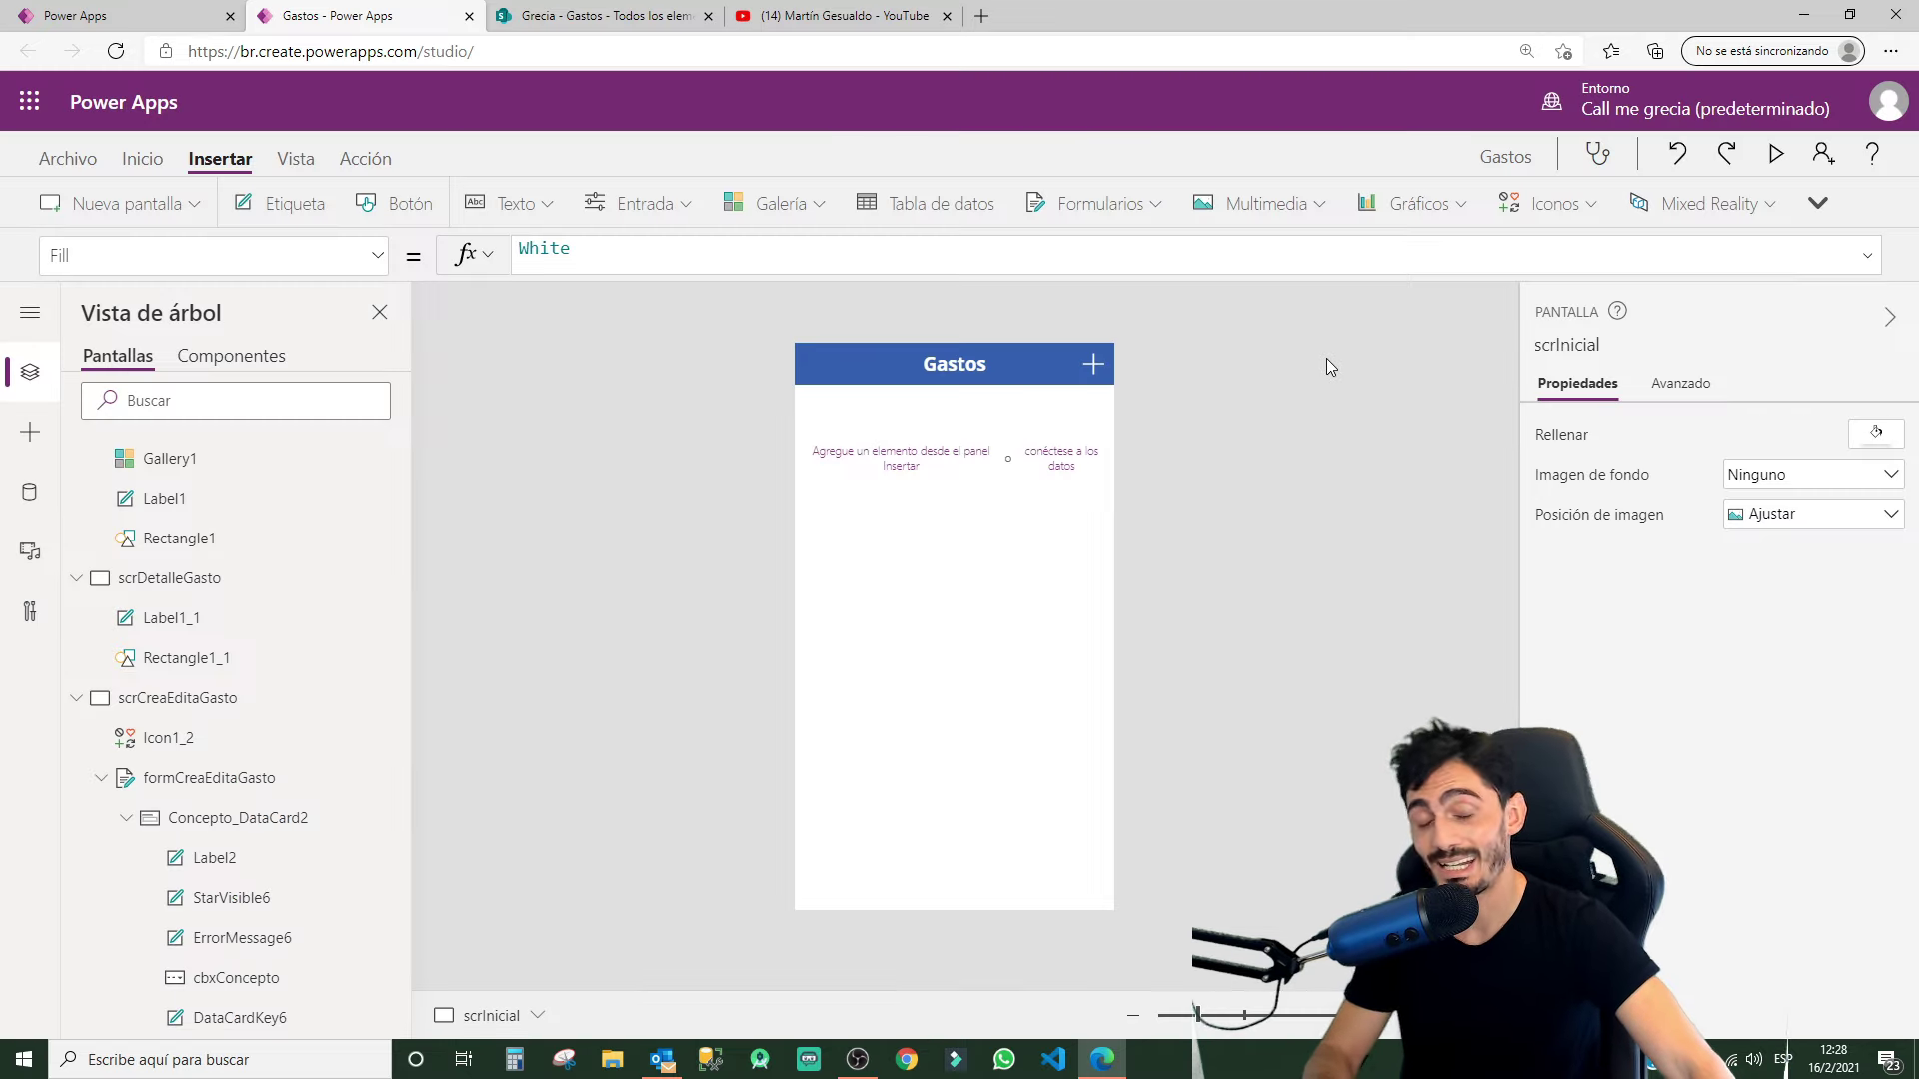
key(Escape)
Insert NewForm(formCreaEditaGasto);; before Navigate(scrCreaEditaGasto; ScreenTransition.UnCover) in Icon1's OnSelect.
click(1093, 363)
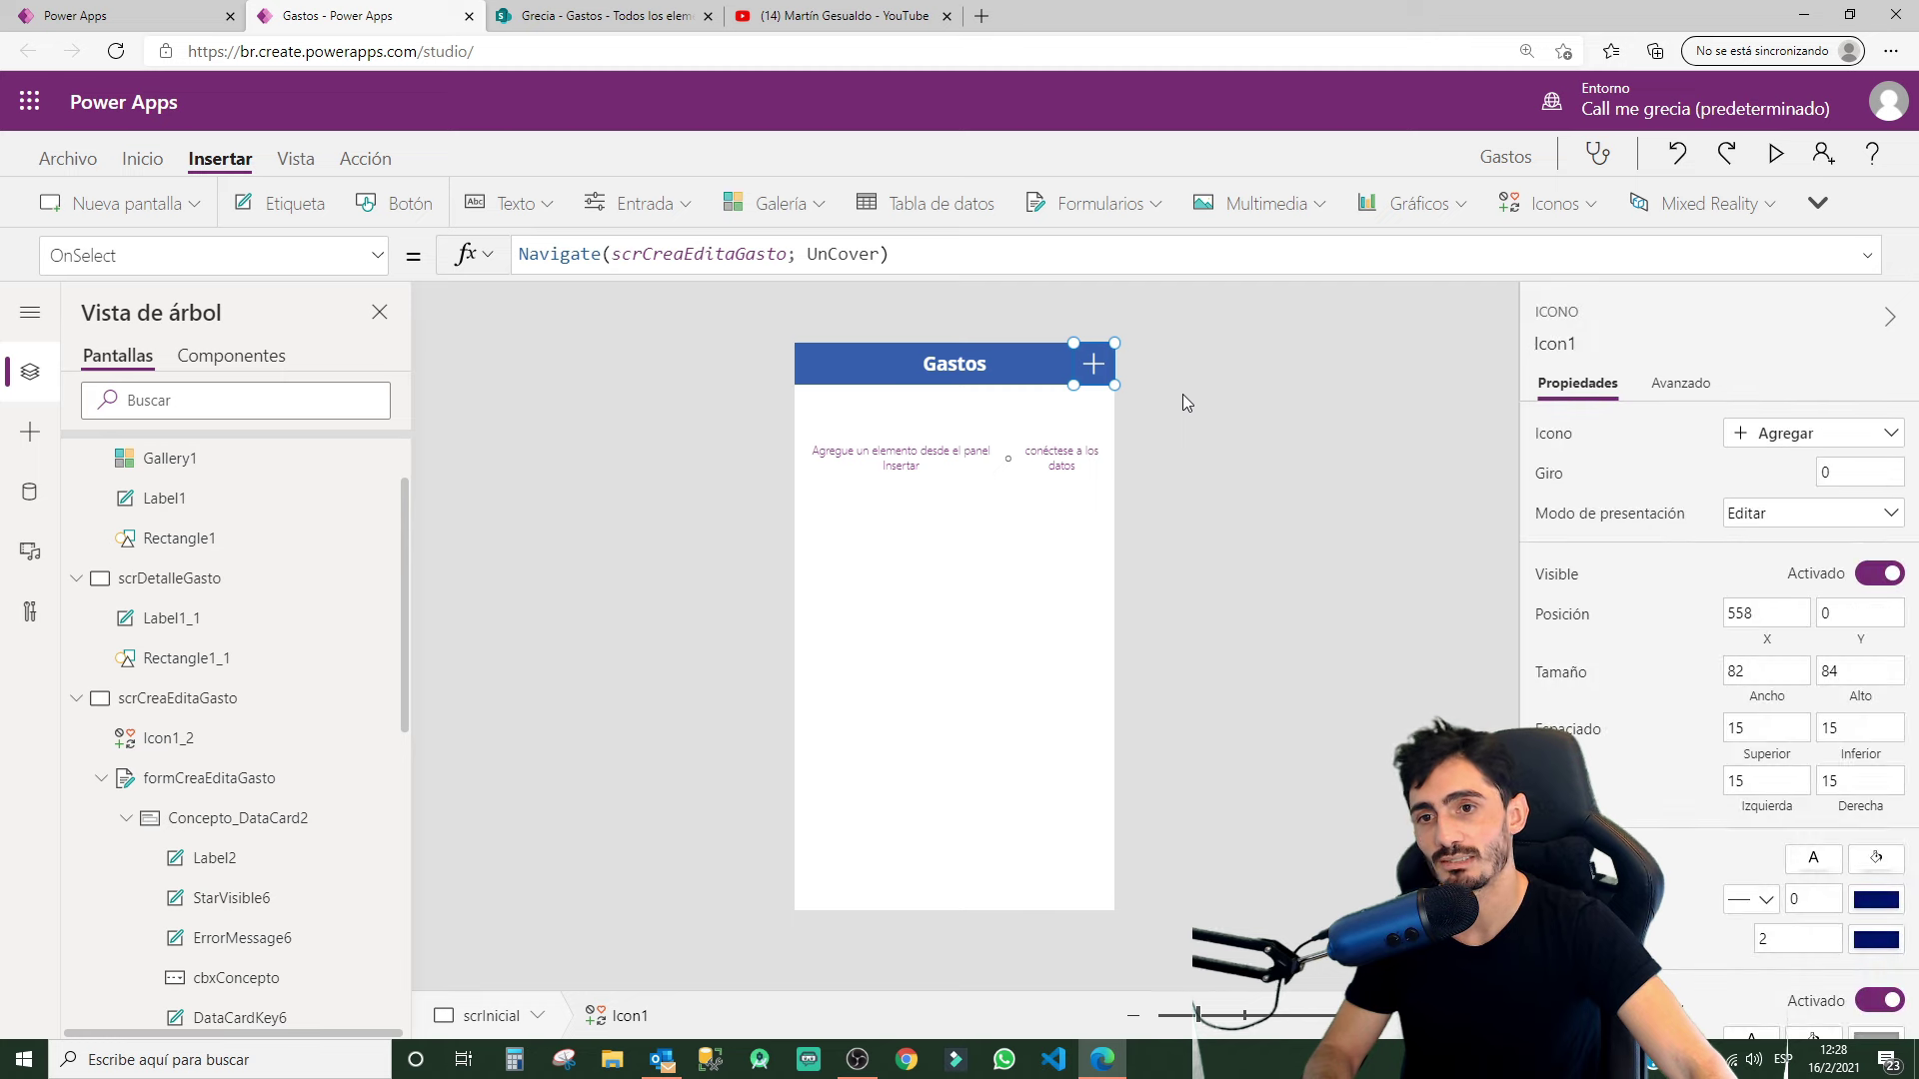
drag(602, 280, 600, 343)
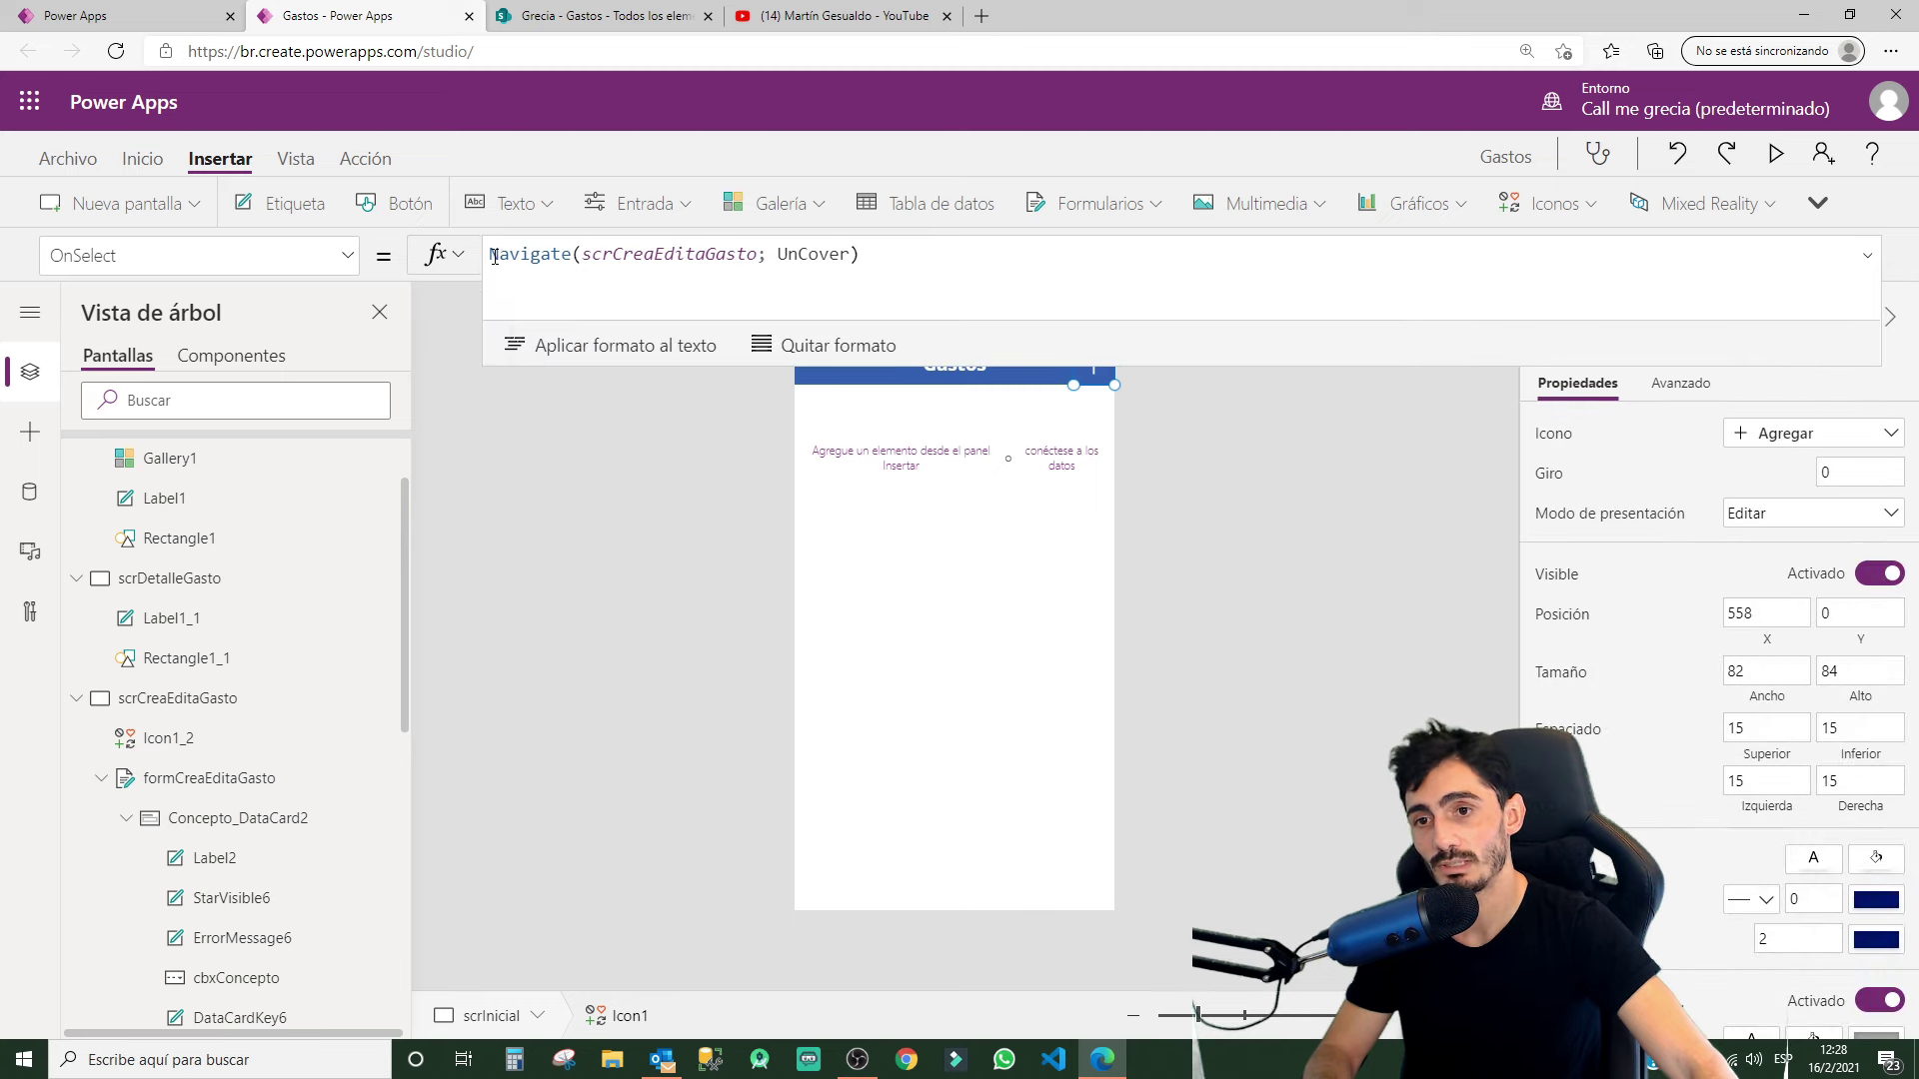
key(shift+Return)
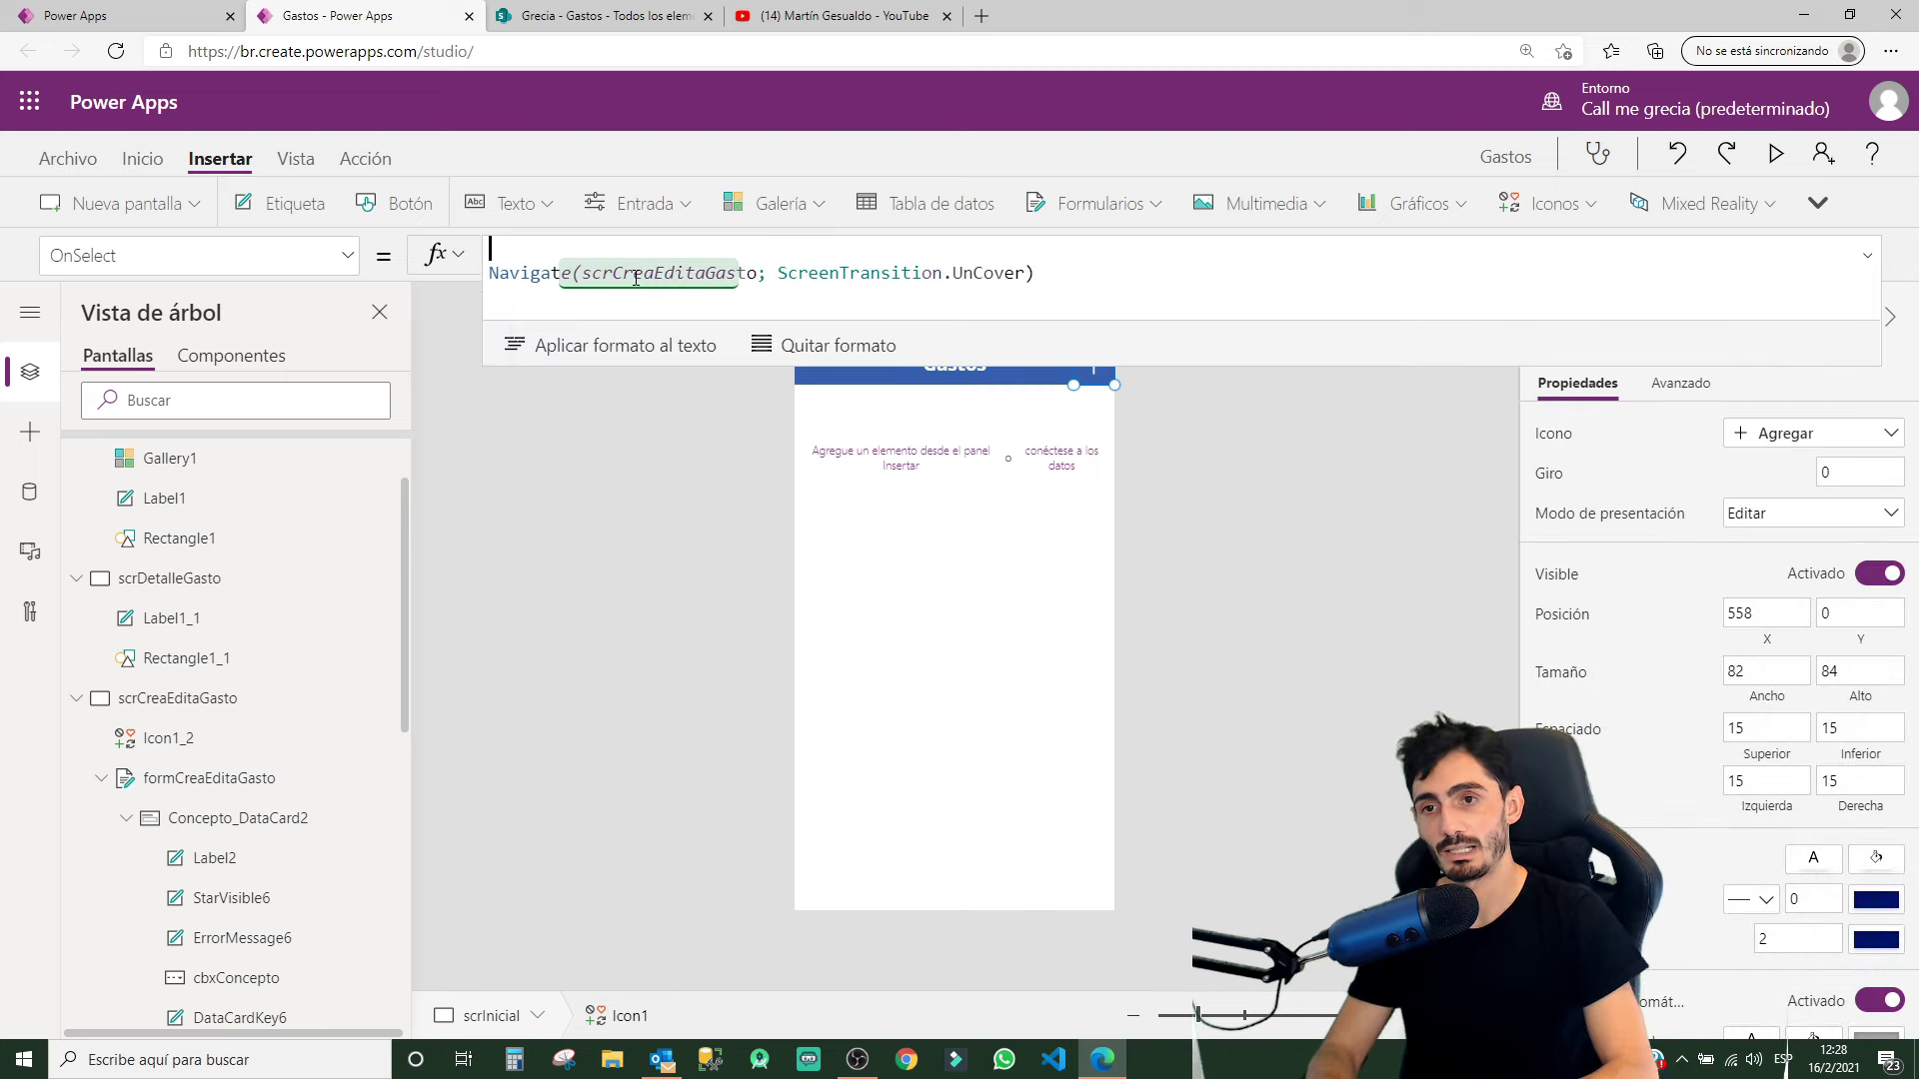
text(NewForm)
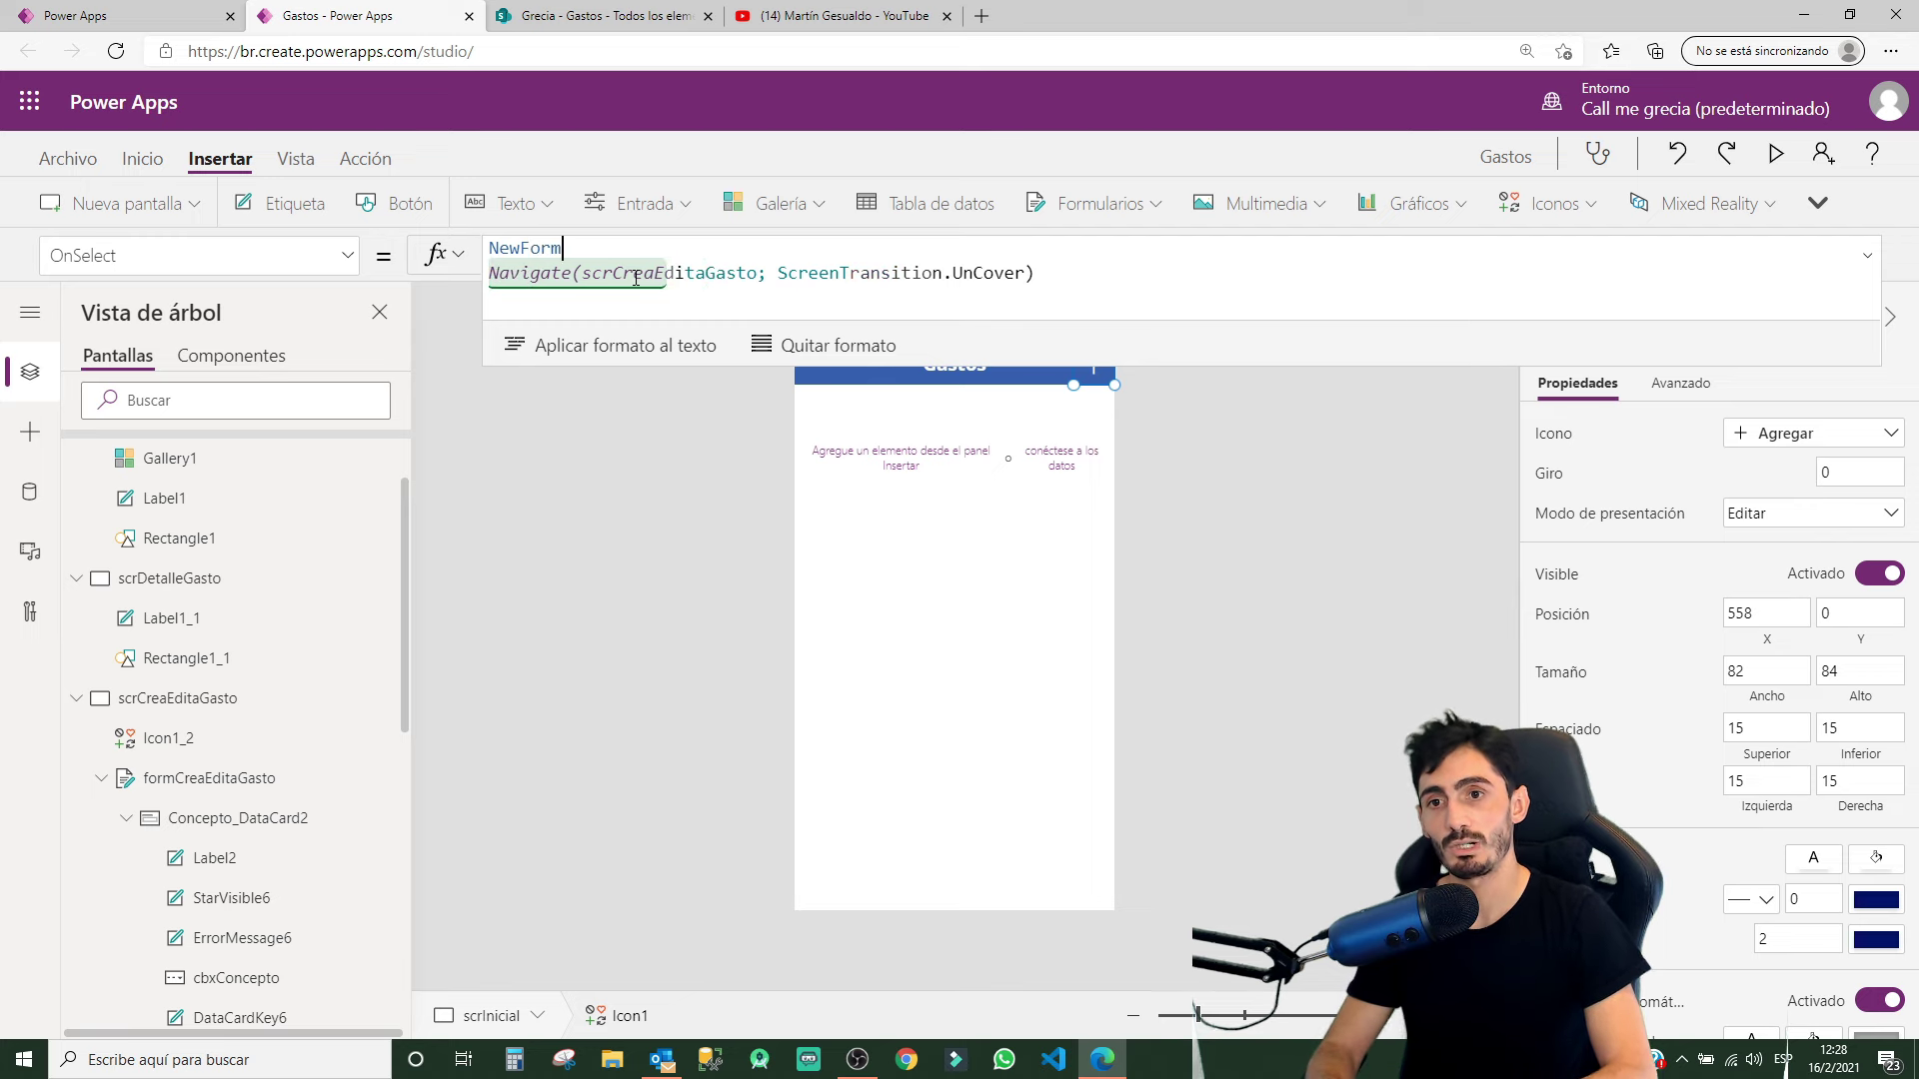
text((form)
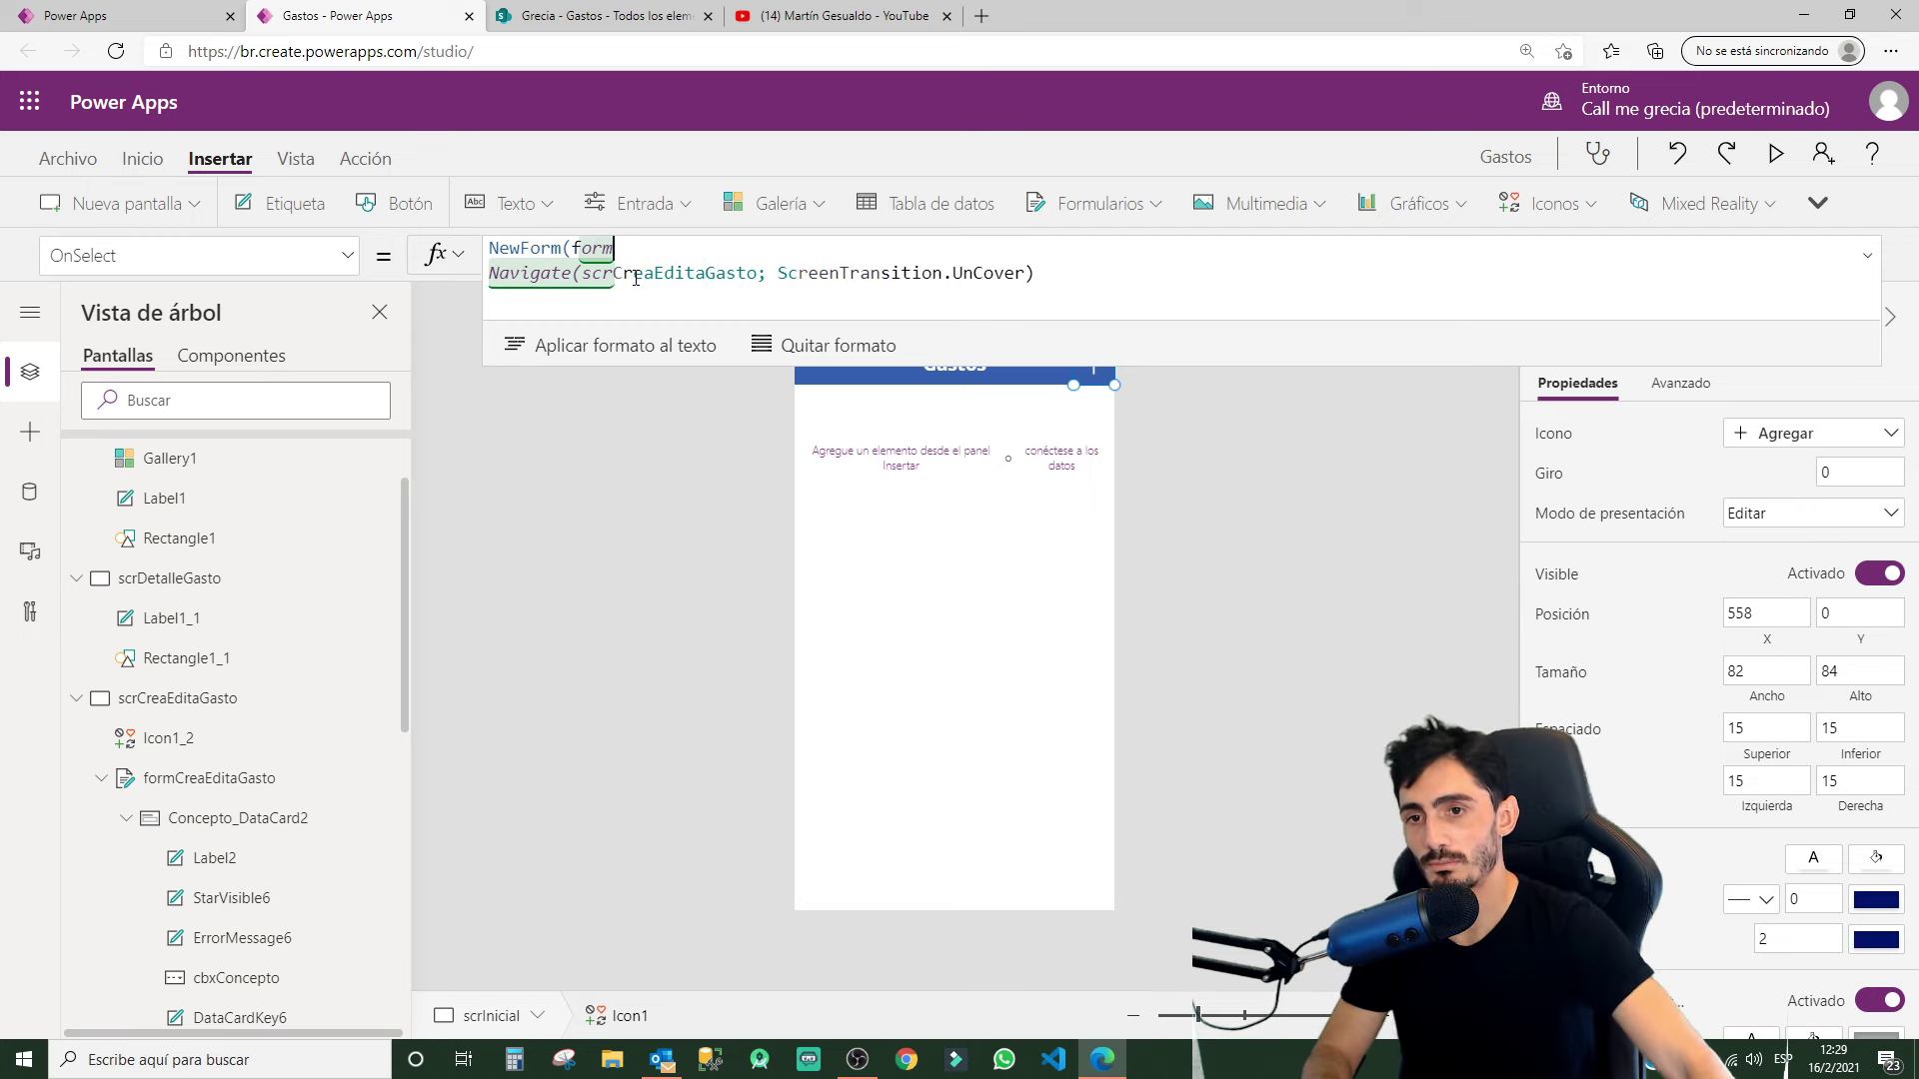
text(CreaEditaGasto))
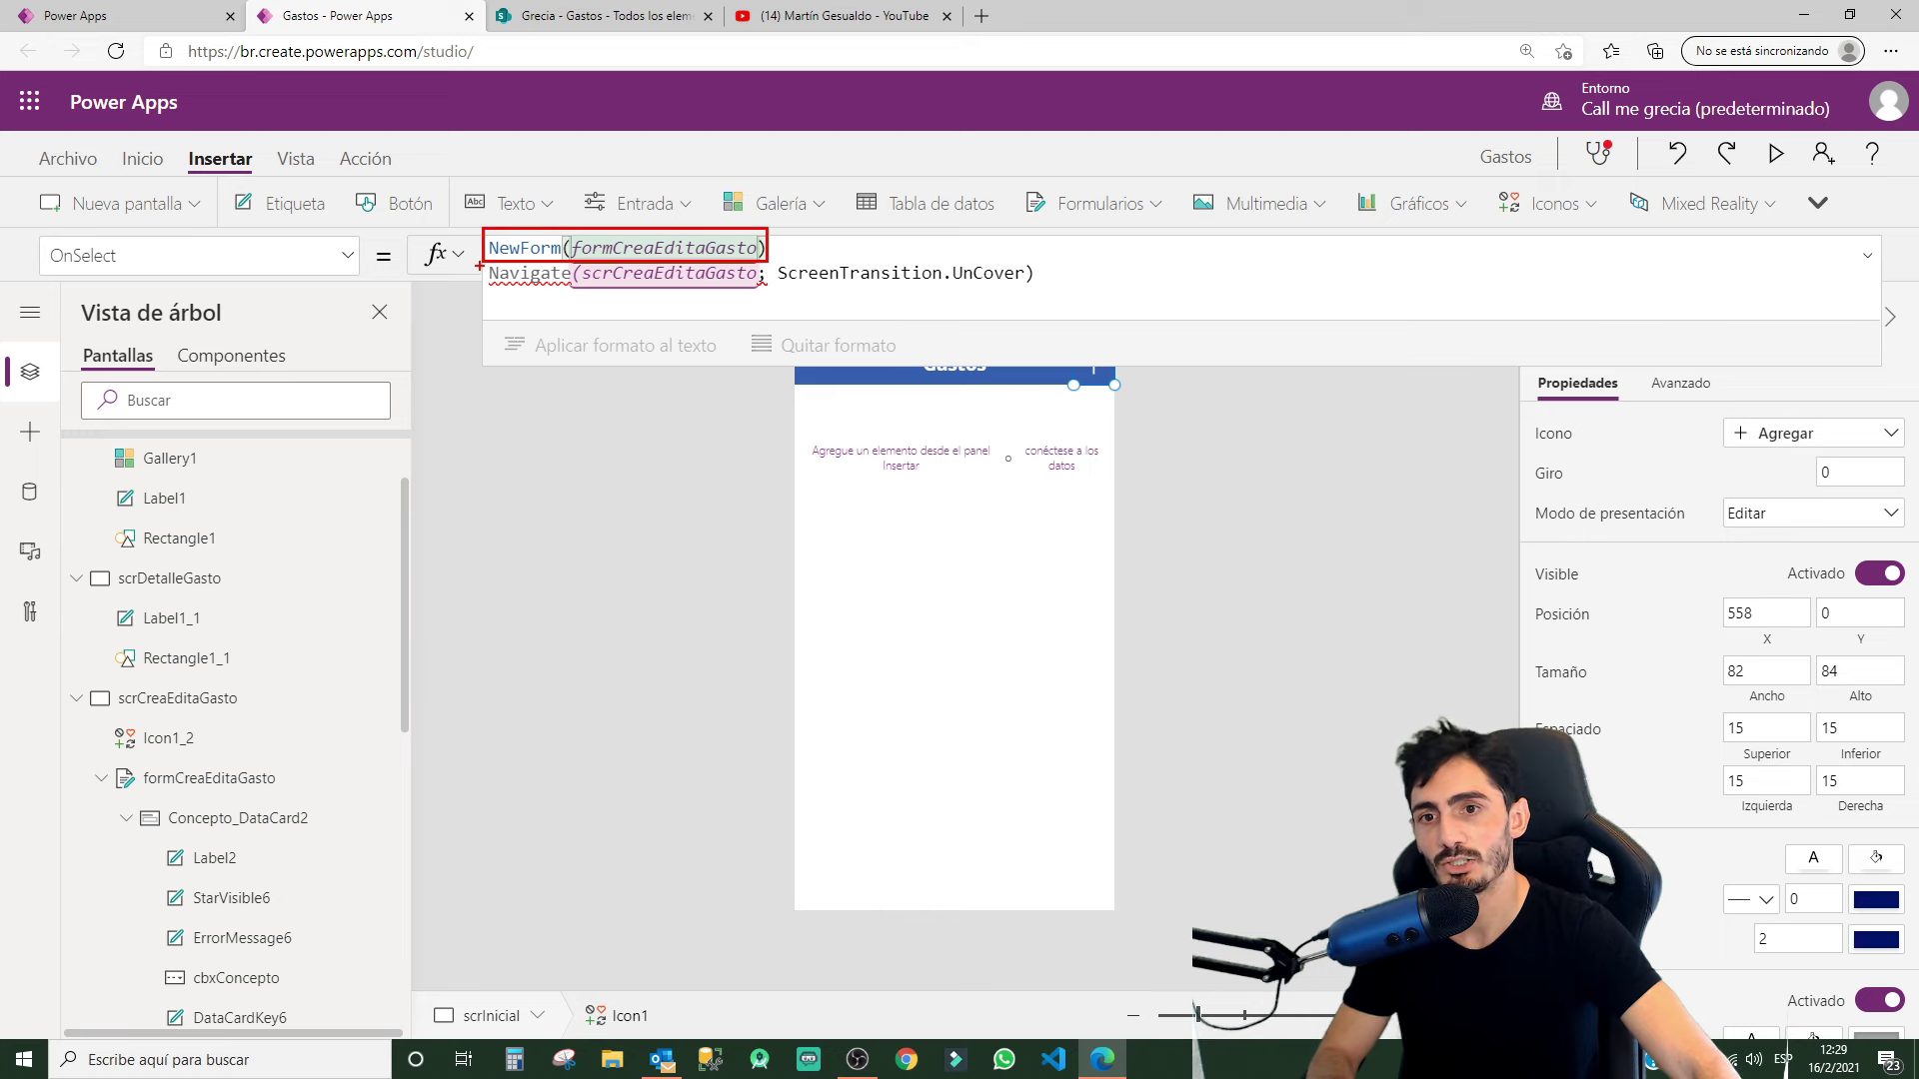
drag(479, 266, 1042, 294)
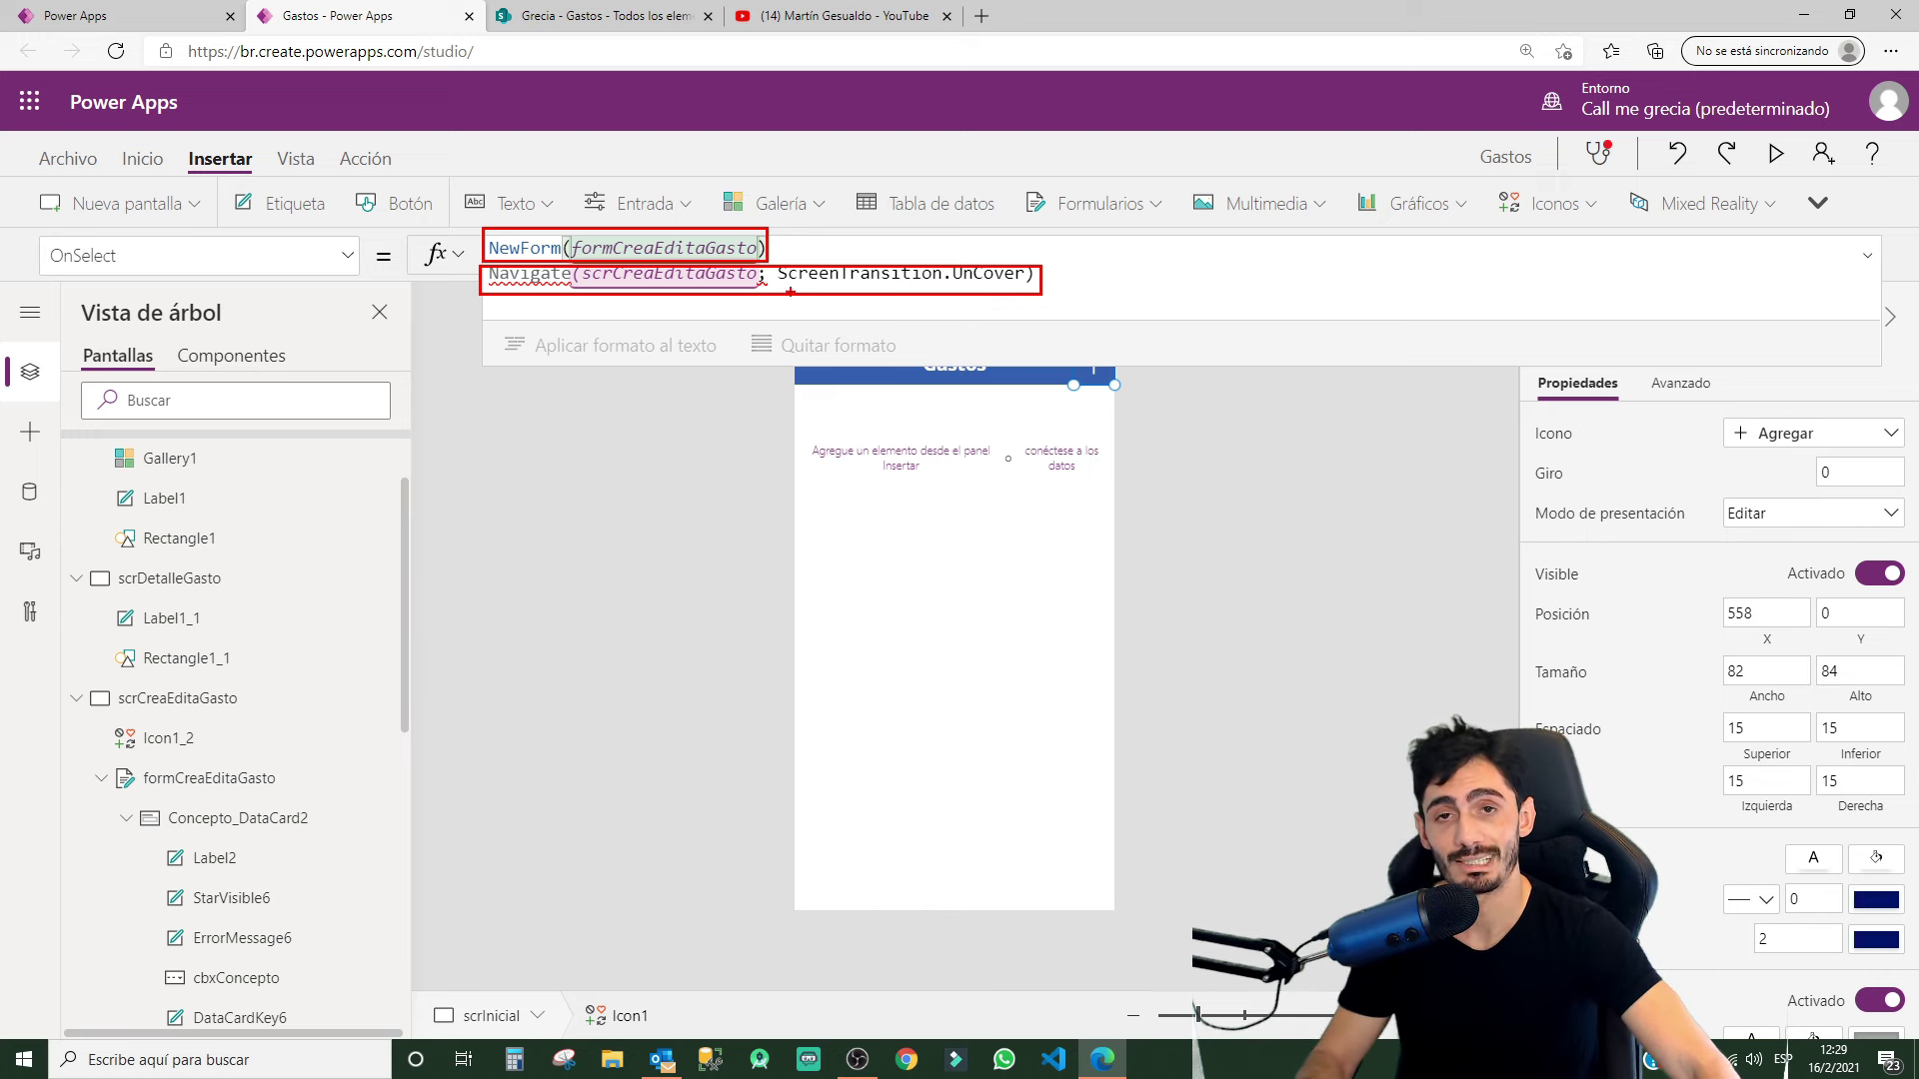
key(Escape)
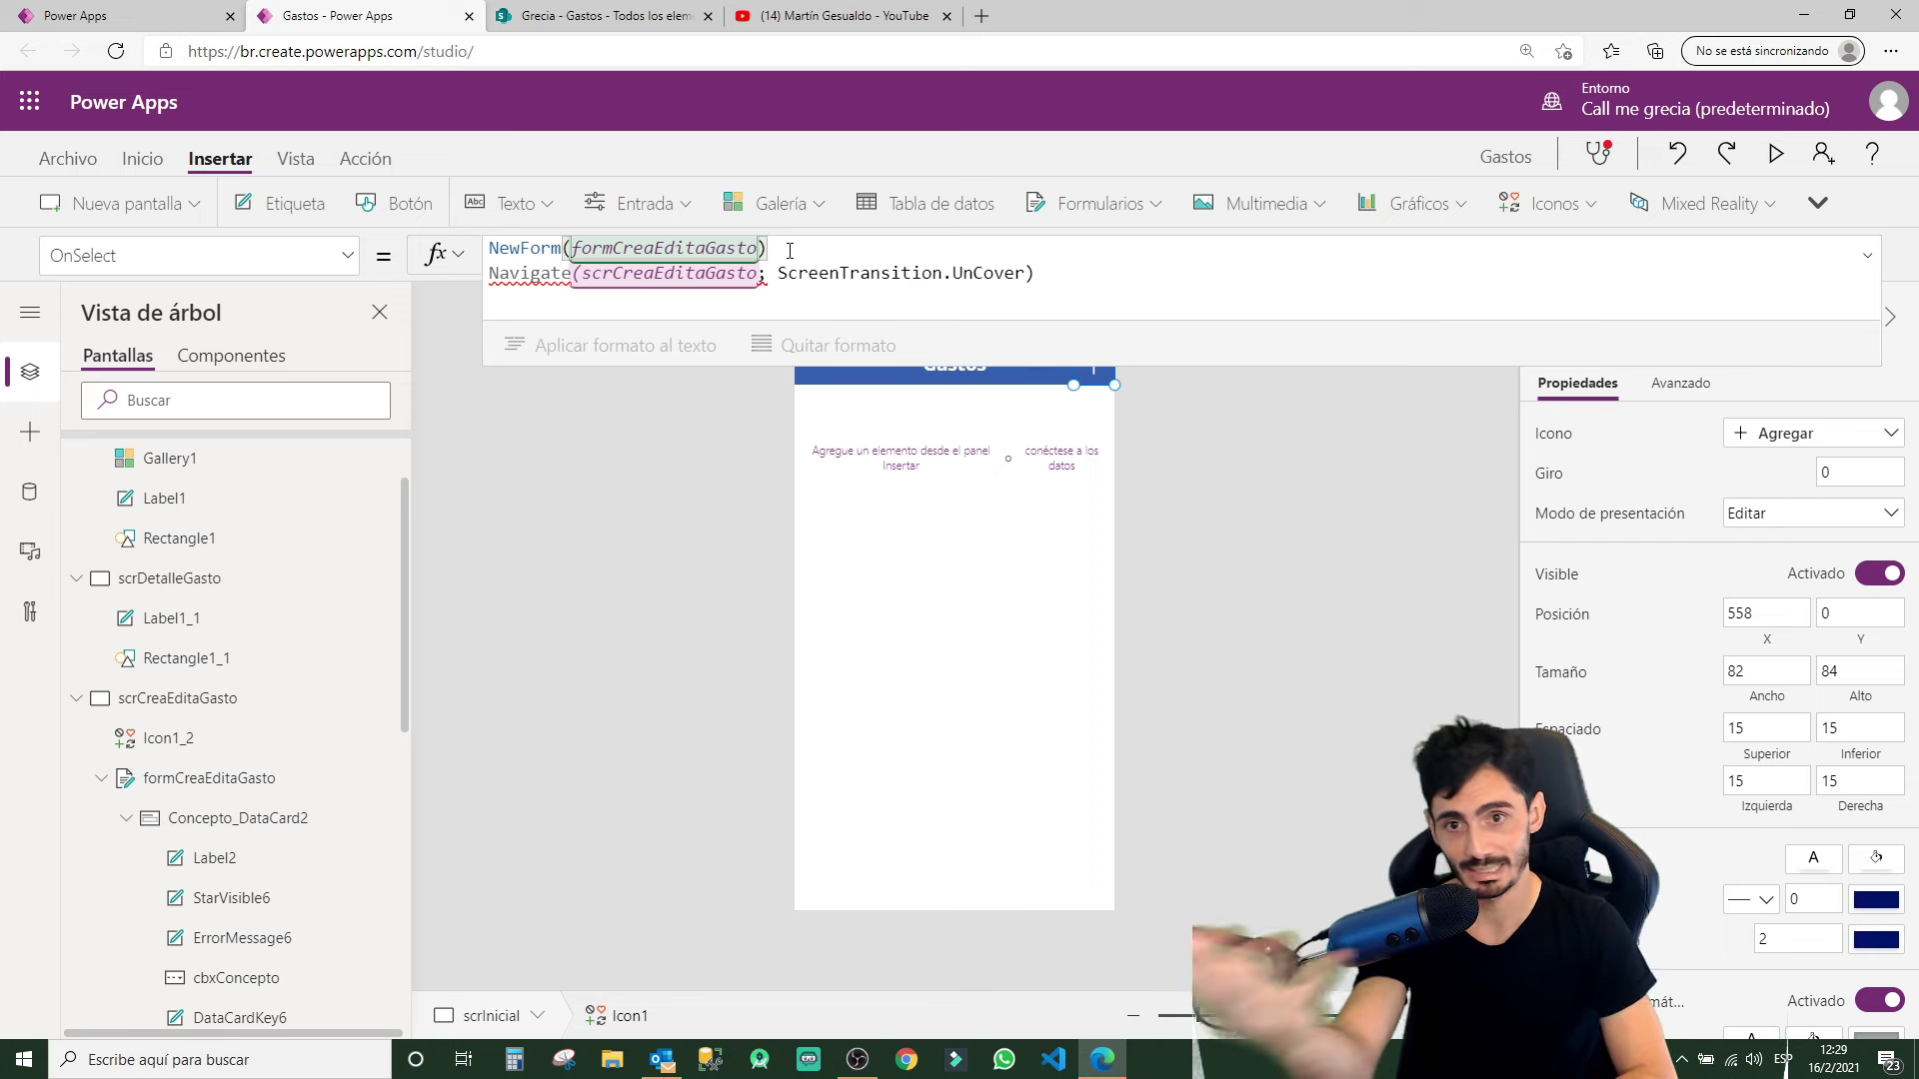
click(790, 250)
text(;;)
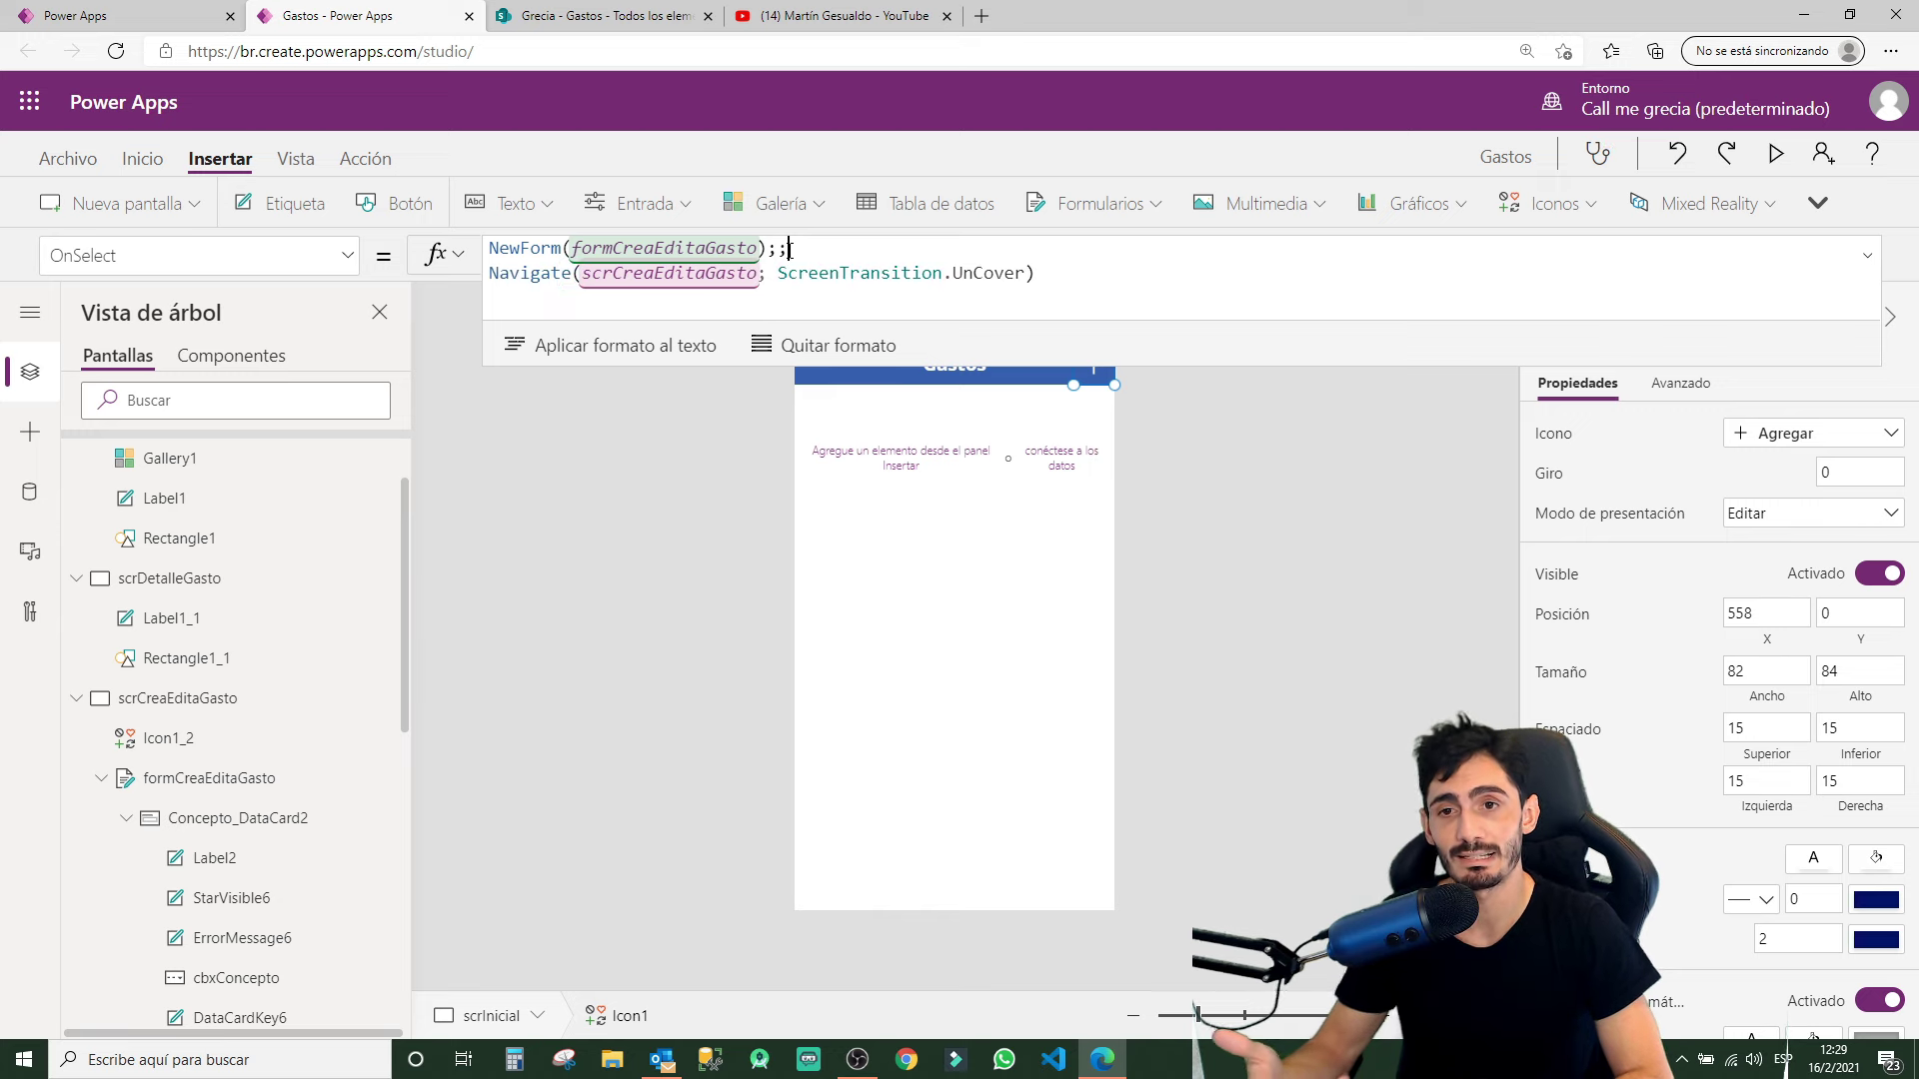
key(BackSpace)
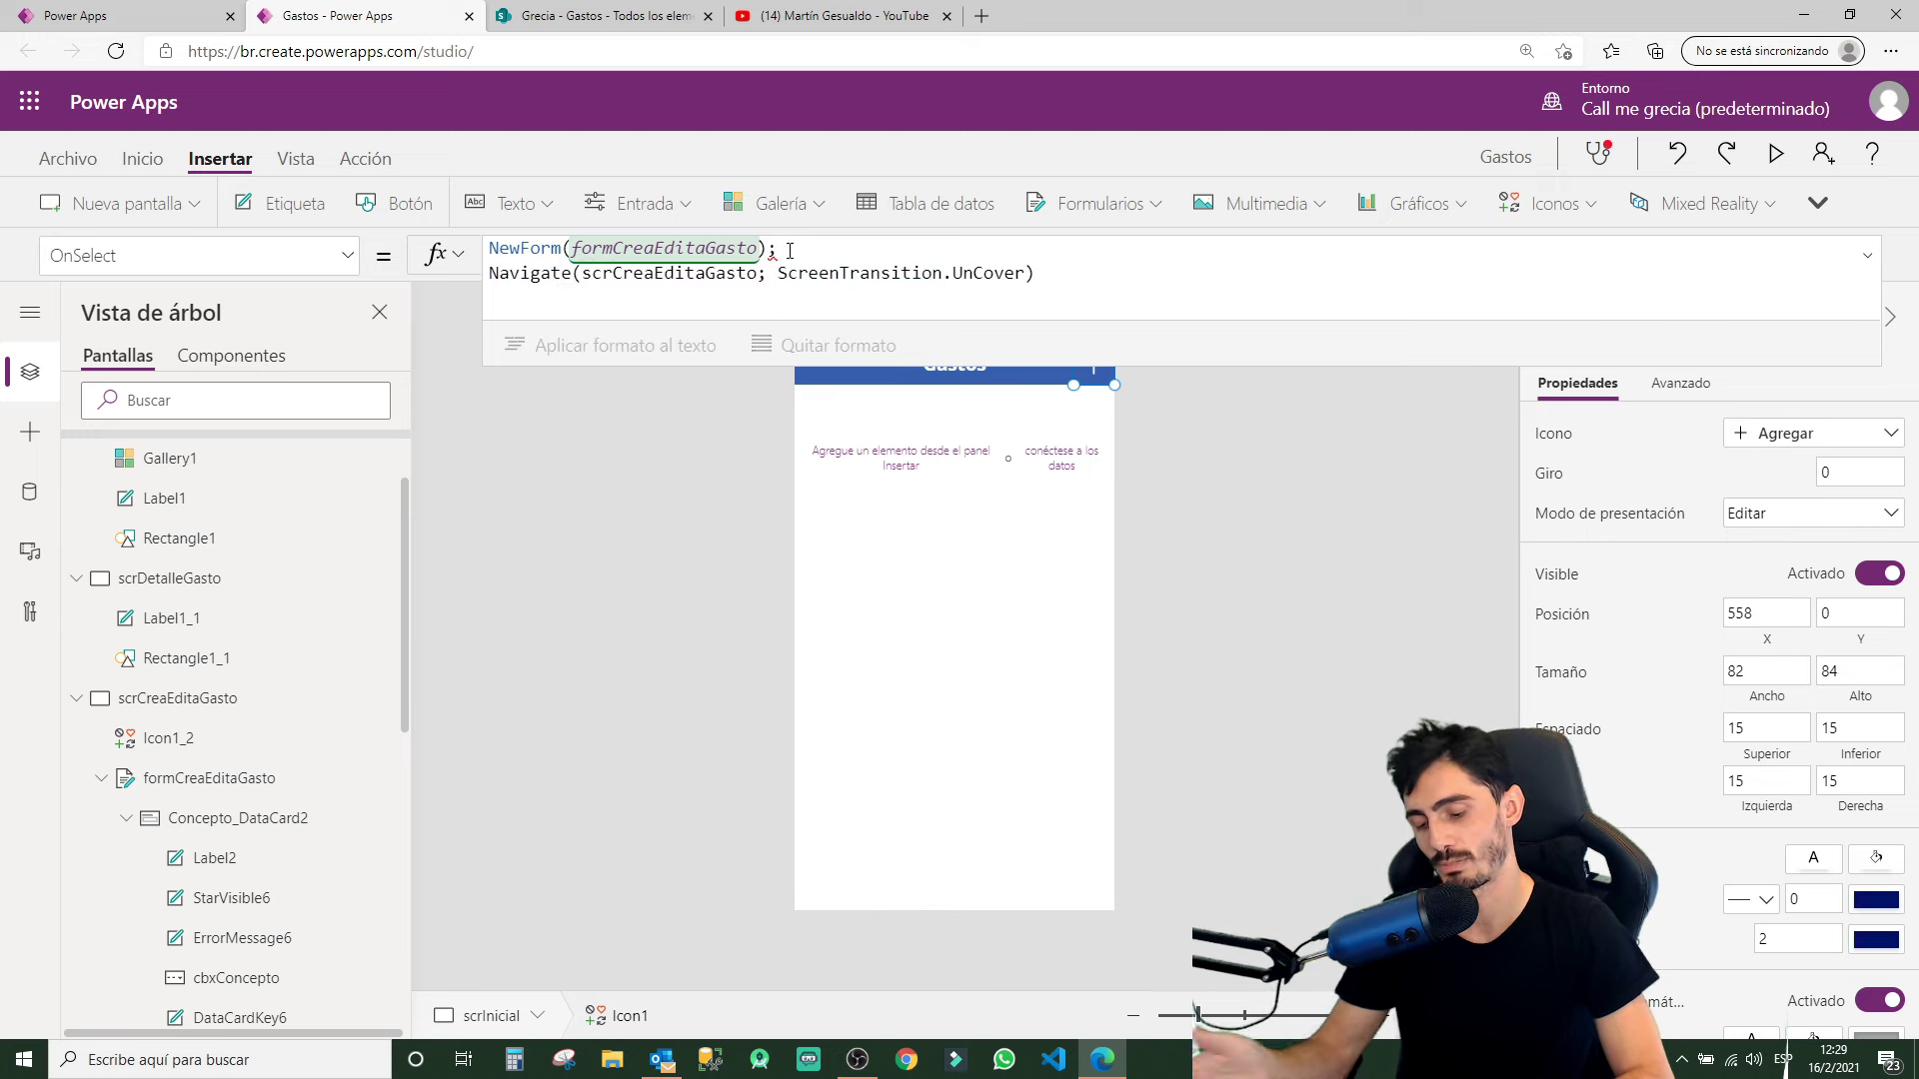
text(;)
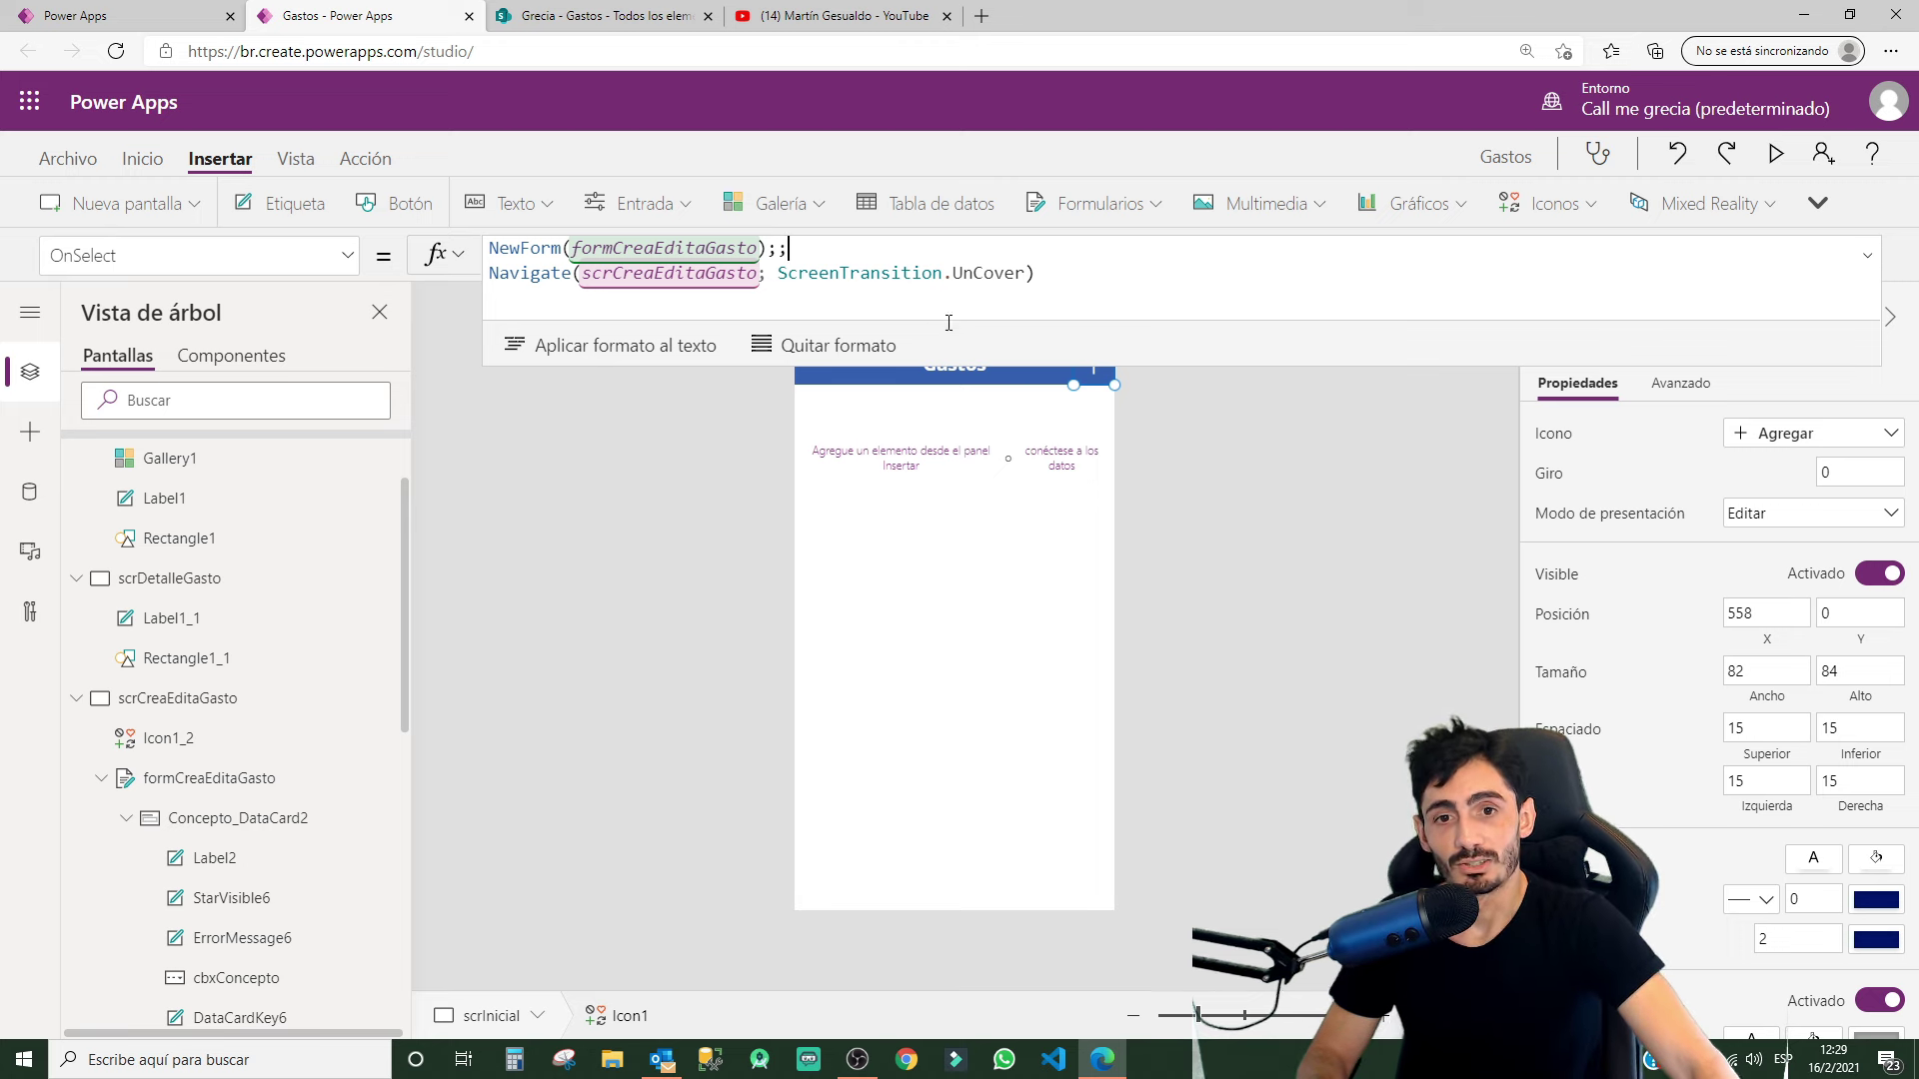
drag(1110, 320, 1117, 301)
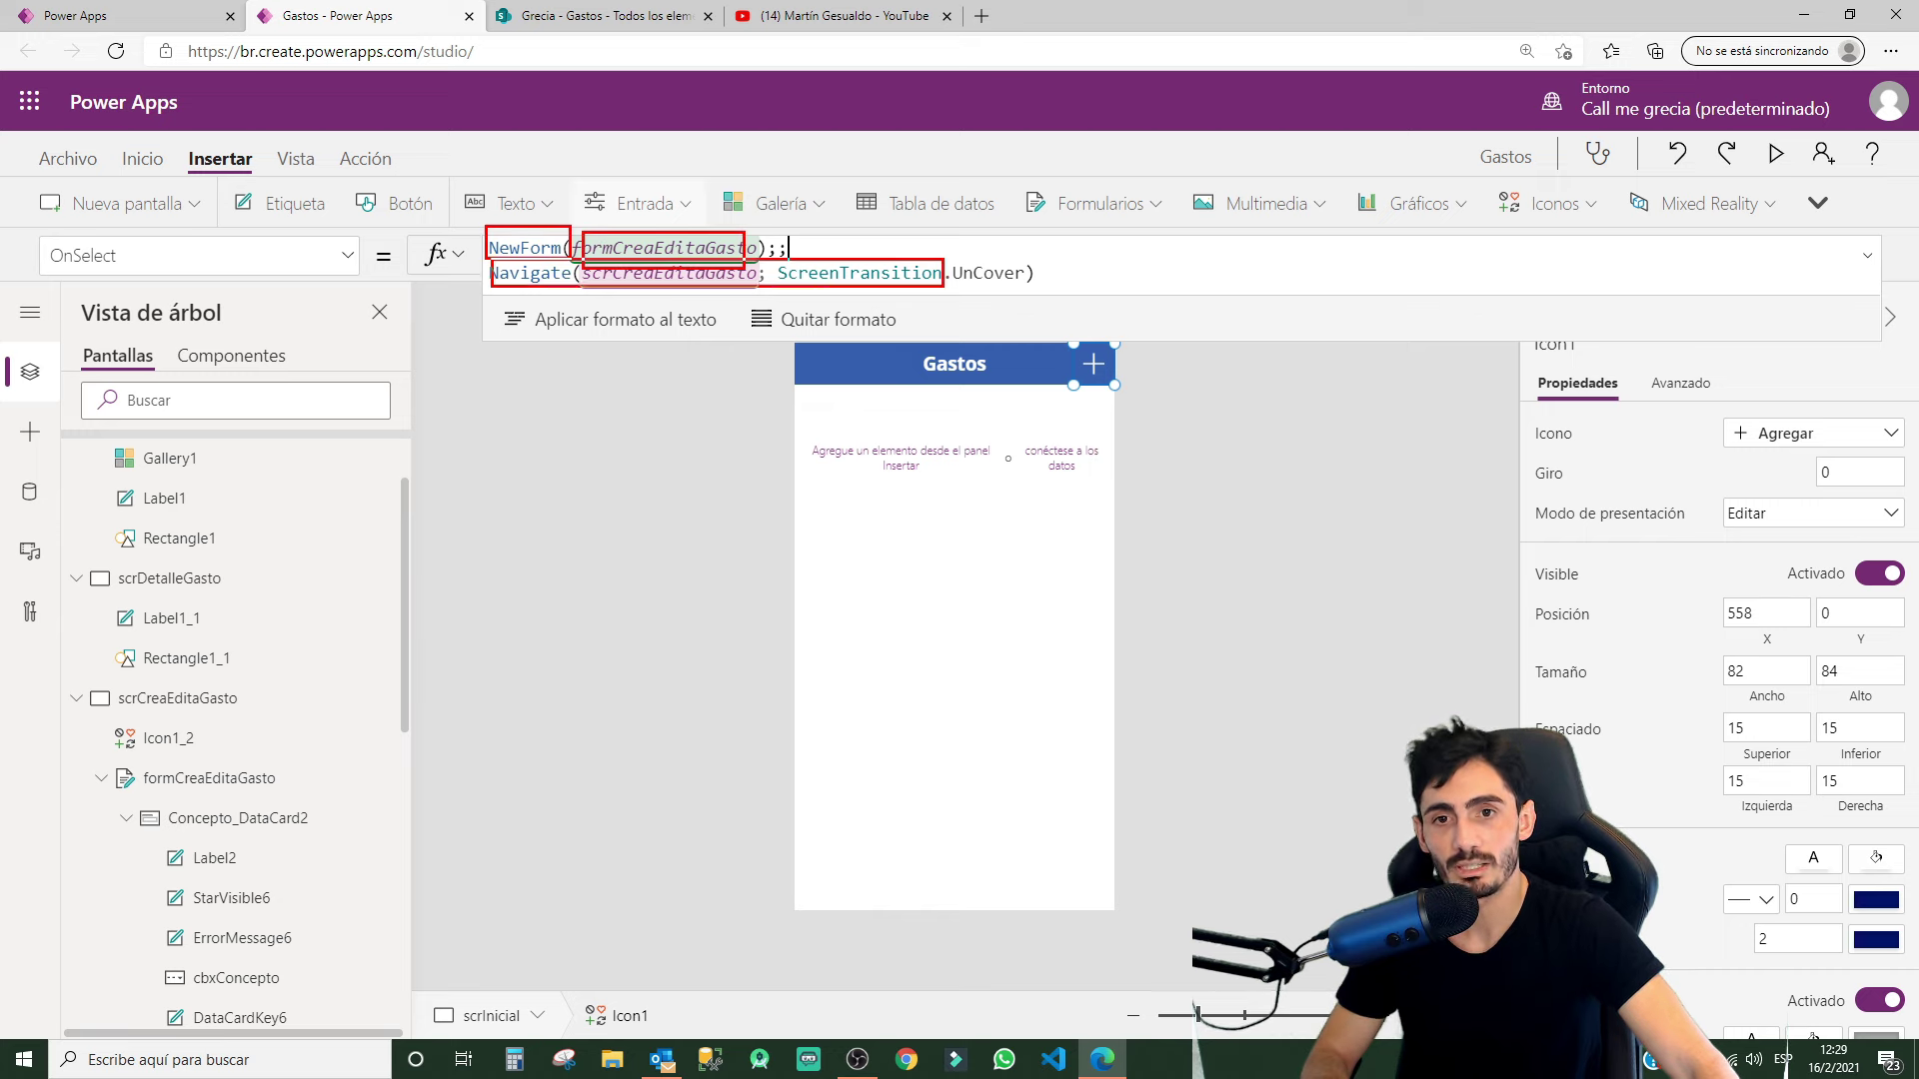
In preview, fill in Concepto Ocio, Monto 1500 and Detalle 'Salida con amigos otra vez'.
click(1775, 153)
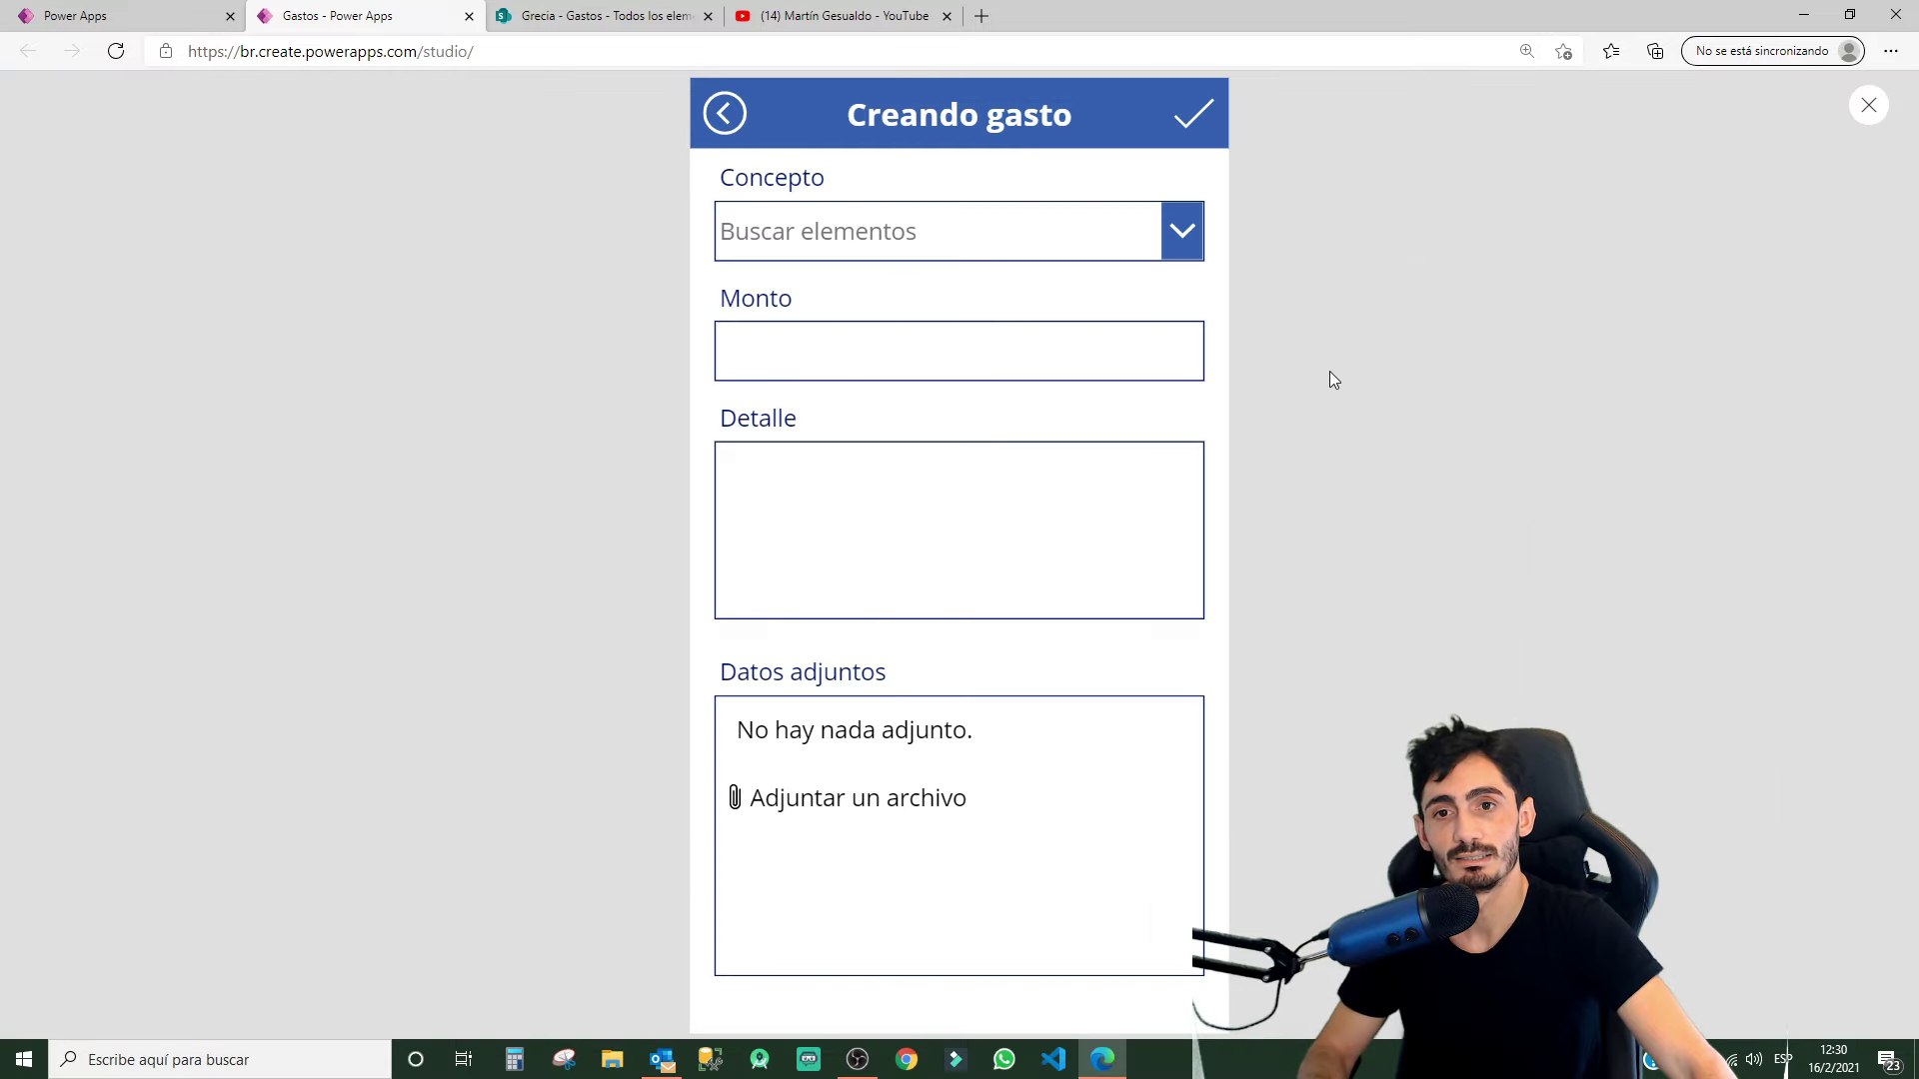
click(1092, 230)
click(865, 291)
click(852, 346)
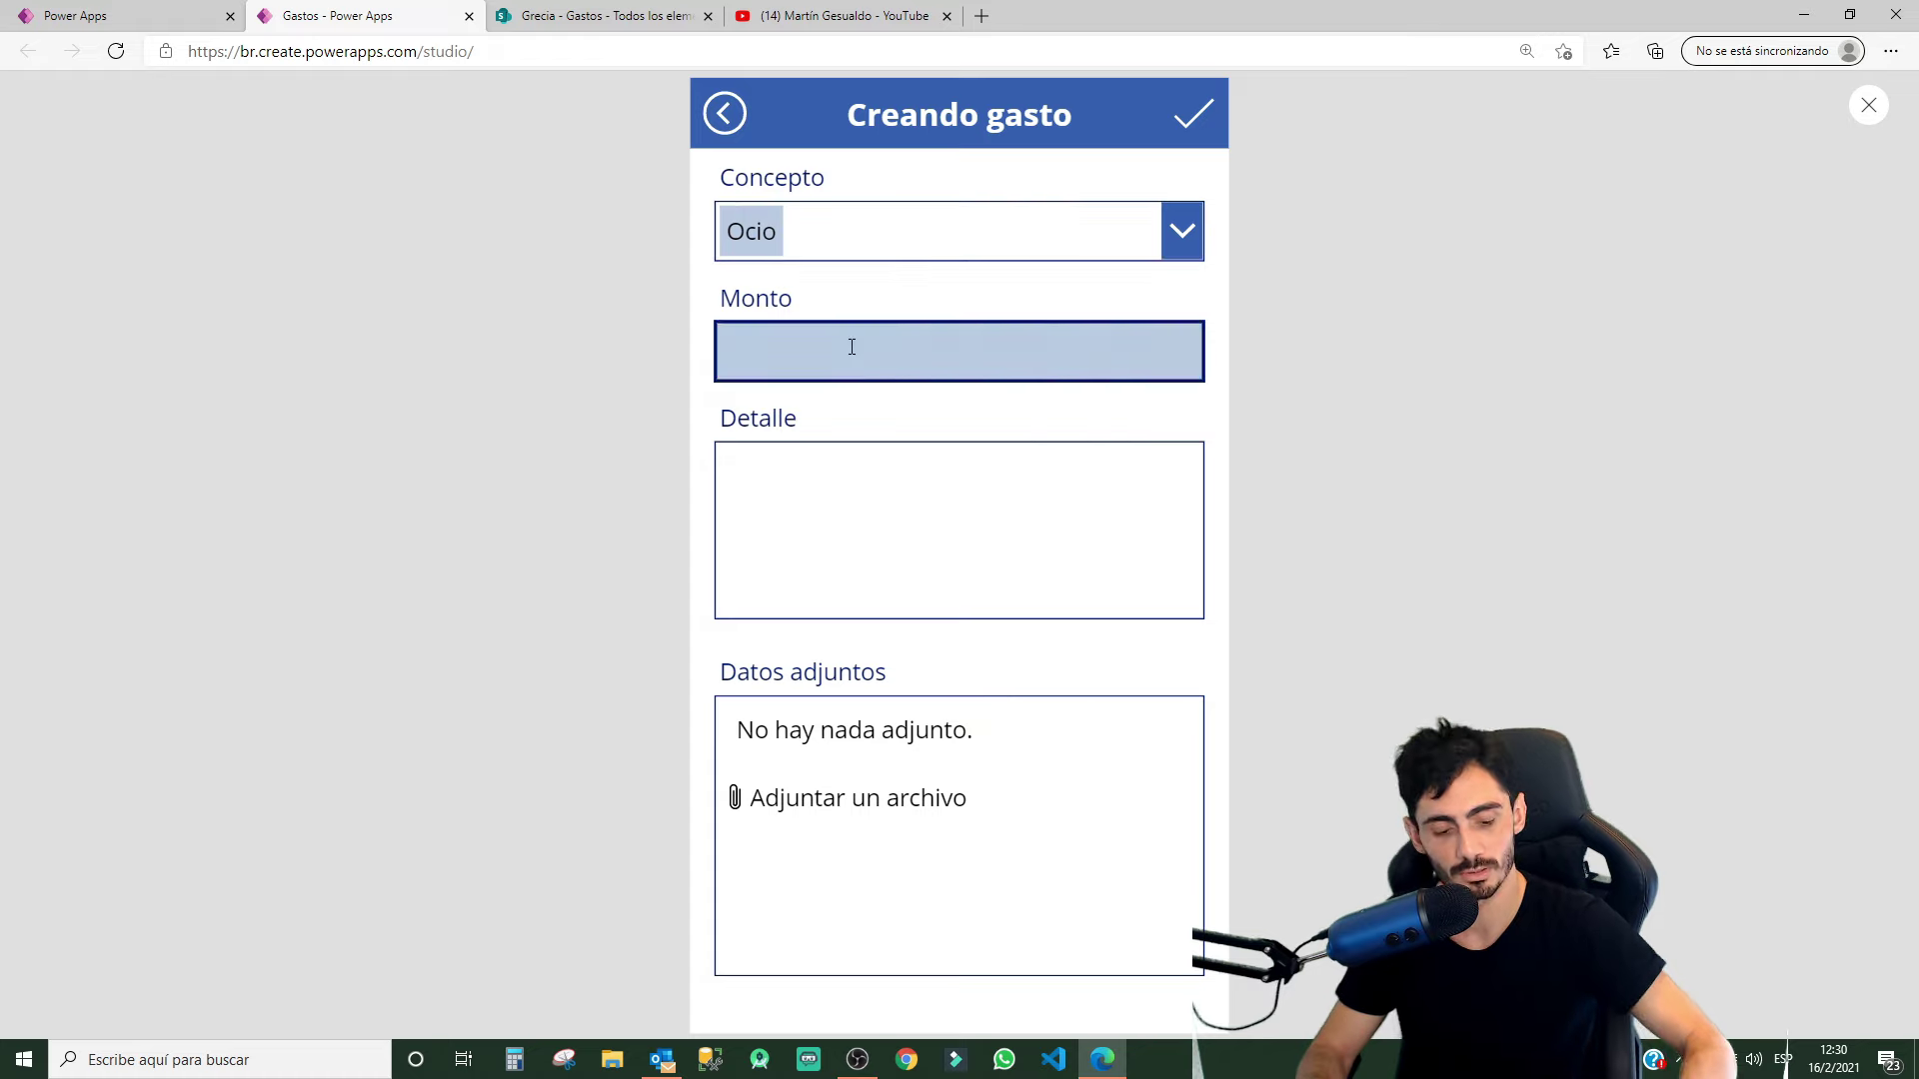
text(1500)
key(Tab)
text(Salida con amigos otra)
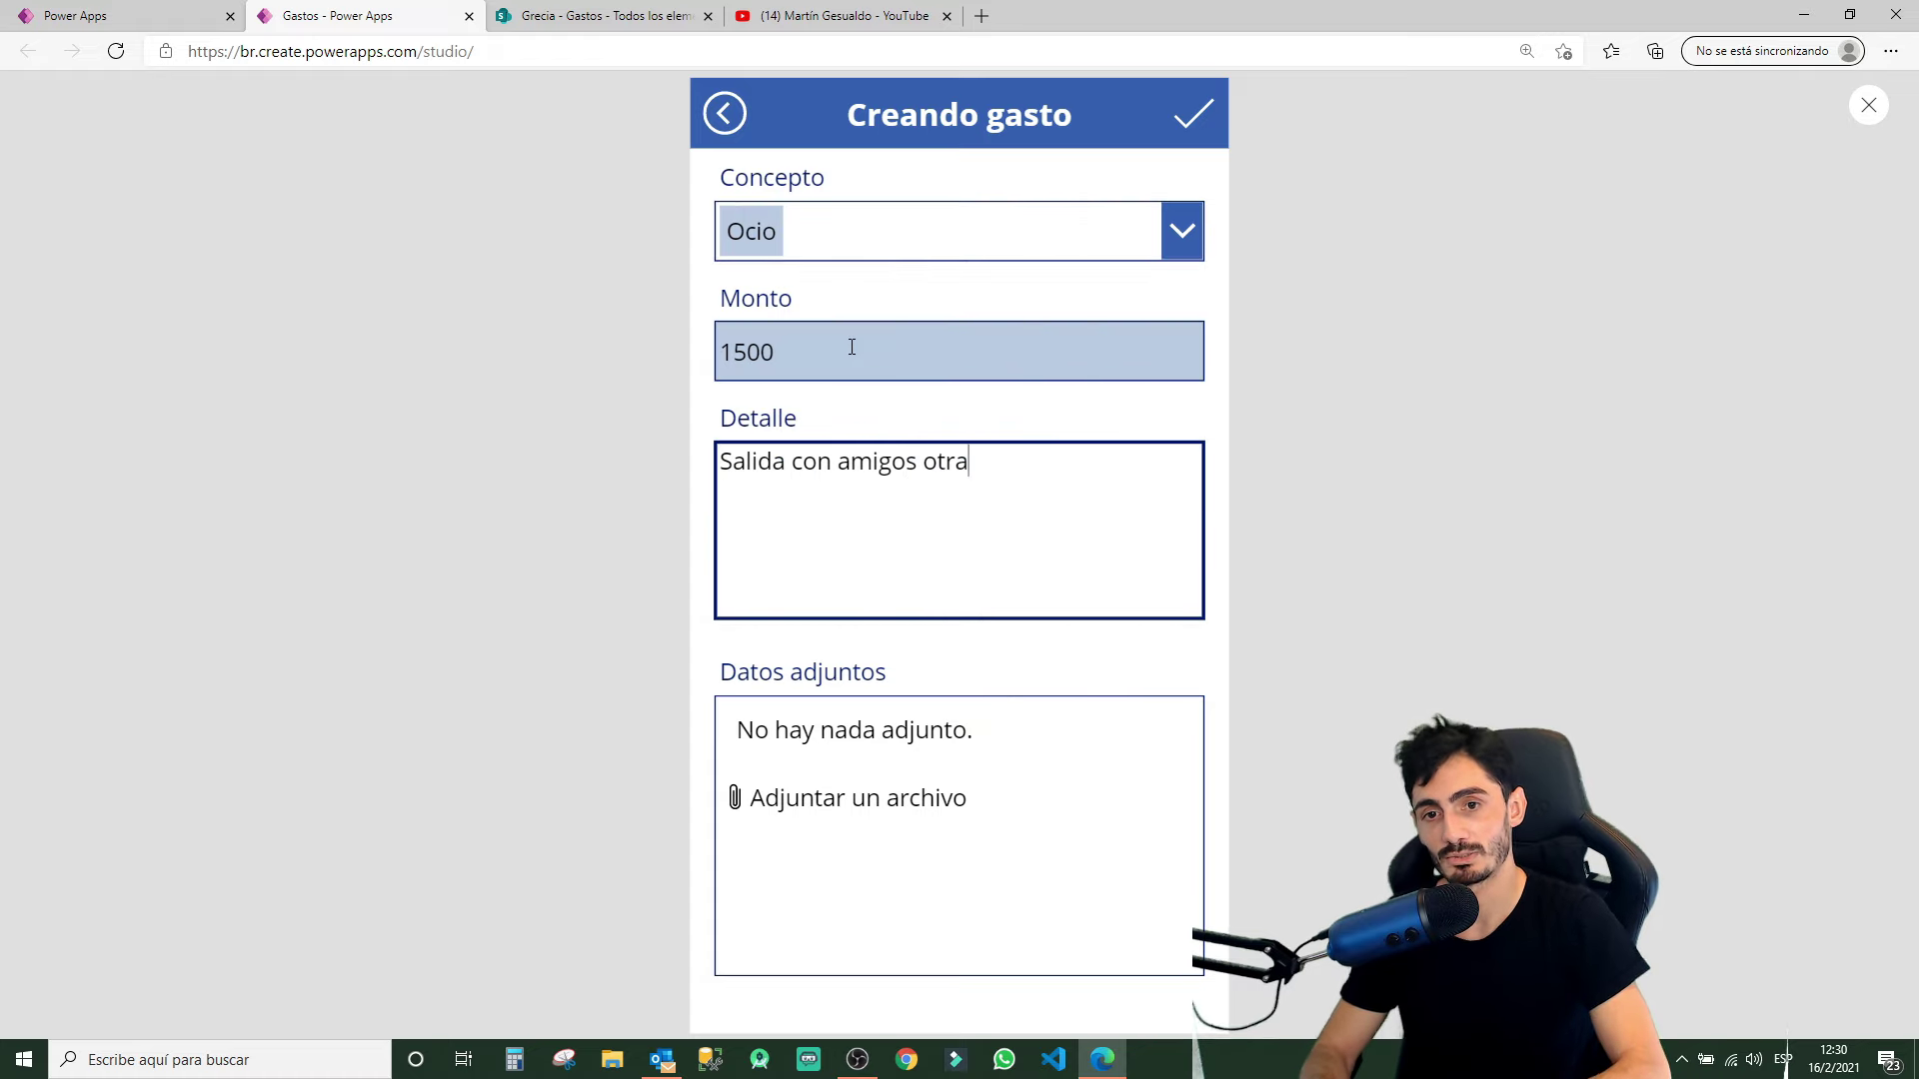
text( vez)
Attach combo.png, submit the expense, and bring up the SharePoint Gastos list.
click(832, 795)
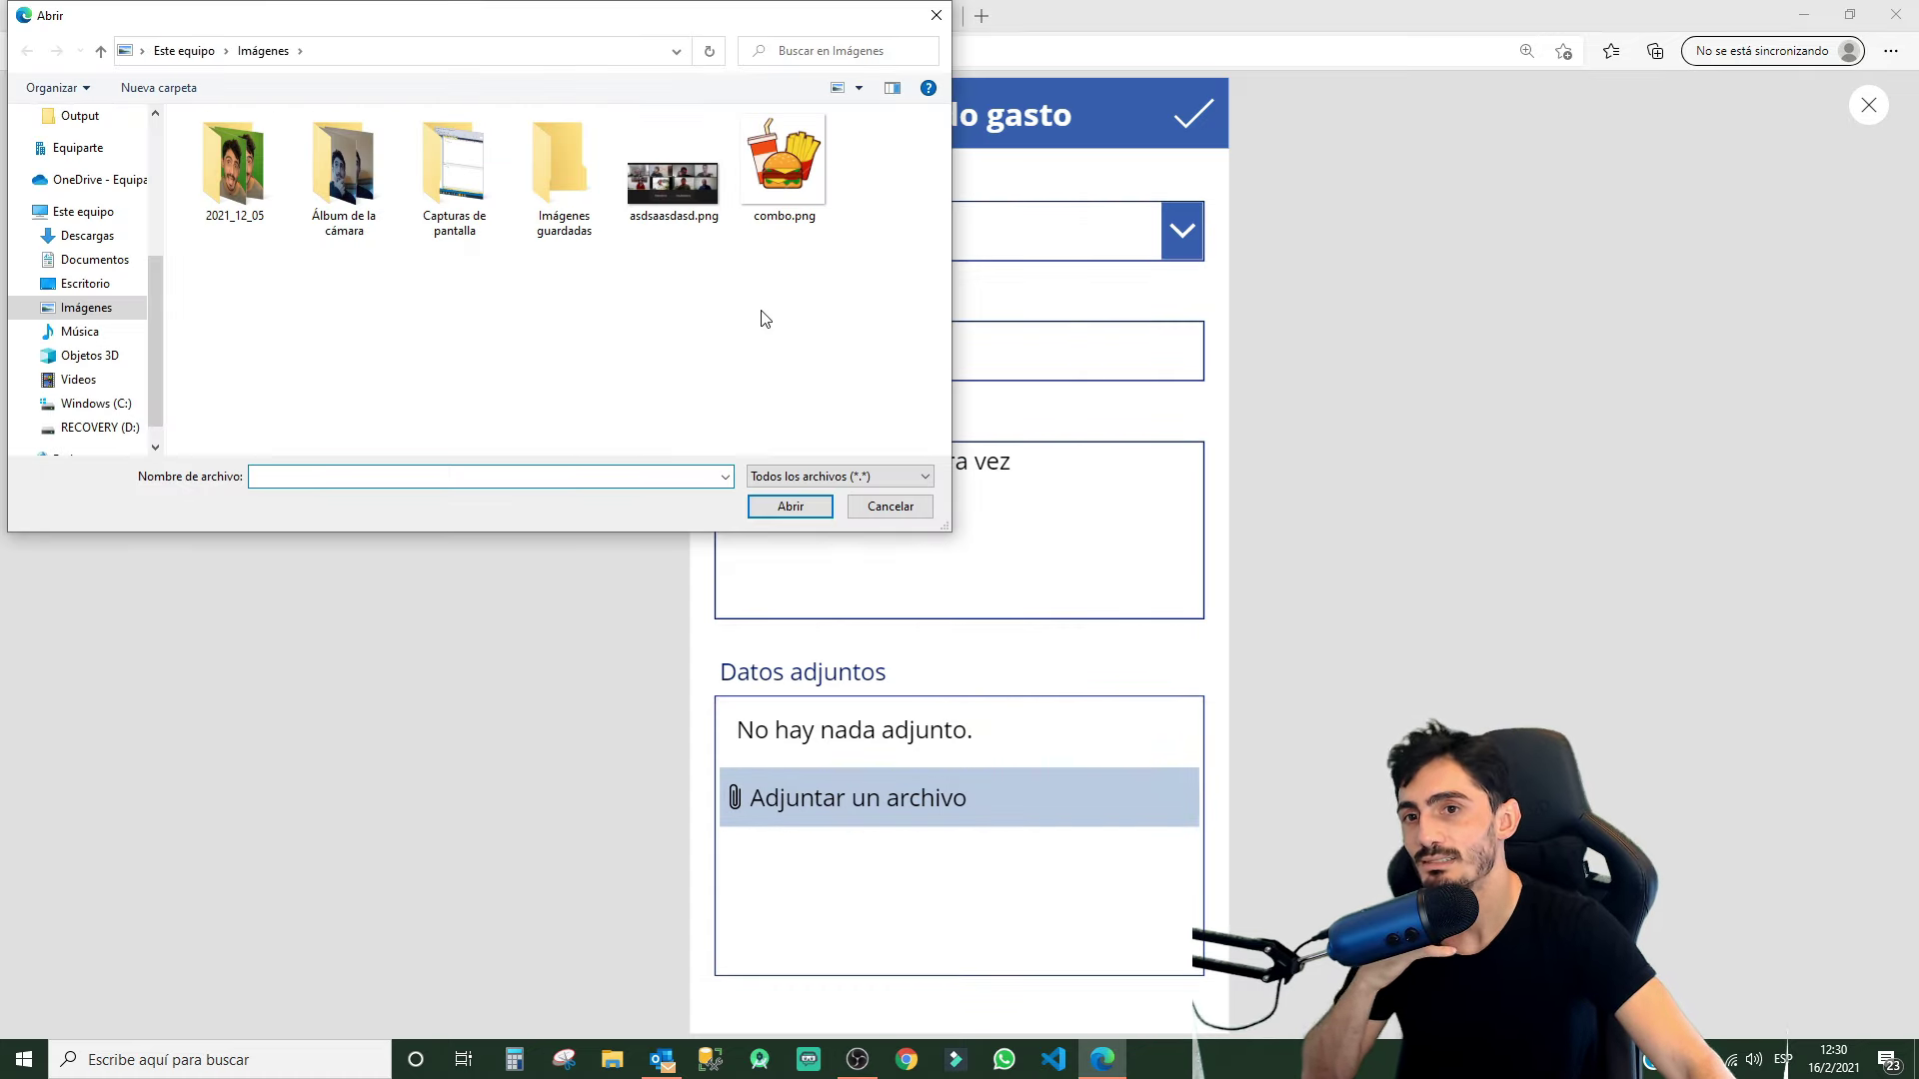
double_click(783, 165)
click(1182, 124)
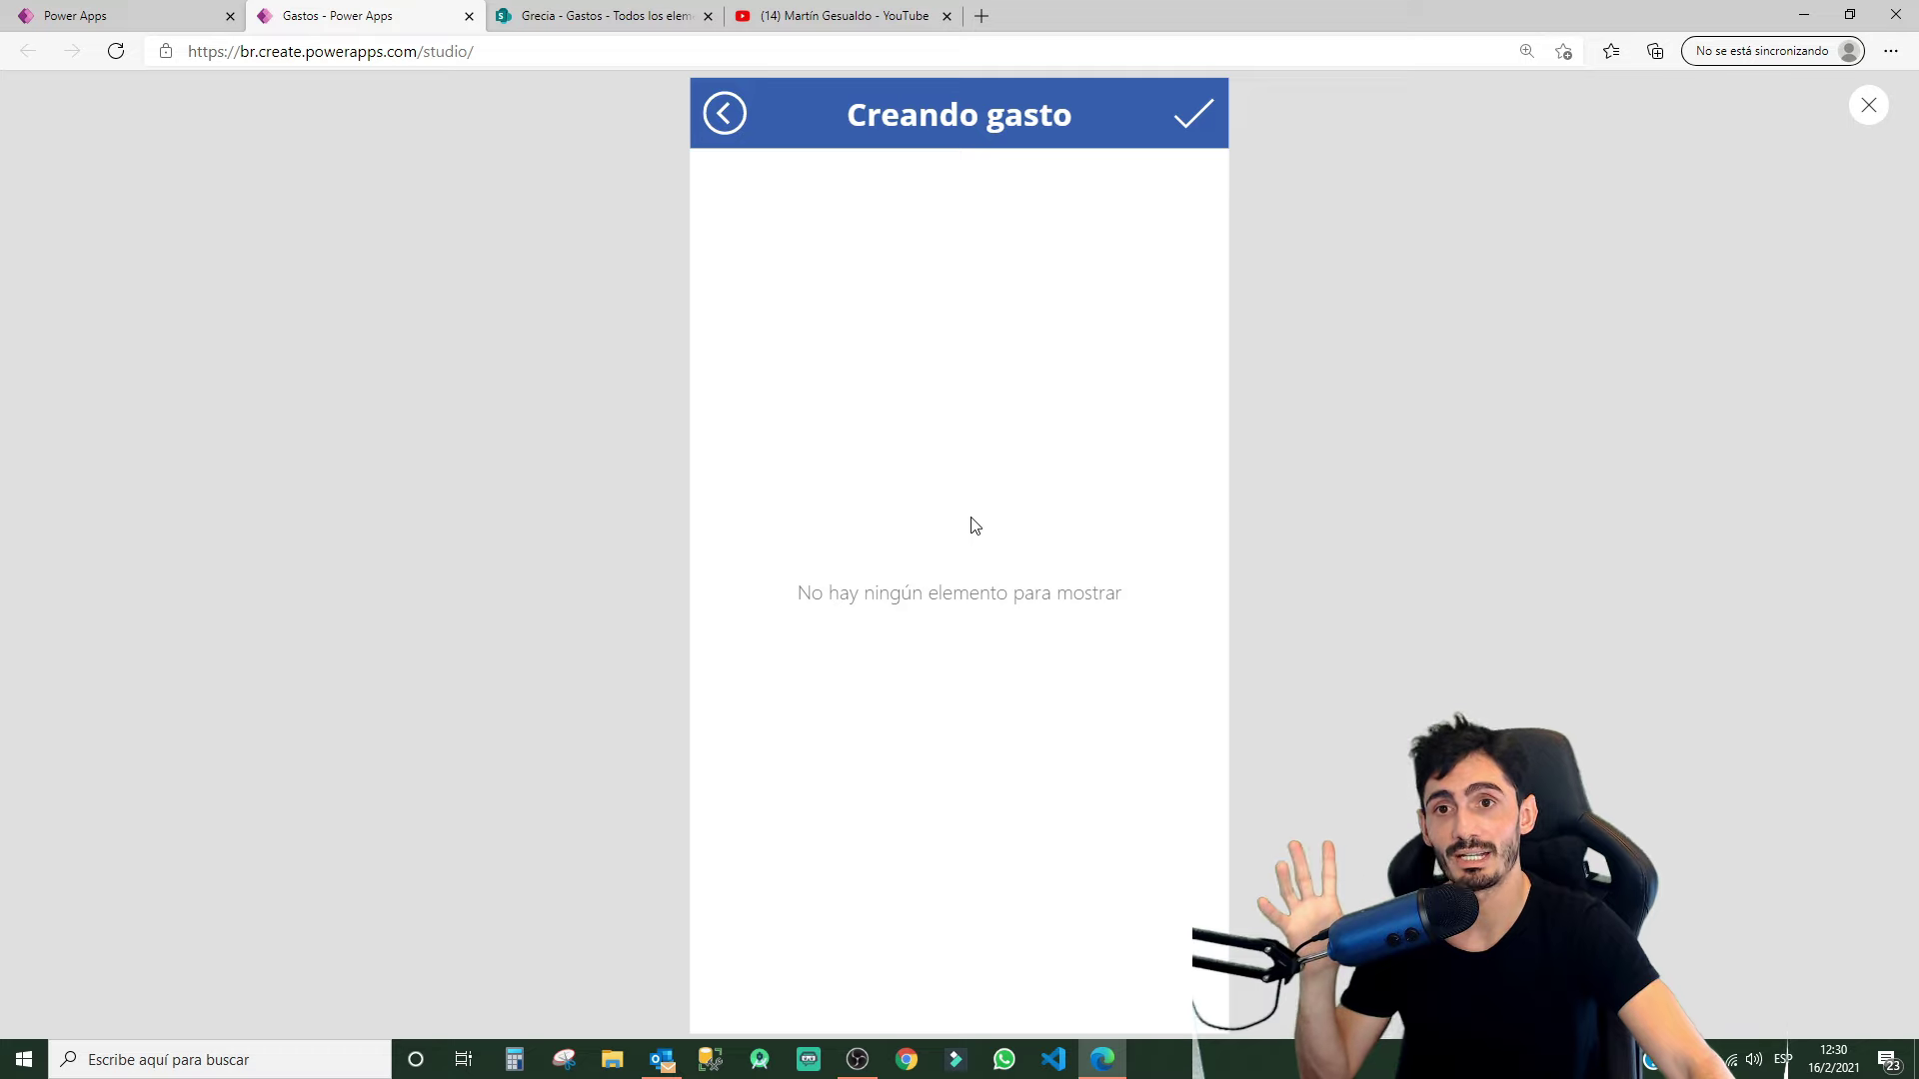
click(614, 17)
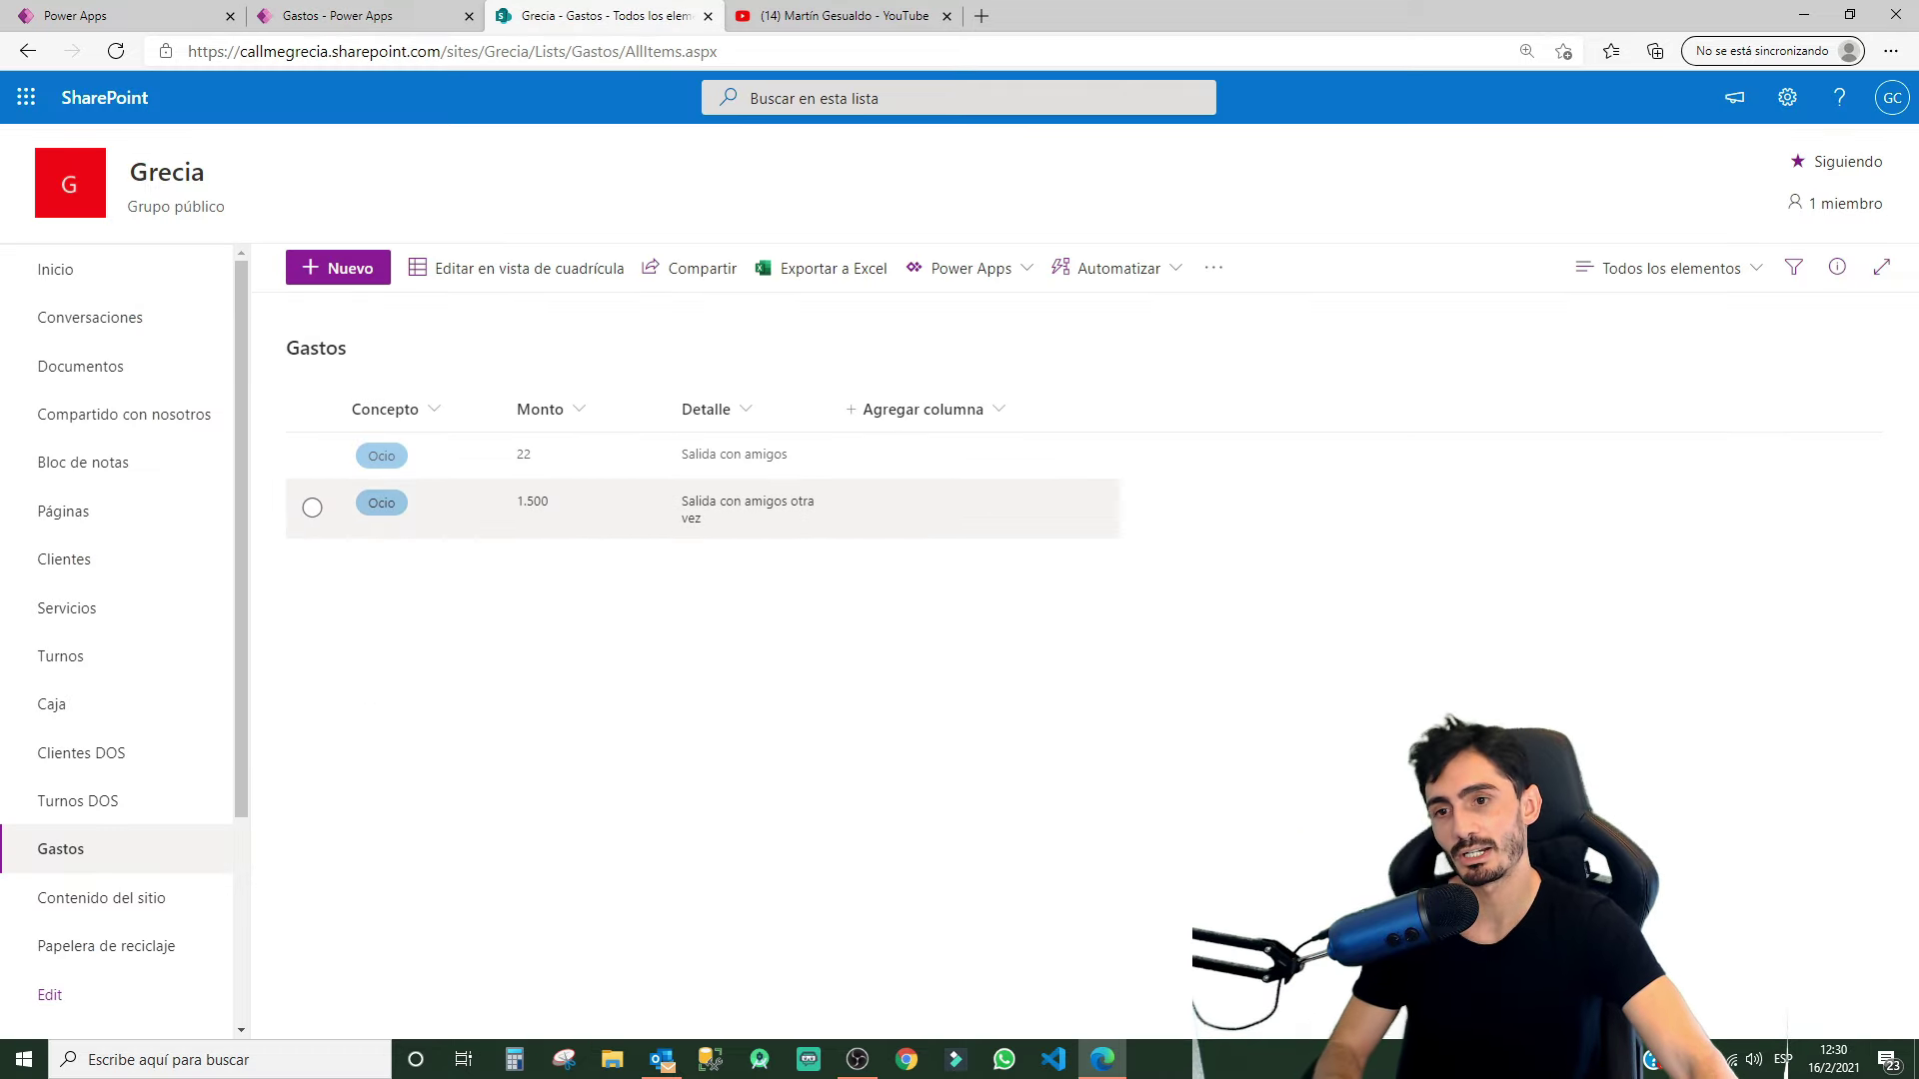
Check the new Ocio 1.500 row in SharePoint, then return to the Power Apps preview.
drag(502, 481, 595, 557)
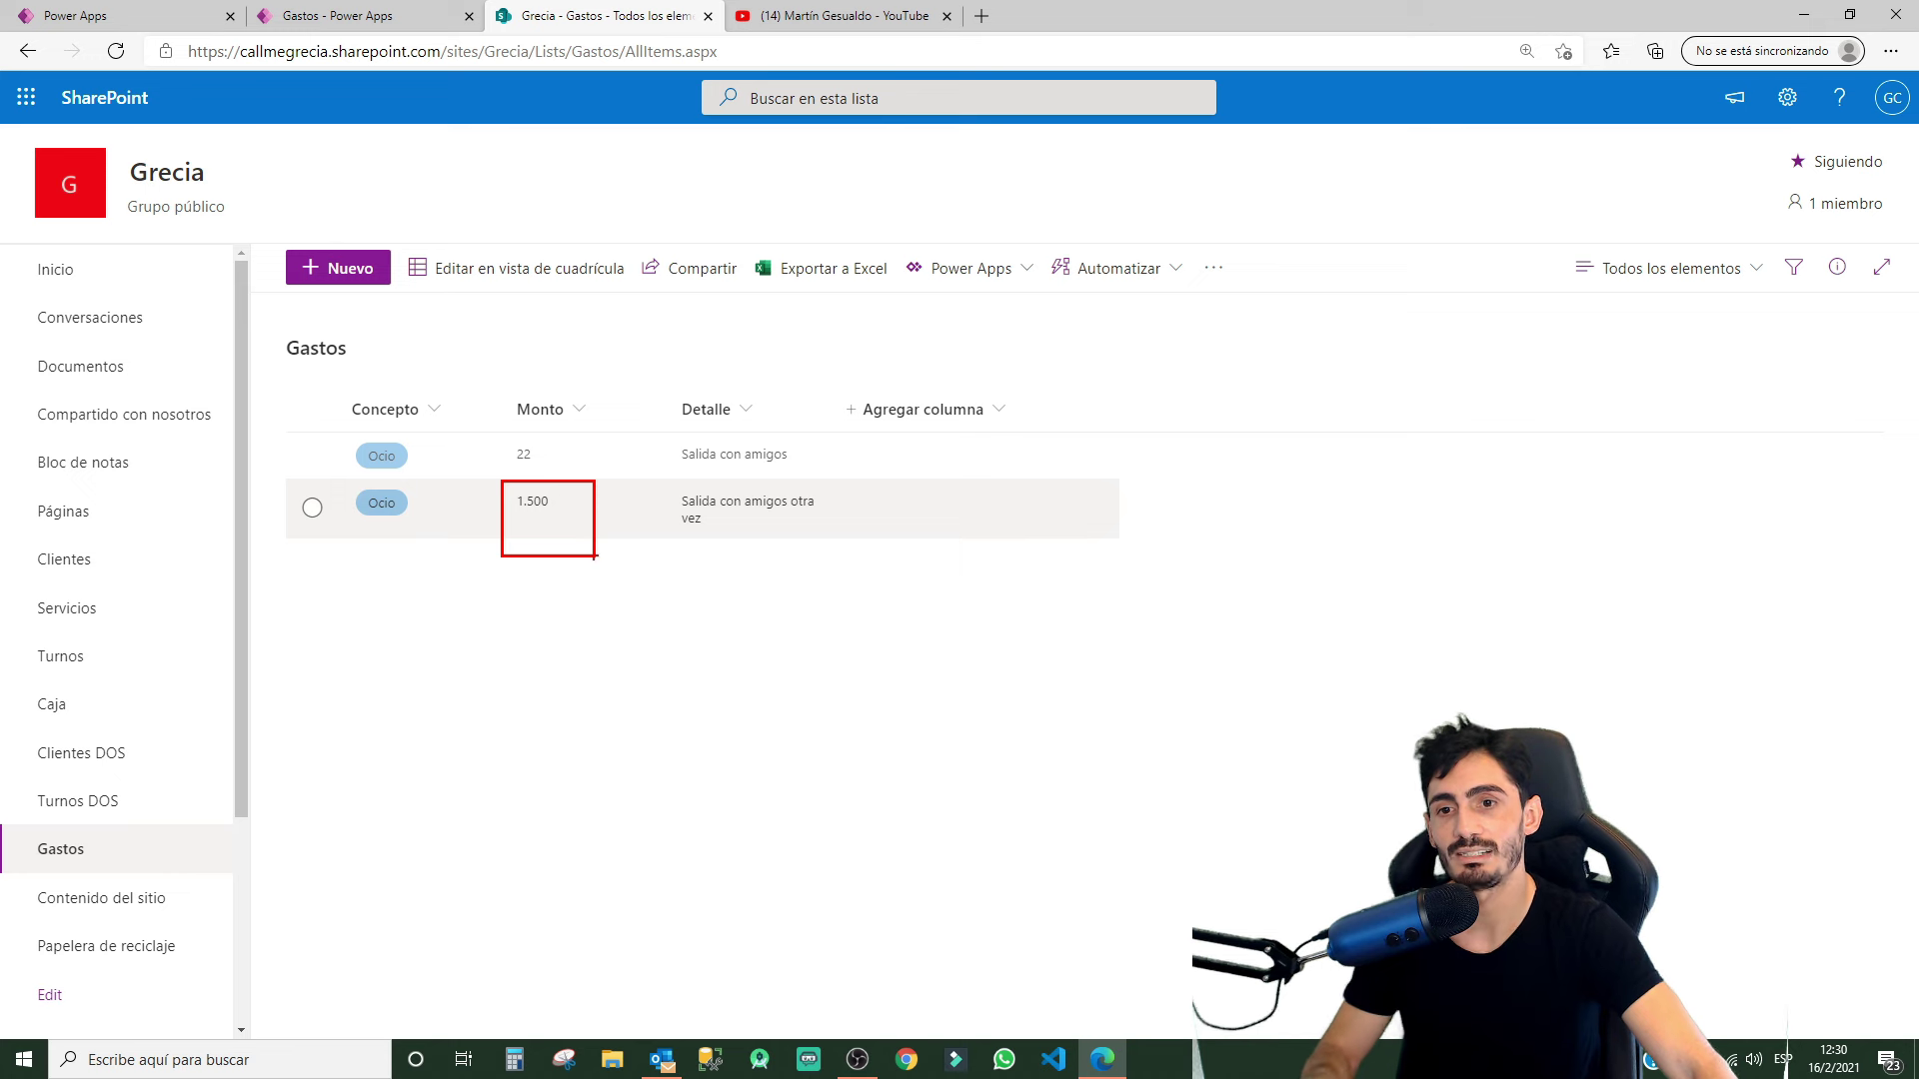
key(ctrl+shift+Tab)
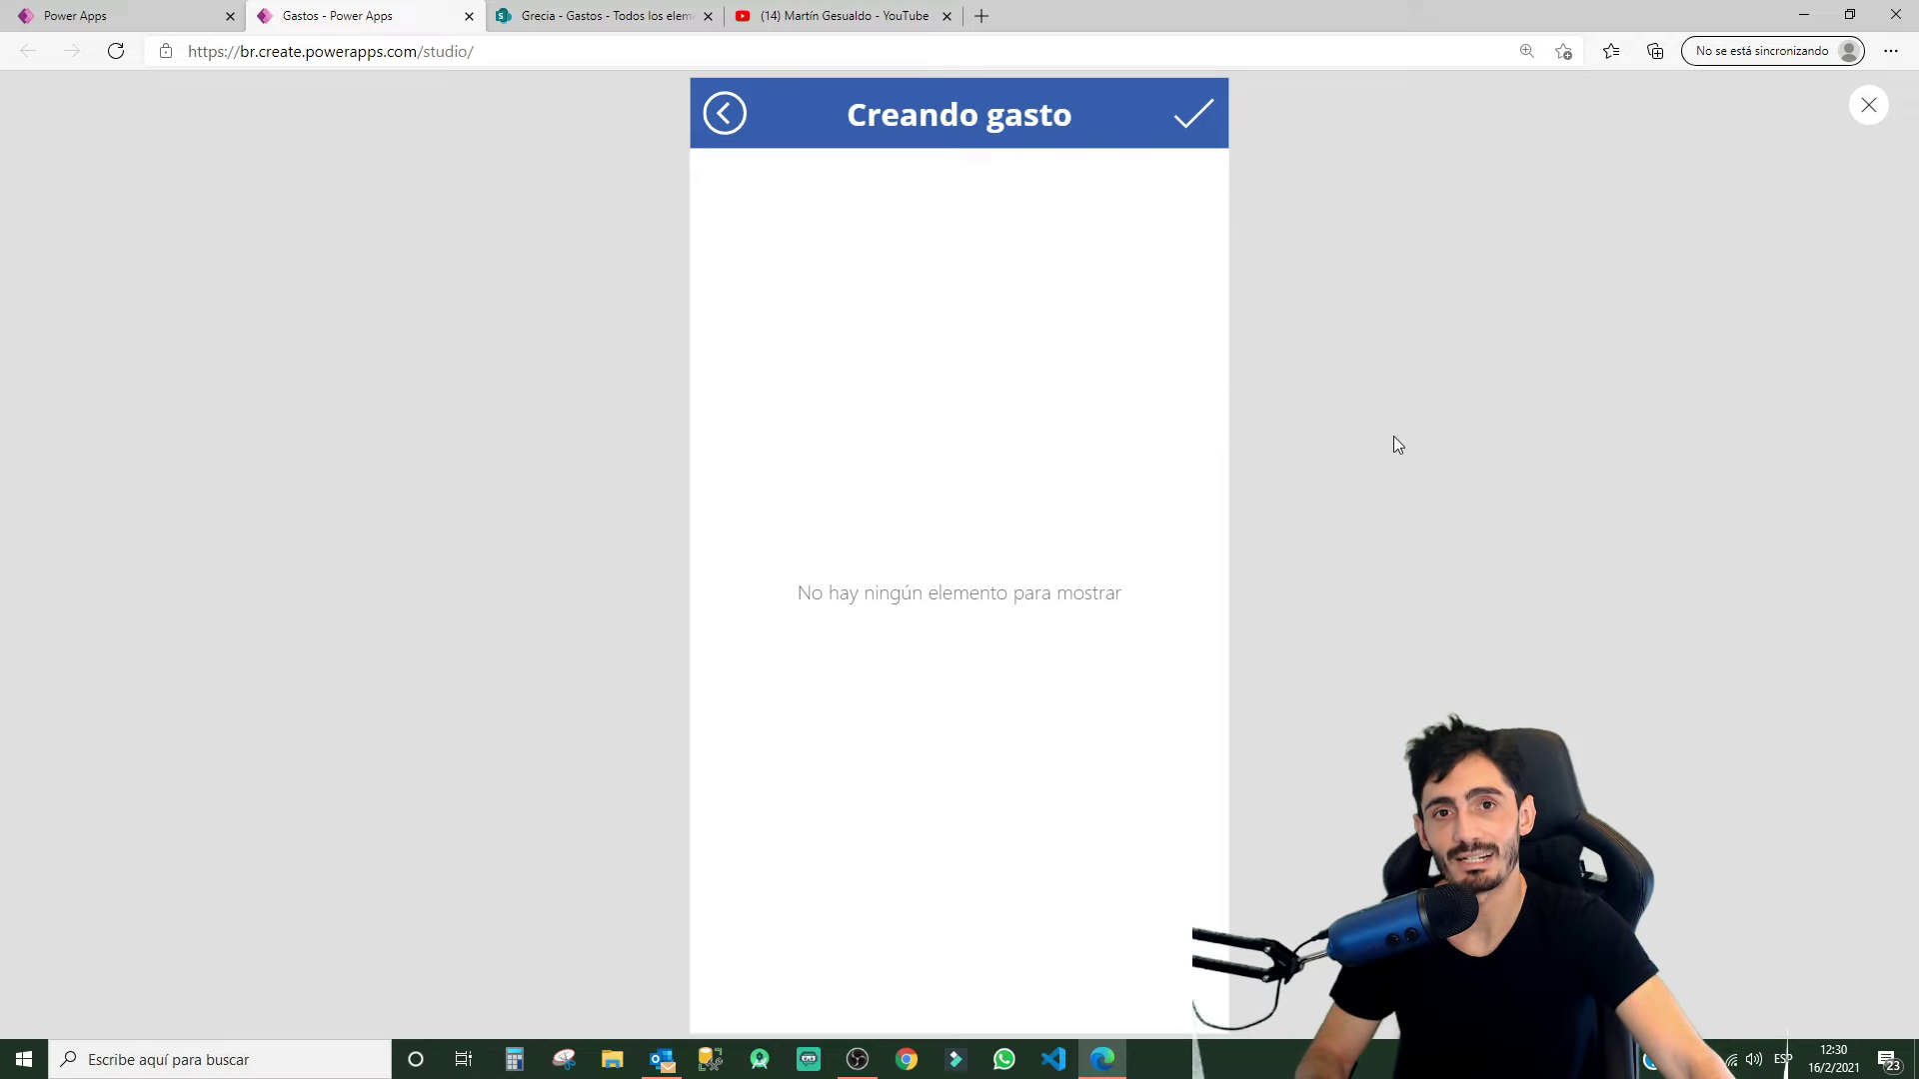
Set formCreaEditaGasto's OnSuccess to Navigate(scrInicial; Fade) and rerun the preview.
click(1869, 103)
click(1083, 908)
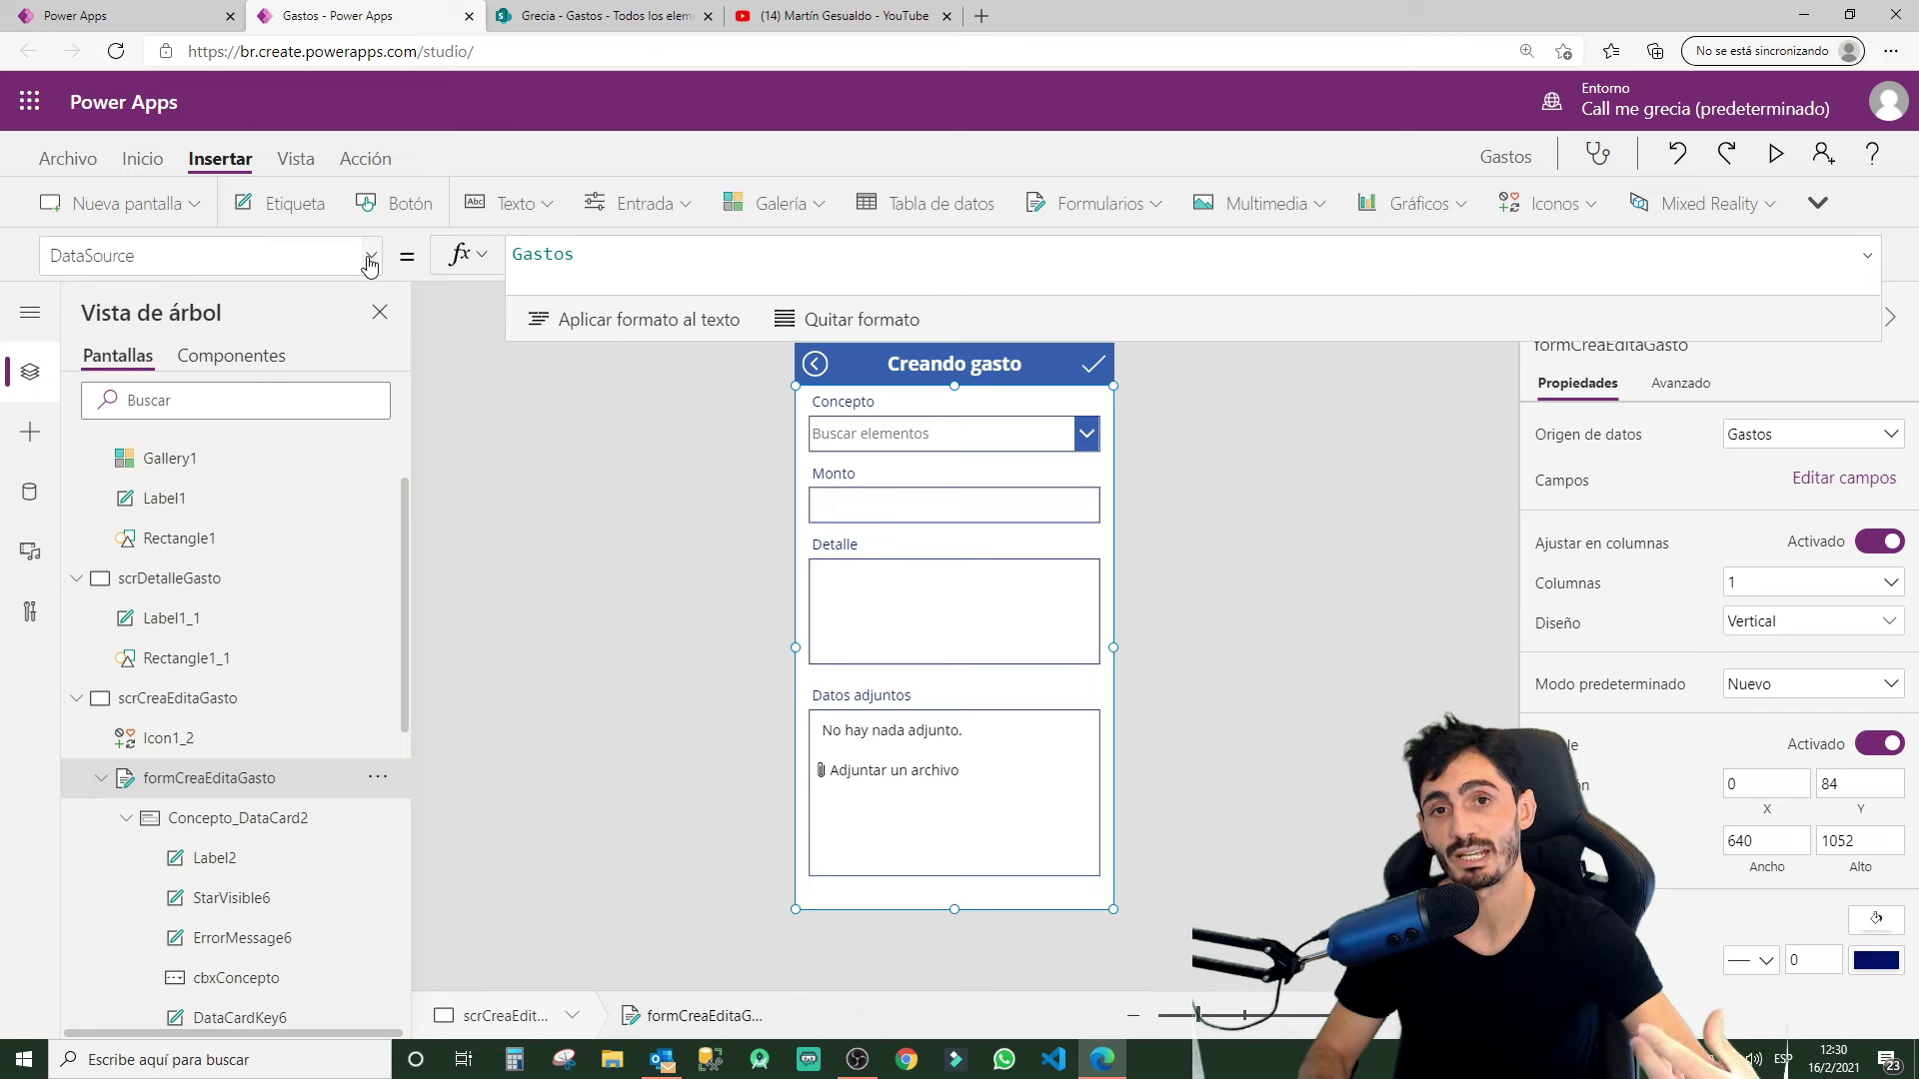
click(370, 263)
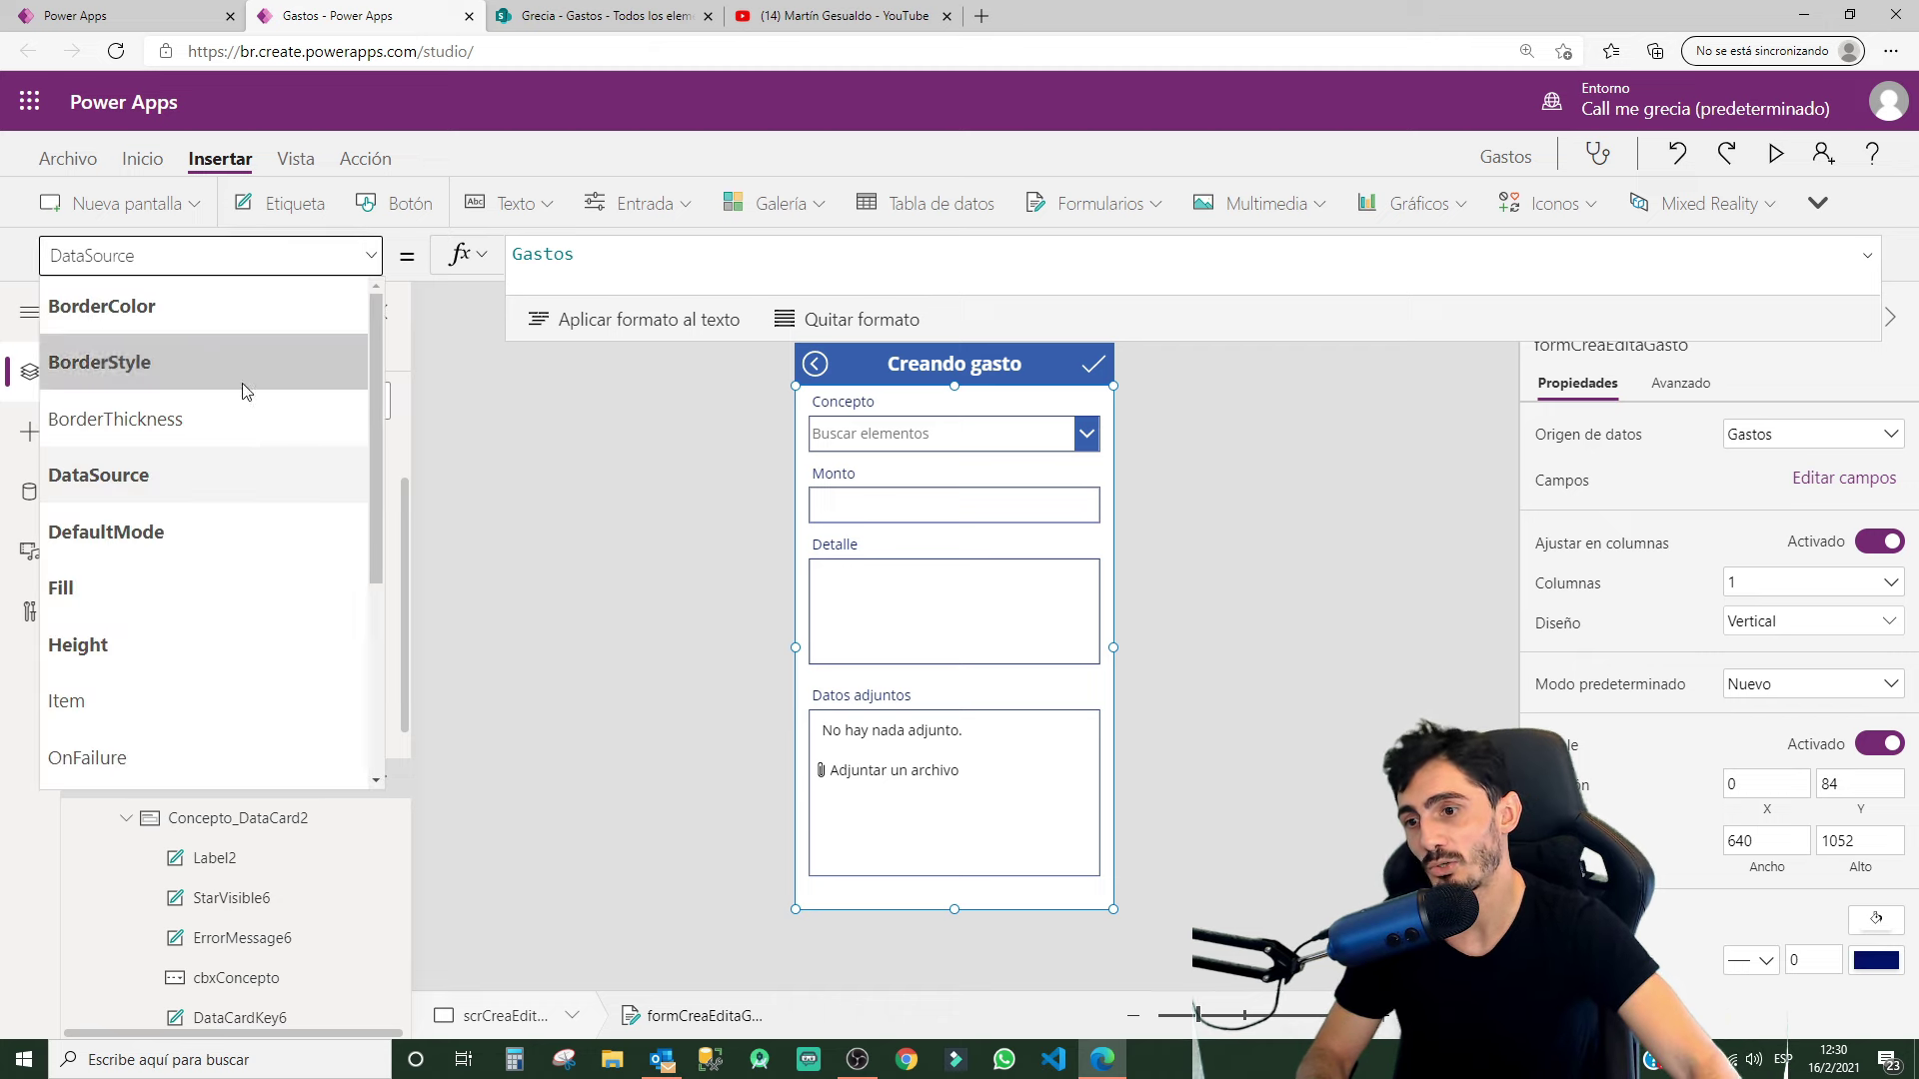
scroll(248, 403, down, 1)
scroll(248, 402, down, 1)
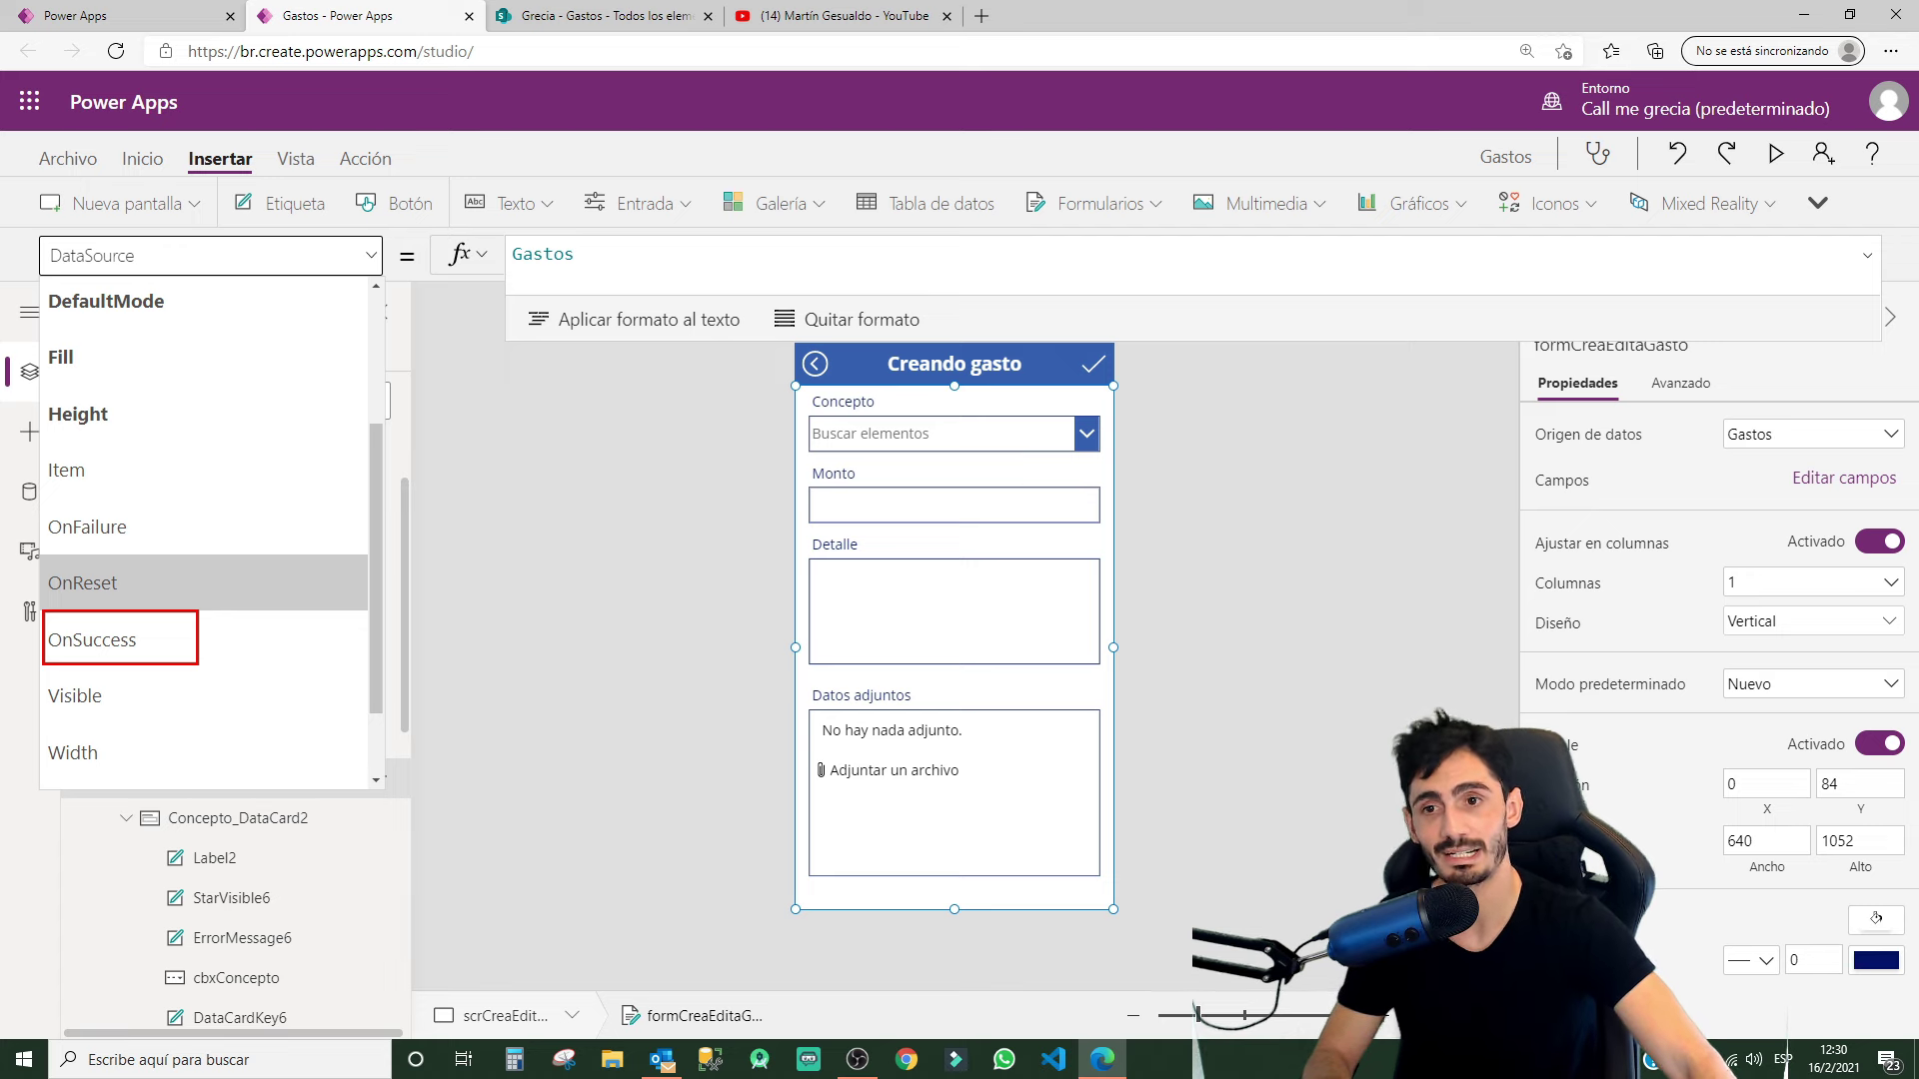
click(172, 636)
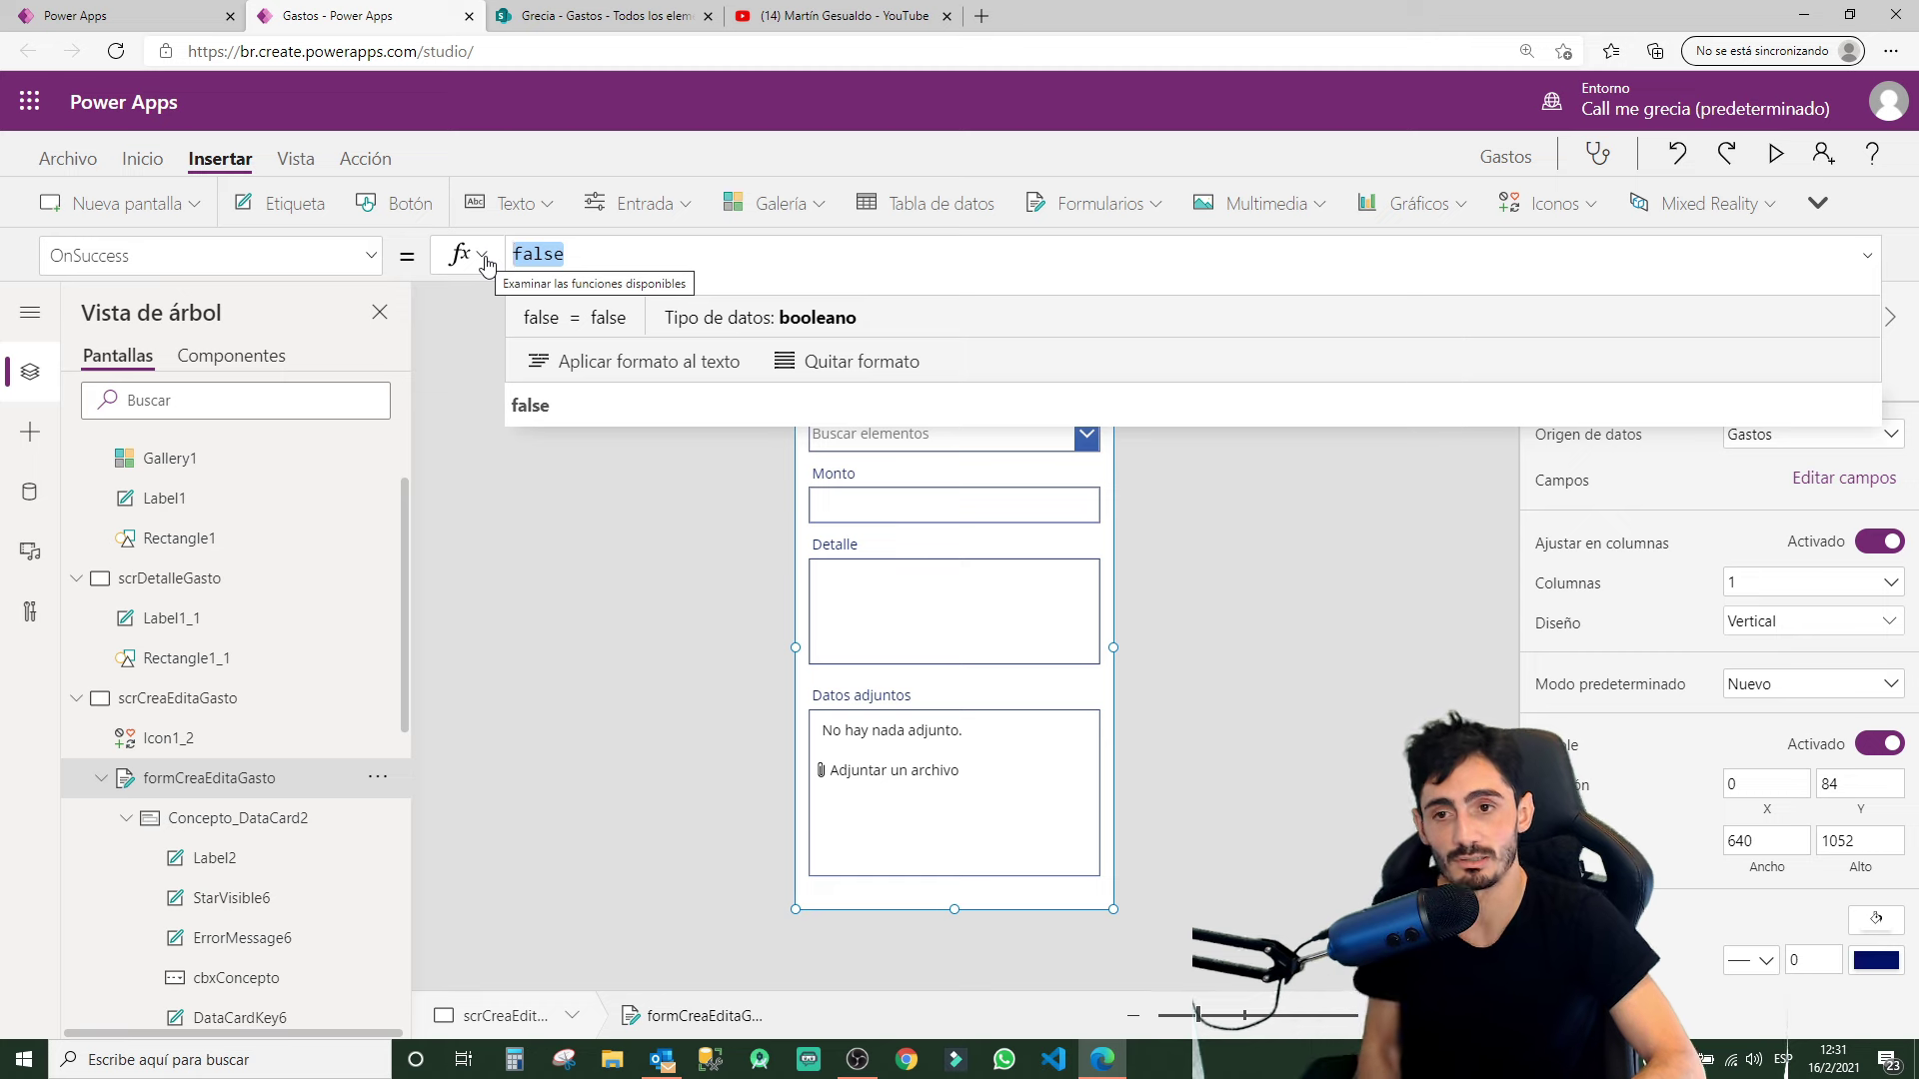
key(BackSpace)
text(Na)
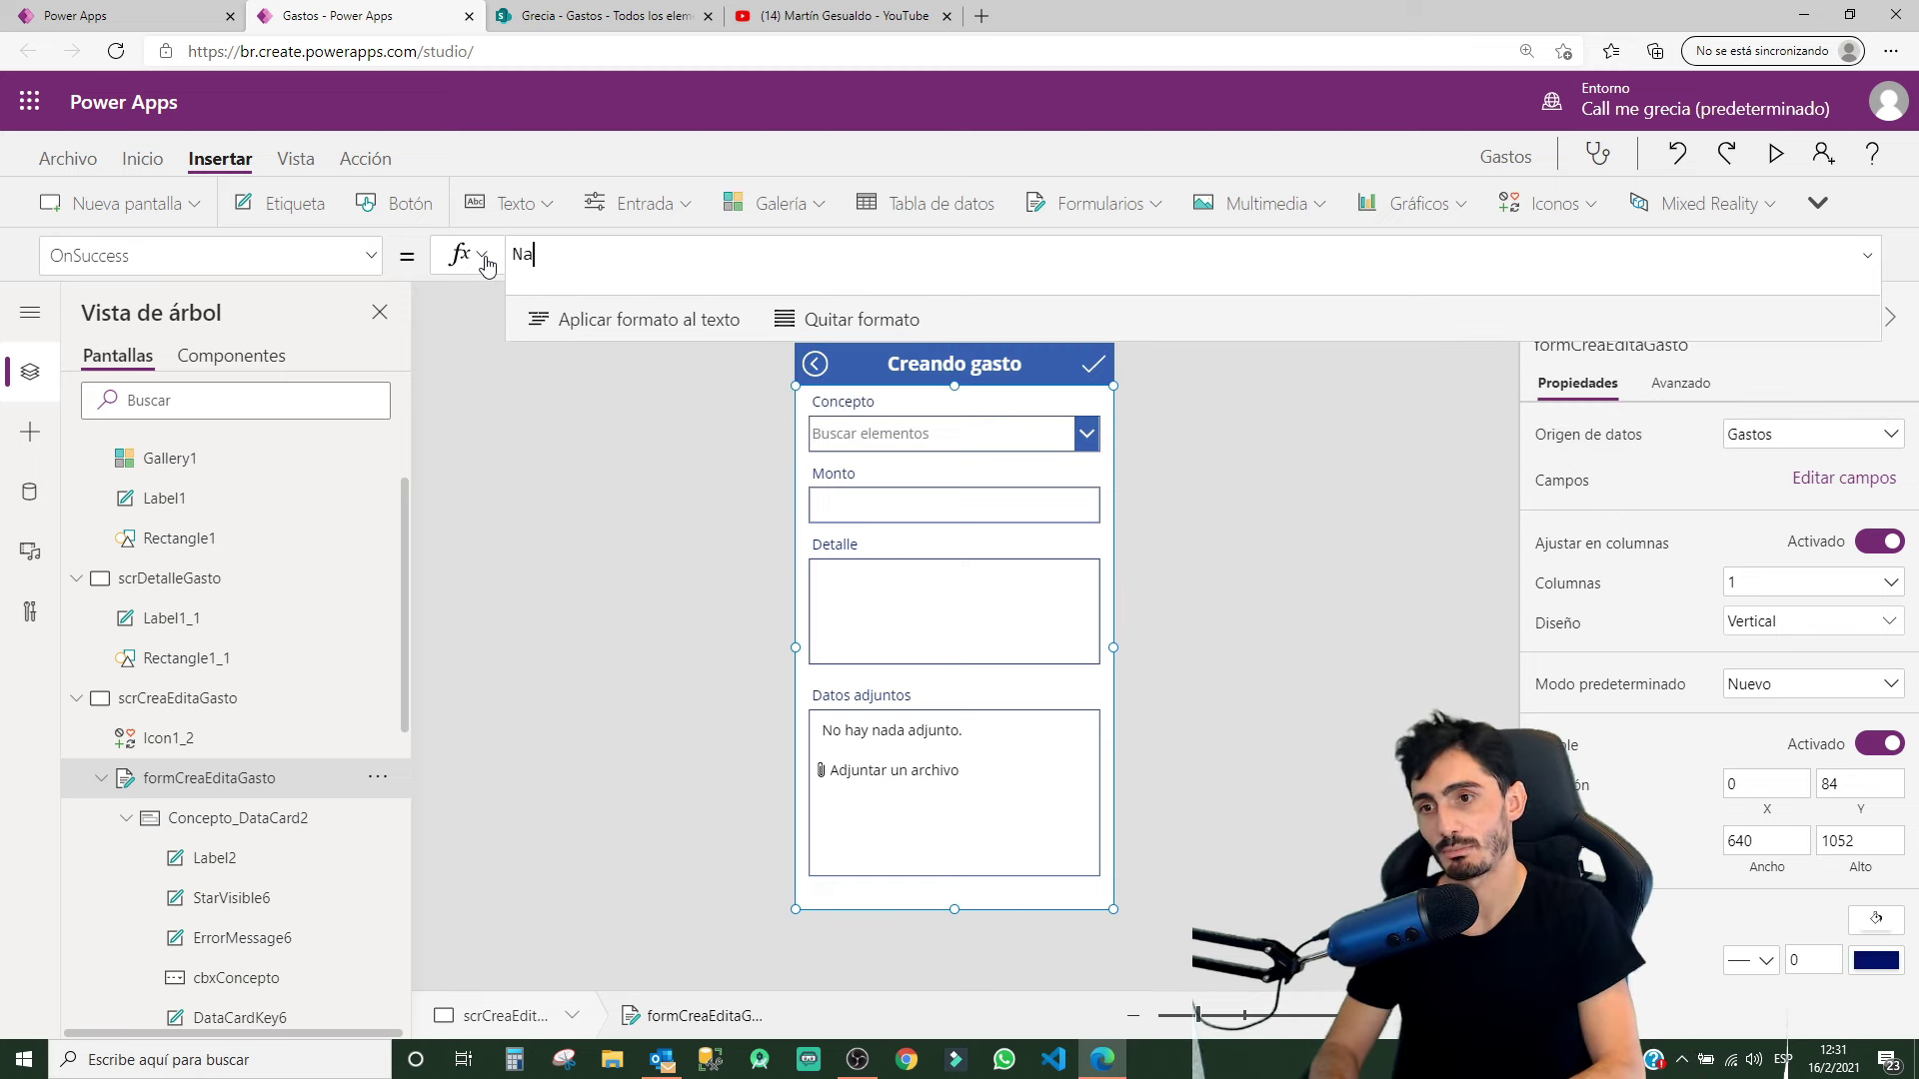
text(vigate(scr)
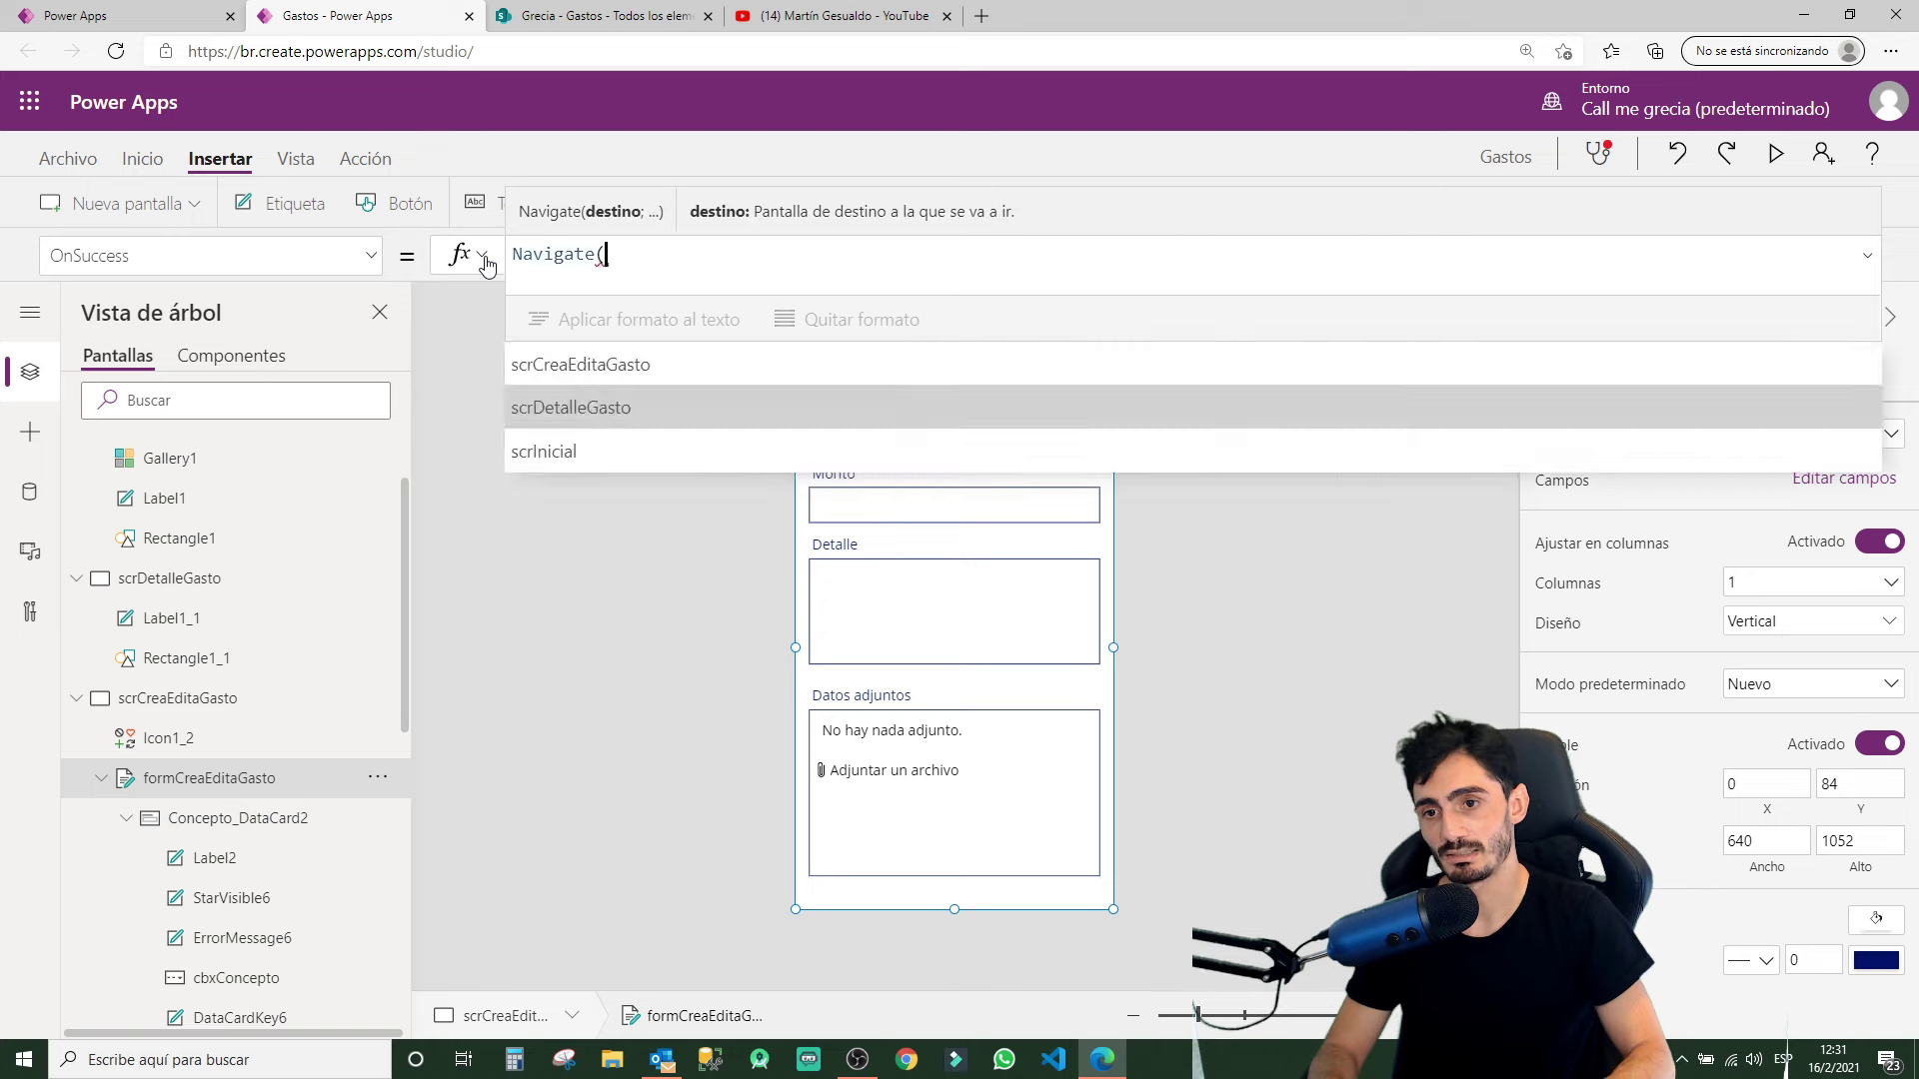
text(Inicial; )
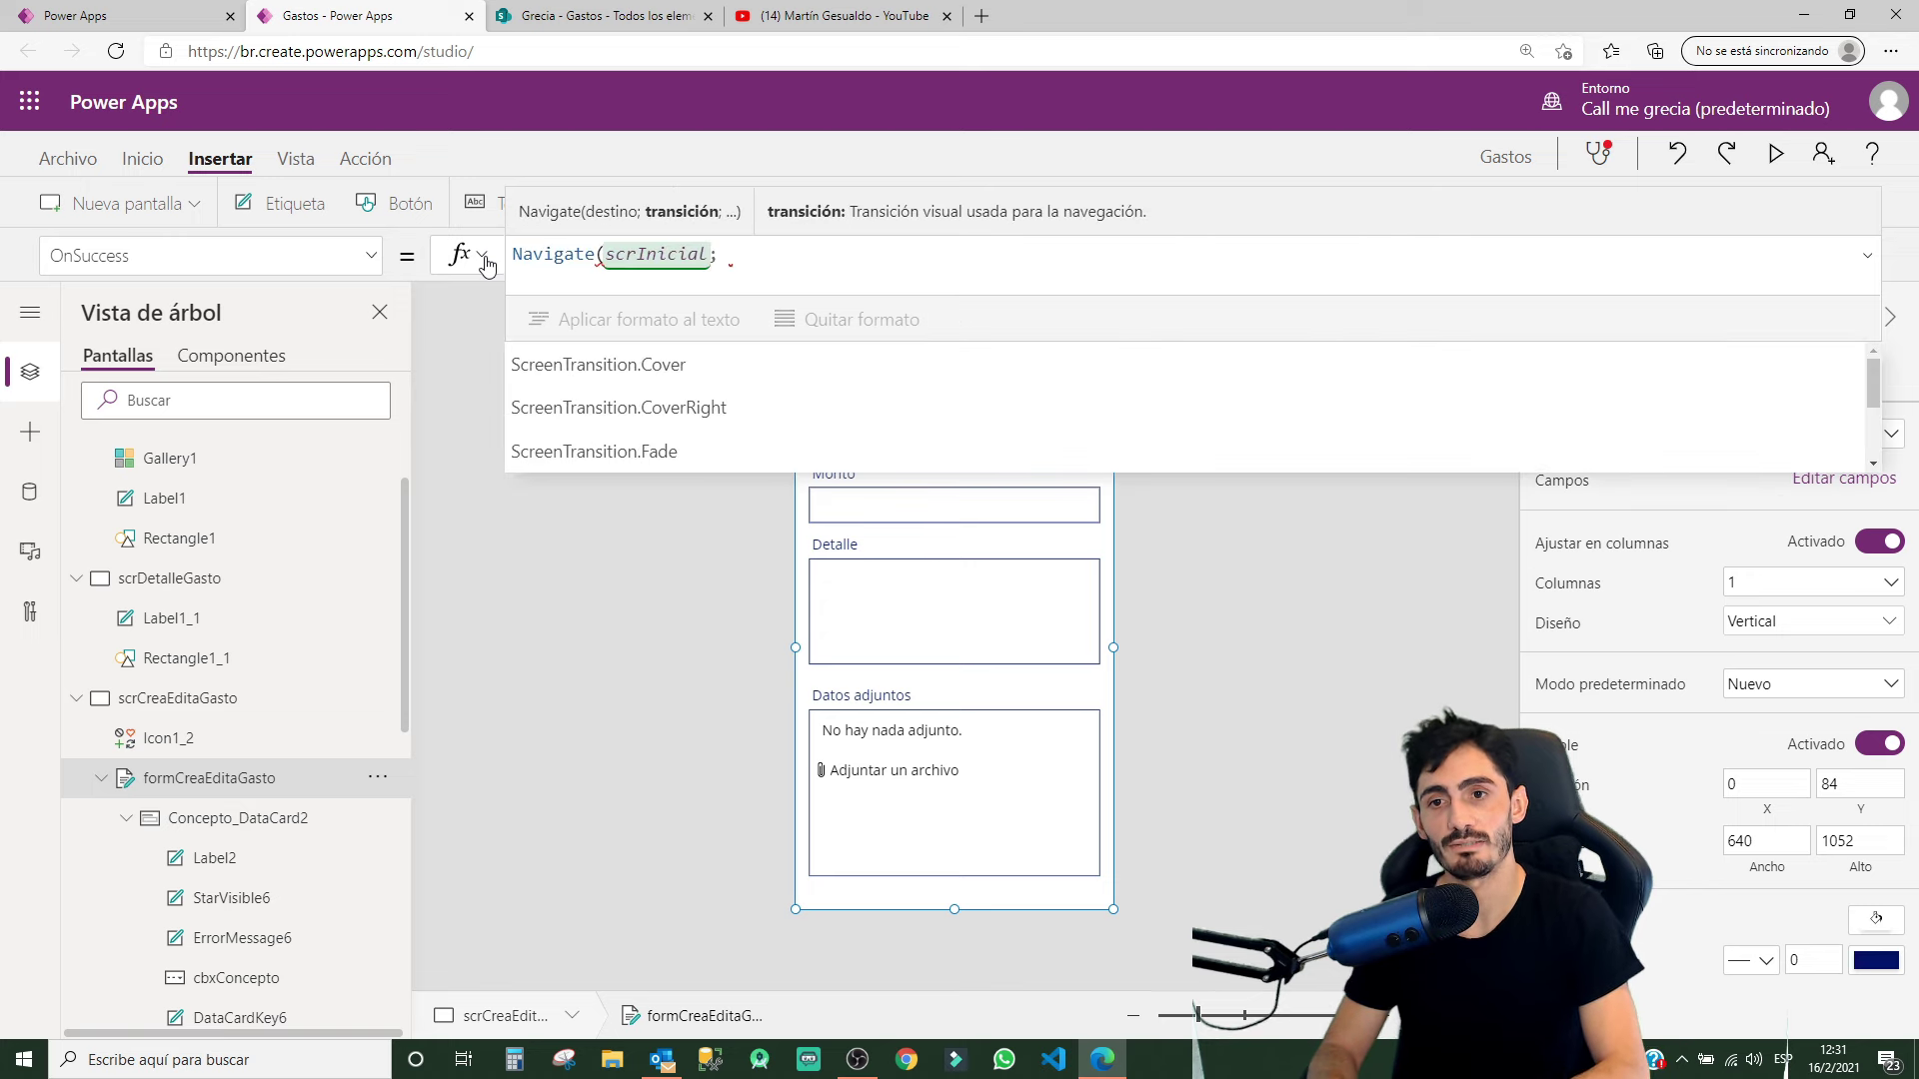
text(Fade))
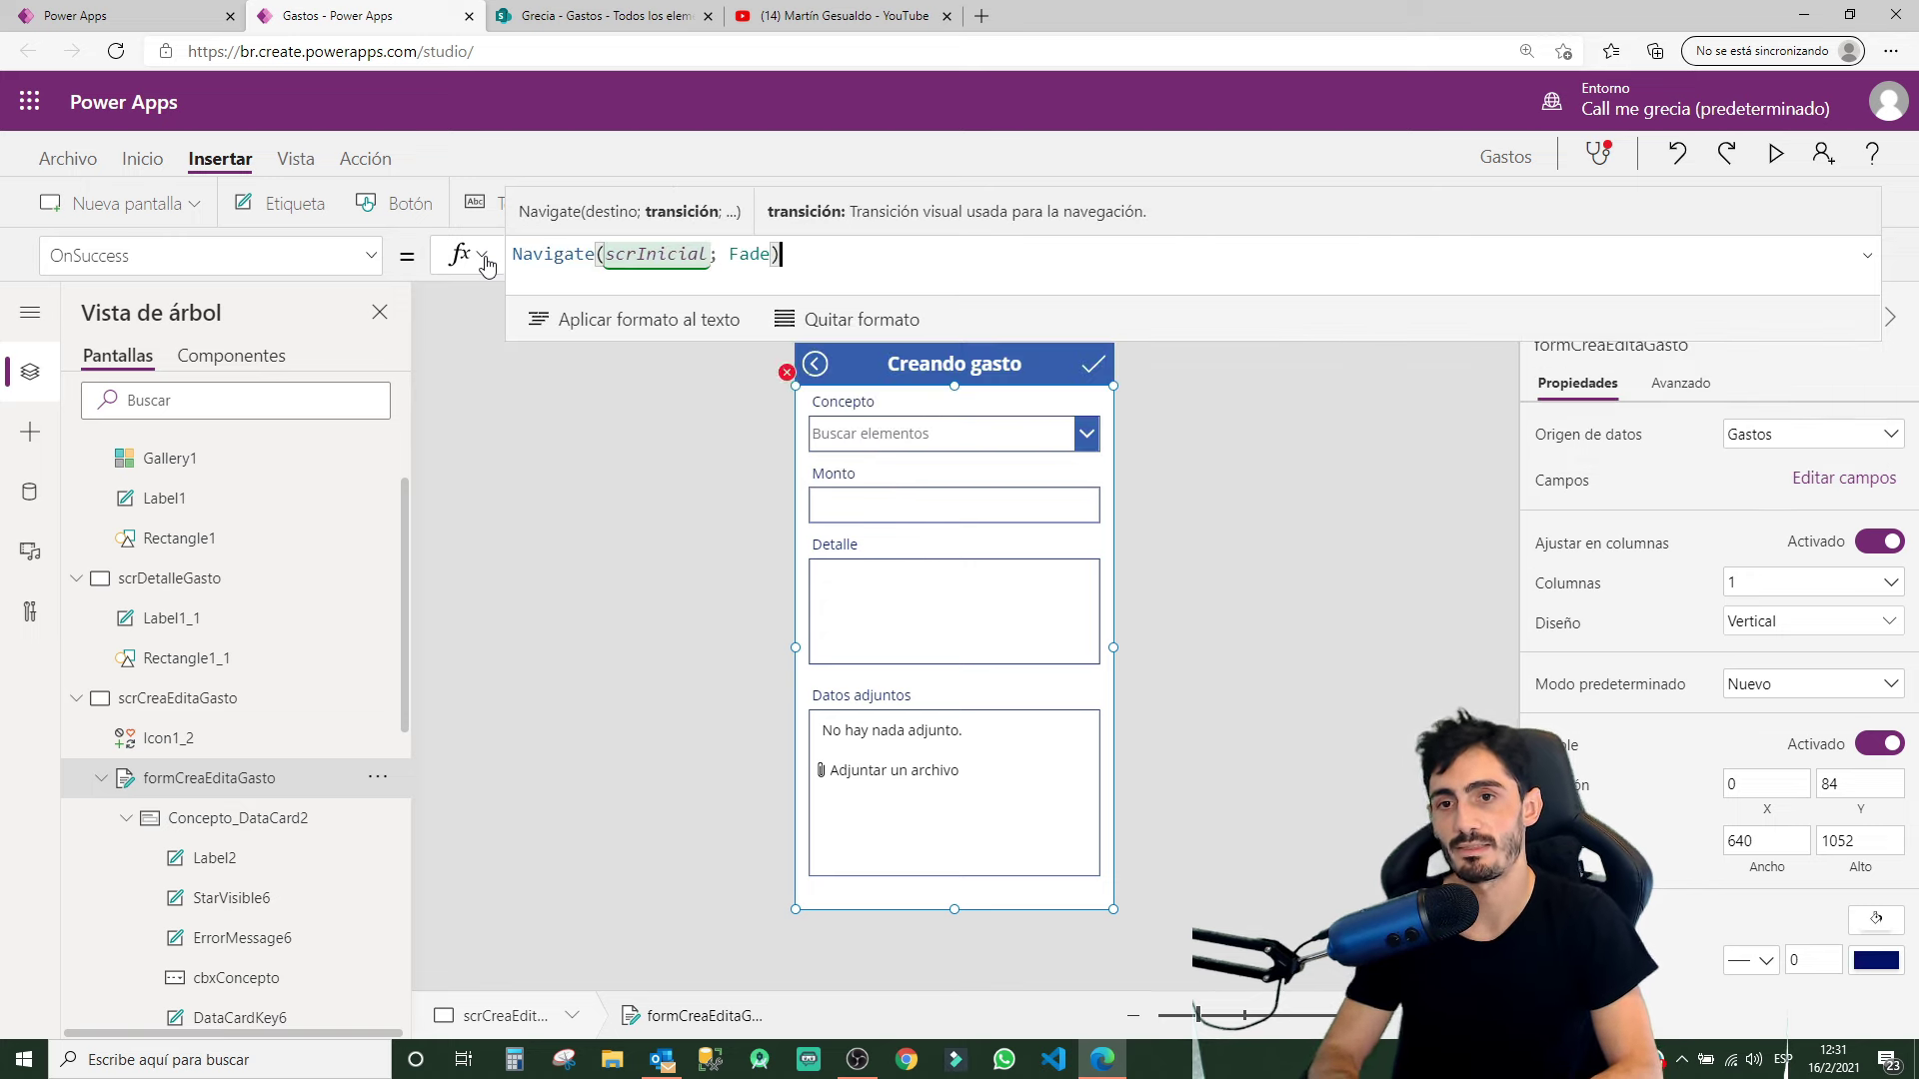
click(1779, 156)
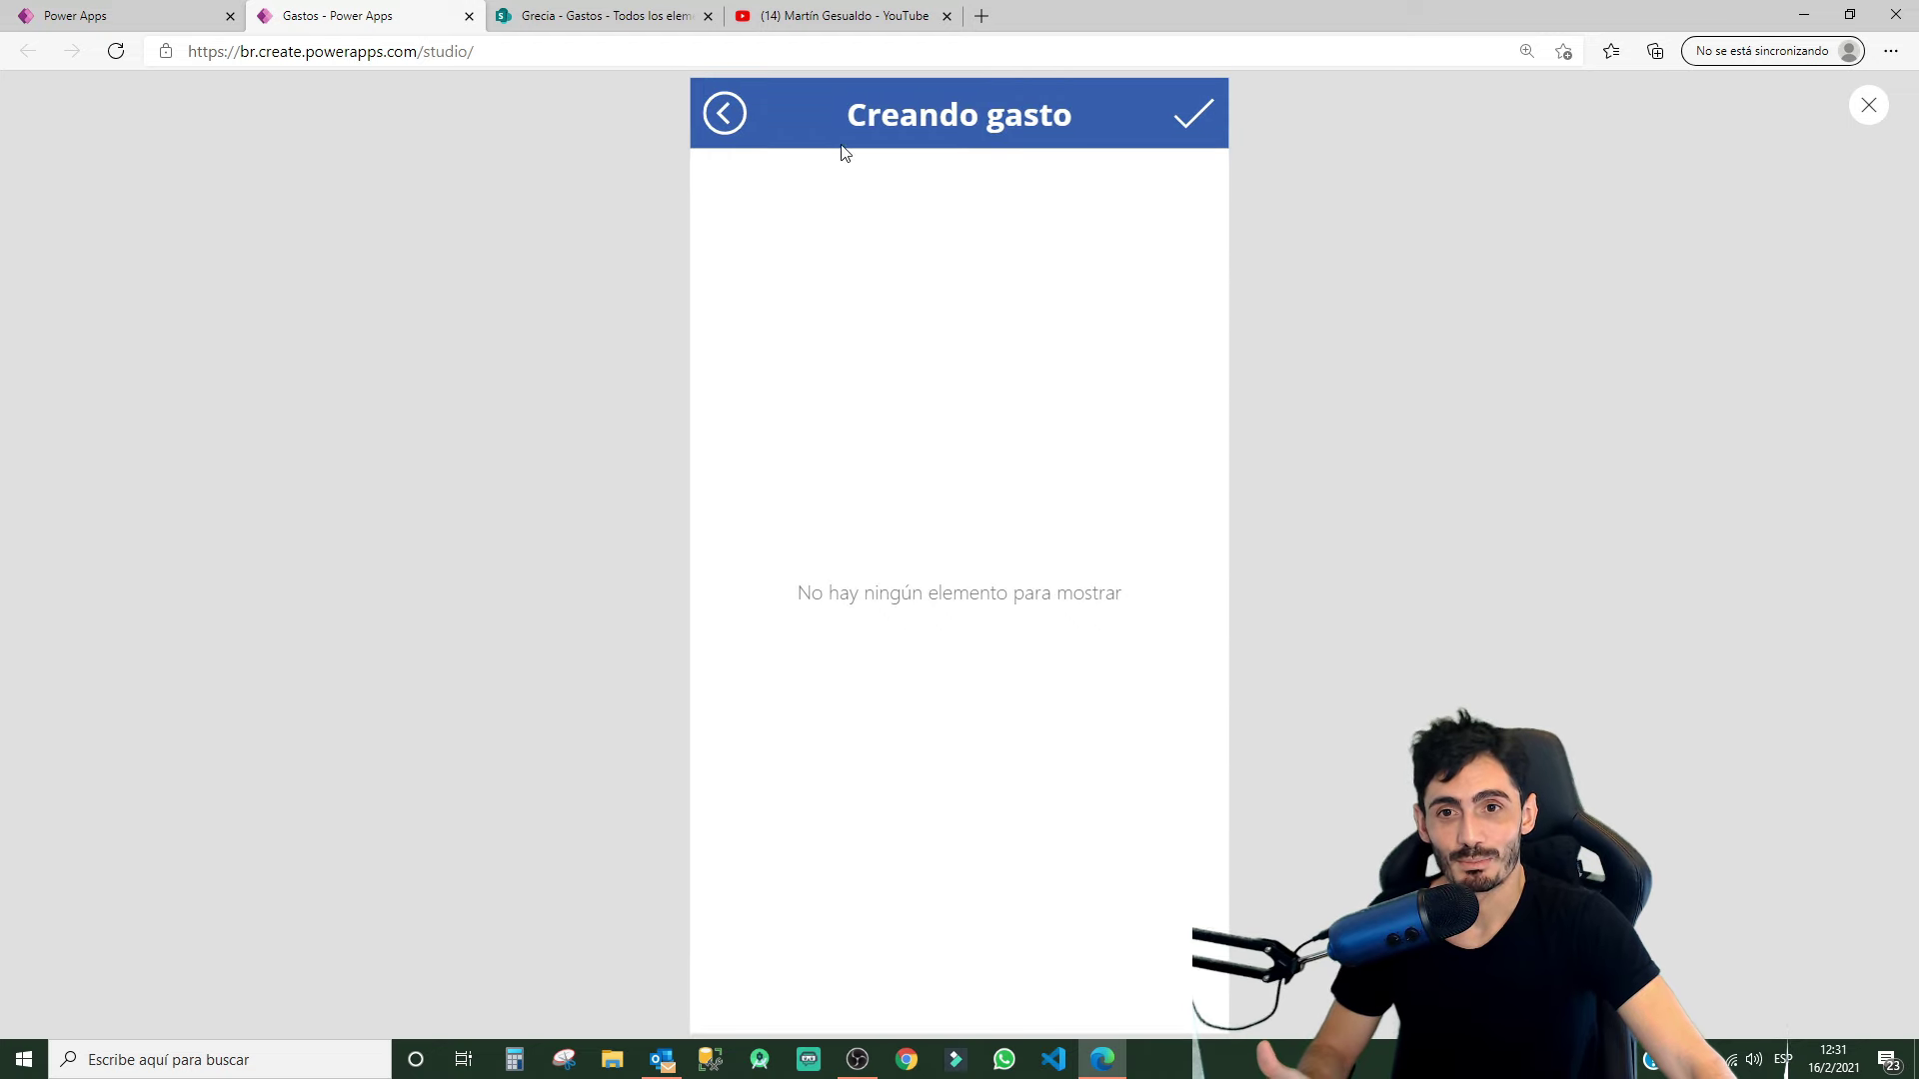
Submit a Farmacia expense of 800 with Detalle 'Diclofenac' in preview, then close the preview.
click(723, 115)
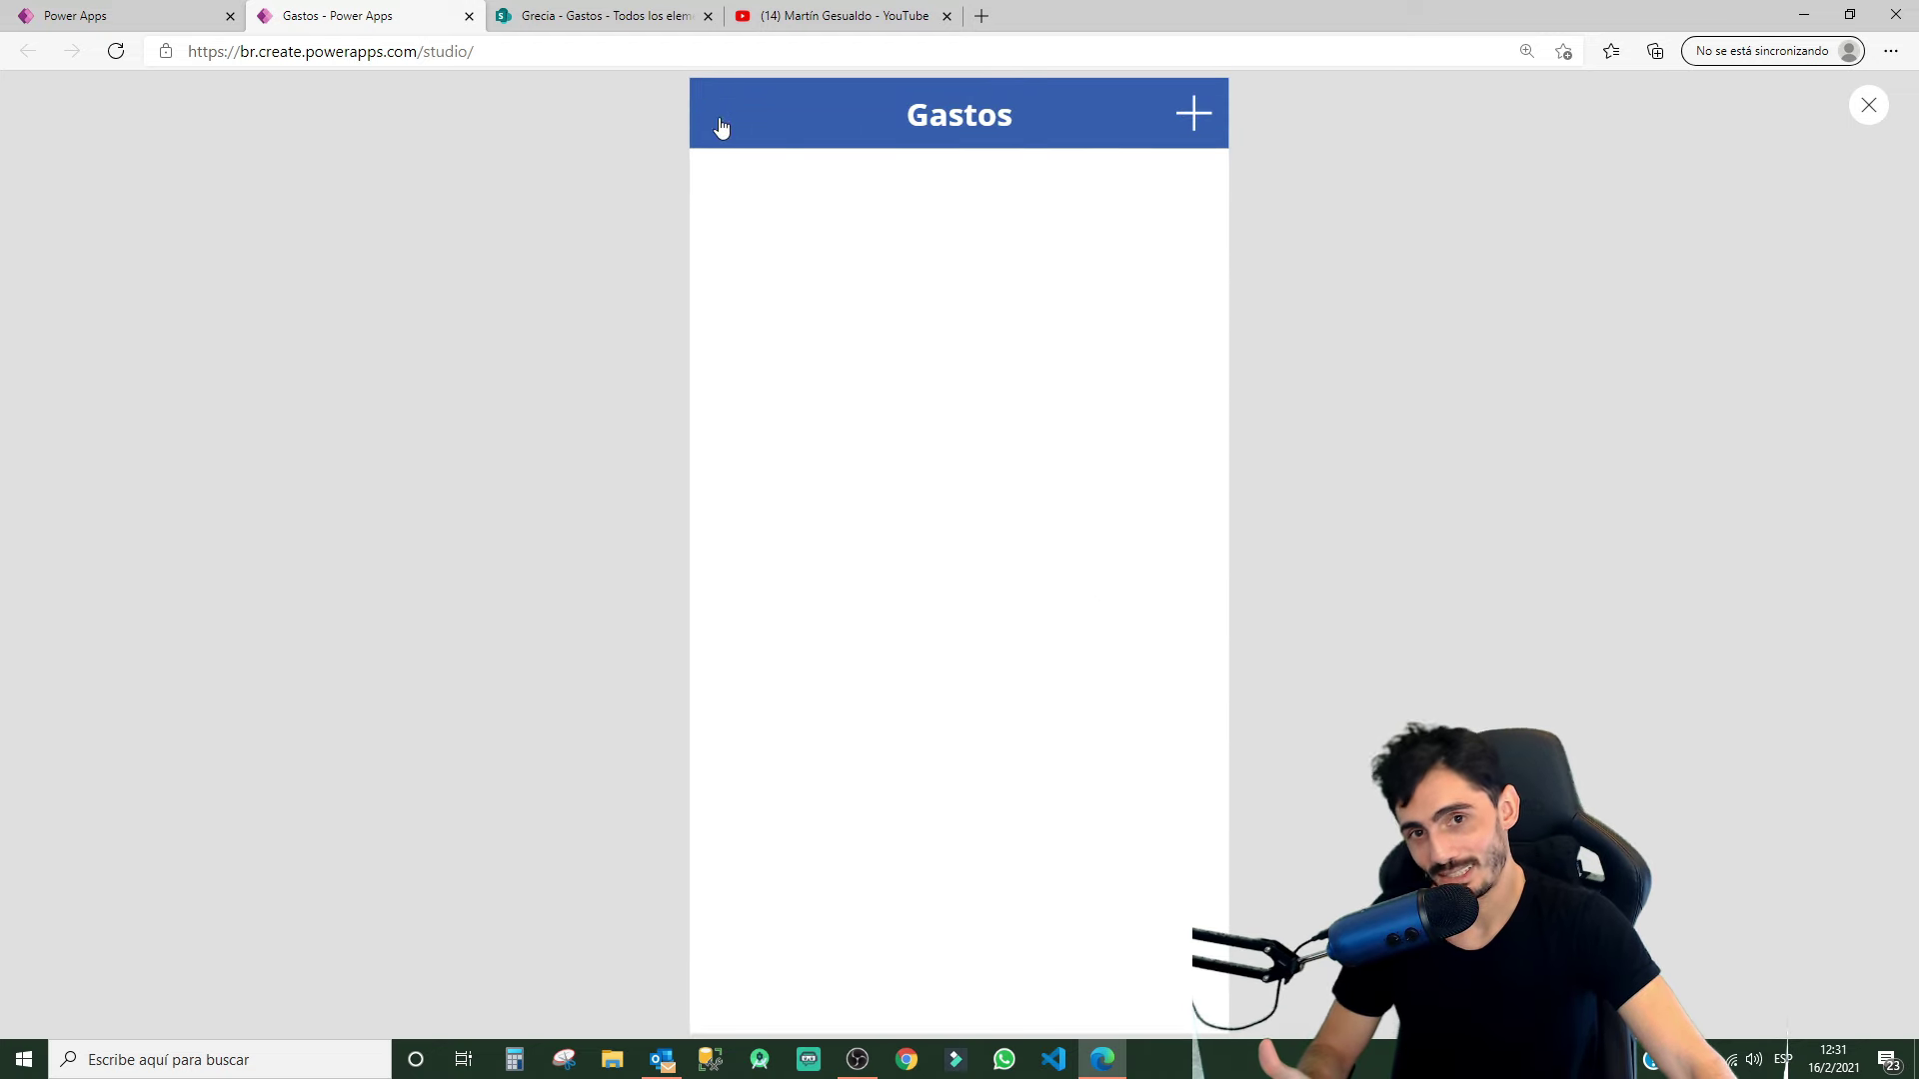
click(1196, 118)
click(938, 230)
click(865, 356)
text(800)
key(Tab)
text(Diclofenac)
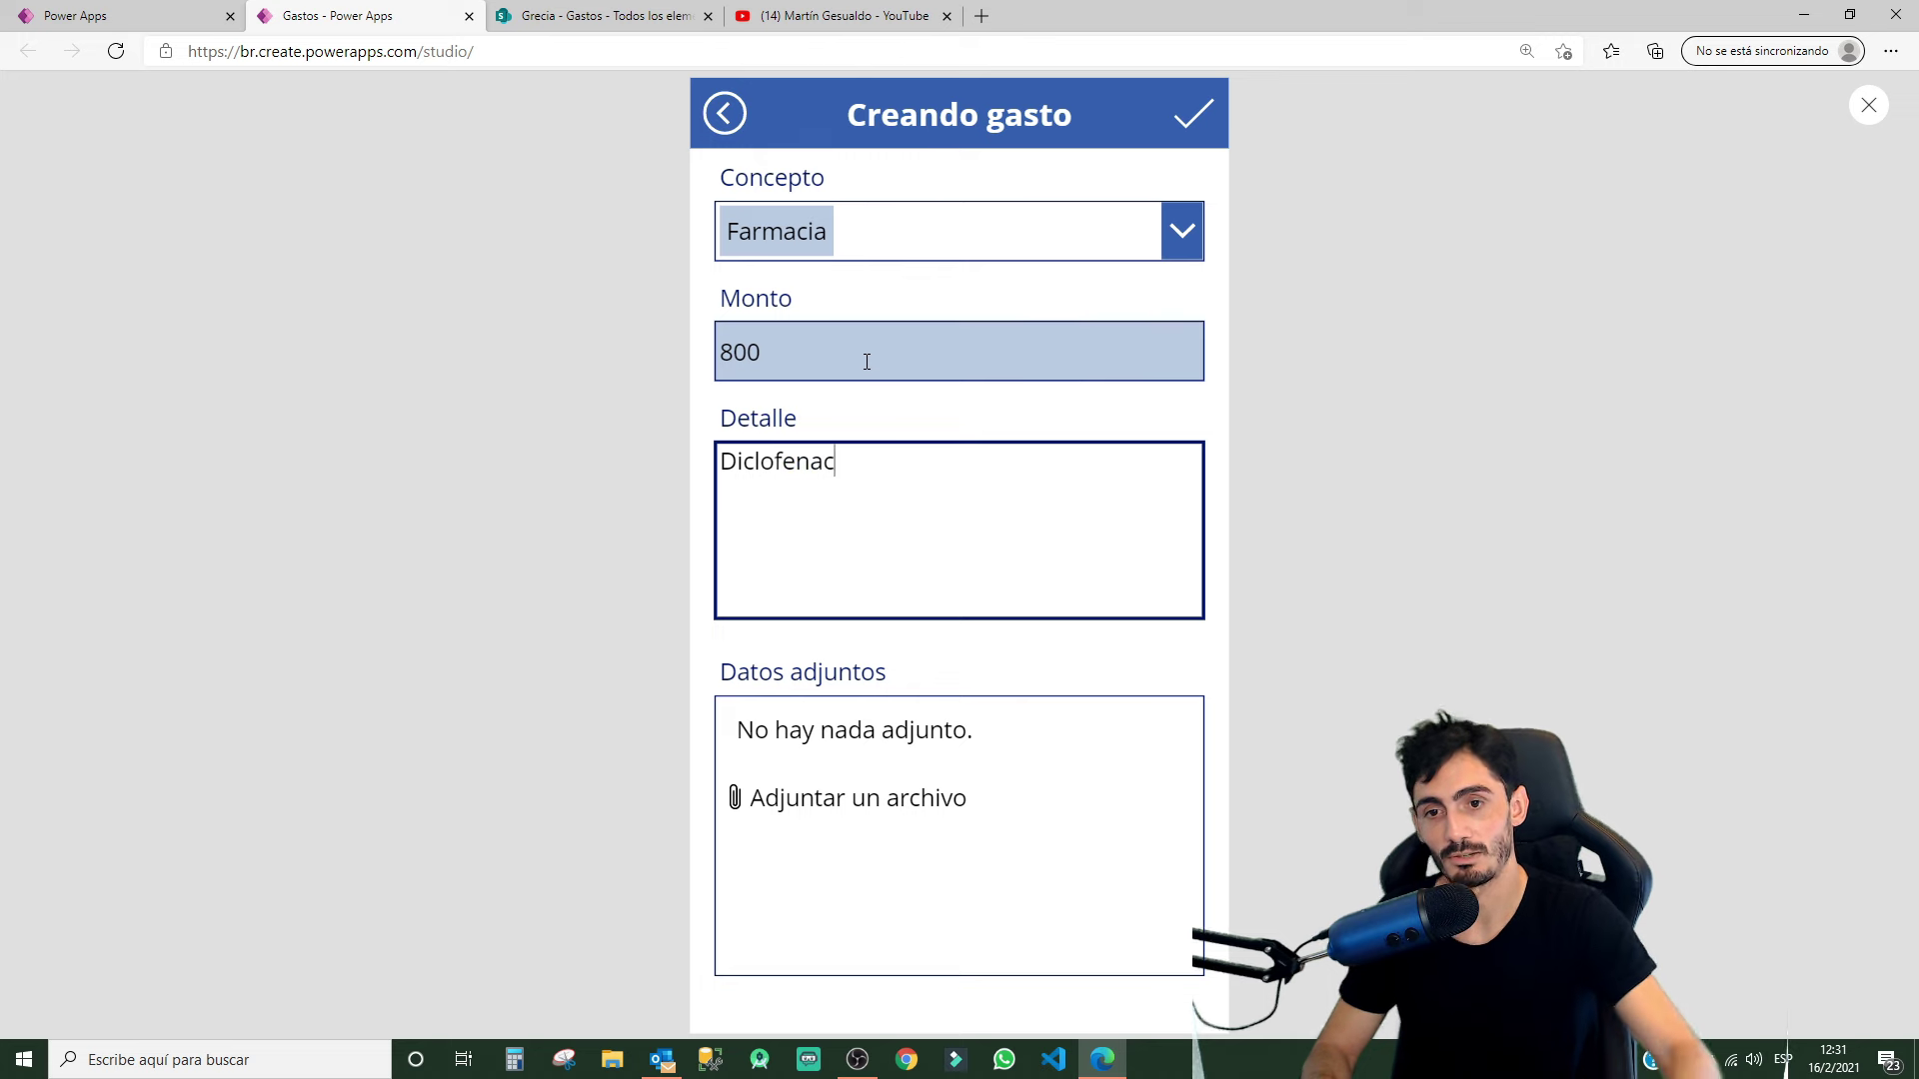
click(1191, 133)
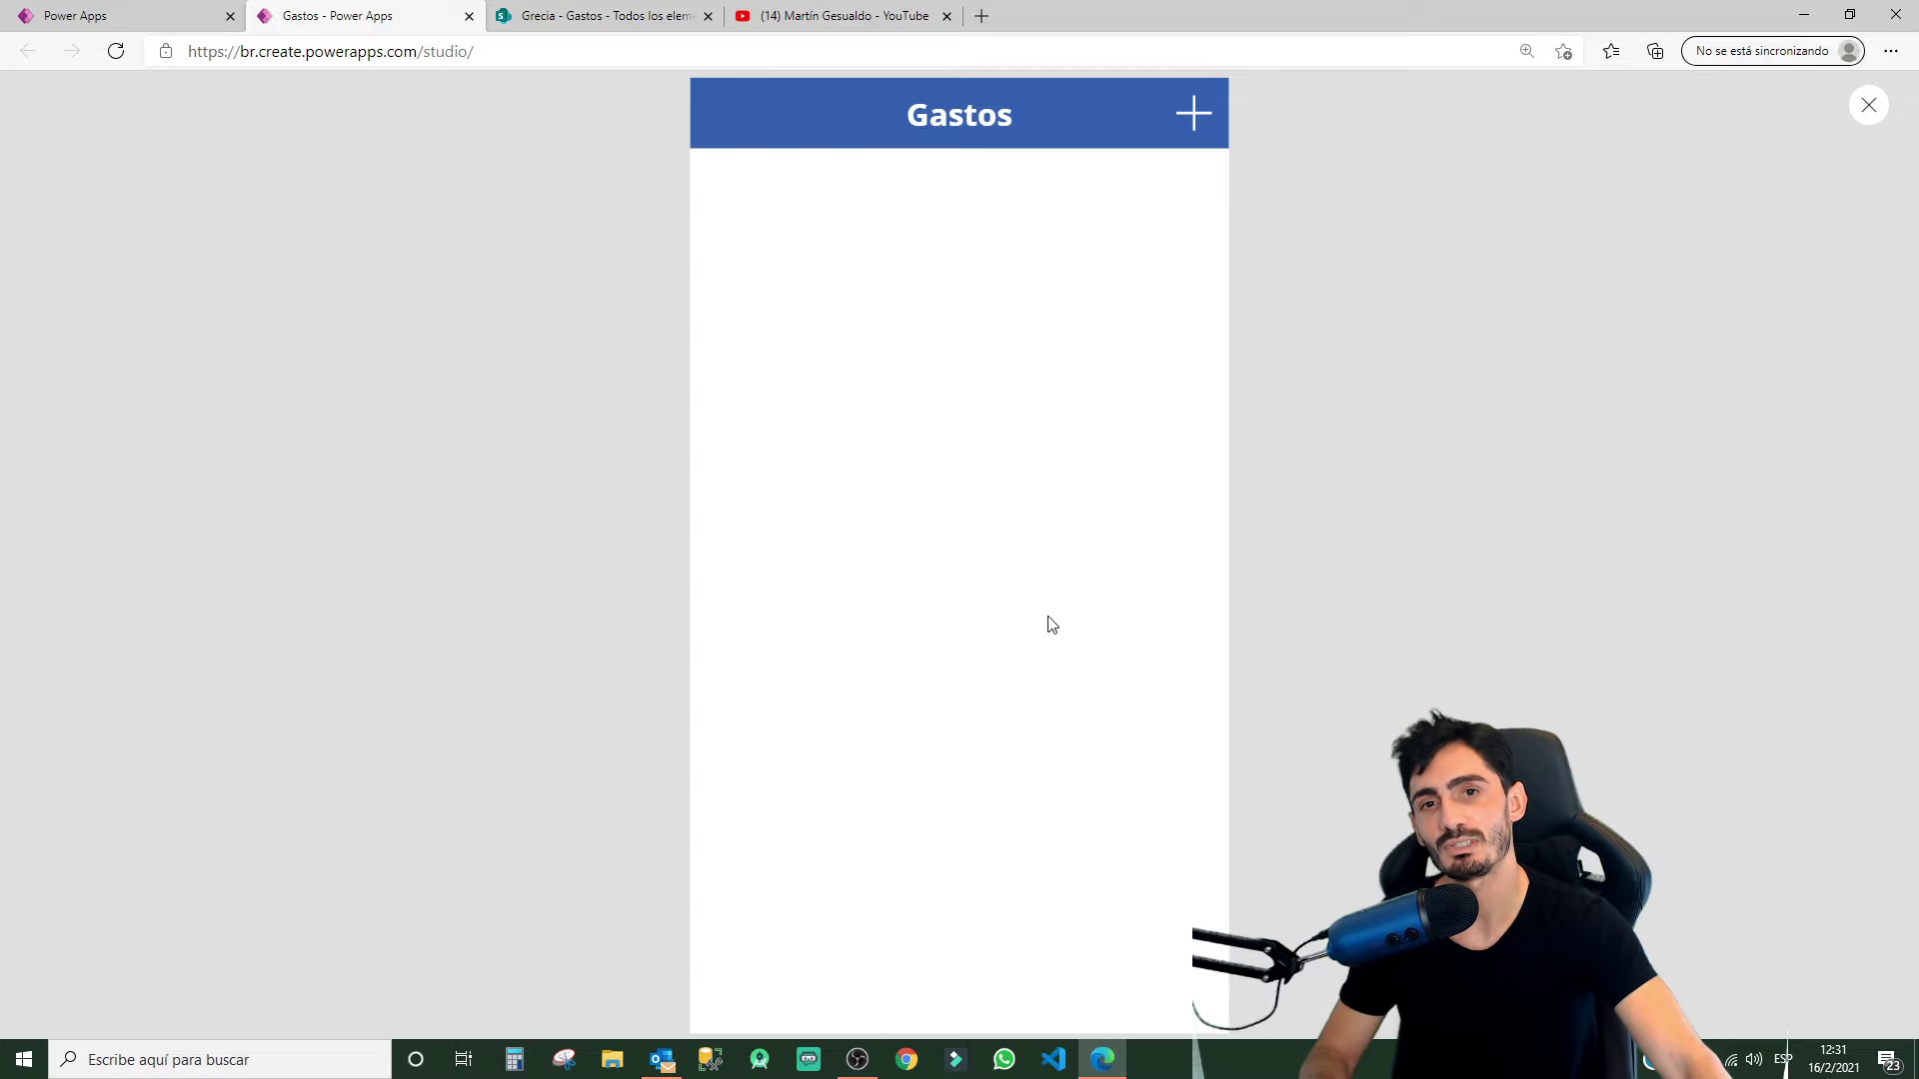
click(1869, 104)
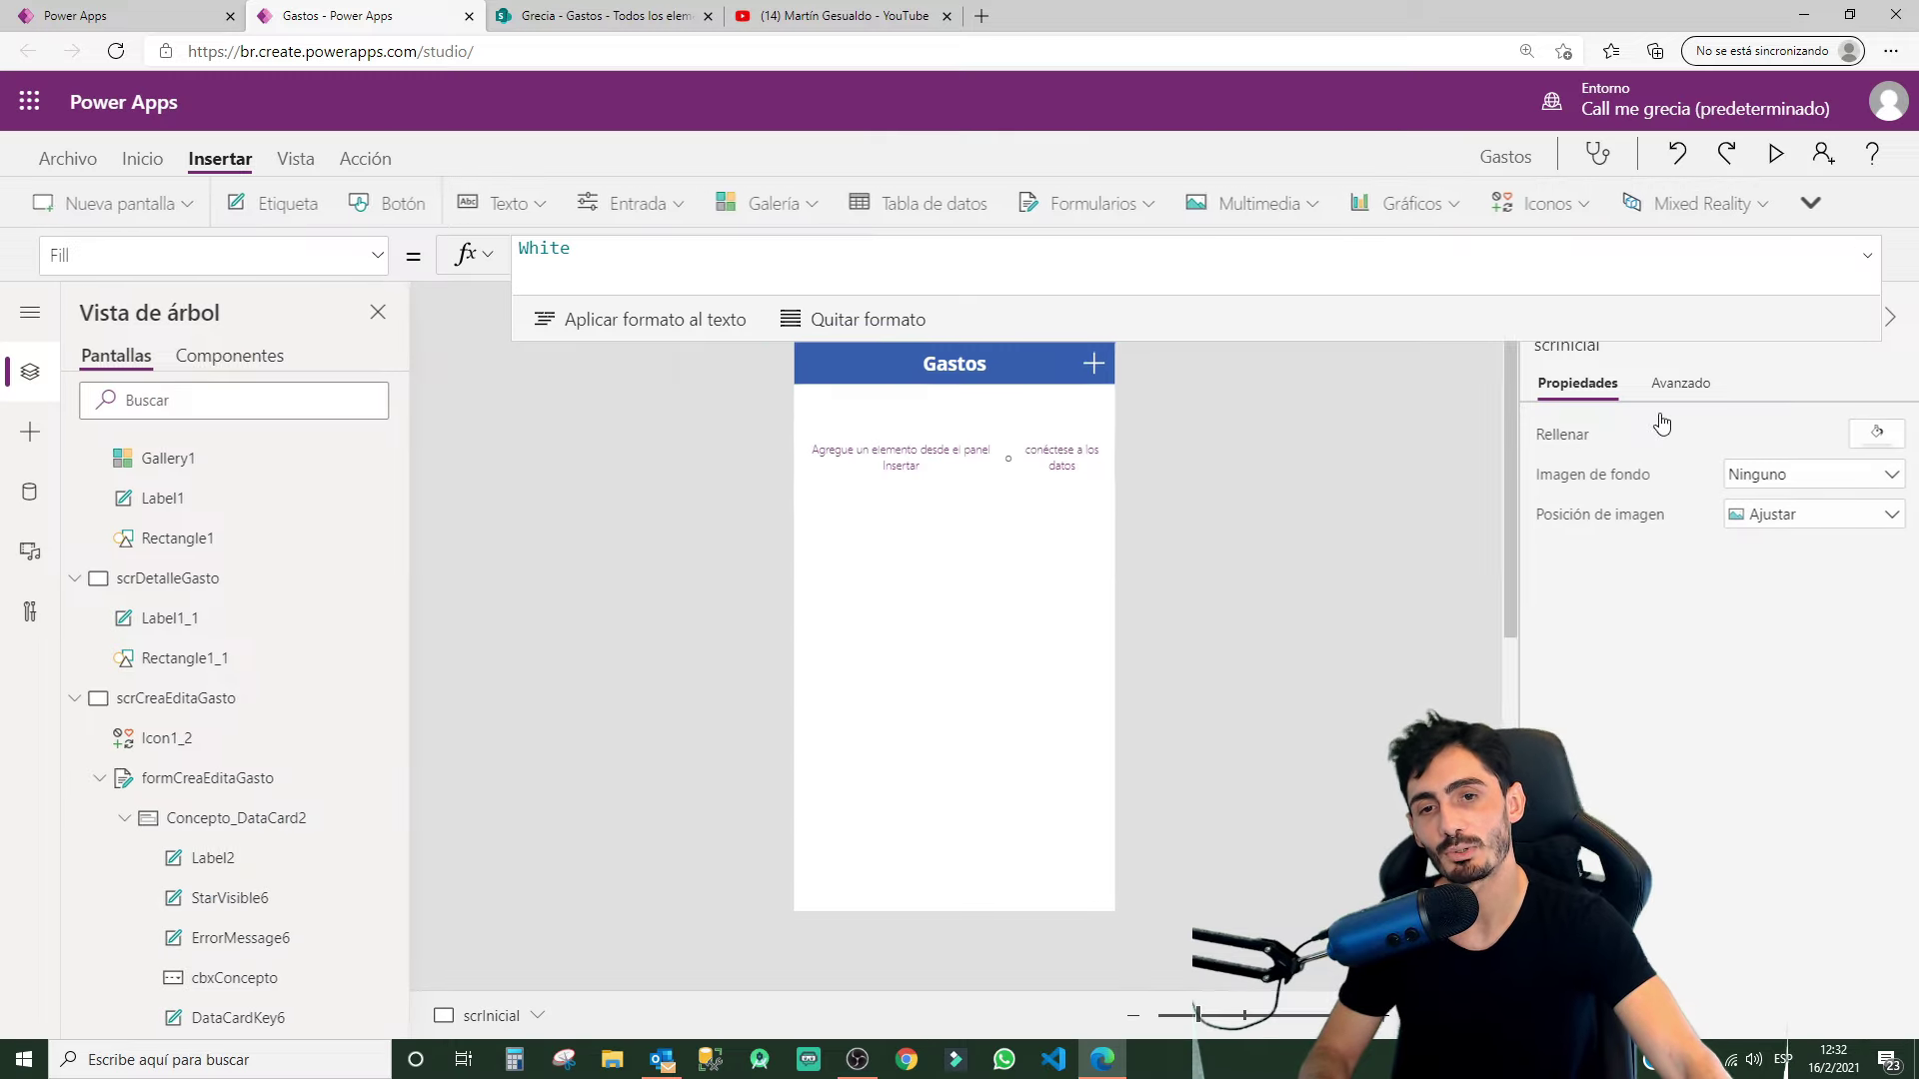
Select the home screen gallery, glance at the YouTube channel tab, and return to the studio.
click(1020, 519)
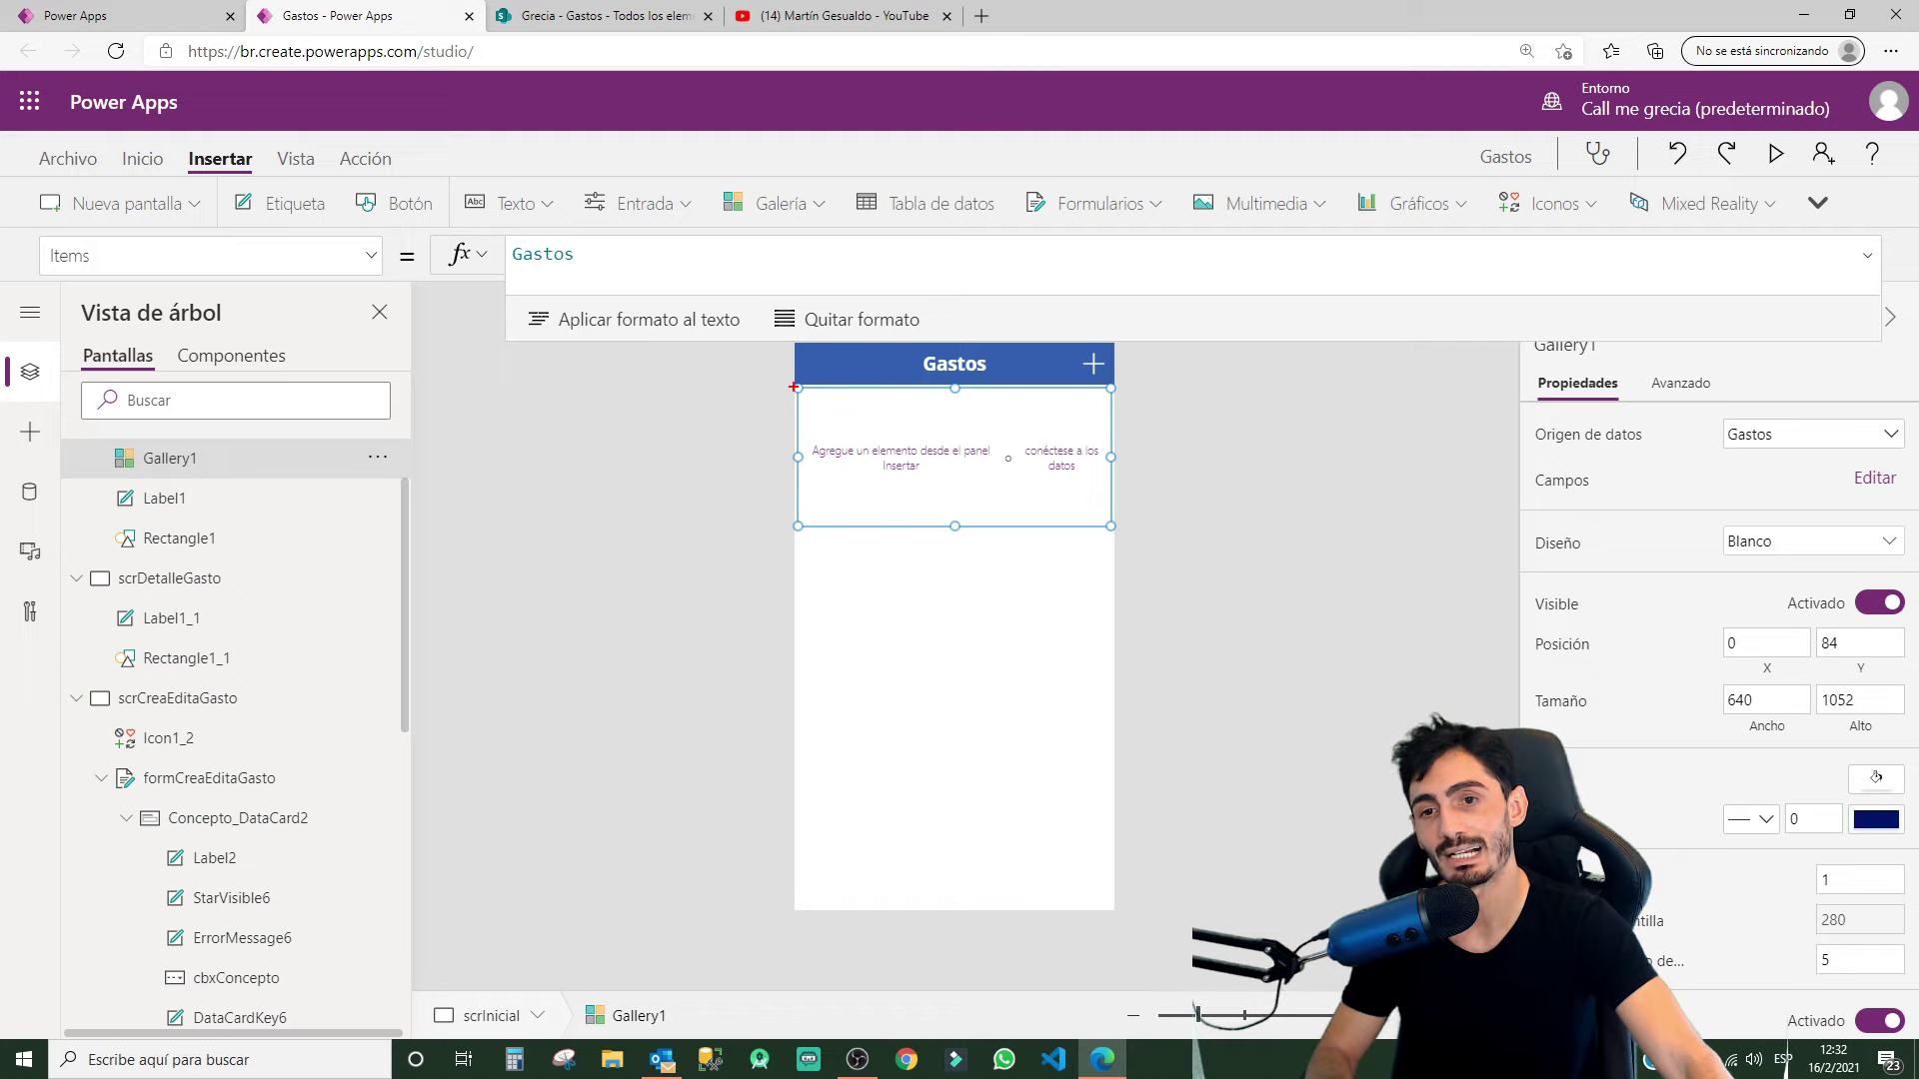
drag(794, 387, 1119, 525)
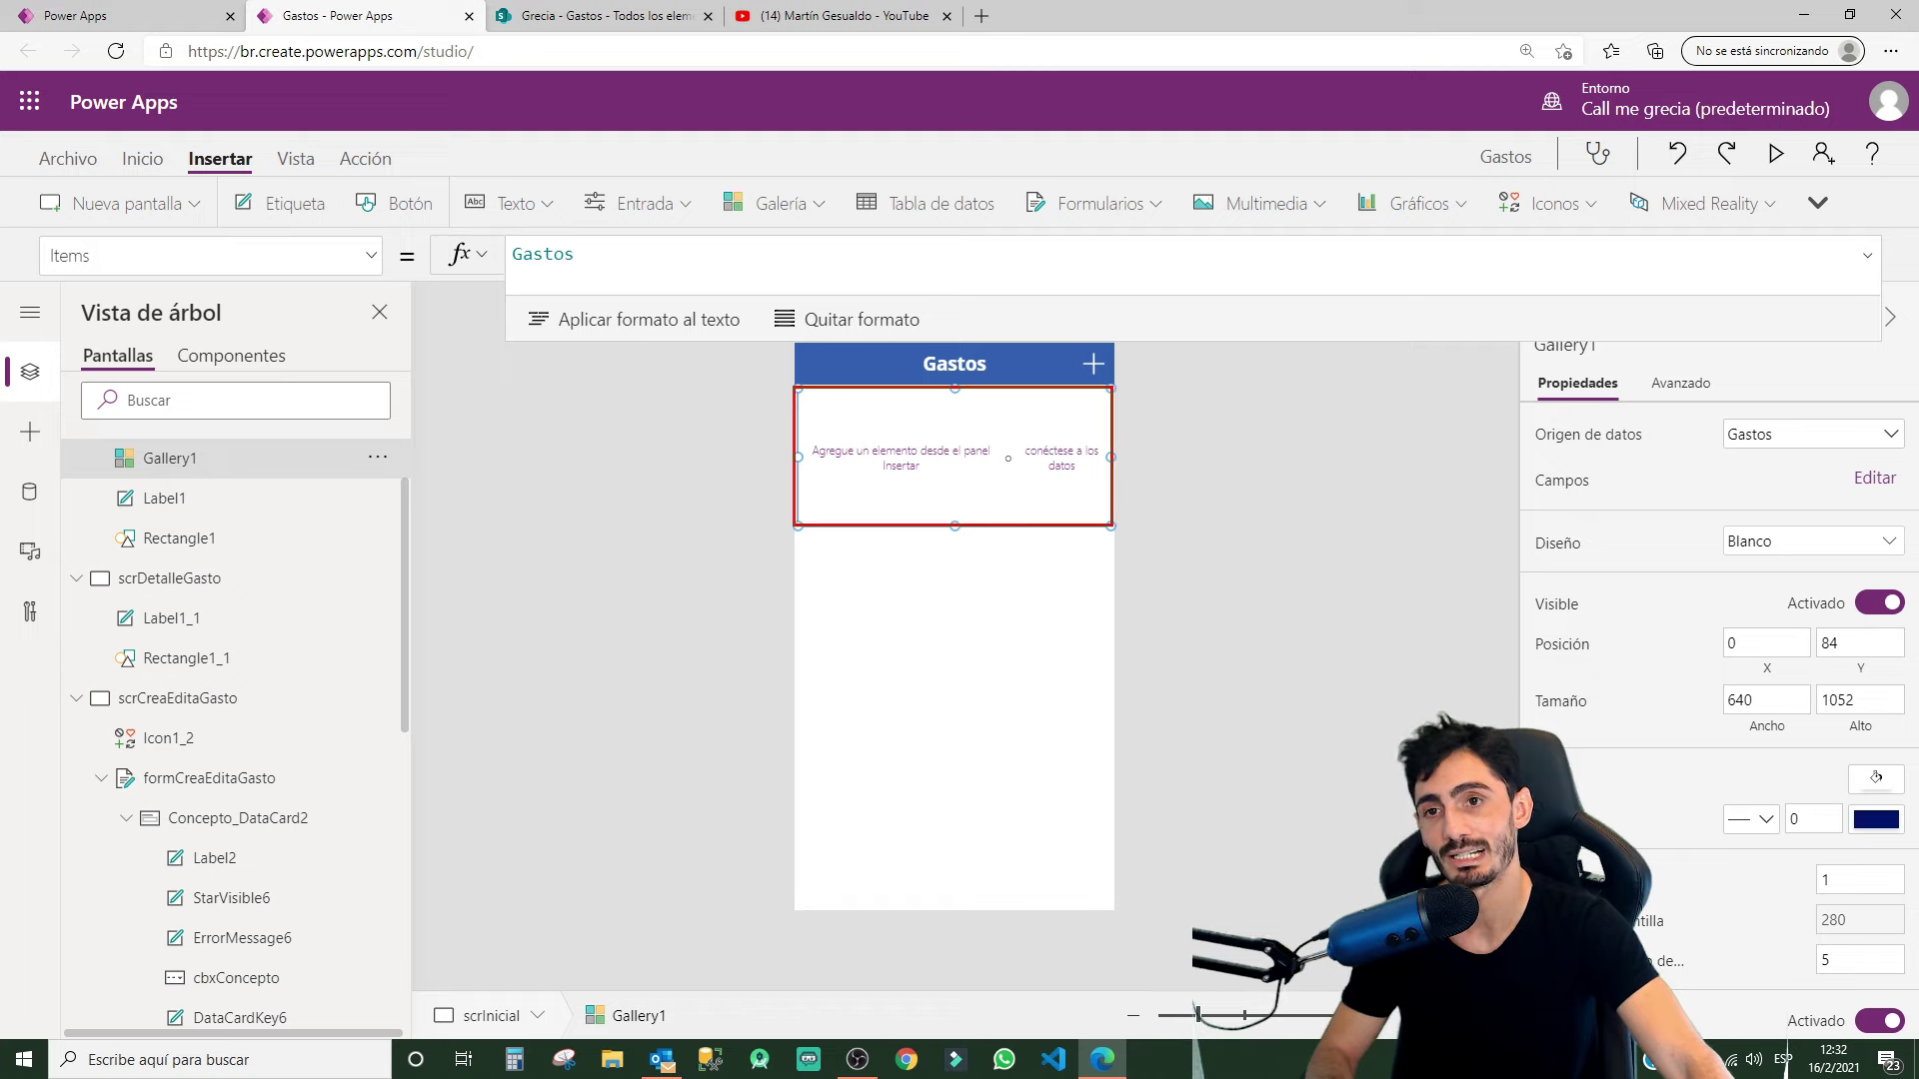
click(822, 22)
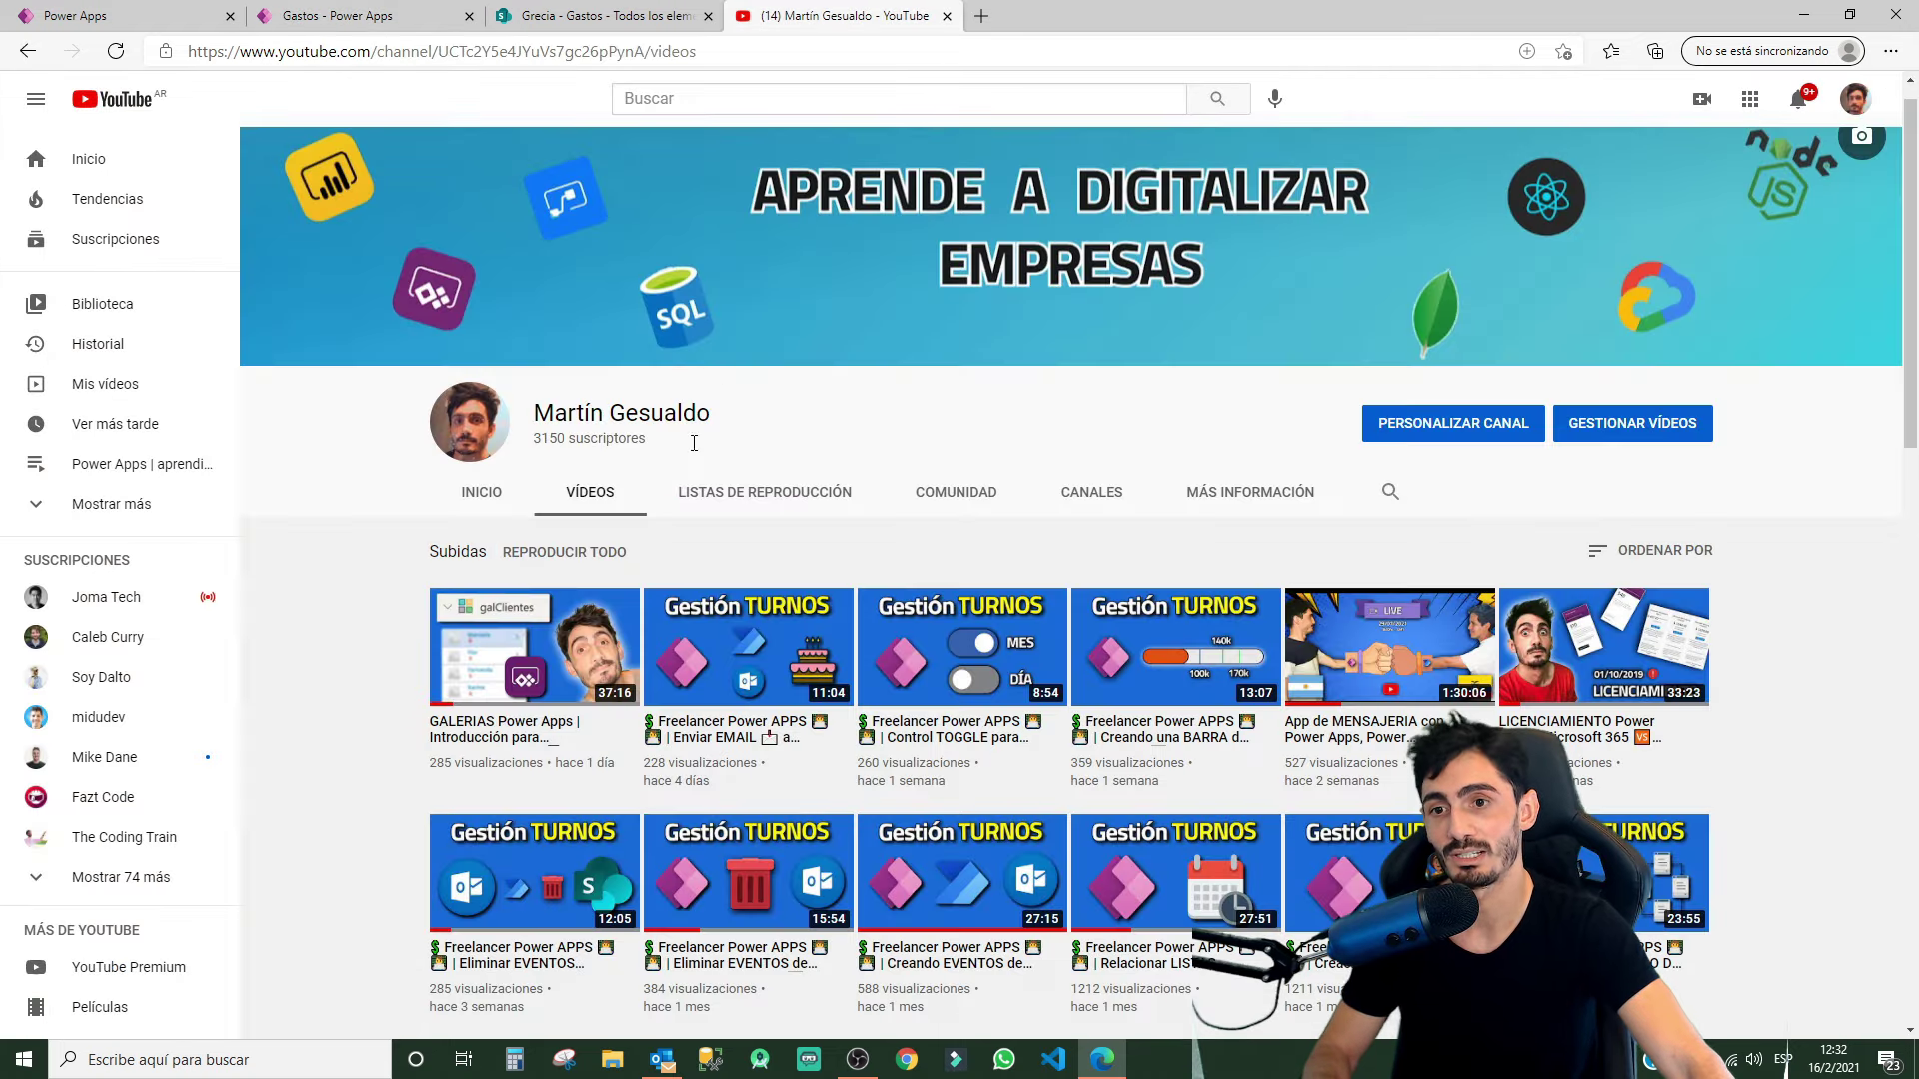
drag(465, 630, 645, 797)
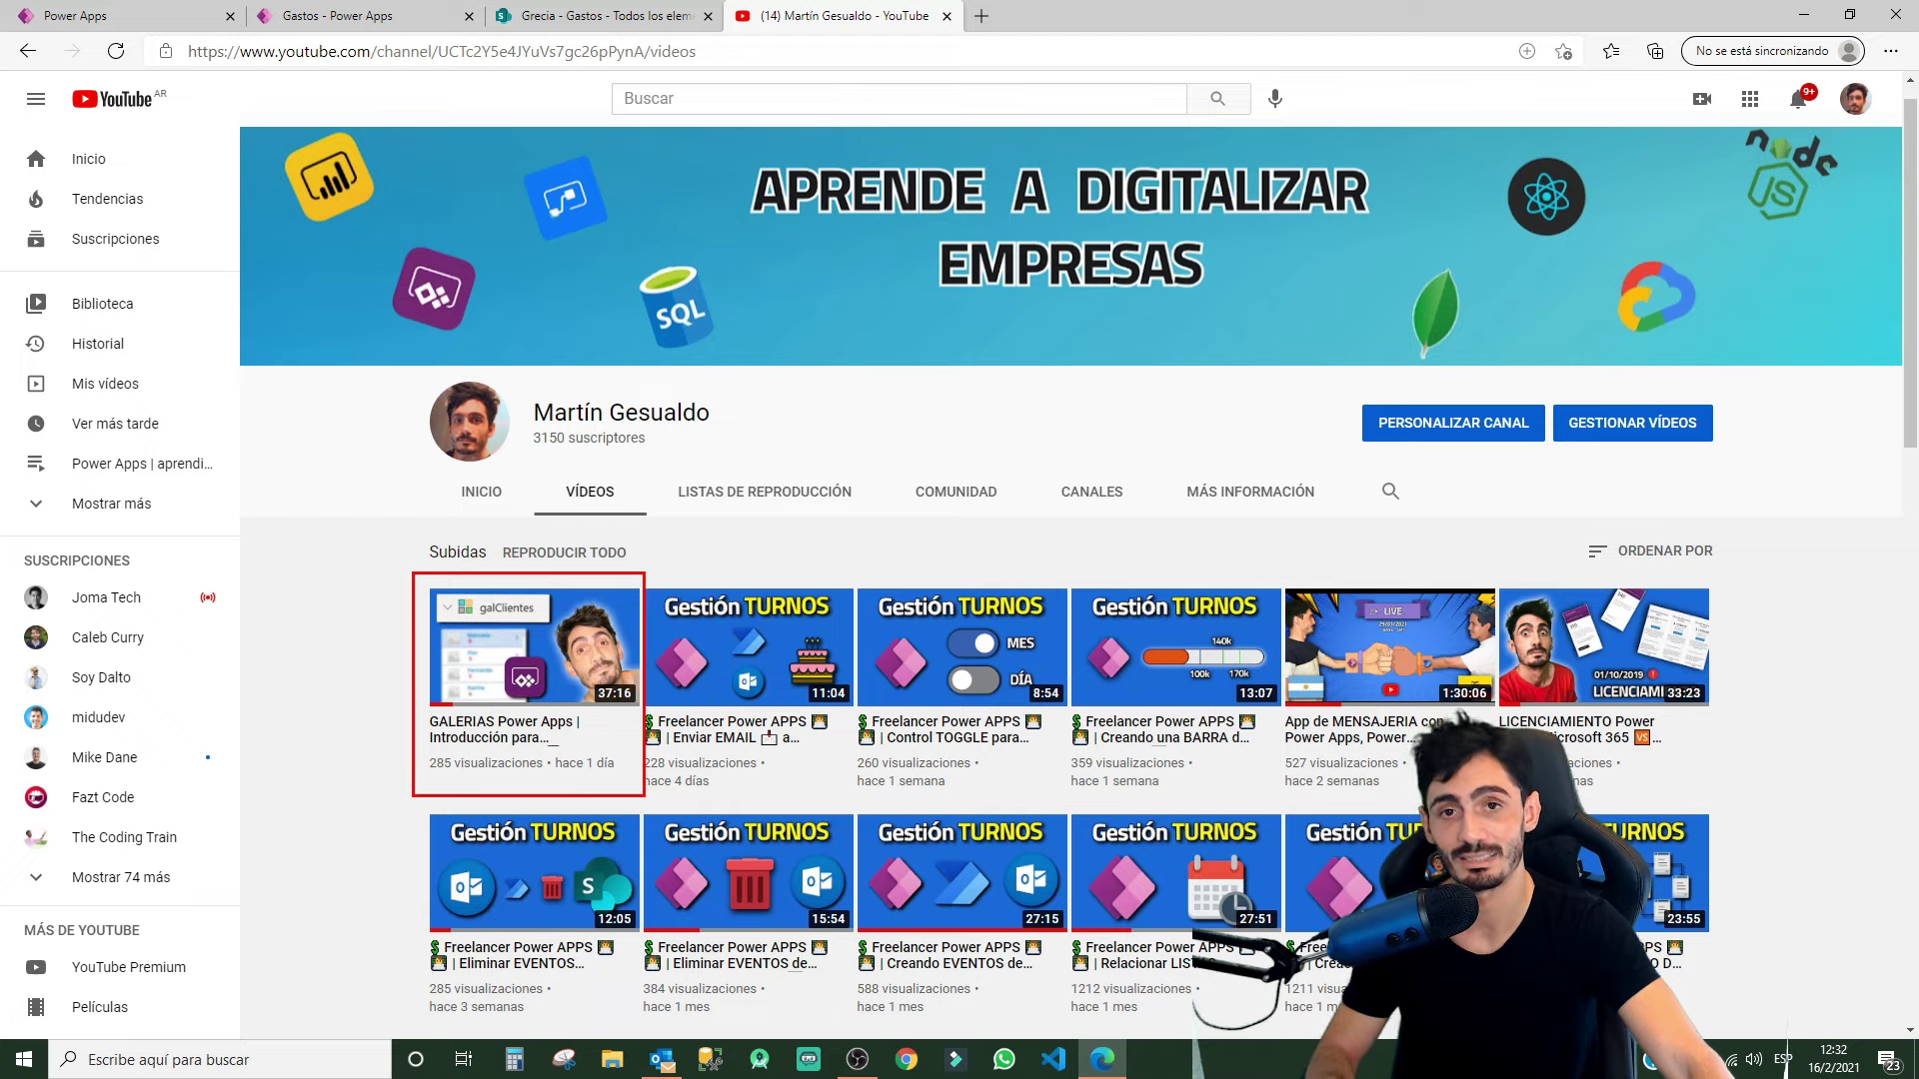
click(394, 16)
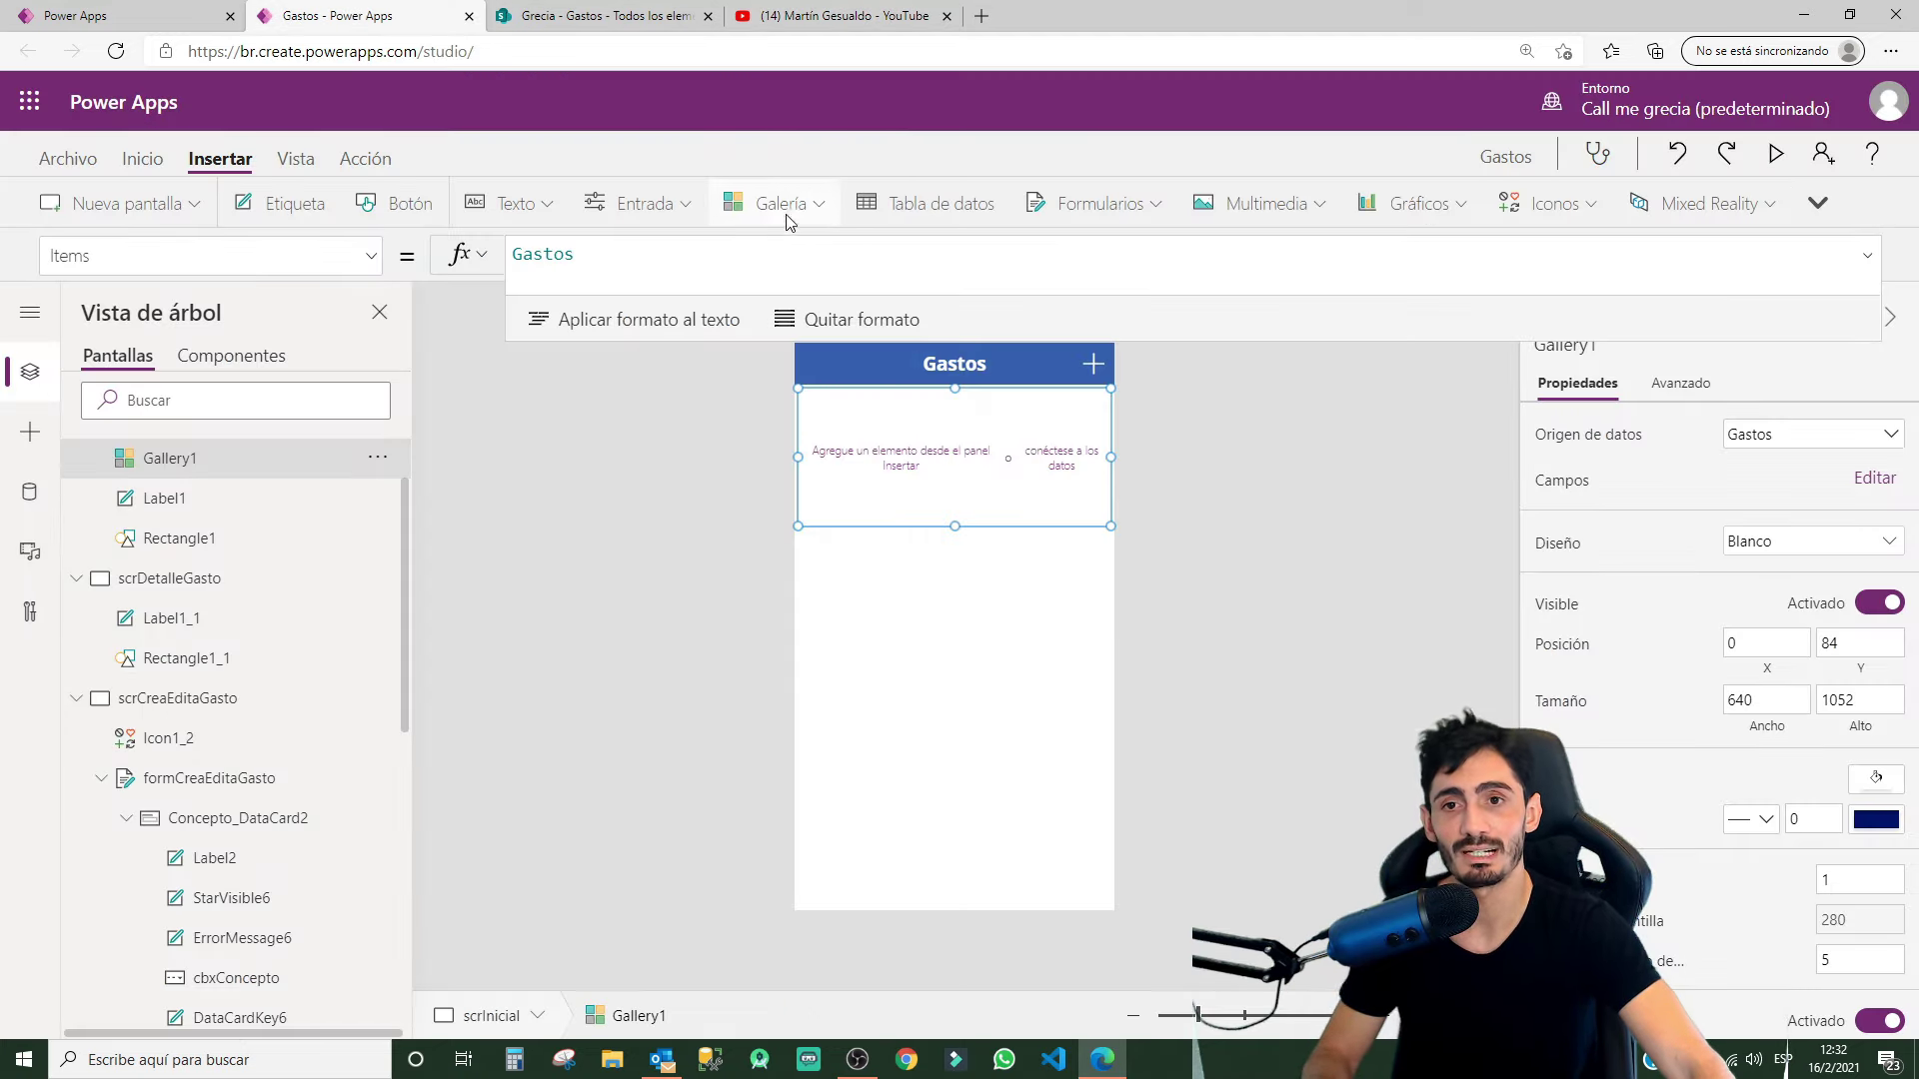
Browse the Galería layout types, then reselect Gallery1 on the home screen.
click(819, 208)
drag(751, 247, 863, 393)
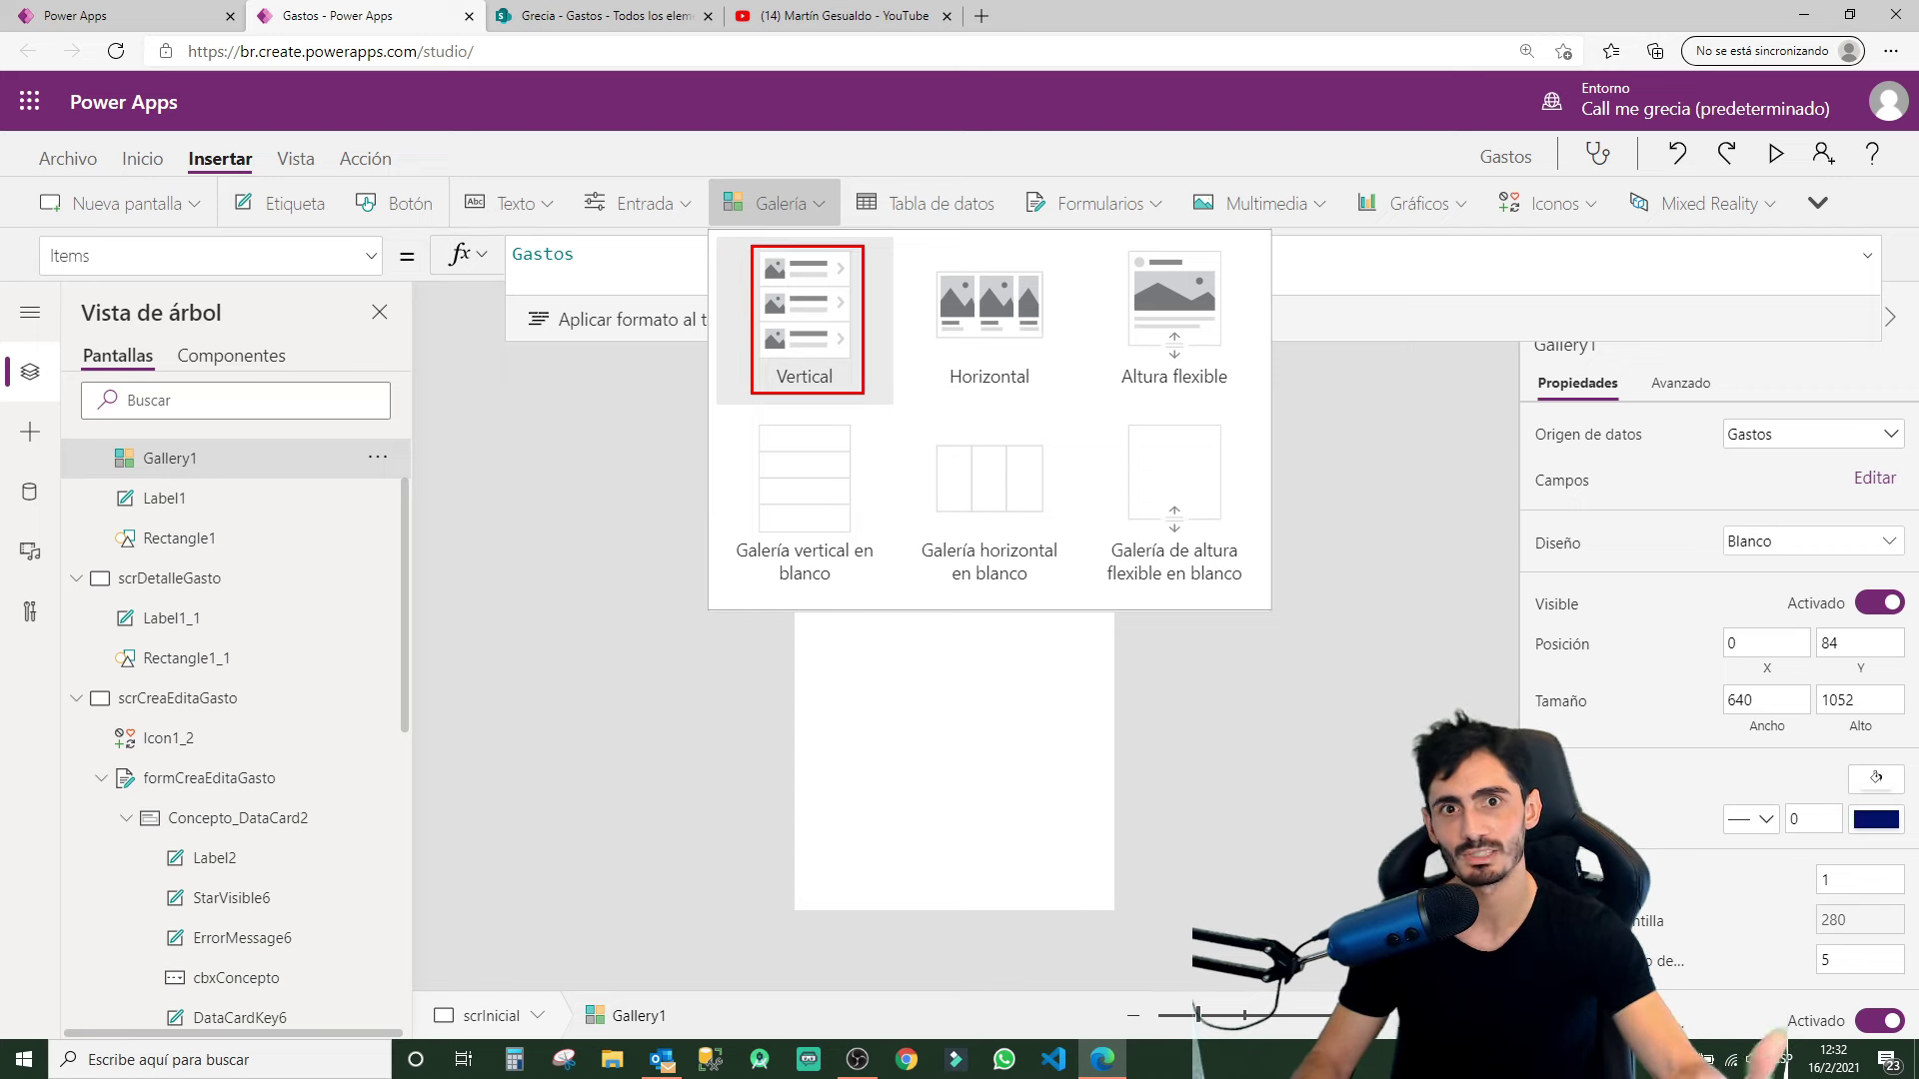
click(910, 526)
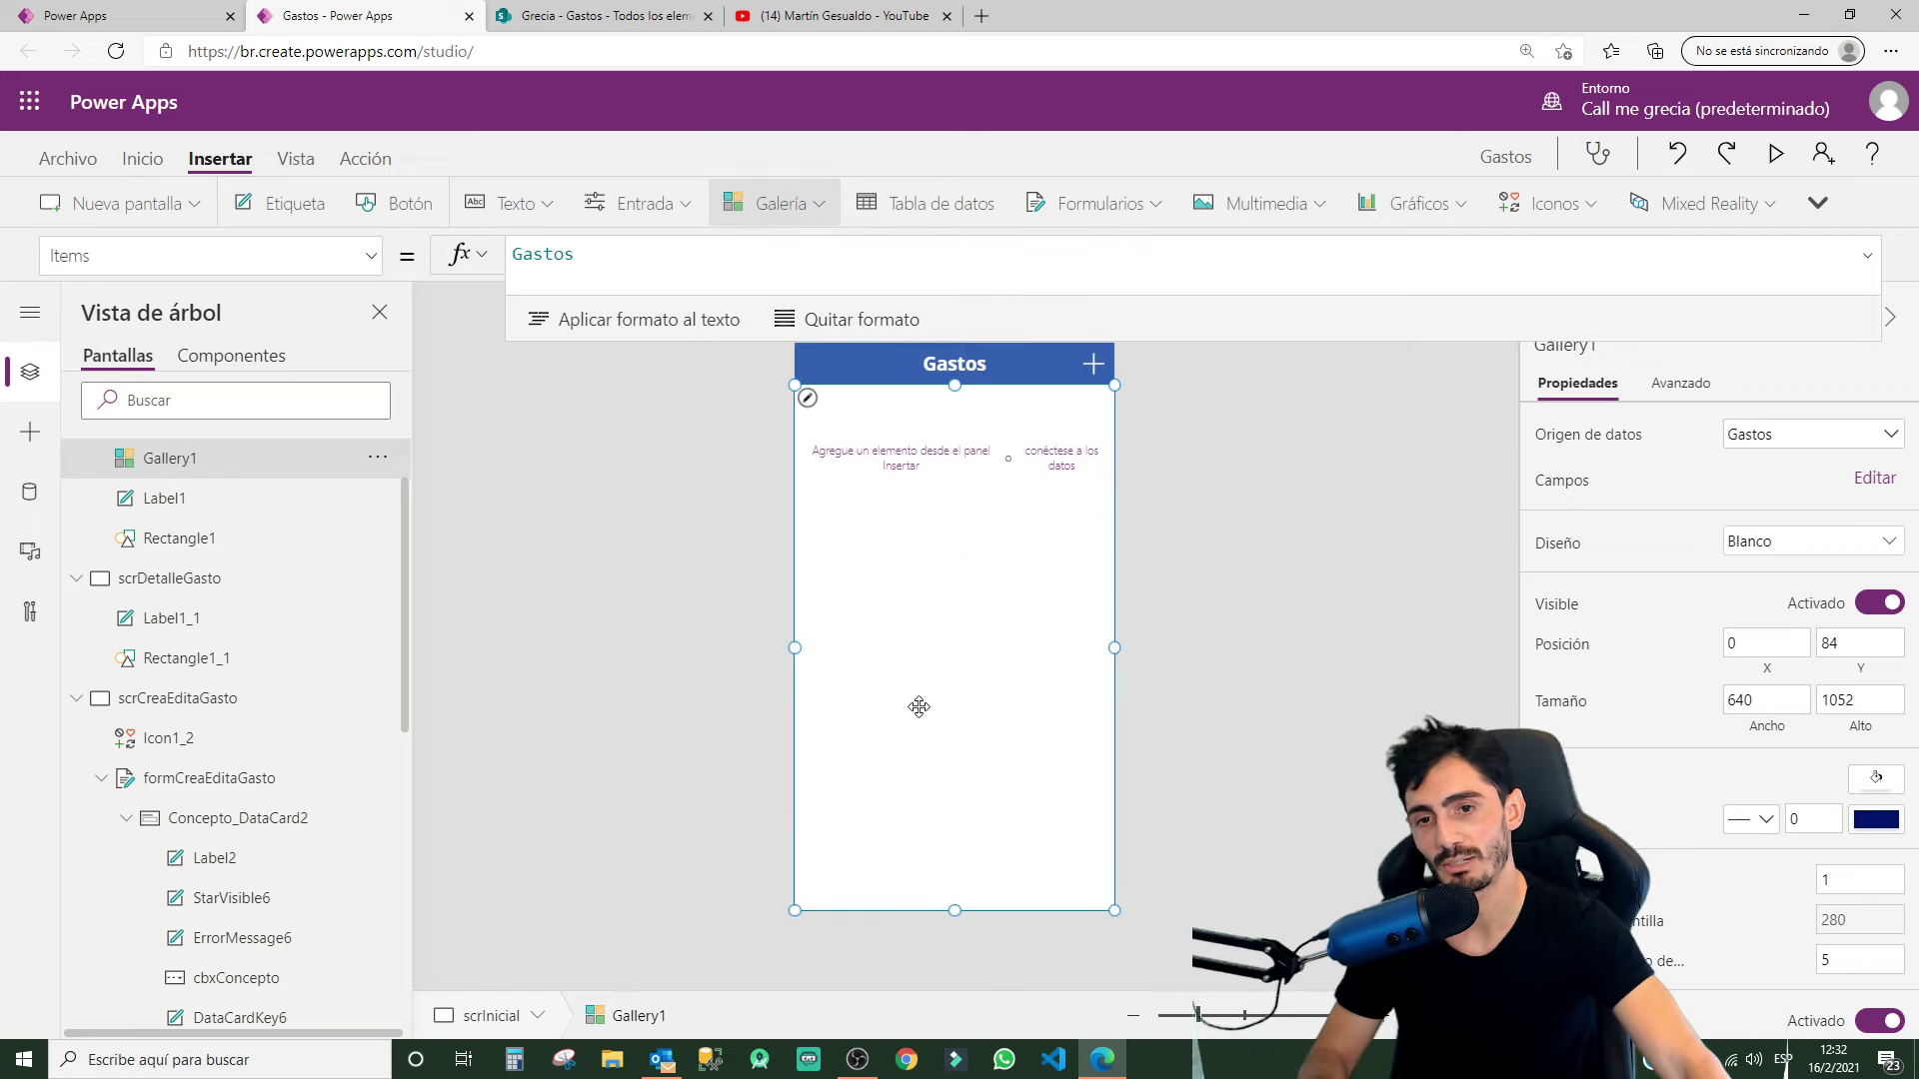
click(903, 432)
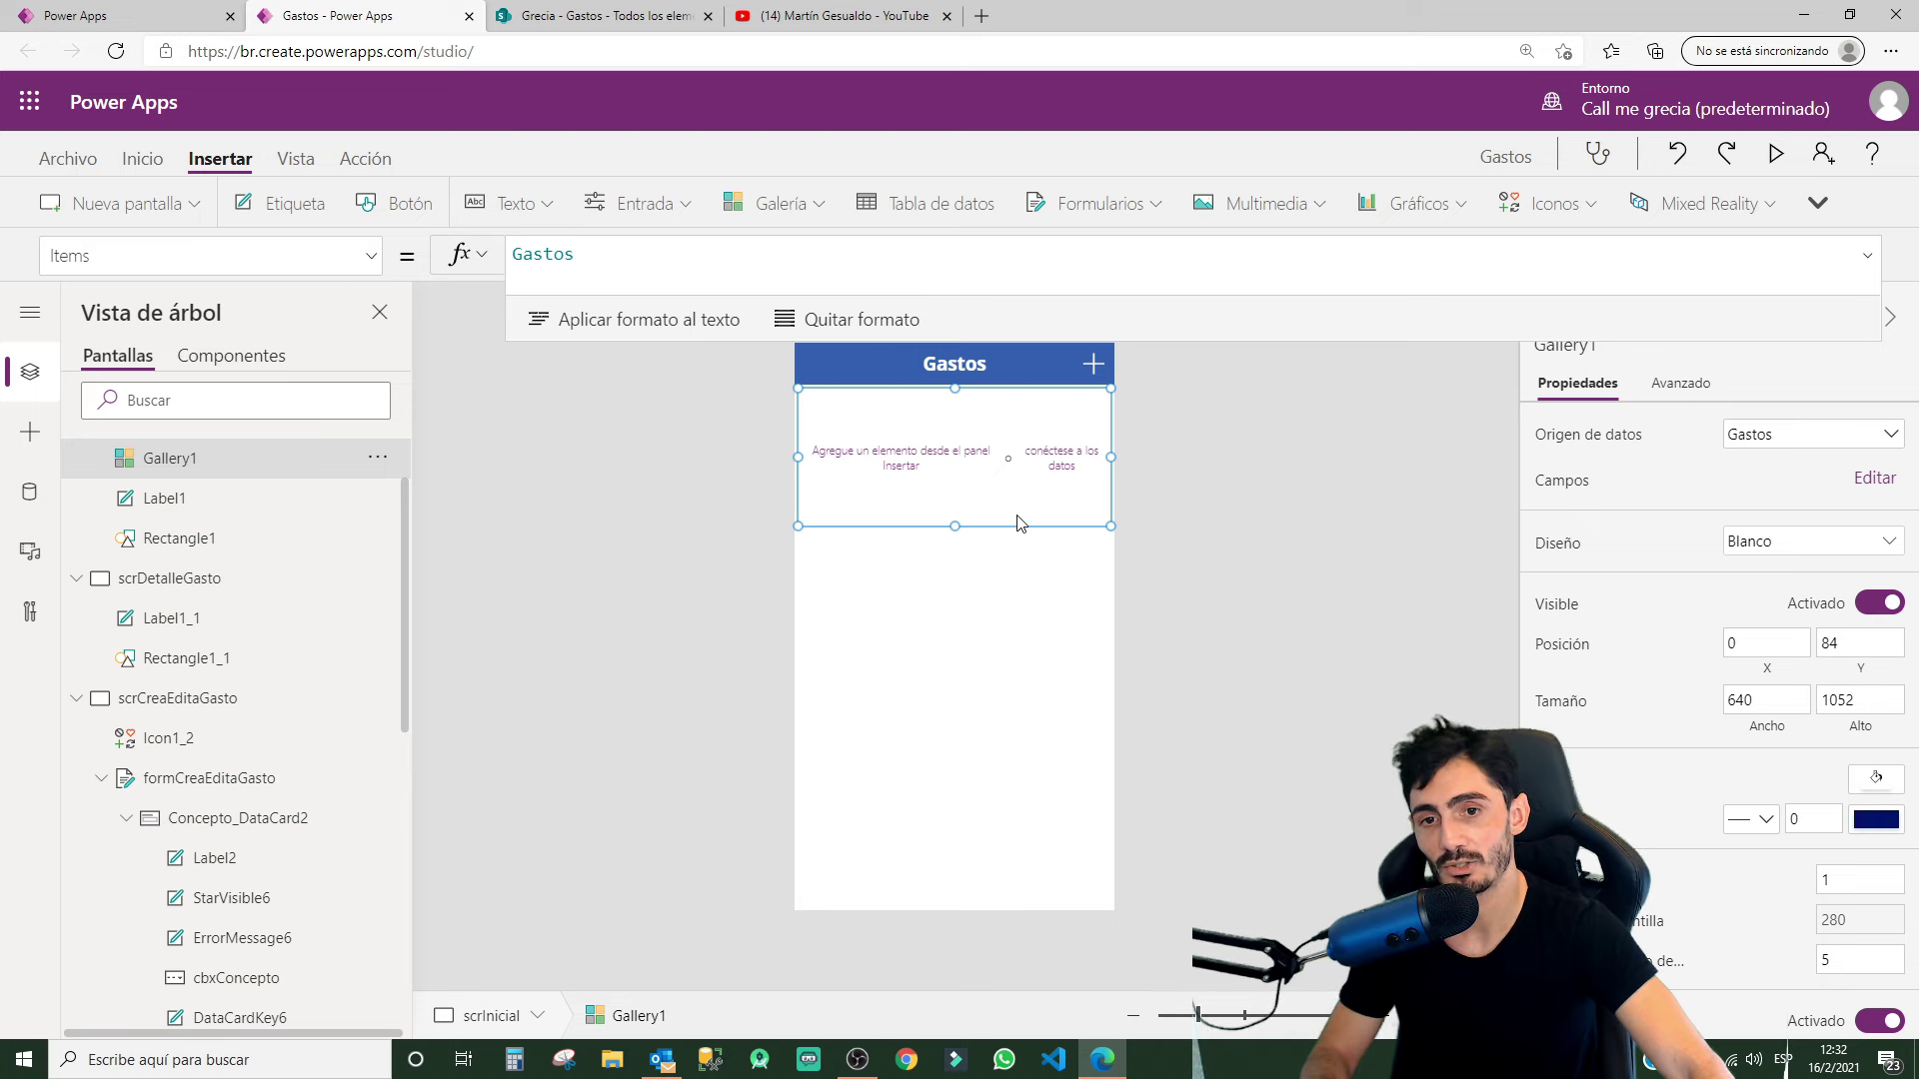
click(1037, 651)
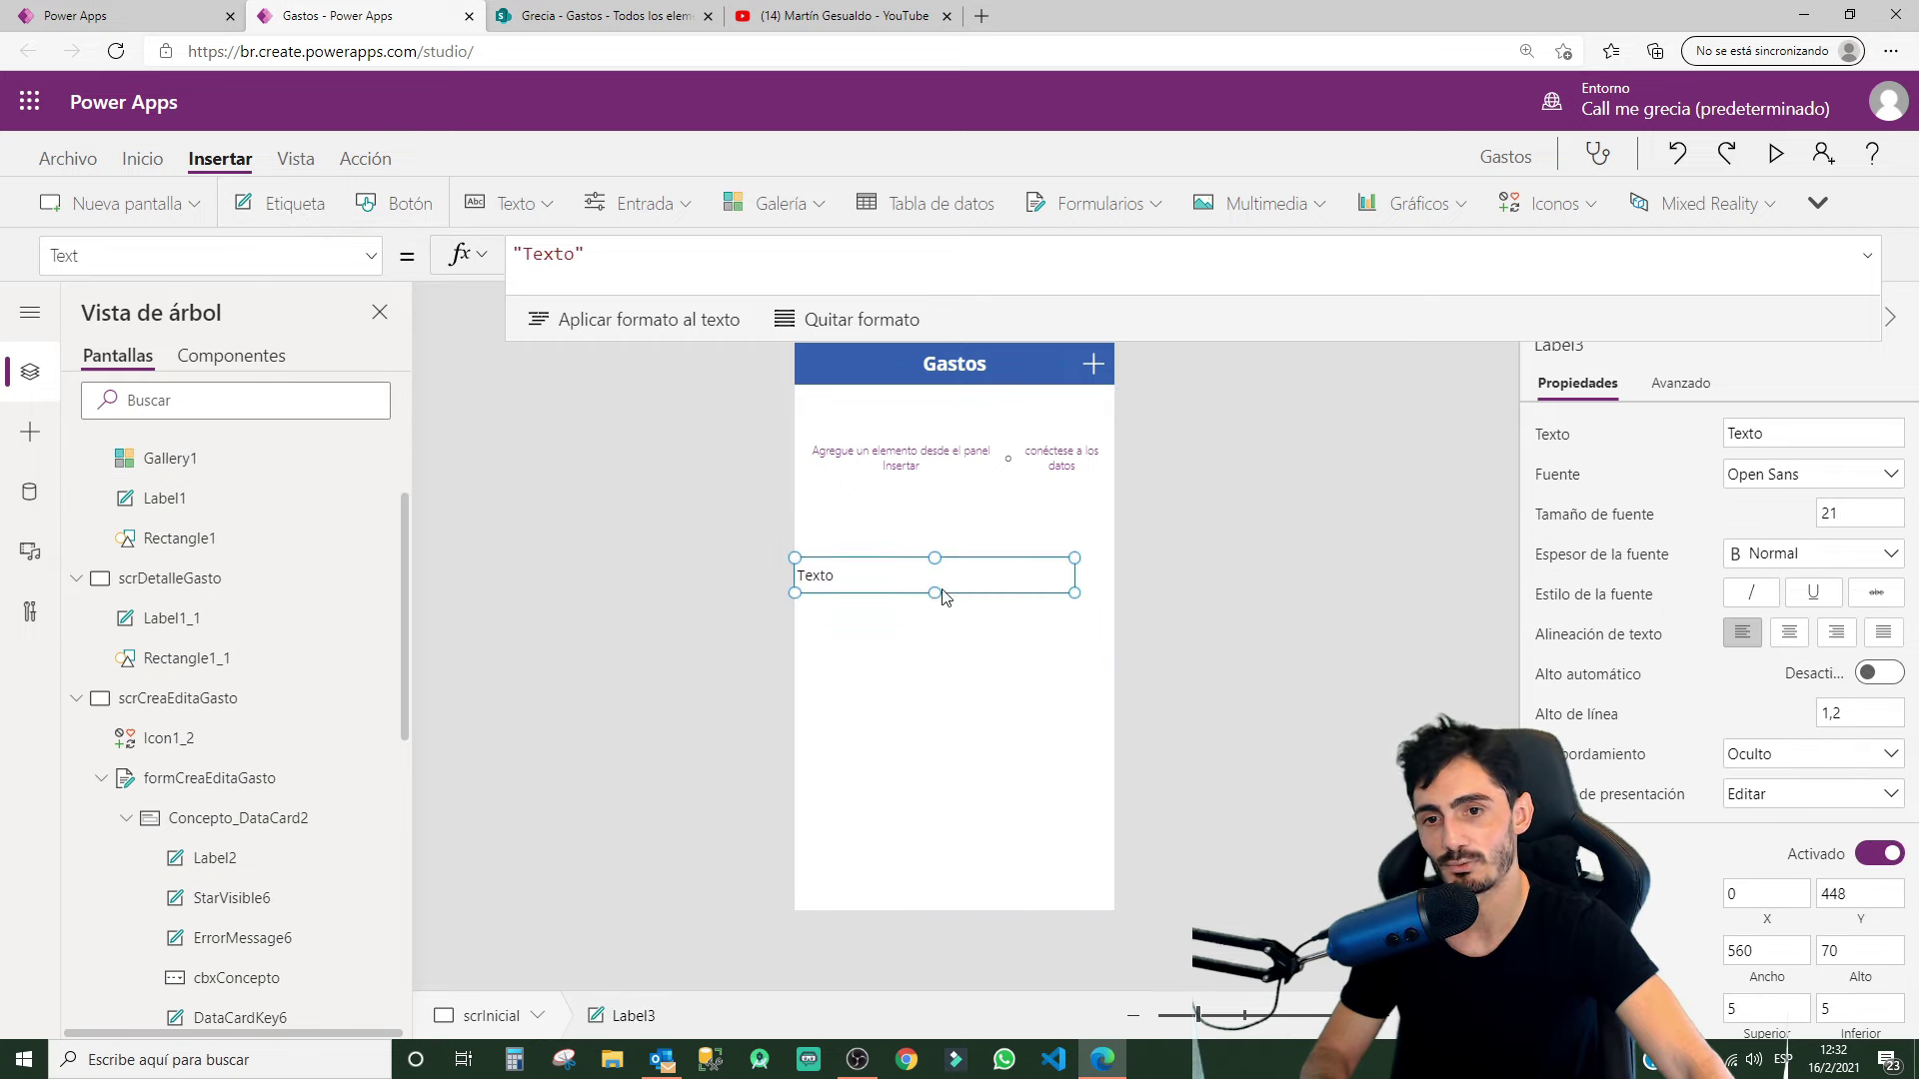
Delete the stray Label3 'Texto' control from scrInicial.
drag(922, 383, 902, 659)
scroll(250, 690, down, 8)
scroll(249, 689, down, 1)
scroll(257, 673, up, 15)
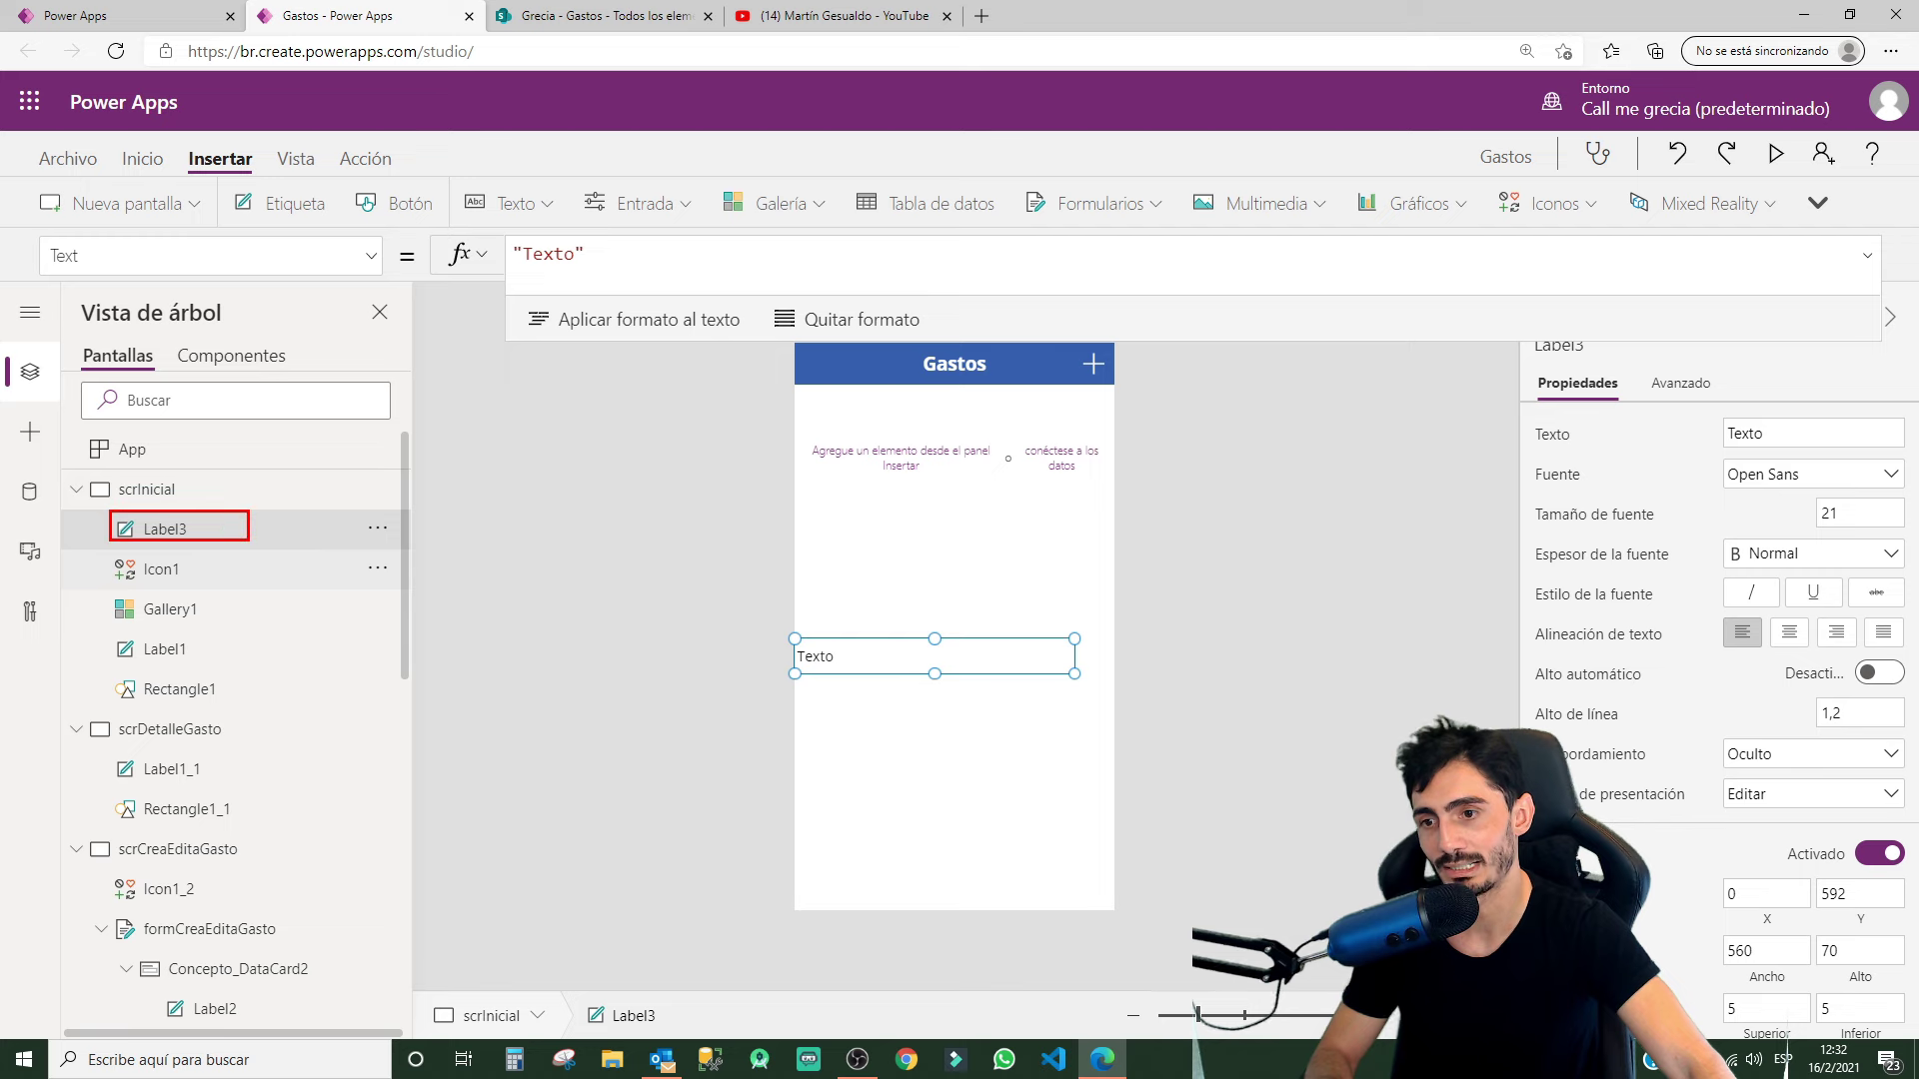
drag(214, 528, 824, 660)
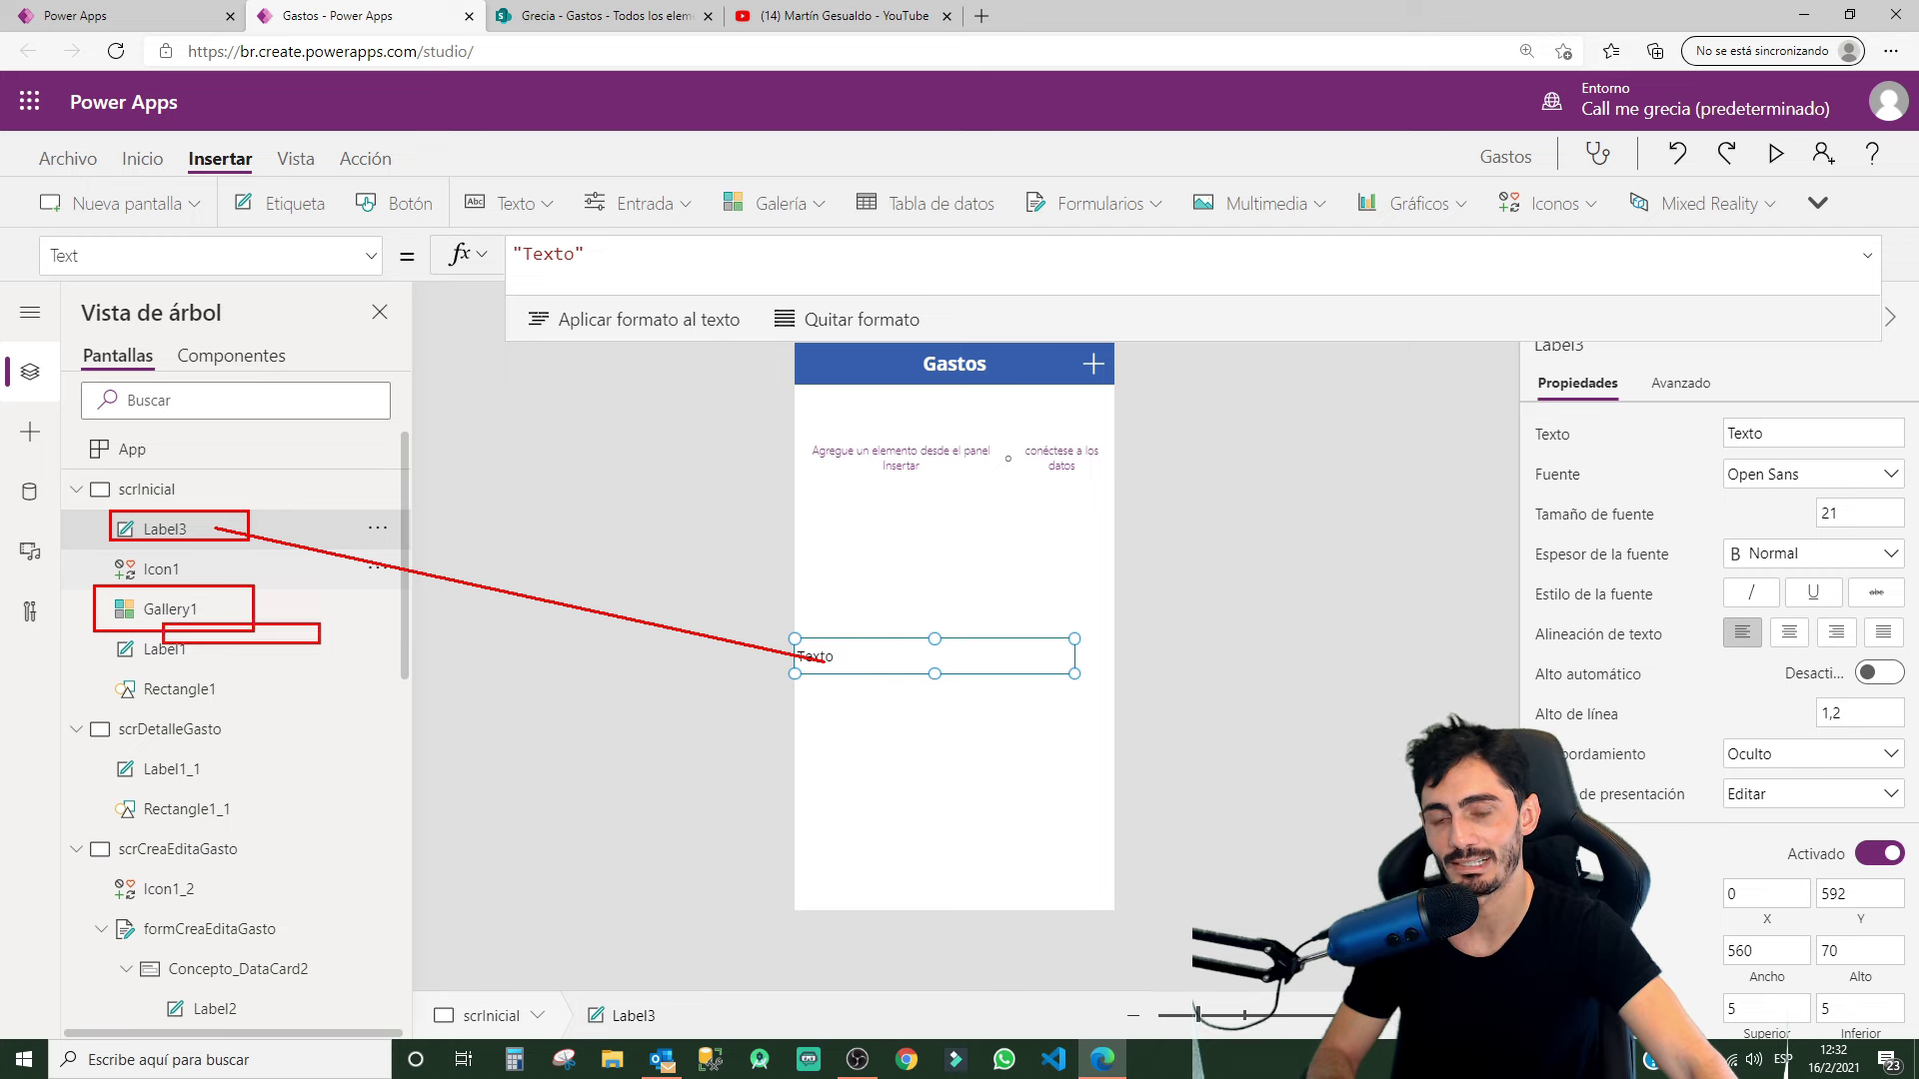
key(Delete)
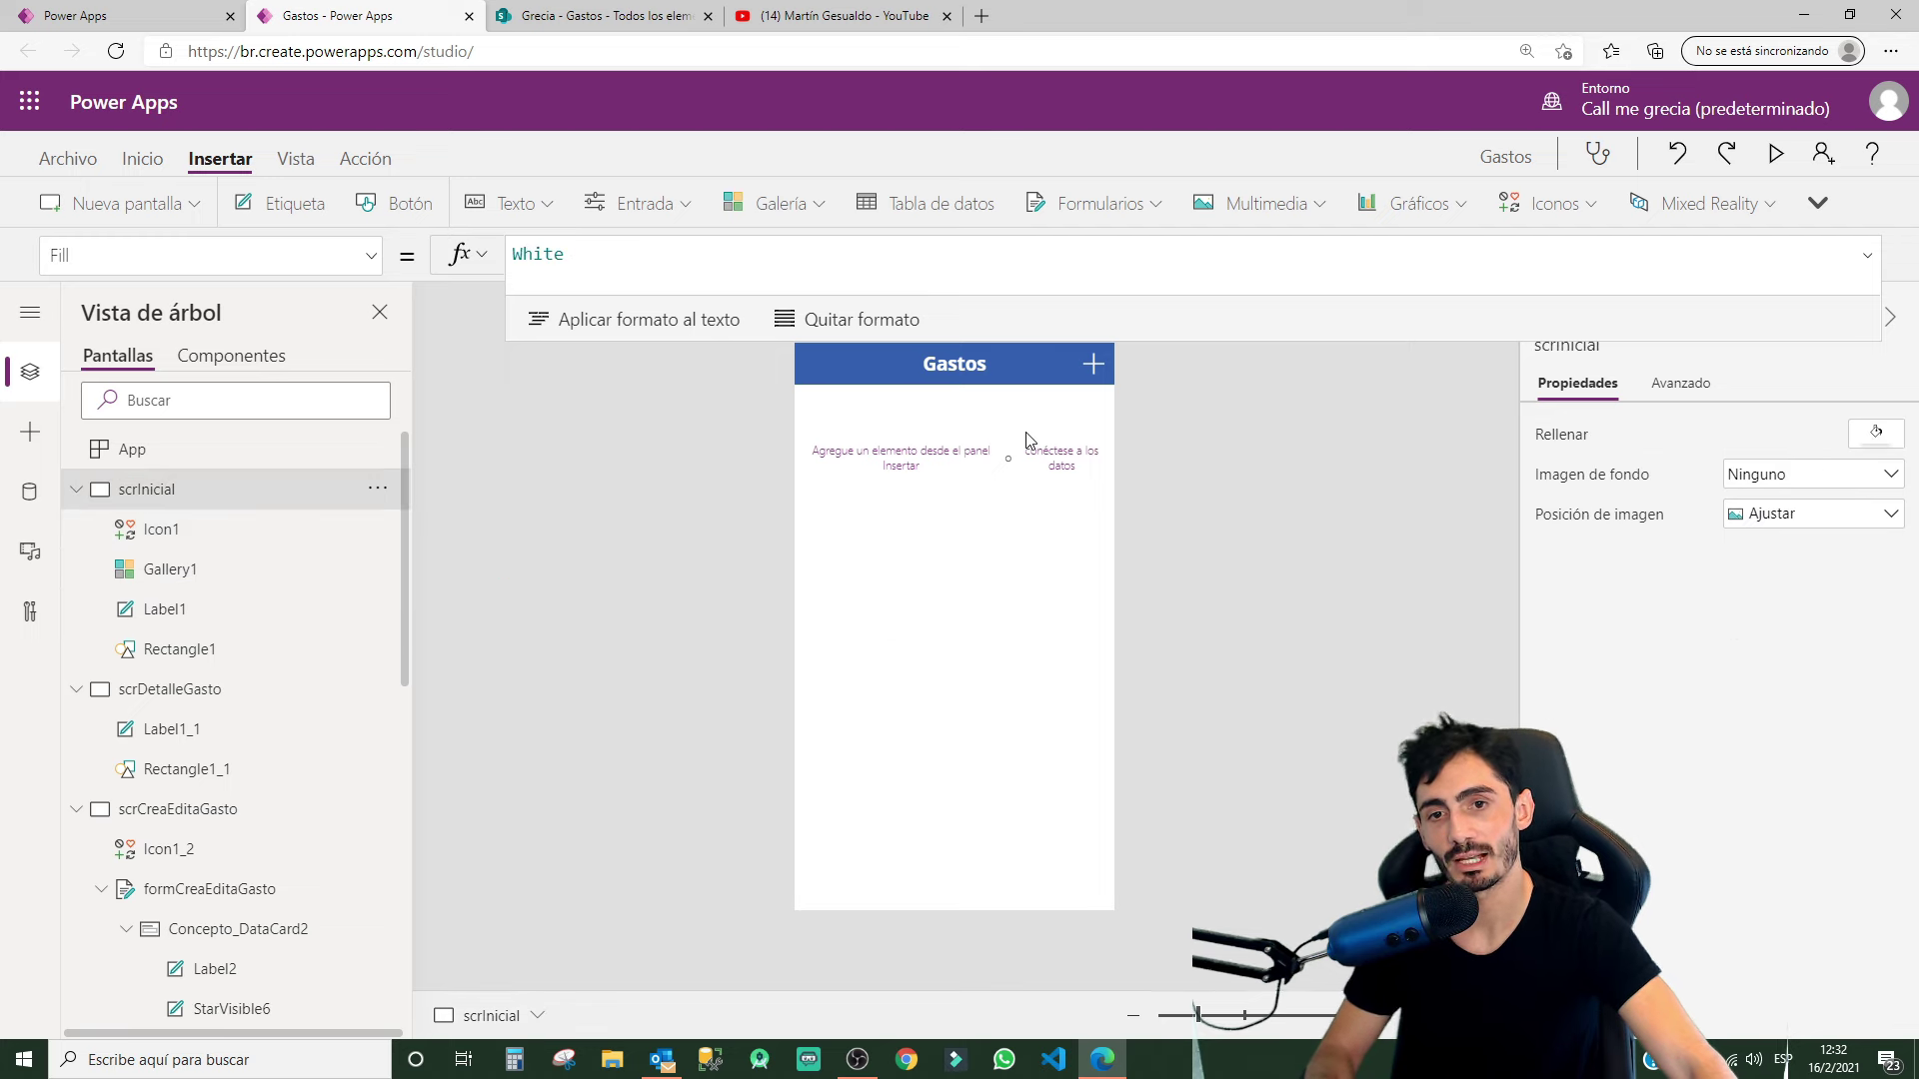
Insert a label into the Gastos gallery and move it to the row's top-left.
click(1027, 440)
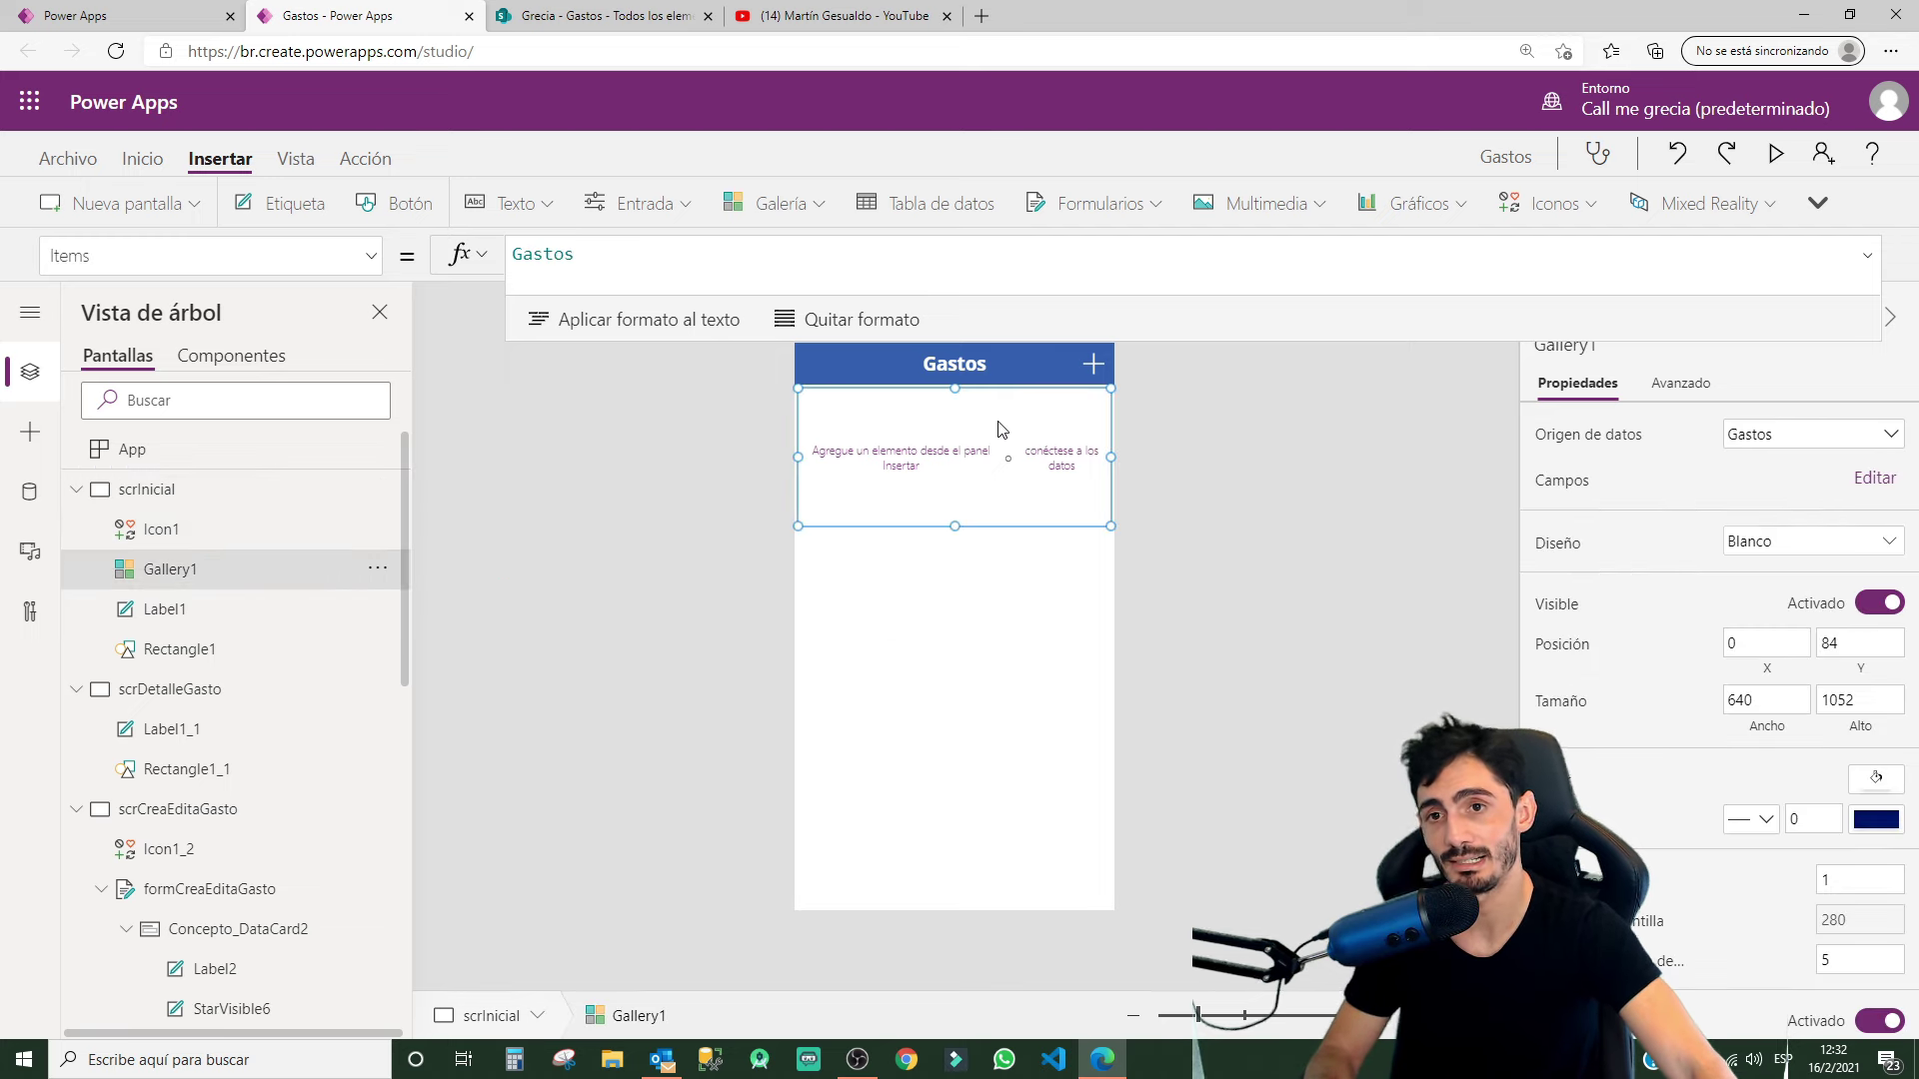
click(515, 203)
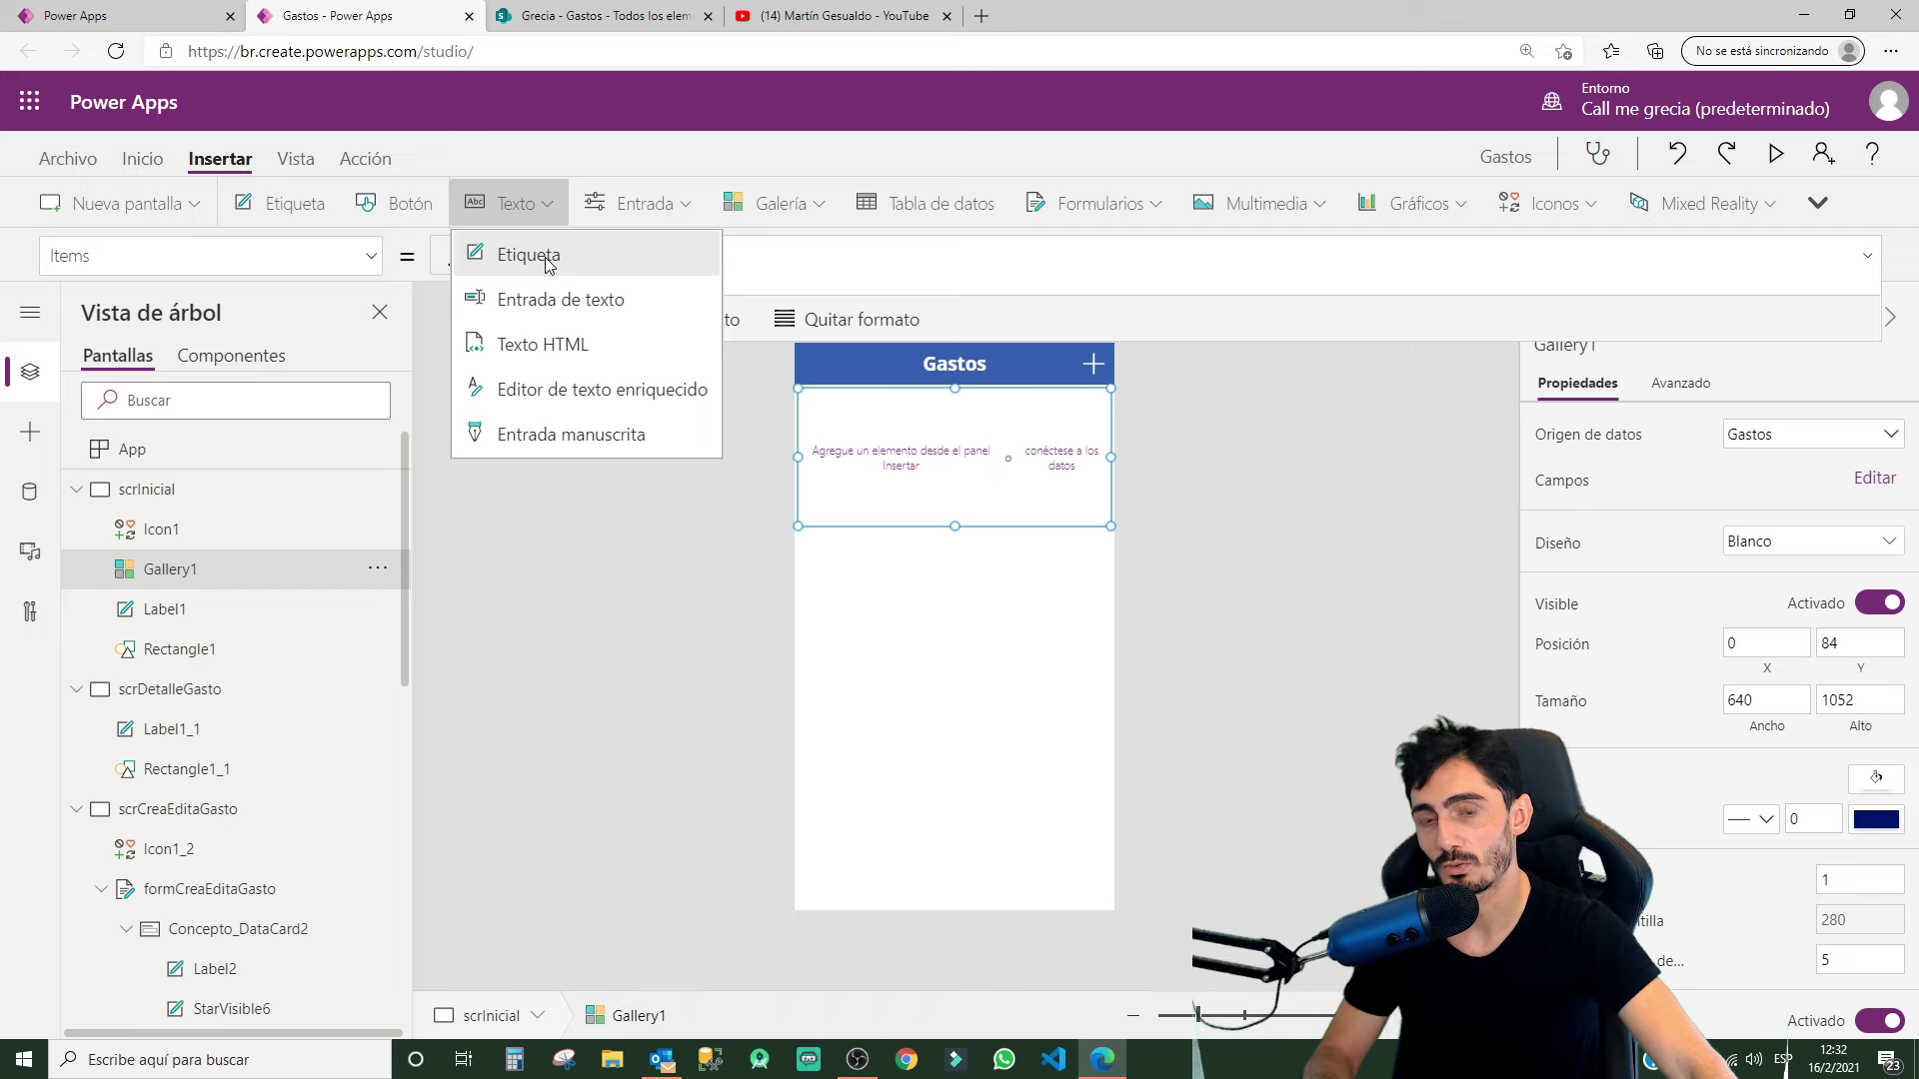
click(528, 256)
drag(943, 406, 886, 438)
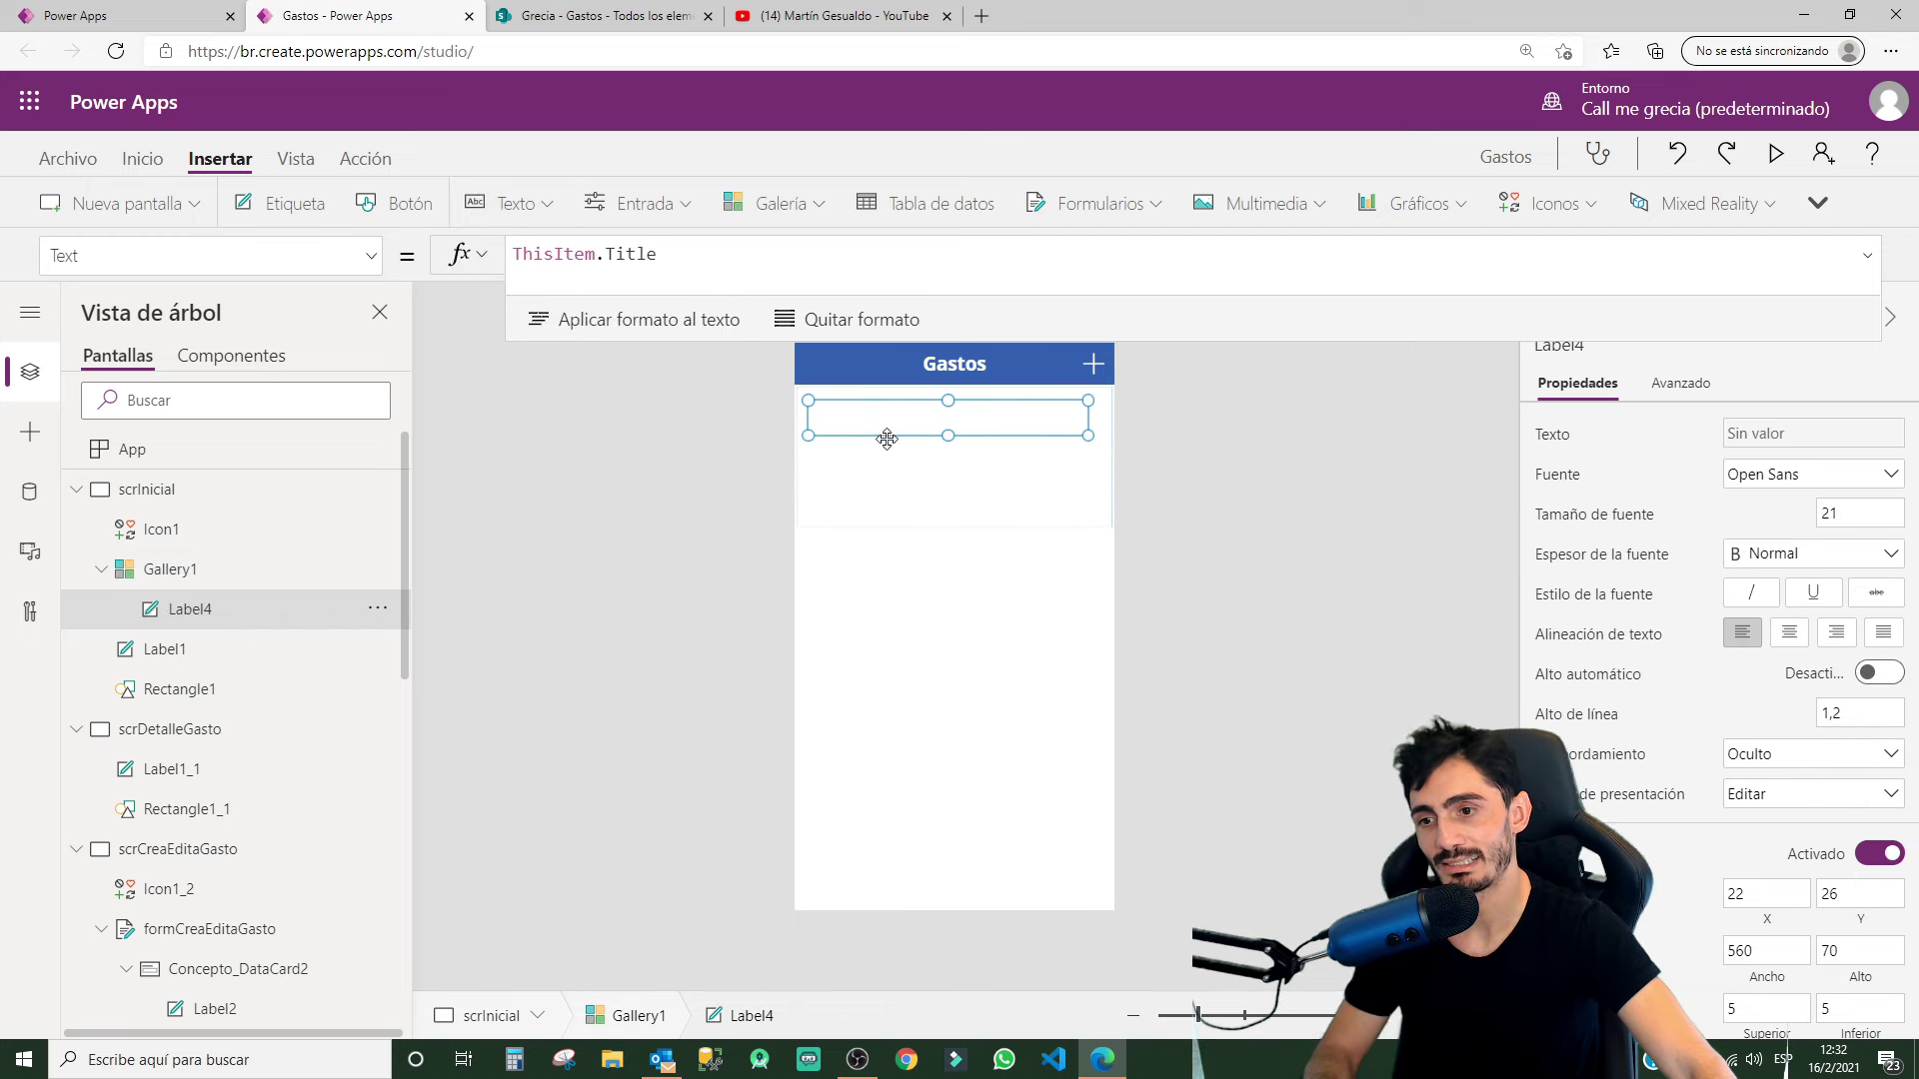
Change the new label's Text formula from ThisItem.Title to ThisItem.Concepto.
drag(137, 588, 238, 644)
drag(85, 556, 251, 587)
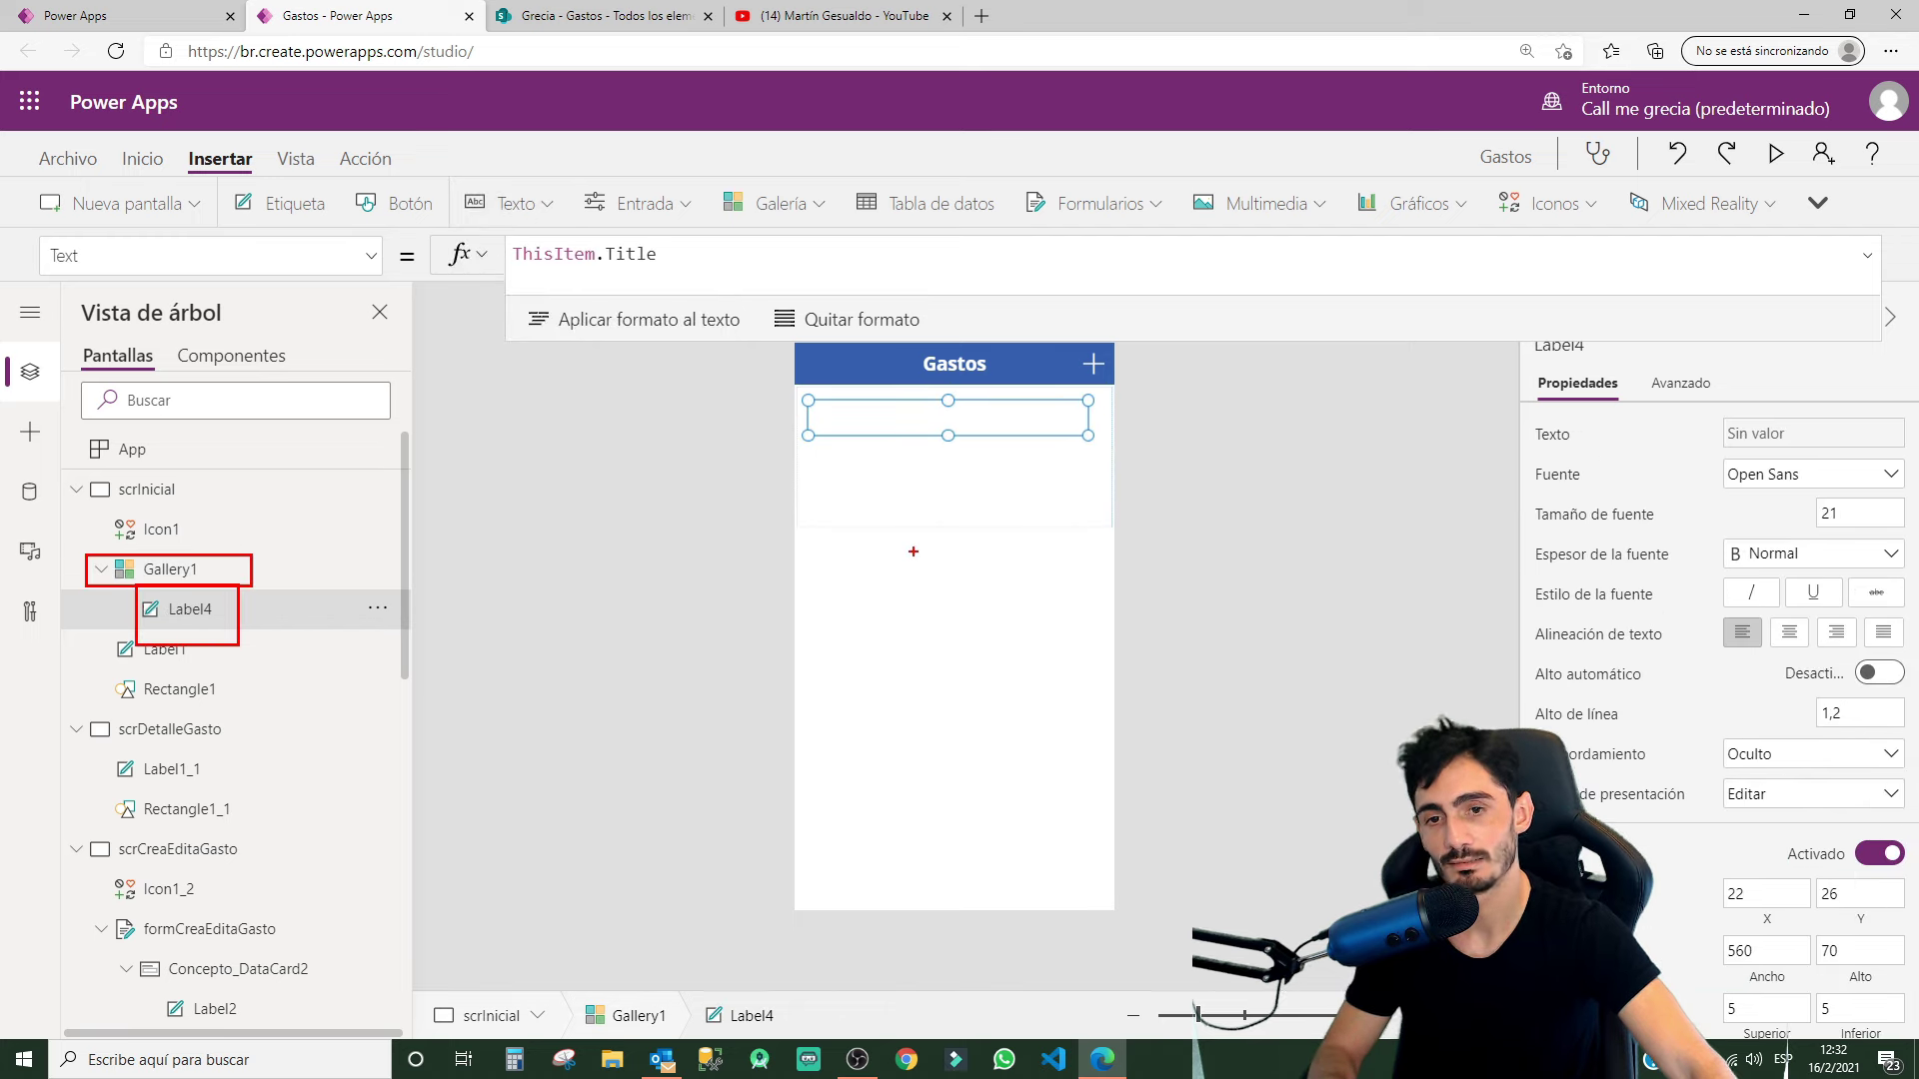
key(Escape)
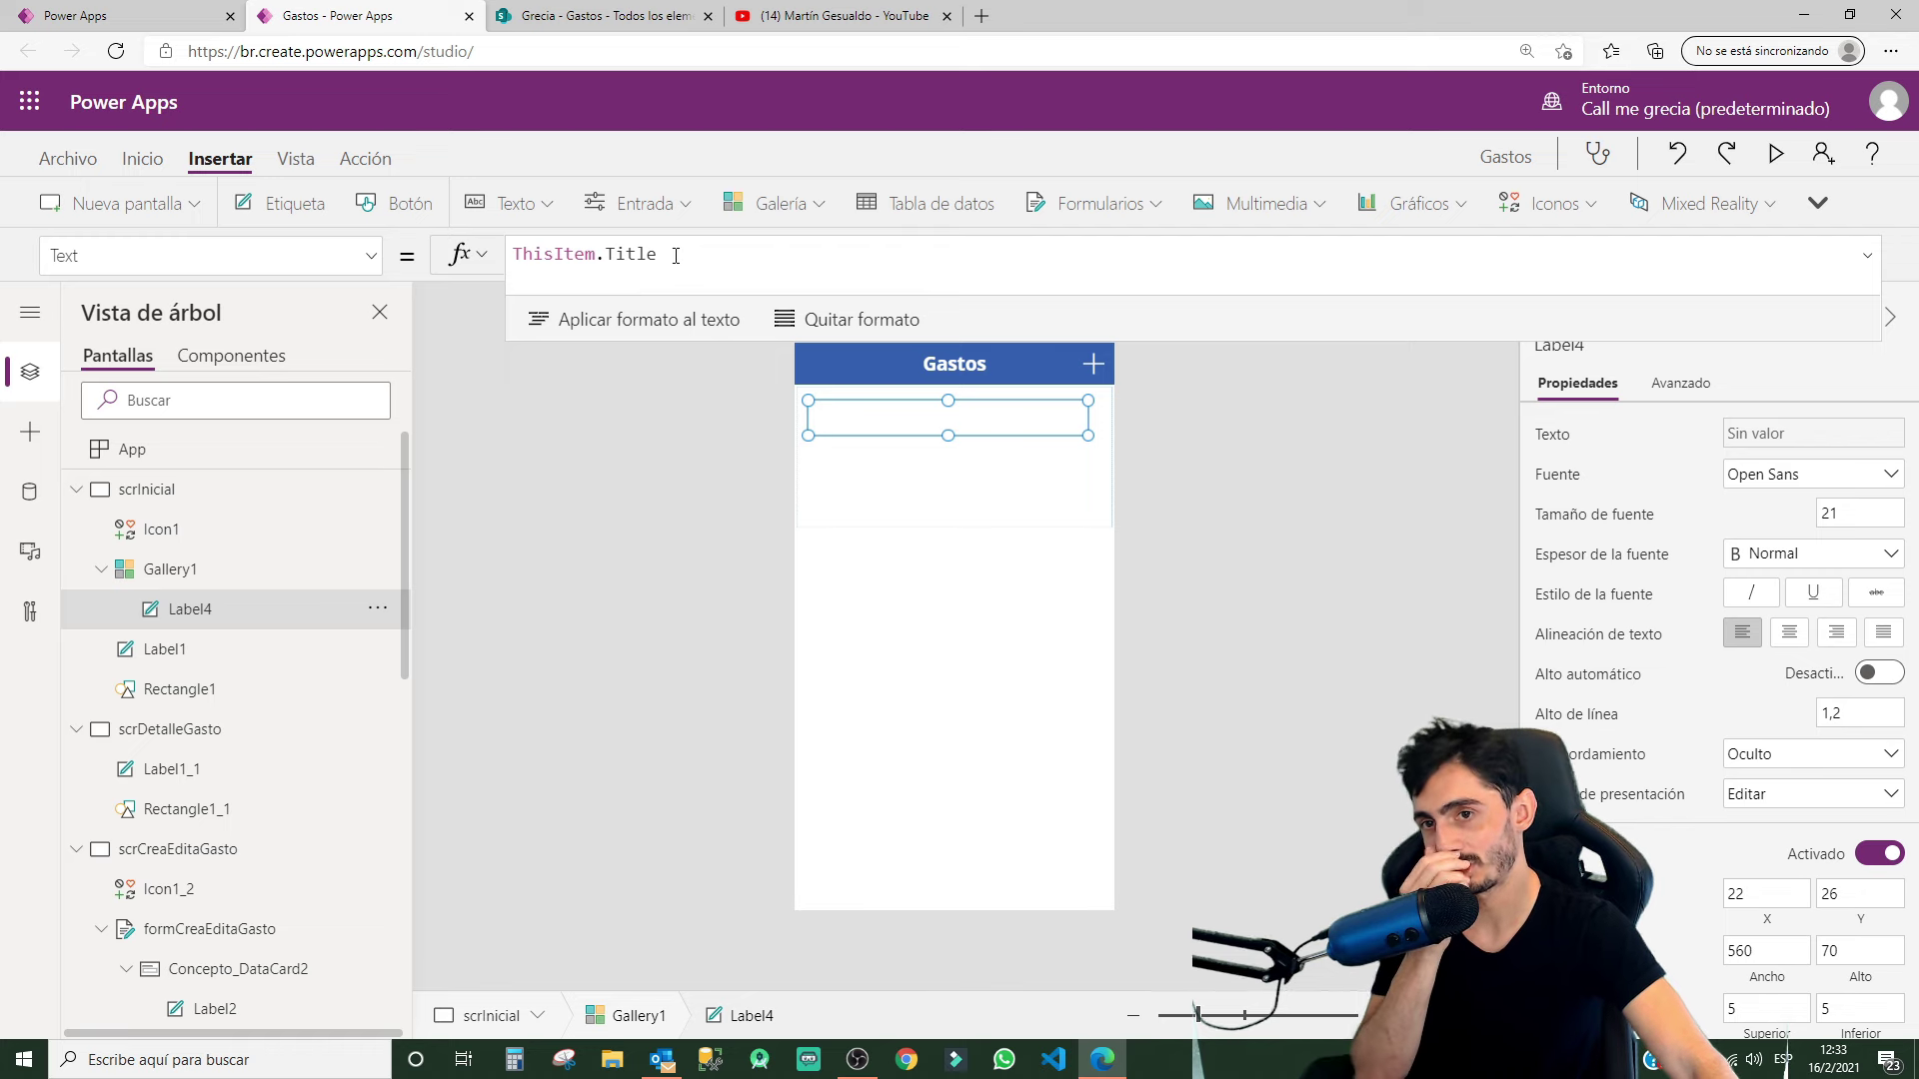
drag(676, 256, 604, 254)
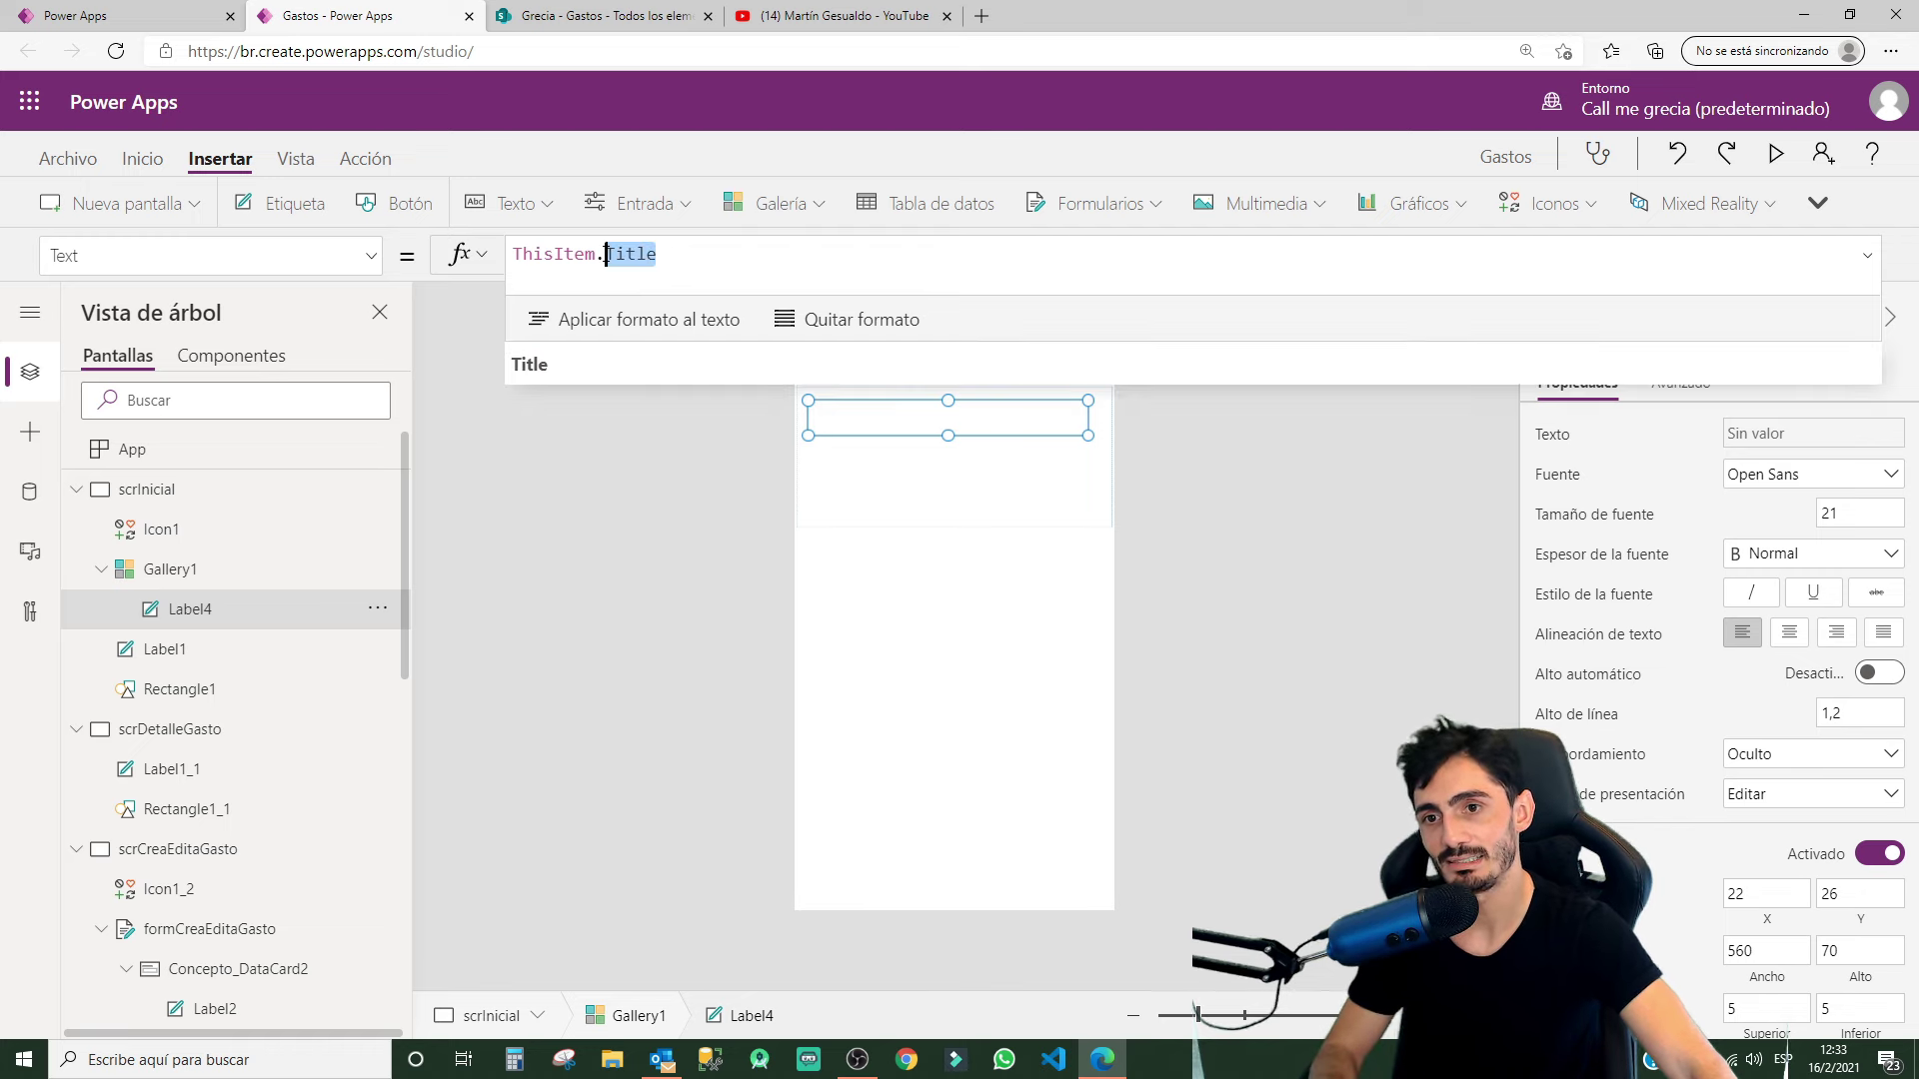
text(Concepto)
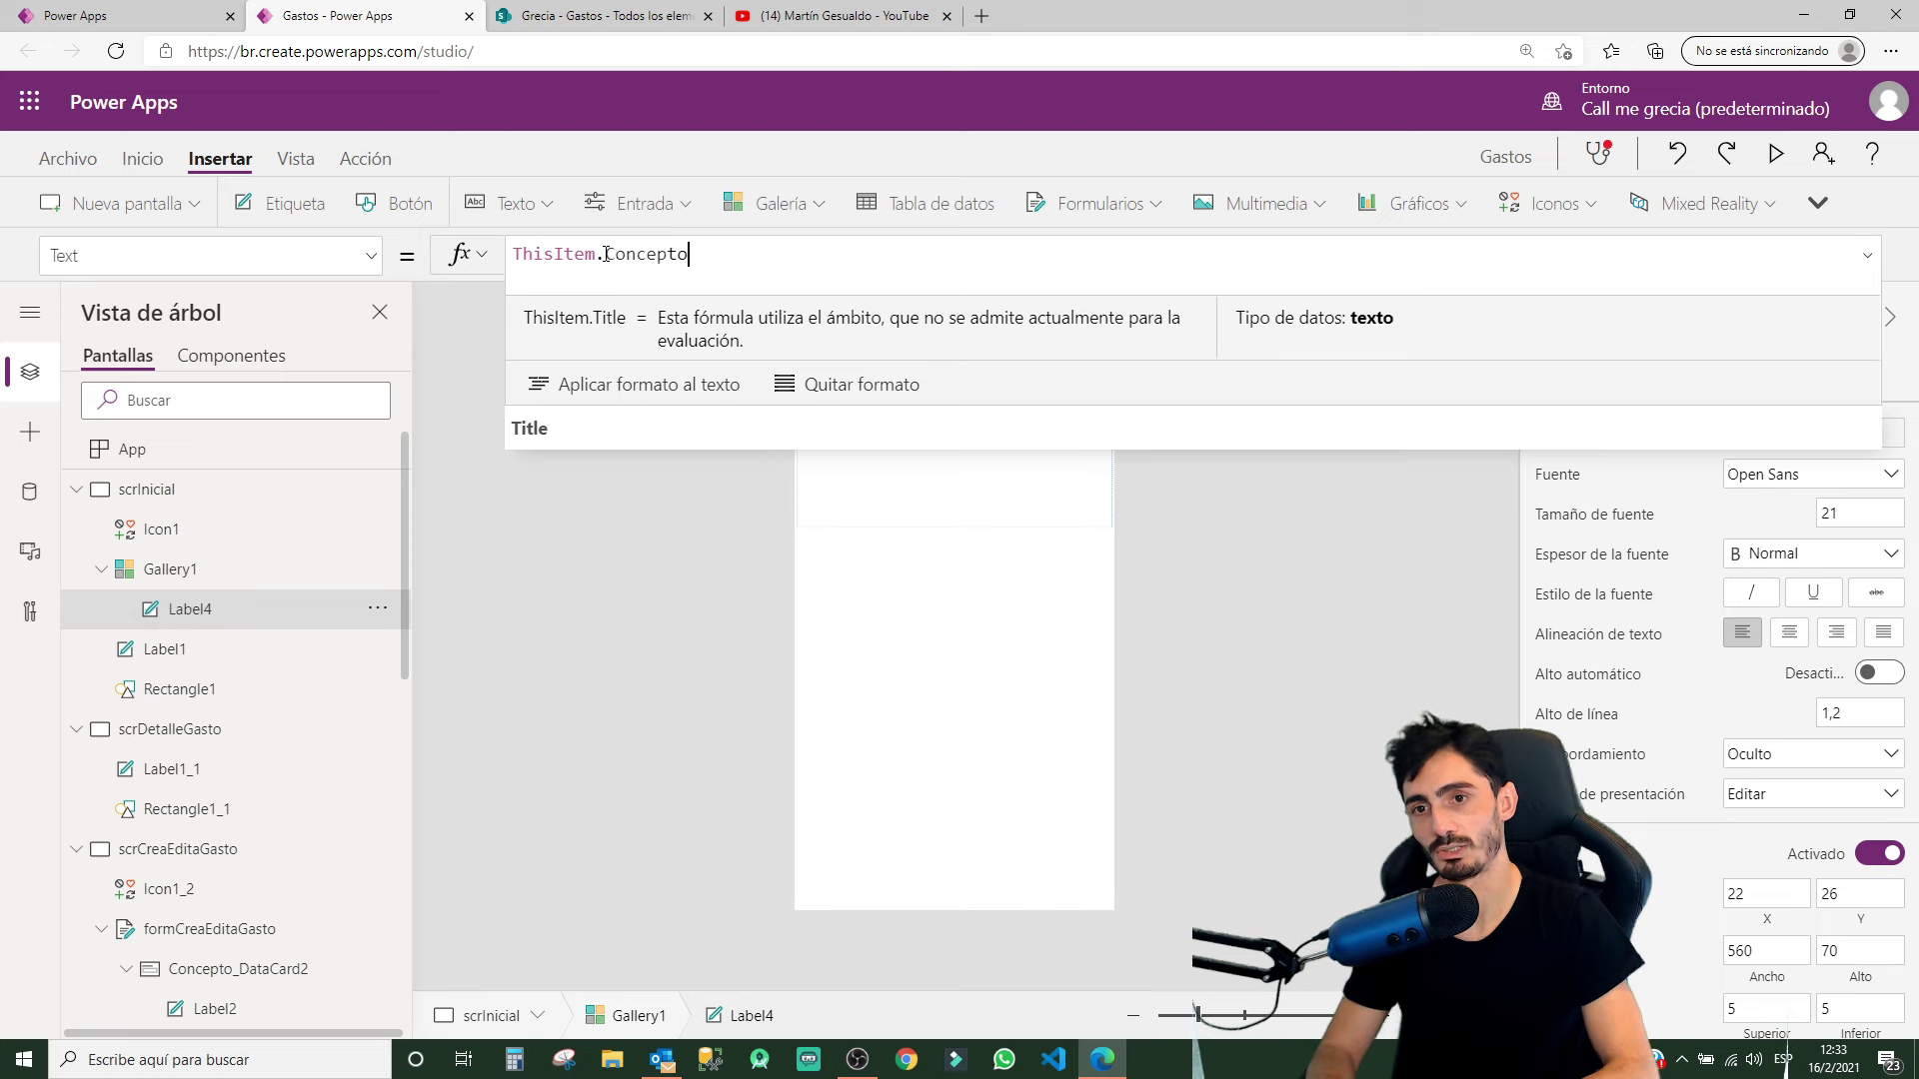
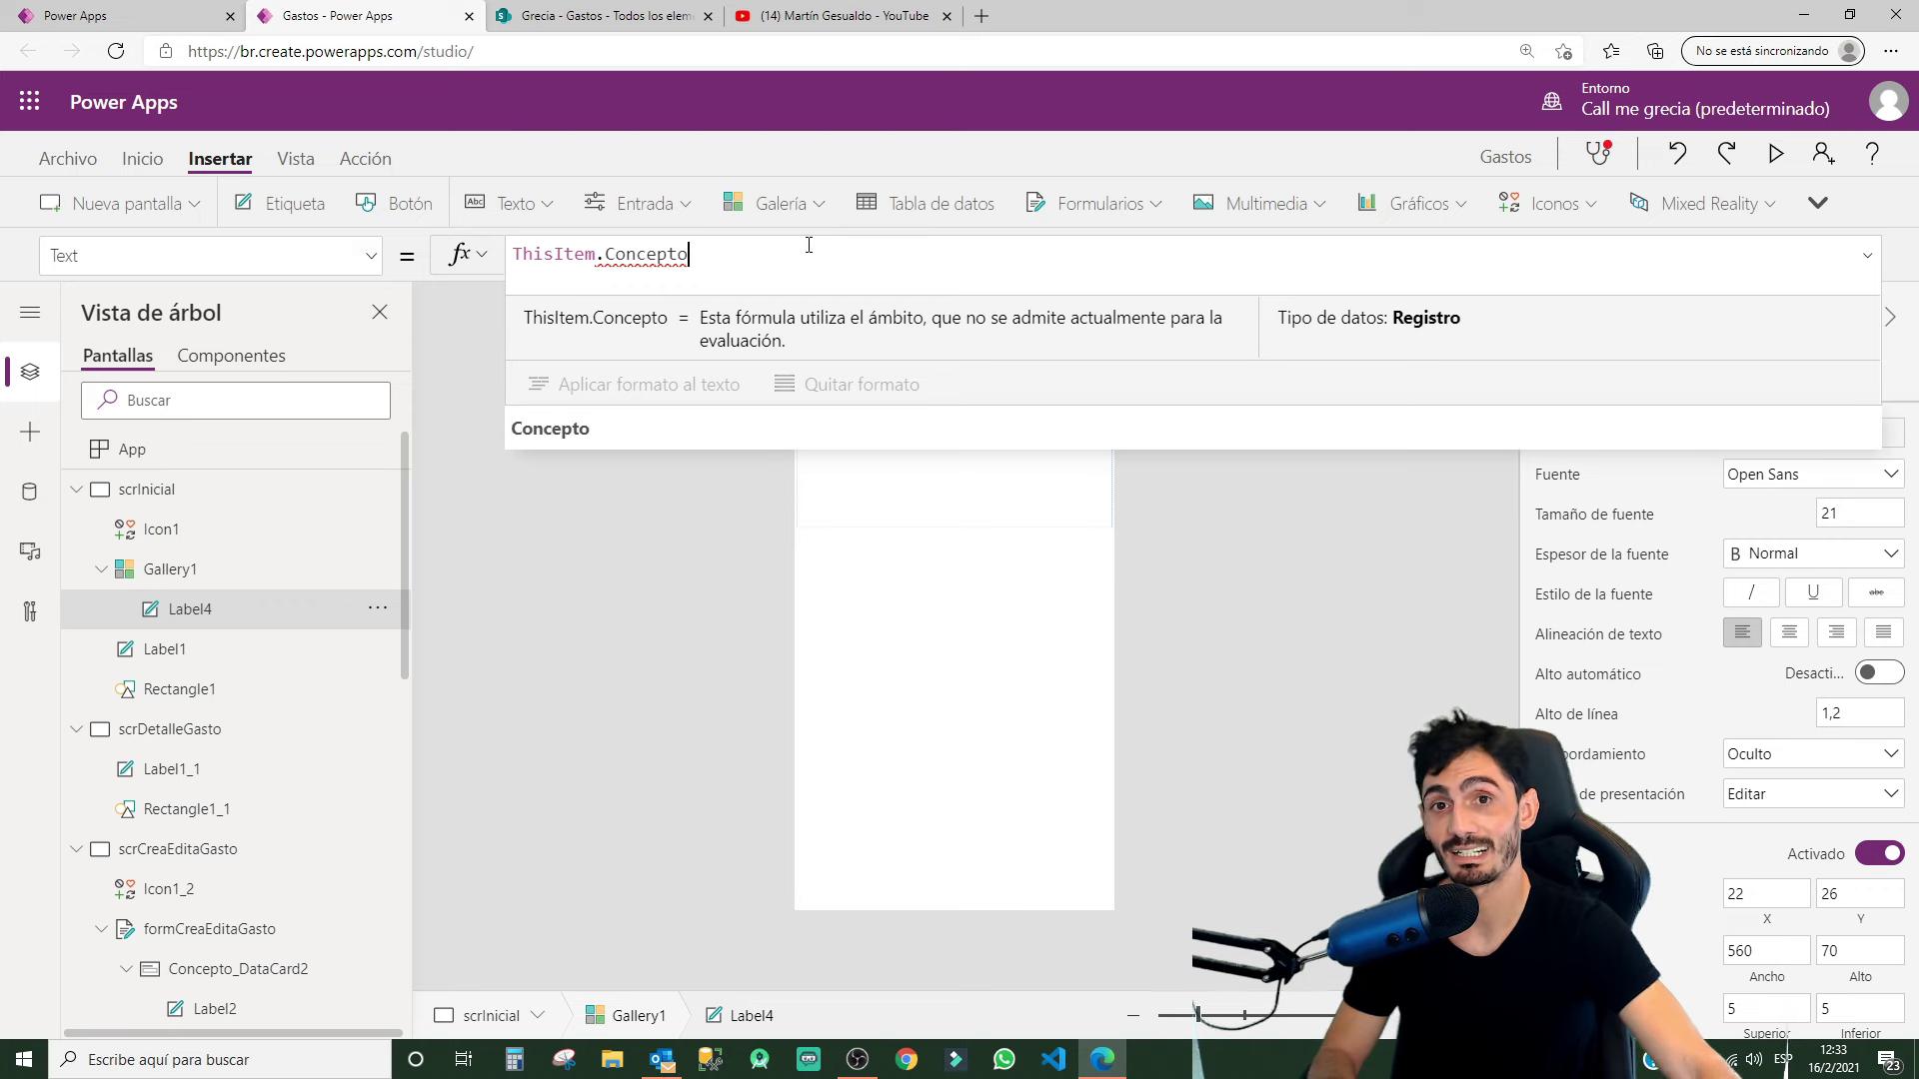
Review the YouTube channel videos page, then return to the Power Apps studio.
click(845, 15)
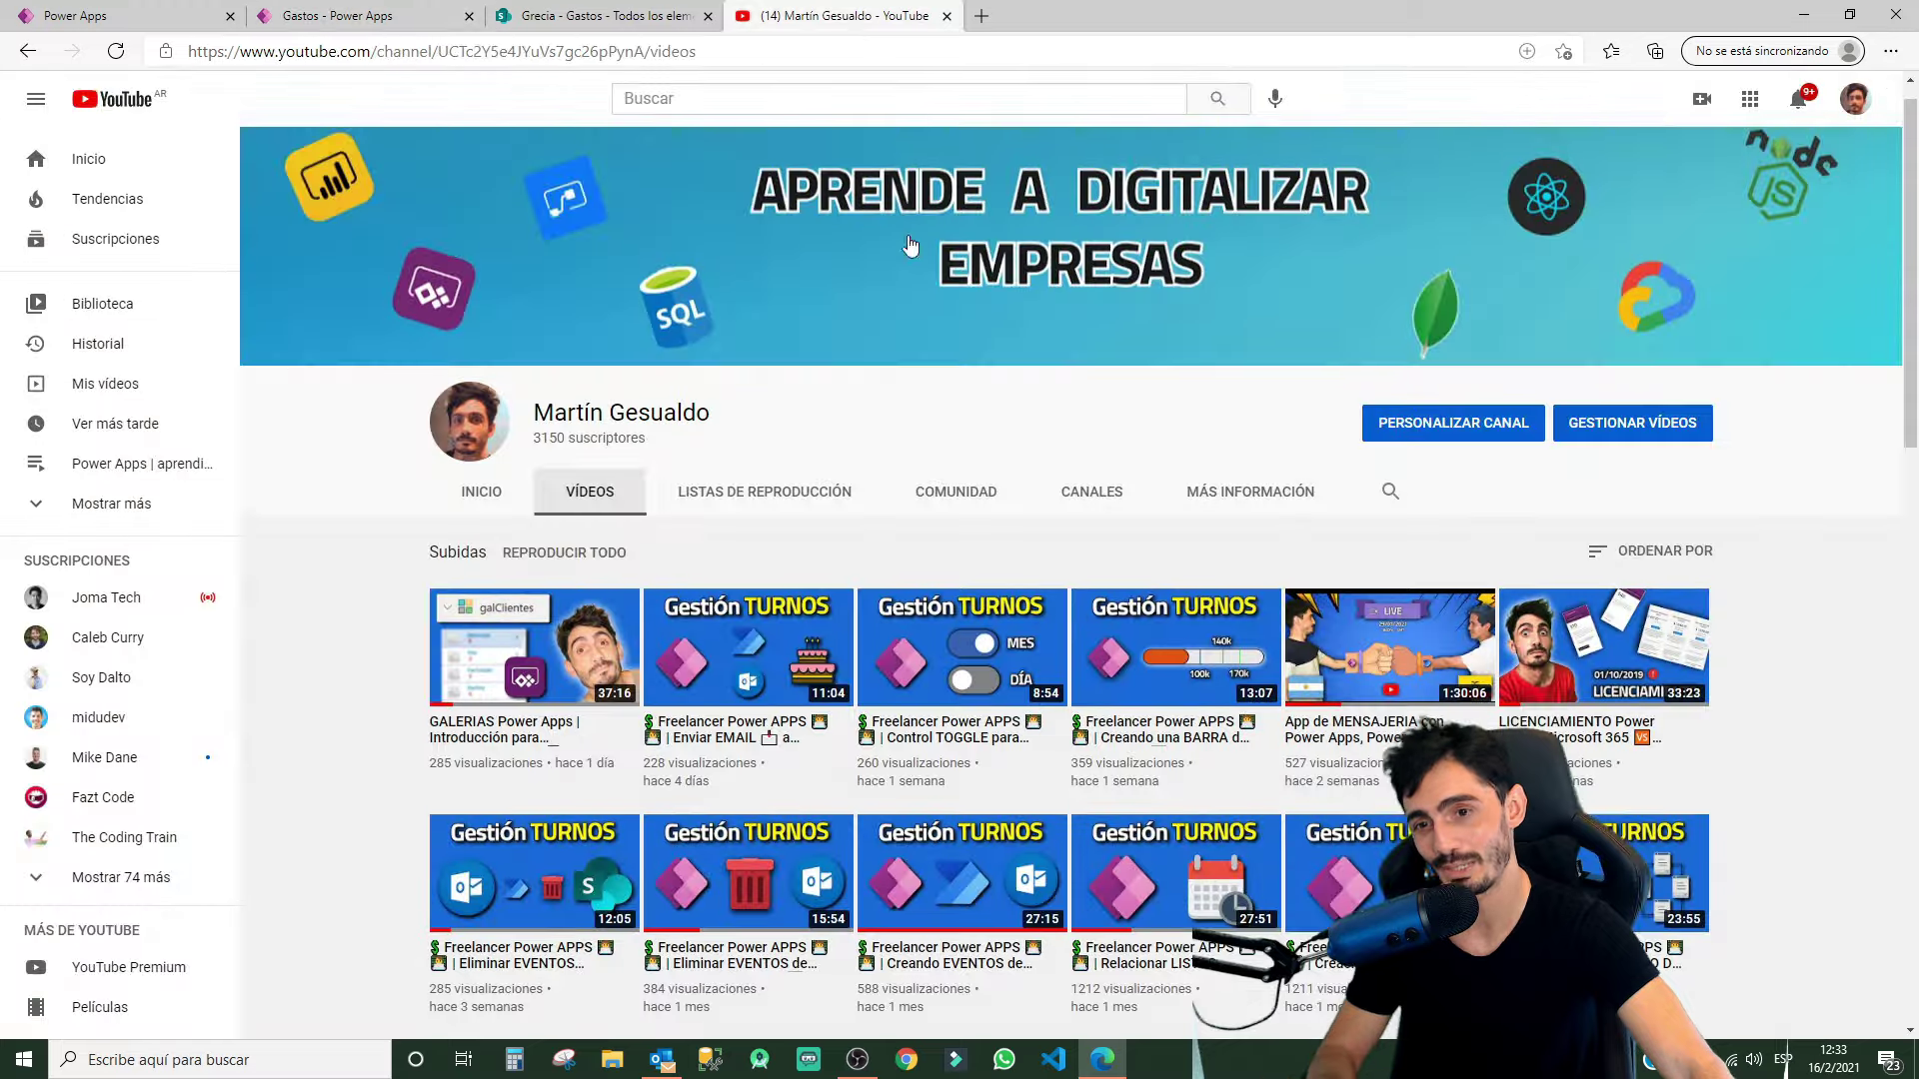
scroll(987, 487, down, 4)
scroll(1277, 570, down, 2)
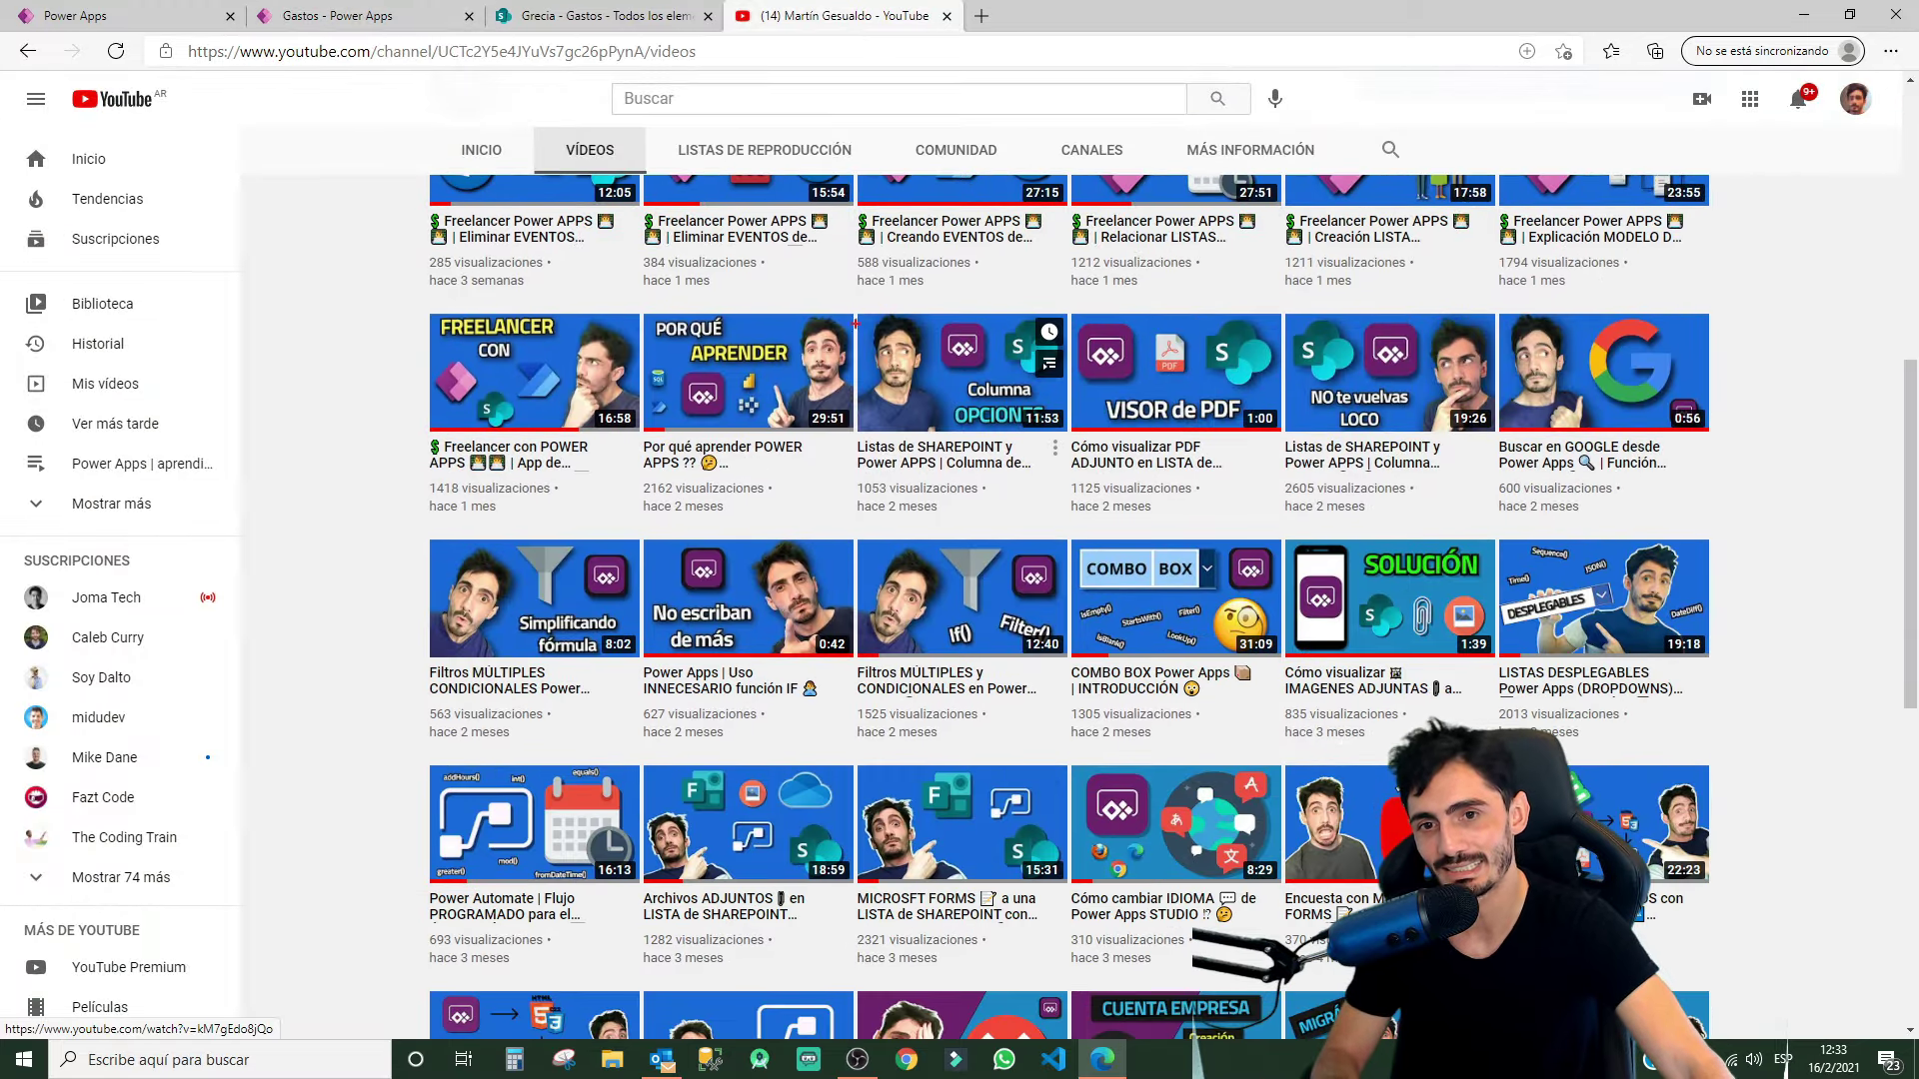
drag(859, 300, 1065, 504)
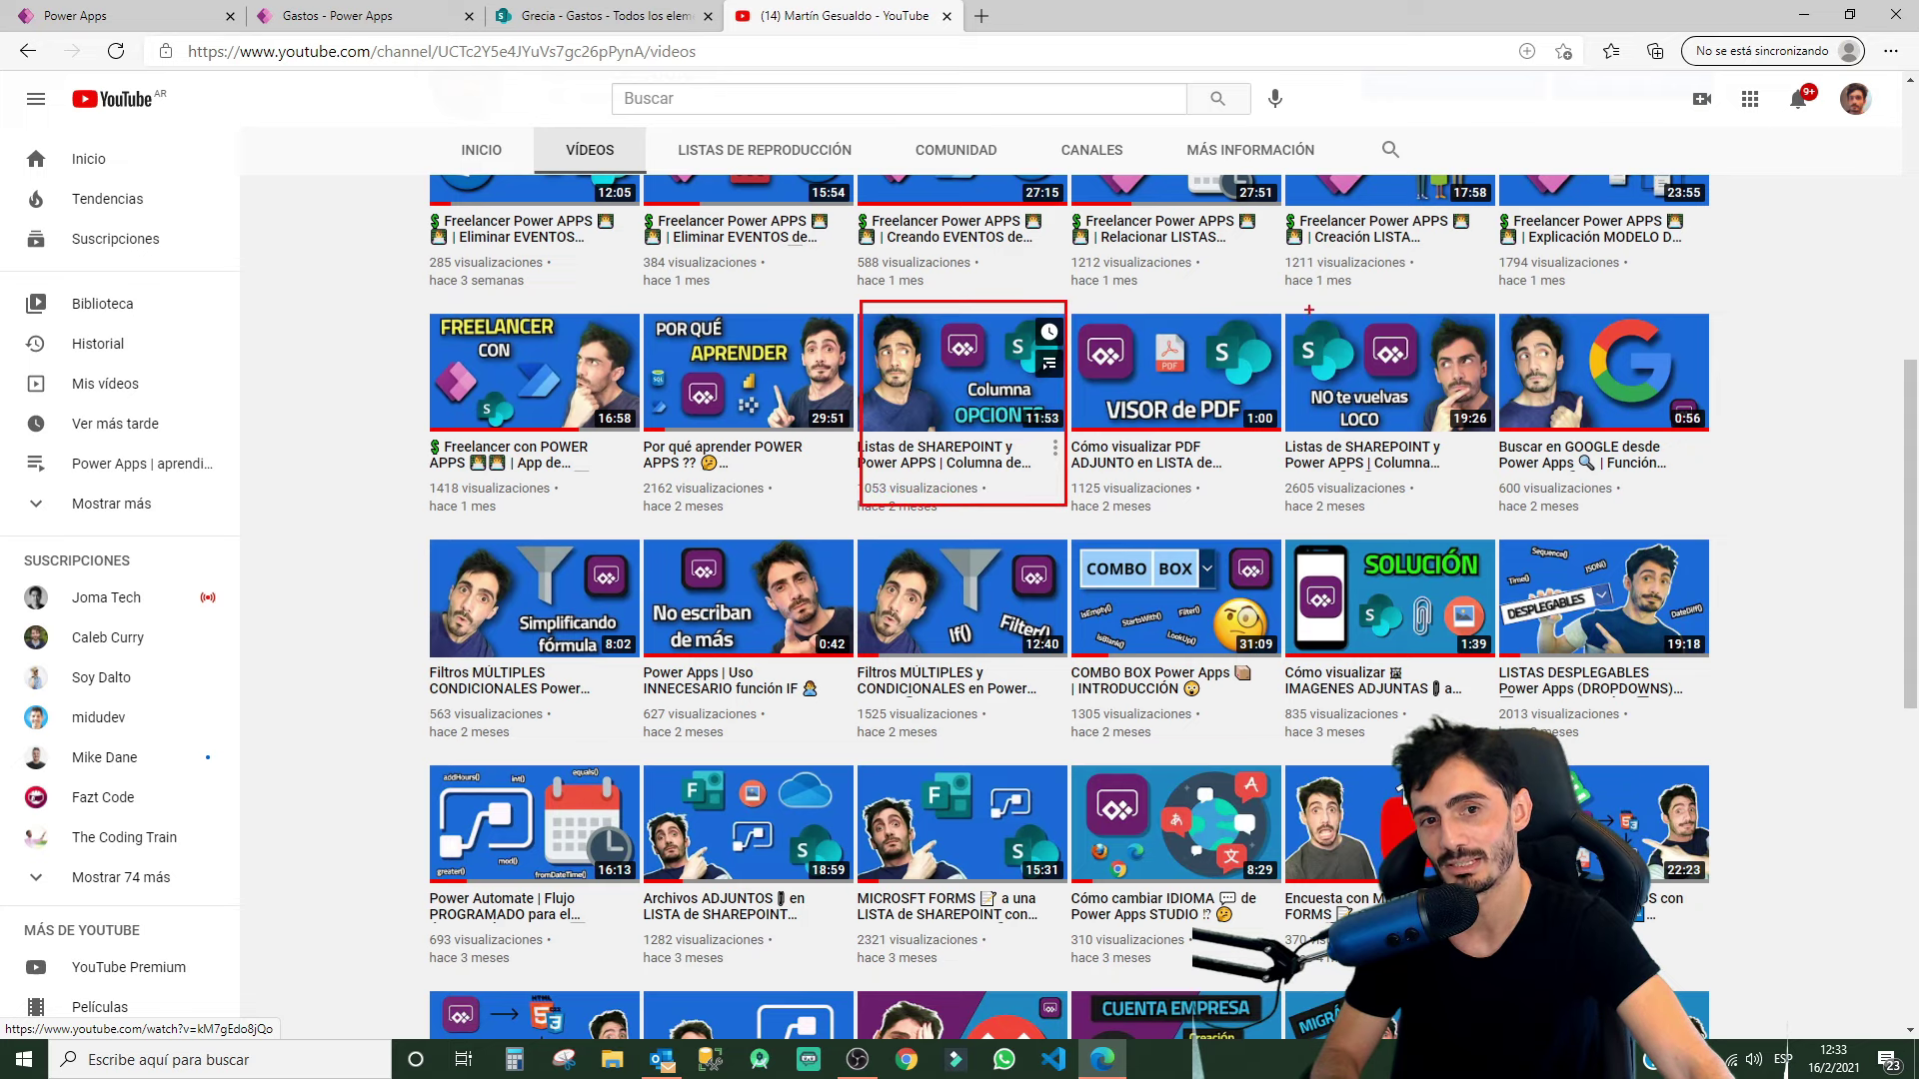
drag(1341, 345, 1499, 513)
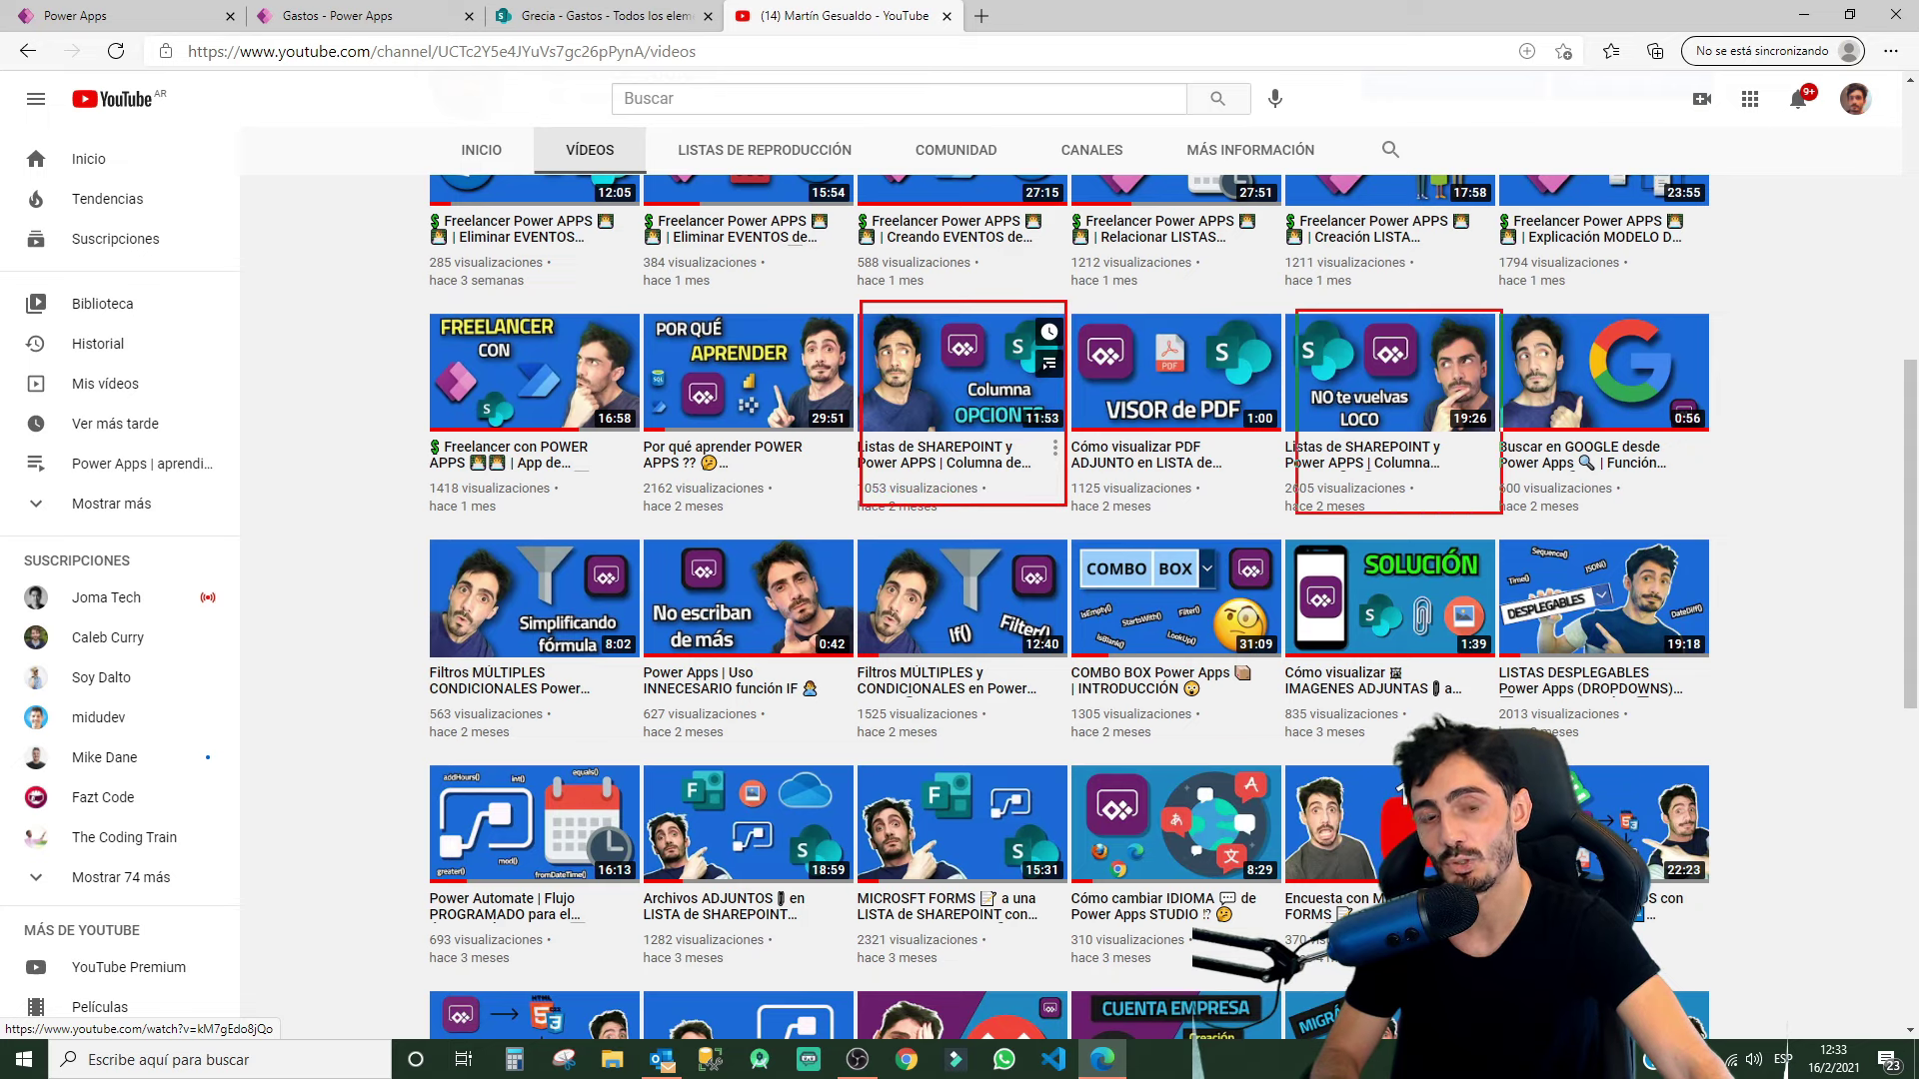
click(365, 16)
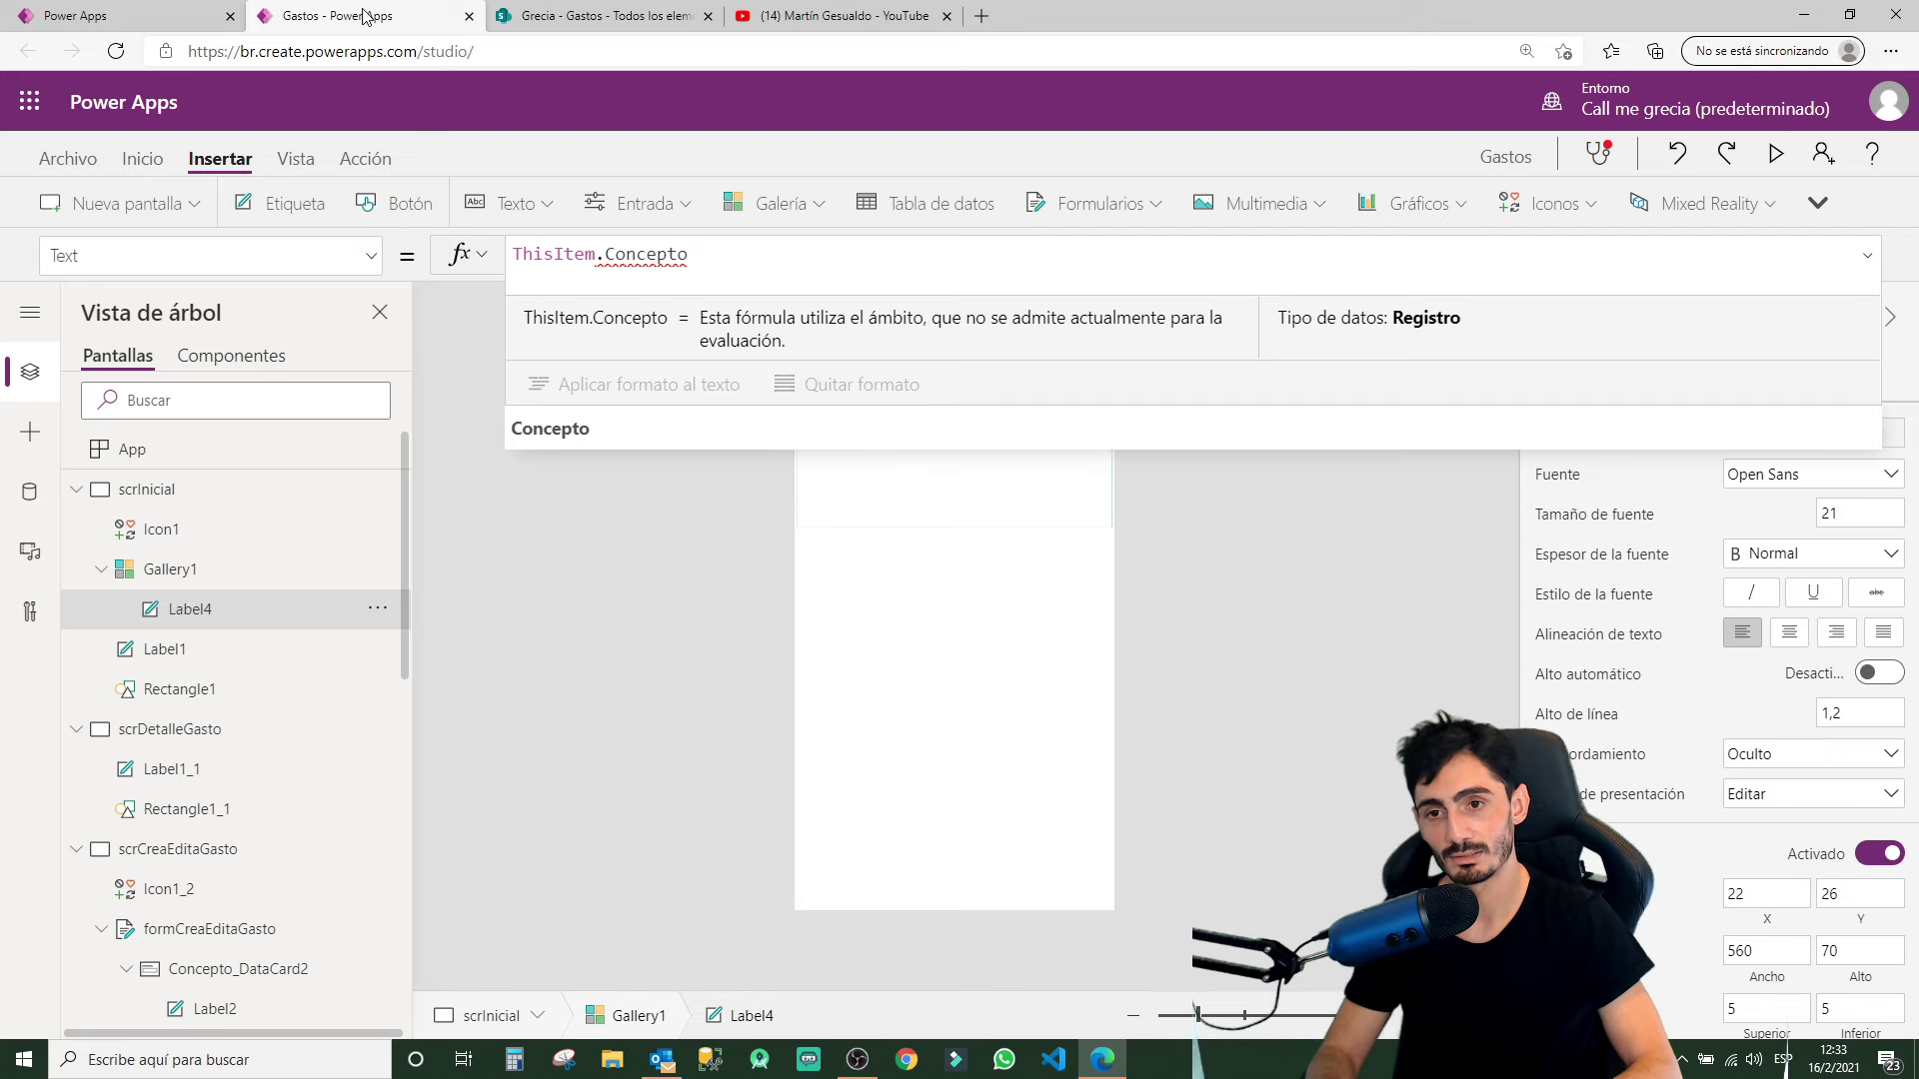
Set the gallery label's Text formula to ThisItem.Concepto.Value.
text({})
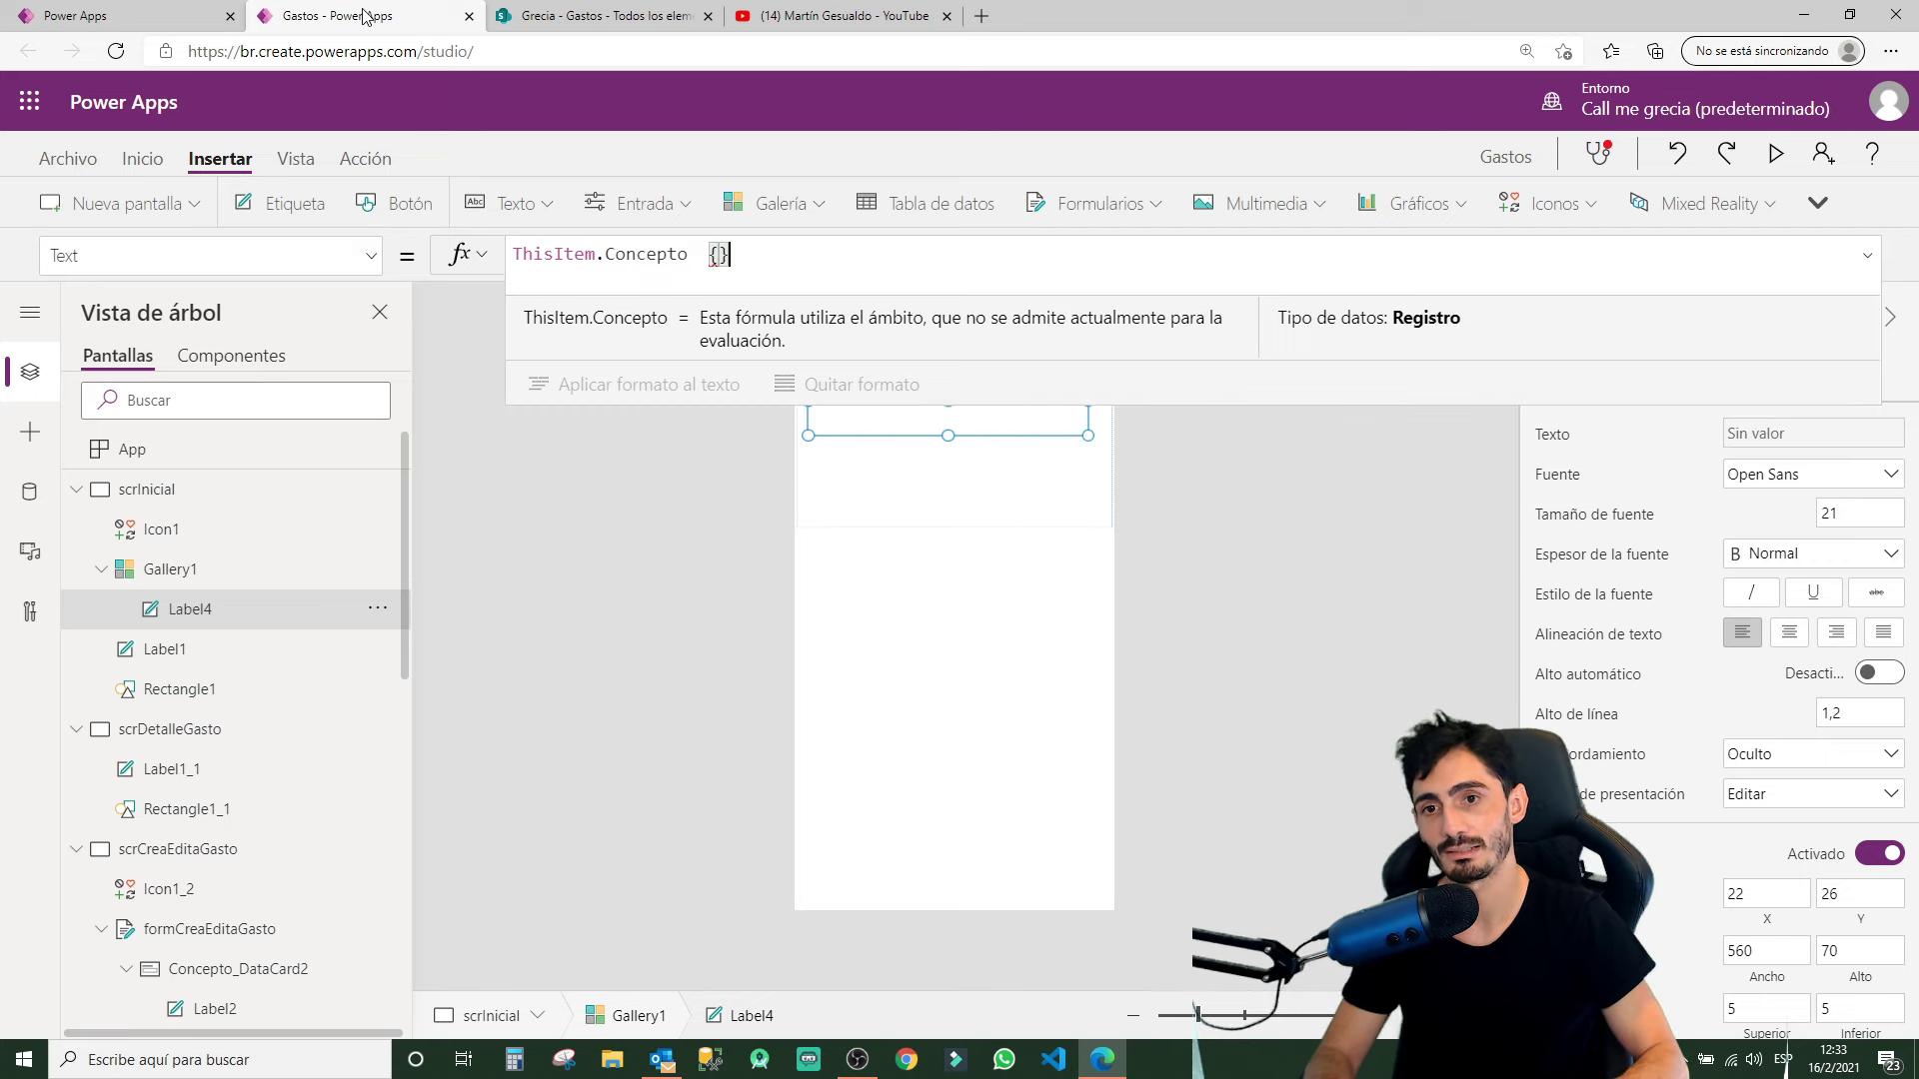
text(id;:)
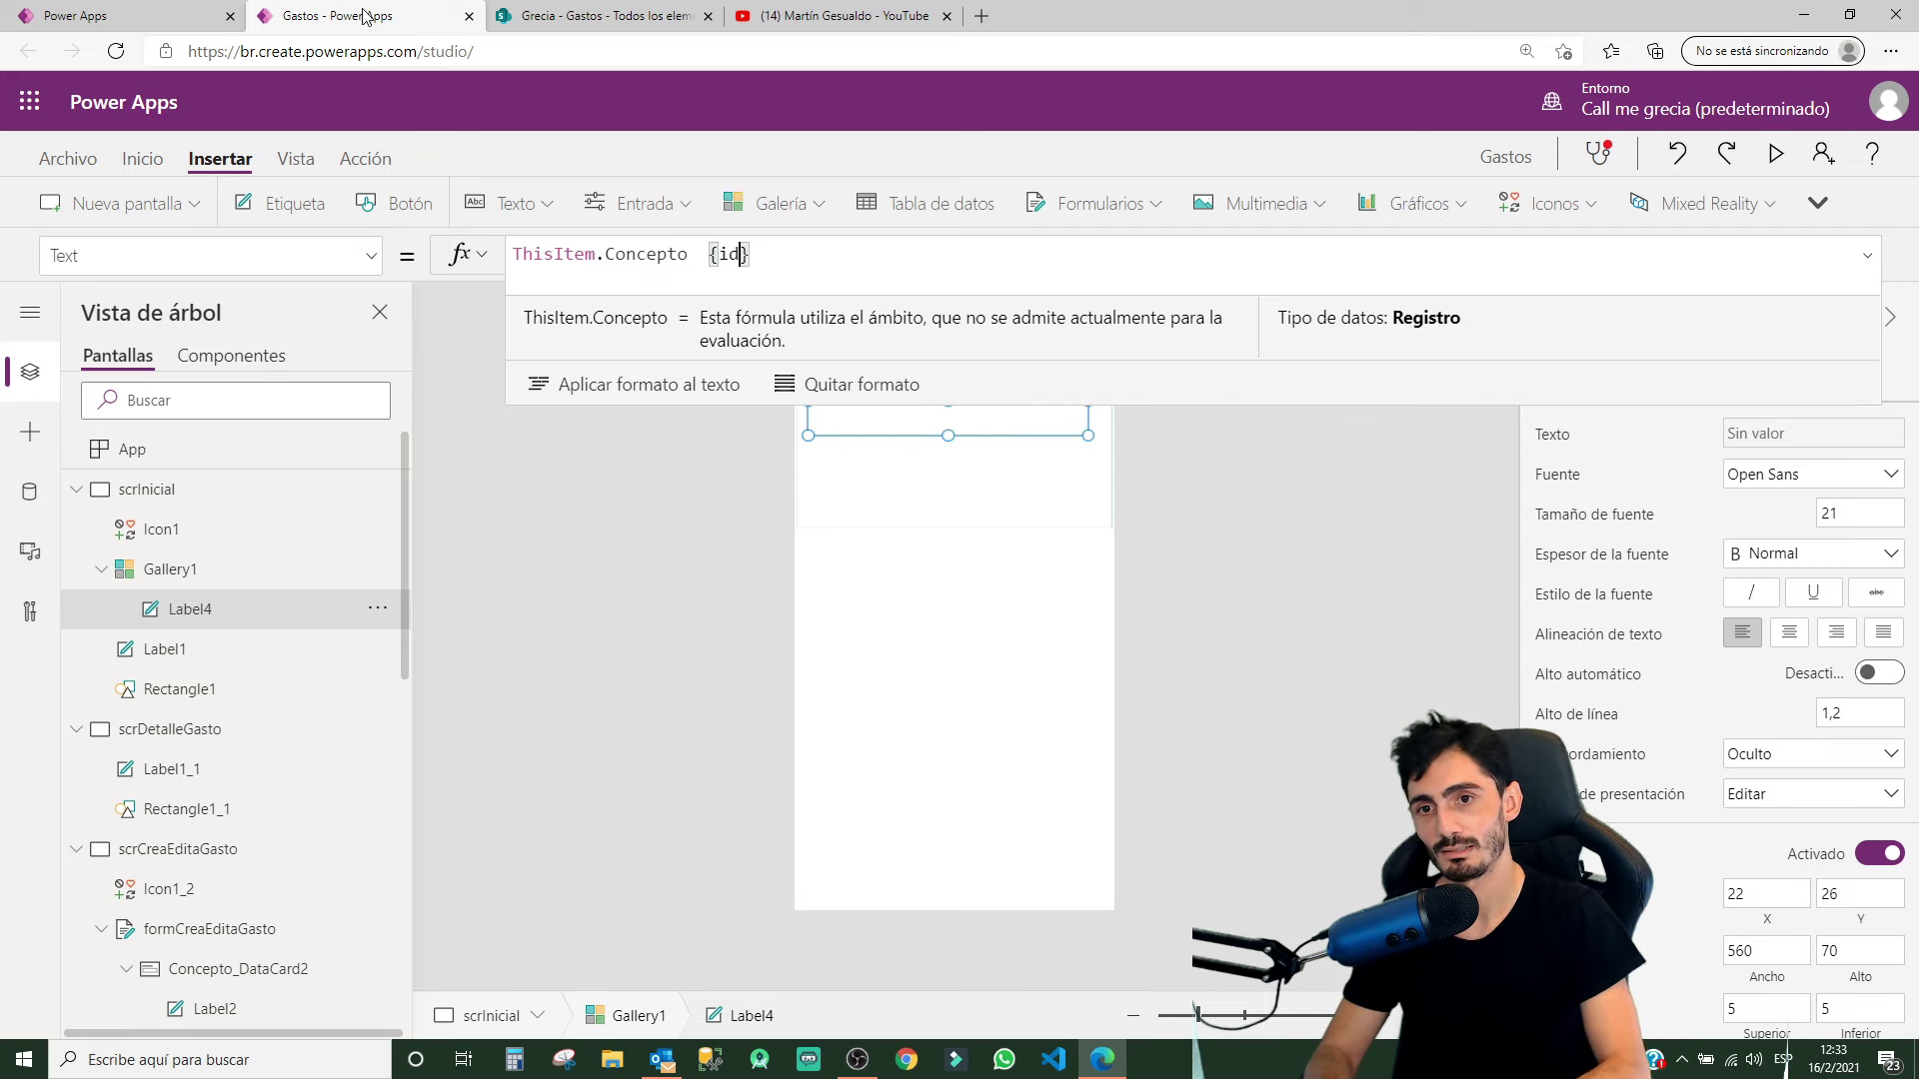
text(2)
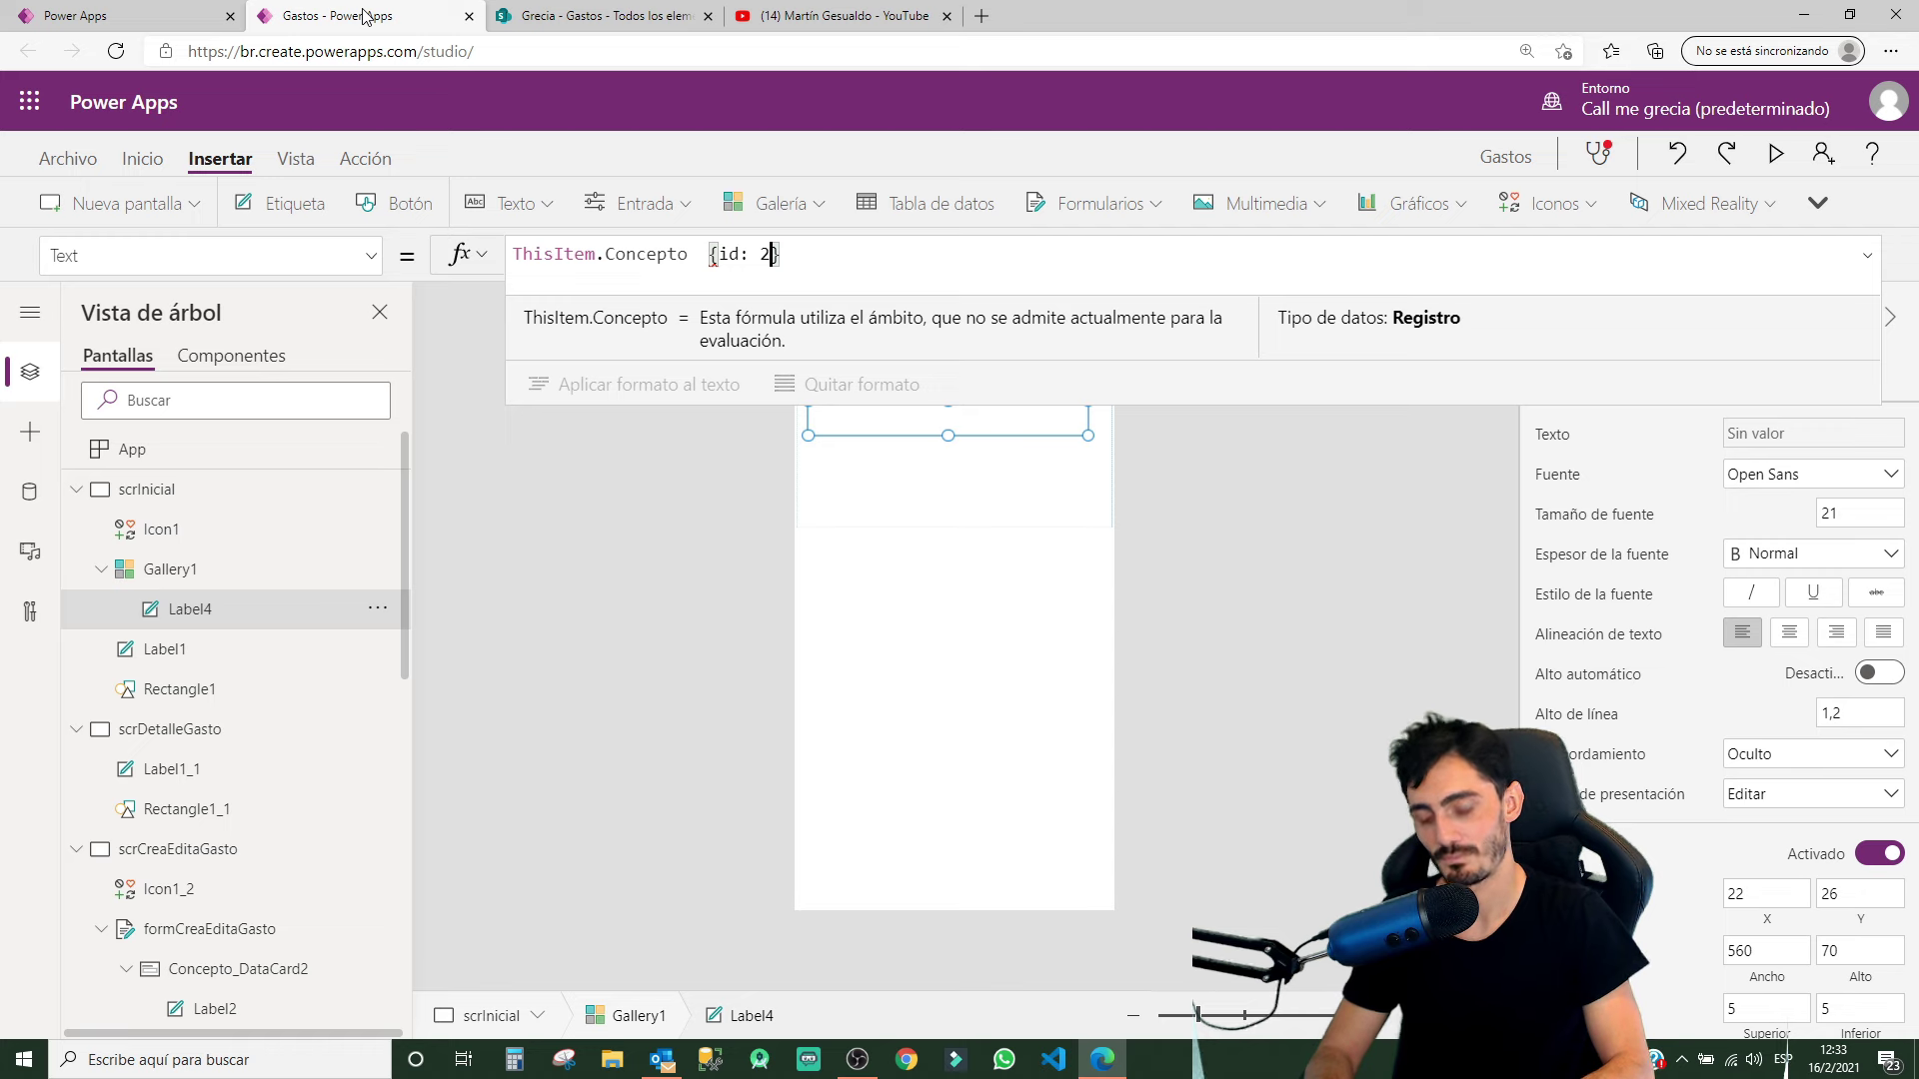
text(, value: )
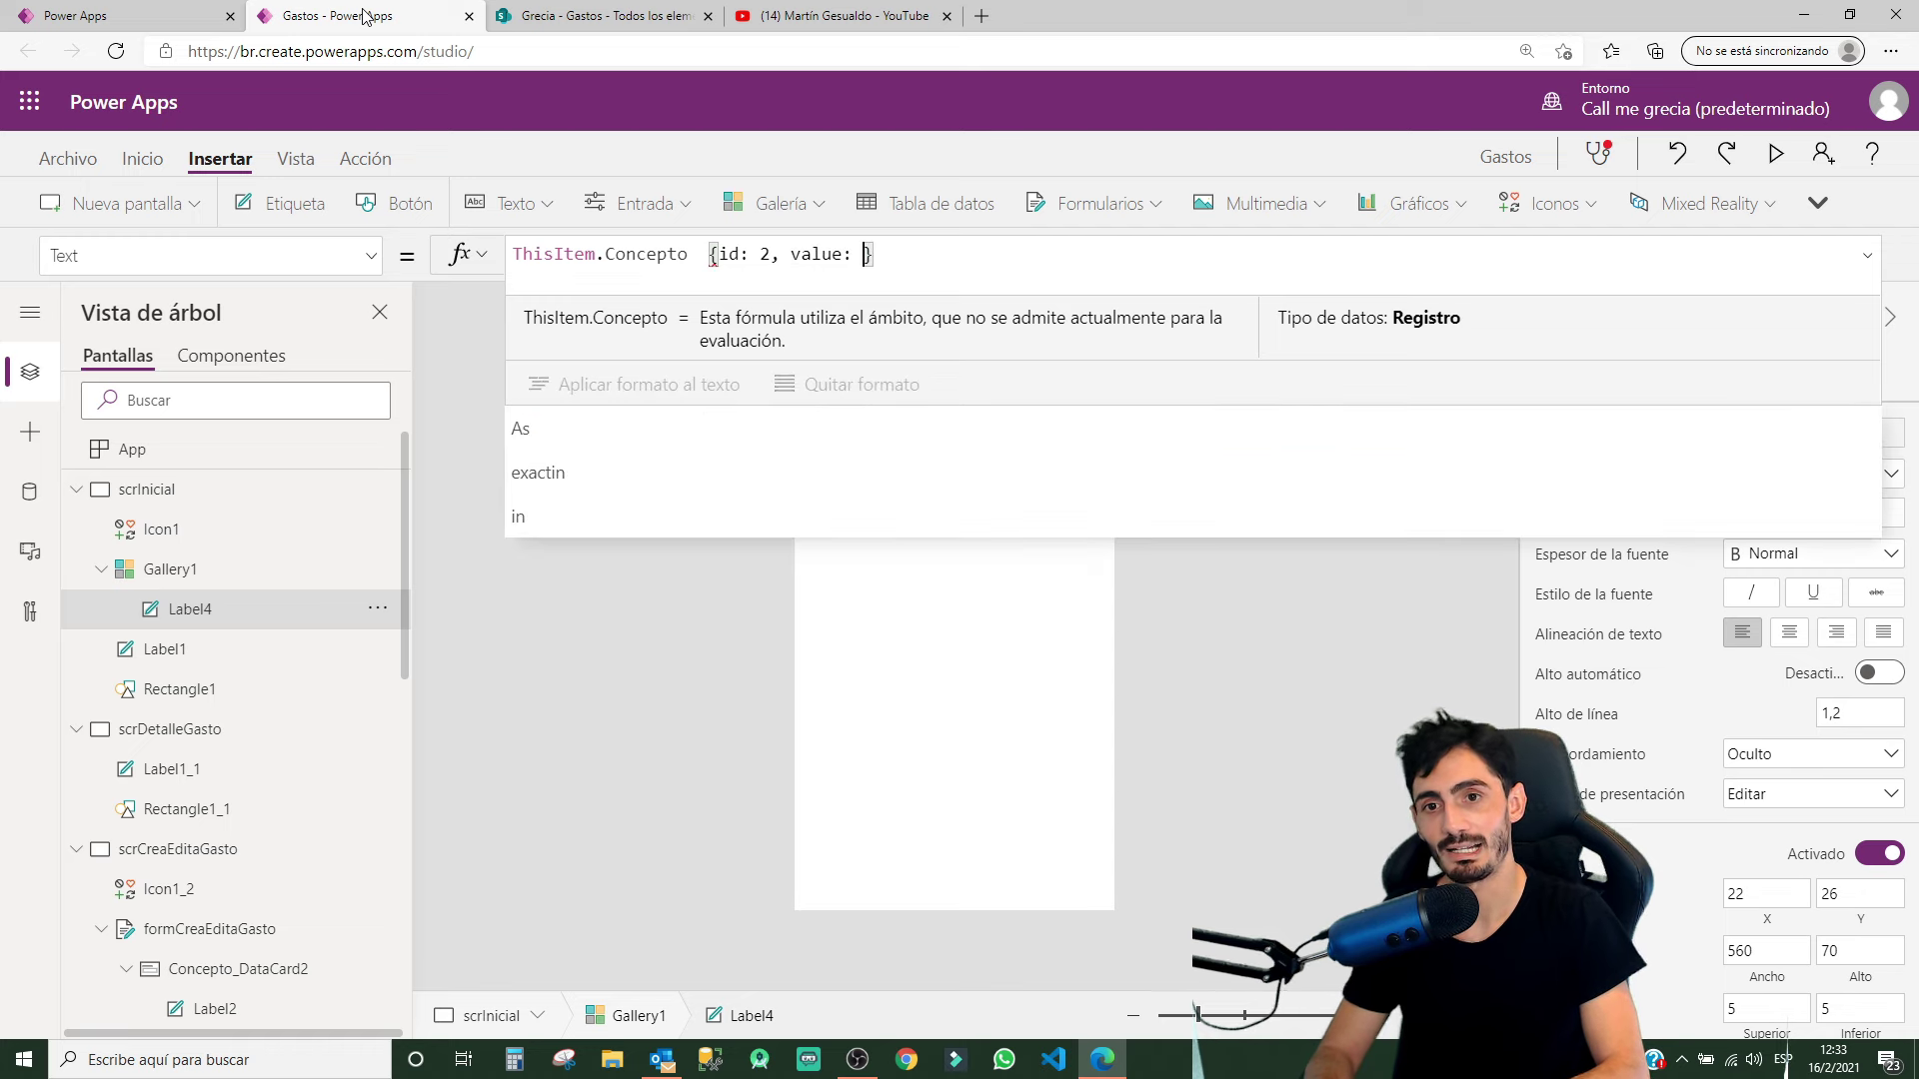
text("Ocio")
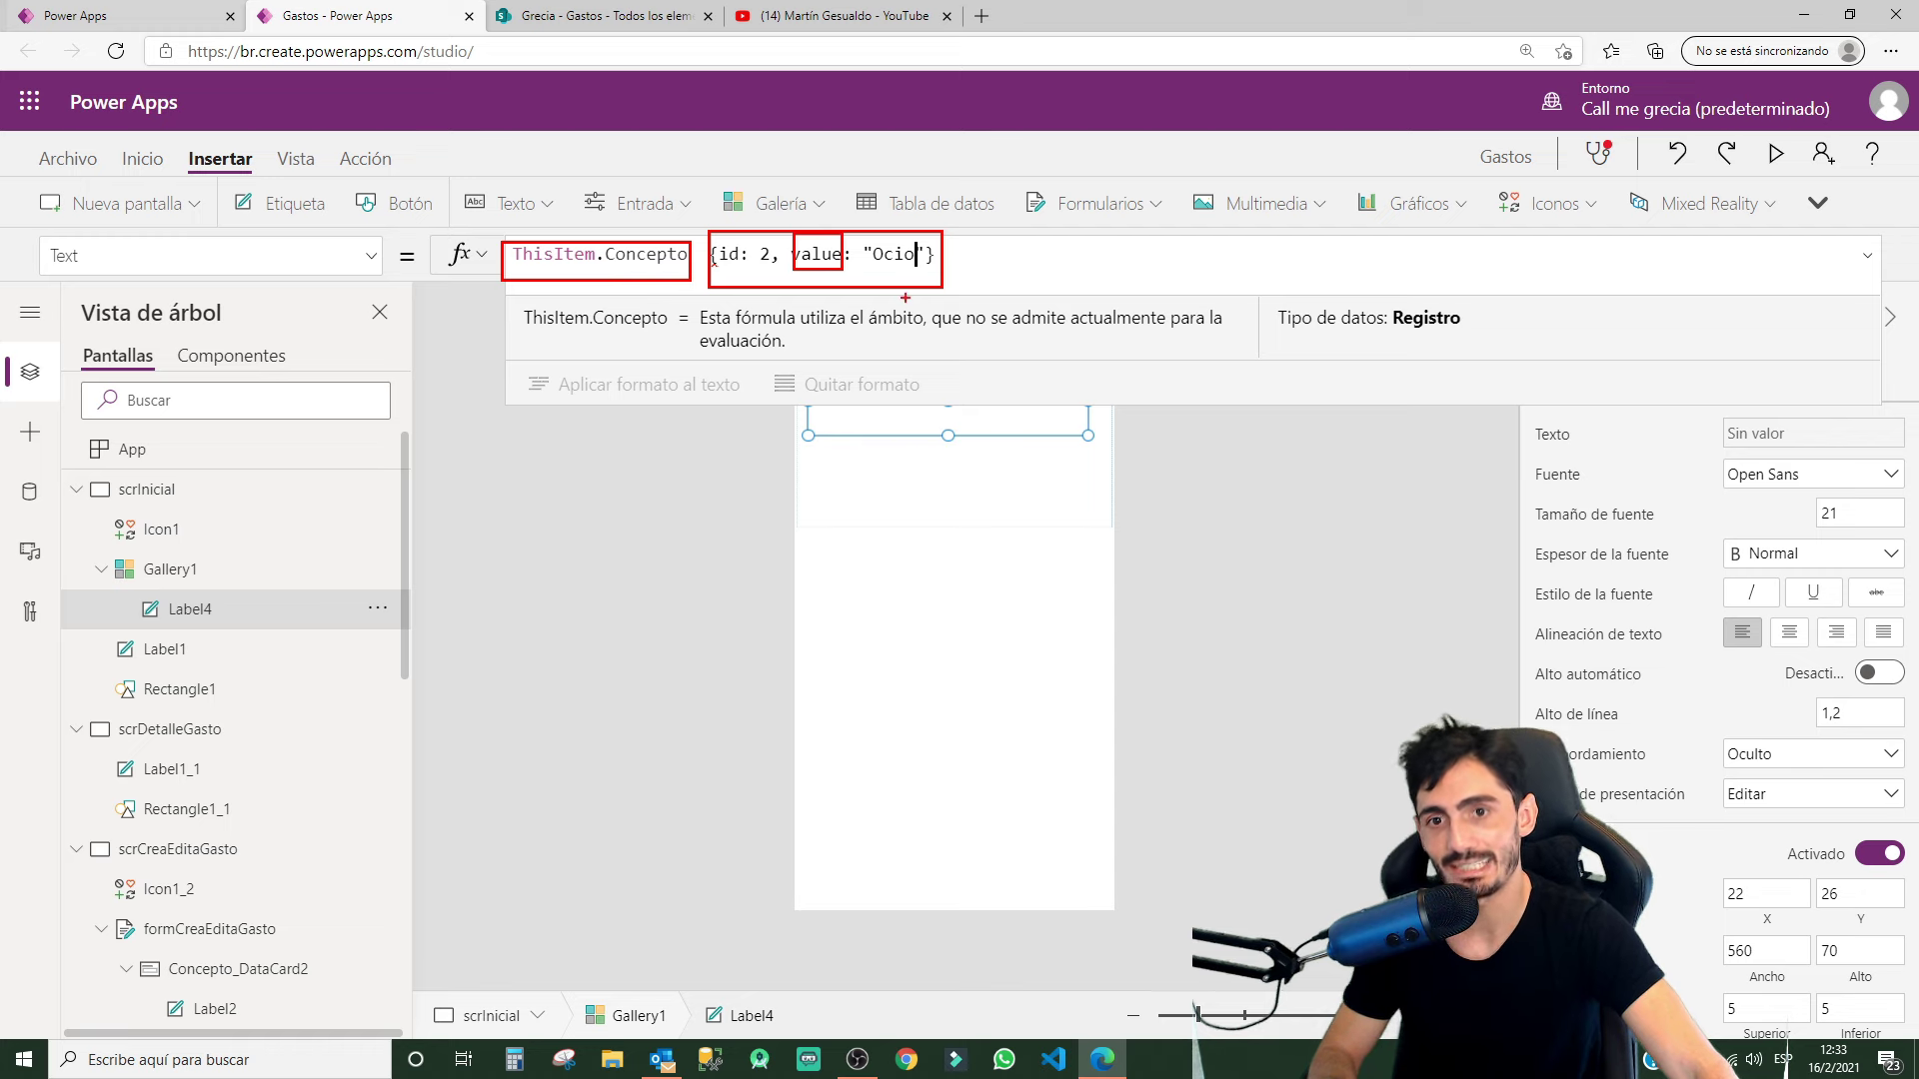
drag(937, 255, 699, 256)
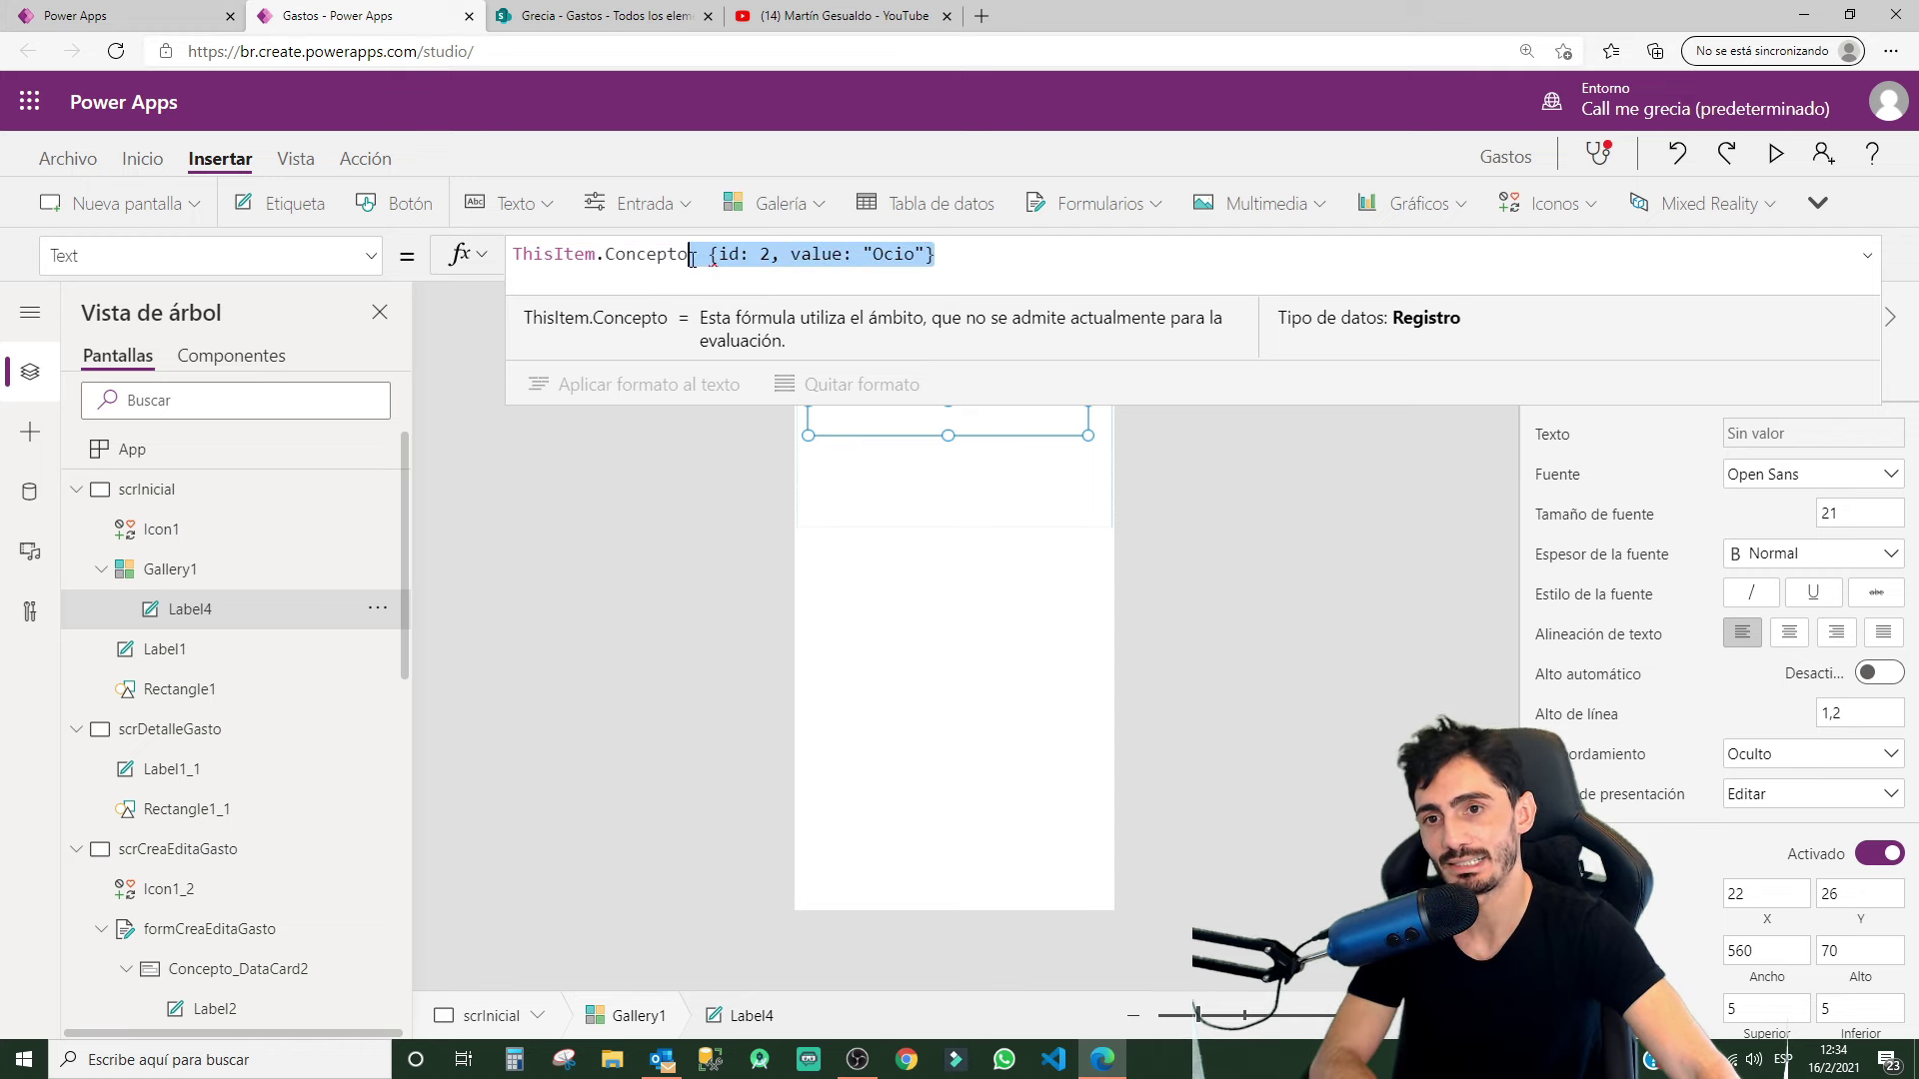
key(BackSpace)
text(.)
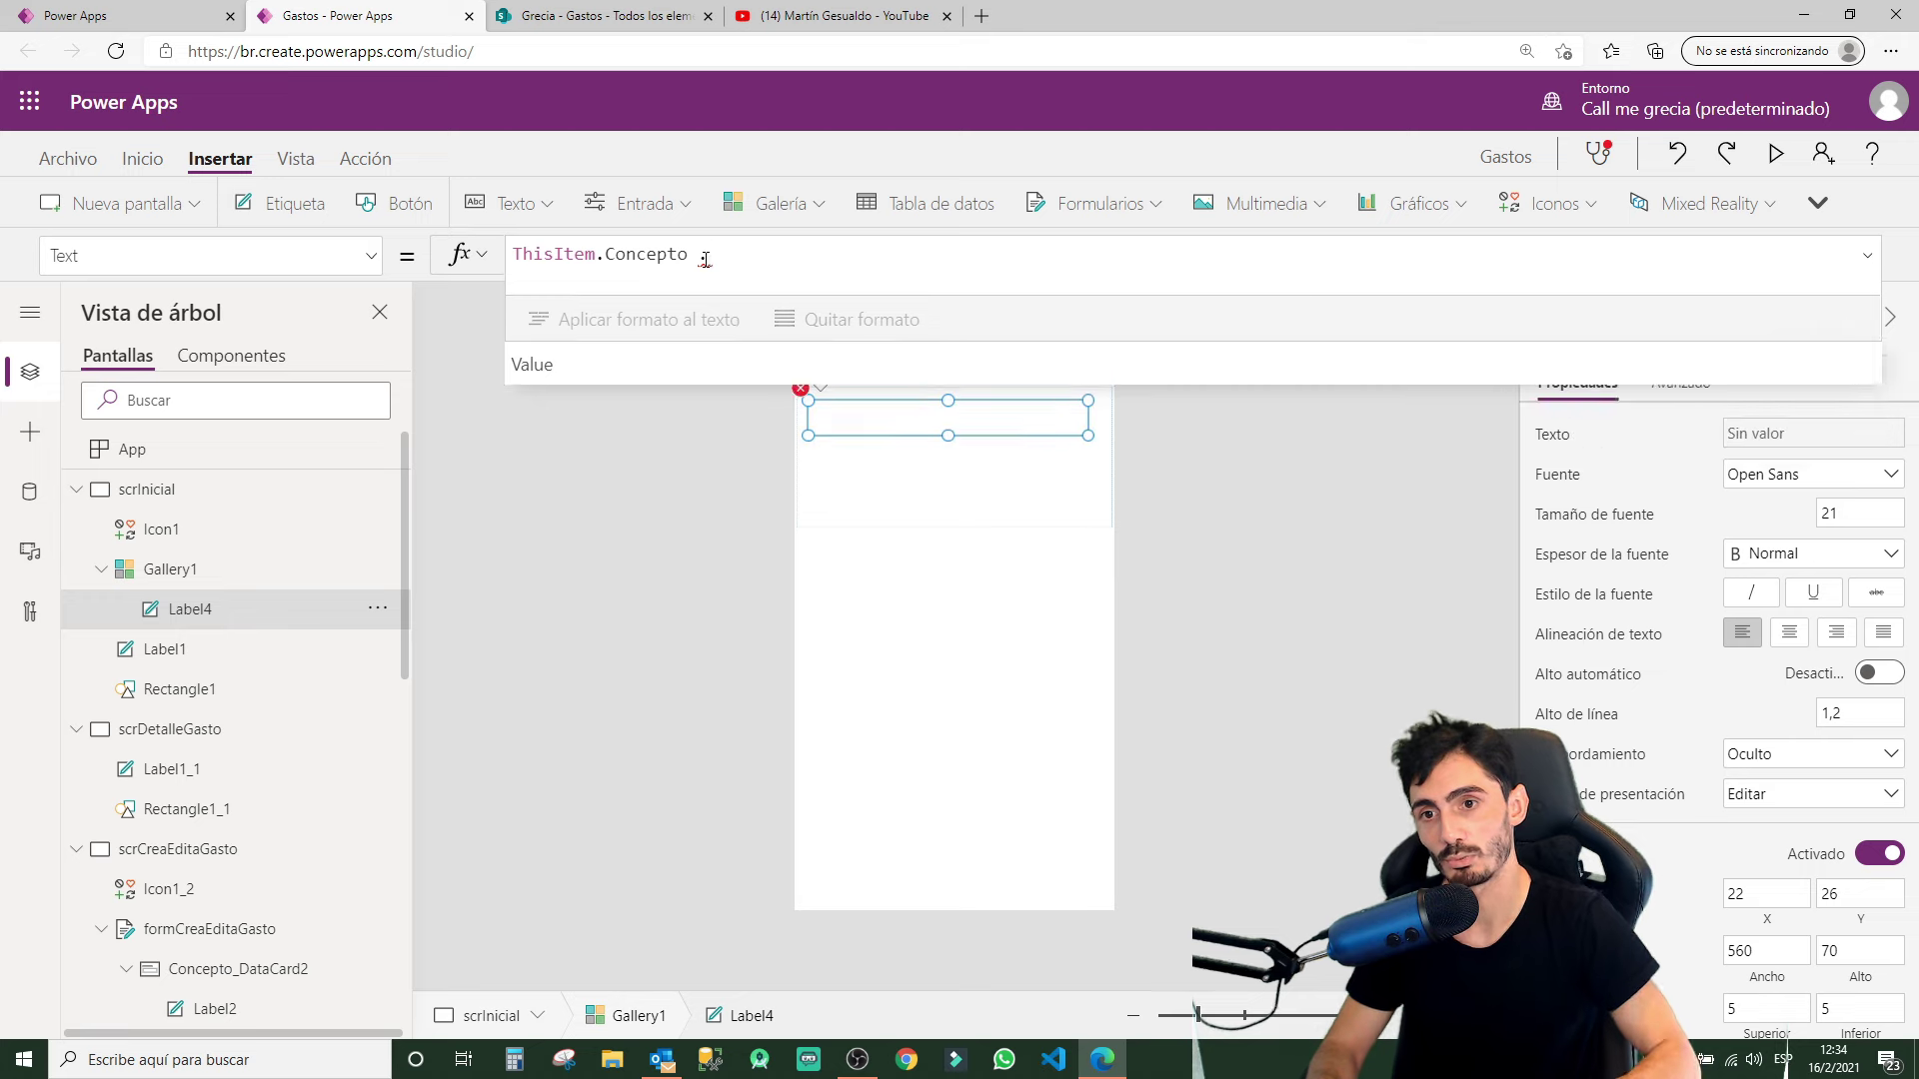
key(Tab)
click(690, 254)
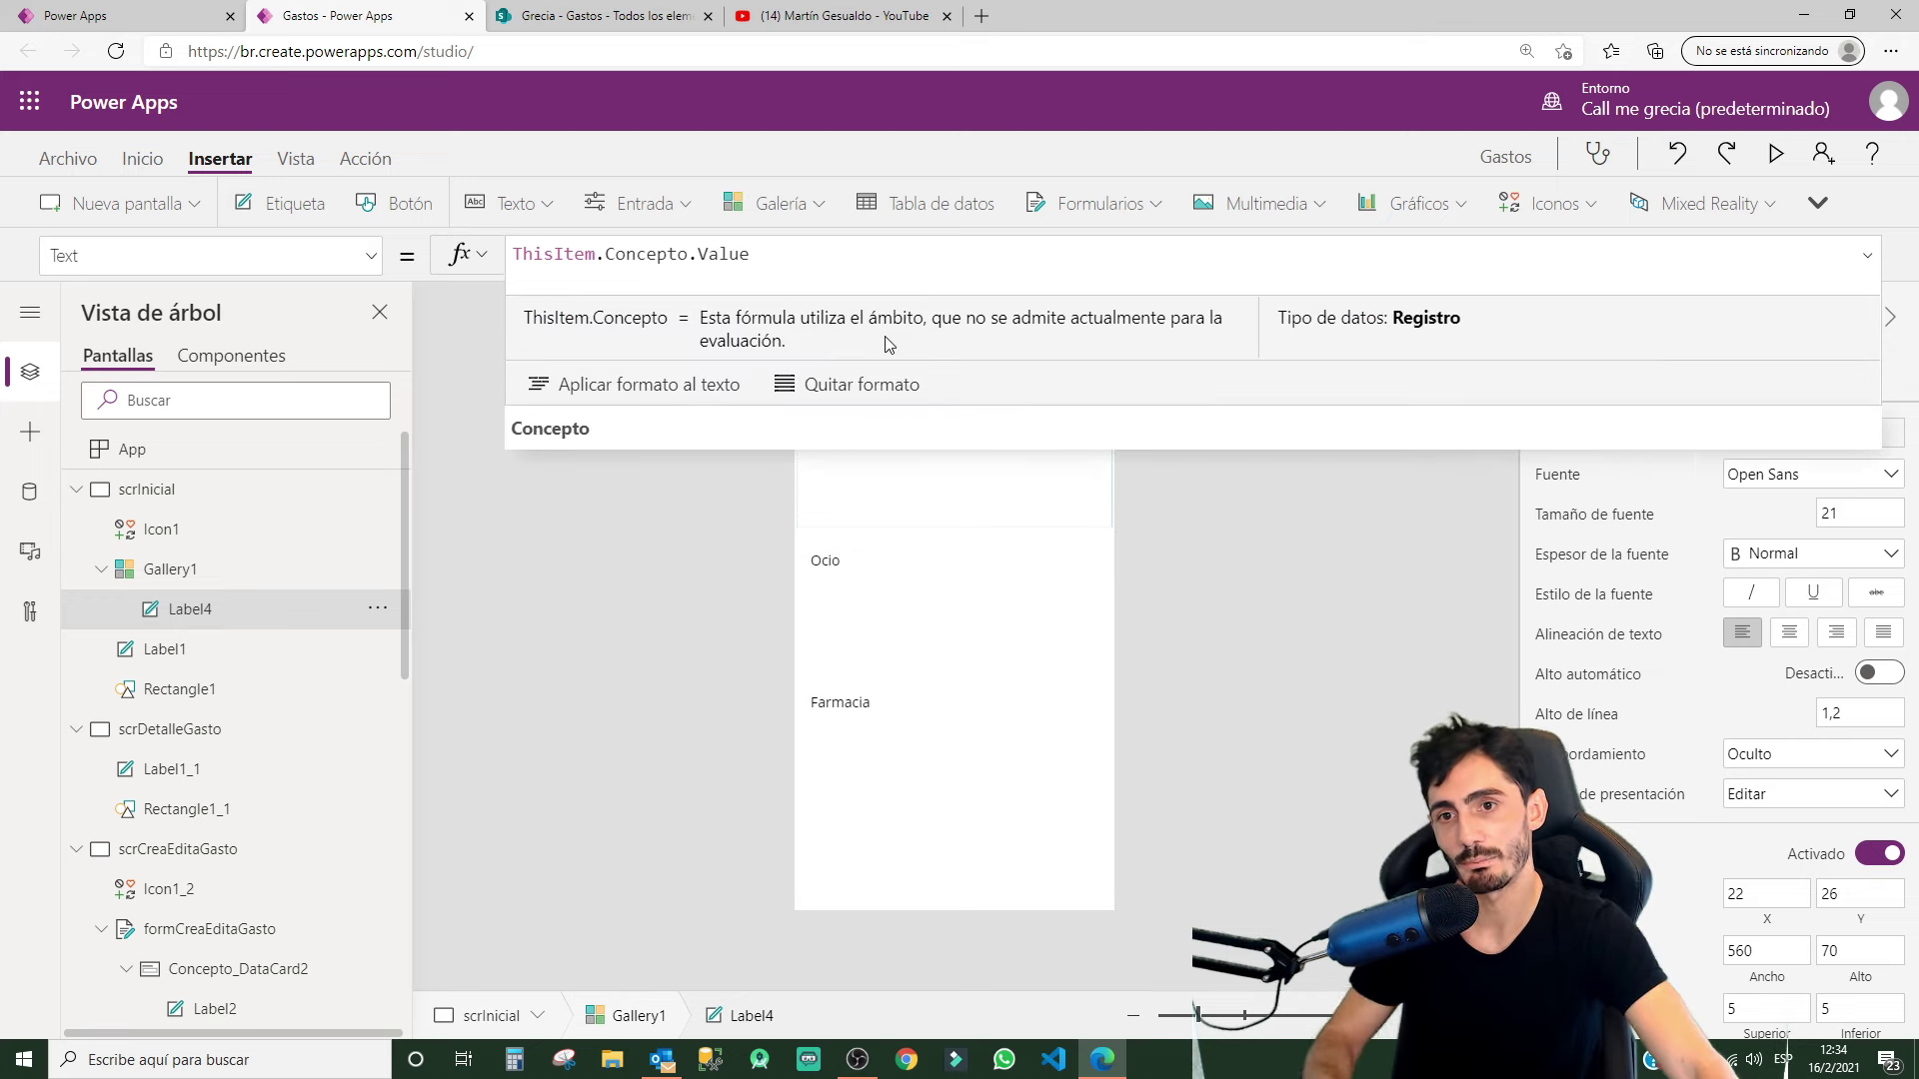
Move the Ocio label to the row's top-left and drag the gallery template height smaller.
click(1292, 500)
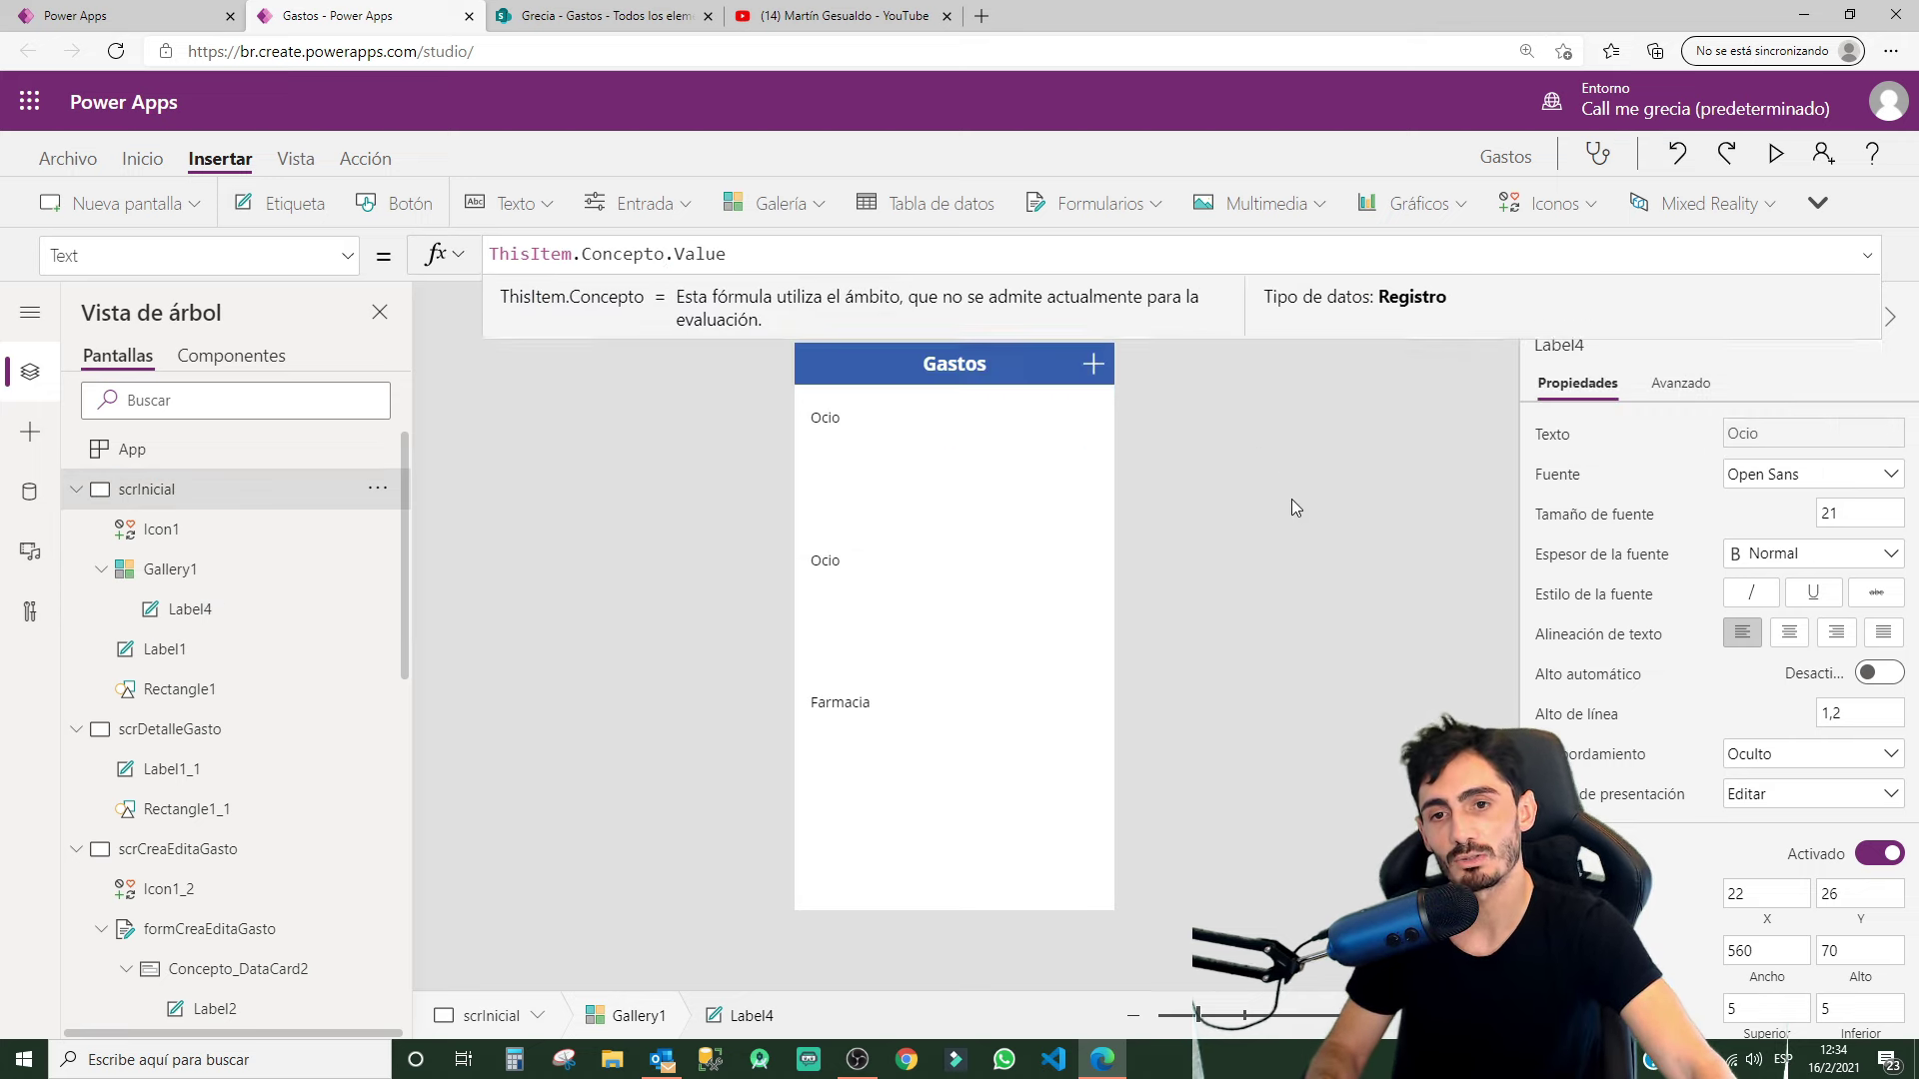
click(948, 419)
drag(857, 418, 851, 422)
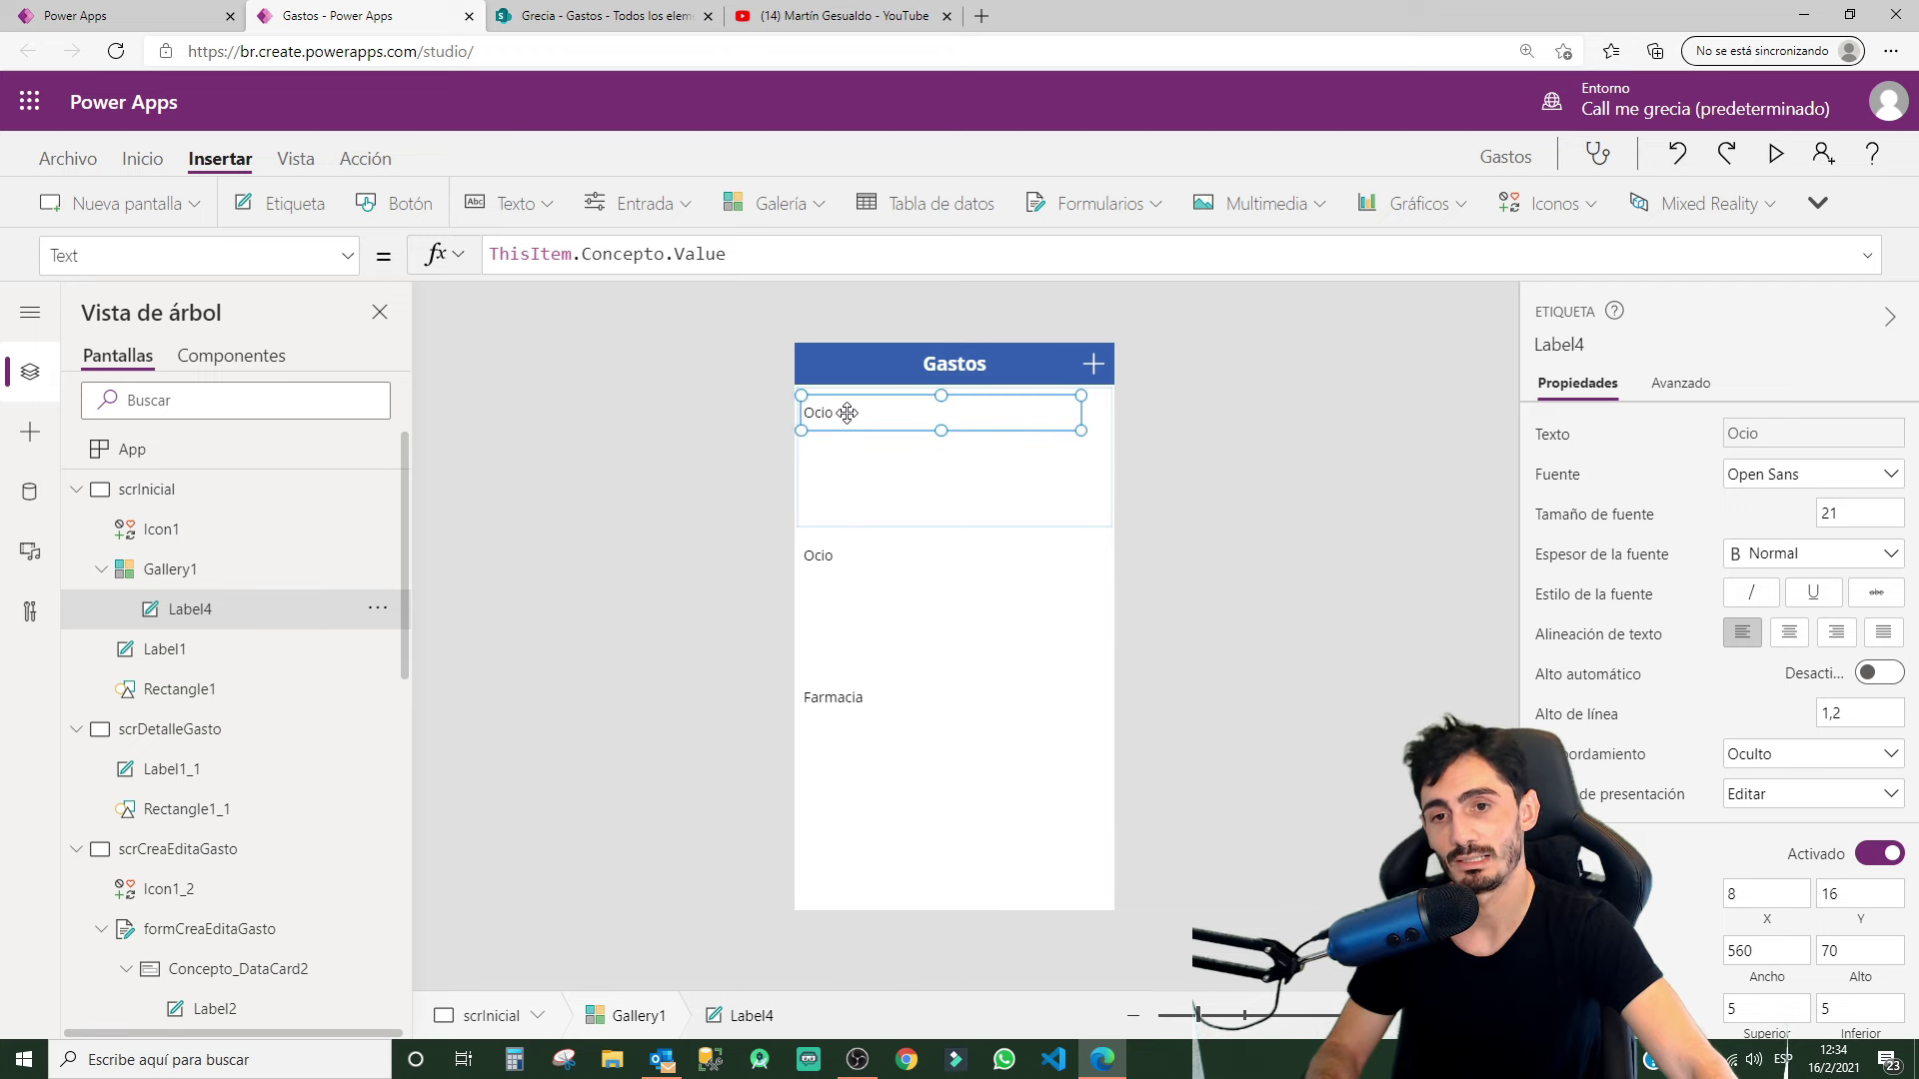
drag(850, 422, 1088, 457)
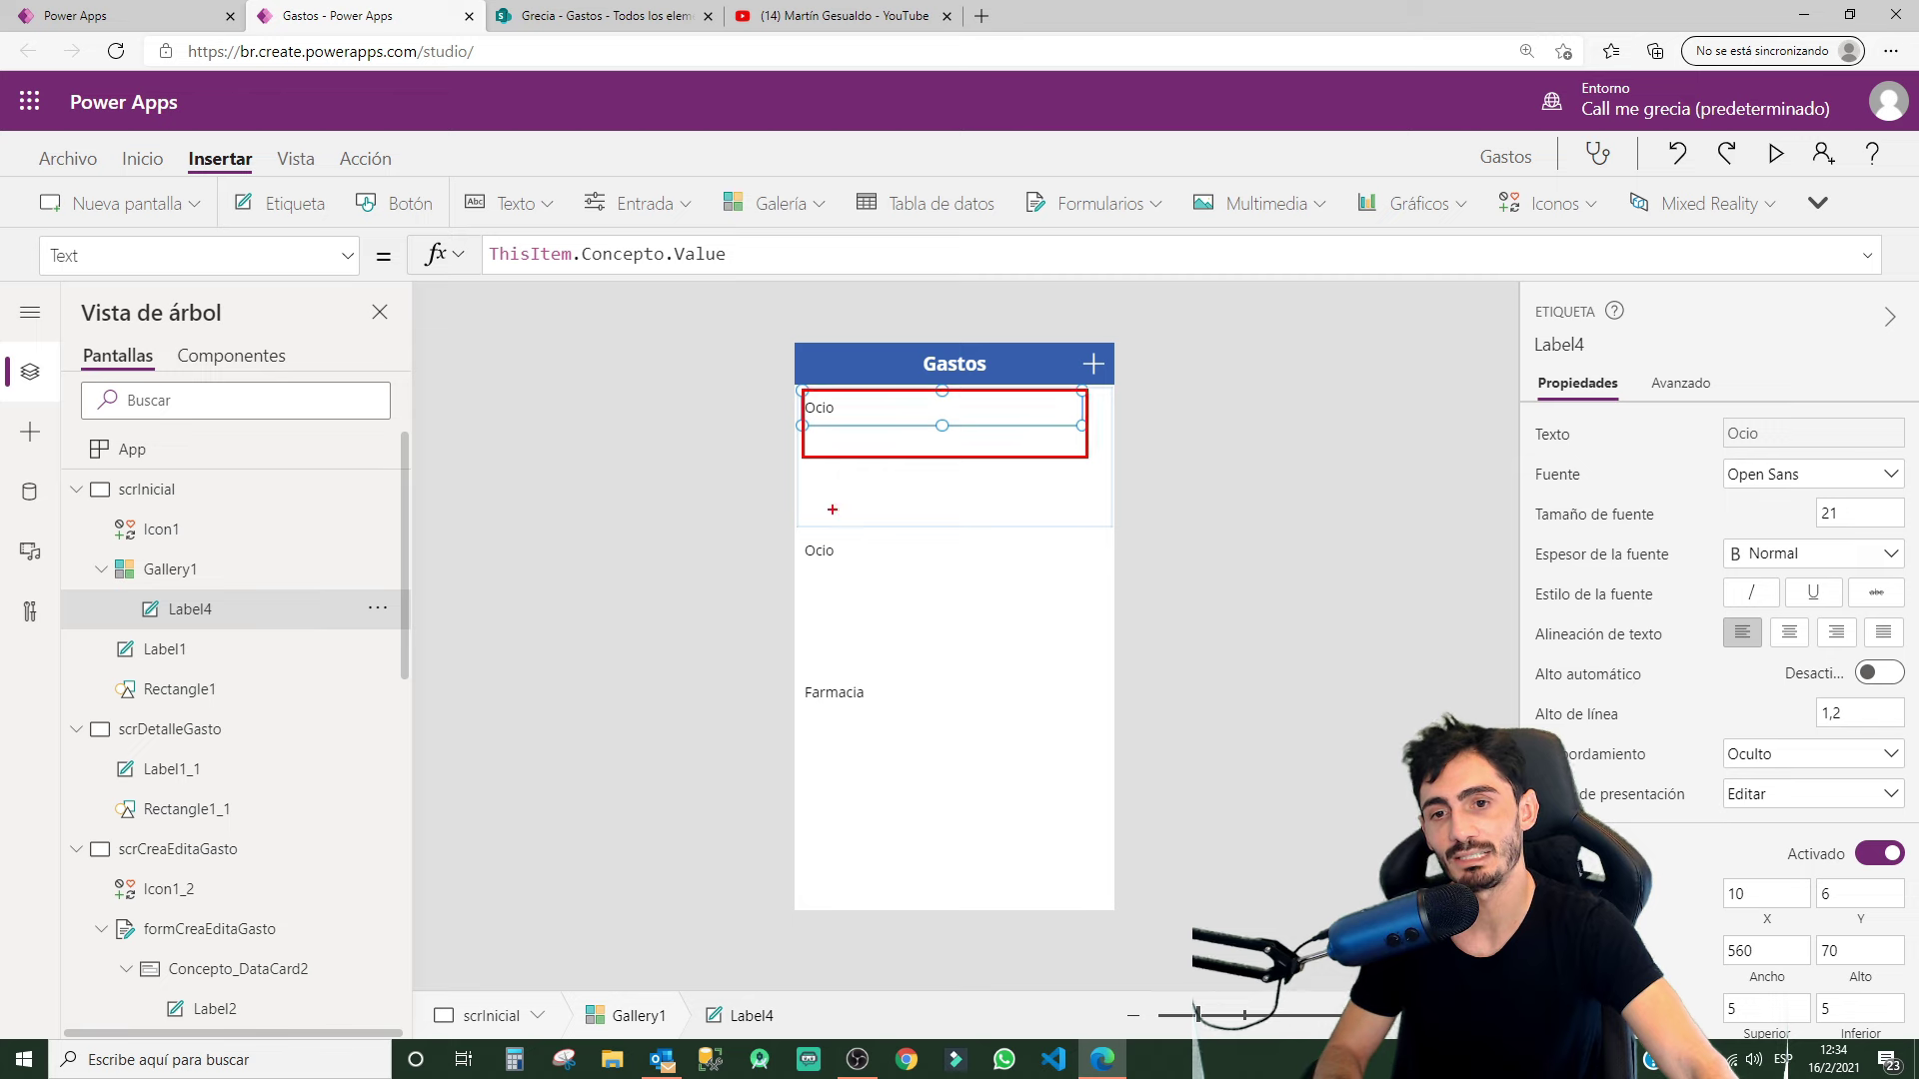
drag(820, 540, 1070, 593)
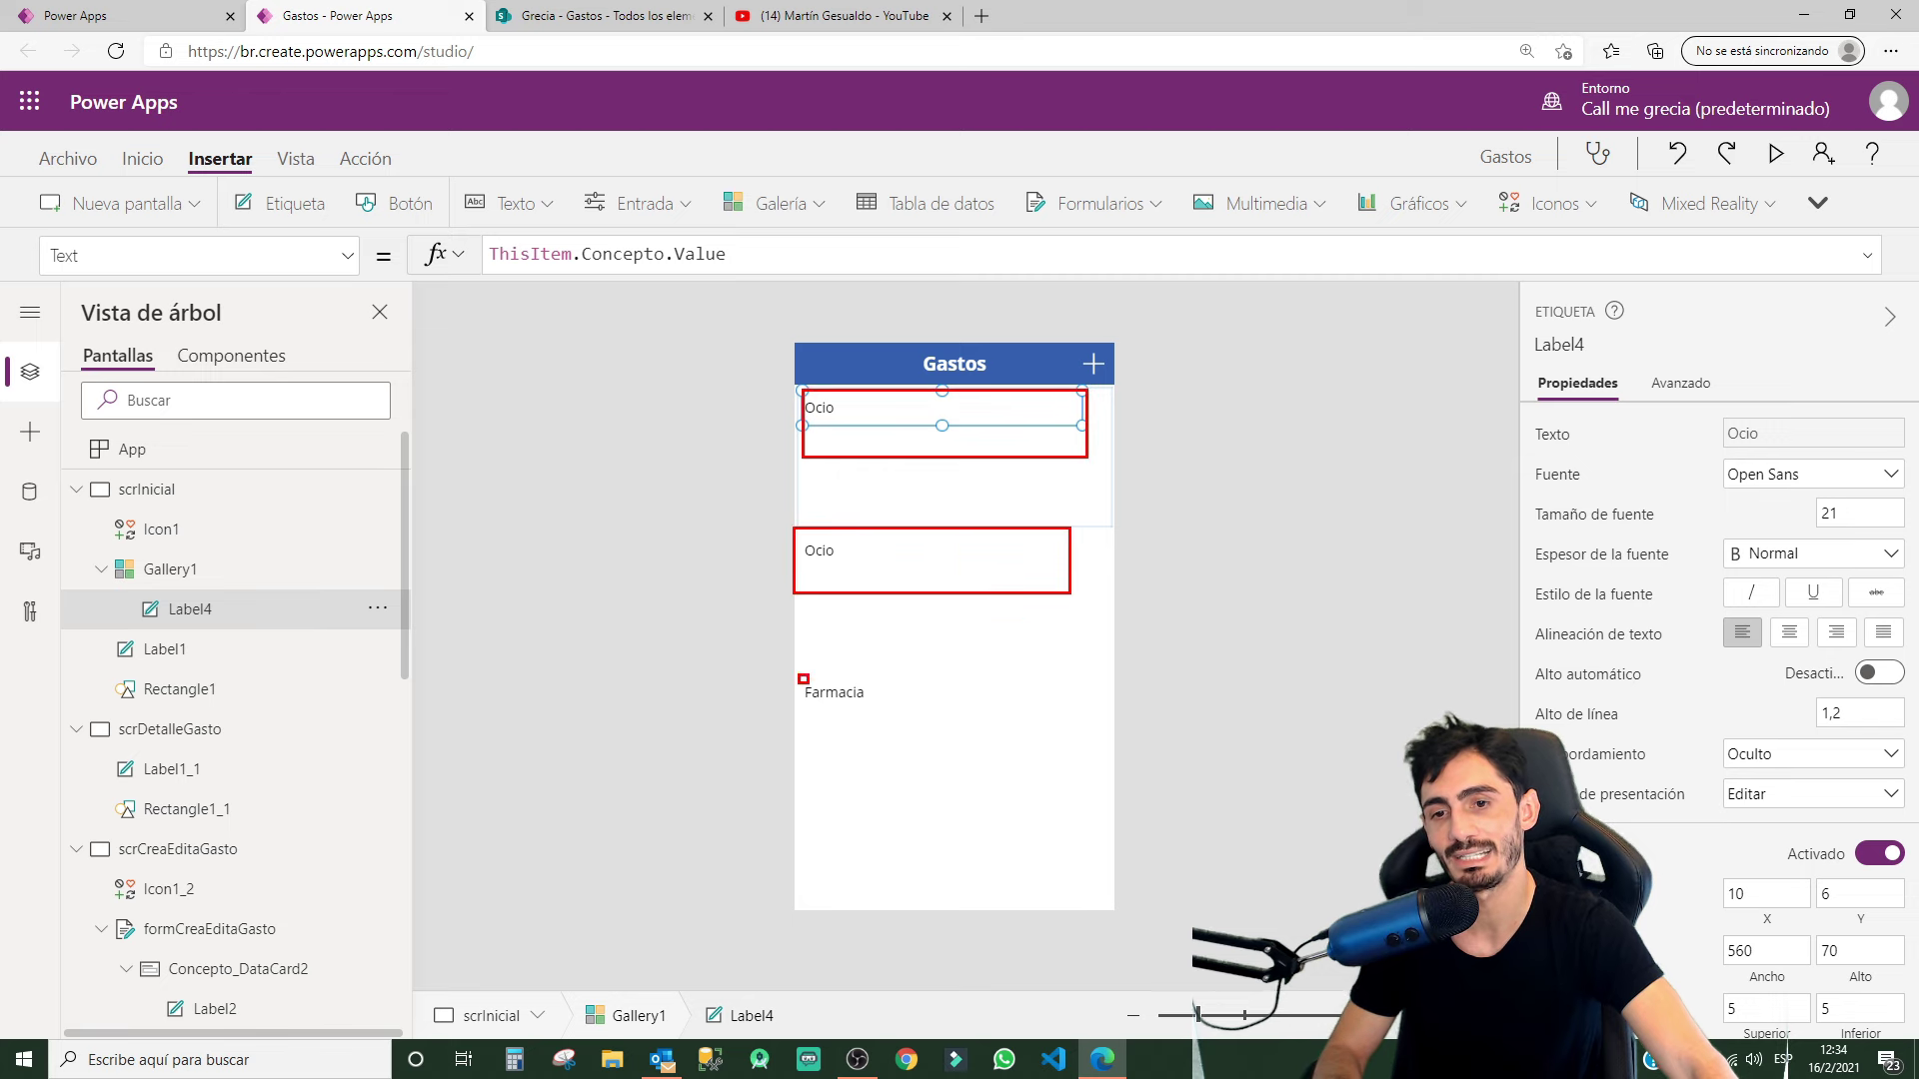
drag(803, 677, 1058, 785)
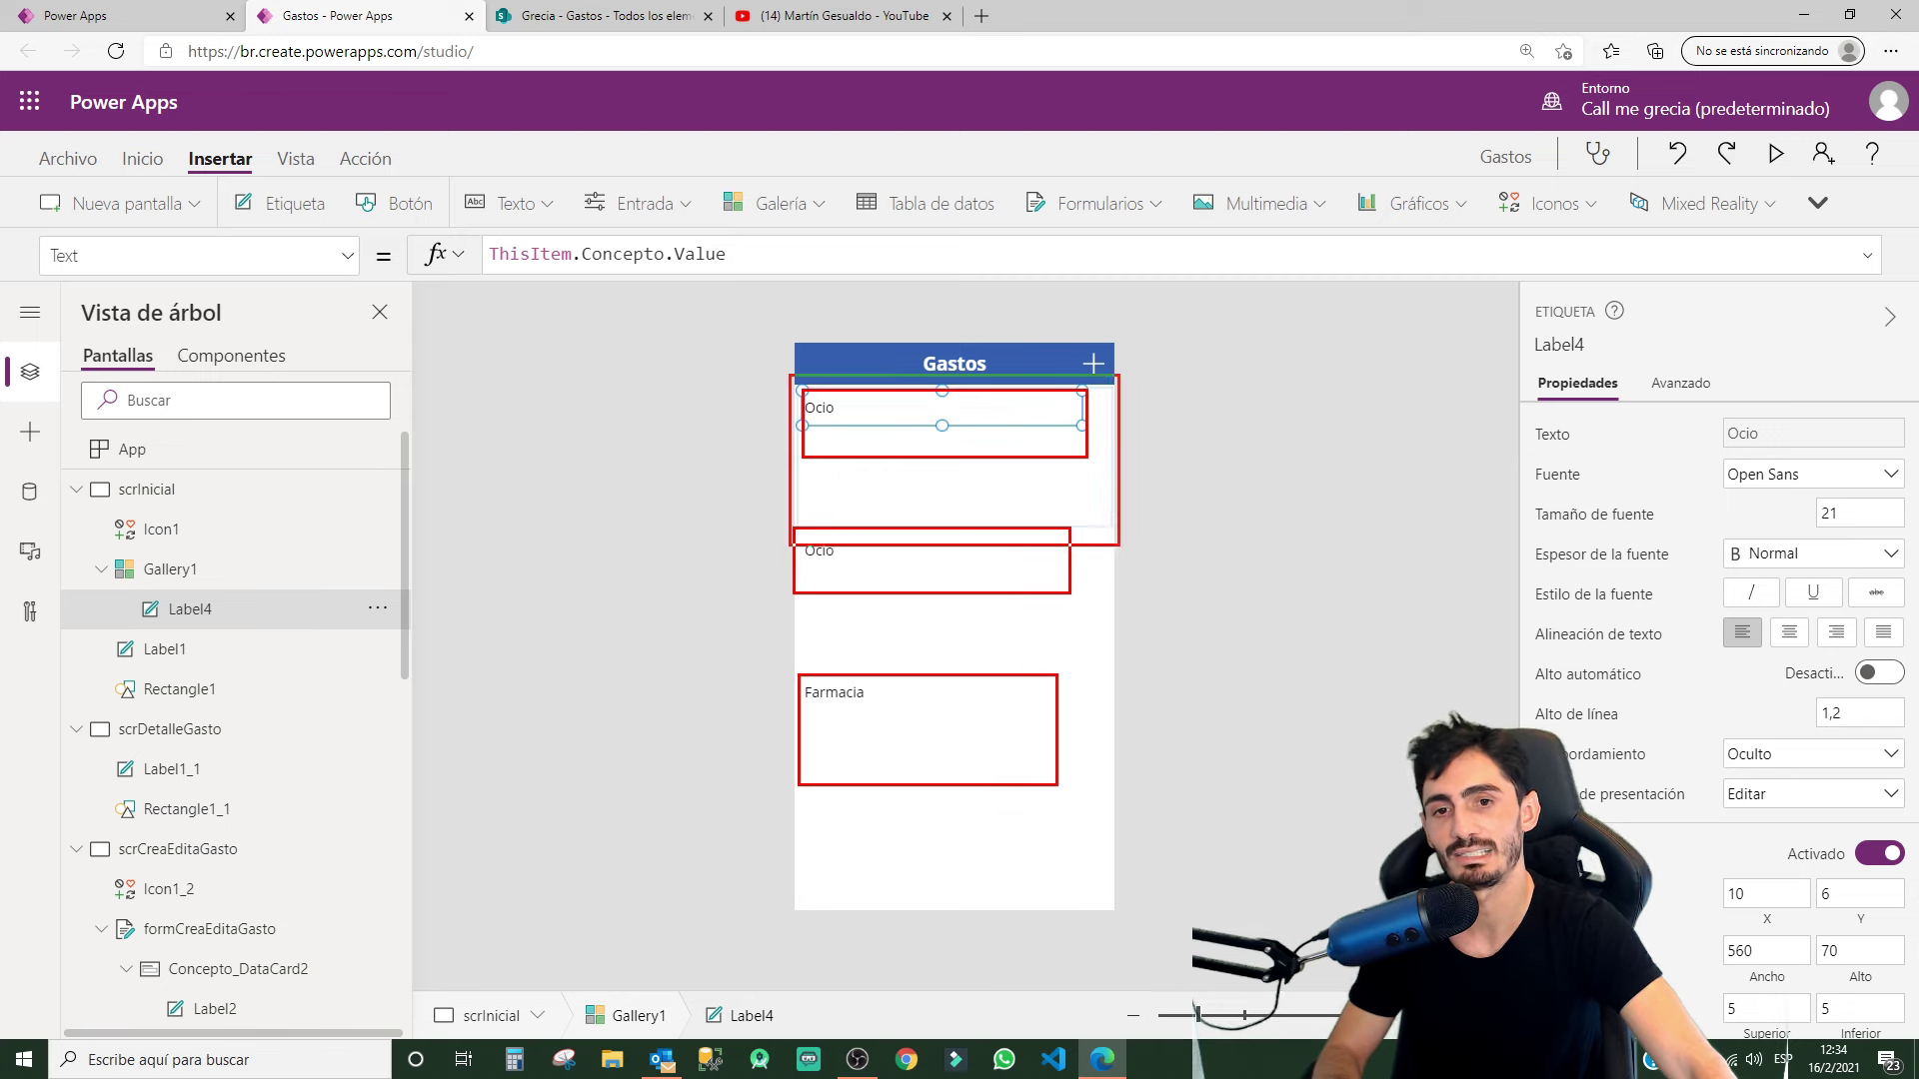
key(Escape)
Compare the gallery rows against the SharePoint Gastos list.
click(623, 15)
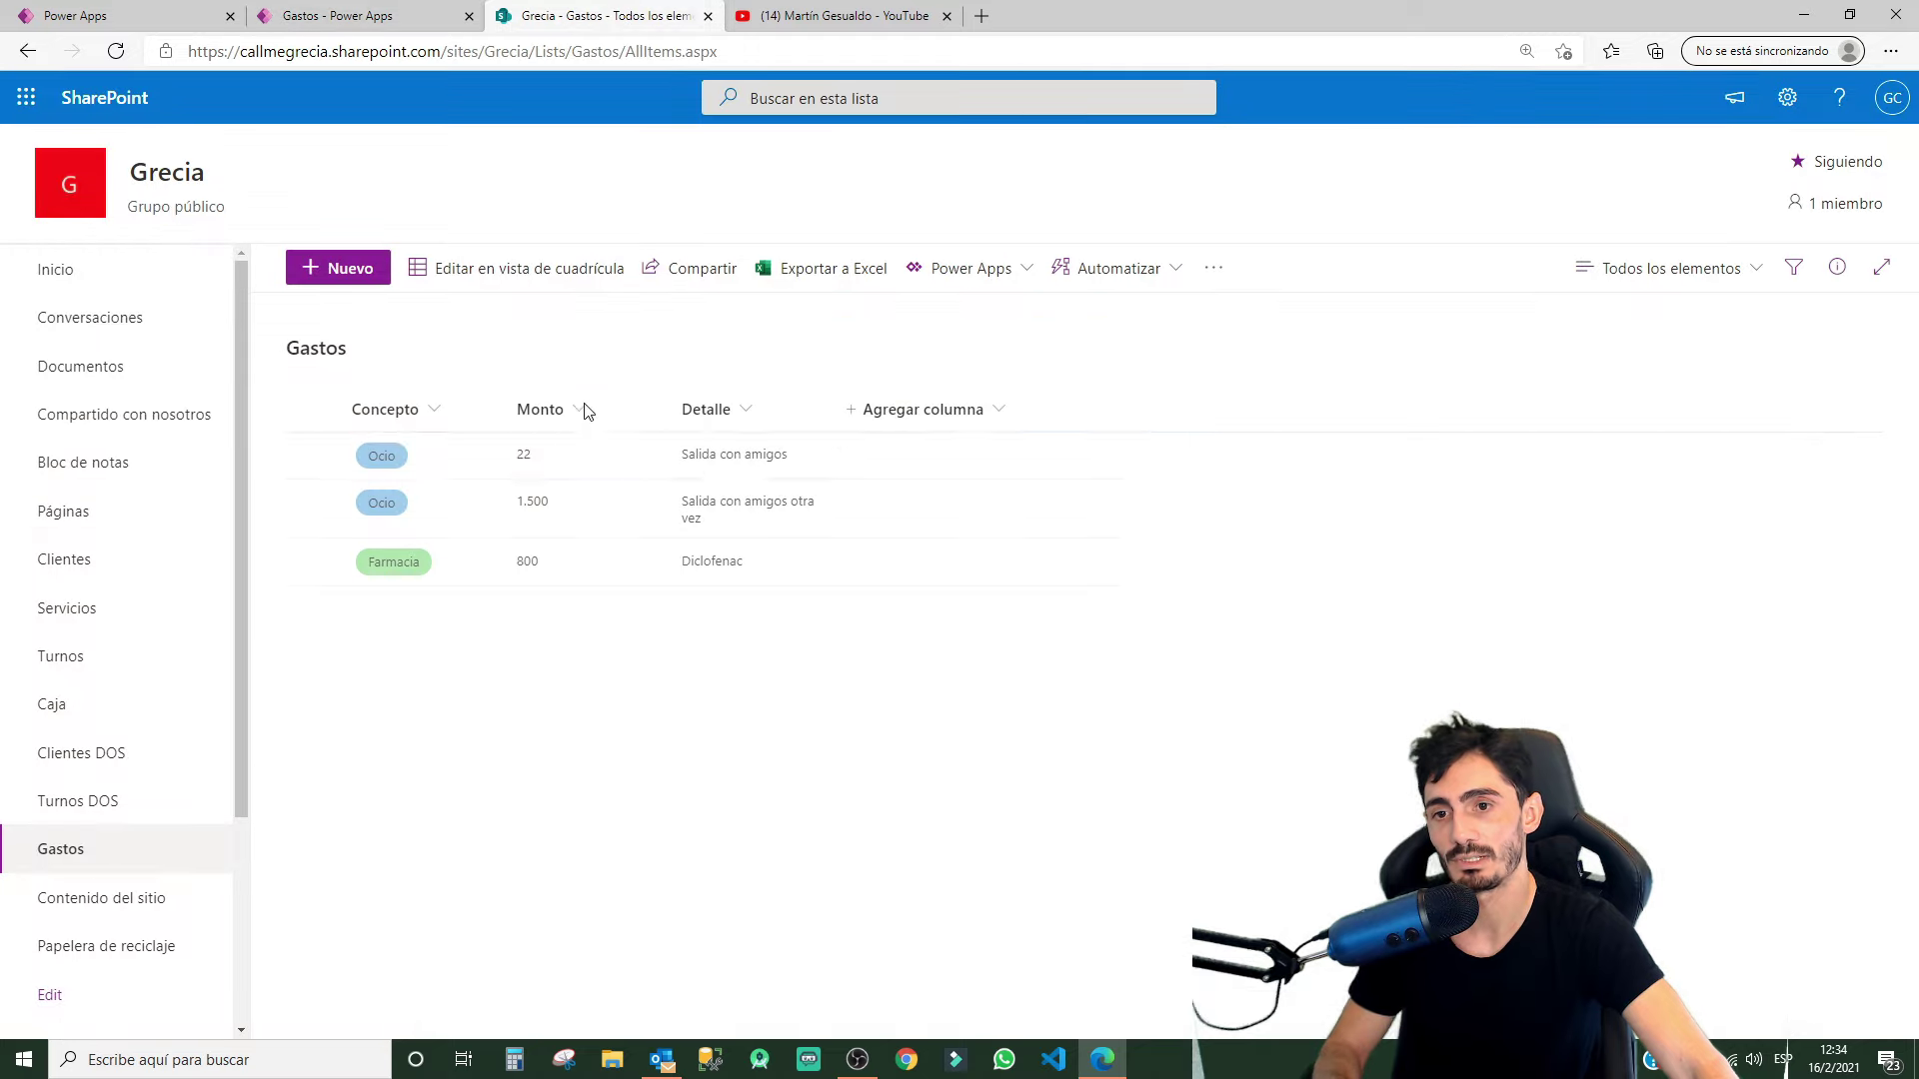
drag(335, 433, 468, 584)
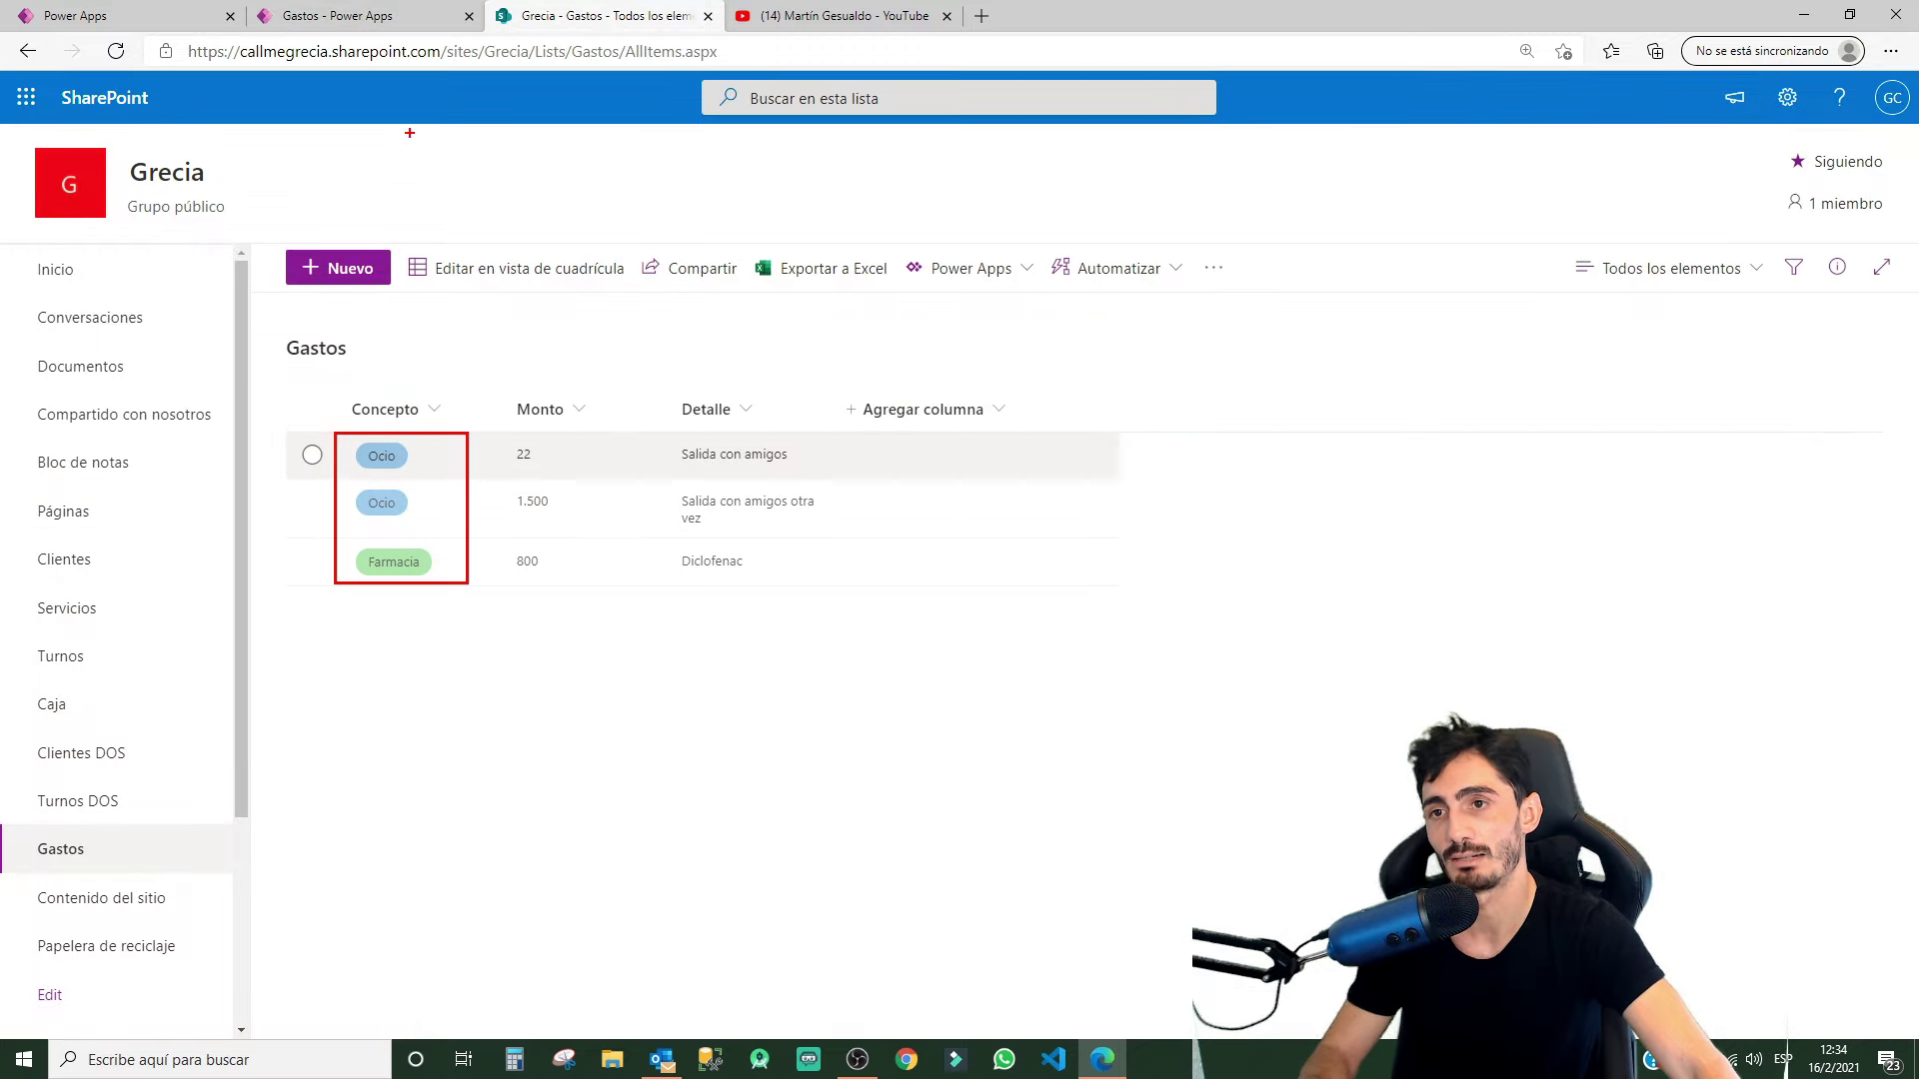
click(340, 15)
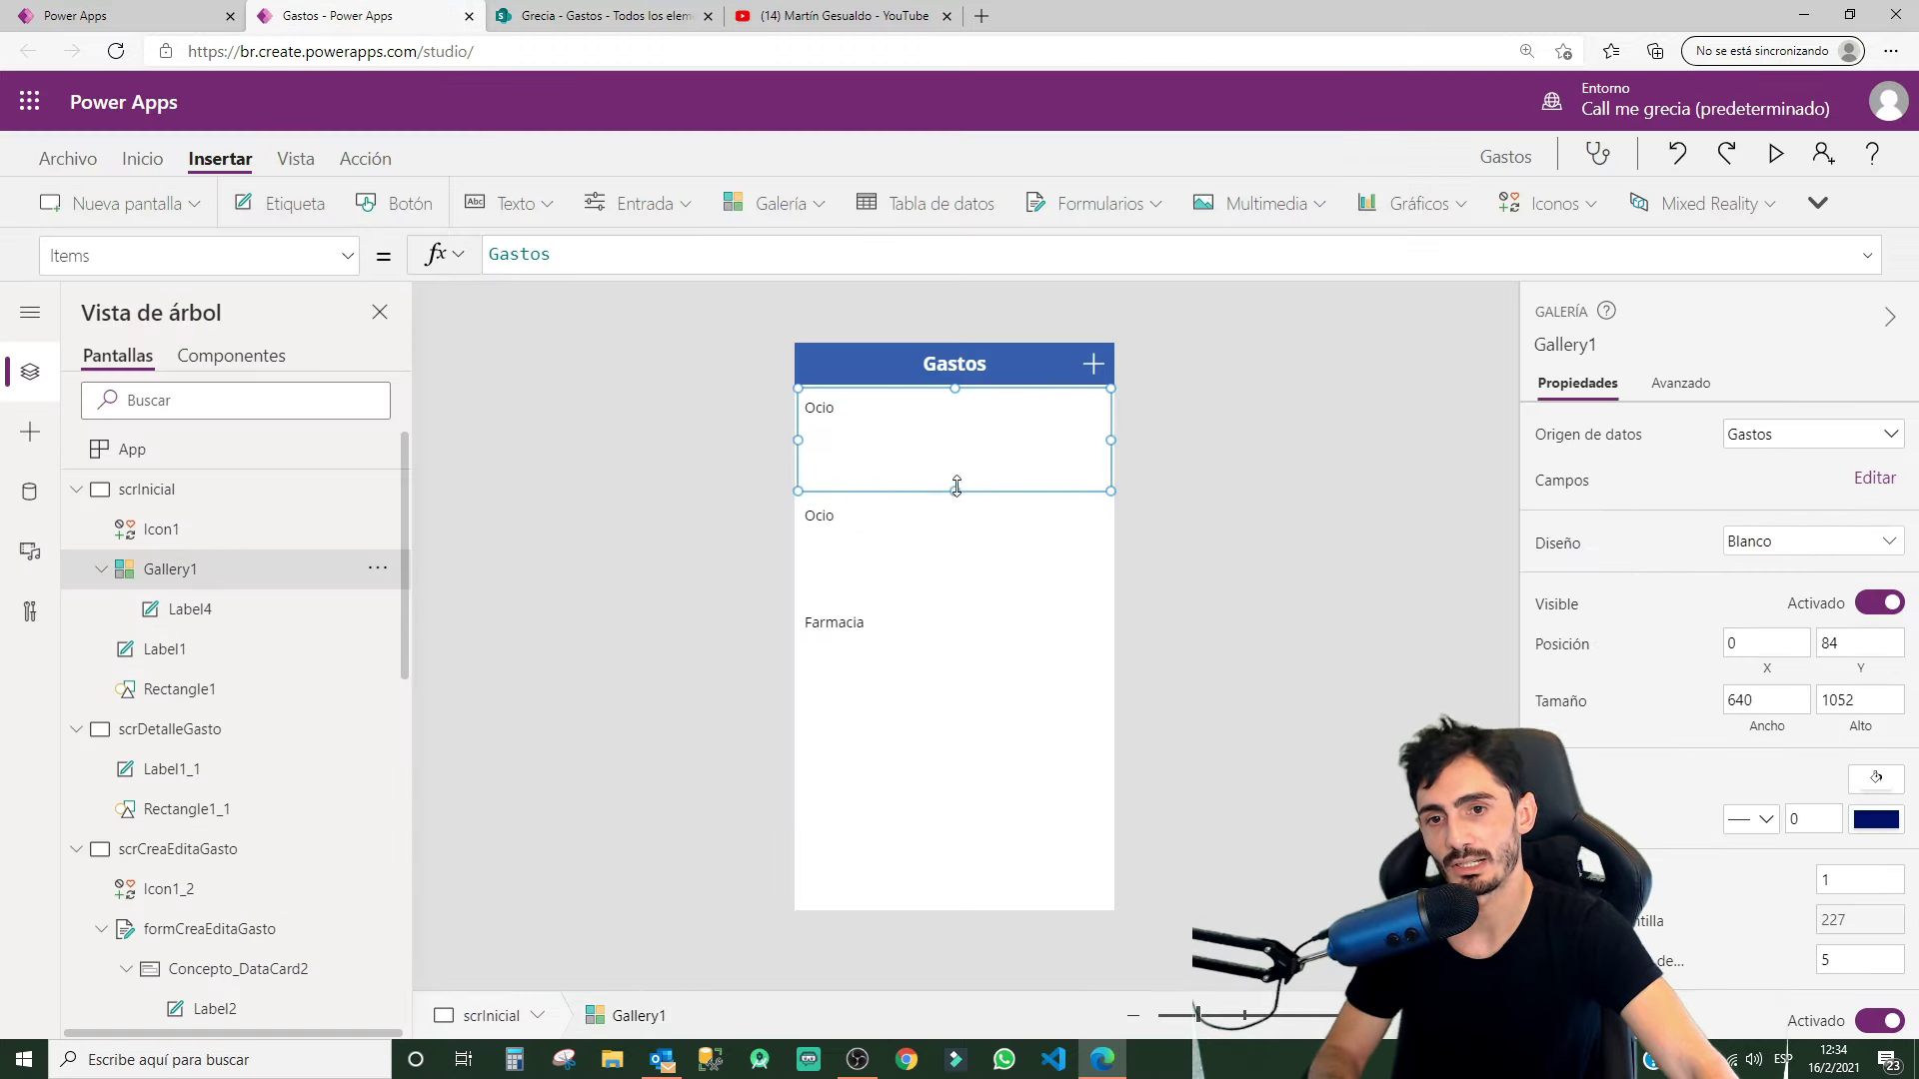
Shrink the gallery row height, then reposition and narrow the Concepto label.
drag(955, 526, 955, 451)
click(826, 409)
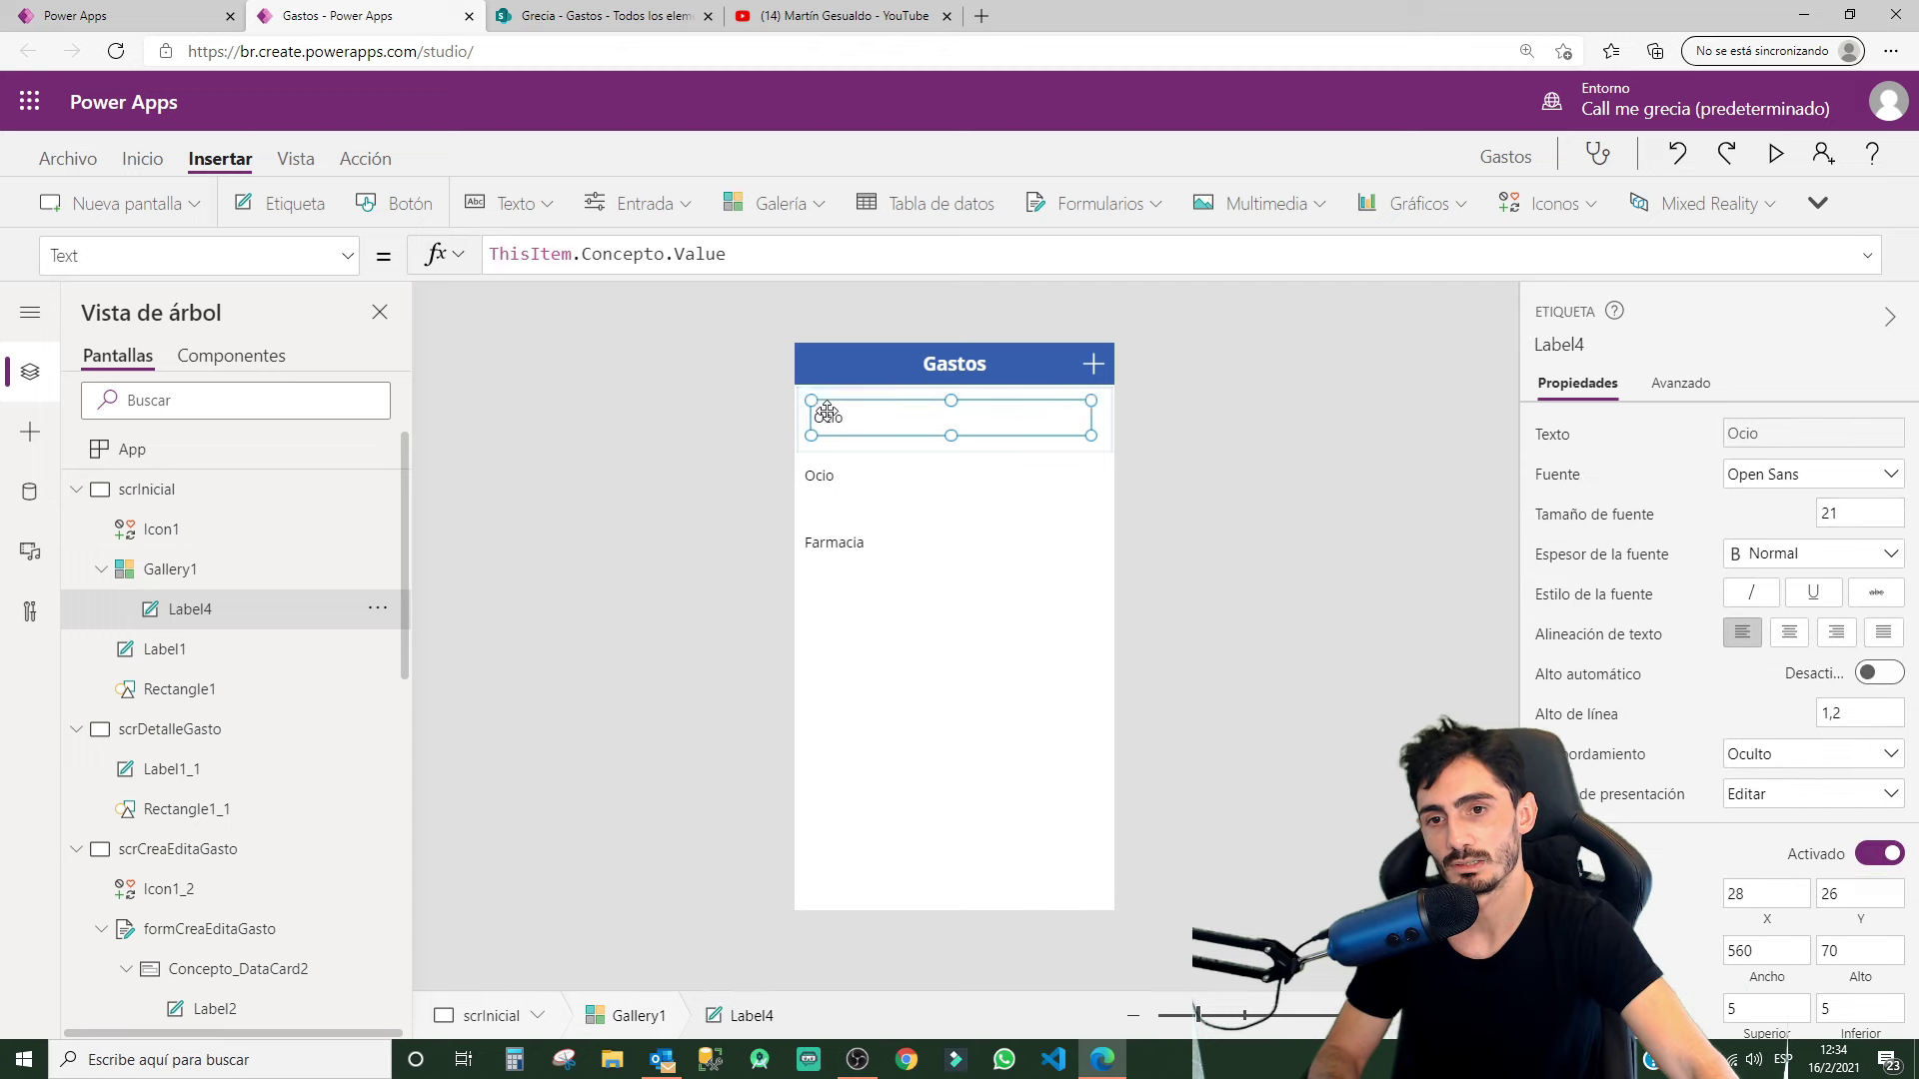
drag(825, 409, 826, 413)
drag(1086, 434, 968, 443)
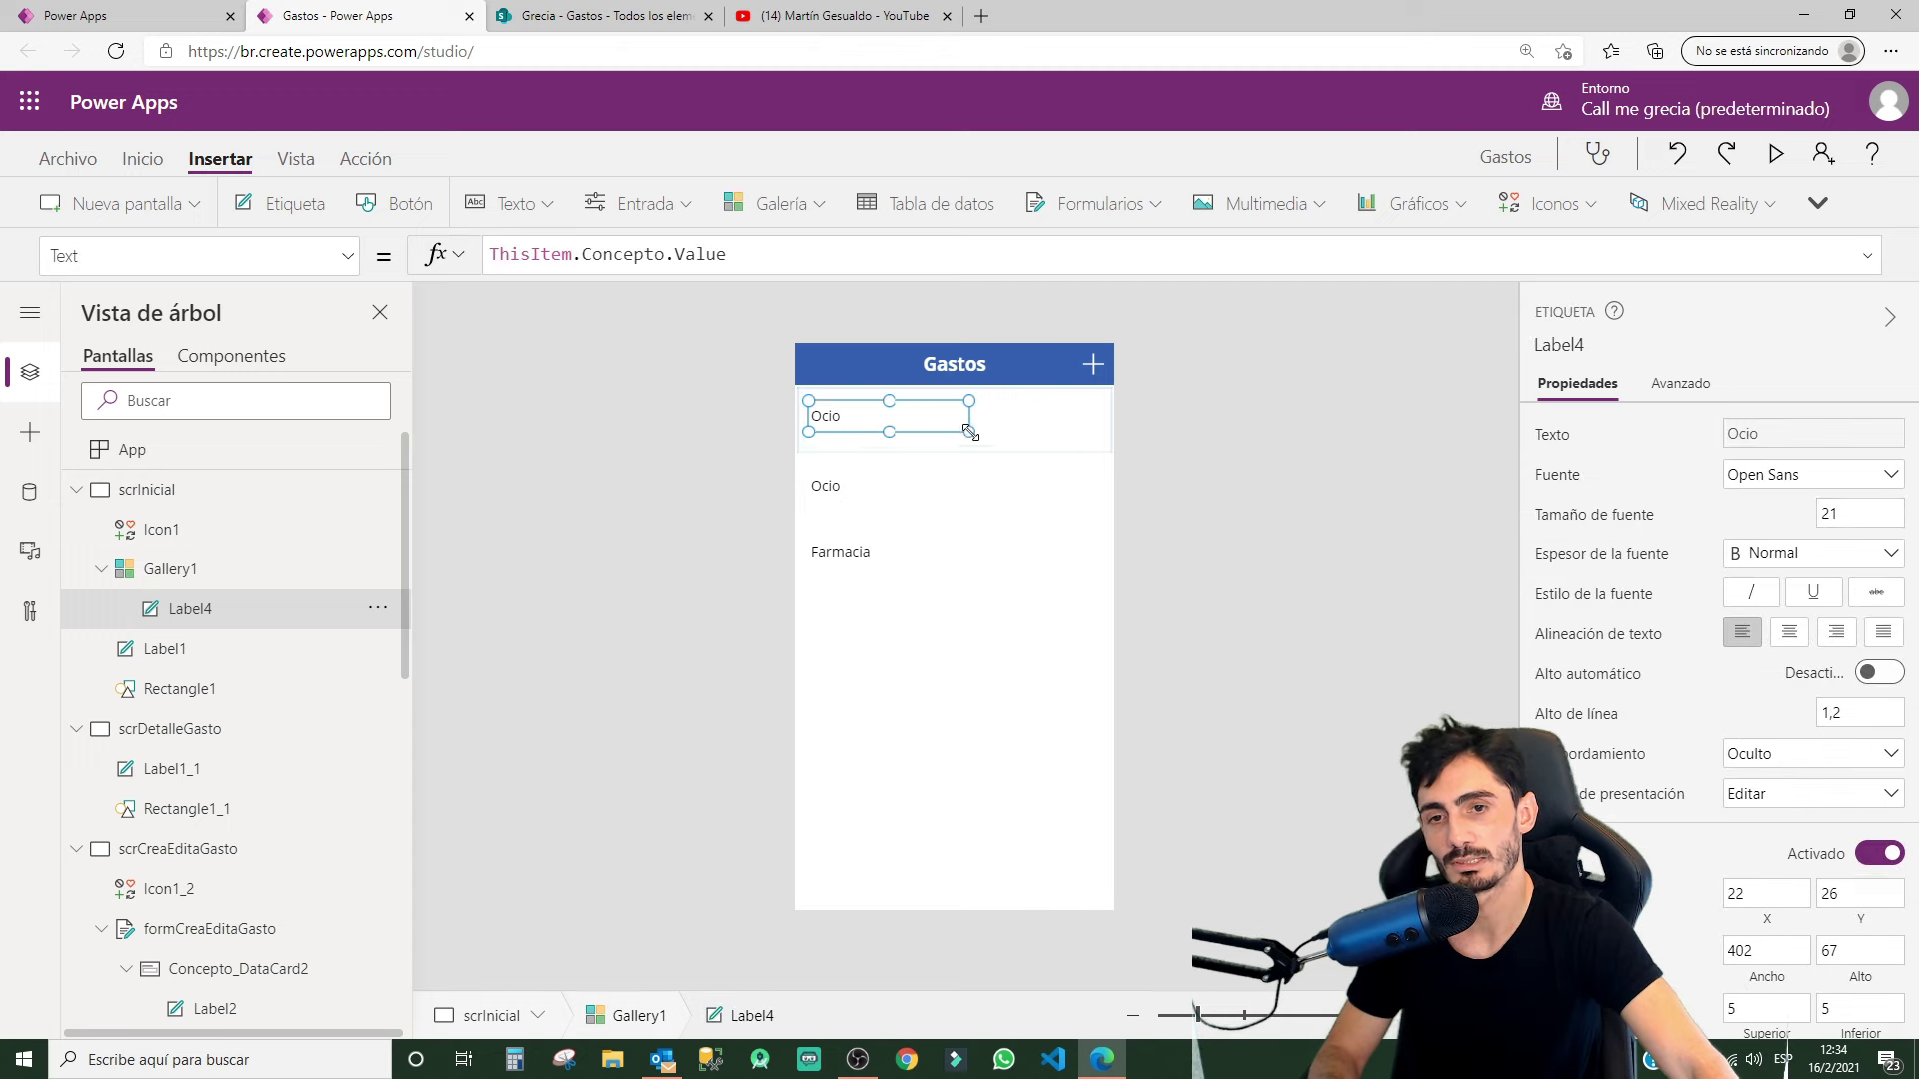
Make the Concepto label bold, size 24, dark blue, positioned further right.
click(144, 158)
click(680, 203)
click(700, 252)
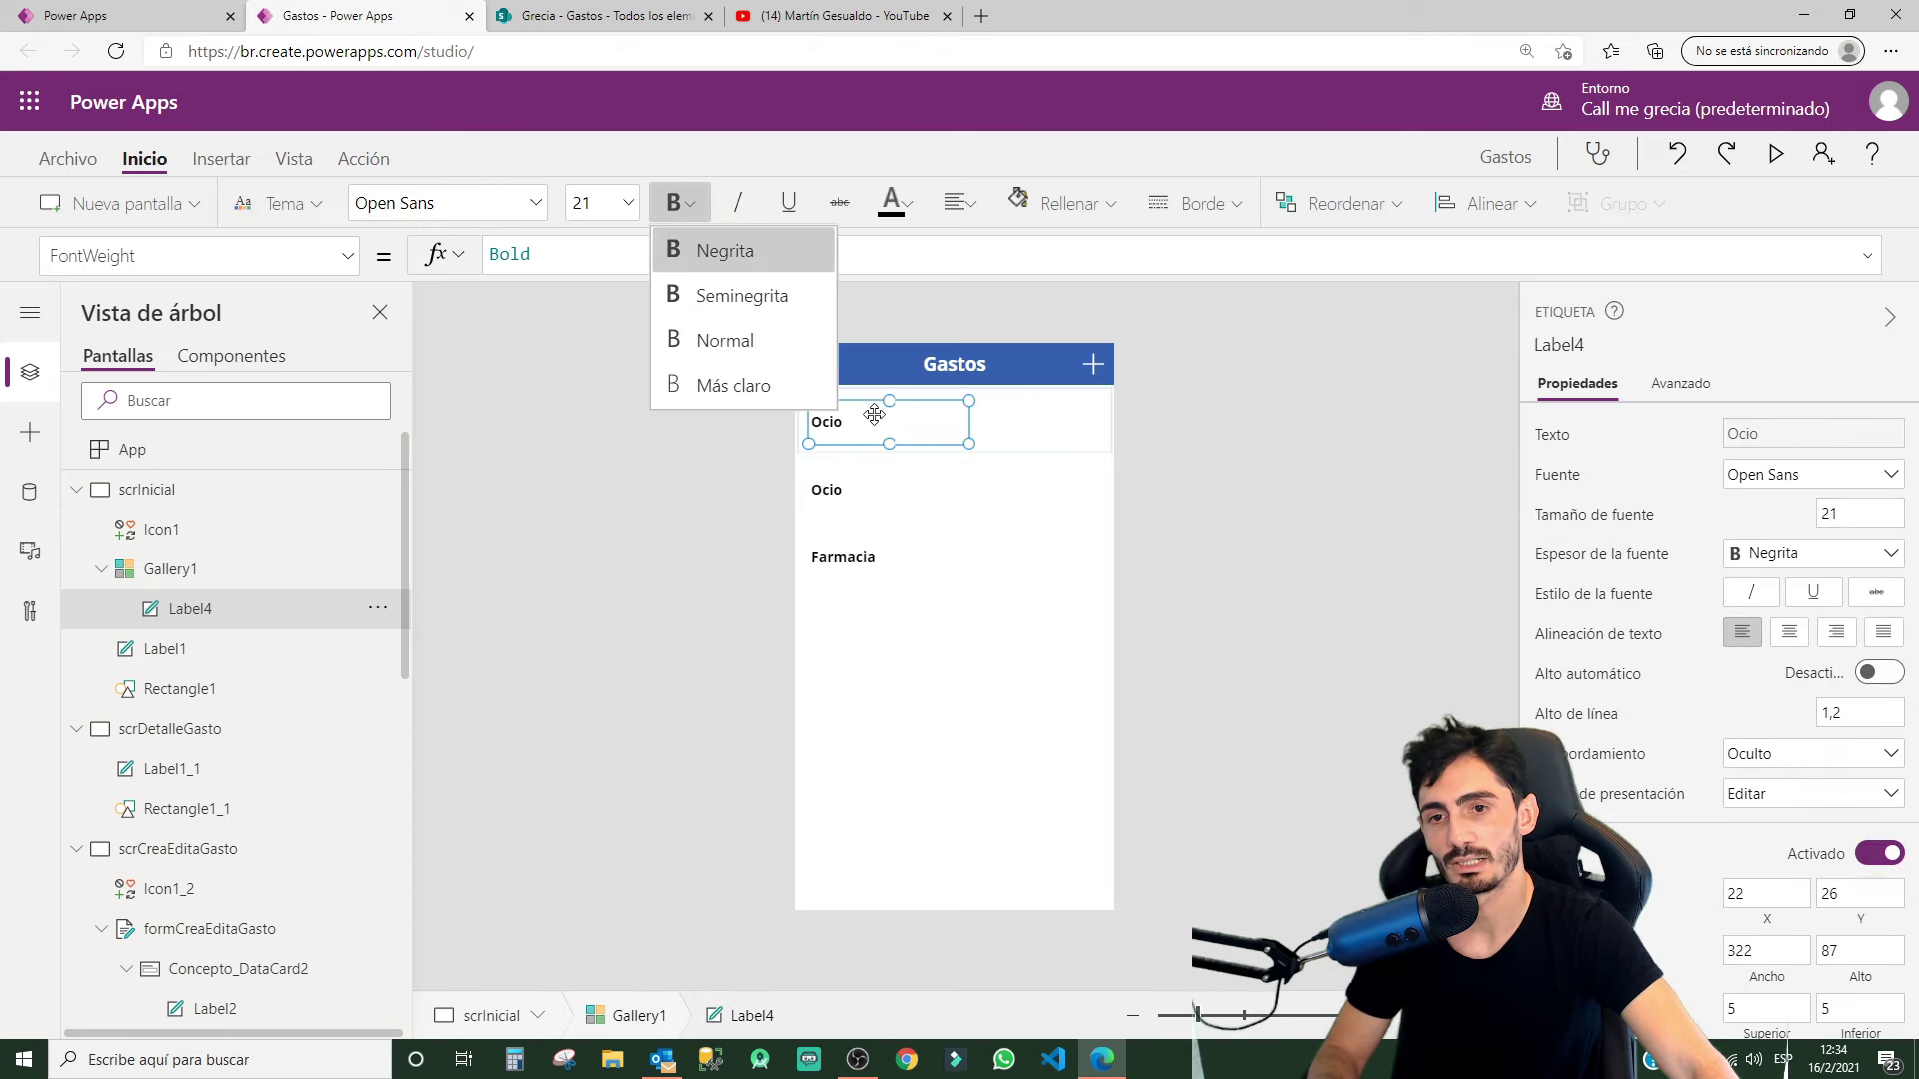
drag(880, 419, 904, 420)
click(628, 205)
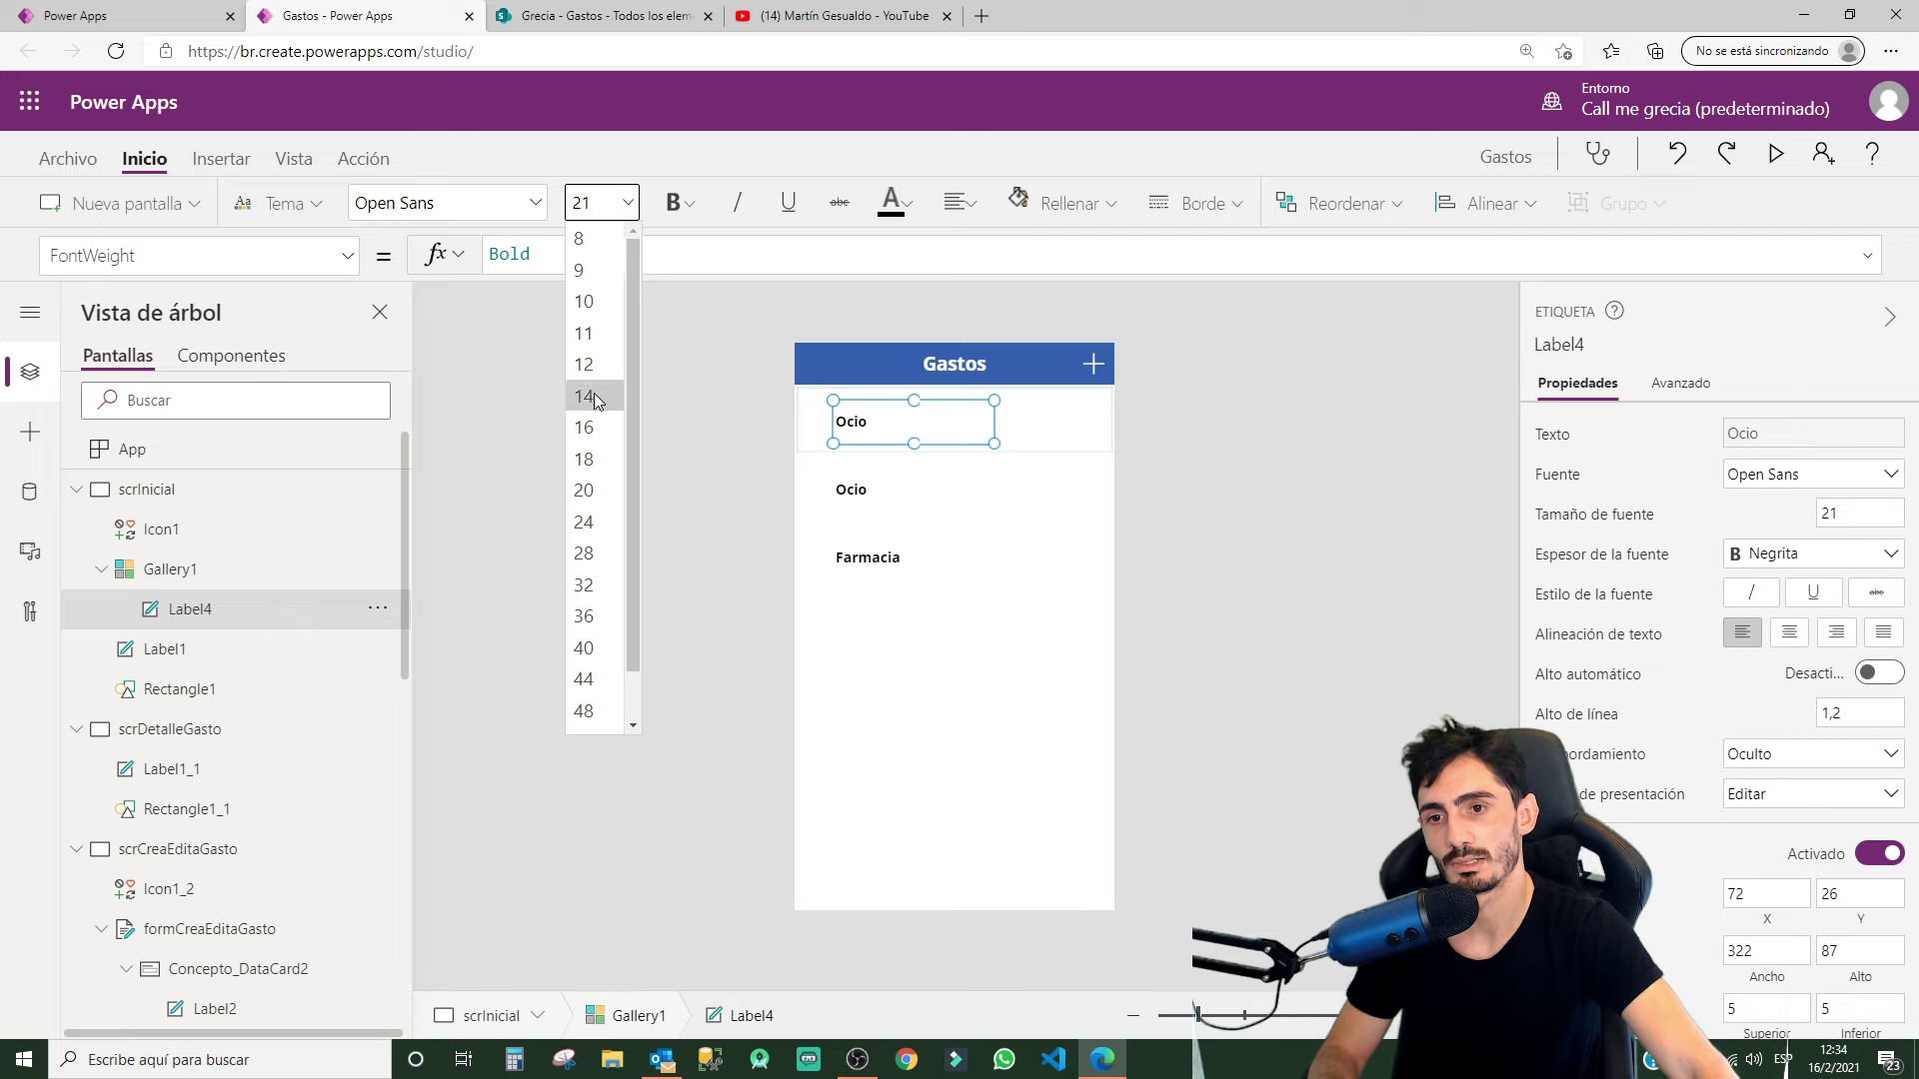
click(589, 522)
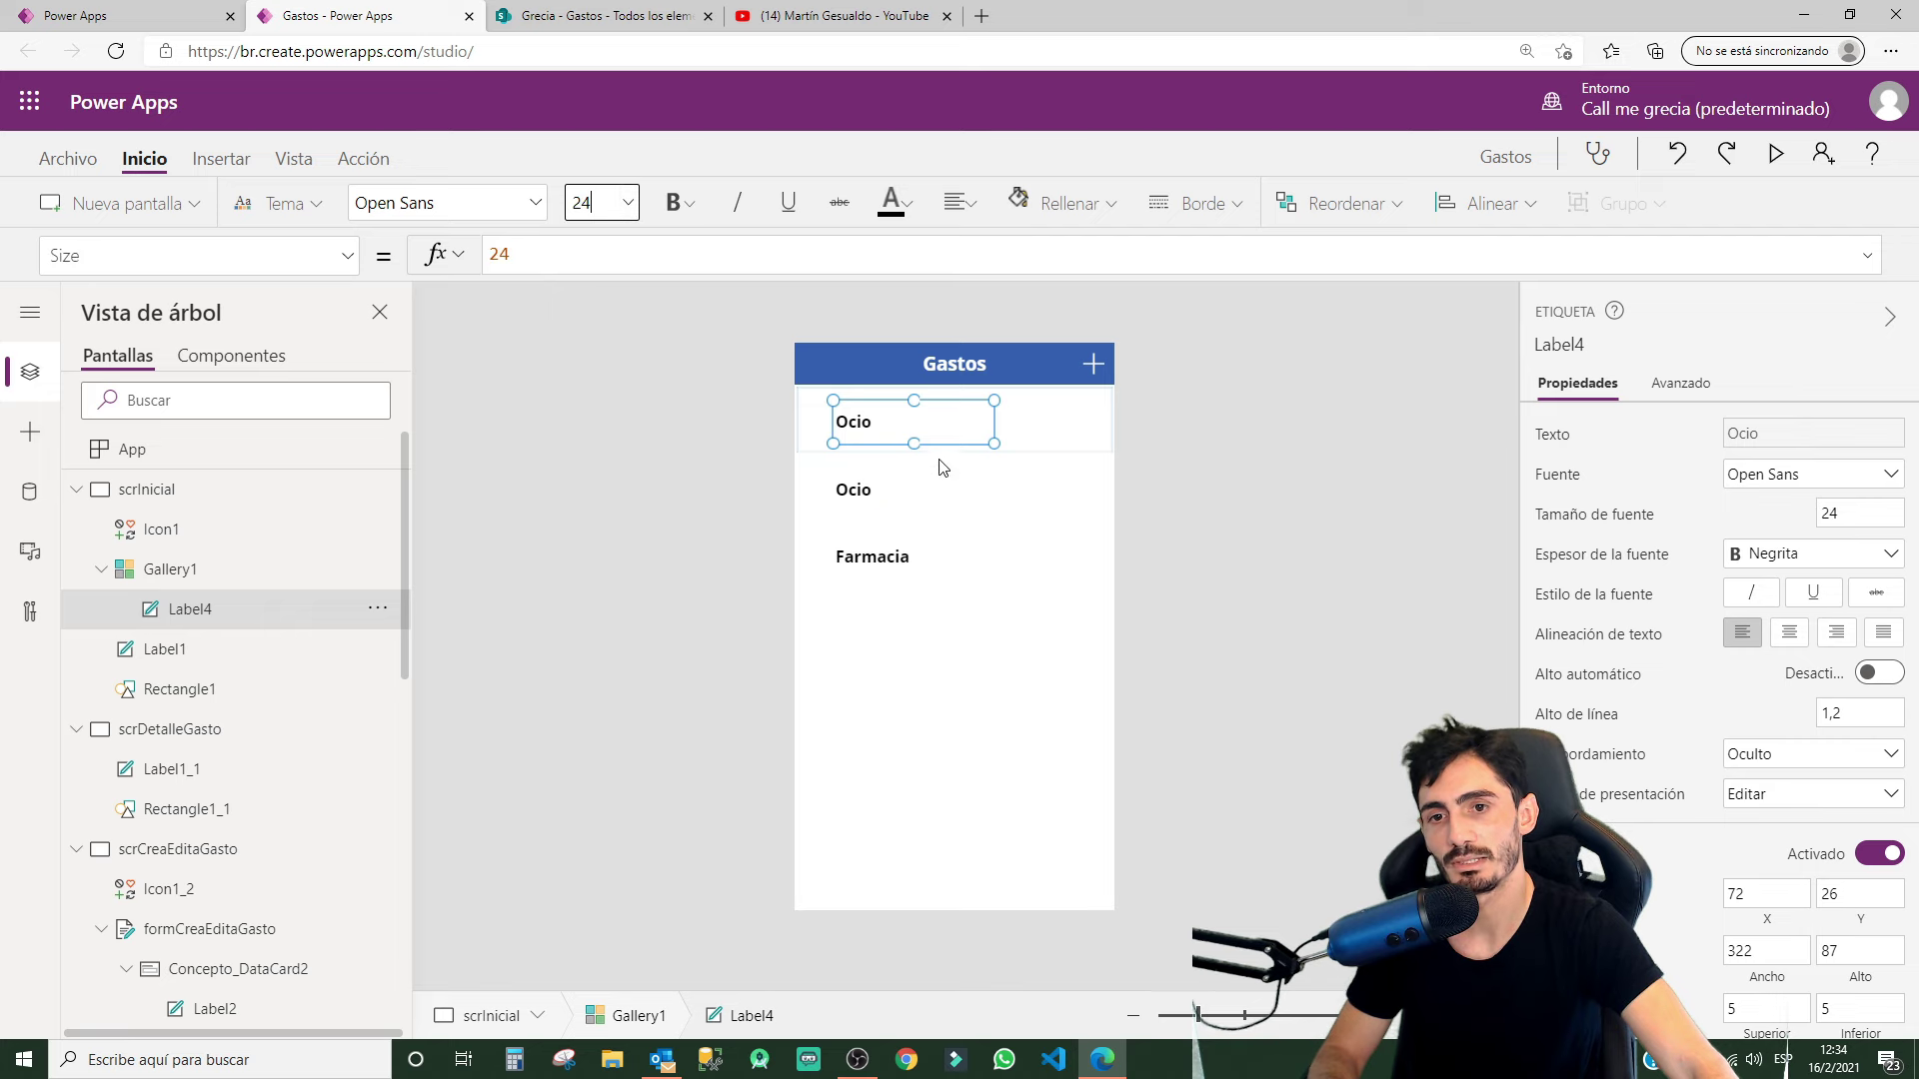
click(890, 202)
click(1080, 505)
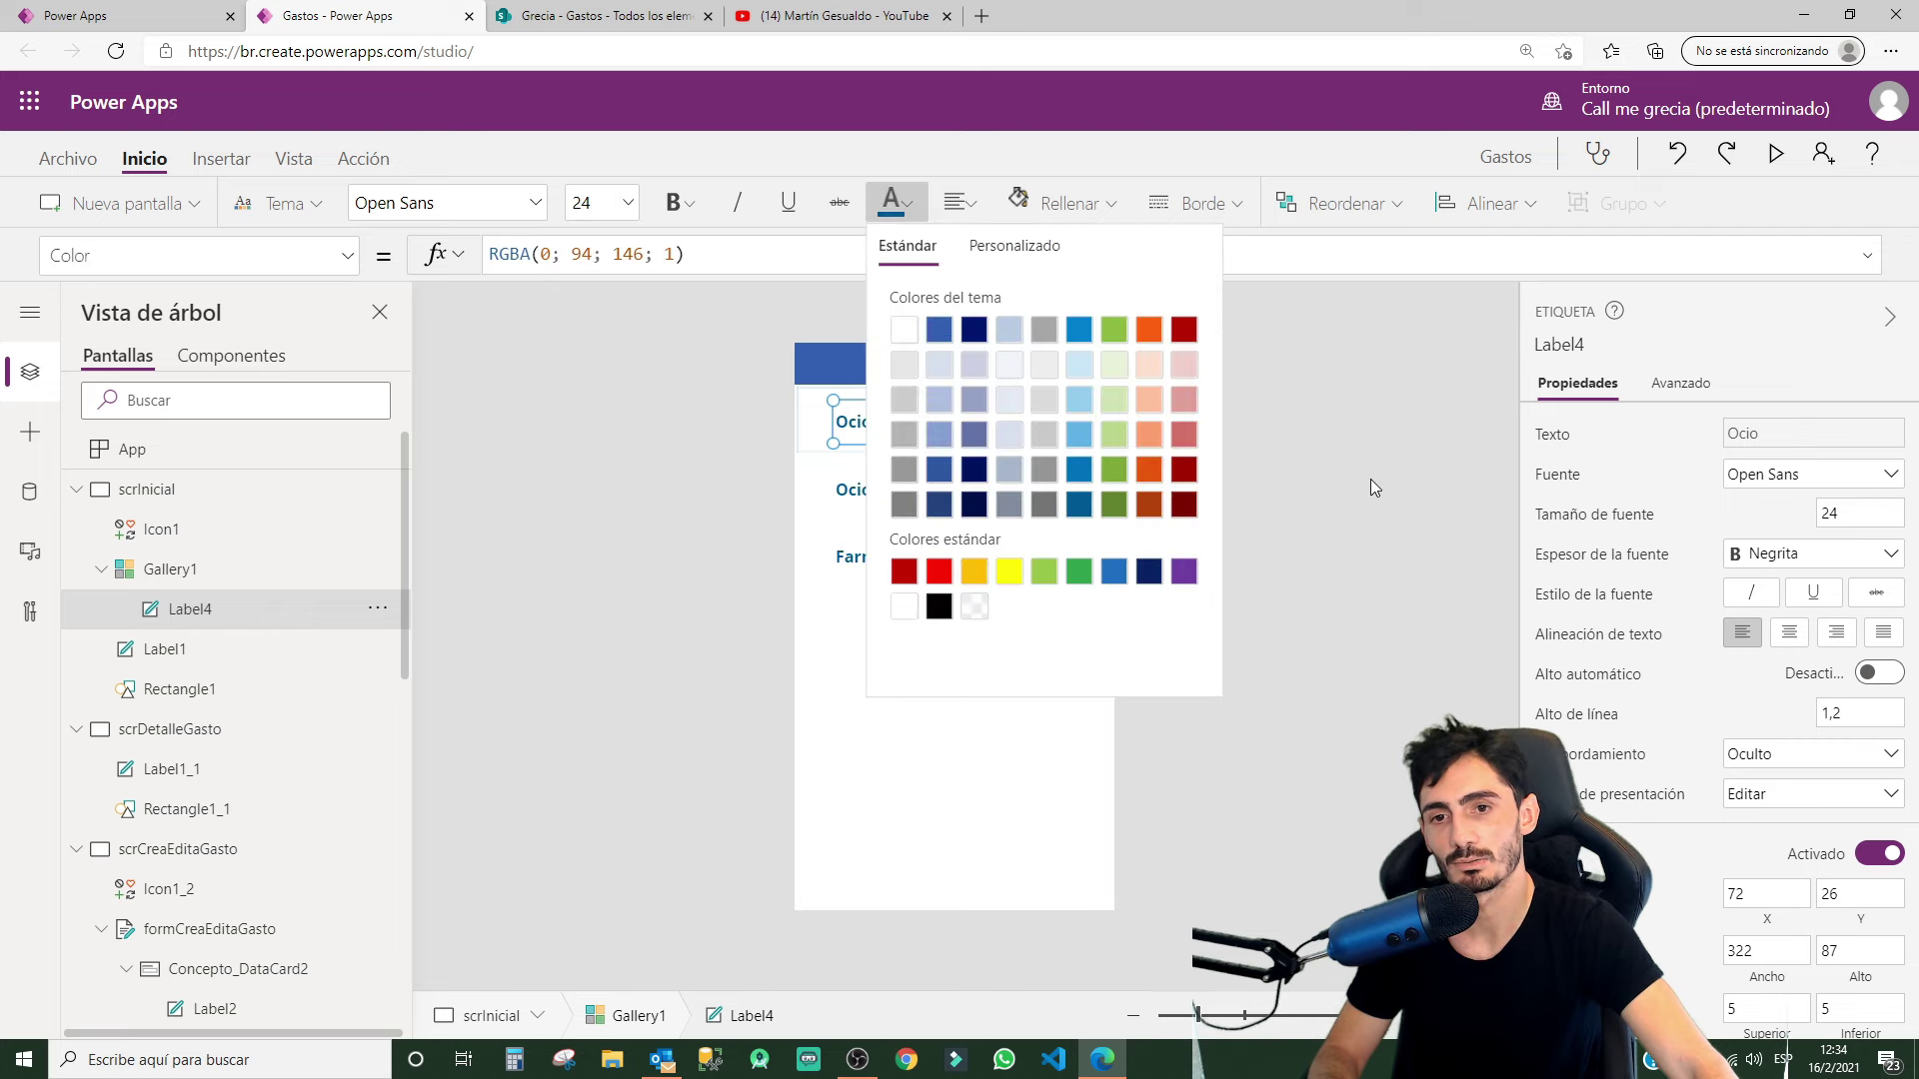
click(1370, 487)
Duplicate the Concepto label to the right and select Concepto.Value in its formula.
key(ctrl+c)
key(ctrl+v)
drag(940, 442, 1035, 444)
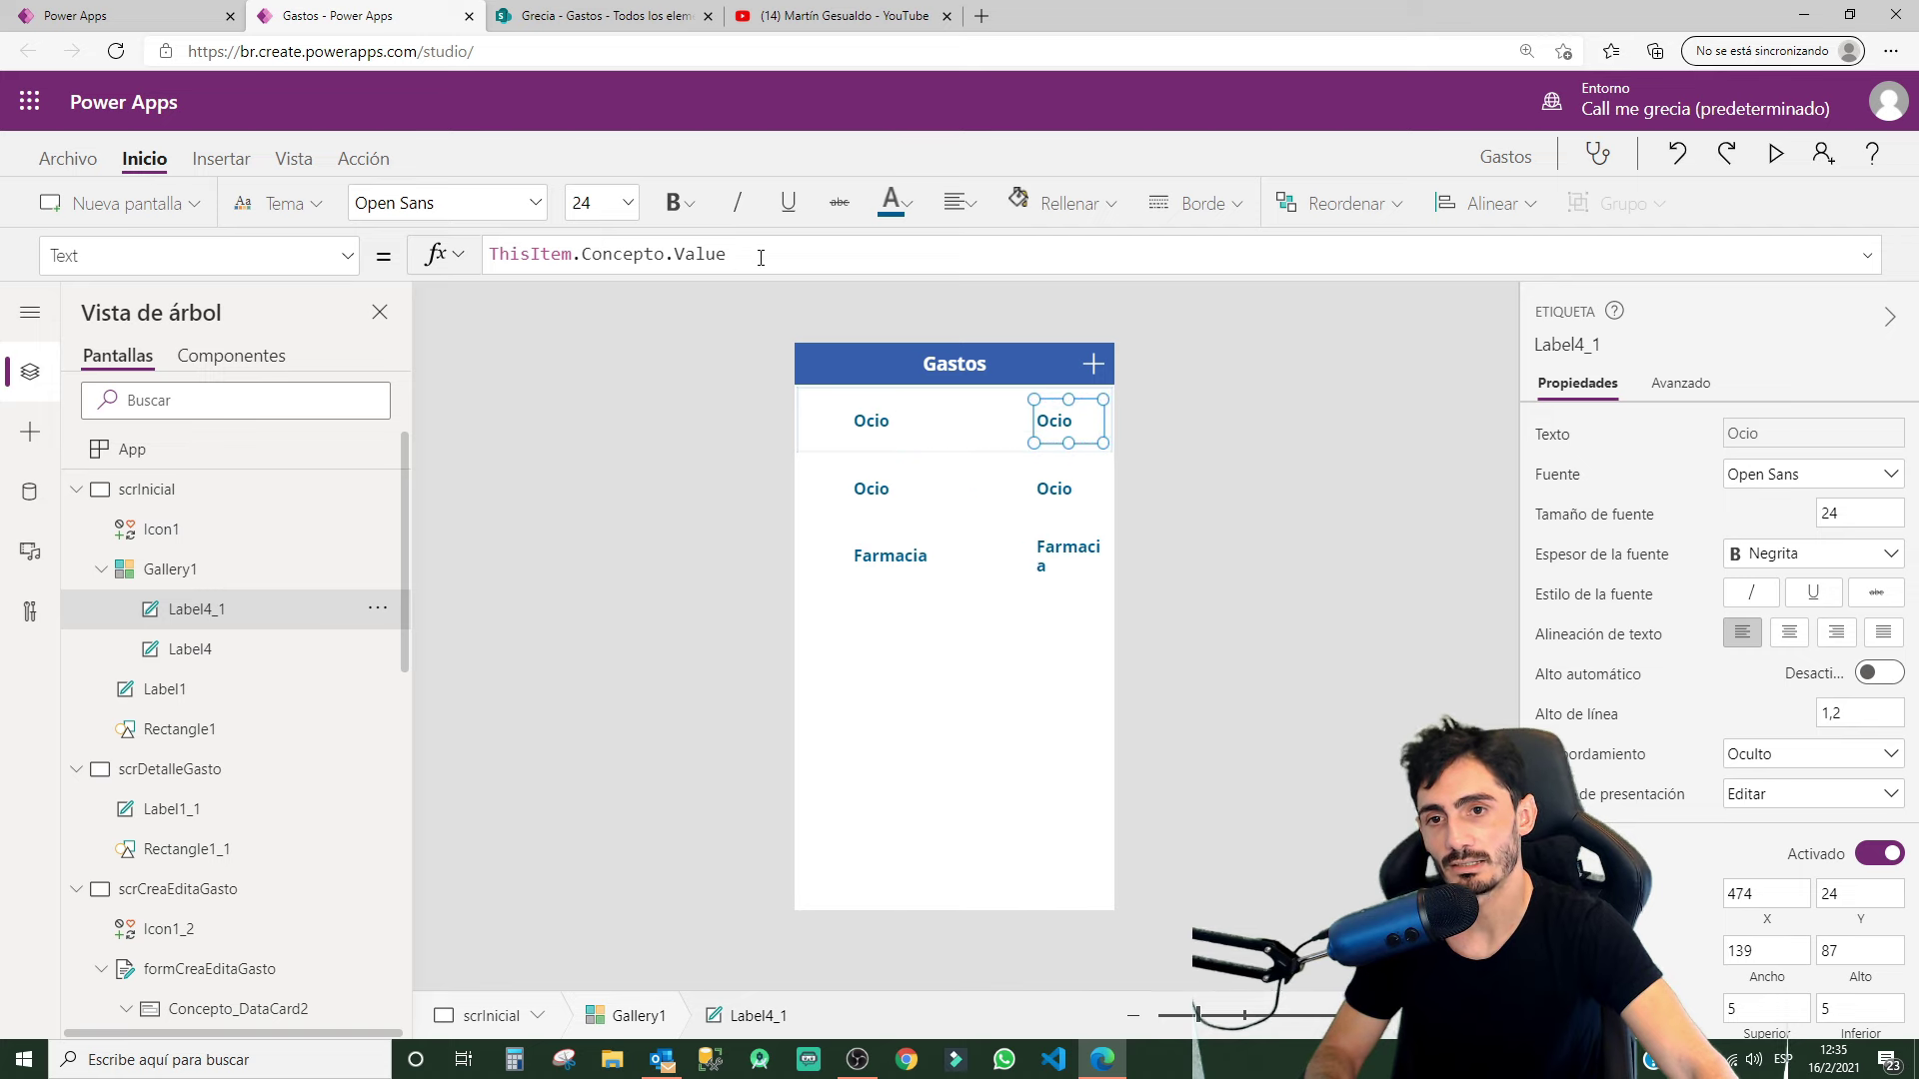
drag(761, 256, 587, 253)
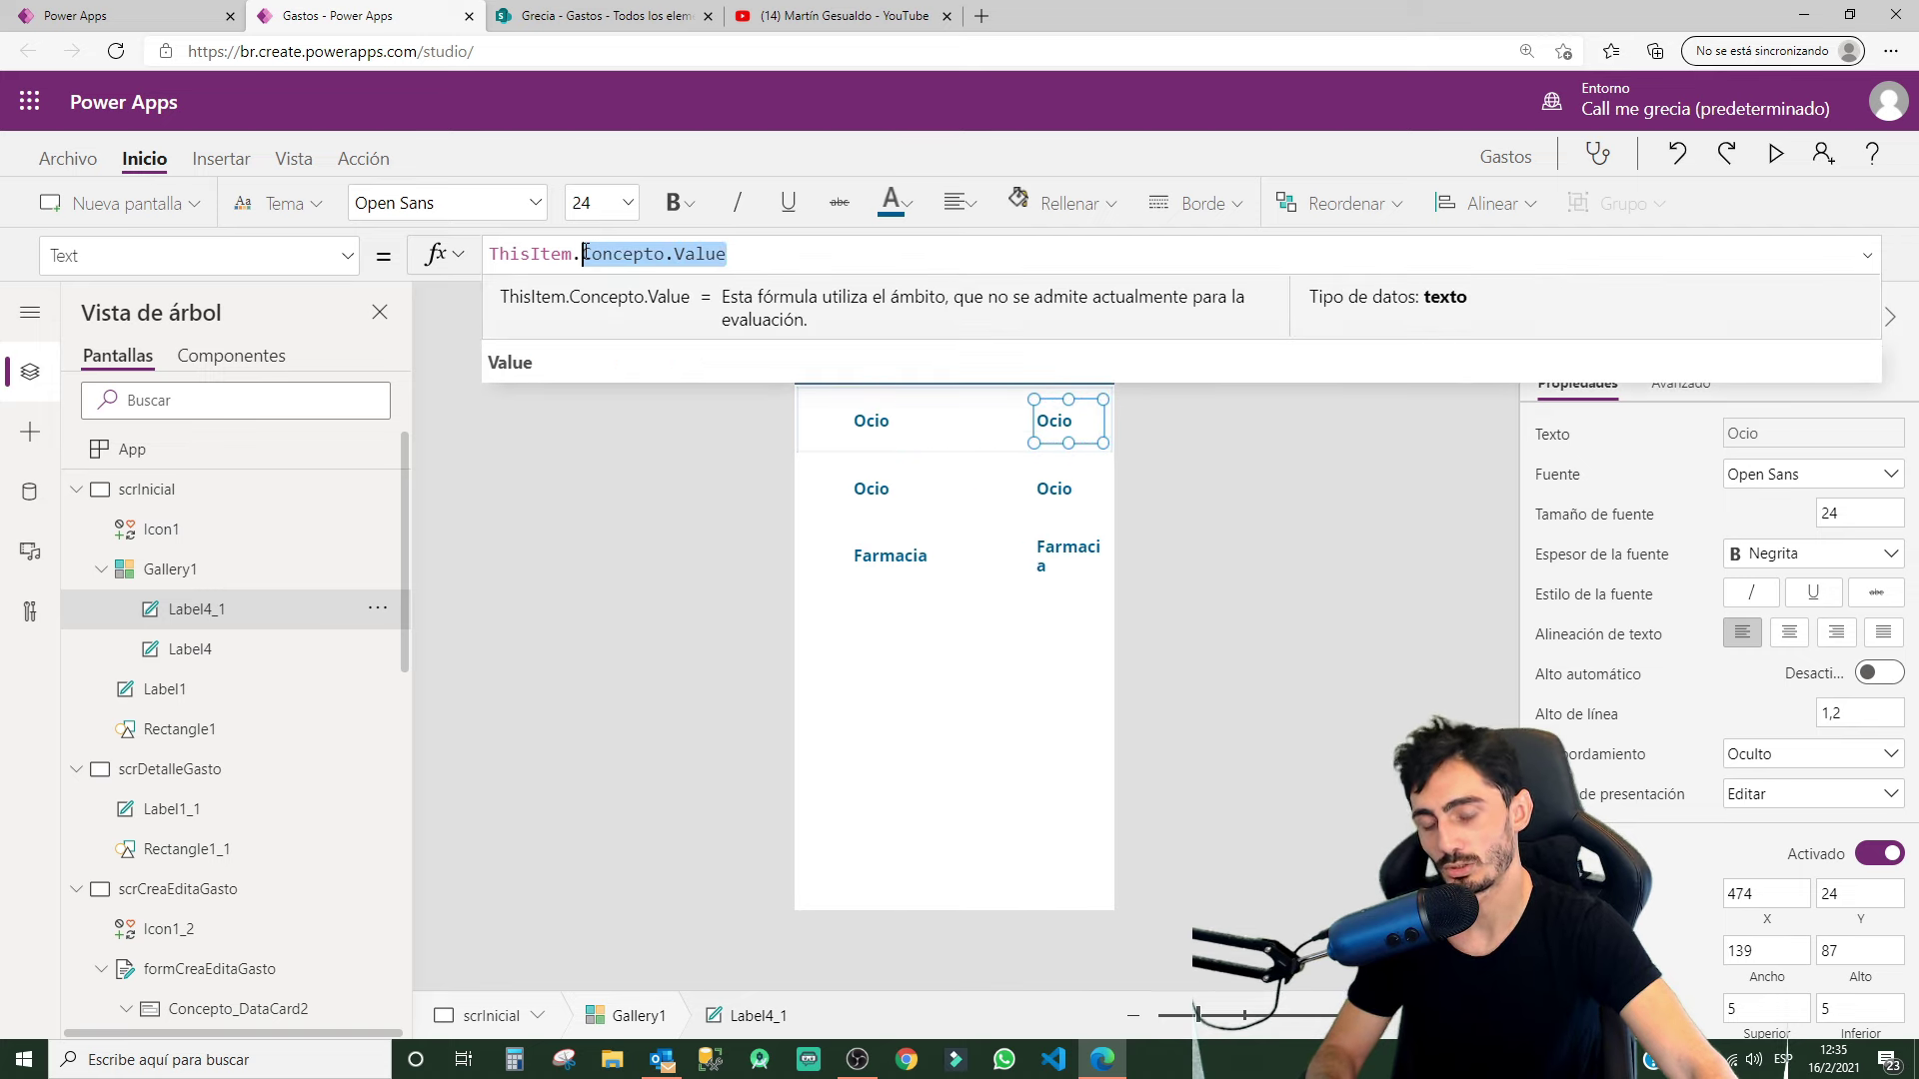
Make the duplicate label show ThisItem.Monto in green text.
text(Monto)
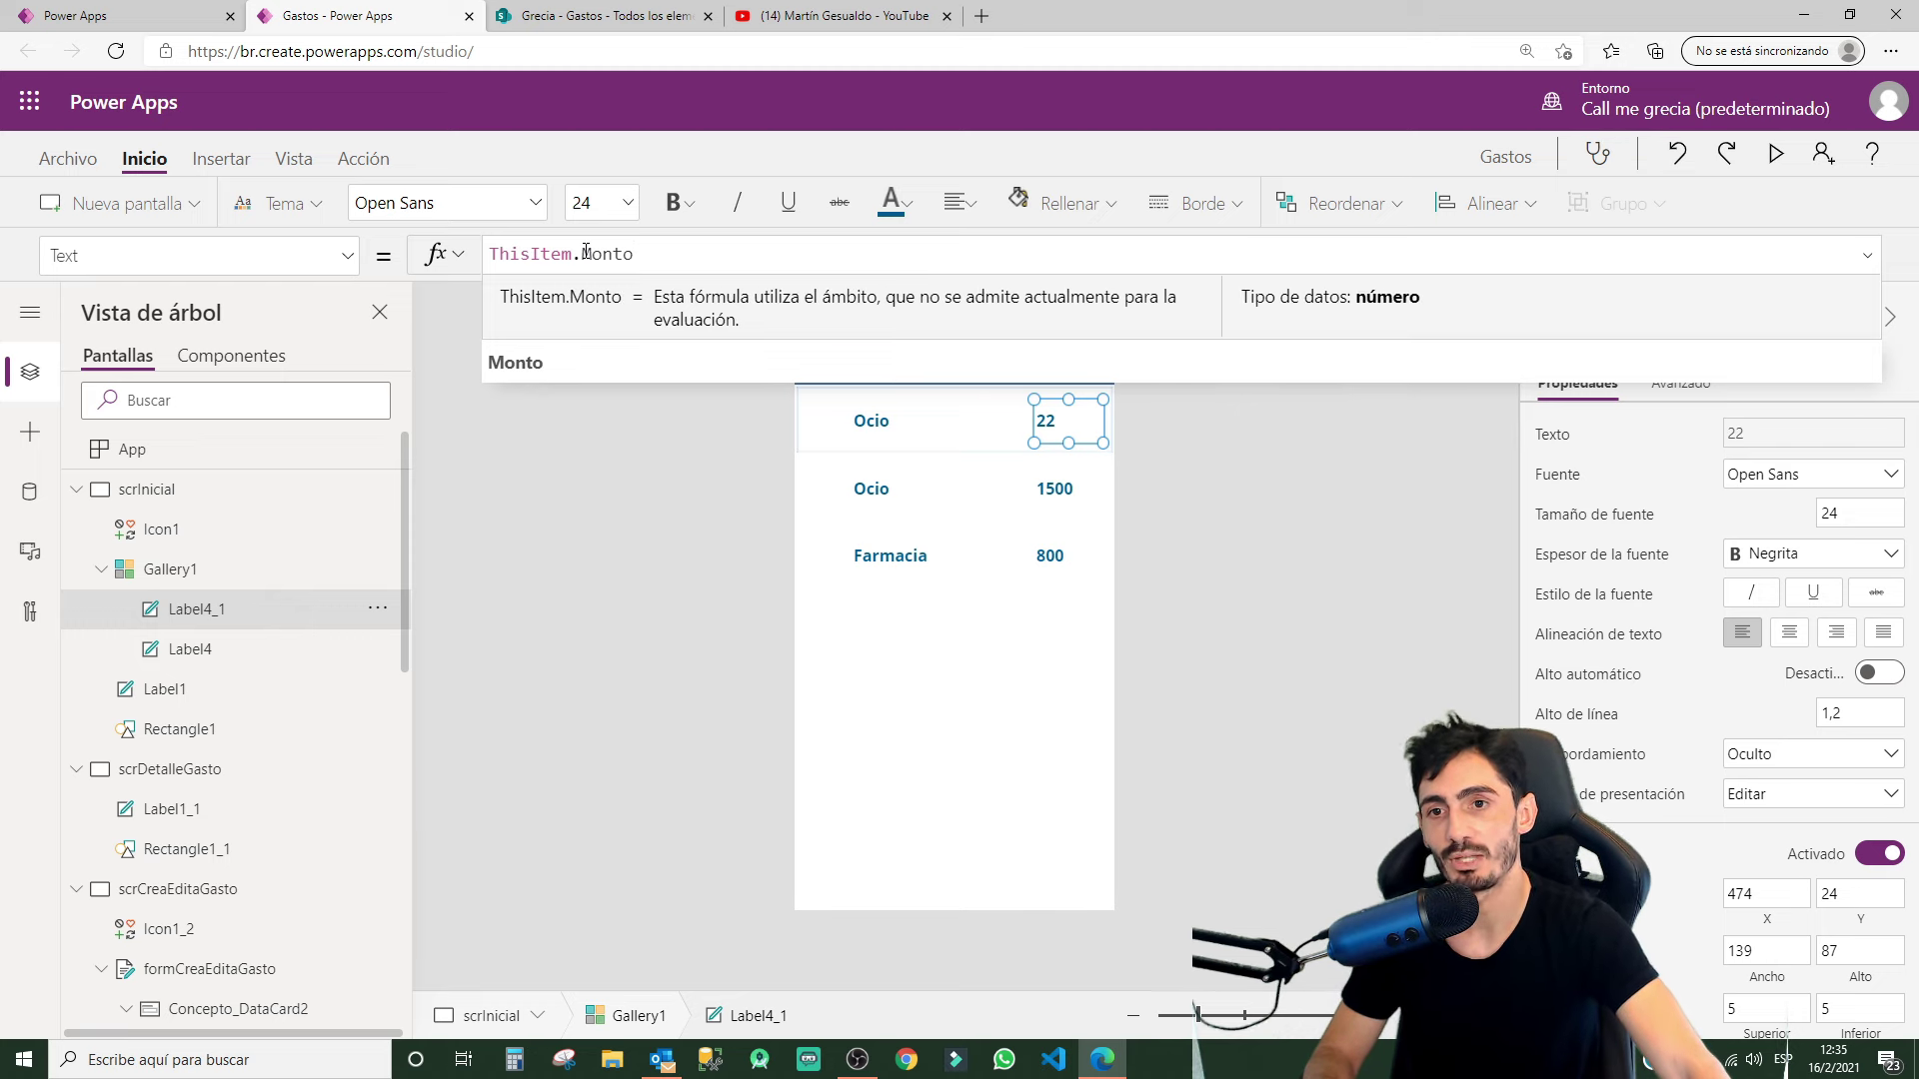
click(892, 202)
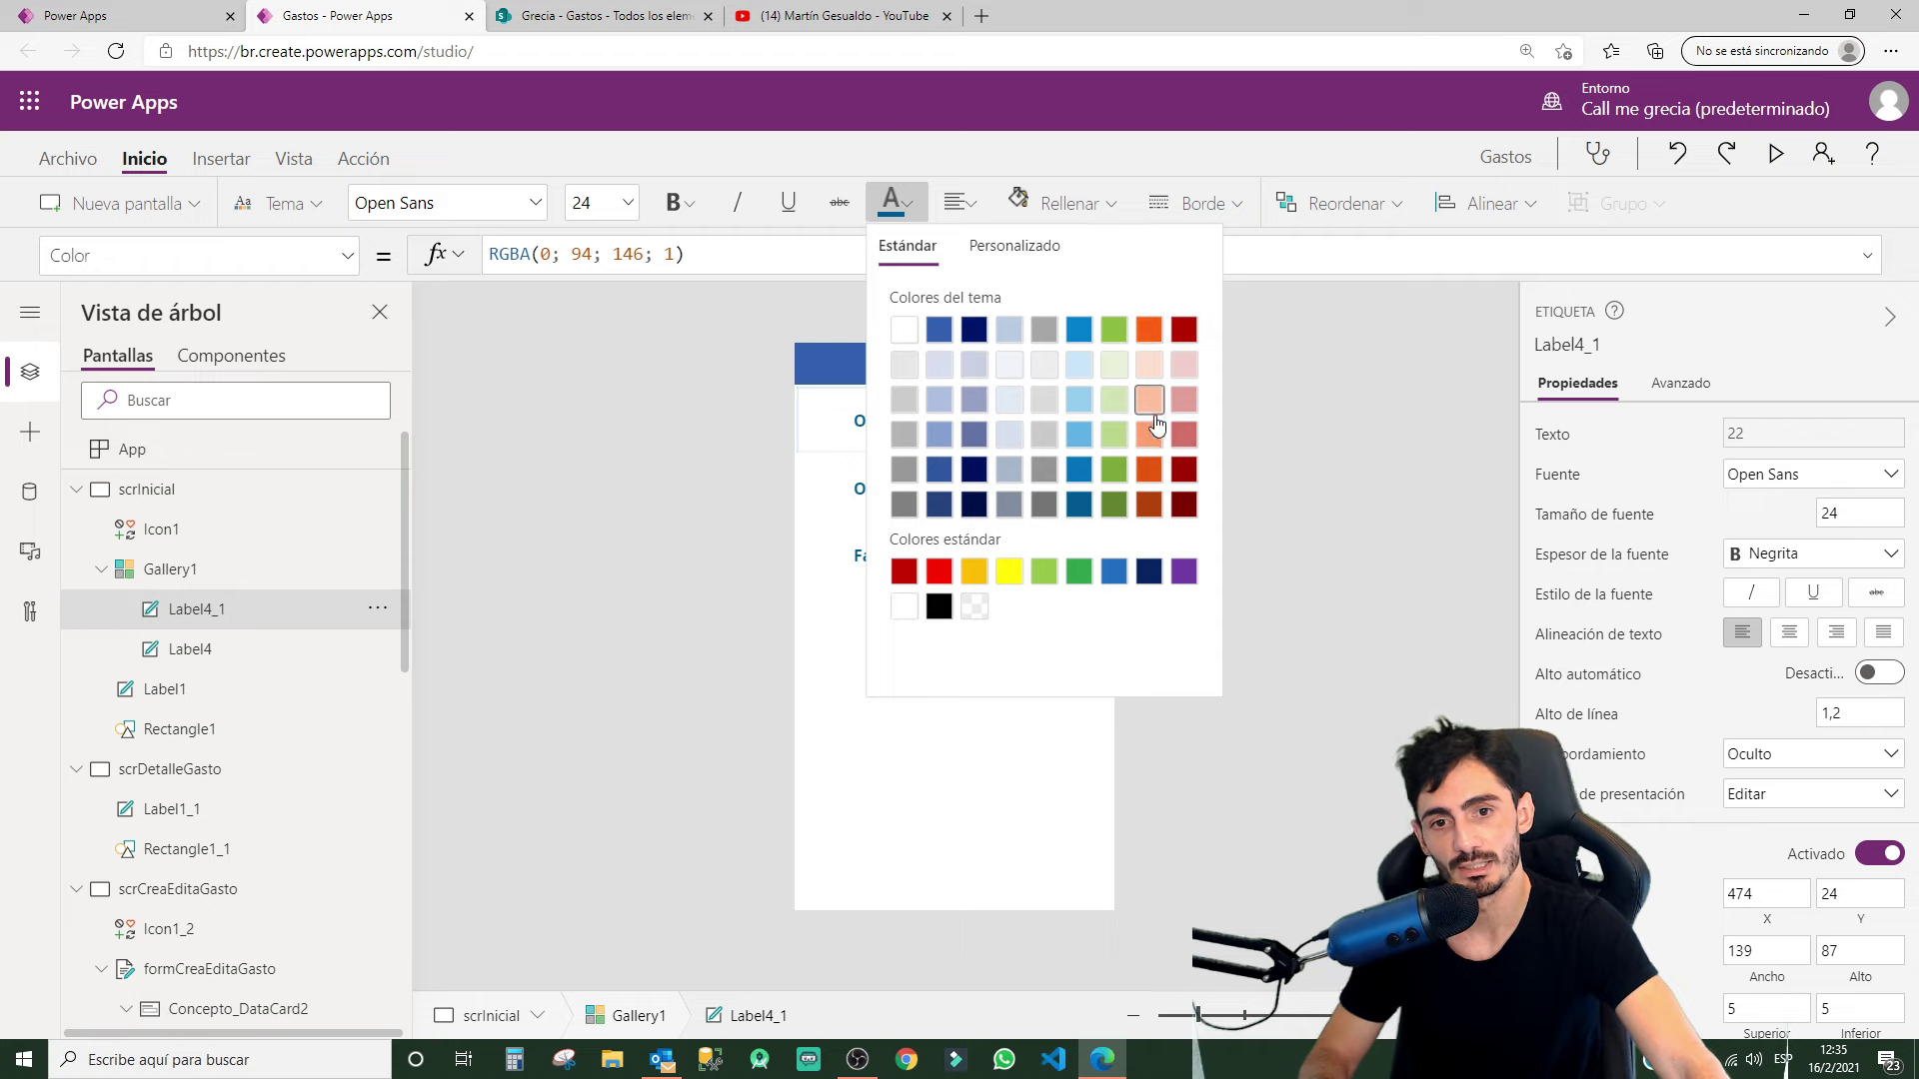
click(1079, 571)
click(1289, 416)
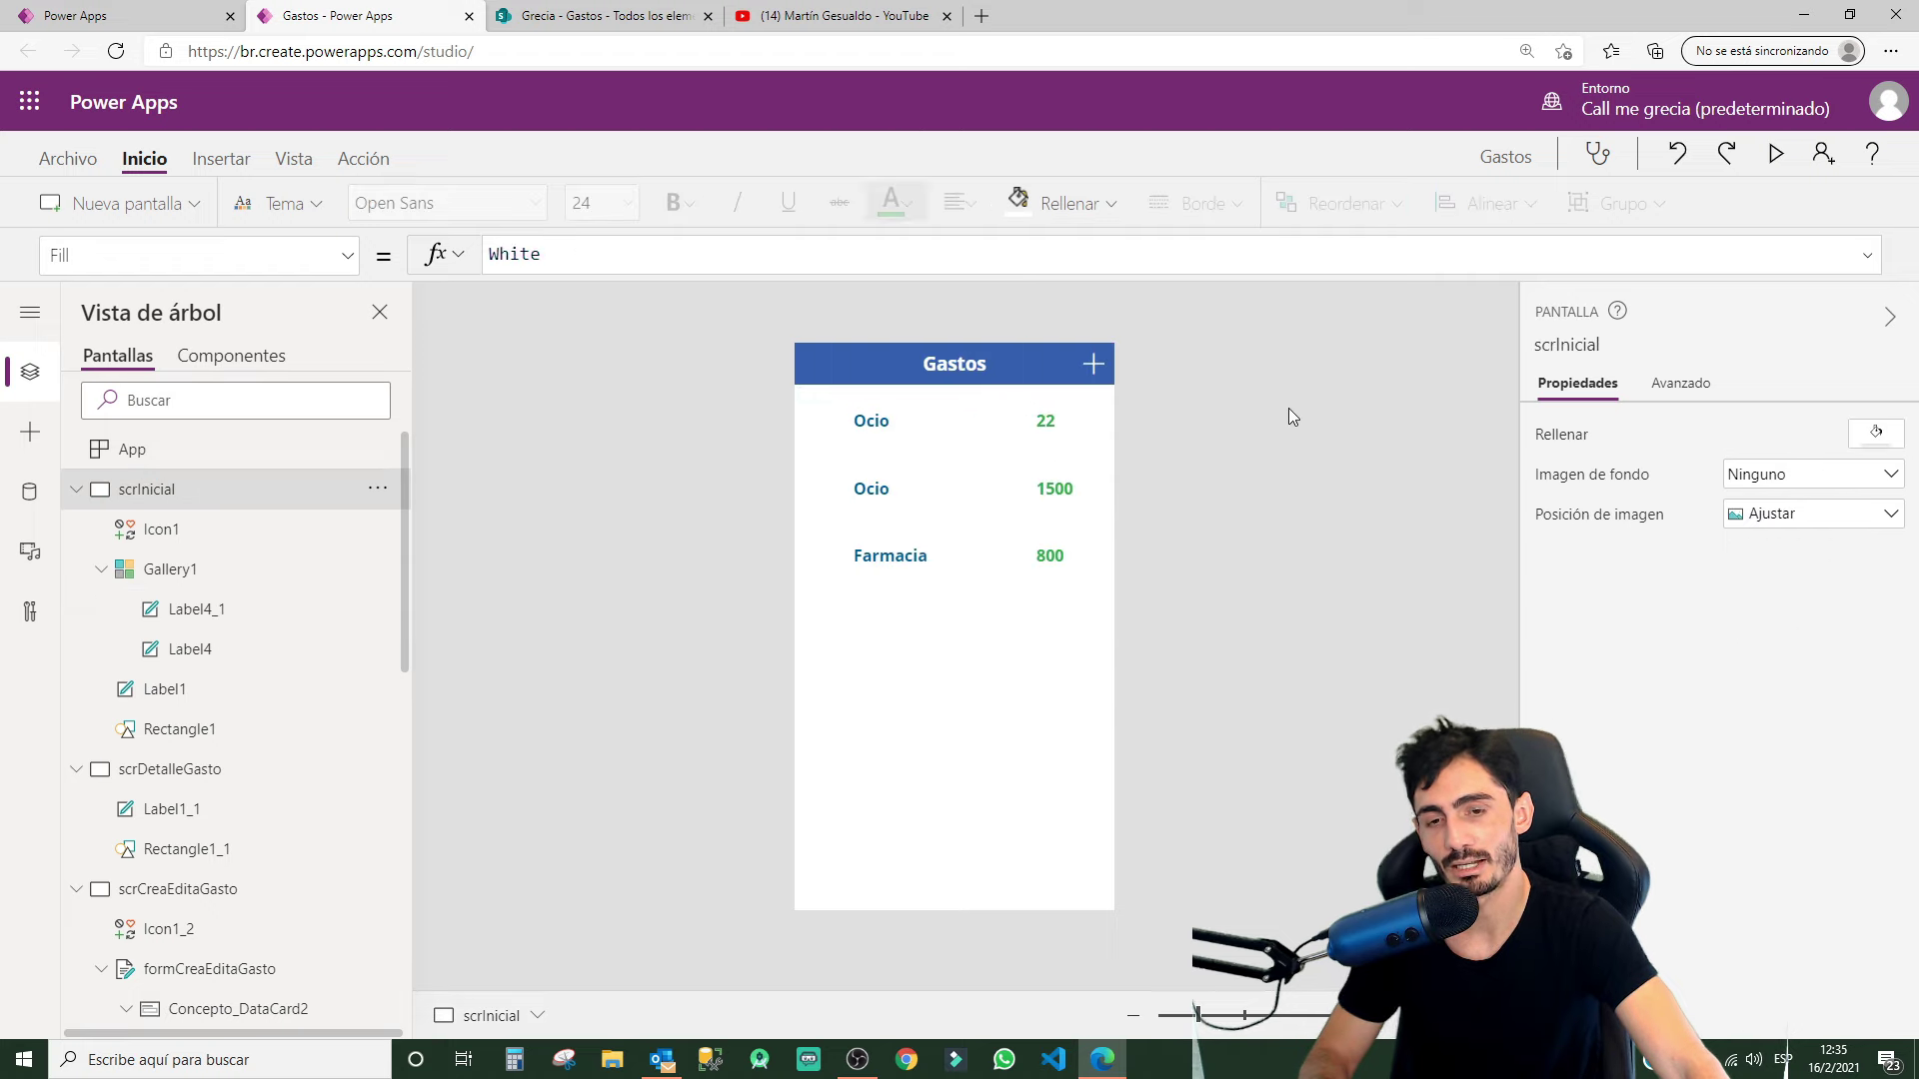
Change the amount label's Text to "$" & ThisItem.Monto and move the concept label's left edge right.
click(1058, 436)
click(346, 256)
scroll(240, 521, down, 5)
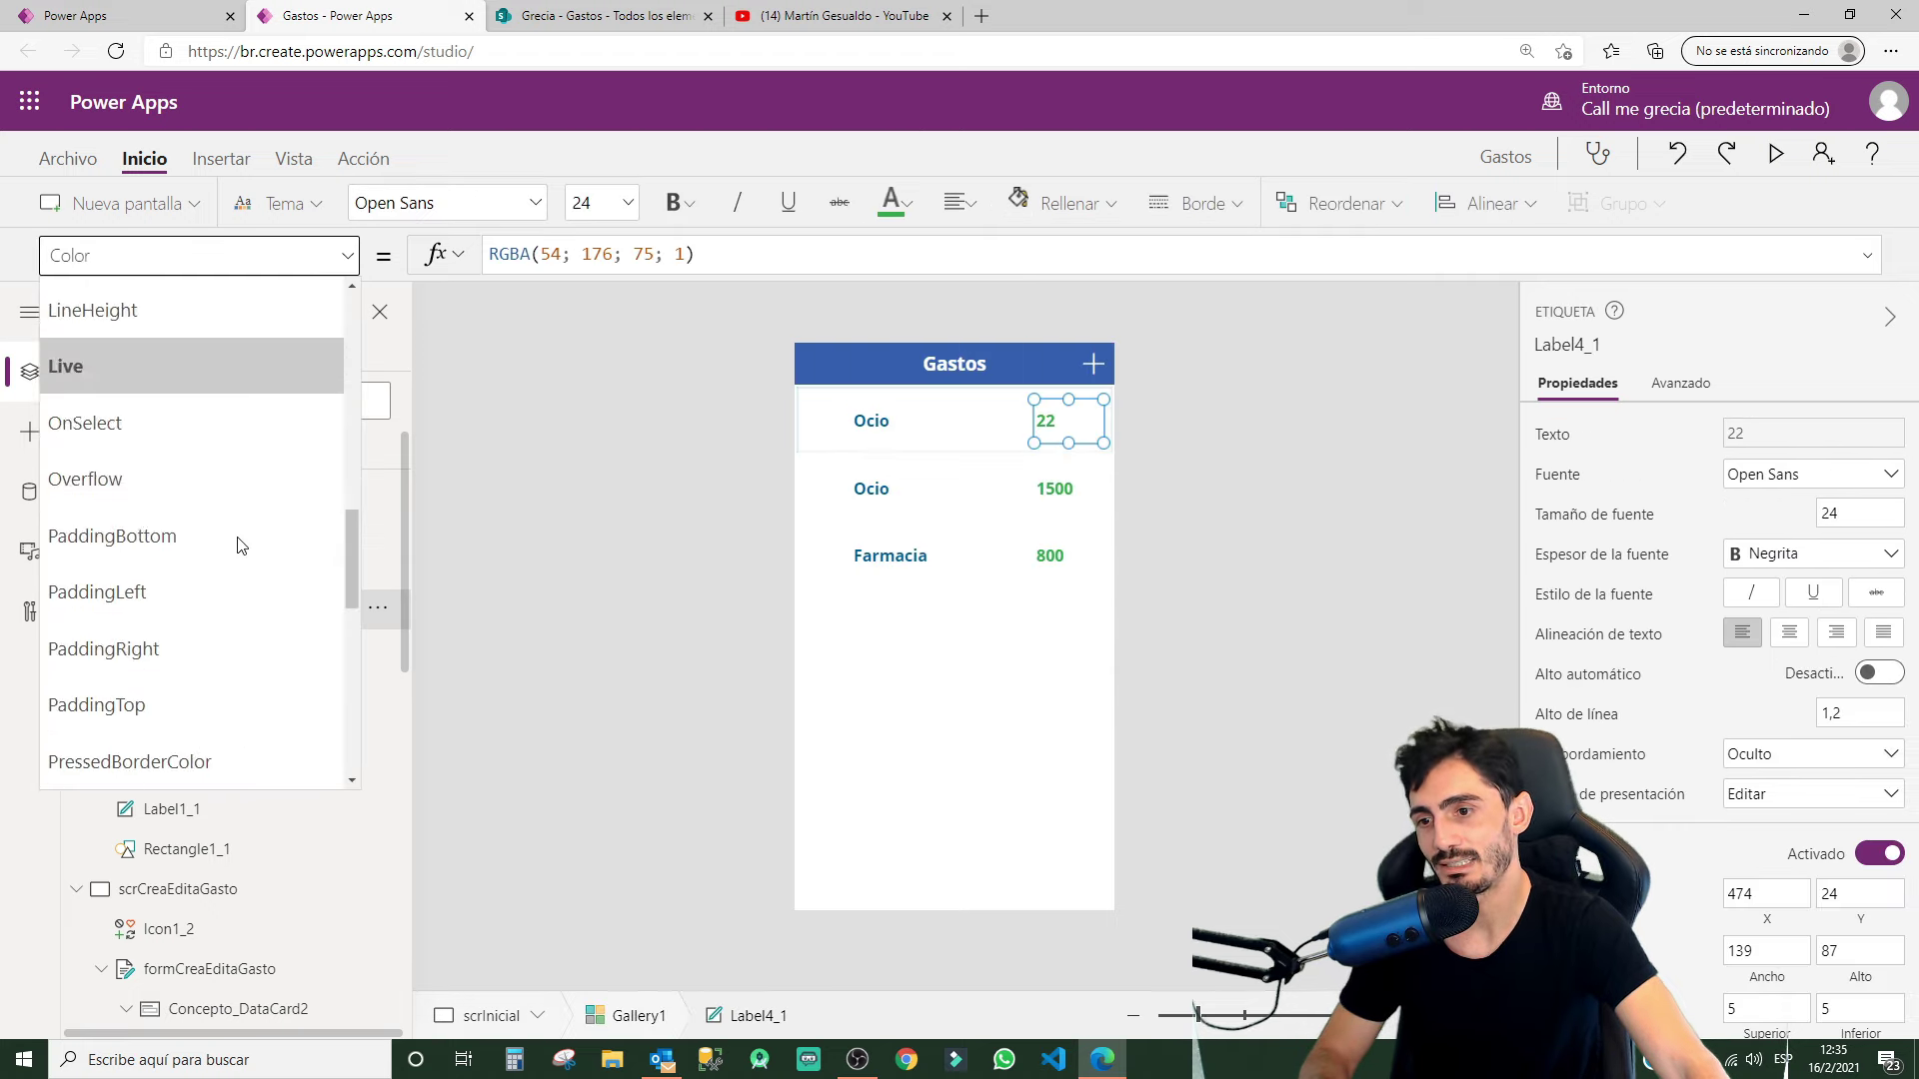
scroll(239, 529, down, 5)
click(127, 306)
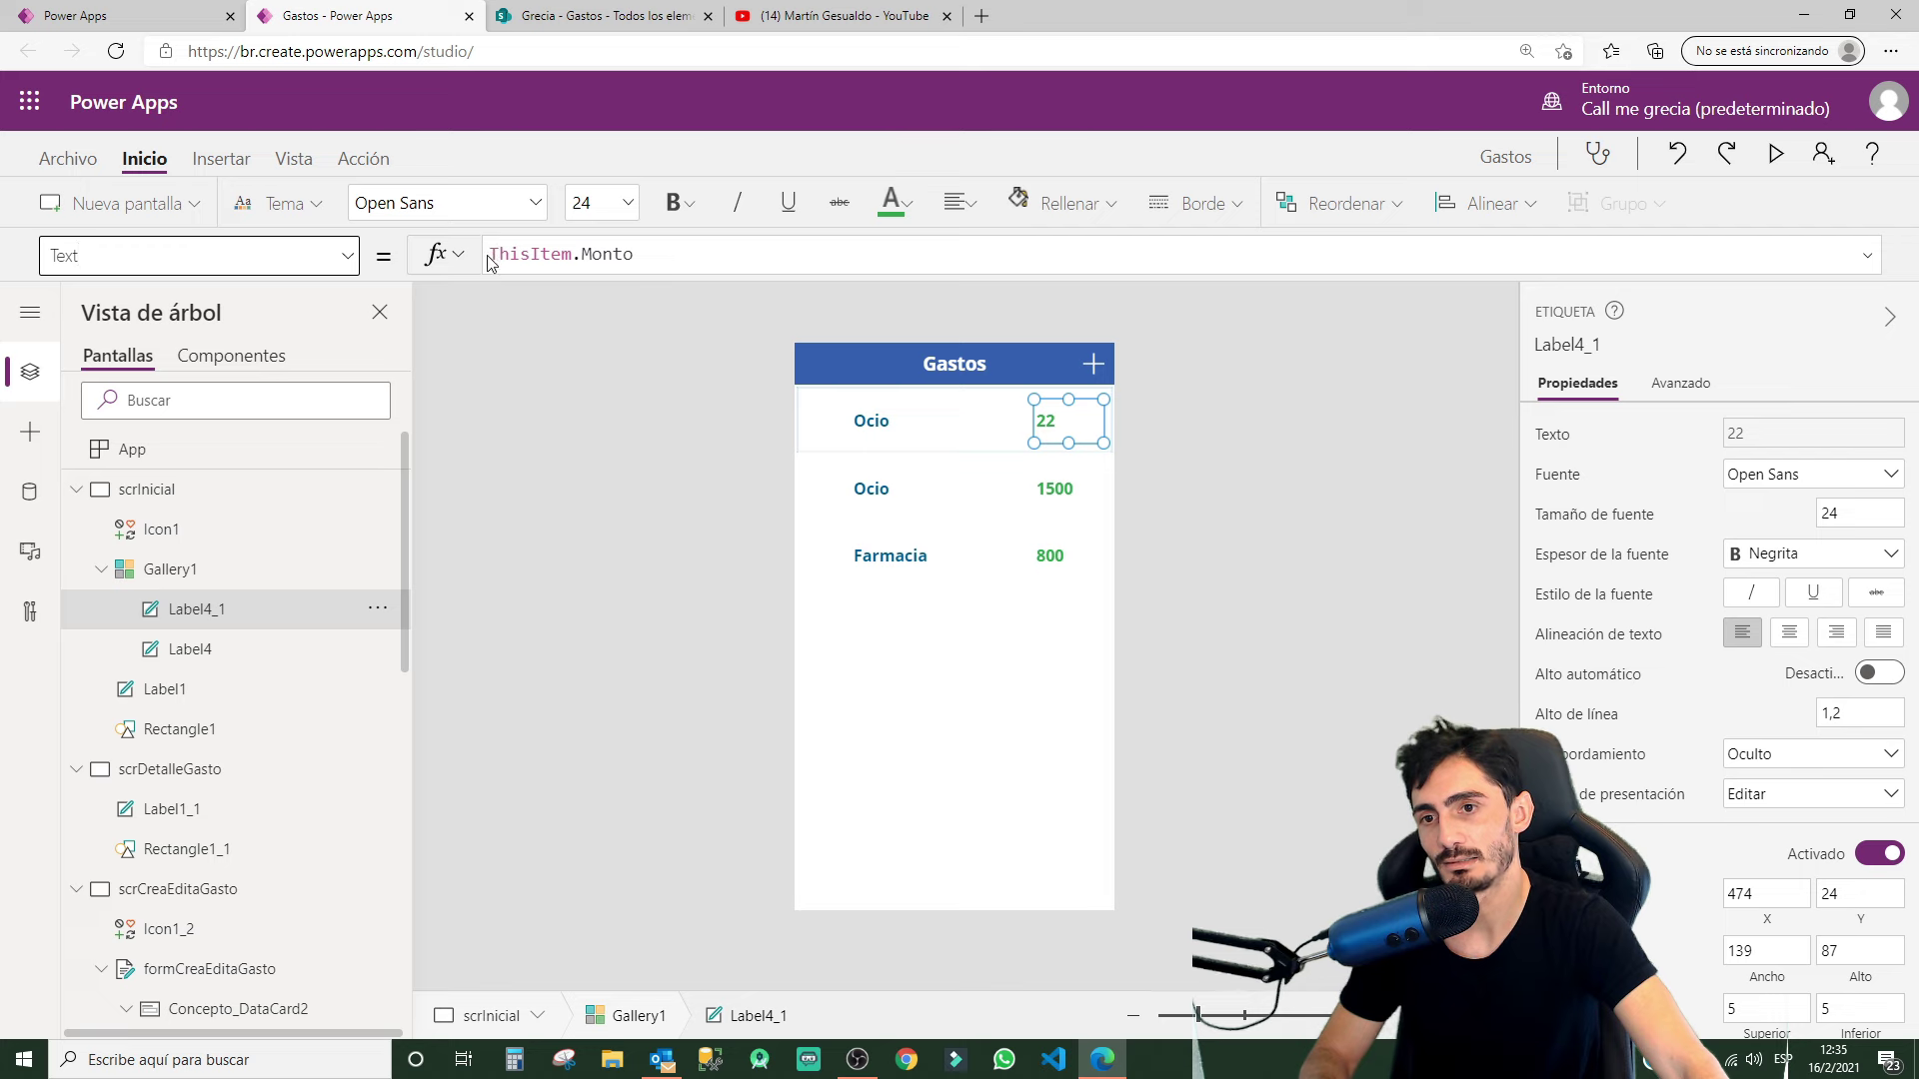
click(494, 257)
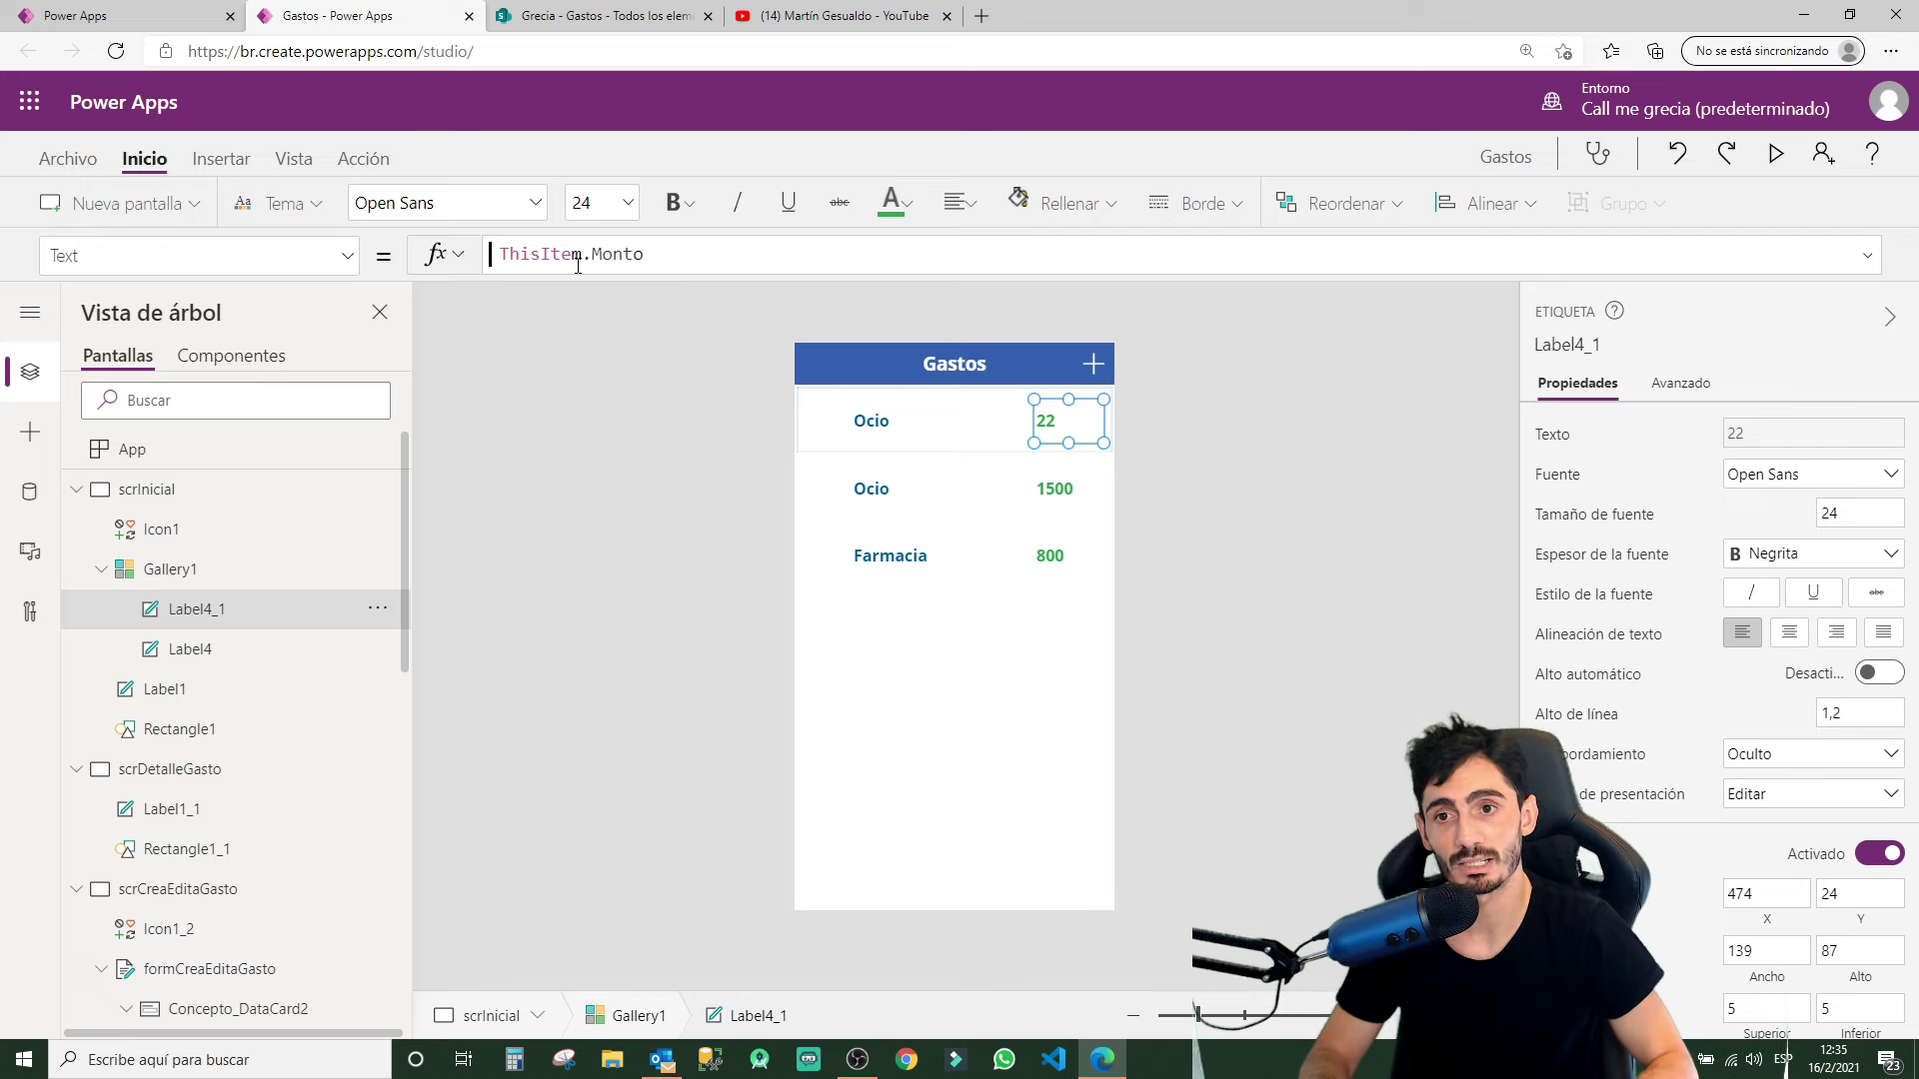
text(")
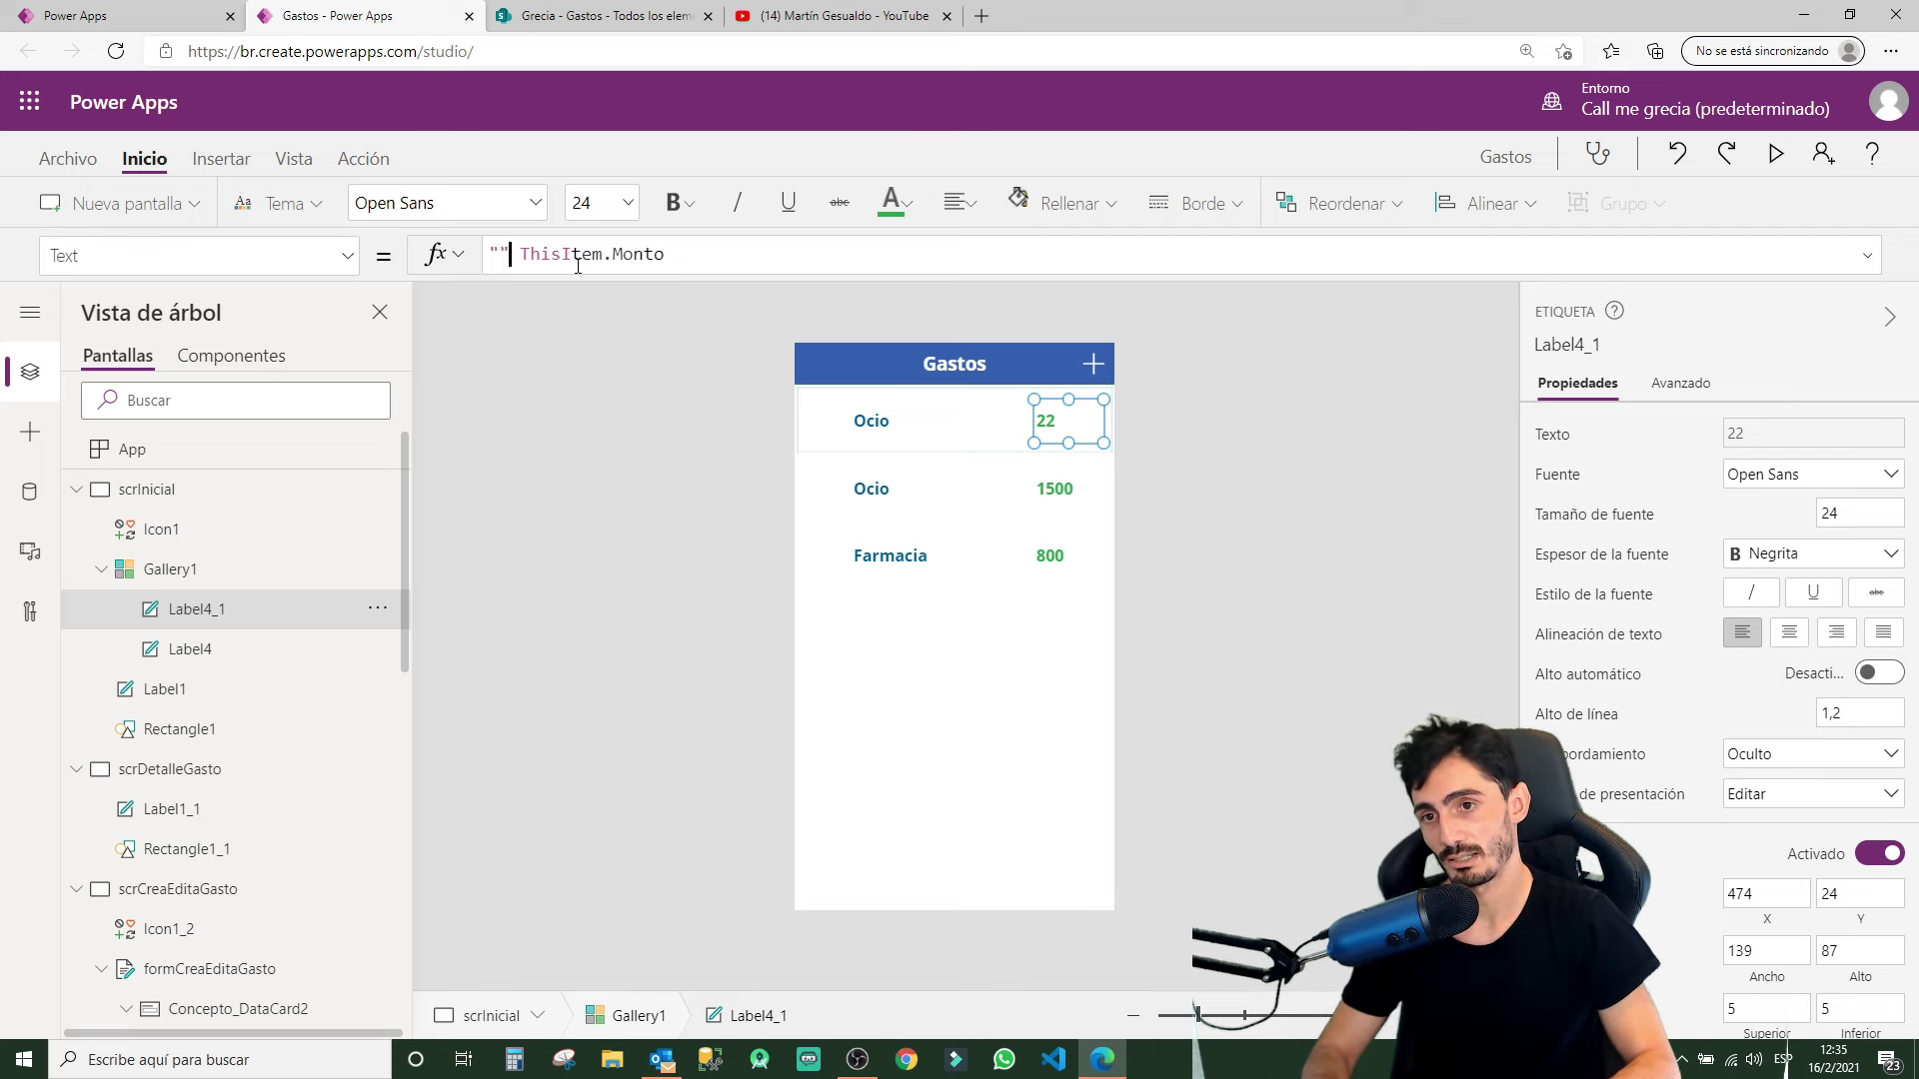
text($")
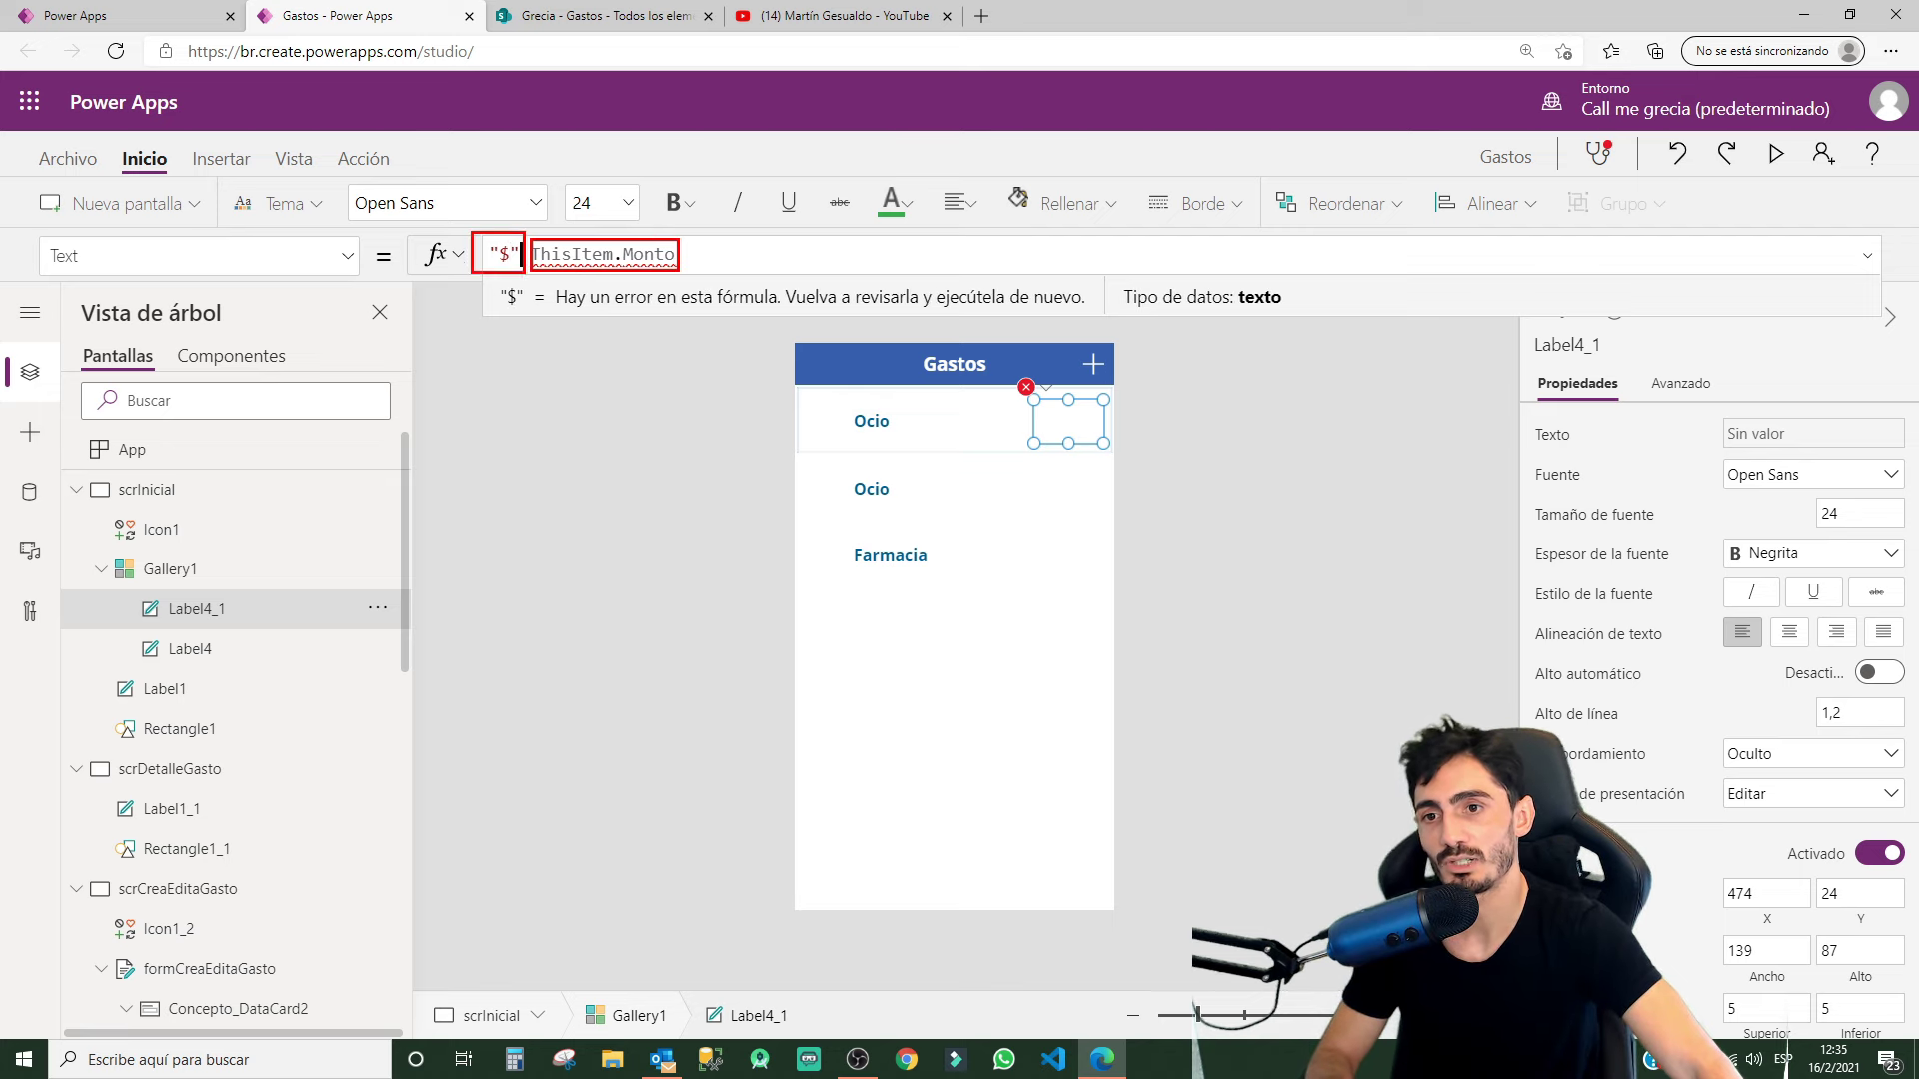
text(&)
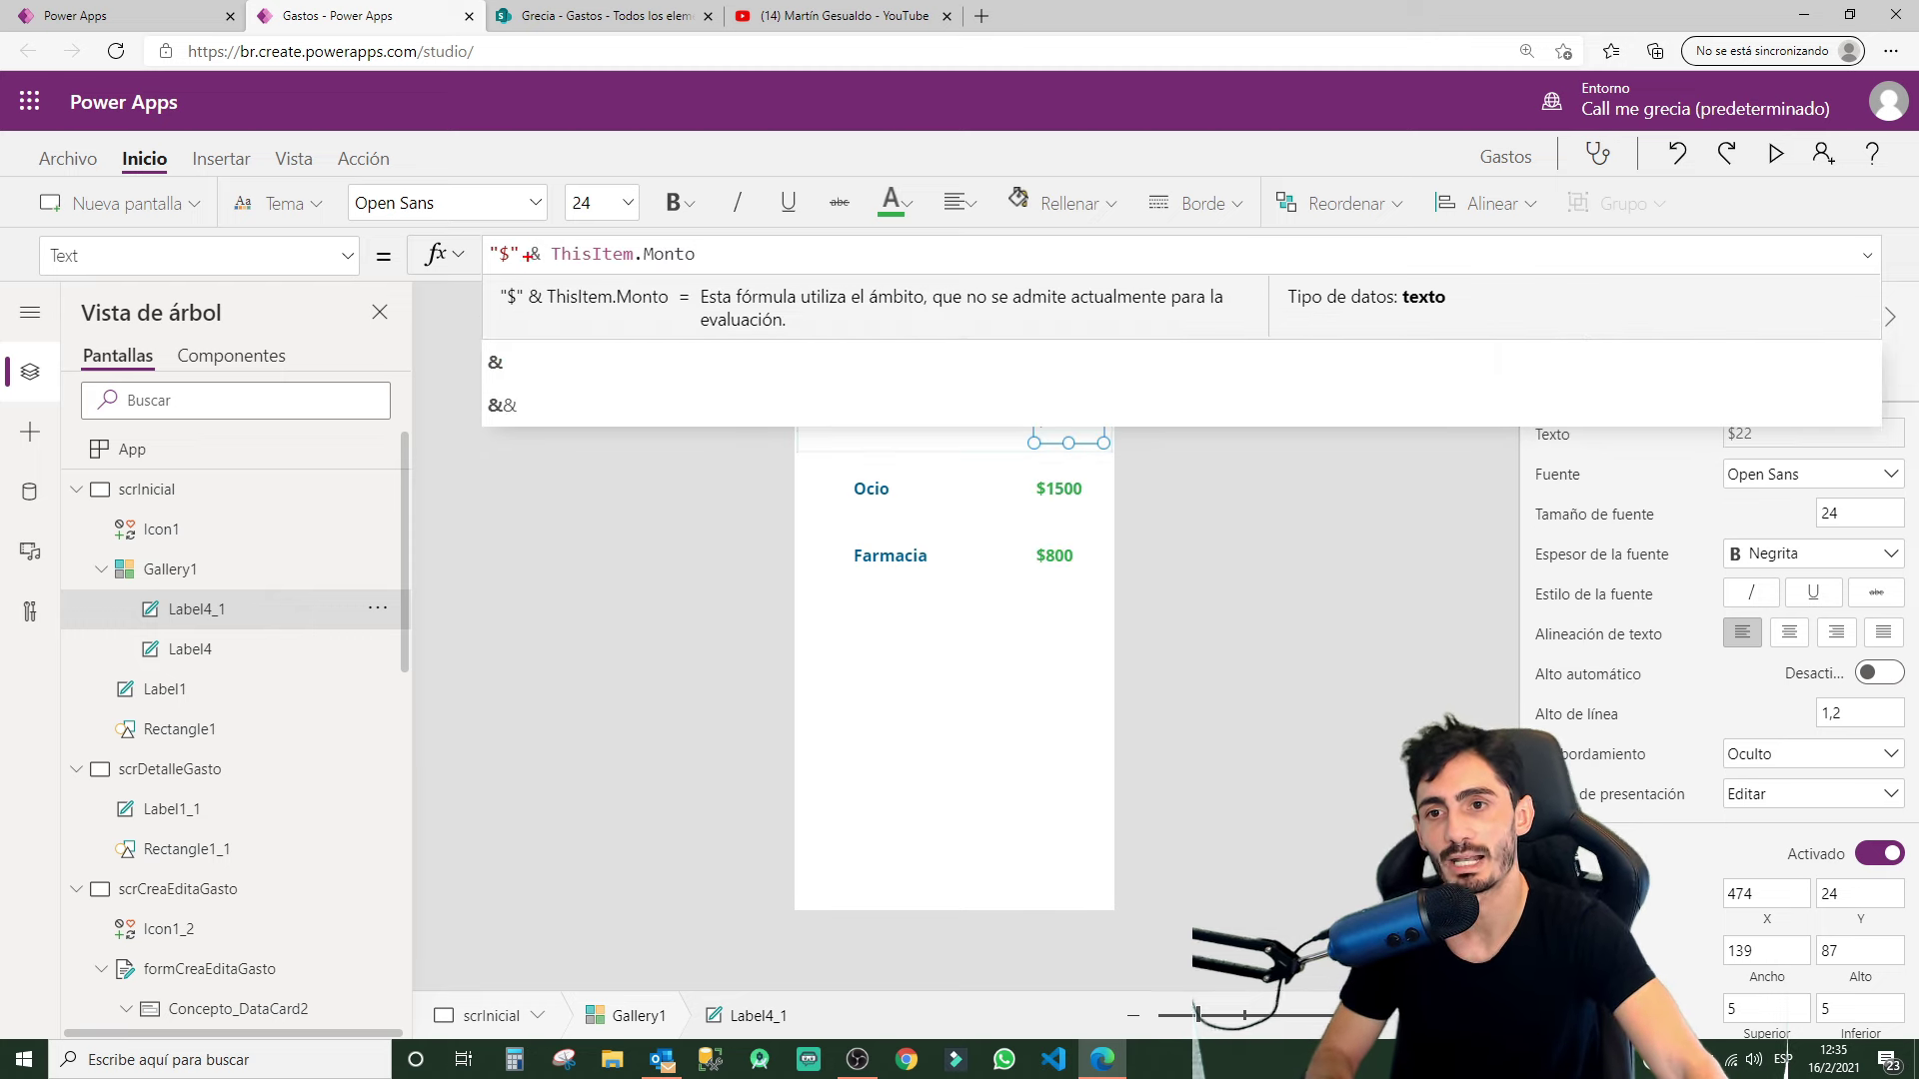
click(1257, 512)
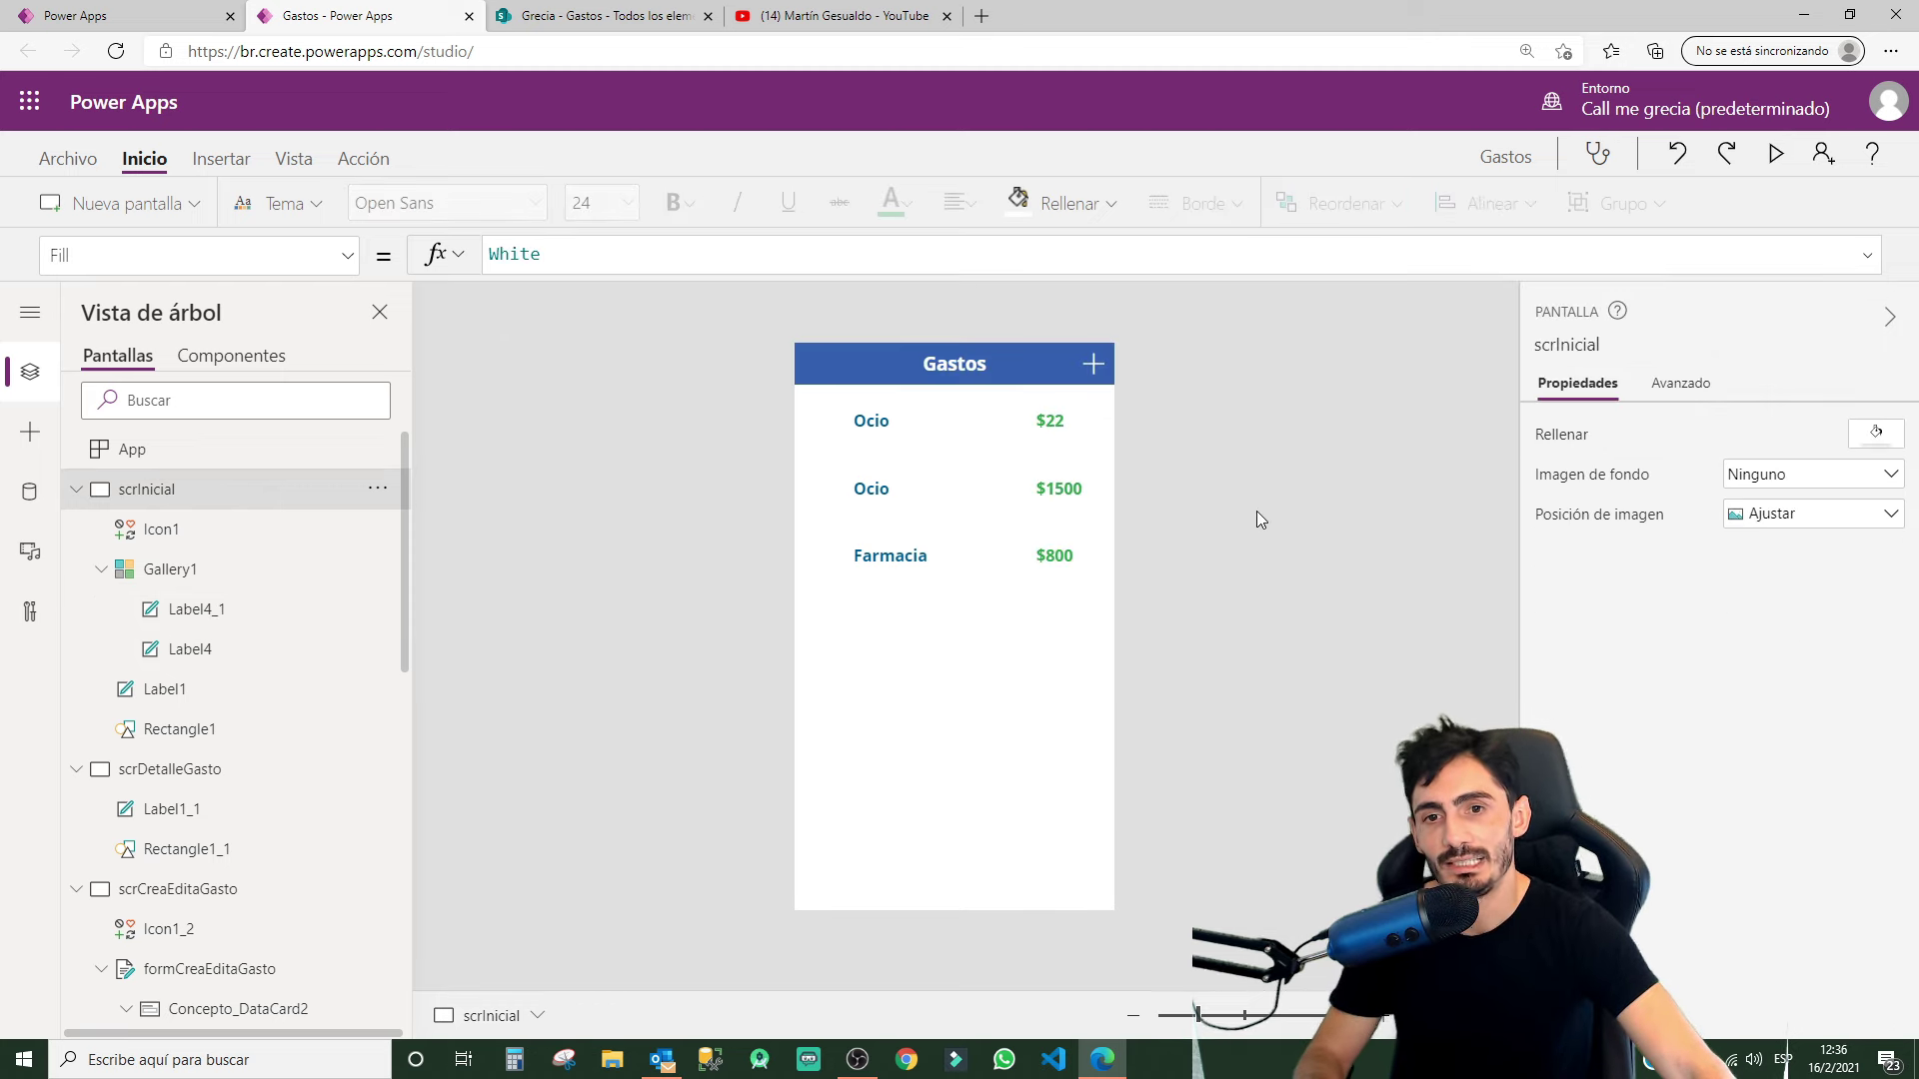
click(881, 423)
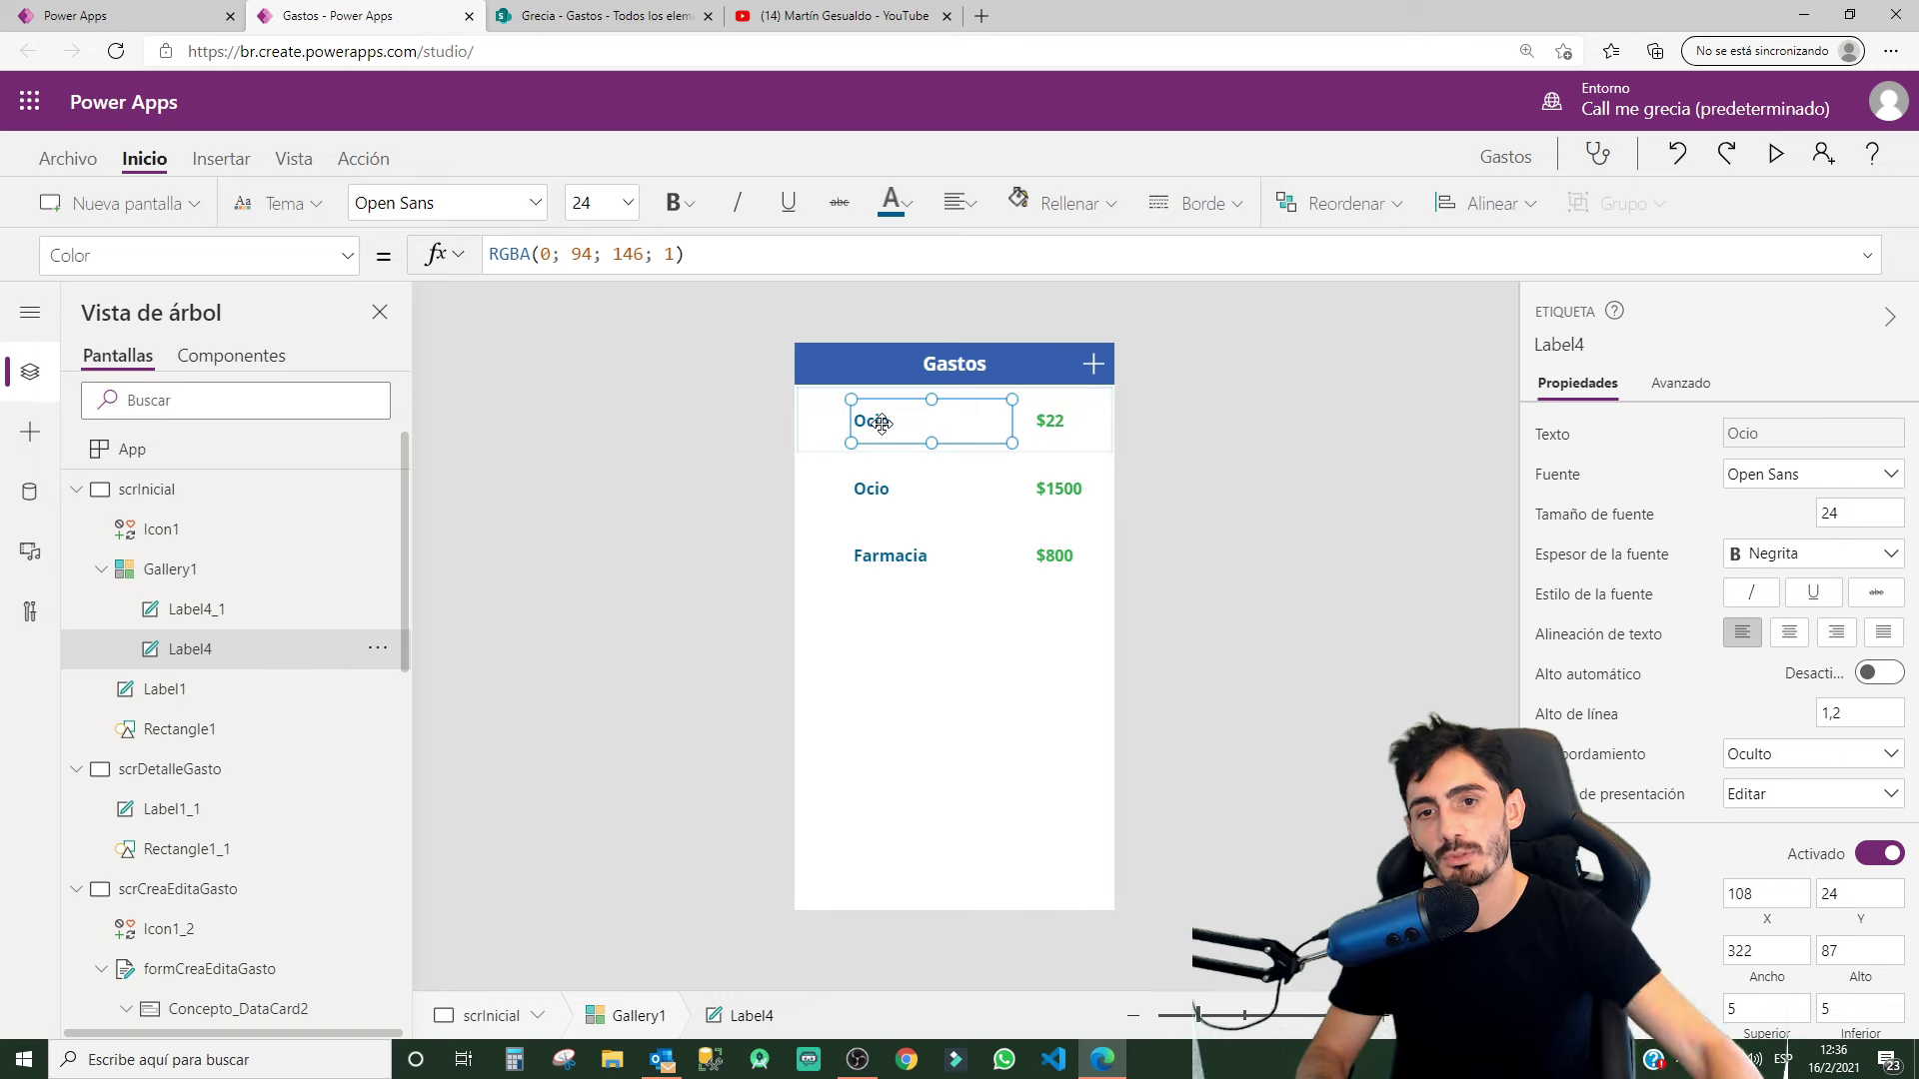
drag(864, 443, 876, 444)
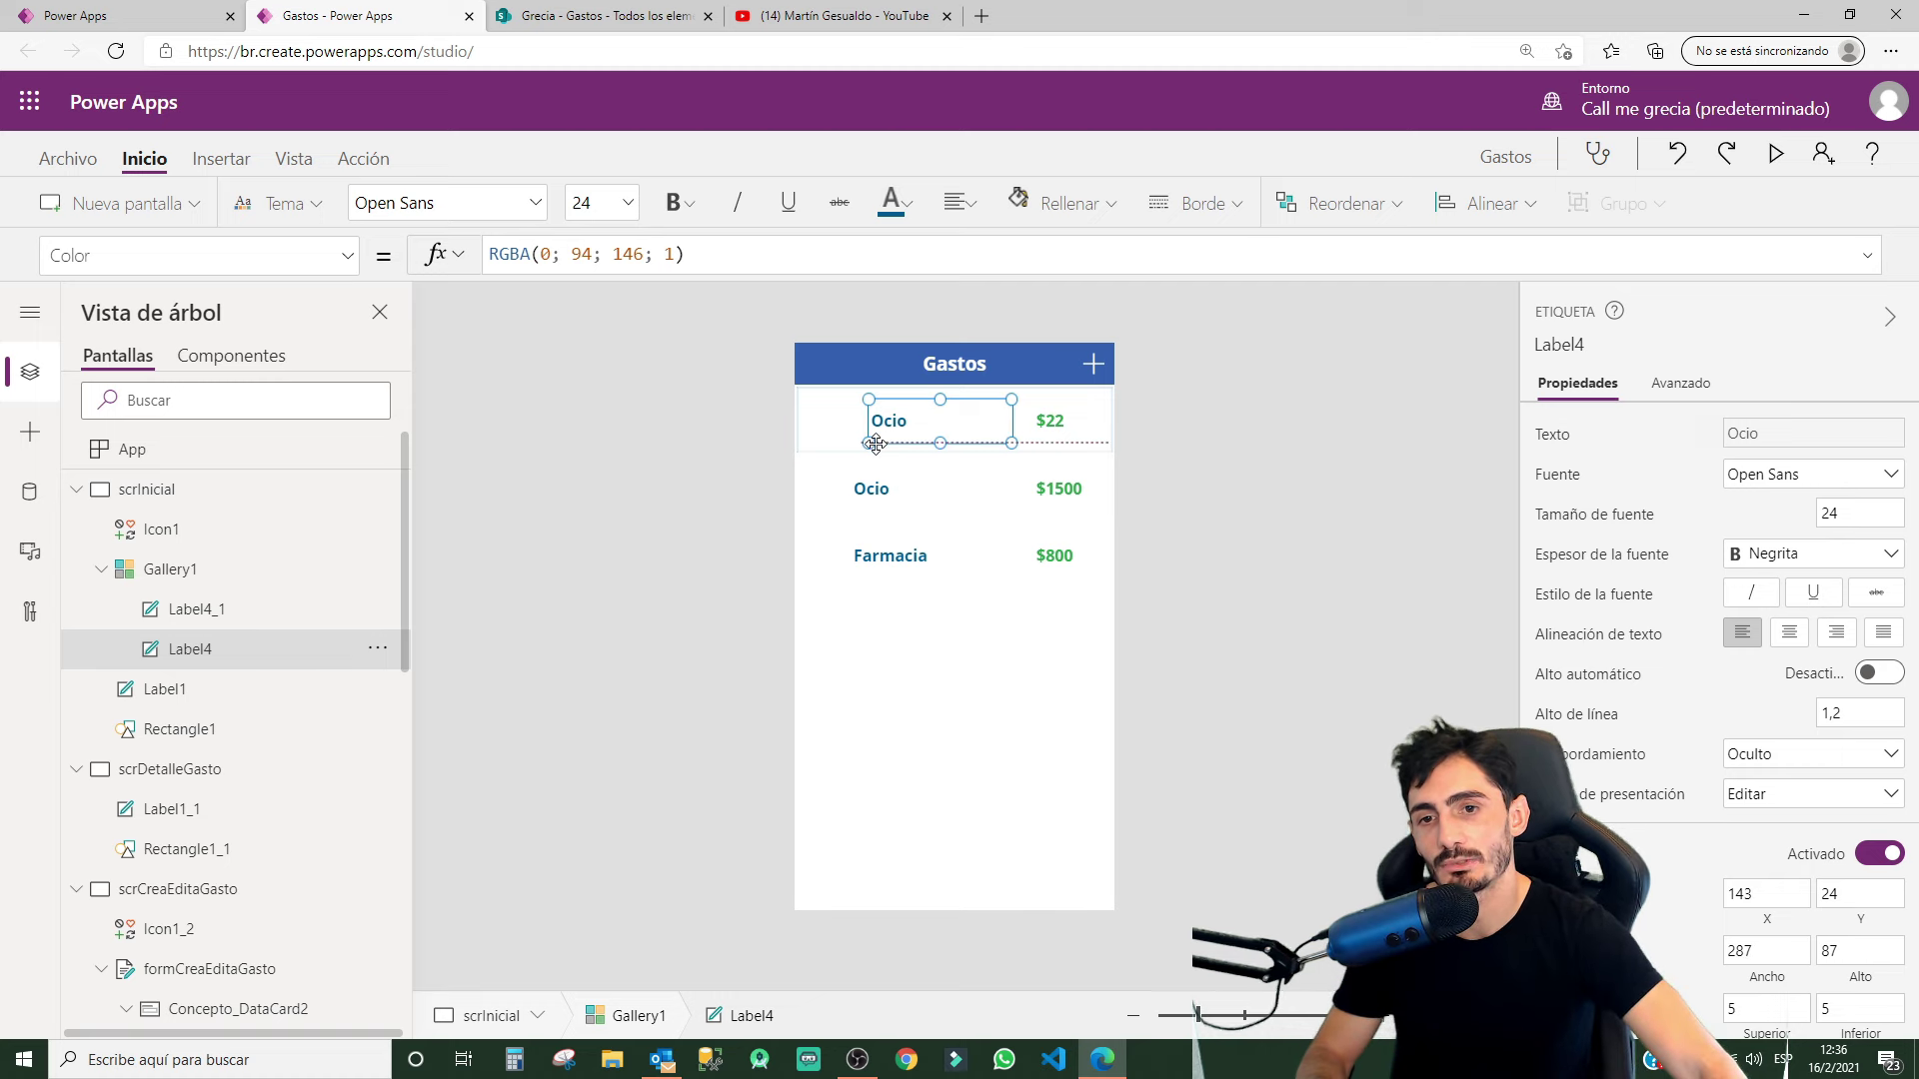
Insert an image into the gallery rows and shrink it left of the concept.
click(845, 451)
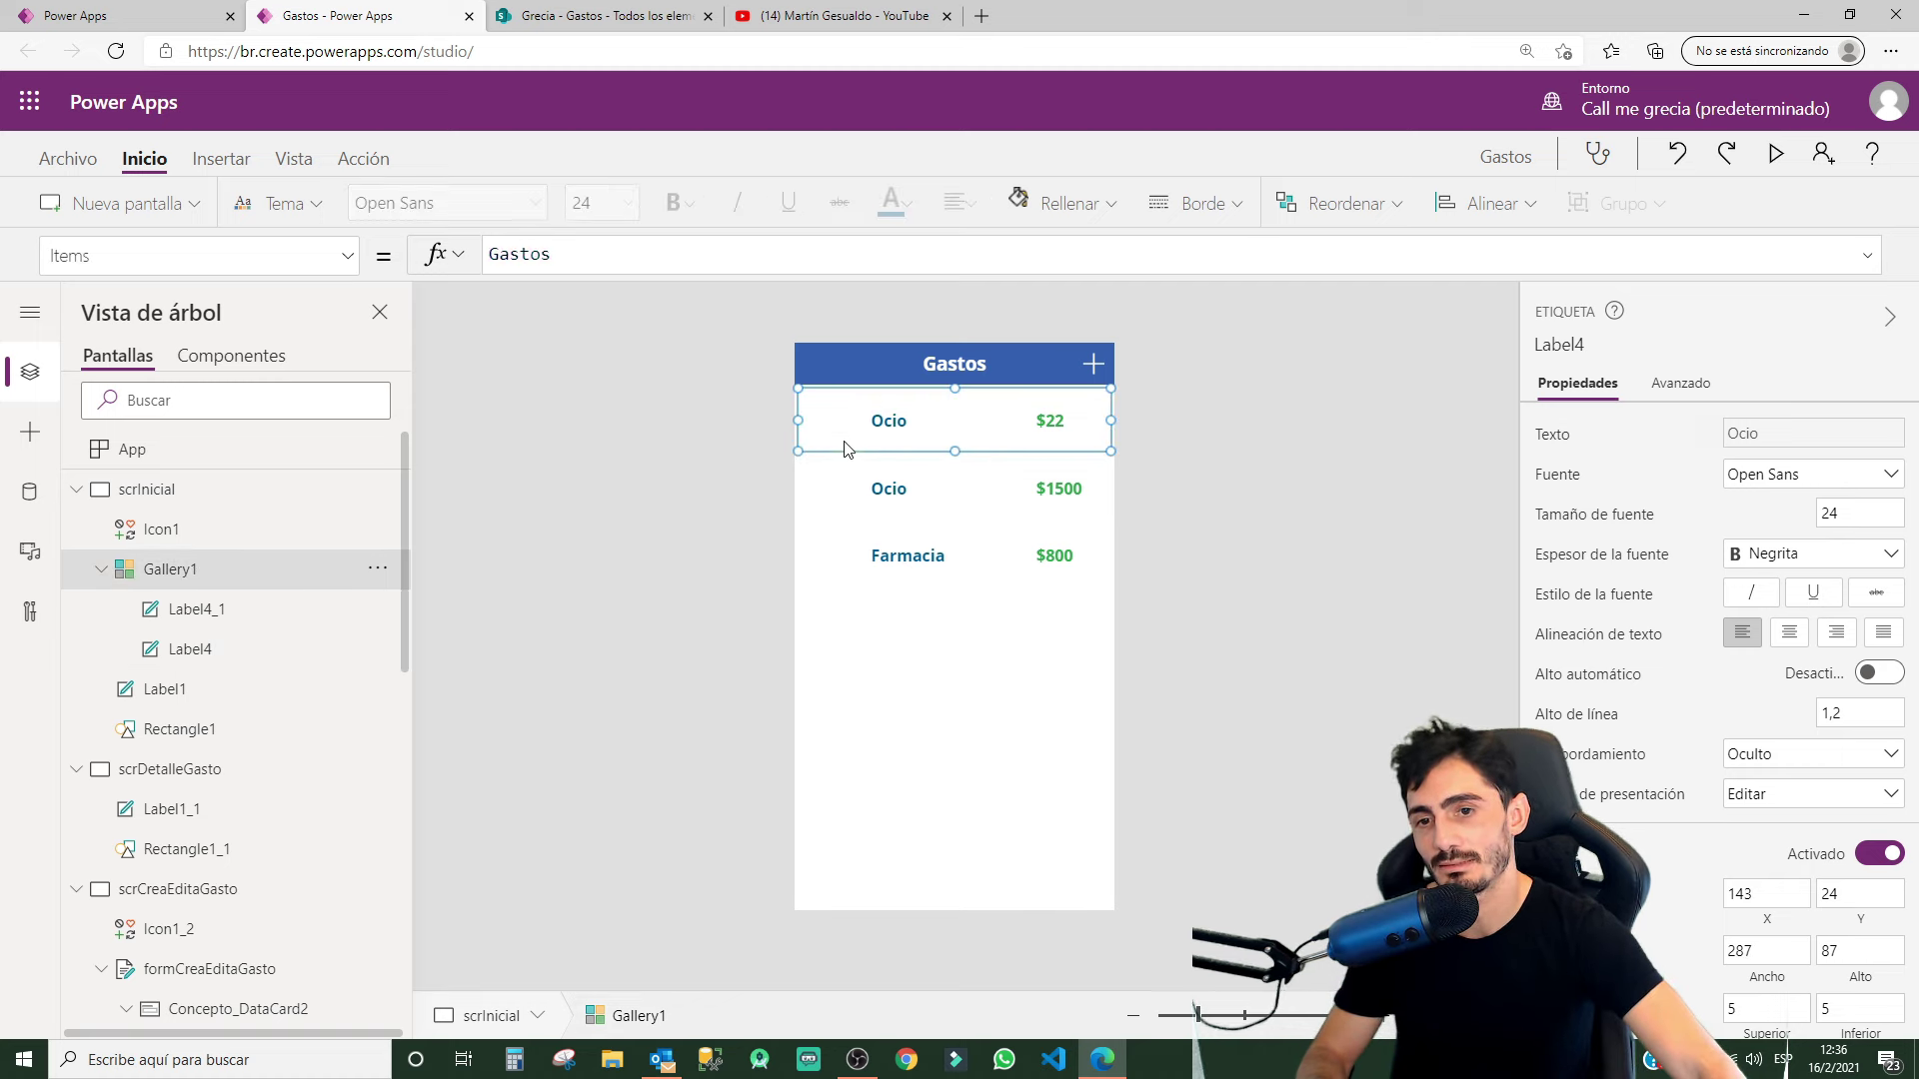
click(213, 160)
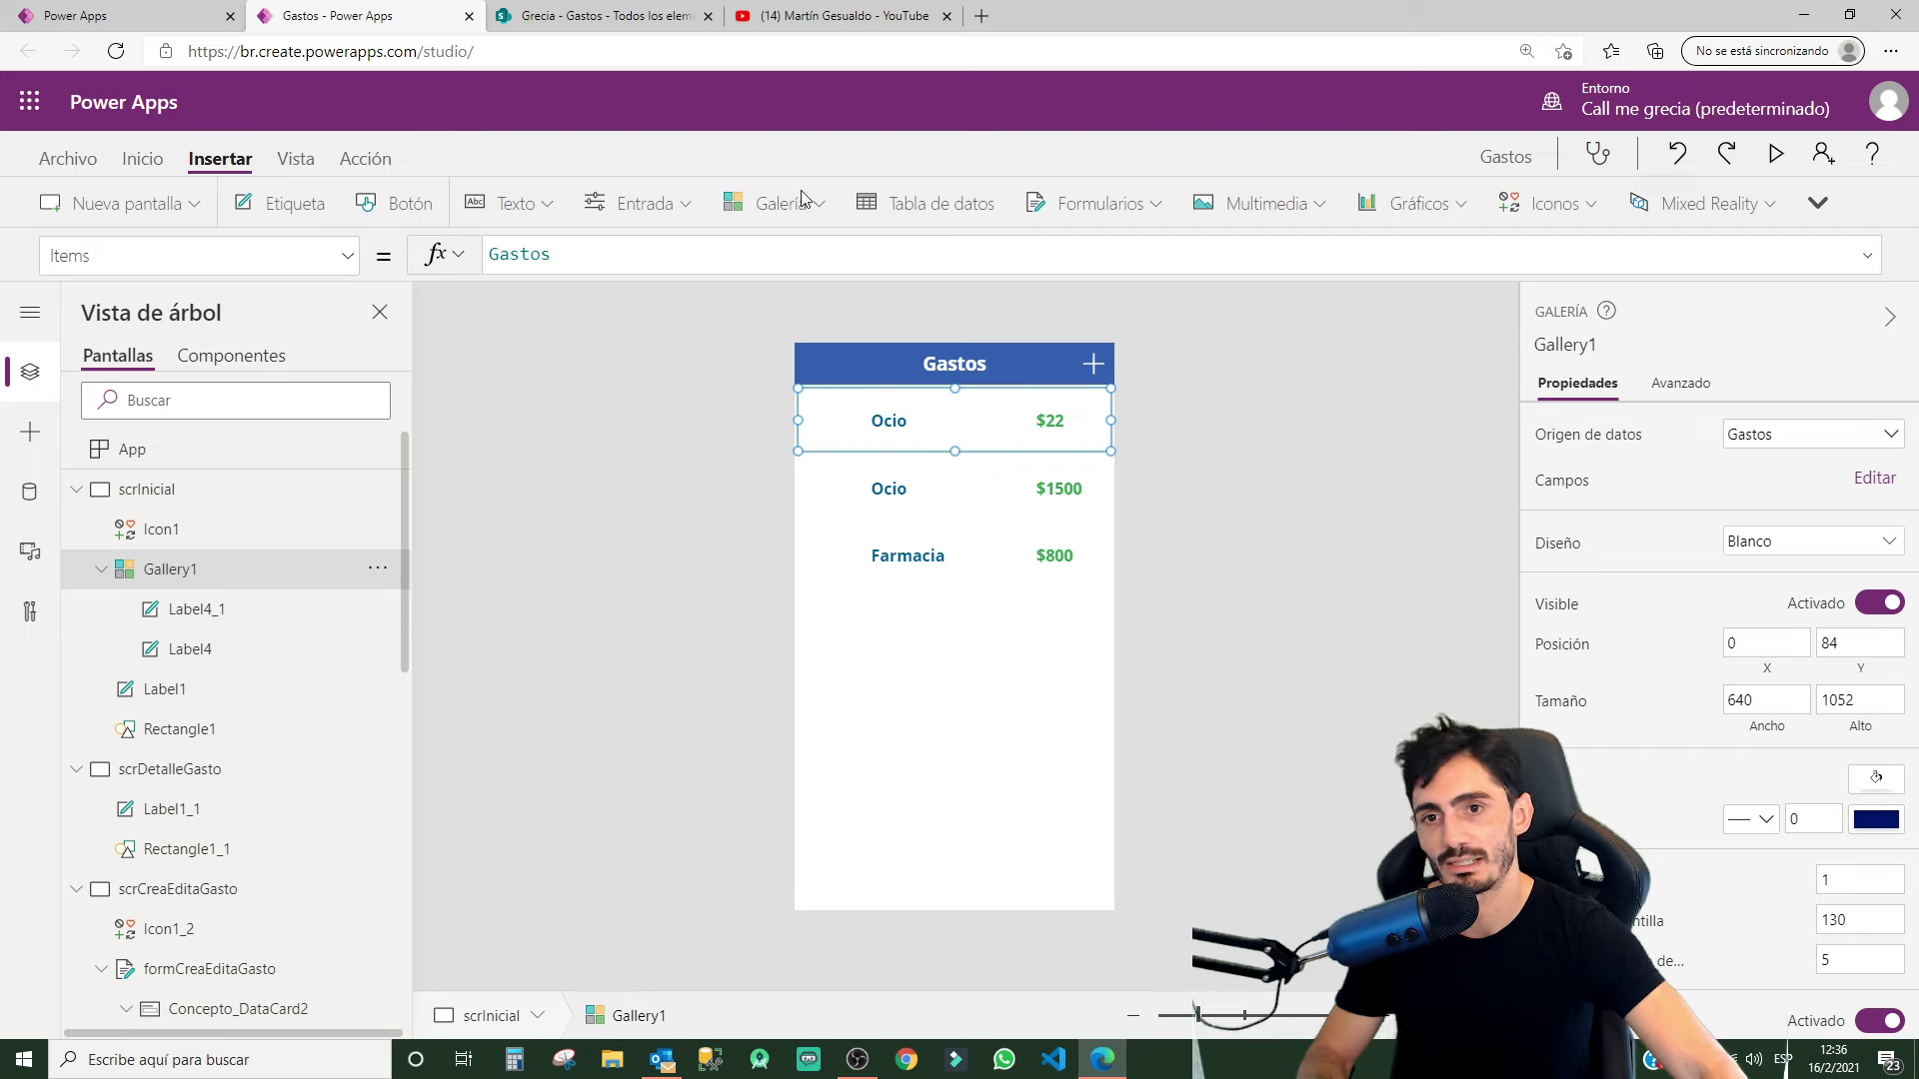
click(1264, 203)
click(1262, 257)
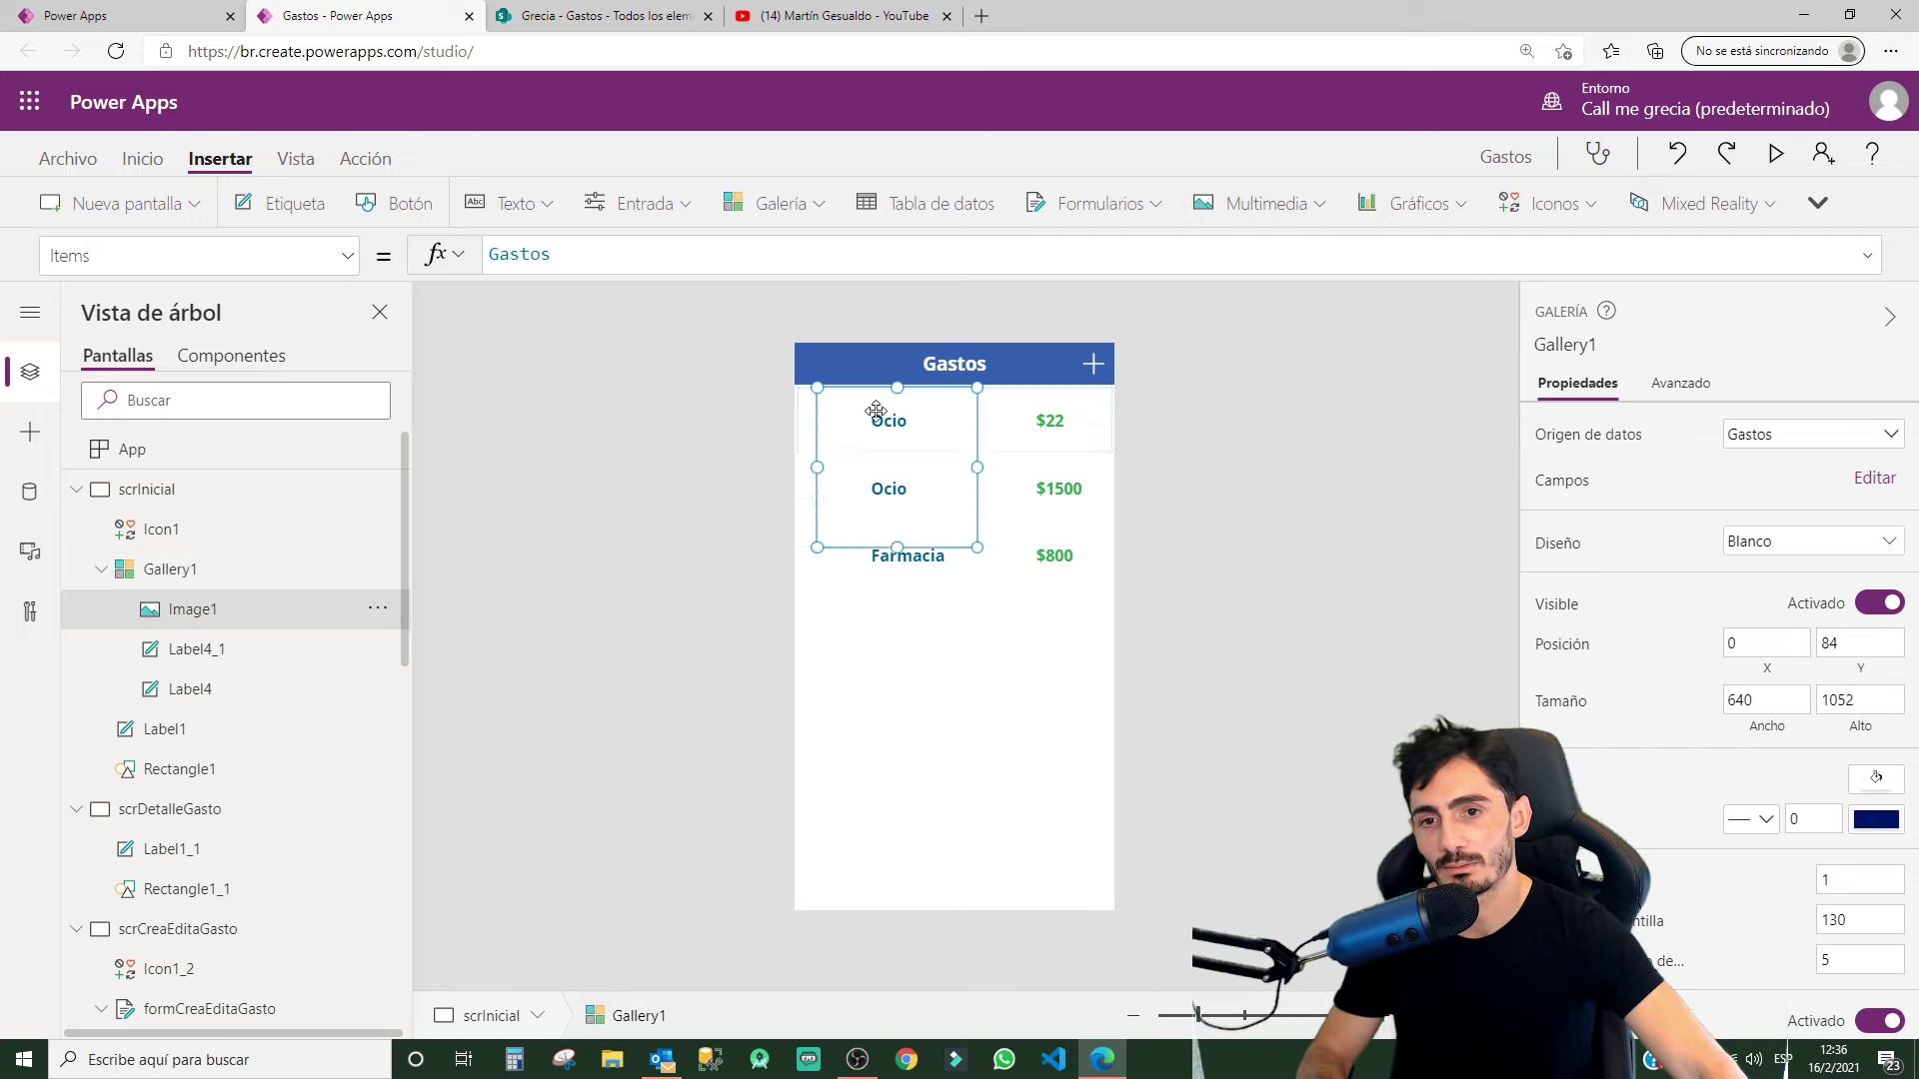
mouse_move(978, 420)
mouse_down()
mouse_move(895, 418)
mouse_move(834, 383)
mouse_move(858, 432)
mouse_up()
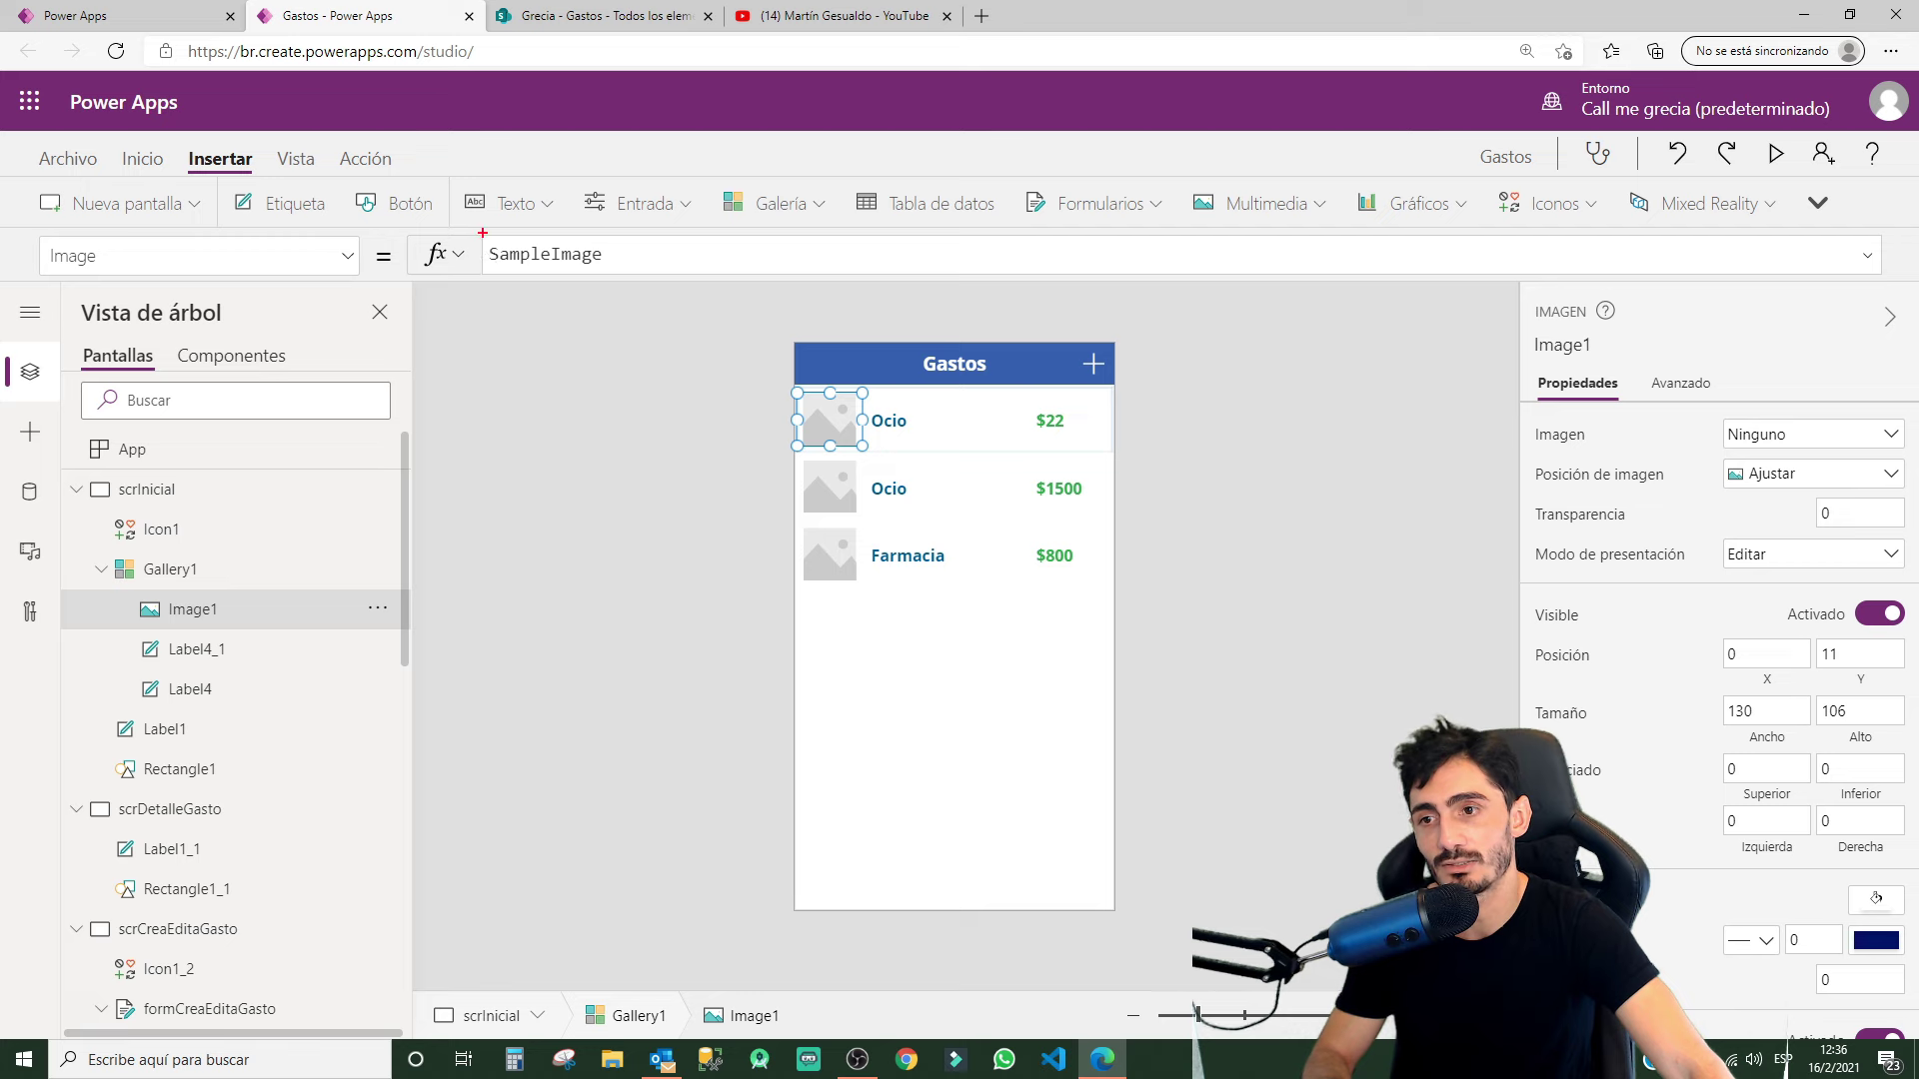
Select the first row's image and highlight its SampleImage formula for replacement.
drag(41, 230, 126, 271)
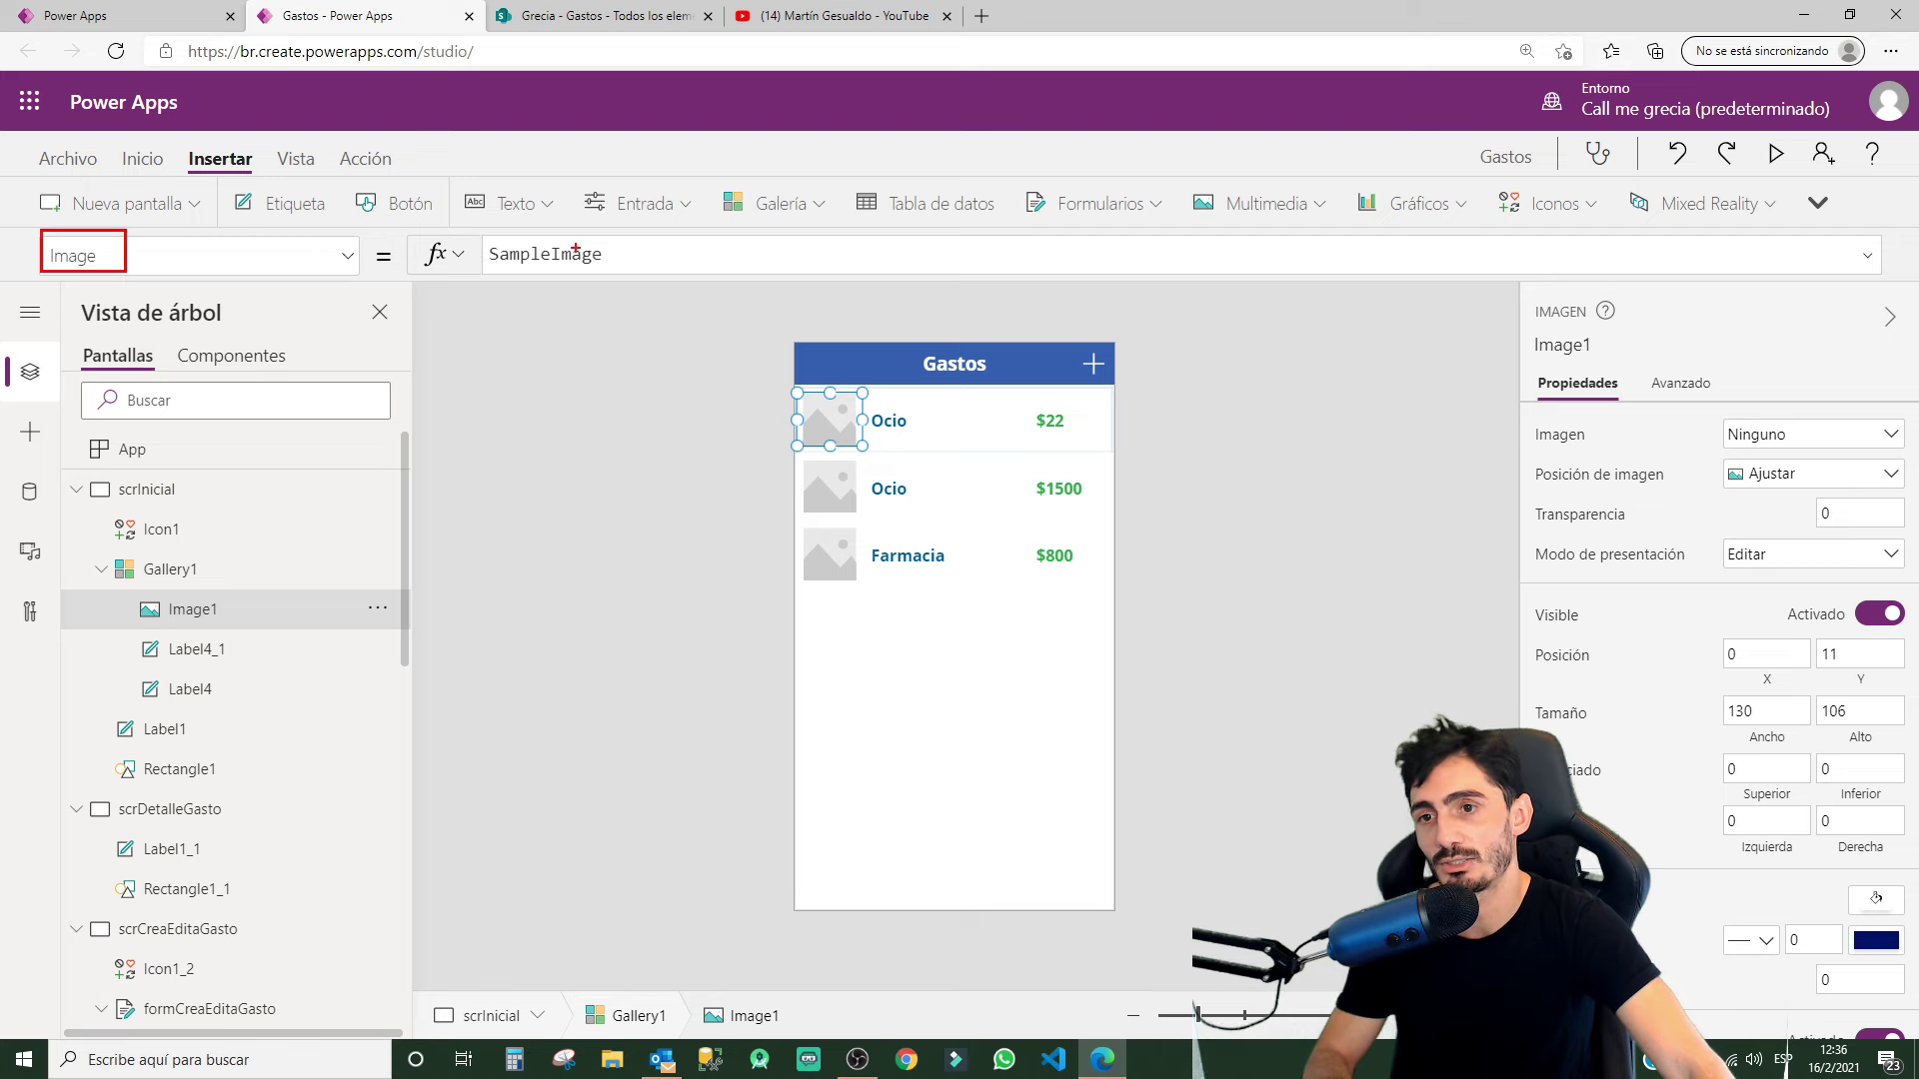
drag(474, 231, 626, 285)
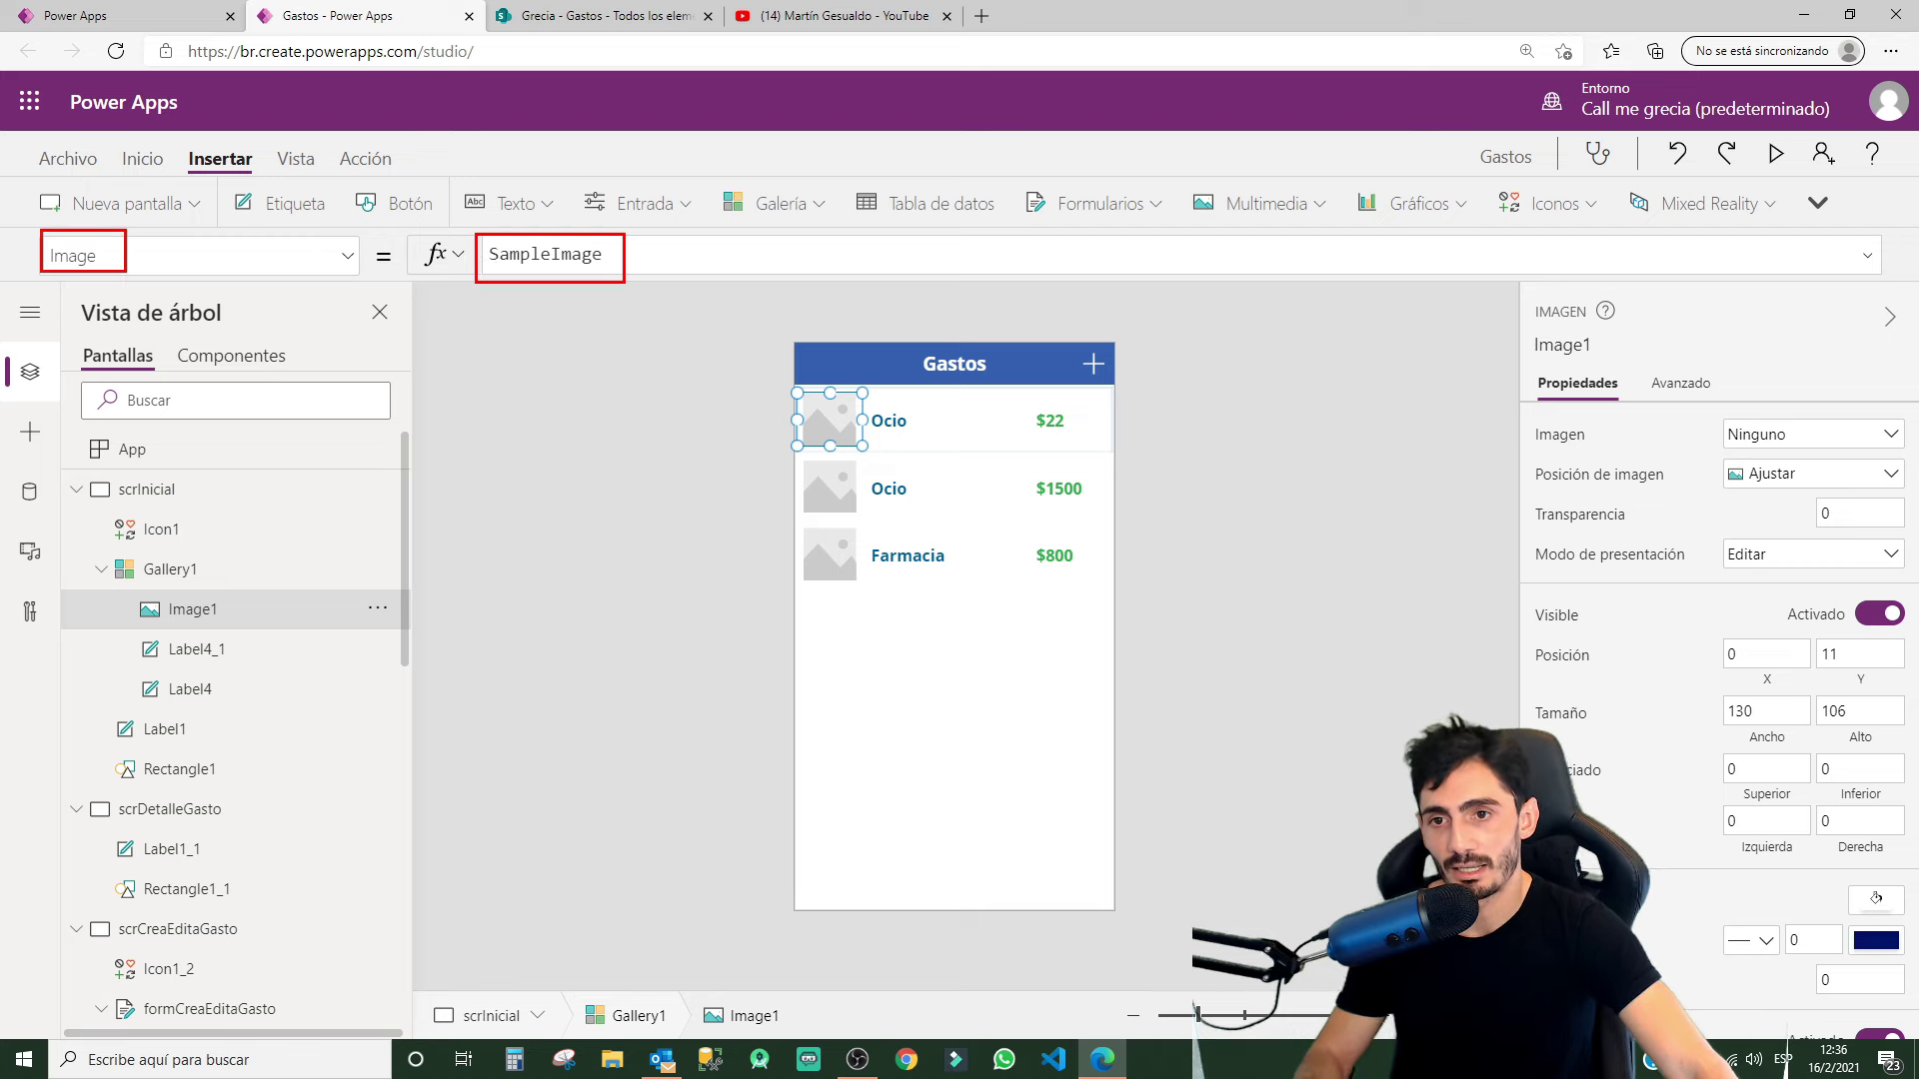
click(865, 326)
click(837, 437)
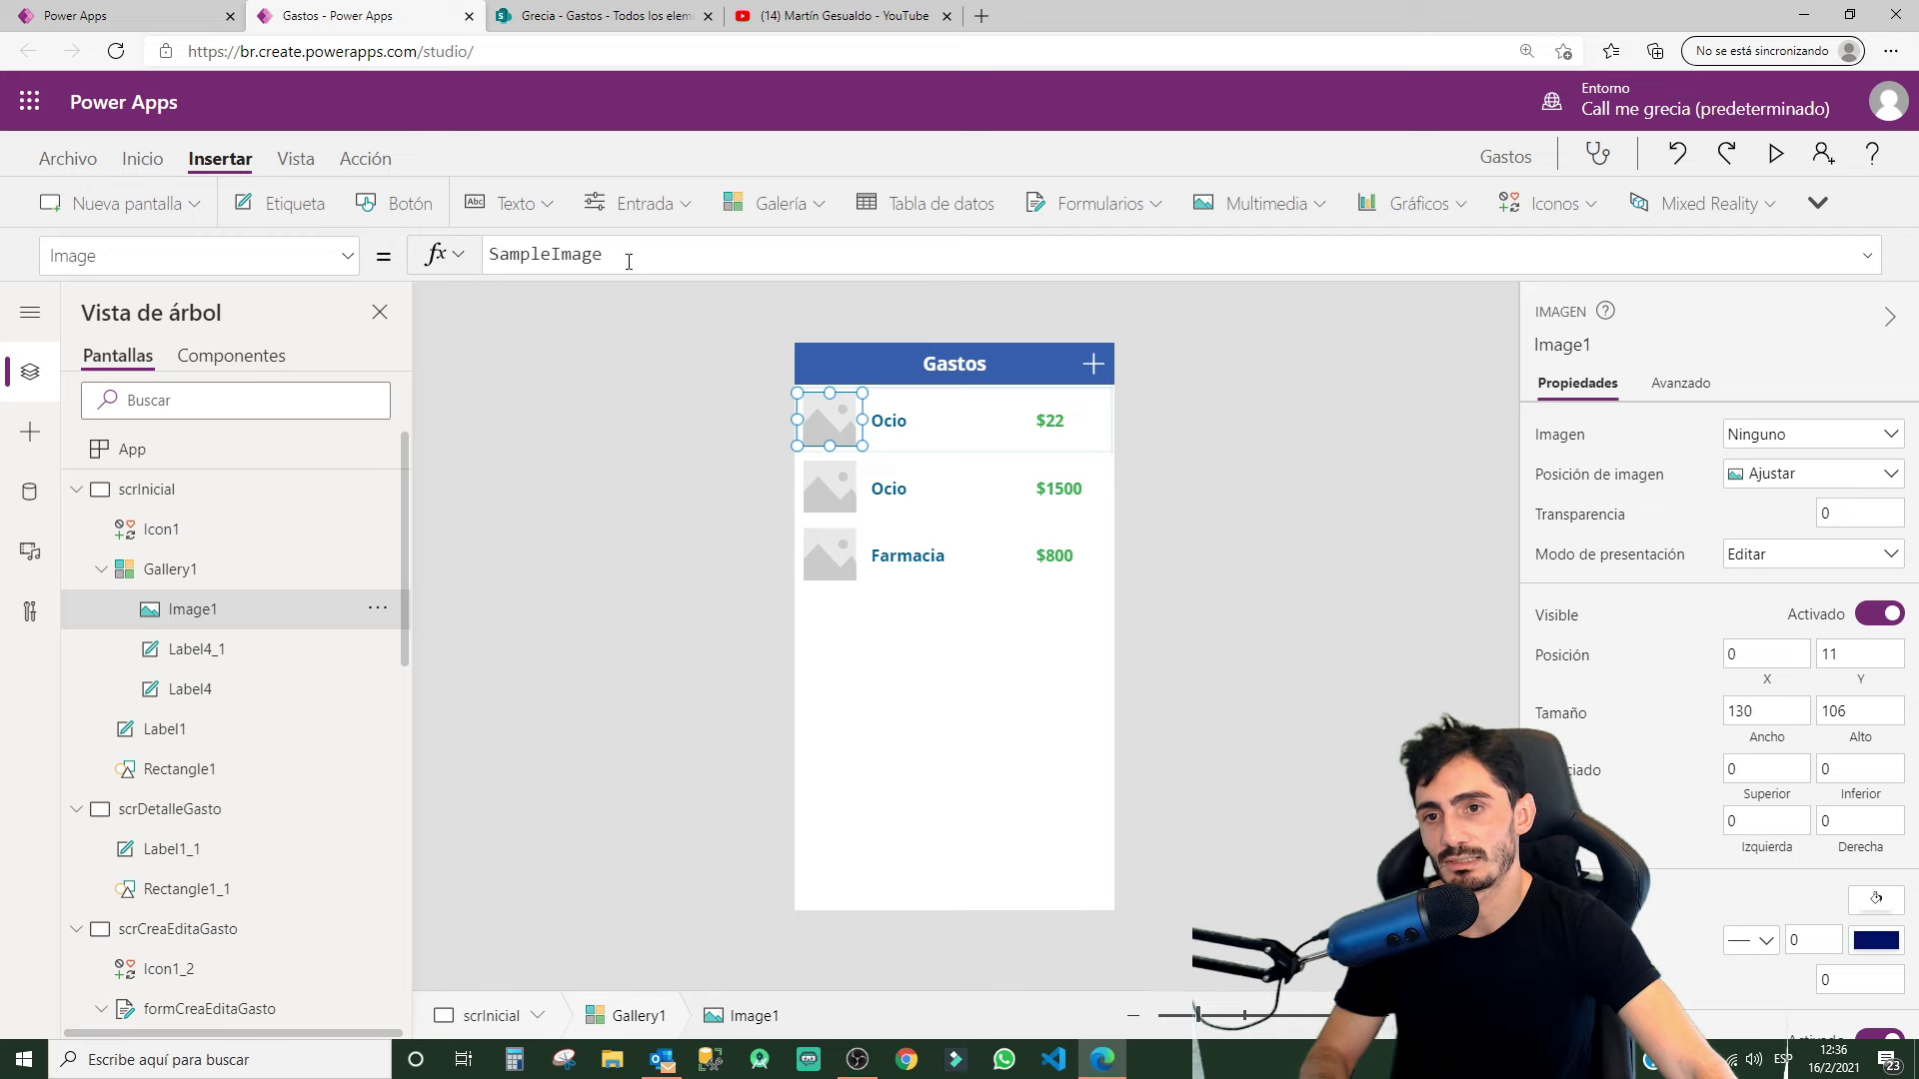
double_click(629, 261)
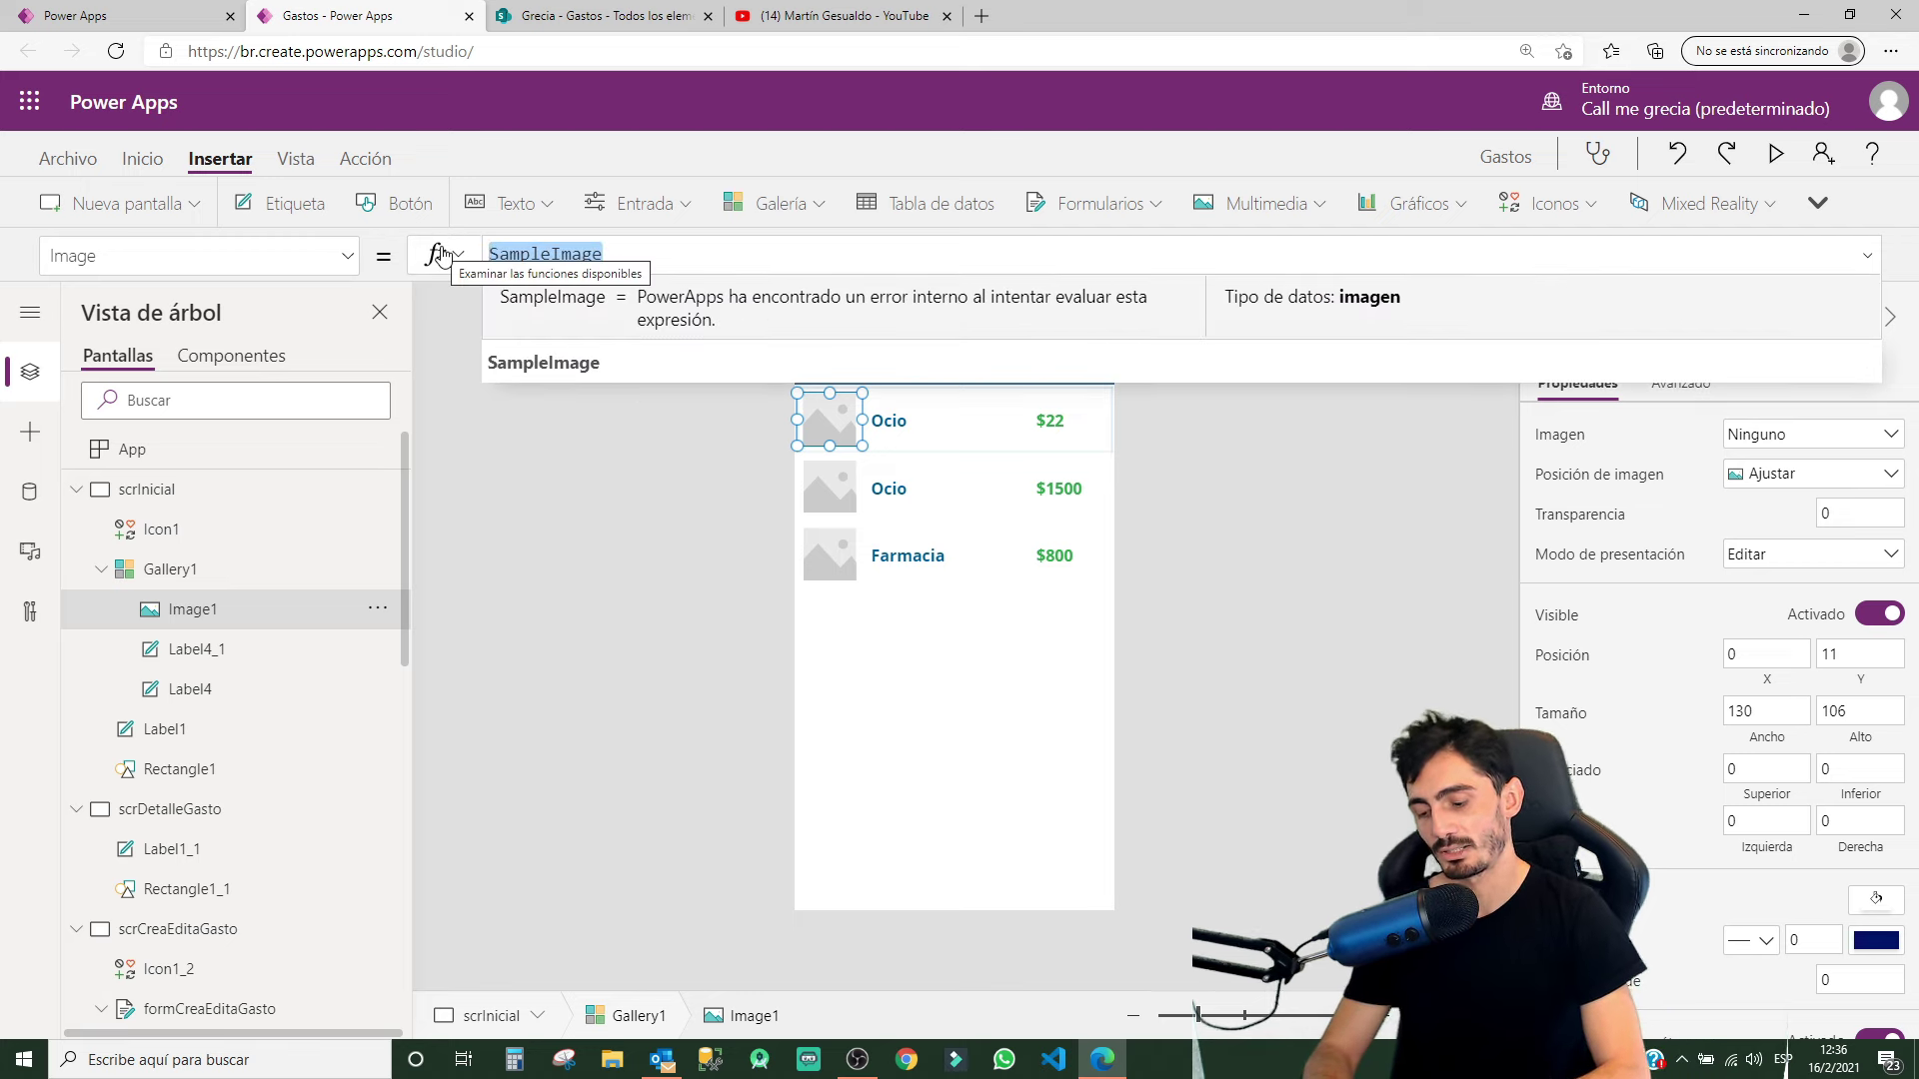
Replace SampleImage with ThisItem.'Datos adjuntos' and type First in front of it.
text(Datos)
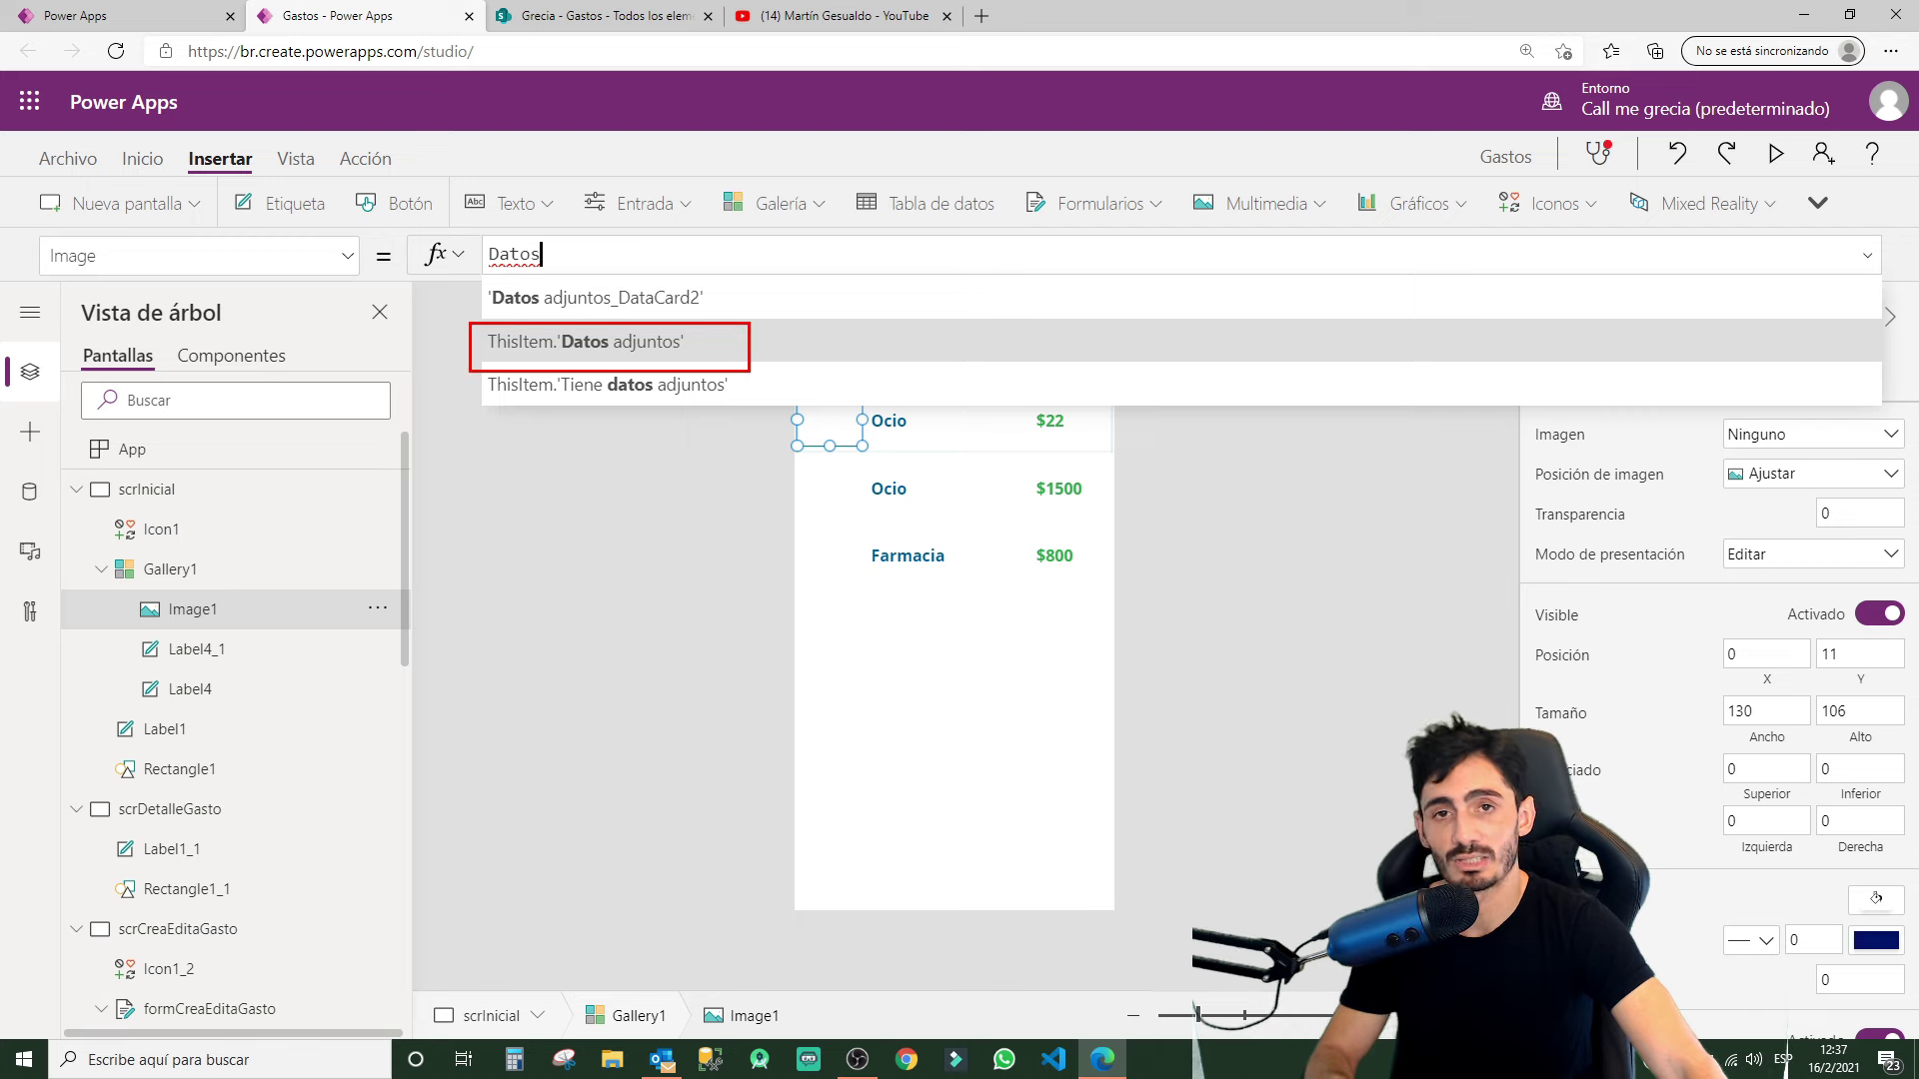
click(620, 345)
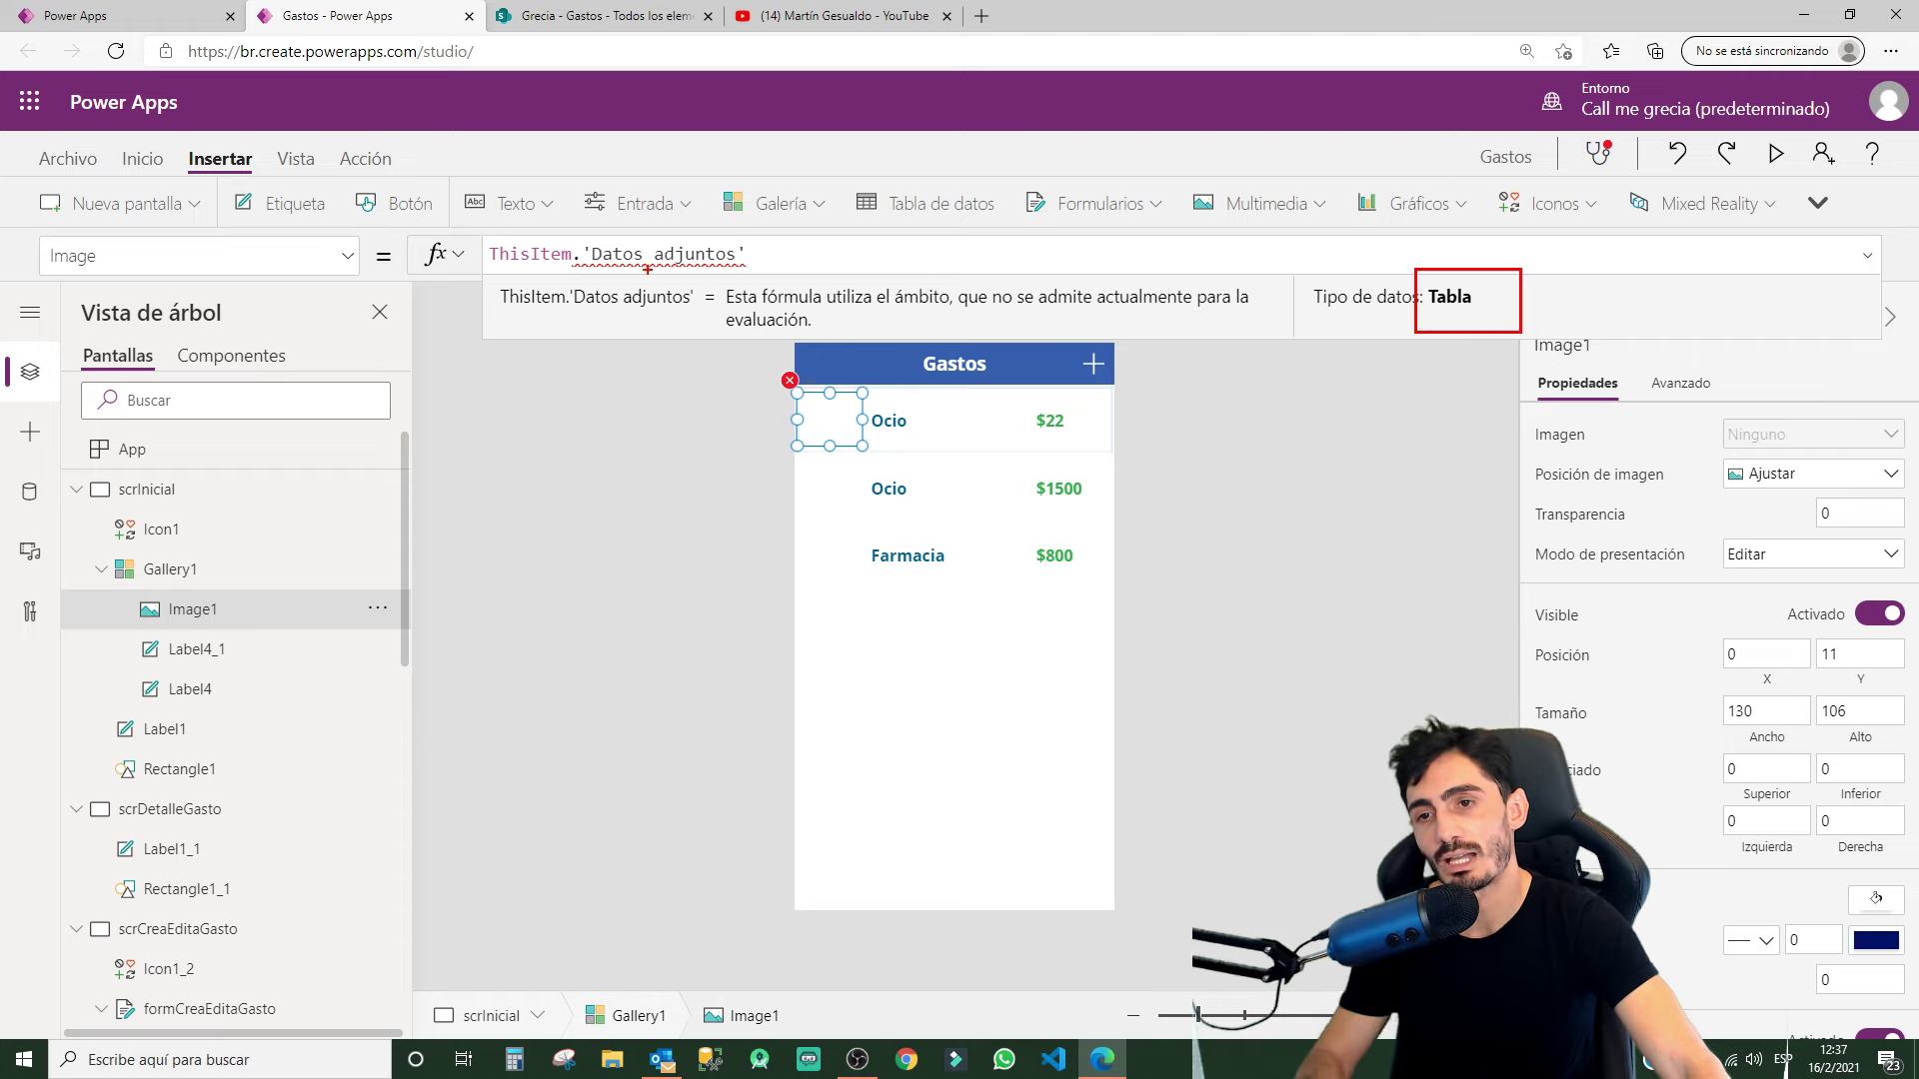
click(491, 257)
text(First)
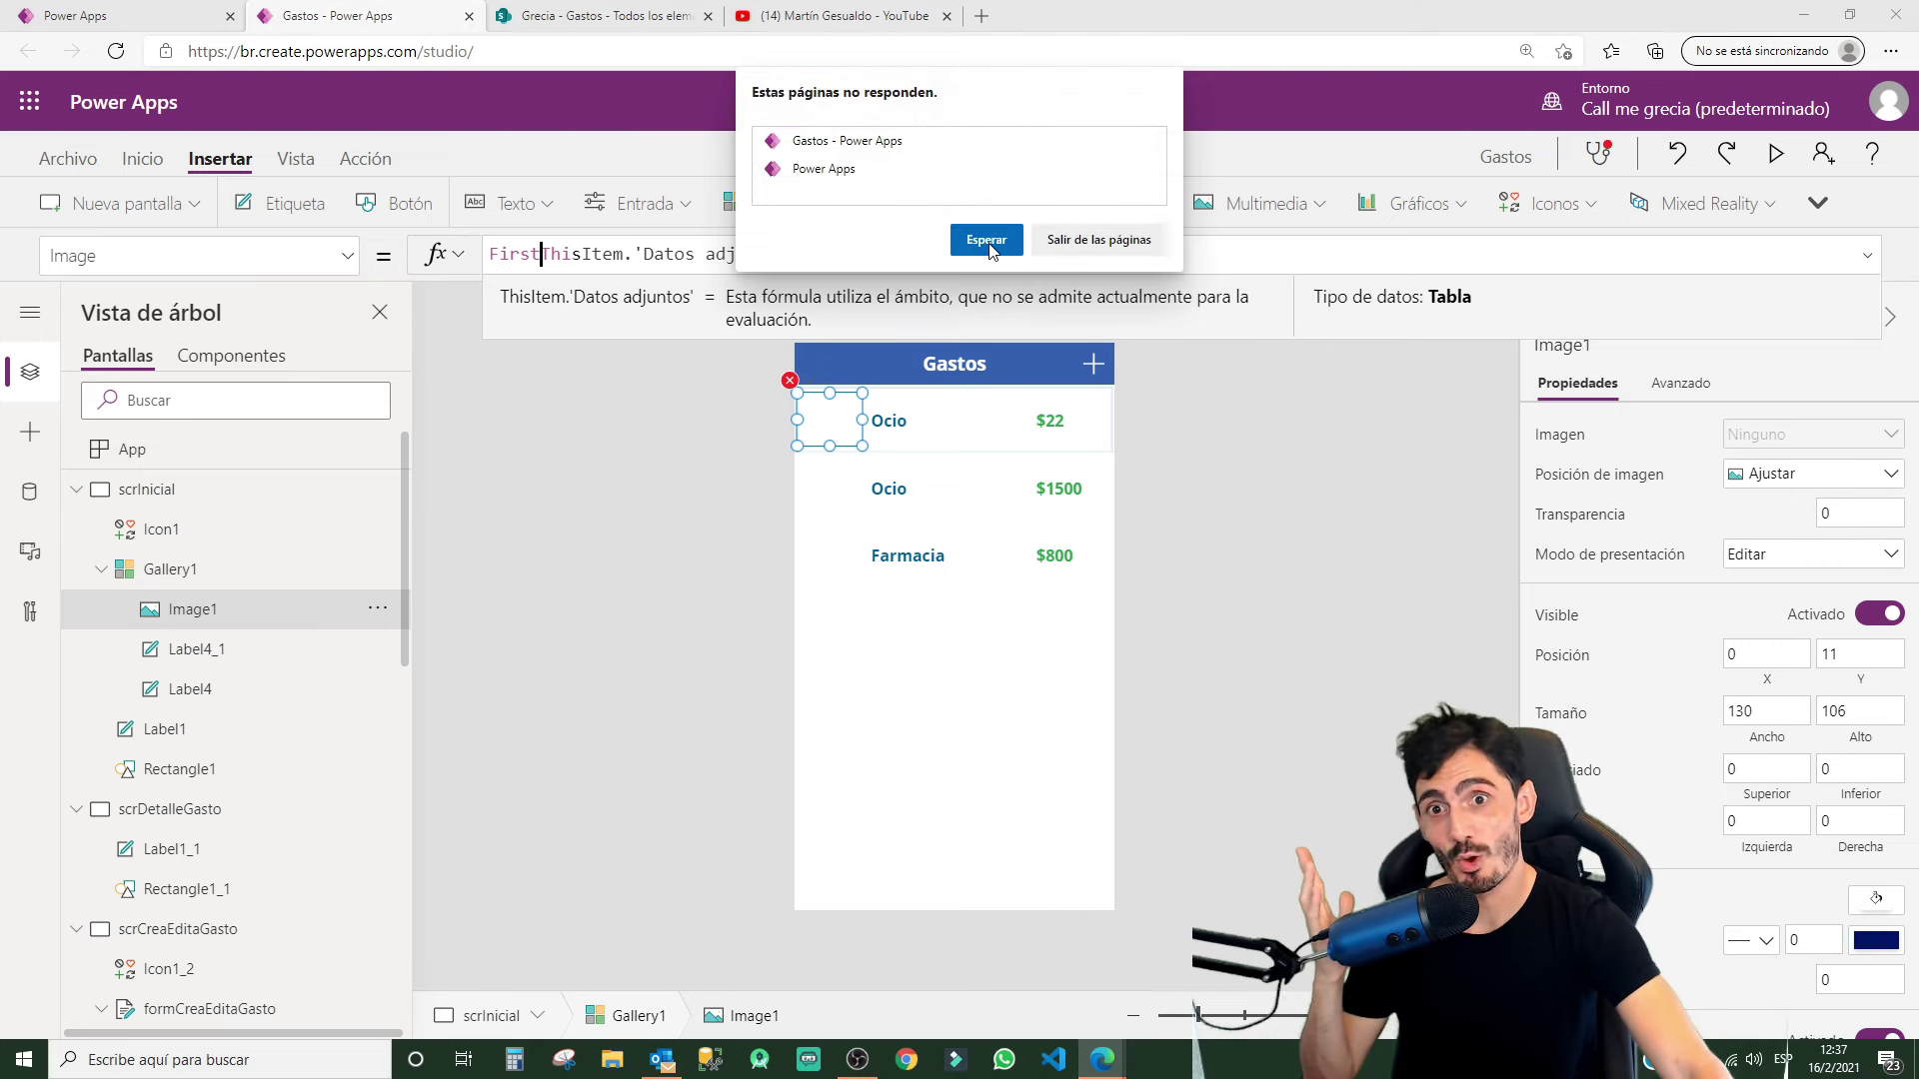
Choose Esperar twice on the 'Estas páginas no responden' warning.
click(989, 246)
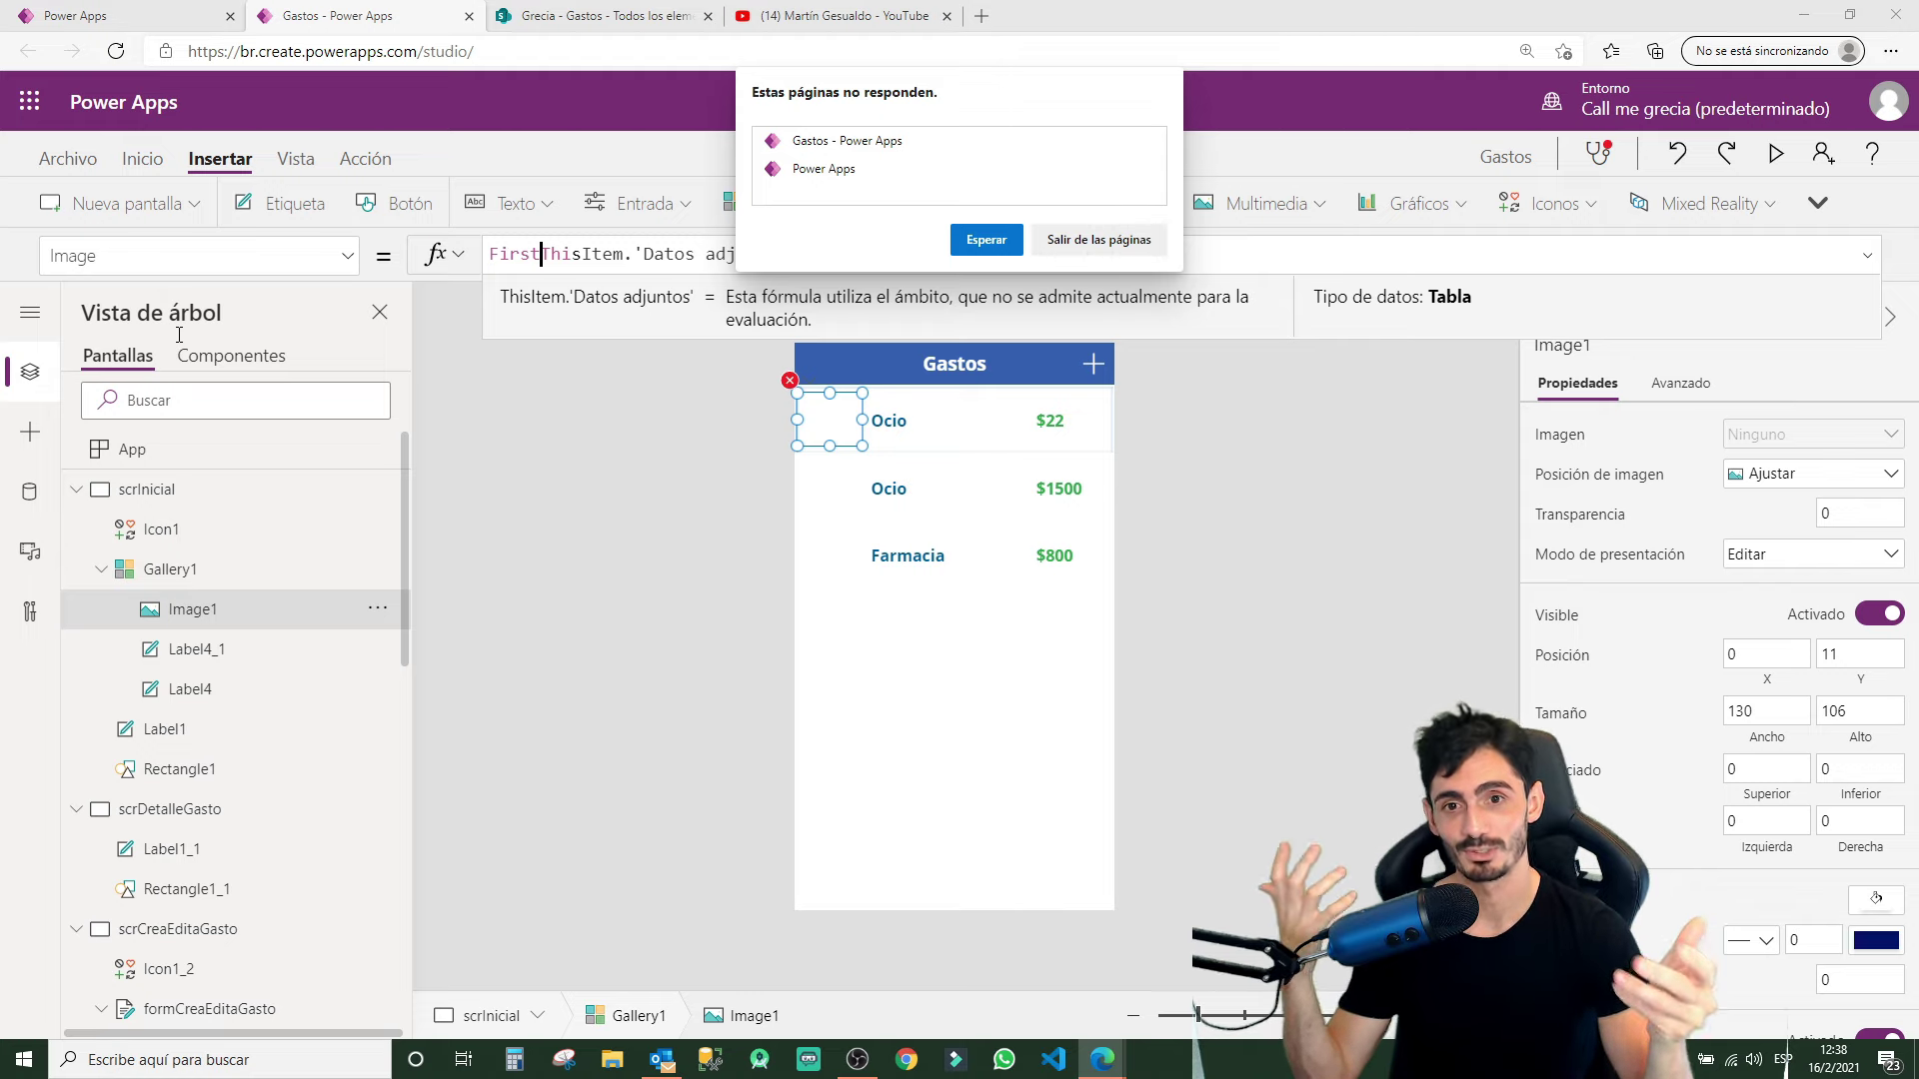
click(983, 237)
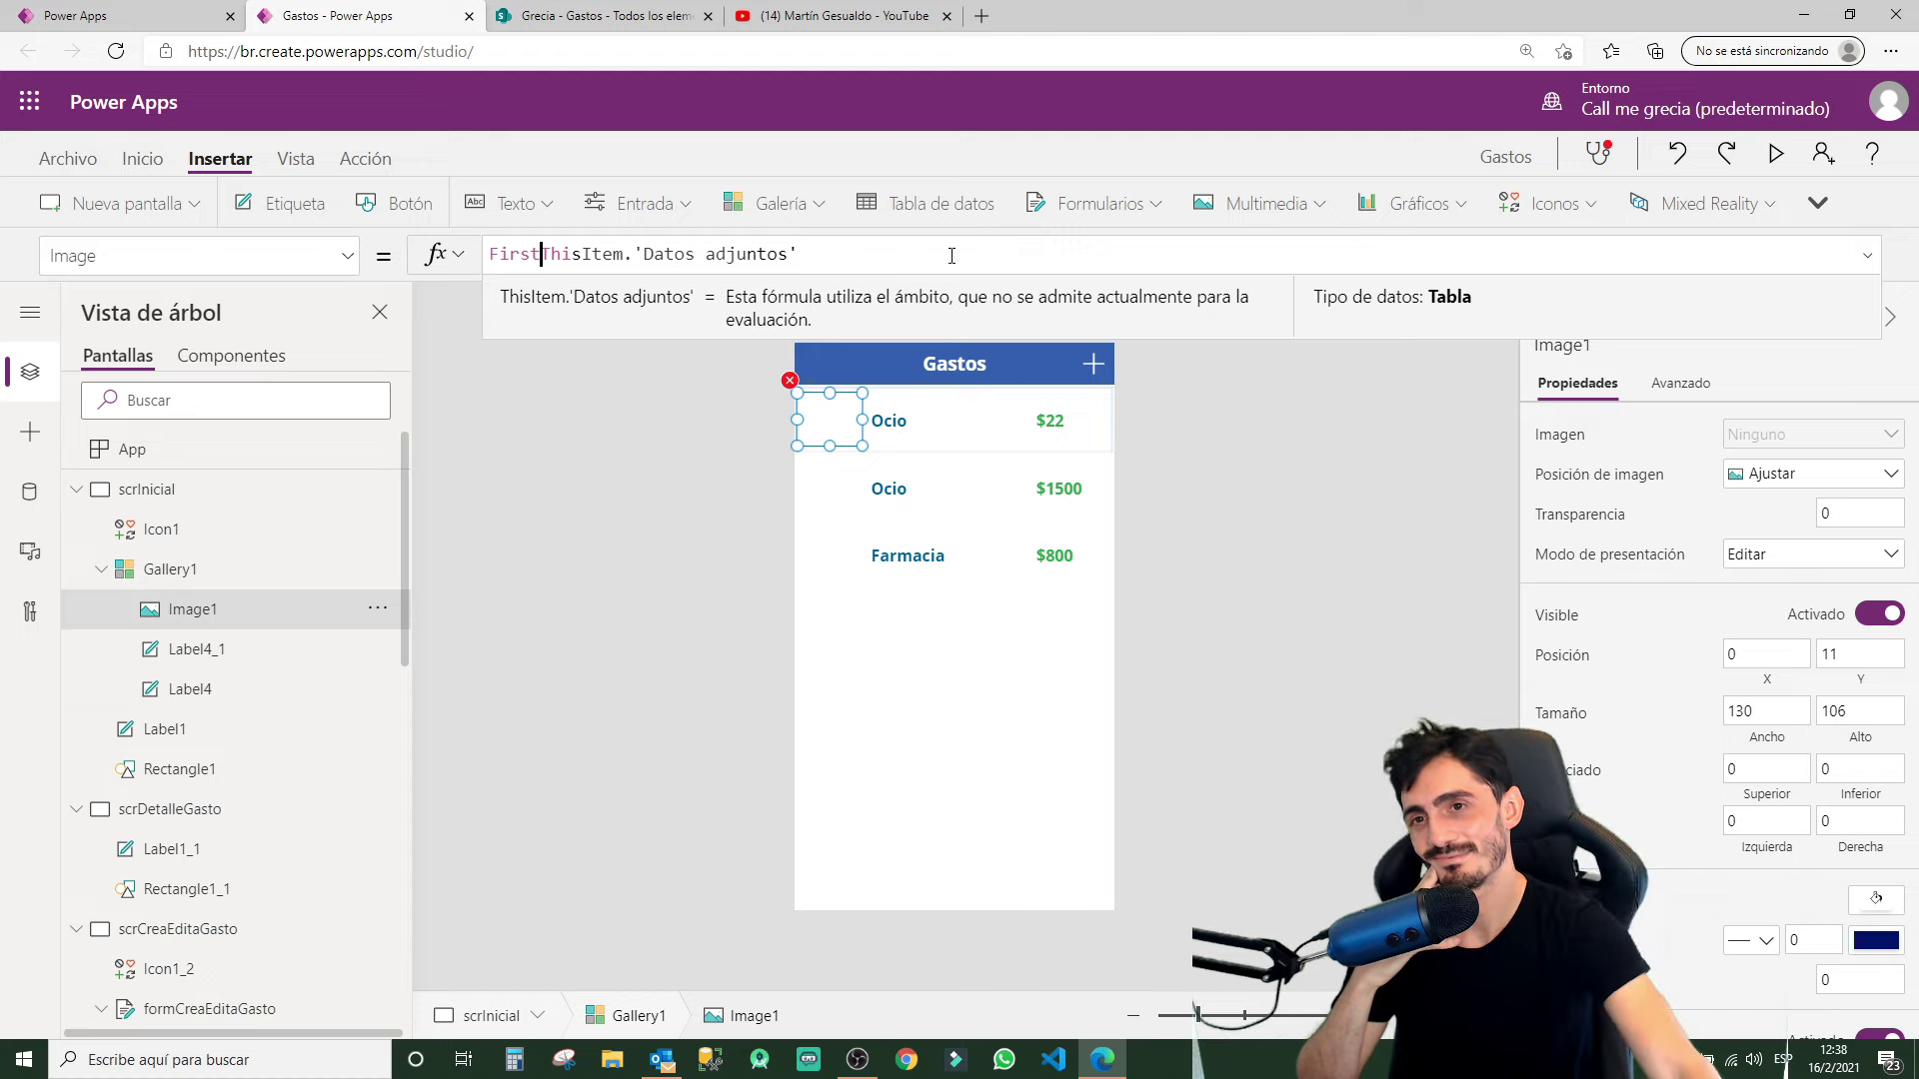
Close the Conexiones tab and leave the frozen studio page with Salir de la página.
click(164, 20)
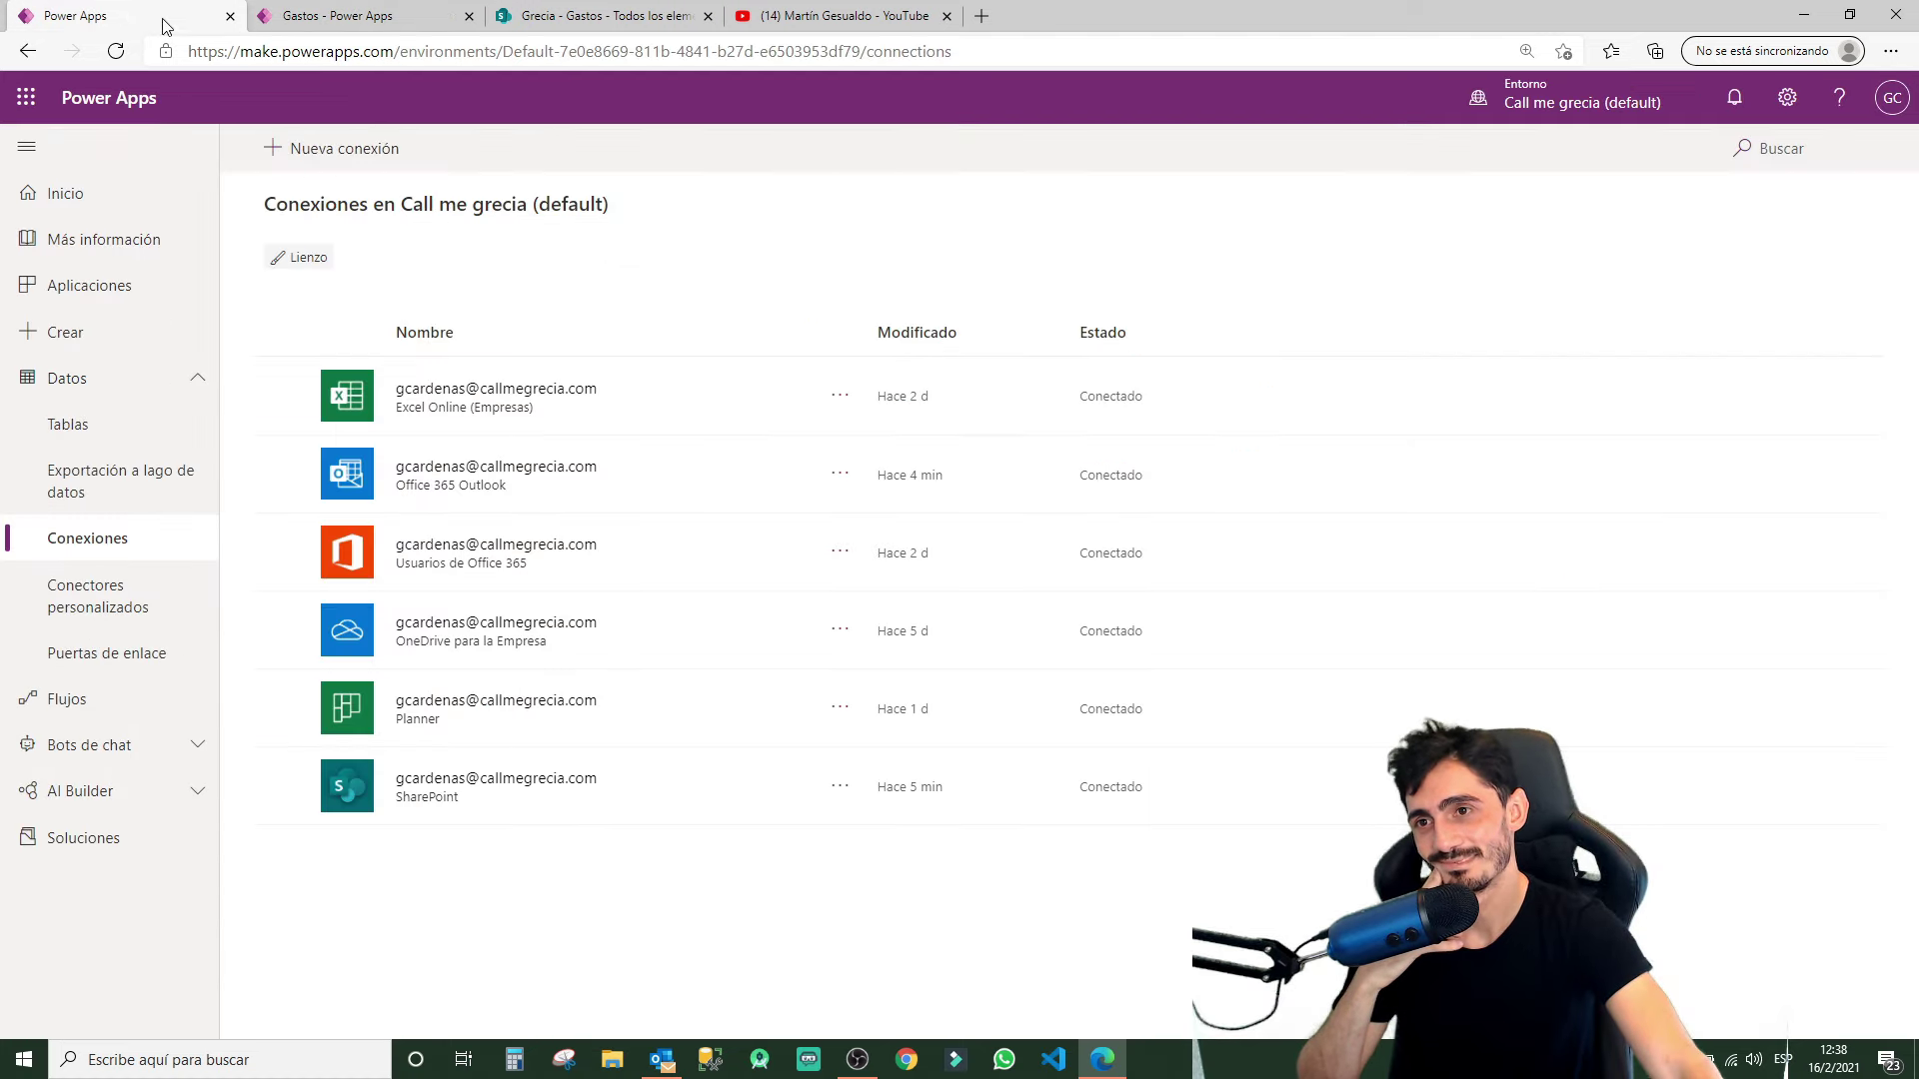
click(230, 16)
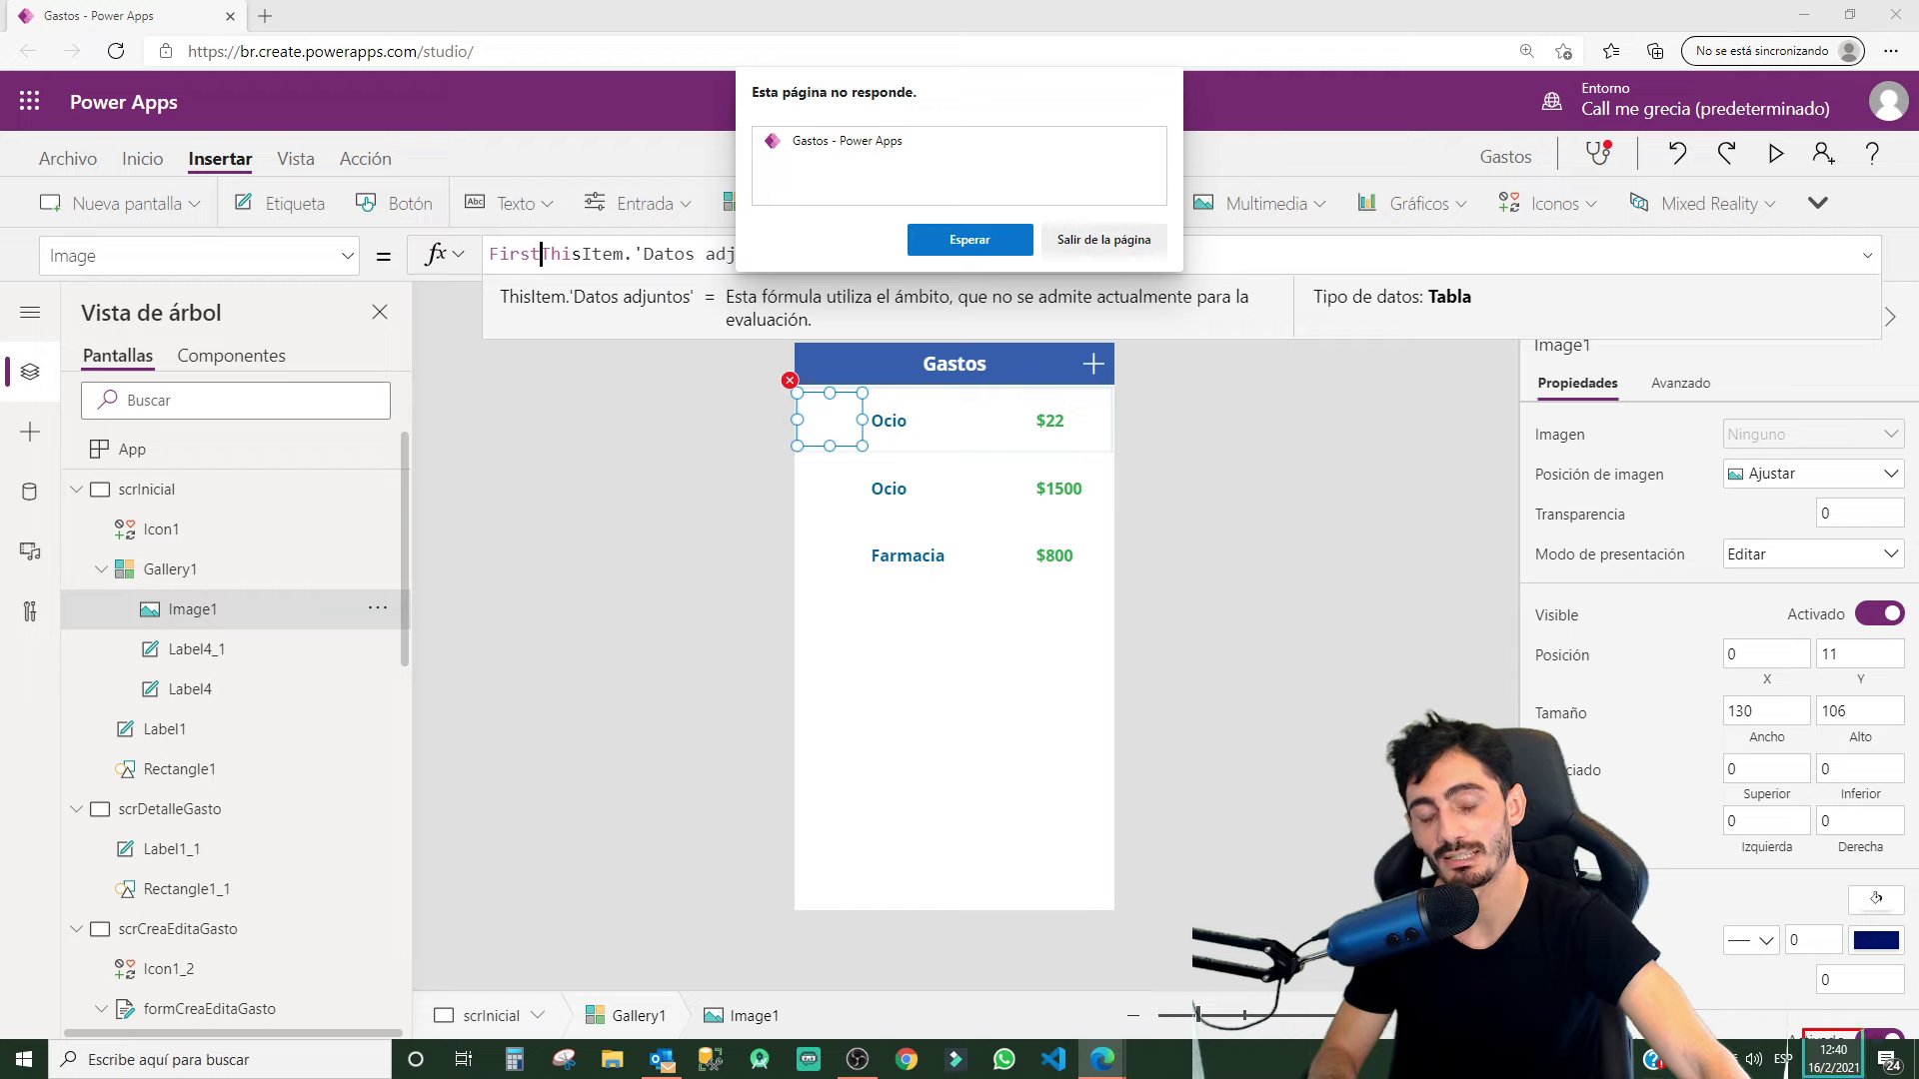
click(1107, 243)
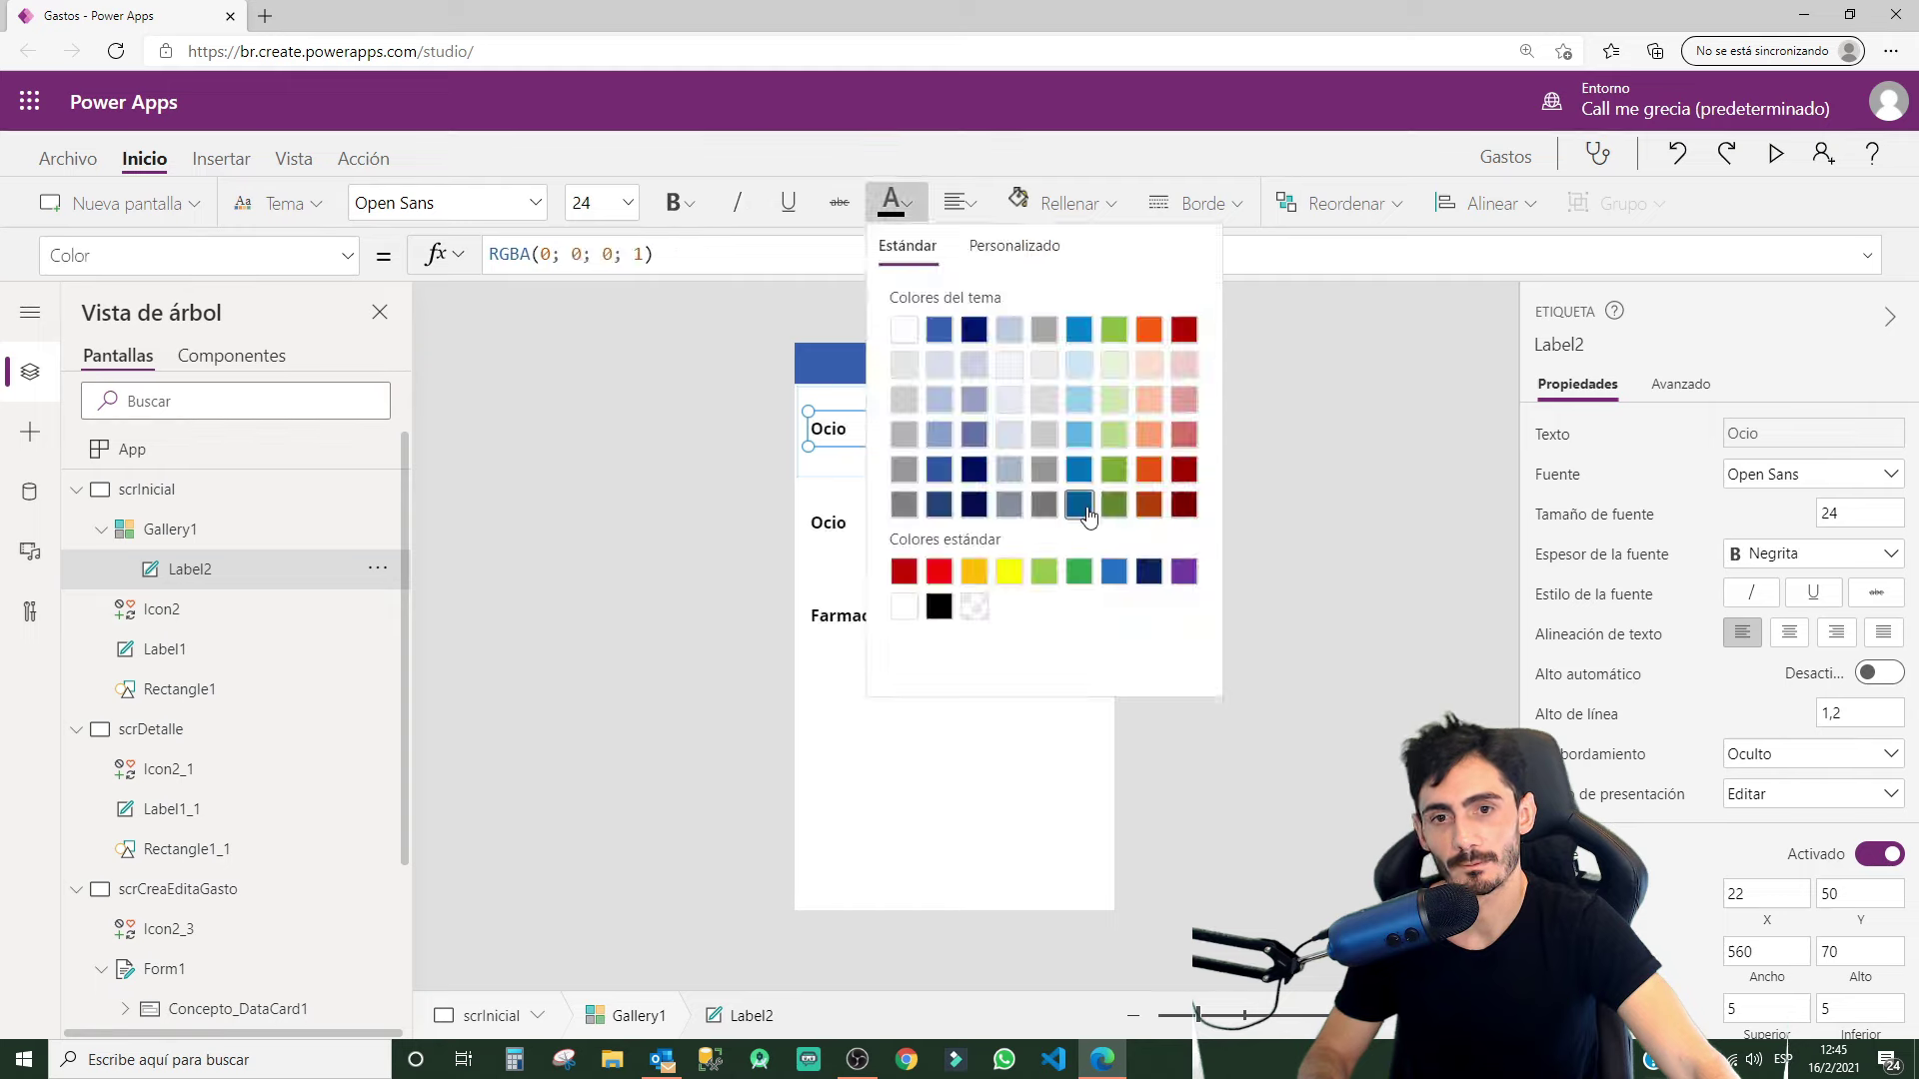
Set Label2_1's Text to "$" & ThisItem.Monto and shift it left to X 267.
click(1007, 340)
click(198, 255)
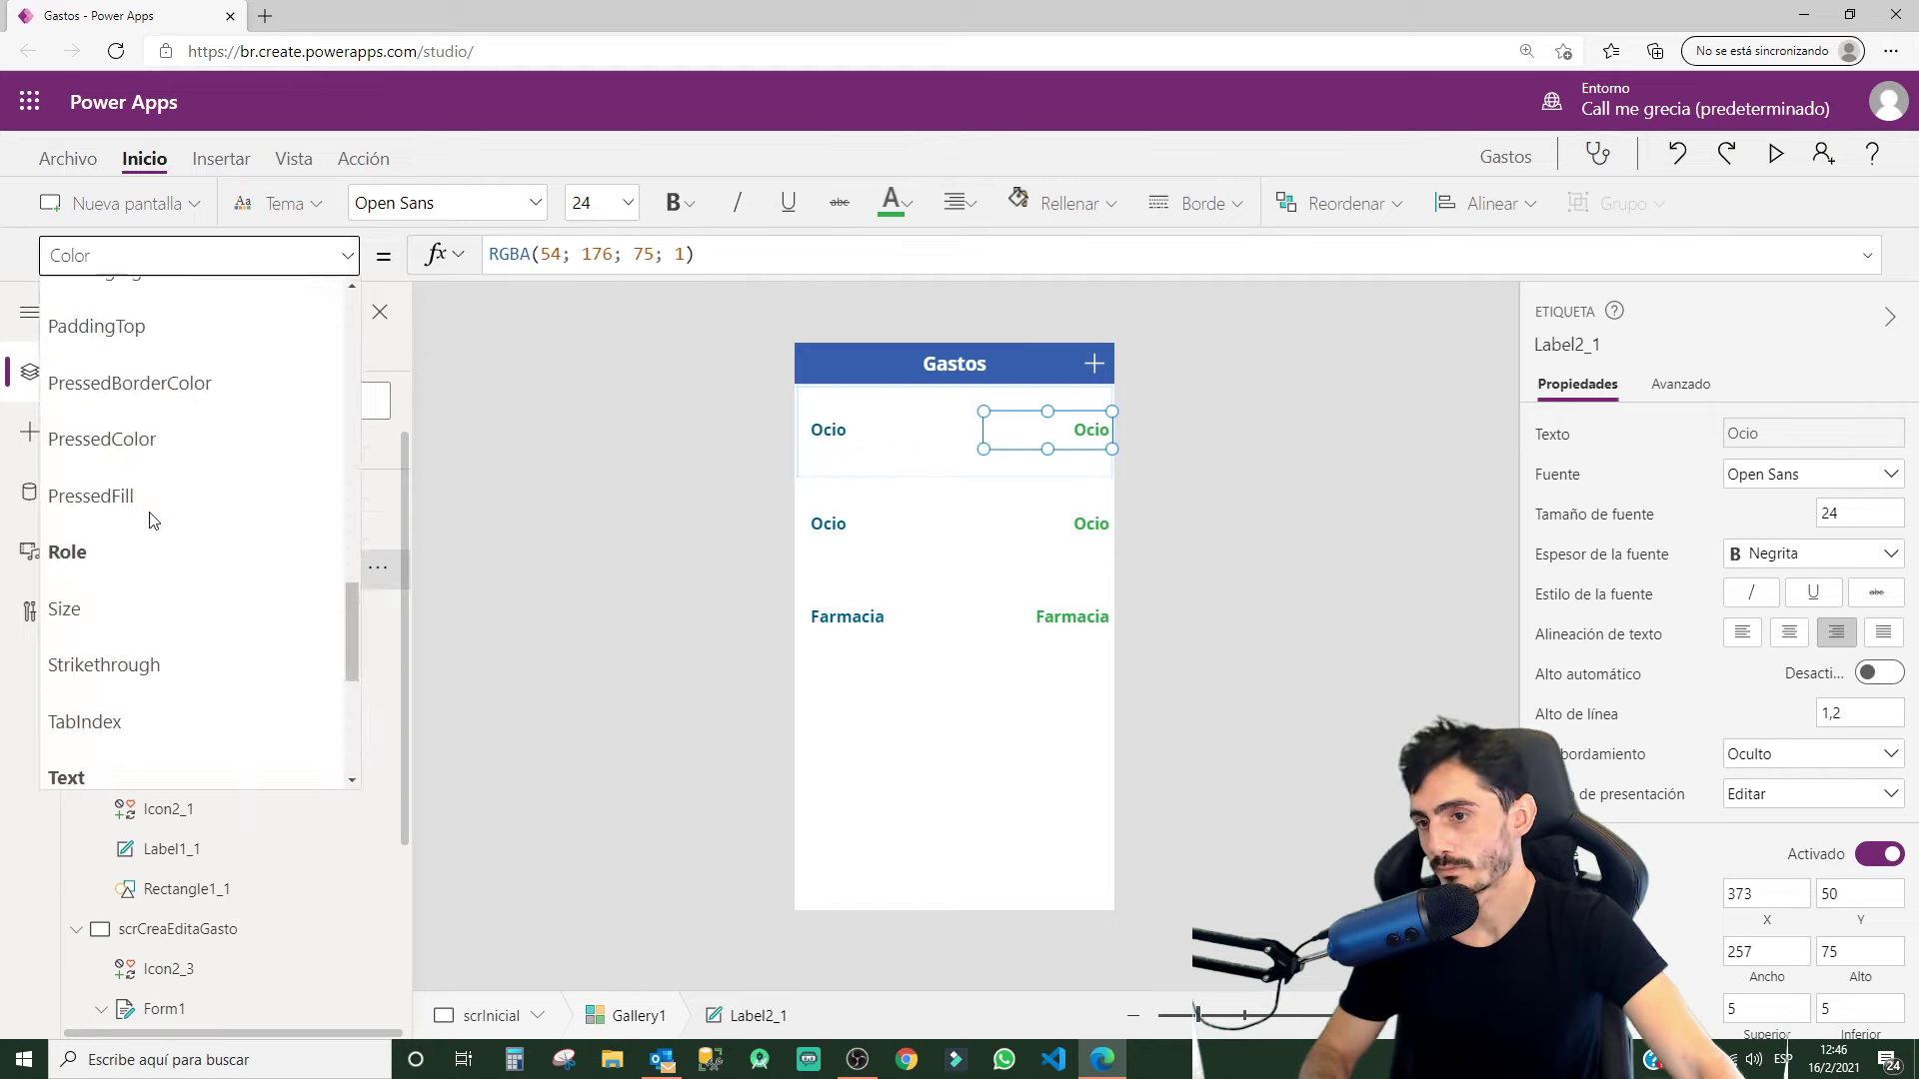
click(60, 730)
text(ThisItem.Monto"$" &)
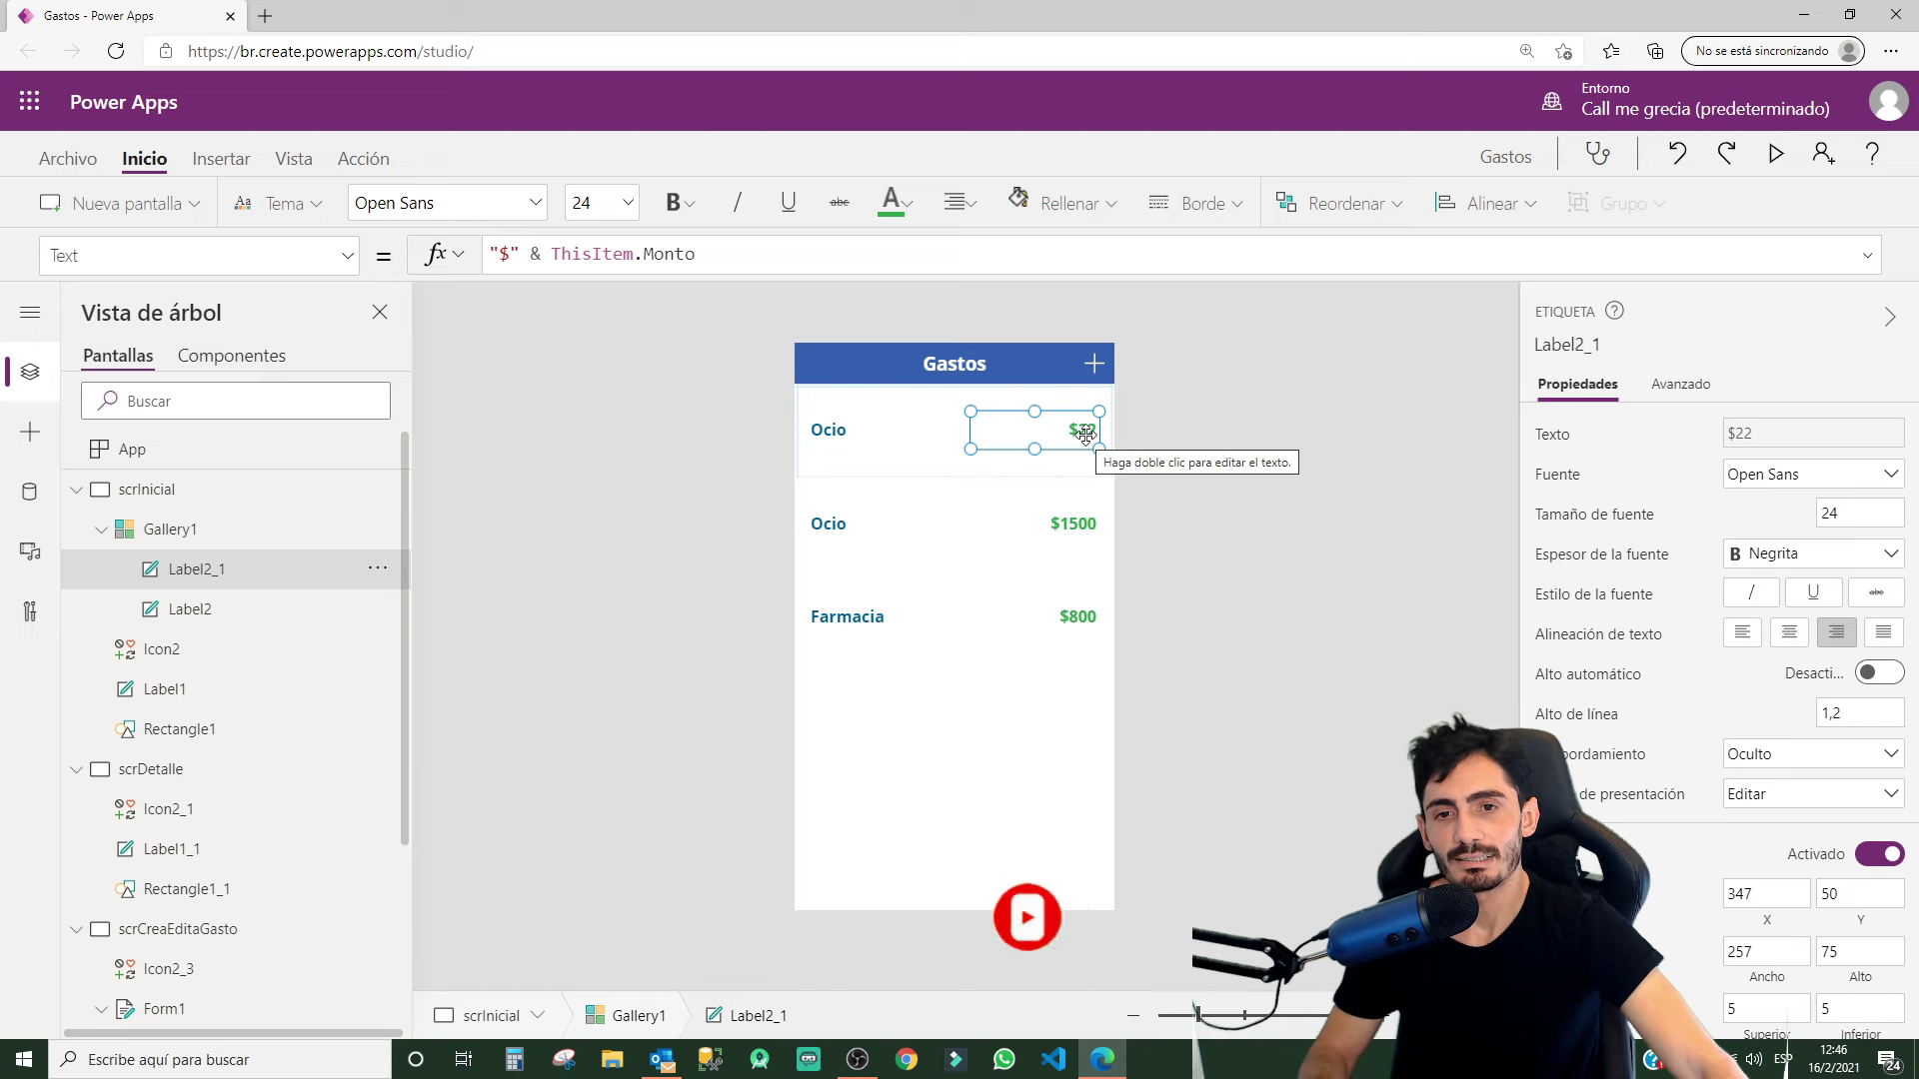
drag(1078, 435, 1053, 435)
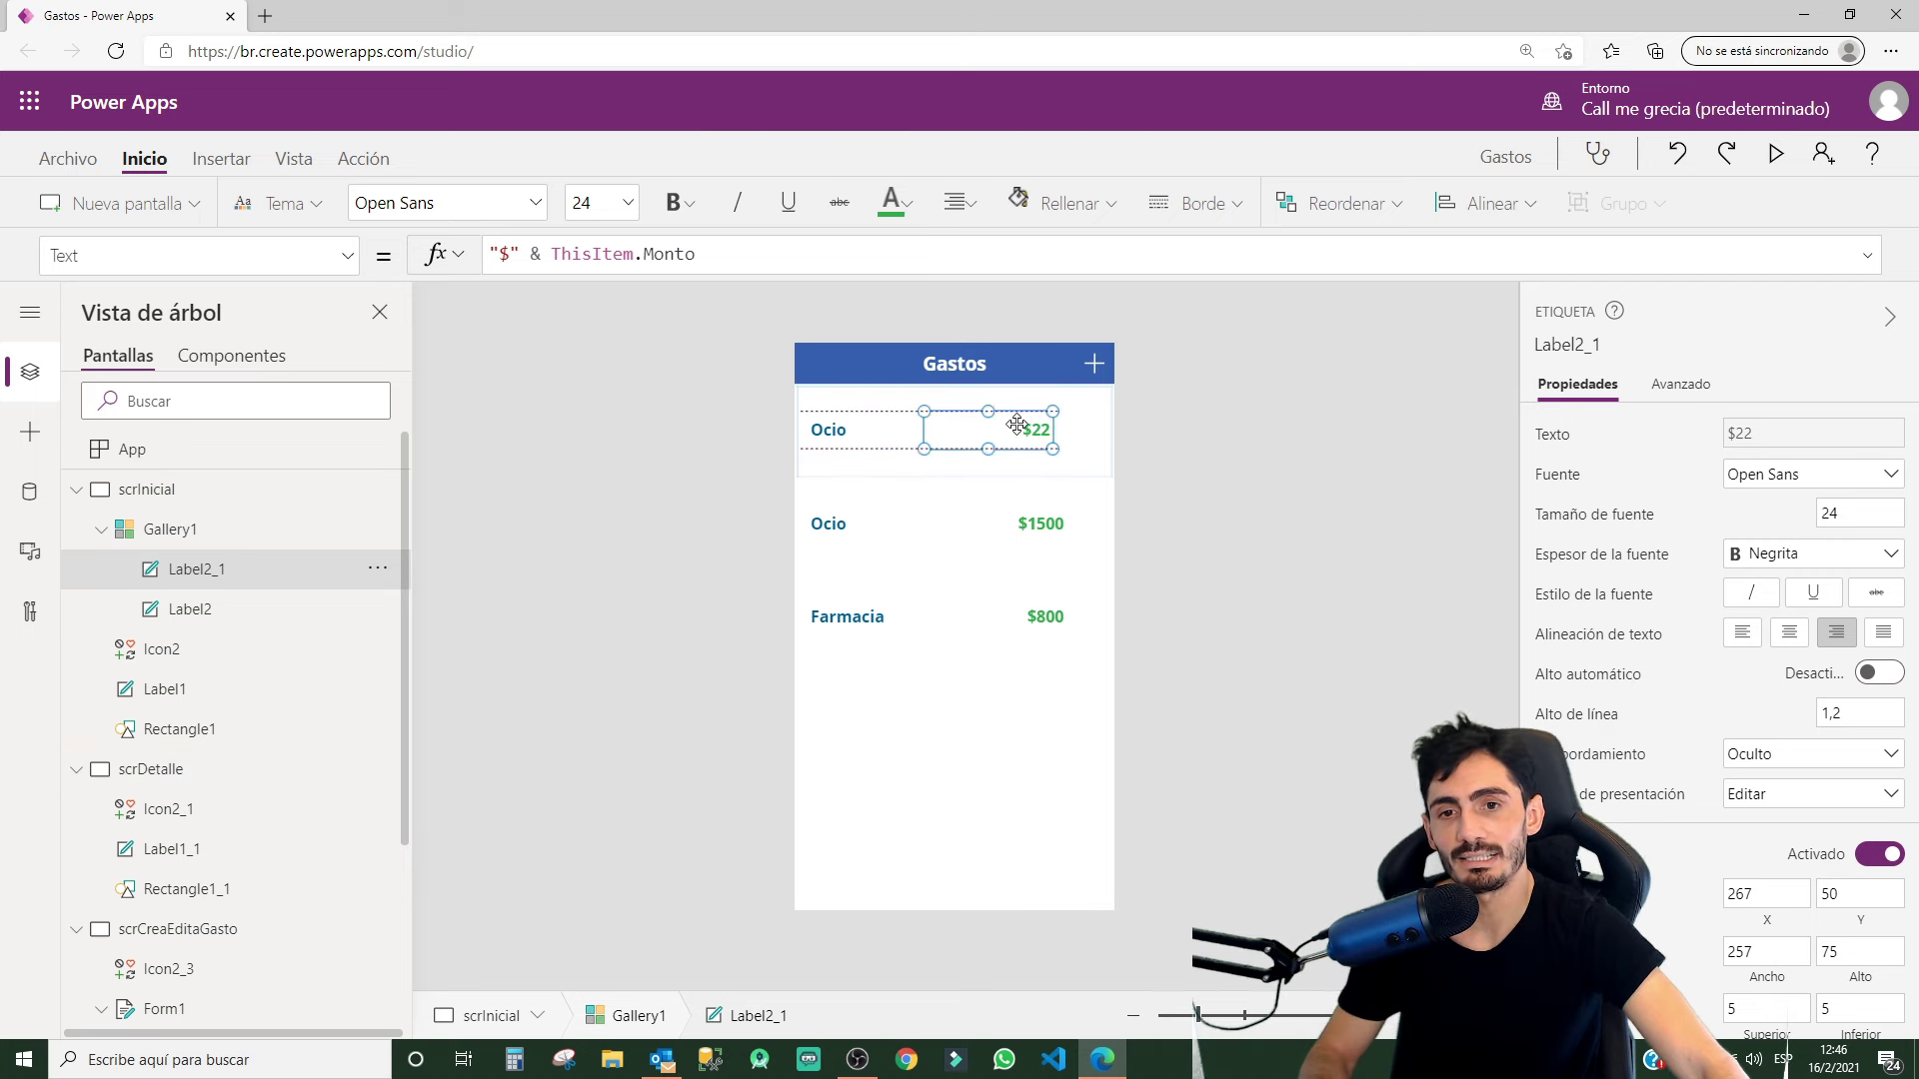
Insert the Derecha right-arrow icon into Gallery1's rows.
click(1104, 462)
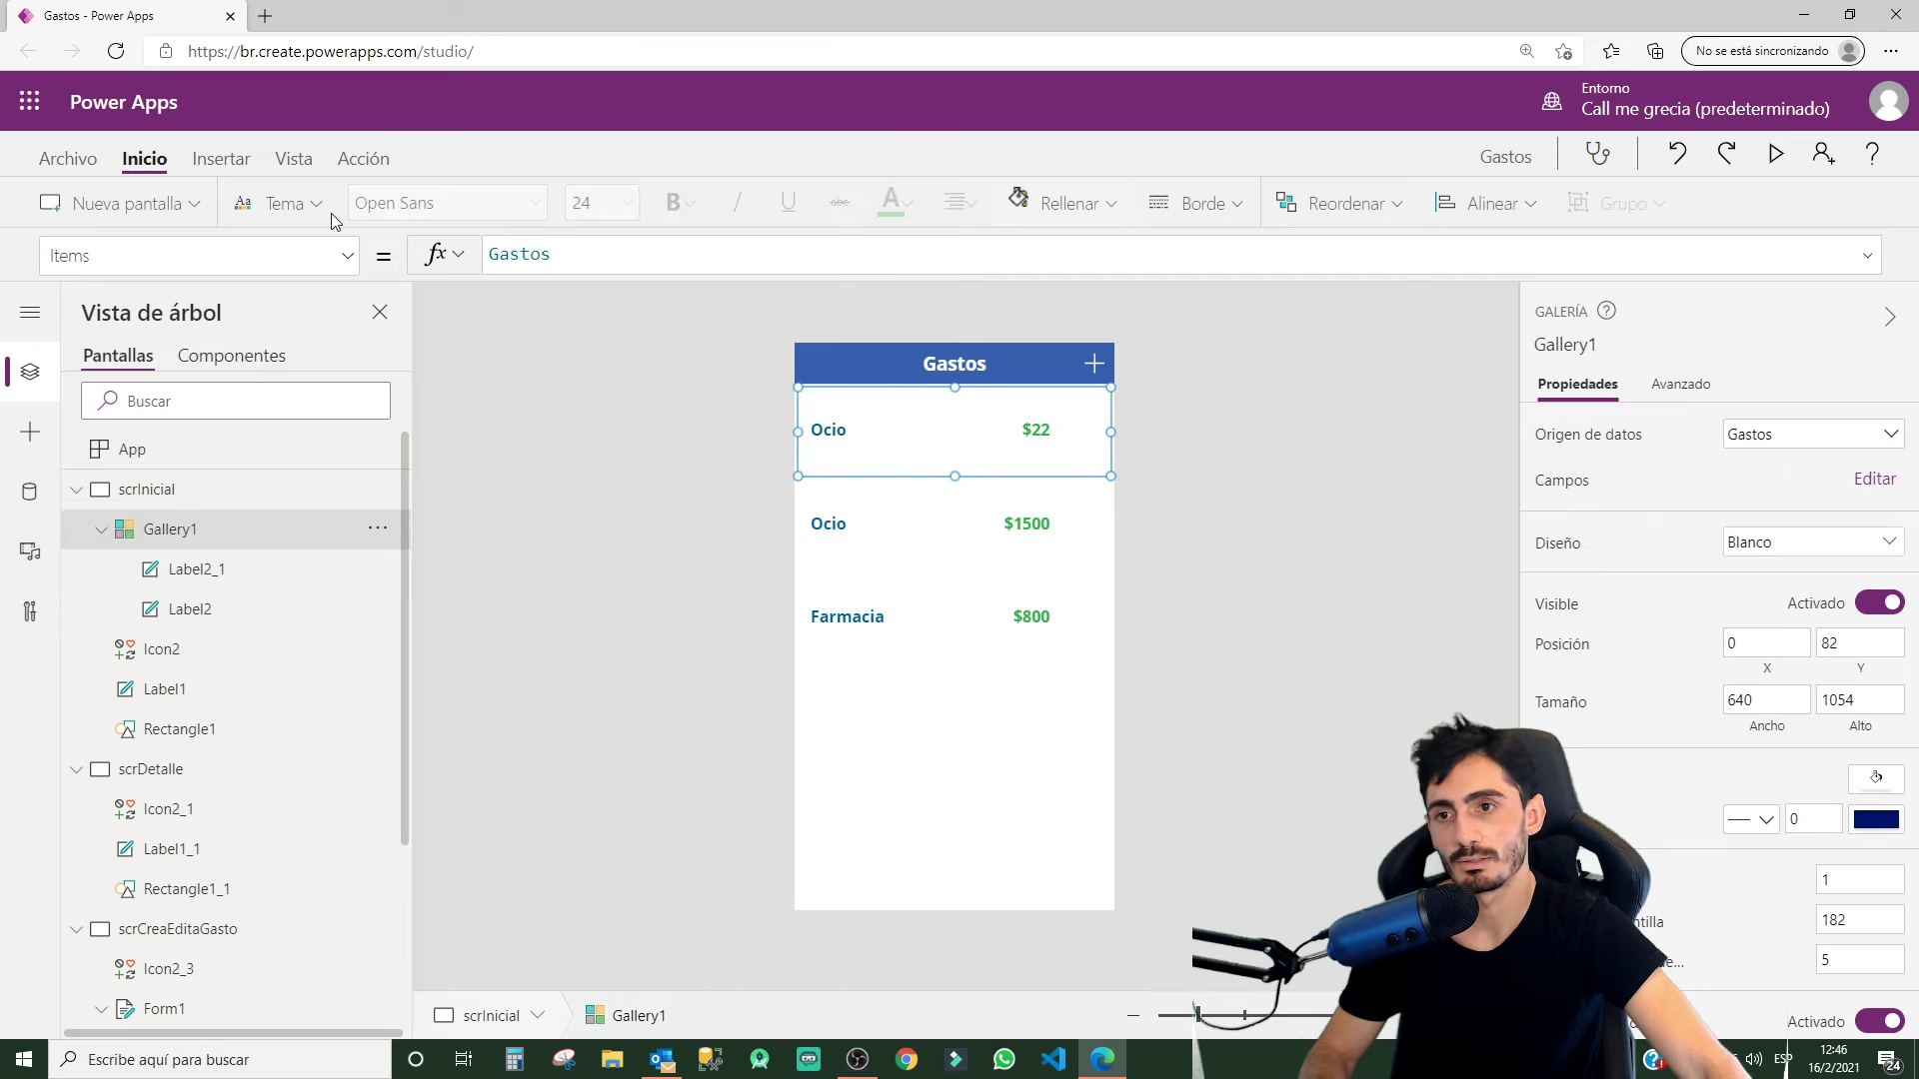
click(221, 158)
click(1413, 203)
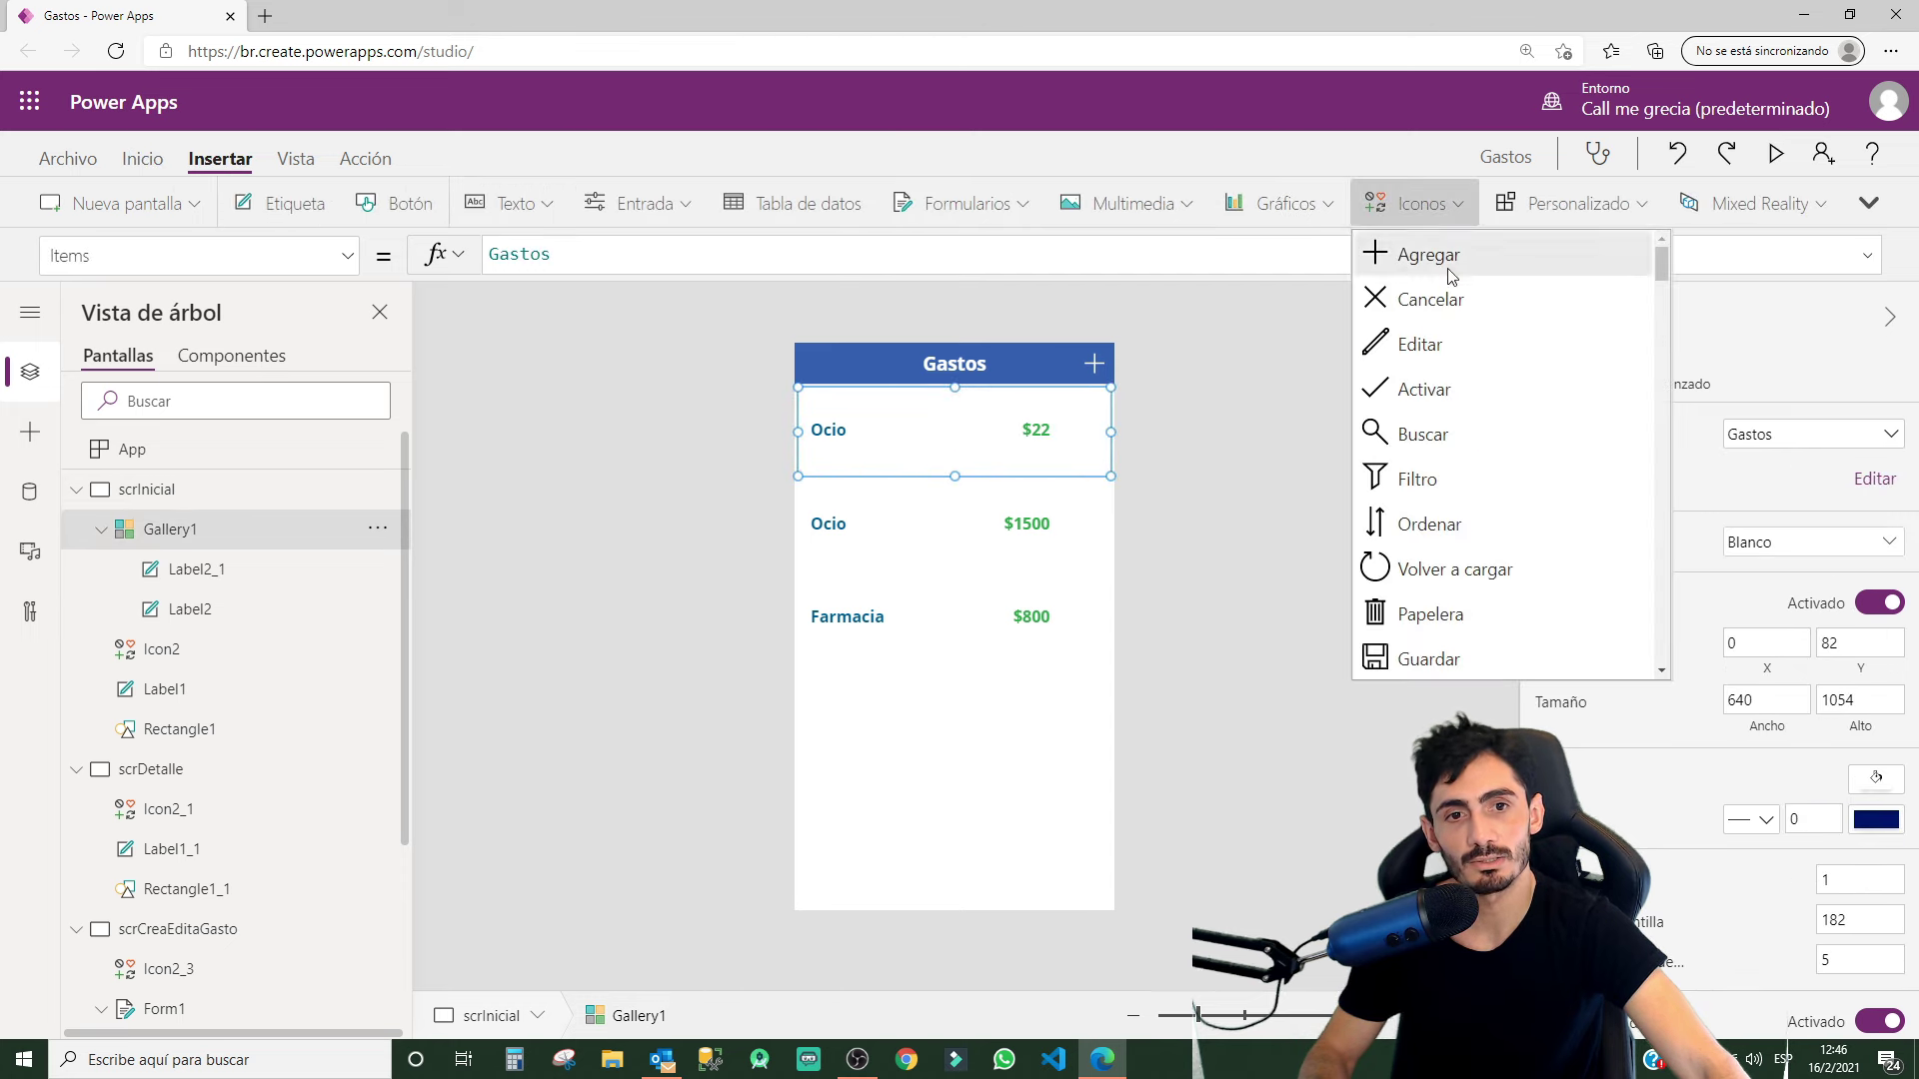
scroll(1460, 321, down, 2)
scroll(1464, 321, down, 2)
scroll(1459, 321, down, 2)
scroll(1440, 380, down, 3)
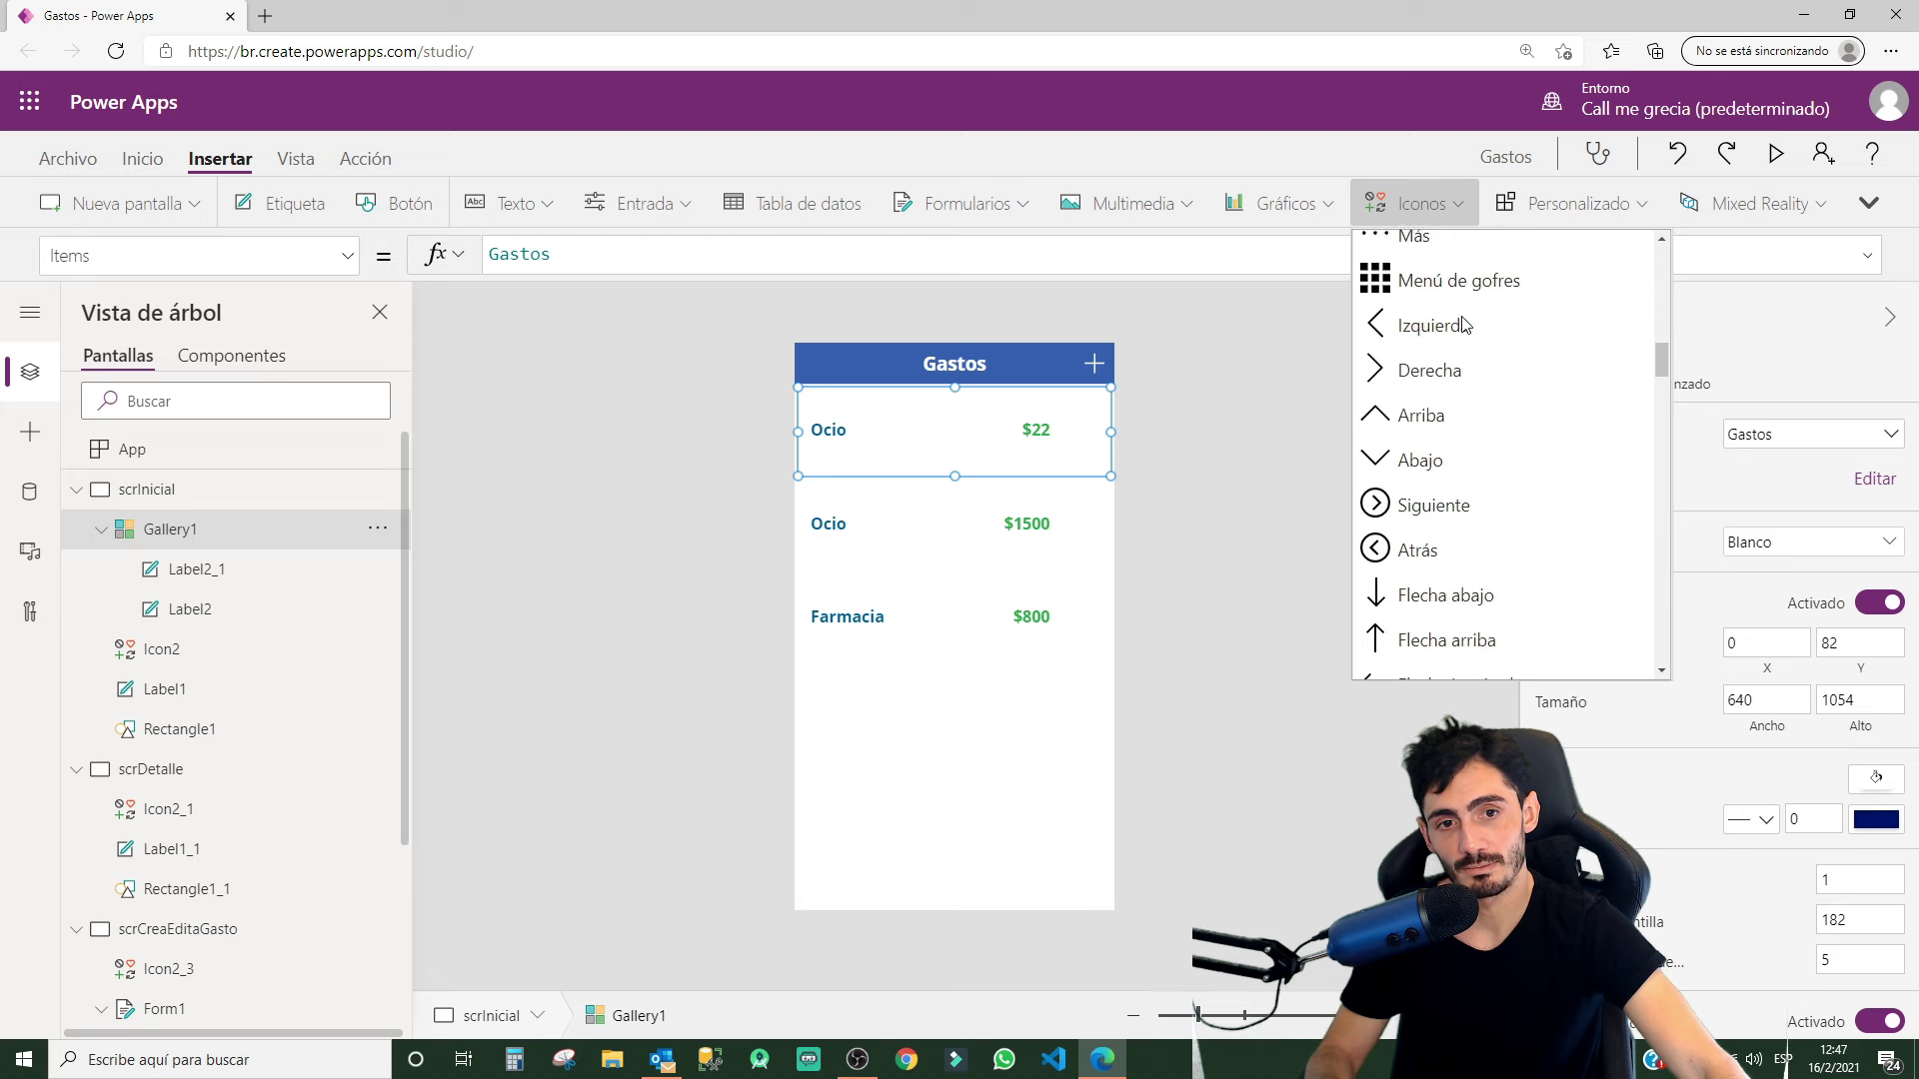
click(1430, 367)
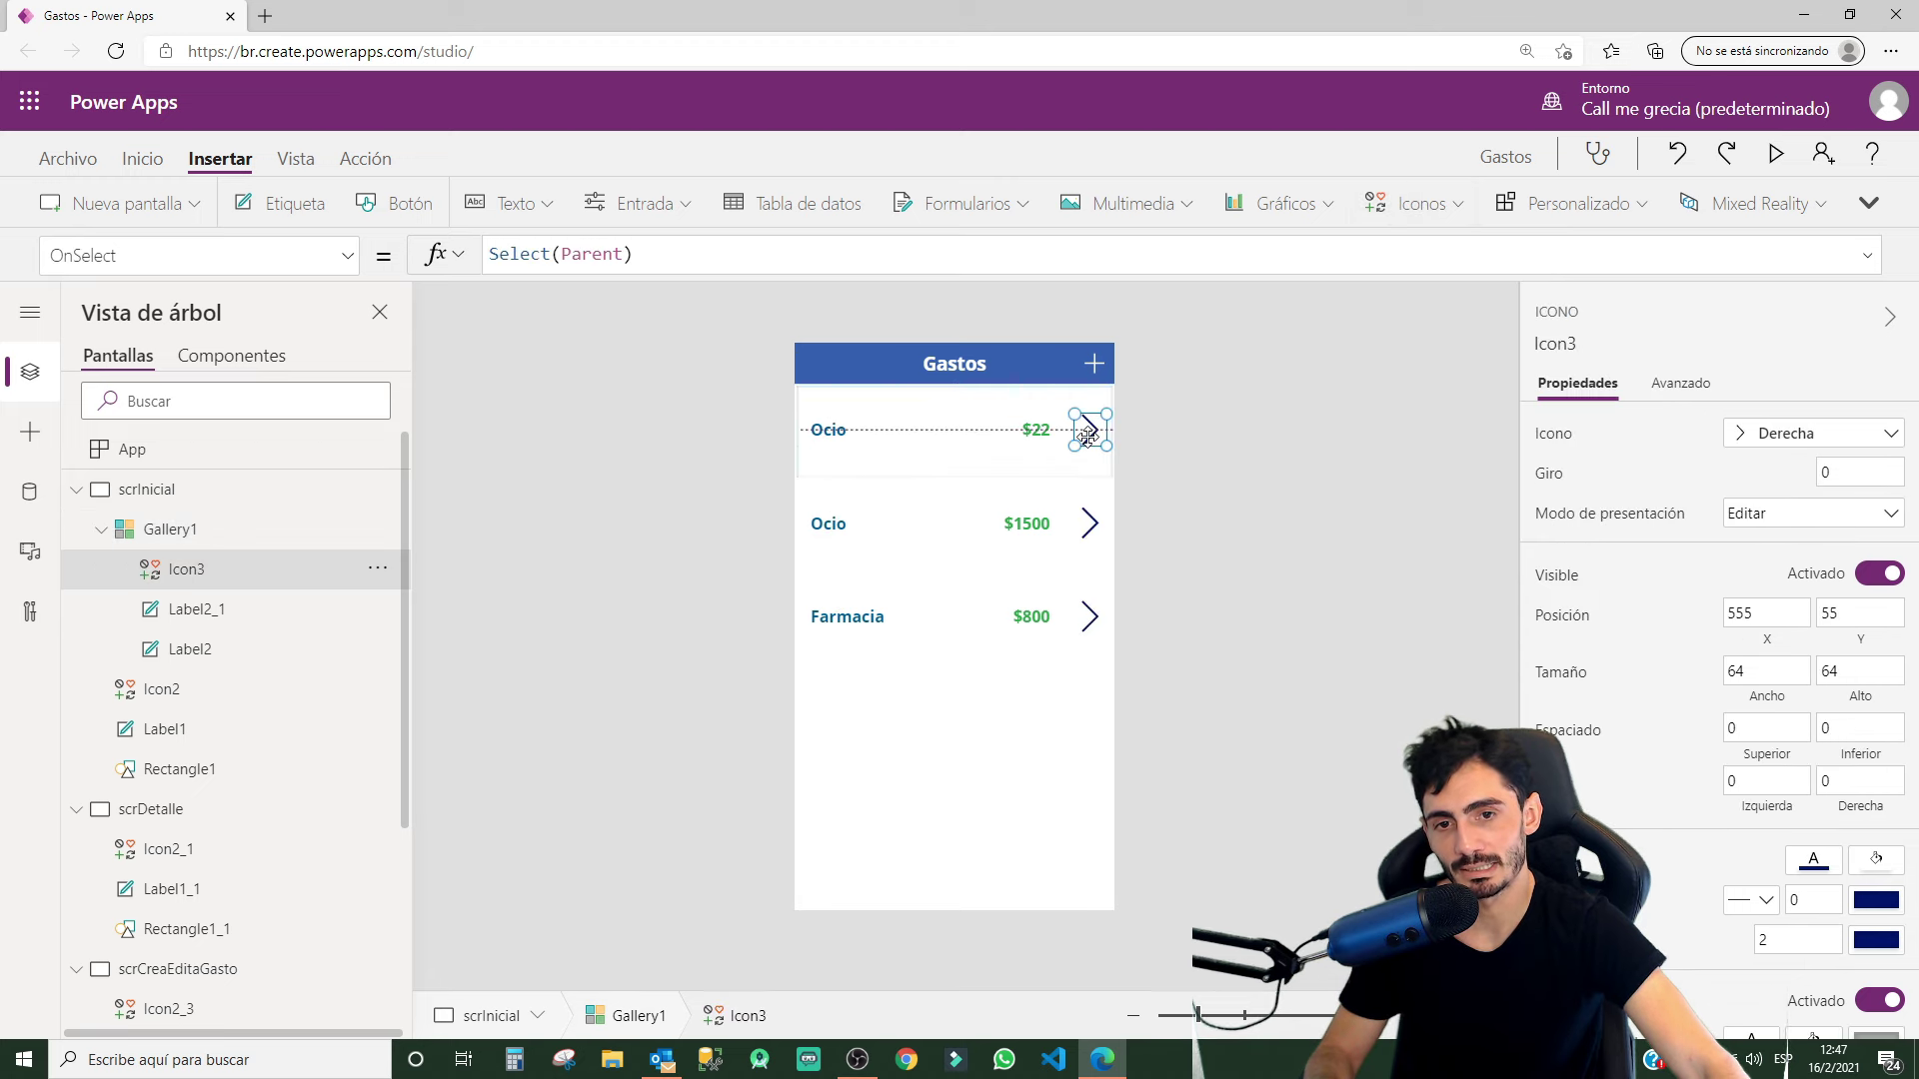
Colour the arrow icon blue from the font-colour palette.
click(144, 158)
click(890, 203)
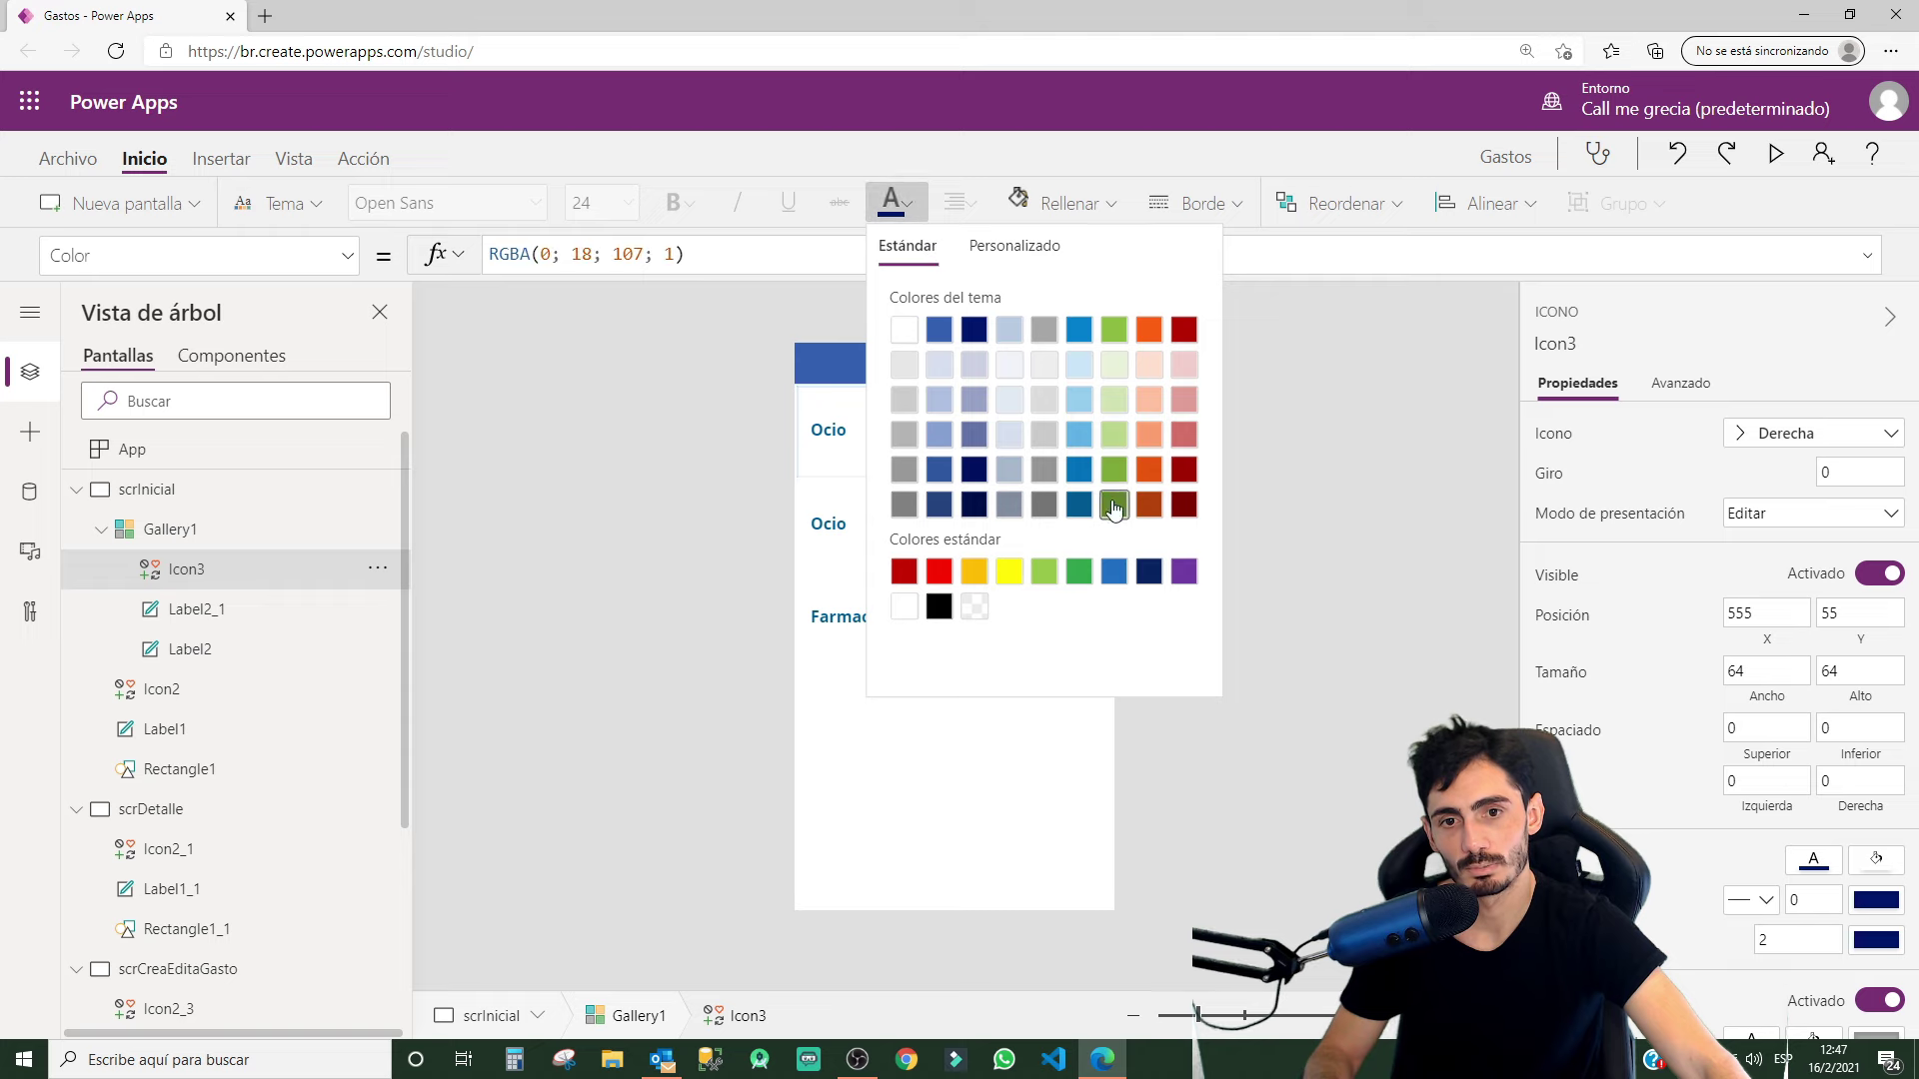
click(1079, 505)
click(1420, 424)
Open the arrow's OnSelect property and cancel the Gastos session-lock warning.
click(1051, 428)
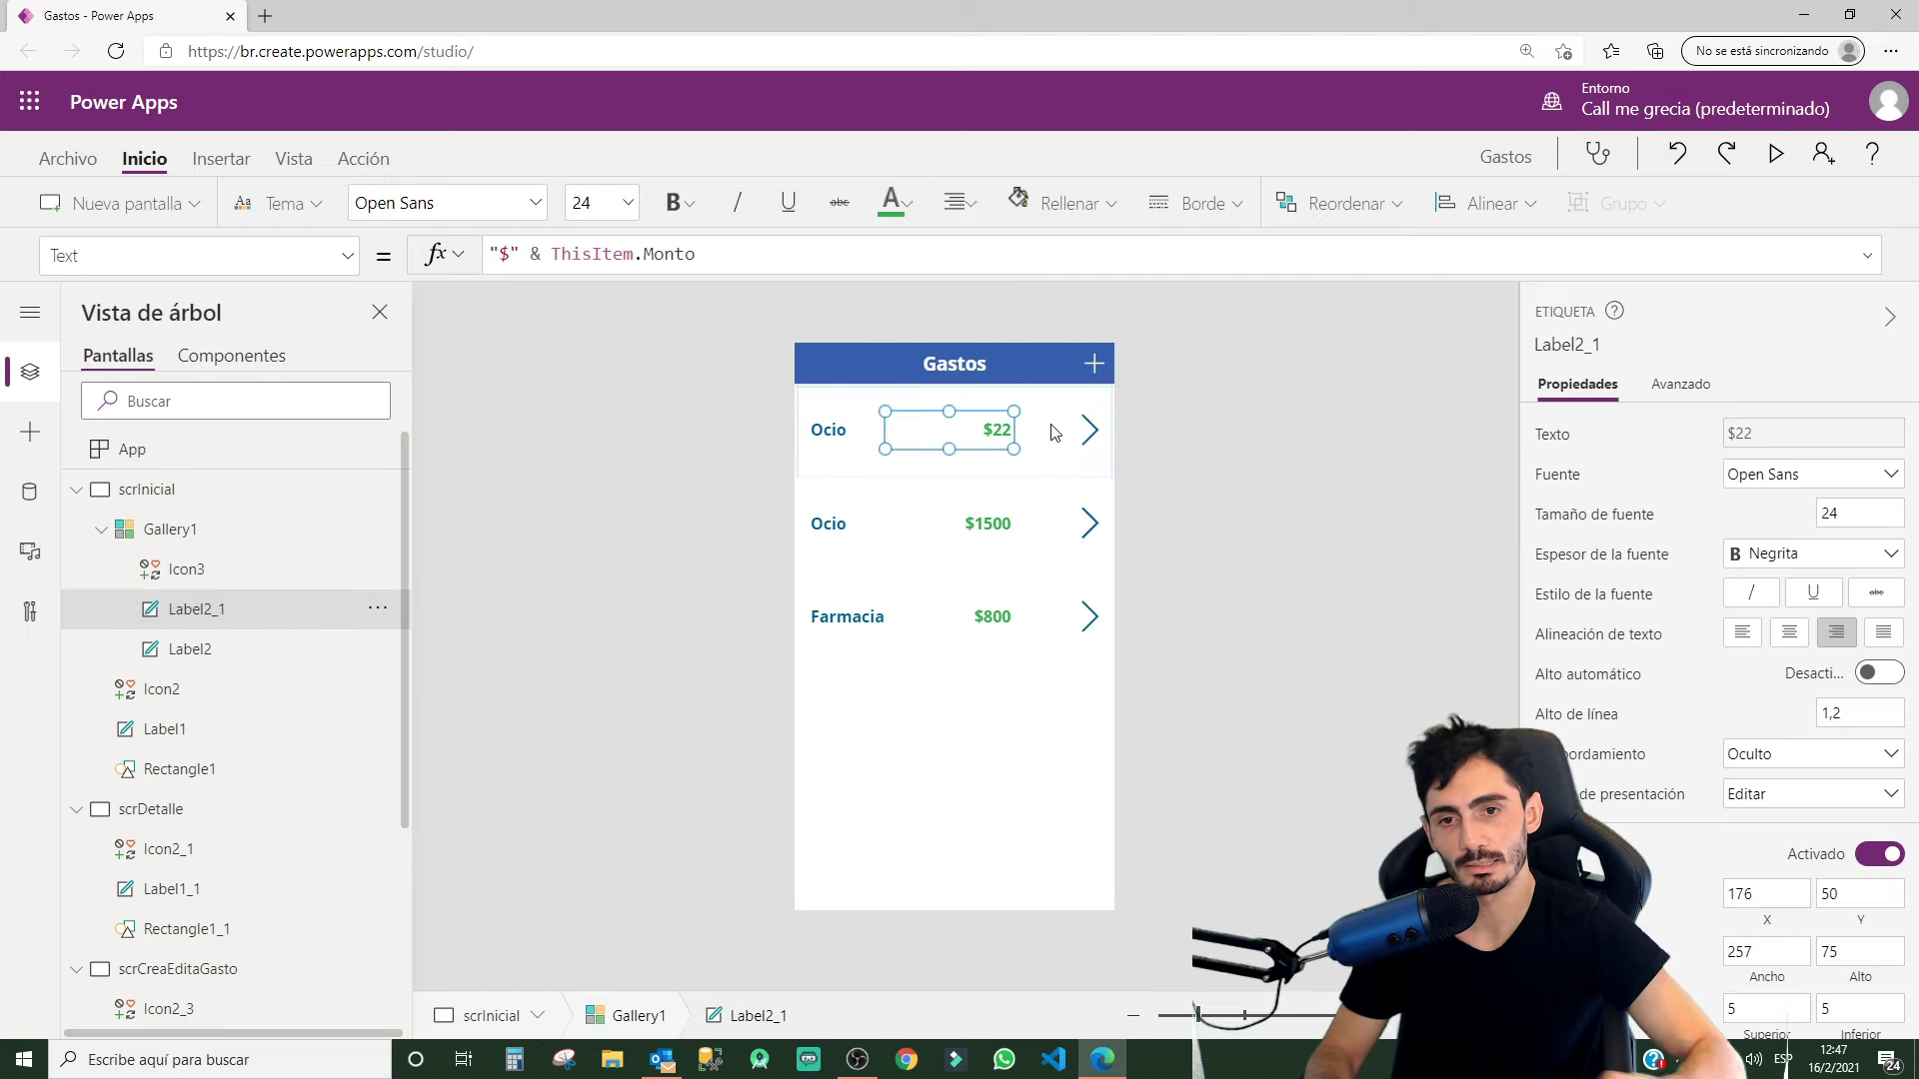
click(1089, 430)
click(250, 255)
scroll(278, 415, down, 5)
scroll(230, 480, down, 4)
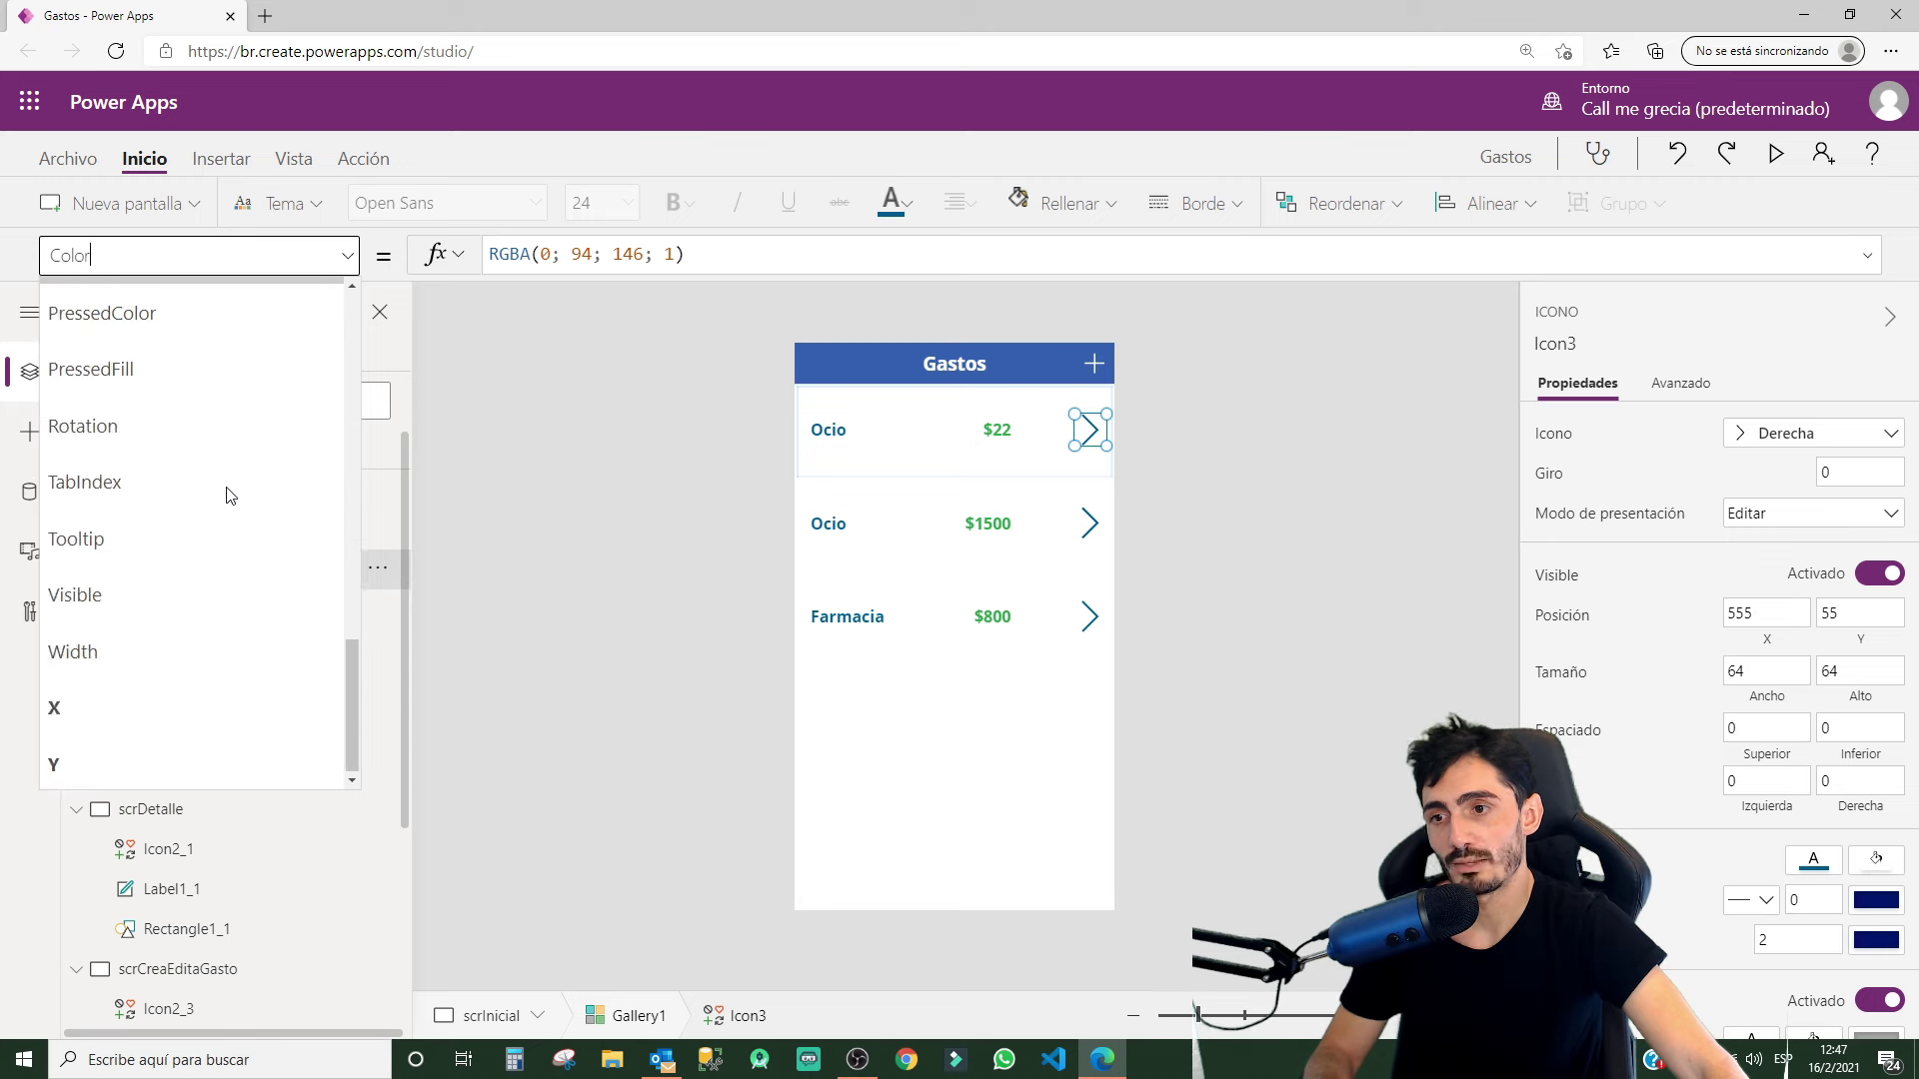
scroll(230, 480, up, 3)
scroll(230, 490, up, 2)
click(162, 438)
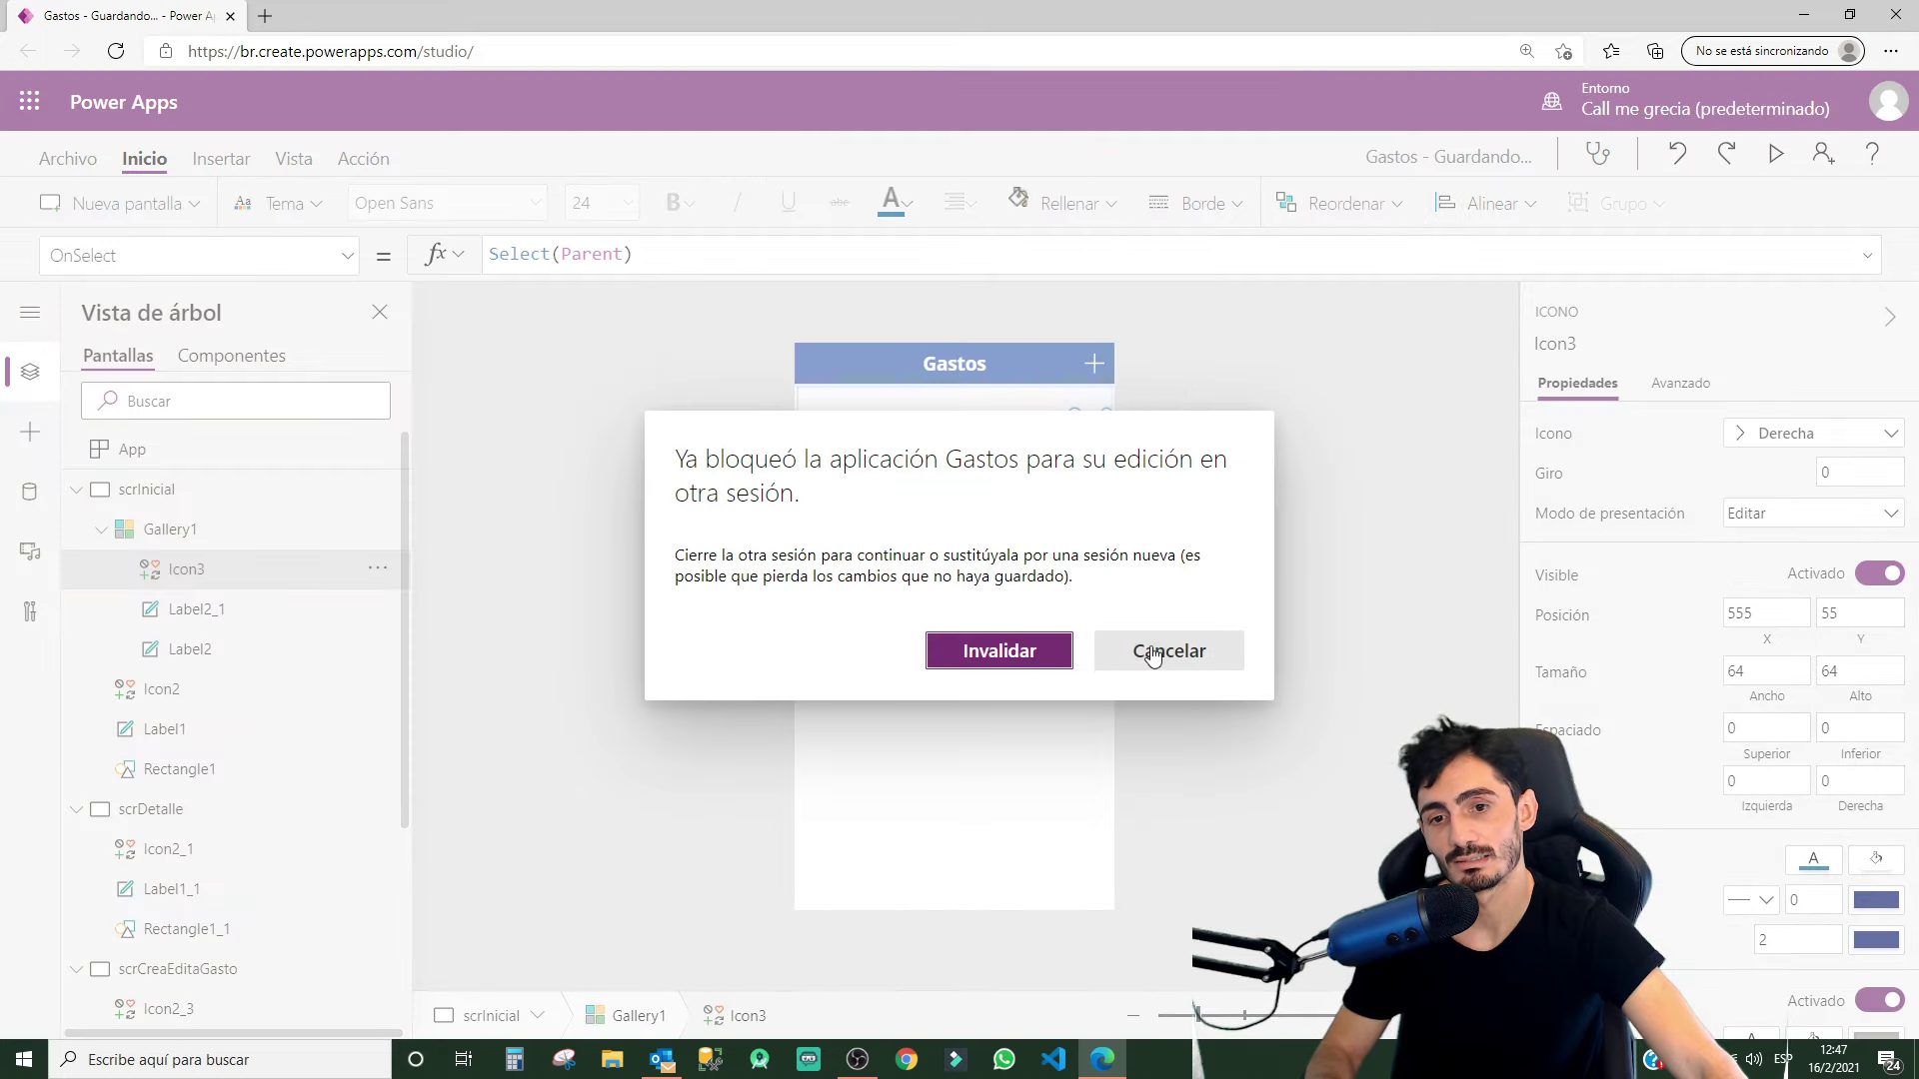
click(1155, 656)
click(967, 477)
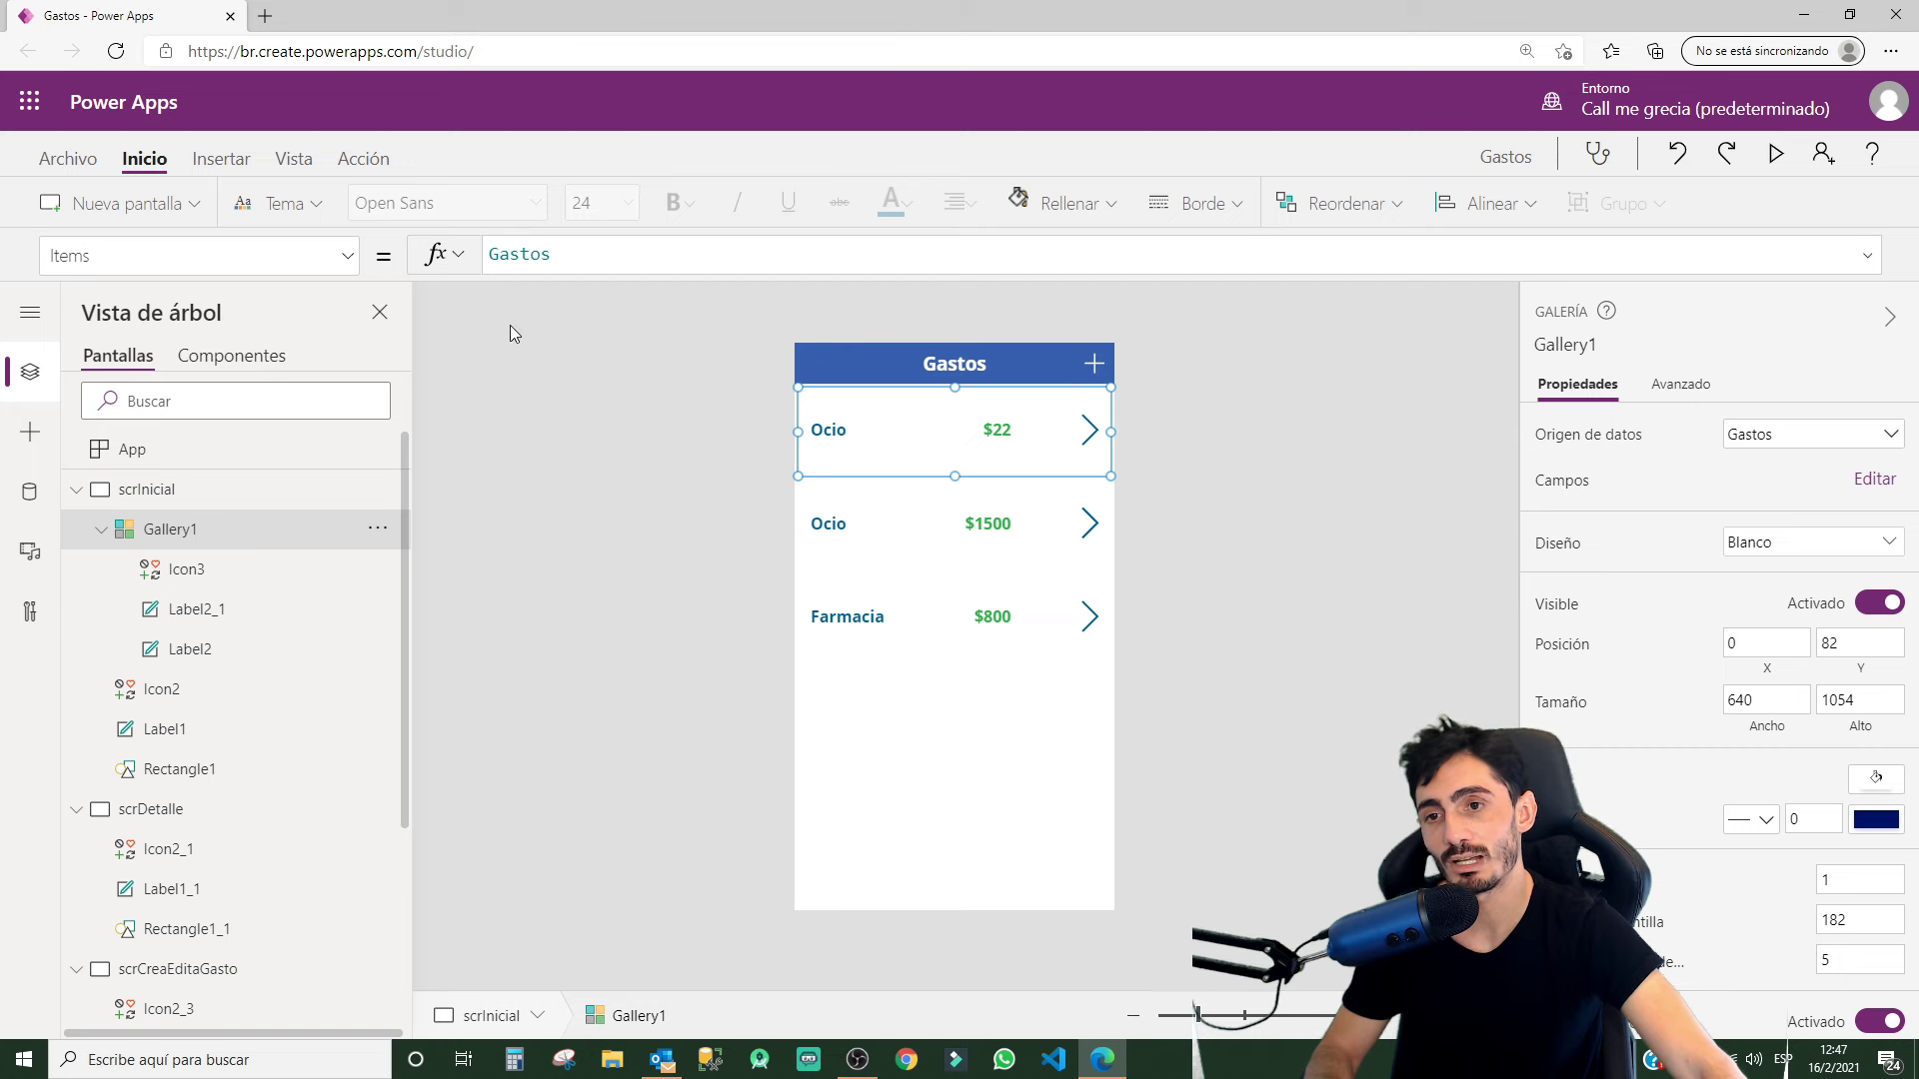
Start Gallery1's OnSelect formula with Set(_gasto; ThisItem);;.
click(350, 258)
scroll(190, 568, down, 3)
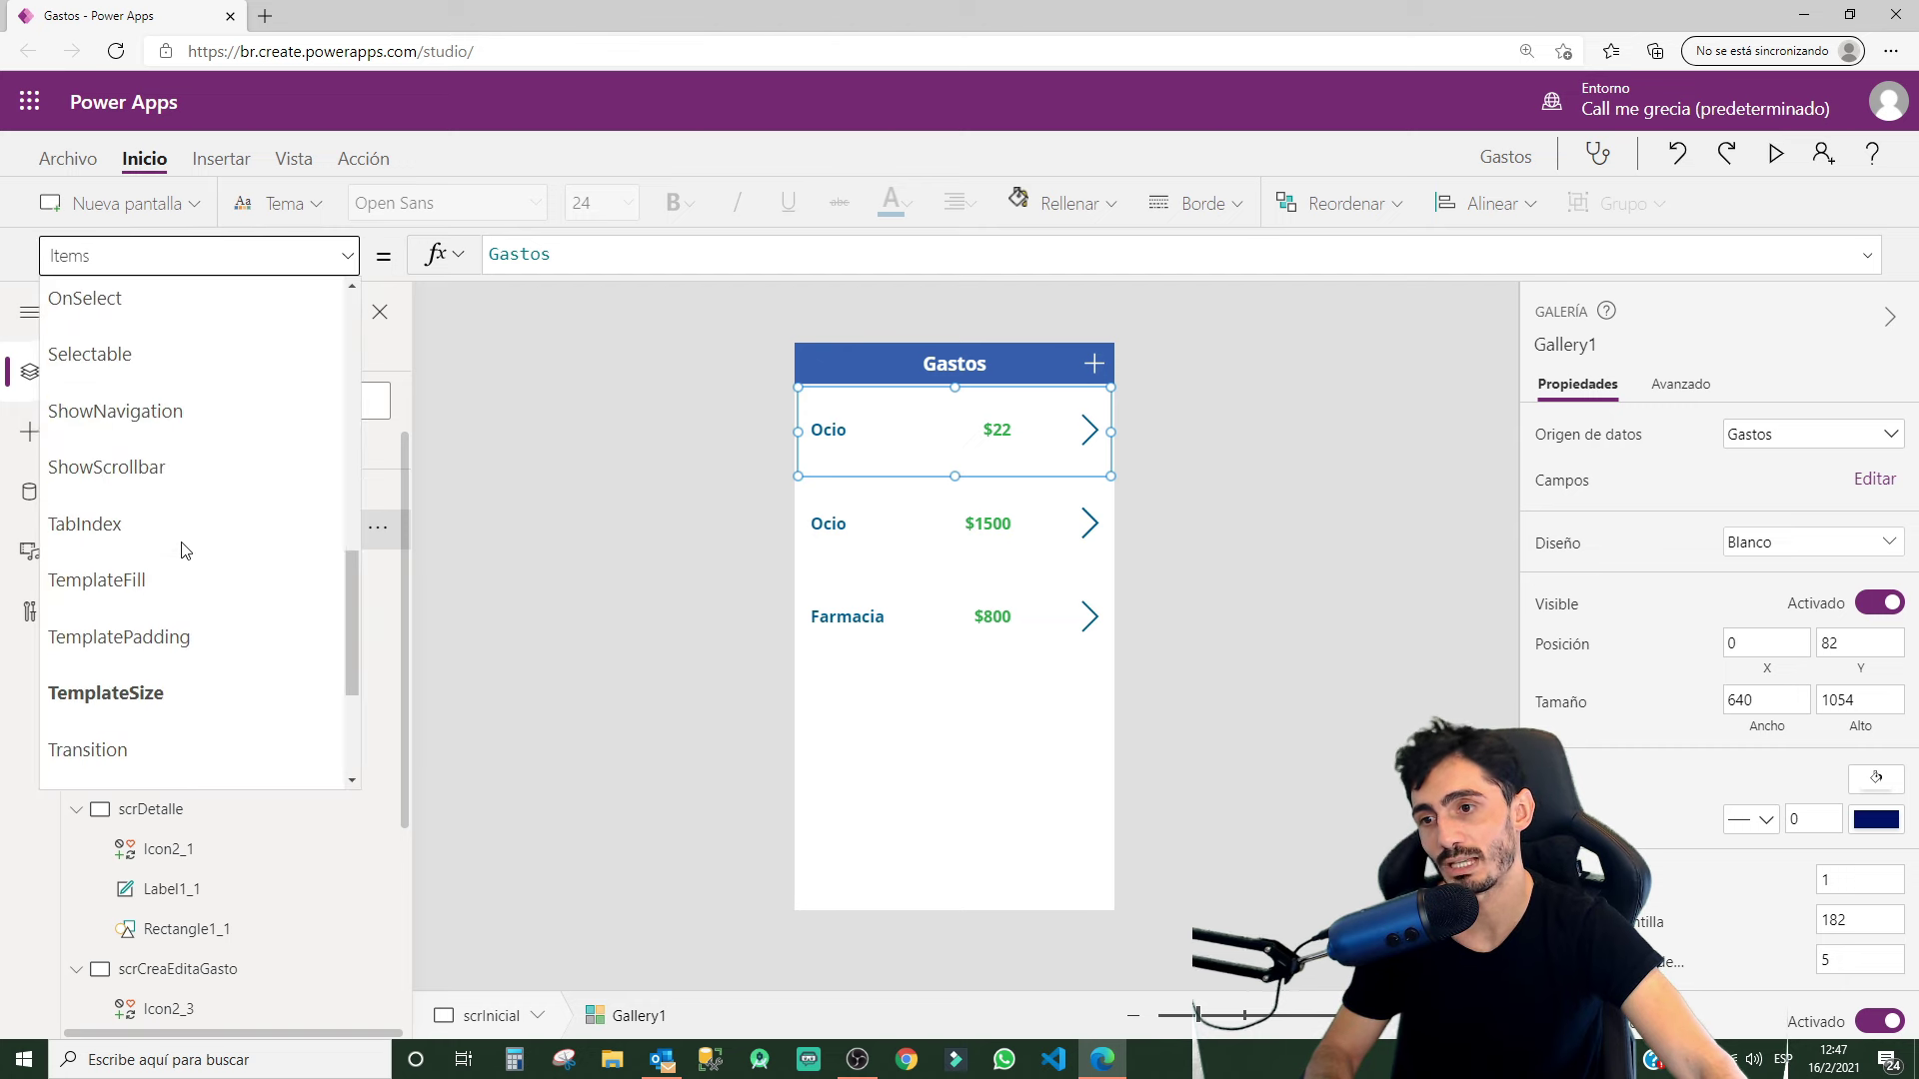
click(143, 315)
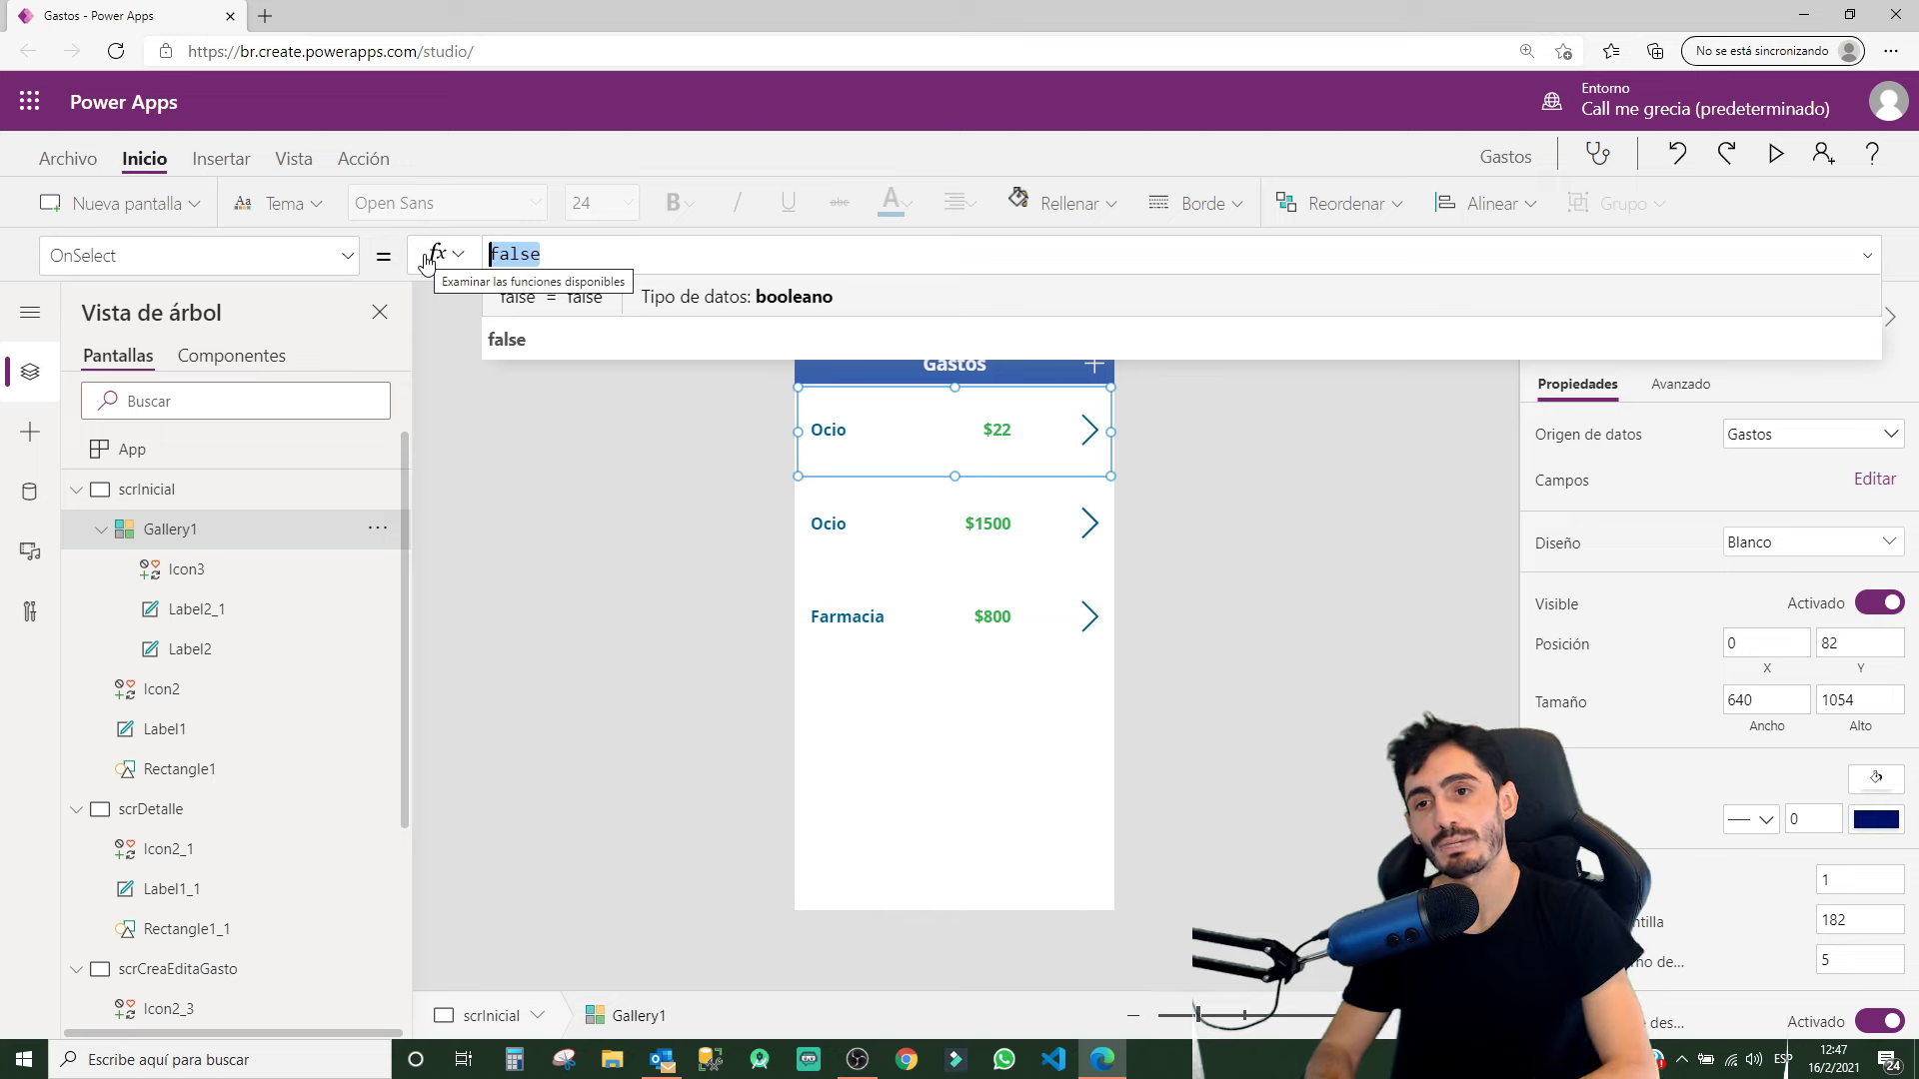
text(Set)
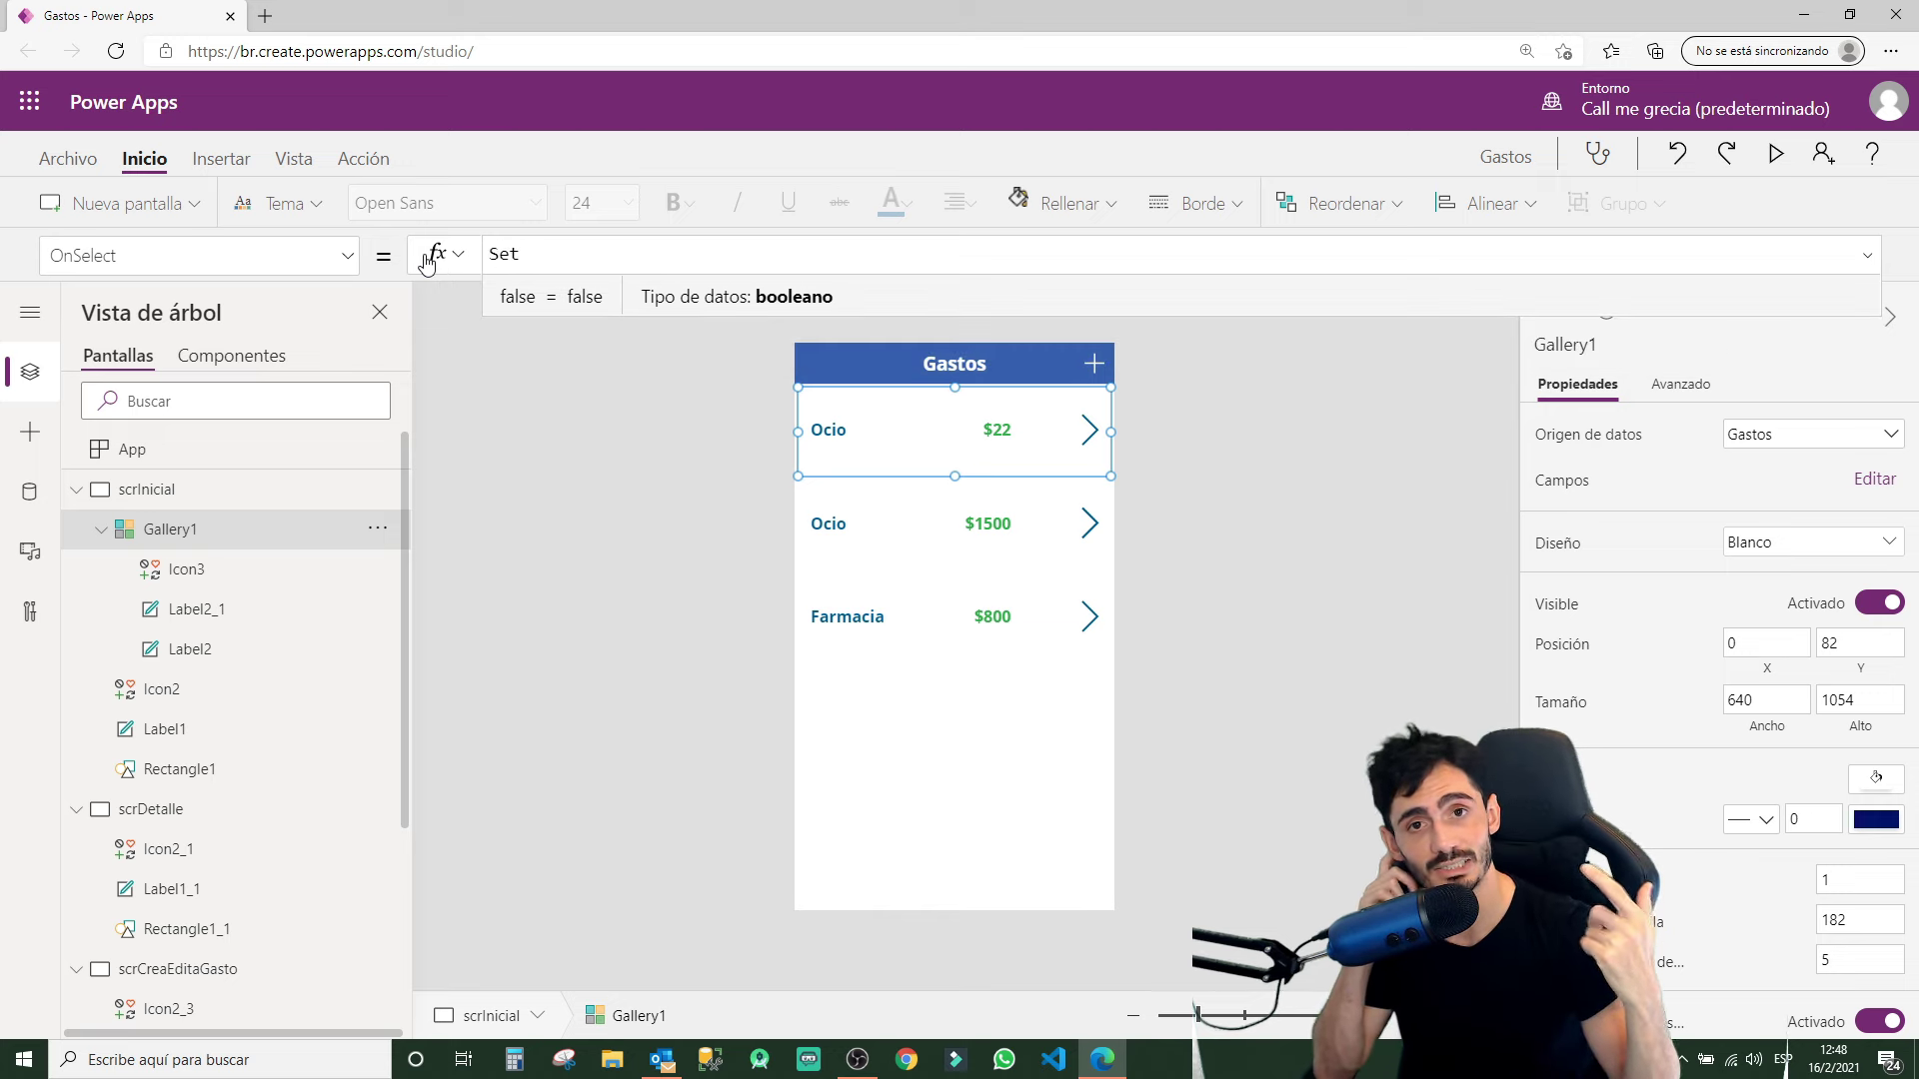
text((_g)
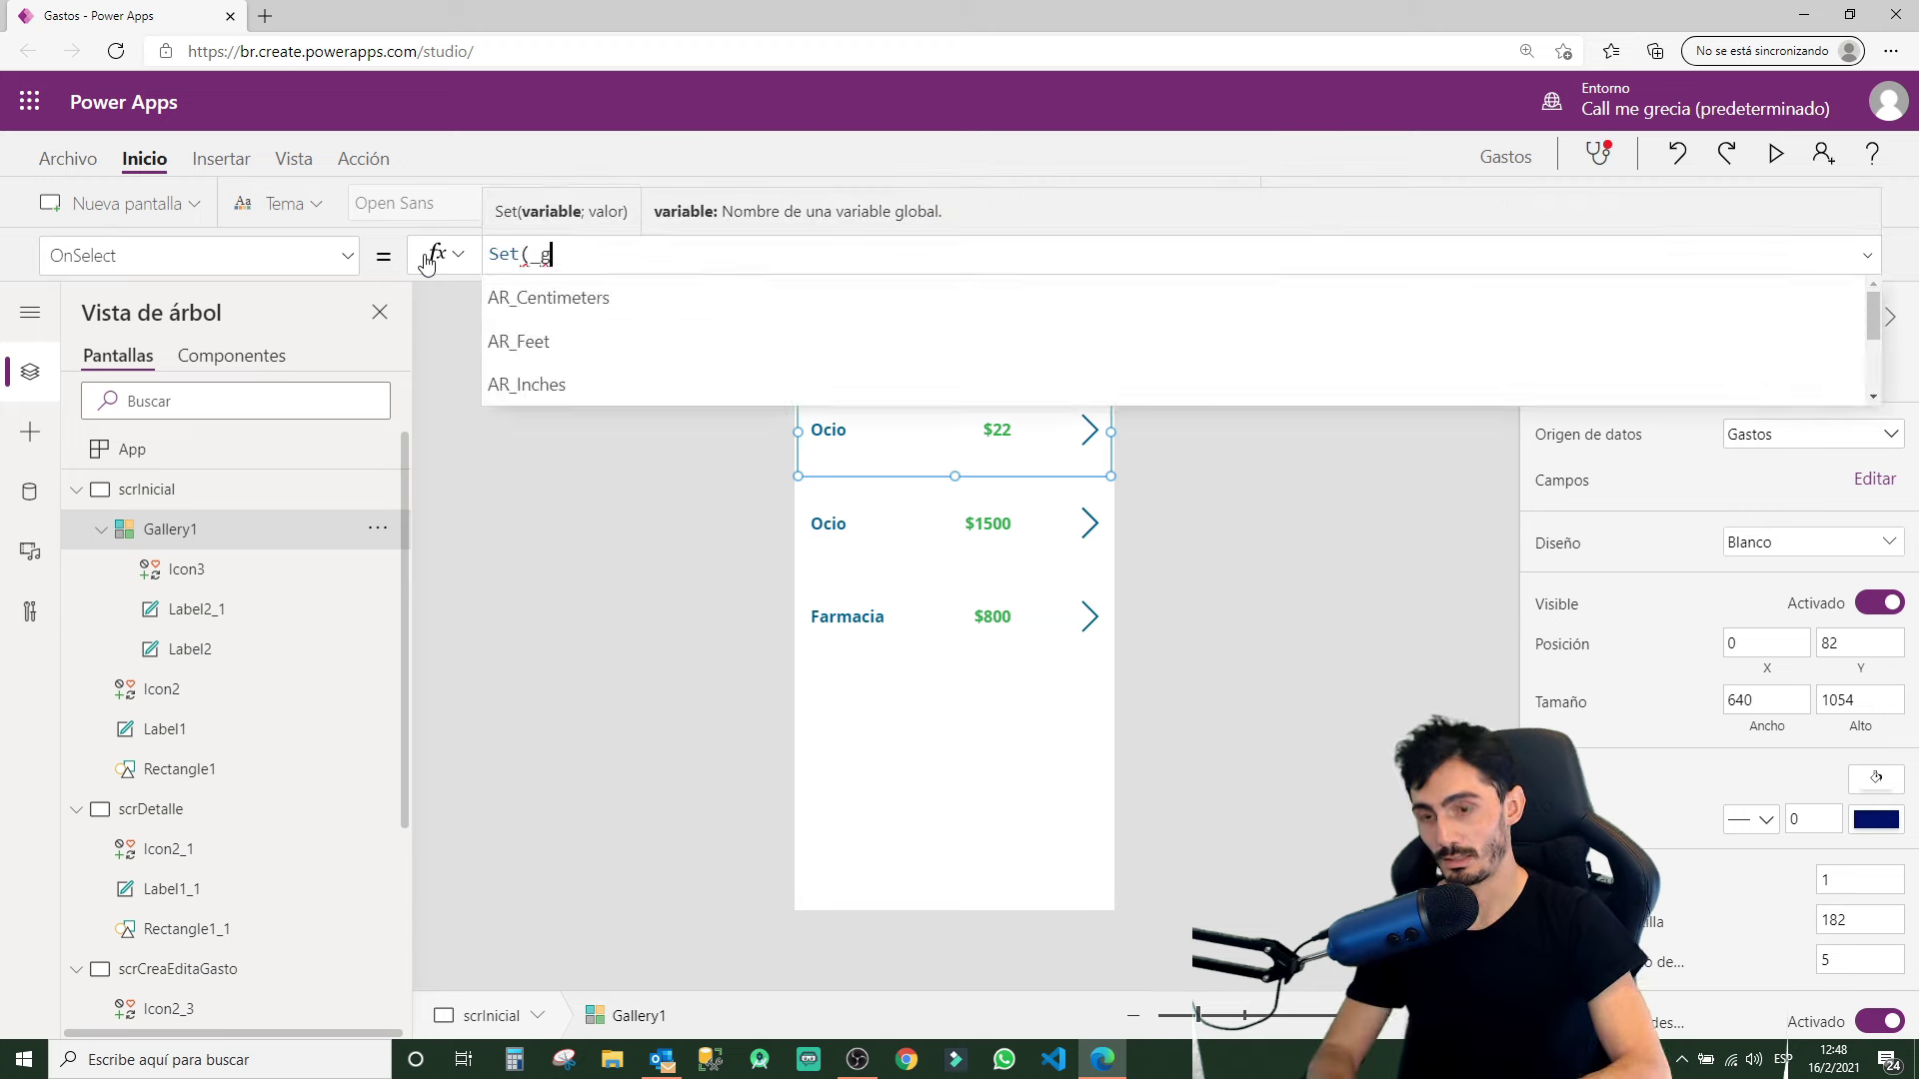
text(asto; Th)
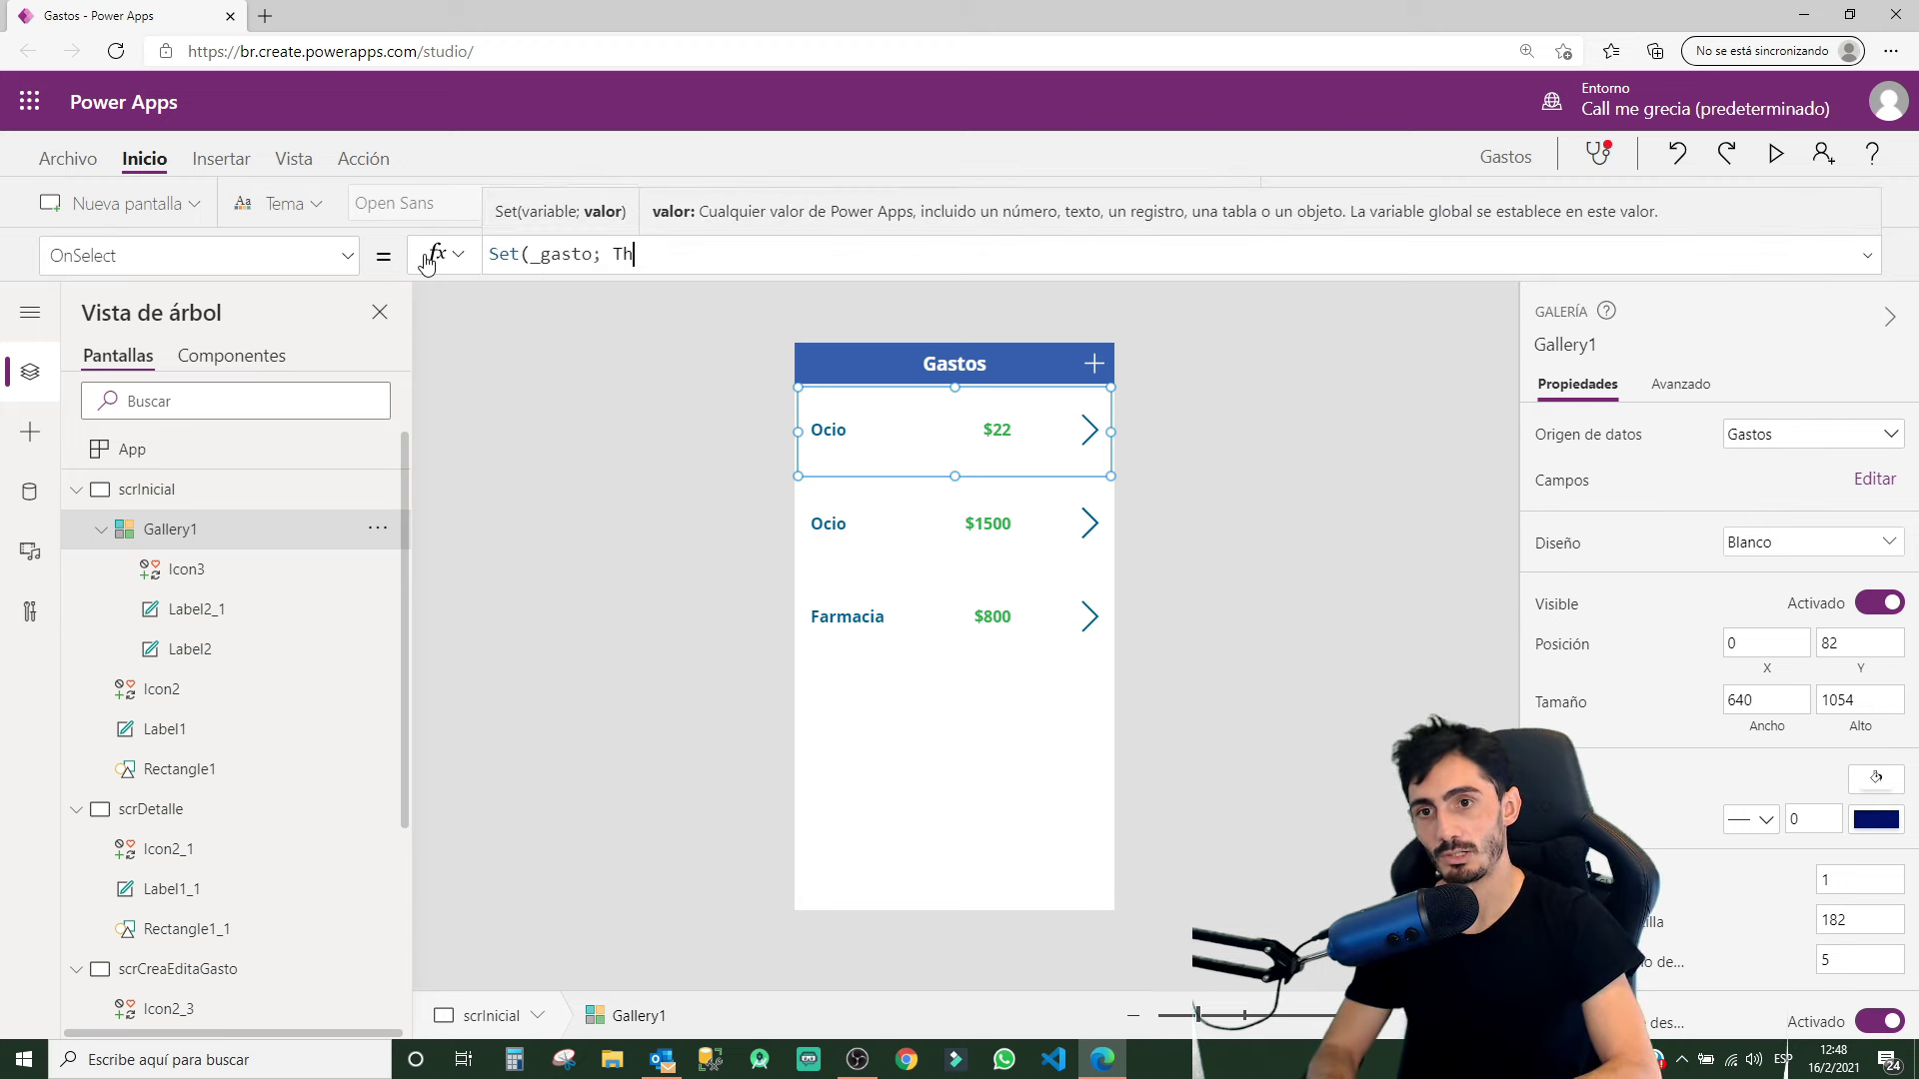
text(isItem)
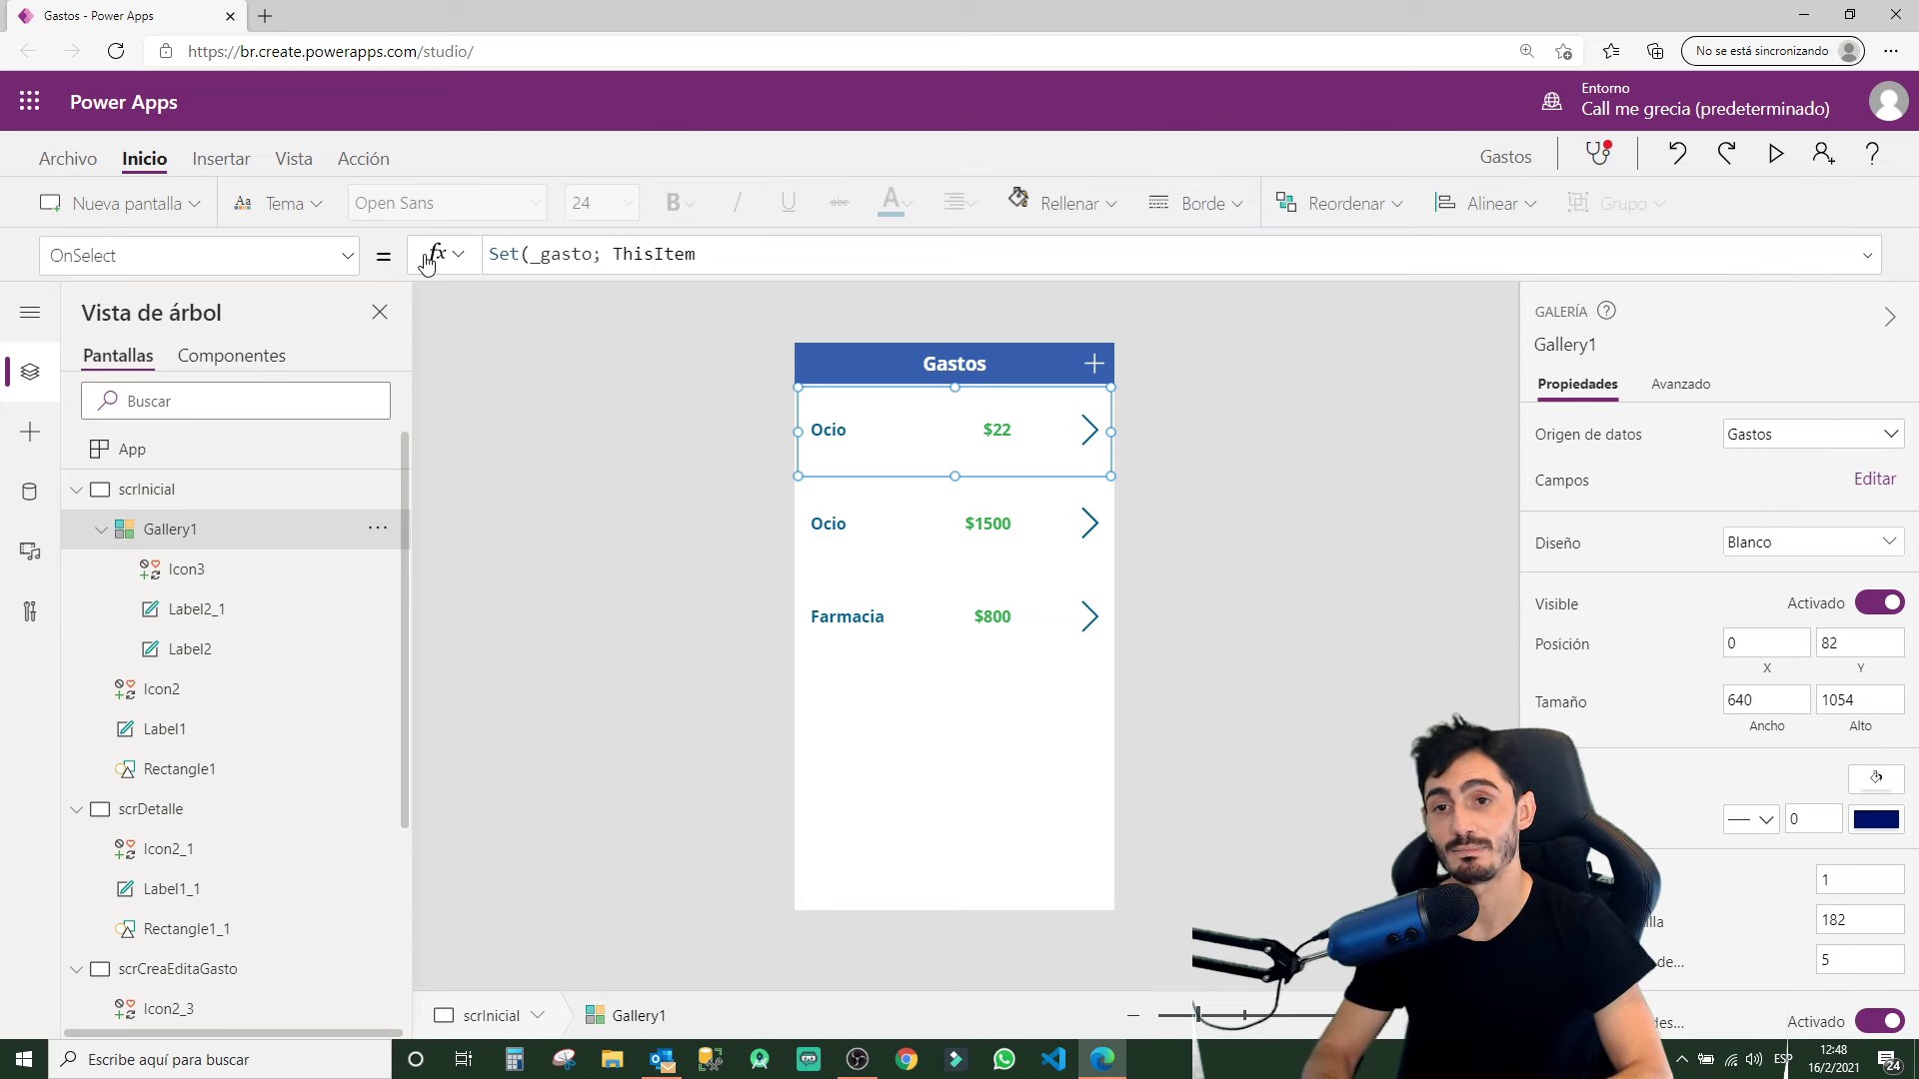
text())
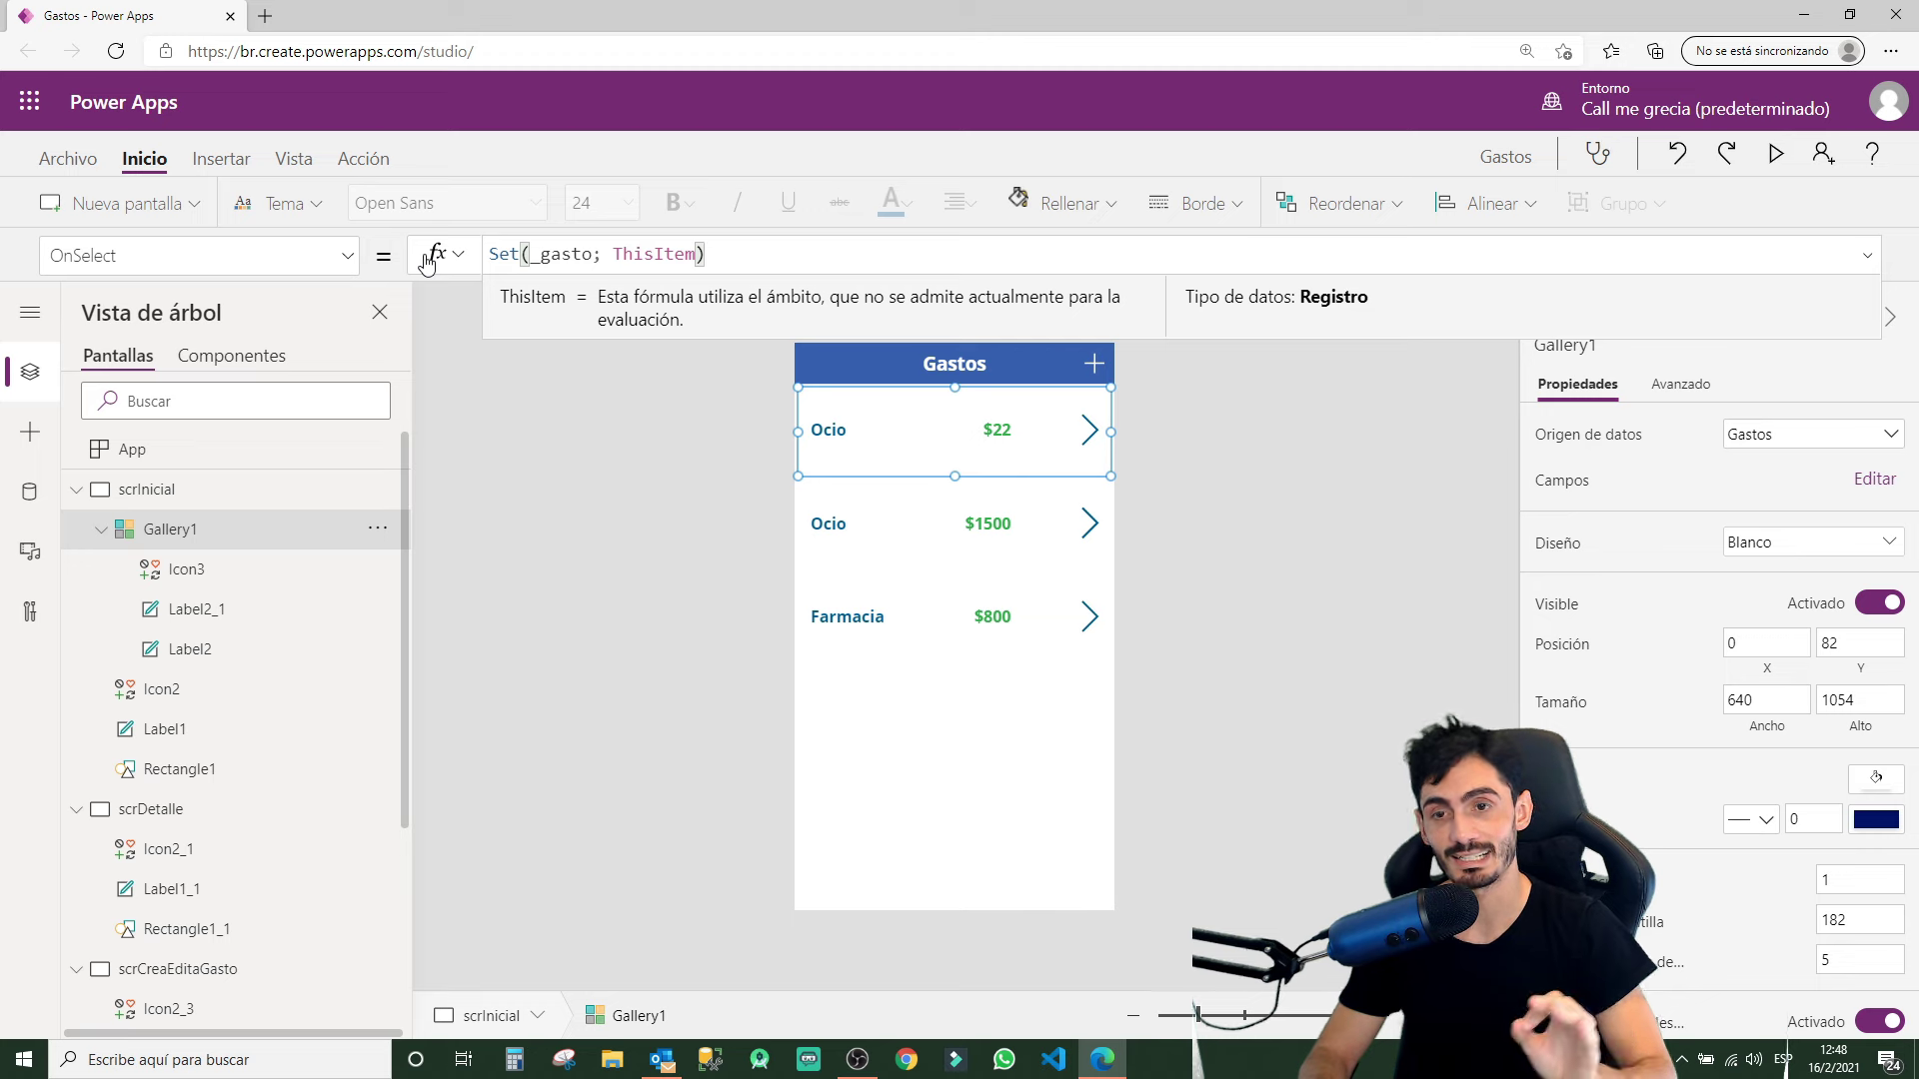
text(;;)
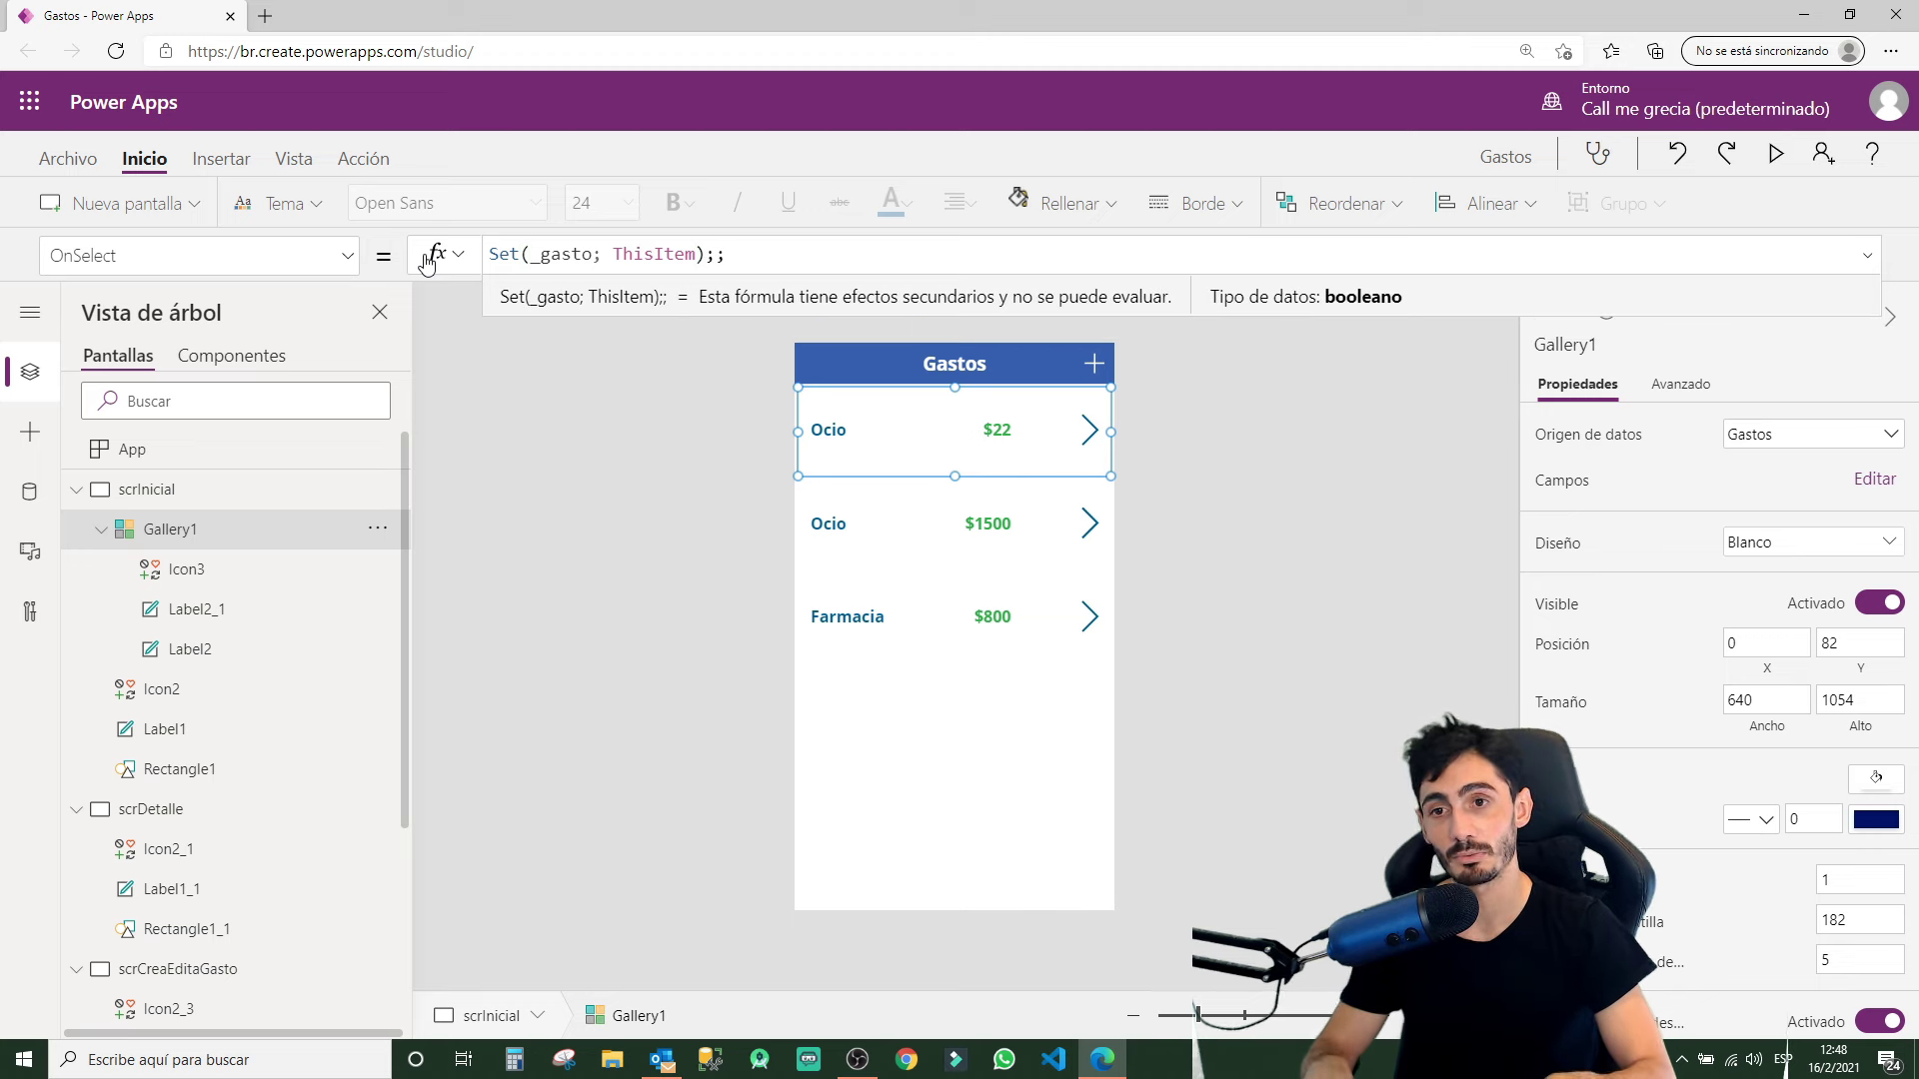
key(shift+Return)
text(Naviga)
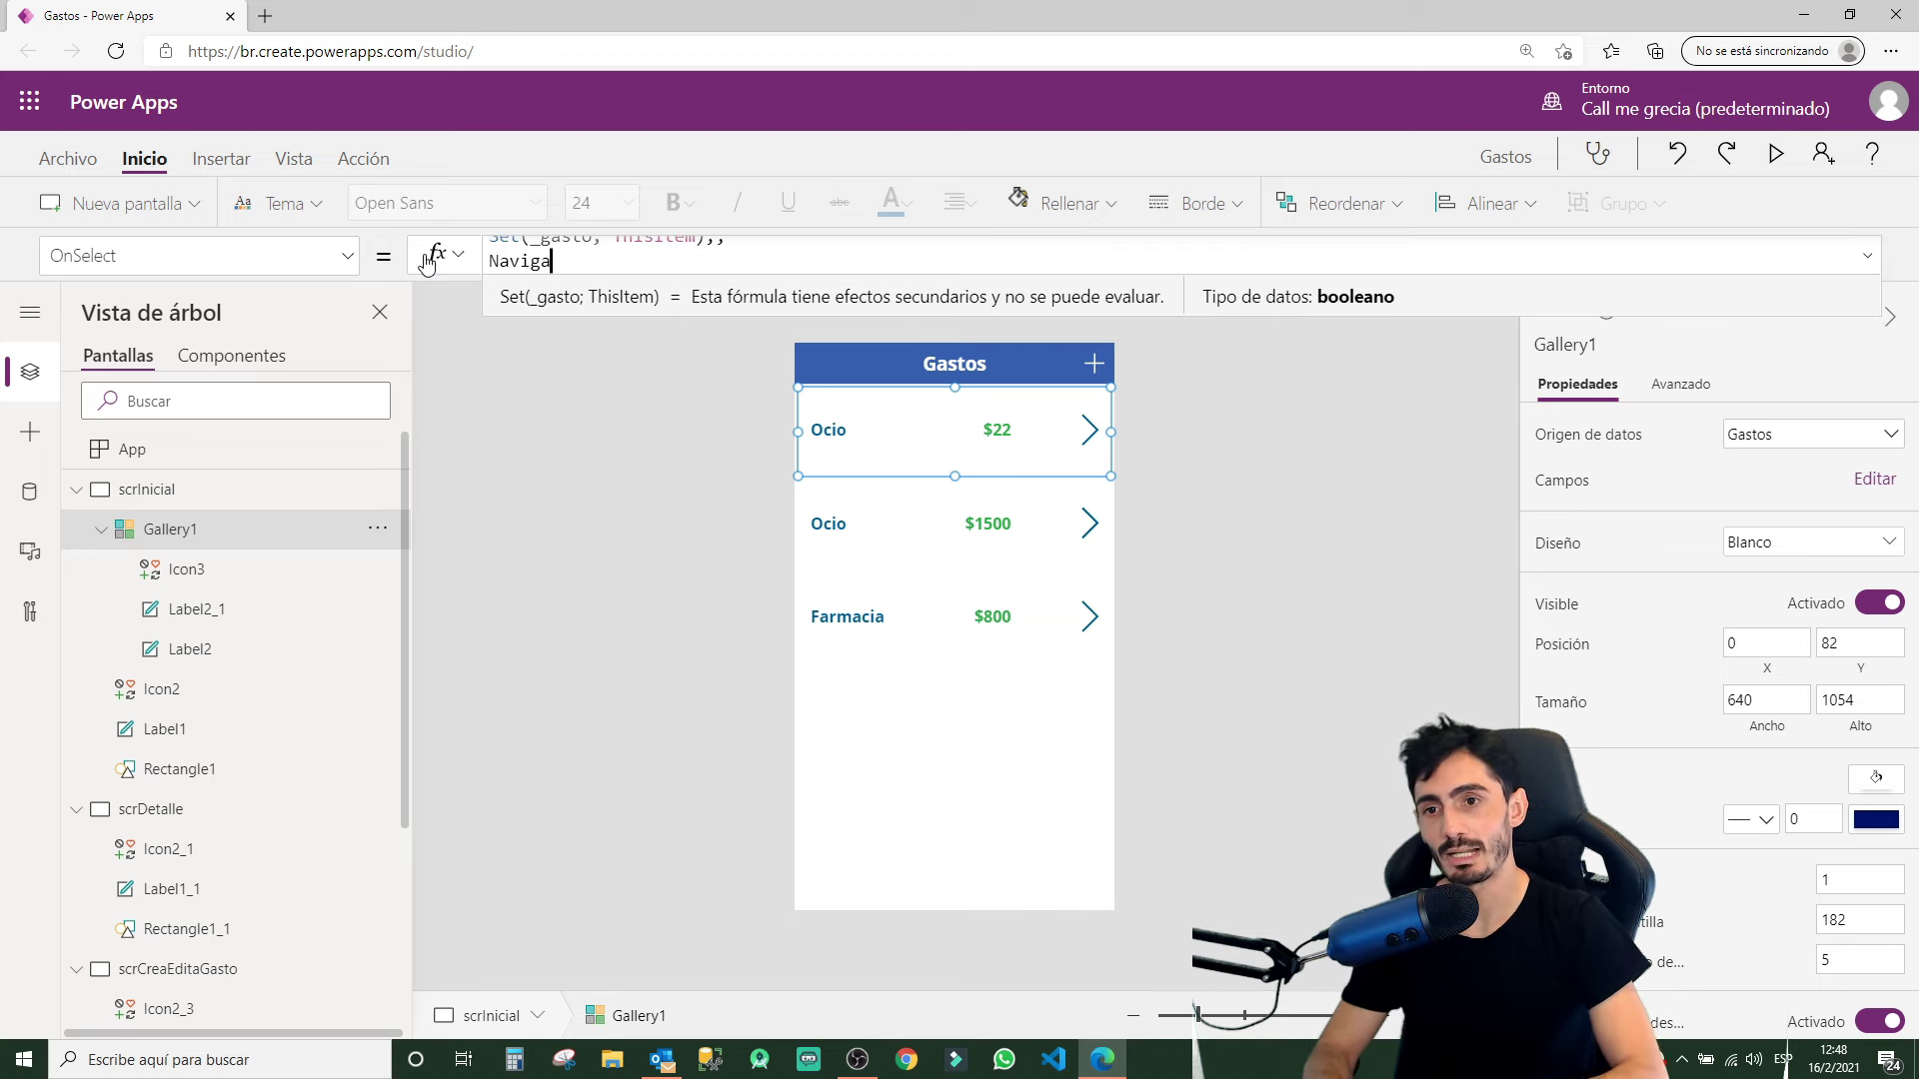
Add Navigate(scrDetalle; Cover) to the OnSelect formula.
text(te()
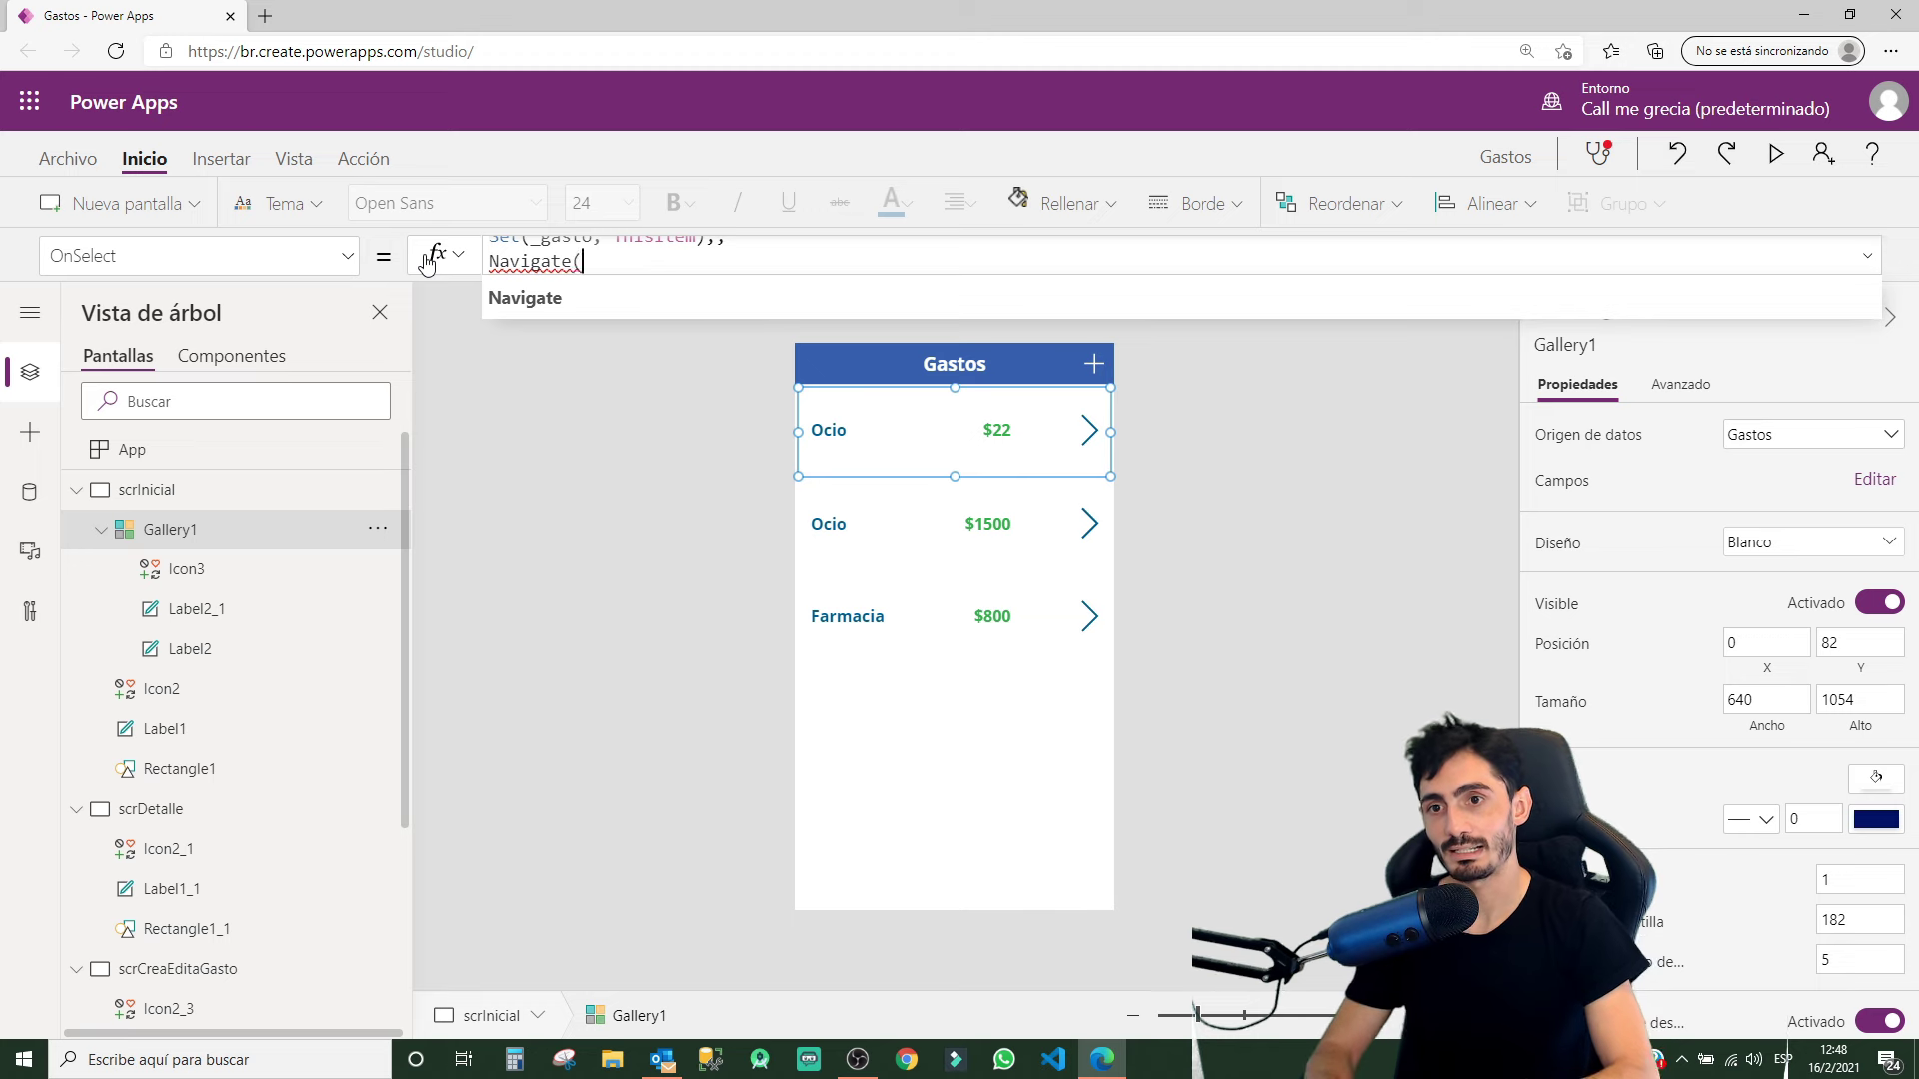
text(scrDe)
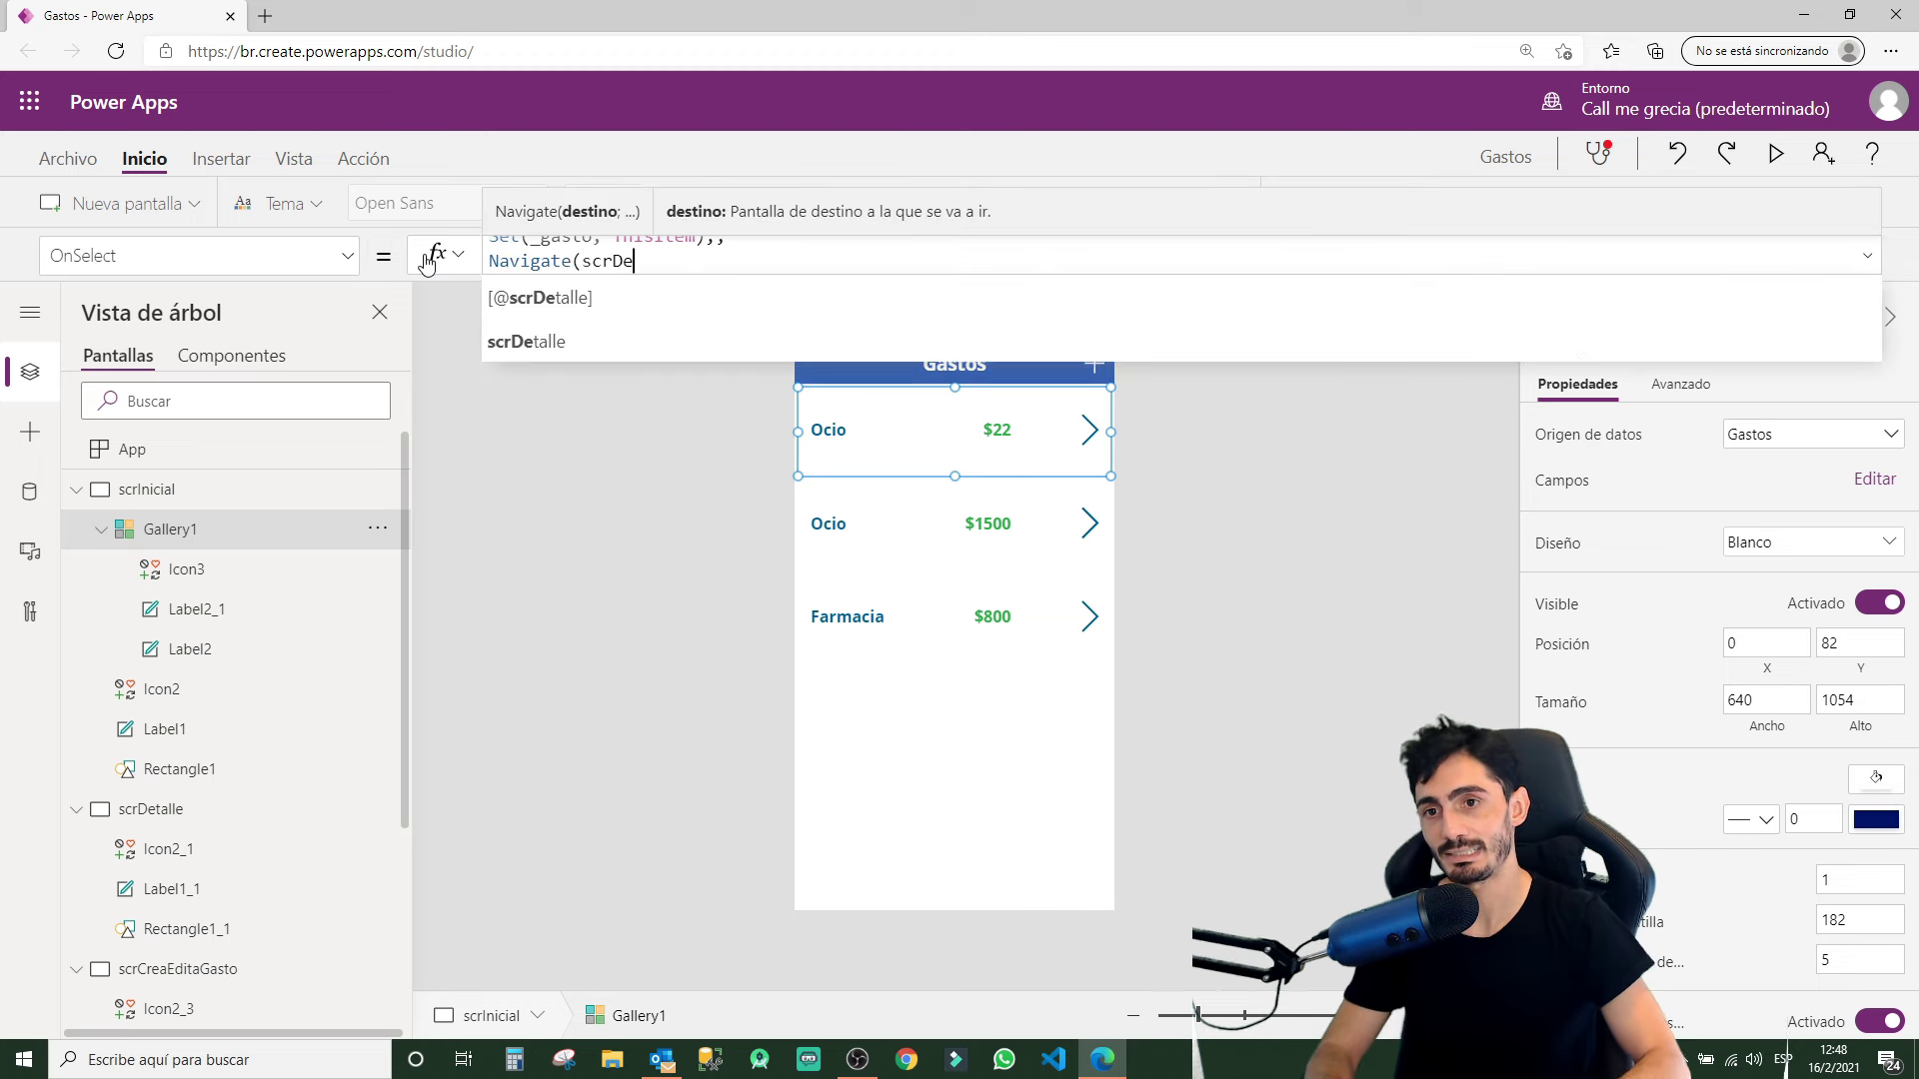
key(Tab)
text(;)
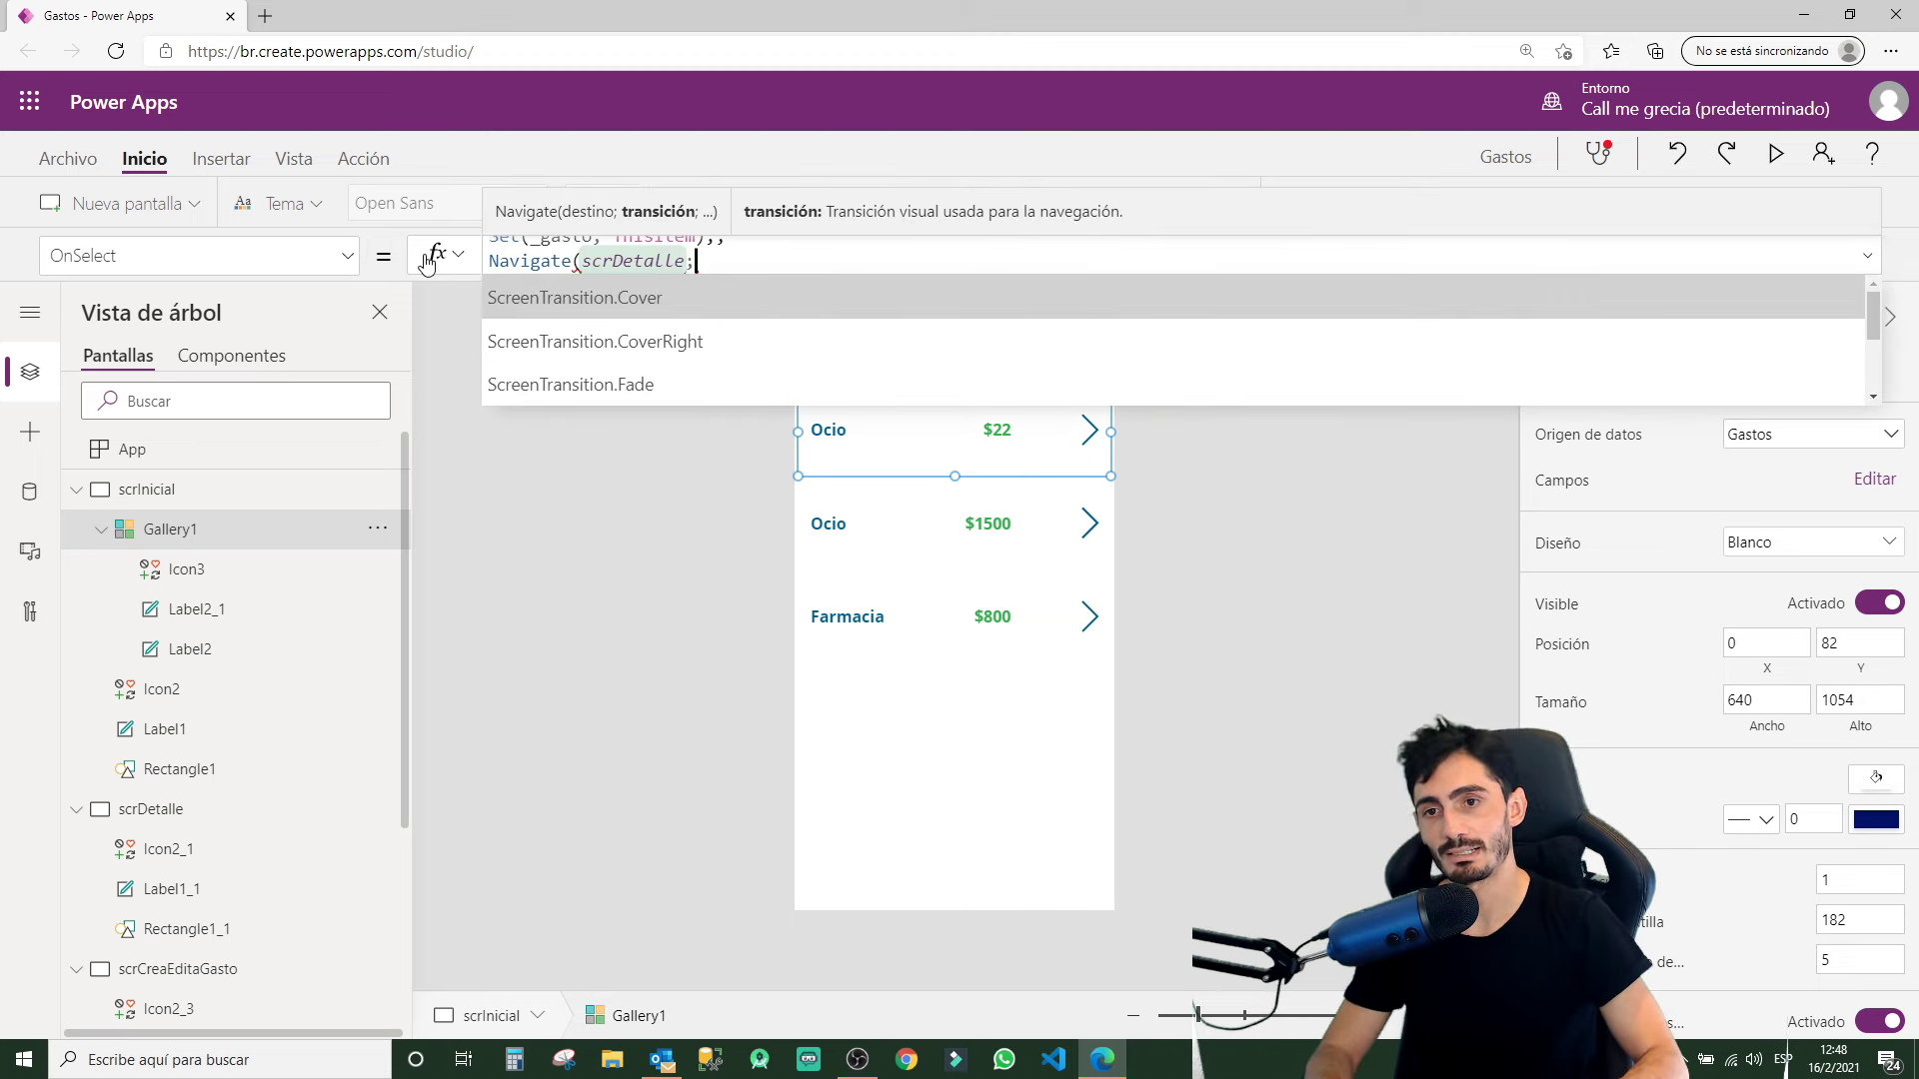
key(Tab)
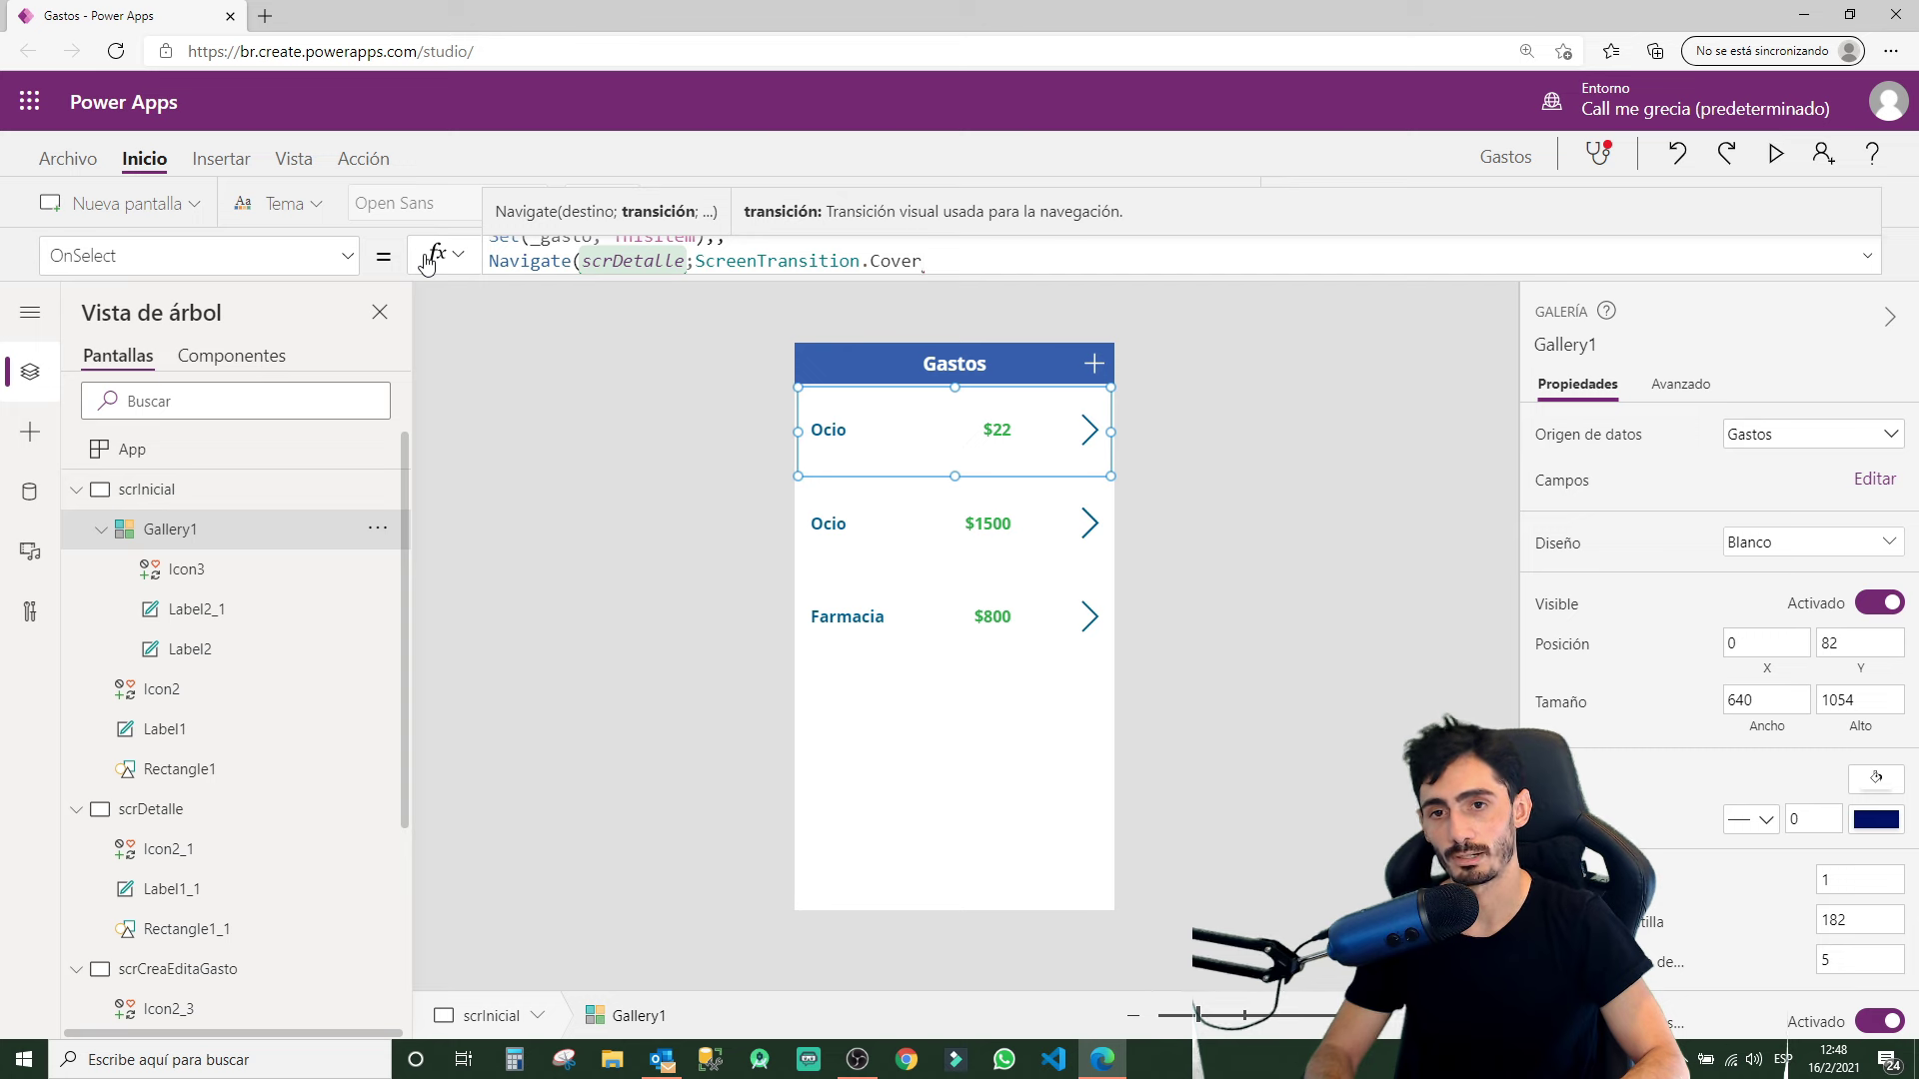
text())
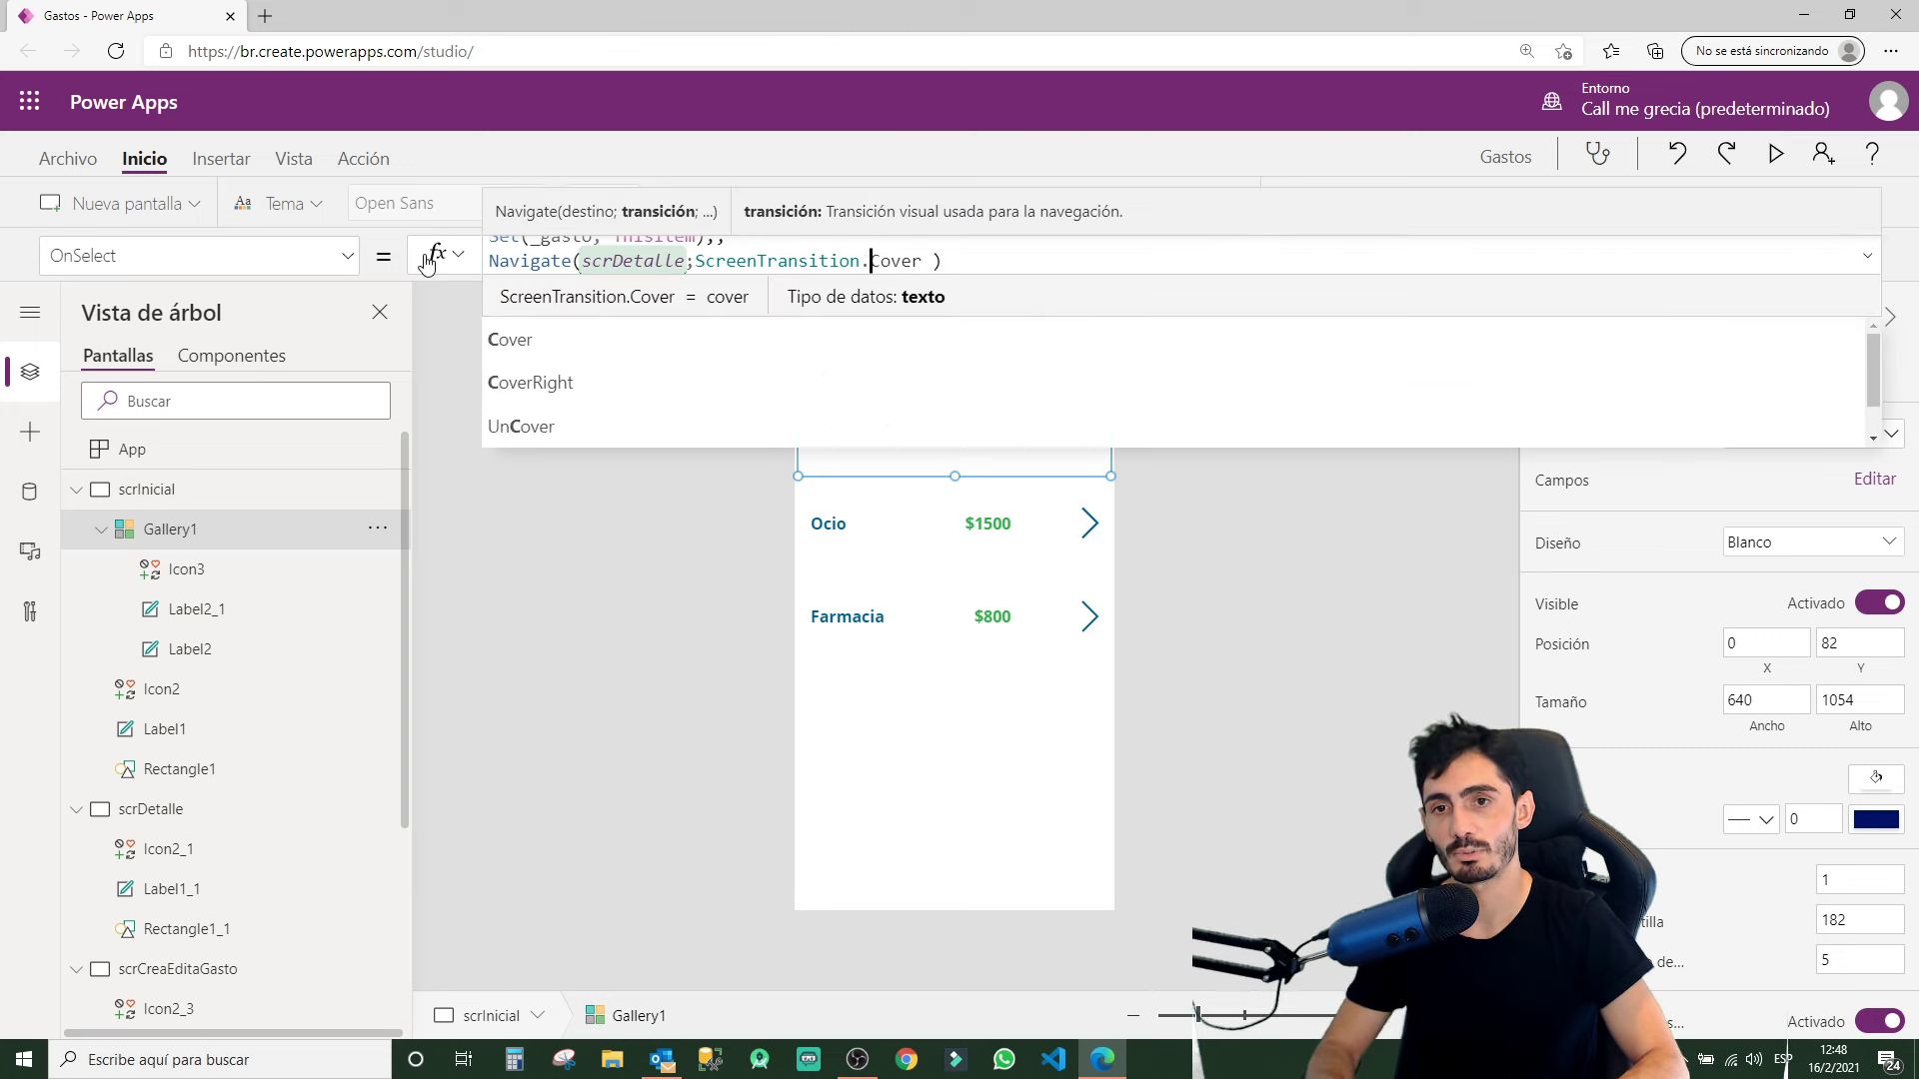
key(ctrl+shift+Left)
key(BackSpace)
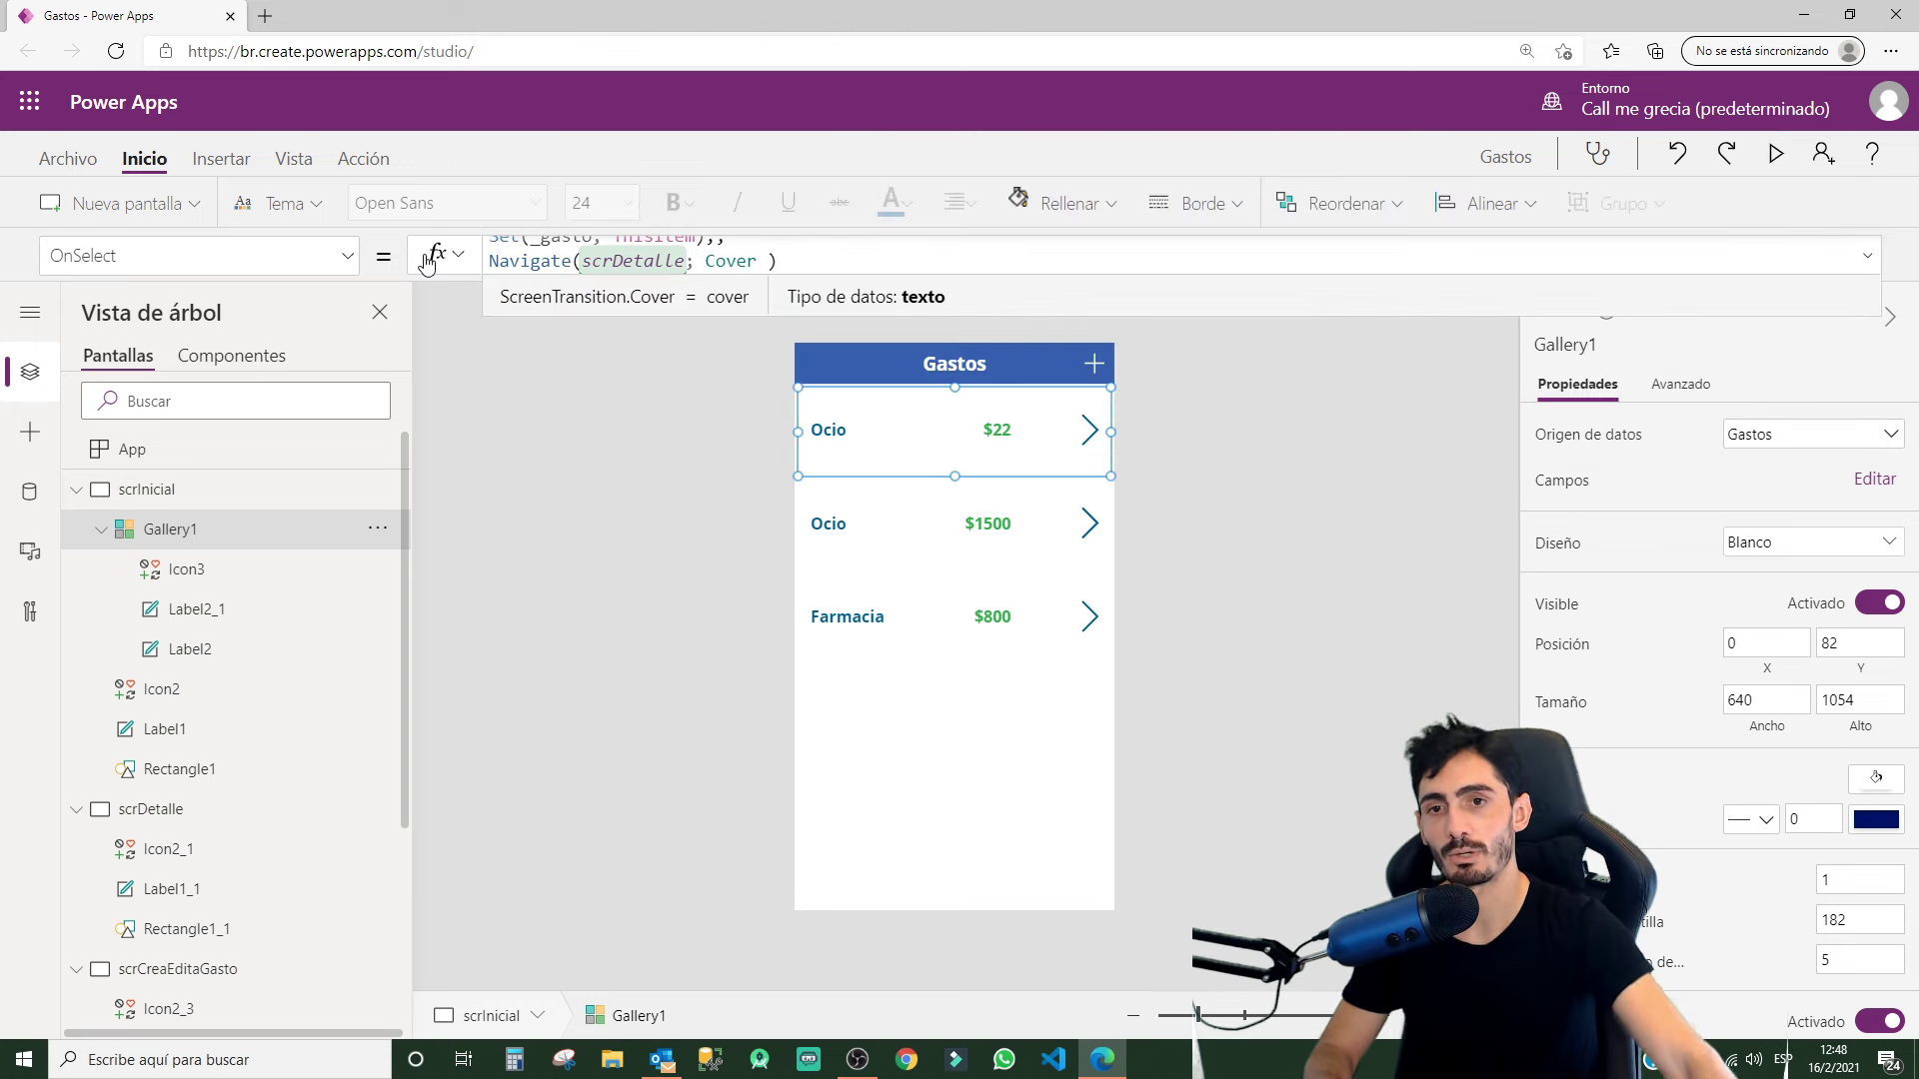
Alternate between scrInicial and scrDetalle, ending on the Gastos list with Gallery1's OnSelect formula shown.
click(1315, 428)
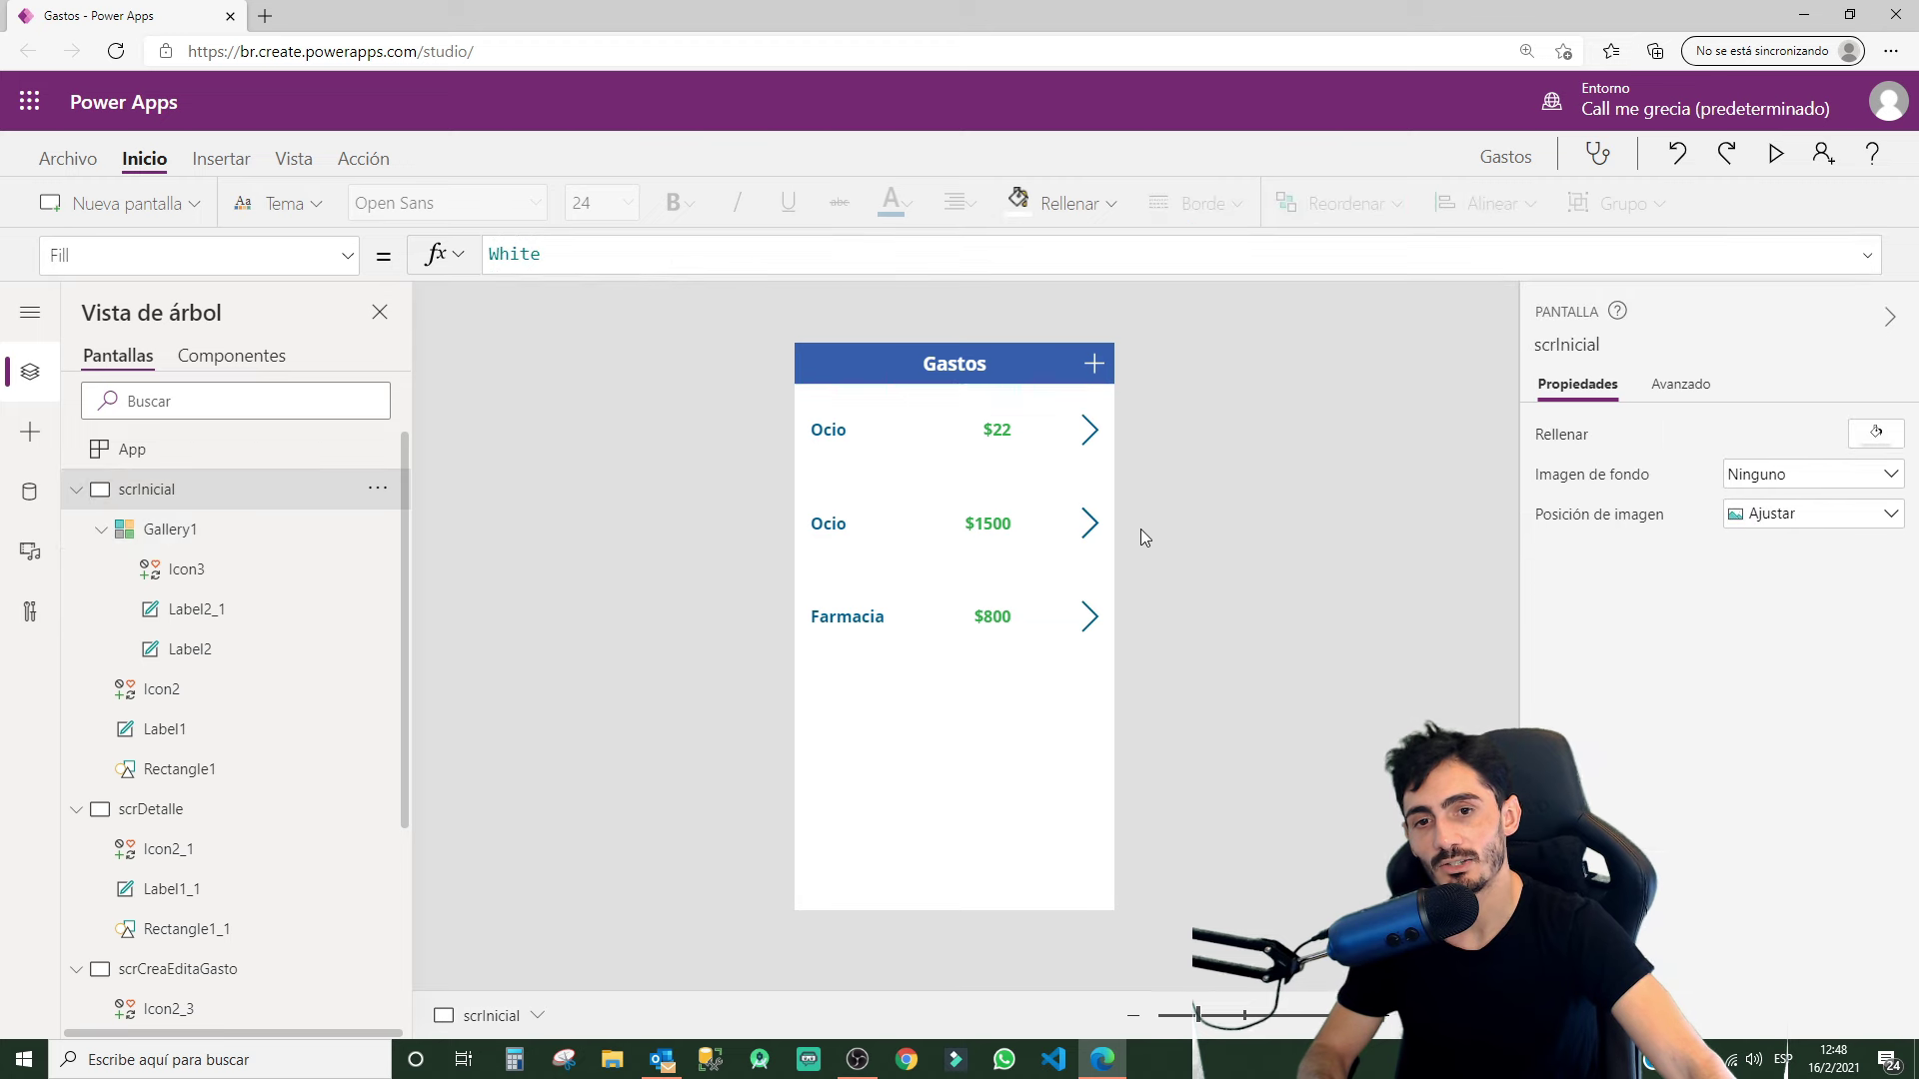
alt+click(995, 440)
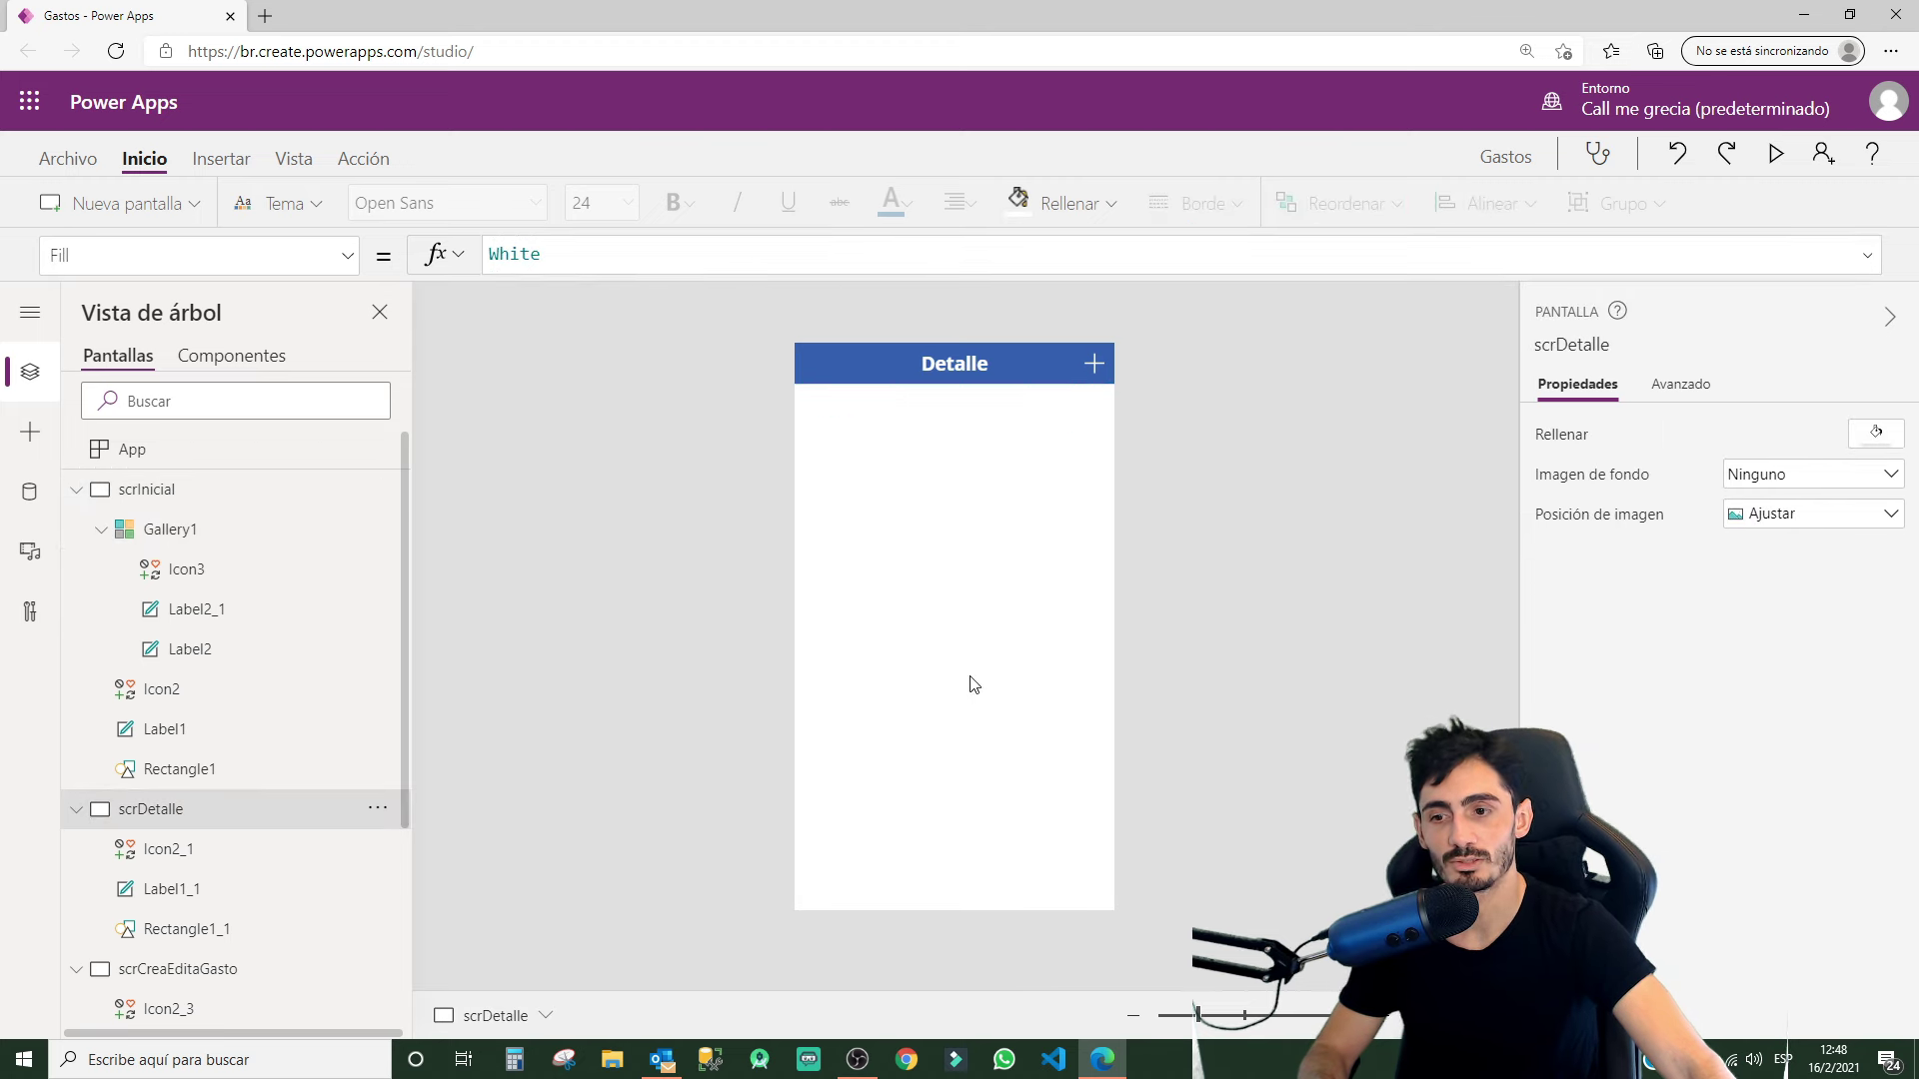
click(258, 500)
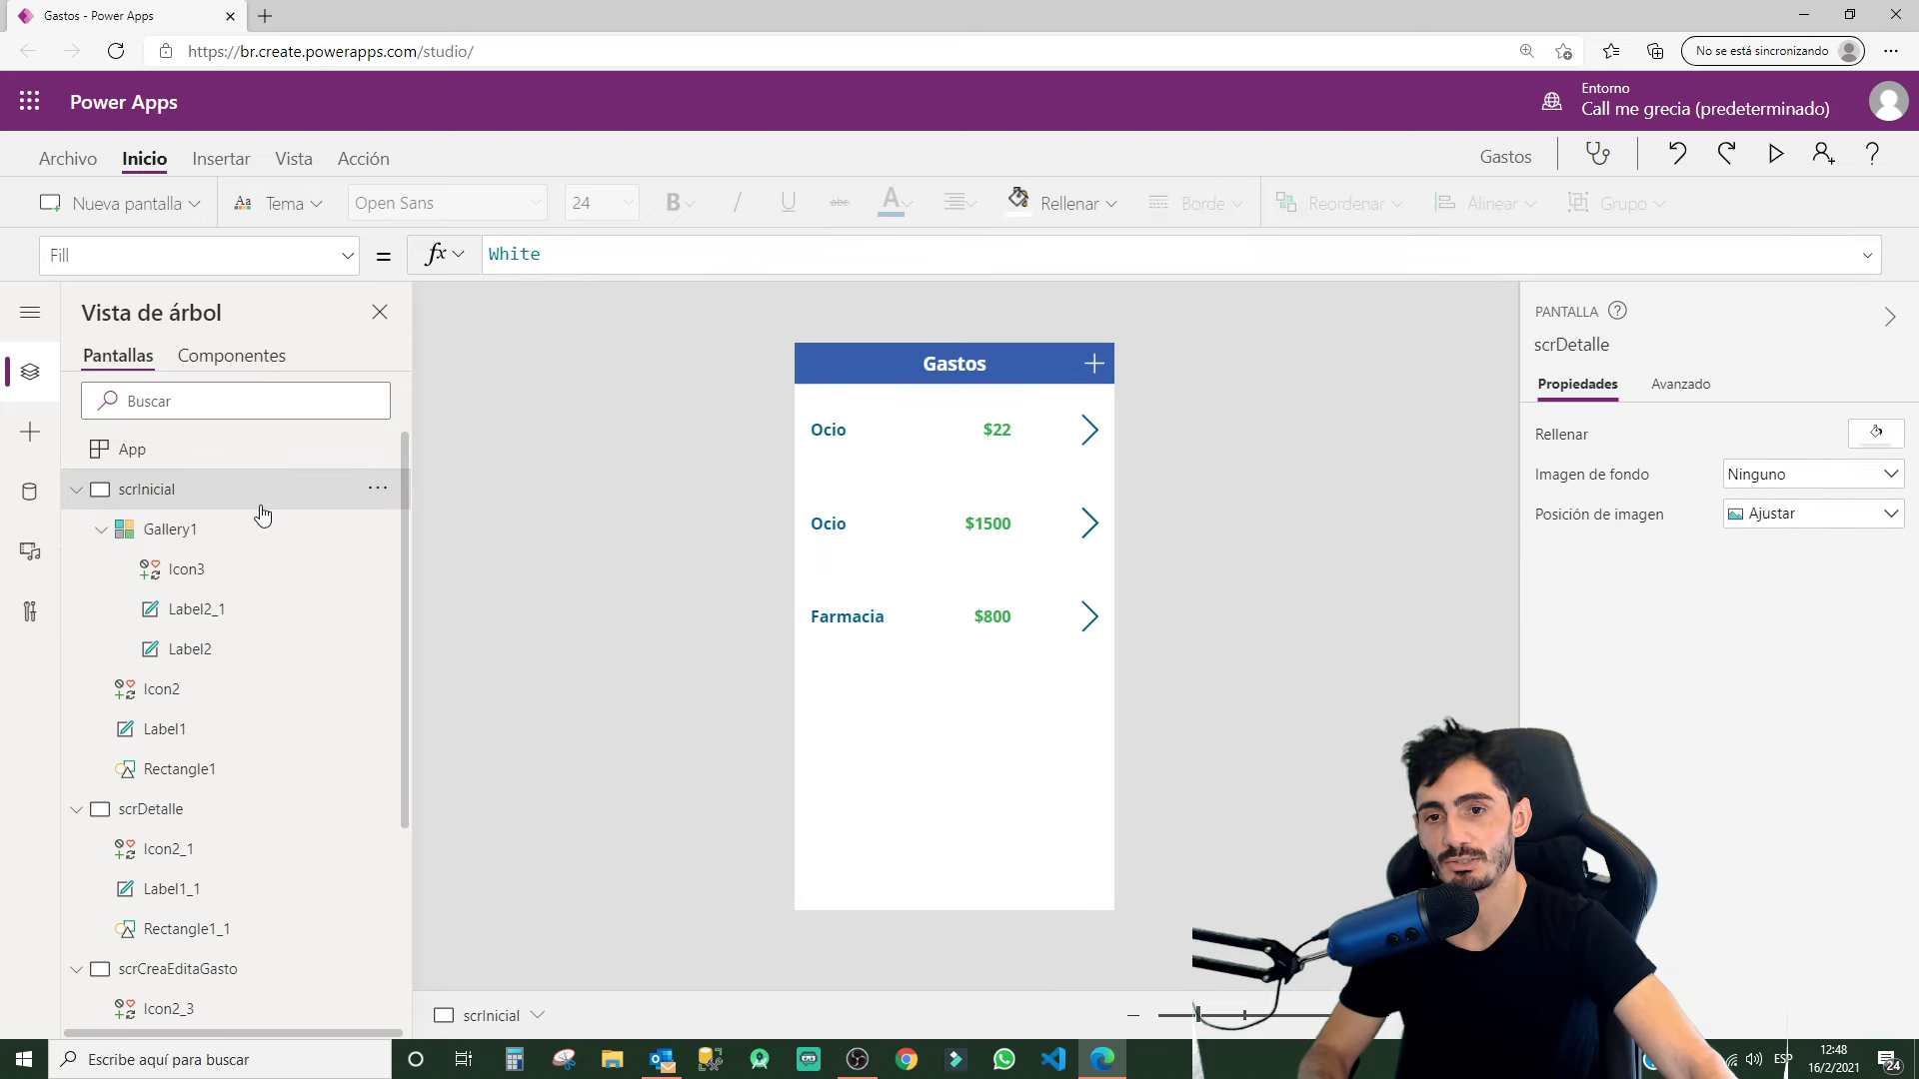
alt+click(1092, 525)
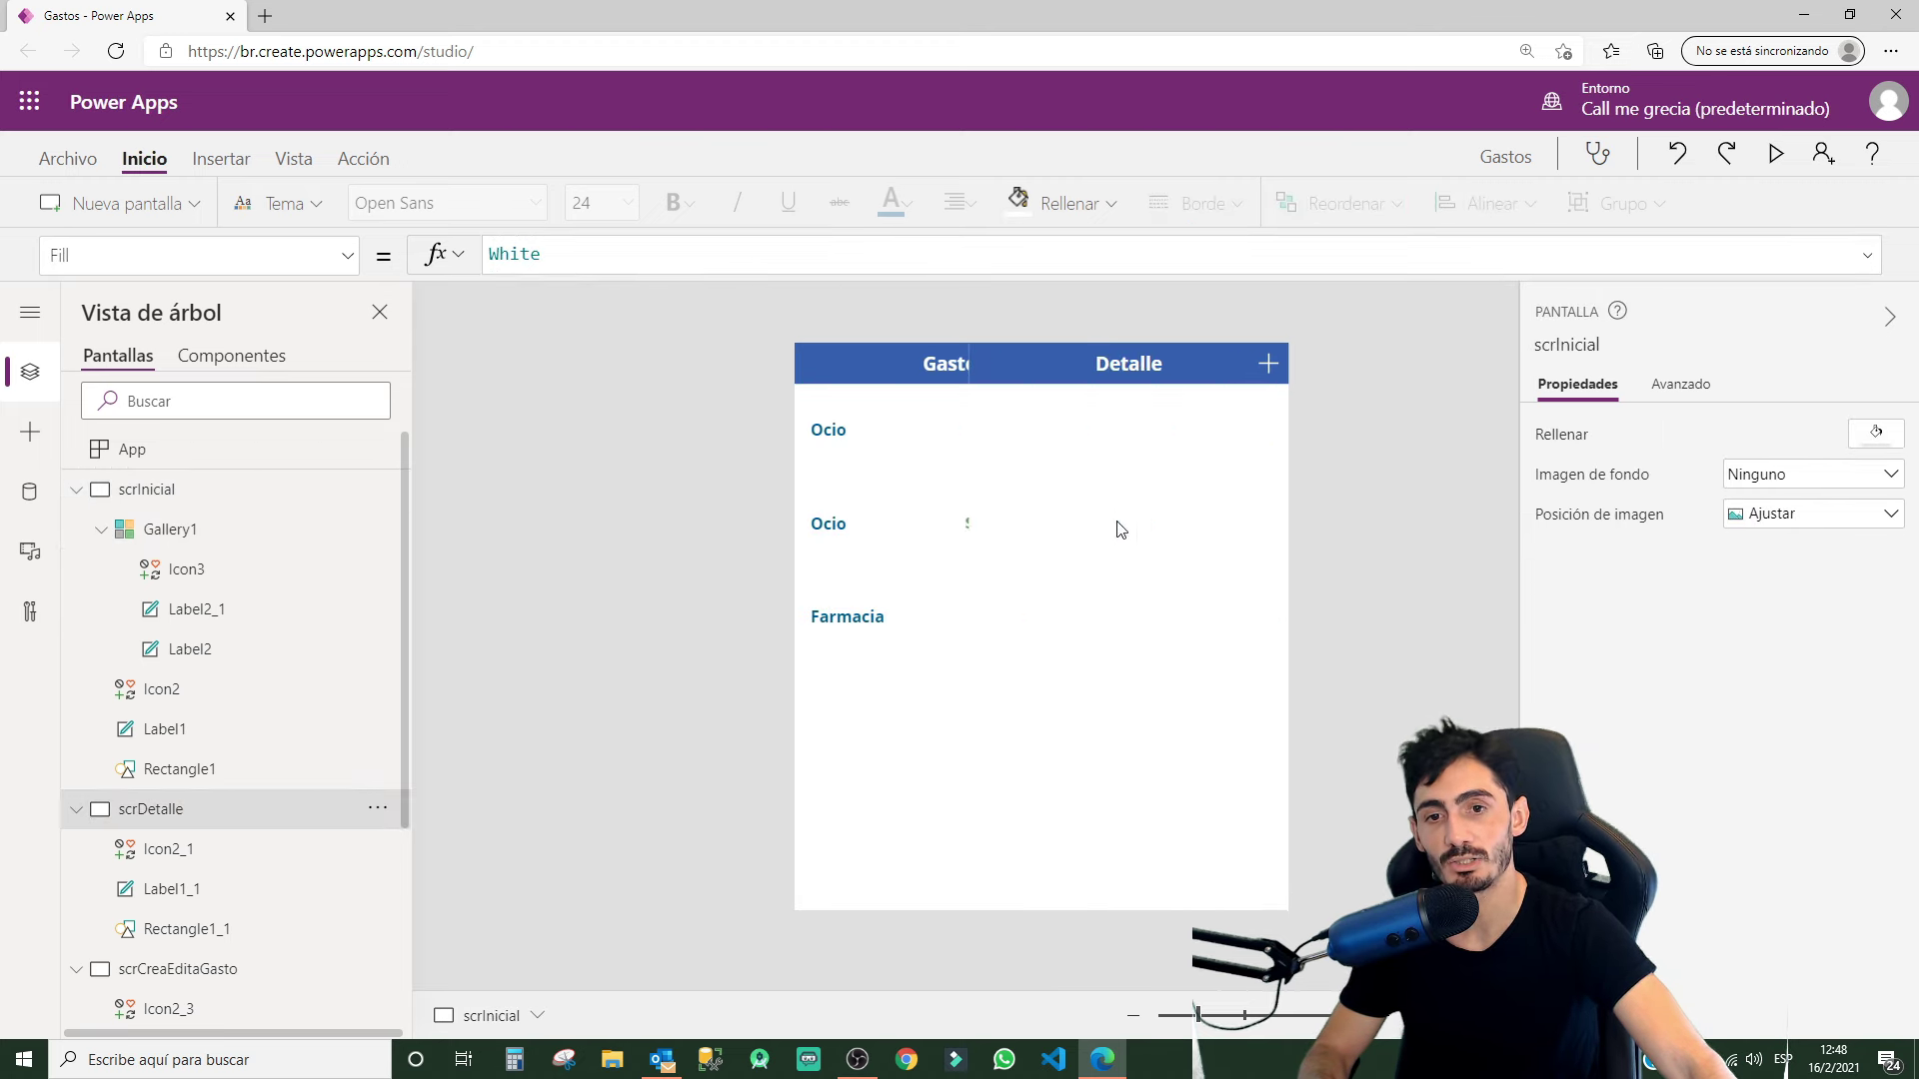
click(241, 487)
alt+click(928, 462)
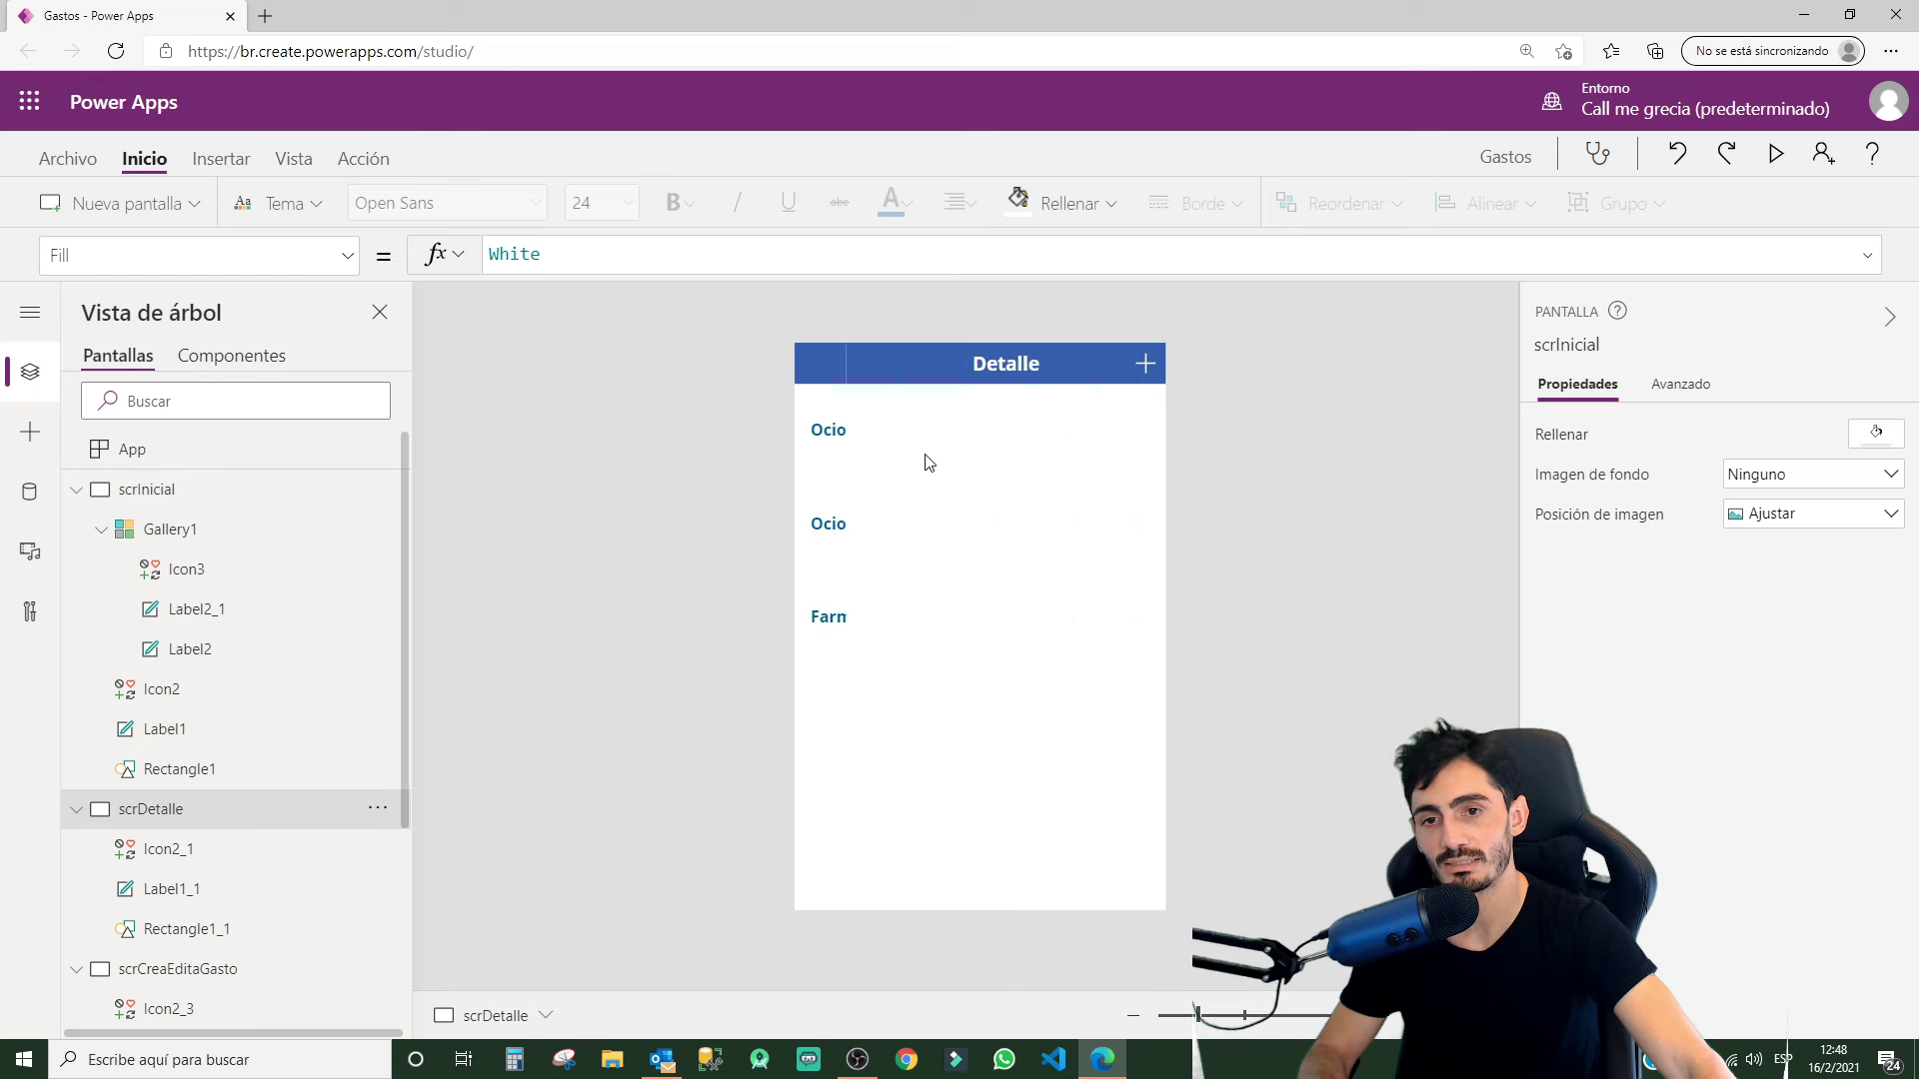
click(200, 489)
click(986, 470)
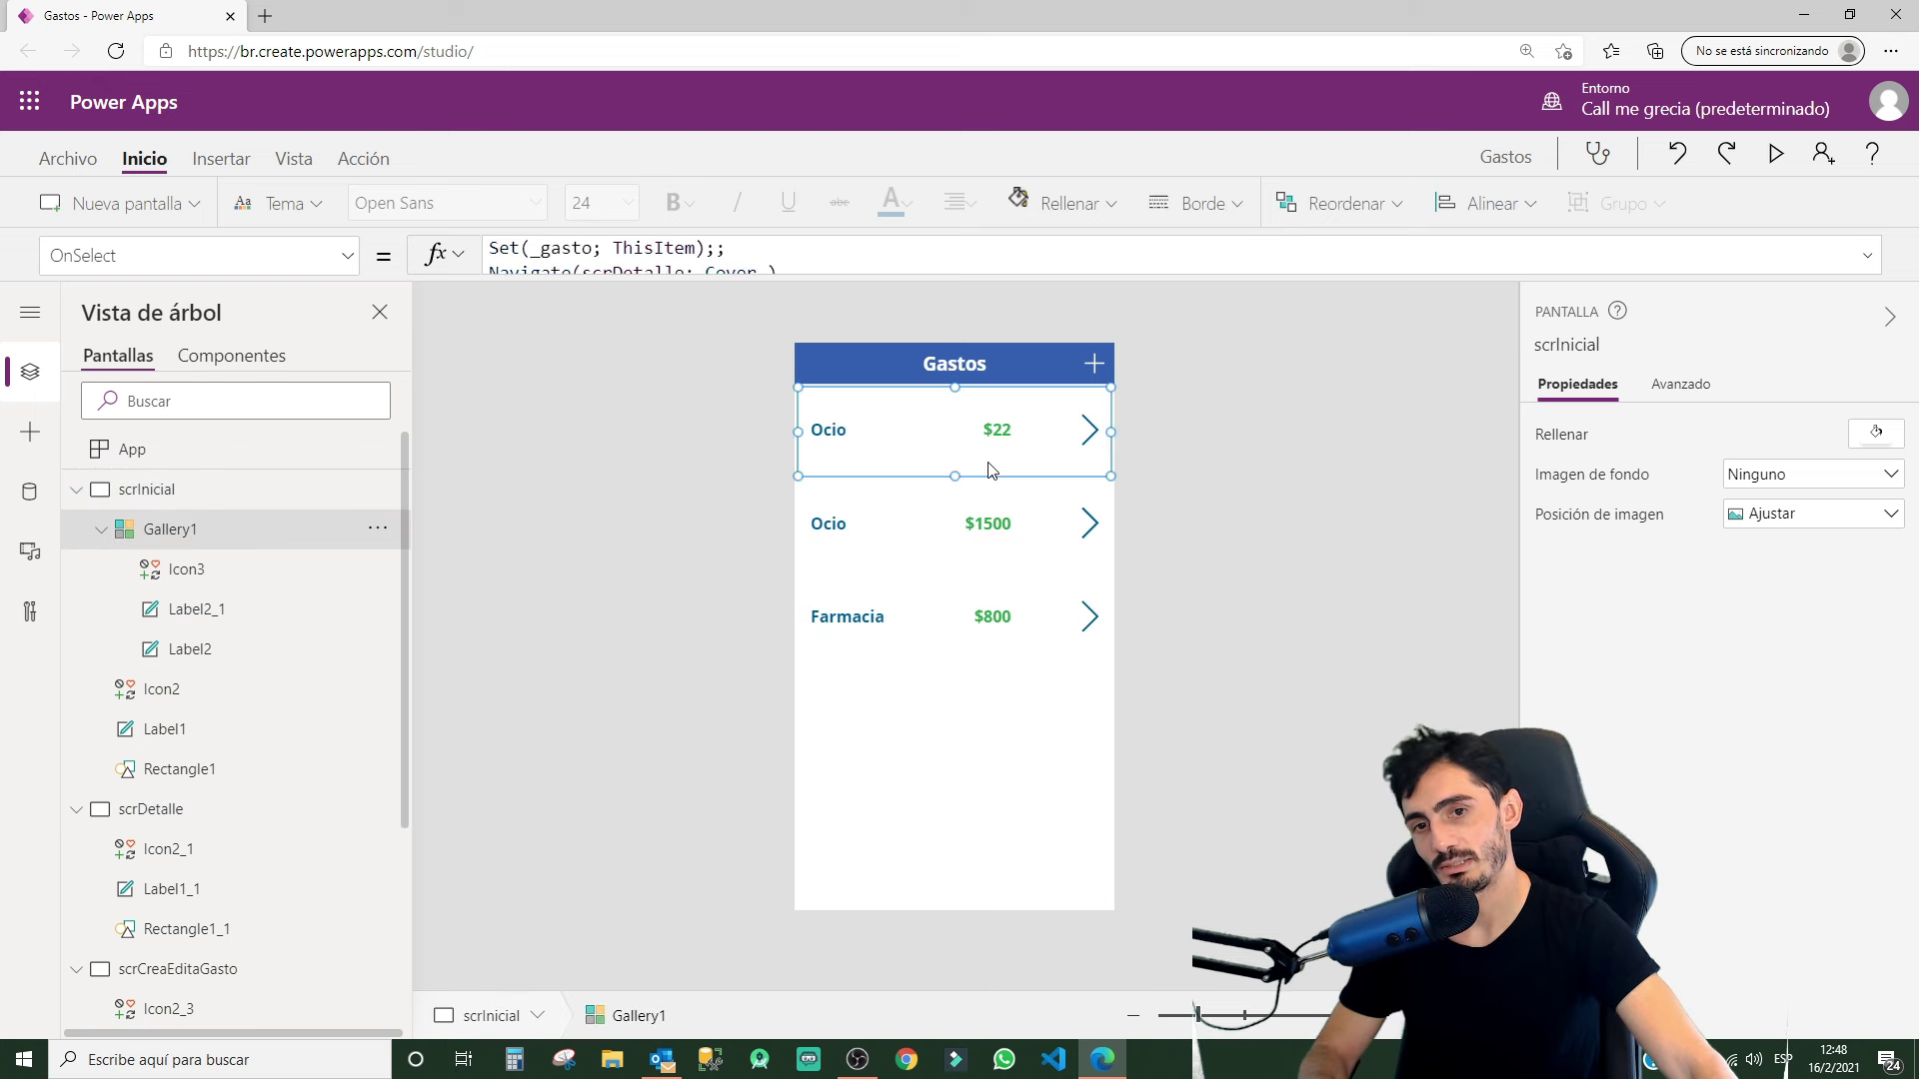
Insert a rectangle into Gallery1 at the rows' left edge, stretched across the full row width.
click(221, 158)
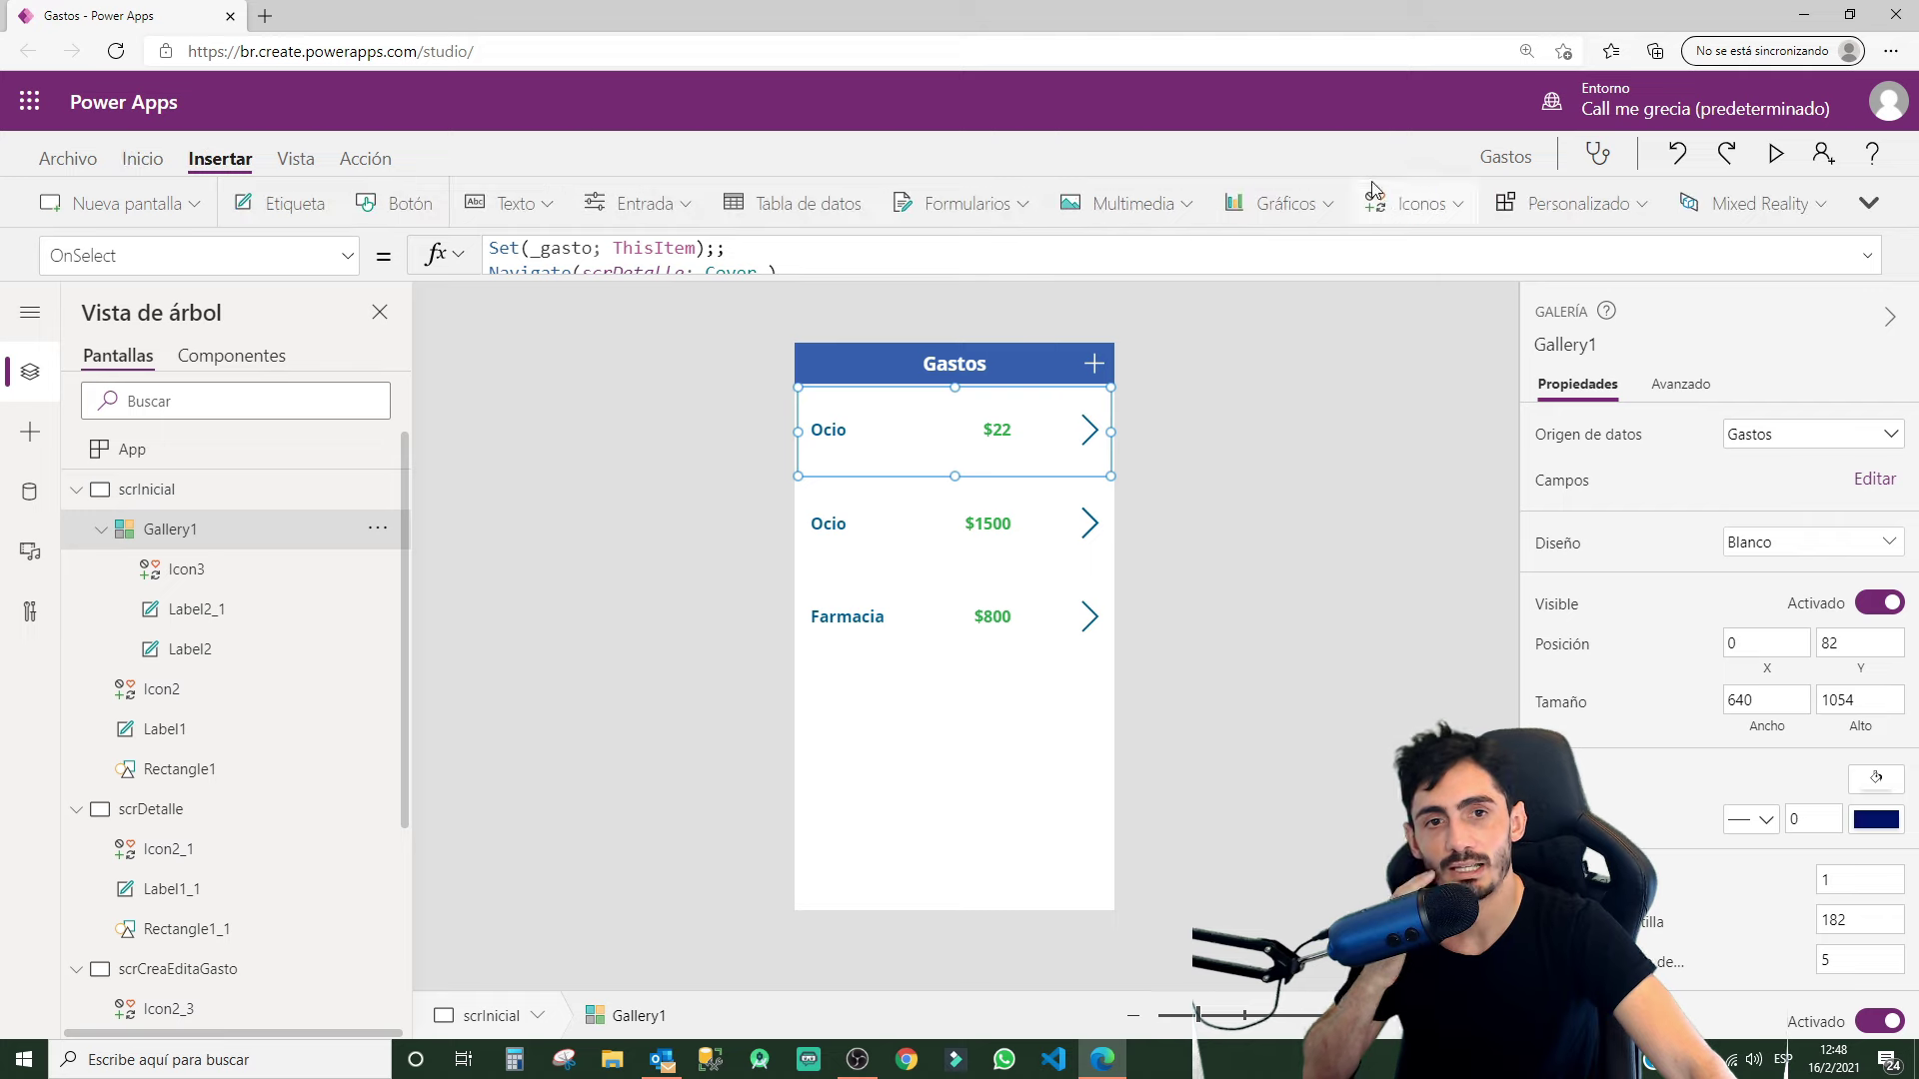
click(1411, 203)
scroll(1547, 520, down, 10)
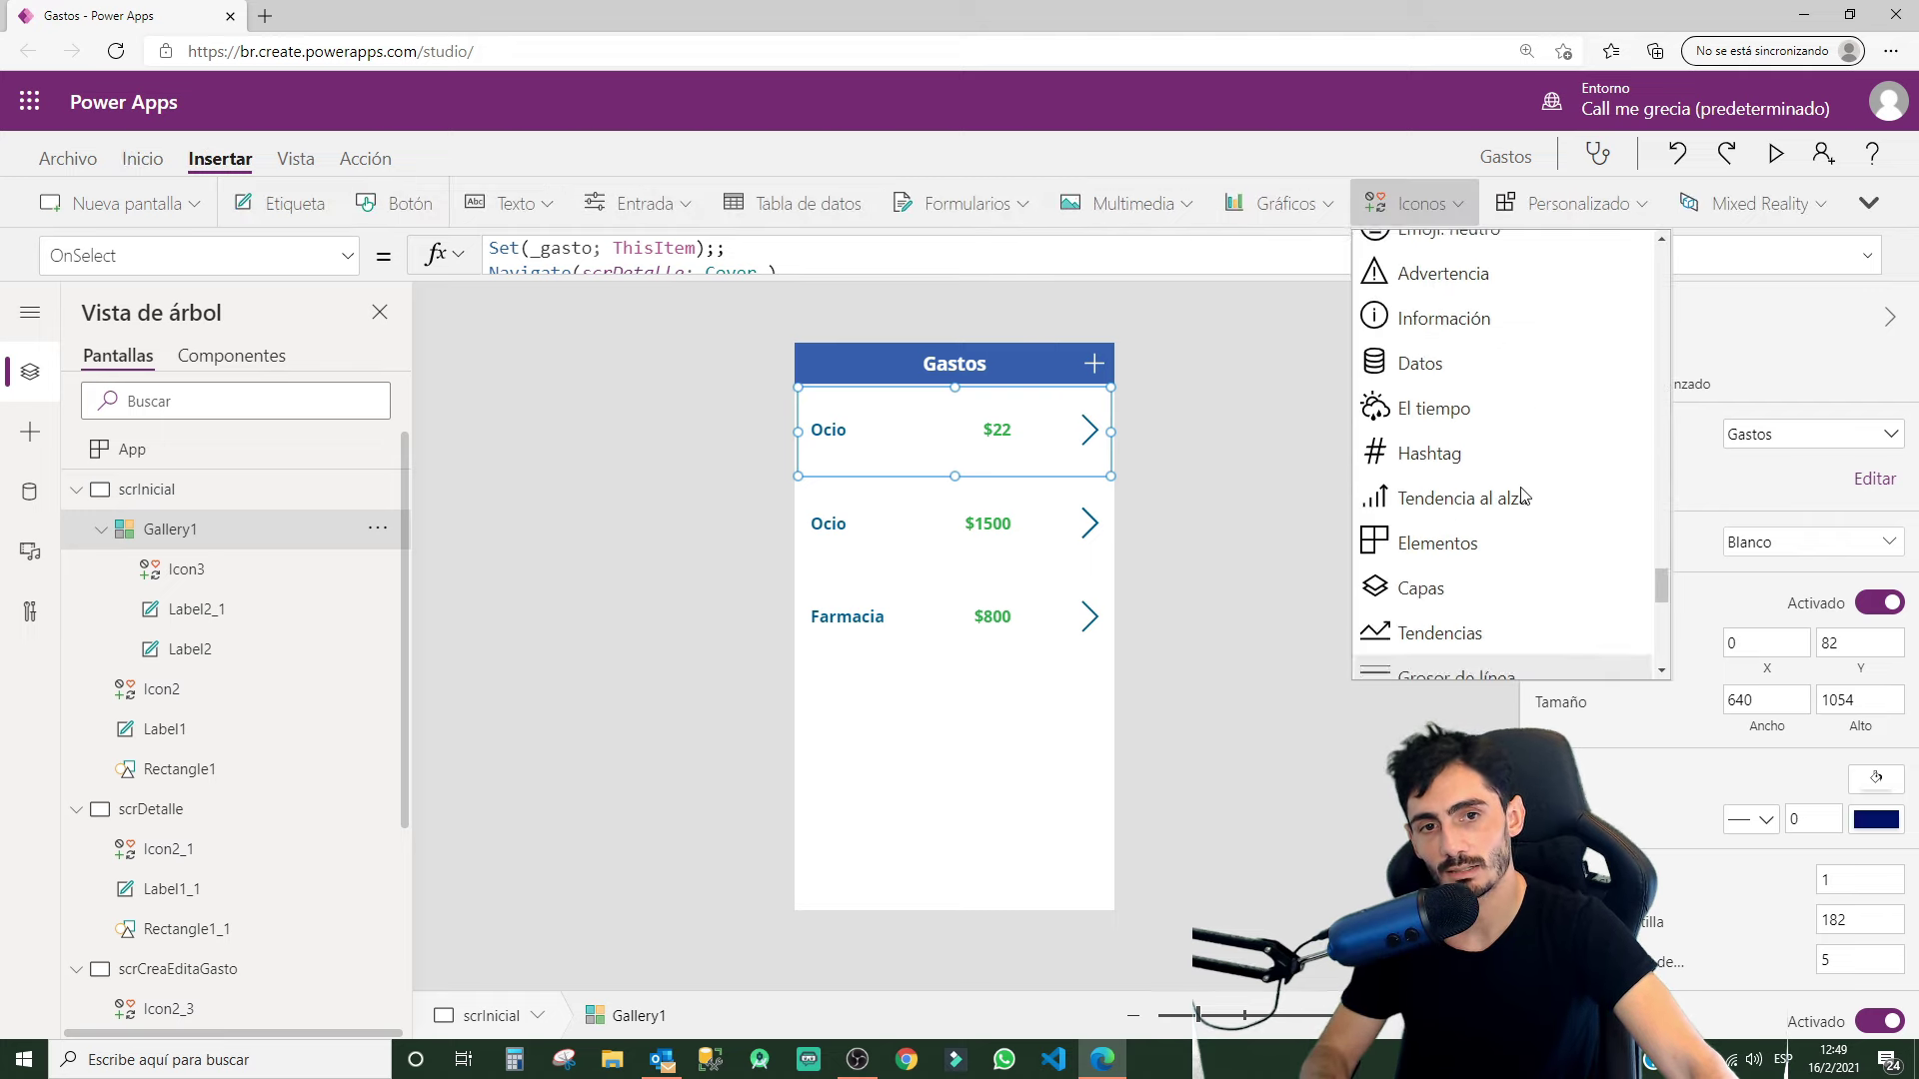
scroll(1522, 500, up, 2)
scroll(1520, 497, up, 1)
scroll(1520, 497, down, 2)
scroll(1520, 495, down, 5)
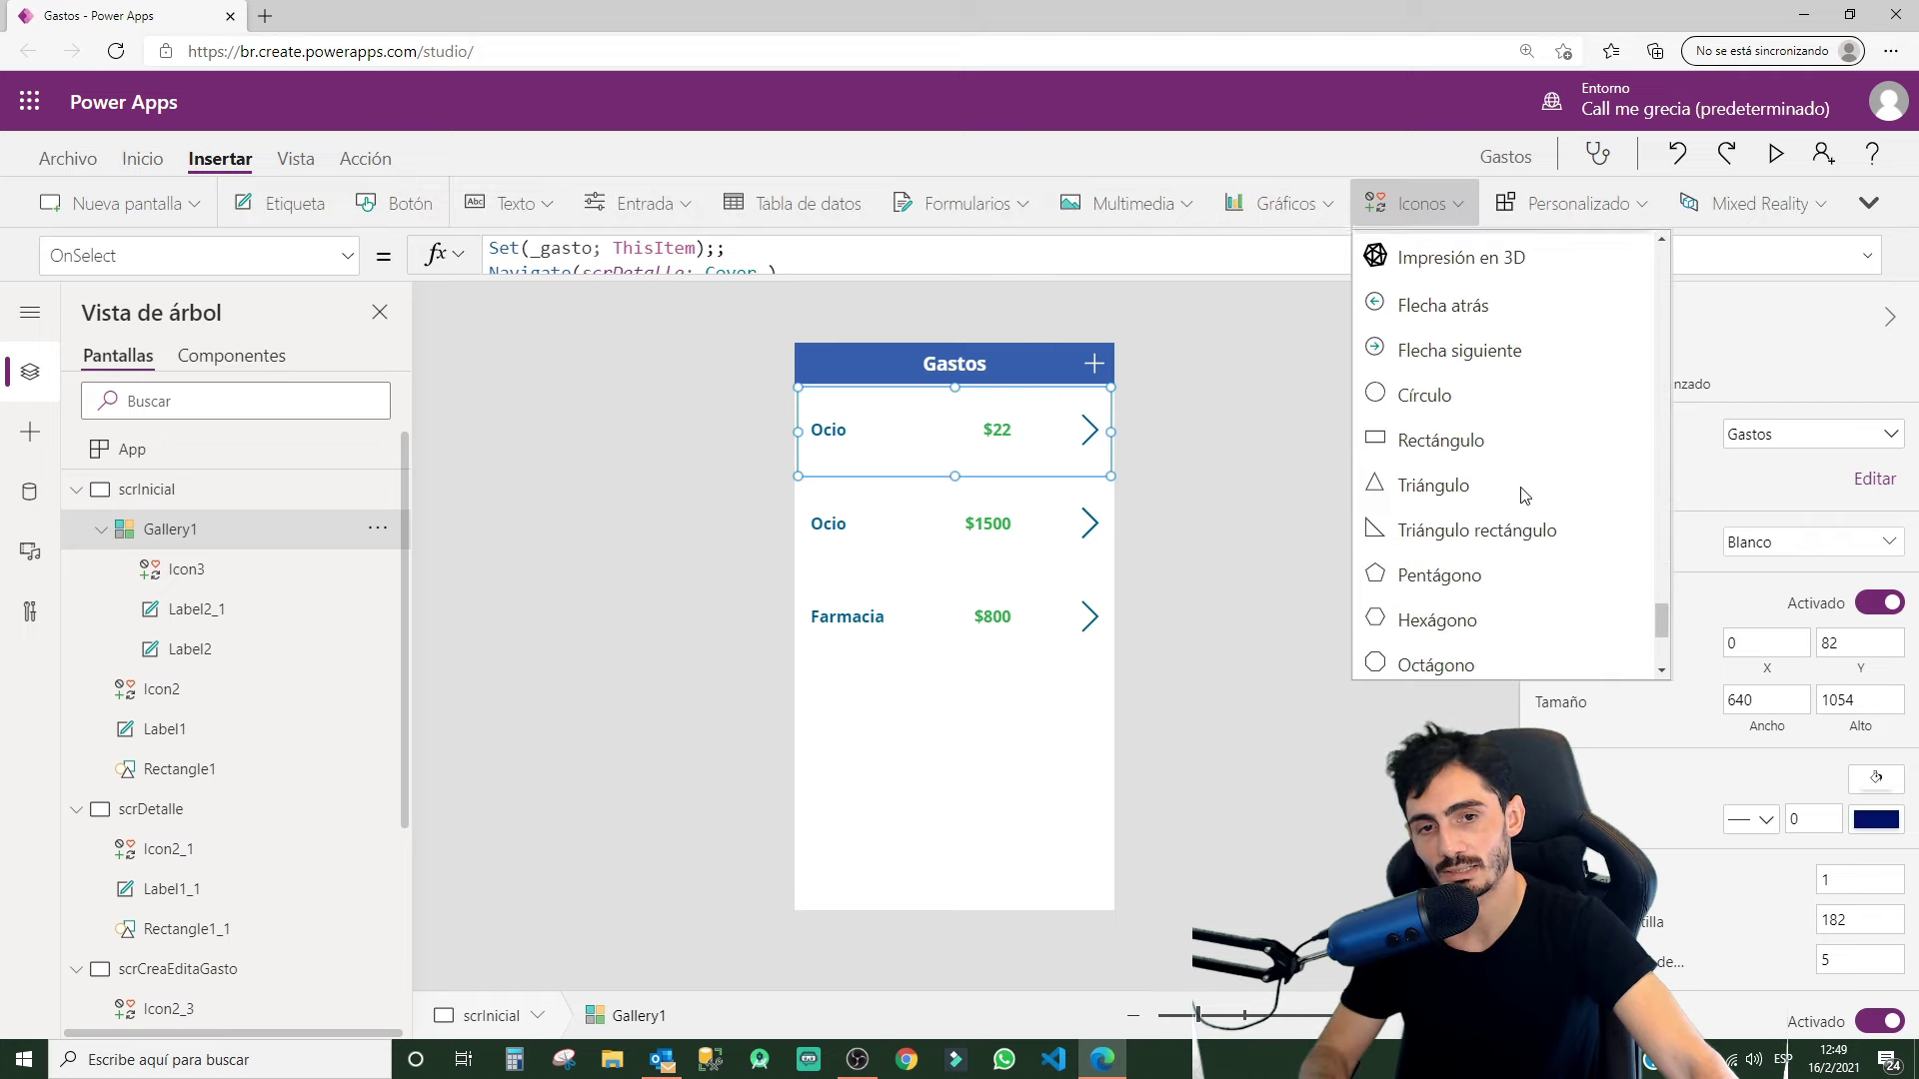
click(1470, 446)
drag(855, 432, 835, 452)
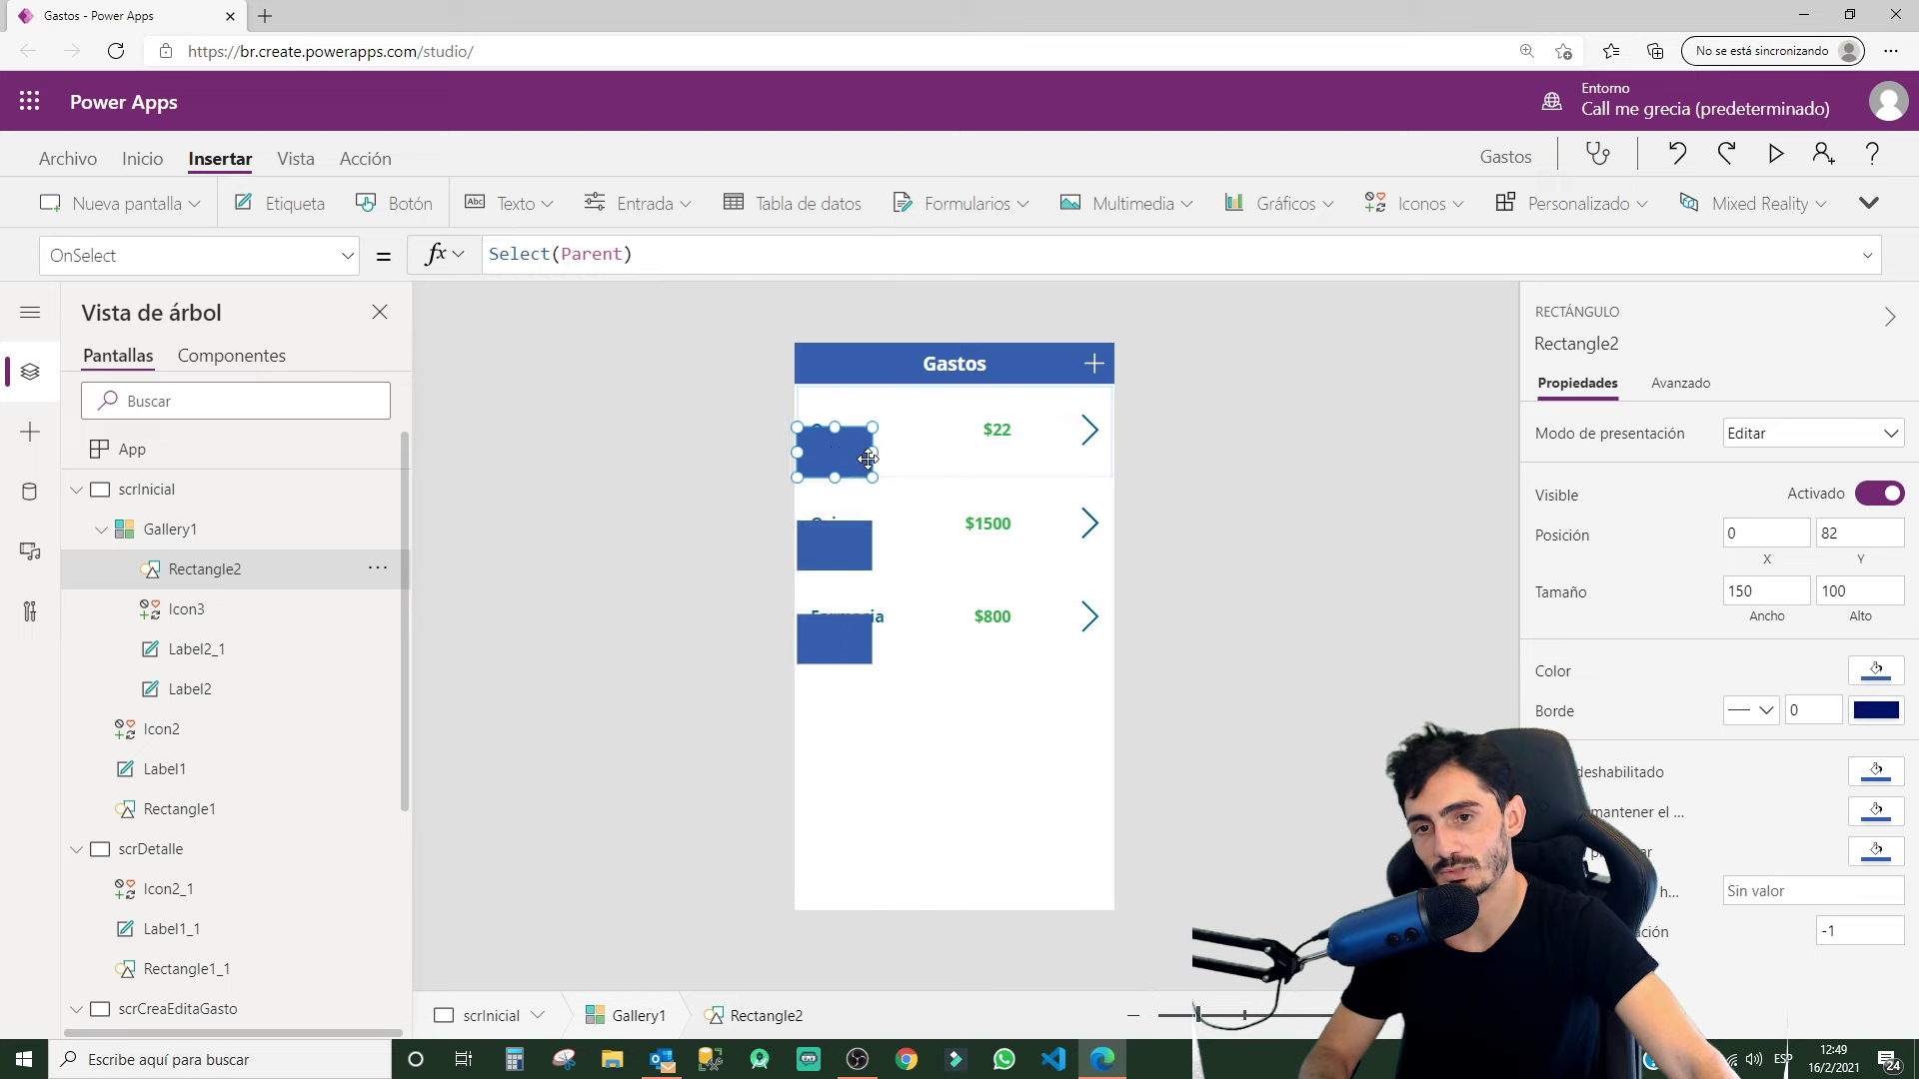
drag(869, 459, 1136, 469)
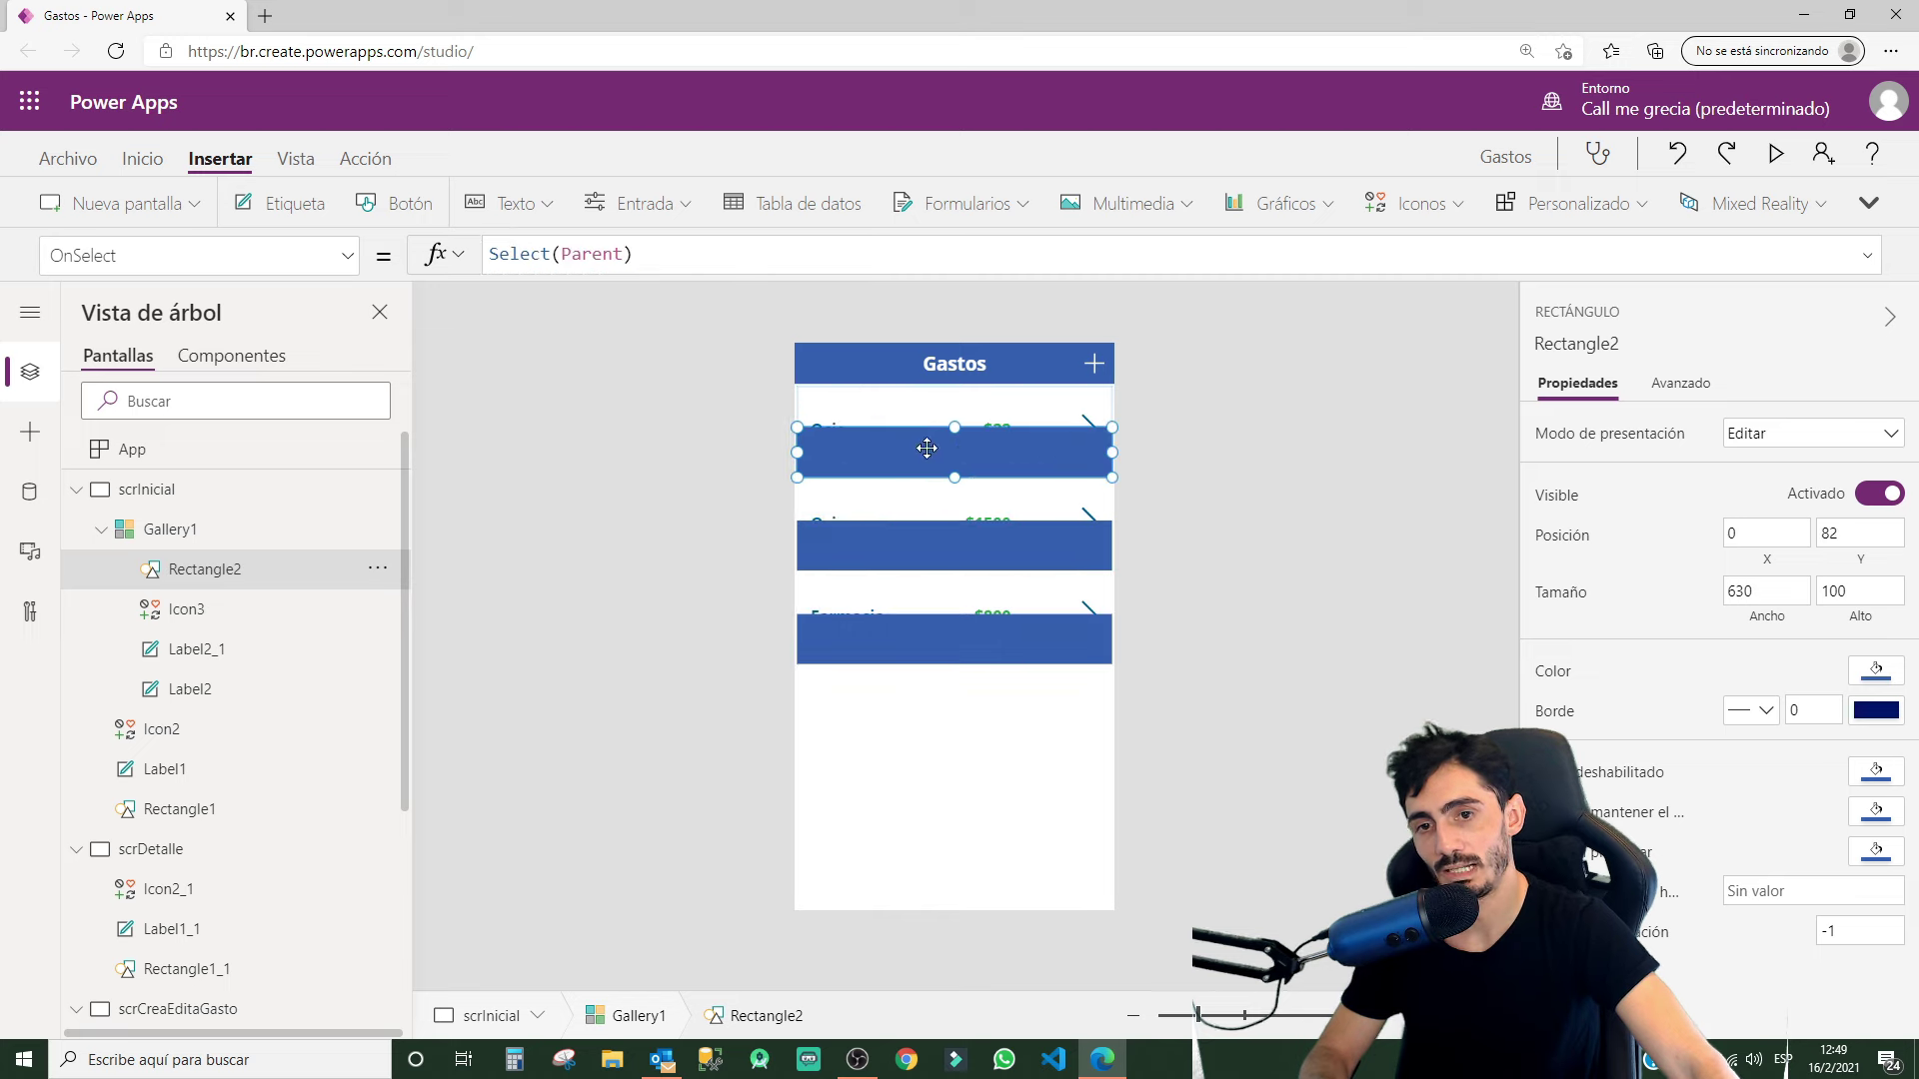
drag(953, 440, 942, 464)
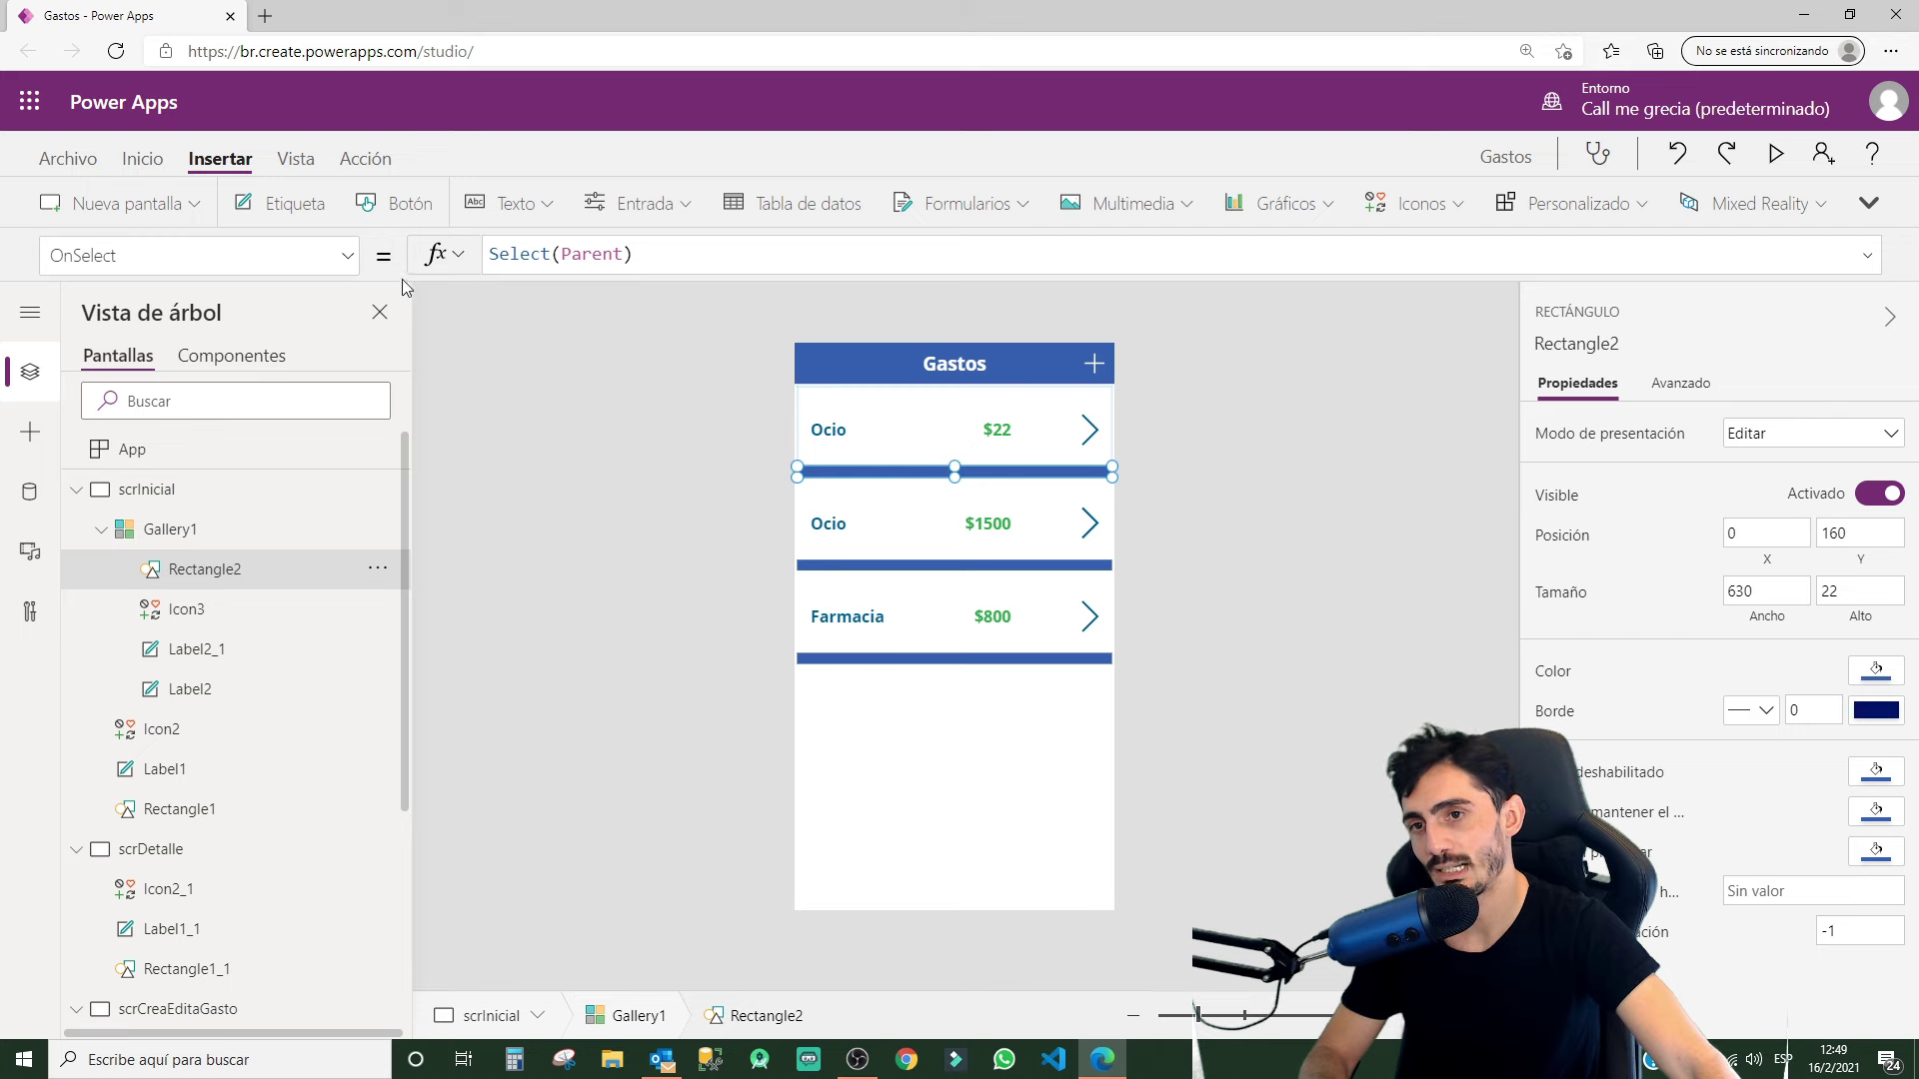
Set the rectangle's Height to 2 and move it to the bottom of each row.
click(348, 256)
scroll(200, 497, up, 2)
scroll(171, 520, up, 3)
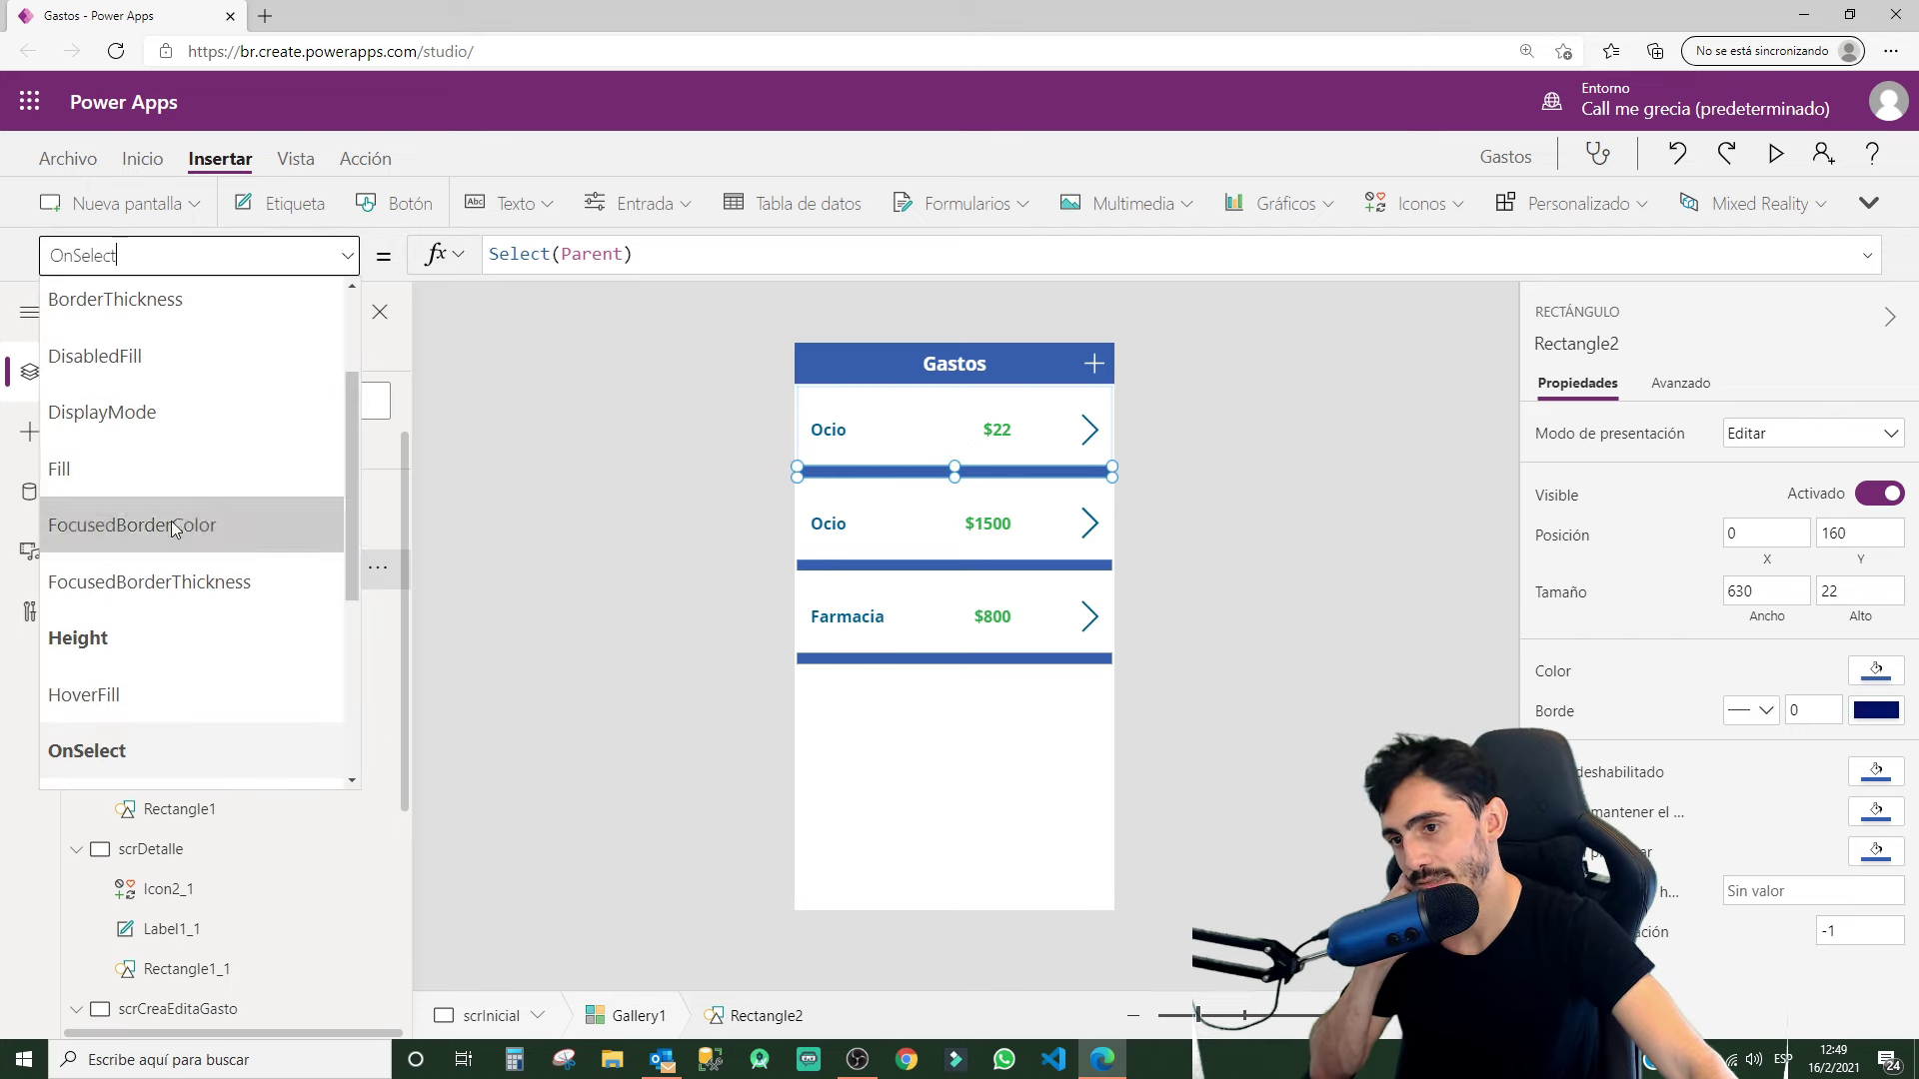
click(99, 612)
text(2)
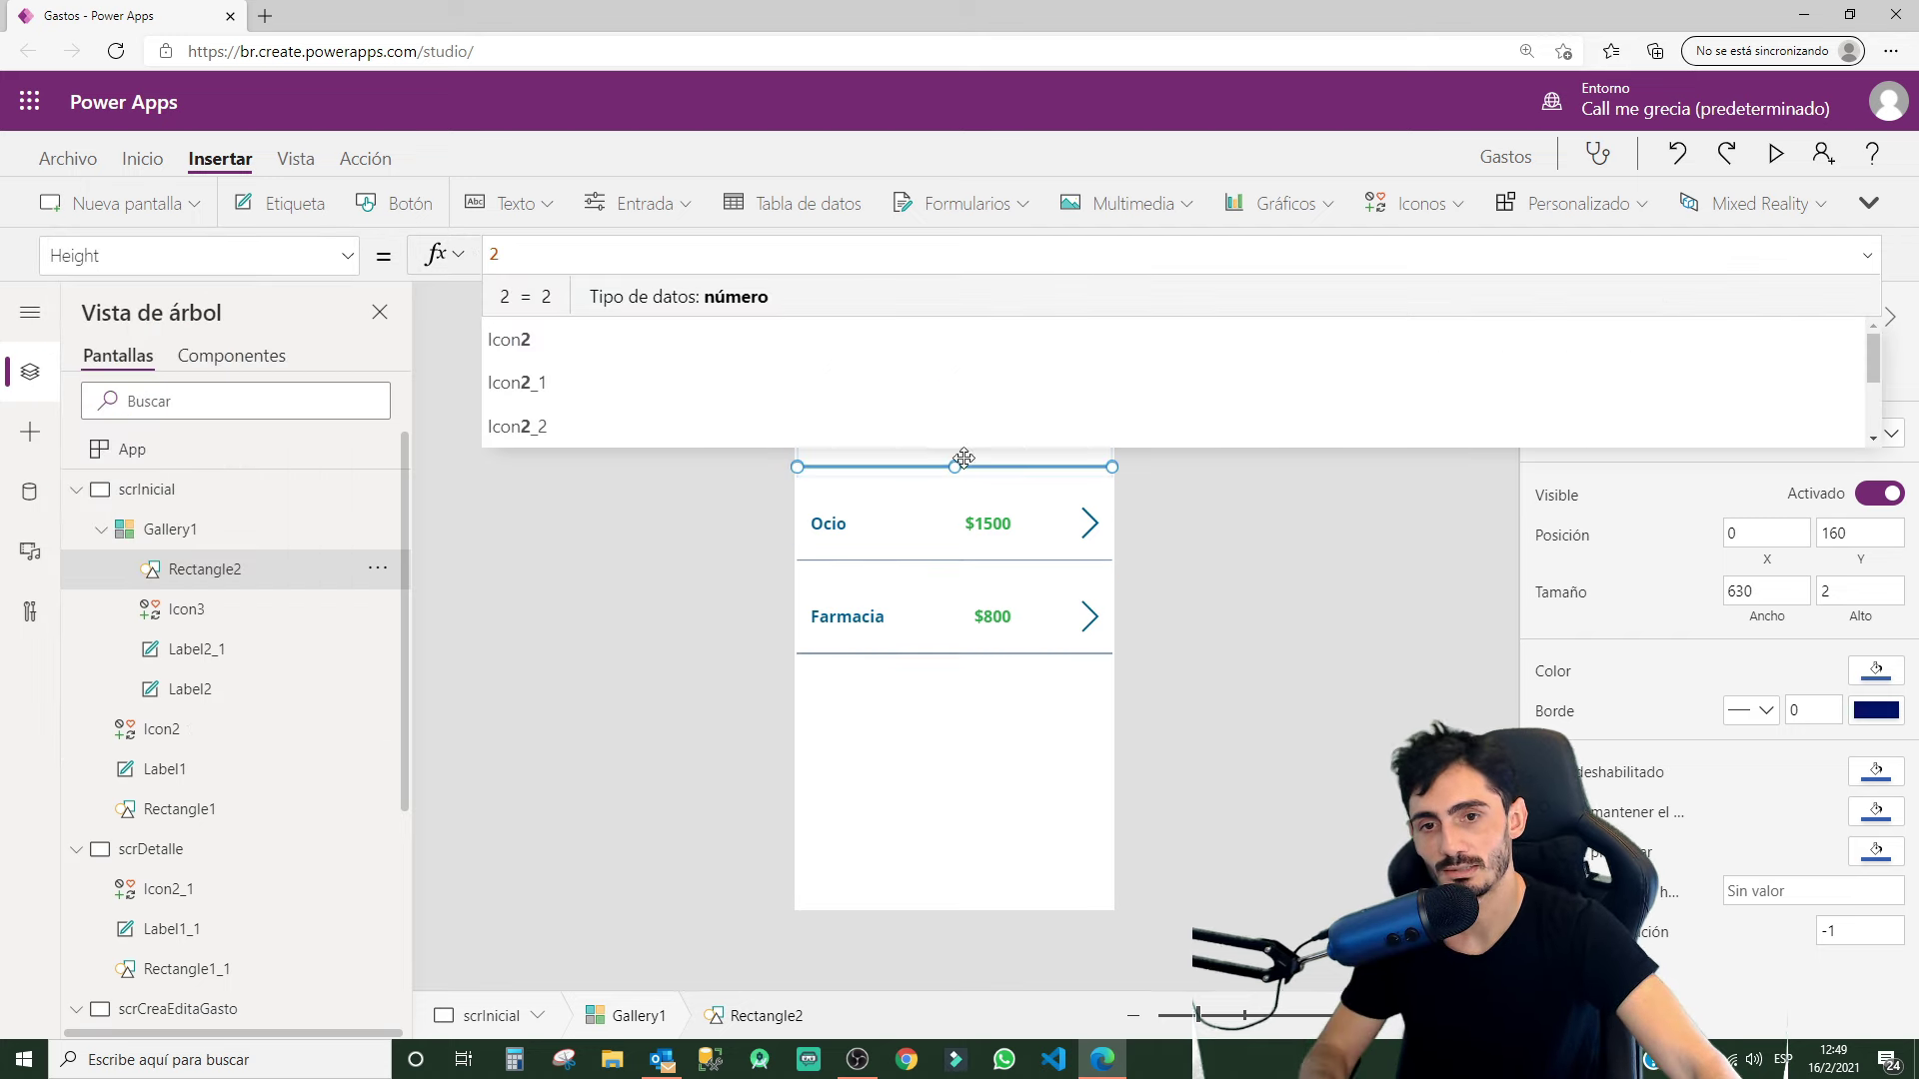
click(967, 463)
drag(966, 463, 967, 469)
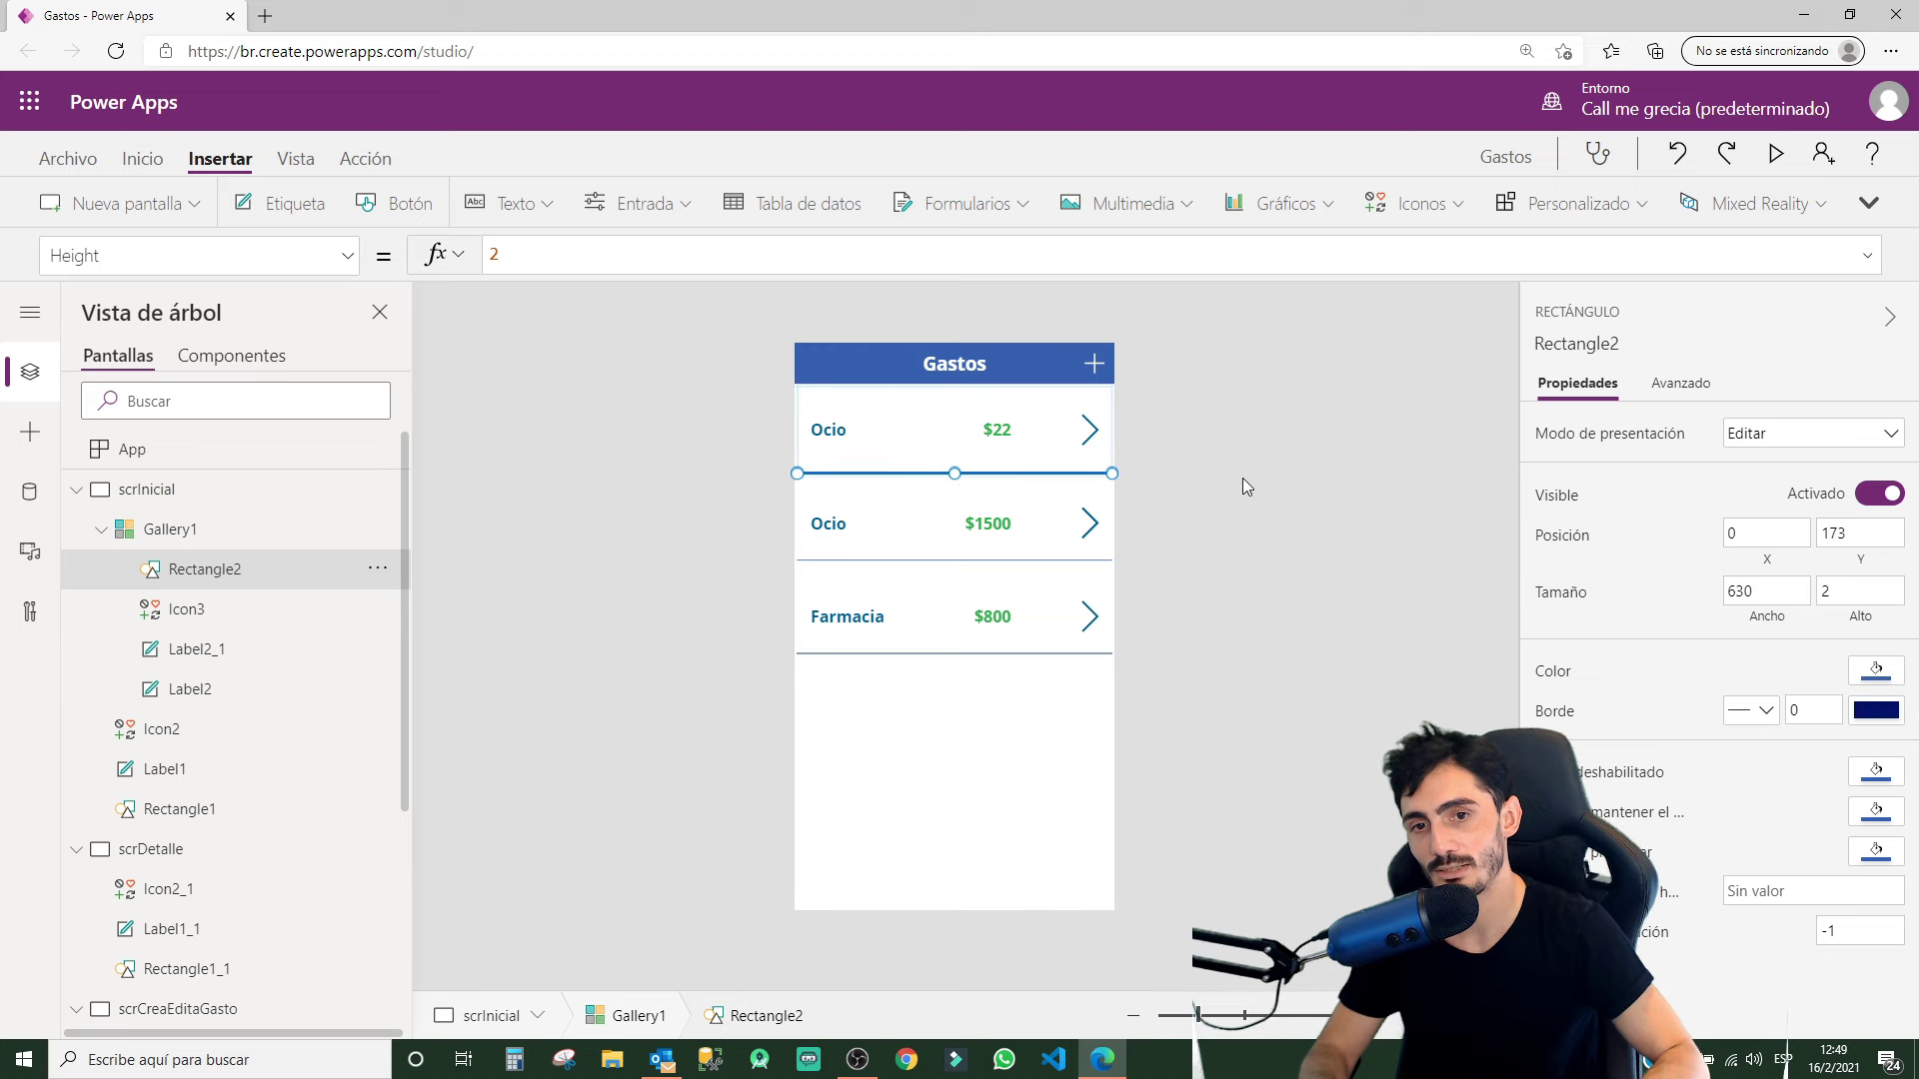
click(1284, 587)
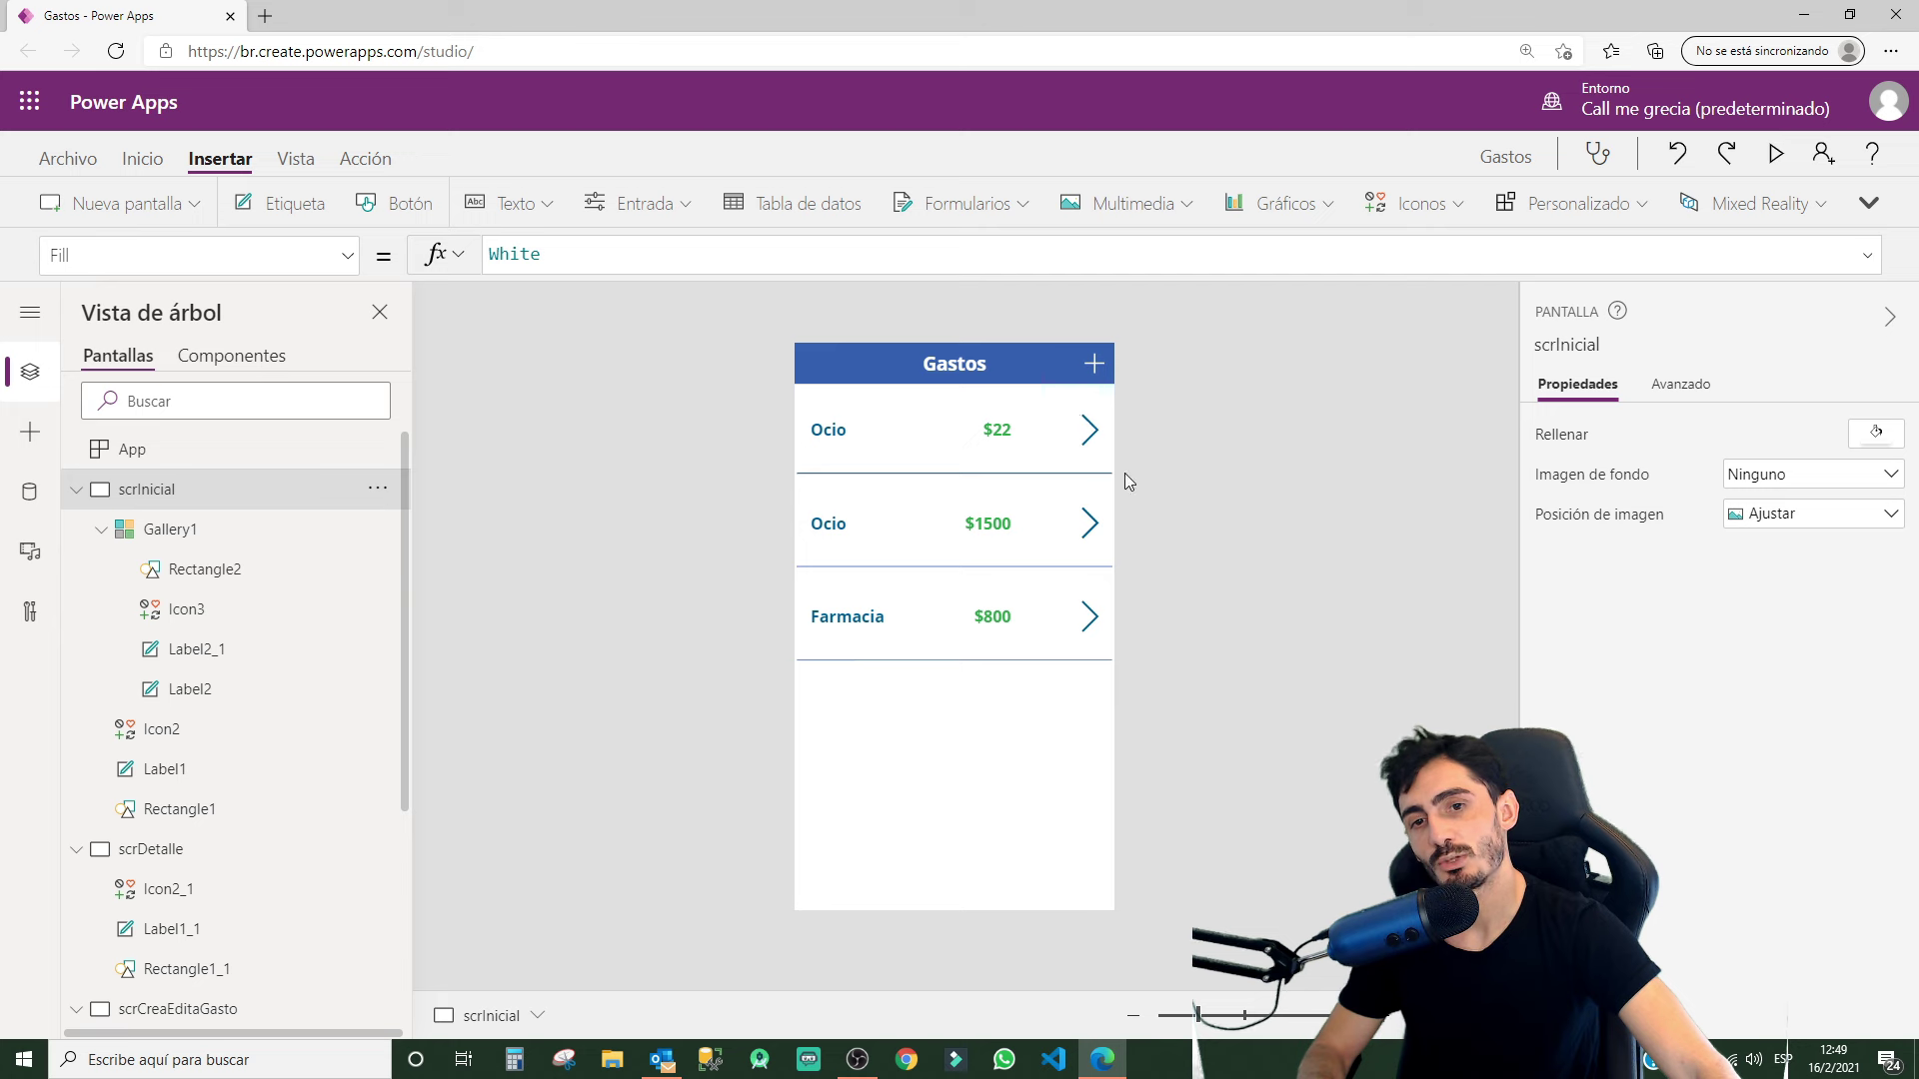
Select Gallery1 and point out ThisItem and the _gasto variable in its OnSelect formula.
click(969, 478)
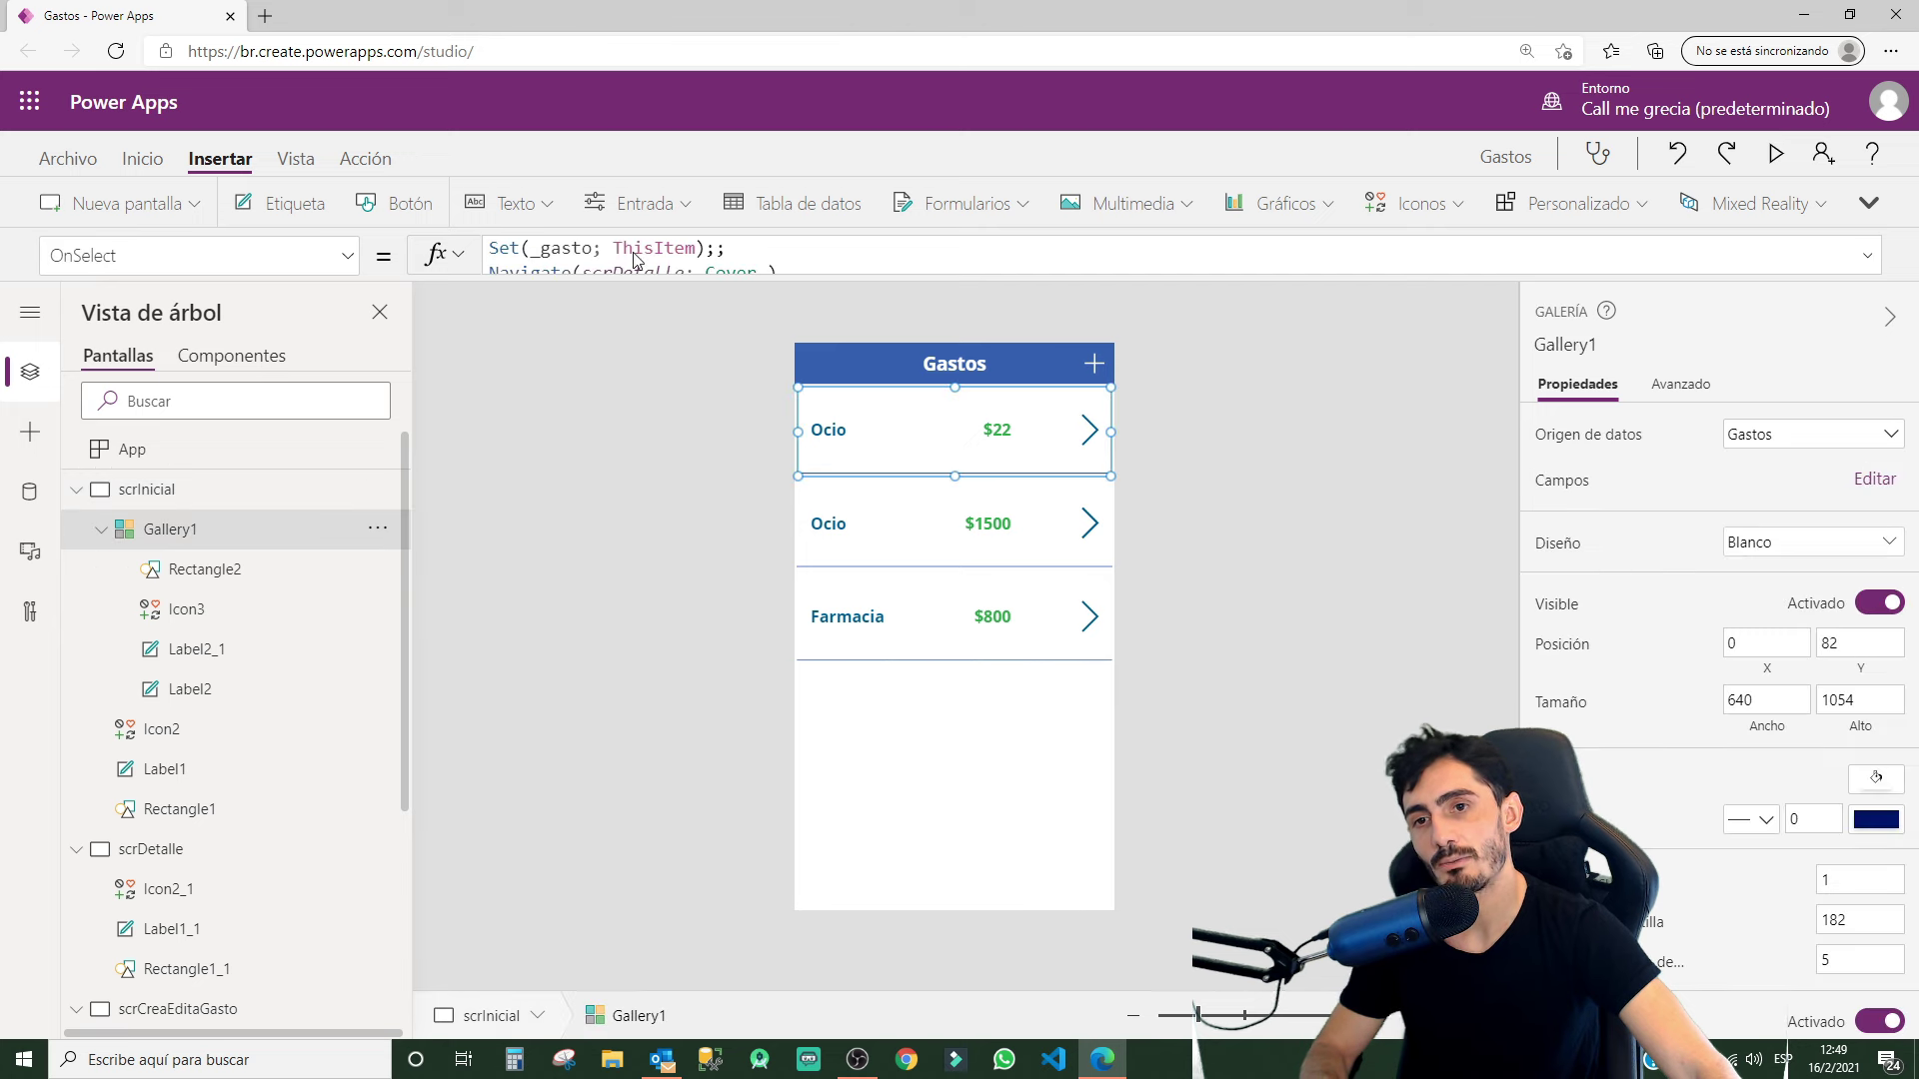
drag(680, 252, 809, 437)
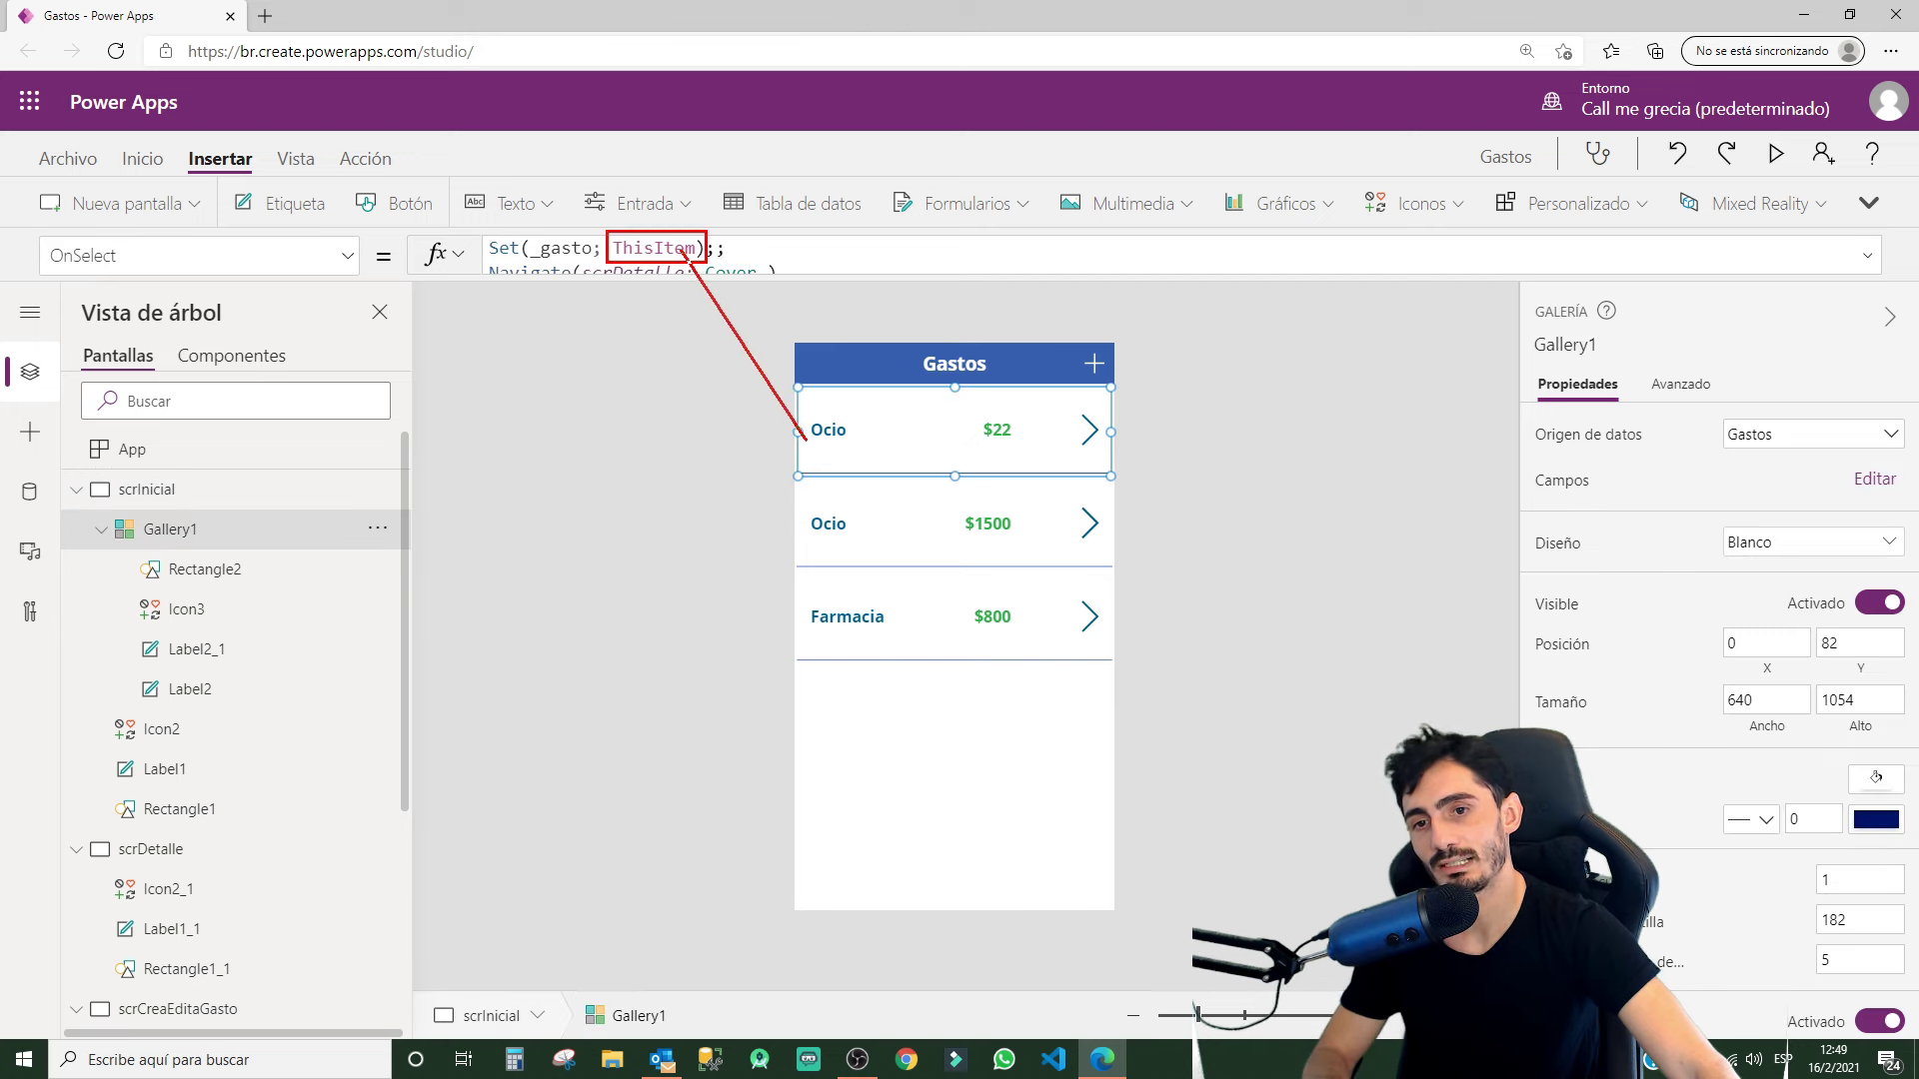
drag(648, 255, 808, 532)
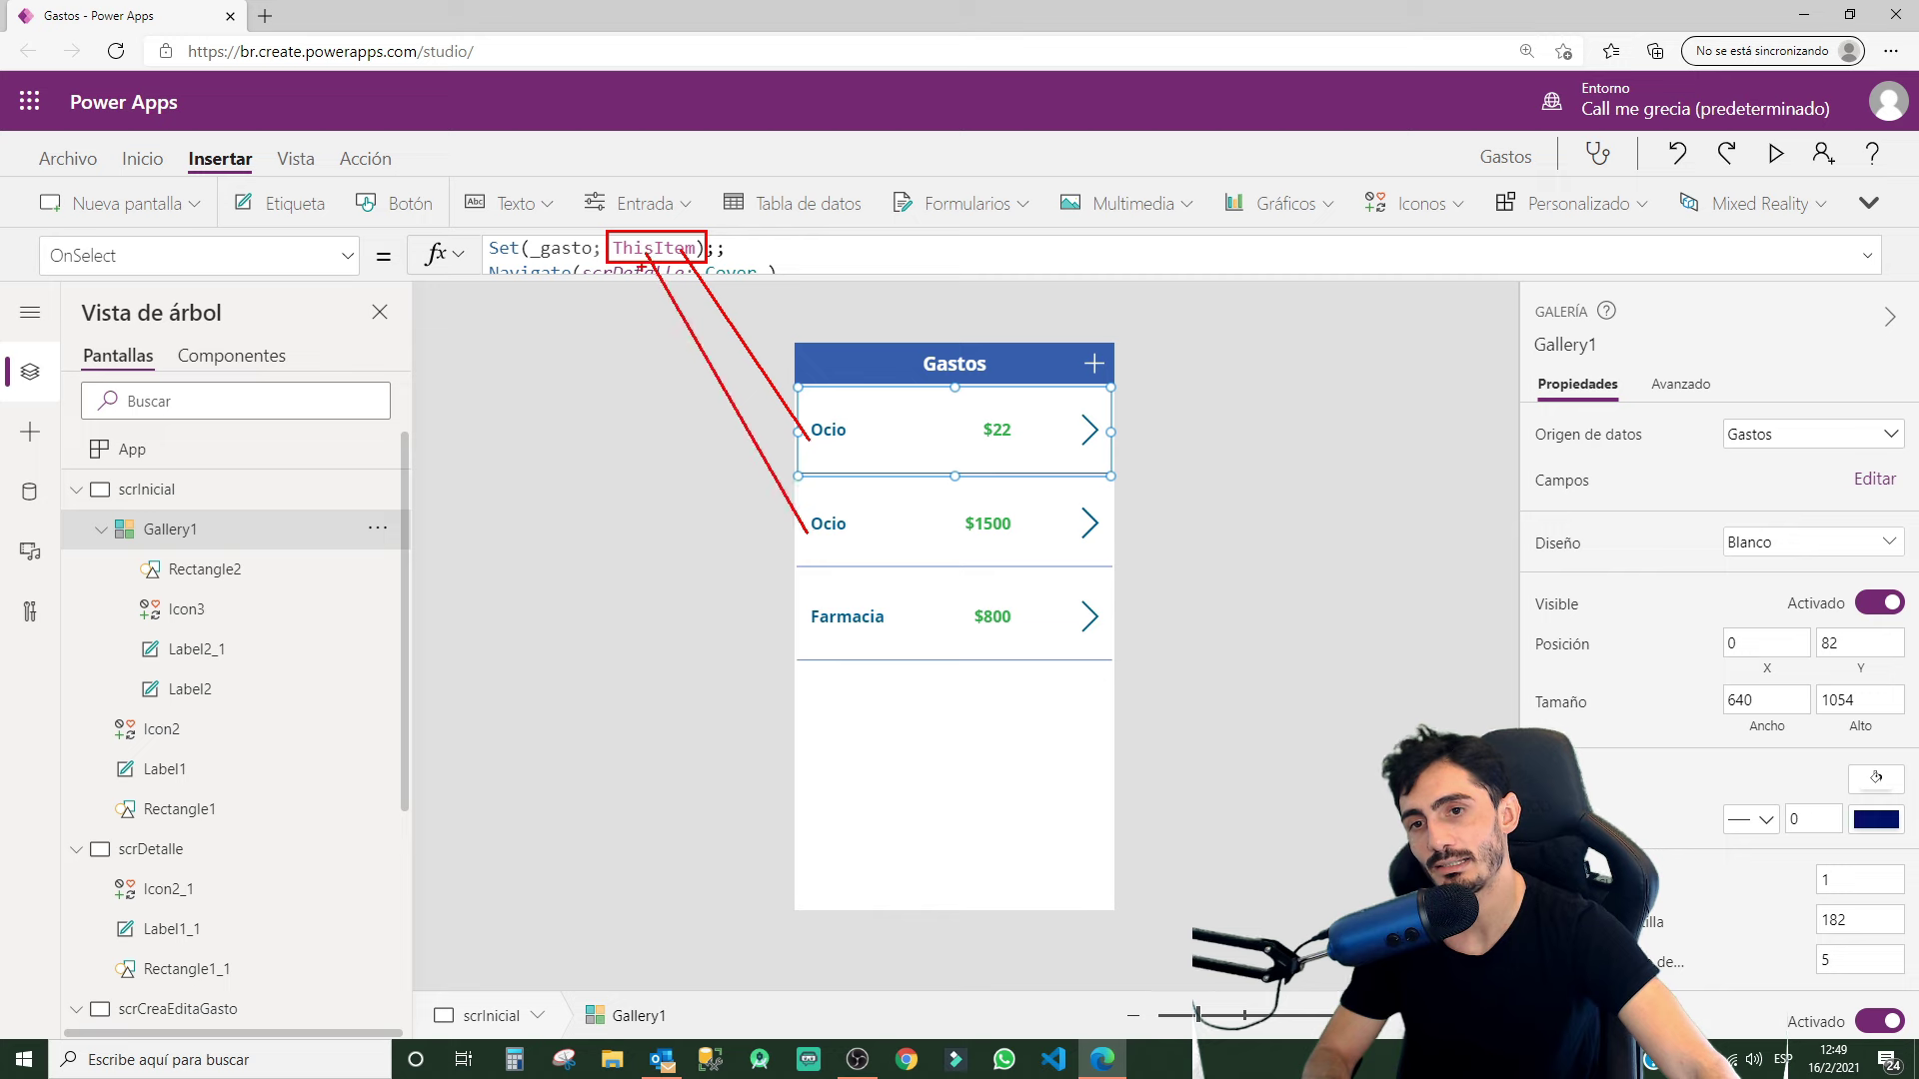
drag(637, 250, 794, 640)
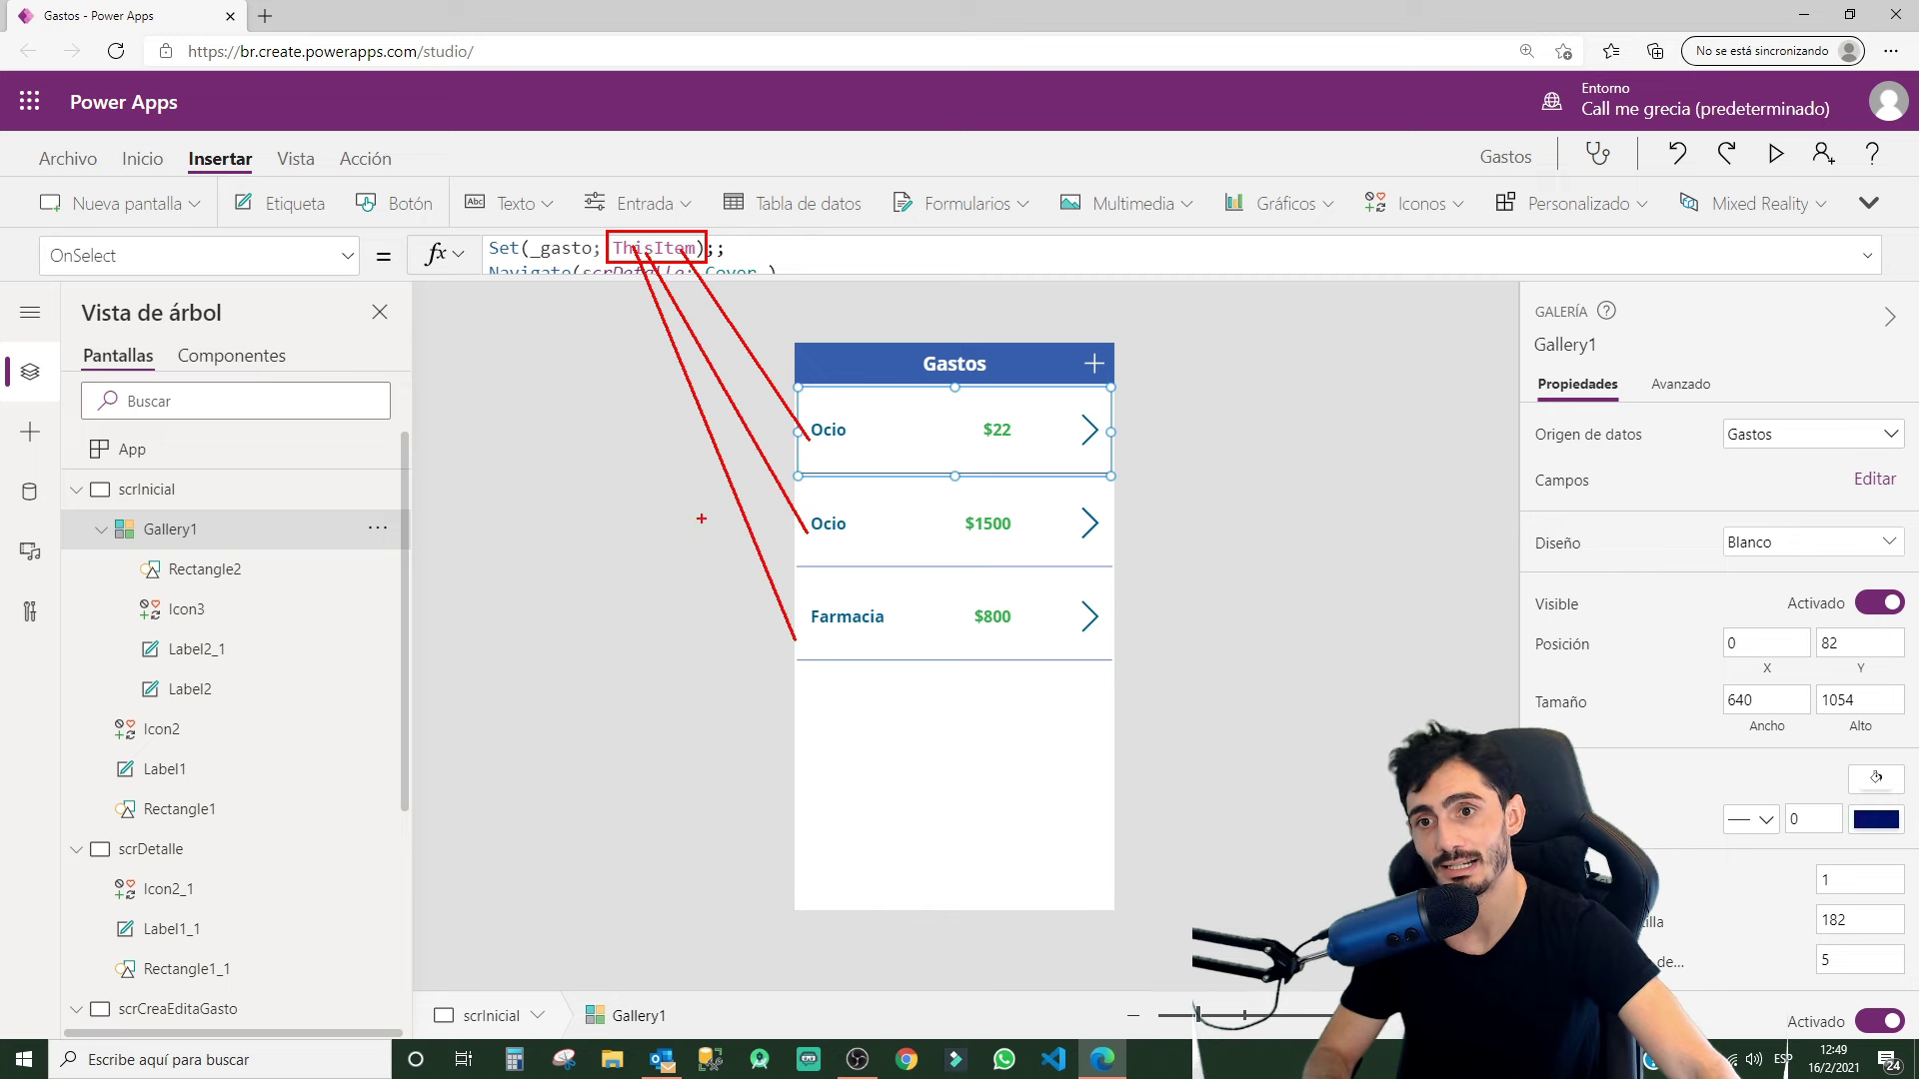
drag(522, 225, 594, 262)
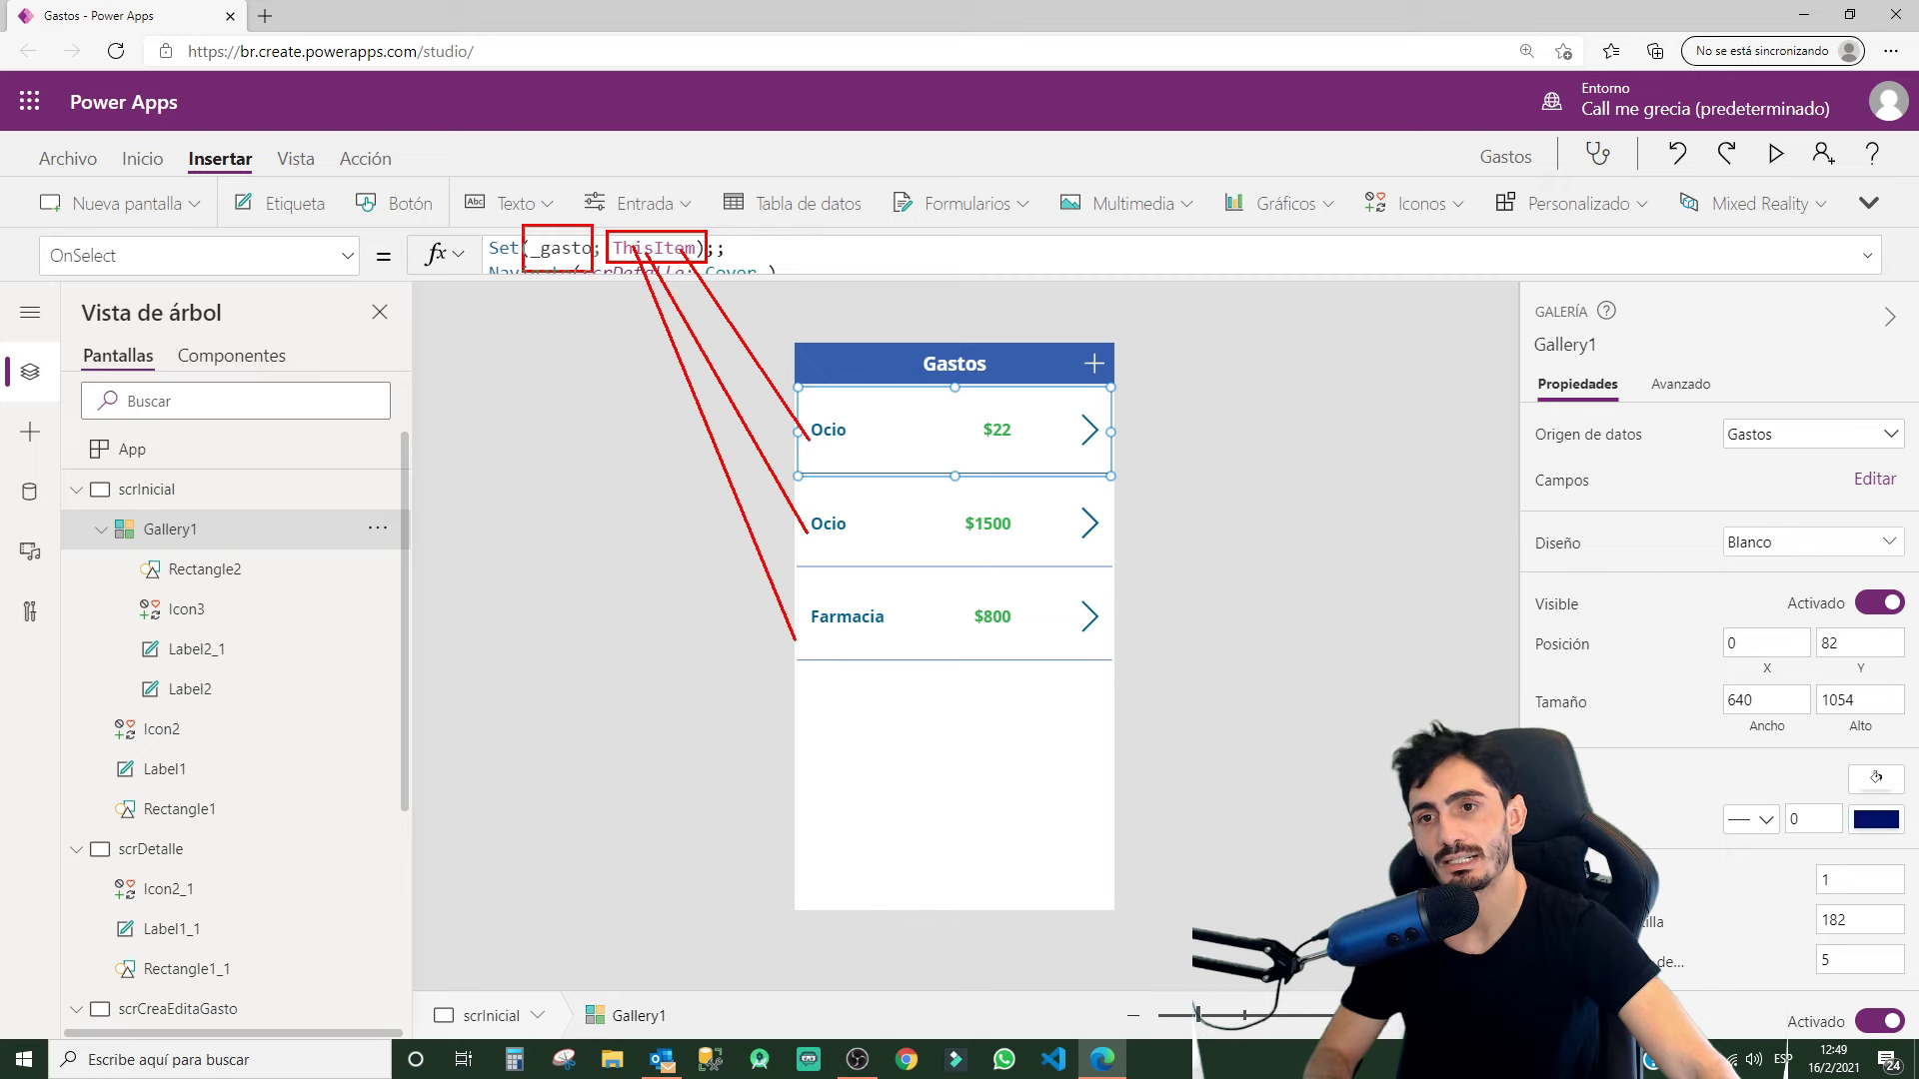
Save the app, dismiss the app-locked warning, and show the empty scrDetalle screen.
key(Escape)
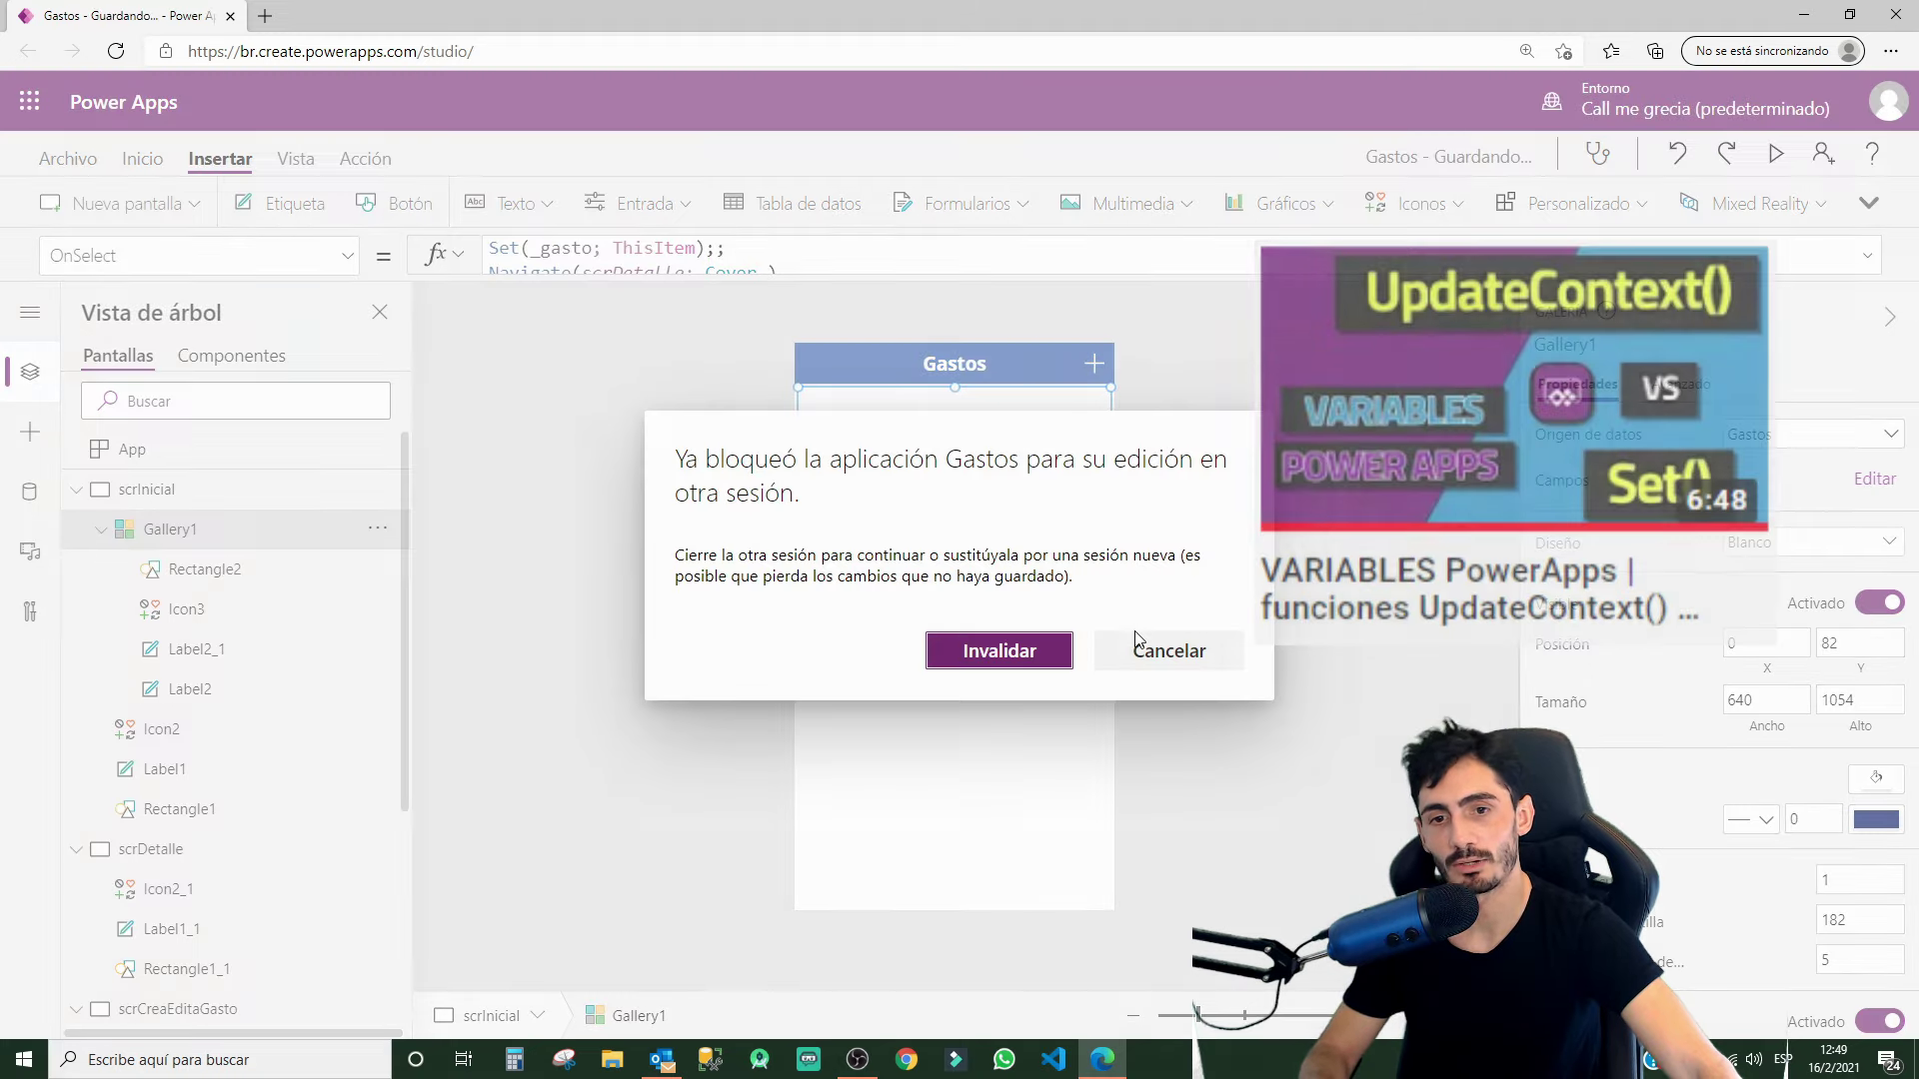
click(1147, 645)
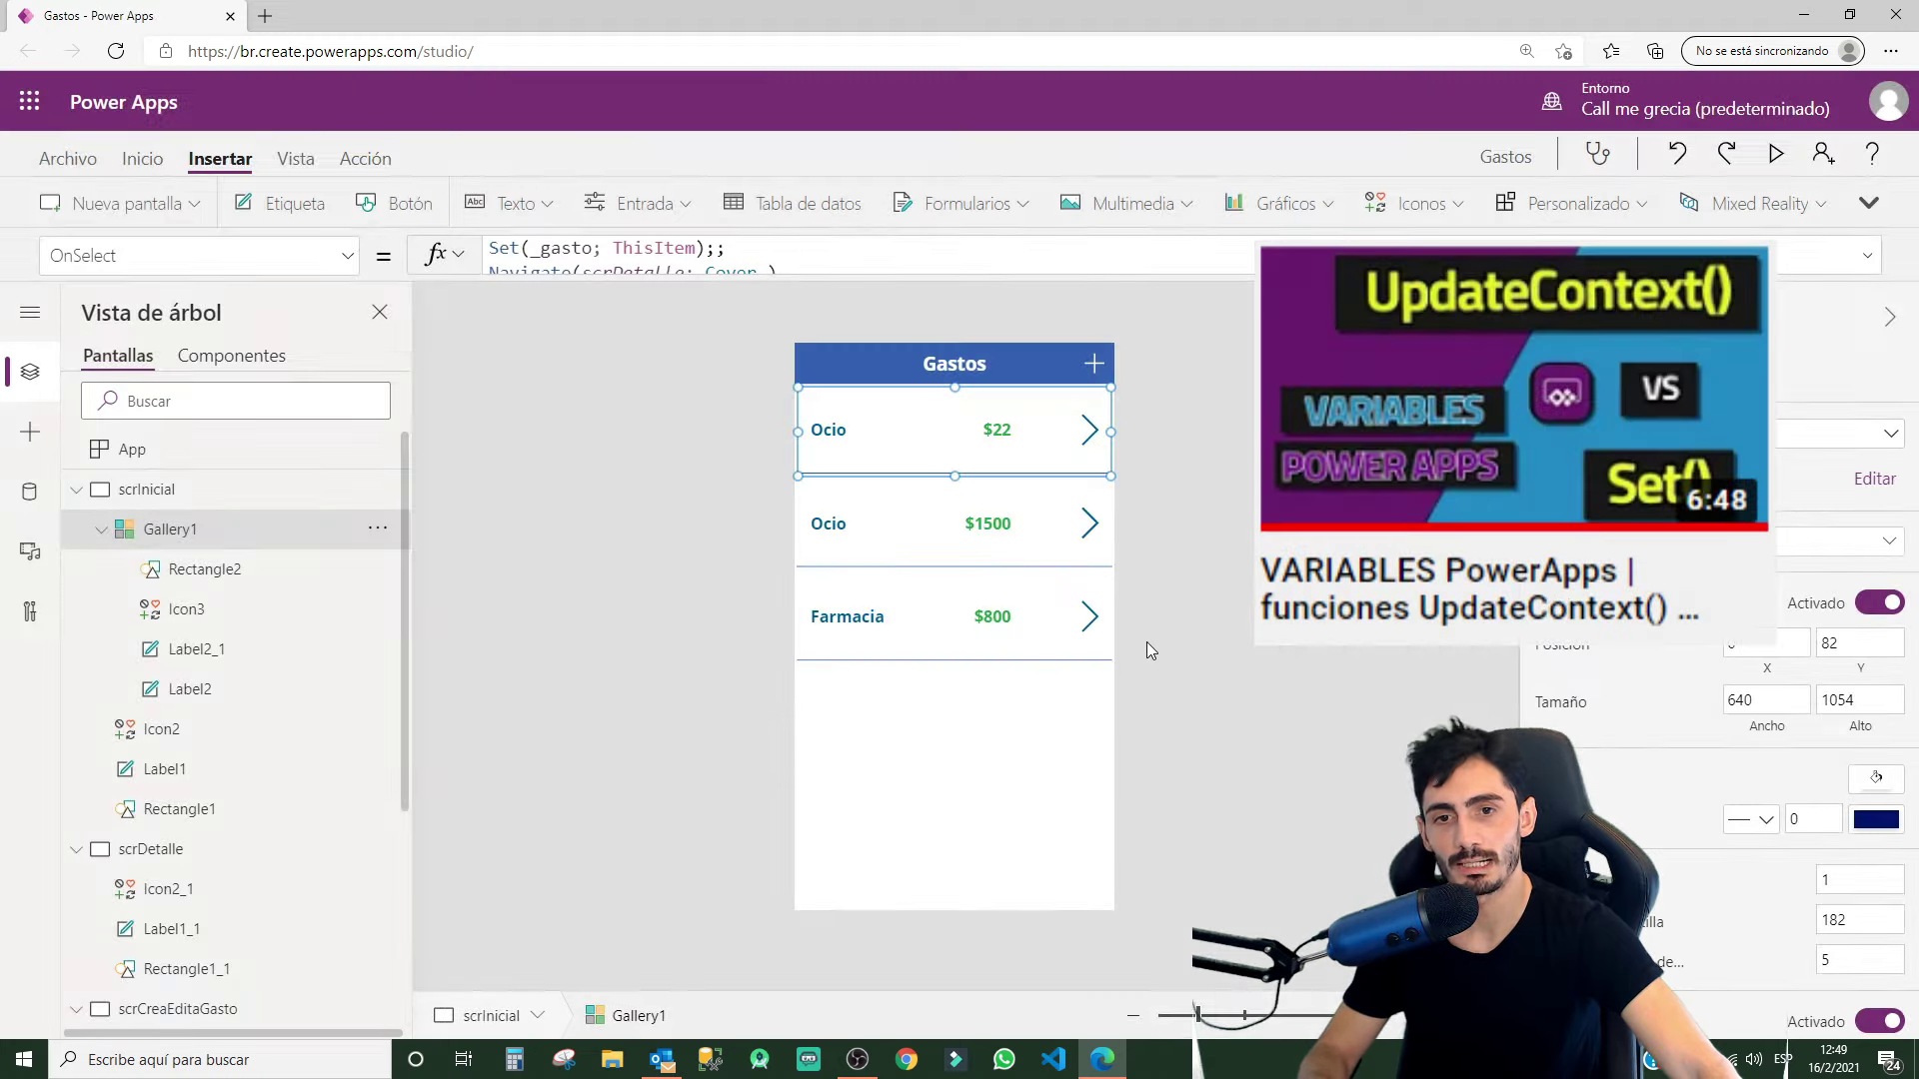
alt+click(1090, 455)
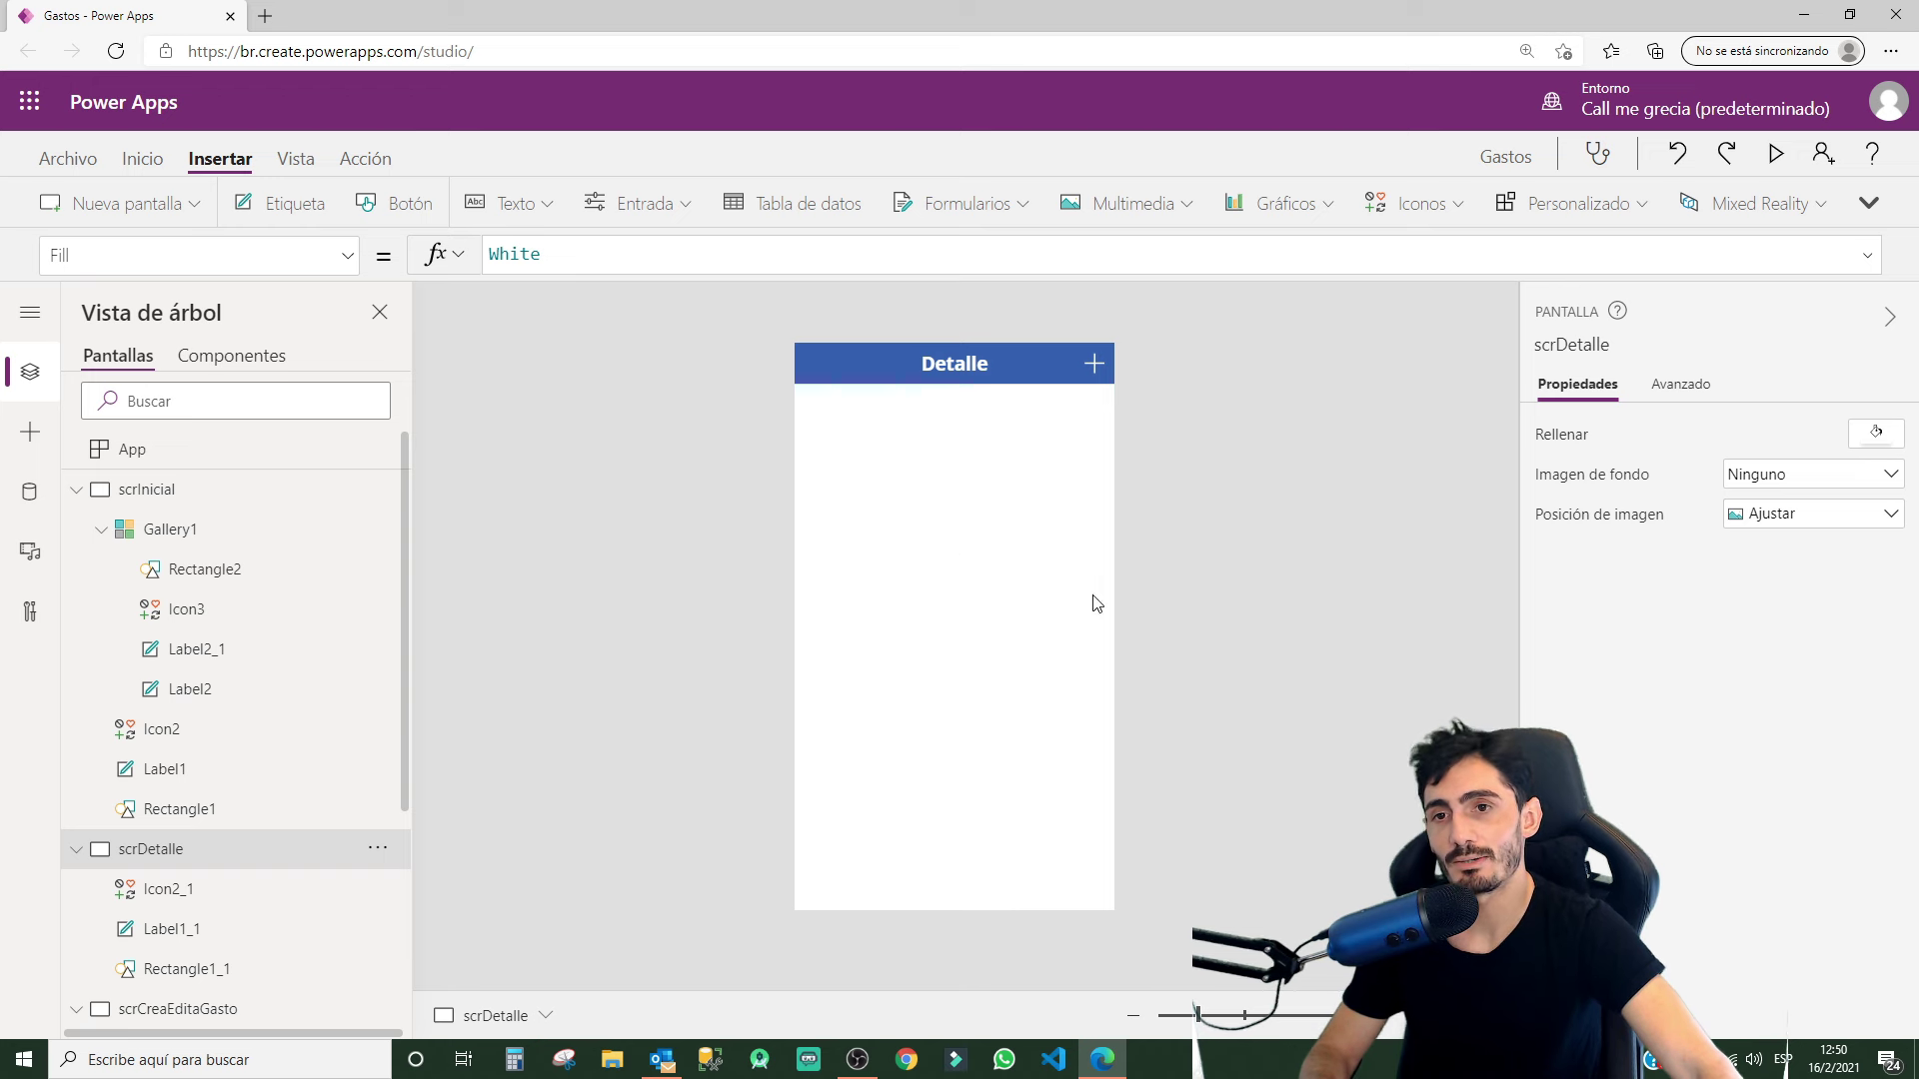
Insert a display form below the Detalle header with its DataSource set to Gastos.
click(968, 205)
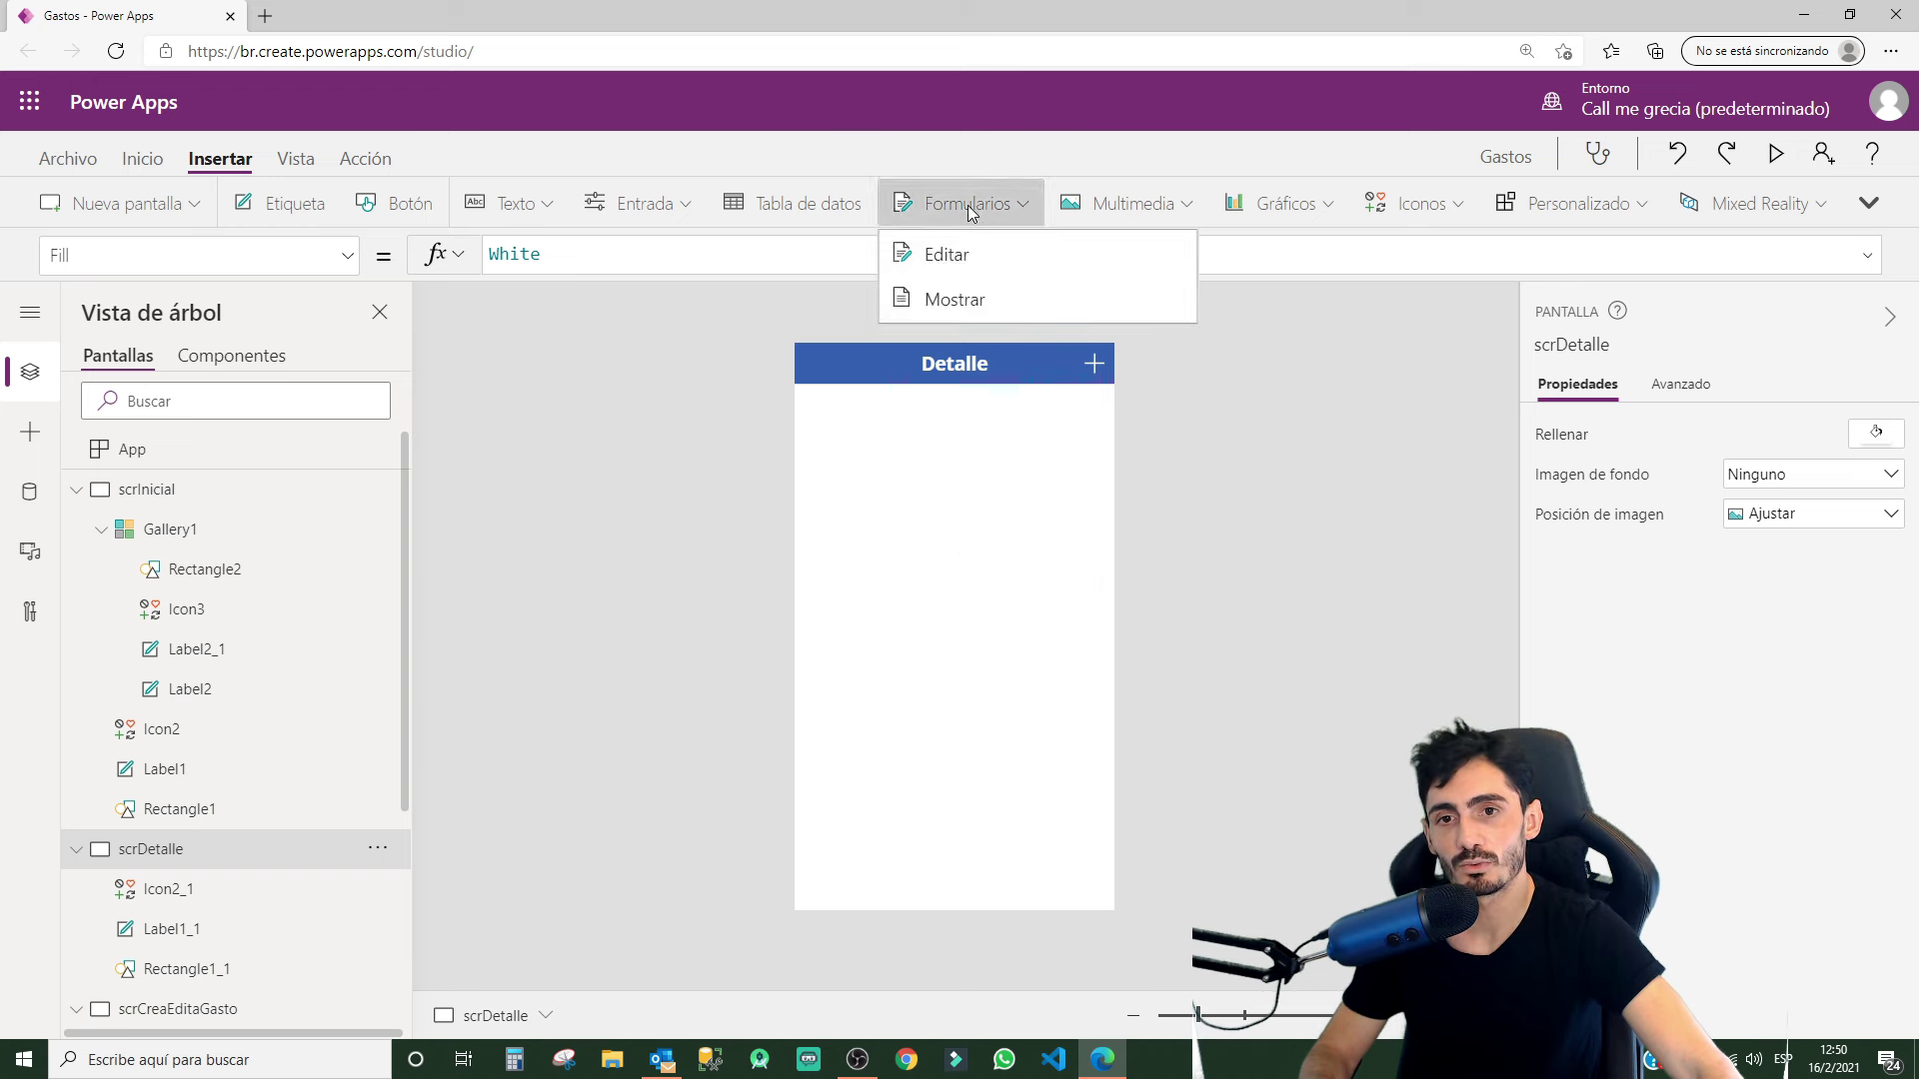
mouse_move(954, 300)
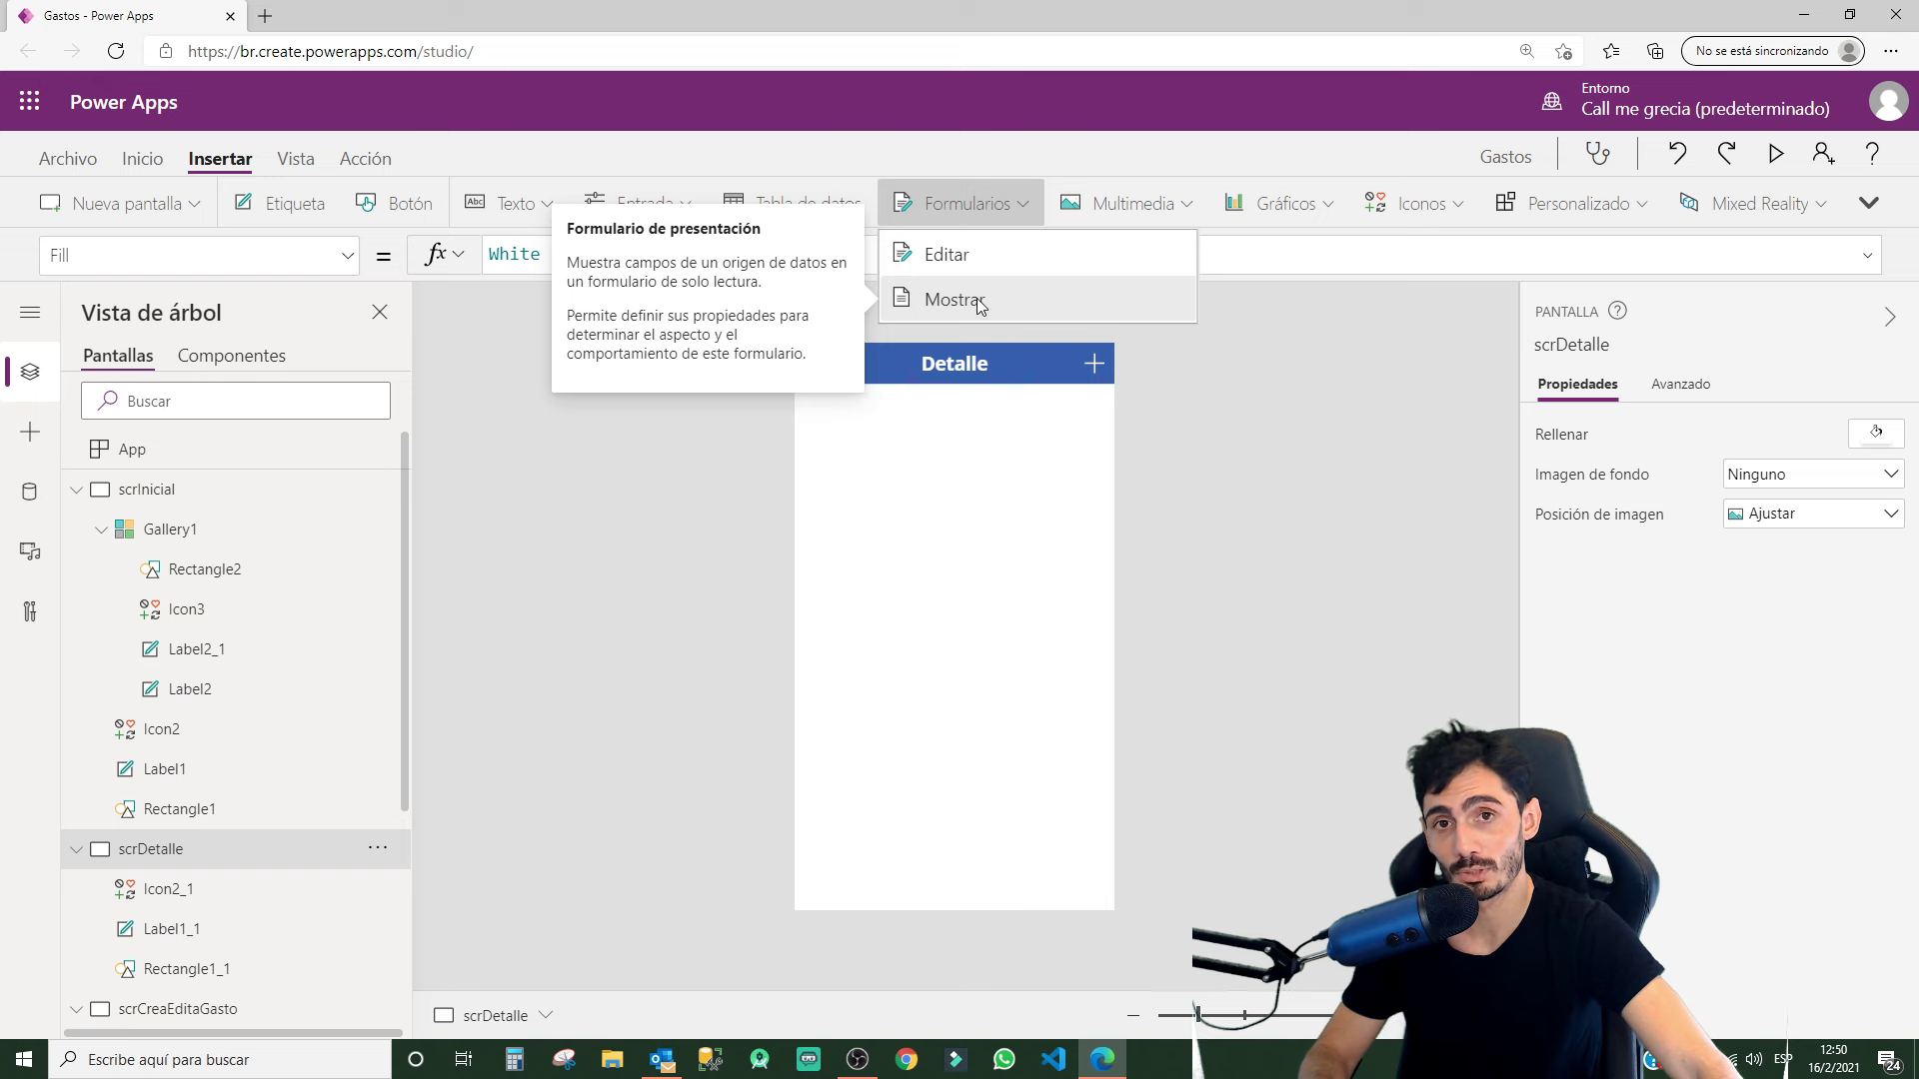
click(979, 303)
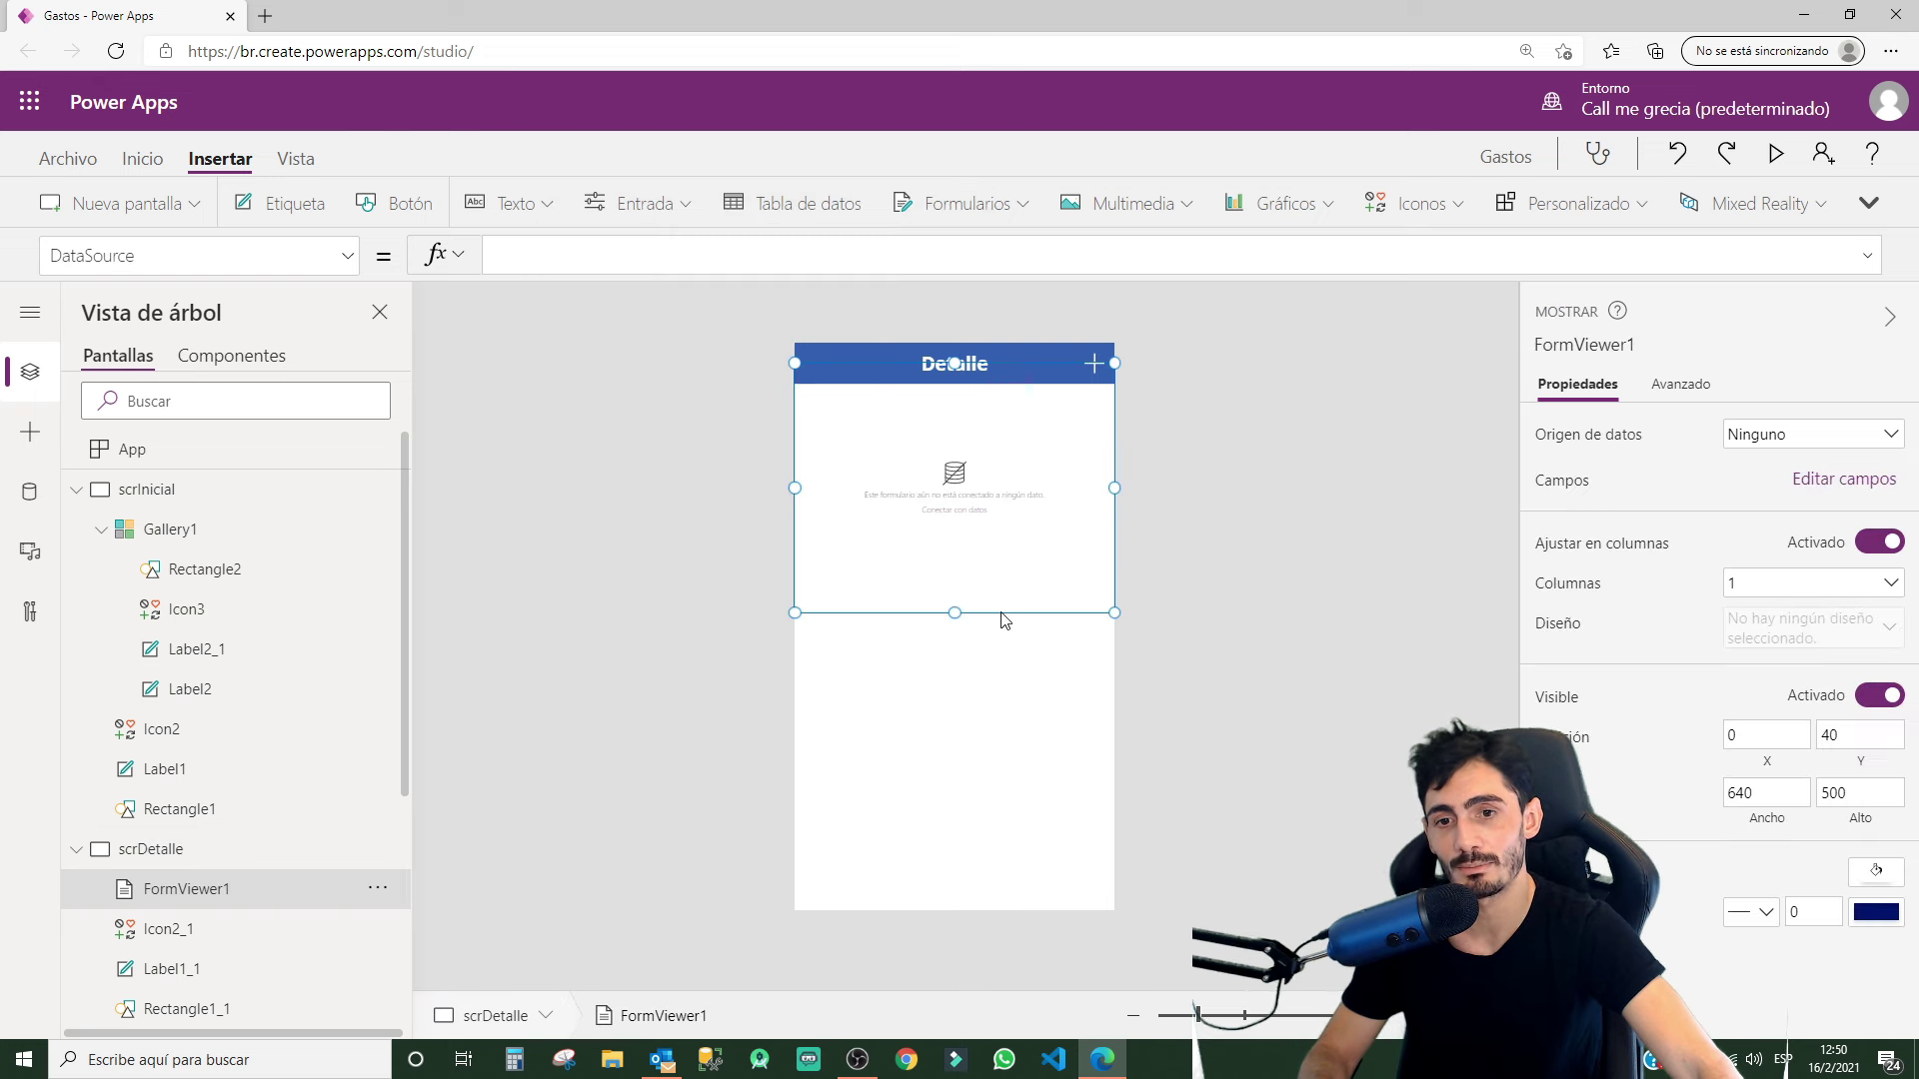
drag(1006, 619, 960, 949)
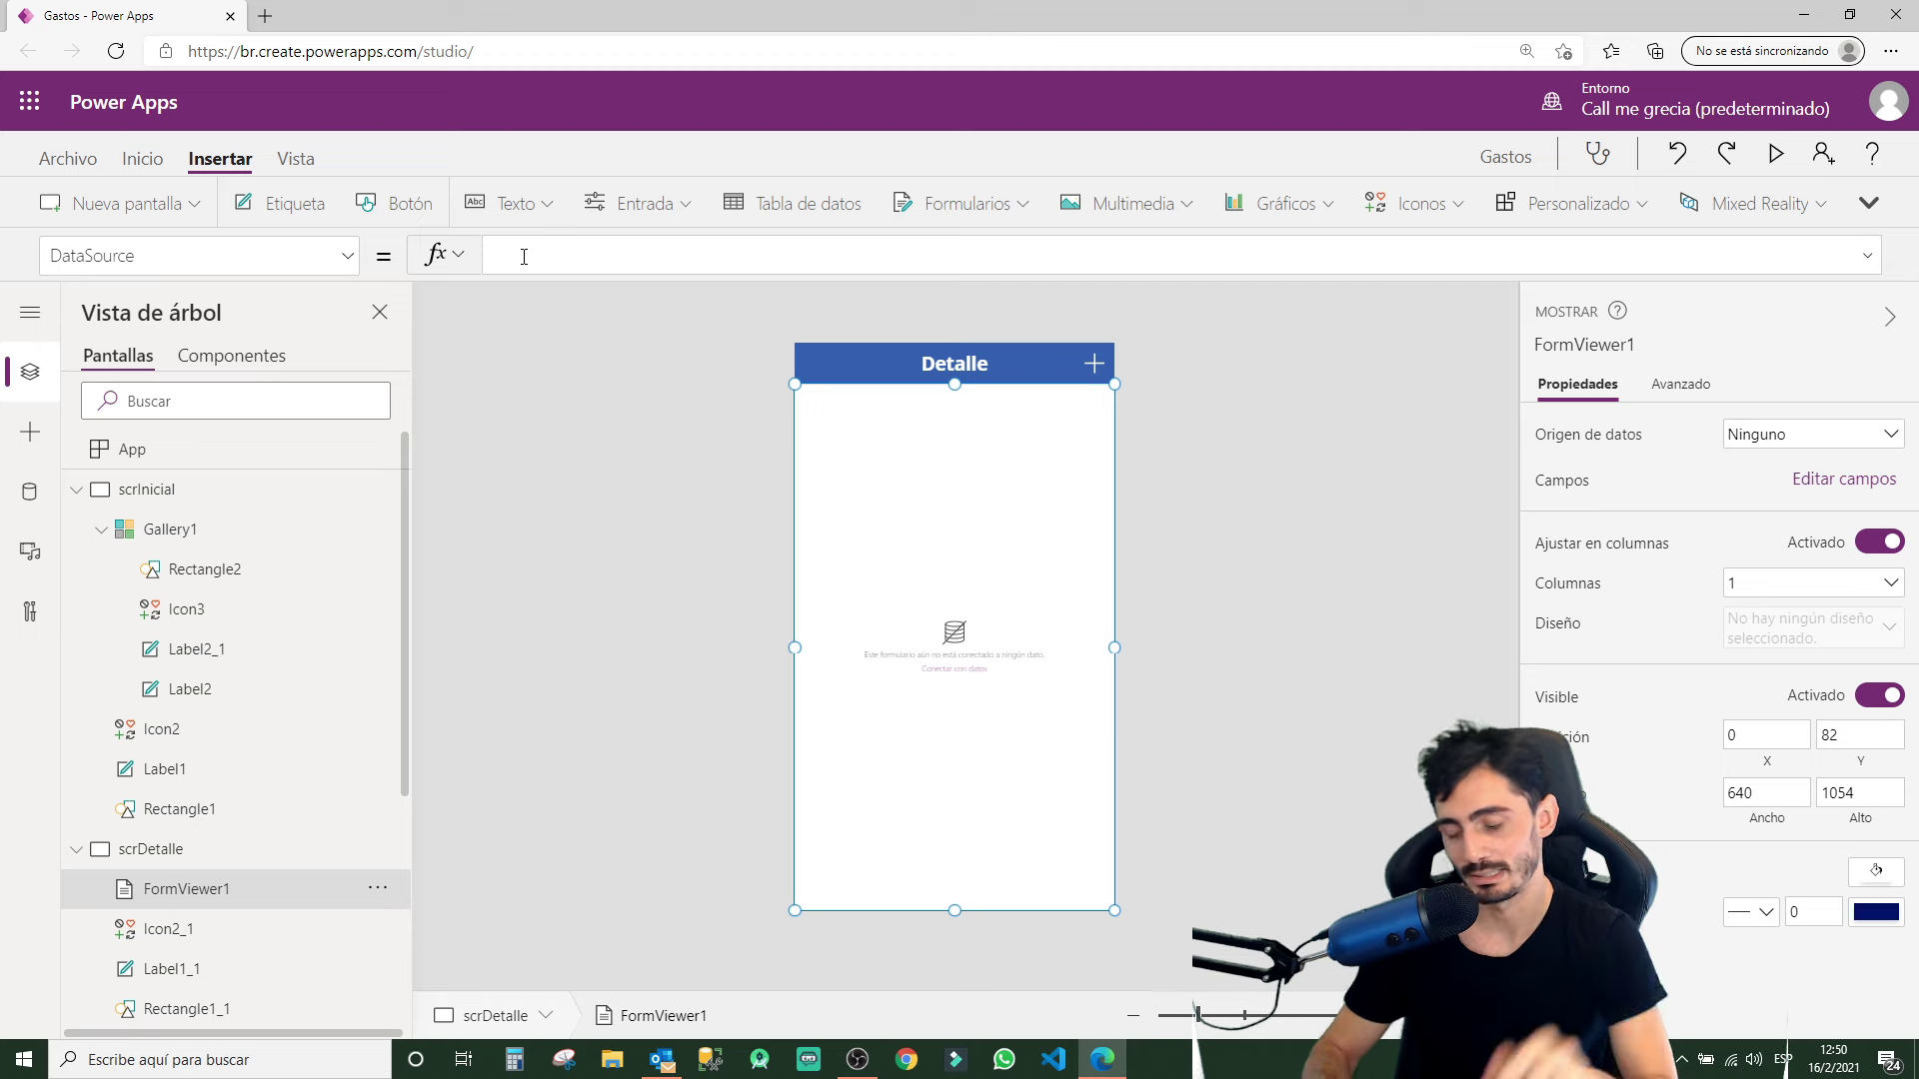
text(Gastos)
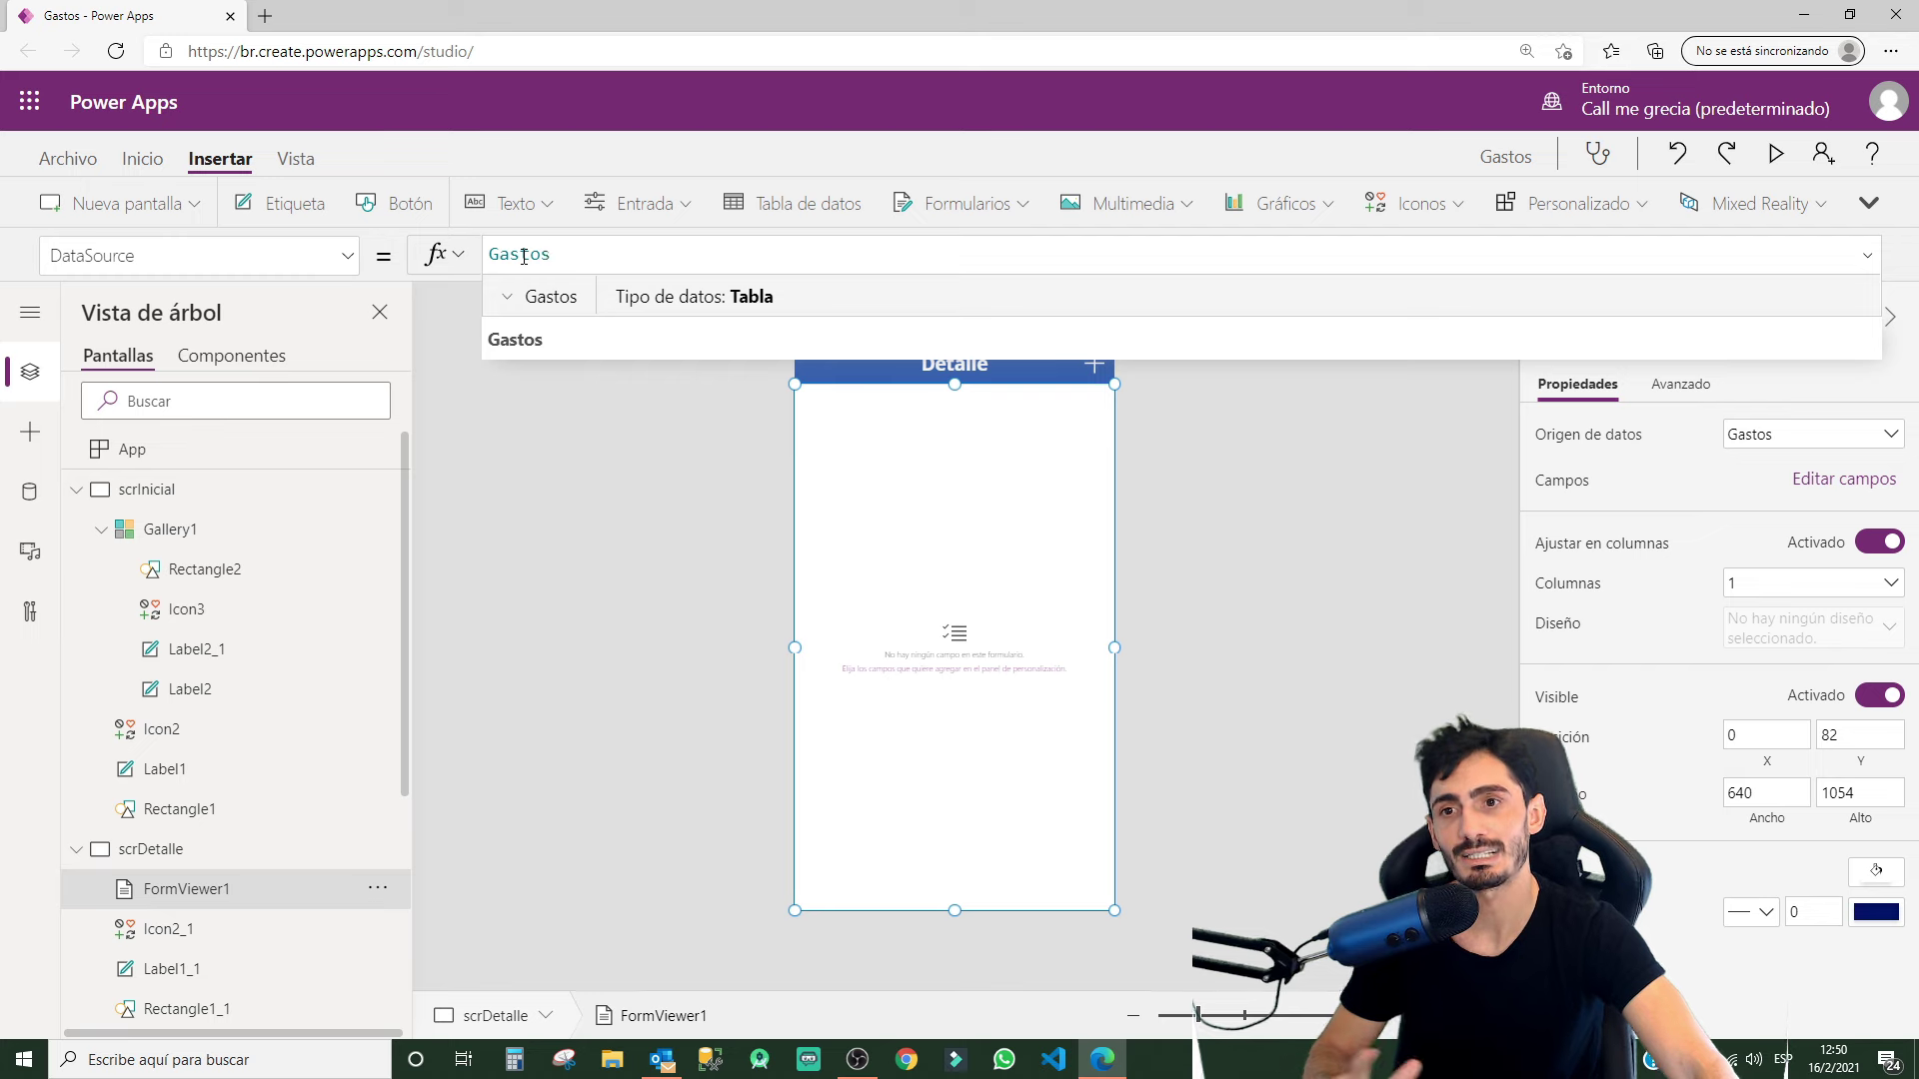
Set the display form's Item property to _gasto.
click(347, 258)
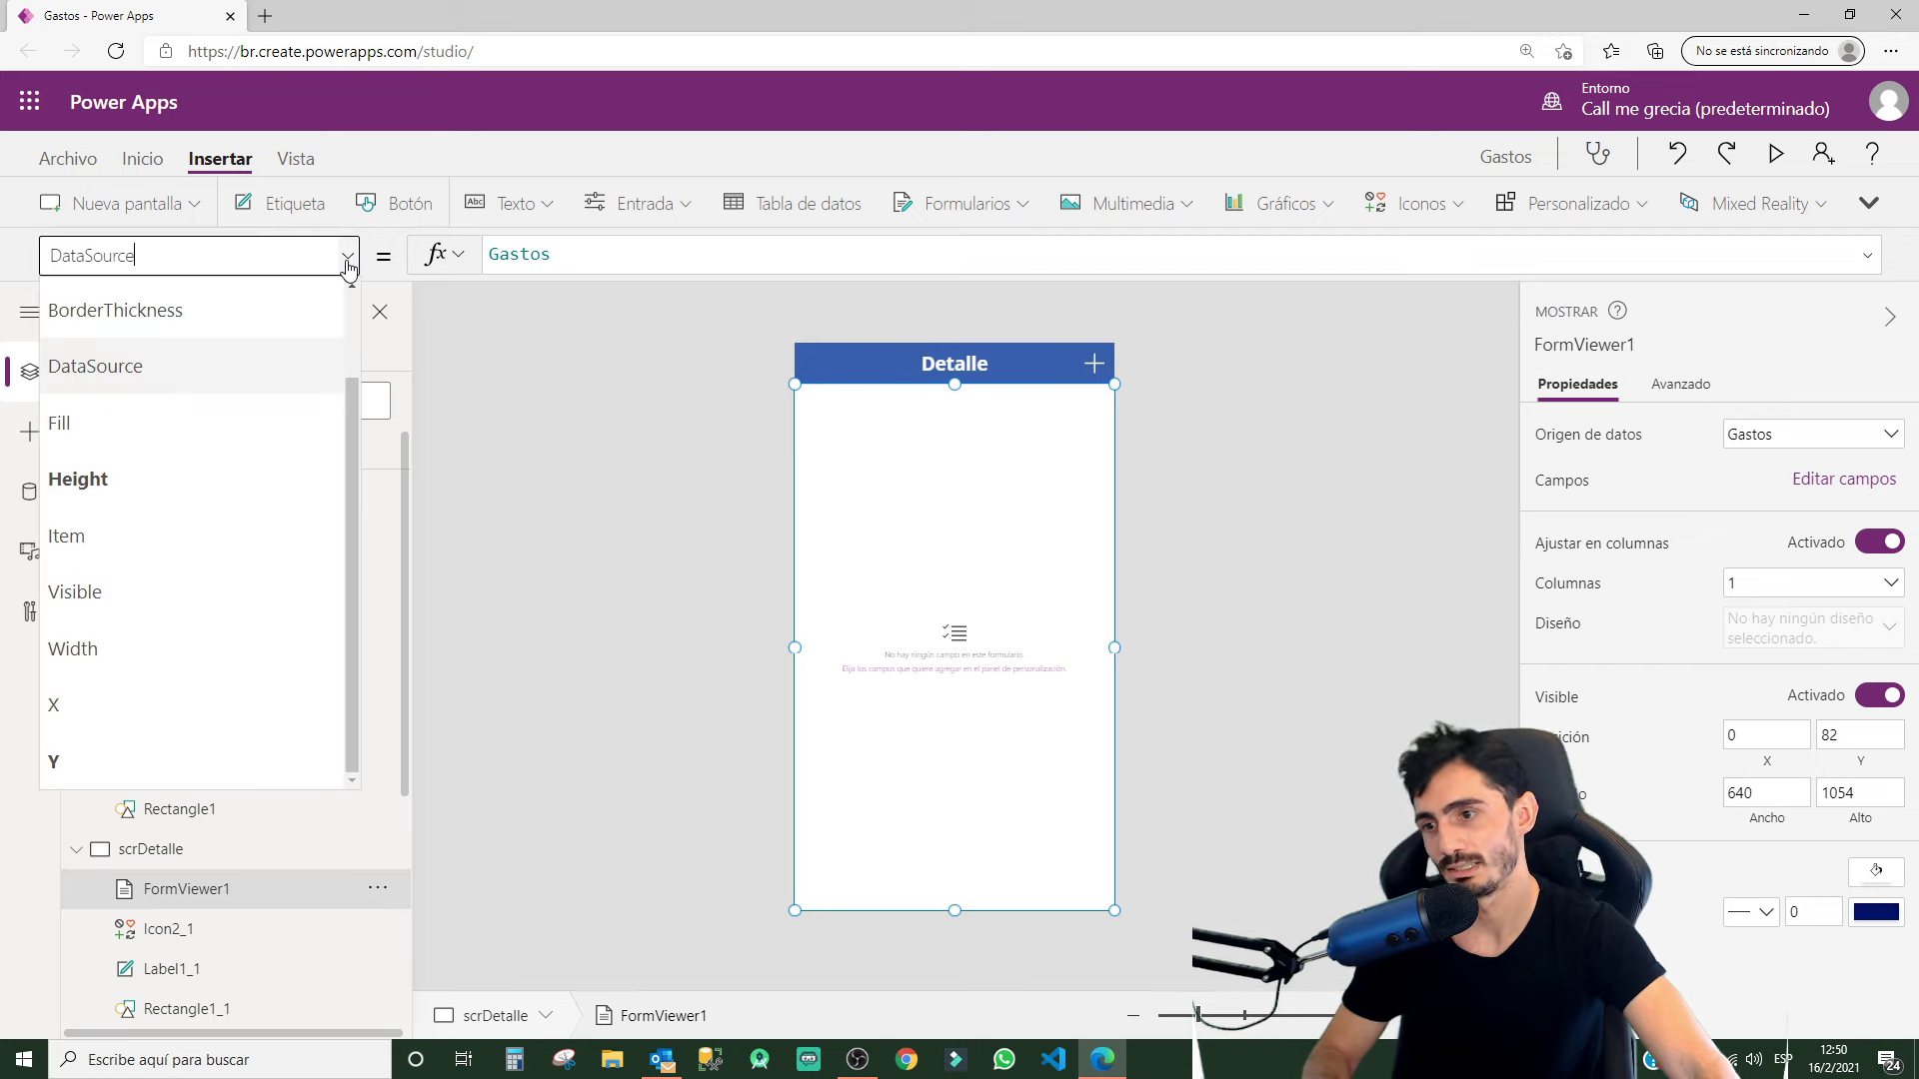
click(197, 545)
click(581, 254)
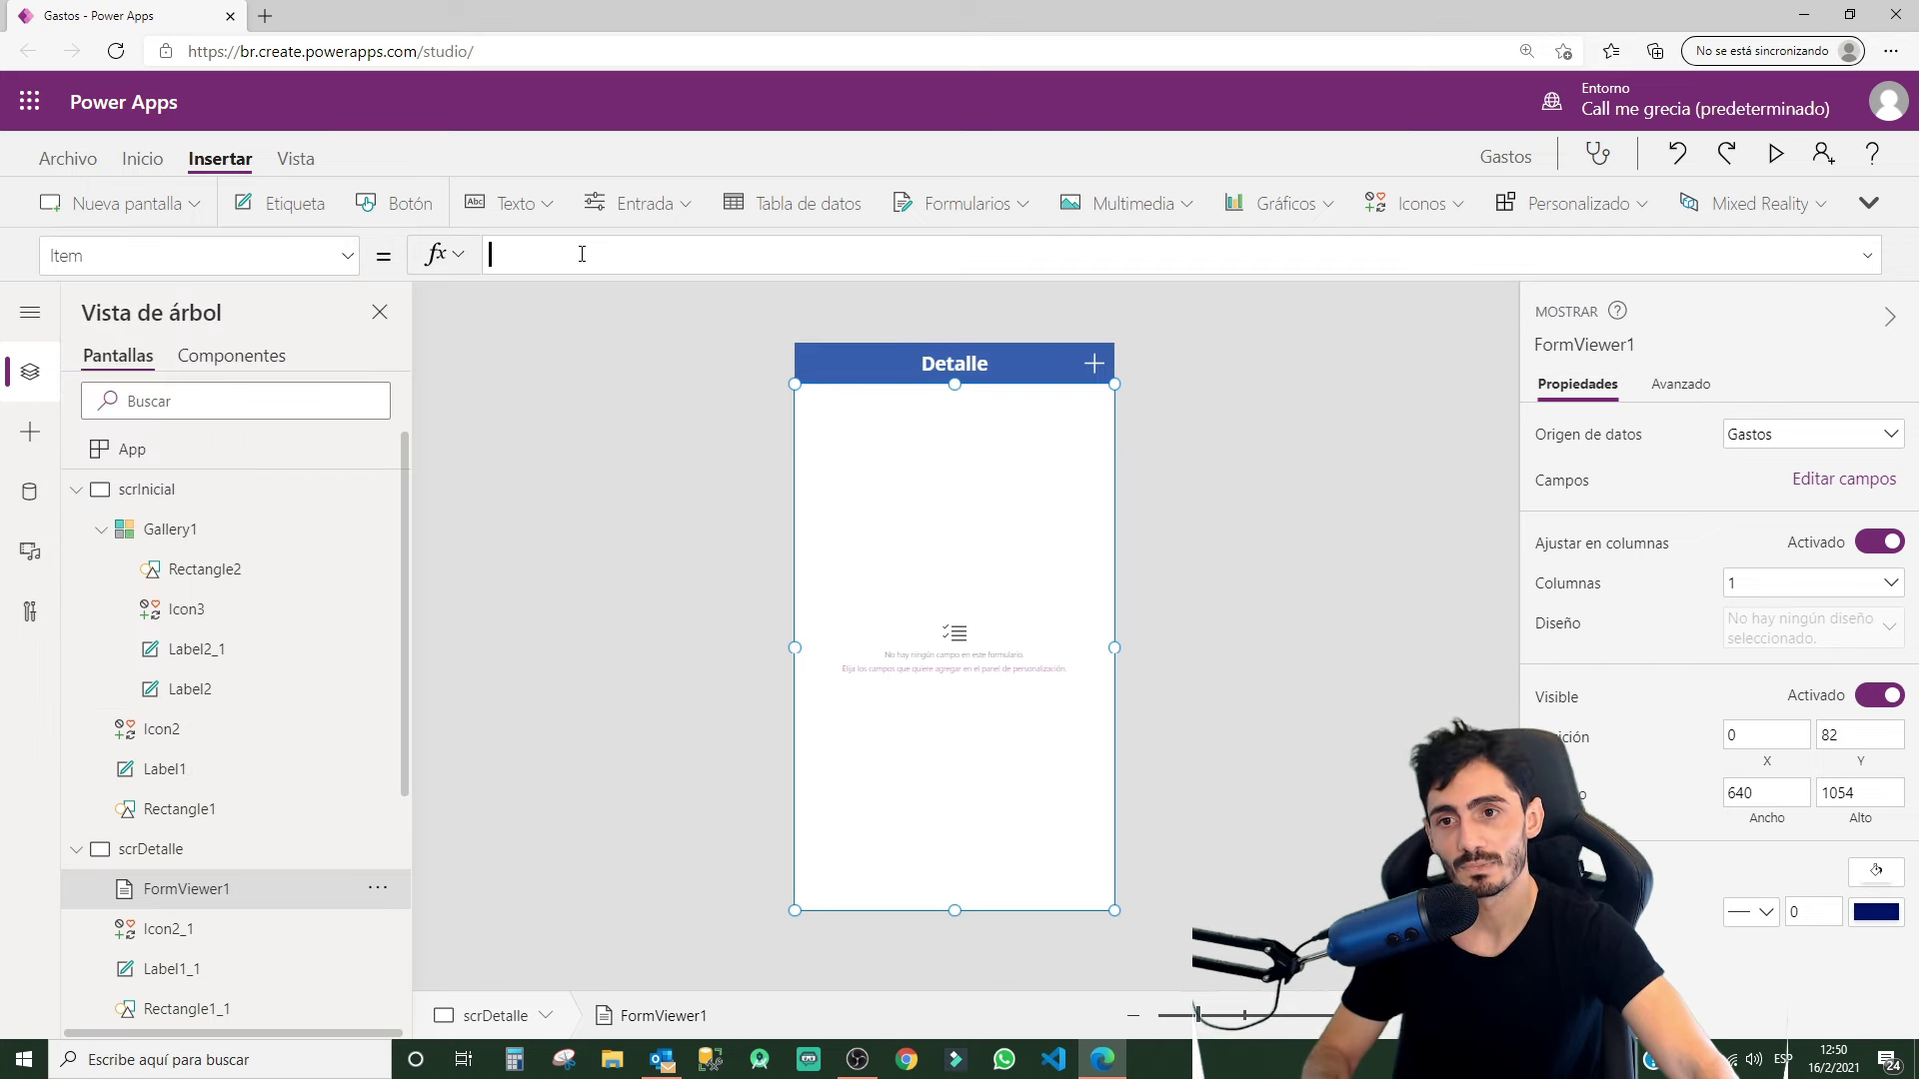
text(_gasto)
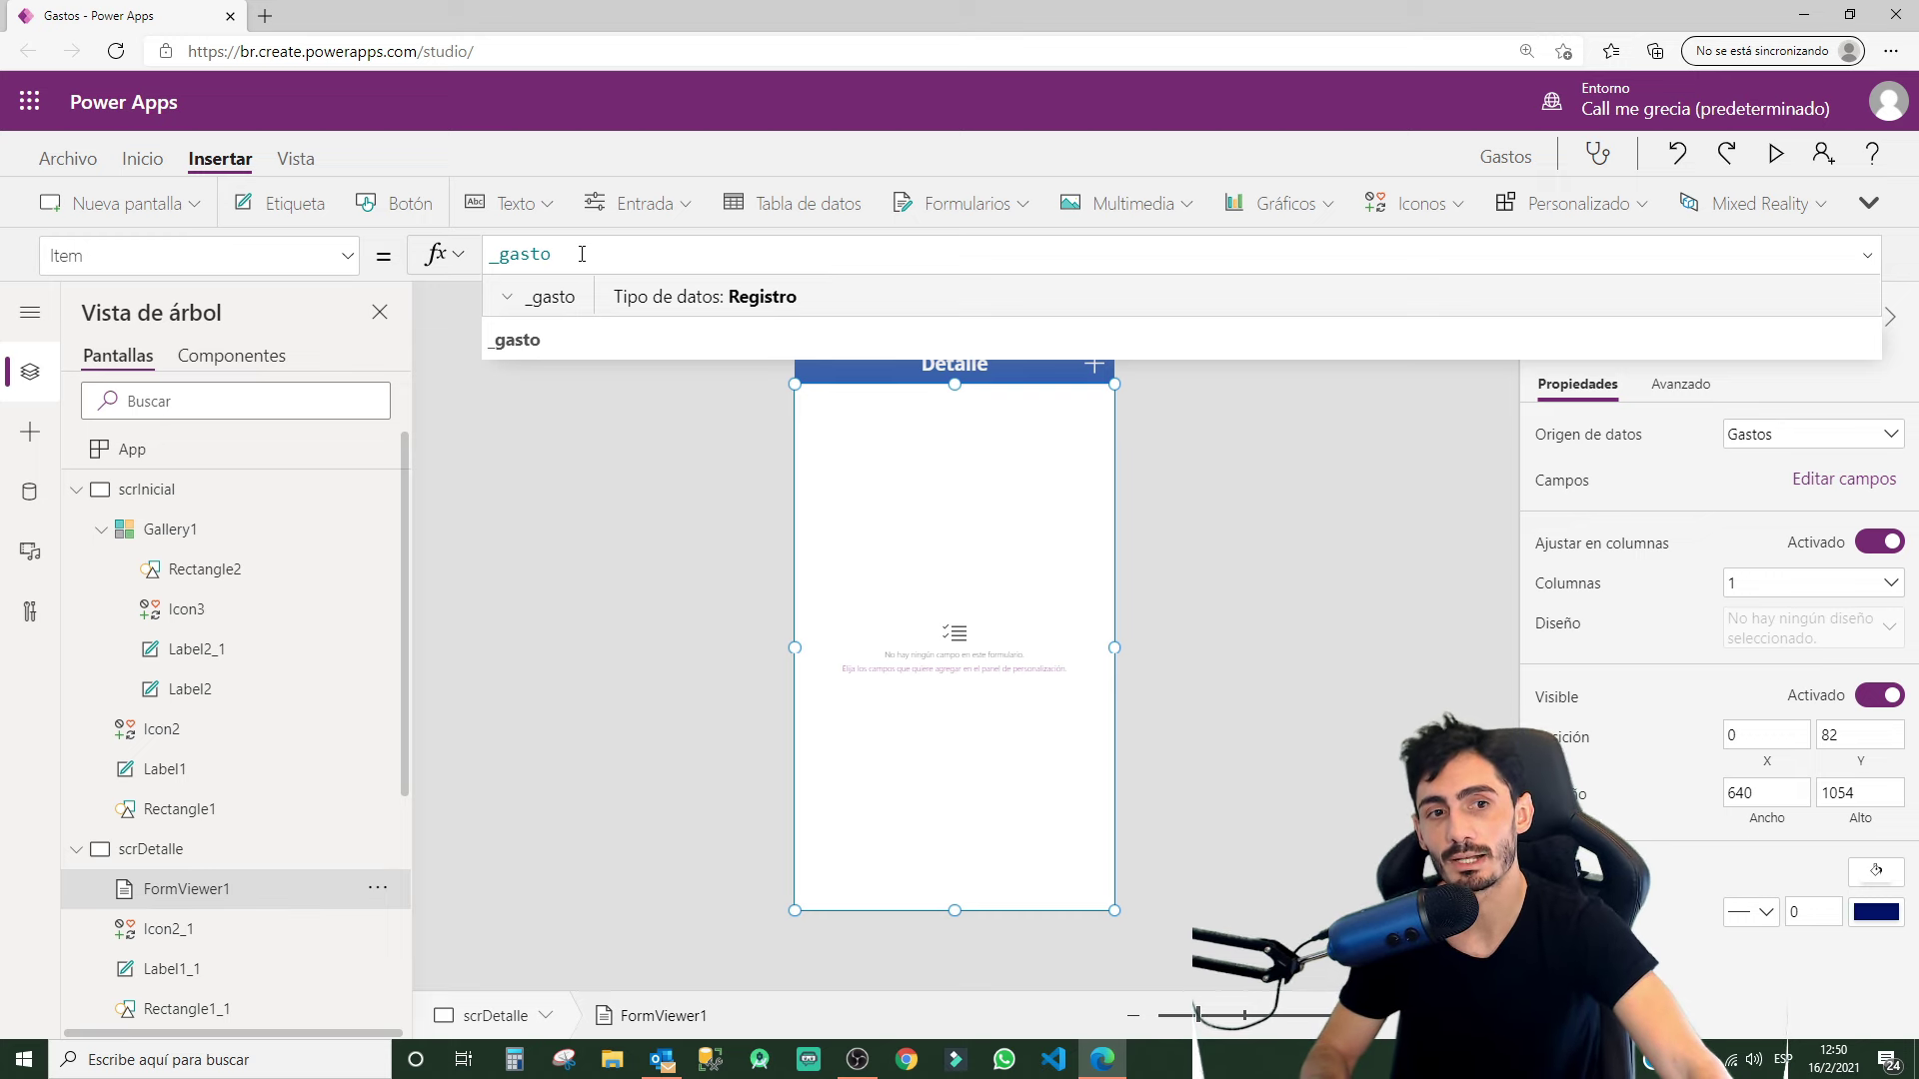
Add the Concepto, Monto and Detalle fields to the detail form and shorten it to fit.
click(1844, 481)
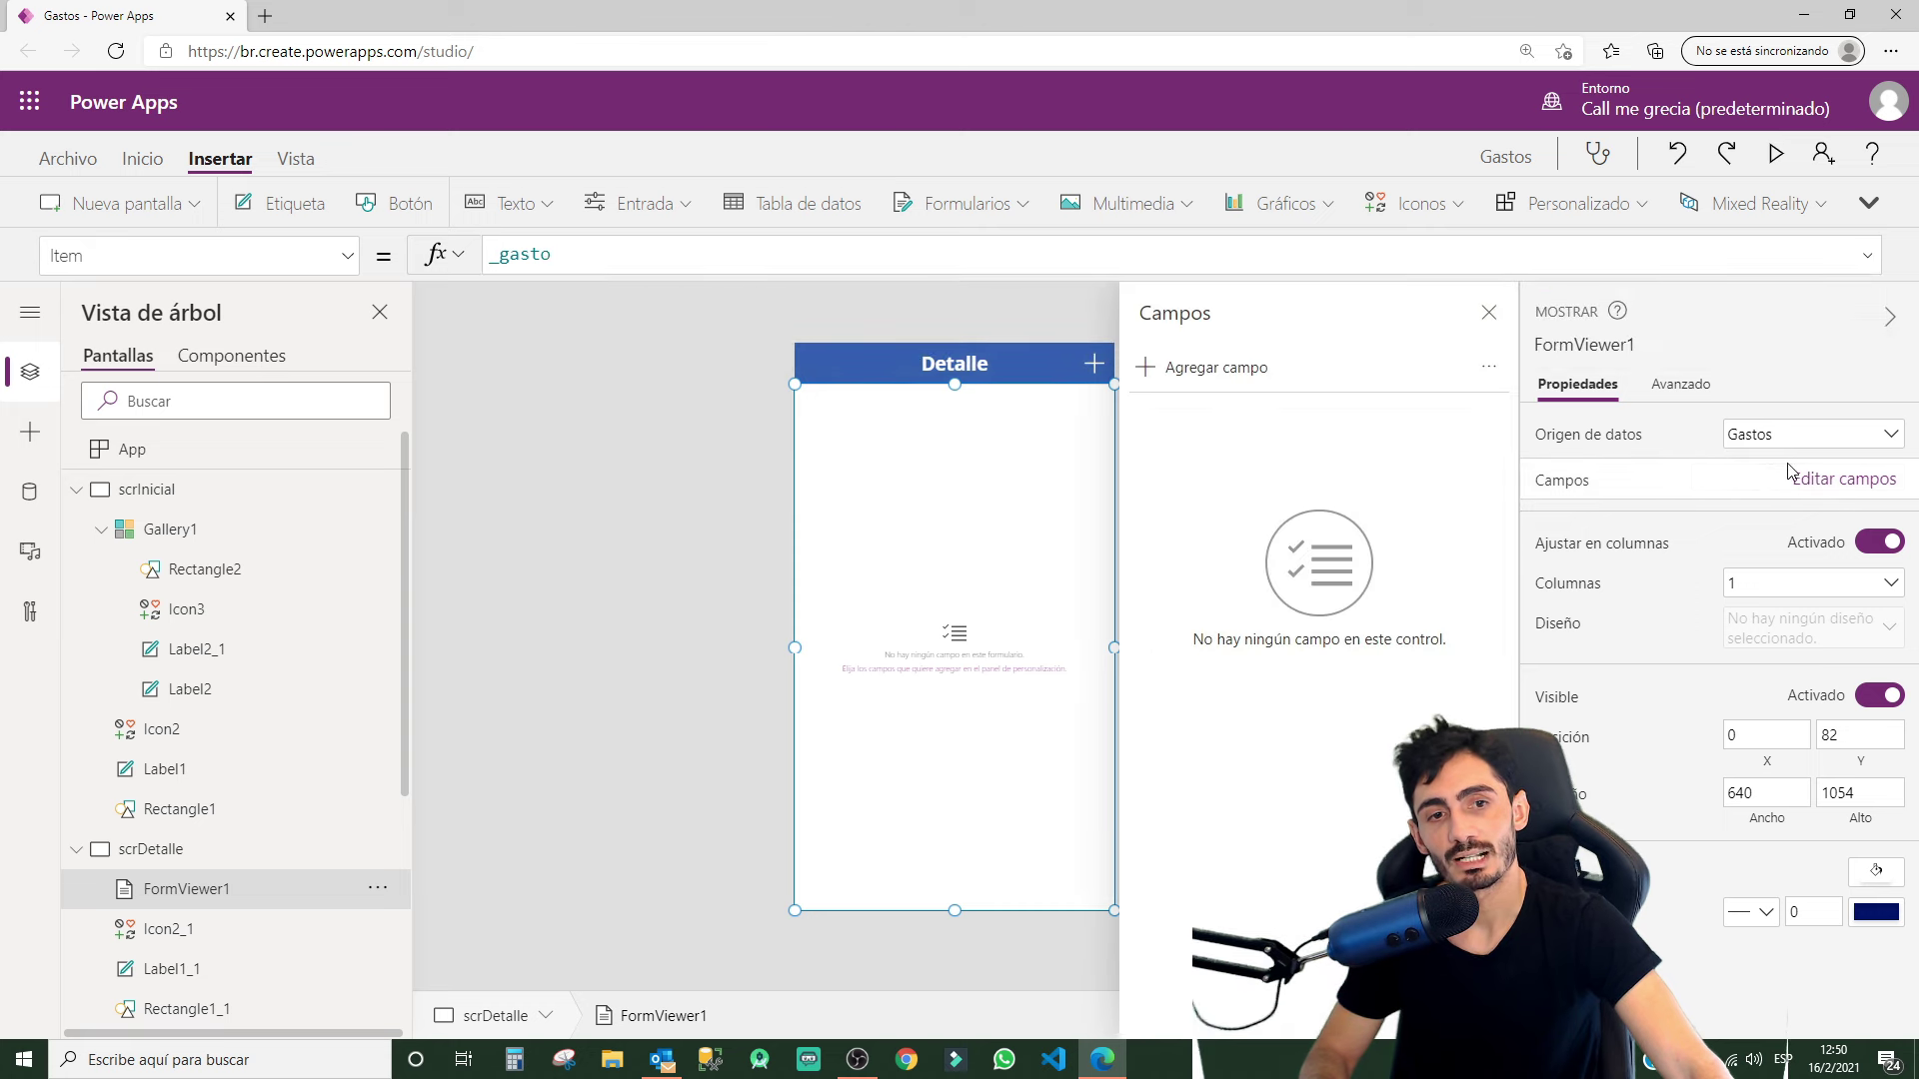
click(1238, 367)
click(1210, 580)
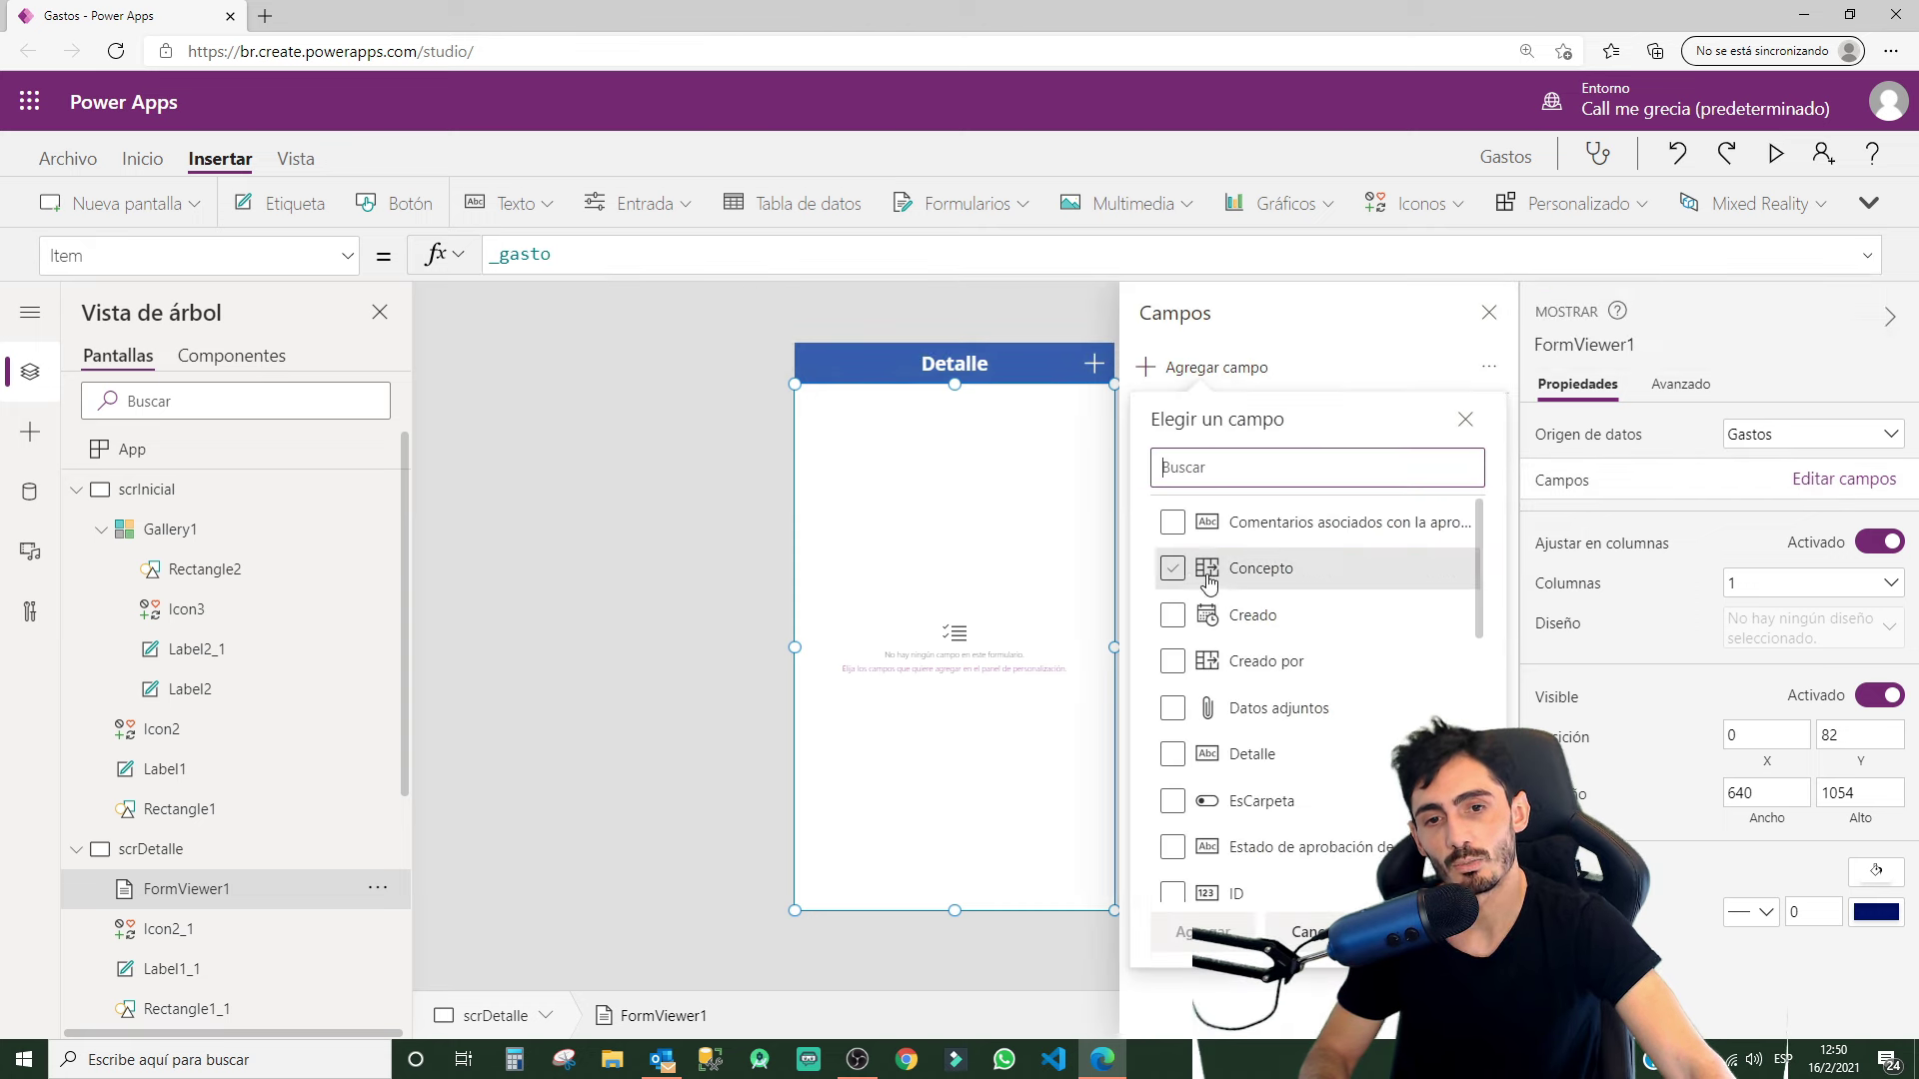
click(1173, 569)
scroll(1175, 620, down, 5)
click(1172, 686)
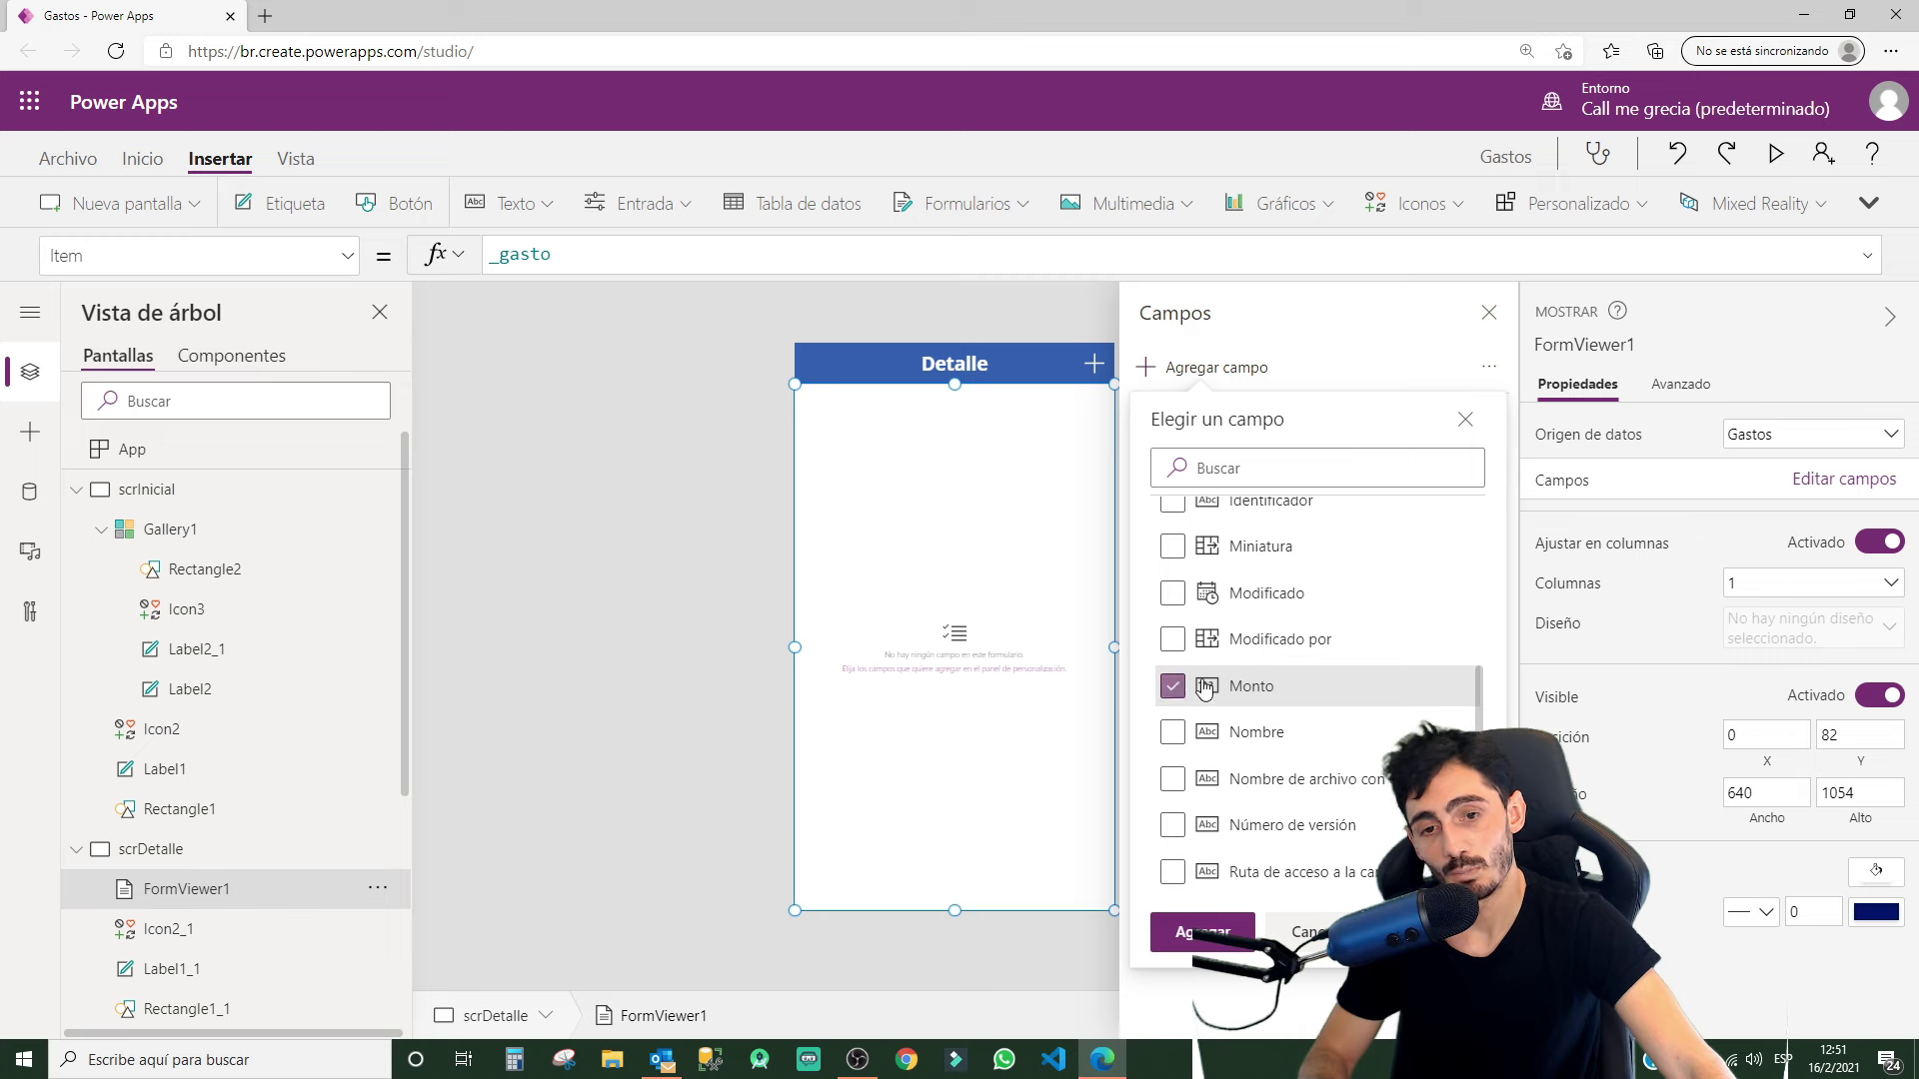
scroll(1326, 703, up, 2)
scroll(1326, 702, up, 2)
scroll(1249, 639, up, 1)
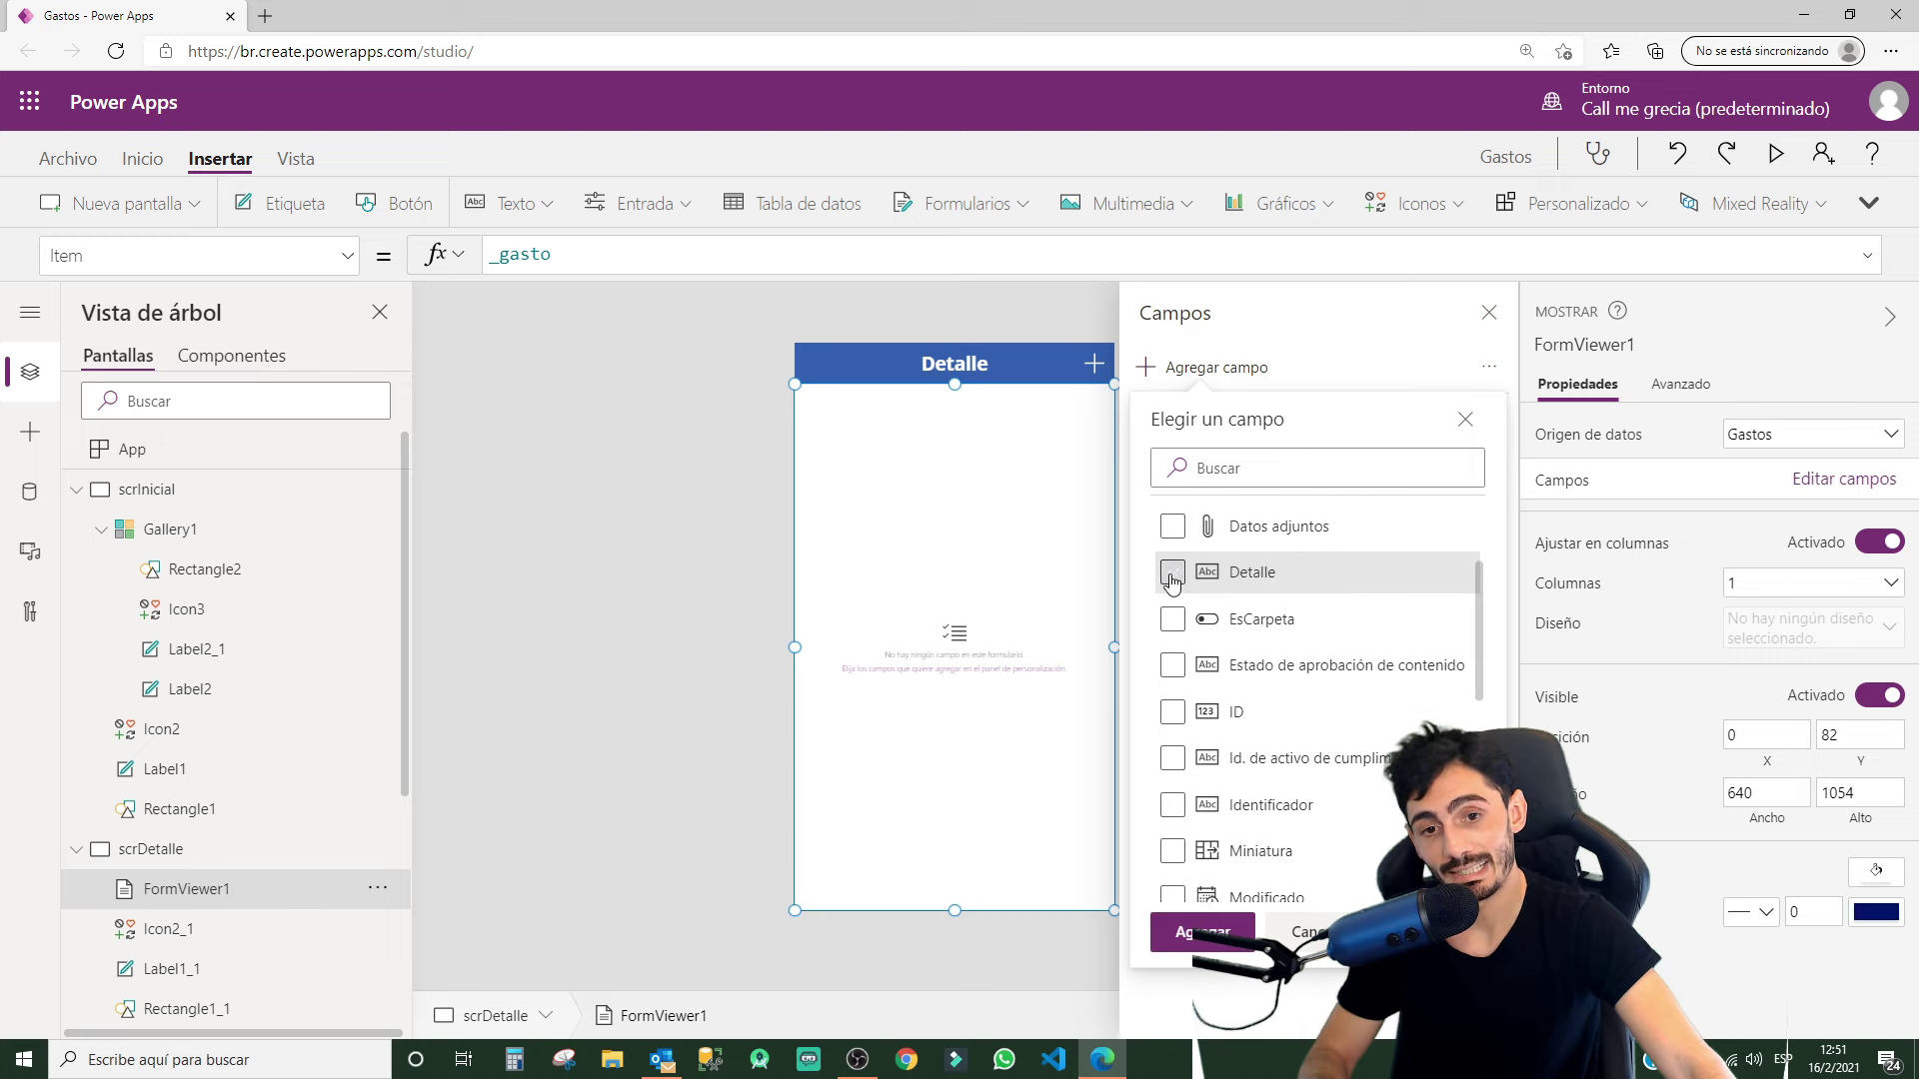
click(1173, 576)
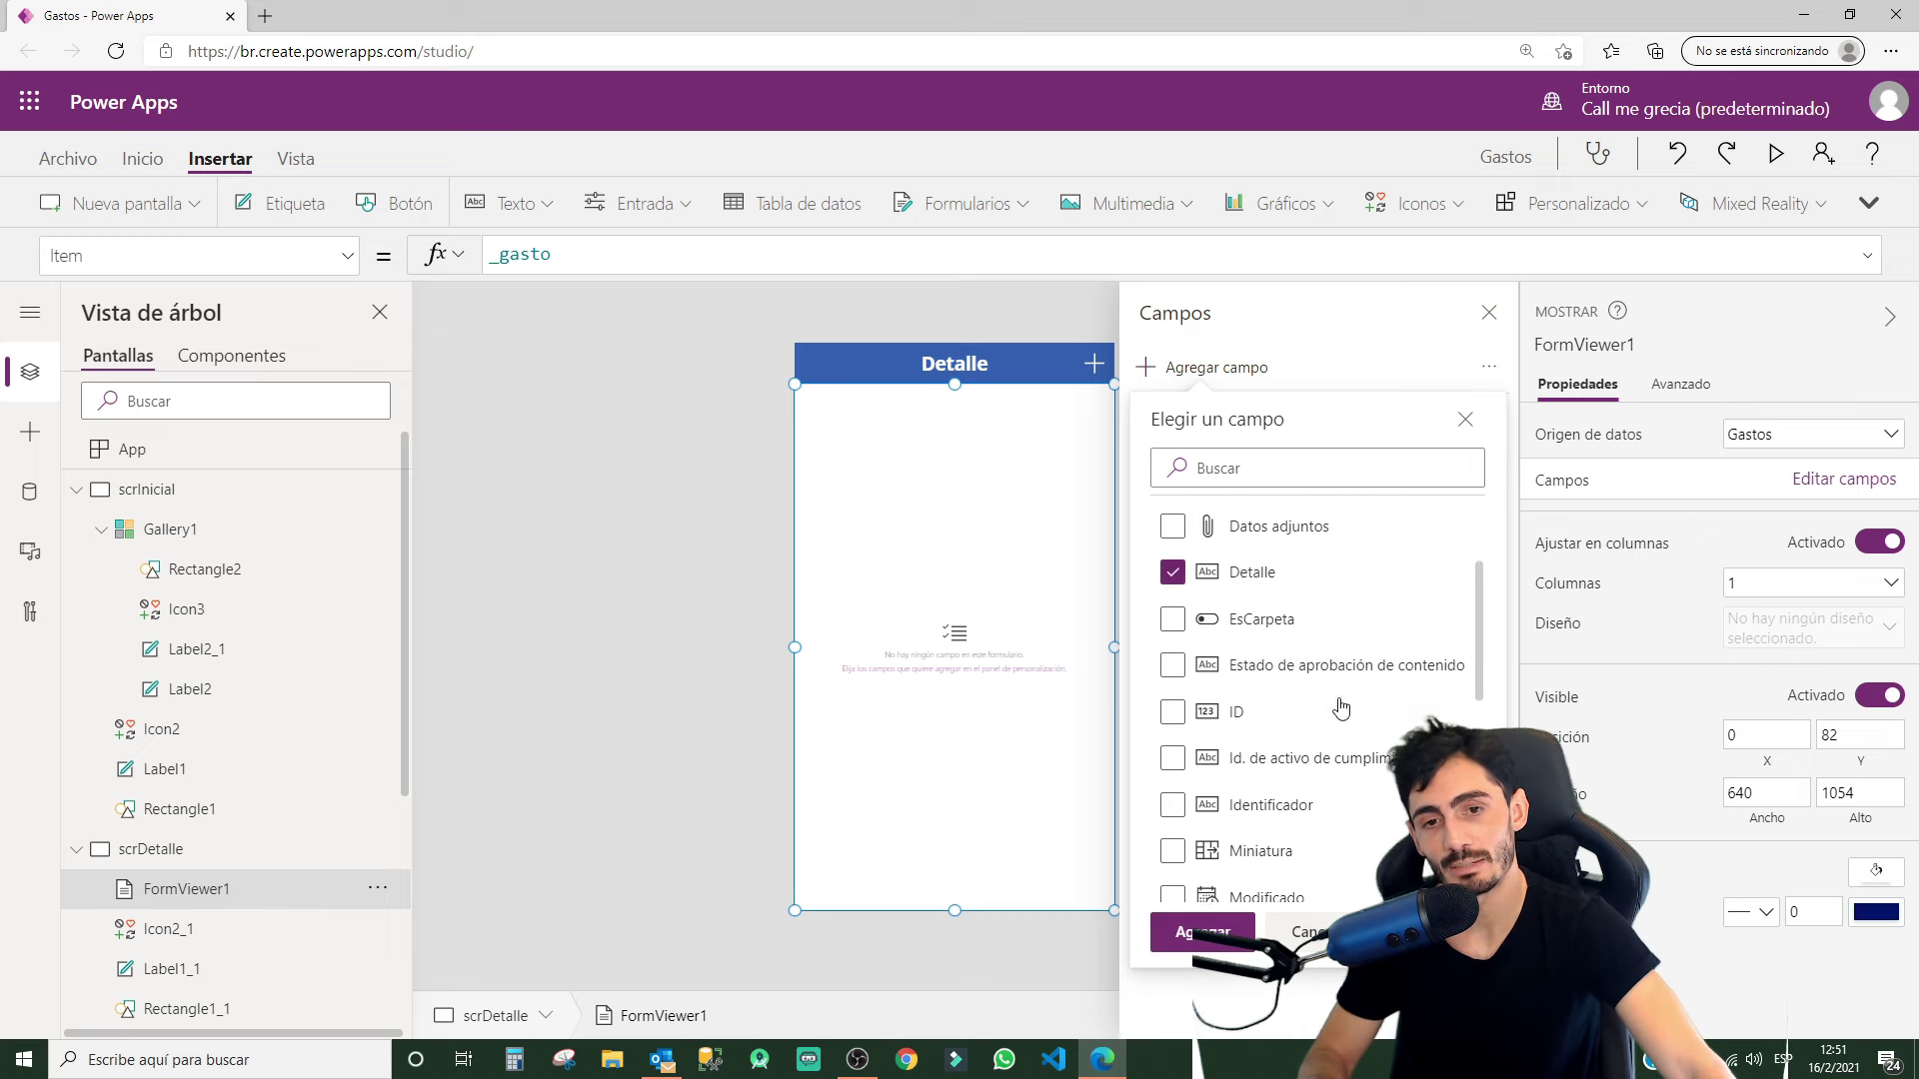
click(1204, 932)
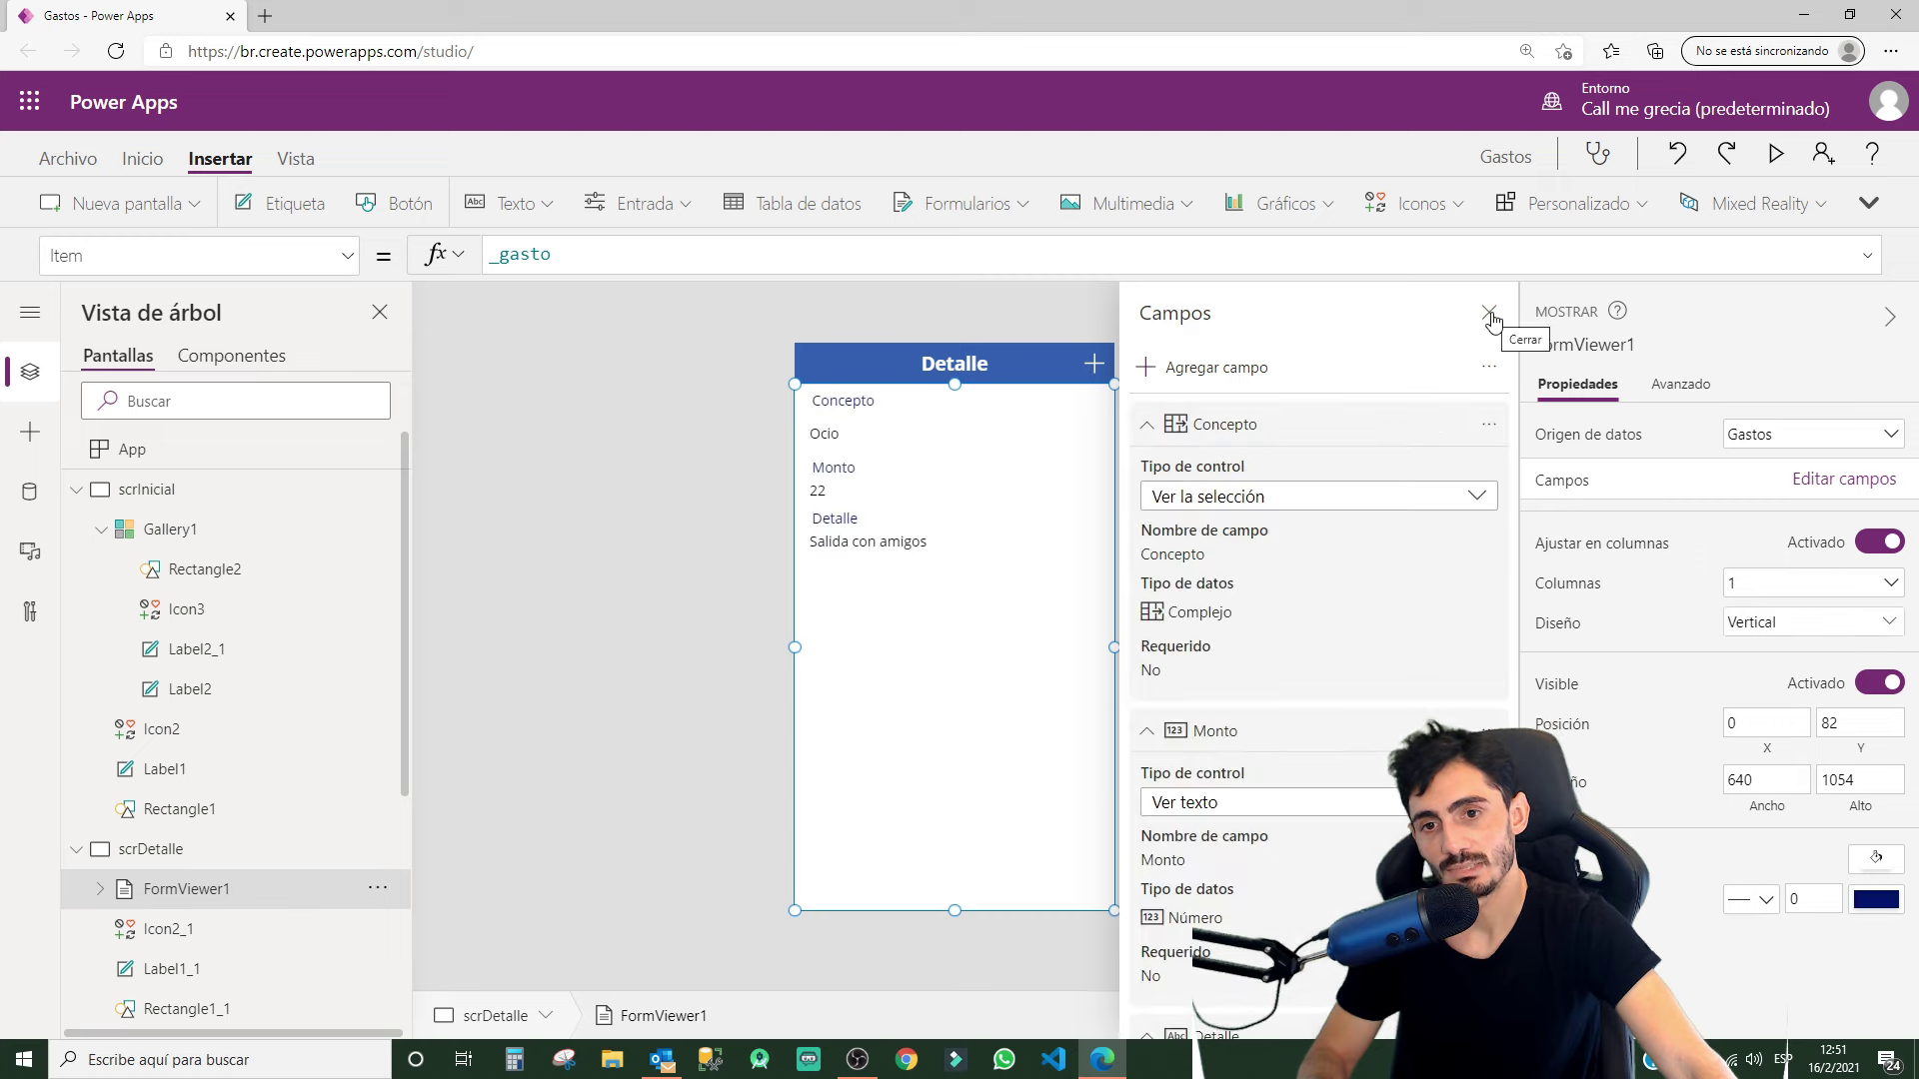
click(1489, 313)
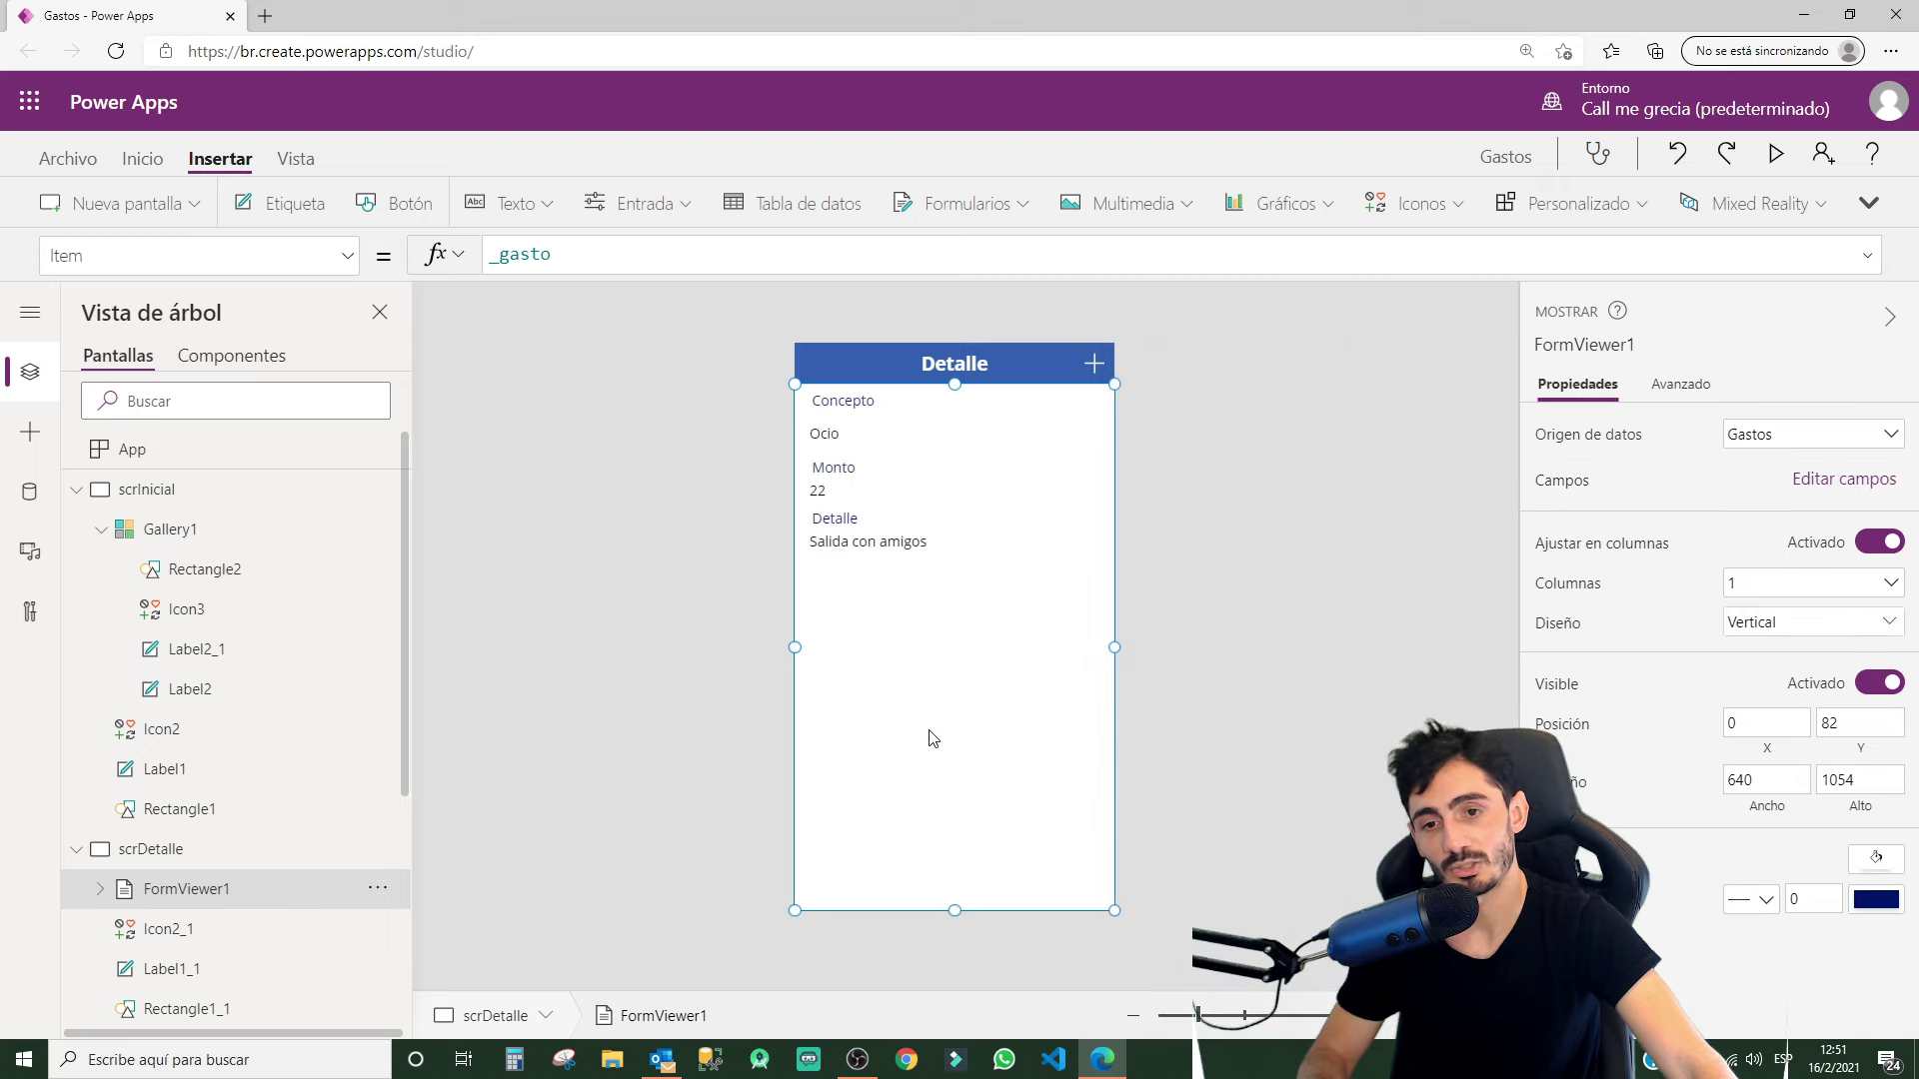
drag(956, 910, 962, 645)
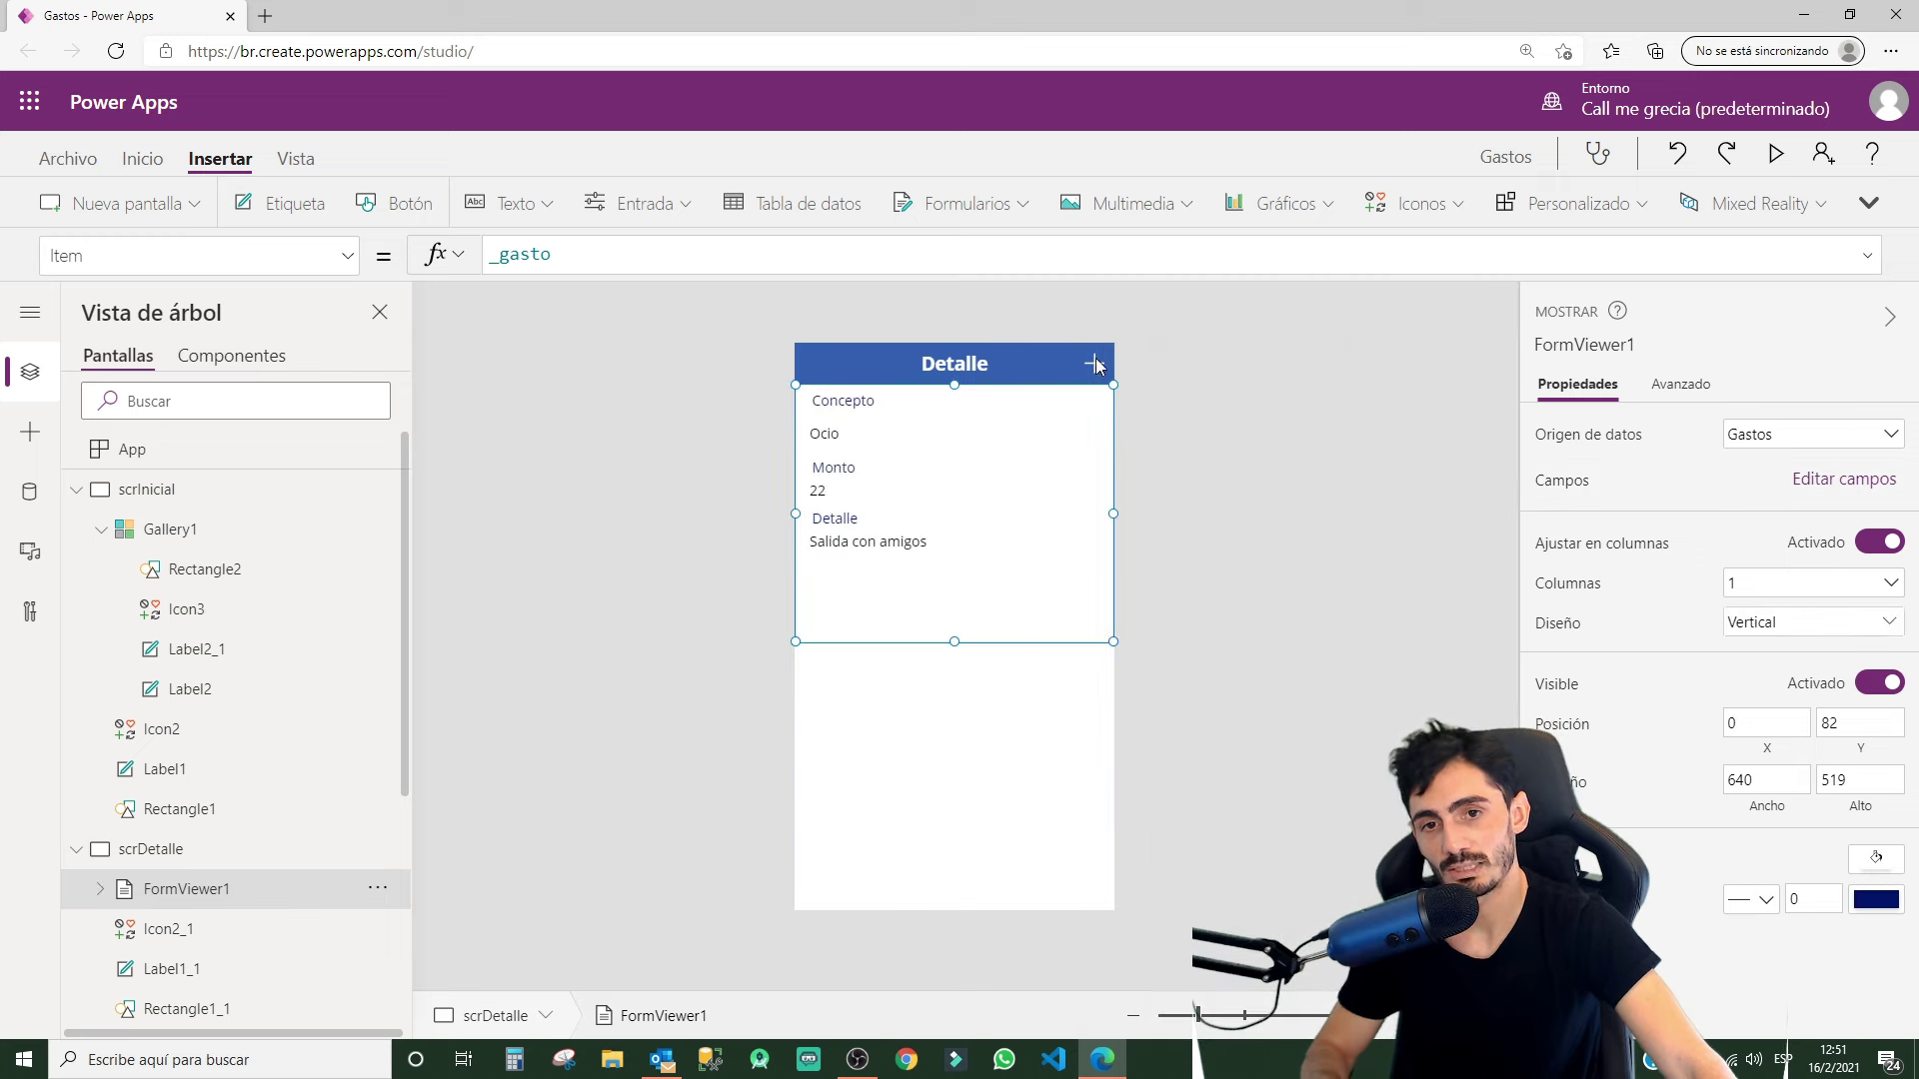
Move the copied plus icon to the left end of the Detalle header and browse icon shapes.
click(1096, 366)
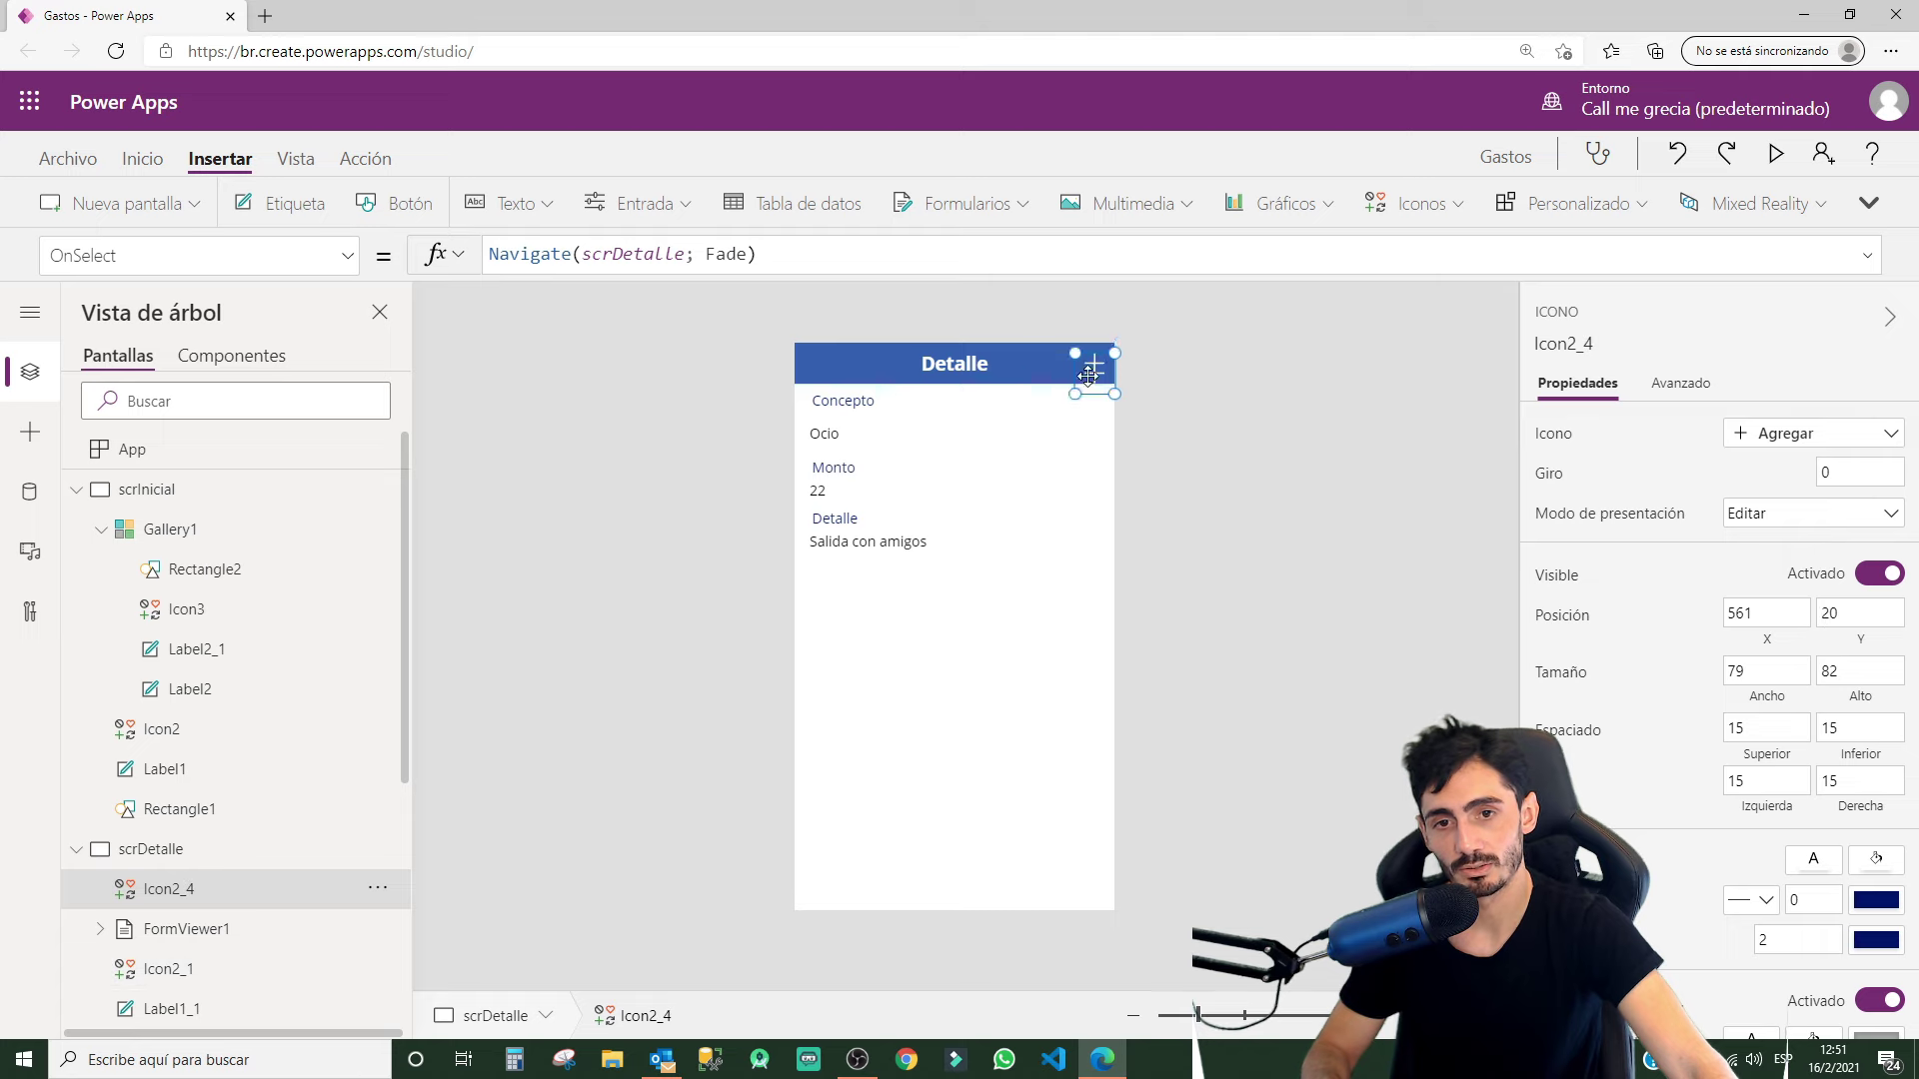
drag(1088, 374, 790, 350)
click(1846, 432)
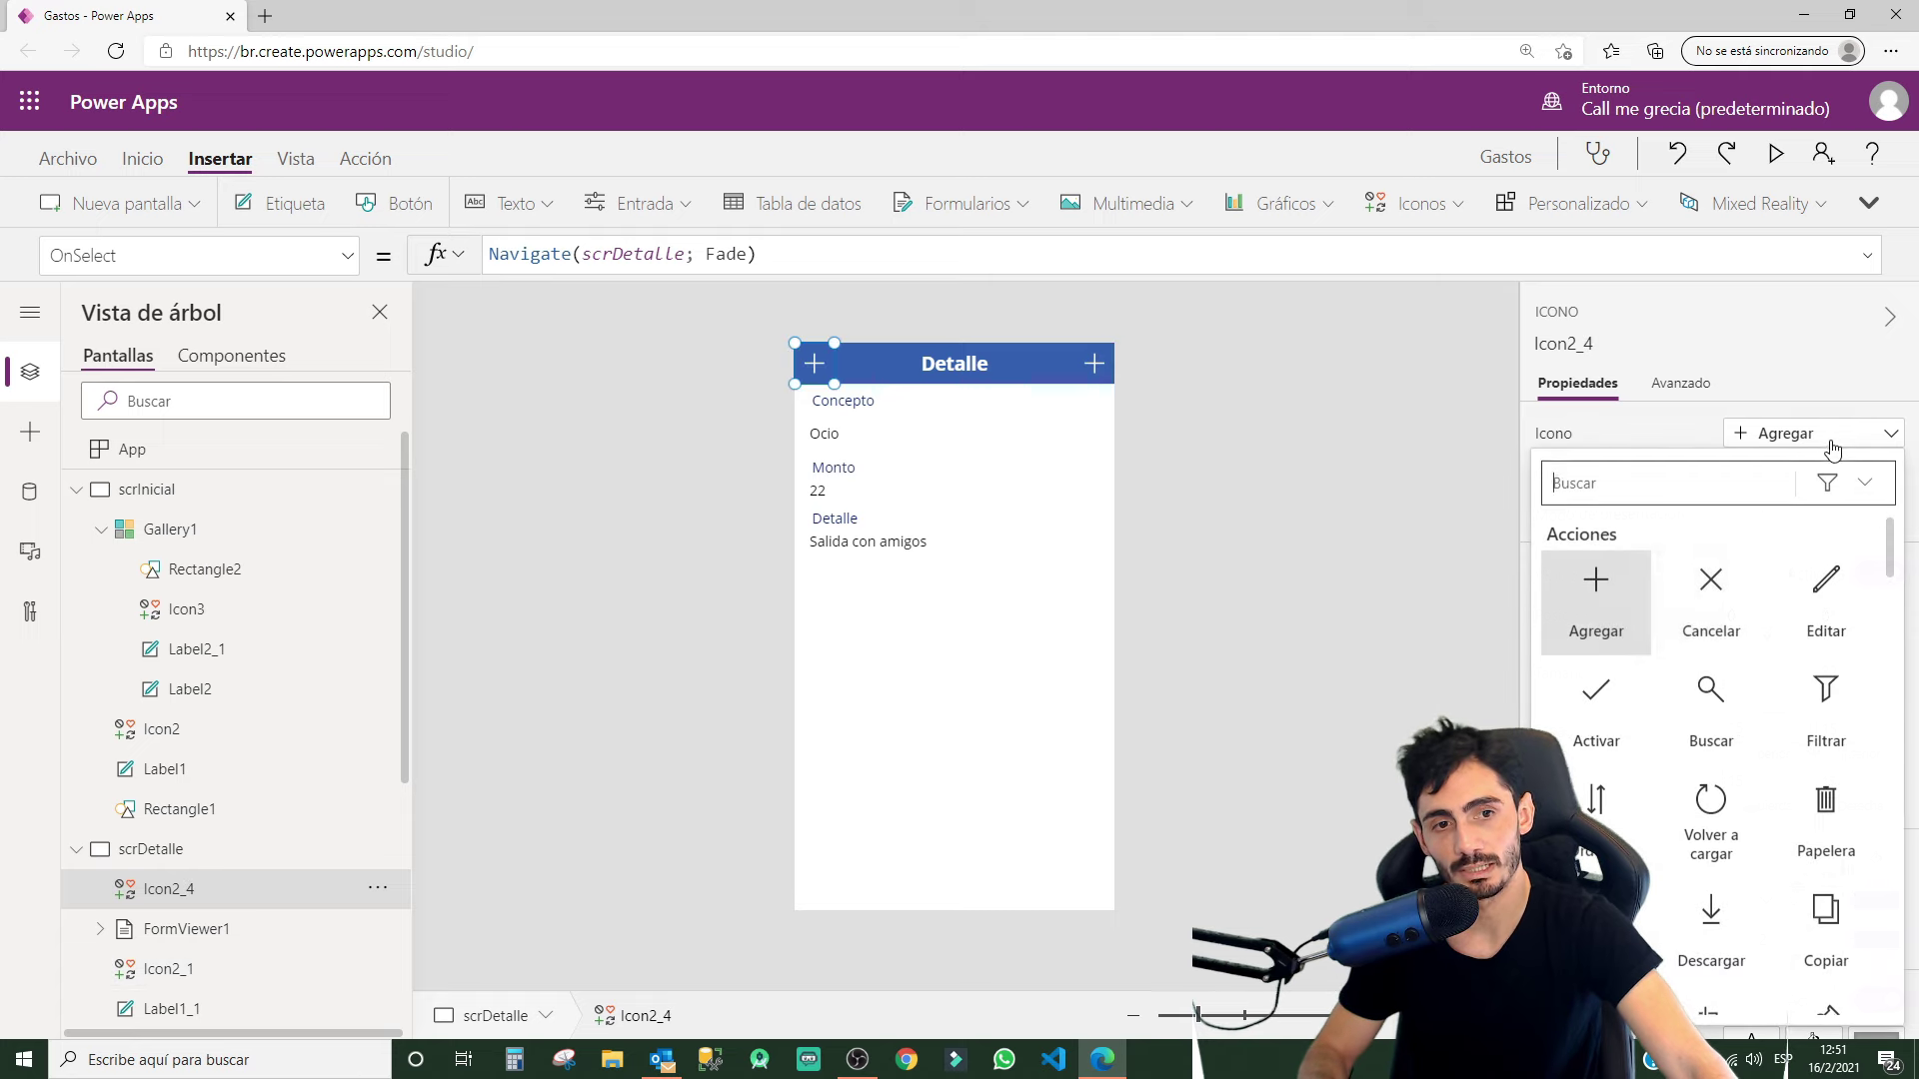
scroll(1731, 641, down, 3)
scroll(1731, 642, down, 3)
scroll(1732, 641, down, 3)
Make the left header icon a back arrow with OnSelect Back(), taking over the locked session.
scroll(1732, 642, down, 2)
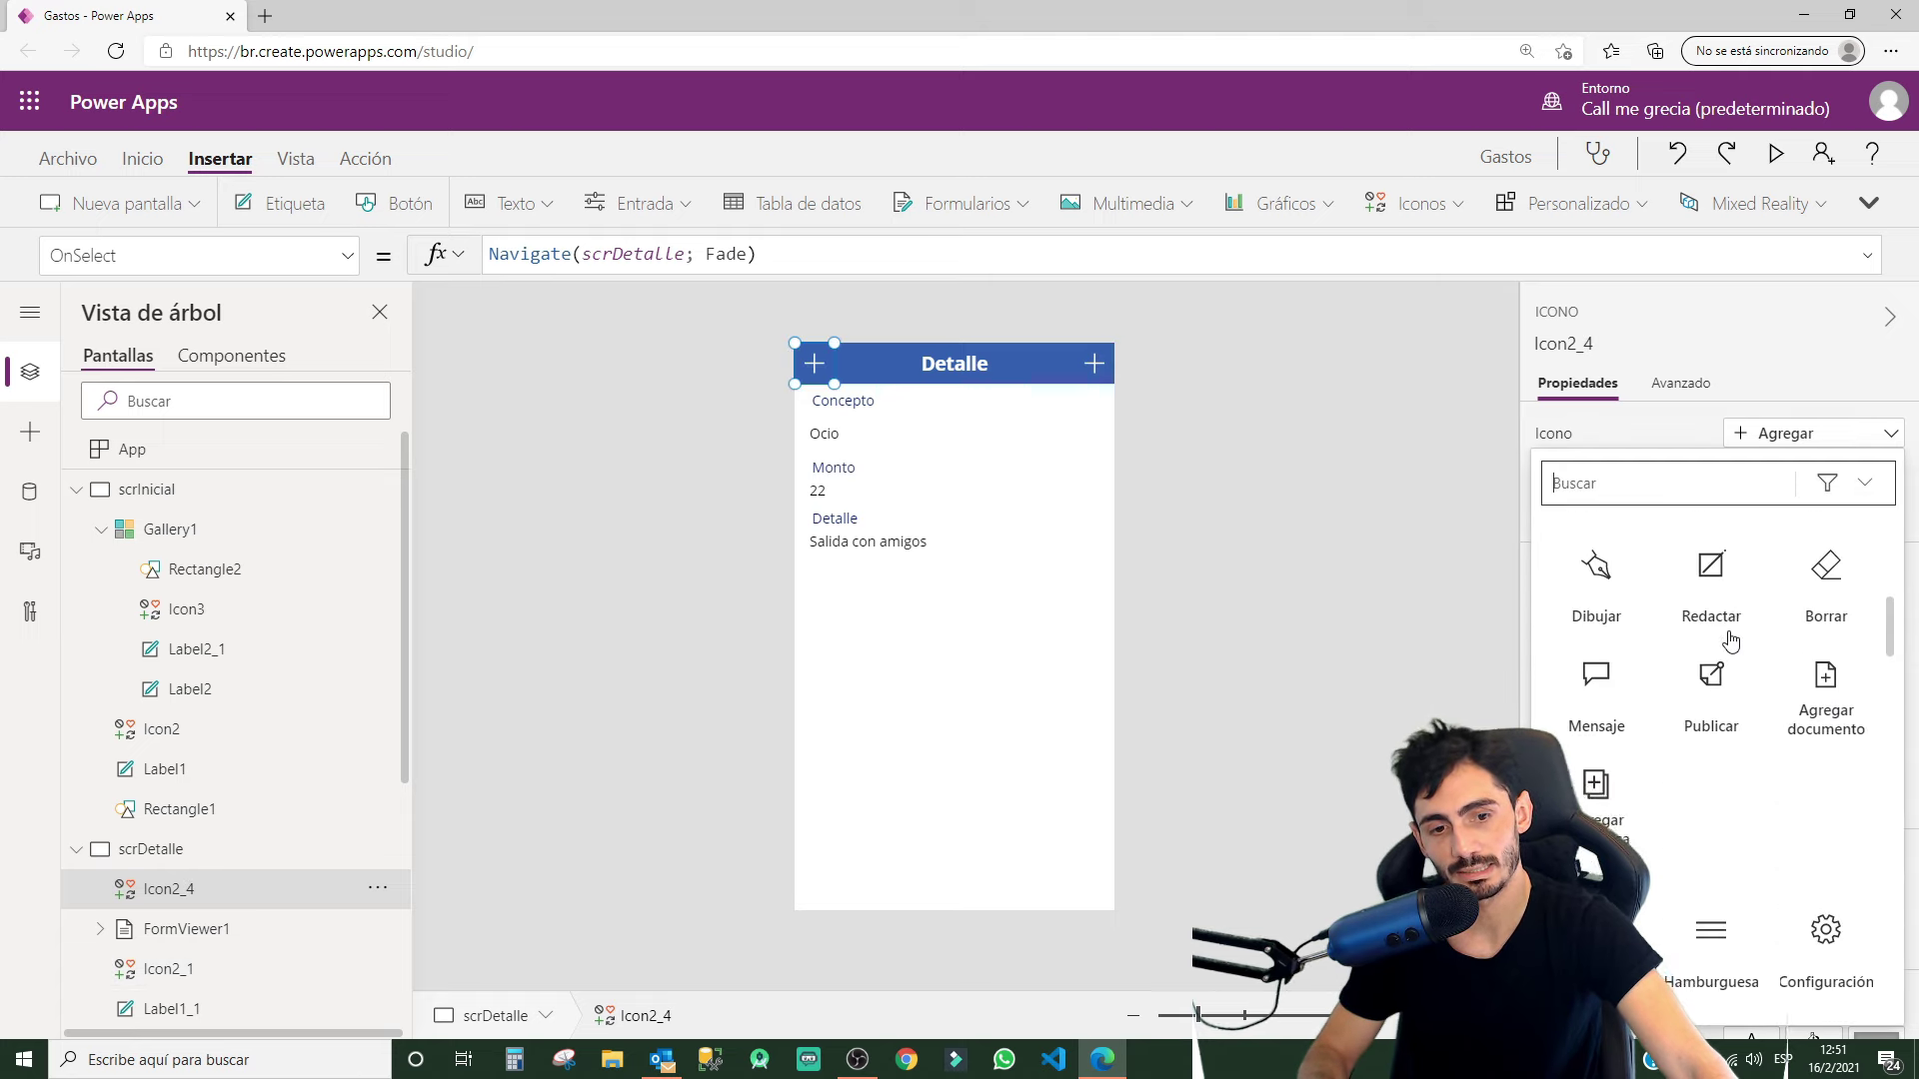
click(1727, 643)
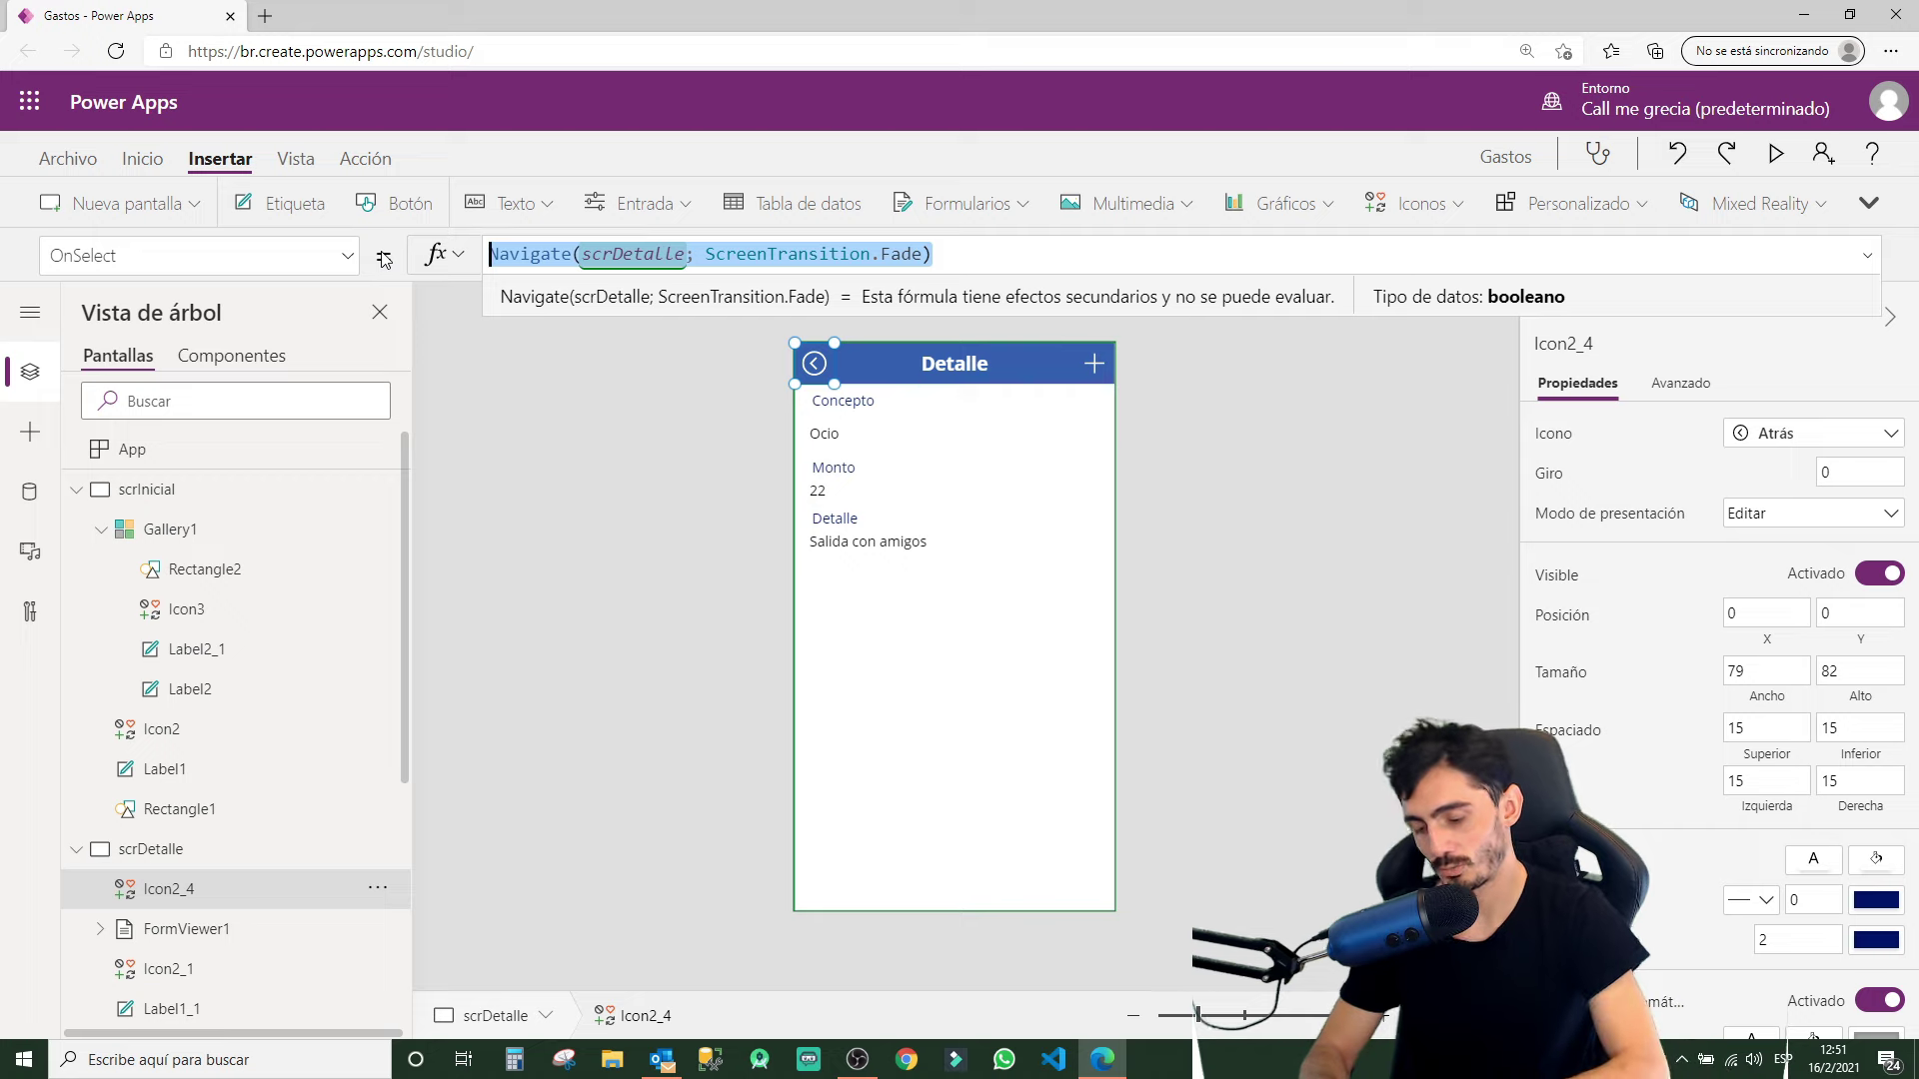
text(Back()
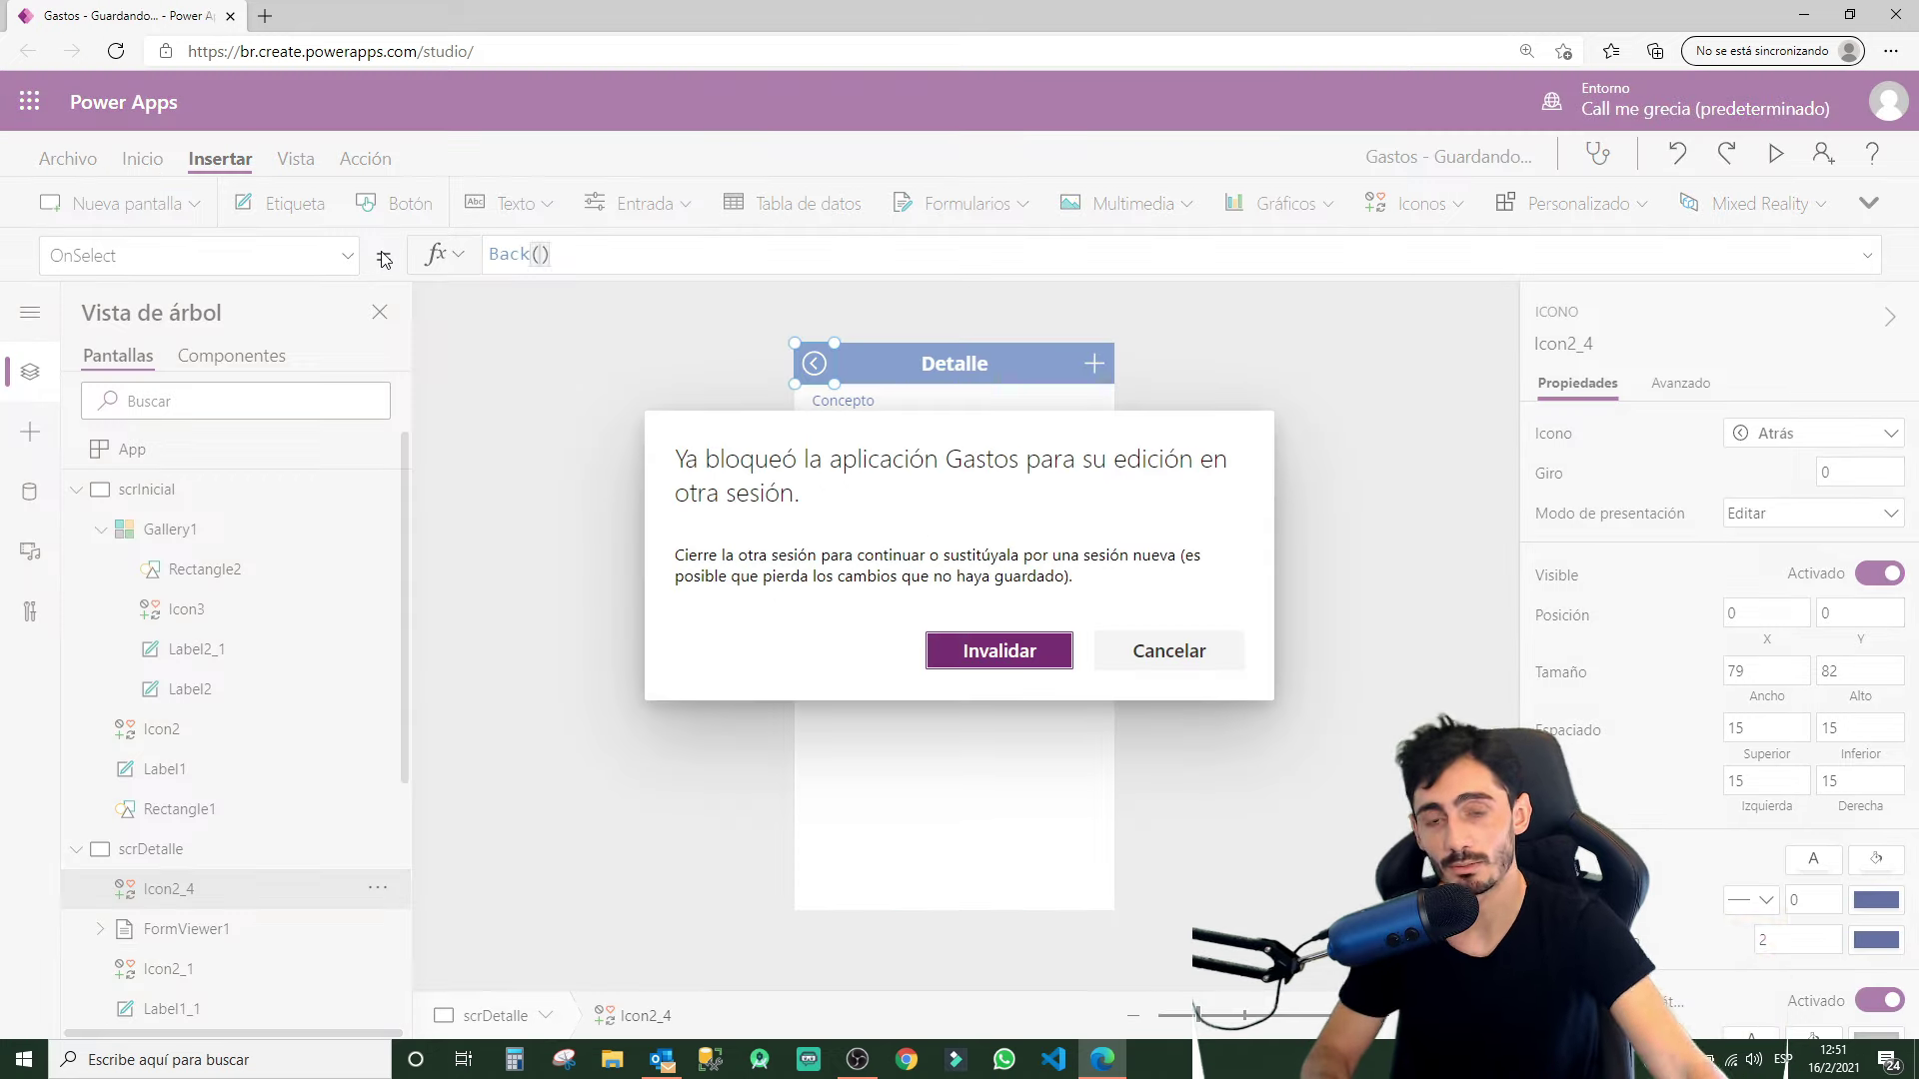
click(1178, 650)
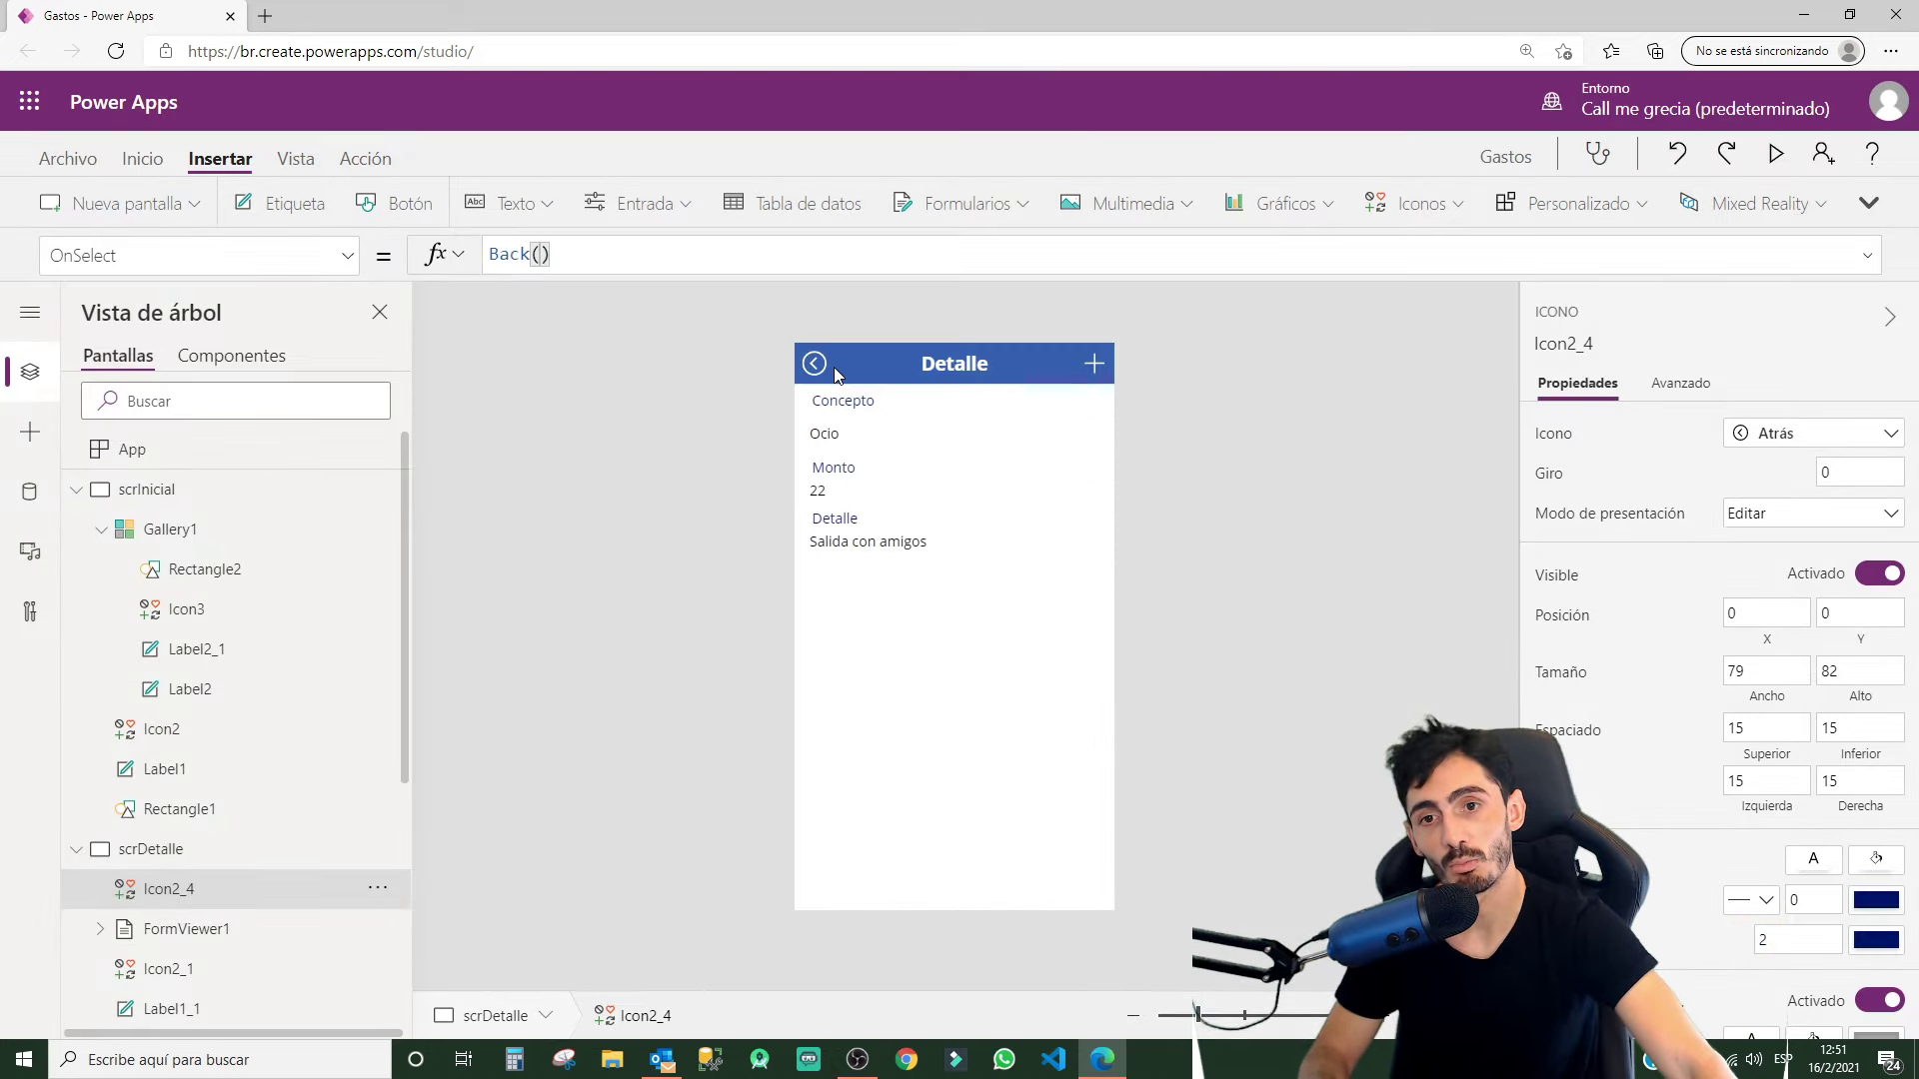
Test navigating back and forth, opening the Ocio and then Farmacia expense details.
alt+click(814, 363)
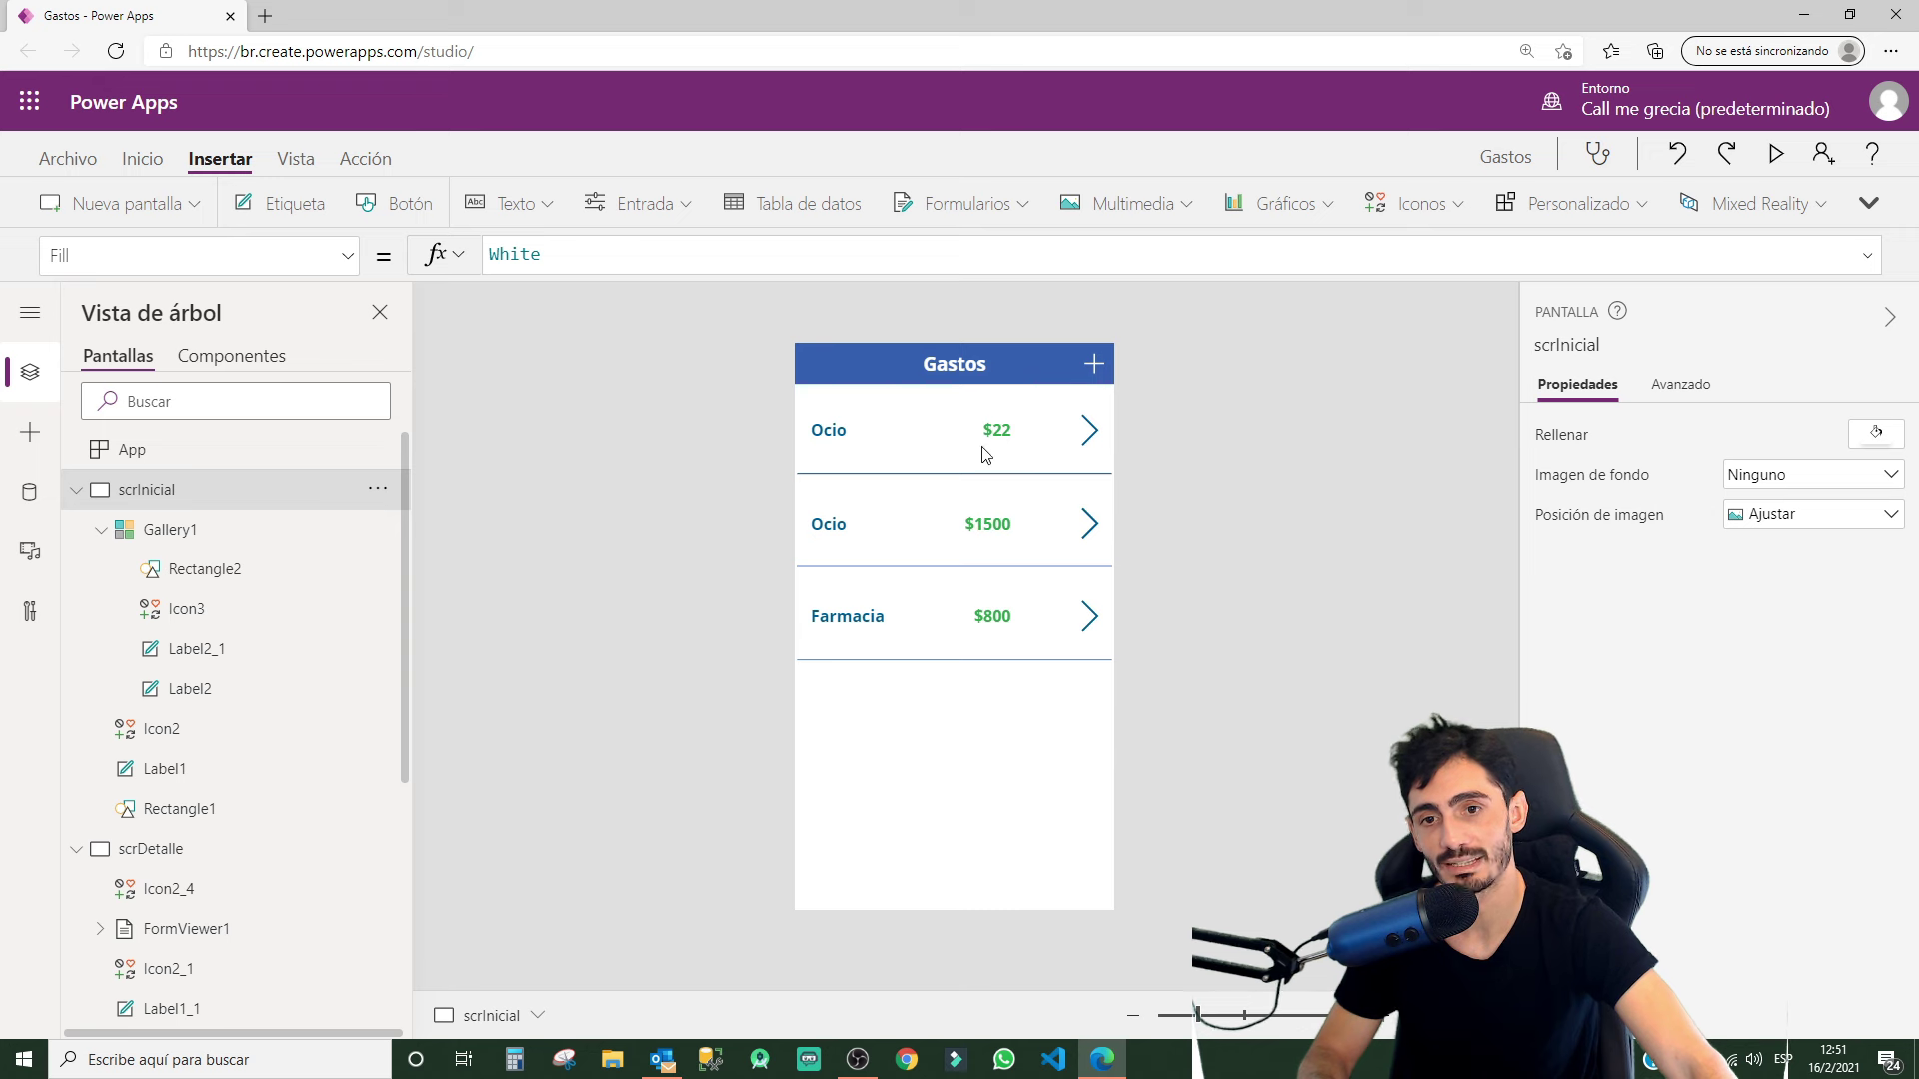
alt+click(1108, 458)
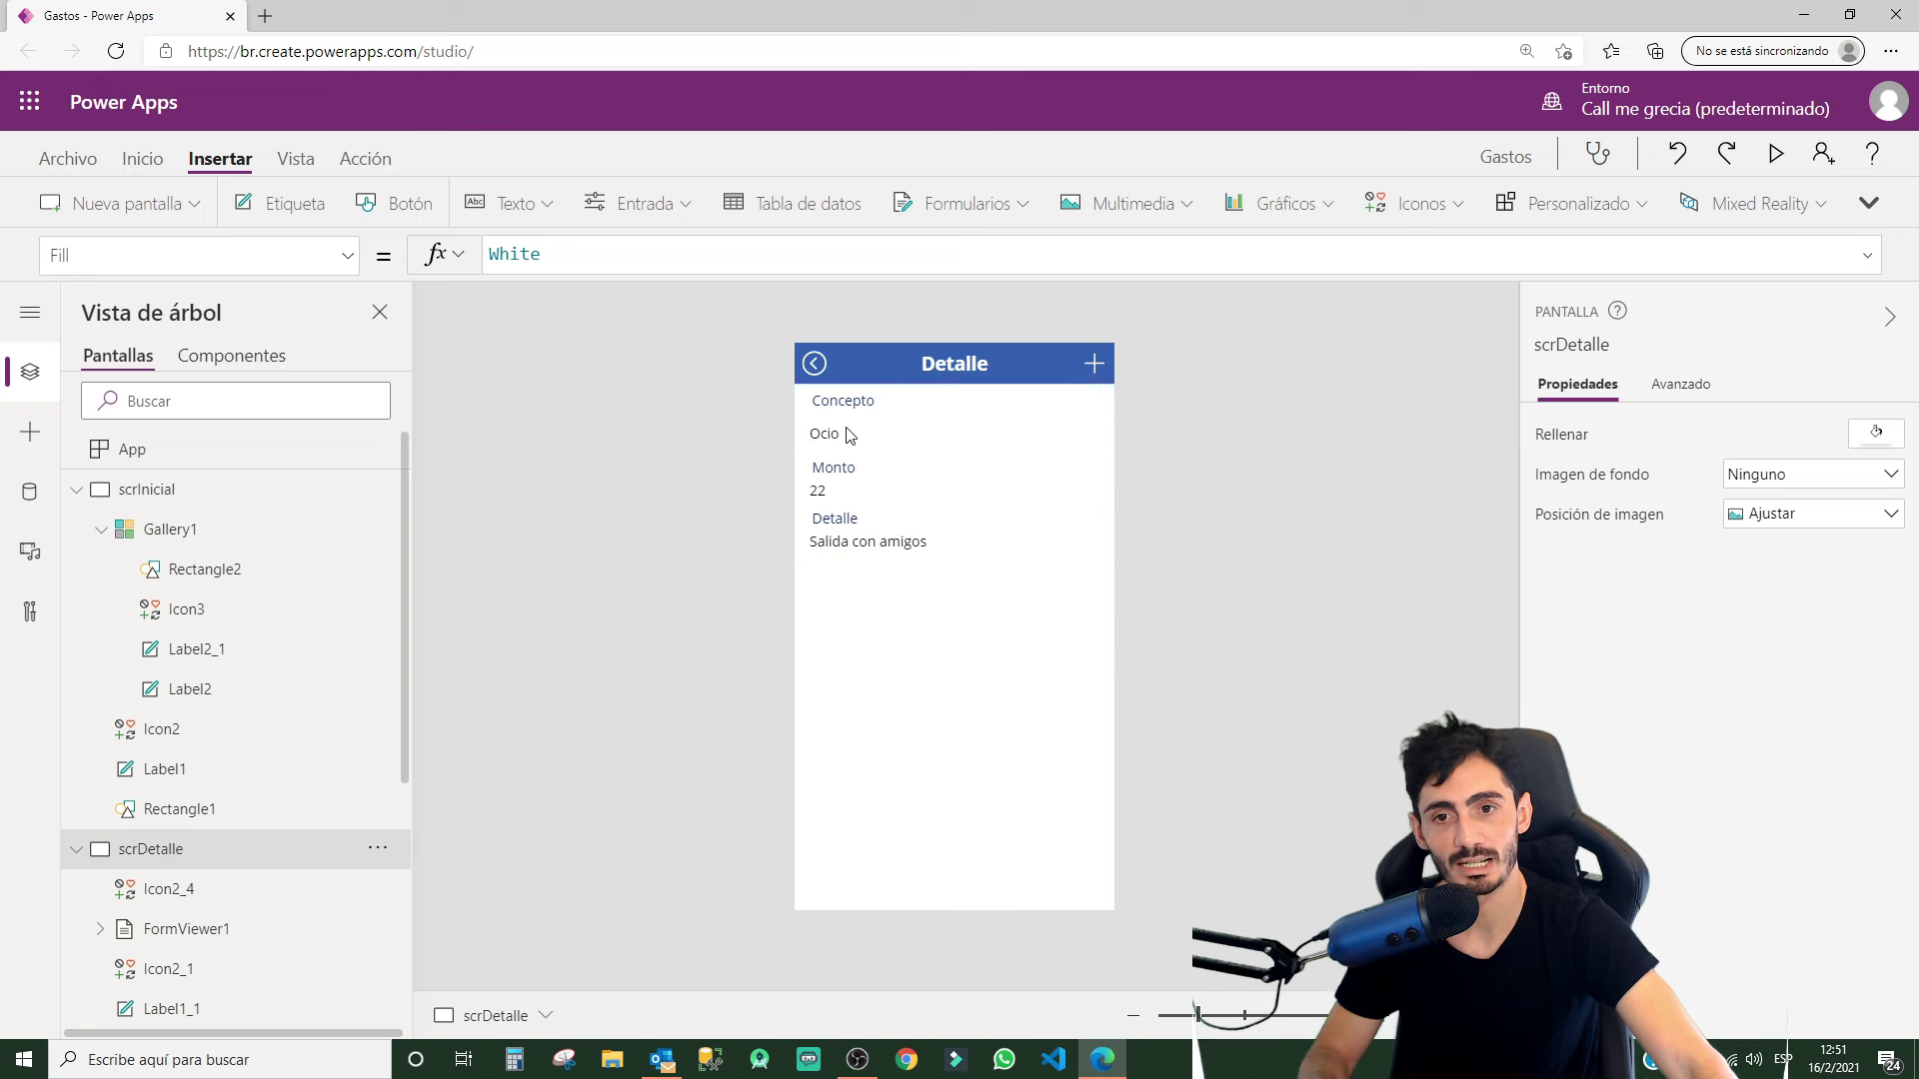
alt+click(814, 364)
alt+click(1091, 621)
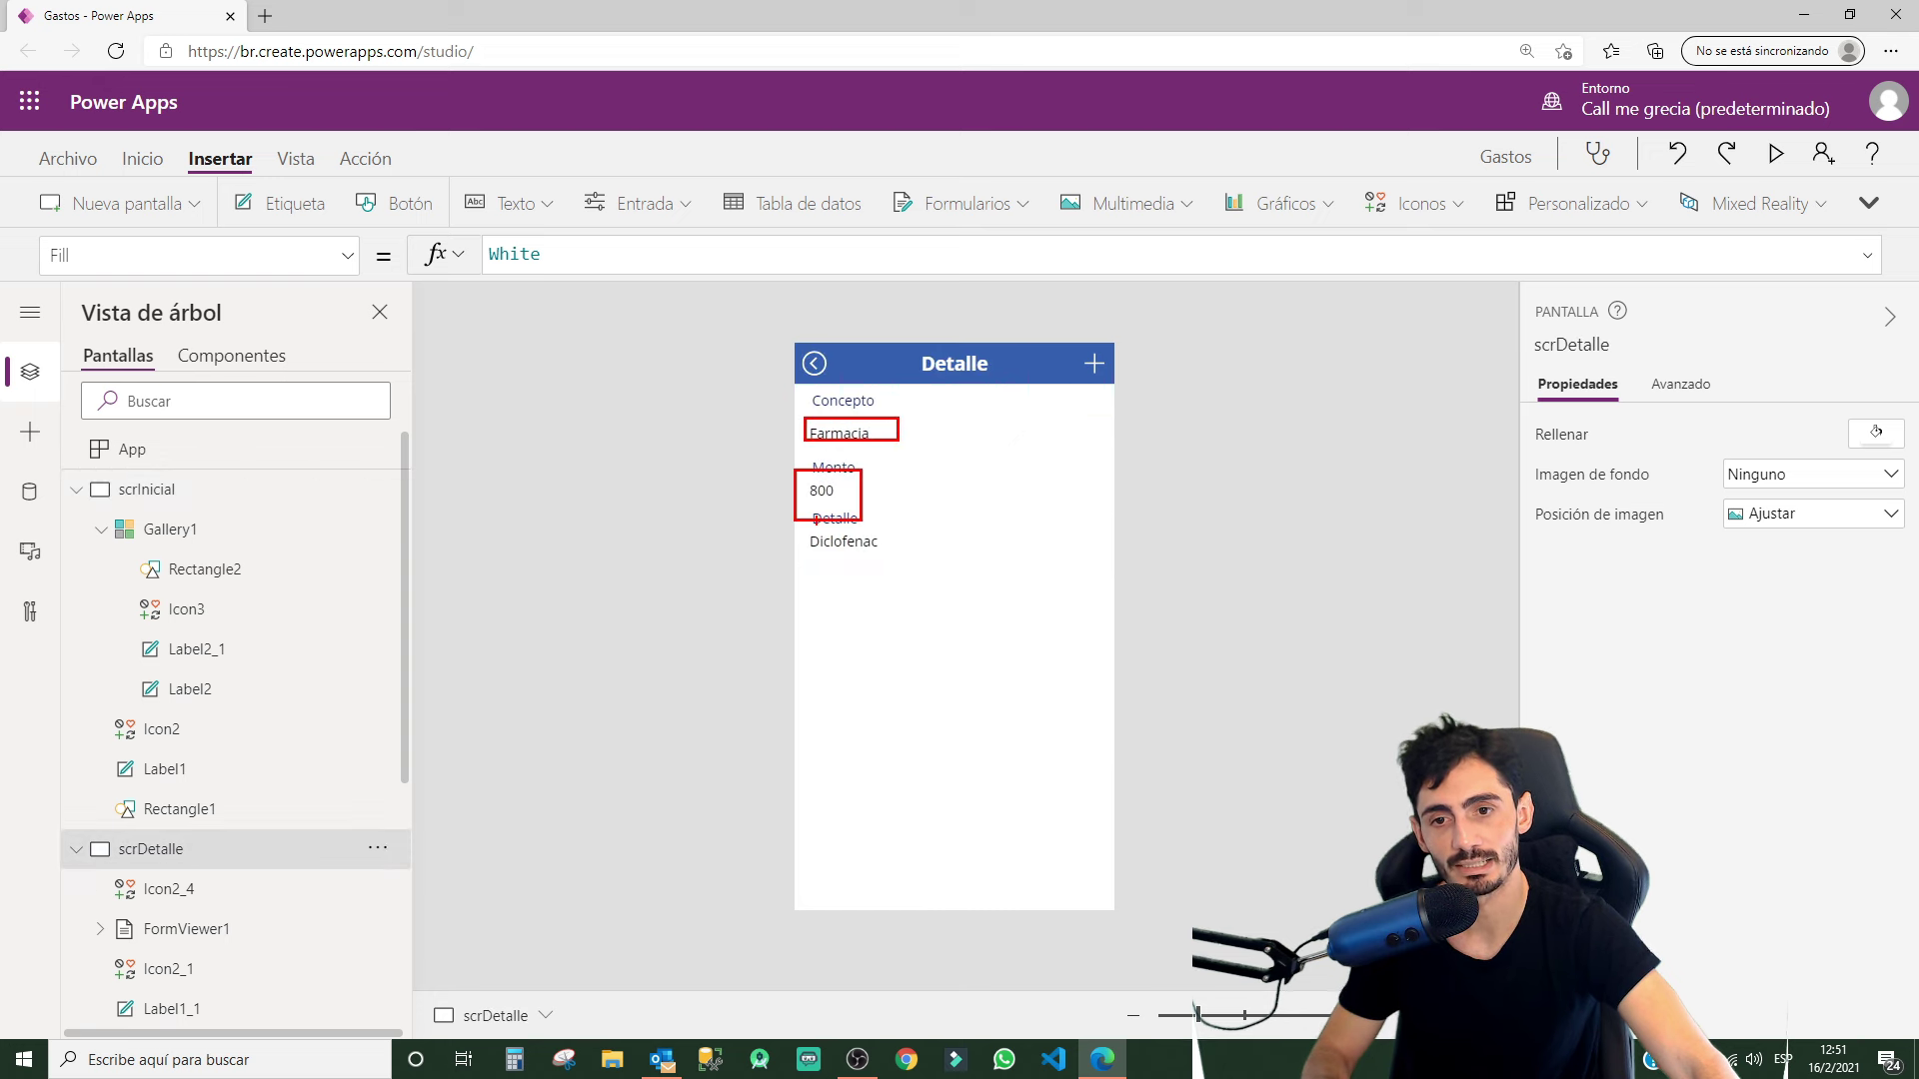
click(999, 610)
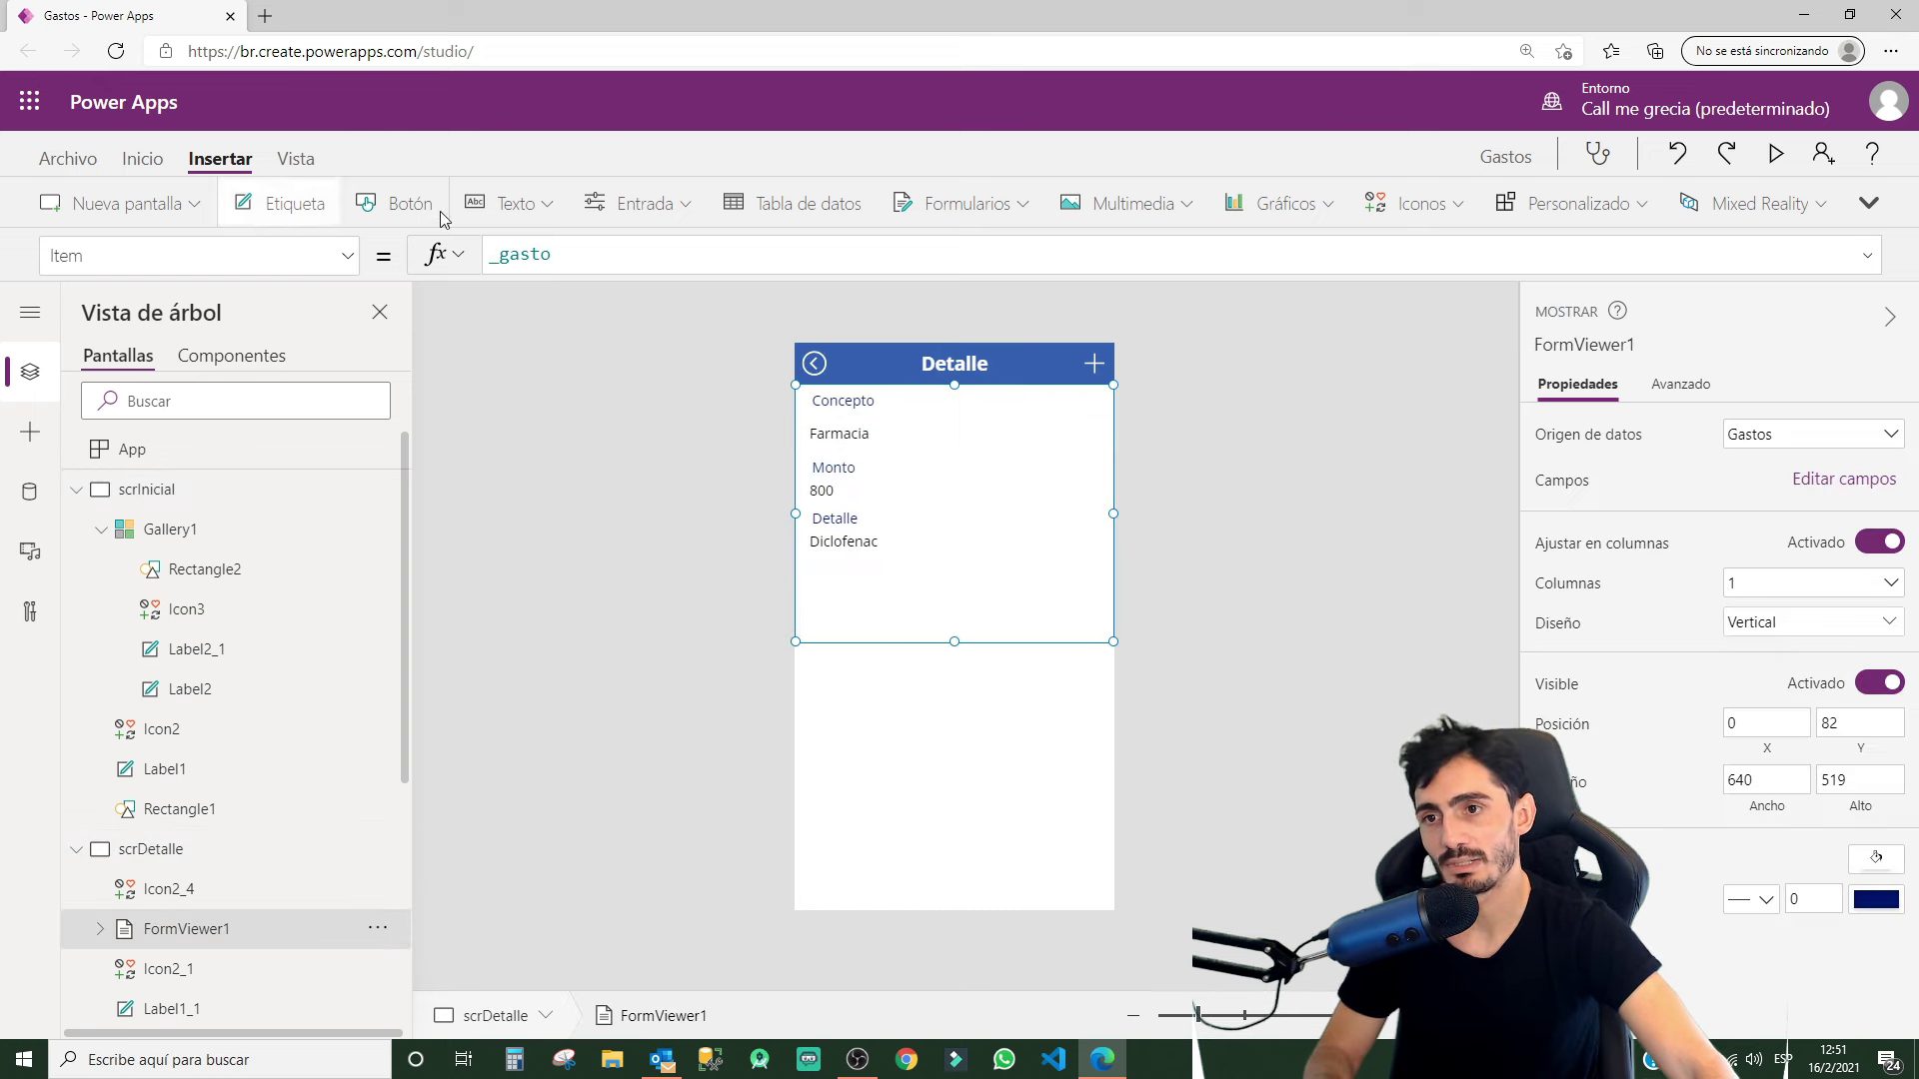
Insert an image control, Image1, below the detail form fields.
click(1132, 222)
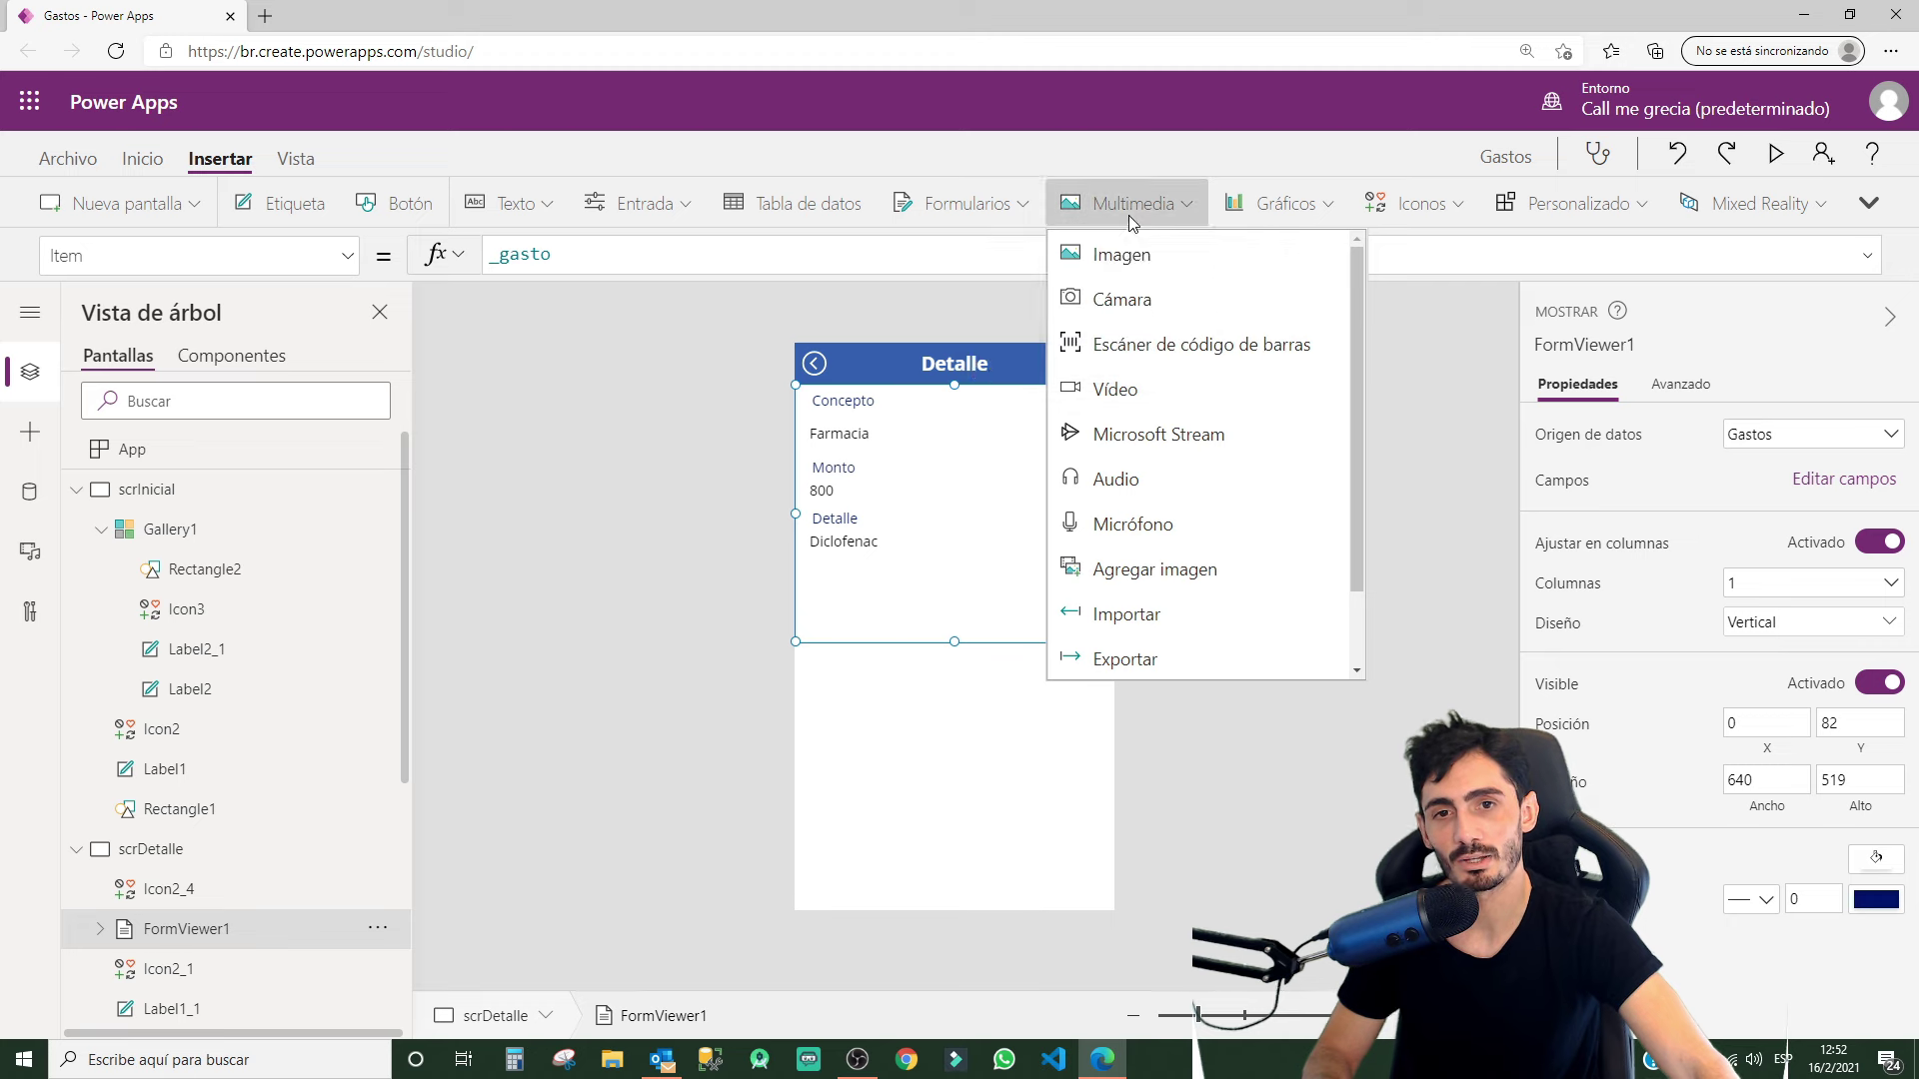
click(1147, 263)
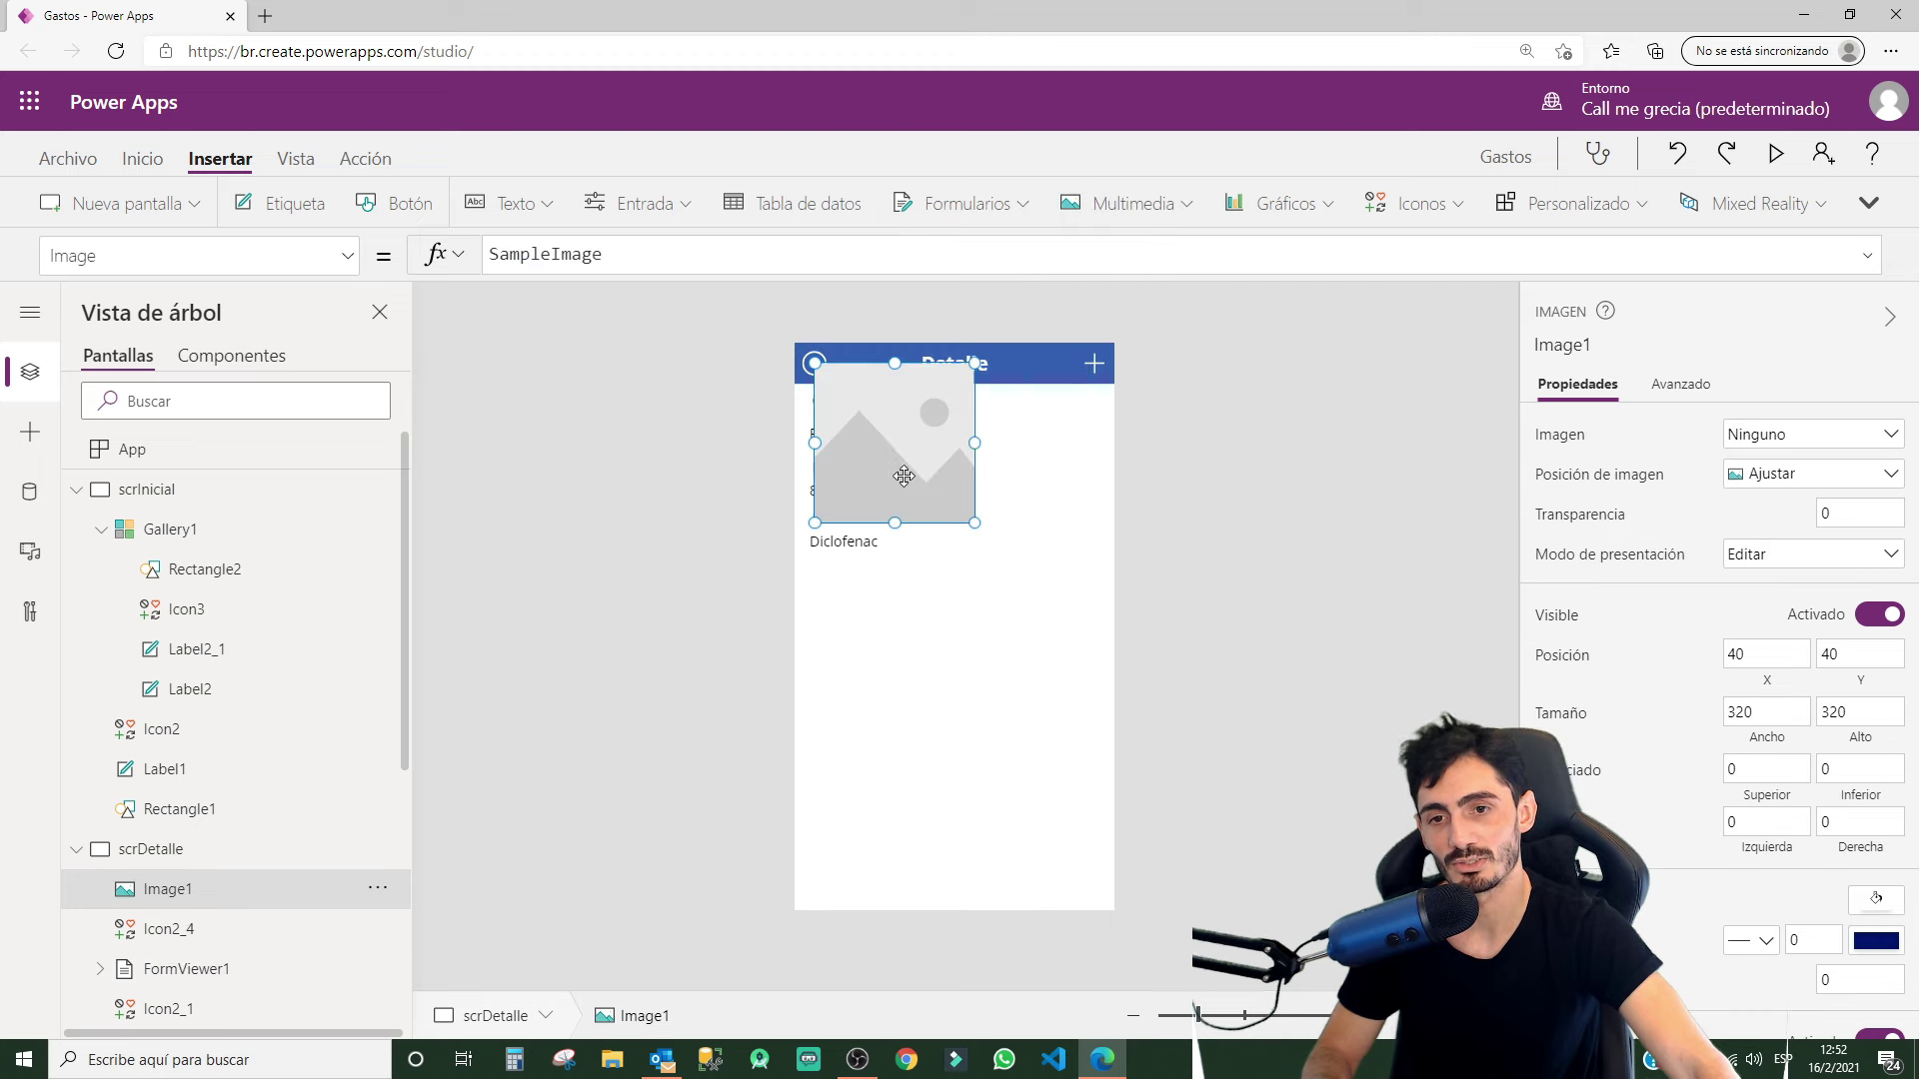
mouse_move(953, 505)
mouse_down()
mouse_move(946, 761)
mouse_move(1093, 894)
mouse_up()
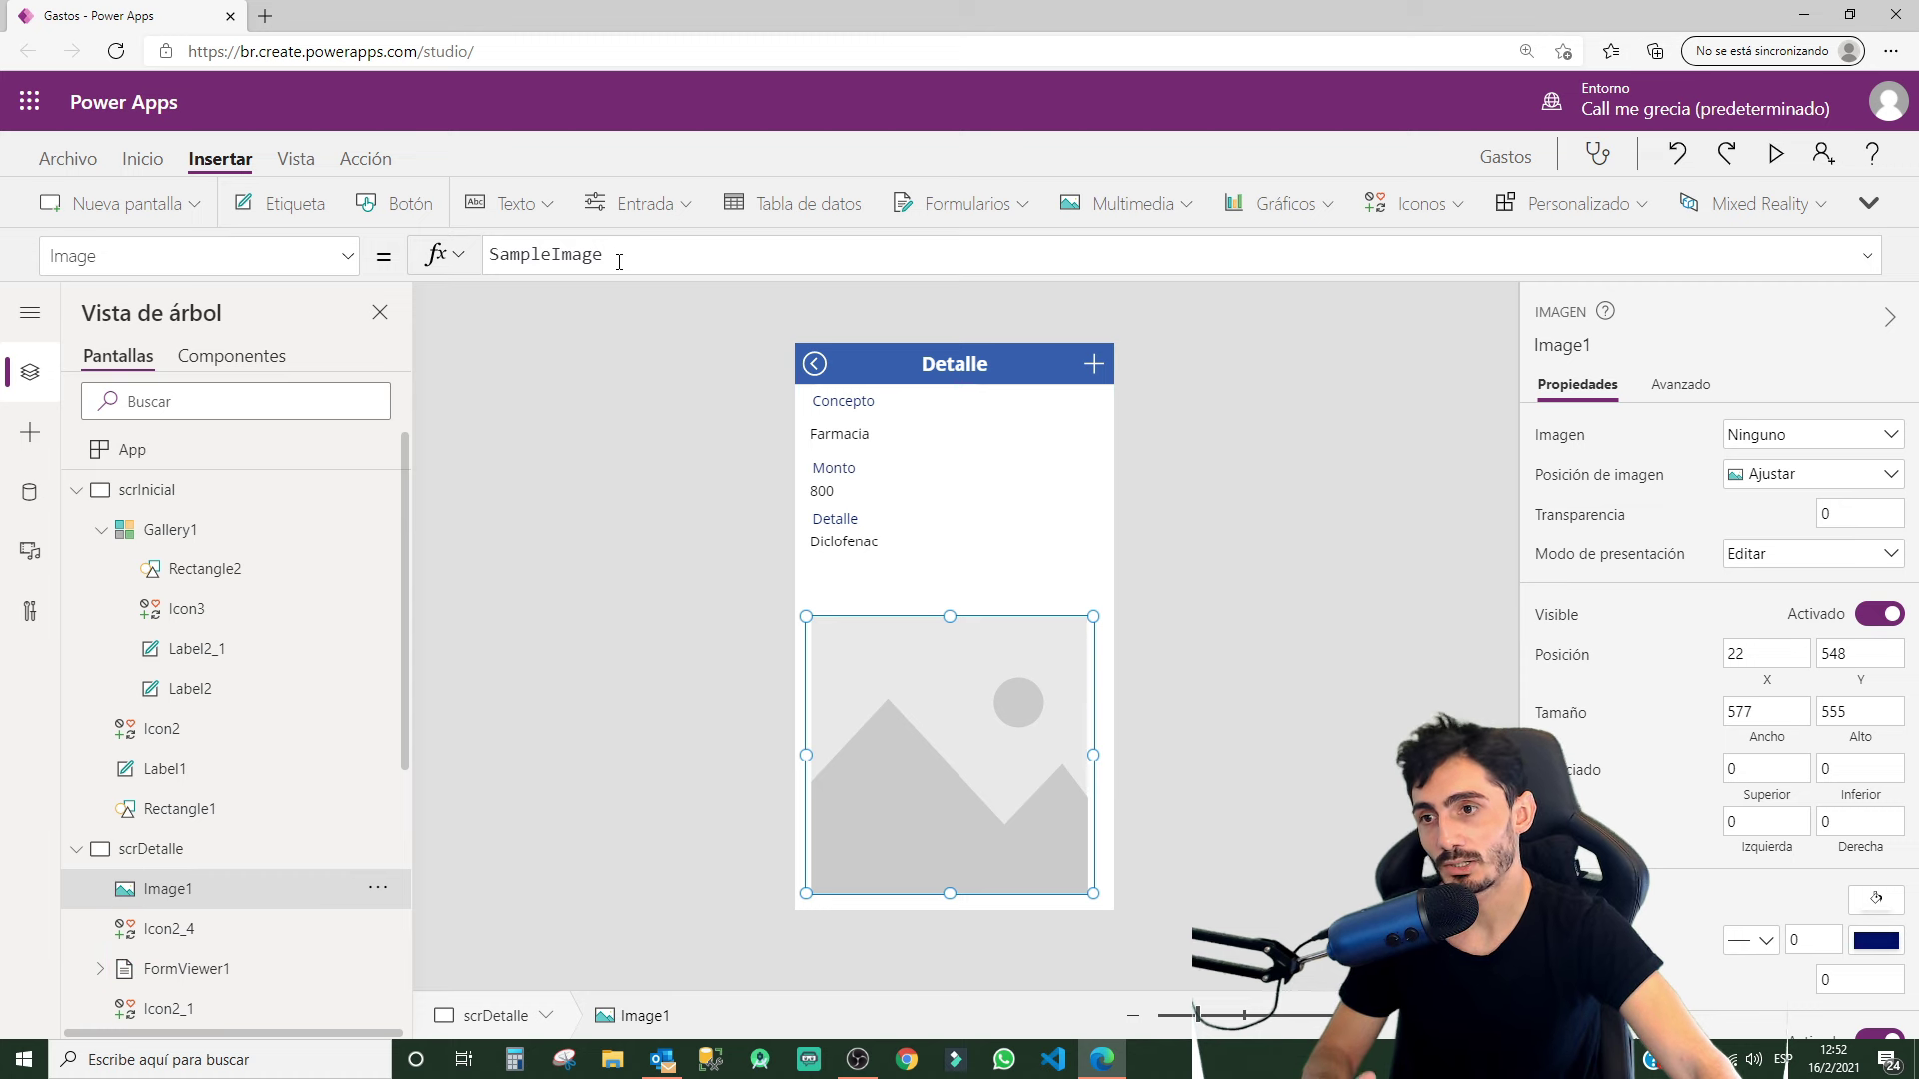
Try a First(_gasto. Image formula, clear it, then return to the Gastos list screen.
drag(630, 257, 480, 257)
text(First()
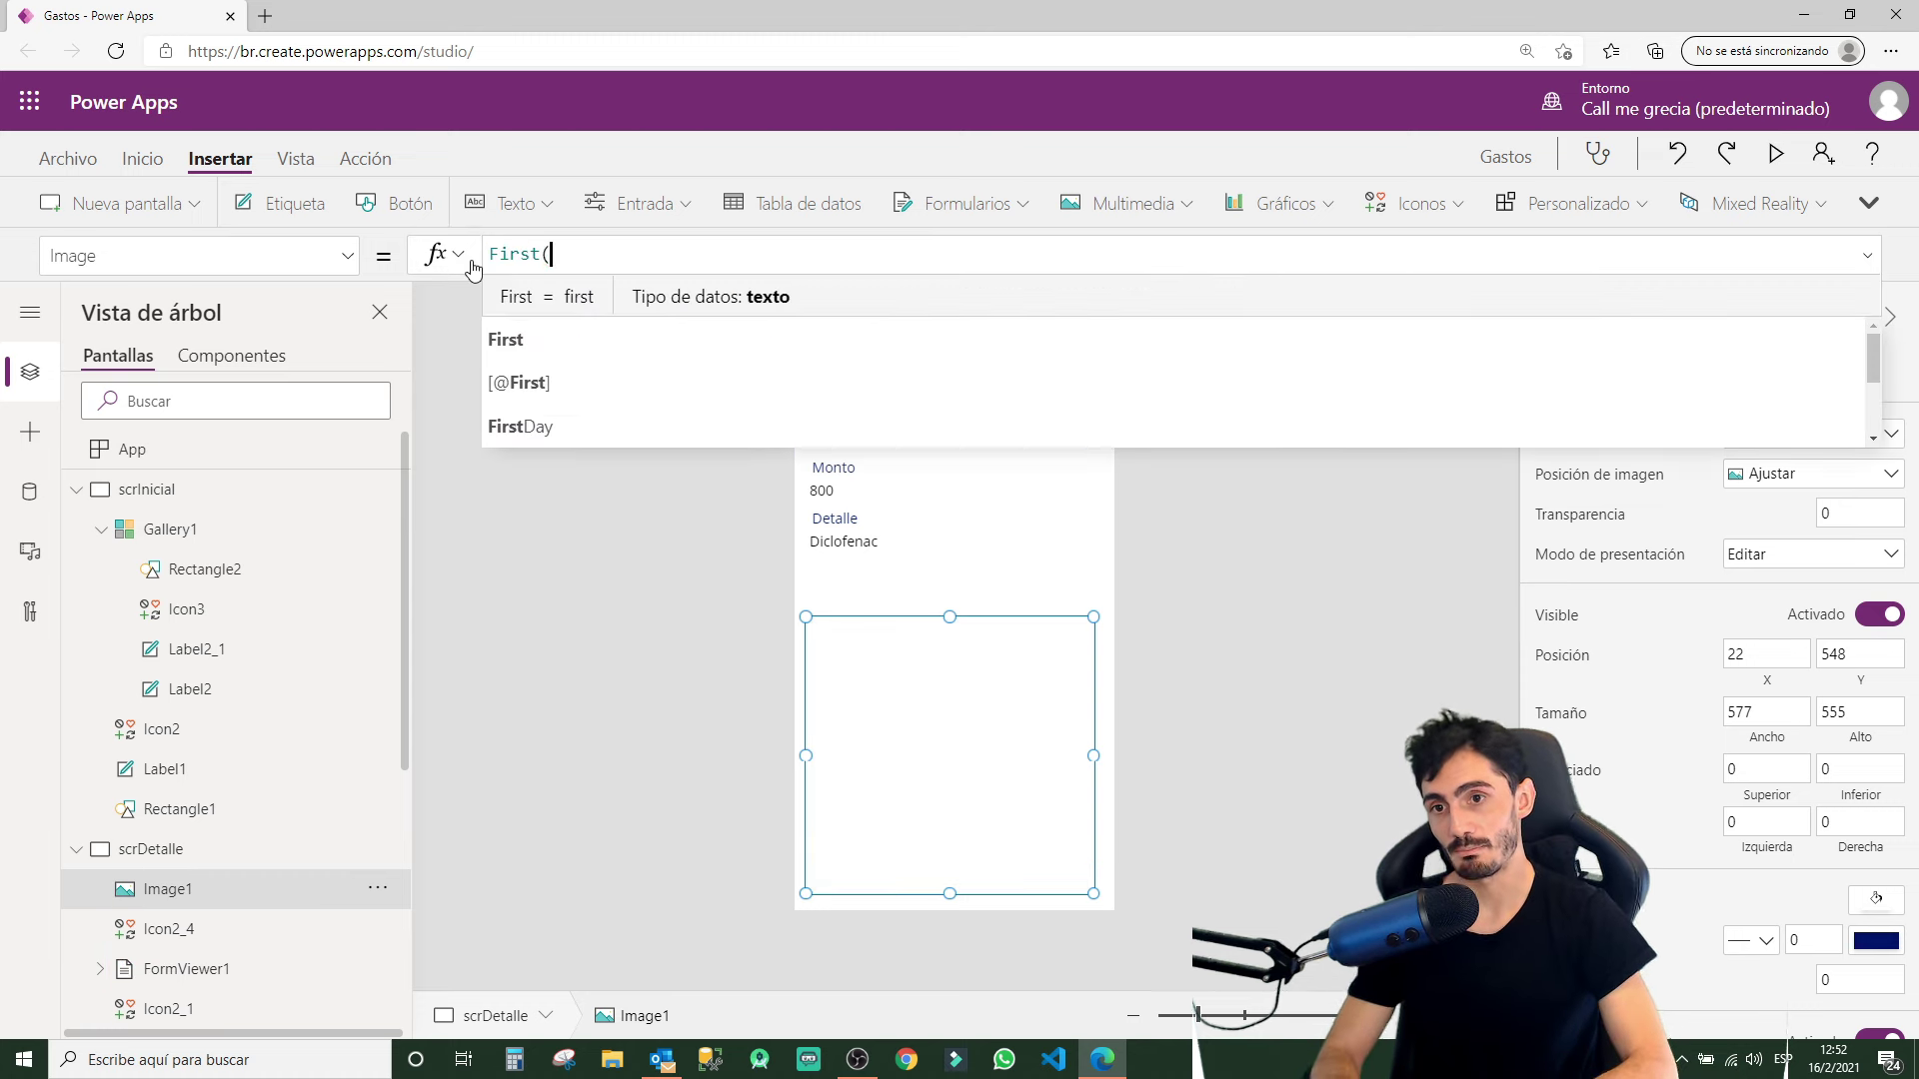
text(_gasto)
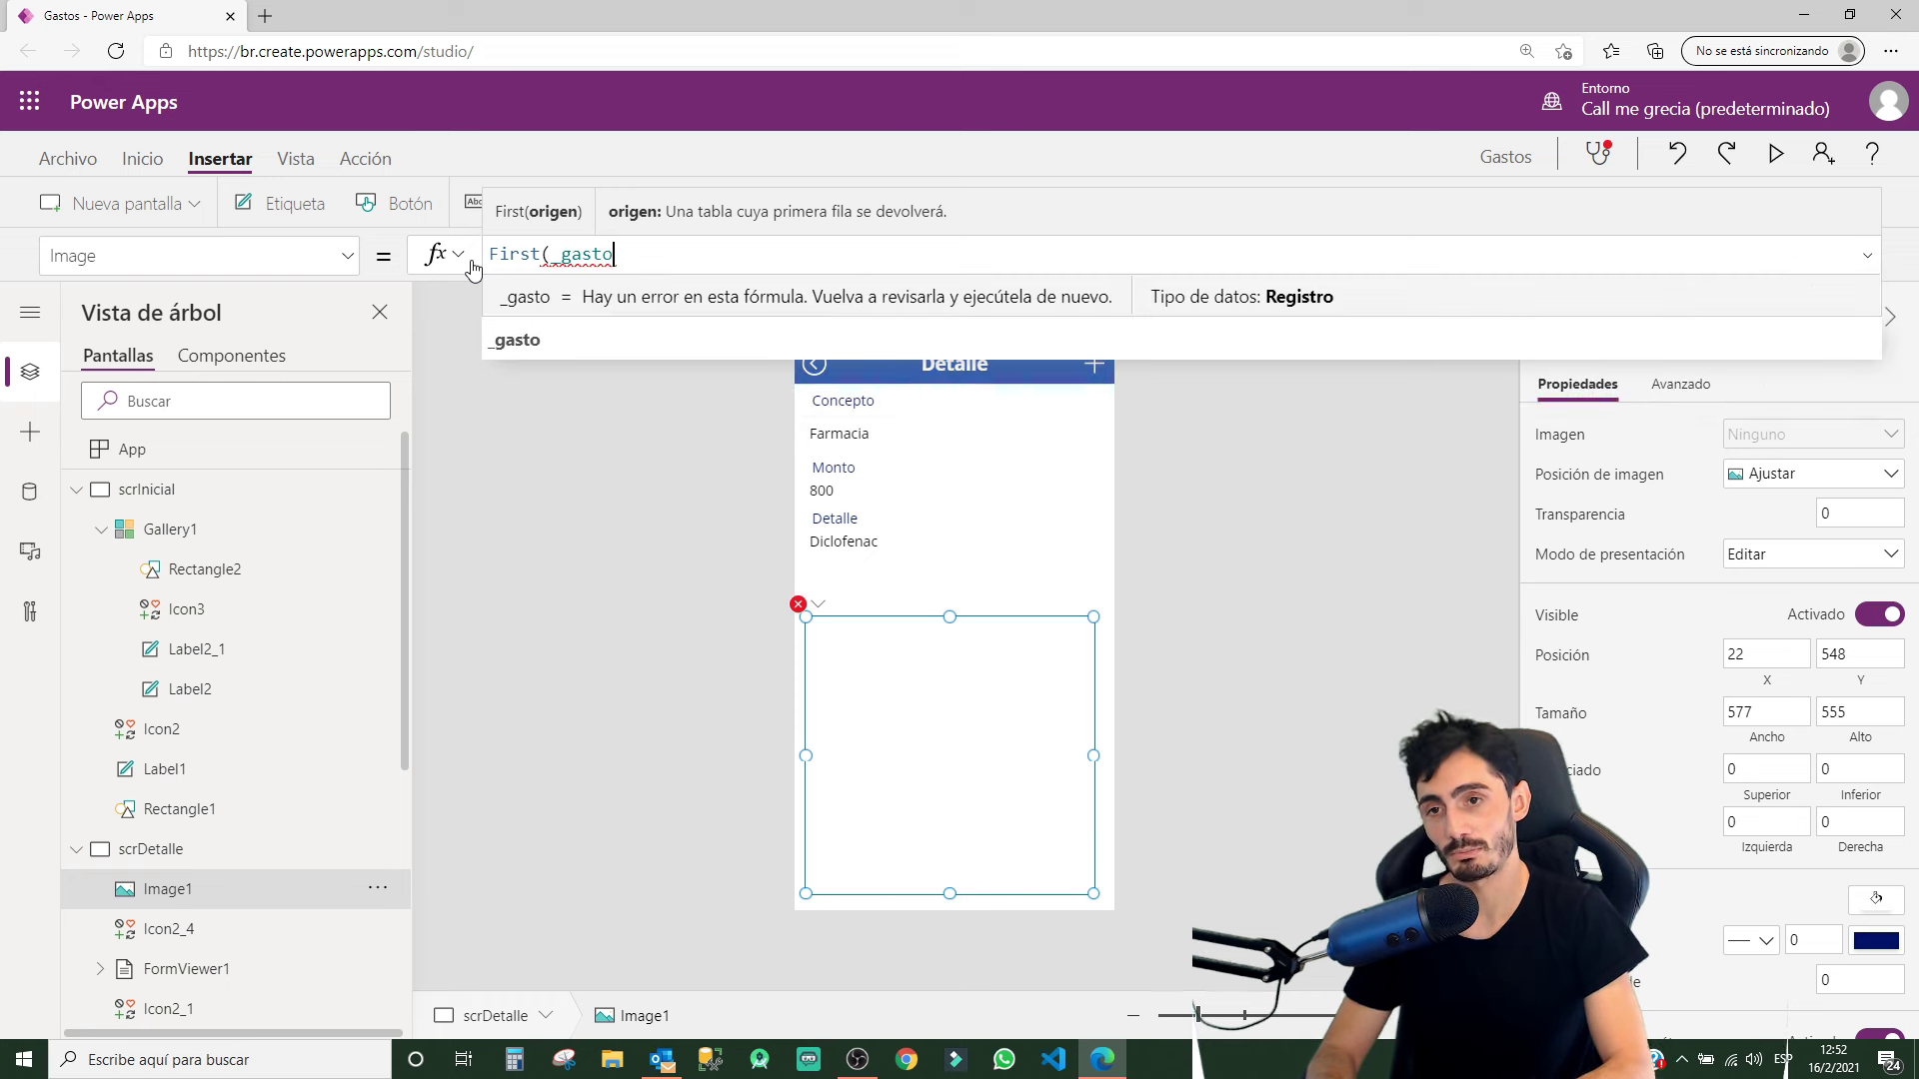
text(.Da)
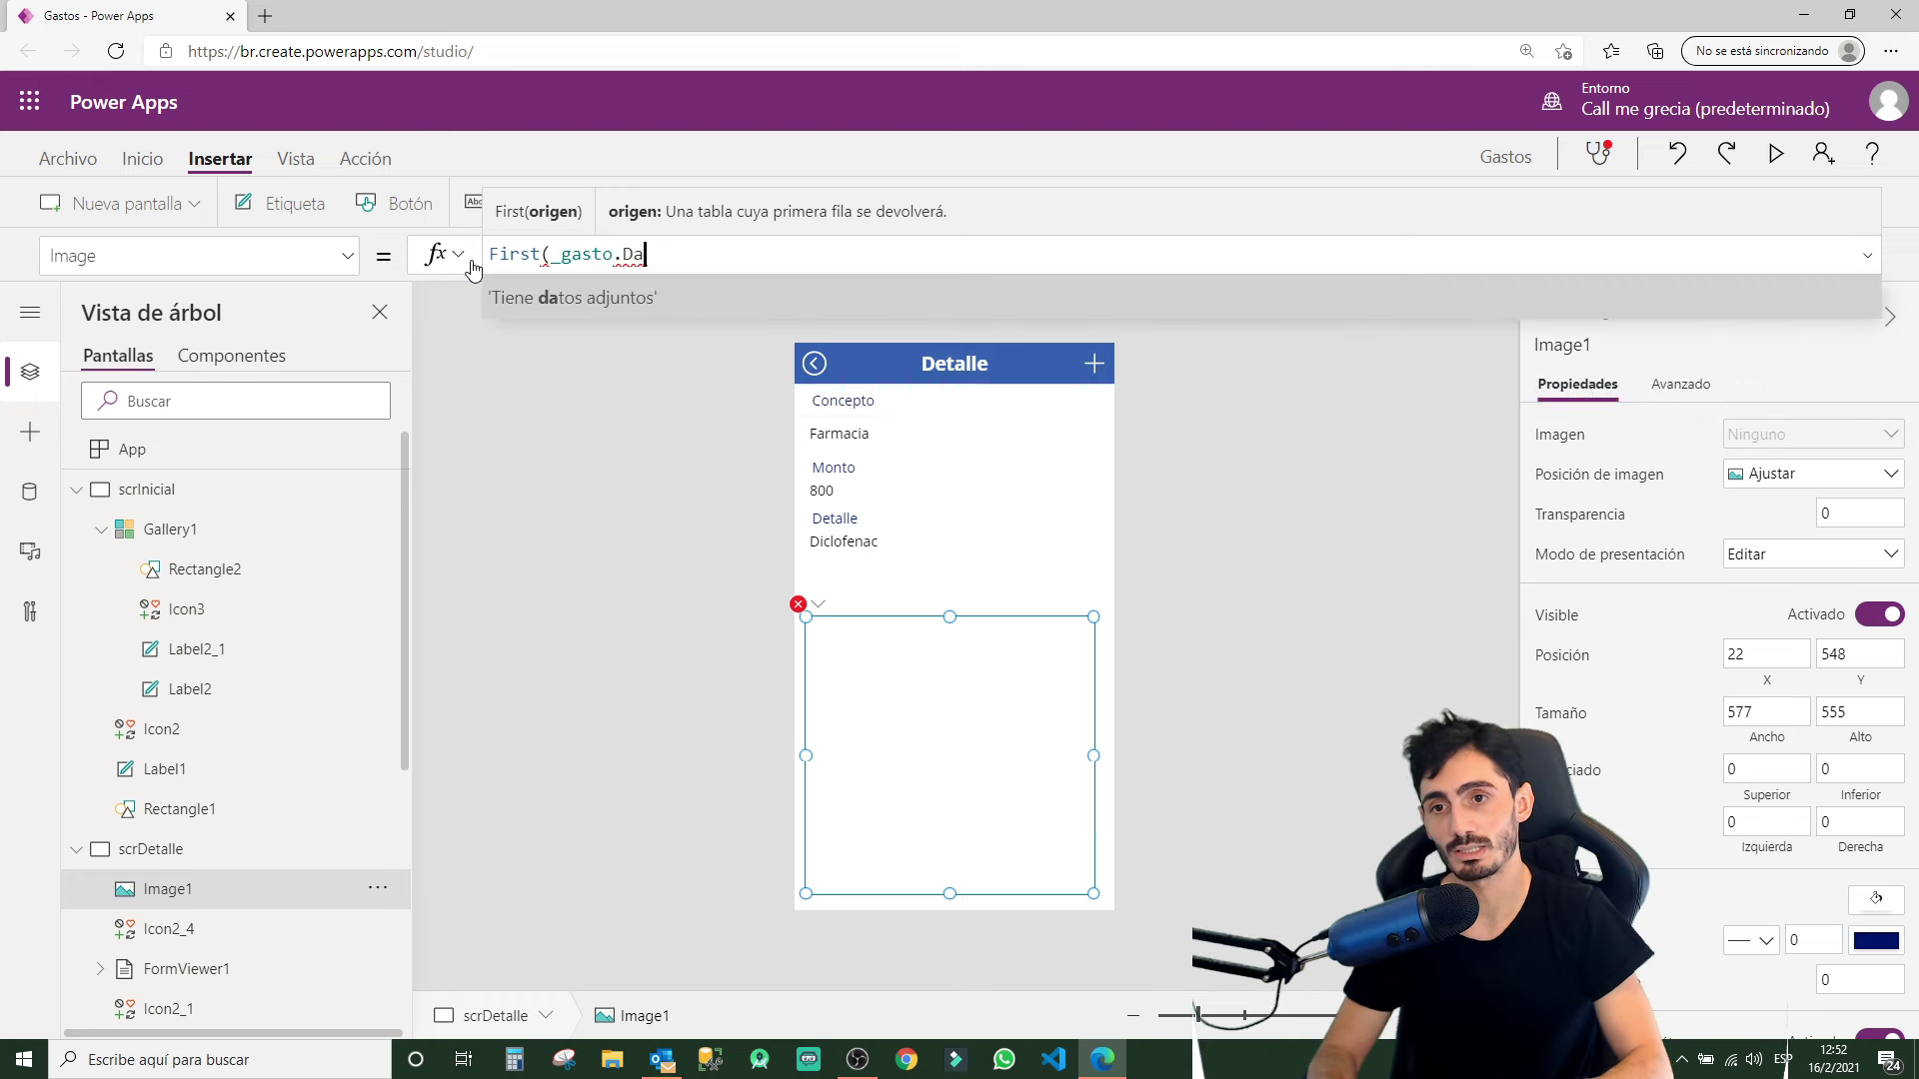
scroll(672, 326, down, 1)
scroll(669, 326, up, 1)
scroll(670, 326, up, 1)
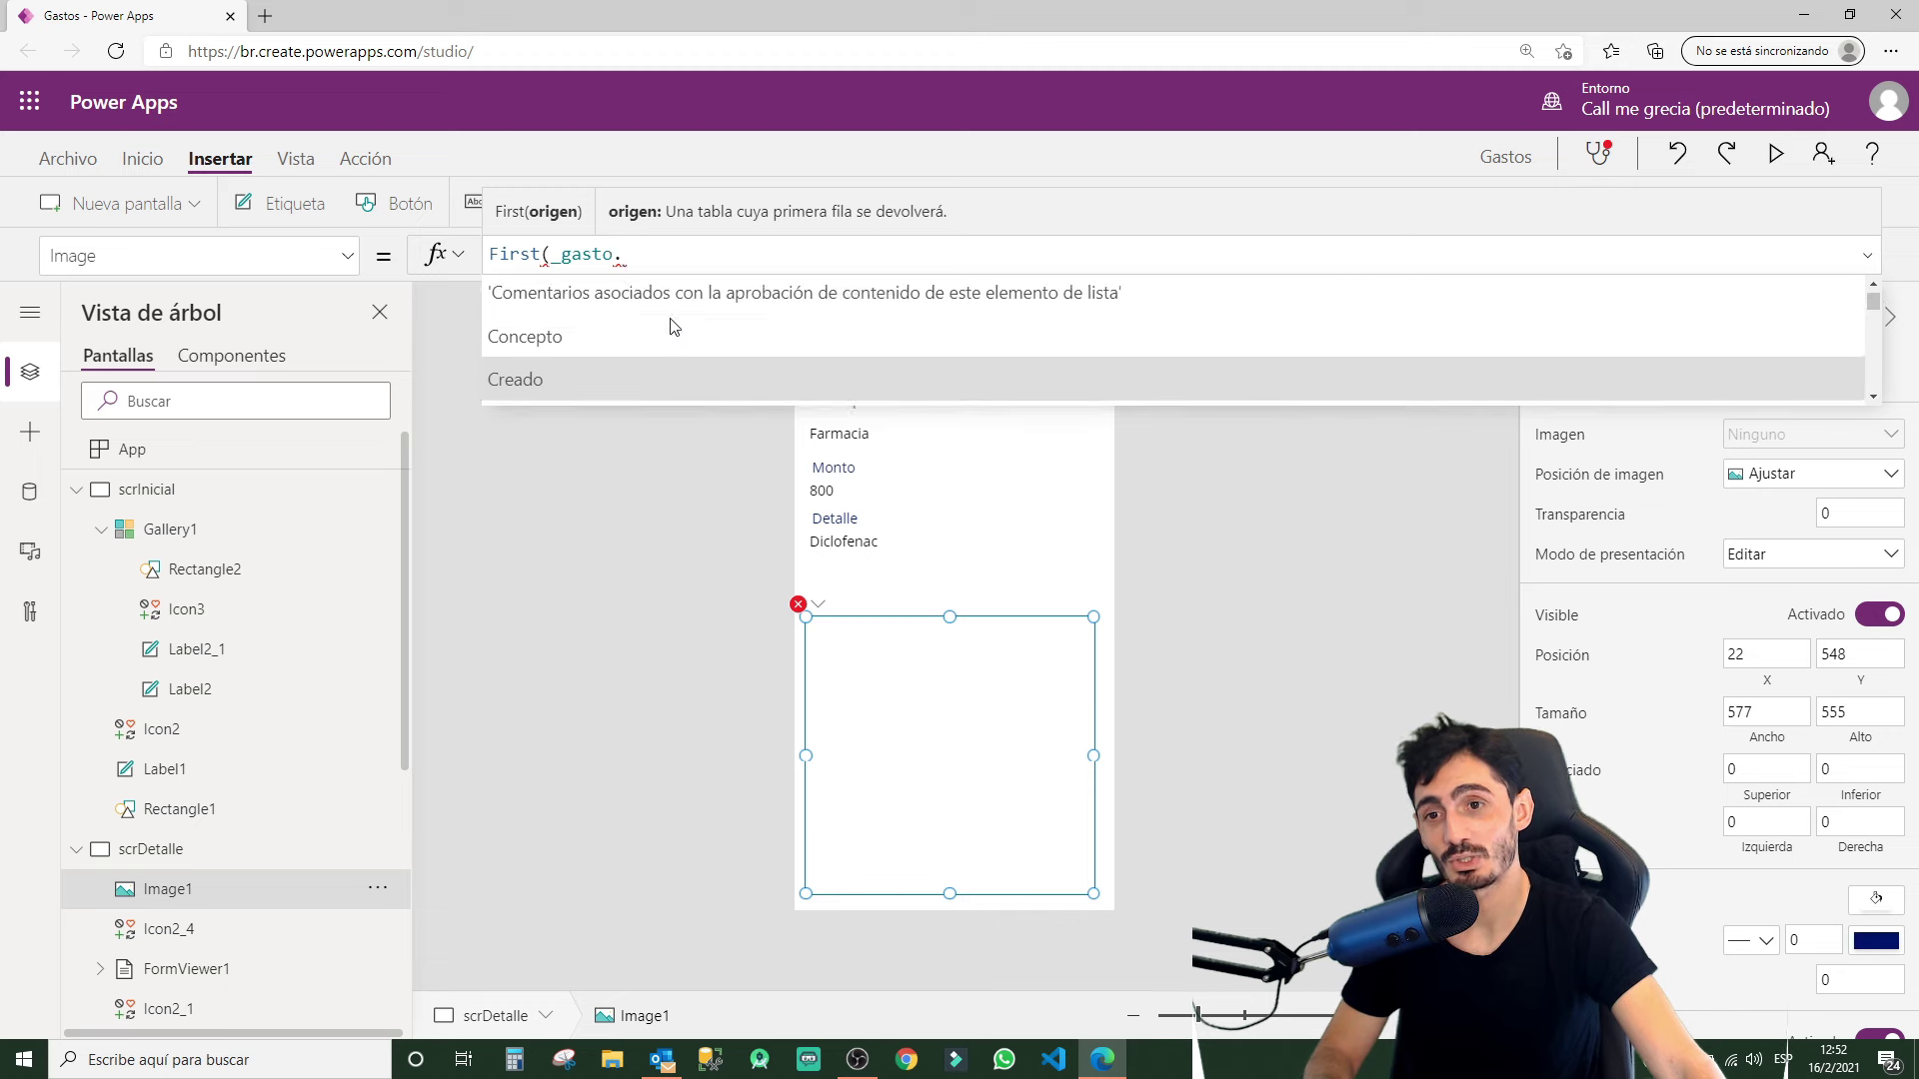
scroll(669, 317, down, 1)
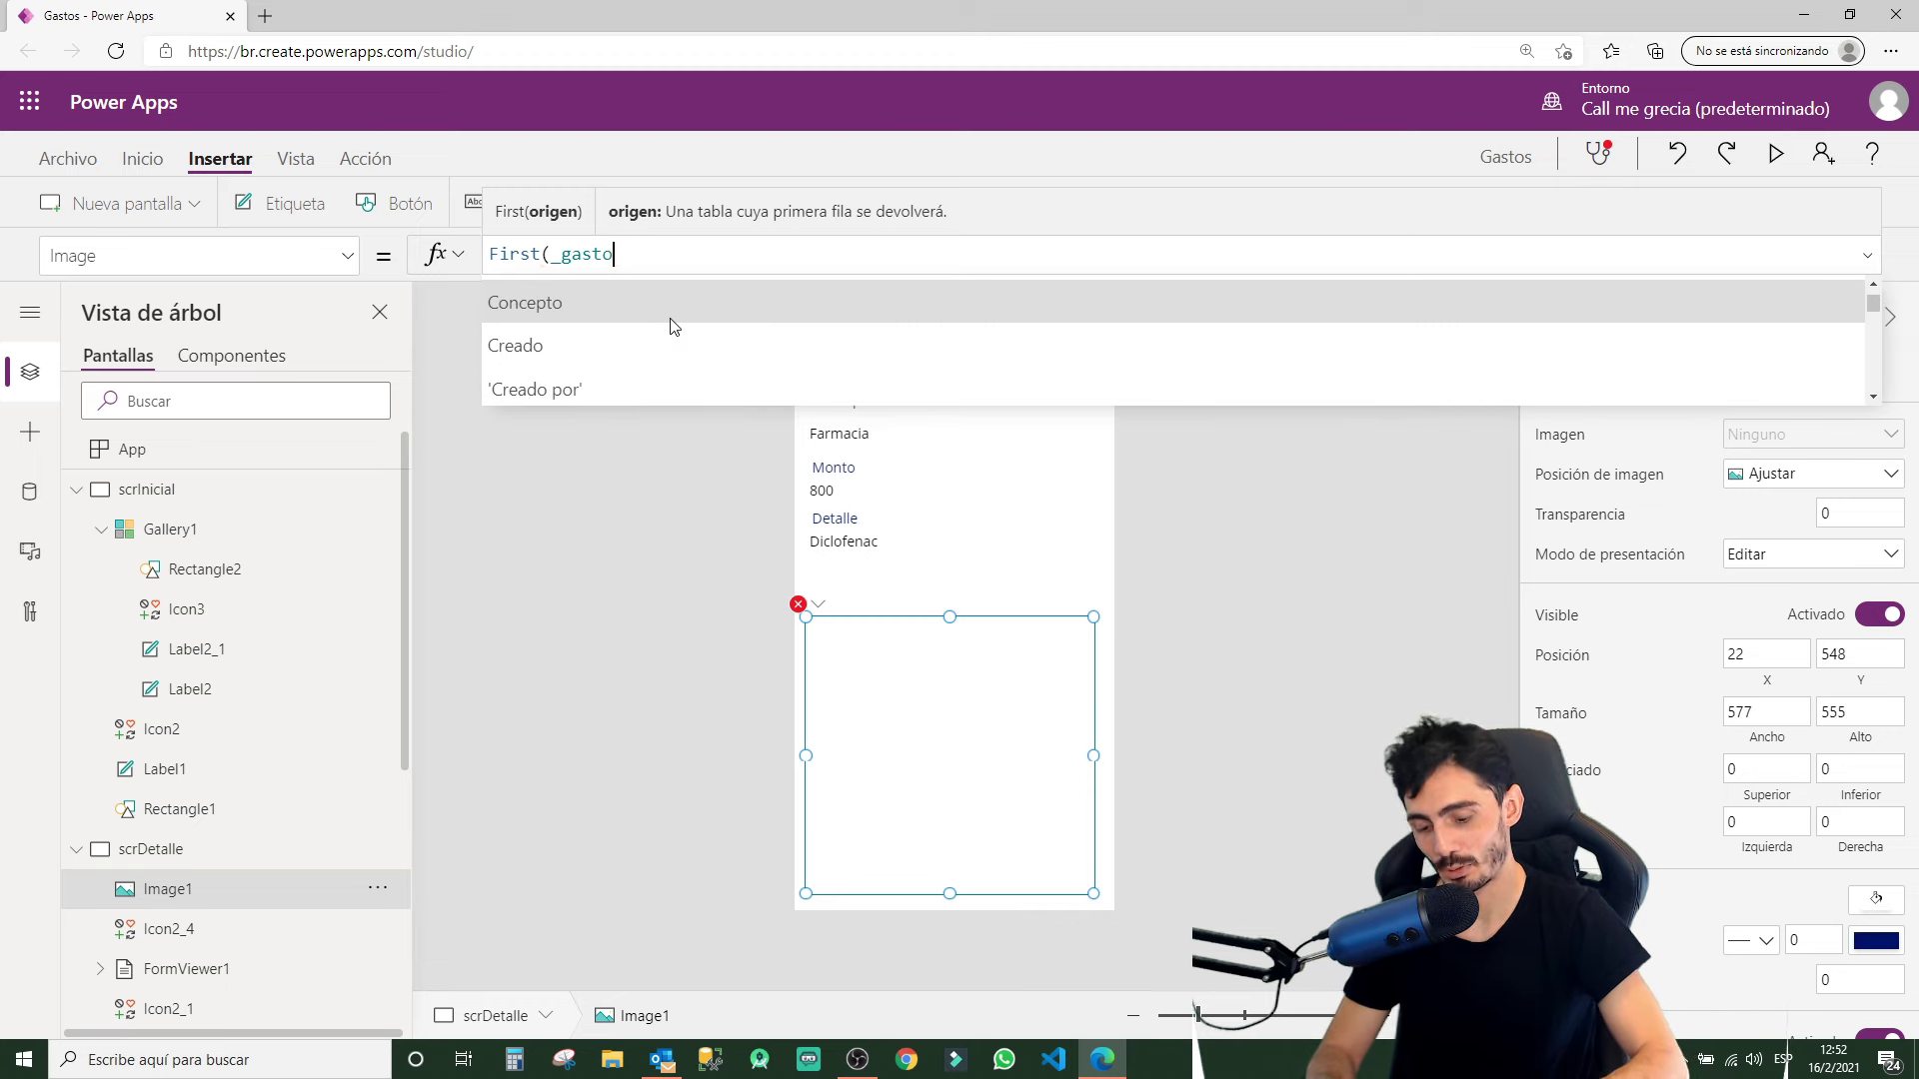
text(Dato)
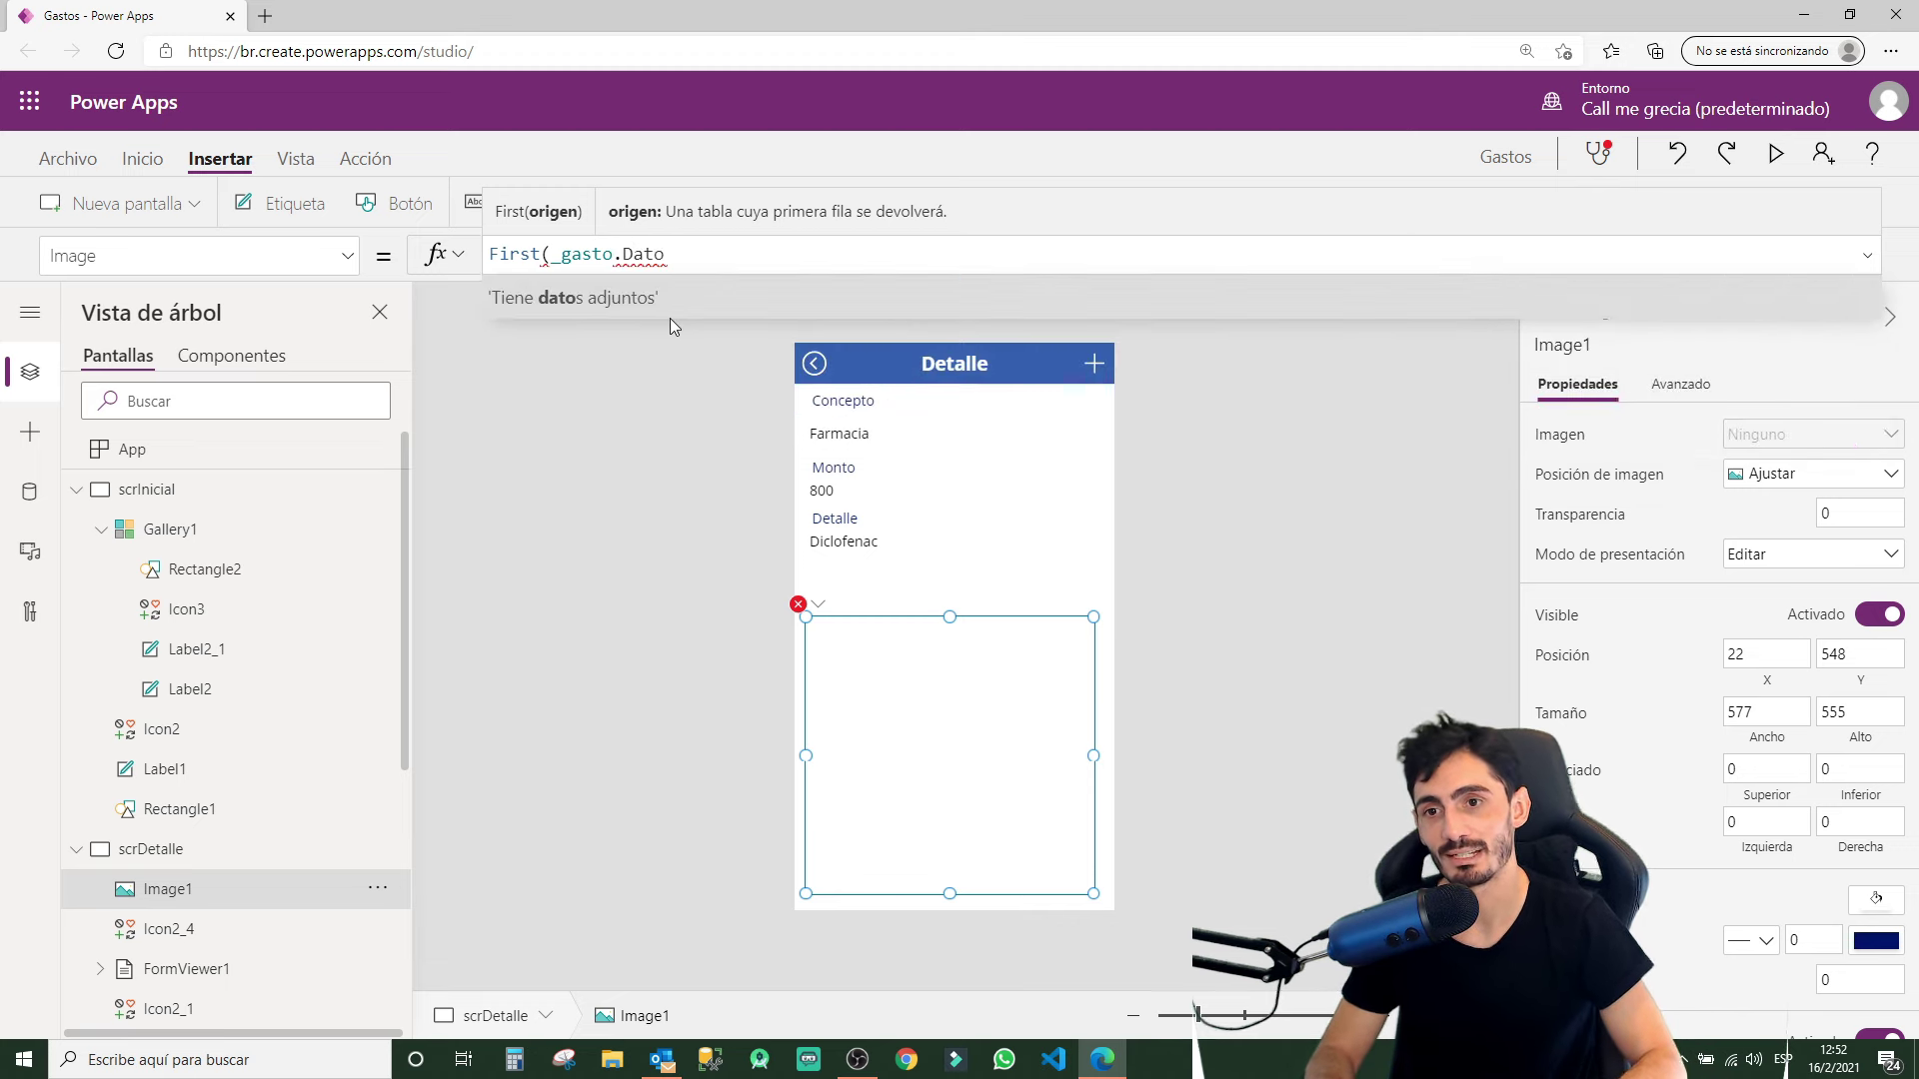
key(BackSpace)
key(BackSpace)
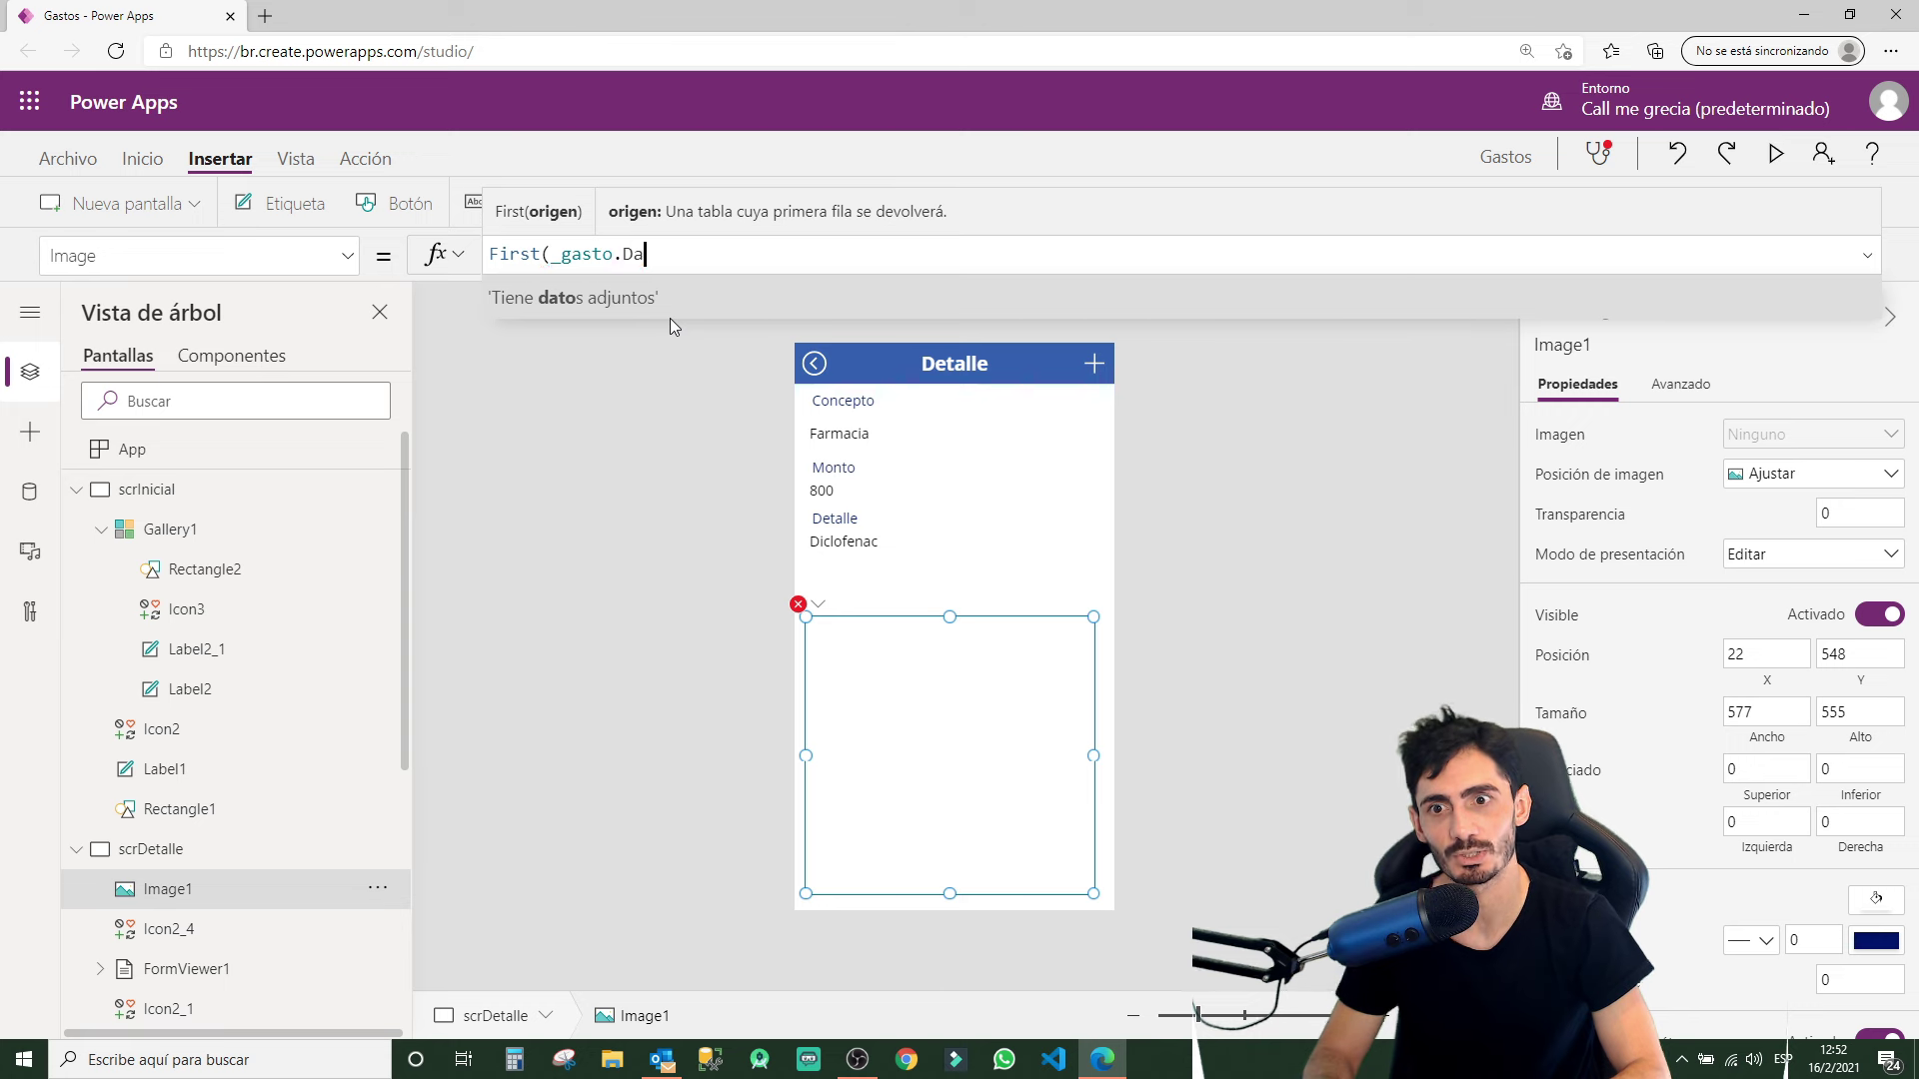
key(BackSpace)
key(BackSpace)
key(BackSpace)
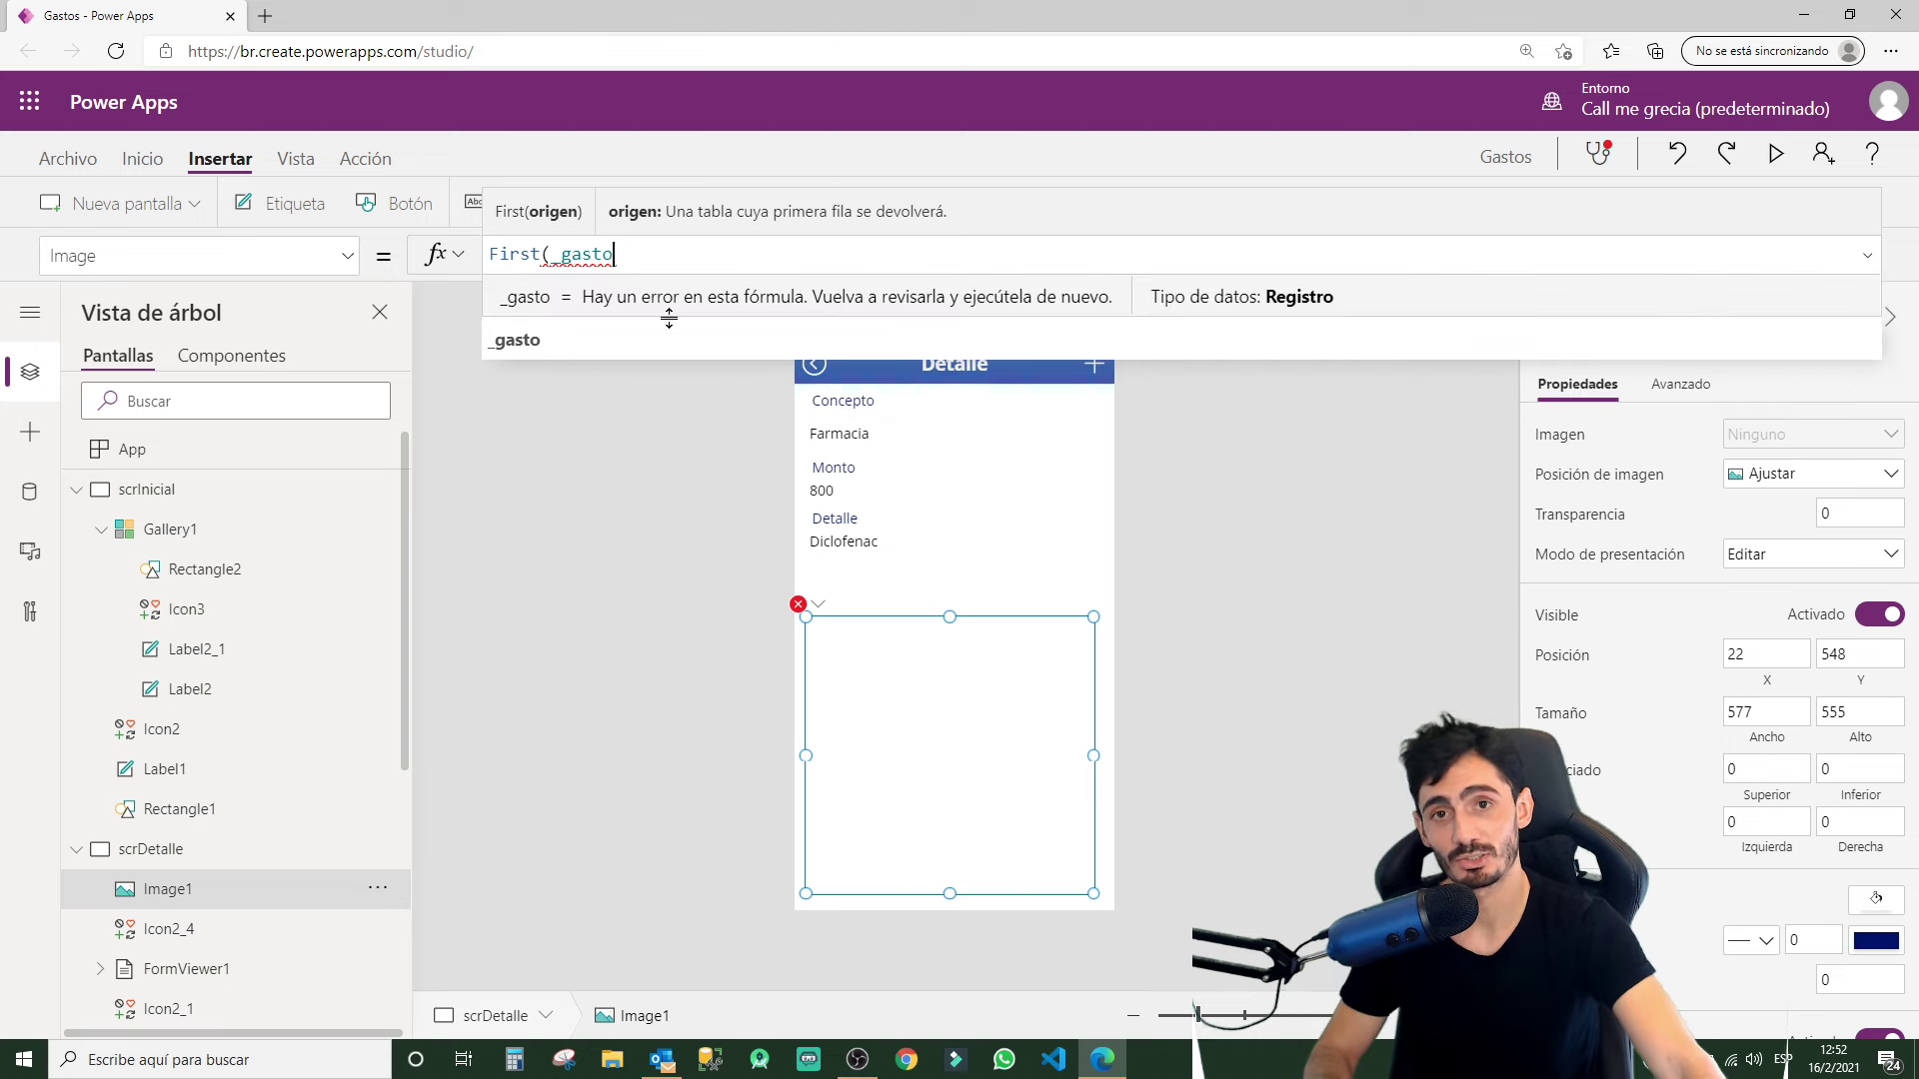
drag(663, 262, 485, 262)
key(BackSpace)
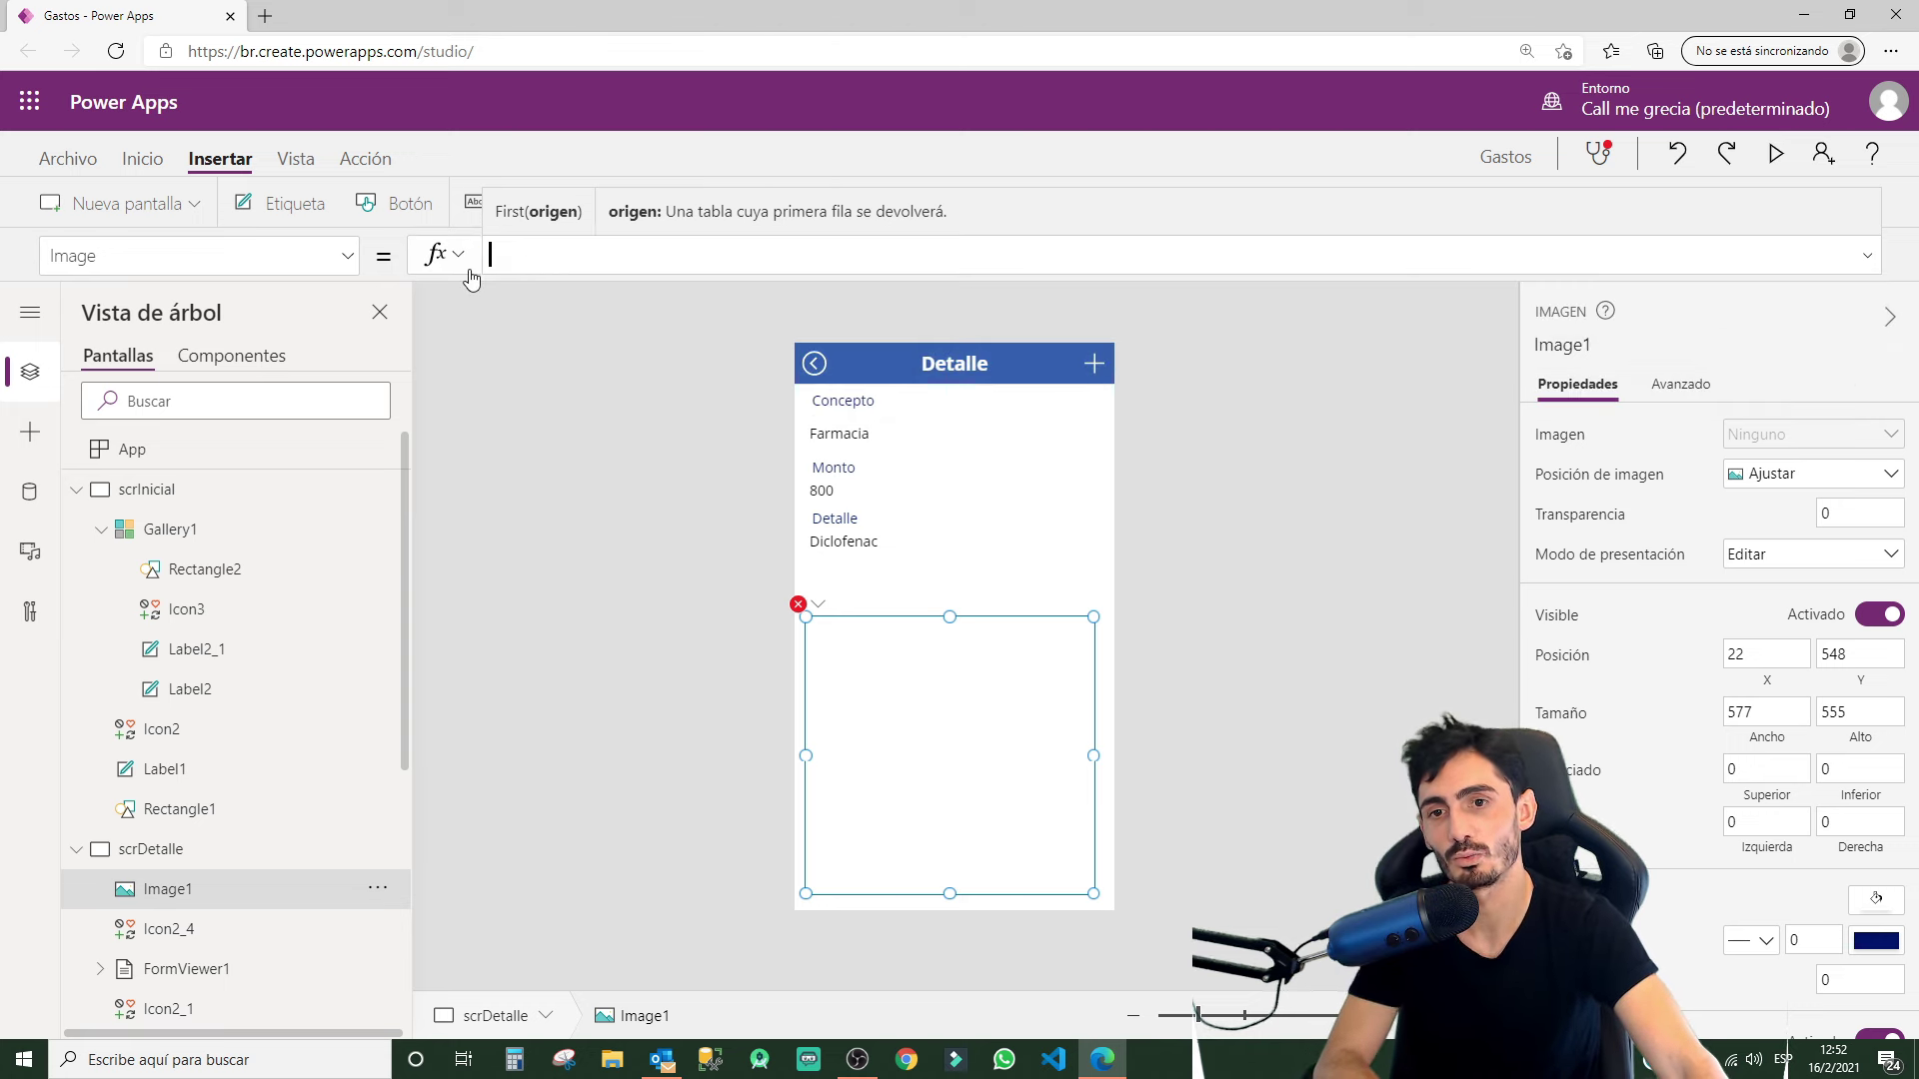
alt+click(813, 363)
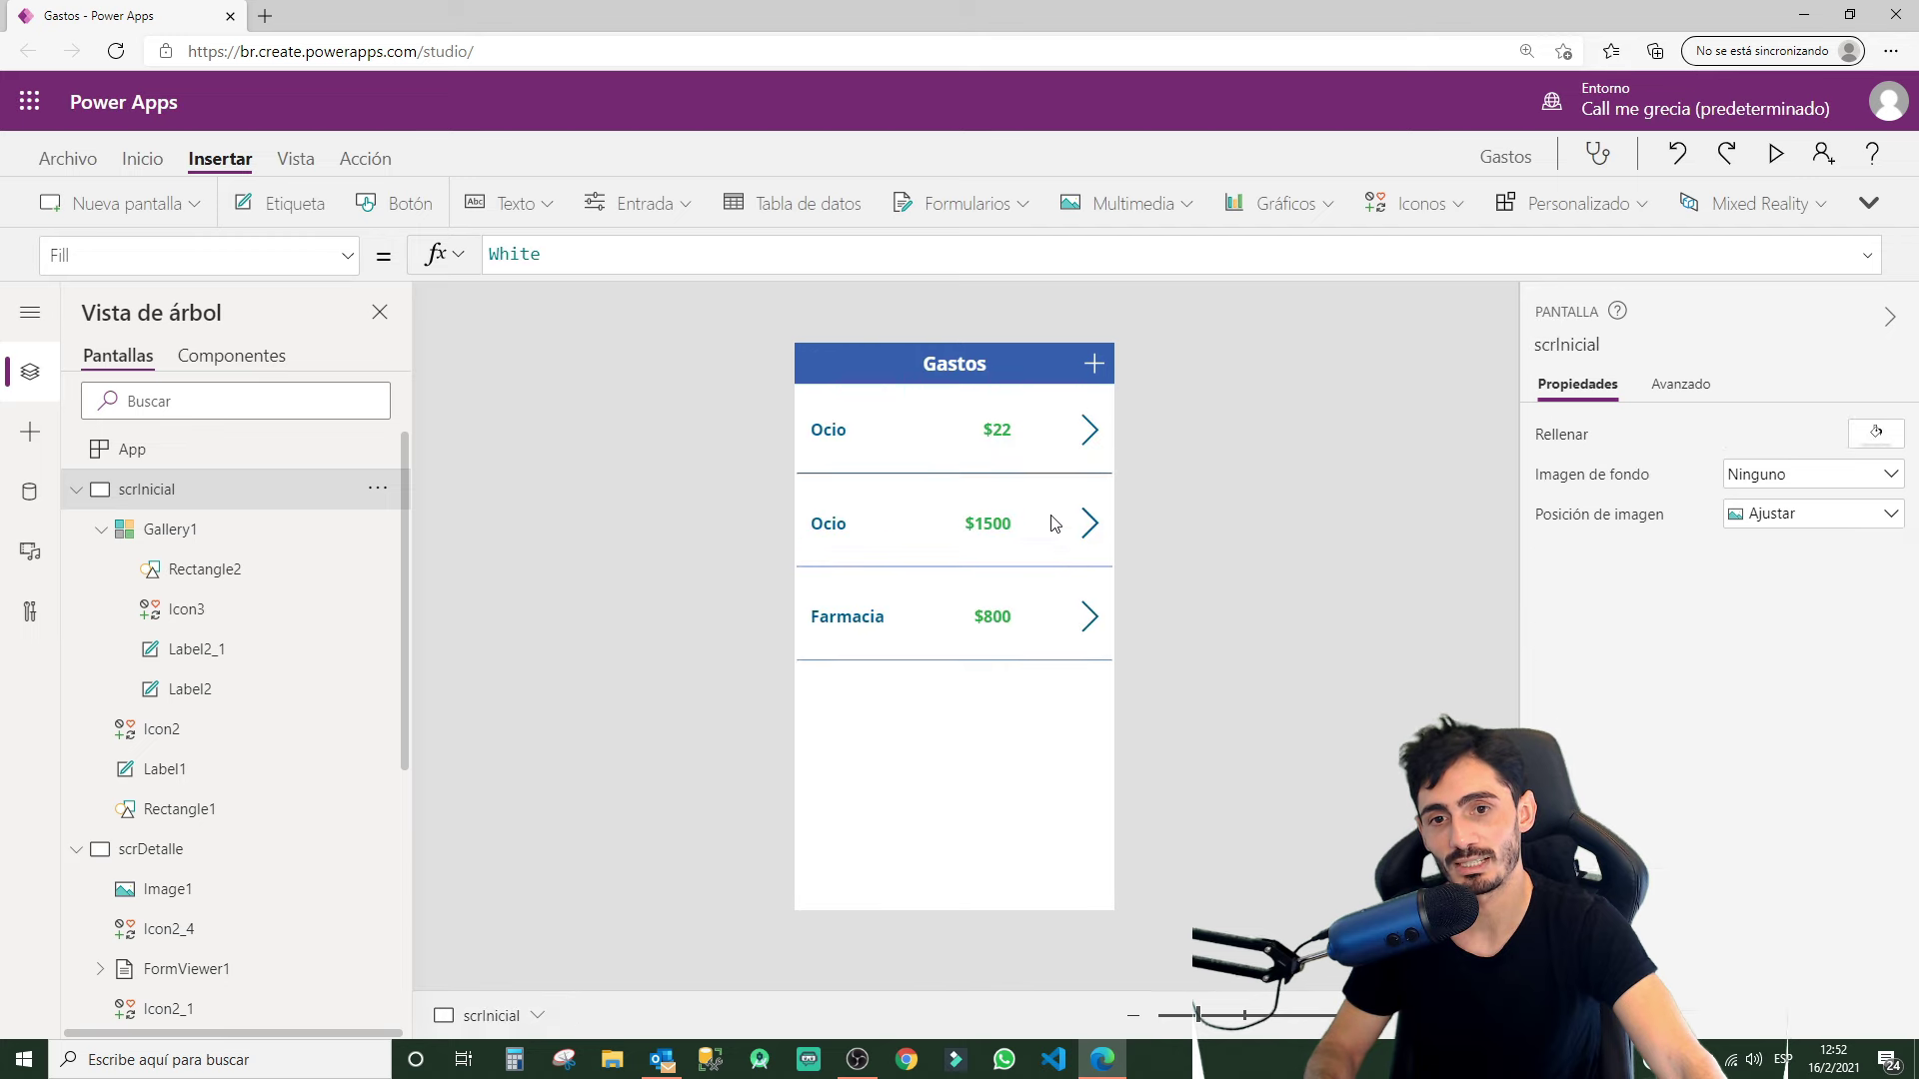
Add Set(_adjunto; First(ThisItem.'Datos adjuntos'));; as a new line in Gallery1's OnSelect.
click(1046, 470)
click(696, 281)
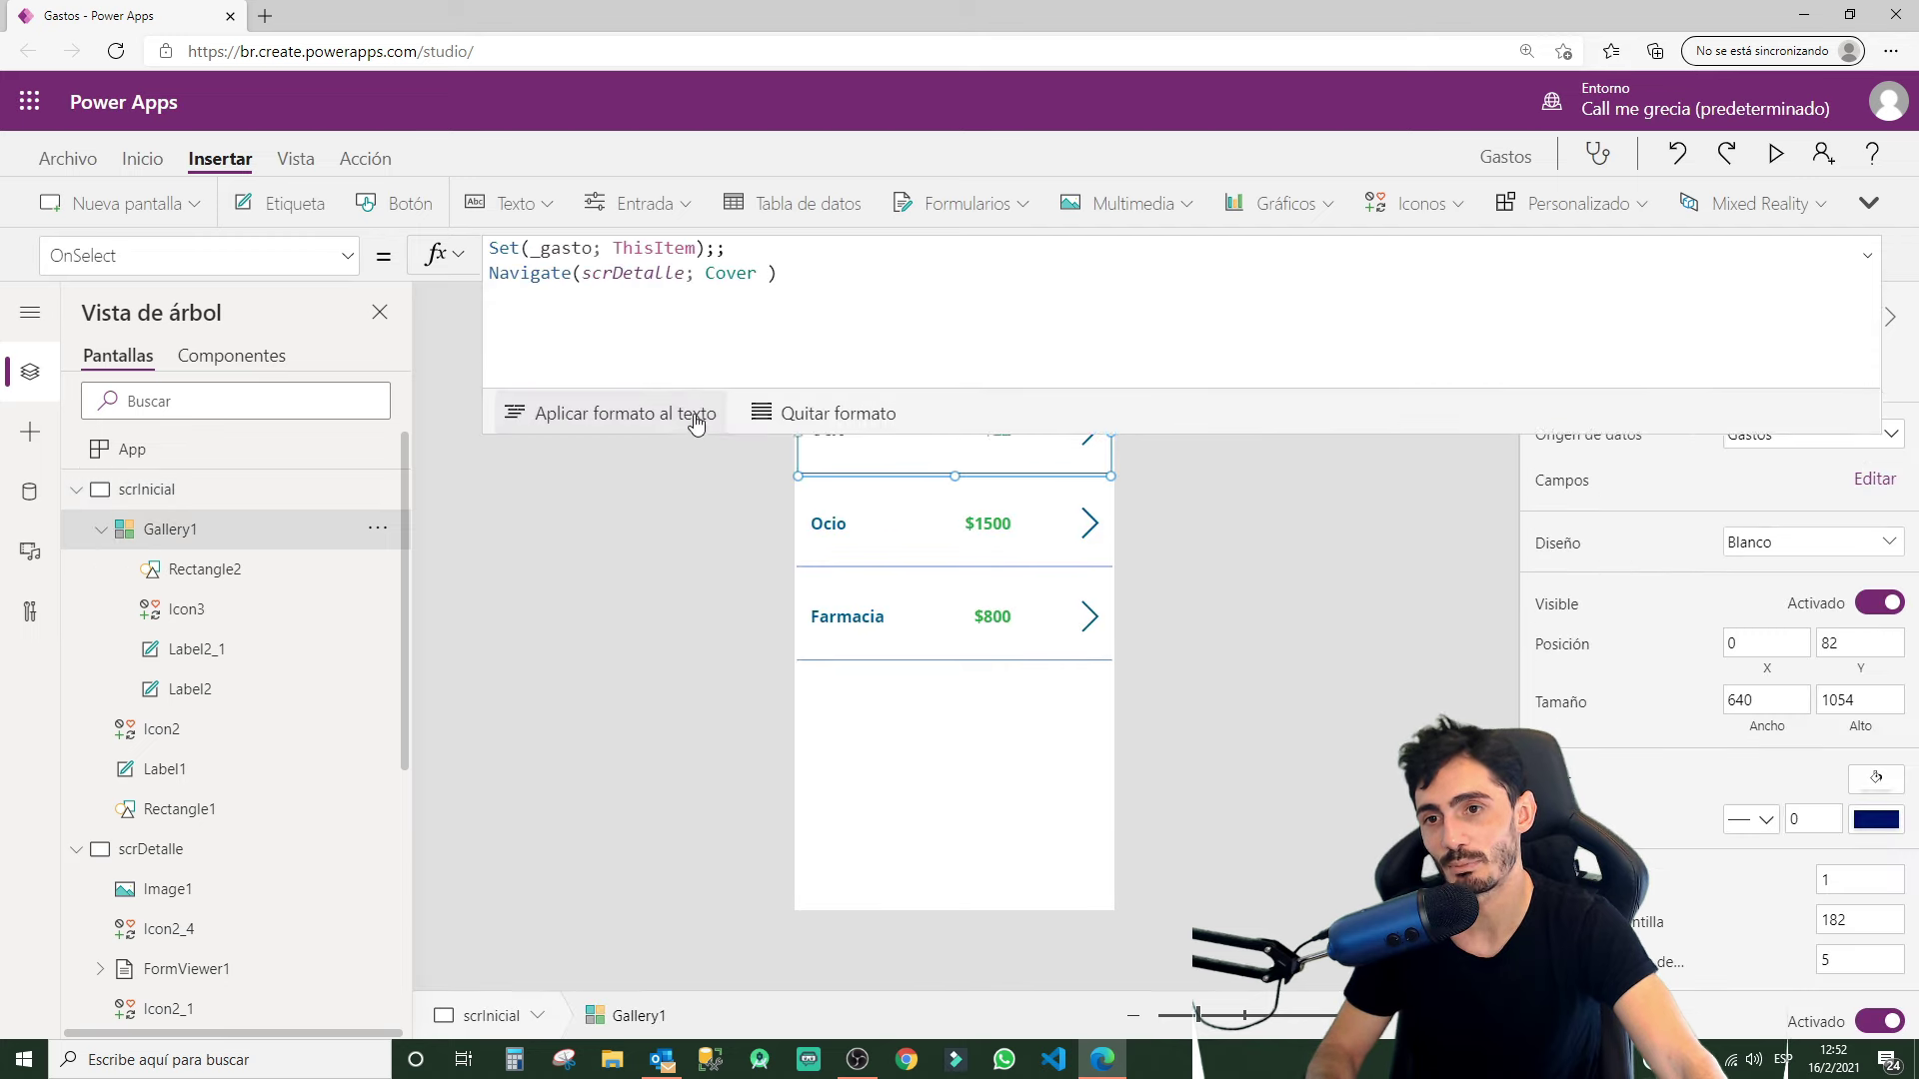
click(744, 251)
key(Return)
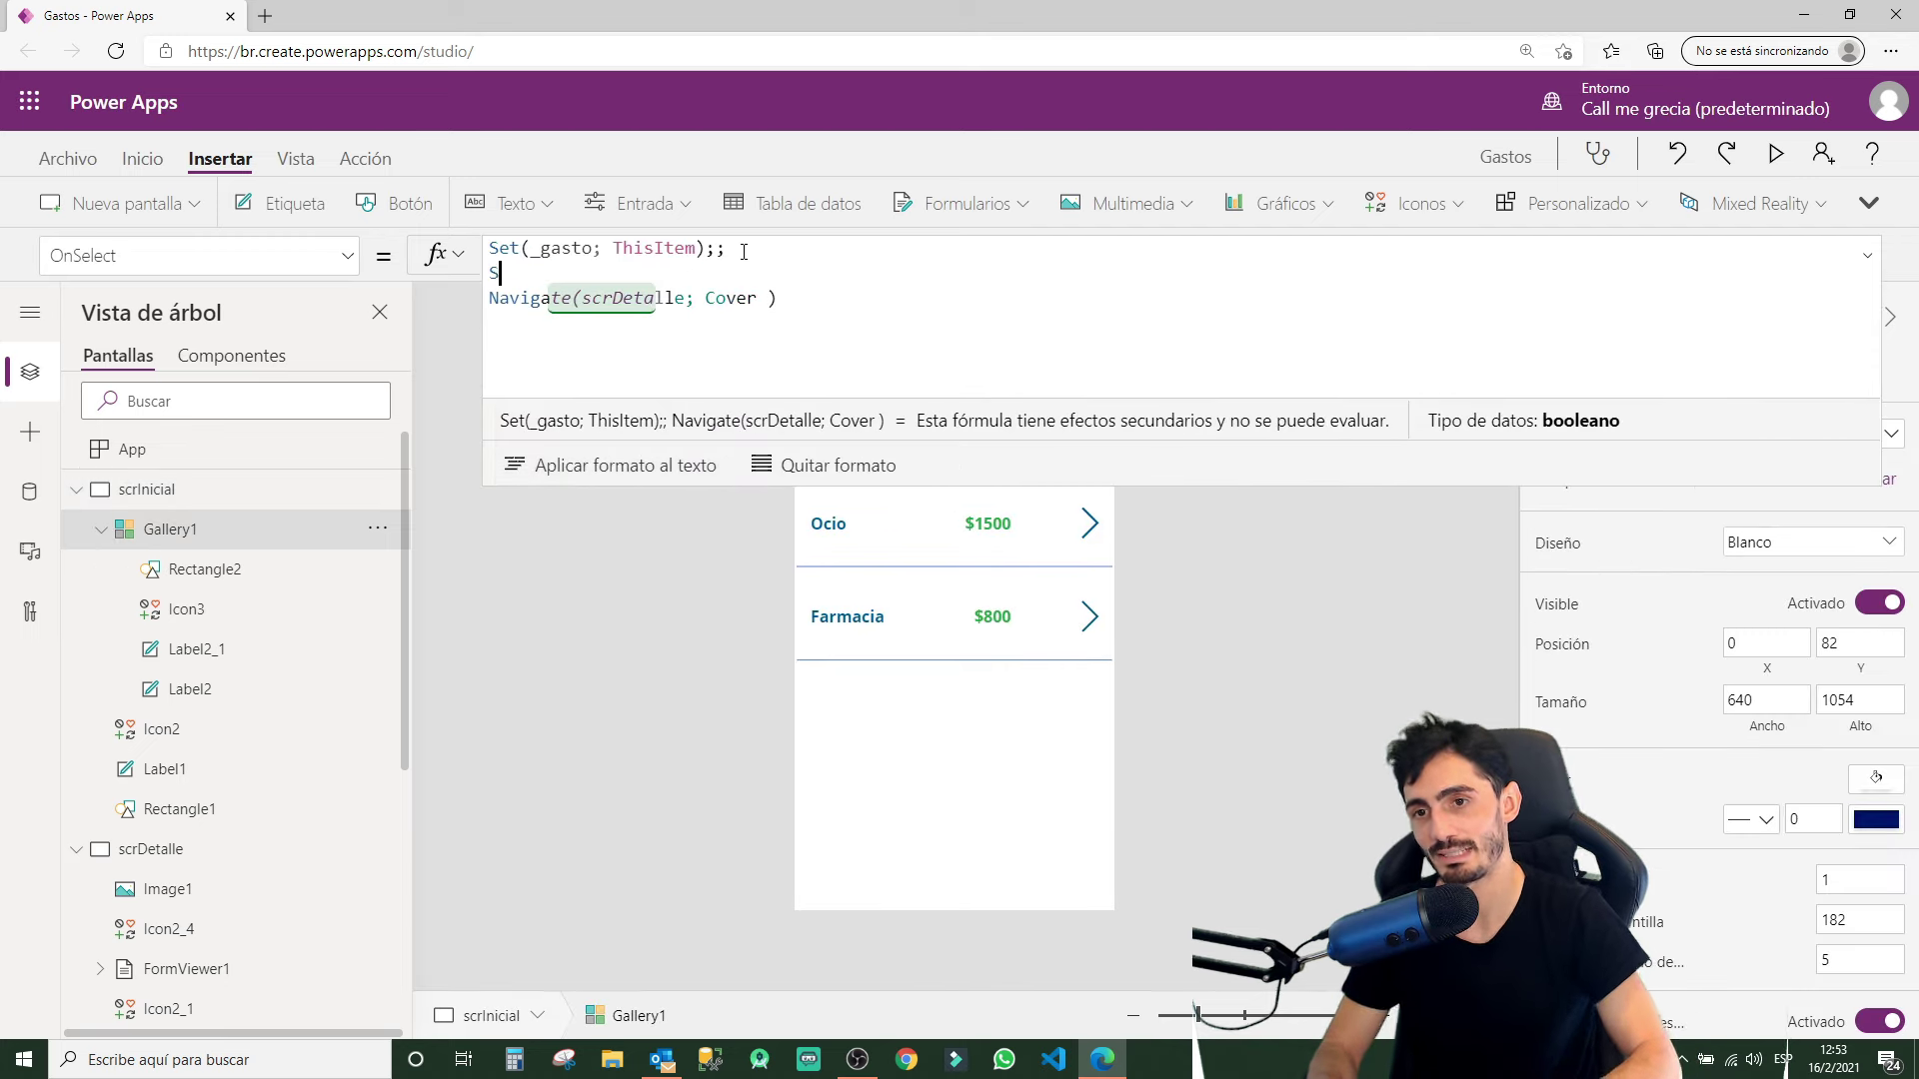
text(Set(_adjuntos)
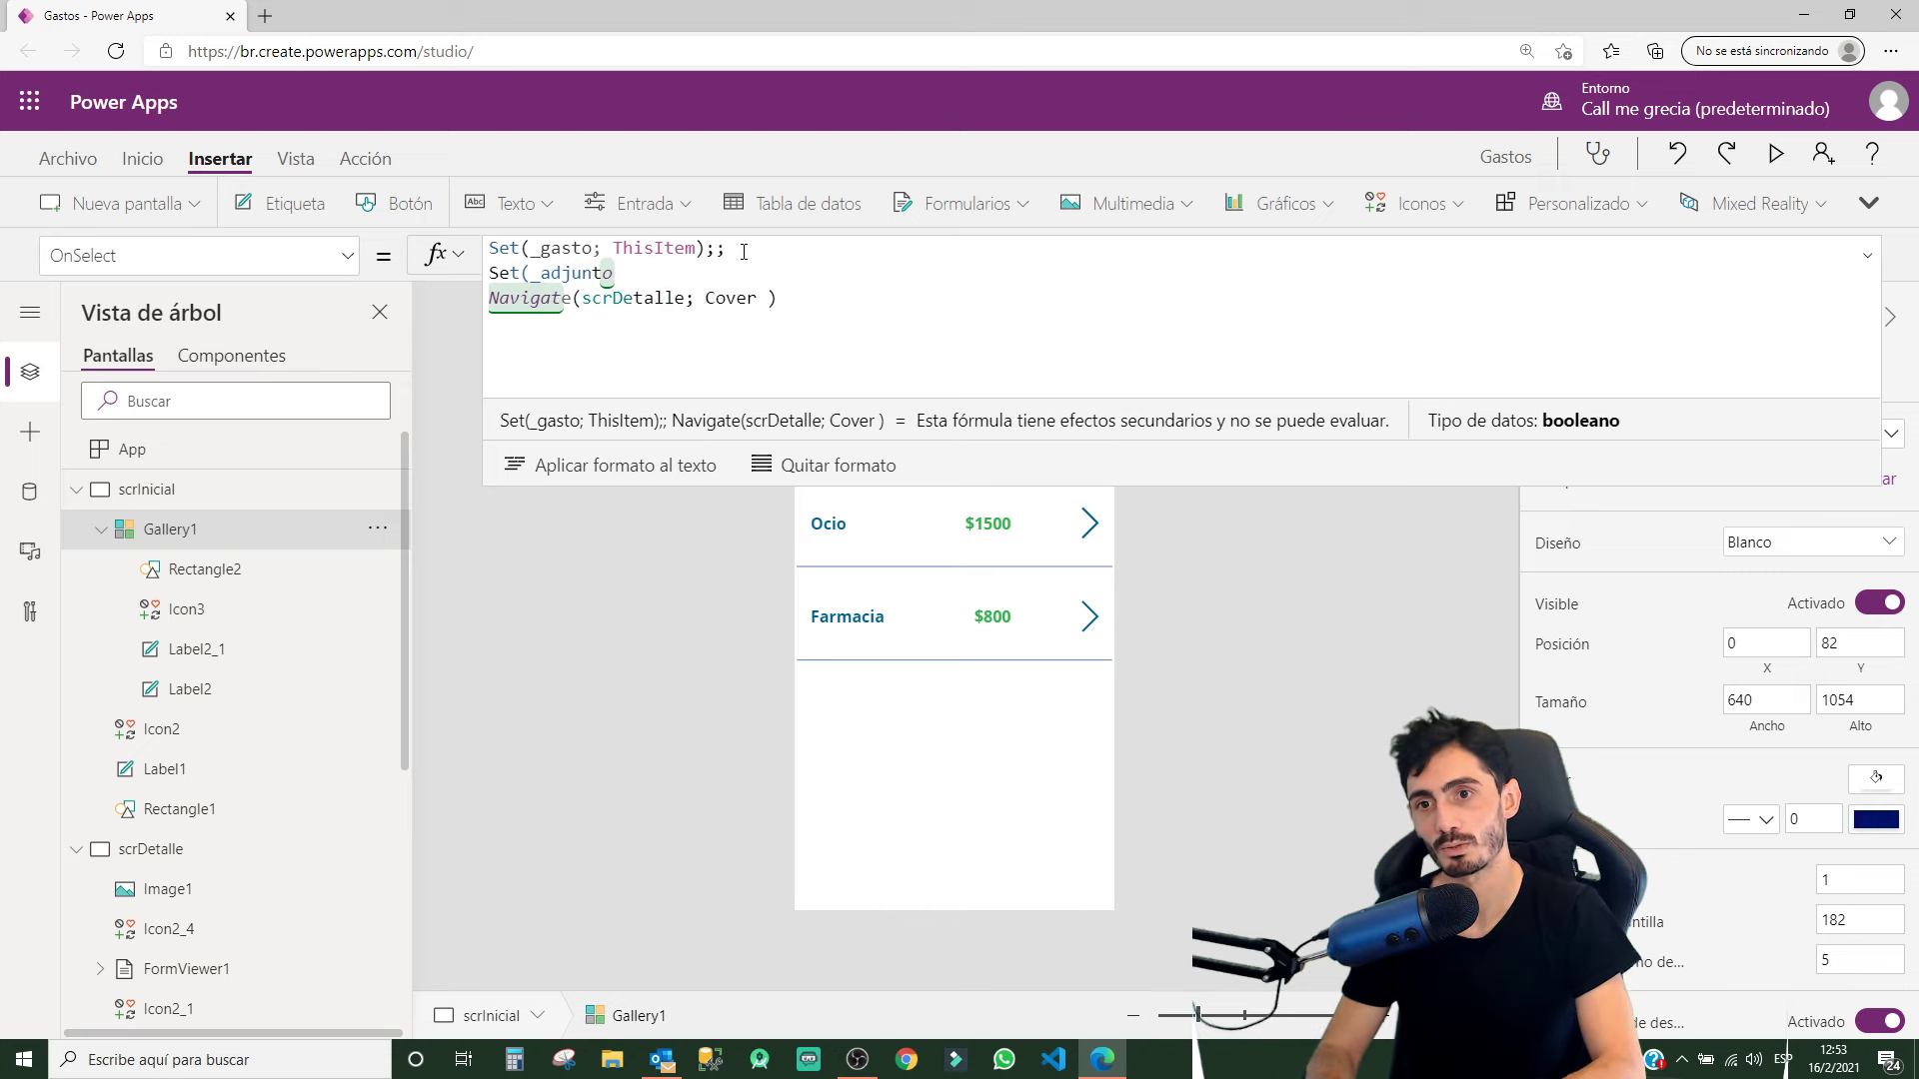
text(; ThisItem)
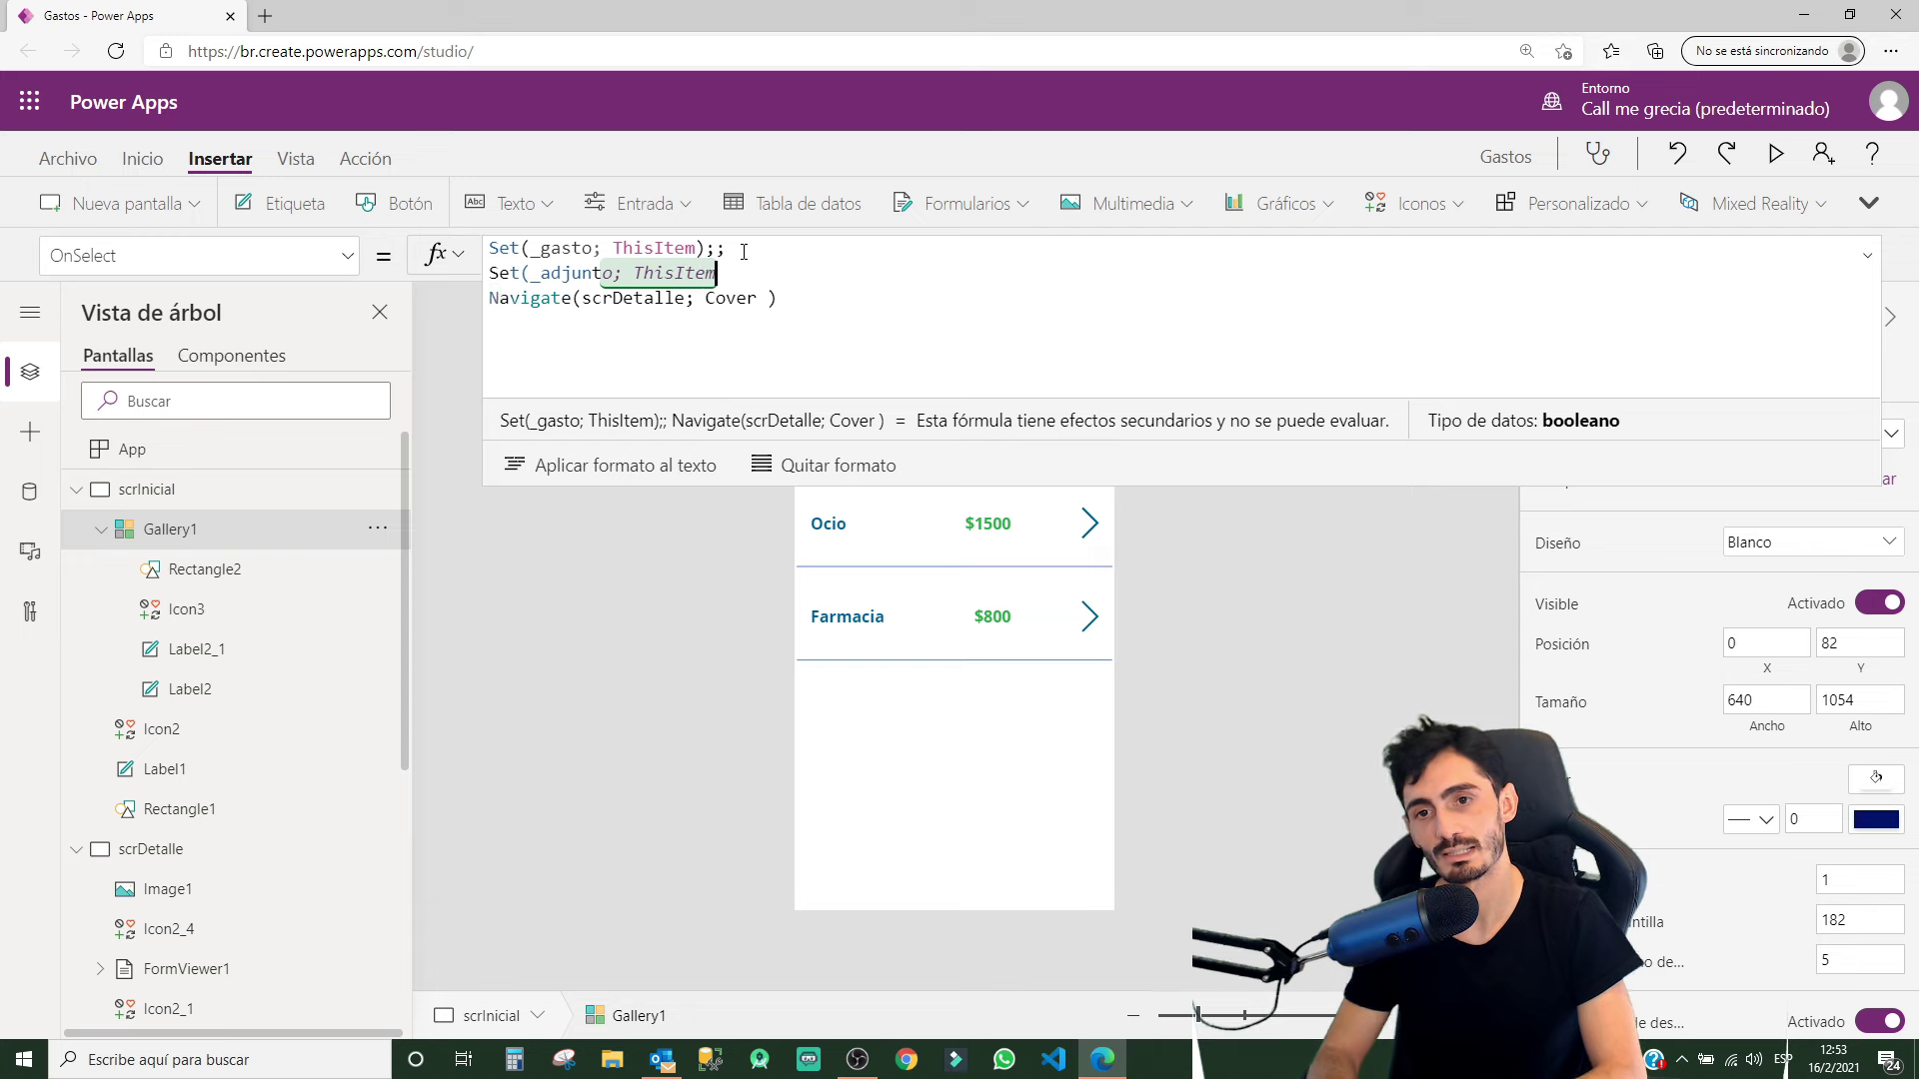
text(.'Datos adjuntos')
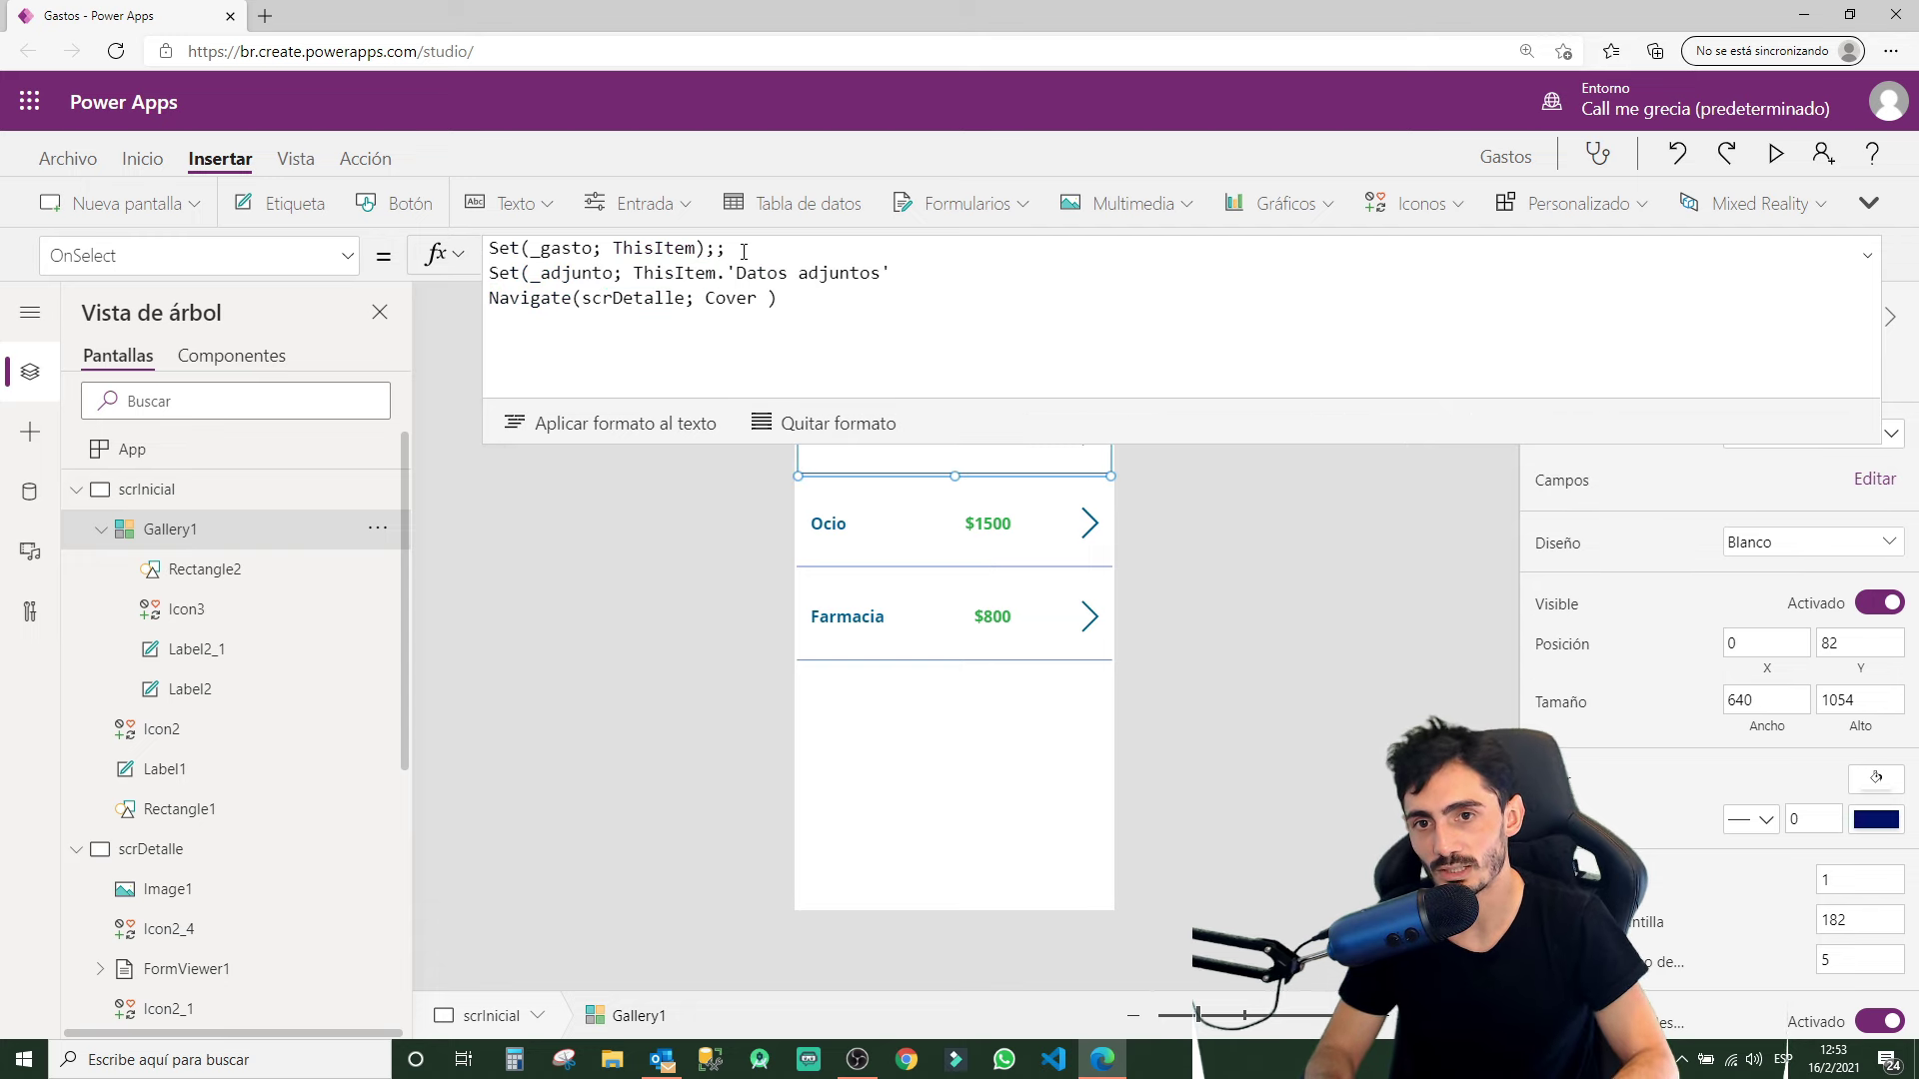
key(ctrl+Left)
key(ctrl+Left)
key(ctrl+Left)
text(F)
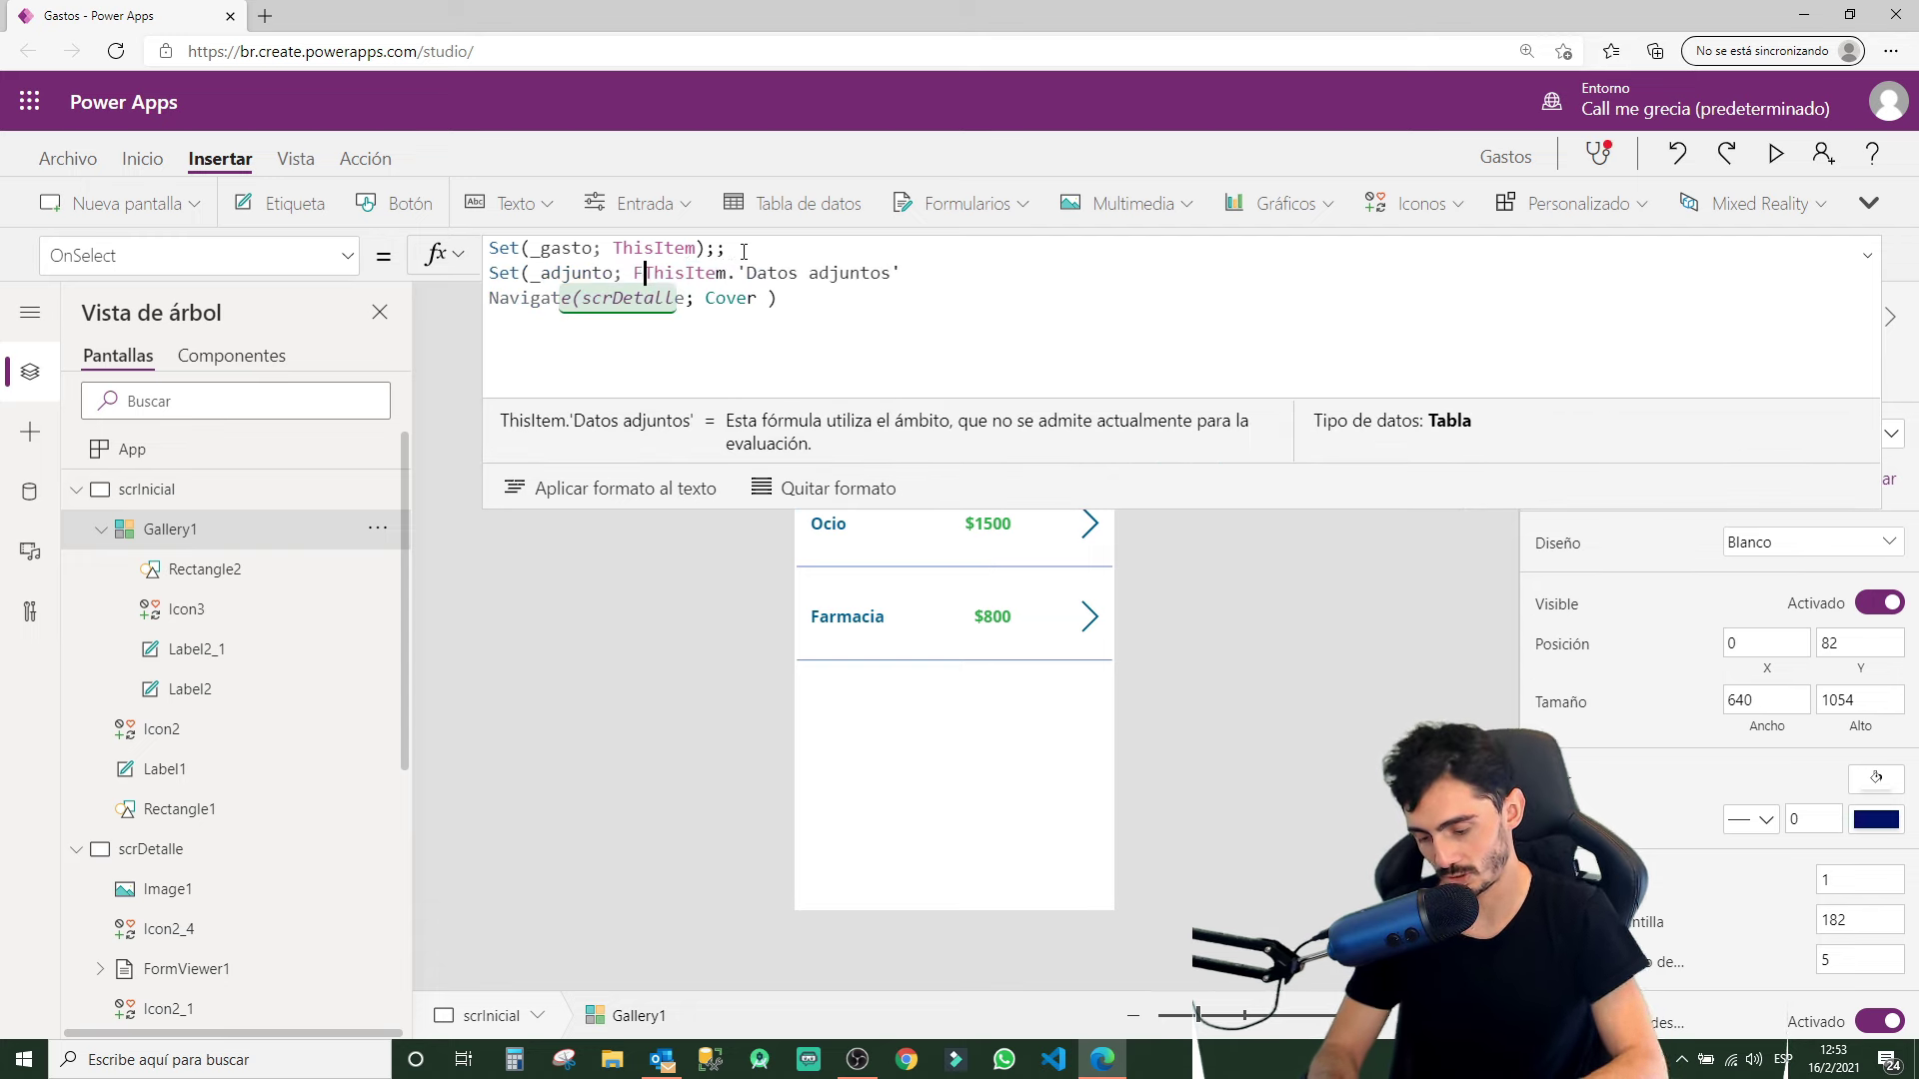
text(irst()
key(End)
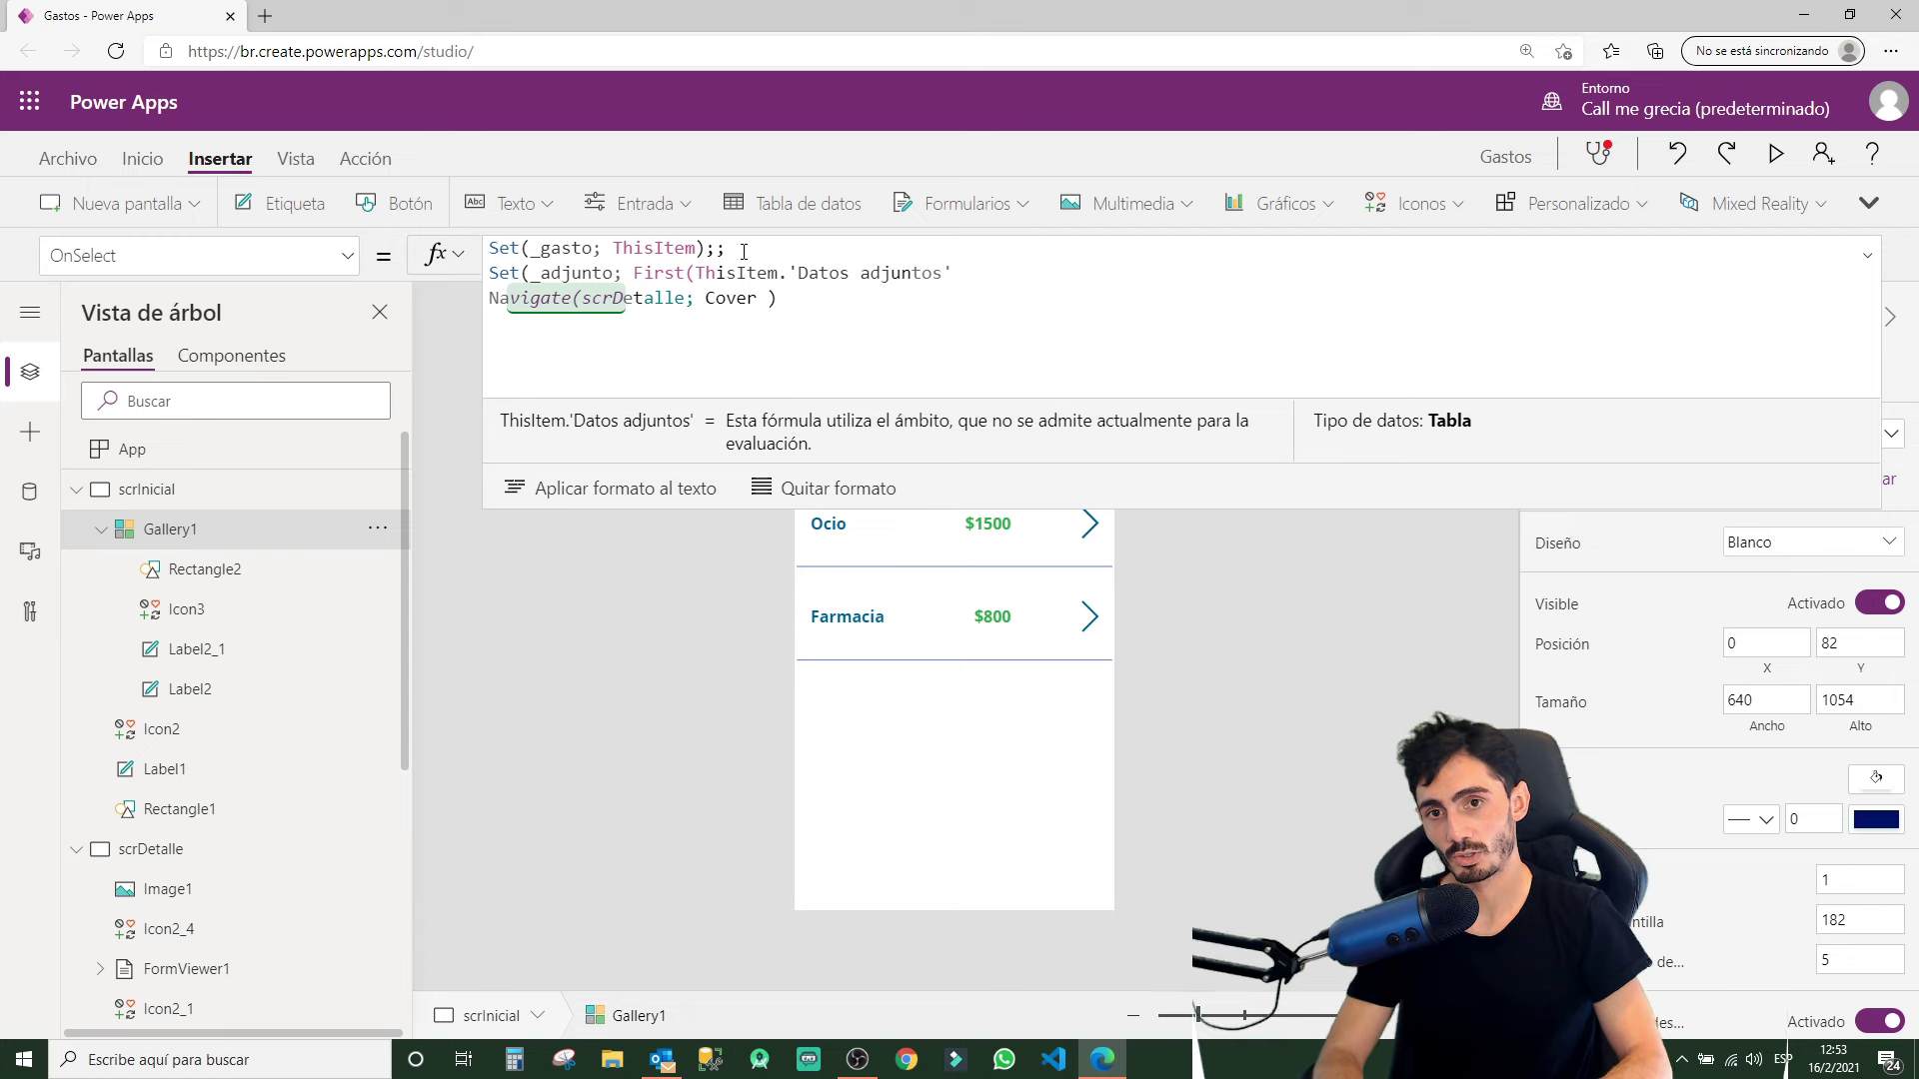
text()))
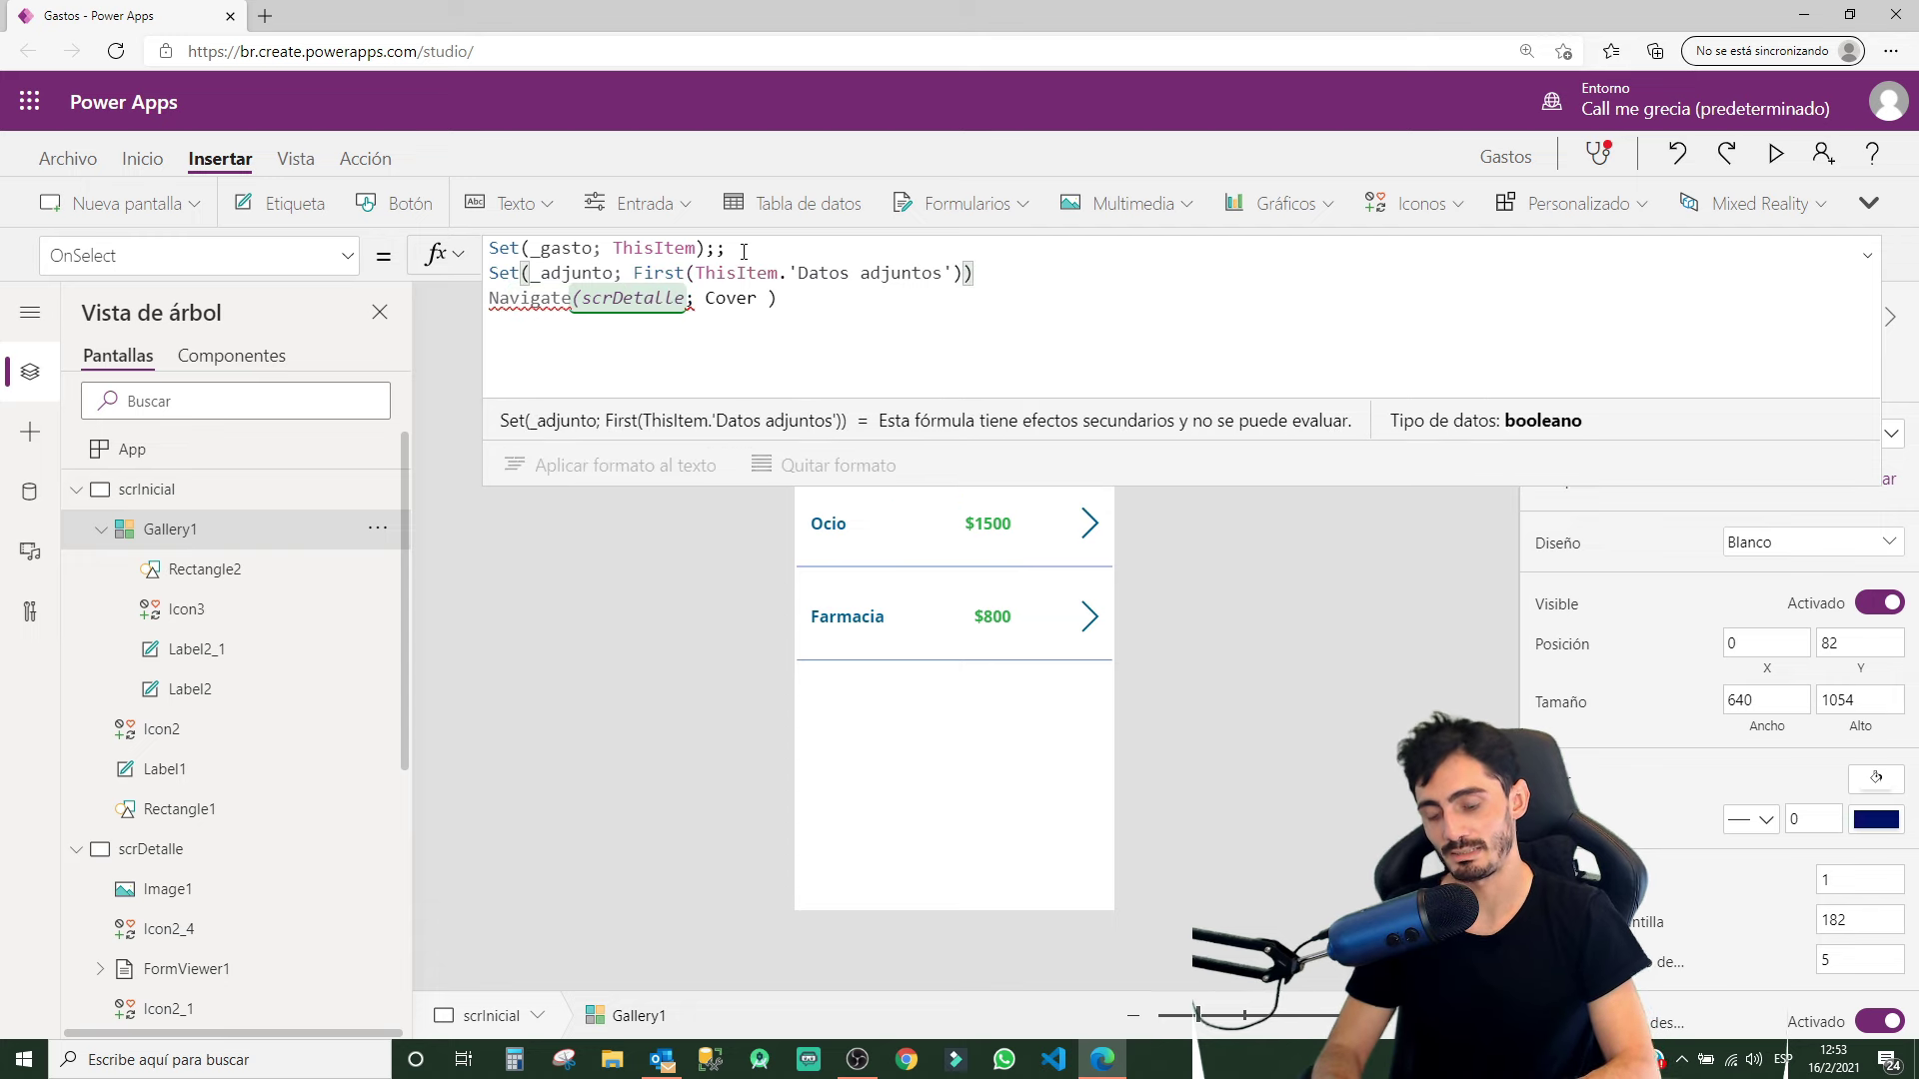
text(;;)
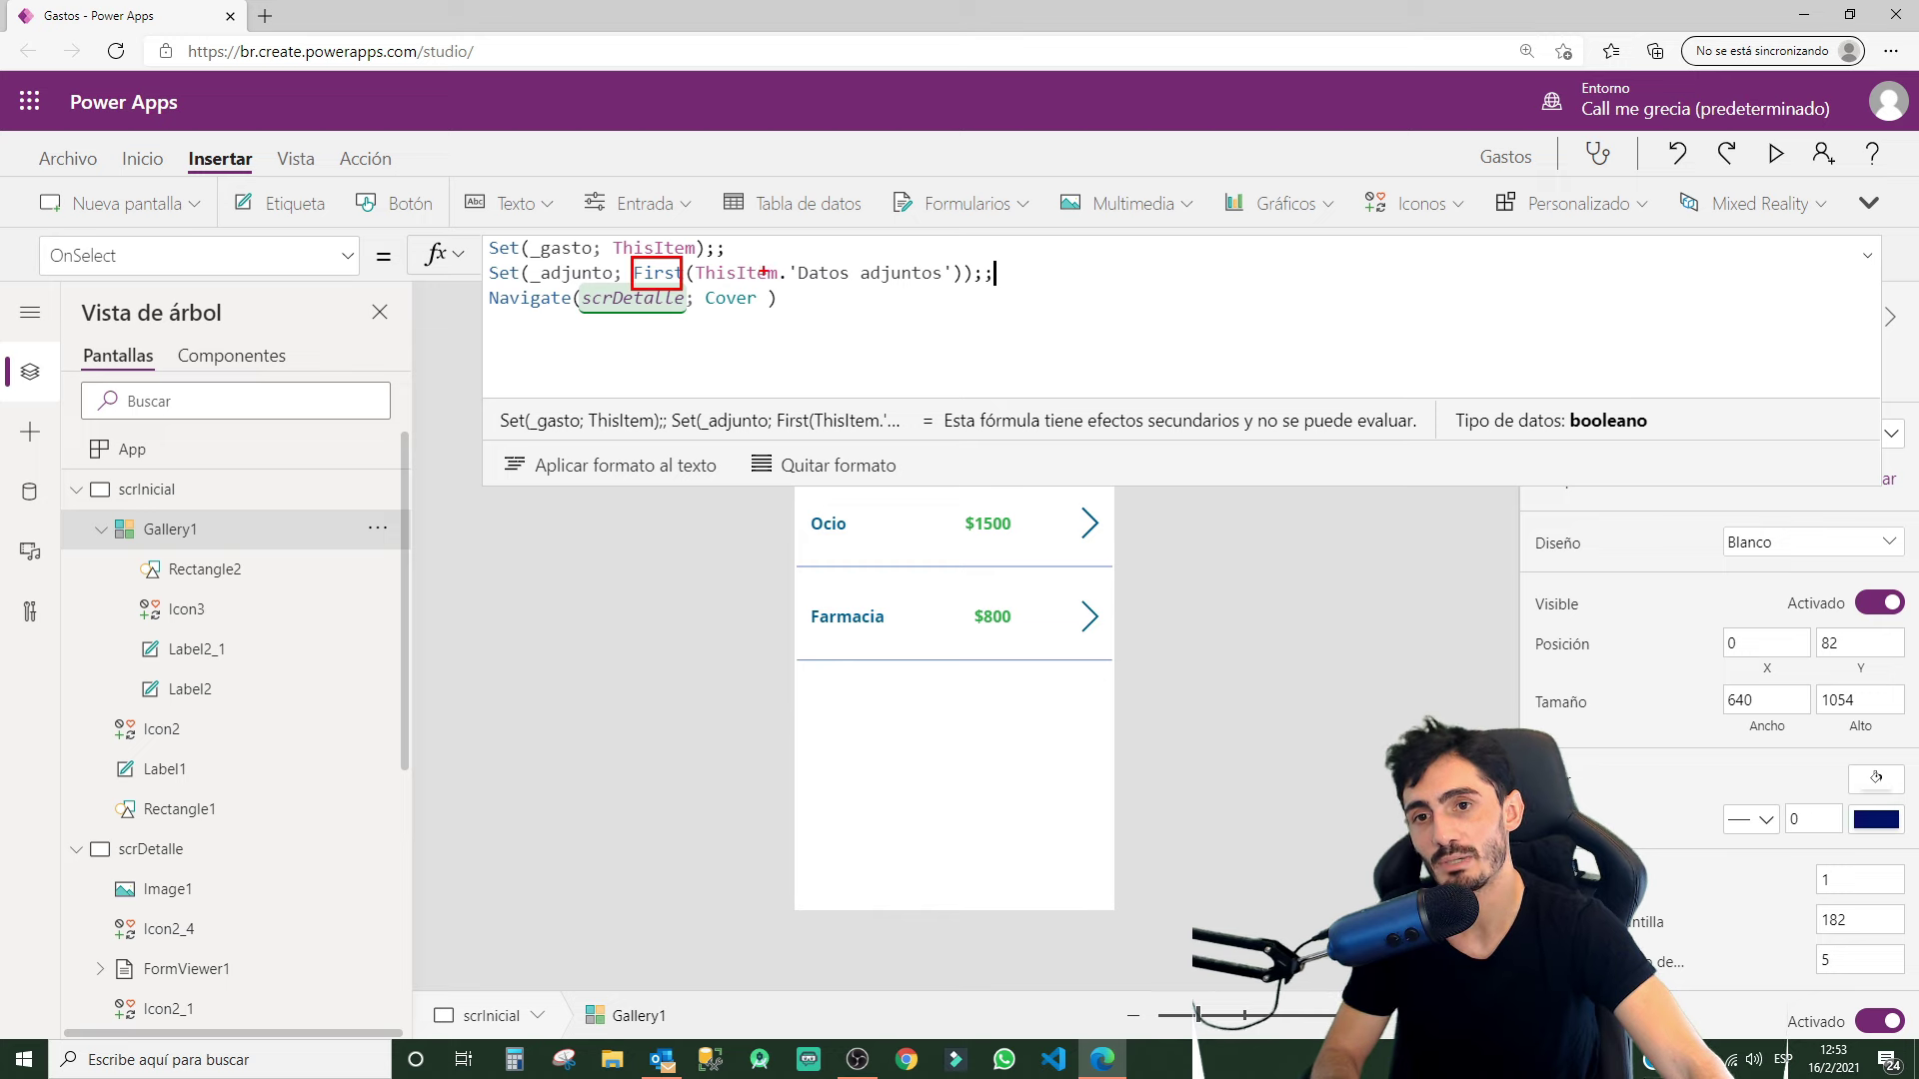
Point out 'Datos adjuntos', ThisItem and _adjunto in the formula, then save the app.
drag(787, 259, 960, 307)
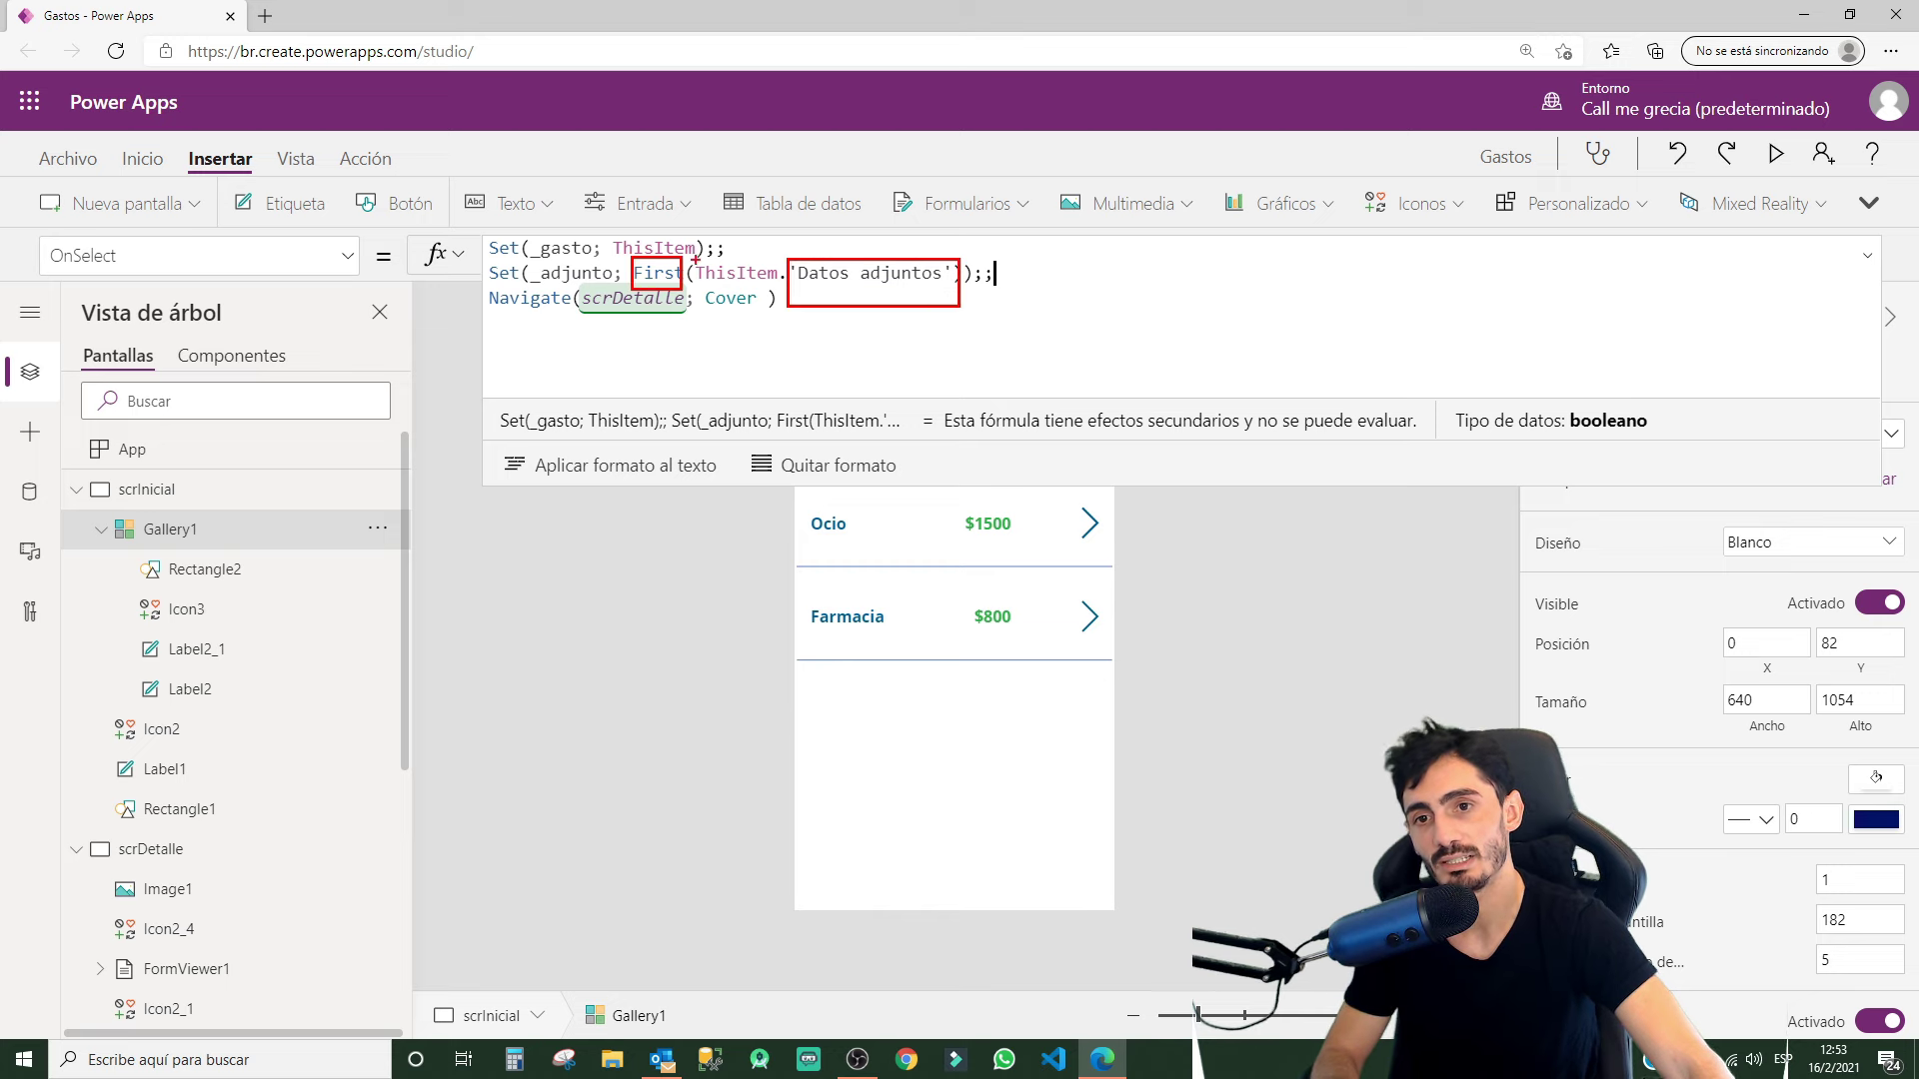
mouse_move(694, 258)
mouse_down()
mouse_move(776, 298)
mouse_move(868, 573)
mouse_up()
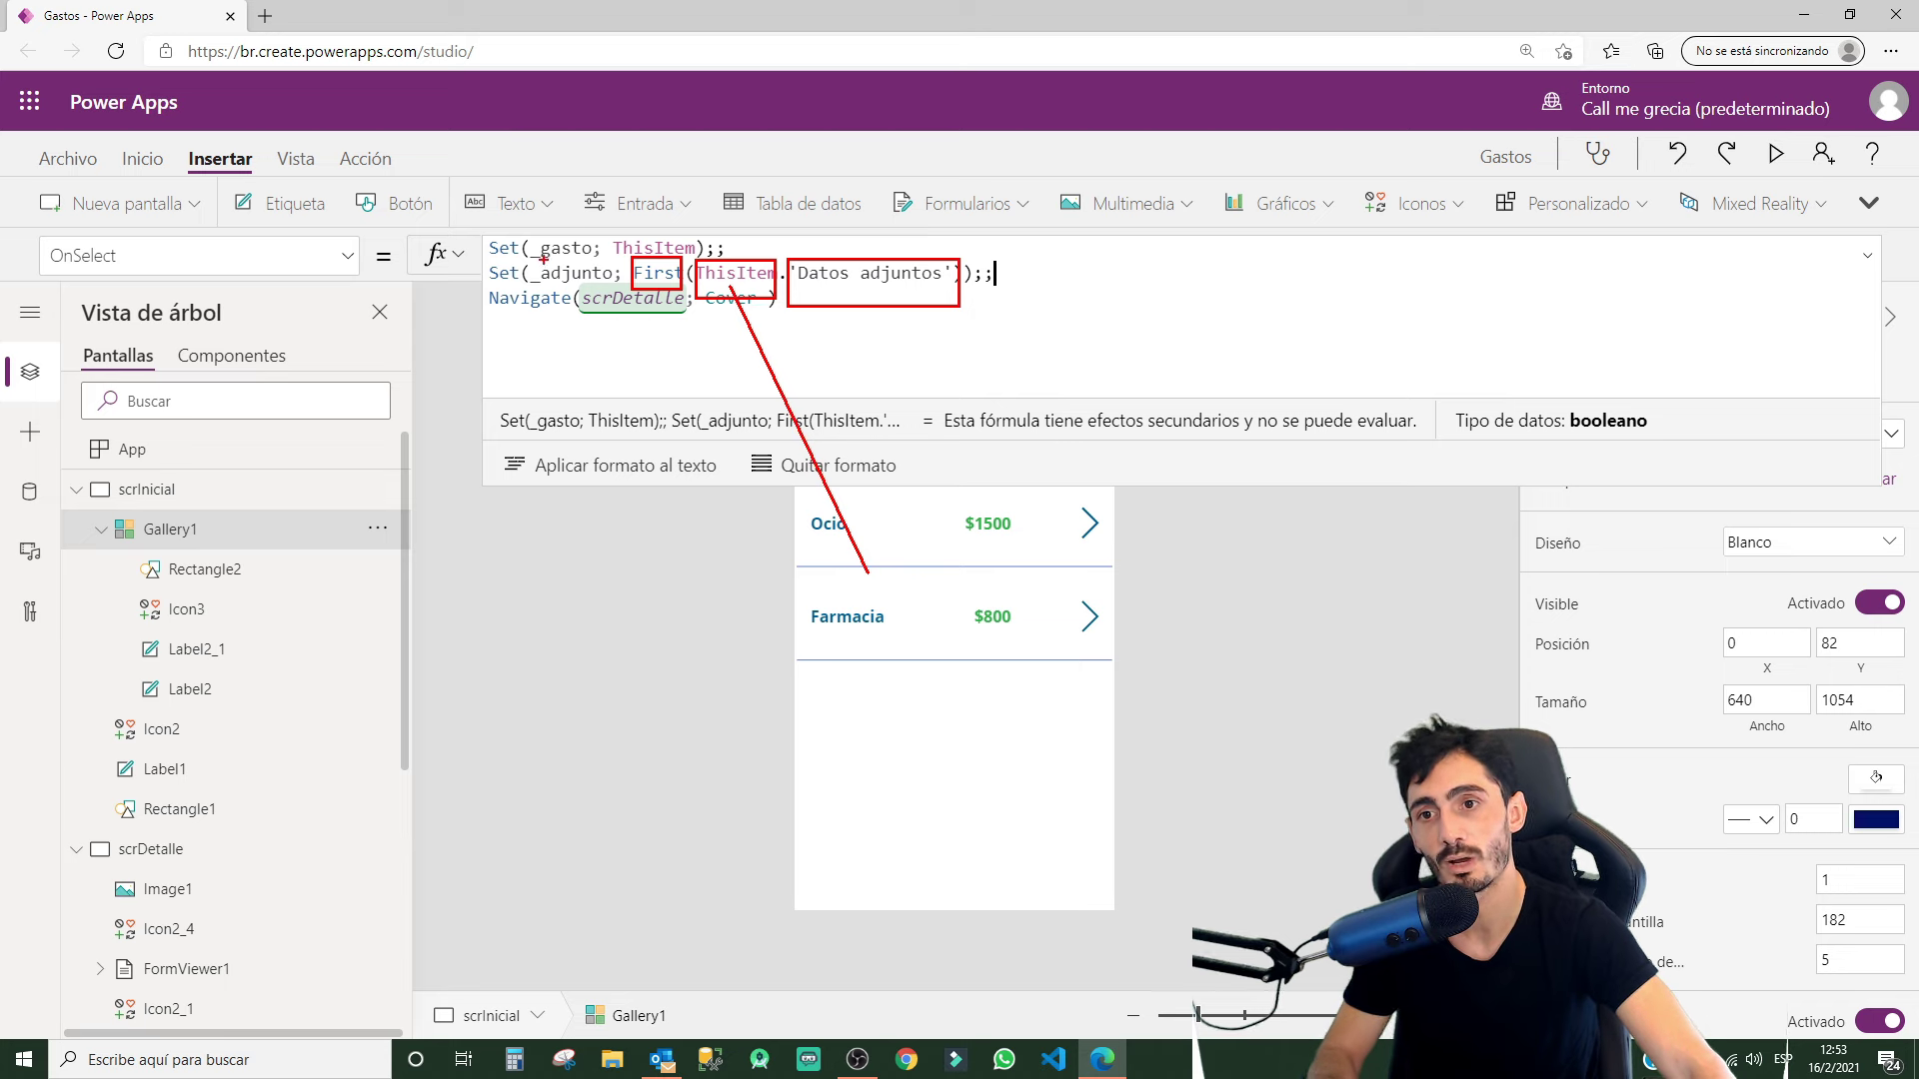
drag(529, 260, 620, 294)
key(Escape)
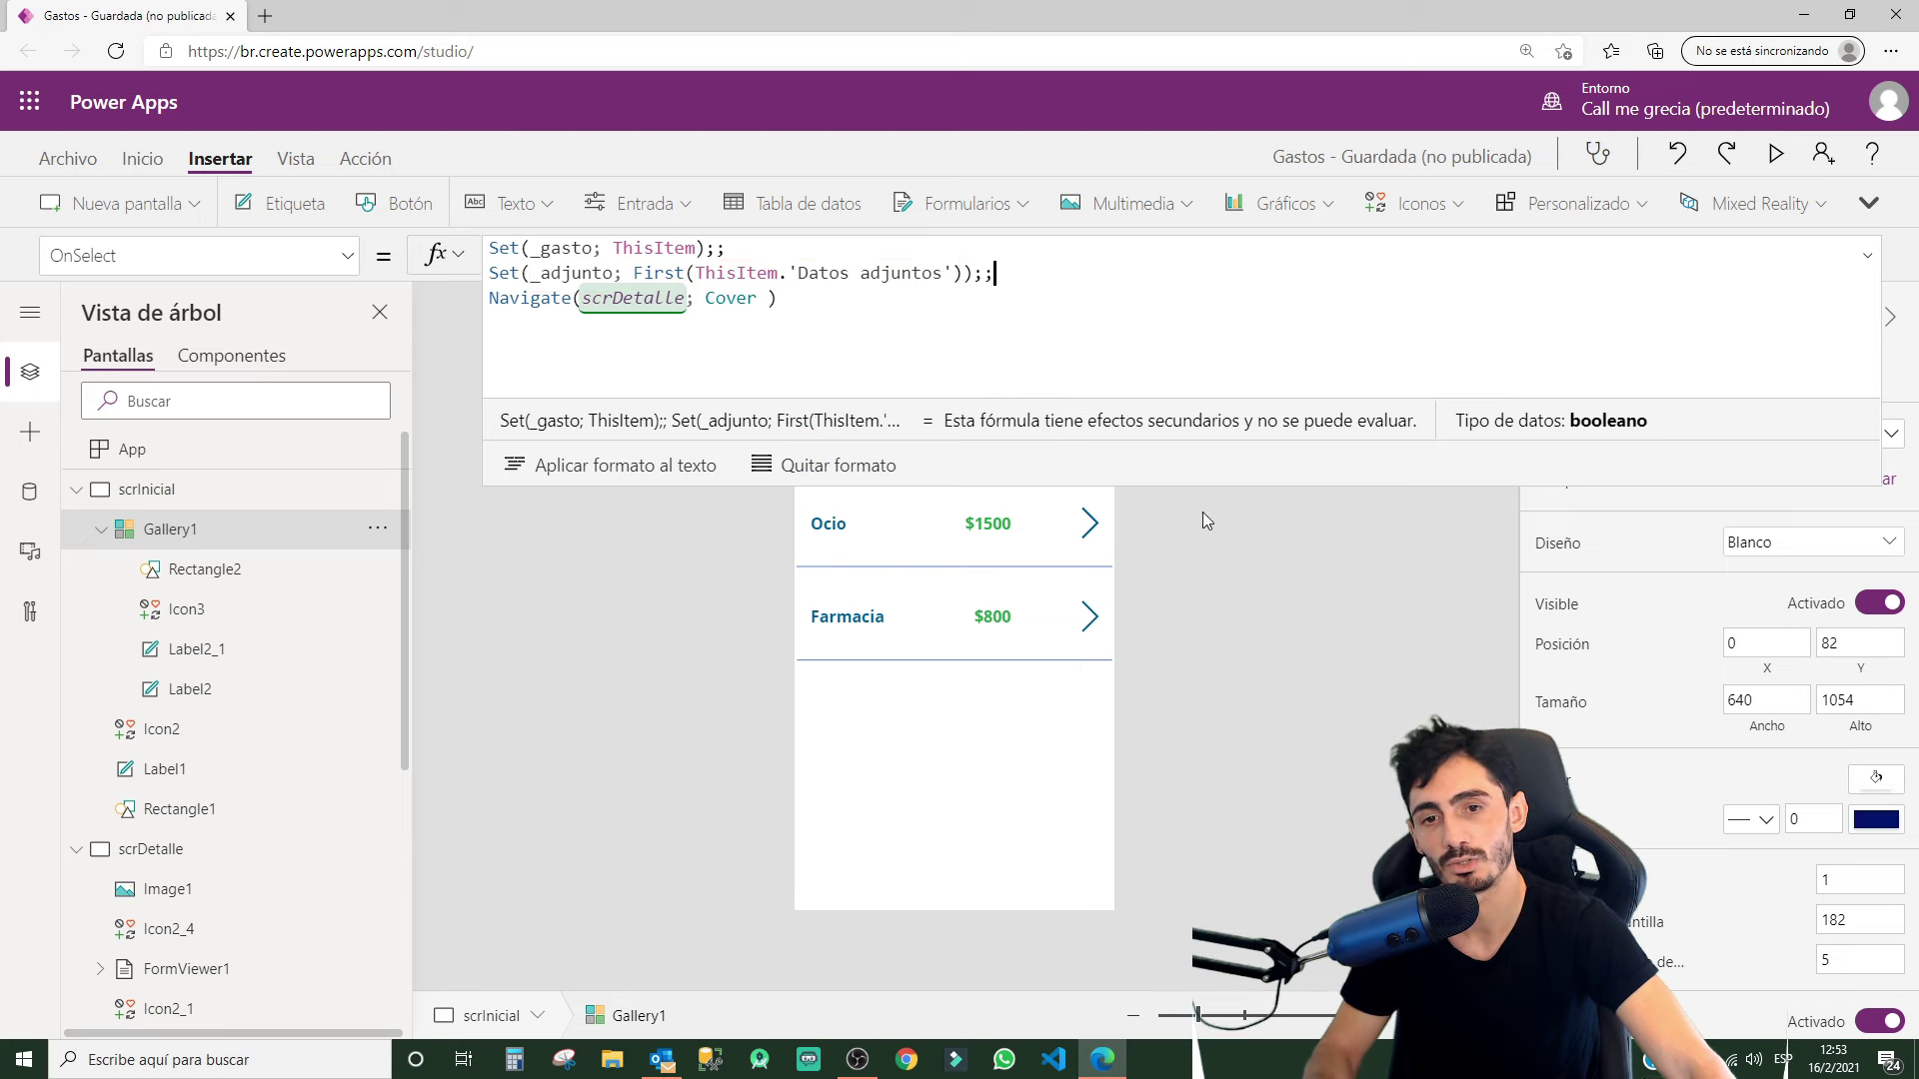
click(1210, 479)
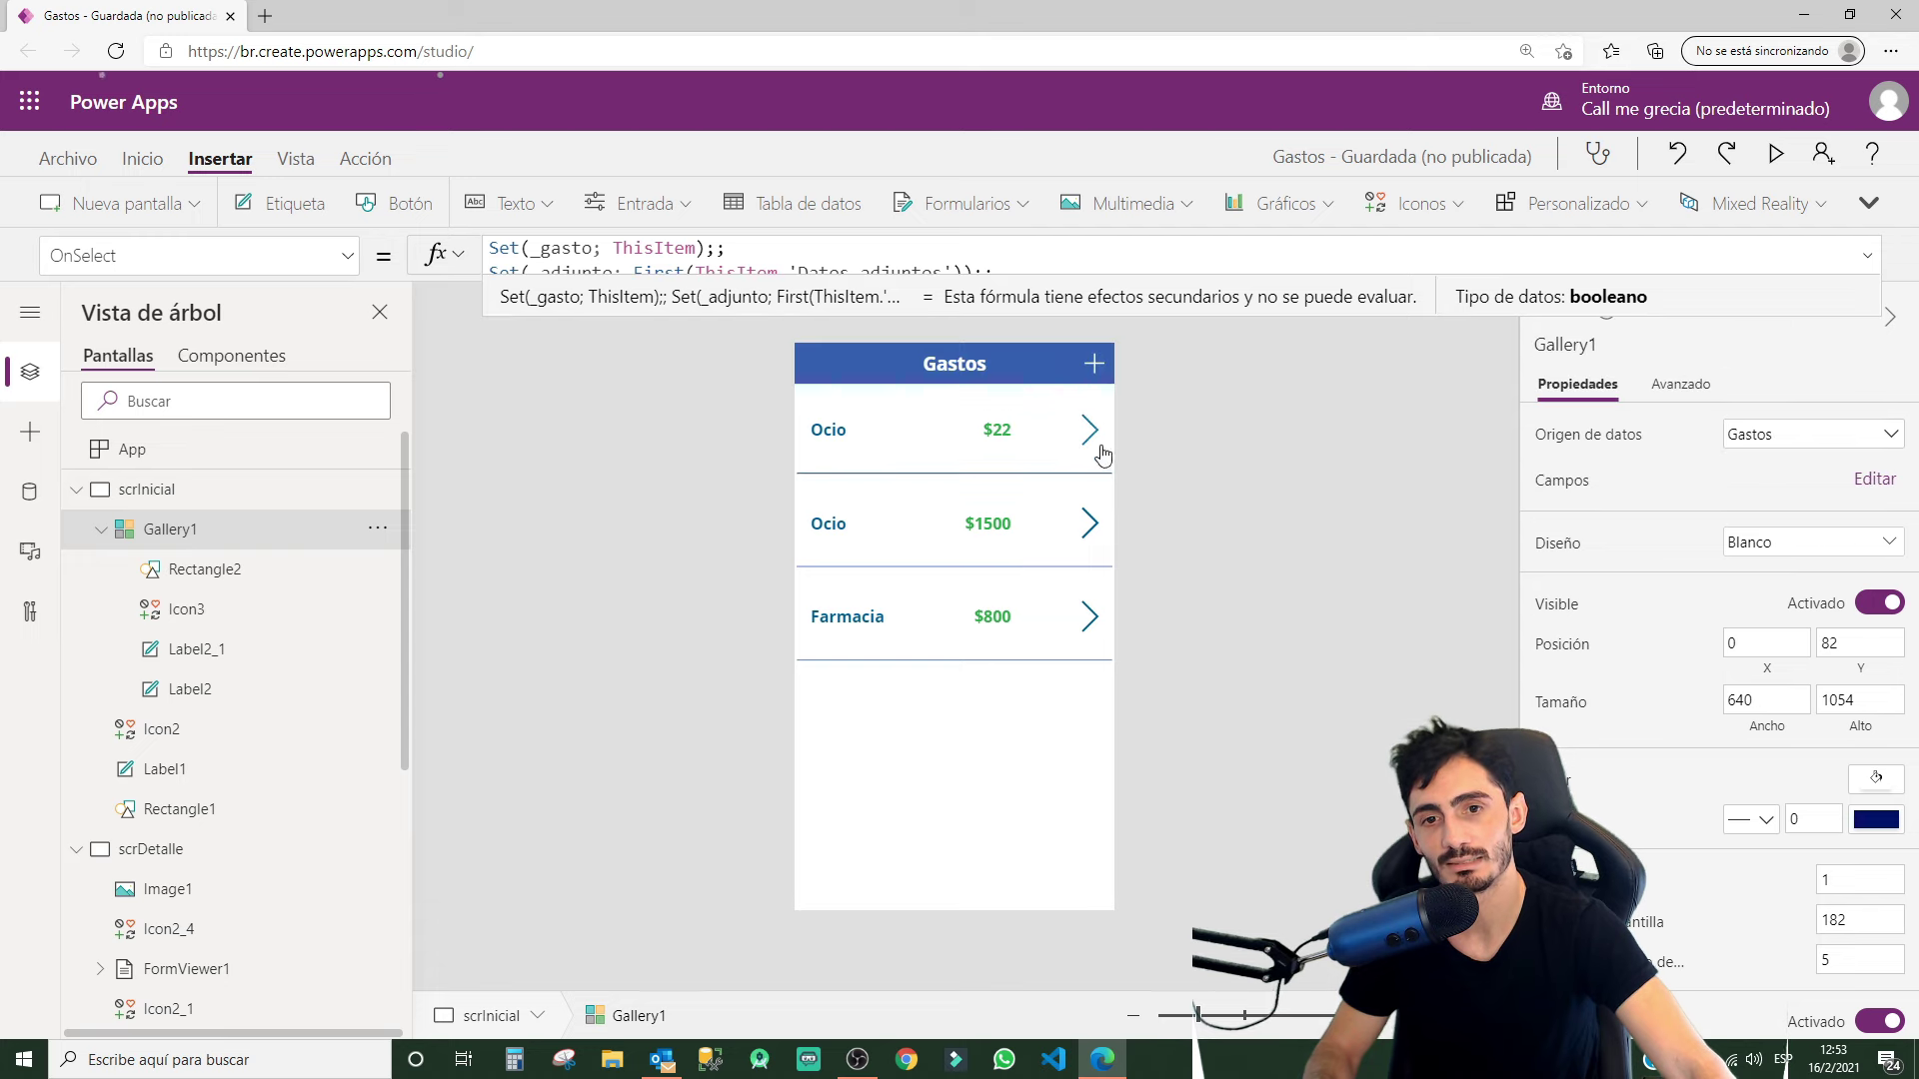
On the Detalle screen, set the picture's Image property to _adjunto.Value and widen it slightly.
alt+click(1092, 432)
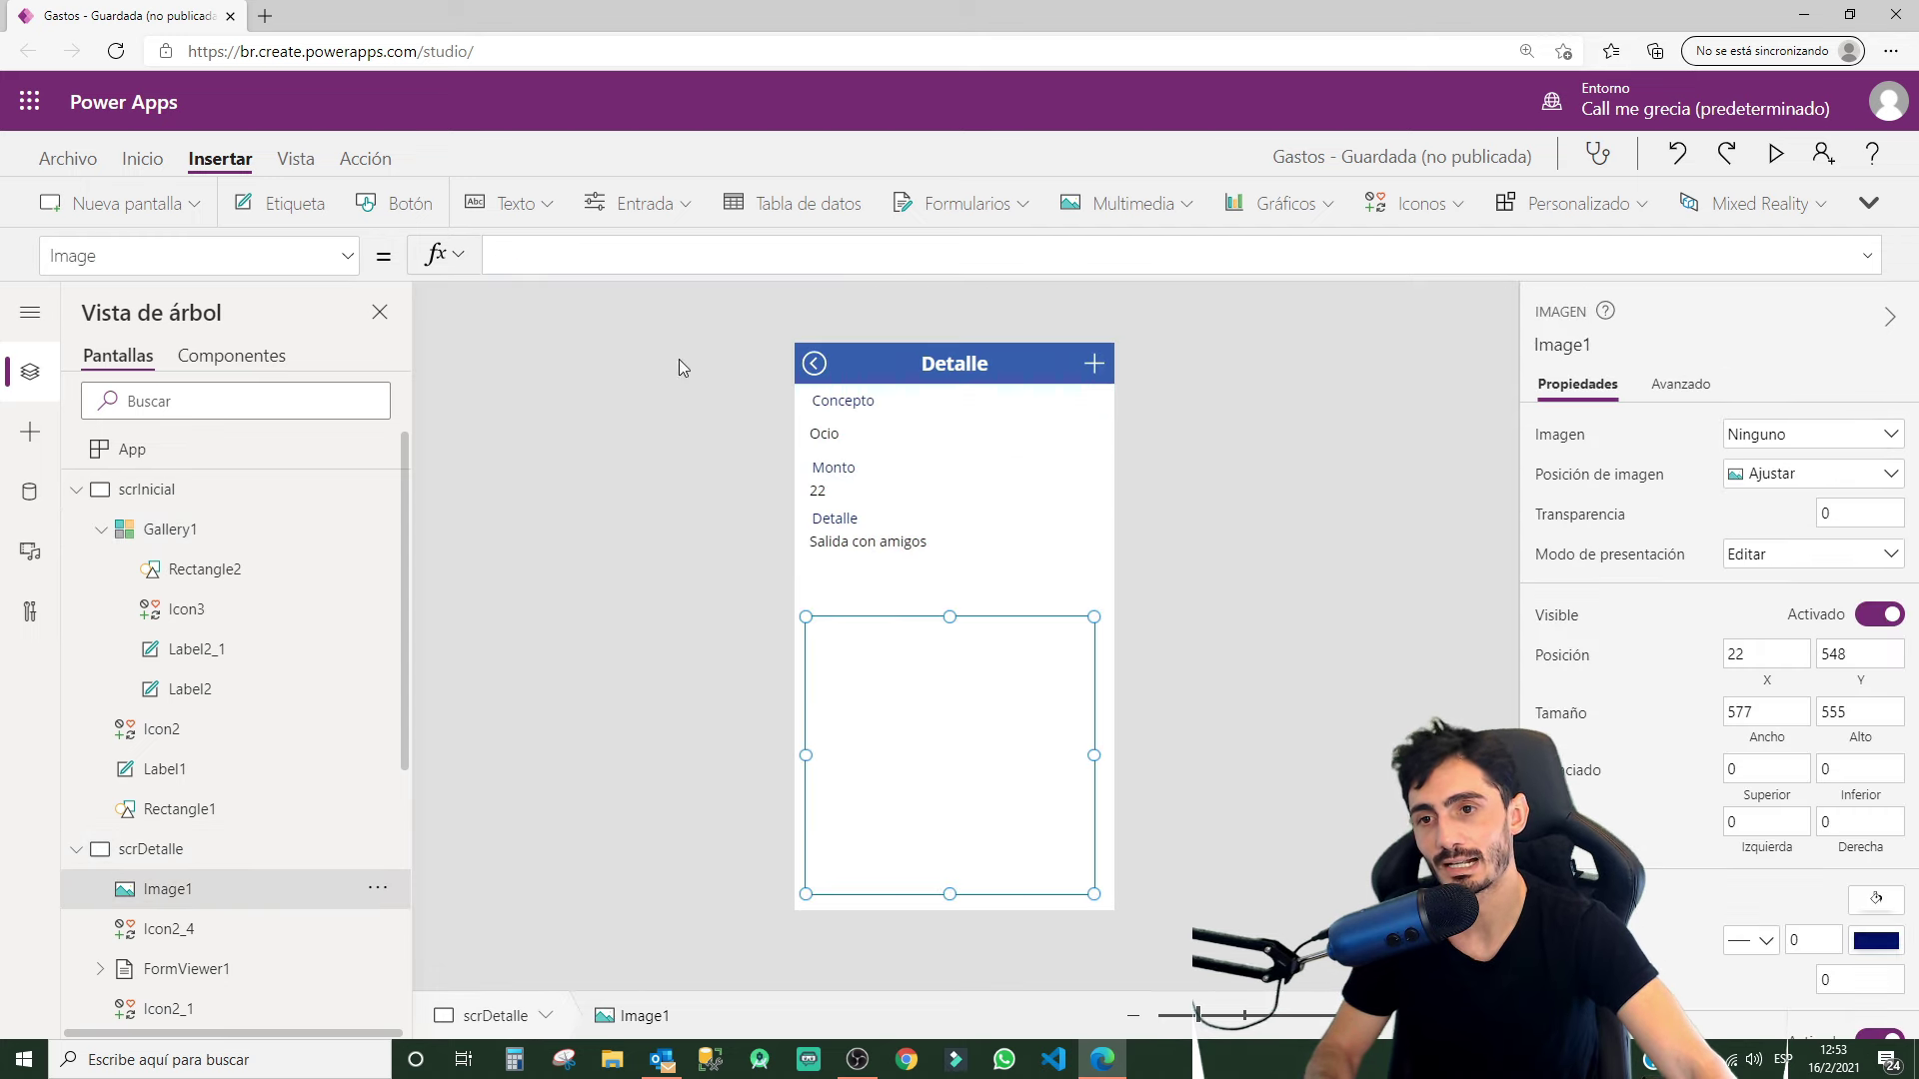
click(535, 263)
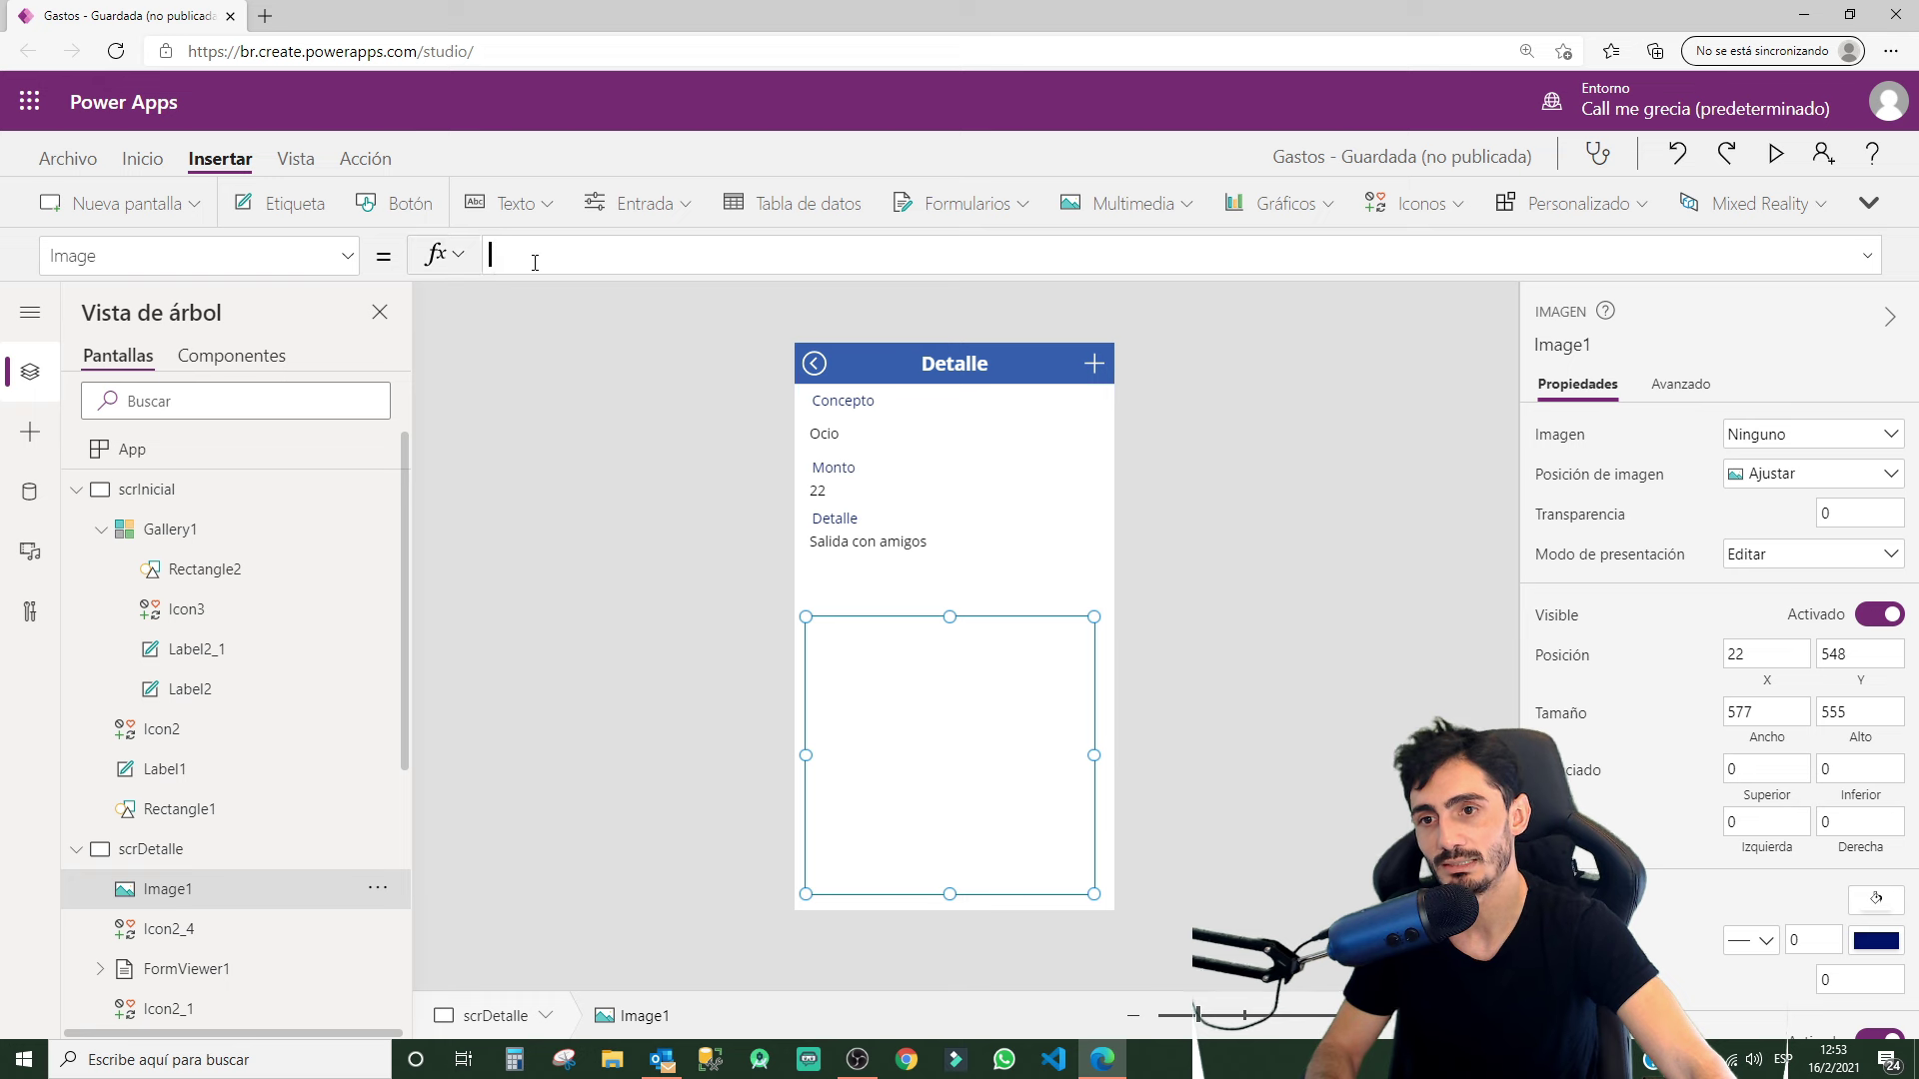
text(_adj)
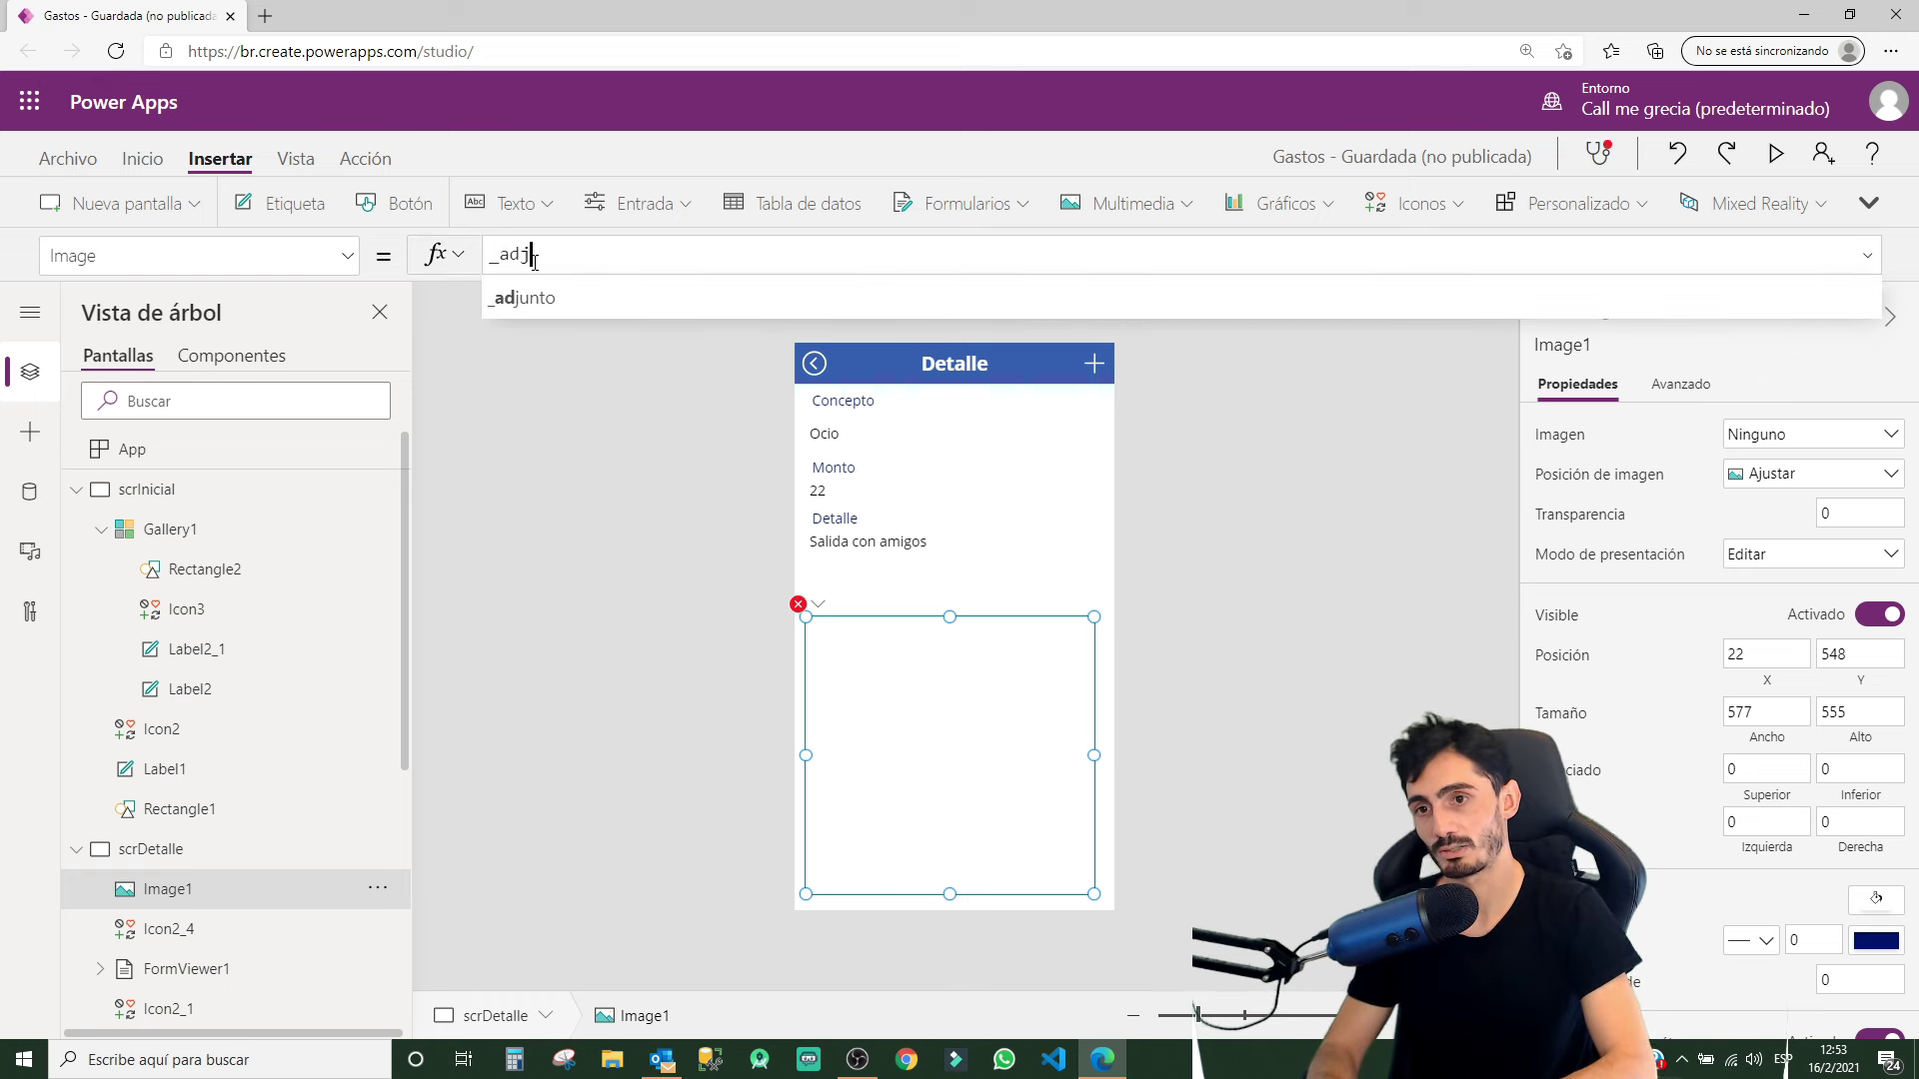
text(unto.)
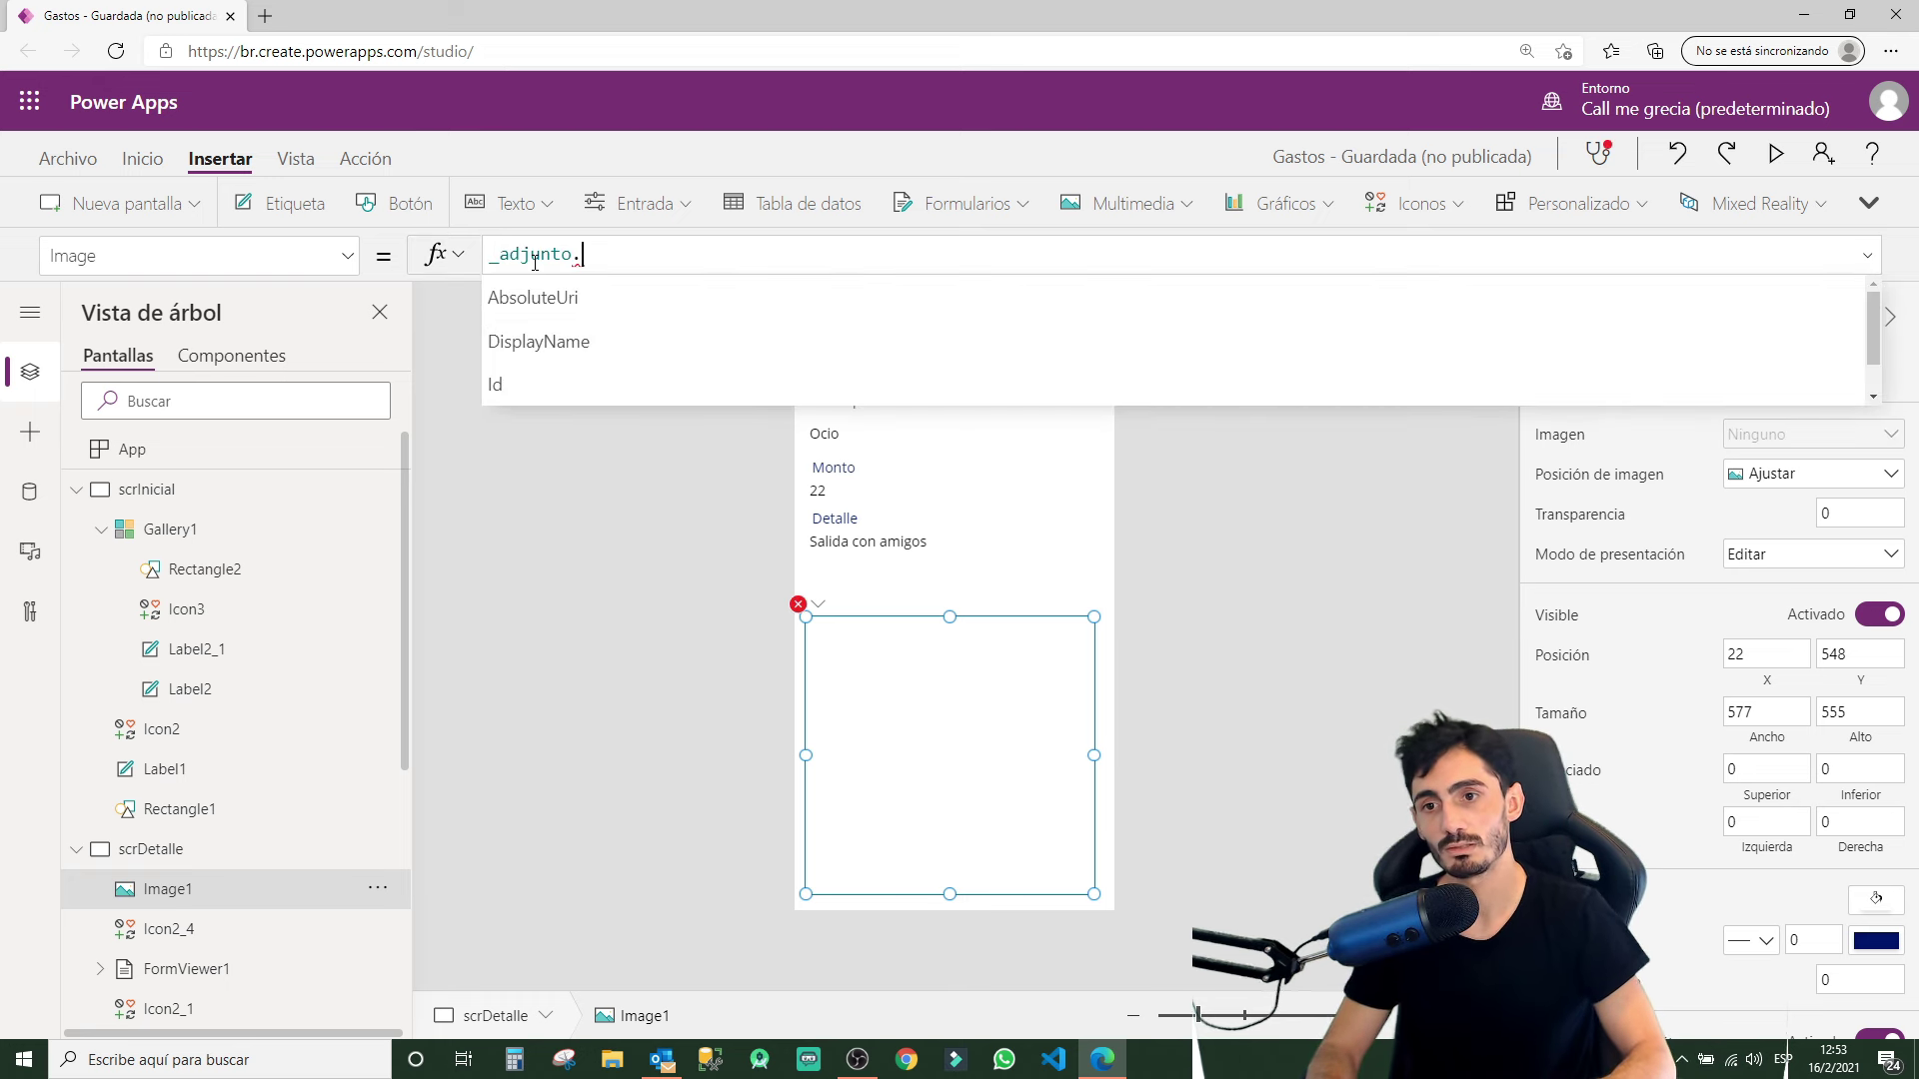
key(Down)
key(Down)
key(Up)
key(Up)
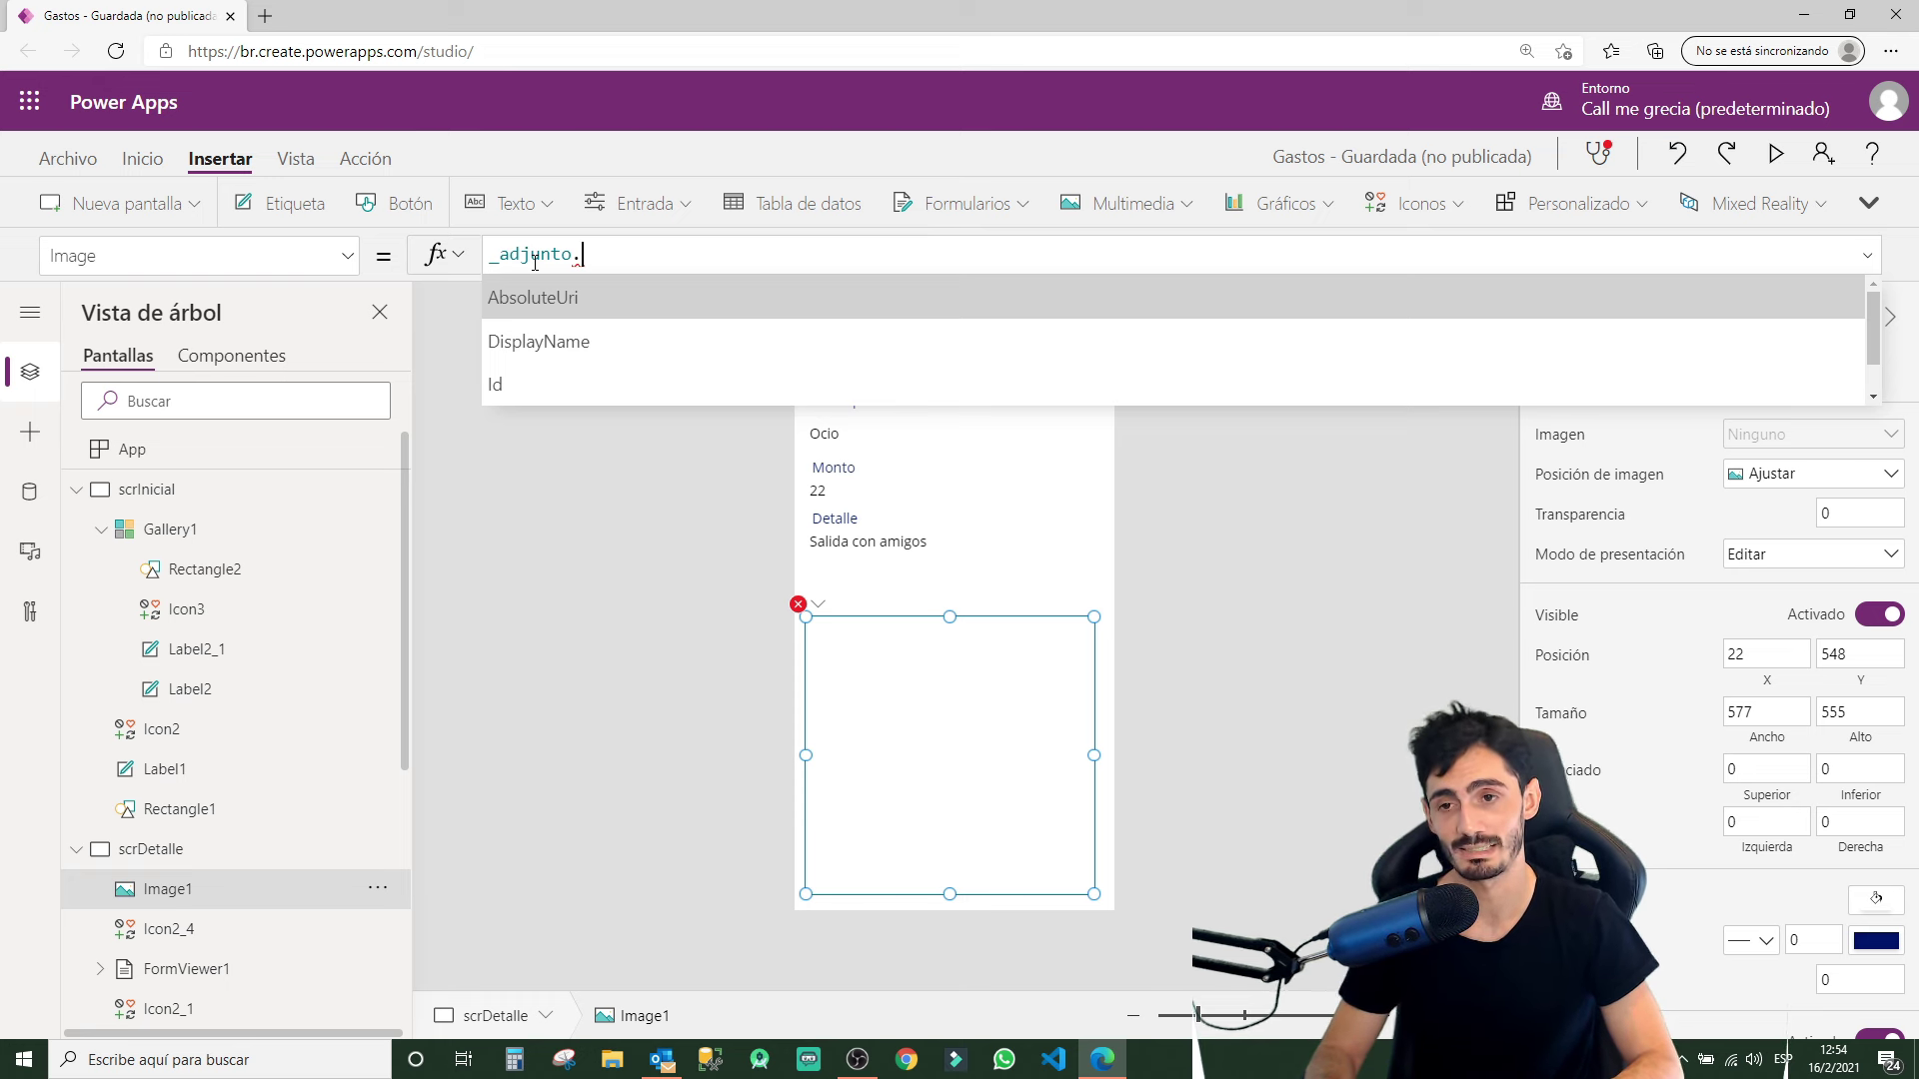
key(Down)
key(Down)
key(Down)
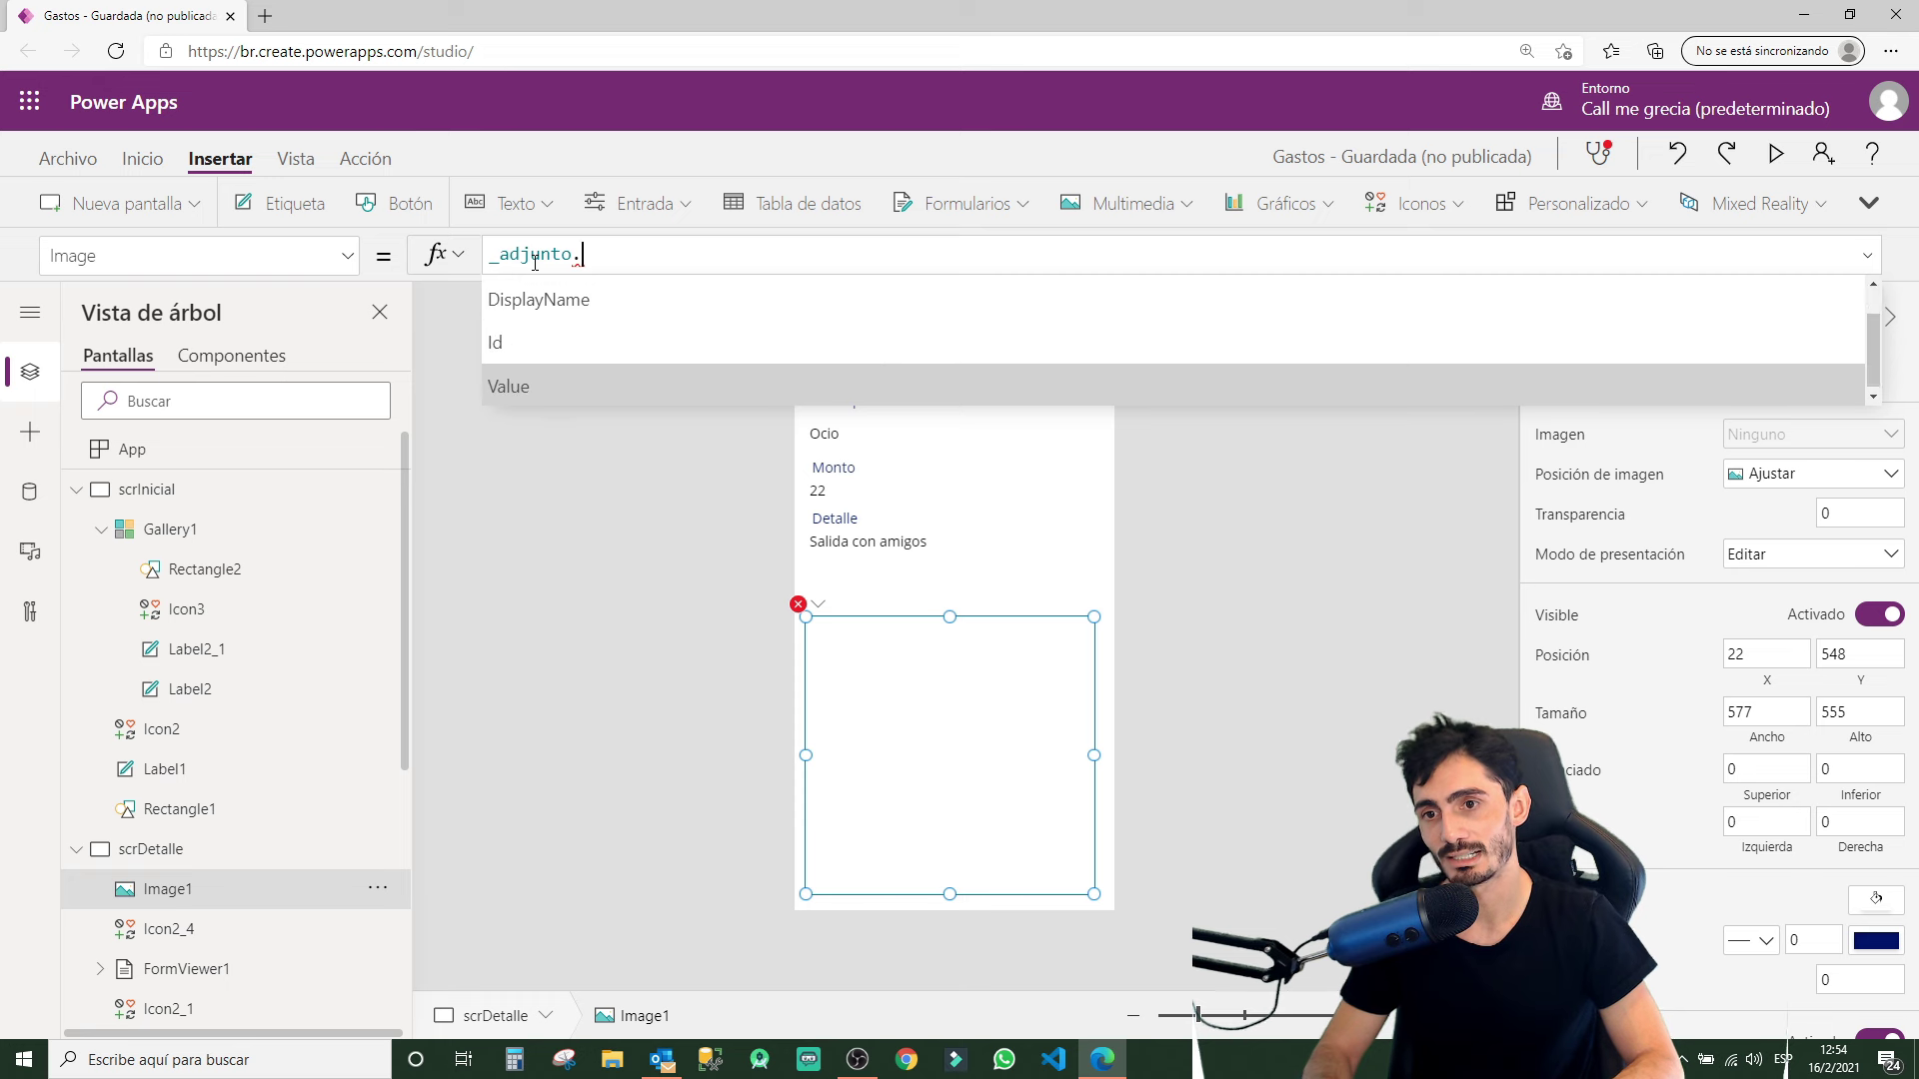
key(Tab)
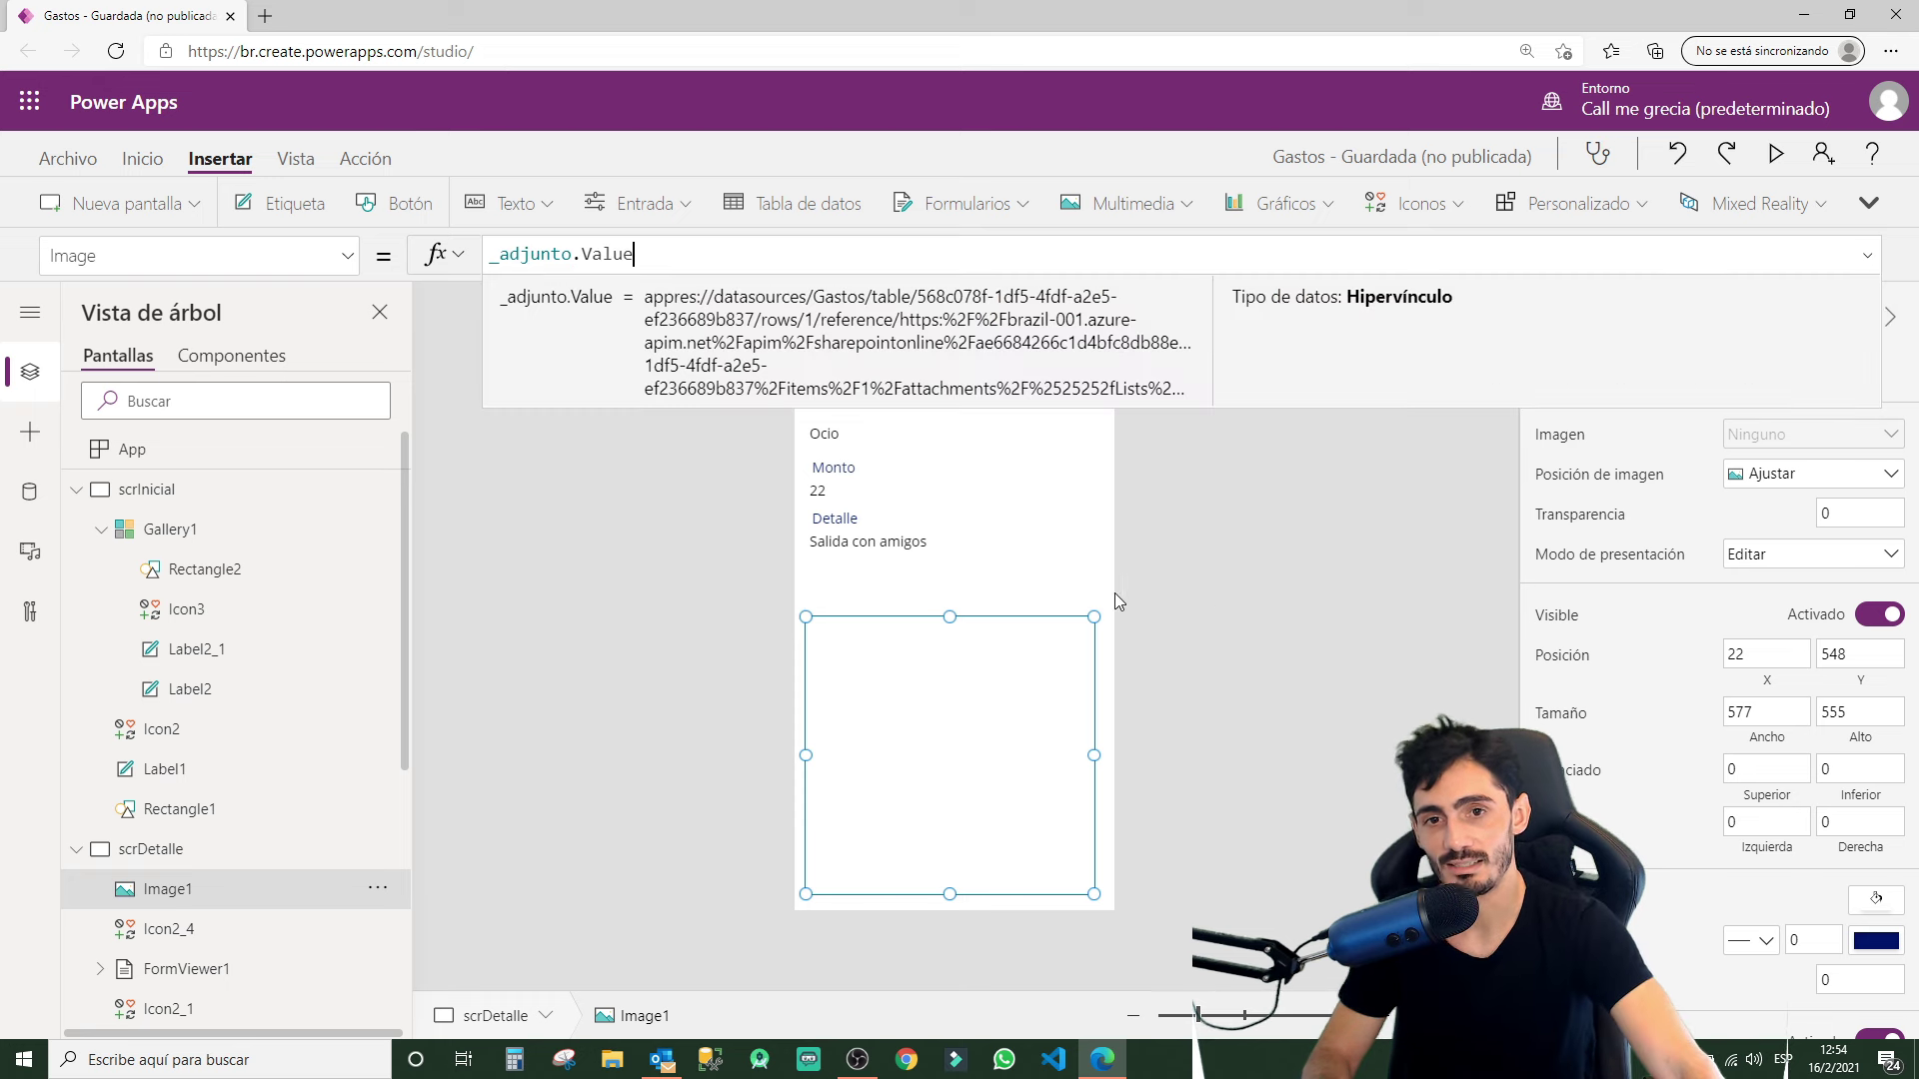
click(1094, 754)
drag(1096, 756, 1099, 756)
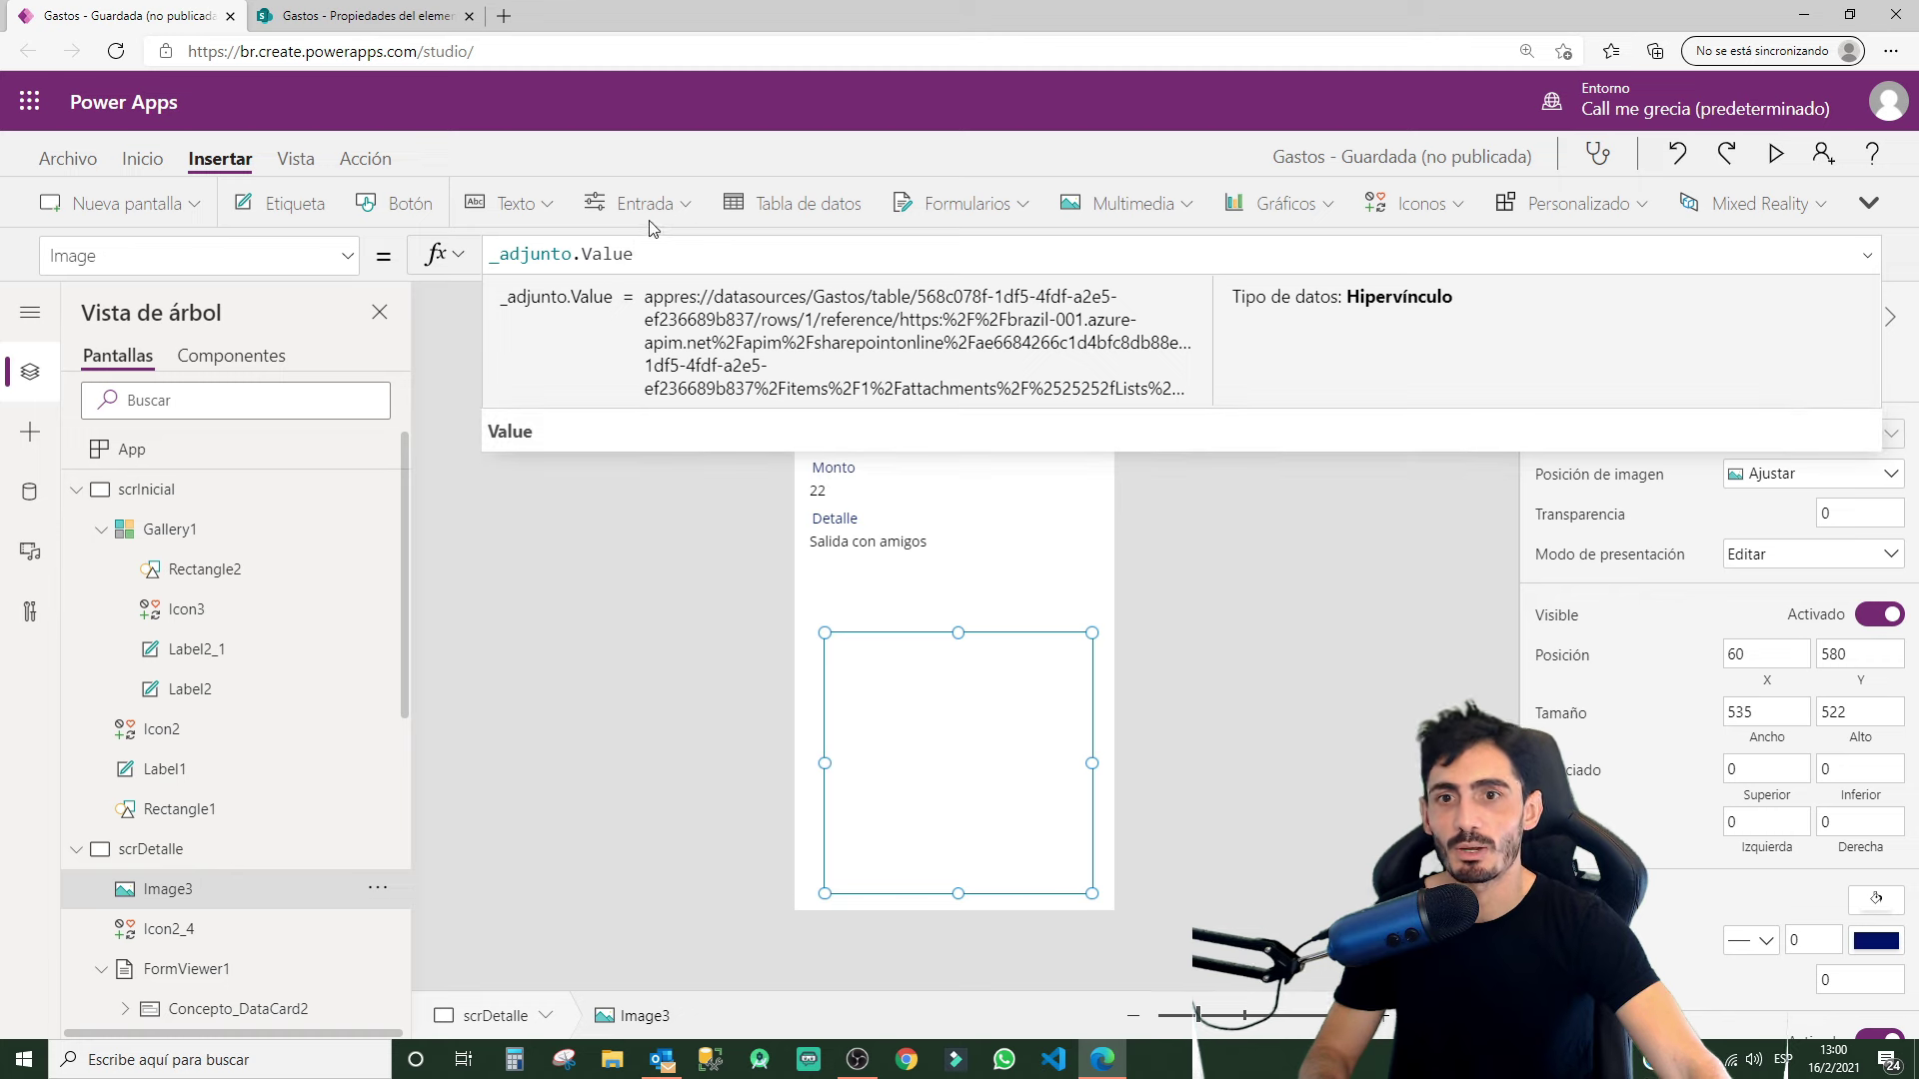
Try AbsoluteUri instead of Value, then revert the Image formula to _adjunto.Value.
double_click(617, 254)
text(Ab)
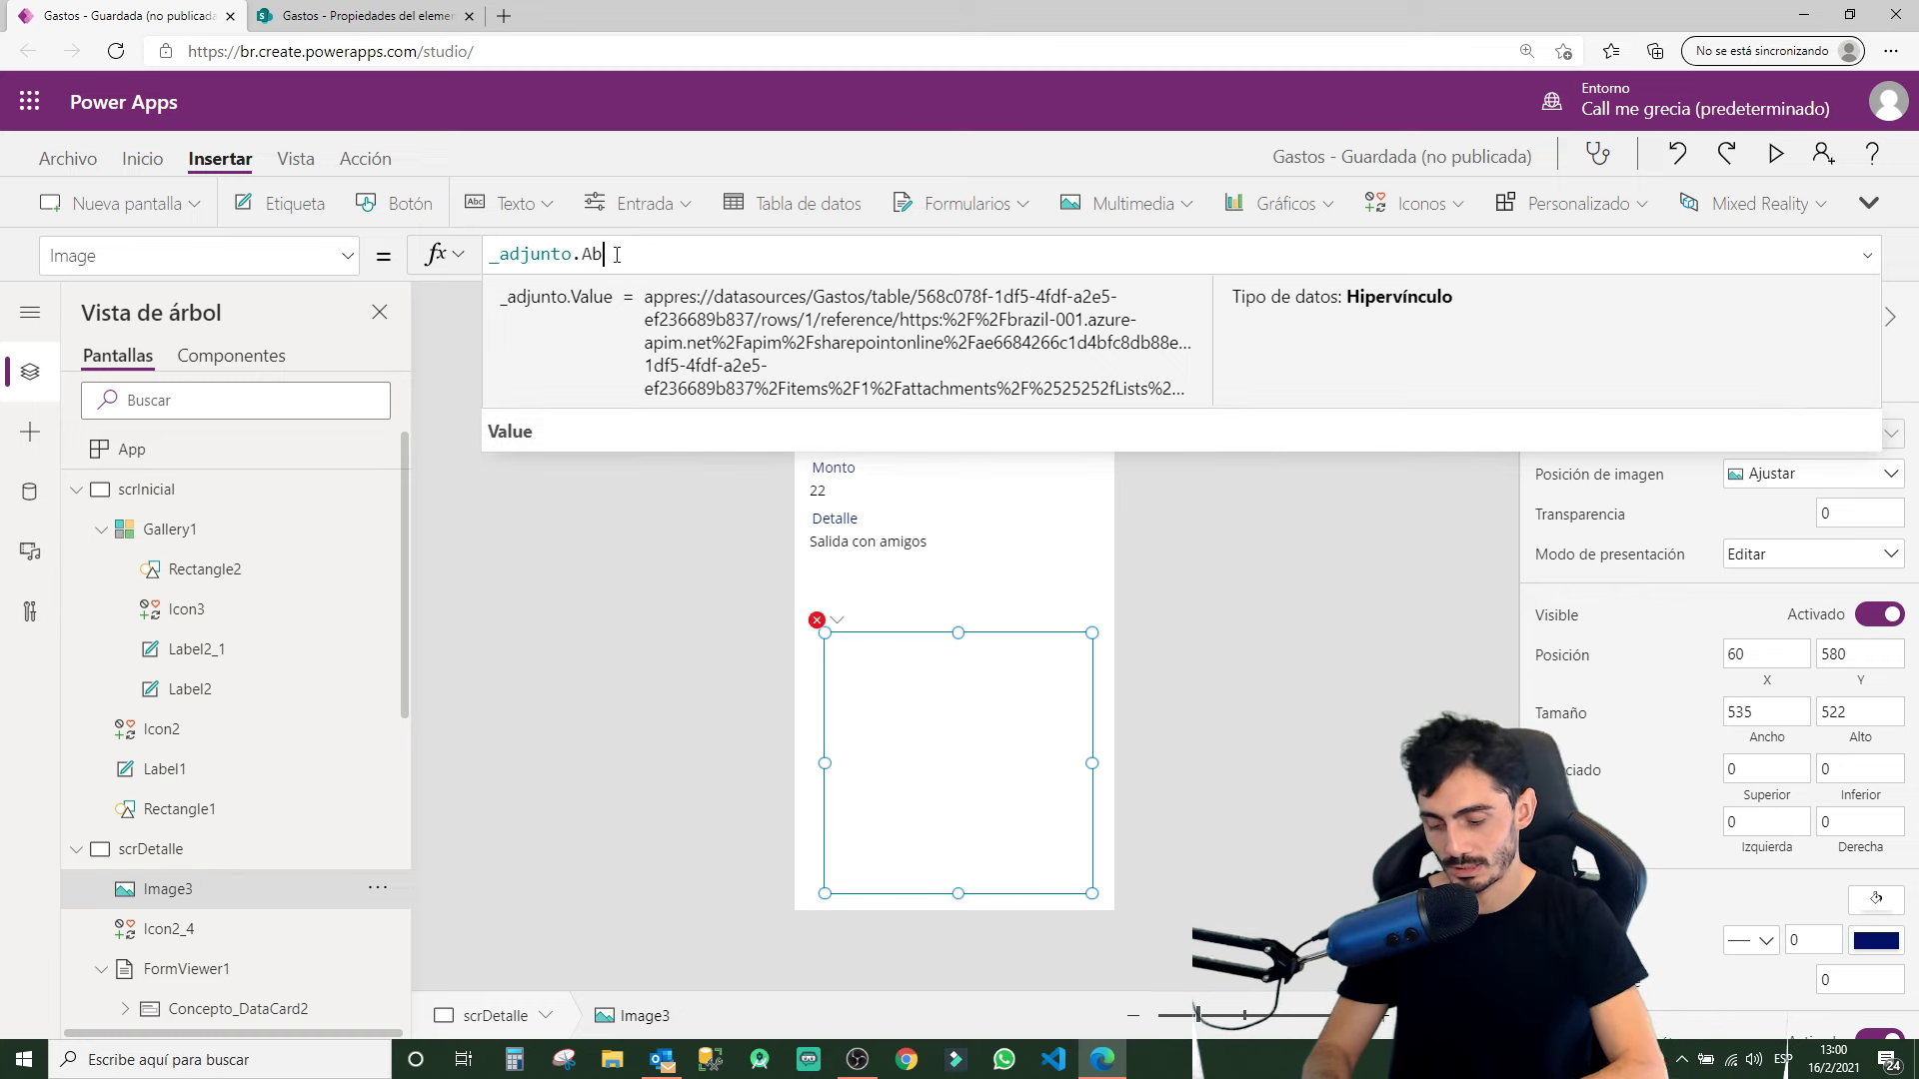
text(sol)
key(Tab)
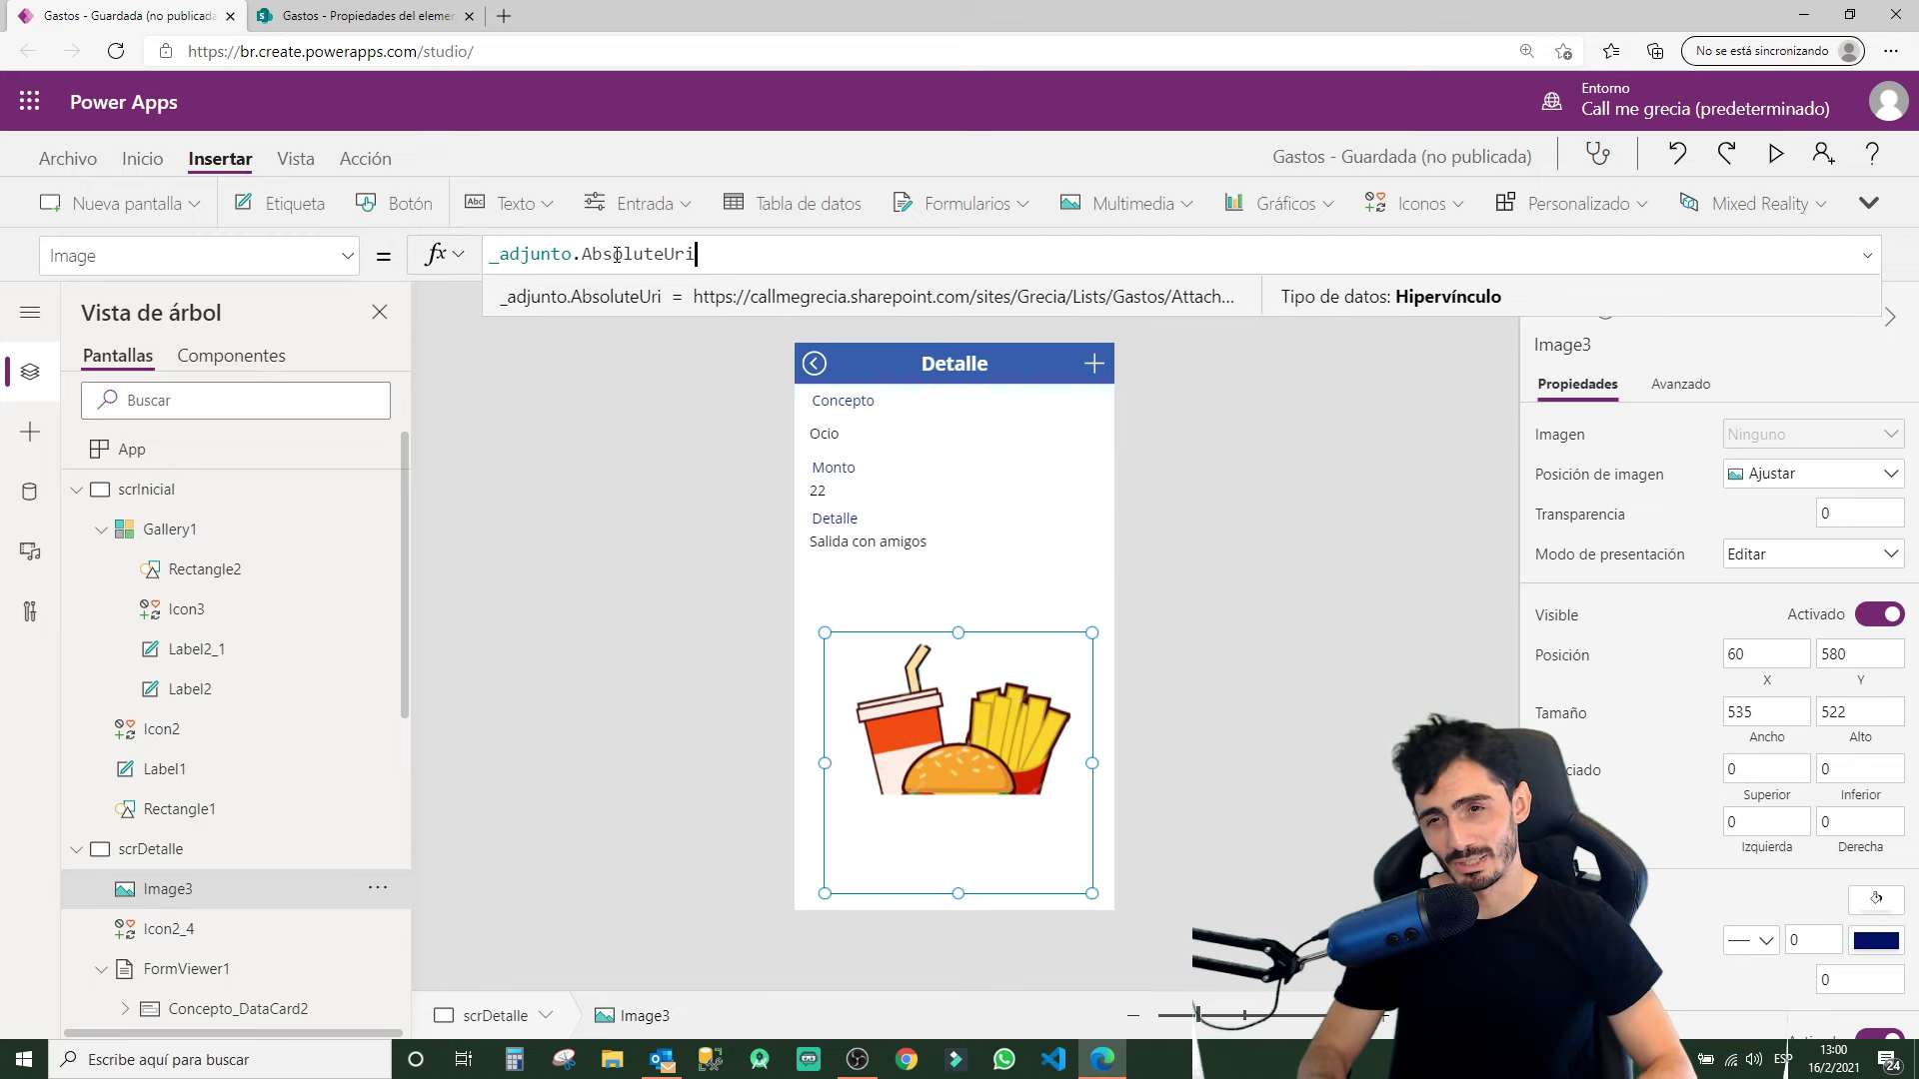
double_click(617, 254)
text(Value)
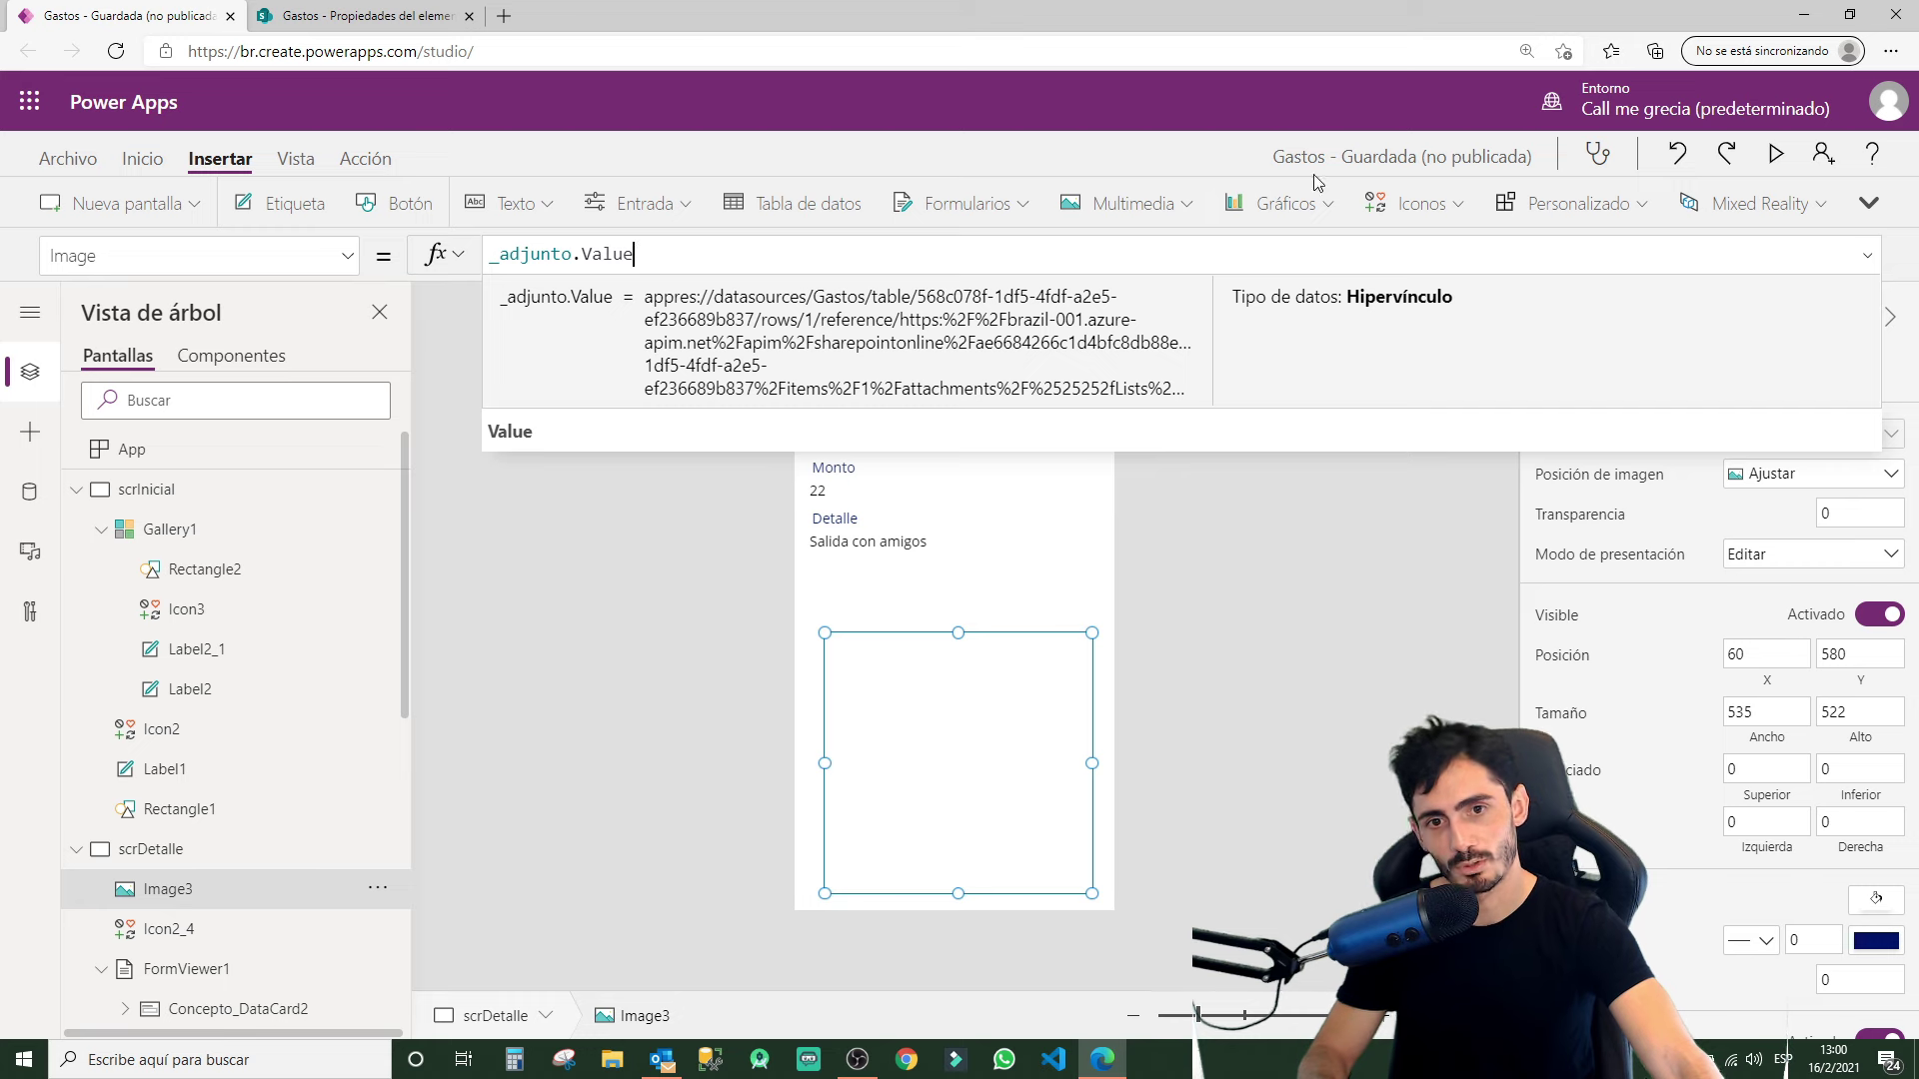
click(1272, 505)
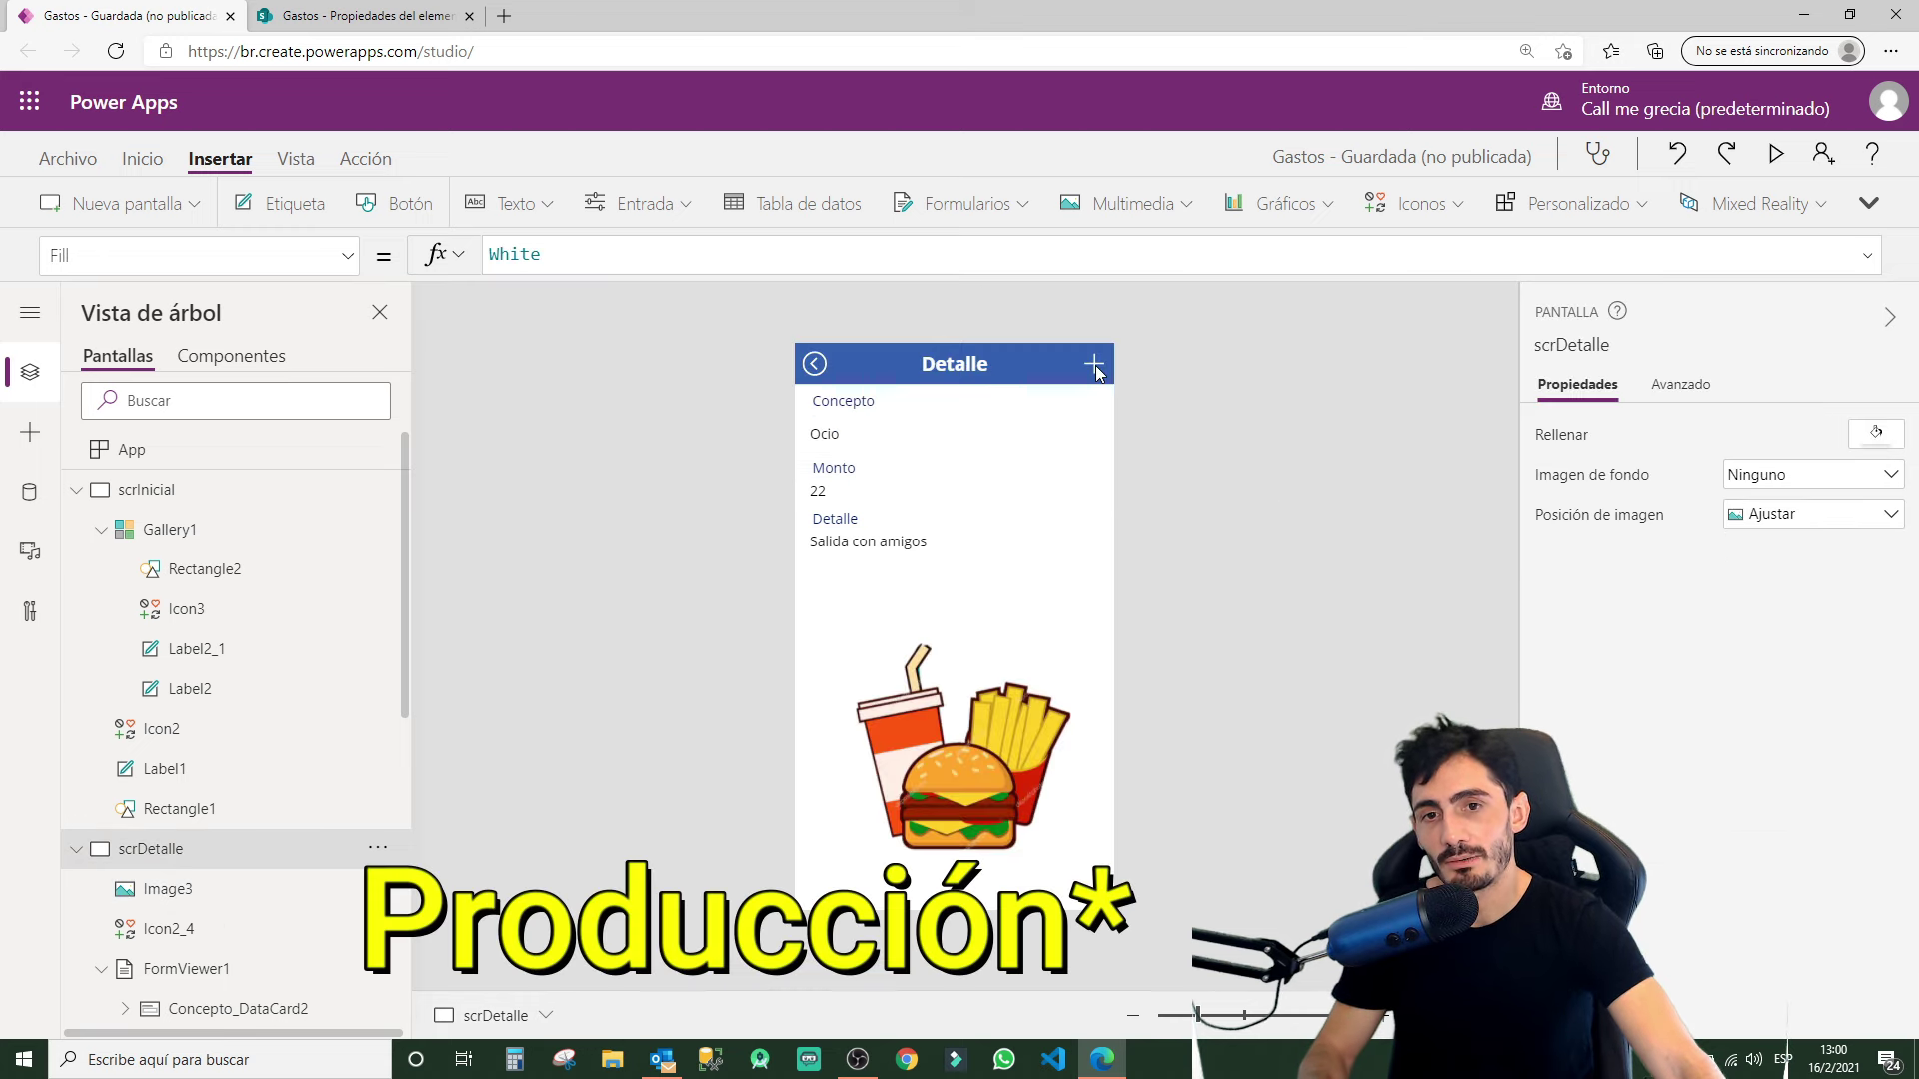
Turn the Detalle header's plus icon into an edit pencil that navigates to scrCreaEditaGasto.
click(1095, 366)
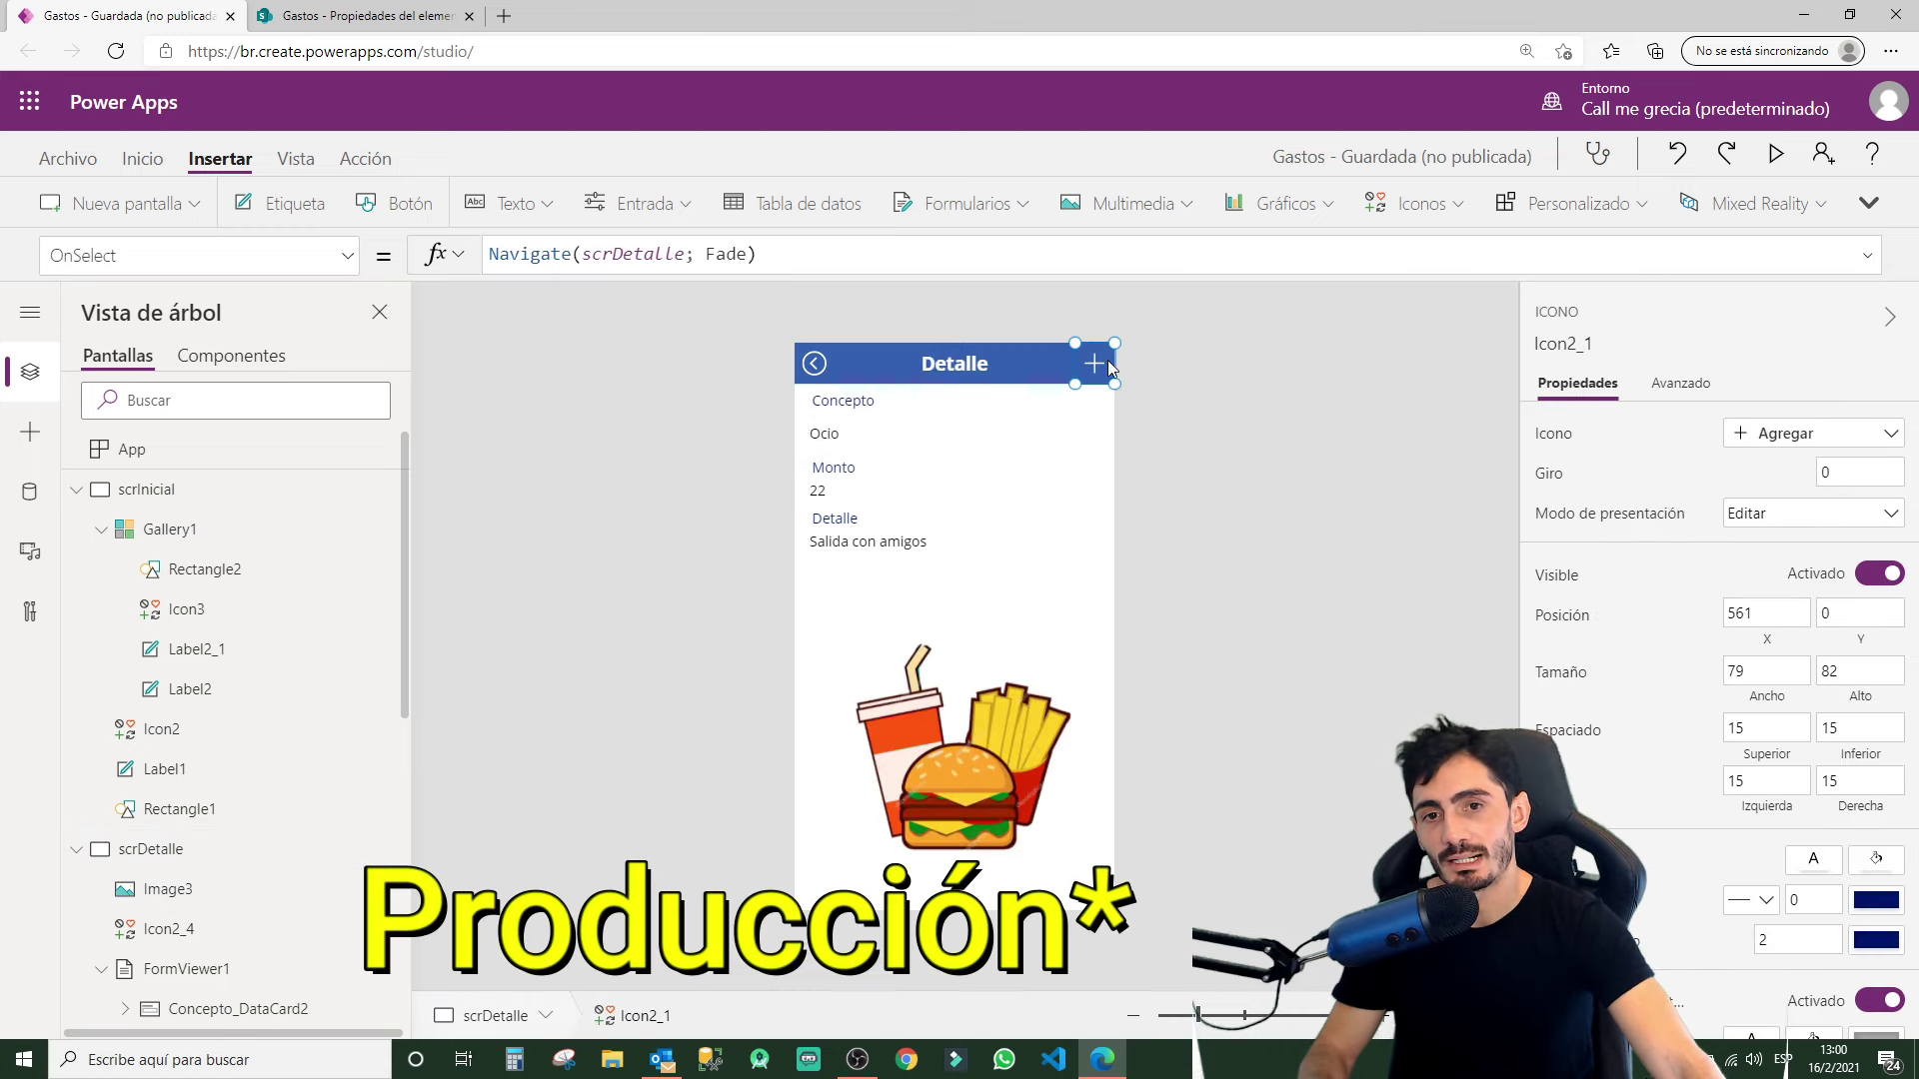
click(1811, 446)
click(1826, 599)
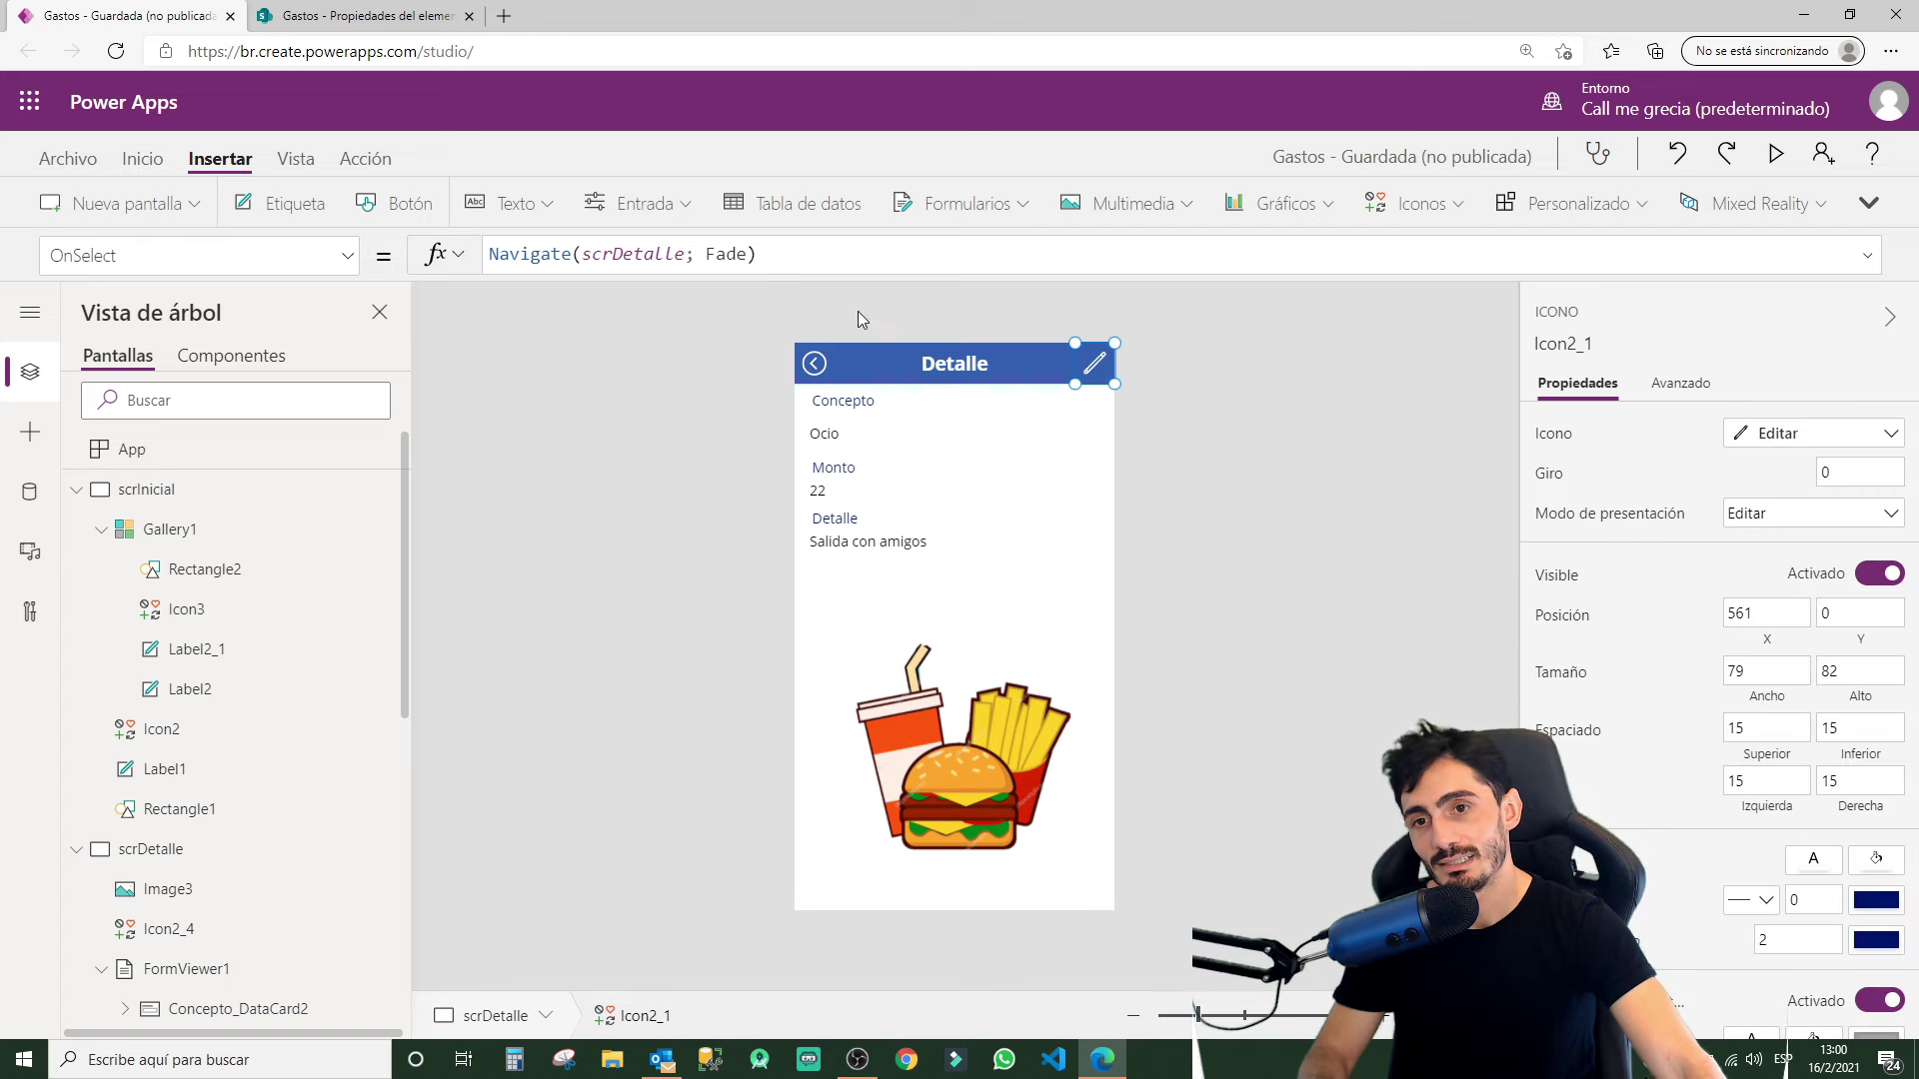
click(364, 158)
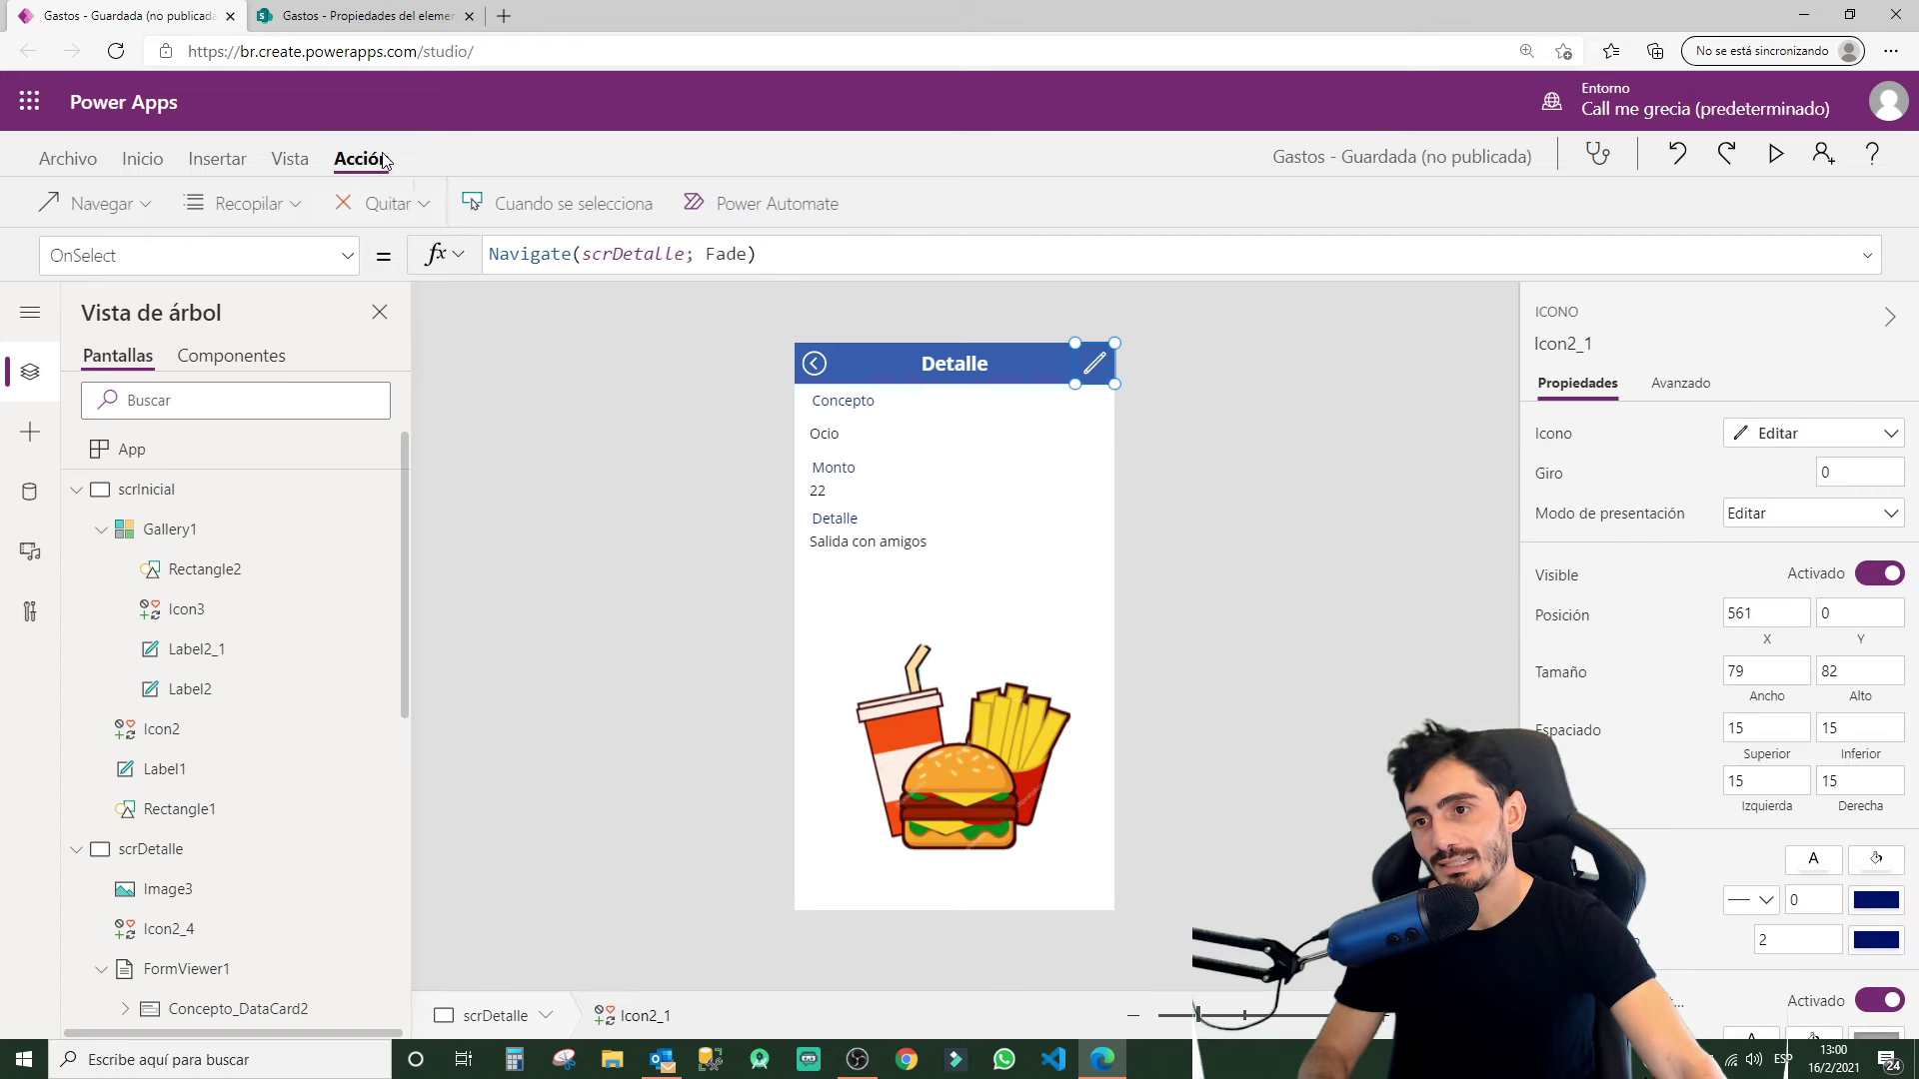
click(150, 204)
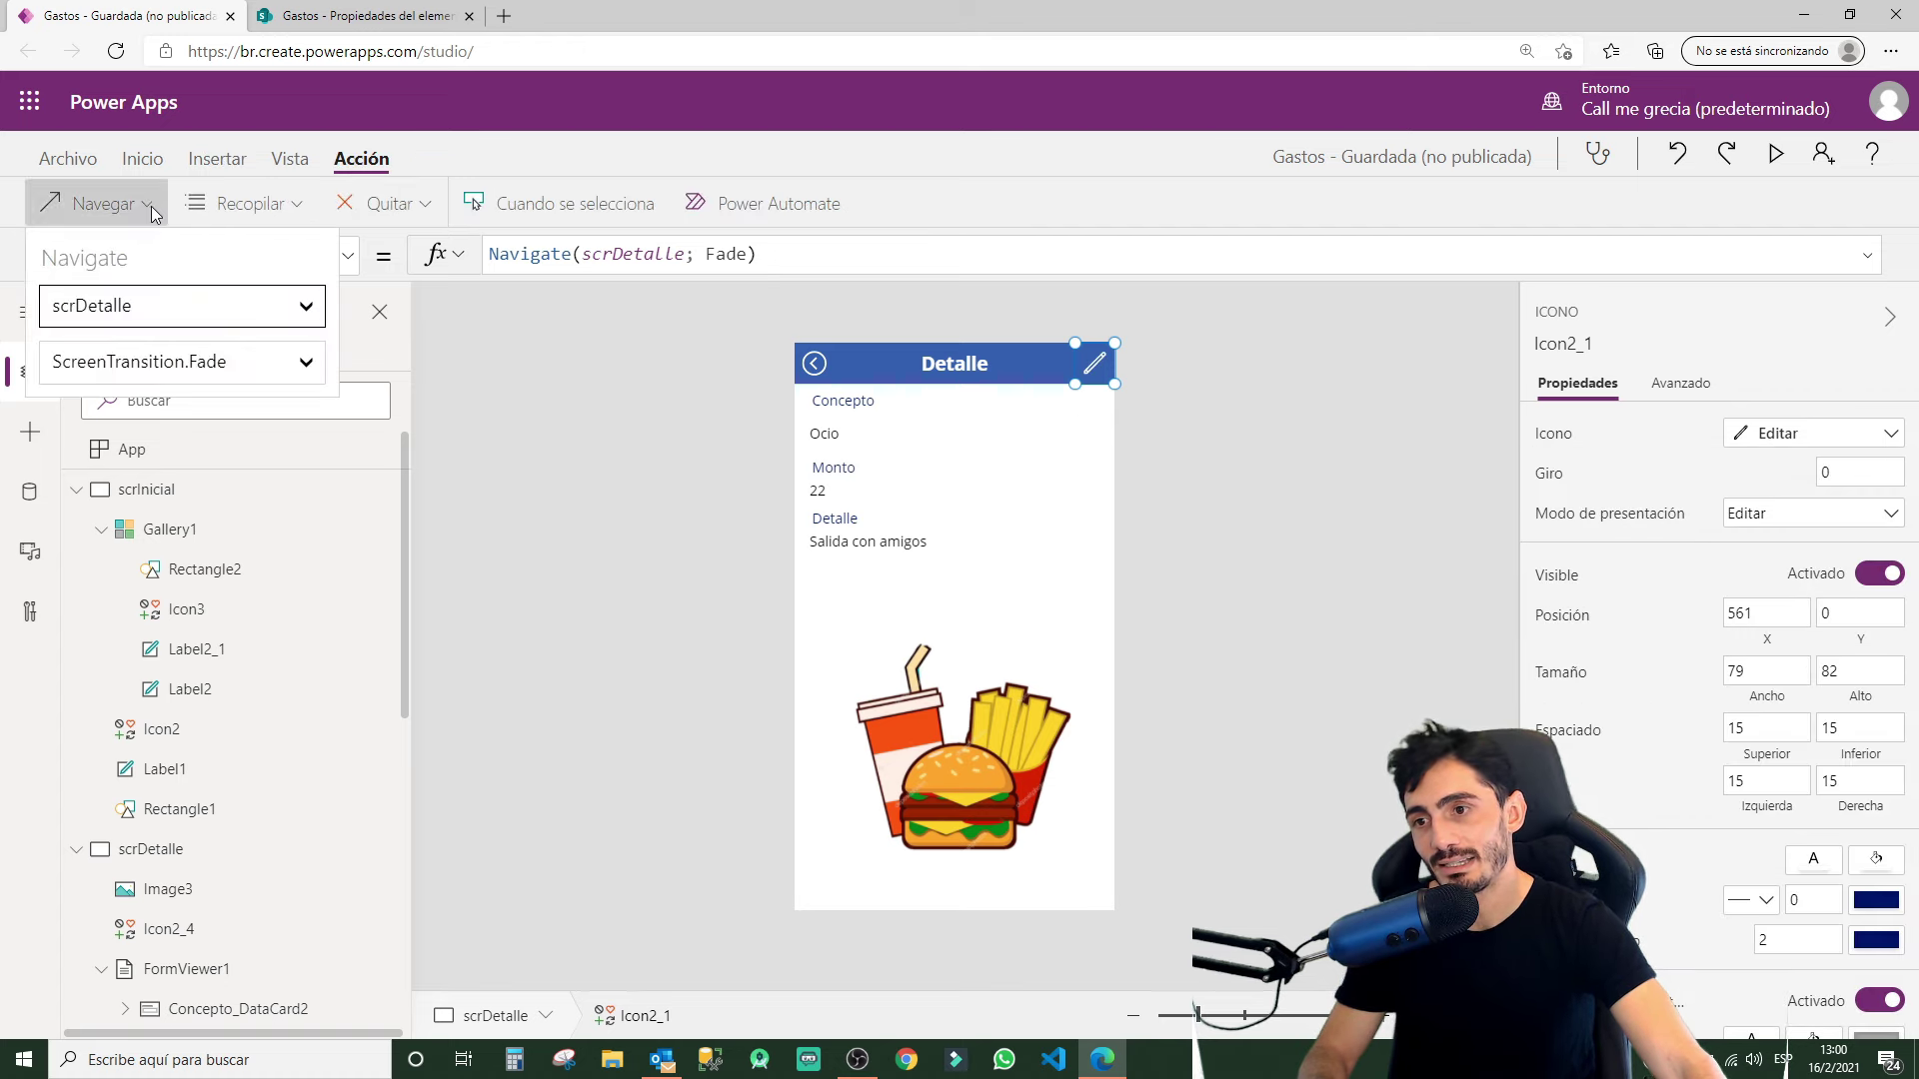
click(249, 327)
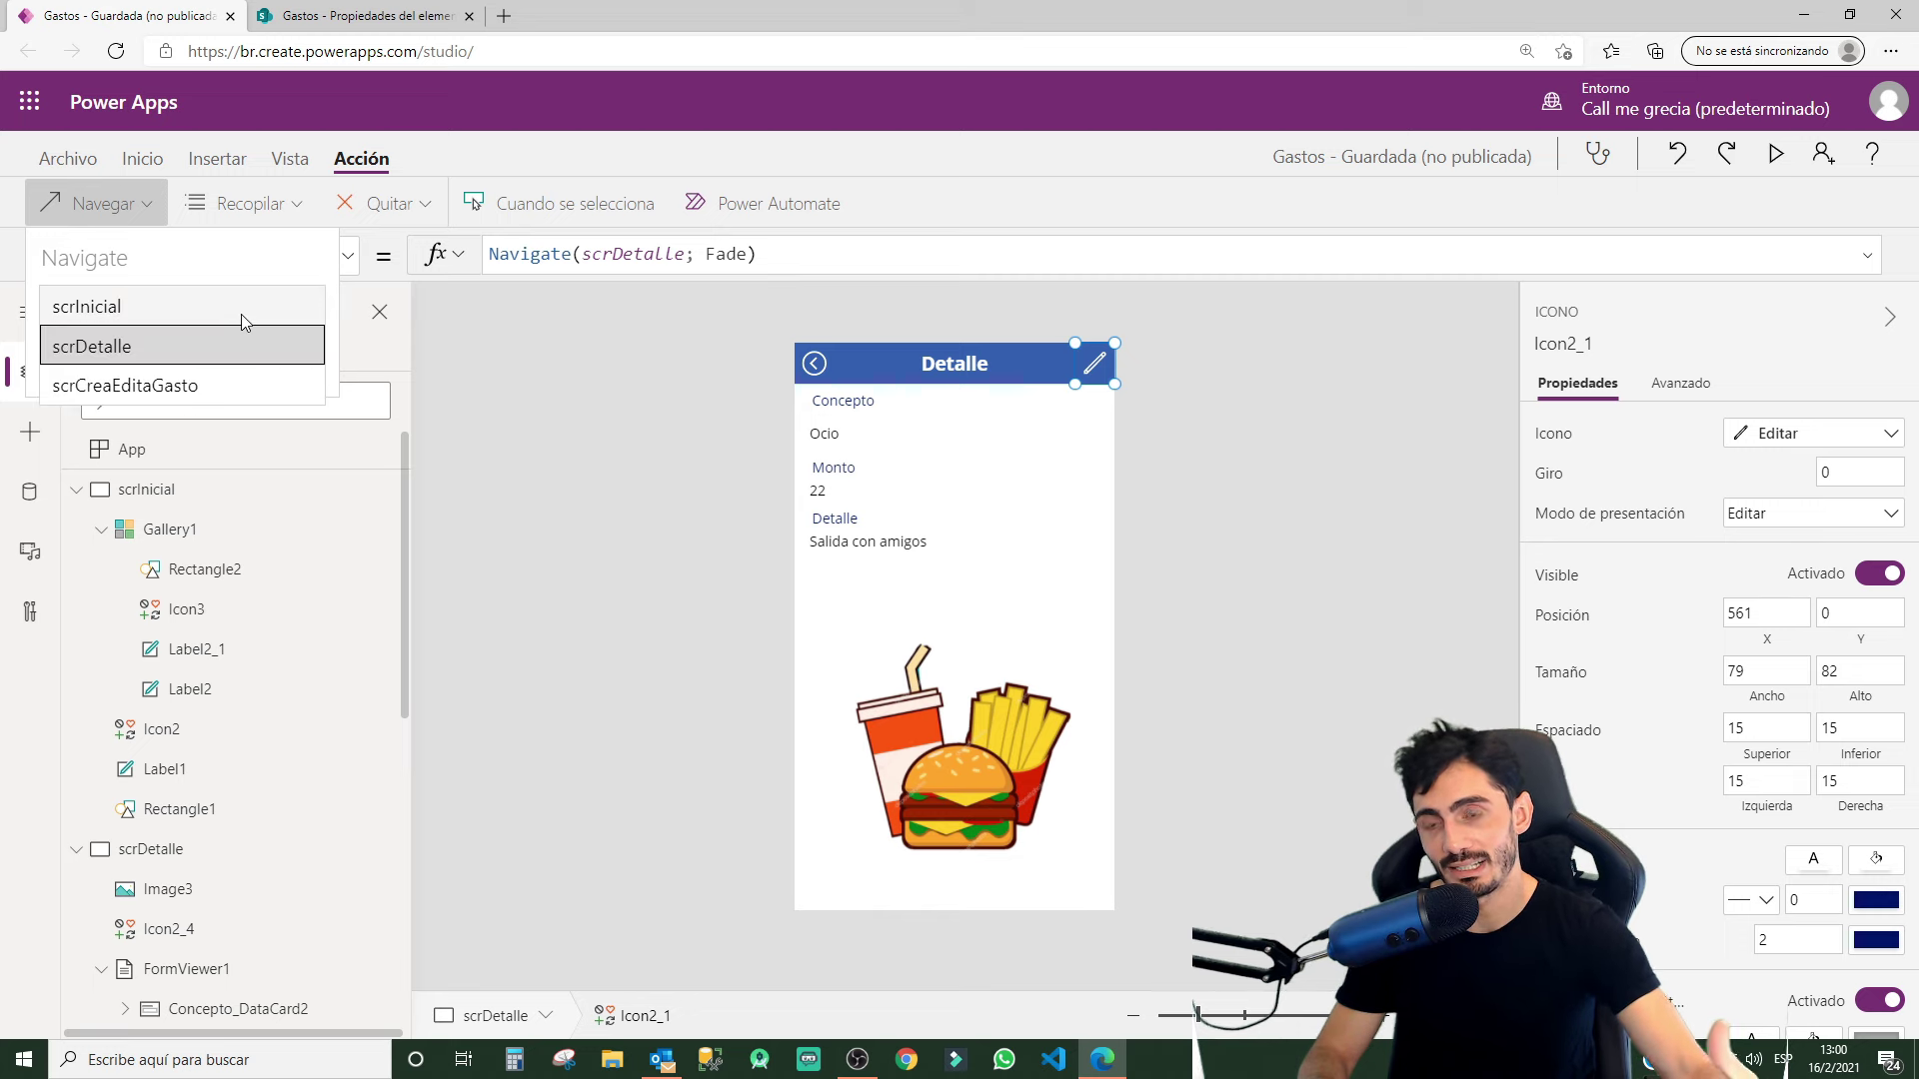
click(189, 386)
click(911, 262)
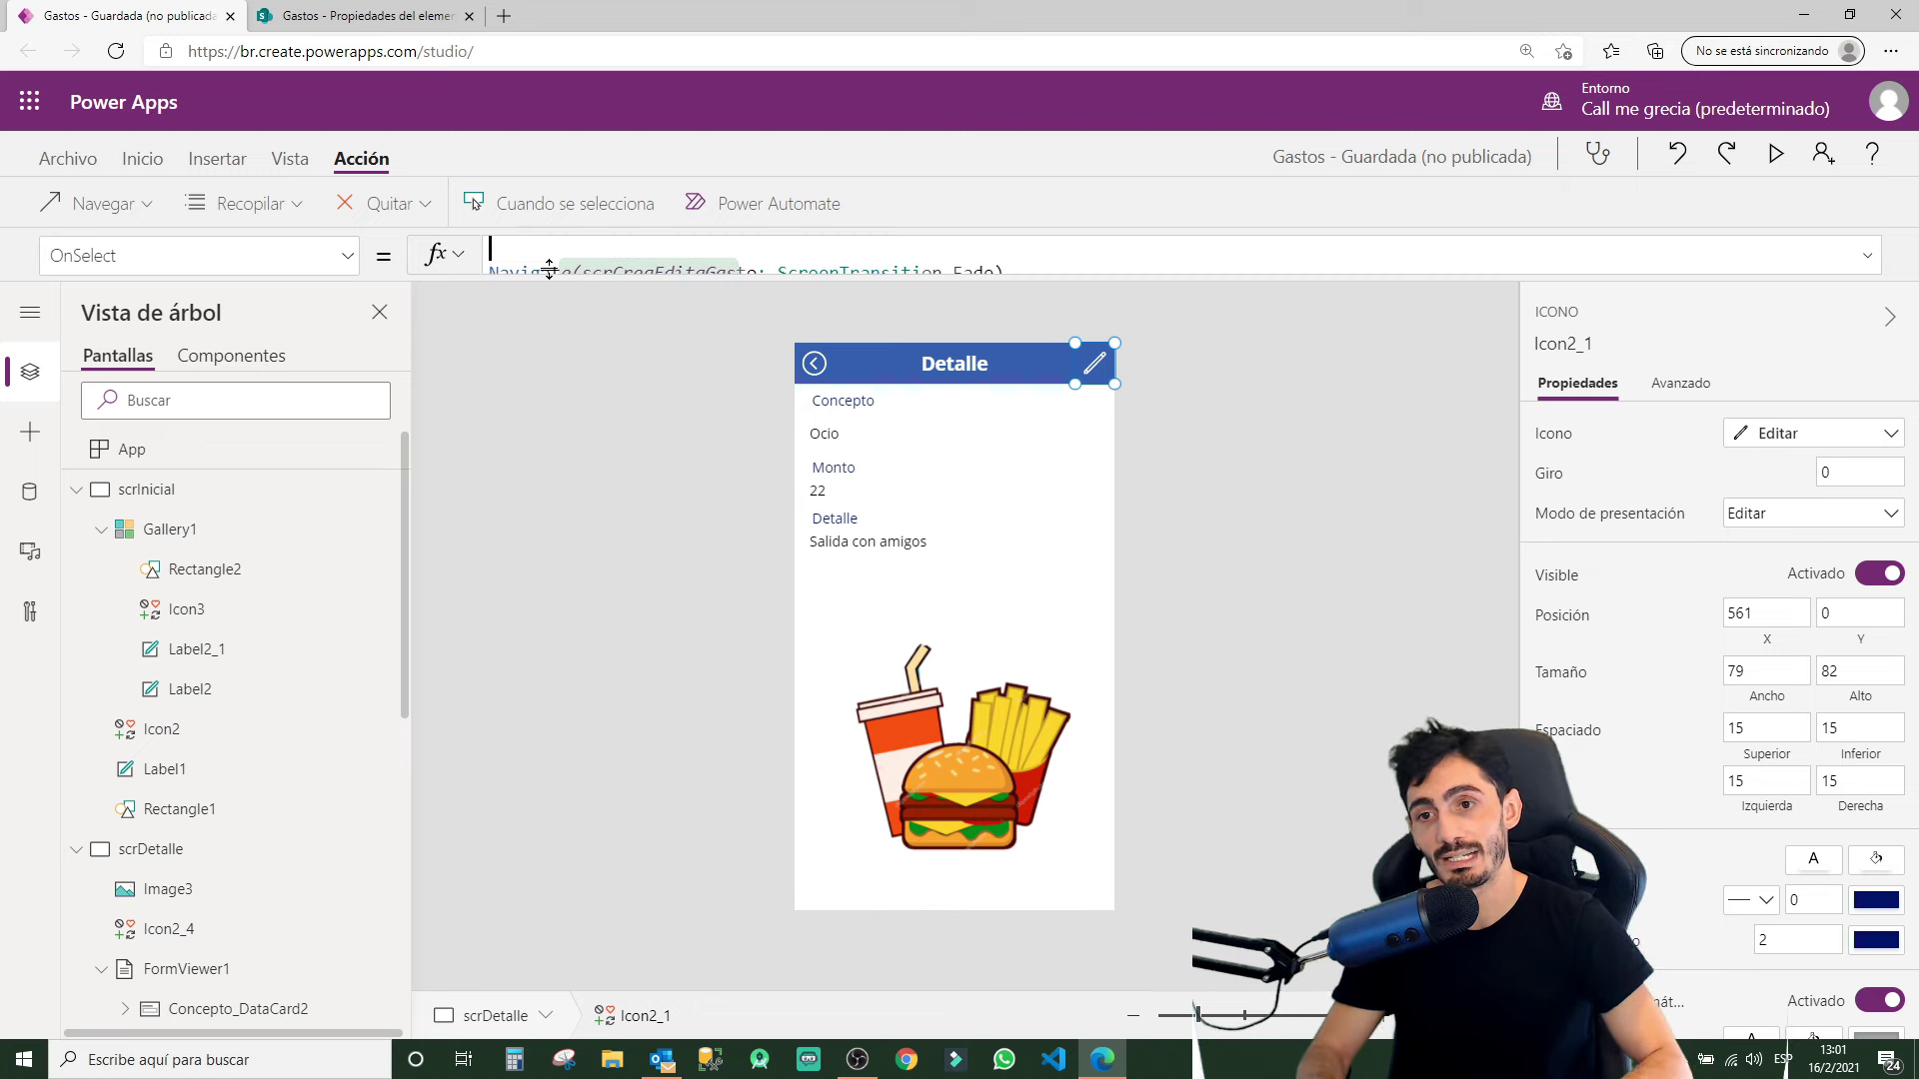
Prepend EditForm(Form1);; to the edit icon's OnSelect and test that it opens Creando gasto.
text(Edi)
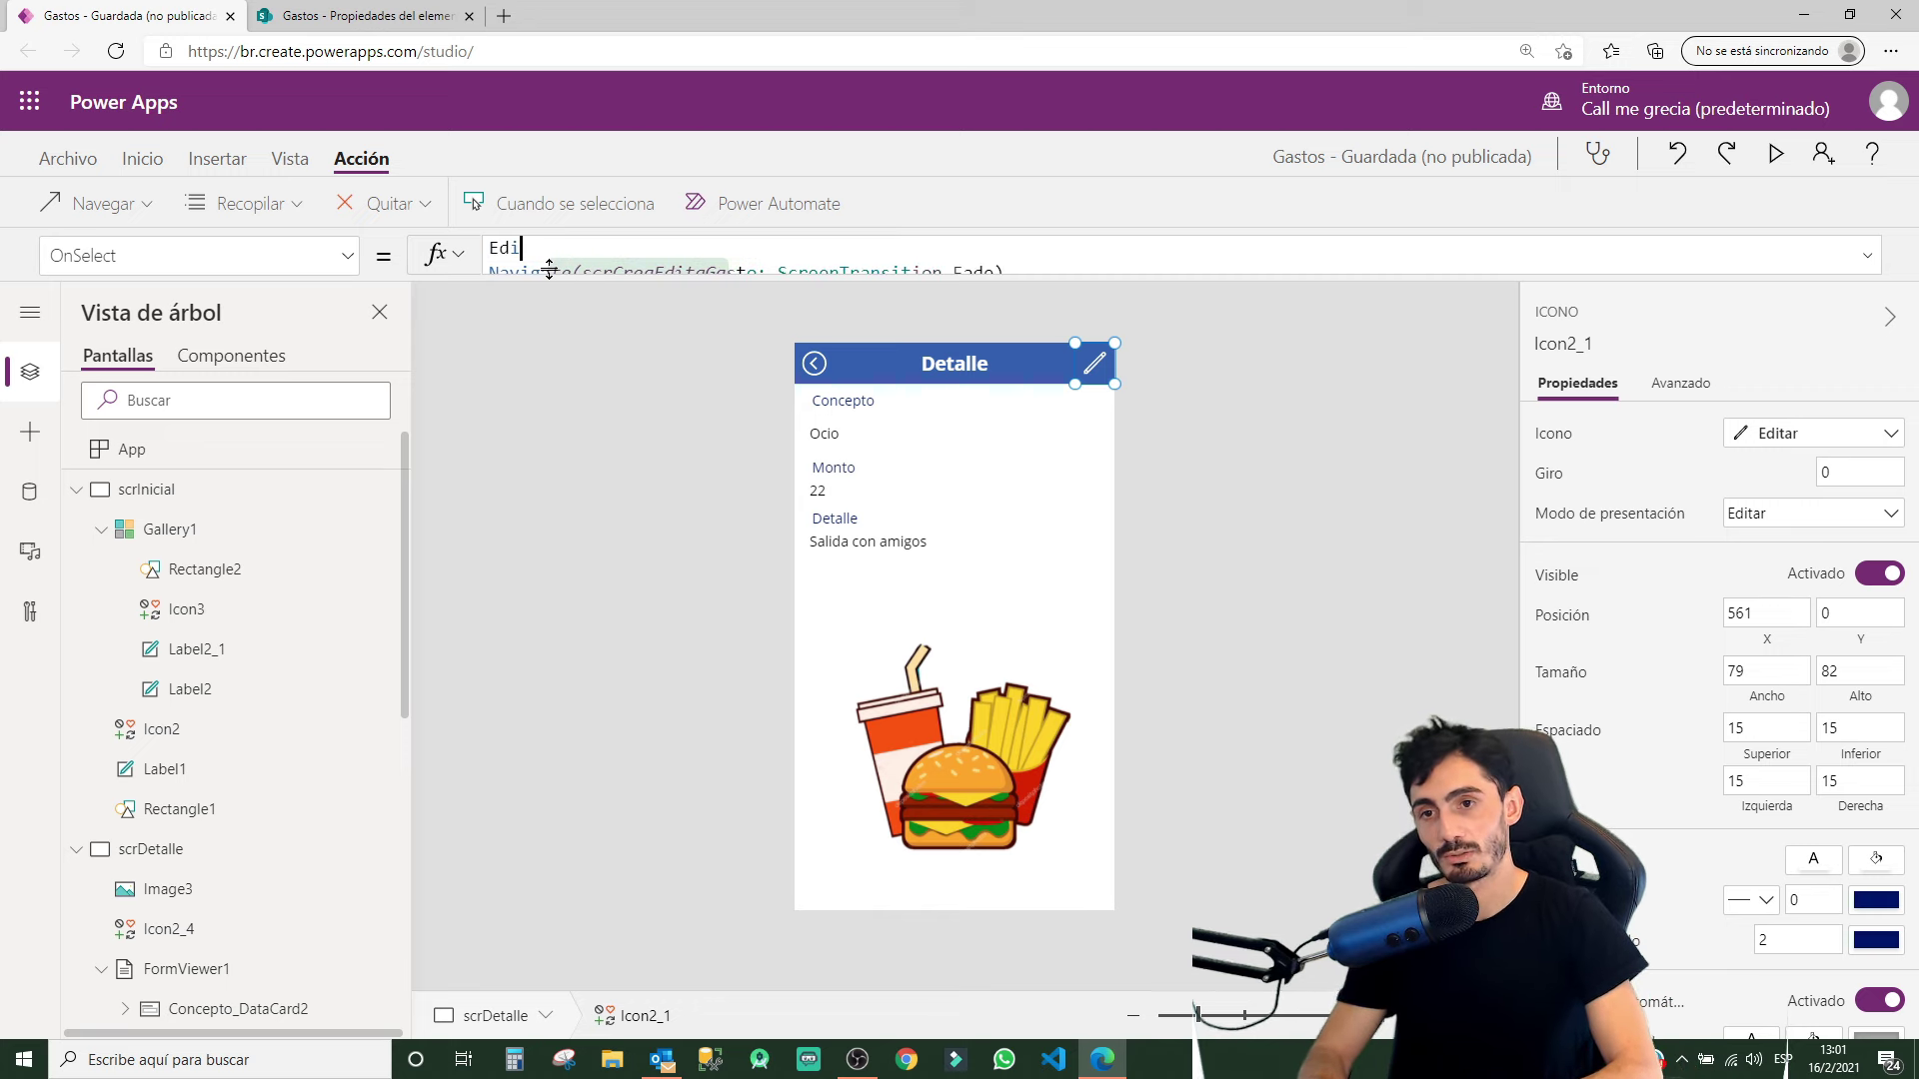
text(tFo)
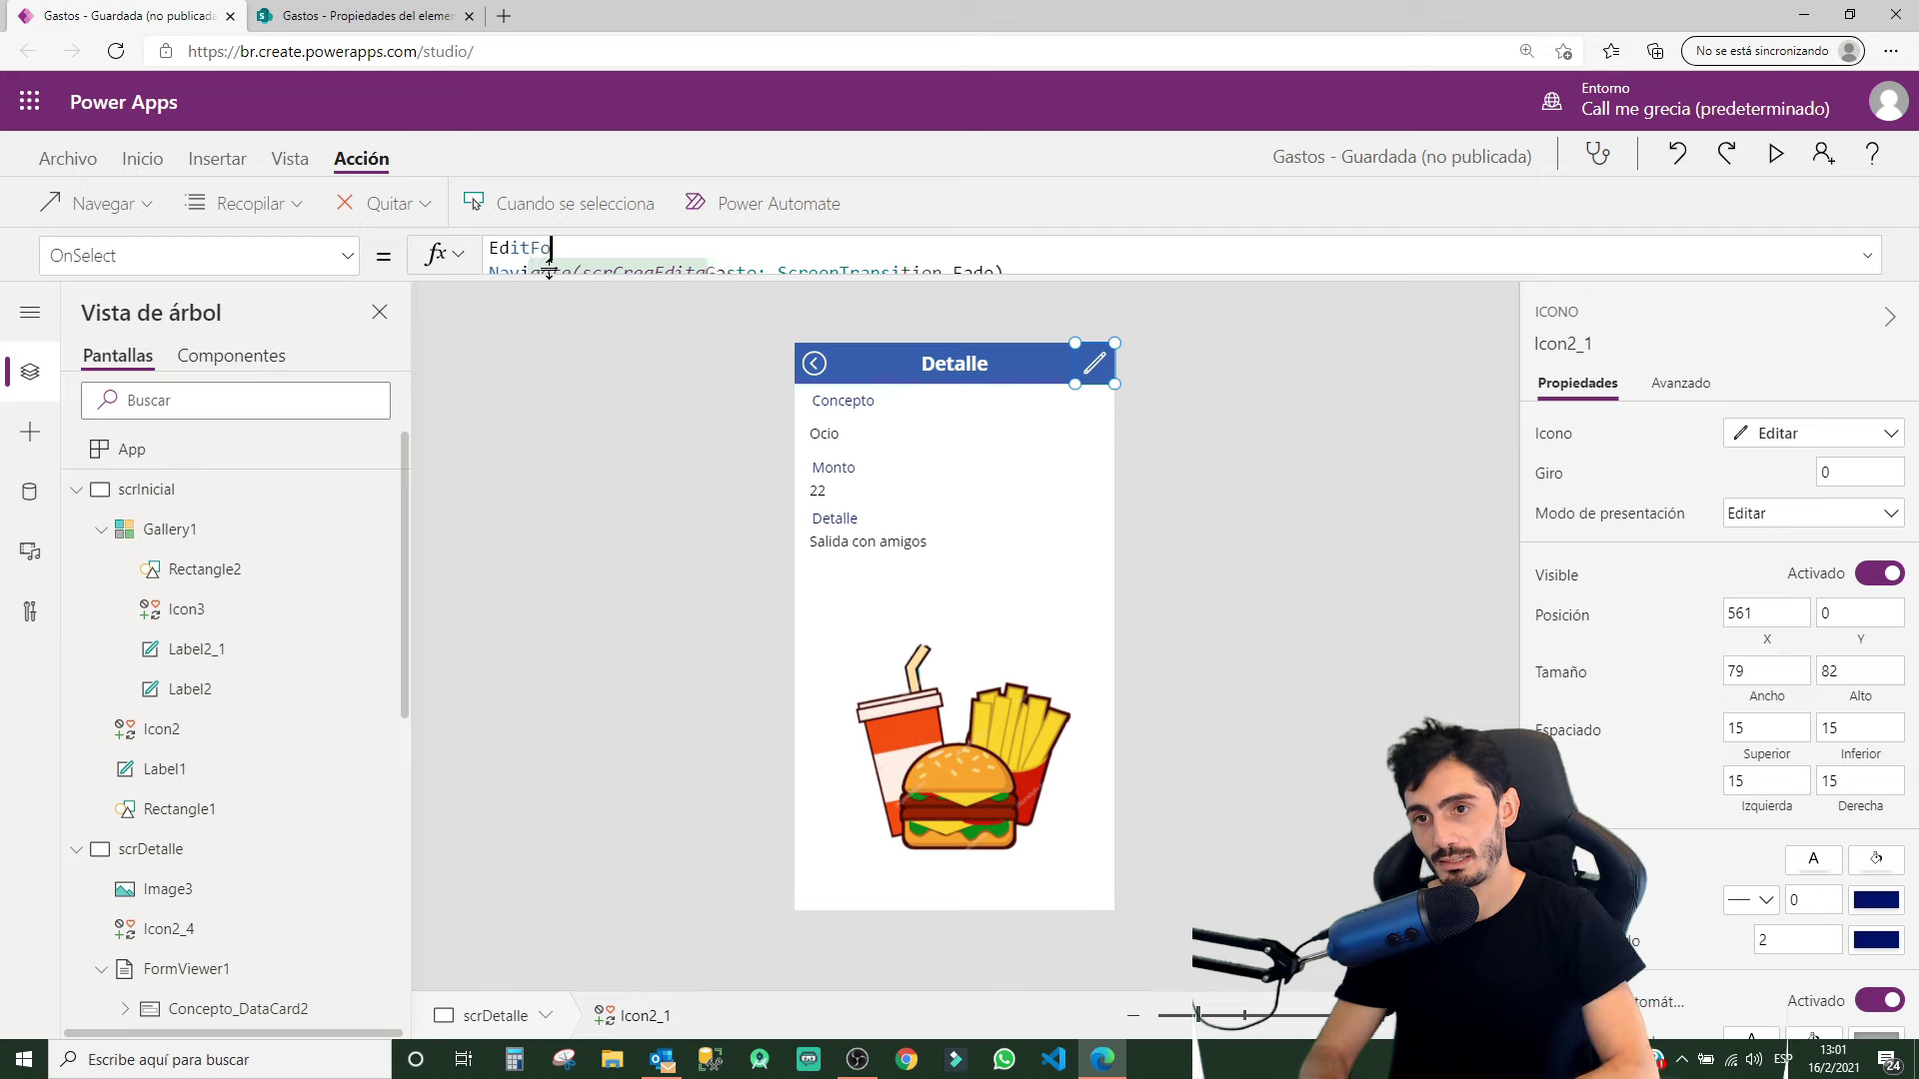
text(rm(form)
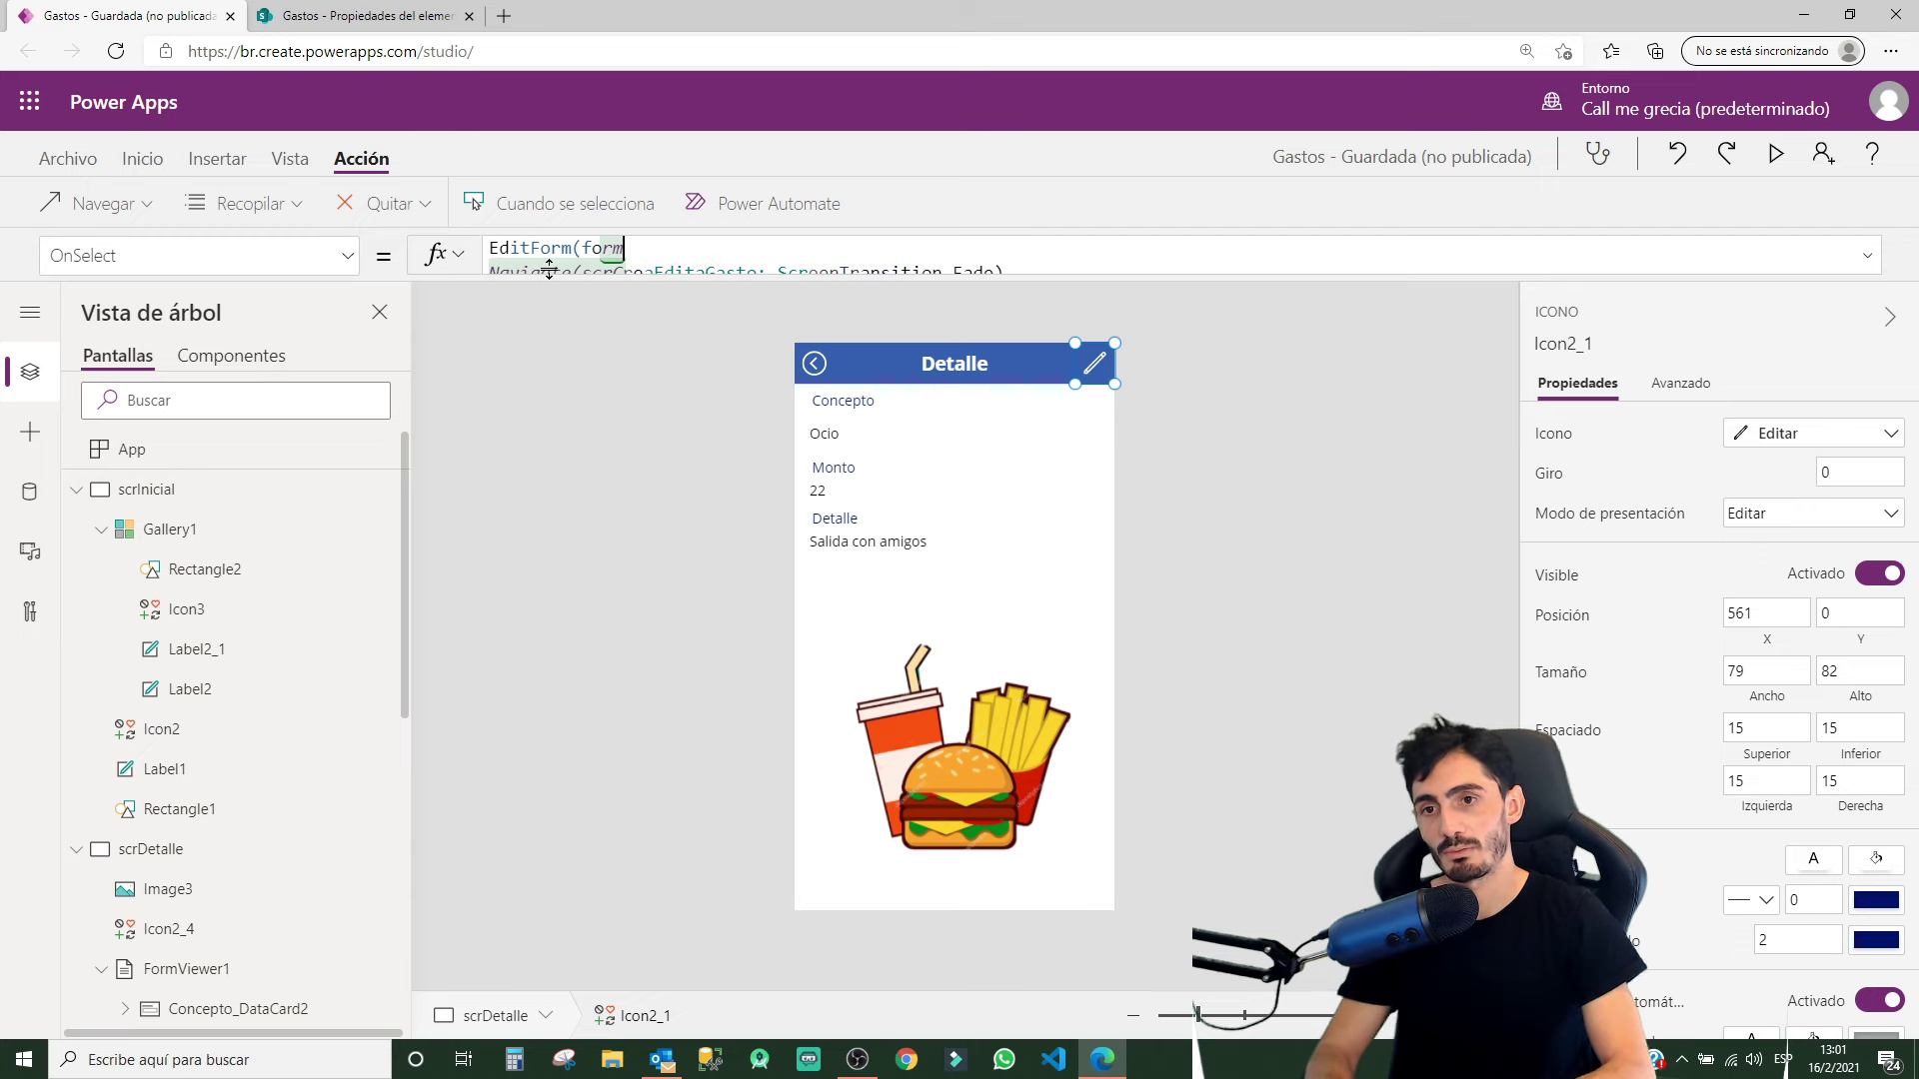
mouse_move(186, 609)
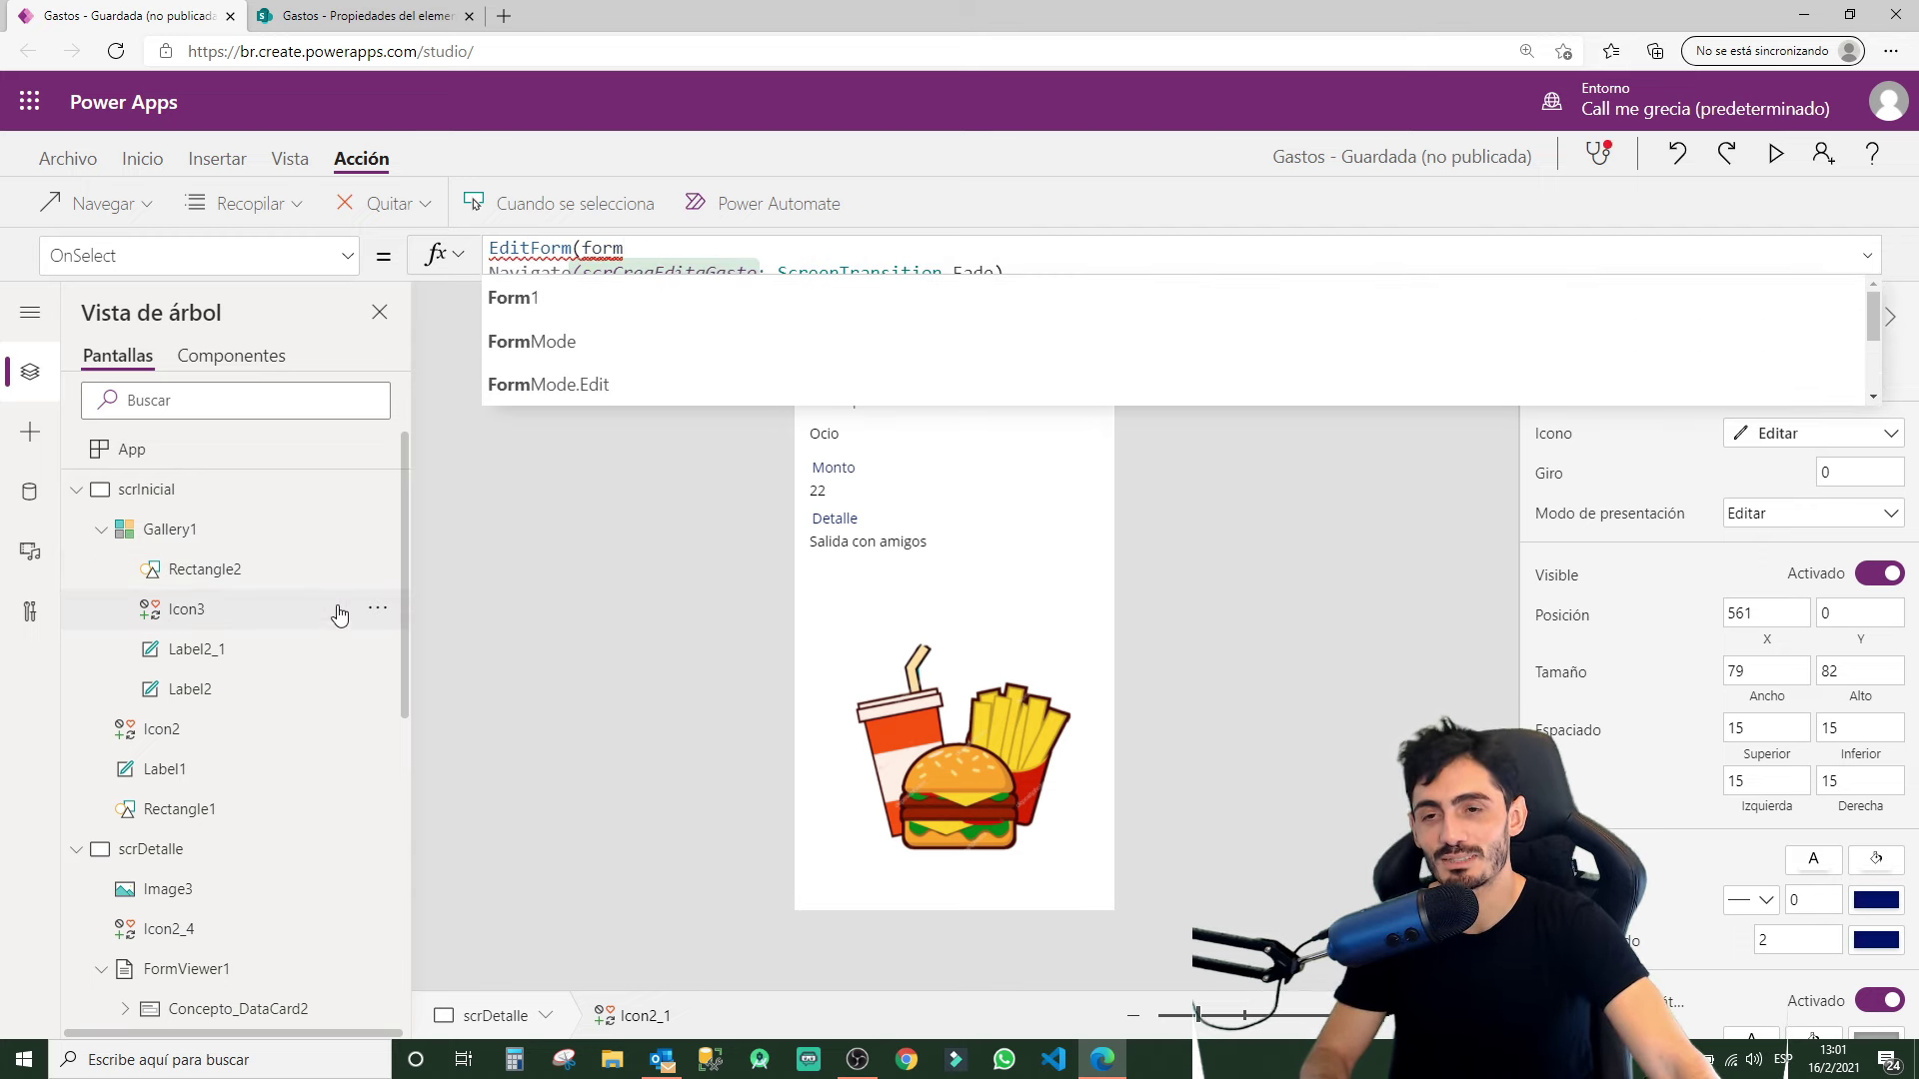
scroll(272, 655, down, 3)
scroll(272, 655, down, 2)
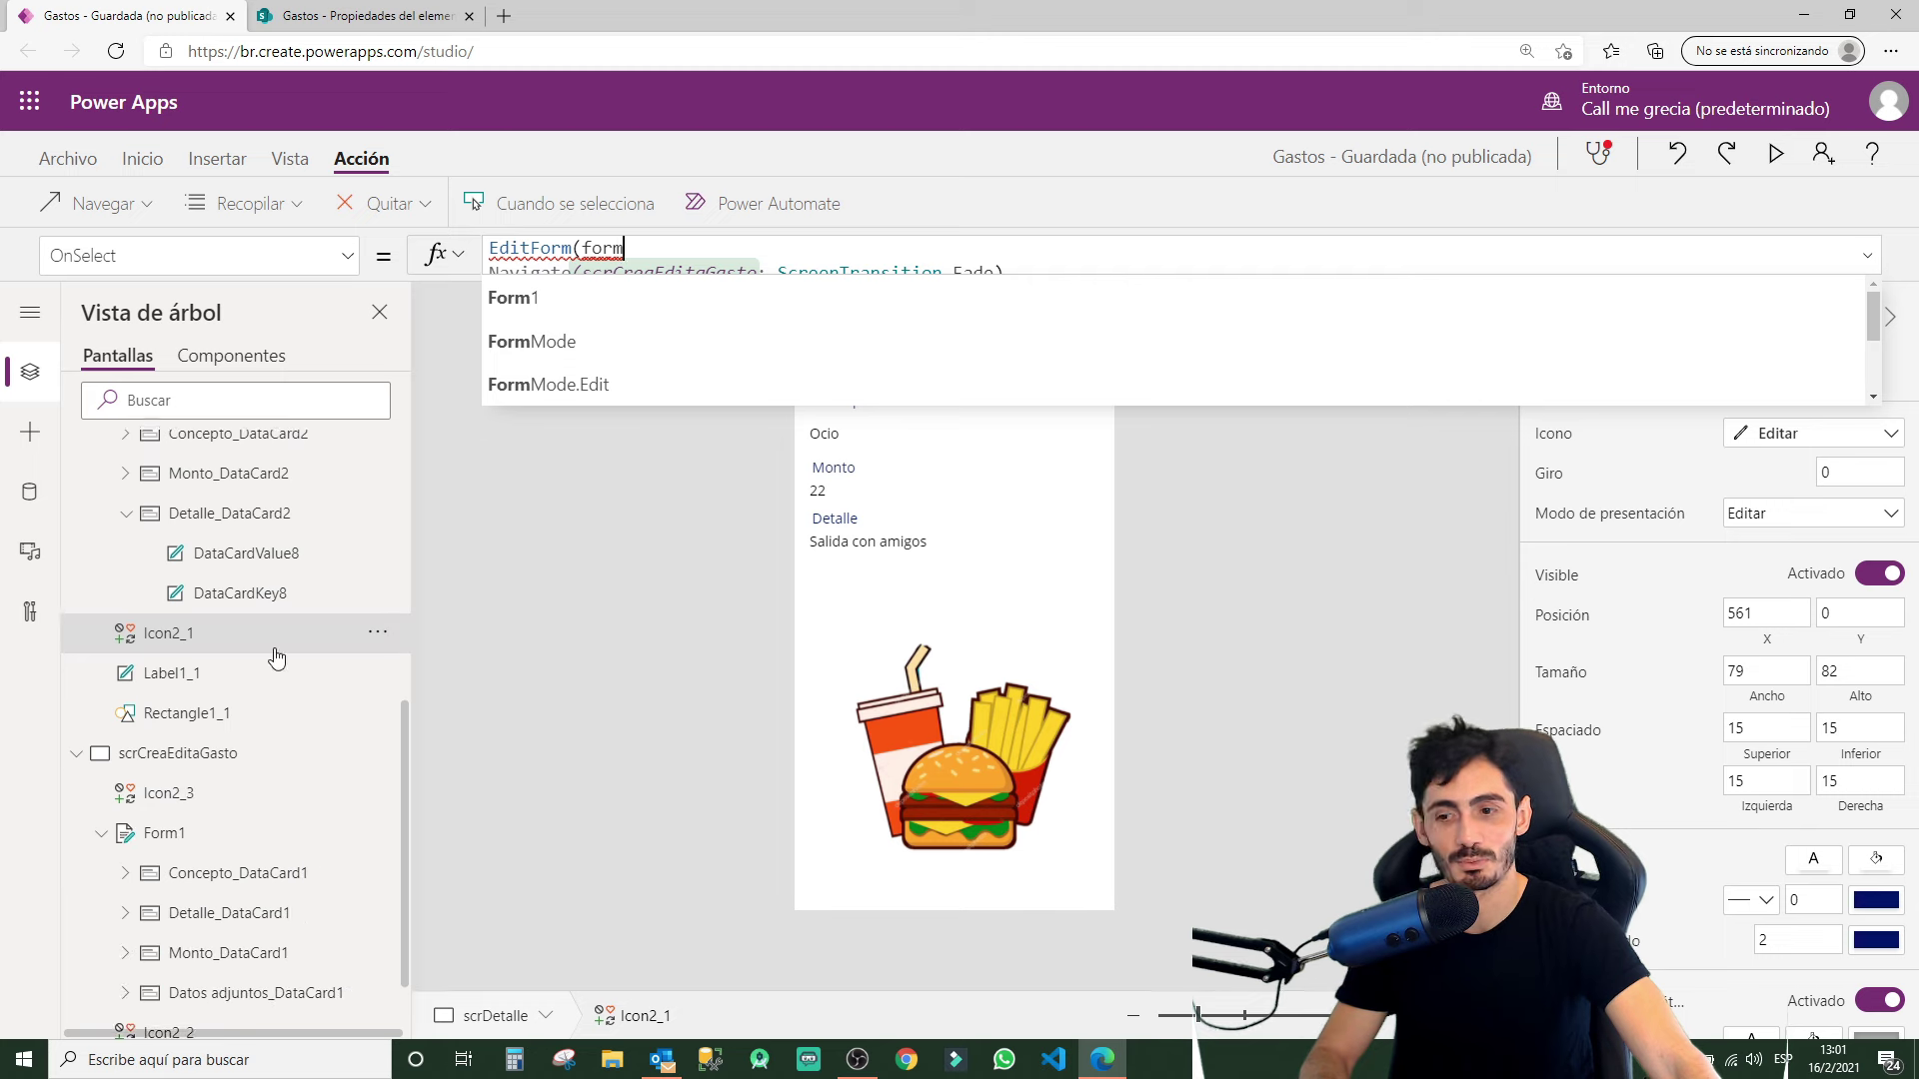
scroll(272, 655, down, 1)
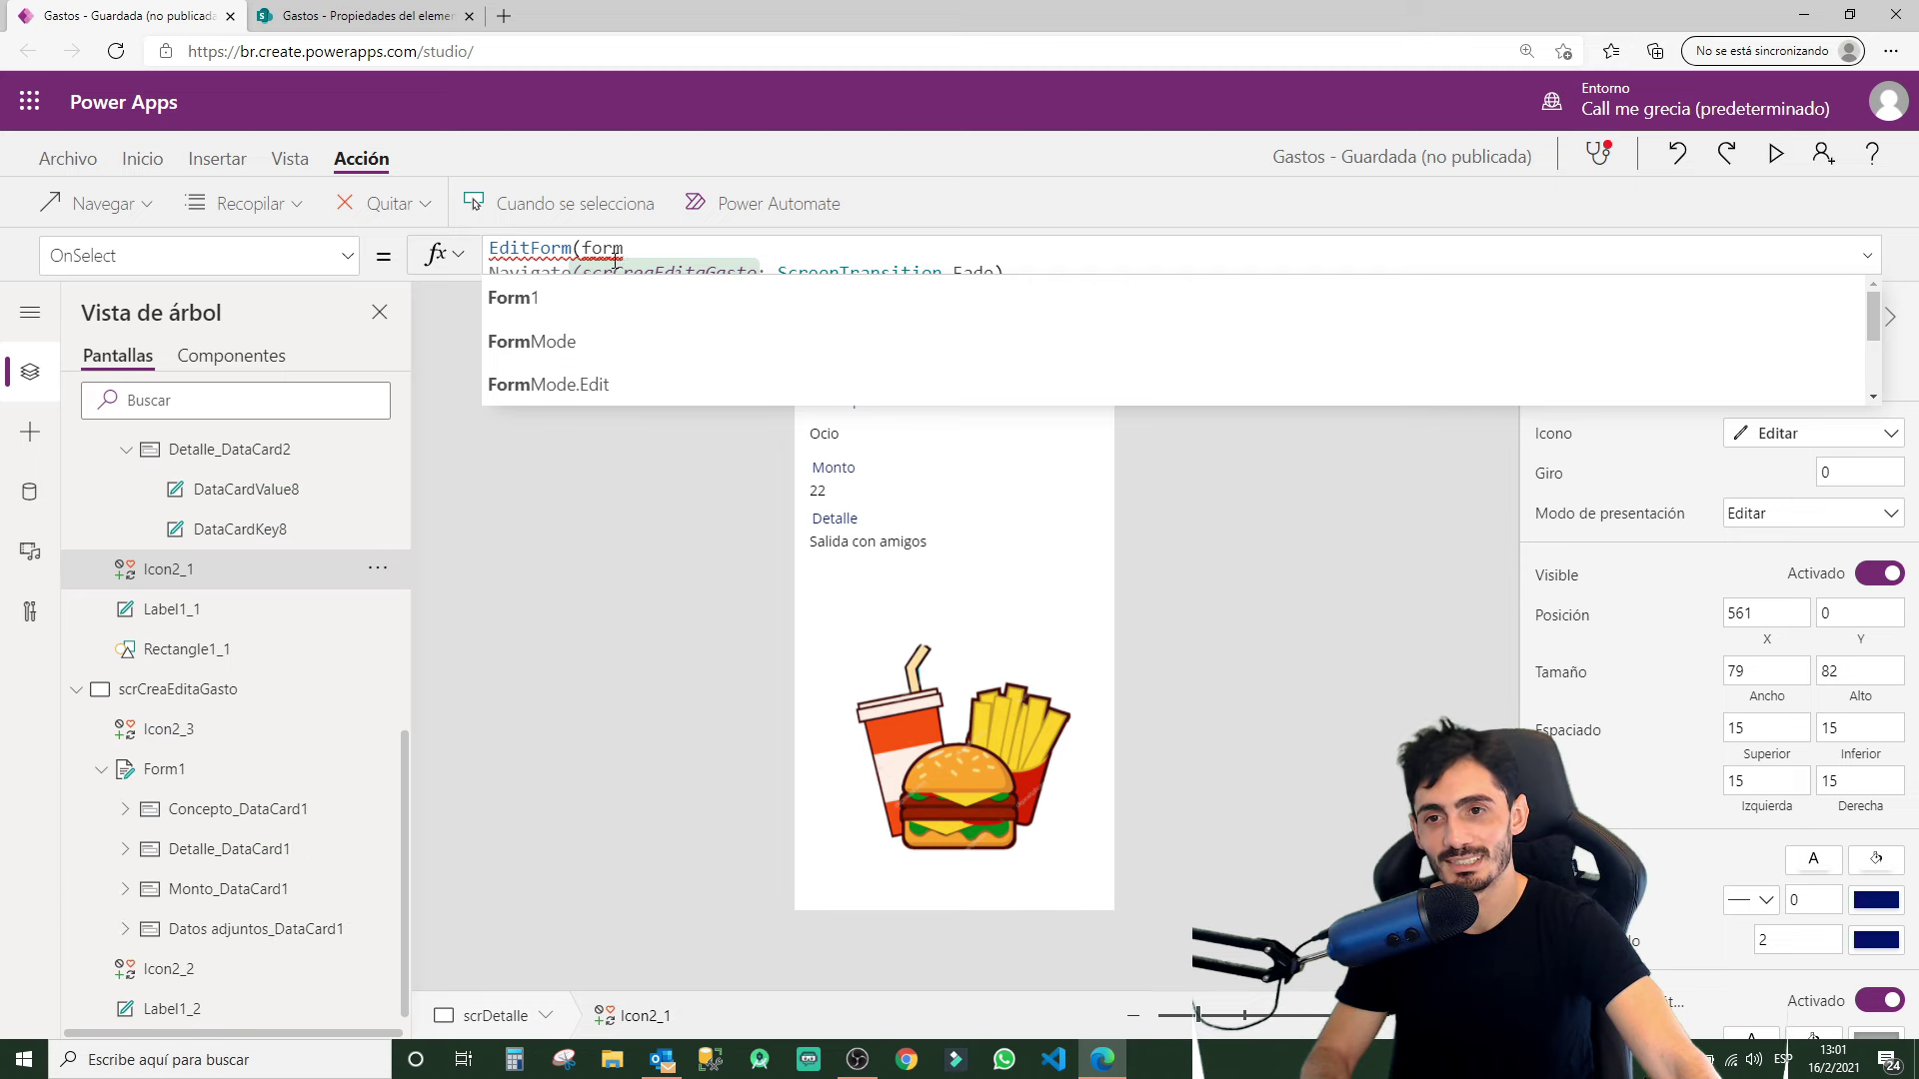
click(568, 291)
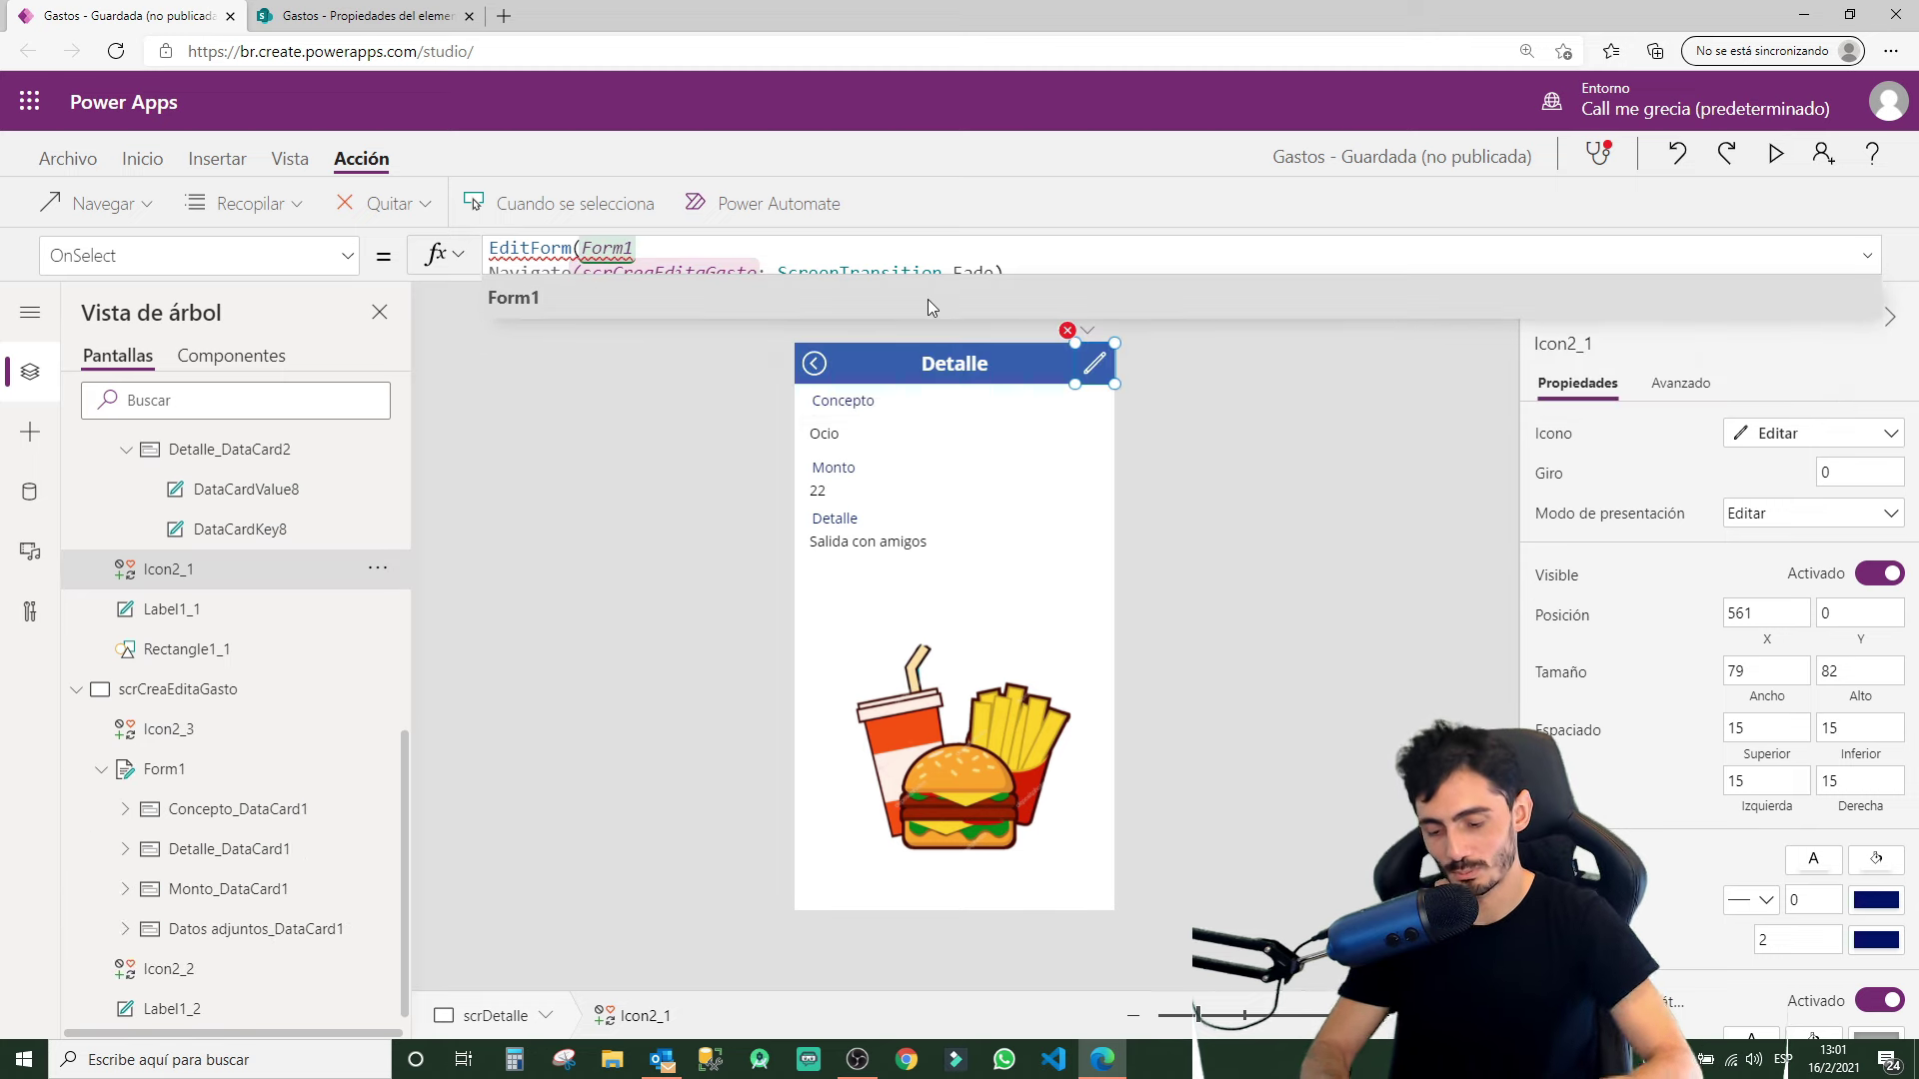
text();;)
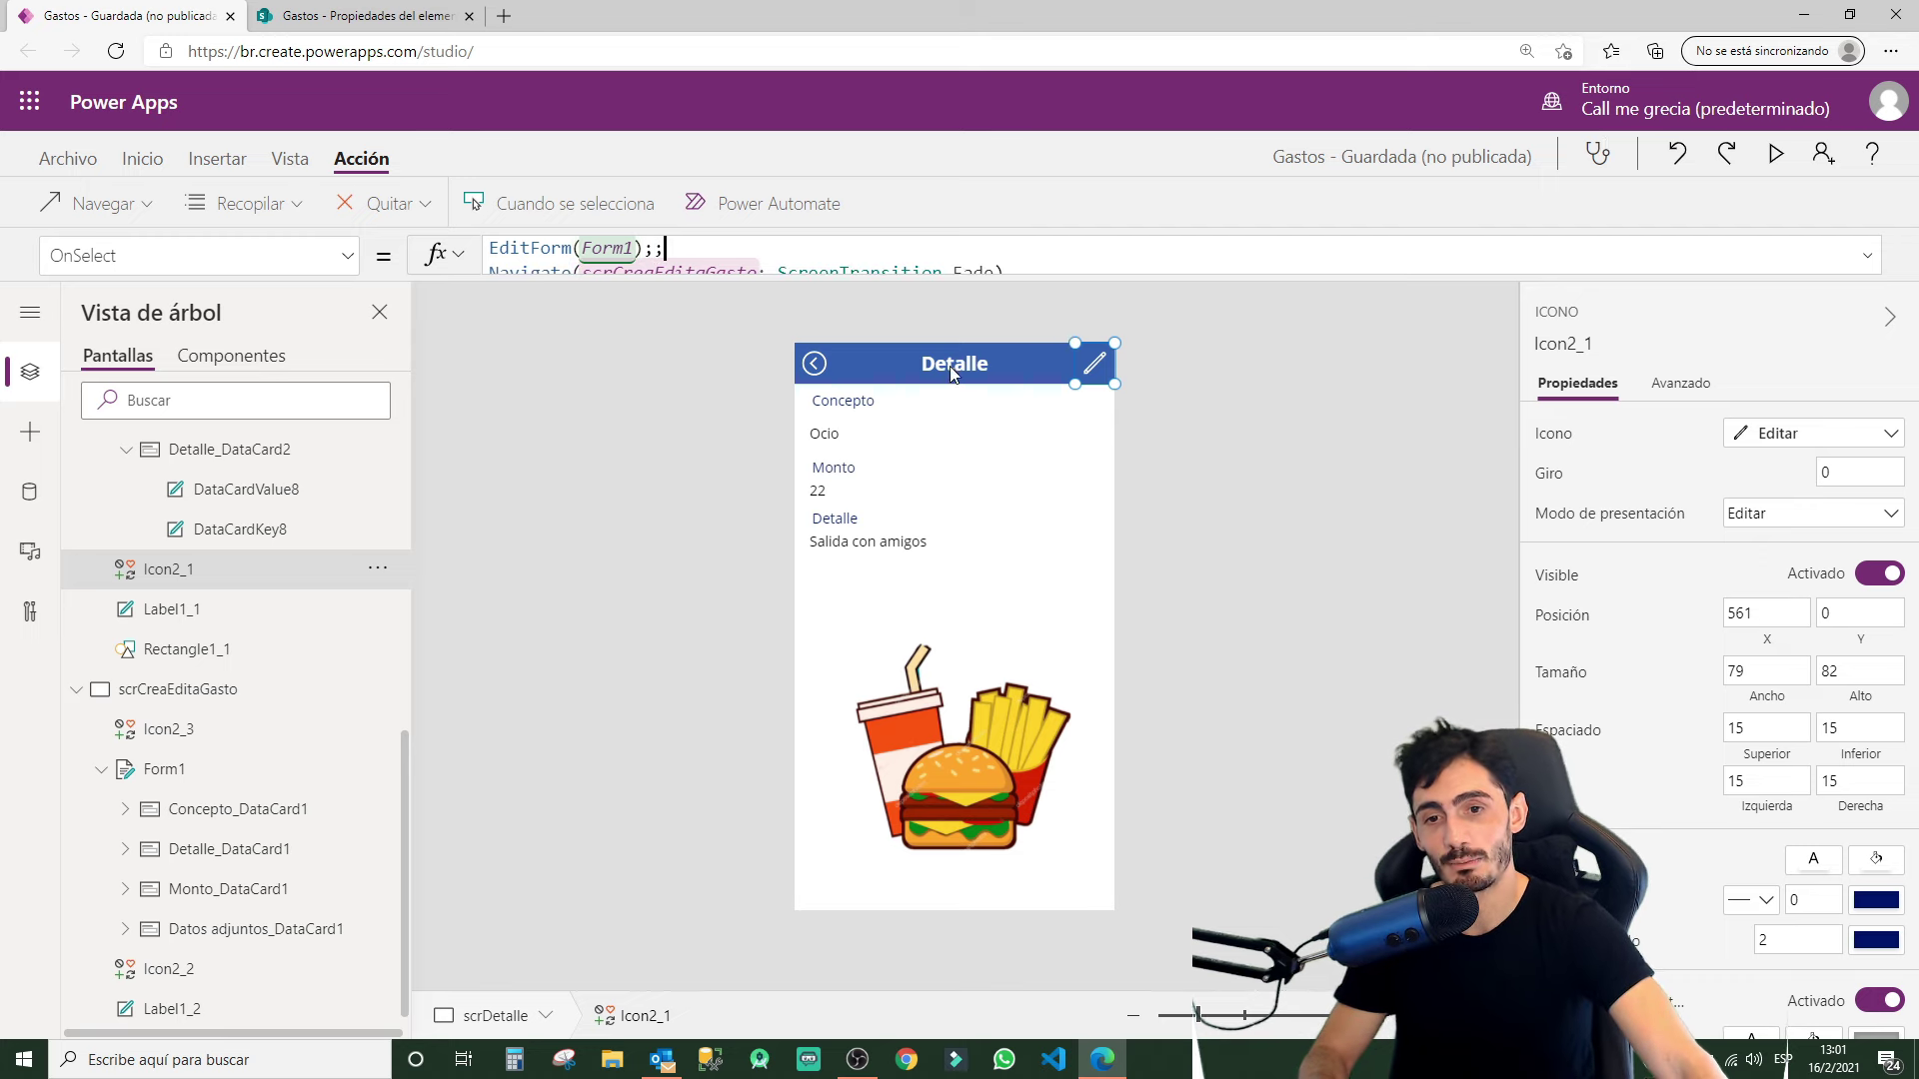
key(alt)
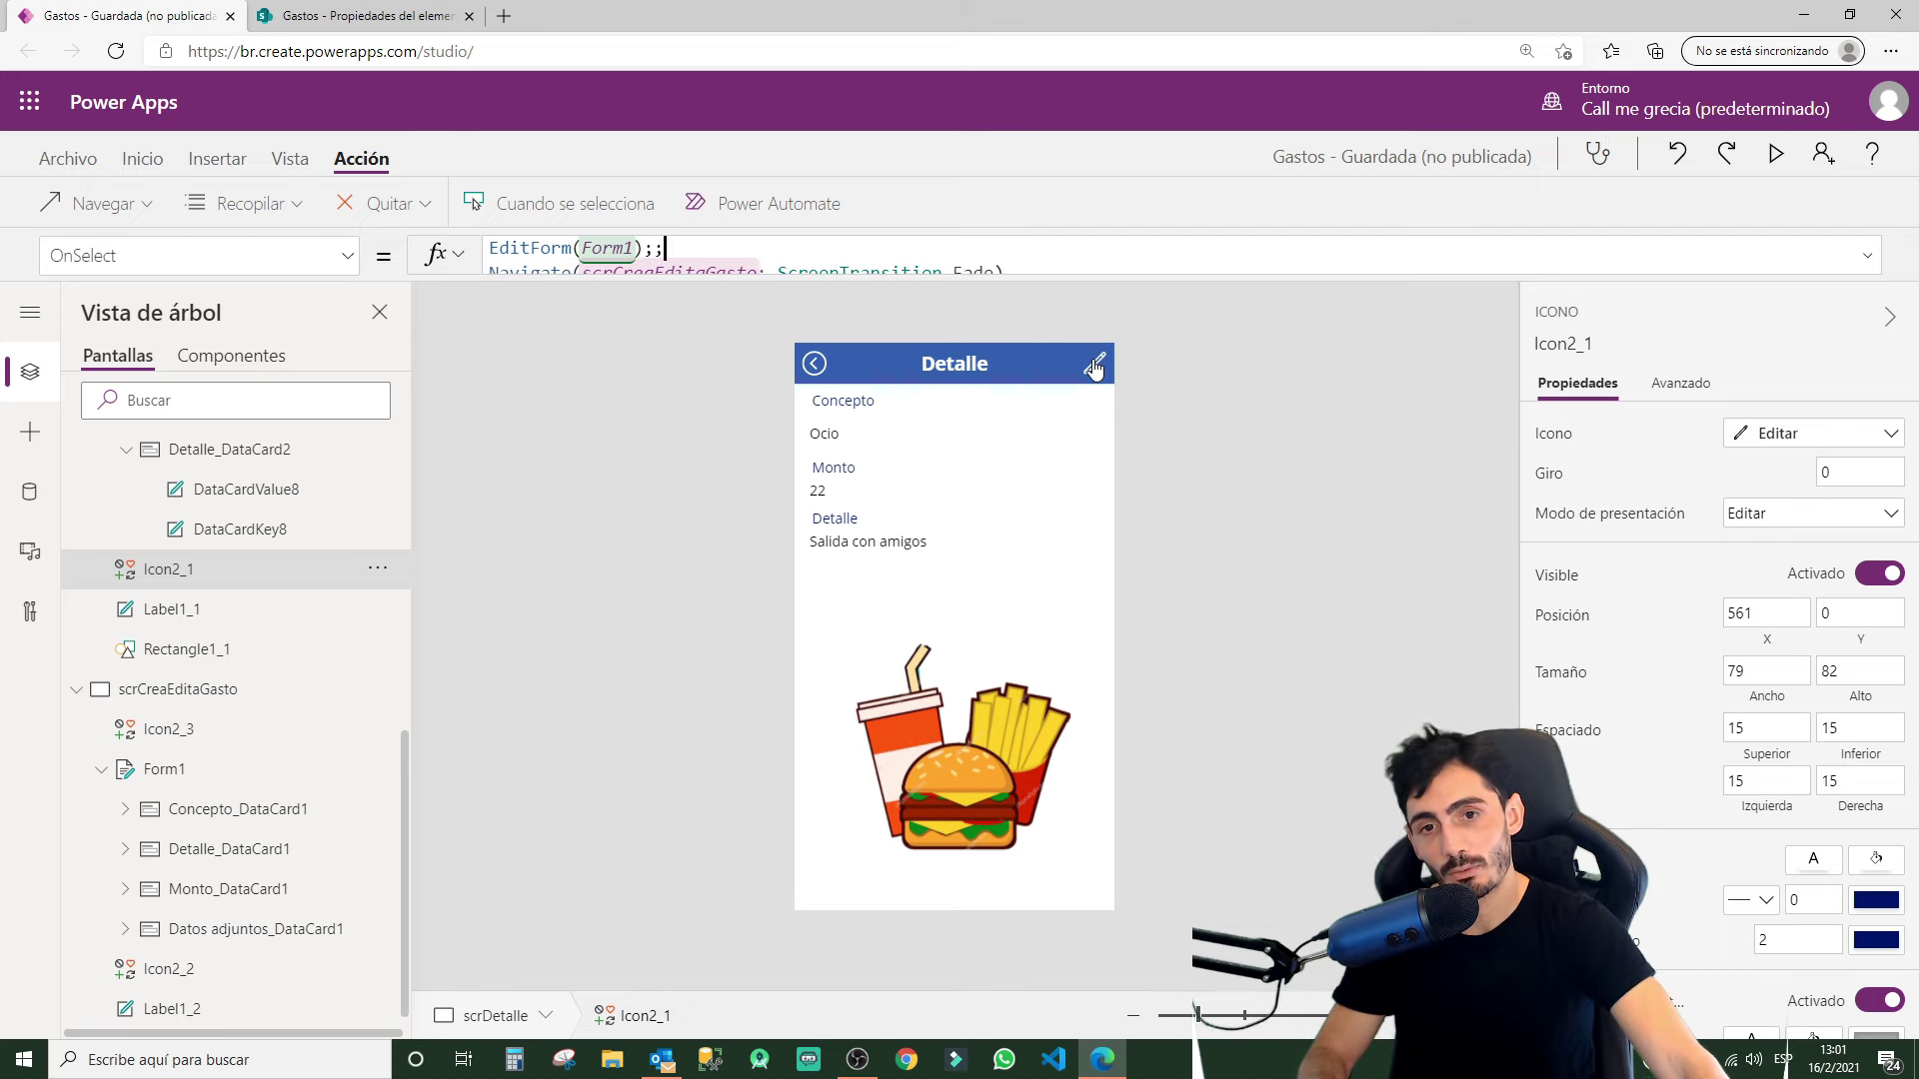
alt+click(1095, 369)
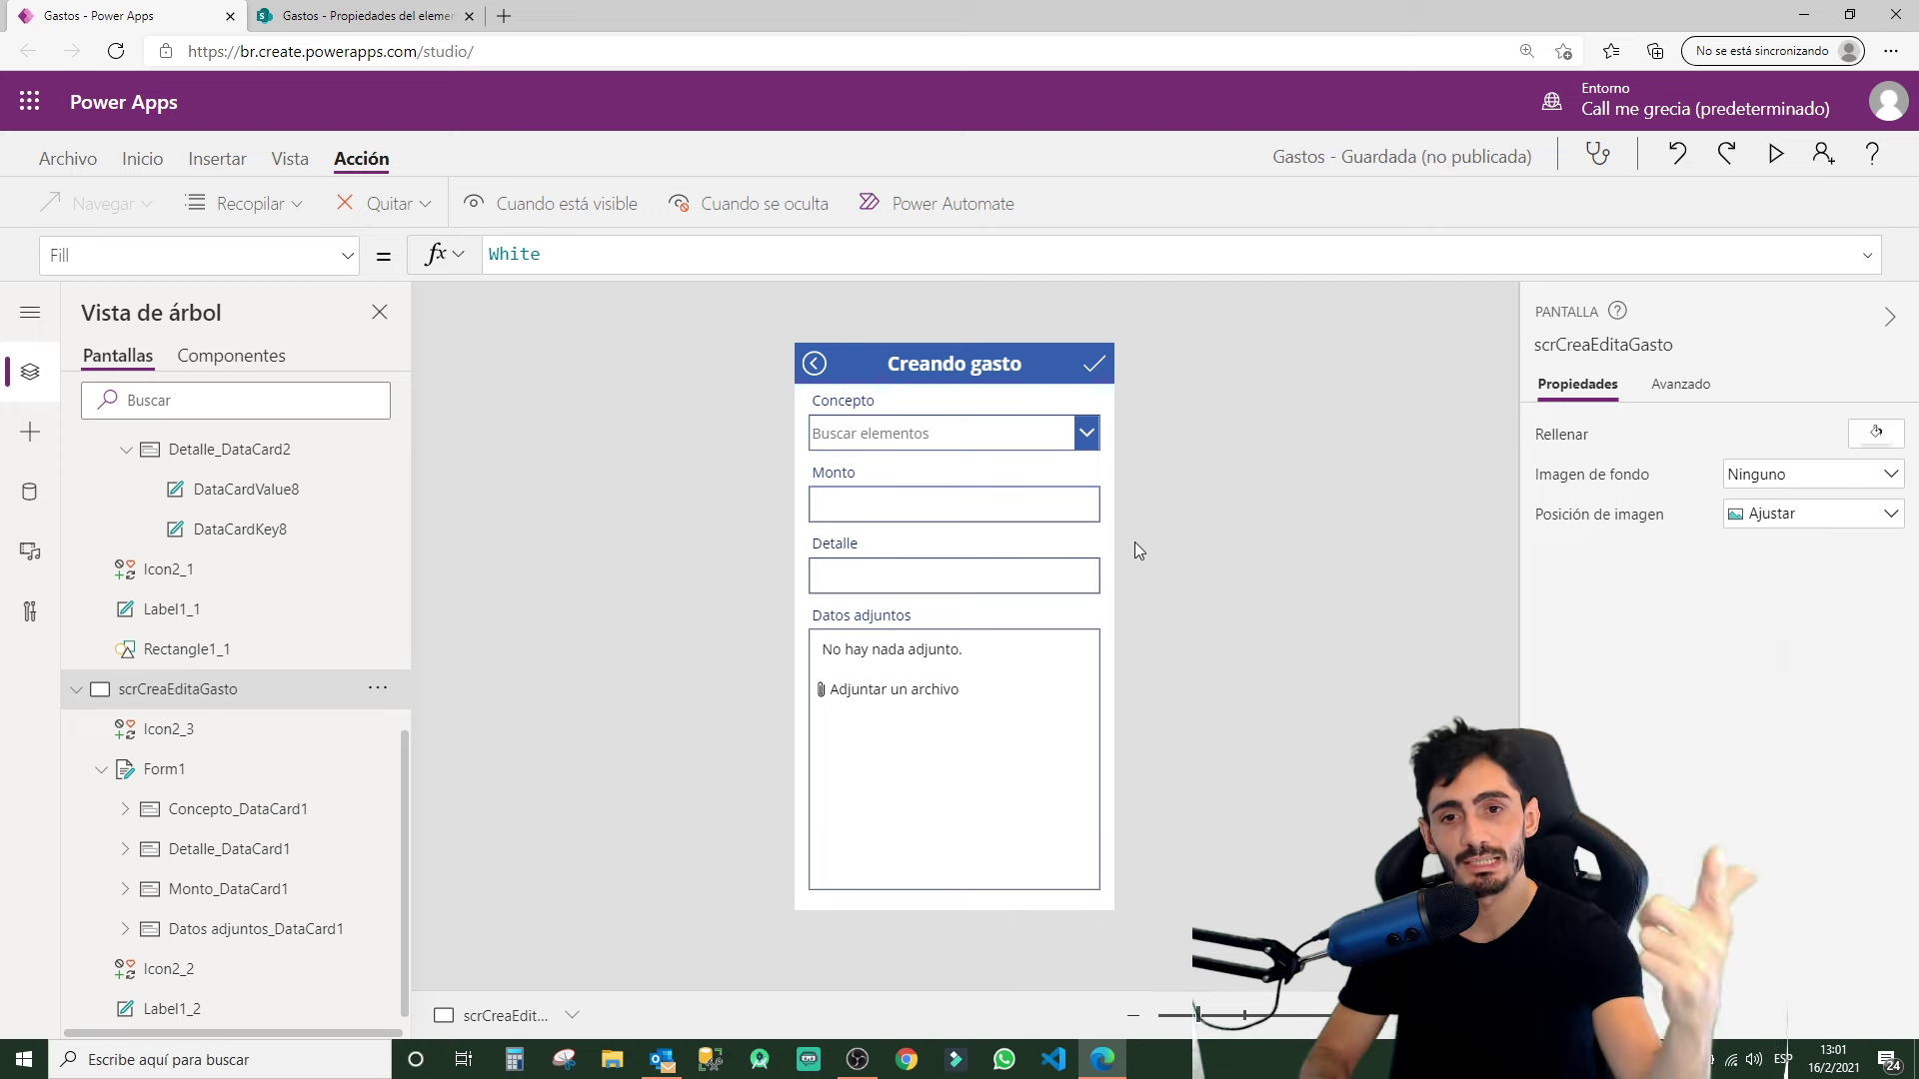
Set Form1's Item property to _gasto so it loads the Ocio expense record.
click(1094, 905)
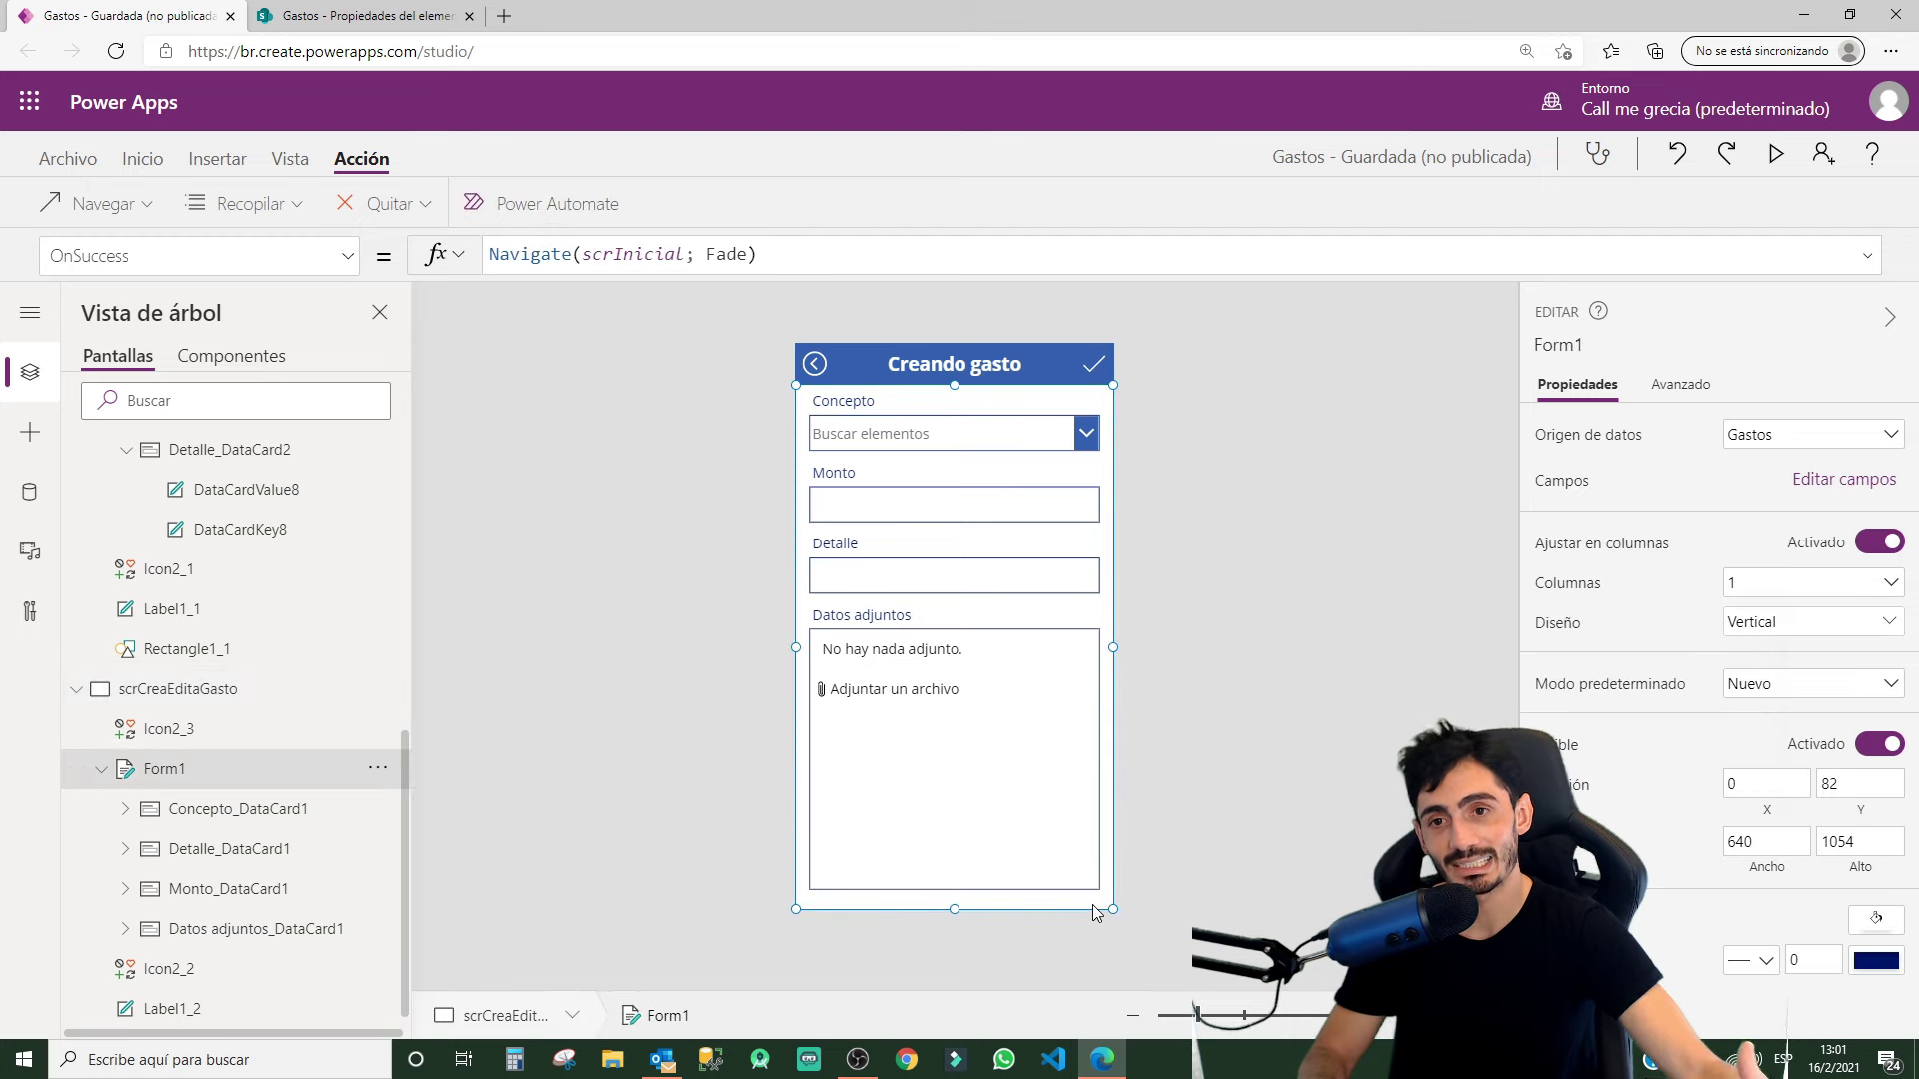
click(347, 256)
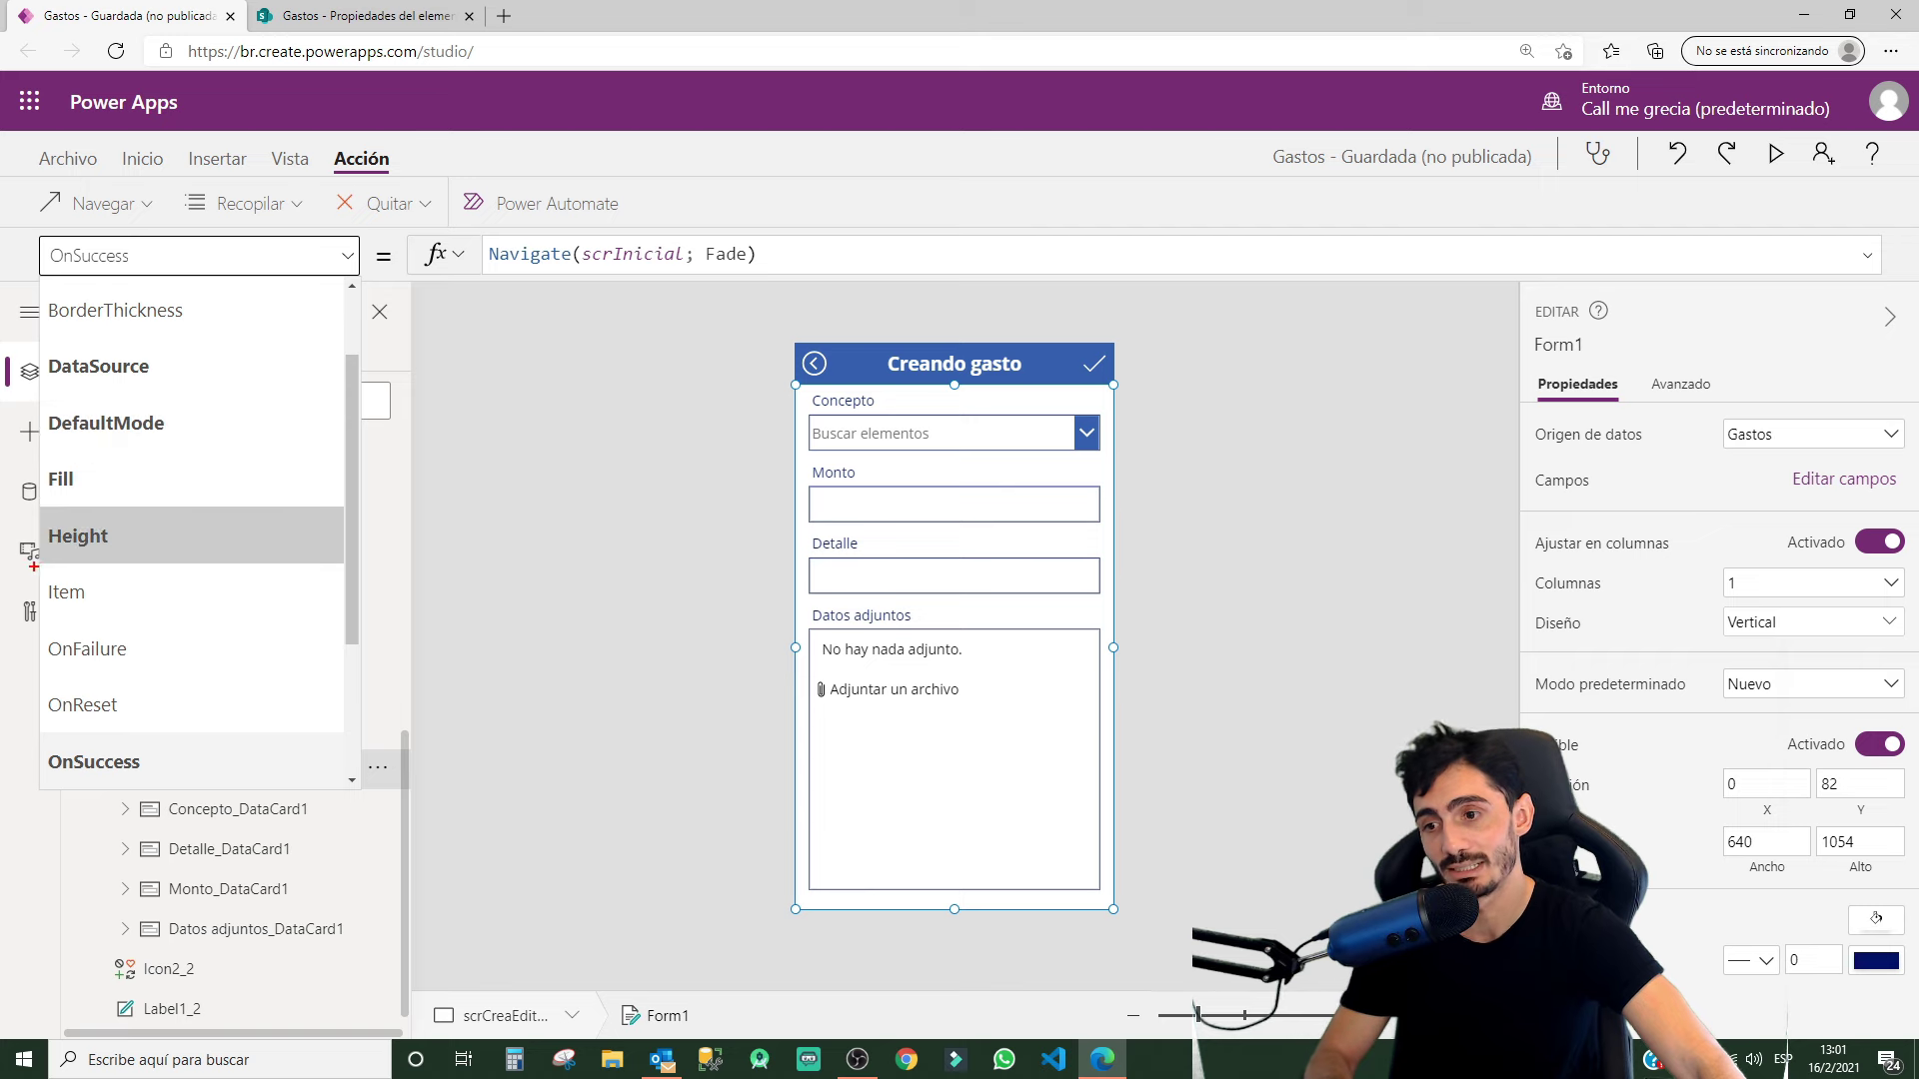
drag(35, 563, 341, 623)
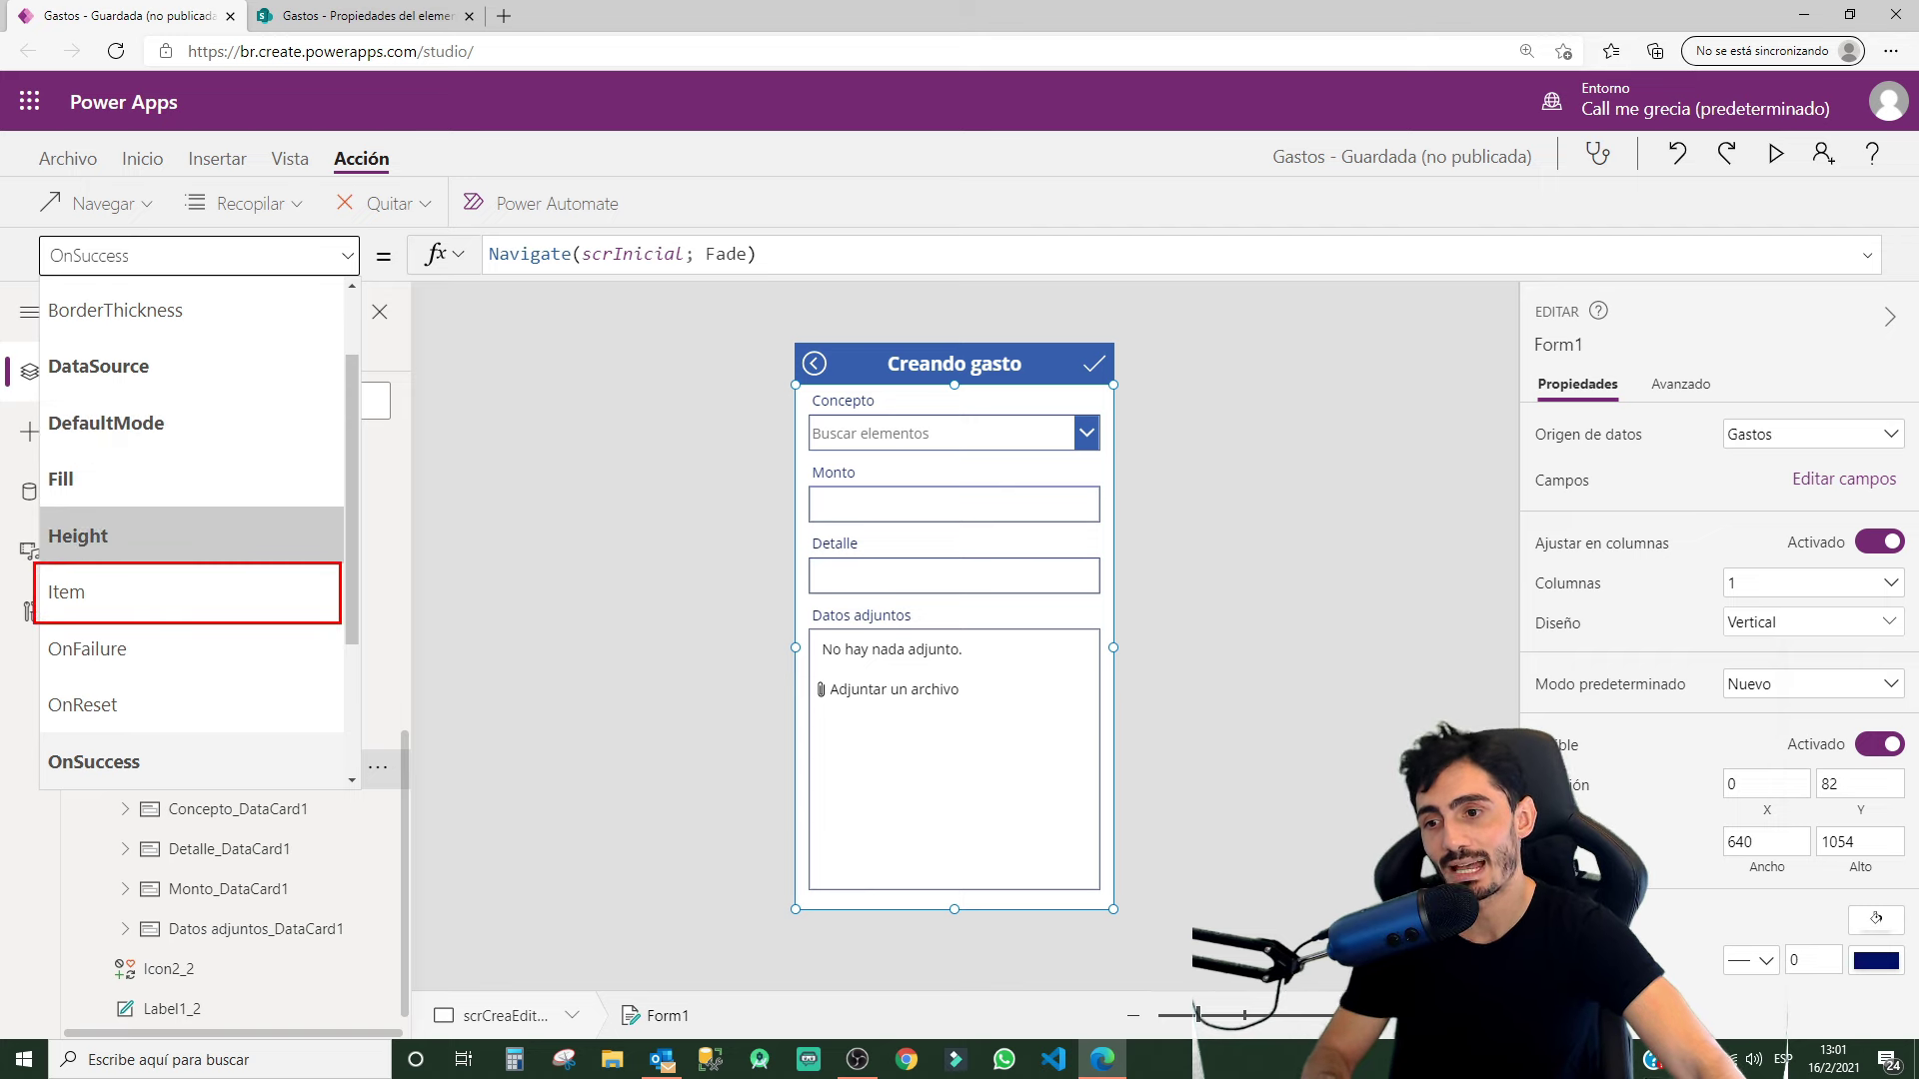
key(Escape)
click(346, 258)
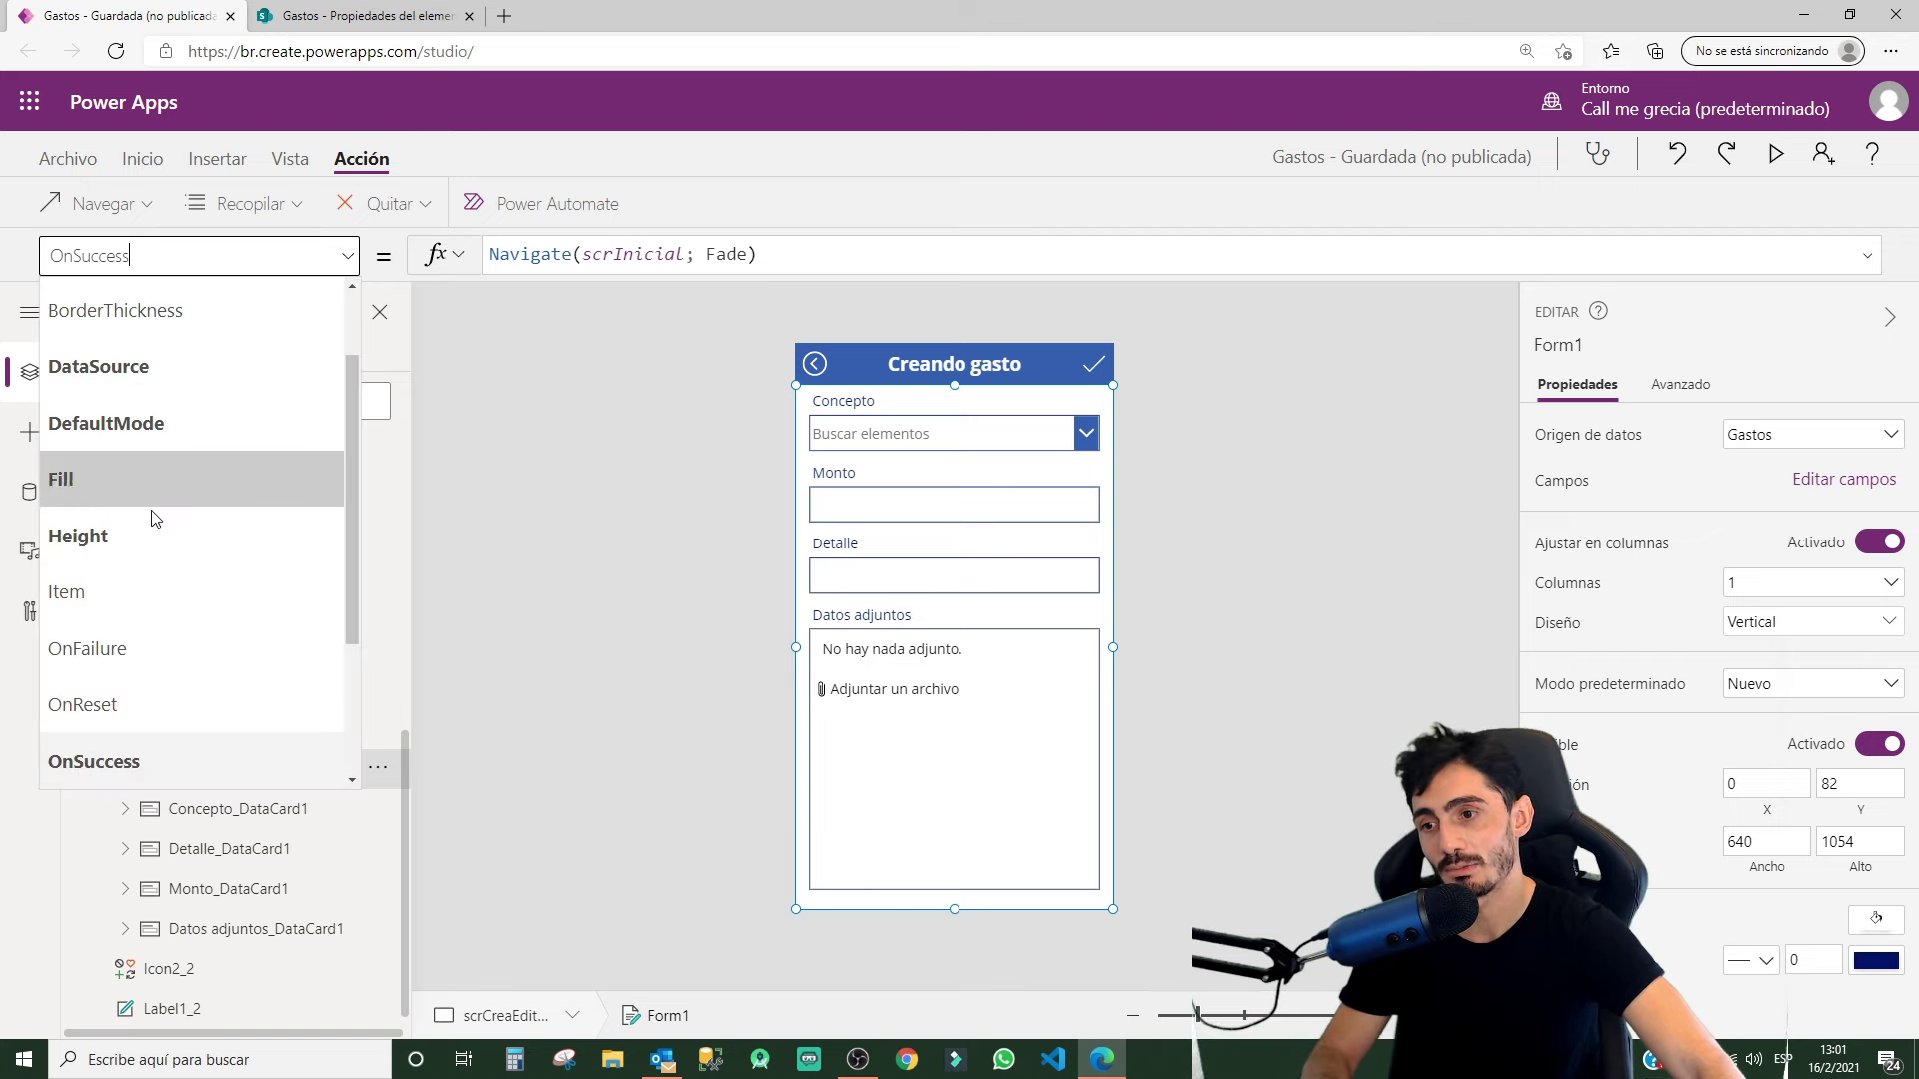
click(133, 603)
text(_)
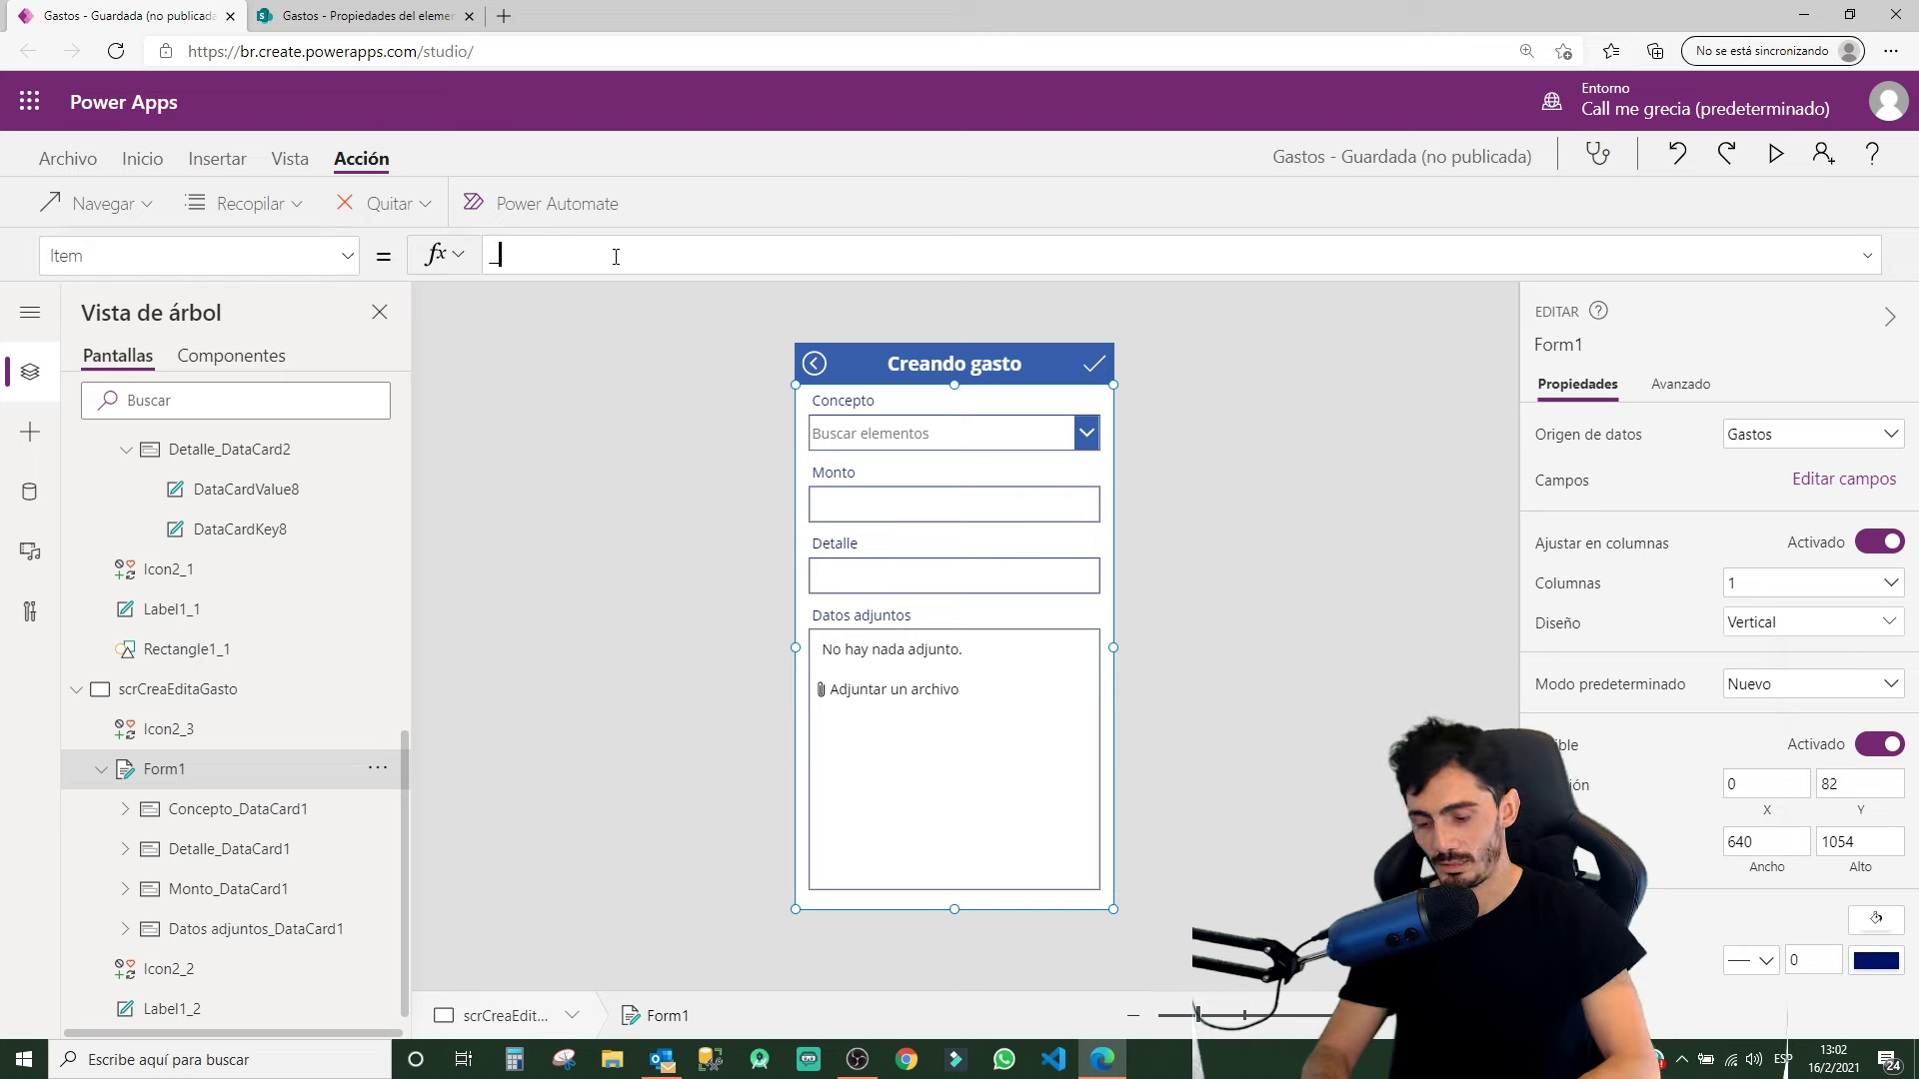
text(gasto)
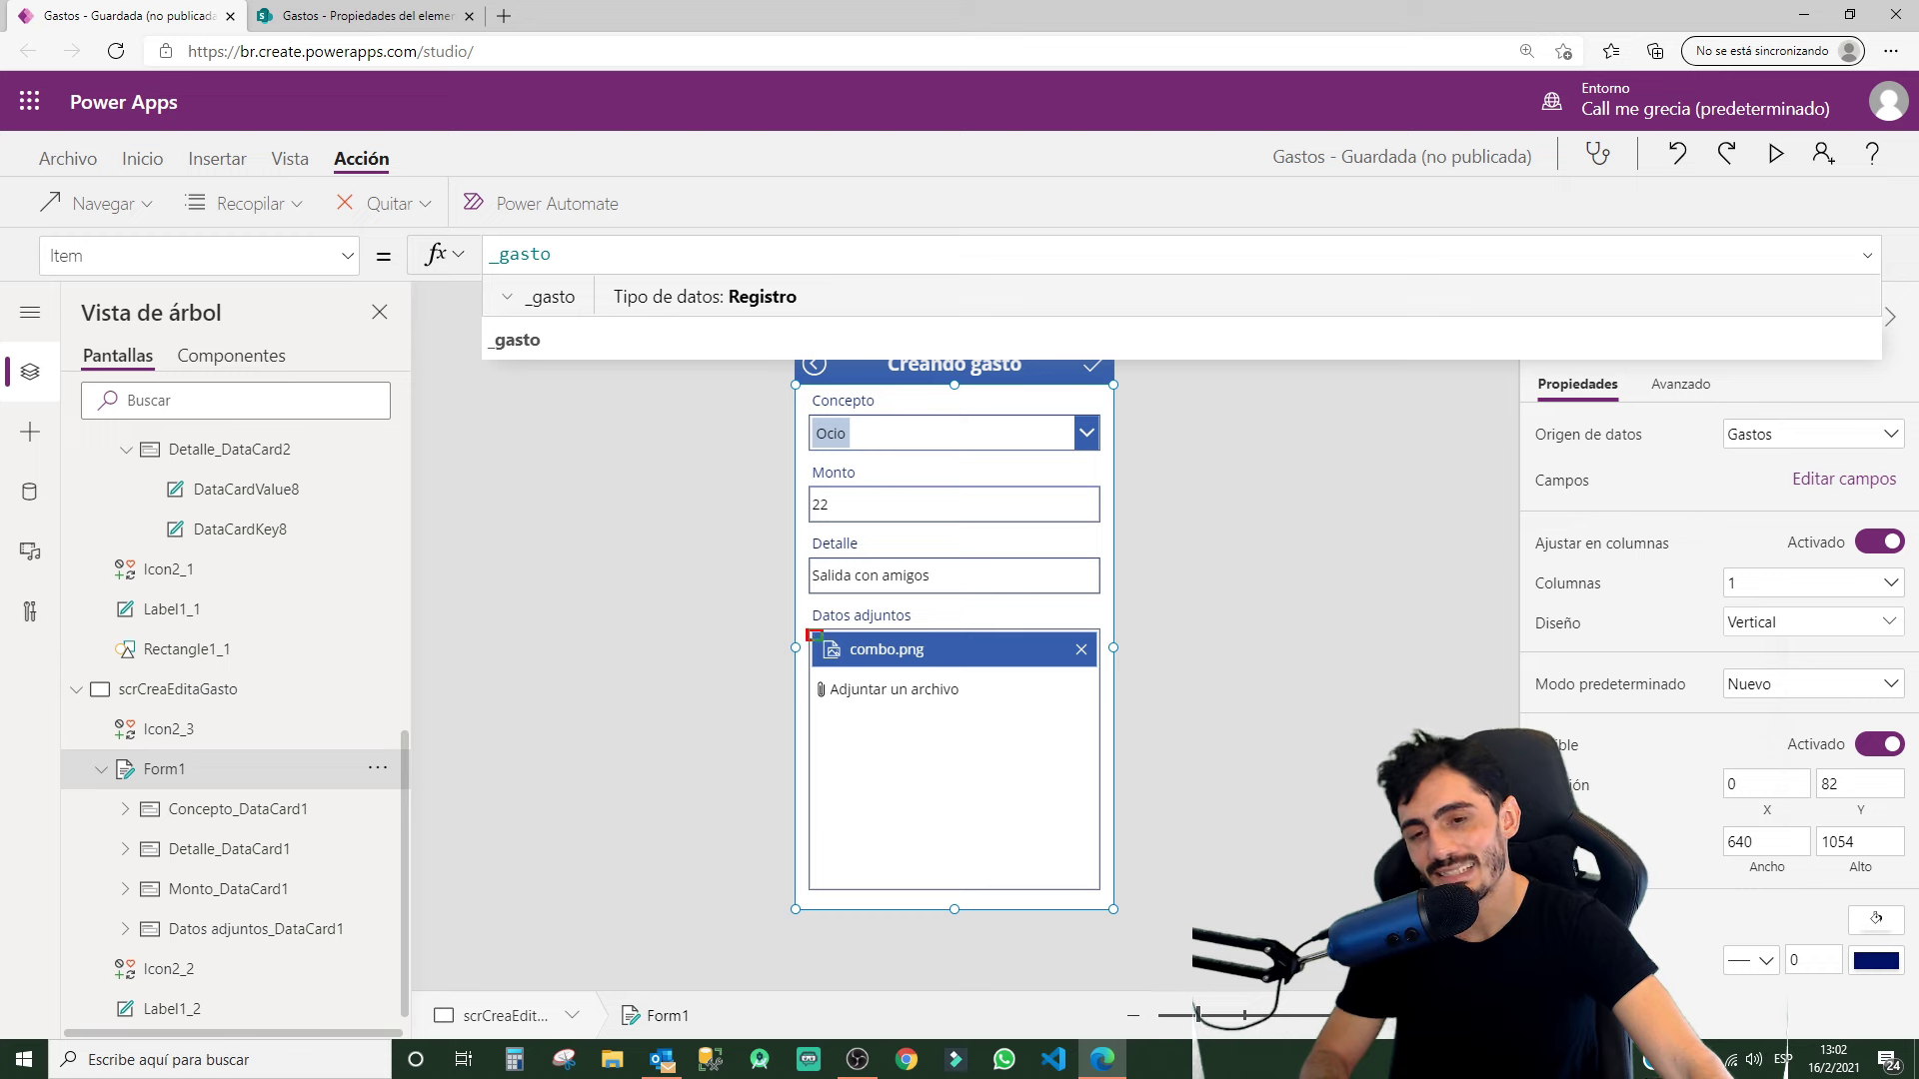
drag(808, 630, 1102, 678)
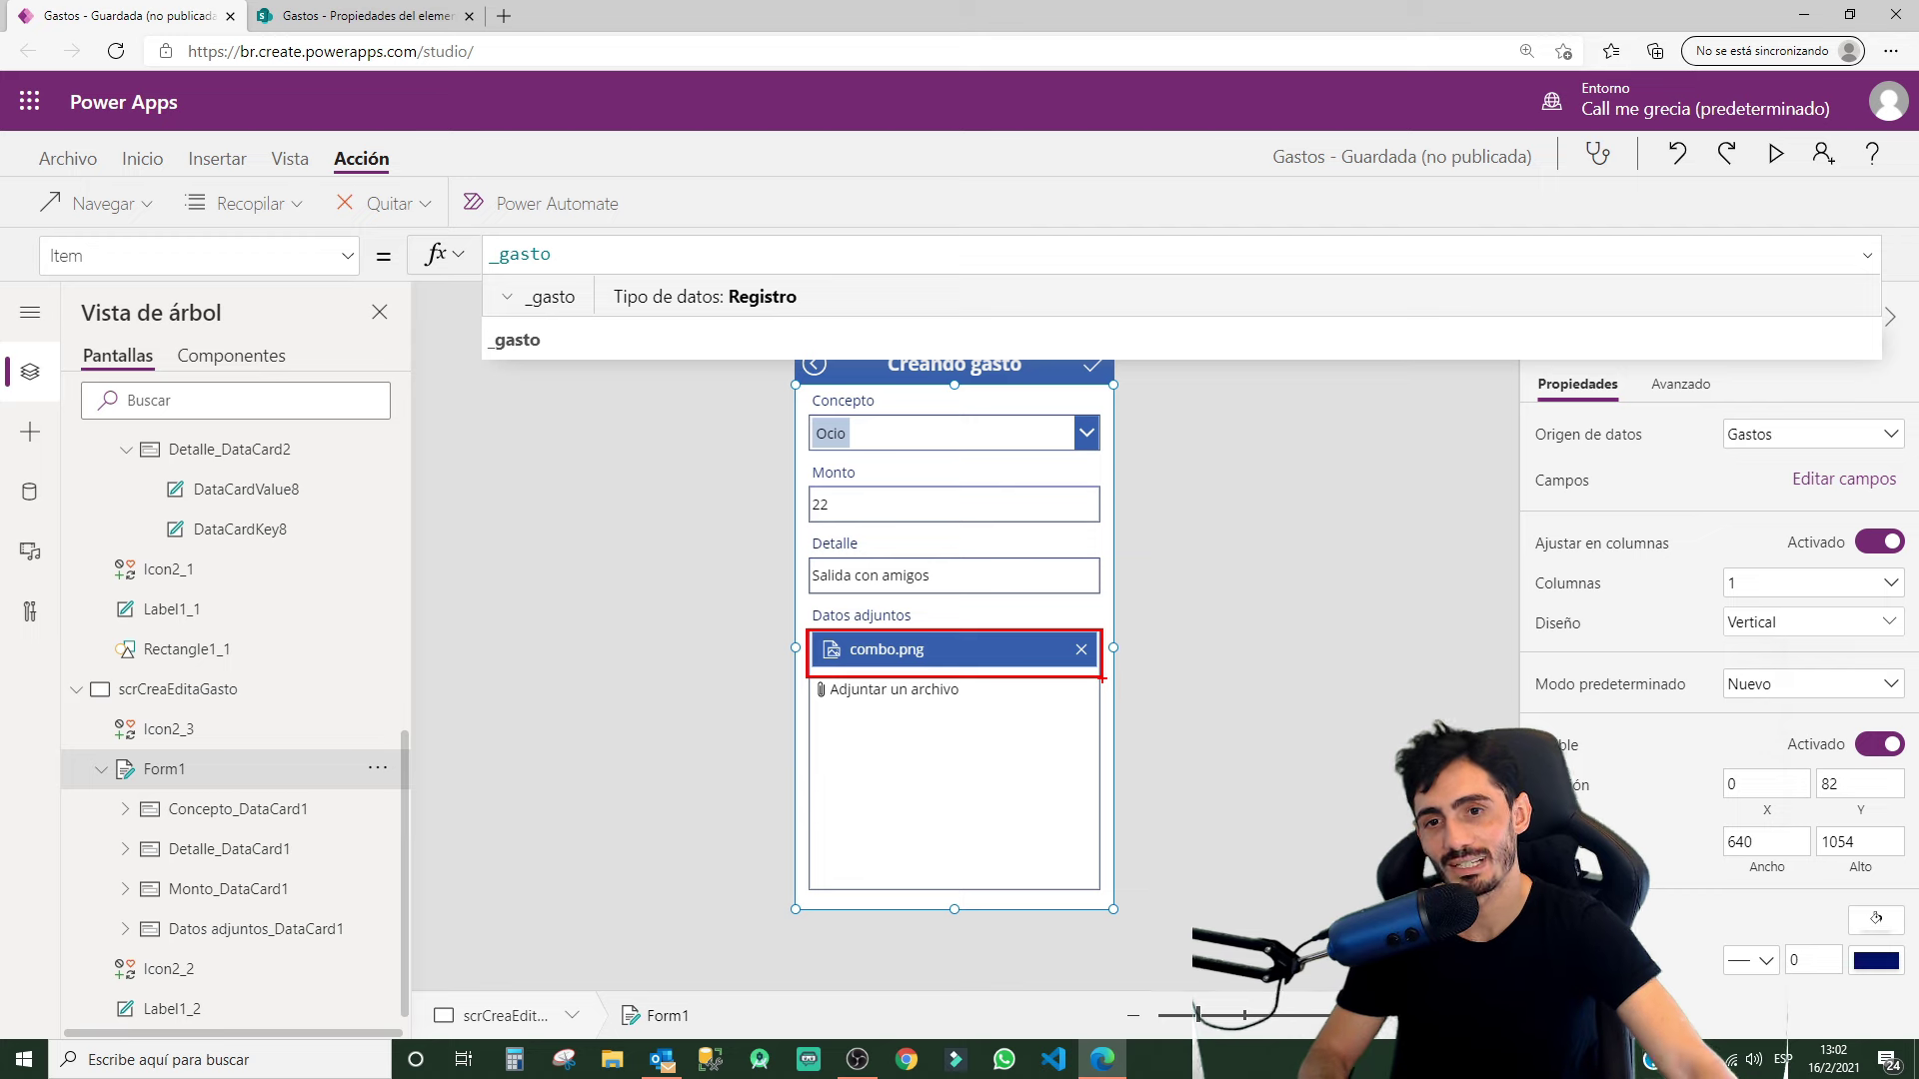
key(Escape)
Open the Ocio 22 expense on the Detalle screen and select its attachment image.
alt+click(822, 372)
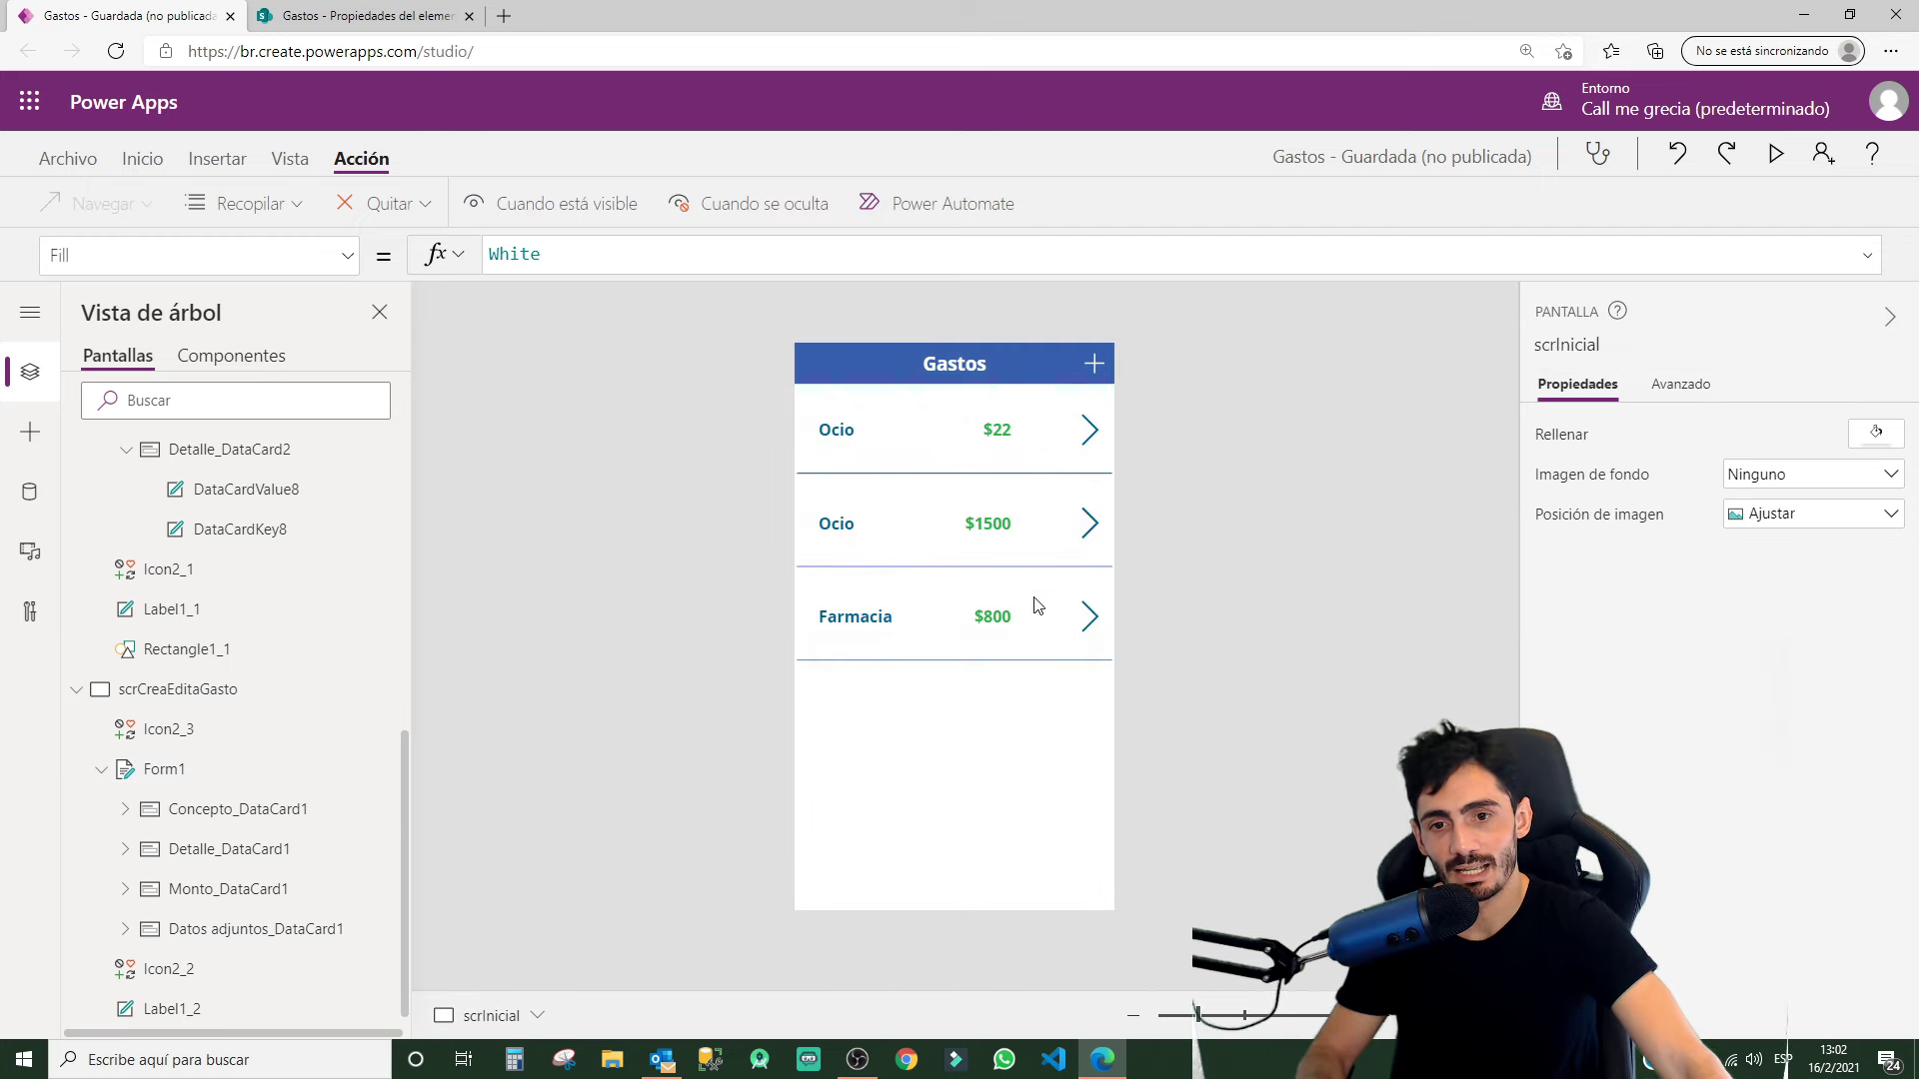
click(938, 780)
alt+click(1087, 436)
click(930, 749)
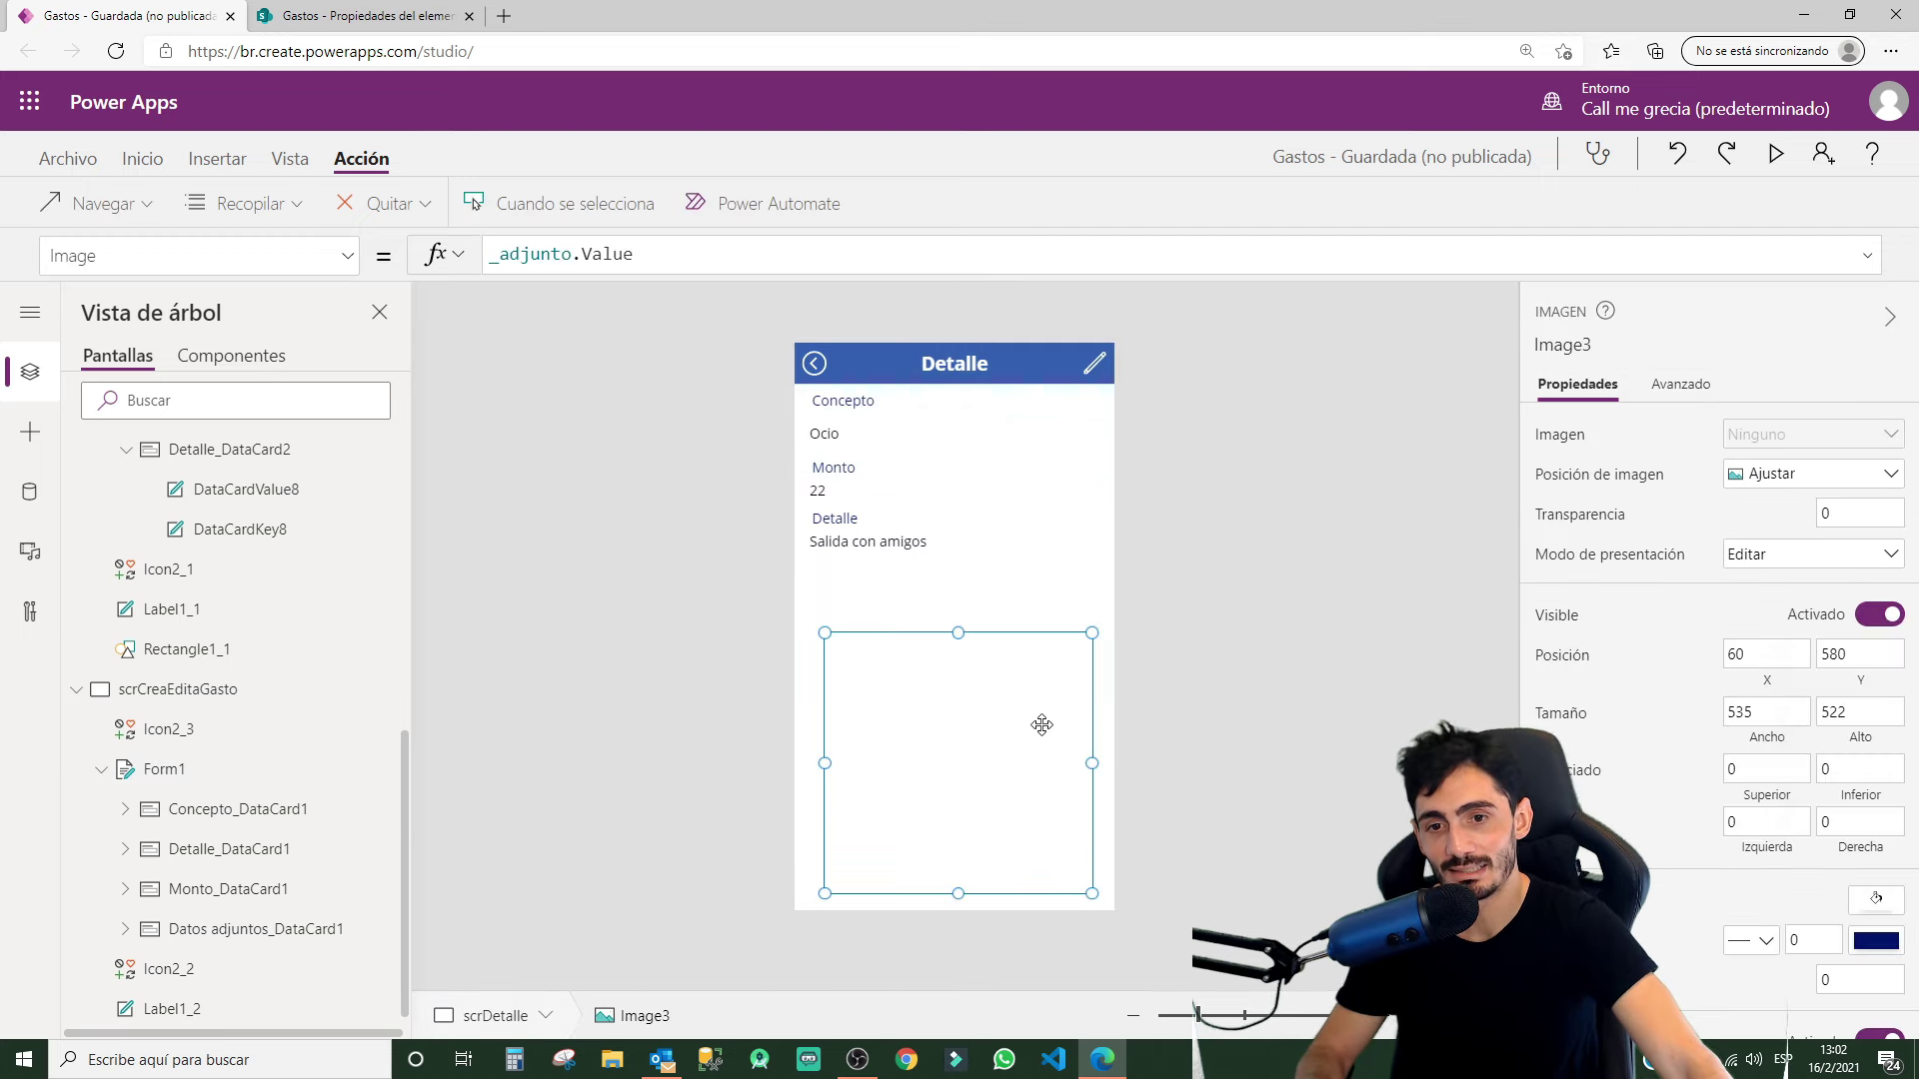
Set the image's Image formula to _adjunto.Value.
click(664, 254)
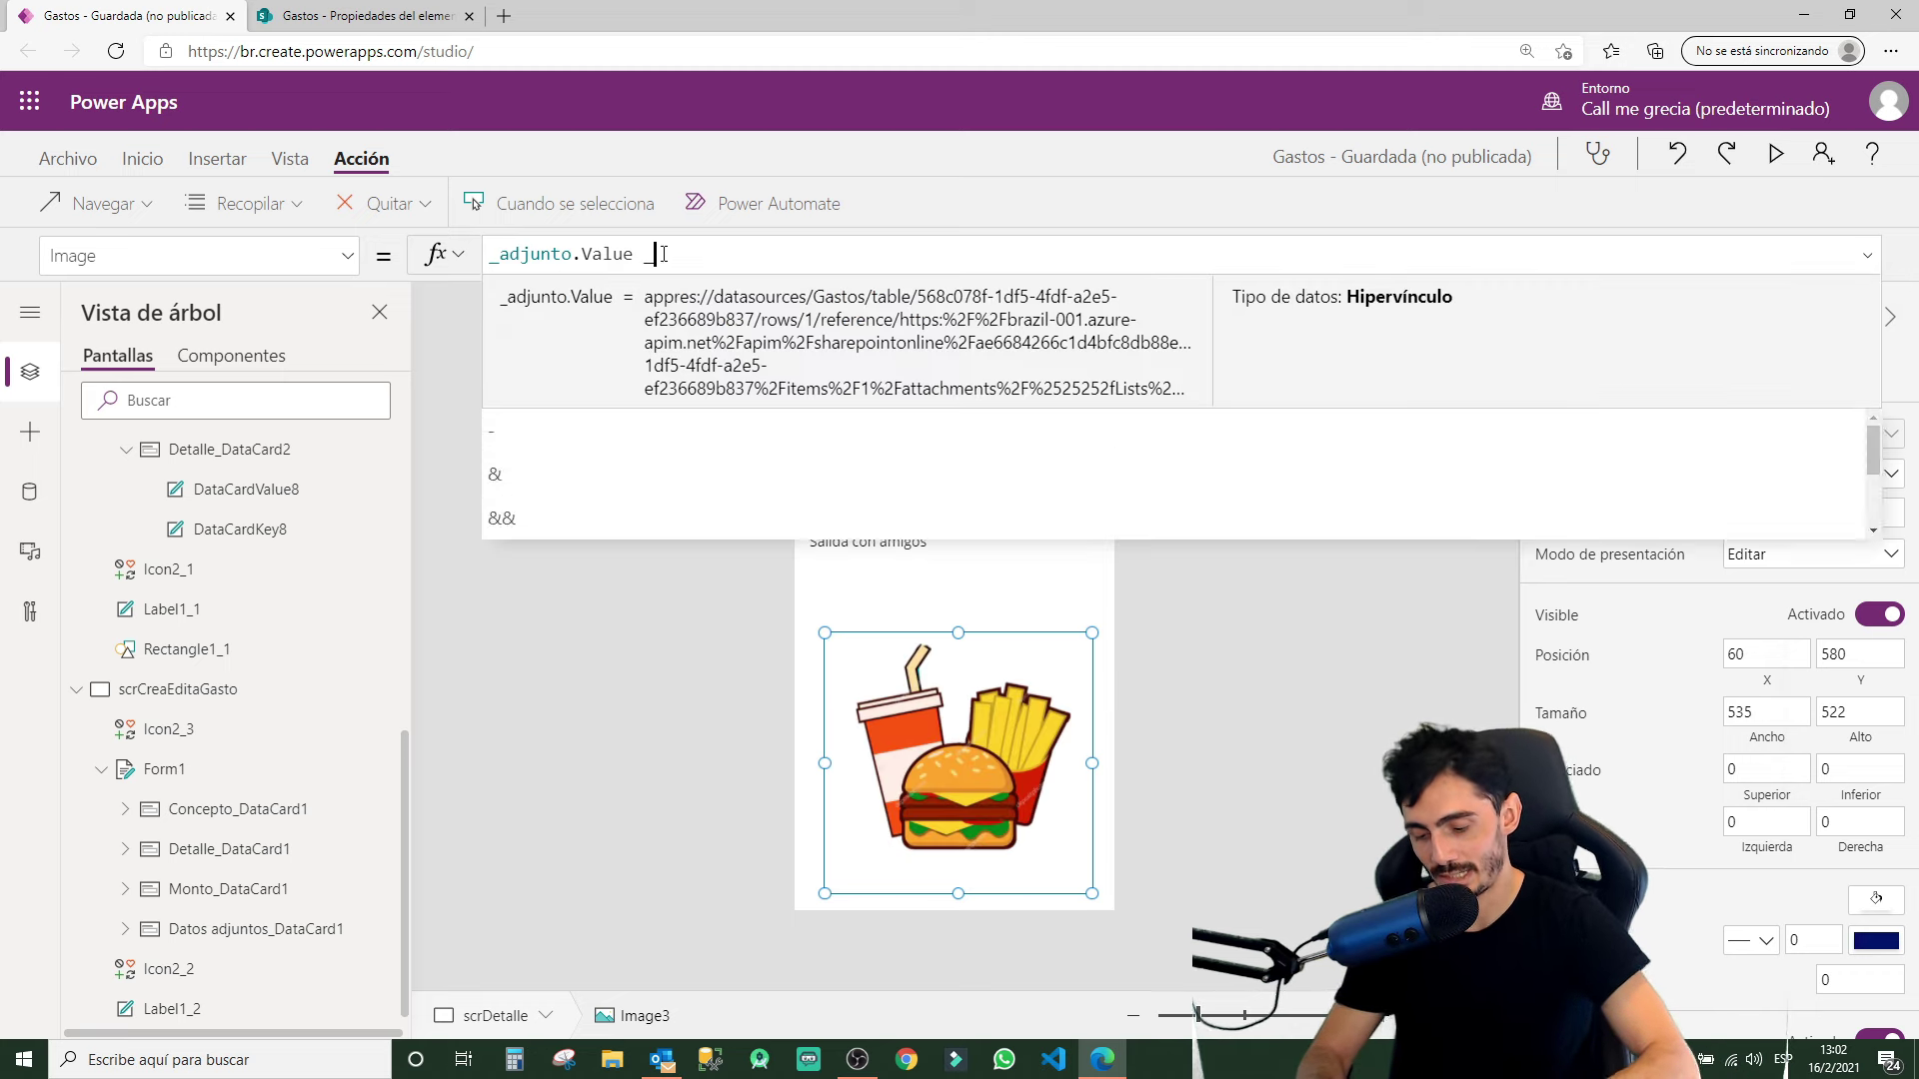
text(_gasto)
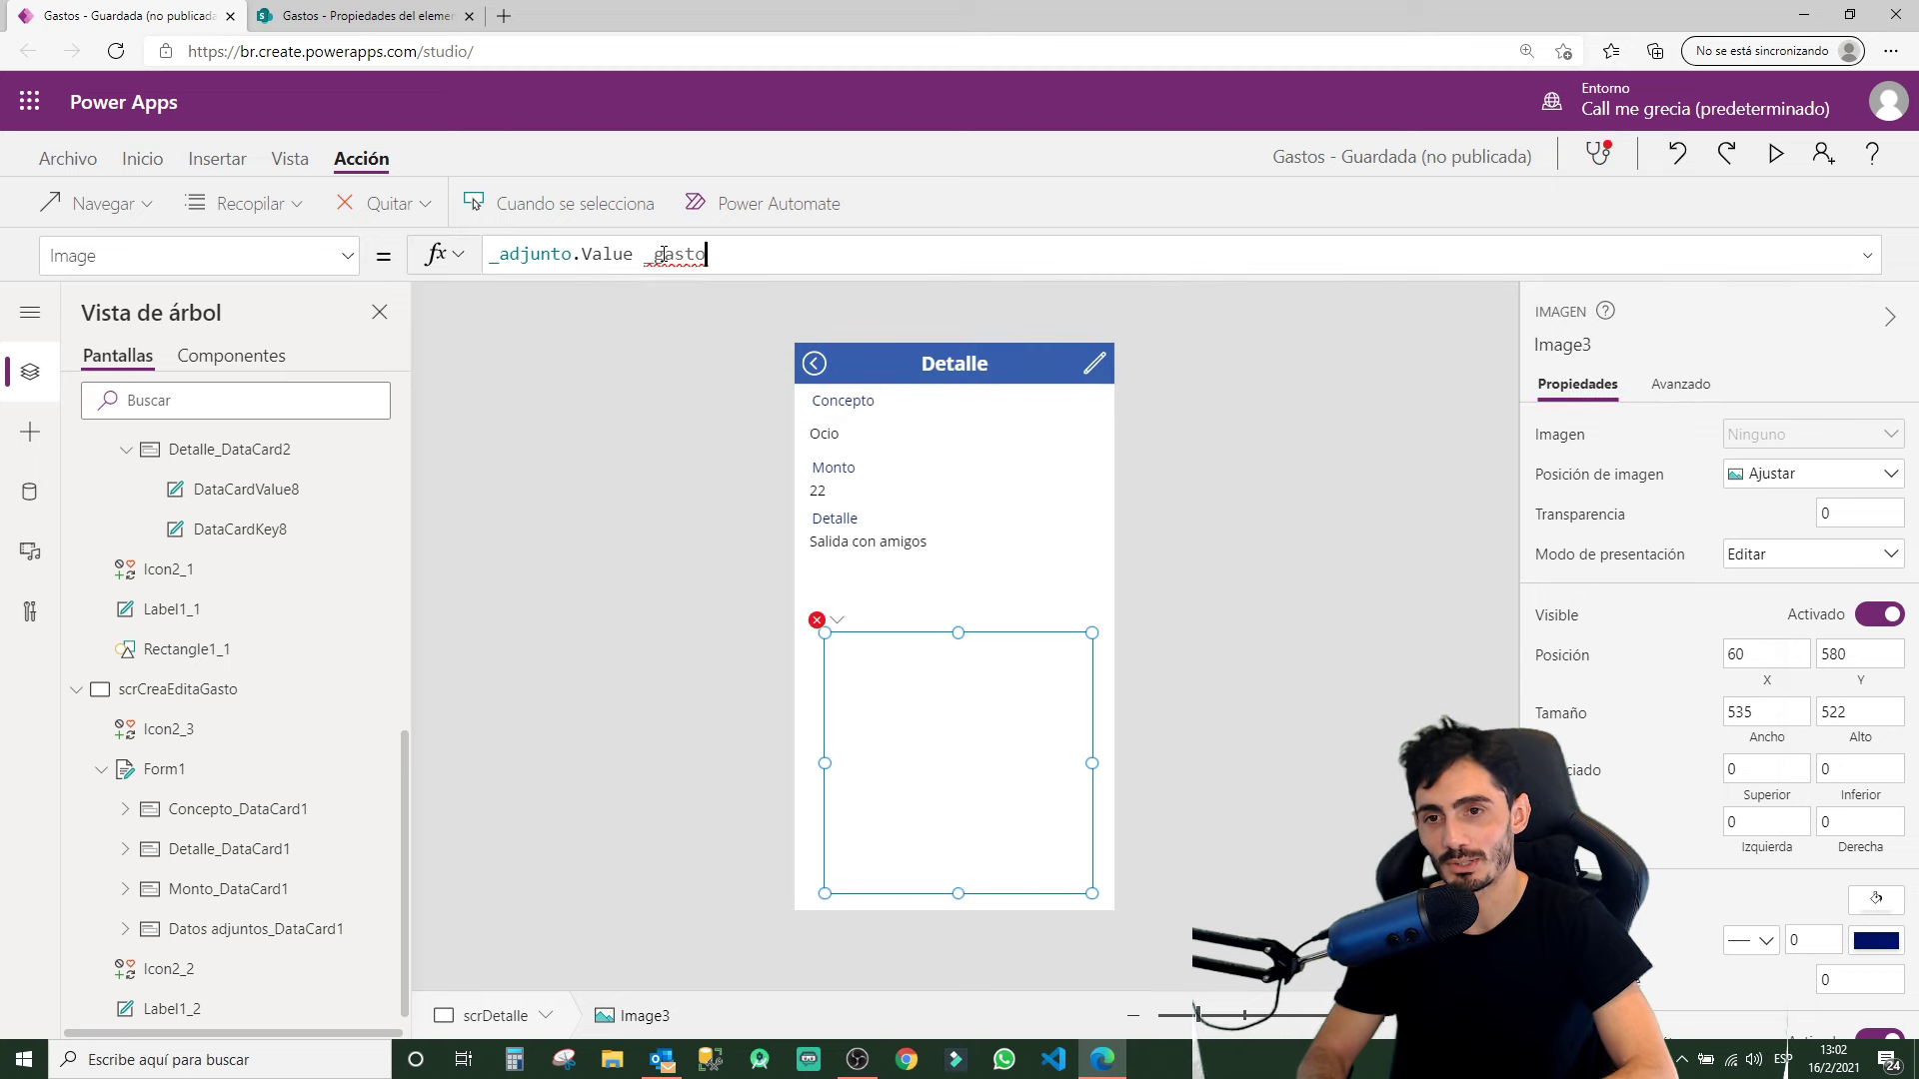
text(.)
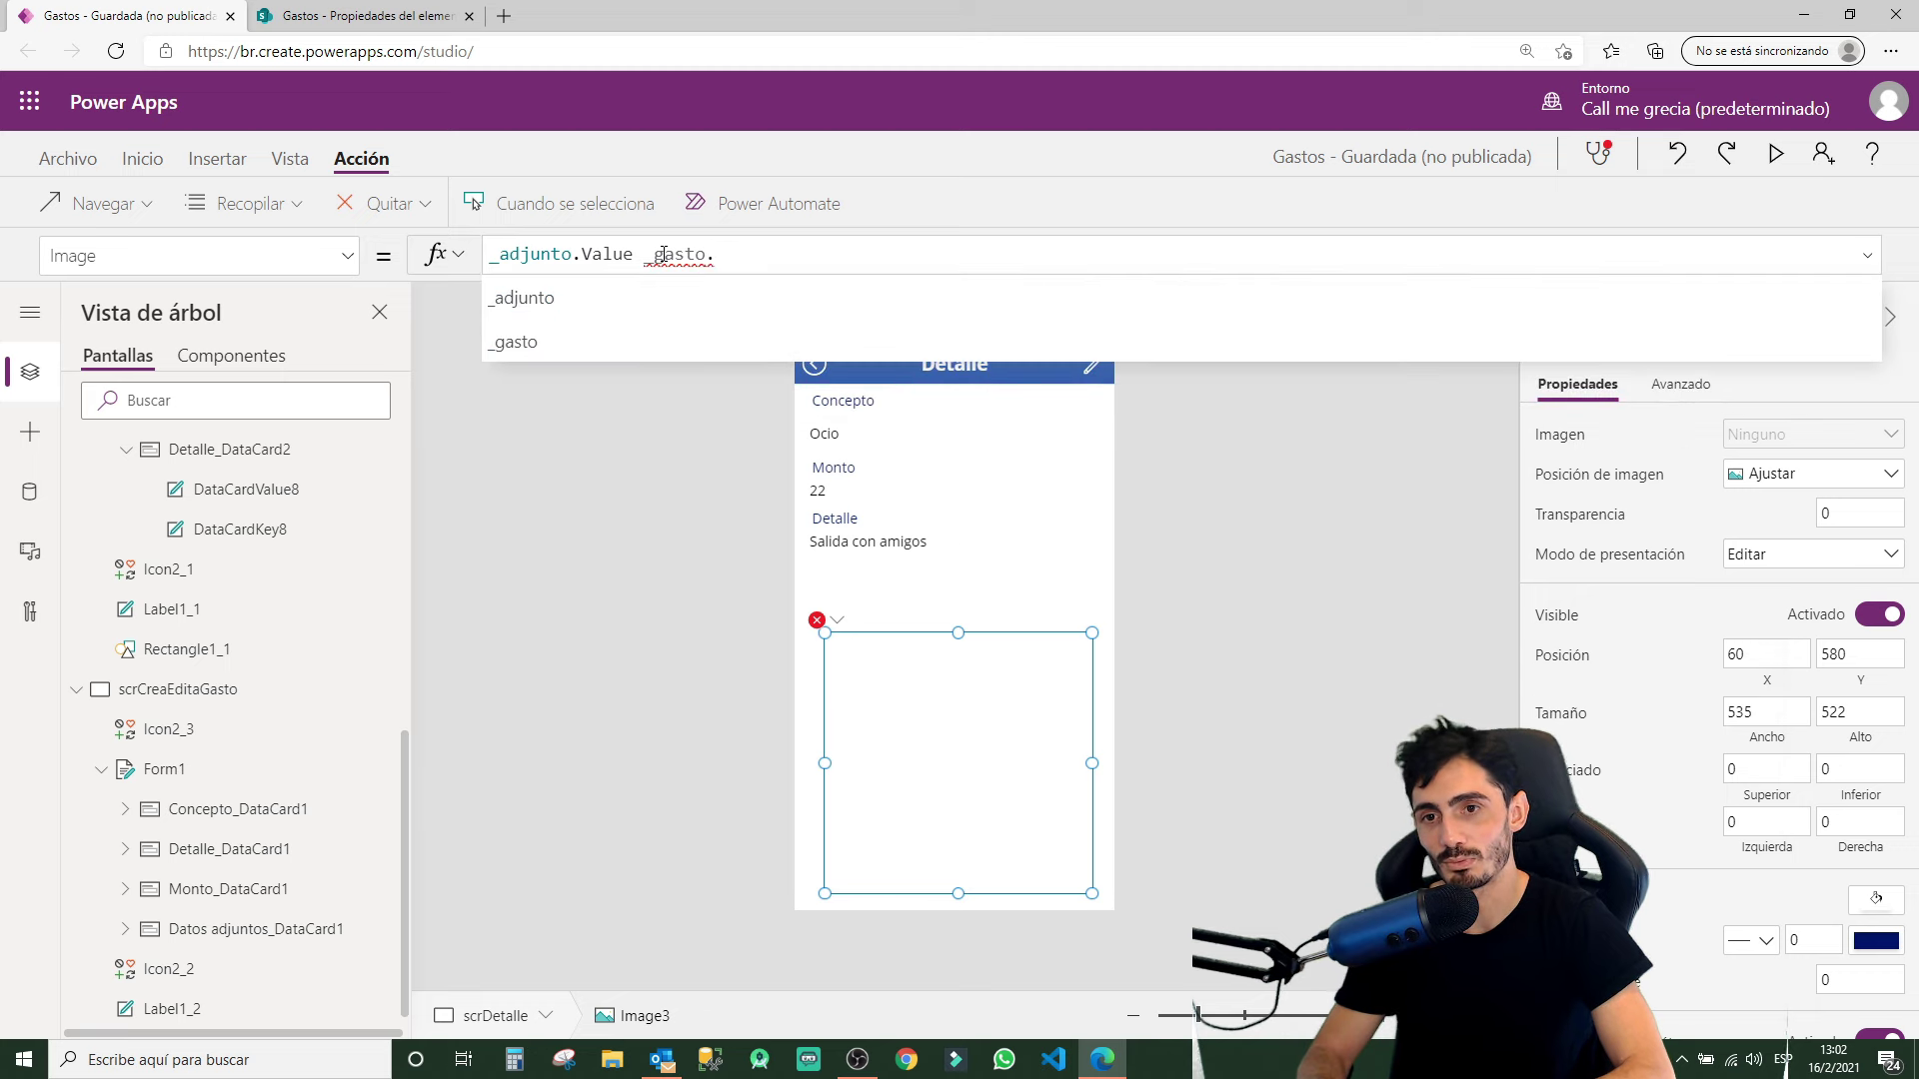
key(ctrl+a)
text(_gasto.)
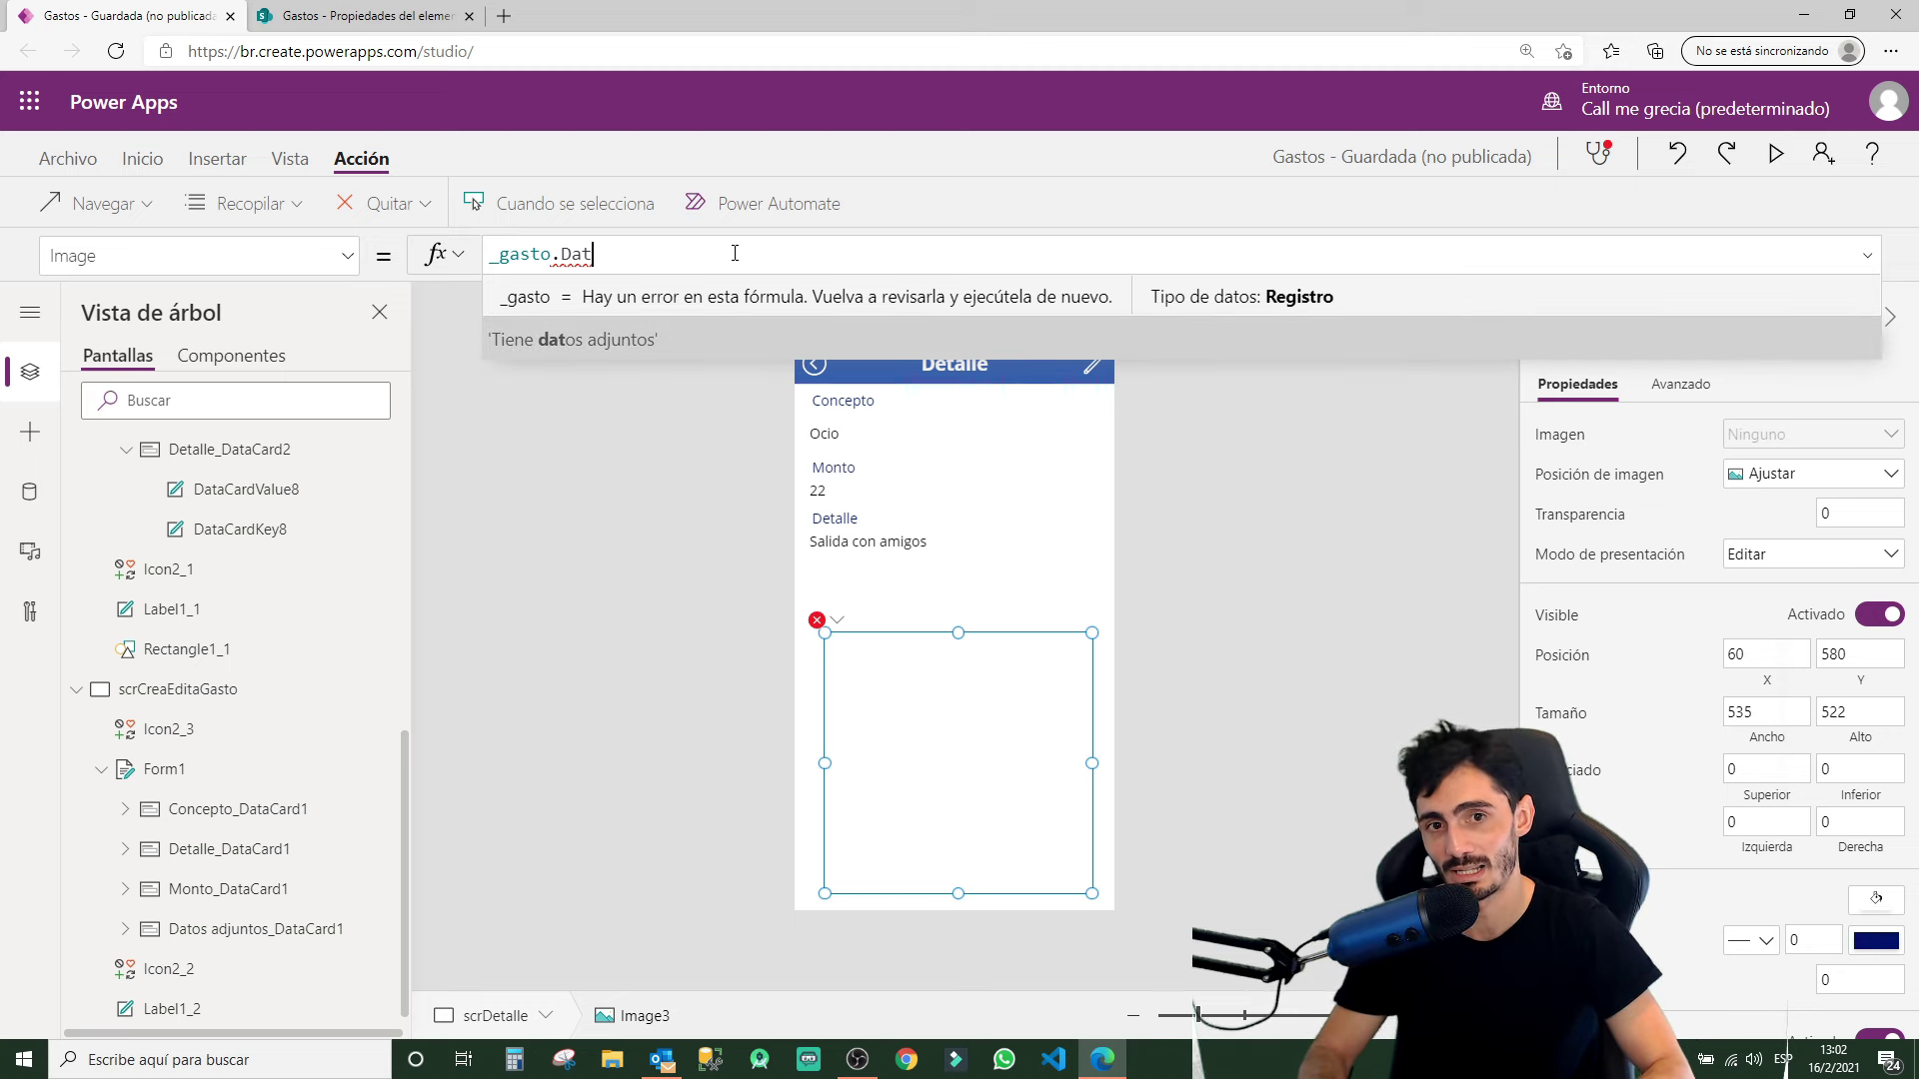
drag(591, 255, 573, 256)
text(A)
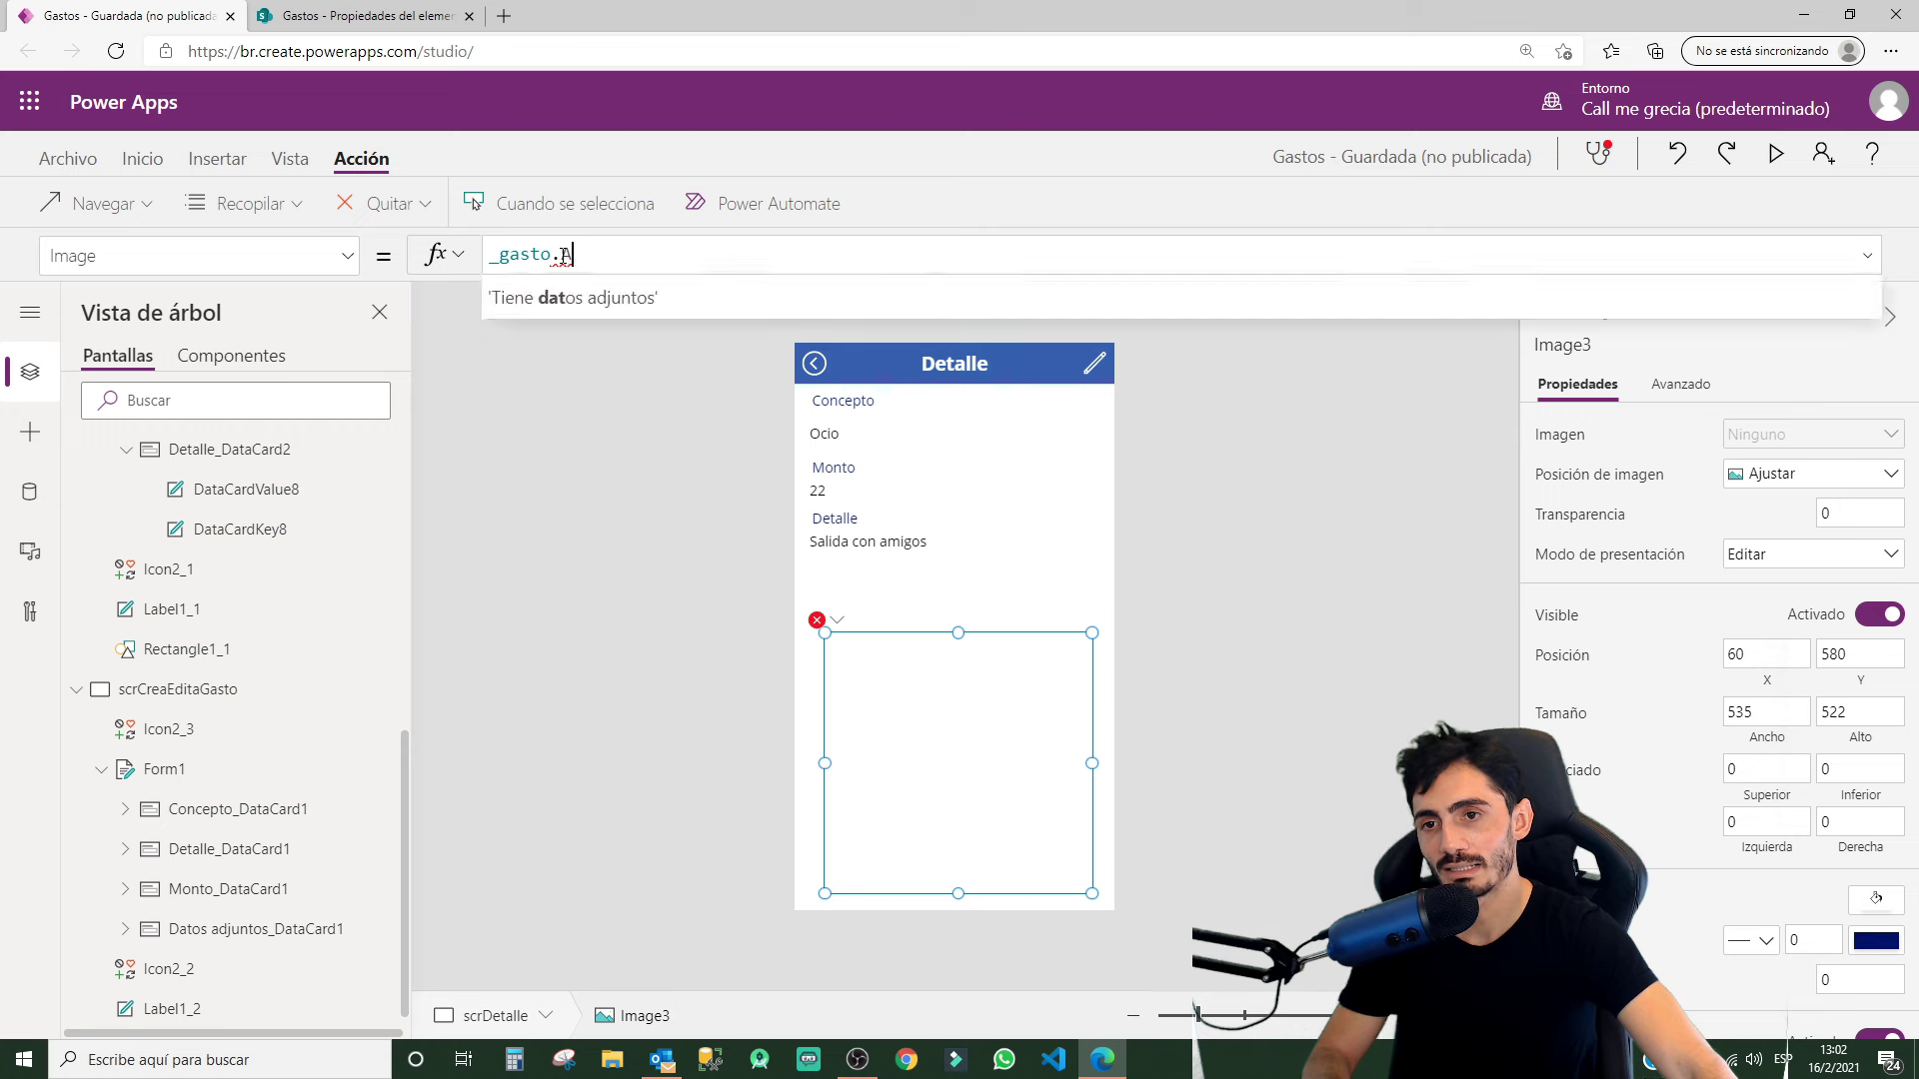
text(tt)
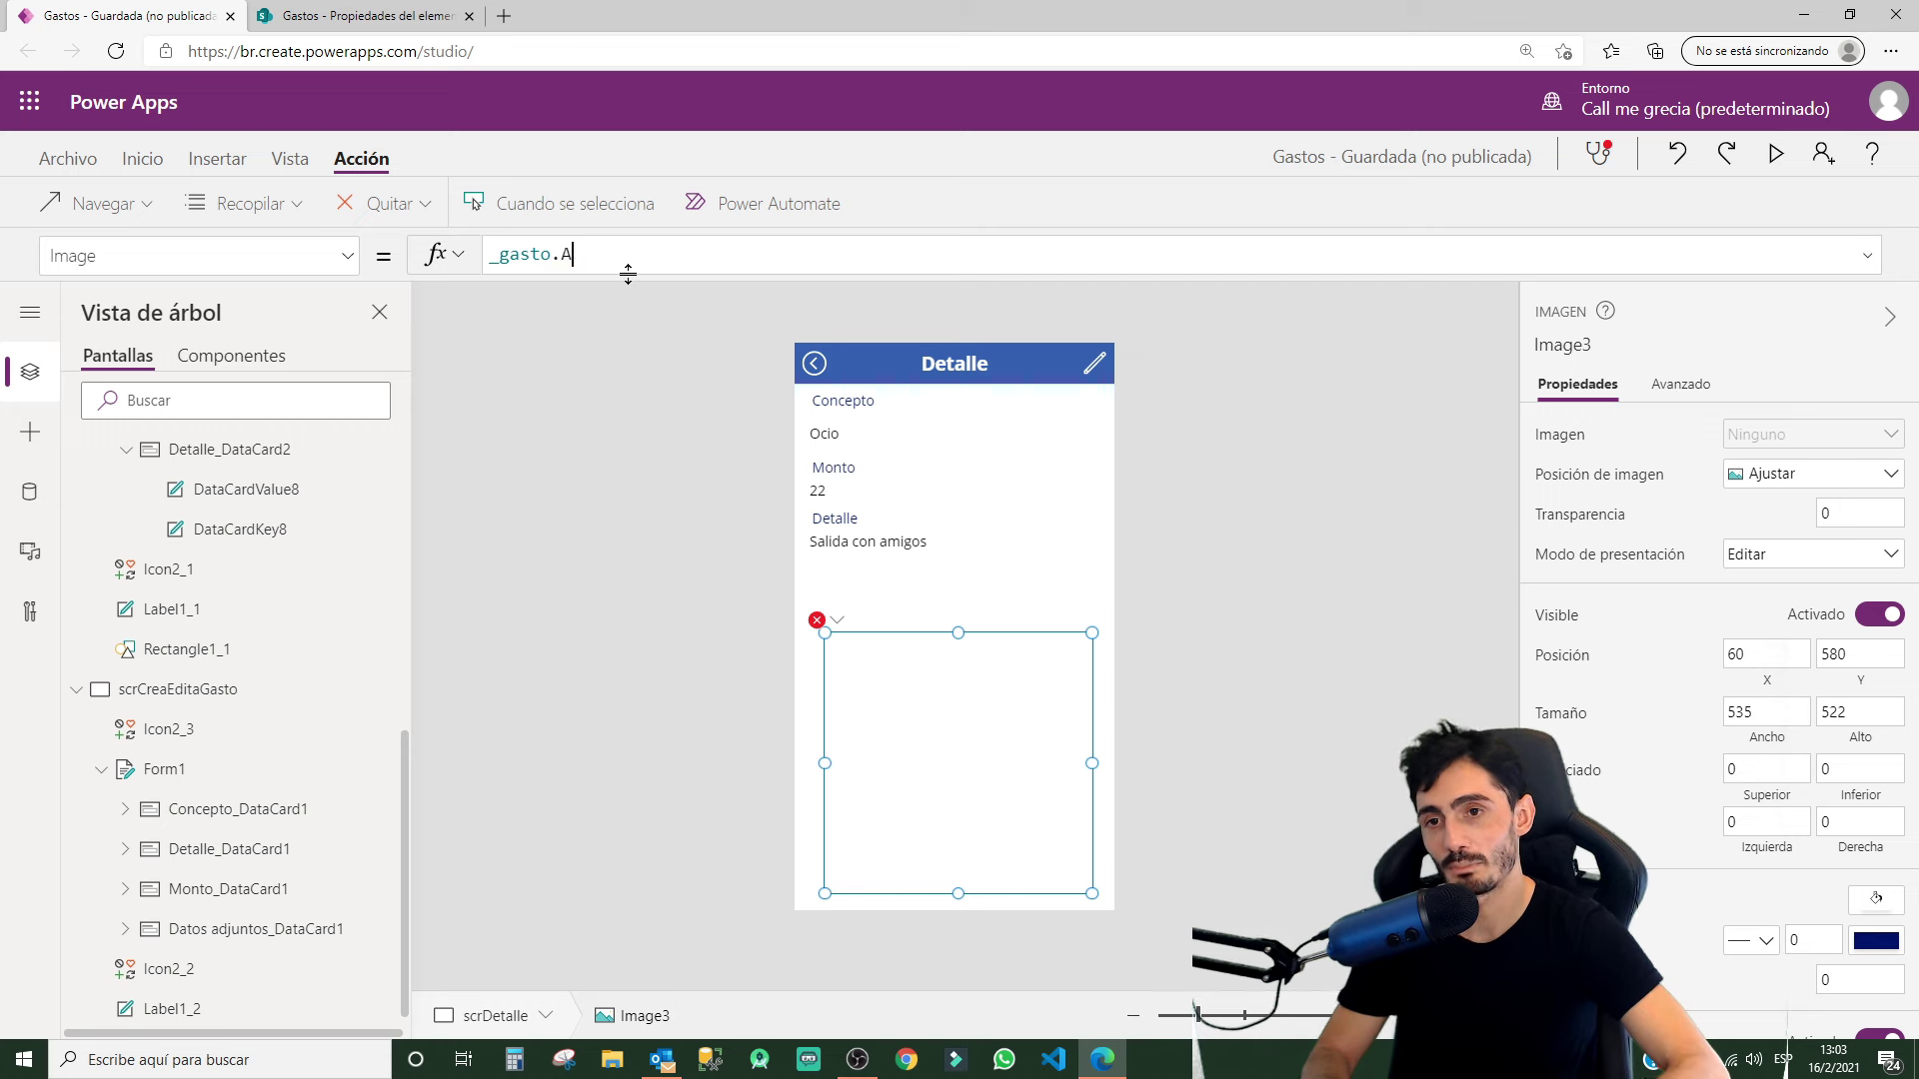
key(BackSpace)
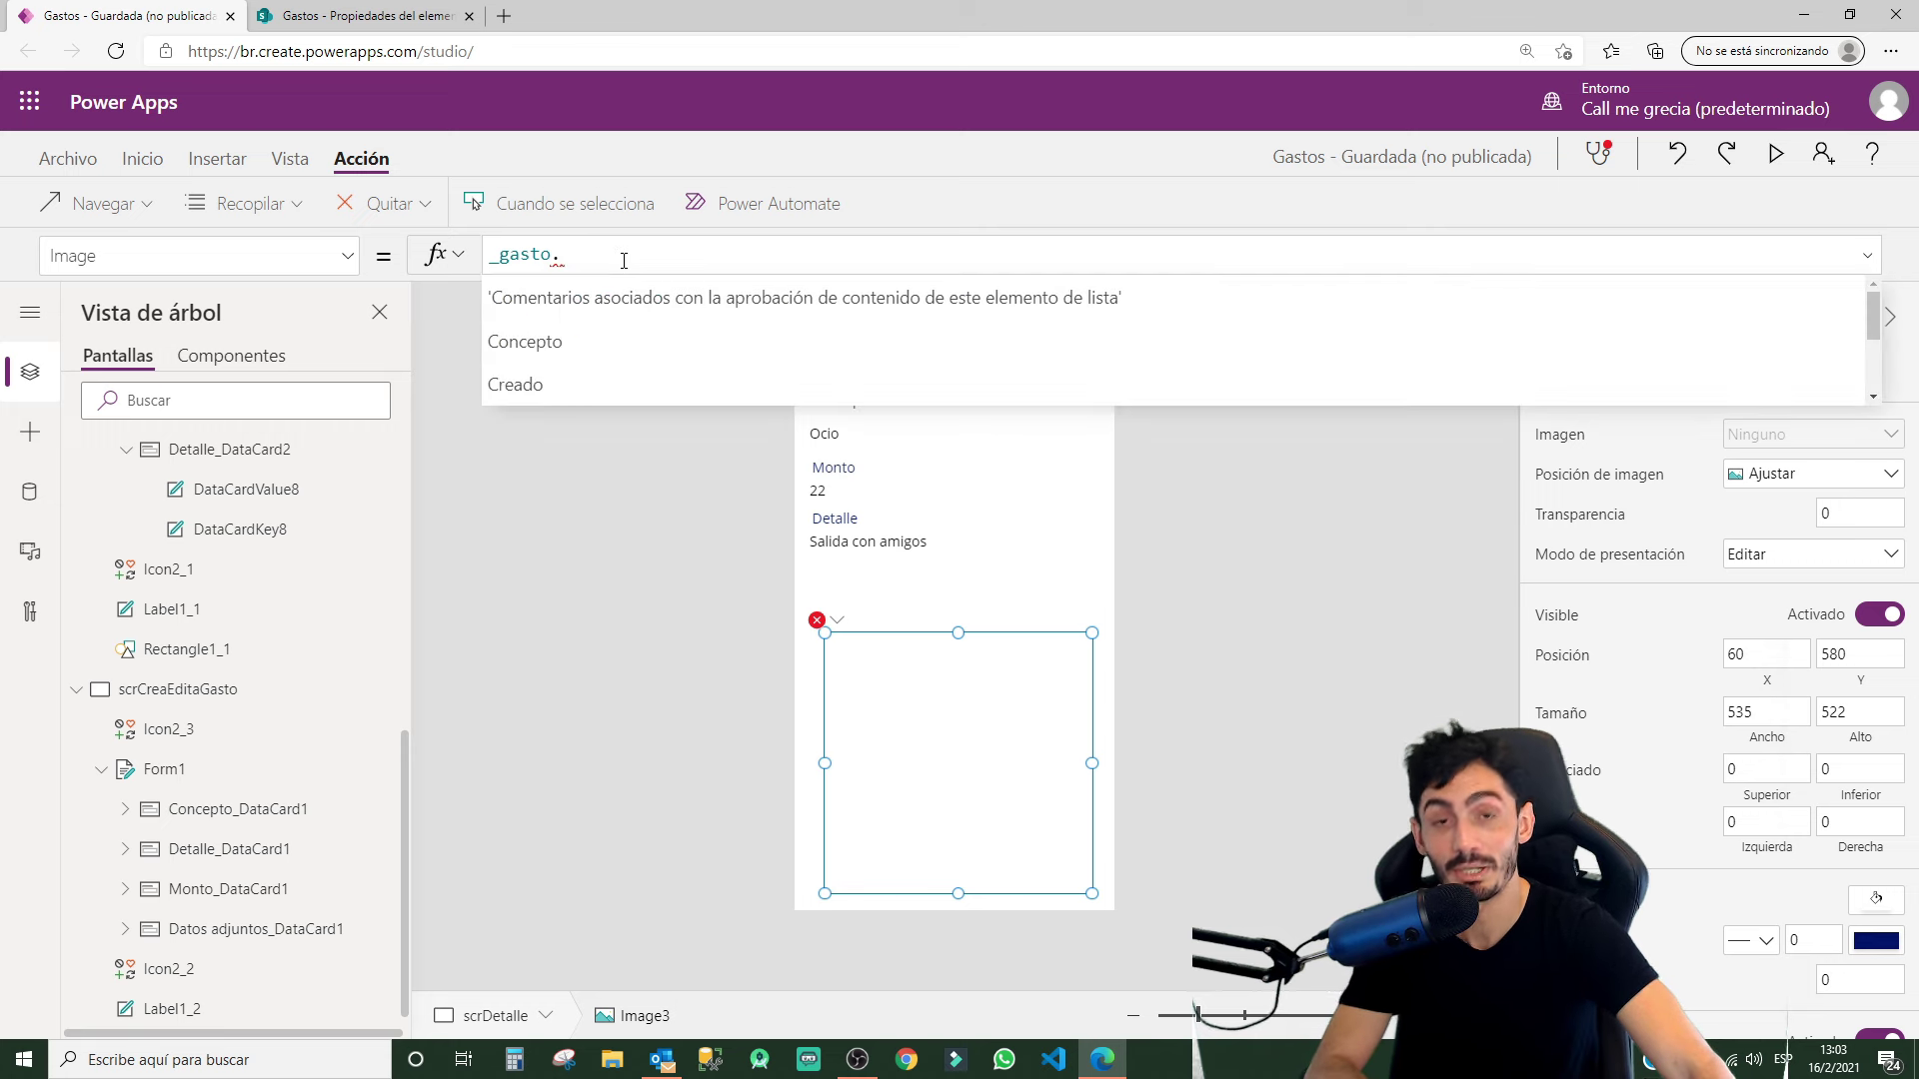
double_click(553, 258)
text(_adjunto.)
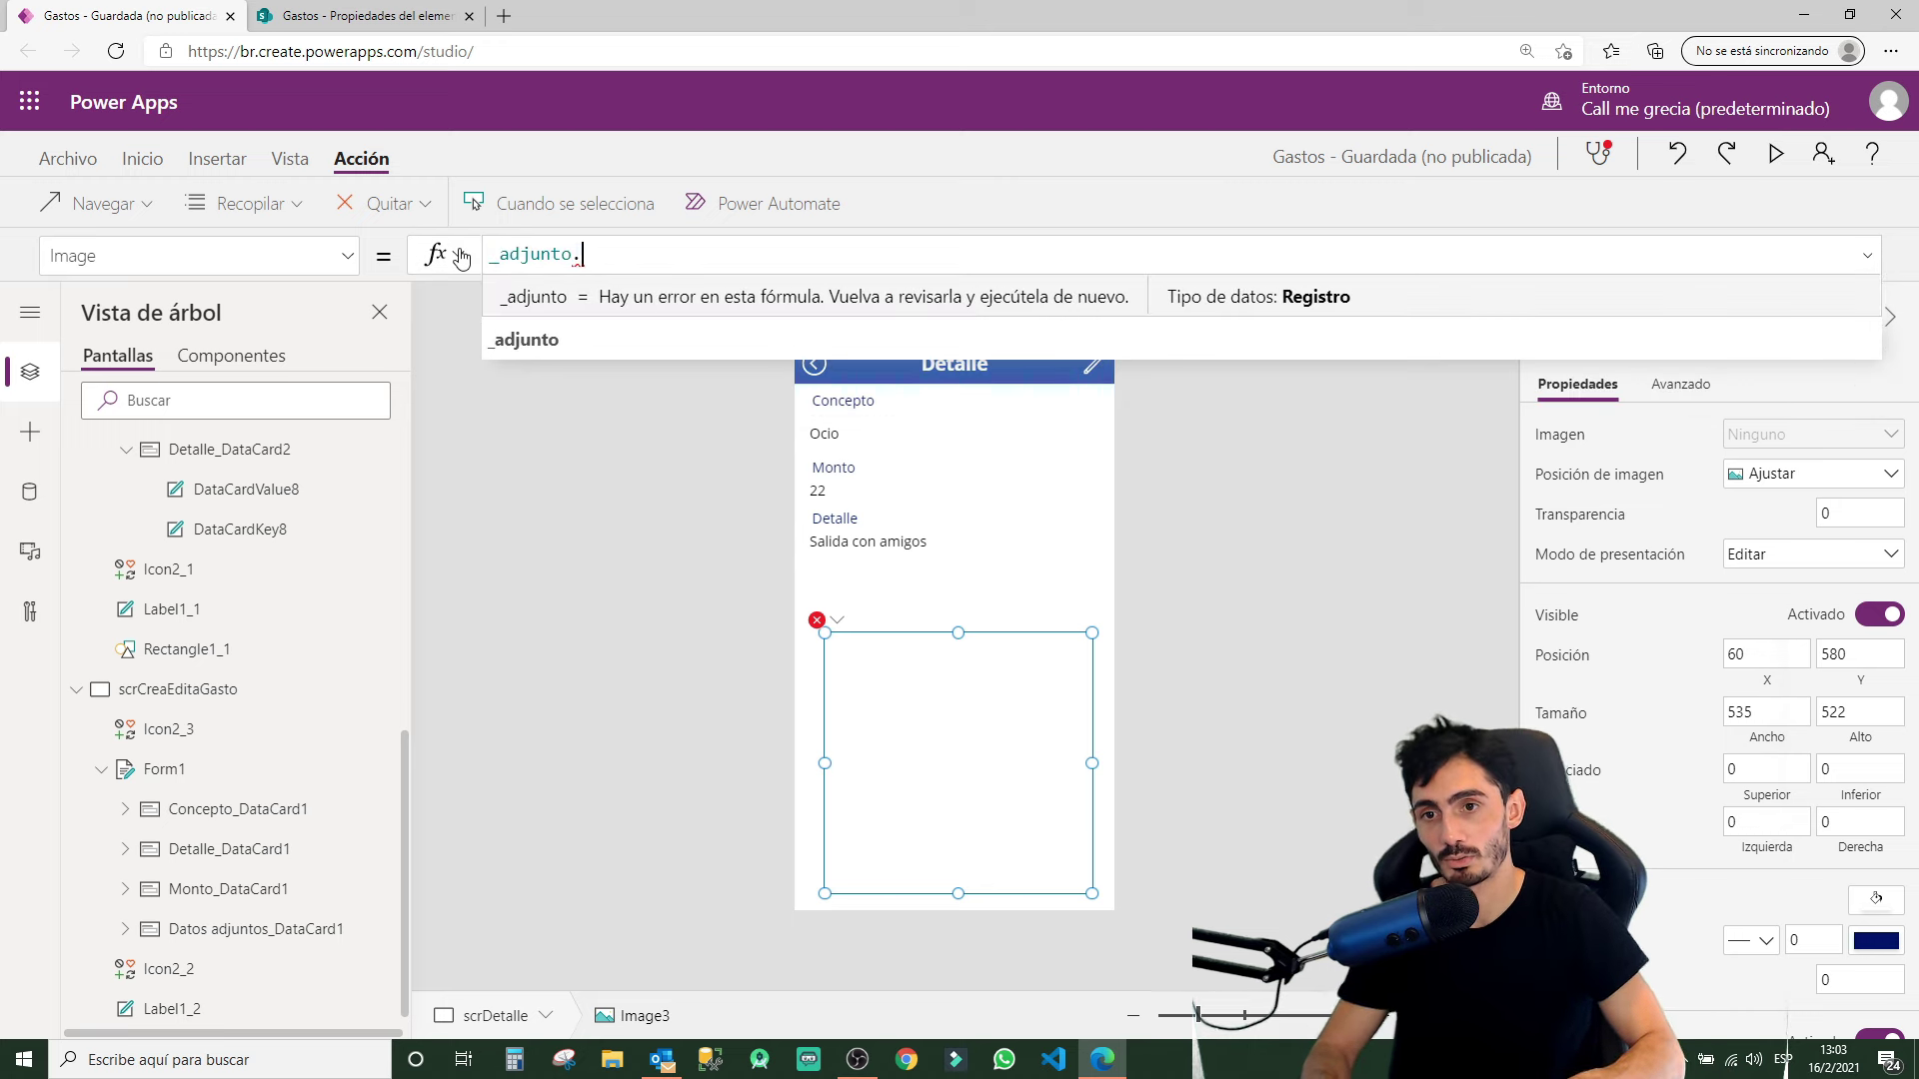
text(Value)
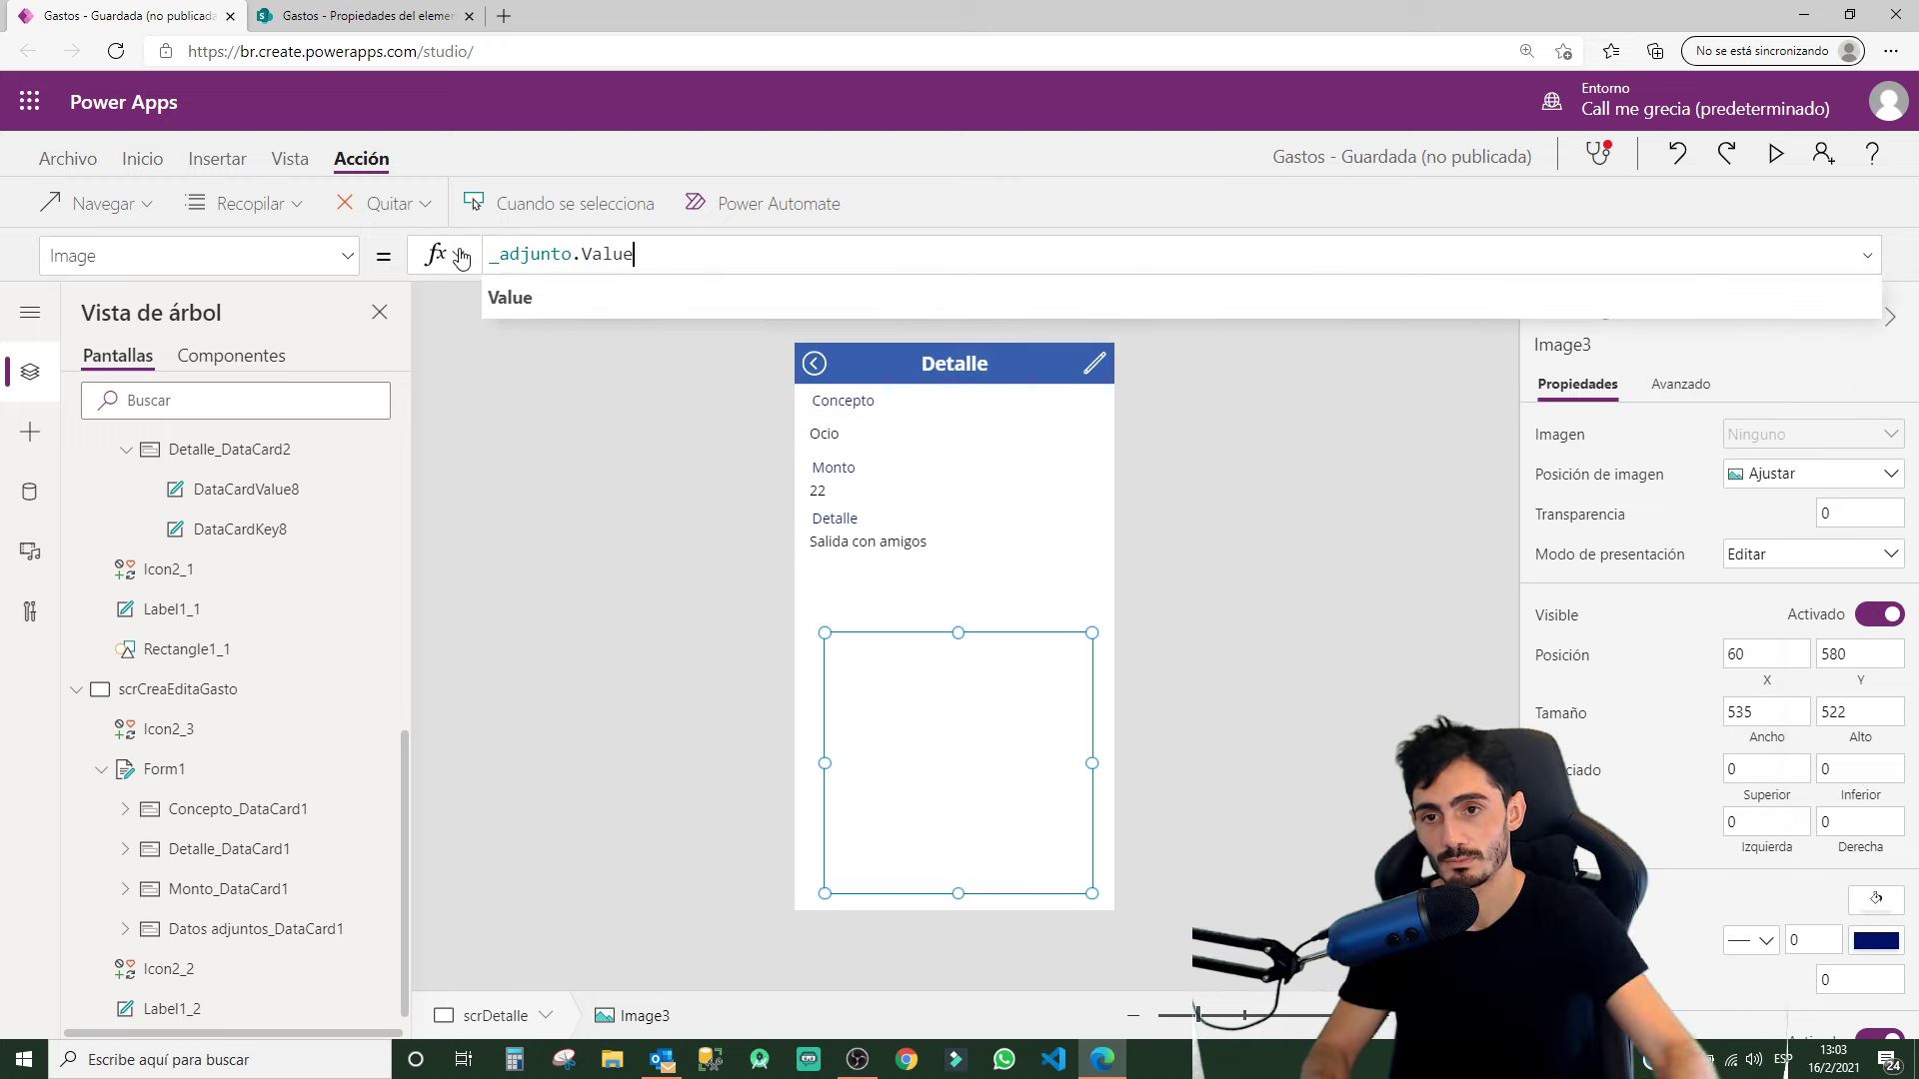
click(1232, 595)
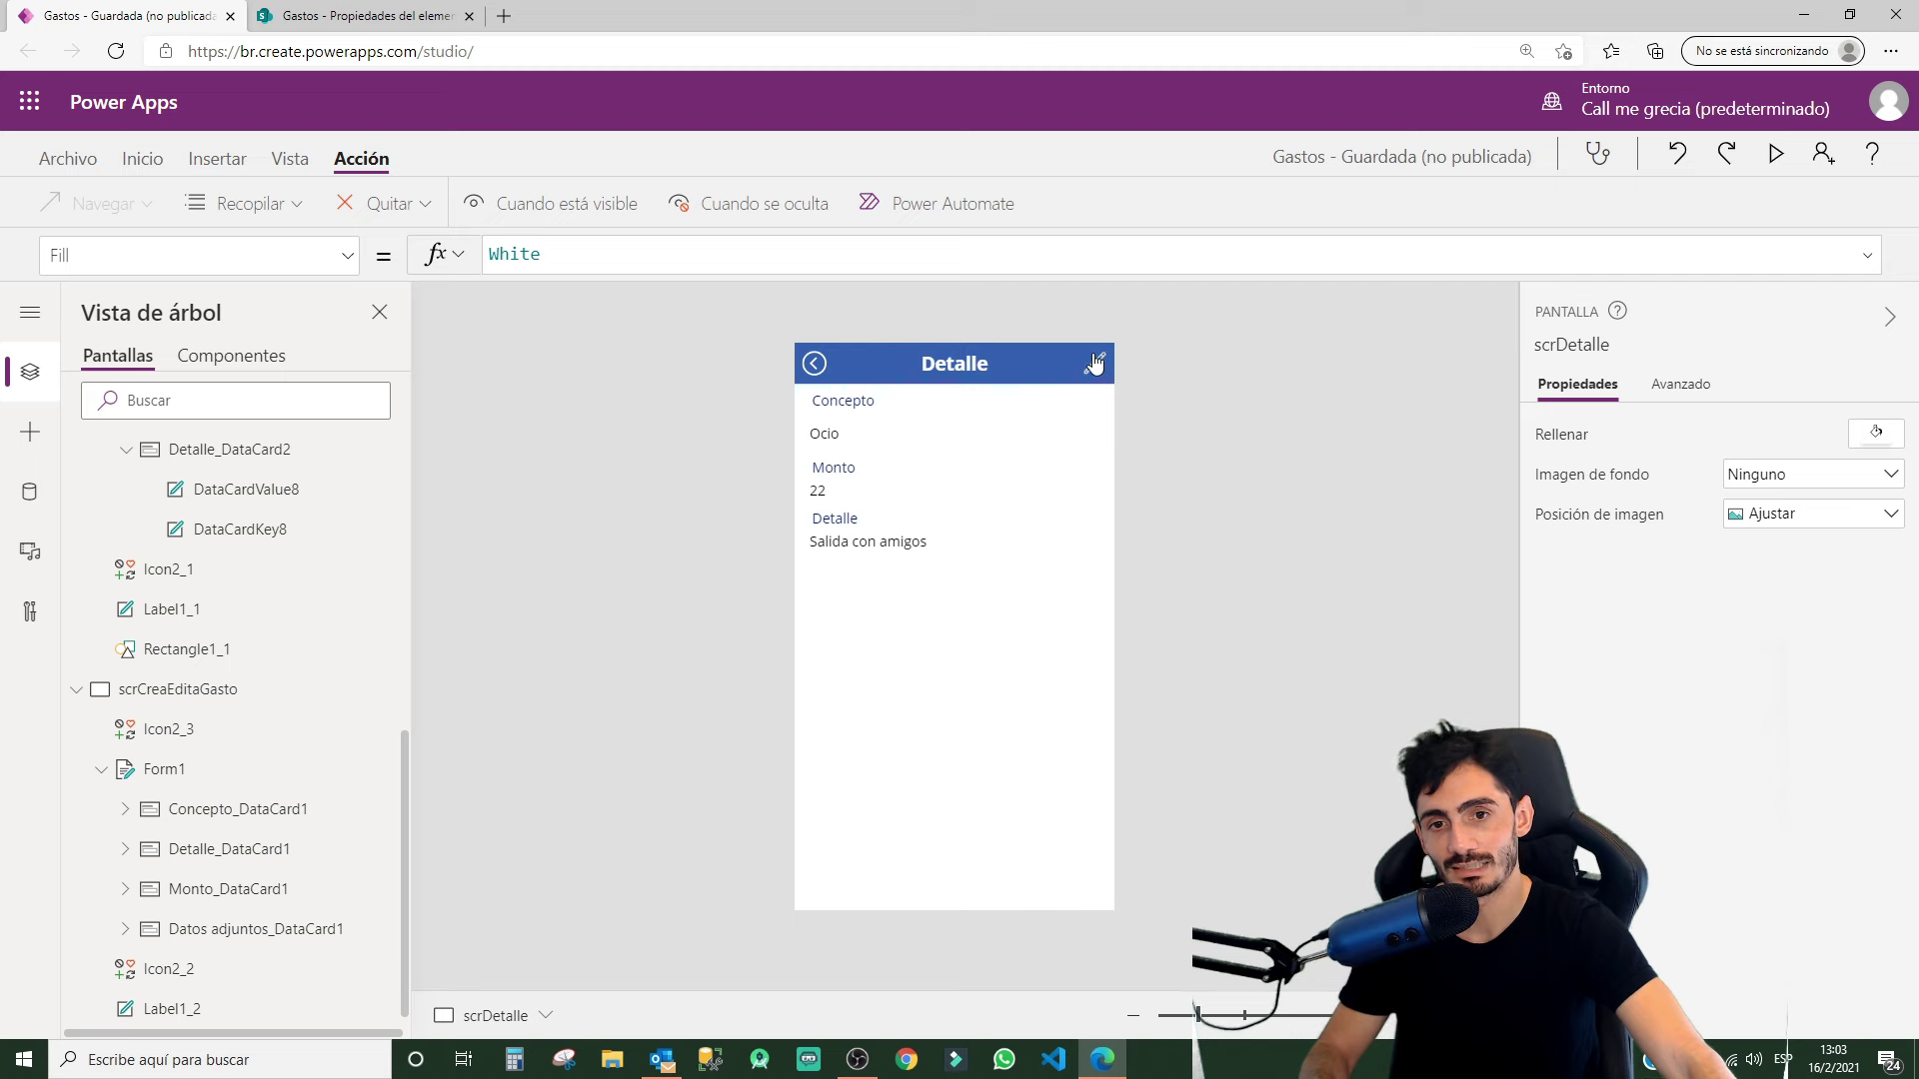
Preview Form1 on scrCreaEditaGasto and switch Concepto from Ocio to Comida.
alt+click(1095, 363)
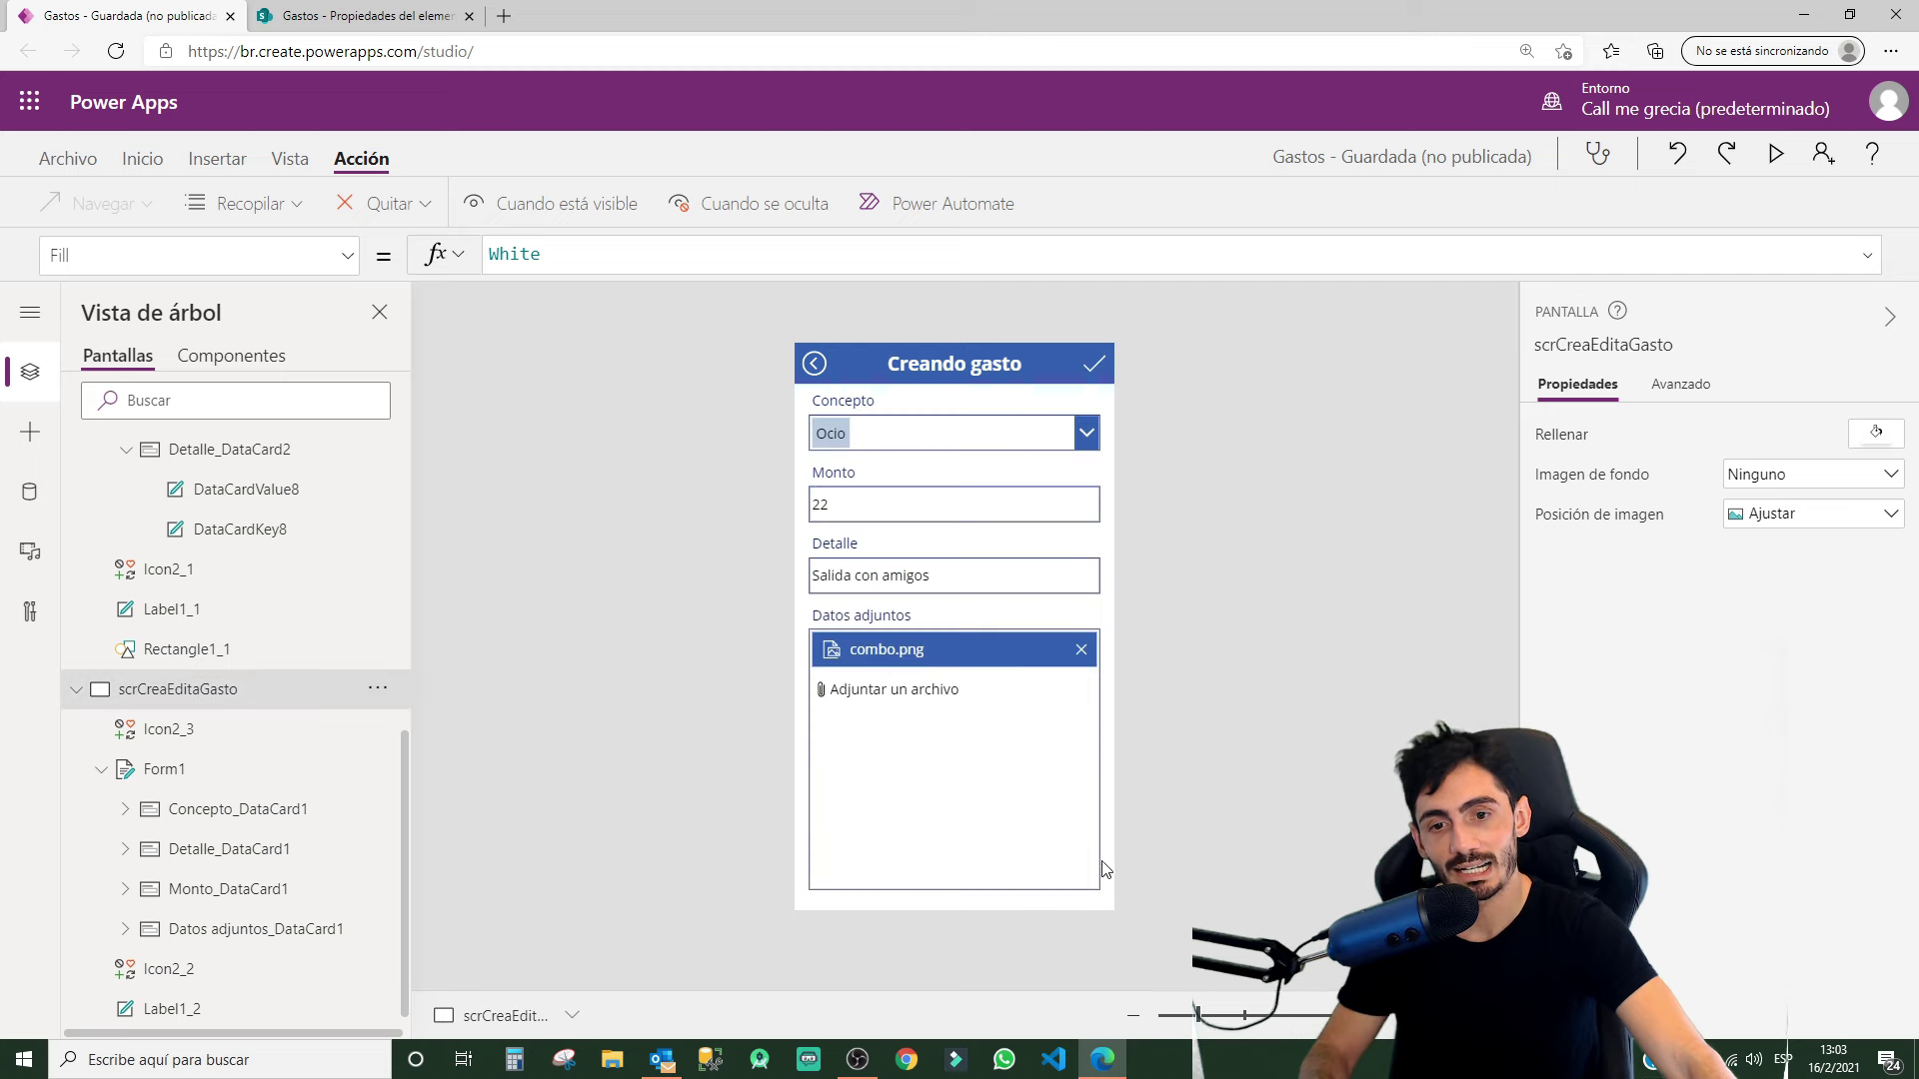
click(1102, 904)
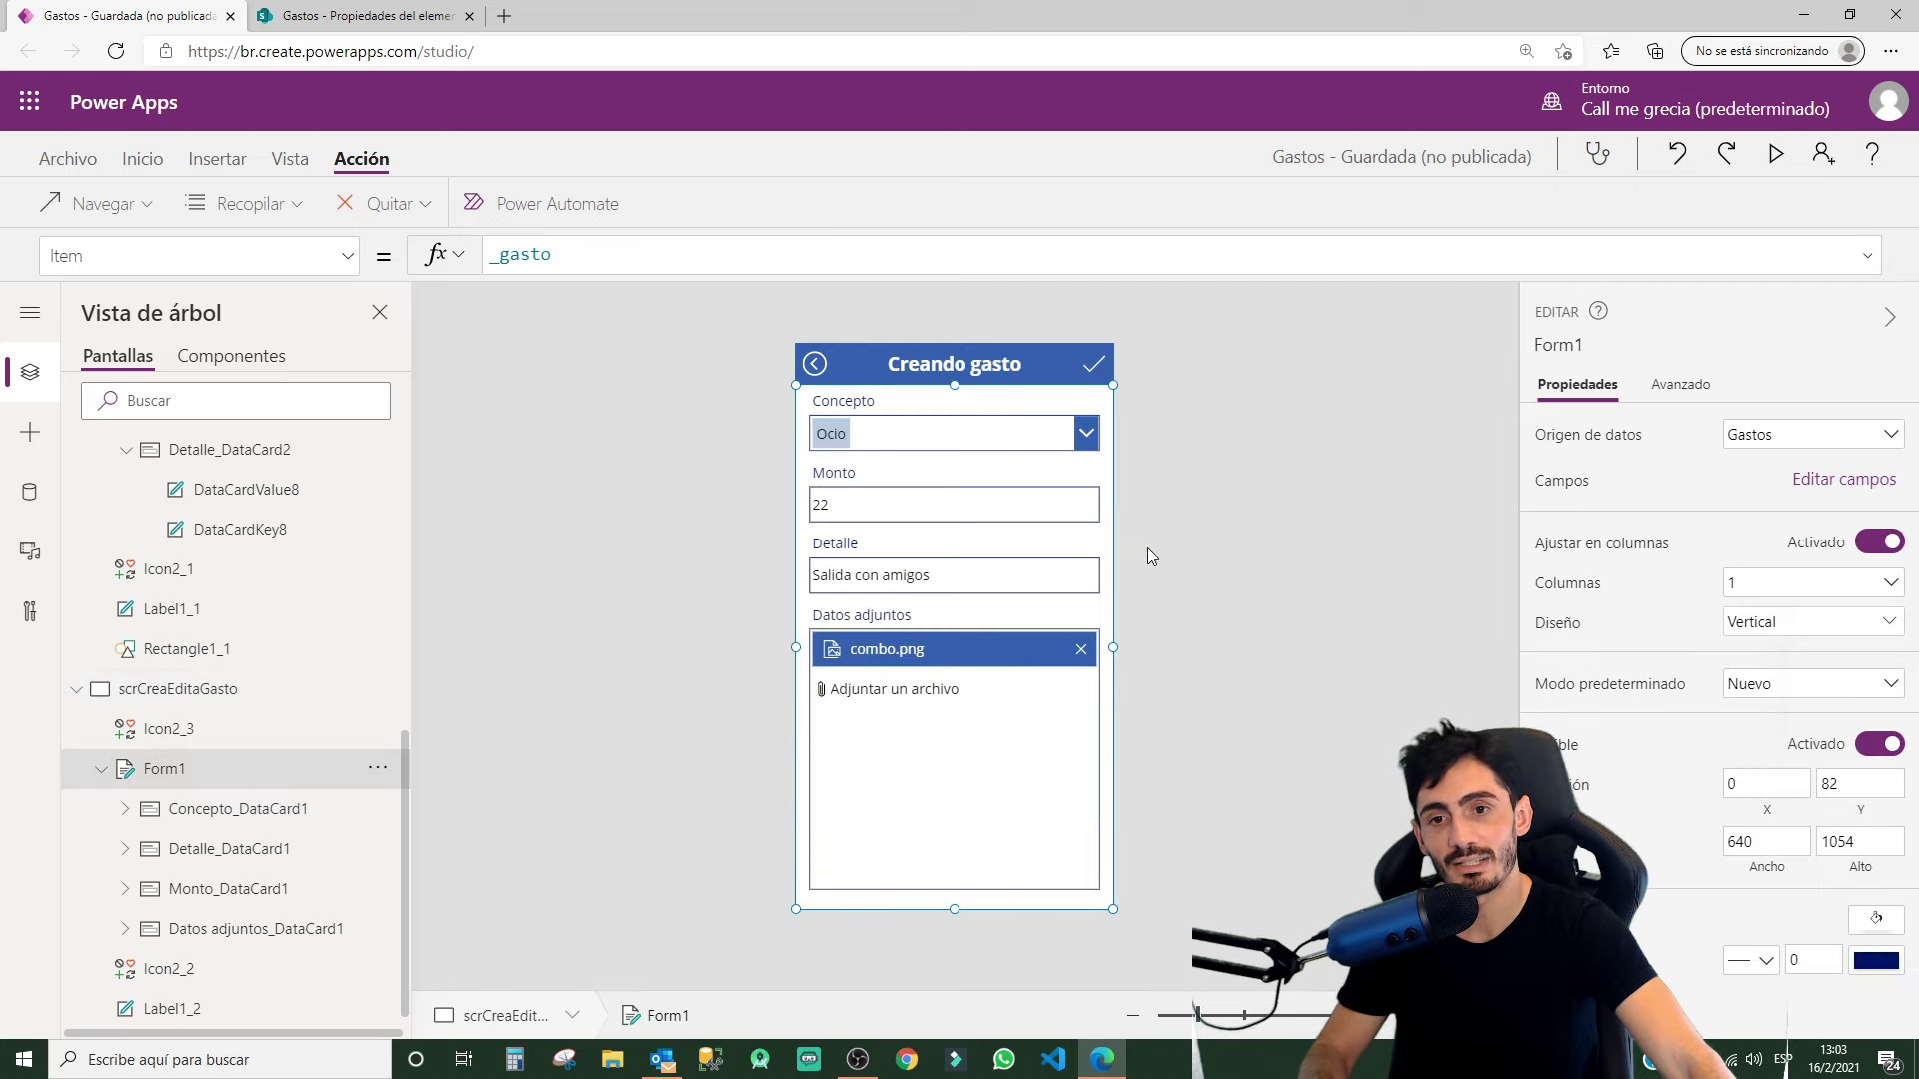
click(1776, 157)
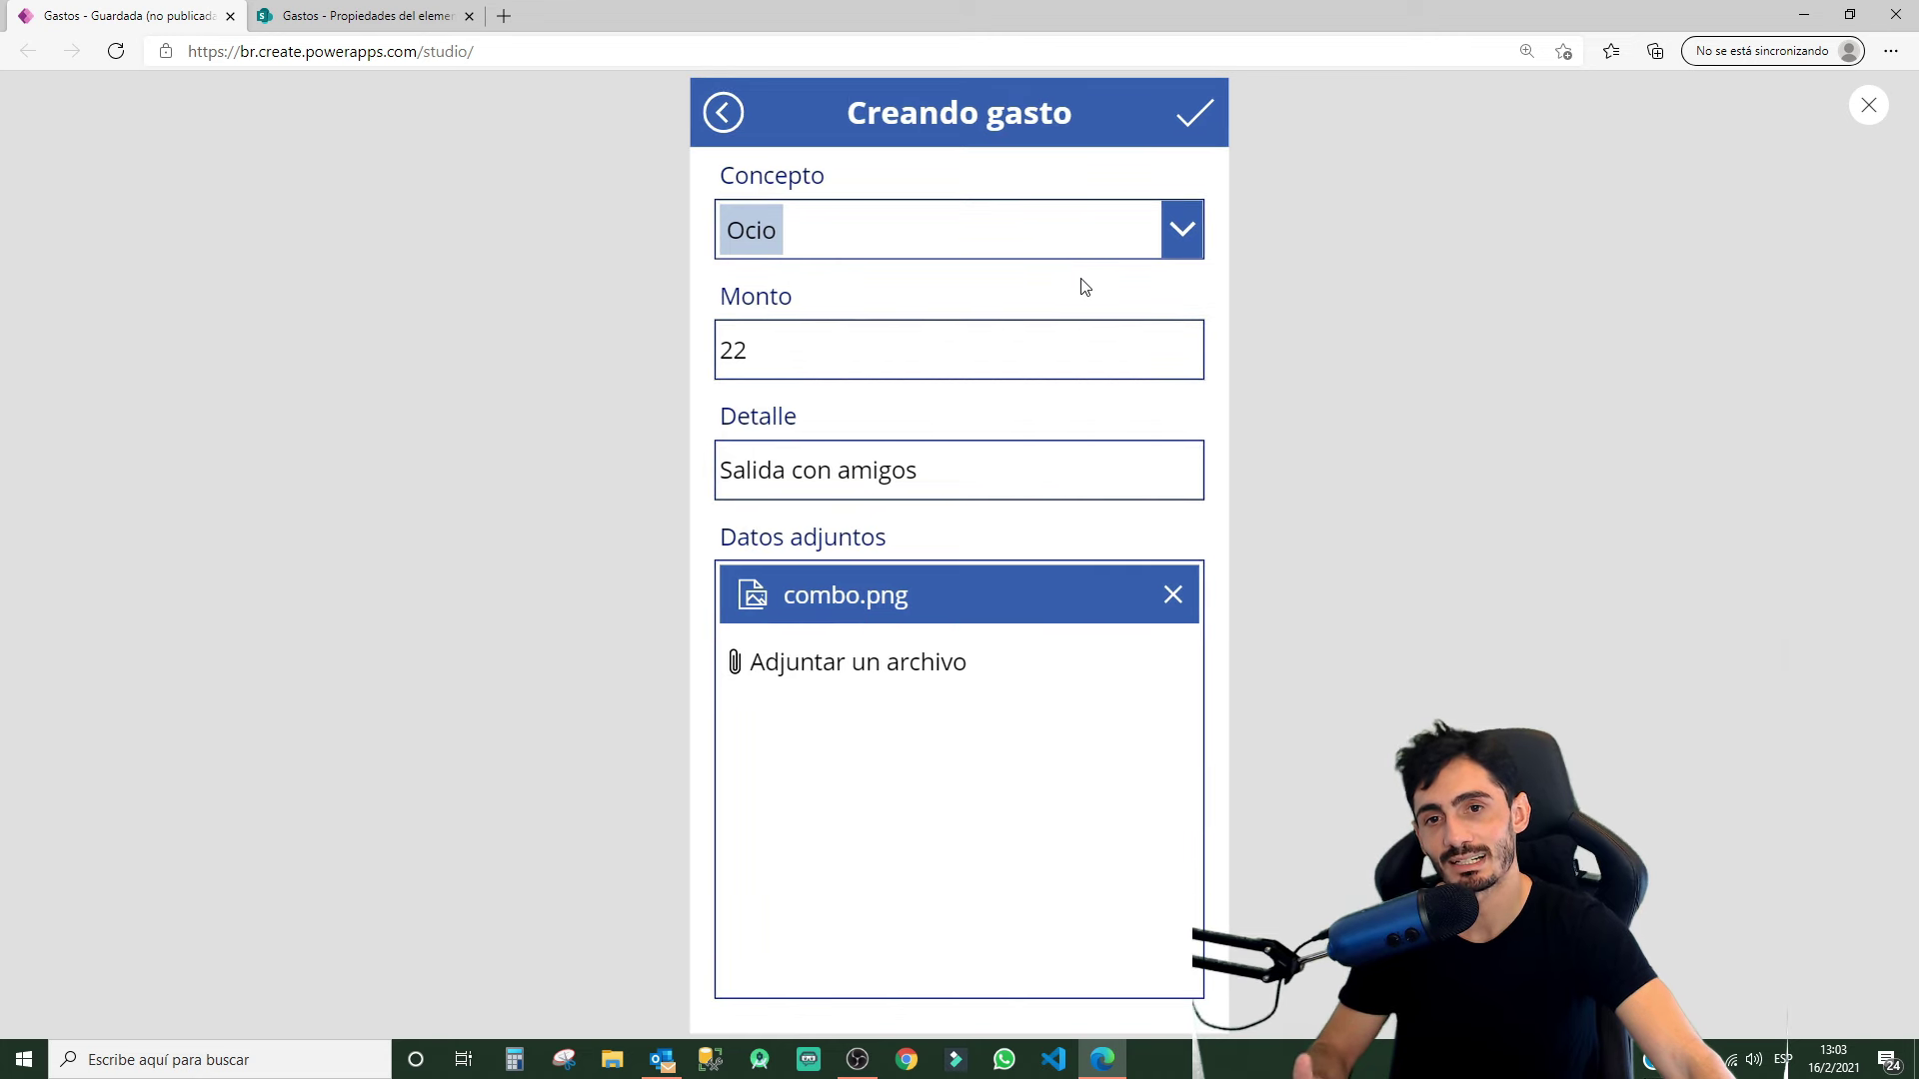
click(1142, 238)
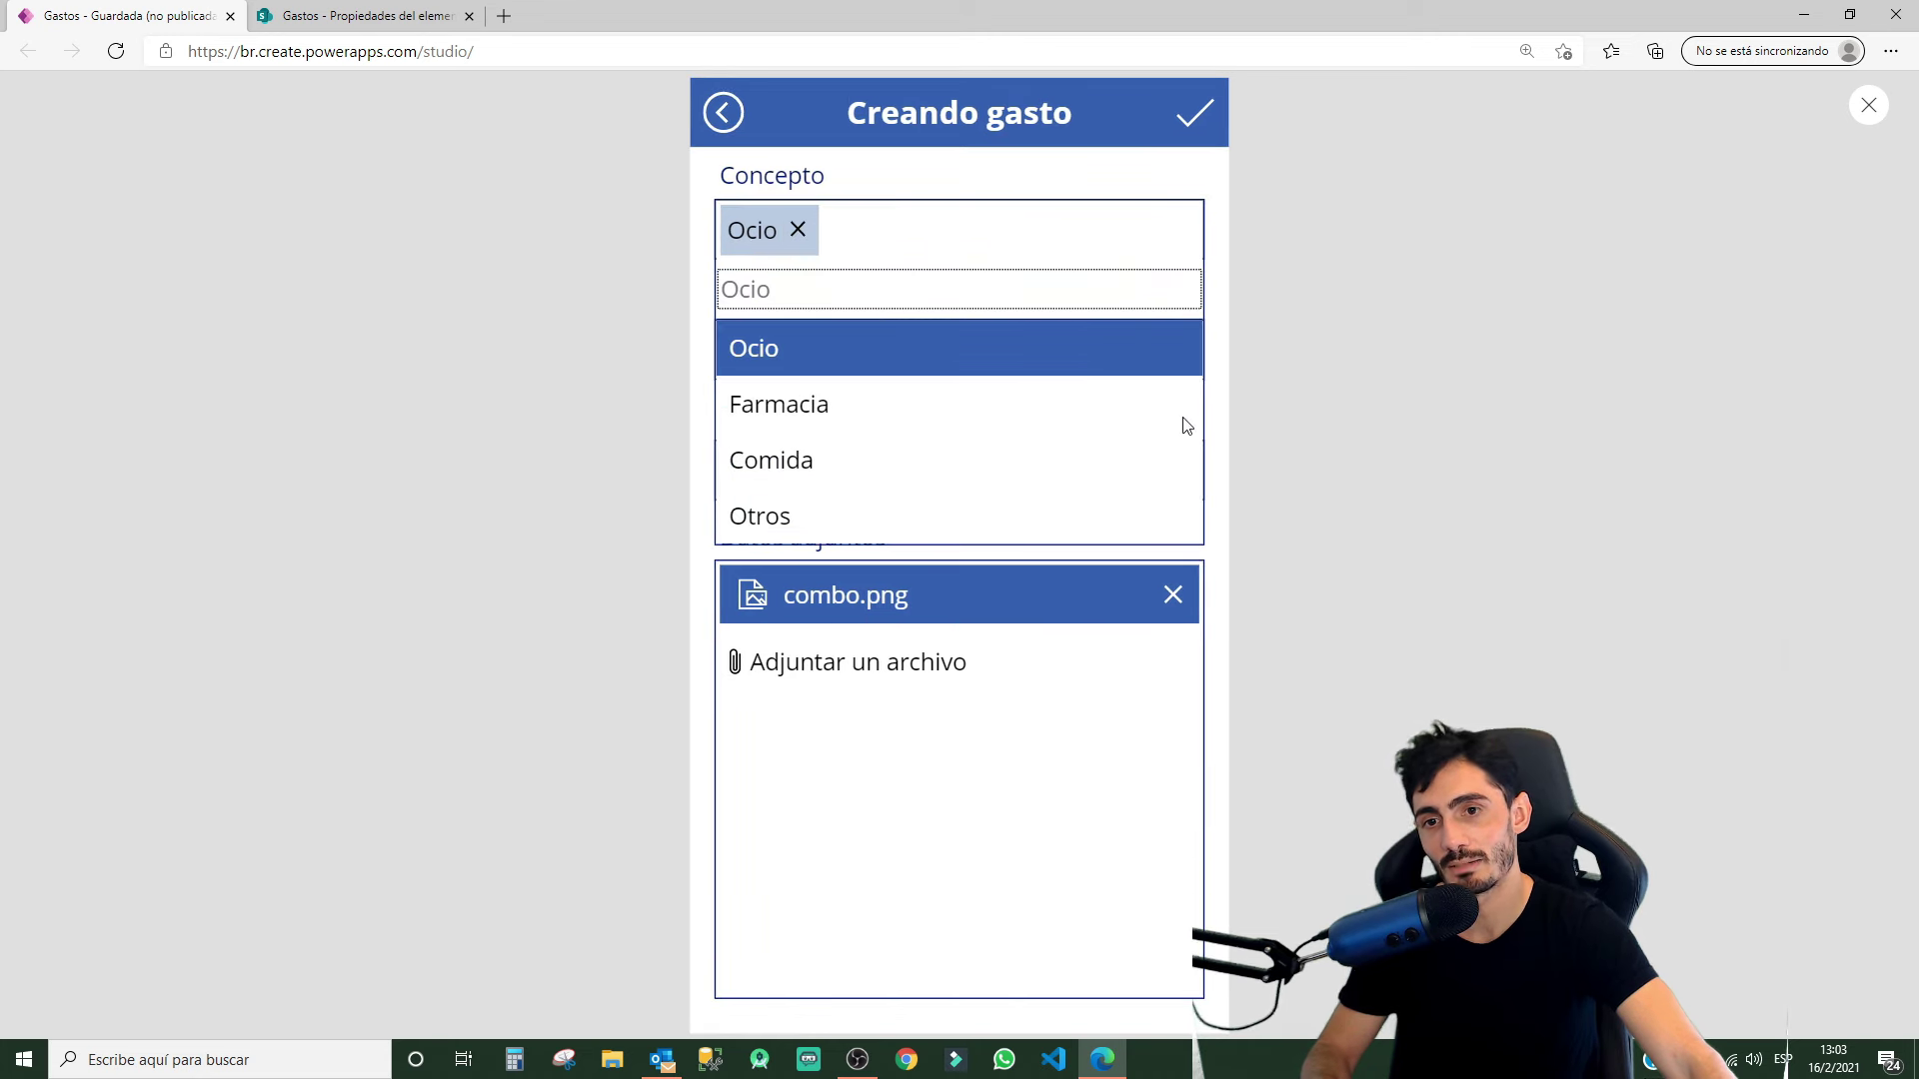
click(994, 459)
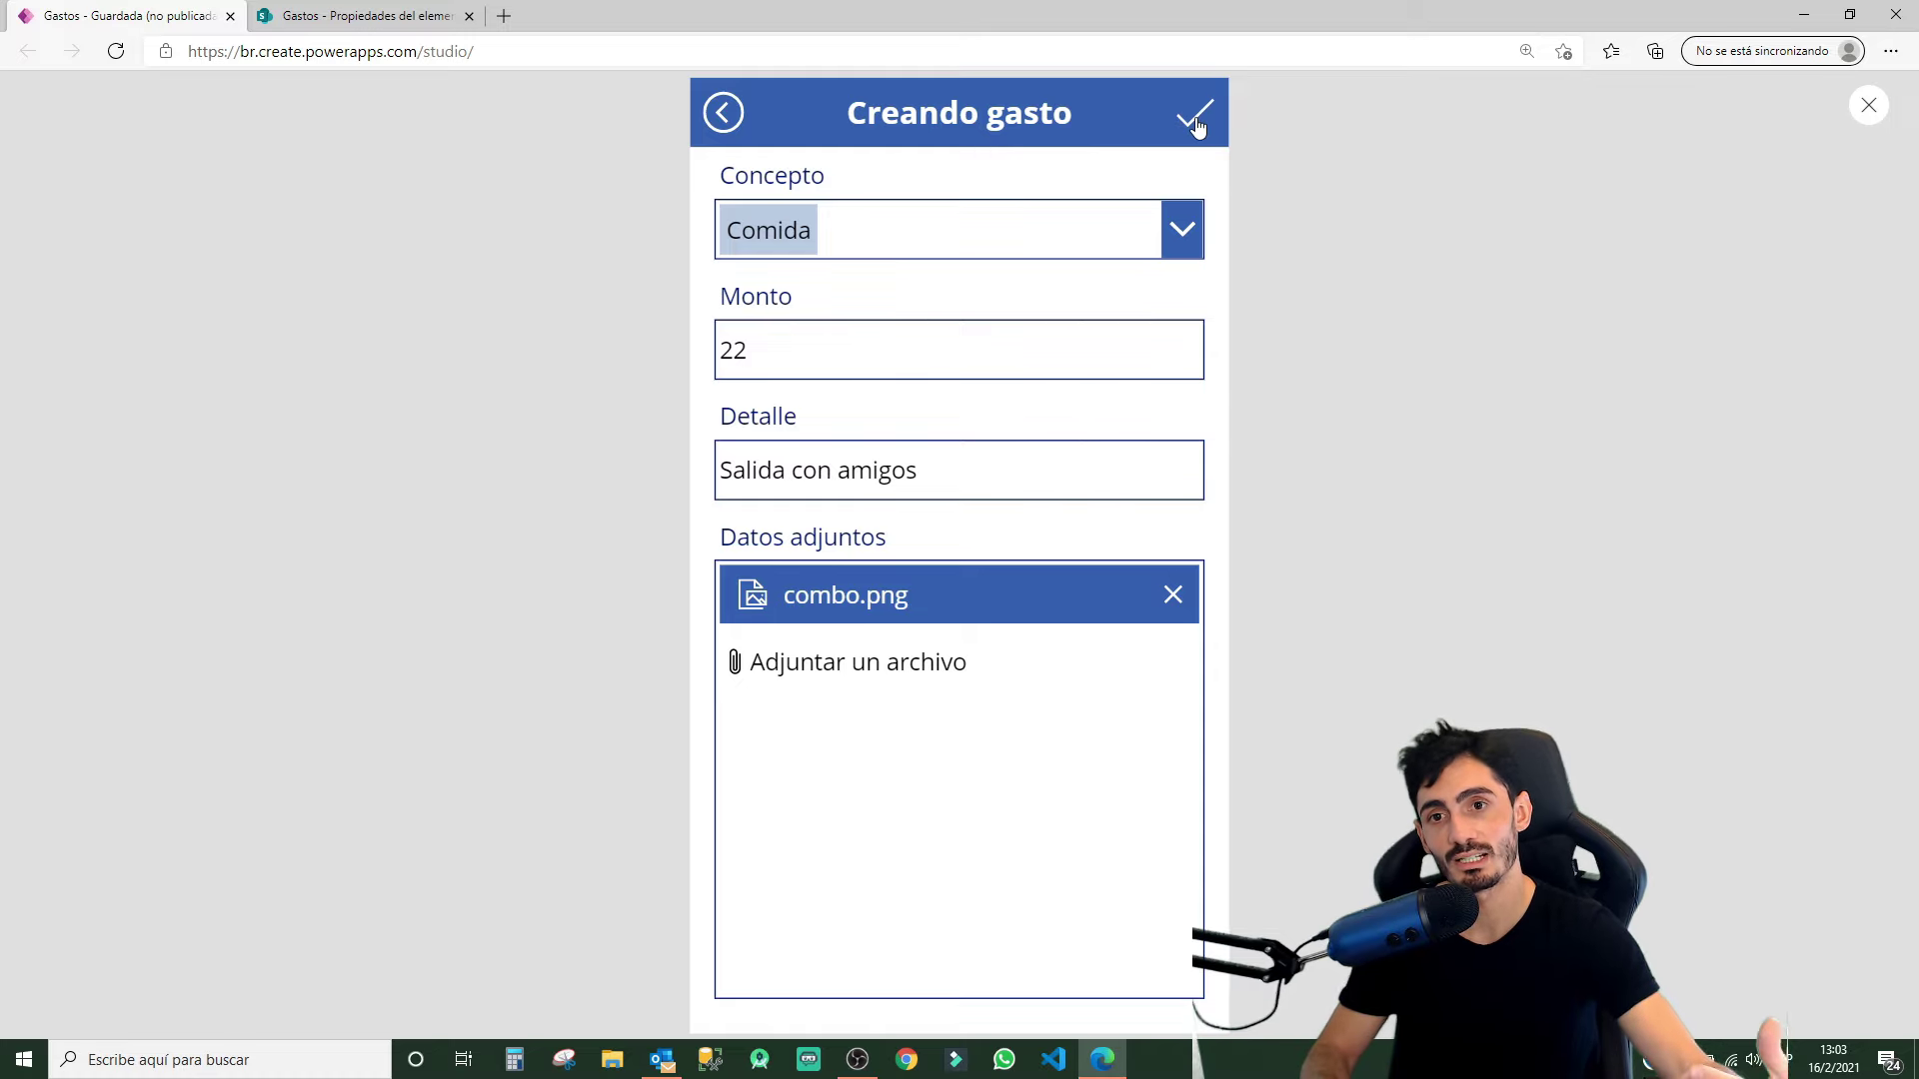
Exit preview, save, then set the check icon's OnSelect to SubmitForm(Form1) and submit Comida $22.
key(Escape)
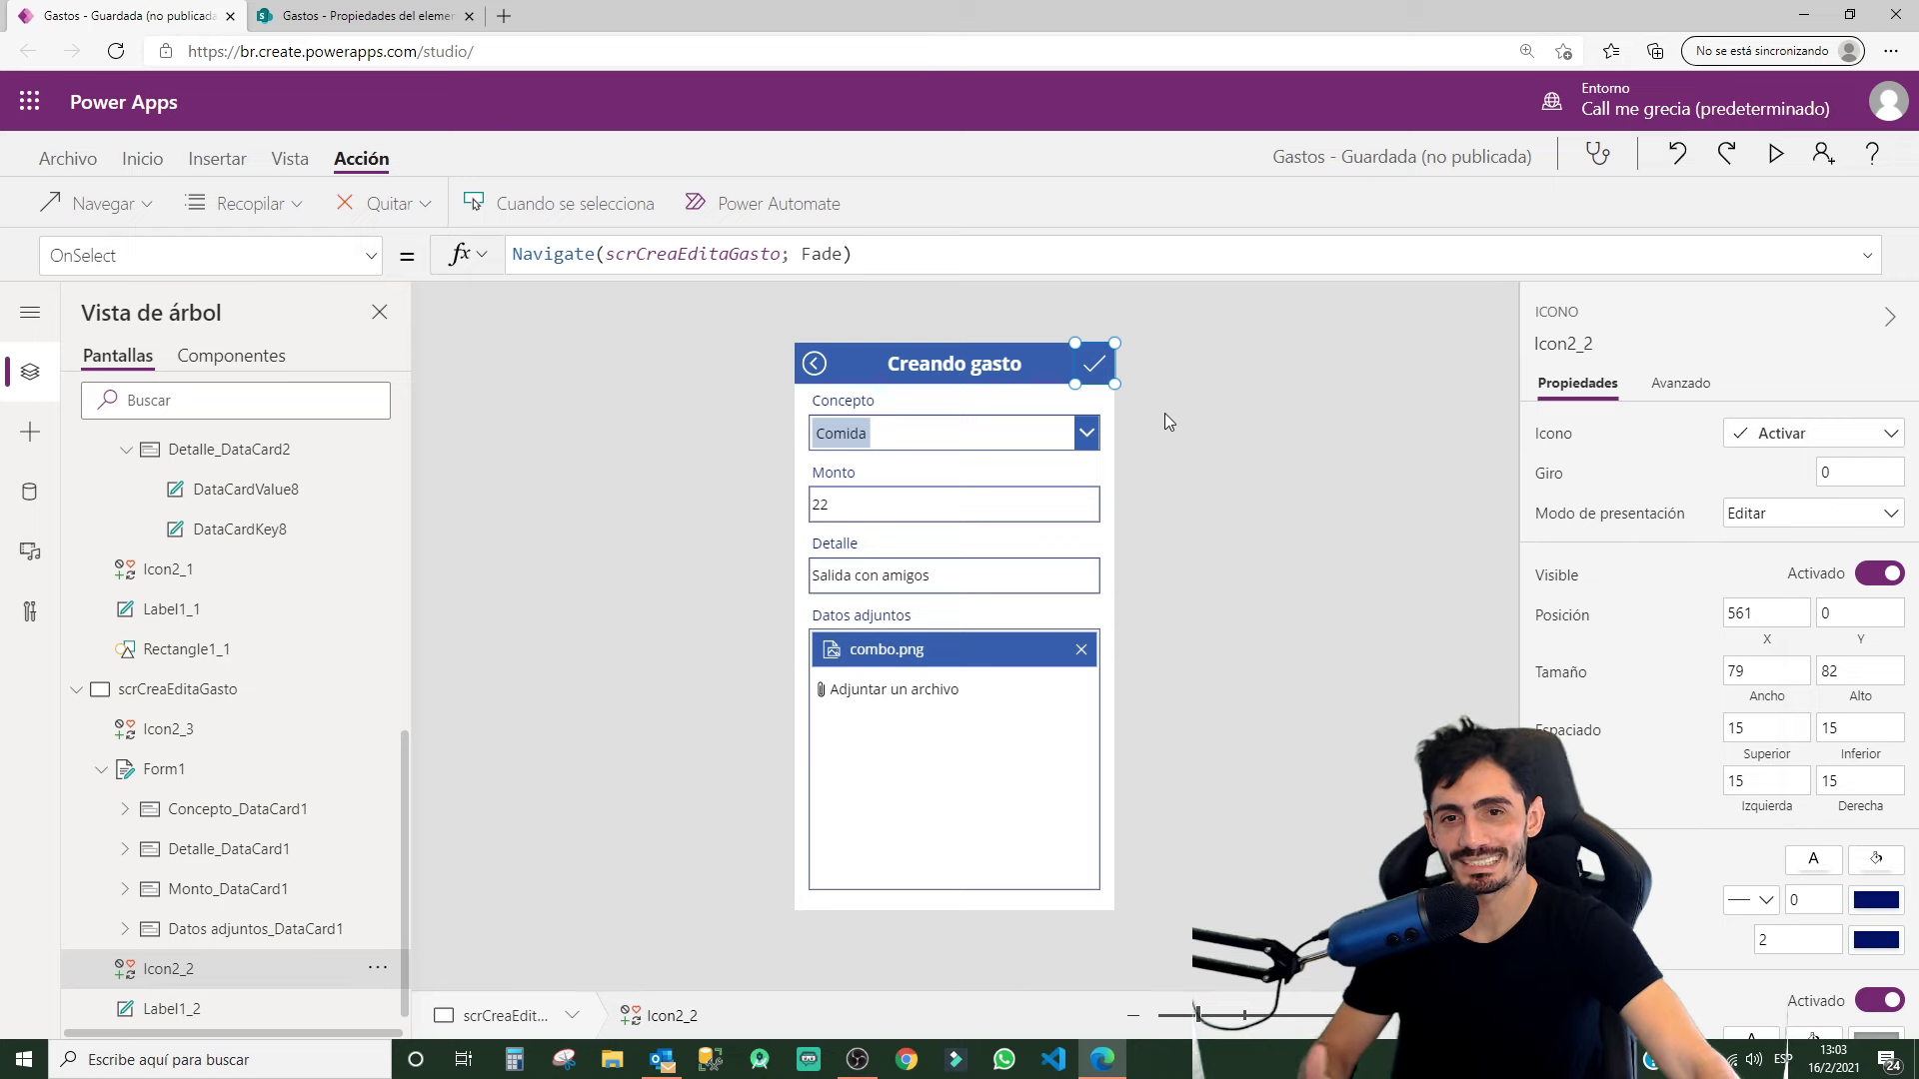
key(ctrl+s)
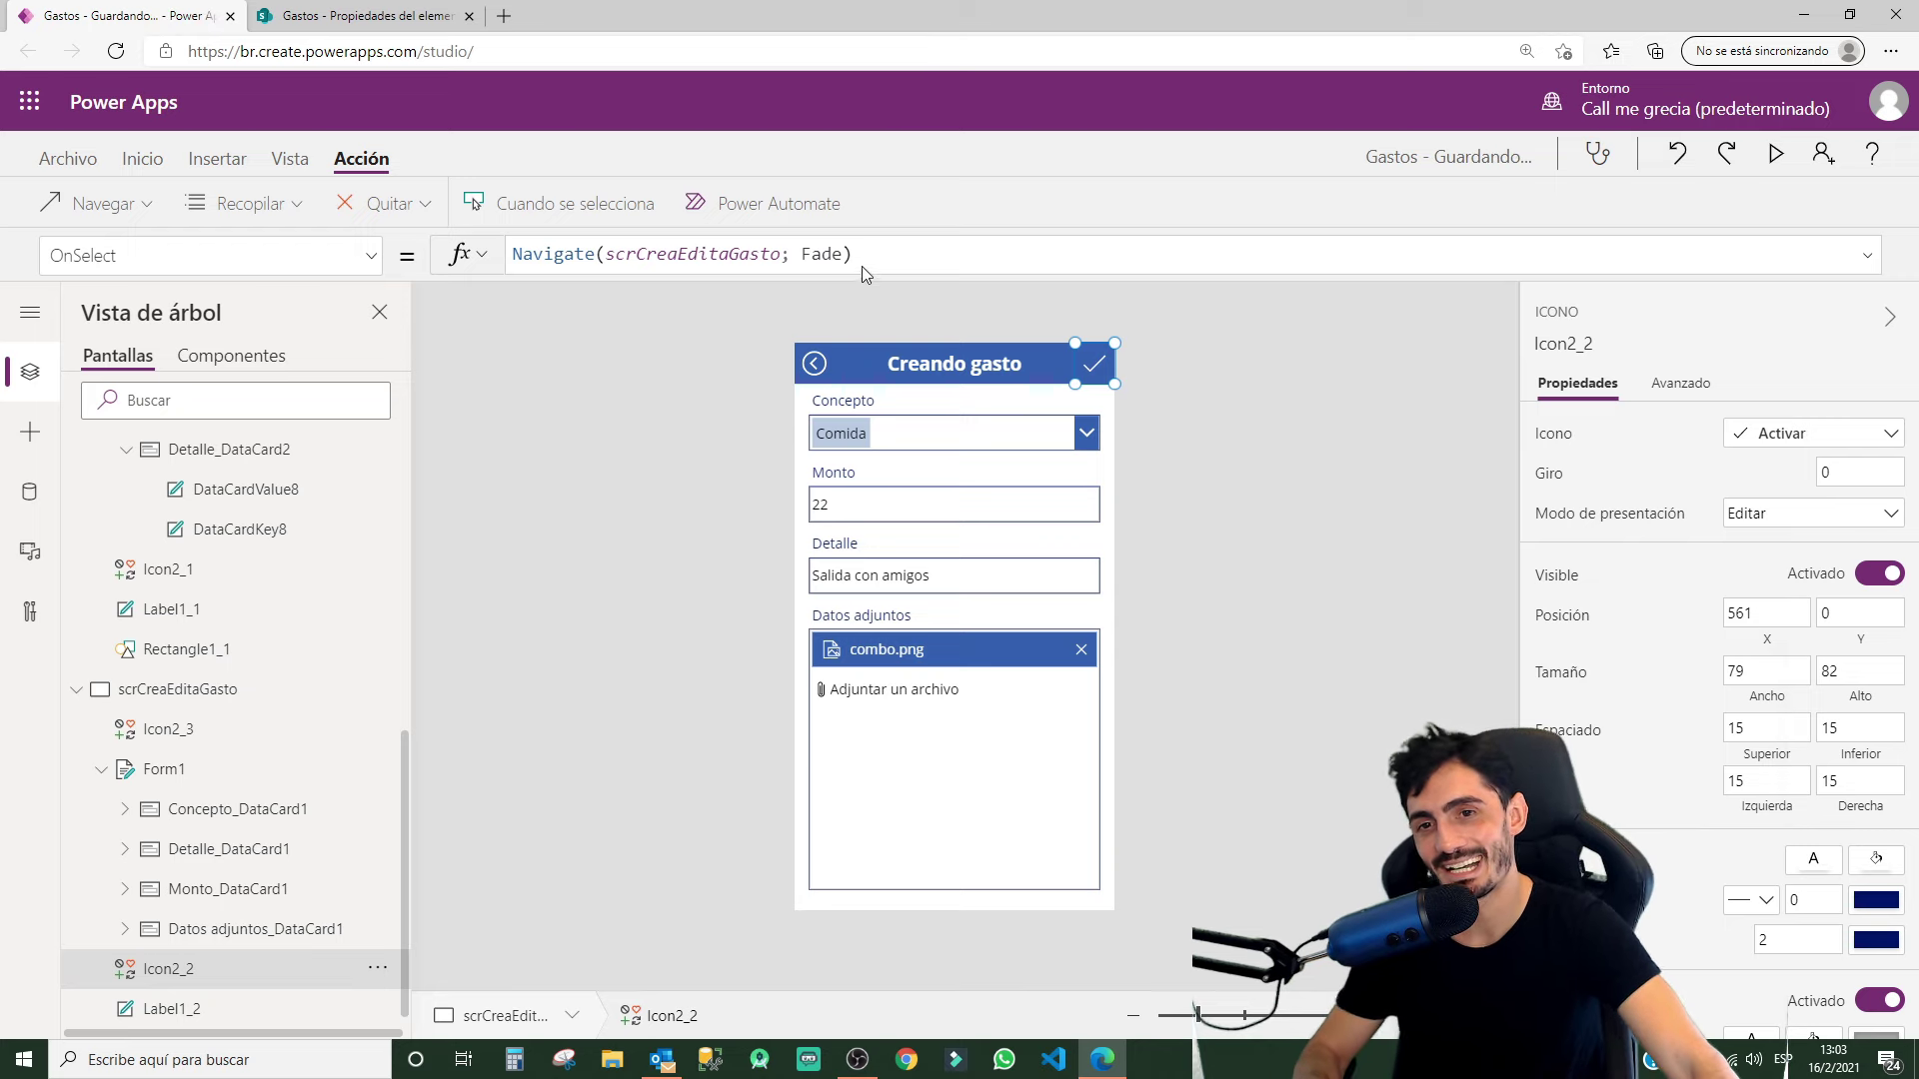
click(1041, 258)
text(ScreenTransition.)
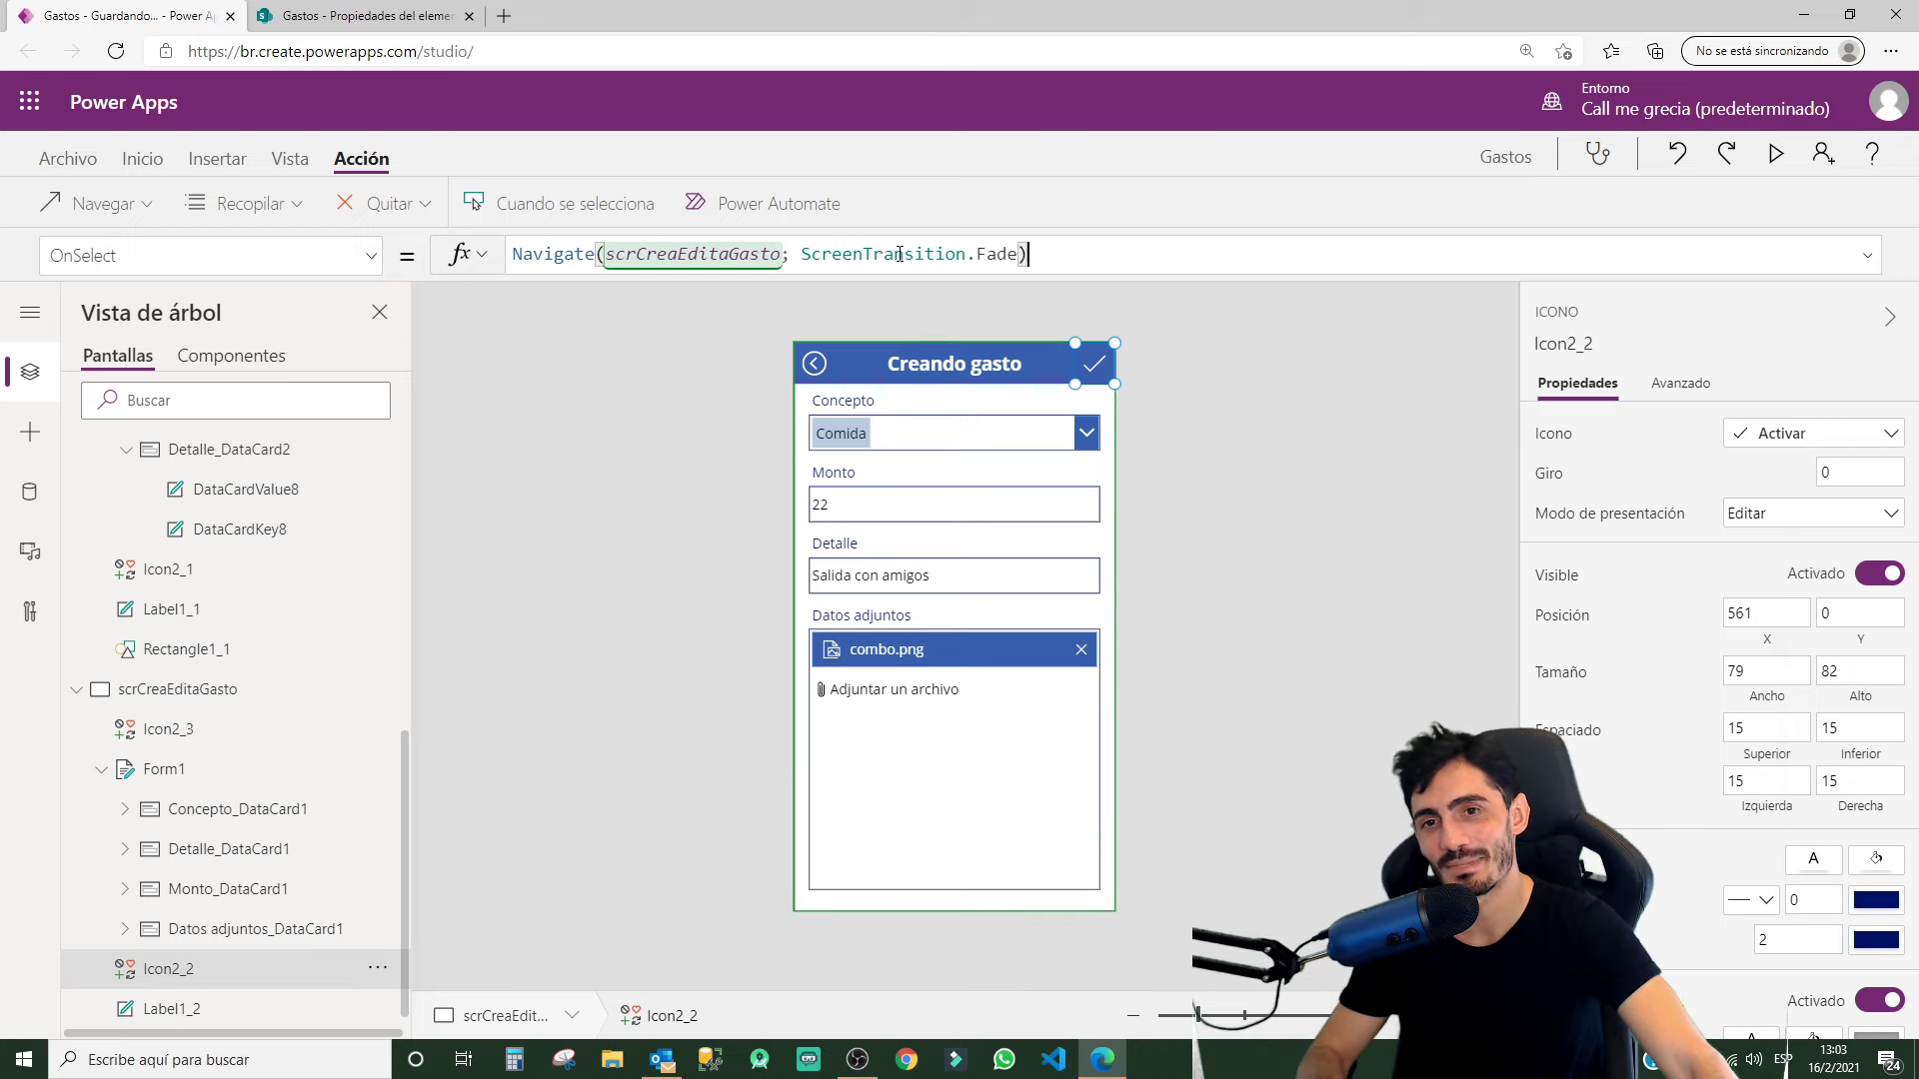
drag(1041, 259, 513, 256)
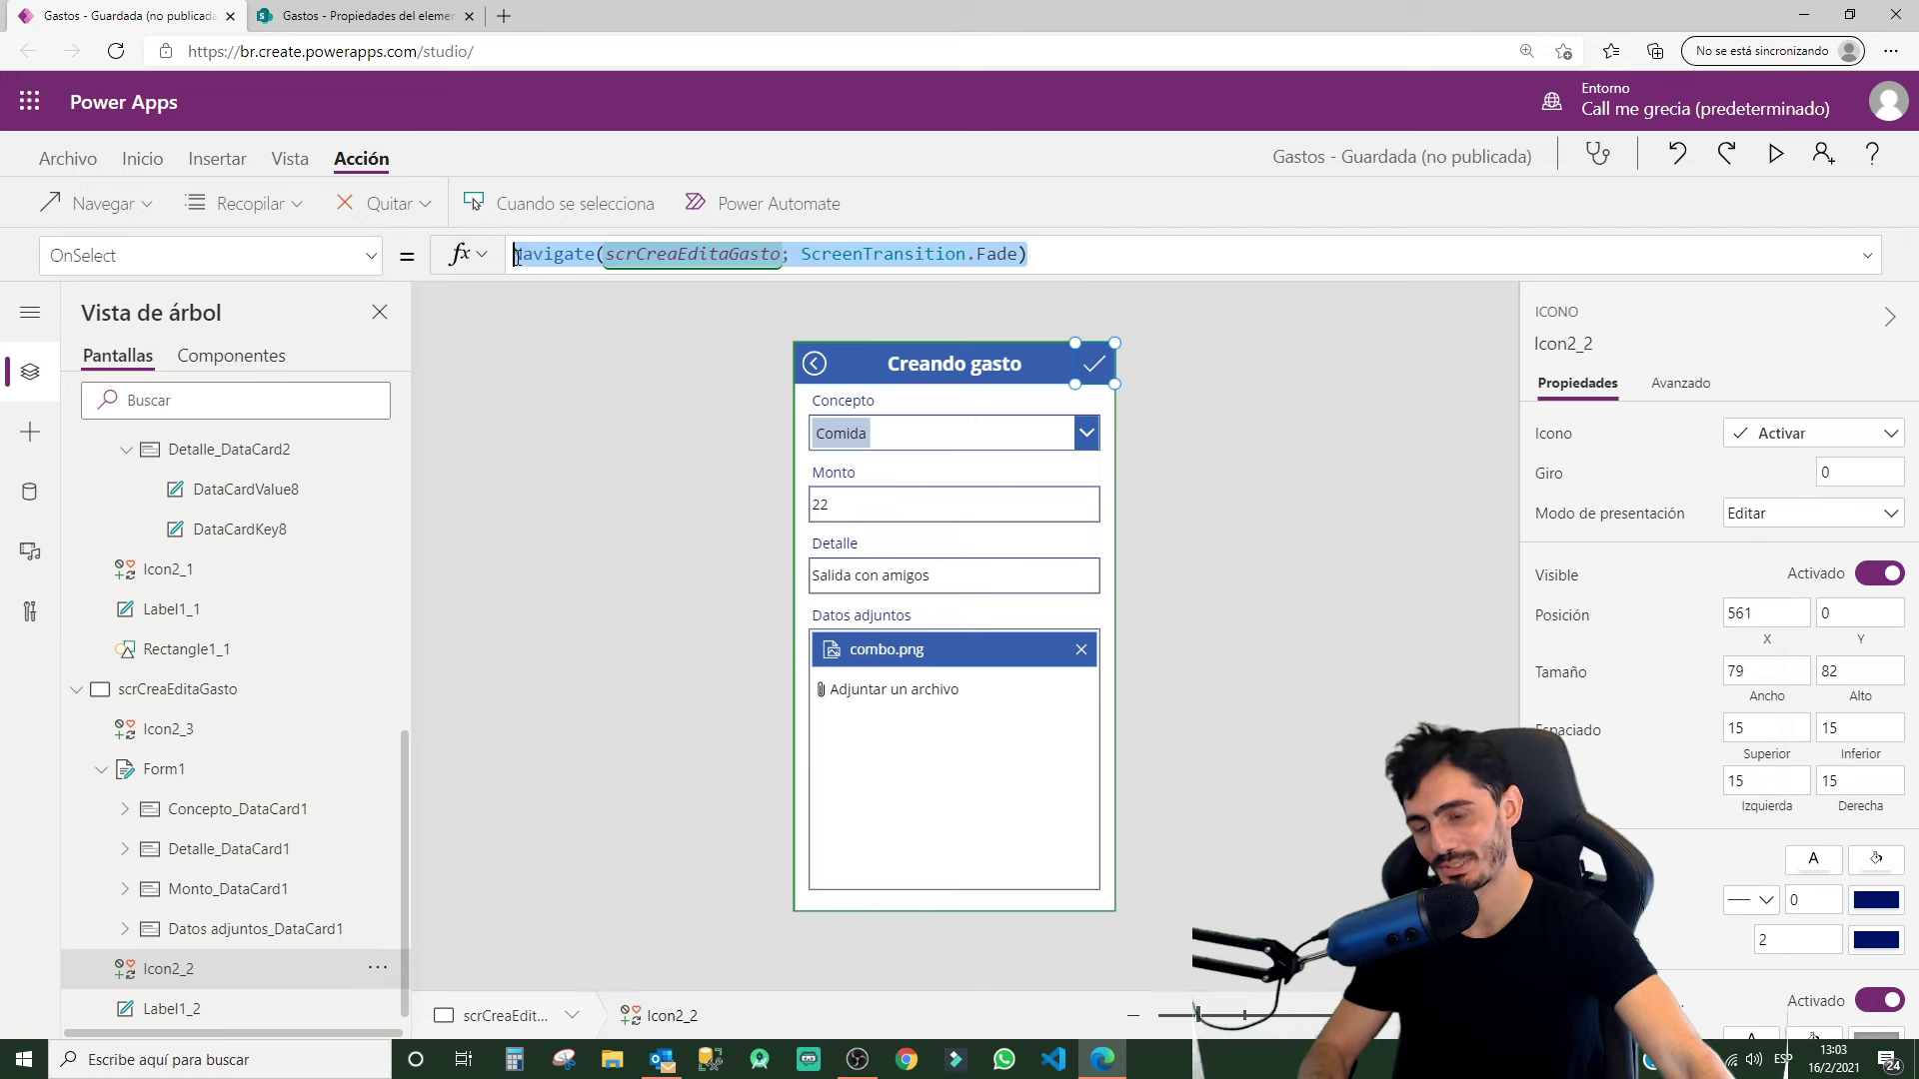
text(SubmitForm(Form1)
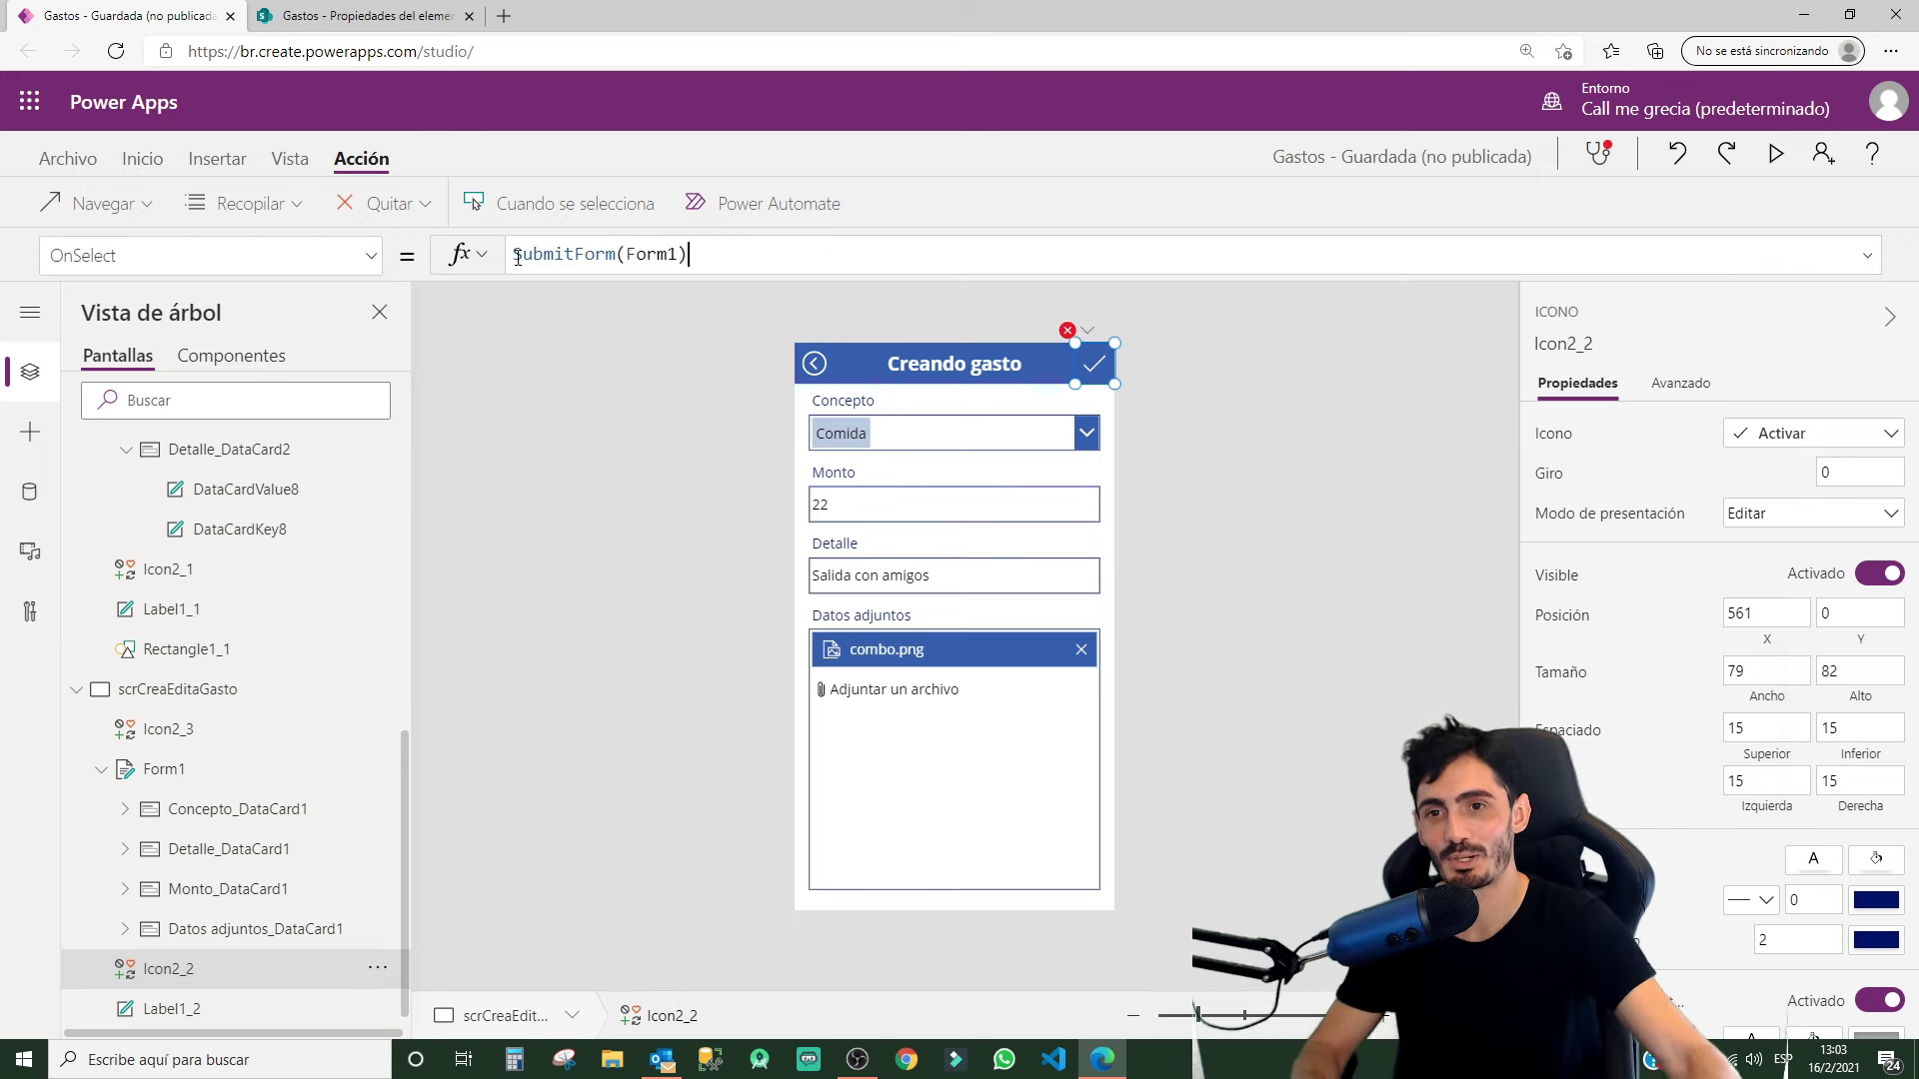
text())
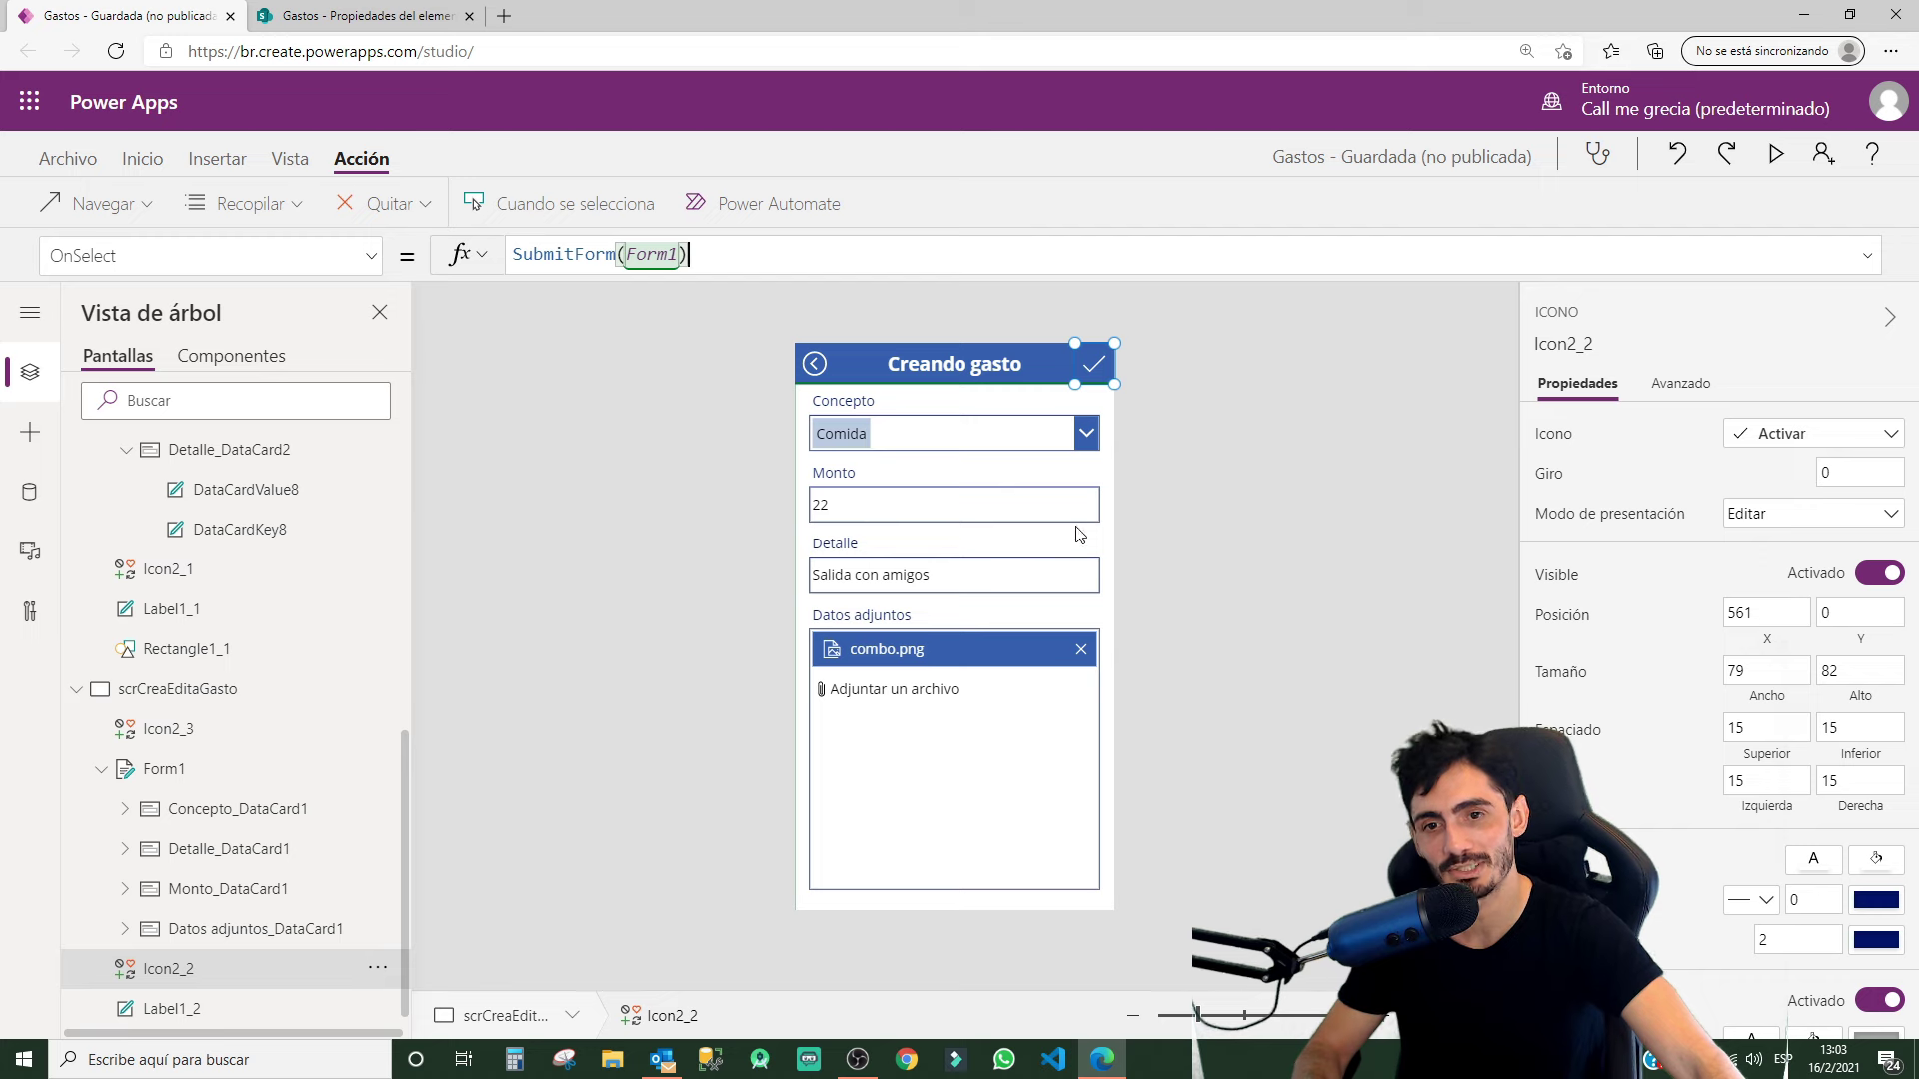
click(1086, 366)
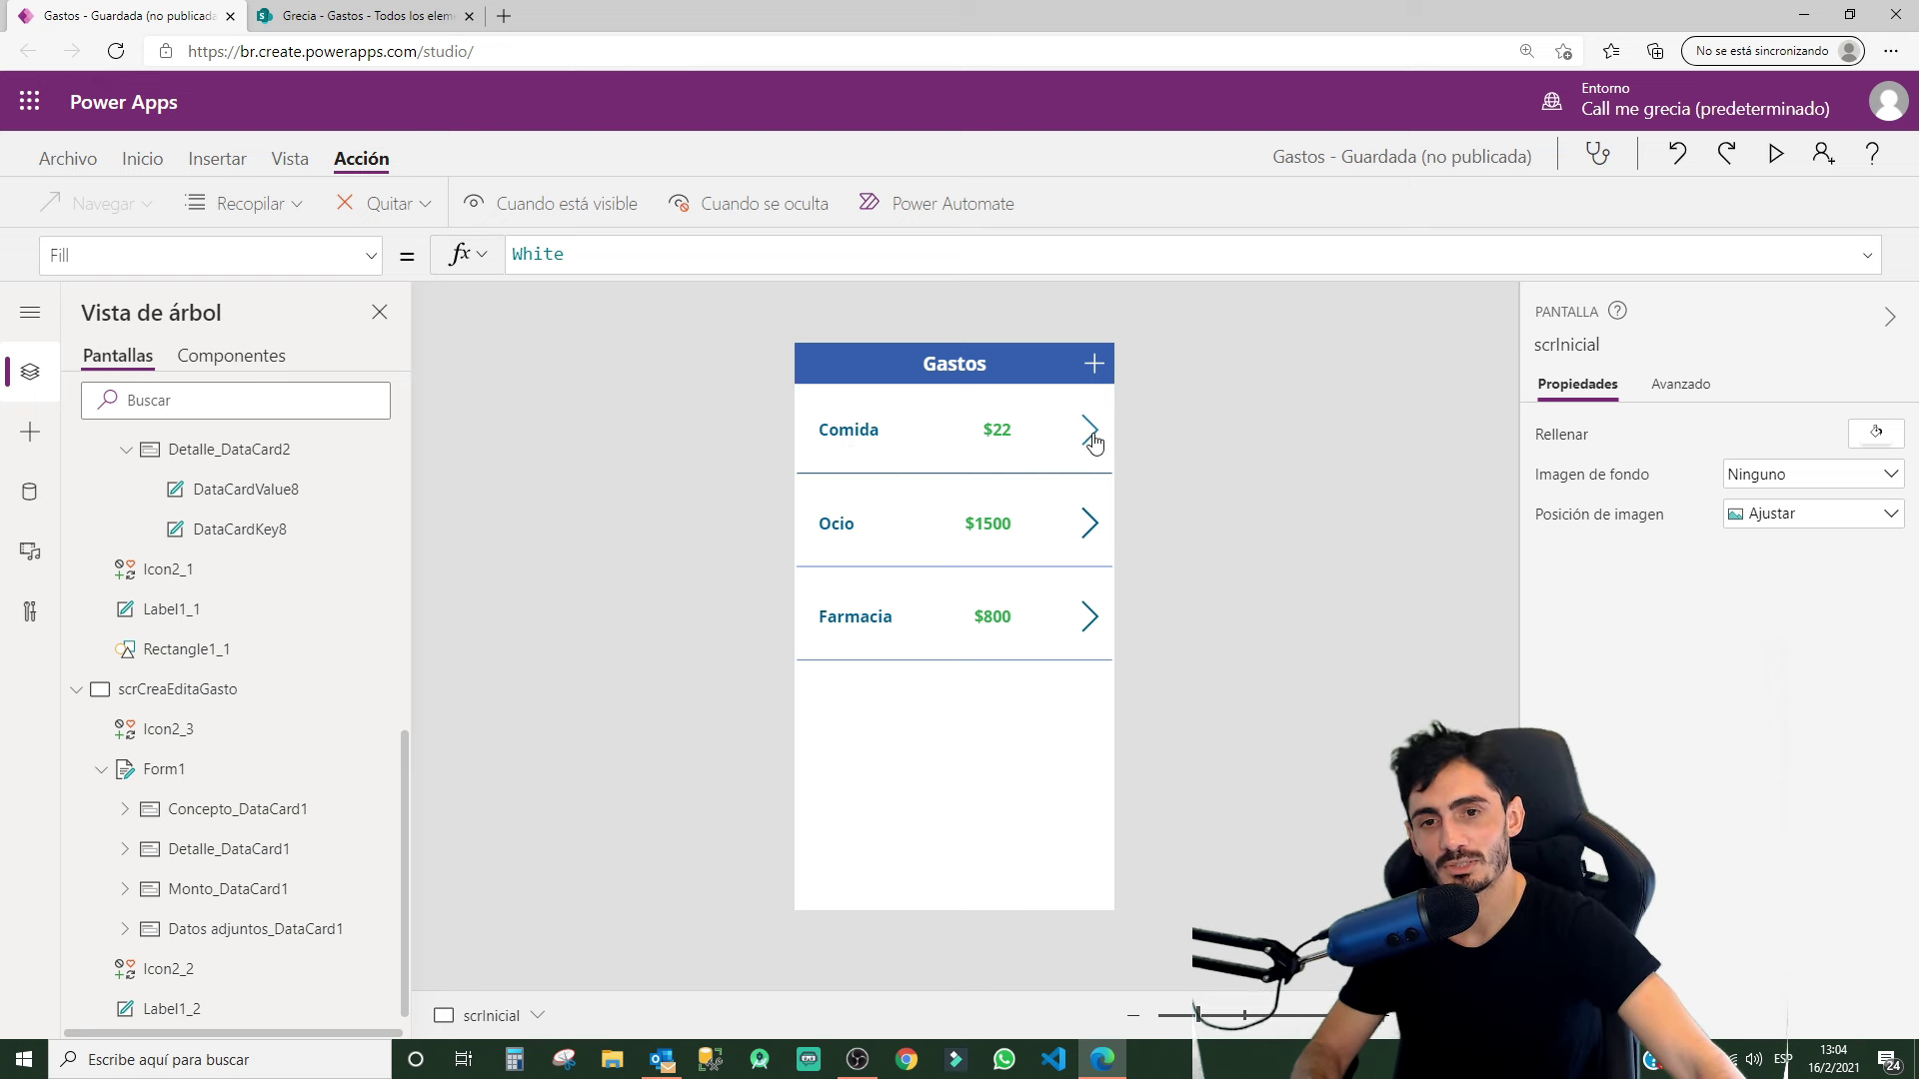
Duplicate the header pencil icon, change the copy to Papelera, and place it left of the pencil.
alt+click(1003, 422)
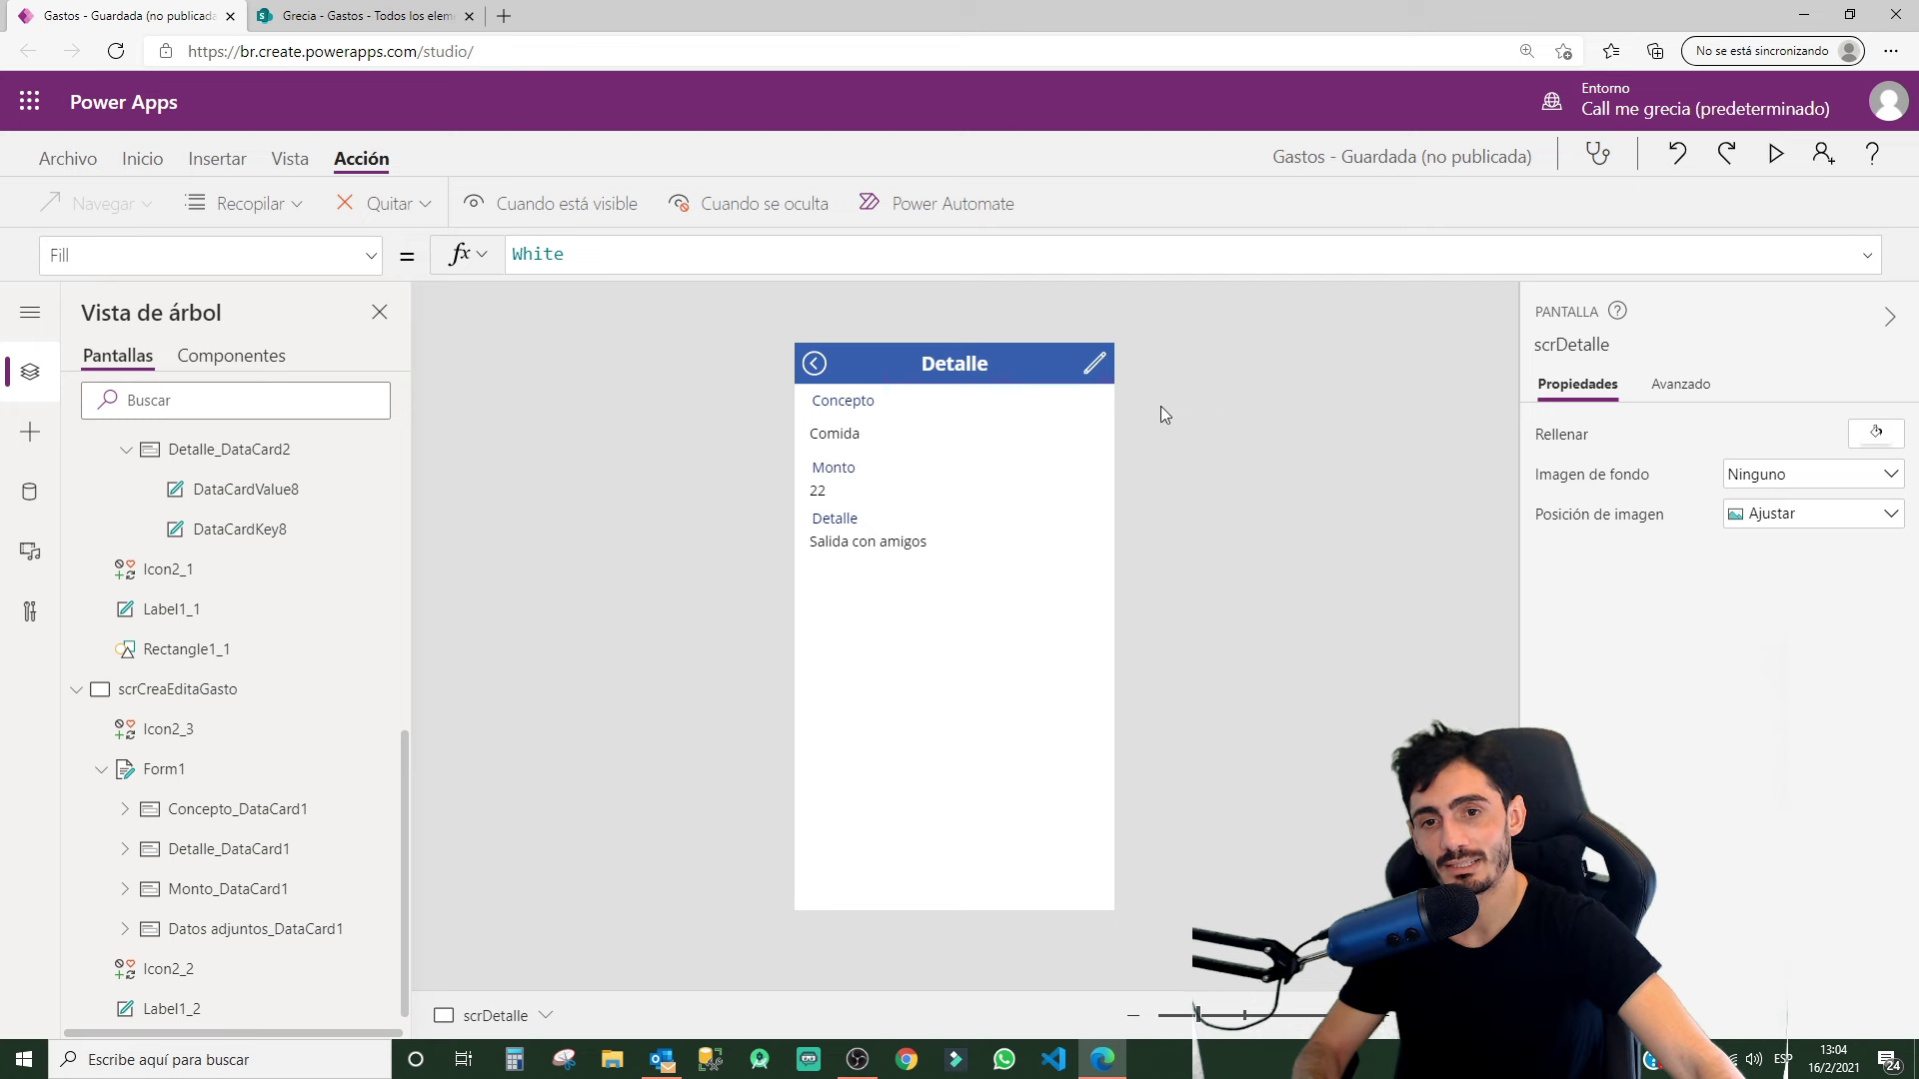
click(1095, 371)
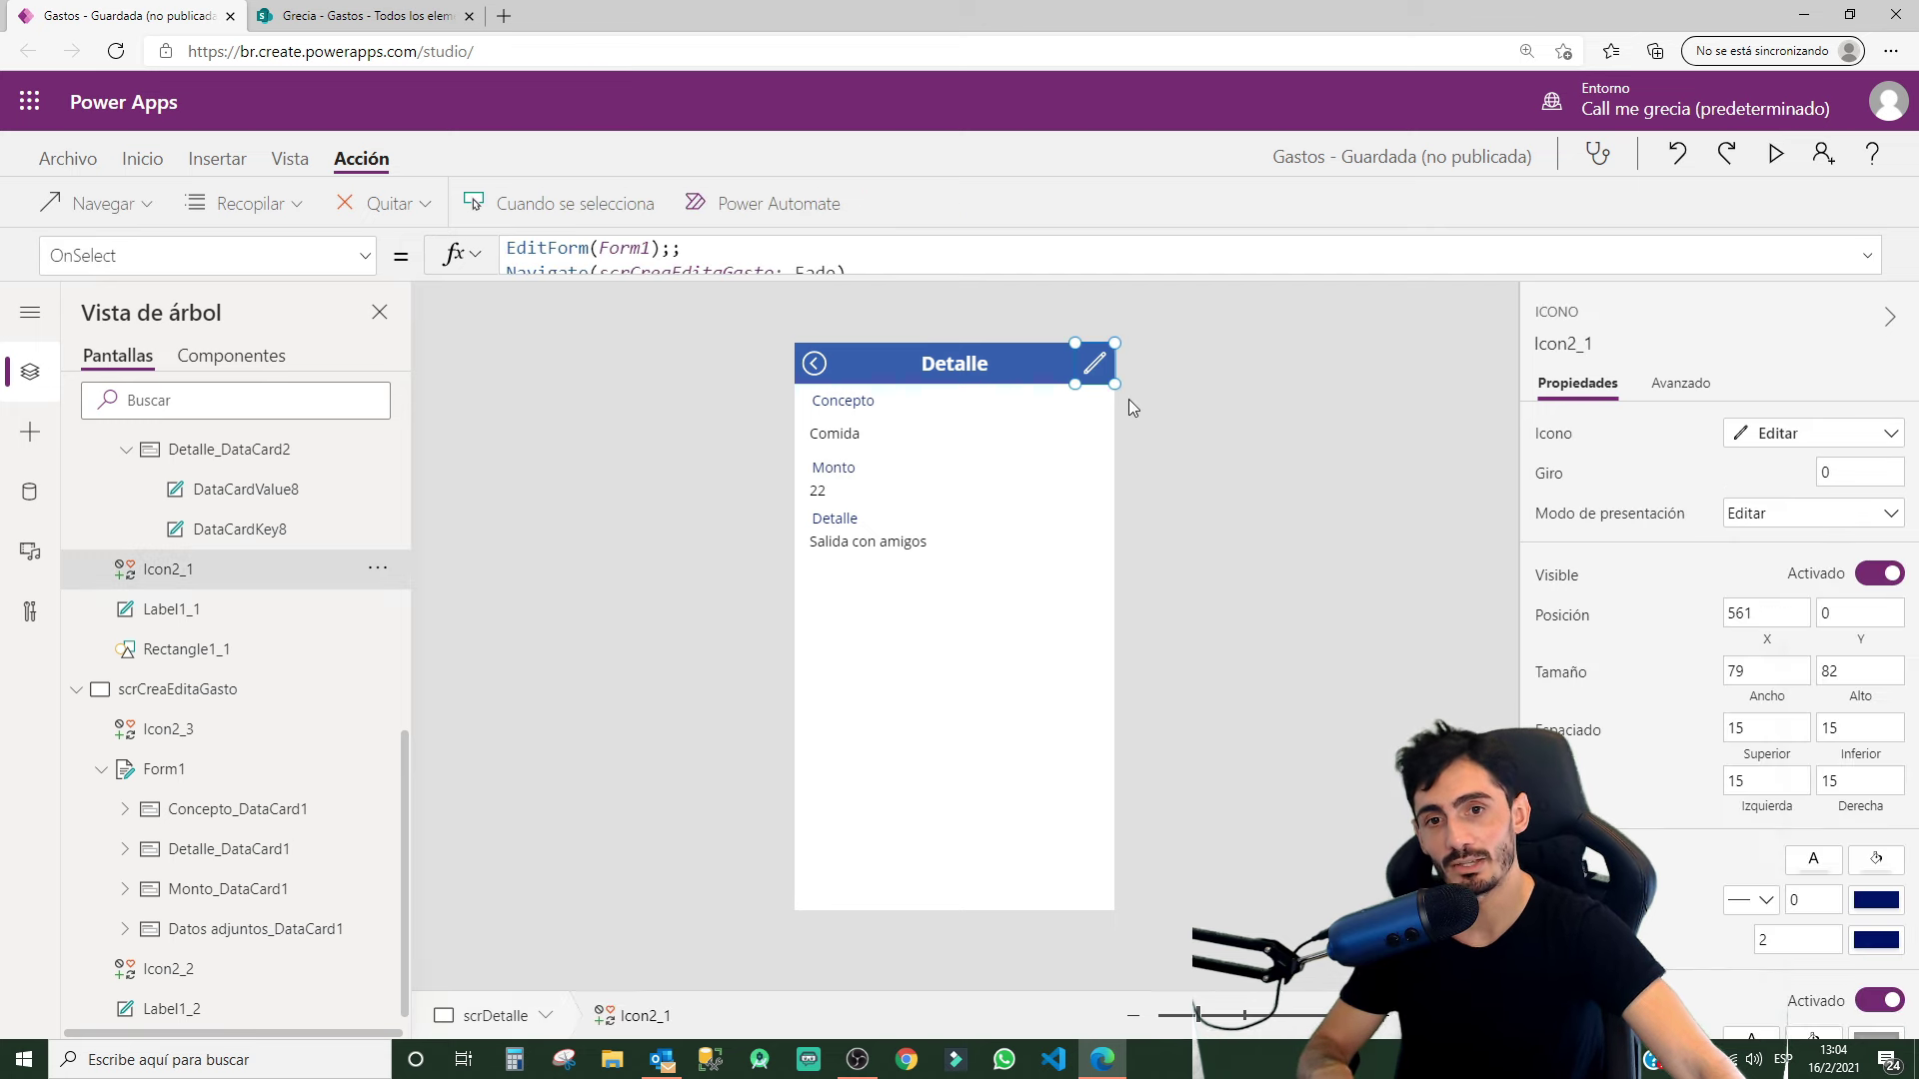
key(ctrl+c)
key(ctrl+v)
drag(1098, 382, 1054, 363)
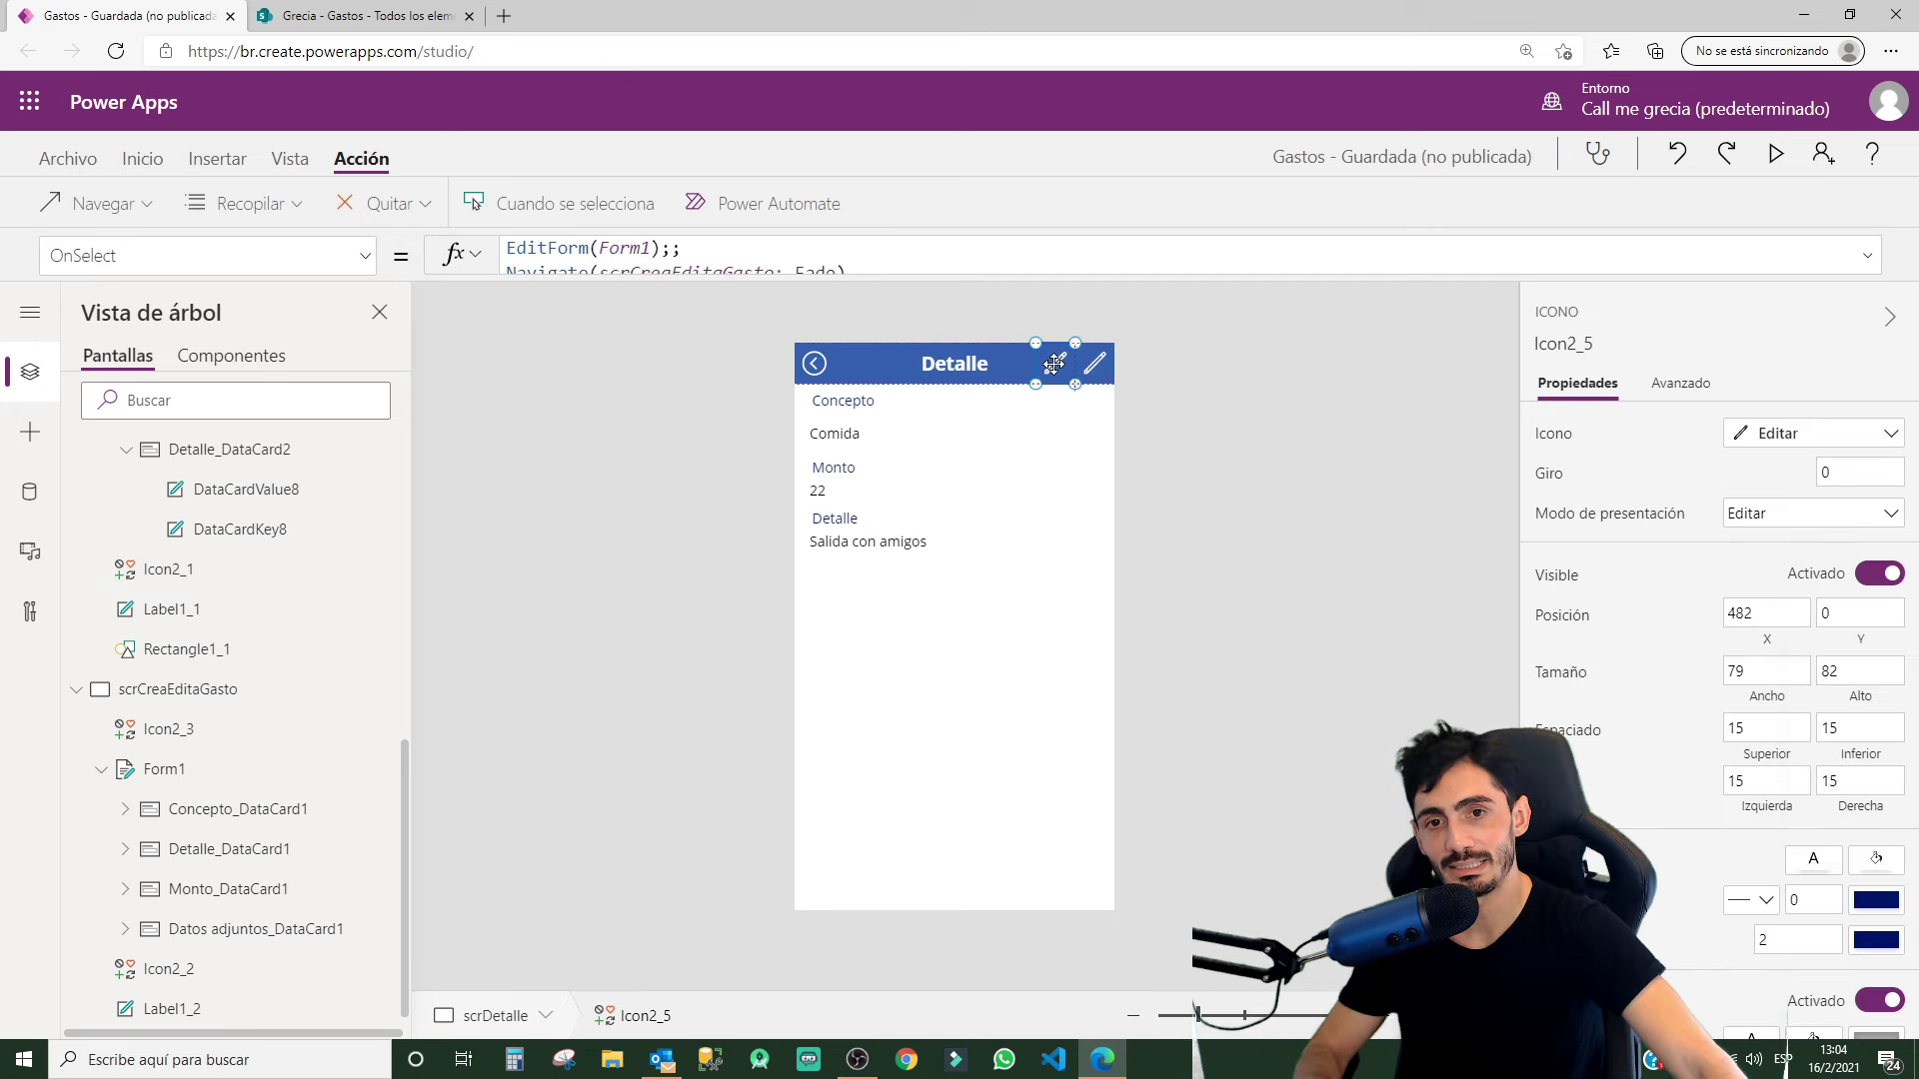
click(1811, 433)
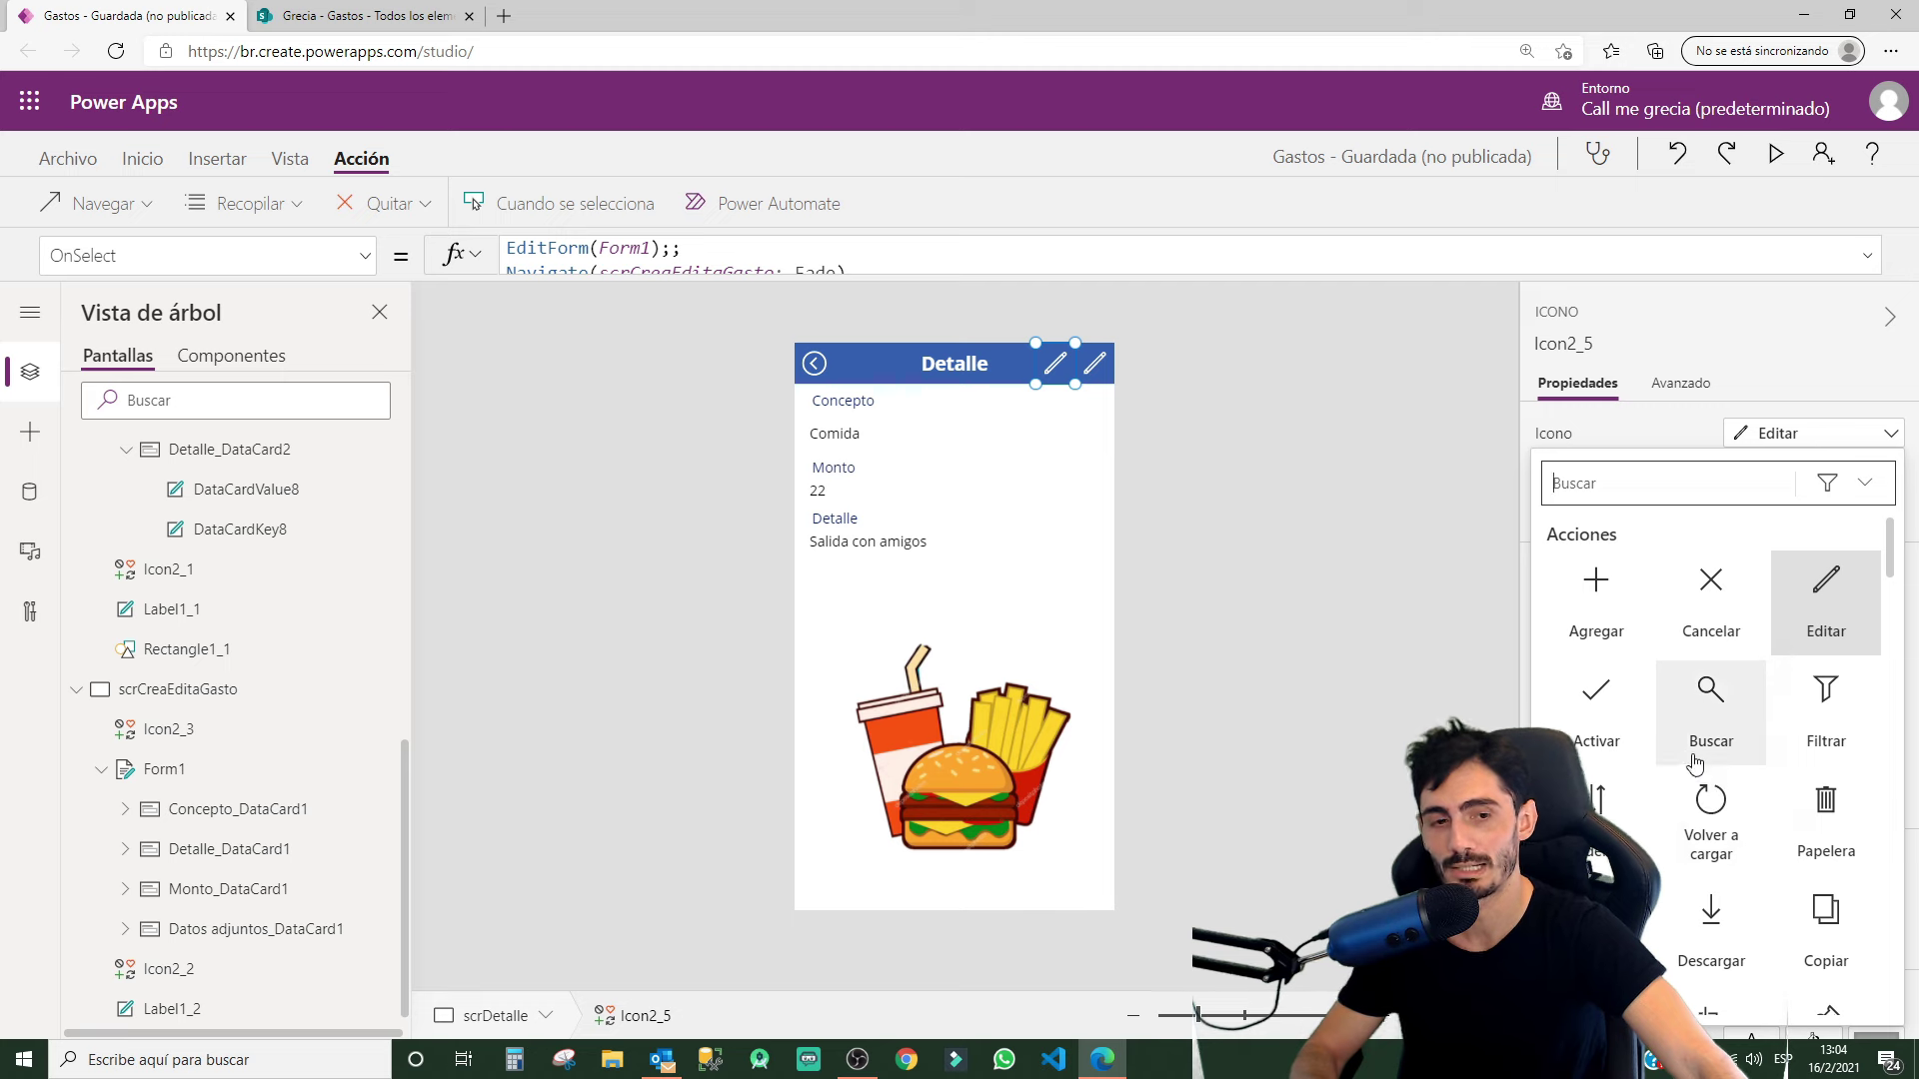
click(1829, 809)
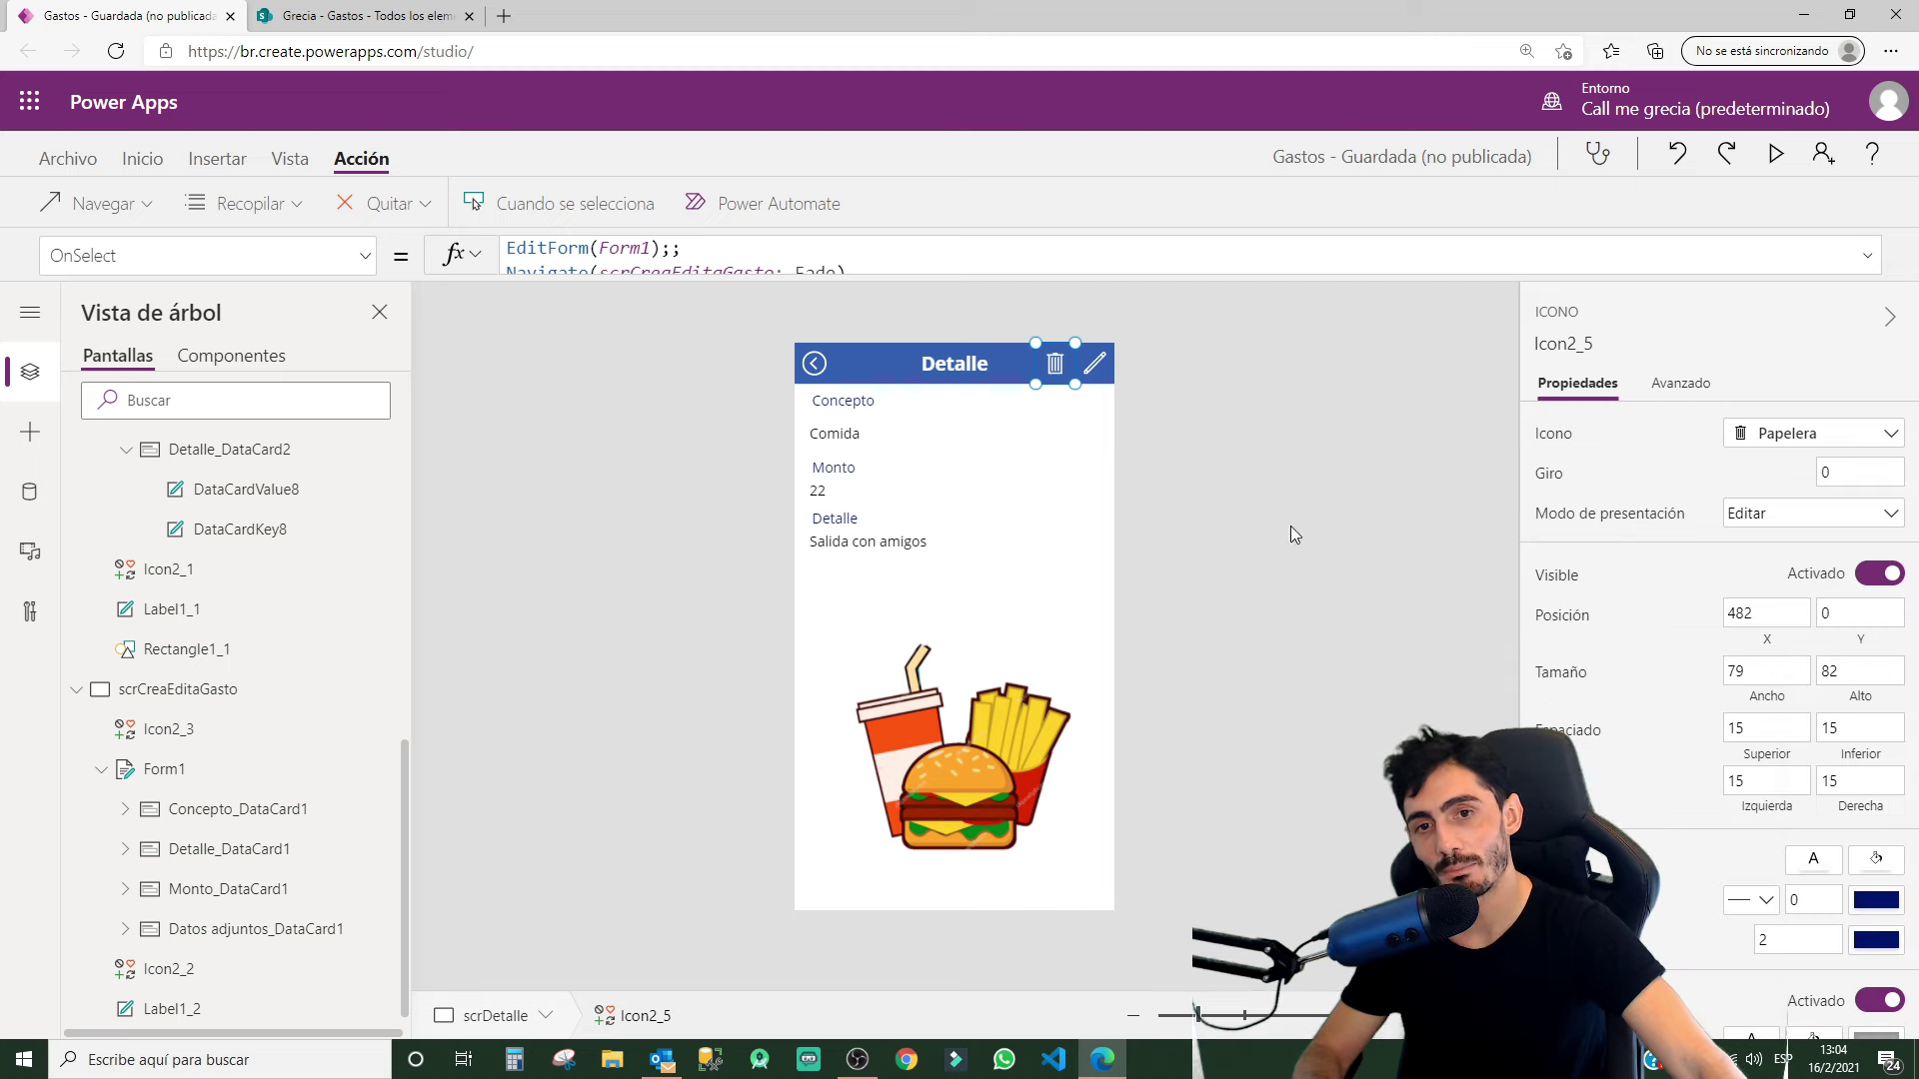
drag(1076, 371, 1069, 372)
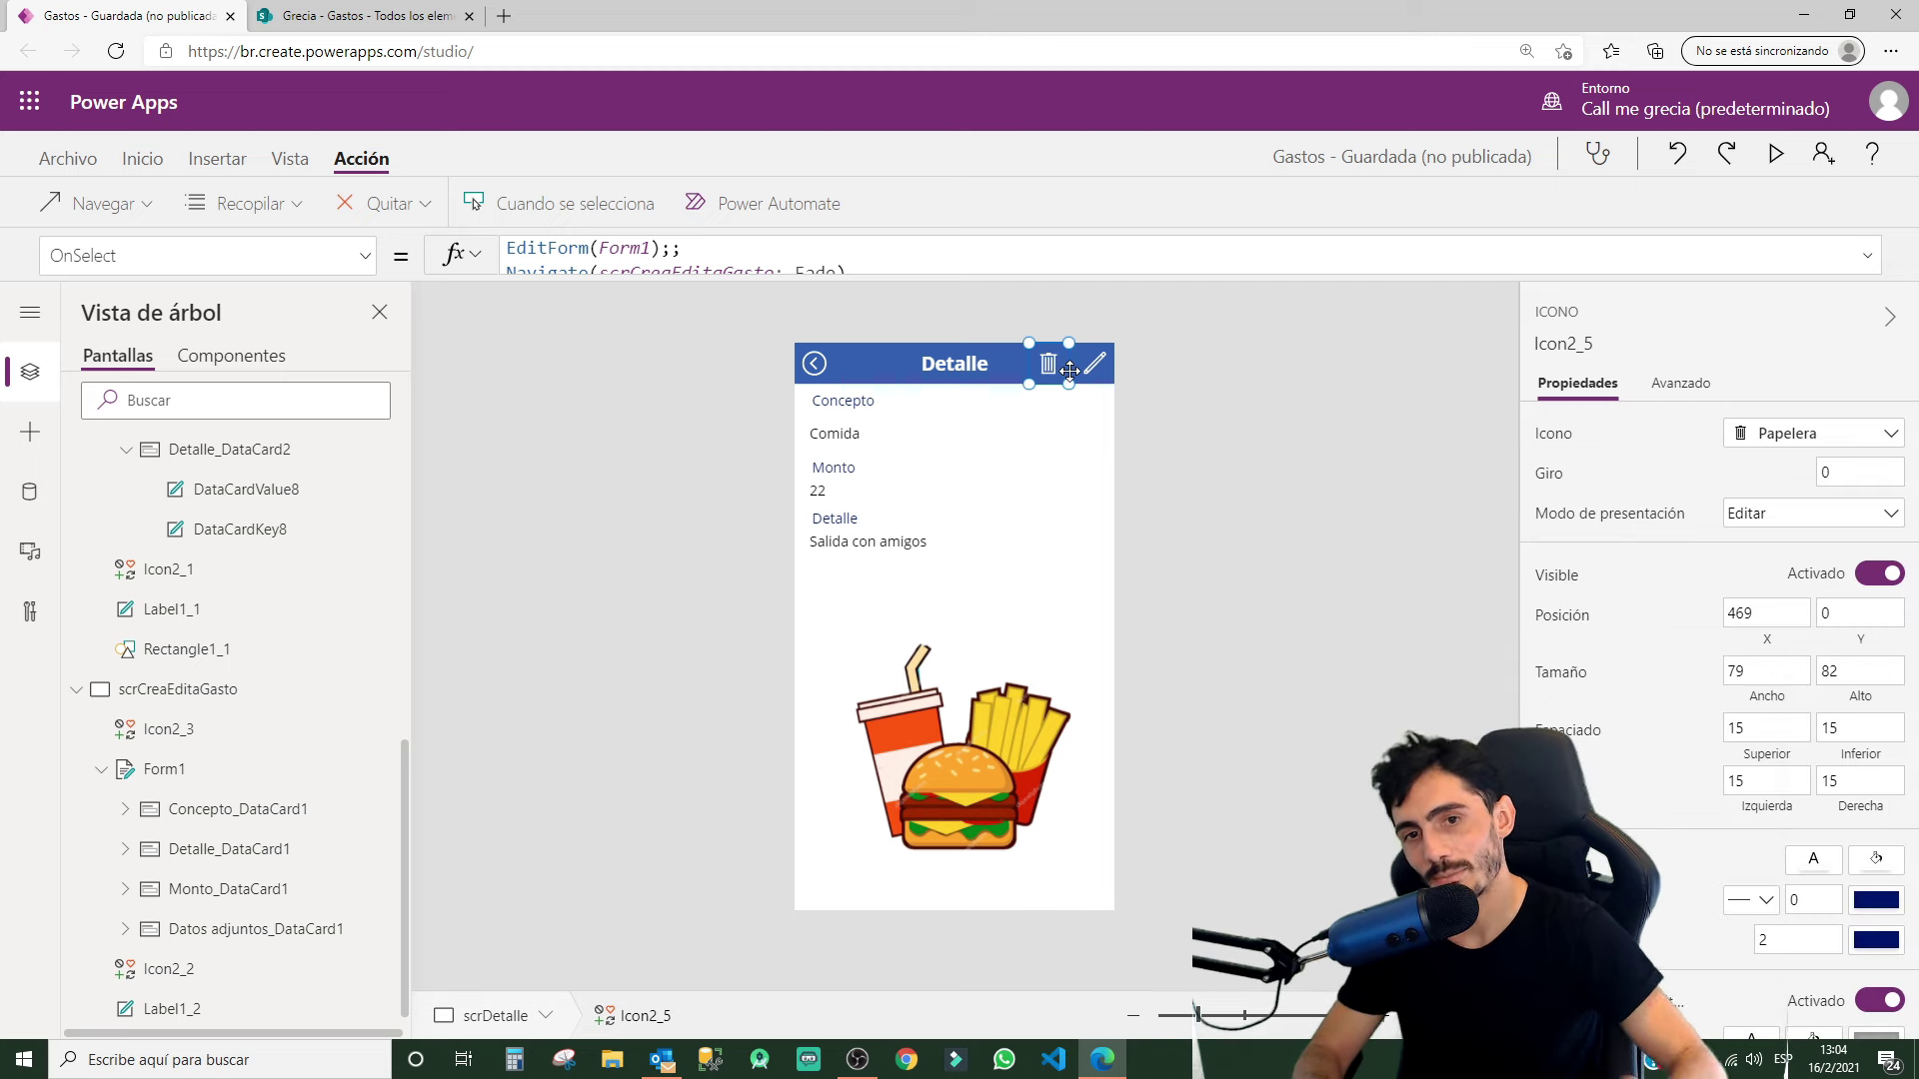
Set the trash icon's OnSelect to Remove(Gastos; _gasto);; Navigate(scrInicial; ScreenTransition.Fade).
click(674, 268)
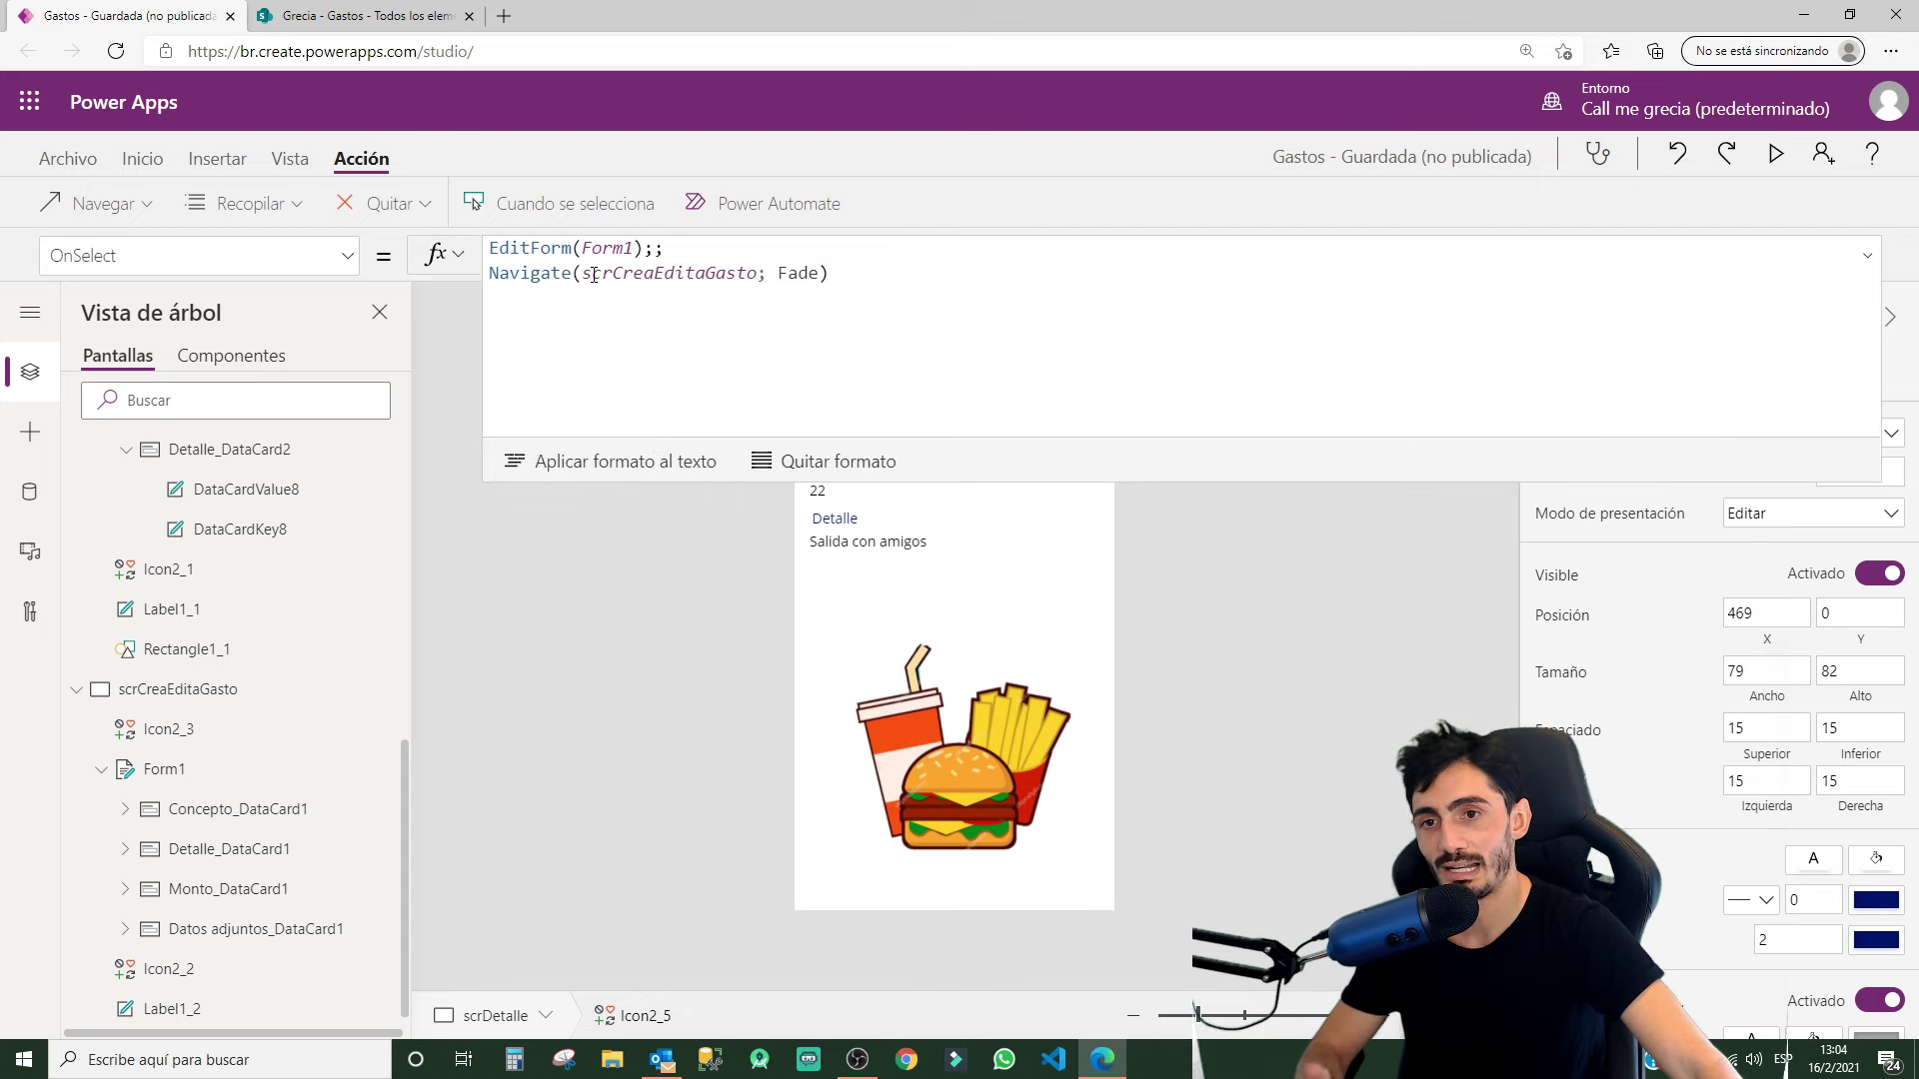
drag(666, 248, 462, 254)
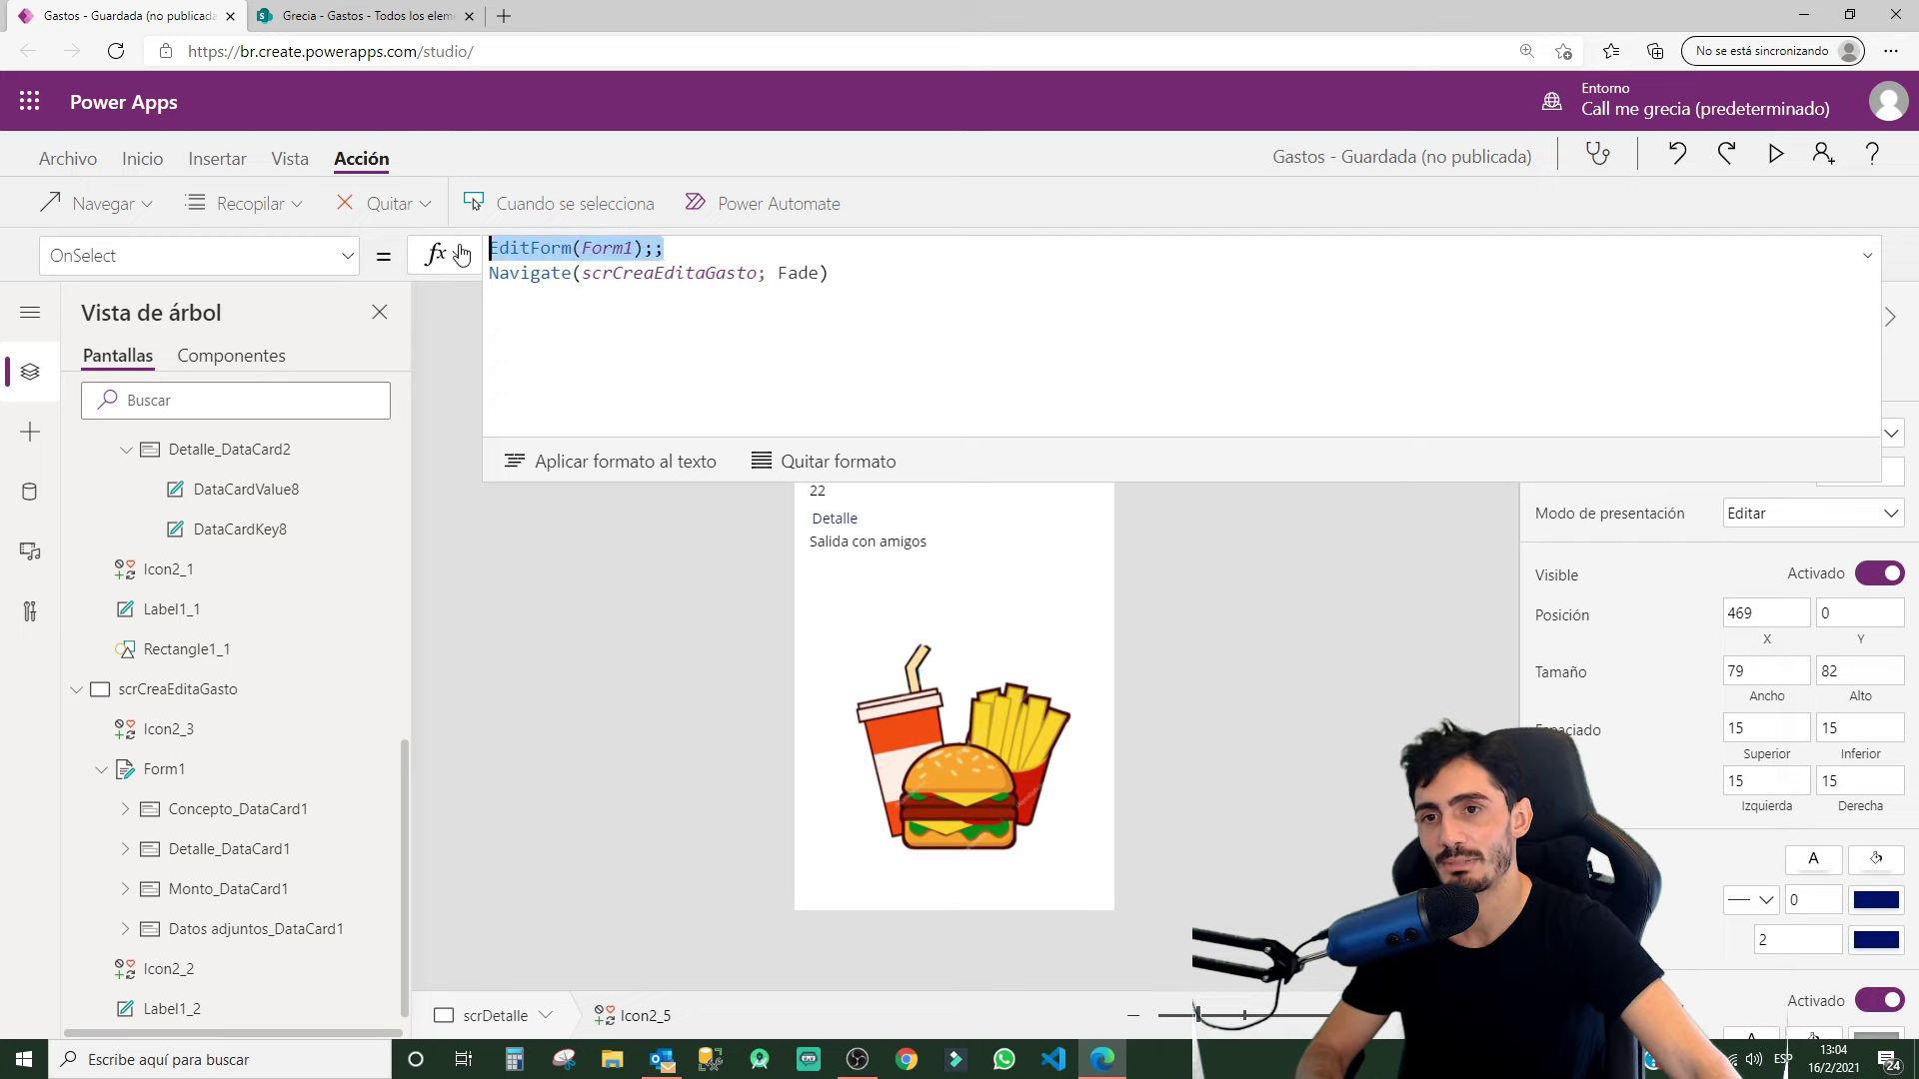
text(Remo)
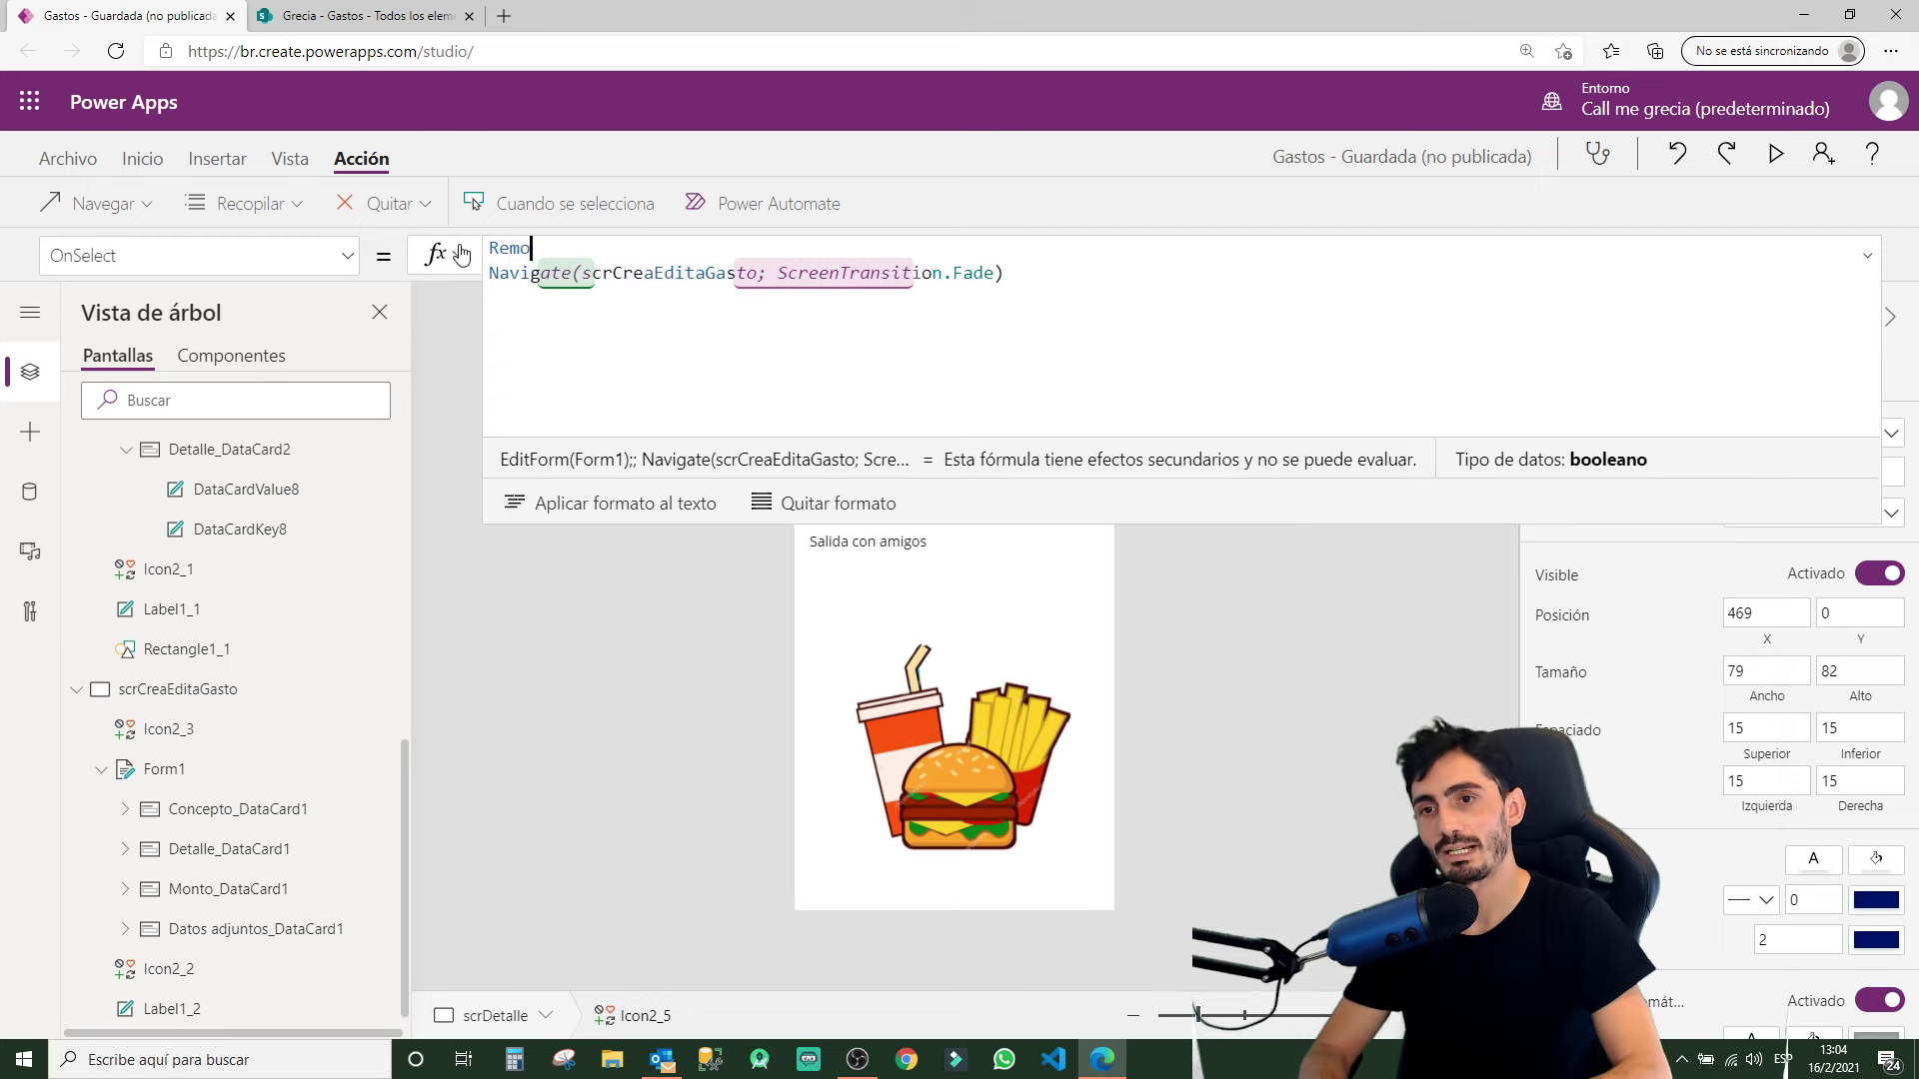
text(ve()
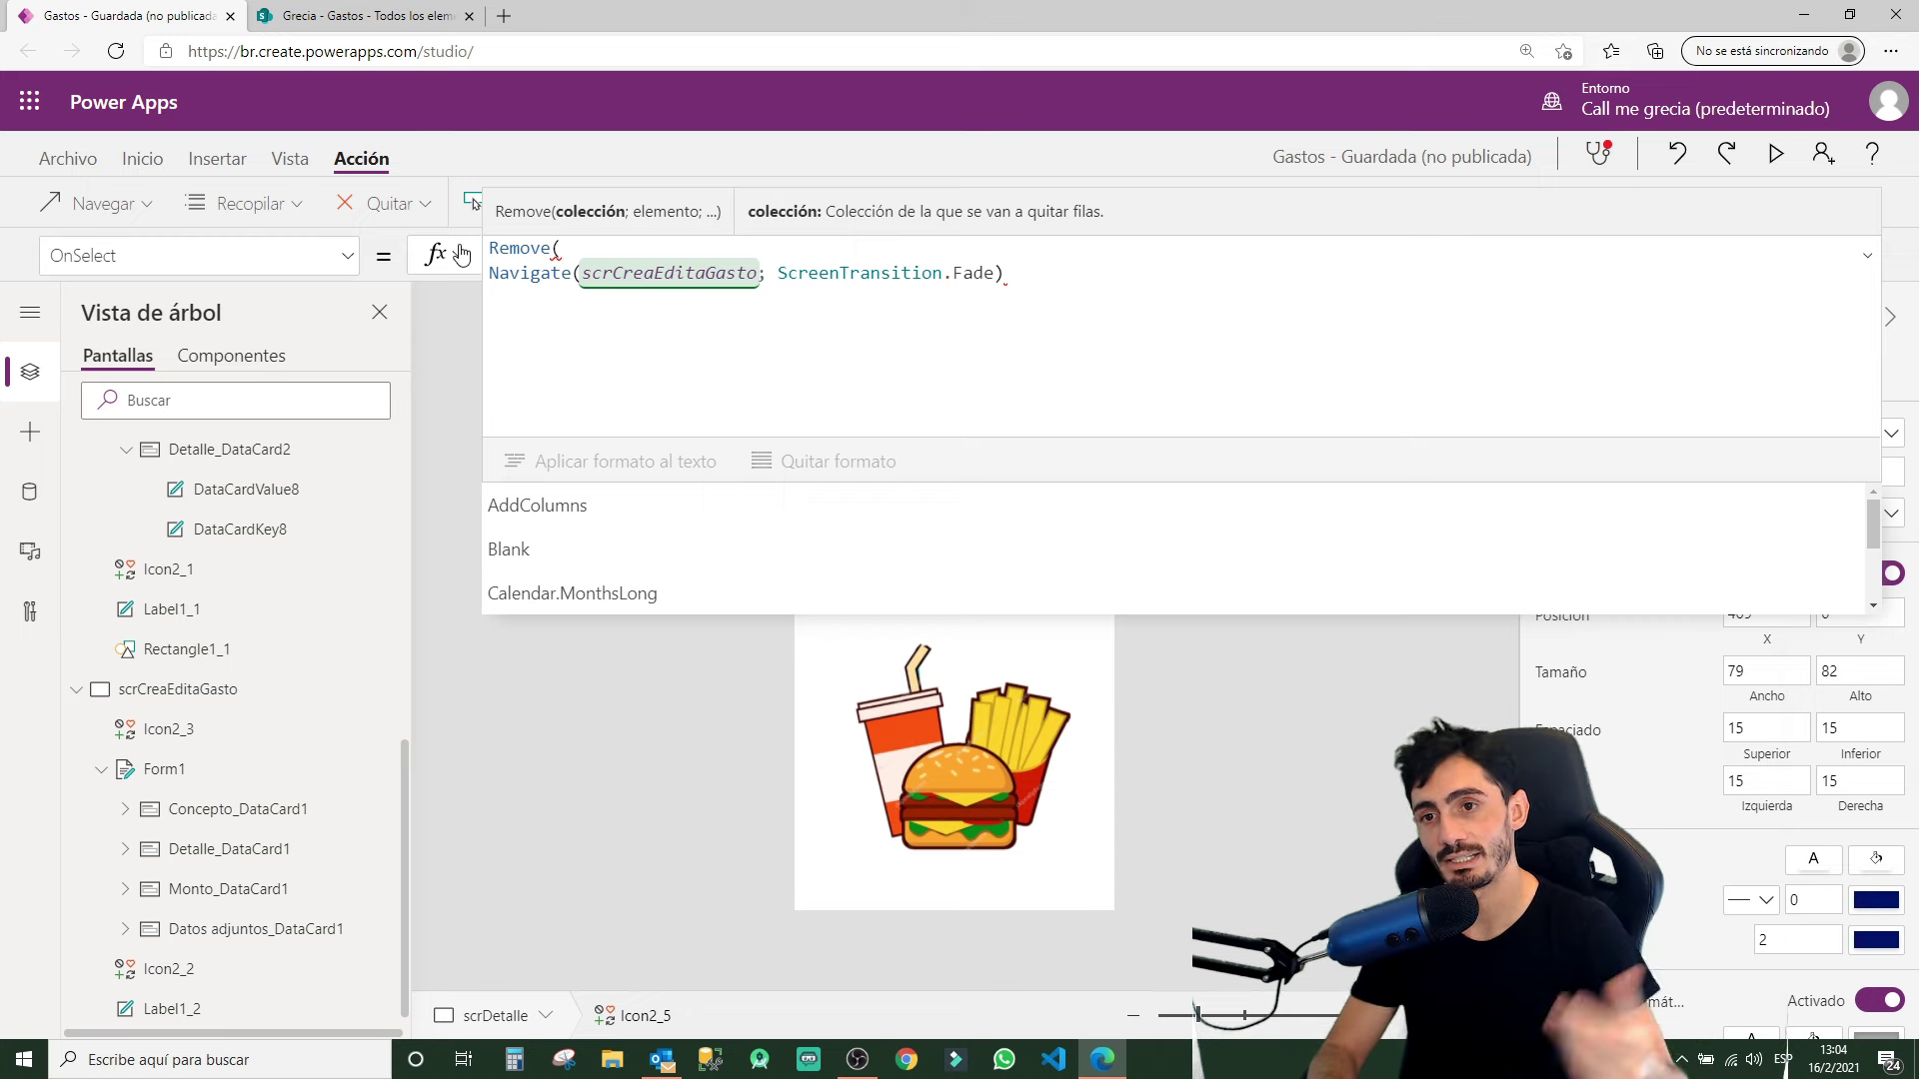
text(Gastos)
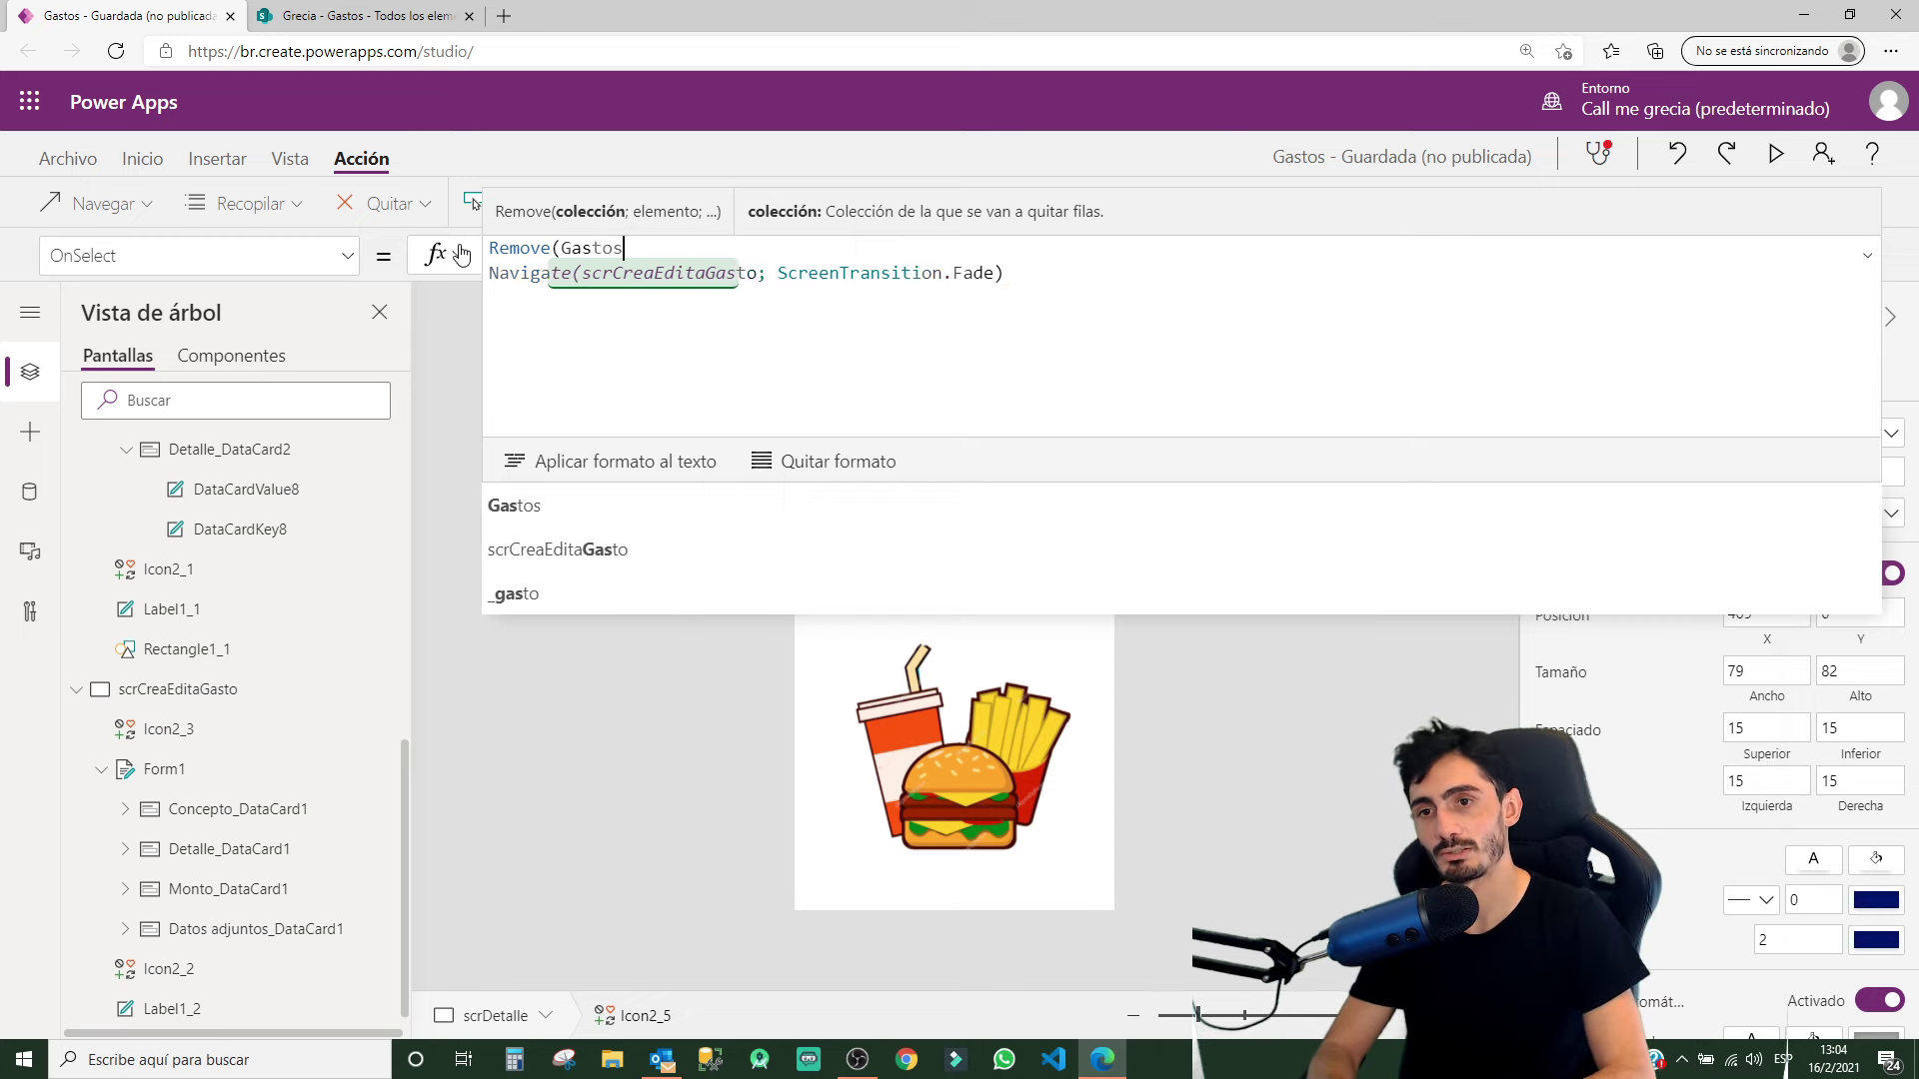
text(;)
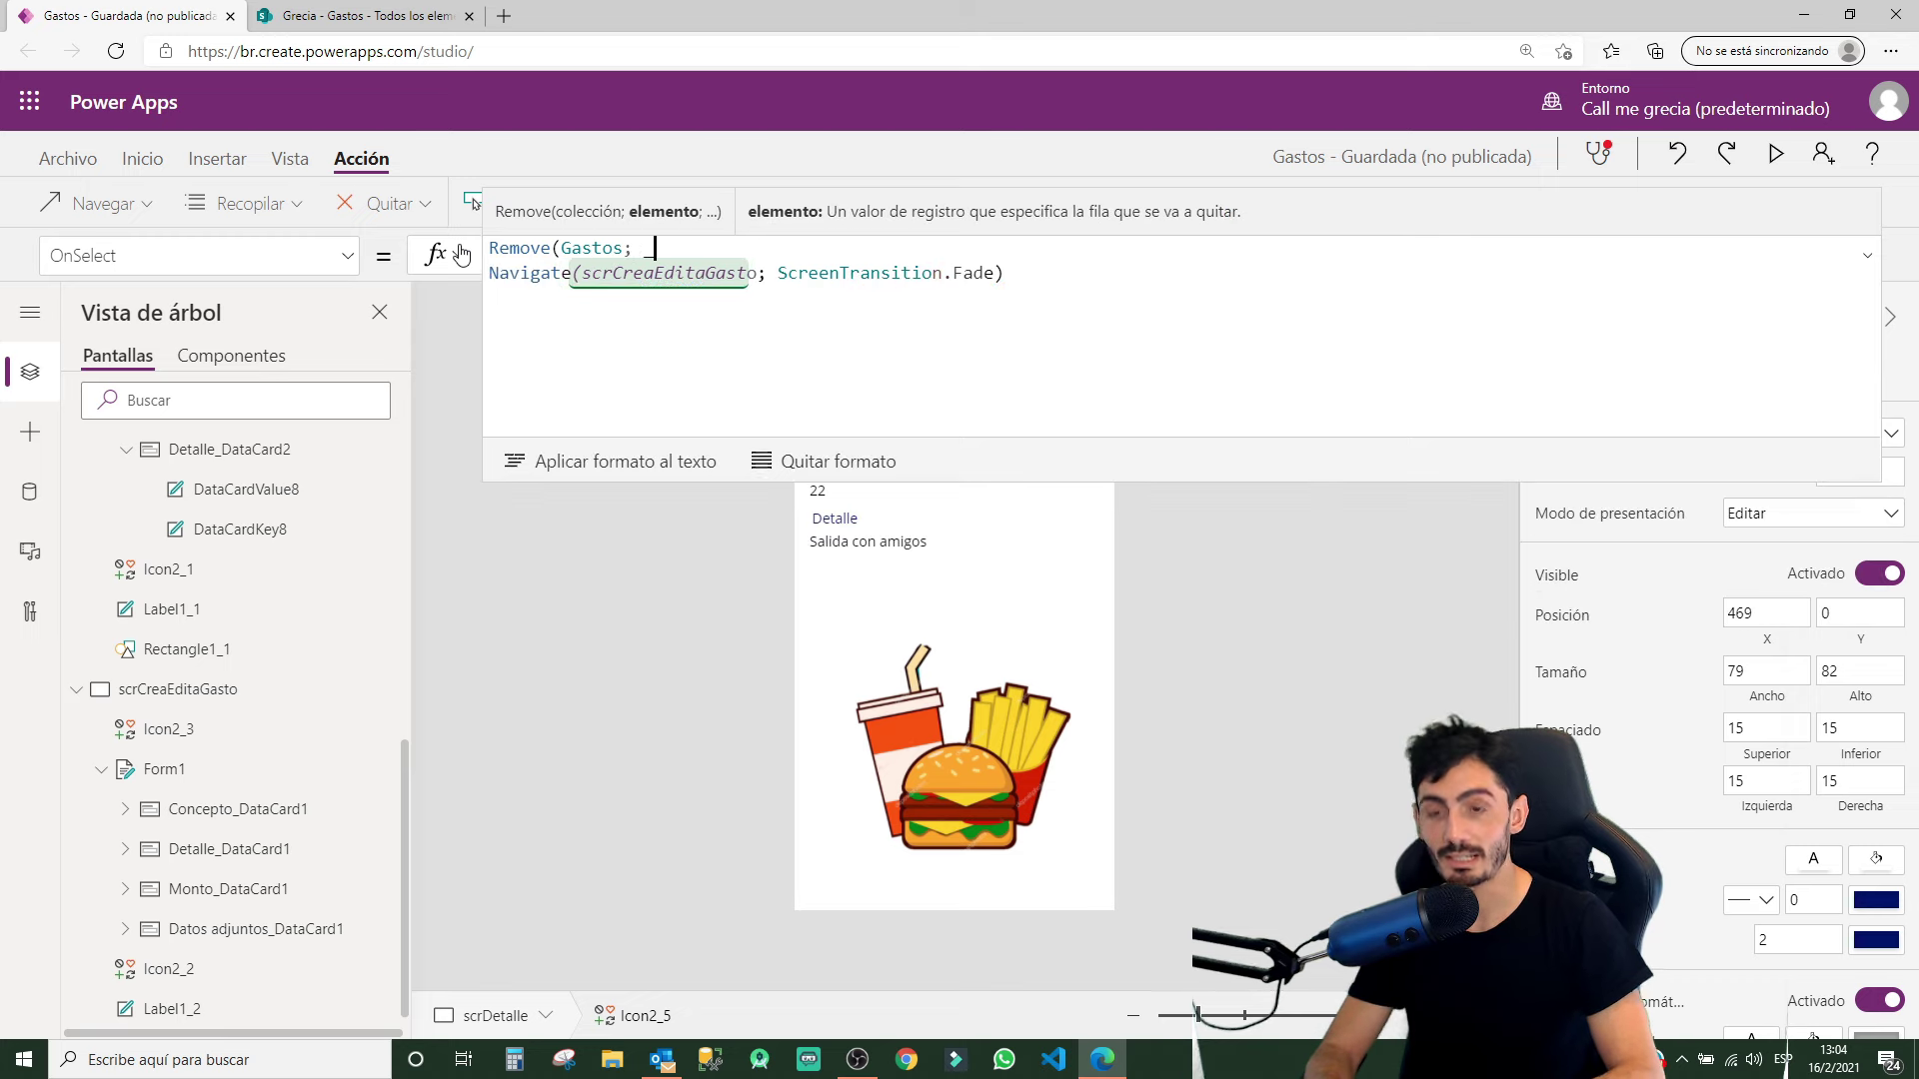
text( _gasto)
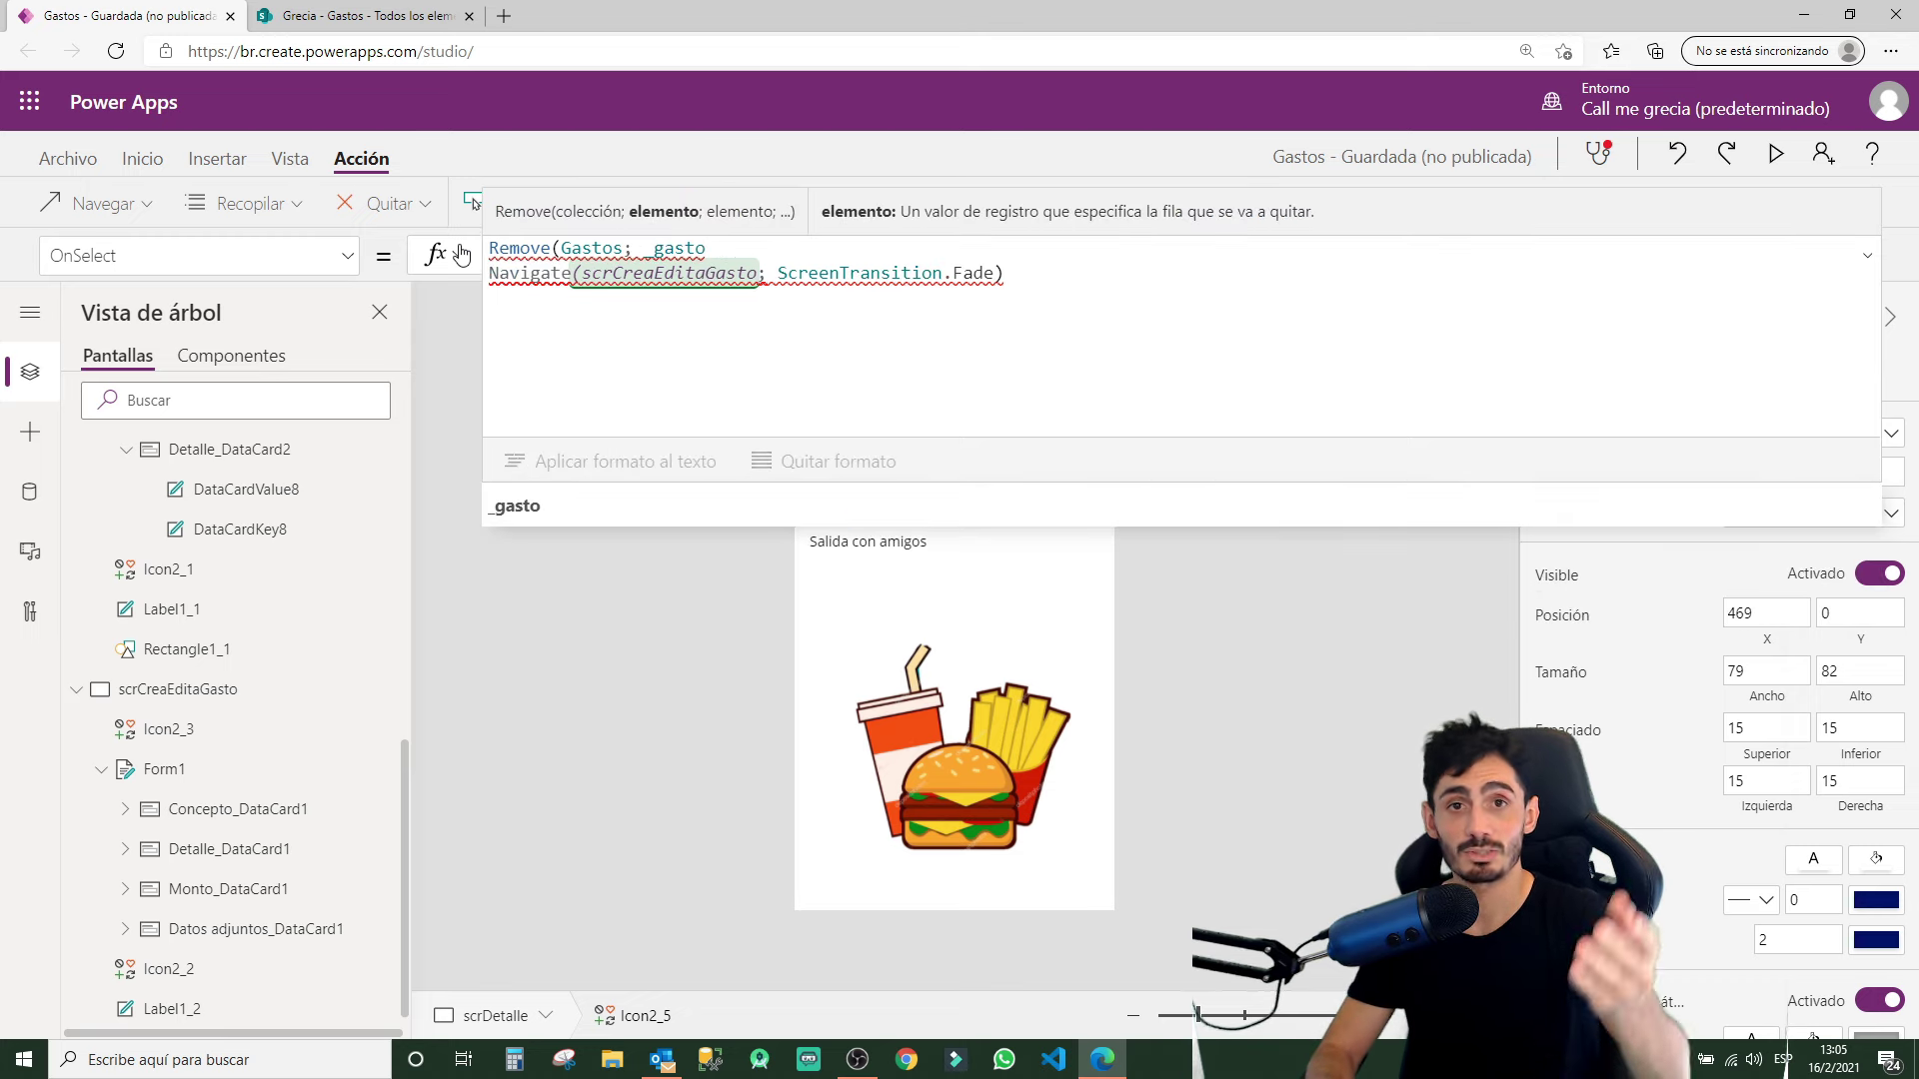
text())
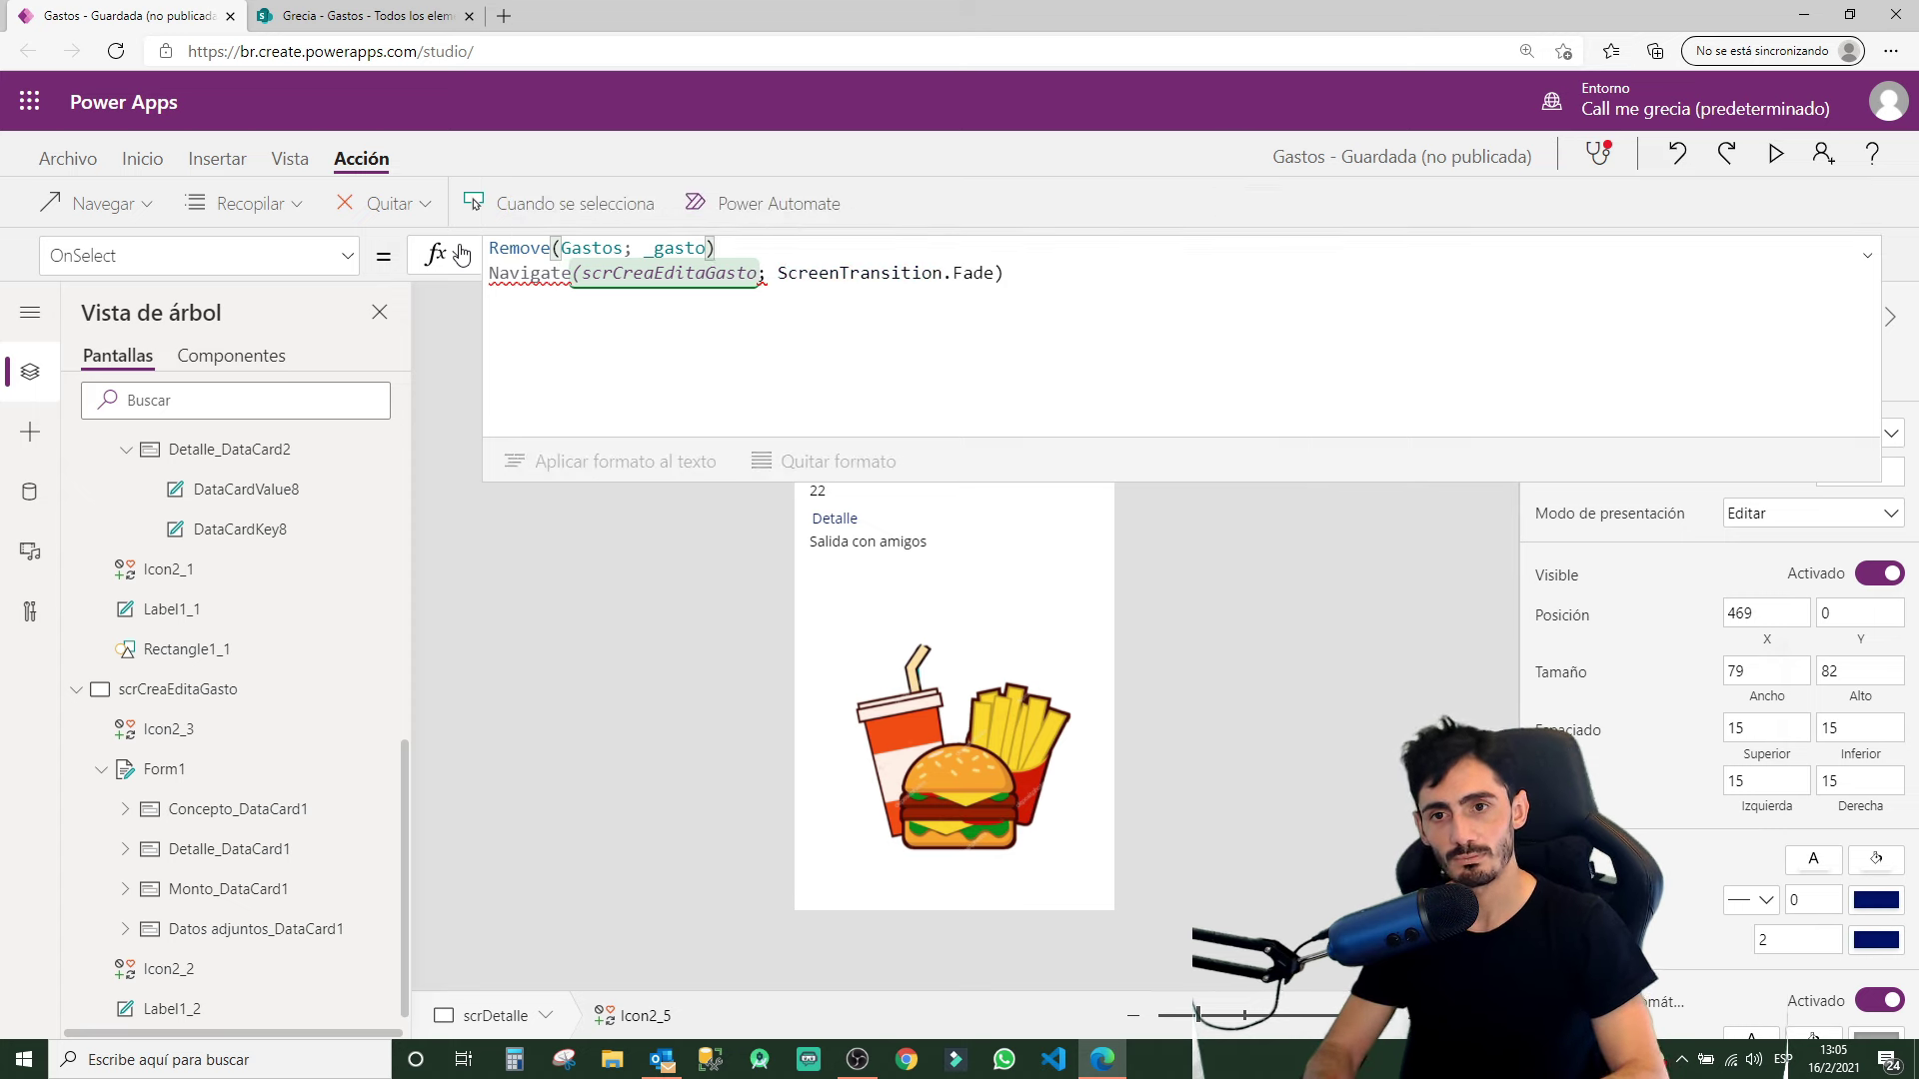
text(;;)
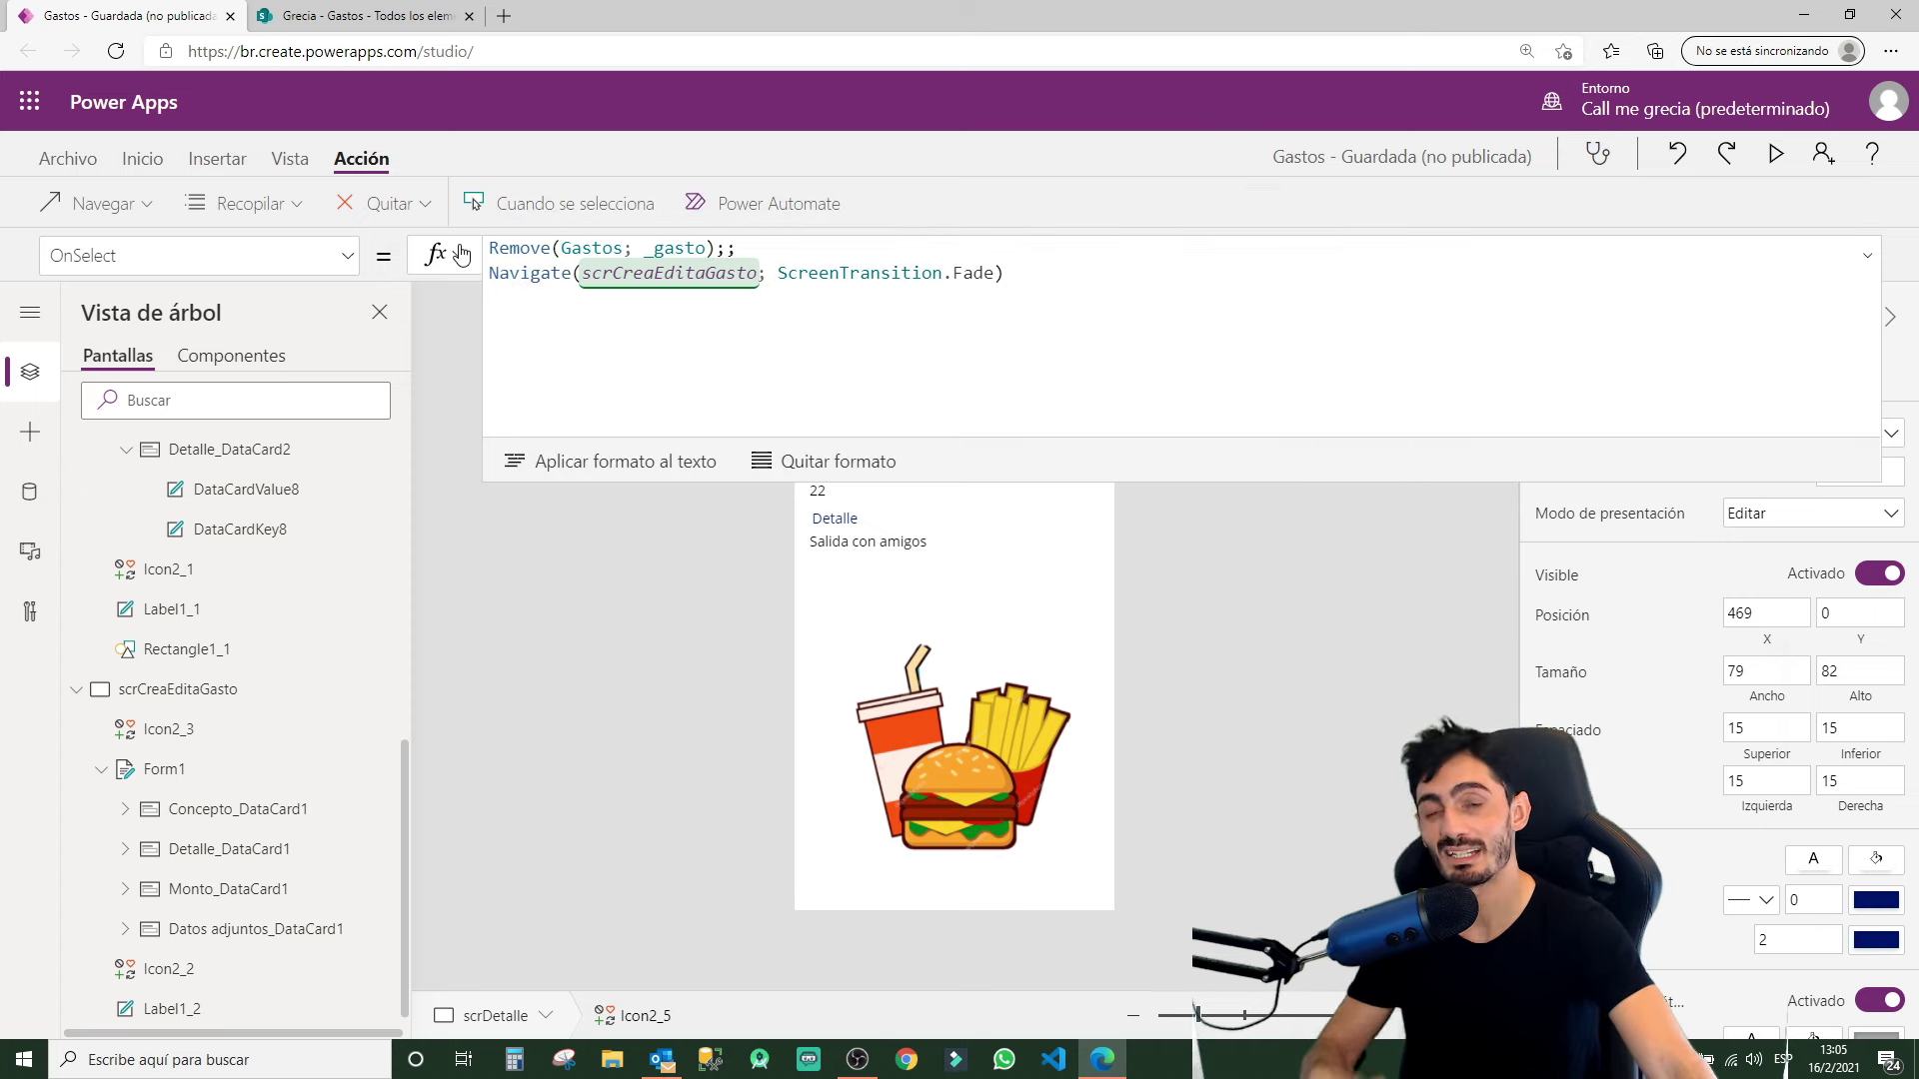
double_click(691, 278)
text(scr)
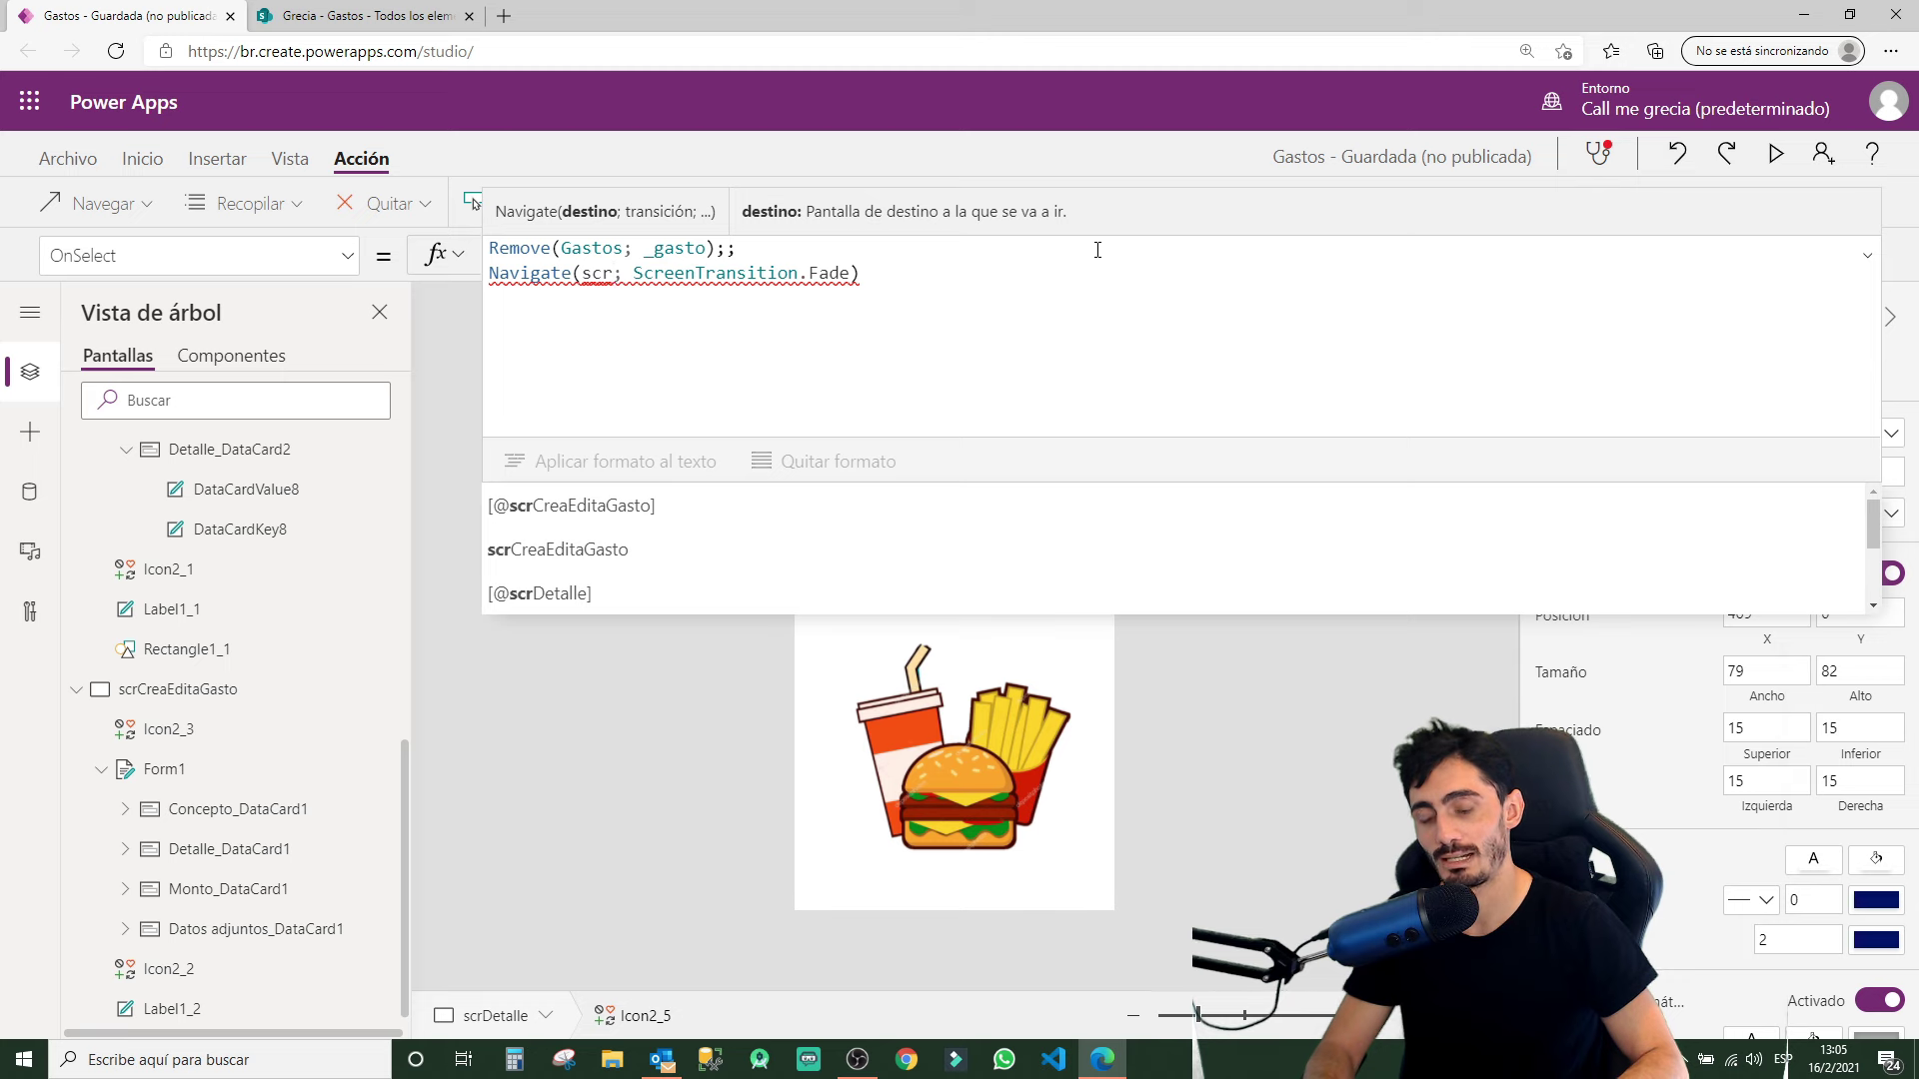
text(Inicial)
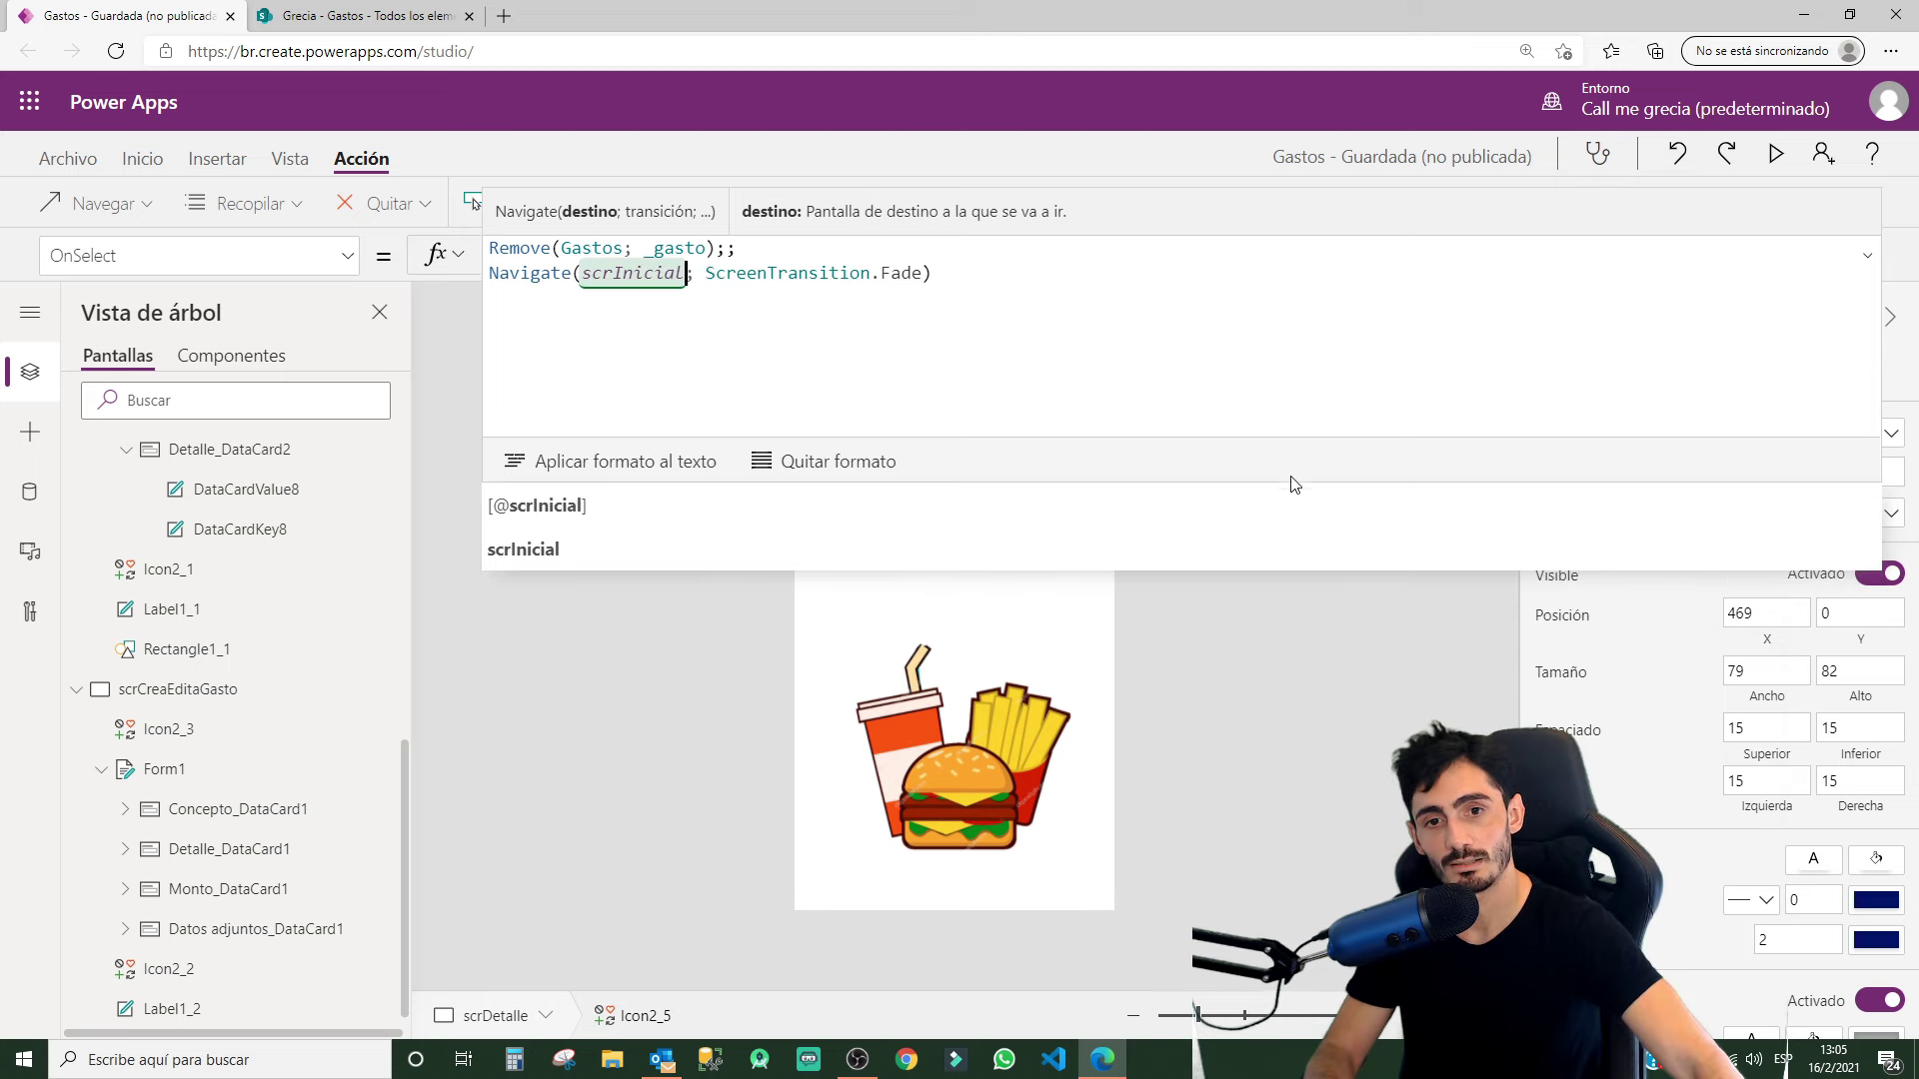
click(1287, 543)
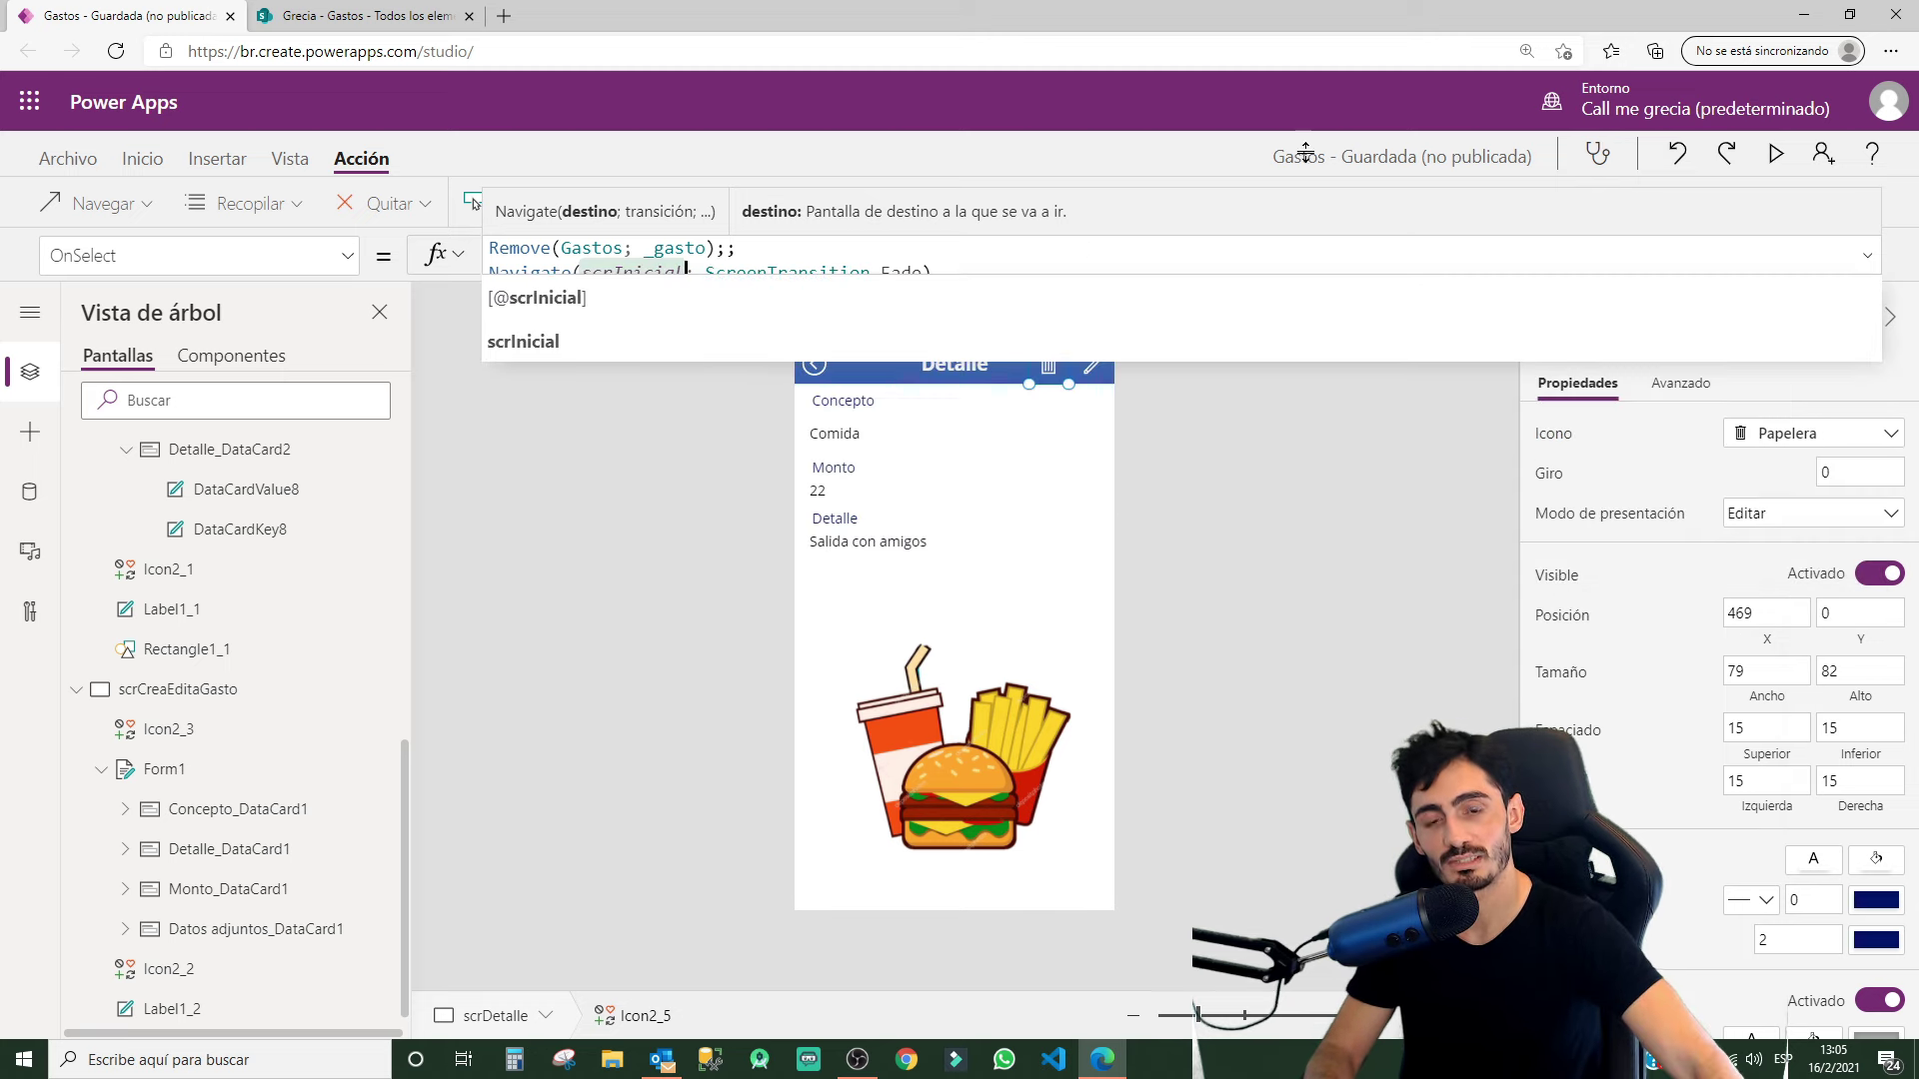
Preview the app to test deleting, then switch to the SharePoint Gastos list.
click(1771, 156)
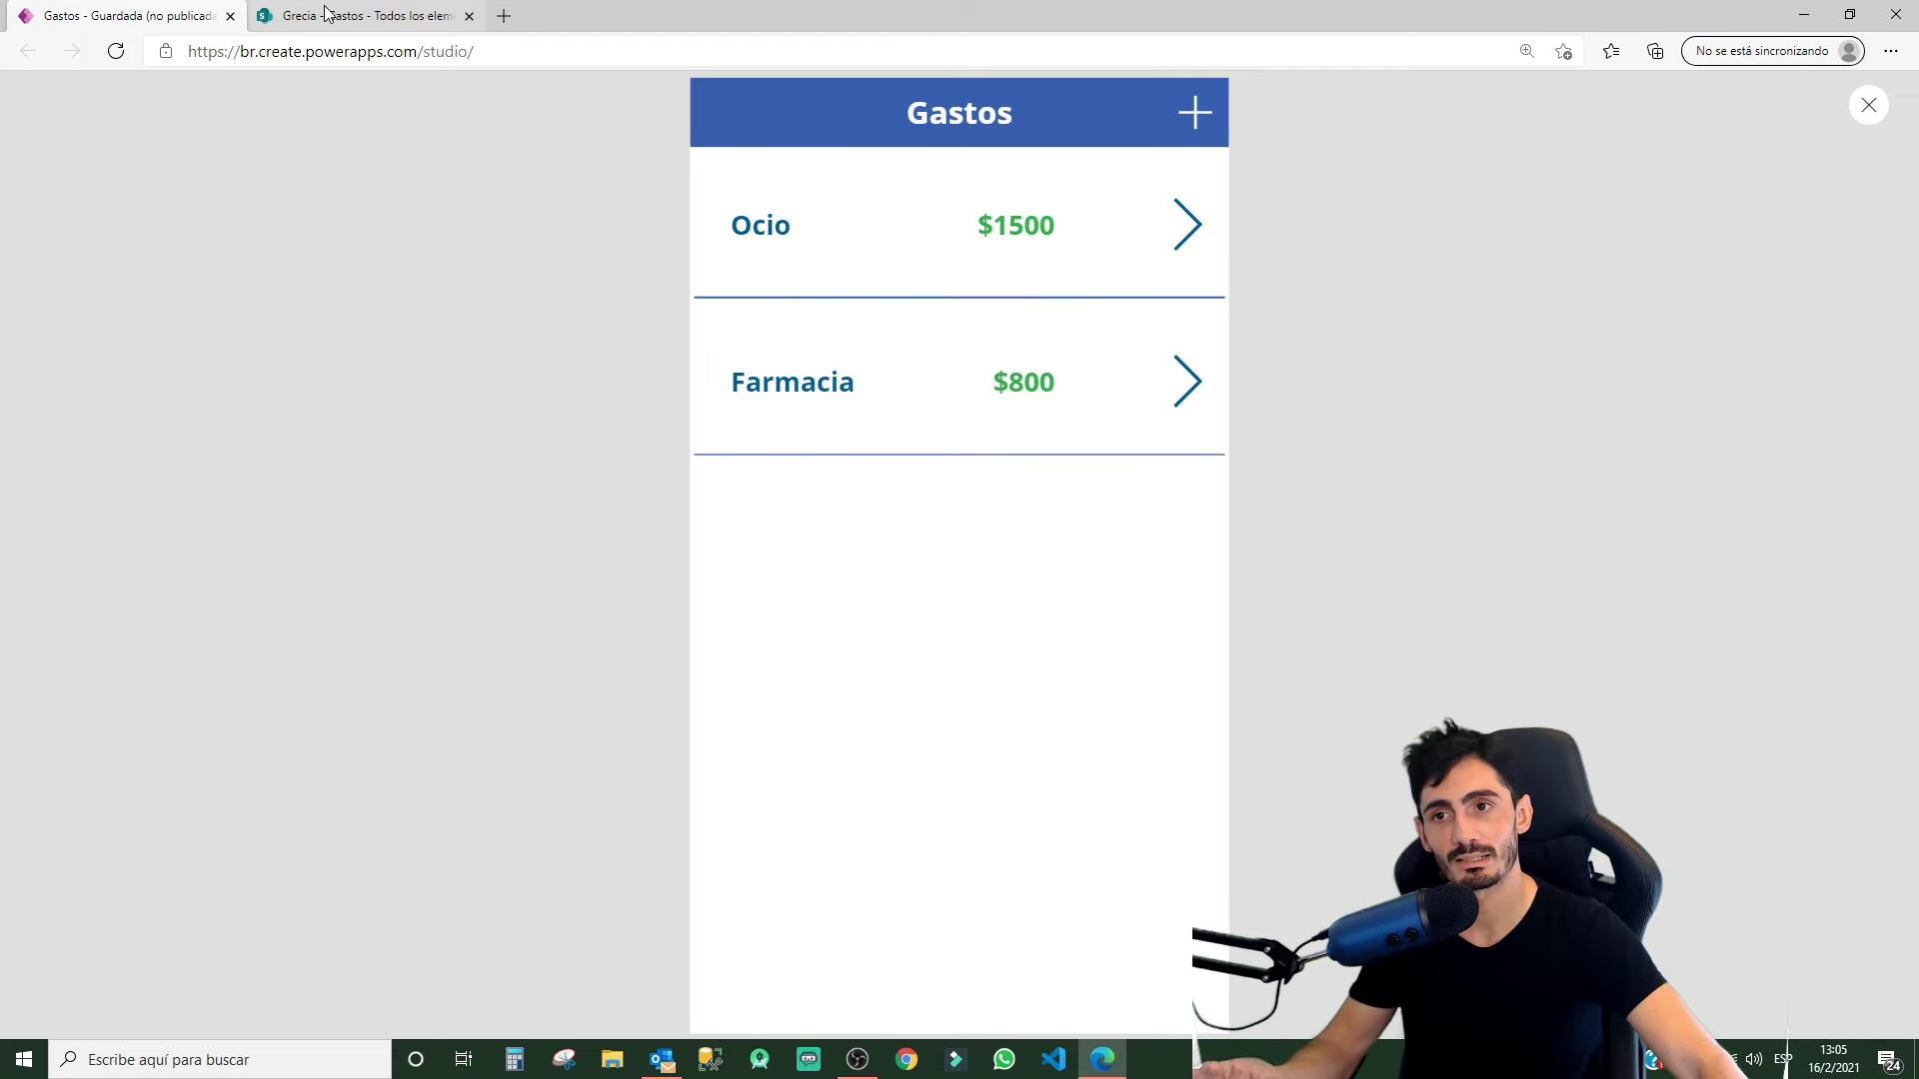
click(365, 15)
Close the item panel, reload the SharePoint Gastos list, and return to the running app.
click(1890, 148)
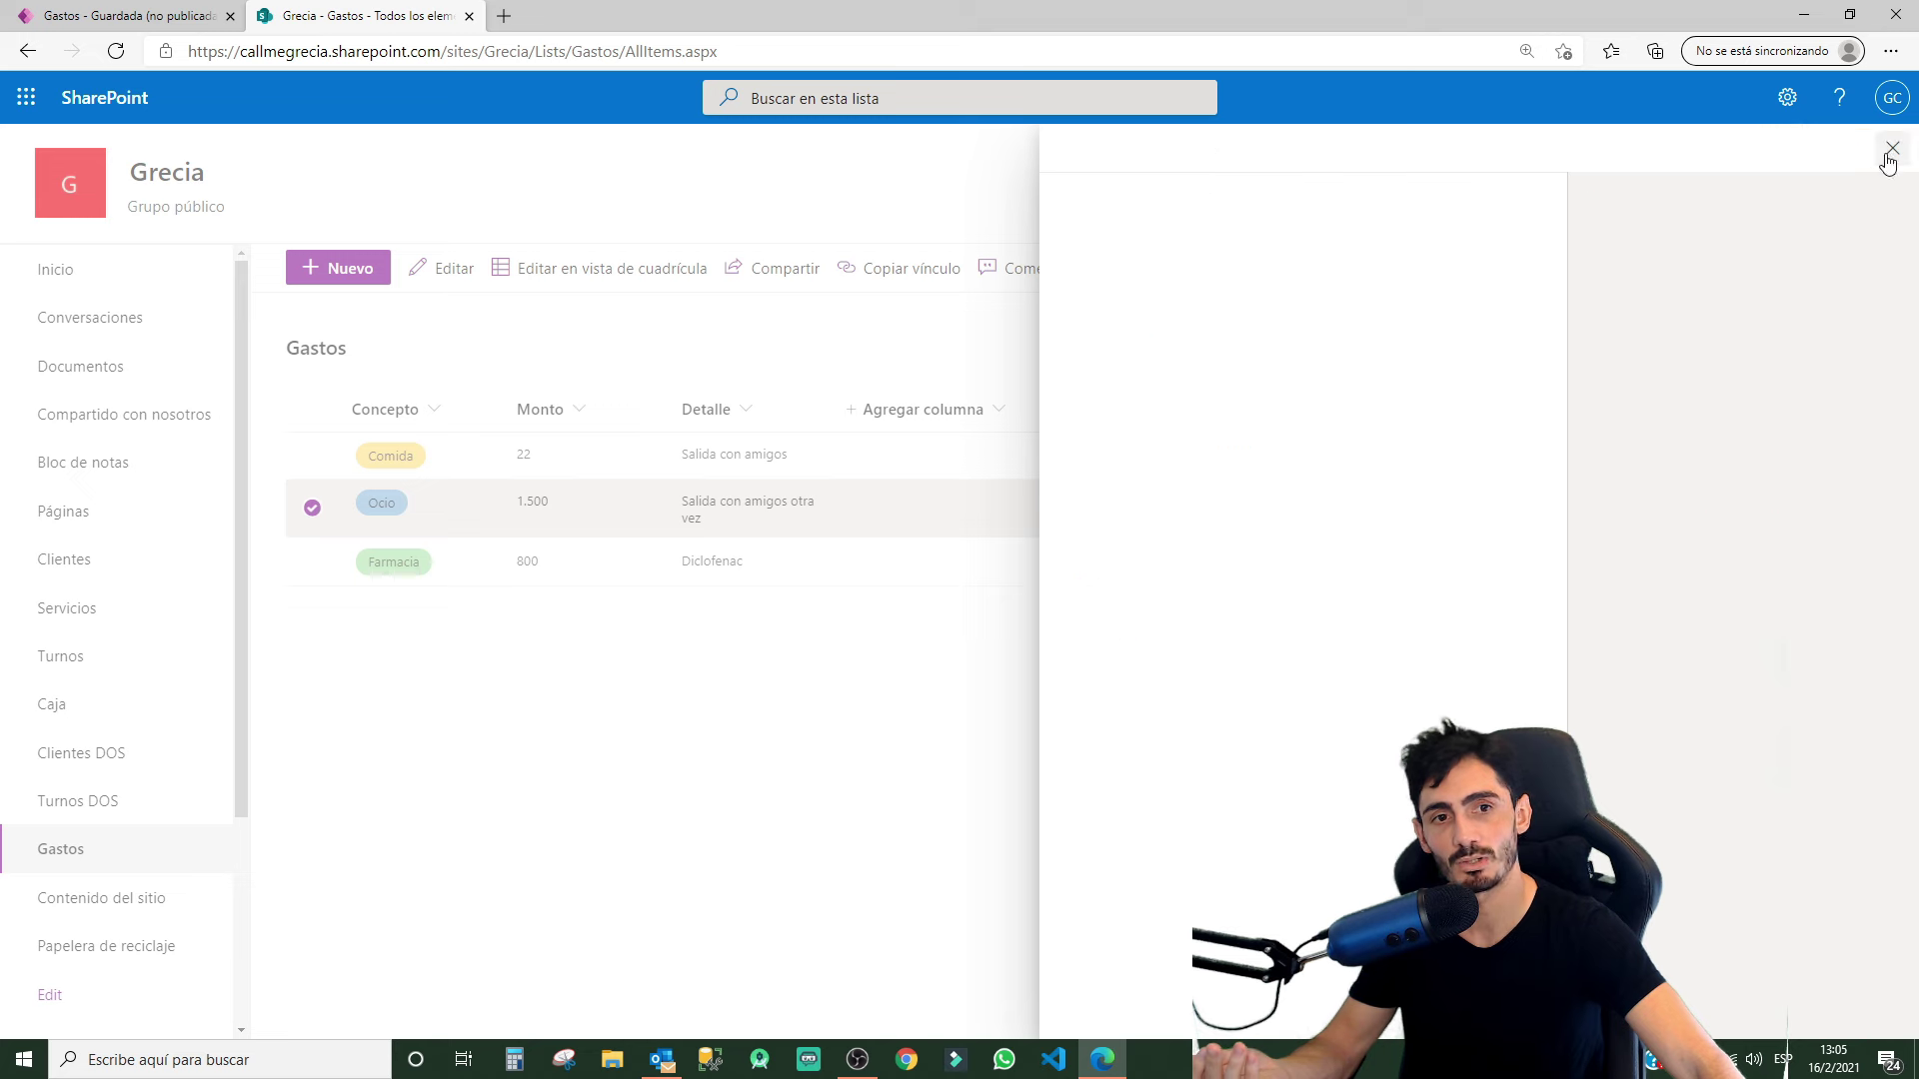
click(118, 53)
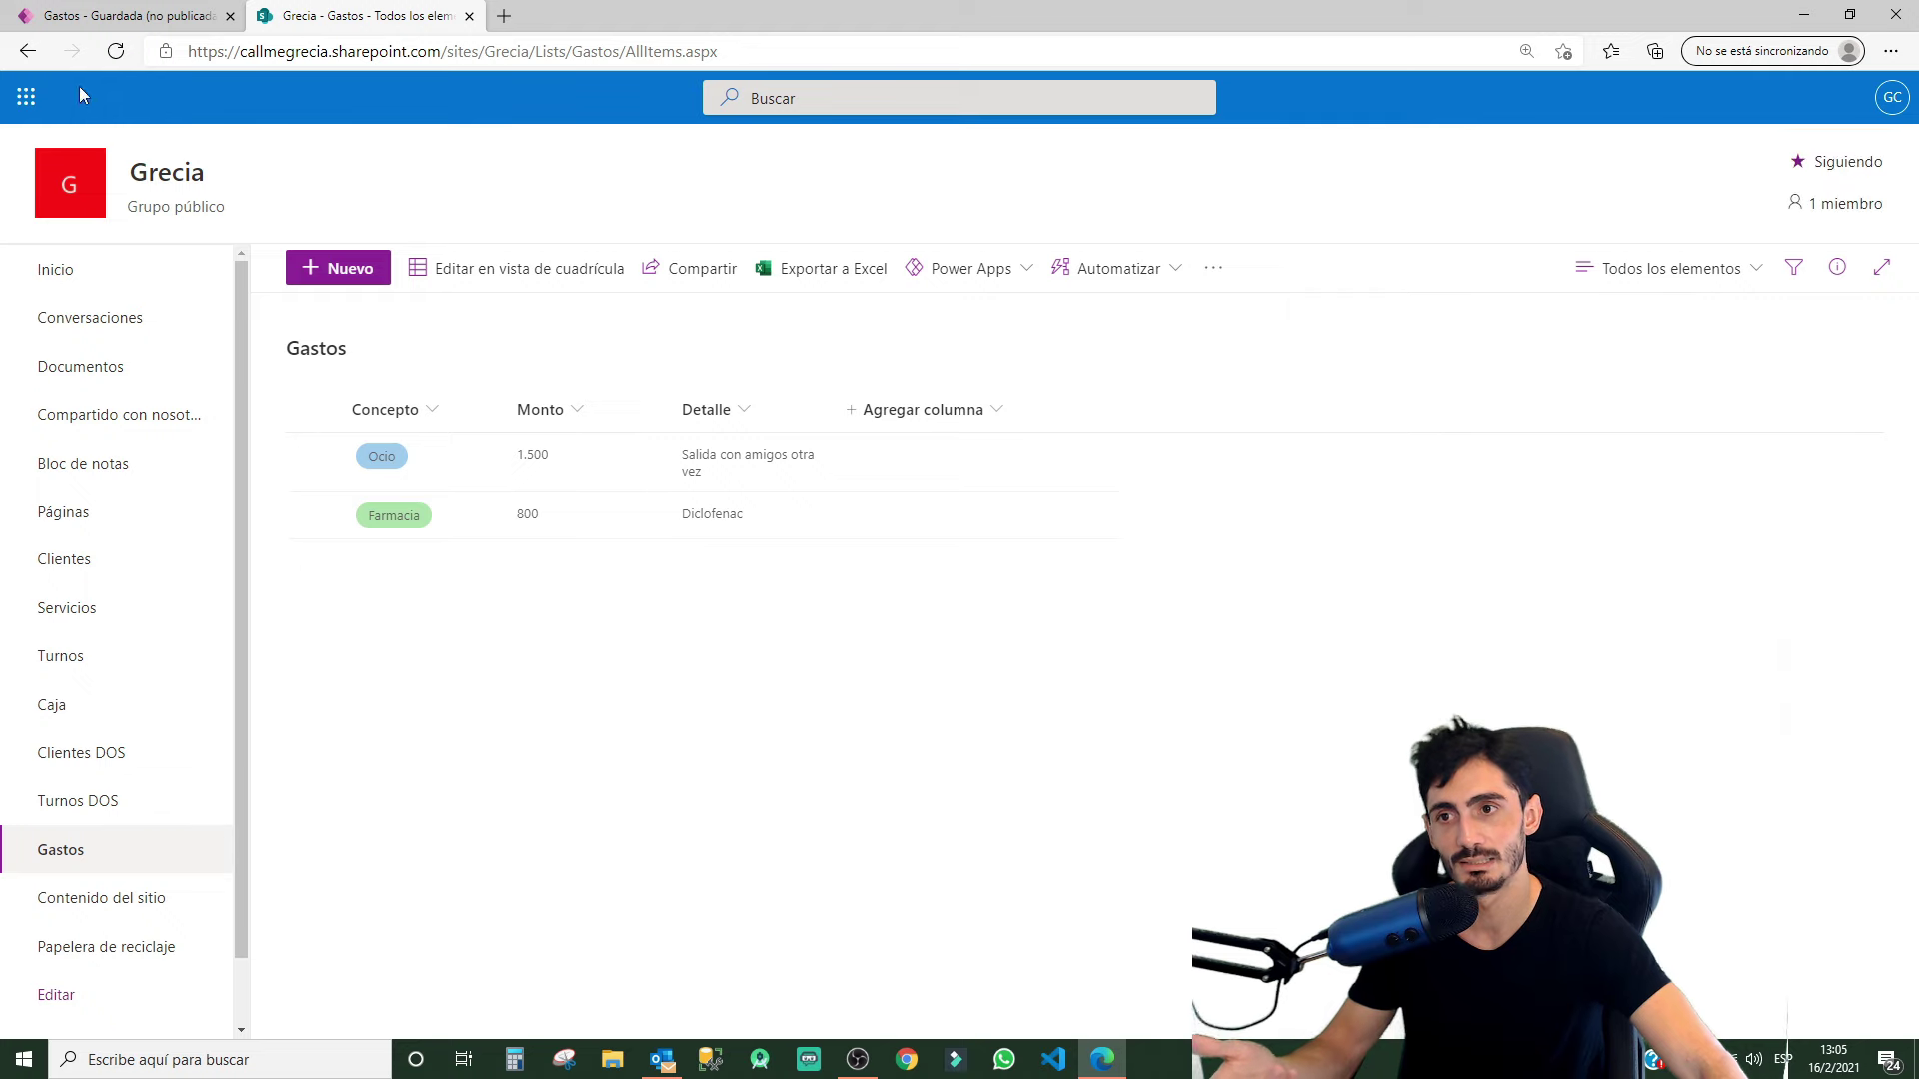
click(130, 15)
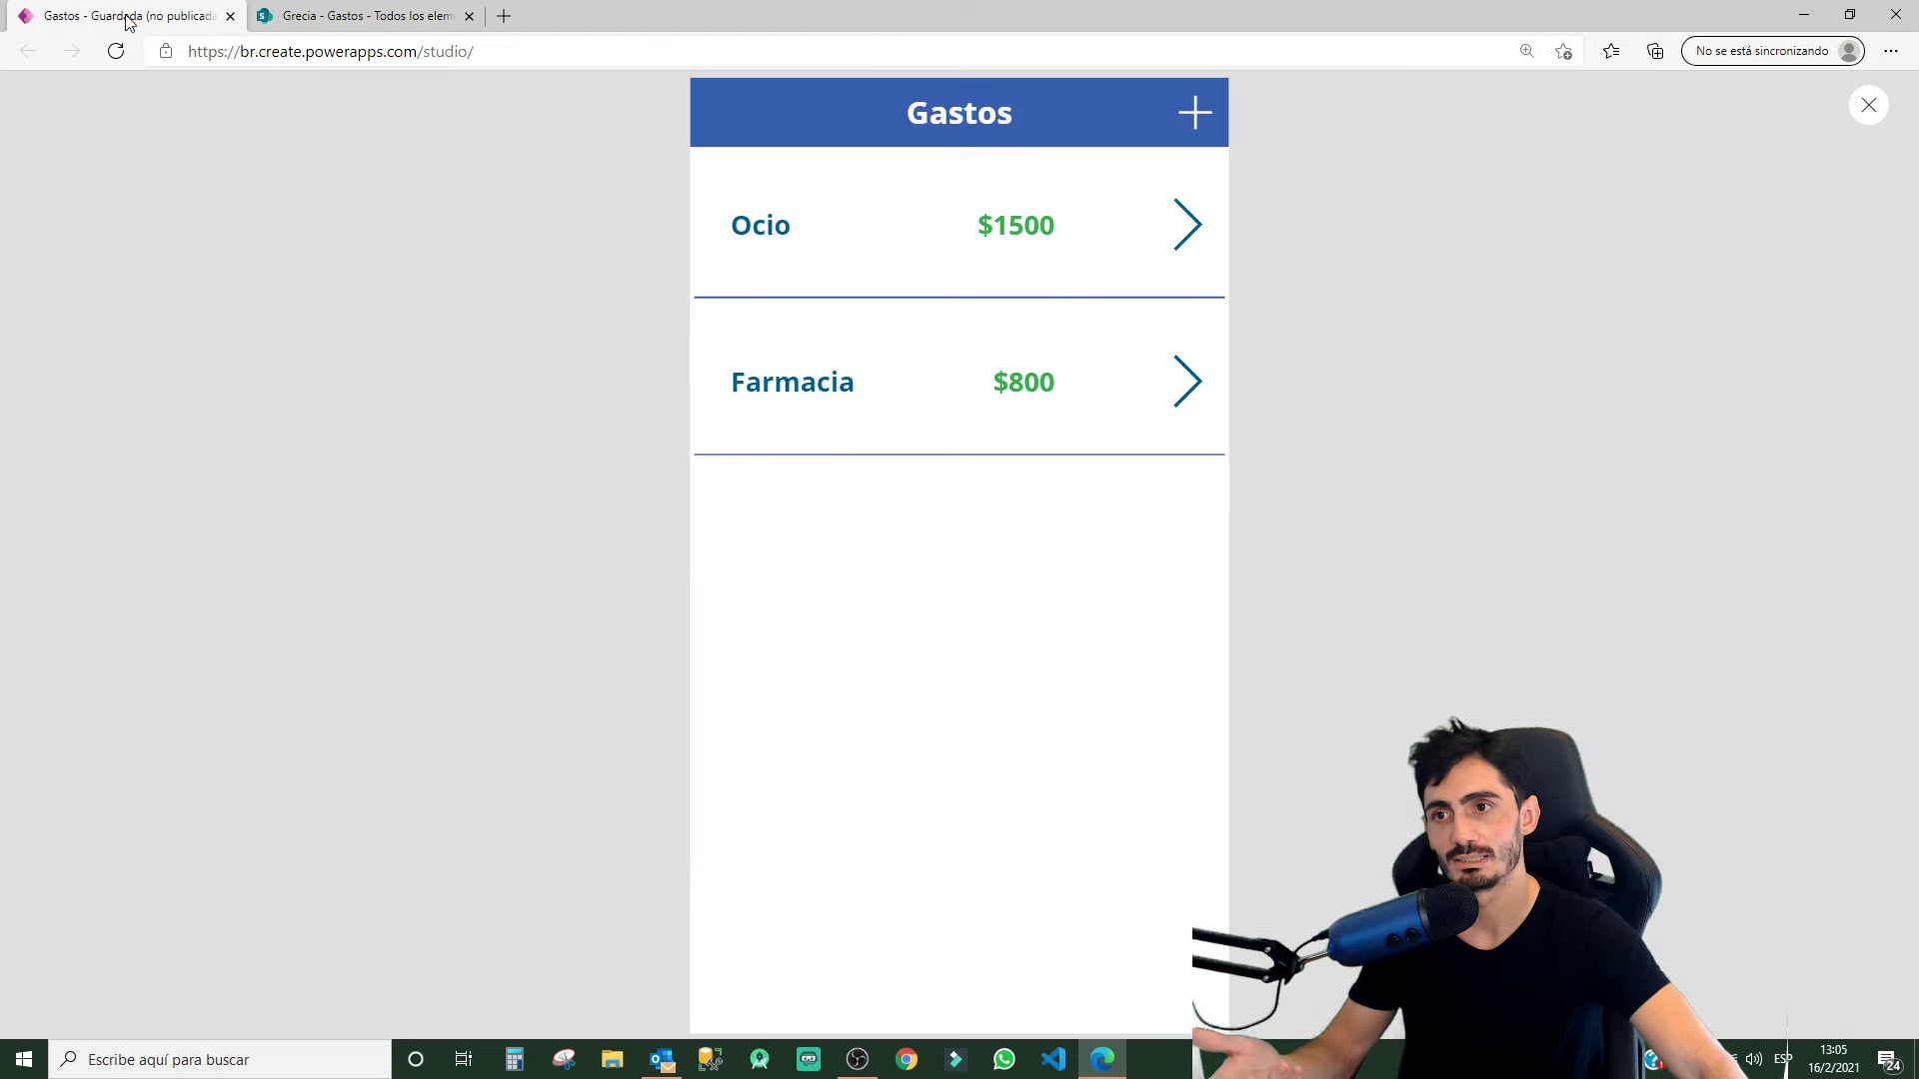
Close the preview, verify the back icon runs Back(), and return to scrInicial, previewing once with F5.
click(1868, 106)
click(948, 744)
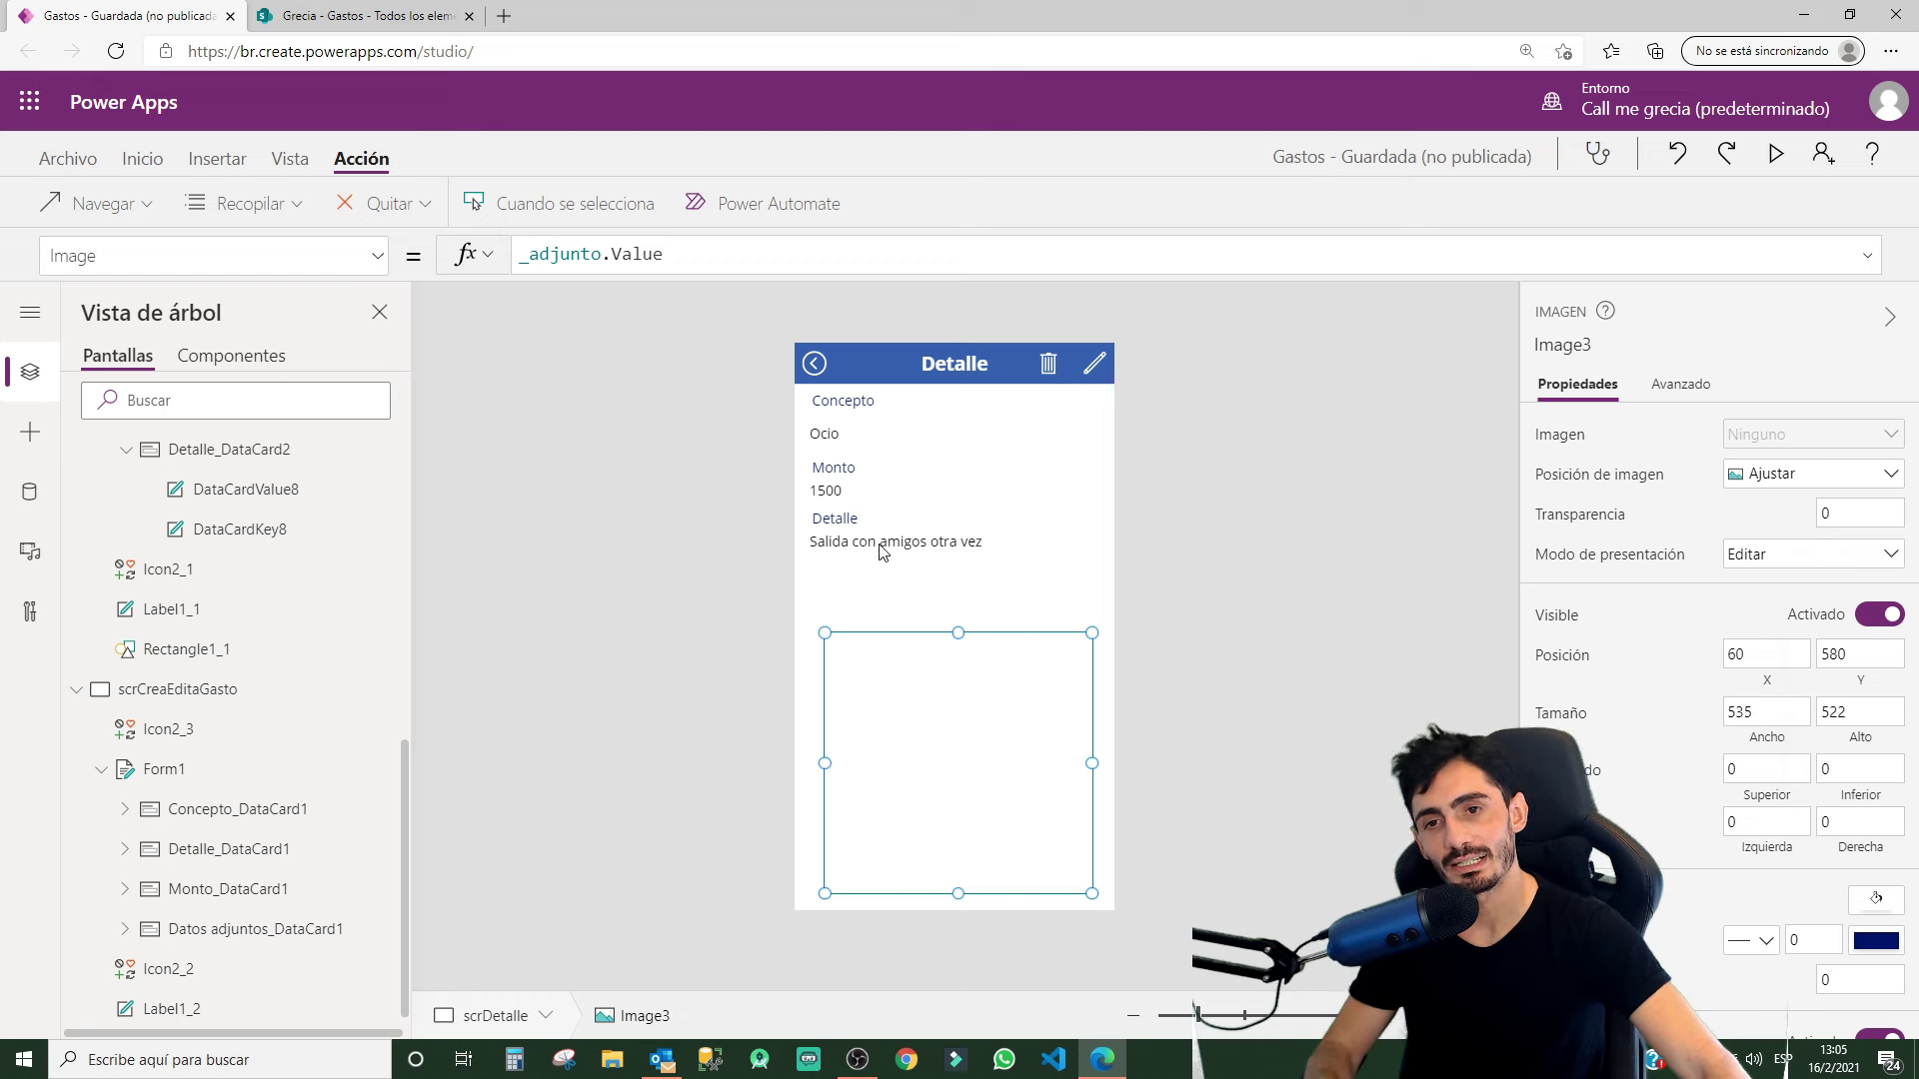
click(812, 354)
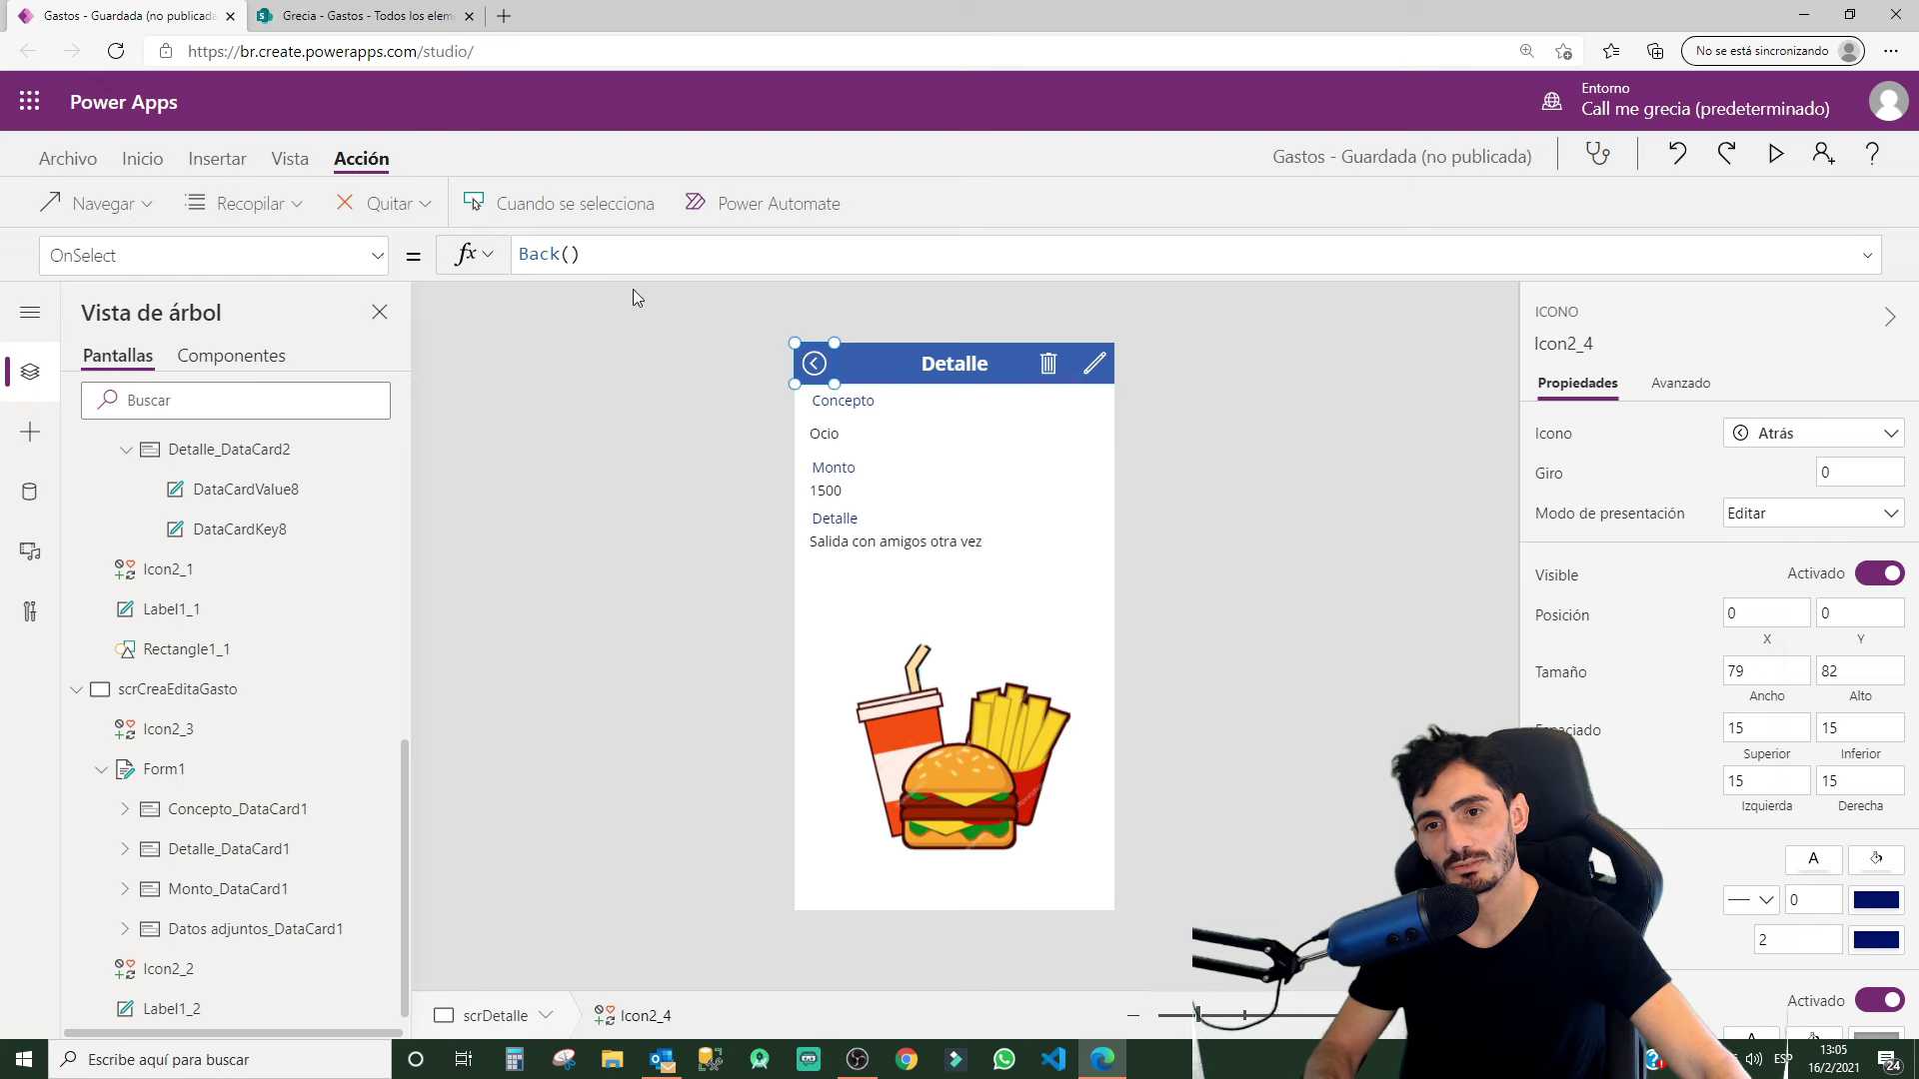
alt+click(812, 365)
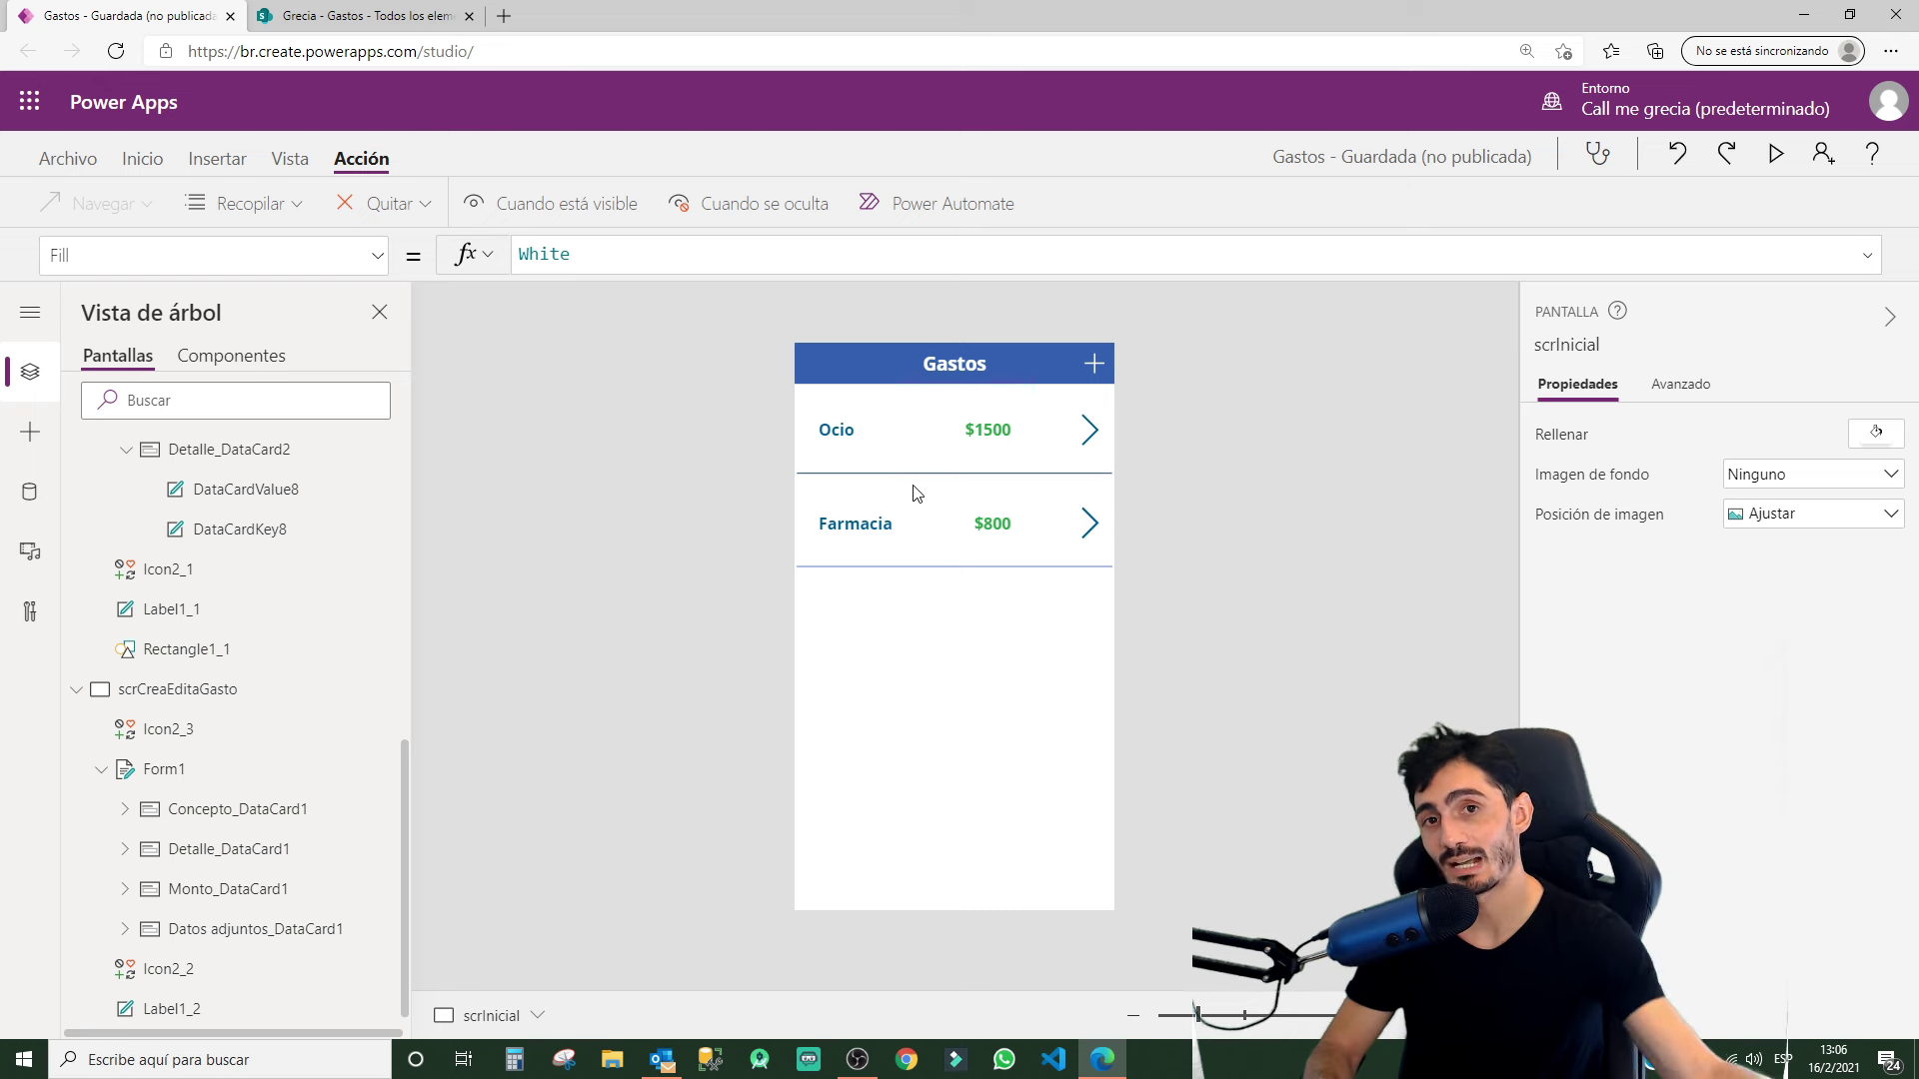
alt+click(1091, 437)
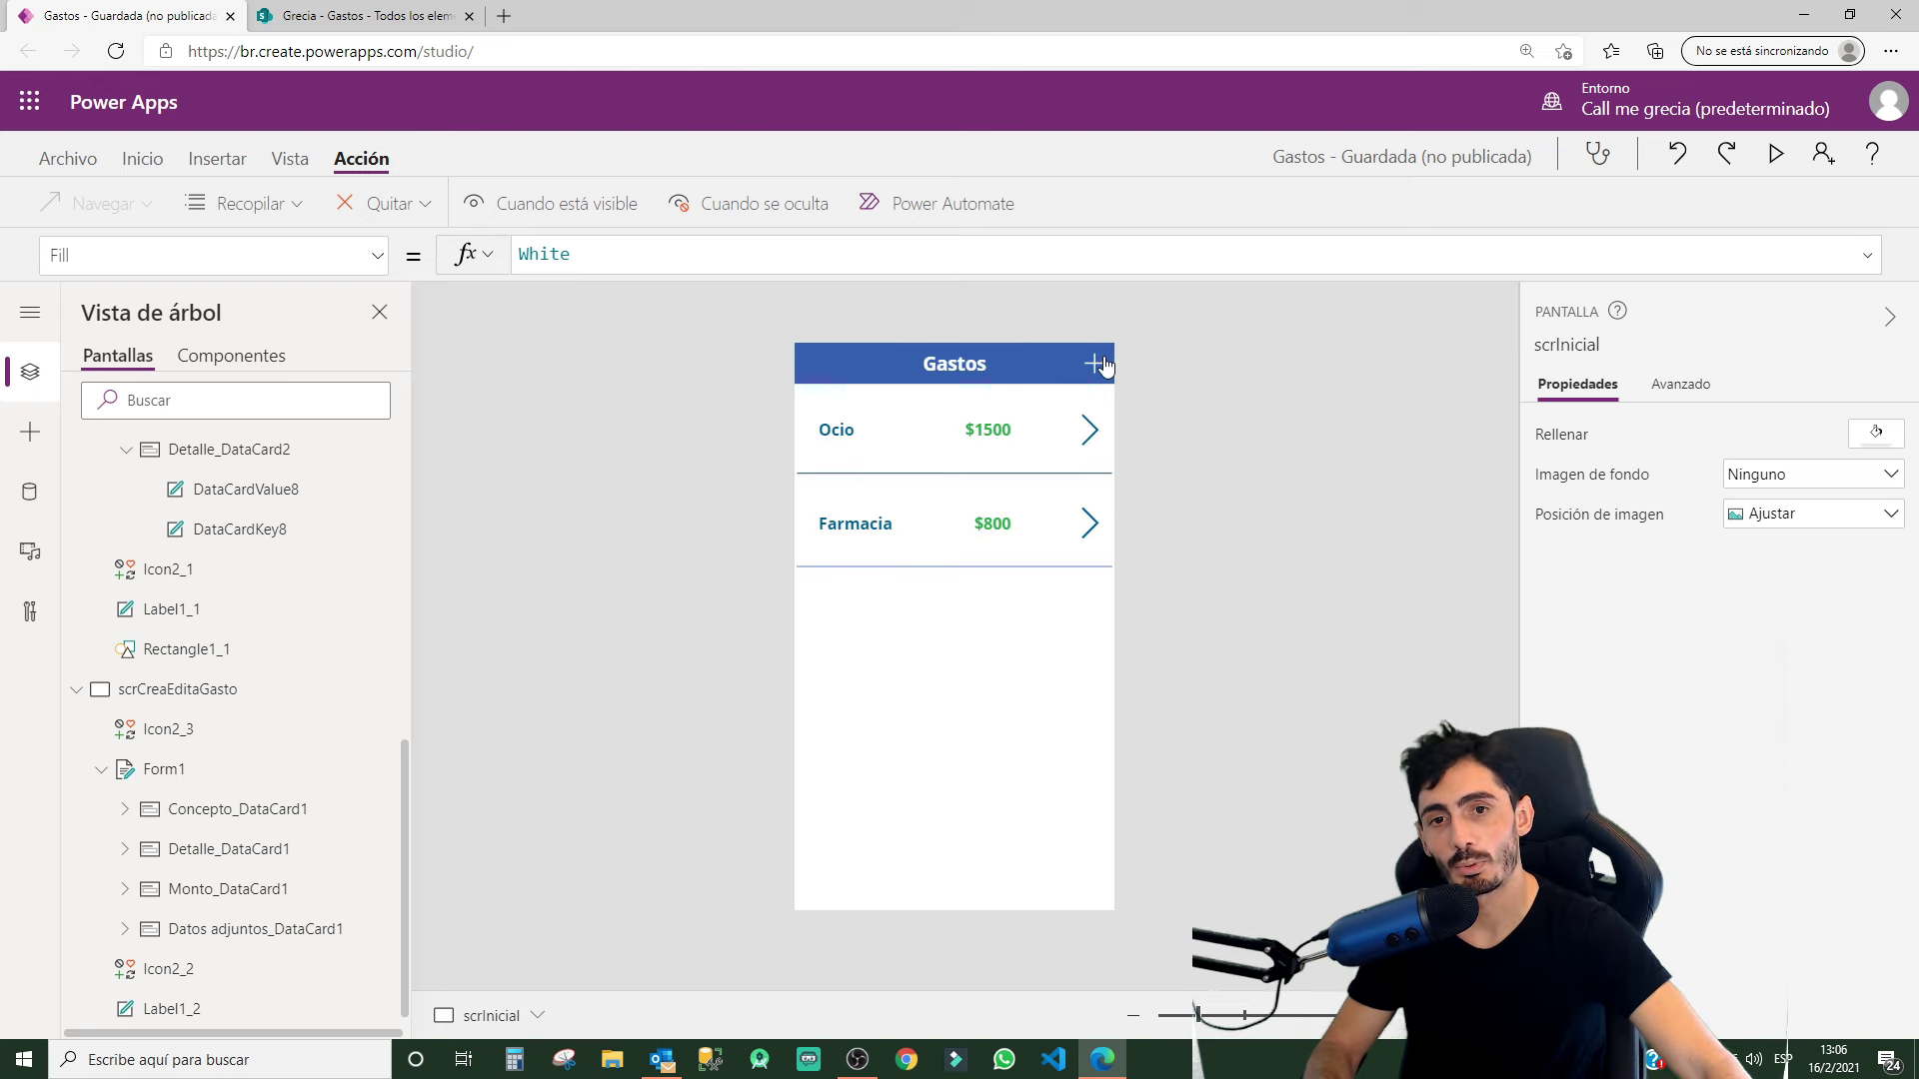
key(F5)
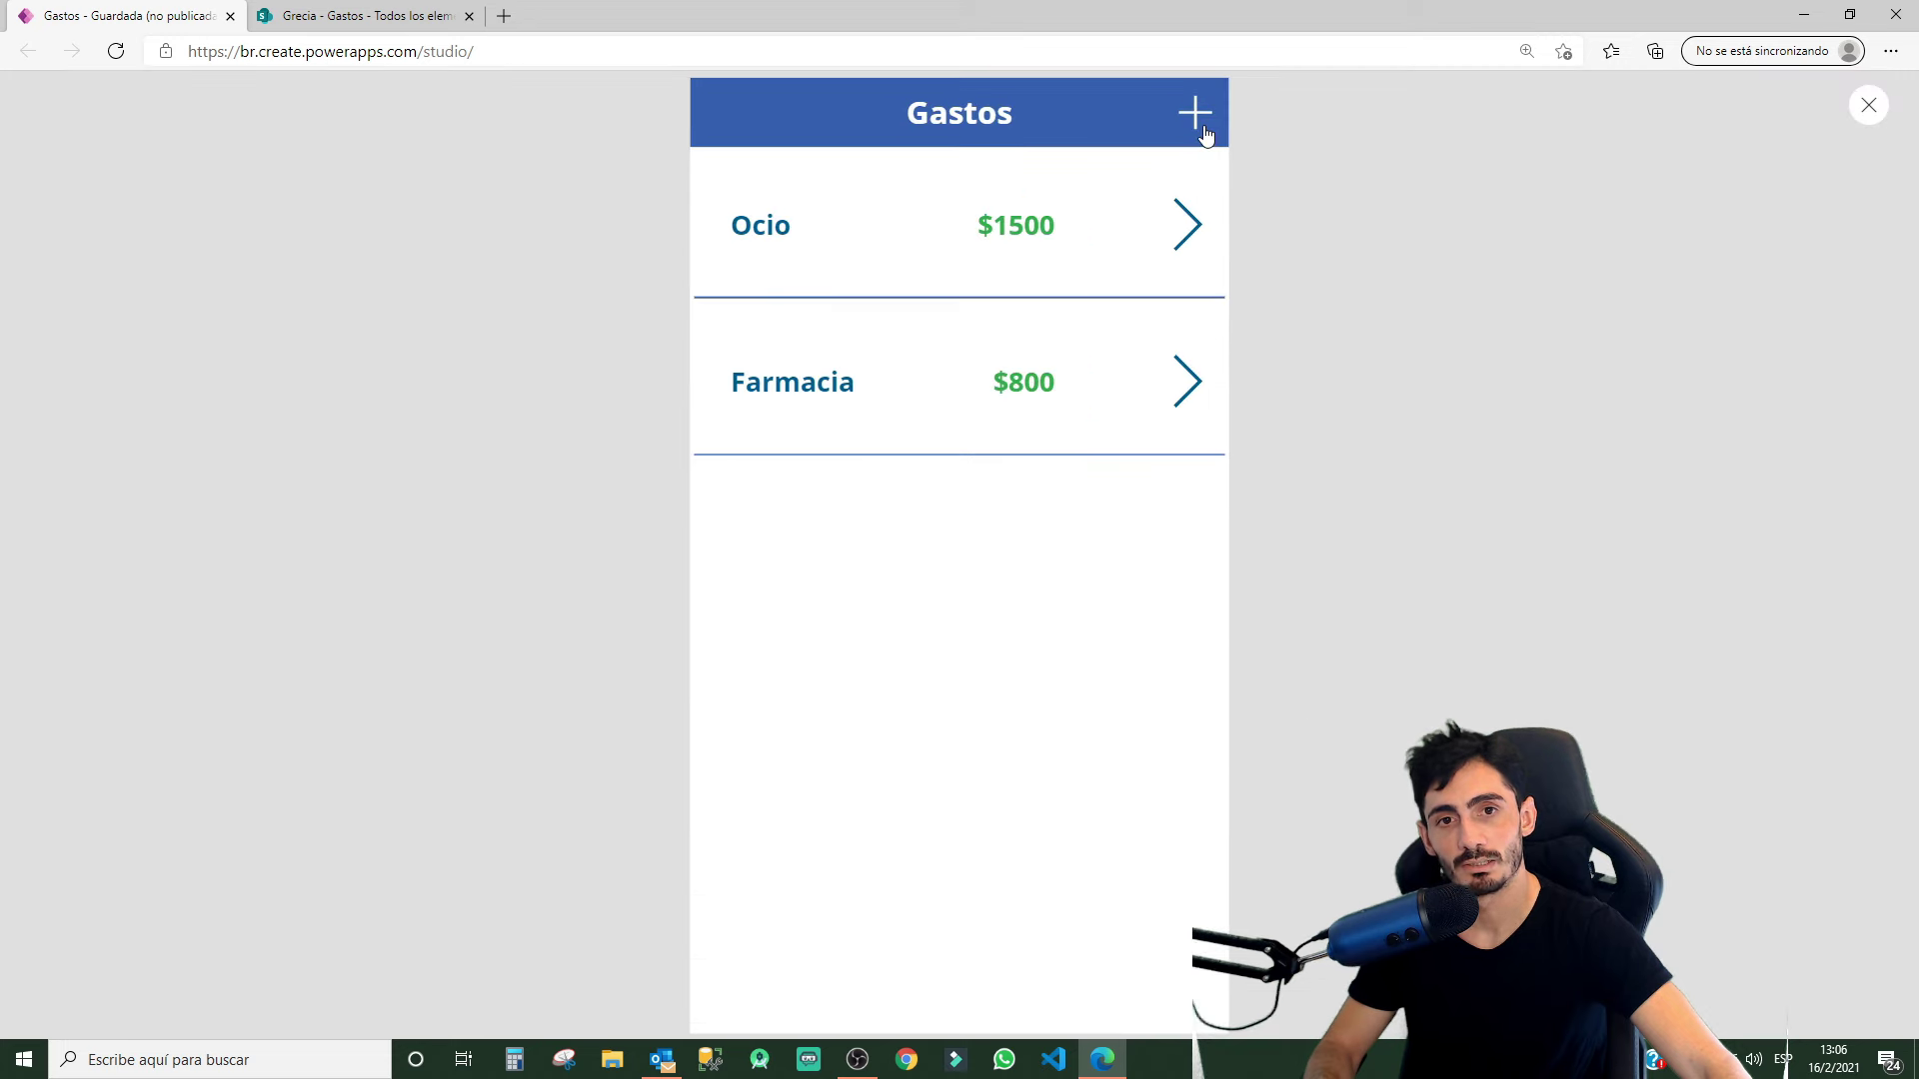
click(1870, 108)
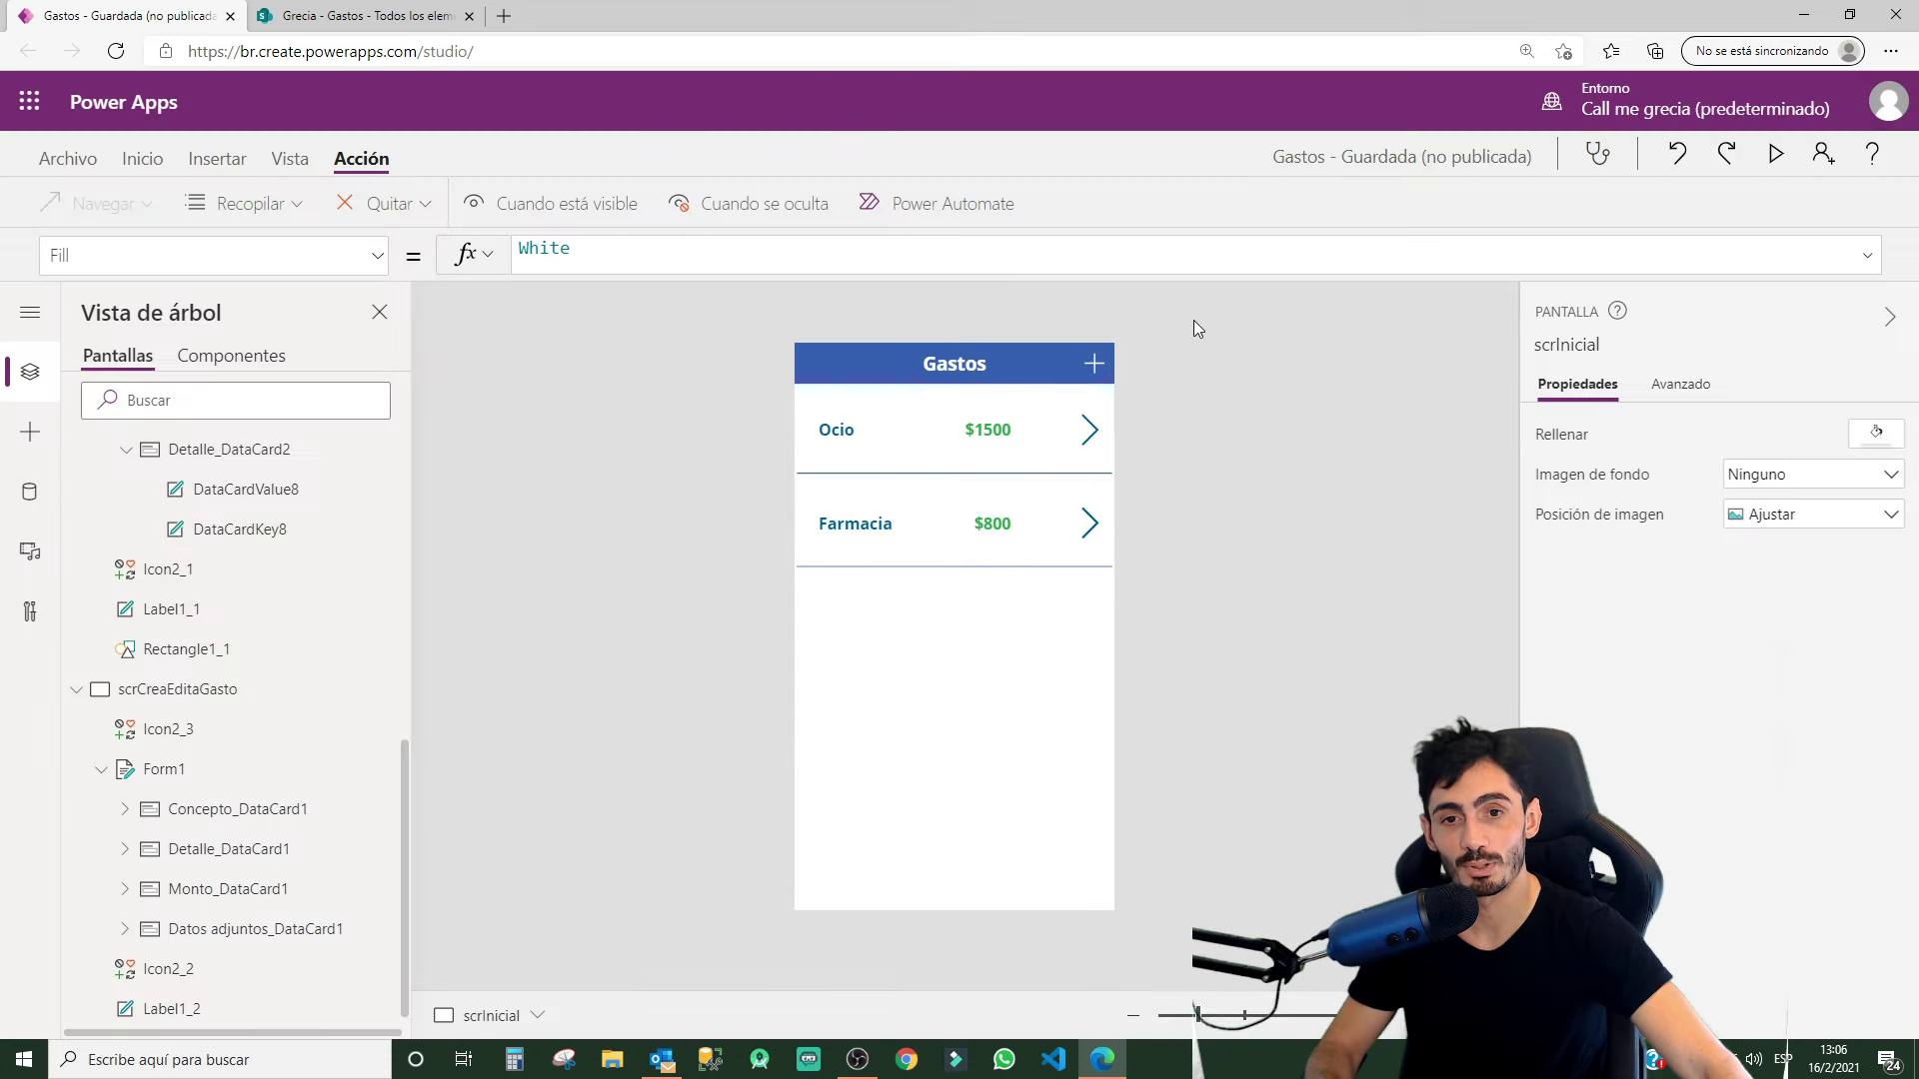
Point the plus icon's OnSelect Navigate destination to scrCreaEditaGasto.
click(1094, 370)
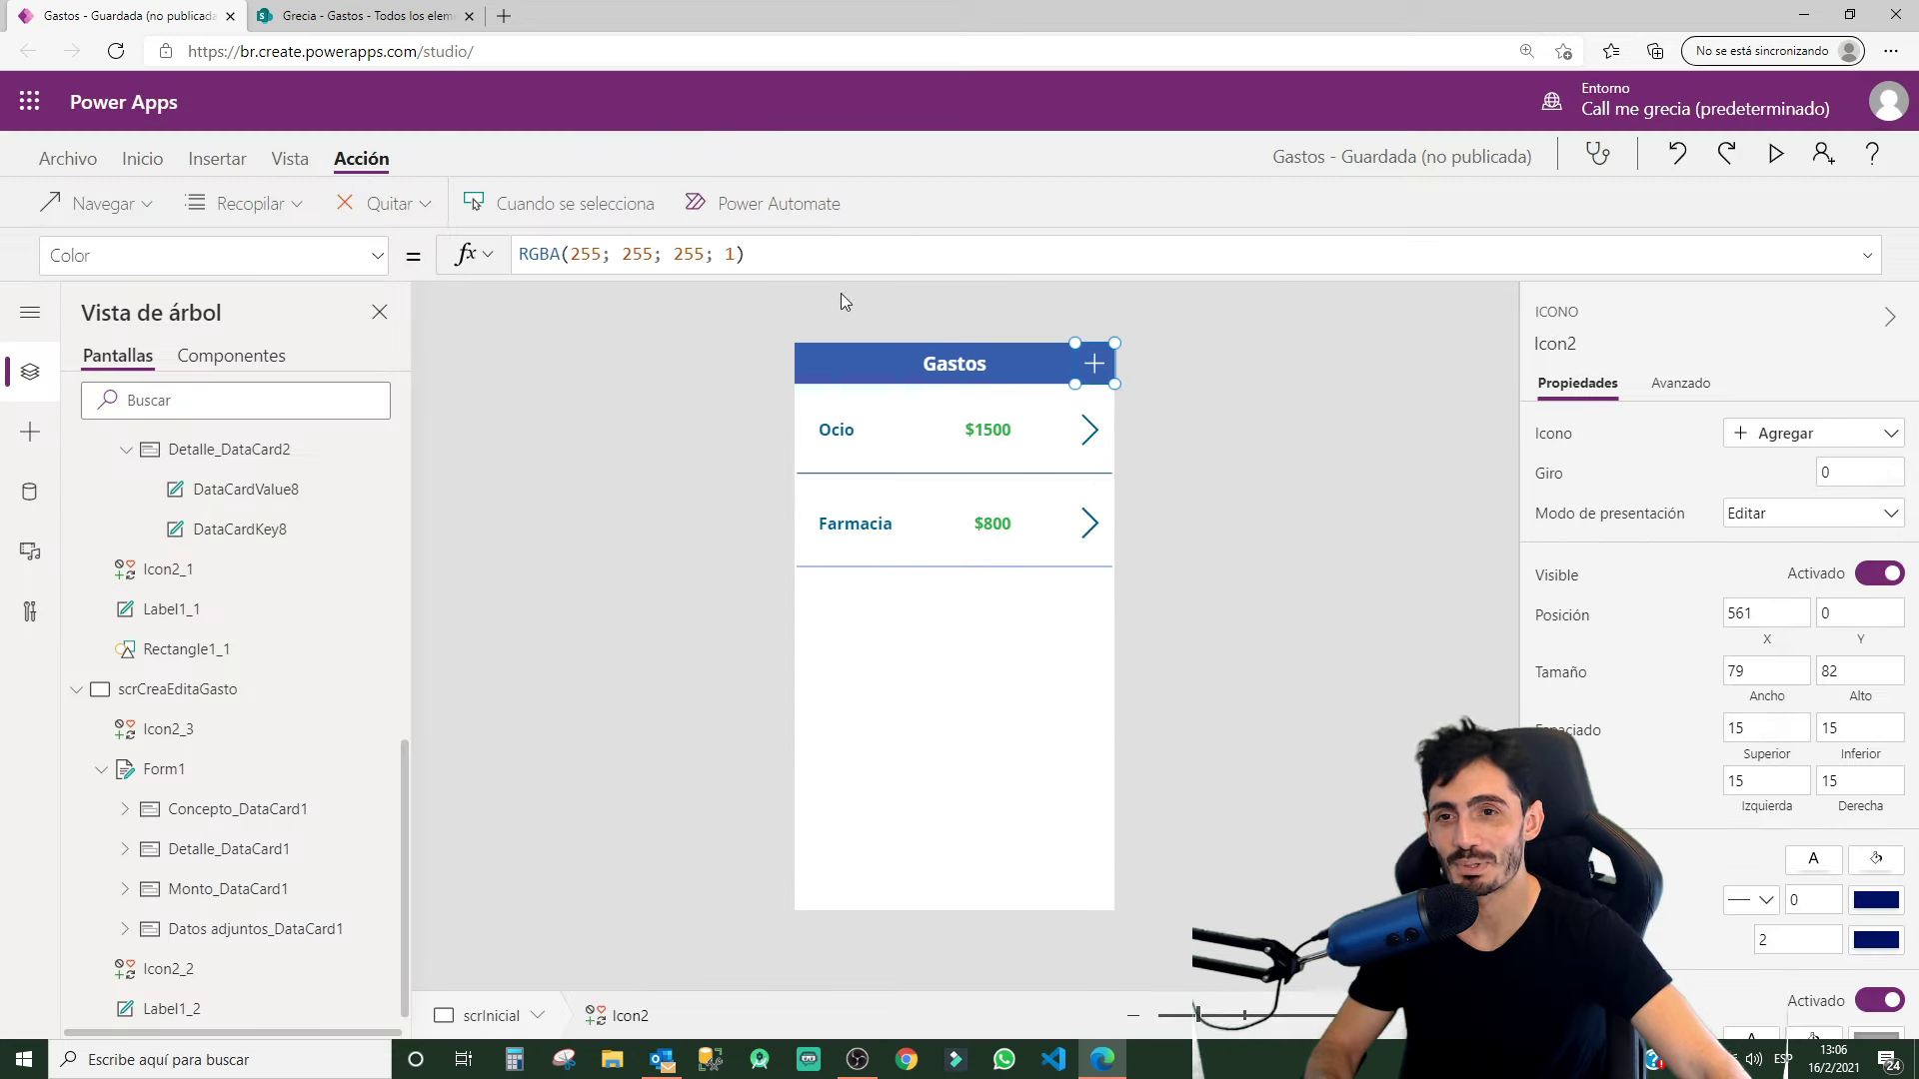
click(380, 268)
scroll(205, 488, down, 3)
scroll(205, 487, down, 2)
click(120, 412)
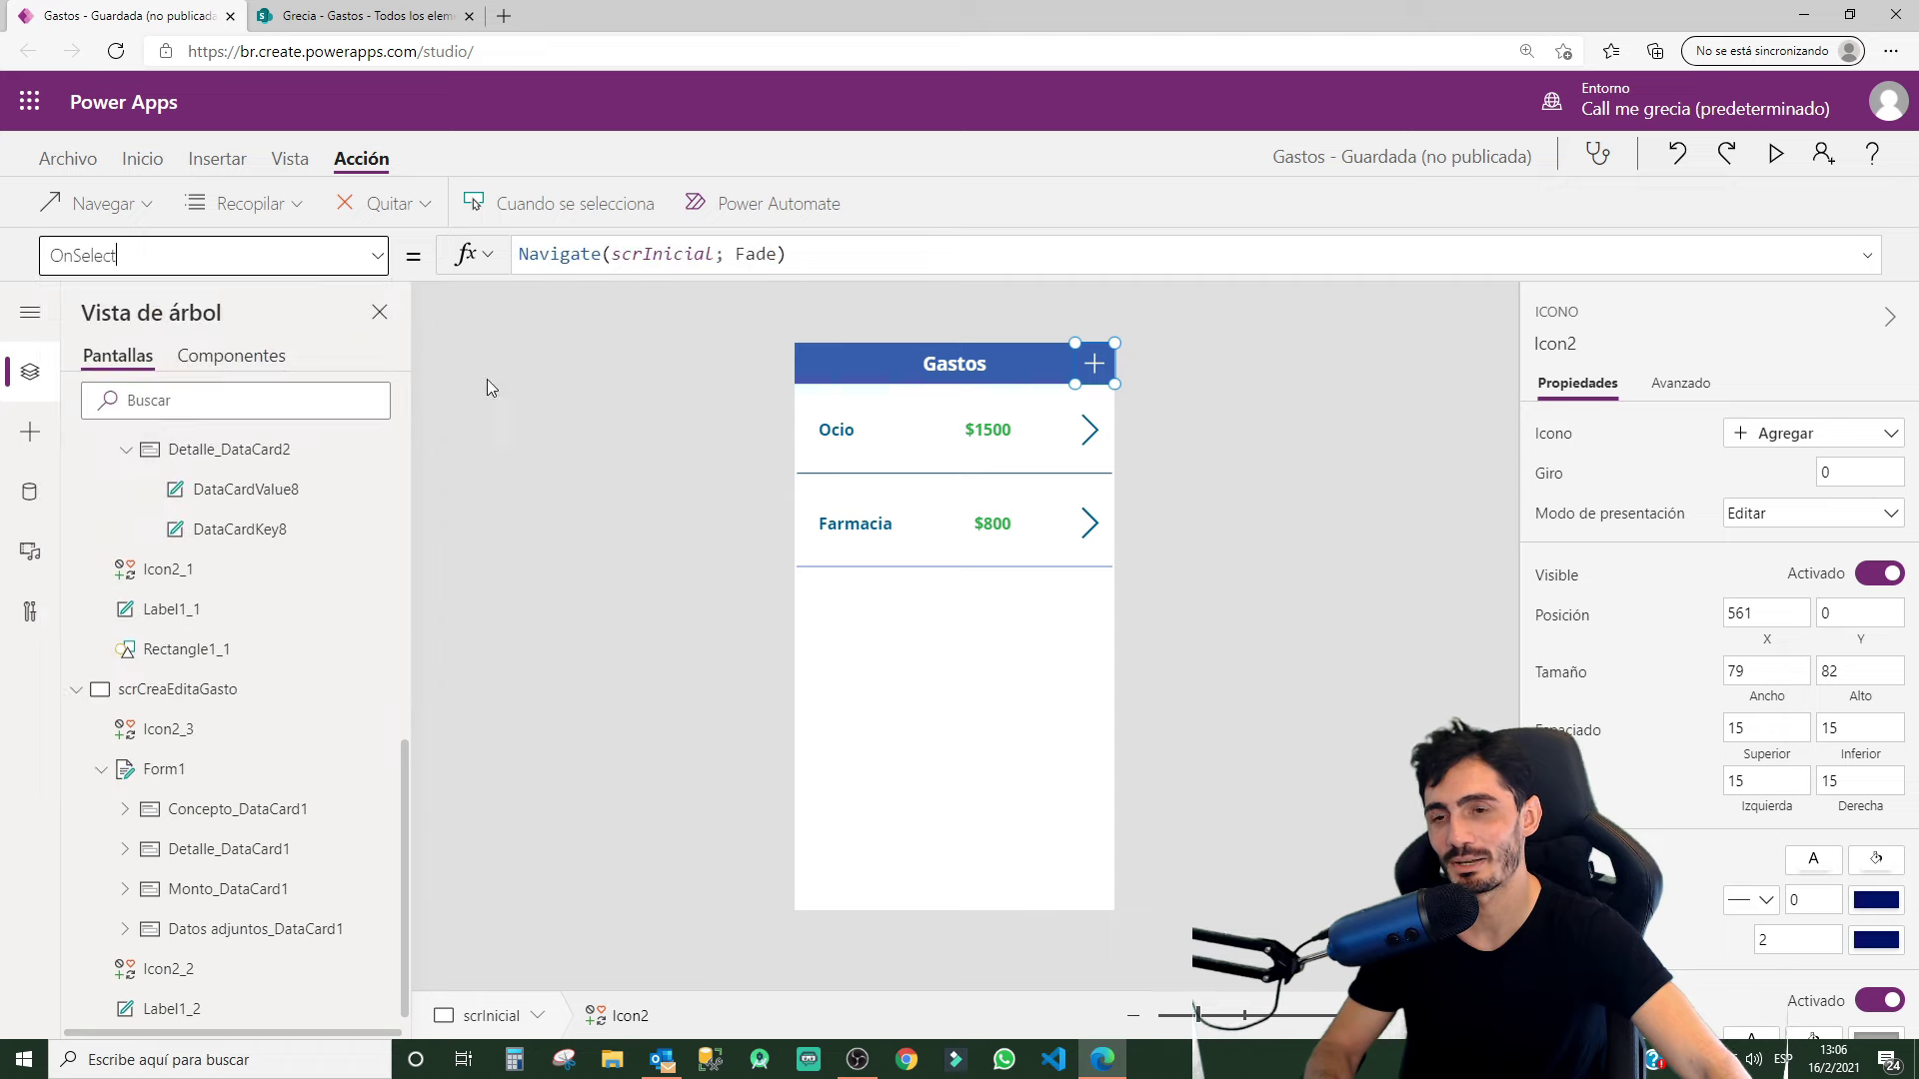
double_click(659, 254)
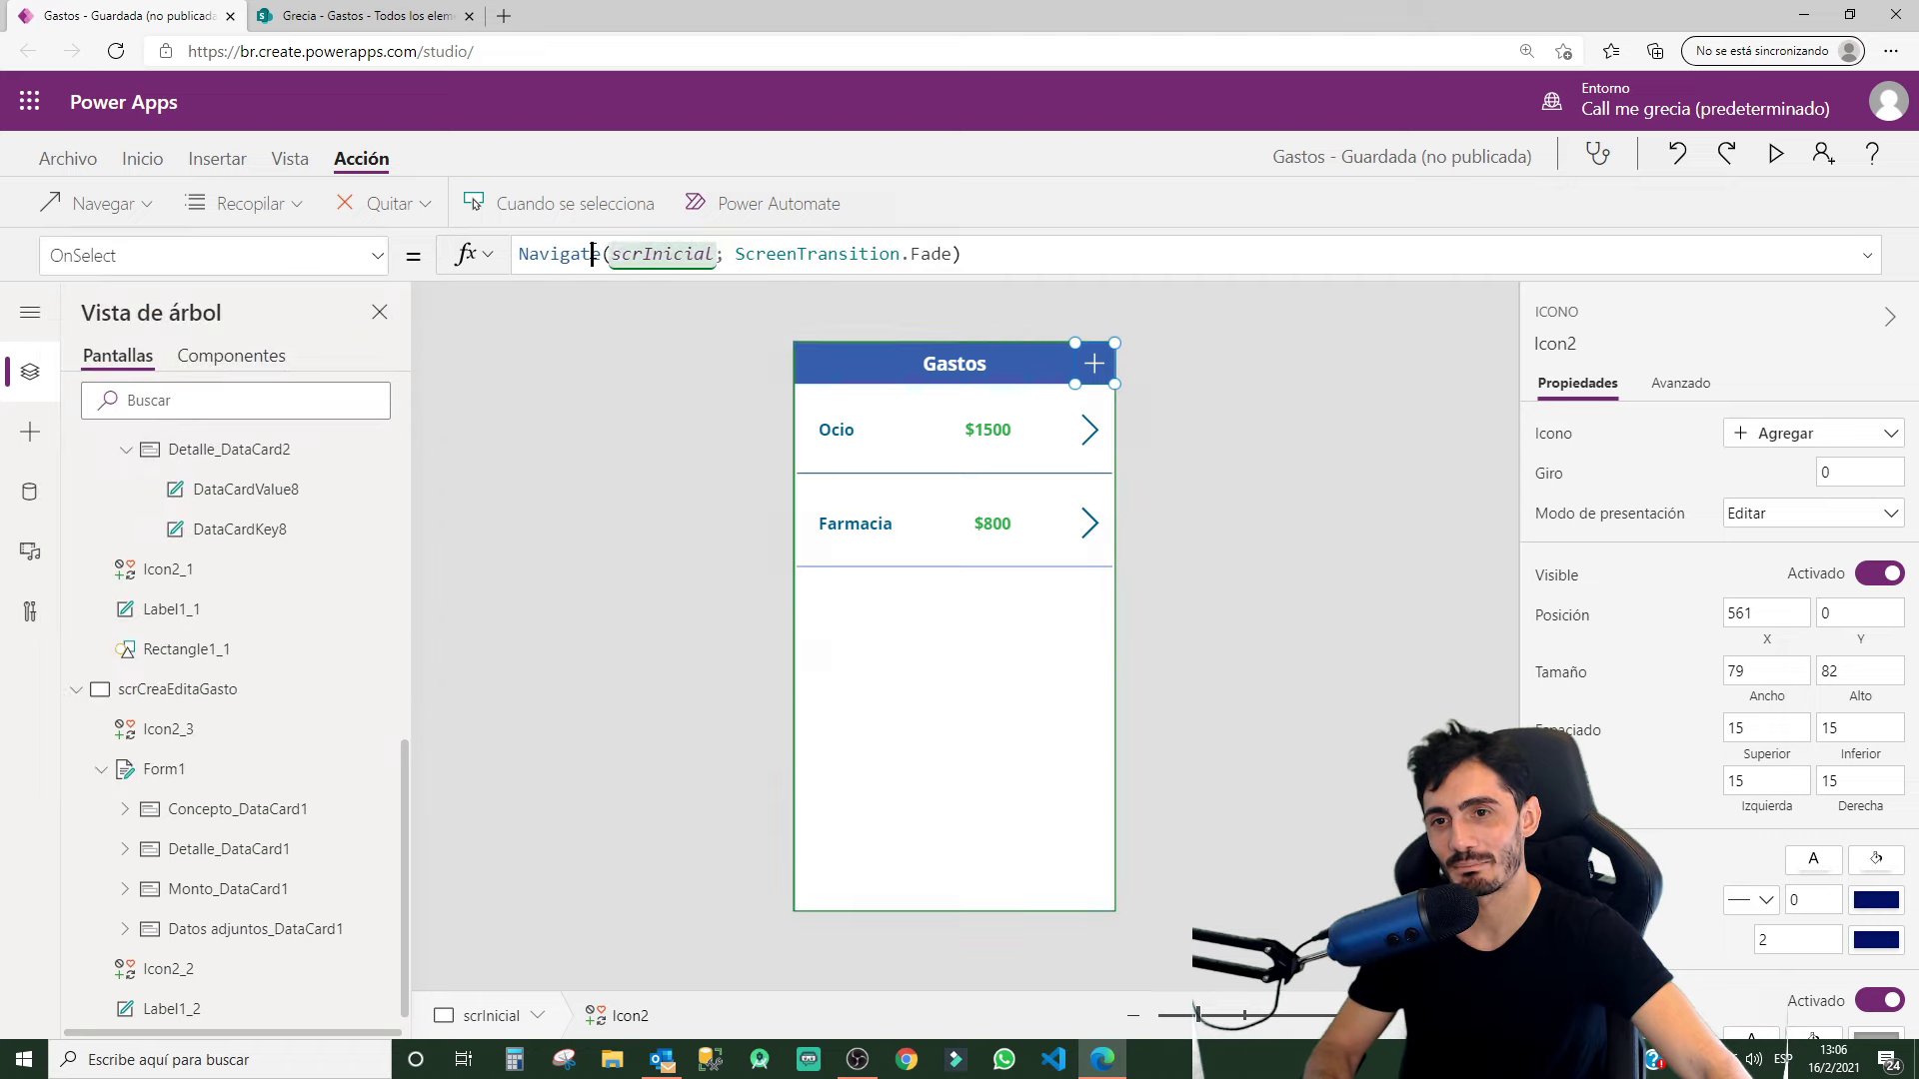
text(scr)
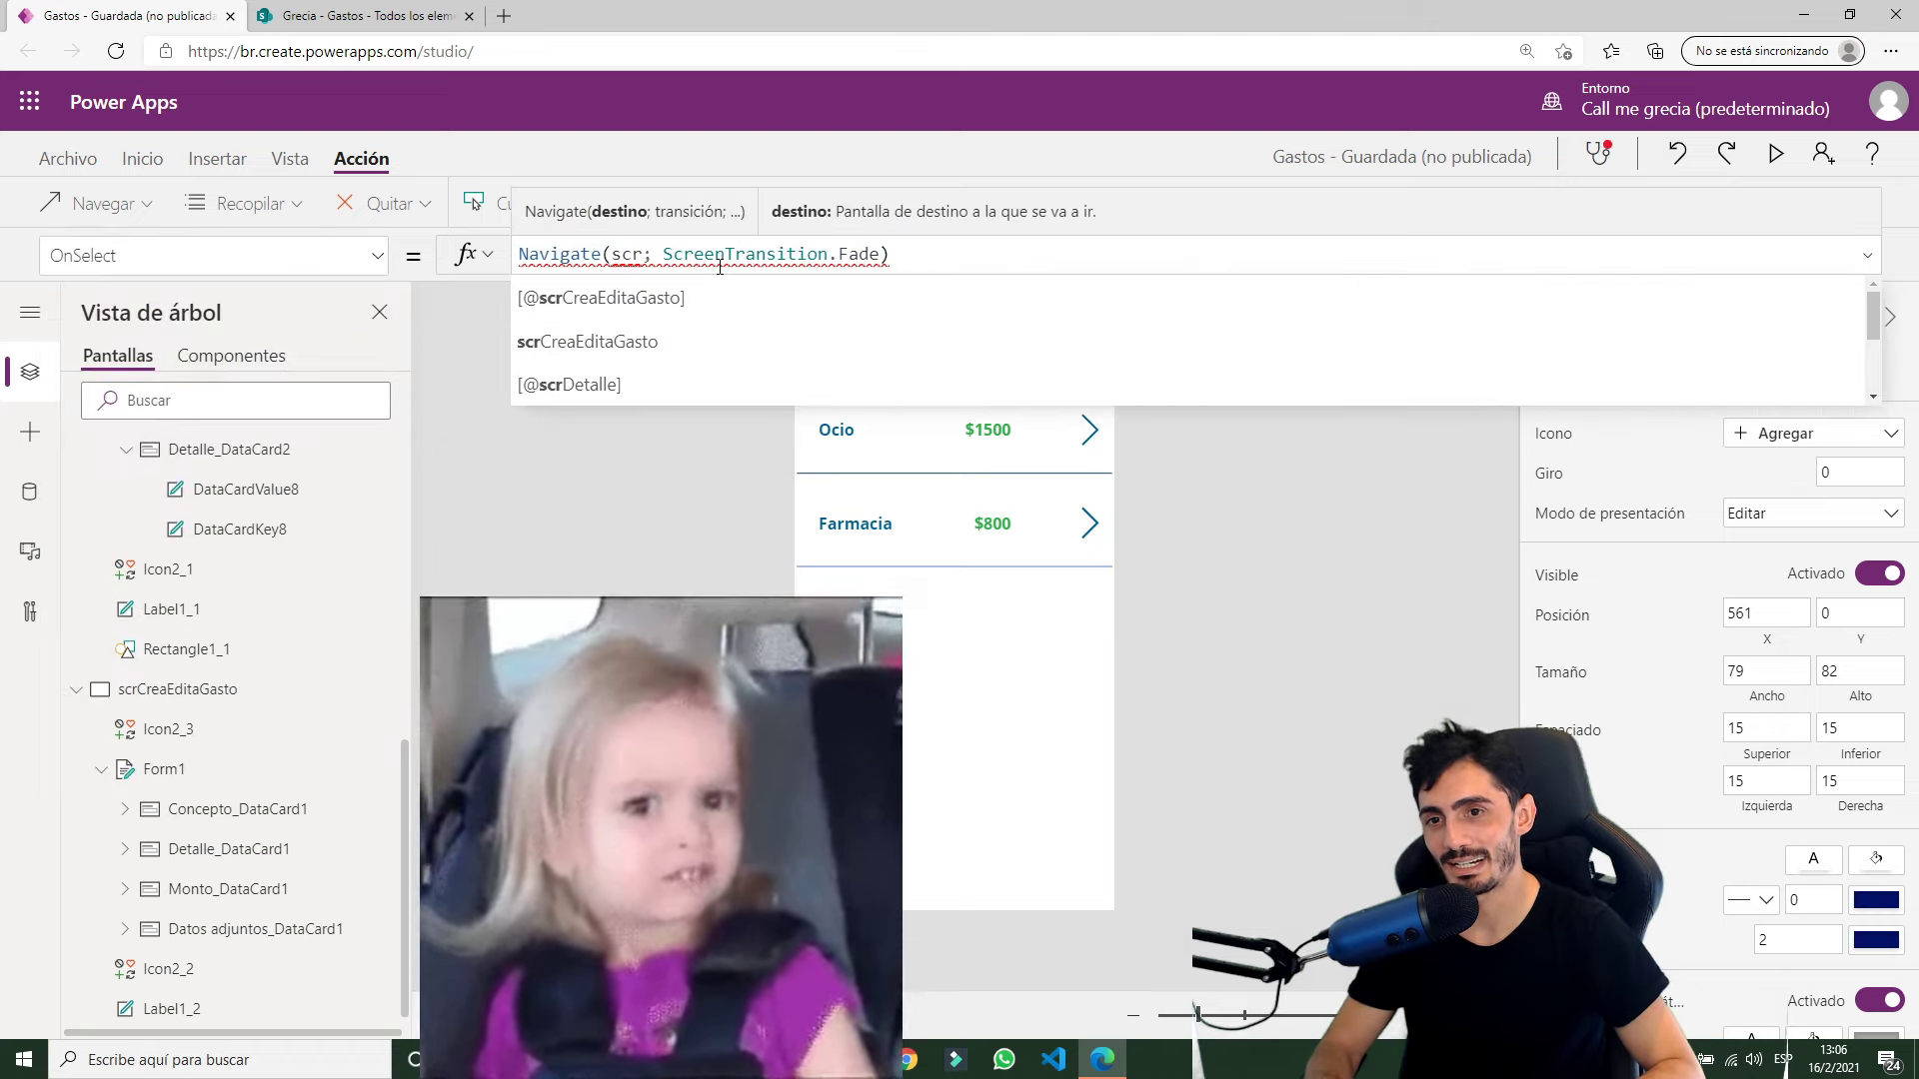
key(Down)
key(Tab)
Insert NewForm(Form1);; on a new line before the Navigate call.
key(Left)
key(Left)
key(Left)
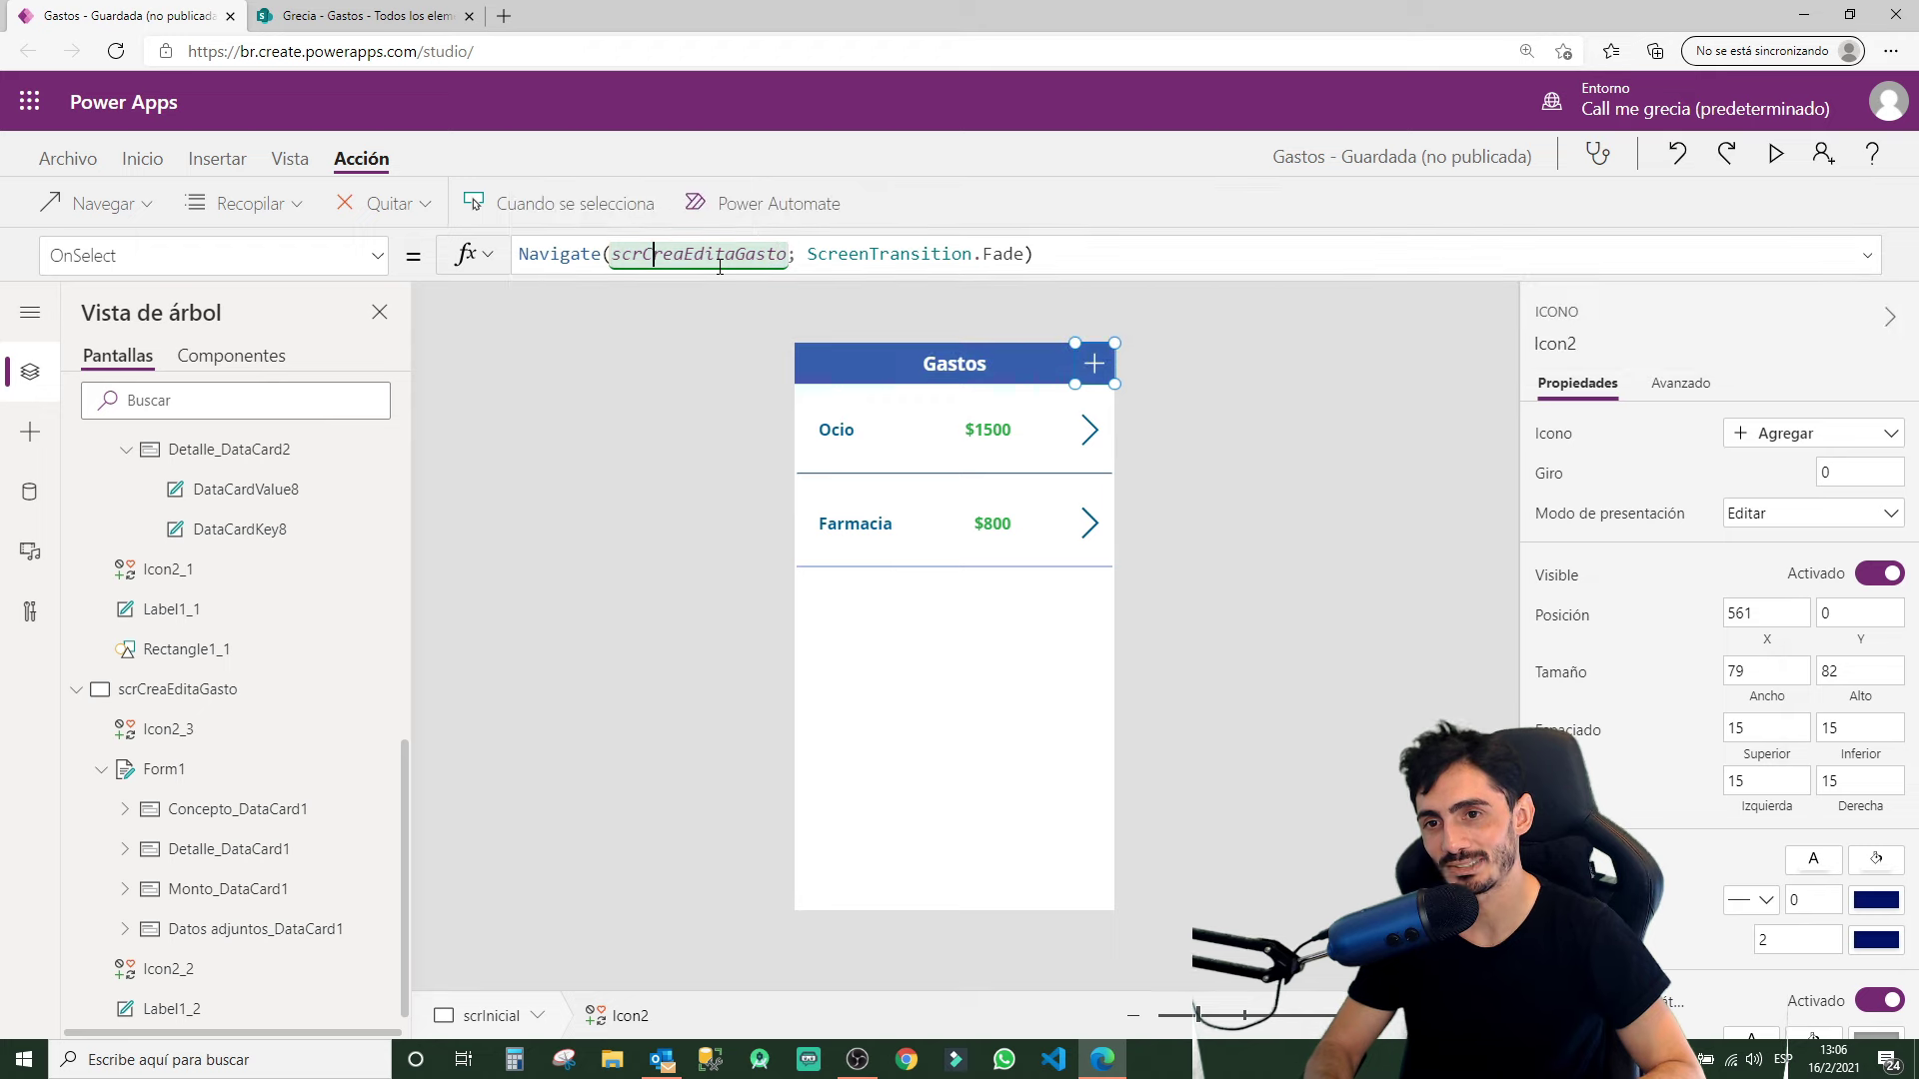
key(shift+Return)
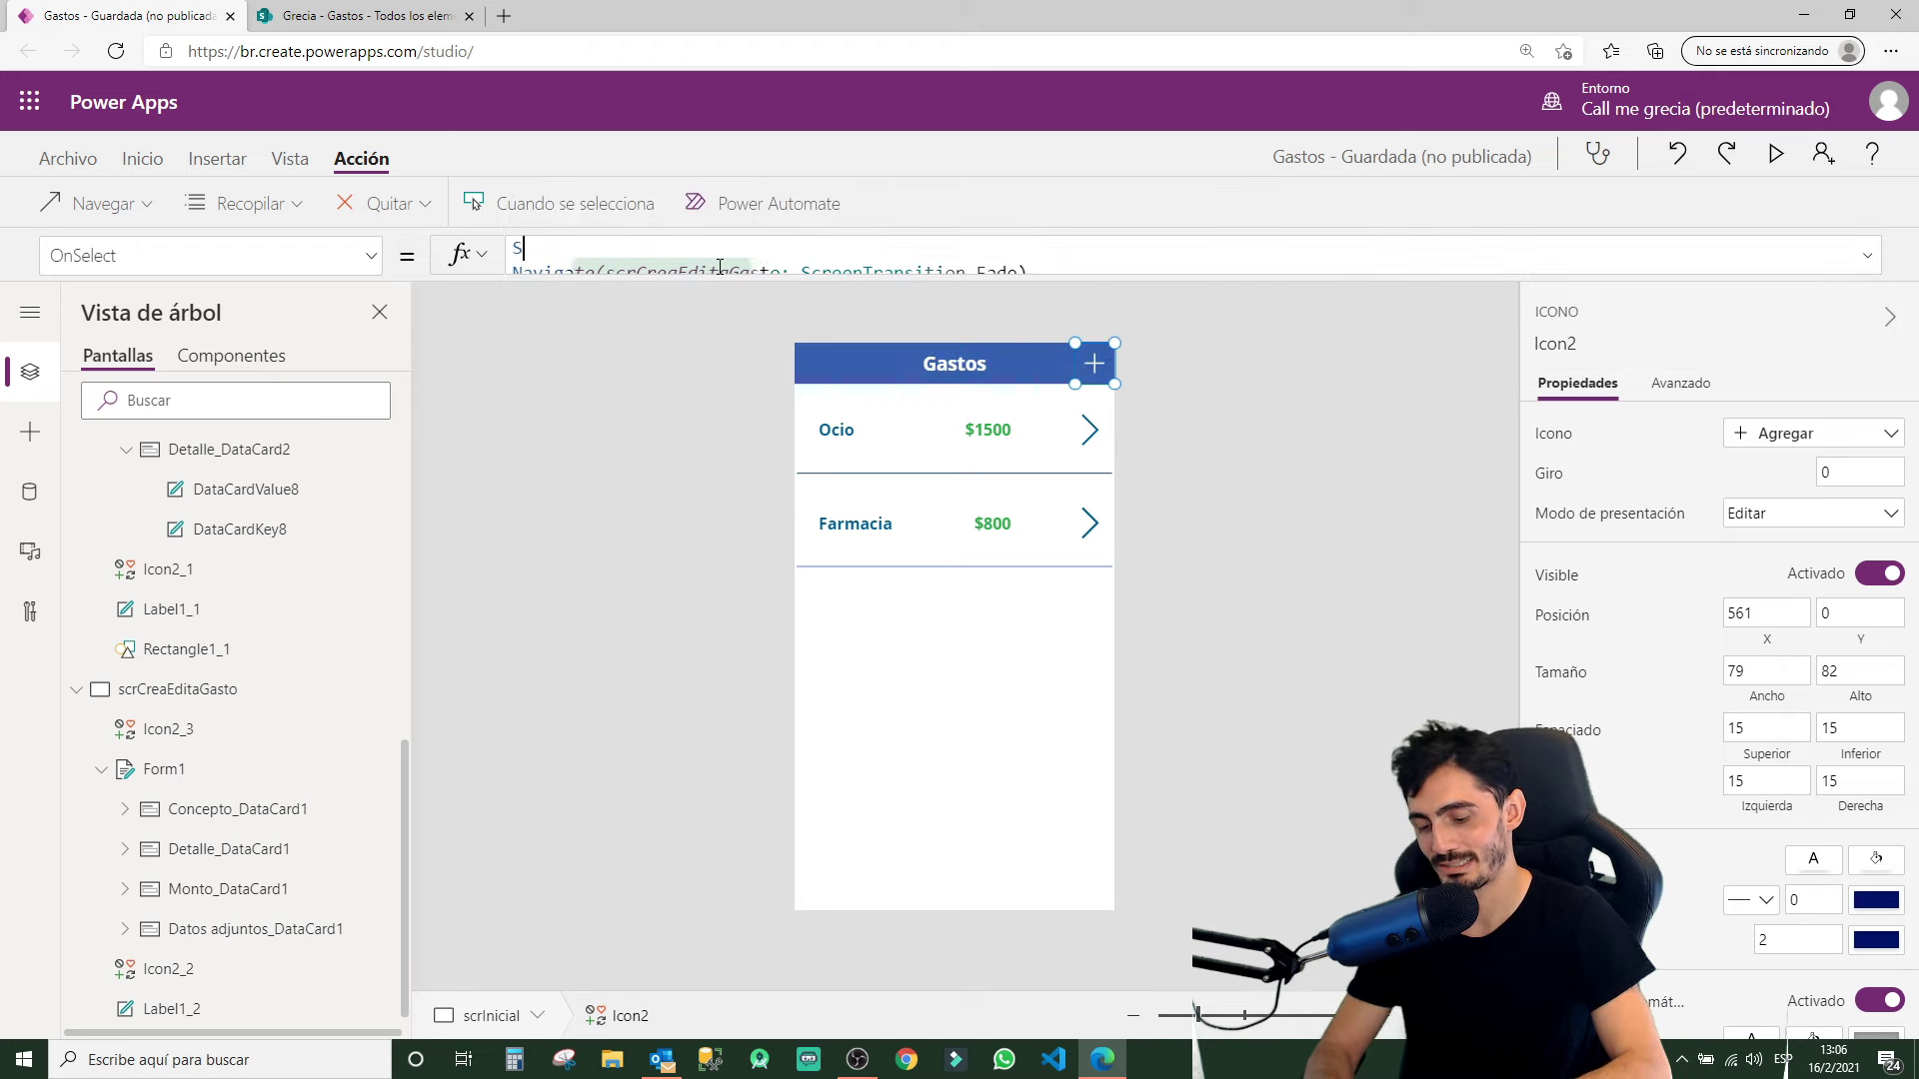
text(Submi)
key(BackSpace)
key(BackSpace)
key(BackSpace)
text(NewForm(F)
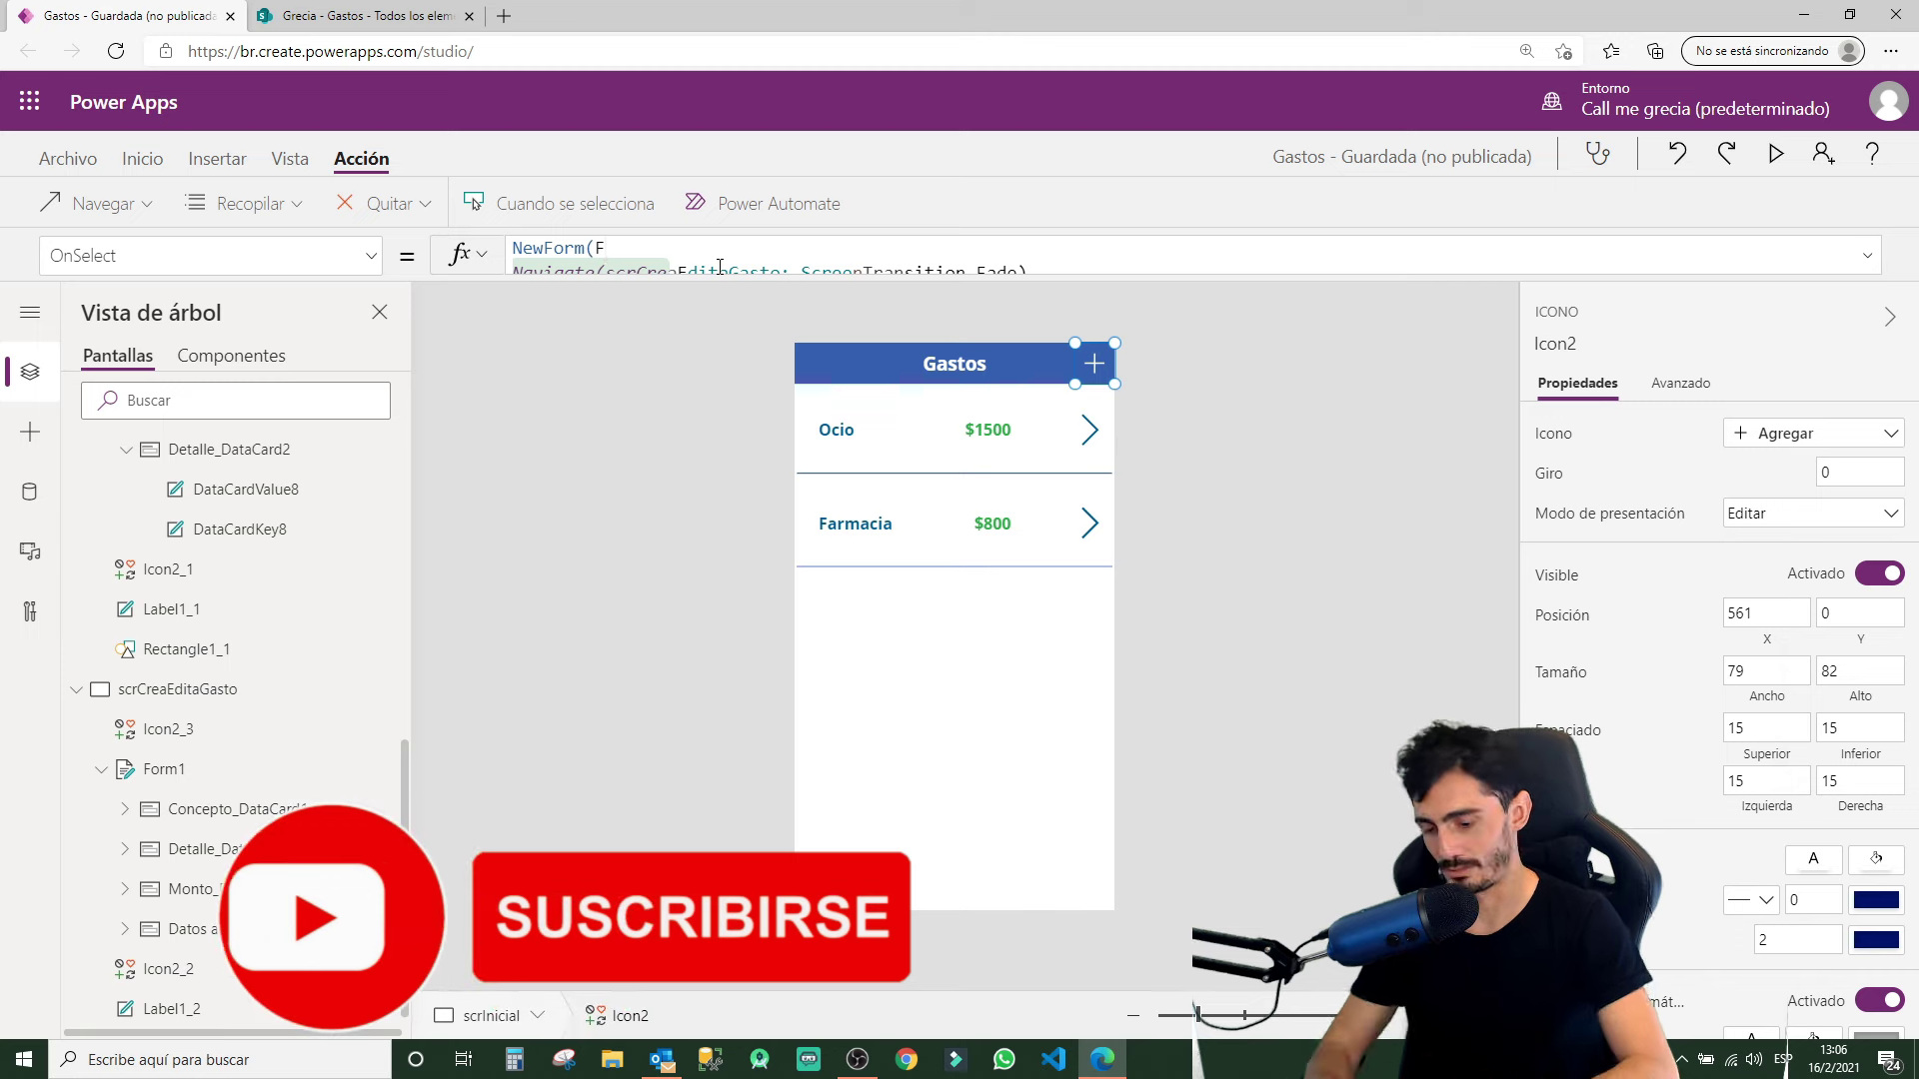
text(orm1);)
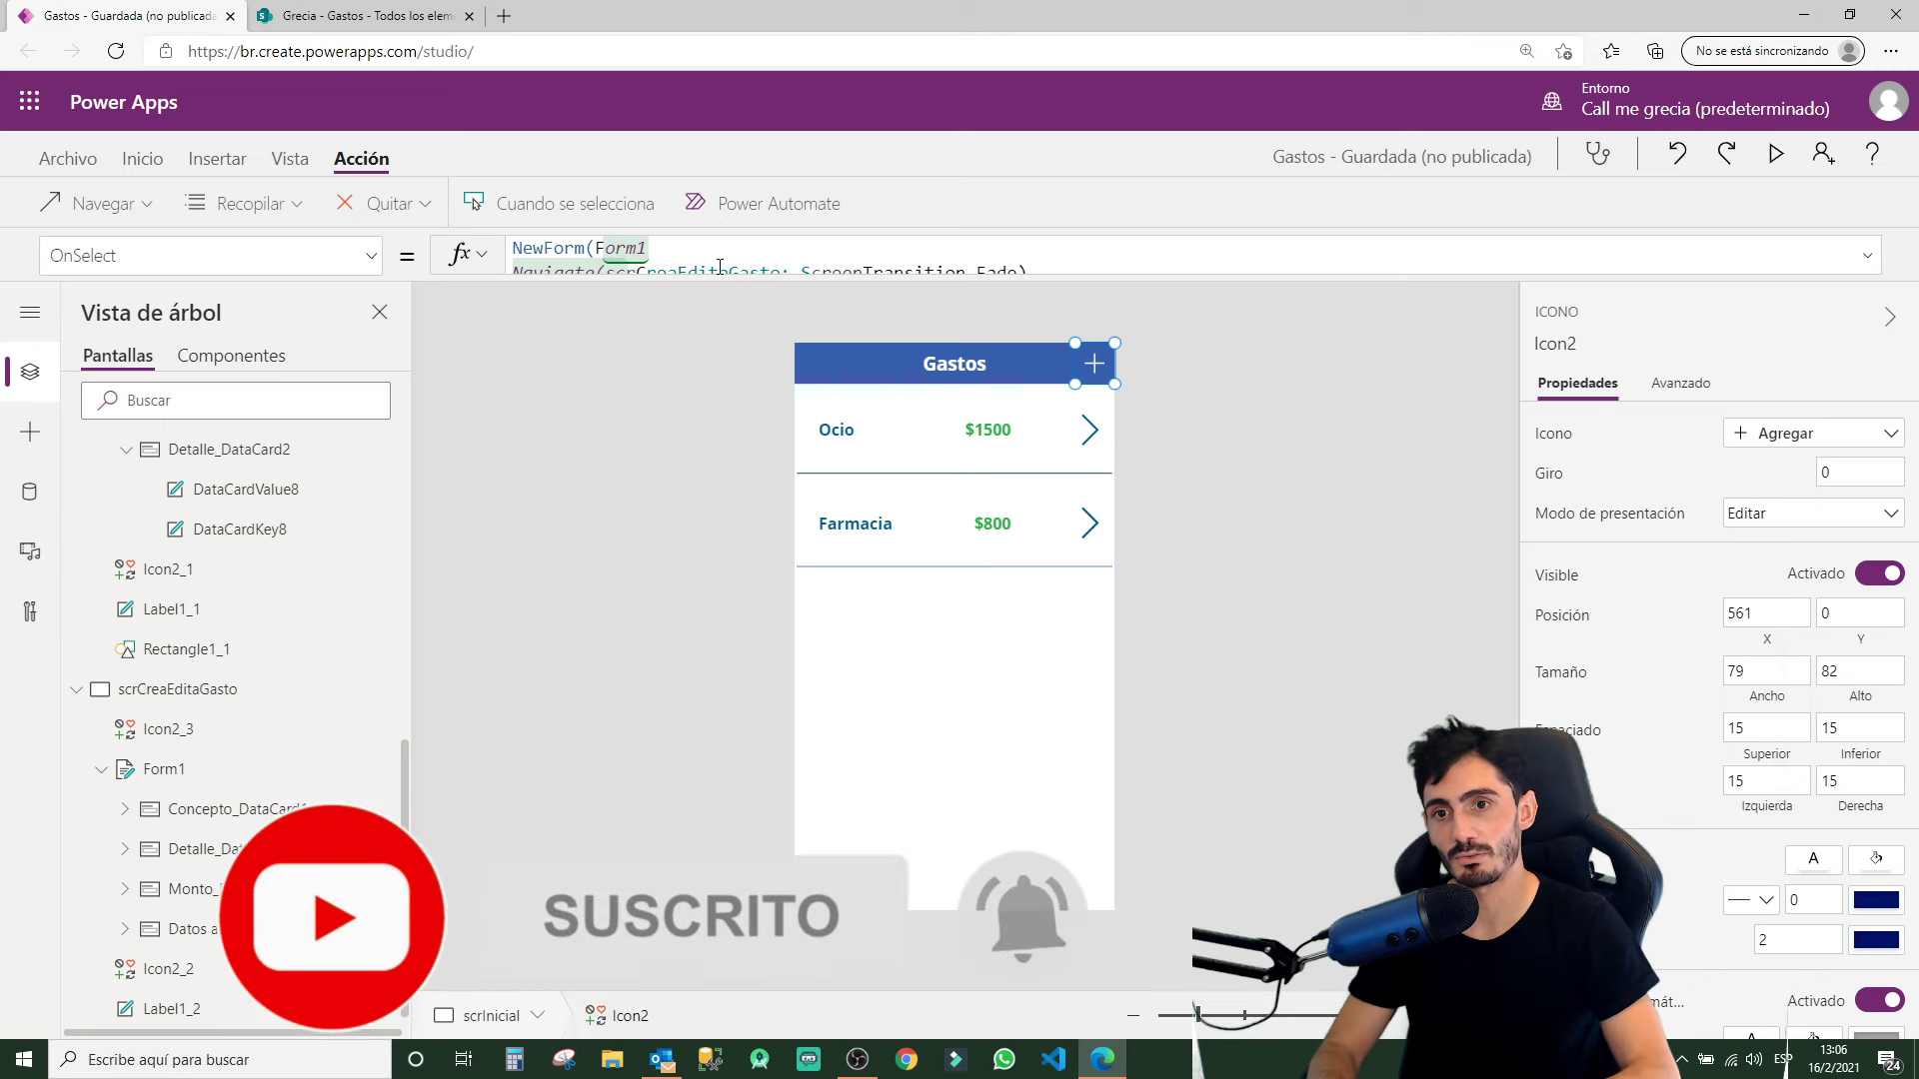
text(;)
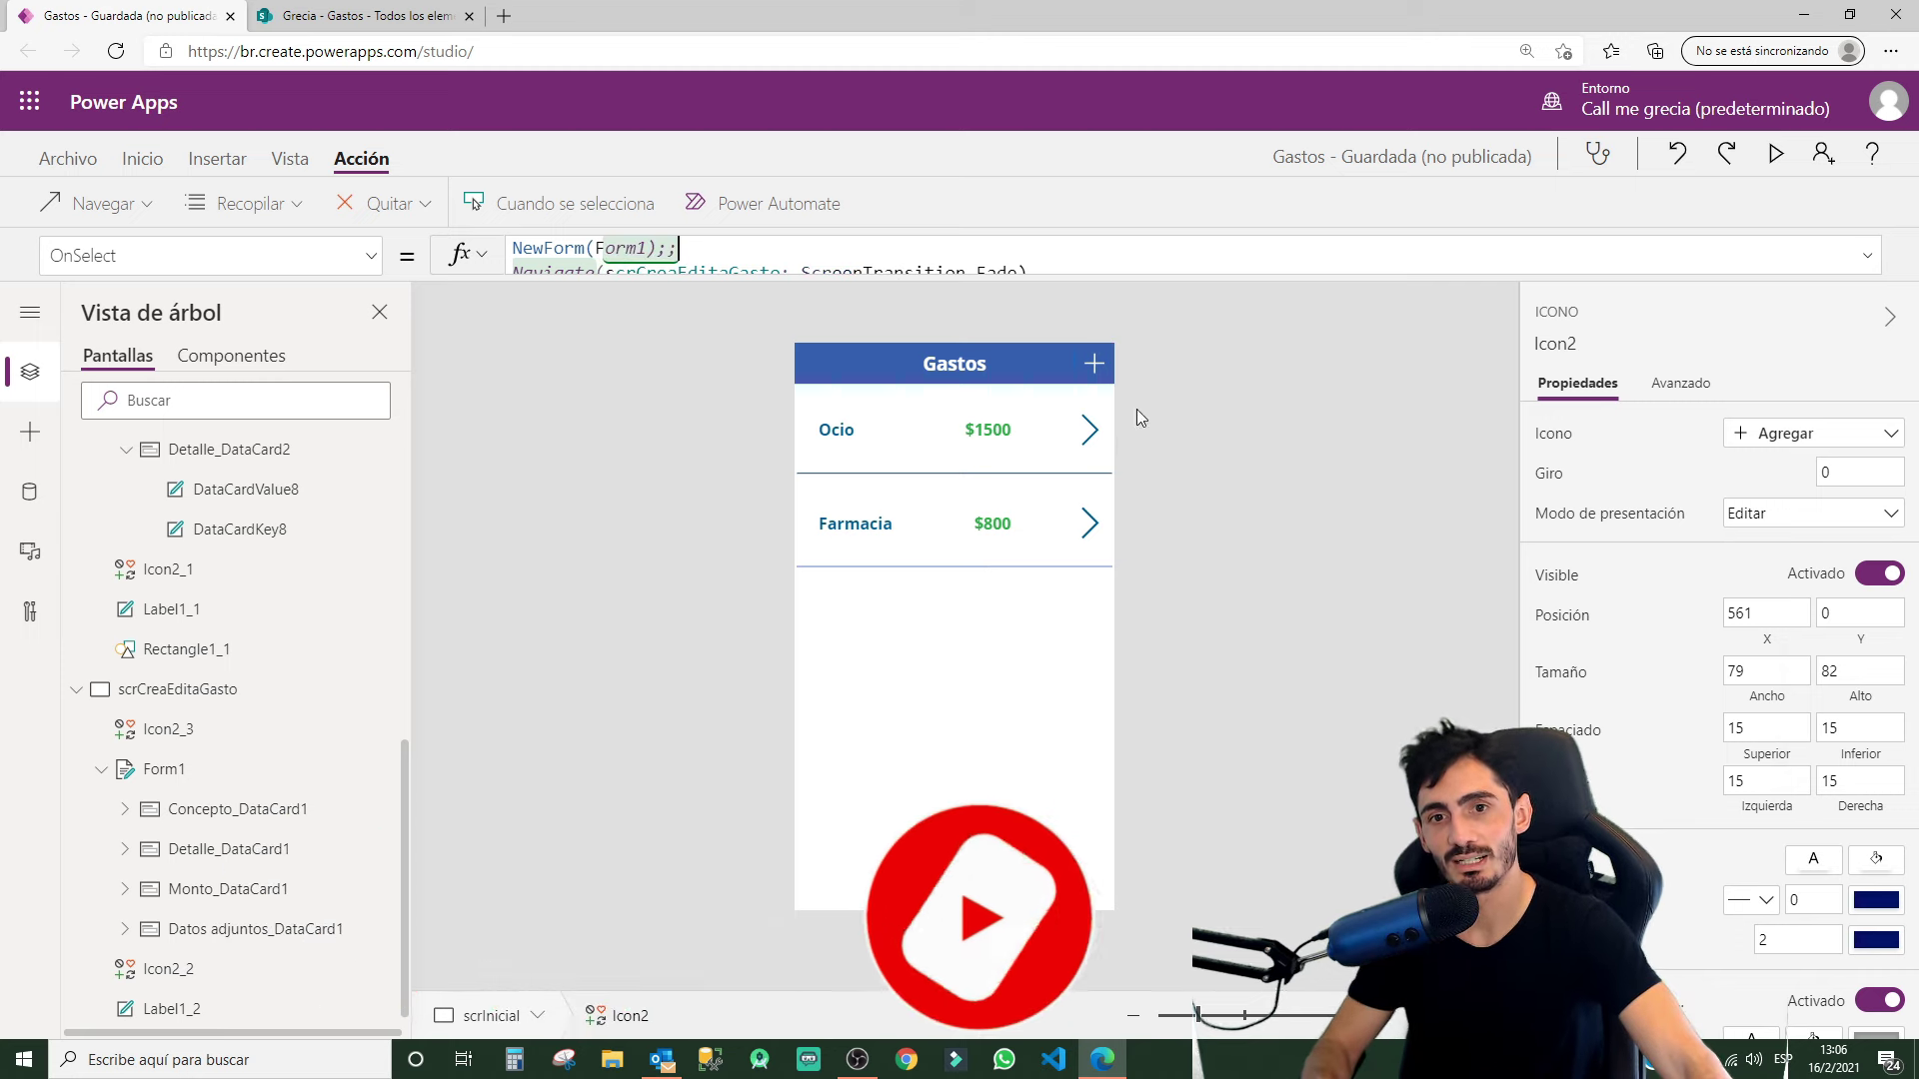
alt+click(1092, 366)
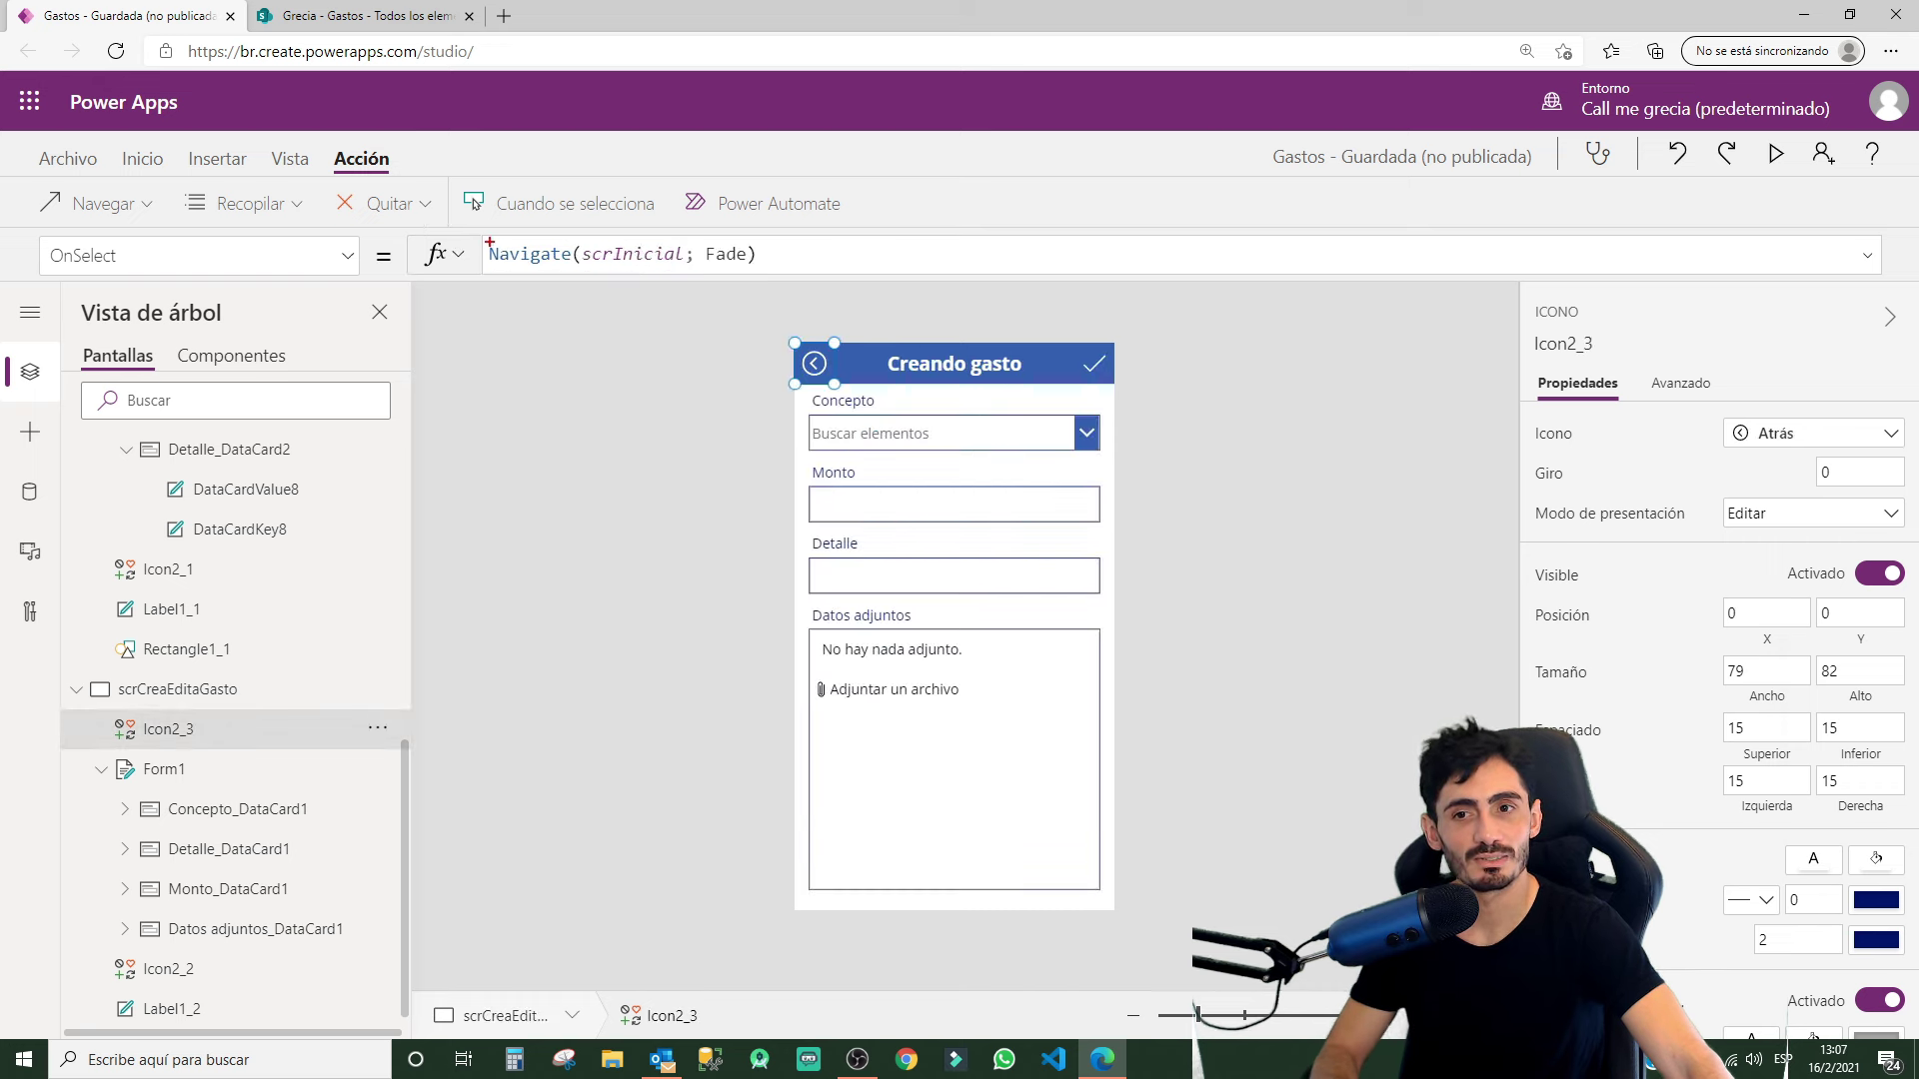
mouse_move(479, 235)
mouse_down()
mouse_move(584, 279)
mouse_move(699, 279)
mouse_up()
key(Escape)
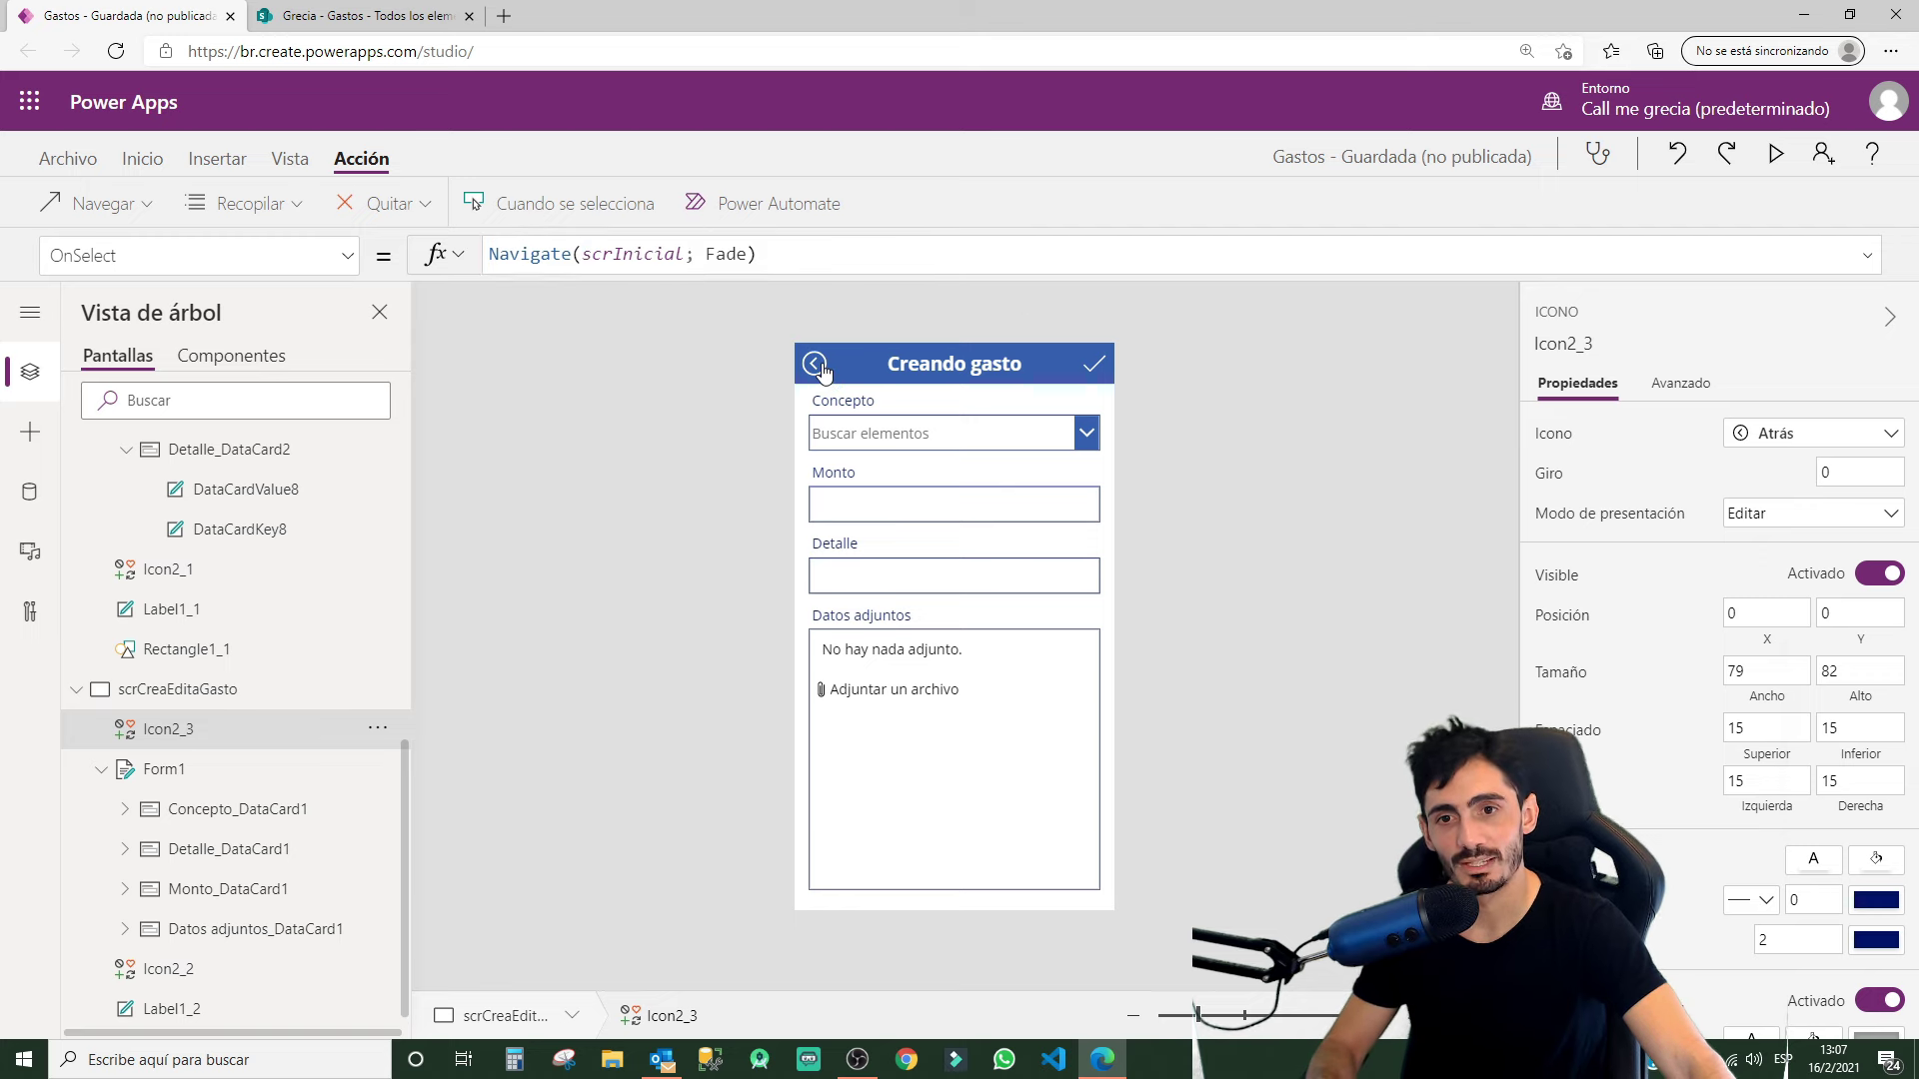
alt+click(822, 370)
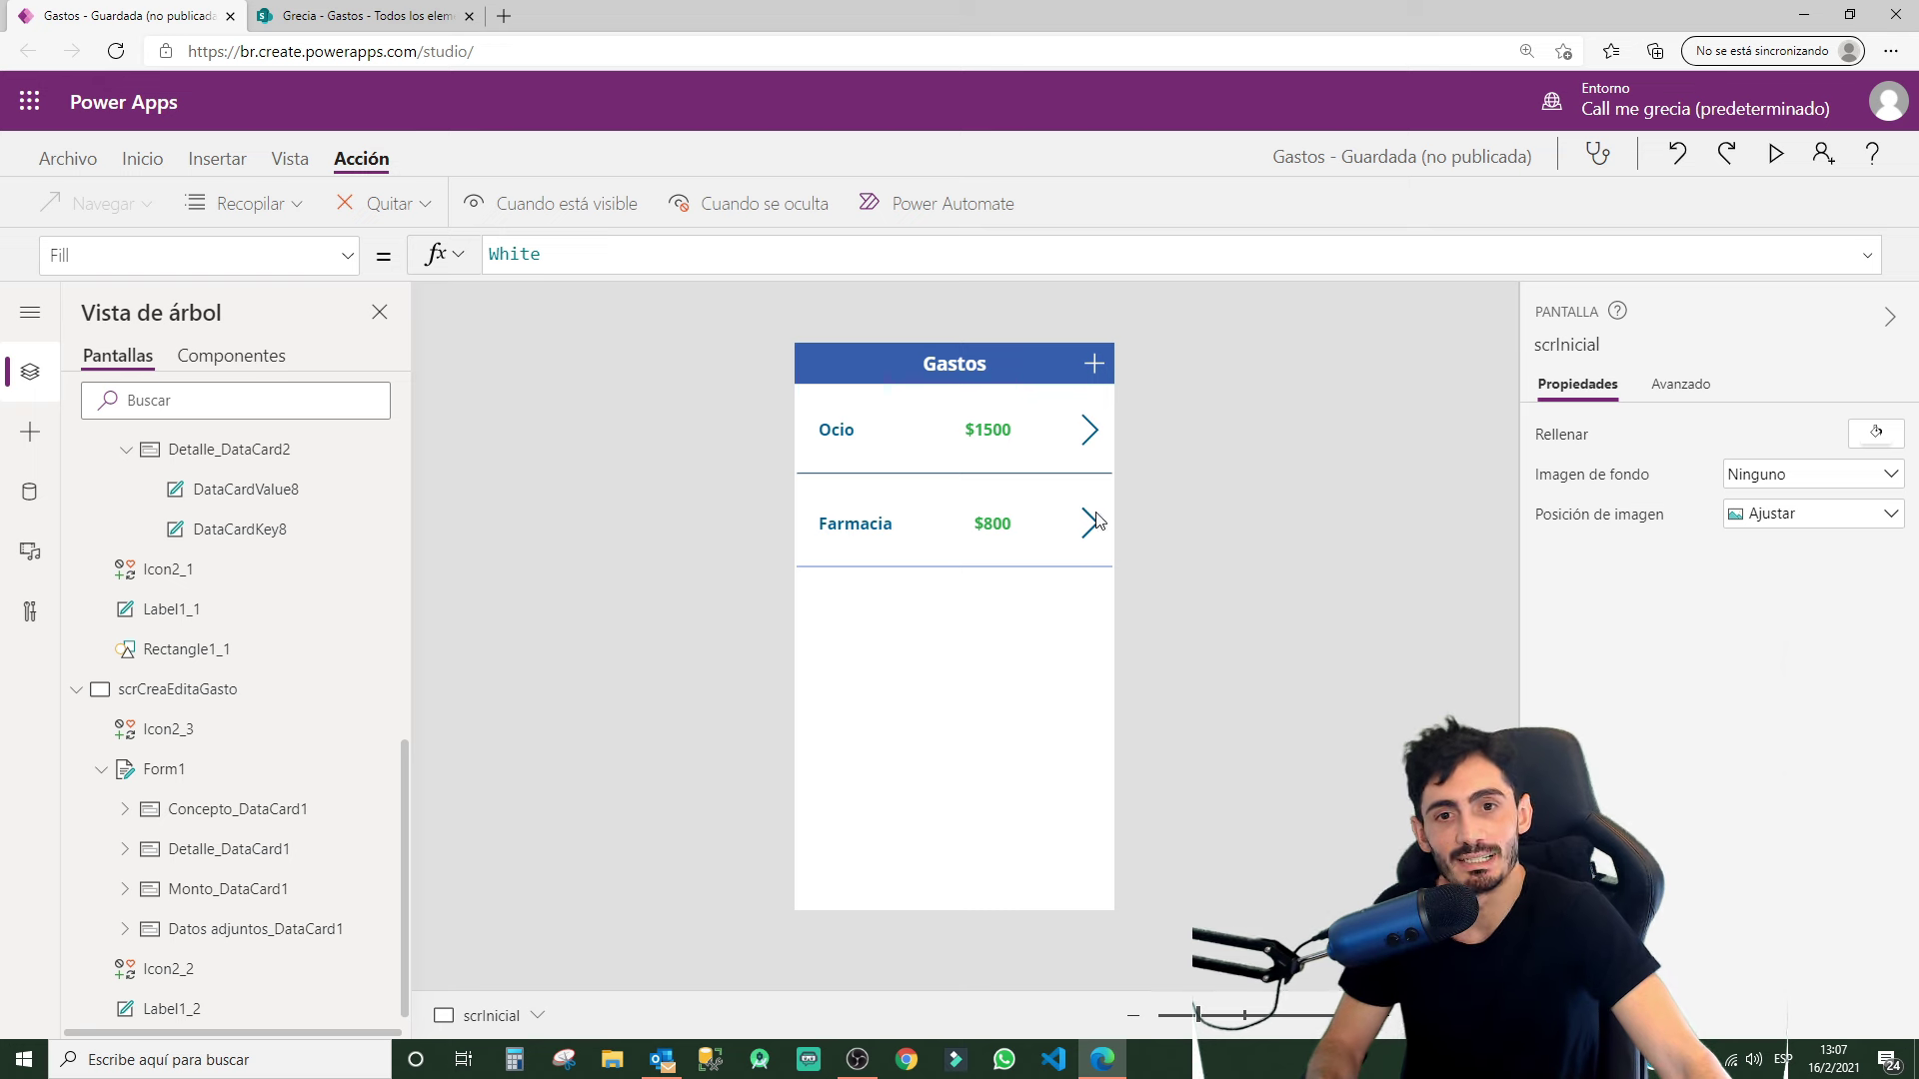
alt+click(1090, 438)
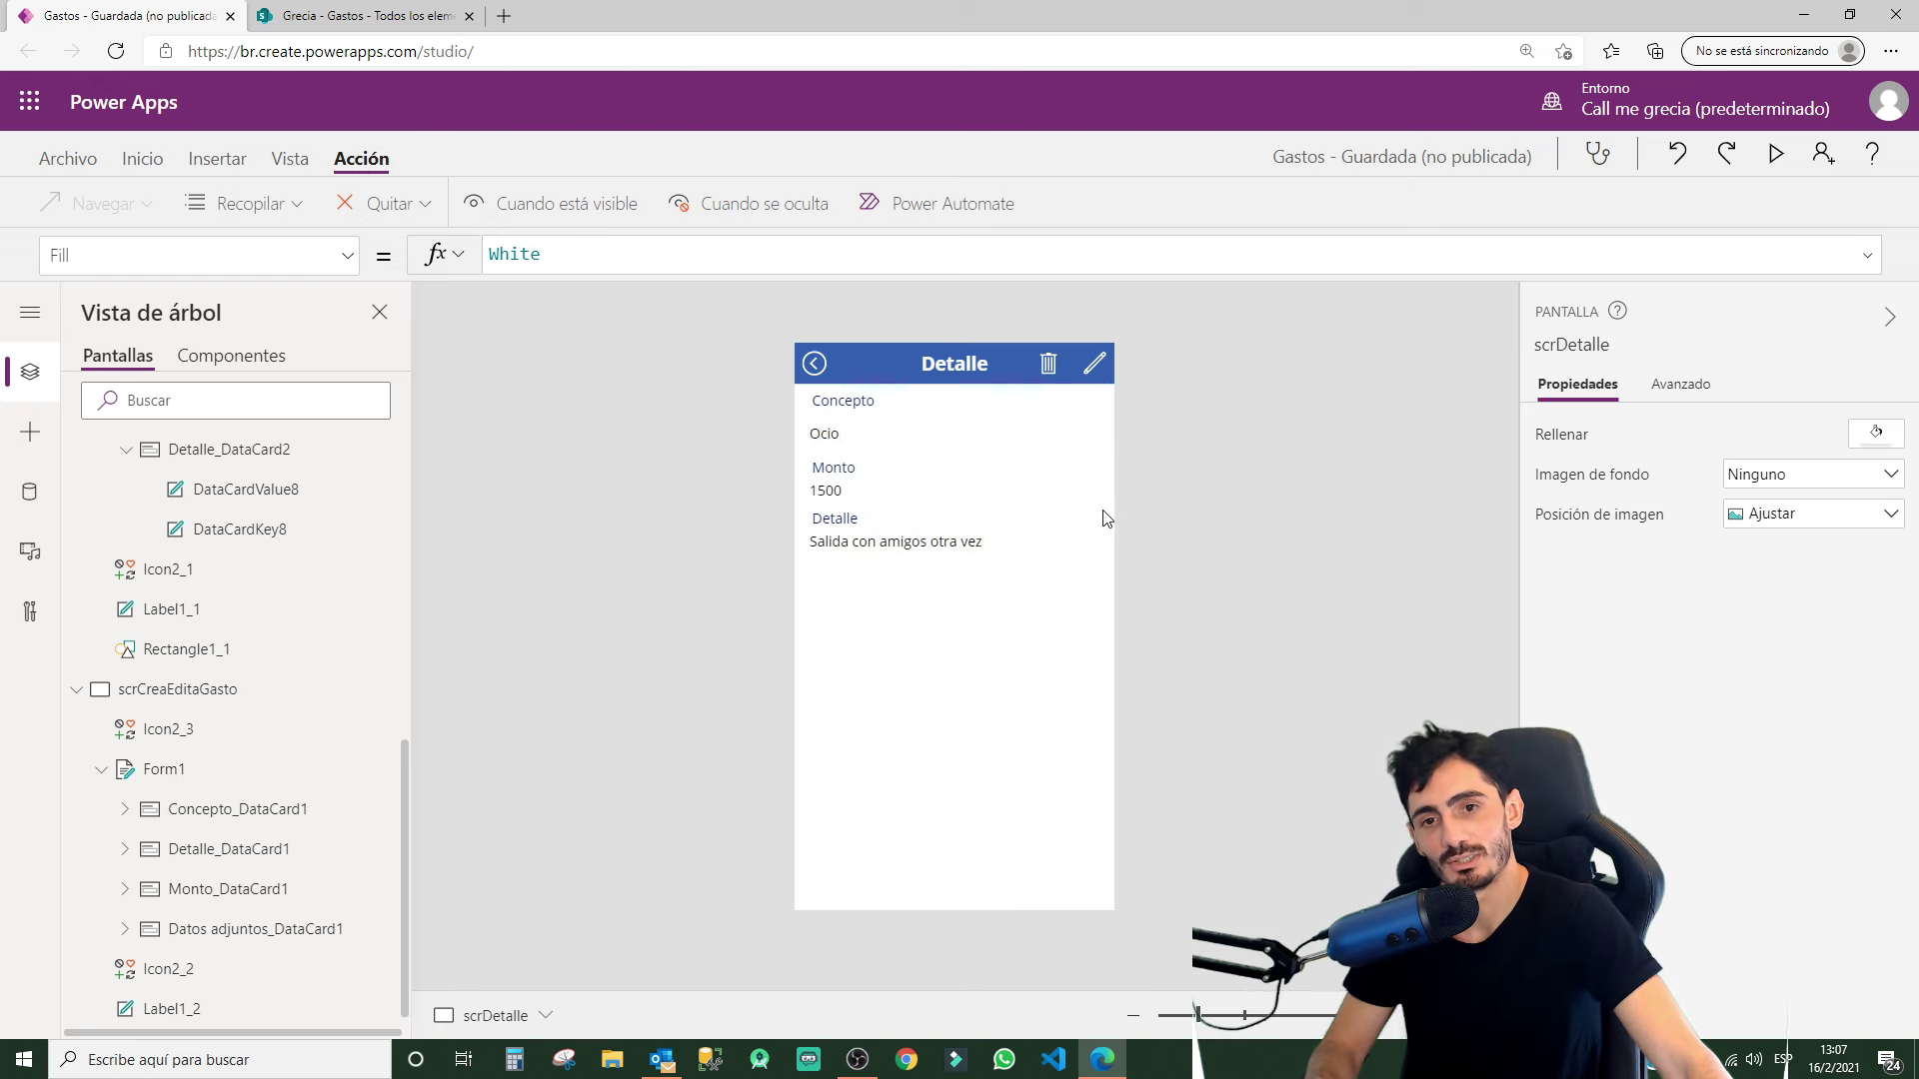
alt+click(1100, 366)
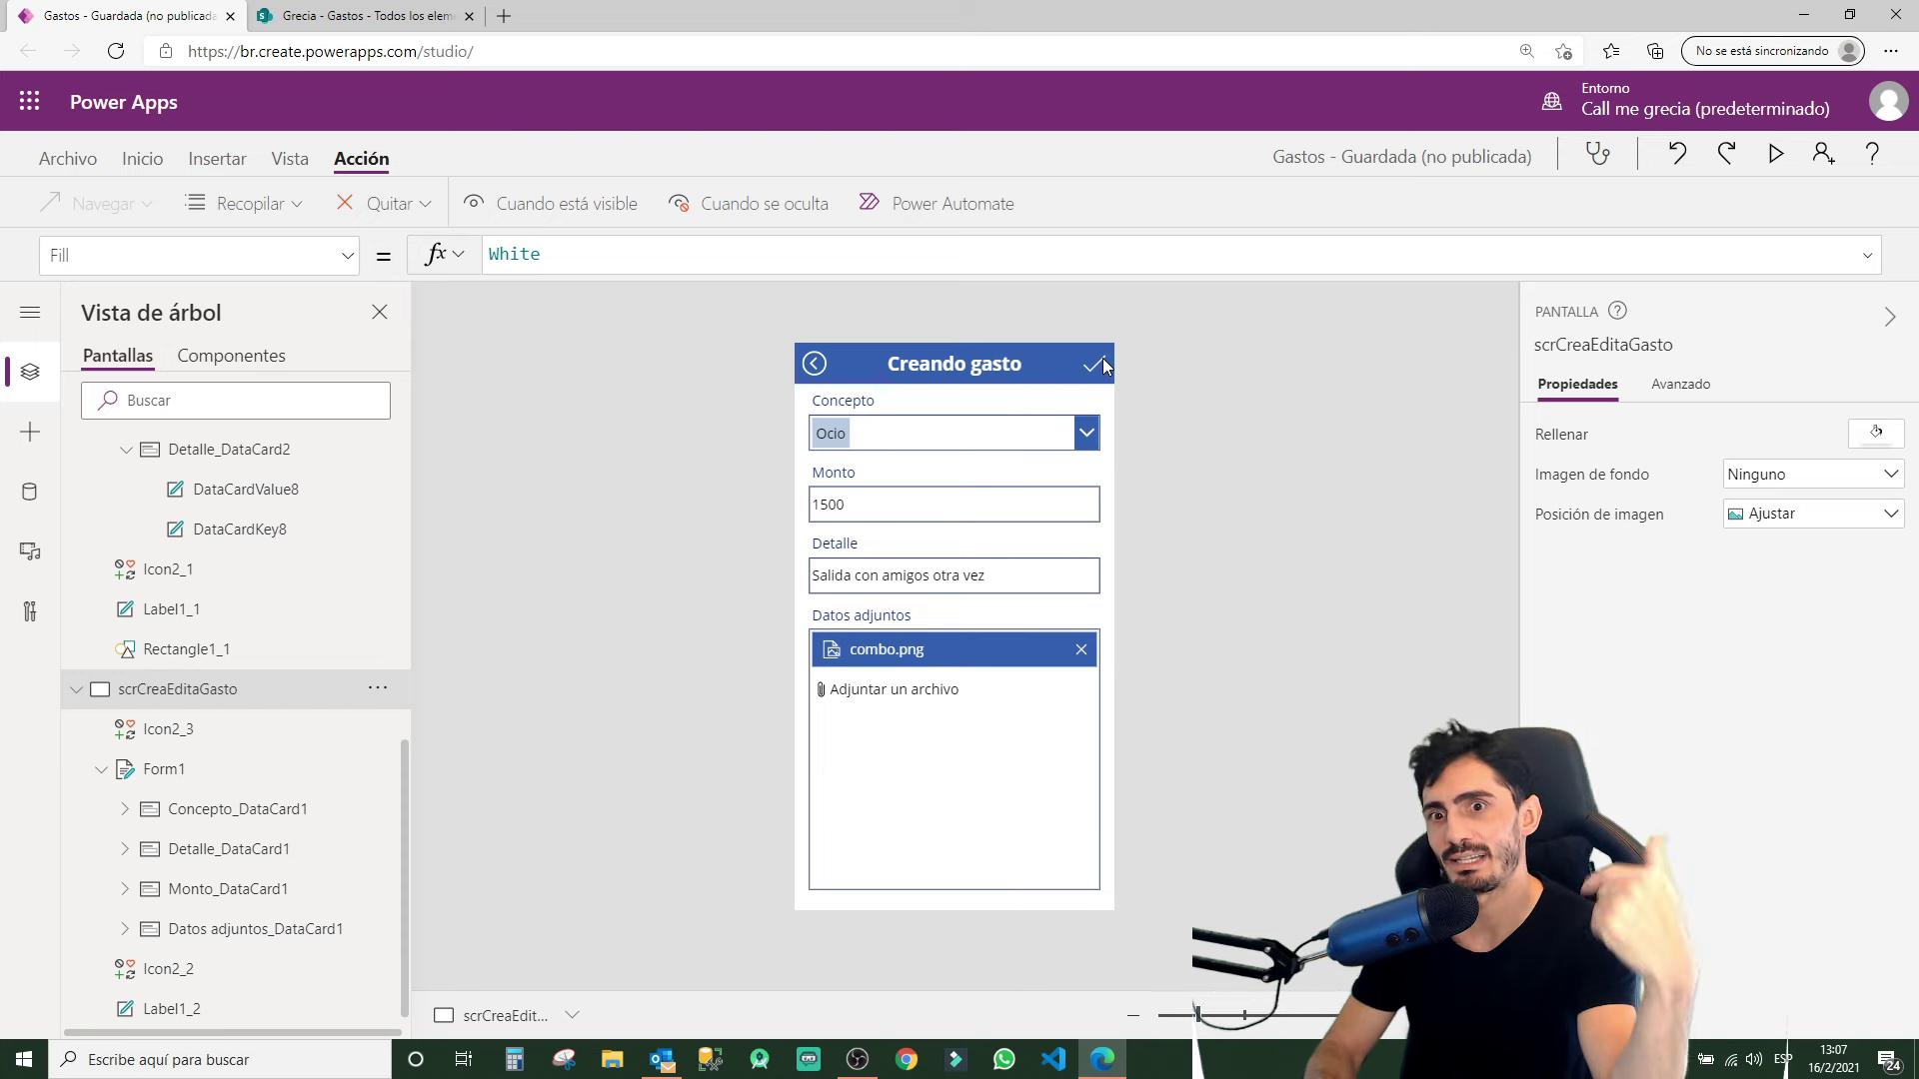
click(815, 366)
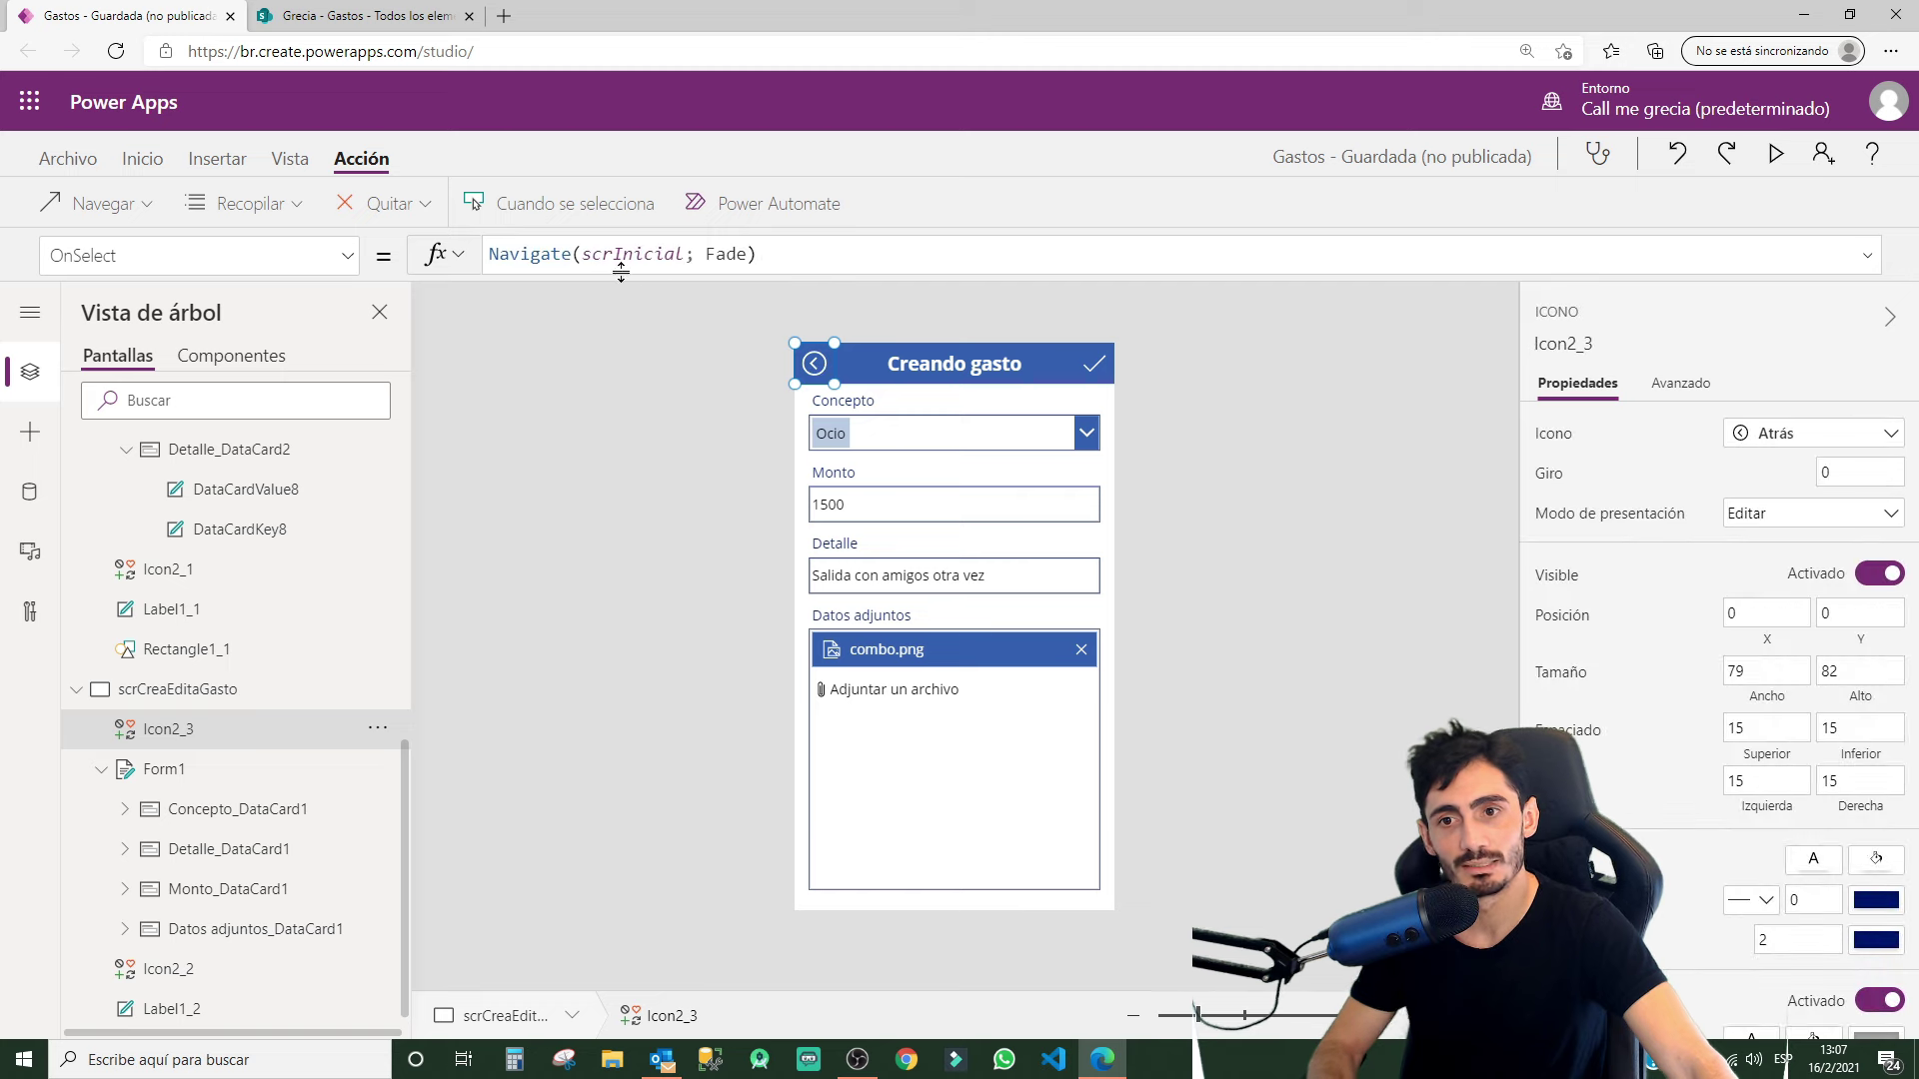
drag(480, 220, 677, 279)
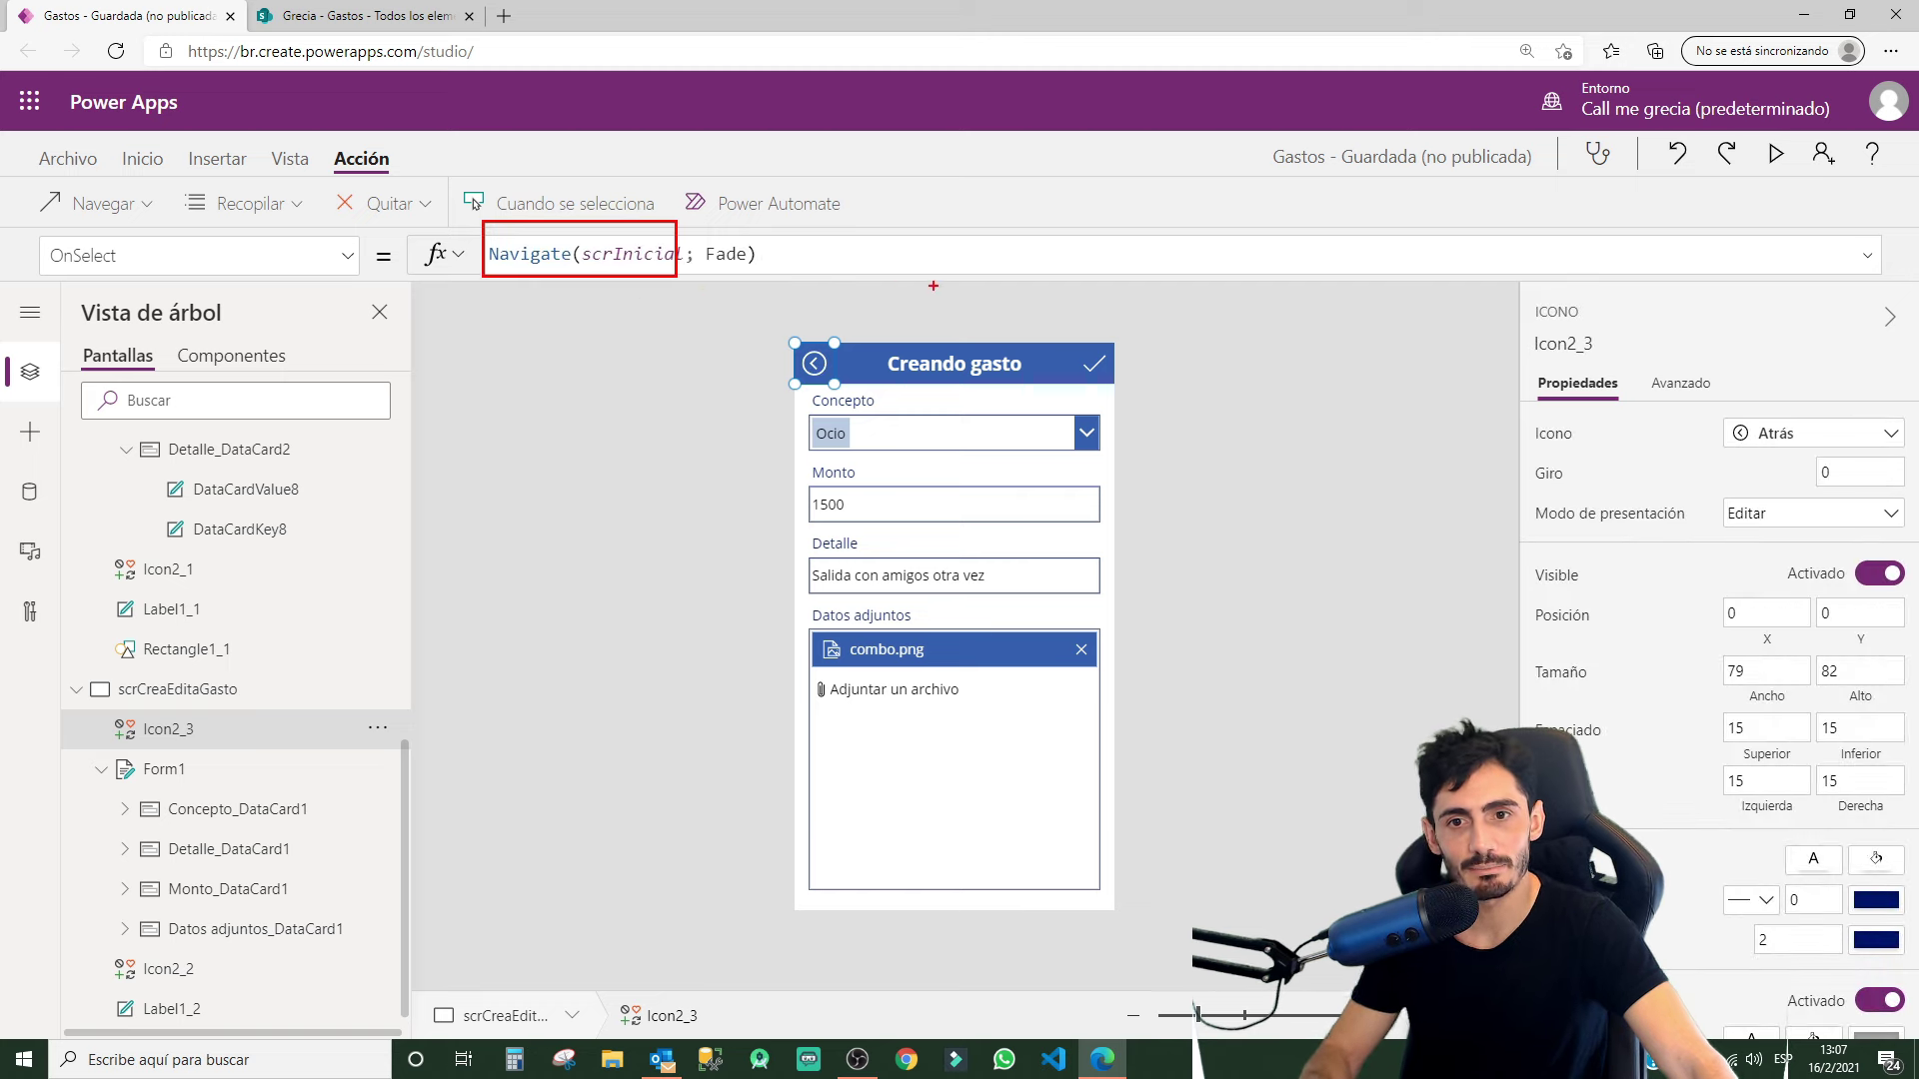
key(Escape)
alt+click(828, 360)
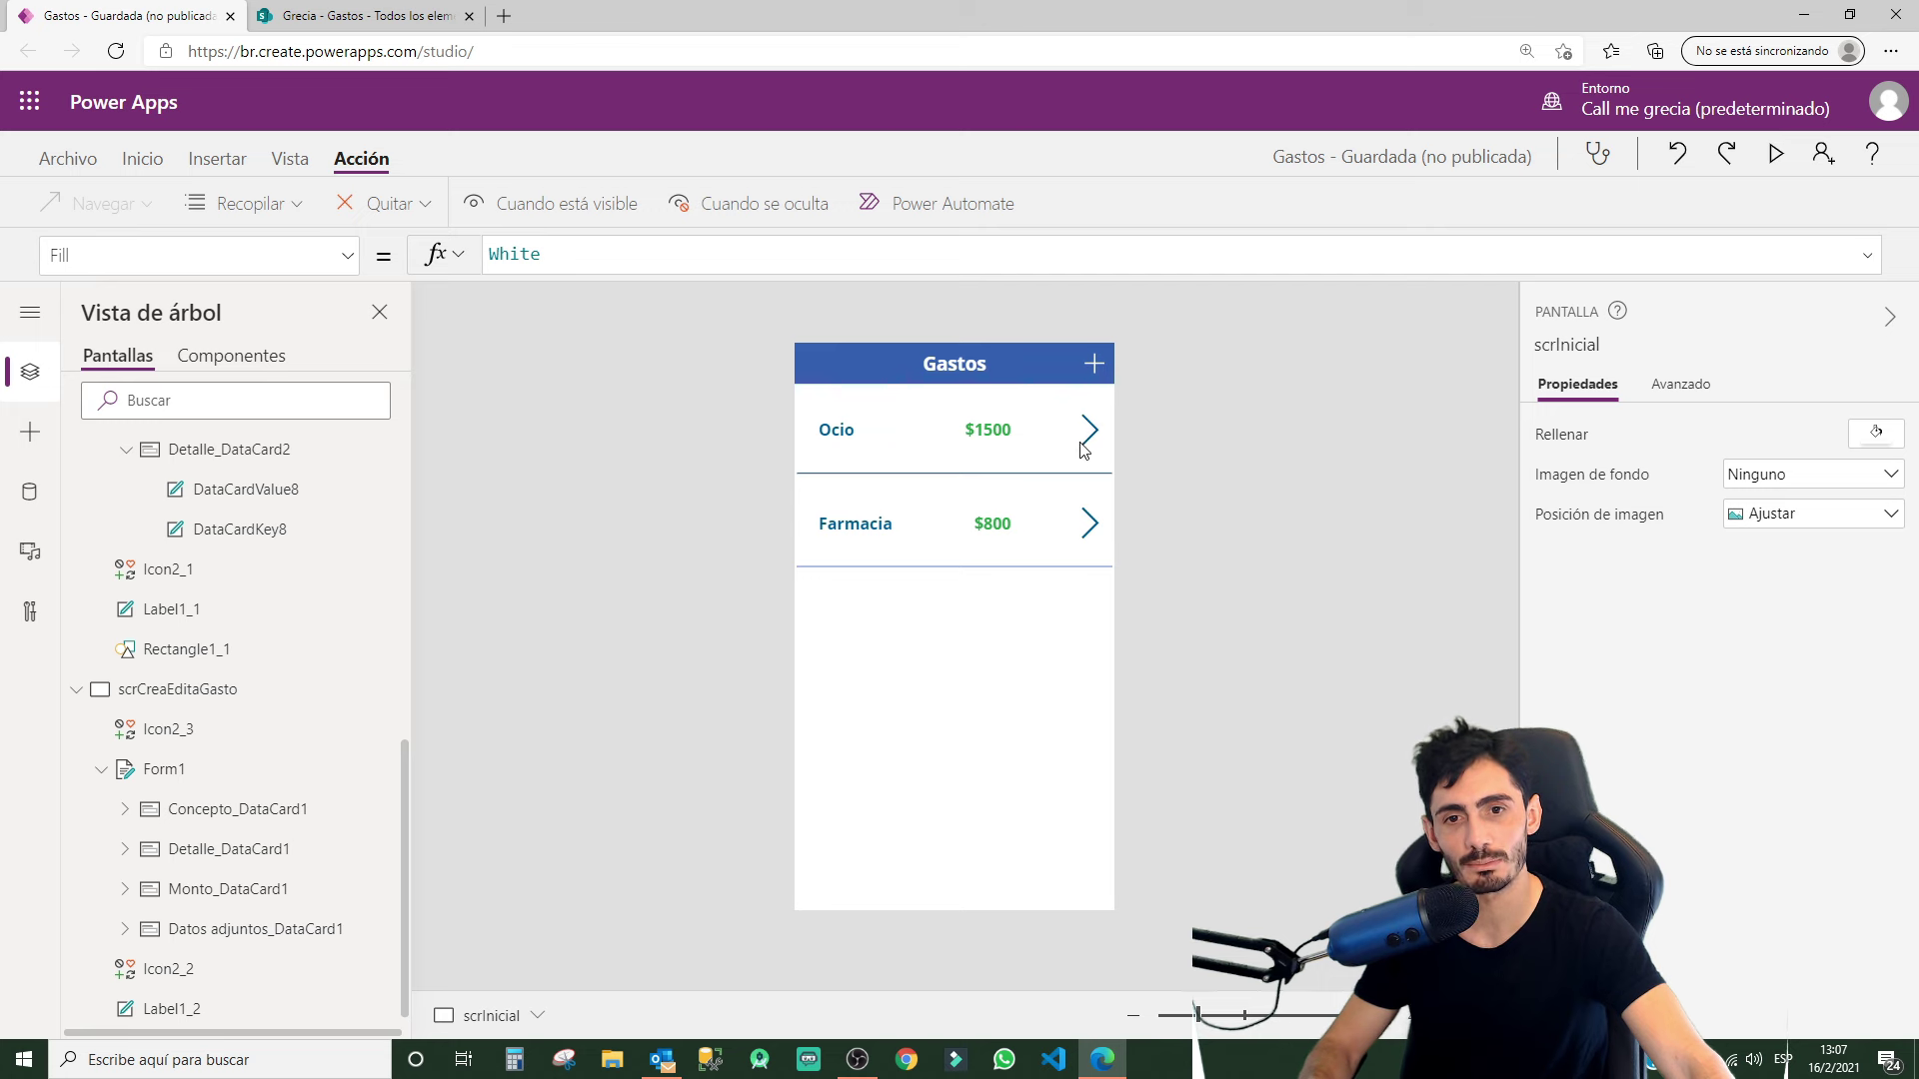
alt+click(1082, 439)
alt+click(1094, 366)
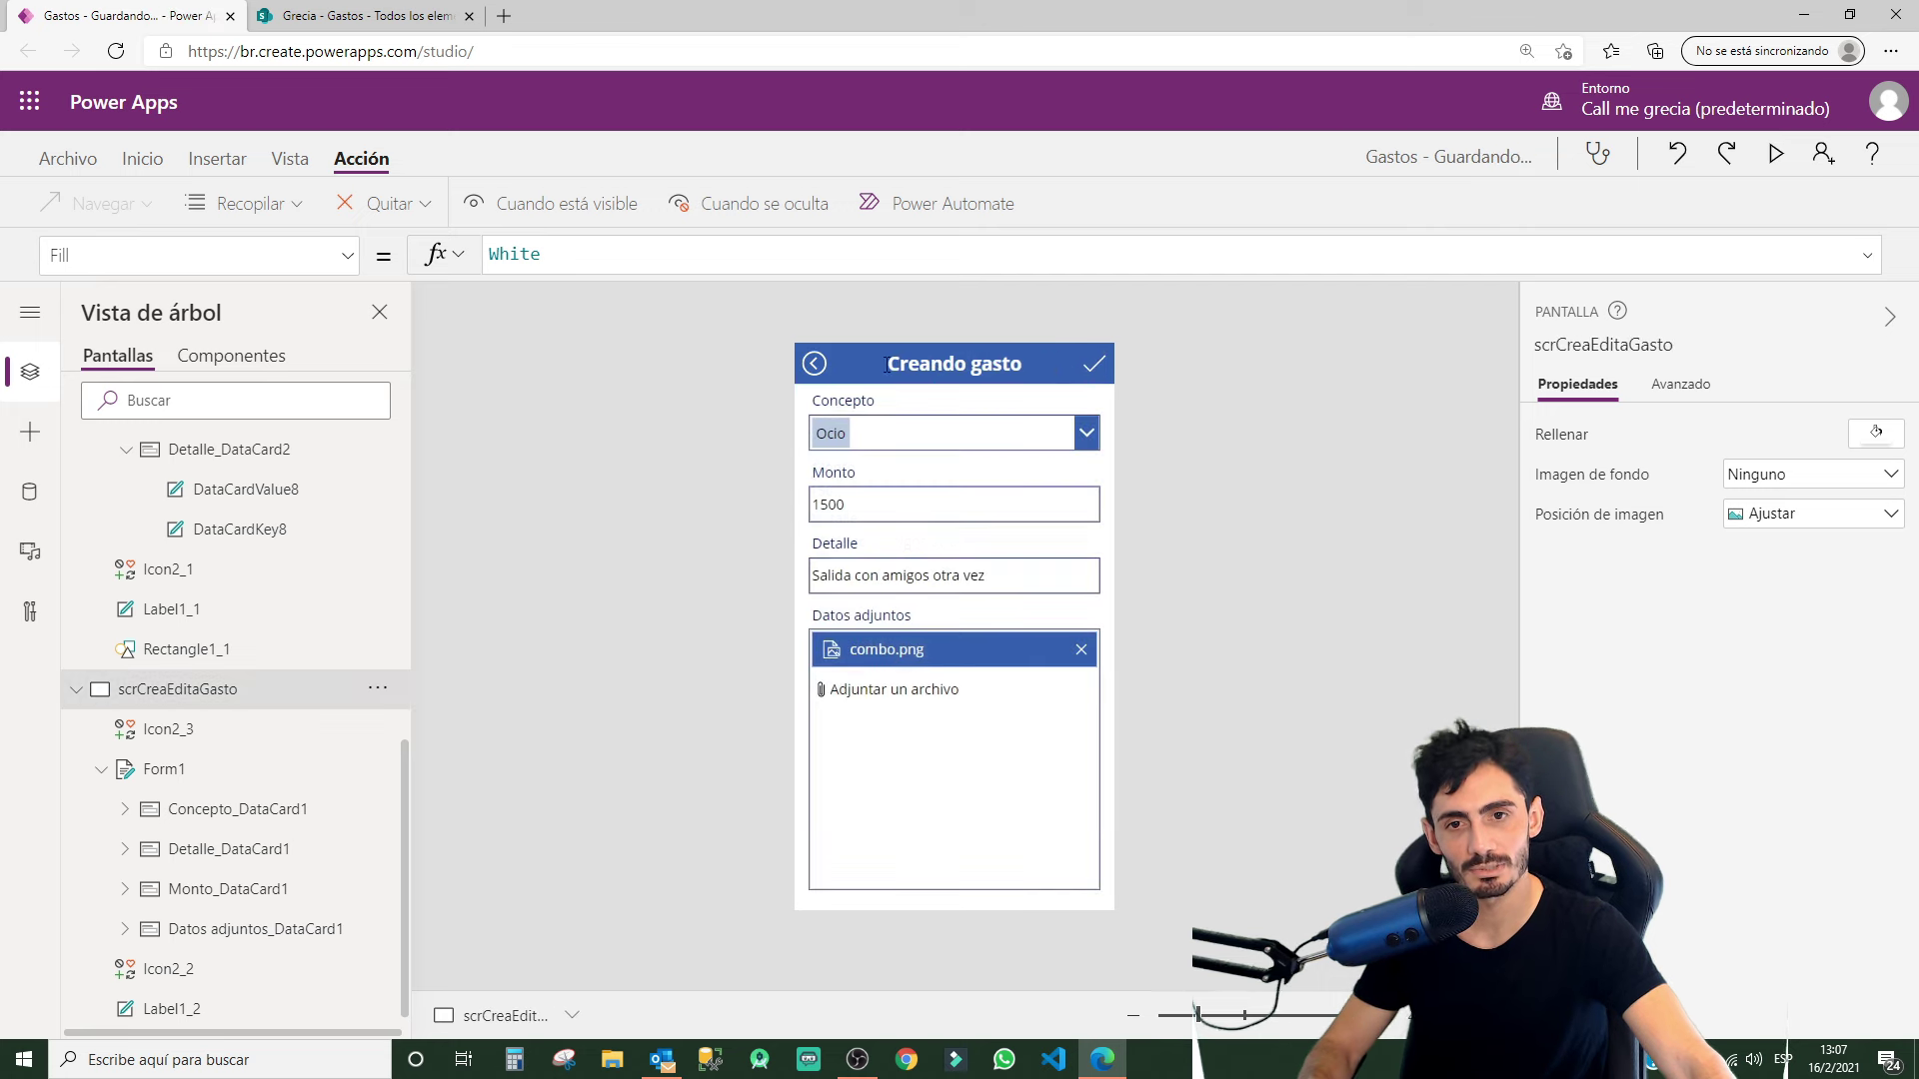
alt+click(825, 365)
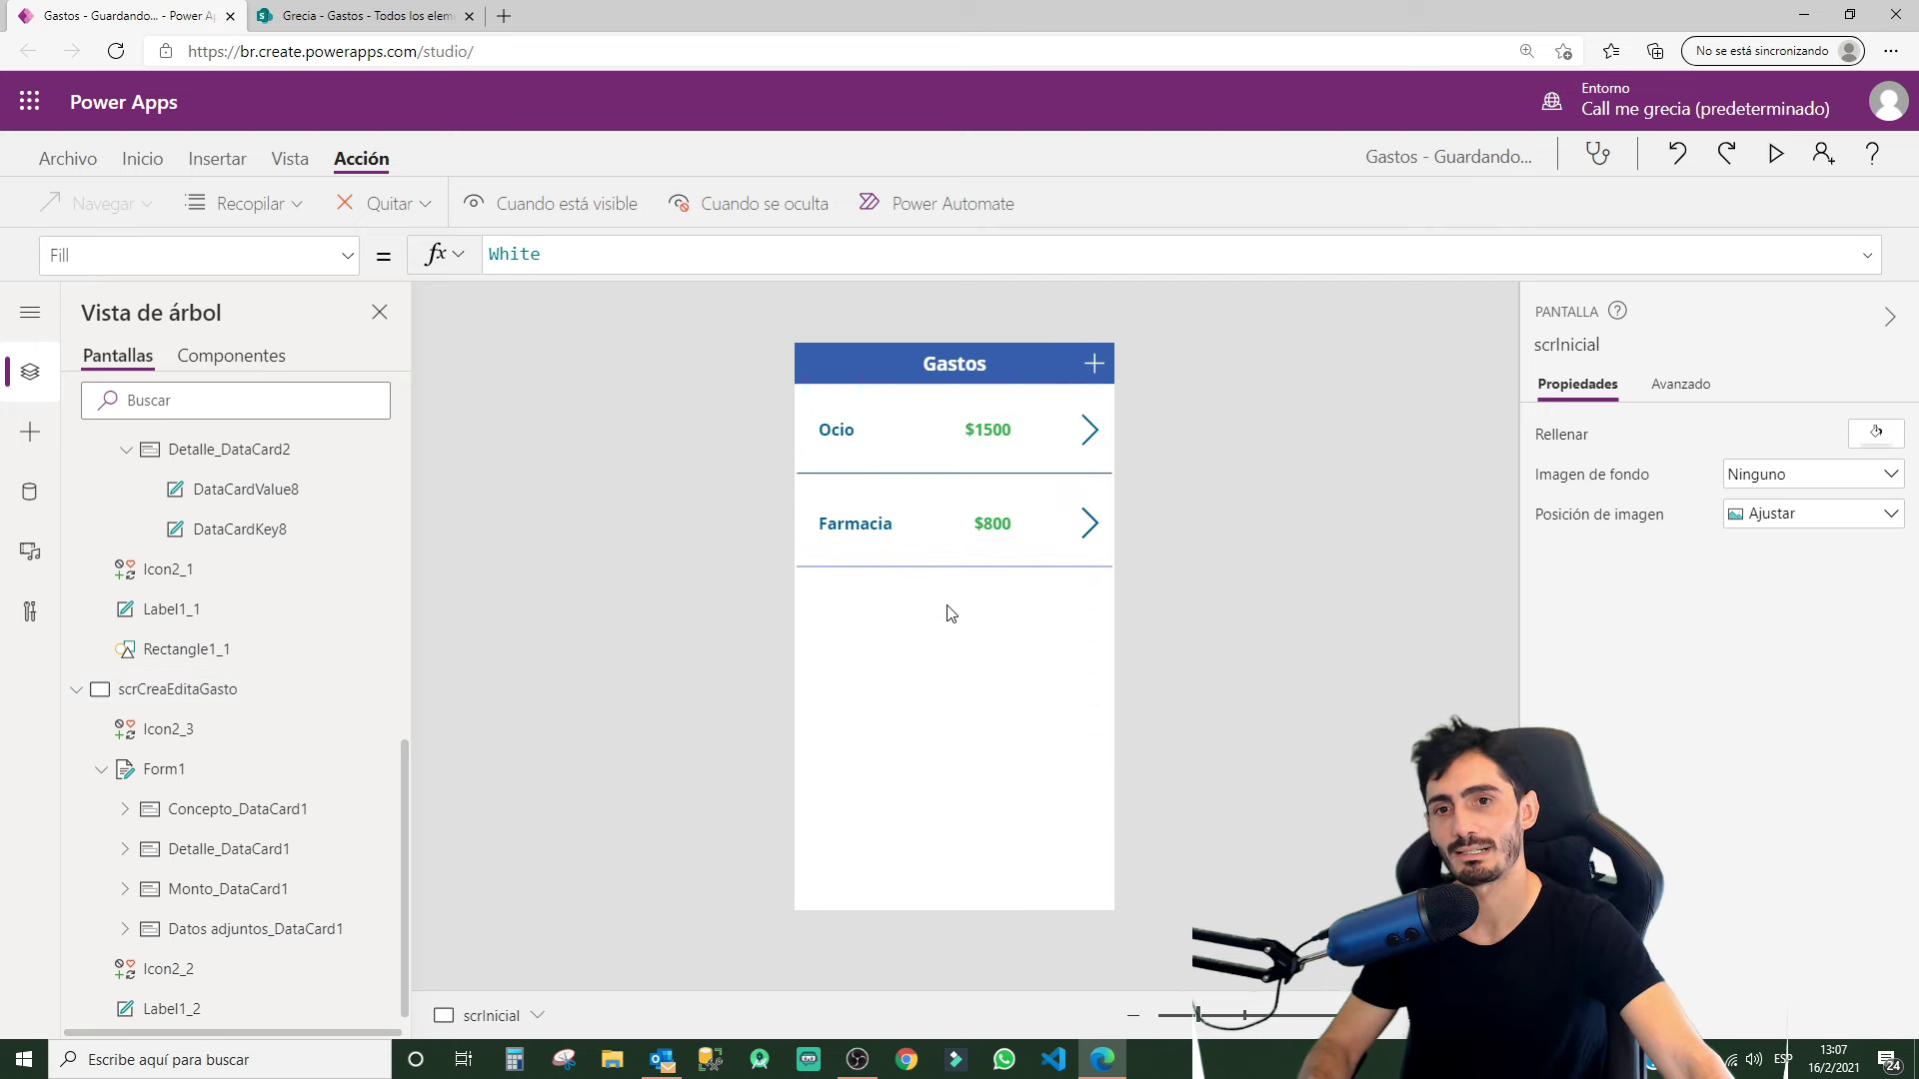
alt+click(1089, 432)
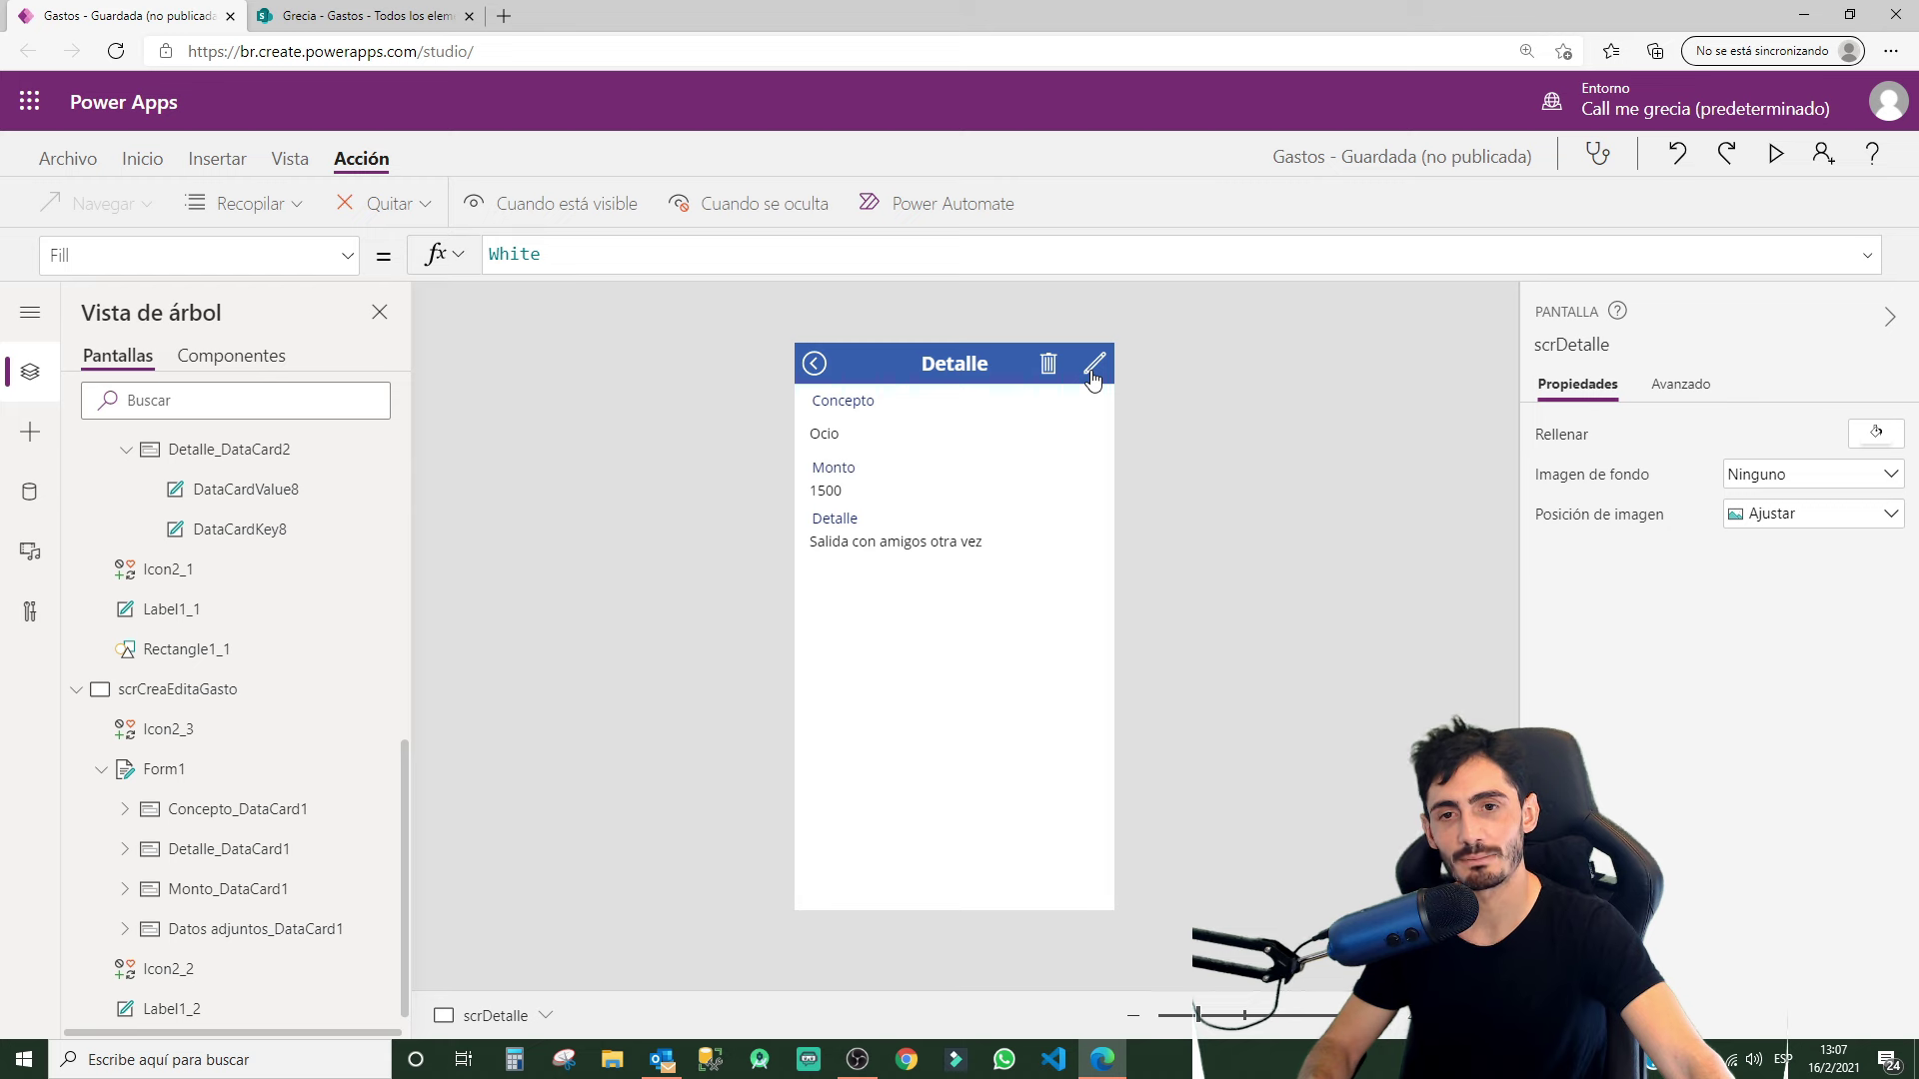
alt+click(1094, 371)
click(814, 363)
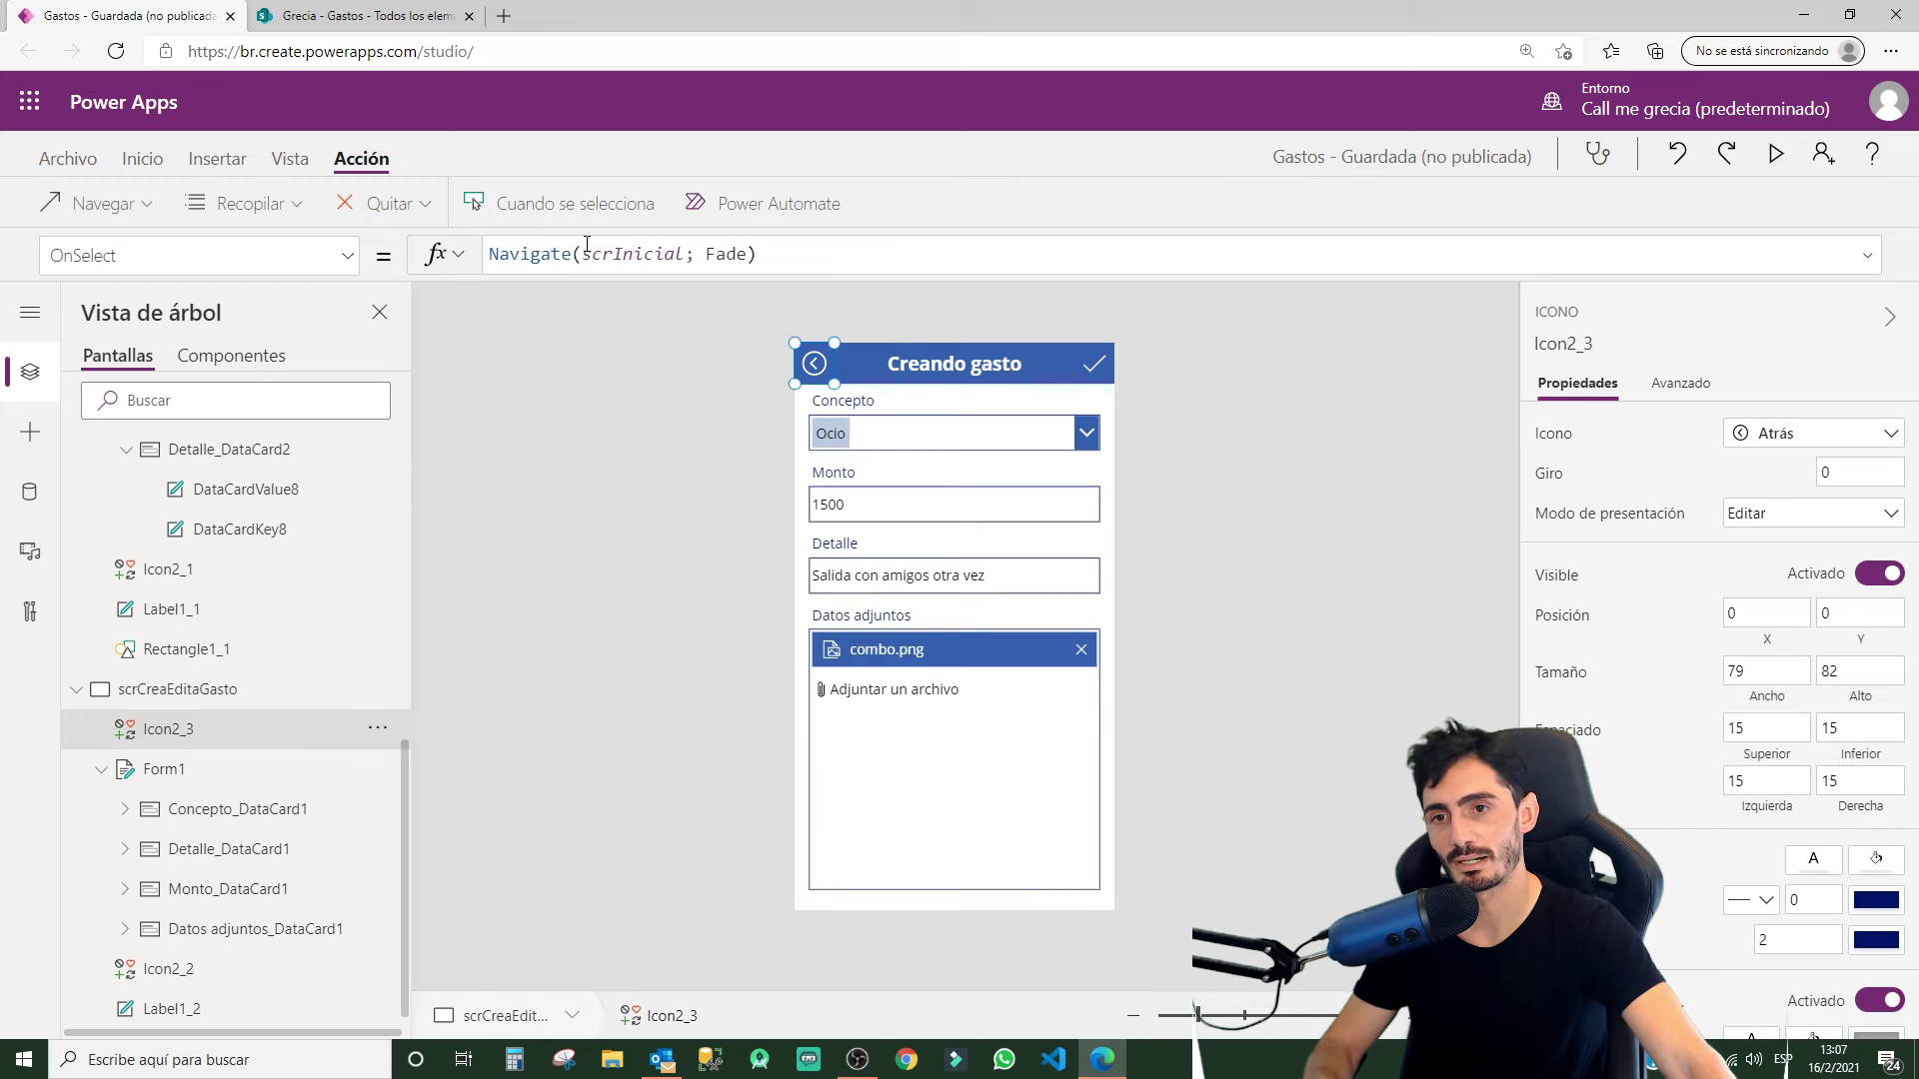
Replace Icon2_3's OnSelect formula with Back() and check that it returns from the details screen.
drag(936, 254, 422, 274)
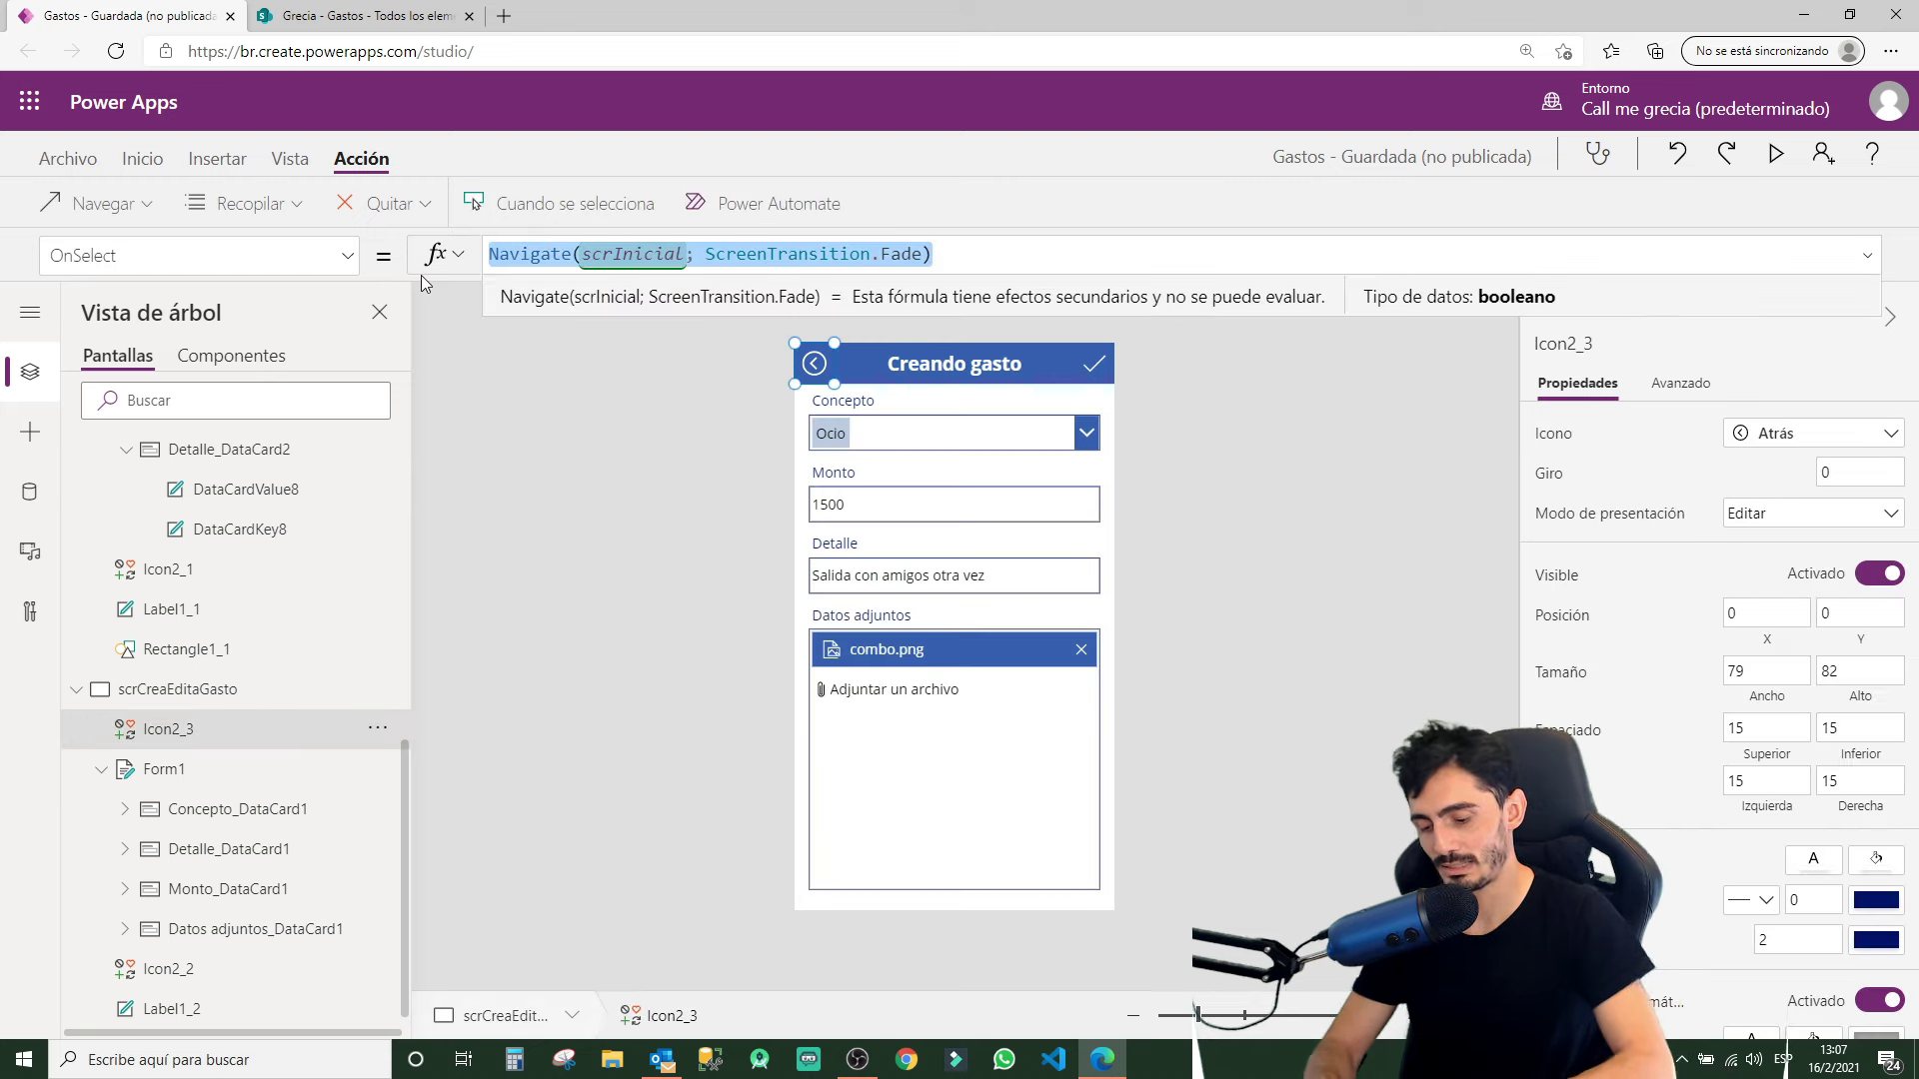
text(Back())
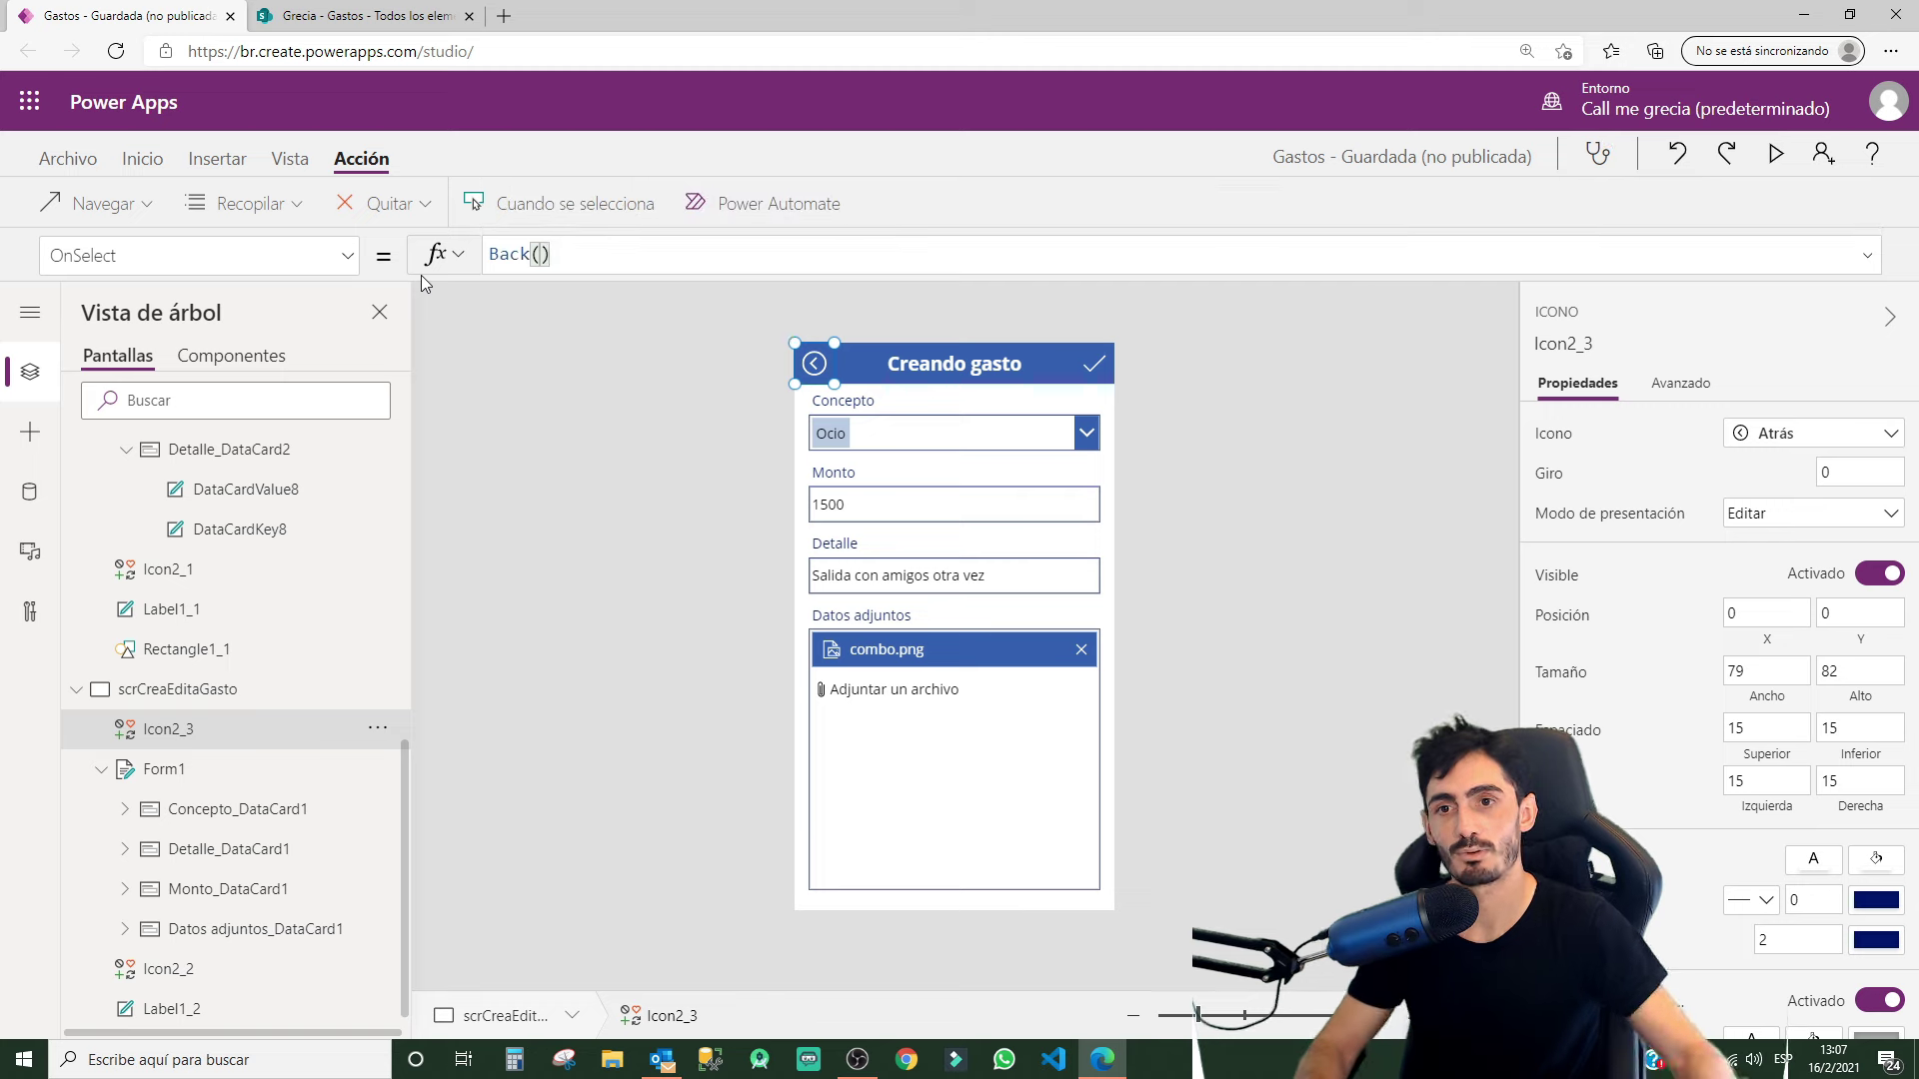
alt+click(830, 365)
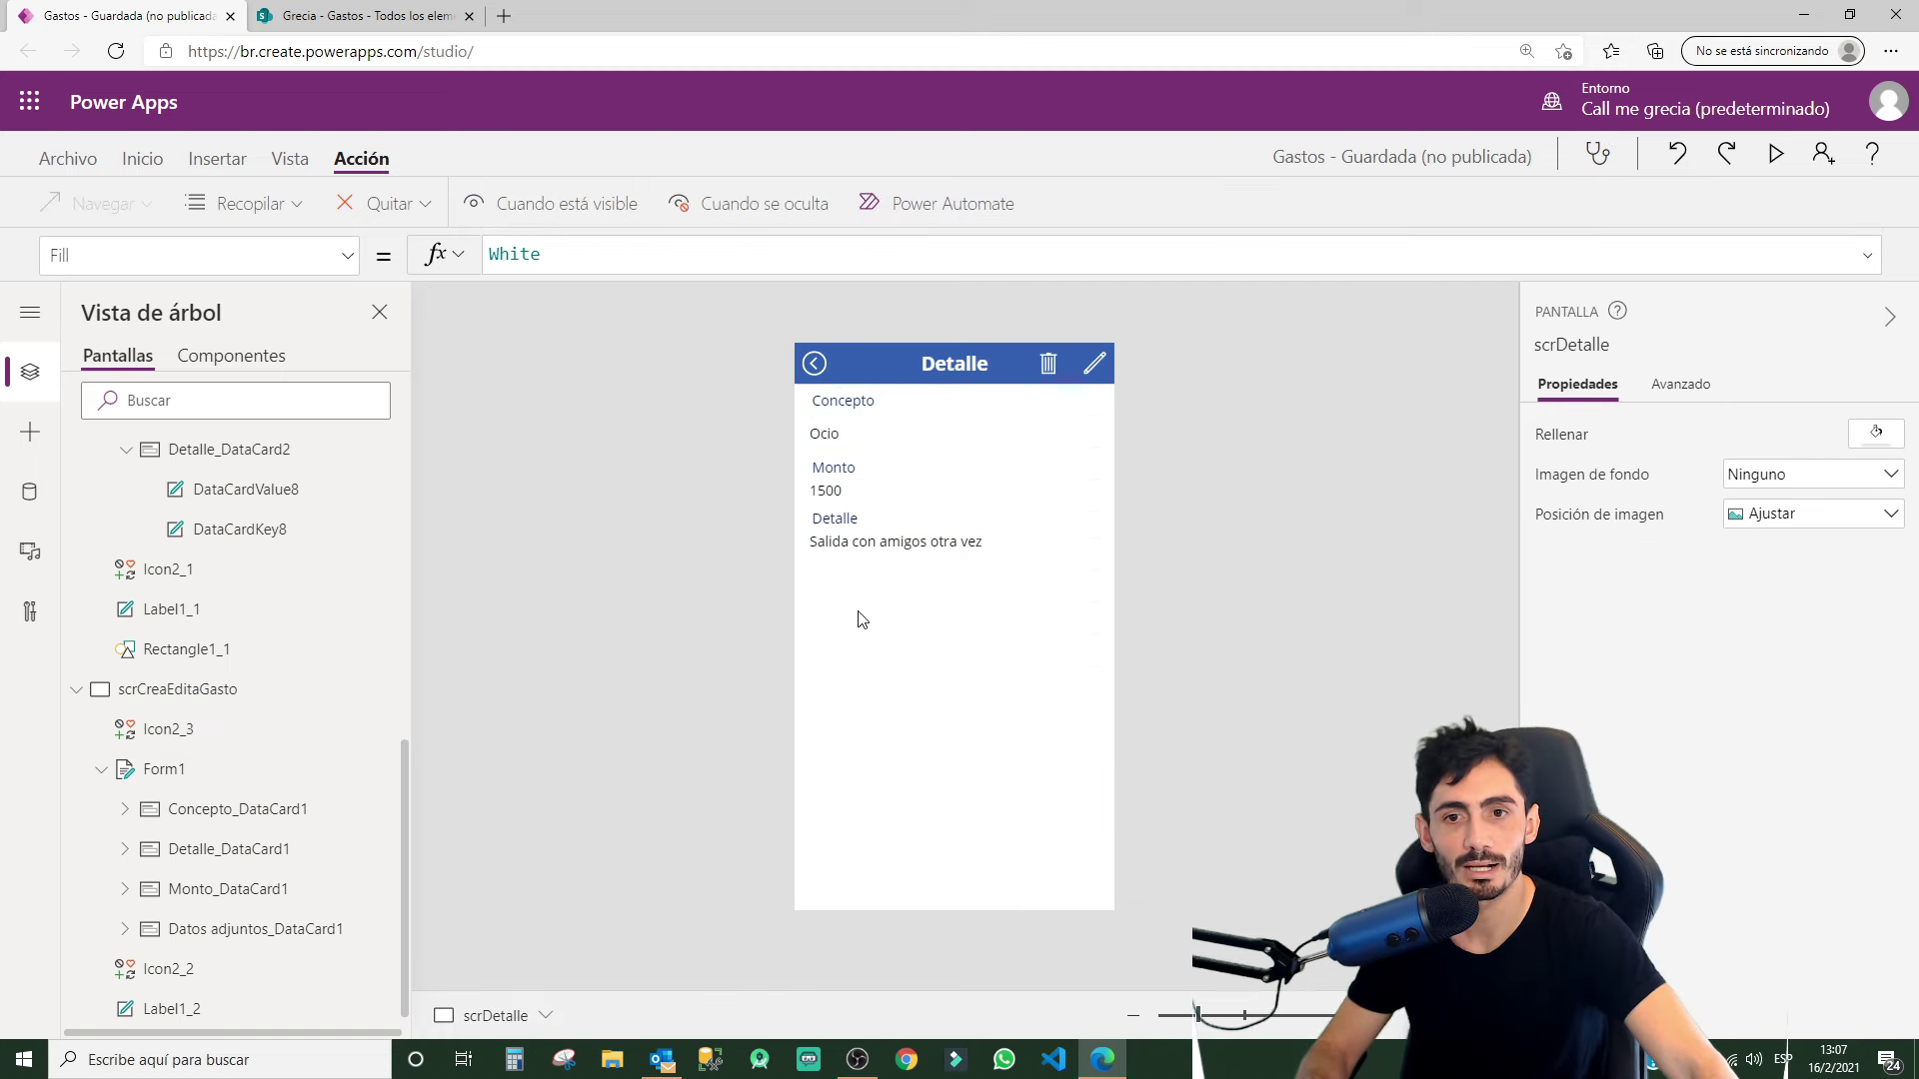
alt+click(812, 366)
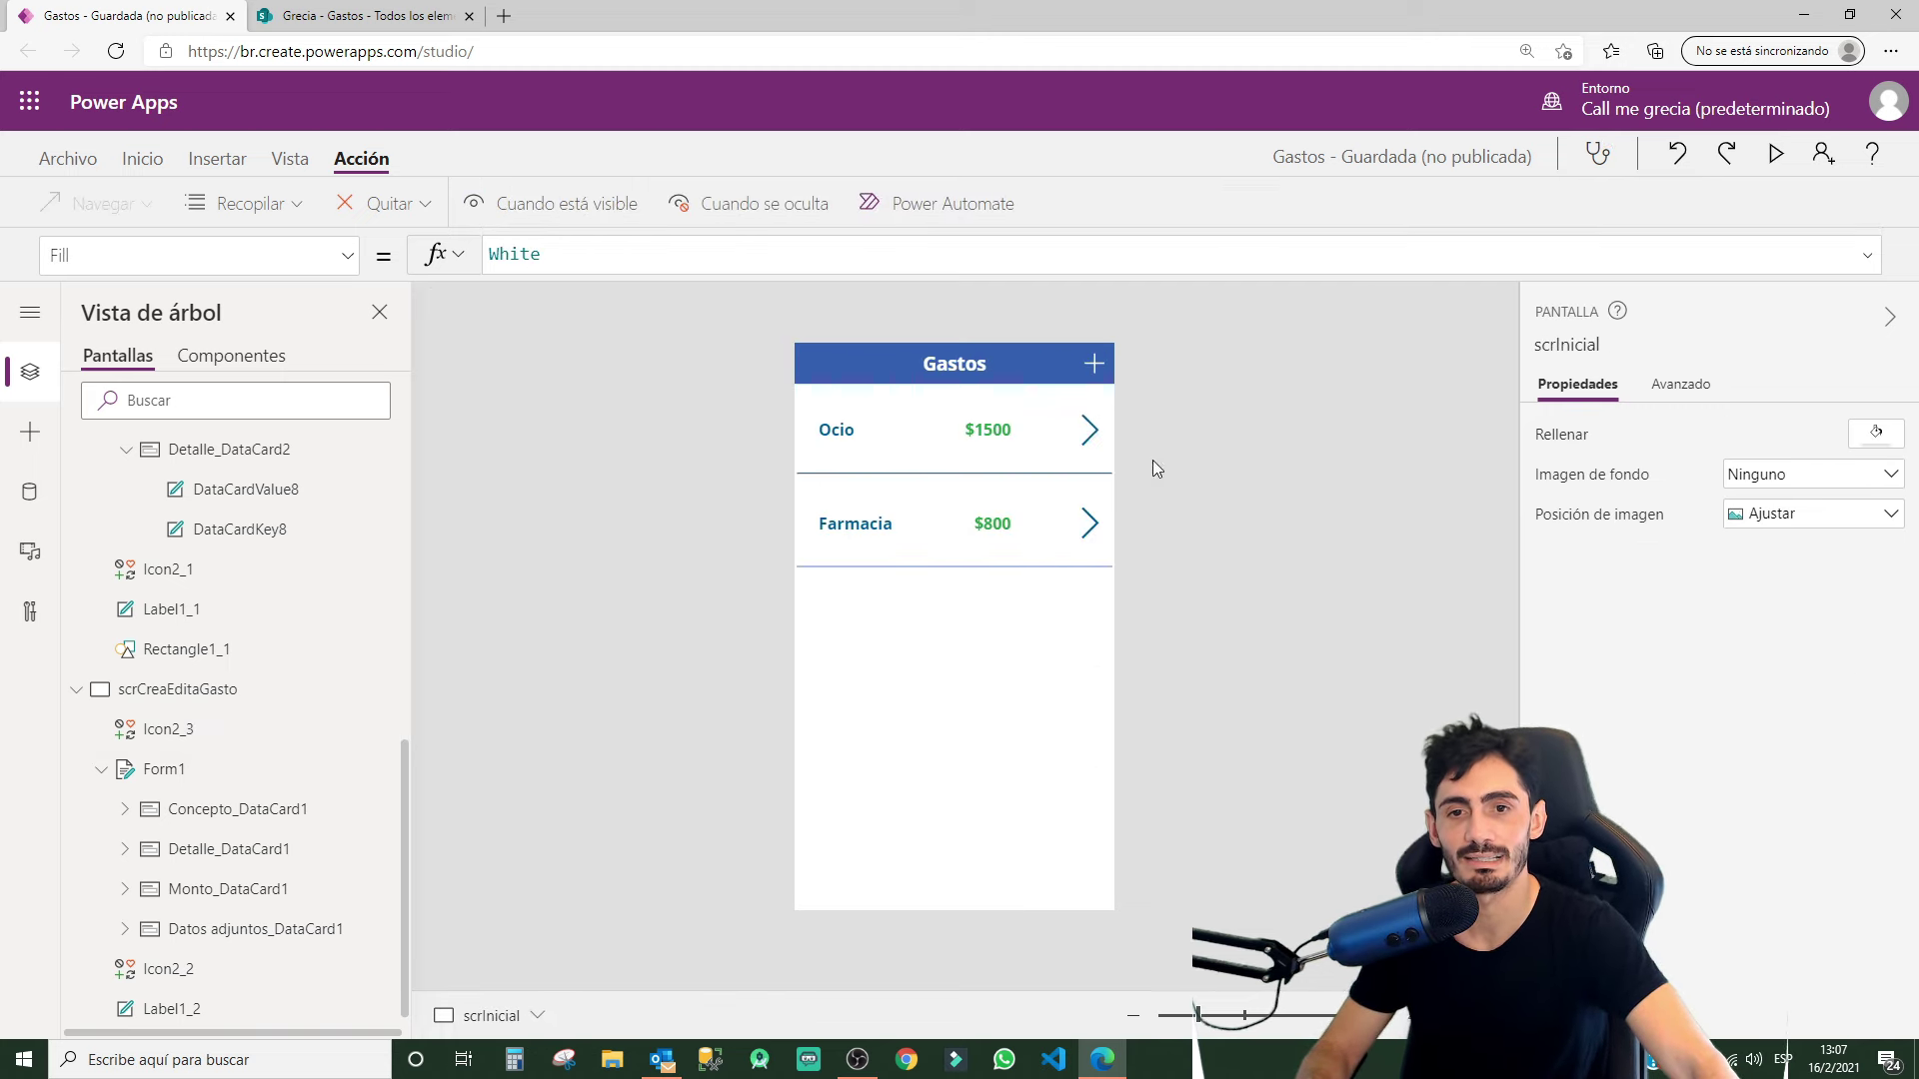
Test Back() from the Ocio details, new expense and edit forms, ending on the Gastos list.
alt+click(1092, 412)
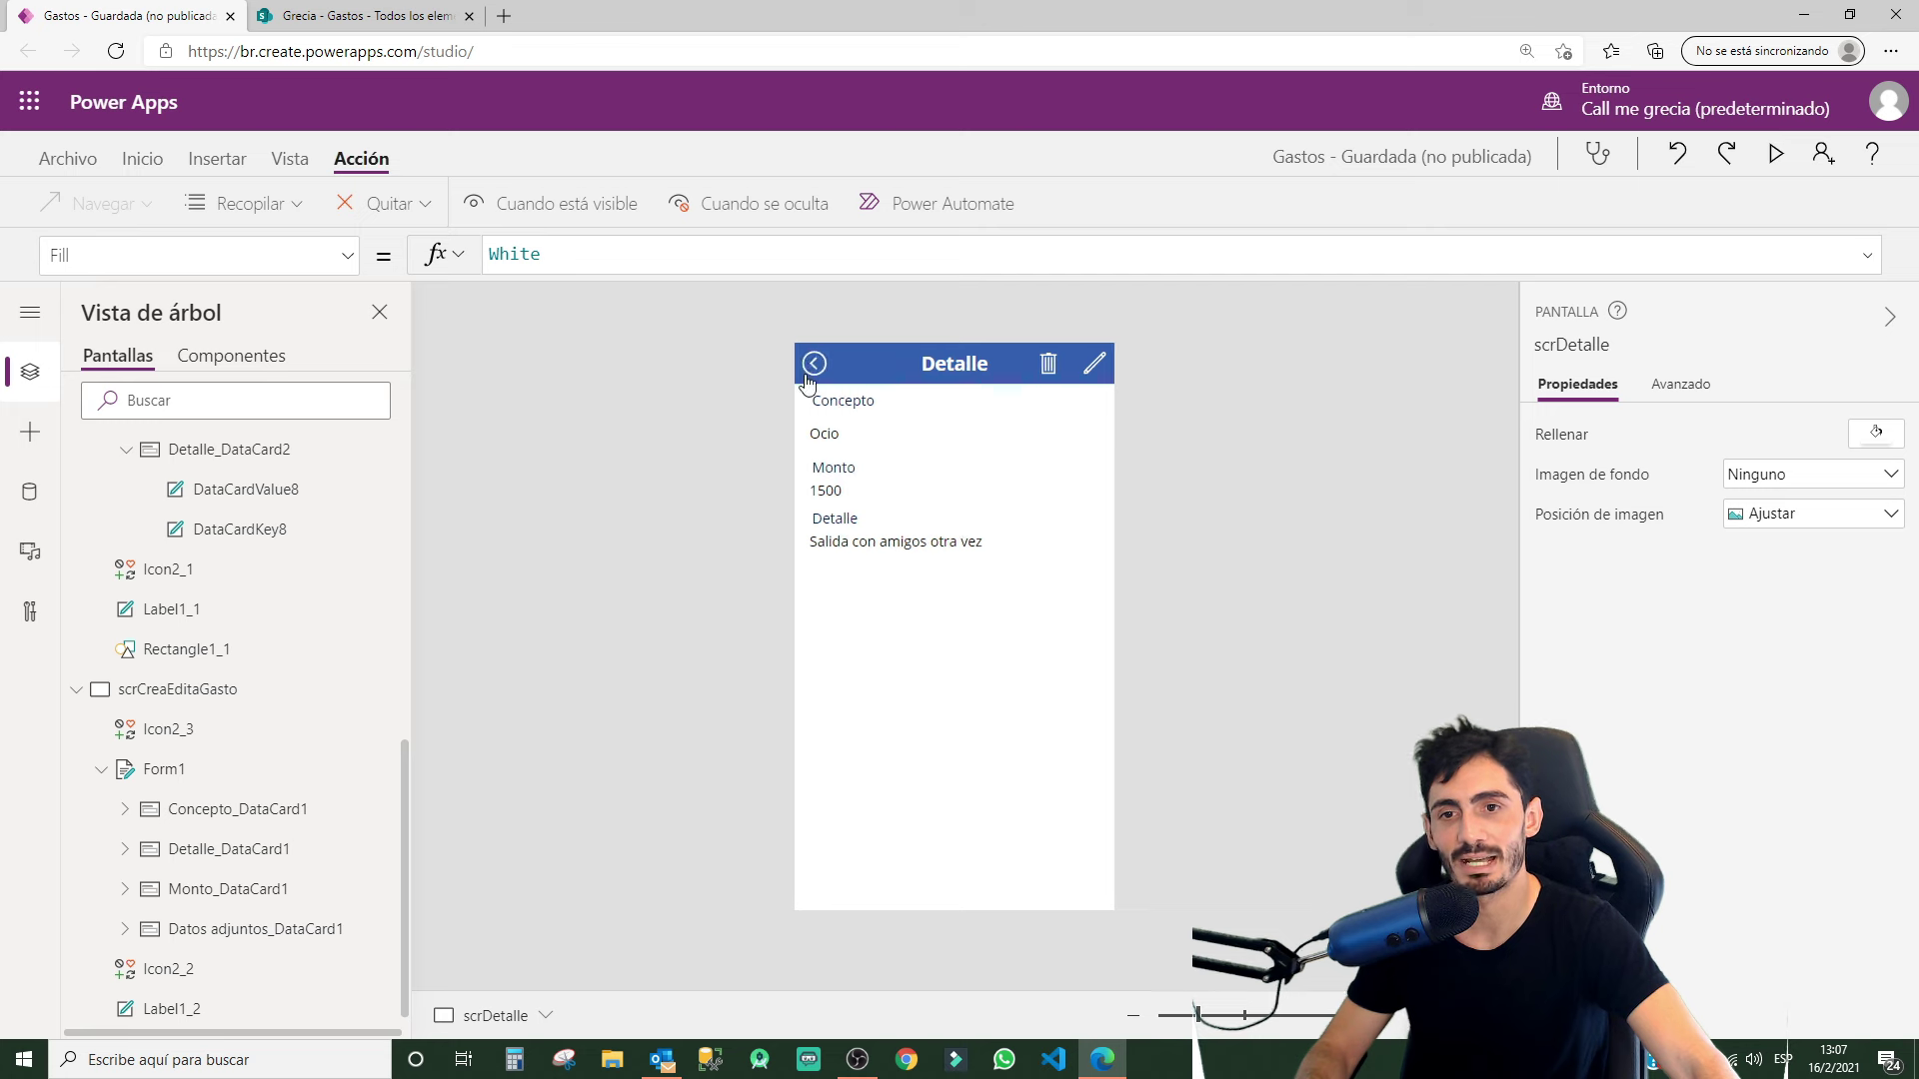
alt+click(812, 364)
alt+click(1106, 366)
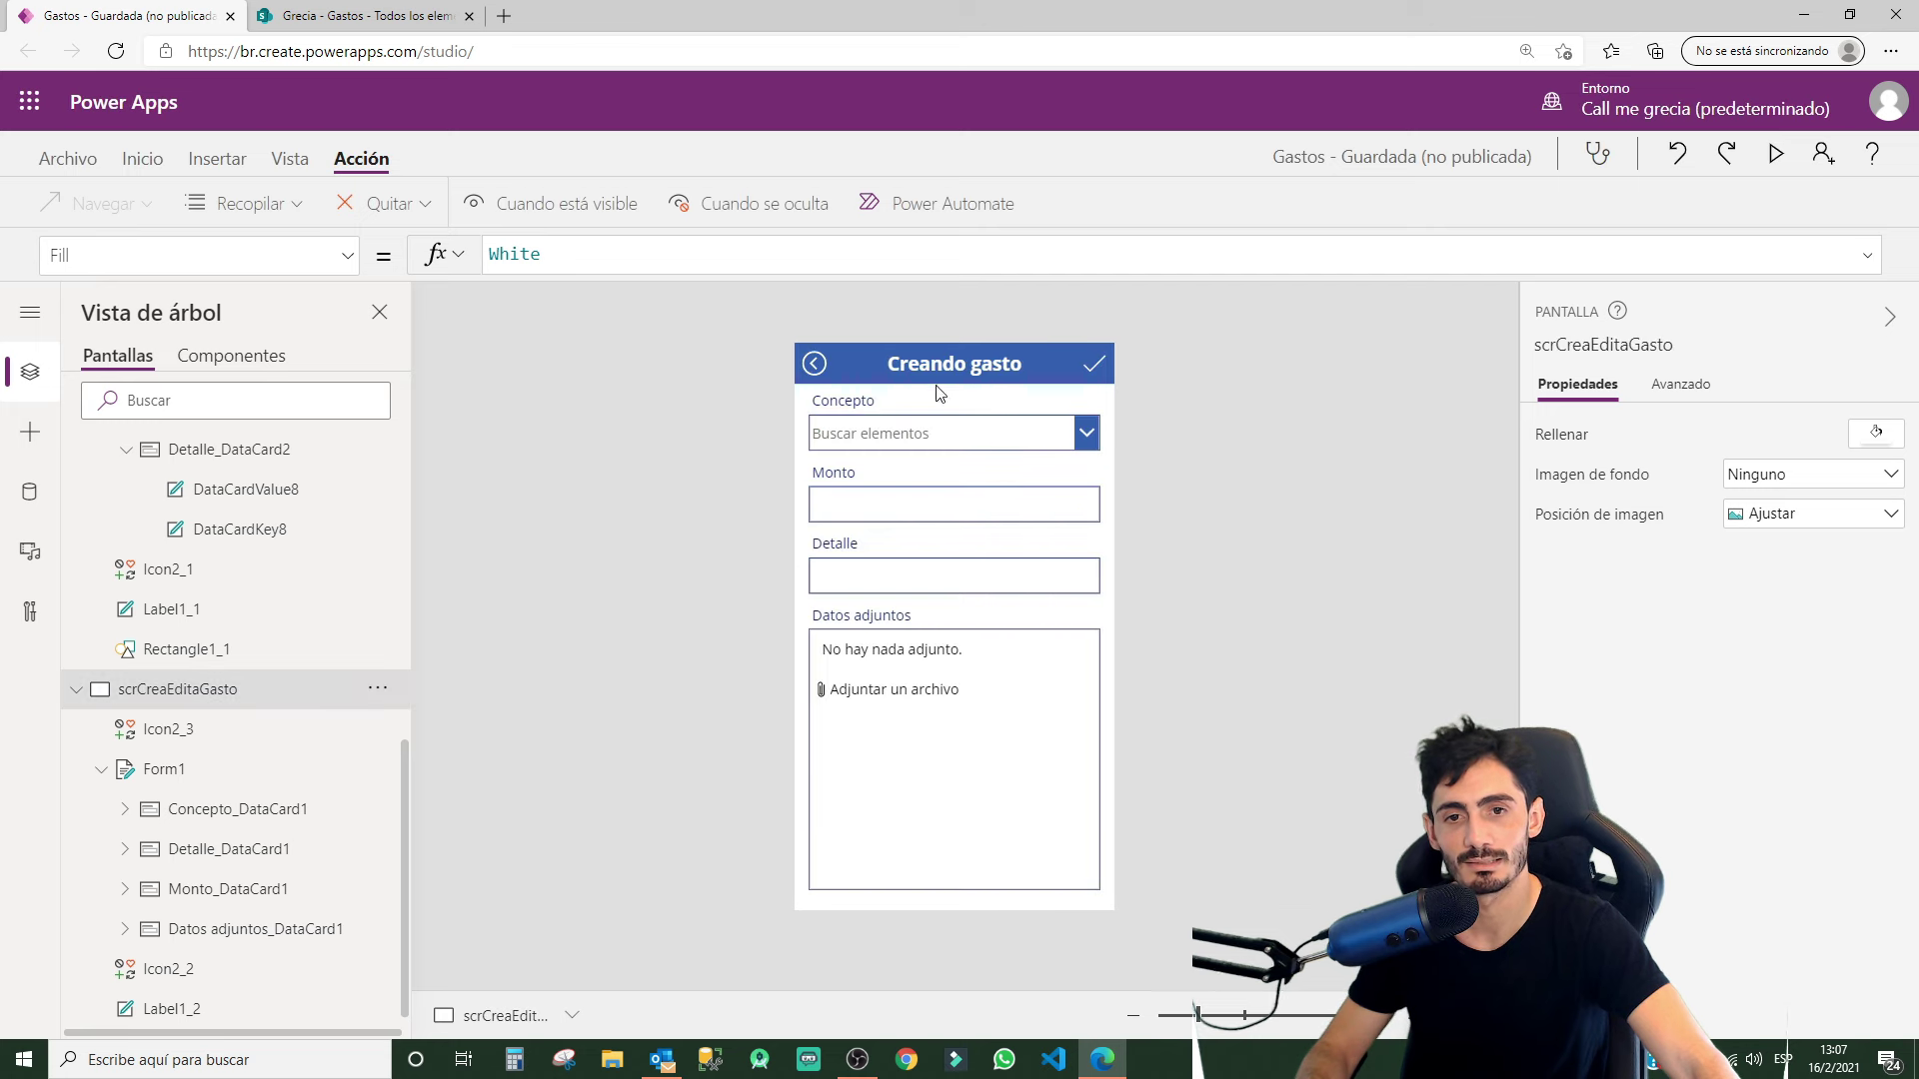
alt+click(815, 366)
alt+click(1092, 435)
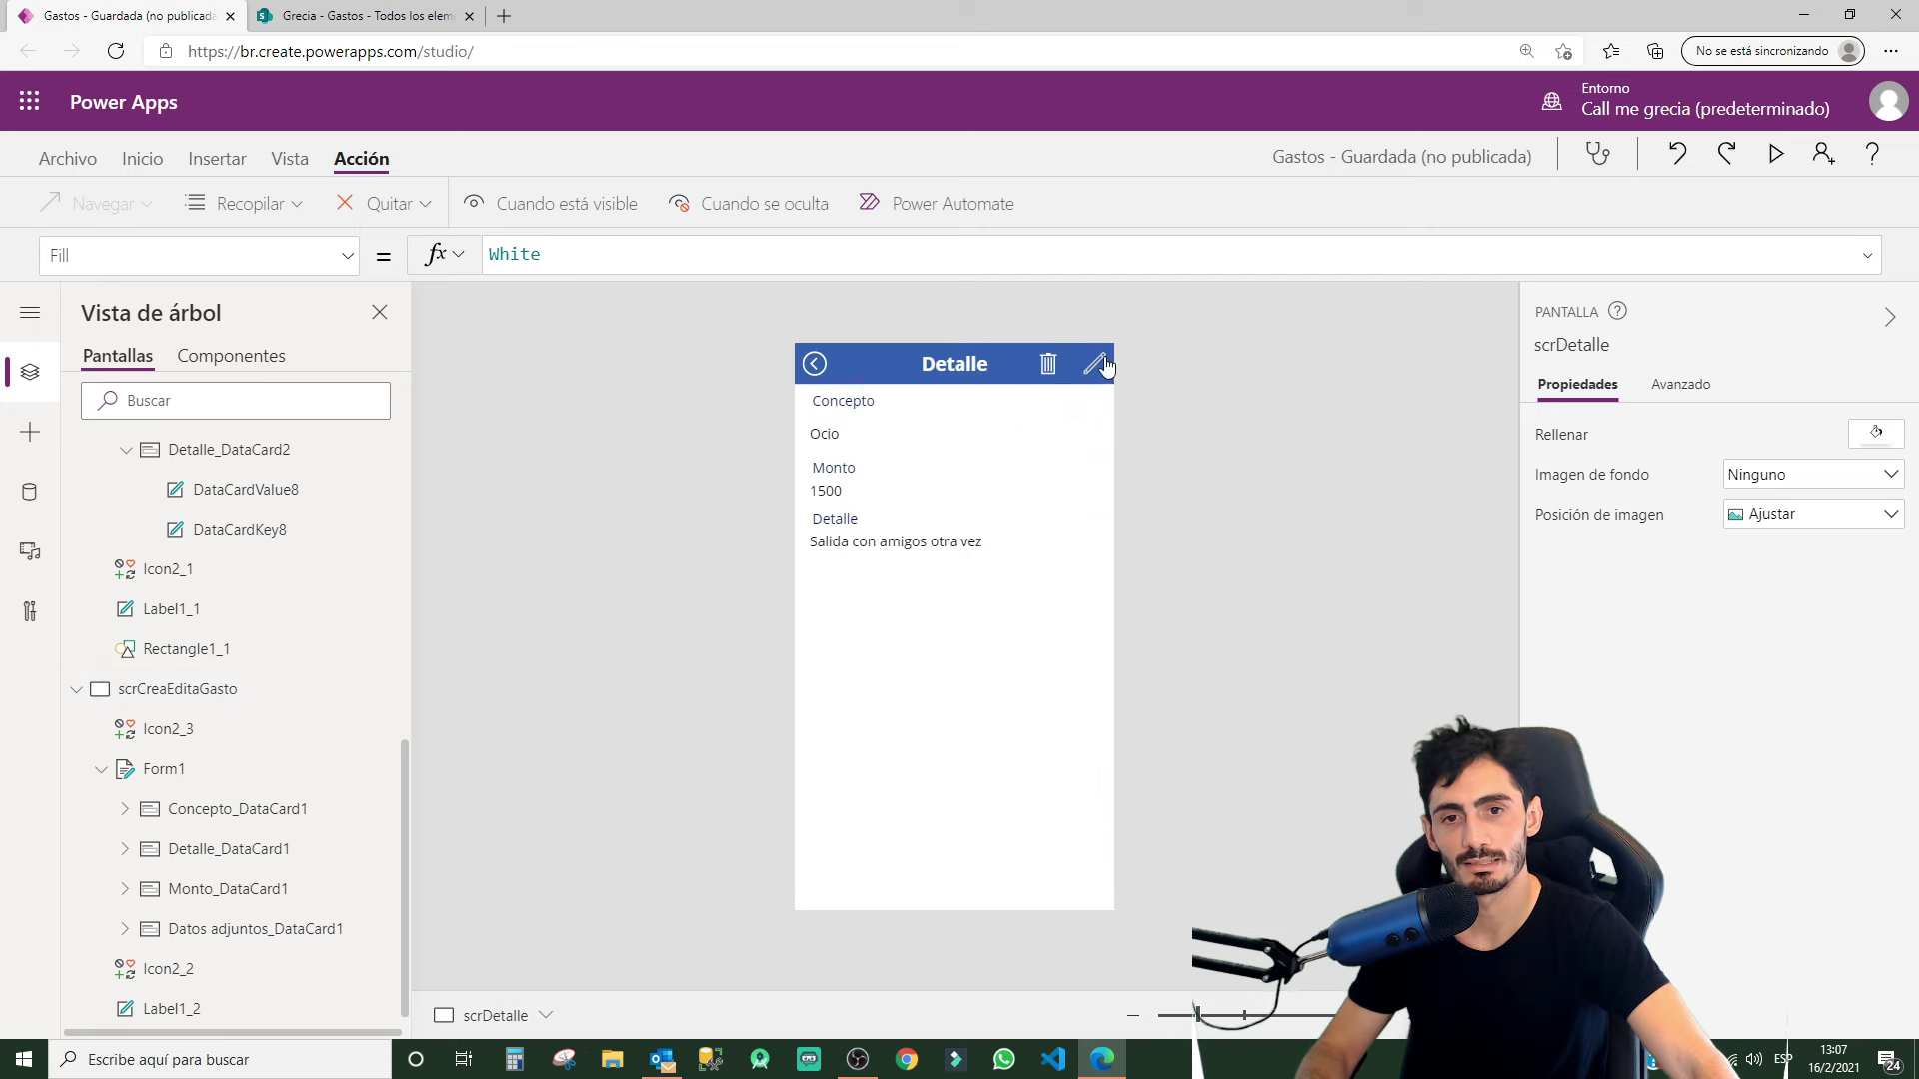
alt+click(1099, 366)
alt+click(1093, 363)
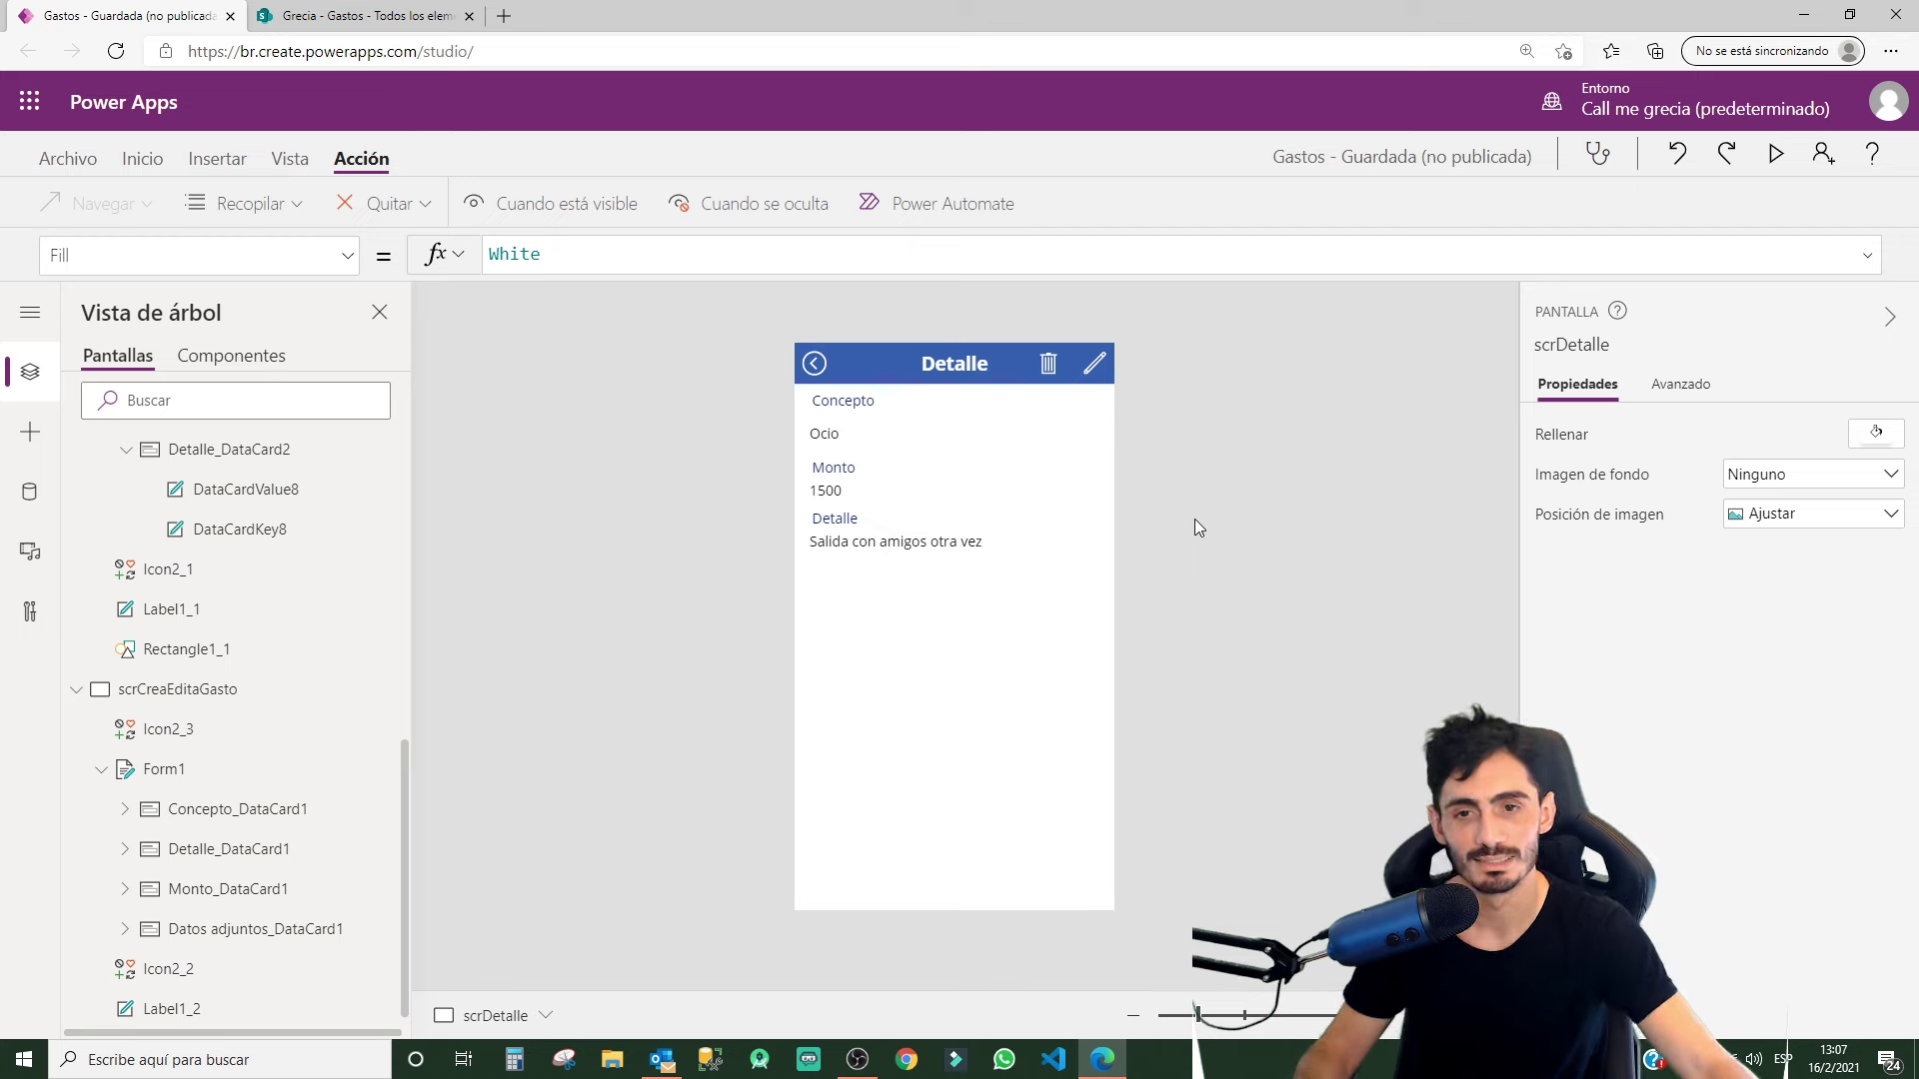
alt+click(815, 364)
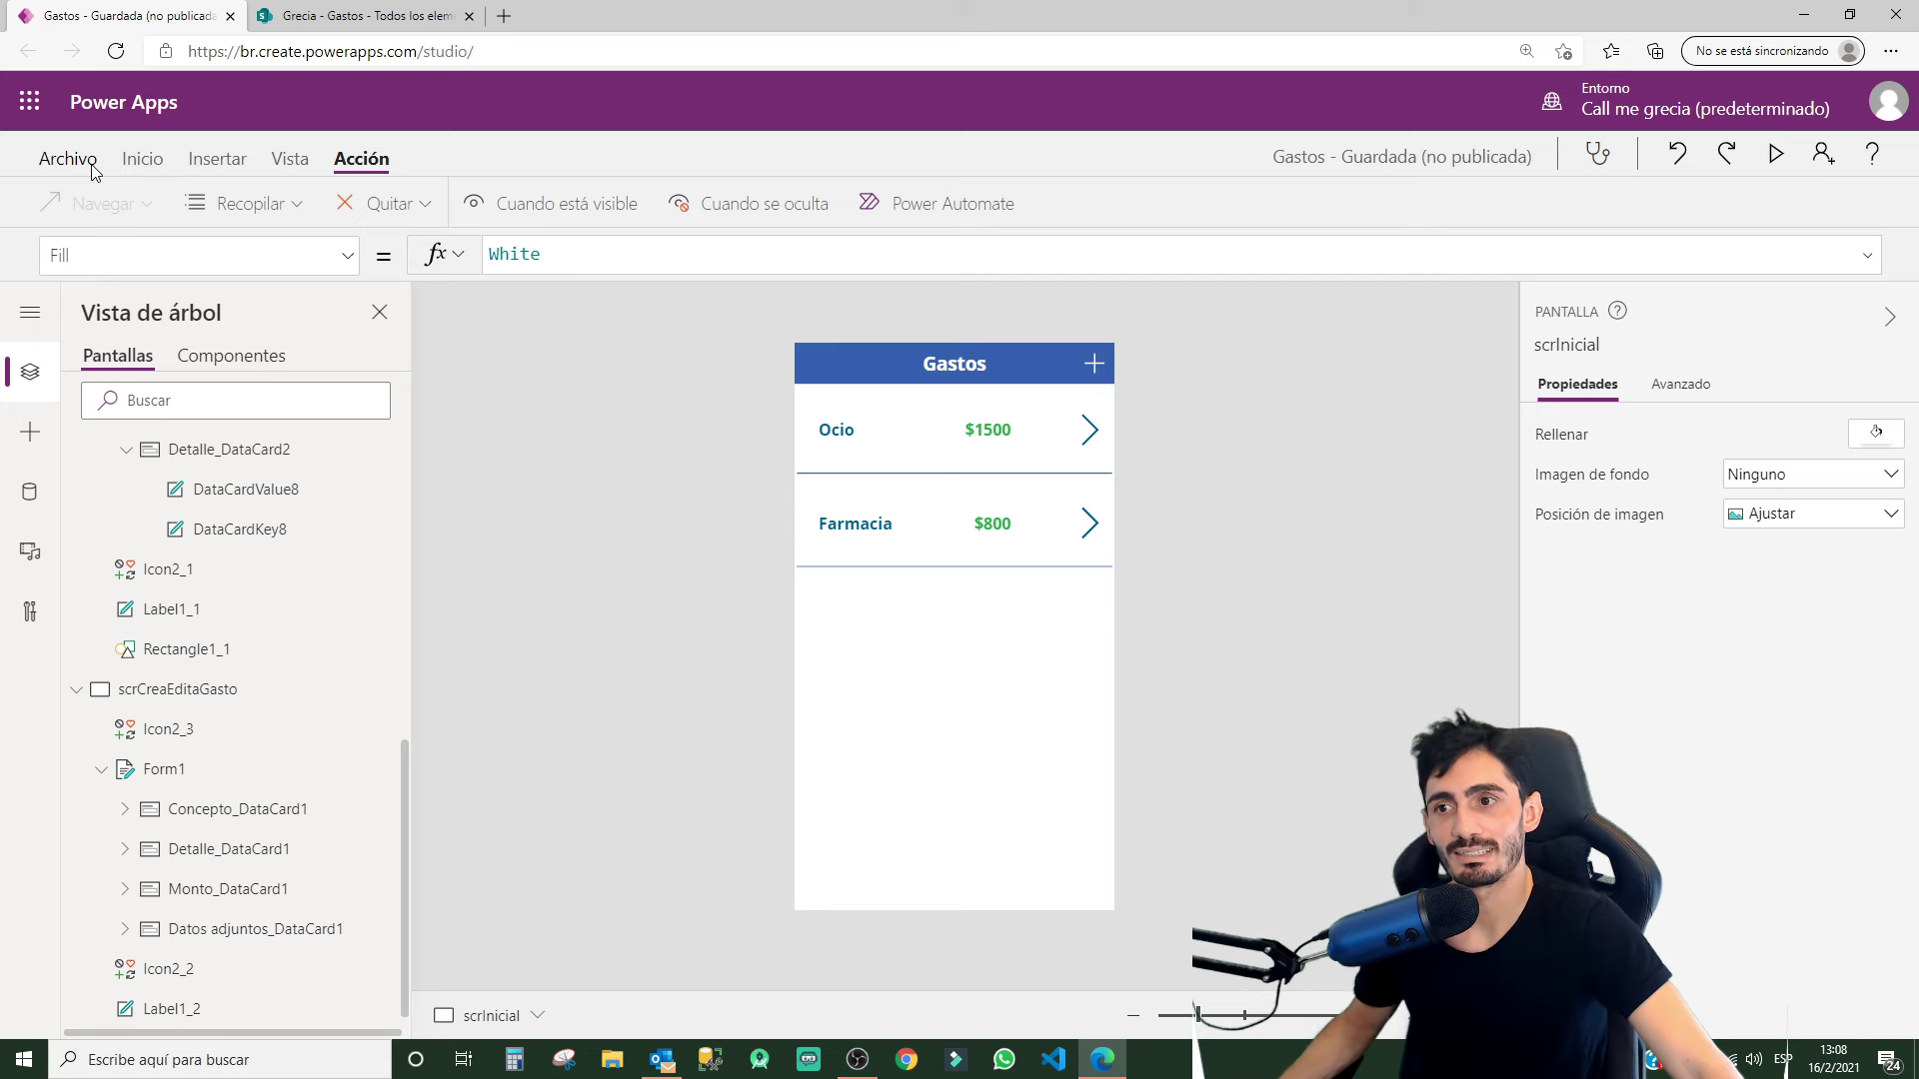
Save the Gastos app via Archivo > Guardar, publish this version, and return to the editor.
click(91, 170)
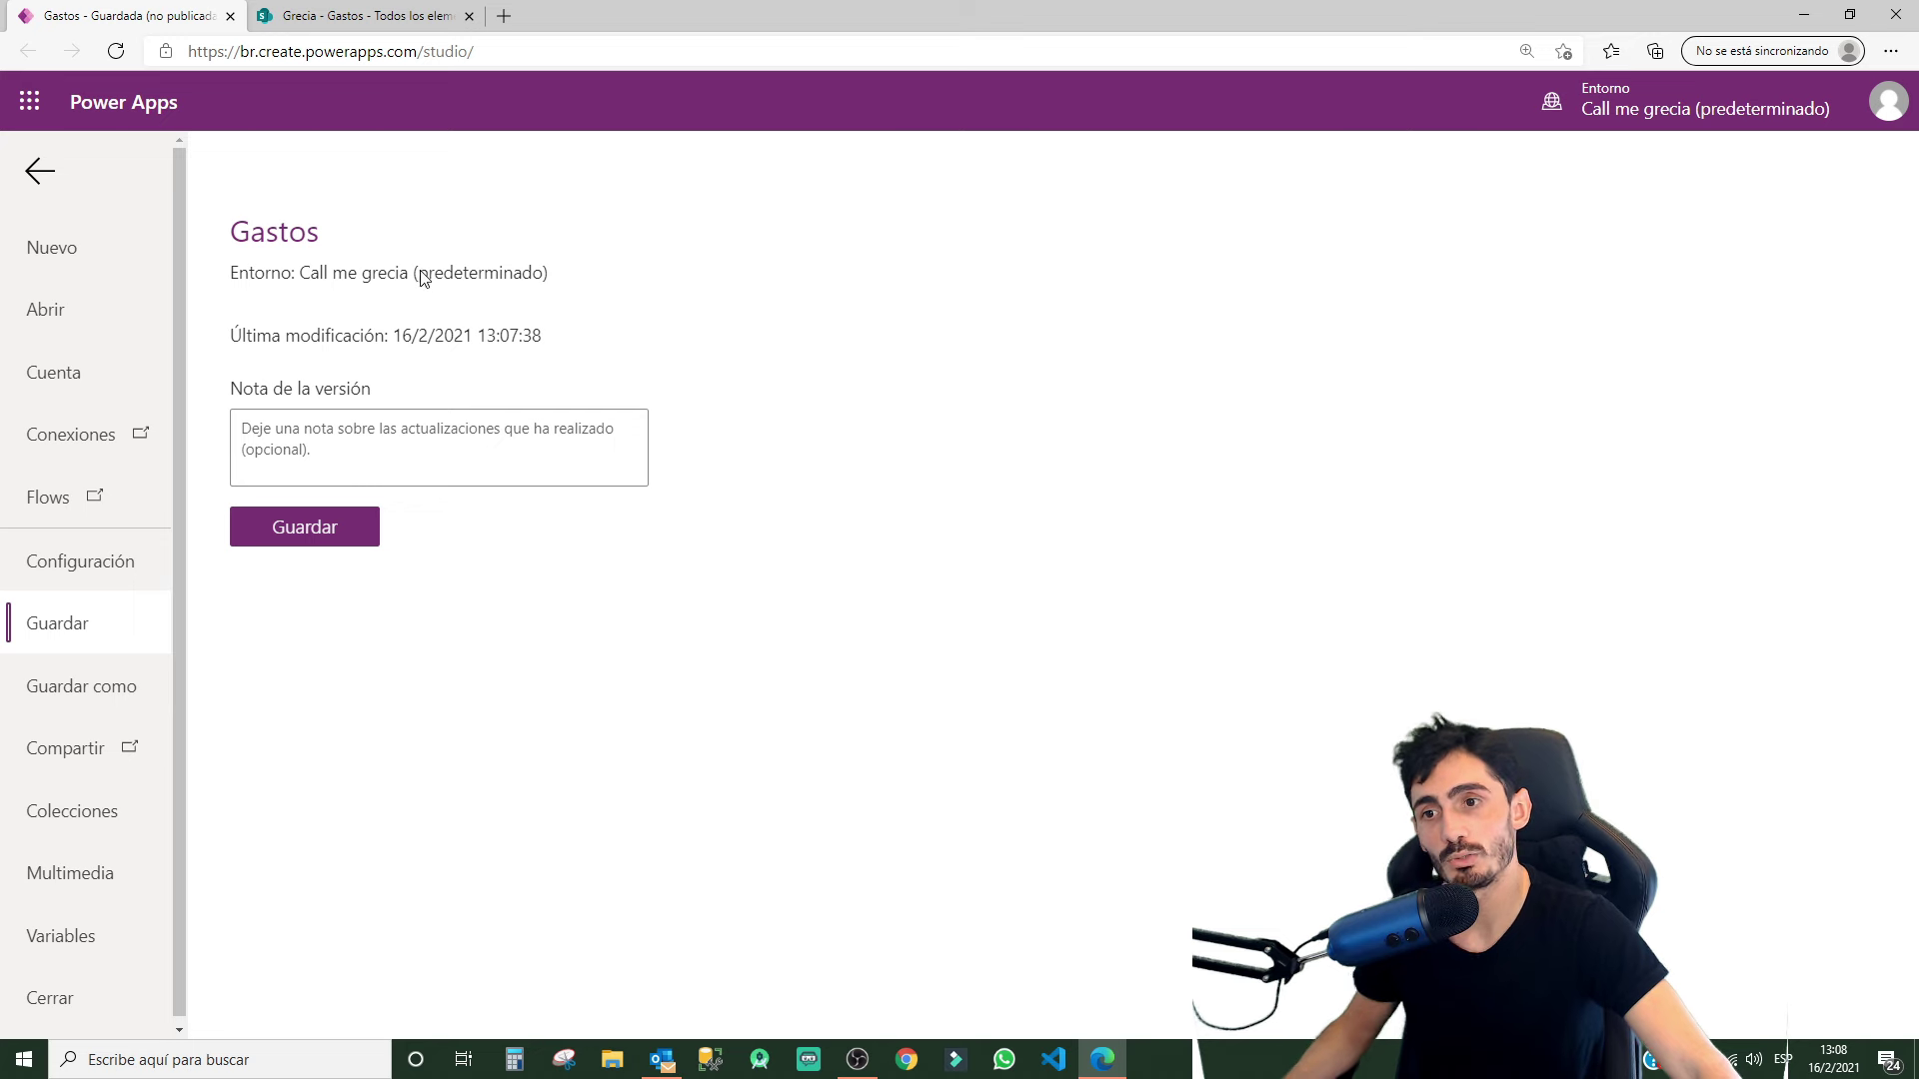
click(318, 530)
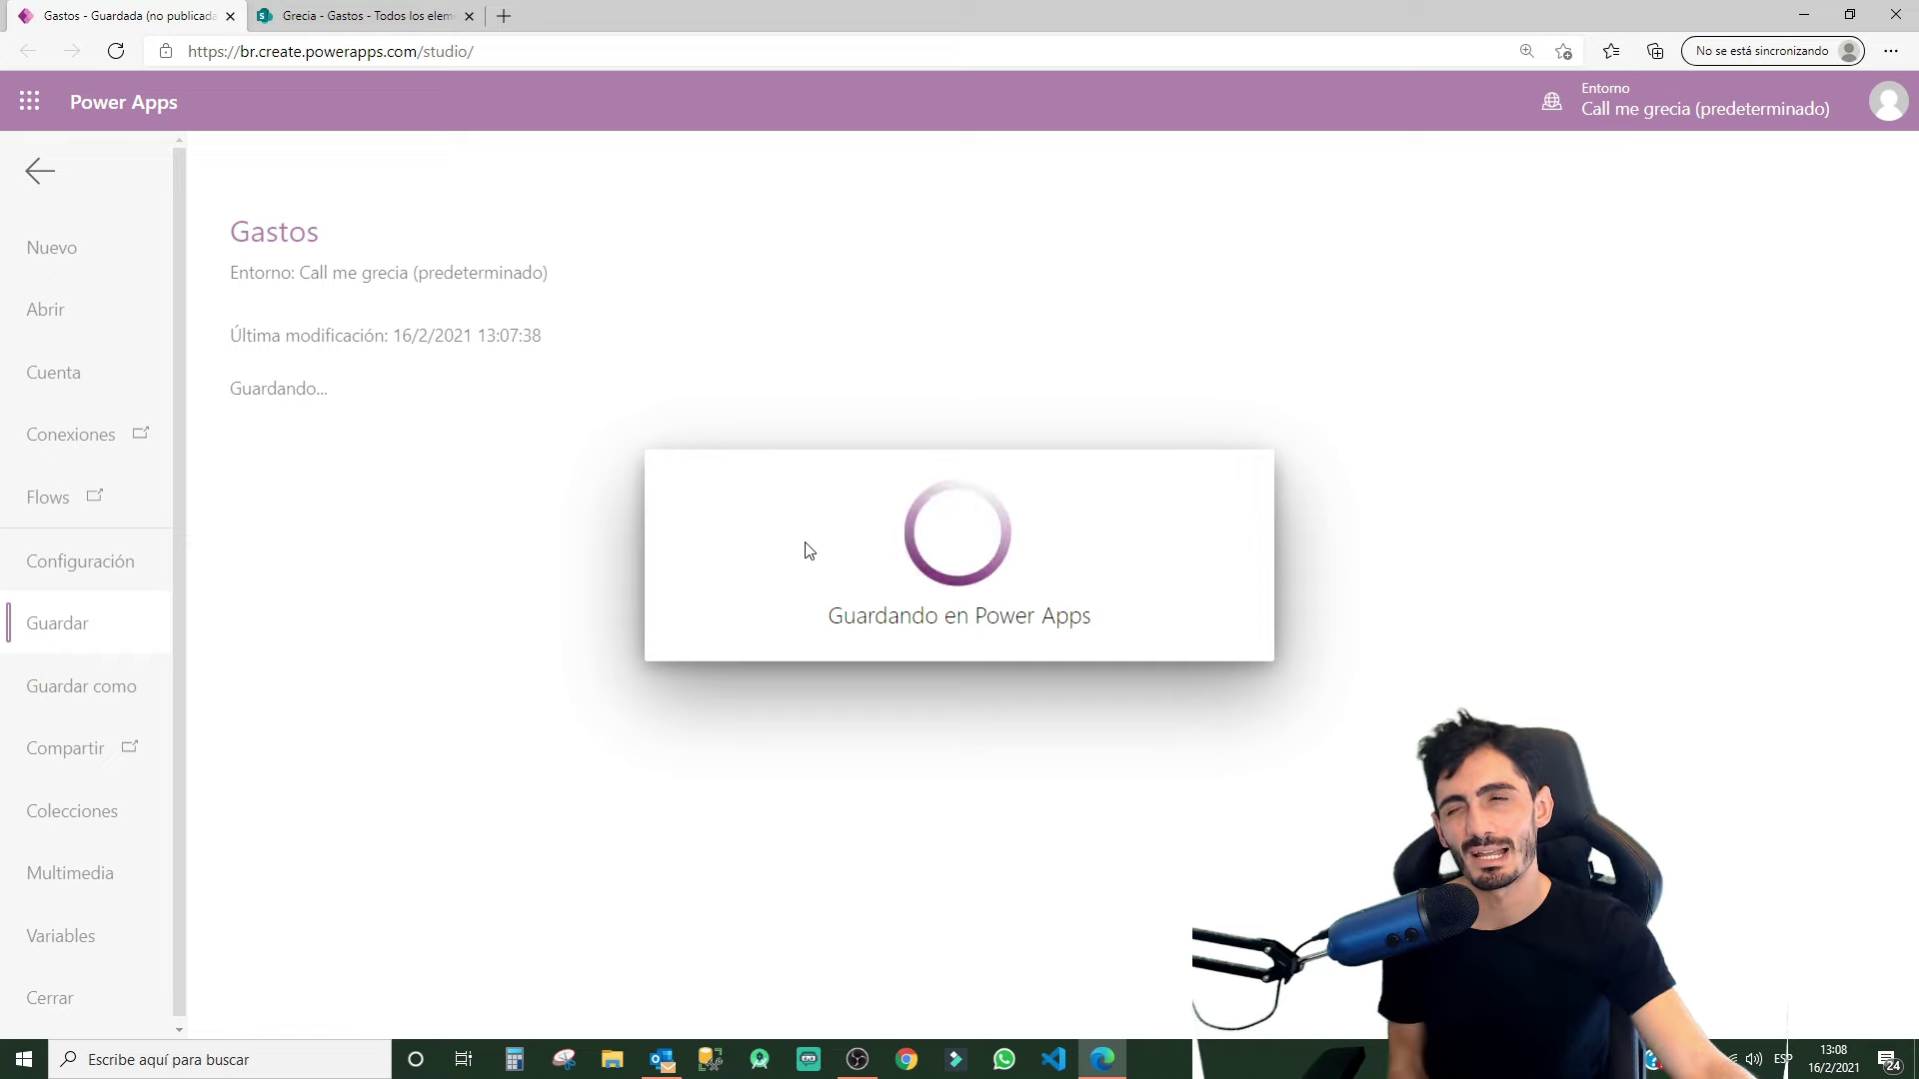
click(400, 470)
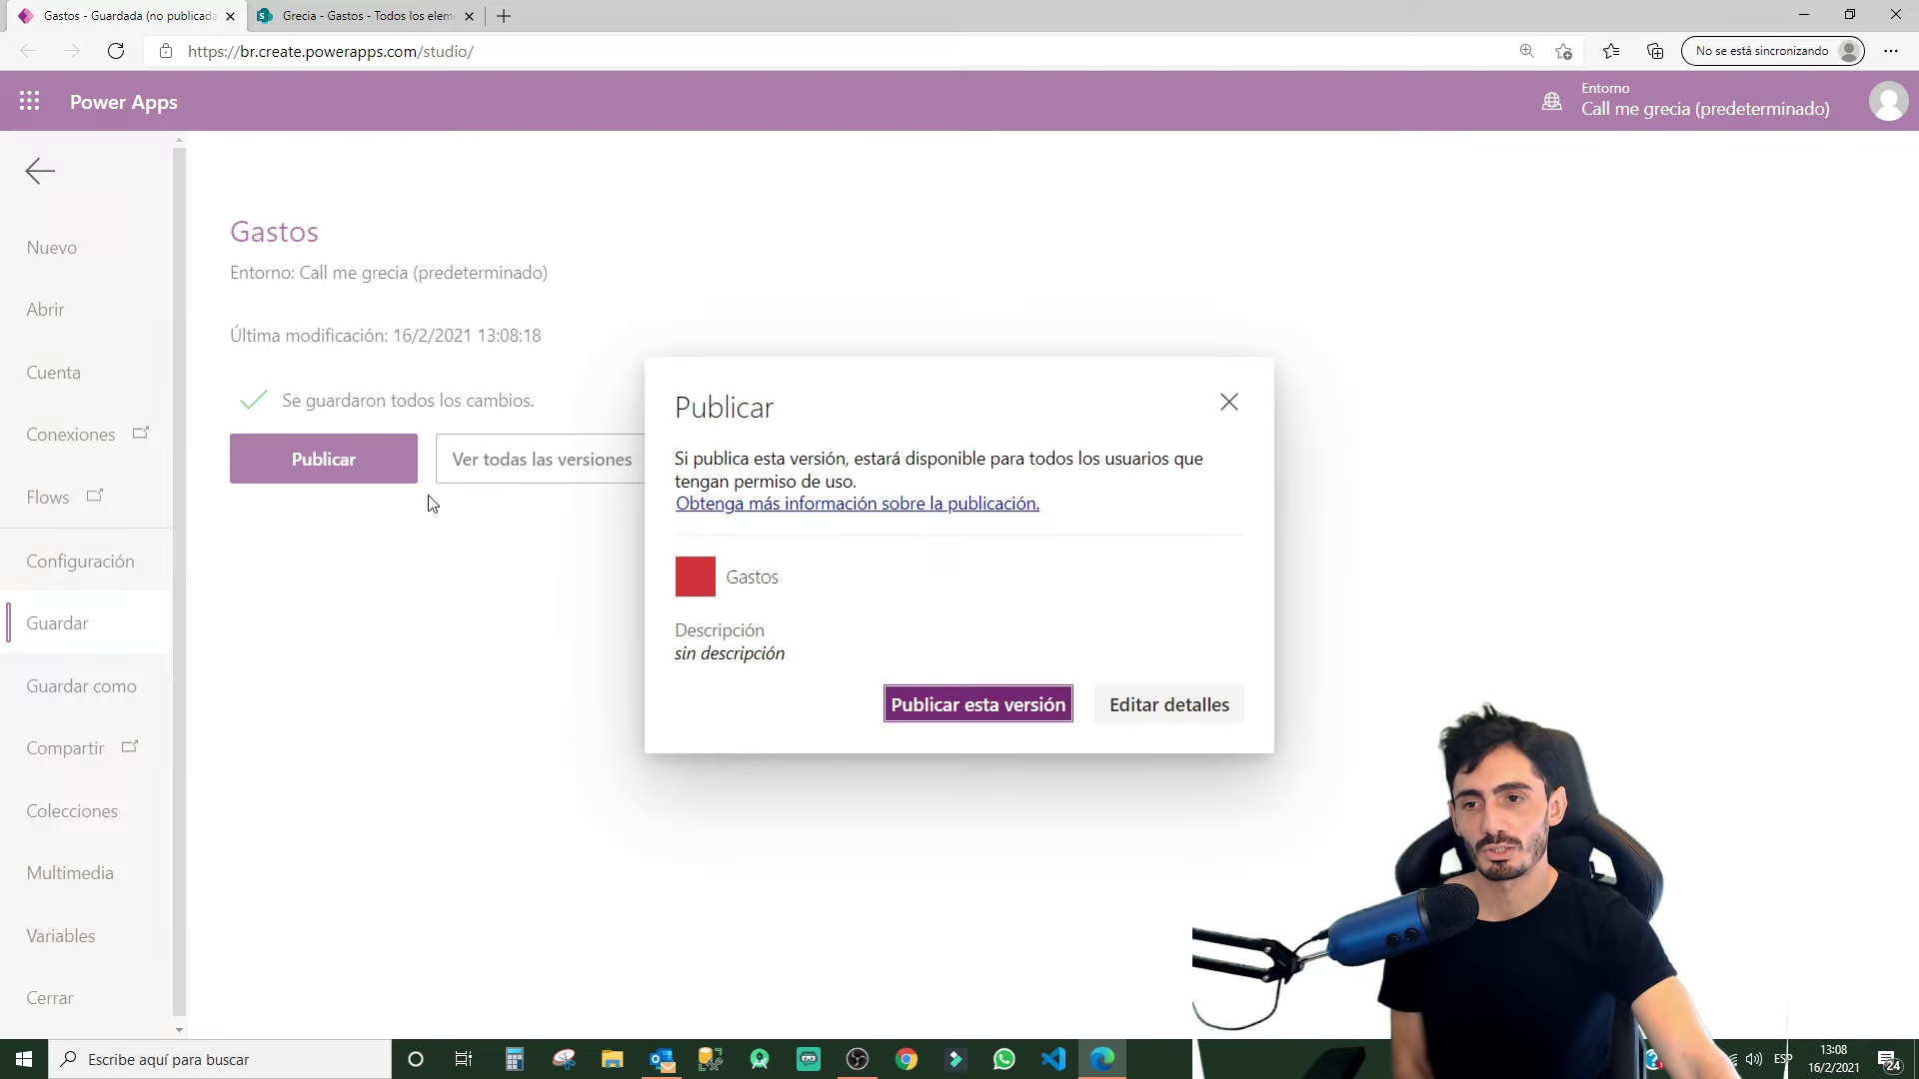
click(911, 699)
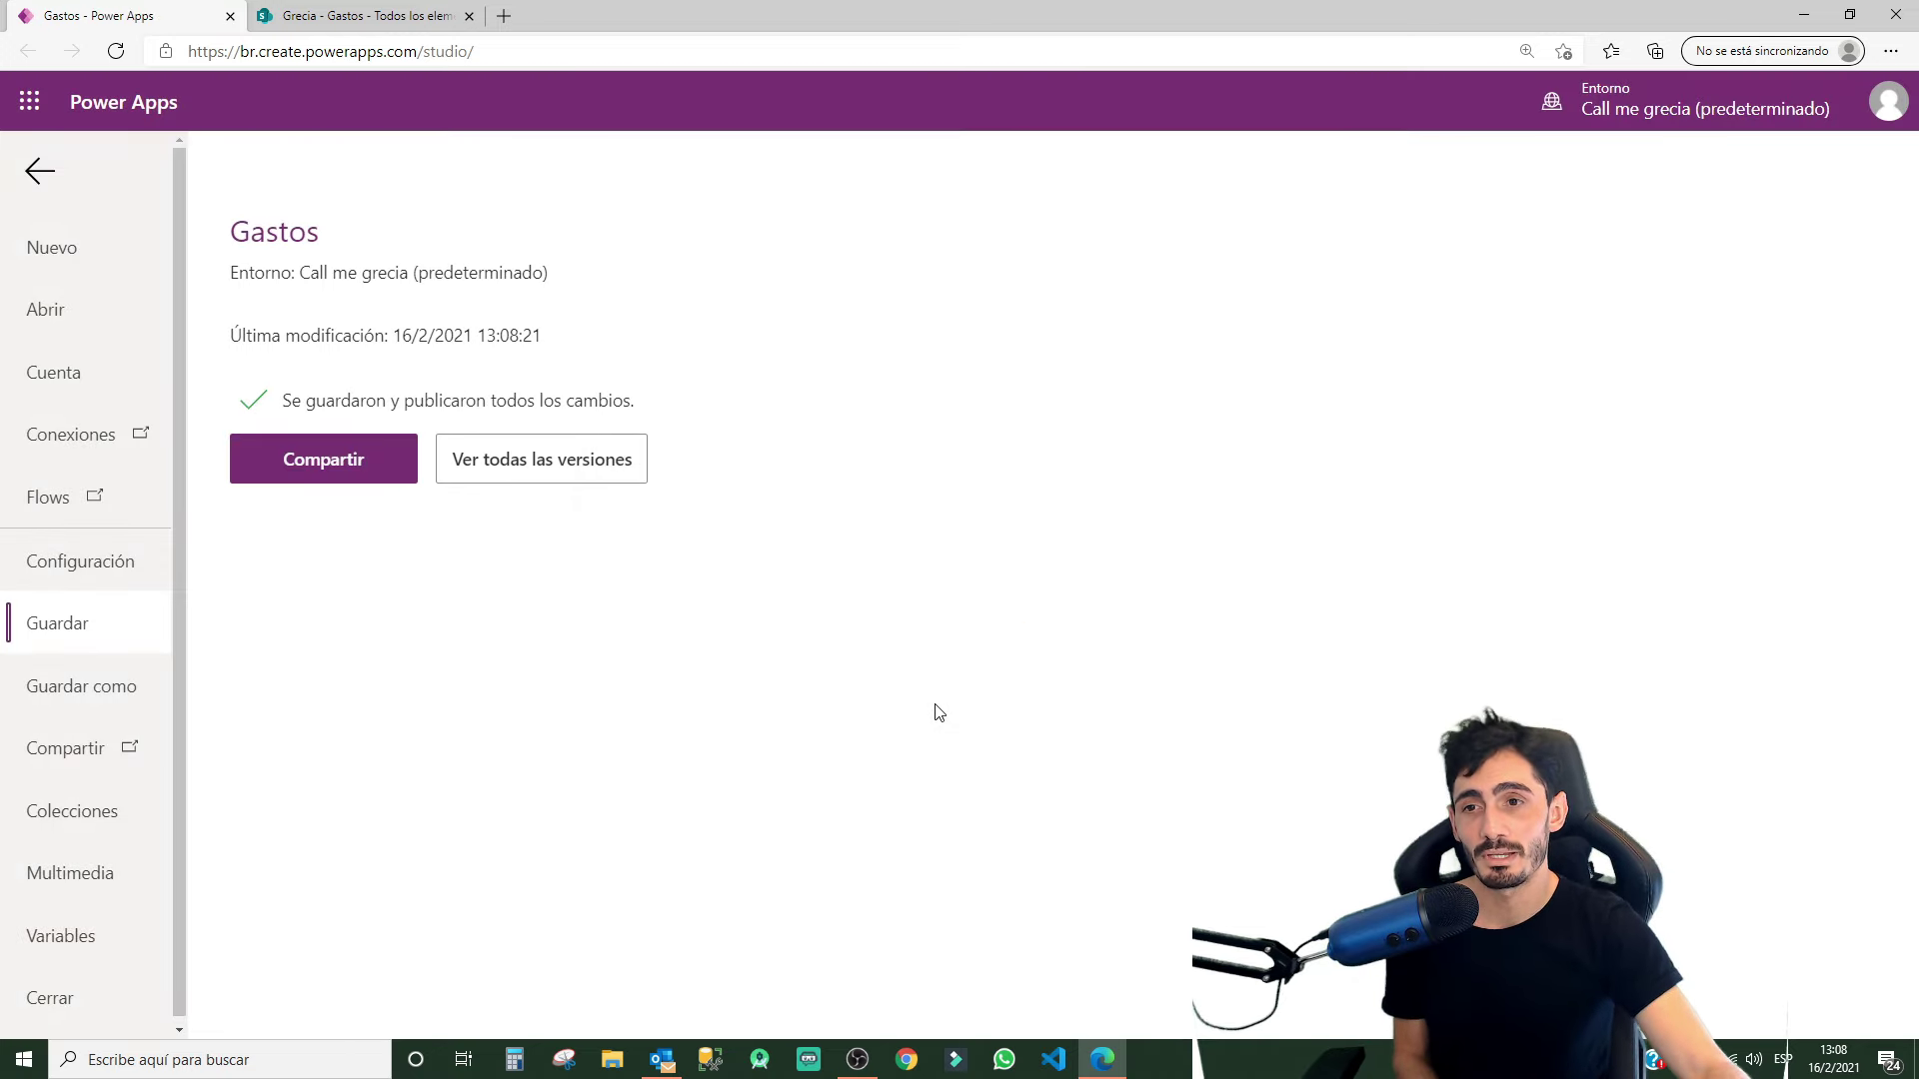
click(40, 174)
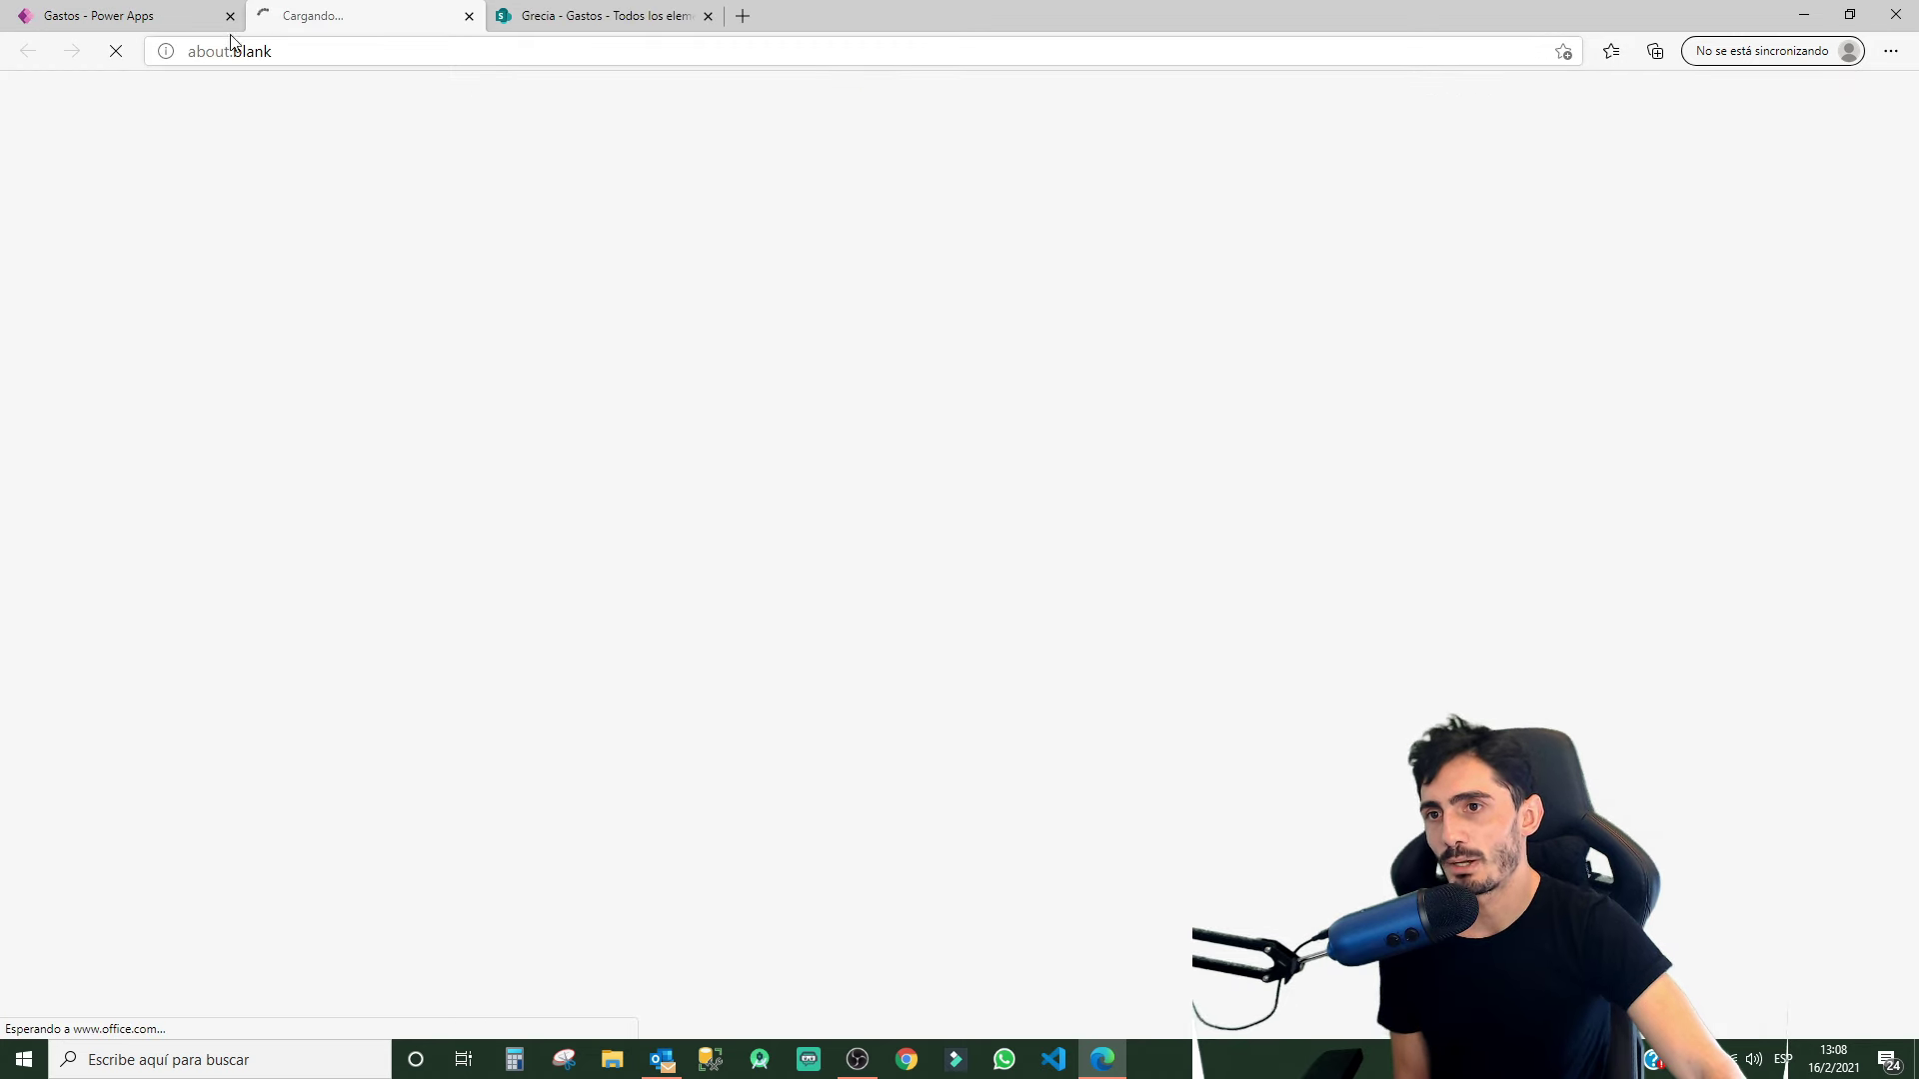
Launch Power Apps from Office.com's Todas las aplicaciones list to reach the home page listing Gastos.
click(145, 16)
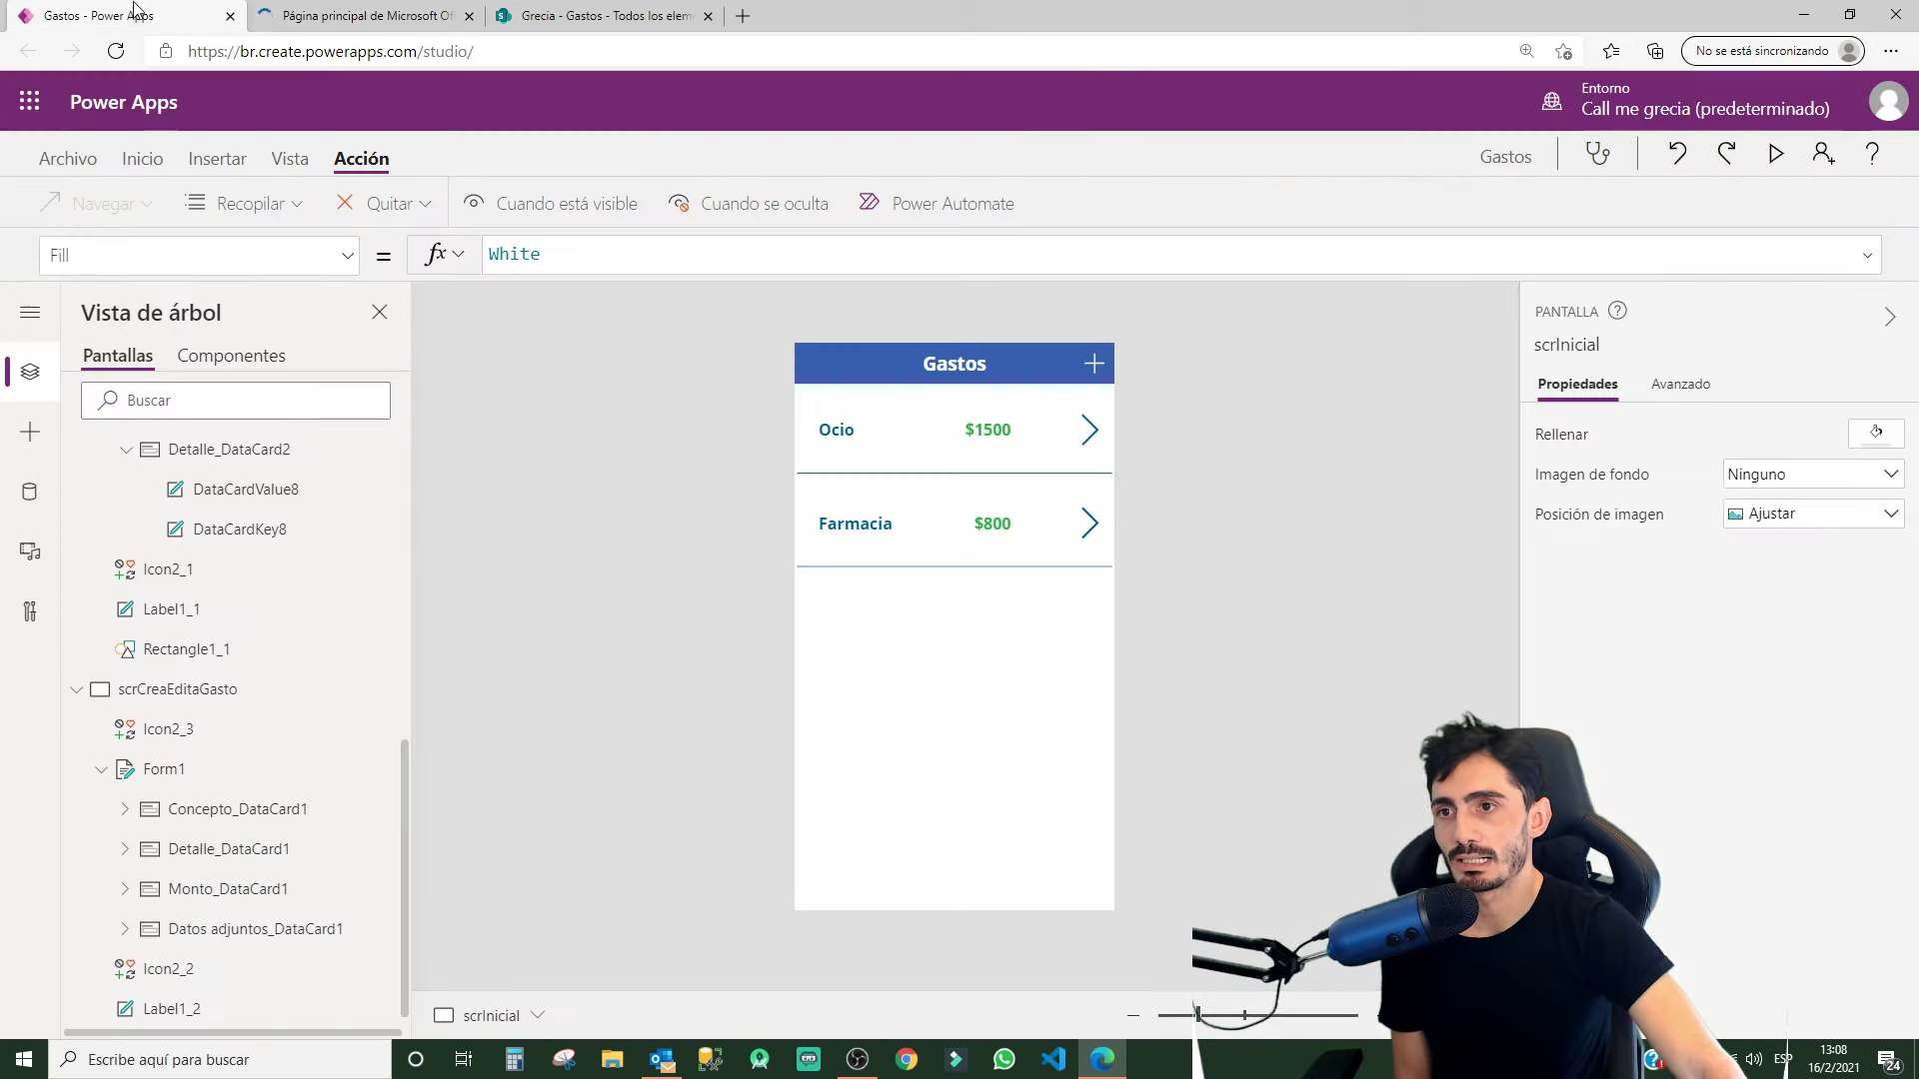
click(30, 113)
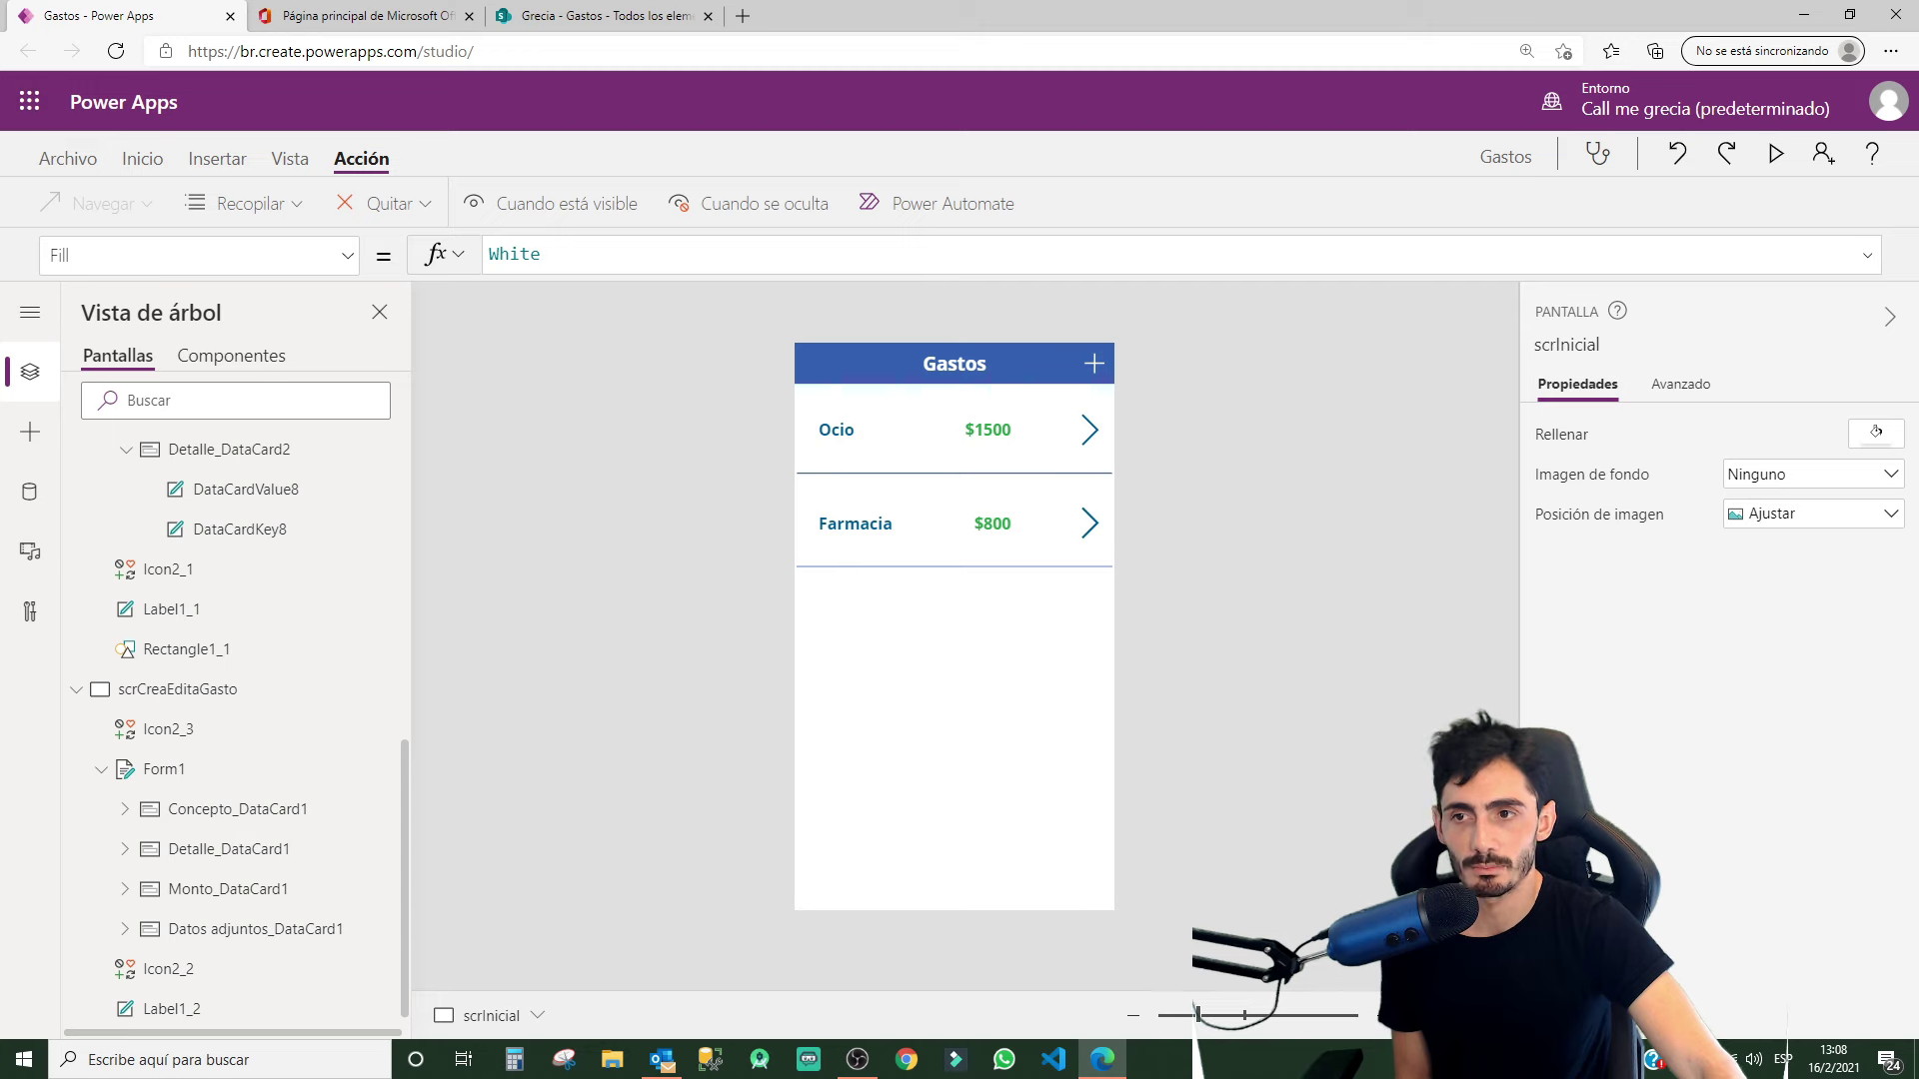
click(337, 18)
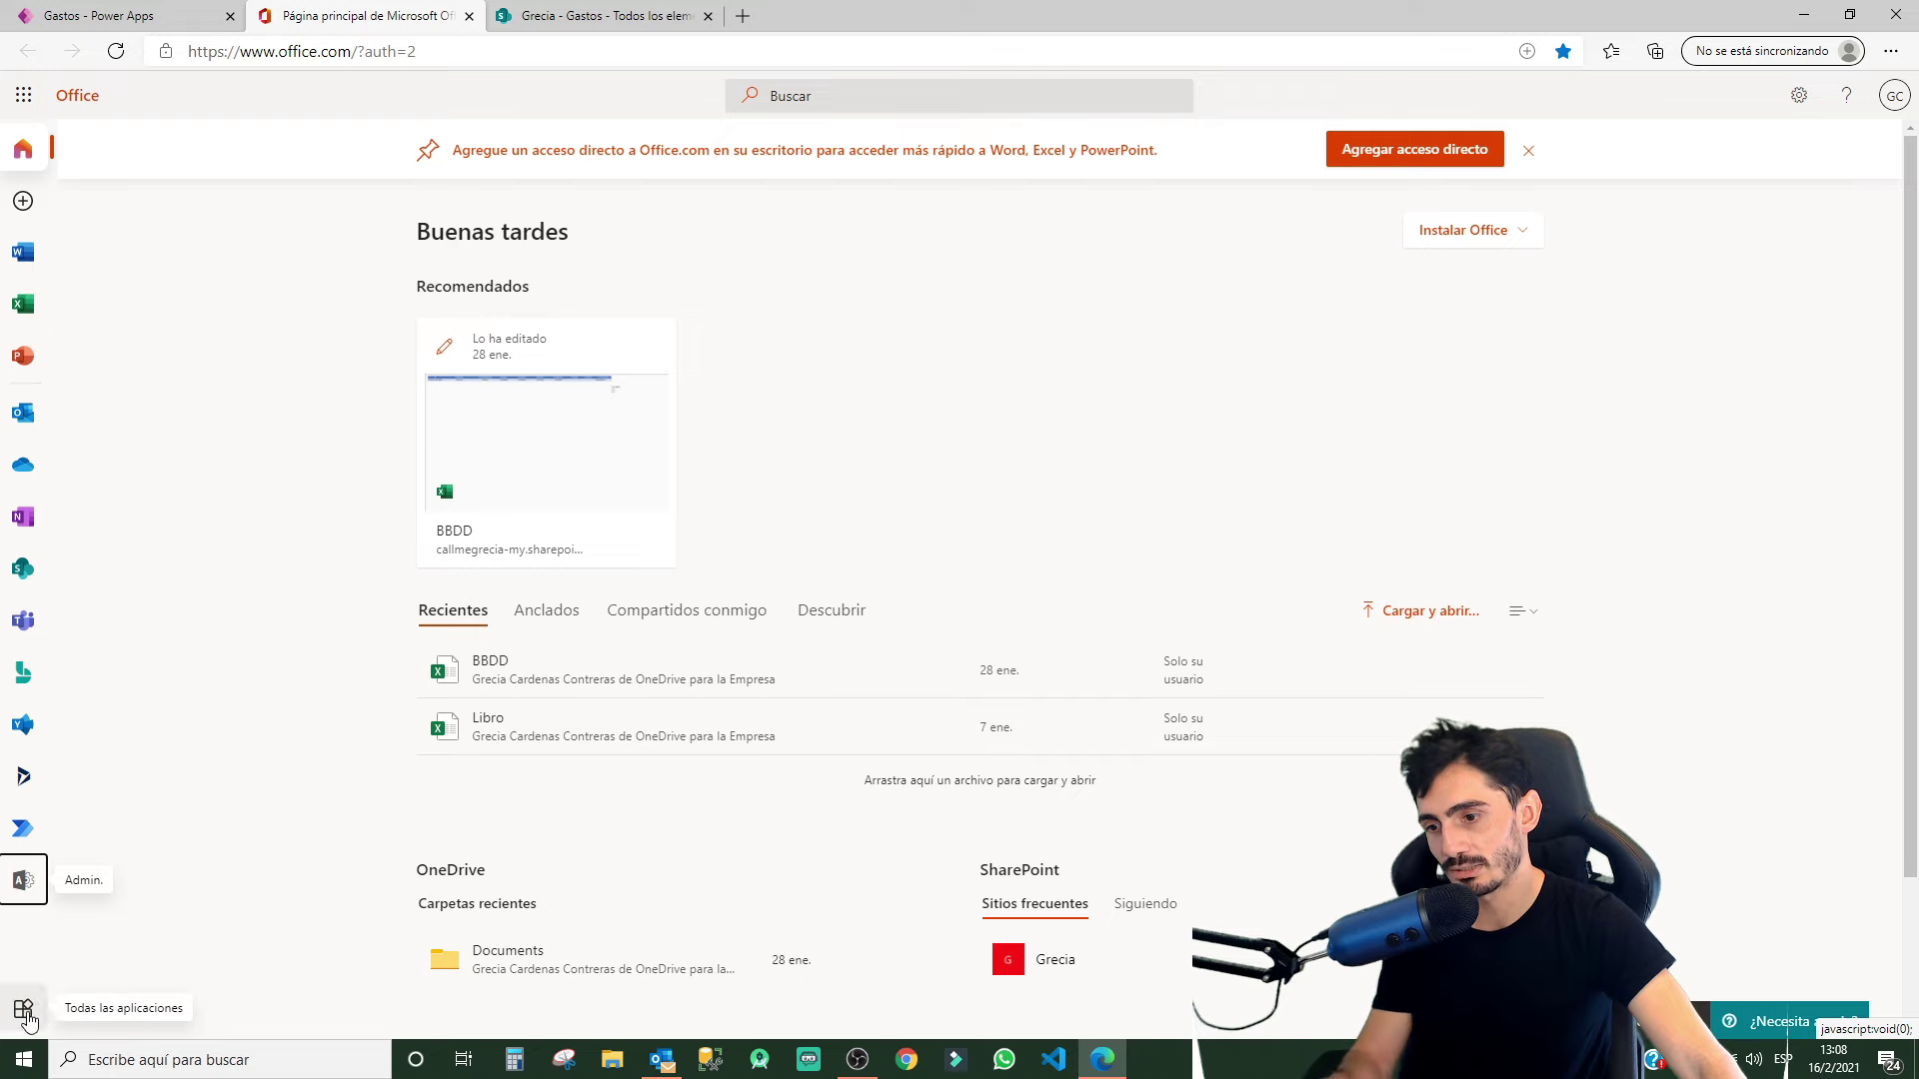
click(24, 1012)
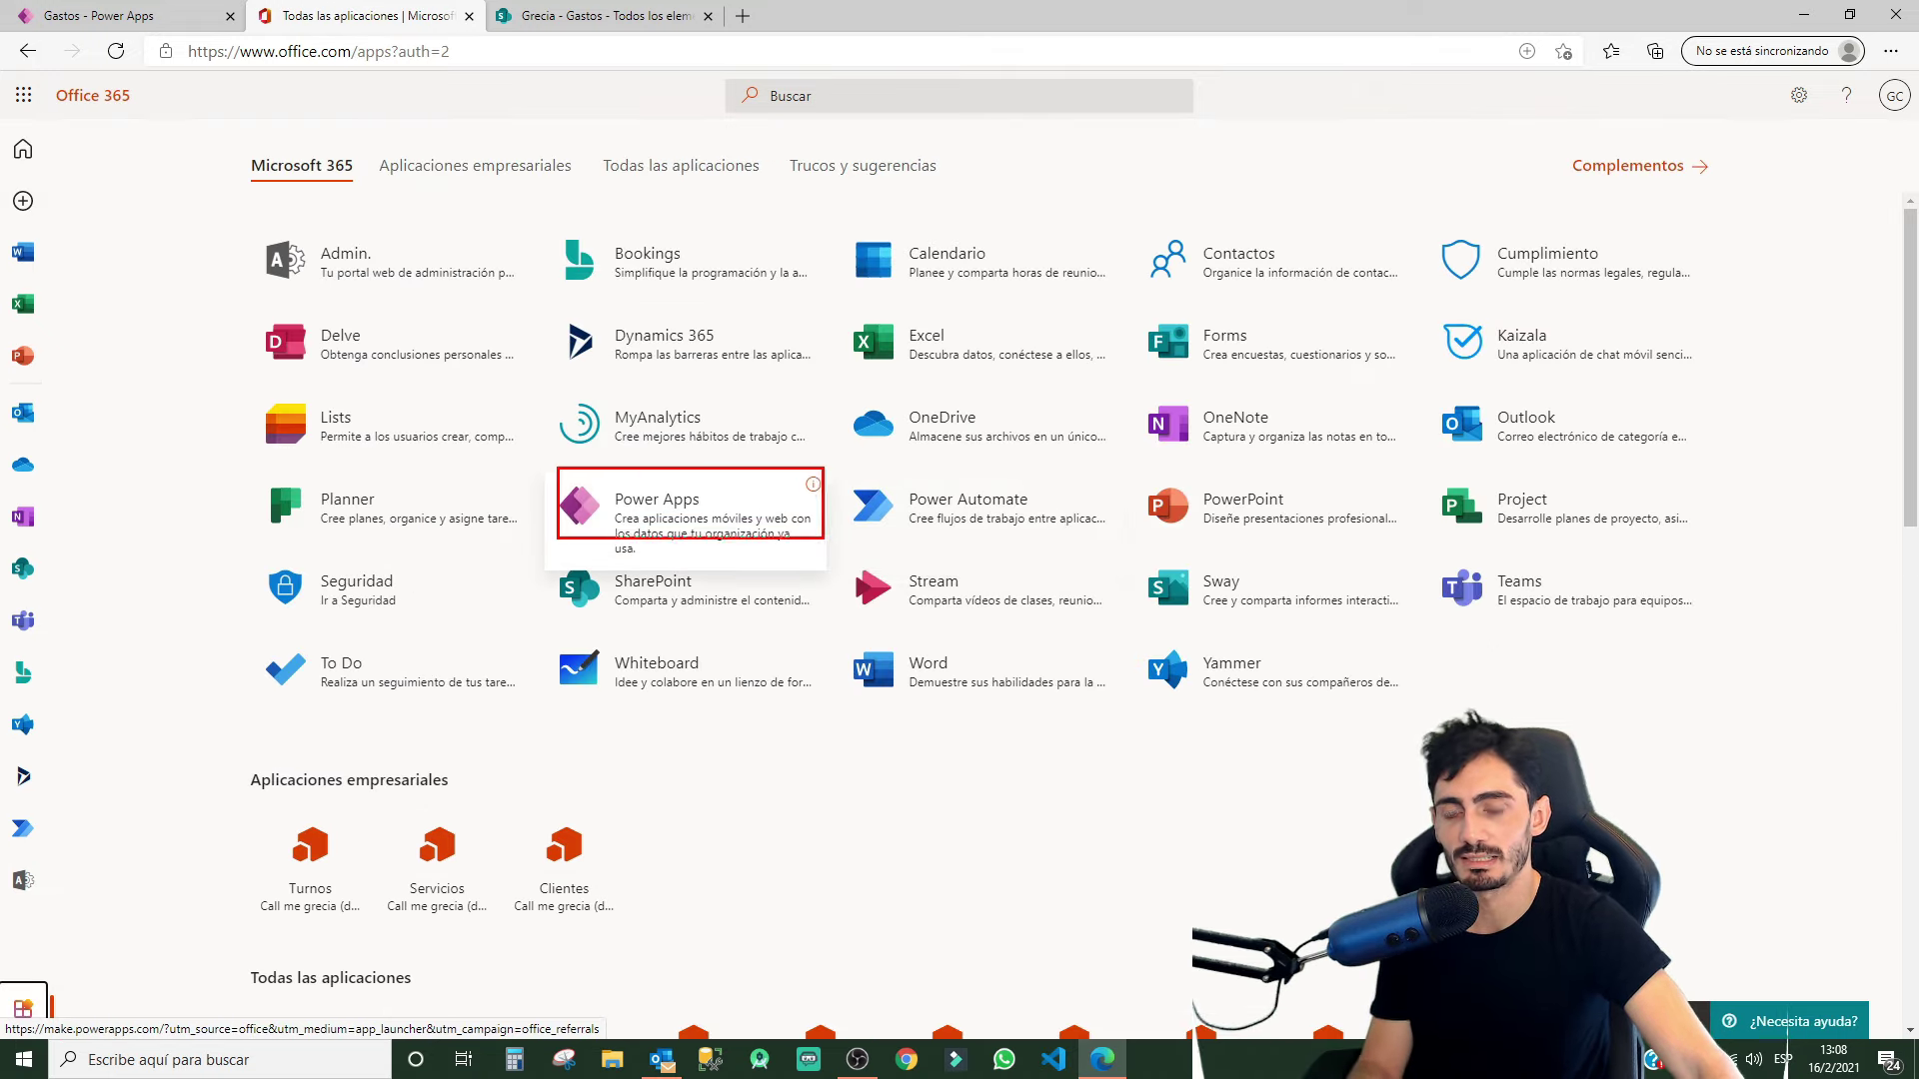
click(700, 529)
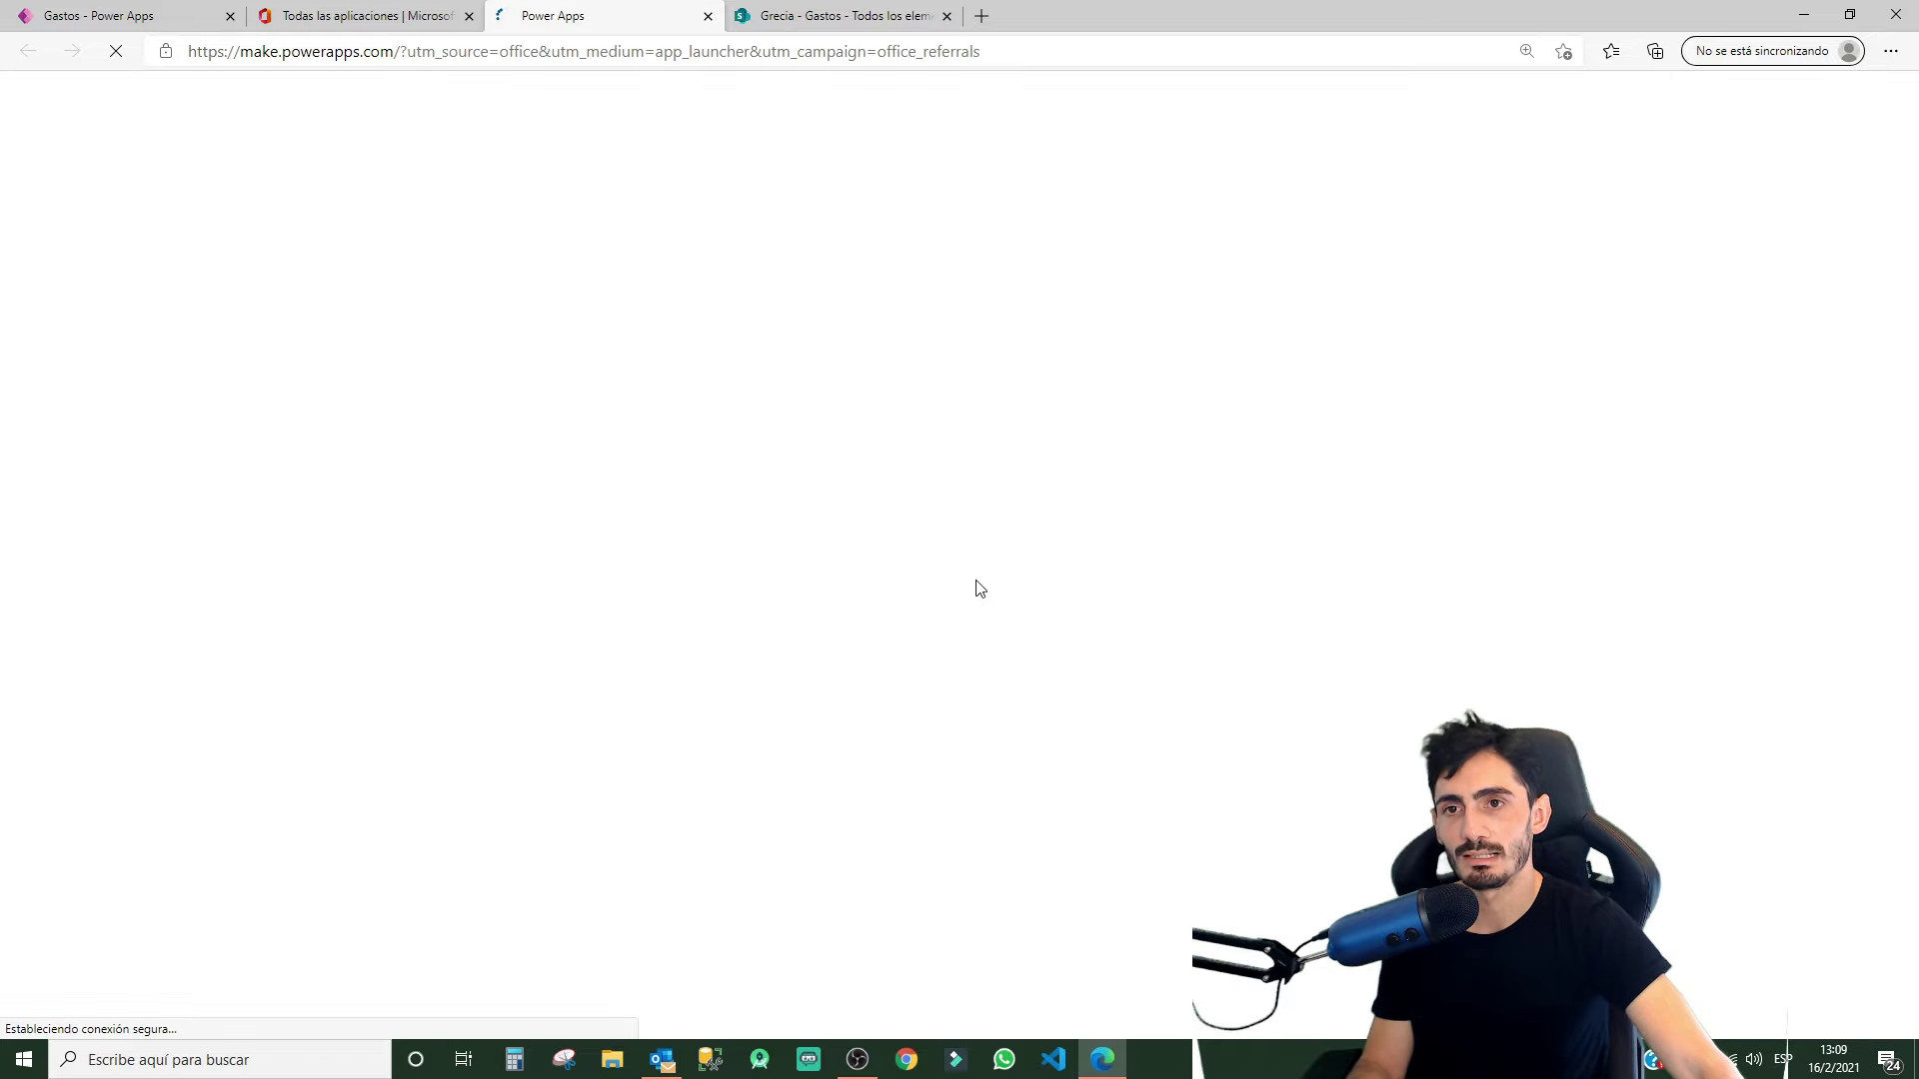
scroll(699, 399, down, 5)
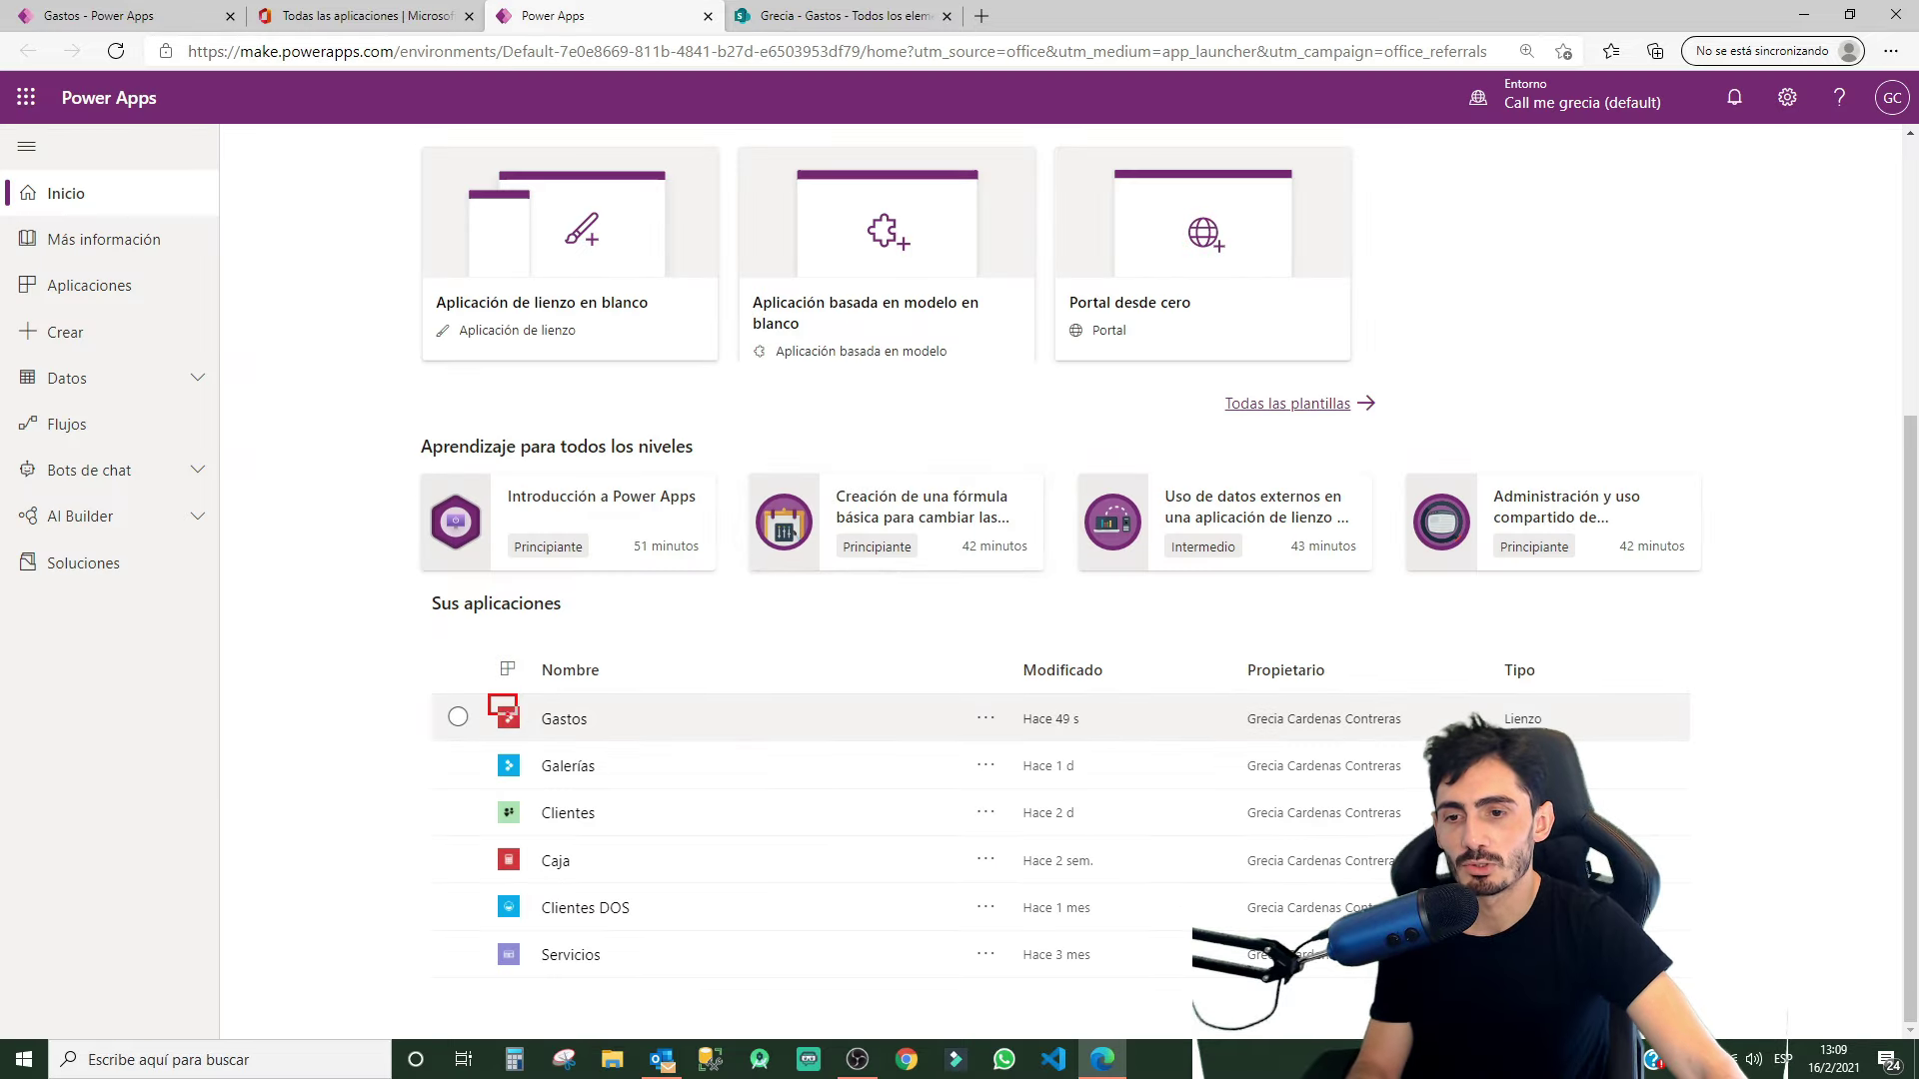
Play the published Gastos app and open Ocio's Detalle screen showing 1500.
click(589, 730)
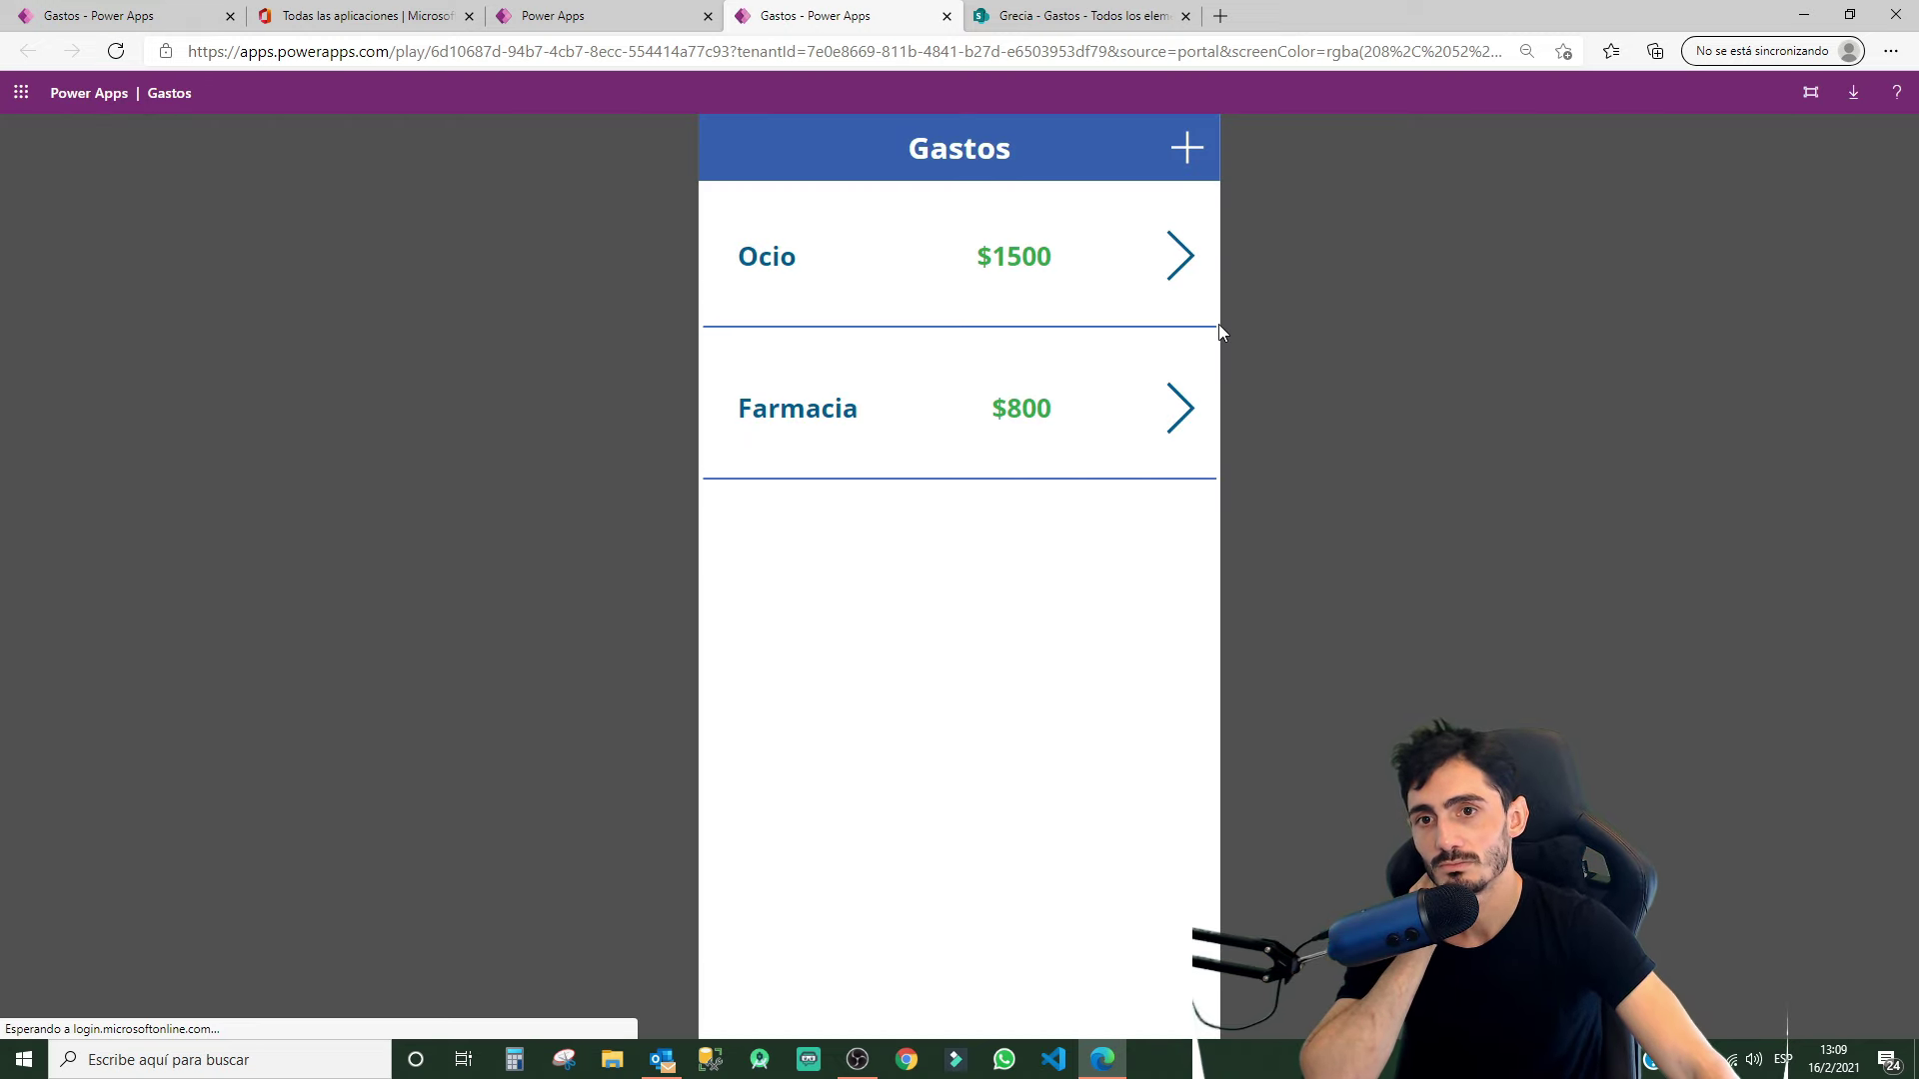
click(1218, 322)
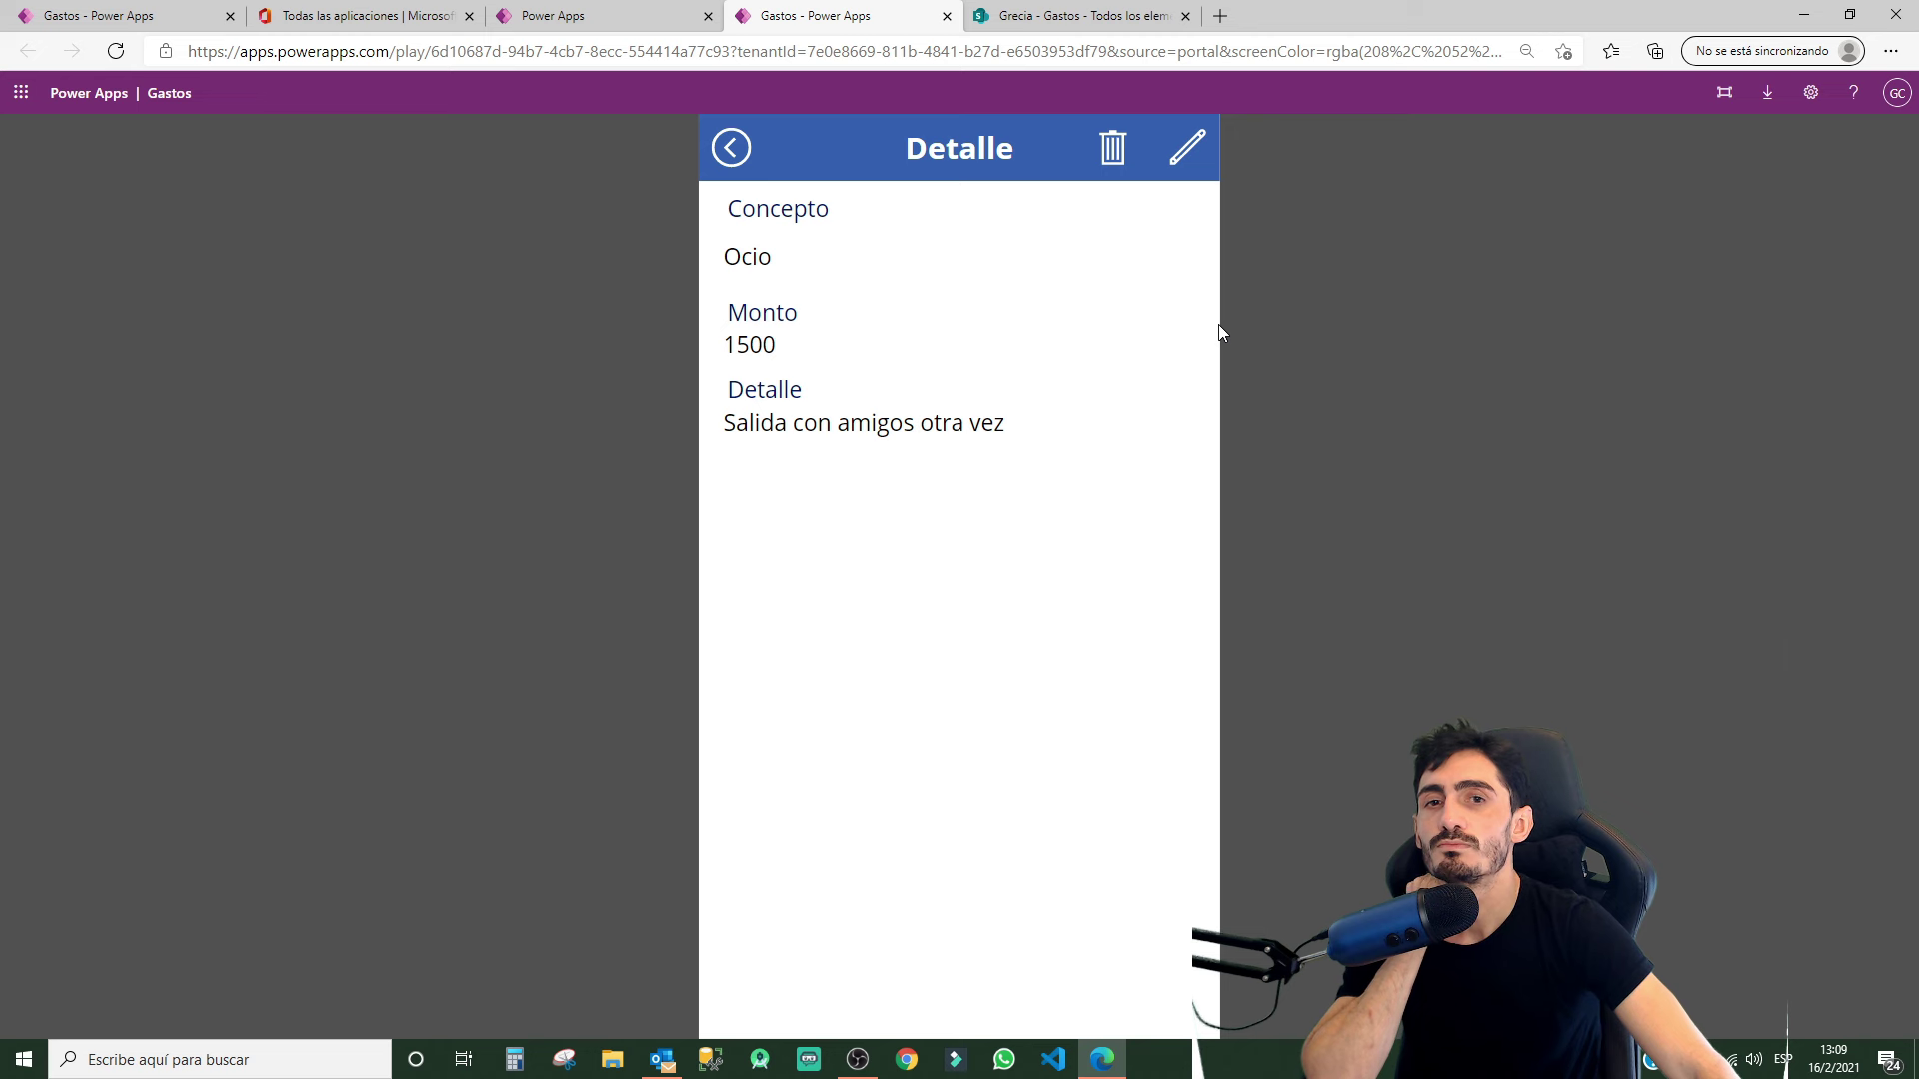